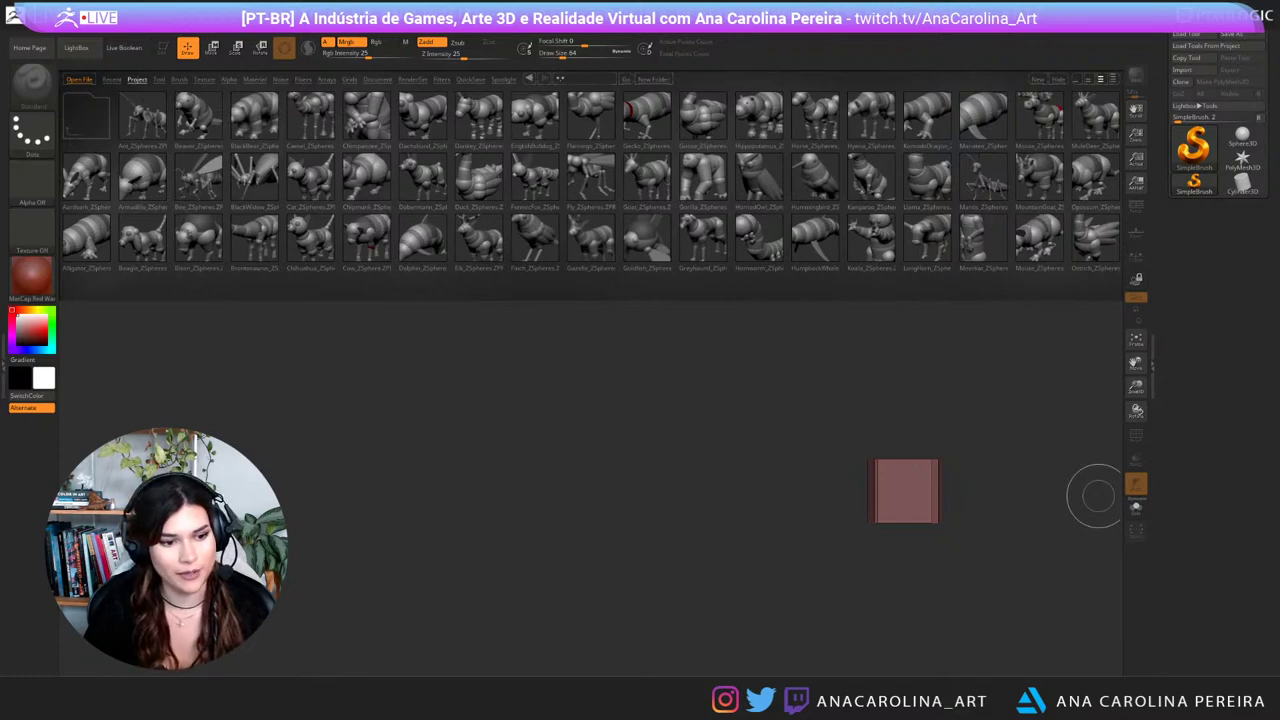
Step: Clear the stray SimpleBrush stamps from the canvas
left_click_drag(926, 510, 914, 515)
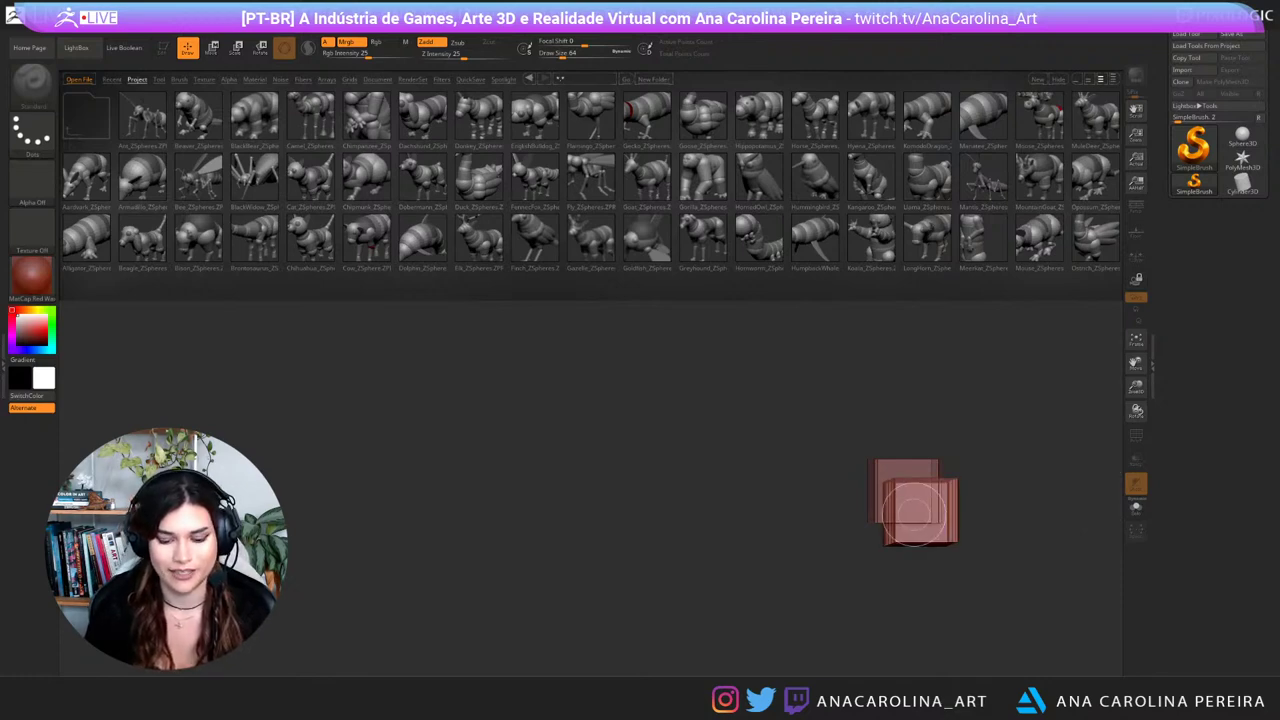
key("ctrl+n")
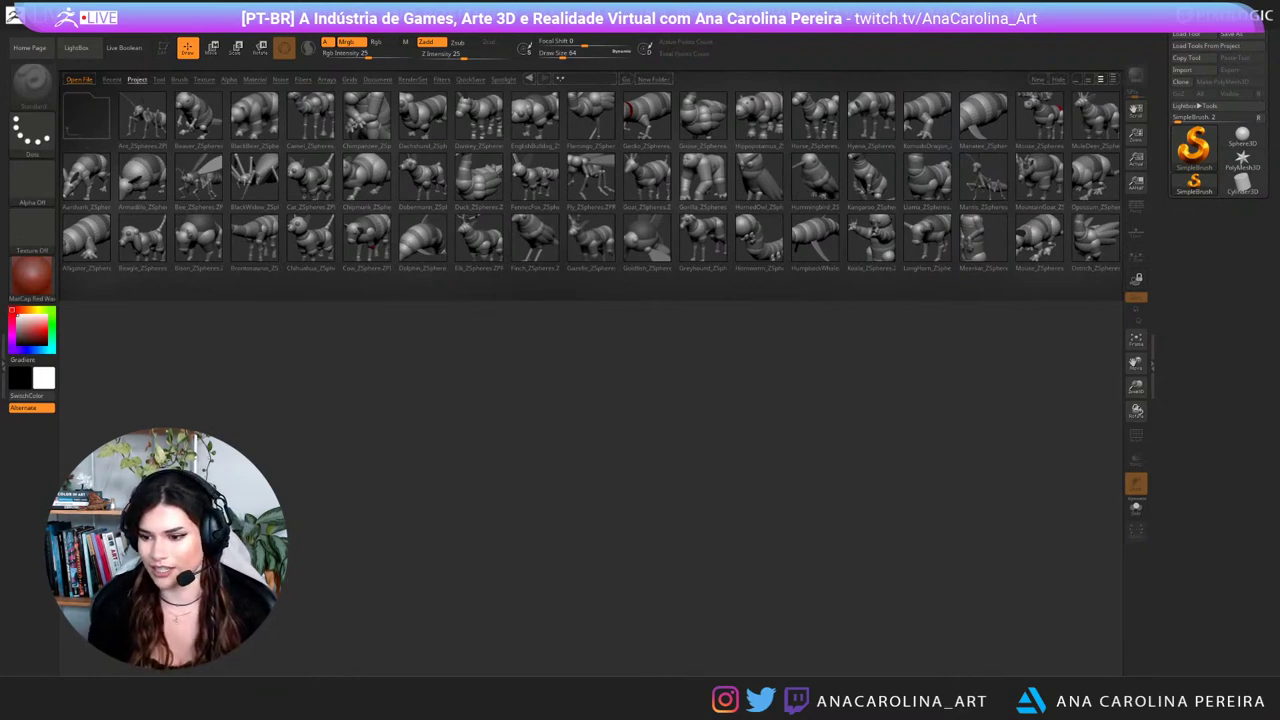
left_click(696, 538)
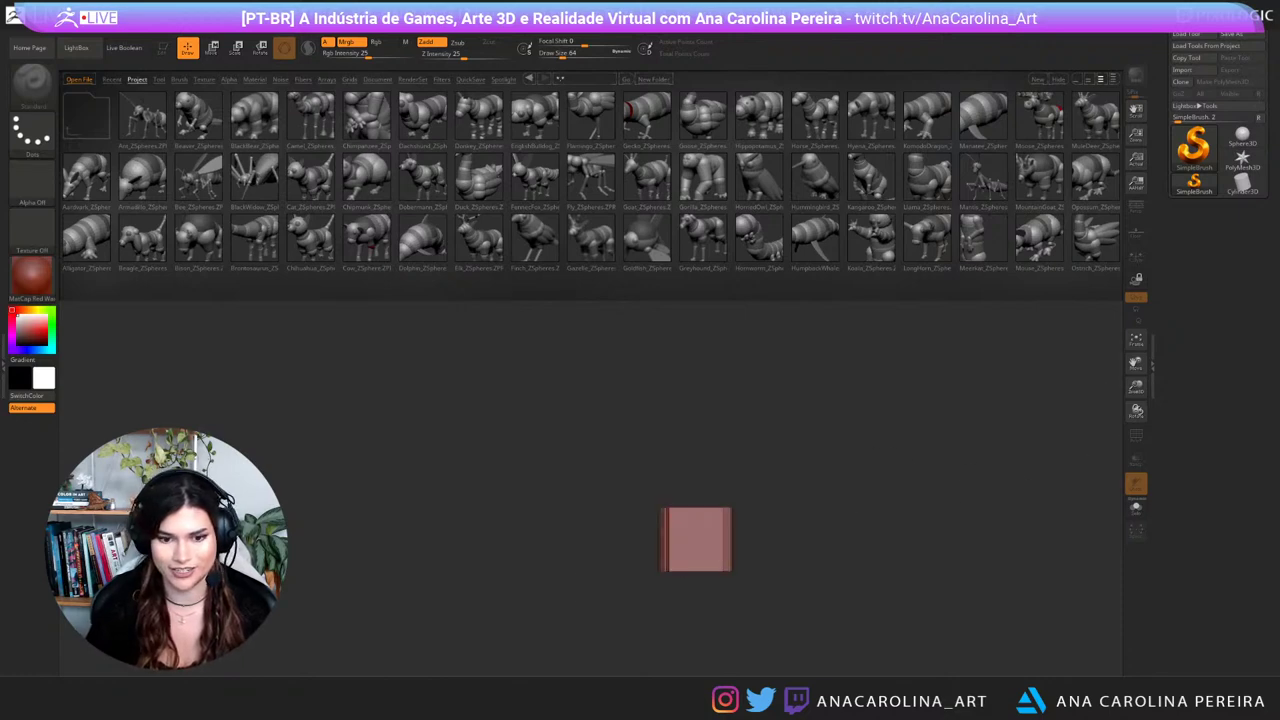
key("ctrl+n")
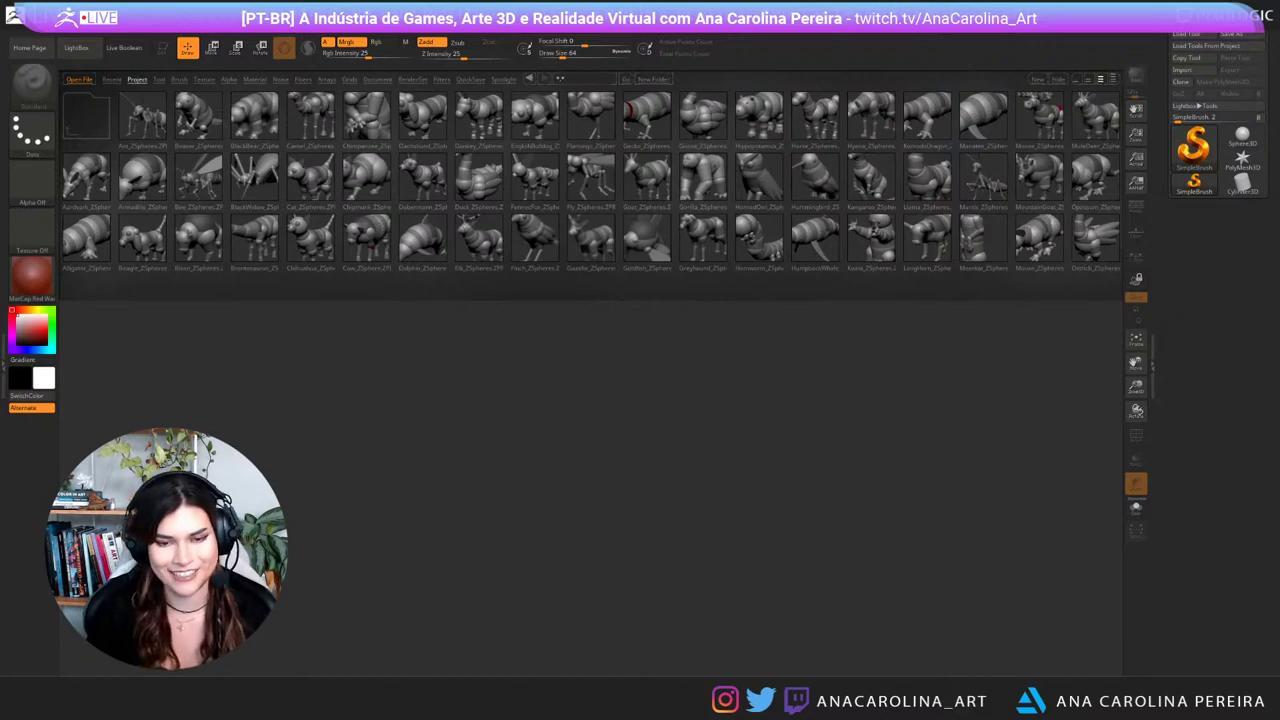
Step: Hide the LightBox browser, show the docked Brush palette, and clear the canvas again
left_click(1058, 79)
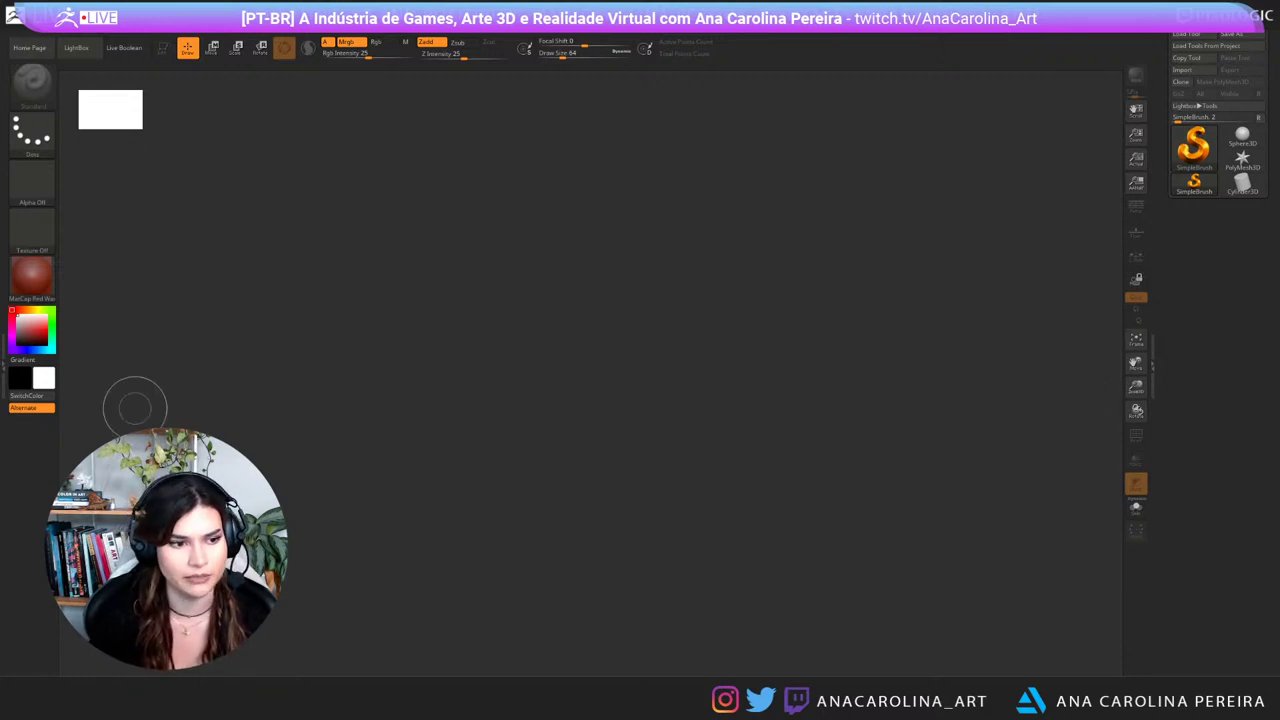
left_click(3, 367)
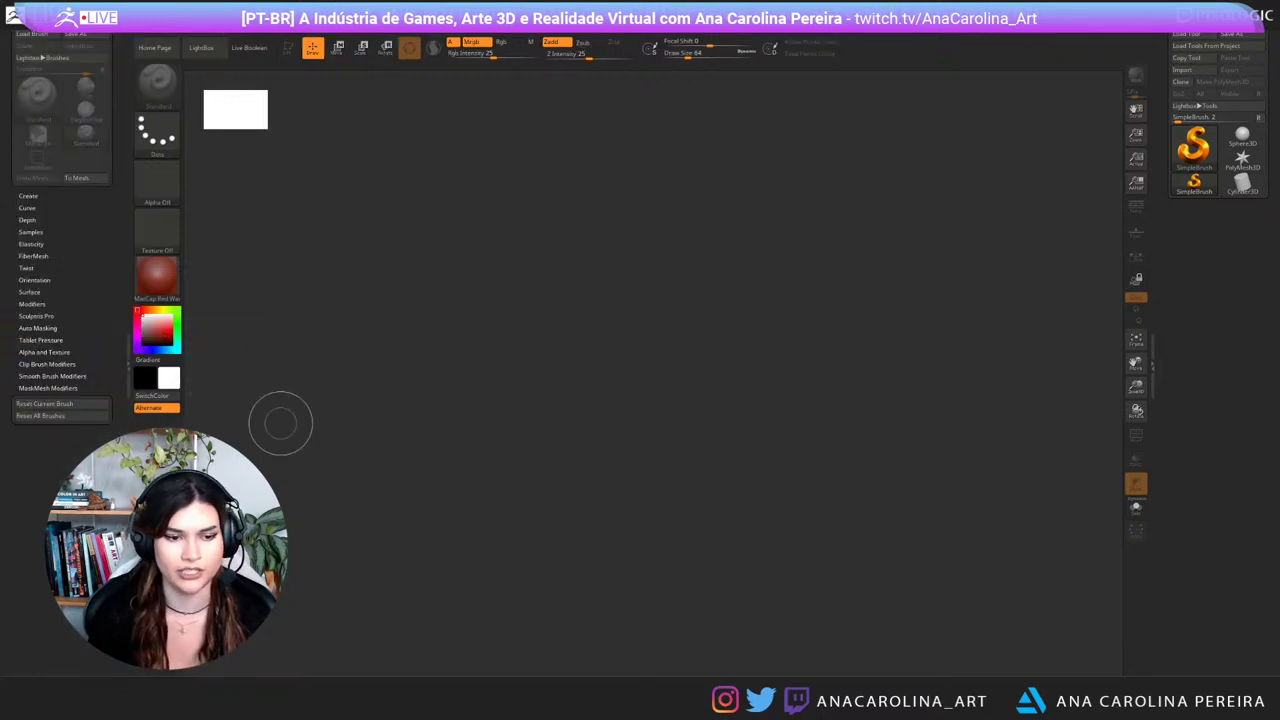
left_click(600, 277)
key("ctrl+n")
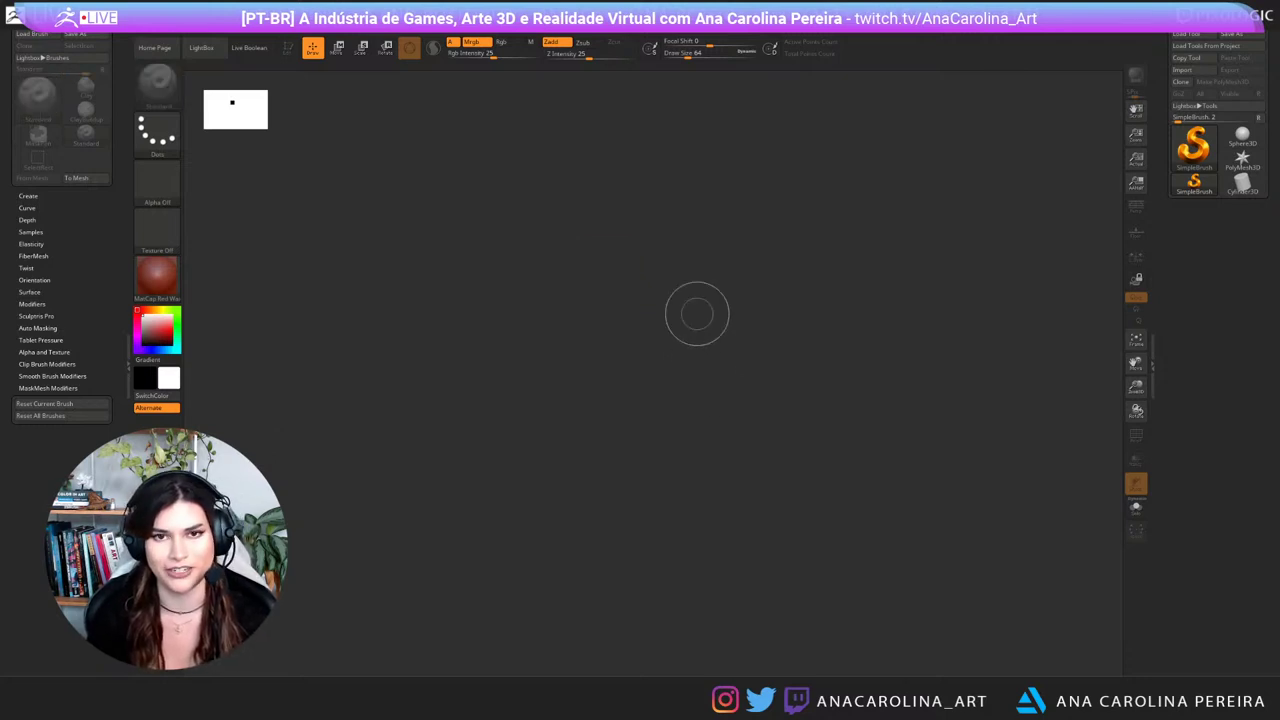
Step: Draw a large Sphere3D on the canvas, enter Edit mode, and convert it to a PolyMesh3D
left_click(1242, 135)
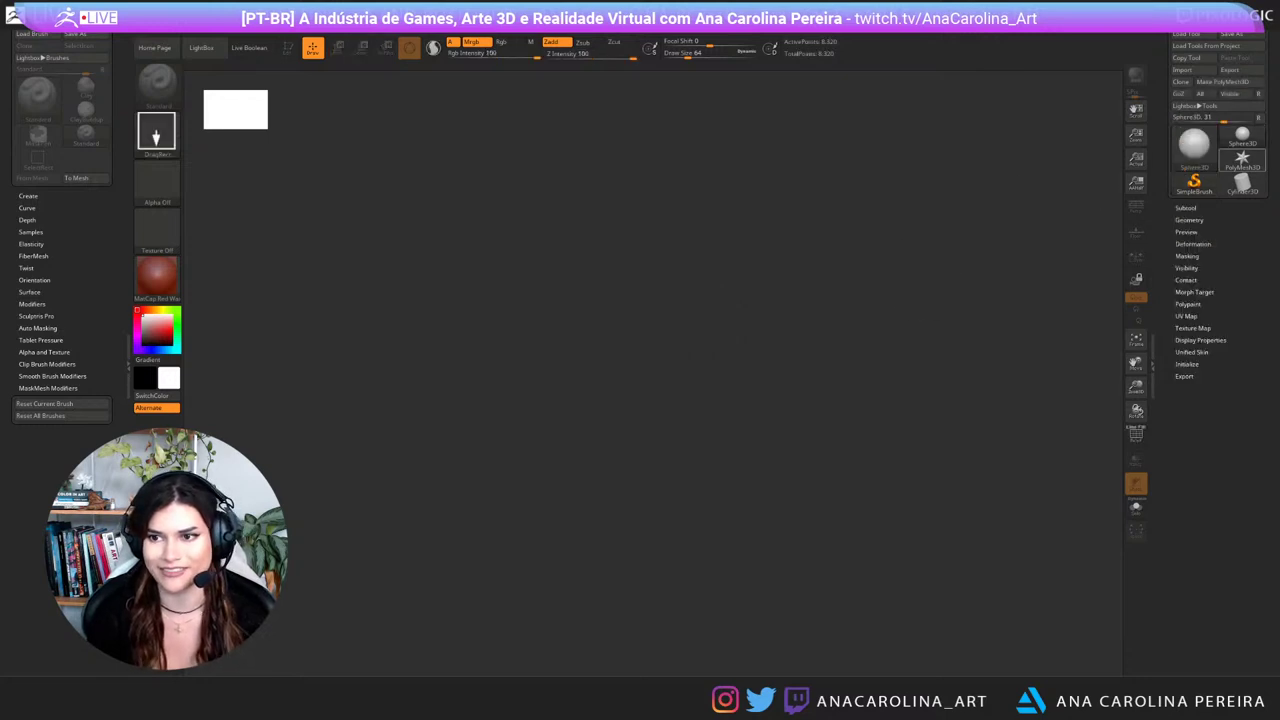
left_click_drag(659, 306, 734, 600)
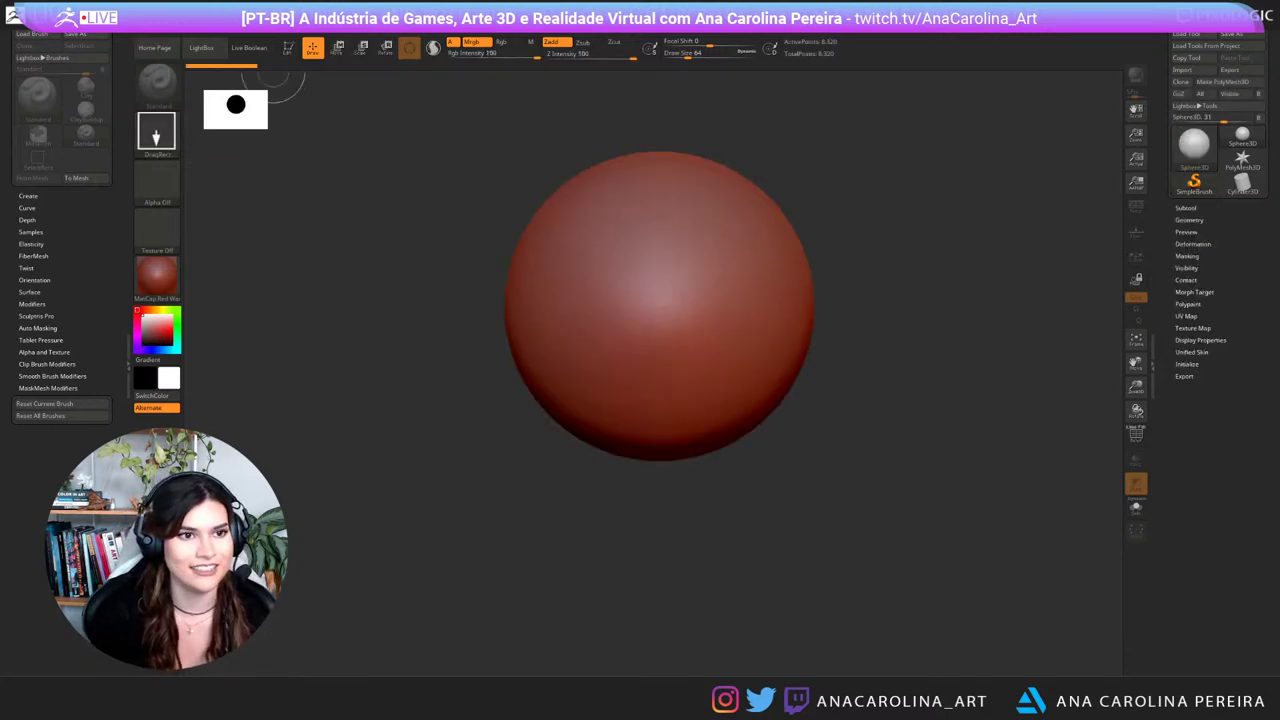
left_click(287, 47)
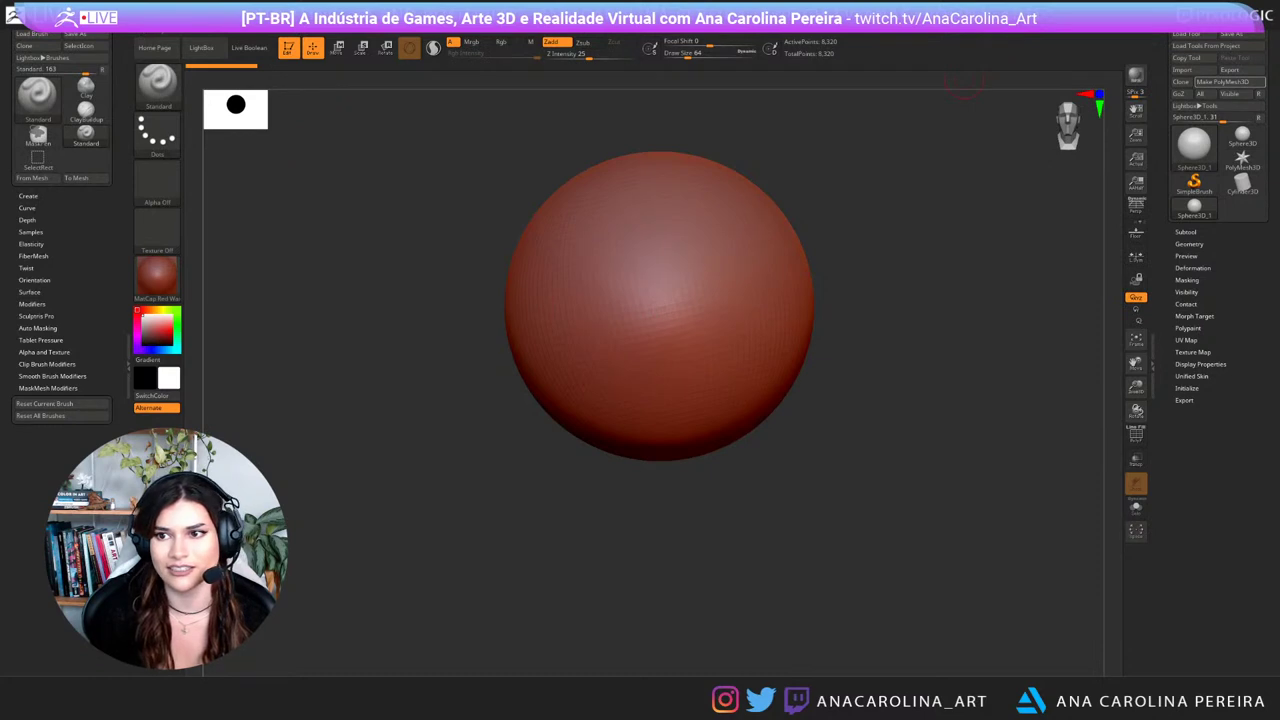
left_click(1224, 82)
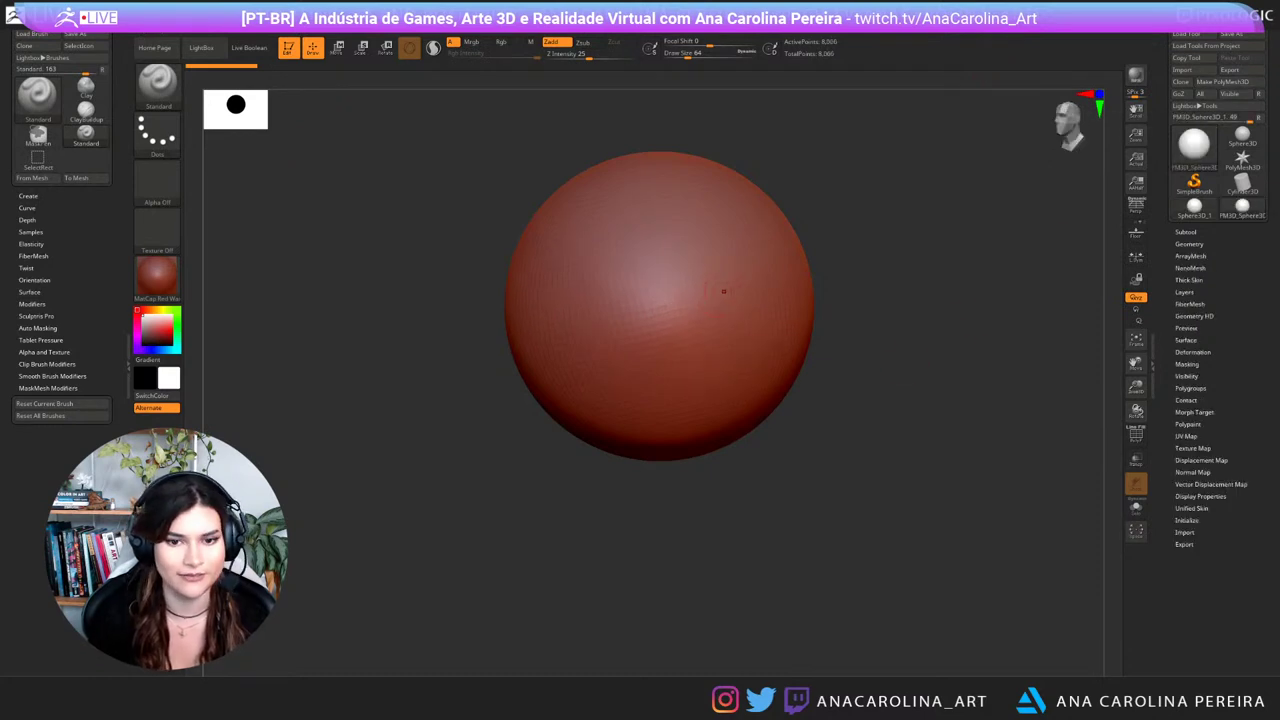
Step: Set the draw size to about 415 and give the sphere the grey wet clay MatCap material
key("space")
mouse_move(720, 301)
left_mouse_down()
mouse_move(741, 302)
mouse_move(701, 313)
left_mouse_up()
key("space")
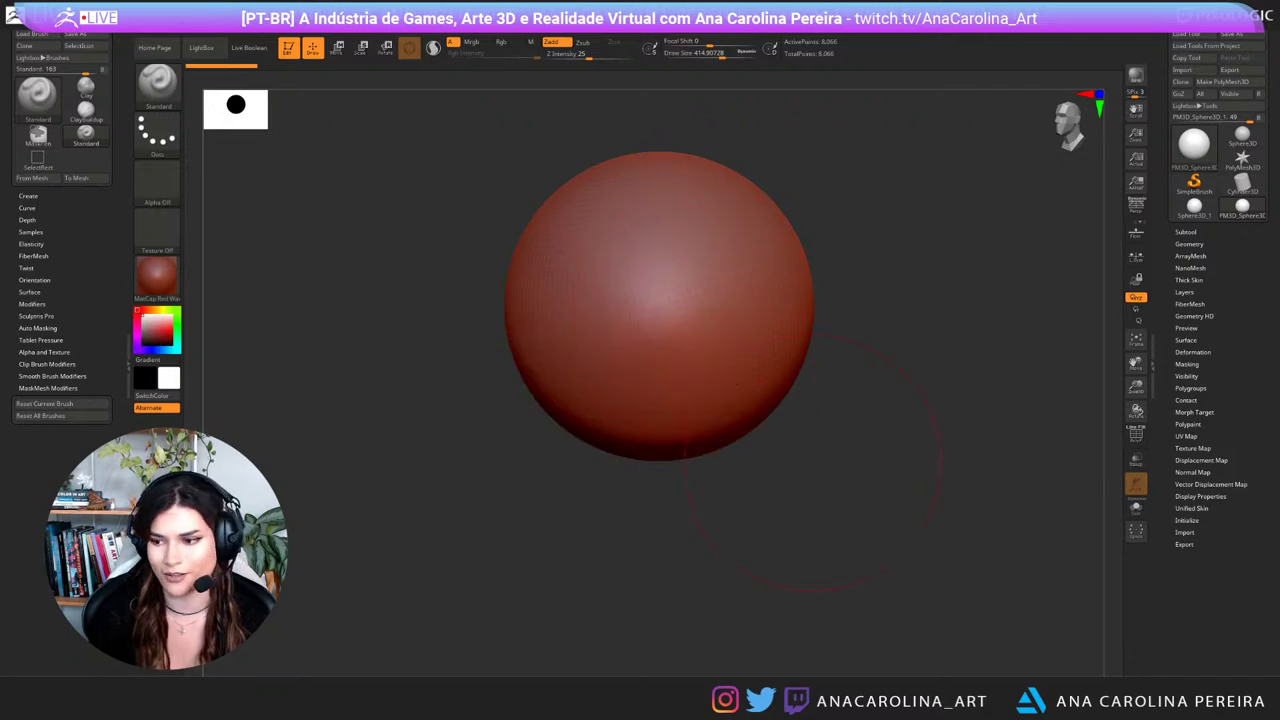
mouse_move(813, 462)
left_mouse_down("alt")
mouse_move(891, 436)
mouse_move(891, 479)
left_mouse_up("alt")
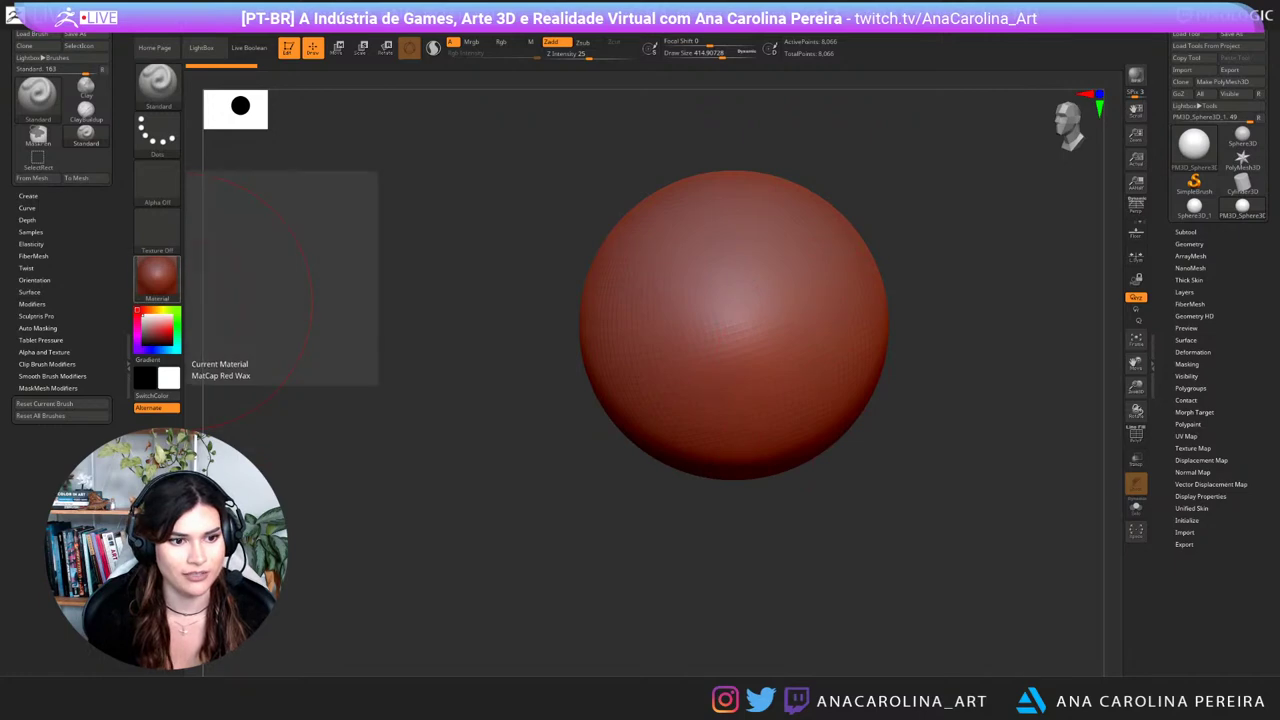
left_click(157, 275)
left_click(203, 289)
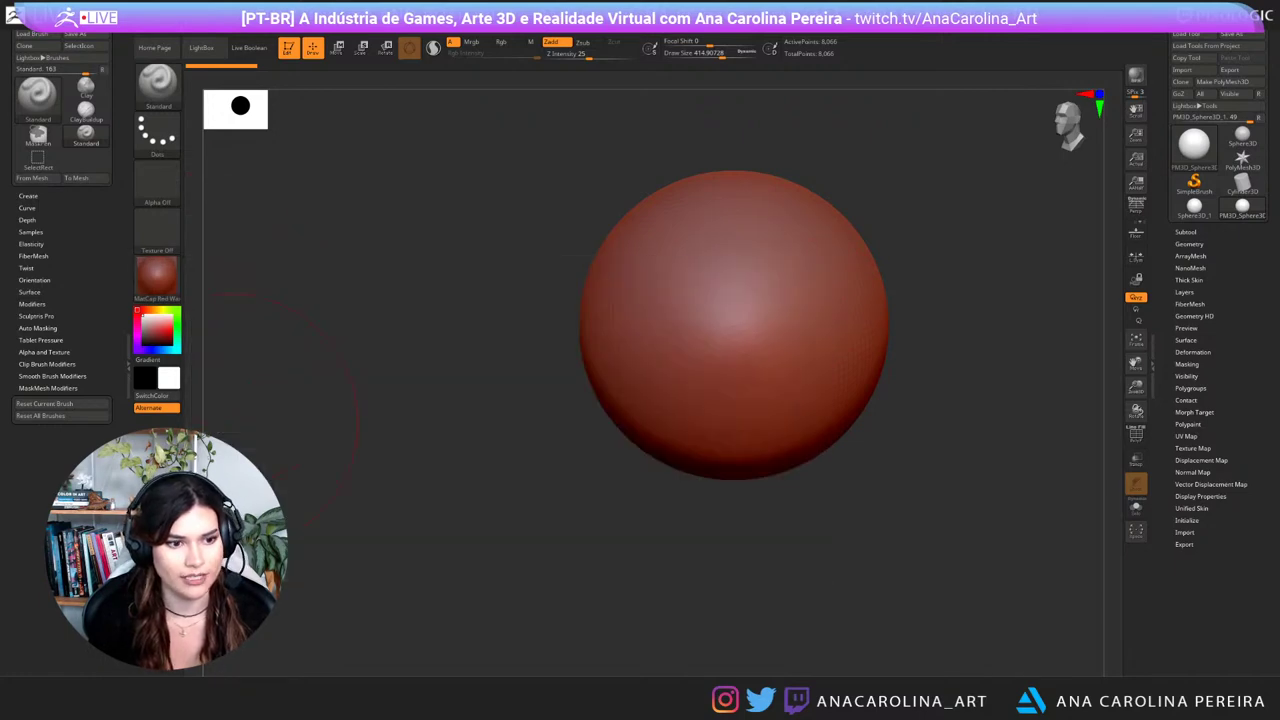
left_click(157, 275)
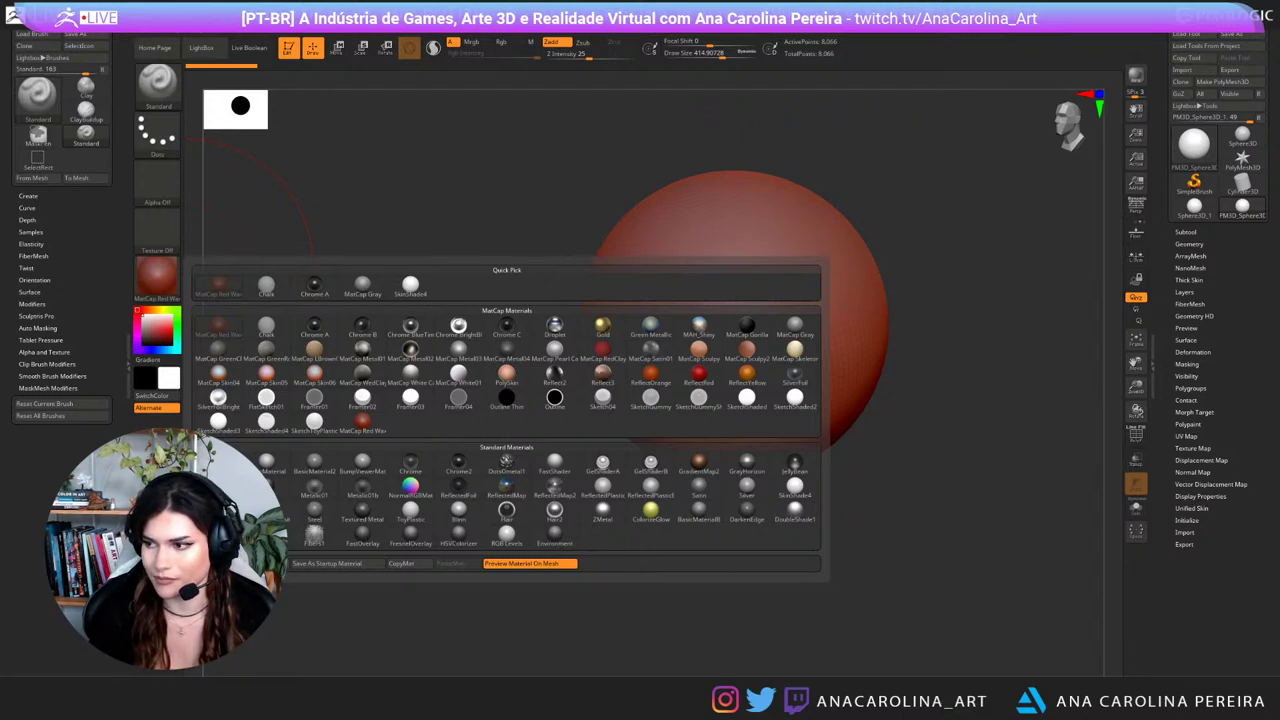
left_click(362, 374)
left_click_drag(510, 448, 592, 455)
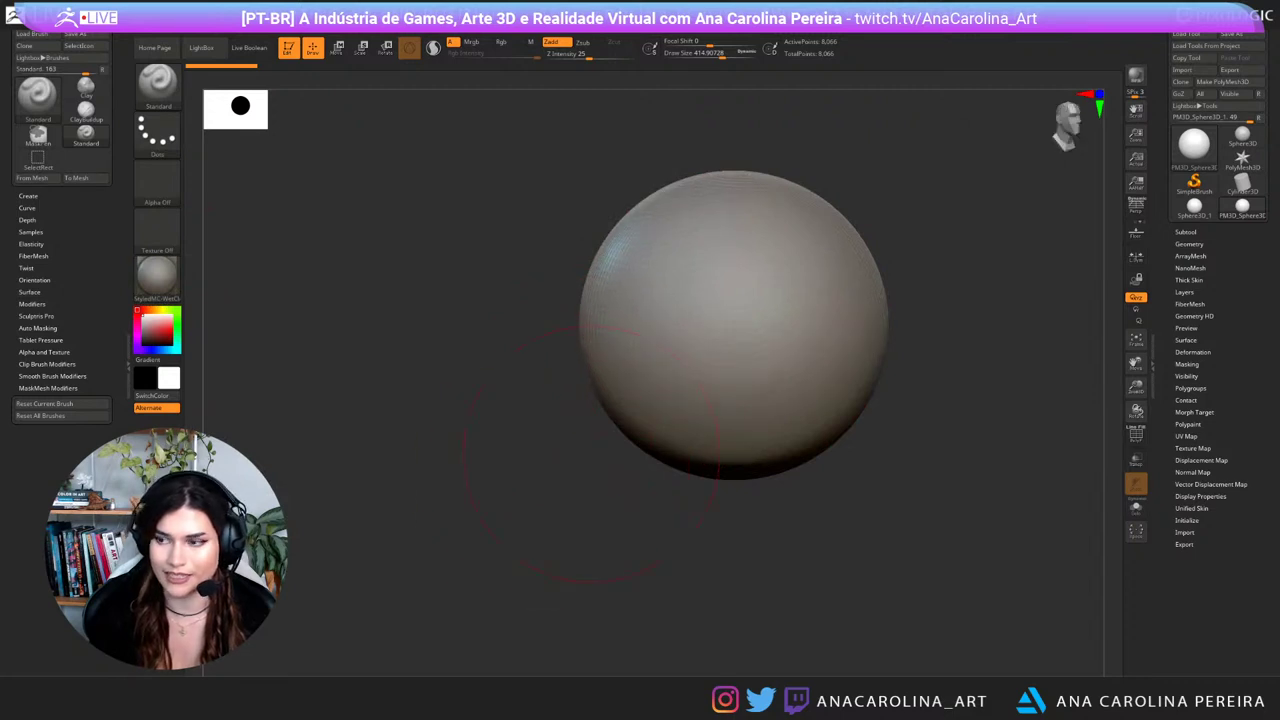
mouse_move(685, 517)
left_mouse_down("alt")
mouse_move(683, 547)
mouse_move(667, 540)
left_mouse_up("alt")
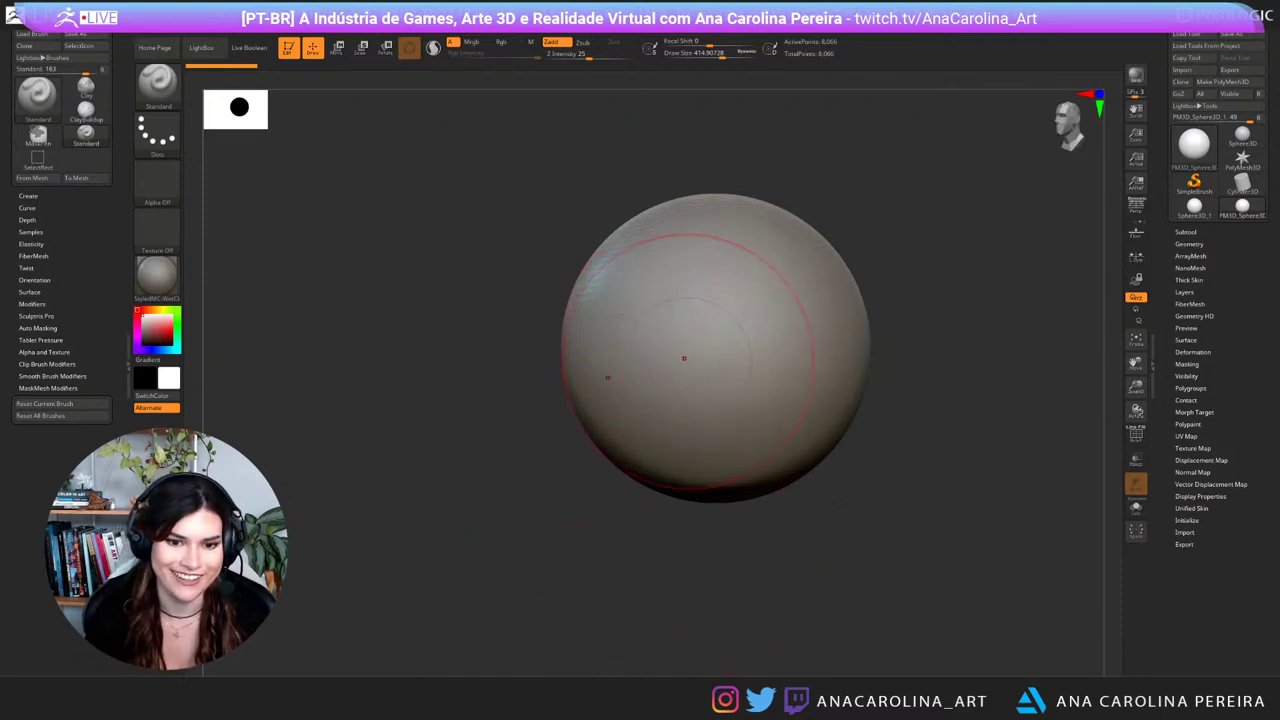
Step: Choose the SnakeHook brush and set its draw size to about 676
key("space")
left_click_drag(687, 359, 697, 359)
key("b")
key("s")
key("h")
left_click_drag(606, 518, 590, 510, "shift")
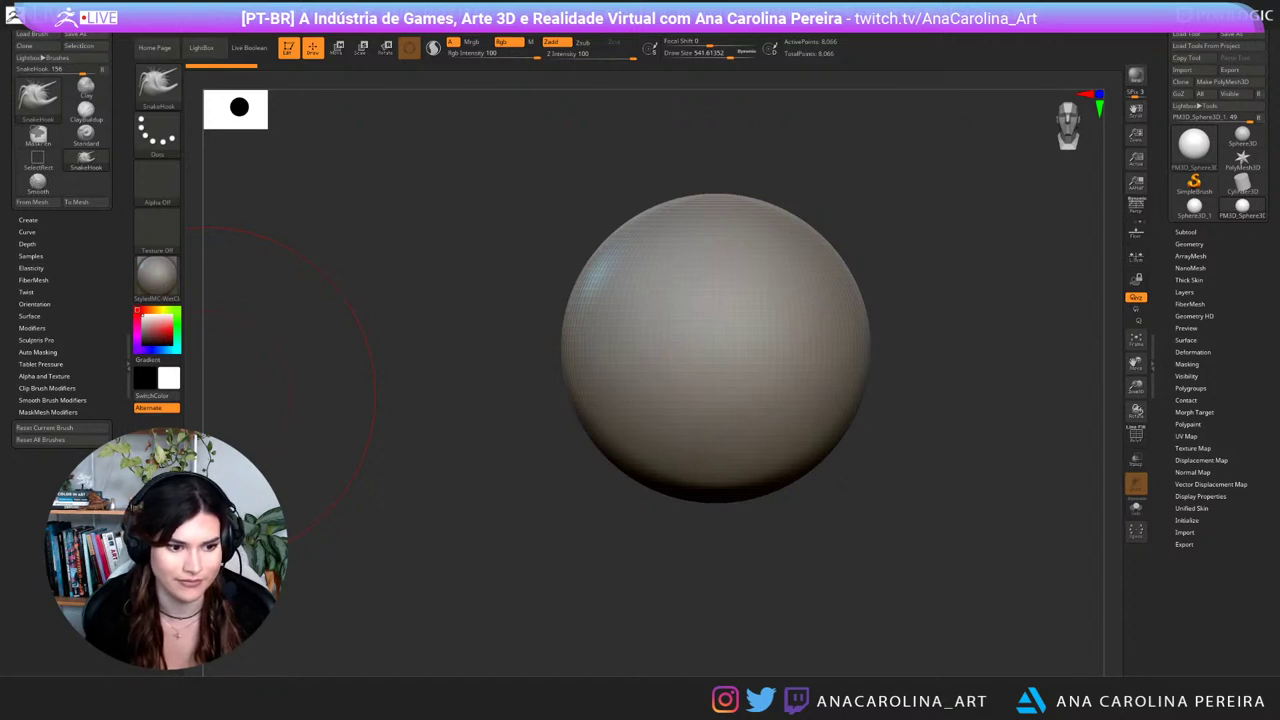
key("space")
left_click_drag(684, 361, 694, 361)
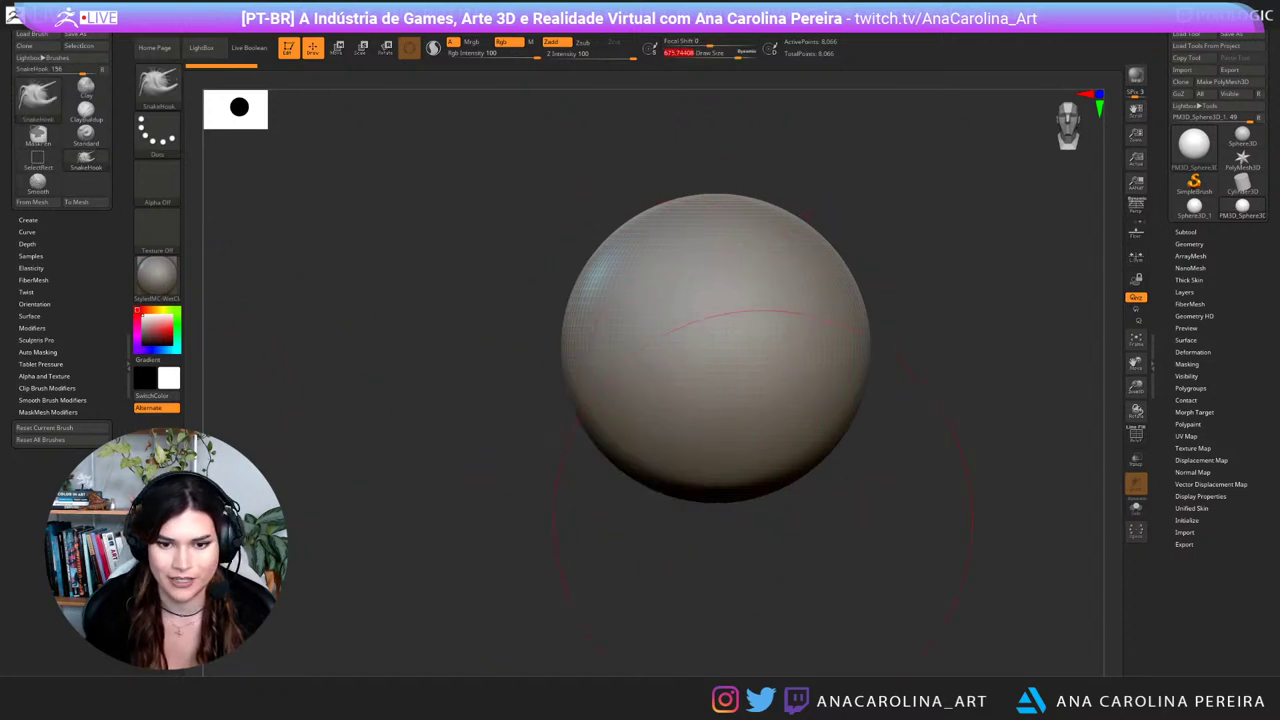
mouse_move(763, 521)
left_mouse_down("alt")
mouse_move(717, 504)
mouse_move(775, 501)
left_mouse_up("alt")
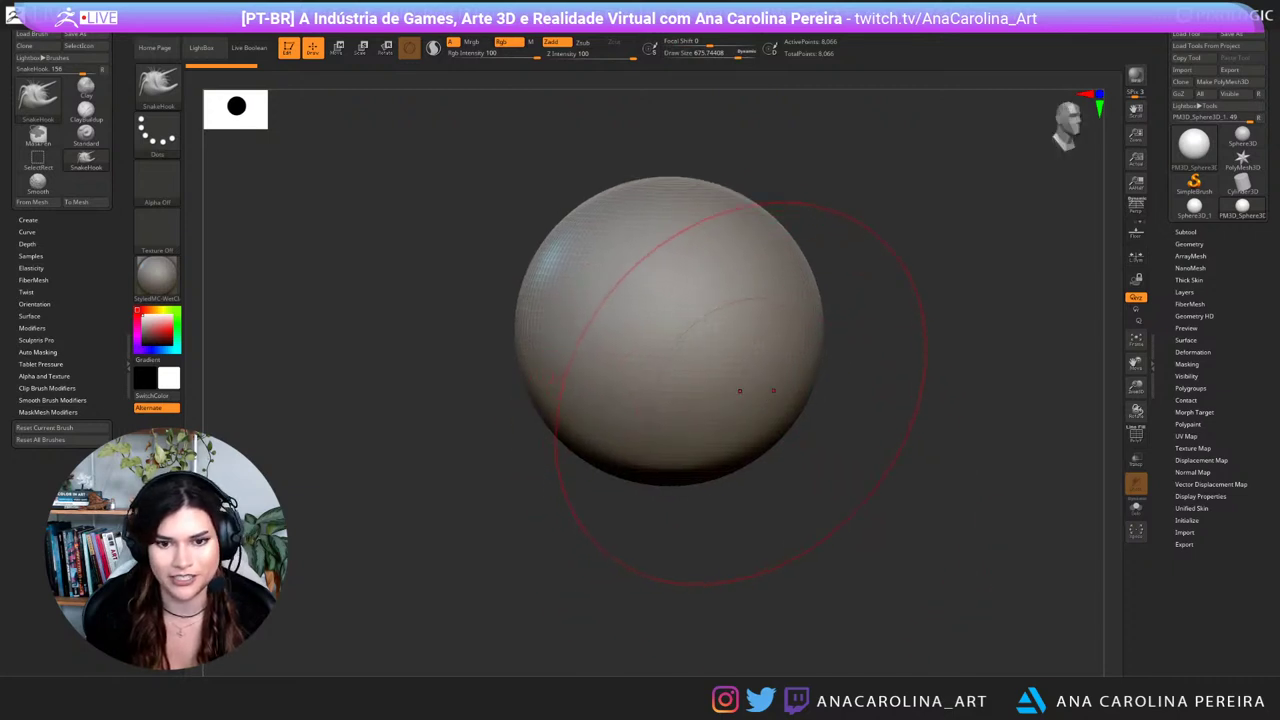
Step: Pull the lower front of the sphere outward and down with SnakeHook to form a long, rounded snout
left_click_drag(740, 391, 811, 429)
left_click_drag(820, 545, 895, 545)
left_click_drag(755, 395, 838, 424)
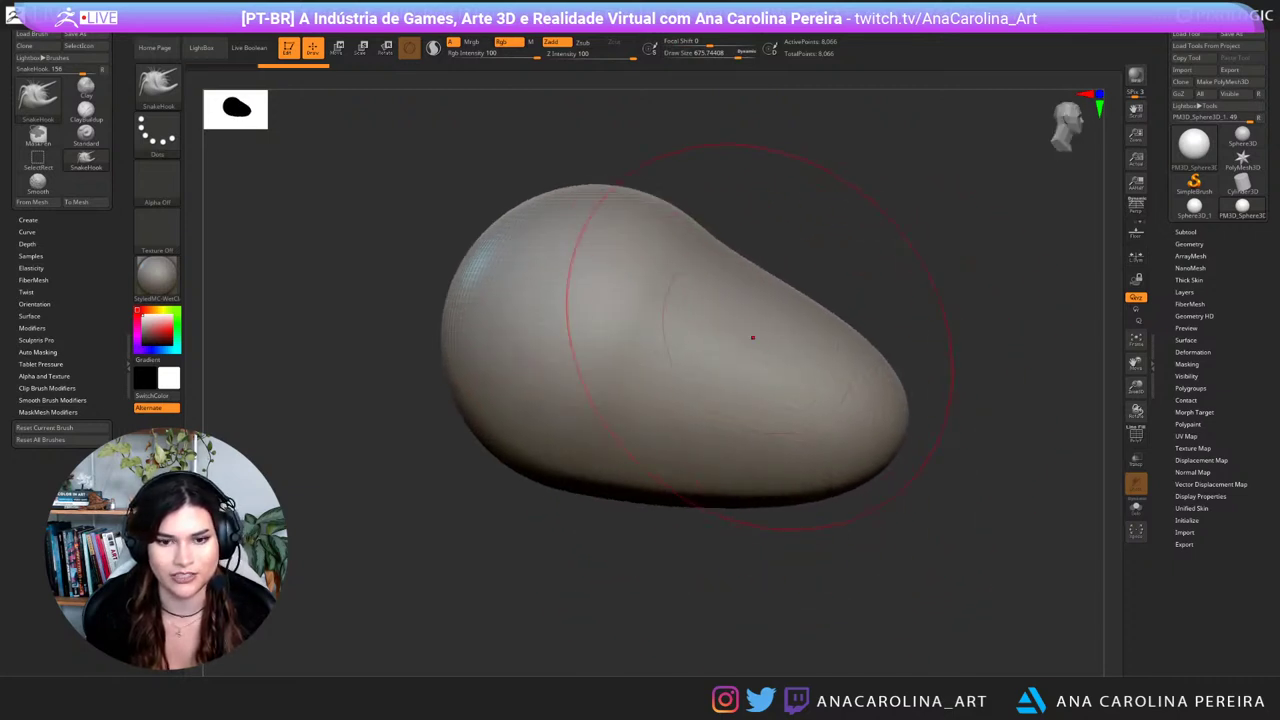
left_click_drag(753, 337, 755, 305)
mouse_move(836, 374)
left_mouse_down()
mouse_move(904, 400)
mouse_move(889, 365)
left_mouse_up()
Step: Reduce the draw size to about 430, adjust the slope between cranium and snout, and undo the last pull
key("space")
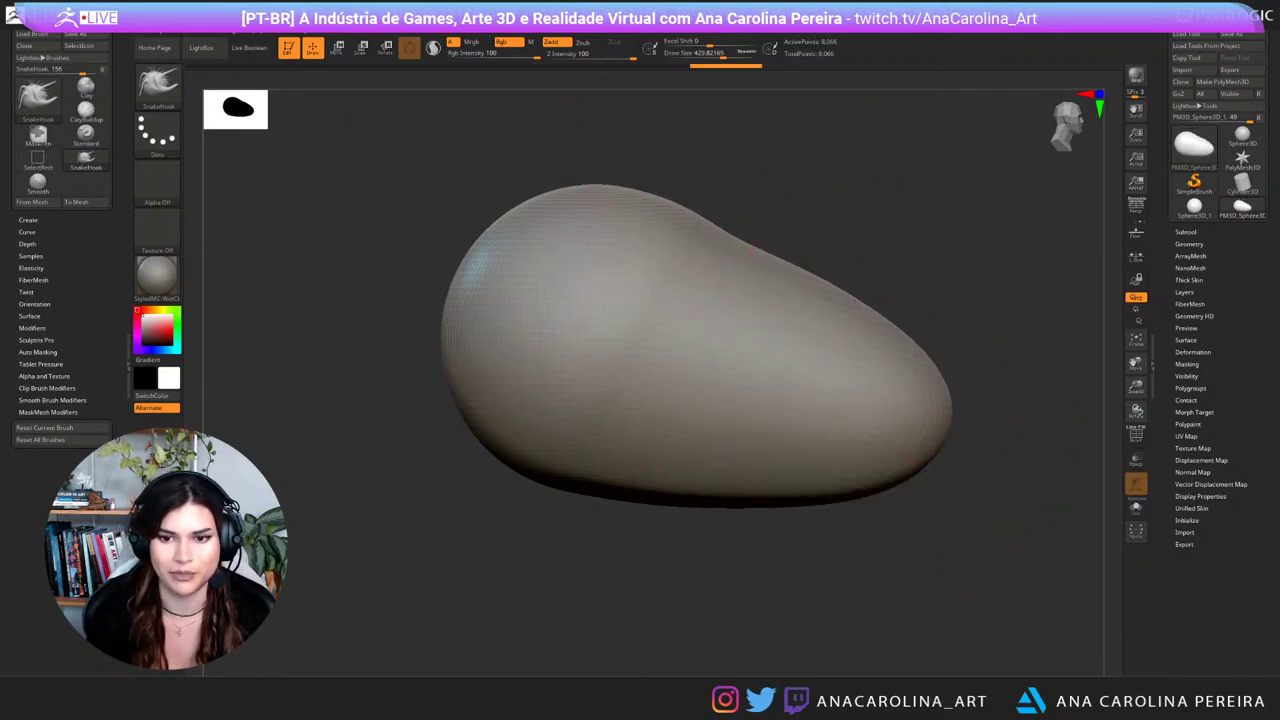
mouse_move(754, 243)
left_mouse_down()
mouse_move(810, 278)
mouse_move(743, 256)
left_mouse_up()
left_click_drag(606, 332, 638, 323)
key("ctrl+z")
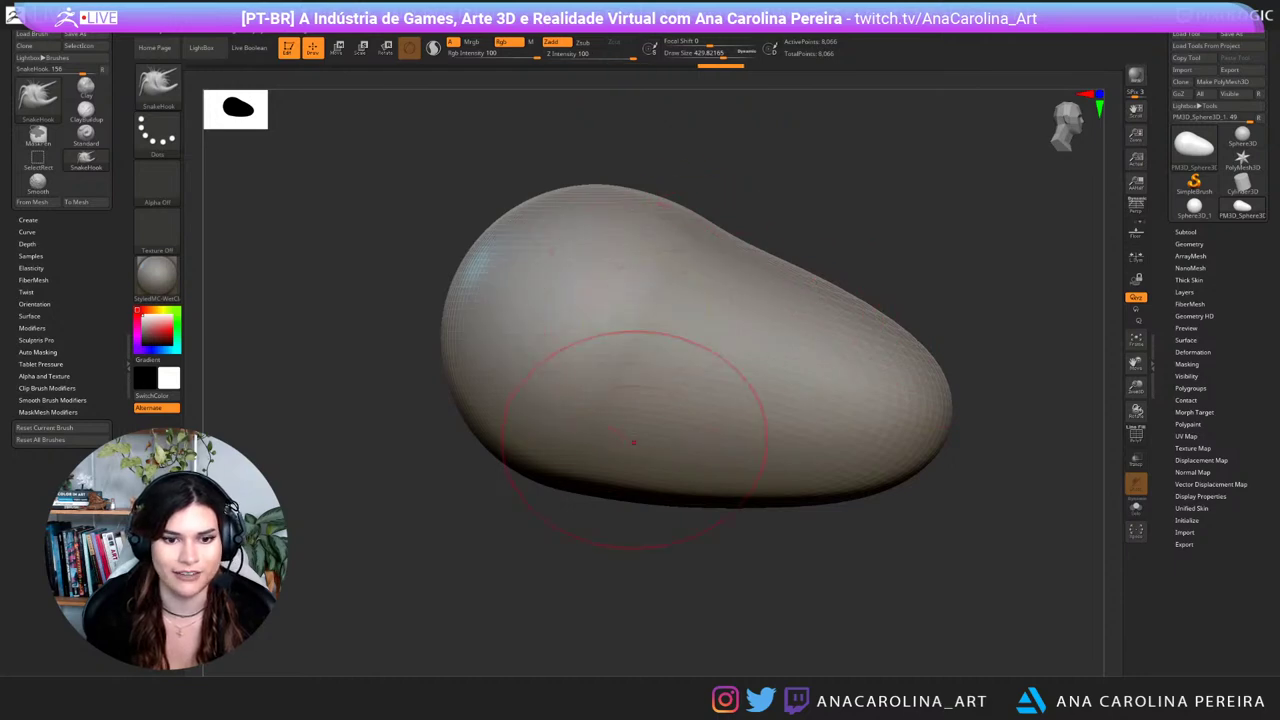
Step: Set the draw size to about 517 and push the underside of the head upward along the jaw line
key("space")
left_click_drag(659, 412, 672, 408)
mouse_move(645, 500)
left_mouse_down()
mouse_move(641, 483)
mouse_move(582, 467)
left_mouse_up()
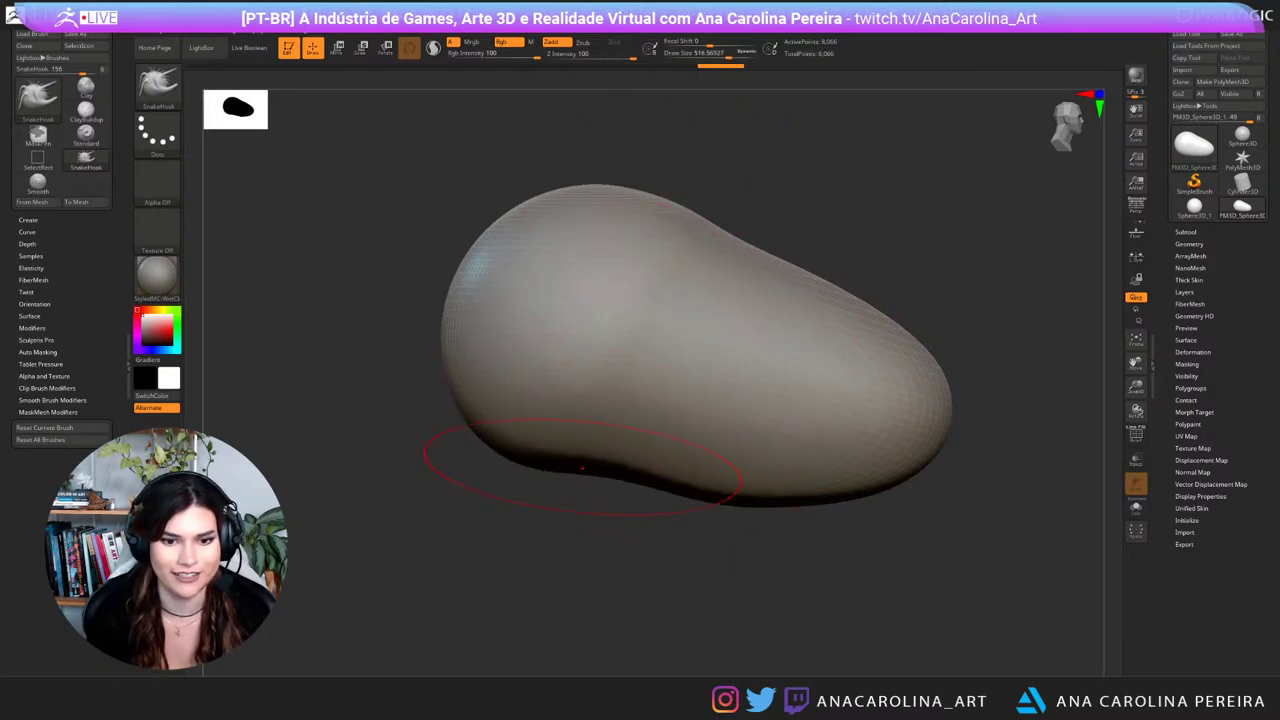
left_click_drag(737, 509, 750, 473)
left_click_drag(770, 580, 370, 572)
mouse_move(729, 478)
left_mouse_down()
mouse_move(745, 462)
mouse_move(760, 469)
left_mouse_up()
Step: Refine the sides of the cranium and snout with SnakeHook from several angles, smoothing the surface
mouse_move(895, 483)
left_mouse_down()
mouse_move(915, 466)
mouse_move(1040, 505)
mouse_move(1055, 590)
left_mouse_up()
left_click_drag(895, 548, 860, 535)
left_click_drag(960, 485, 985, 560)
left_click_drag(952, 407, 926, 378)
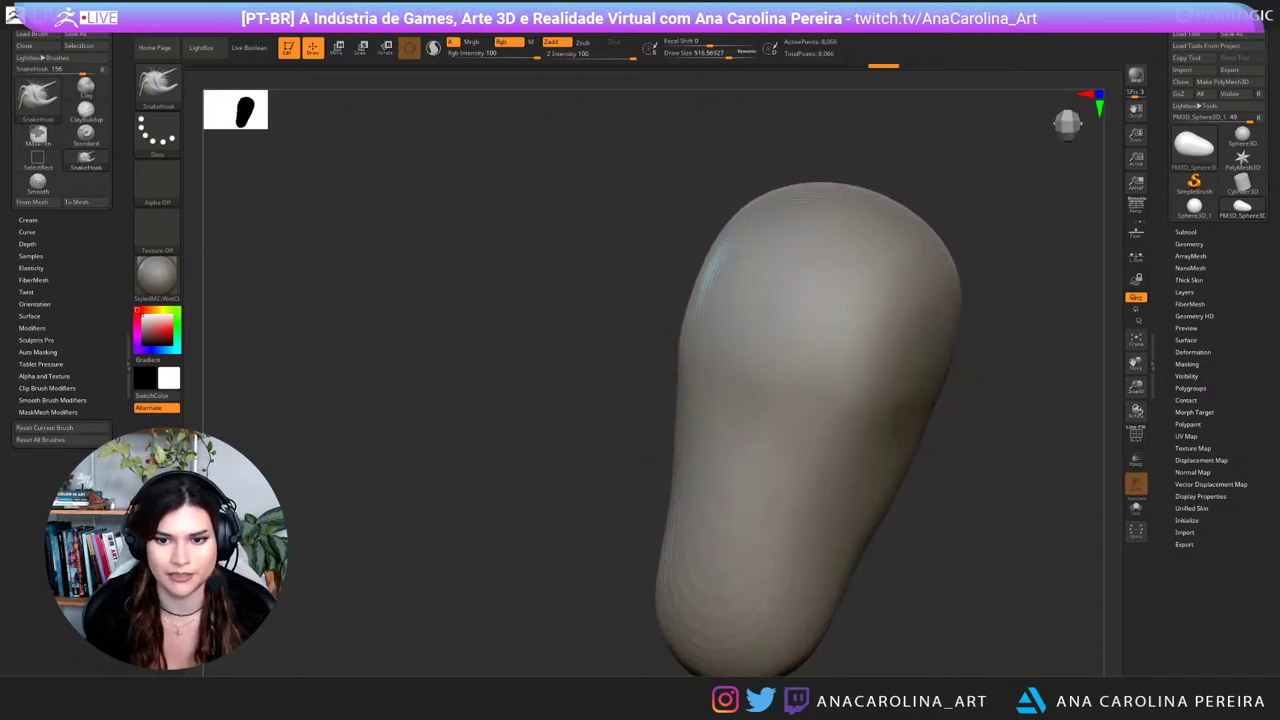
left_click_drag(915, 330, 895, 440, "shift")
mouse_move(870, 500)
left_mouse_down("shift")
mouse_move(805, 620)
mouse_move(770, 640)
left_mouse_up("shift")
mouse_move(950, 560)
left_mouse_down("alt")
mouse_move(880, 530)
mouse_move(894, 582)
left_mouse_up("alt")
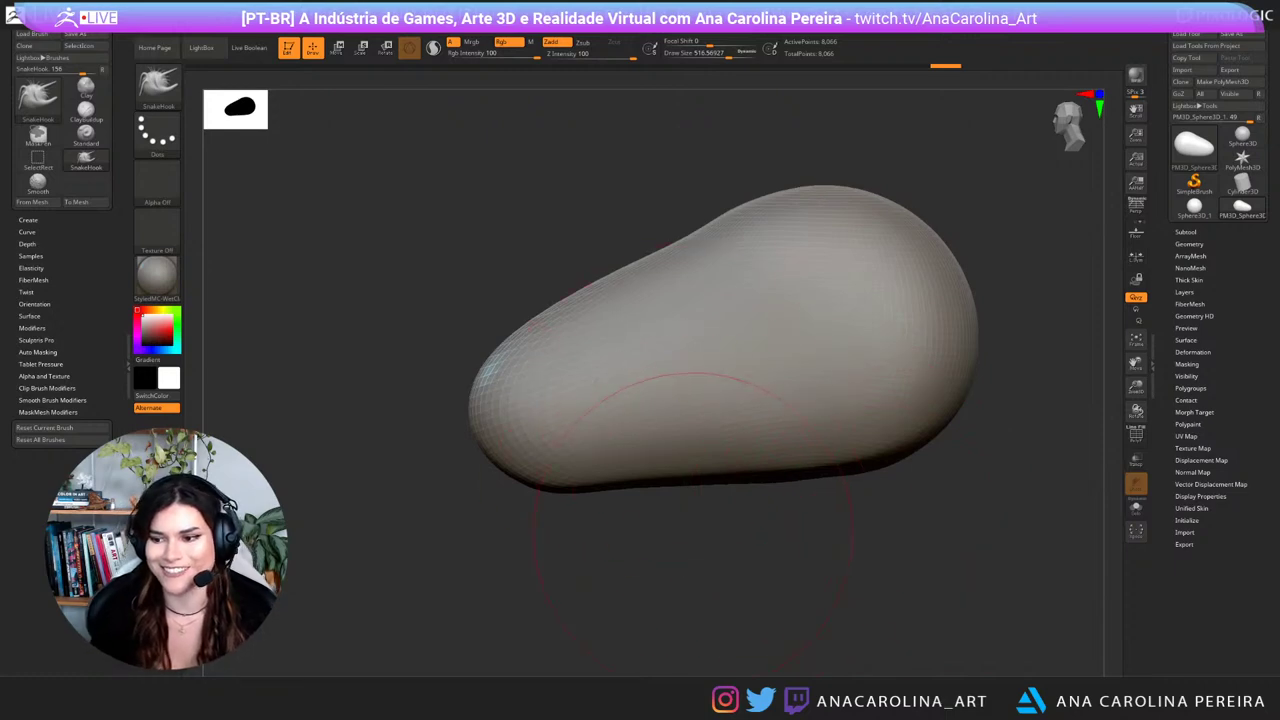
Step: Reduce the draw size to about 358 and flatten the tip of the snout into a blunter front
key("space")
left_click_drag(646, 341, 634, 338)
key("space")
mouse_move(516, 364)
left_mouse_down()
mouse_move(500, 387)
mouse_move(494, 376)
left_mouse_up()
left_click_drag(480, 425, 498, 422)
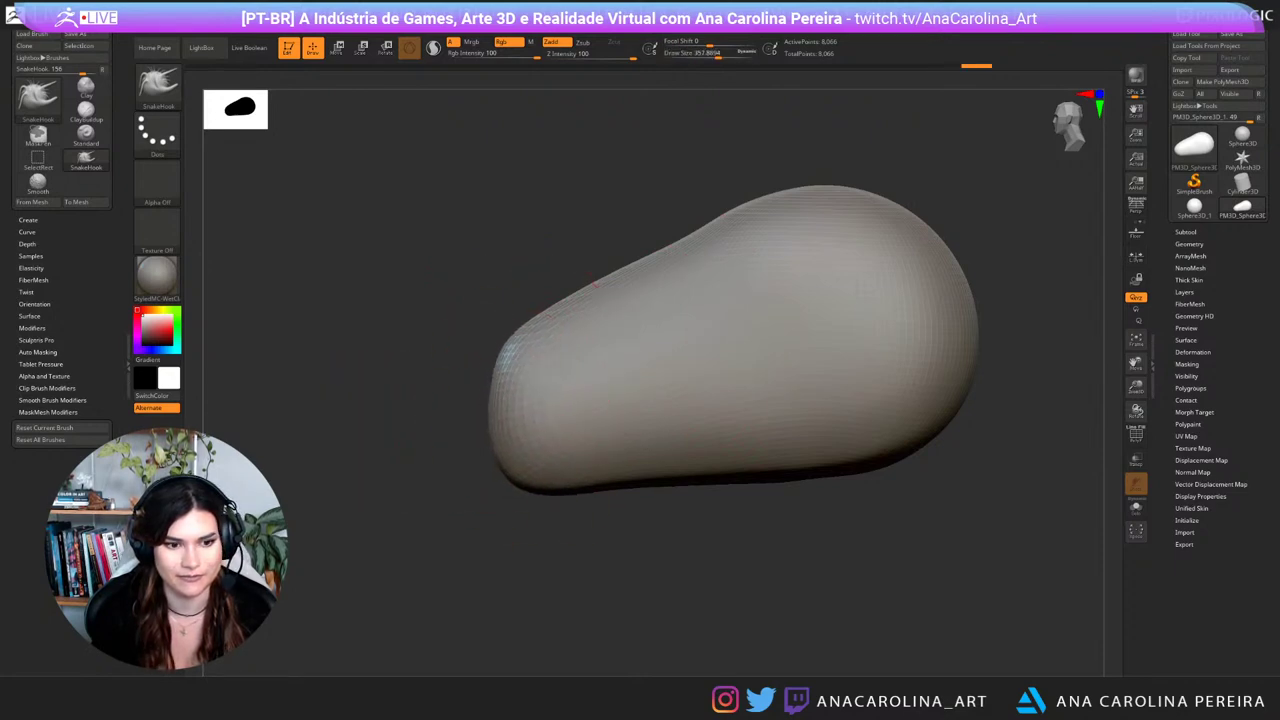
left_click_drag(499, 358, 506, 368)
Step: Face the head from the front and choose the Move brush with a draw size of about 280
left_click_drag(560, 560, 840, 556)
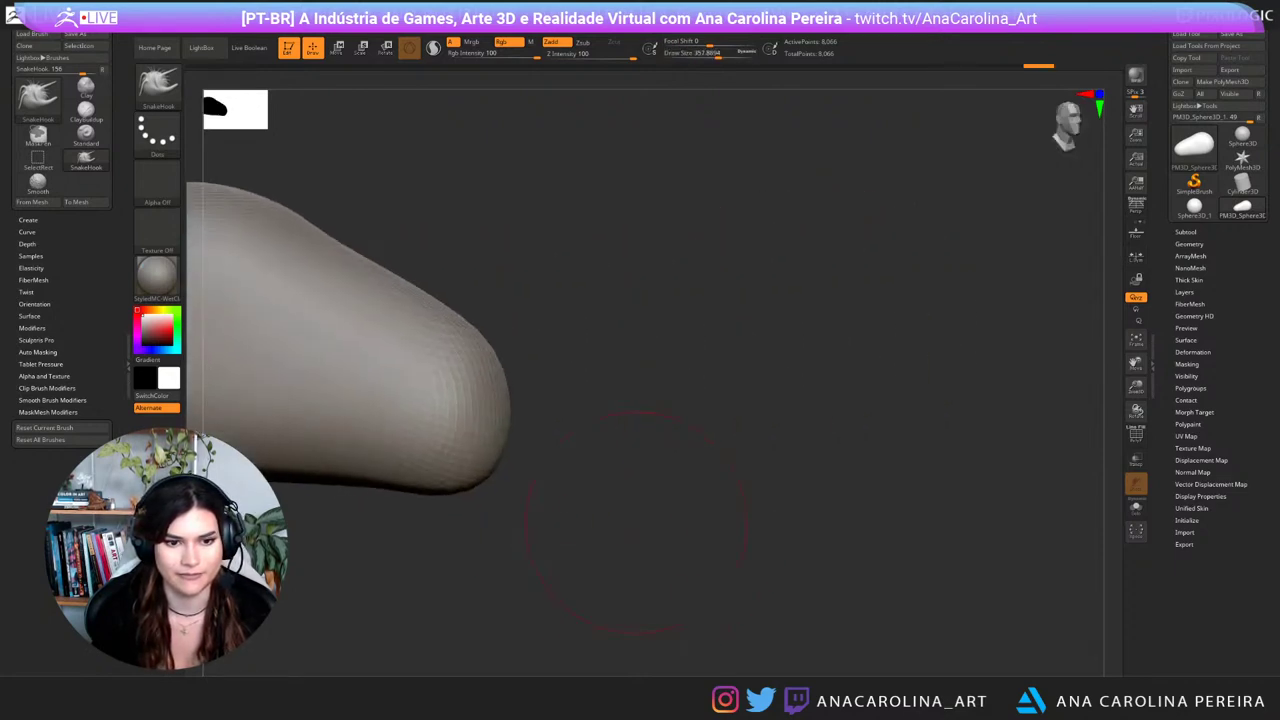
left_click_drag(600, 545, 640, 548, "alt")
left_click_drag(740, 520, 856, 512, "shift")
left_click_drag(856, 512, 838, 563, "alt")
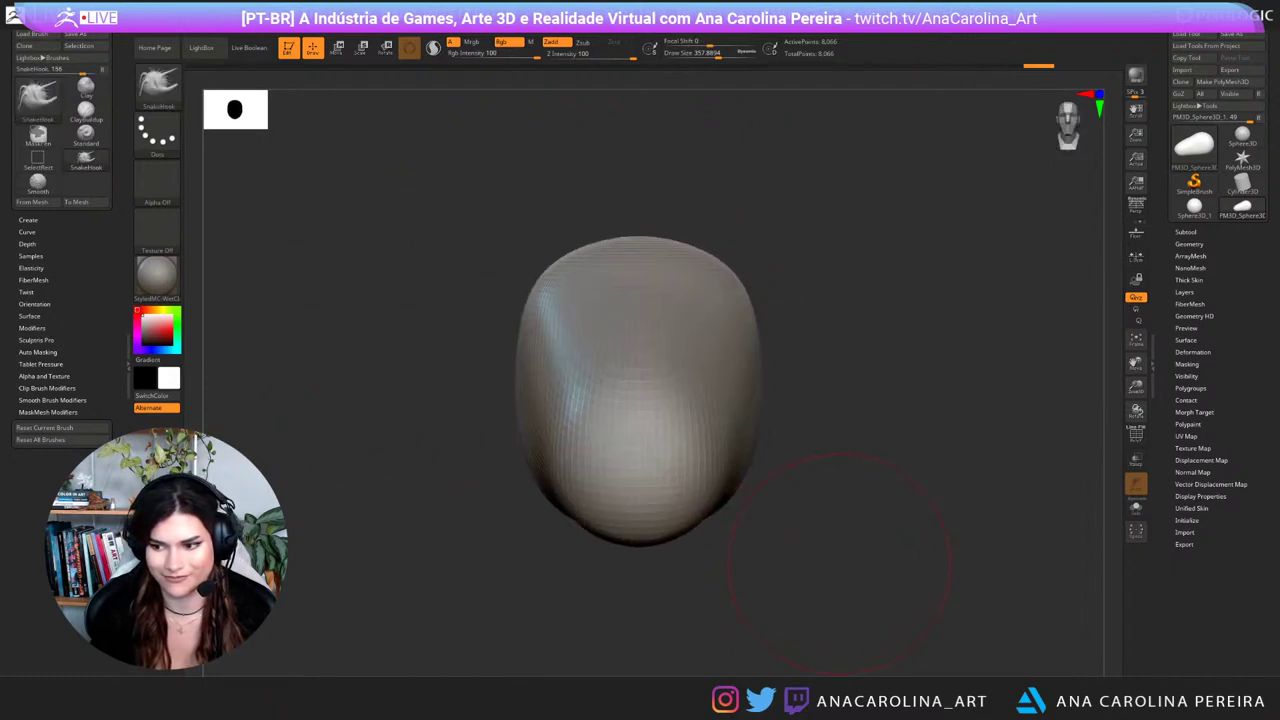
key("b")
key("m")
key("v")
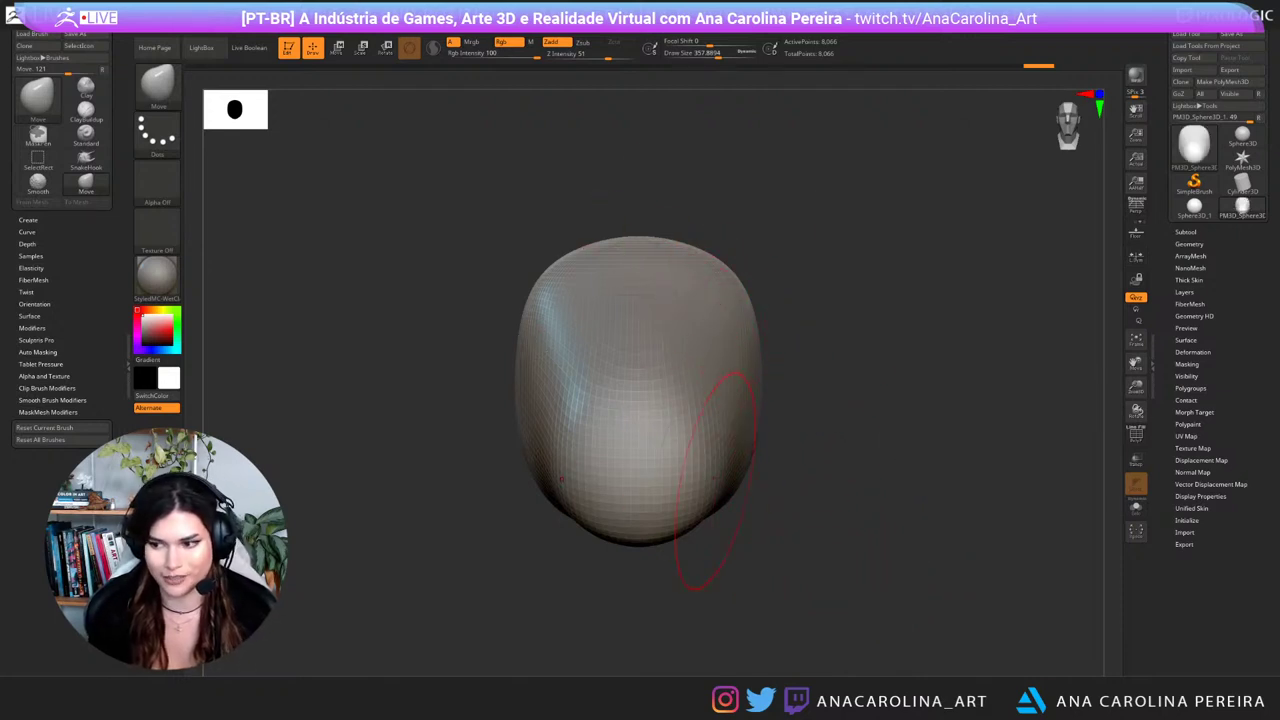
key("space")
left_click_drag(669, 336, 663, 336)
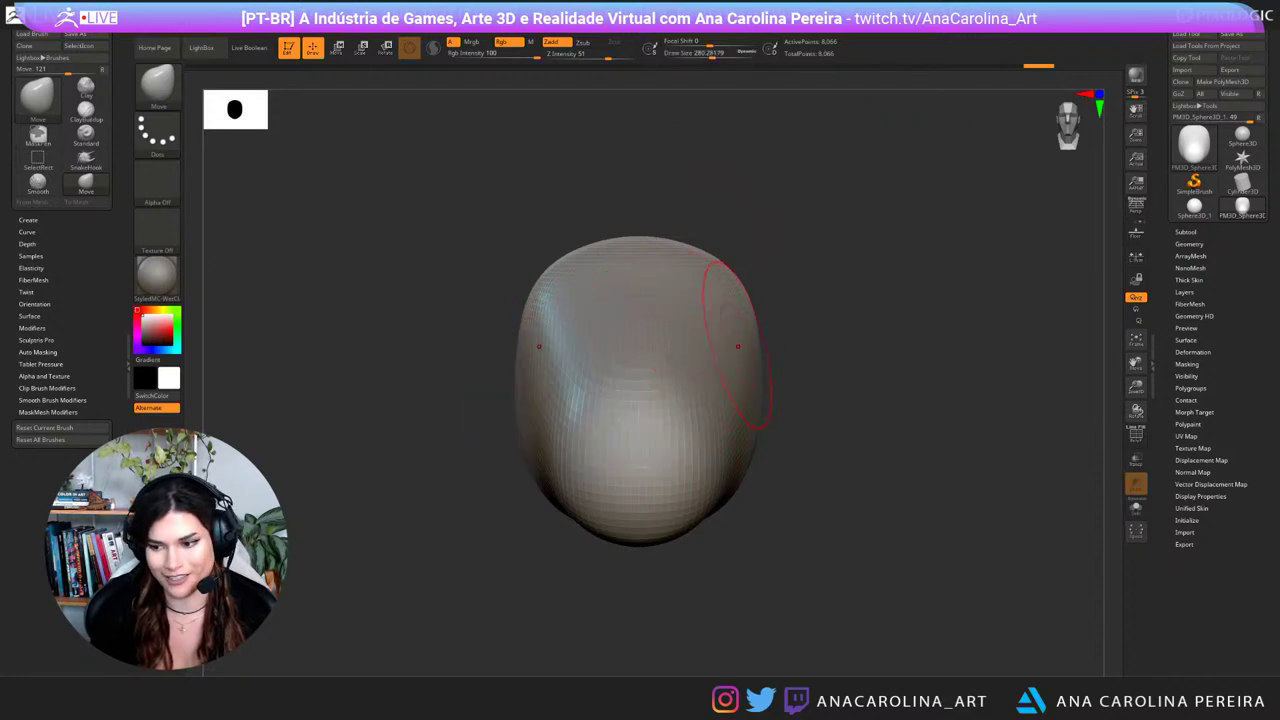
Step: Push in the sides of the face beside the snout with Move and set the draw size to about 358
key("space")
mouse_move(738, 346)
left_mouse_down()
mouse_move(714, 367)
mouse_move(757, 375)
left_mouse_up()
key("space")
left_click_drag(820, 415, 715, 445)
key("space")
left_click_drag(785, 402, 789, 402)
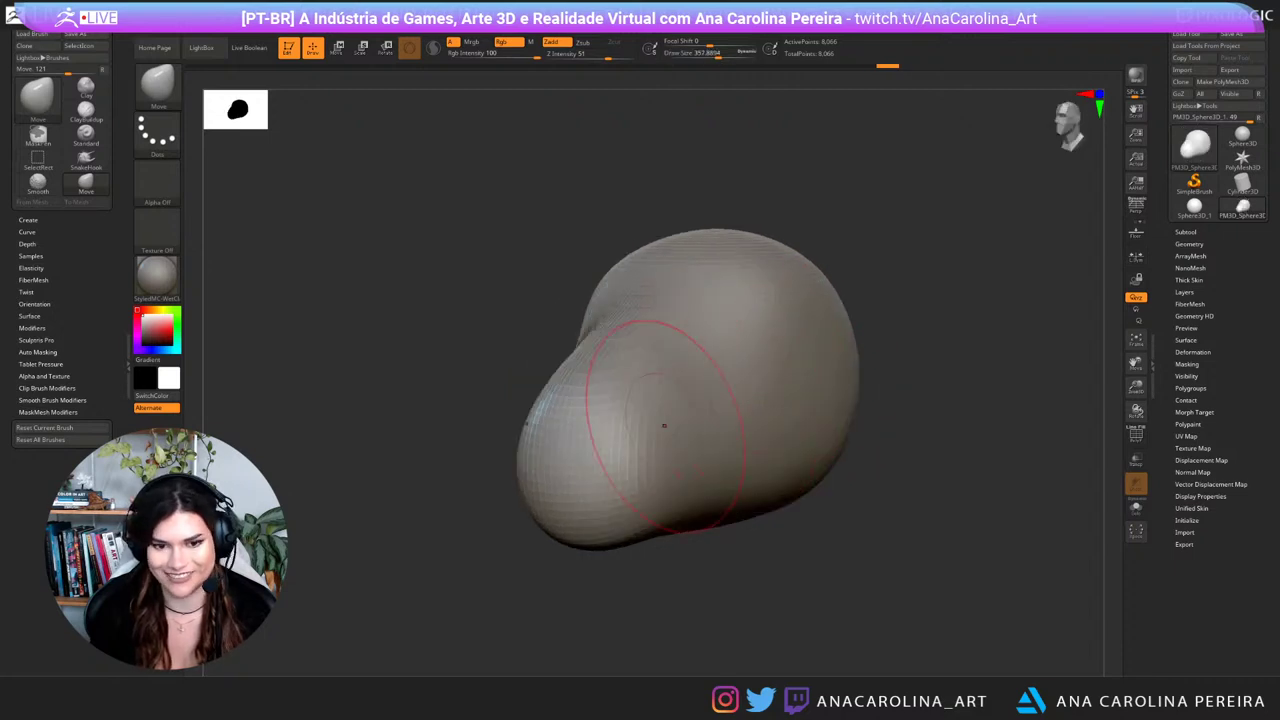
Step: Adjust the transition between the cranium and the side of the snout with the Move brush
left_click_drag(663, 403, 680, 358)
mouse_move(690, 380)
left_mouse_down()
mouse_move(800, 385)
mouse_move(880, 425)
left_mouse_up()
left_click_drag(670, 310, 767, 340, "alt")
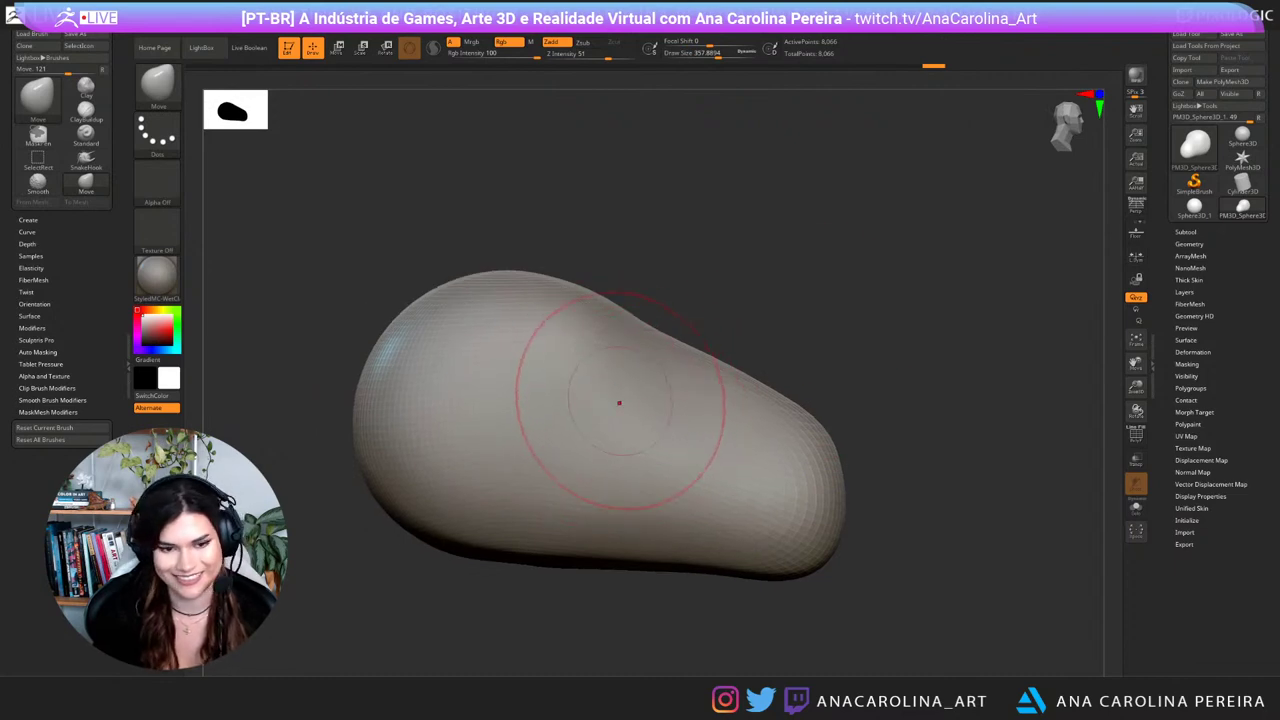
left_click_drag(619, 403, 617, 388)
Step: Smooth the brow and eye area where the cranium meets the snout
mouse_move(617, 386)
right_mouse_down()
mouse_move(440, 390)
mouse_move(490, 388)
right_mouse_up()
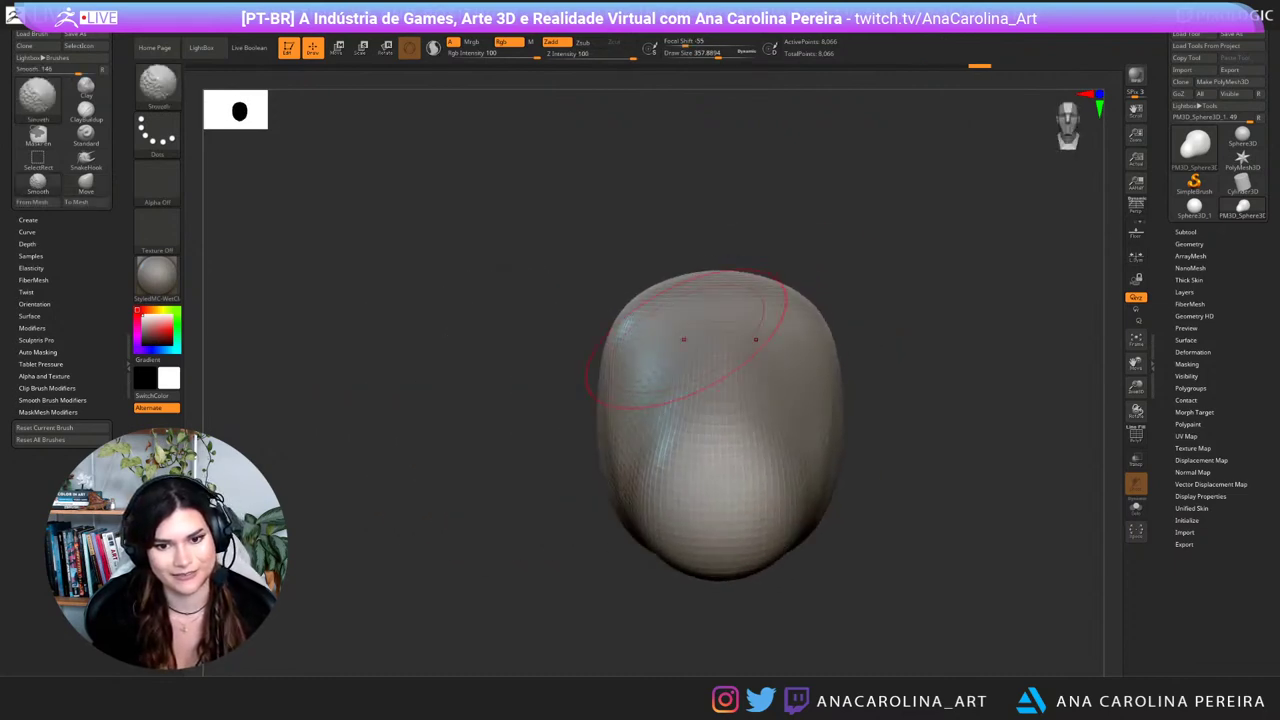
left_click_drag(802, 358, 808, 359)
left_click_drag(955, 400, 740, 390, "alt")
right_click_drag(656, 368, 592, 362, "shift")
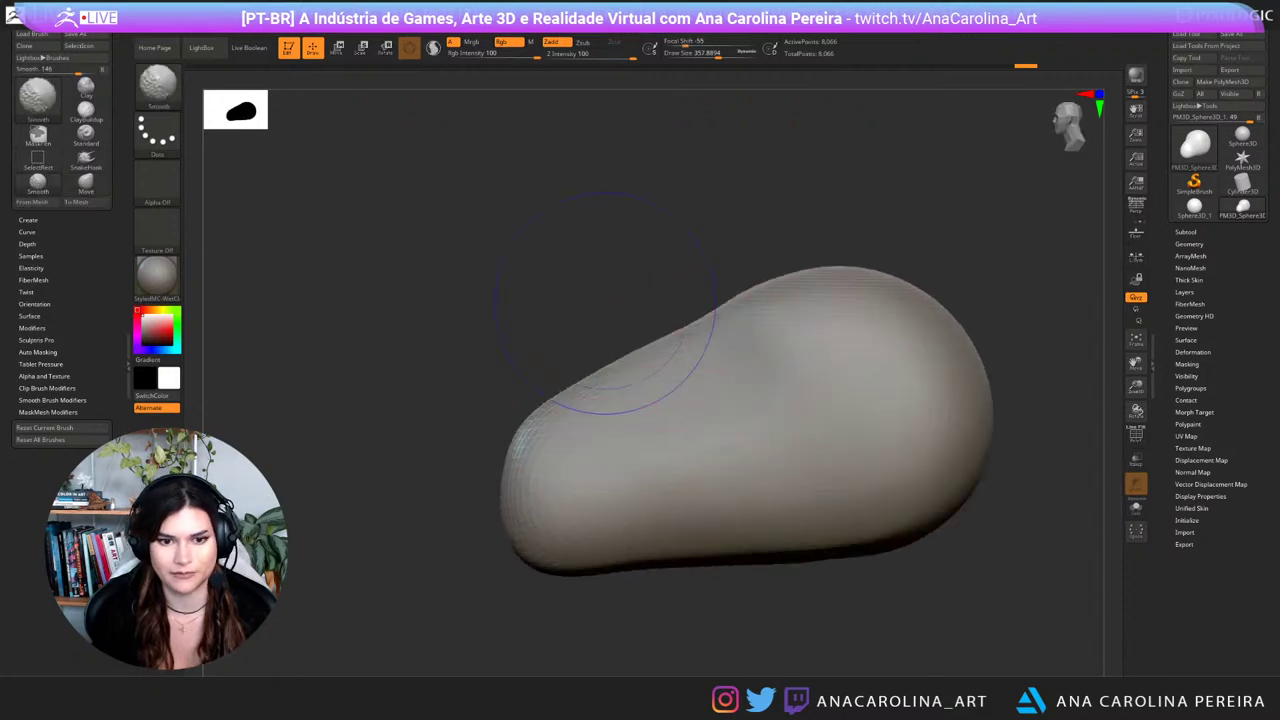
Step: Raise the bridge of the snout and adjust its front edge with the Move brush
mouse_move(636, 364)
left_mouse_down()
mouse_move(625, 342)
mouse_move(597, 376)
left_mouse_up()
key("space")
left_click_drag(600, 374, 594, 359)
mouse_move(534, 468)
left_mouse_down()
mouse_move(524, 471)
mouse_move(558, 456)
mouse_move(537, 475)
left_mouse_up()
Step: Round the snout tip and reshape the underside of the jaw with Move, raising the draw size to about 344
key("space")
key("space")
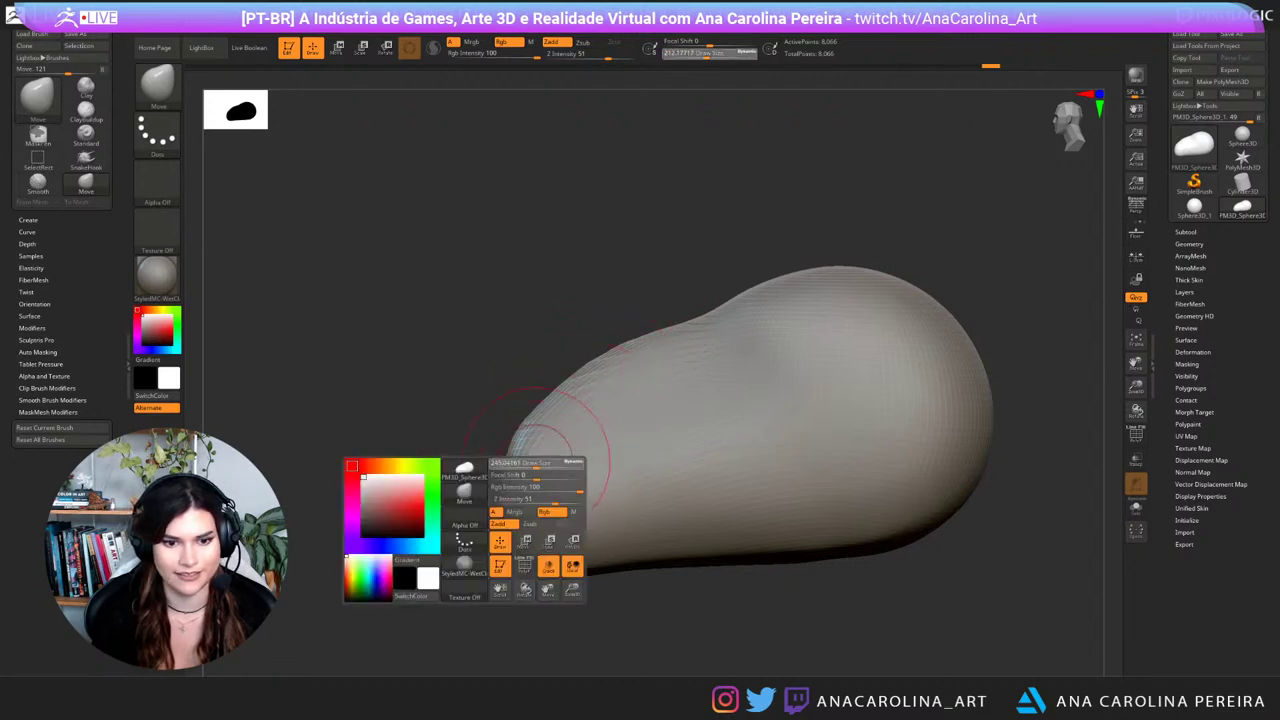
left_click_drag(533, 541, 540, 537)
mouse_move(410, 590)
left_mouse_down()
mouse_move(570, 592)
mouse_move(550, 592)
left_mouse_up()
left_click_drag(498, 510, 508, 510)
key("space")
left_click_drag(630, 530, 638, 530)
left_click_drag(656, 520, 680, 474)
left_click_drag(640, 605, 474, 600)
left_click_drag(755, 555, 755, 545)
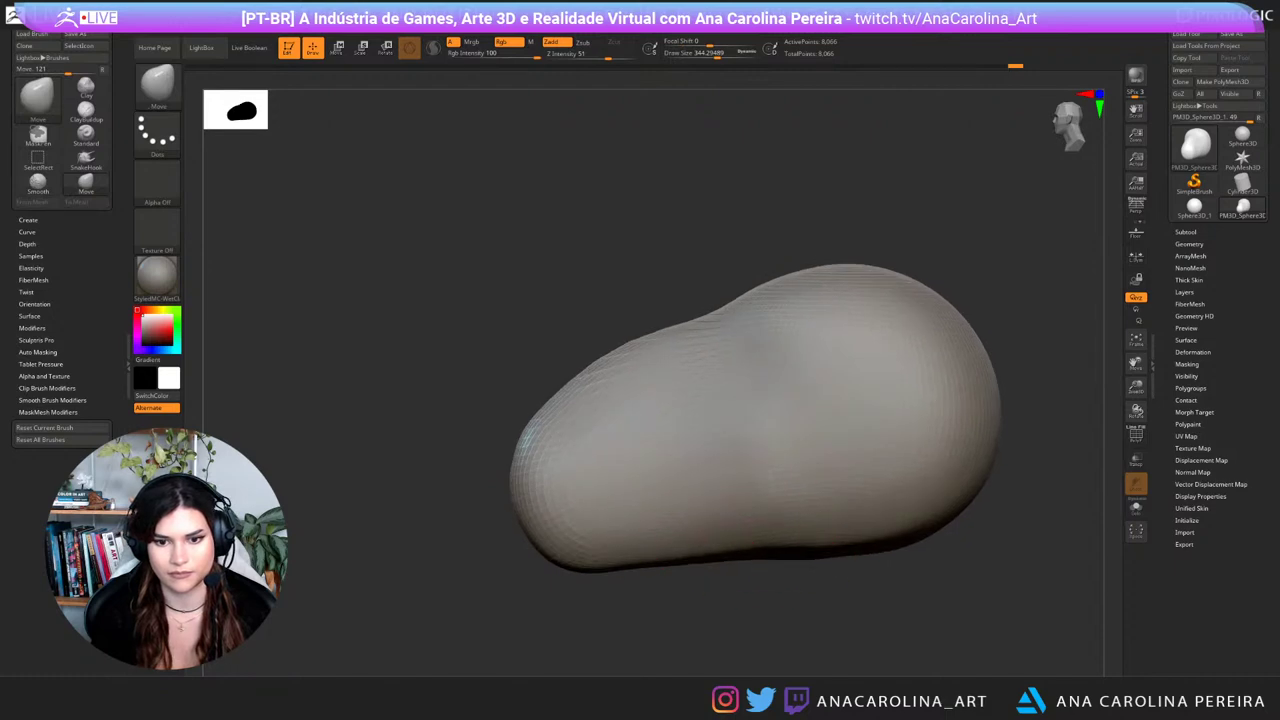
Step: Carve the jaw and cheek crease below the cranium with DamStandard at a draw size of about 550
left_click_drag(640, 610, 560, 589, "alt")
key("b")
key("d")
key("s")
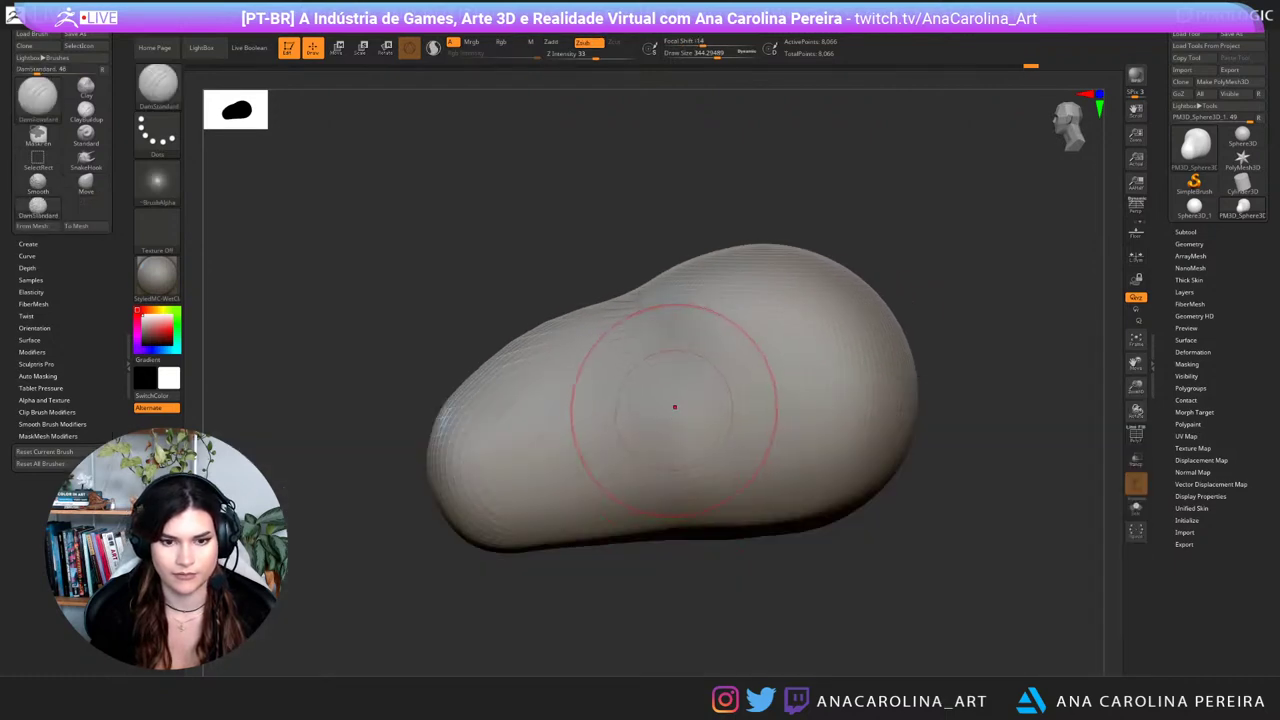
key("space")
mouse_move(660, 400)
left_mouse_down()
mouse_move(674, 400)
mouse_move(671, 470)
mouse_move(714, 526)
left_mouse_up()
left_click_drag(620, 602, 850, 596)
left_click_drag(815, 413, 1000, 401, "alt")
left_click_drag(680, 462, 512, 496)
left_click_drag(680, 455, 545, 495)
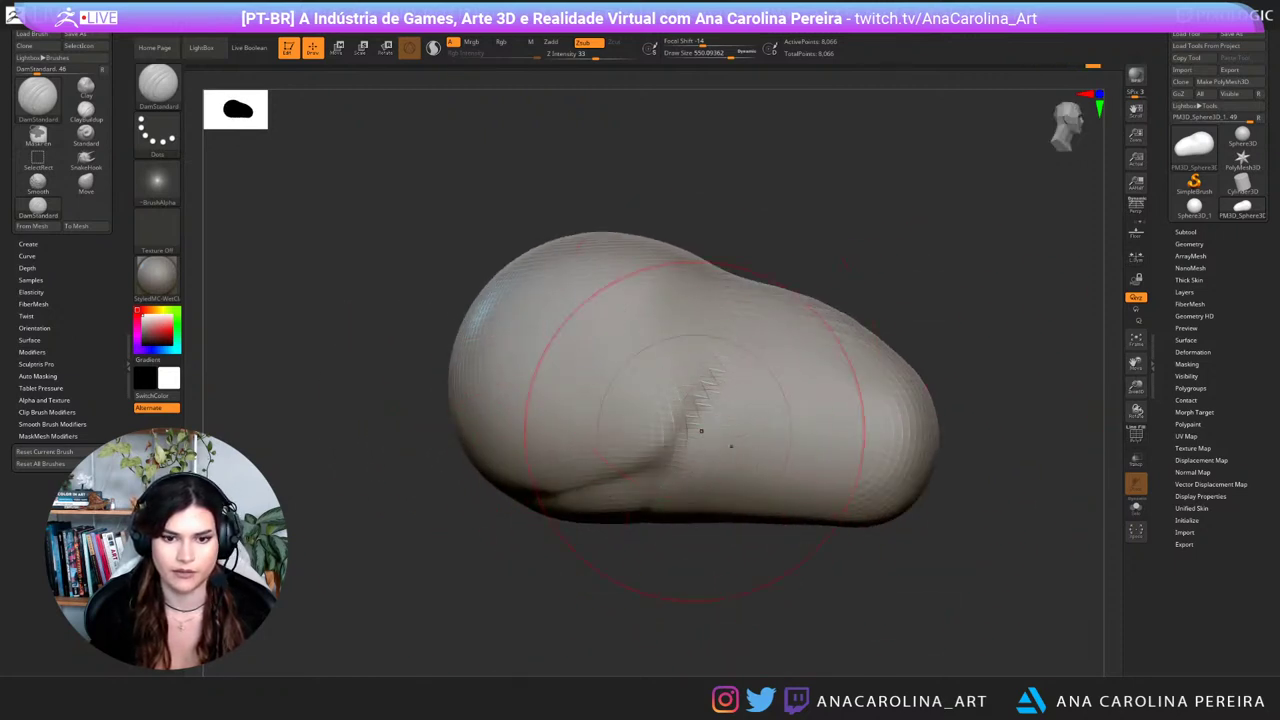
mouse_move(690, 608)
left_mouse_down()
mouse_move(530, 612)
mouse_move(780, 602)
mouse_move(918, 622)
mouse_move(875, 578)
left_mouse_up()
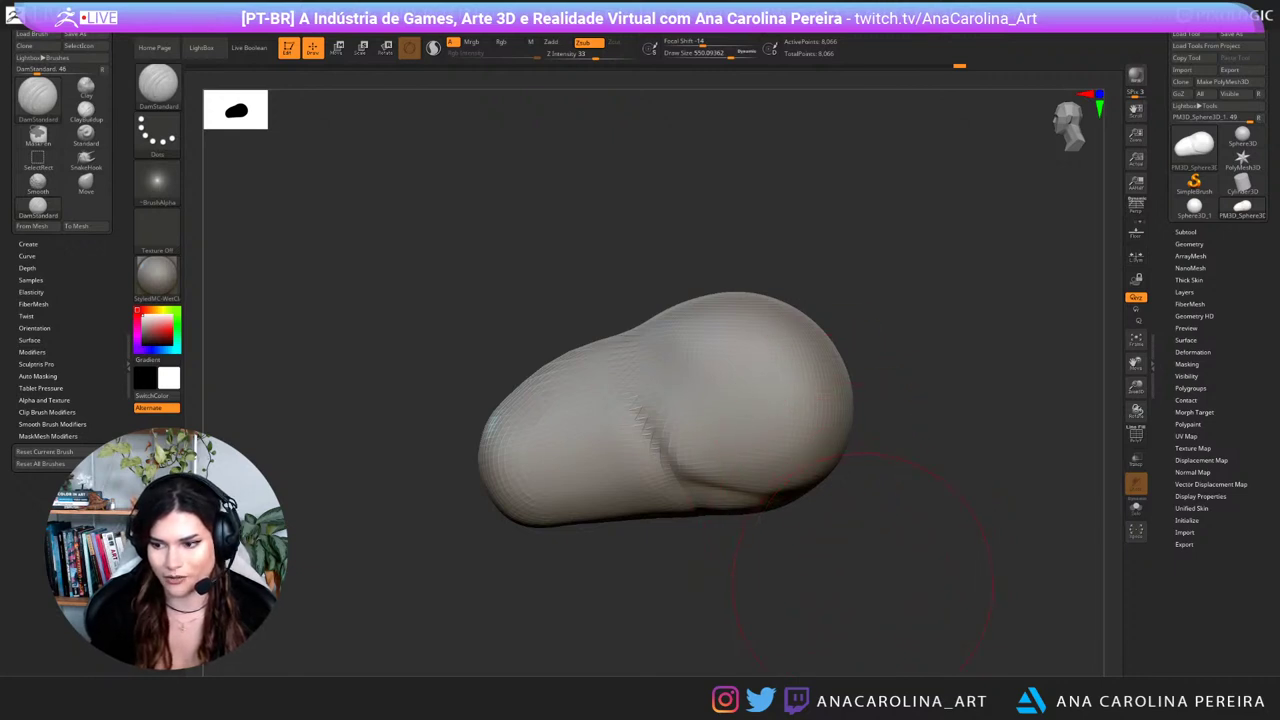
Step: Try a freehand MaskPen mask on the back of the head at a draw size of about 400, and undo it
left_click_drag(811, 573, 790, 520, "alt")
left_click_drag(769, 564, 747, 535, "alt")
key("space")
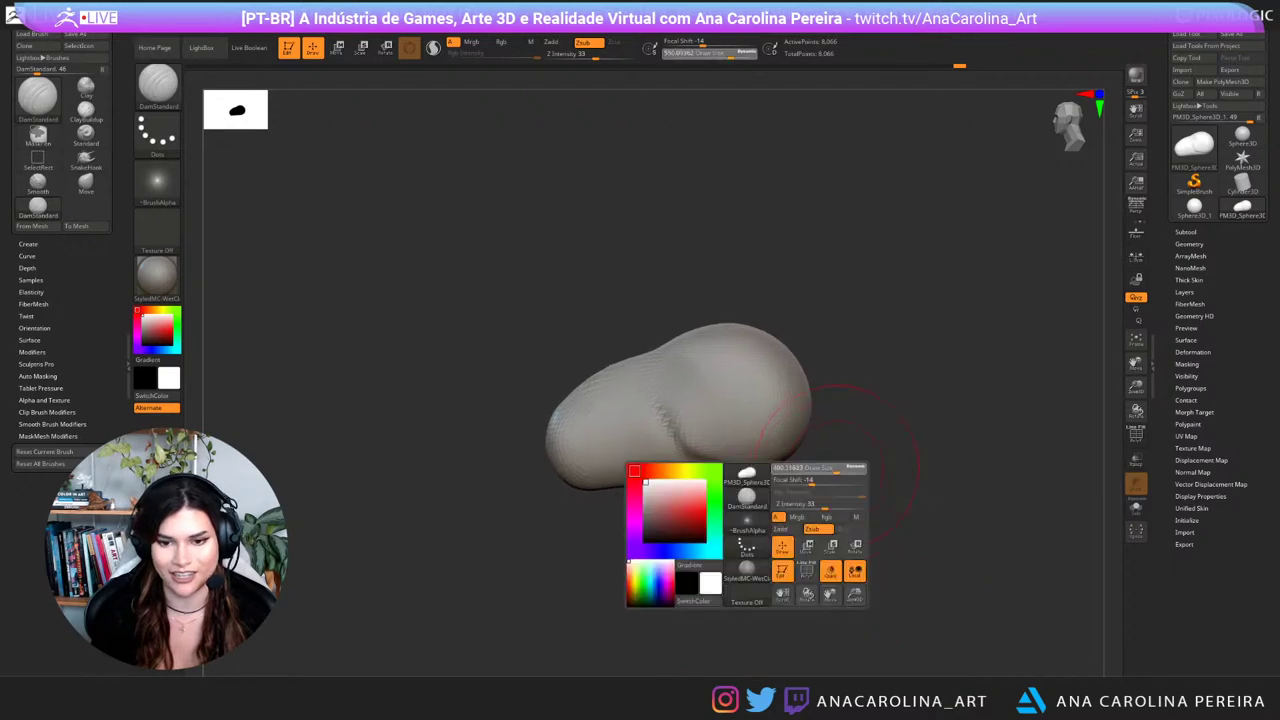
left_click(830, 469)
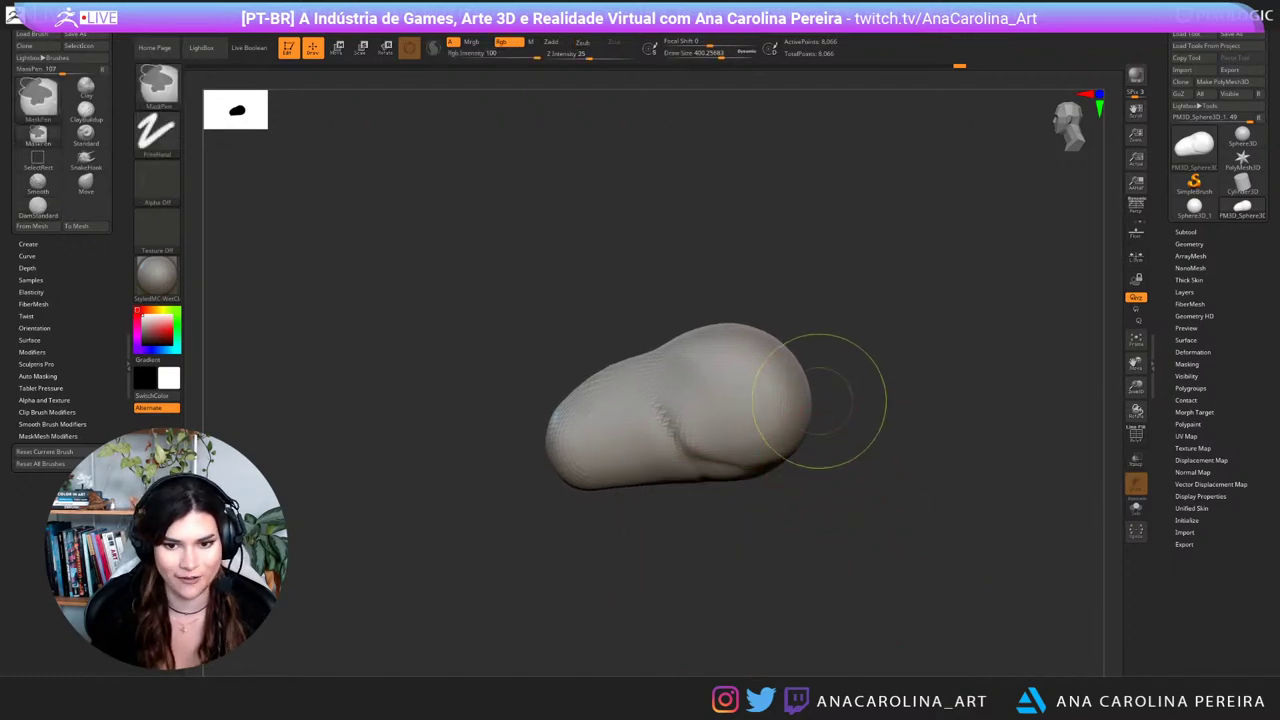
left_click_drag(818, 382, 742, 480, "ctrl")
key("ctrl+z")
Step: Mask the lower back of the head with MaskLasso and invert the mask to leave only the neck attachment area editable
key("b")
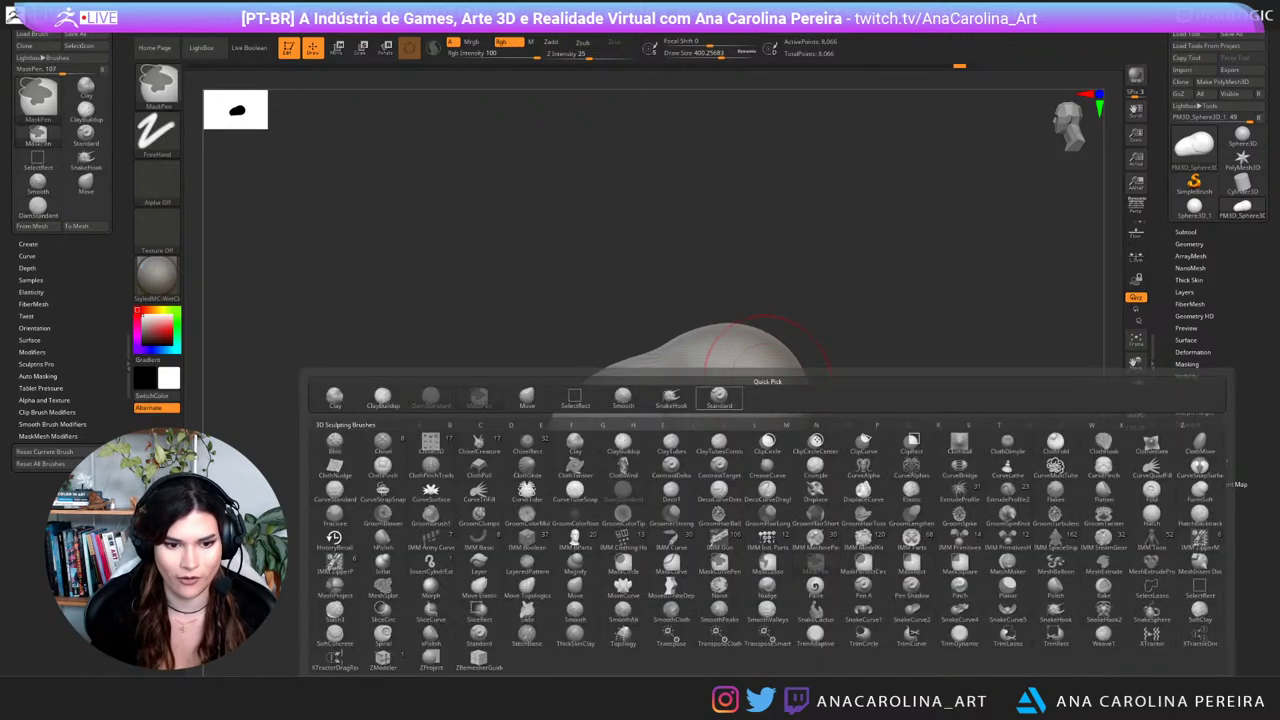
key("b")
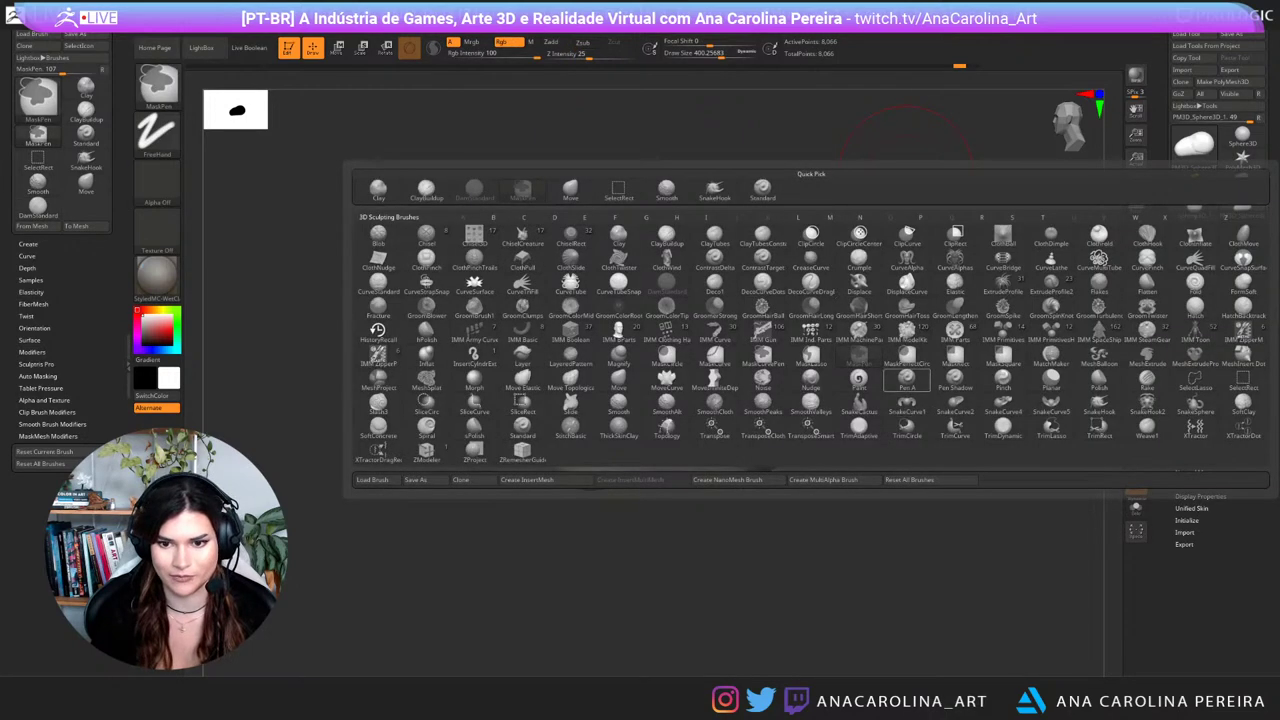
left_click(811, 356, "ctrl")
key("ctrl")
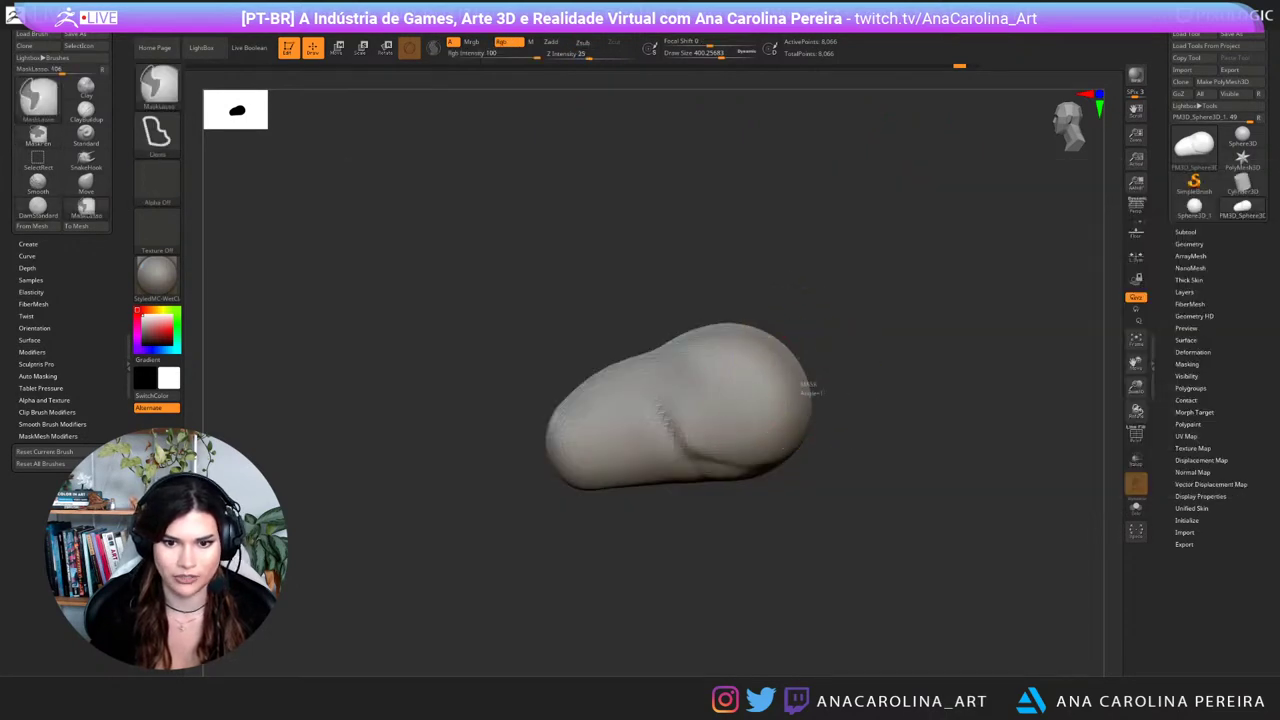
mouse_move(768, 448)
left_mouse_down("ctrl")
mouse_move(716, 455)
mouse_move(712, 490)
mouse_move(850, 425)
left_mouse_up("ctrl")
mouse_move(808, 357)
left_mouse_down("ctrl")
mouse_move(805, 398)
mouse_move(864, 422)
left_mouse_up("ctrl")
left_click_drag(798, 357, 774, 448, "ctrl")
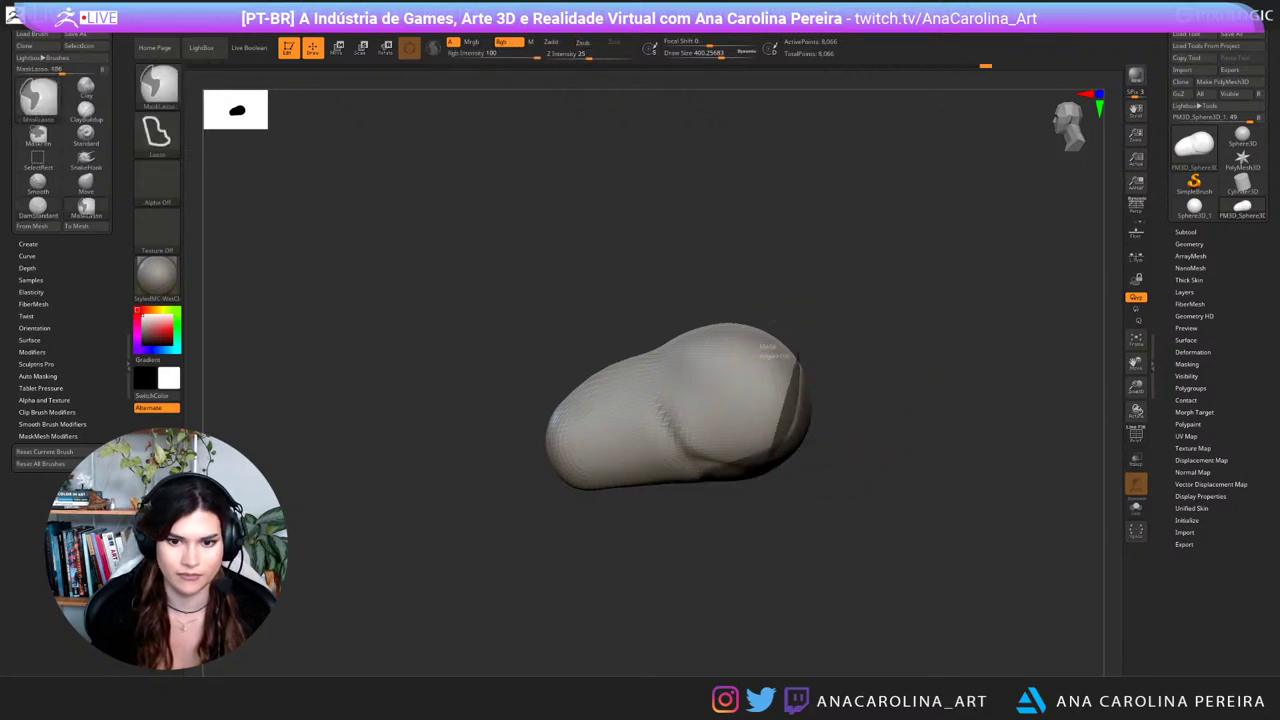
left_click_drag(868, 383, 864, 376, "ctrl")
left_click(821, 443, "ctrl")
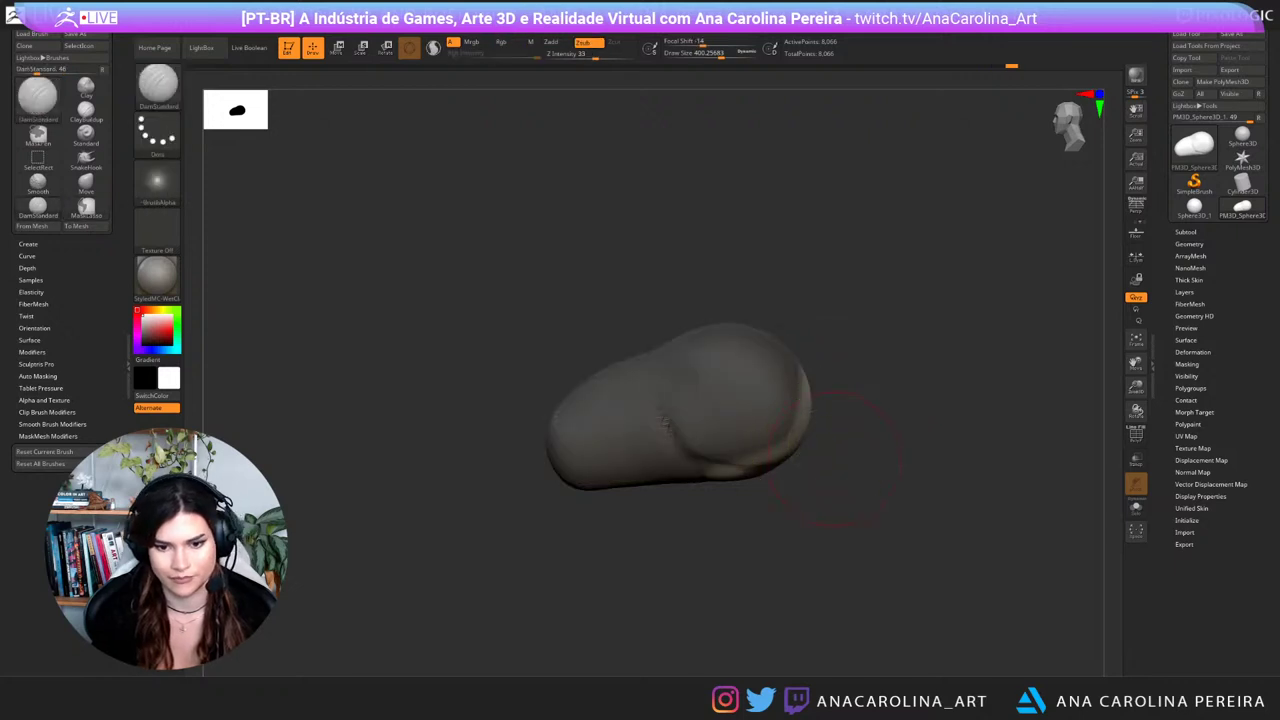
Step: Move the unmasked area down and backward with the Transpose Move tool to extrude a long neck
key("w")
left_click_drag(880, 440, 810, 409, "alt")
left_click_drag(700, 418, 814, 537)
left_click_drag(771, 494, 803, 536)
mouse_move(600, 560)
left_mouse_down()
mouse_move(720, 562)
mouse_move(600, 560)
left_mouse_up()
Step: Clear the mask and pull the back of the neck outward with SnakeHook at a draw size of about 743
key("b")
key("s")
key("h")
key("space")
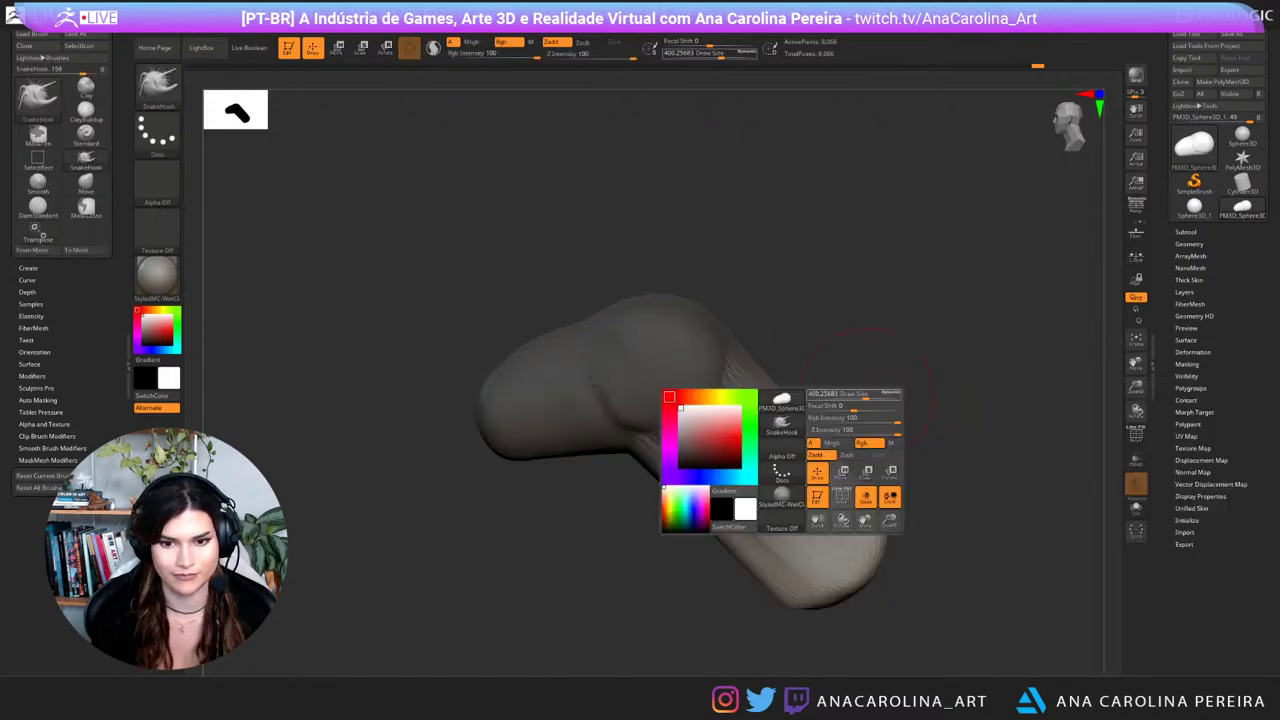
mouse_move(849, 396)
left_mouse_down()
mouse_move(868, 396)
mouse_move(861, 416)
mouse_move(820, 410)
left_mouse_up()
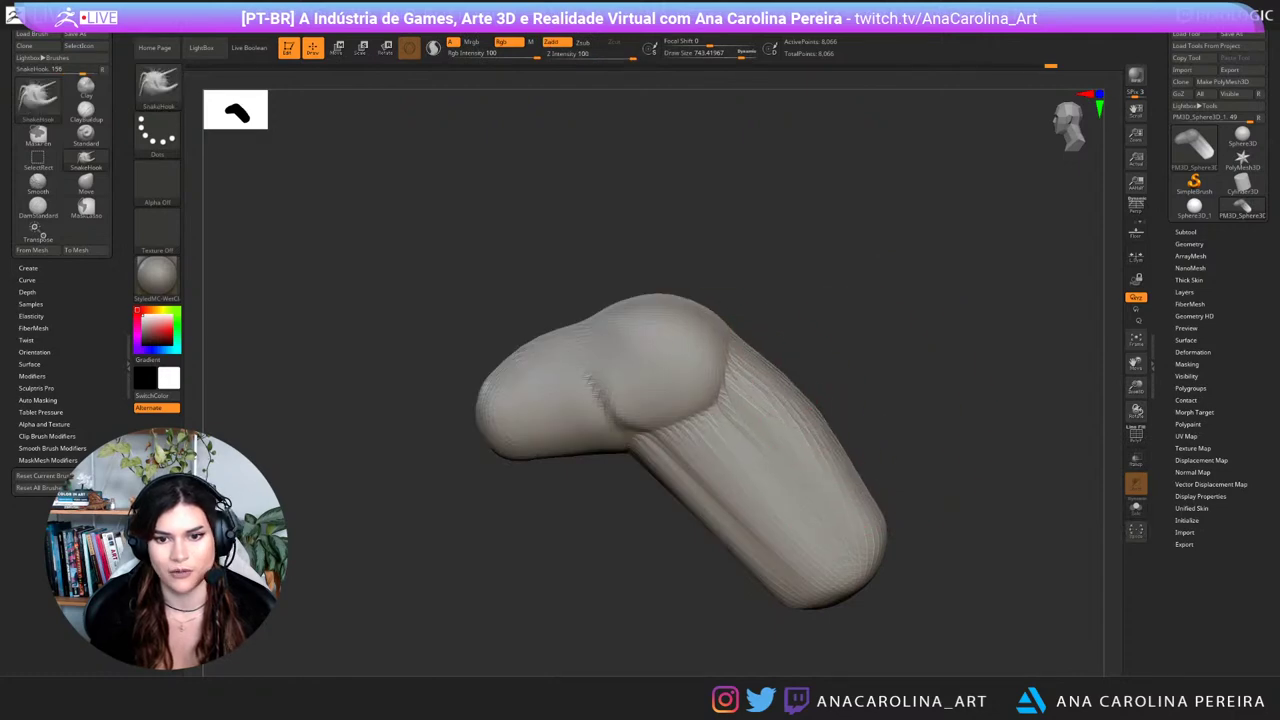
left_click_drag(755, 365, 770, 352)
left_click_drag(838, 462, 880, 450)
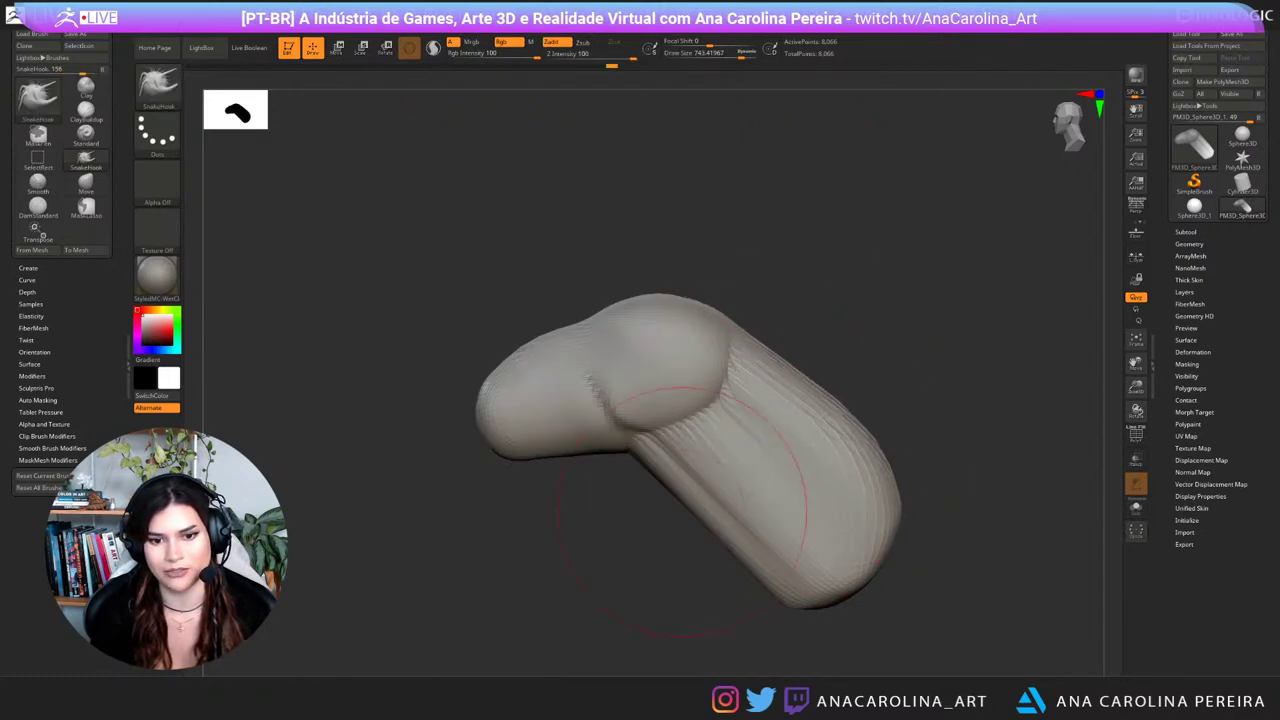
Step: Curve the throat and front edge of the neck inward with SnakeHook and smooth the neck's side
mouse_move(692, 513)
left_mouse_down()
mouse_move(709, 498)
mouse_move(700, 488)
left_mouse_up()
left_click_drag(722, 548, 738, 534)
left_click_drag(757, 586, 770, 575)
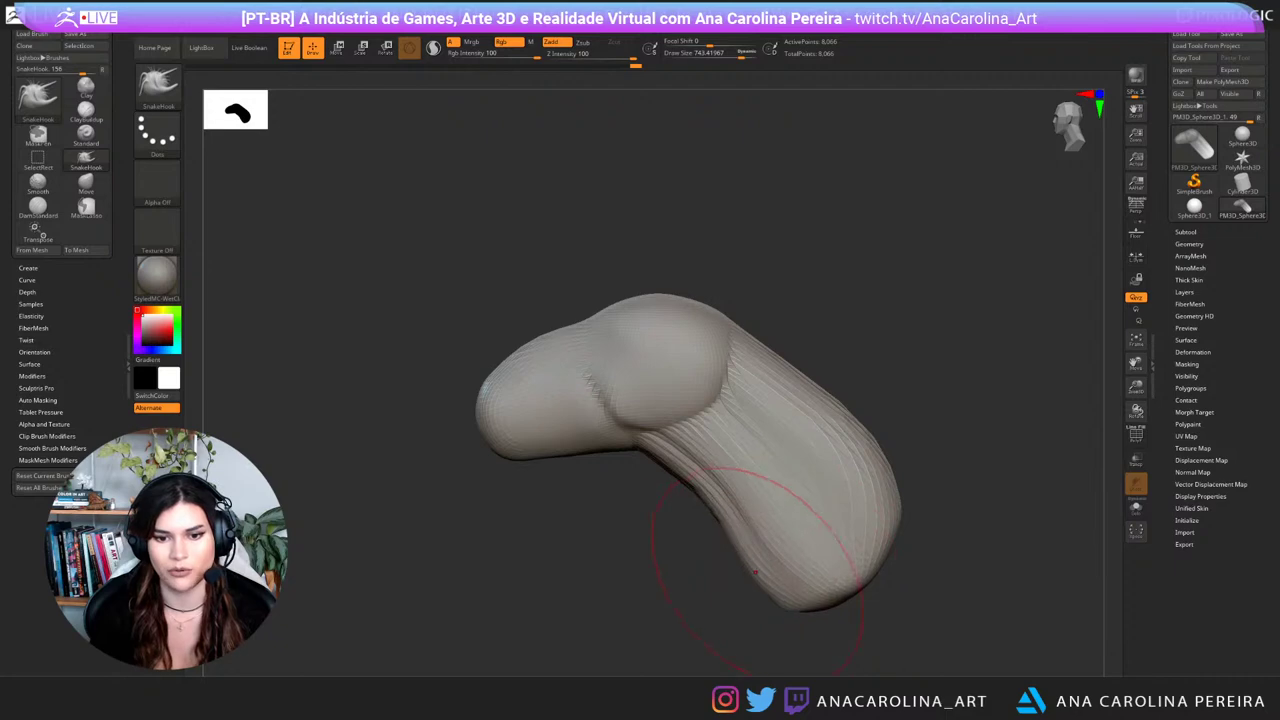
mouse_move(640, 580)
left_mouse_down()
mouse_move(622, 576)
mouse_move(680, 560)
left_mouse_up()
mouse_move(739, 480)
left_mouse_down("shift")
mouse_move(786, 463)
mouse_move(780, 540)
left_mouse_up("shift")
Step: Reshape the neck's base and nape from the opposite side with SnakeHook
left_click_drag(600, 590, 900, 608)
left_click_drag(785, 555, 806, 573)
mouse_move(708, 577)
left_mouse_down()
mouse_move(737, 600)
mouse_move(752, 585)
left_mouse_up()
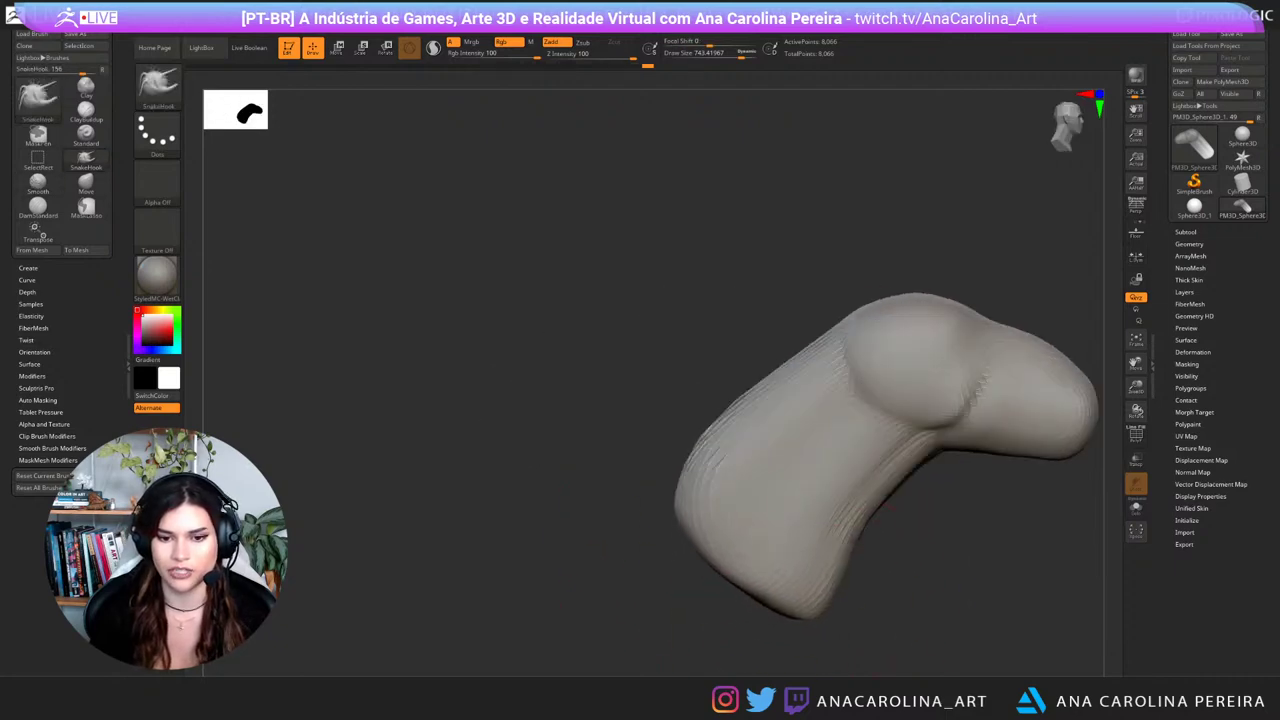
left_click_drag(600, 590, 576, 585)
left_click_drag(712, 560, 737, 544)
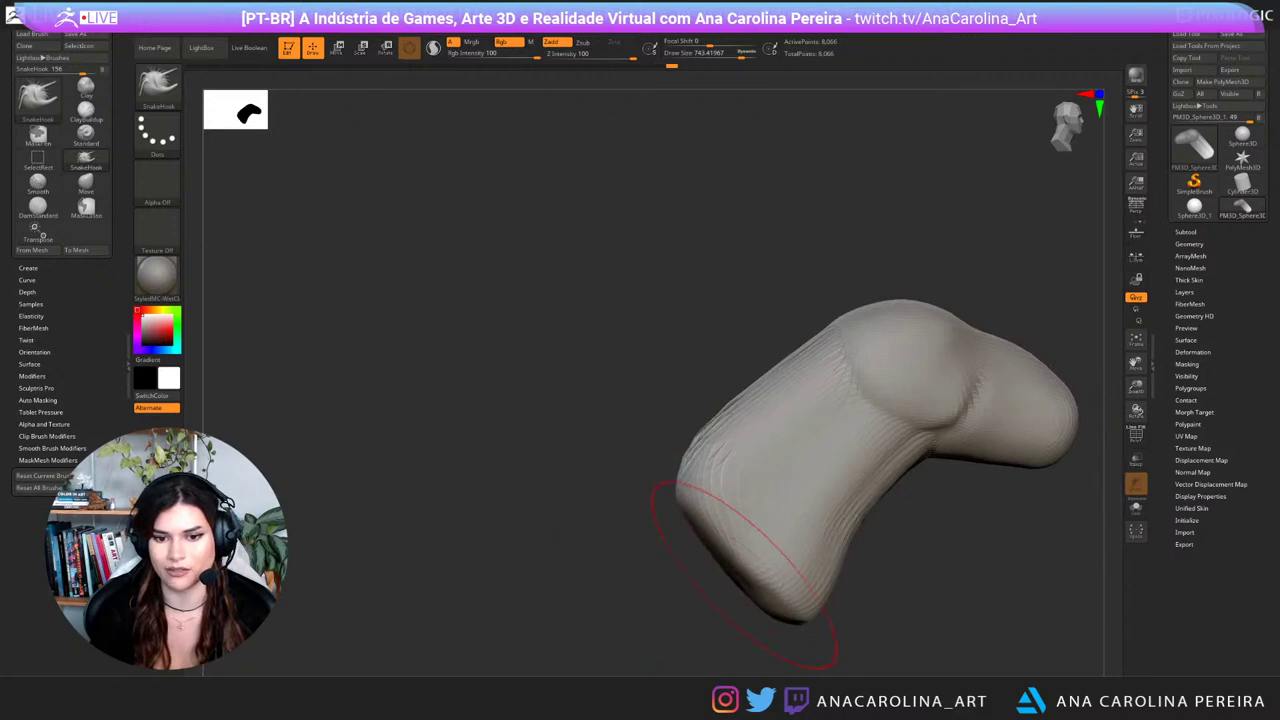
left_click_drag(600, 590, 620, 584)
mouse_move(768, 388)
left_mouse_down()
mouse_move(752, 370)
mouse_move(766, 371)
left_mouse_up()
Step: Smooth the seam between head and neck and the neck's front and back at a draw size of about 492
left_click_drag(655, 475, 460, 470)
left_click_drag(735, 311, 759, 335, "alt")
mouse_move(733, 385)
left_mouse_down("shift")
mouse_move(717, 429)
mouse_move(683, 429)
left_mouse_up("shift")
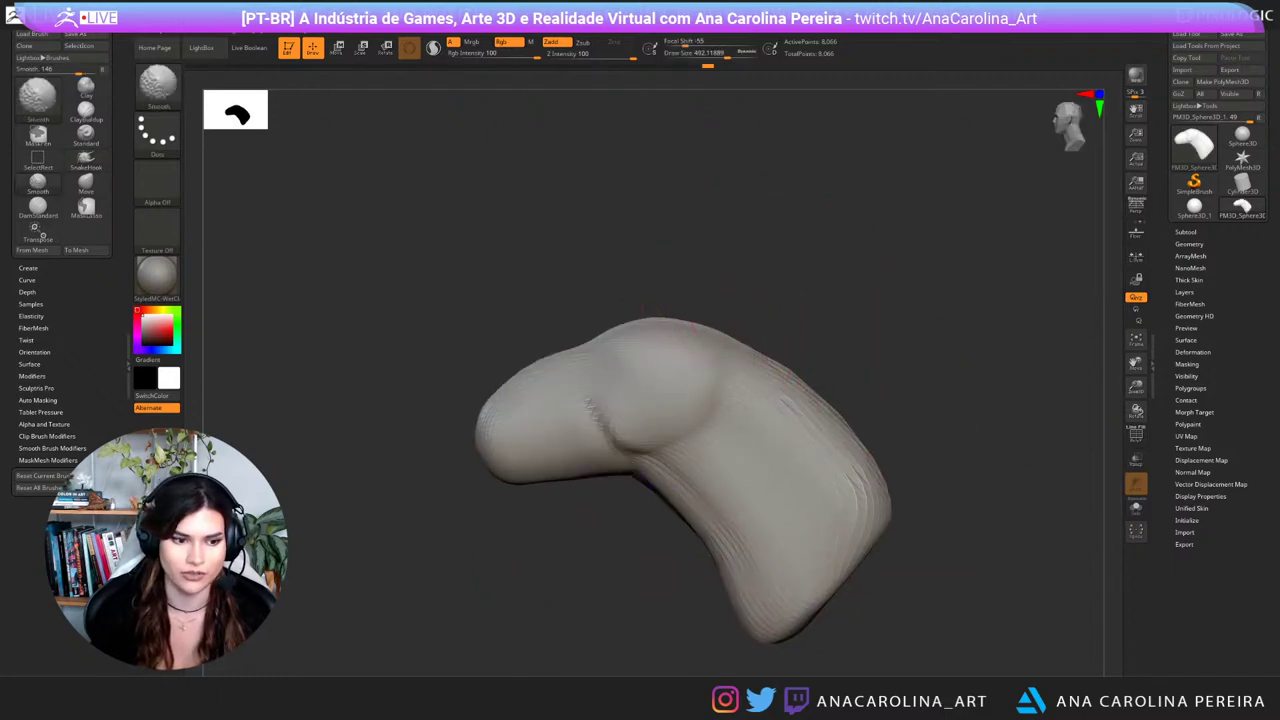
mouse_move(728, 345)
left_mouse_down("shift")
mouse_move(749, 360)
mouse_move(800, 499)
left_mouse_up("shift")
left_click_drag(829, 437, 834, 551, "shift")
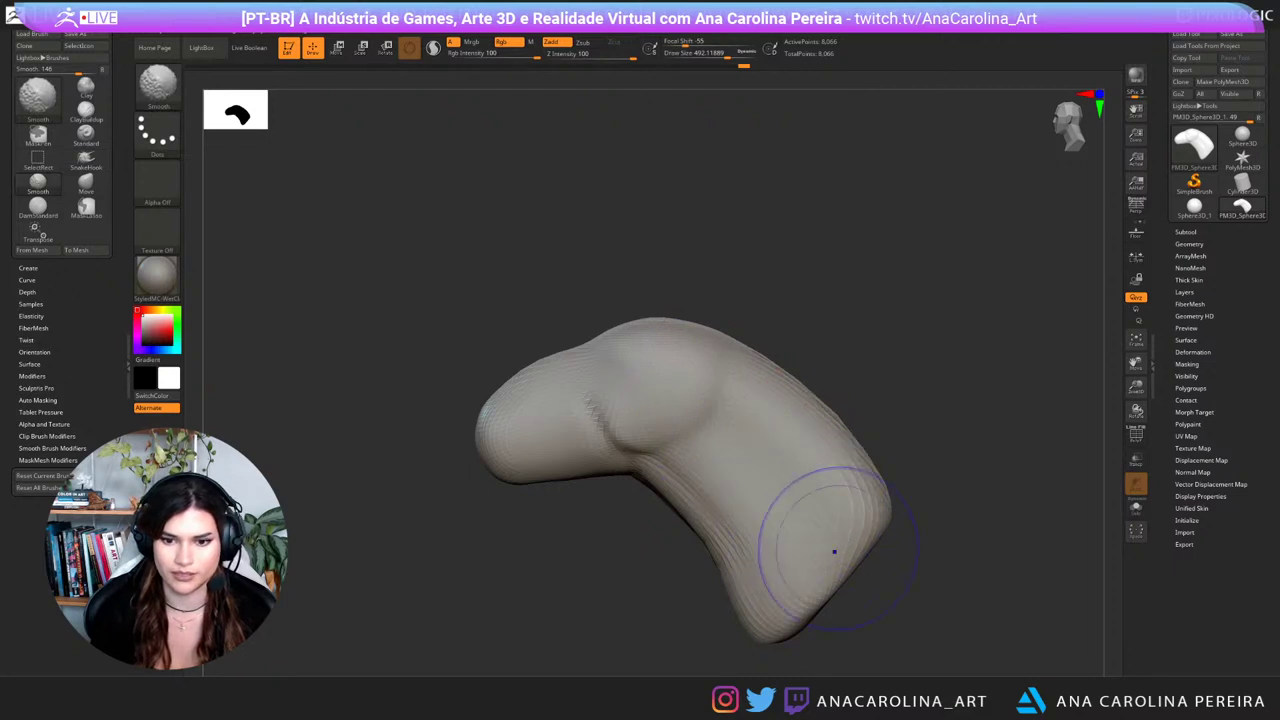
mouse_move(728, 449)
left_mouse_down("shift")
mouse_move(657, 500)
mouse_move(740, 547)
left_mouse_up("shift")
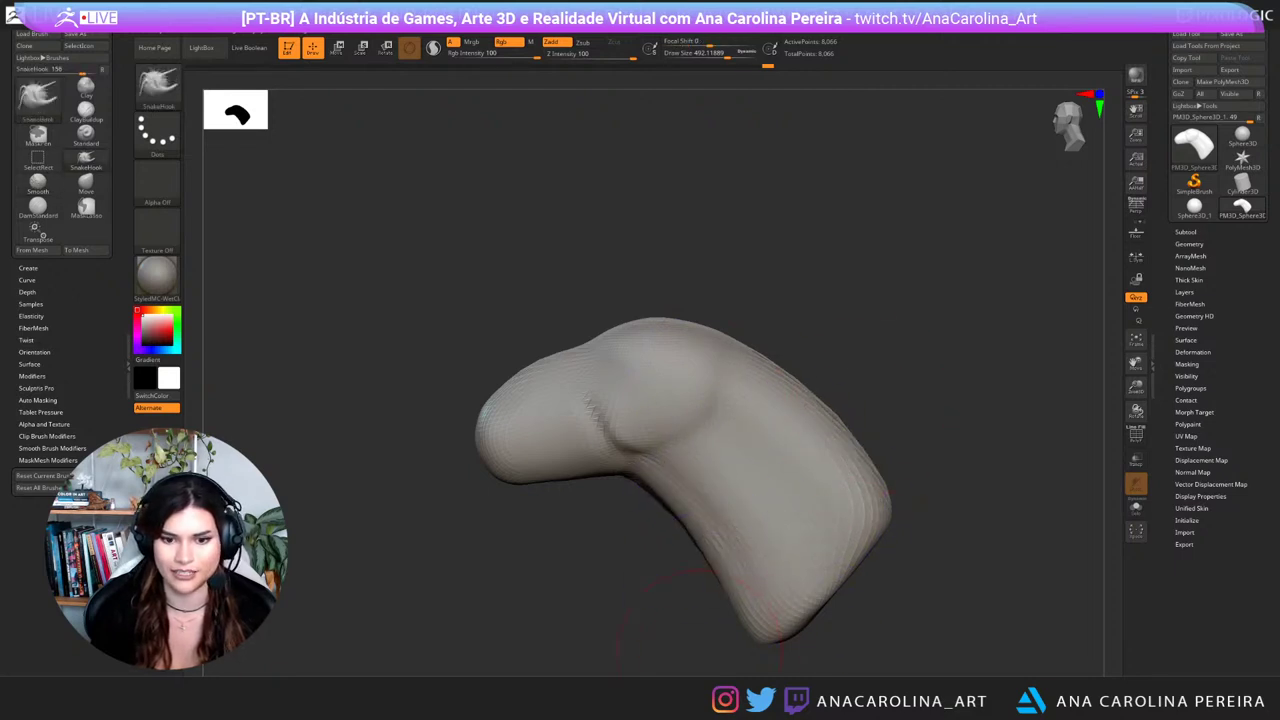
Step: Adjust the underside of the jaw where it meets the throat with SnakeHook at a draw size of about 378
mouse_move(622, 640)
left_mouse_down()
mouse_move(905, 630)
mouse_move(875, 630)
left_mouse_up()
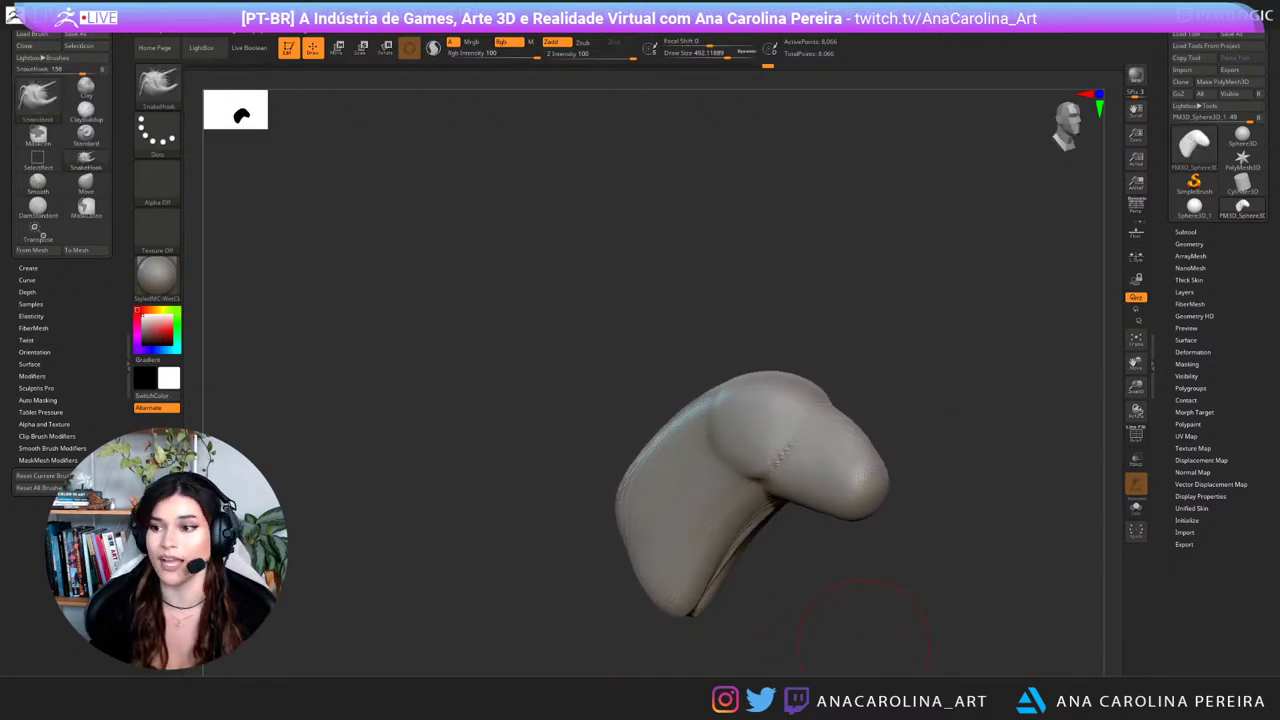
left_click_drag(829, 545, 650, 566)
mouse_move(862, 410)
left_mouse_down("alt")
mouse_move(897, 398)
mouse_move(899, 420)
mouse_move(882, 375)
left_mouse_up("alt")
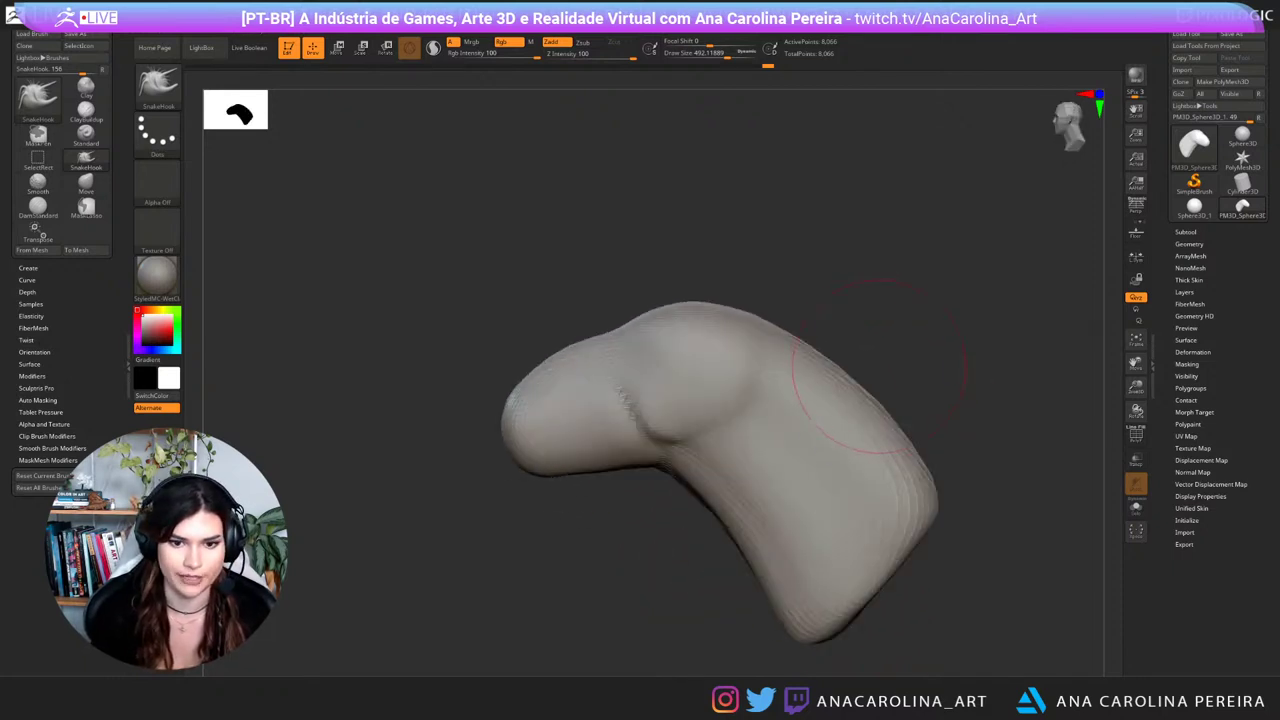
key("space")
mouse_move(645, 422)
left_mouse_down()
mouse_move(629, 422)
mouse_move(637, 458)
left_mouse_up()
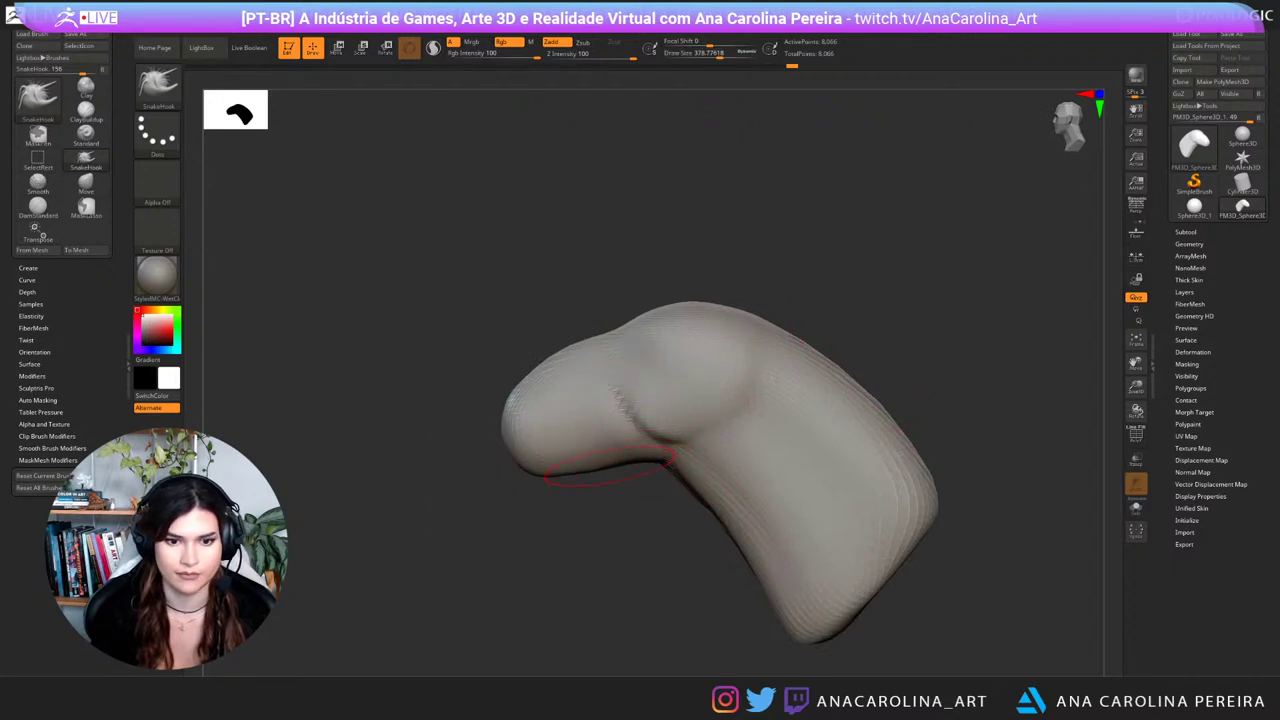
Step: Build up the brow and eye area beside the snout bridge with ClayBuildup at a draw size of about 250
mouse_move(610, 505)
left_mouse_down()
mouse_move(600, 508)
mouse_move(786, 517)
left_mouse_up()
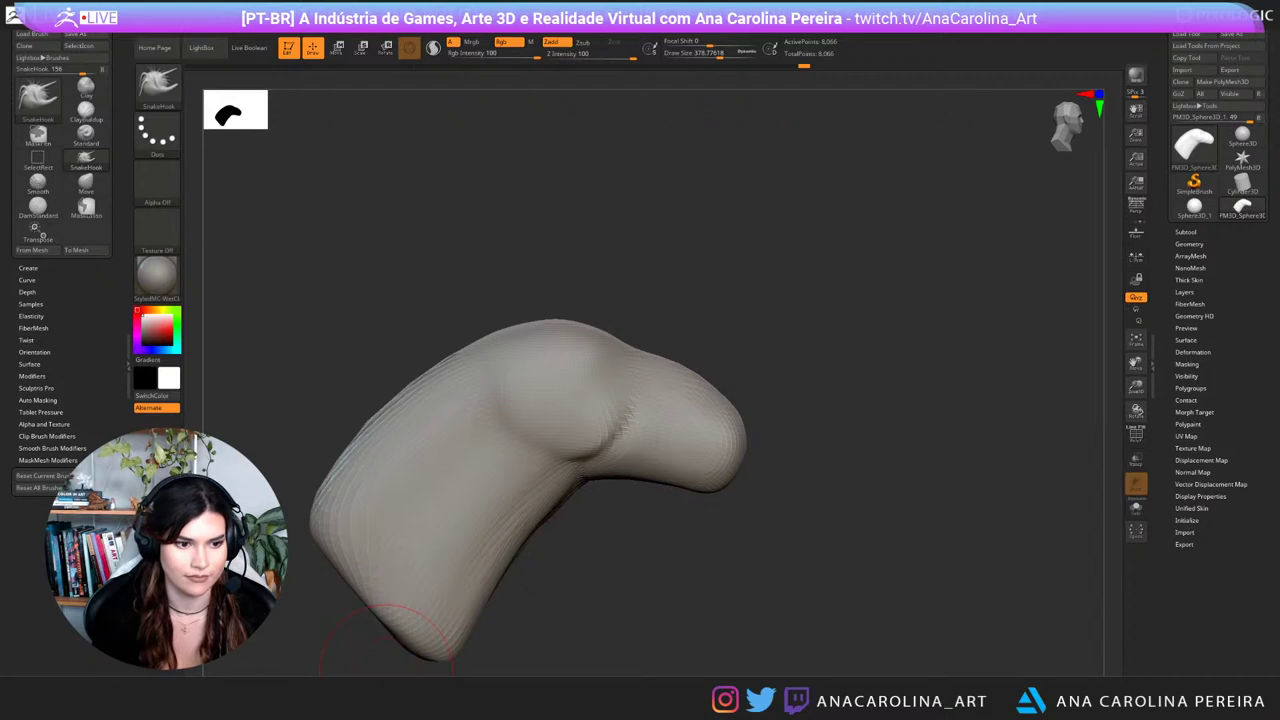
left_click_drag(386, 671, 212, 664)
left_click_drag(630, 598, 678, 605)
key("b")
key("c")
key("b")
key("space")
mouse_move(720, 356)
left_mouse_down()
mouse_move(695, 362)
mouse_move(746, 357)
mouse_move(760, 370)
left_mouse_up()
left_click_drag(610, 290, 728, 325)
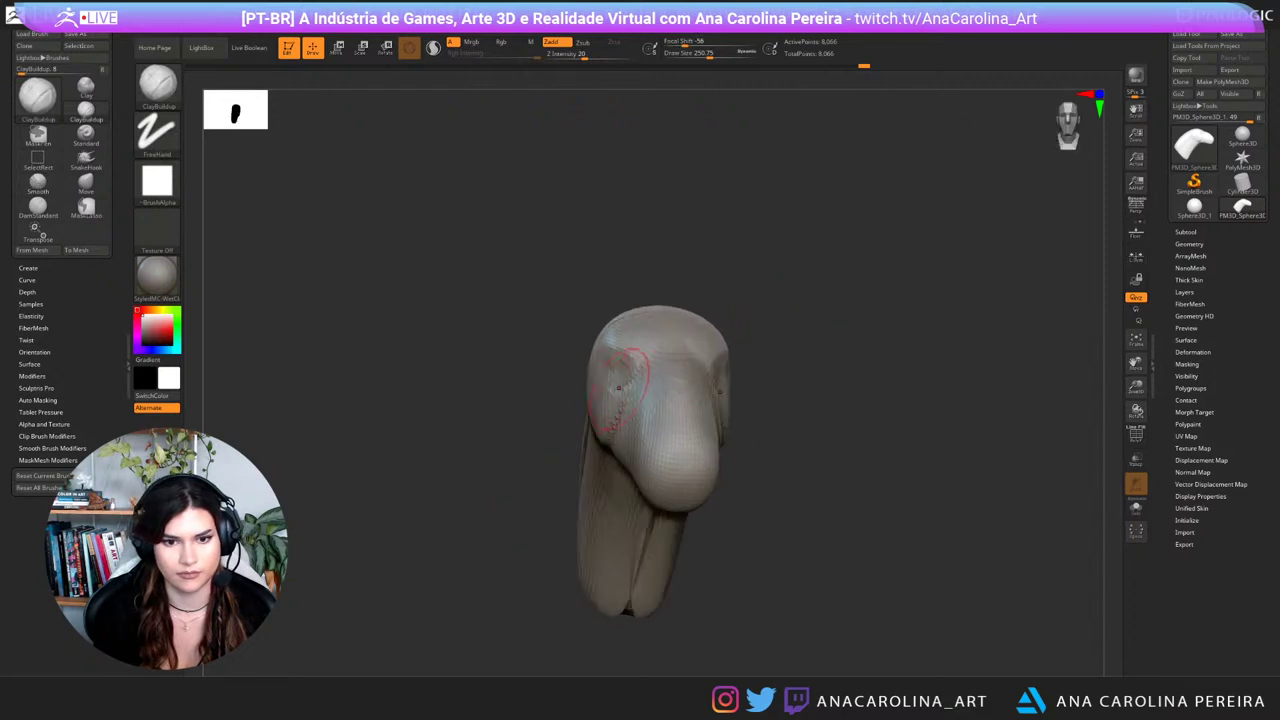
left_click_drag(643, 388, 668, 446)
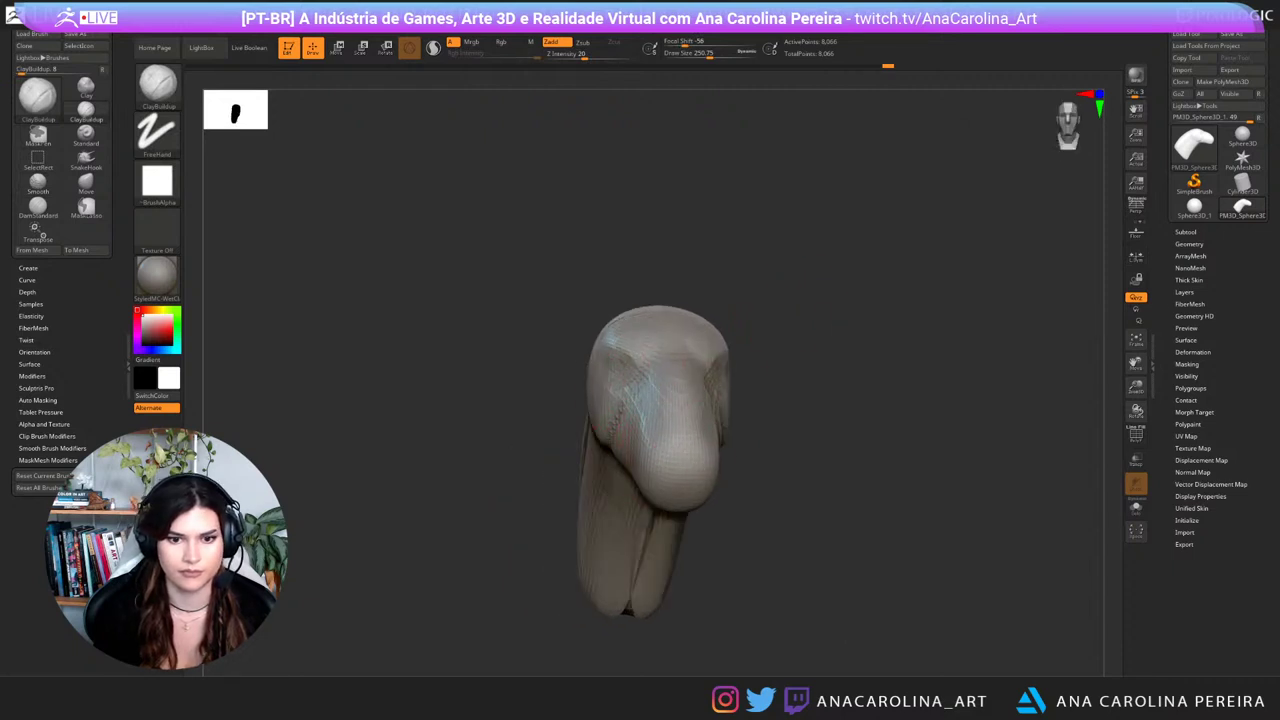
Step: Fill the rough cheek crease and build up the side of the face with ClayBuildup
mouse_move(800, 400)
left_mouse_down()
mouse_move(610, 402)
mouse_move(632, 424)
left_mouse_up()
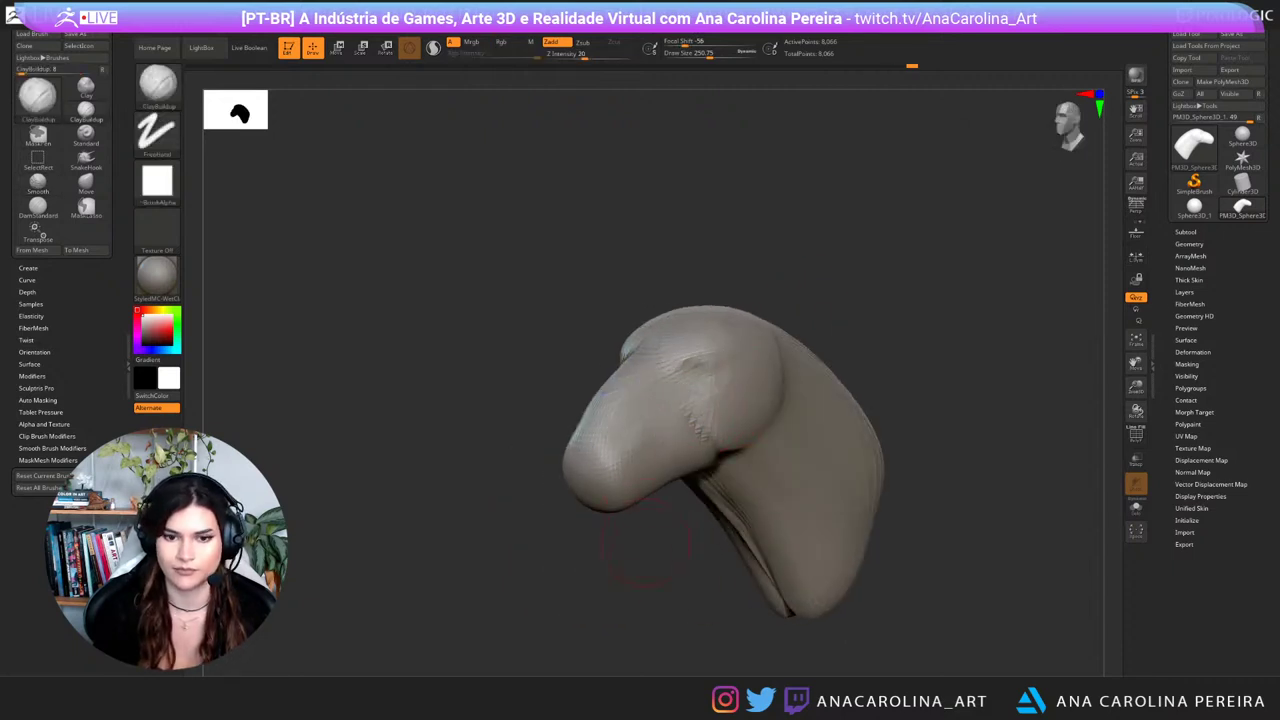
left_click_drag(745, 592, 700, 602)
mouse_move(724, 430)
left_mouse_down()
mouse_move(750, 438)
mouse_move(774, 417)
mouse_move(757, 428)
mouse_move(743, 417)
left_mouse_up()
key("space")
left_click_drag(500, 560, 742, 560)
mouse_move(775, 520)
left_mouse_down()
mouse_move(835, 555)
mouse_move(700, 570)
left_mouse_up()
mouse_move(777, 434)
left_mouse_down()
mouse_move(800, 438)
mouse_move(772, 430)
left_mouse_up()
left_click_drag(880, 500, 745, 506)
Step: Build up the nose at the tip of the snout using a smaller ClayBuildup draw size
key("space")
mouse_move(822, 463)
left_mouse_down()
mouse_move(800, 456)
mouse_move(812, 432)
left_mouse_up()
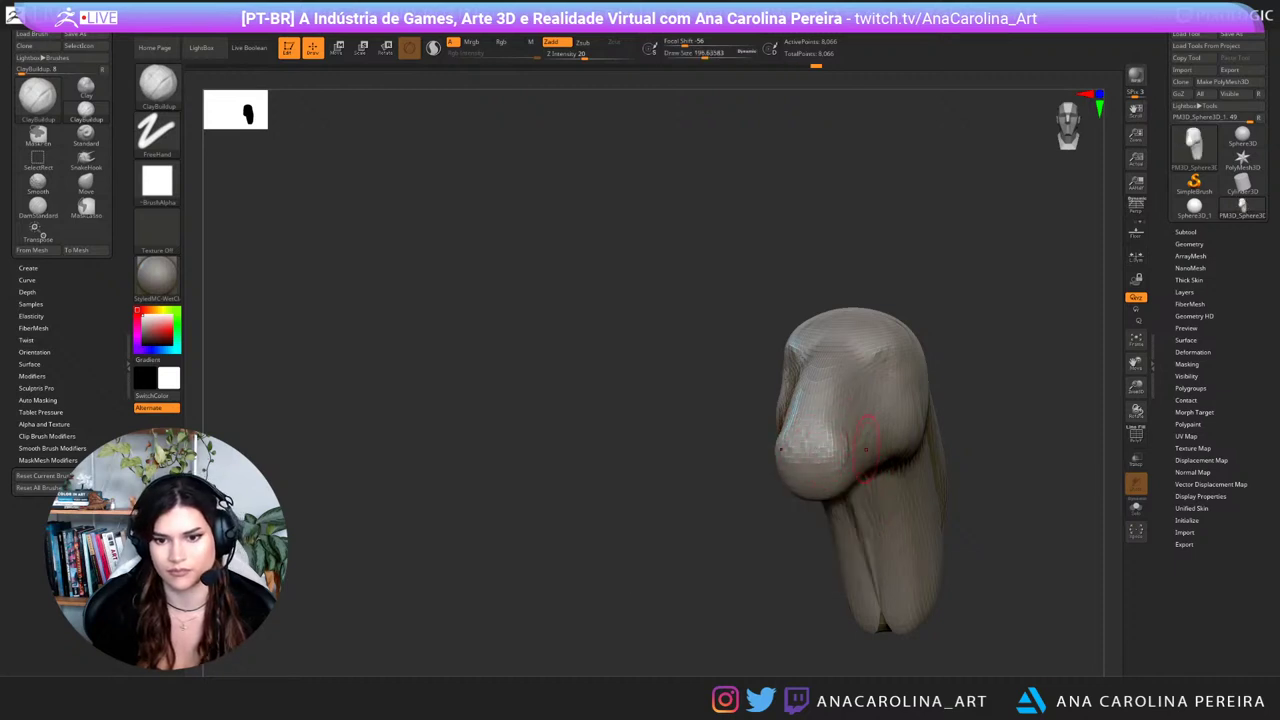
mouse_move(985, 443)
left_mouse_down()
mouse_move(932, 443)
mouse_move(953, 409)
left_mouse_up()
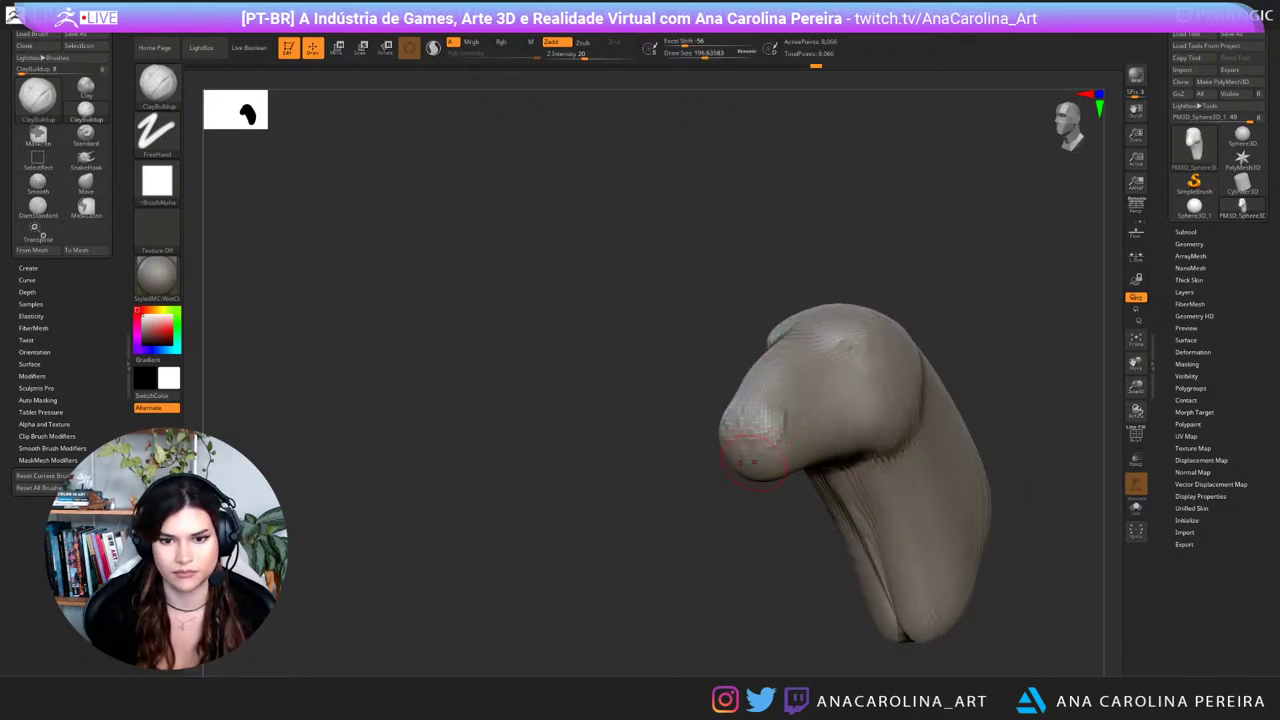
left_click_drag(754, 462, 757, 430)
left_click_drag(757, 499, 725, 444)
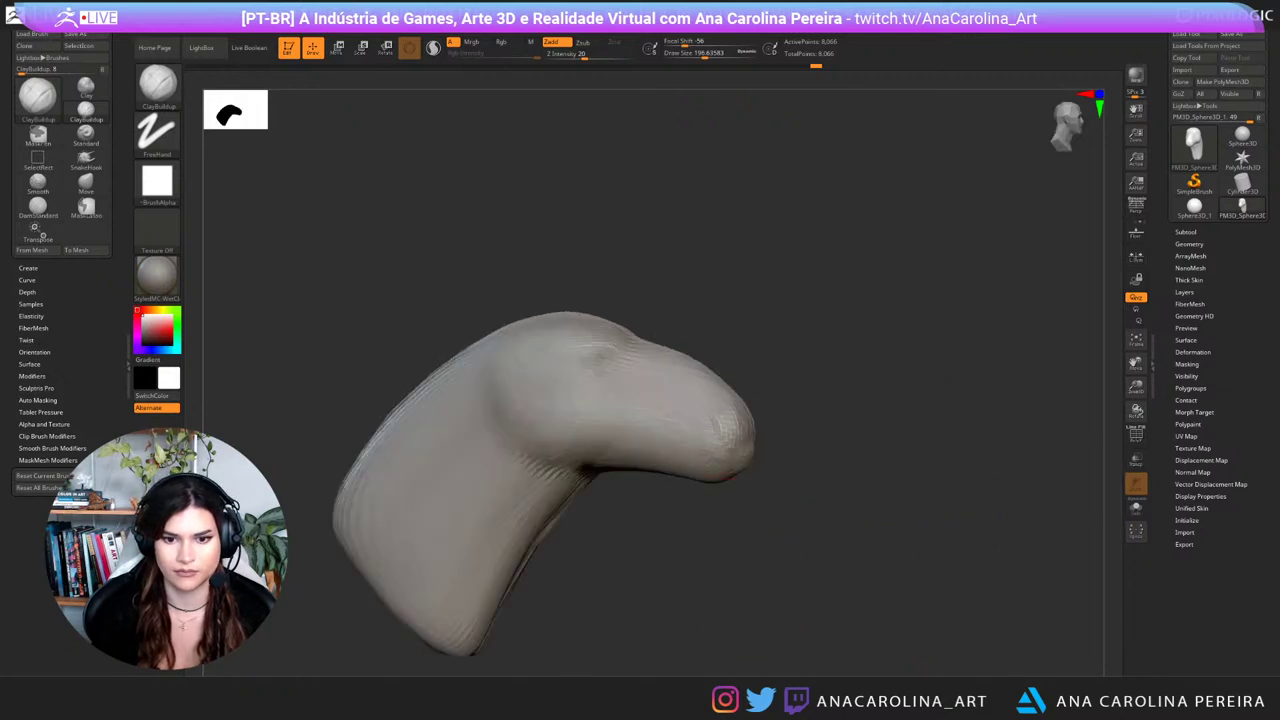
Step: Build up the lower jaw line beside the snout with ClayBuildup at a draw size of about 268, and touch up the neck's base
left_click_drag(722, 520, 520, 500)
key("space")
left_click_drag(814, 408, 822, 408)
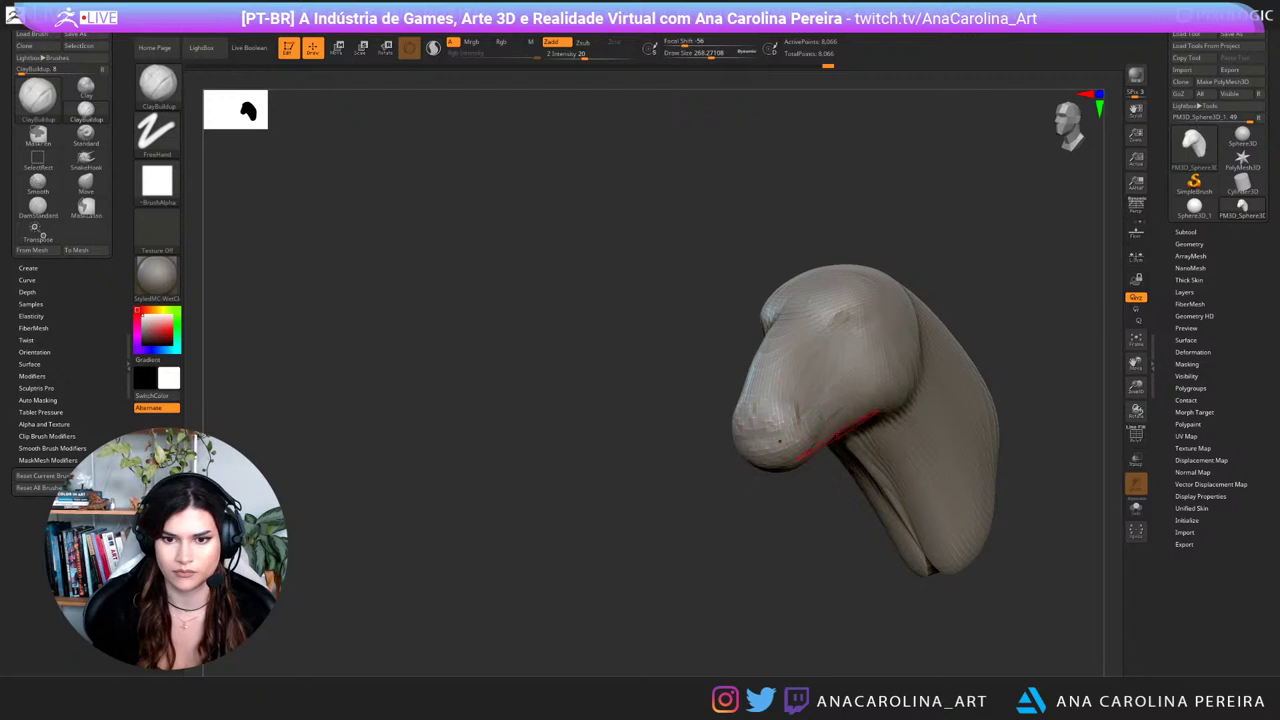
mouse_move(801, 532)
left_mouse_down("alt")
mouse_move(753, 527)
mouse_move(798, 550)
left_mouse_up("alt")
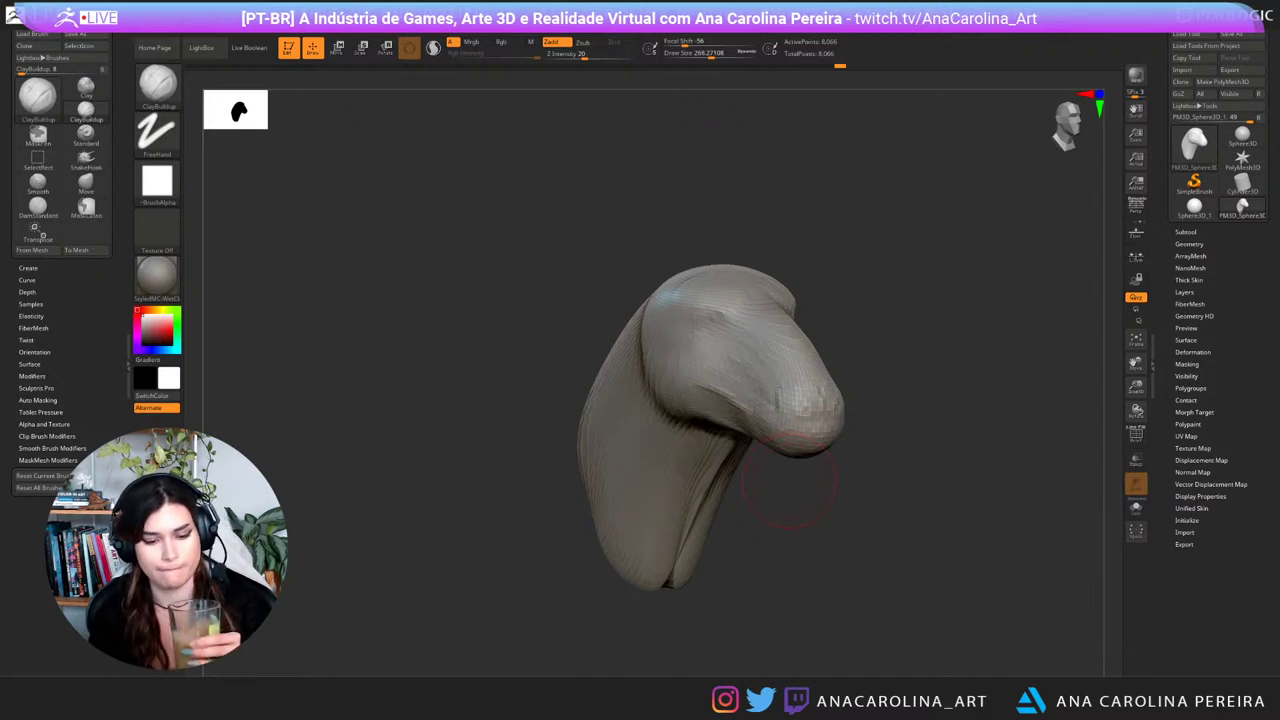
left_click_drag(950, 532, 806, 556)
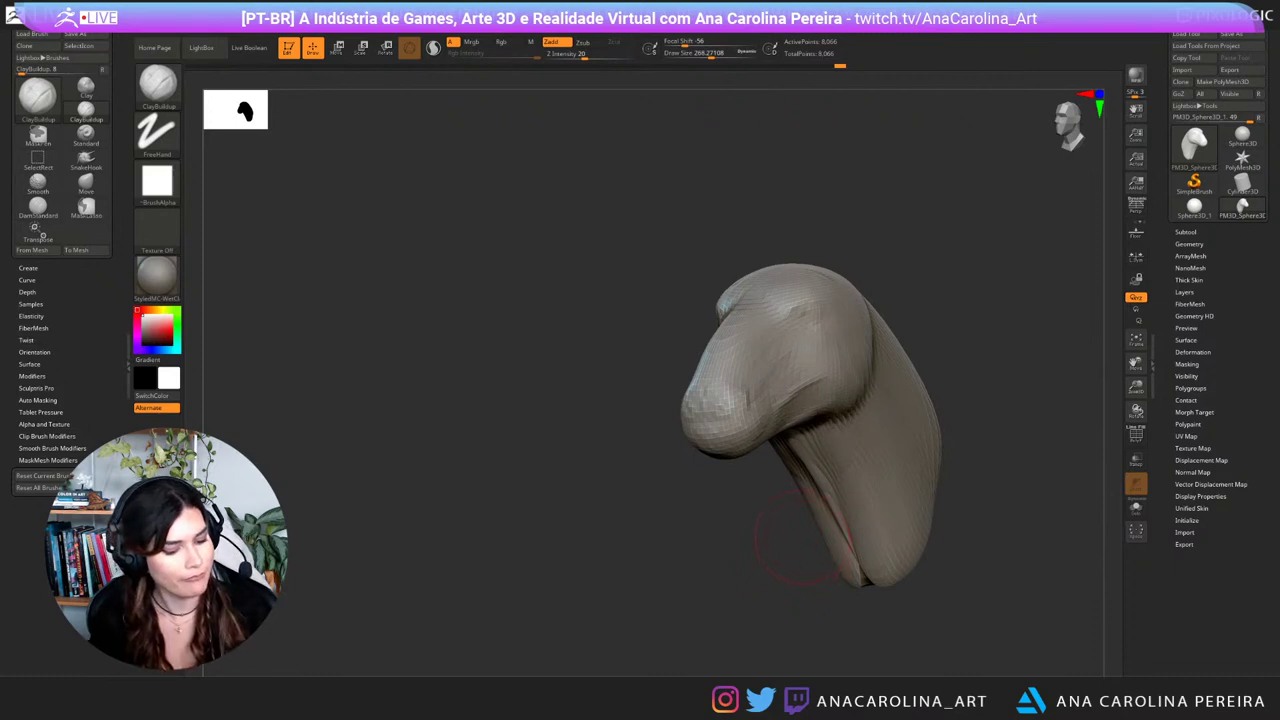
mouse_move(805, 560)
left_mouse_down()
mouse_move(826, 562)
mouse_move(750, 584)
left_mouse_up()
left_click_drag(876, 594, 898, 585)
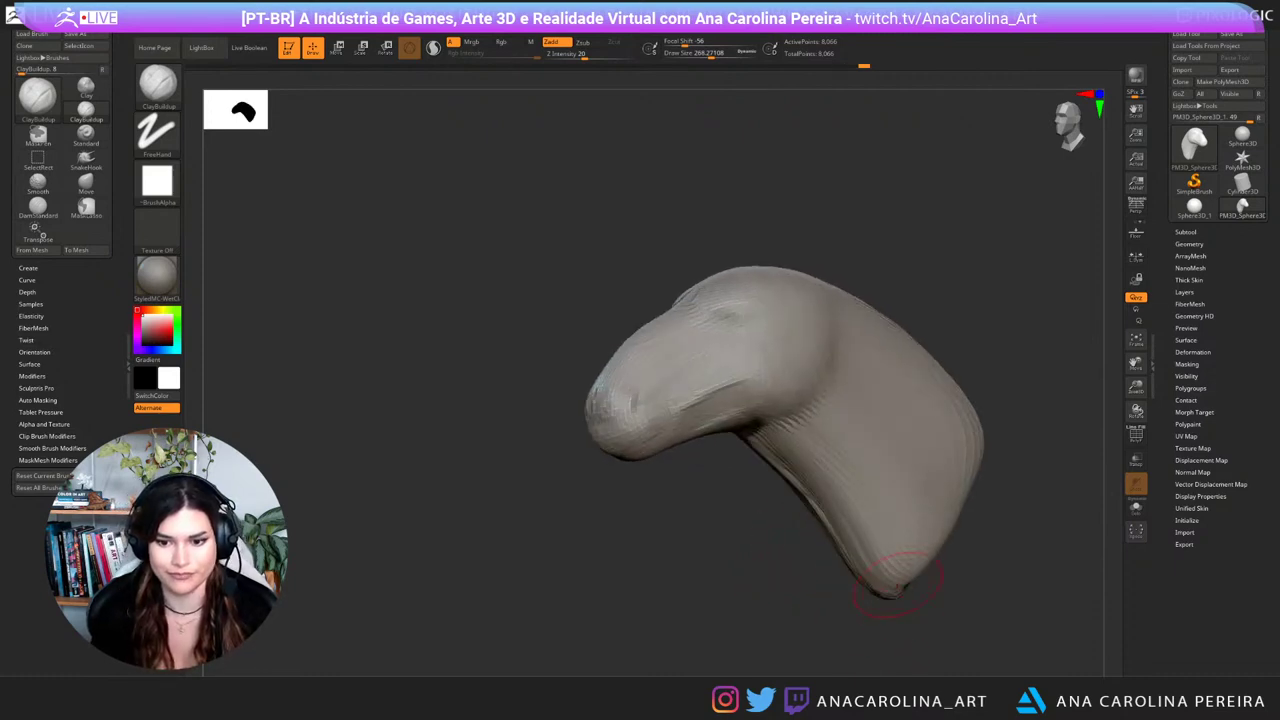
Step: Build up the cheek and the corner of the jaw with ClayBuildup at a draw size of about 365
mouse_move(964, 561)
left_mouse_down()
mouse_move(1020, 575)
mouse_move(960, 592)
left_mouse_up()
key("s")
mouse_move(840, 603)
left_mouse_down()
mouse_move(854, 603)
mouse_move(826, 598)
left_mouse_up()
left_click_drag(671, 392, 678, 401)
left_click_drag(715, 548, 658, 546)
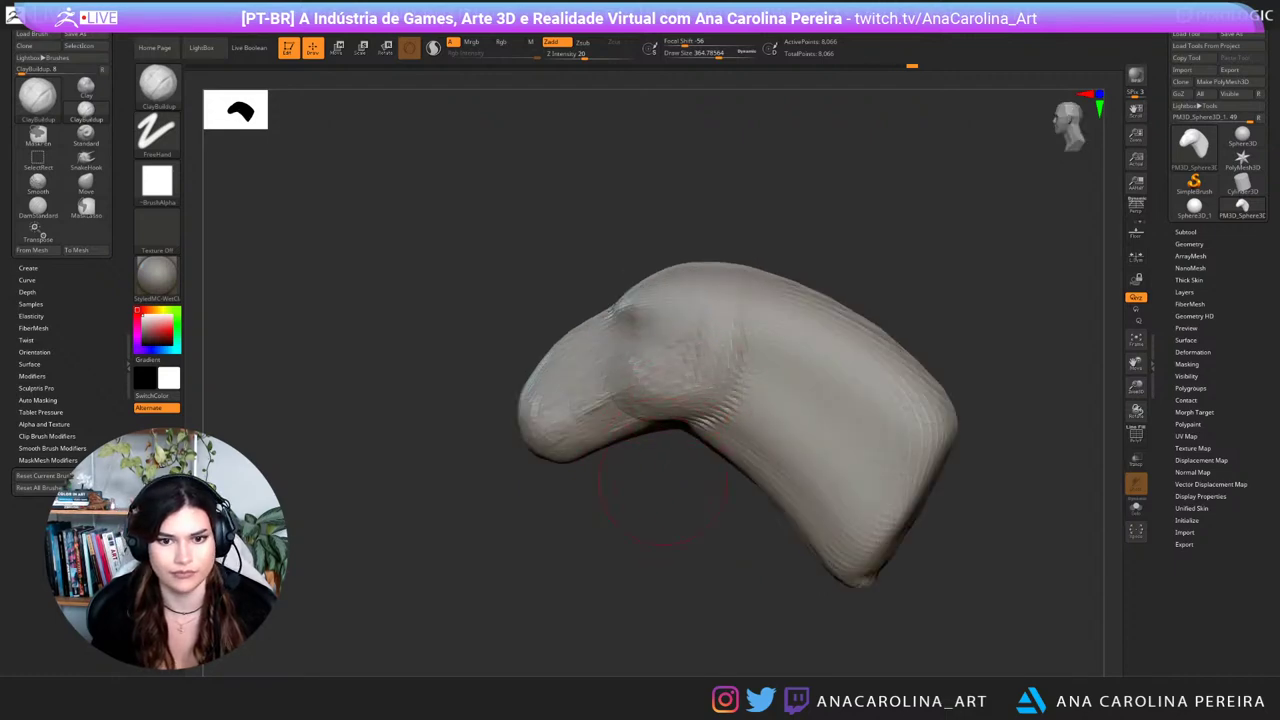
left_click_drag(664, 484, 835, 490)
mouse_move(538, 308)
left_mouse_down()
mouse_move(527, 321)
mouse_move(556, 362)
mouse_move(556, 328)
left_mouse_up()
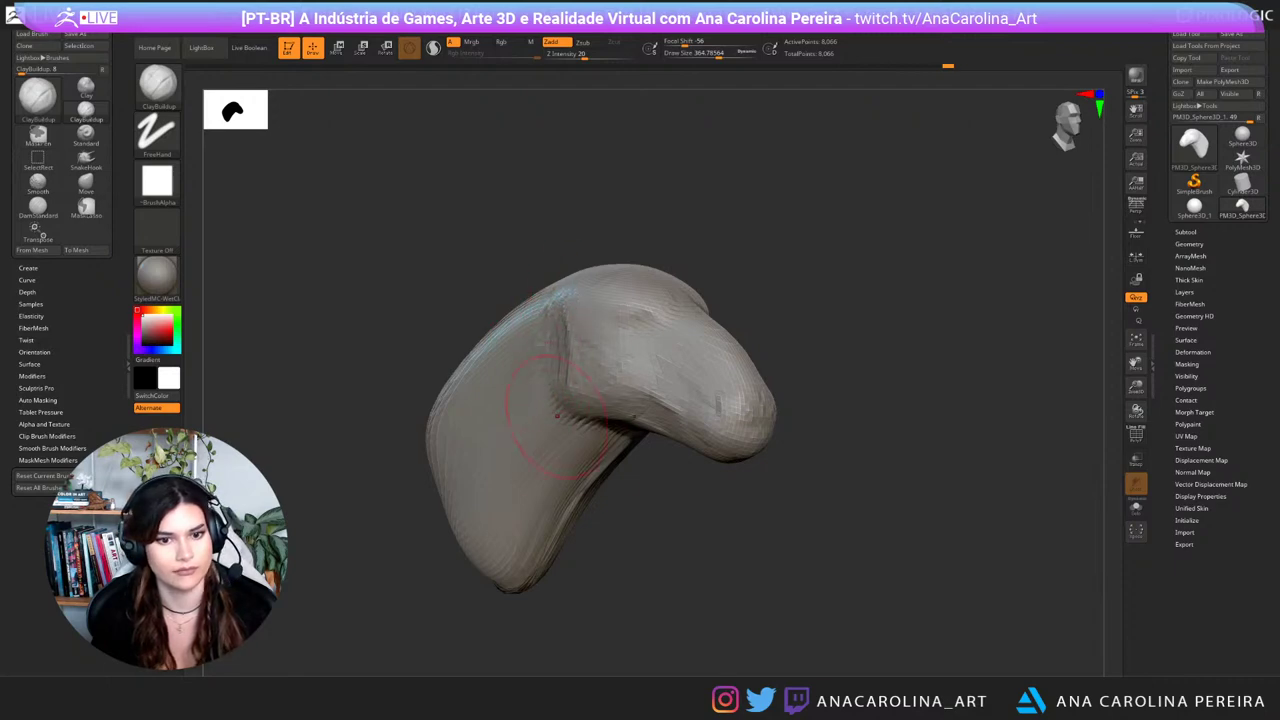
left_click_drag(558, 415, 566, 406)
Step: Build up the underside of the neck from the throat down to its base with ClayBuildup
mouse_move(900, 478)
left_mouse_down()
mouse_move(790, 466)
mouse_move(765, 448)
mouse_move(735, 335)
left_mouse_up()
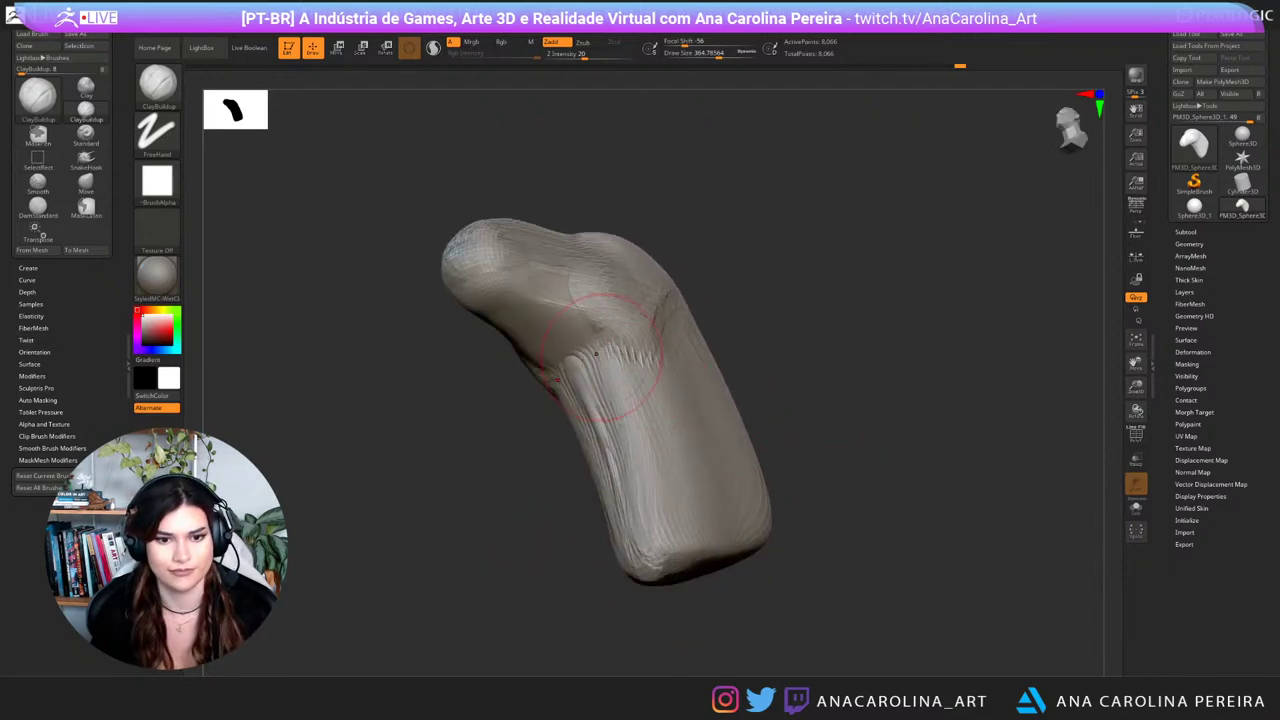
mouse_move(596, 353)
left_mouse_down()
mouse_move(631, 406)
mouse_move(631, 364)
mouse_move(652, 545)
left_mouse_up()
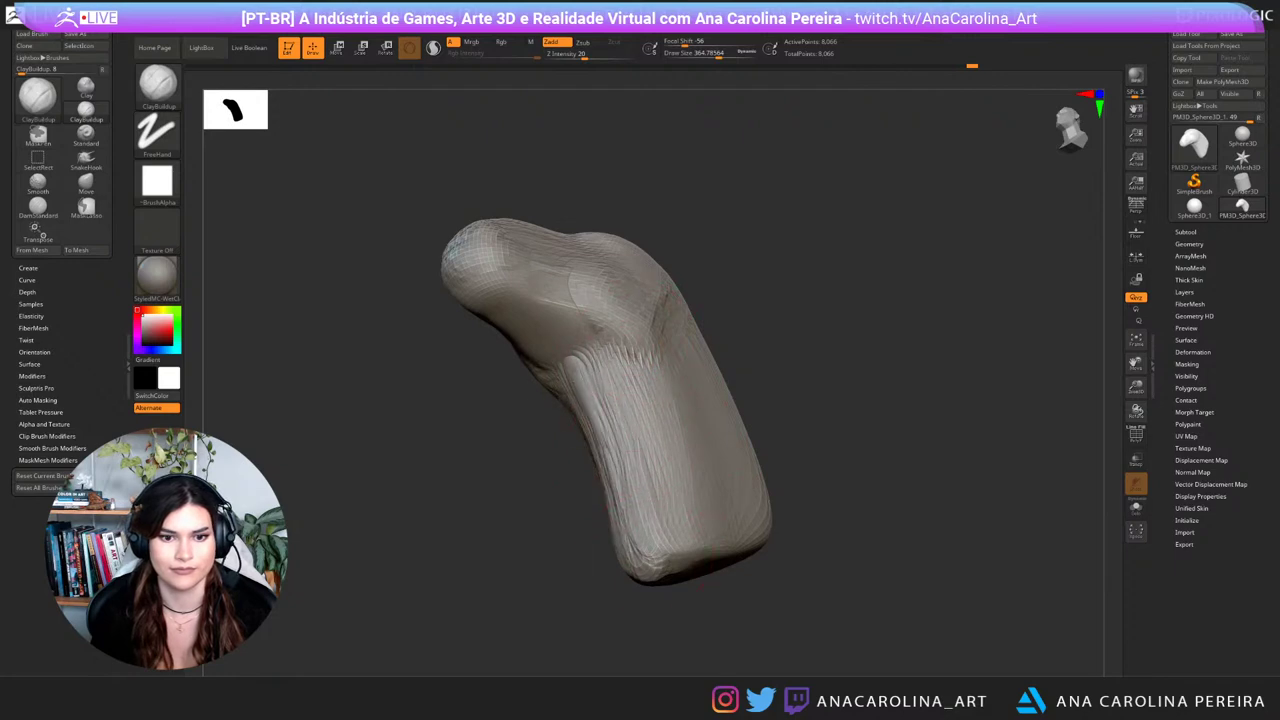
left_click_drag(612, 484, 568, 340)
mouse_move(695, 262)
left_mouse_down()
mouse_move(738, 280)
mouse_move(771, 355)
mouse_move(878, 375)
left_mouse_up()
left_click_drag(700, 395, 812, 380)
mouse_move(758, 412)
left_mouse_down("alt")
mouse_move(846, 470)
mouse_move(858, 508)
mouse_move(682, 562)
mouse_move(748, 538)
left_mouse_up("alt")
left_click_drag(828, 231, 818, 251, "alt")
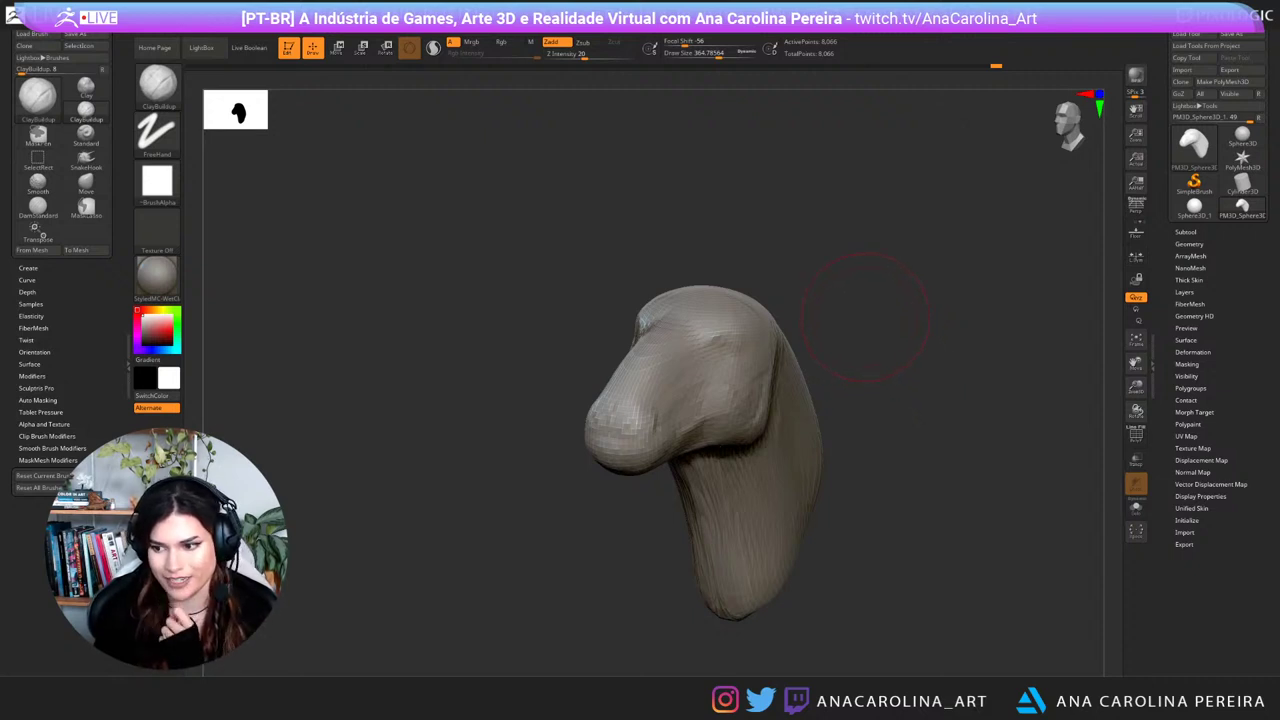
Step: Refine the brow ridge above the eye with ClayBuildup at a draw size of about 251
left_click_drag(885, 354, 838, 350)
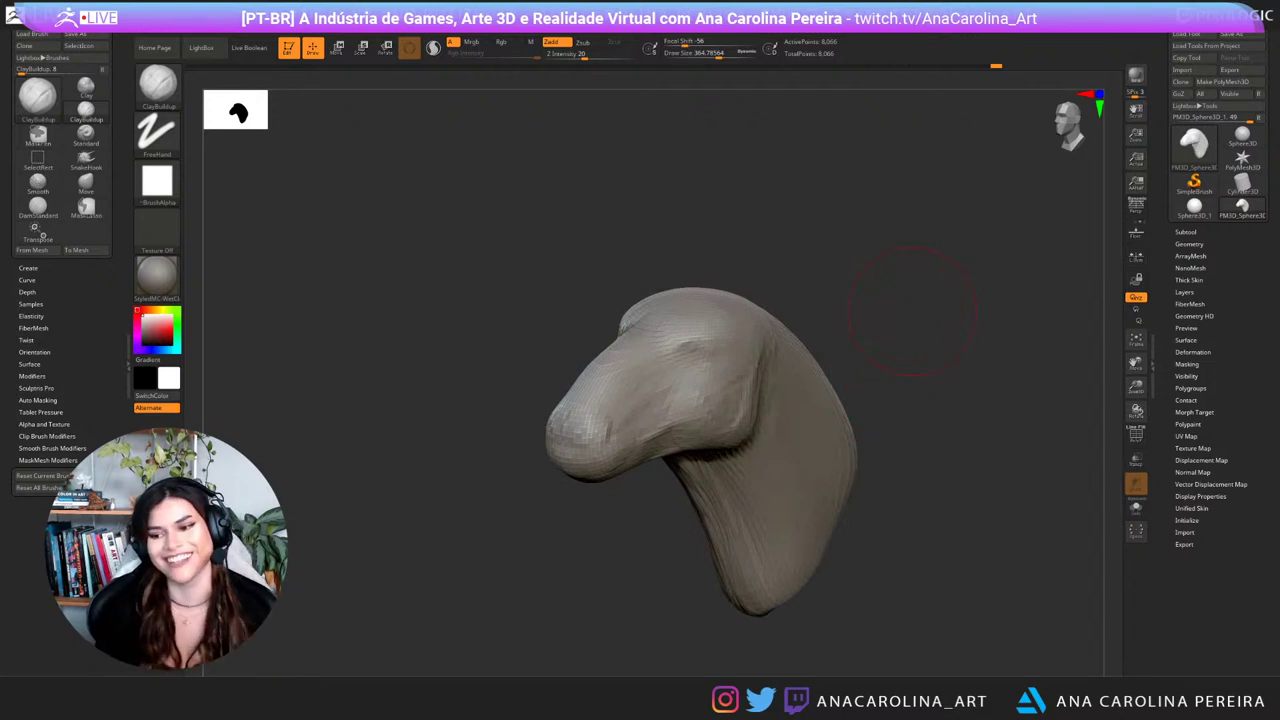
left_click_drag(815, 340, 747, 285, "shift")
mouse_move(688, 347)
left_mouse_down()
mouse_move(645, 352)
mouse_move(662, 318)
mouse_move(705, 322)
left_mouse_up()
key("bracketleft")
key("bracketleft")
key("bracketleft")
left_click_drag(740, 266, 922, 288)
left_click_drag(697, 318, 690, 328)
left_click_drag(888, 268, 752, 242)
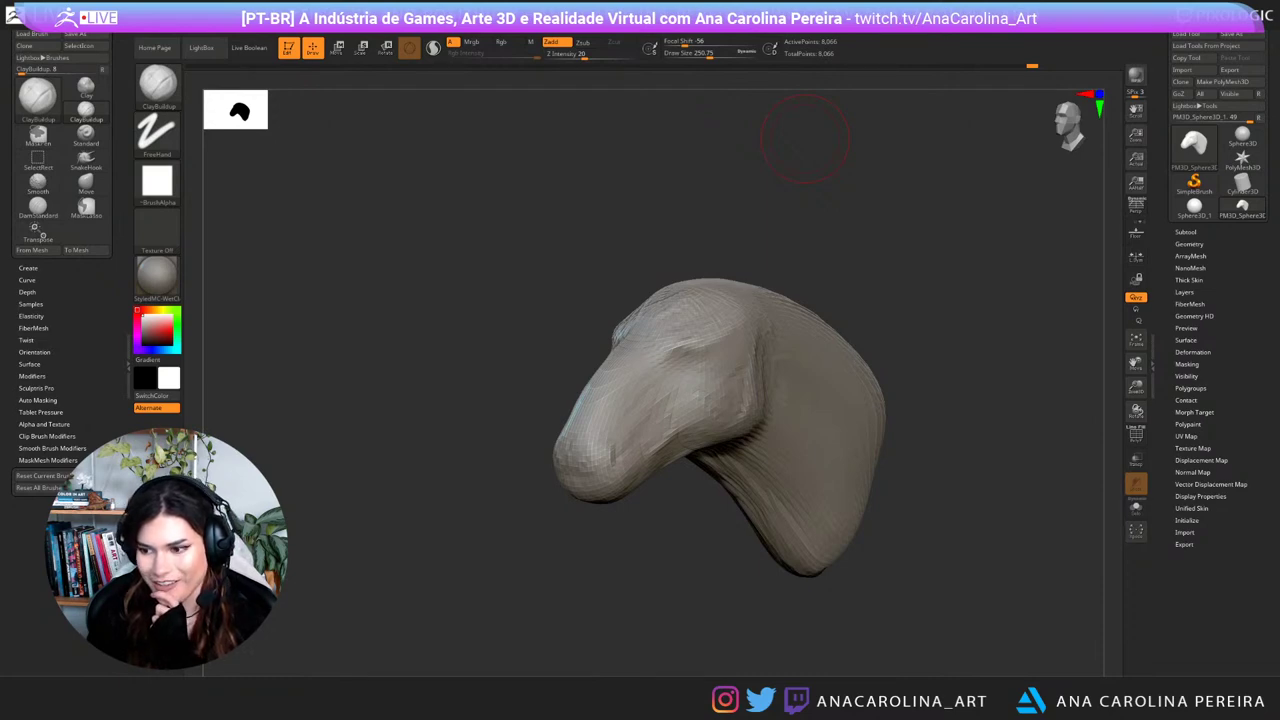
Step: Fill out the side of the neck below the jaw with ClayBuildup at a draw size of about 430
mouse_move(1091, 545)
left_mouse_down()
mouse_move(1056, 545)
mouse_move(1071, 545)
left_mouse_up()
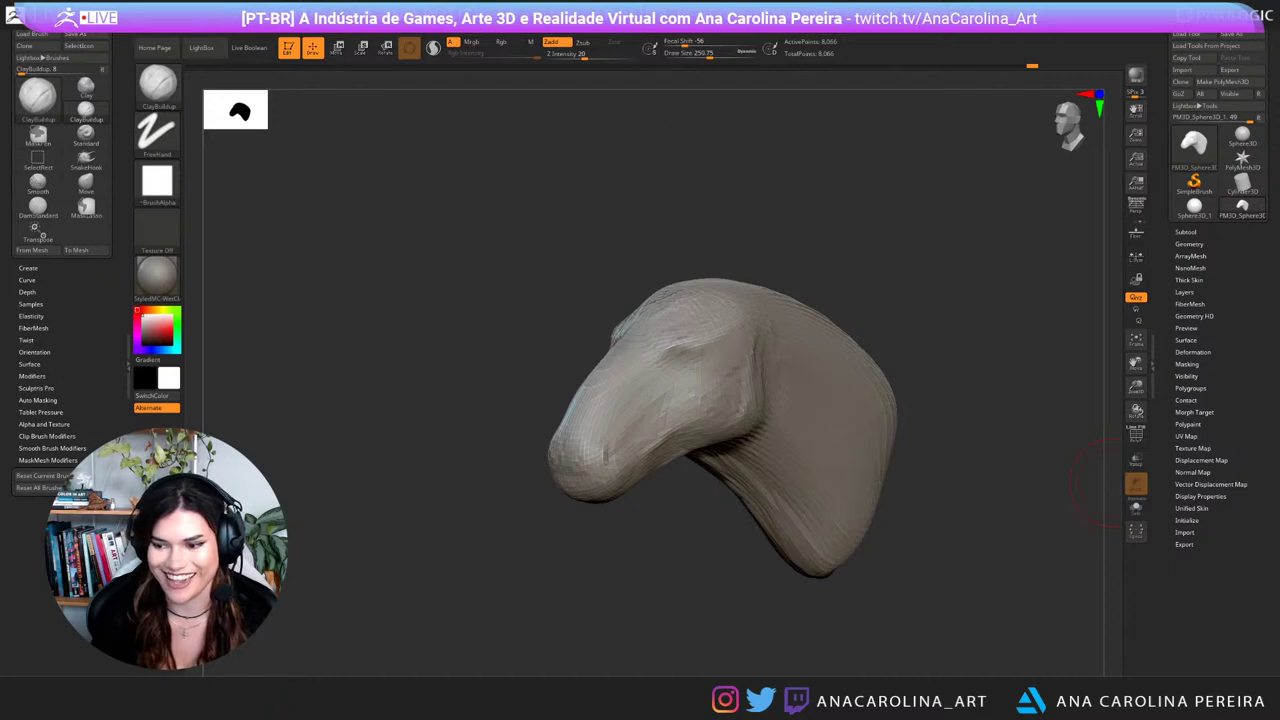
left_click_drag(800, 606, 729, 610)
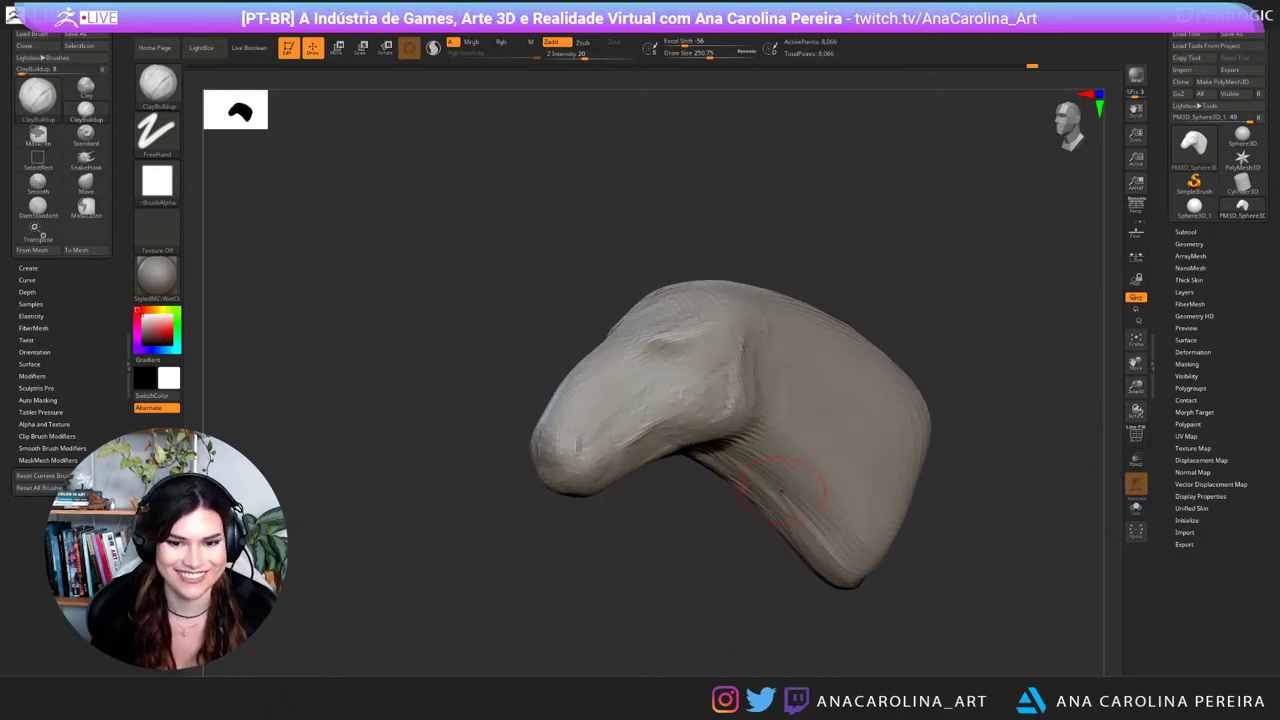
left_click_drag(670, 532, 709, 526)
key("space")
left_click(793, 460)
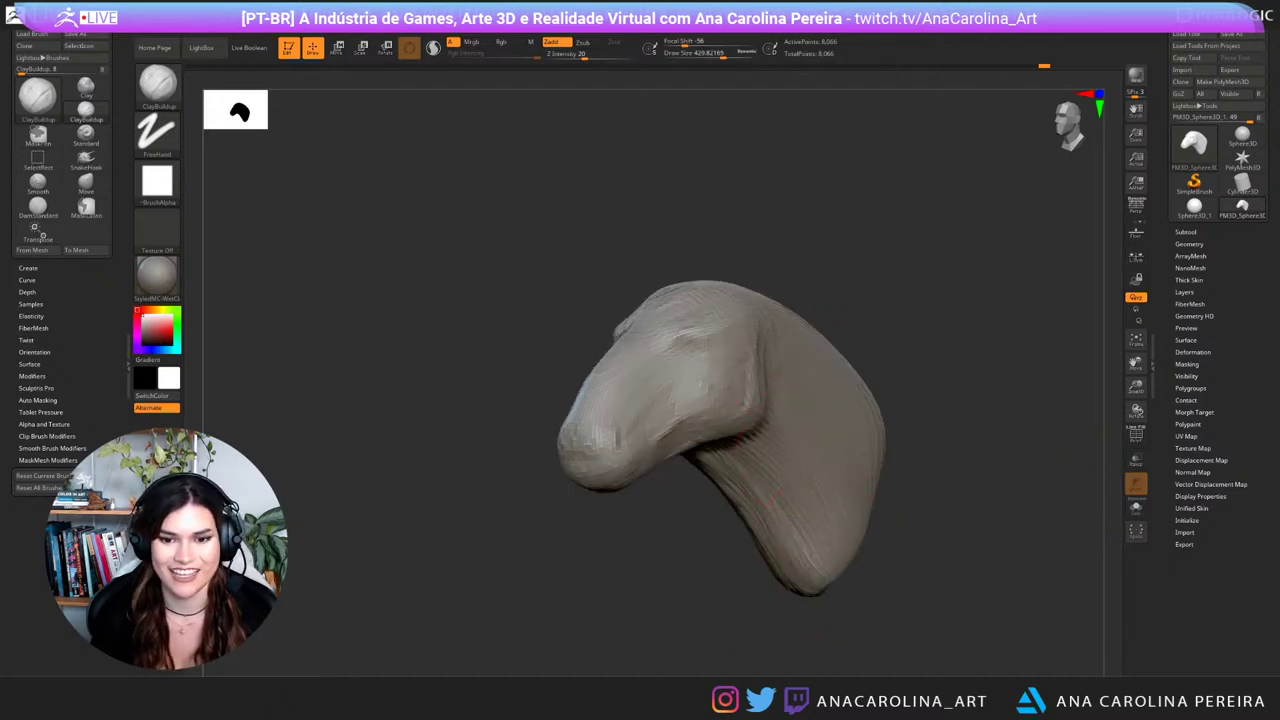
left_click_drag(885, 573, 1030, 560)
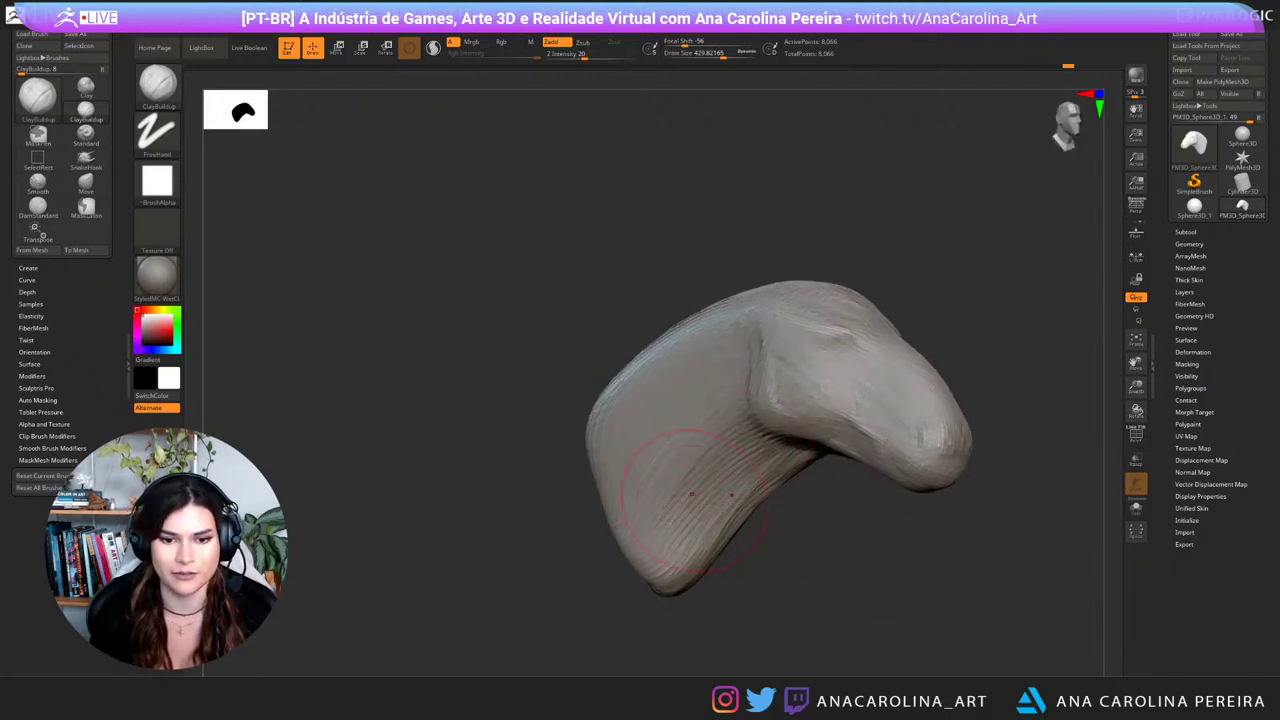
left_click_drag(787, 590, 637, 603)
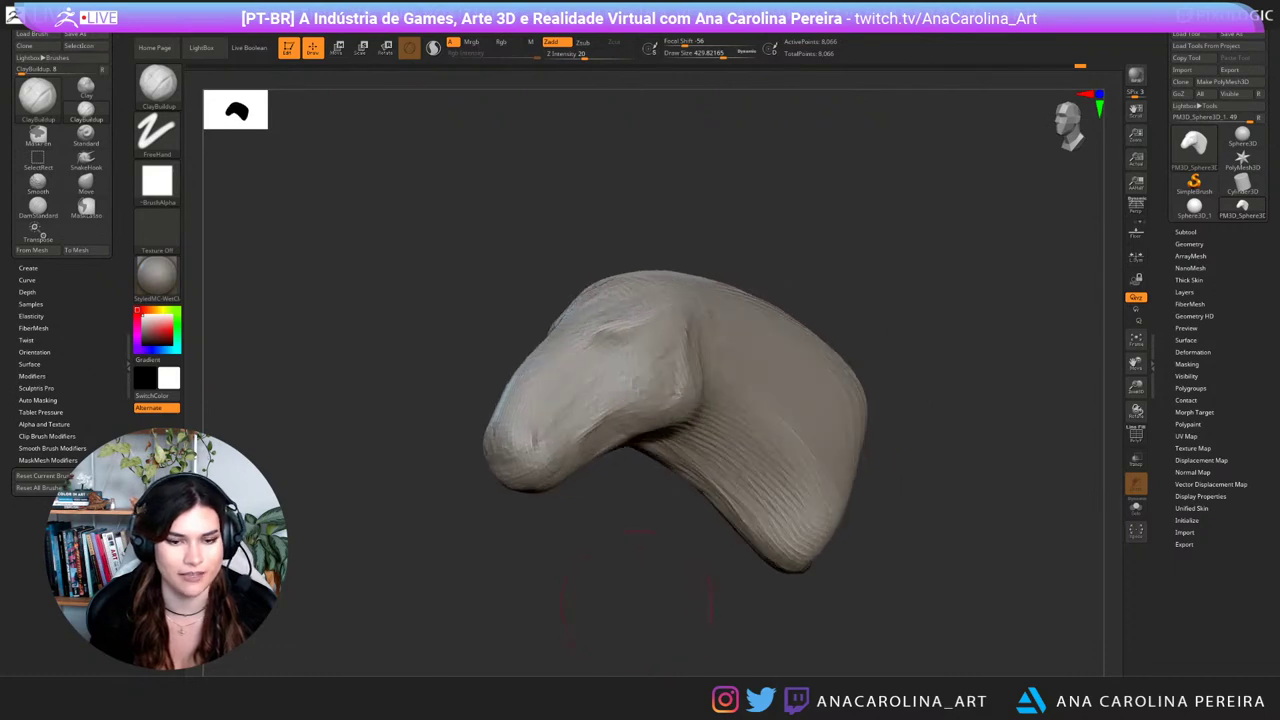
Step: Examine the shape of the head and neck from the front and from both sides
mouse_move(672, 240)
left_mouse_down()
mouse_move(792, 265)
mouse_move(752, 285)
left_mouse_up()
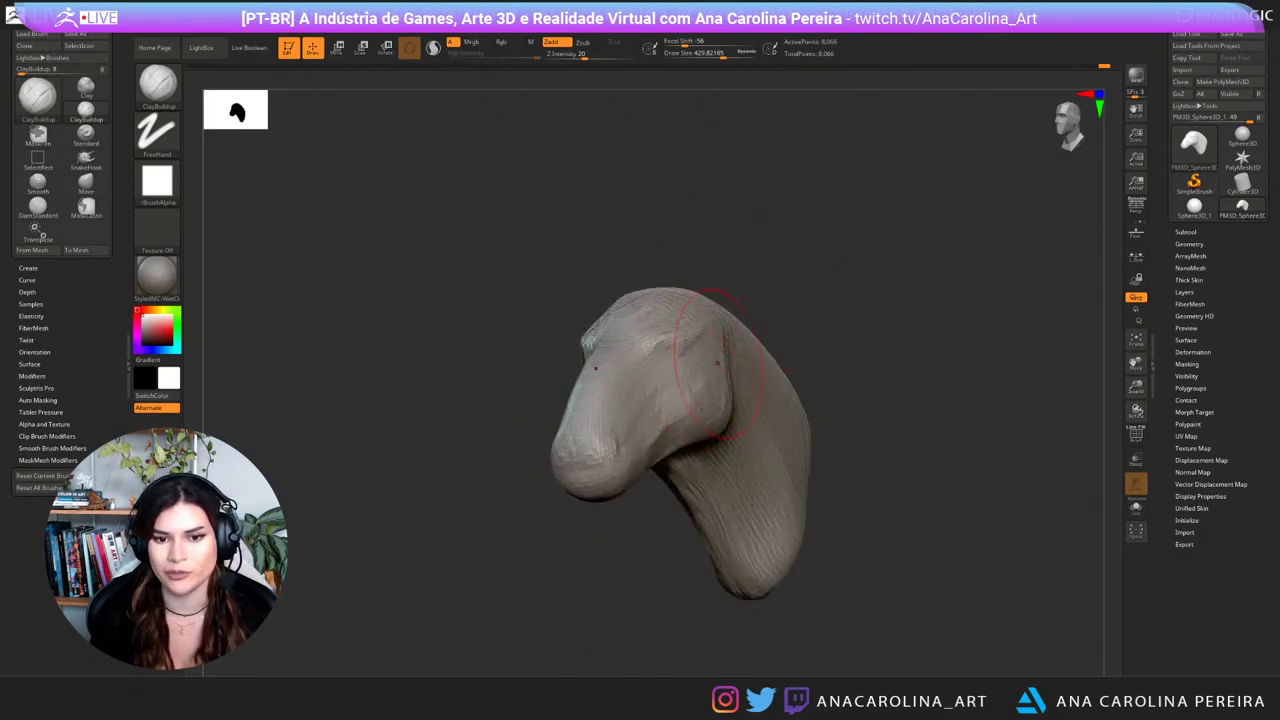
left_click_drag(672, 245, 828, 258)
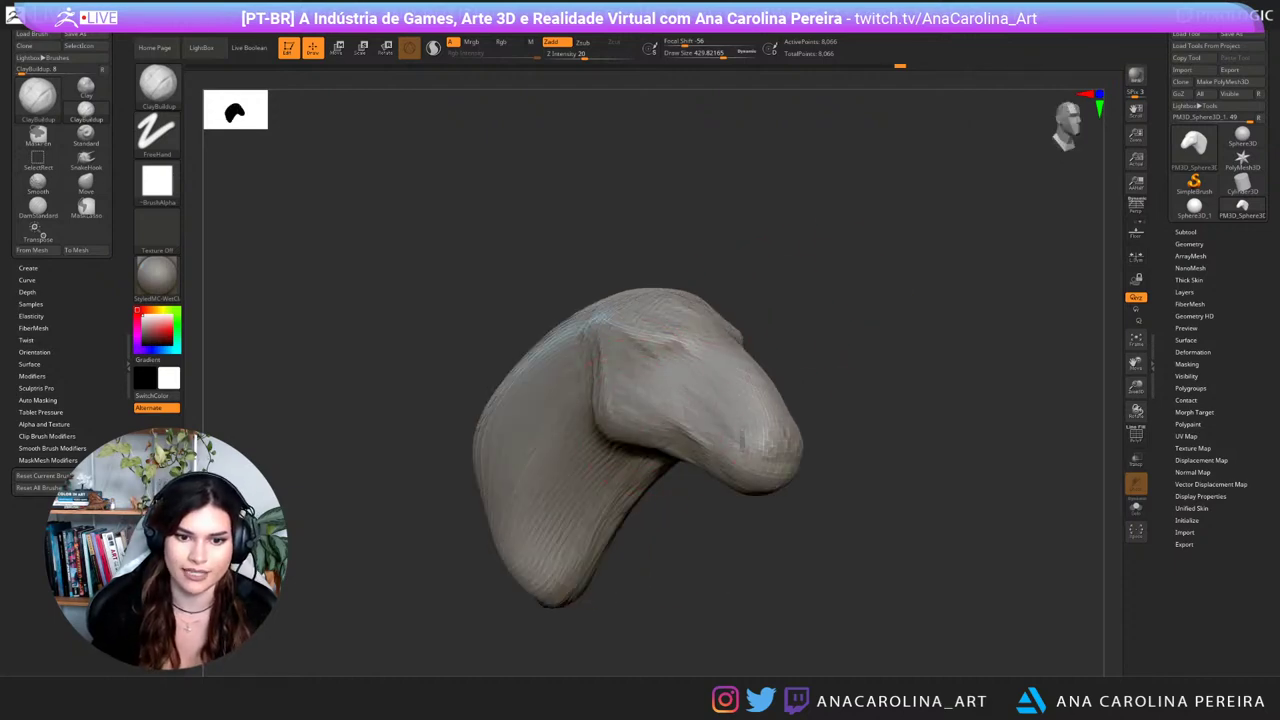
left_click_drag(706, 510, 558, 540)
mouse_move(795, 281)
left_mouse_down()
mouse_move(848, 255)
mouse_move(970, 270)
left_mouse_up()
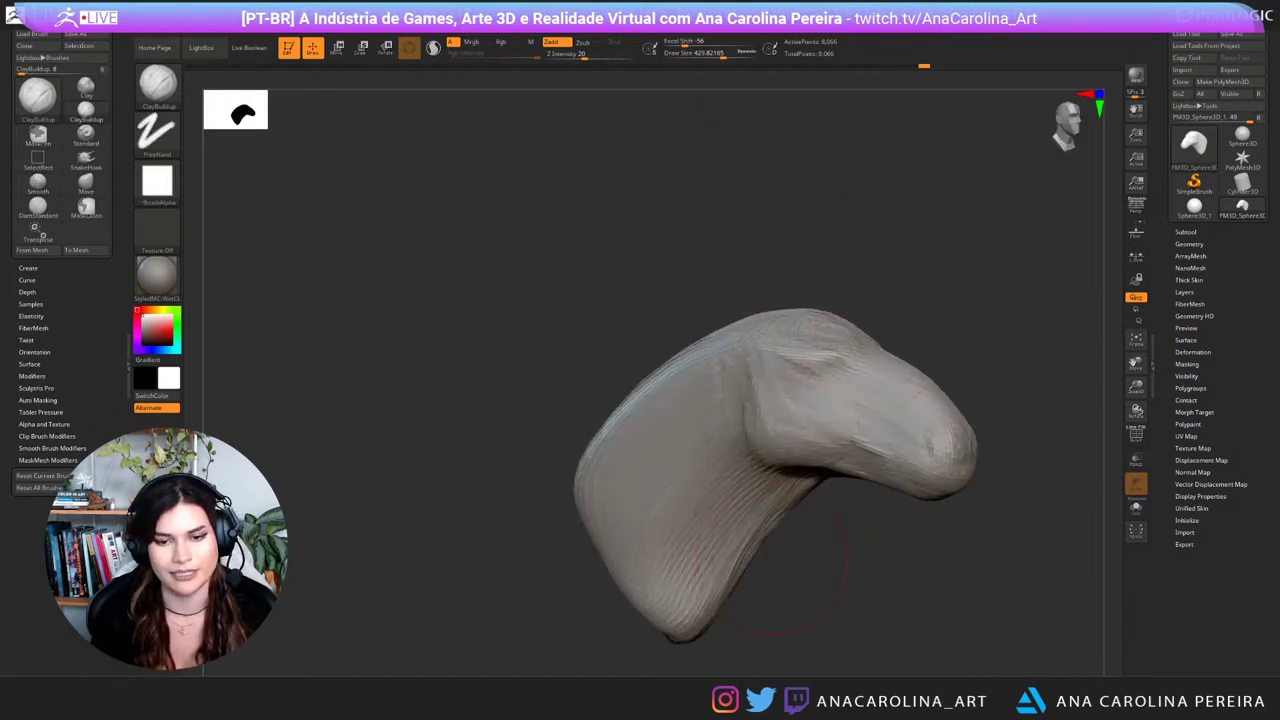
left_click_drag(962, 545, 848, 550)
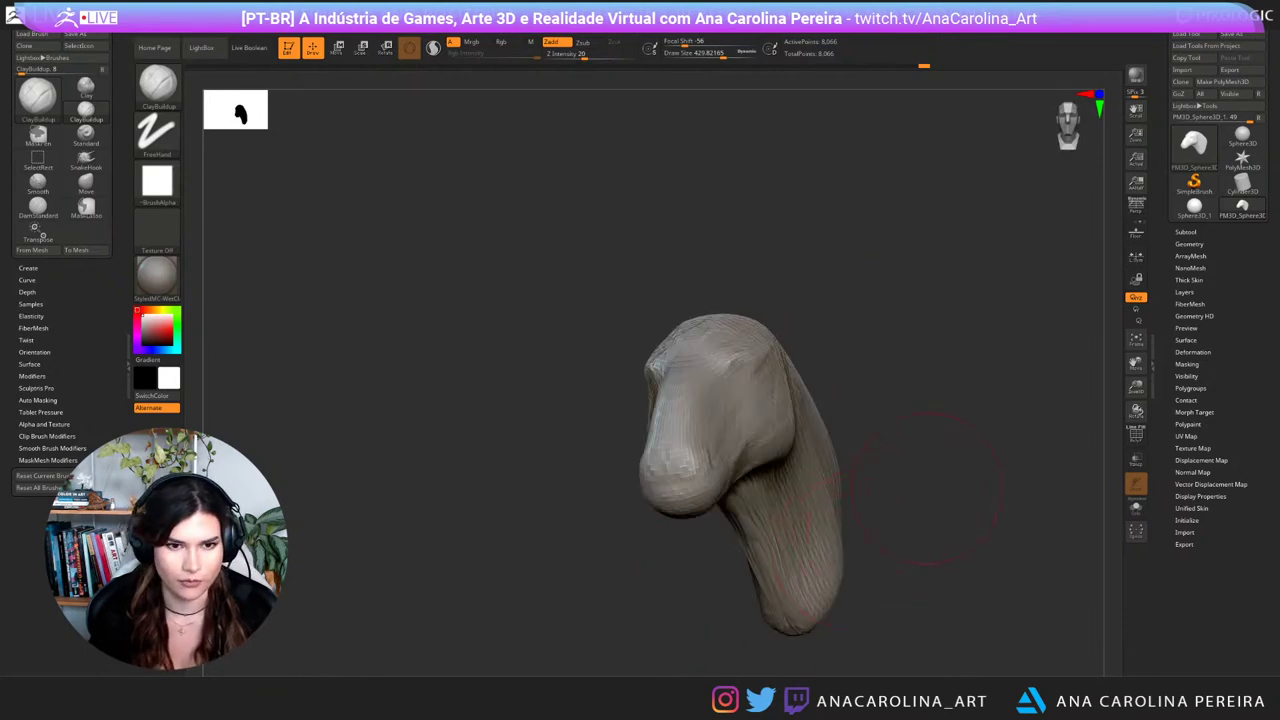
left_click_drag(928, 488, 845, 488, "alt")
left_click_drag(885, 375, 830, 378)
key("b")
key("s")
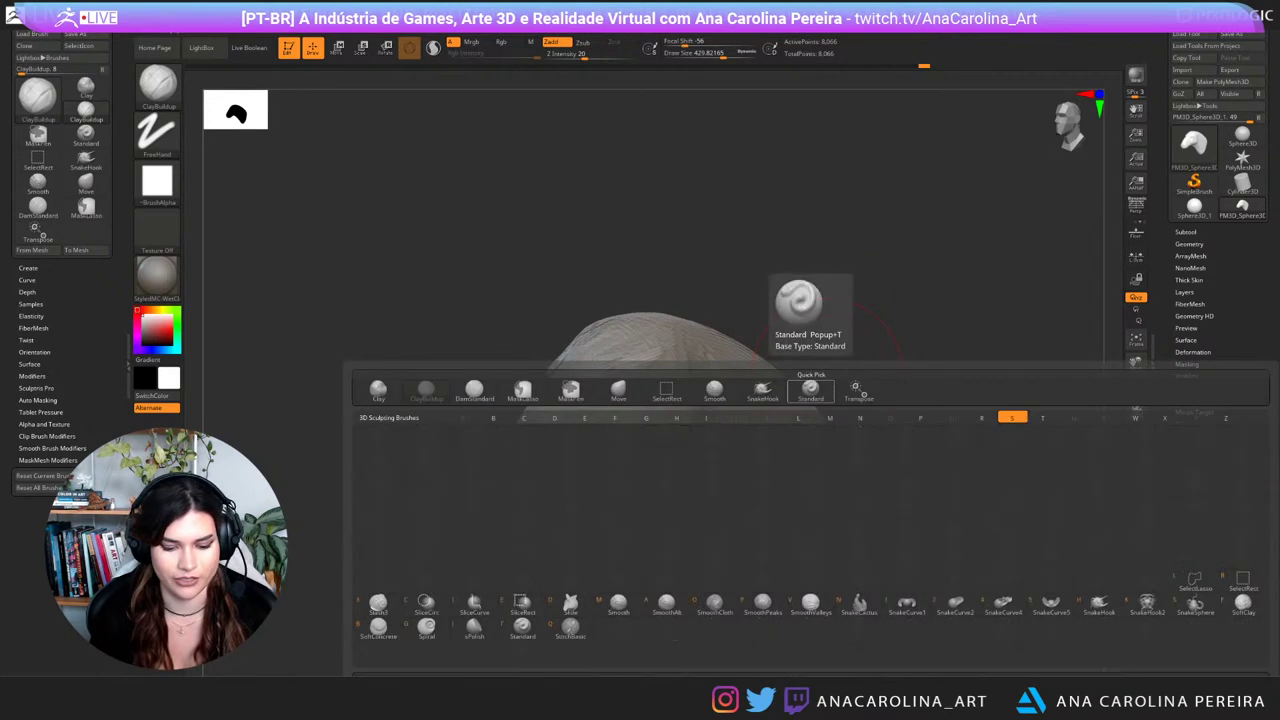
key("h")
key("s")
left_click_drag(775, 450, 745, 450)
left_click_drag(880, 335, 830, 338)
key("s")
left_click_drag(607, 382, 598, 382)
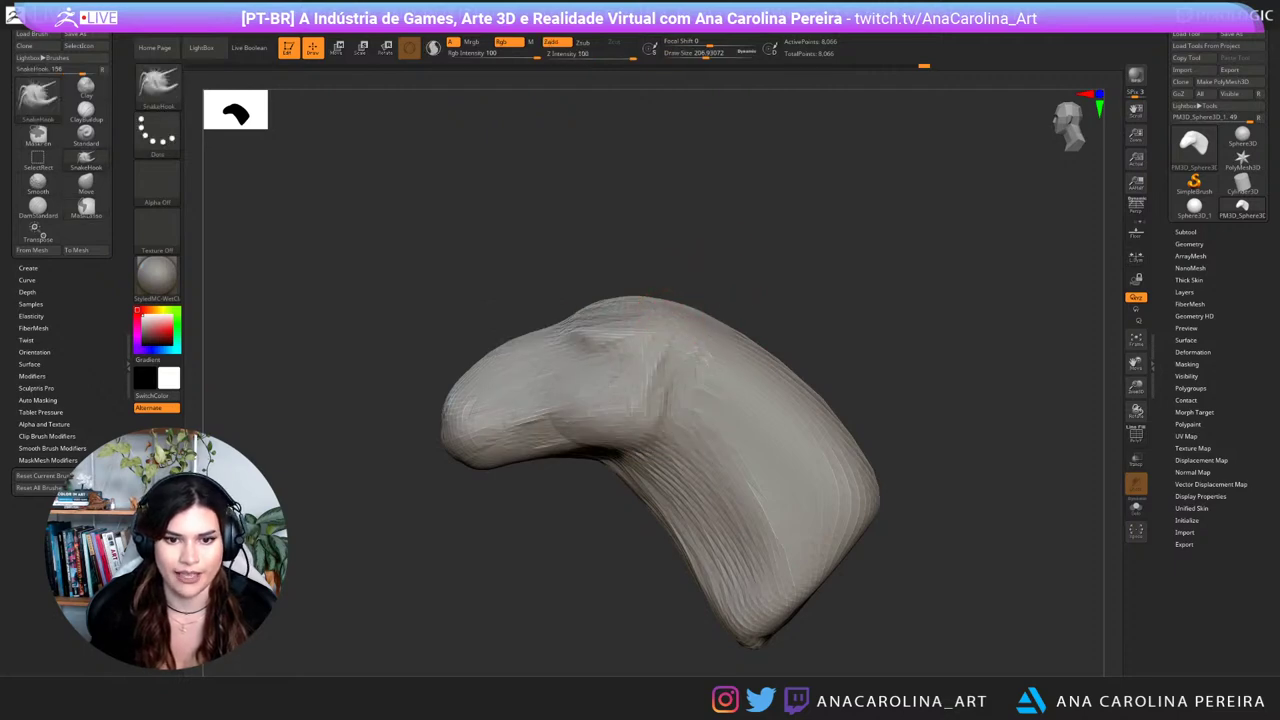
left_click_drag(777, 278, 787, 290, "alt")
Step: Paint a small round MaskPen mask on the crown at the ear position and invert the mask
key("b")
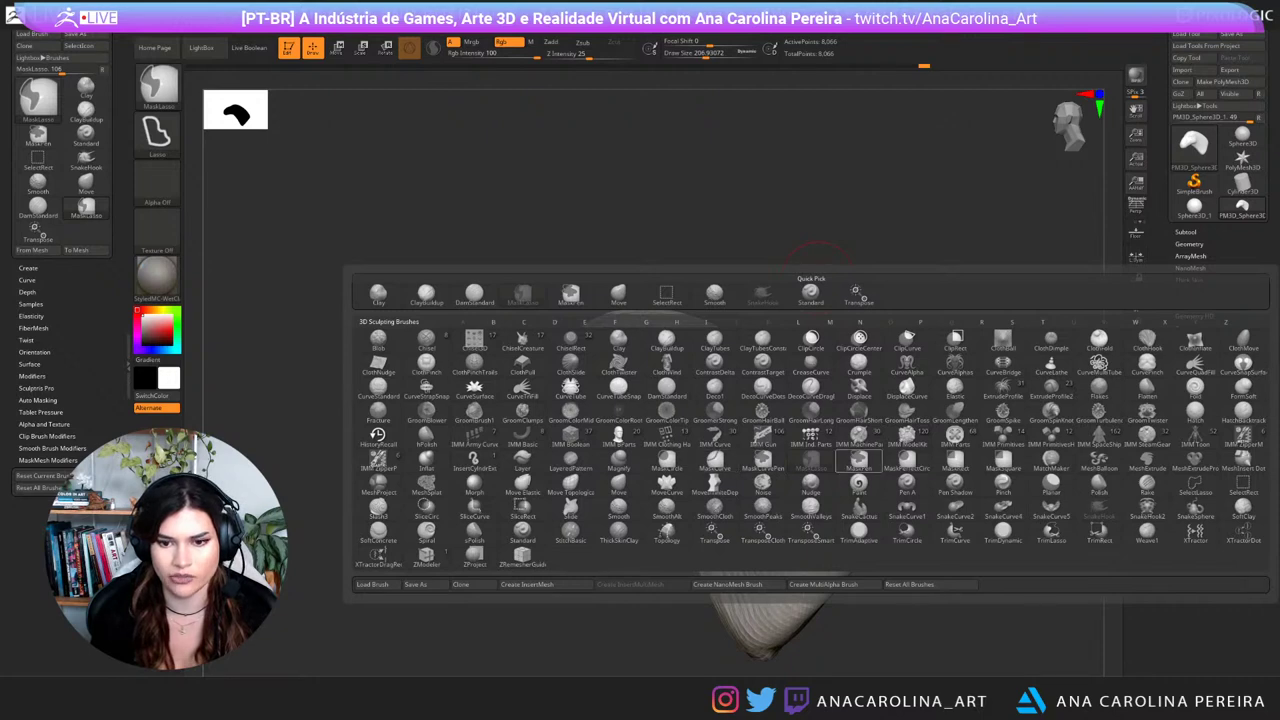
left_click(859, 461)
key("space")
left_click_drag(667, 340, 675, 330)
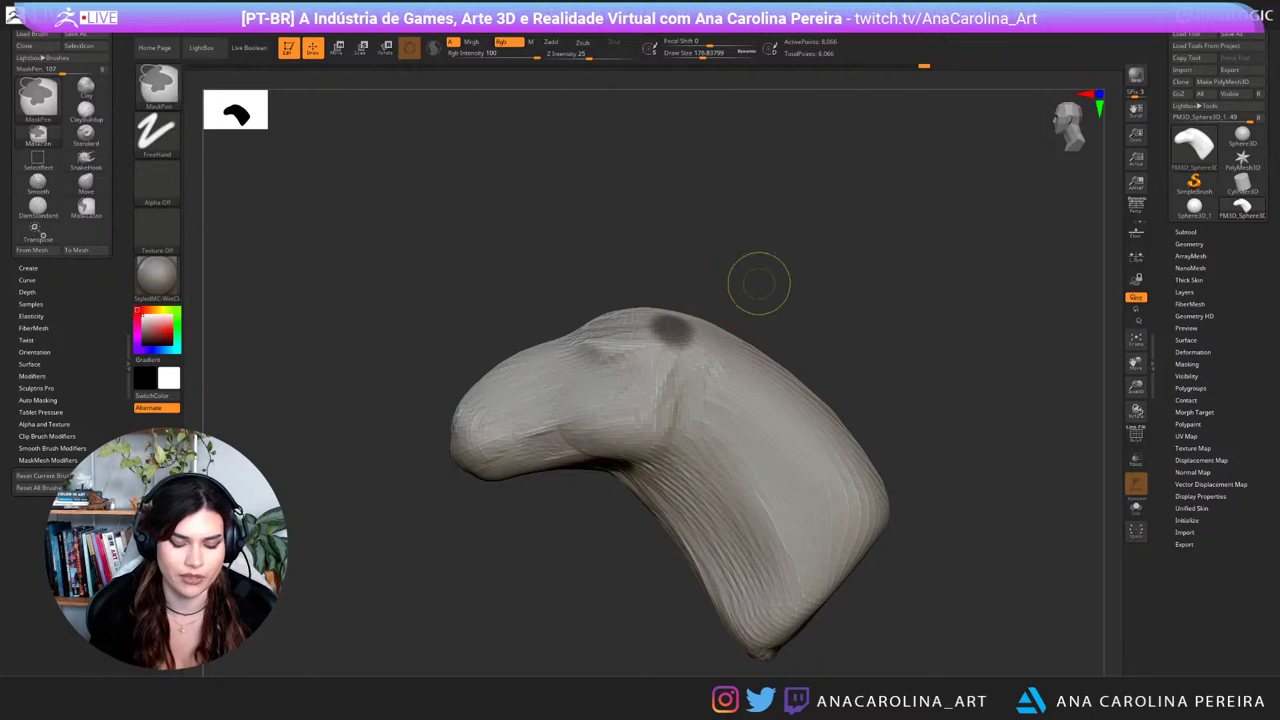
key("w")
key("ctrl+i")
Step: Pull the unmasked patches on the crown upward into a pair of ears with the move gizmo
left_click_drag(940, 450, 956, 450)
left_click(784, 483)
left_click_drag(702, 332, 773, 274)
left_click_drag(870, 300, 975, 300)
left_click_drag(811, 314, 771, 305)
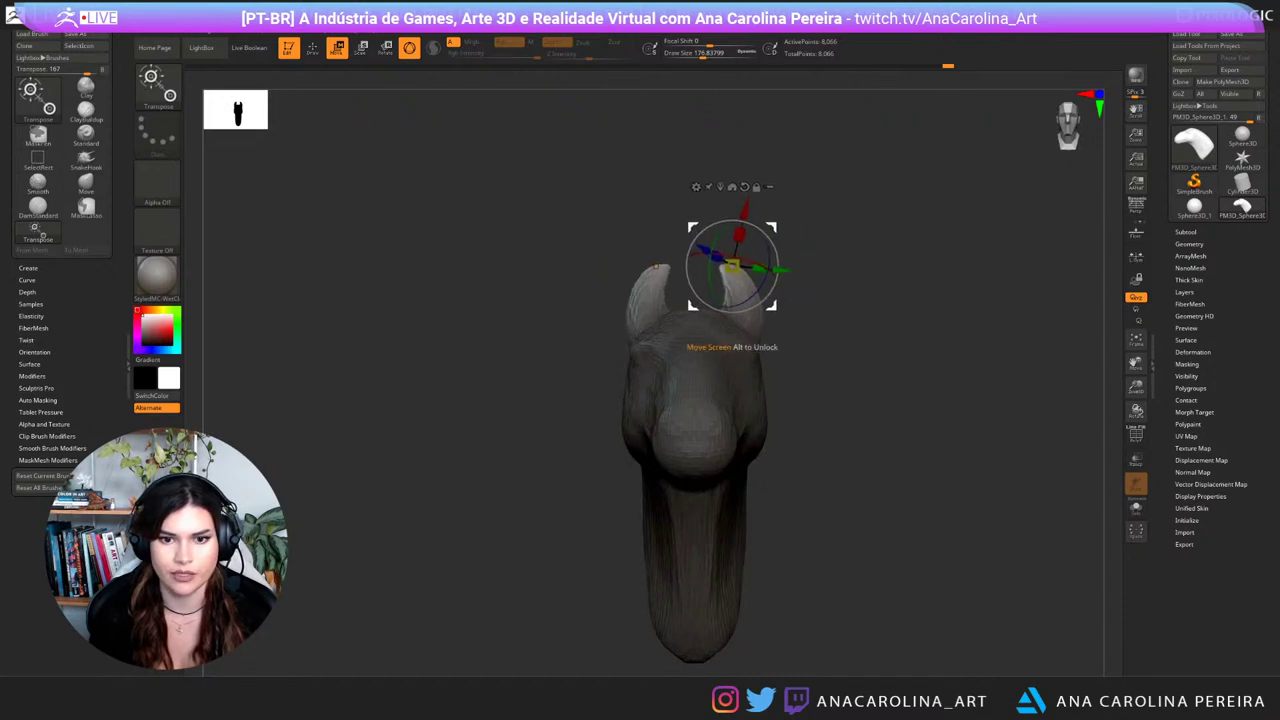
mouse_move(860, 310)
left_mouse_down()
mouse_move(950, 312)
mouse_move(900, 318)
left_mouse_up()
Step: Narrow the ears with the Pinch brush
key("b")
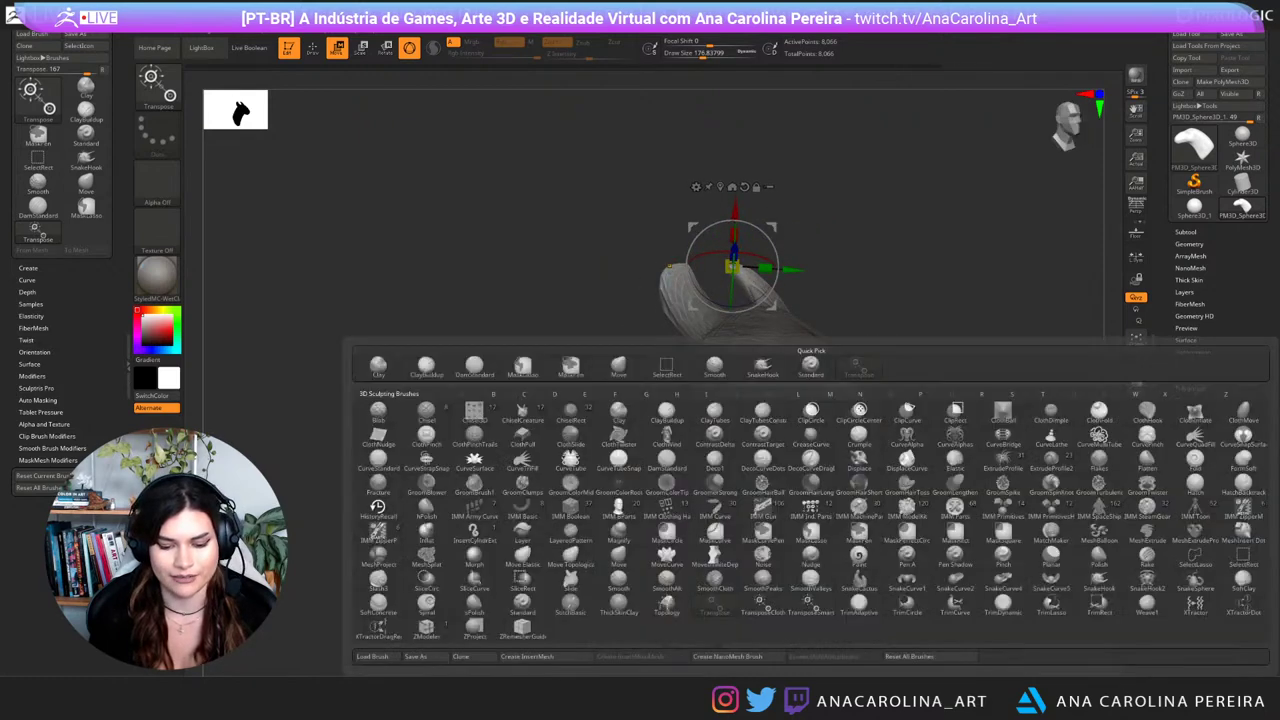
key("m")
key("v")
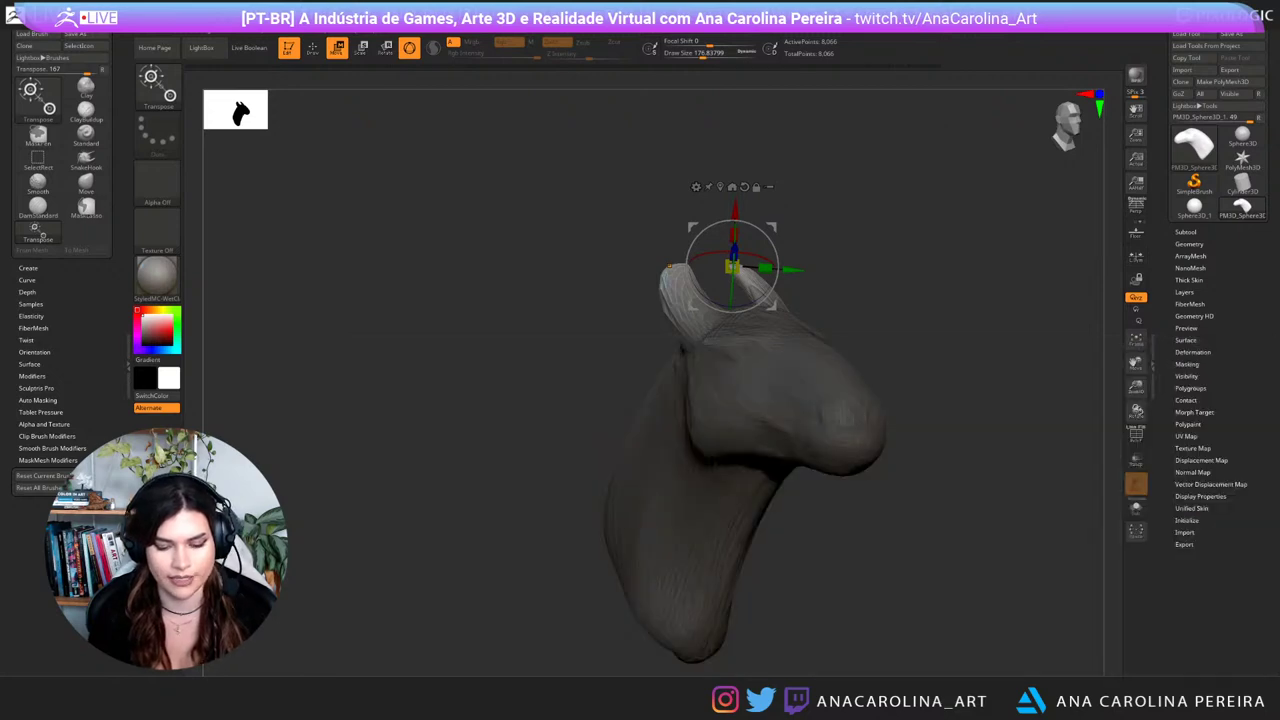
key("b")
key("p")
key("i")
left_click_drag(880, 325, 795, 335)
key("space")
mouse_move(793, 297)
left_mouse_down()
mouse_move(810, 297)
mouse_move(745, 297)
mouse_move(738, 276)
left_mouse_up()
left_click_drag(768, 272, 828, 278)
Step: Adjust the silhouette of the ears with the Move brush at a draw size of about 324
key("b")
key("m")
key("v")
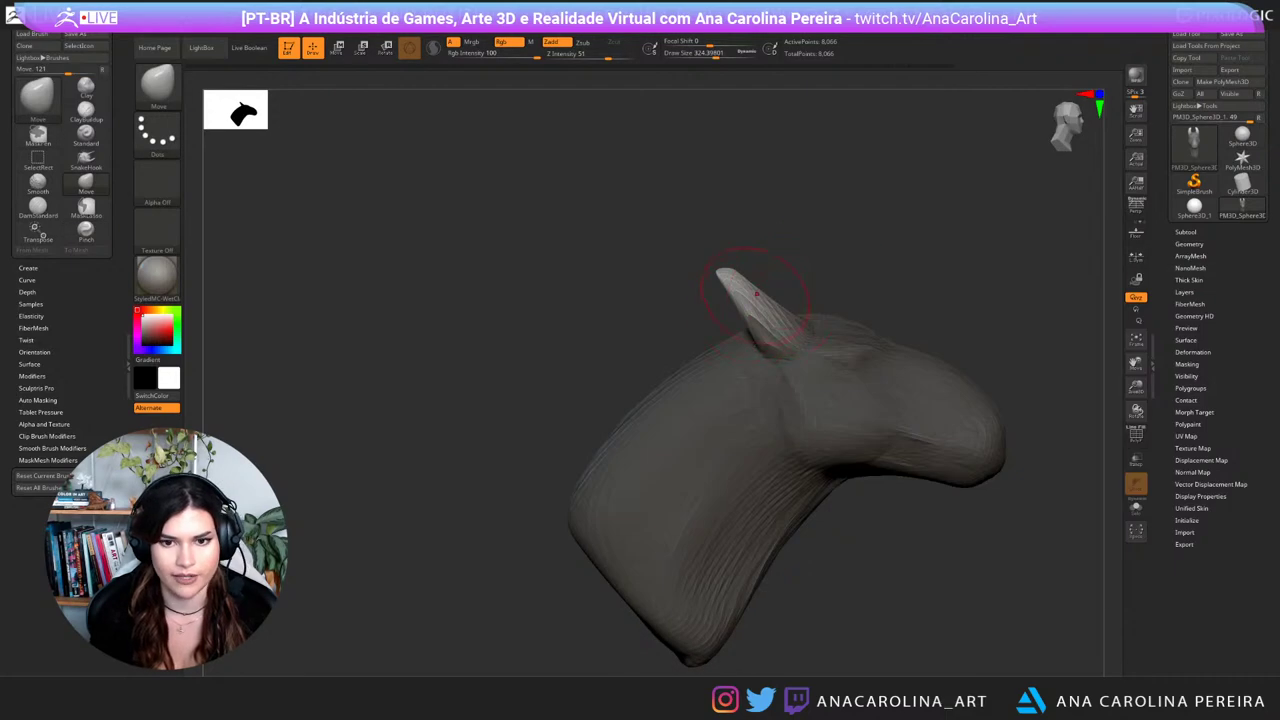
mouse_move(915, 286)
left_mouse_down()
mouse_move(948, 290)
mouse_move(876, 307)
mouse_move(808, 290)
mouse_move(747, 333)
mouse_move(803, 252)
mouse_move(848, 273)
mouse_move(1040, 284)
left_mouse_up()
Step: Carve the inner hollow of the ears down to their base with the DamStandard brush
key("b")
key("d")
key("s")
mouse_move(601, 303)
left_mouse_down()
mouse_move(675, 273)
mouse_move(698, 305)
left_mouse_up()
mouse_move(675, 240)
left_mouse_down()
mouse_move(748, 251)
mouse_move(592, 238)
left_mouse_up()
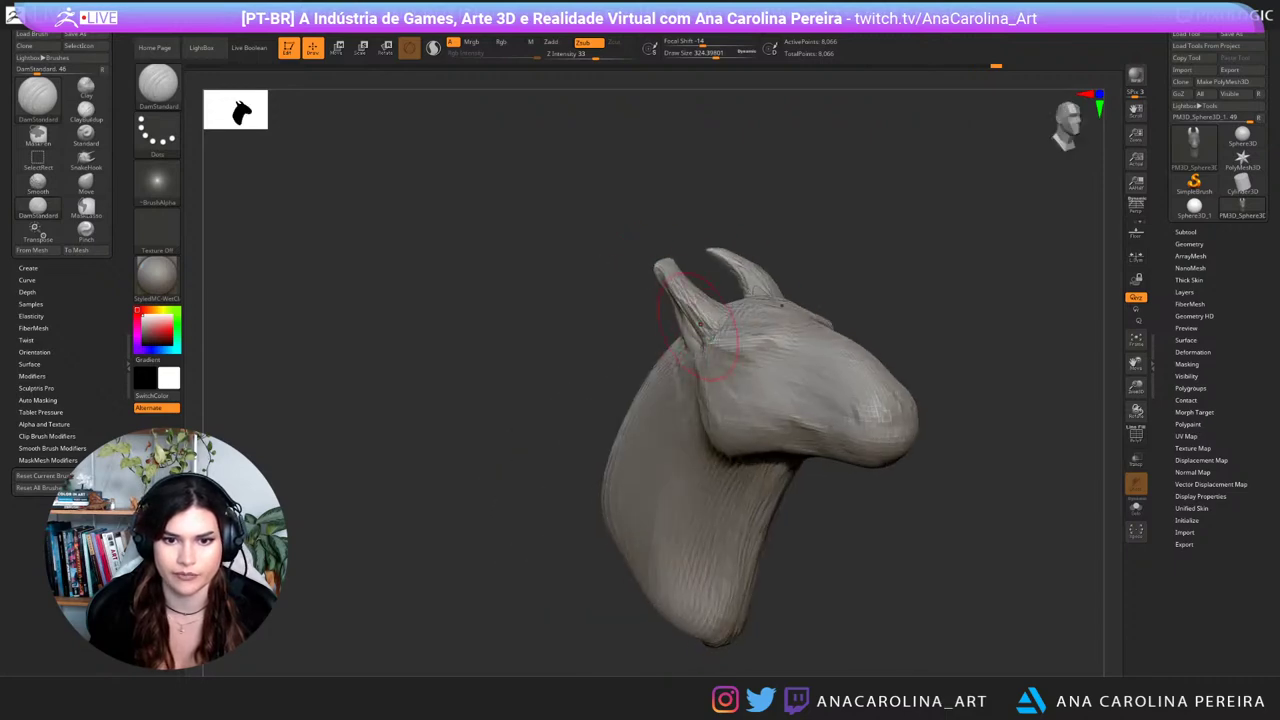
left_click_drag(690, 302, 703, 342)
left_click_drag(630, 262, 606, 261)
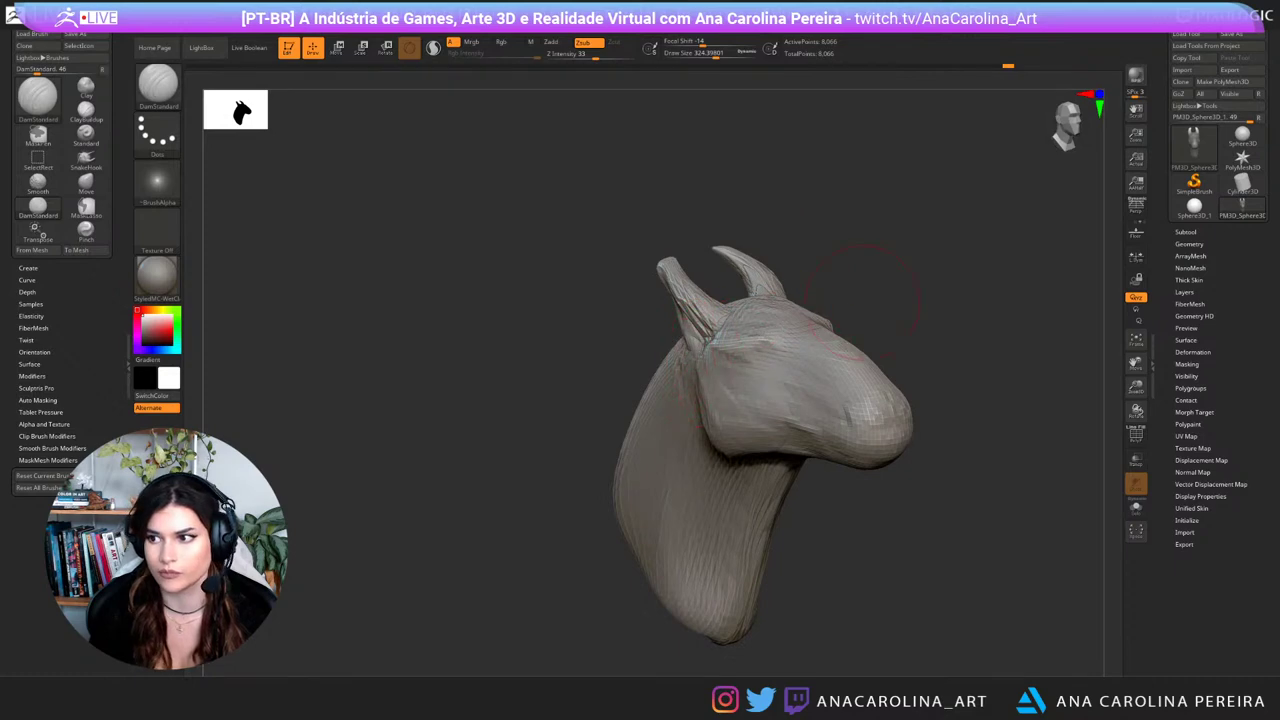
Step: Enlarge the draw size to about 430 and smooth the cheek above the jaw
mouse_move(980, 297)
left_mouse_down()
mouse_move(885, 300)
mouse_move(900, 302)
mouse_move(921, 256)
left_mouse_up()
mouse_move(912, 312)
left_mouse_down("alt")
mouse_move(909, 235)
mouse_move(954, 278)
mouse_move(906, 238)
left_mouse_up("alt")
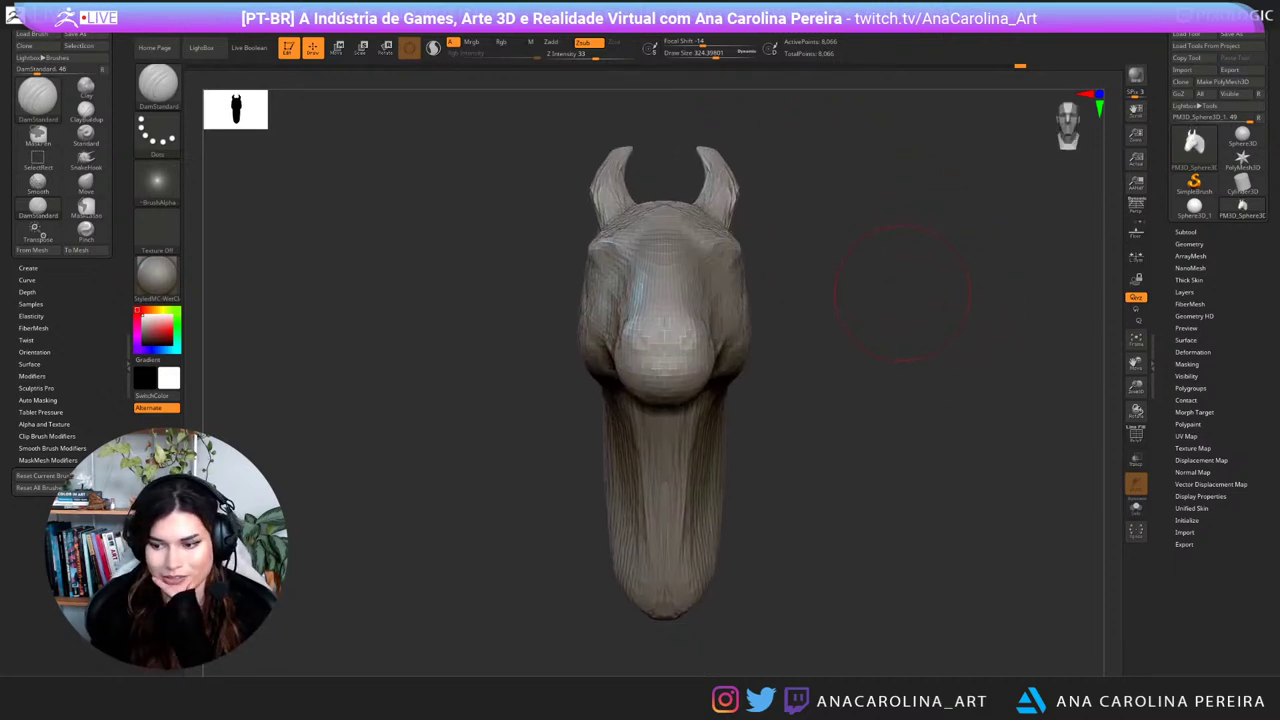
left_click_drag(915, 387, 907, 397)
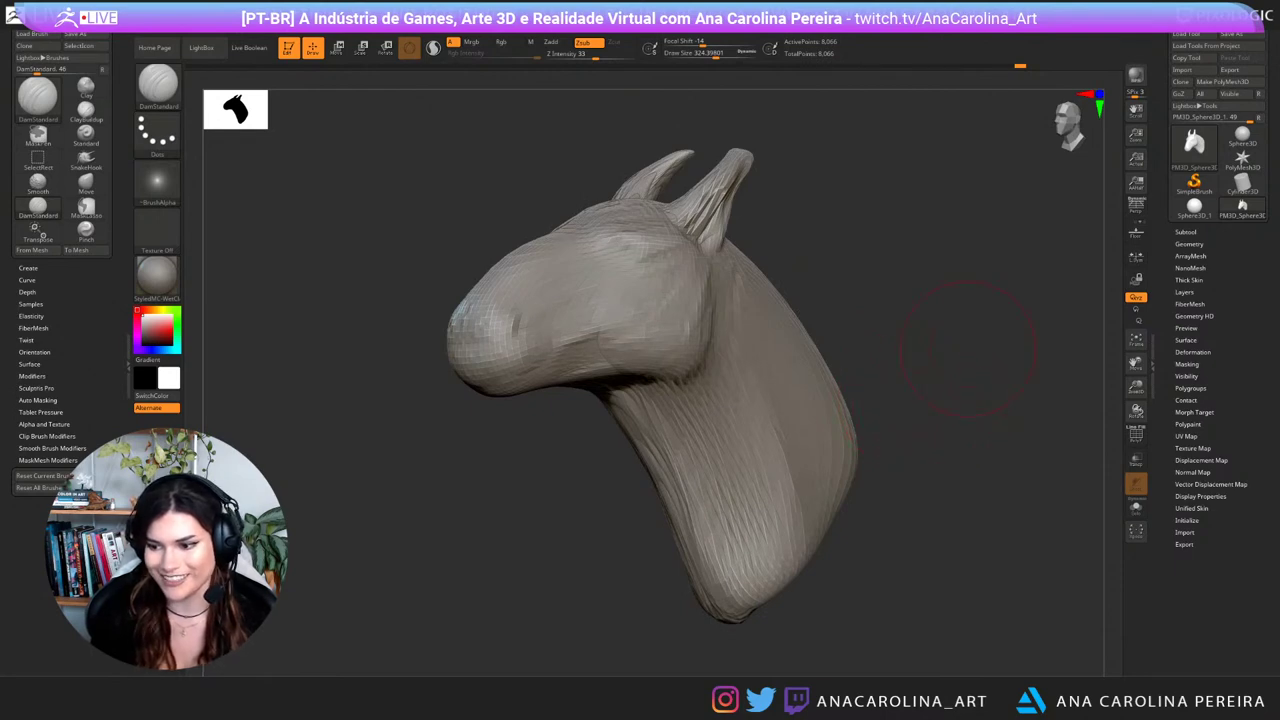
mouse_move(811, 313)
left_mouse_down()
mouse_move(935, 335)
mouse_move(845, 333)
mouse_move(820, 298)
mouse_move(840, 271)
left_mouse_up()
key("space")
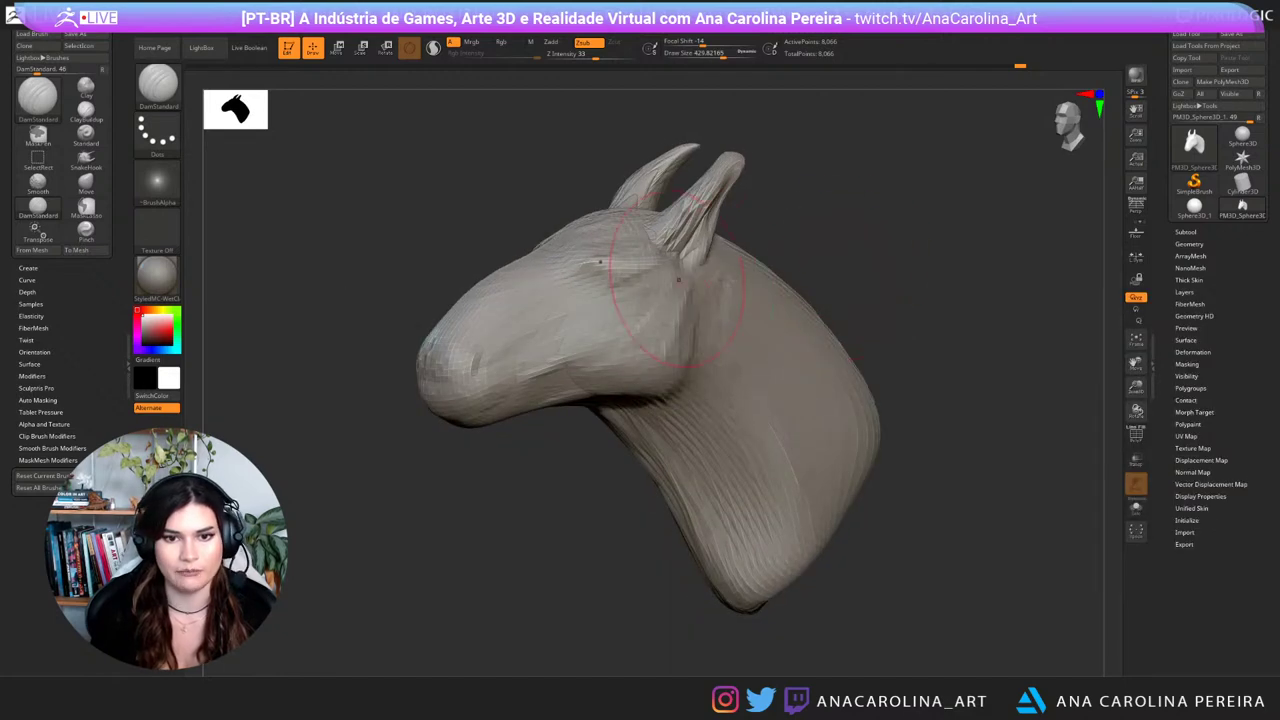
mouse_move(522, 472)
left_mouse_down()
mouse_move(765, 482)
mouse_move(749, 489)
left_mouse_up()
left_click_drag(638, 352, 630, 318, "shift")
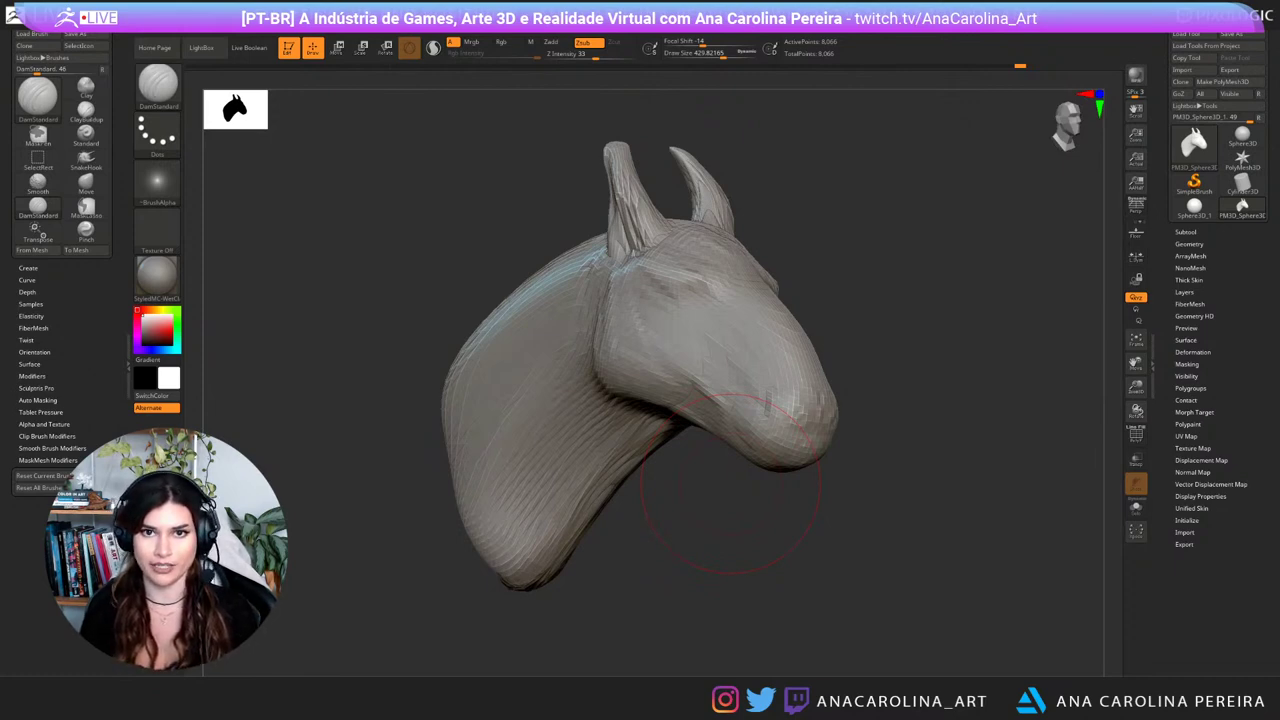
left_click_drag(738, 572, 610, 562)
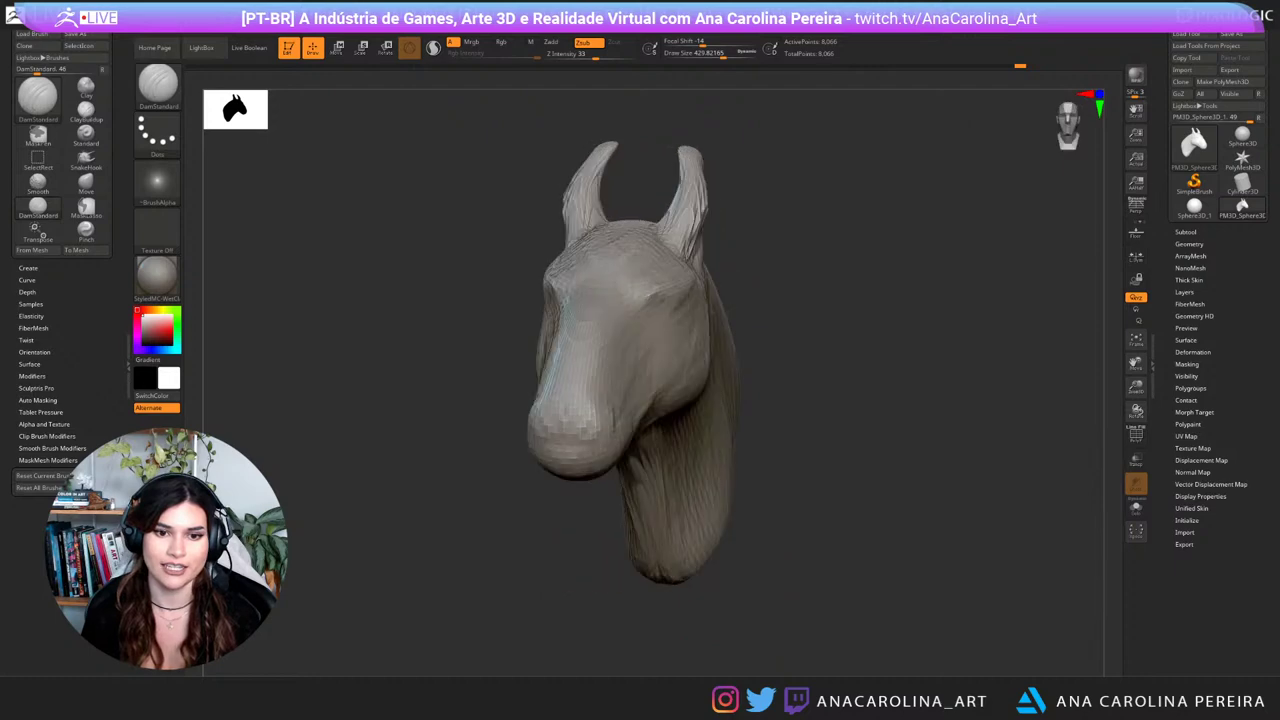
left_click_drag(810, 485, 785, 462)
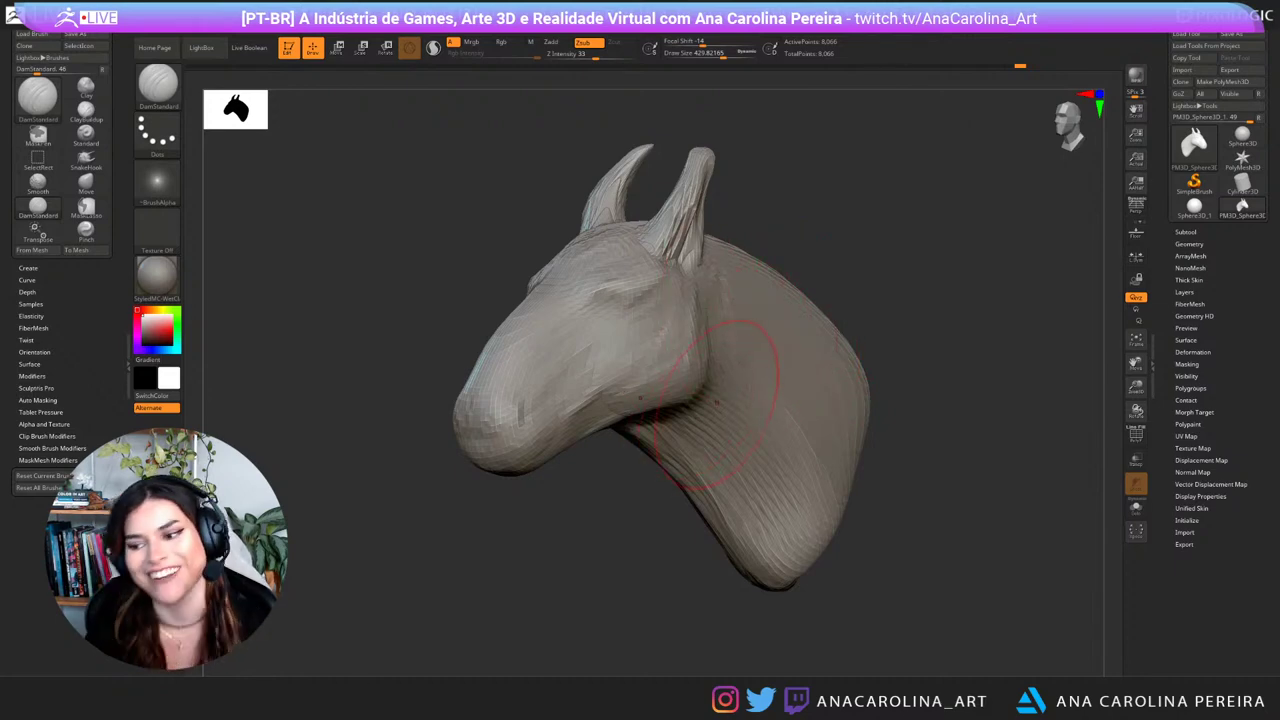
Step: Deepen the groove behind the cheek from the ear base down around the jaw with the DamStandard brush
left_click_drag(840, 227, 780, 248)
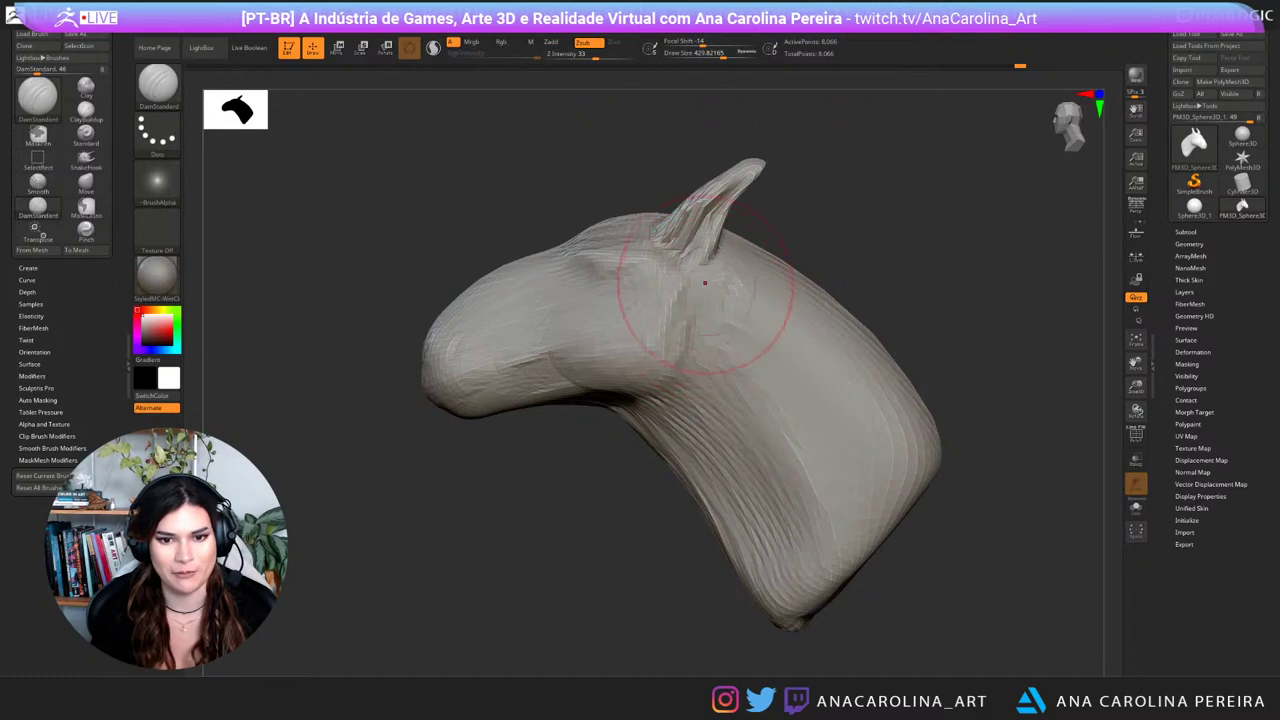
left_click_drag(700, 275, 678, 378)
mouse_move(697, 303)
left_mouse_down()
mouse_move(680, 368)
mouse_move(646, 390)
left_mouse_up()
left_click_drag(620, 440, 630, 398)
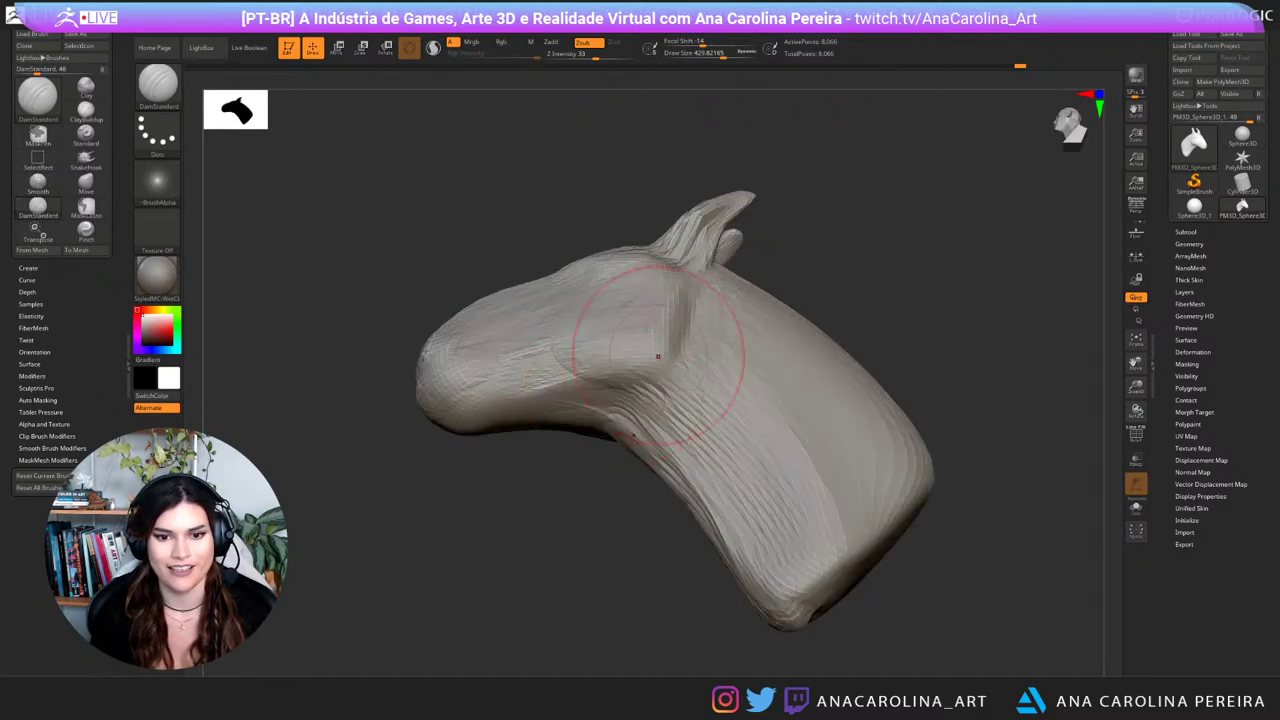
mouse_move(680, 345)
left_mouse_down()
mouse_move(652, 388)
mouse_move(602, 398)
left_mouse_up()
mouse_move(440, 490)
left_mouse_down()
mouse_move(540, 460)
mouse_move(640, 368)
mouse_move(567, 400)
left_mouse_up()
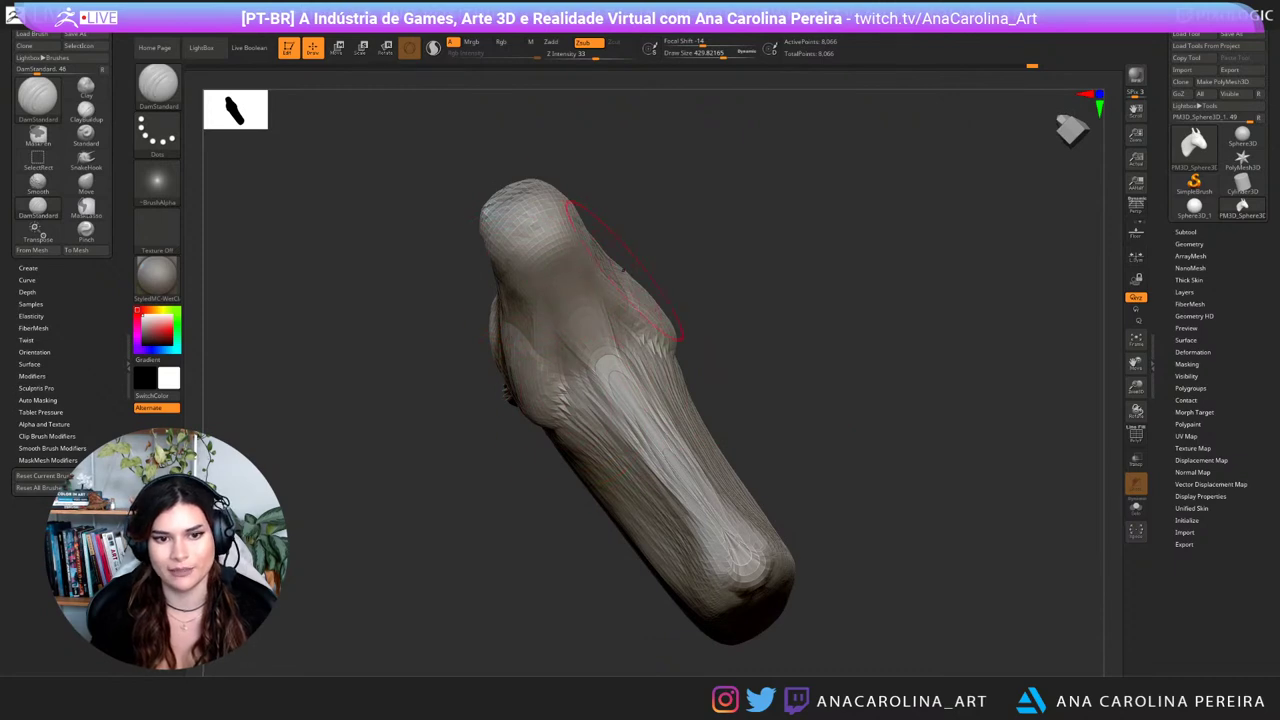
mouse_move(780, 300)
left_mouse_down()
mouse_move(663, 326)
mouse_move(550, 400)
left_mouse_up()
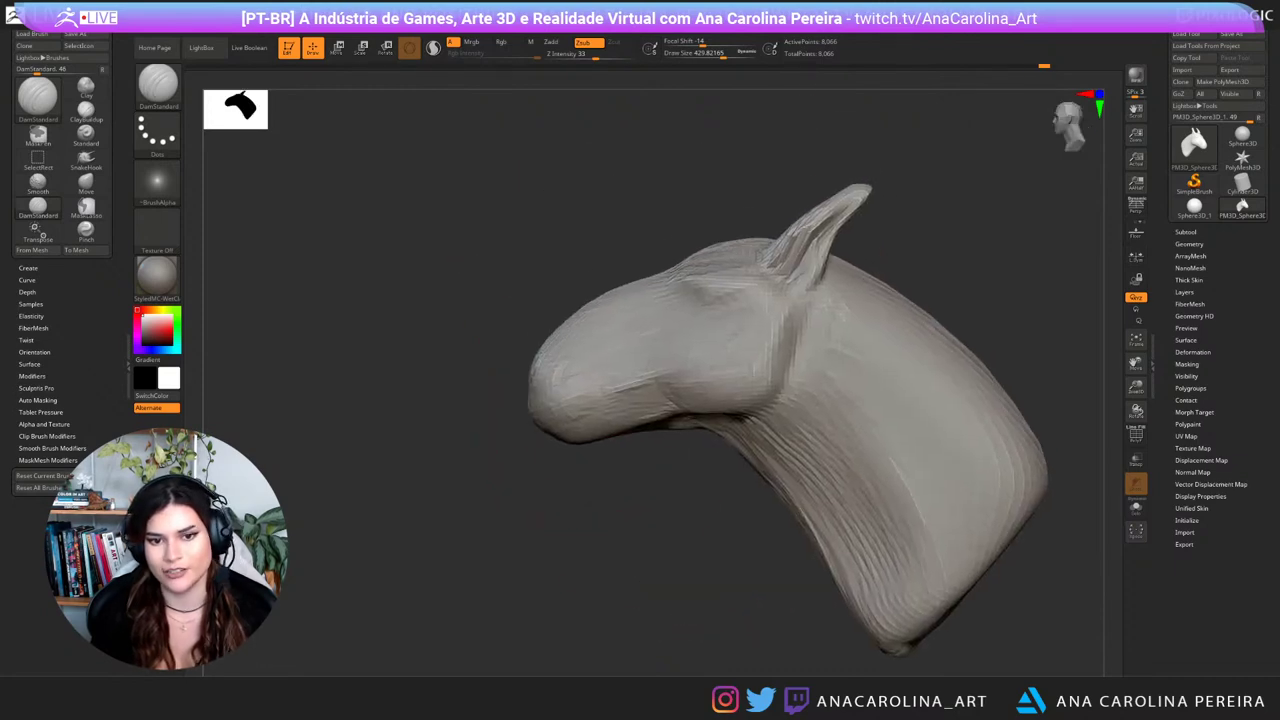
Step: Reshape the lower edge of the jaw with the Move brush at a draw size of about 280
mouse_move(560, 530)
left_mouse_down()
mouse_move(615, 525)
mouse_move(588, 510)
left_mouse_up()
key("b")
key("m")
key("v")
key("space")
left_click_drag(671, 385, 658, 385)
mouse_move(627, 430)
left_mouse_down()
mouse_move(612, 422)
mouse_move(661, 418)
left_mouse_up()
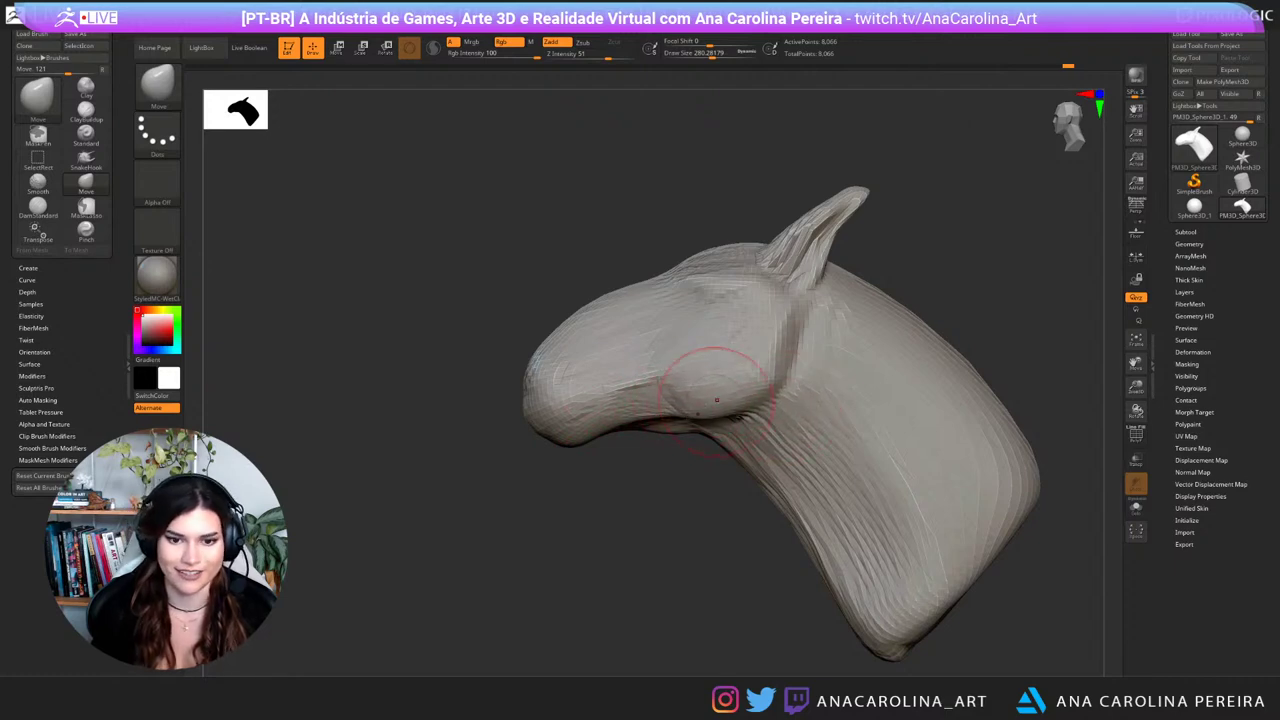
Step: Reduce the draw size to about 217 and refine the transition between the jaw underside and the throat
key("space")
left_click_drag(640, 482, 632, 482)
left_click_drag(702, 434, 740, 474)
left_click_drag(570, 535, 755, 528)
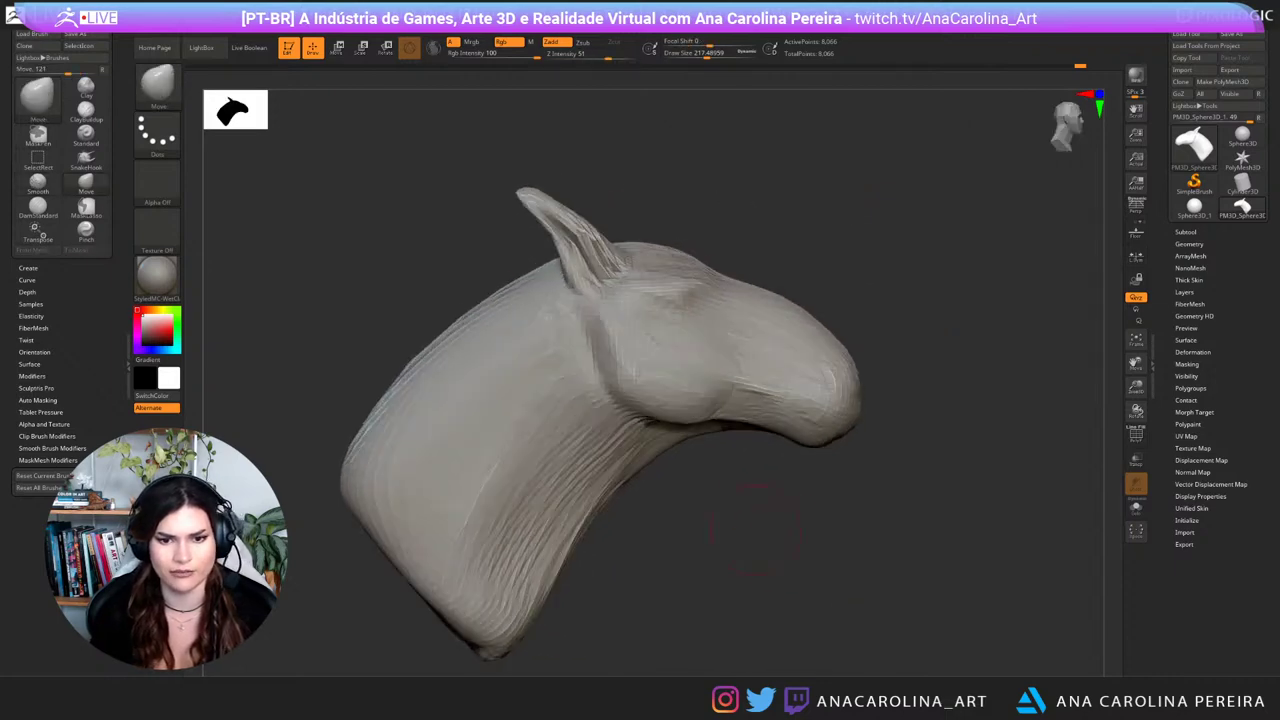
left_click_drag(721, 438, 723, 432)
left_click_drag(650, 470, 672, 465)
Step: Undo the last Move stroke and lift the forehead profile slightly at a draw size of about 318
key("space")
left_click_drag(815, 516, 676, 519)
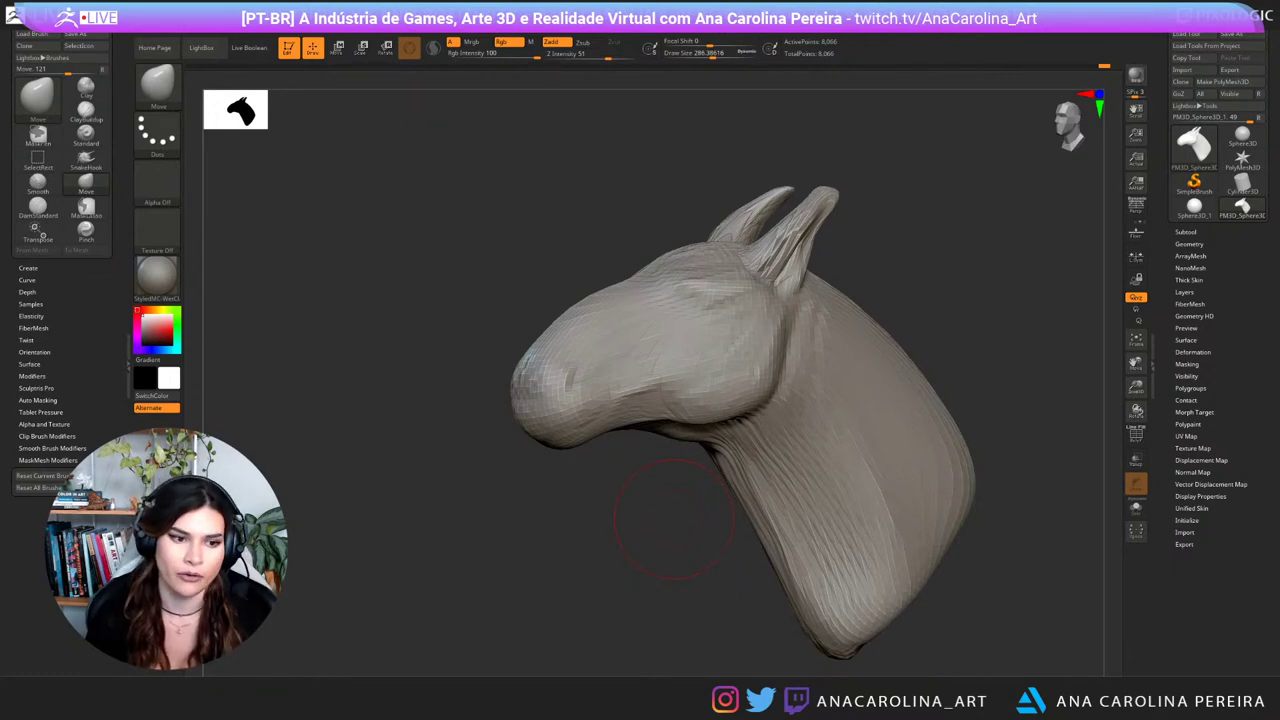
left_click_drag(674, 519, 646, 519, "shift")
key("space")
left_click_drag(660, 261, 655, 261)
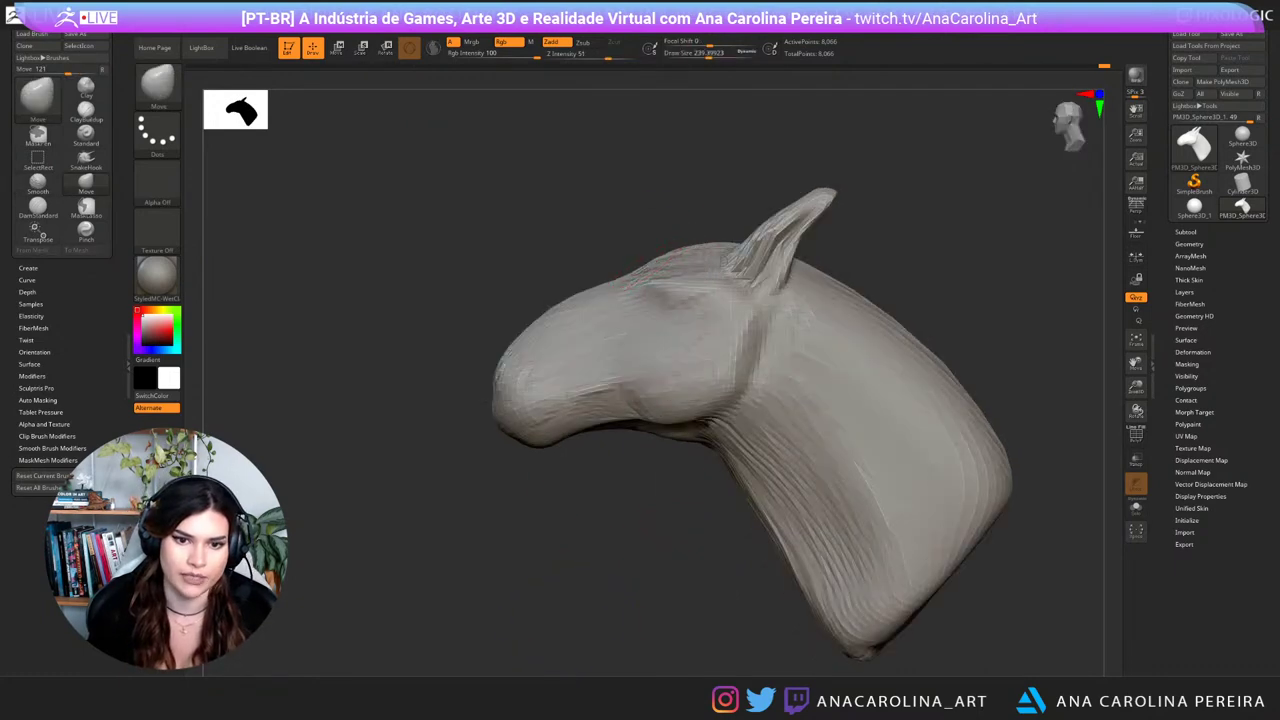
key("ctrl+z")
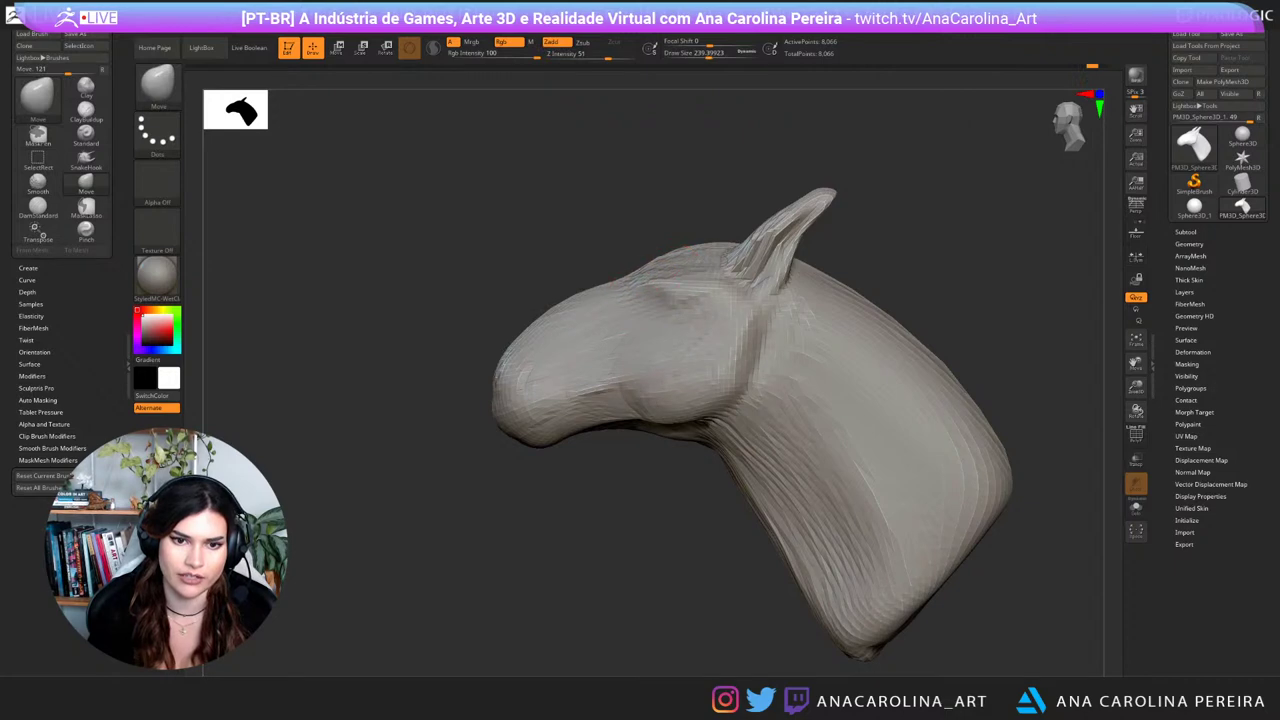
key("bracketright")
left_click_drag(627, 279, 628, 273)
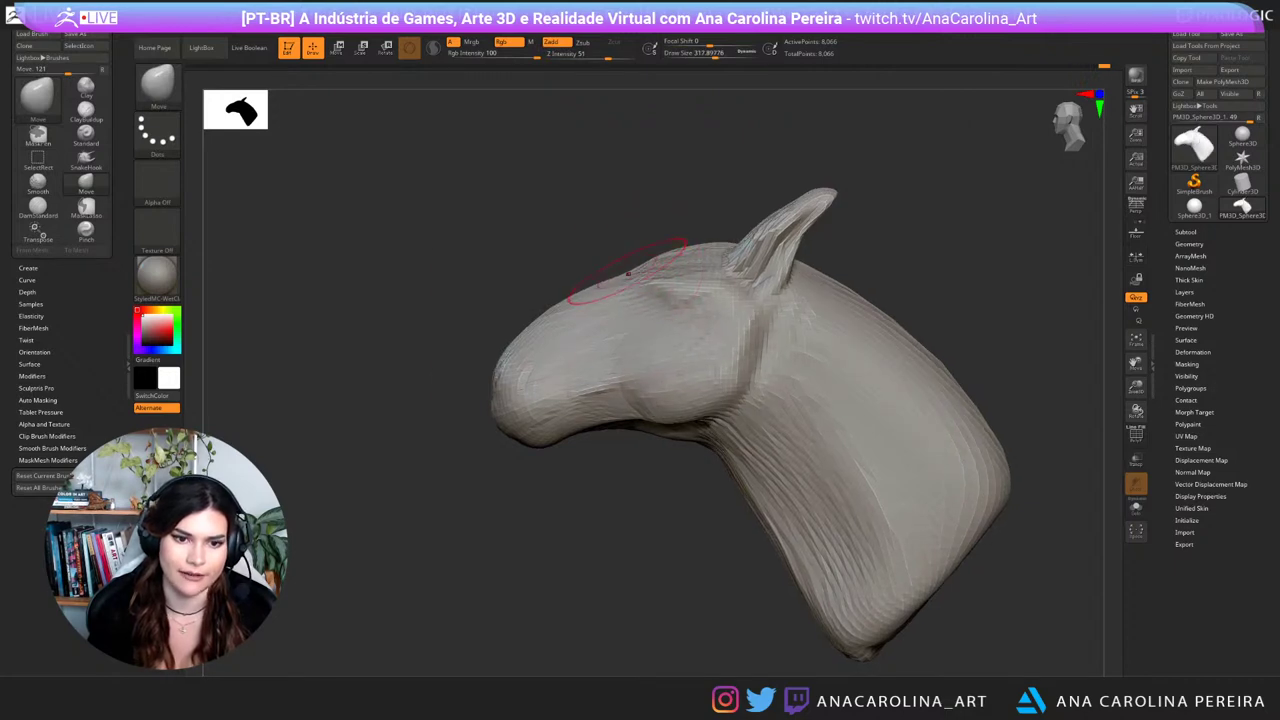
Step: Reduce the Move brush to about 202 and shape the brow ridge and eye sockets
key("space")
left_click_drag(520, 347, 502, 345)
key("space")
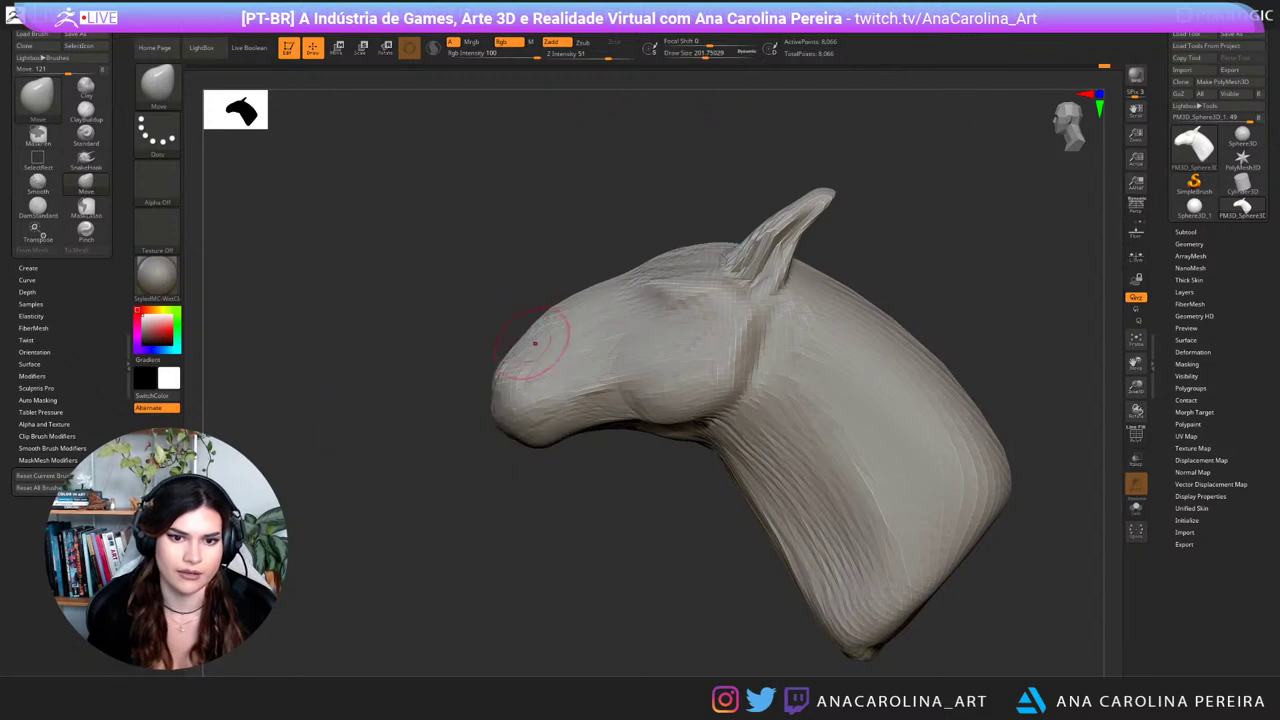
mouse_move(560, 225)
left_mouse_down()
mouse_move(830, 222)
mouse_move(825, 260)
left_mouse_up()
left_click_drag(631, 300, 642, 293)
left_click_drag(750, 240, 850, 240)
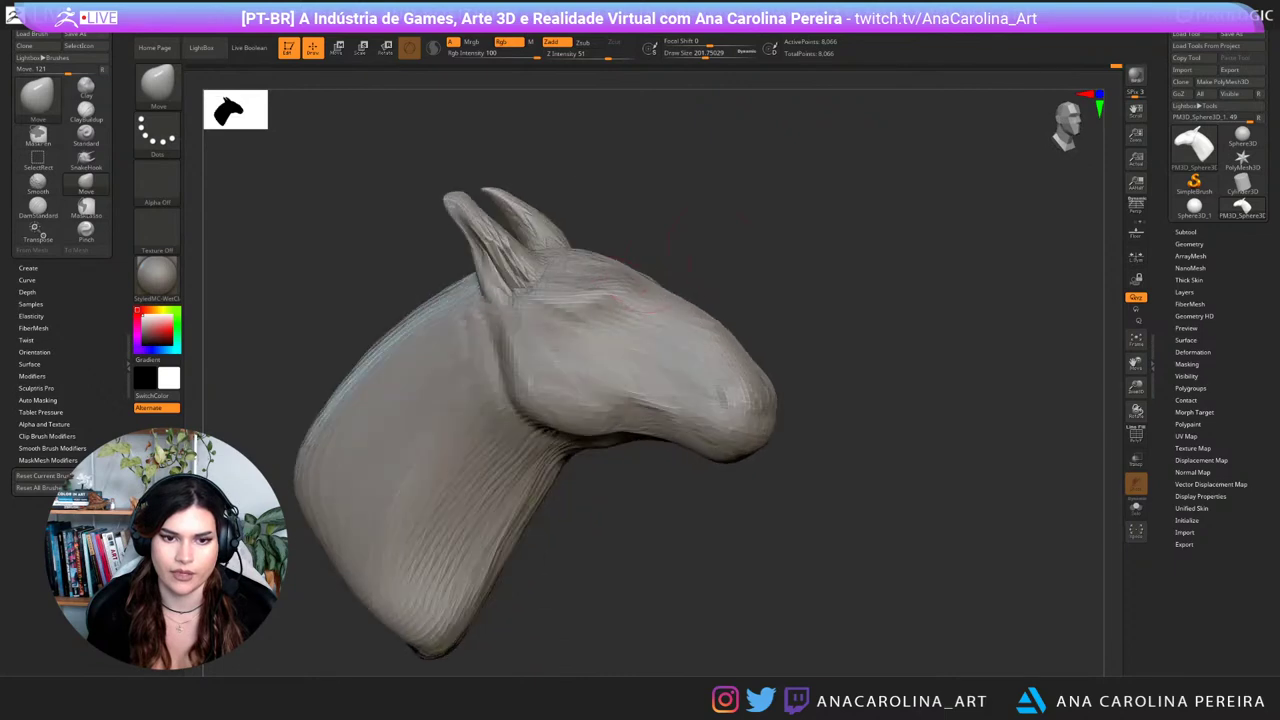
mouse_move(628, 298)
left_mouse_down()
mouse_move(586, 306)
mouse_move(618, 333)
left_mouse_up()
mouse_move(850, 260)
left_mouse_down()
mouse_move(735, 262)
mouse_move(745, 284)
mouse_move(848, 266)
left_mouse_up()
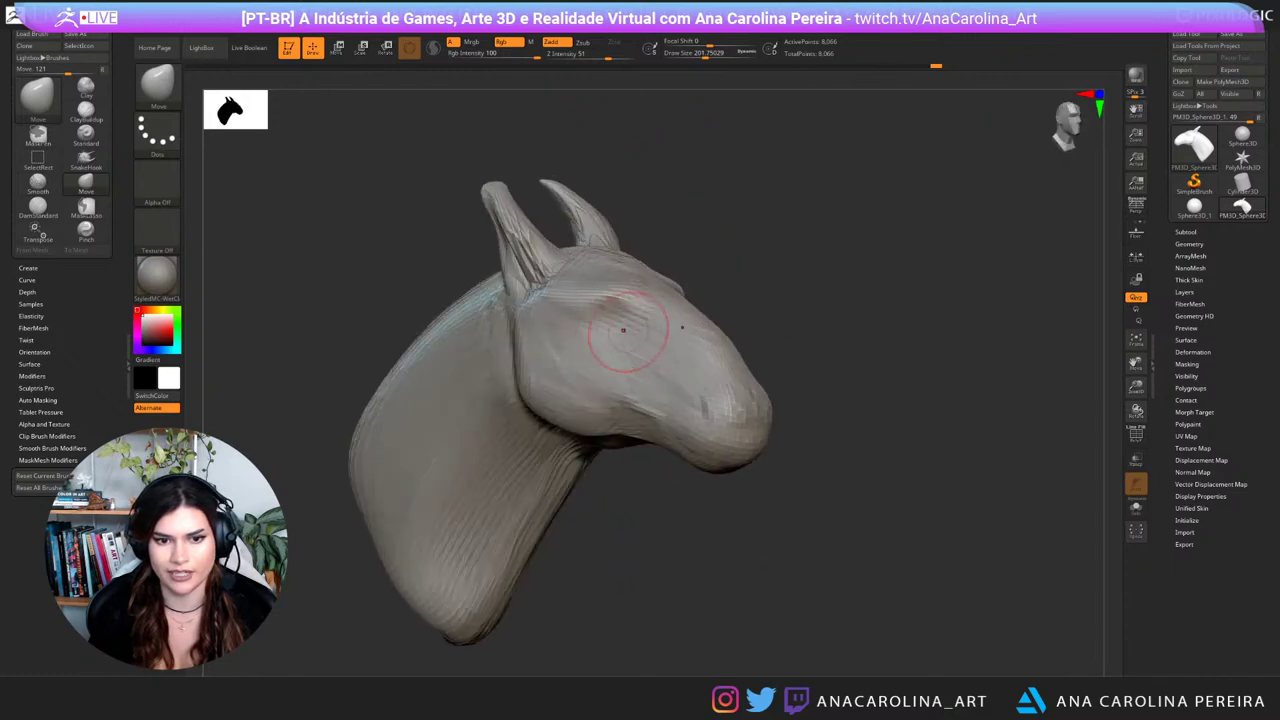
left_click_drag(630, 328, 637, 323)
Step: Adjust the face below the eyes and the cheeks with the Move brush at draw sizes of about 262, 192 and 299
left_click_drag(825, 288, 735, 314)
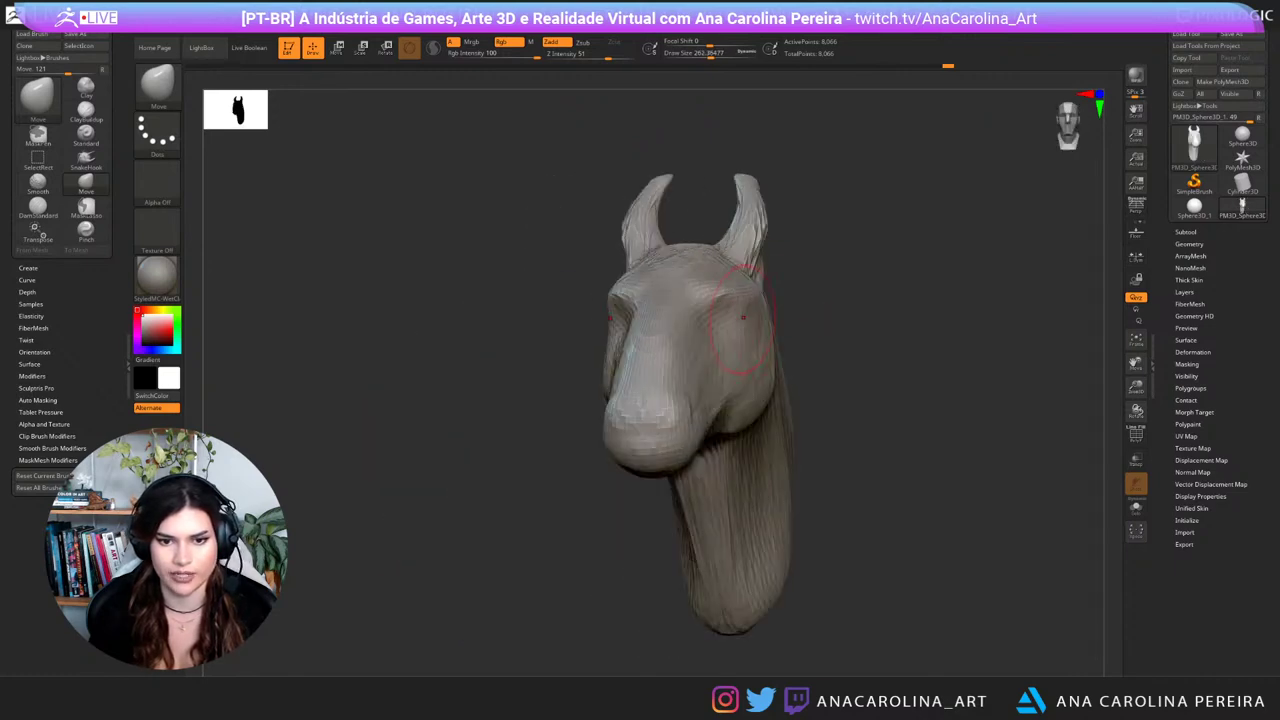
left_click_drag(831, 312, 785, 320)
key("space")
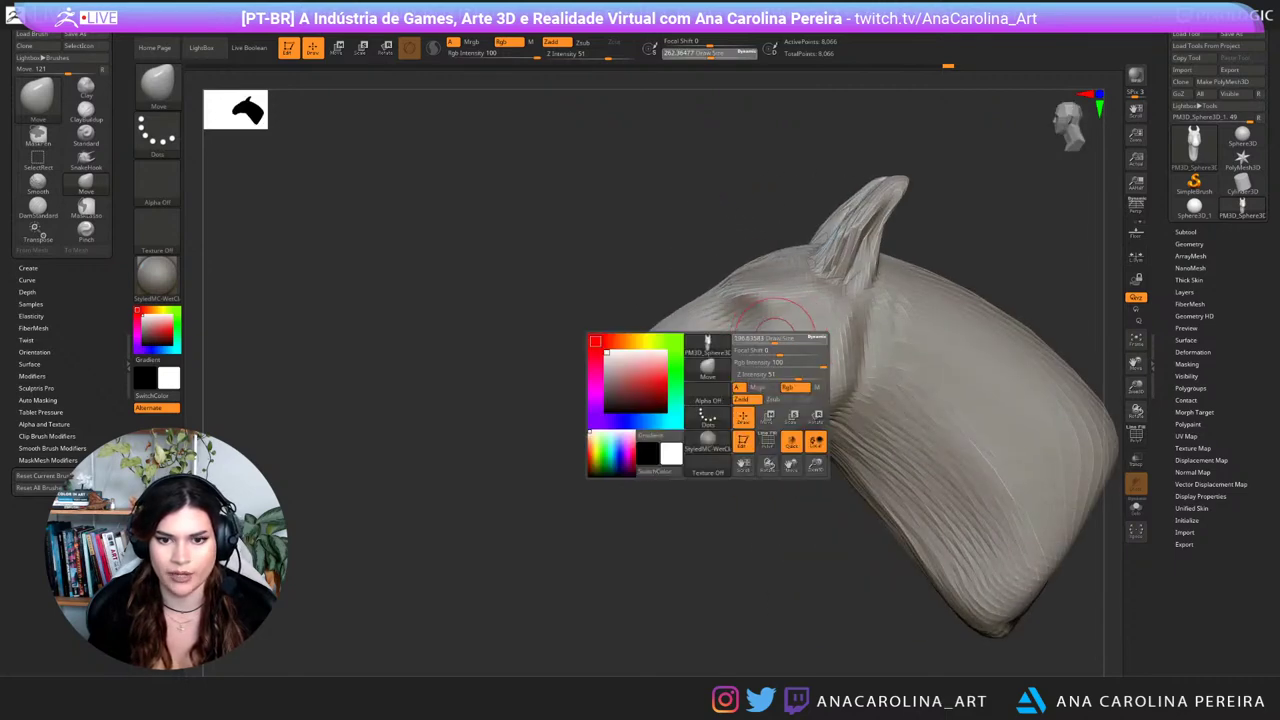
left_click_drag(782, 341, 774, 341)
left_click_drag(690, 520, 940, 520)
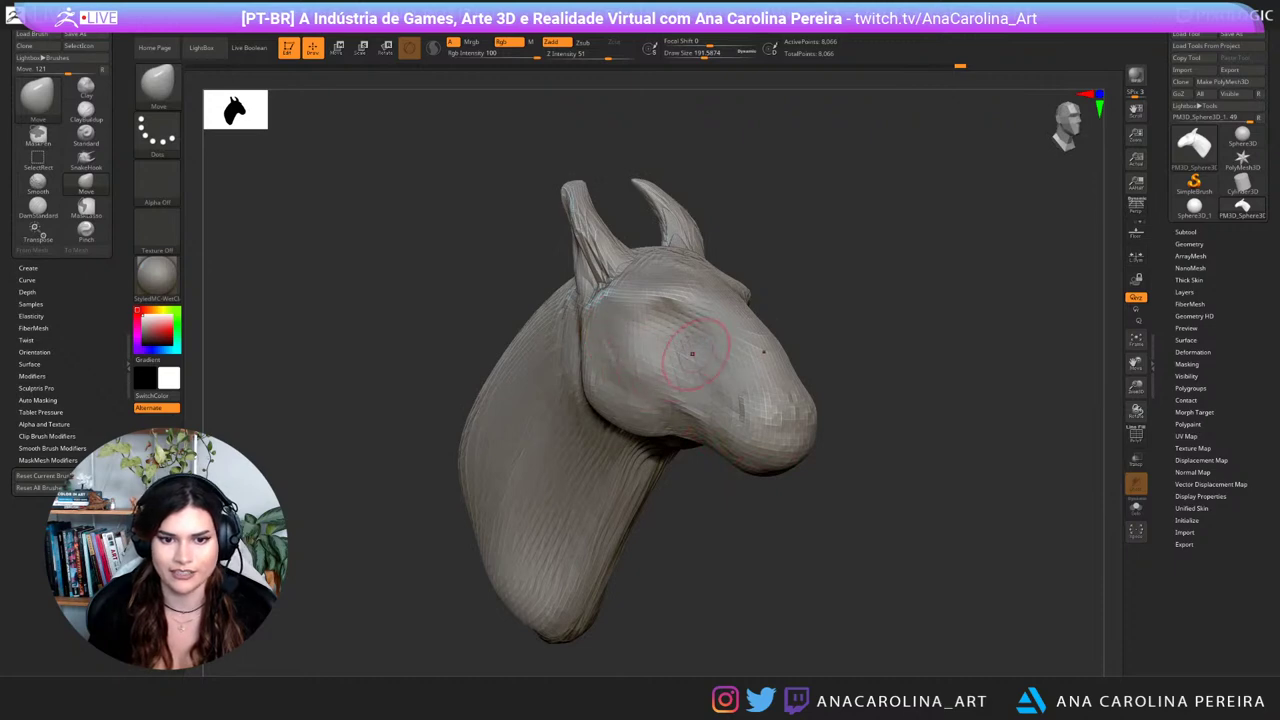
left_click_drag(900, 350, 675, 354)
left_click_drag(820, 352, 757, 350)
key("s")
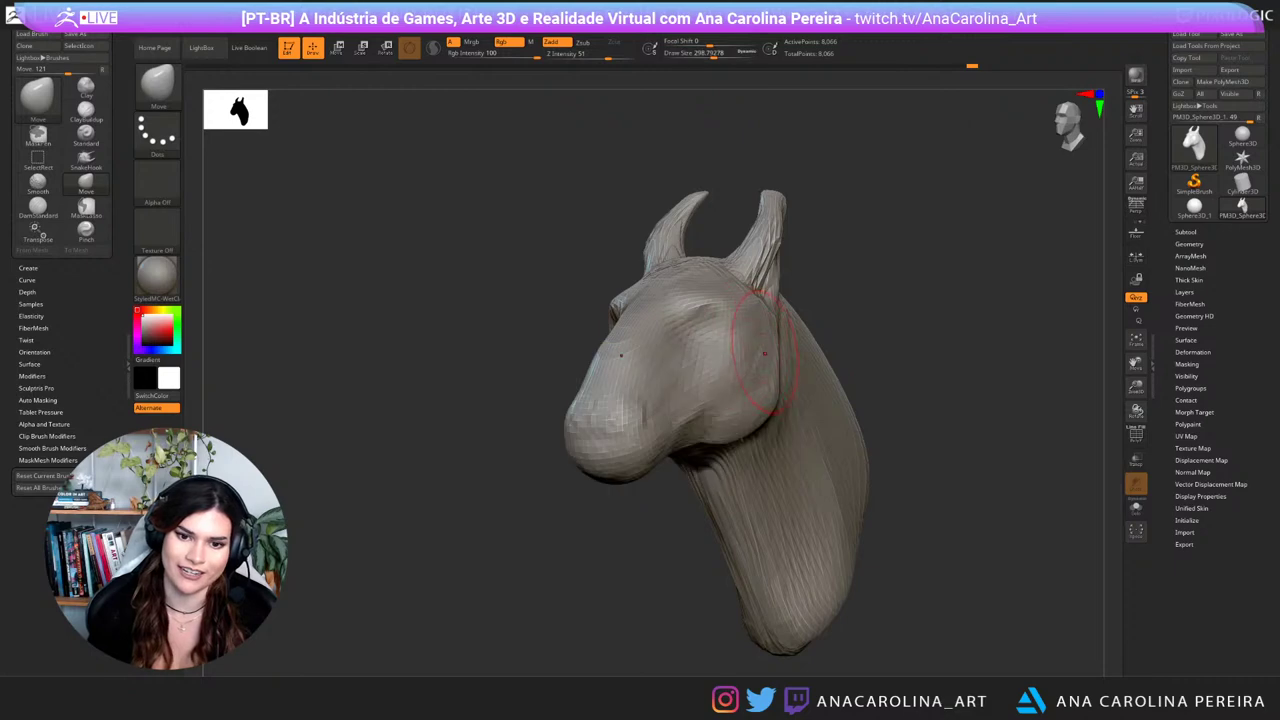
Step: Bend the ear tips inward and adjust the ear outline with the Move brush at a draw size of about 280
left_click_drag(845, 342, 952, 300)
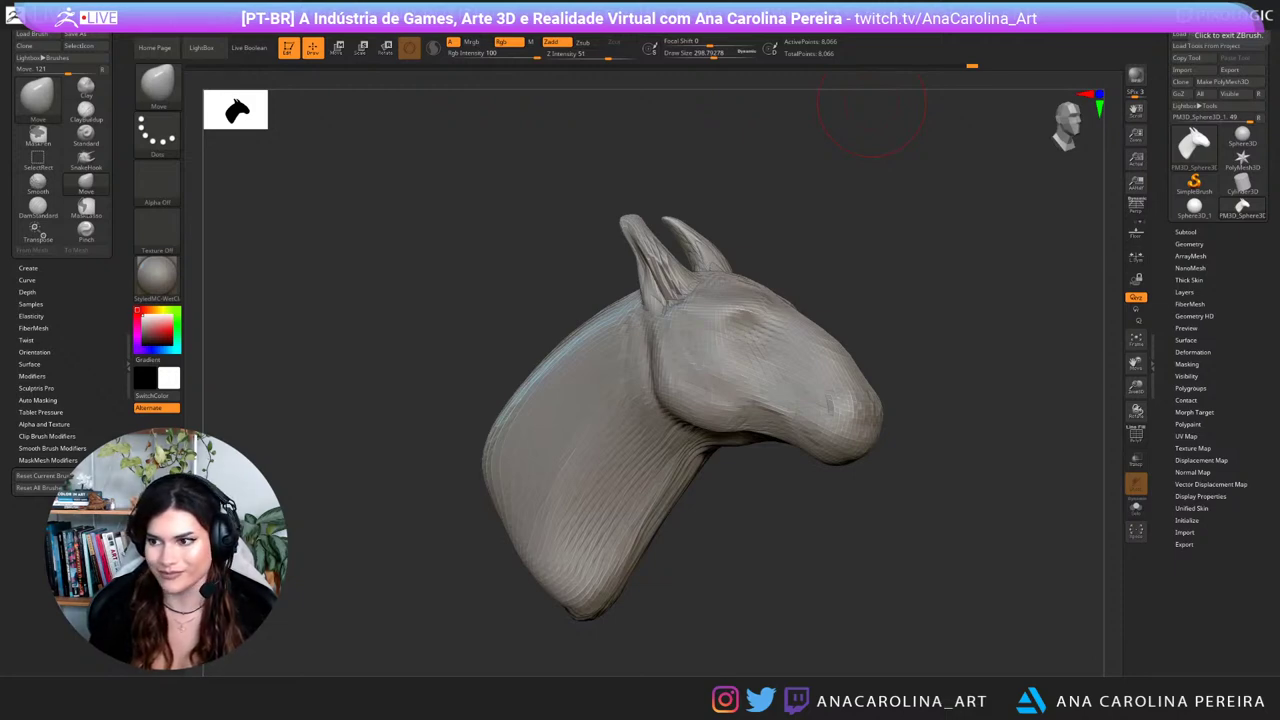
left_click_drag(1010, 240, 897, 257)
mouse_move(897, 257)
left_mouse_down("alt")
mouse_move(849, 327)
mouse_move(878, 368)
left_mouse_up("alt")
key("b")
key("m")
key("v")
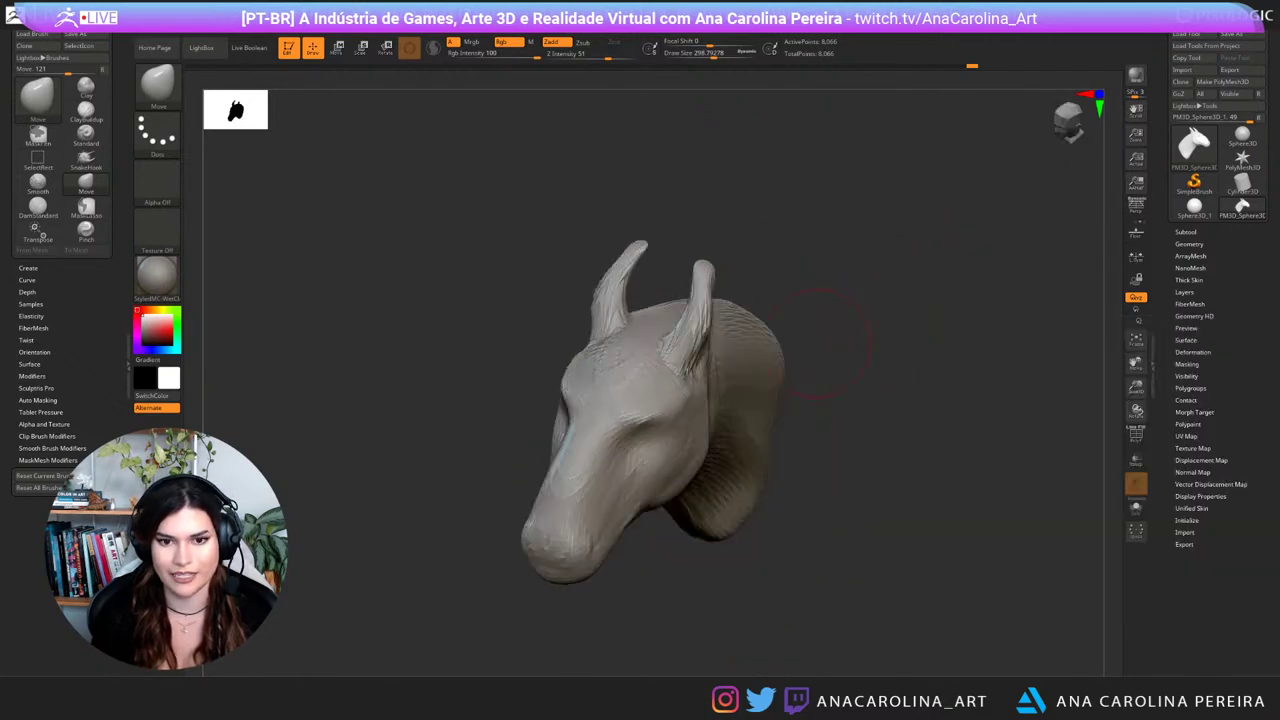
key("space")
left_click_drag(801, 339, 789, 339)
left_click_drag(709, 274, 698, 275)
mouse_move(776, 362)
left_mouse_down()
mouse_move(766, 286)
mouse_move(806, 282)
mouse_move(760, 285)
mouse_move(778, 268)
mouse_move(735, 262)
left_mouse_up()
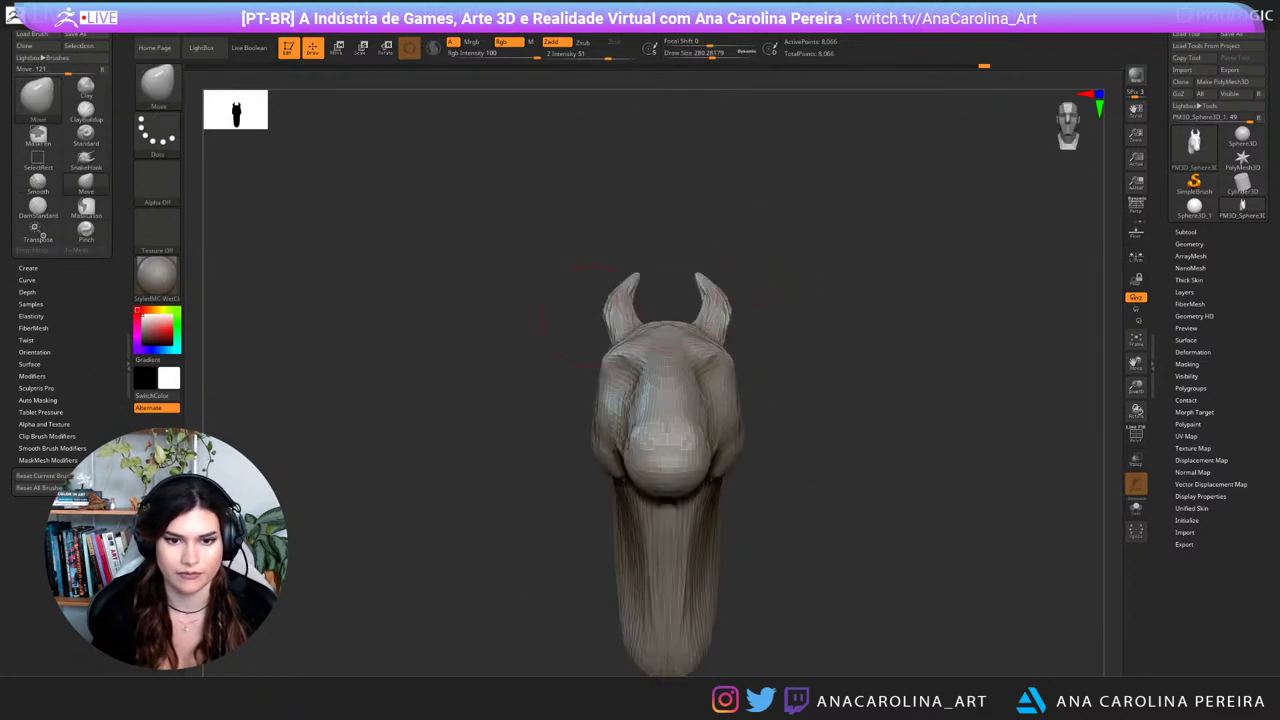
left_click_drag(518, 284, 563, 286)
key("space")
mouse_move(623, 320)
left_mouse_down()
mouse_move(638, 329)
mouse_move(632, 299)
left_mouse_up()
Step: Carve the nostrils into the sides of the snout with a smaller DamStandard brush
mouse_move(882, 312)
left_mouse_down()
mouse_move(733, 326)
mouse_move(948, 342)
left_mouse_up()
mouse_move(948, 342)
left_mouse_down("alt")
mouse_move(855, 308)
mouse_move(801, 267)
mouse_move(862, 300)
mouse_move(810, 321)
left_mouse_up("alt")
key("b")
key("d")
key("s")
key("space")
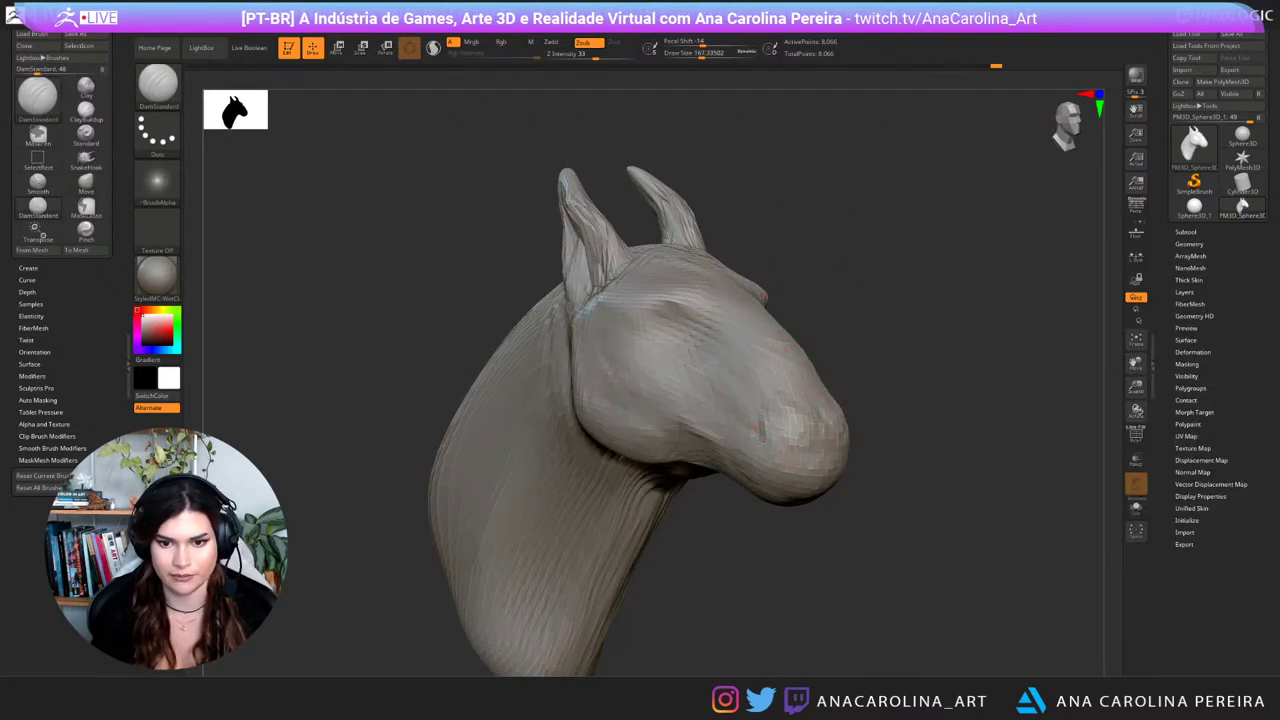
left_click_drag(786, 422, 805, 436)
left_click_drag(910, 440, 790, 434)
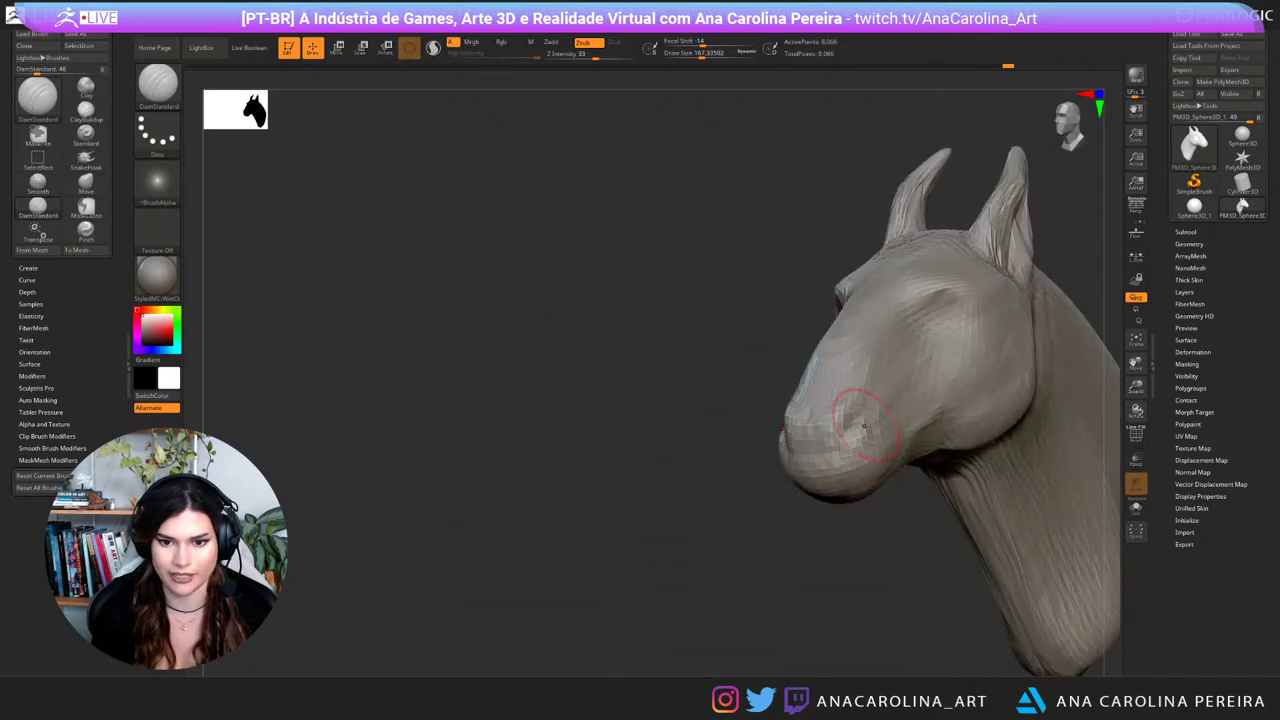
left_click_drag(700, 480, 890, 476)
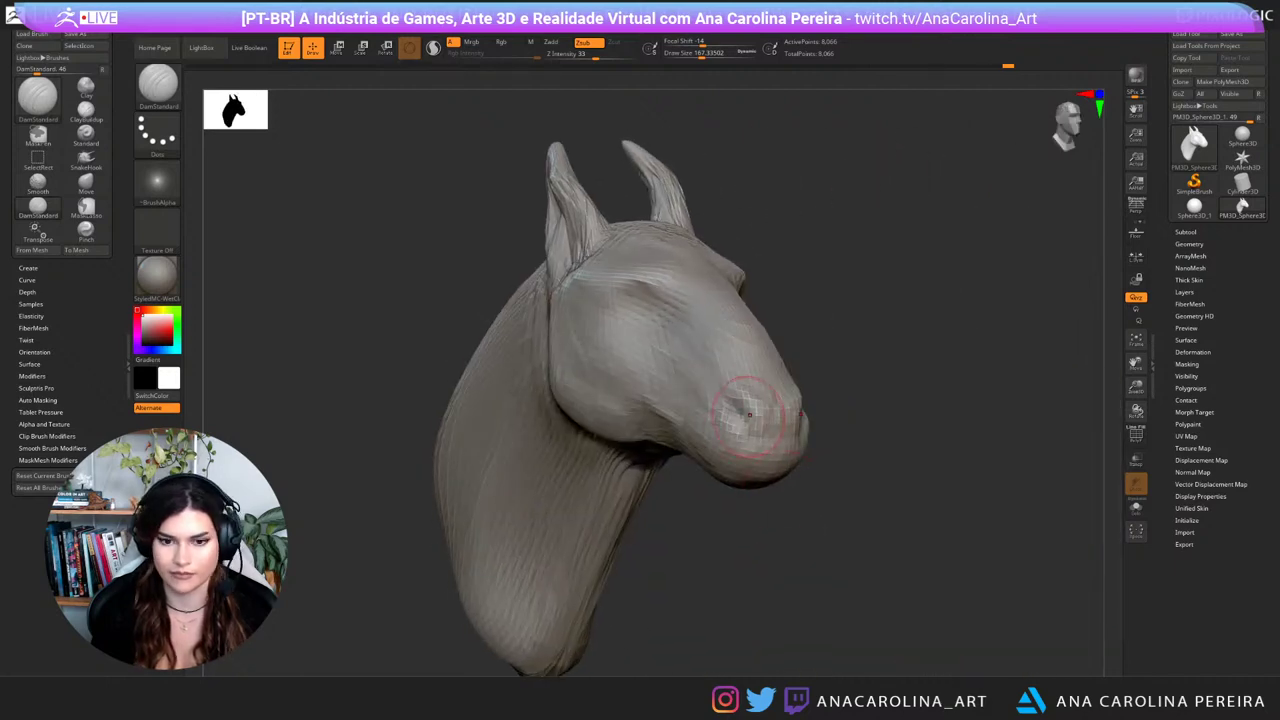
mouse_move(750, 415)
left_mouse_down()
mouse_move(762, 424)
mouse_move(748, 420)
left_mouse_up()
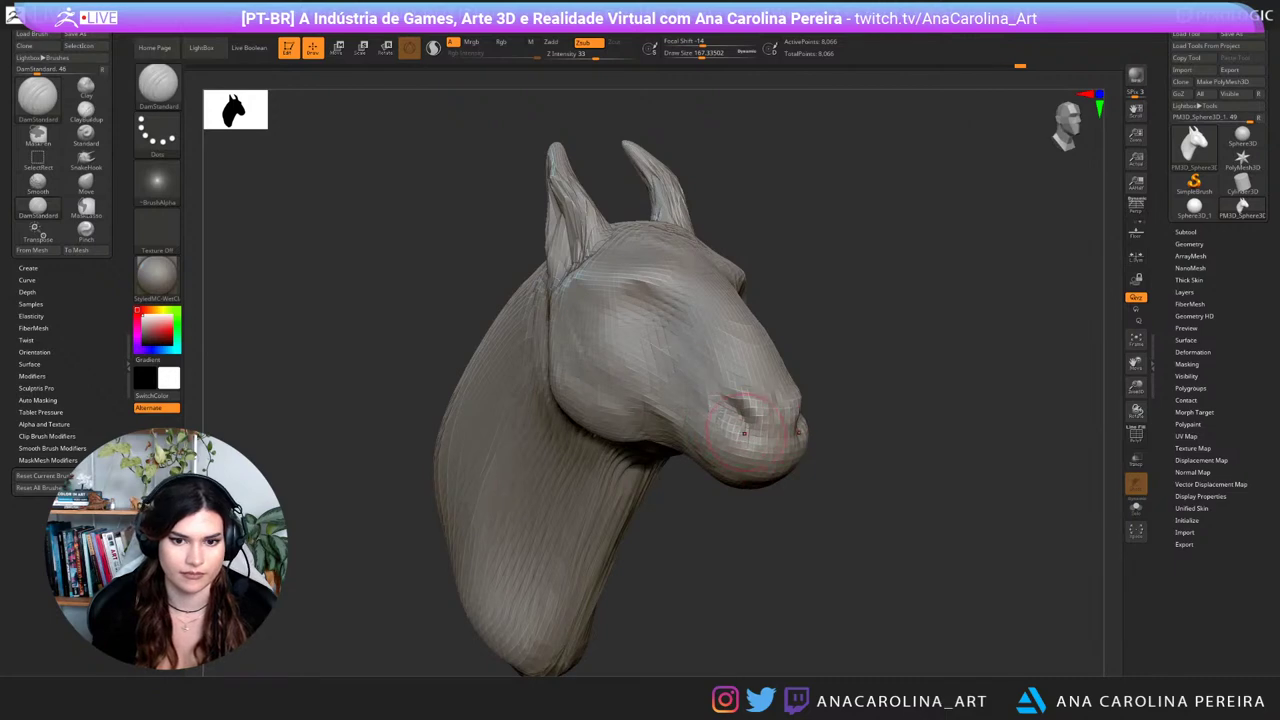
Step: Carve the mouth line around the muzzle with the DamStandard brush, undo the stray stroke, and extend the line back toward the cheek
left_click_drag(890, 460, 715, 464)
mouse_move(778, 495)
left_mouse_down()
mouse_move(758, 494)
mouse_move(896, 395)
left_mouse_up()
mouse_move(700, 488)
left_mouse_down()
mouse_move(868, 490)
mouse_move(878, 462)
mouse_move(775, 490)
left_mouse_up()
left_click_drag(884, 448, 852, 462)
key("ctrl+z")
left_click_drag(883, 513, 796, 536, "alt")
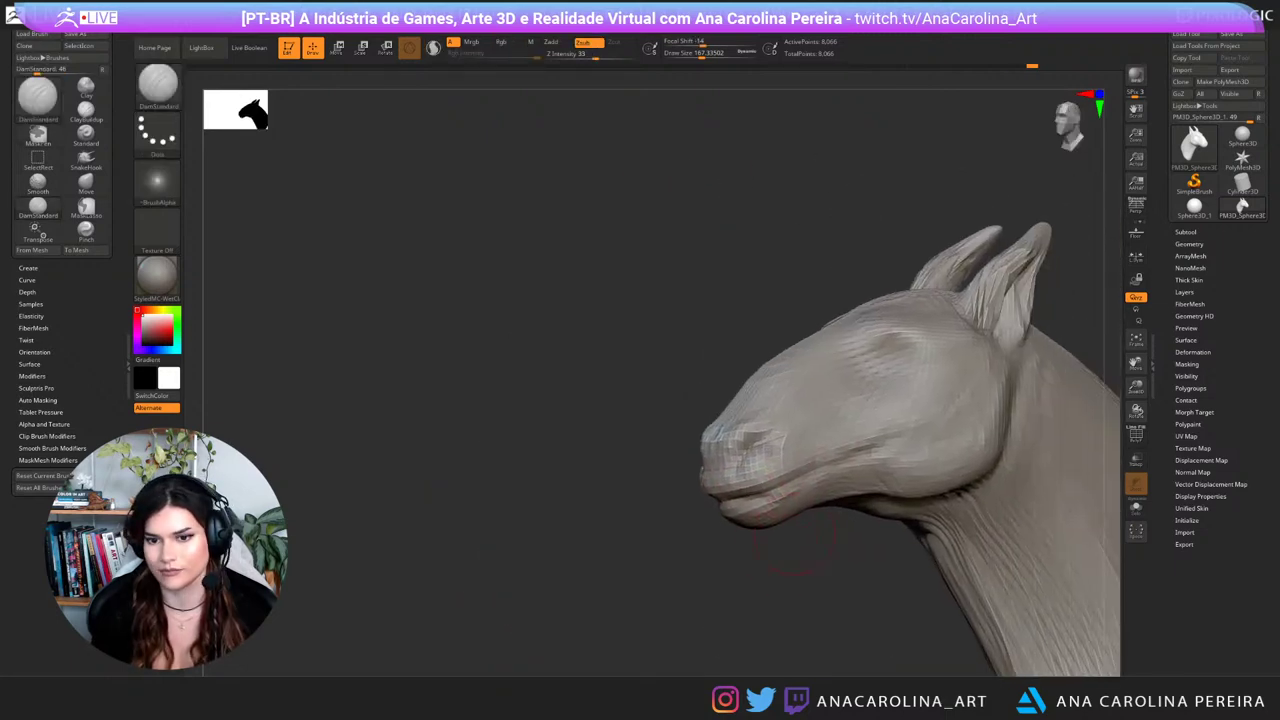
left_click_drag(823, 466, 890, 447)
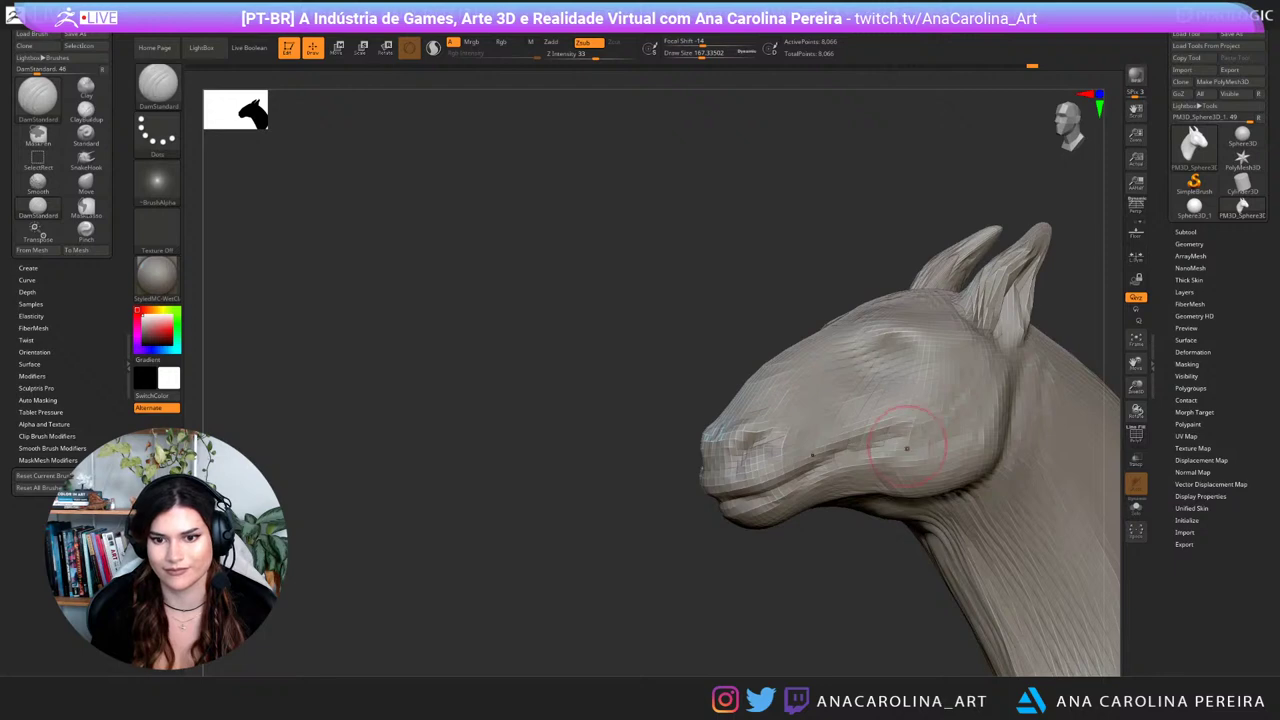
left_click_drag(852, 540, 1025, 575)
left_click_drag(930, 605, 834, 571, "alt")
right_click_drag(834, 571, 846, 600, "ctrl")
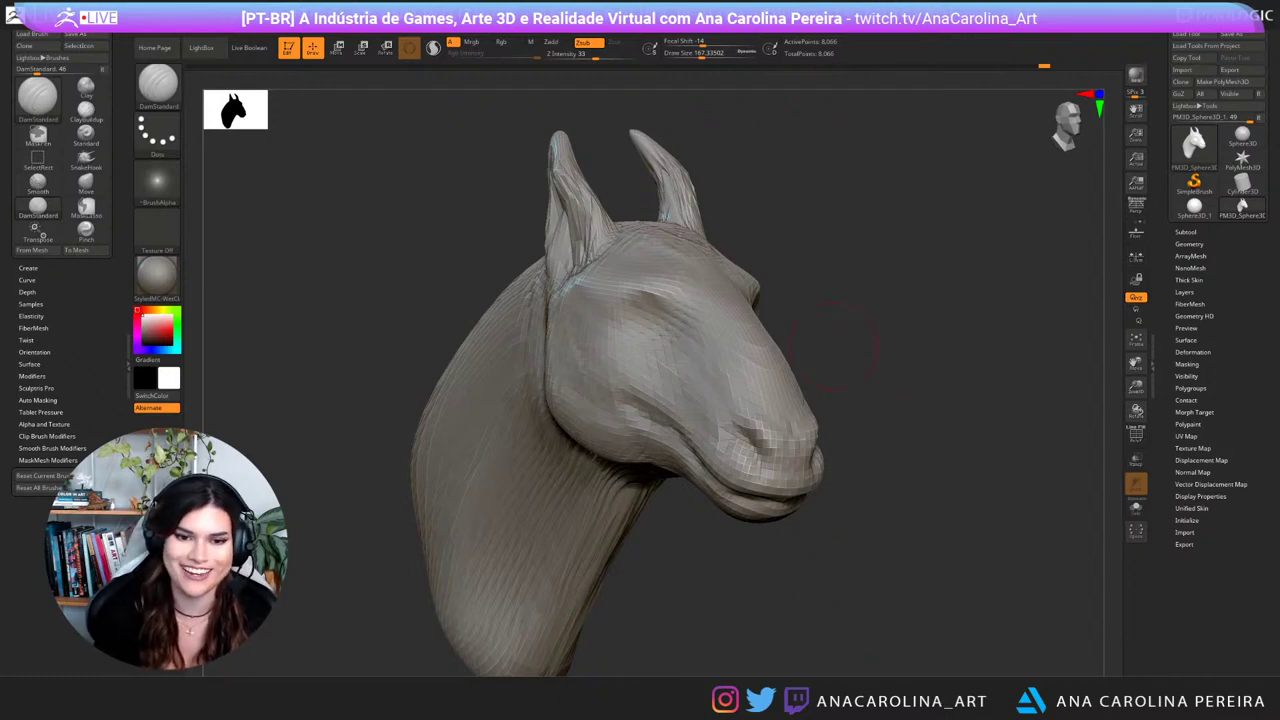
Step: Switch to the Move brush at a draw size of about 299 and adjust the sides of the face
right_click_drag(834, 347, 933, 390)
key("b")
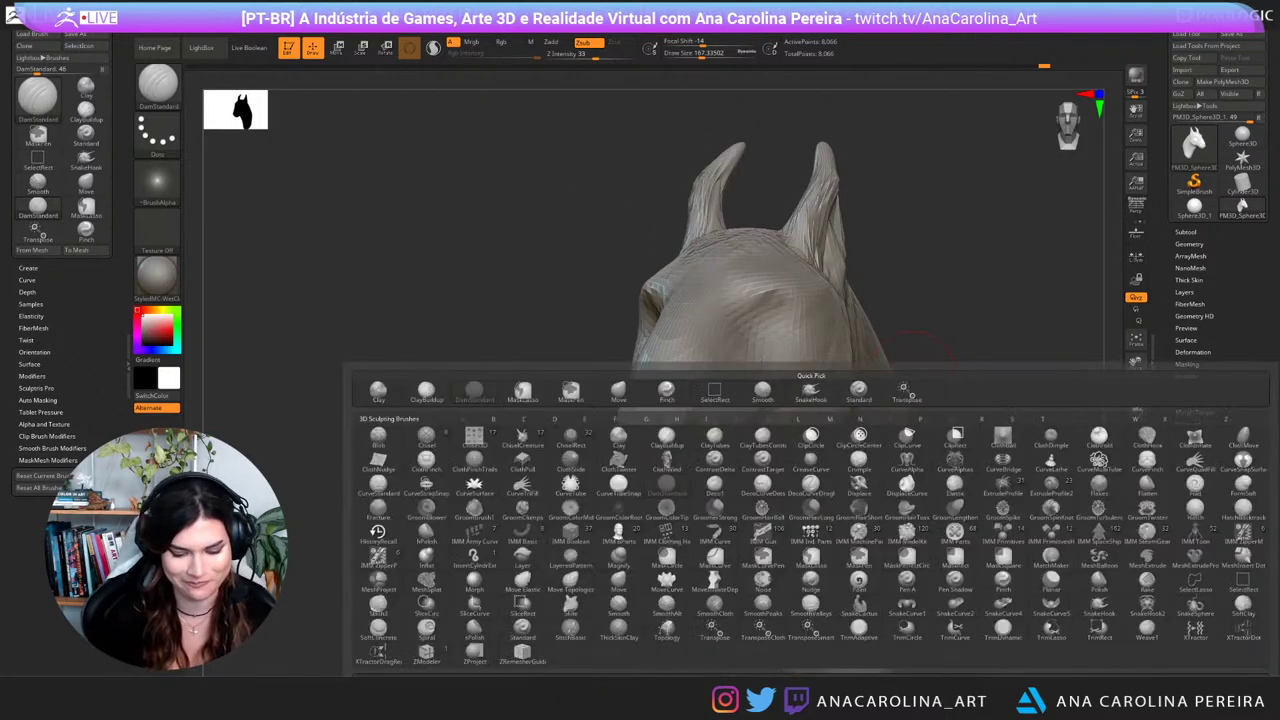
key("m")
key("v")
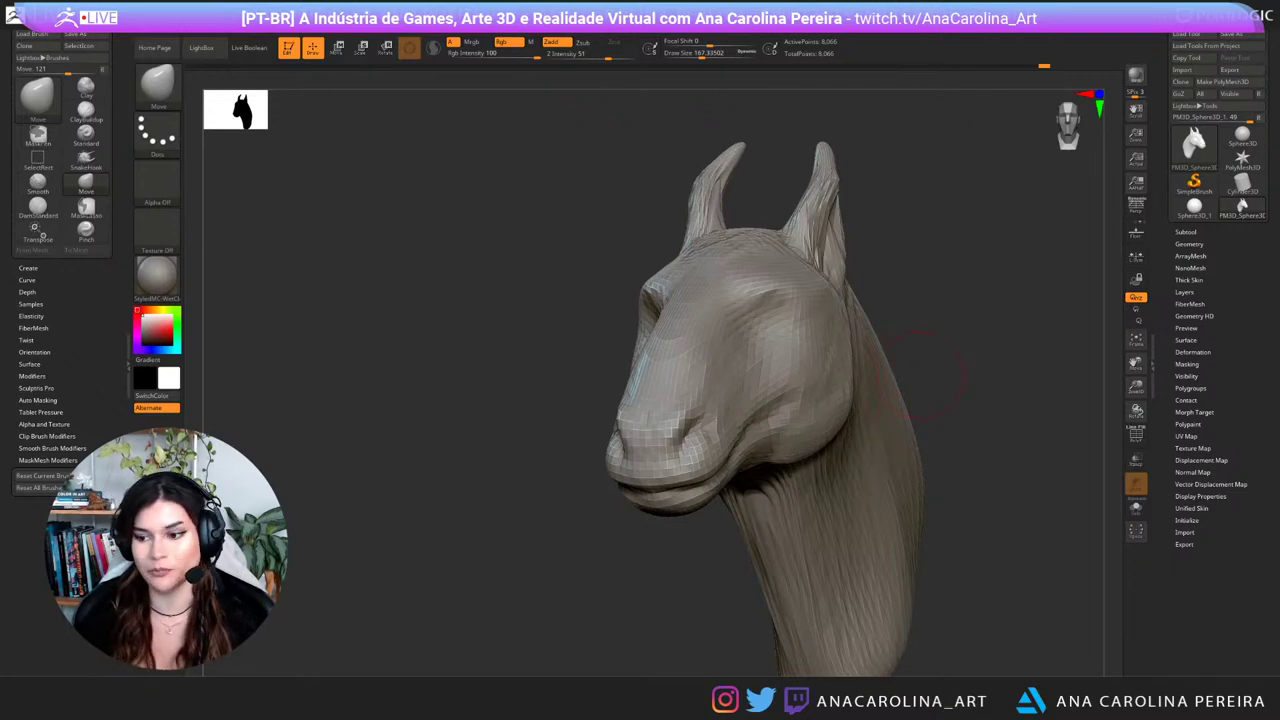
left_click_drag(921, 375, 886, 370)
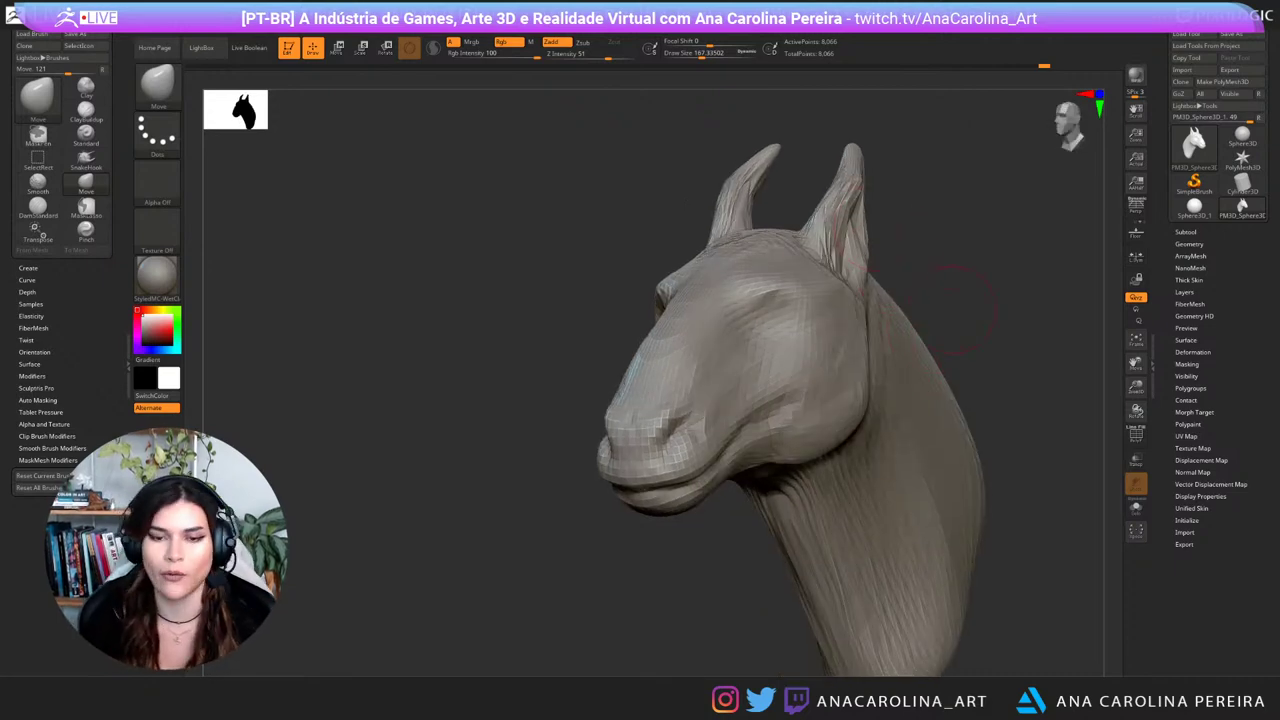
left_click_drag(718, 567, 704, 565)
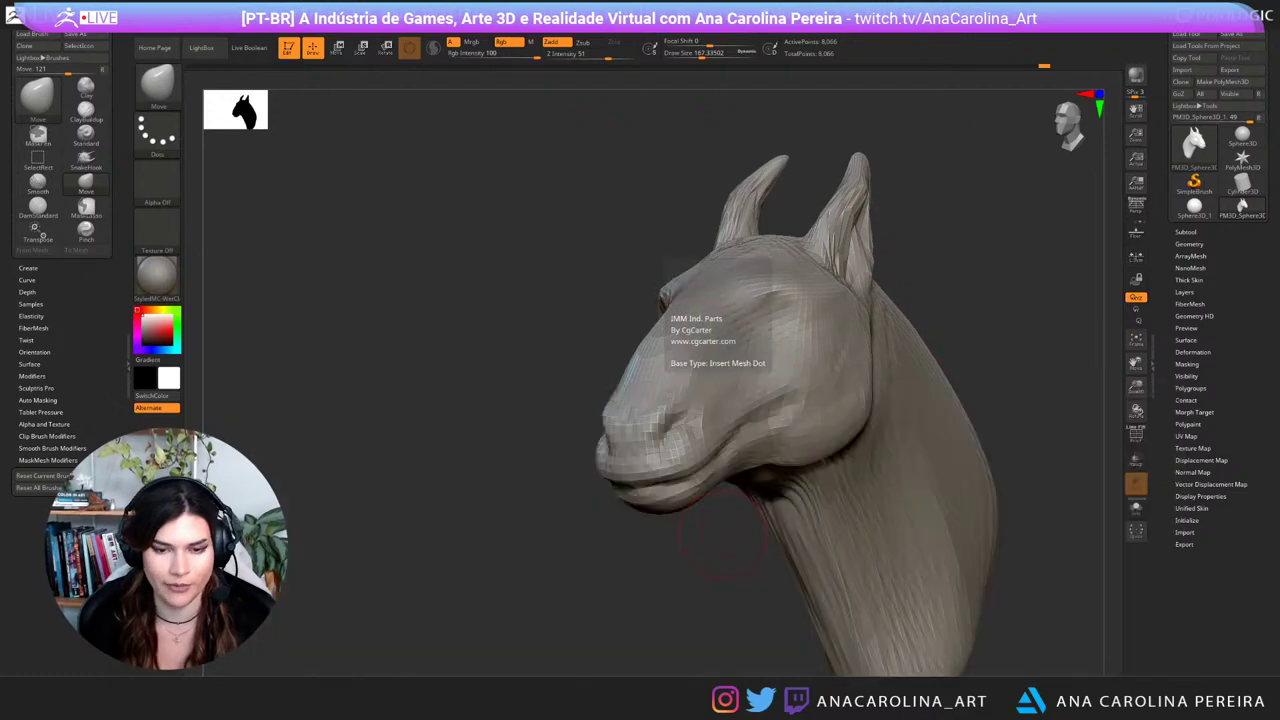
mouse_move(600, 475)
left_mouse_down()
mouse_move(716, 460)
mouse_move(760, 436)
mouse_move(788, 393)
left_mouse_up()
key("space")
key("space")
left_click_drag(744, 430, 752, 430)
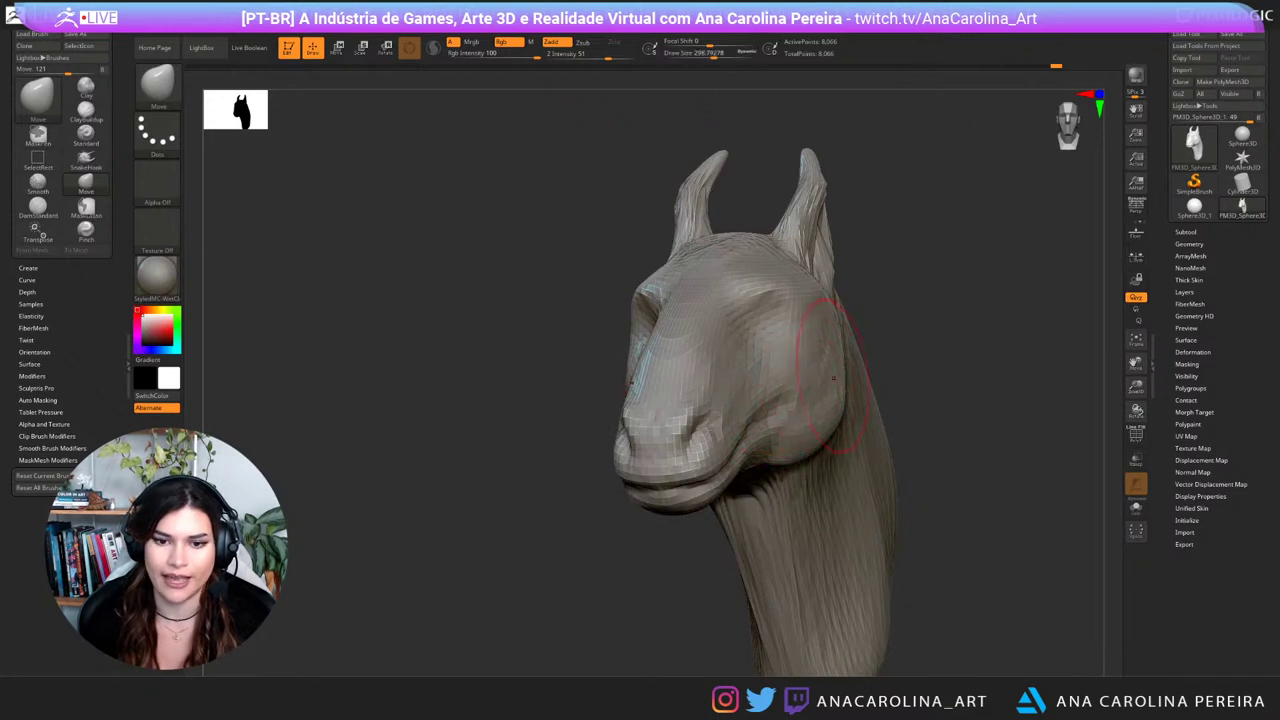
Step: Reduce the draw size to about 257 and push the cheeks inward from the front view
left_click_drag(850, 378, 912, 364)
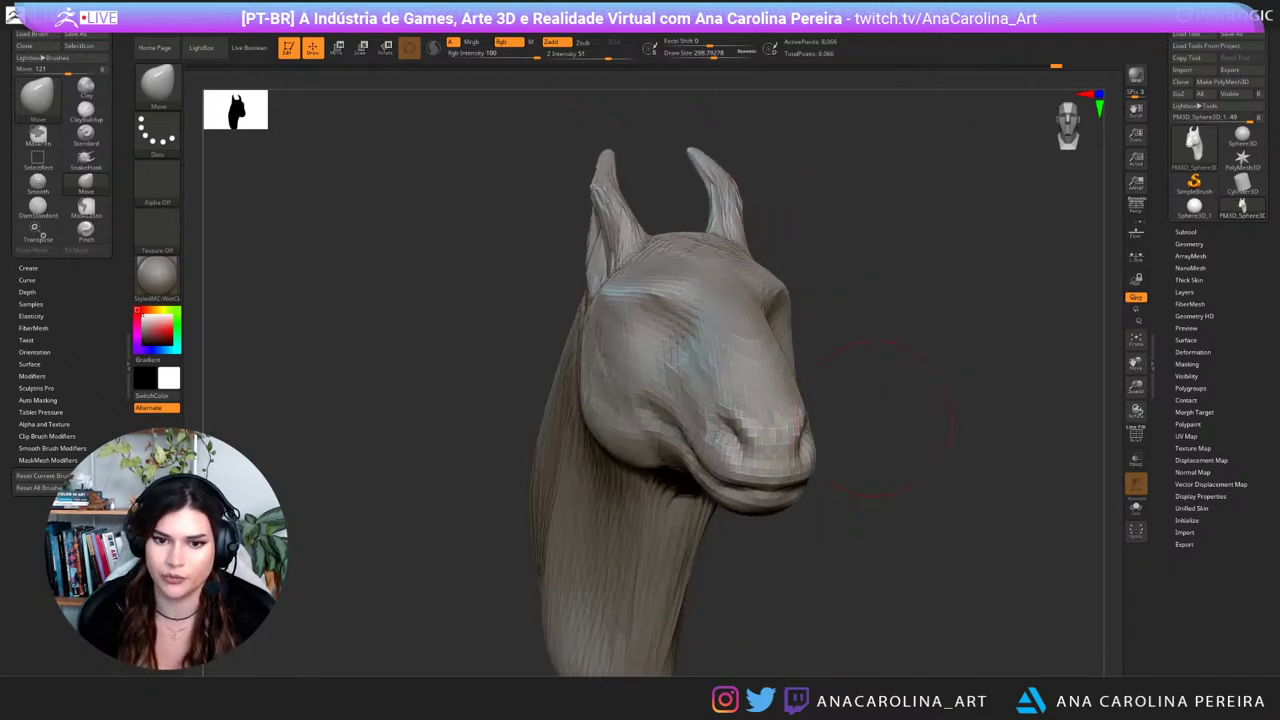
key("space")
left_click_drag(880, 420, 850, 430, "shift")
left_click_drag(804, 374, 790, 400)
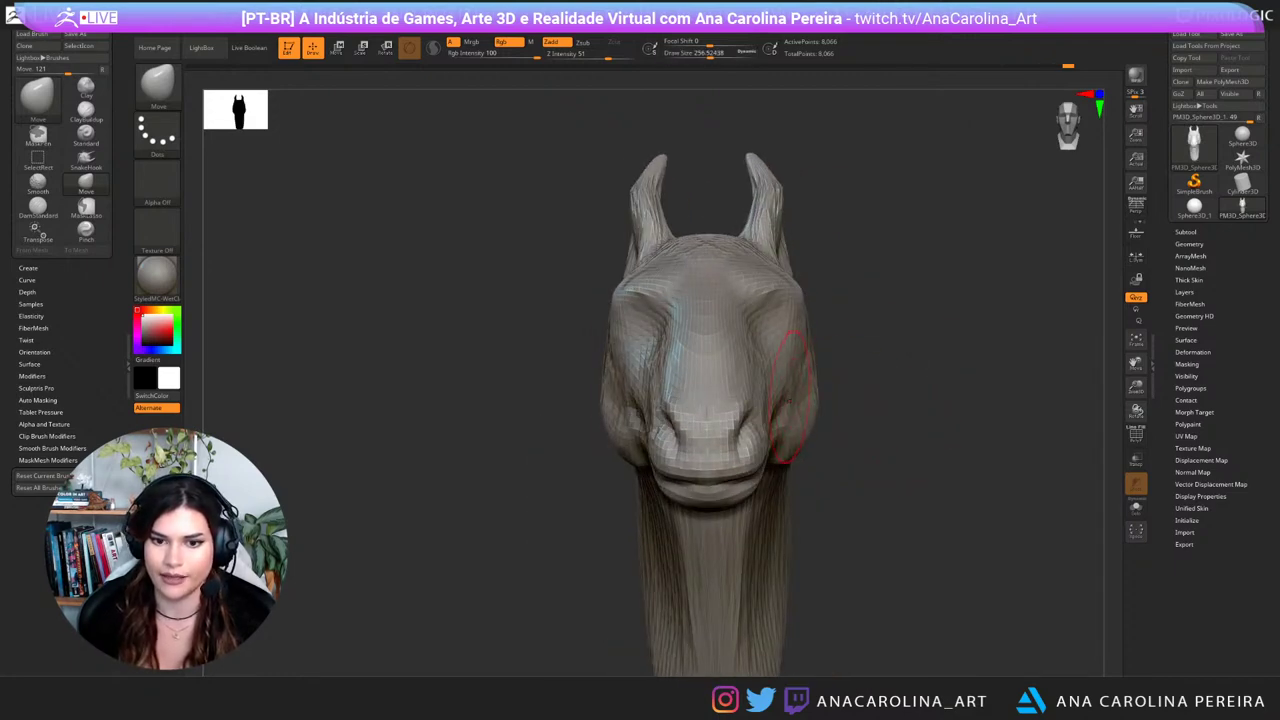
left_click_drag(892, 404, 815, 404)
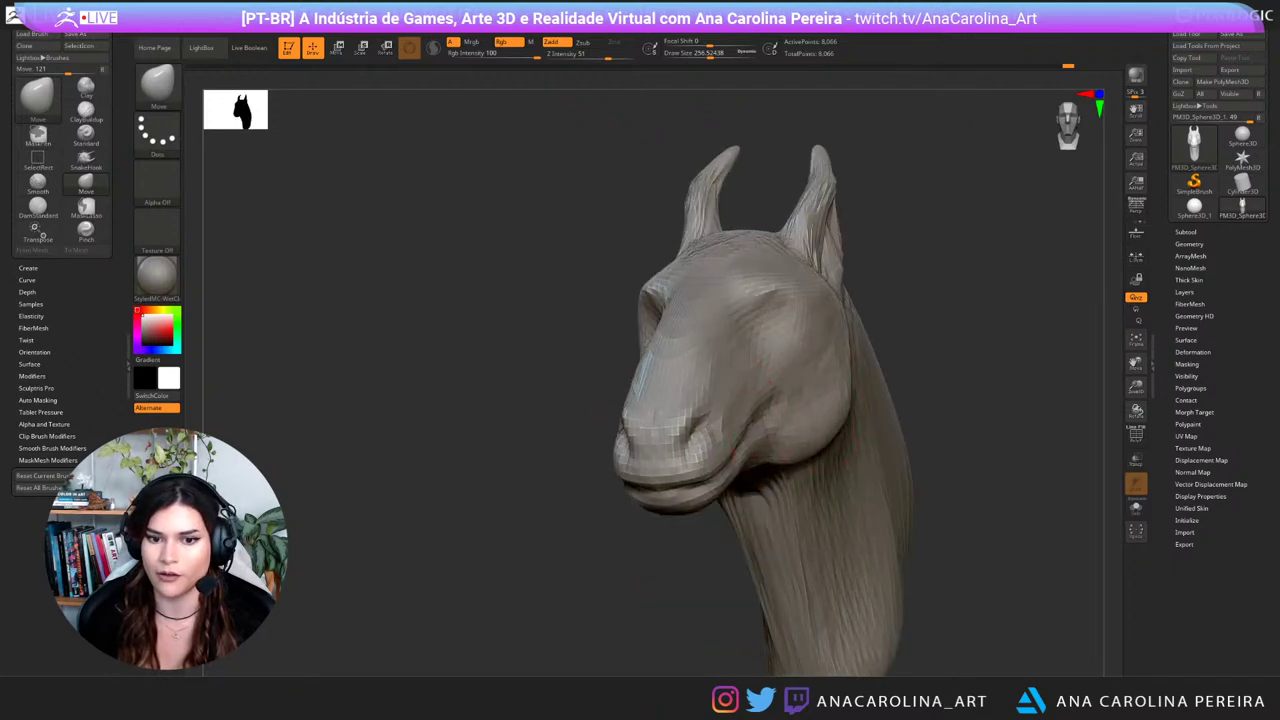
Step: Adjust the edge of the muzzle with the Move brush and reduce the draw size to about 154
mouse_move(650, 580)
left_mouse_down()
mouse_move(790, 580)
mouse_move(782, 590)
left_mouse_up()
left_click_drag(618, 478, 616, 472)
mouse_move(760, 580)
left_mouse_down()
mouse_move(742, 500)
mouse_move(770, 550)
mouse_move(779, 534)
left_mouse_up()
key("space")
mouse_move(826, 485)
left_mouse_down()
mouse_move(800, 500)
mouse_move(862, 484)
mouse_move(847, 488)
left_mouse_up()
key("space")
left_click_drag(850, 550, 600, 540)
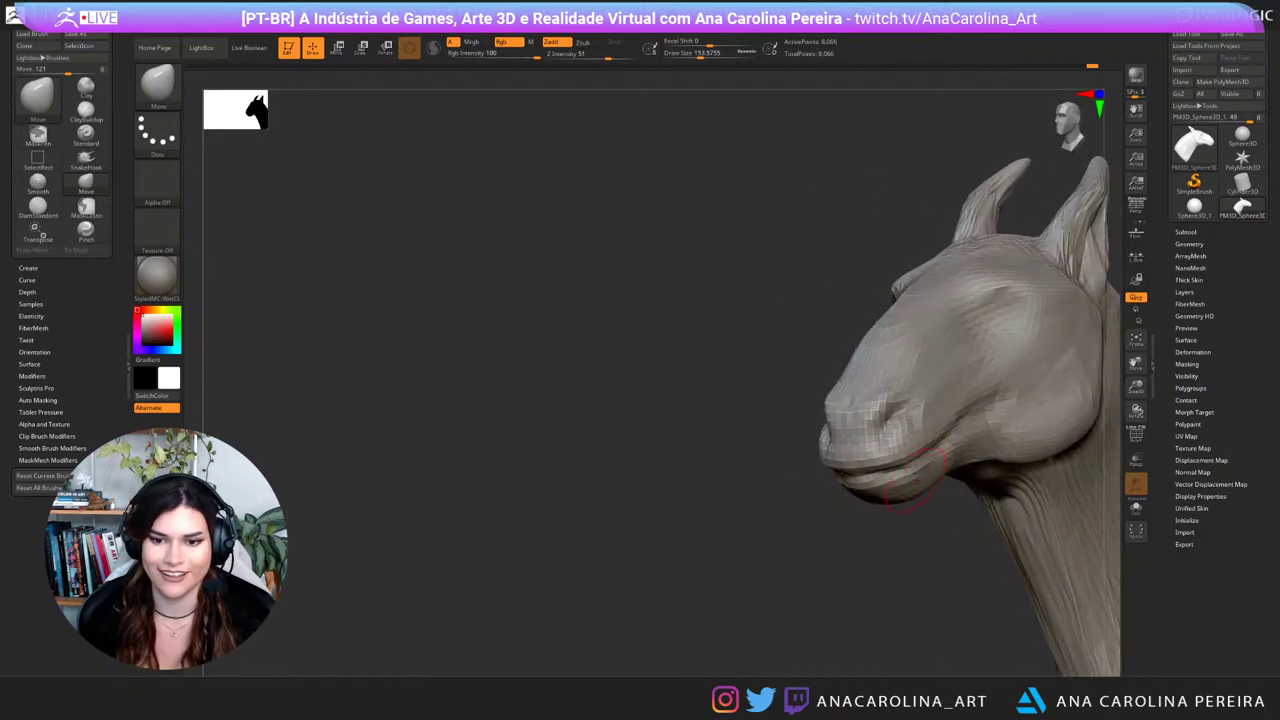
left_click_drag(885, 550, 705, 548, "alt")
left_click_drag(705, 548, 740, 600)
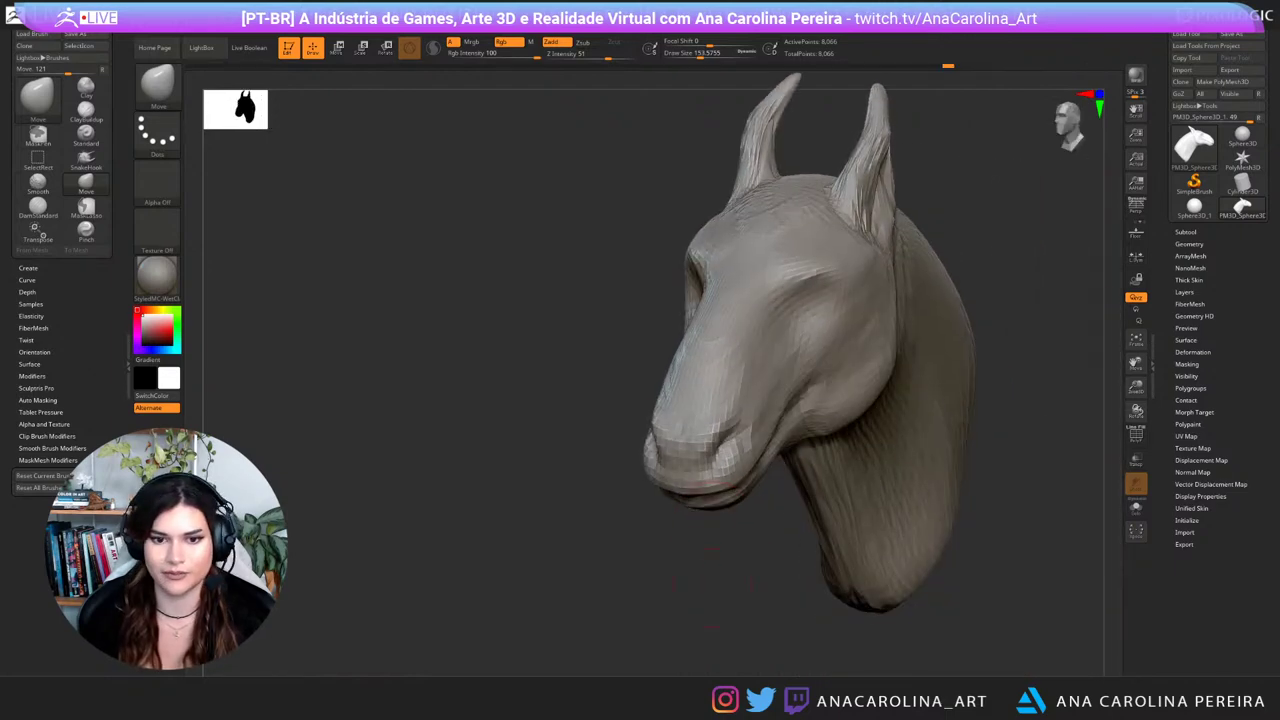
Step: Raise the Move brush draw size to about 202 and reshape the side of the snout bridge
key("space")
left_click(742, 404)
left_click_drag(674, 380, 685, 387)
left_click_drag(768, 596, 736, 530)
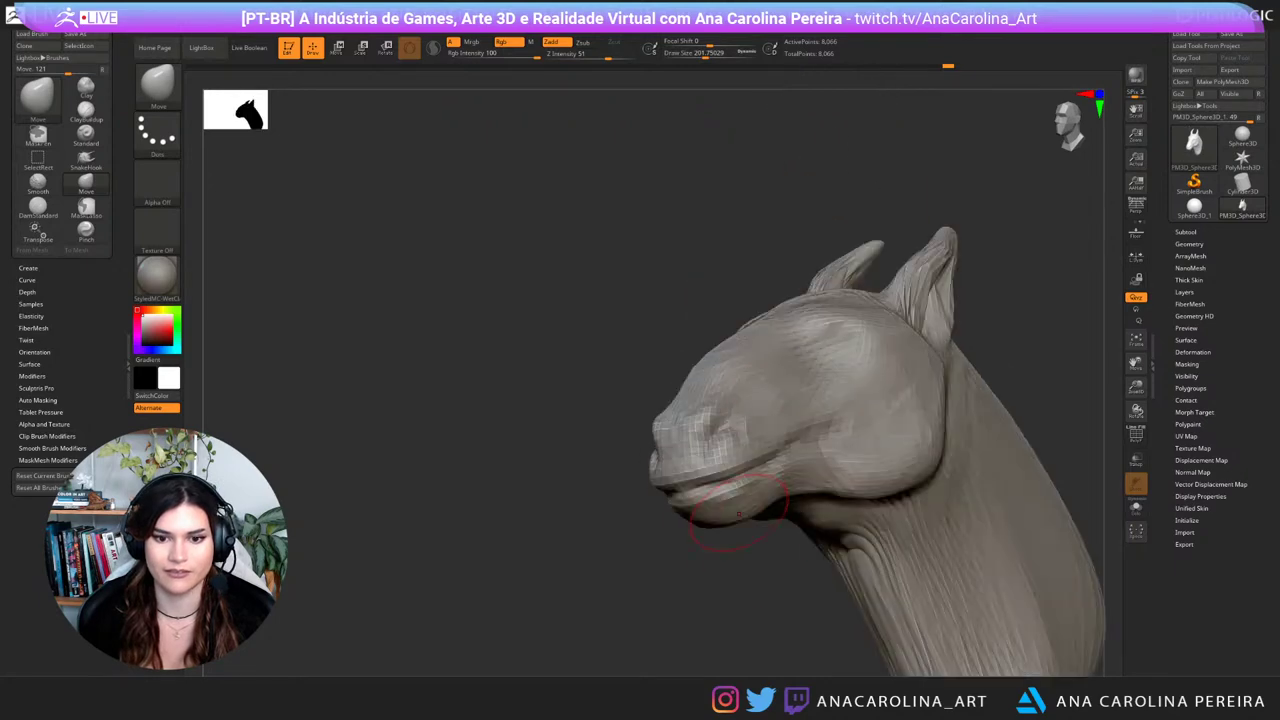
left_click_drag(680, 560, 888, 542)
left_click_drag(790, 560, 700, 550)
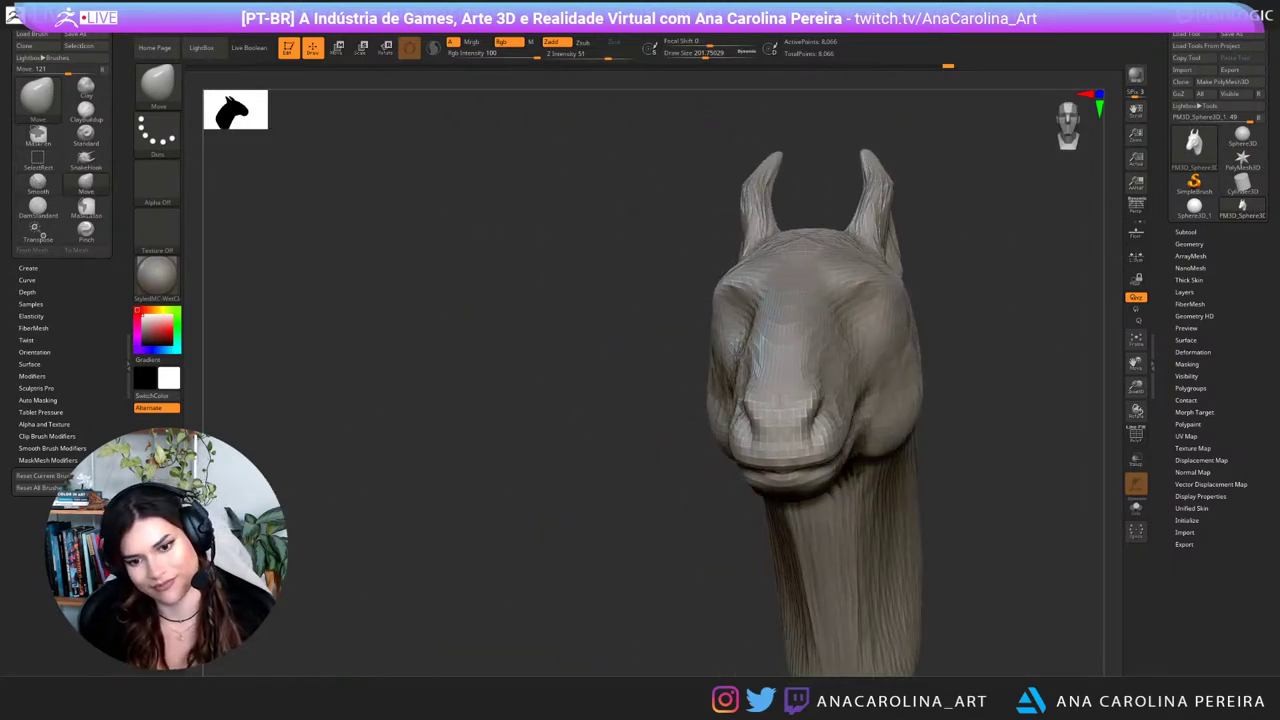
mouse_move(910, 550)
left_mouse_down()
mouse_move(816, 548)
mouse_move(840, 566)
left_mouse_up()
Step: Switch to the ClayBuildup brush, add volume along the lips, and reduce the draw size to about 77
key("b")
key("c")
key("b")
key("space")
left_click_drag(768, 514, 750, 514)
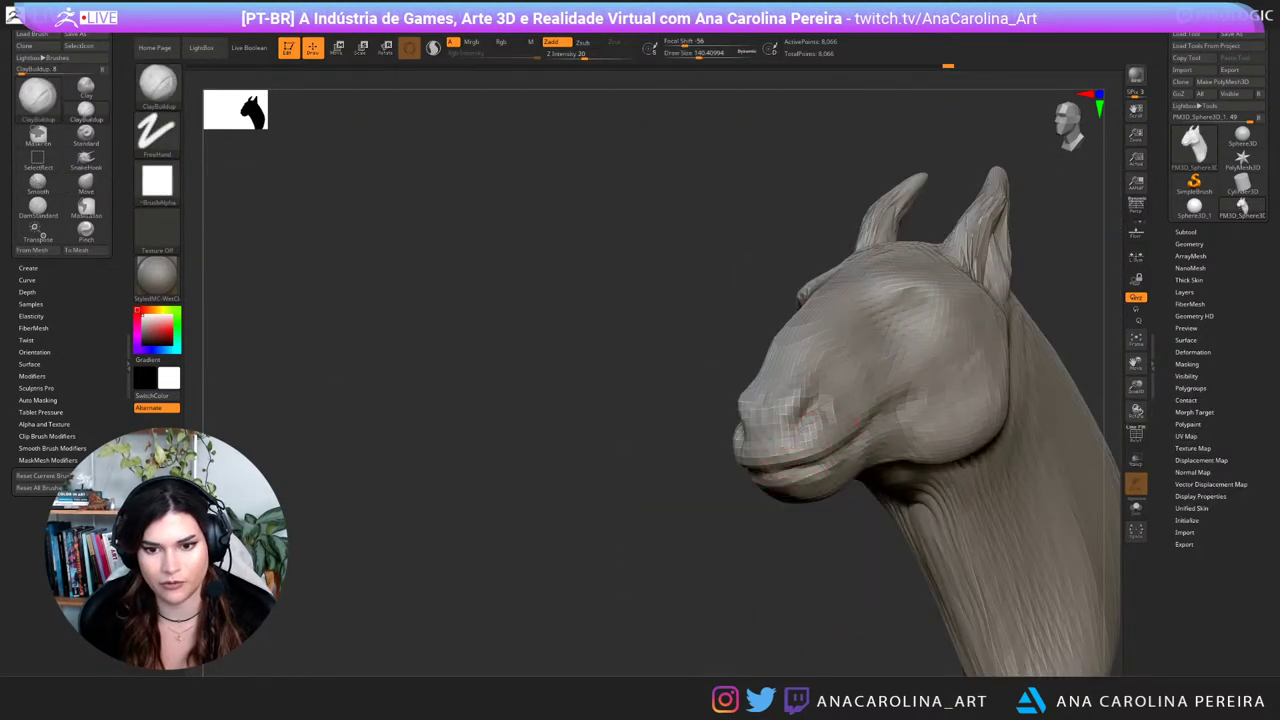
left_click_drag(800, 467, 850, 448)
mouse_move(730, 560)
left_mouse_down()
mouse_move(903, 556)
mouse_move(745, 560)
left_mouse_up()
key("space")
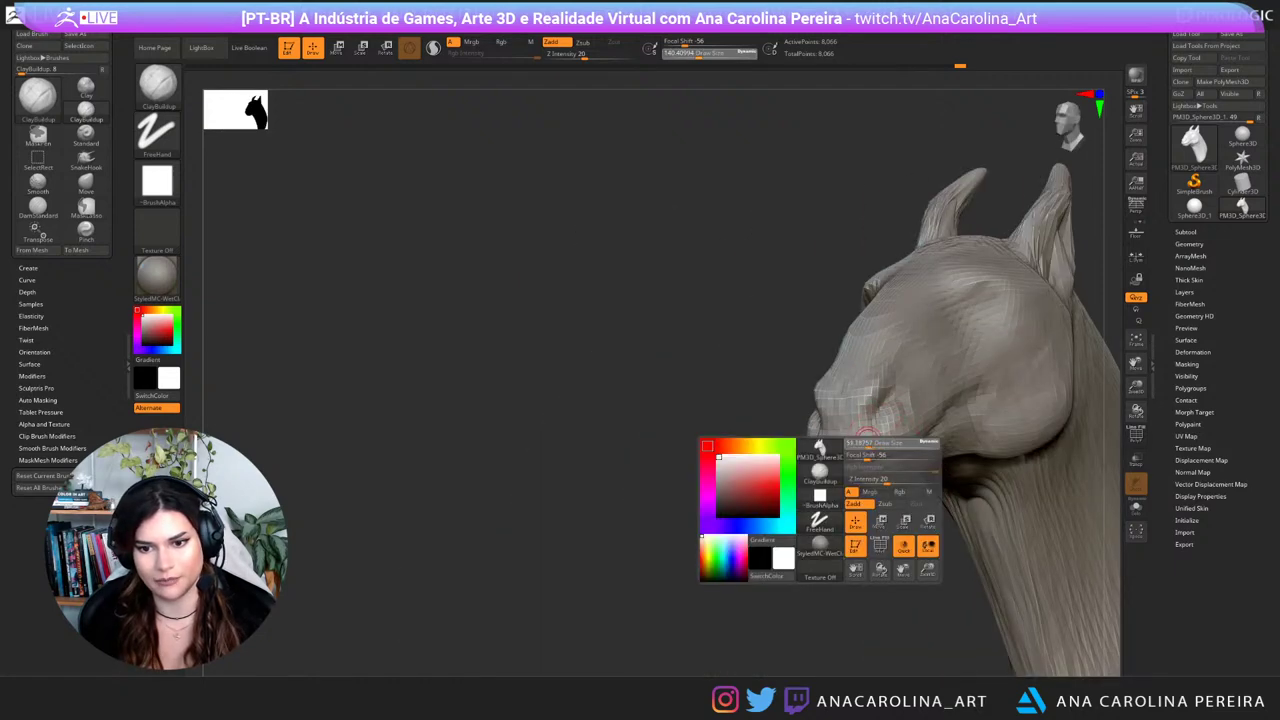
key("space")
left_click_drag(884, 440, 880, 444)
mouse_move(872, 466)
left_mouse_down()
mouse_move(882, 440)
mouse_move(876, 468)
mouse_move(1033, 471)
left_mouse_up()
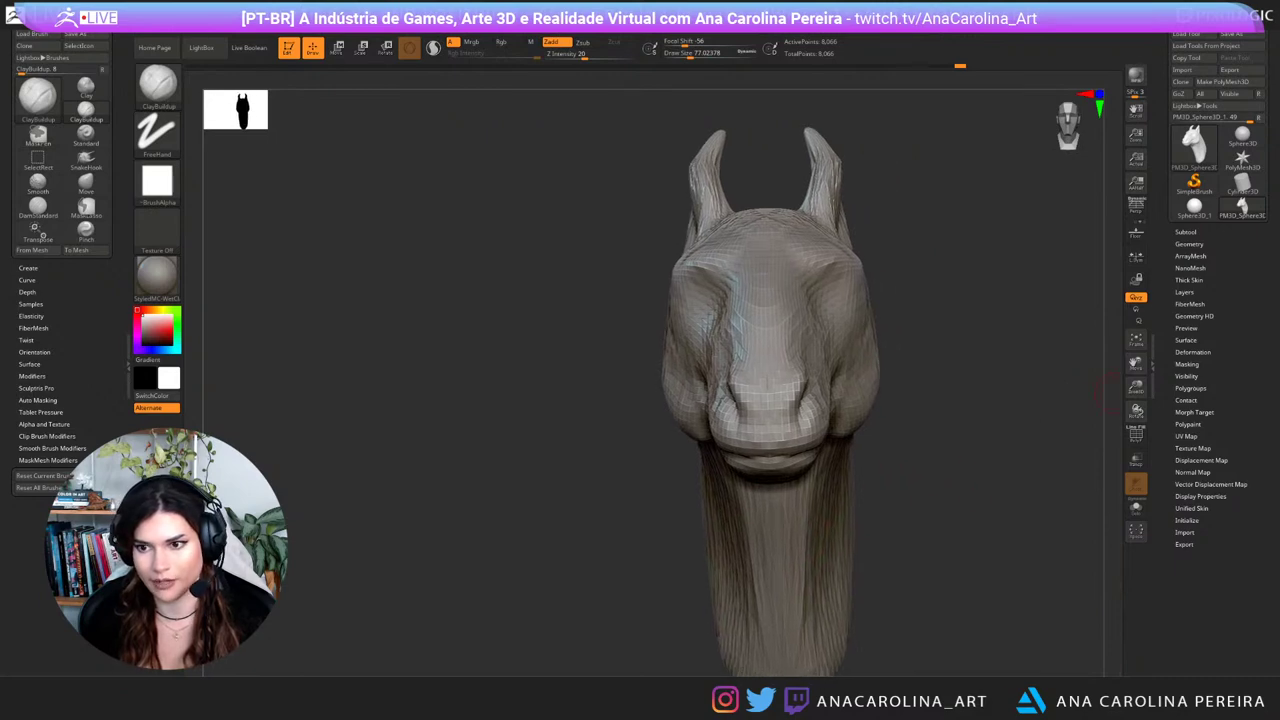
Step: Remesh the horse head with DynaMesh at a resolution of 64
left_click(1189, 244)
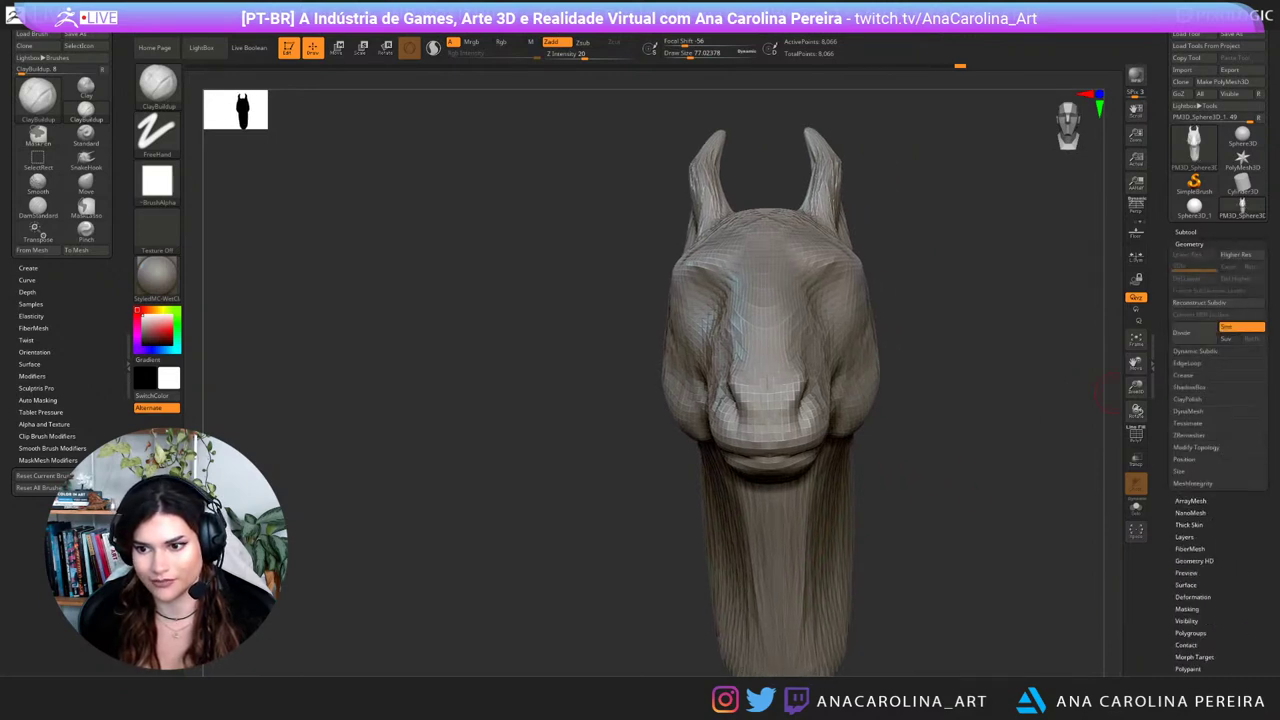
left_click(1188, 411)
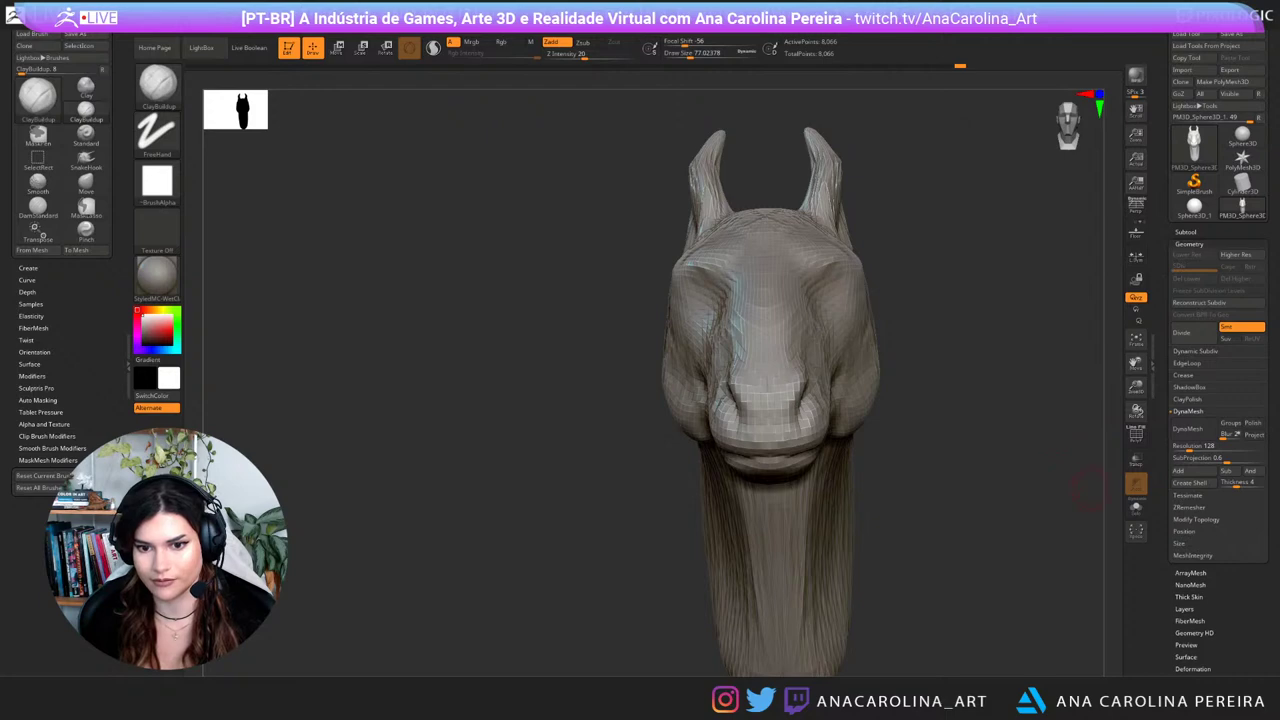
left_click(1200, 447)
type("64")
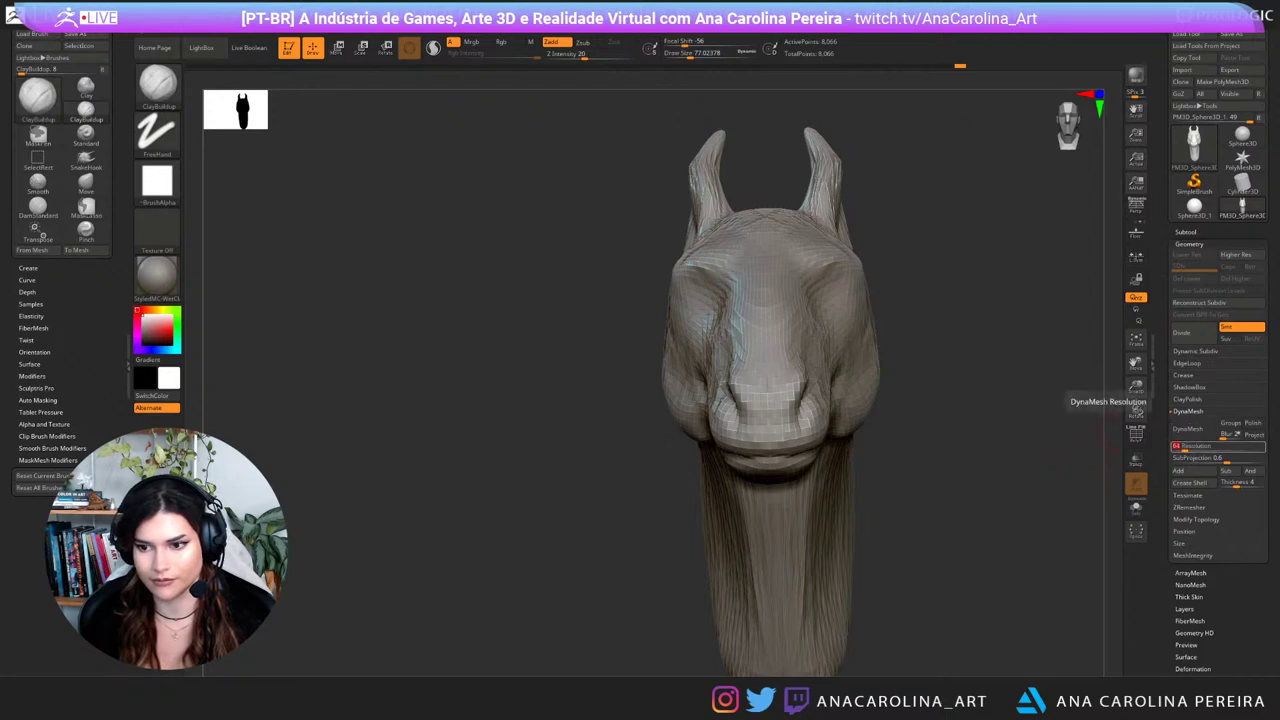
key("Return")
left_click(1190, 430)
left_click_drag(1049, 456, 1032, 444)
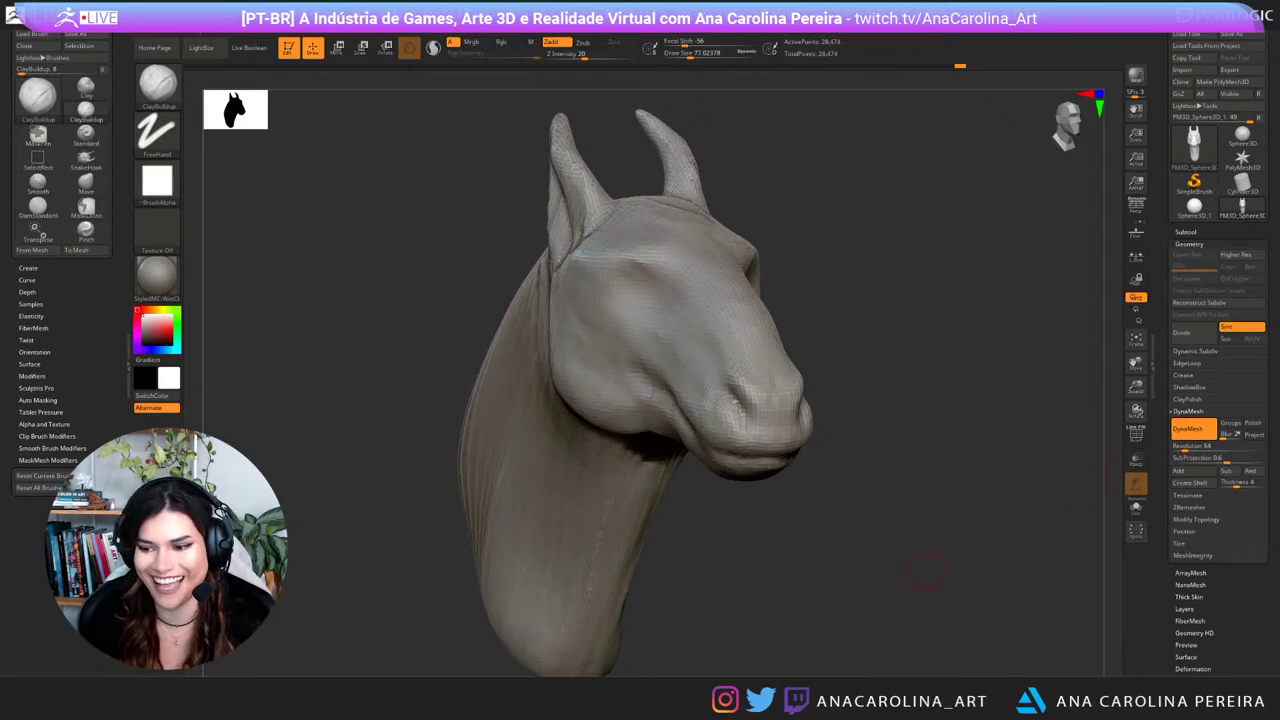
Step: Build up the upper lip at the front of the muzzle with ClayBuildup at a draw size of about 48 to 54
left_click_drag(926, 570, 878, 543)
key("space")
left_click_drag(723, 436, 769, 459)
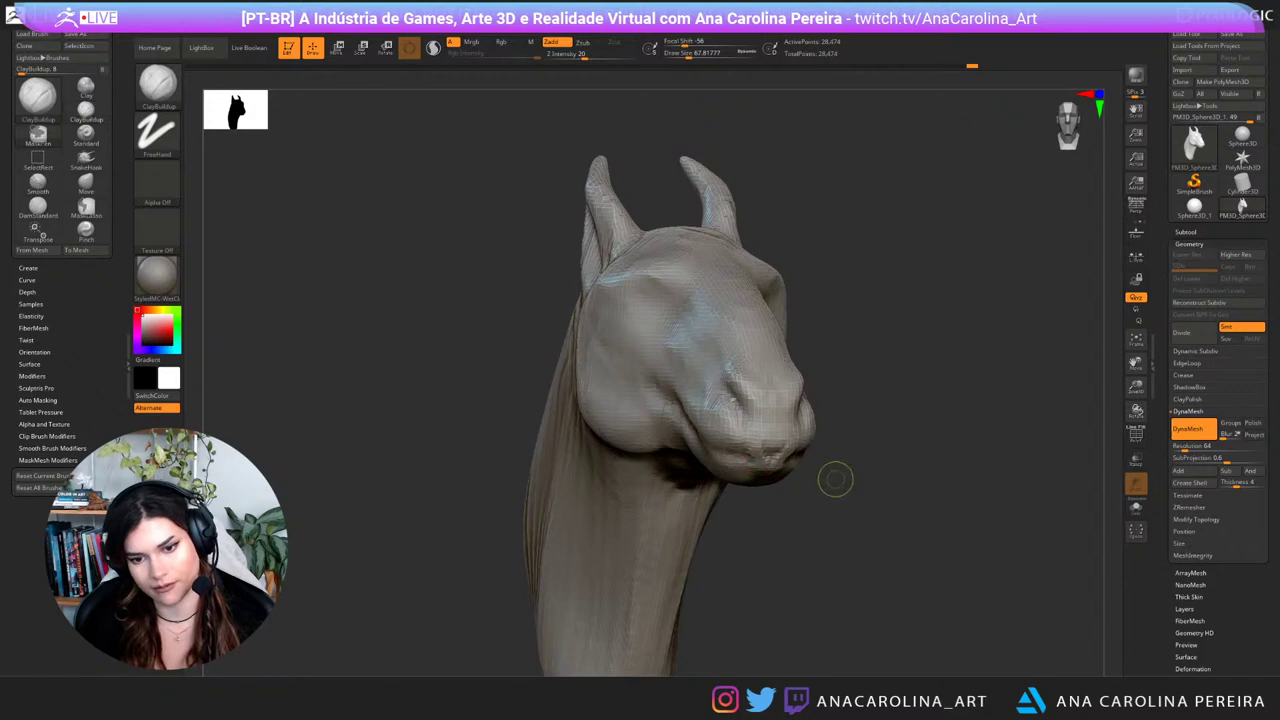
left_click_drag(835, 482, 764, 525)
key("space")
mouse_move(788, 438)
left_mouse_down()
mouse_move(787, 460)
mouse_move(768, 448)
left_mouse_up()
left_click_drag(880, 530, 765, 528)
mouse_move(814, 450)
left_mouse_down()
mouse_move(822, 460)
mouse_move(846, 448)
left_mouse_up()
Step: Continue the ClayBuildup strokes from the side of the muzzle along the mouth line toward the cheek
mouse_move(745, 530)
left_mouse_down()
mouse_move(901, 531)
mouse_move(885, 508)
left_mouse_up()
mouse_move(885, 508)
left_mouse_down()
mouse_move(912, 514)
mouse_move(905, 555)
left_mouse_up()
mouse_move(732, 404)
left_mouse_down()
mouse_move(738, 444)
mouse_move(730, 420)
left_mouse_up()
mouse_move(760, 540)
left_mouse_down()
mouse_move(705, 540)
mouse_move(775, 542)
mouse_move(770, 490)
mouse_move(548, 494)
mouse_move(560, 548)
left_mouse_up()
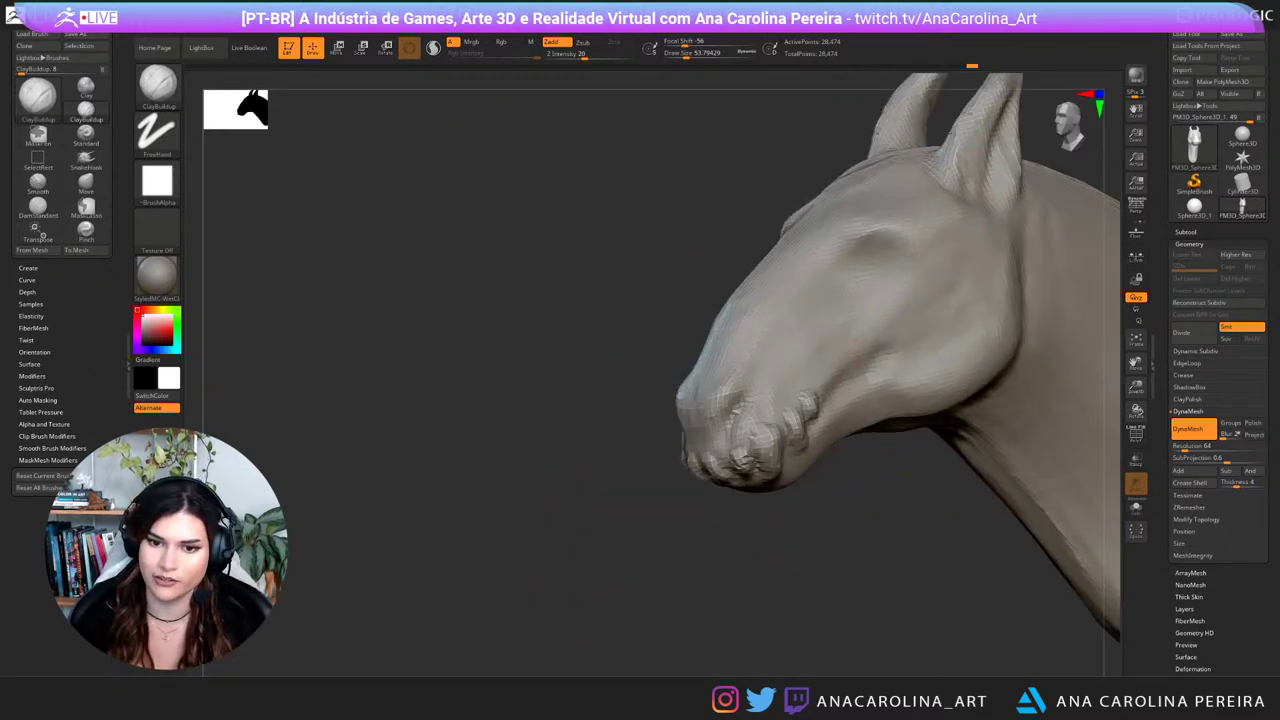
mouse_move(827, 374)
left_mouse_down()
mouse_move(833, 391)
mouse_move(856, 372)
mouse_move(850, 358)
left_mouse_up()
left_click_drag(866, 523, 995, 523)
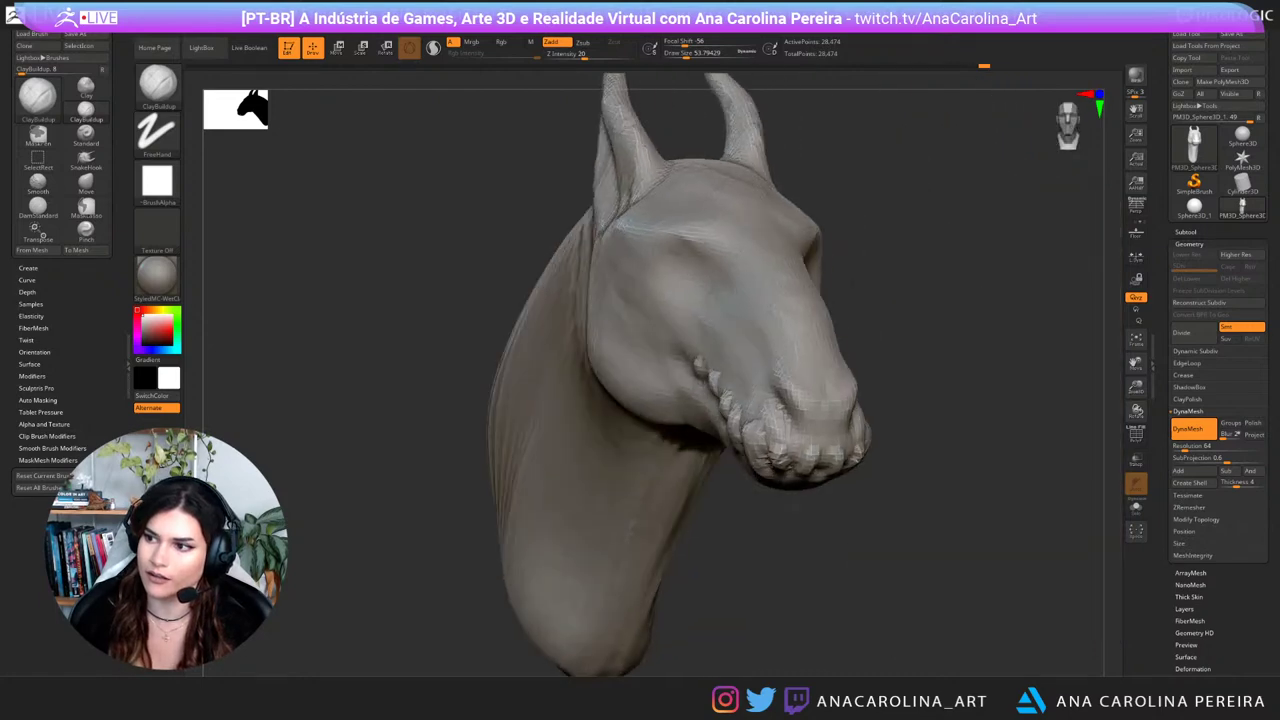
left_click_drag(912, 537, 922, 543)
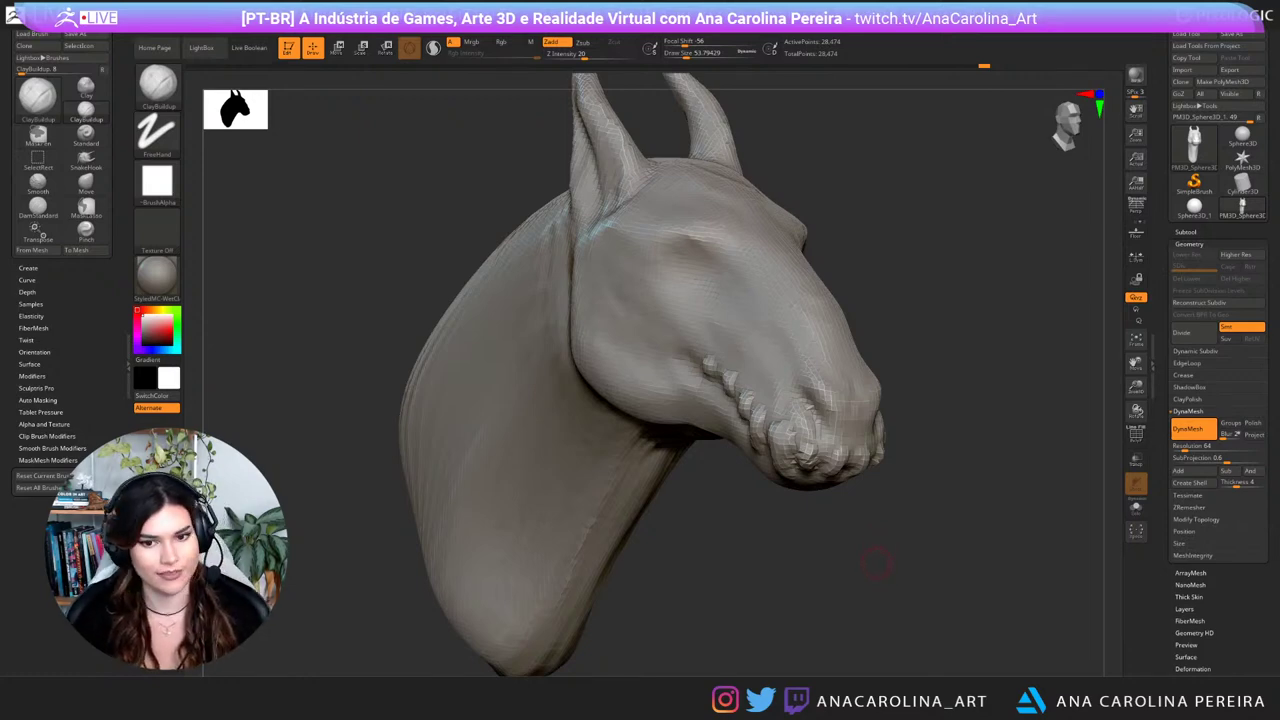
mouse_move(877, 563)
left_mouse_down()
mouse_move(756, 568)
mouse_move(896, 567)
left_mouse_up()
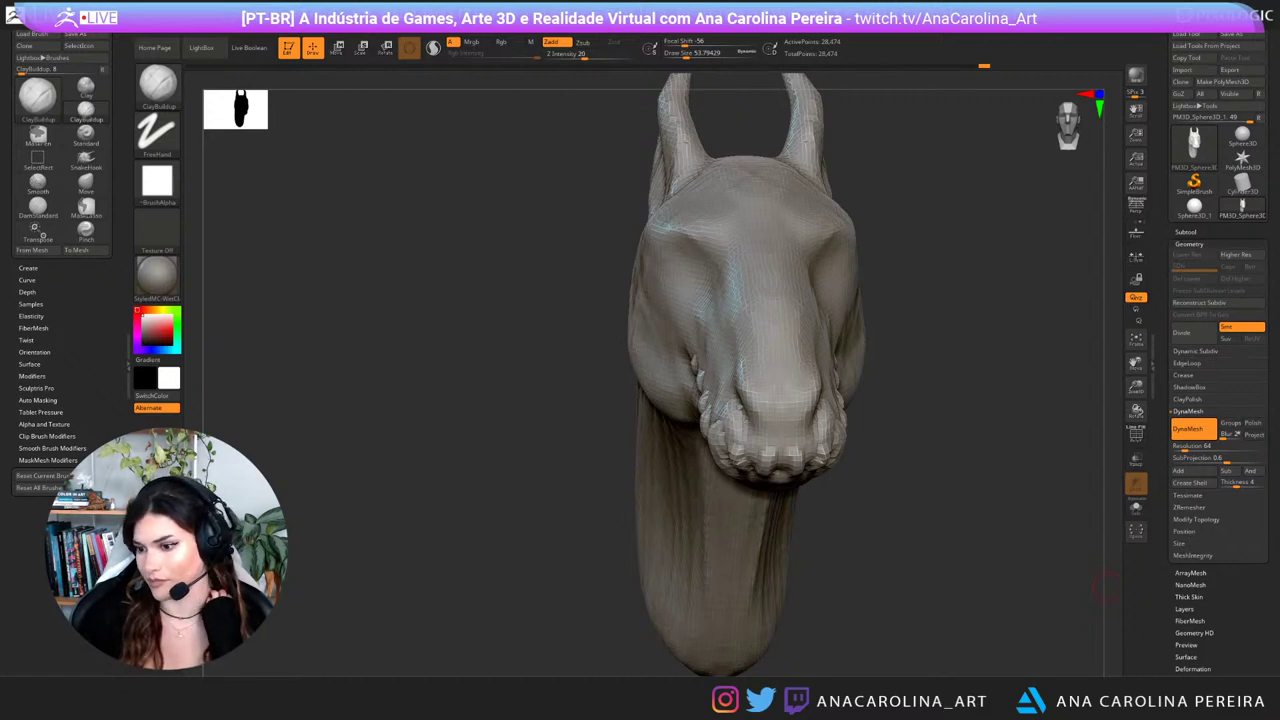
left_click_drag(1107, 588, 1117, 587)
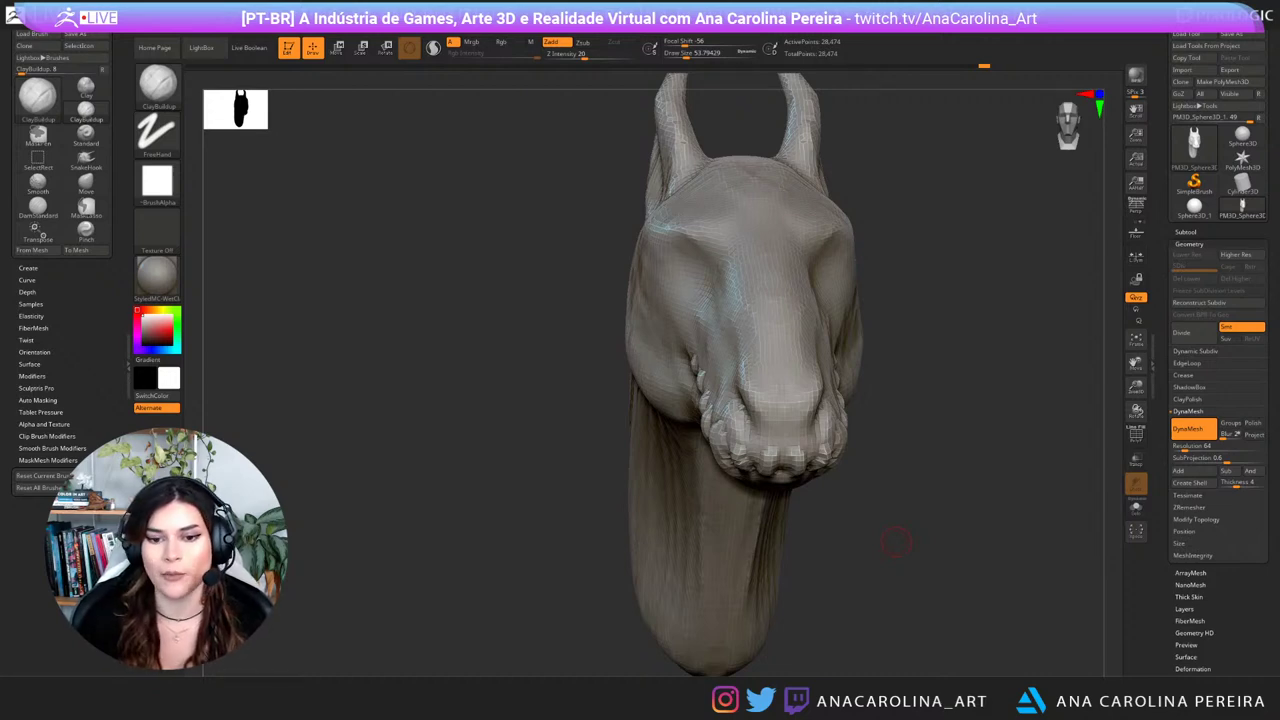
Step: Enlarge the ClayBuildup brush to a draw size of about 94 and thicken the lip on the side of the muzzle
left_click_drag(895, 541, 715, 532)
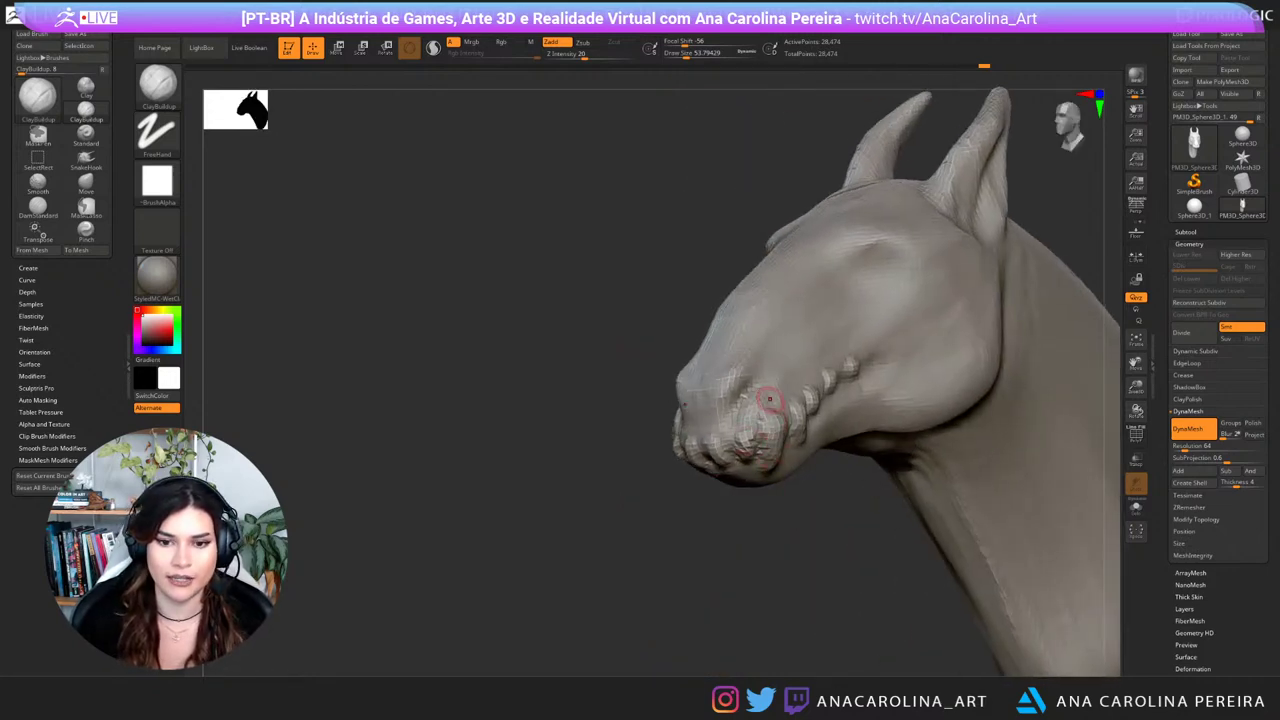
left_click_drag(610, 525, 762, 508)
right_click(762, 508)
left_click_drag(820, 448, 836, 448)
left_click_drag(860, 540, 765, 540)
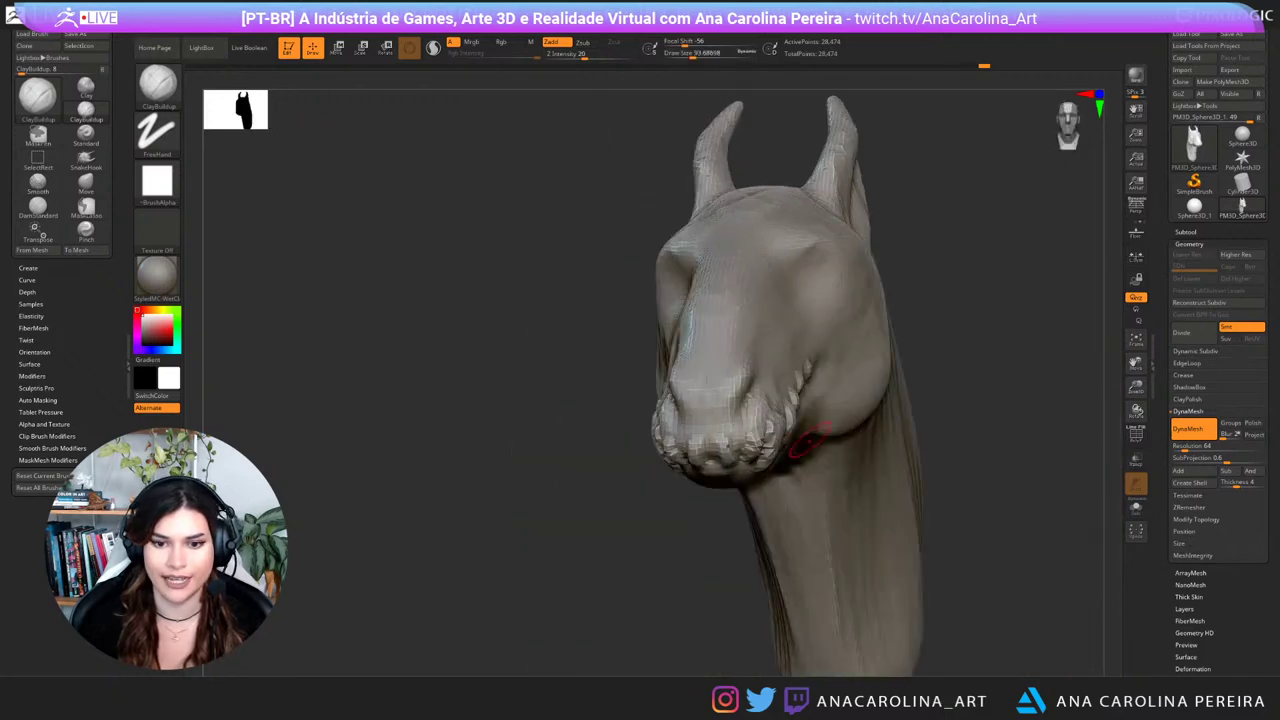
left_click_drag(782, 416, 768, 450)
left_click_drag(620, 536, 730, 532)
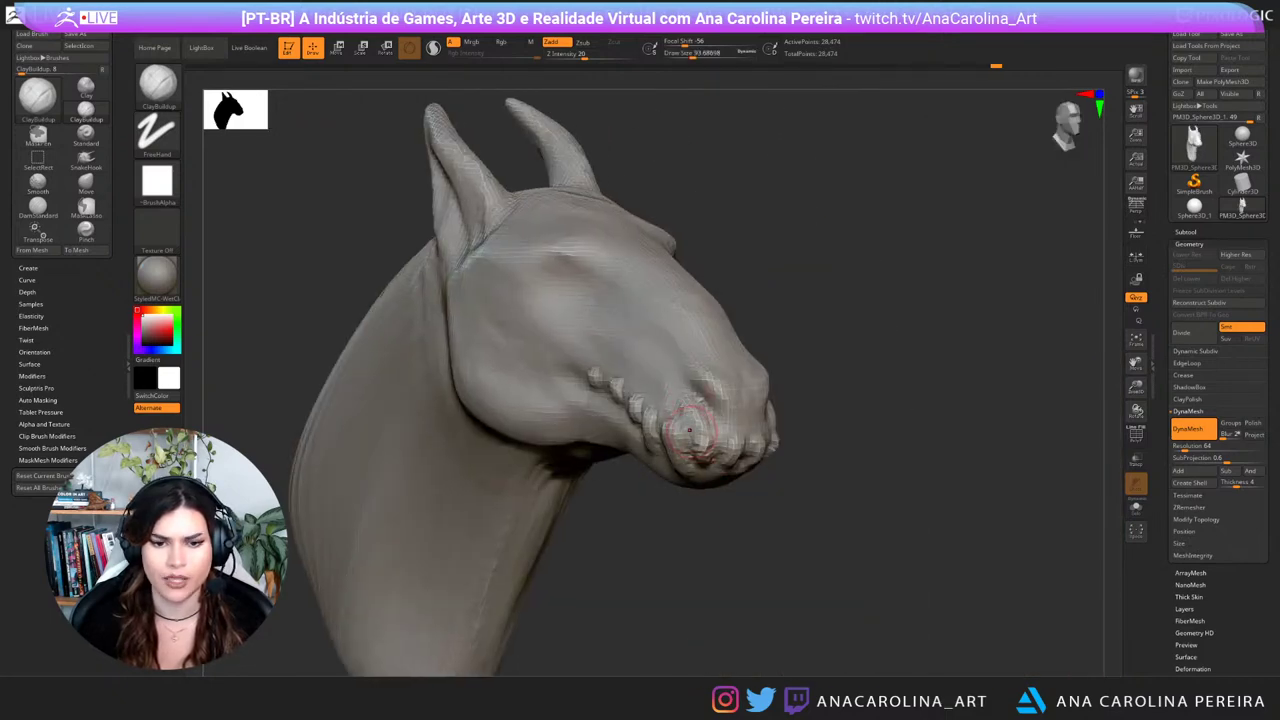
left_click_drag(690, 430, 735, 442)
Step: Add more ClayBuildup strokes around the nostril, upper lip and mouth corner, checking the muzzle from both sides
left_click_drag(735, 540, 635, 540)
left_click_drag(750, 438, 744, 454)
left_click_drag(740, 540, 610, 538)
left_click_drag(794, 428, 804, 402)
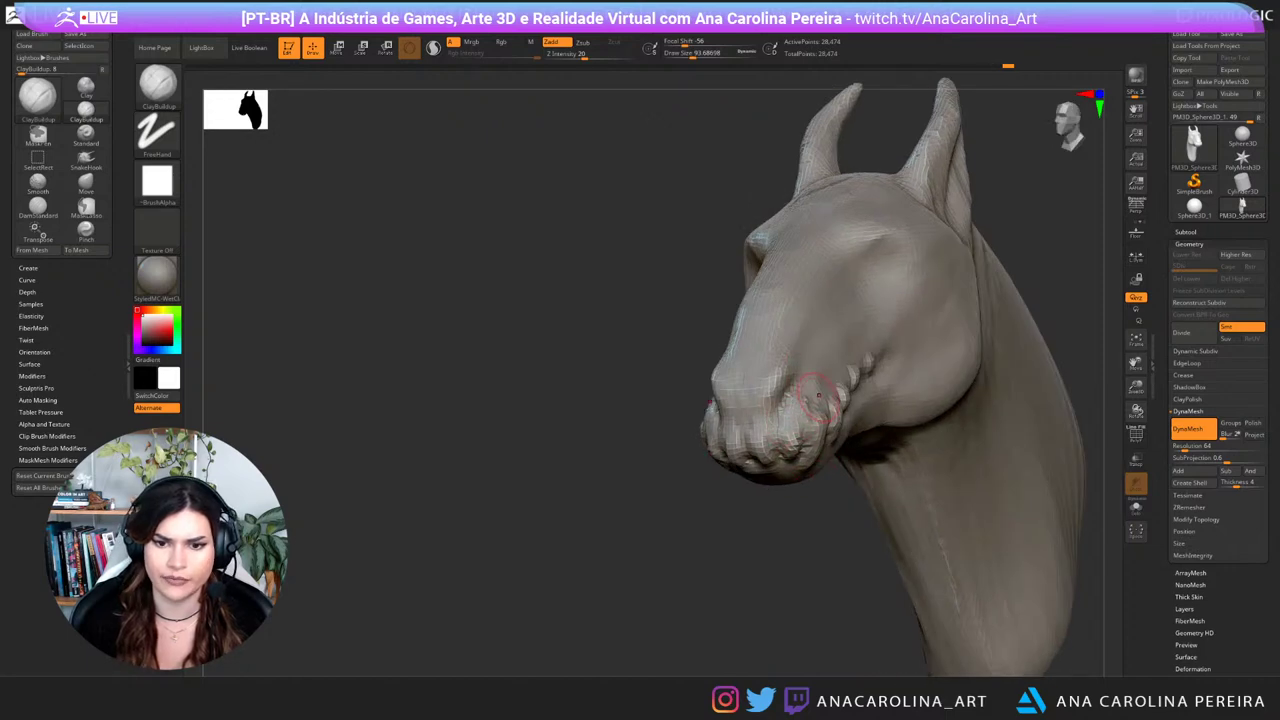
mouse_move(797, 541)
left_mouse_down()
mouse_move(888, 580)
mouse_move(880, 530)
mouse_move(780, 552)
mouse_move(700, 550)
mouse_move(718, 564)
left_mouse_up()
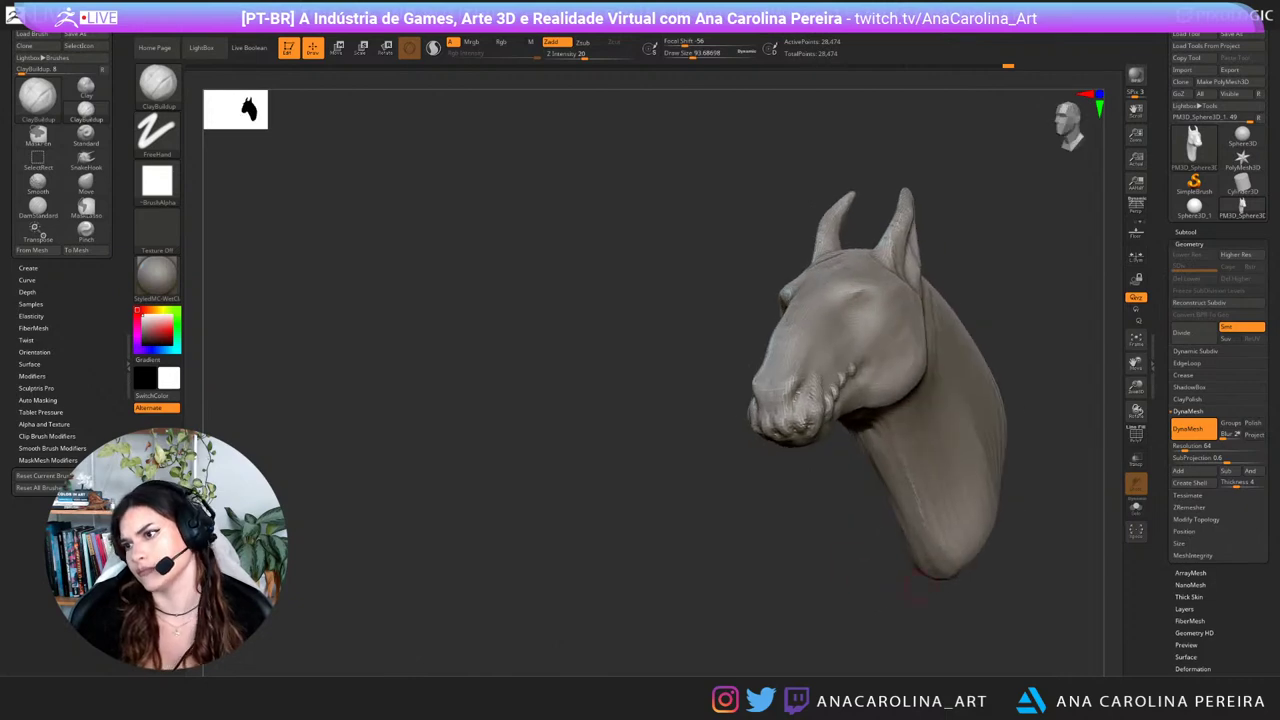
mouse_move(1000, 540)
left_mouse_down("alt")
mouse_move(932, 538)
mouse_move(953, 583)
left_mouse_up("alt")
right_click_drag(950, 575, 968, 596)
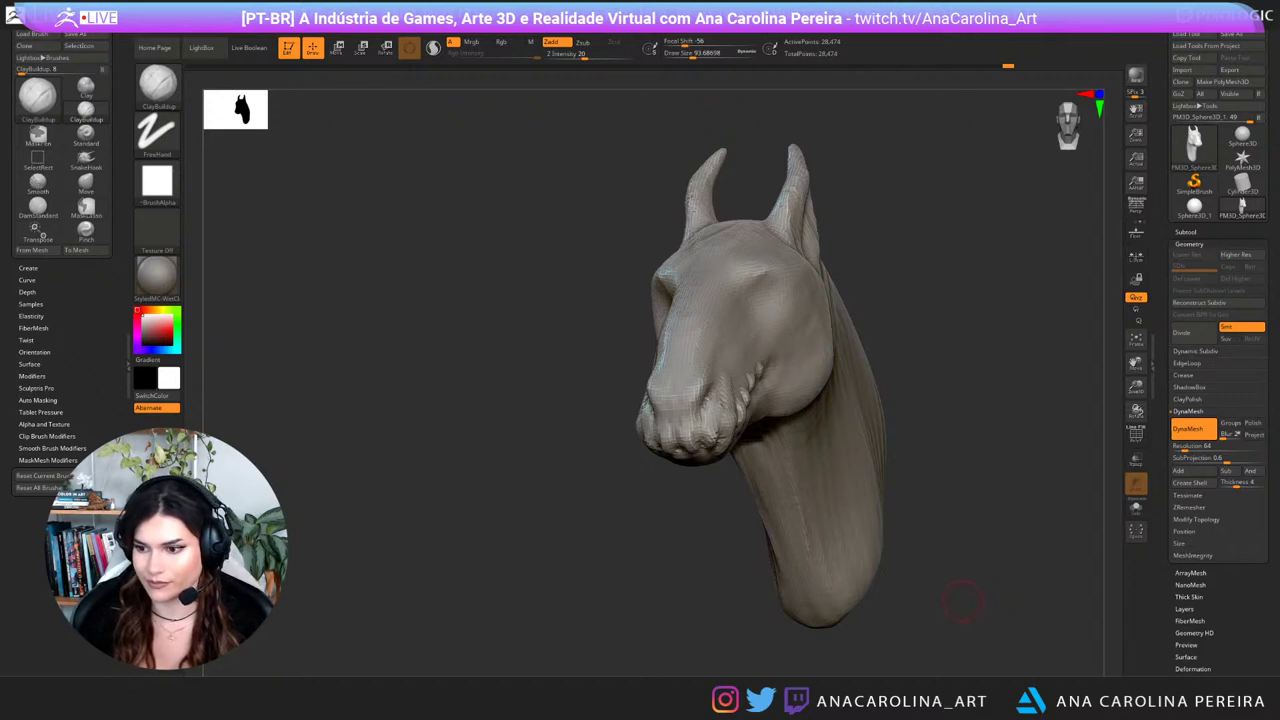
mouse_move(868, 507)
right_mouse_down()
mouse_move(960, 510)
mouse_move(903, 534)
mouse_move(888, 502)
mouse_move(882, 526)
mouse_move(798, 512)
right_mouse_up()
left_click_drag(718, 442, 700, 438)
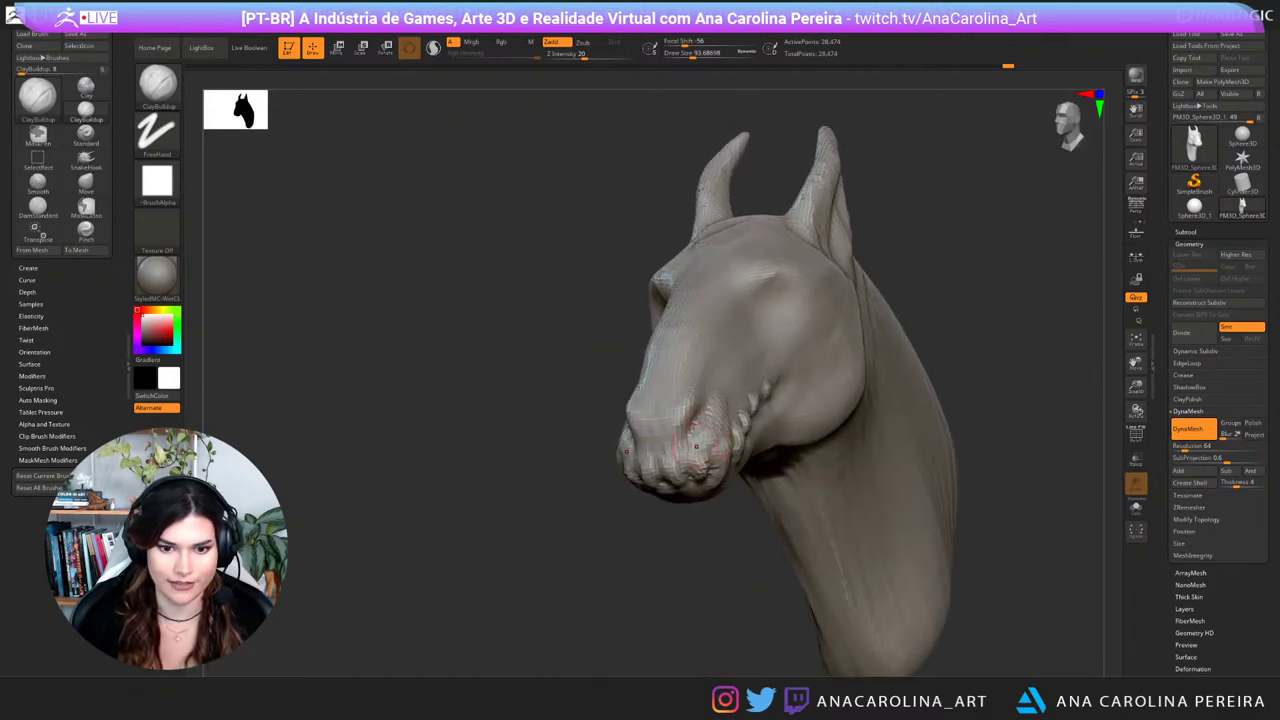
right_click_drag(798, 514, 910, 512)
right_click_drag(800, 510, 822, 508)
Step: Switch to the Move brush at a draw size of about 140 and nudge the upper lip into shape
key("b")
key("m")
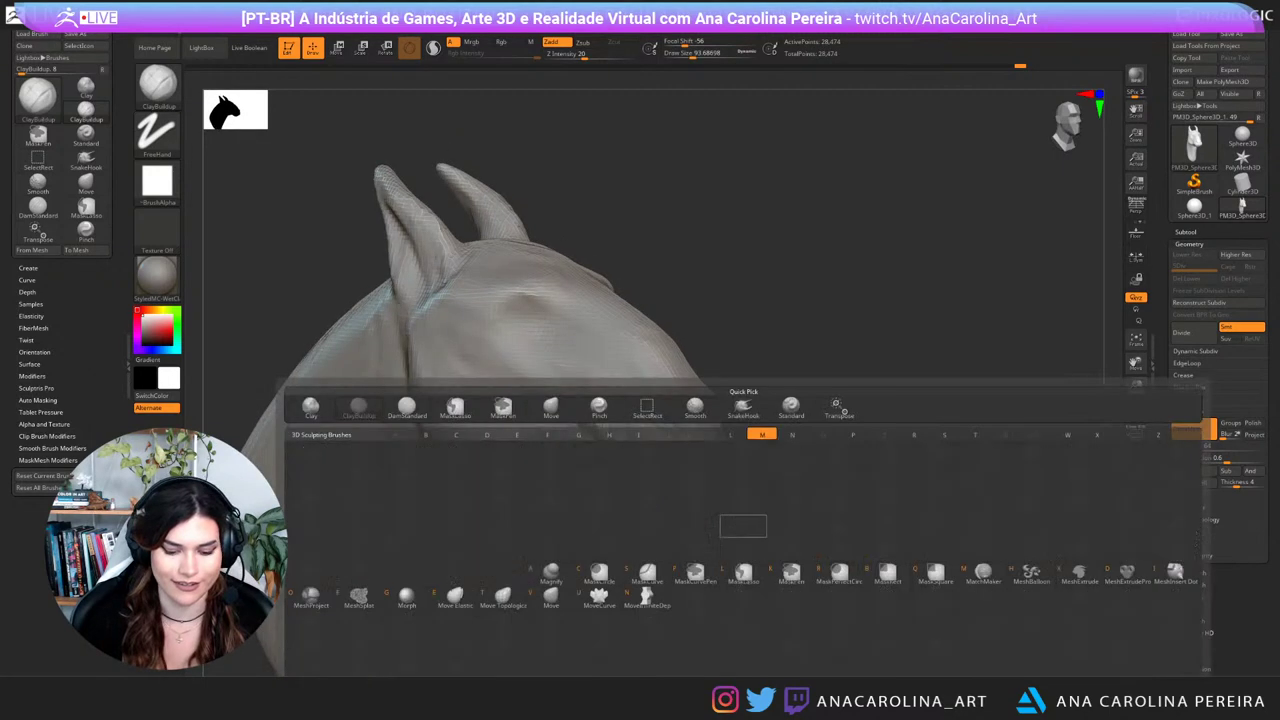
key("v")
key("space")
key("space")
left_click_drag(683, 470, 688, 474)
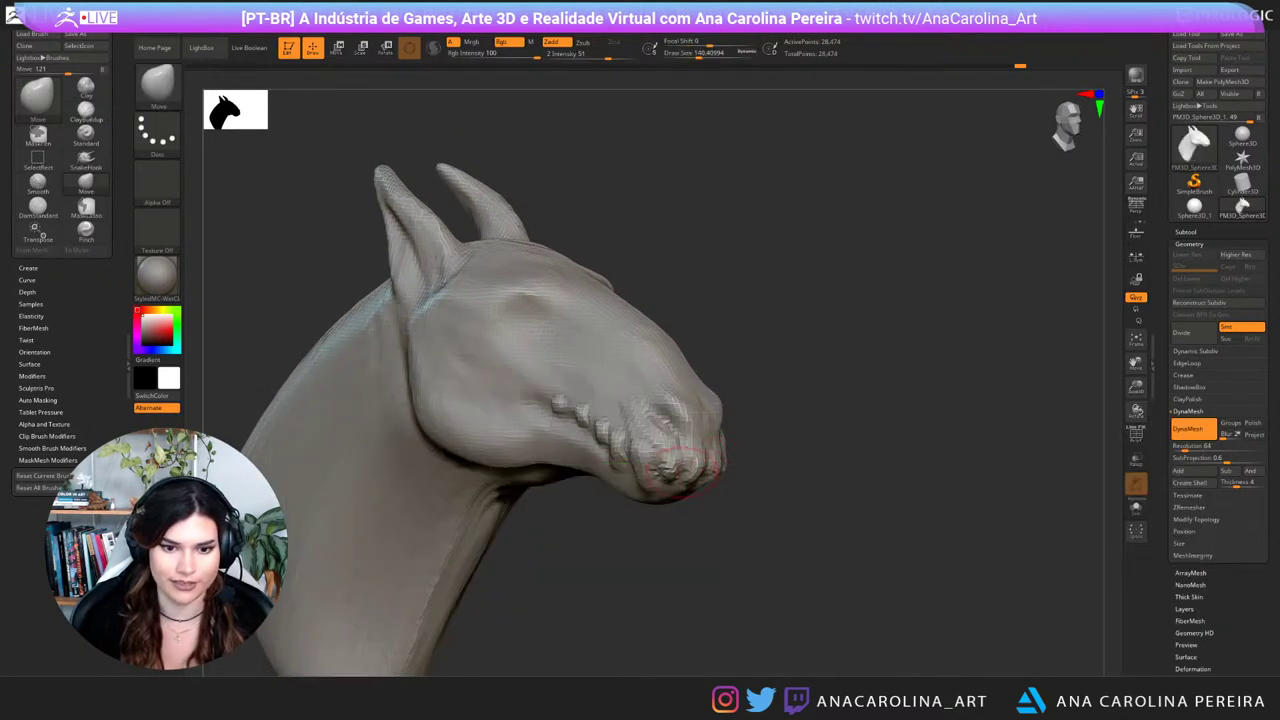
right_click_drag(802, 522, 716, 521)
Step: Carve a groove down the side of the snout into the nostril with the DamStandard brush
key("b")
key("d")
key("s")
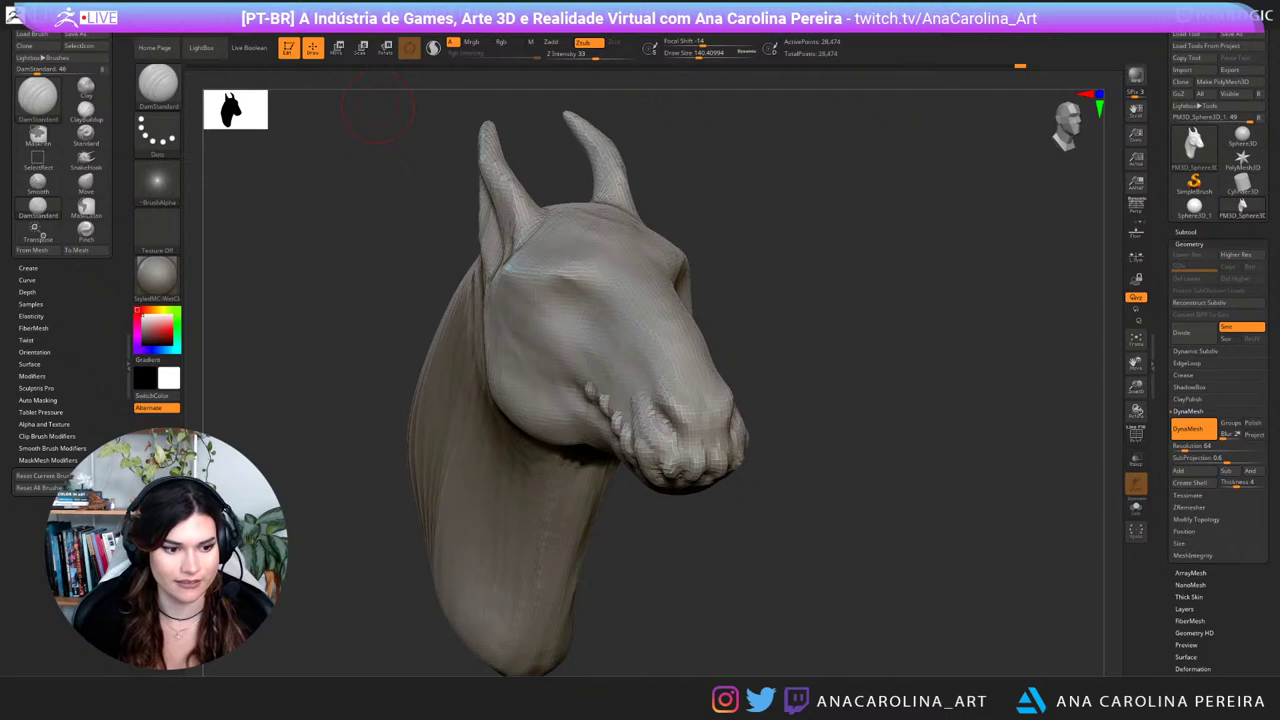
left_click_drag(705, 606, 832, 614)
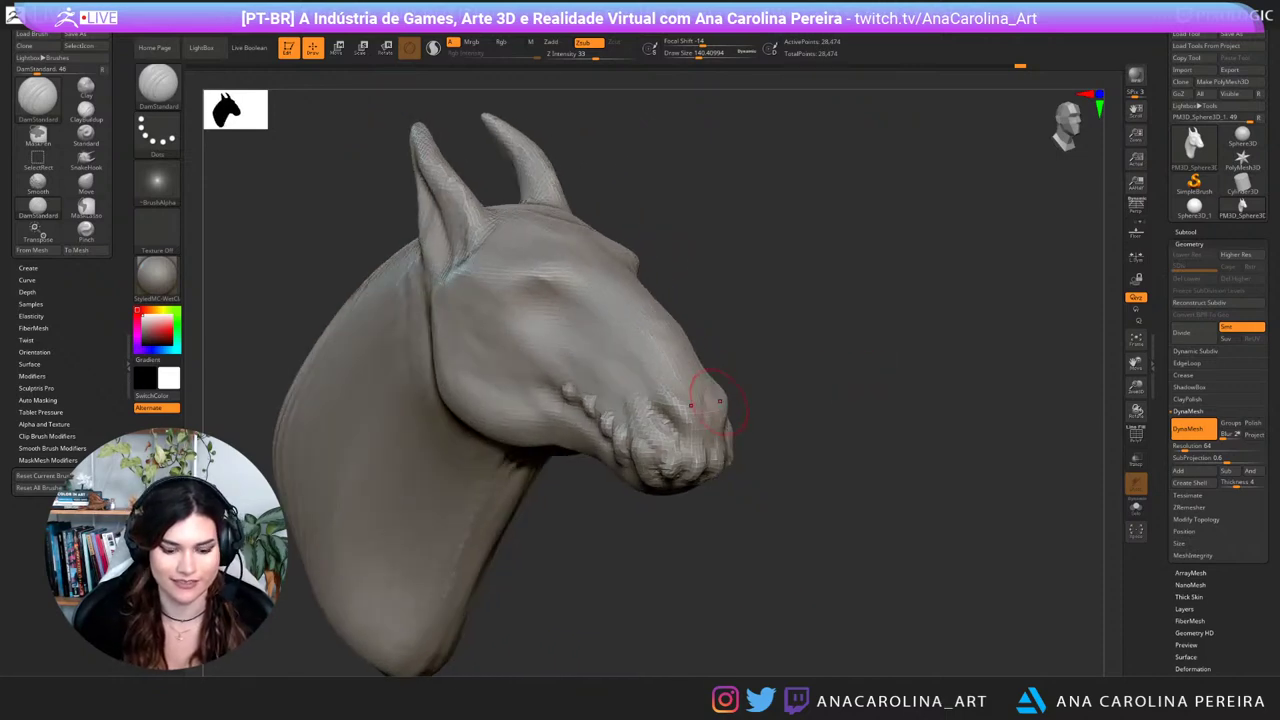
mouse_move(632, 346)
left_mouse_down()
mouse_move(690, 420)
mouse_move(646, 364)
mouse_move(682, 430)
left_mouse_up()
Step: Switch to ClayBuildup at a smaller draw size and build a ridge beside the snout groove down to the upper lip
key("b")
key("c")
key("b")
key("space")
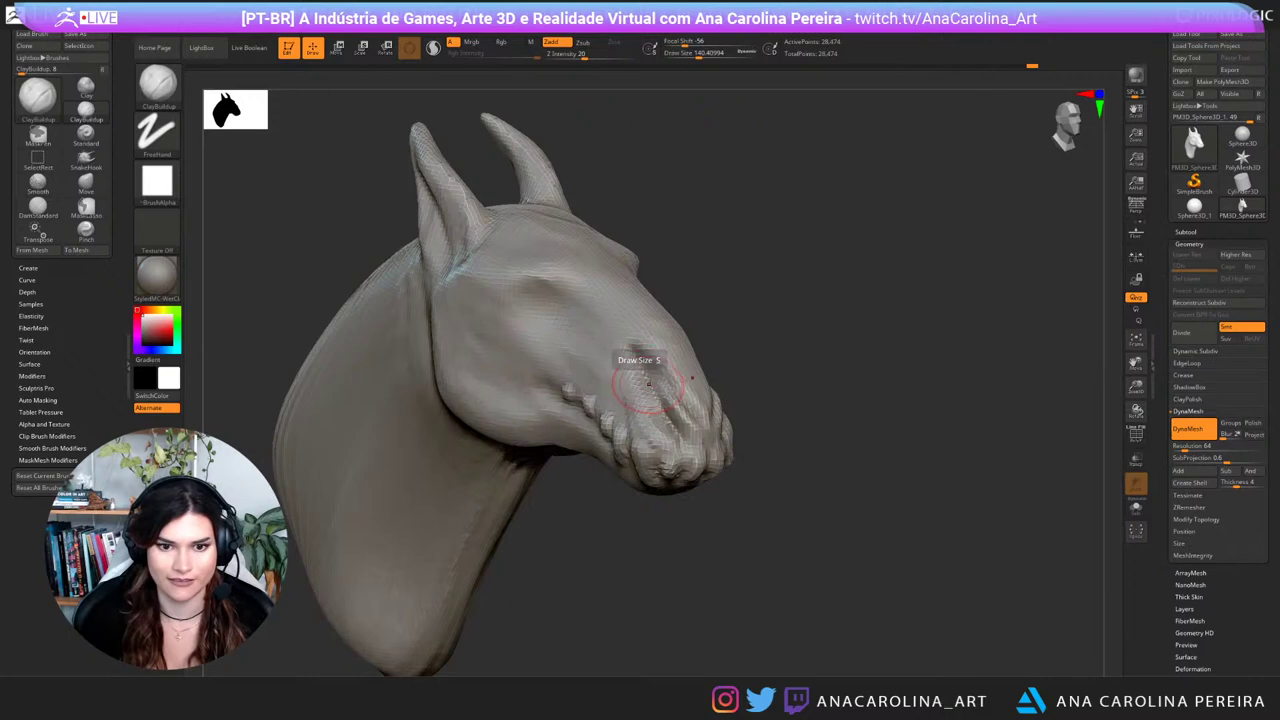
key("space")
mouse_move(647, 378)
left_mouse_down()
mouse_move(694, 428)
mouse_move(669, 416)
mouse_move(672, 446)
left_mouse_up()
left_click_drag(850, 480, 580, 482)
left_click_drag(662, 500, 641, 502)
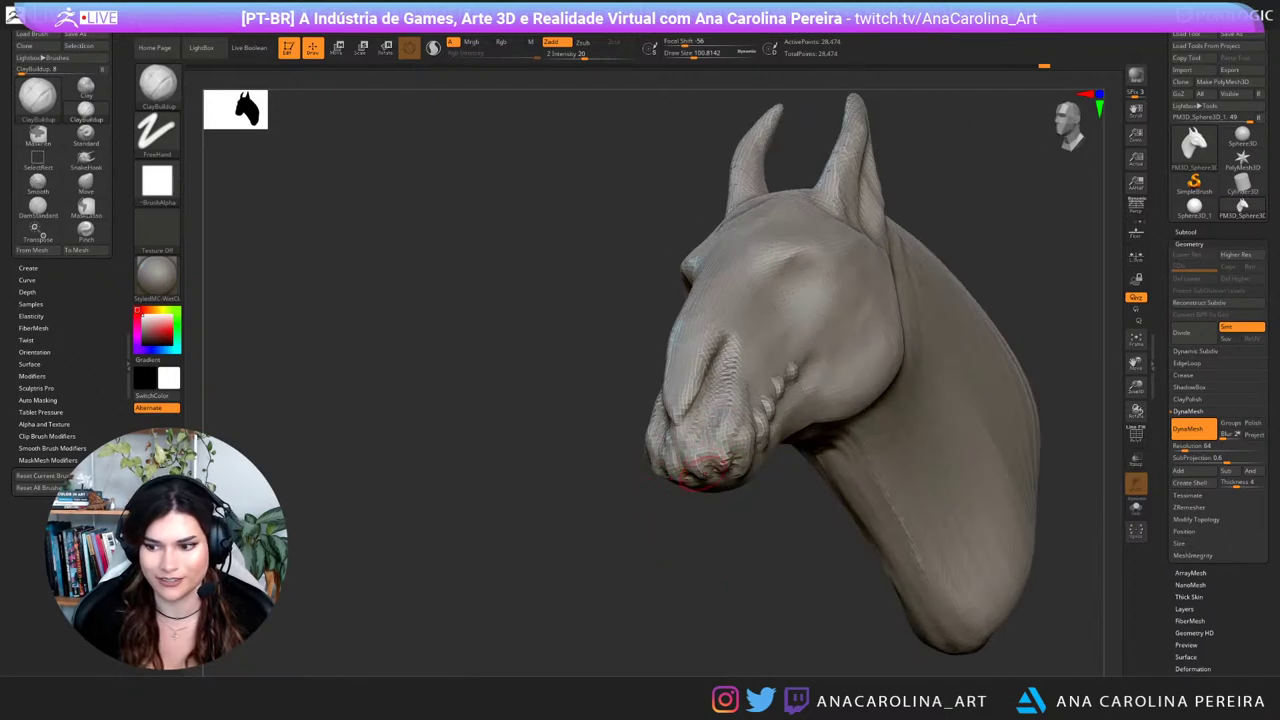
mouse_move(706, 468)
left_mouse_down()
mouse_move(722, 436)
mouse_move(732, 441)
mouse_move(712, 425)
mouse_move(722, 408)
mouse_move(715, 425)
left_mouse_up()
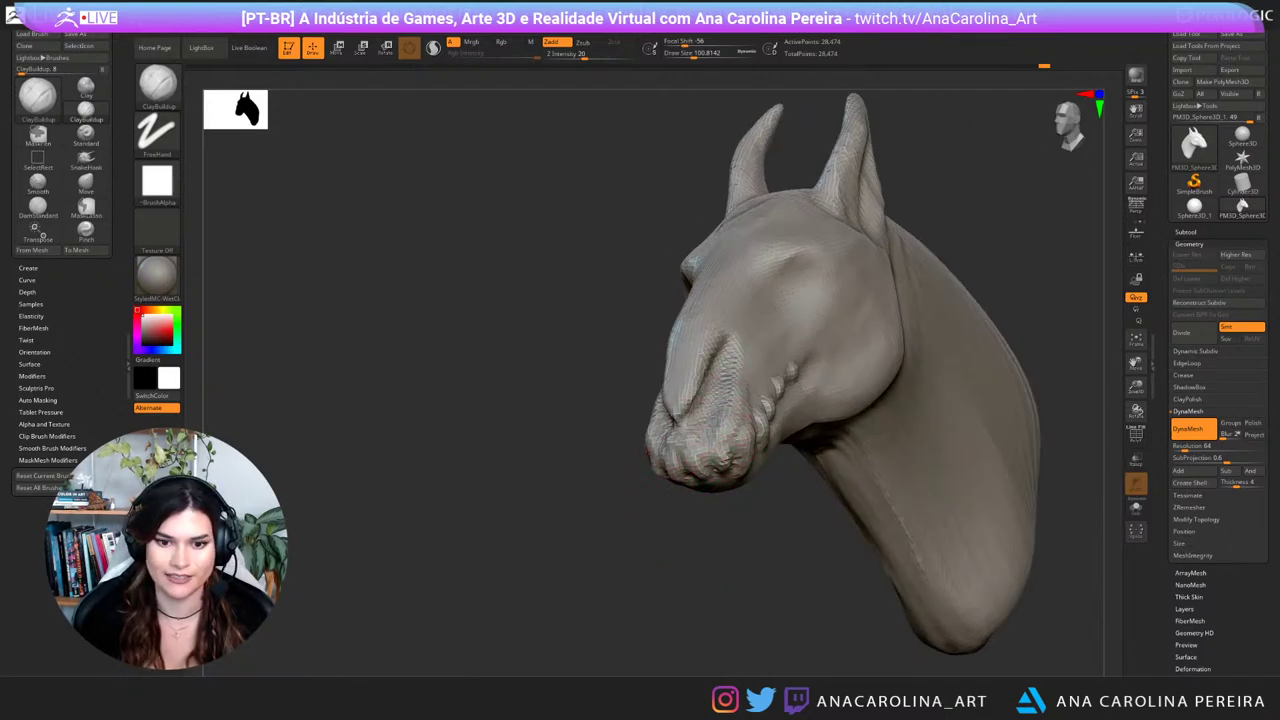
Step: Smooth the groove above the nostril and add another ClayBuildup stroke along the snout
mouse_move(580, 480)
left_mouse_down()
mouse_move(850, 482)
mouse_move(822, 482)
left_mouse_up()
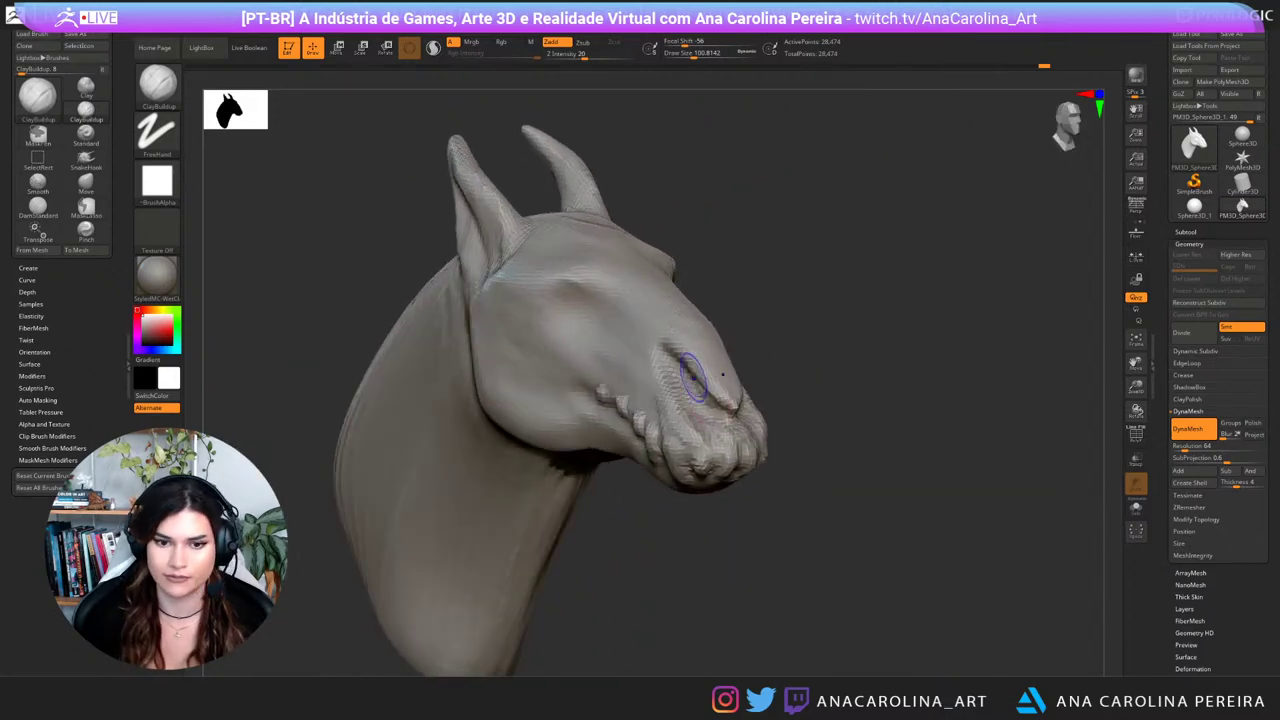
mouse_move(692, 382)
left_mouse_down("shift")
mouse_move(698, 401)
mouse_move(706, 382)
mouse_move(712, 395)
left_mouse_up("shift")
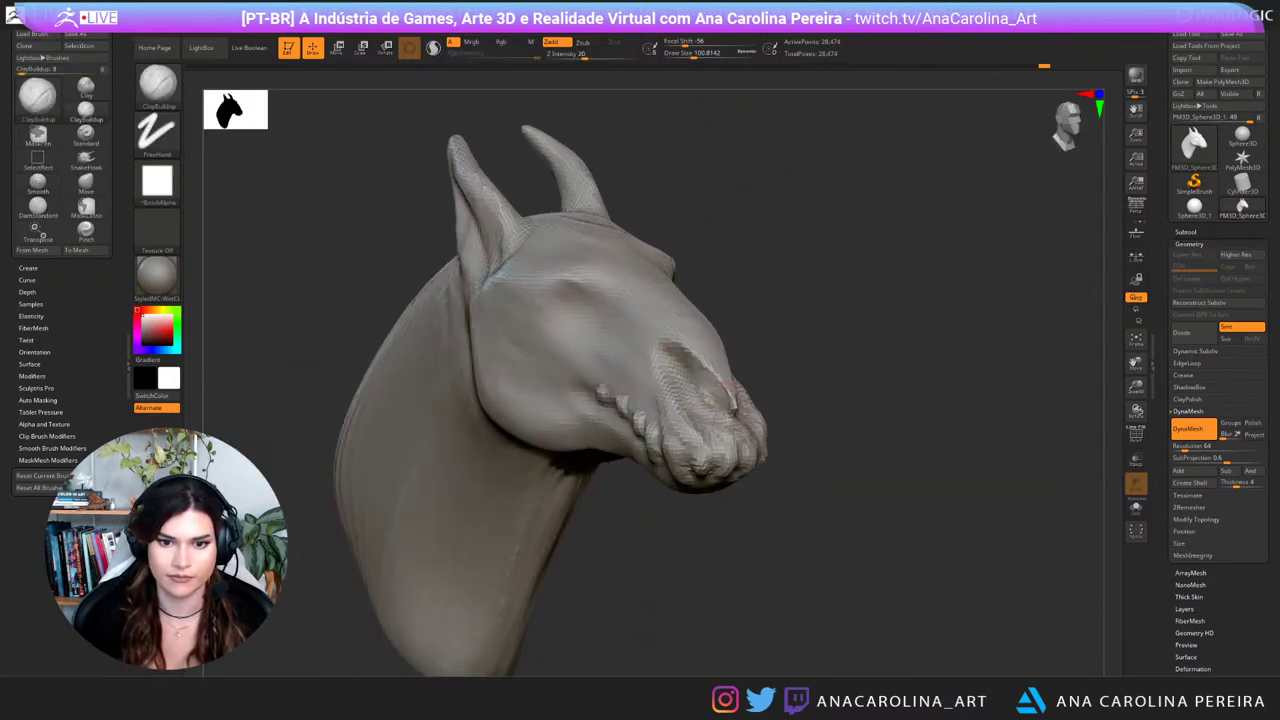
left_click_drag(860, 480, 610, 480)
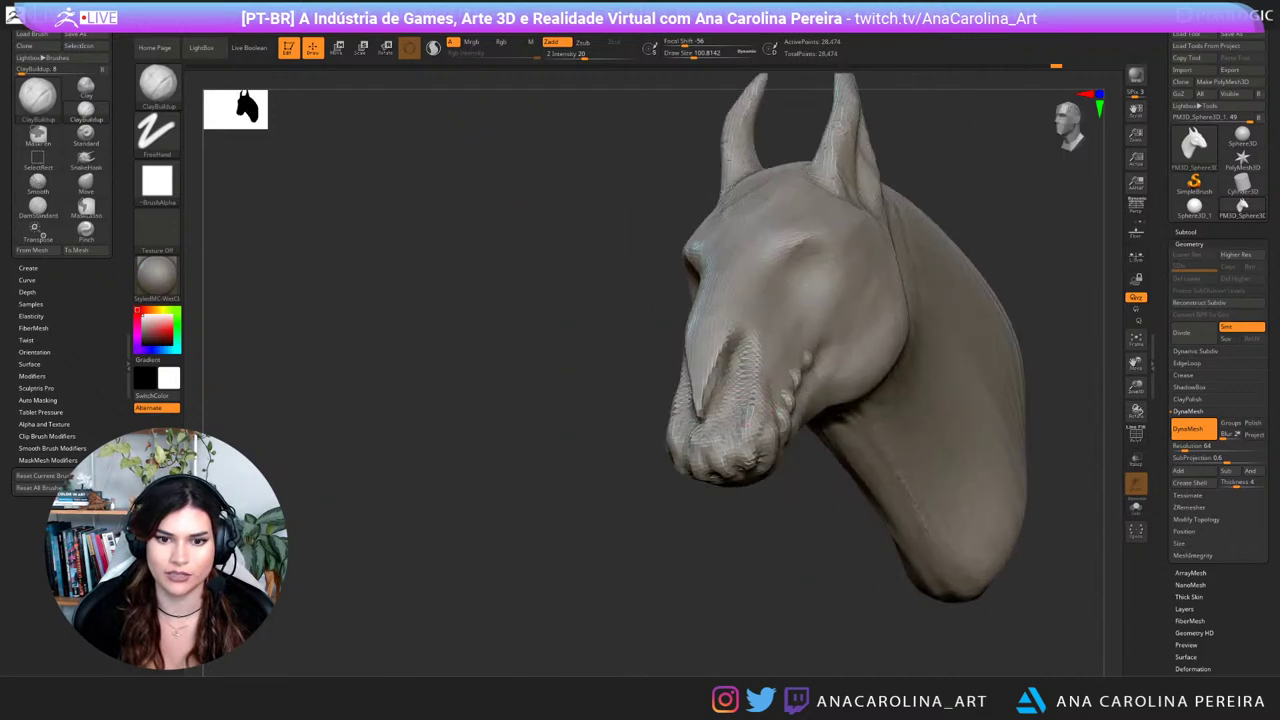
left_click_drag(725, 354, 717, 378)
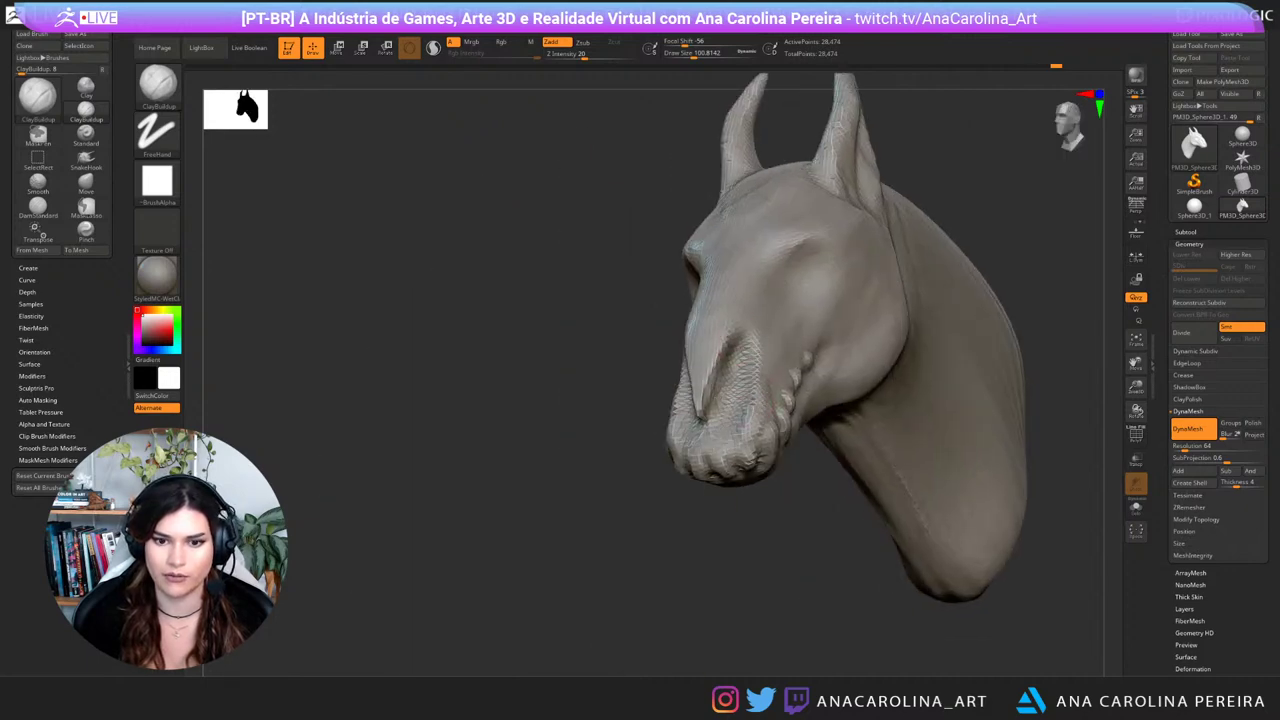
Step: Smooth the front of the snout between the grooves and the upper lip
mouse_move(690, 530)
left_mouse_down()
mouse_move(870, 520)
mouse_move(895, 445)
mouse_move(835, 440)
mouse_move(877, 439)
mouse_move(880, 510)
left_mouse_up()
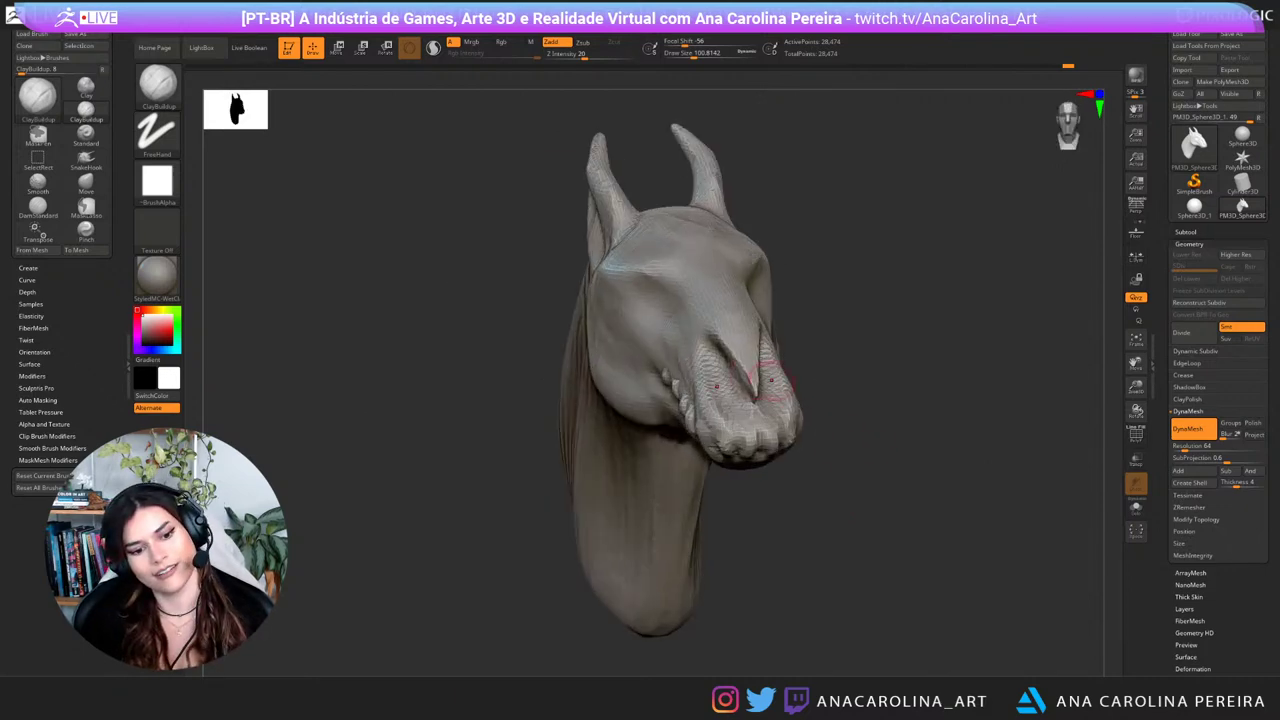
left_click_drag(773, 388, 762, 425)
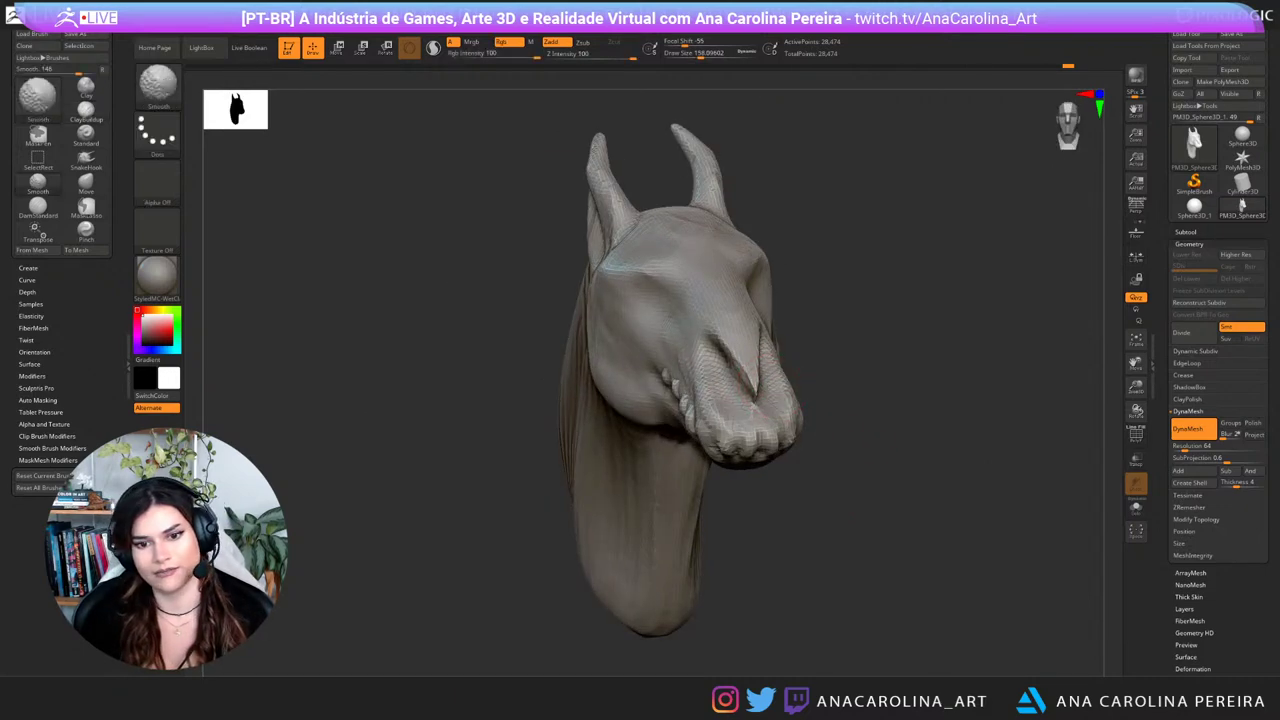
left_click_drag(890, 470, 735, 470)
mouse_move(735, 470)
left_mouse_down("alt")
mouse_move(738, 520)
mouse_move(745, 470)
mouse_move(850, 475)
mouse_move(825, 480)
mouse_move(828, 535)
mouse_move(795, 518)
mouse_move(814, 519)
left_mouse_up("alt")
Step: Switch to the Move brush at a draw size of about 358 and try pulling in the sides of the muzzle
key("v")
key("v")
key("b")
key("m")
key("v")
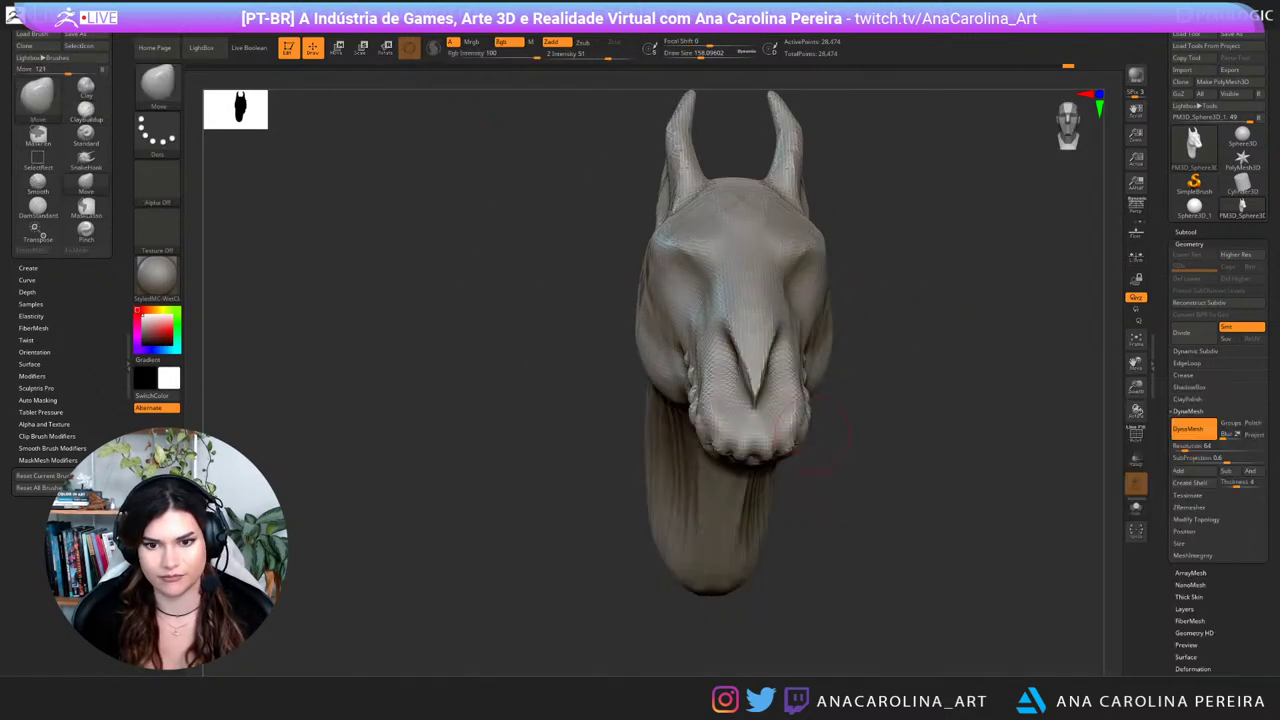
key("space")
left_click_drag(800, 372, 793, 374)
mouse_move(868, 450)
left_mouse_down()
mouse_move(832, 446)
mouse_move(798, 412)
mouse_move(781, 422)
left_mouse_up()
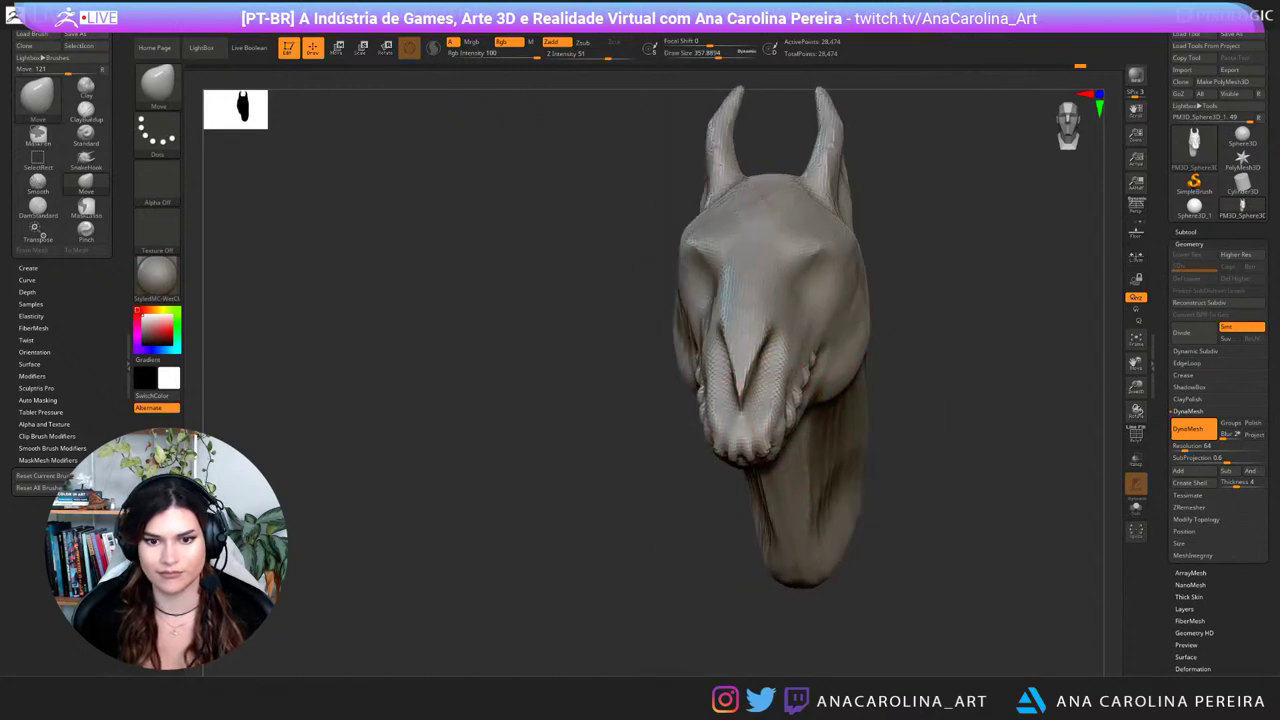
left_click_drag(892, 470, 990, 465)
left_click_drag(980, 540, 810, 528, "alt")
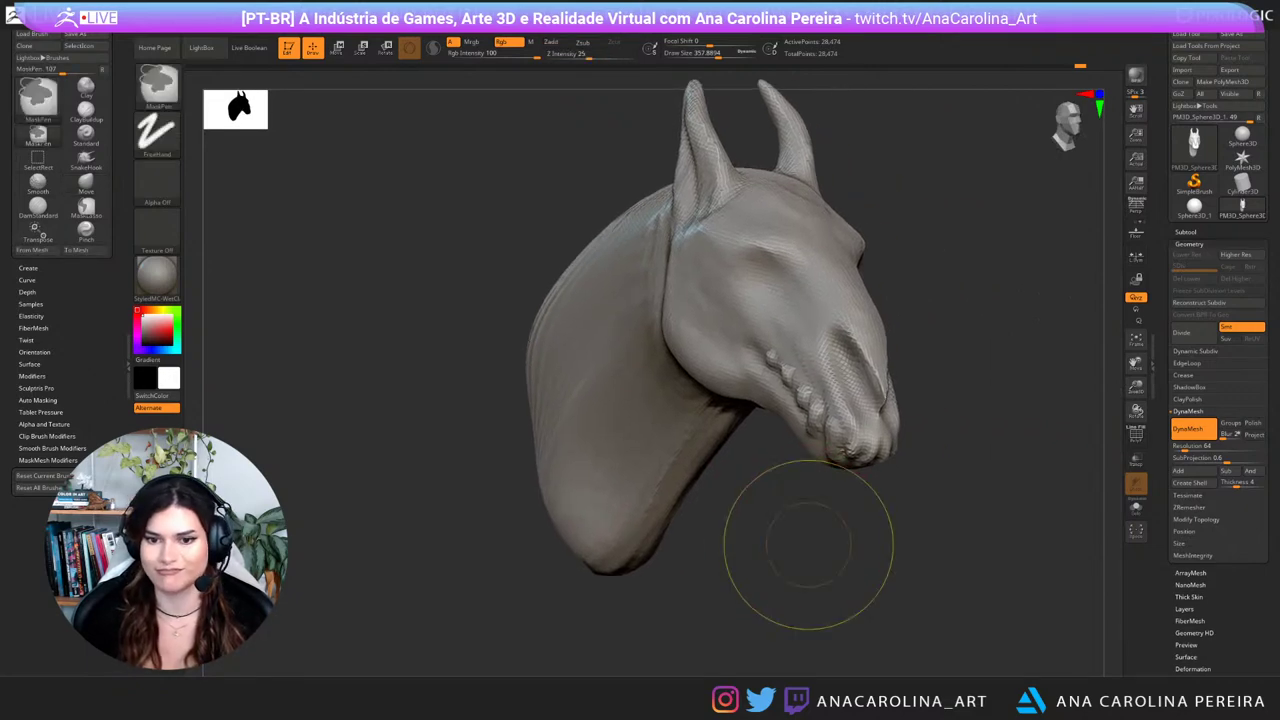
Step: Undo the recent muzzle reshaping, smoothing and snout groove strokes
key("ctrl+z")
key("ctrl+z")
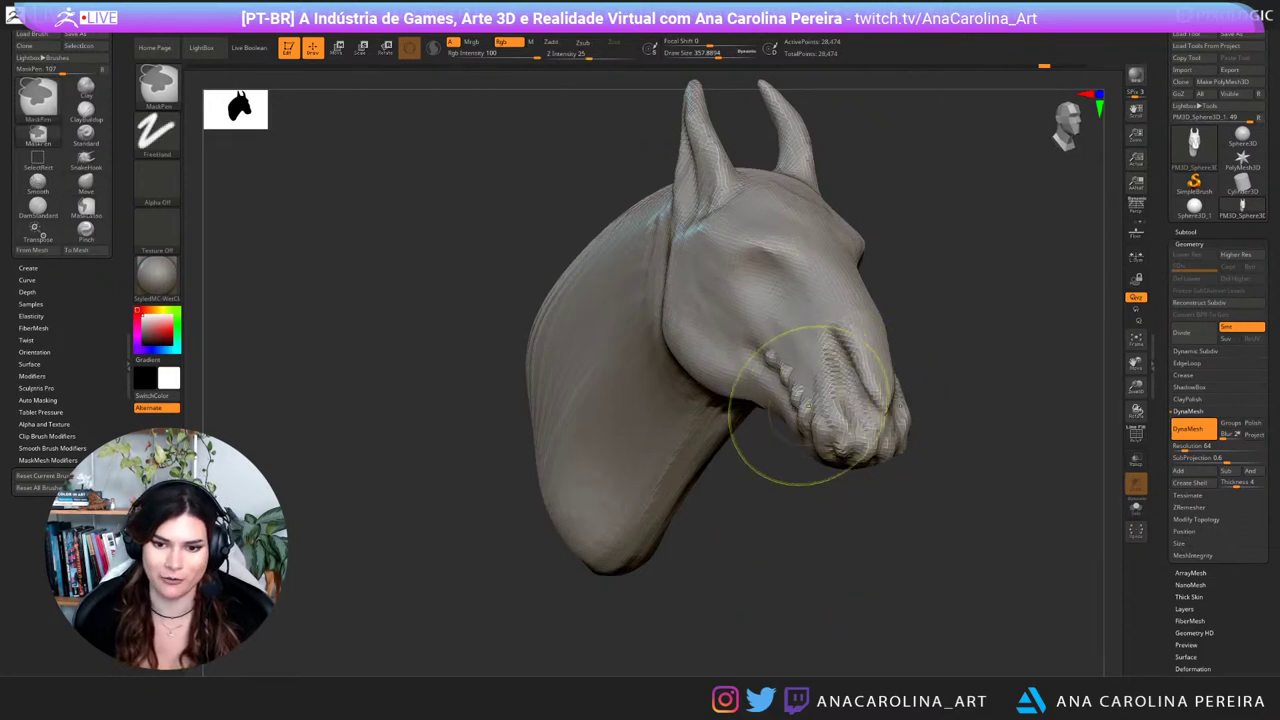
key("ctrl+z")
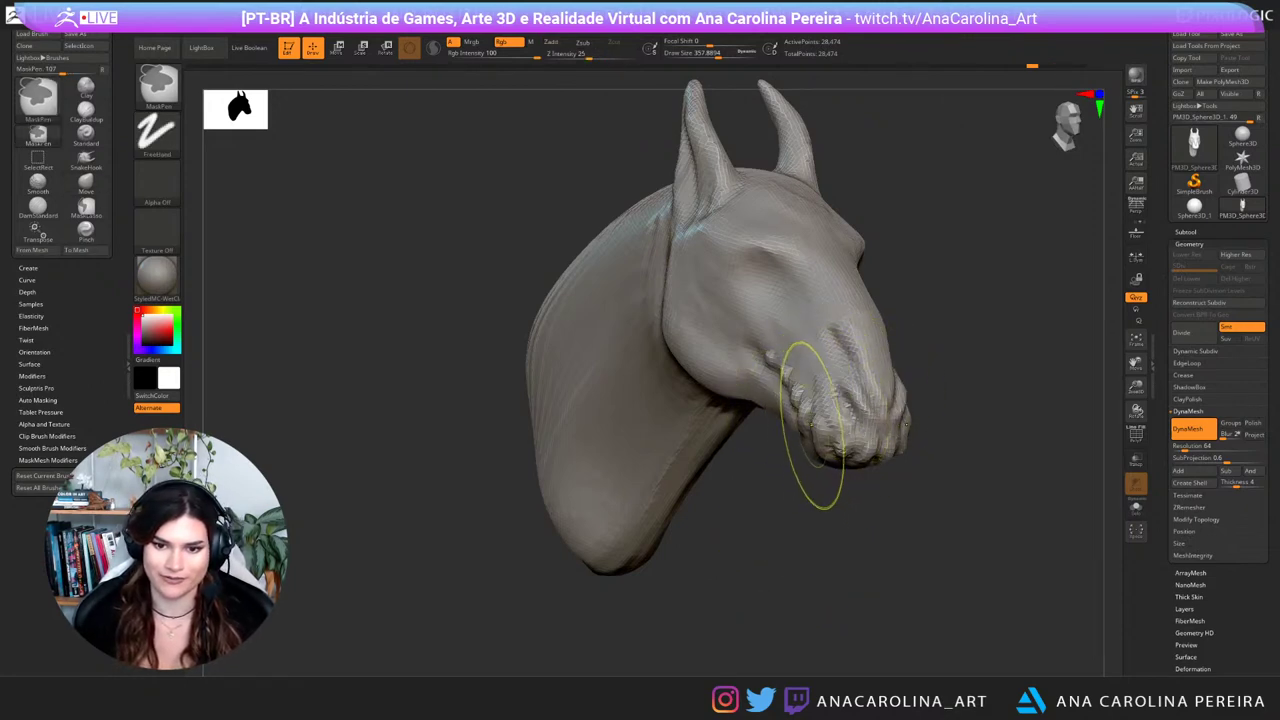
key("ctrl+z")
Step: Nudge both sides of the muzzle inward with the Move brush at a draw size of about 358
mouse_move(846, 479)
left_mouse_down()
mouse_move(590, 474)
mouse_move(620, 488)
left_mouse_up()
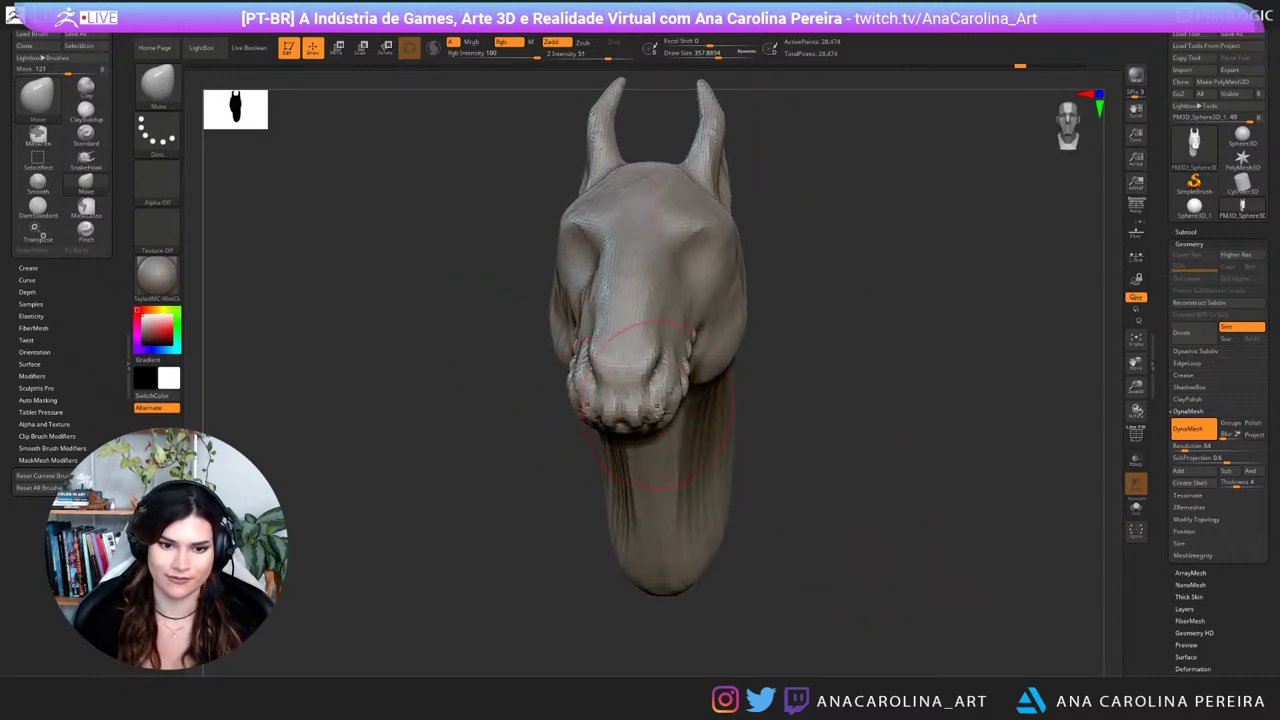
left_click_drag(588, 384, 602, 382)
left_click(667, 437)
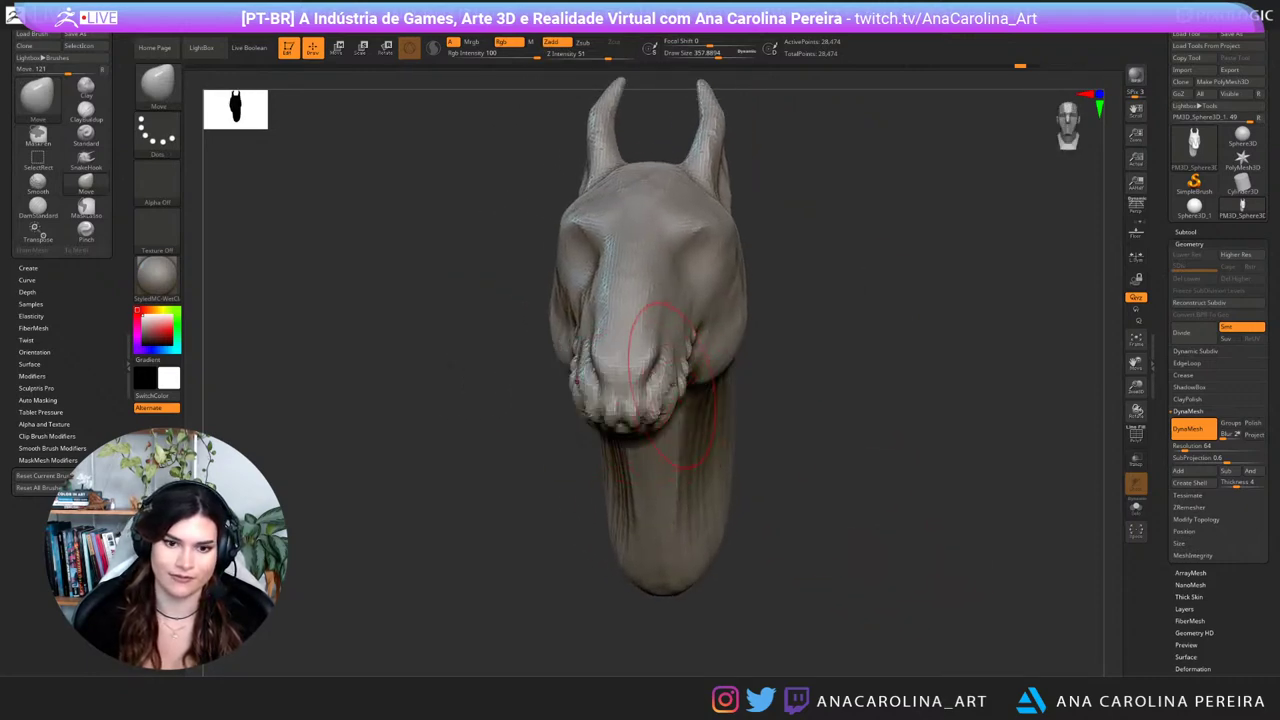
left_click_drag(690, 384, 680, 374)
left_click_drag(790, 460, 920, 450)
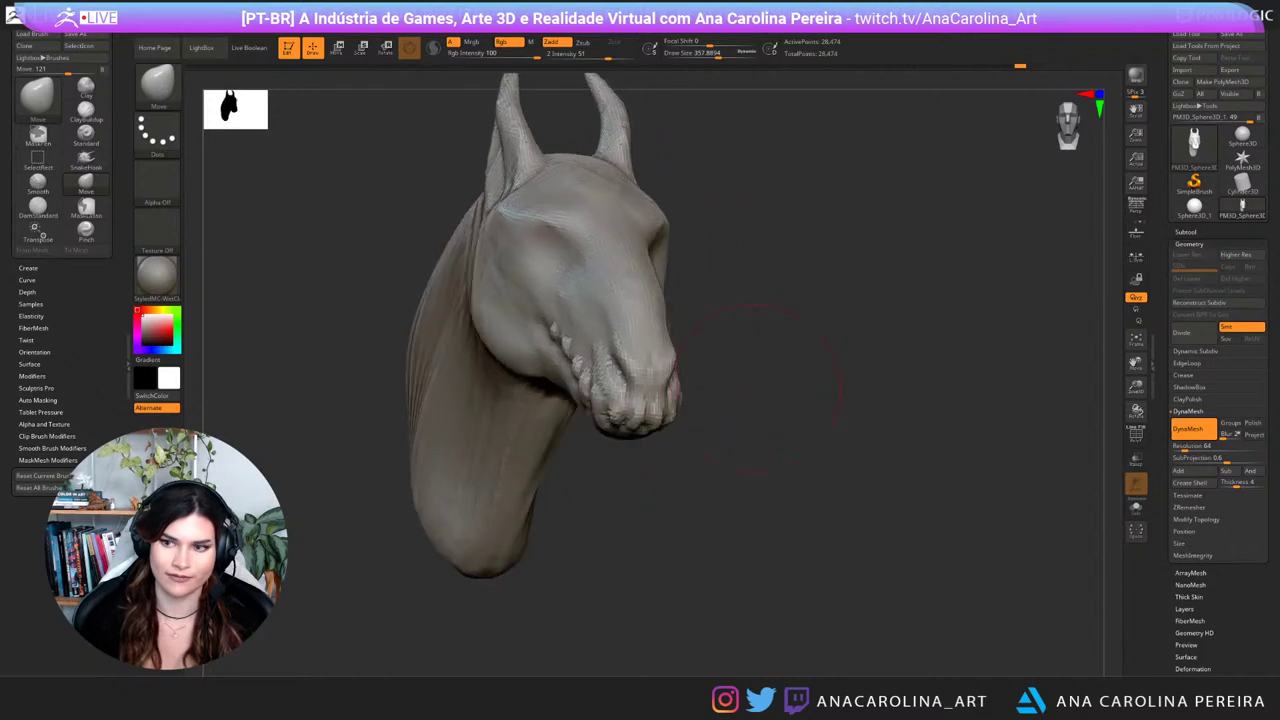
mouse_move(768, 402)
left_mouse_down("alt")
mouse_move(862, 430)
mouse_move(838, 428)
left_mouse_up("alt")
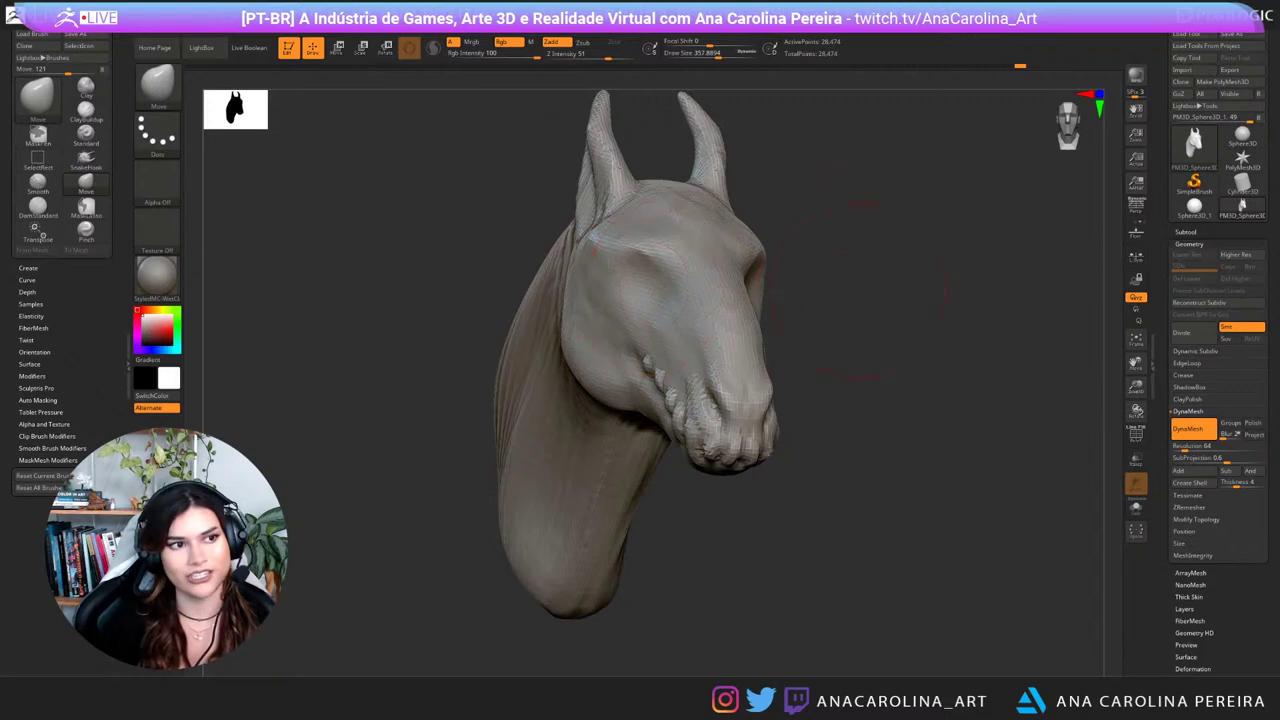
Step: Switch to ClayBuildup at a draw size of about 154 and build up the brow ridge above the eye
mouse_move(852, 290)
left_mouse_down("alt")
mouse_move(864, 335)
mouse_move(720, 352)
left_mouse_up("alt")
key("bracketleft")
key("b")
key("c")
key("b")
key("space")
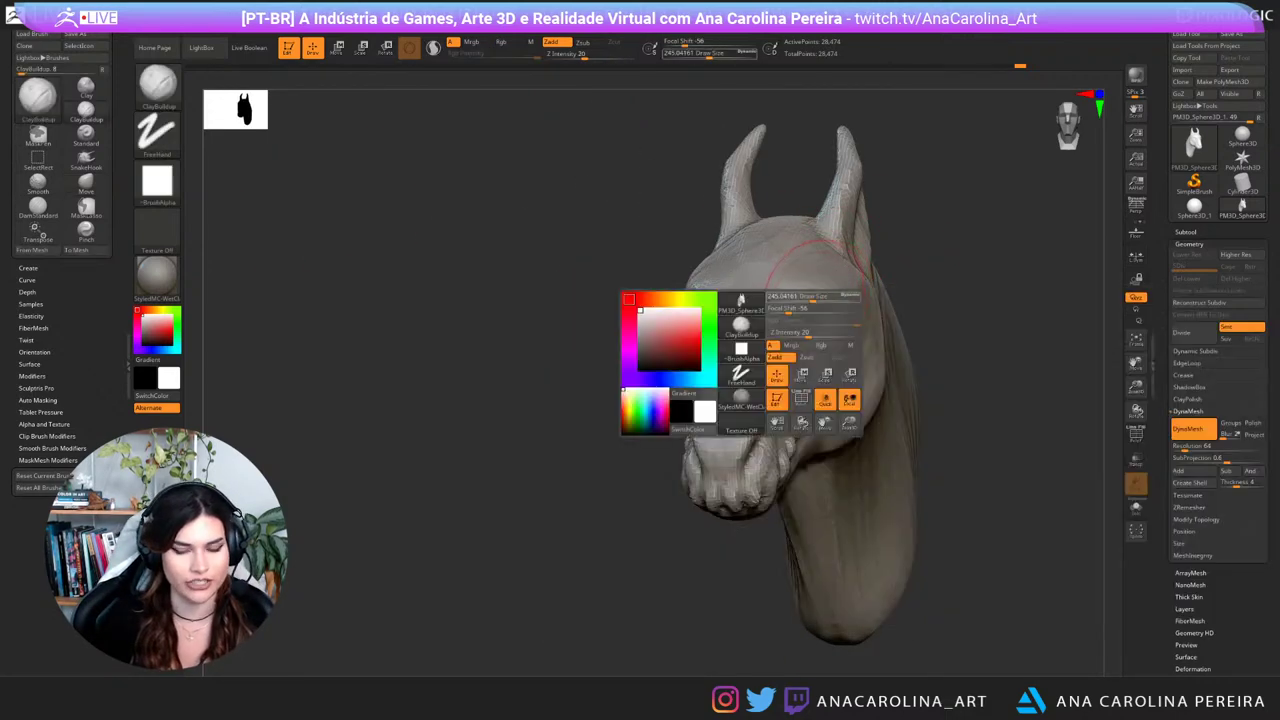
left_click_drag(818, 298, 803, 300)
key("space")
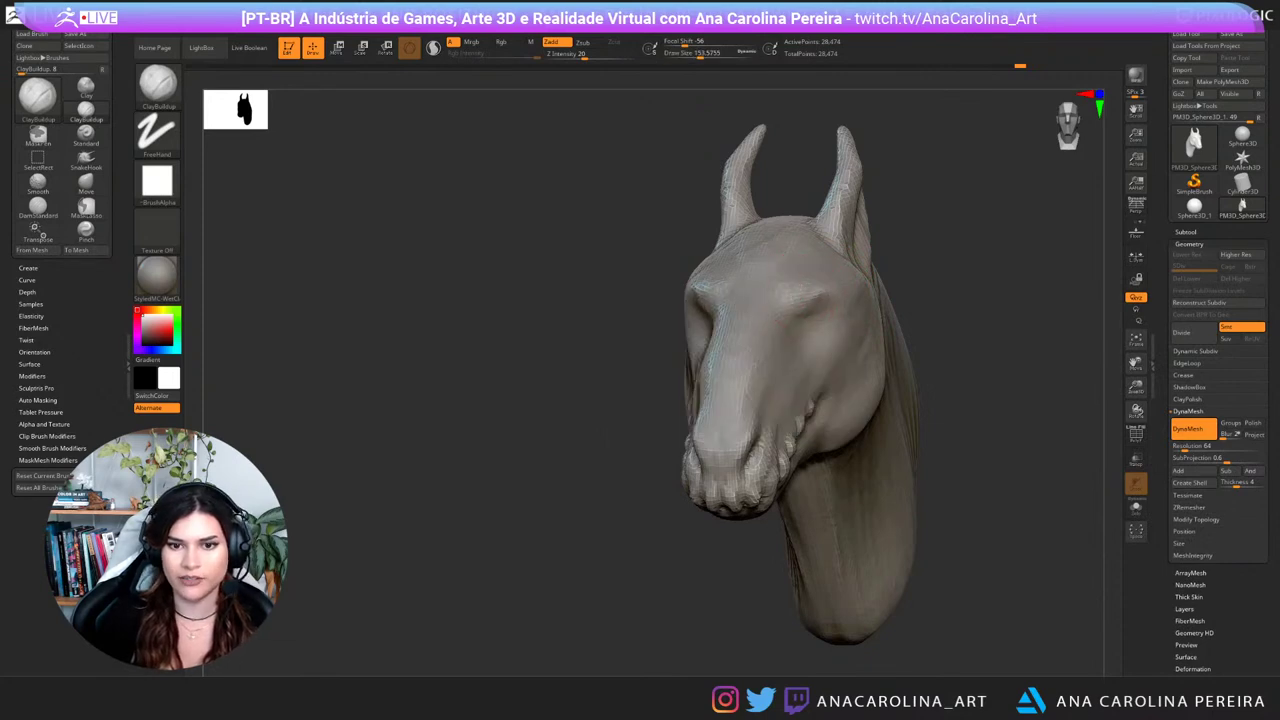
left_click_drag(911, 250, 1030, 252)
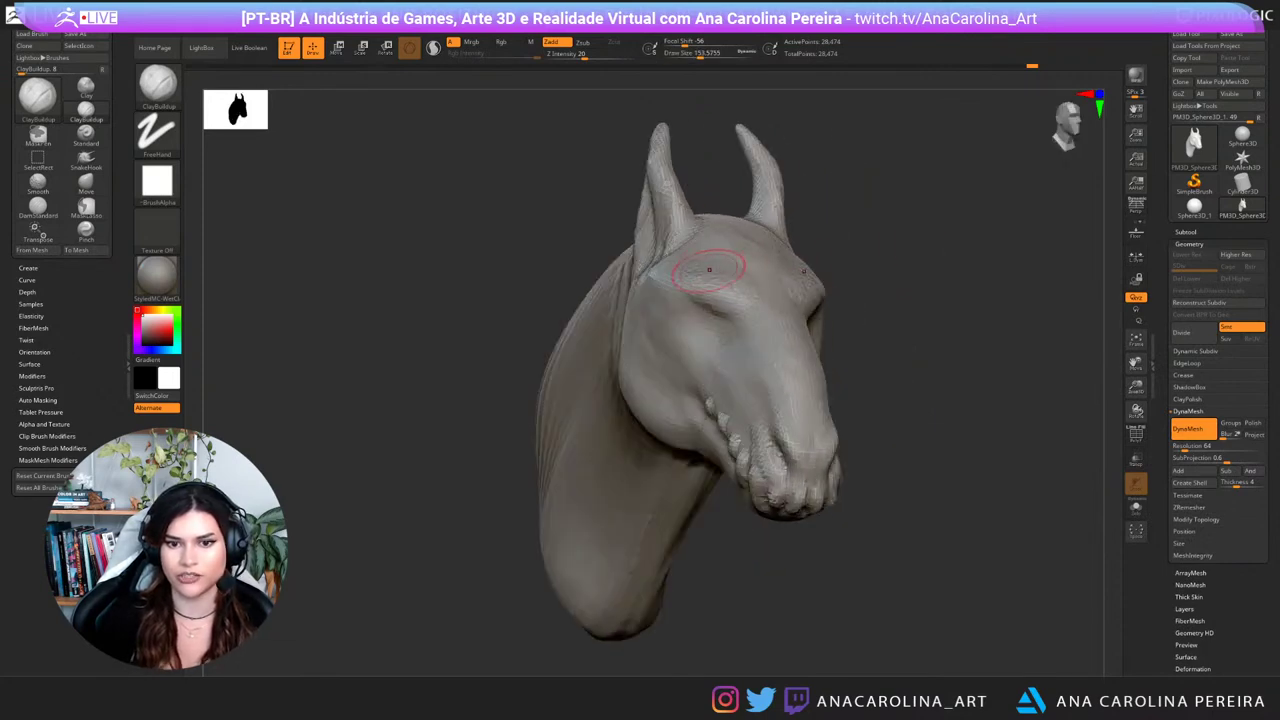
mouse_move(697, 297)
left_mouse_down()
mouse_move(758, 277)
mouse_move(742, 284)
left_mouse_up()
Step: Raise the ClayBuildup draw size to about 209 and add volume to the forehead and the cheek below the eye
left_click_drag(960, 284, 848, 290)
key("space")
left_click_drag(772, 348, 781, 348)
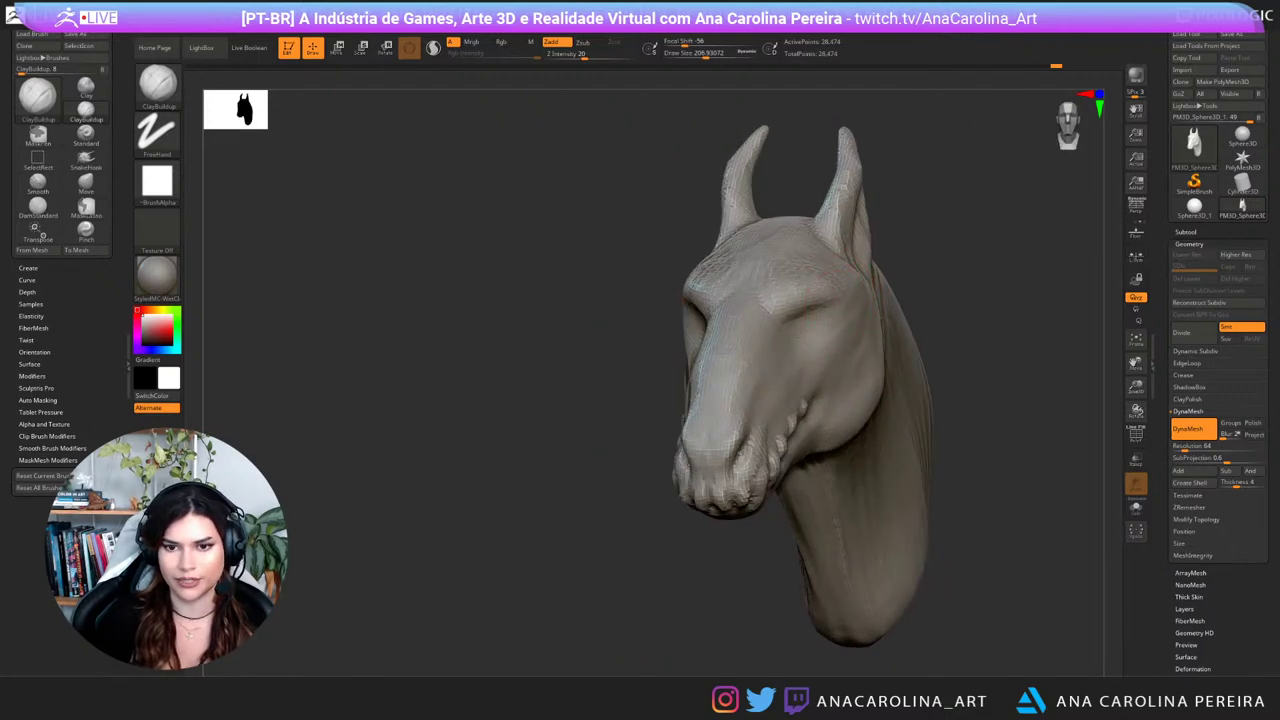
left_click_drag(948, 335, 828, 350)
left_click_drag(958, 310, 1065, 326)
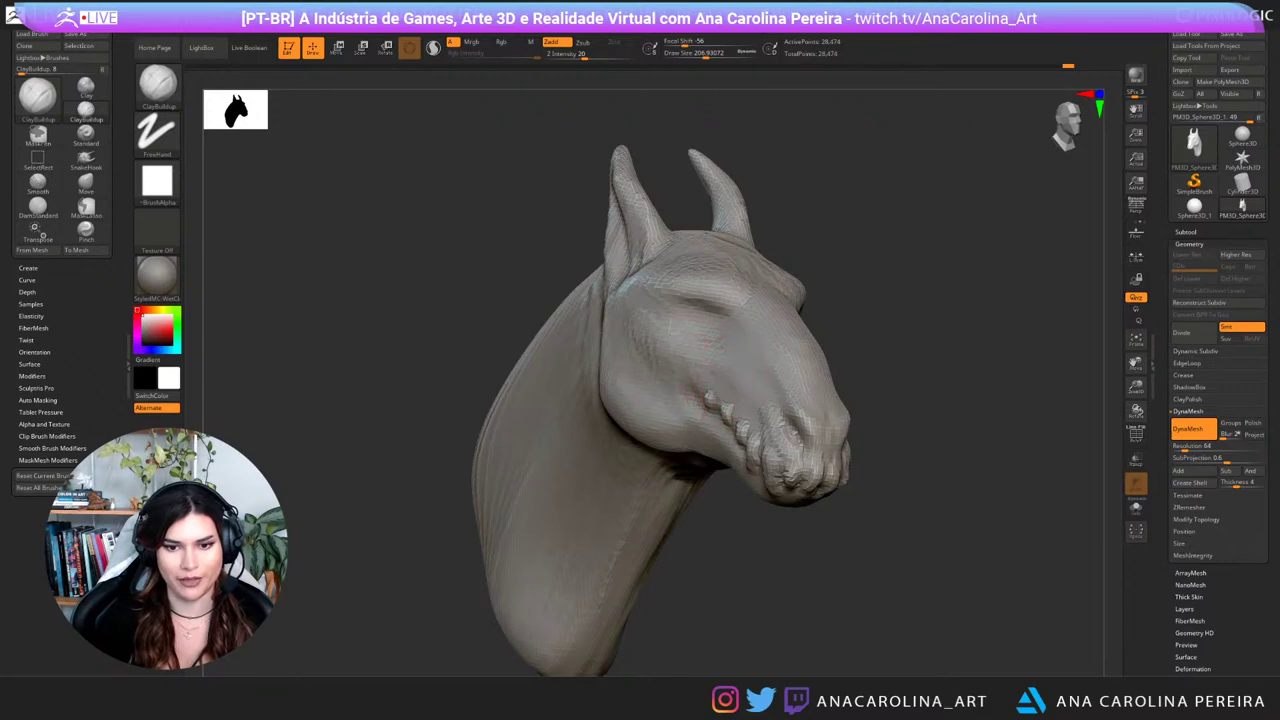
mouse_move(722, 373)
left_mouse_down()
mouse_move(730, 380)
mouse_move(707, 343)
left_mouse_up()
Step: Build up the area below and in front of the eye with ClayBuildup, enlarging the draw size to about 223
left_click_drag(900, 420, 620, 430)
mouse_move(610, 560)
left_mouse_down()
mouse_move(805, 575)
mouse_move(600, 570)
left_mouse_up()
key("space")
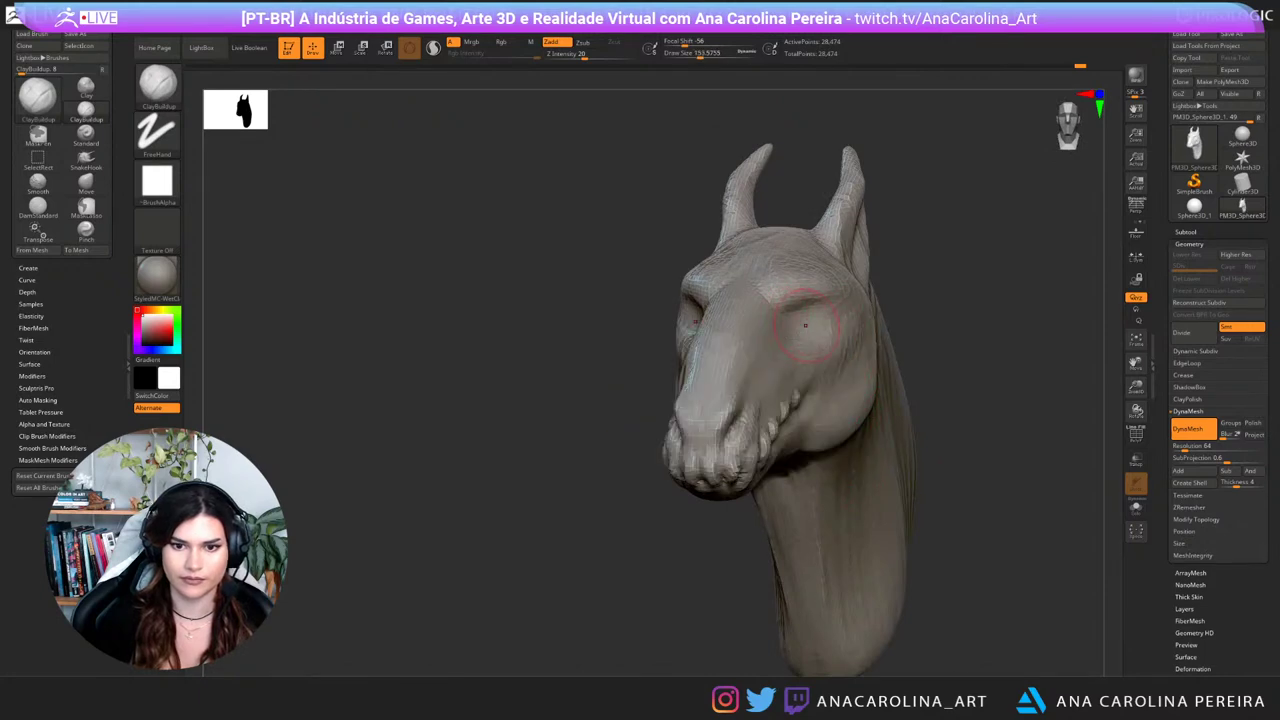
key("space")
left_click_drag(797, 331, 784, 300)
key("space")
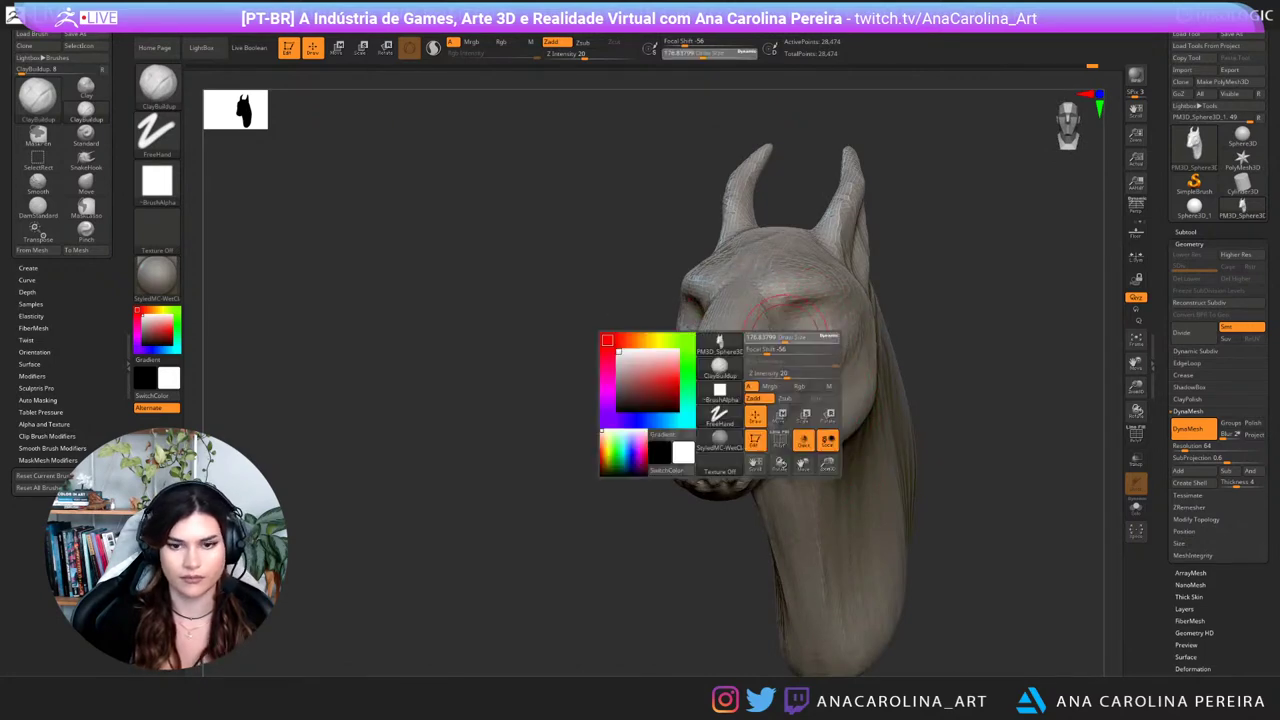
mouse_move(786, 346)
left_mouse_down()
mouse_move(766, 318)
mouse_move(778, 326)
left_mouse_up()
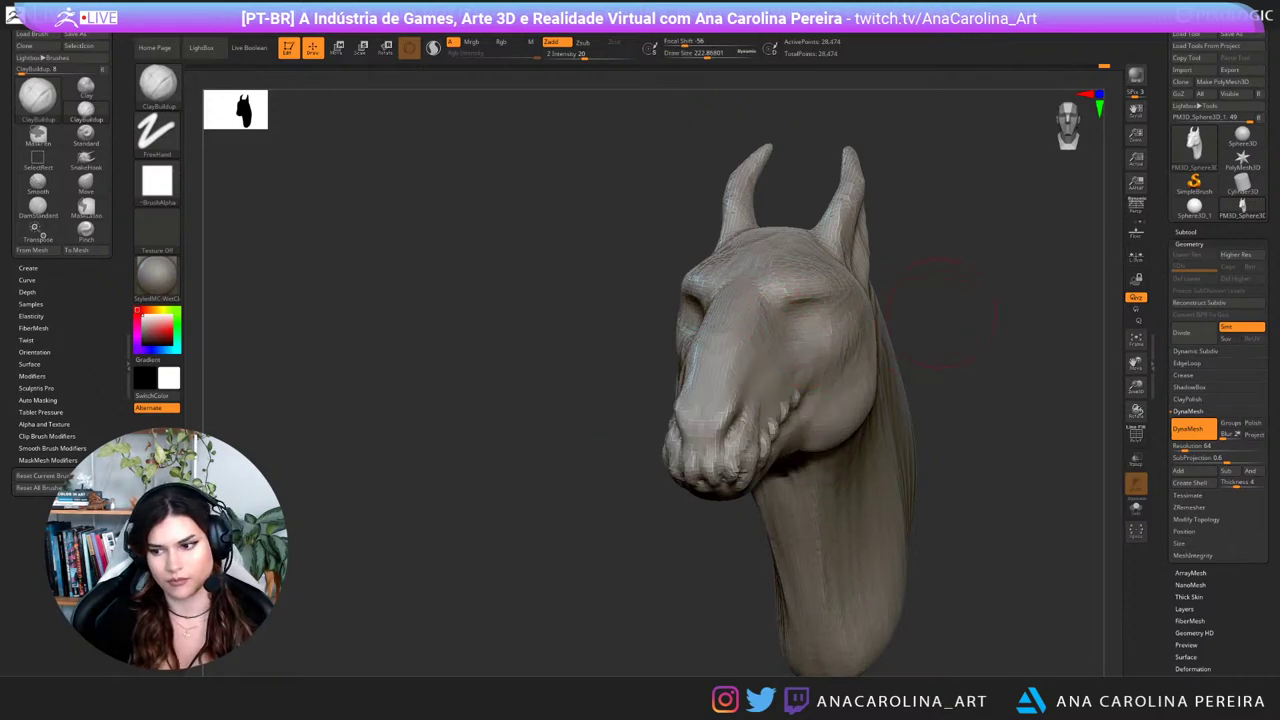
left_click_drag(890, 300, 938, 317)
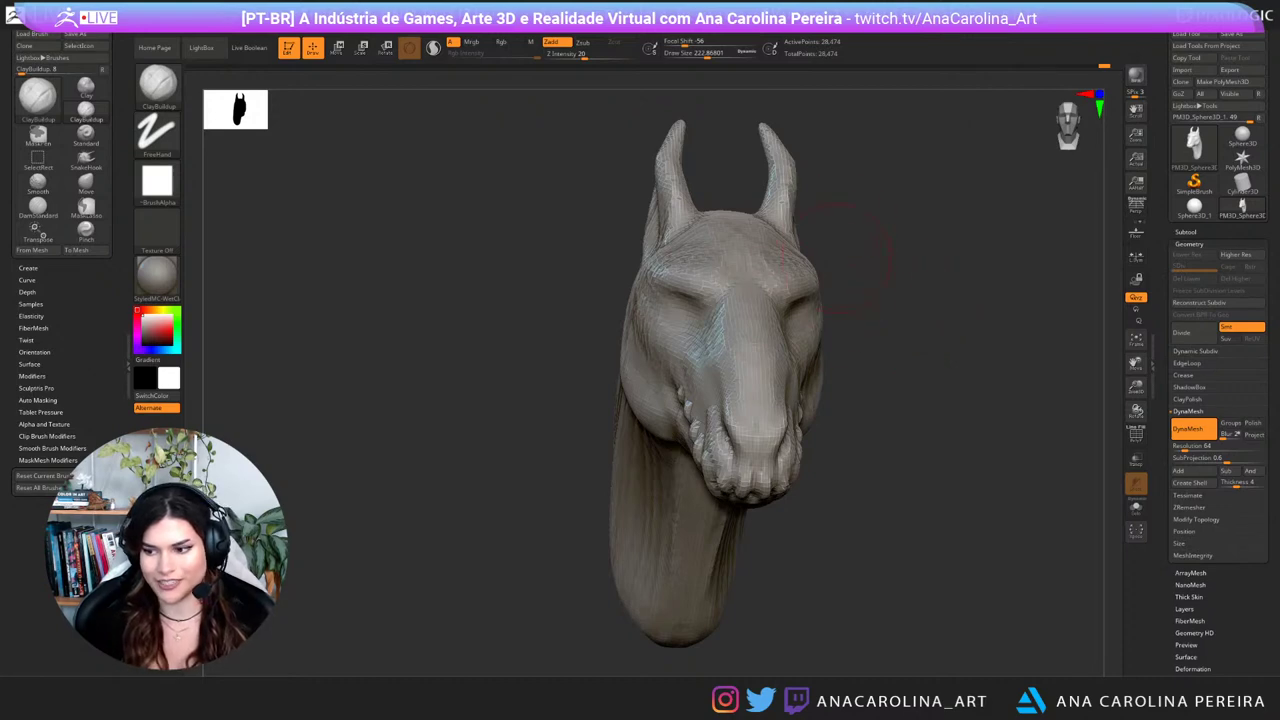
left_click_drag(837, 260, 865, 277)
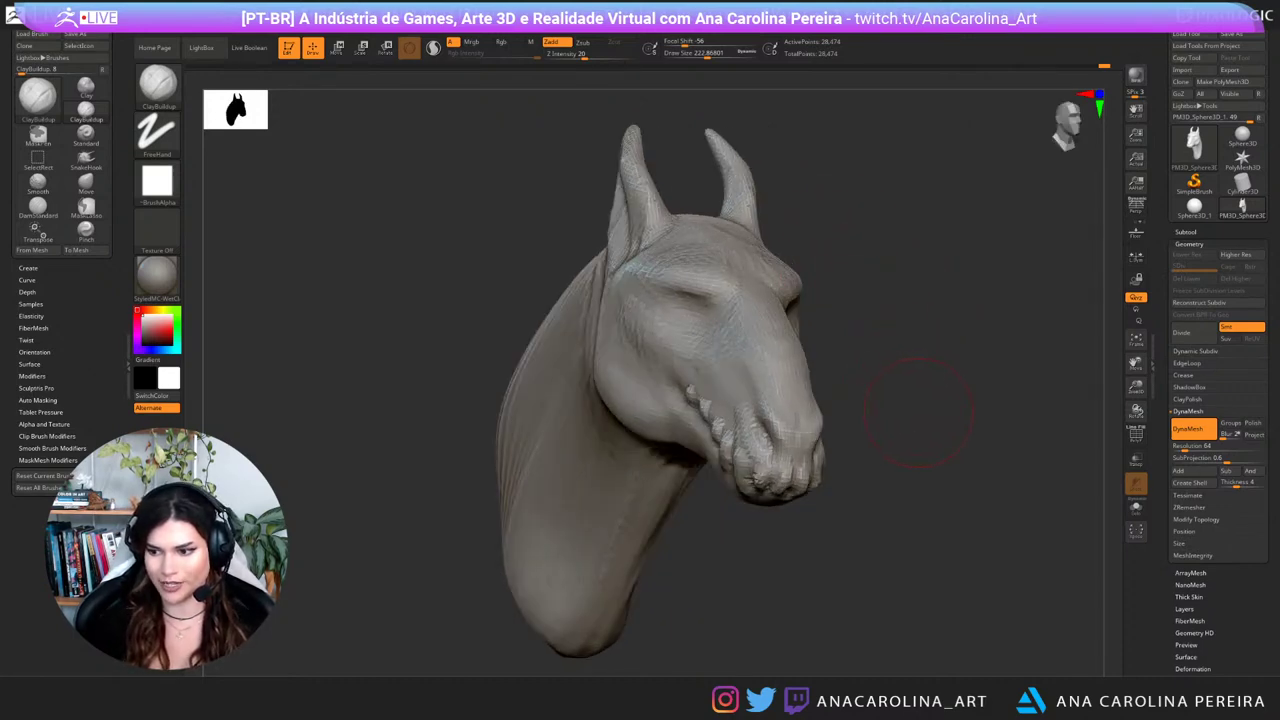
mouse_move(918, 411)
left_mouse_down()
mouse_move(850, 405)
mouse_move(945, 400)
mouse_move(845, 392)
mouse_move(930, 390)
mouse_move(893, 391)
mouse_move(917, 391)
mouse_move(908, 350)
mouse_move(948, 386)
mouse_move(922, 388)
mouse_move(920, 345)
left_mouse_up()
Step: Switch to the Move brush and reshape the outline of the ears, pushing them slightly backward
key("b")
key("m")
key("v")
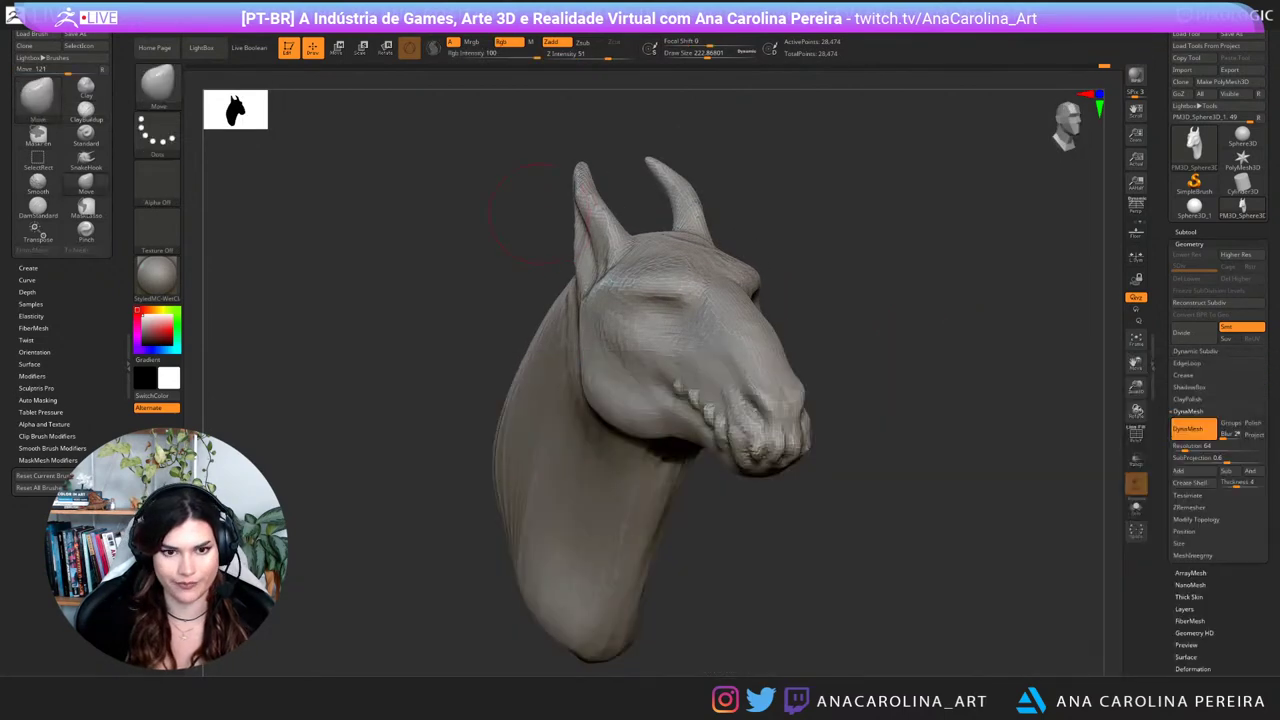
left_click_drag(580, 260, 593, 262)
key("space")
mouse_move(480, 250)
left_mouse_down()
mouse_move(569, 253)
mouse_move(562, 221)
left_mouse_up()
left_click_drag(500, 230, 430, 233)
left_click_drag(584, 233, 565, 209)
left_click_drag(440, 250, 497, 253)
Step: Adjust the base of the ears where they meet the neck with the Move brush at a draw size of about 149
key("space")
left_click_drag(562, 229, 440, 230)
left_click_drag(577, 262, 575, 284)
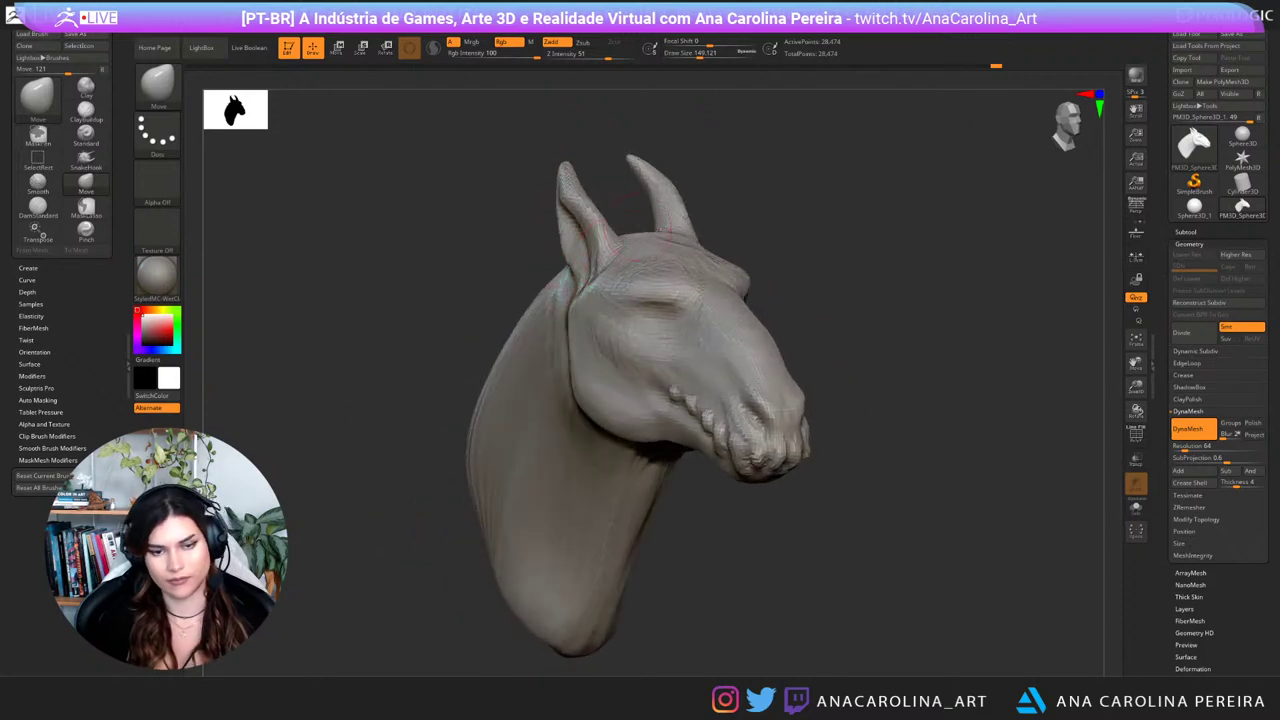
key("space")
key("space")
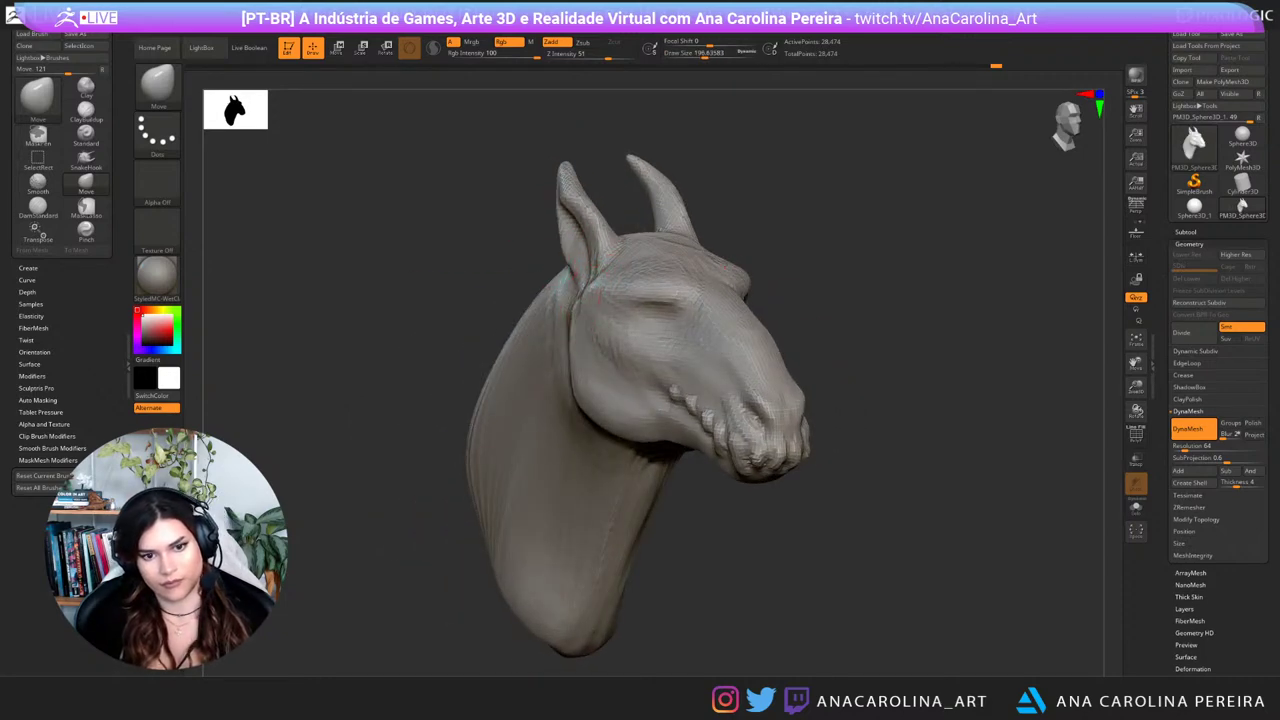
mouse_move(860, 335)
left_mouse_down()
mouse_move(712, 318)
mouse_move(745, 352)
left_mouse_up()
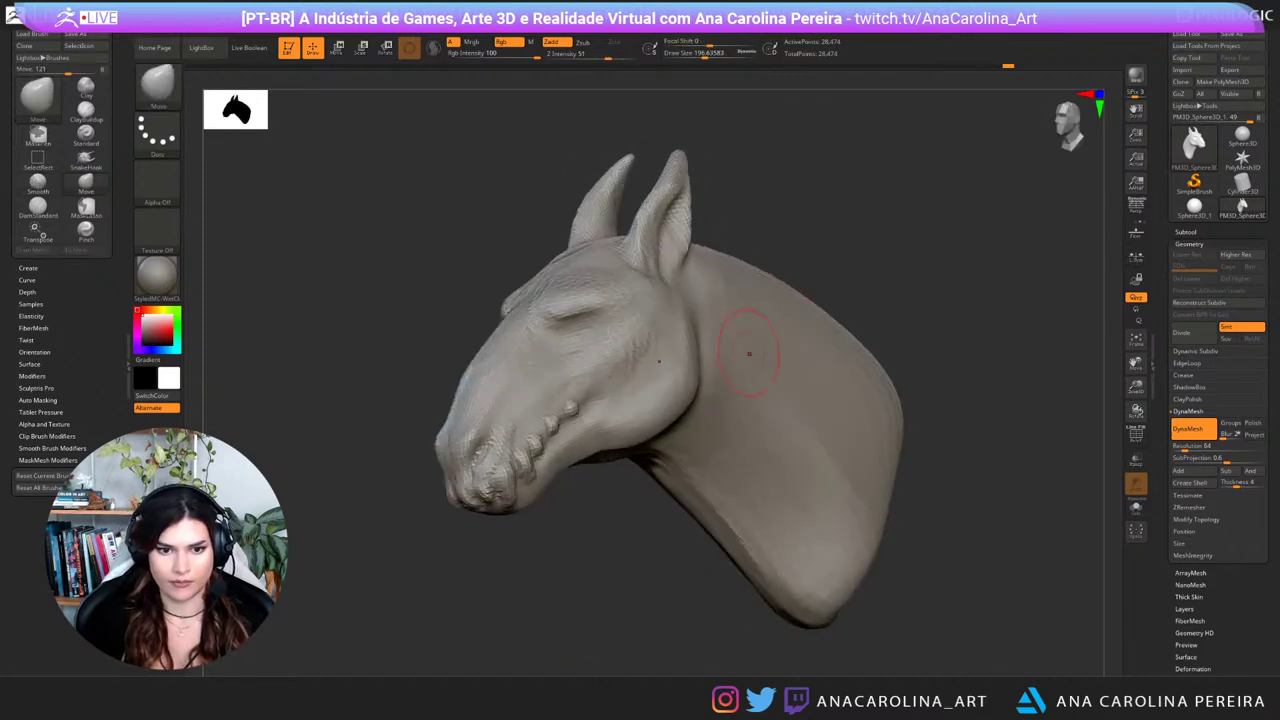
left_click_drag(772, 212, 867, 223)
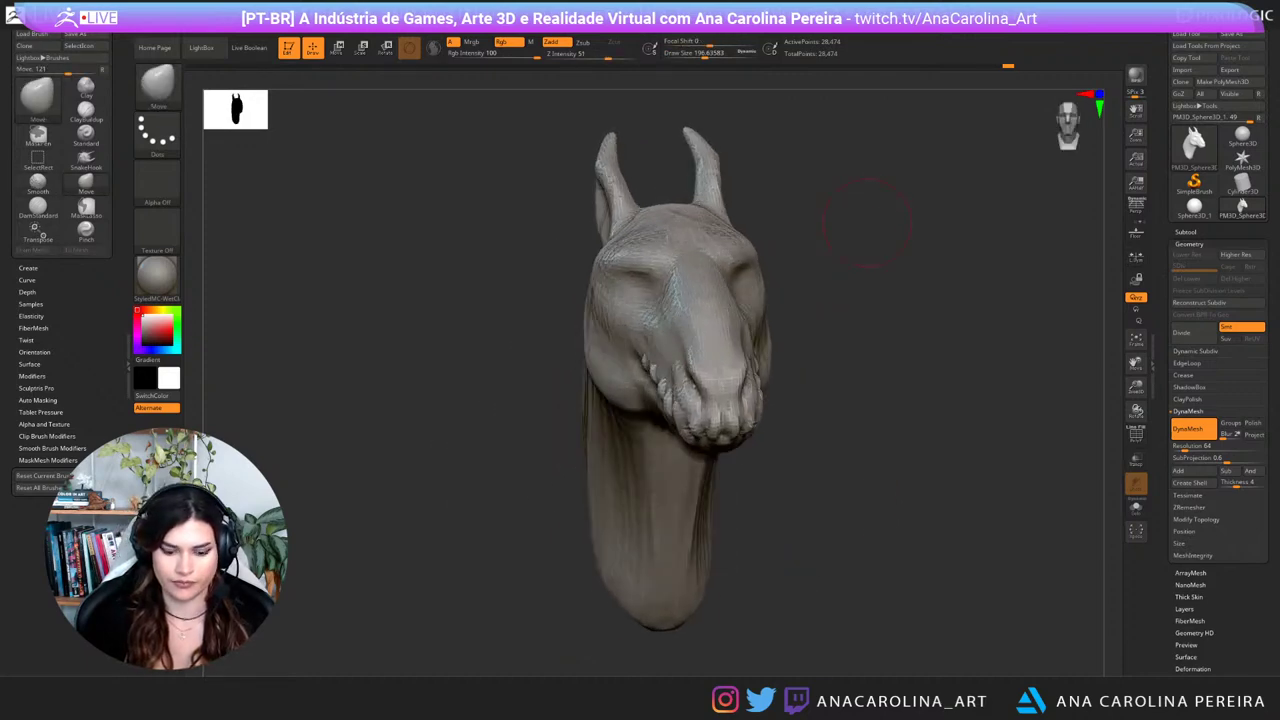
Step: Set the Move brush draw size to about 299 and adjust the contour of the cheek and jaw
key("b")
key("m")
key("v")
left_click_drag(862, 368, 790, 352)
key("space")
left_click(830, 284)
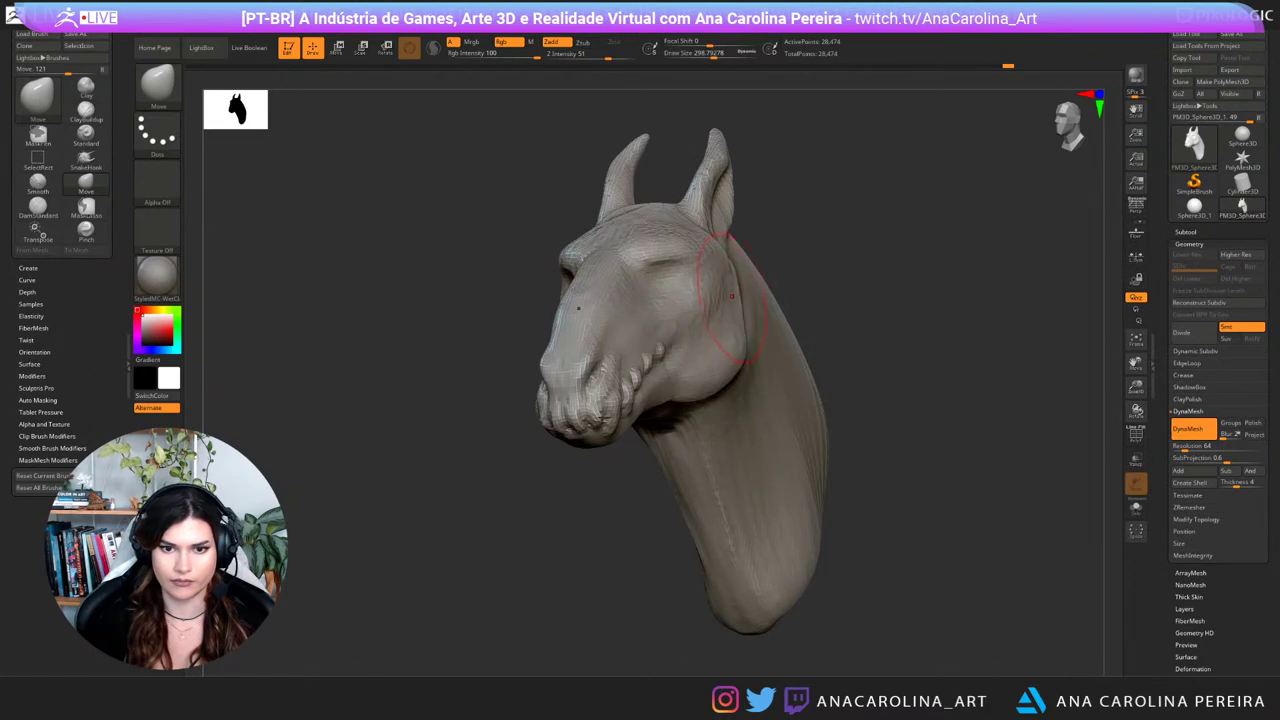
left_click_drag(838, 292, 980, 298)
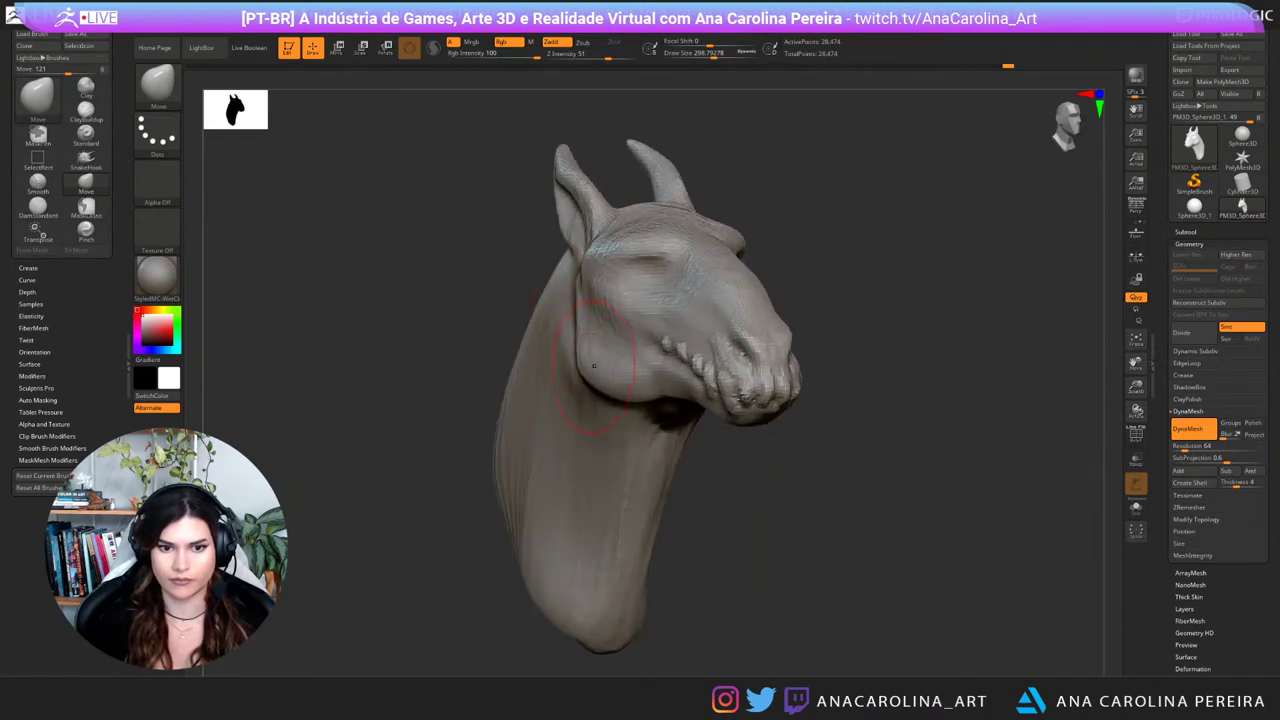
left_click_drag(716, 437, 590, 435)
mouse_move(676, 482)
left_mouse_down()
mouse_move(854, 474)
mouse_move(730, 470)
mouse_move(775, 470)
left_mouse_up()
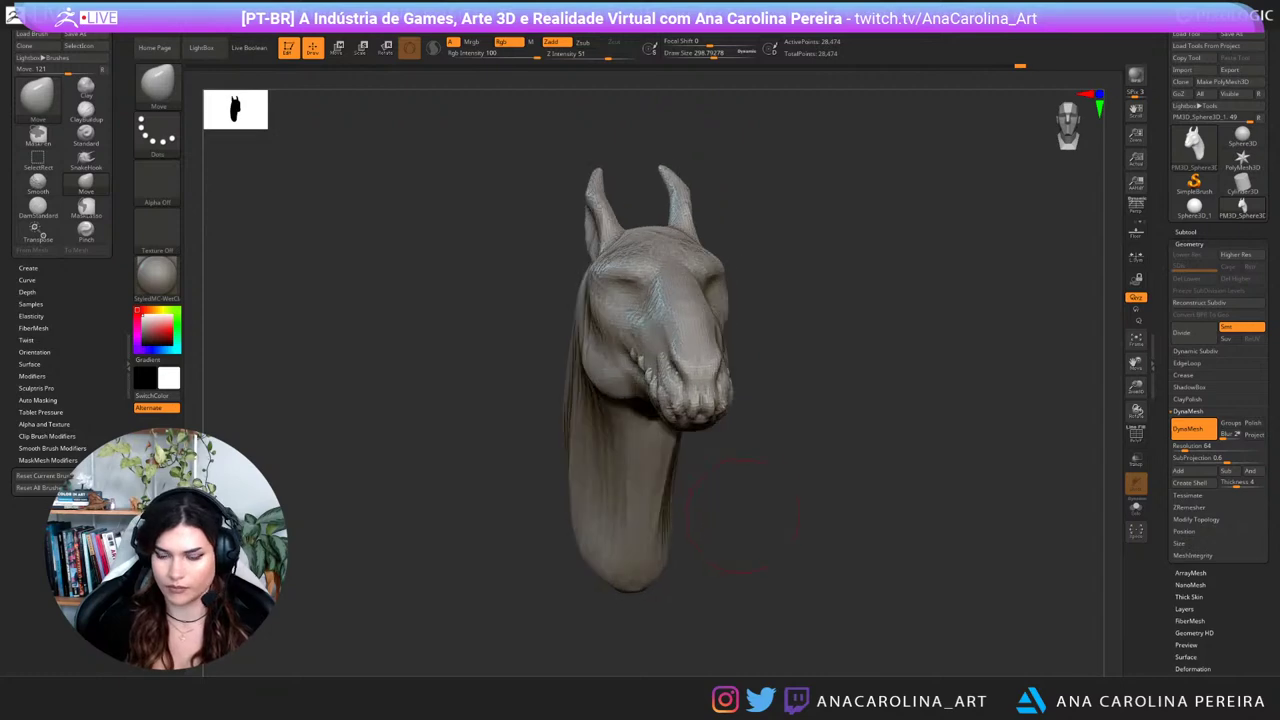
Step: Reduce the Move brush draw size to about 209 and reshape the side of the snout below the inner eye
left_click_drag(800, 390, 825, 476, "alt")
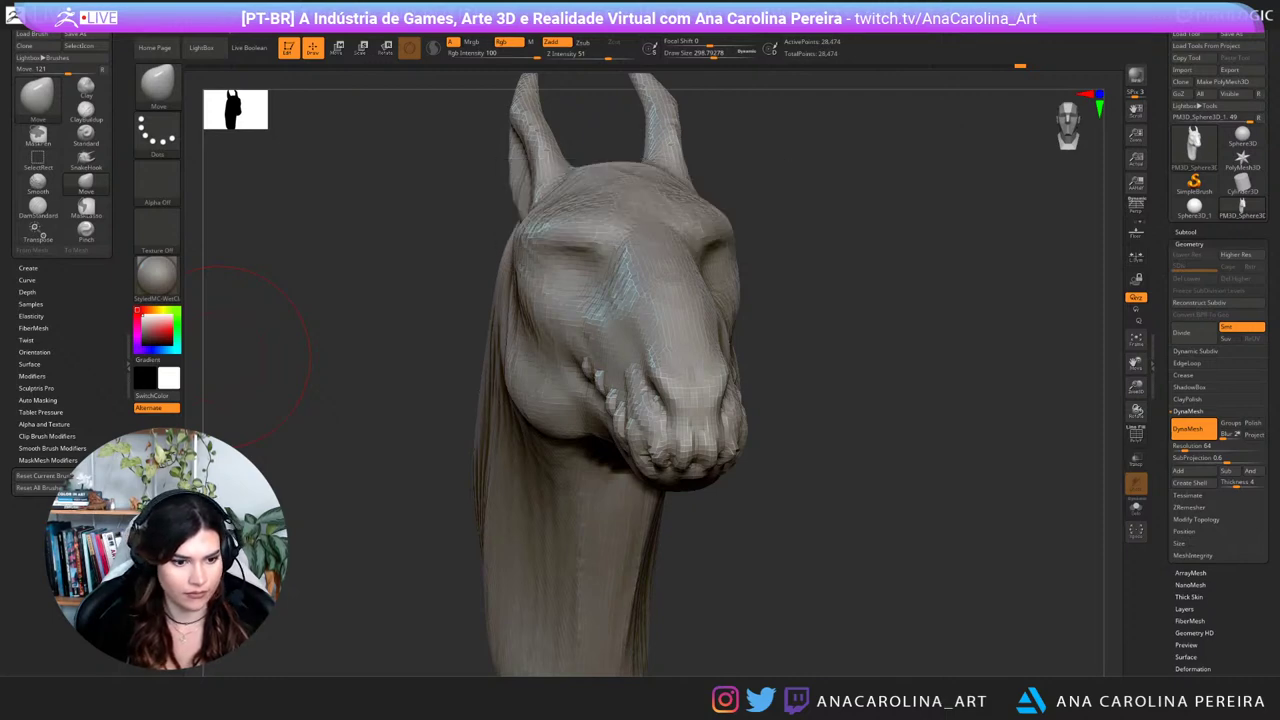
left_click_drag(220, 356, 168, 358)
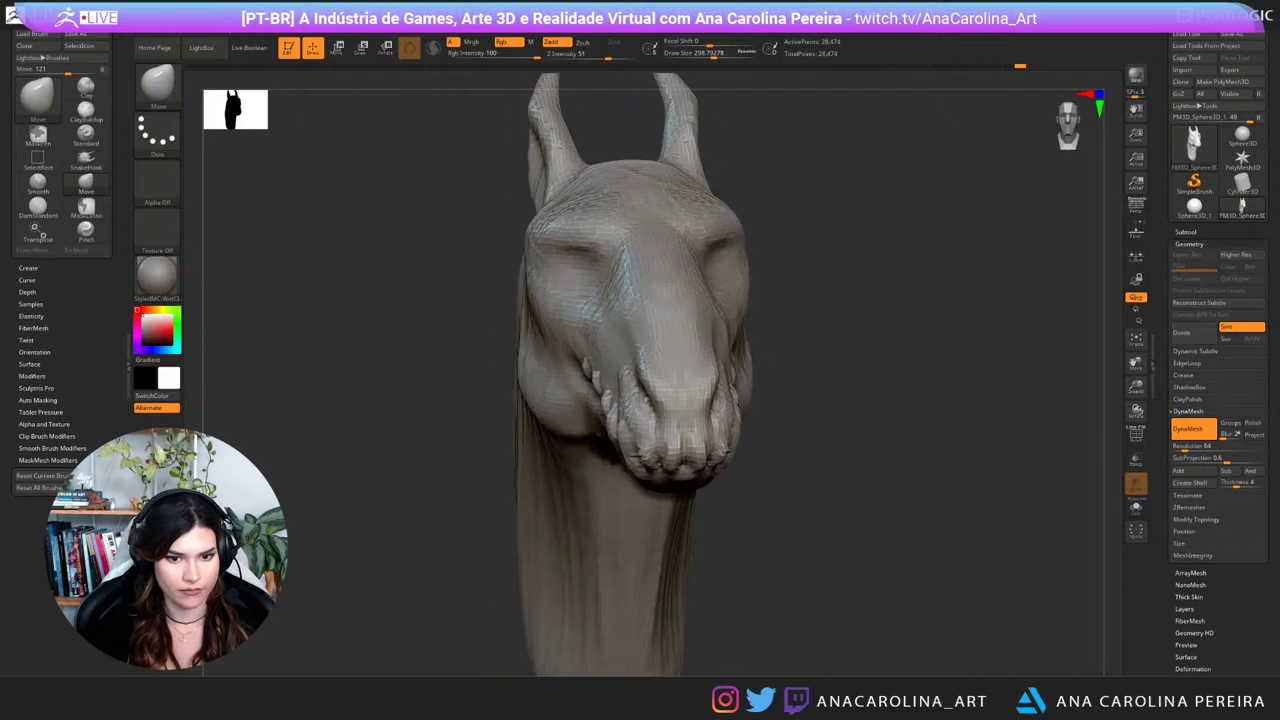
left_click_drag(765, 592, 863, 601)
key("b")
key("m")
key("v")
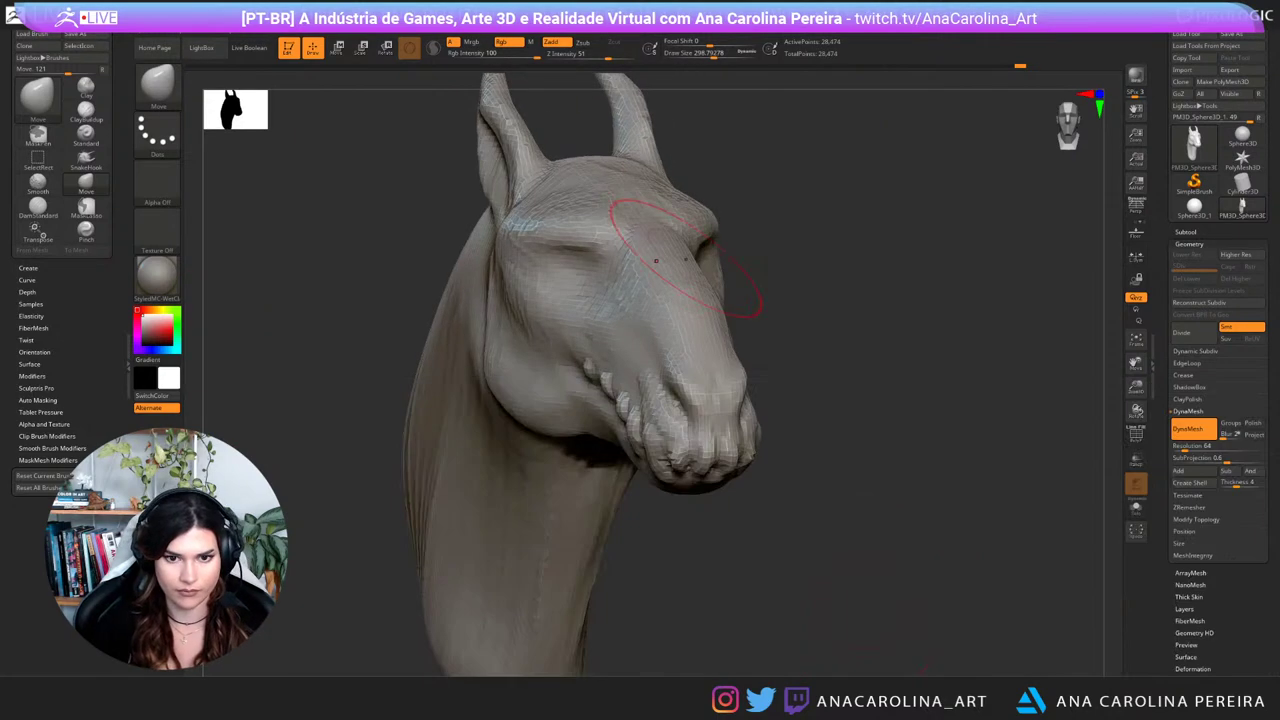
mouse_move(845, 268)
left_mouse_down()
mouse_move(677, 290)
mouse_move(700, 270)
left_mouse_up()
key("space")
mouse_move(805, 275)
left_mouse_down()
mouse_move(905, 277)
mouse_move(875, 285)
left_mouse_up()
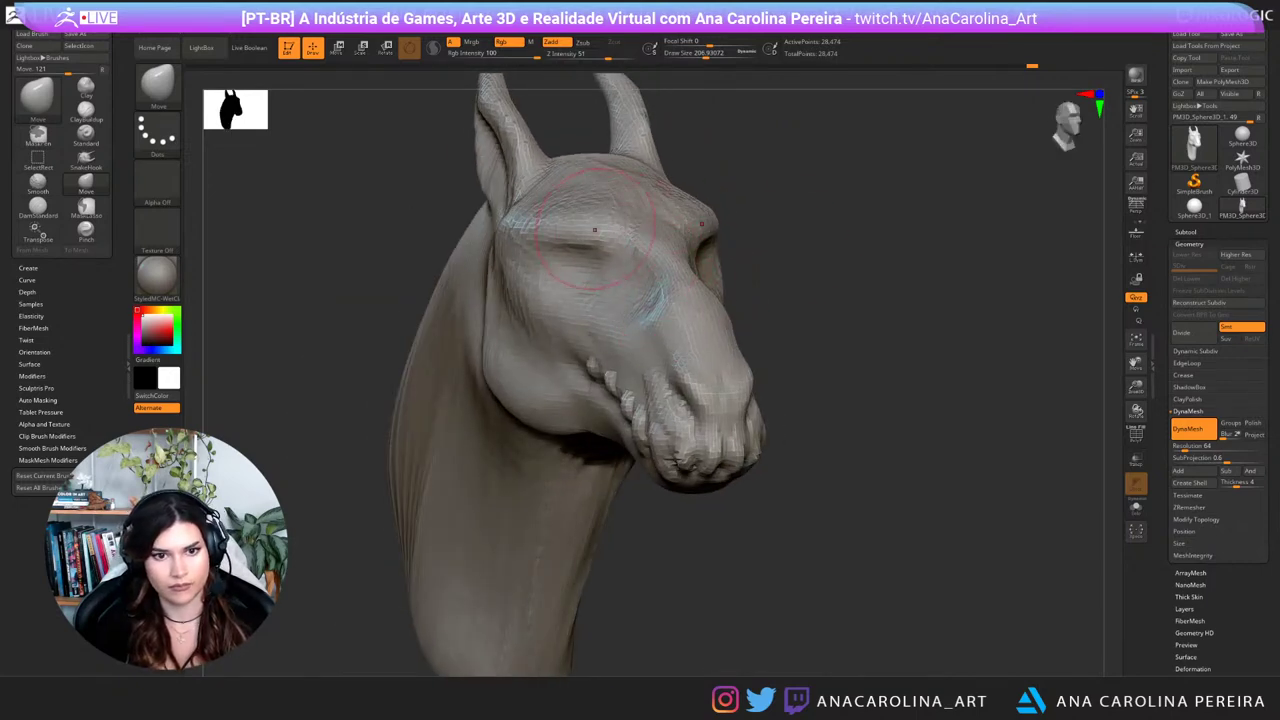
Step: Set the Move brush draw size to about 251 and pull the brow ridge above the eye into shape
key("space")
left_click_drag(572, 235, 578, 235)
left_click_drag(850, 280, 785, 290)
left_click_drag(580, 230, 574, 220)
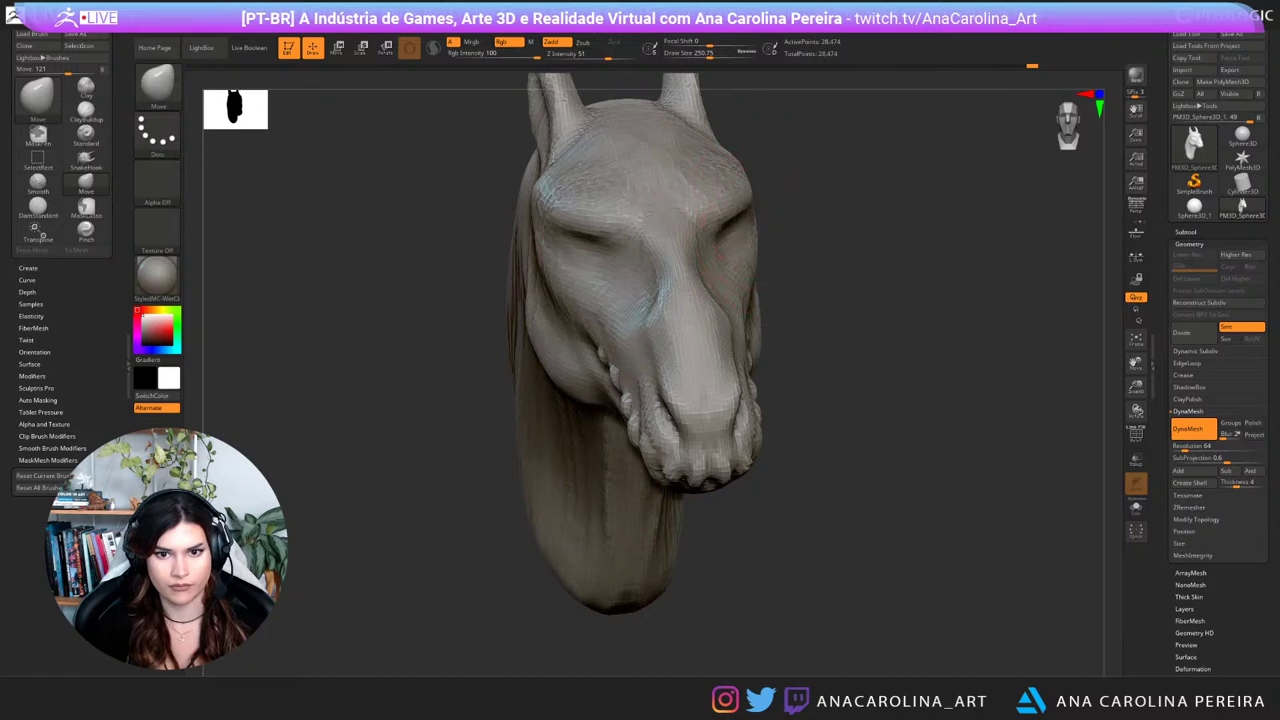
left_click_drag(840, 285, 825, 345)
left_click_drag(832, 203, 790, 182)
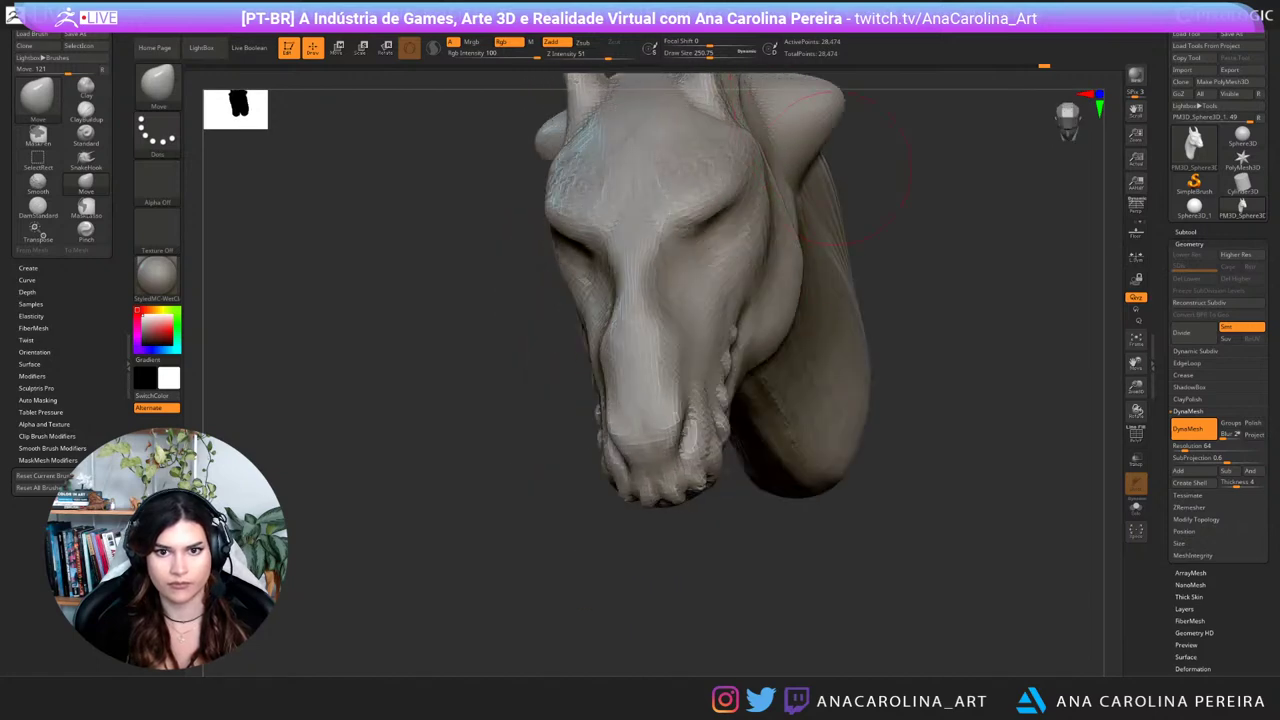
Step: Reshape the side of the face and the snout profile using the Move brush at an enlarged draw size
left_click_drag(904, 175, 920, 425, "alt")
left_click_drag(757, 337, 762, 381)
key("space")
left_click_drag(815, 455, 803, 455)
mouse_move(900, 500)
left_mouse_down()
mouse_move(915, 385)
mouse_move(1006, 390)
left_mouse_up()
left_click_drag(1006, 390, 980, 346, "alt")
key("space")
left_click_drag(850, 383, 837, 383)
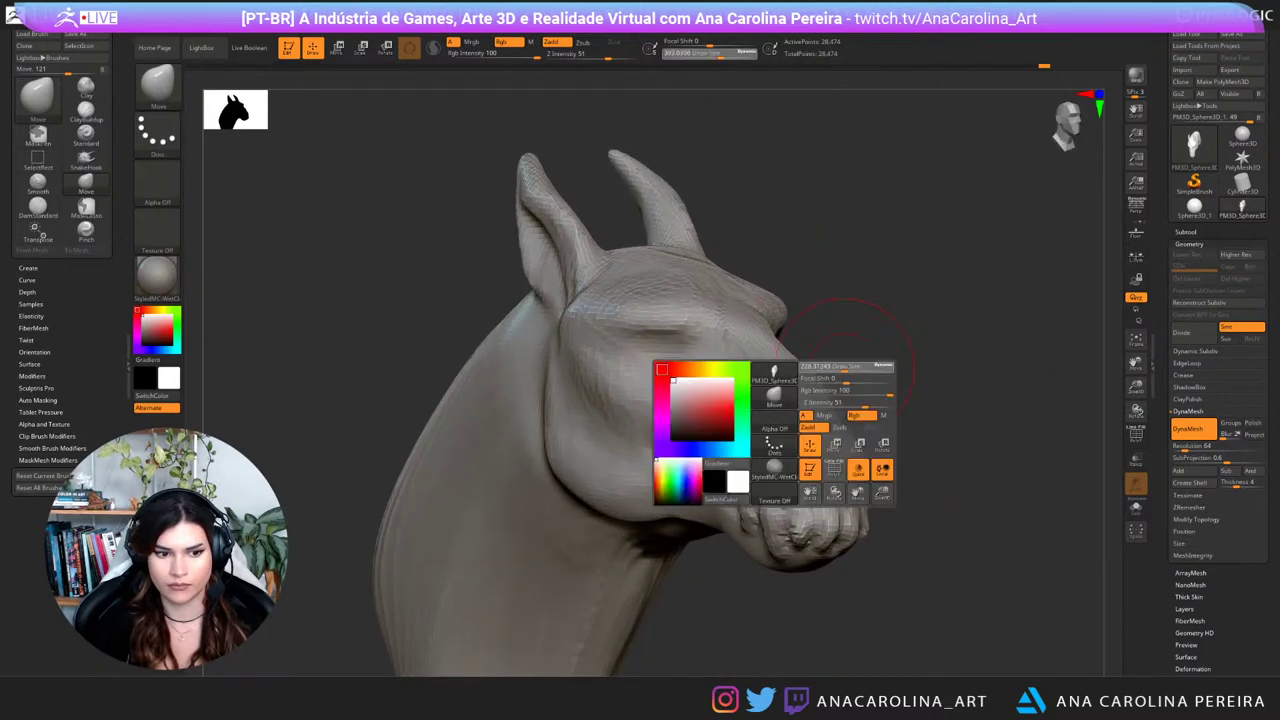
mouse_move(915, 392)
left_mouse_down()
mouse_move(838, 427)
mouse_move(925, 422)
left_mouse_up()
Step: Reduce the Move brush draw size to about 116 and adjust the form of the muzzle
key("space")
key("space")
left_click_drag(850, 442, 855, 442)
mouse_move(895, 430)
left_mouse_down()
mouse_move(922, 428)
mouse_move(906, 415)
mouse_move(896, 434)
mouse_move(835, 440)
mouse_move(888, 450)
left_mouse_up()
key("space")
Step: Smooth the surface of the muzzle and the area around the nostril and mouth
left_click_drag(826, 500, 850, 536, "shift")
left_click_drag(946, 535, 872, 530)
mouse_move(914, 462)
left_mouse_down("shift")
mouse_move(904, 500)
mouse_move(986, 441)
left_mouse_up("shift")
left_click_drag(775, 565, 963, 571)
left_click_drag(998, 500, 954, 477, "shift")
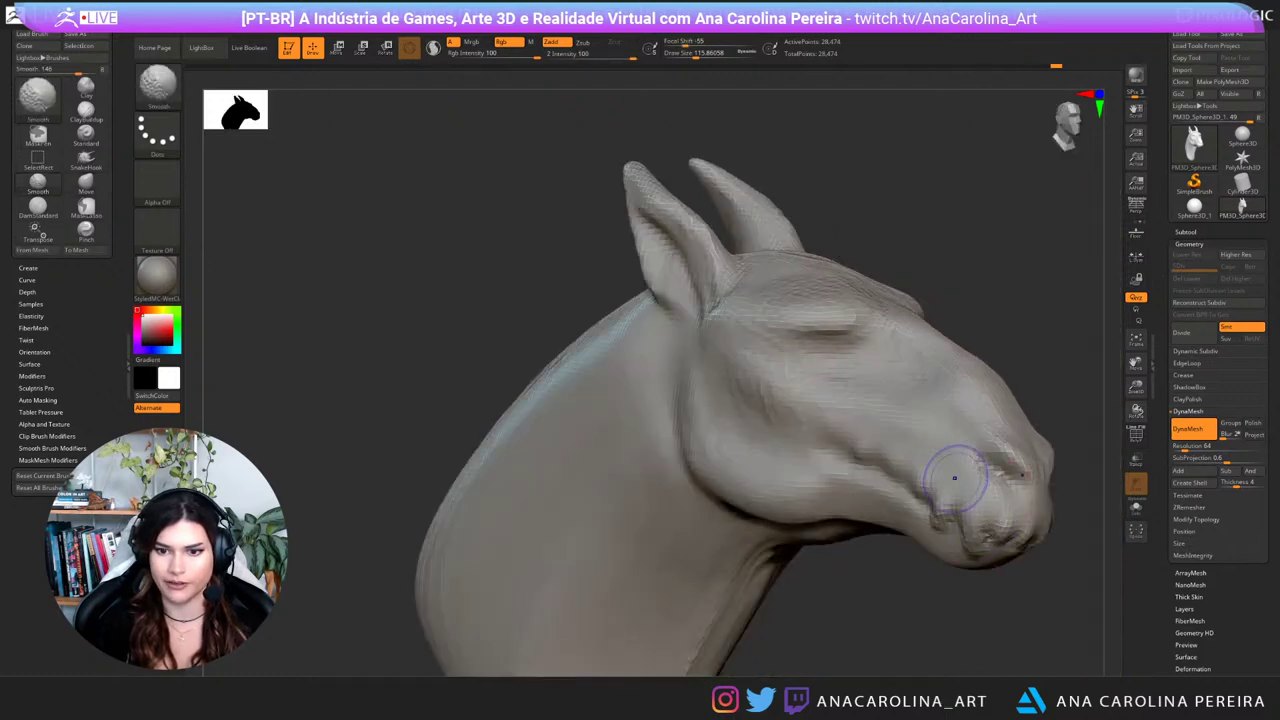
Step: Carve the nostril opening more sharply with the DamStandard brush at a draw size of about 97
mouse_move(1040, 600)
left_mouse_down("alt")
mouse_move(888, 562)
mouse_move(937, 564)
mouse_move(907, 530)
left_mouse_up("alt")
key("b")
key("d")
key("s")
key("space")
left_click_drag(803, 416, 830, 438)
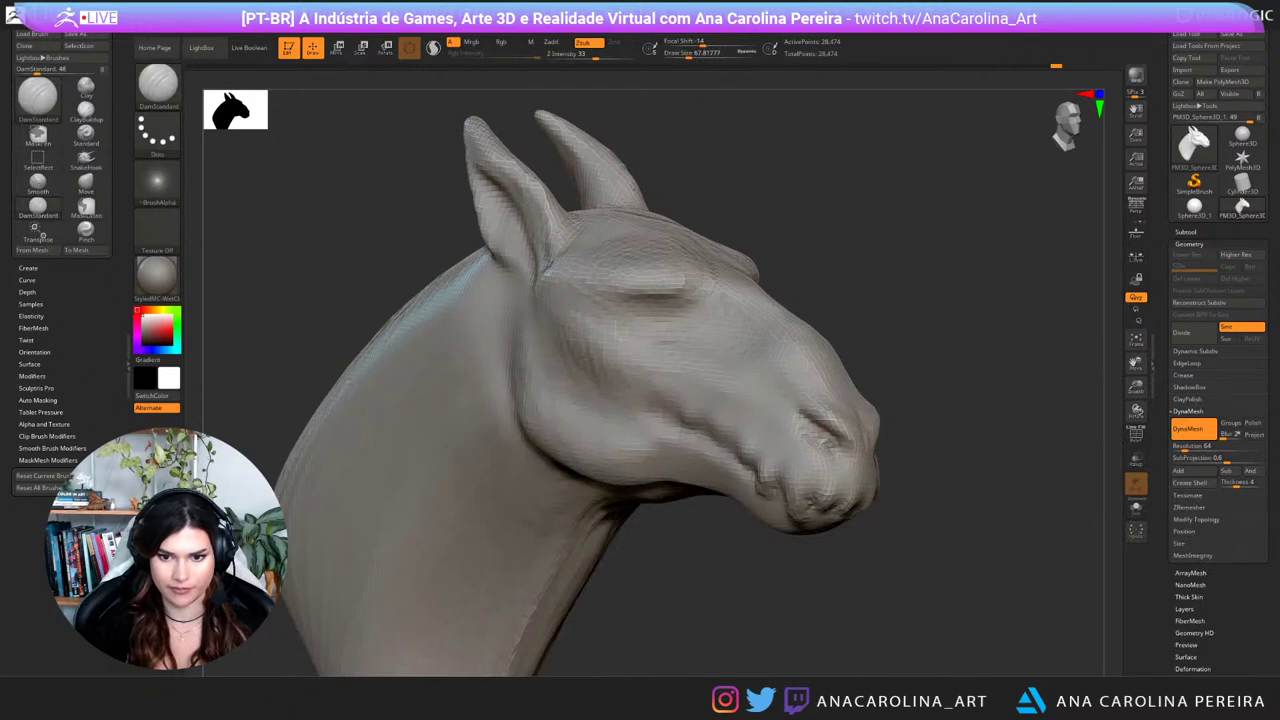
key("space")
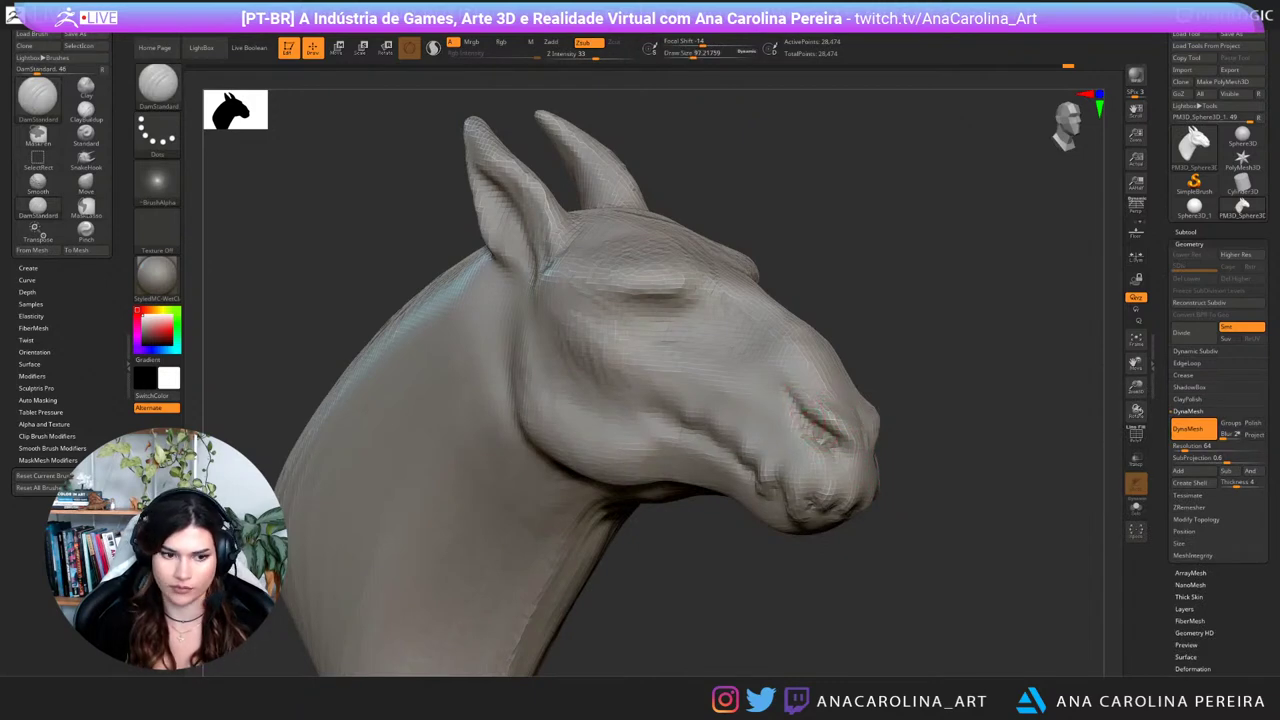
Step: Set the DamStandard draw size to about 217 and carve the groove from the inner eye along the snout
key("space")
left_click_drag(786, 387, 800, 387)
right_click_drag(836, 357, 762, 330)
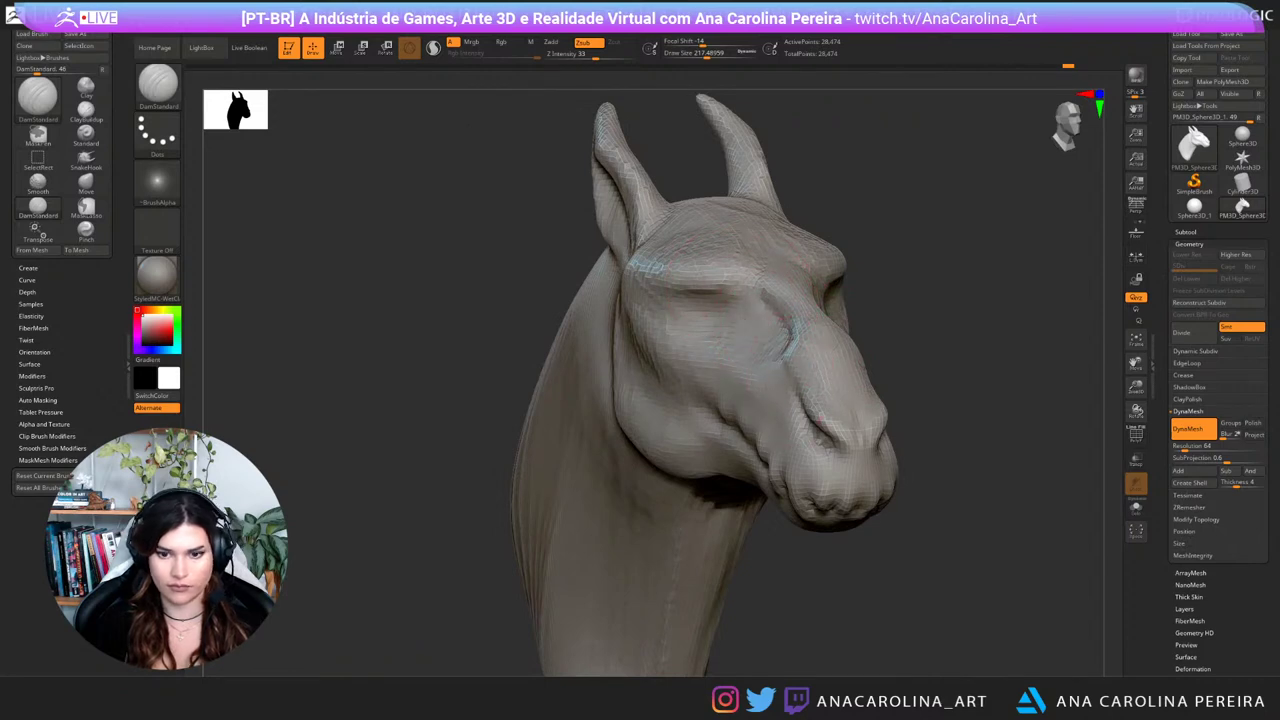
right_click_drag(822, 360, 632, 350)
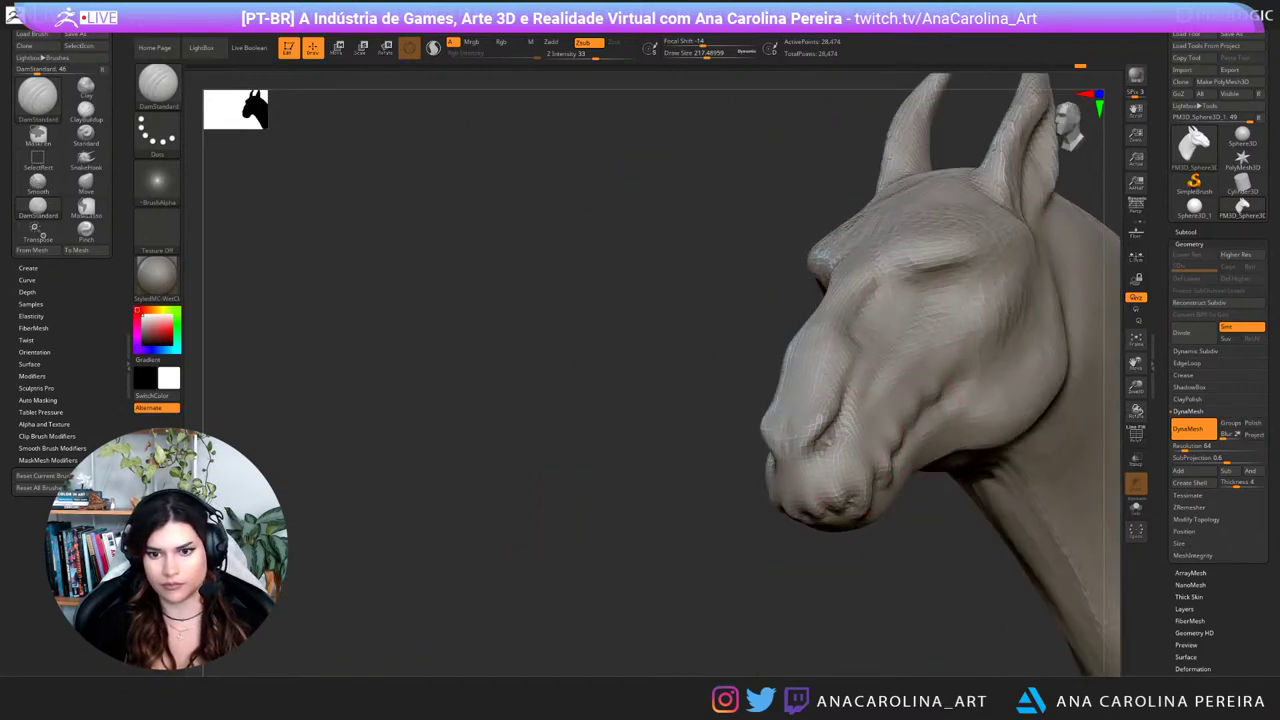
right_click_drag(715, 572, 803, 593)
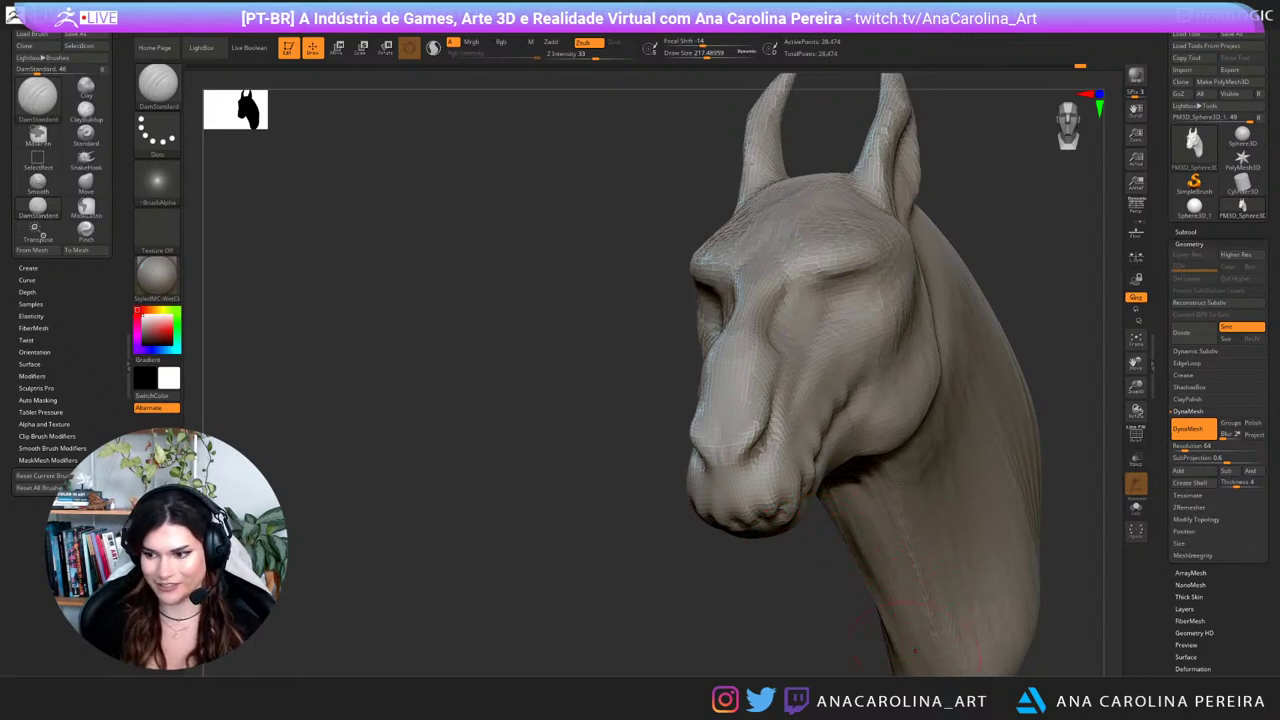
mouse_move(765, 635)
left_mouse_down()
mouse_move(900, 628)
mouse_move(907, 662)
mouse_move(832, 652)
mouse_move(915, 640)
left_mouse_up()
left_click_drag(950, 600, 980, 645, "alt")
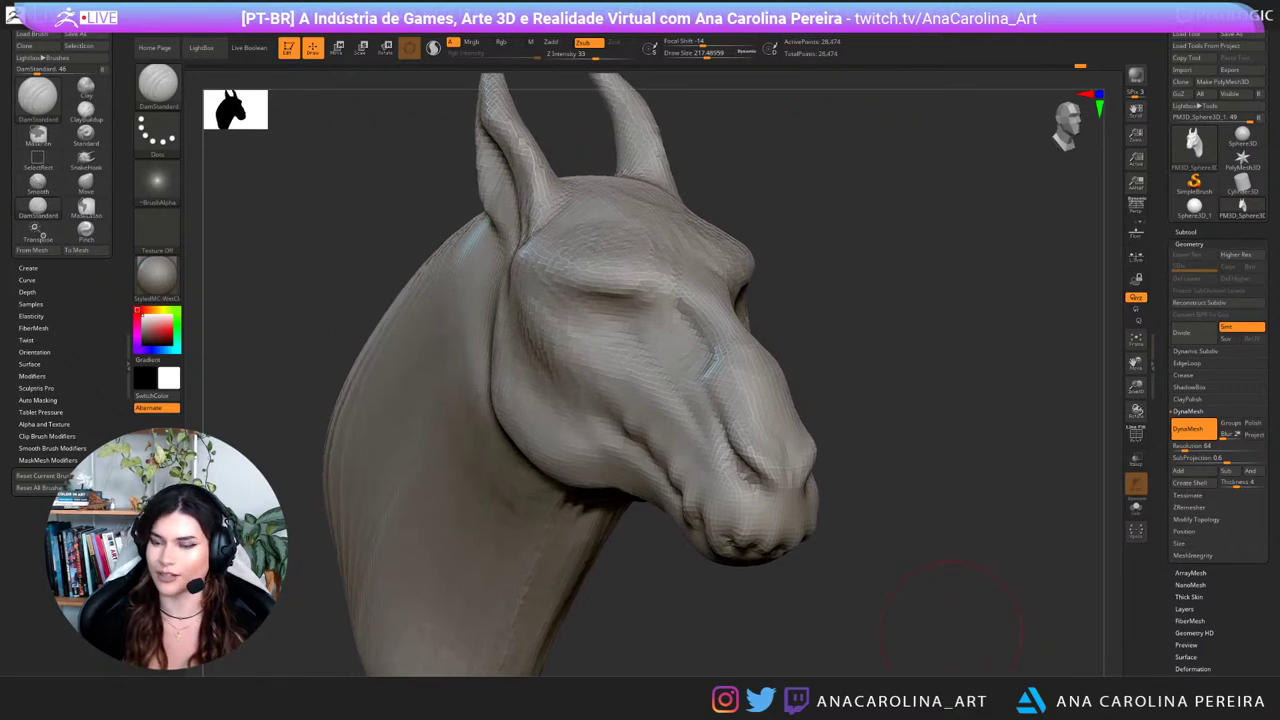
mouse_move(888, 612)
left_mouse_down()
mouse_move(845, 608)
mouse_move(896, 600)
left_mouse_up()
Step: Insert mirrored Sphere 32 eyeballs at the eye sockets with the IMM Primitives brush
key("b")
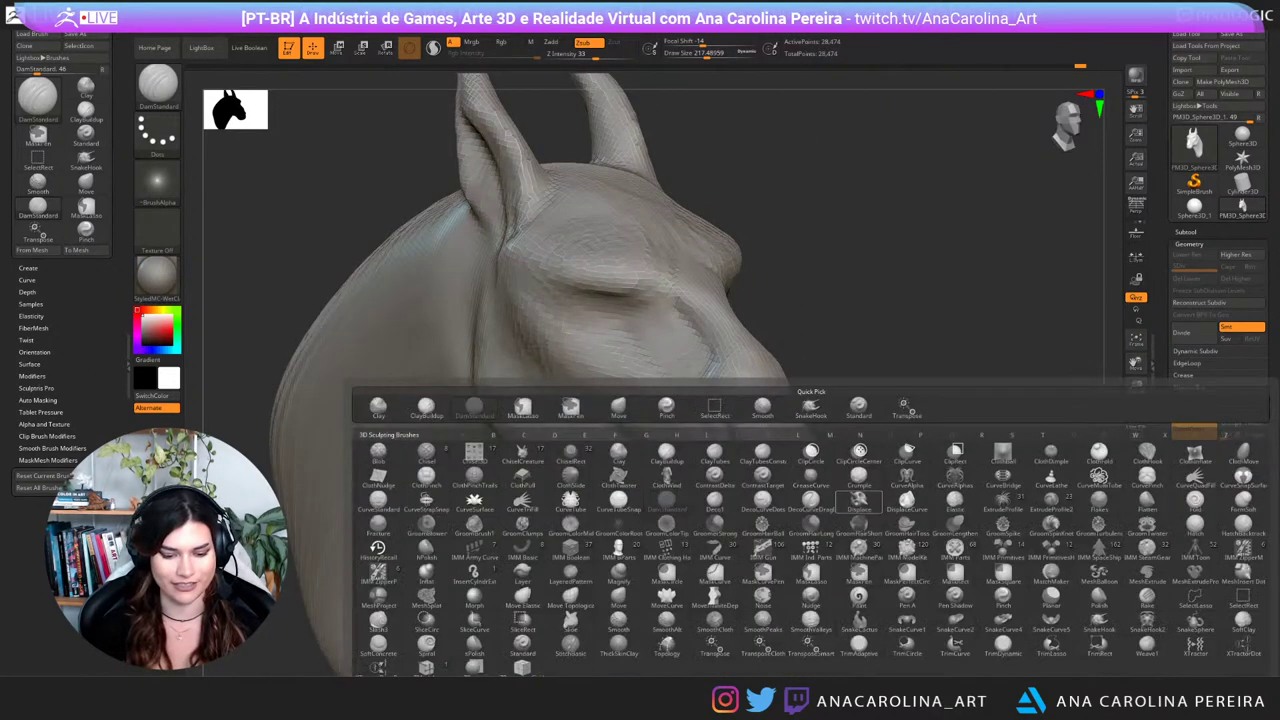
key("i")
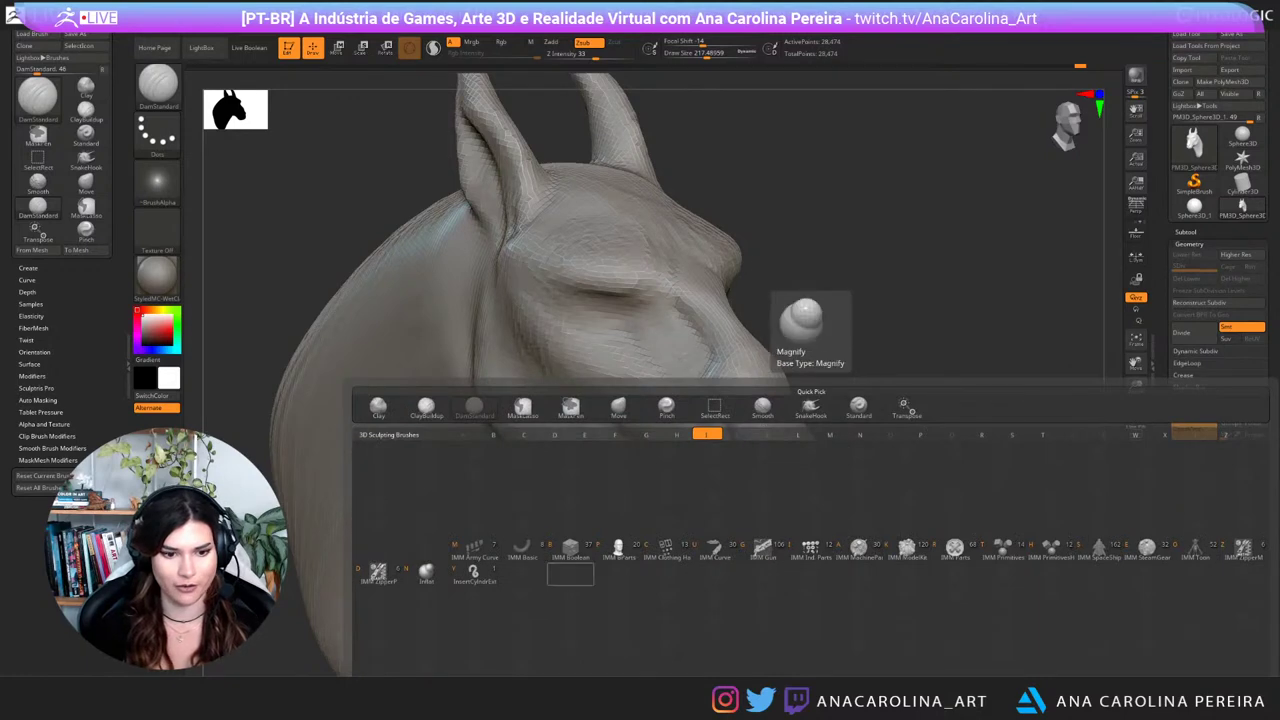
left_click(1003, 549)
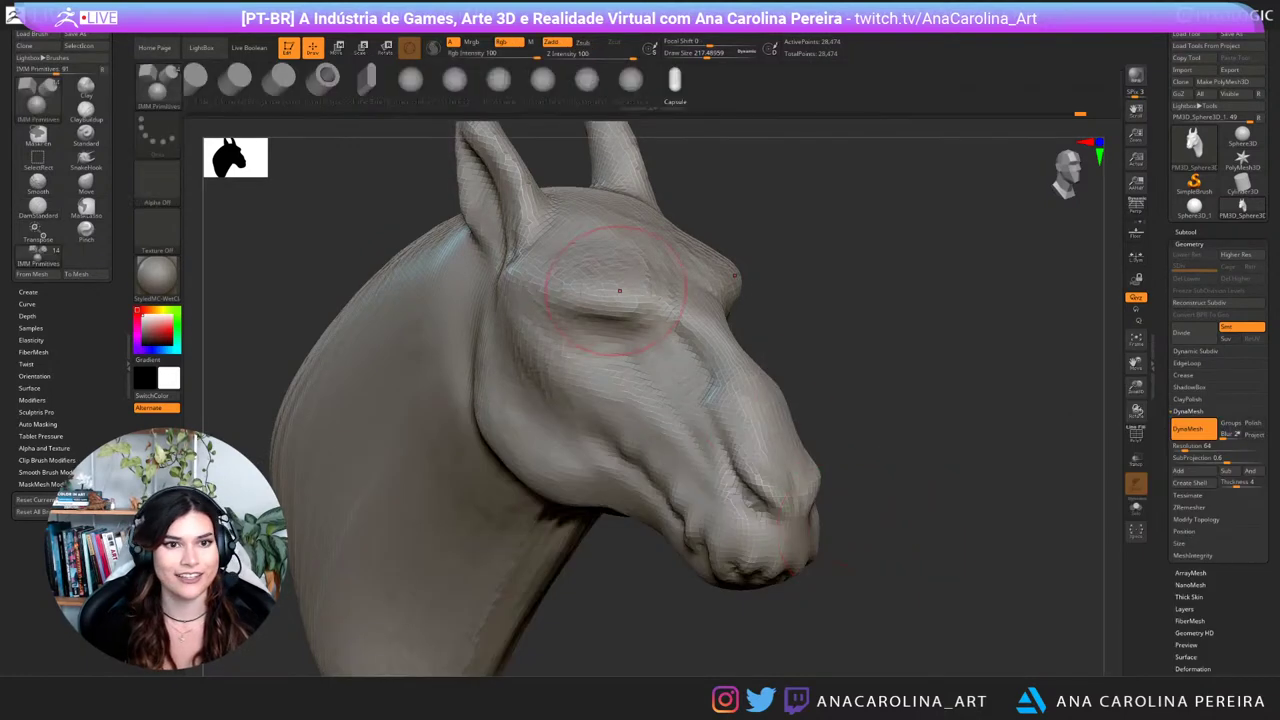
left_click(454, 82)
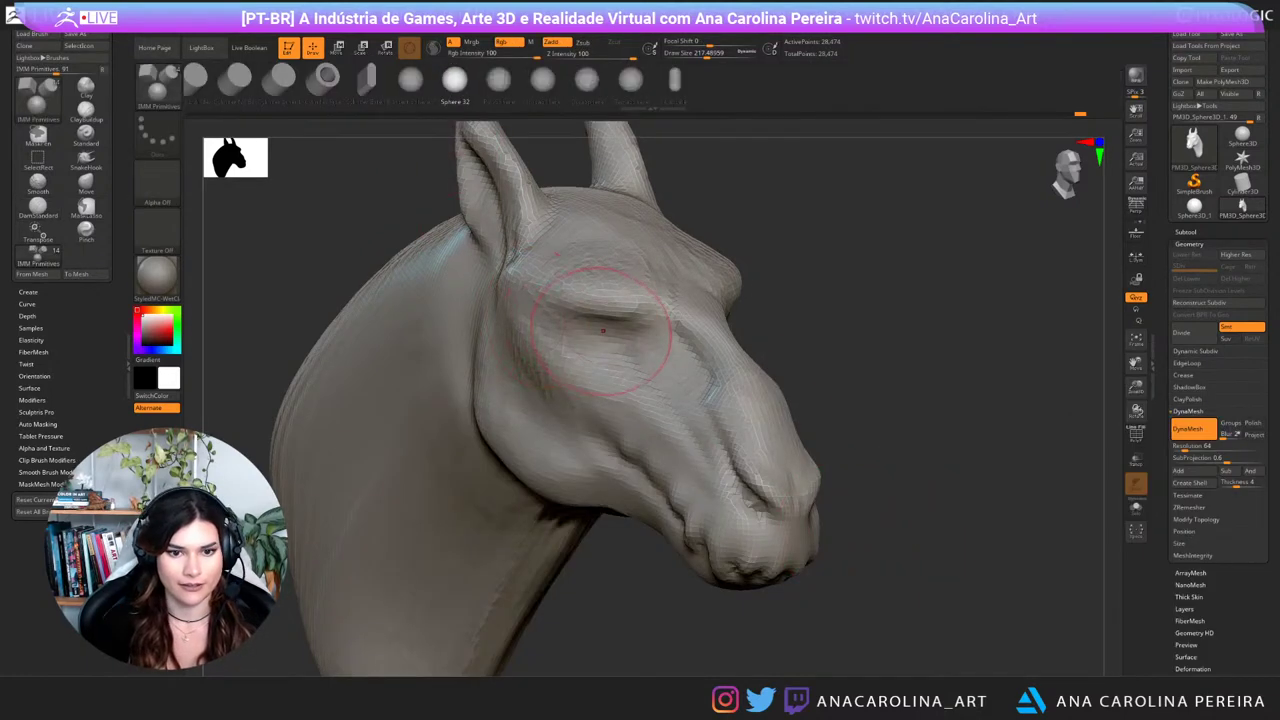
left_click_drag(601, 337, 612, 358)
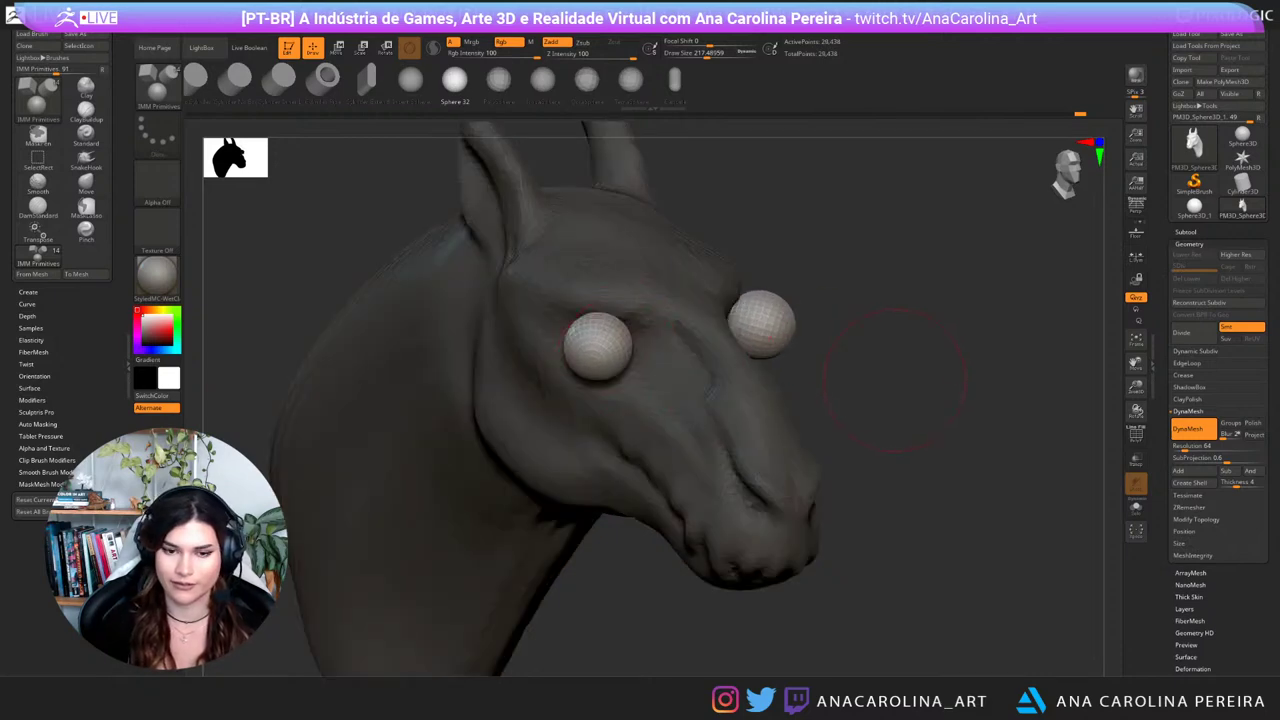
Step: Move the eye spheres inward so they sit embedded in the sides of the head
left_click_drag(895, 380, 1045, 376, "alt")
key("w")
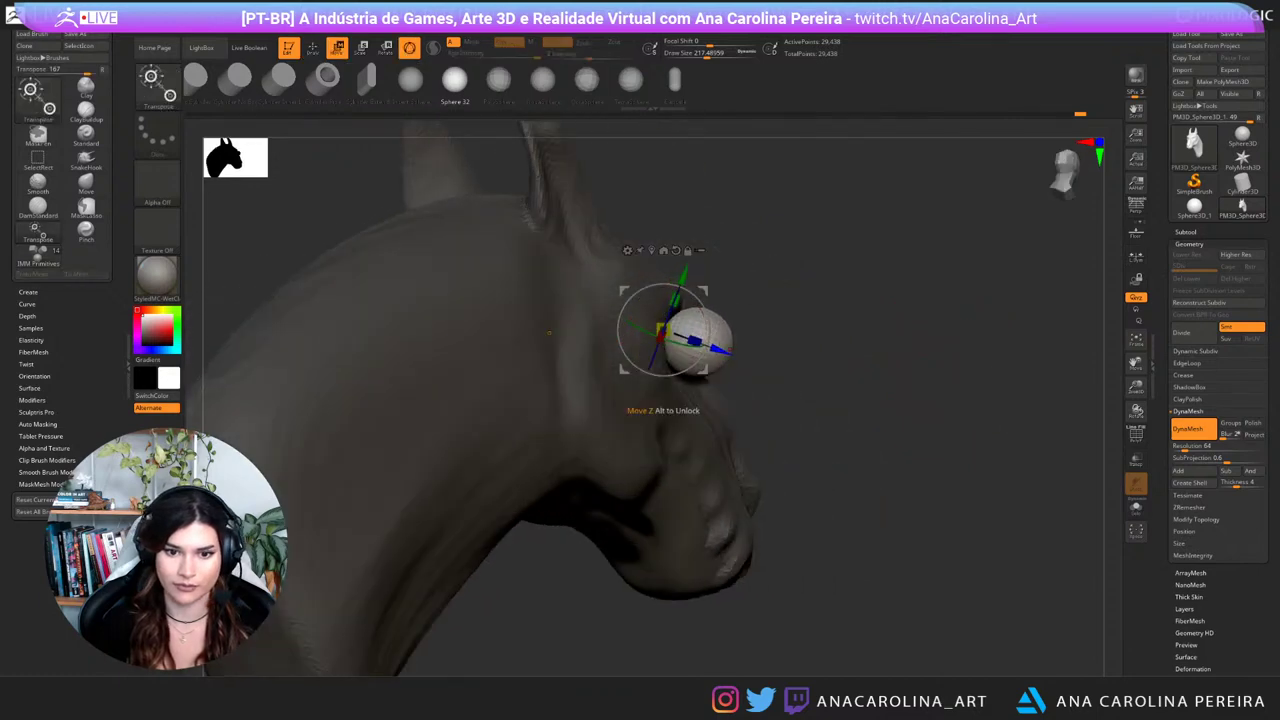
left_click_drag(724, 350, 682, 334)
left_click_drag(930, 420, 645, 400, "shift")
left_click_drag(890, 160, 922, 315)
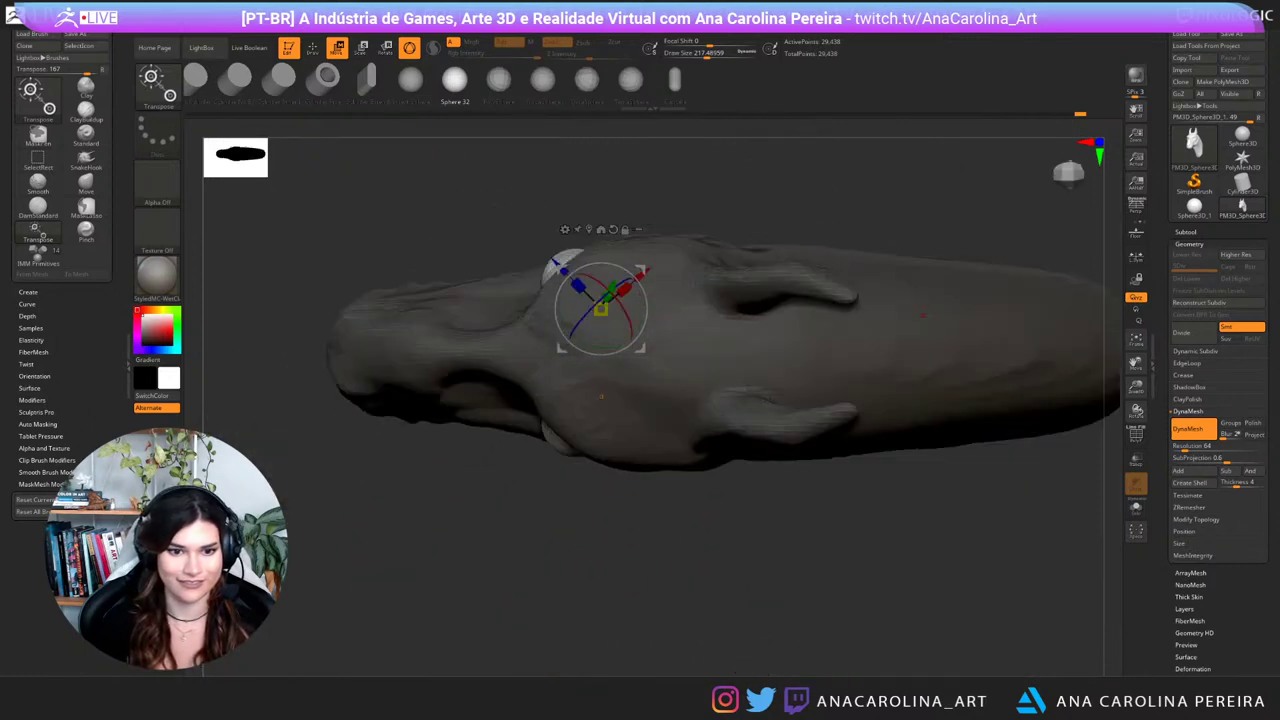
Step: Fine-tune the placement of the eye spheres beneath the brow ridge
left_click_drag(540, 580, 775, 545)
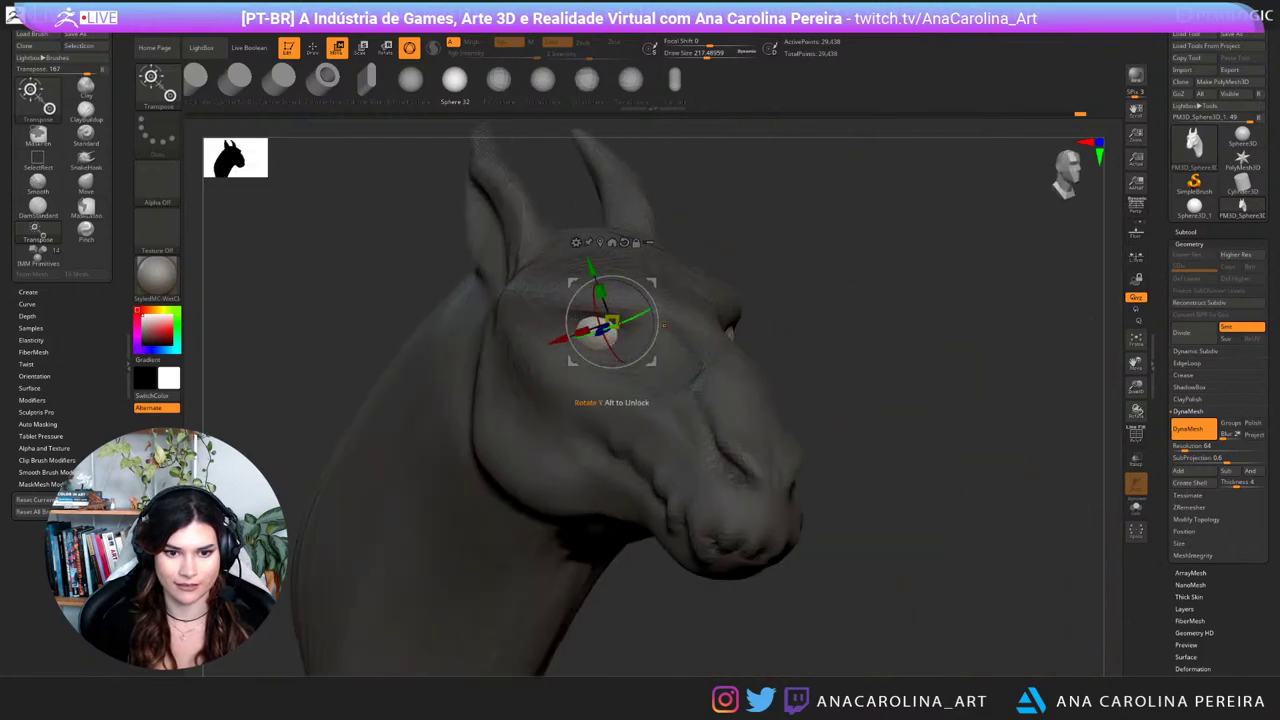
left_click_drag(612, 322, 577, 348)
left_click_drag(640, 590, 605, 596)
left_click_drag(860, 560, 800, 533, "alt")
left_click_drag(652, 325, 655, 324)
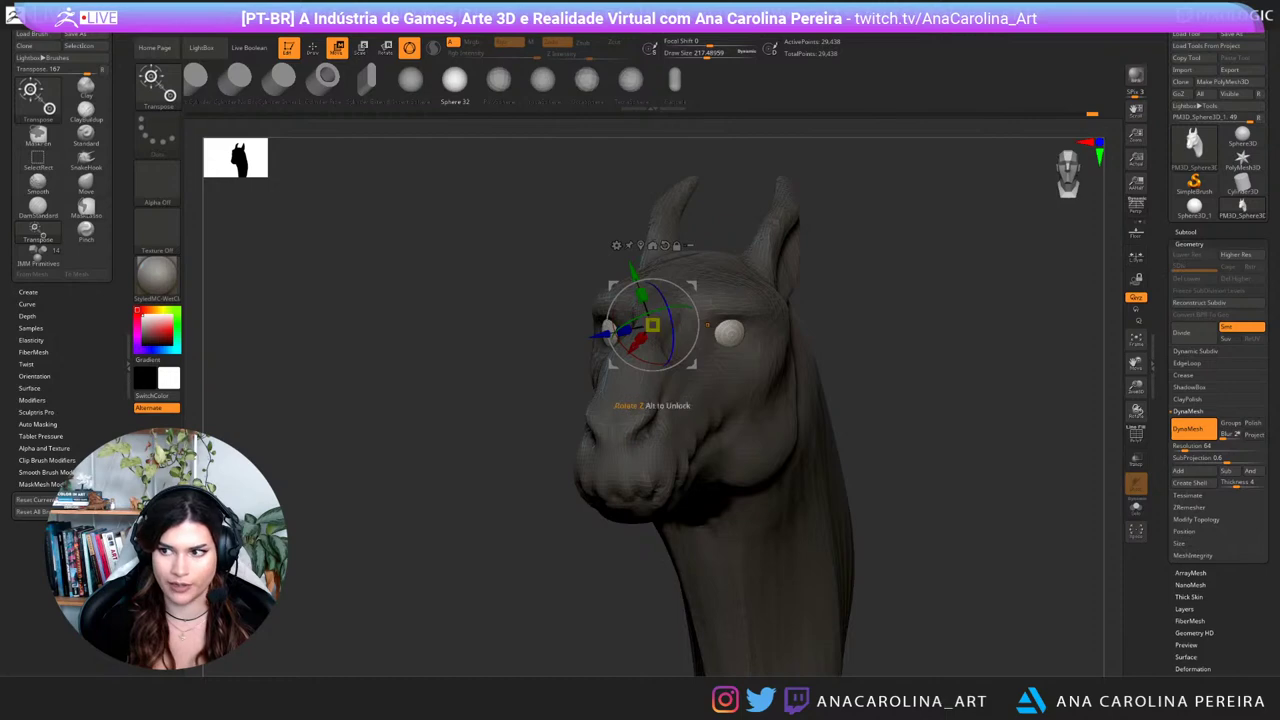
left_click_drag(880, 560, 1040, 562)
left_click_drag(960, 545, 960, 605, "alt")
Step: Separate the eye spheres from the head into their own subtool with Split Unmasked Points
key("q")
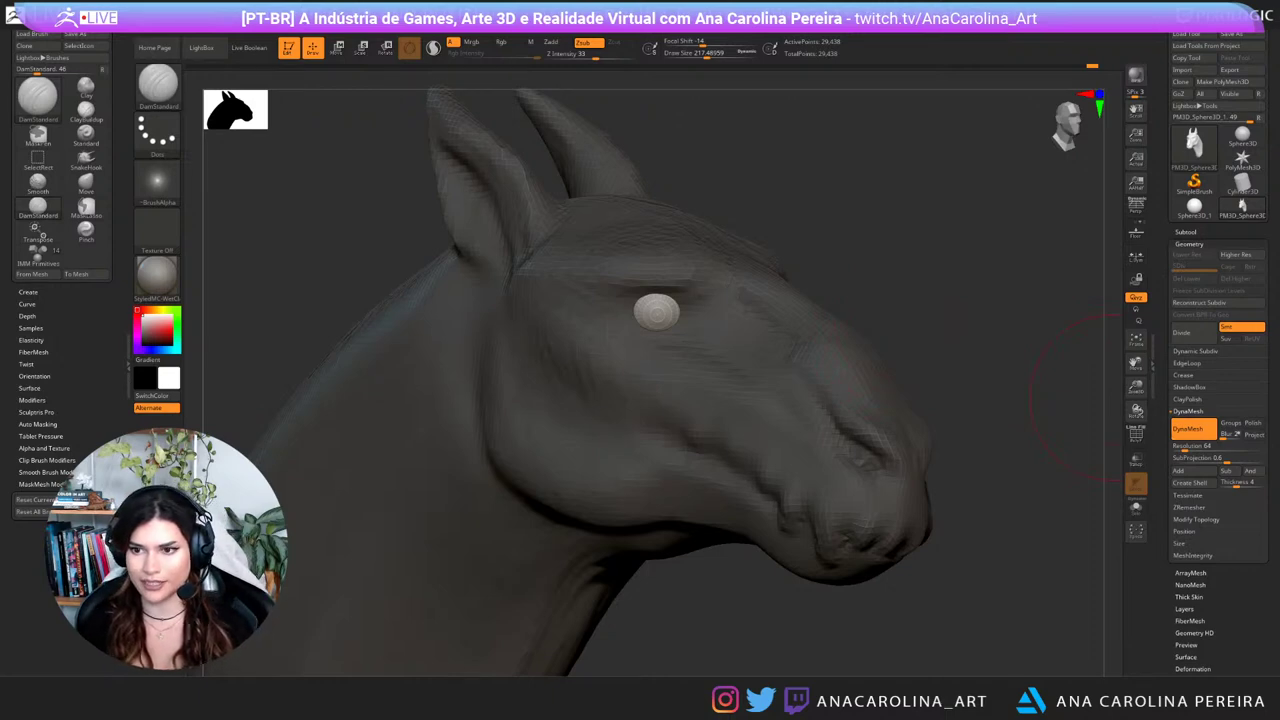
left_click(1186, 232)
left_click(1180, 519)
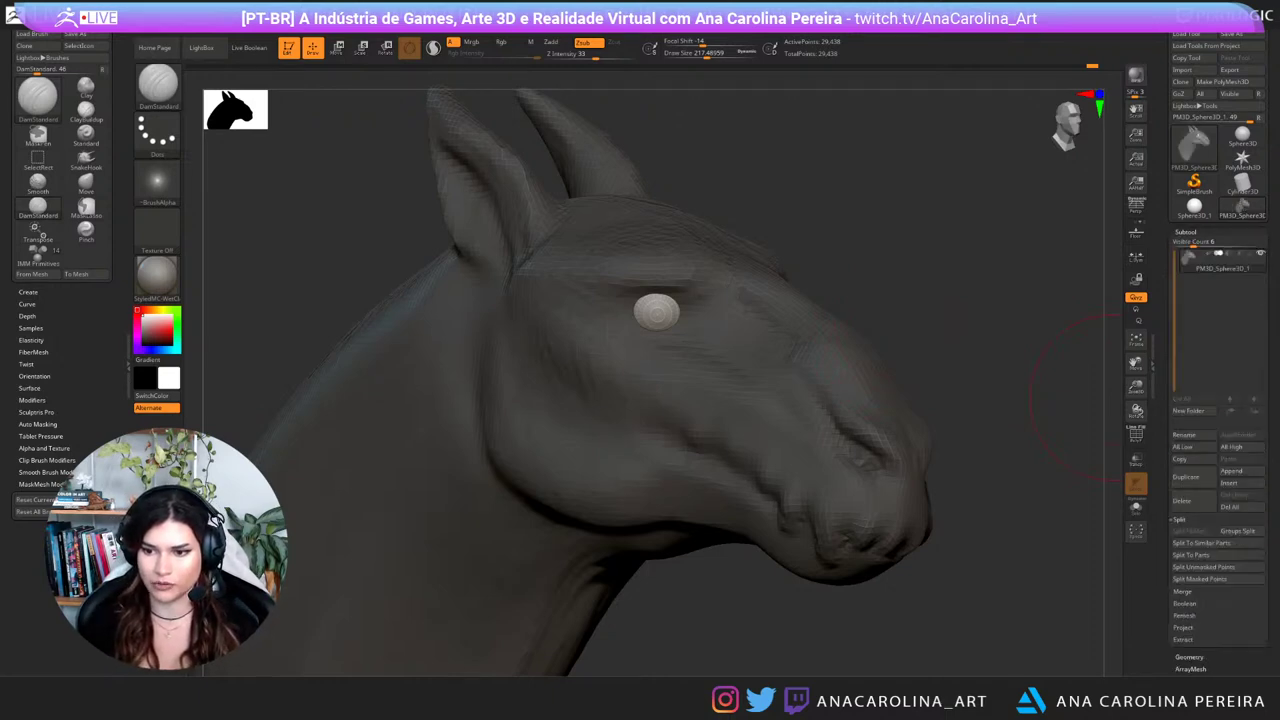
left_click(1204, 567)
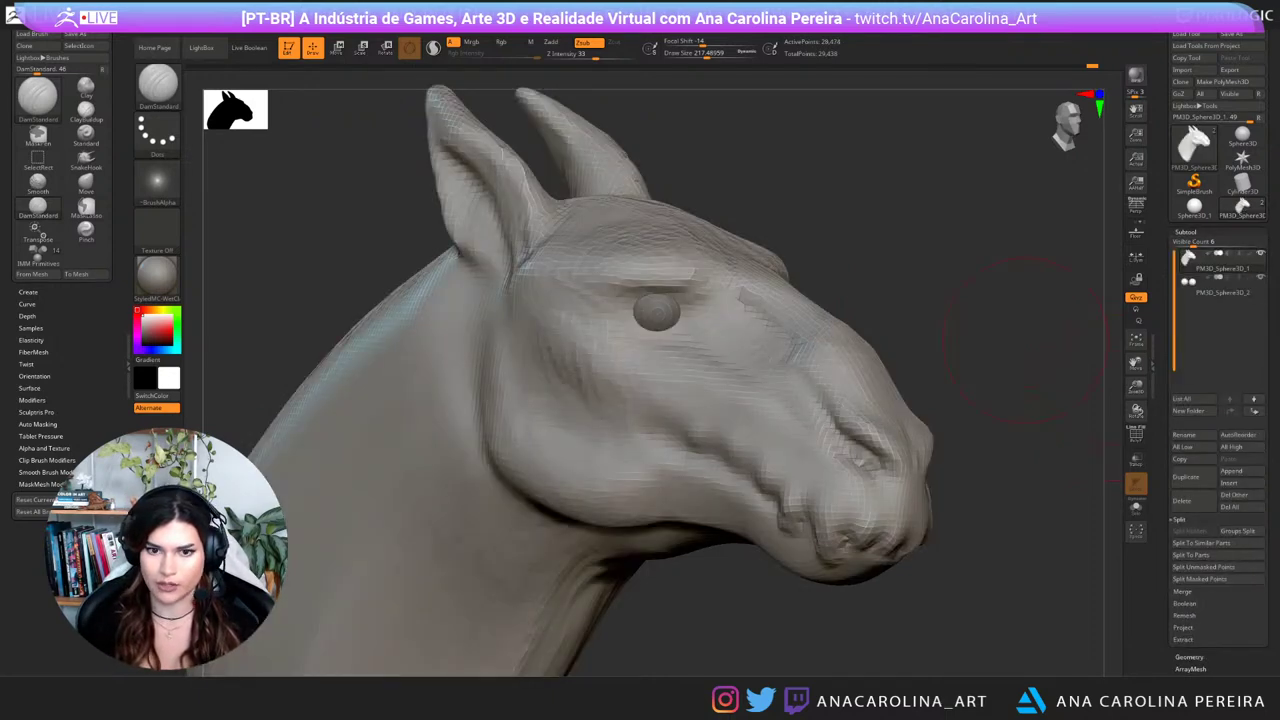
Step: Carve the upper and lower eyelid lines around the eyeballs with DamStandard at a draw size of about 97
mouse_move(1068, 338)
left_mouse_down()
mouse_move(800, 343)
mouse_move(812, 342)
left_mouse_up()
key("s")
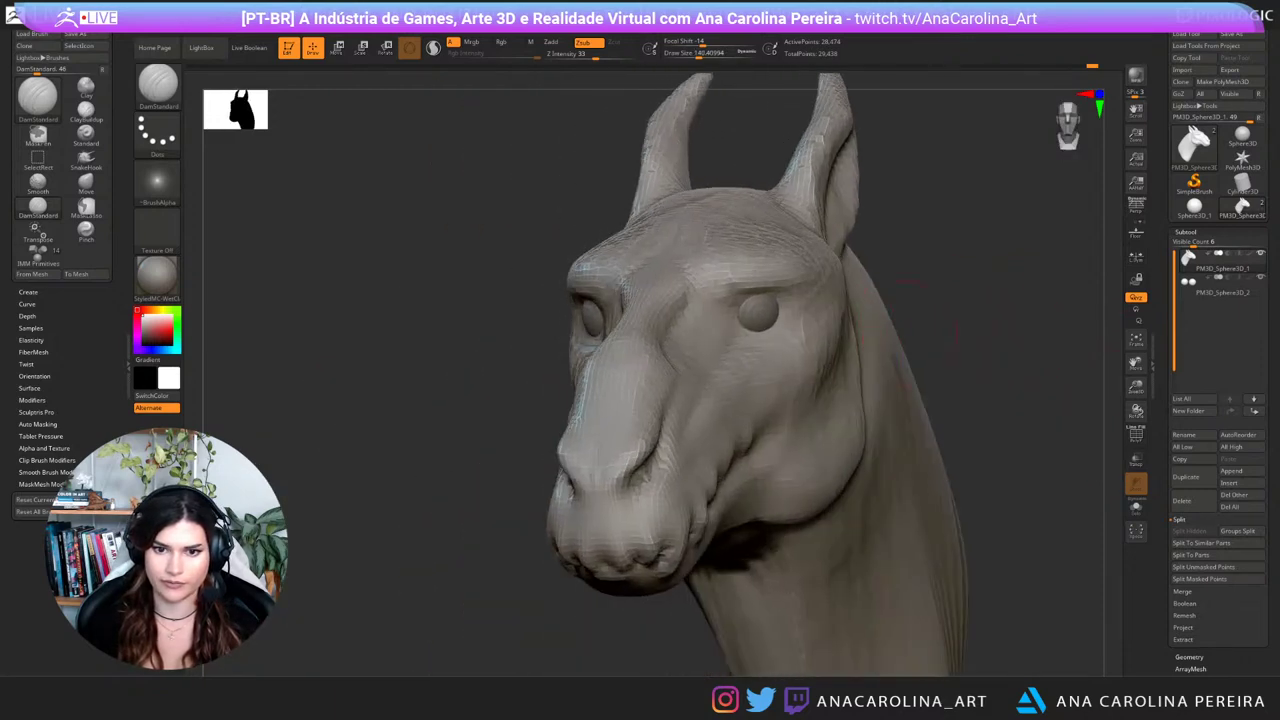
key("space")
mouse_move(740, 303)
left_mouse_down()
mouse_move(729, 303)
mouse_move(743, 331)
mouse_move(766, 332)
mouse_move(780, 308)
mouse_move(742, 303)
mouse_move(784, 301)
left_mouse_up()
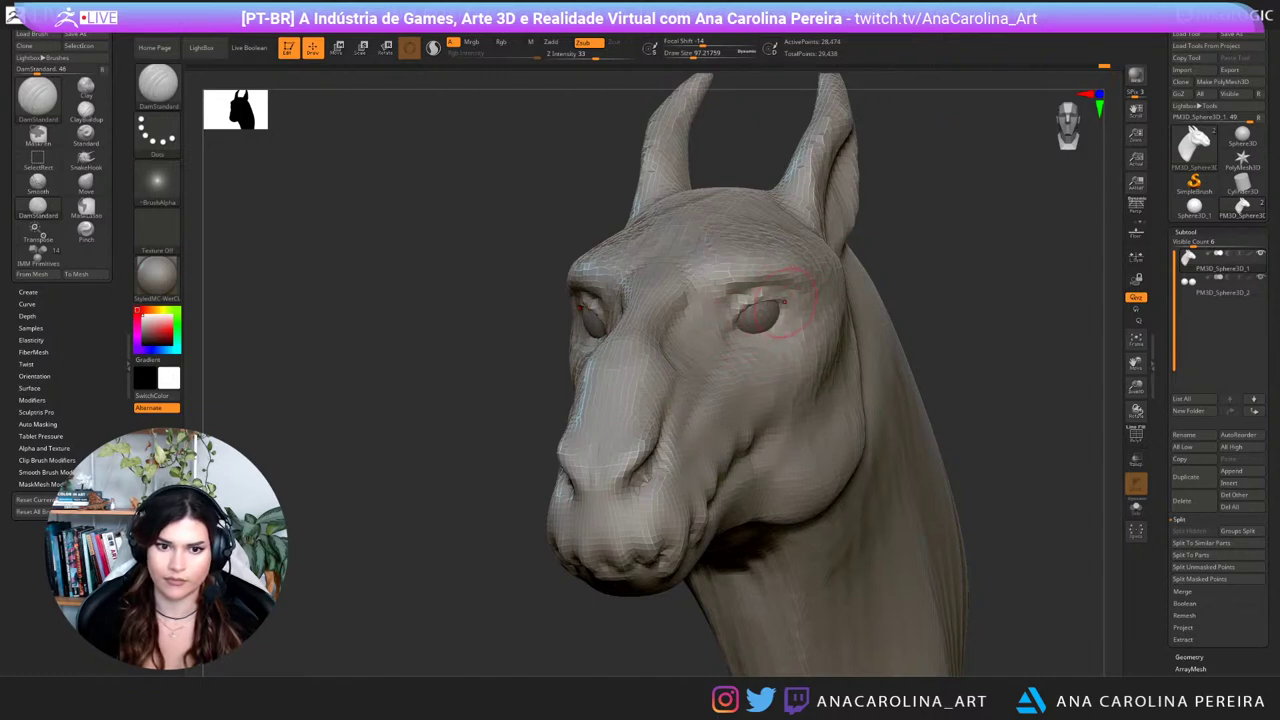
left_click_drag(886, 264, 1042, 280)
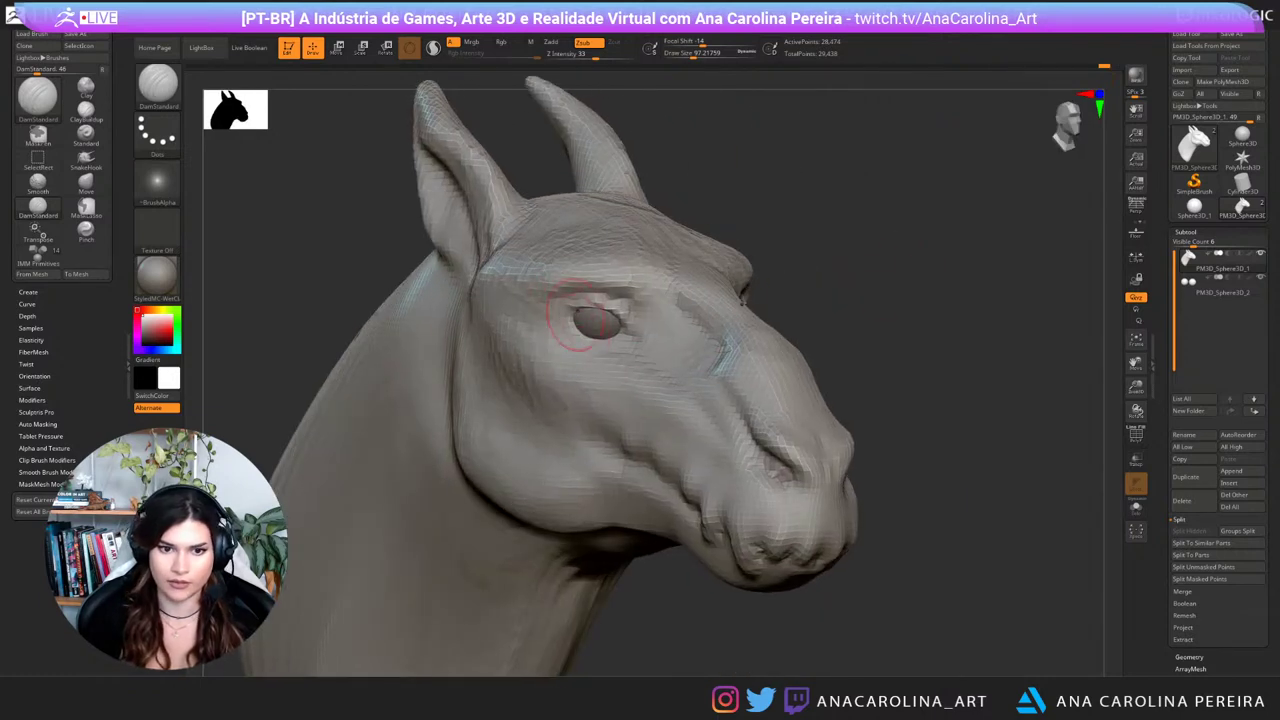
left_click_drag(577, 318, 622, 336)
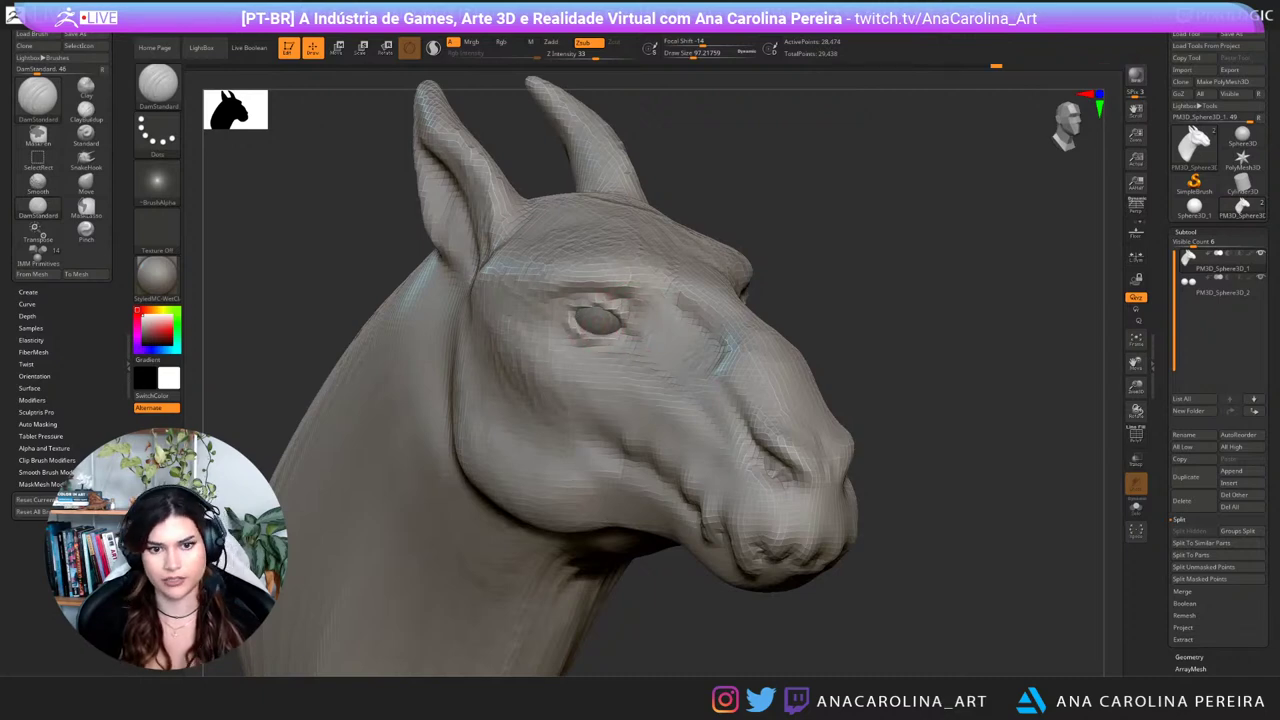
Step: Enlarge the DamStandard draw size to about 209 and deepen the creases around the eyes and beside the snout
mouse_move(935, 340)
left_mouse_down()
mouse_move(800, 360)
mouse_move(832, 374)
mouse_move(830, 300)
mouse_move(878, 222)
mouse_move(872, 290)
left_mouse_up()
mouse_move(872, 290)
left_mouse_down()
mouse_move(806, 288)
mouse_move(757, 328)
mouse_move(768, 325)
left_mouse_up()
key("s")
key("s")
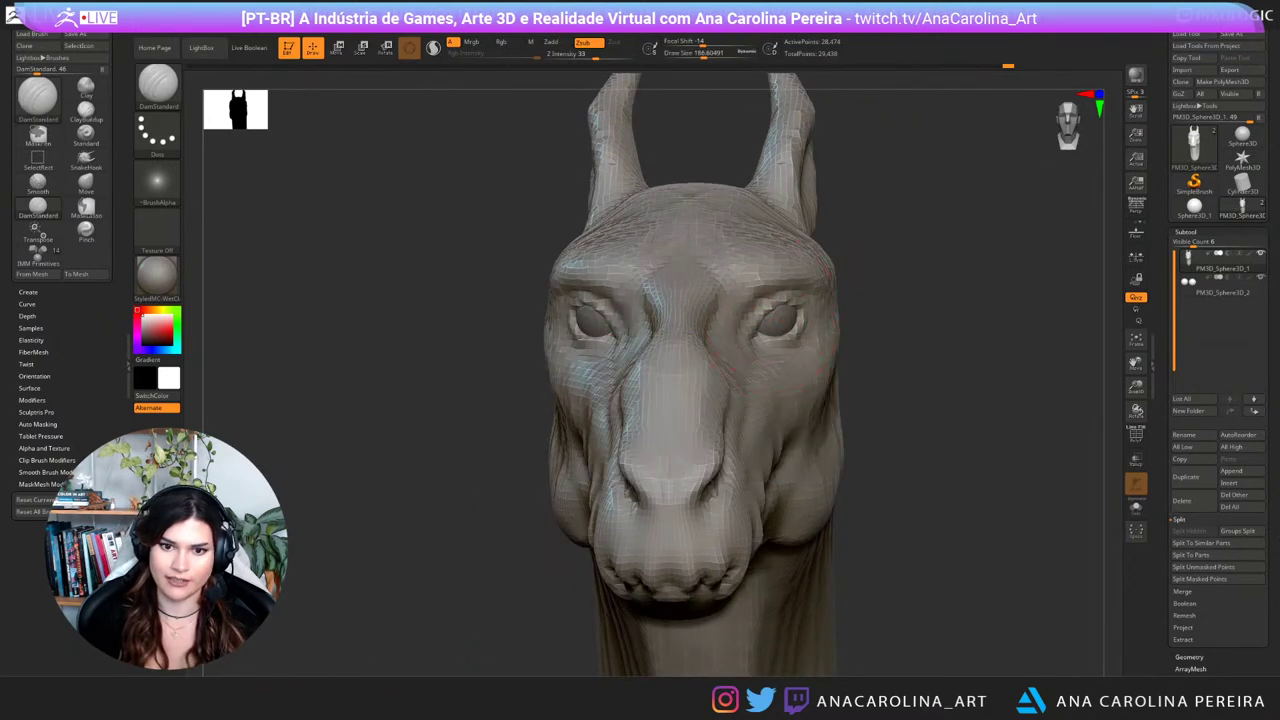
left_click_drag(872, 305, 940, 314)
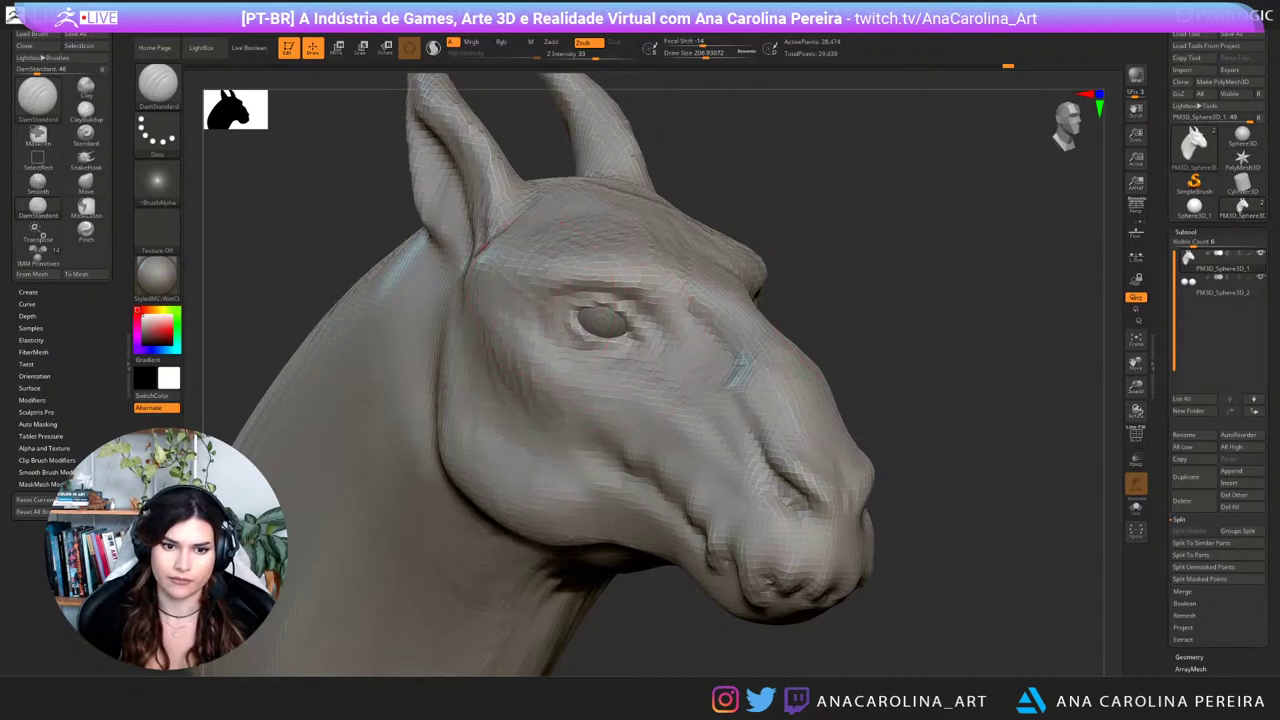
left_click_drag(920, 350, 812, 348)
left_click_drag(870, 380, 870, 330, "alt")
mouse_move(870, 330)
left_mouse_down()
mouse_move(950, 332)
mouse_move(868, 334)
mouse_move(842, 372)
mouse_move(774, 320)
left_mouse_up()
Step: Pull the brow and eyelids snugly around the eyeballs with the Move brush at a draw size of about 116
key("s")
key("b")
key("m")
key("v")
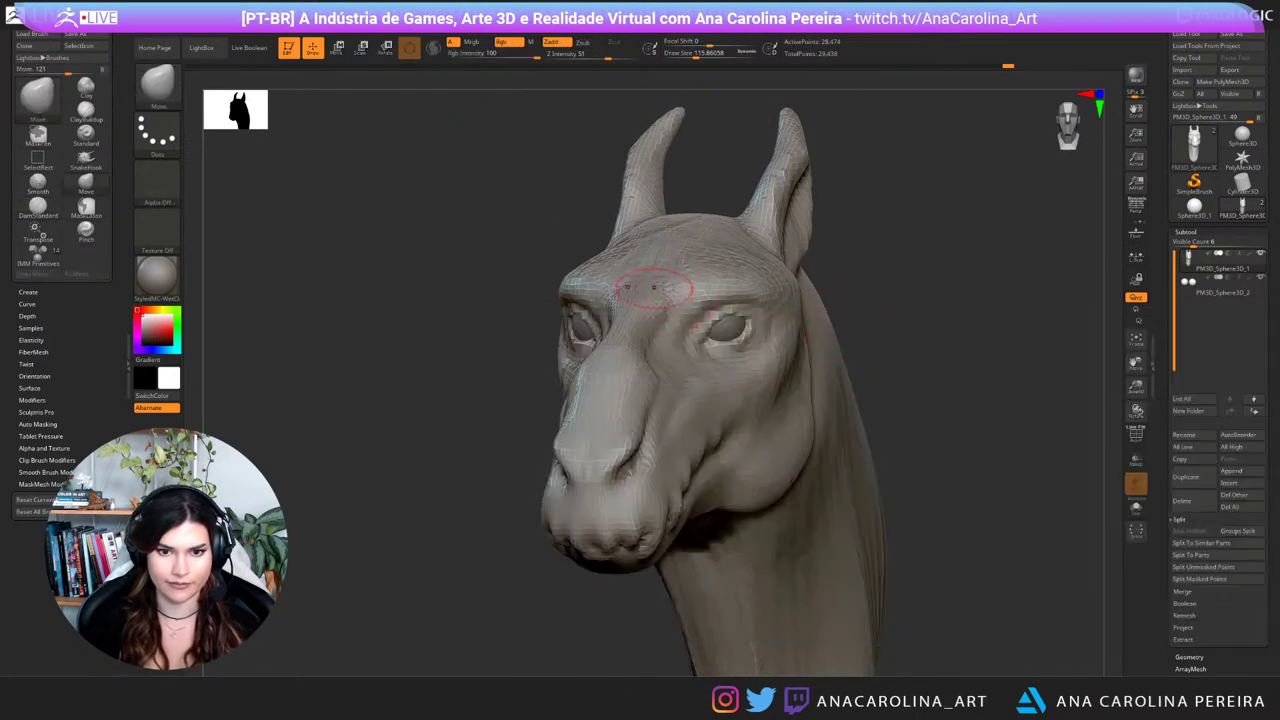
left_click_drag(690, 304, 724, 298)
left_click_drag(860, 310, 1052, 314)
left_click_drag(800, 320, 896, 324)
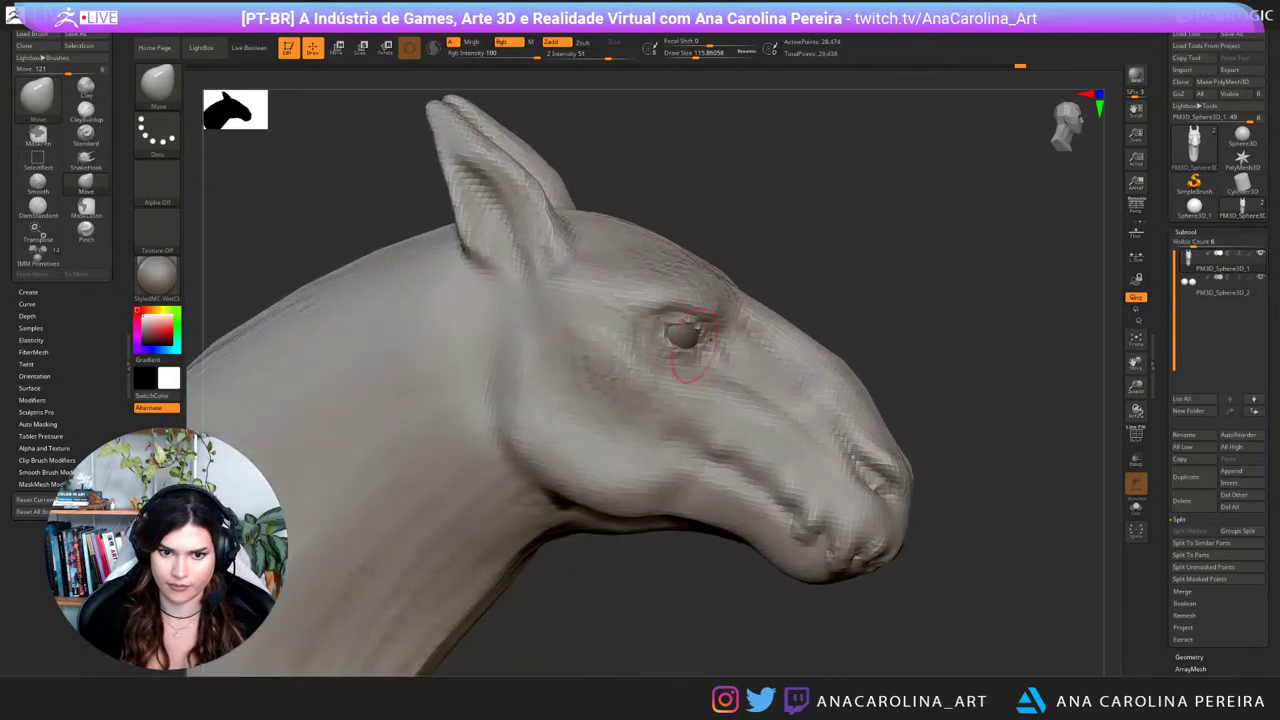
left_click_drag(684, 345, 680, 355)
left_click_drag(940, 322, 830, 322)
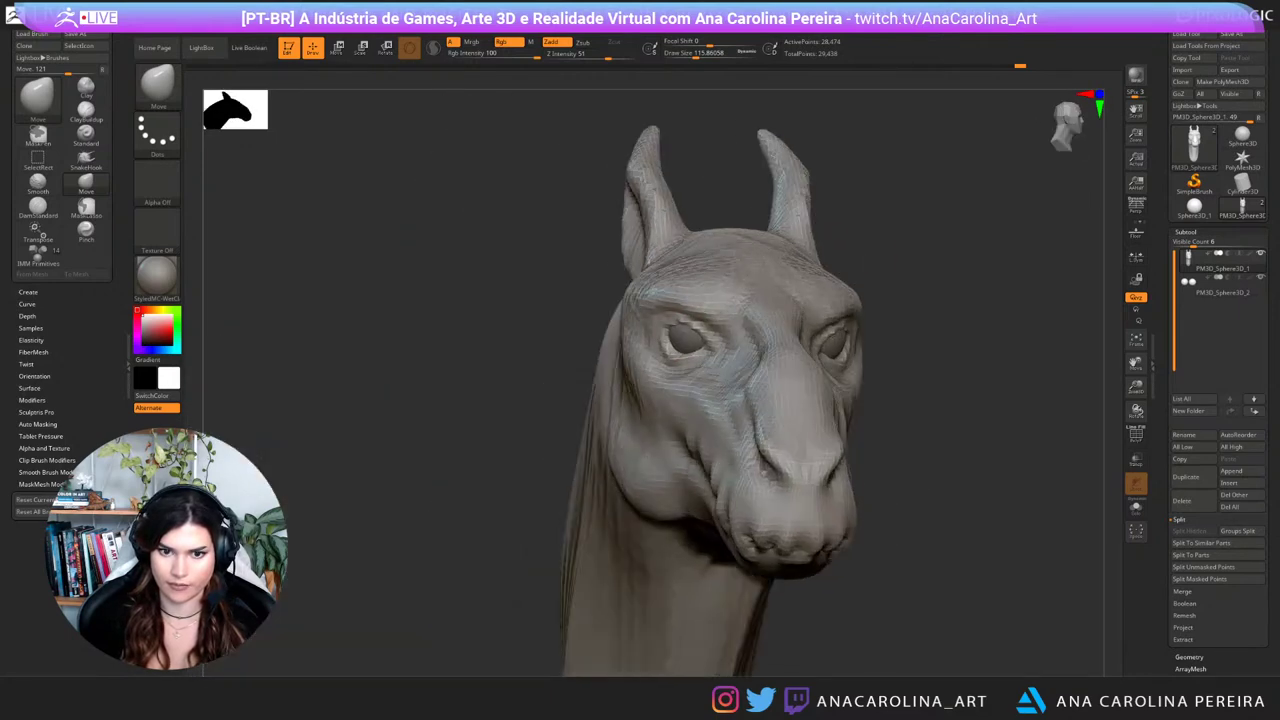
mouse_move(905, 268)
left_mouse_down()
mouse_move(835, 264)
mouse_move(910, 260)
mouse_move(888, 240)
left_mouse_up()
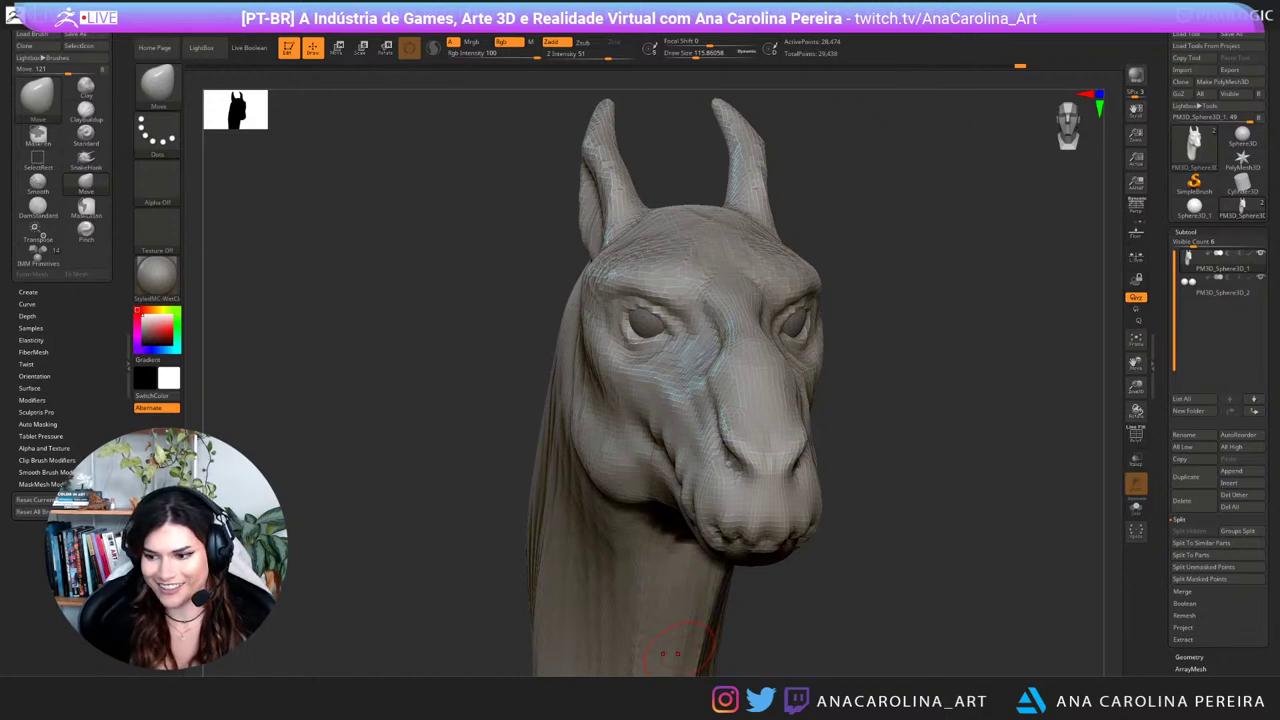
Step: Set the Move brush draw size to about 209 and inspect the whole head from front and three-quarter angles
left_click_drag(937, 428, 880, 426)
mouse_move(972, 412)
left_mouse_down("alt")
mouse_move(929, 410)
mouse_move(845, 370)
mouse_move(839, 347)
left_mouse_up("alt")
key("space")
key("space")
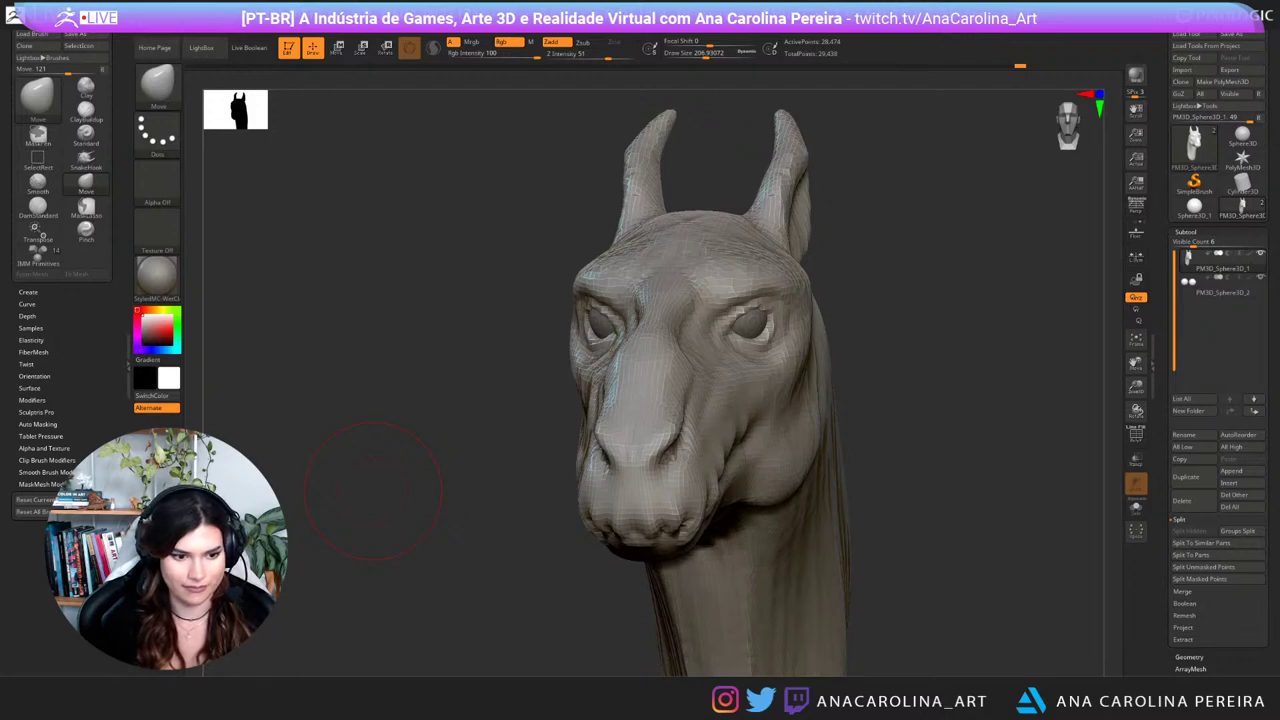
mouse_move(880, 408)
left_mouse_down()
mouse_move(868, 400)
mouse_move(985, 398)
mouse_move(873, 410)
mouse_move(898, 404)
left_mouse_up()
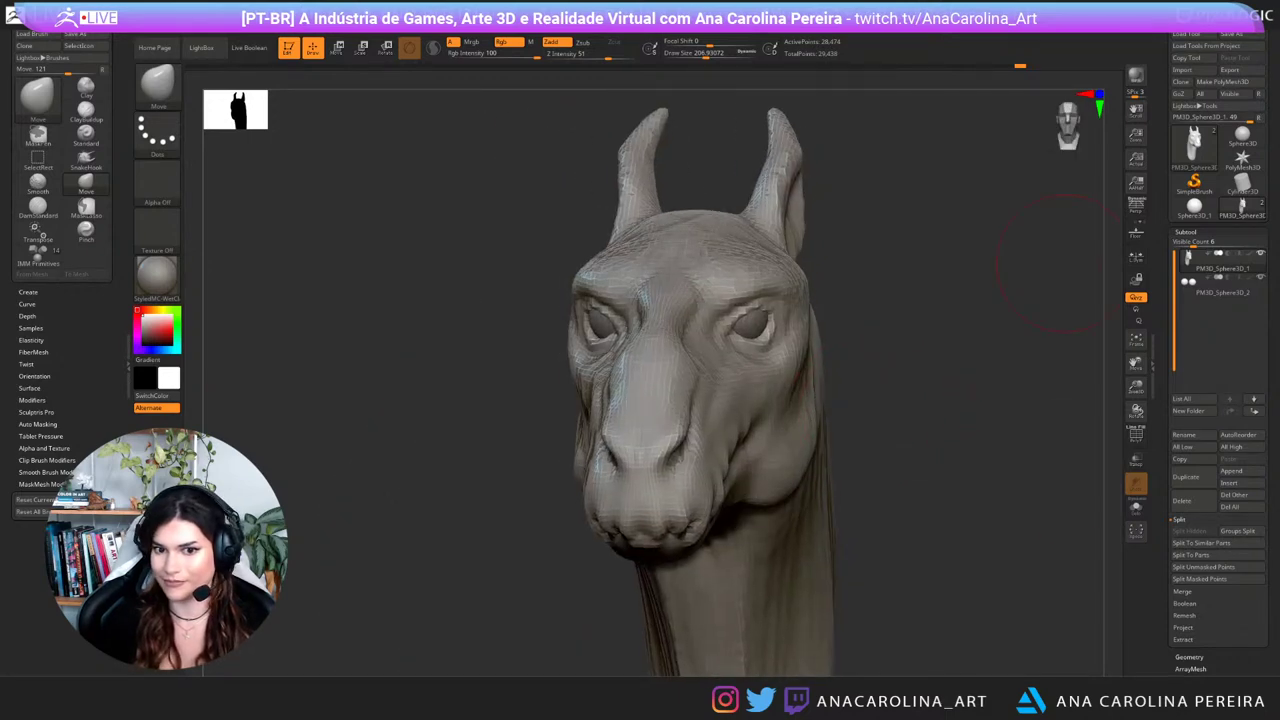
left_click_drag(1063, 263, 1095, 290)
left_click_drag(1020, 510, 1009, 445, "alt")
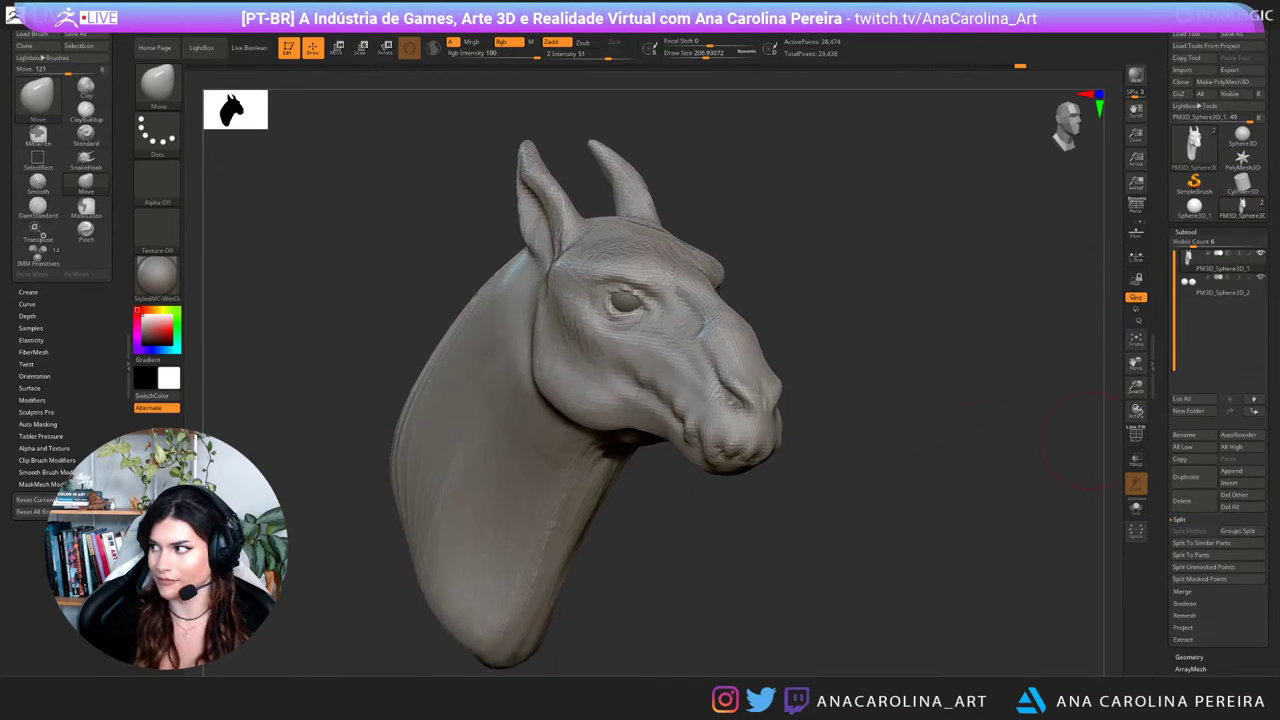
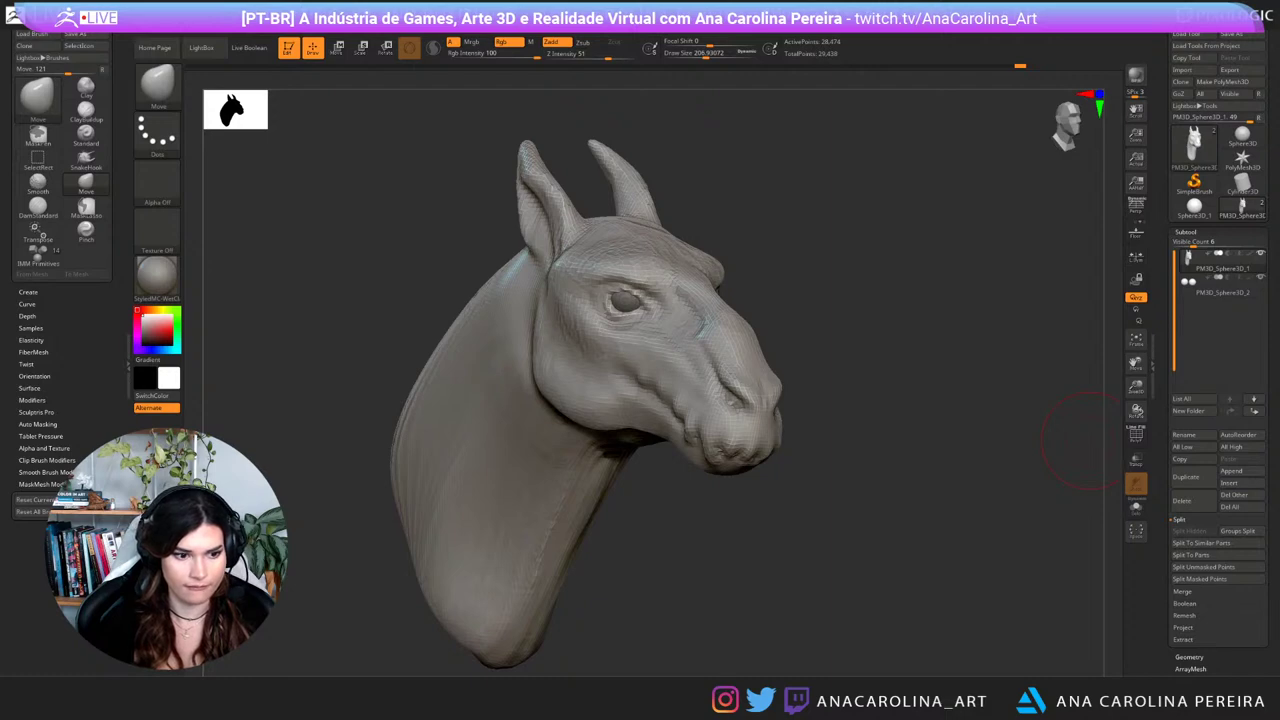
left_click_drag(1090, 441, 1122, 527)
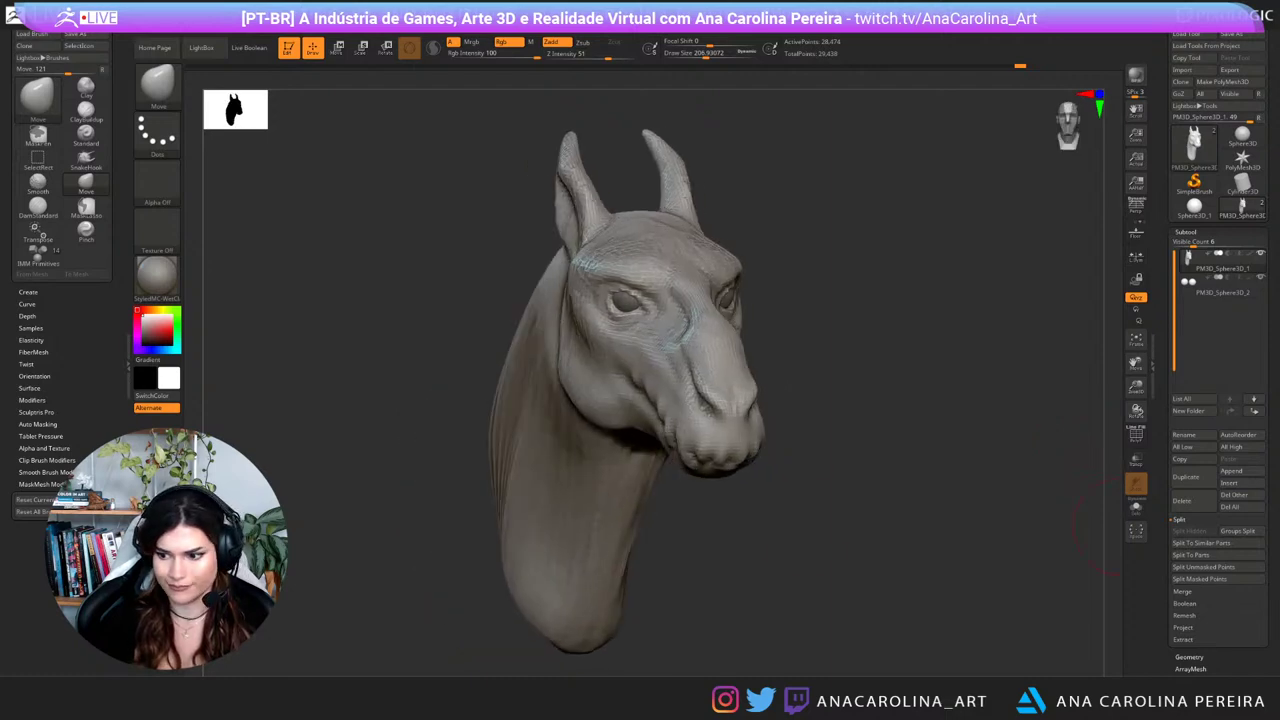
Step: Pull the jaw contour beside the mouth into shape with the Move brush at a draw size of about 268
left_click_drag(796, 554, 744, 554)
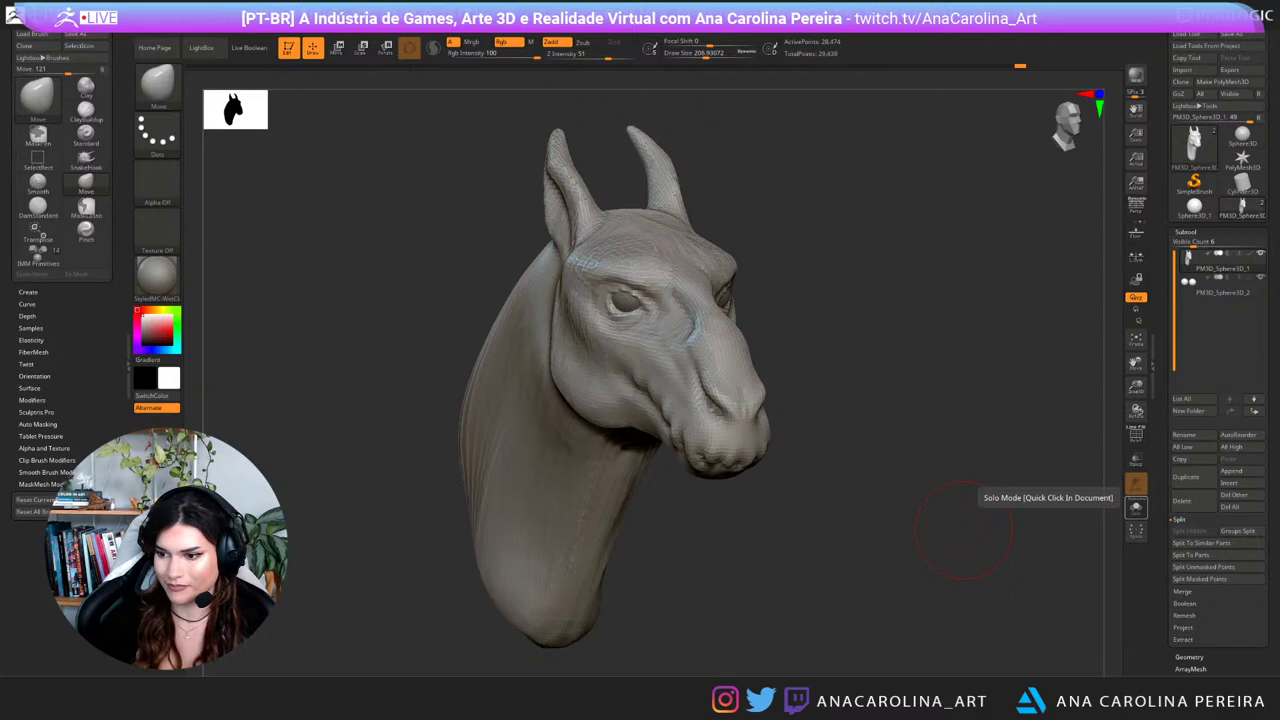
left_click_drag(964, 530, 969, 597)
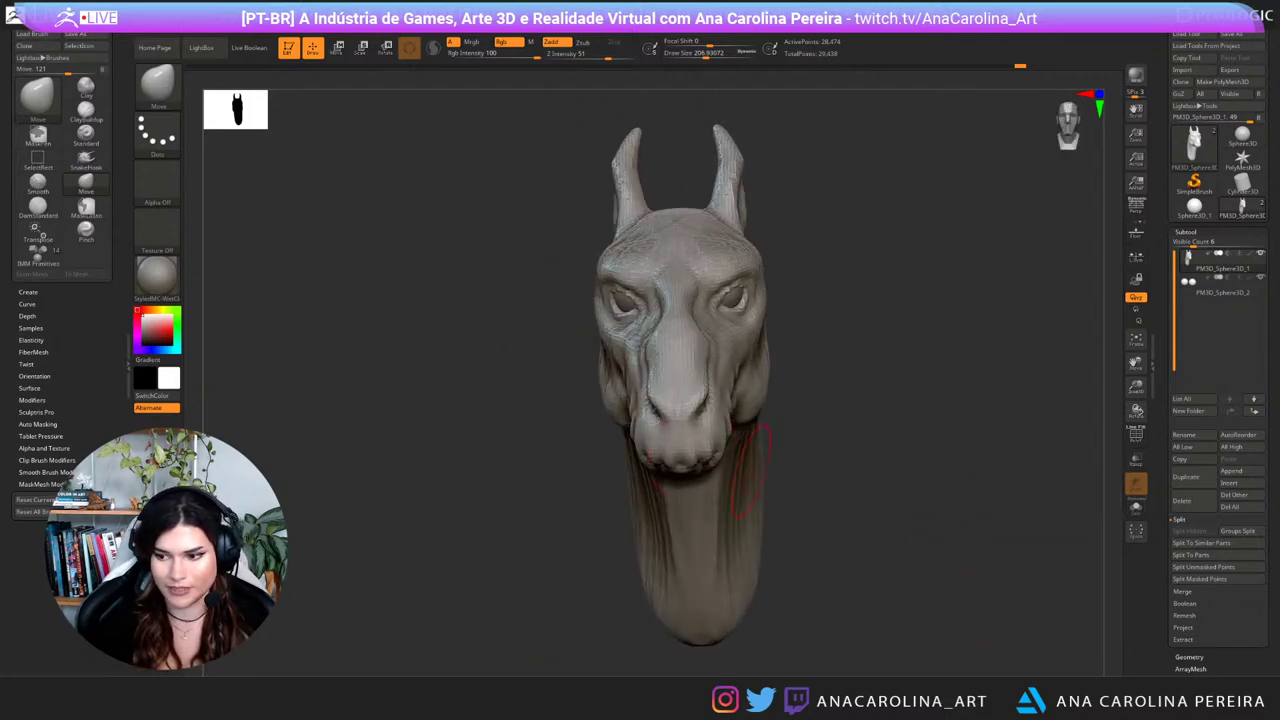
left_click_drag(850, 560, 848, 500)
mouse_move(830, 350)
left_mouse_down()
mouse_move(828, 435)
mouse_move(823, 405)
mouse_move(820, 428)
left_mouse_up()
key("space")
key("b")
key("m")
key("v")
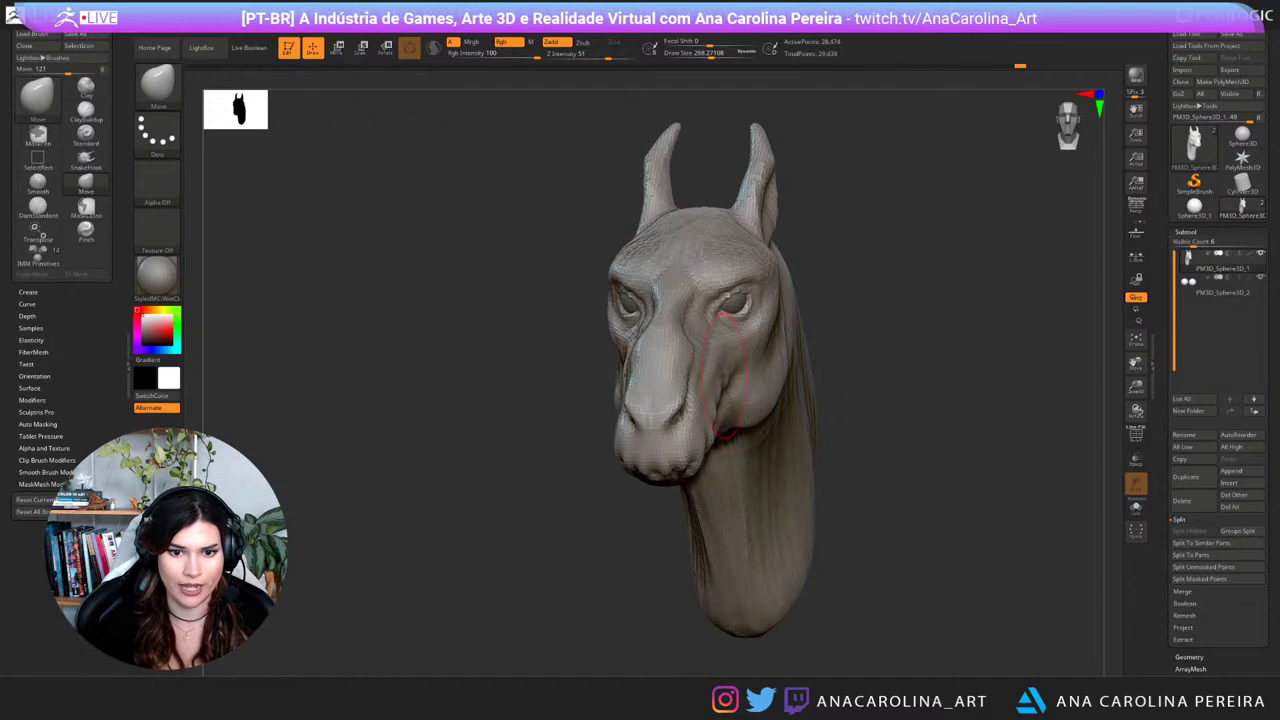
left_click_drag(712, 440, 697, 443)
left_click_drag(745, 478, 872, 468)
Step: Adjust the underside of the lower jaw behind the lips with the Move brush at a draw size of about 102
key("space")
left_click_drag(780, 450, 765, 450)
left_click_drag(828, 455, 868, 453)
mouse_move(734, 450)
left_mouse_down()
mouse_move(743, 431)
mouse_move(737, 462)
mouse_move(652, 482)
mouse_move(704, 480)
left_mouse_up()
left_click_drag(955, 386, 903, 392)
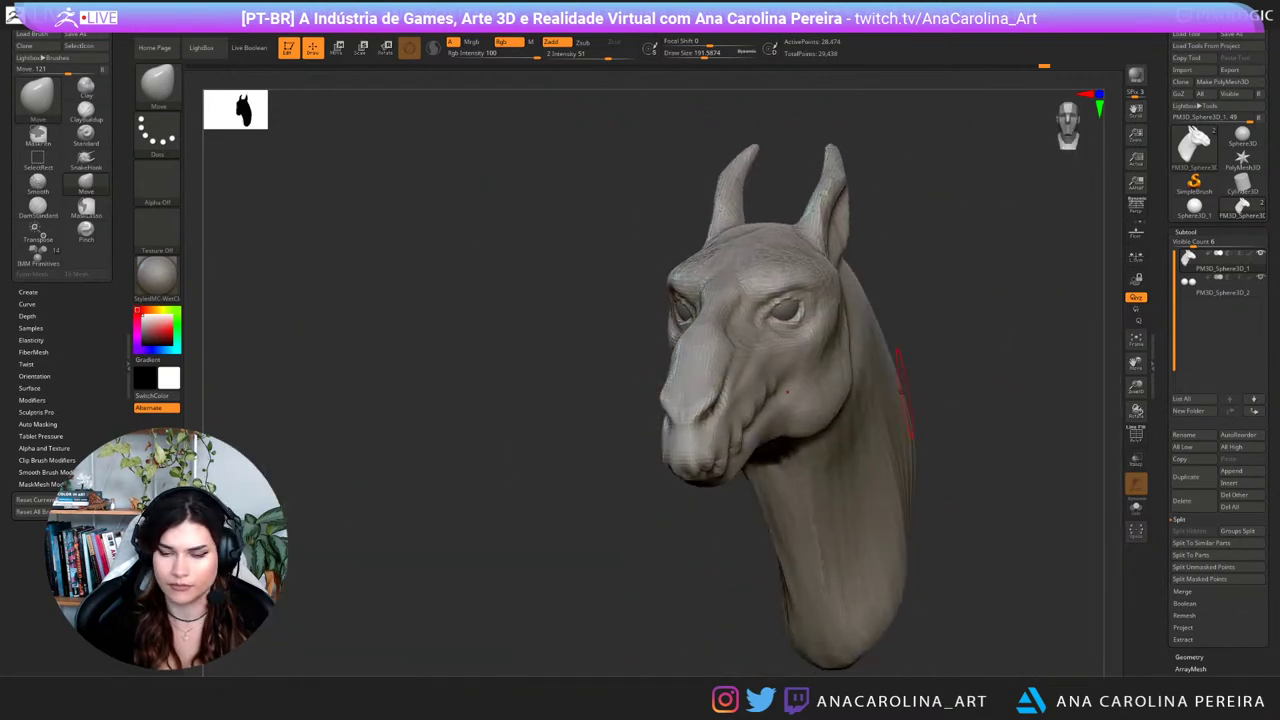
Step: Nudge the eyelids and brow into place around the eye with the Move brush
key("space")
left_click_drag(838, 450, 845, 450)
left_click_drag(955, 400, 838, 392)
mouse_move(772, 318)
left_mouse_down()
mouse_move(775, 330)
mouse_move(757, 320)
mouse_move(799, 302)
left_mouse_up()
key("space")
mouse_move(620, 330)
left_mouse_down()
mouse_move(765, 336)
mouse_move(712, 356)
left_mouse_up()
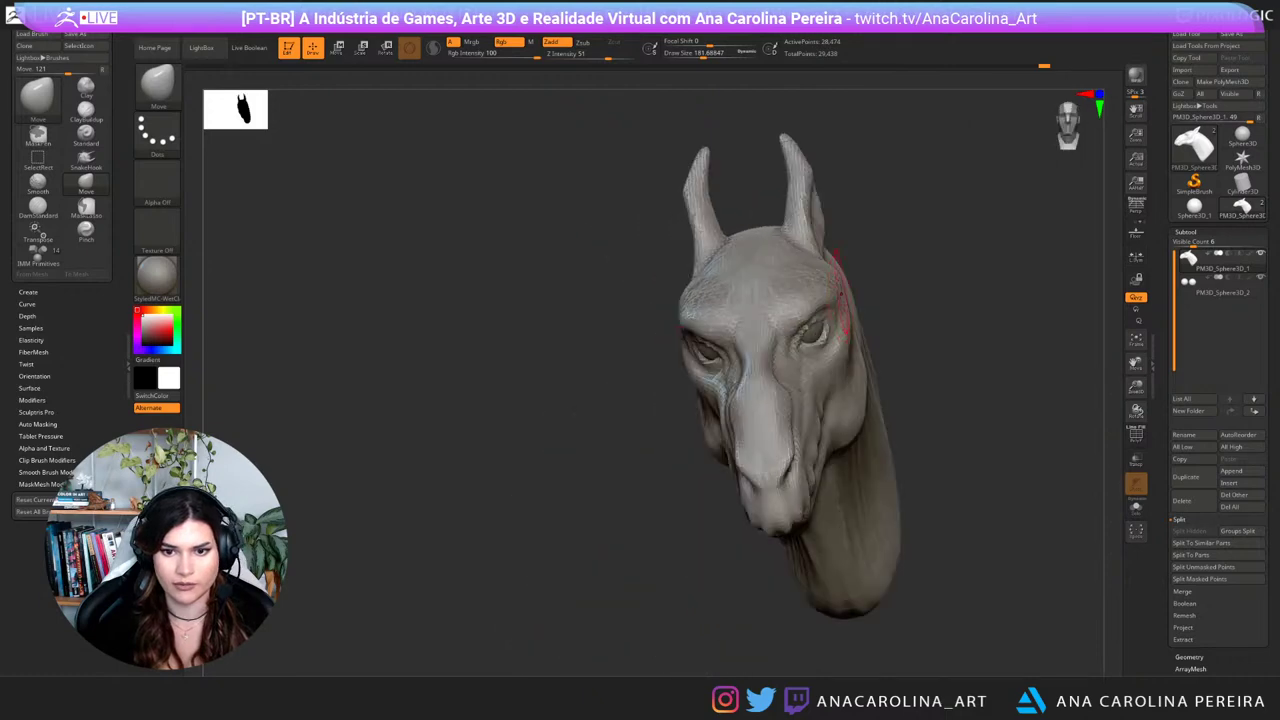
Step: Reshape the temples beneath the ears with the Move brush at a draw size of about 239 and remesh the head
left_click_drag(920, 240, 910, 340)
left_click_drag(850, 250, 842, 253)
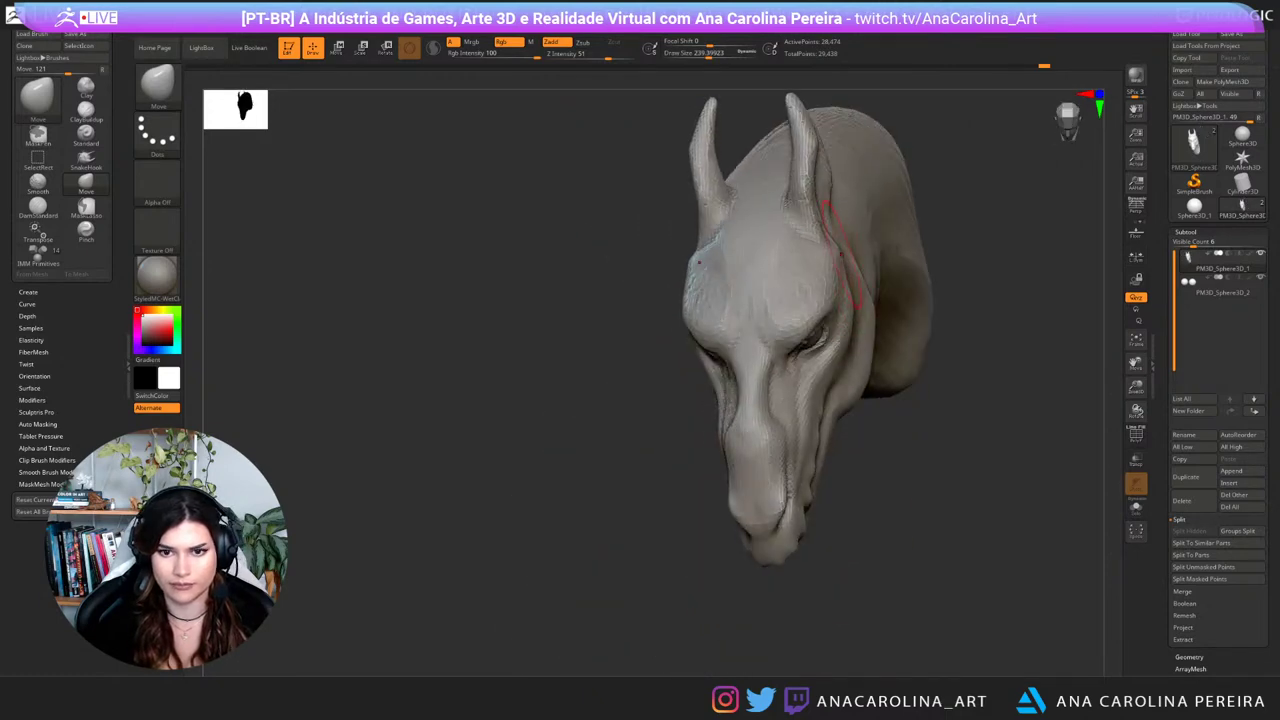
left_click_drag(935, 290, 937, 155, "shift")
left_click_drag(935, 250, 925, 212, "alt")
mouse_move(890, 265)
left_mouse_down()
mouse_move(948, 285)
mouse_move(962, 322)
mouse_move(1050, 325)
left_mouse_up()
mouse_move(987, 290)
left_mouse_down("alt")
mouse_move(943, 304)
mouse_move(945, 345)
mouse_move(730, 340)
mouse_move(880, 315)
mouse_move(918, 256)
left_mouse_up("alt")
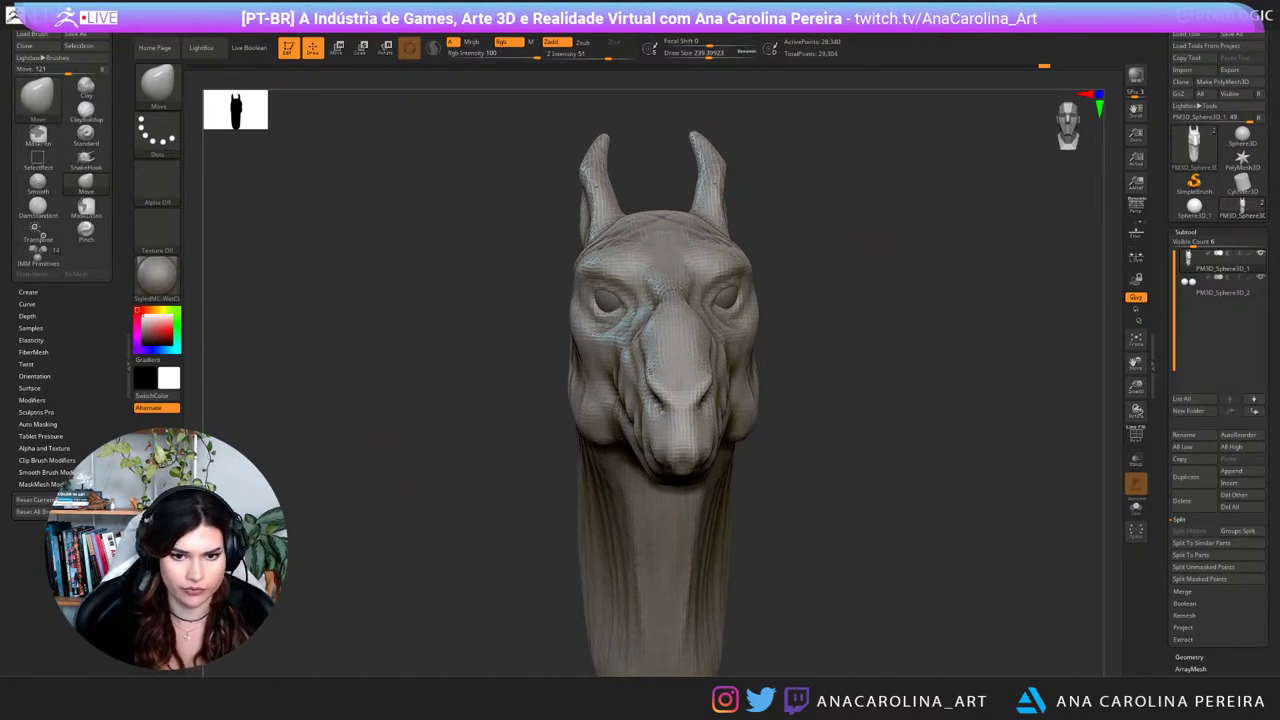
Step: Adjust the eye area and upper cheek in profile with the Move brush at a draw size of about 305
left_click_drag(970, 365, 835, 375)
key("b")
left_click(654, 407)
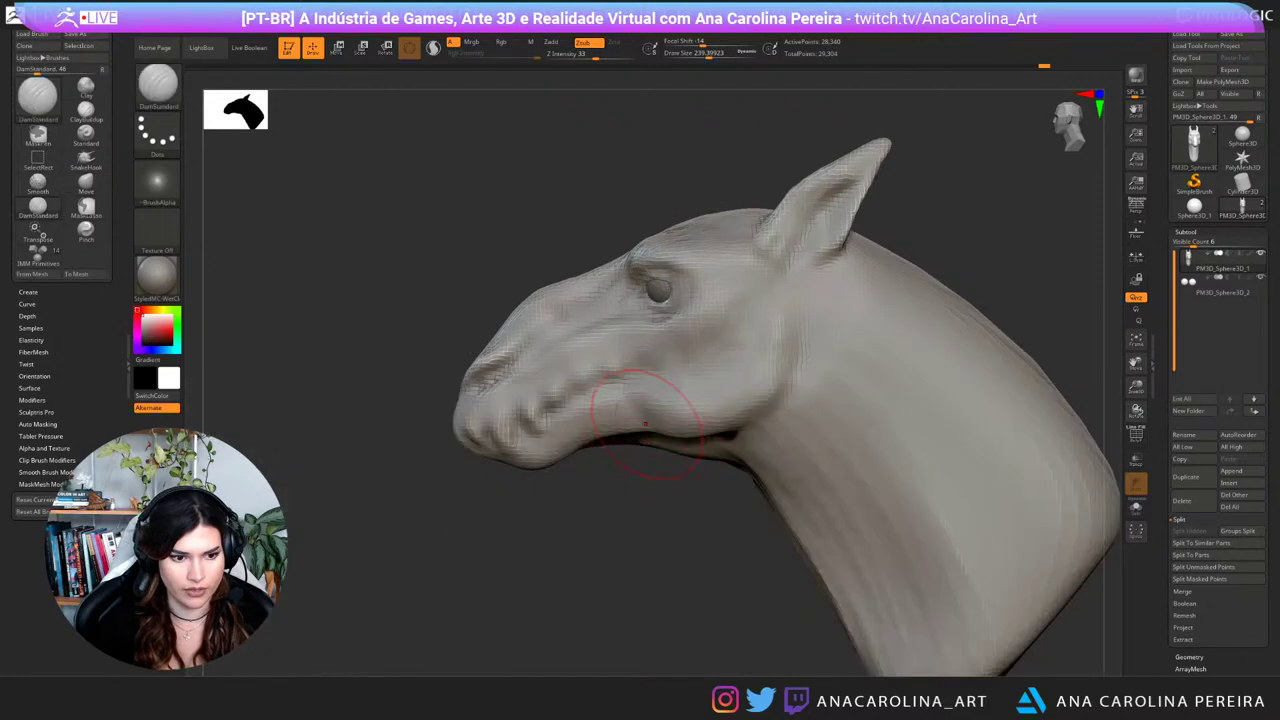
key("space")
mouse_move(645, 424)
left_mouse_down()
mouse_move(667, 422)
mouse_move(640, 424)
left_mouse_up()
key("b")
key("m")
key("v")
key("space")
left_click_drag(671, 320, 651, 326)
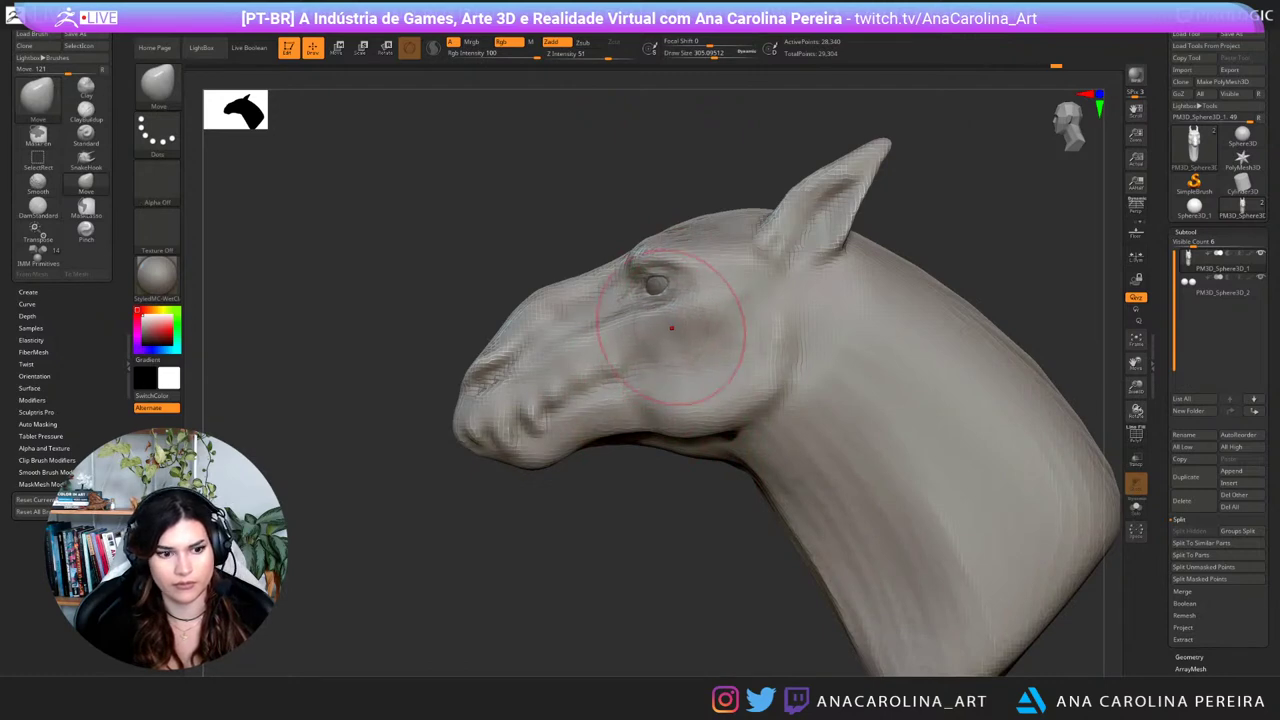
Step: Carve a cheekbone crease from the ear base to below the eye with DamStandard at a draw size of about 422, and soften it
key("b")
key("d")
key("s")
key("space")
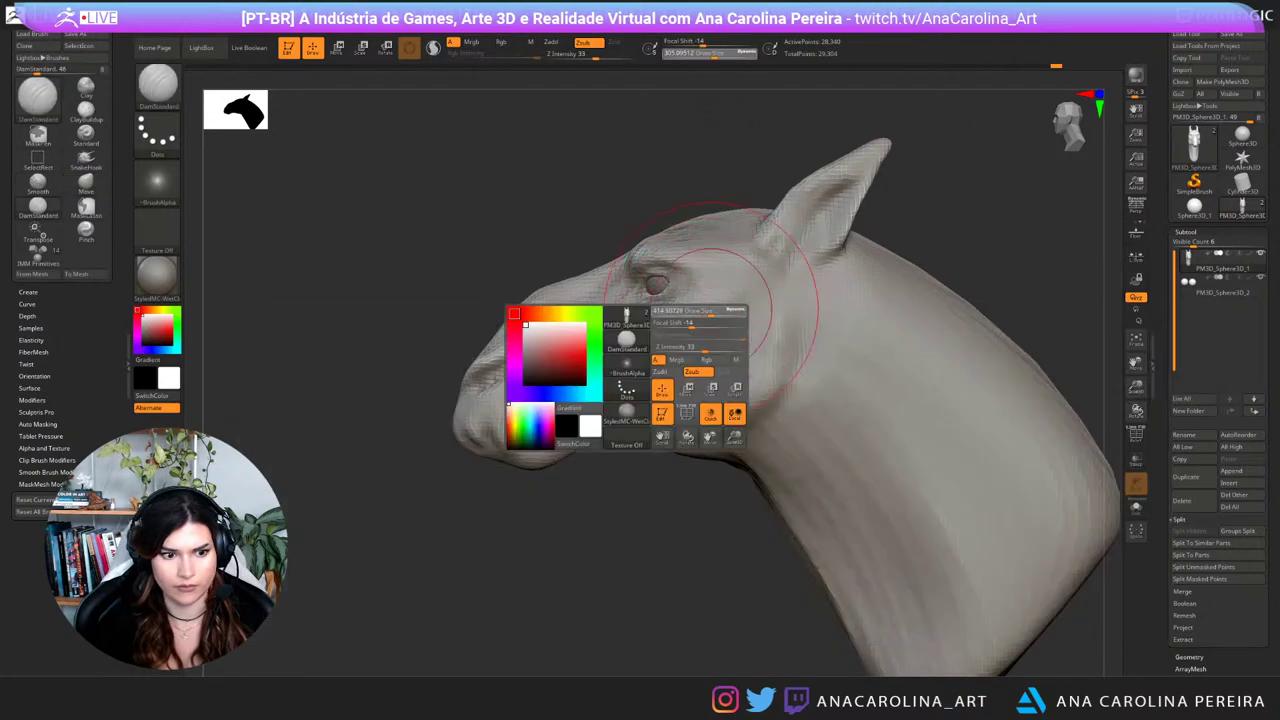
left_click_drag(711, 310, 713, 310)
left_click_drag(766, 277, 655, 340)
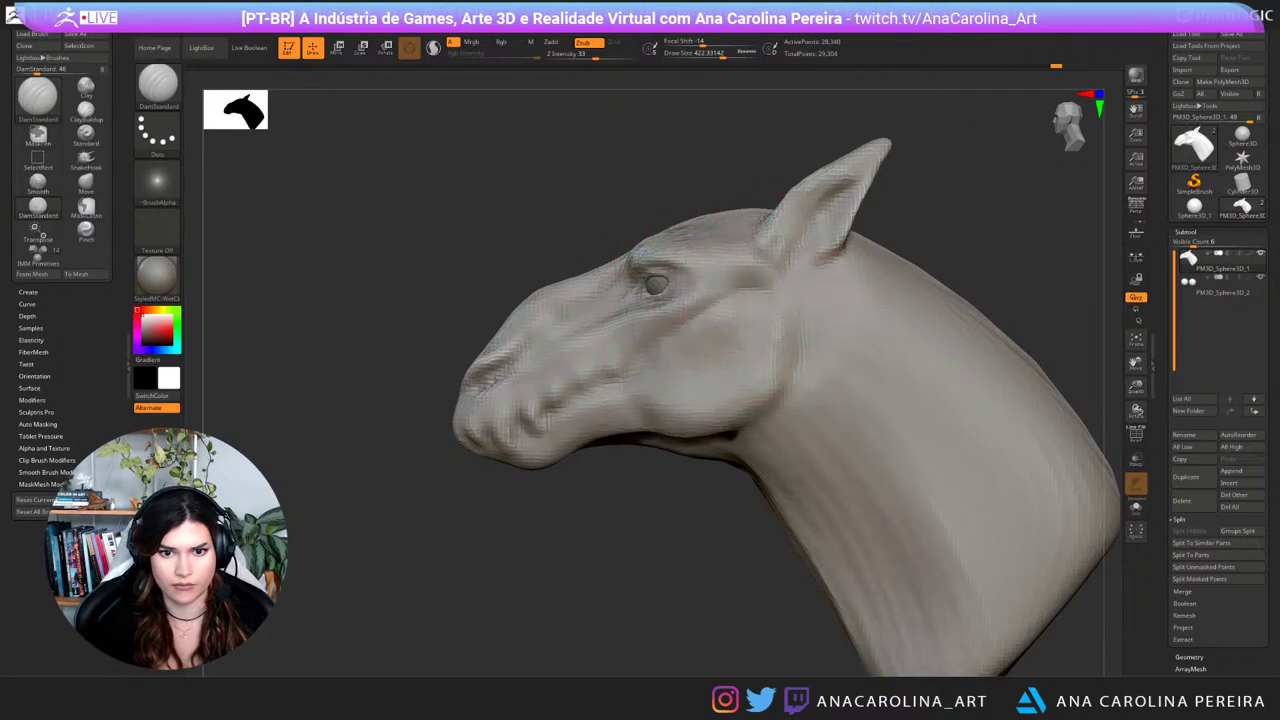
mouse_move(682, 357)
right_mouse_down()
mouse_move(880, 357)
mouse_move(690, 345)
right_mouse_up()
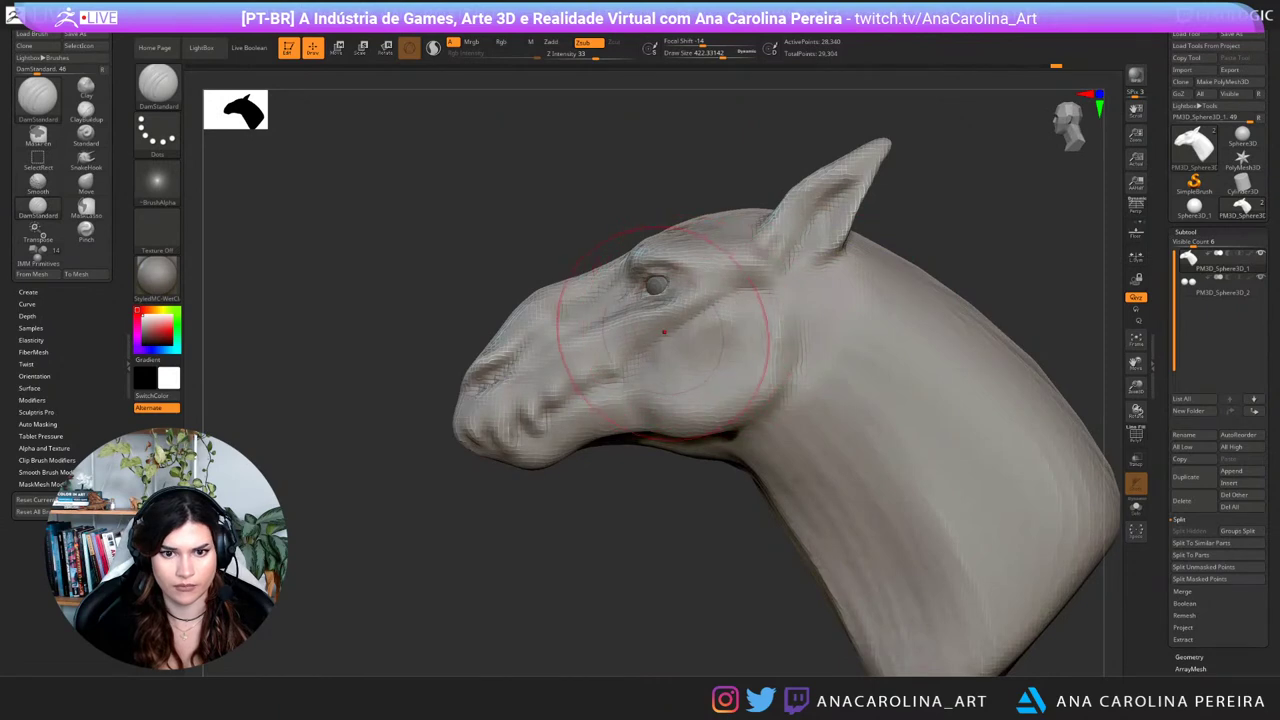
left_click_drag(748, 260, 705, 321)
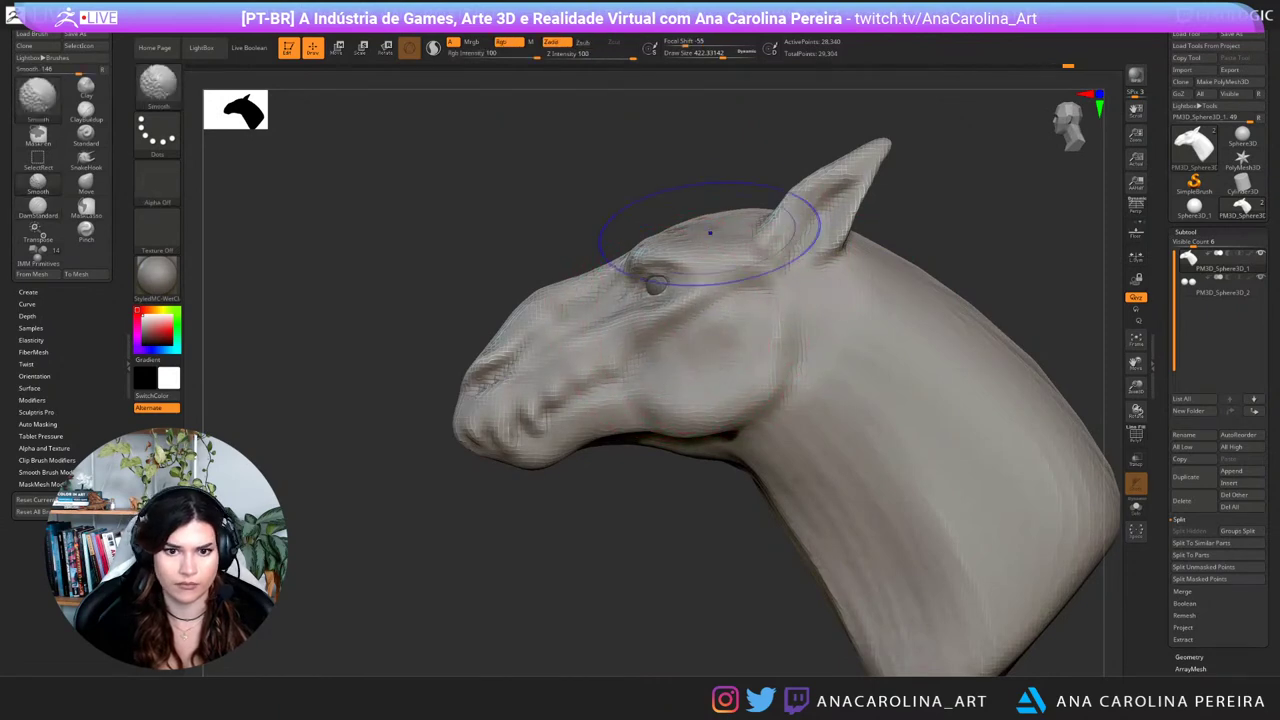
mouse_move(705, 192)
right_mouse_down()
mouse_move(790, 198)
mouse_move(685, 222)
right_mouse_up()
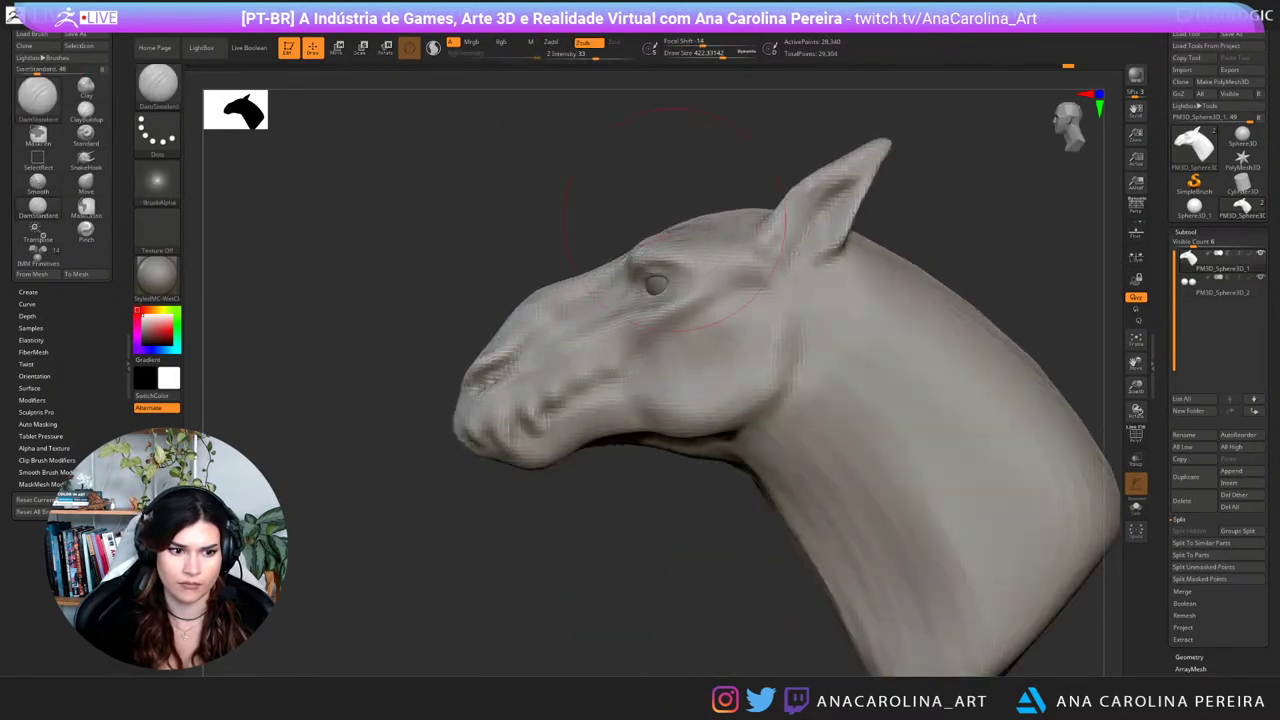
Step: Deepen the rear edge of the jaw from below the ear to the throat with DamStandard, and smooth its upper end
left_click_drag(775, 270, 771, 415)
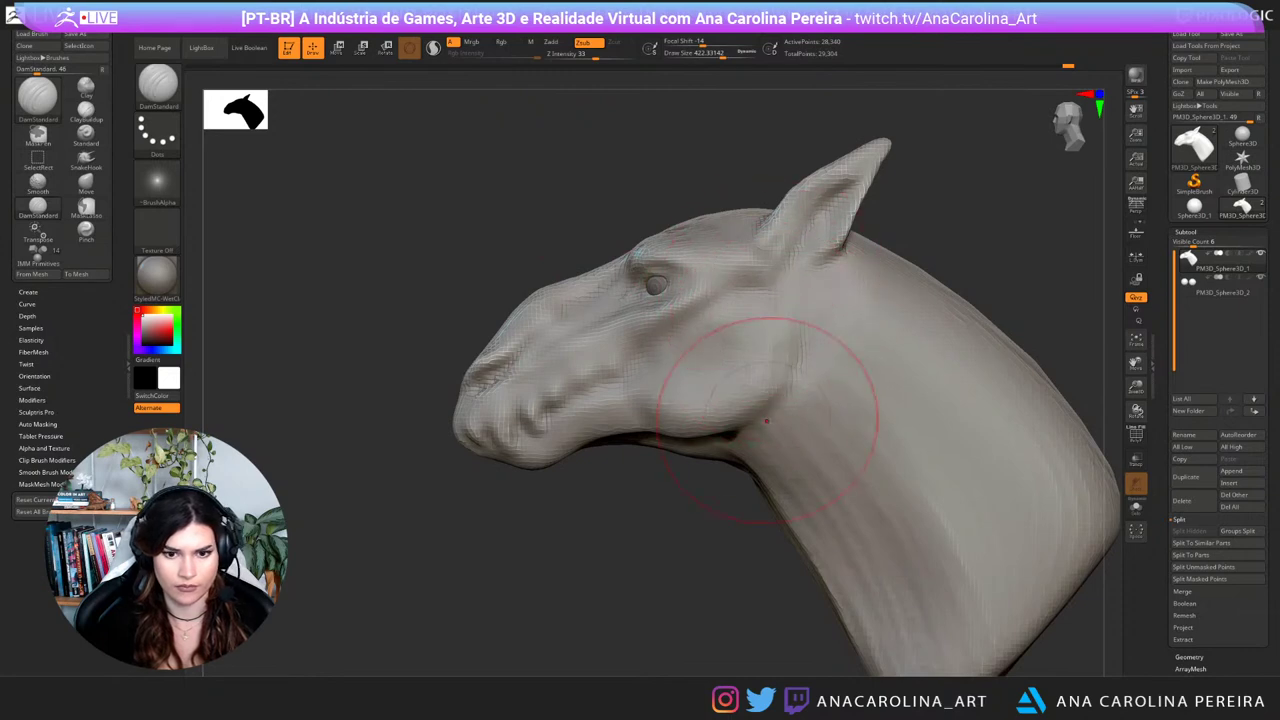
left_click_drag(780, 322, 774, 396)
left_click_drag(779, 350, 730, 434)
left_click_drag(765, 288, 772, 345, "shift")
right_click_drag(700, 200, 860, 206)
mouse_move(800, 396)
right_mouse_down()
mouse_move(594, 395)
mouse_move(636, 401)
right_mouse_up()
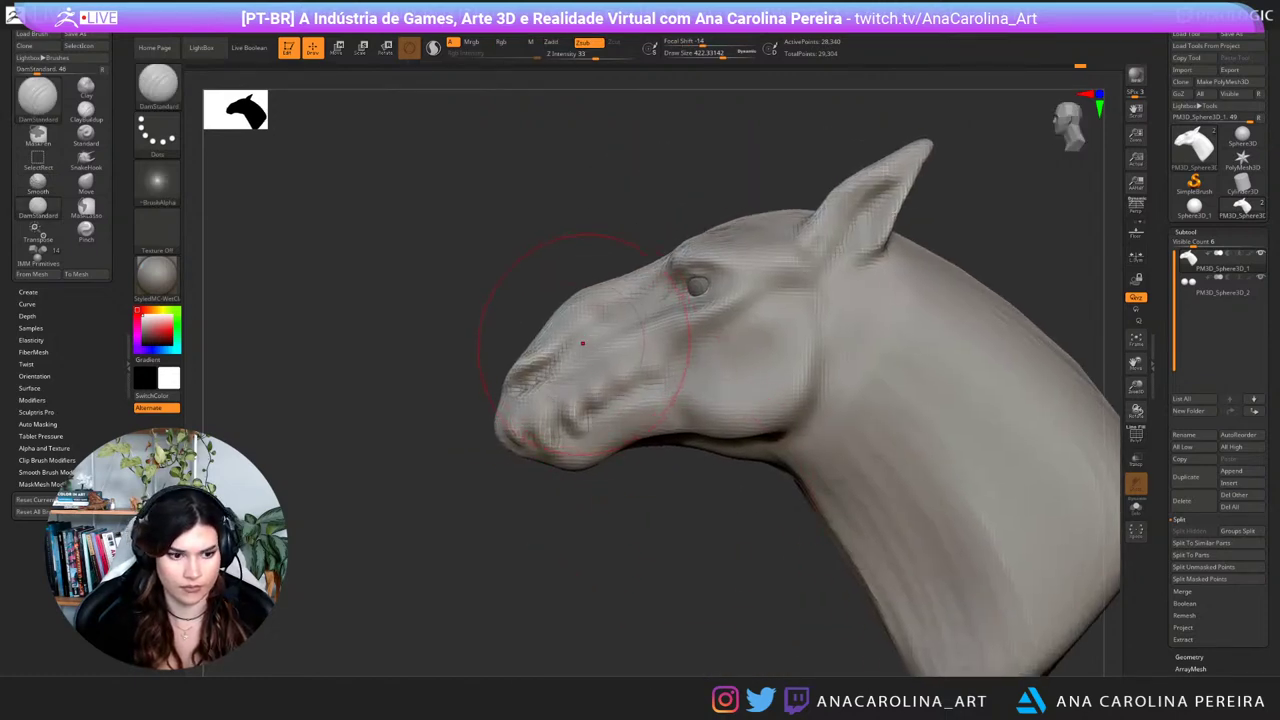
Step: Pull the muzzle slightly forward in profile with the Move brush at a draw size of about 820
key("b")
key("b")
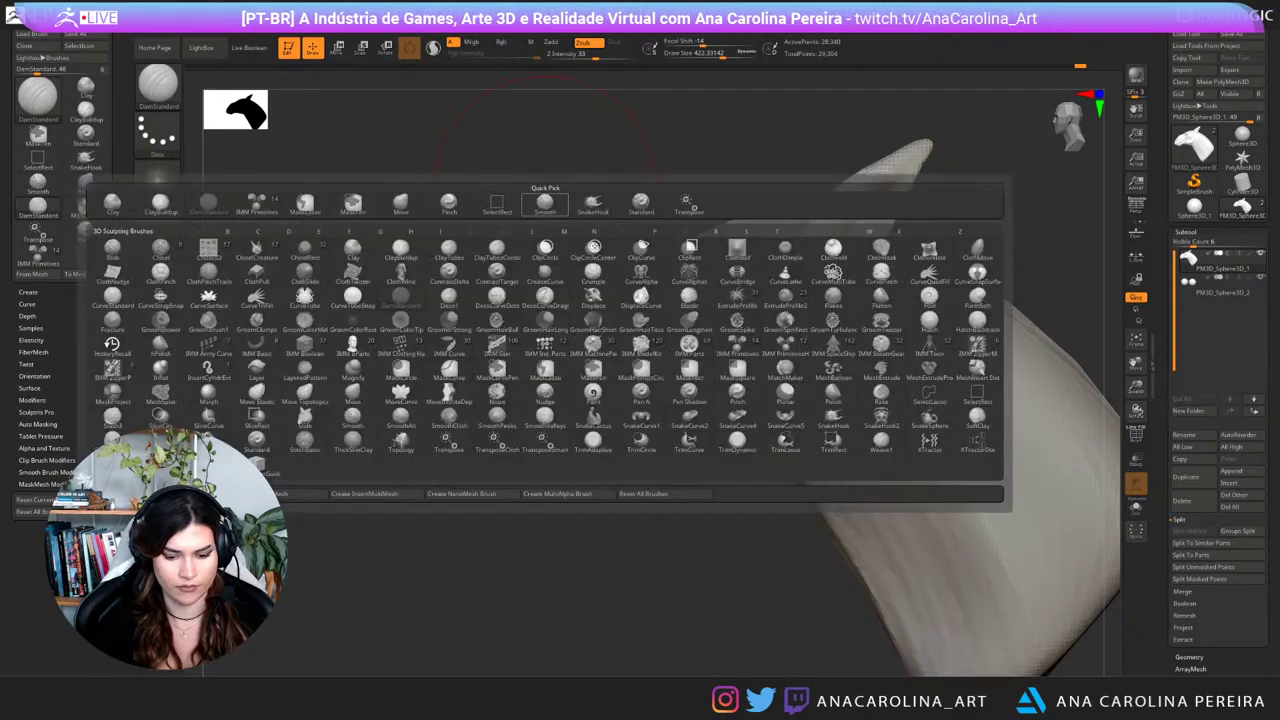
key("m")
key("v")
key("space")
mouse_move(524, 401)
left_mouse_down()
mouse_move(537, 401)
mouse_move(526, 392)
left_mouse_up()
left_click_drag(526, 440, 530, 454)
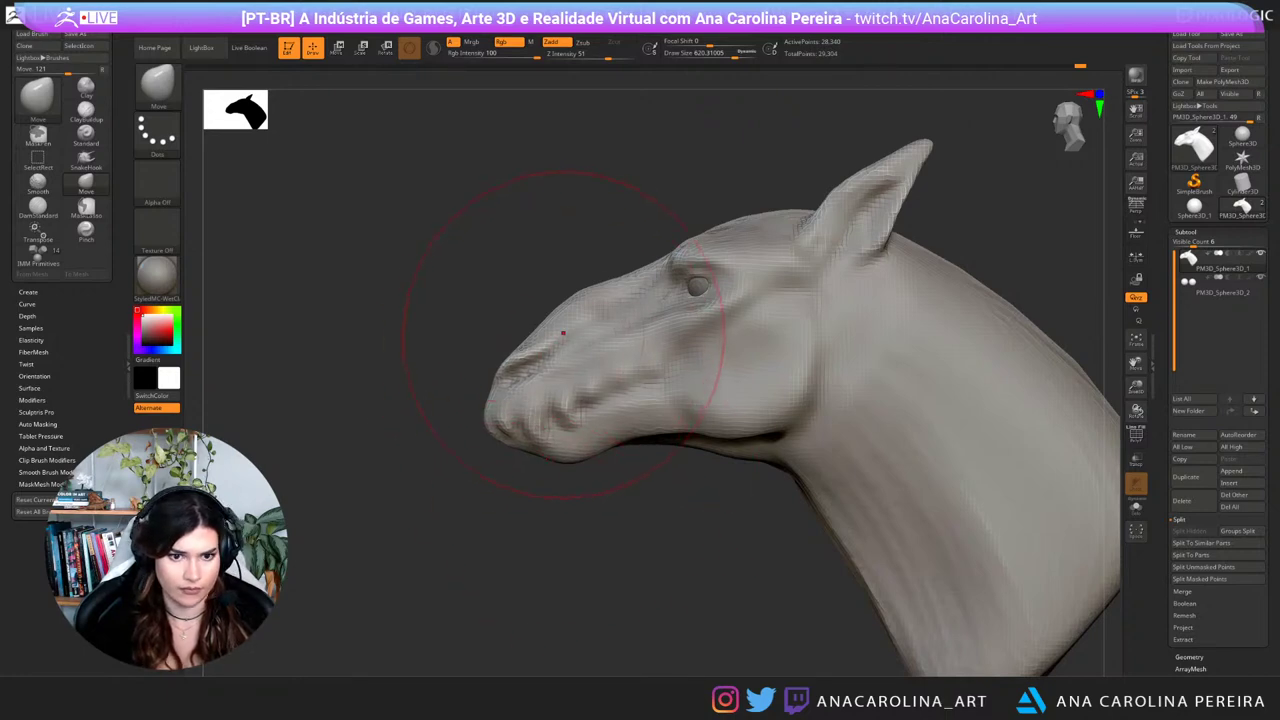
Step: Refine the nose bridge profile between nostril and brow with the Move brush at a draw size of about 274
key("space")
left_click_drag(563, 333, 550, 325)
key("space")
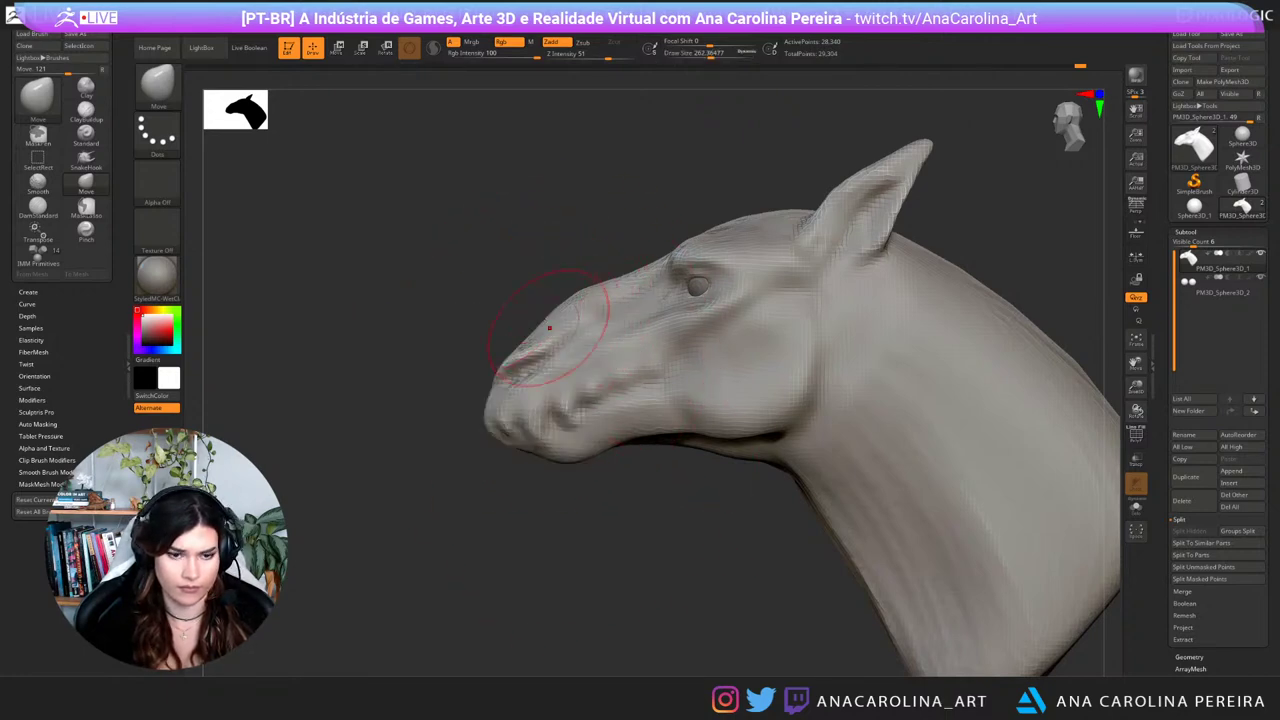
key("space")
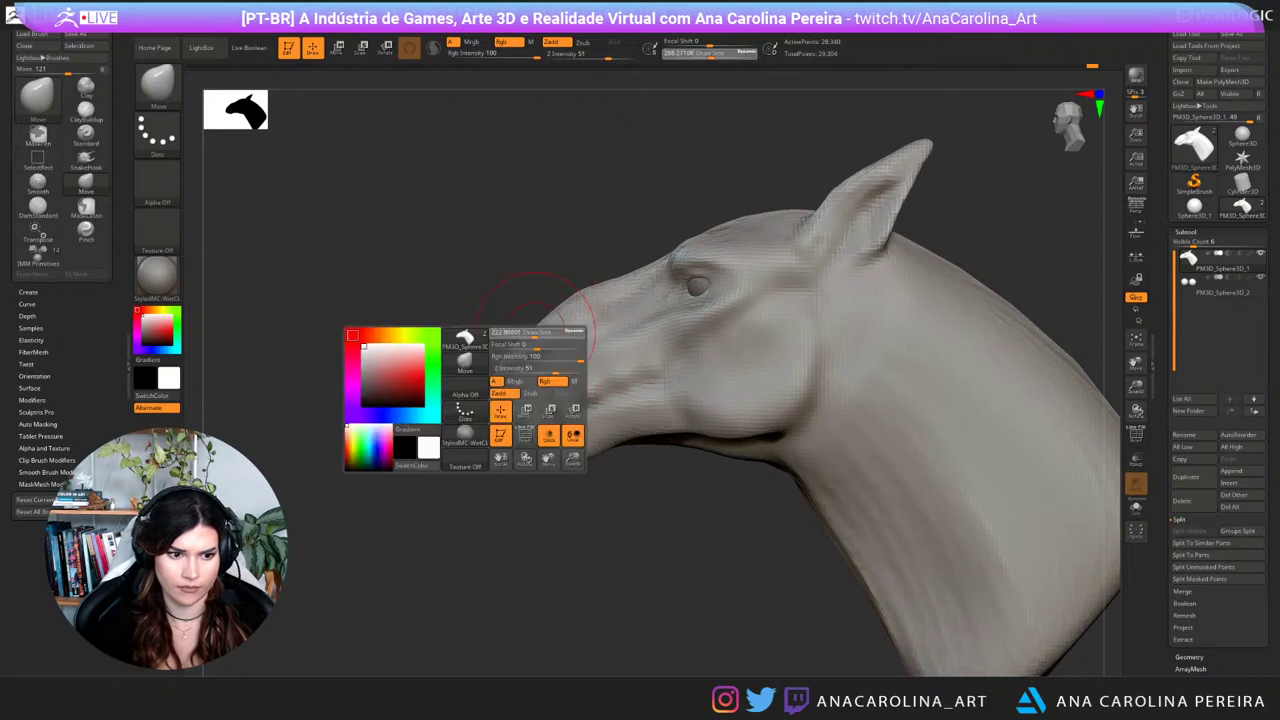
left_click_drag(580, 232, 582, 244)
key("space")
left_click_drag(684, 269, 686, 269)
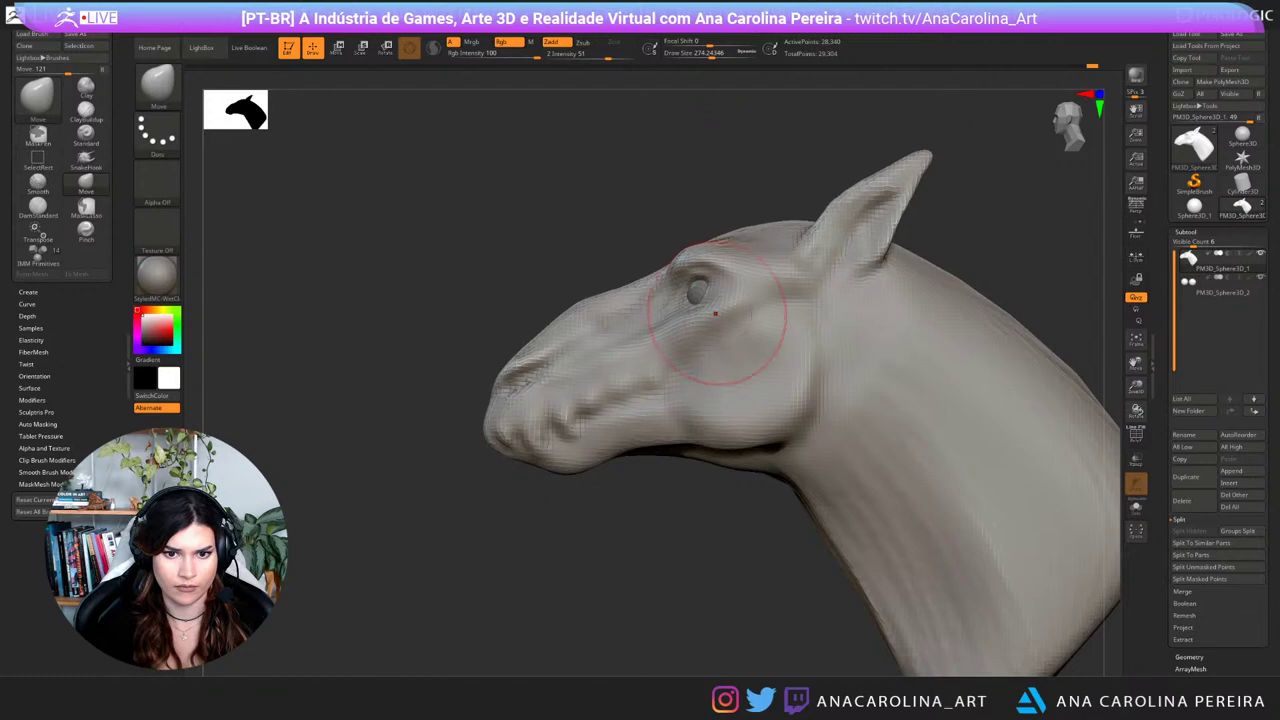
Step: Reshape the forehead, ear base and nape behind the ear with the Move brush, reducing its draw size to about 177
mouse_move(620, 232)
left_mouse_down()
mouse_move(830, 240)
mouse_move(625, 235)
mouse_move(684, 251)
mouse_move(697, 270)
left_mouse_up()
key("space")
key("space")
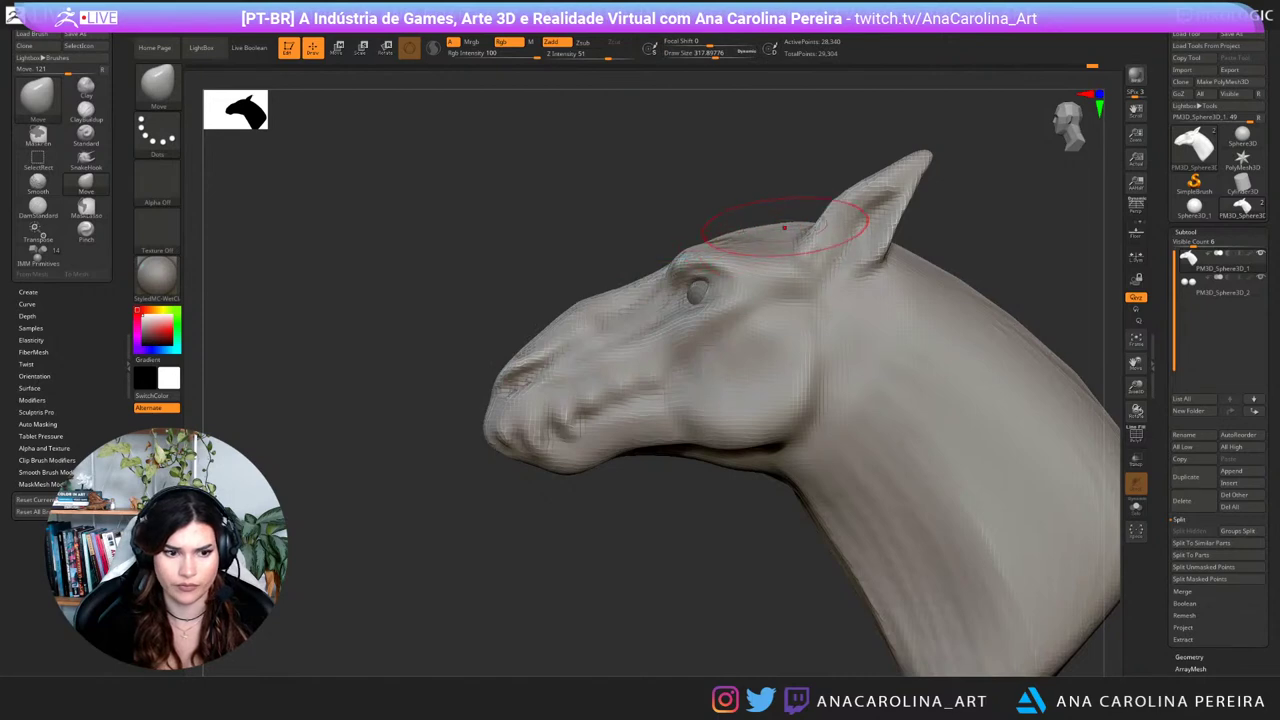
key("space")
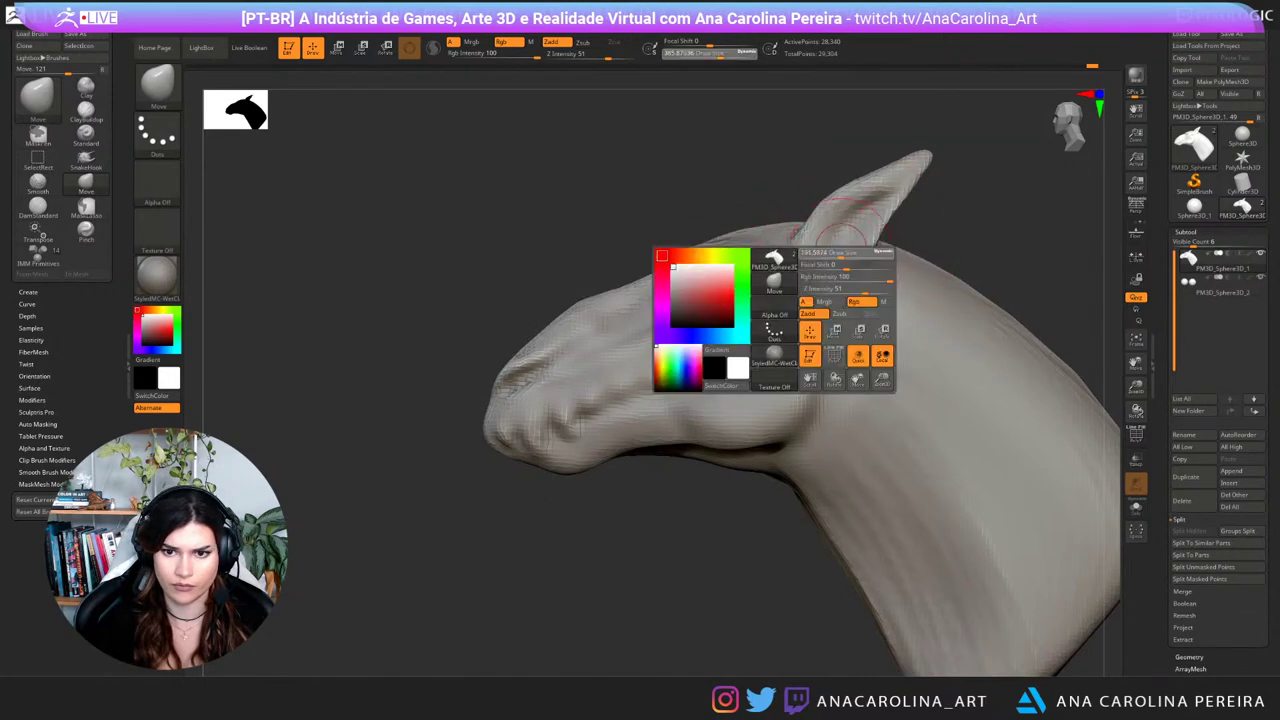
left_click_drag(842, 249, 943, 244)
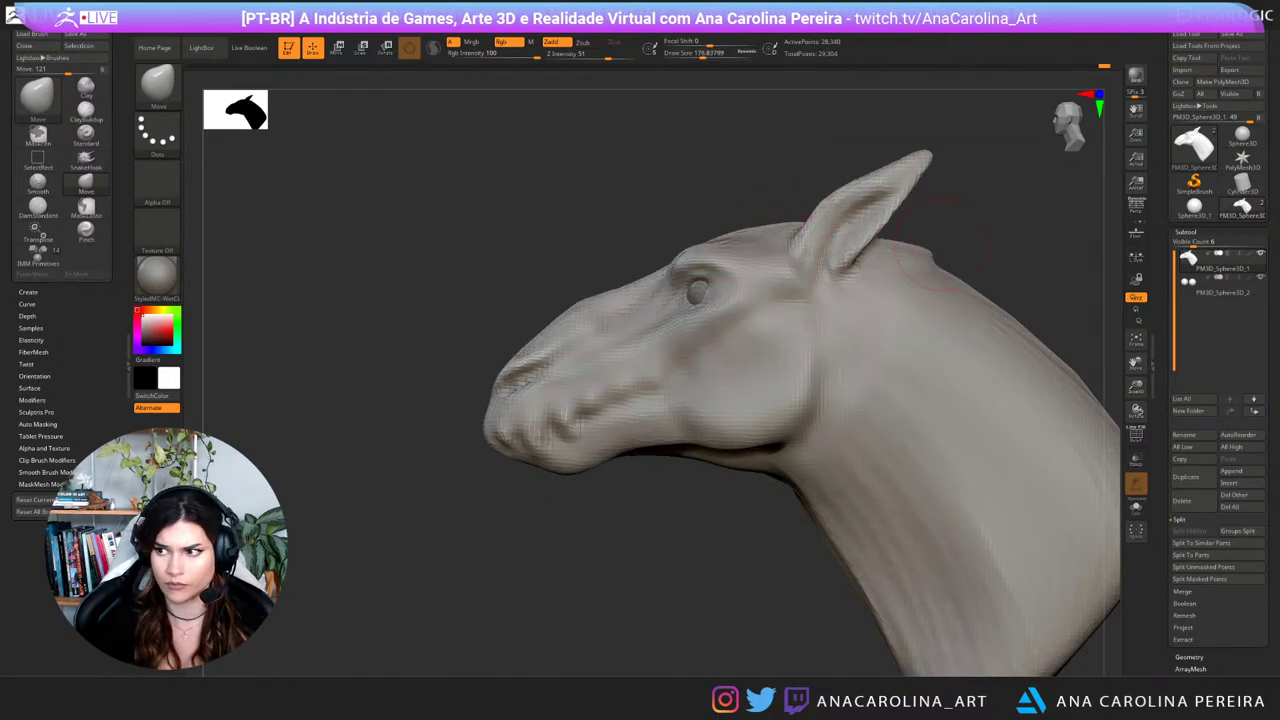
Step: Smooth the streaks along the throat, neck side and neck base, enlarging the draw size to about 422
left_click_drag(990, 195, 1030, 195)
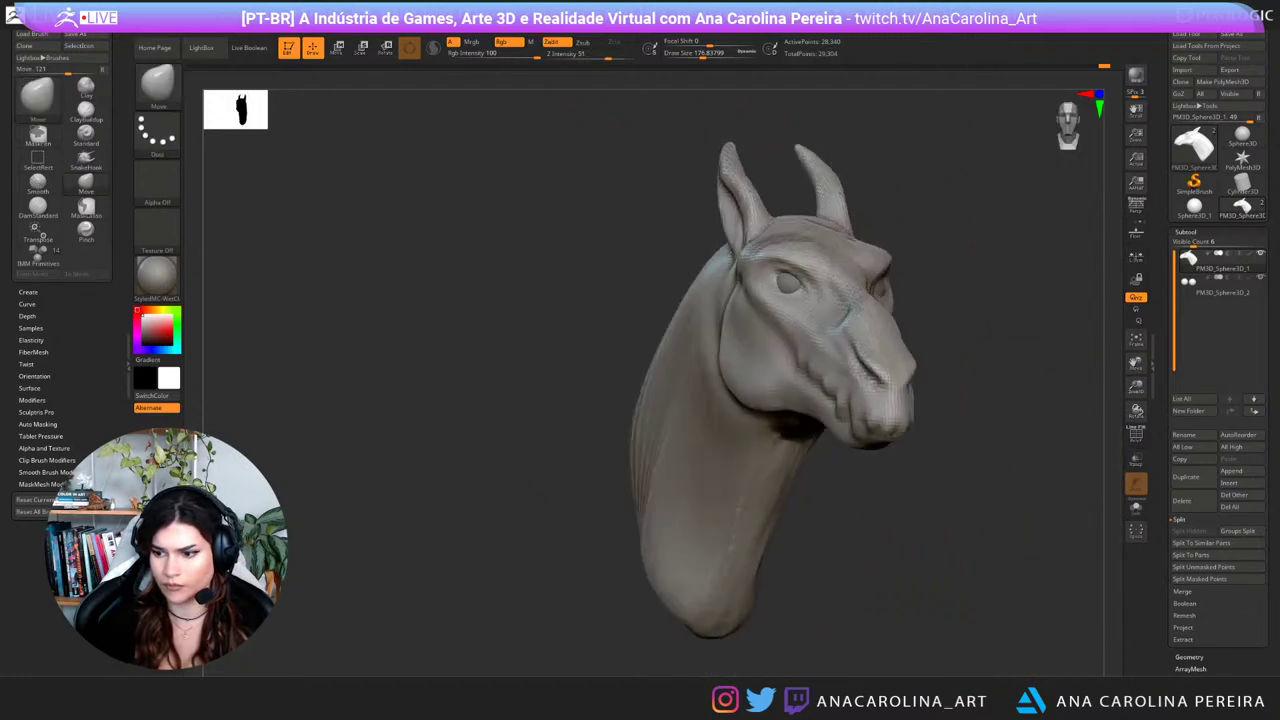
left_click_drag(900, 205, 927, 207)
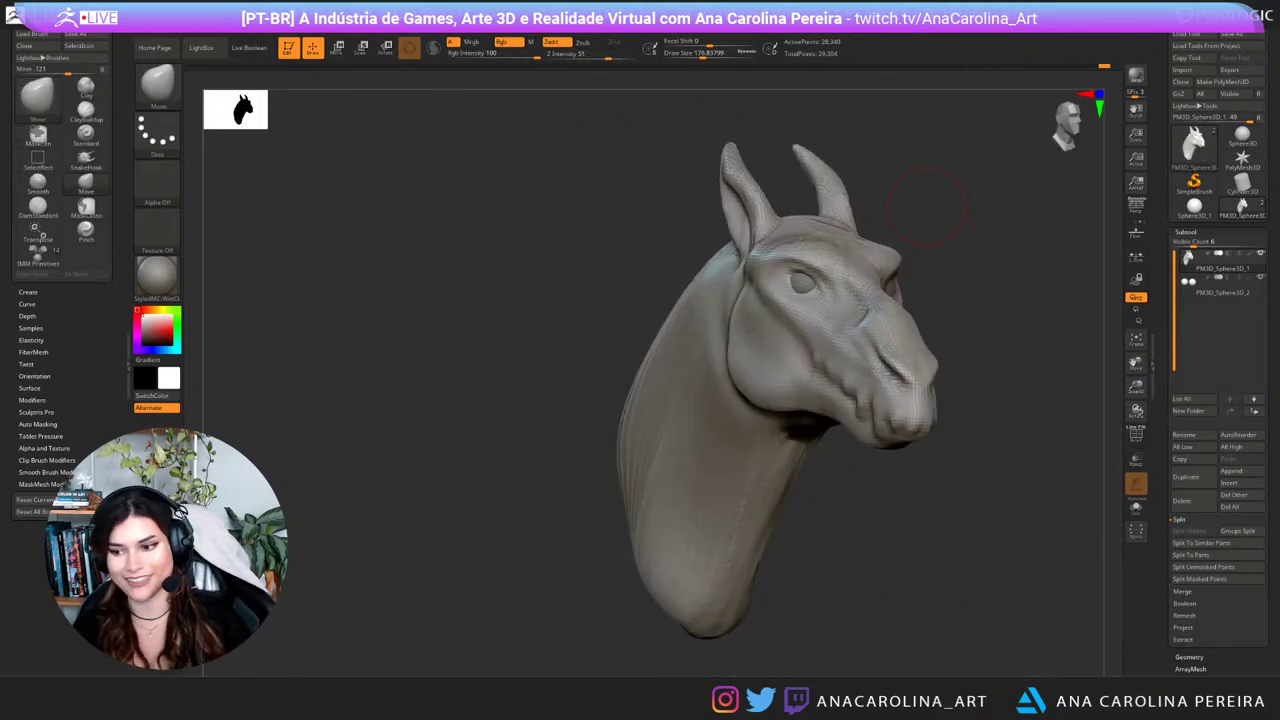
left_click_drag(905, 555, 817, 534)
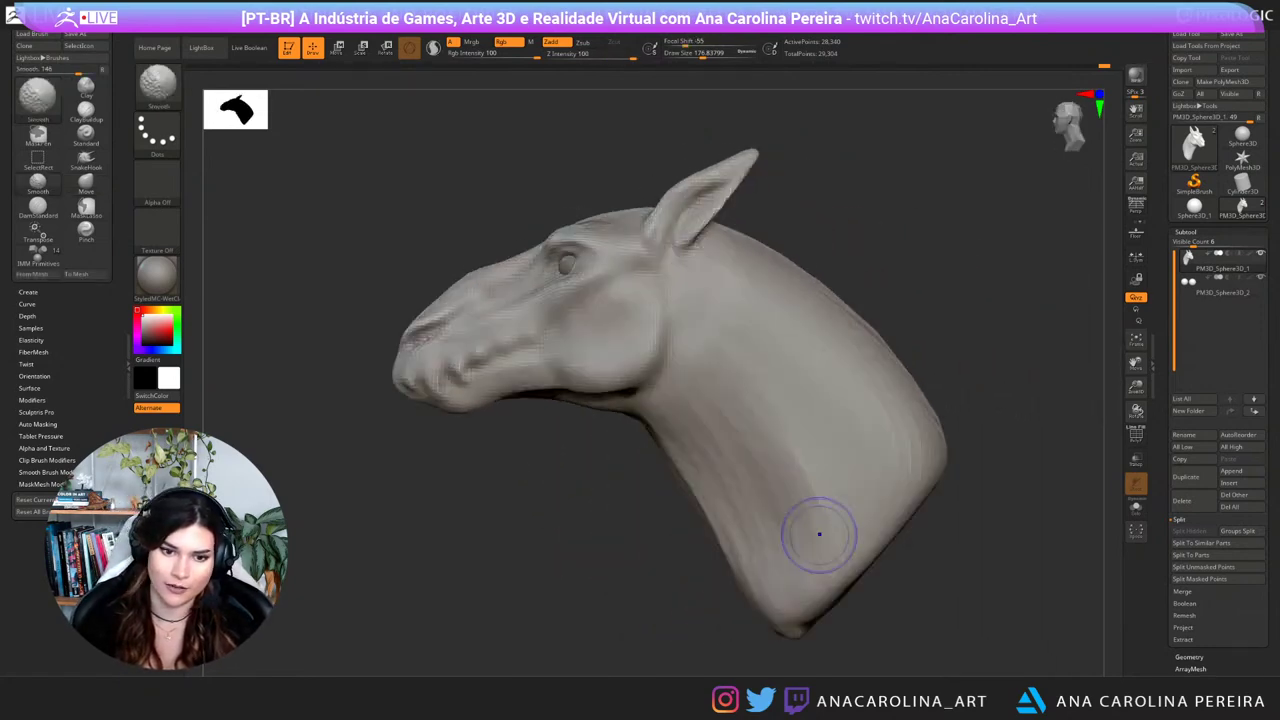
key("space")
key("space")
left_click_drag(637, 415, 628, 432)
key("shift")
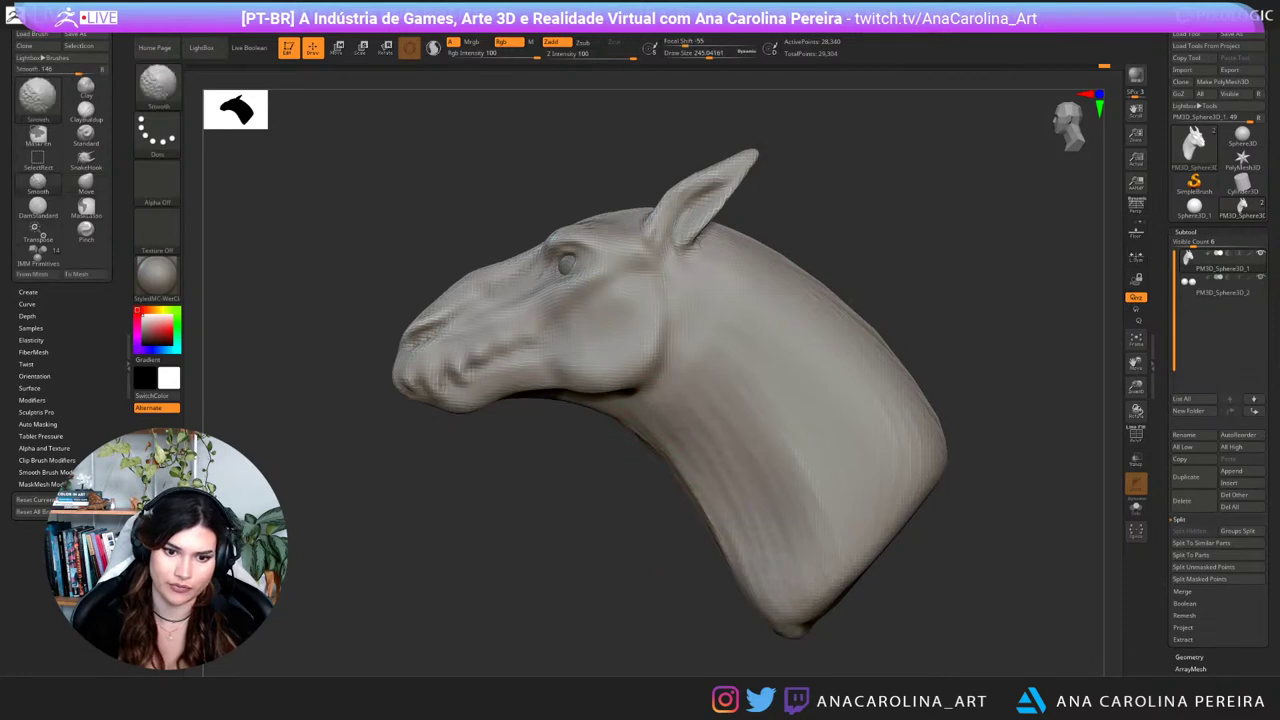
left_click_drag(680, 474, 718, 548, "shift")
key("space")
mouse_move(738, 458)
left_mouse_down()
mouse_move(750, 457)
mouse_move(738, 556)
left_mouse_up()
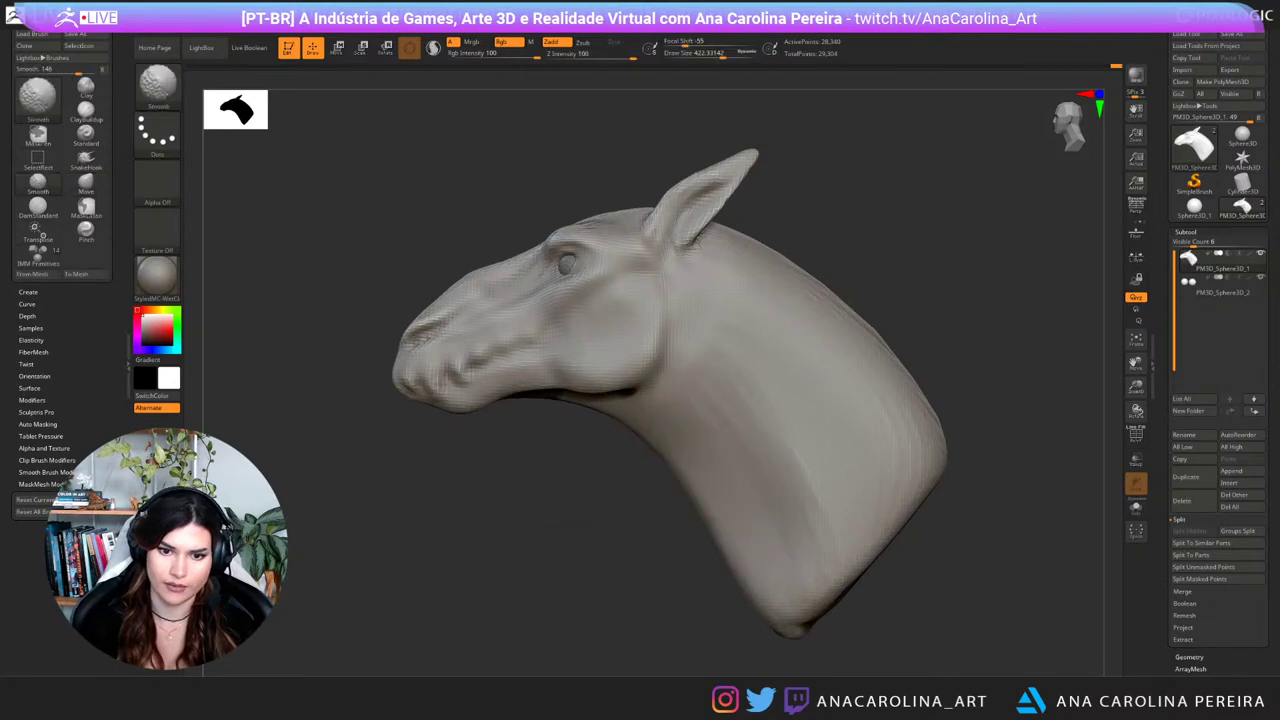
left_click_drag(785, 625, 805, 637, "shift")
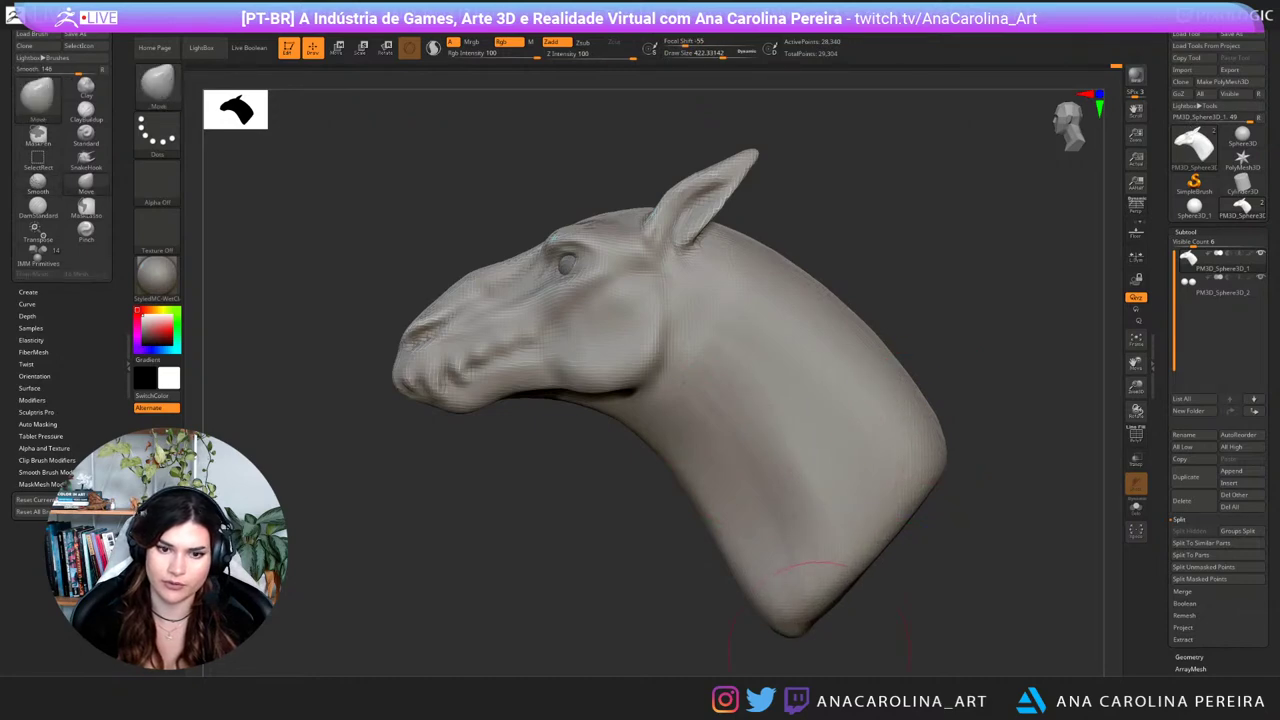
Step: Deepen the creases between the eye and the muzzle with the DamStandard brush at a draw size of about 262
mouse_move(690, 632)
left_mouse_down()
mouse_move(932, 640)
mouse_move(880, 600)
mouse_move(770, 583)
left_mouse_up()
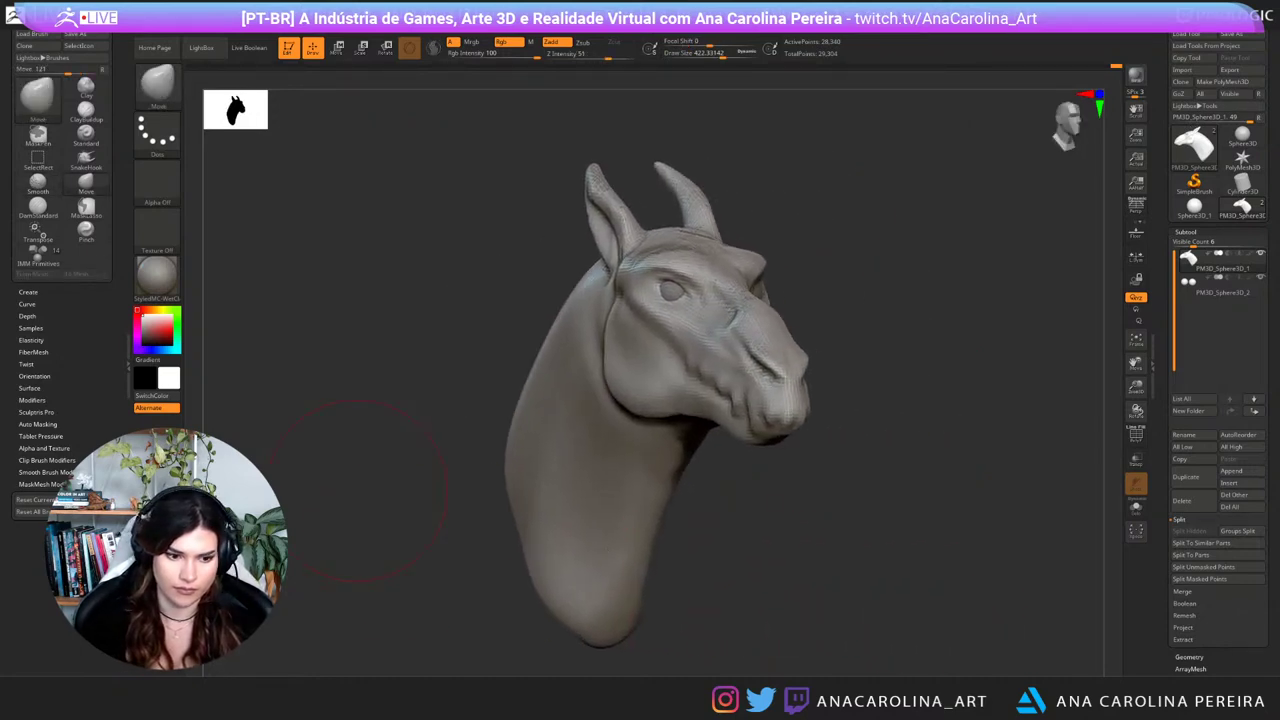
left_click_drag(420, 545, 495, 541)
left_click_drag(905, 335, 904, 382, "alt")
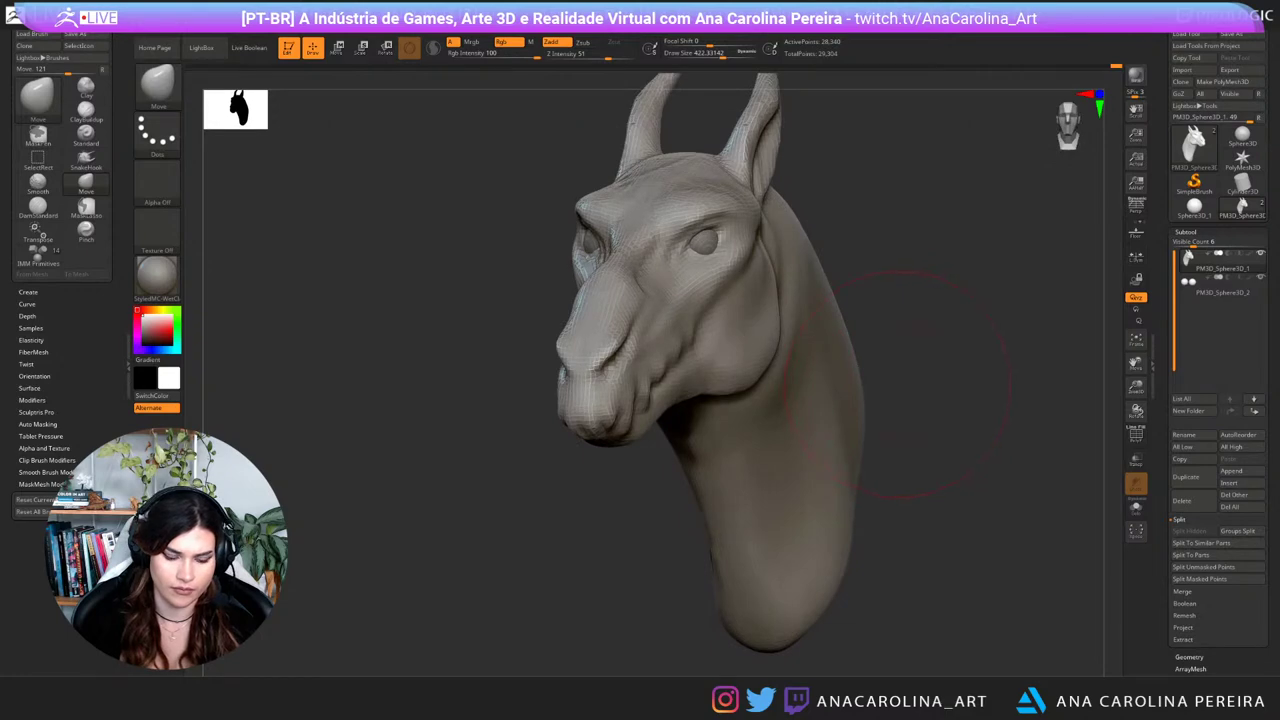
key("d")
left_click(605, 223)
key("b")
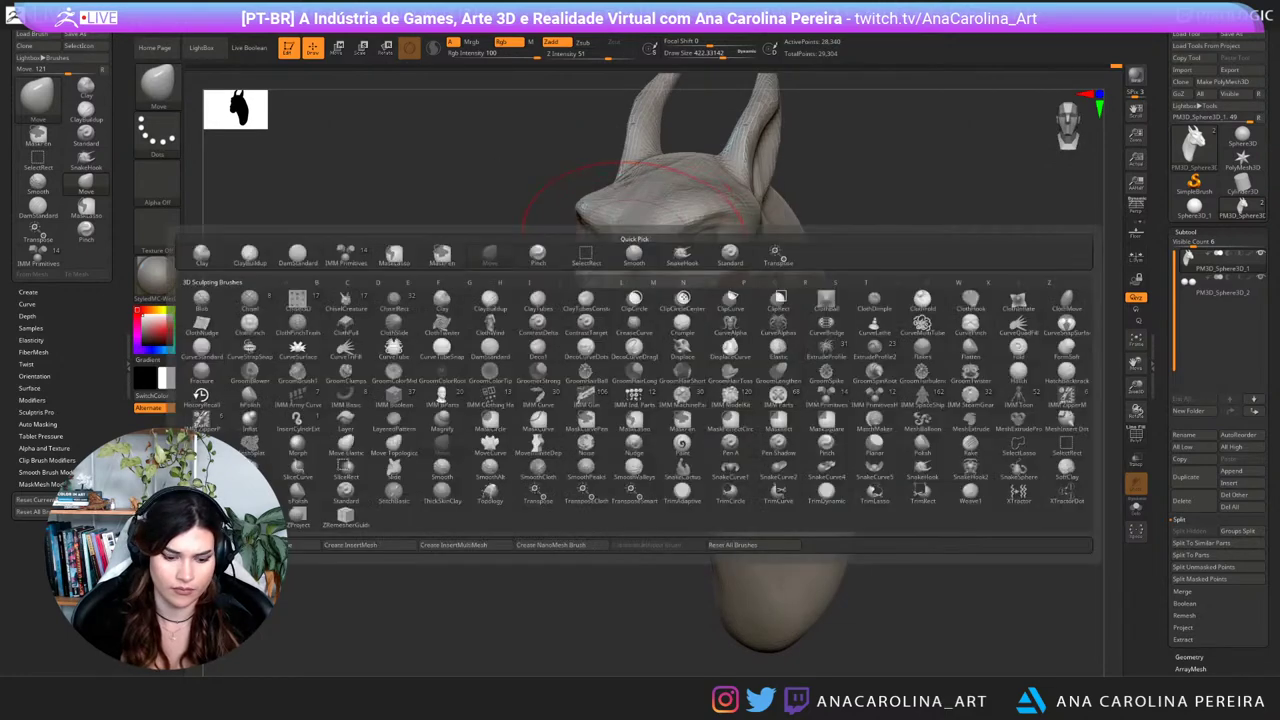
key("d")
key("b")
key("d")
key("s")
key("space")
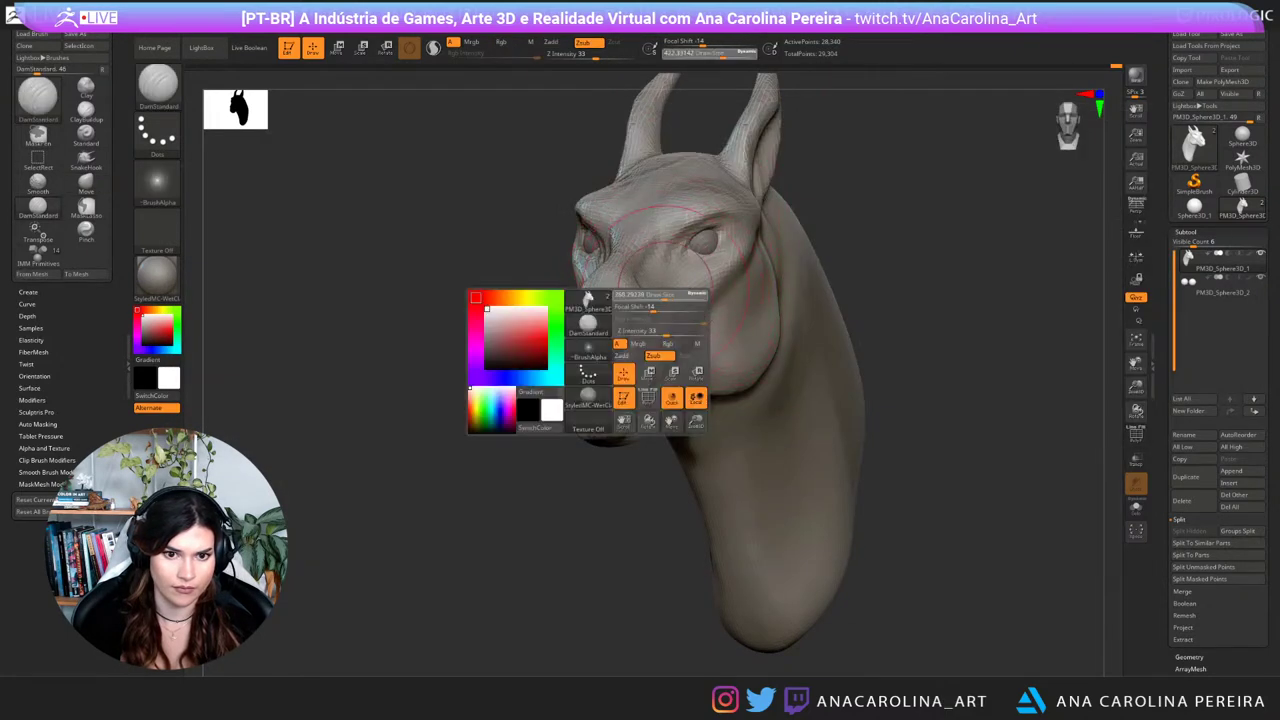
mouse_move(560, 518)
left_mouse_down()
mouse_move(790, 512)
mouse_move(560, 516)
mouse_move(572, 512)
left_mouse_up()
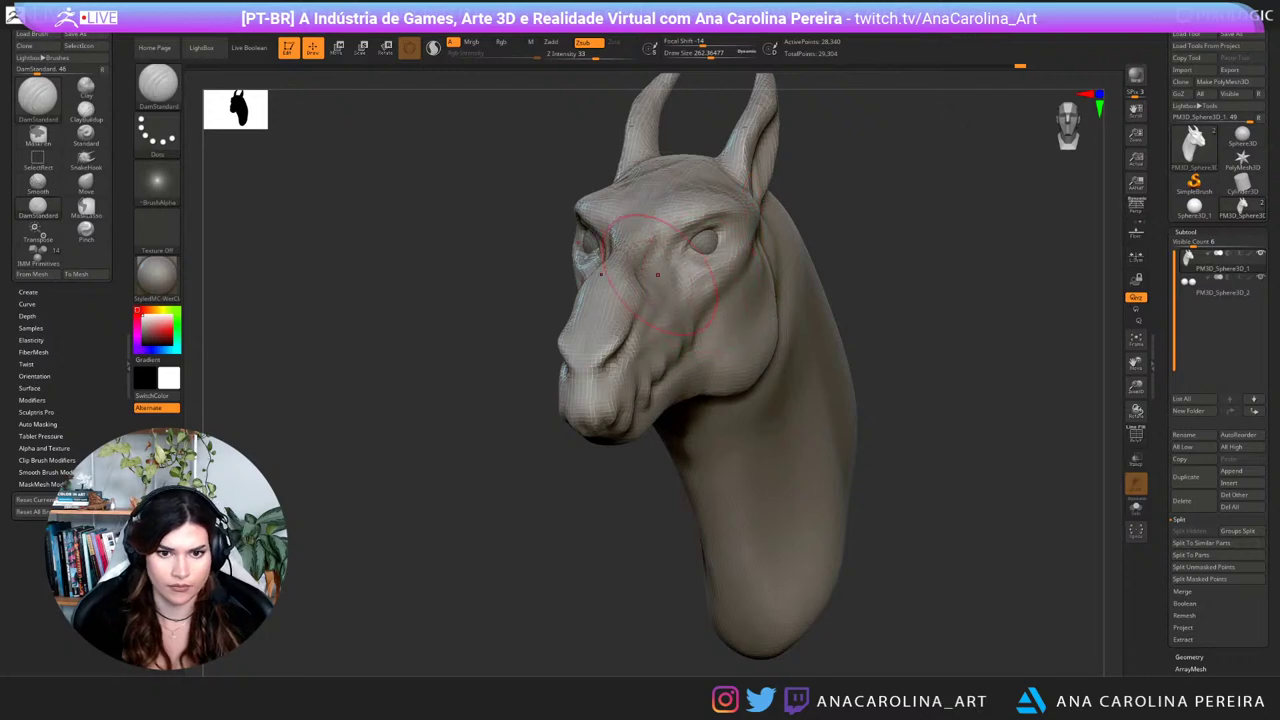
left_click_drag(560, 500, 860, 470)
Step: Build up the nose side and cheek below the eye with the ClayBuildup brush, reducing its draw size to about 229
key("b")
key("c")
key("b")
key("space")
left_click_drag(649, 300, 645, 300)
left_click_drag(800, 300, 780, 290)
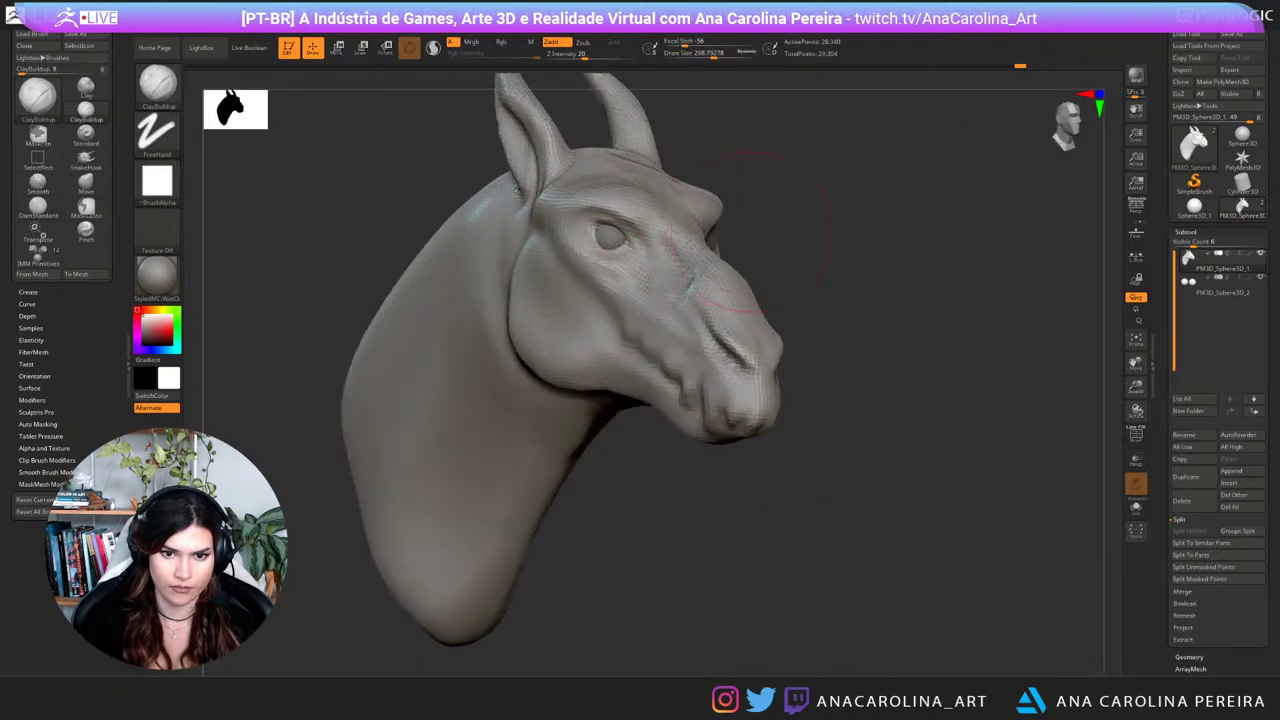
key("space")
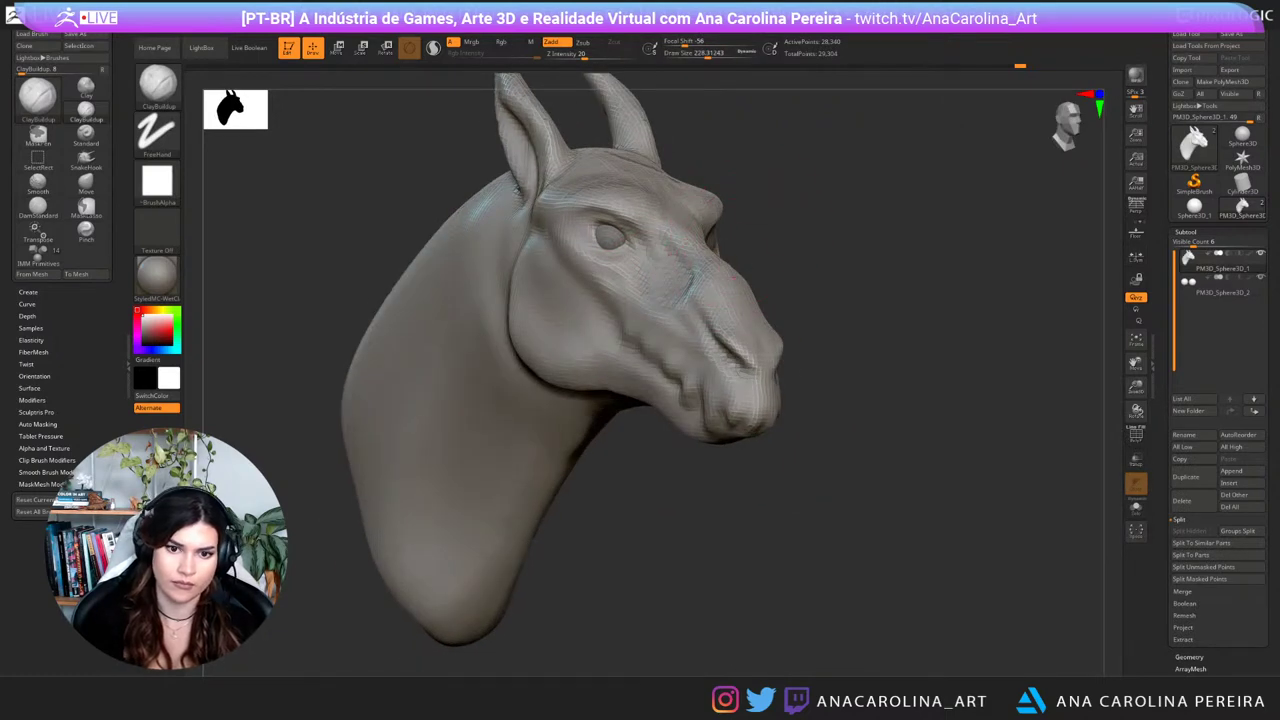
left_click_drag(850, 485, 665, 485)
left_click_drag(786, 271, 790, 298, "shift")
left_click_drag(780, 505, 737, 504)
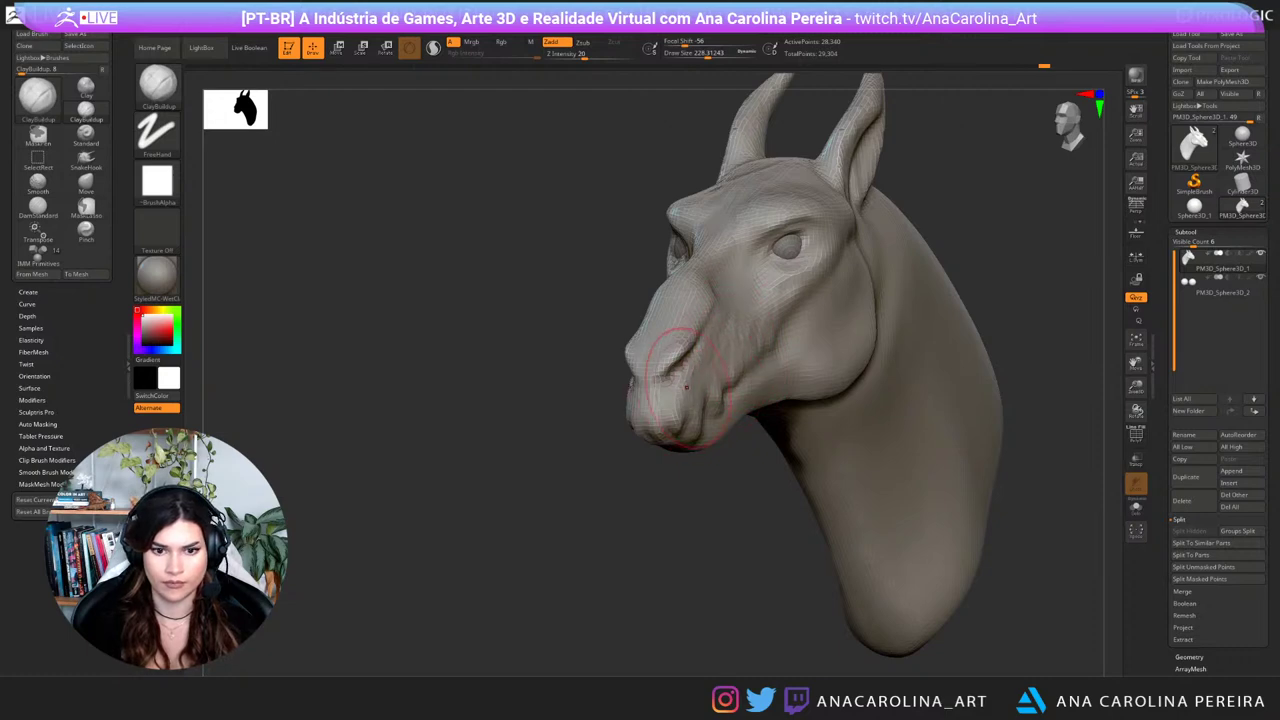
left_click_drag(552, 490, 830, 445)
mouse_move(760, 480)
left_mouse_down("alt")
mouse_move(832, 480)
mouse_move(795, 500)
mouse_move(661, 488)
left_mouse_up("alt")
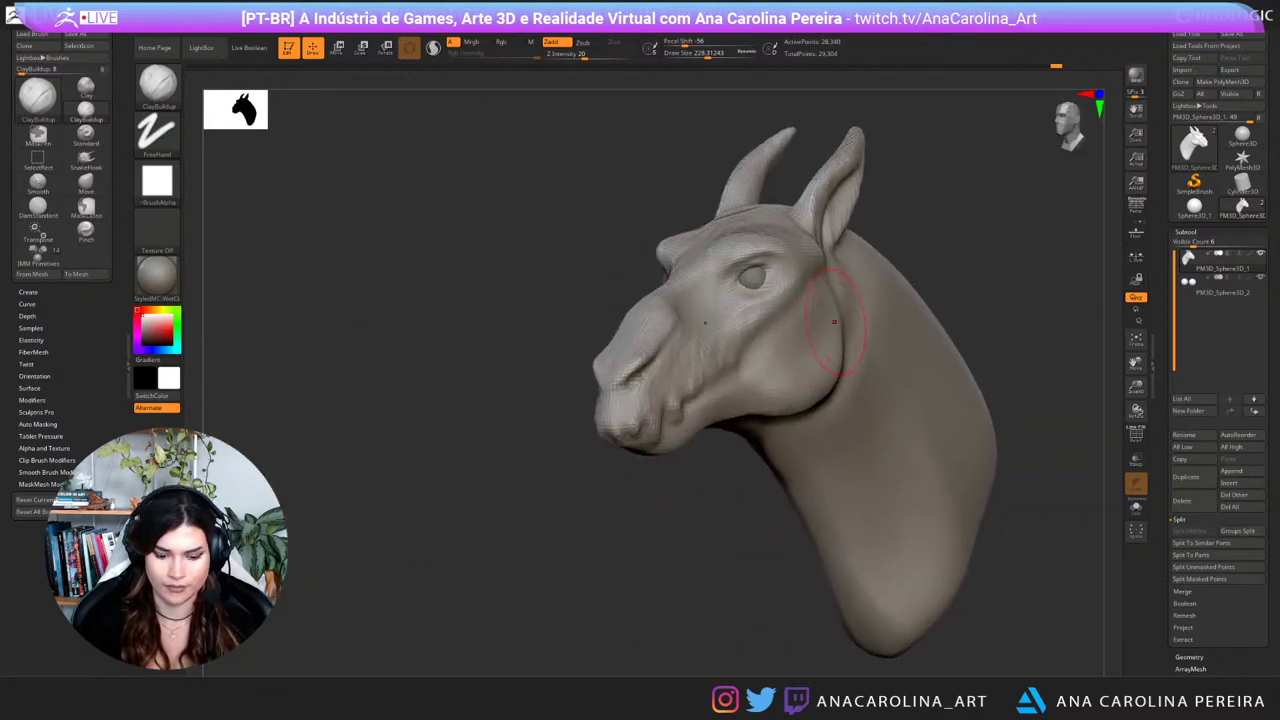
Step: Reshape and smooth the rear corner of the jaw in profile with the Move brush at a draw size of about 299
key("b")
key("m")
key("v")
key("space")
mouse_move(570, 475)
left_mouse_down()
mouse_move(628, 472)
mouse_move(545, 474)
left_mouse_up()
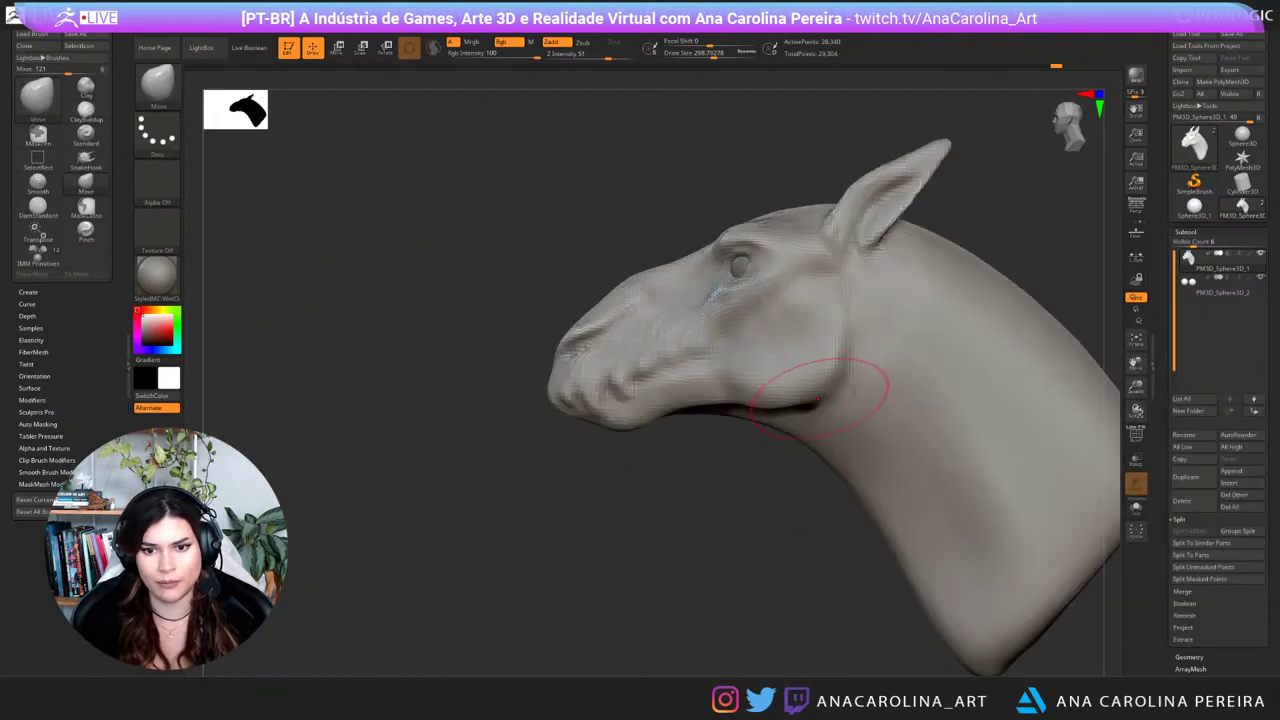
left_click_drag(818, 398, 822, 358)
key("shift")
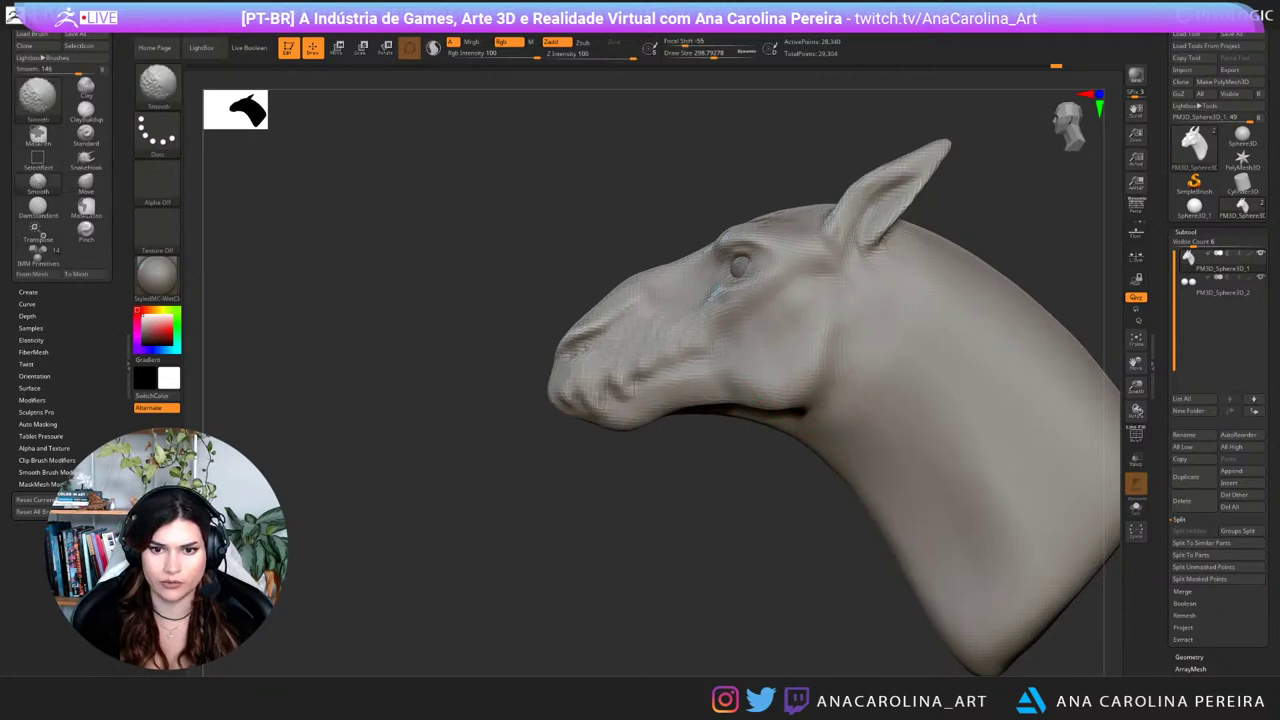
left_click_drag(715, 500, 820, 510)
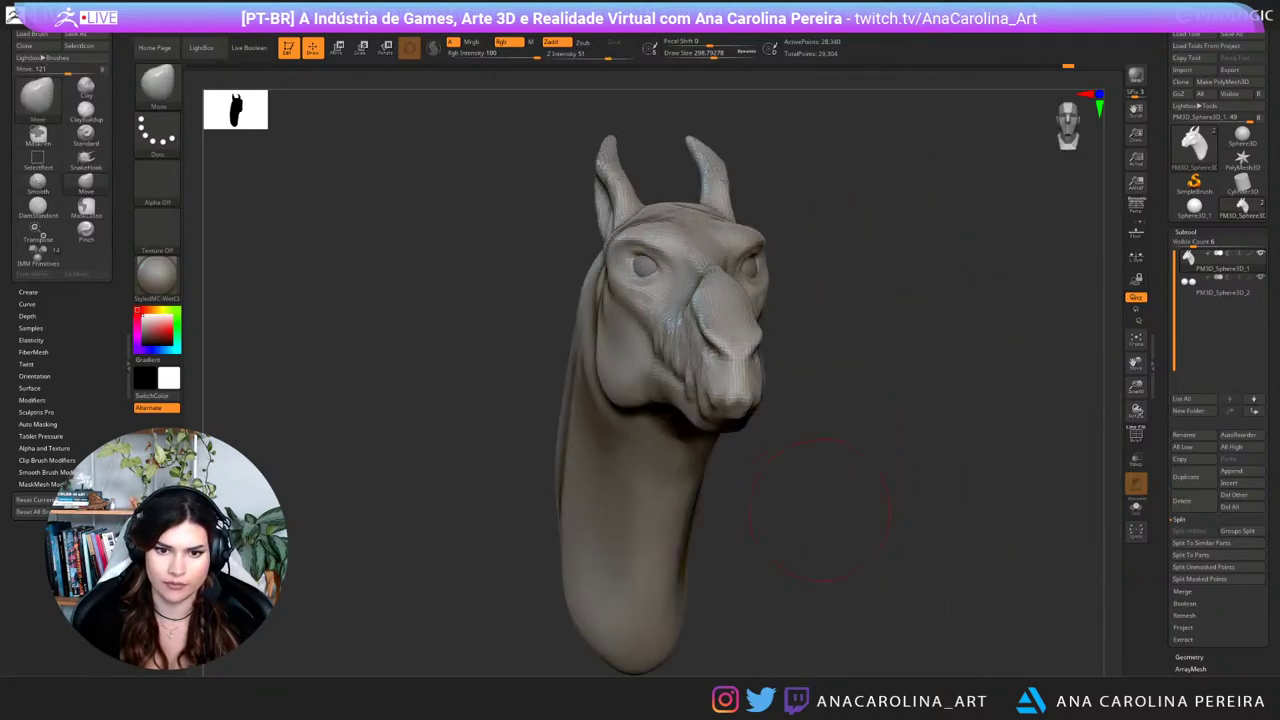
Step: Add light strokes to the rear of the cheek with the ClayBuildup brush at a draw size of about 299
right_click_drag(822, 511, 838, 520)
key("b")
key("c")
key("b")
left_click_drag(835, 518, 779, 509)
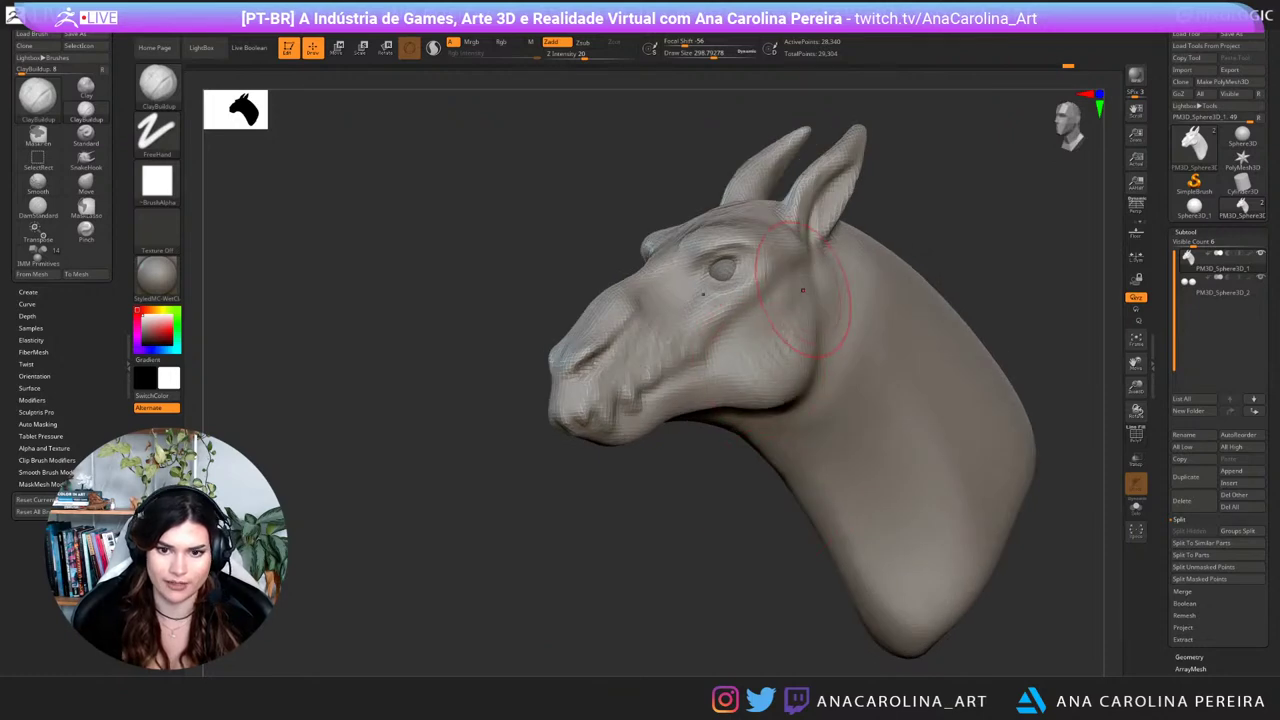
Step: Try to build up the jaw muscle with broad ClayBuildup strokes, undoing them
left_click_drag(764, 350, 735, 379)
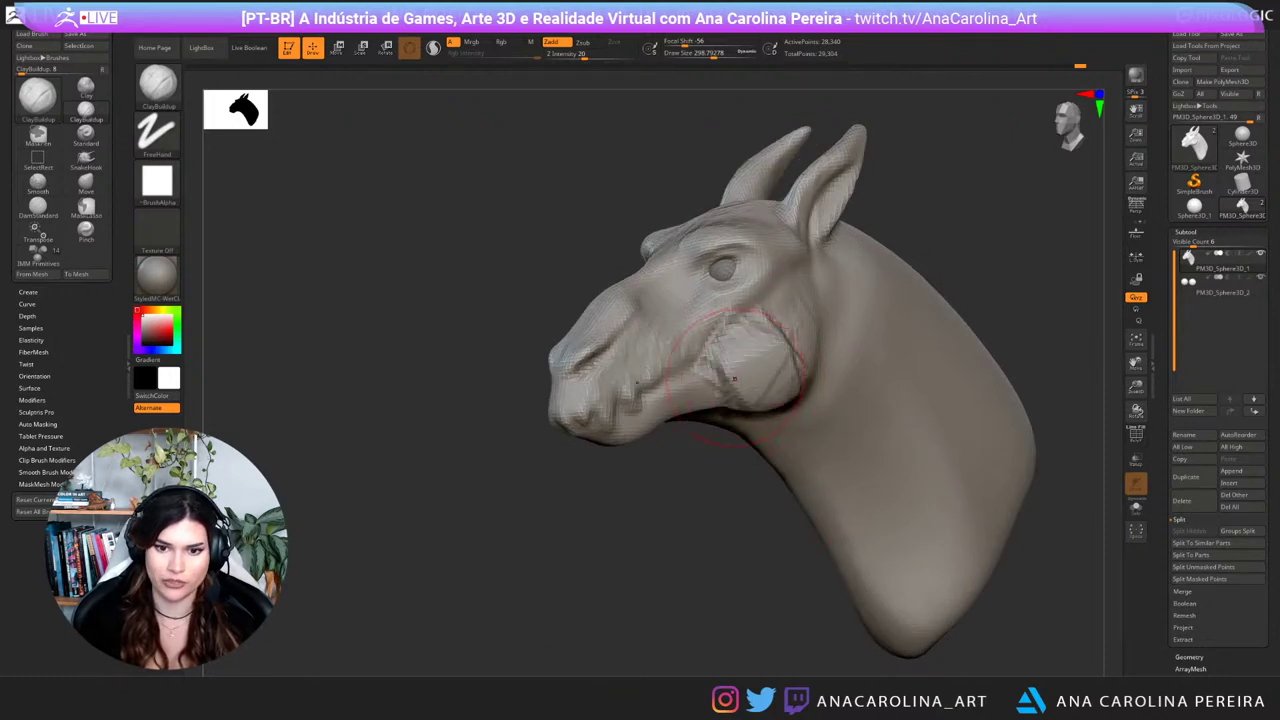
right_click_drag(808, 440, 930, 475)
key("ctrl+z")
key("ctrl+z")
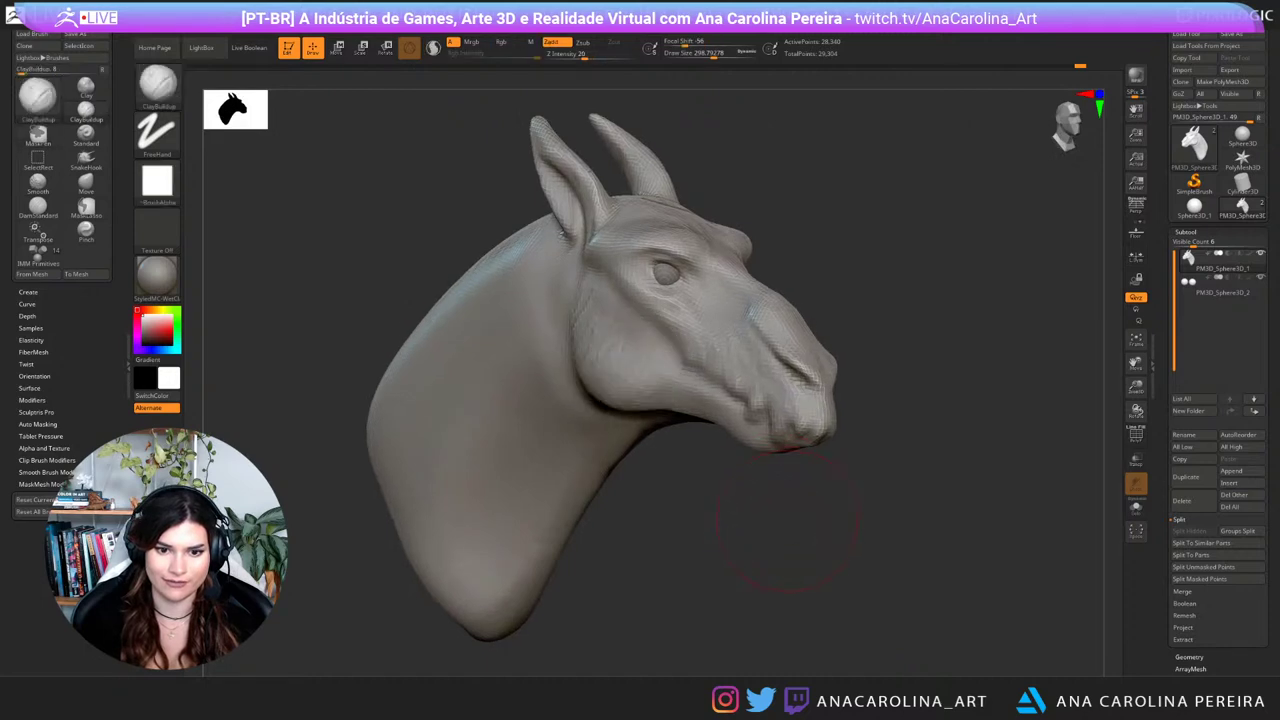
Step: Refine the cheek and jaw with the ClayBuildup brush at a draw size of about 187, smoothing the stroke marks
right_click_drag(733, 497, 809, 431)
left_click_drag(809, 431, 798, 431)
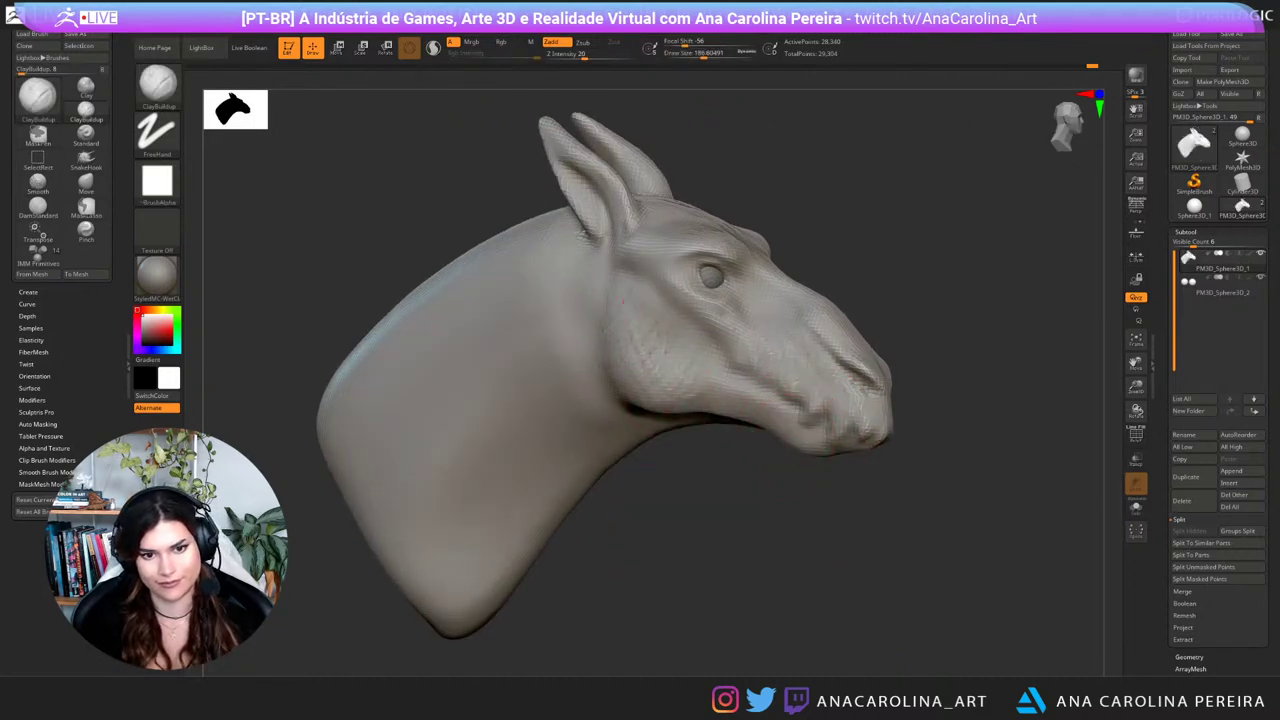
mouse_move(686, 477)
left_mouse_down()
mouse_move(500, 490)
mouse_move(480, 480)
left_mouse_up()
left_click_drag(745, 330, 745, 388, "shift")
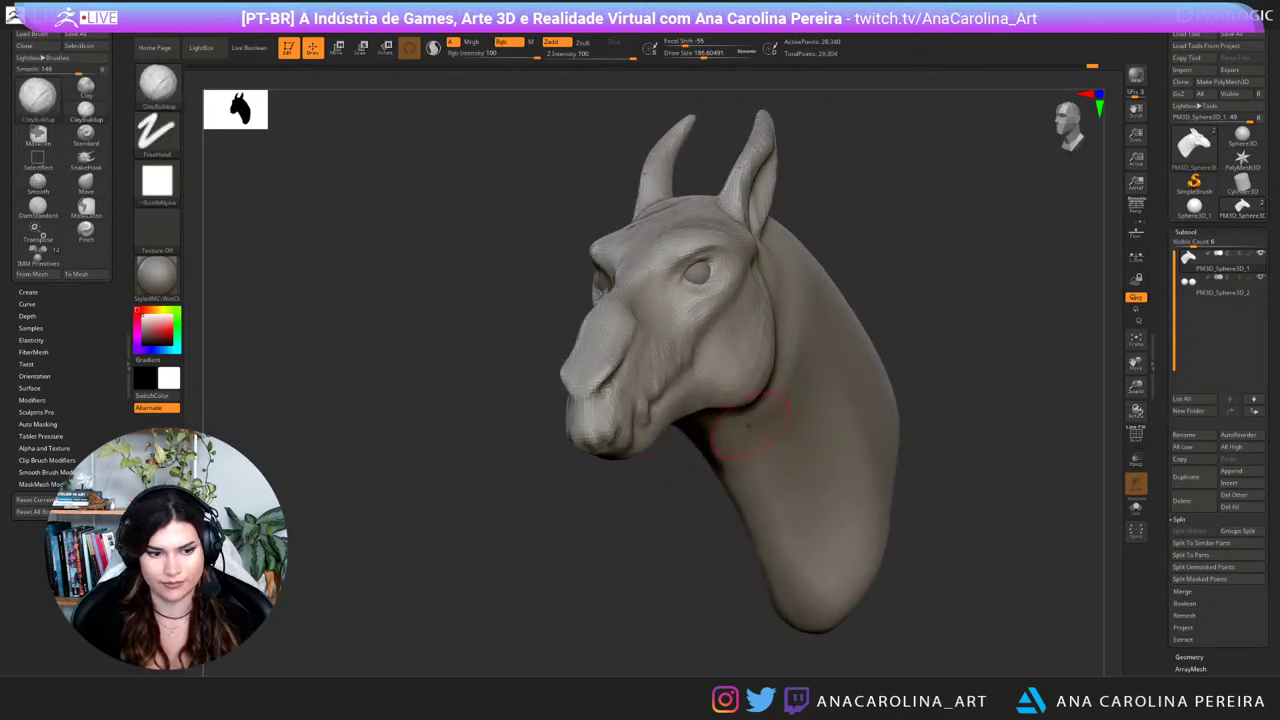
left_click_drag(620, 520, 540, 512)
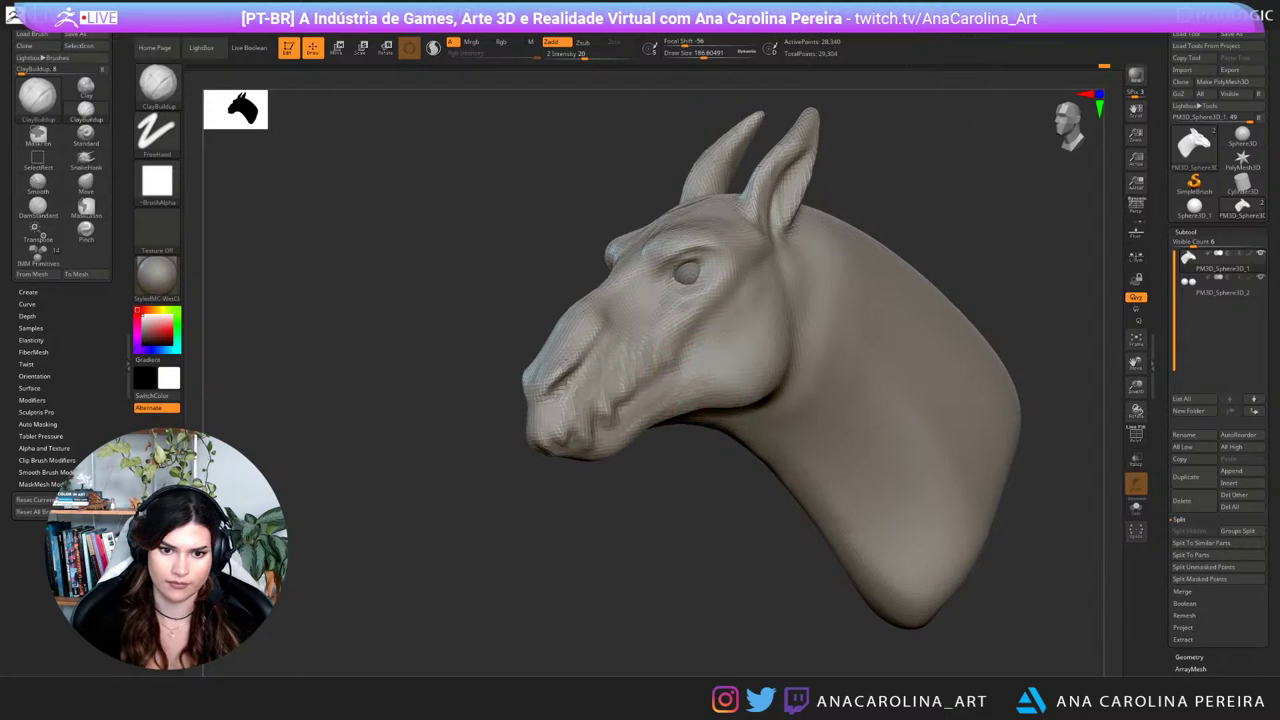
left_click_drag(560, 520, 805, 500)
left_click_drag(860, 465, 785, 460)
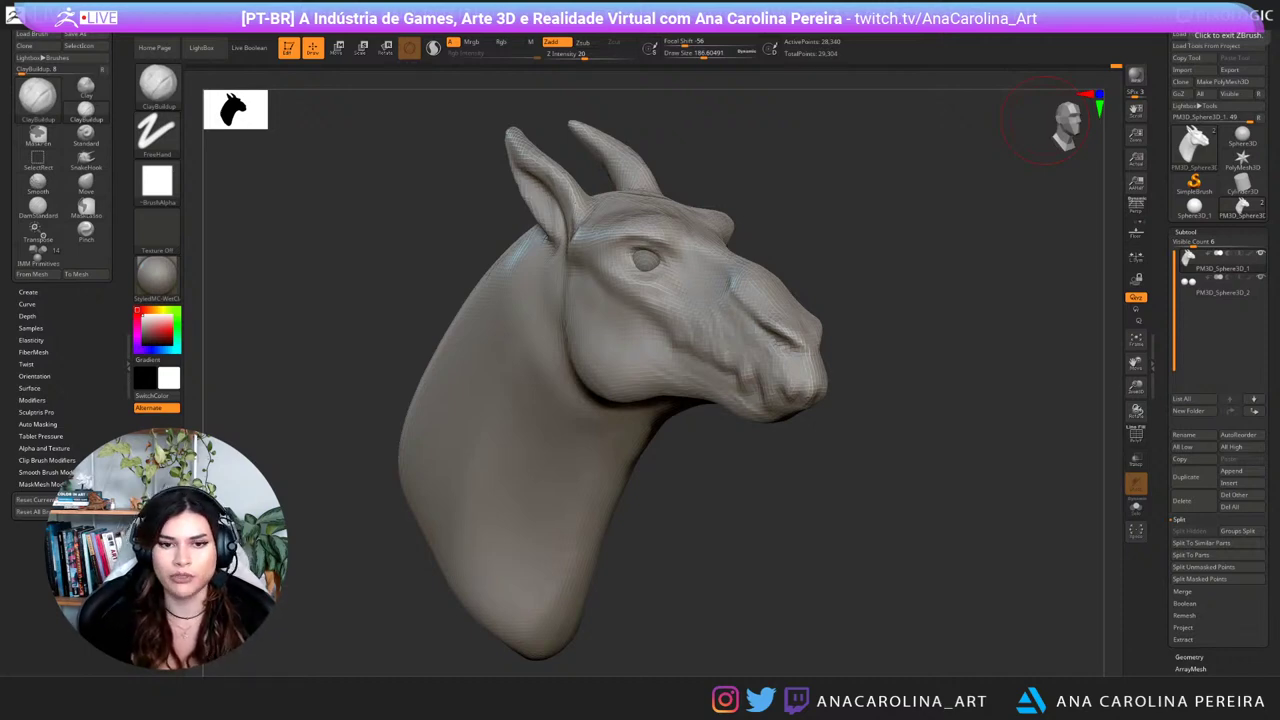
Step: Select the separate eyeballs and adjust them in their sockets with the transform gizmo
left_click_drag(1045, 120, 1095, 132)
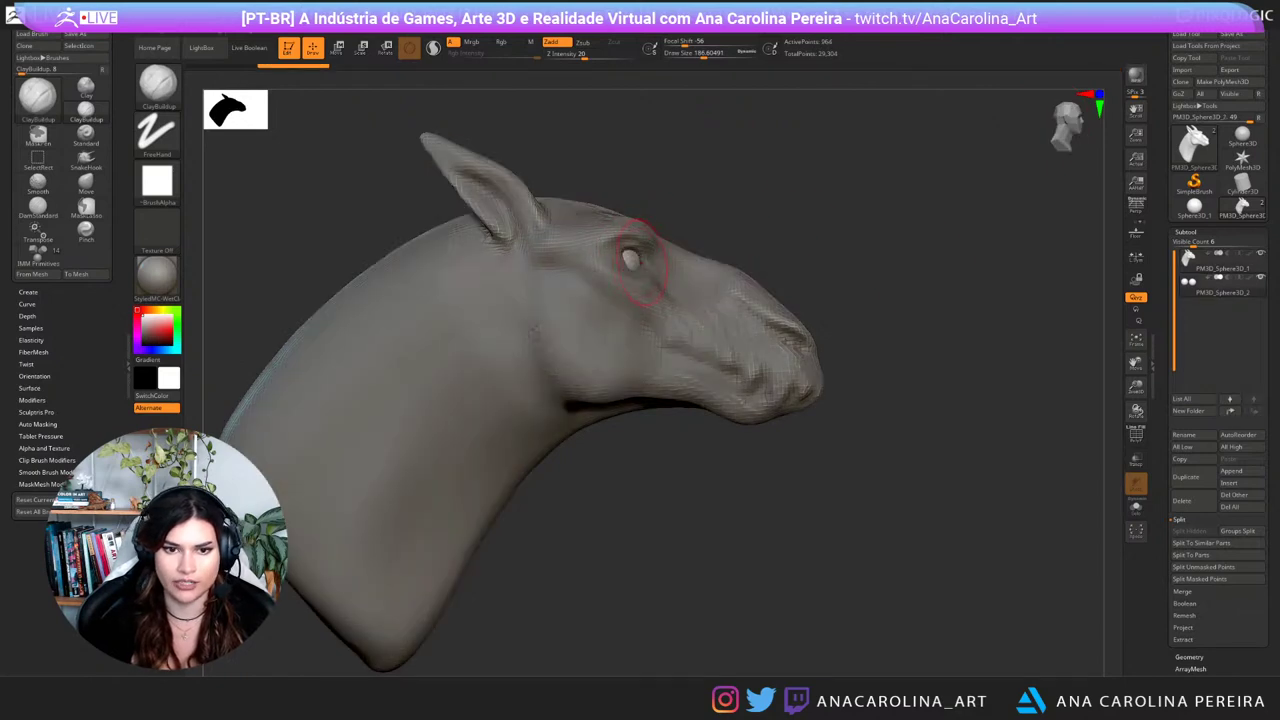
key("w")
mouse_move(940, 480)
left_mouse_down()
mouse_move(730, 470)
mouse_move(890, 470)
mouse_move(810, 475)
left_mouse_up()
Step: Reshape the head's eyelids around the eyeballs with the Move brush at a draw size of about 187 and remesh the head
key("b")
key("m")
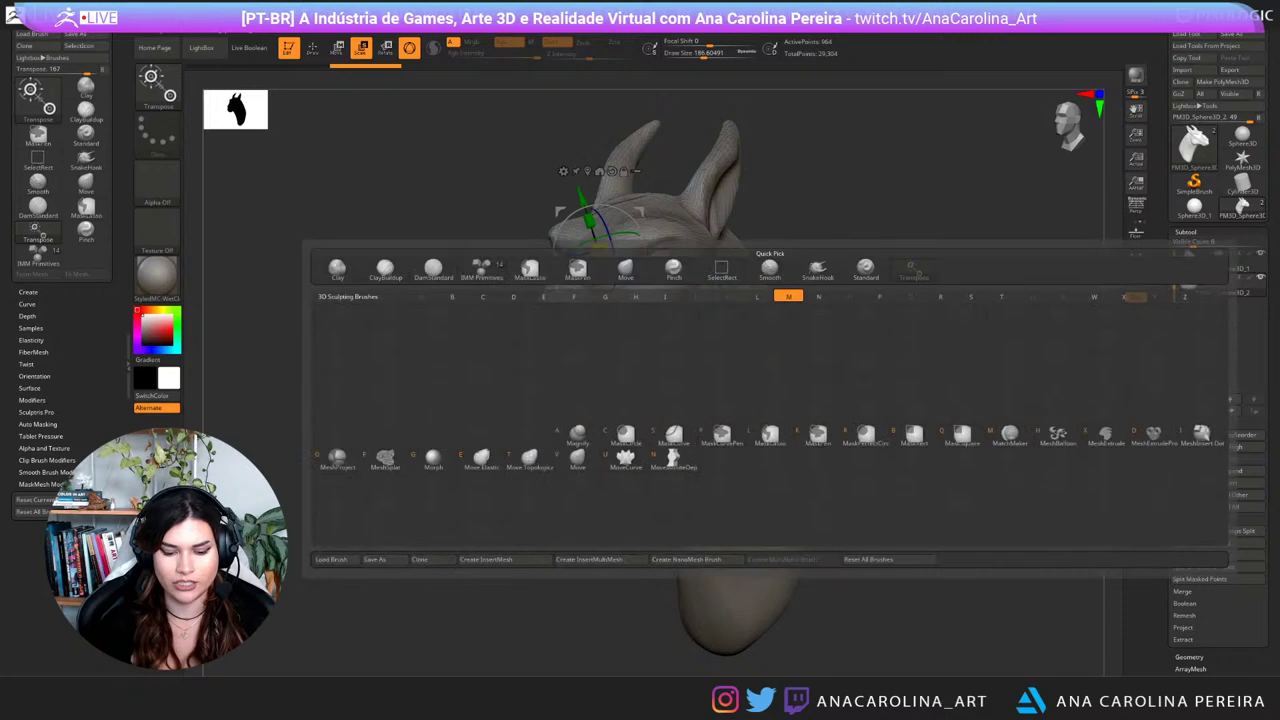
key("v")
left_click(785, 336, "alt")
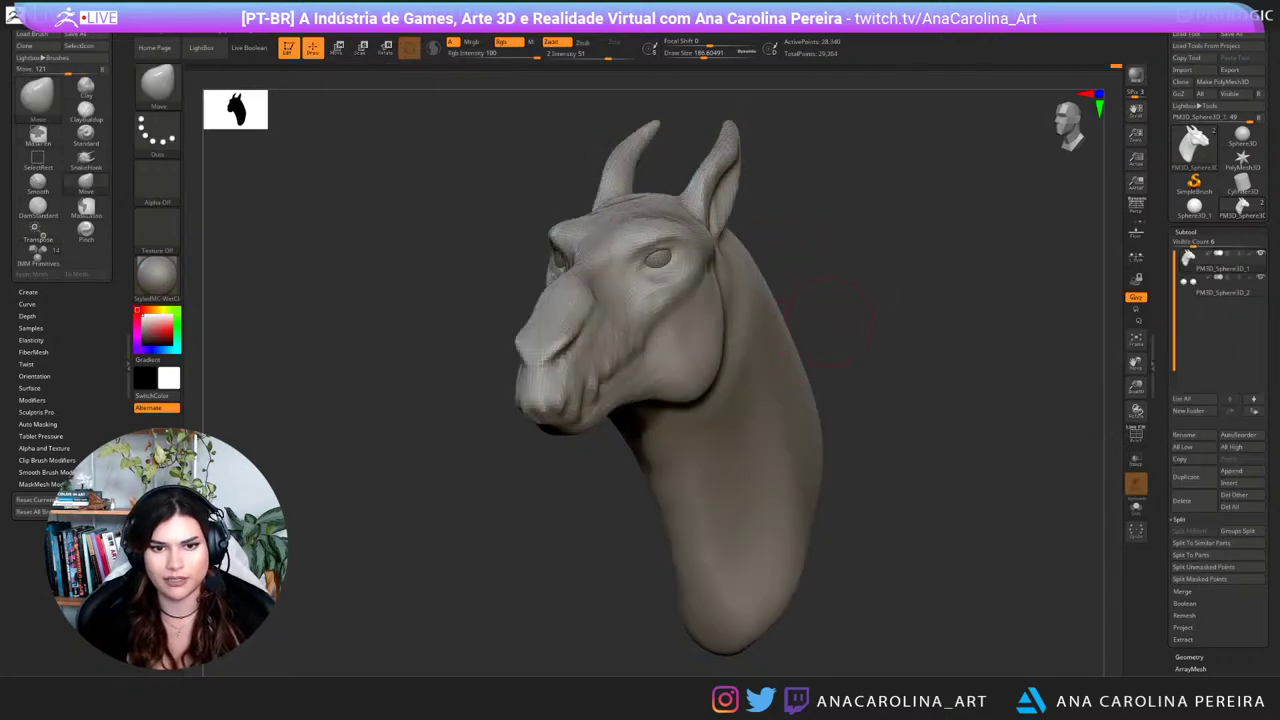
left_click_drag(862, 335, 883, 342)
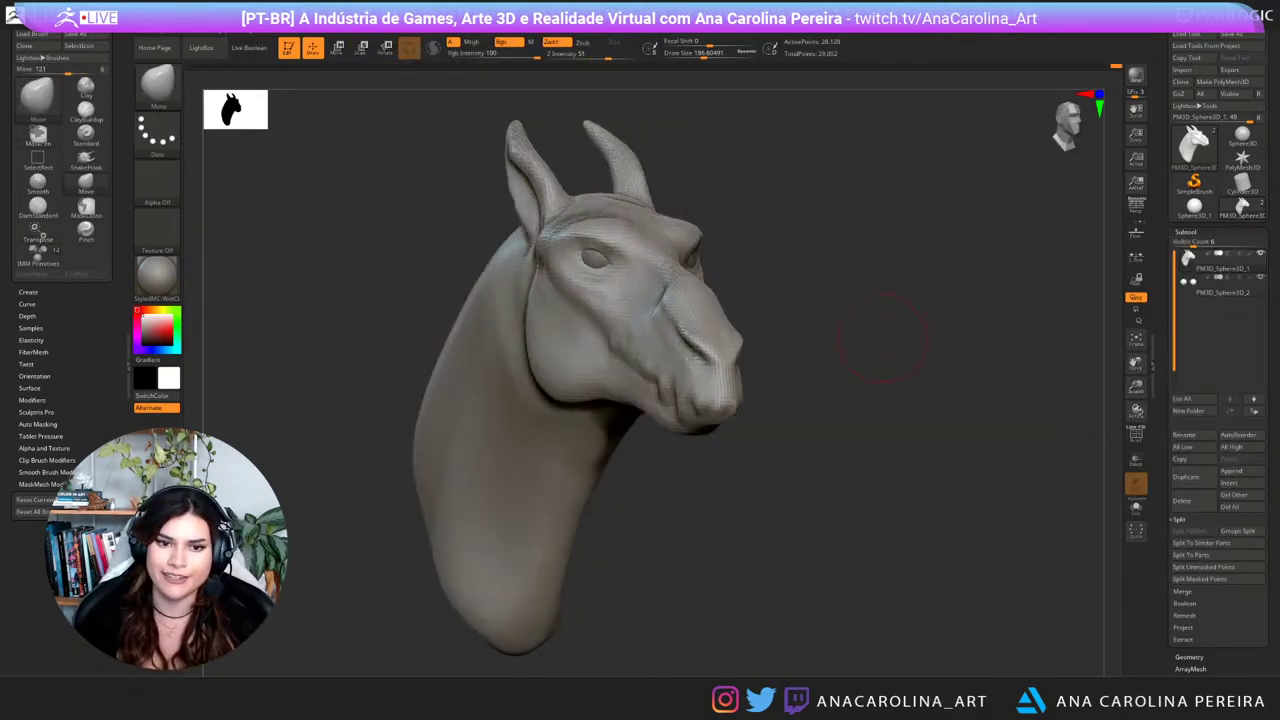
left_click_drag(853, 387, 827, 385)
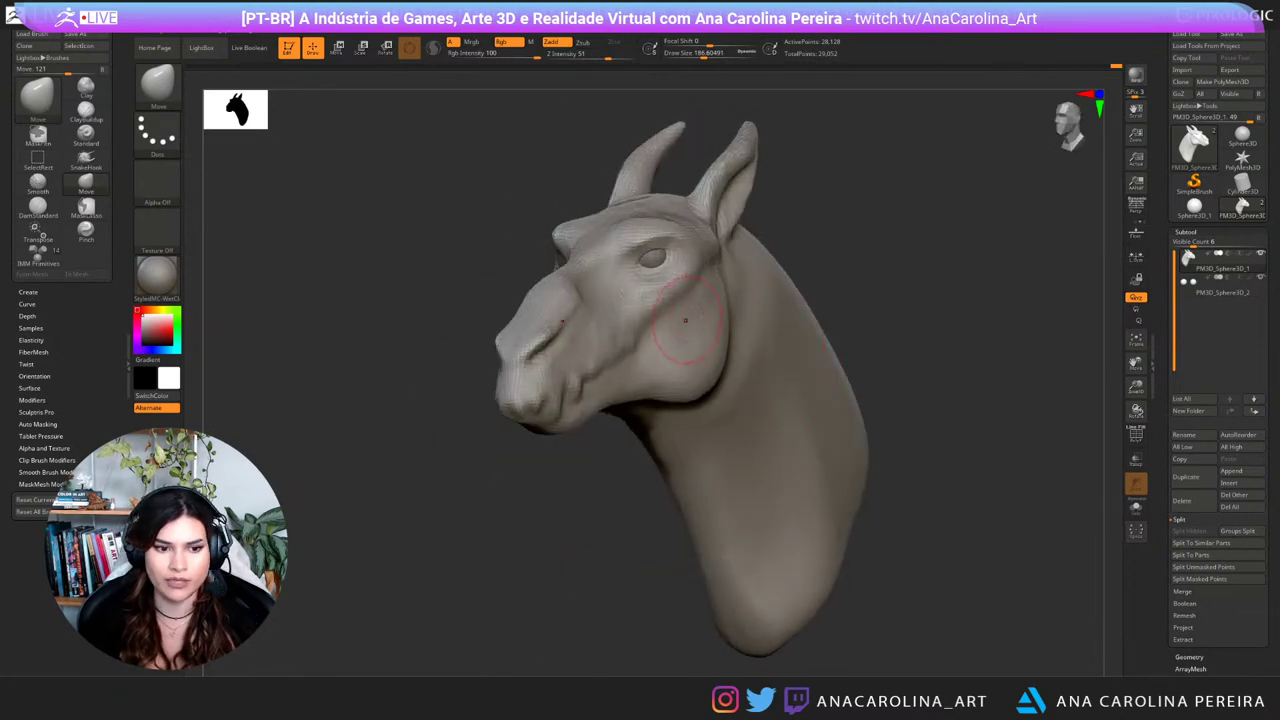
Step: Carve the groove beneath the cheekbone with the DamStandard brush at a draw size of about 268
key("space")
left_click_drag(685, 320, 648, 345)
key("space")
key("b")
key("d")
key("s")
left_click_drag(563, 480, 675, 475)
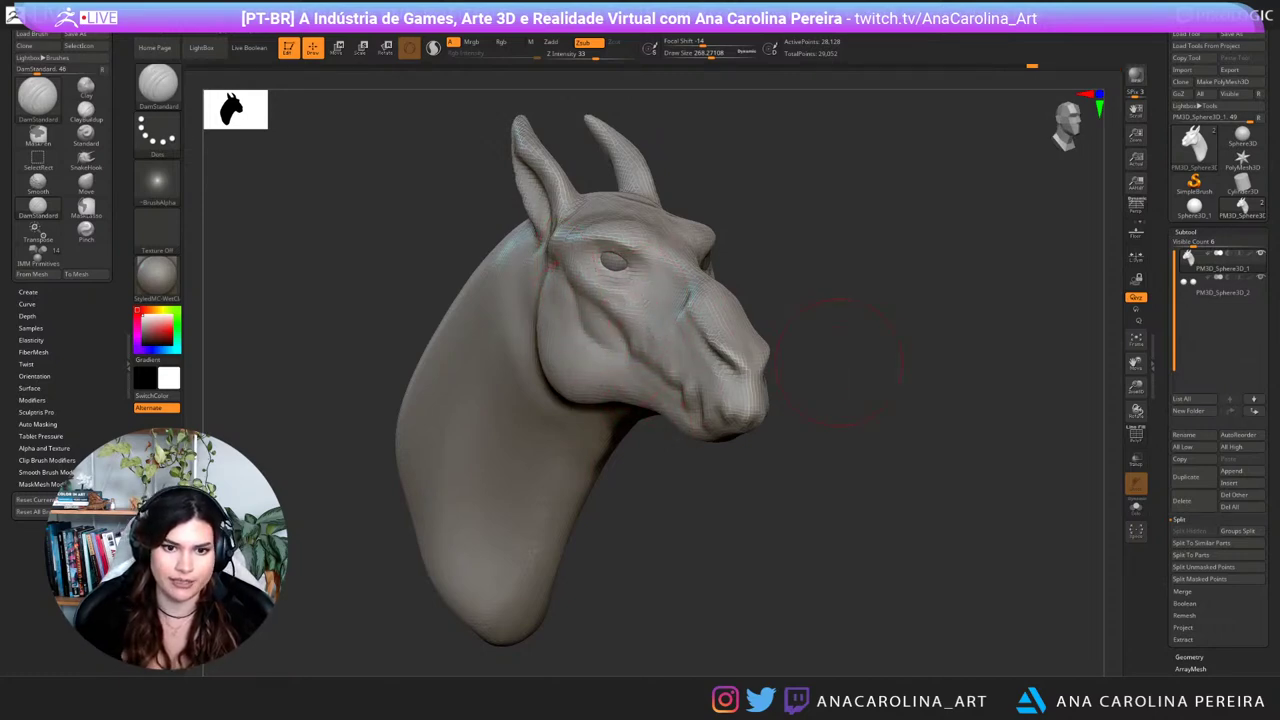
left_click_drag(840, 362, 698, 270)
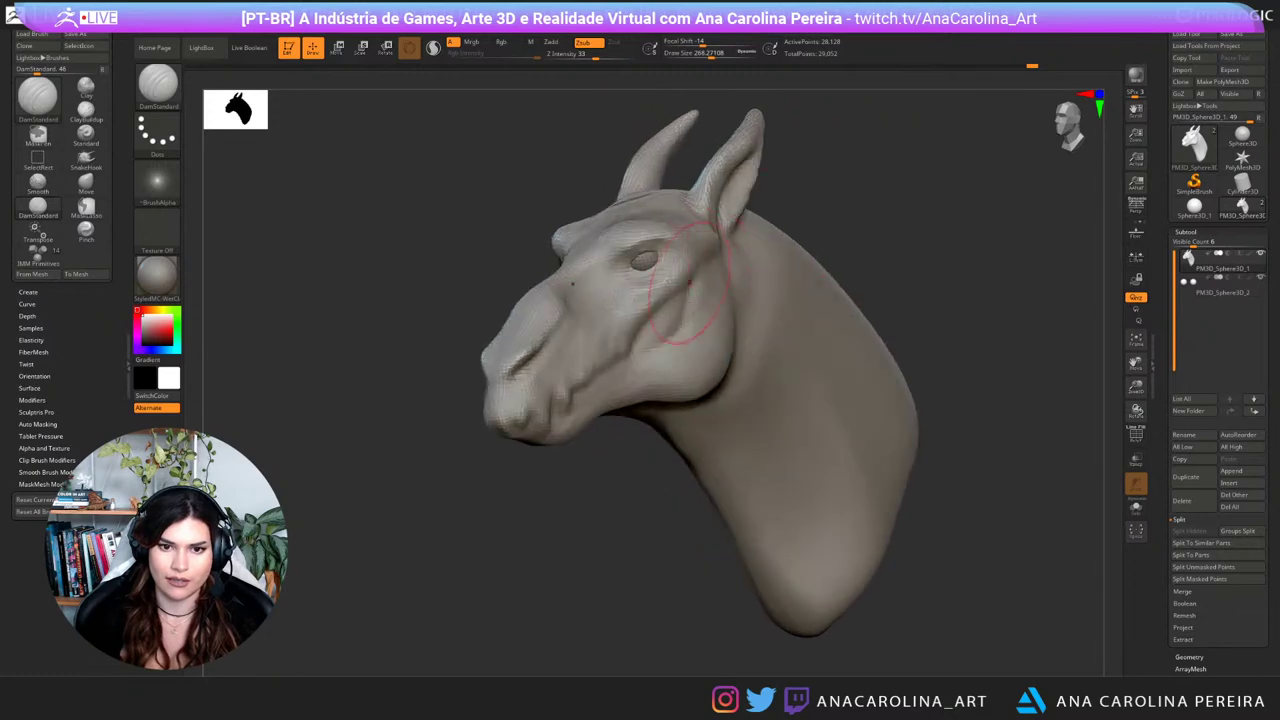
Step: Build up the area between the cheekbone and the ear base with the ClayBuildup brush at a draw size of about 217
key("b")
key("c")
key("b")
key("s")
left_click(716, 236)
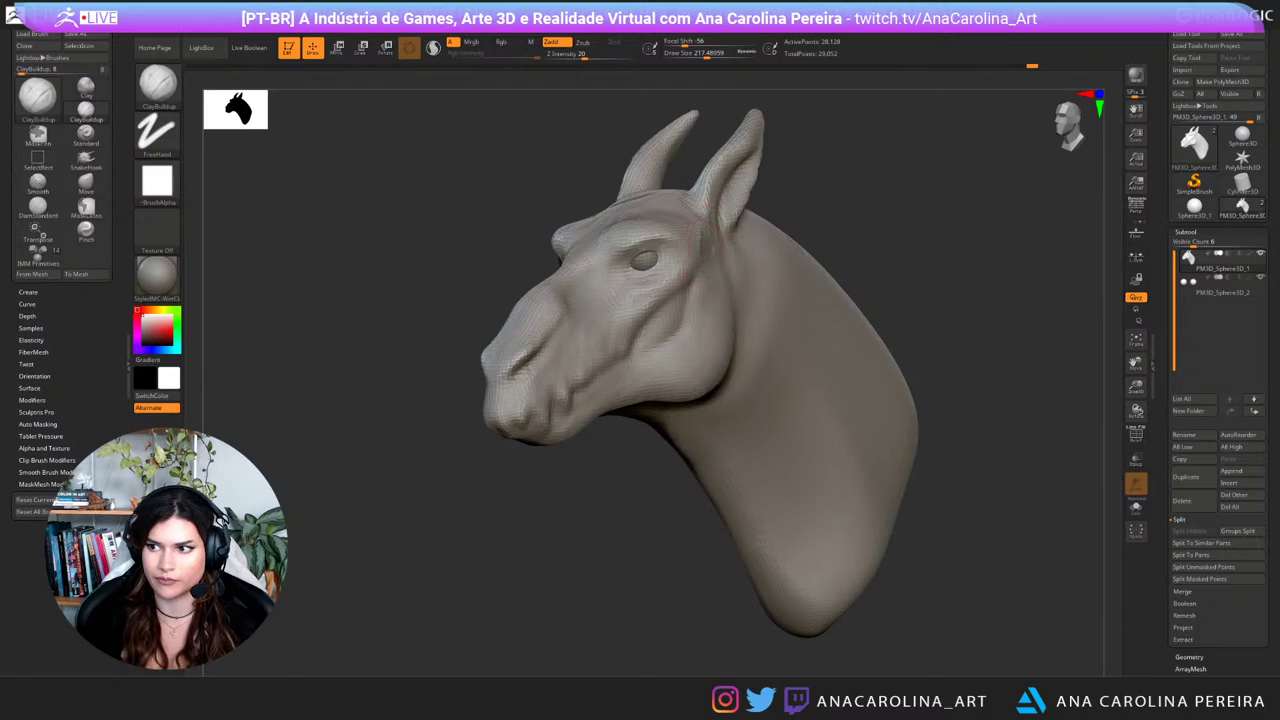
Step: Add volume below the eye and along the cheekbone with the ClayBuildup brush, reducing its draw size to about 172
left_click_drag(790, 190, 900, 170)
key("space")
left_click(629, 274)
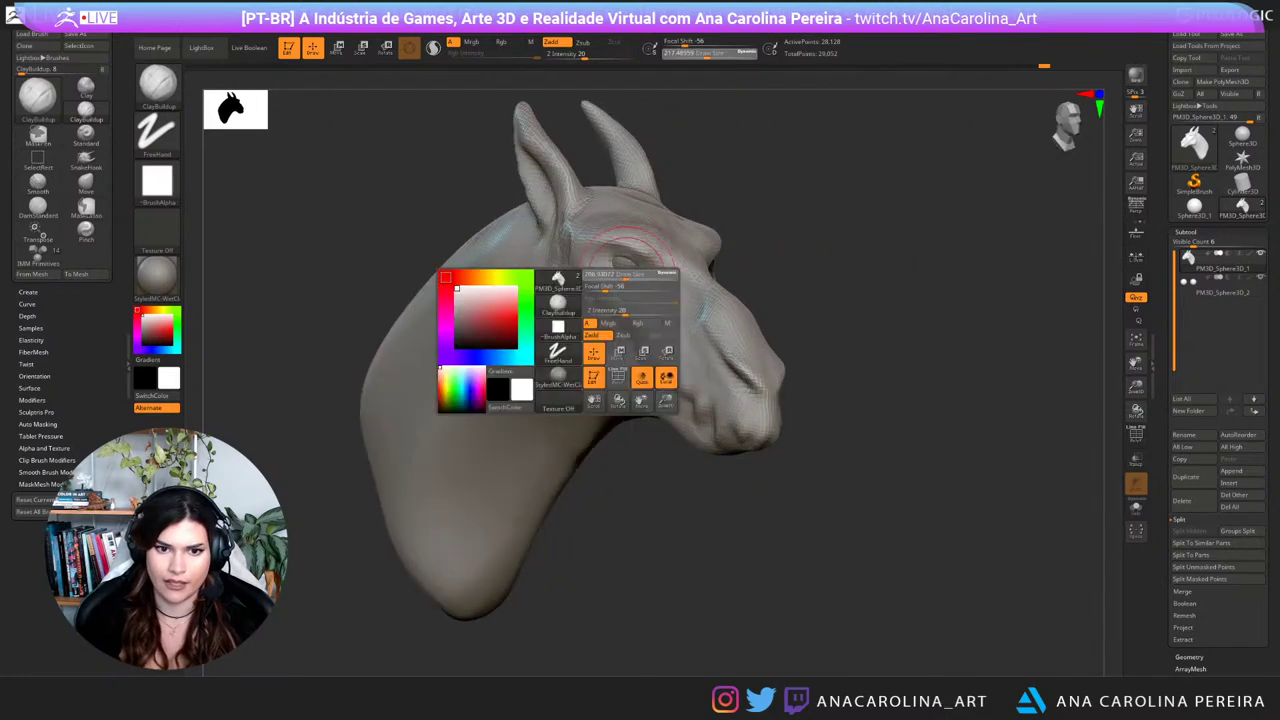
left_click_drag(627, 274, 622, 274)
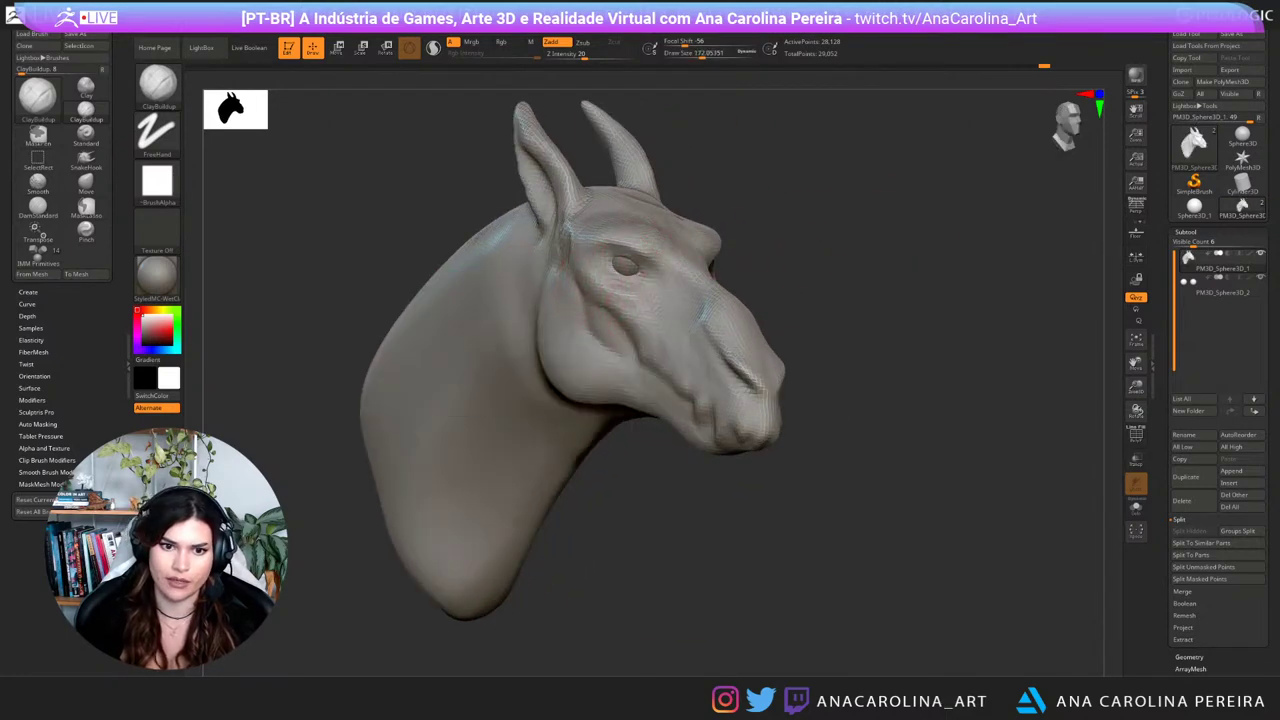
left_click_drag(640, 334, 668, 358)
left_click_drag(870, 325, 775, 308)
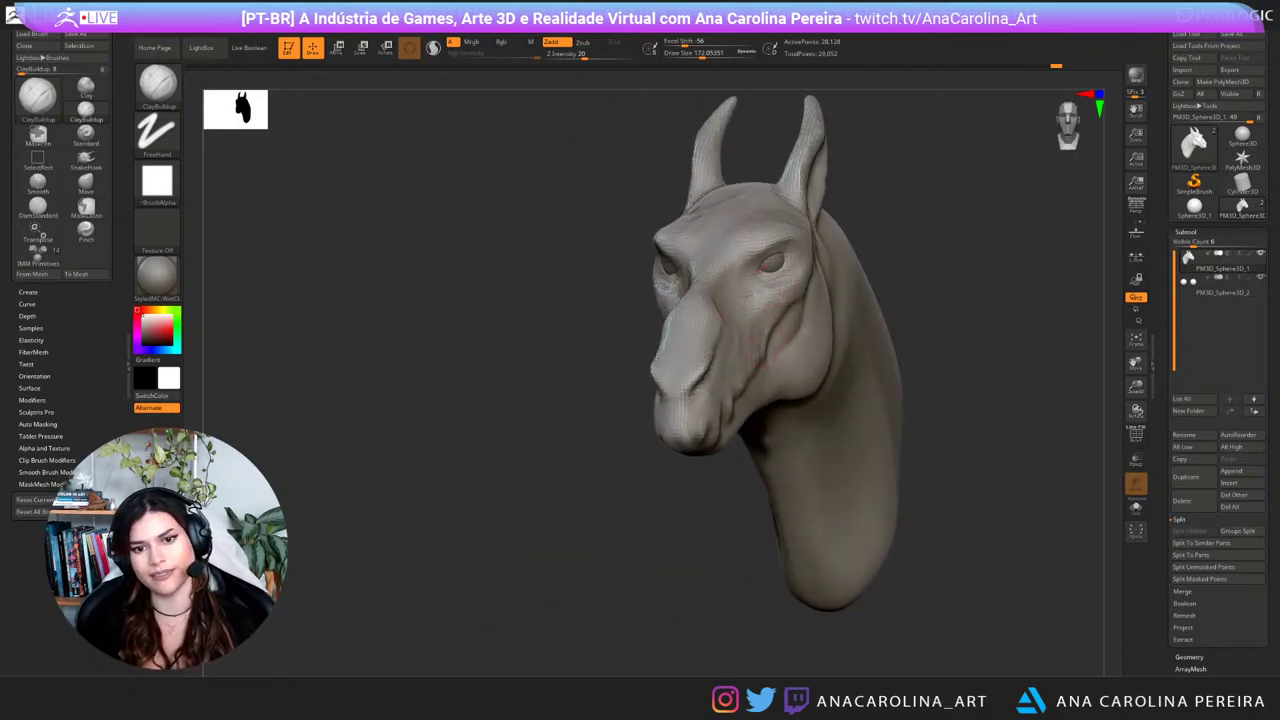
Step: Build up the side of the nose and the lower jaw with the ClayBuildup brush at a draw size of about 172
mouse_move(903, 268)
left_mouse_down()
mouse_move(938, 296)
mouse_move(832, 300)
mouse_move(815, 278)
left_mouse_up()
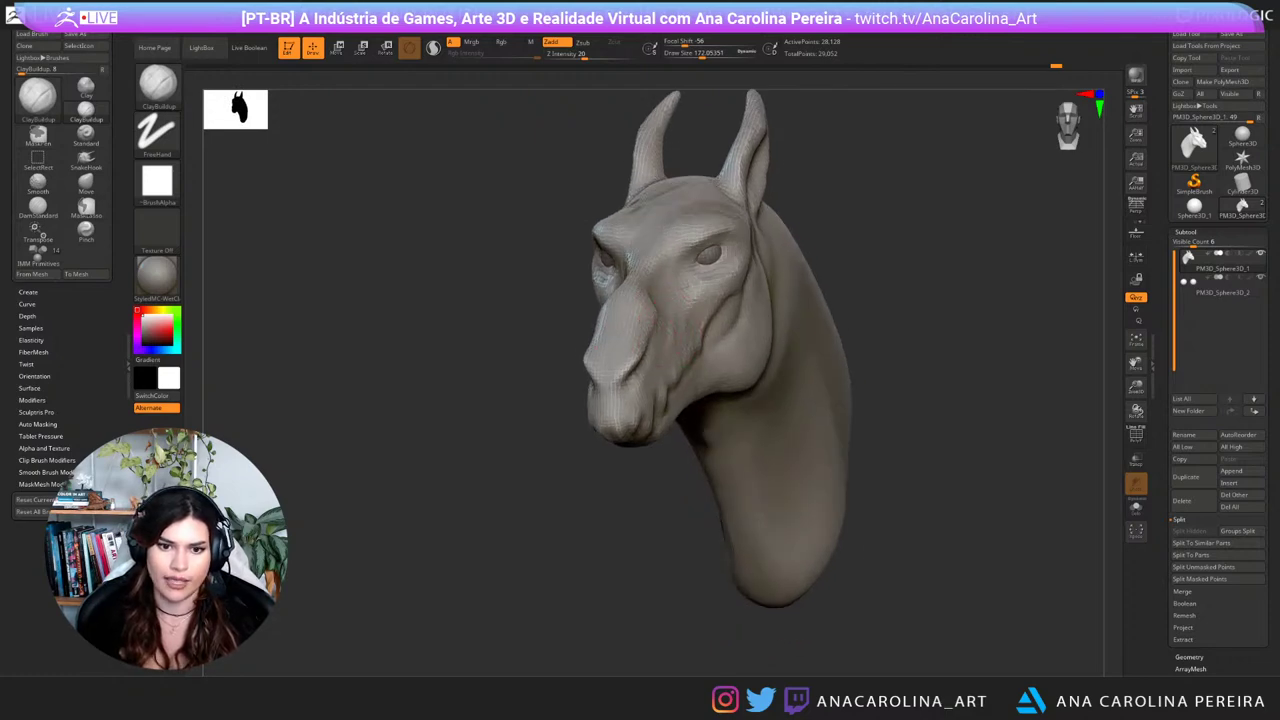
left_click_drag(672, 308, 676, 322)
left_click_drag(520, 395, 645, 390)
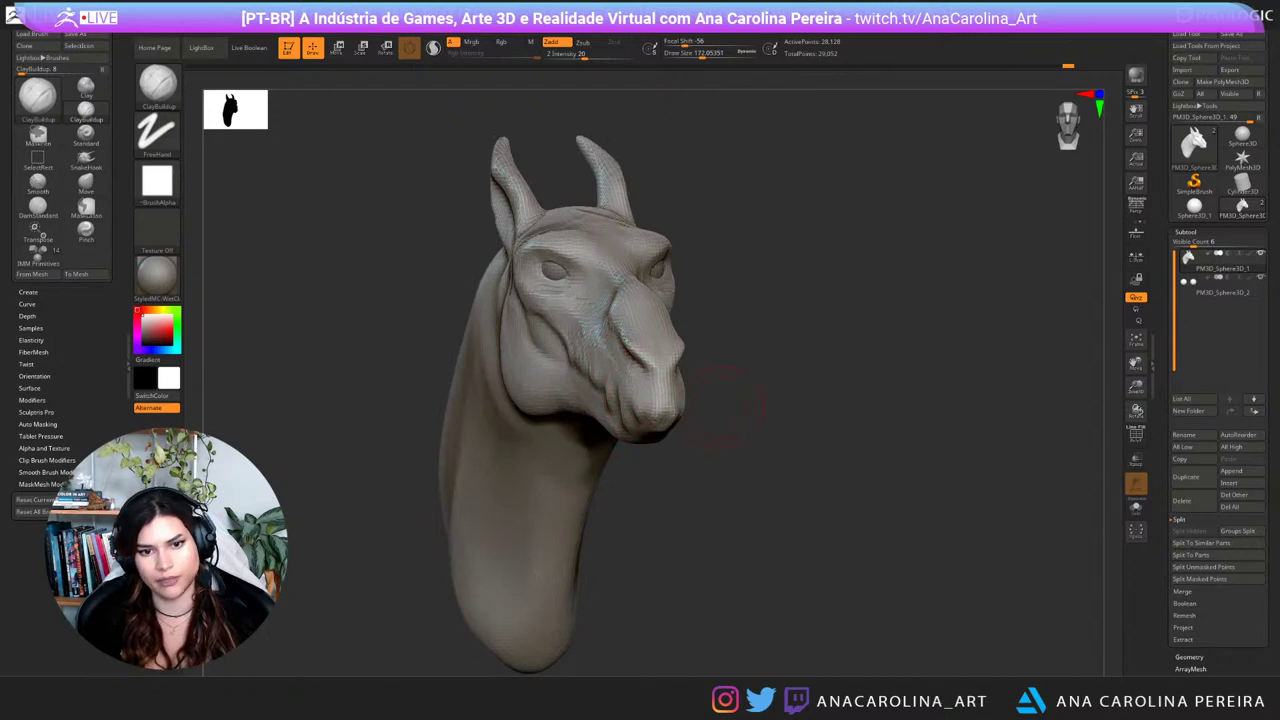
left_click_drag(728, 374, 600, 400)
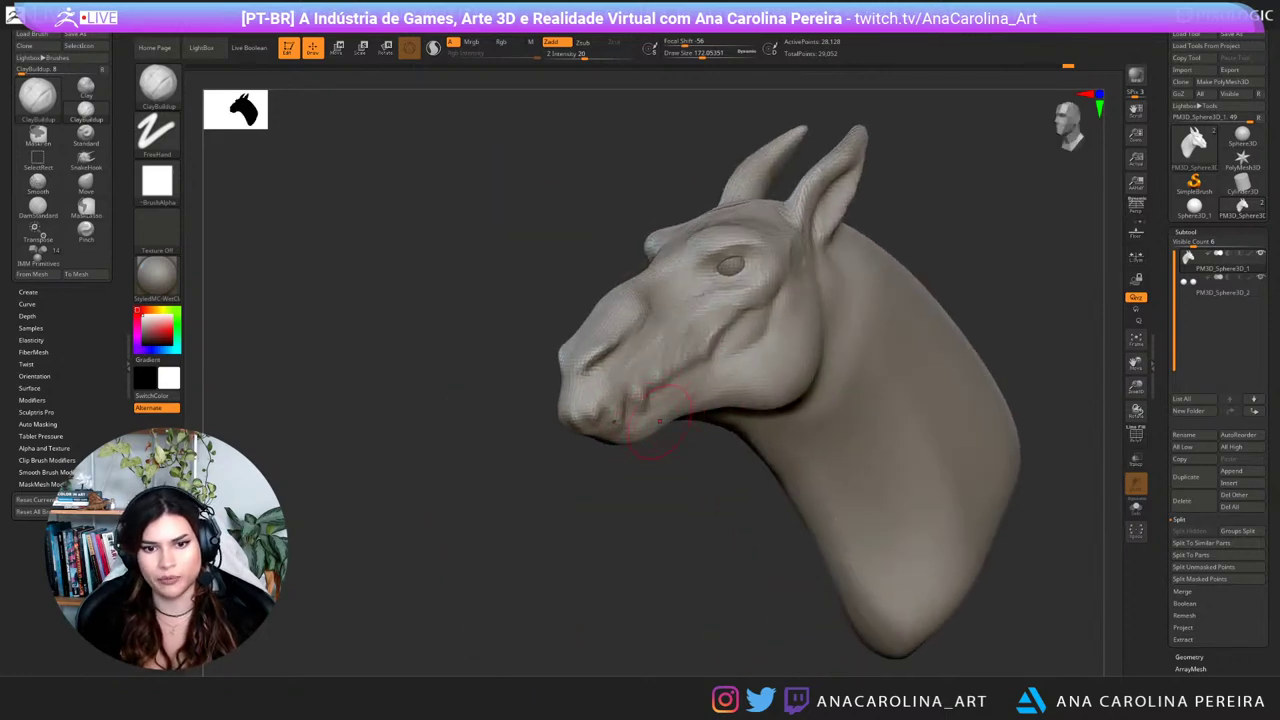
left_click_drag(640, 500, 585, 500)
left_click_drag(708, 384, 794, 374)
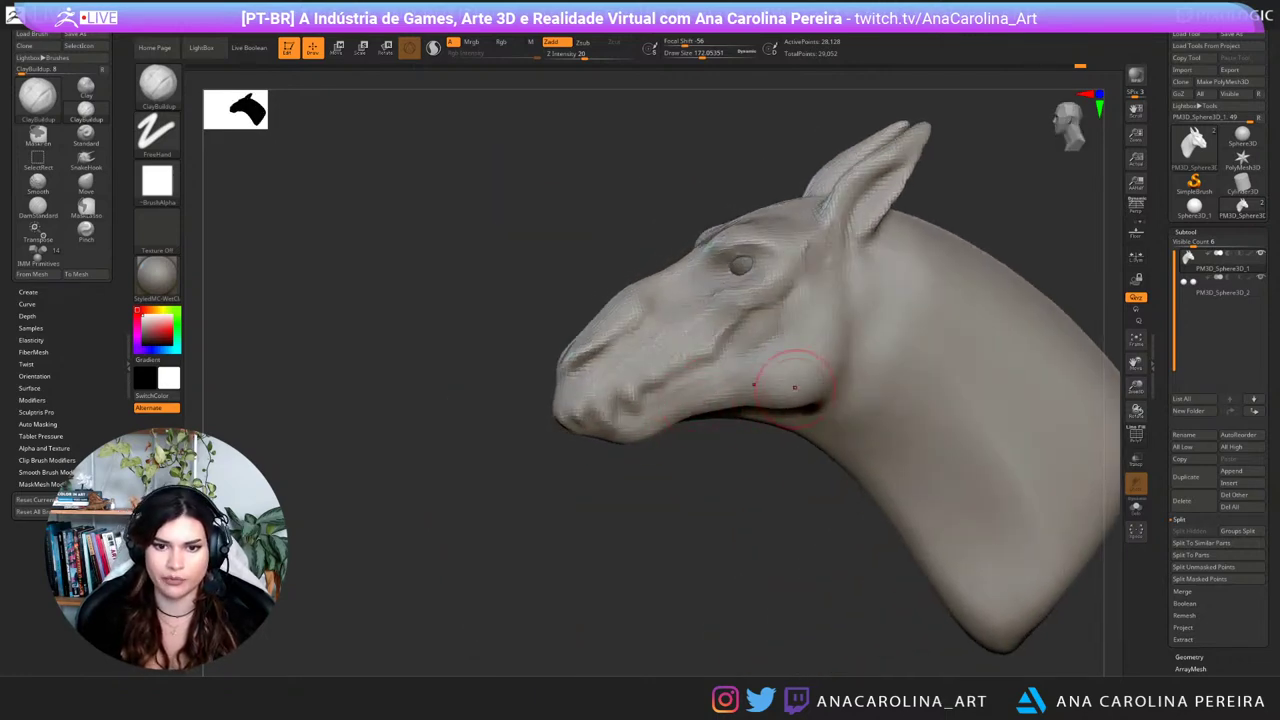
Step: Build up the neck just behind the jaw with the ClayBuildup brush, increasing its draw size to about 325
left_click_drag(640, 500, 857, 486)
left_click_drag(780, 480, 918, 482)
key("space")
left_click_drag(620, 345, 629, 345)
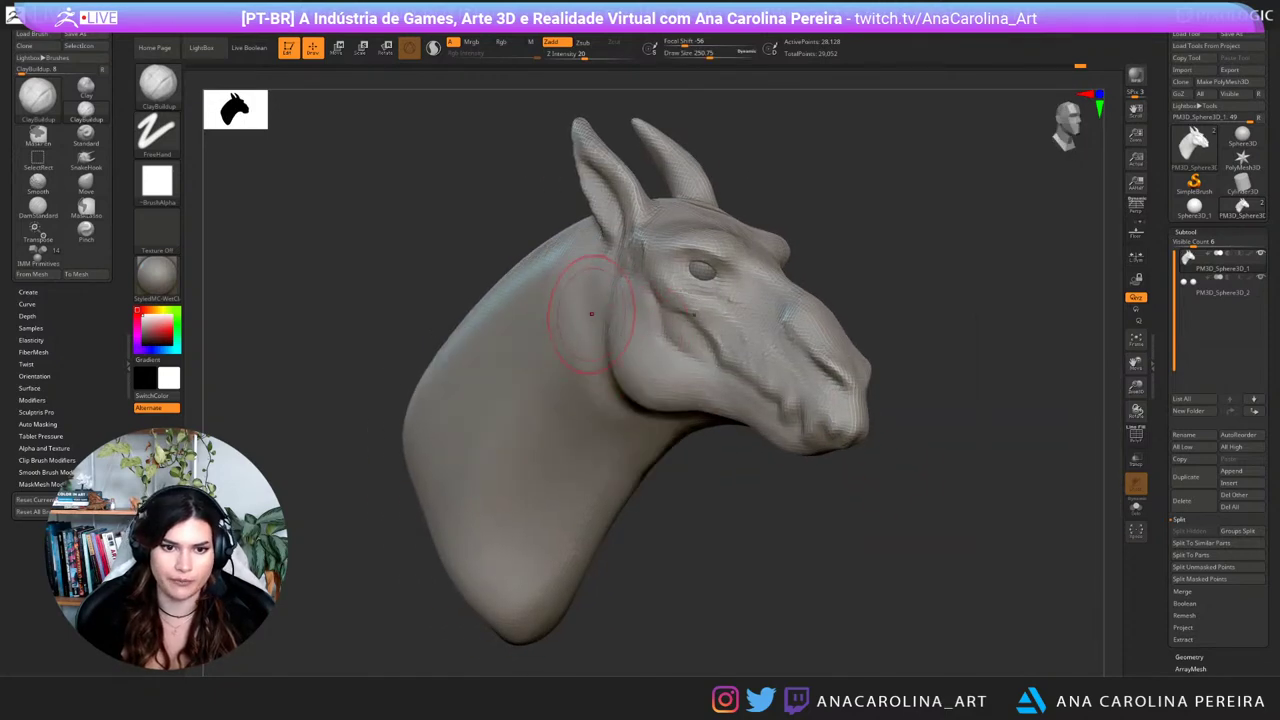
key("space")
left_click_drag(604, 387, 611, 387)
left_click_drag(594, 310, 598, 375)
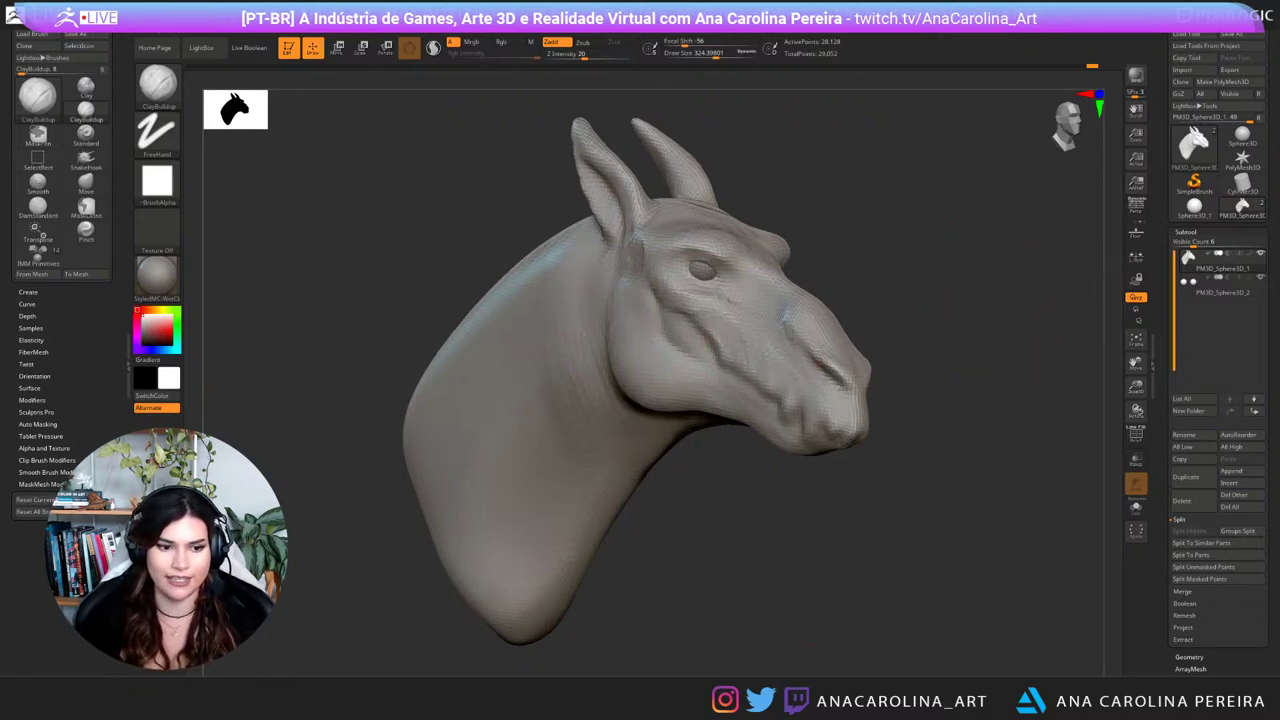
Step: Build up the cheek and the rear of the jaw with the ClayBuildup brush, ending at a draw size of about 251
left_click_drag(925, 395, 848, 395, "shift")
key("s")
mouse_move(928, 329)
left_mouse_down()
mouse_move(940, 275)
mouse_move(935, 285)
left_mouse_up()
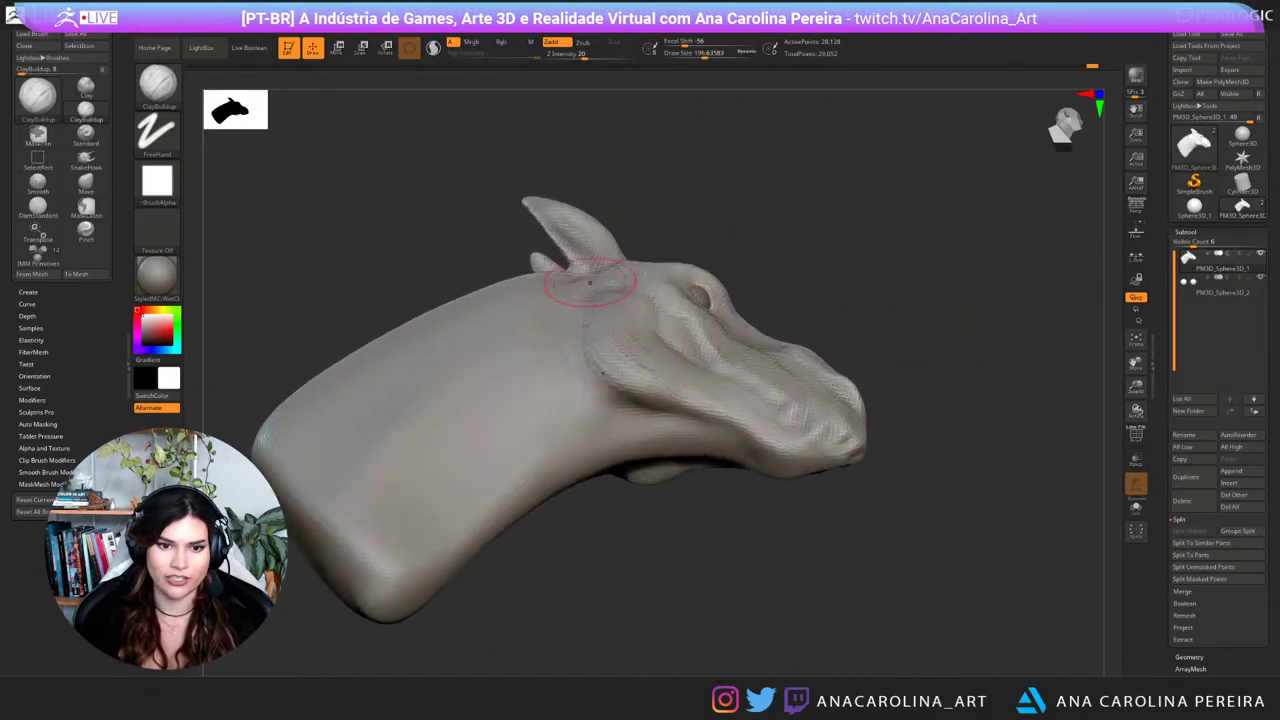
right_click_drag(611, 275, 671, 337)
key("space")
left_click_drag(657, 364, 689, 384)
left_click_drag(765, 480, 385, 468)
right_click_drag(790, 370, 790, 300, "ctrl")
left_click_drag(500, 470, 760, 475)
right_click_drag(940, 180, 972, 274, "ctrl")
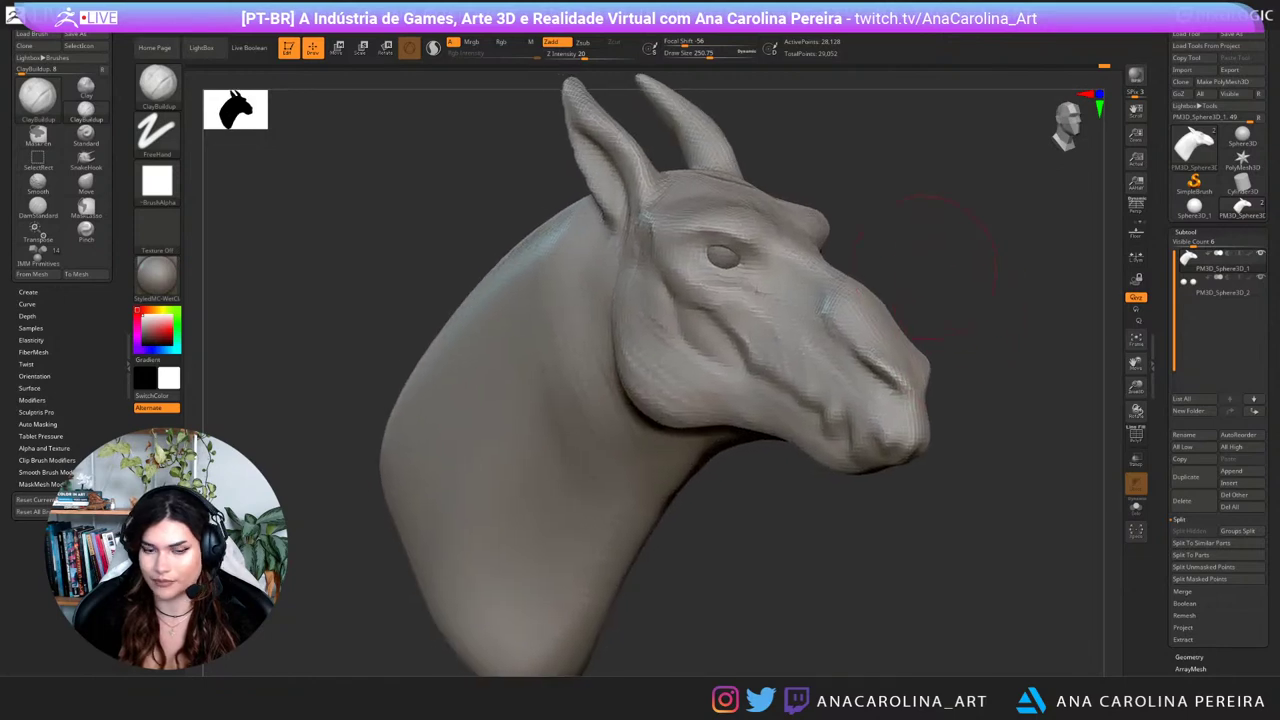
Step: Reduce the ClayBuildup draw size to about 187 and undo the last stroke on the head
mouse_move(725, 525)
left_mouse_down()
mouse_move(500, 525)
mouse_move(590, 525)
left_mouse_up()
key("space")
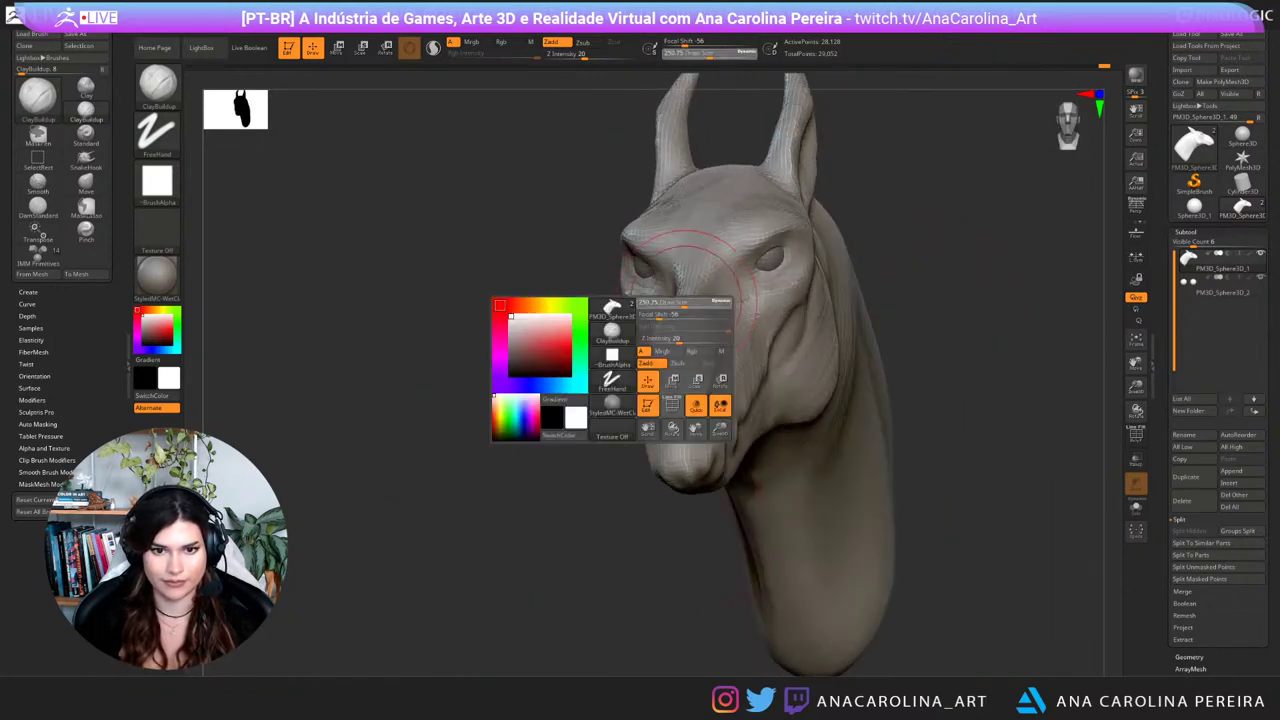
mouse_move(688, 308)
left_mouse_down()
mouse_move(734, 278)
mouse_move(731, 260)
left_mouse_up()
key("ctrl+z")
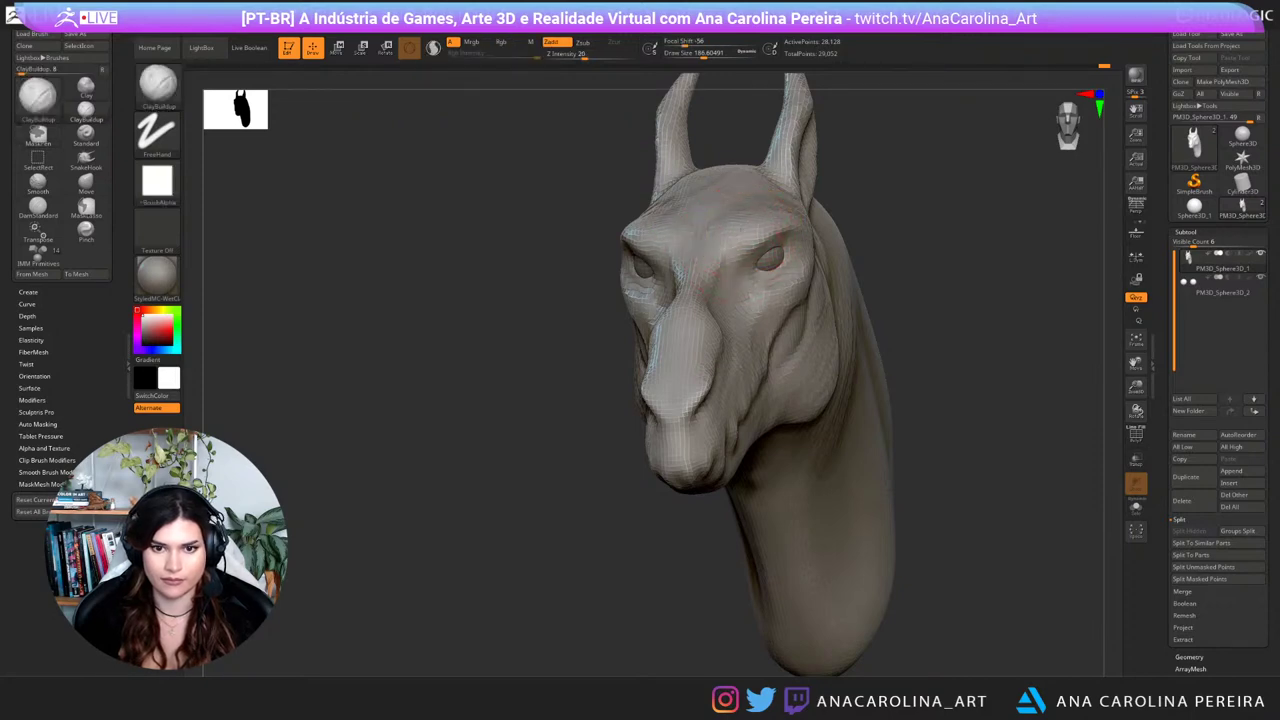
mouse_move(890, 215)
left_mouse_down()
mouse_move(1022, 238)
mouse_move(1045, 225)
left_mouse_up()
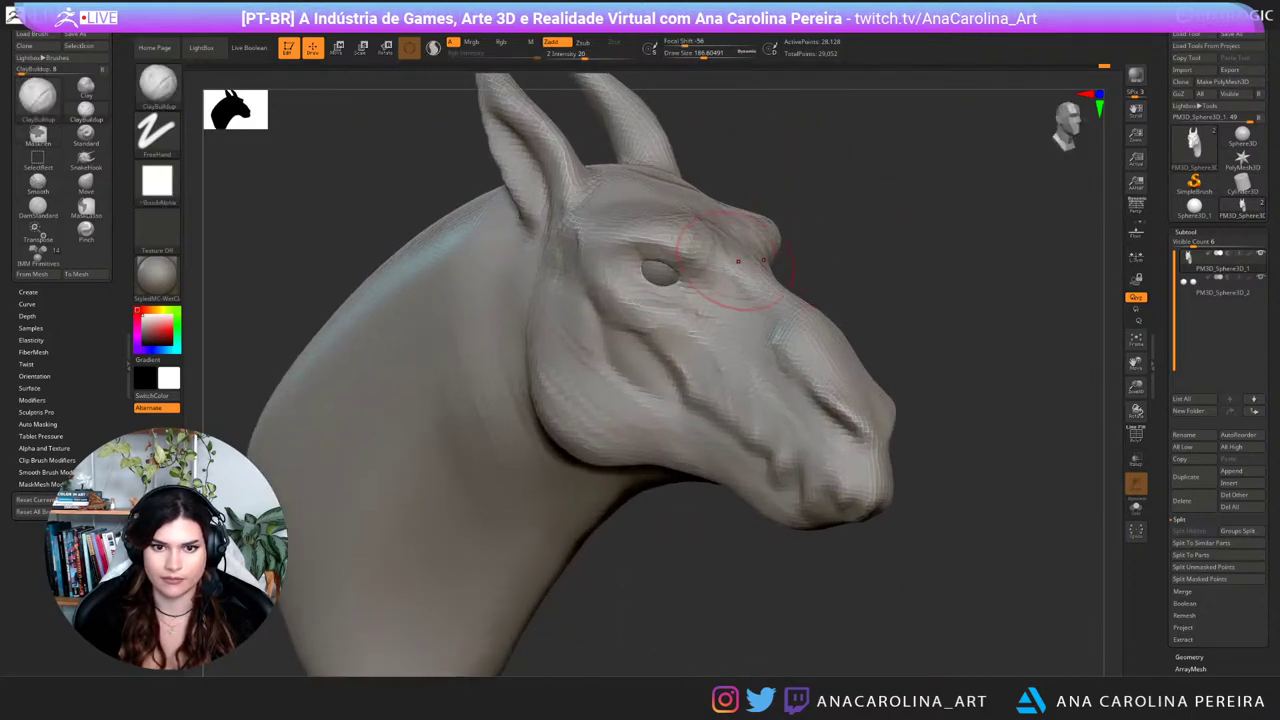
left_click_drag(945, 275, 875, 280)
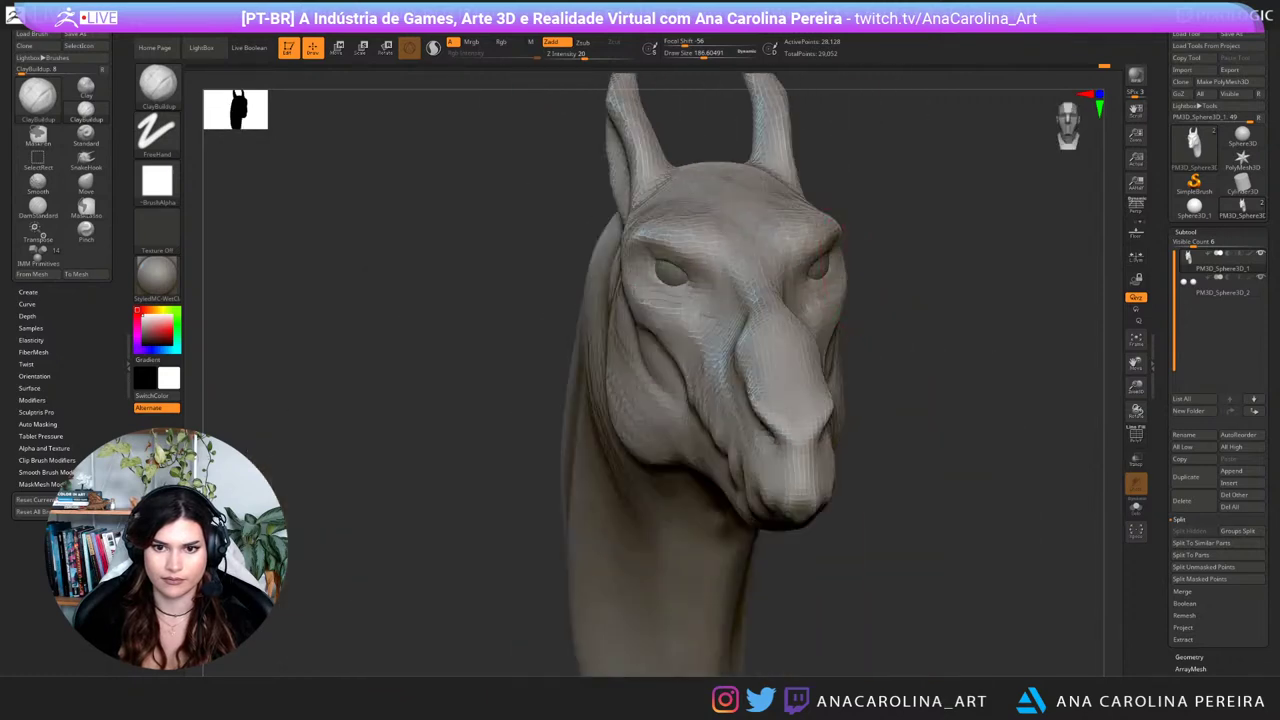
Step: Nudge the eyeballs slightly with the Move transpose tool and return to sculpting the head mesh
left_click(820, 266, "alt")
key("w")
left_click_drag(668, 271, 665, 274)
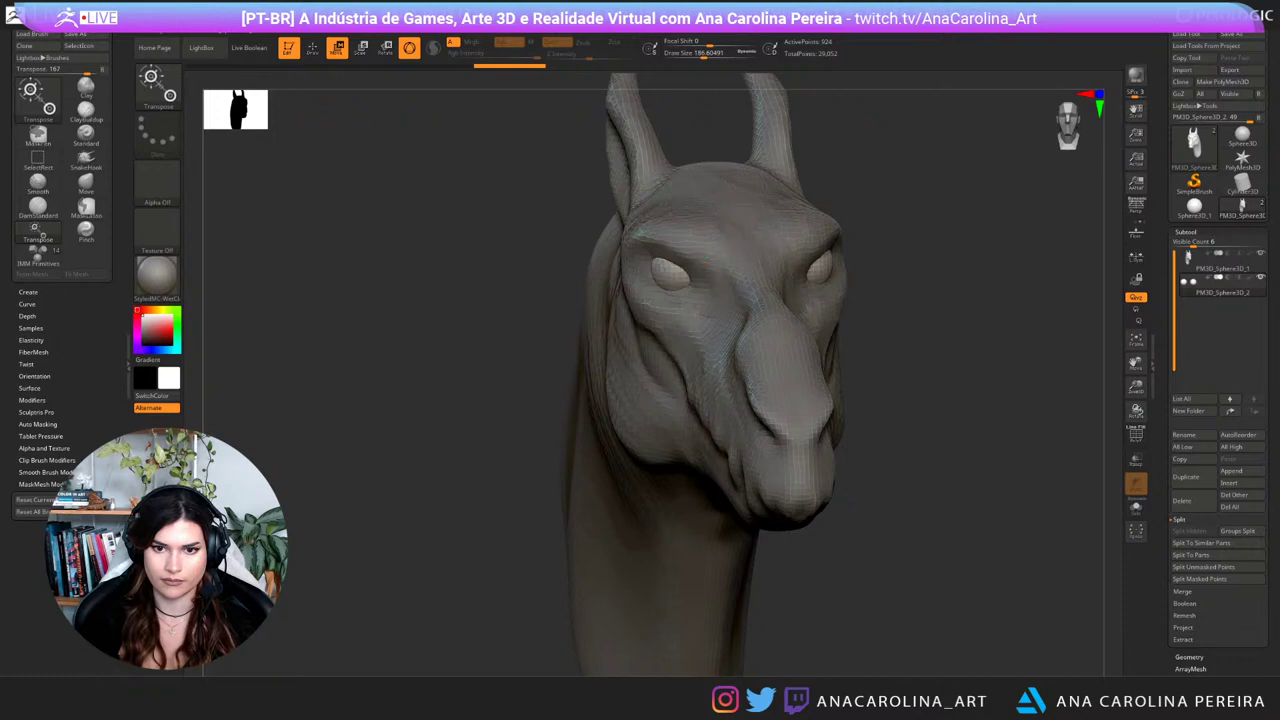
left_click(766, 262, "alt")
left_click_drag(905, 290, 928, 290)
key("q")
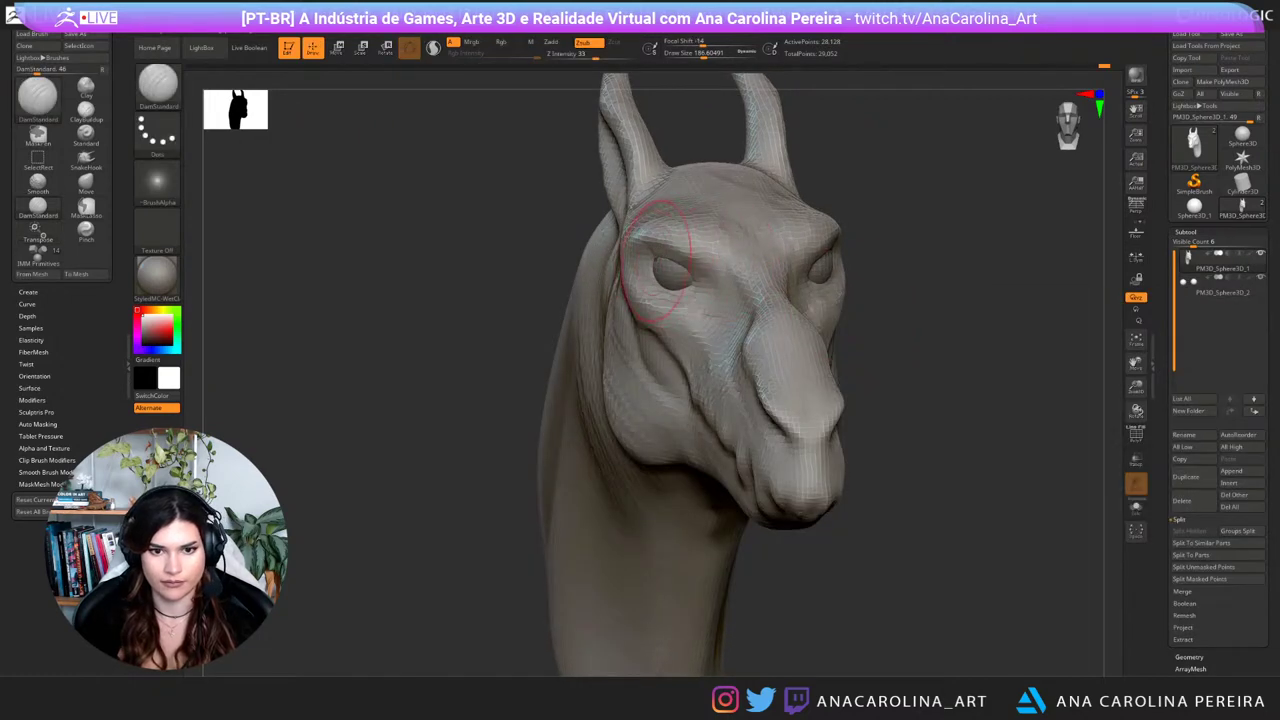
Step: Carve the creases around the eye sockets with the DamStandard brush, increasing its draw size to about 268
left_click_drag(697, 263, 662, 255)
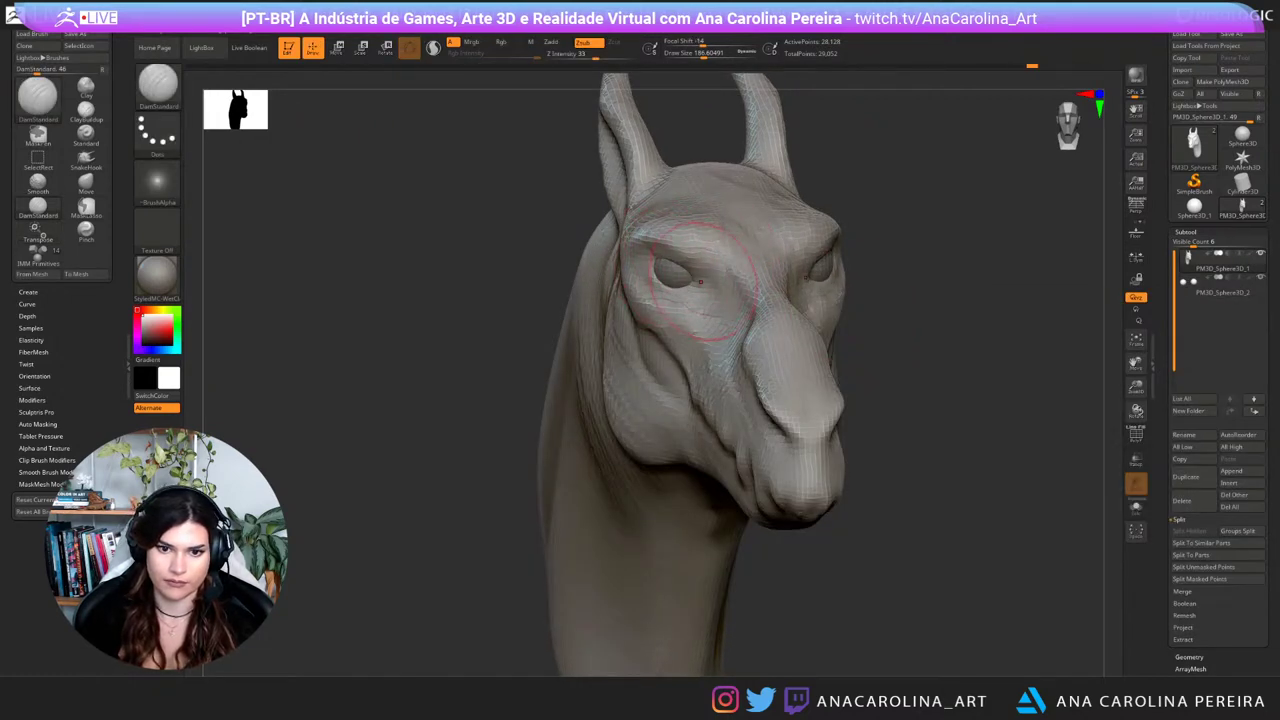
left_click_drag(960, 310, 862, 318)
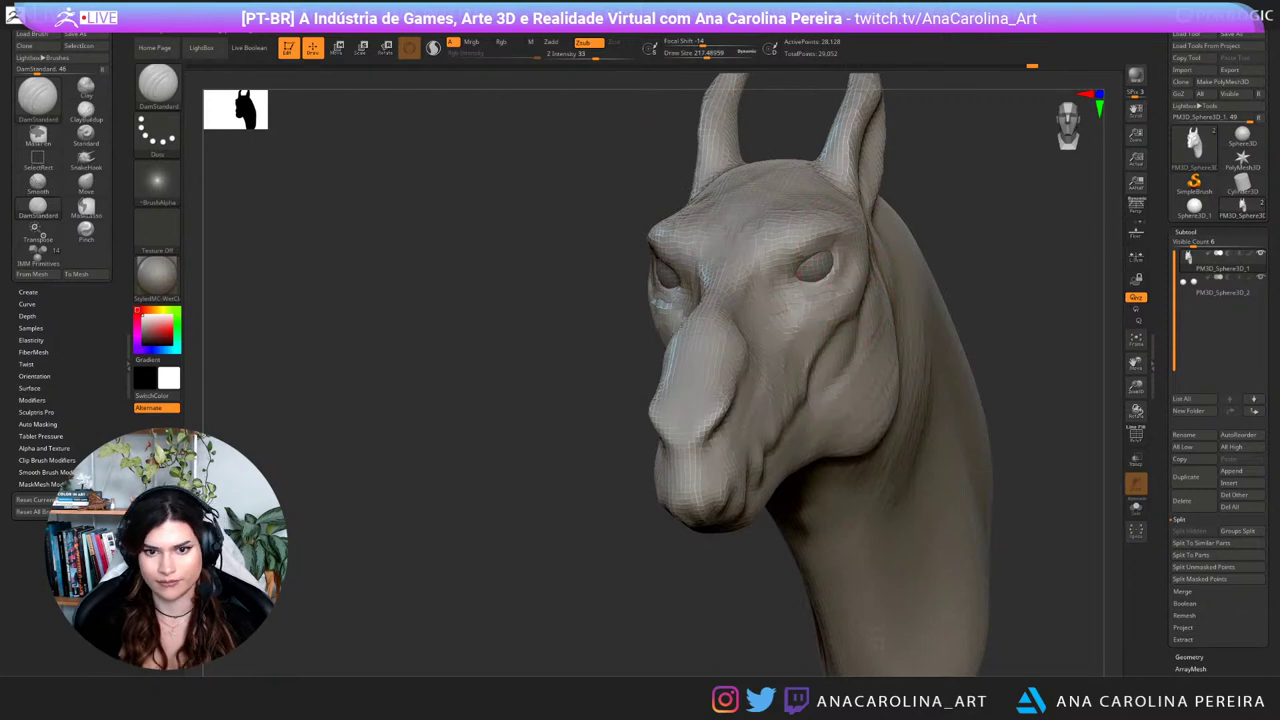
left_click_drag(620, 350, 878, 307)
key("space")
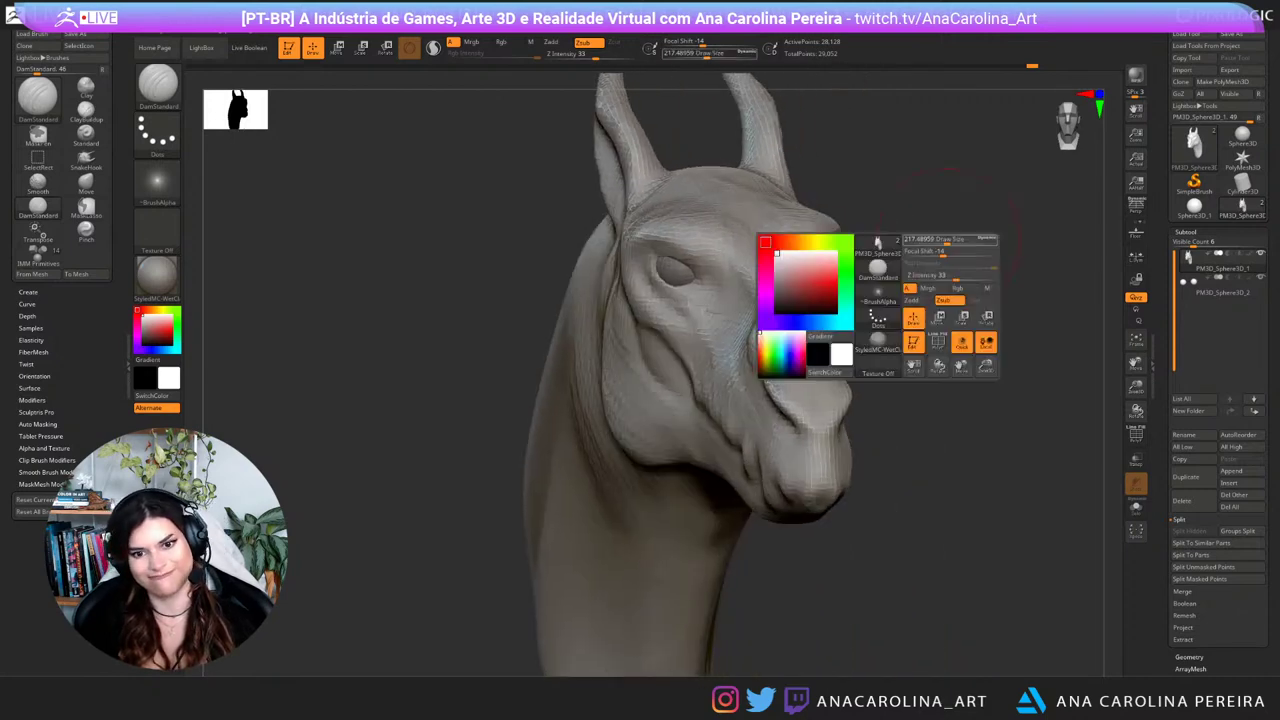
left_click_drag(947, 240, 952, 240)
left_click_drag(945, 300, 1010, 300)
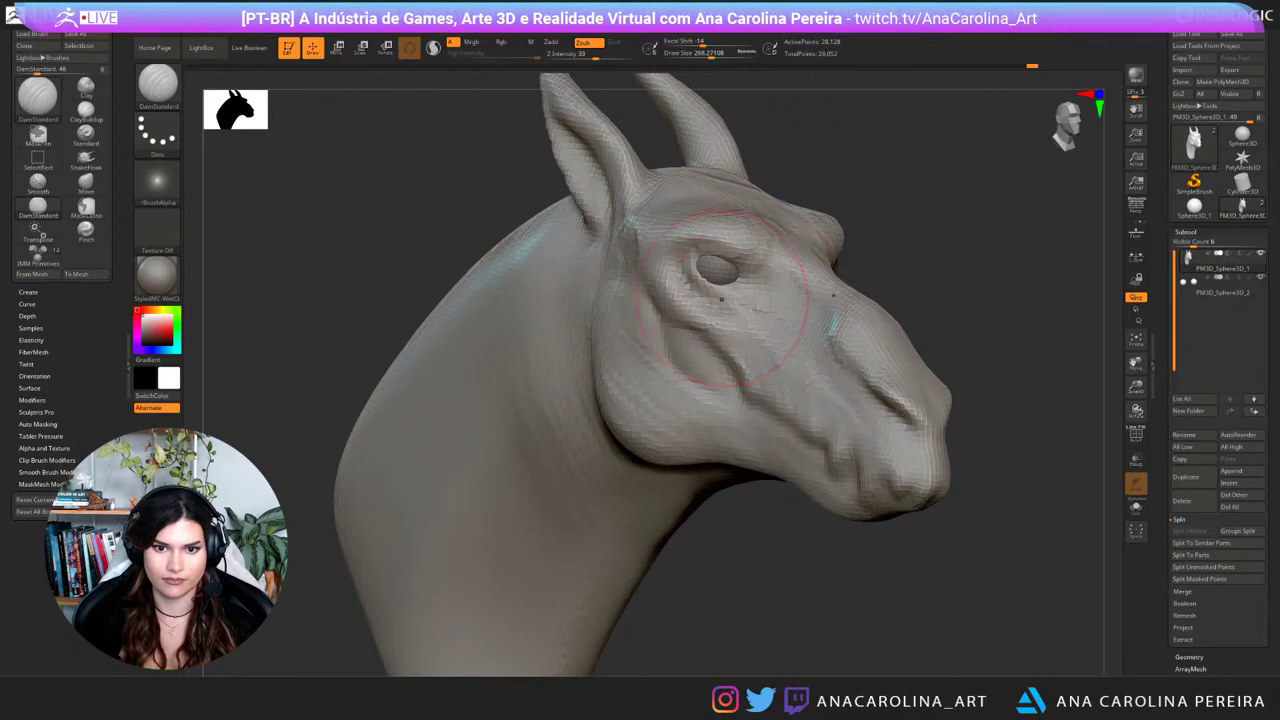
left_click_drag(975, 300, 800, 296)
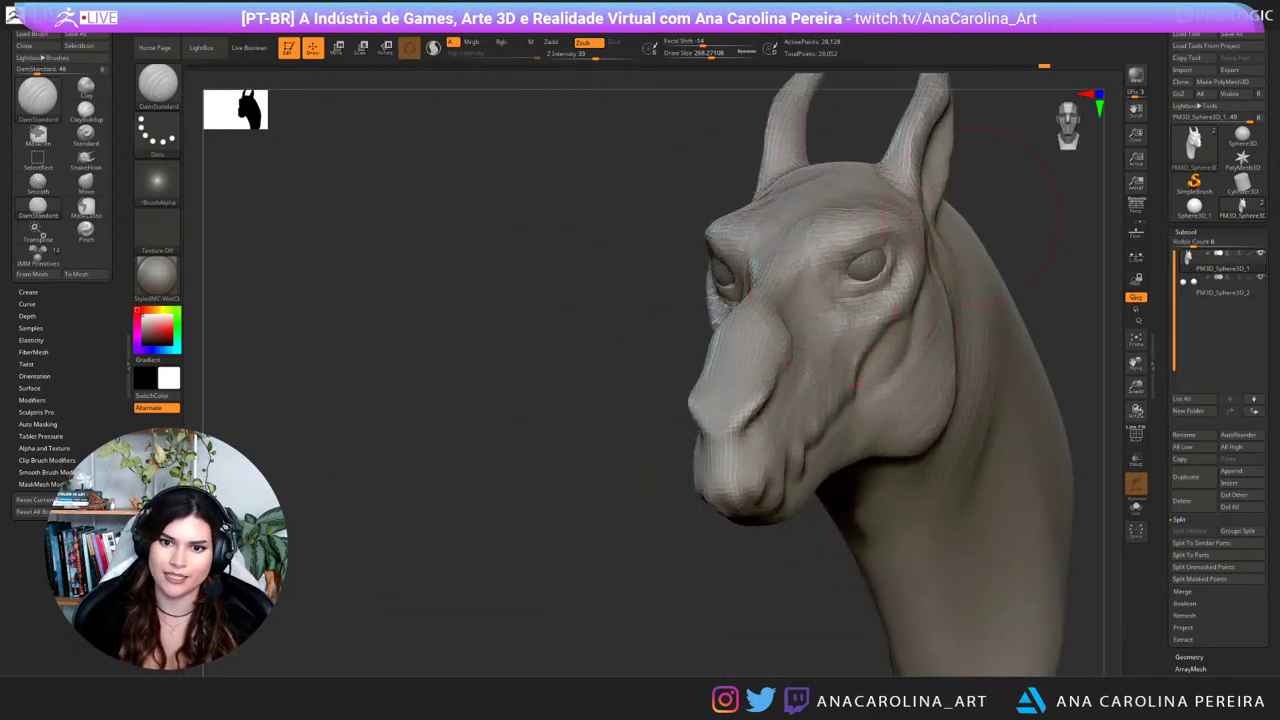
Step: Carve the lower eyelid rim with the DamStandard brush at a draw size of 112
left_click_drag(660, 300, 928, 287)
key("s")
left_click_drag(852, 348, 812, 348)
left_click_drag(905, 288, 980, 284)
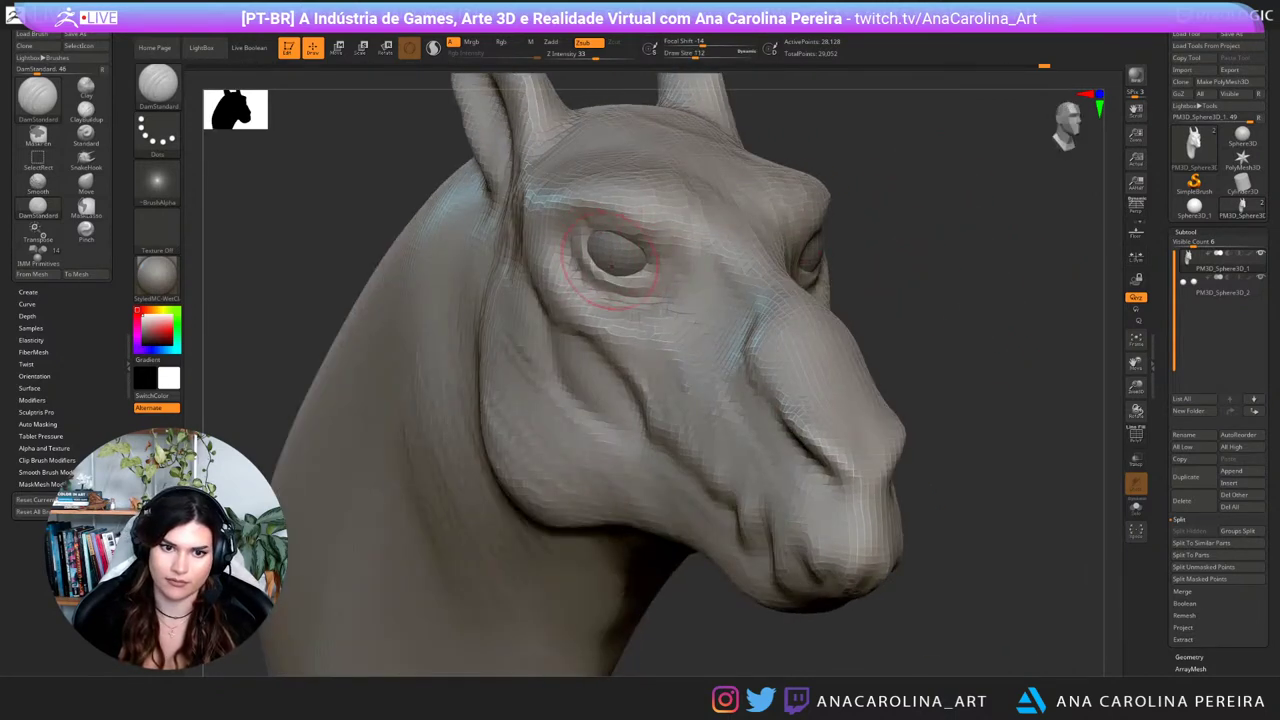
mouse_move(590, 246)
left_mouse_down()
mouse_move(595, 263)
mouse_move(645, 281)
mouse_move(646, 250)
left_mouse_up()
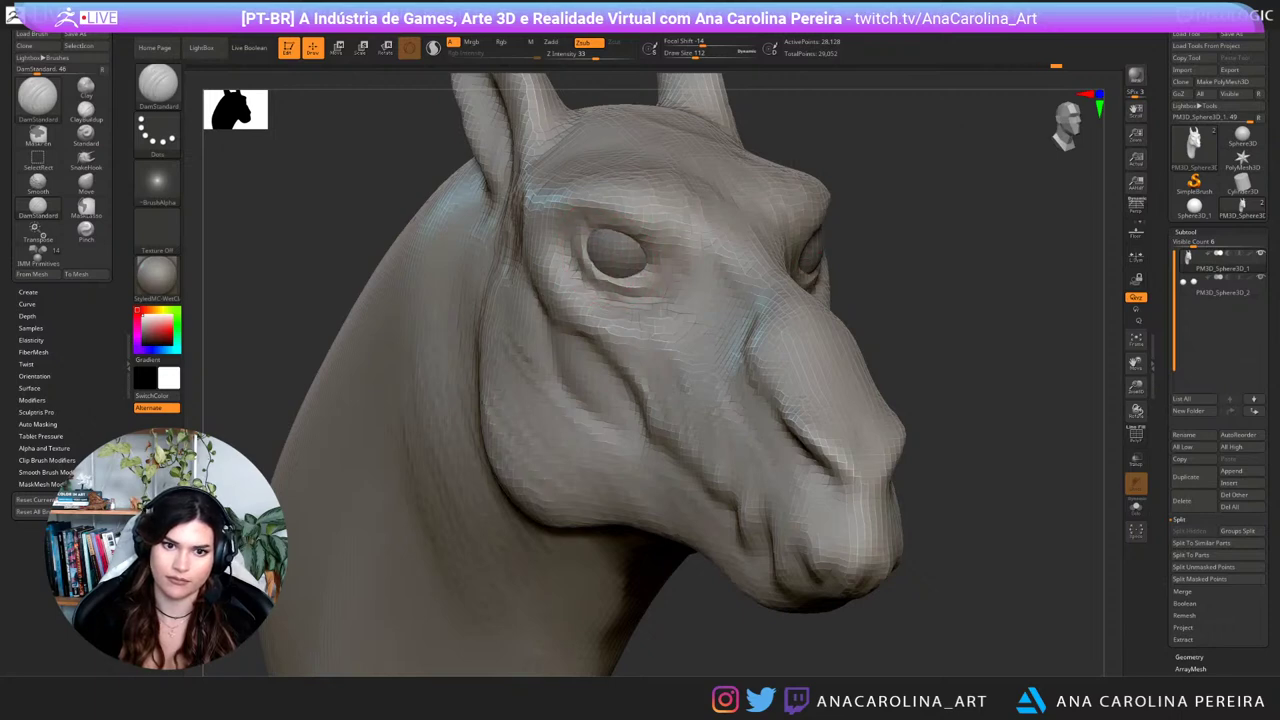
Step: Carve the inner eye corner and the upper eyelid crease with the DamStandard brush at a draw size of 112
left_click_drag(980, 290, 980, 195, "alt")
left_click_drag(980, 195, 860, 200)
left_click_drag(770, 212, 825, 220)
left_click_drag(825, 220, 825, 300, "alt")
left_click_drag(925, 300, 835, 285)
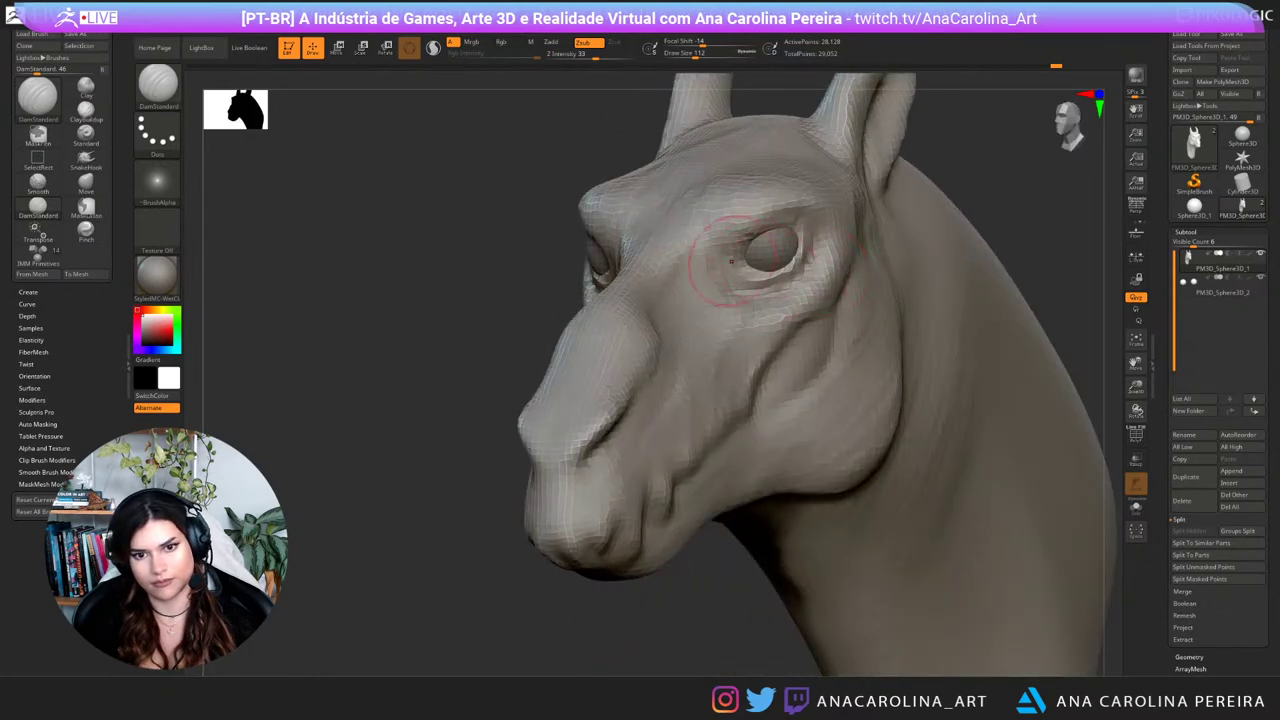
mouse_move(737, 257)
left_mouse_down()
mouse_move(742, 238)
mouse_move(783, 230)
left_mouse_up()
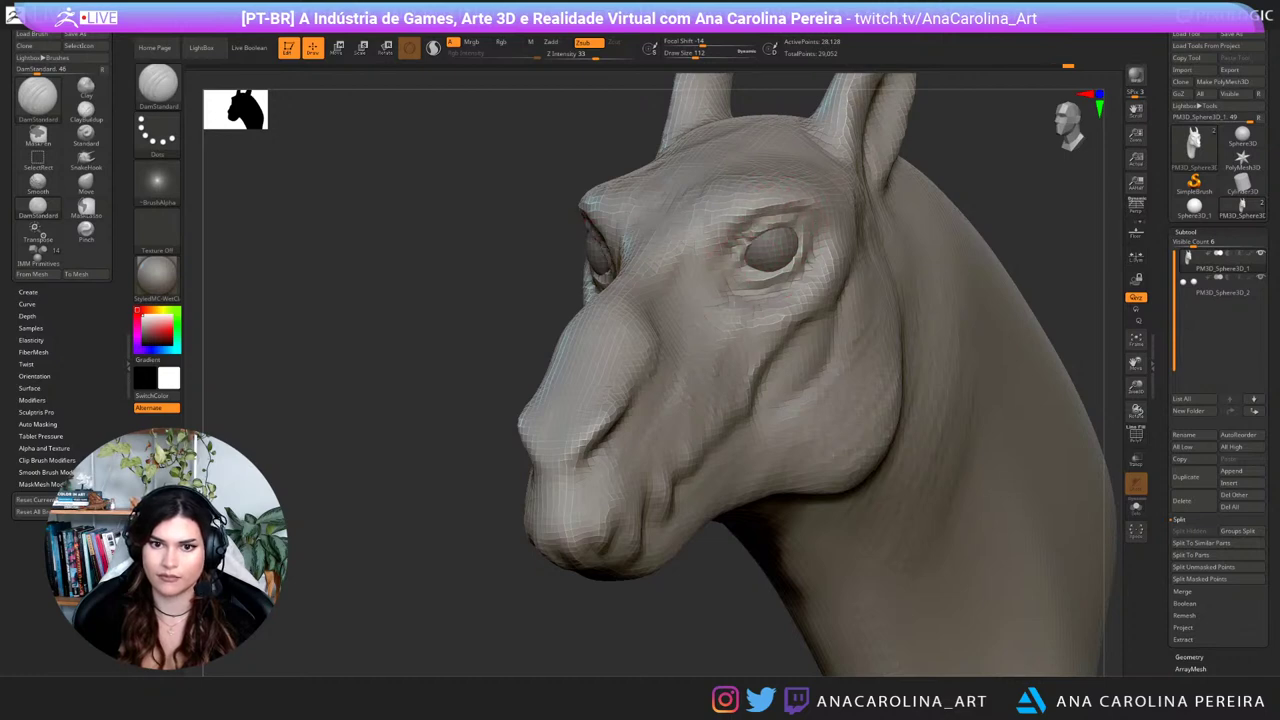
left_click_drag(950, 165, 1045, 170)
mouse_move(960, 190)
left_mouse_down()
mouse_move(950, 120)
mouse_move(915, 140)
mouse_move(935, 167)
mouse_move(928, 180)
left_mouse_up()
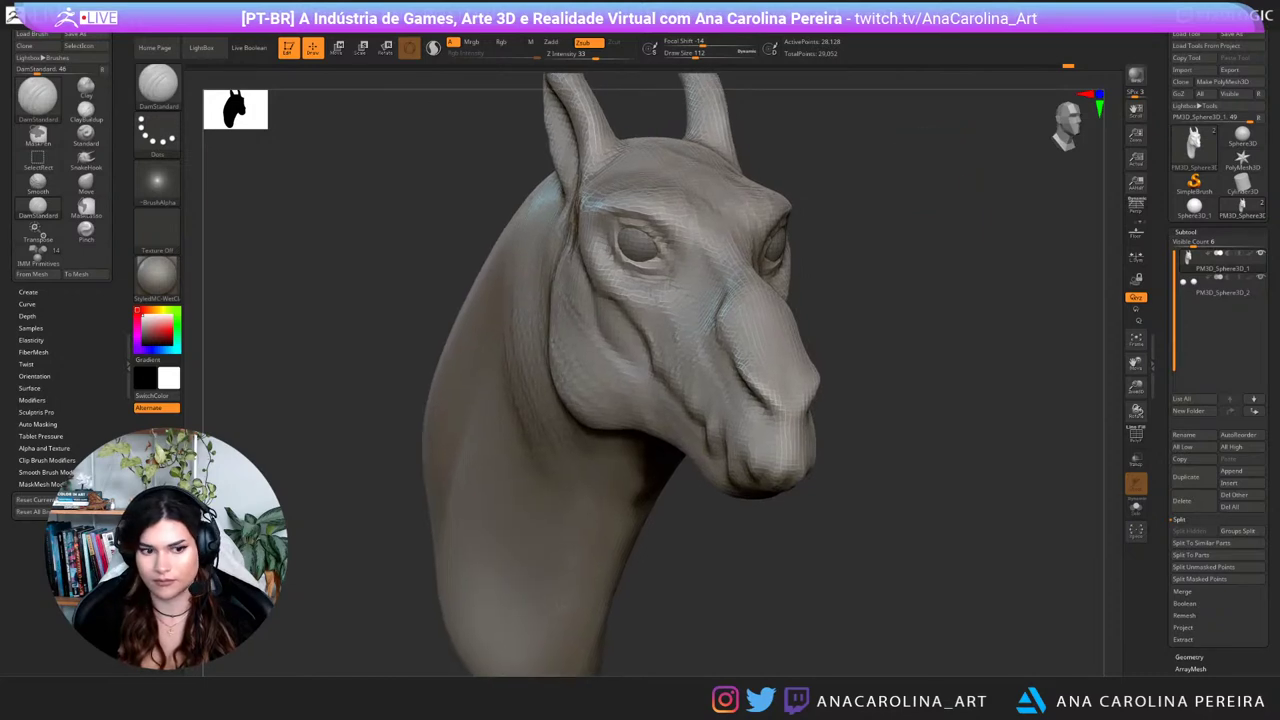
left_click_drag(641, 220, 690, 232)
Step: Add volume to the upper eyelid with the ClayBuildup brush at a draw size of about 108
key("space")
mouse_move(930, 300)
left_mouse_down()
mouse_move(670, 300)
mouse_move(684, 300)
left_mouse_up()
key("v")
key("v")
key("b")
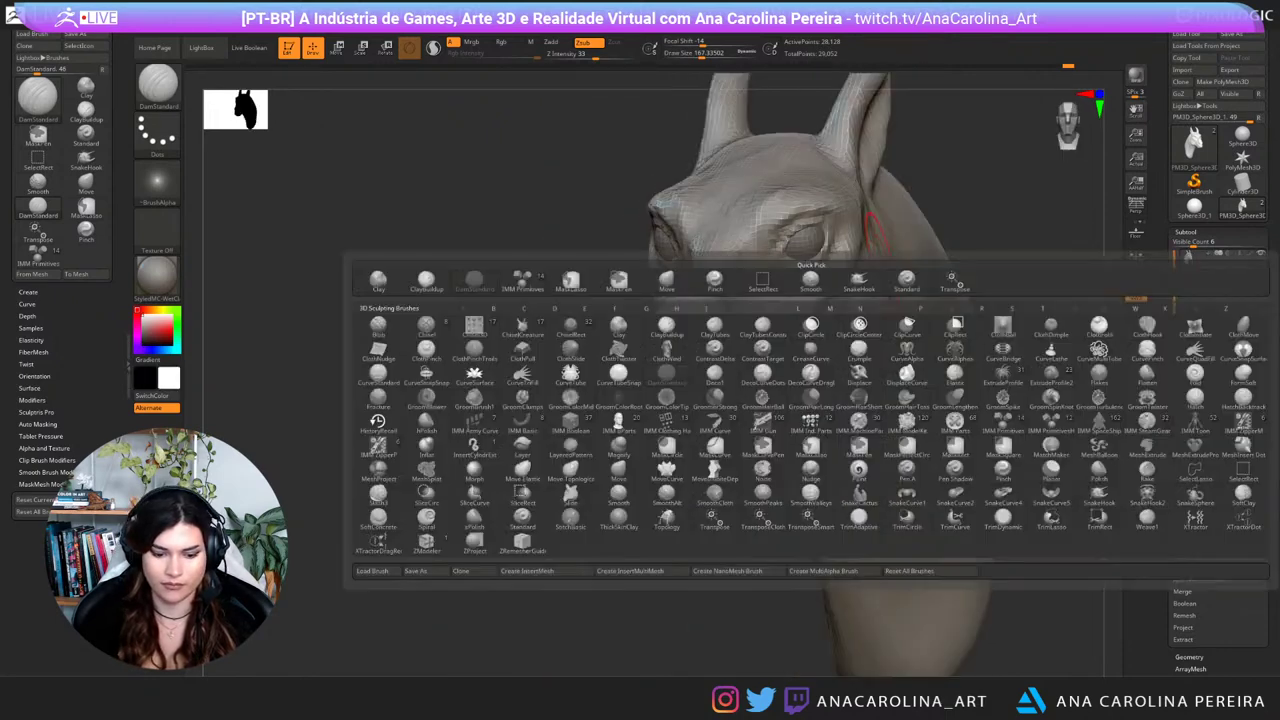
key("c")
key("b")
key("space")
left_click_drag(780, 258, 788, 234)
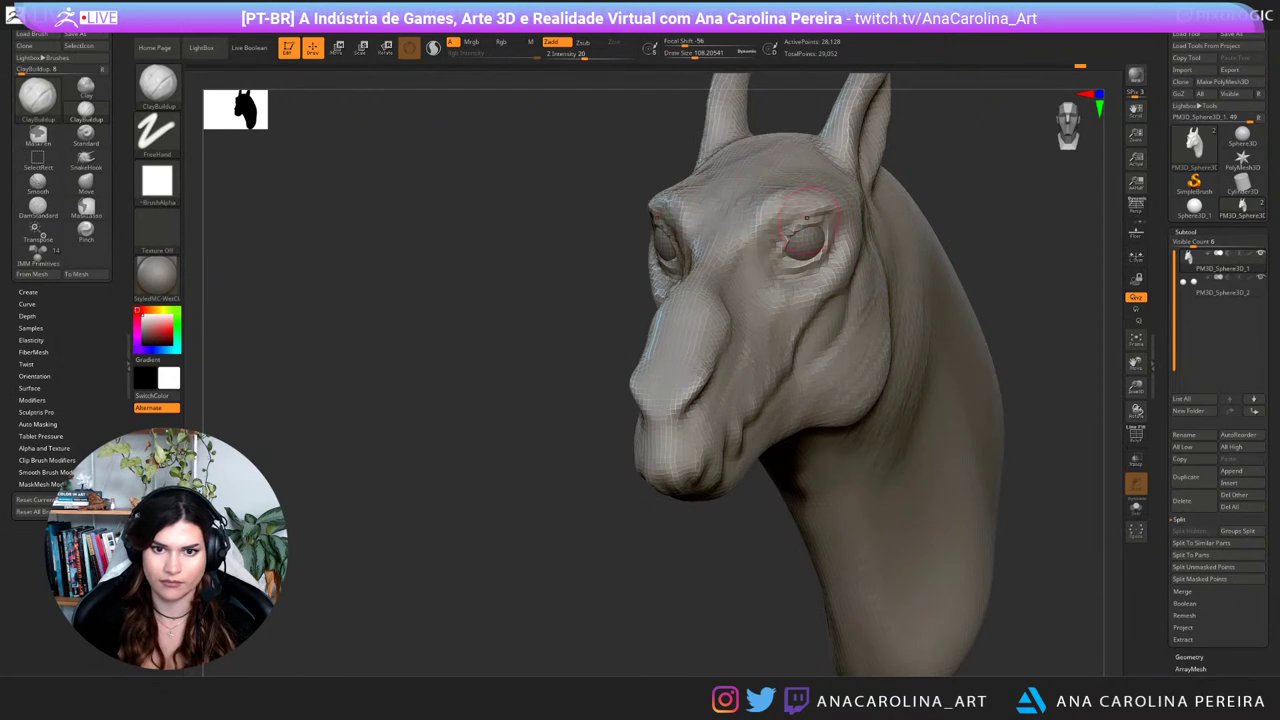
Step: Build up the brow above the eye with the ClayBuildup brush at a draw size of about 140
left_click_drag(590, 250, 800, 250)
key("space")
left_click_drag(883, 252, 891, 252)
left_click_drag(900, 250, 1010, 252)
left_click_drag(622, 209, 668, 206)
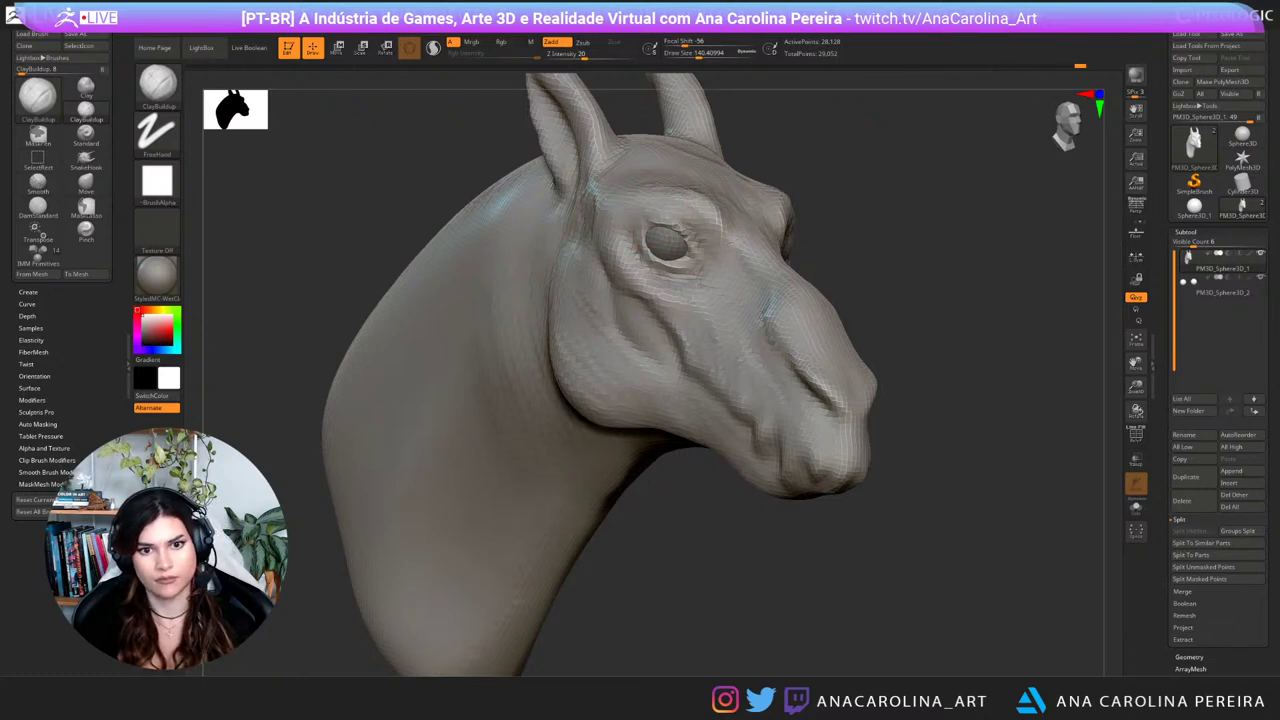
left_click_drag(658, 206, 635, 212)
Step: Add volume to the temple between the eye and the ear base with the ClayBuildup brush
left_click_drag(940, 250, 1000, 248)
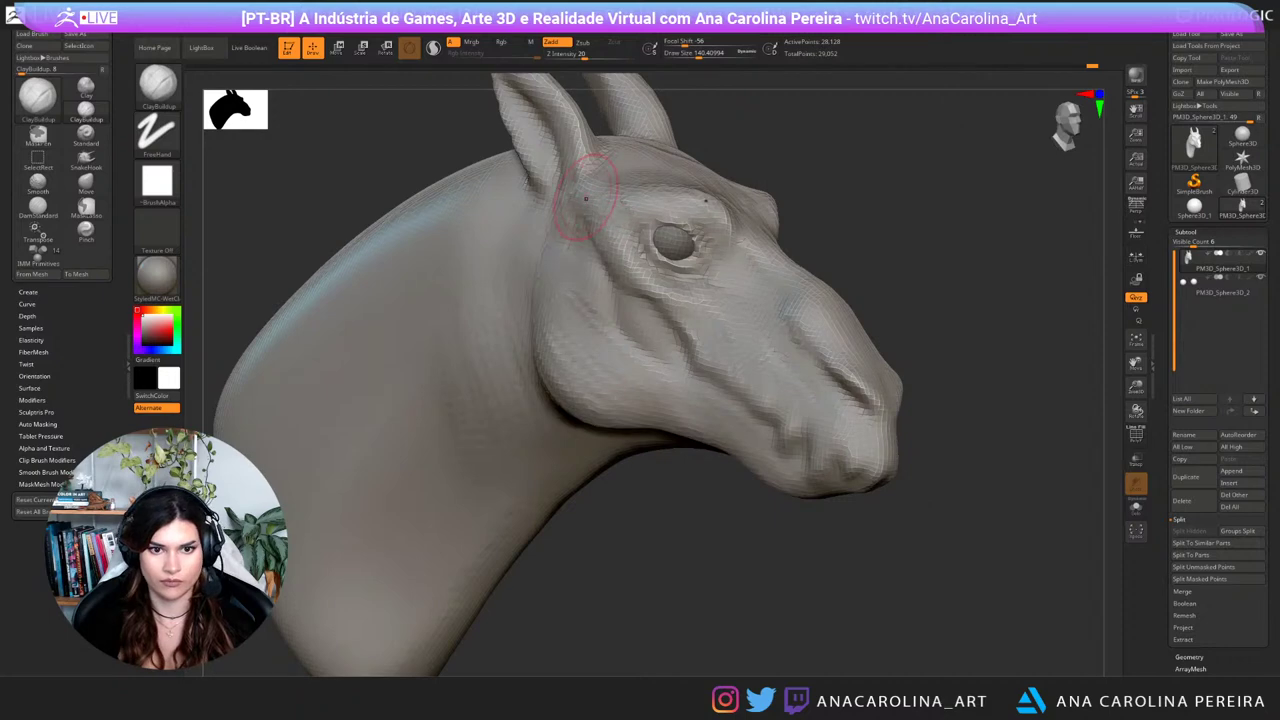
left_click_drag(586, 199, 589, 227)
mouse_move(1000, 260)
left_mouse_down()
mouse_move(945, 262)
mouse_move(822, 215)
mouse_move(905, 188)
left_mouse_up()
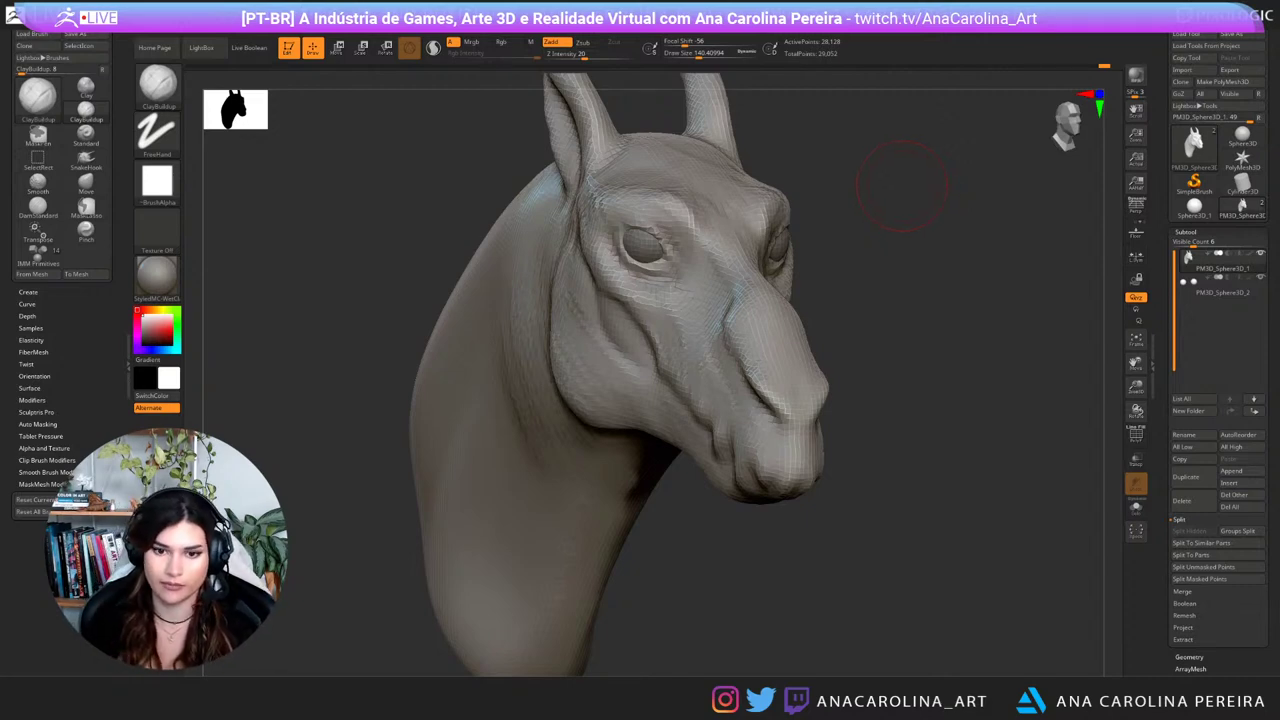
Step: Build up the side of the nose bridge above the nostril with the ClayBuildup brush at a draw size of about 140
left_click_drag(903, 187, 762, 216)
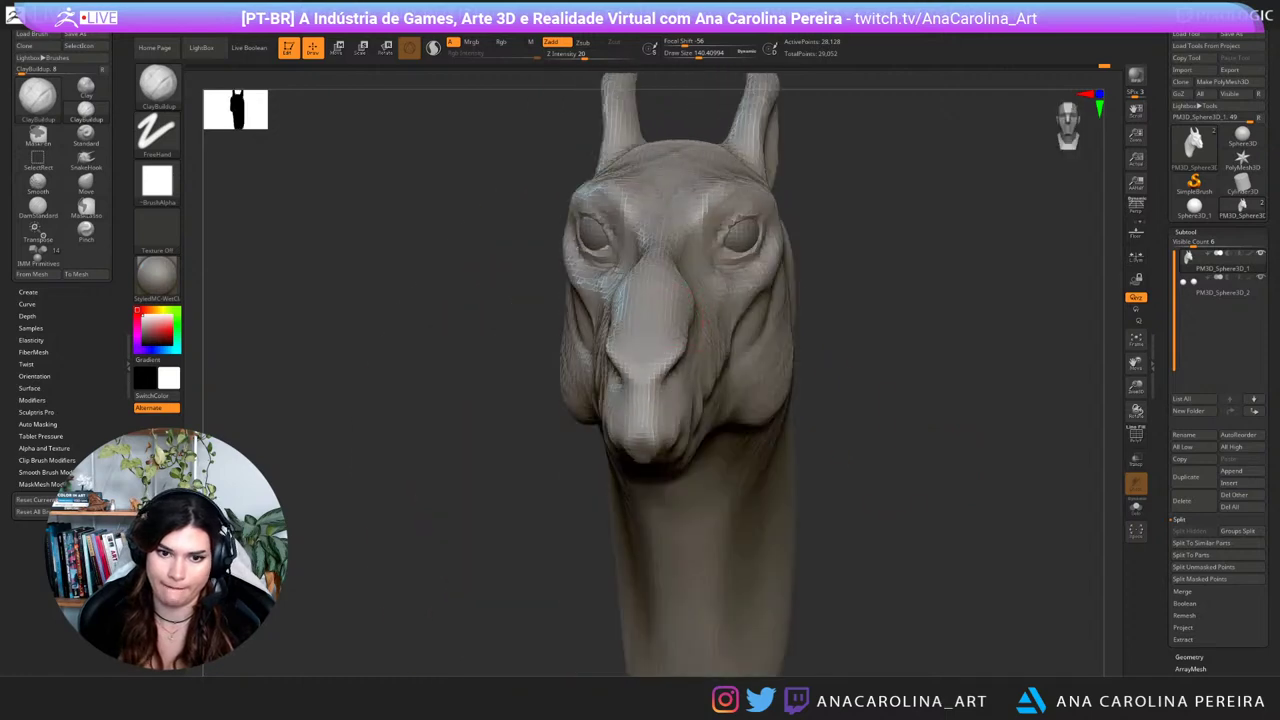
left_click_drag(797, 338, 714, 320)
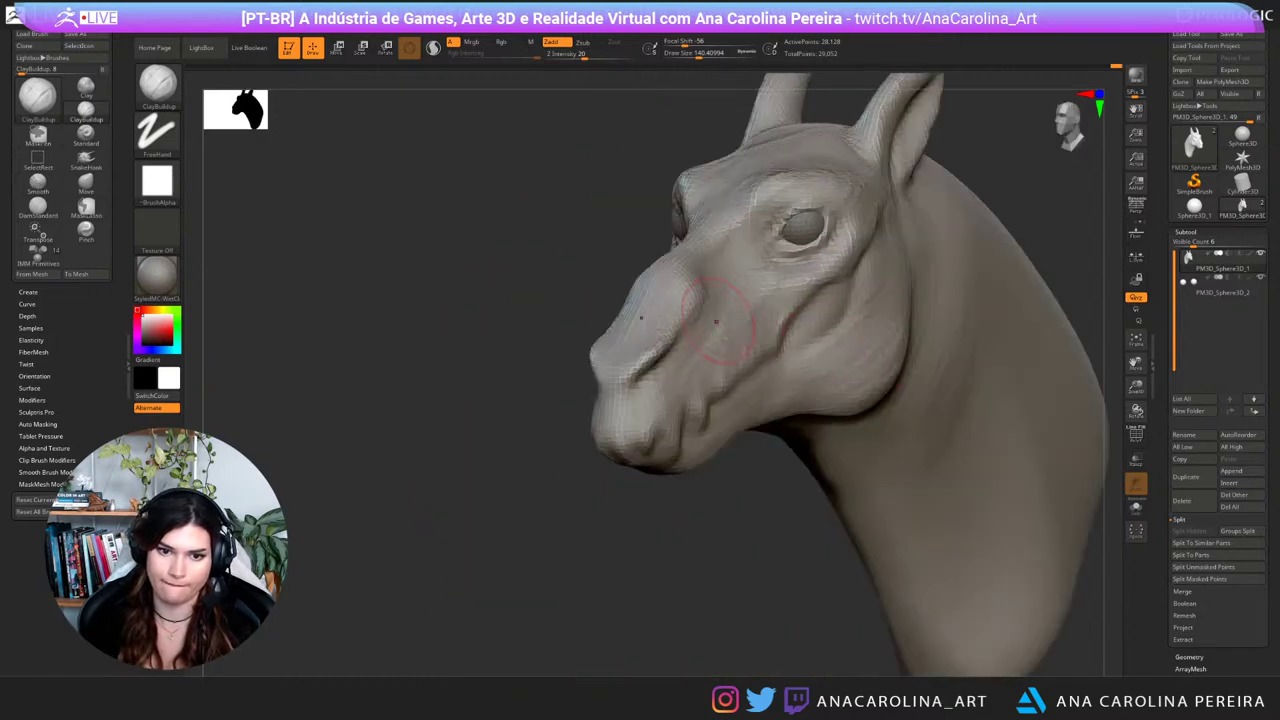
left_click_drag(652, 292, 660, 316)
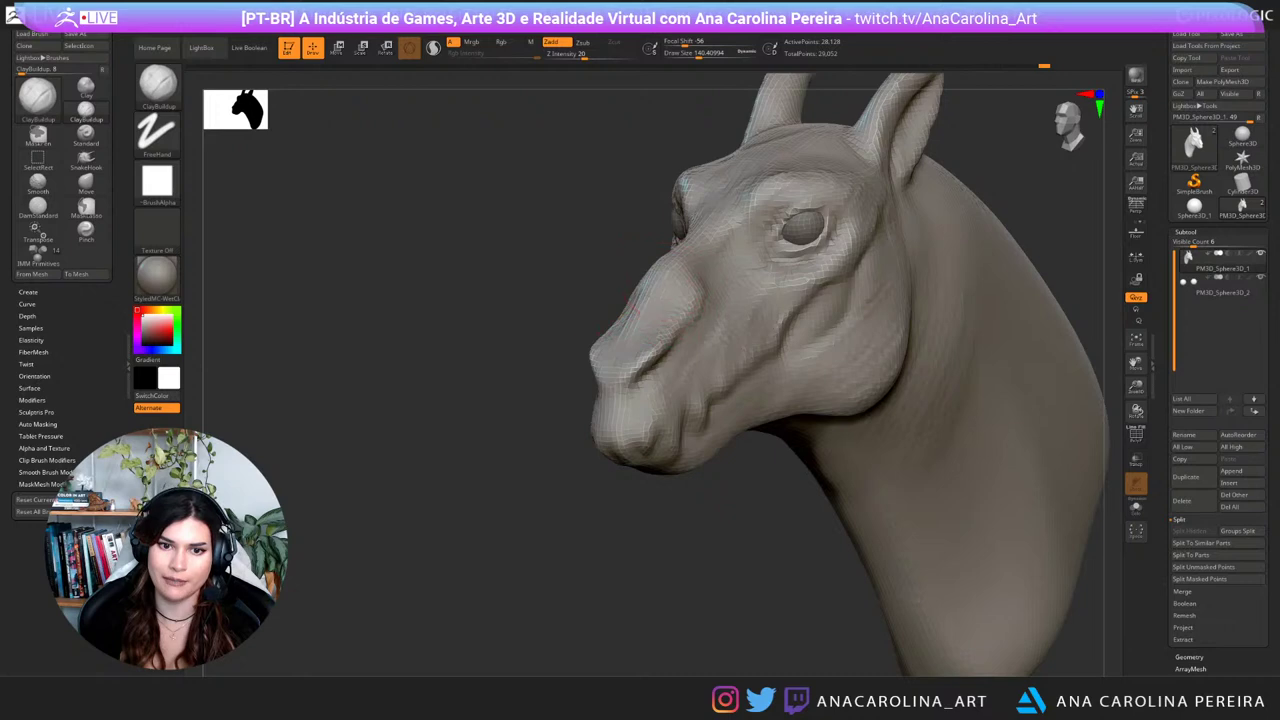
left_click_drag(450, 362, 615, 365)
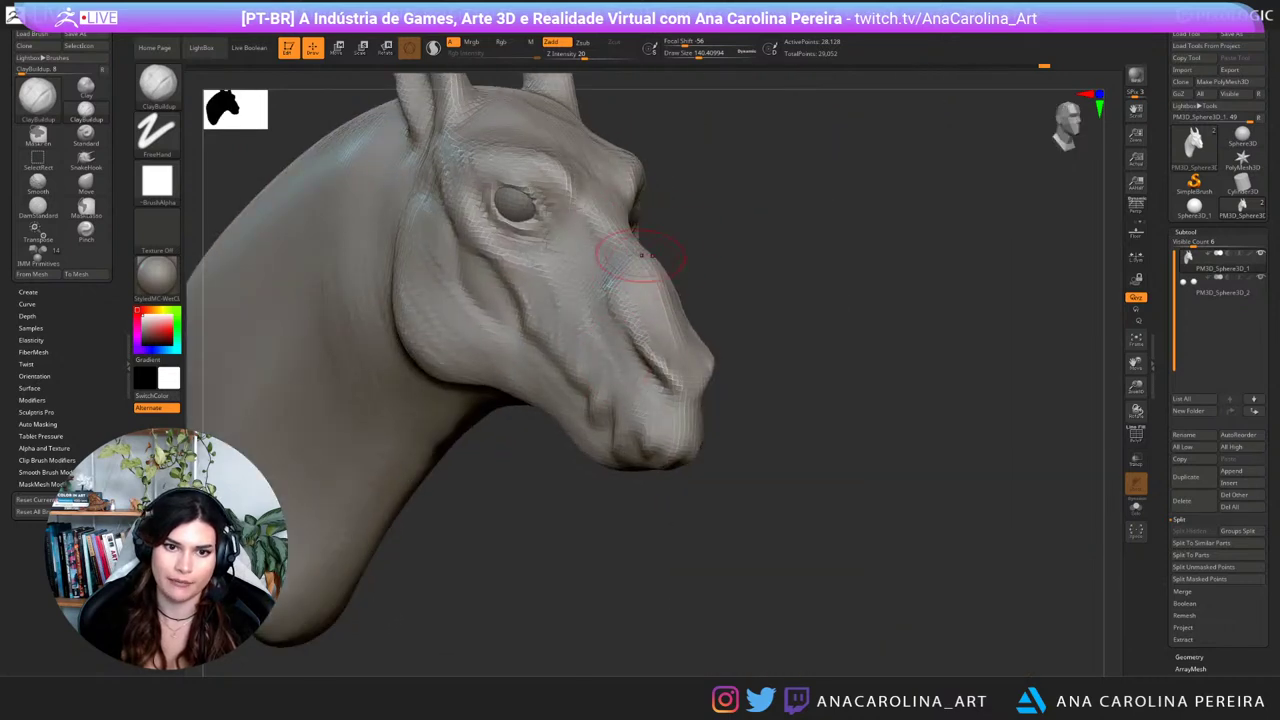
left_click_drag(790, 300, 610, 290)
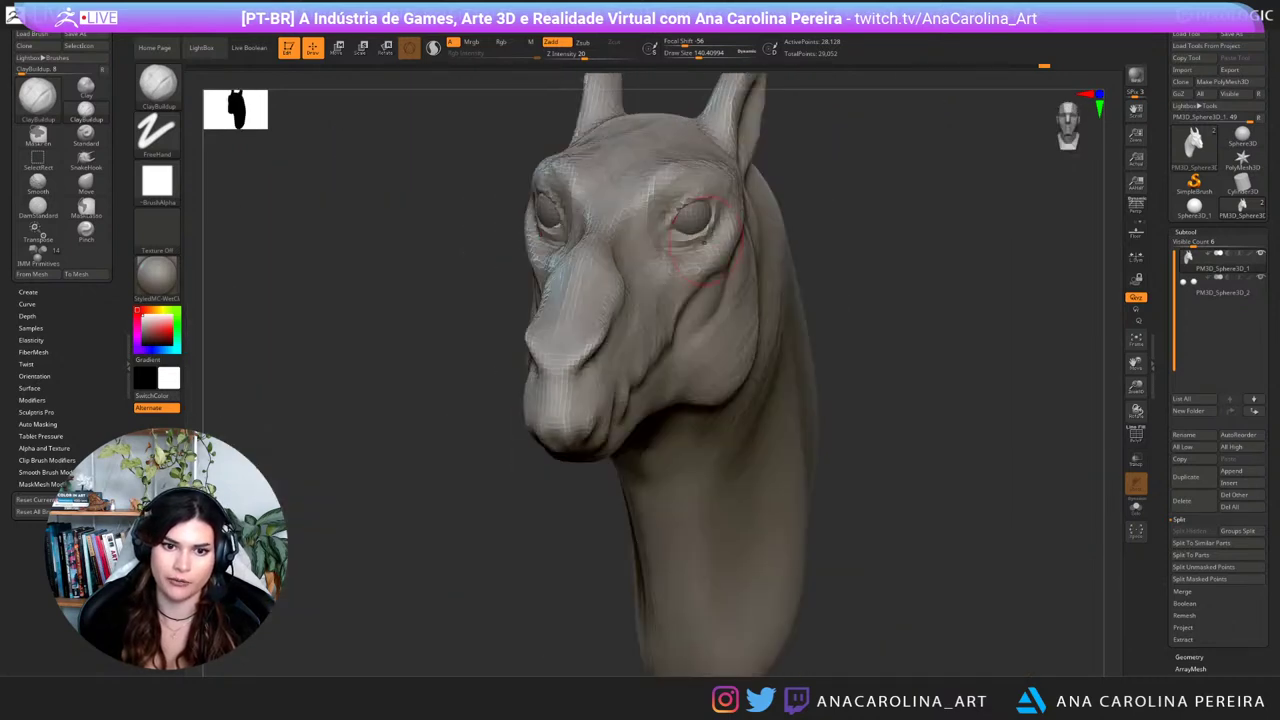
left_click_drag(800, 400, 800, 260, "alt")
mouse_move(890, 225)
left_mouse_down()
mouse_move(808, 212)
mouse_move(842, 235)
mouse_move(855, 300)
left_mouse_up()
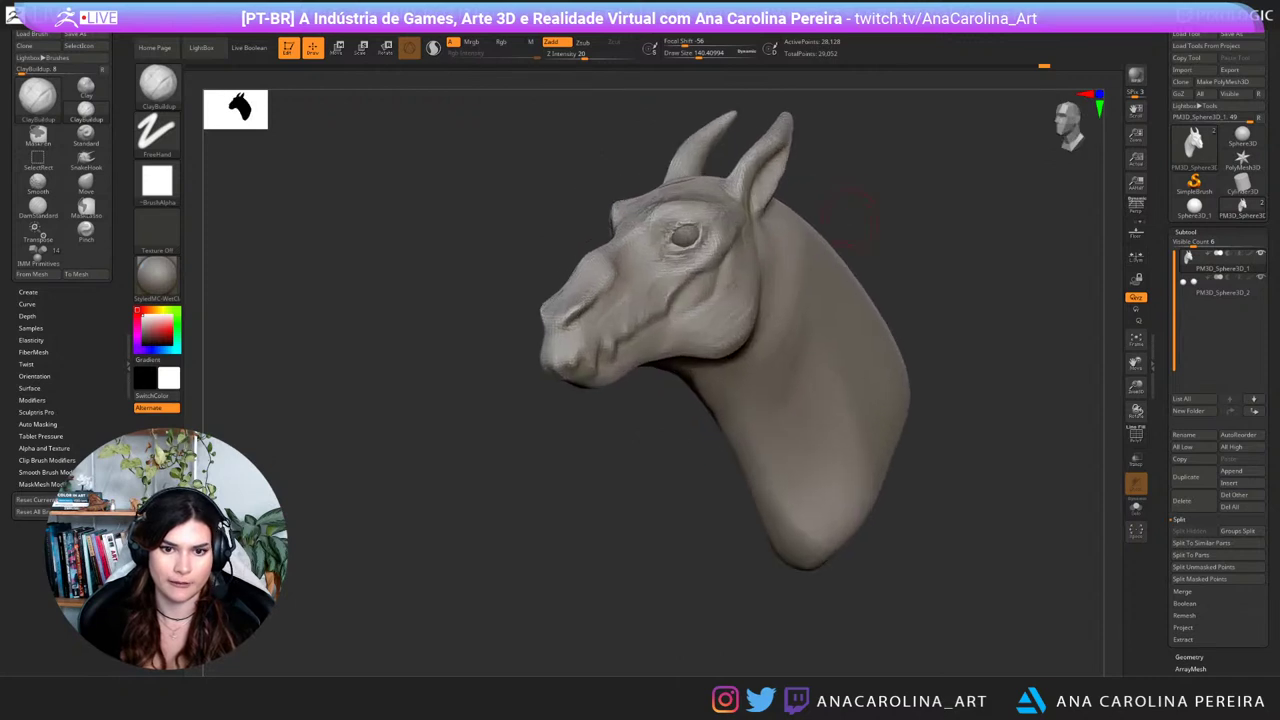
left_click_drag(785, 220, 870, 210)
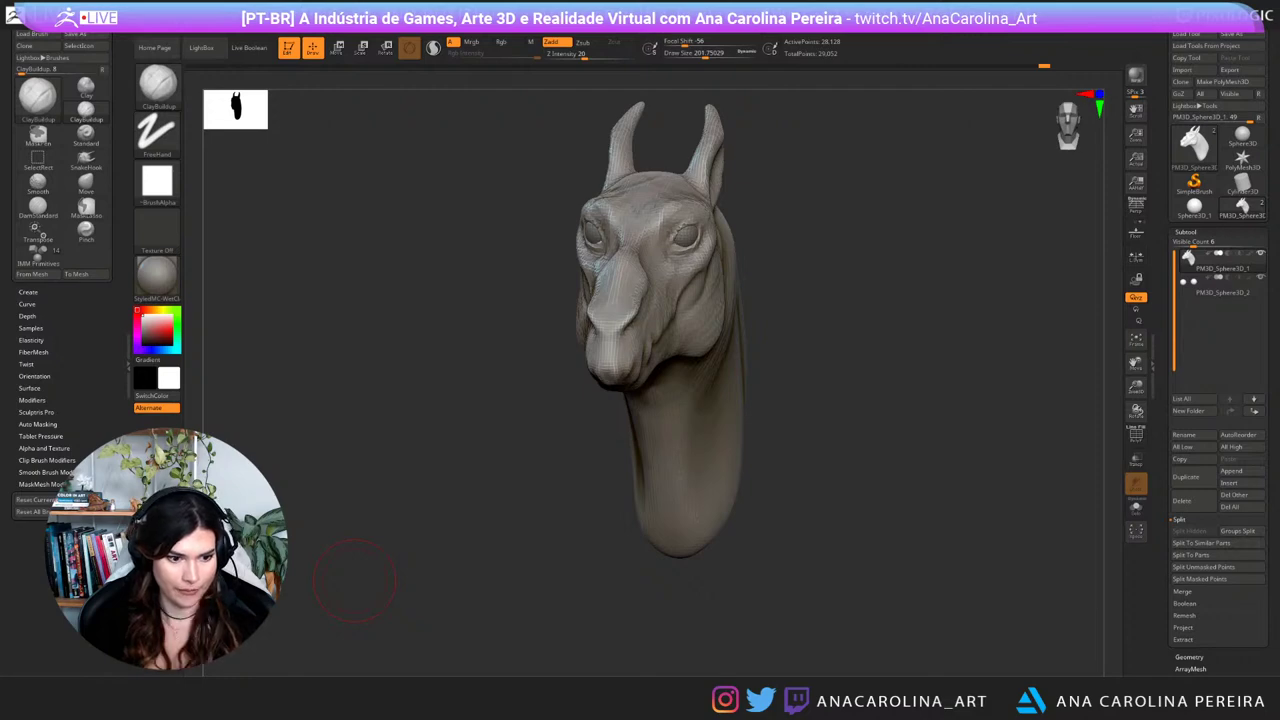
Step: Carve the groove between the jaw and the neck up to the ear base with the DamStandard brush at a draw size of about 245
left_click_drag(355, 581, 215, 580)
key("b")
key("d")
key("s")
left_click_drag(740, 522, 688, 520)
key("space")
left_click(714, 373)
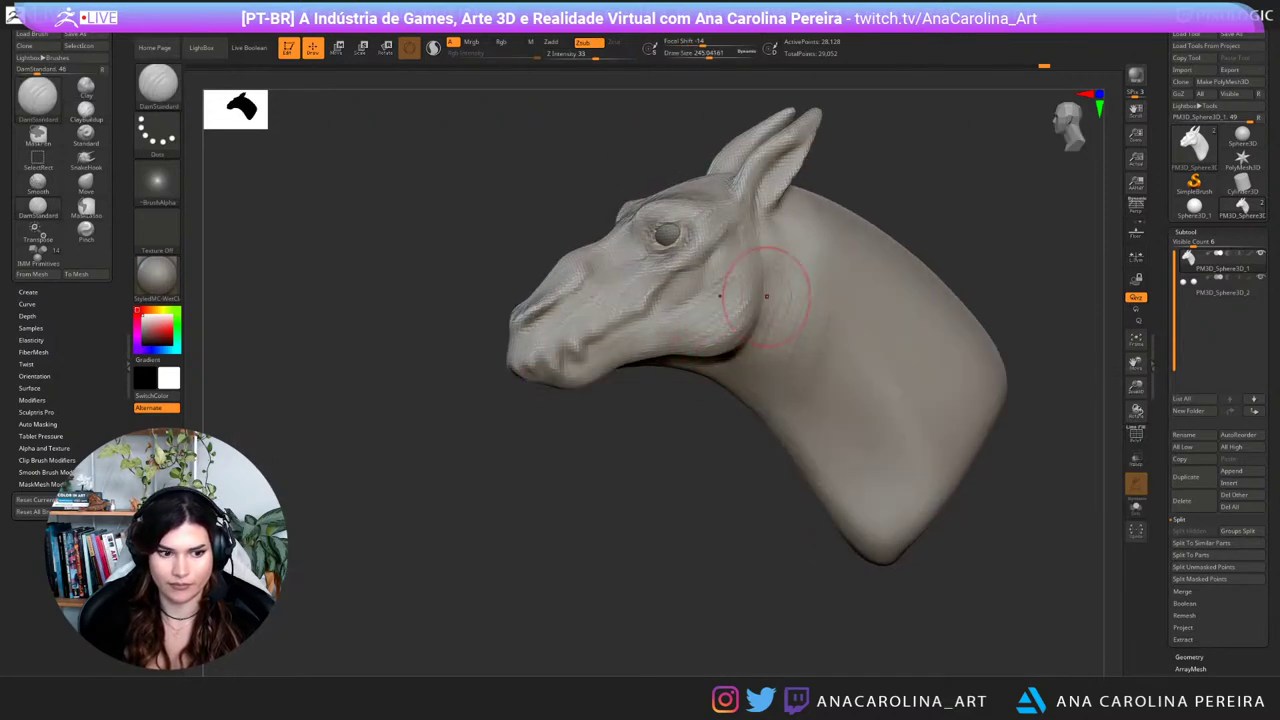
left_click_drag(775, 298, 768, 240)
left_click_drag(690, 520, 850, 520)
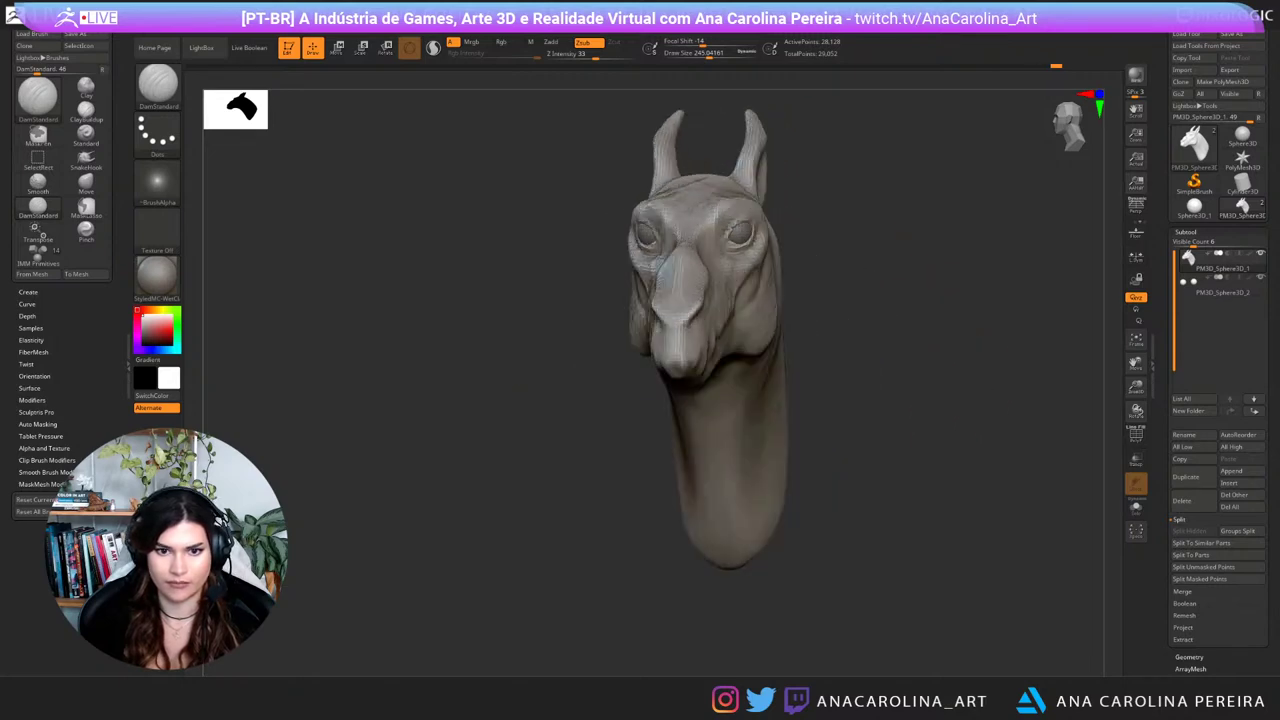
left_click_drag(660, 490, 845, 480)
mouse_move(742, 245)
left_mouse_down()
mouse_move(726, 288)
mouse_move(772, 355)
left_mouse_up()
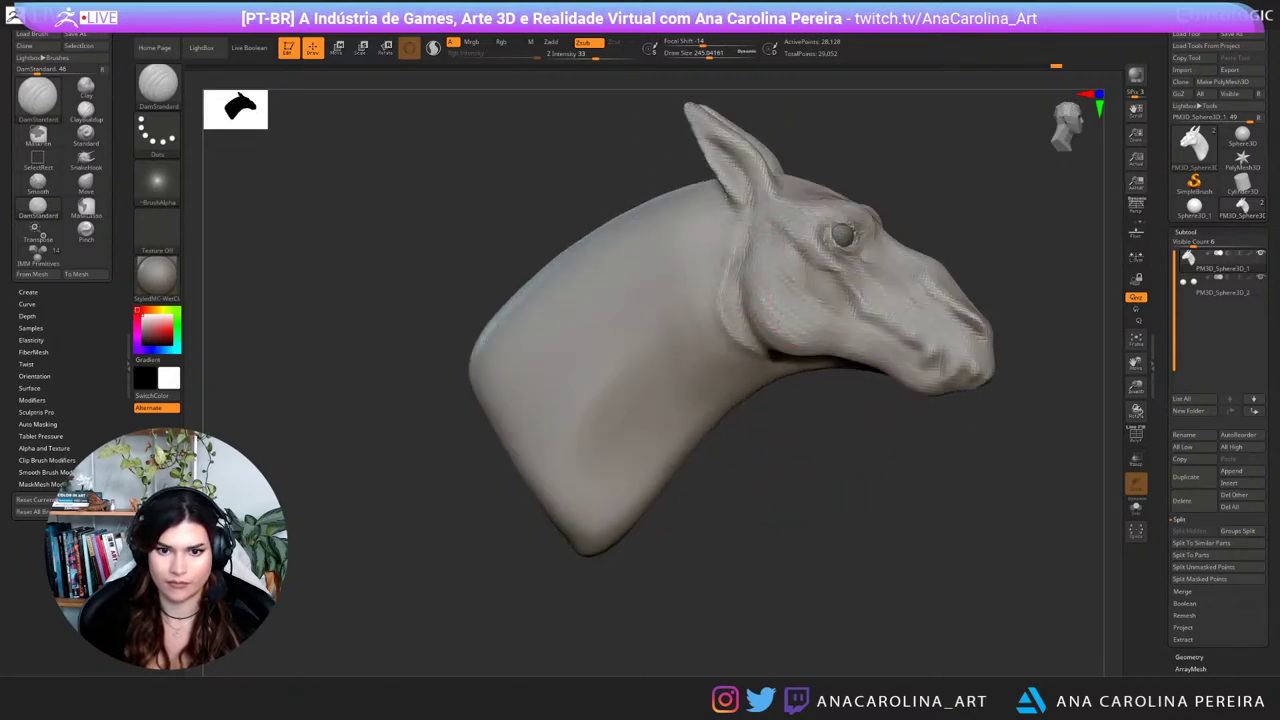
Step: Carve a second fold on the neck behind the jaw up toward the ear with the DamStandard brush, then smooth it
mouse_move(852, 480)
left_mouse_down()
mouse_move(700, 485)
mouse_move(840, 480)
left_mouse_up()
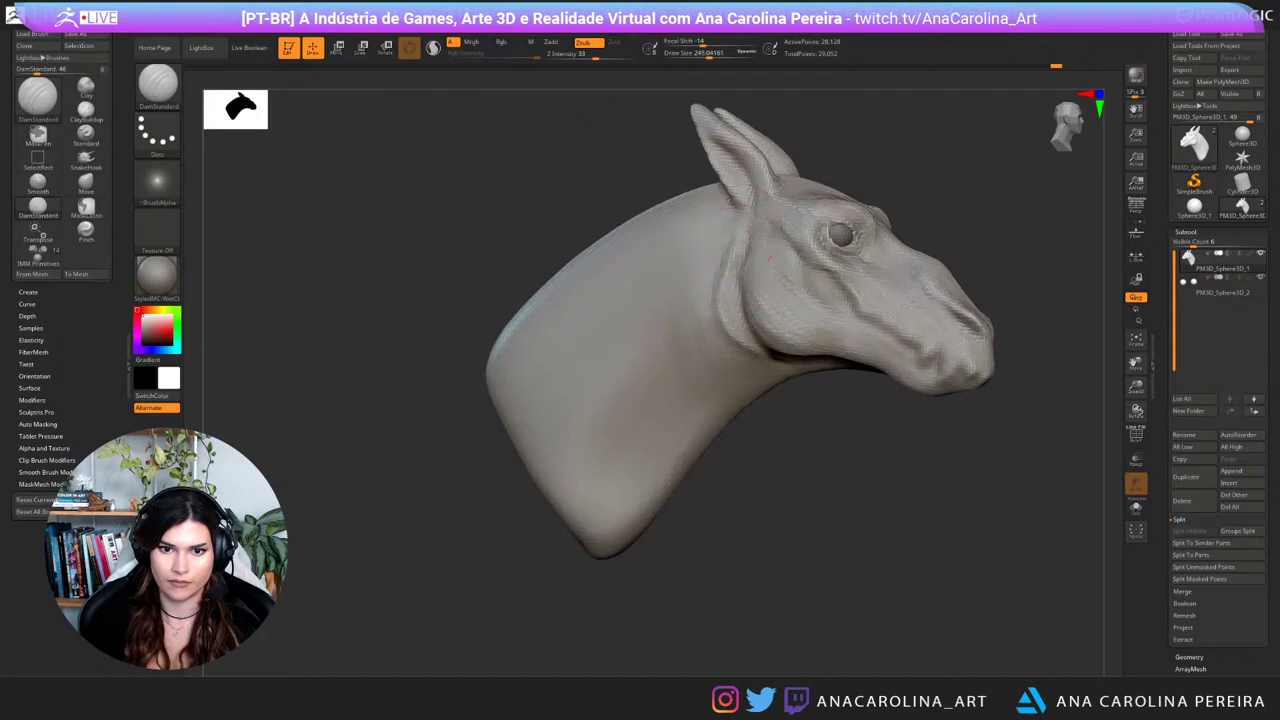
left_click_drag(712, 306, 765, 360)
left_click_drag(860, 470, 630, 470)
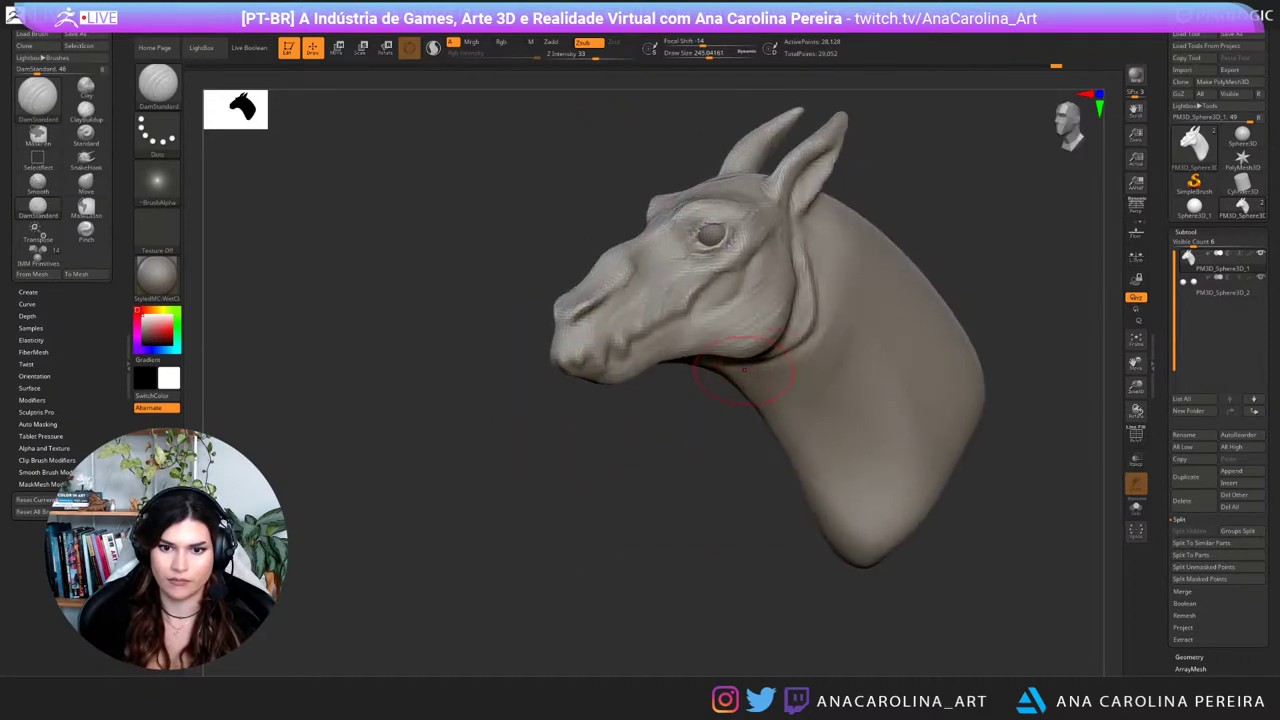
mouse_move(744, 370)
left_mouse_down()
mouse_move(822, 376)
mouse_move(817, 246)
left_mouse_up()
left_click_drag(750, 445, 925, 448)
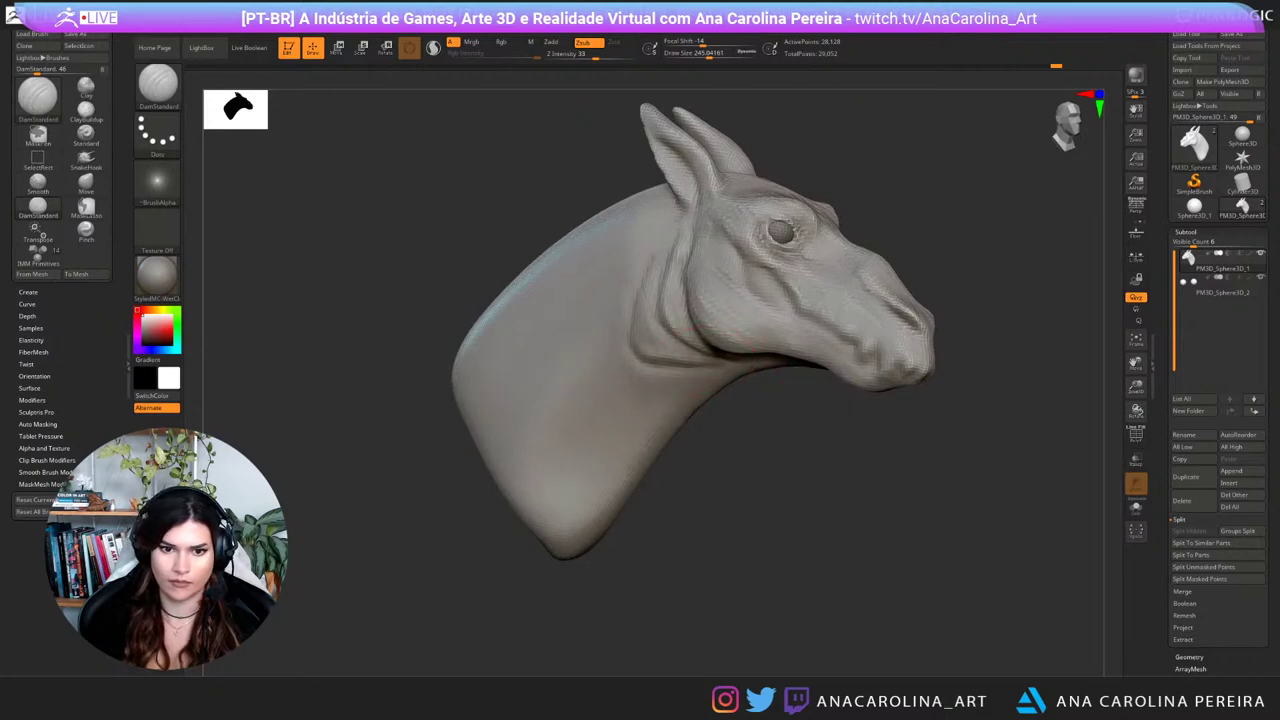
left_click_drag(590, 165, 632, 165)
key("shift")
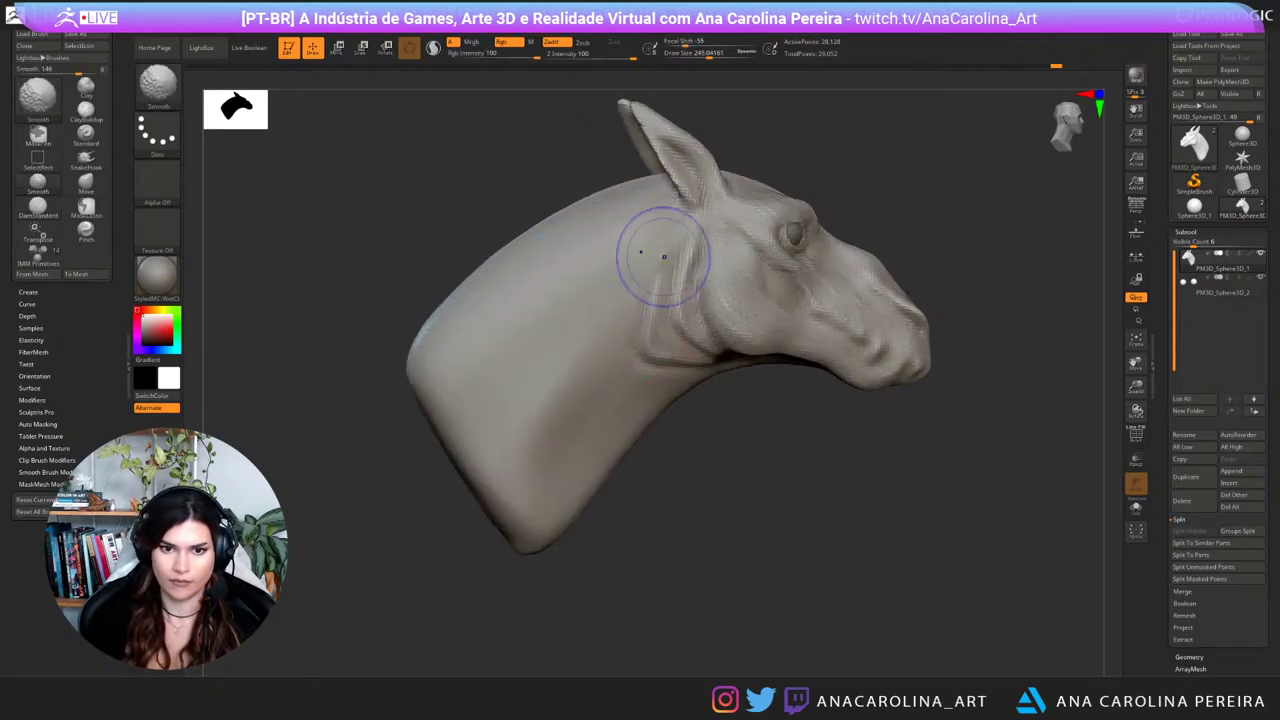
left_click_drag(810, 430, 762, 430)
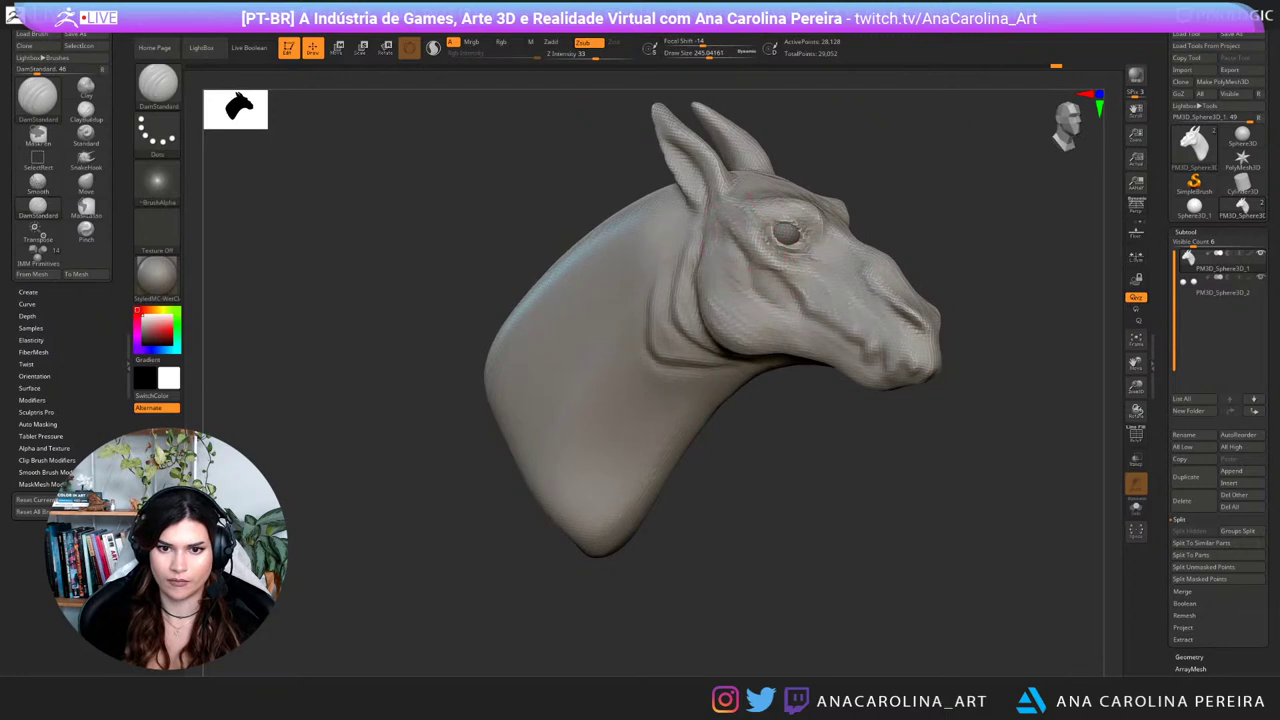
Step: Carve the cheek groove from below the eye toward the mouth with the DamStandard brush at a draw size of about 212
mouse_move(738, 263)
left_mouse_down()
mouse_move(795, 292)
mouse_move(809, 315)
left_mouse_up()
key("space")
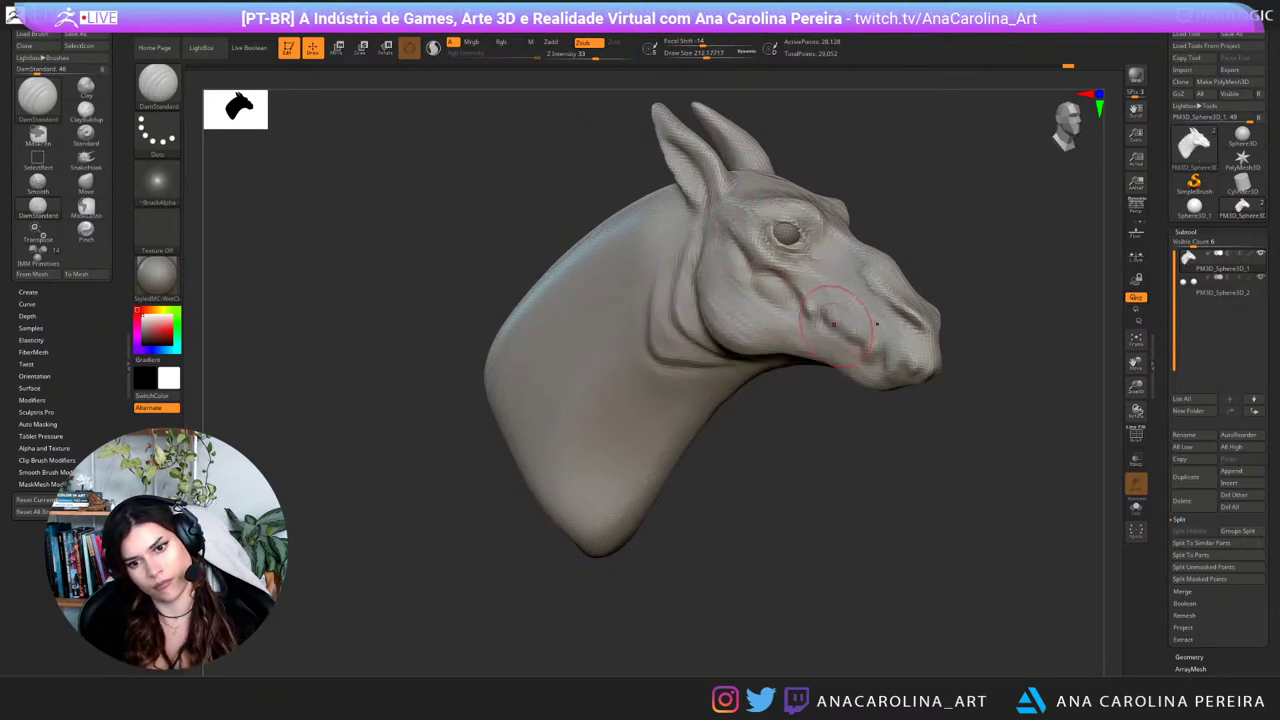
mouse_move(879, 418)
left_mouse_down()
mouse_move(640, 470)
mouse_move(820, 470)
mouse_move(756, 516)
mouse_move(680, 542)
left_mouse_up()
left_click_drag(785, 572, 730, 570)
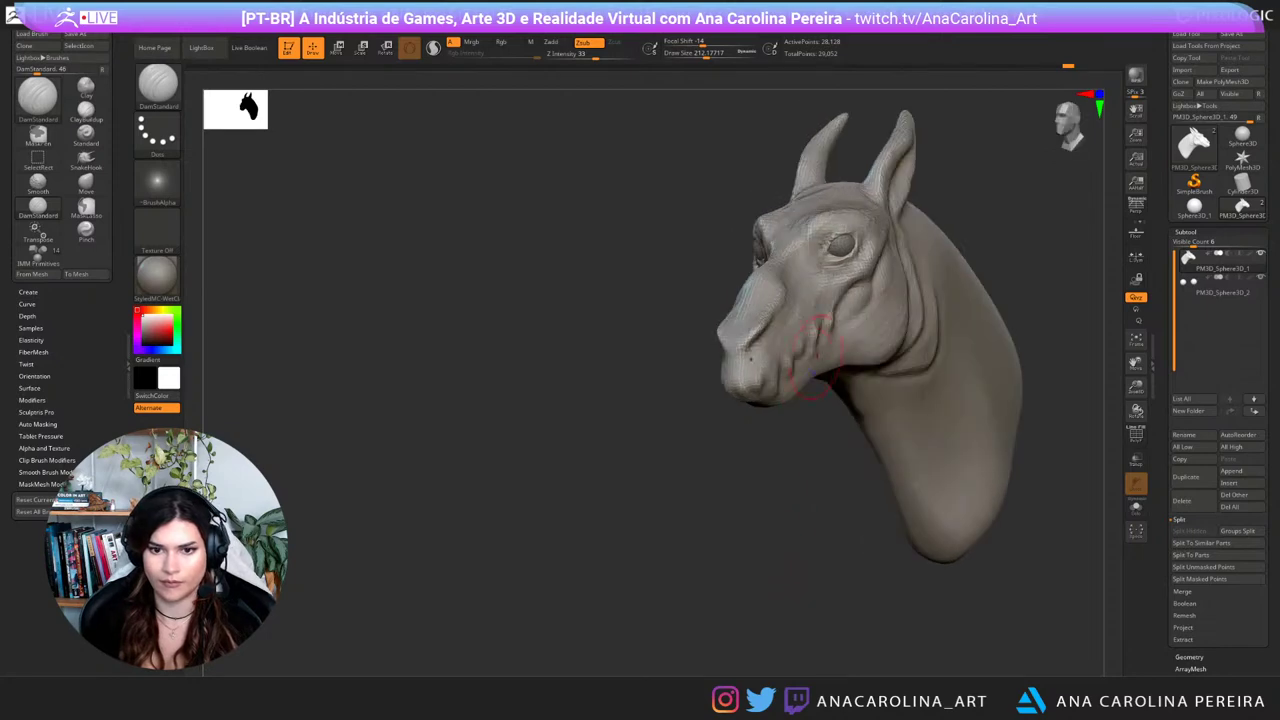
key("shift")
left_click_drag(690, 500, 840, 500)
left_click_drag(820, 450, 797, 493, "alt")
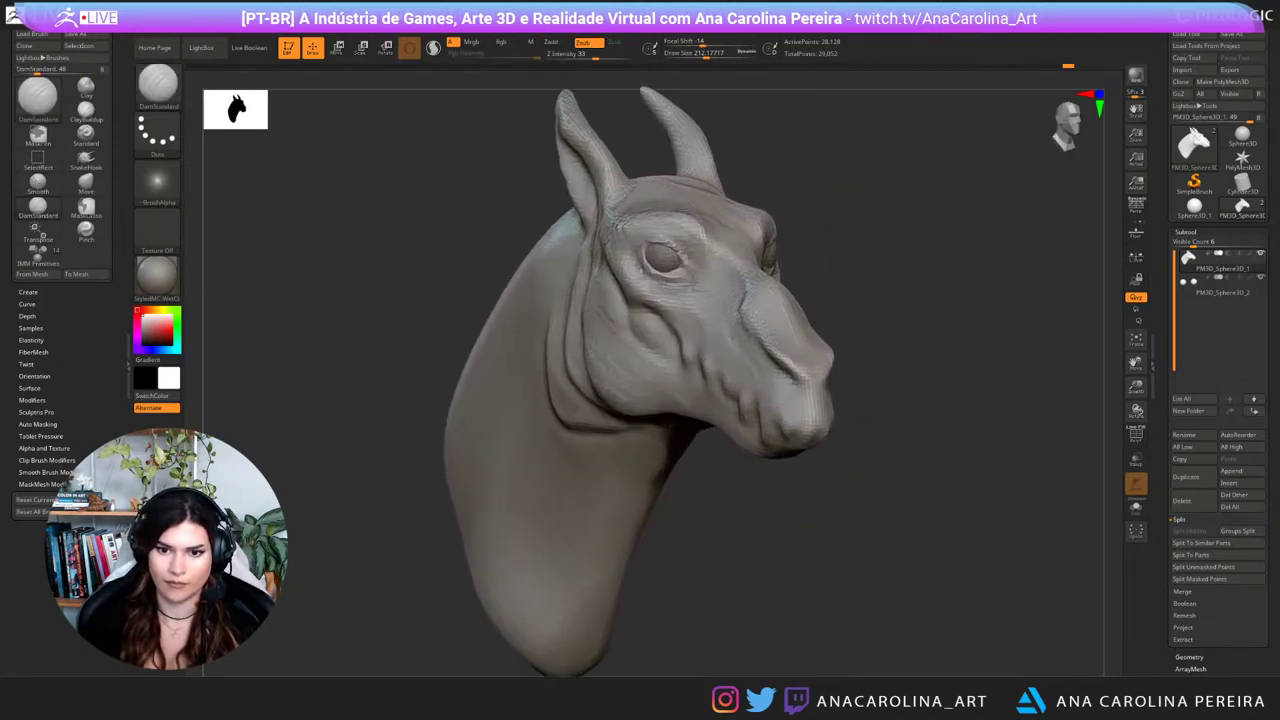
Step: Carve a finer crease on the side of the muzzle with the DamStandard brush at a draw size of about 128
key("space")
left_click(857, 427)
left_click_drag(858, 427, 856, 427)
left_click_drag(777, 337, 794, 378)
Step: Examine the head's proportions and facial folds from front and three-quarter views
mouse_move(845, 520)
left_mouse_down("alt")
mouse_move(840, 450)
mouse_move(730, 475)
mouse_move(790, 475)
left_mouse_up("alt")
left_click_drag(920, 340, 825, 390, "alt")
mouse_move(825, 400)
left_mouse_down()
mouse_move(910, 400)
mouse_move(820, 400)
left_mouse_up()
left_click_drag(870, 300, 815, 340, "alt")
left_click_drag(860, 350, 880, 252, "alt")
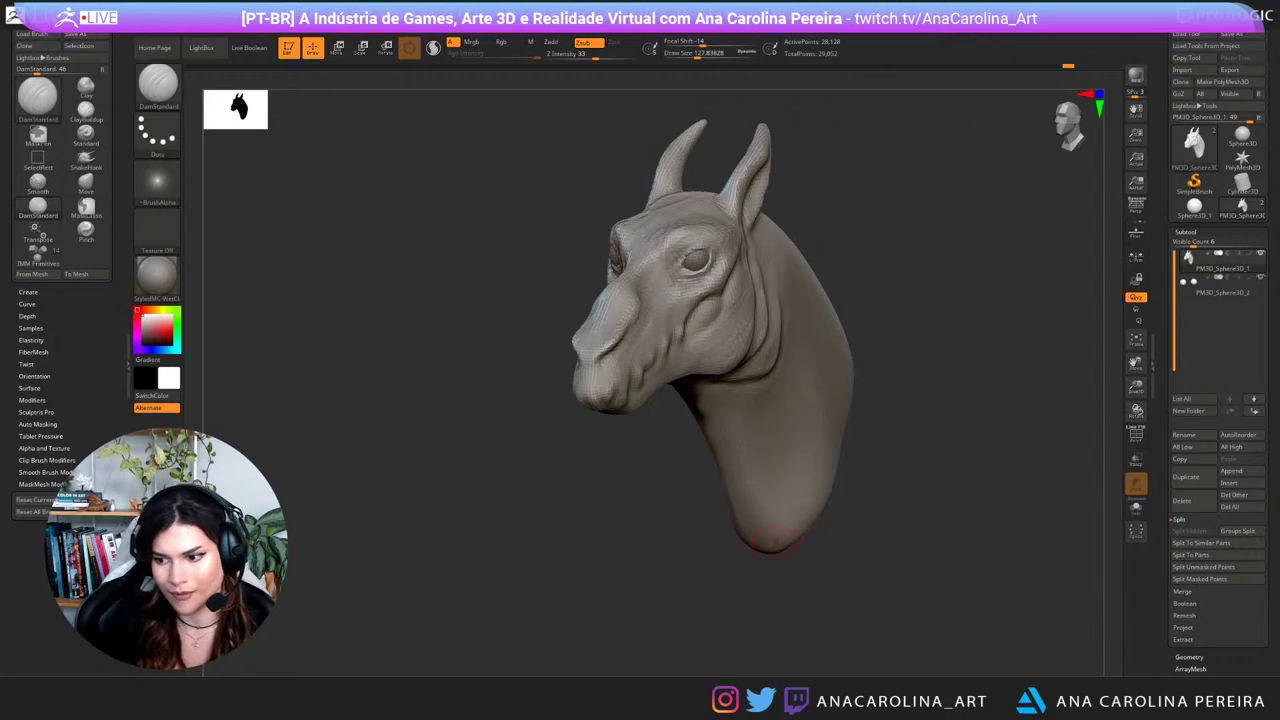
mouse_move(901, 516)
left_mouse_down()
mouse_move(920, 490)
mouse_move(900, 530)
left_mouse_up()
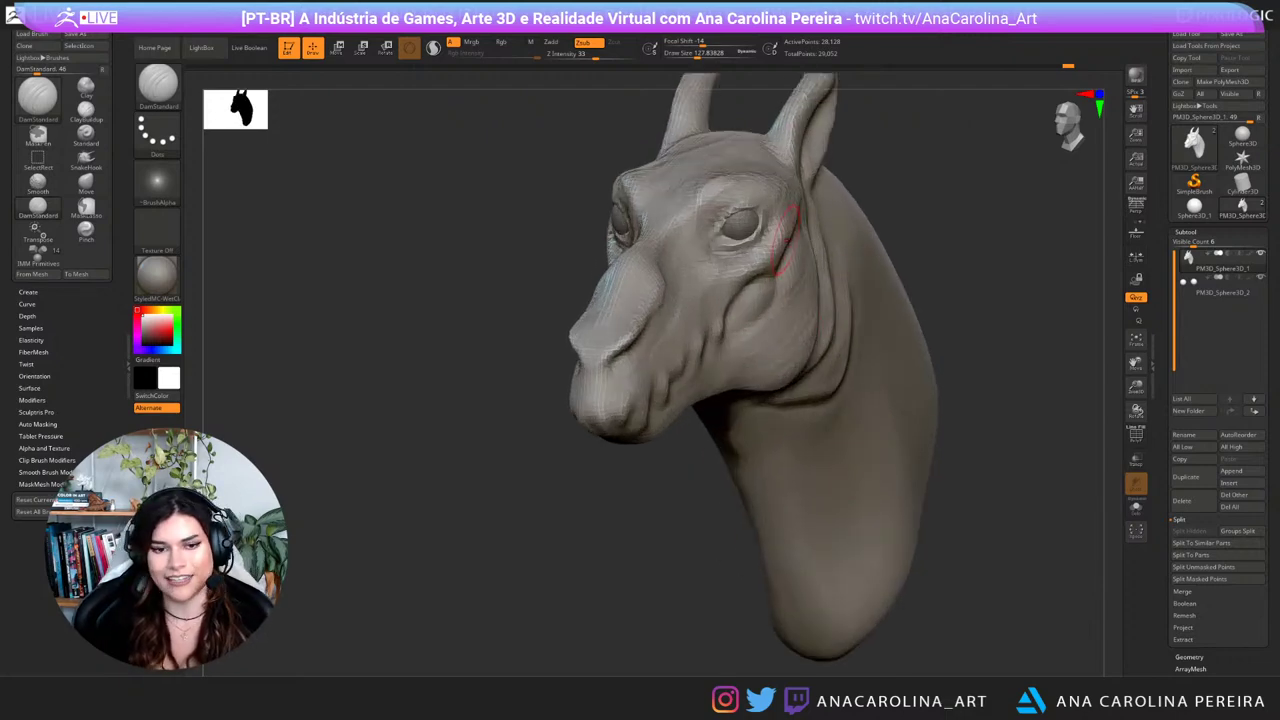
mouse_move(915, 250)
left_mouse_down()
mouse_move(930, 258)
mouse_move(912, 263)
left_mouse_up()
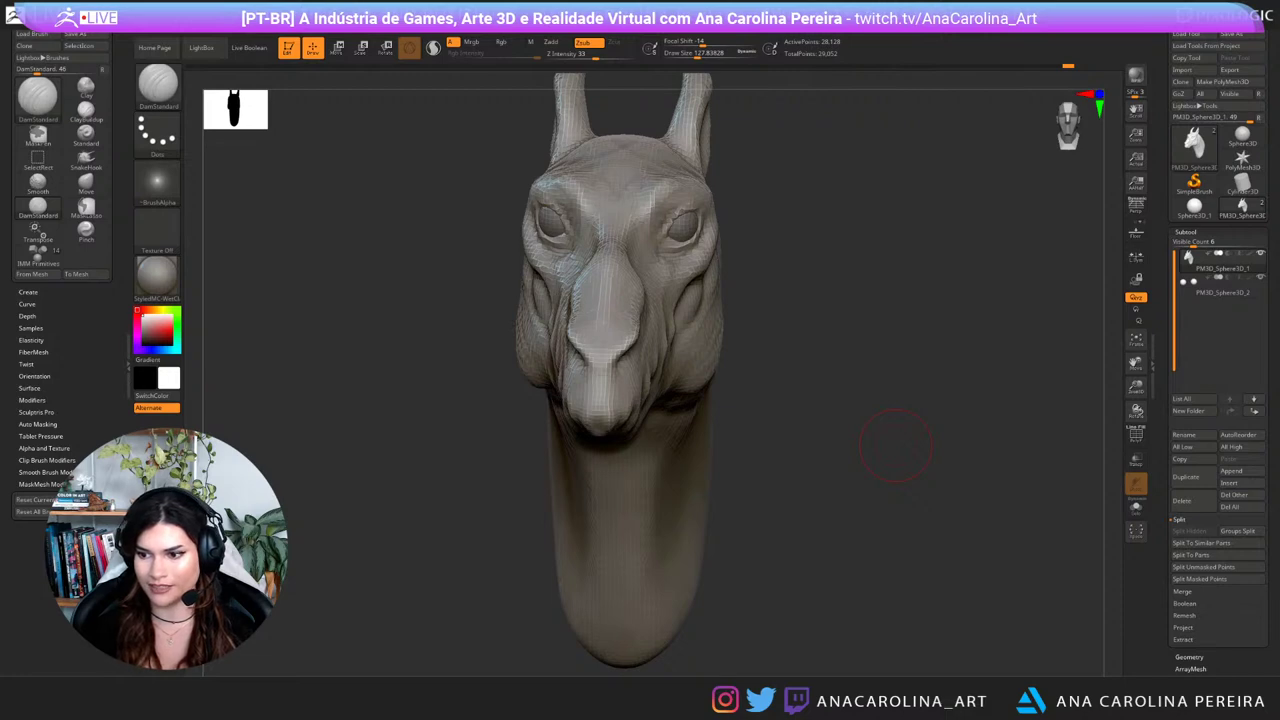
left_click_drag(896, 446, 710, 250)
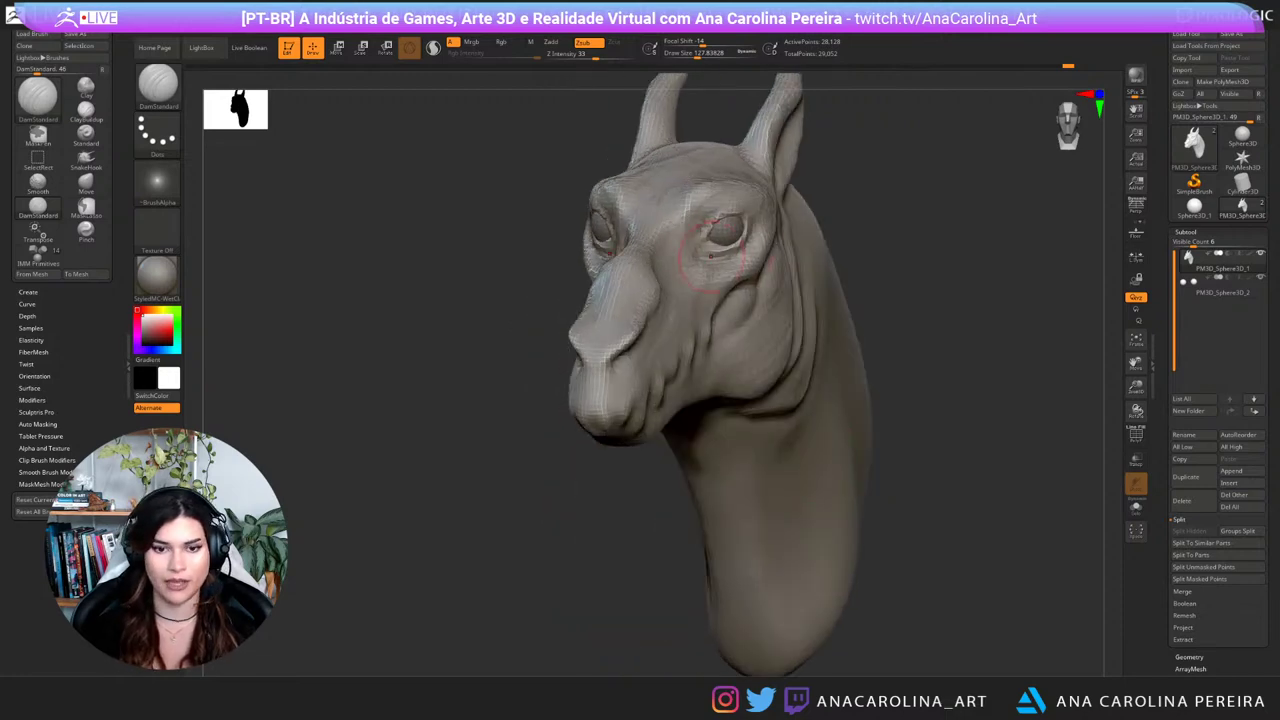
left_click_drag(450, 90, 410, 150)
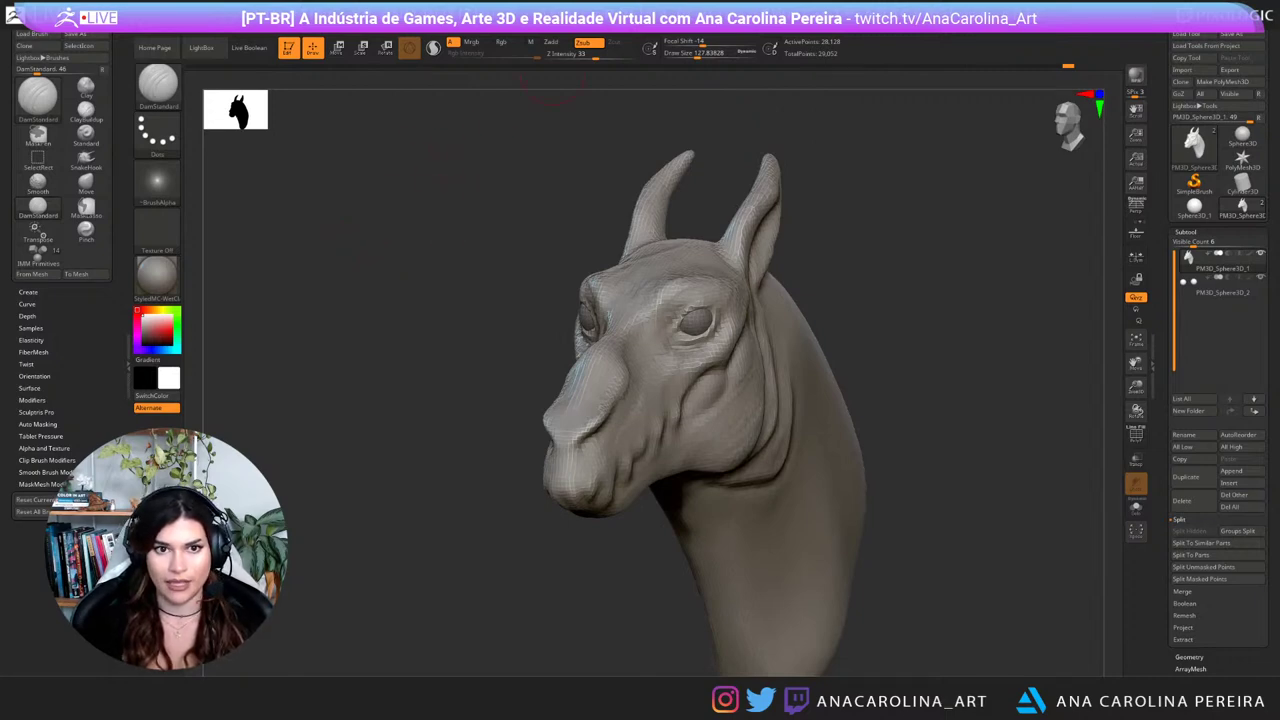
Step: Toggle the silhouette thumbnail display off and back on
mouse_move(541, 21)
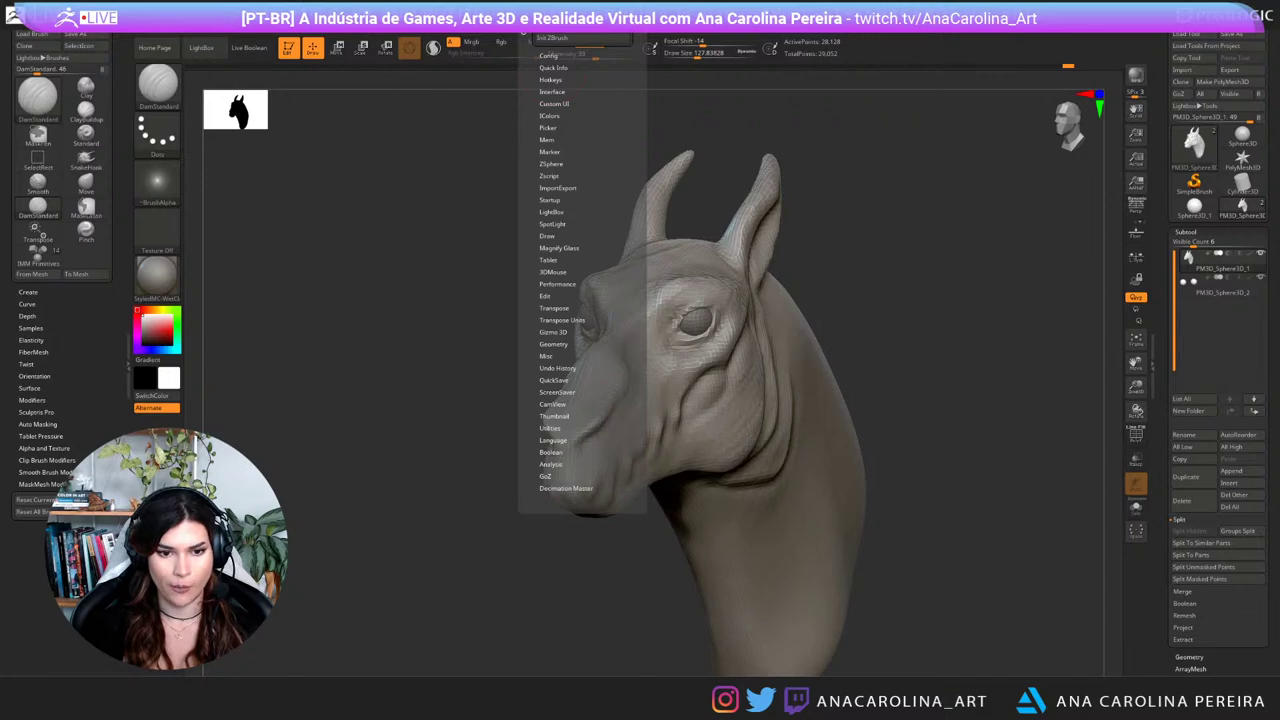
left_click(554, 416)
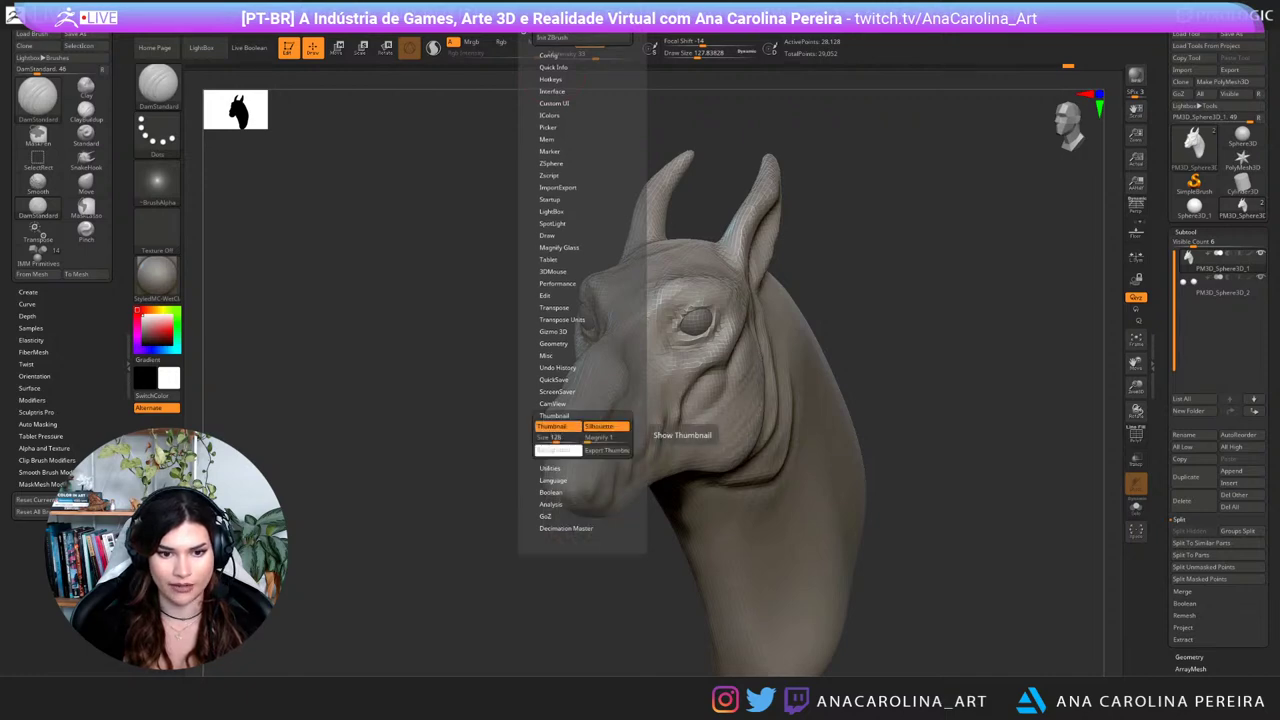
left_click(557, 427)
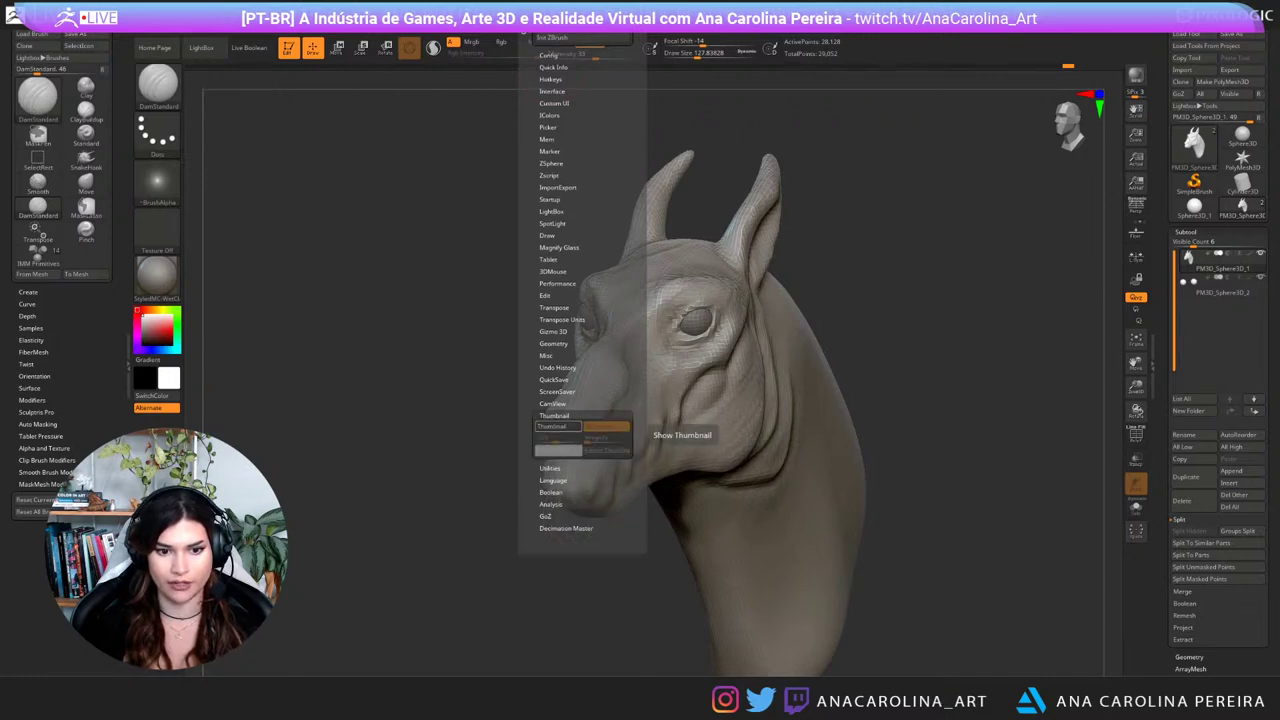
left_click(557, 427)
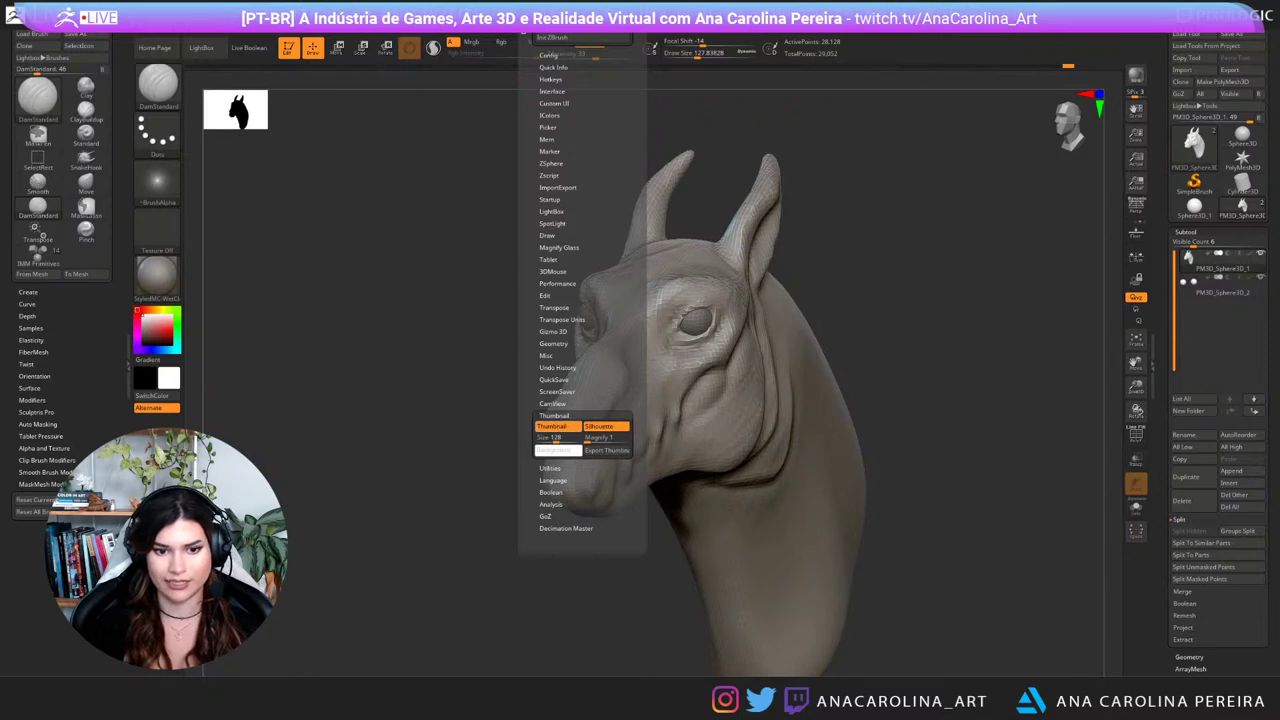
left_click(557, 427)
left_click(557, 427)
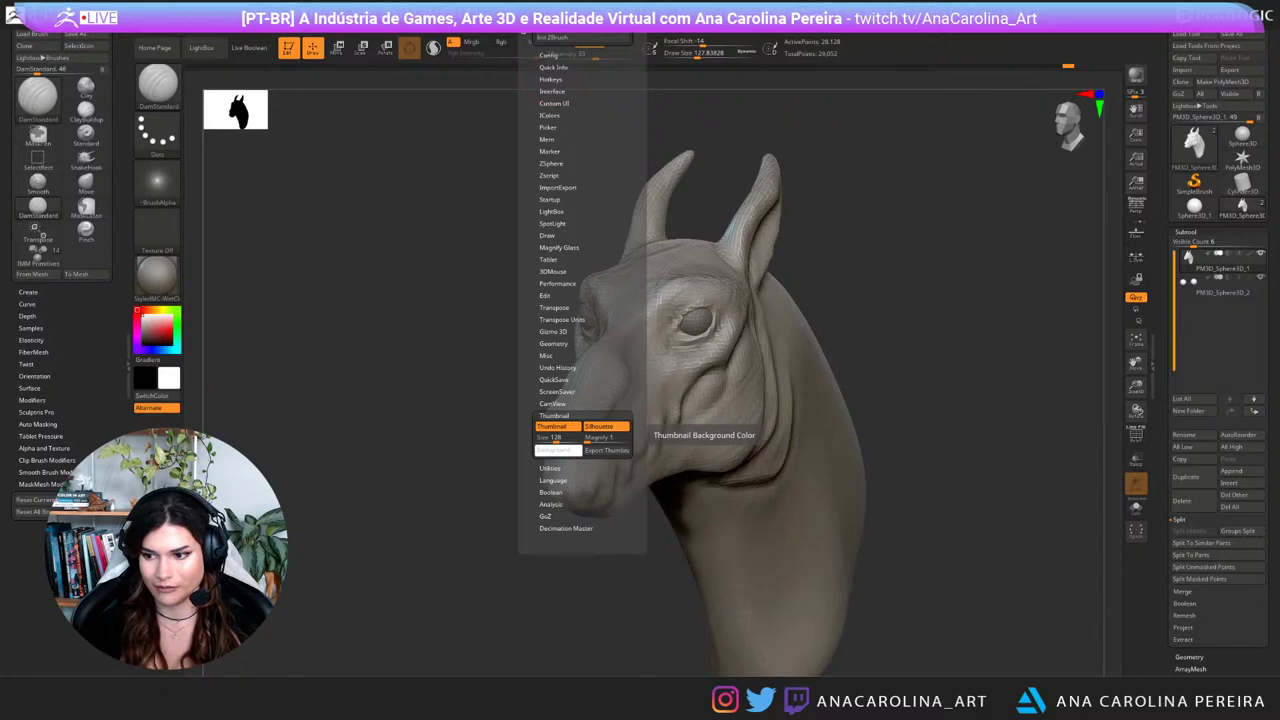
mouse_move(872, 408)
left_mouse_down()
mouse_move(790, 404)
mouse_move(915, 396)
left_mouse_up()
key("b")
key("Escape")
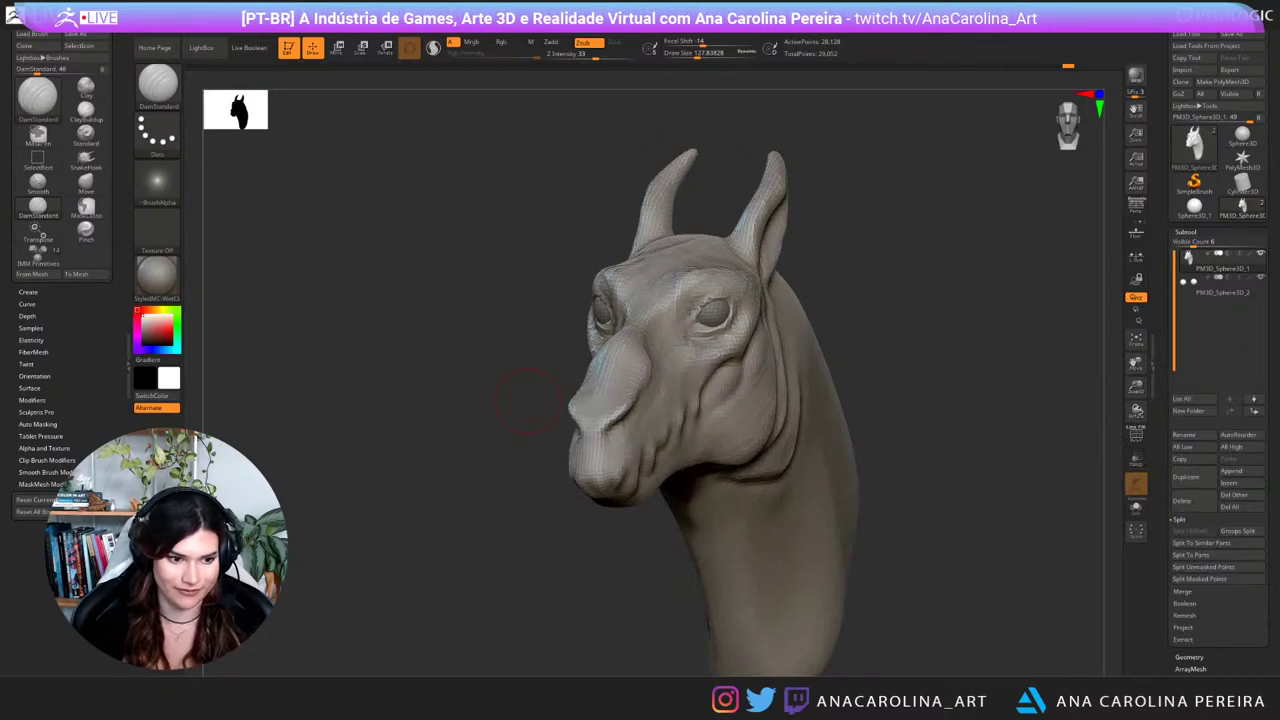
Step: Carve a long muscle groove down the front side of the neck with the DamStandard brush at a draw size of about 450
left_click_drag(990, 385, 899, 365)
key("space")
left_click_drag(958, 299, 985, 299)
left_click_drag(905, 427, 883, 382, "alt")
key("space")
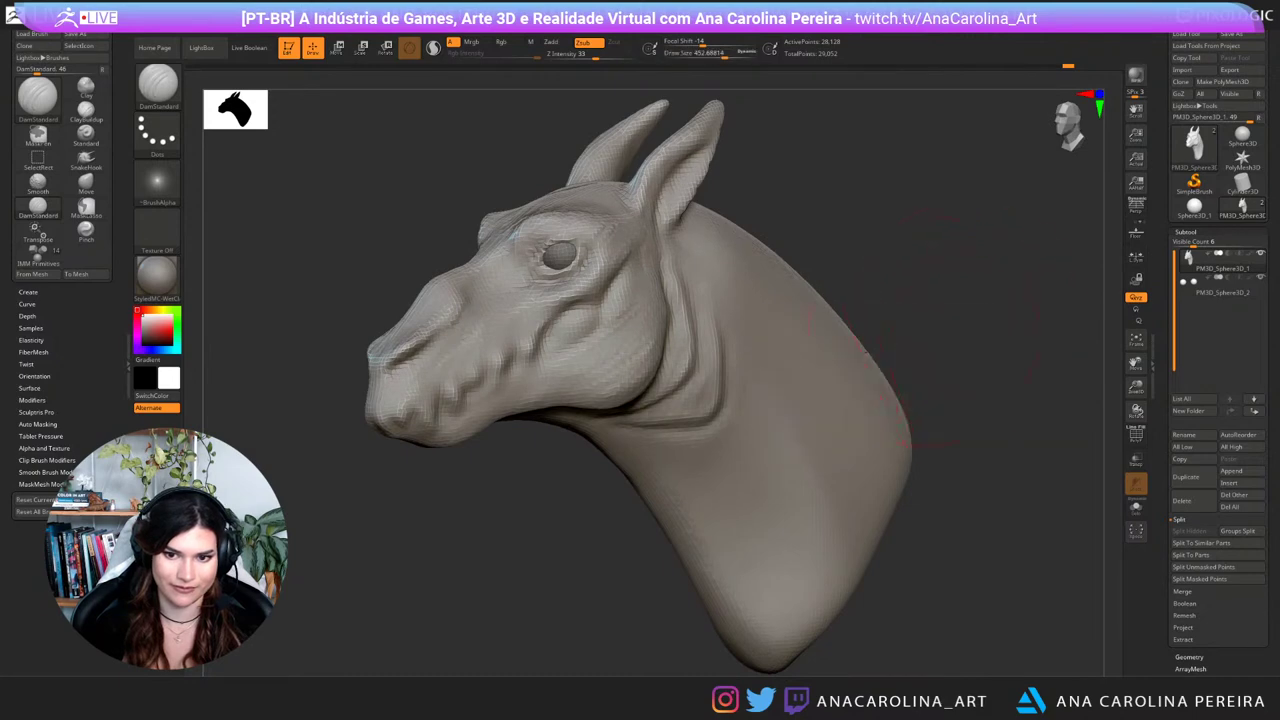
mouse_move(826, 648)
left_mouse_down()
mouse_move(1020, 608)
mouse_move(1008, 550)
left_mouse_up()
left_click_drag(820, 562, 881, 558)
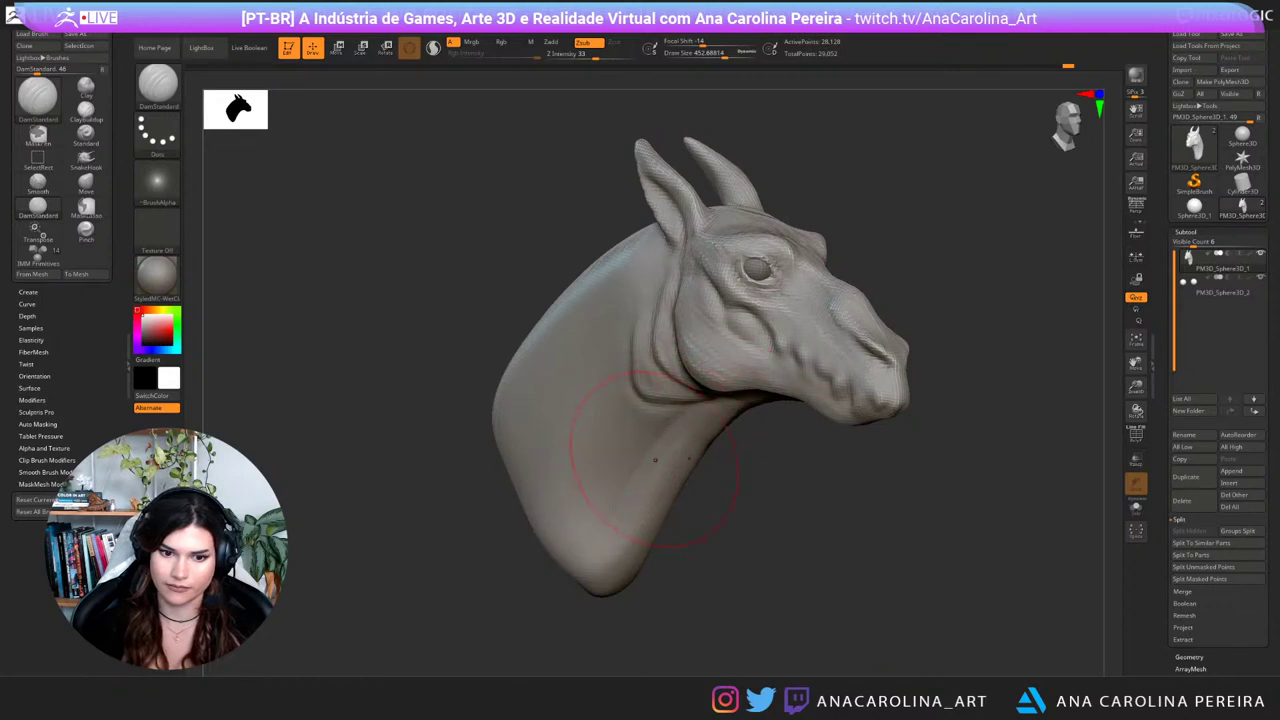
left_click_drag(575, 616, 445, 600)
left_click_drag(900, 545, 833, 541)
right_click_drag(832, 542, 897, 527)
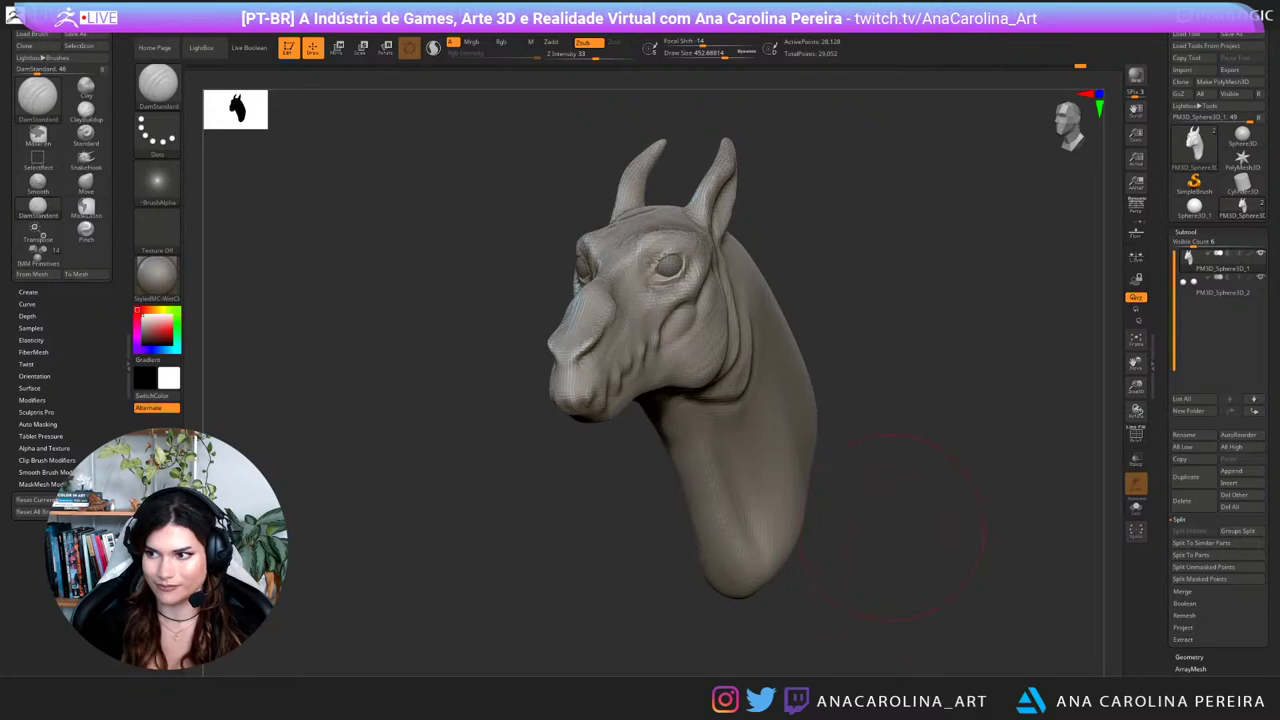
mouse_move(896, 436)
left_mouse_down()
mouse_move(958, 470)
mouse_move(1032, 478)
left_mouse_up()
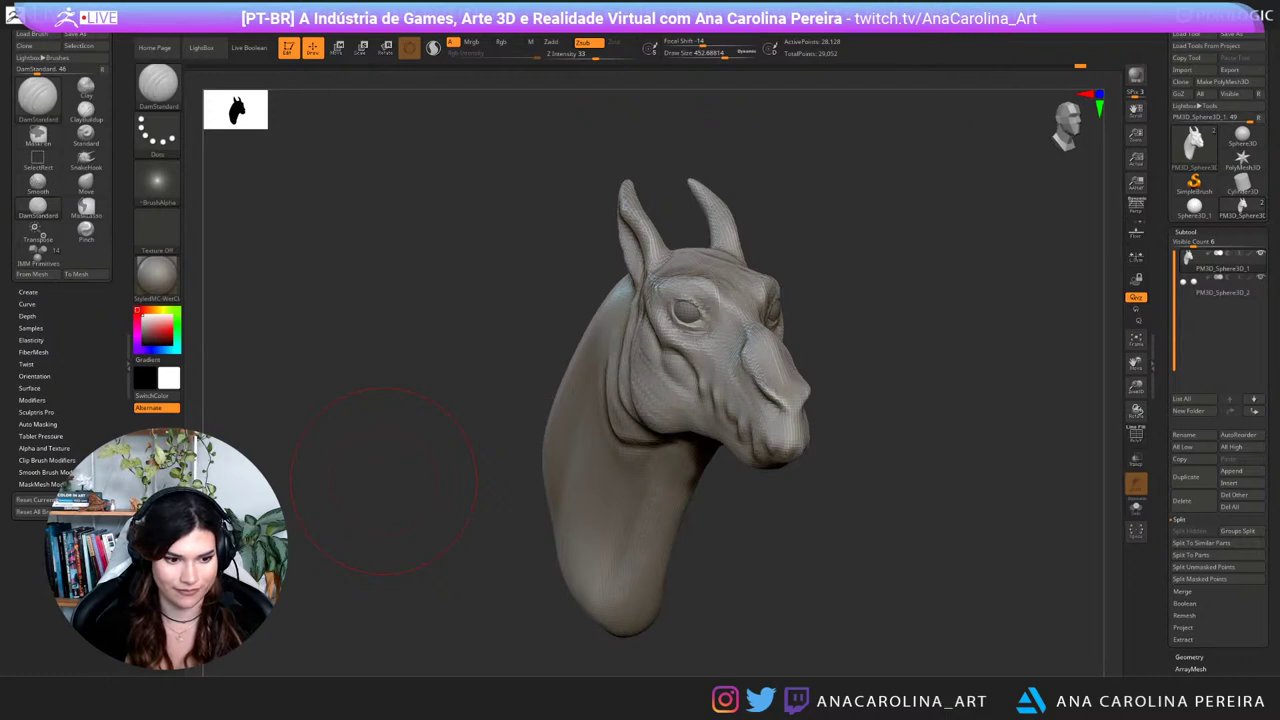
Step: Adjust the shape of the ears from the front with the Move brush at a draw size of about 187
key("space")
left_click_drag(676, 236, 655, 236)
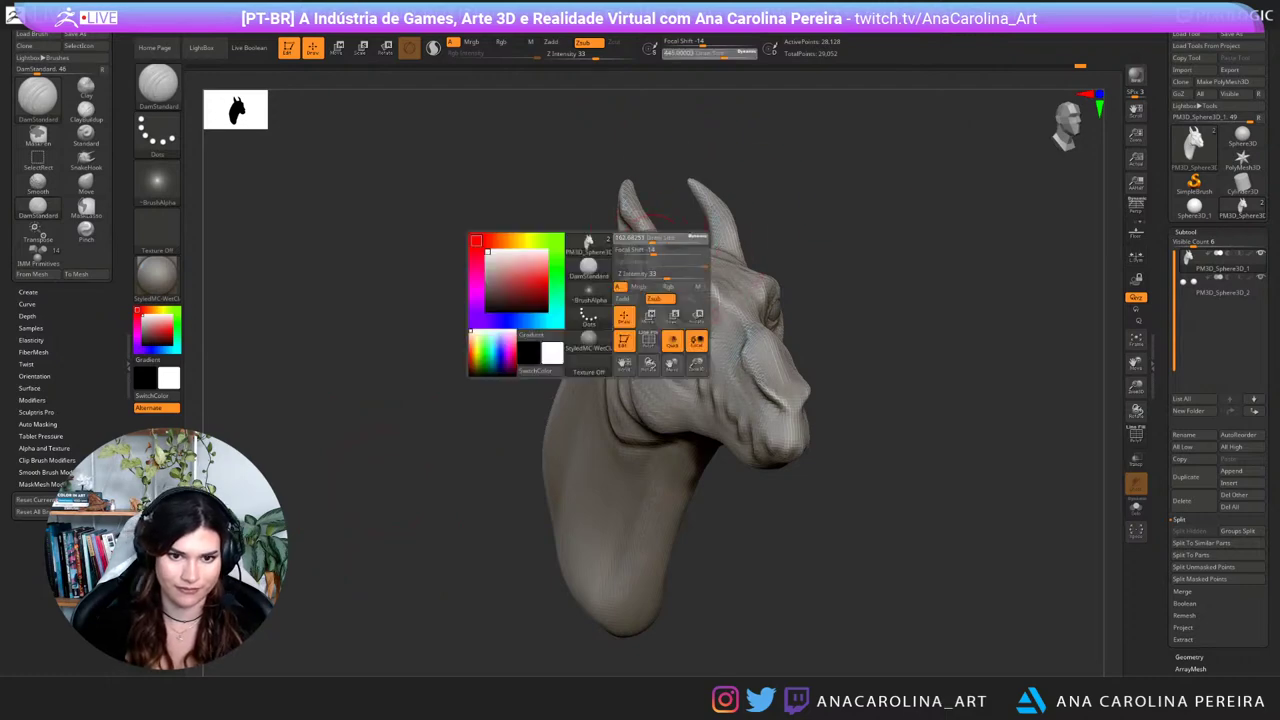
key("v")
key("v")
key("b")
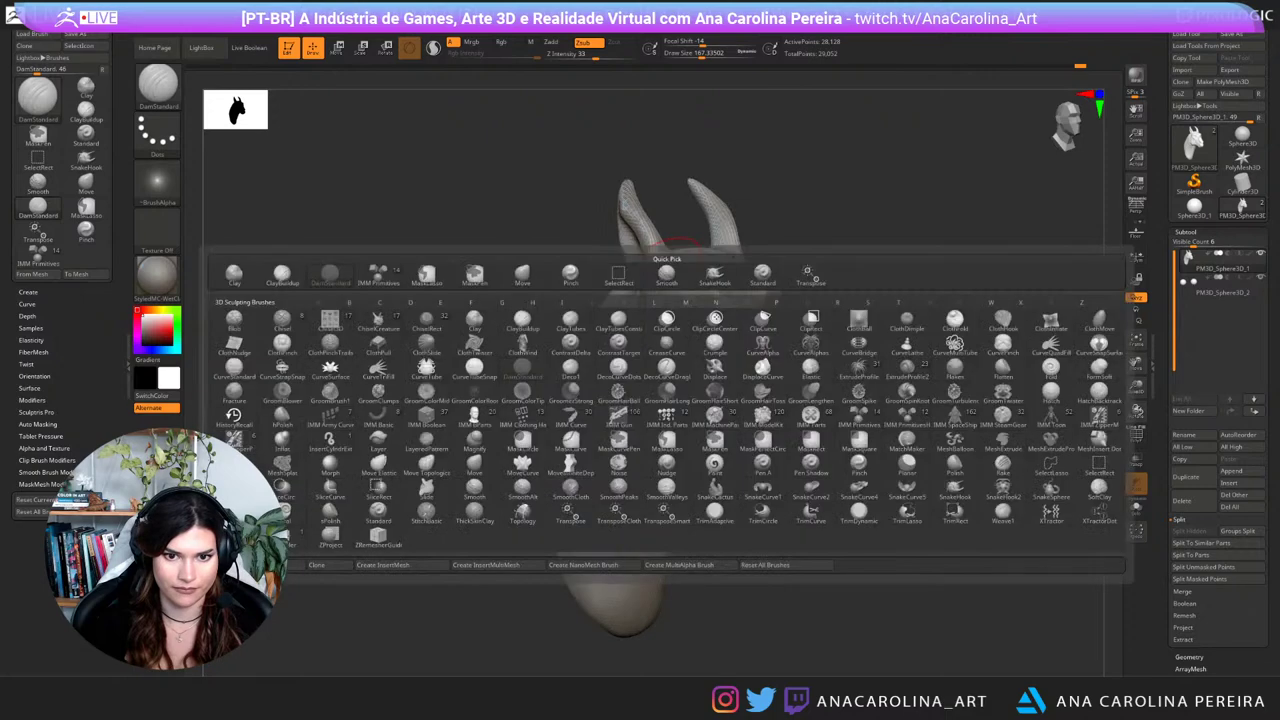
key("m")
key("v")
right_click_drag(666, 260, 650, 260)
left_click_drag(640, 262, 650, 236)
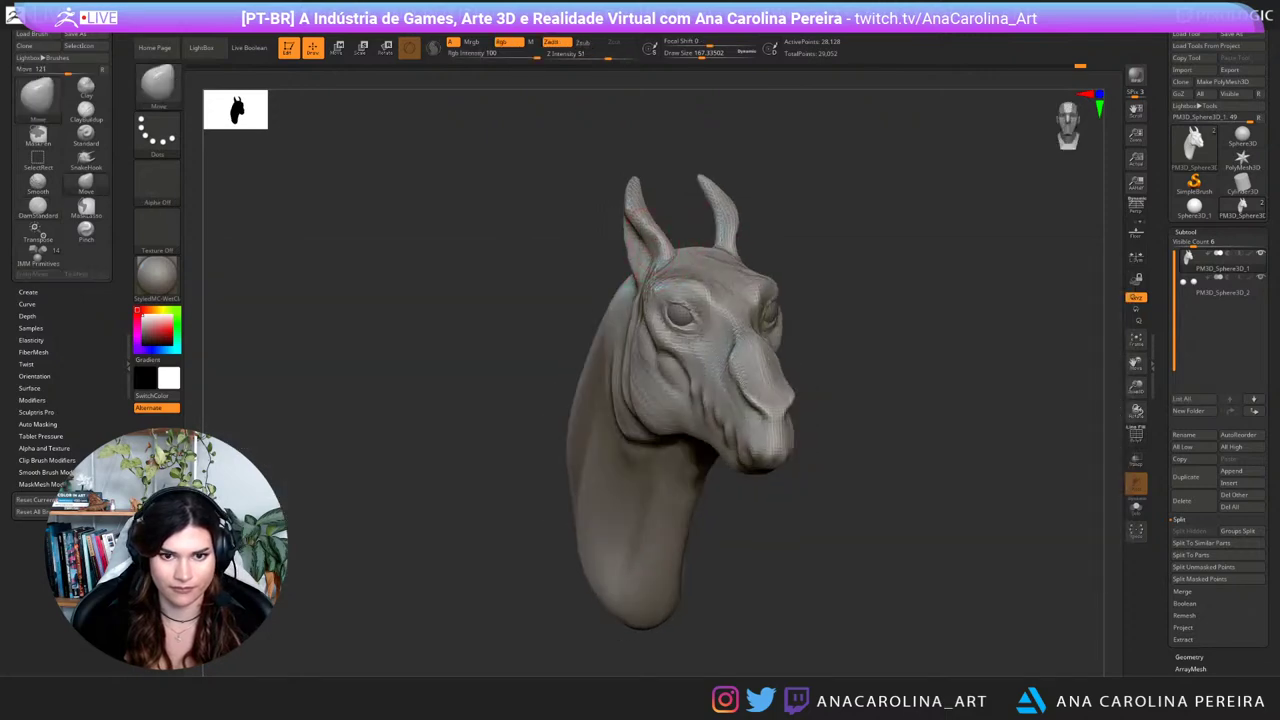
Step: Pull the rear edge of the ears outward with the Move brush to widen their lower part
right_click_drag(666, 208, 643, 212)
left_click_drag(643, 214, 640, 214)
right_click_drag(640, 214, 735, 220)
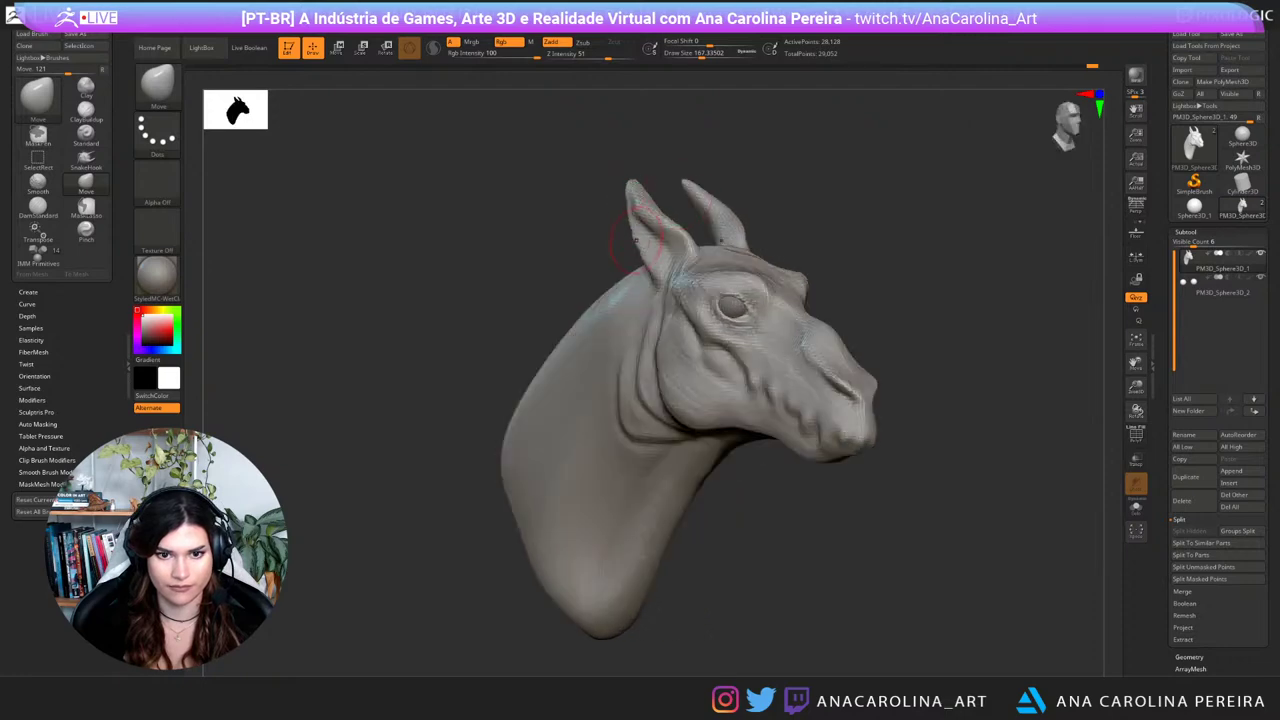
left_click_drag(648, 234, 639, 248)
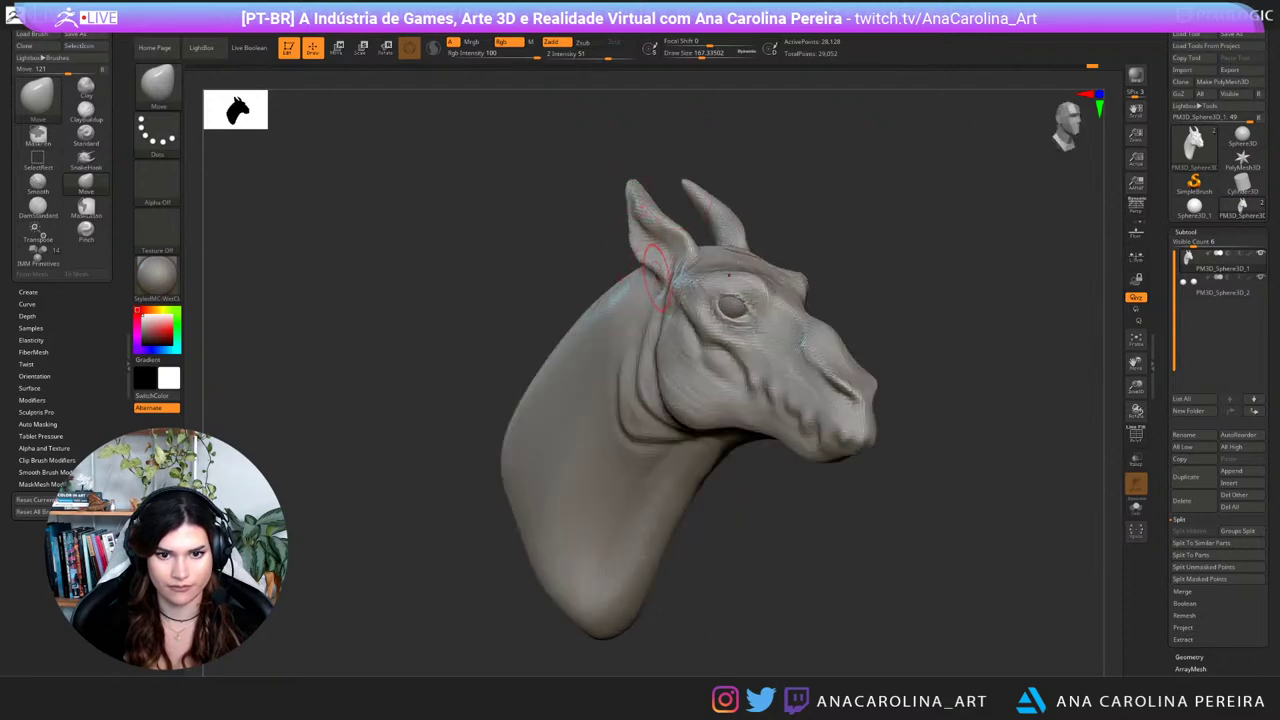
right_click_drag(656, 278, 606, 262)
mouse_move(730, 211)
right_mouse_down()
mouse_move(682, 212)
mouse_move(842, 214)
mouse_move(846, 256)
mouse_move(768, 254)
mouse_move(782, 255)
right_mouse_up()
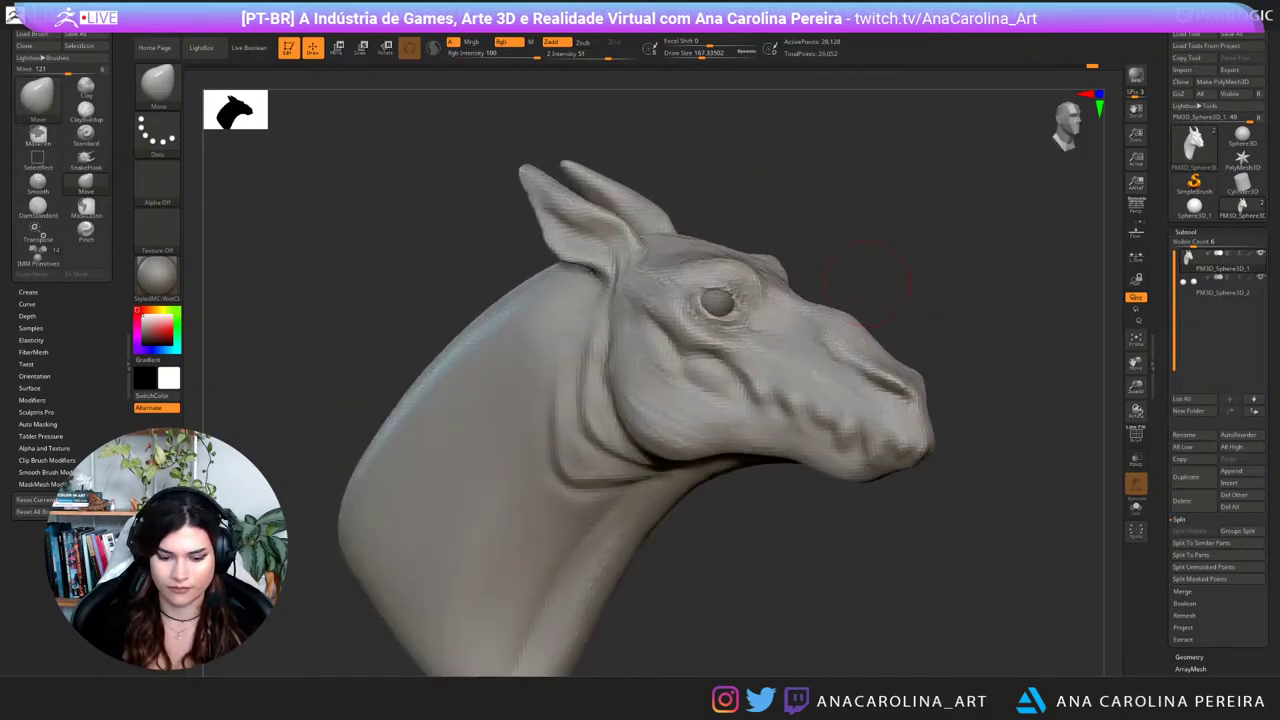
Step: Deepen the grooves from the temple along the cheekbone with the DamStandard brush at a draw size of about 284
key("b")
key("d")
key("s")
key("space")
left_click_drag(878, 284, 890, 284)
right_click_drag(738, 297, 757, 297)
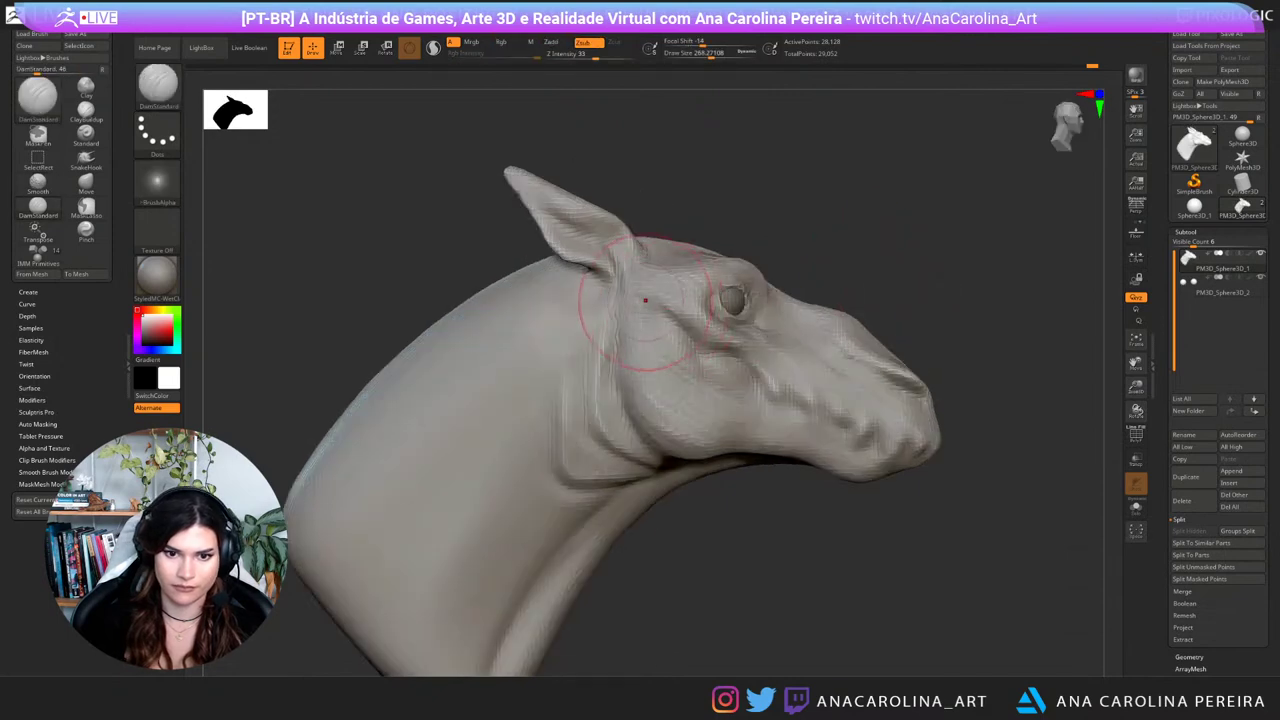
left_click_drag(650, 301, 738, 367)
right_click_drag(862, 268, 805, 257, "alt")
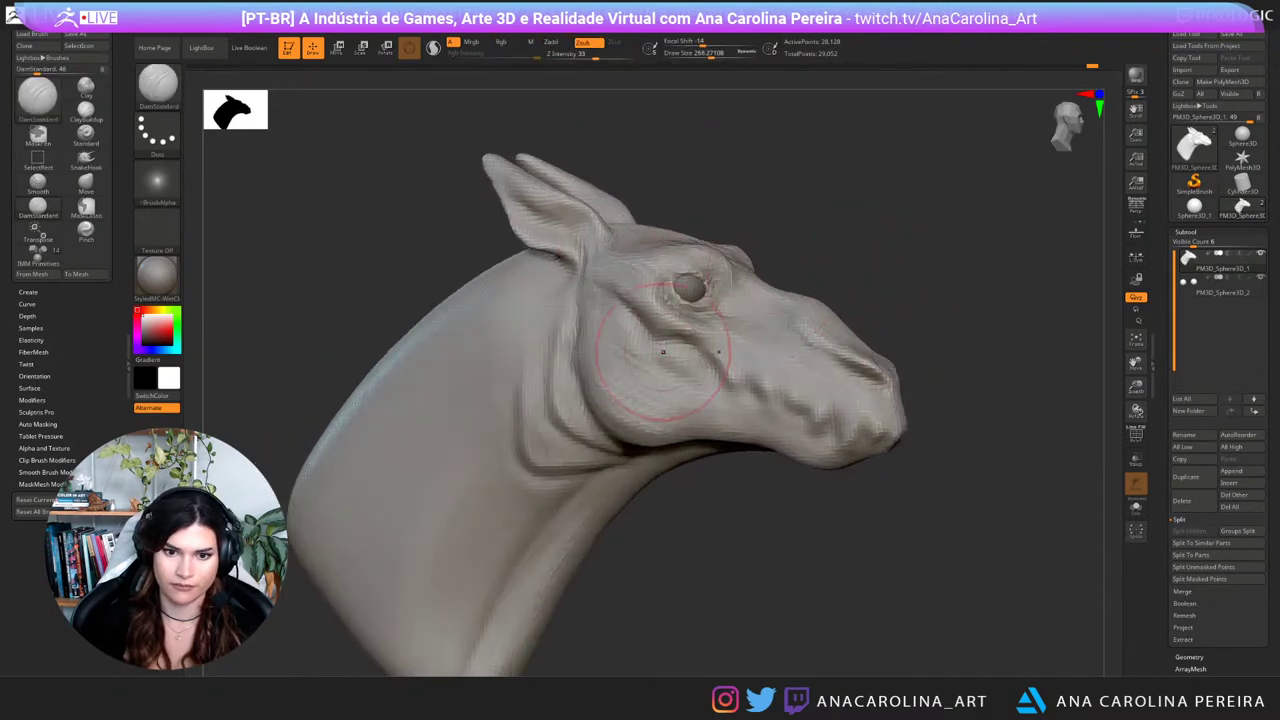
left_click_drag(640, 322, 751, 399)
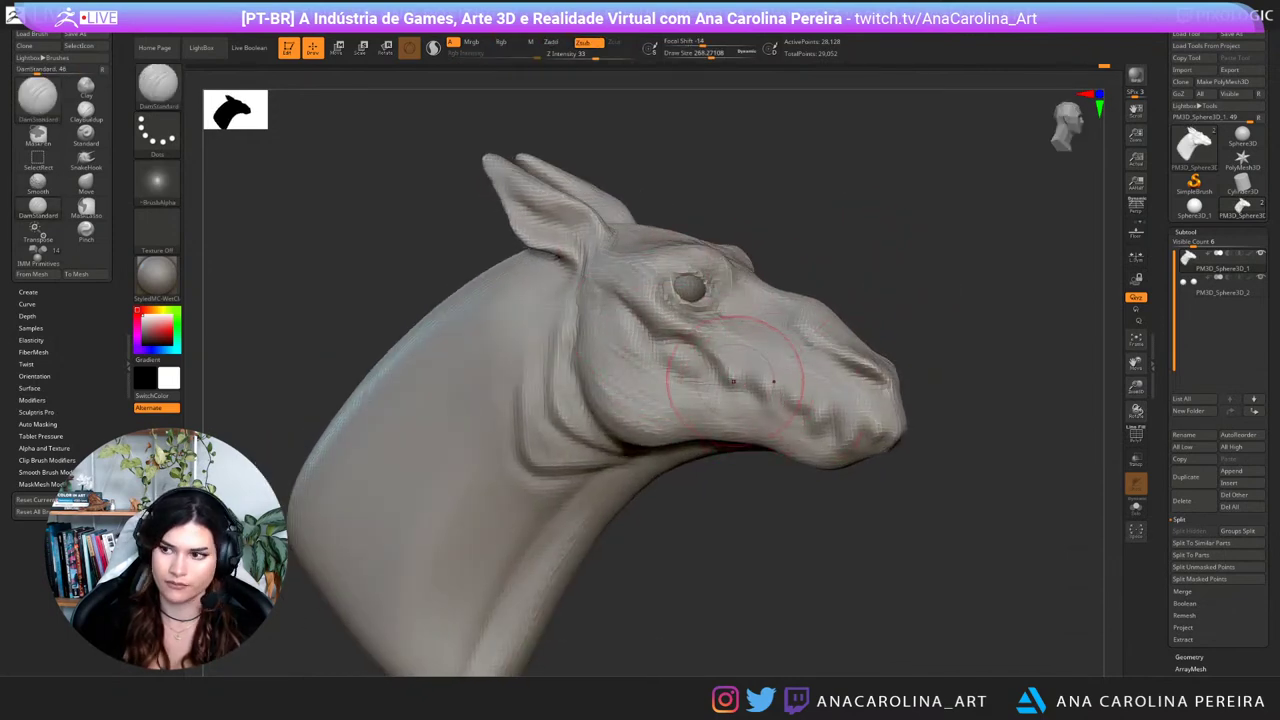
Step: Try to pull a spike down from the lip with the SnakeHook brush at a draw size of about 124
right_click_drag(782, 382, 598, 384)
right_click_drag(598, 384, 596, 350, "ctrl")
right_click_drag(620, 495, 655, 547, "alt")
key("b")
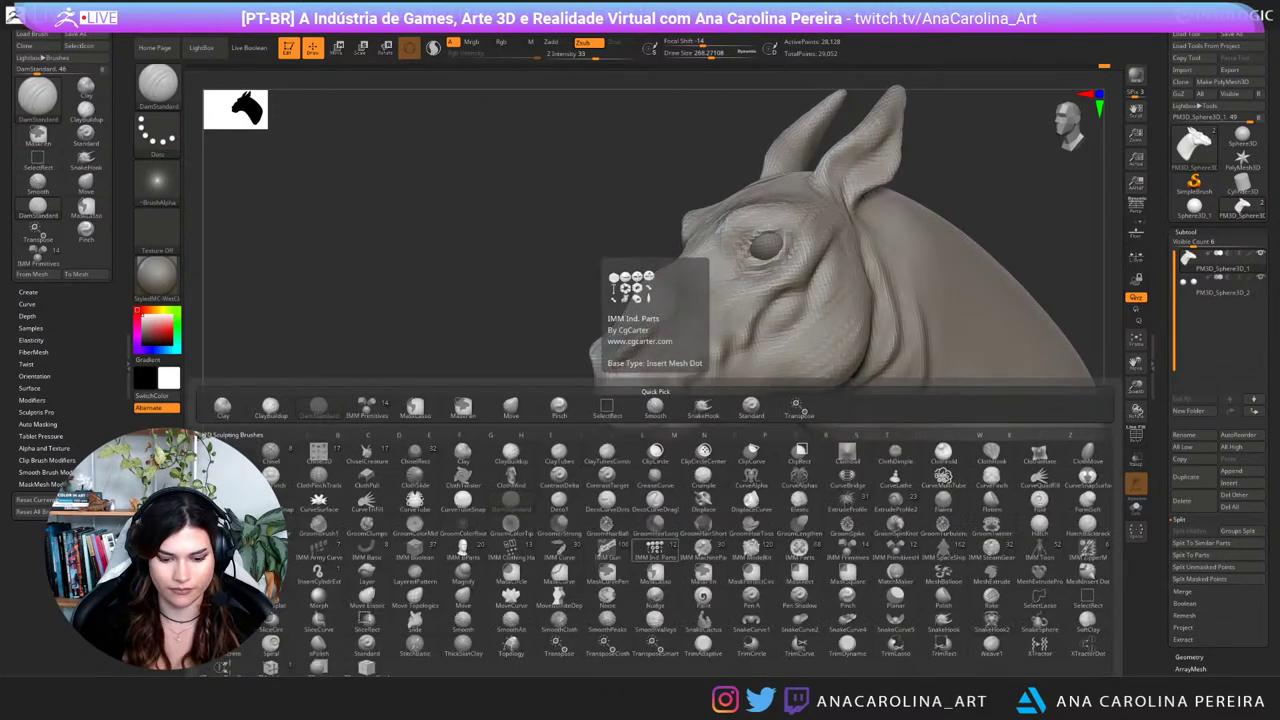
key("s")
key("h")
key("space")
left_click_drag(674, 420, 658, 421)
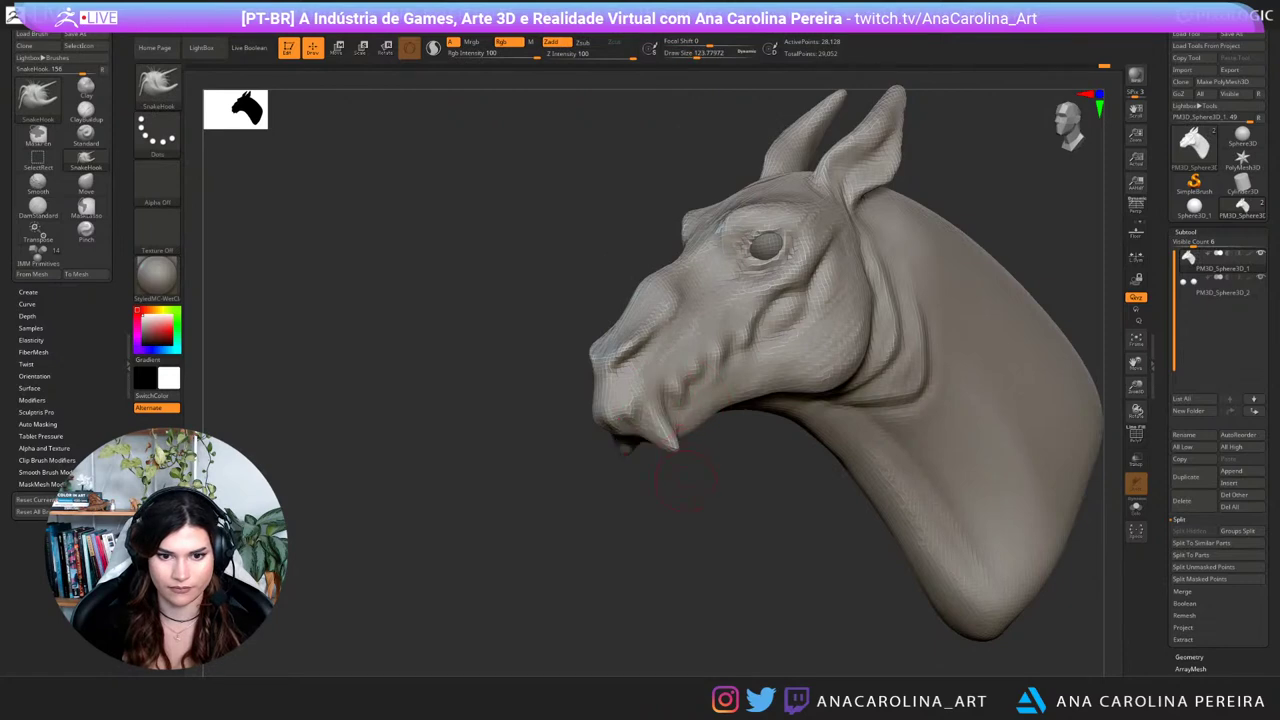
mouse_move(687, 480)
right_mouse_down()
mouse_move(708, 477)
mouse_move(697, 458)
right_mouse_up()
key("ctrl+z")
Step: Enable AccuCurve for the SnakeHook brush and pull several pointed fangs down from the mouth edge at a draw size of about 94
left_click(27, 304)
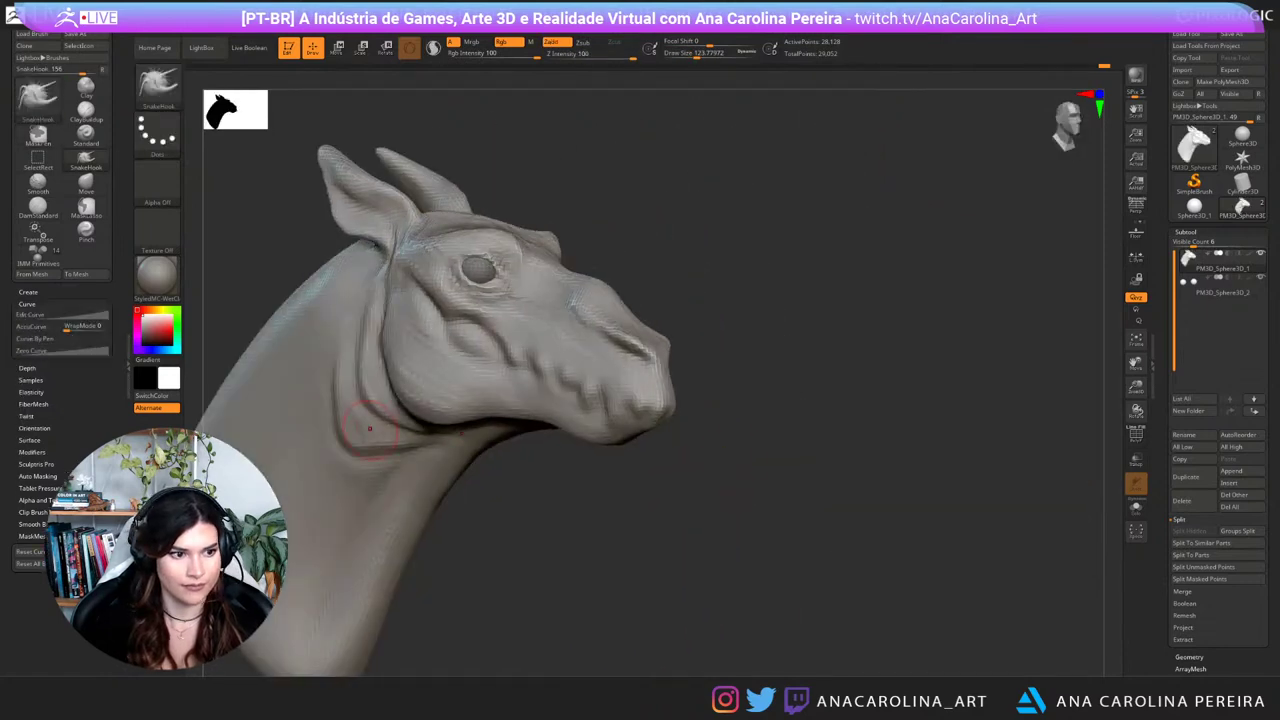
left_click(37, 327)
right_click_drag(590, 490, 543, 492)
key("space")
left_click_drag(603, 426, 616, 449)
right_click_drag(640, 480, 537, 477)
left_click_drag(625, 417, 602, 443)
mouse_move(560, 490)
right_mouse_down()
mouse_move(660, 501)
mouse_move(550, 505)
right_mouse_up()
left_click_drag(673, 393, 682, 435)
left_click_drag(662, 492, 738, 470)
mouse_move(700, 520)
left_mouse_down()
mouse_move(736, 520)
mouse_move(602, 518)
left_mouse_up()
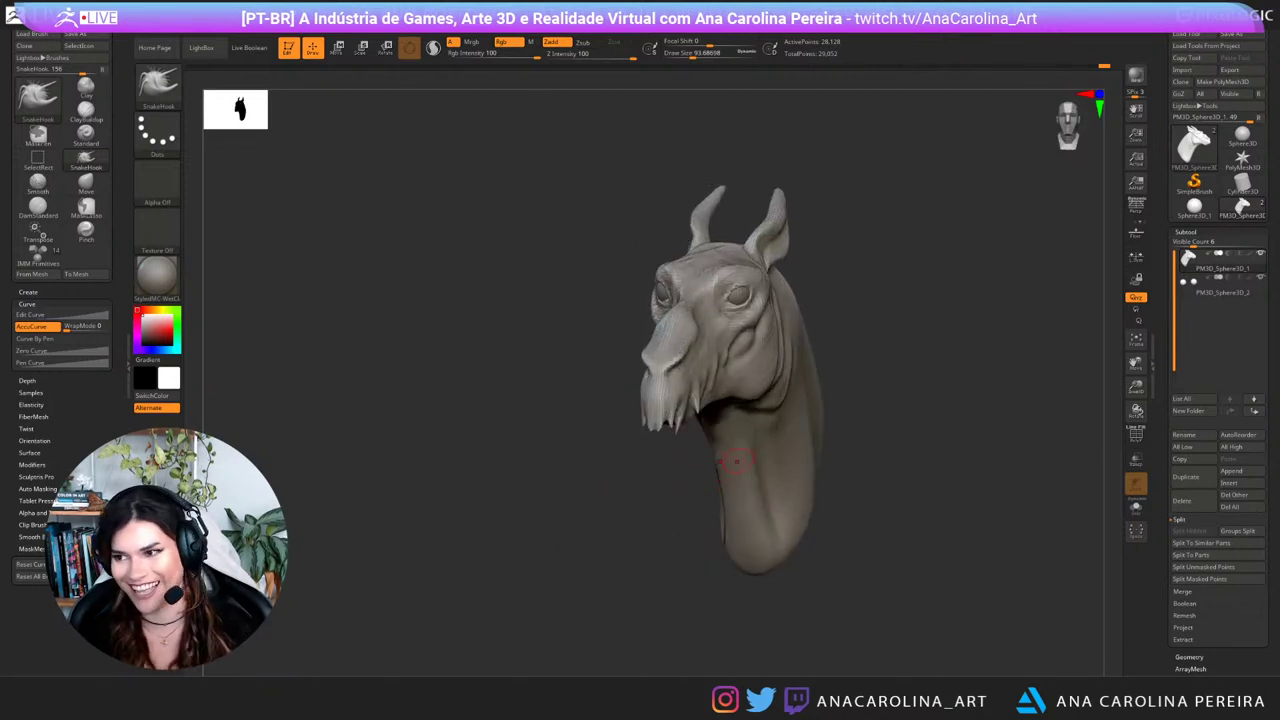
Step: Try reshaping the throat beneath the jaw with the Move brush at a draw size of about 183
left_click_drag(888, 314, 882, 346, "alt")
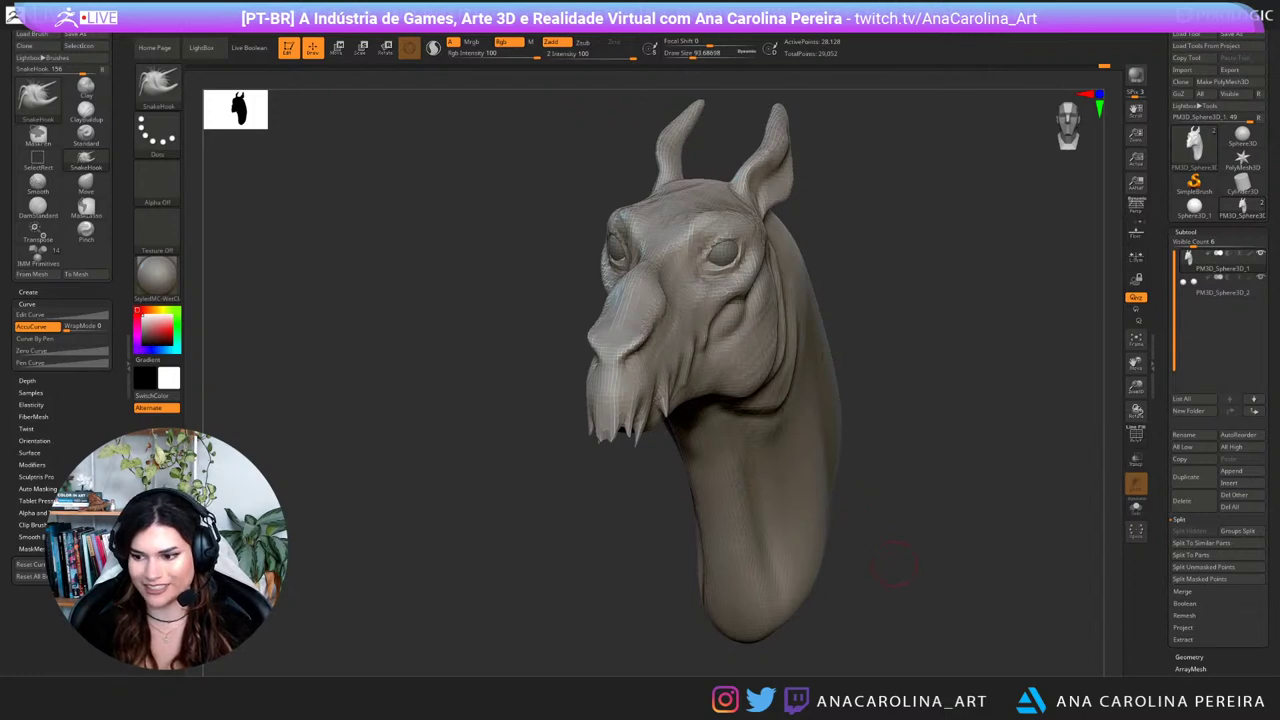
mouse_move(894, 564)
left_mouse_down()
mouse_move(882, 567)
mouse_move(1000, 535)
mouse_move(1120, 528)
mouse_move(860, 515)
left_mouse_up()
key("b")
key("m")
key("v")
key("space")
mouse_move(786, 402)
left_mouse_down()
mouse_move(806, 402)
mouse_move(769, 350)
left_mouse_up()
mouse_move(905, 235)
left_mouse_down()
mouse_move(1020, 270)
mouse_move(911, 282)
mouse_move(940, 298)
left_mouse_up()
Step: Switch to the DamStandard brush and review the horse head from both sides
key("b")
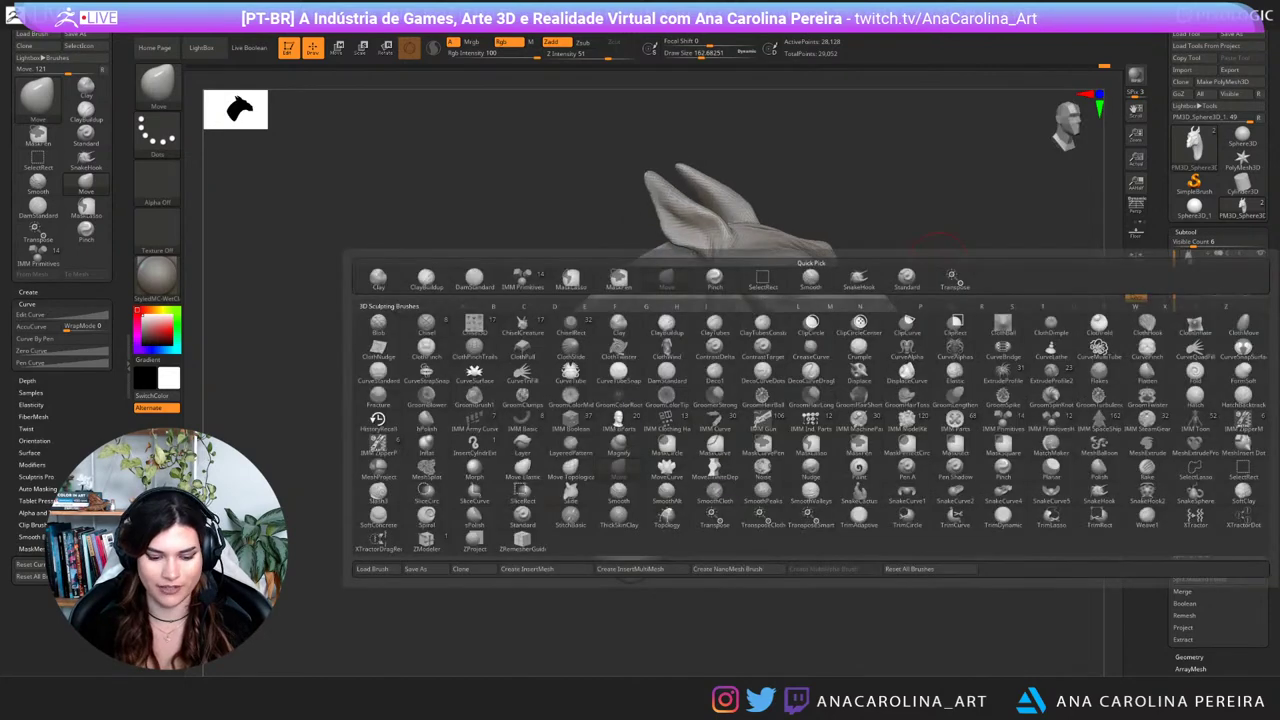
key("d")
key("s")
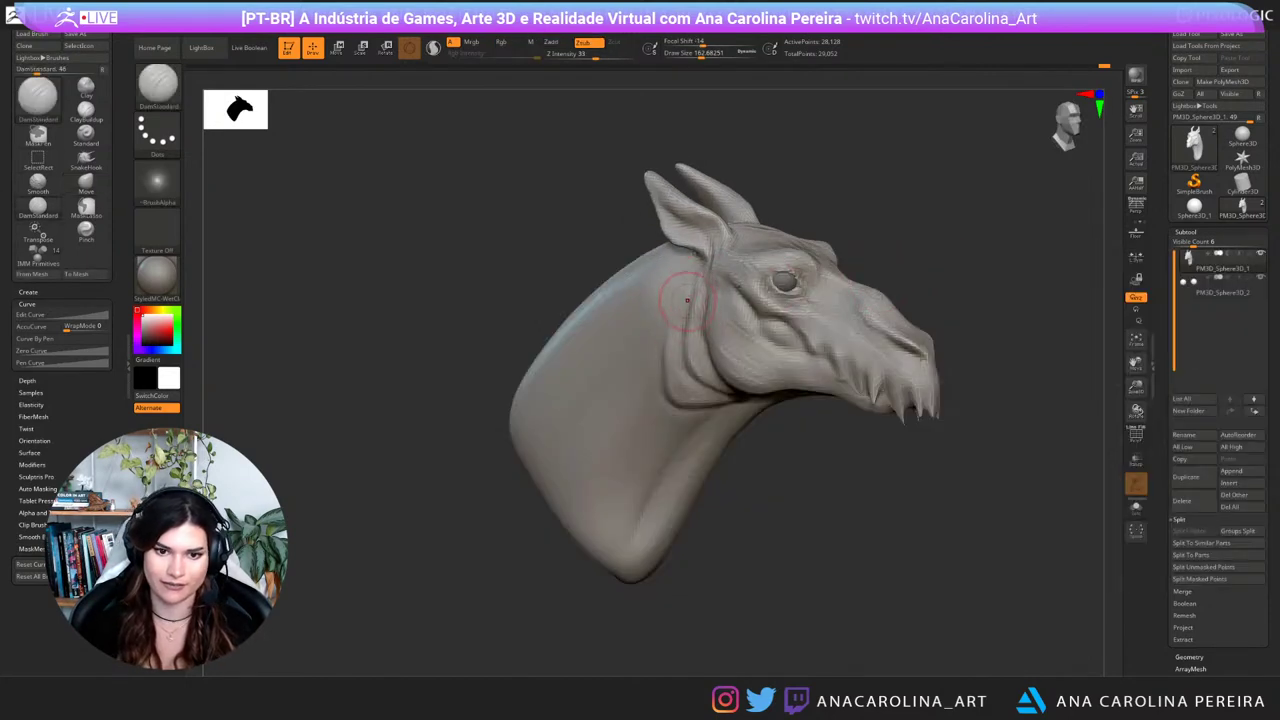
left_click_drag(925, 460, 680, 455)
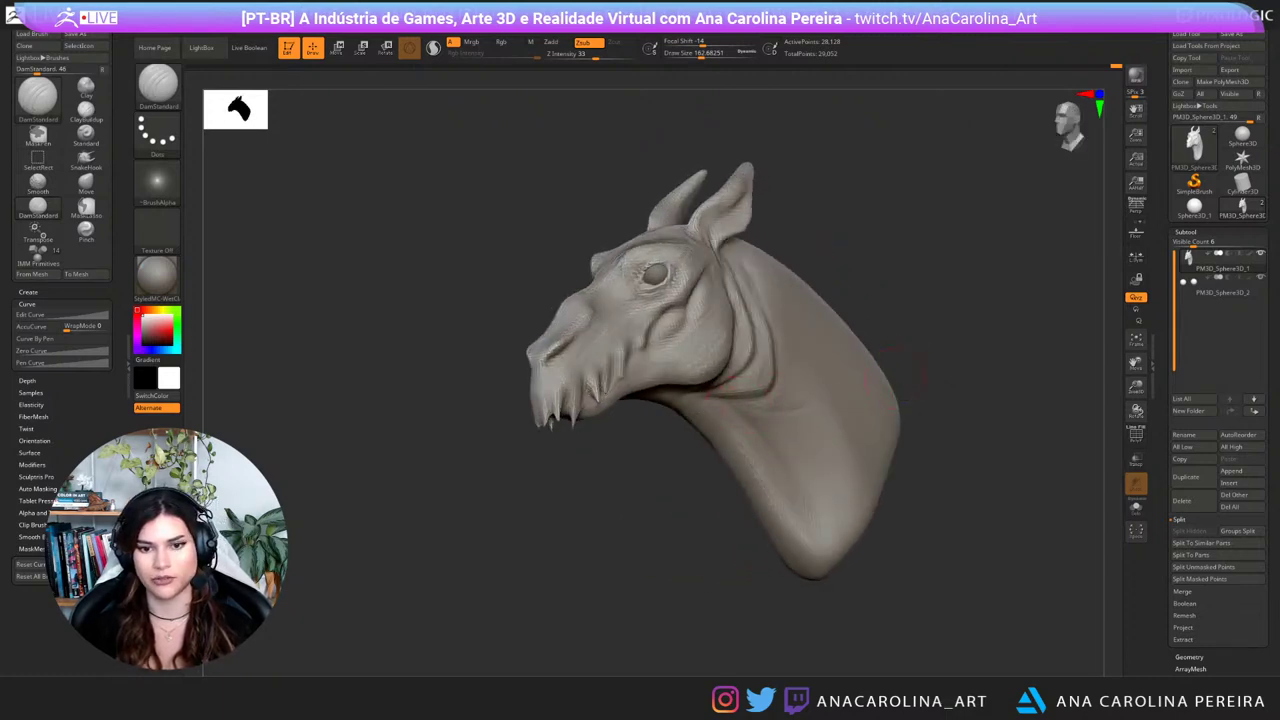
mouse_move(896, 376)
left_mouse_down()
mouse_move(976, 358)
mouse_move(909, 374)
mouse_move(932, 354)
left_mouse_up()
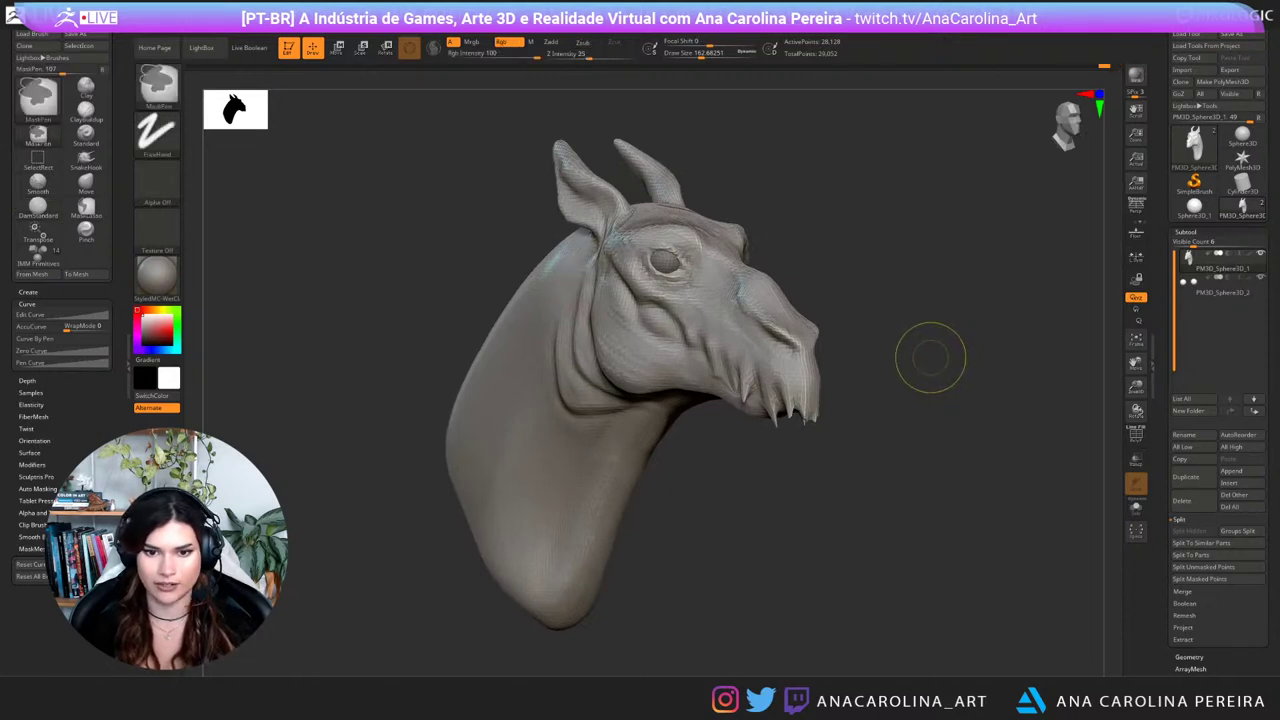
Step: Undo the recent sculpting strokes until the pulled spikes along the horse's mouth are removed
key("ctrl+z")
key("ctrl+z")
key("ctrl+z")
key("ctrl+z")
key("ctrl+z")
key("ctrl+z")
key("ctrl+z")
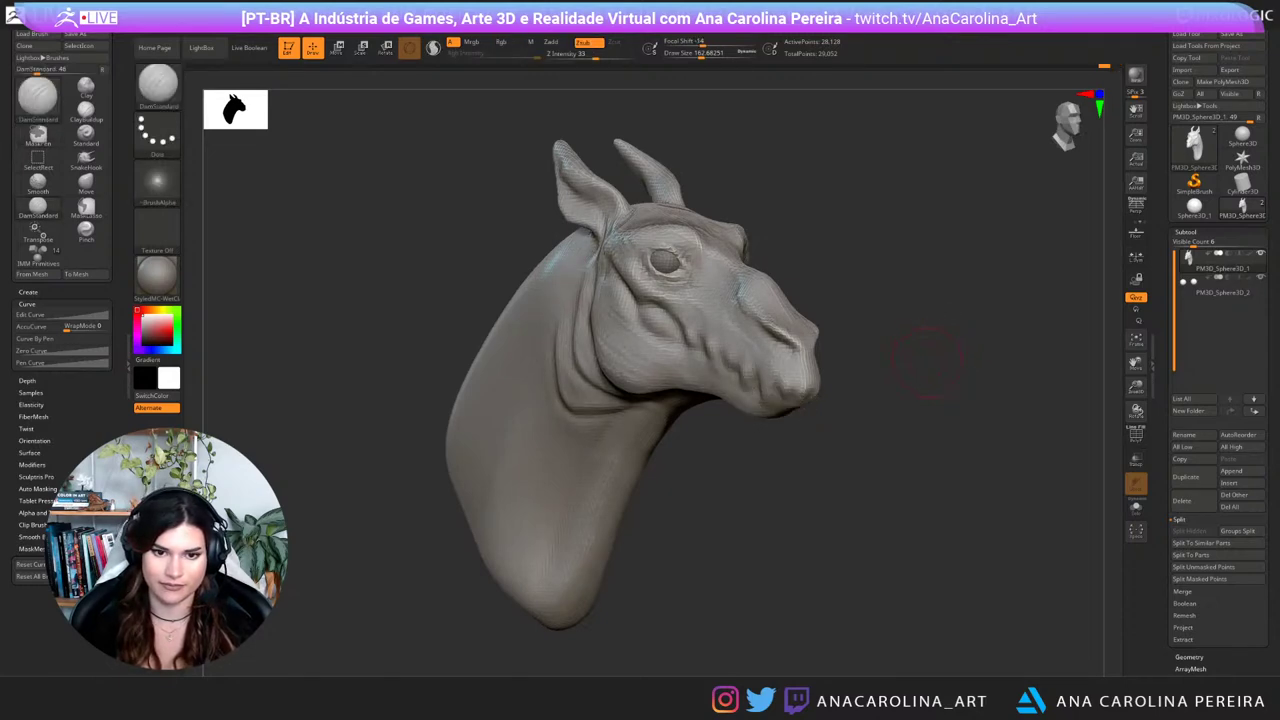
mouse_move(929, 362)
left_mouse_down()
mouse_move(882, 362)
mouse_move(1015, 358)
mouse_move(974, 361)
left_mouse_up()
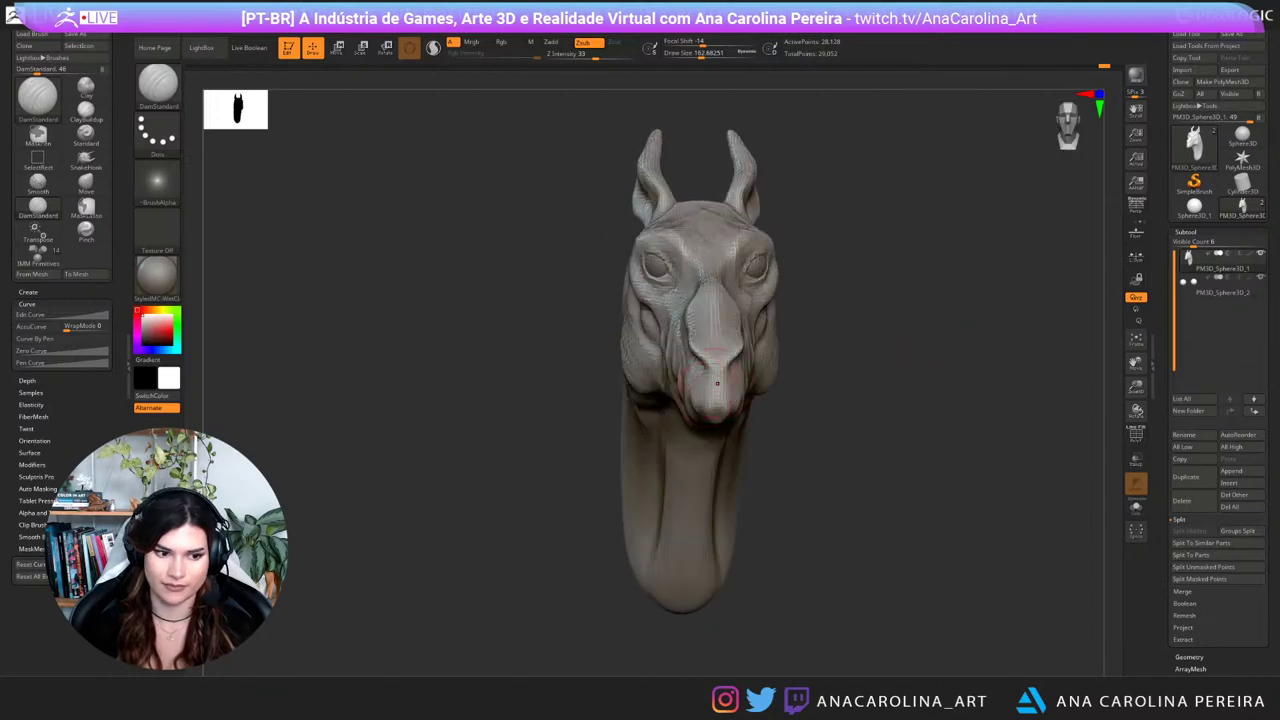
mouse_move(822, 437)
left_mouse_down()
mouse_move(797, 434)
mouse_move(862, 430)
mouse_move(850, 490)
left_mouse_up()
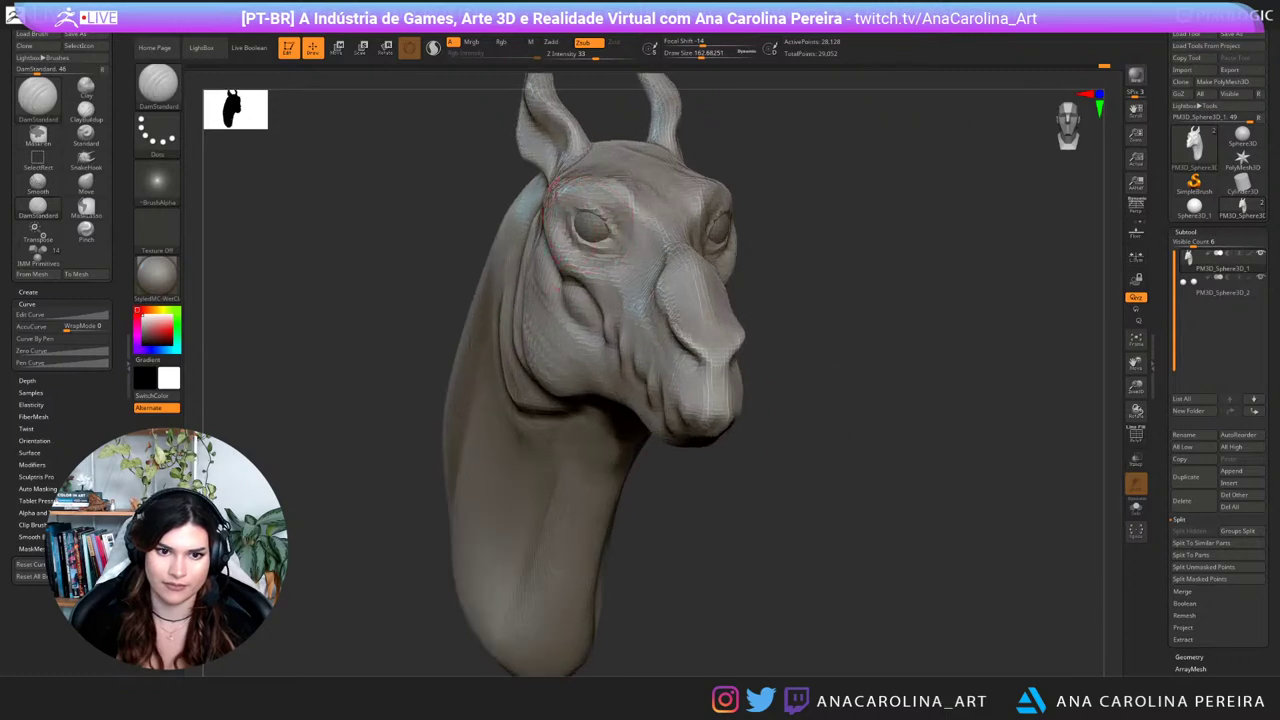
Step: Select the eyes subtool and set the active material to SkinShade4
left_click(592, 229, "alt")
left_click_drag(850, 342, 868, 360, "alt")
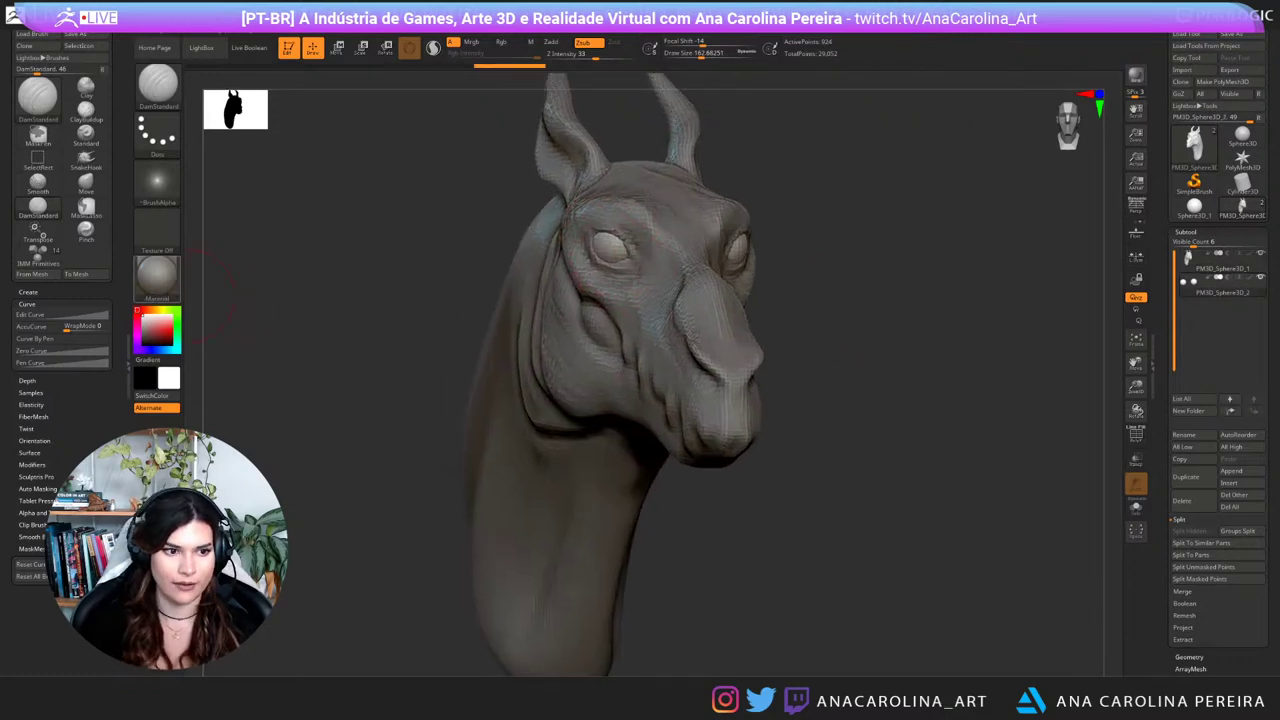
left_click(157, 277)
left_click(410, 286)
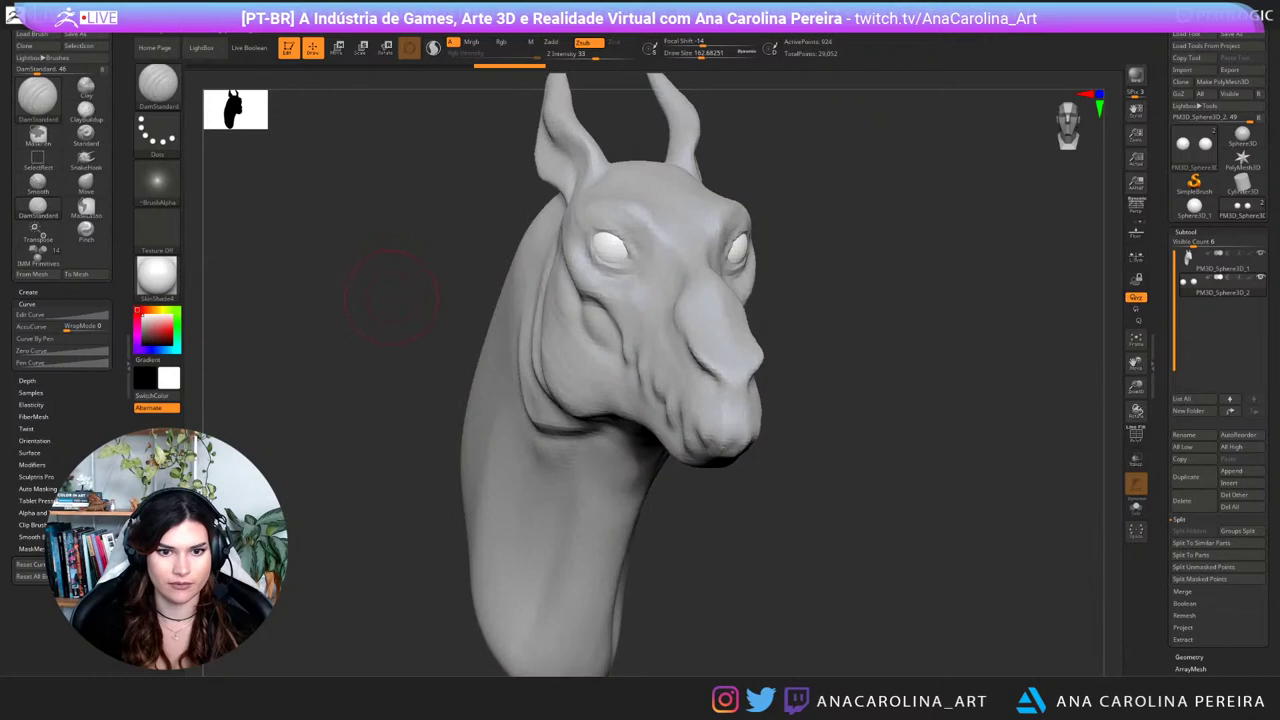
left_click_drag(366, 345, 372, 265, "alt")
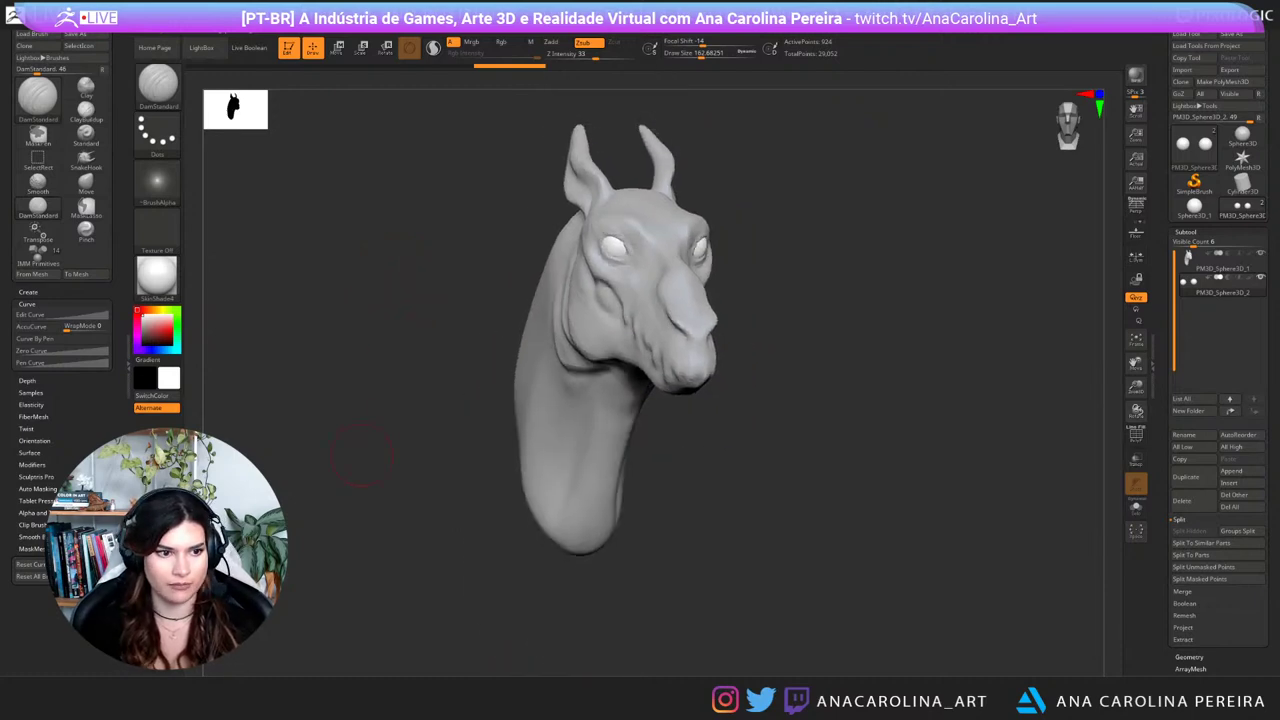
Step: Try the TriShaders, FastShader and Framer02 materials on the model
left_click(157, 275)
left_click(218, 535)
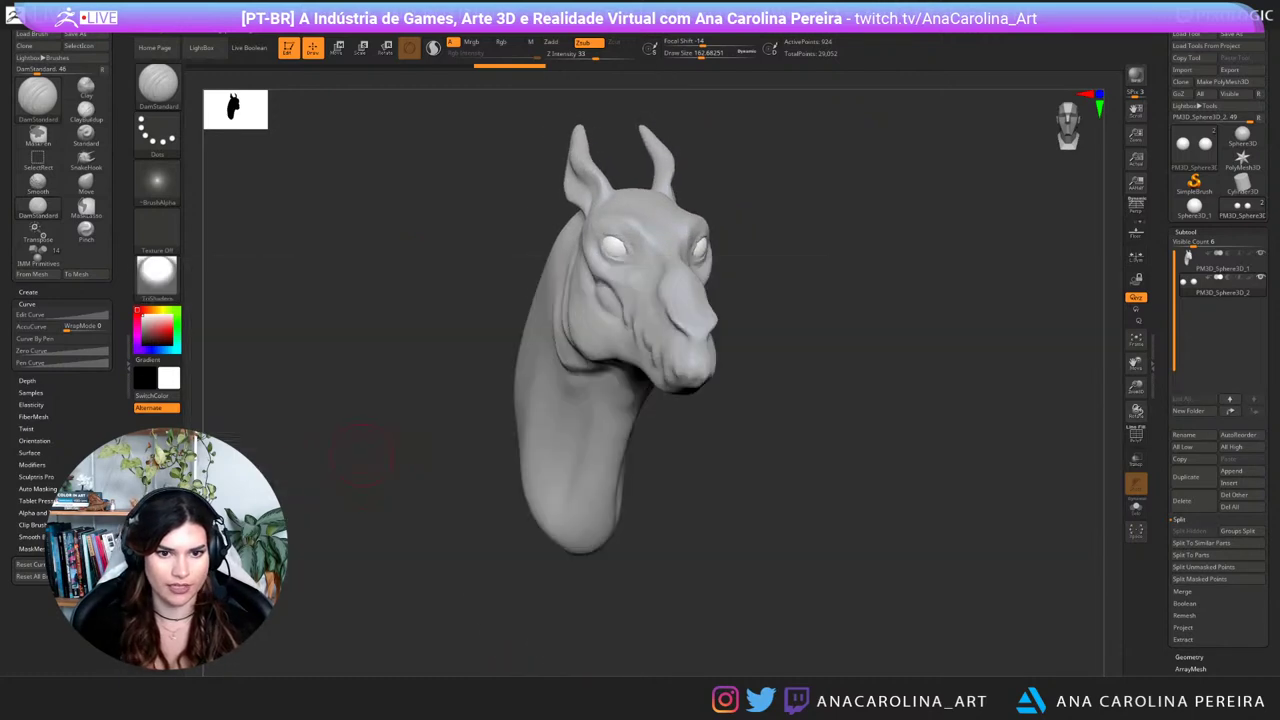
left_click(157, 277)
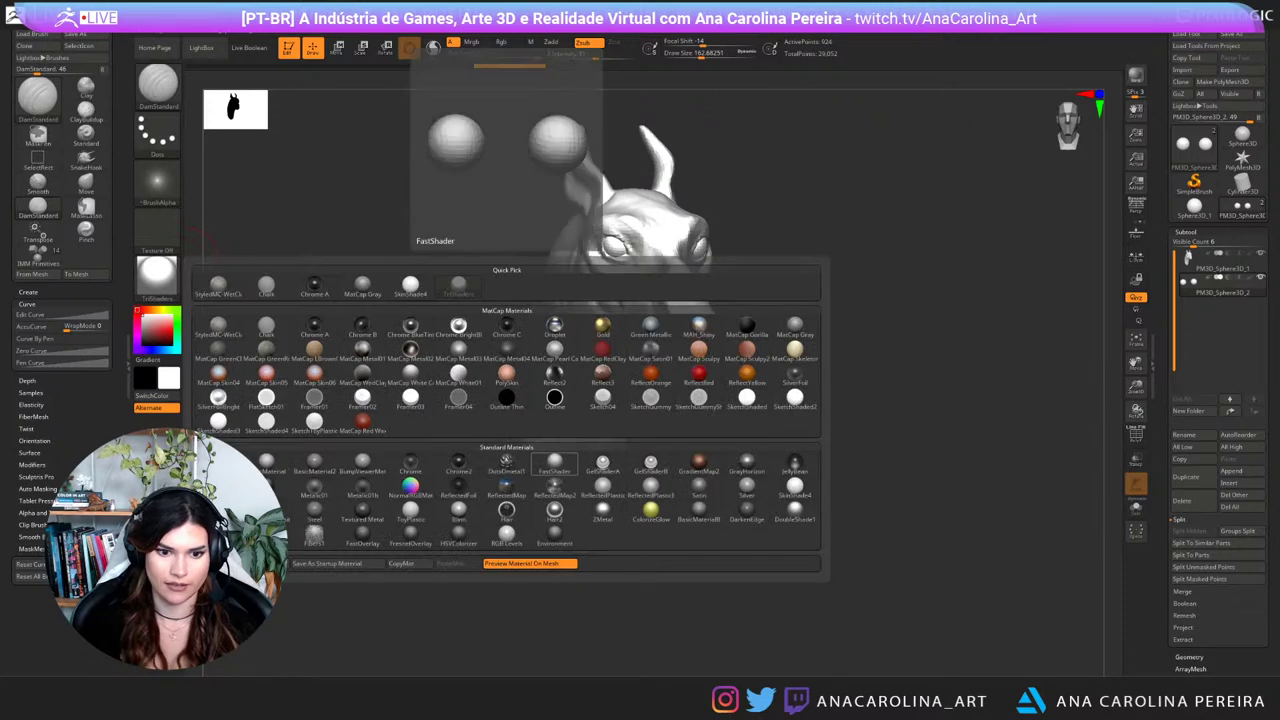
left_click(554, 466)
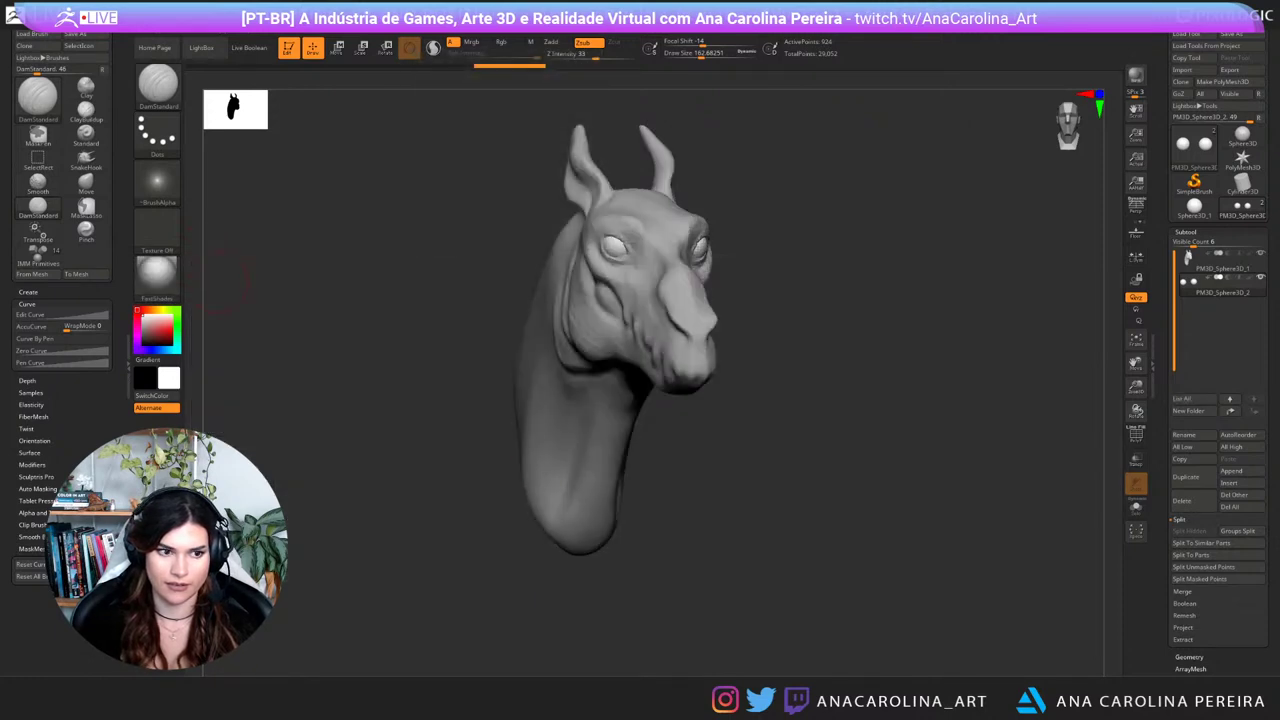
left_click(157, 277)
left_click(362, 397)
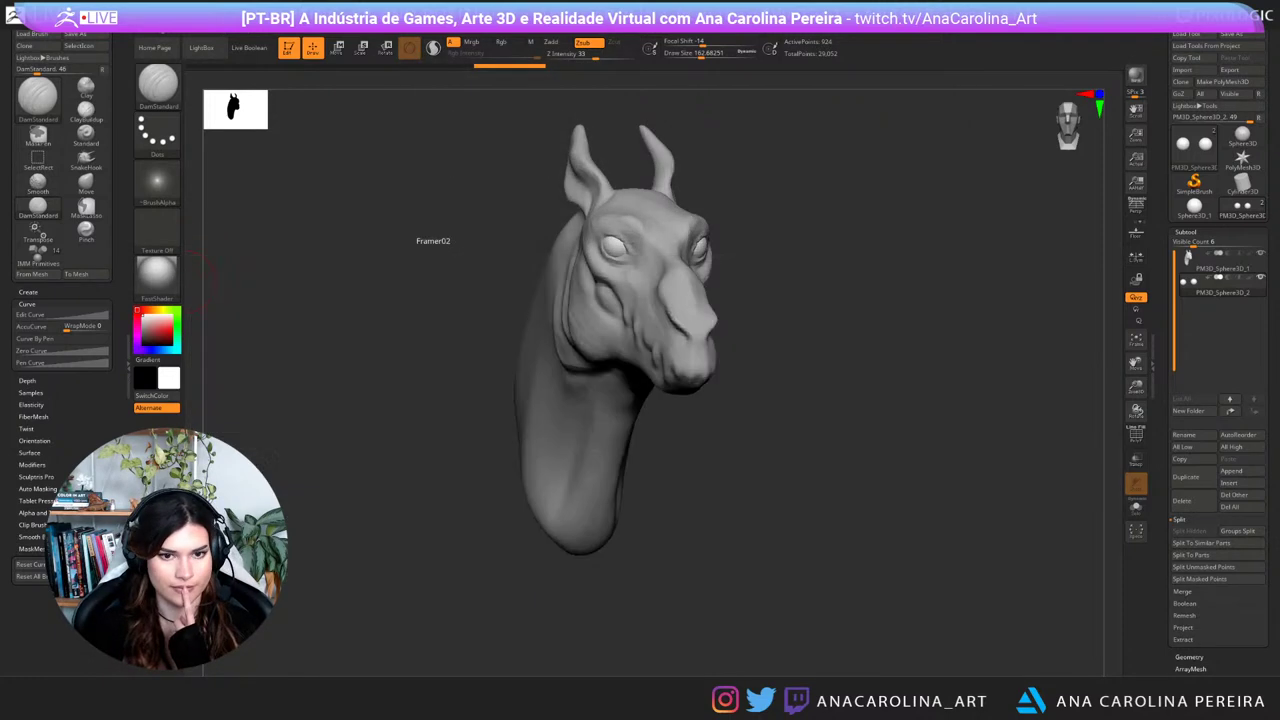
Step: Try a bright chrome material, SketchShaded and Flat Color on the model
left_click(157, 277)
left_click(456, 326)
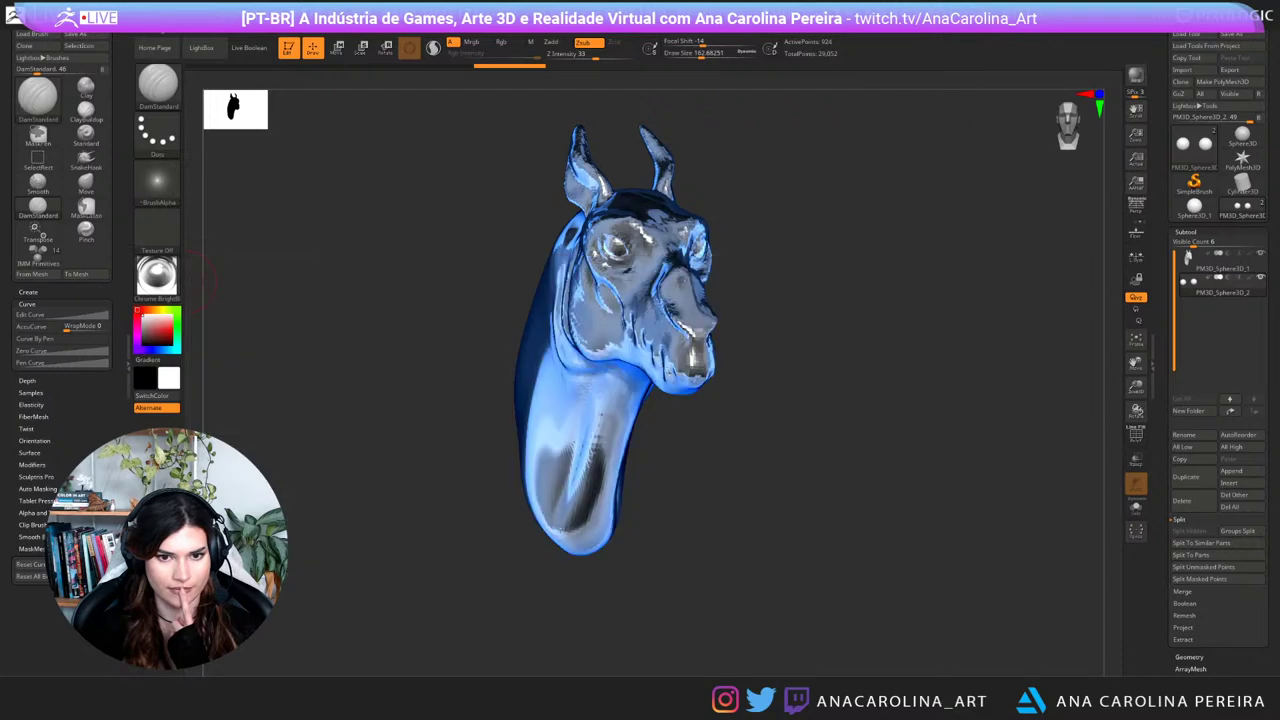
left_click_drag(880, 400, 703, 412)
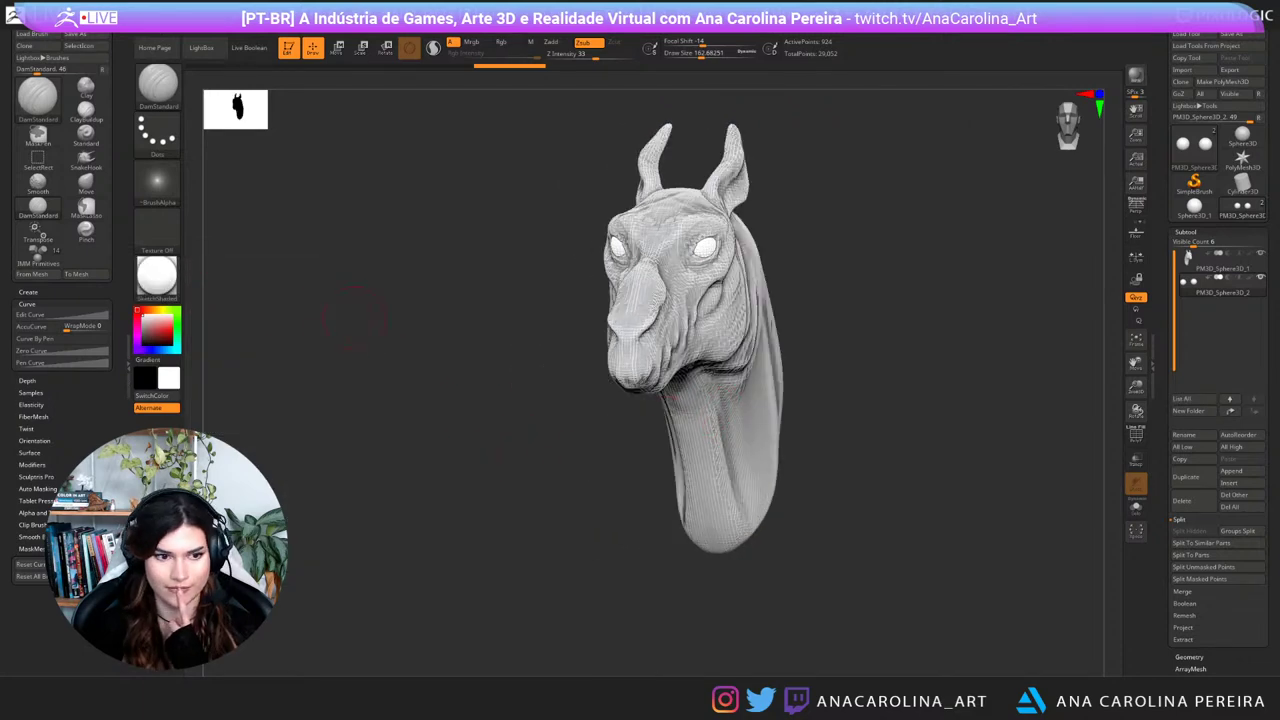
left_click(156, 275)
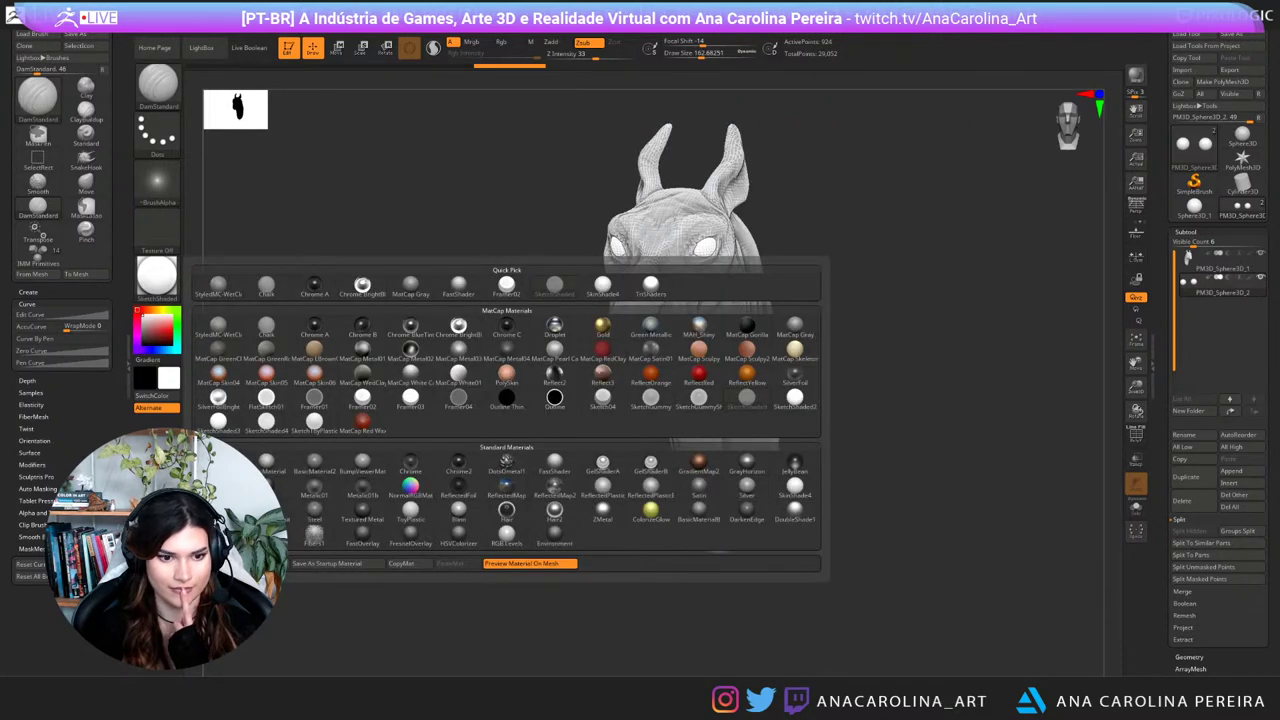
left_click(218, 462)
mouse_move(430, 375)
left_mouse_down()
mouse_move(655, 375)
mouse_move(540, 370)
left_mouse_up()
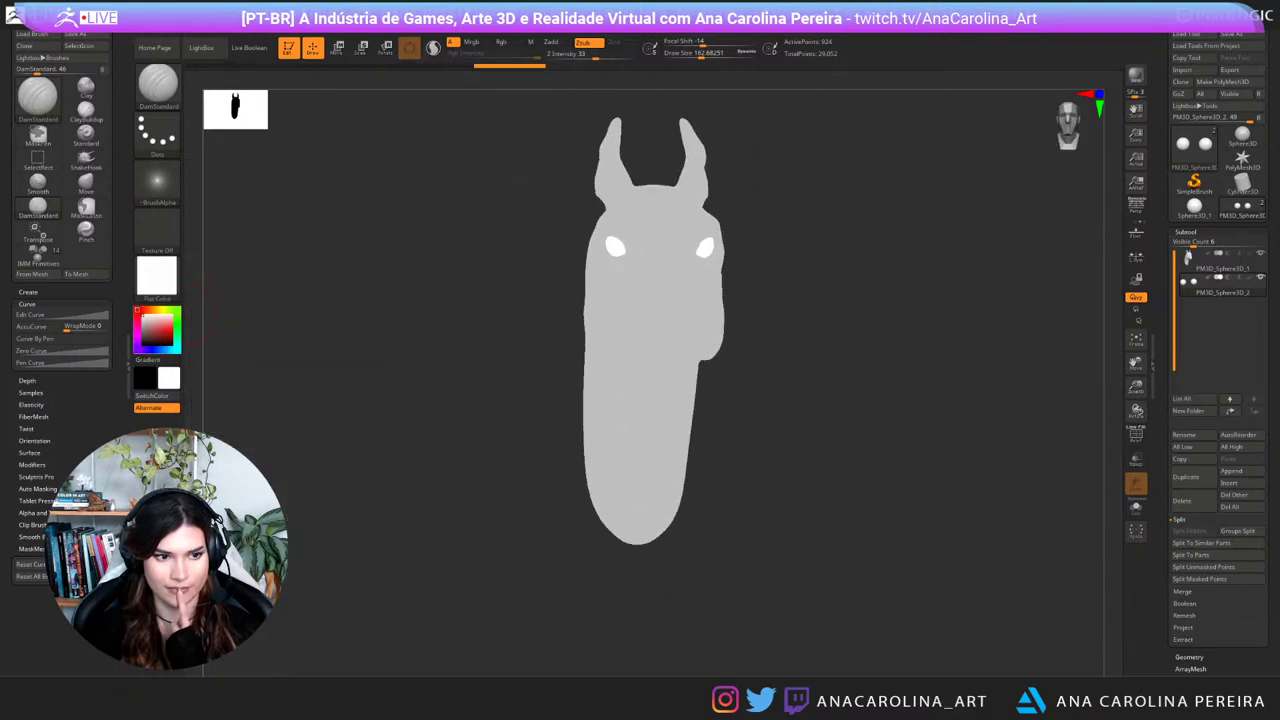
Step: Set the active material to BasicMaterial and bring the eye into close view
left_click(157, 276)
left_click(333, 463)
left_click(157, 276)
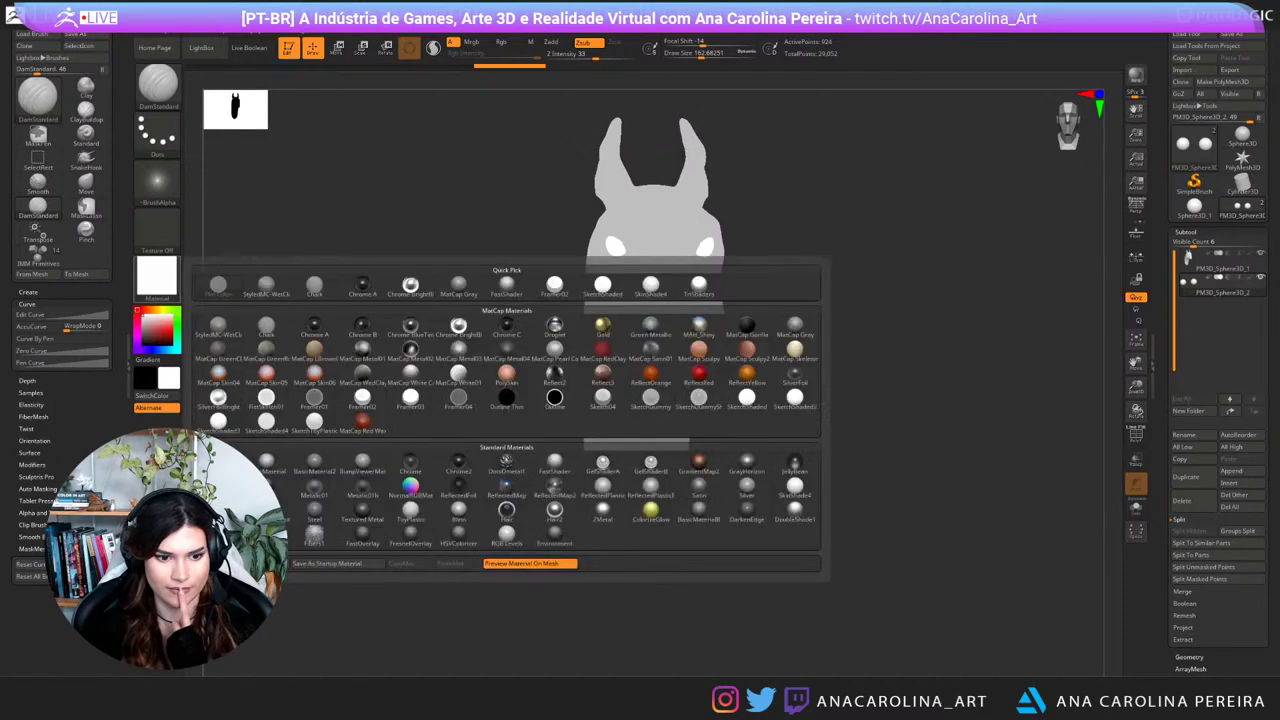
left_click(272, 463)
left_click_drag(217, 403, 309, 444)
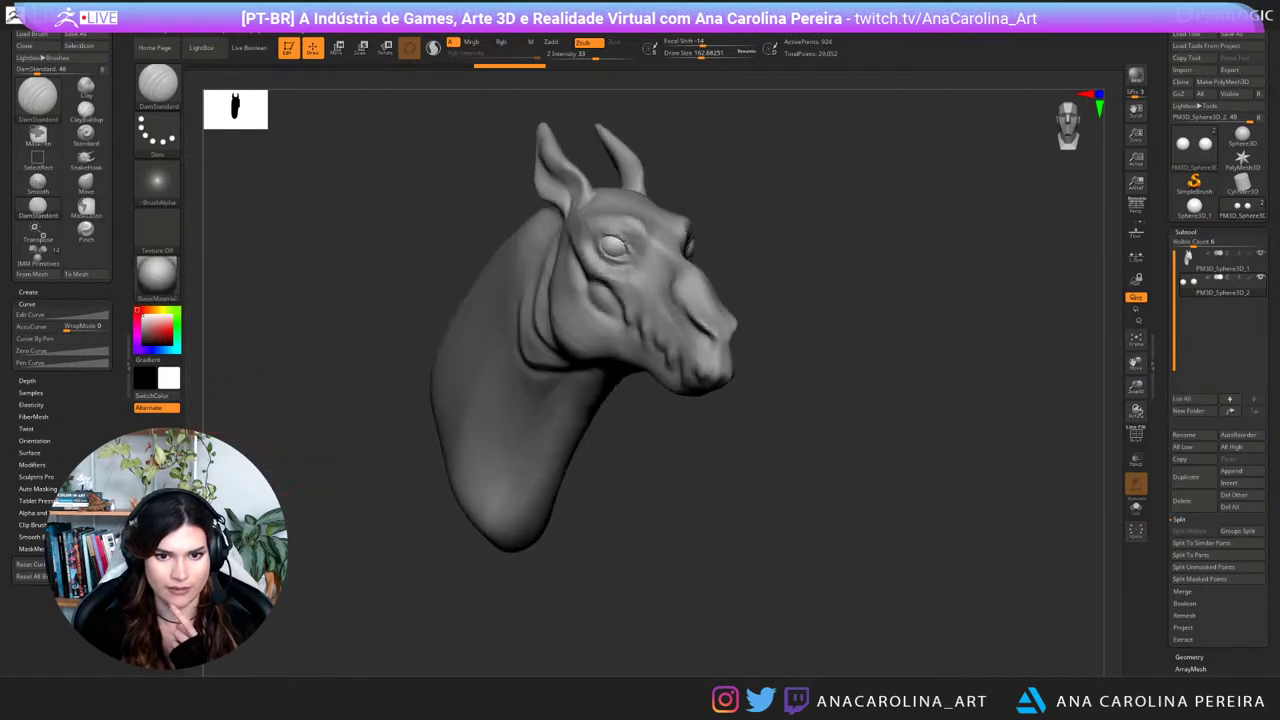
mouse_move(778, 335)
left_mouse_down("alt")
mouse_move(862, 256)
mouse_move(860, 300)
left_mouse_up("alt")
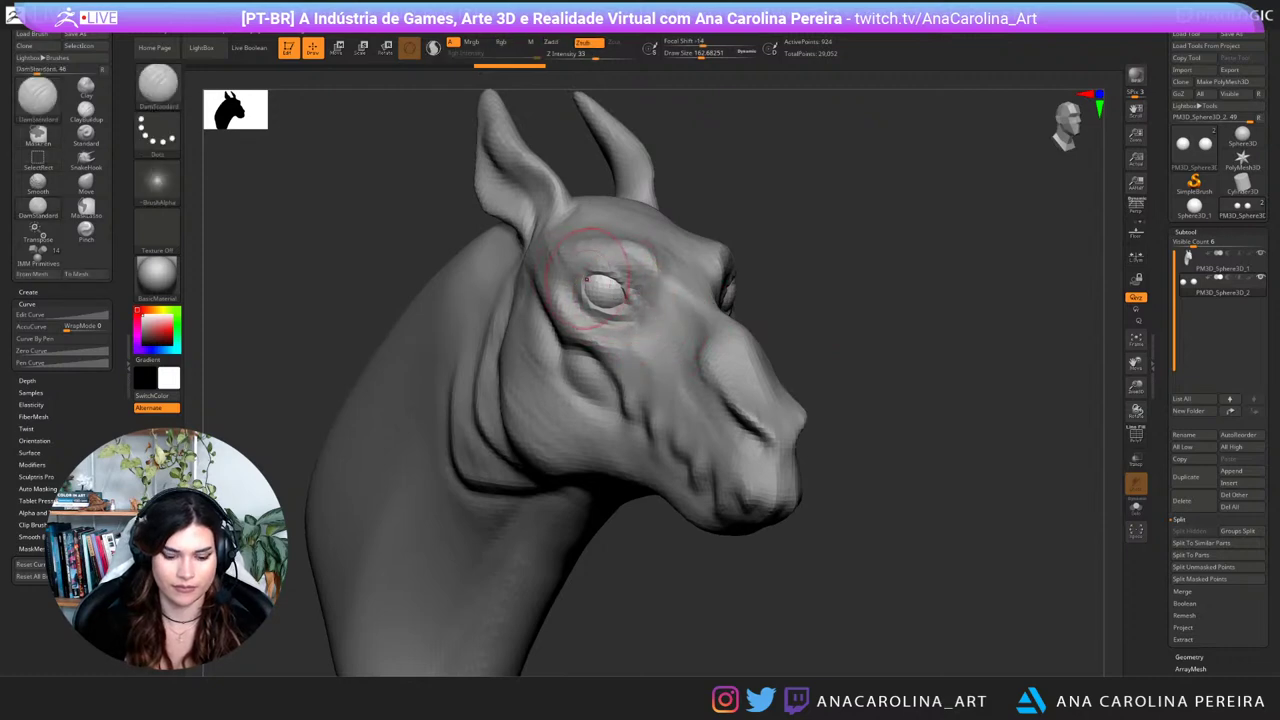
Step: Choose the Paint brush and set it to apply material only (M)
key("b")
key("p")
key("s")
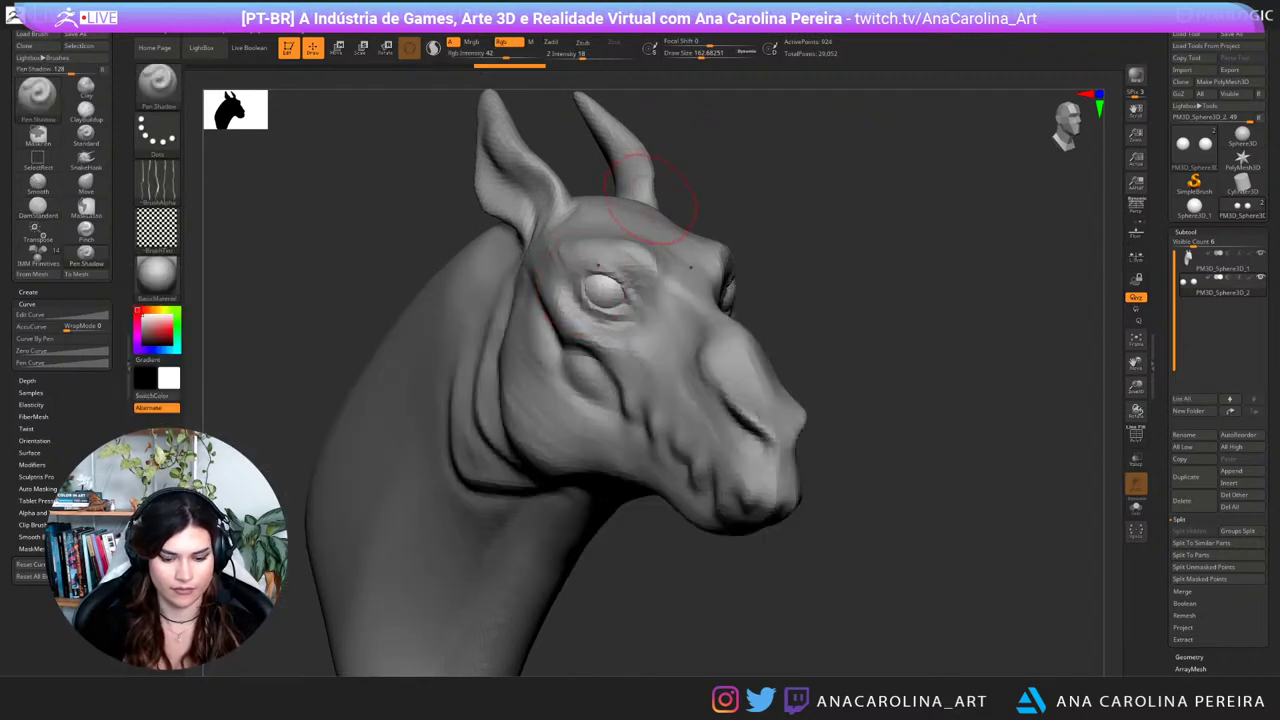
key("b")
key("p")
key("a")
key("space")
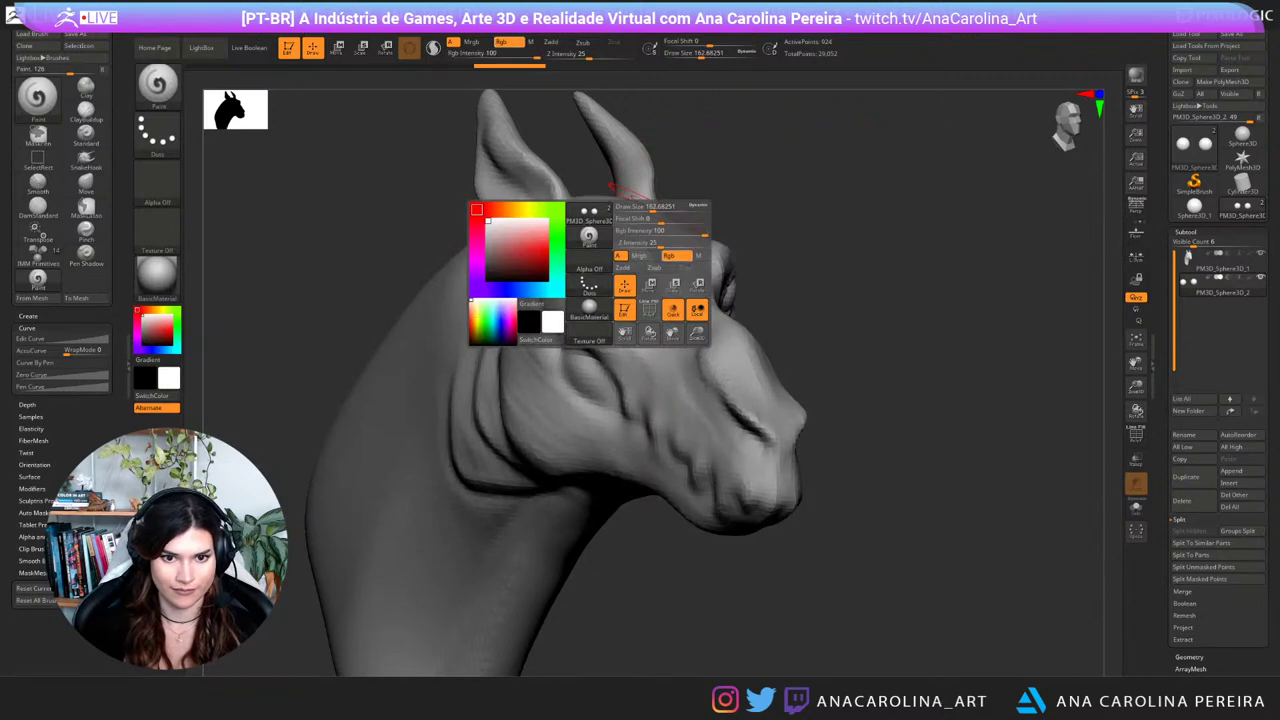
left_click(698, 256)
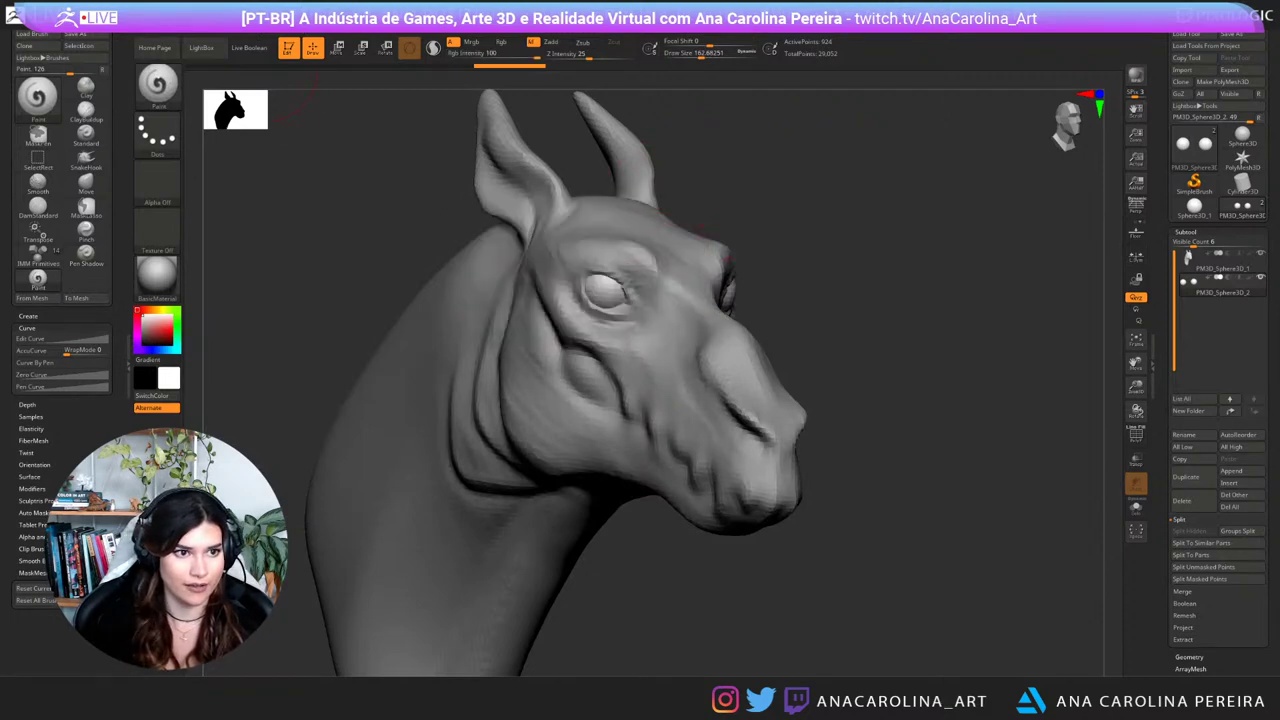
Step: Fill the eyes subtool with BasicMaterial and set the draw size to about 212
mouse_move(208, 27)
left_click(223, 233)
key("space")
left_click_drag(369, 155, 378, 154)
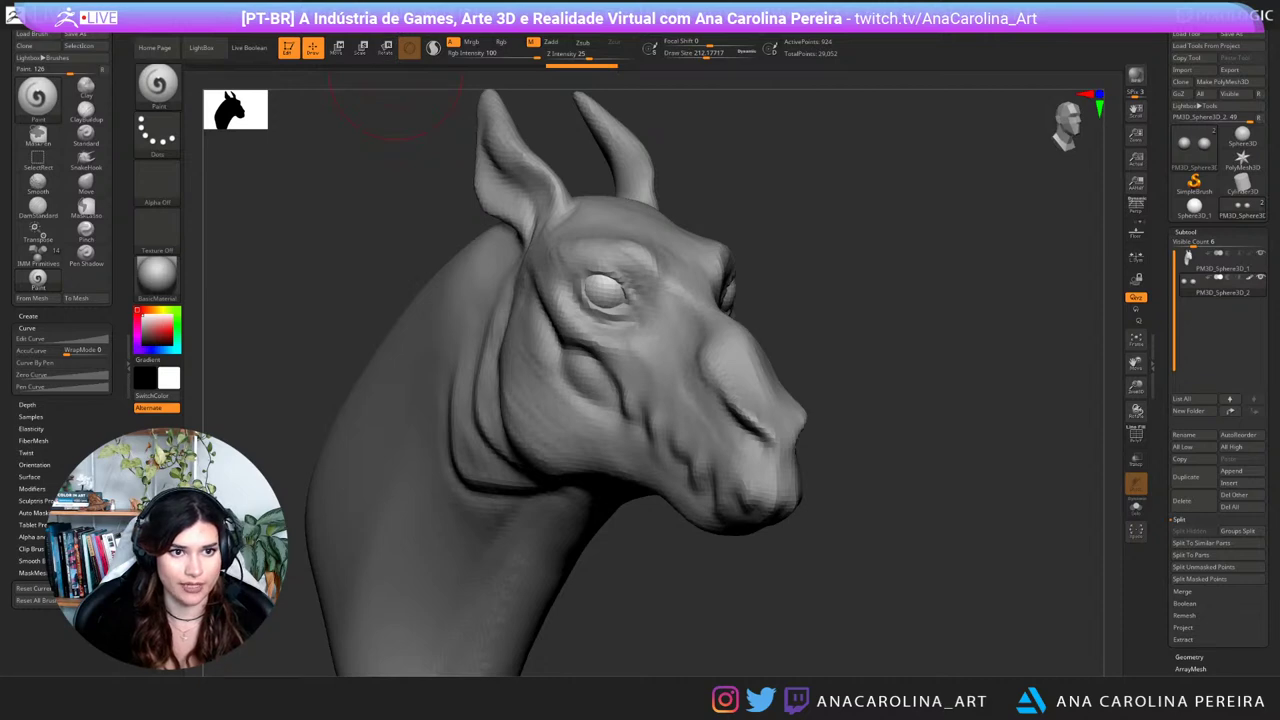
Step: Raise the Ambient modifier of BasicMaterial to 49
mouse_move(466, 27)
left_click(472, 306)
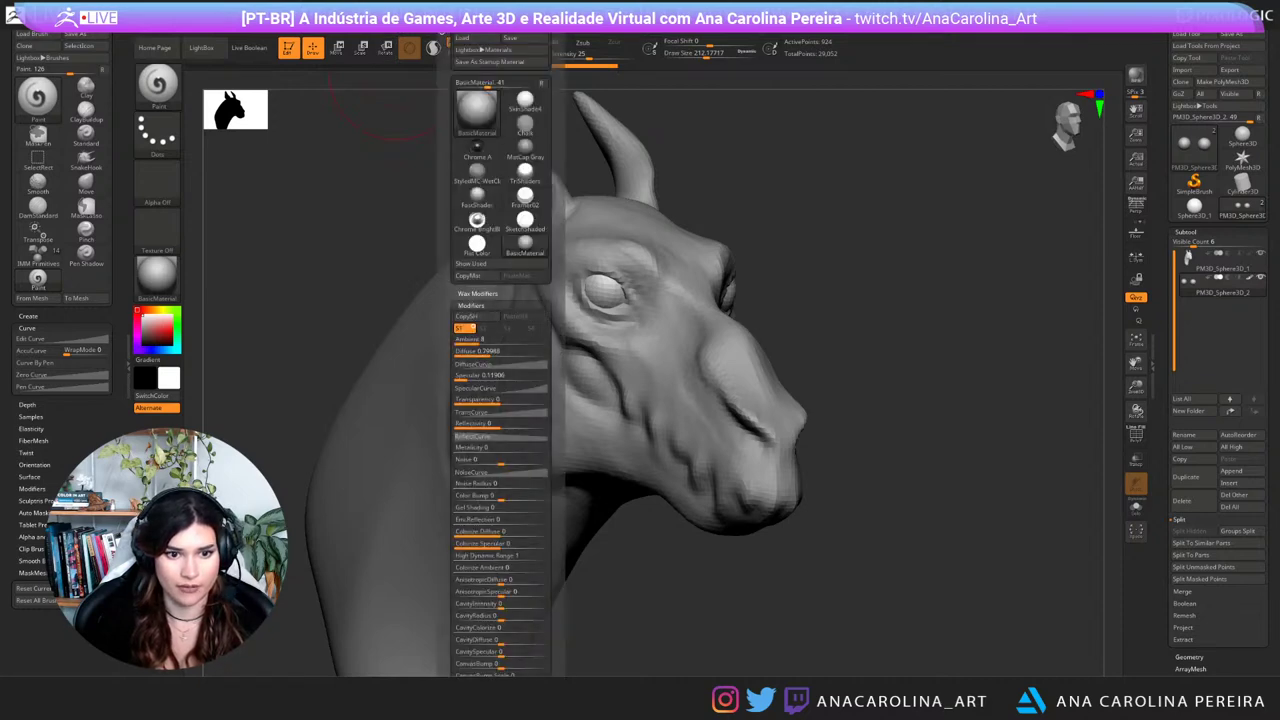
left_click(501, 341)
left_click(519, 341)
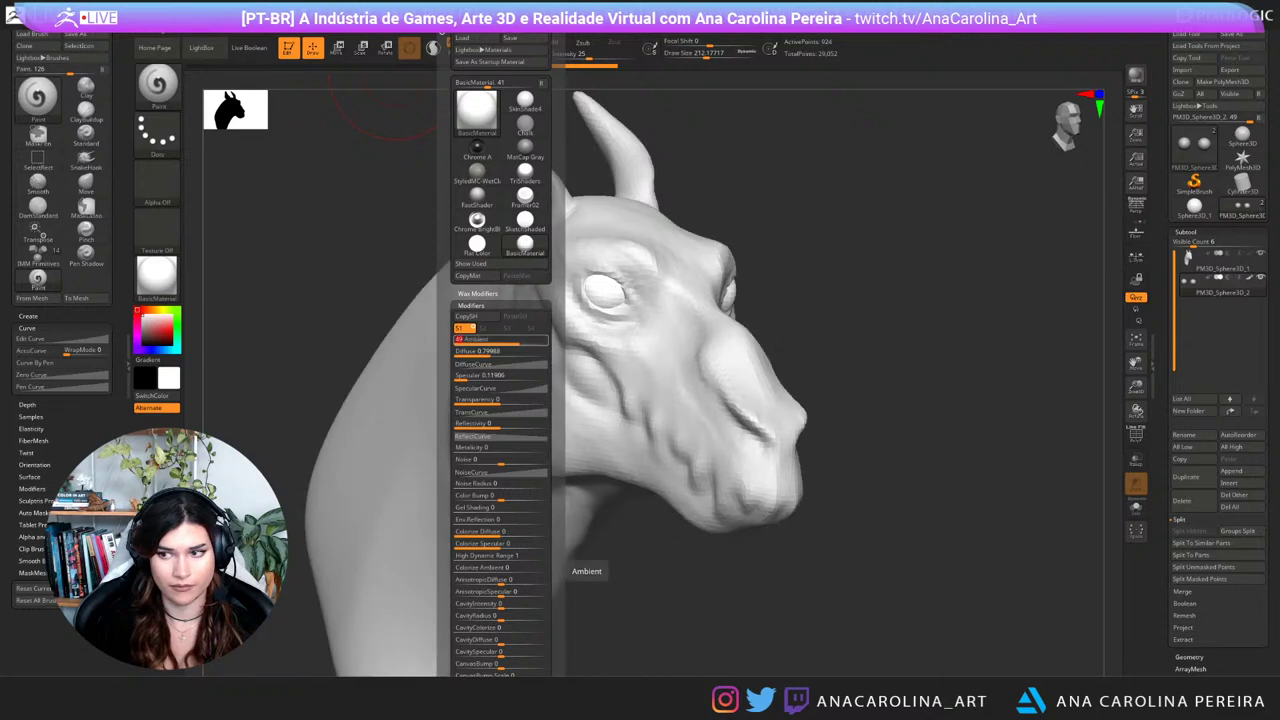
left_click_drag(913, 323, 860, 328)
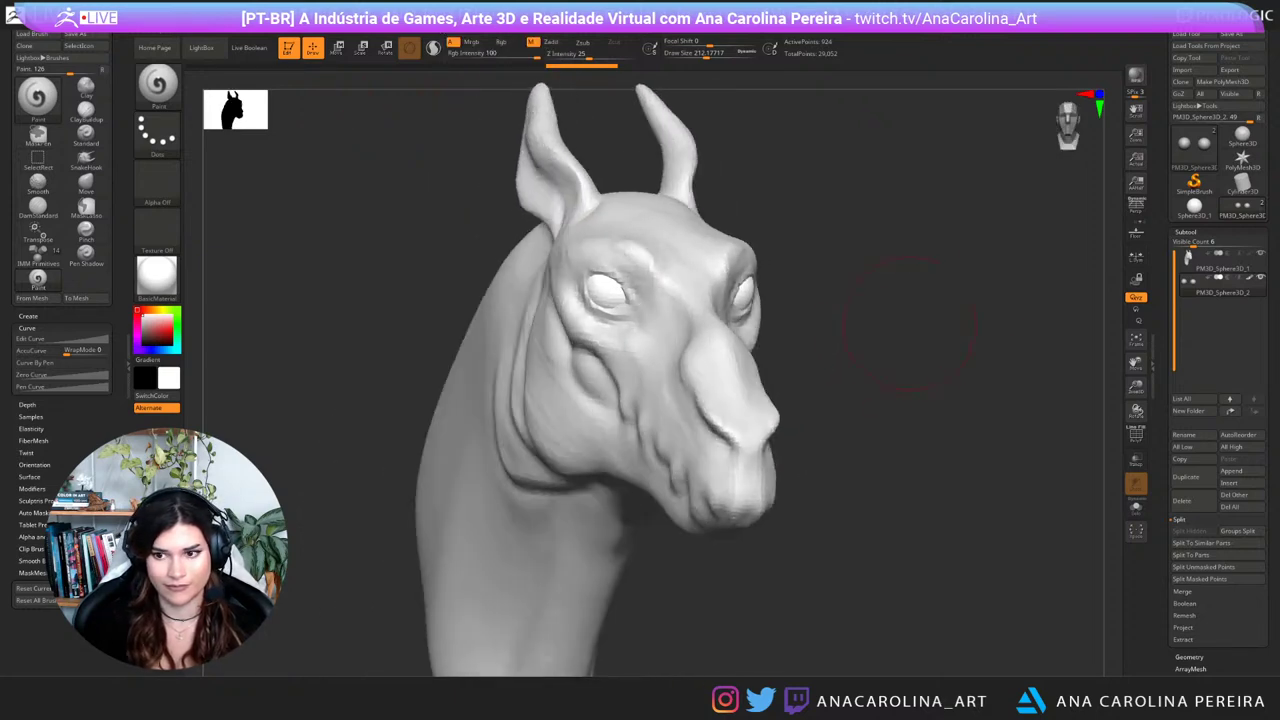
Step: Subdivide the eyes' geometry twice to smooth the spheres
left_click(1189, 657)
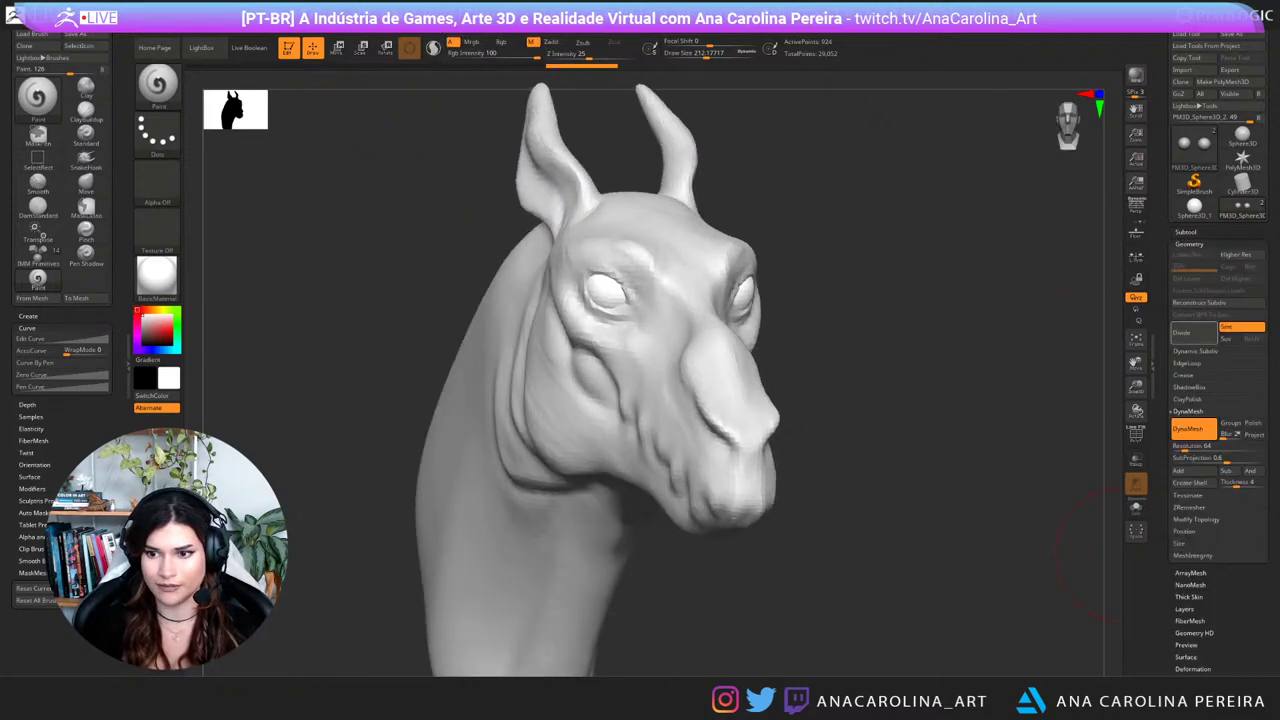
left_click(1190, 333)
left_click(1190, 333)
left_click_drag(1040, 430, 1085, 350, "alt")
left_click(1186, 232)
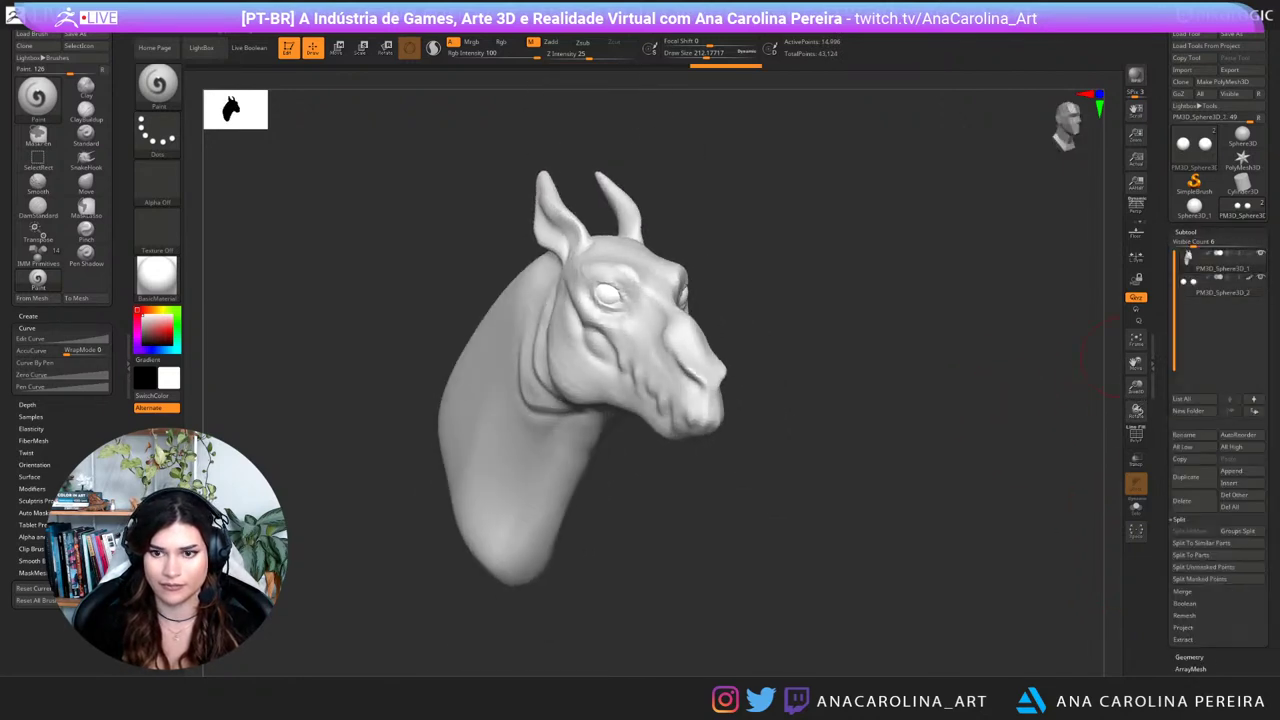
Step: Select the horse head subtool and set the active material to StyledMC wet clay
left_click(1215, 264)
left_click(157, 275)
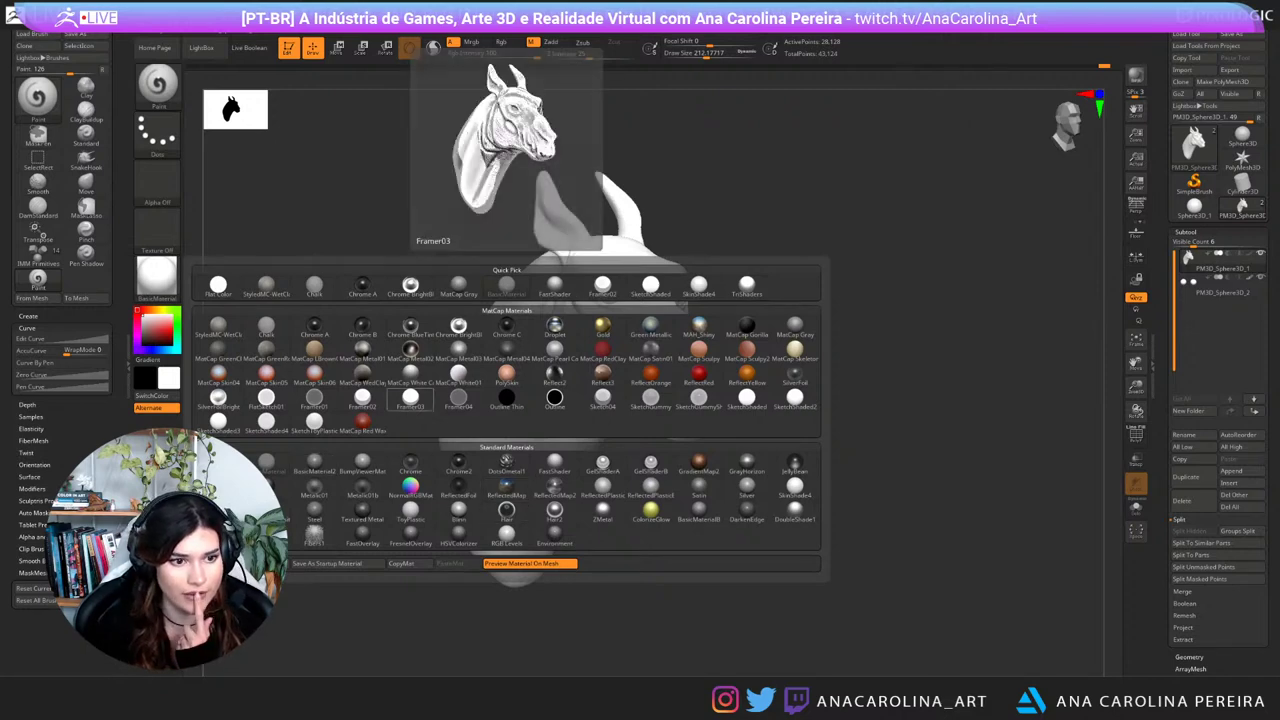
left_click(218, 327)
left_click_drag(755, 511, 811, 523)
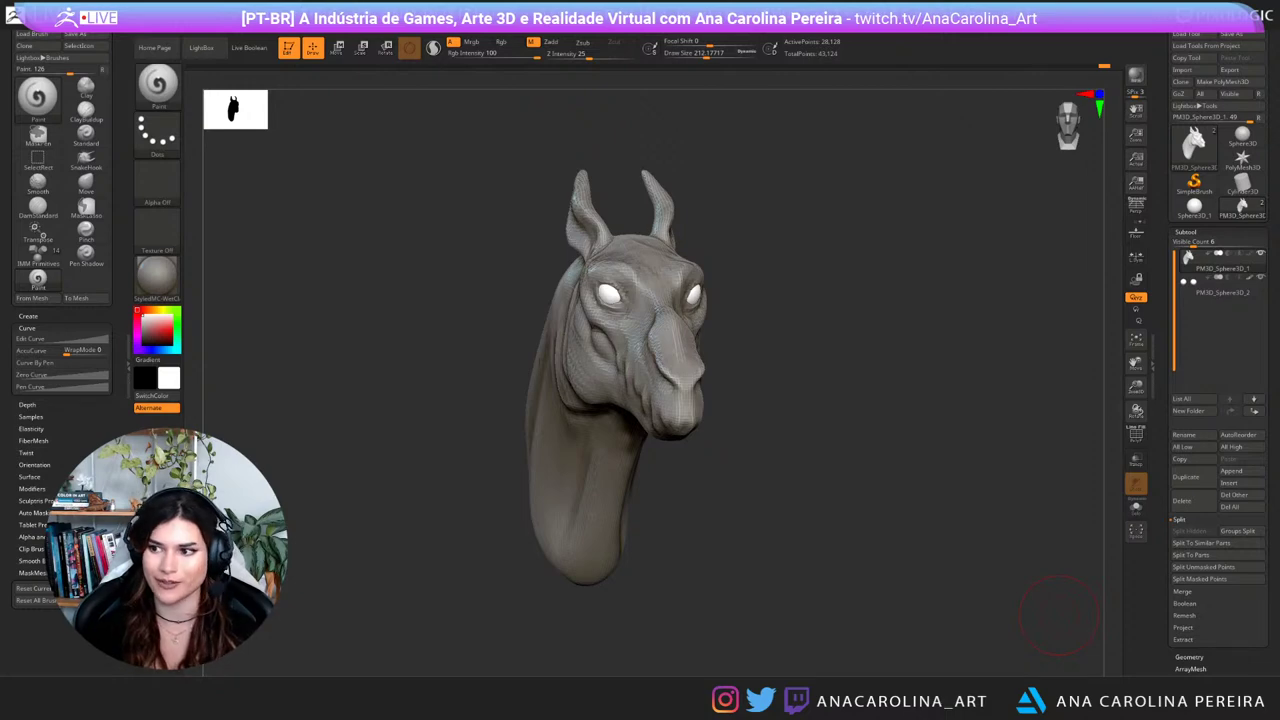
Step: Set Smooth as the sculpting smoothing brush and switch to the Move brush, with the head seen from the front
left_click_drag(1060, 615, 932, 388)
key("b")
key("s")
key("m")
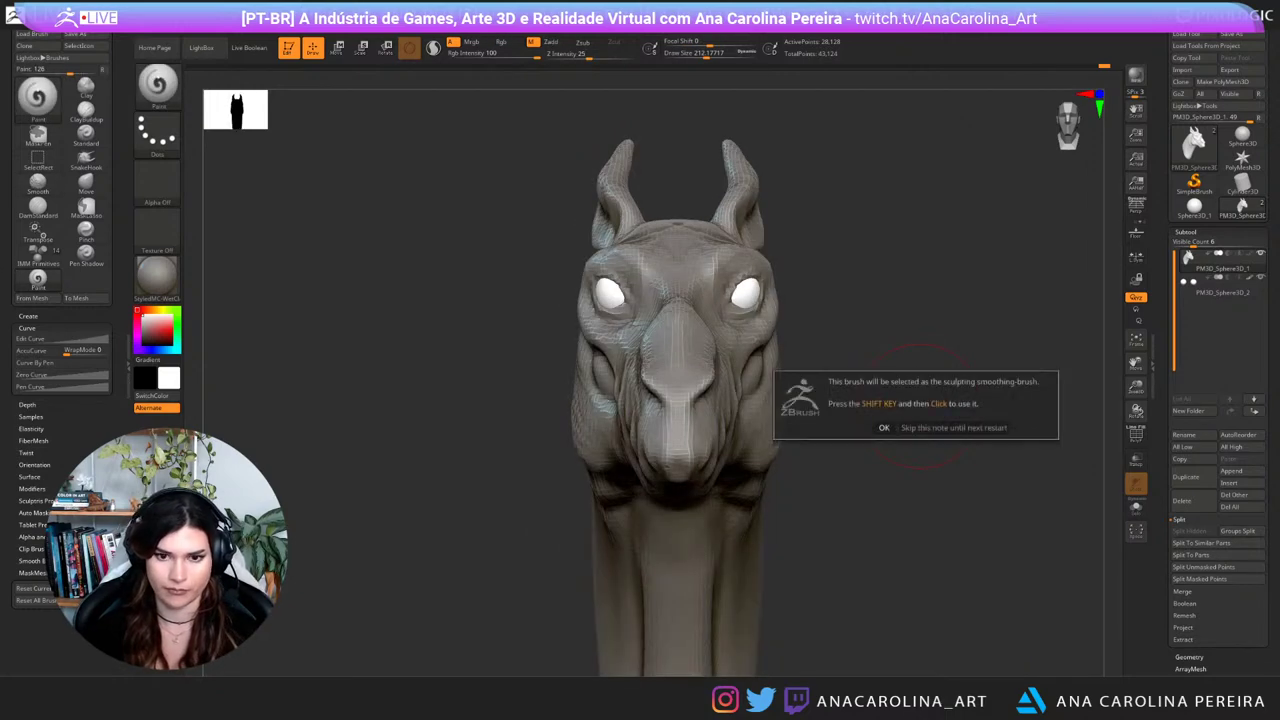
left_click(884, 427)
key("b")
key("m")
key("v")
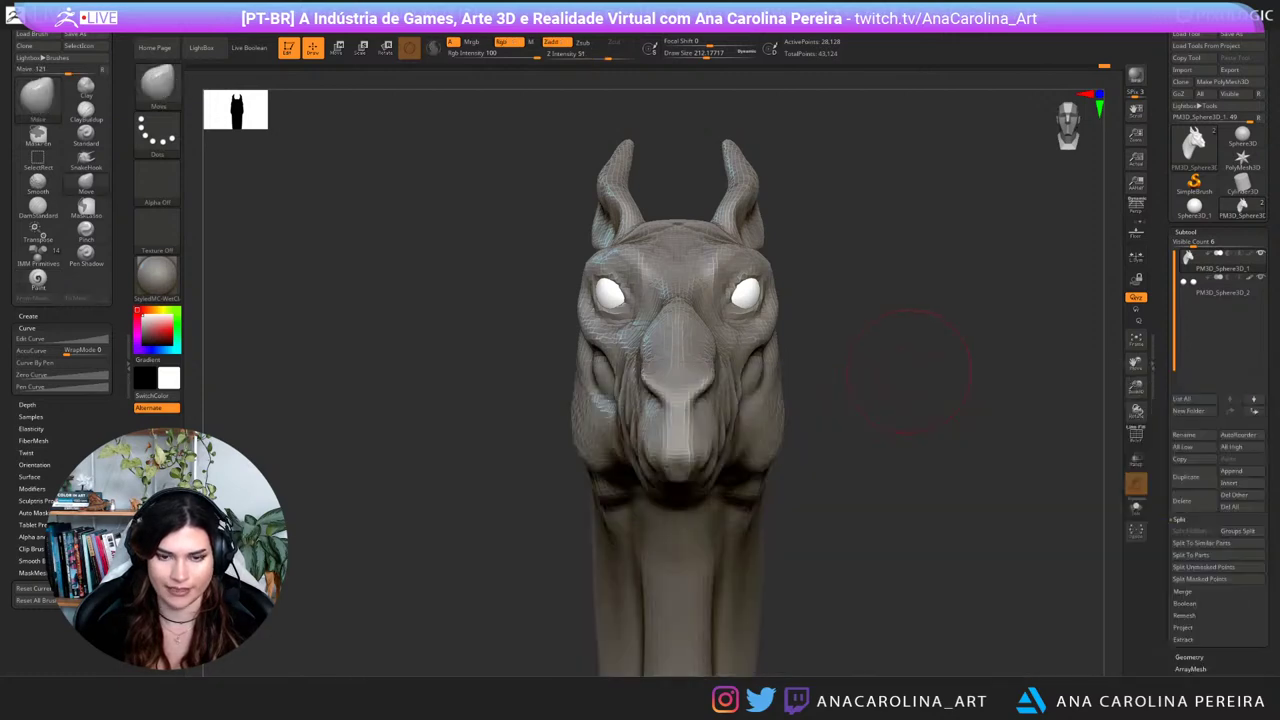
Step: Reshape the side contour of the horse's head beside the brow with the Move brush at a draw size of about 212
mouse_move(914, 372)
left_mouse_down()
mouse_move(830, 276)
mouse_move(792, 264)
mouse_move(745, 277)
left_mouse_up()
key("space")
key("space")
mouse_move(838, 262)
left_mouse_down("shift")
mouse_move(815, 257)
mouse_move(862, 282)
left_mouse_up("shift")
left_click_drag(569, 285, 571, 279)
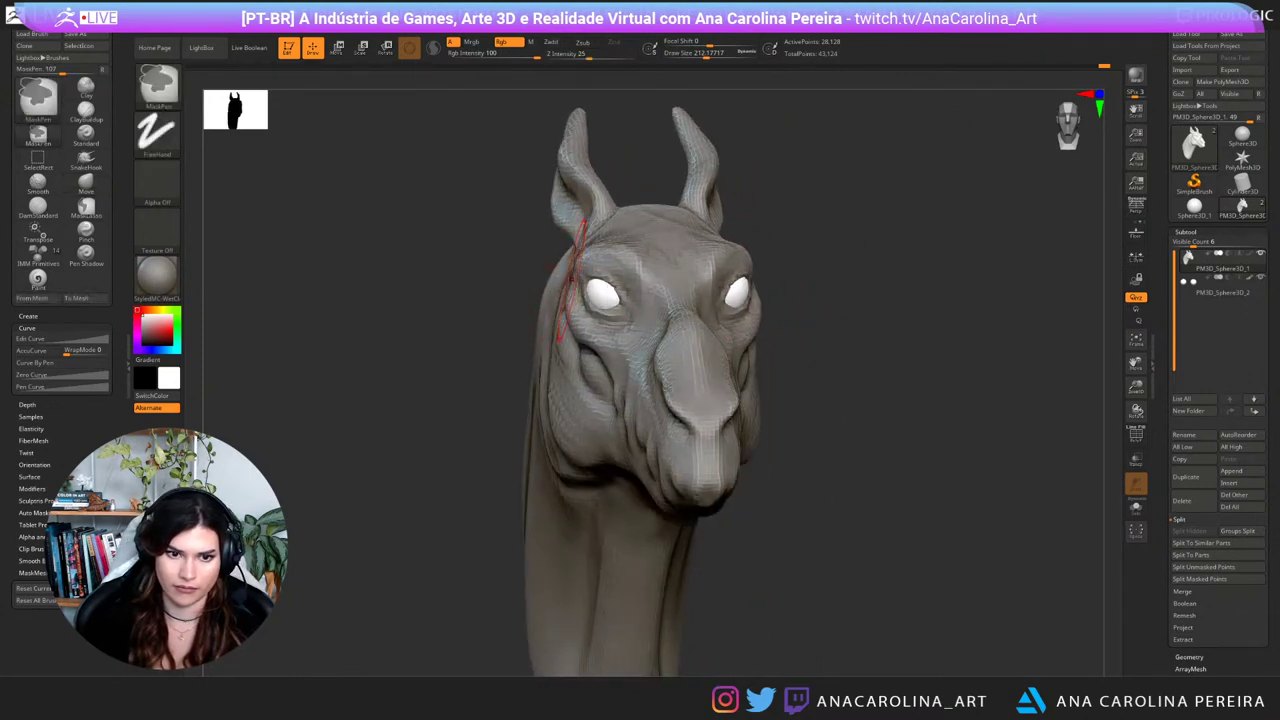
mouse_move(880, 284)
left_mouse_down()
mouse_move(842, 276)
mouse_move(836, 306)
left_mouse_up()
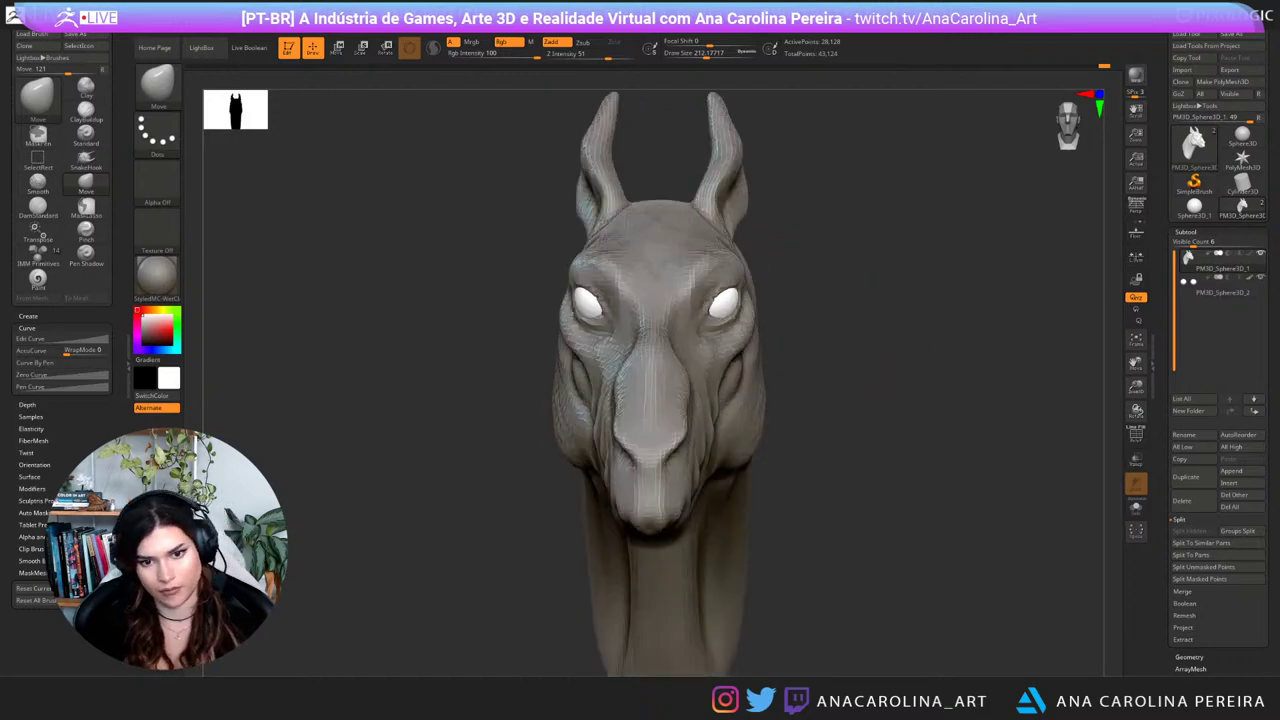
Step: Push and pull the cheeks and the area below the eyes with the Move brush at a draw size of about 209
key("space")
left_click_drag(736, 358, 722, 370)
mouse_move(840, 320)
left_mouse_down()
mouse_move(862, 318)
mouse_move(864, 290)
left_mouse_up()
mouse_move(742, 343)
left_mouse_down()
mouse_move(735, 352)
mouse_move(748, 336)
left_mouse_up()
left_click_drag(862, 318, 922, 306)
mouse_move(814, 300)
left_mouse_down()
mouse_move(846, 302)
mouse_move(816, 307)
left_mouse_up()
key("space")
left_click_drag(753, 347, 740, 390)
key("space")
mouse_move(850, 395)
left_mouse_down()
mouse_move(795, 405)
mouse_move(790, 369)
mouse_move(777, 385)
left_mouse_up()
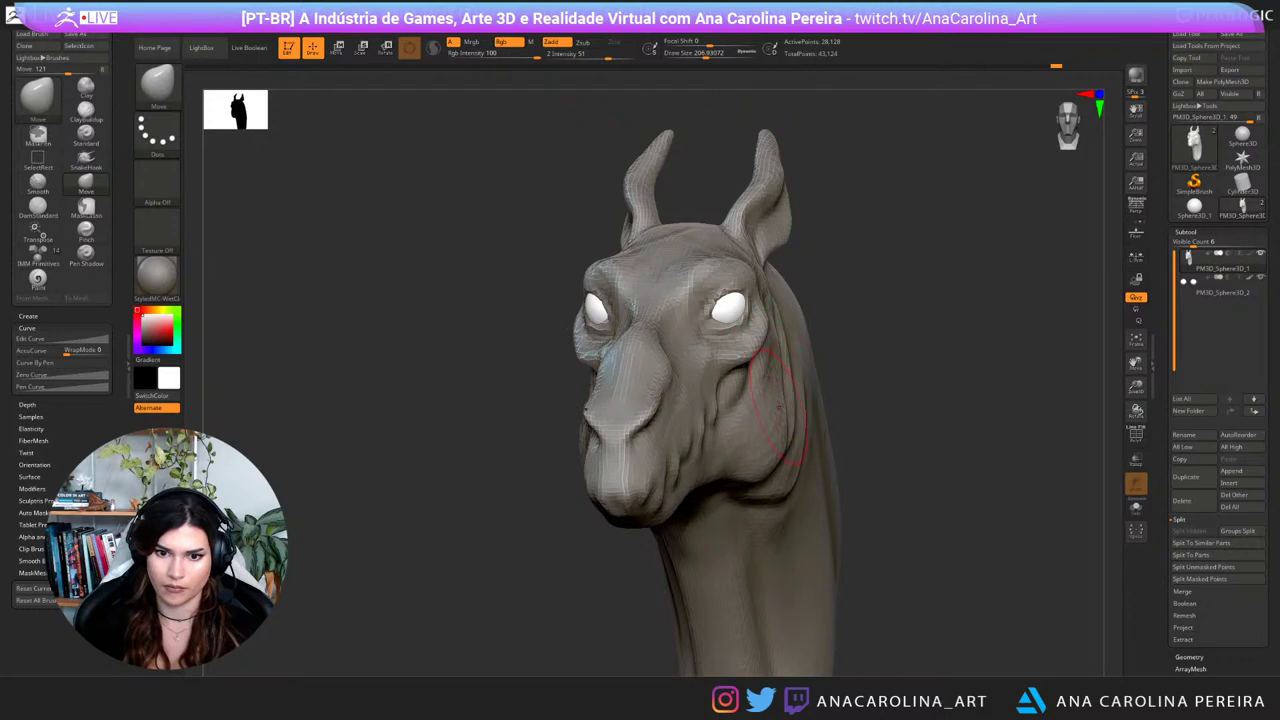
Step: Pinch the folds on the underside of the jaw with the Pinch brush at a draw size of about 372
mouse_move(866, 450)
left_mouse_down()
mouse_move(840, 350)
mouse_move(845, 302)
mouse_move(790, 345)
left_mouse_up()
key("b")
key("p")
key("i")
key("space")
left_click_drag(784, 367, 802, 367)
left_click_drag(845, 330, 700, 250)
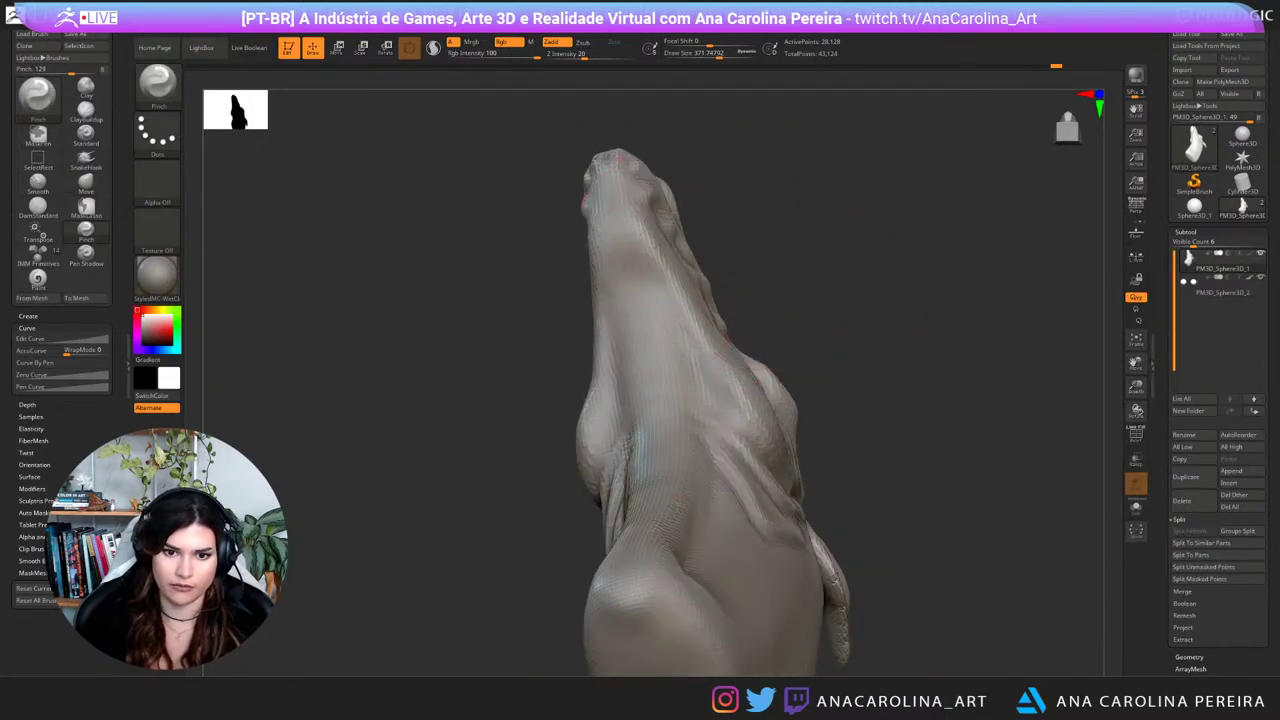
left_click_drag(728, 432, 757, 478)
mouse_move(795, 205)
left_mouse_down()
mouse_move(868, 320)
mouse_move(868, 350)
mouse_move(950, 400)
mouse_move(940, 300)
left_mouse_up()
left_click_drag(880, 380, 975, 380)
left_click_drag(850, 420, 1022, 450)
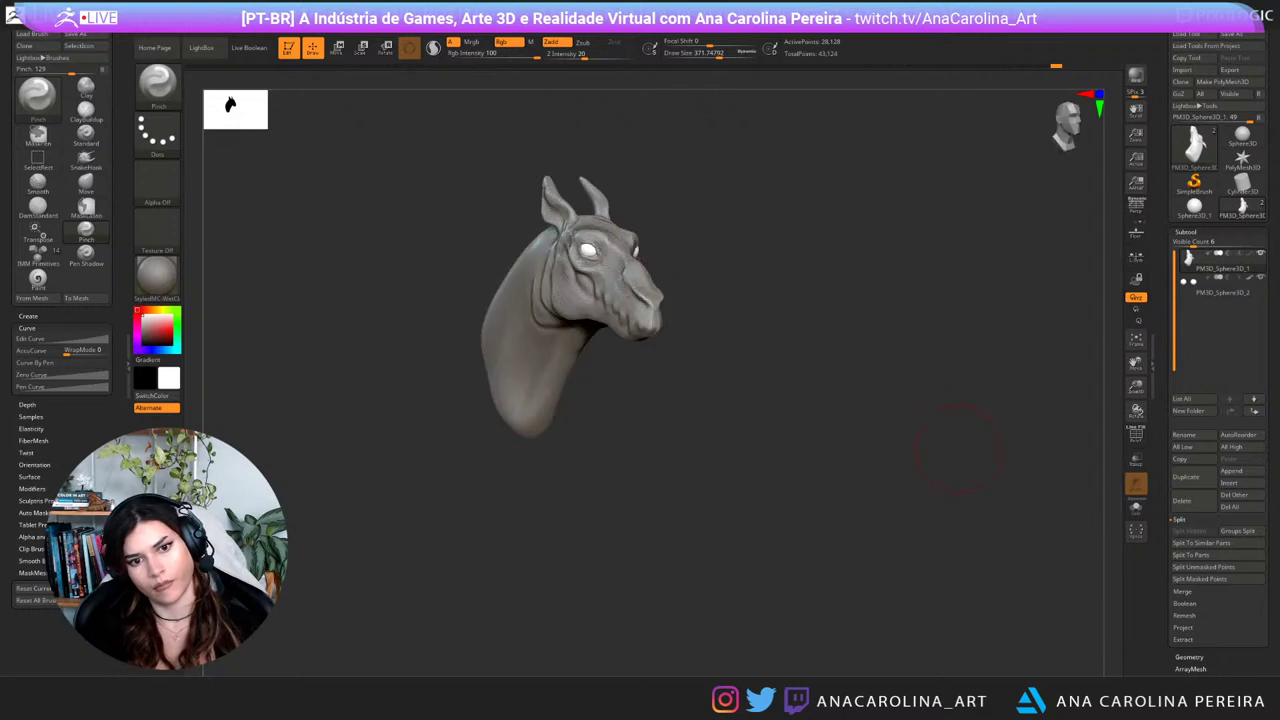
Step: Select the eyes subtool from the front view and switch to the Paint brush
left_click_drag(895, 345, 900, 430, "alt")
left_click_drag(850, 370, 850, 445, "alt")
left_click_drag(935, 425, 905, 410)
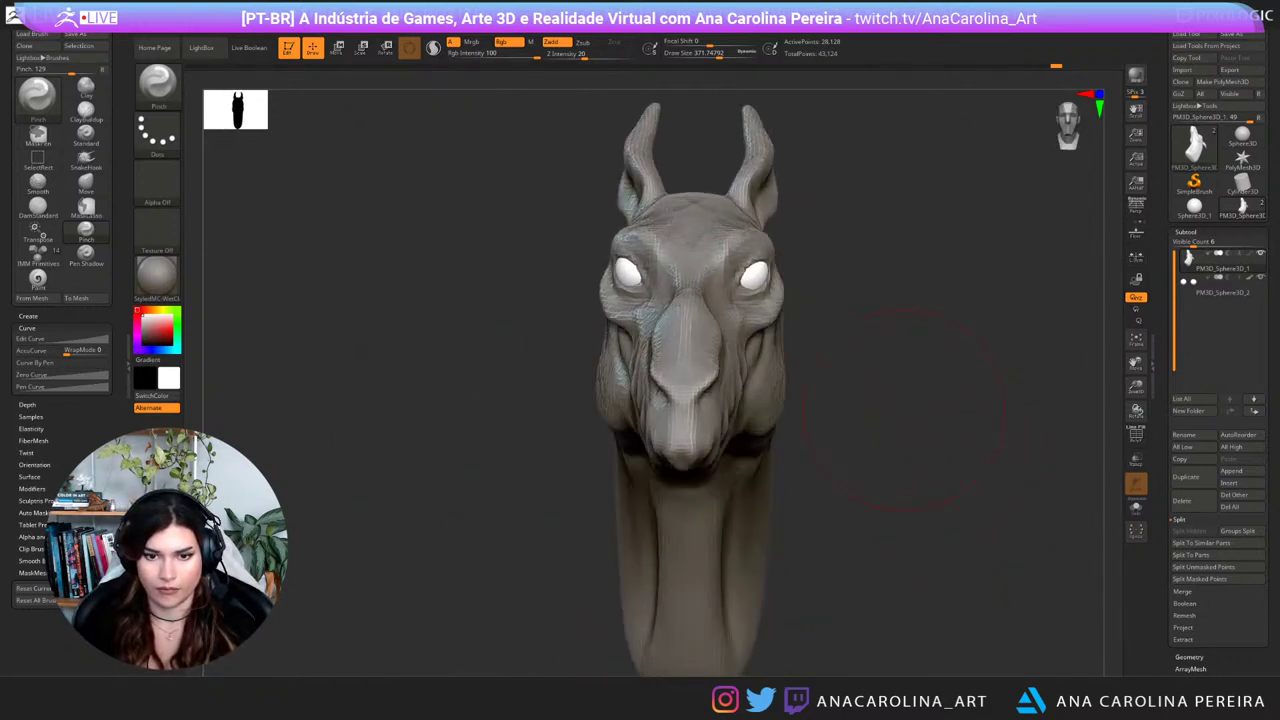
left_click(758, 279, "alt")
key("b")
key("p")
key("a")
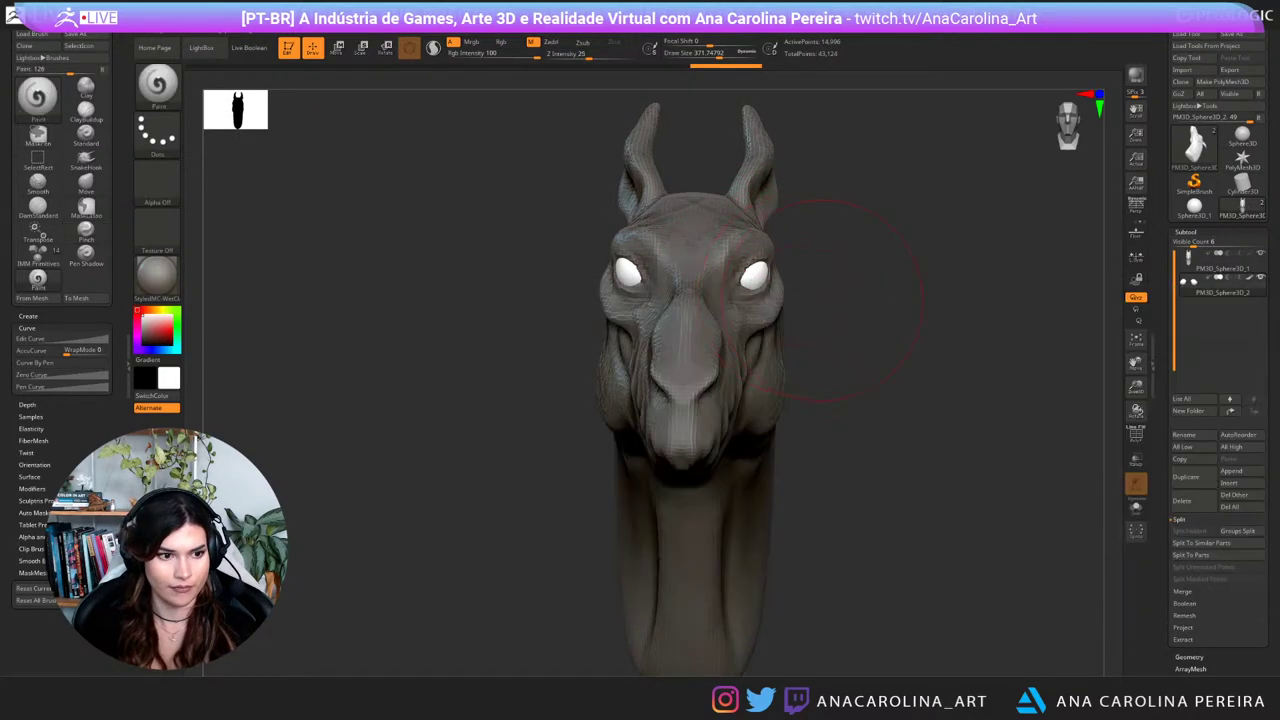
Step: Enable Rgb painting, choose a pale cream colour and paint the eyes with it
left_click_drag(822, 300, 888, 303)
left_click(143, 325)
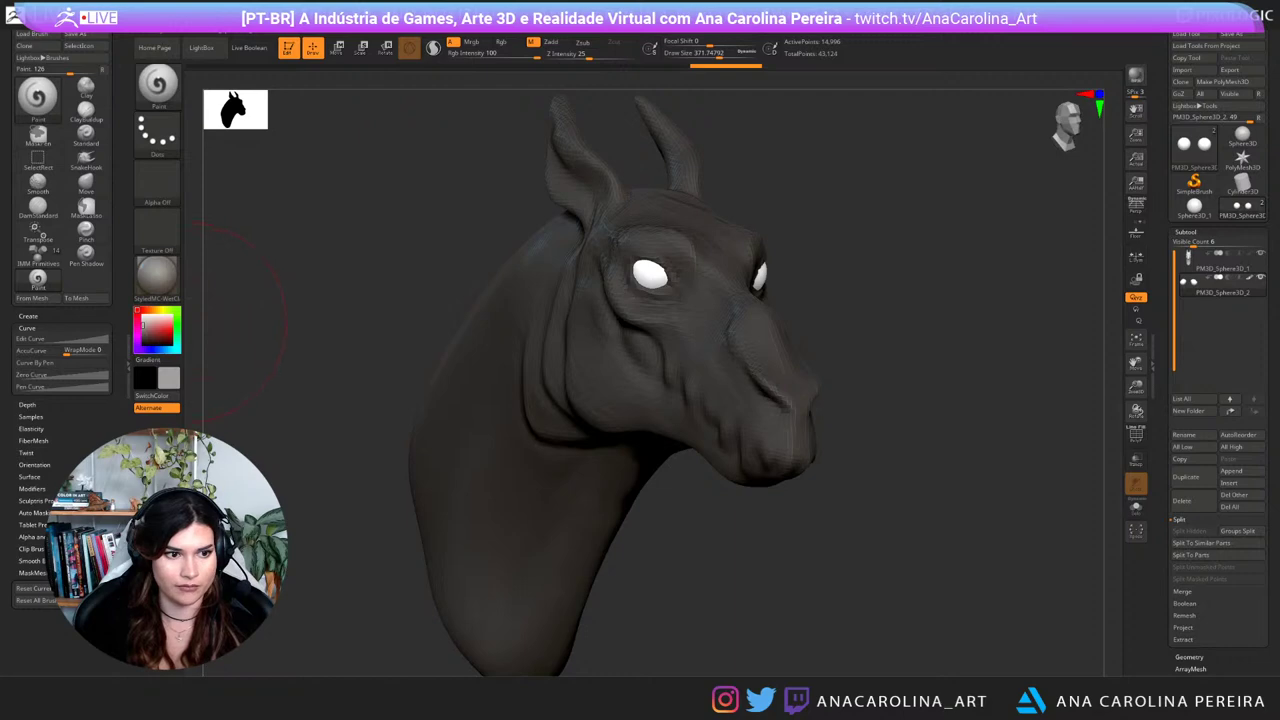
key("space")
left_click(555, 351)
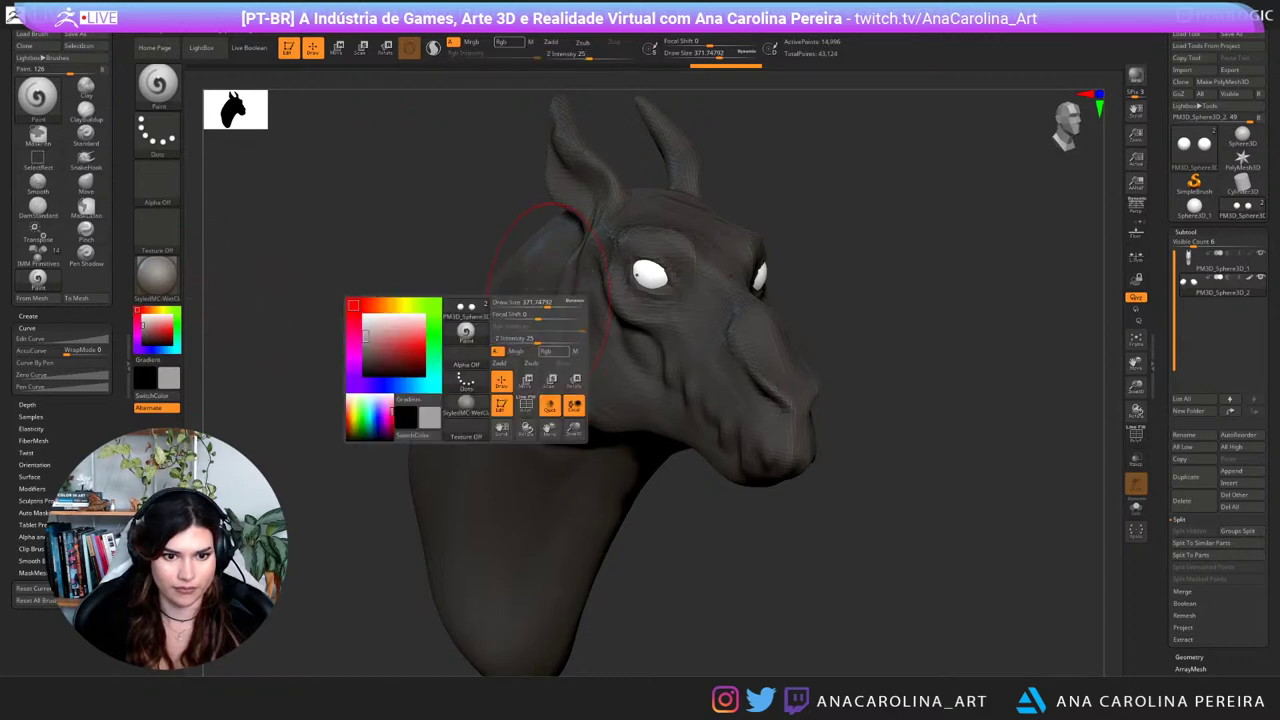
left_click_drag(158, 326, 155, 310)
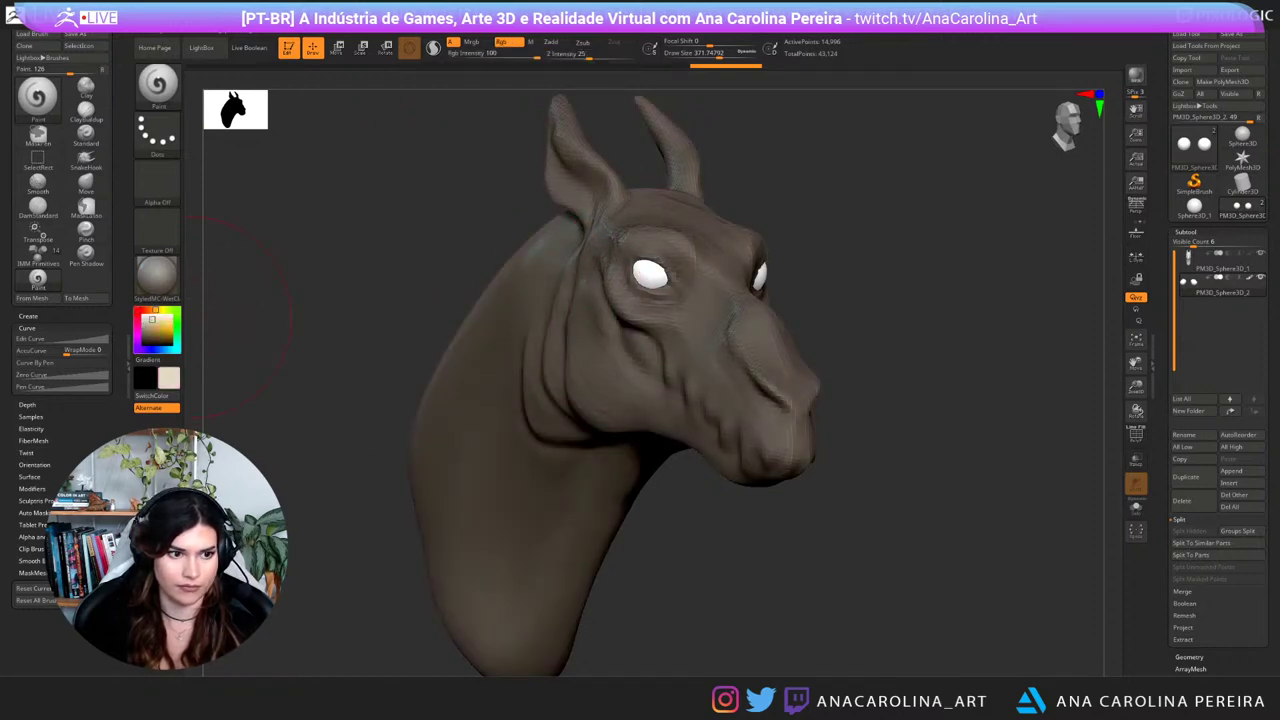
left_click(163, 318)
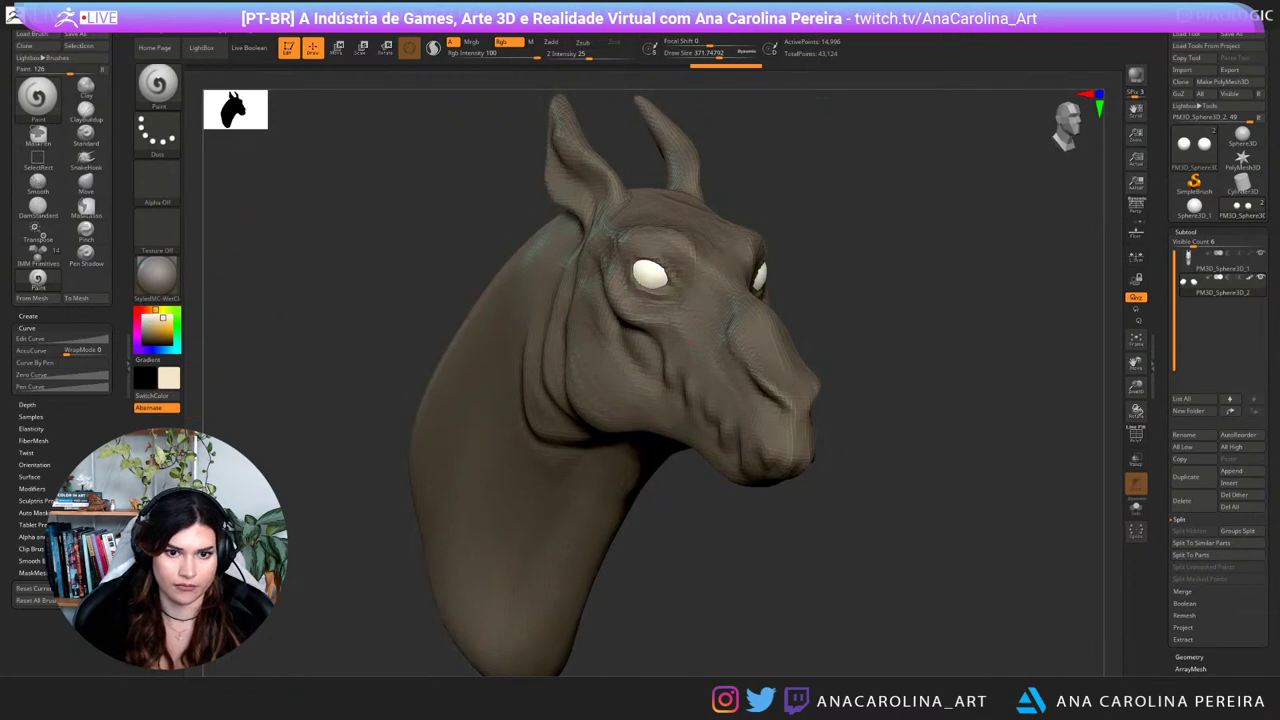
left_click(651, 275)
left_click_drag(930, 290, 655, 268)
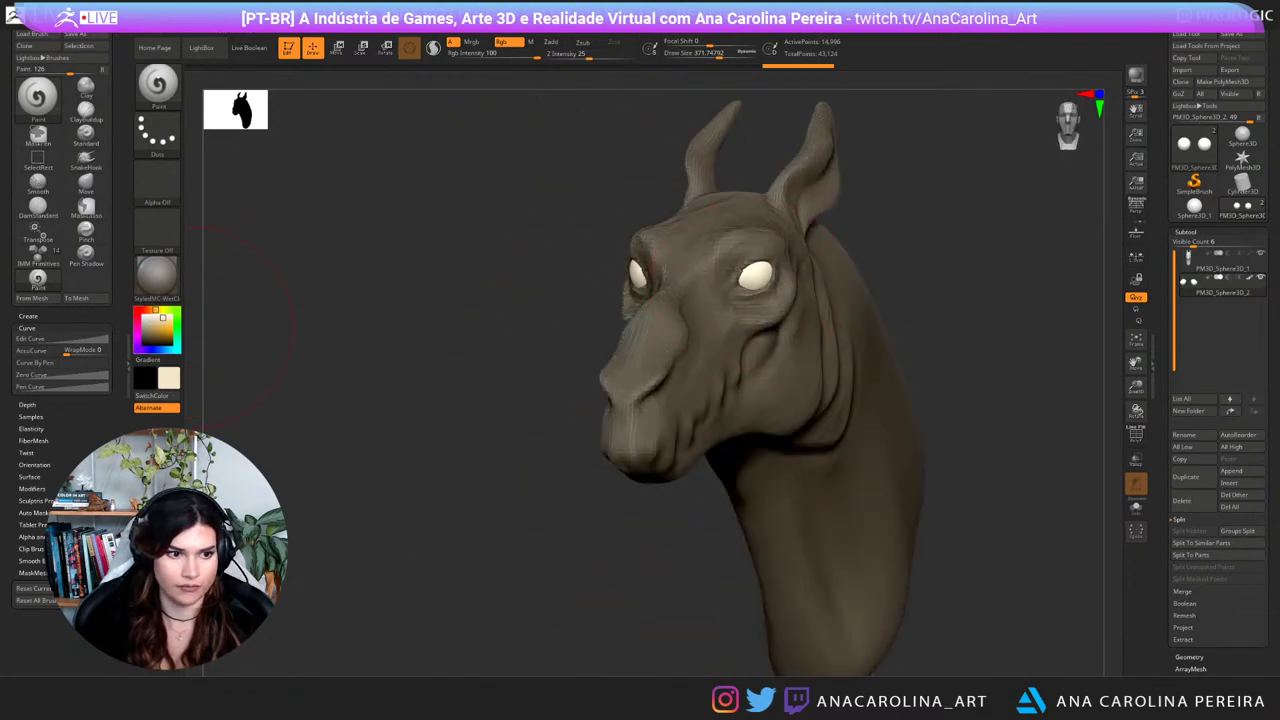
Step: Try painting a muted grey-brown iris on the eyes with a draw size of about 128, and undo it
left_click(148, 331)
left_click(150, 310)
key("space")
left_click(753, 256)
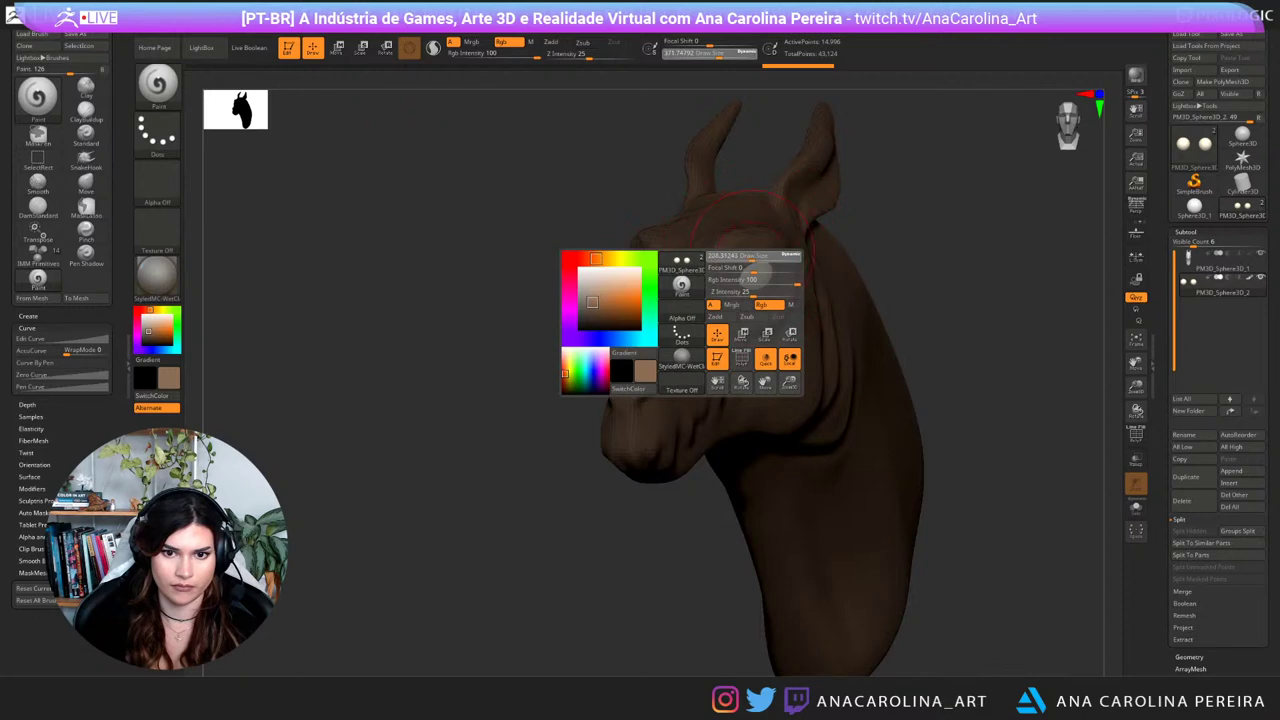
left_click_drag(905, 268, 697, 258)
key("space")
left_click(758, 190)
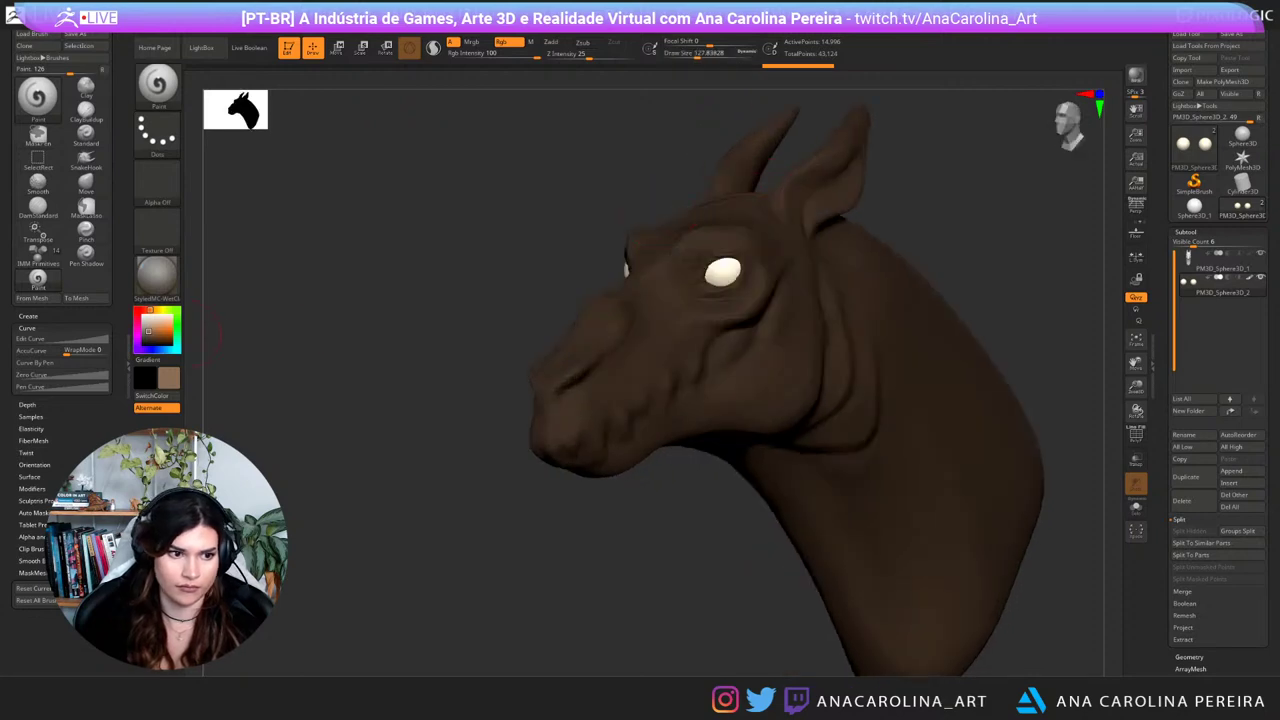
left_click_drag(716, 275, 731, 266)
key("ctrl+z")
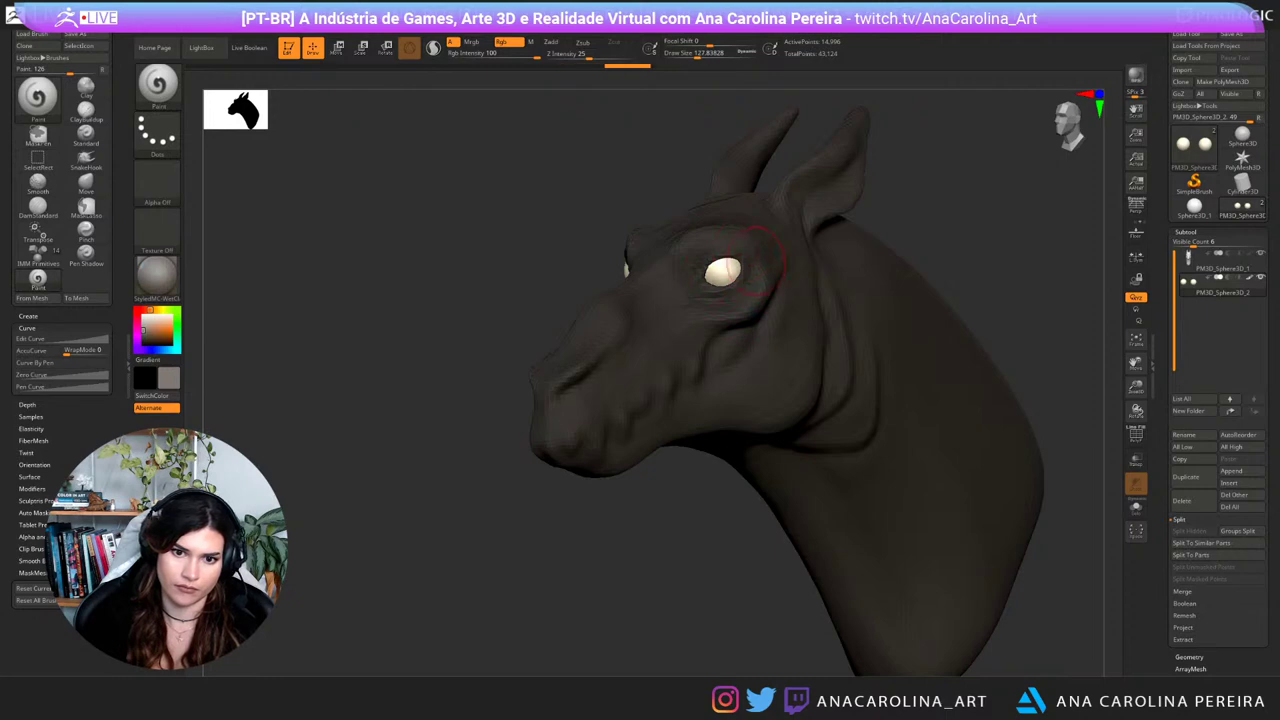
Step: Choose a muted blue-grey paint colour for the irises
left_click_drag(905, 190, 1040, 196)
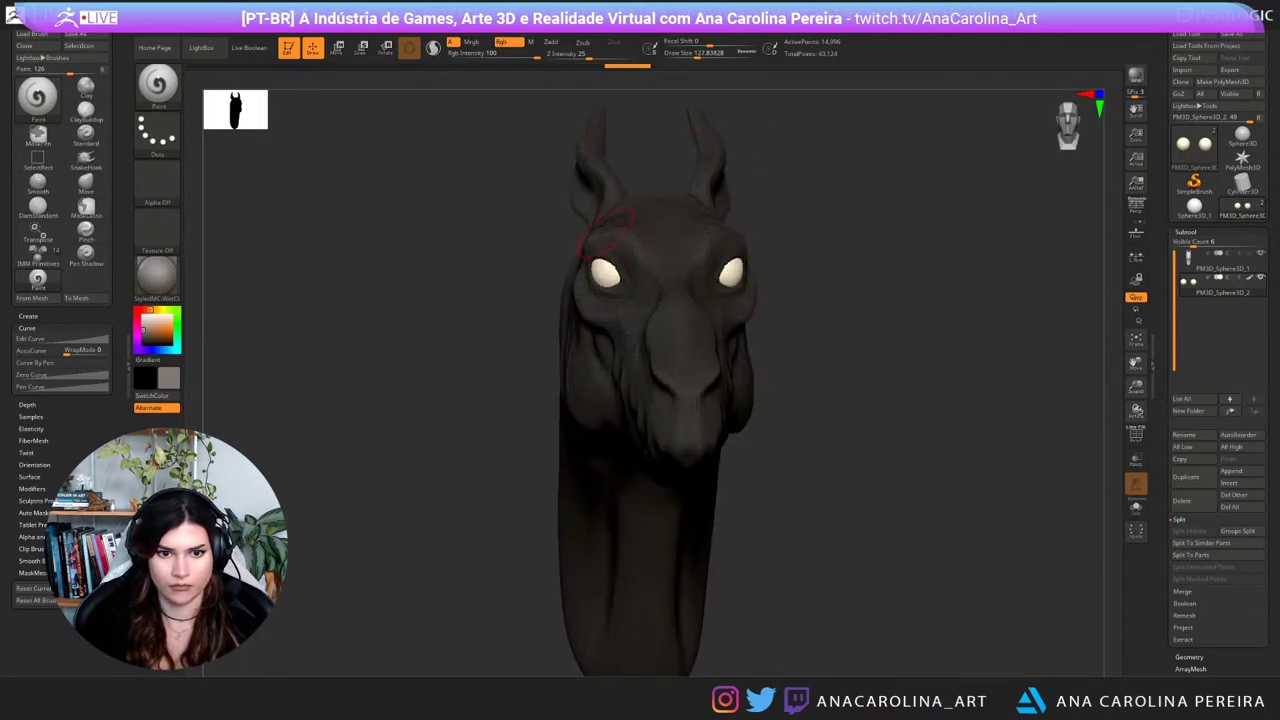
left_click_drag(545, 220, 690, 226)
left_click_drag(604, 268, 620, 276)
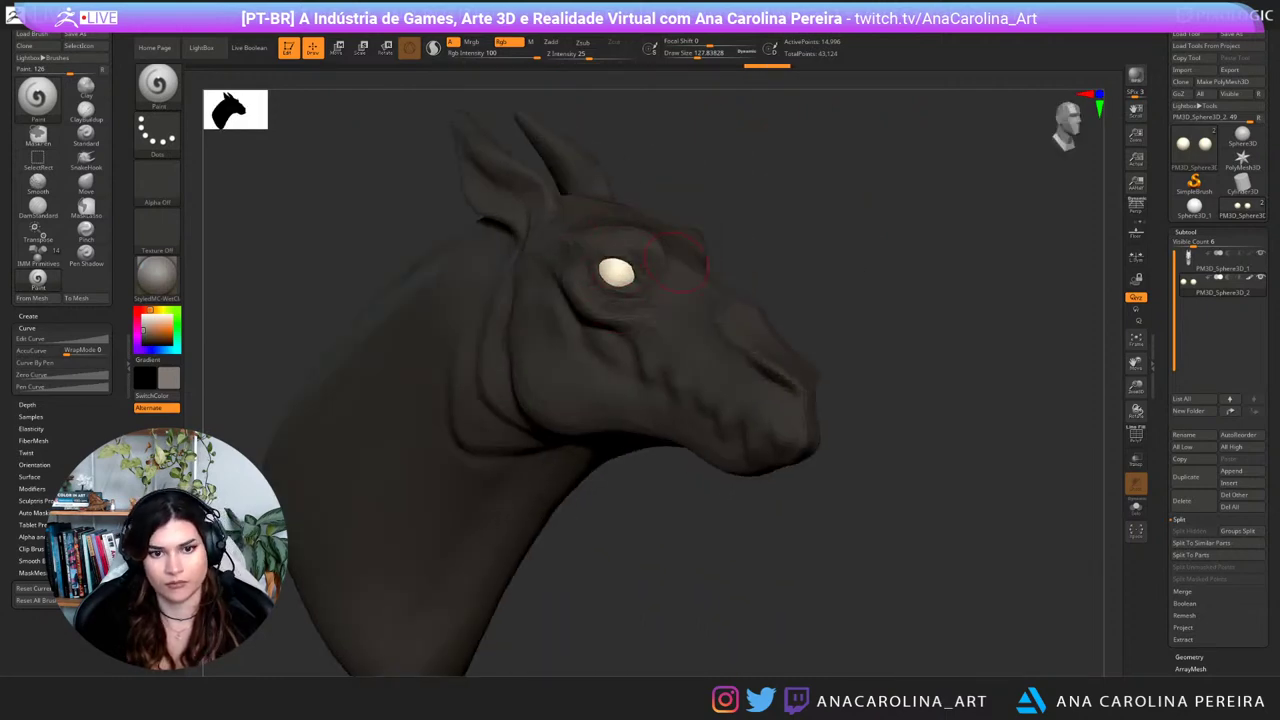
left_click_drag(905, 212, 743, 212)
mouse_move(430, 262)
left_mouse_down()
mouse_move(465, 255)
mouse_move(494, 295)
left_mouse_up()
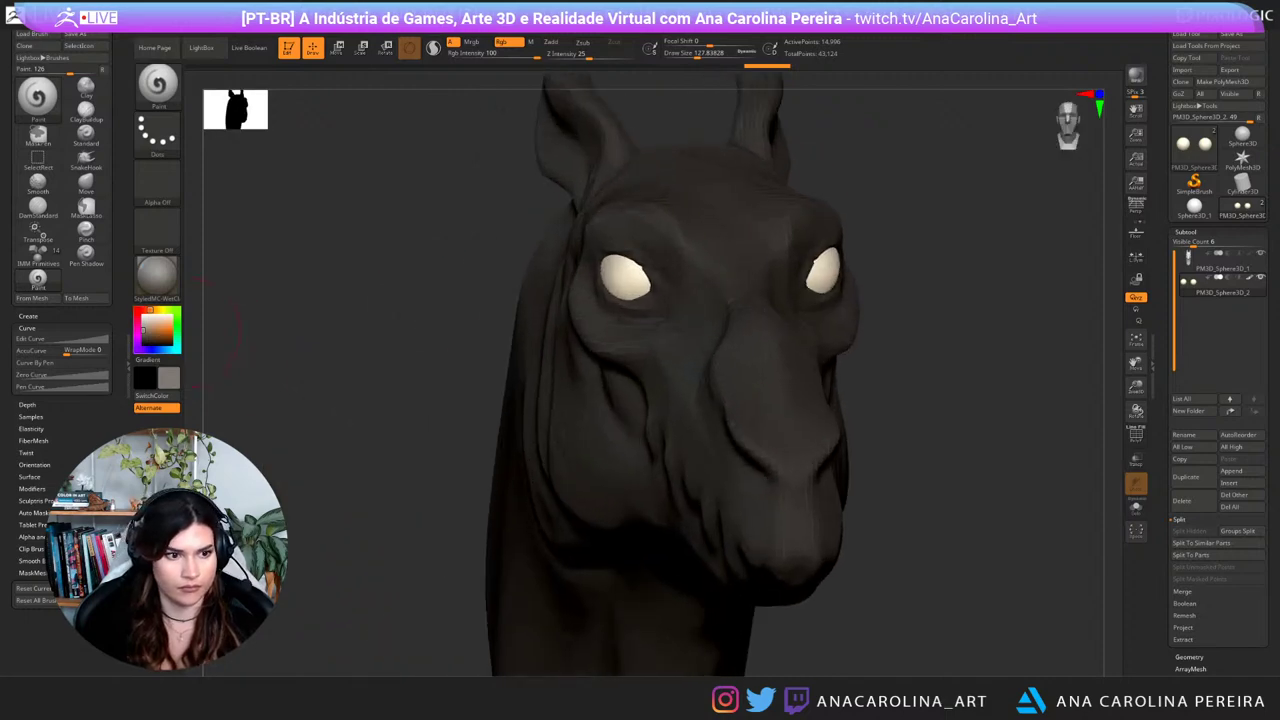
left_click_drag(166, 334, 143, 330)
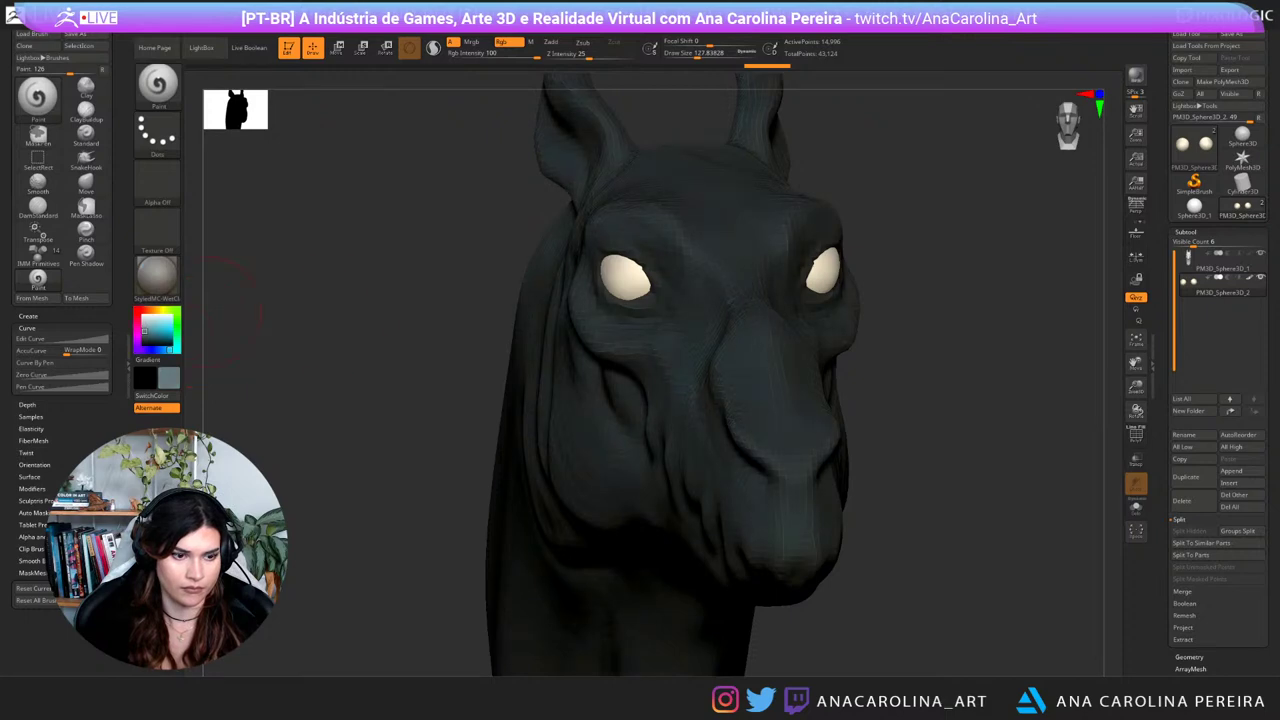
Step: Set the Paint brush to a draw size of about 41 and a Z Intensity of 4
key("space")
left_click_drag(581, 282, 568, 282)
mouse_move(440, 248)
left_mouse_down()
mouse_move(518, 230)
mouse_move(519, 262)
left_mouse_up()
key("space")
left_click(506, 286)
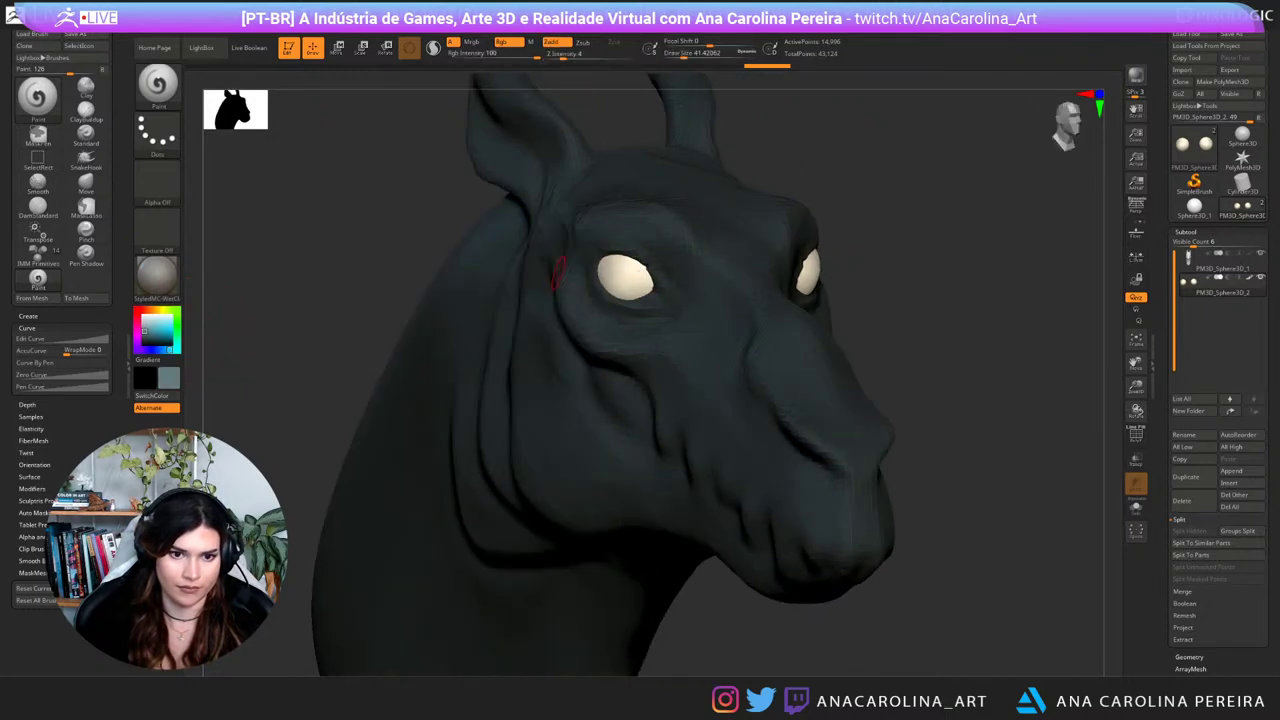
Step: Try painting blue-grey irises at full Rgb intensity, and undo the stroke
left_click_drag(620, 272, 626, 272)
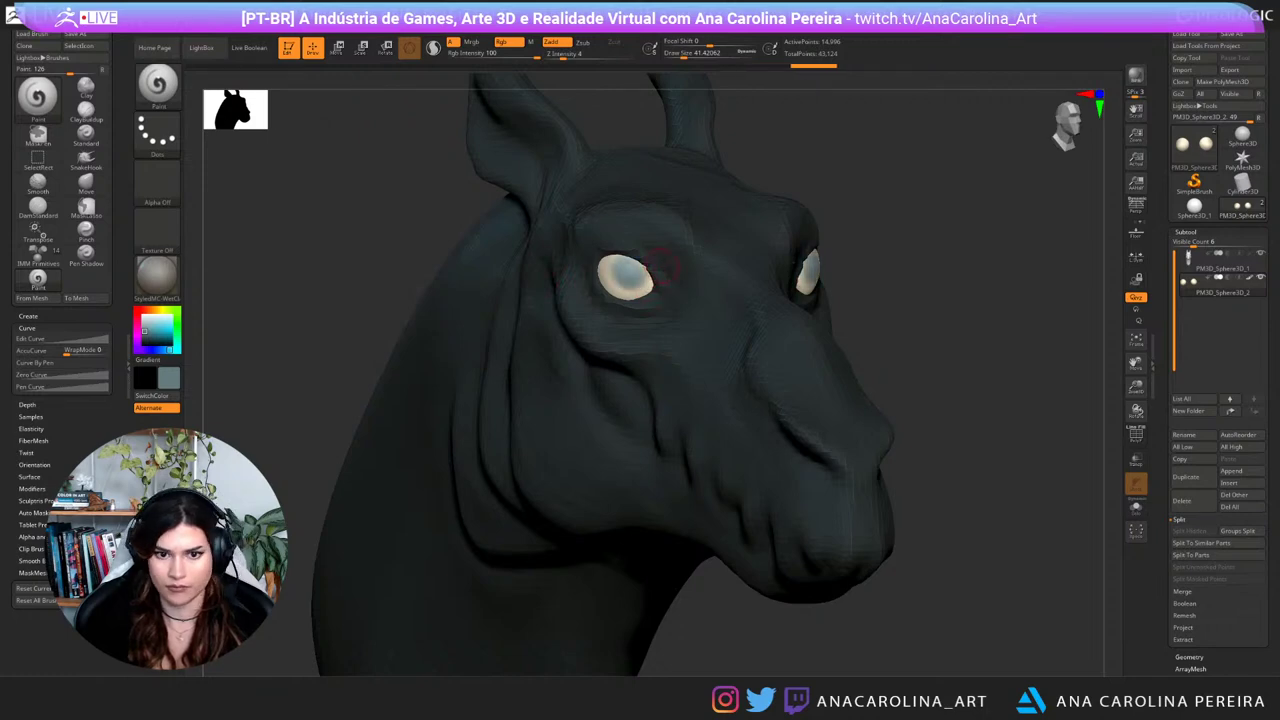
left_click_drag(430, 260, 430, 200, "alt")
key("ctrl+z")
Step: Lower the Rgb Intensity to 10 and paint faint blue-grey irises on the eyes
left_click_drag(886, 174, 830, 256, "alt")
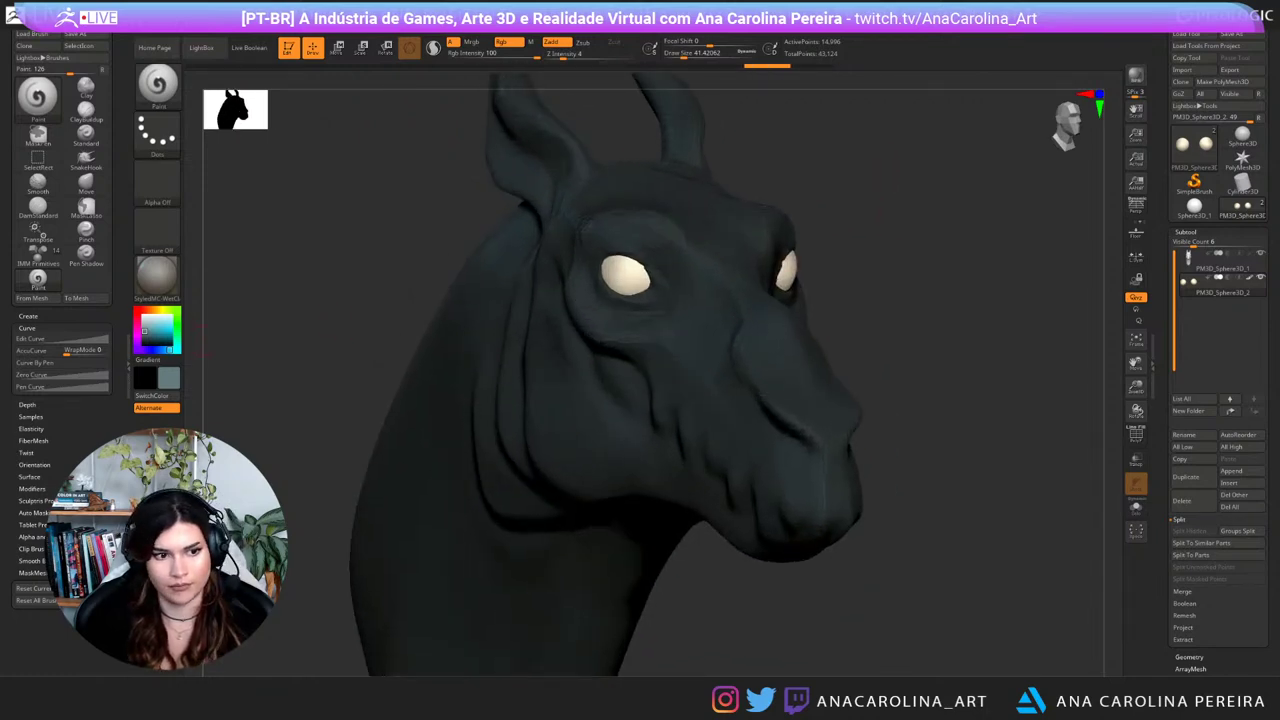
key("space")
left_click_drag(291, 338, 279, 338)
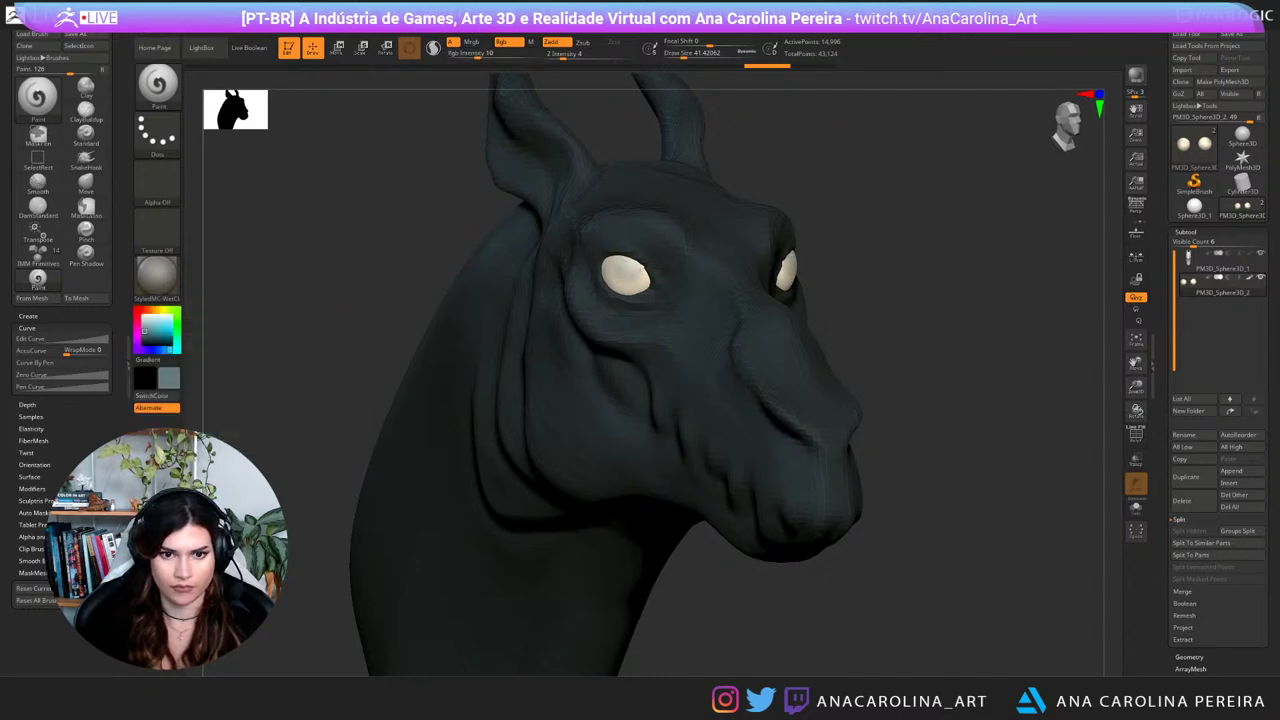
left_click_drag(618, 270, 632, 278)
mouse_move(900, 330)
left_mouse_down("alt")
mouse_move(900, 250)
mouse_move(840, 330)
mouse_move(800, 328)
mouse_move(905, 300)
left_mouse_up("alt")
left_click_drag(905, 230, 905, 300, "alt")
left_click_drag(905, 260, 804, 250)
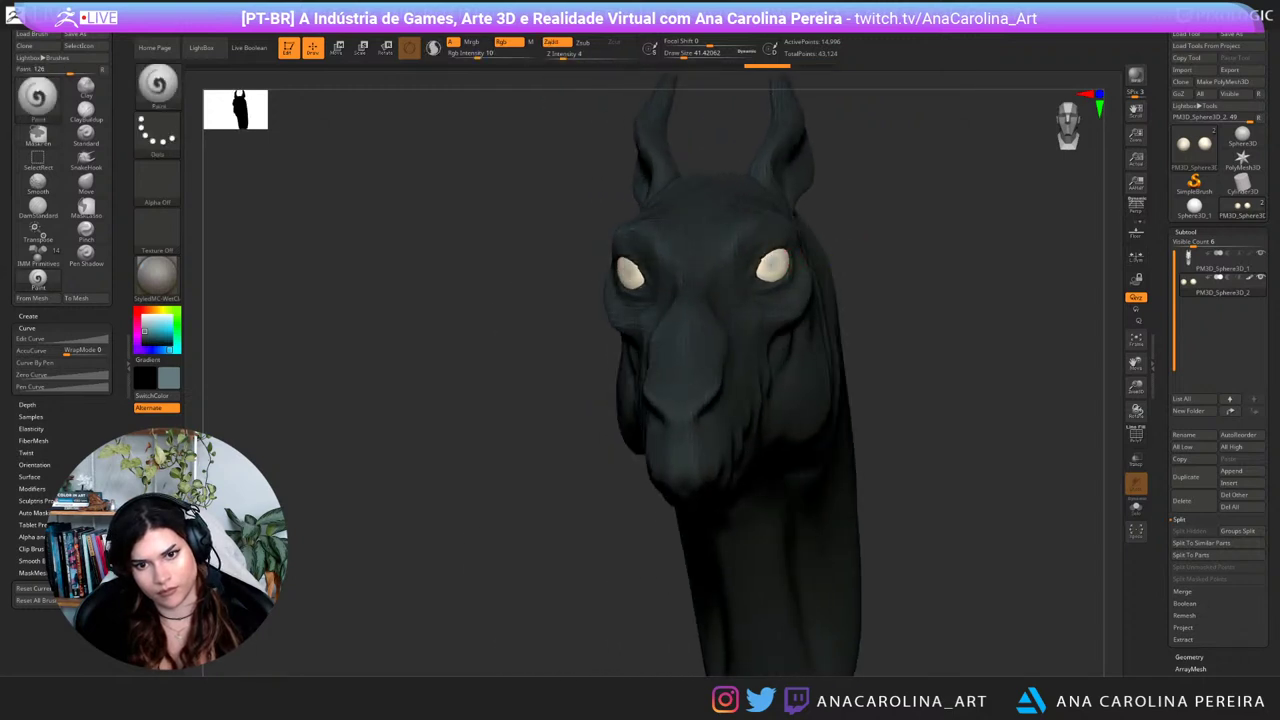
Step: Dab more blue-grey into the centre of the irises with a draw size of 28.75
left_click(774, 264)
key("space")
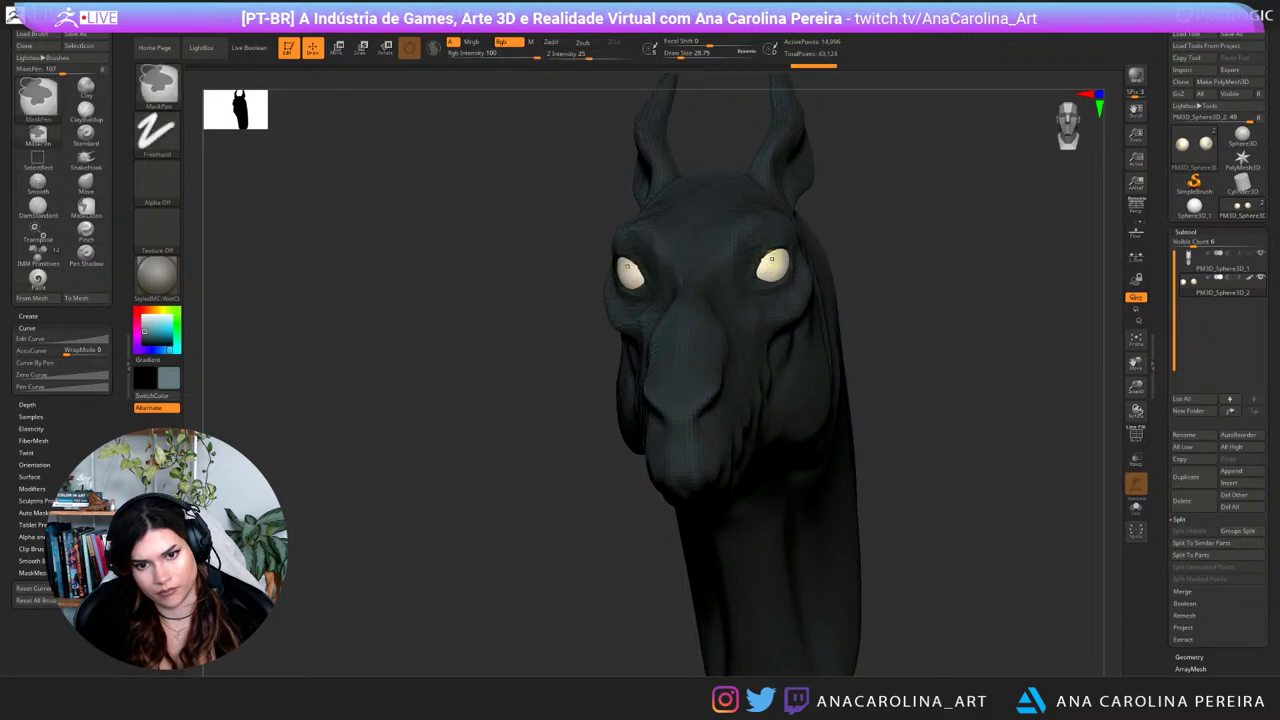
key("ctrl+z")
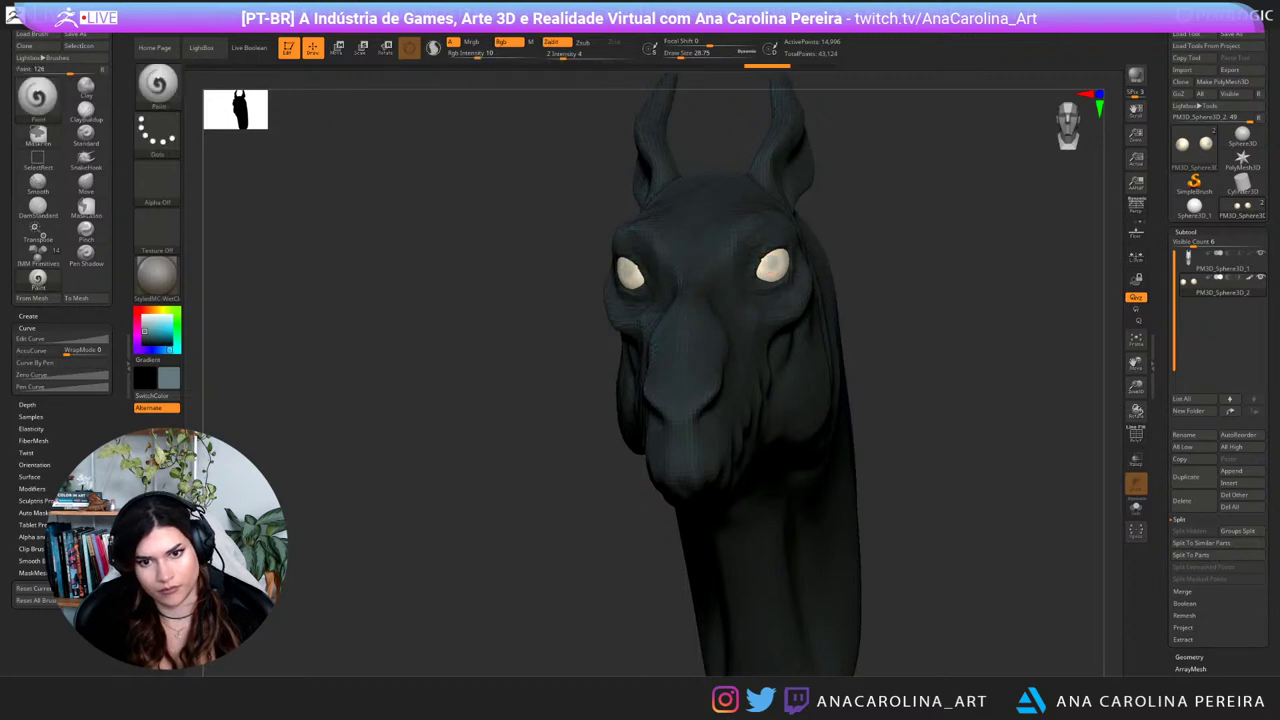
left_click(774, 264)
left_click_drag(832, 242, 862, 260)
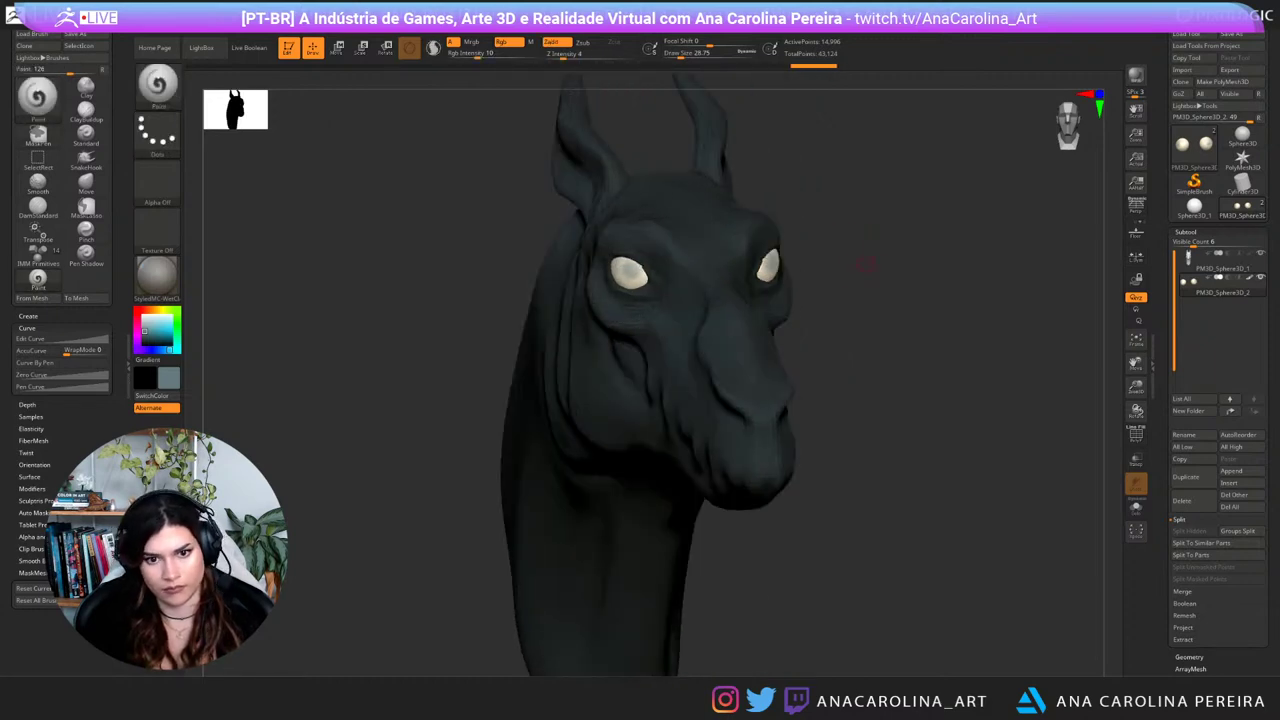
Step: Select the horse head subtool and choose a near-white colour with Red 230, Green 231 and Blue 231
left_click(764, 328, "alt")
left_click_drag(768, 328, 776, 316)
left_click(144, 317)
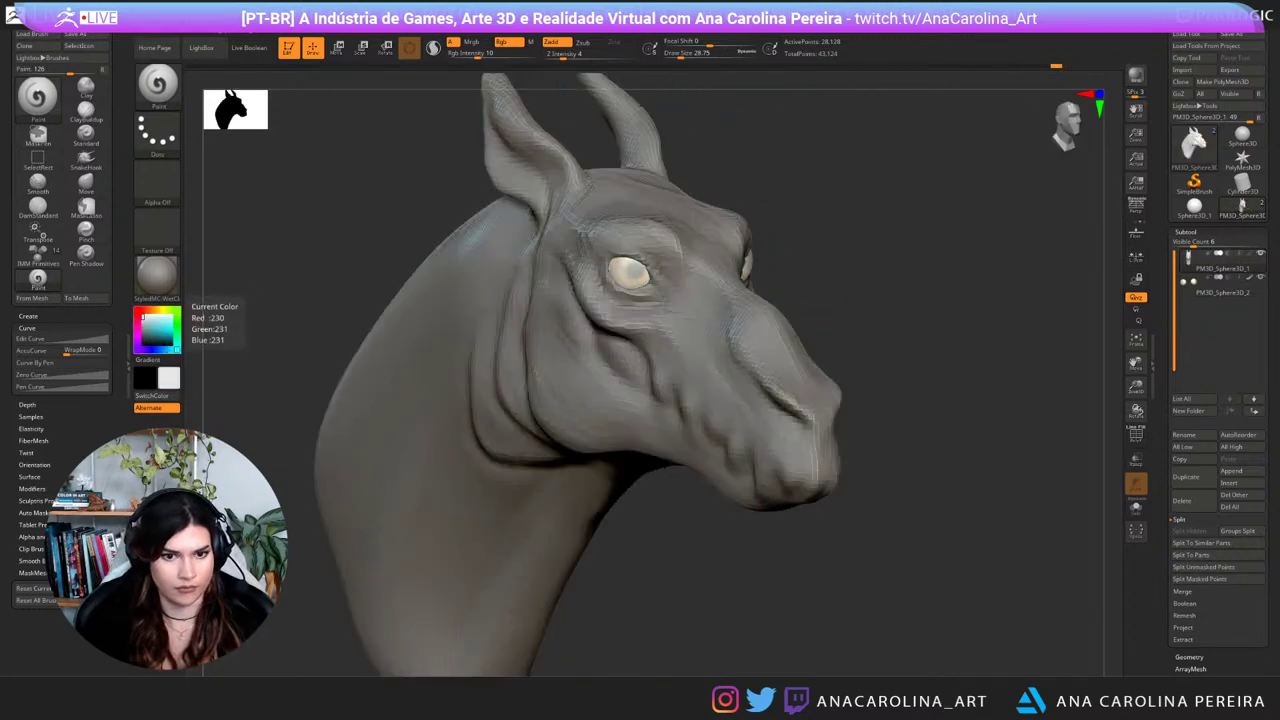
mouse_move(360, 330)
left_mouse_down("alt")
mouse_move(370, 260)
mouse_move(285, 275)
mouse_move(337, 294)
mouse_move(390, 290)
left_mouse_up("alt")
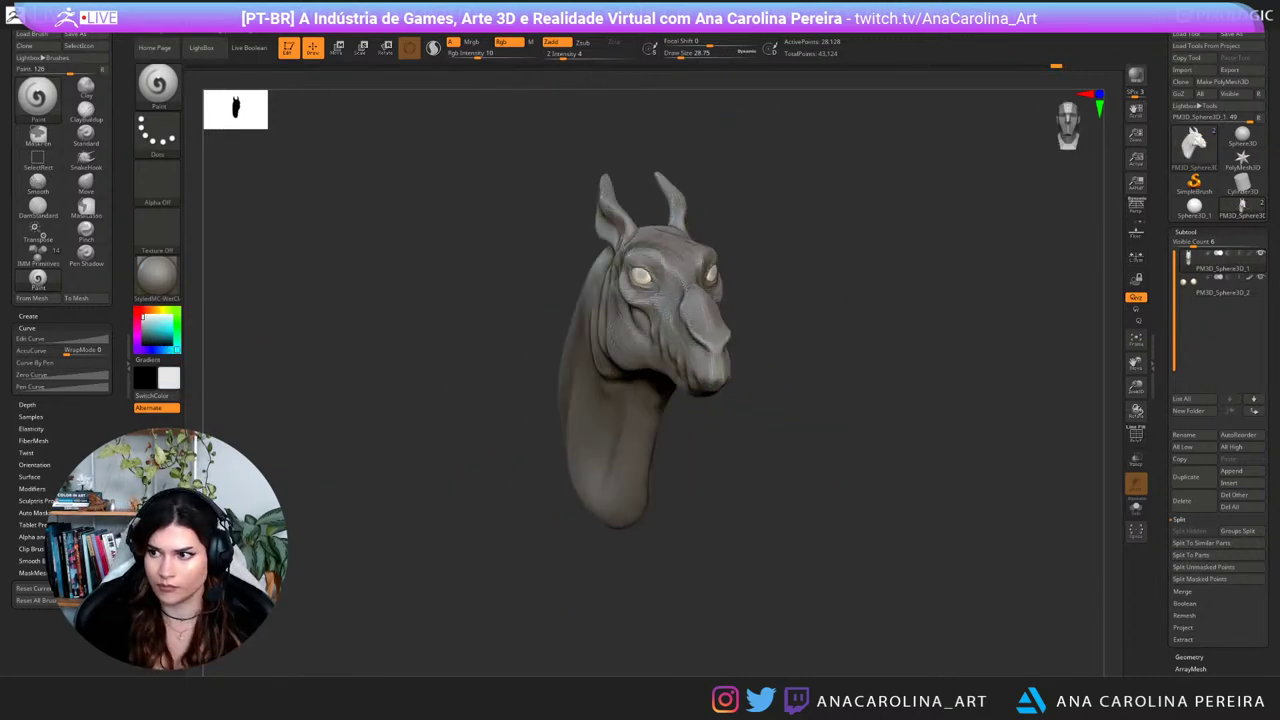
right_click_drag(345, 265, 334, 326, "ctrl")
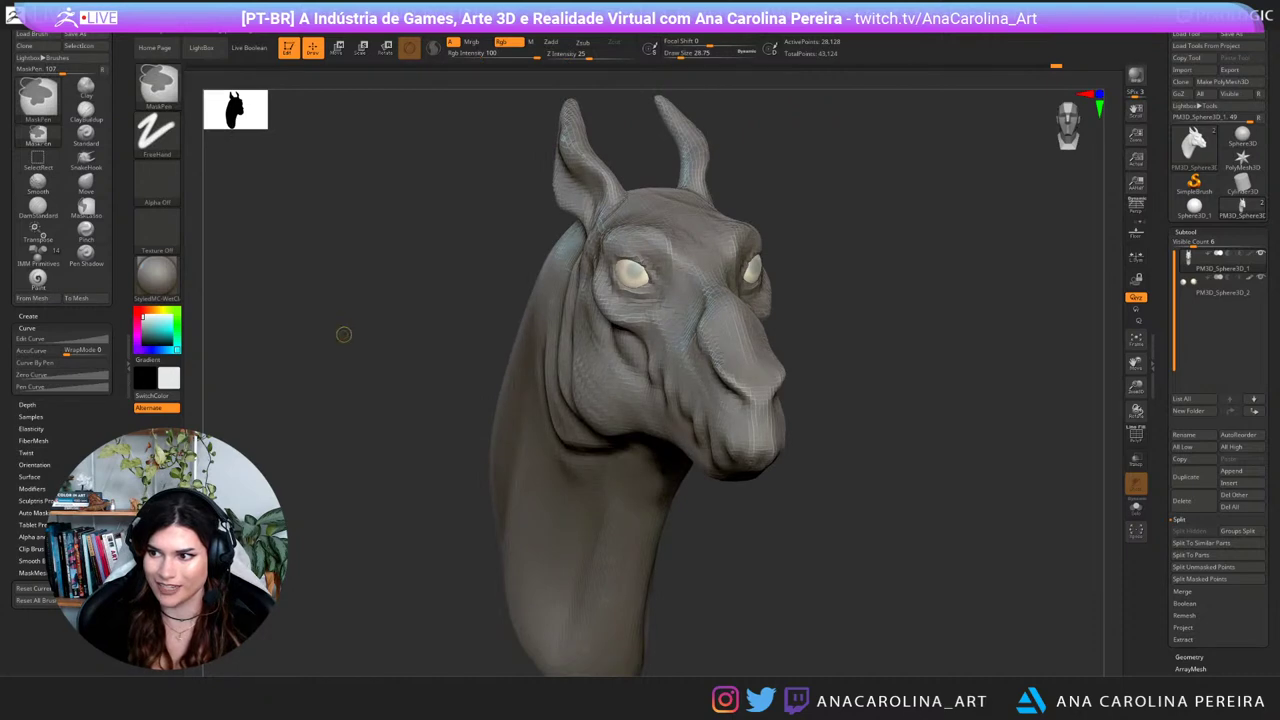
Step: Set the Paint brush draw size to about 68 and select the eyes subtool
left_click_drag(344, 334, 420, 350)
key("space")
left_click_drag(480, 292, 468, 292)
left_click(640, 272, "alt")
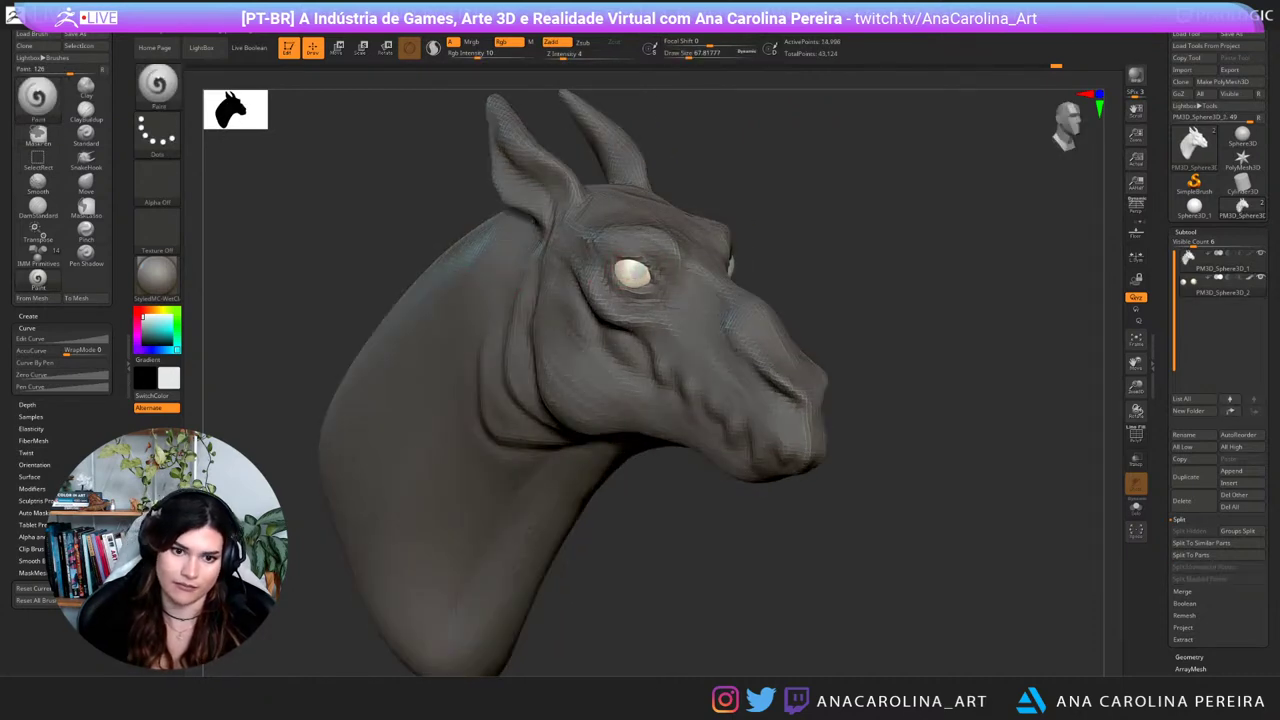
right_click_drag(850, 280, 845, 225, "ctrl")
left_click_drag(845, 225, 732, 262)
Step: Enlarge the brush to a draw size of about 97 and paint the eyes near-white
key("space")
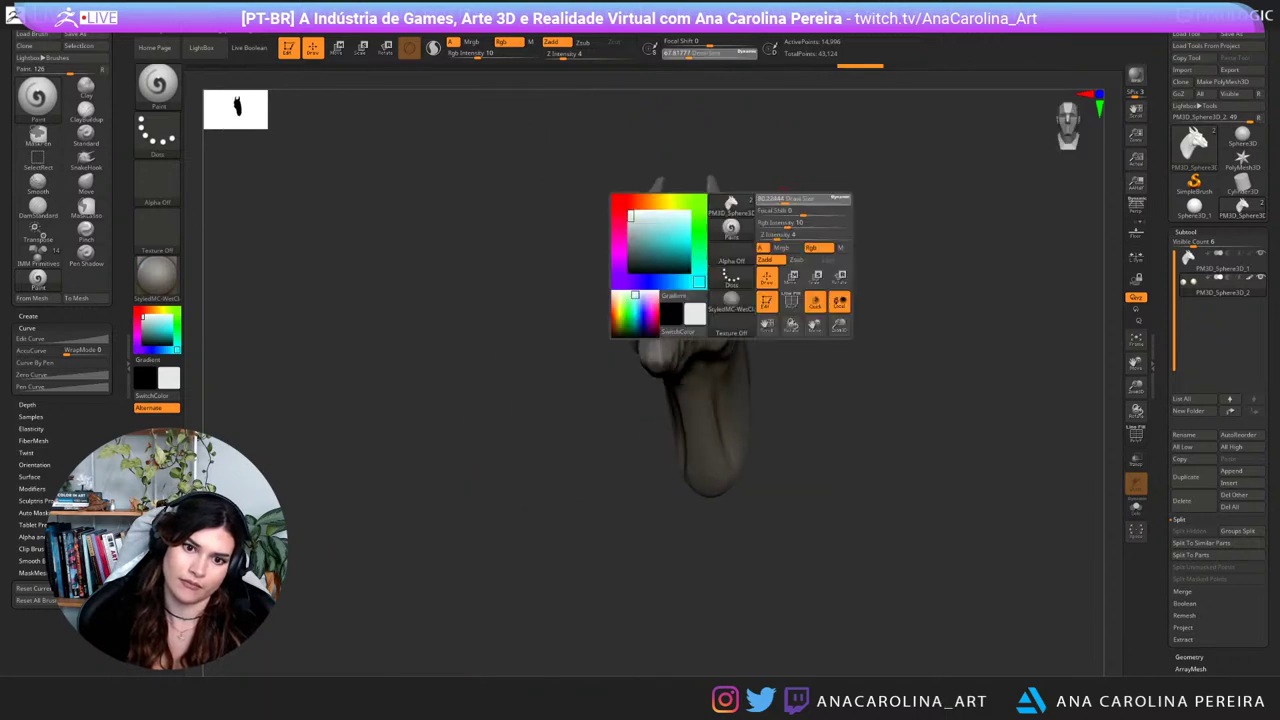
left_click_drag(788, 219, 795, 219)
left_click_drag(840, 225, 748, 222)
right_click_drag(688, 265, 694, 318, "ctrl")
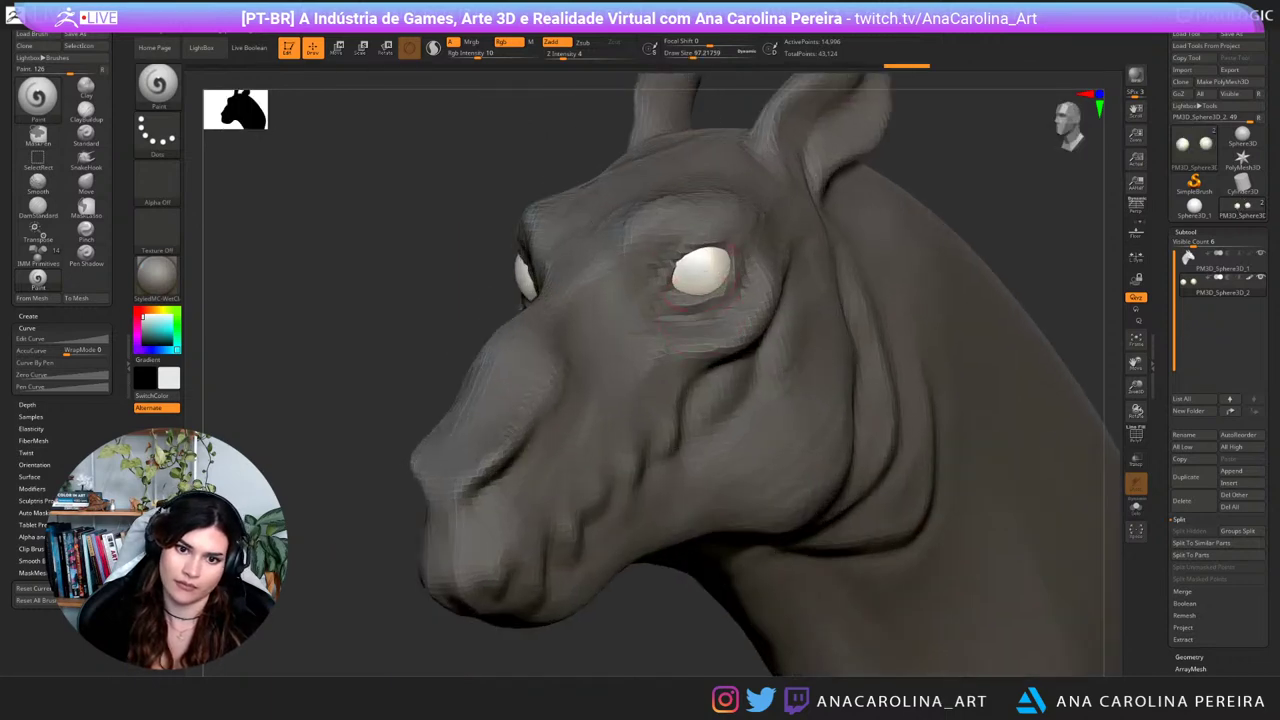
left_click(697, 270)
Step: Reselect the horse head subtool and view the whole bust from a three-quarter angle
right_click_drag(680, 240, 680, 195, "ctrl")
left_click(614, 380, "alt")
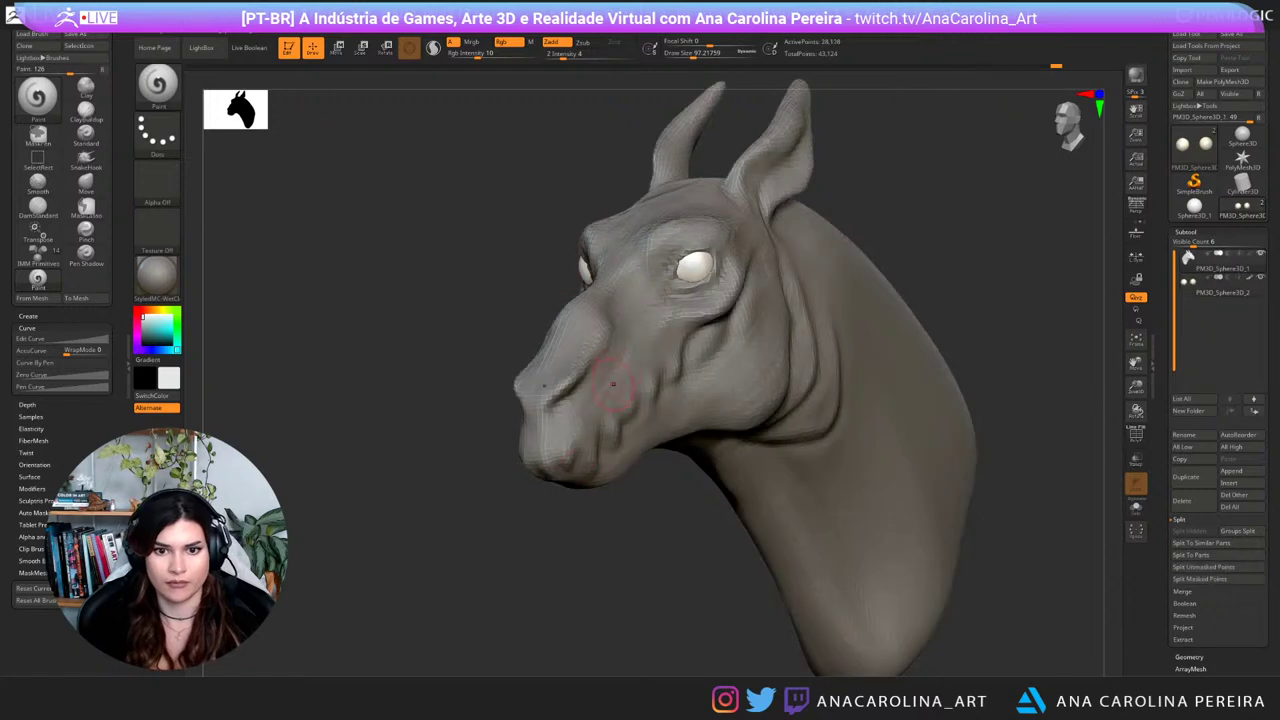
mouse_move(480, 440)
left_mouse_down()
mouse_move(650, 465)
mouse_move(698, 515)
left_mouse_up()
right_click_drag(698, 515, 700, 490, "ctrl")
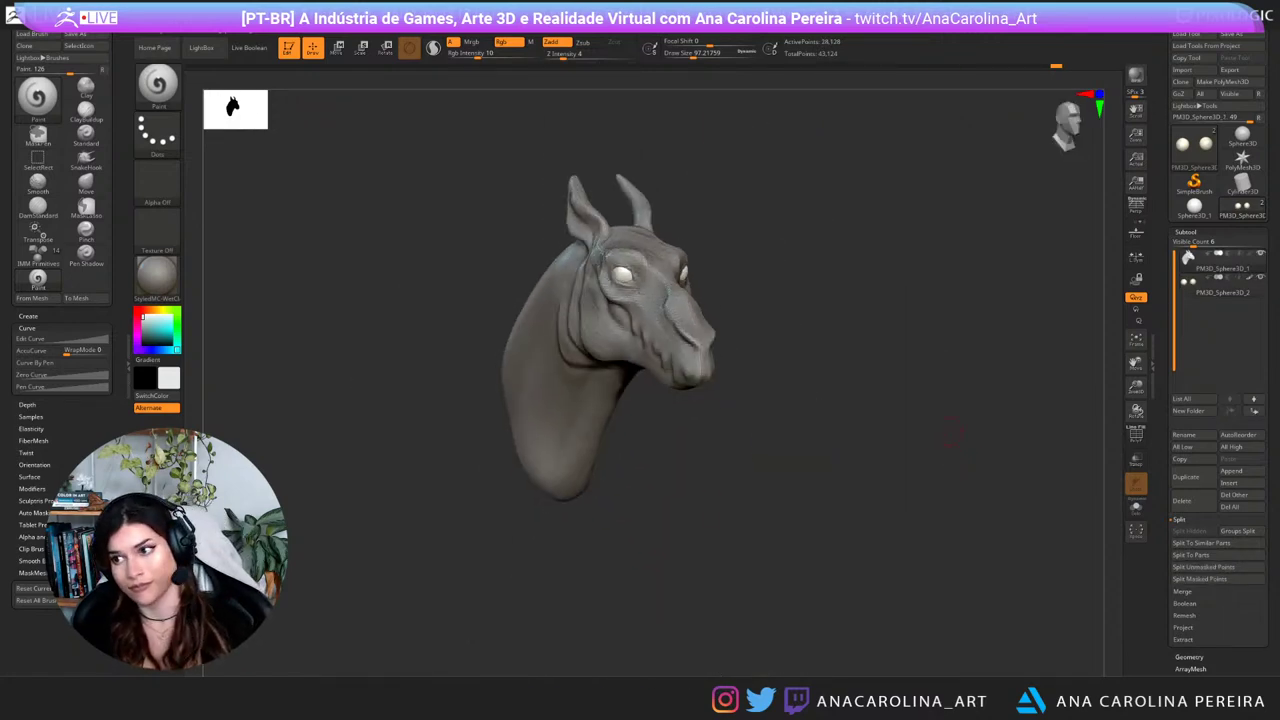
Step: Try to draw a CurveTube rein from the horse's mouth around to the neck at a draw size of about 97
right_click_drag(950, 372, 967, 428, "ctrl")
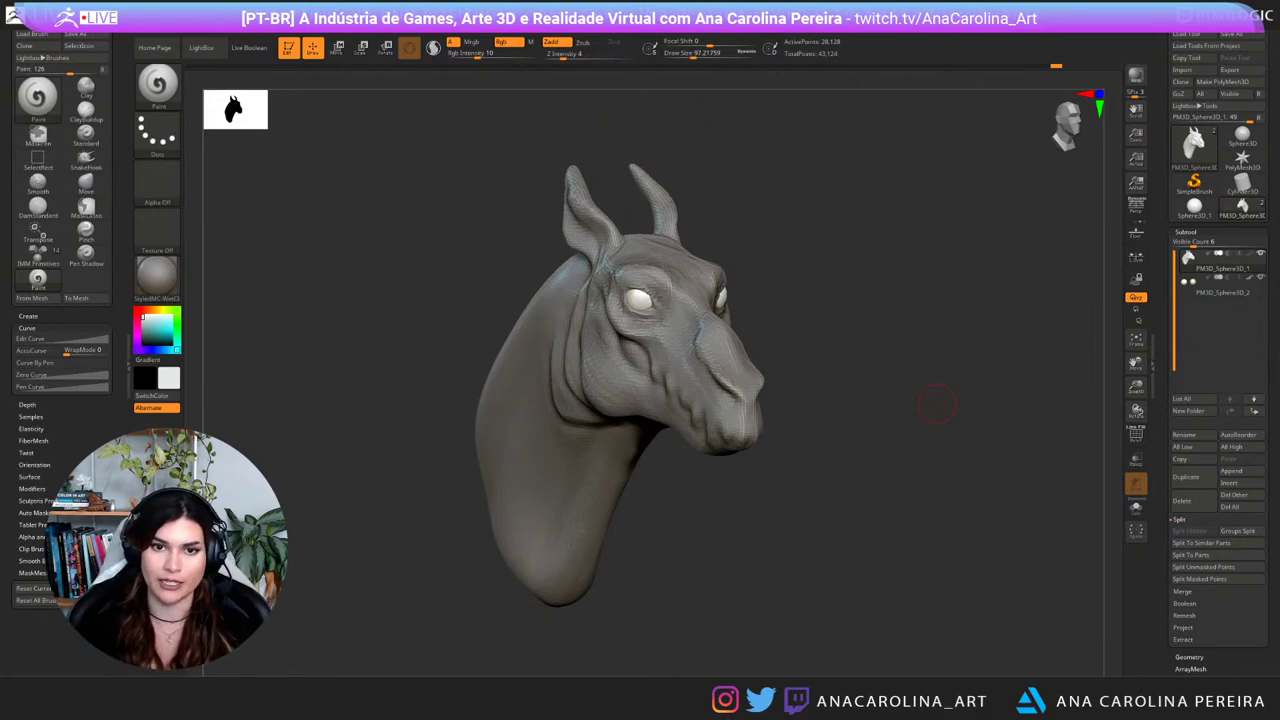
left_click_drag(937, 403, 943, 362)
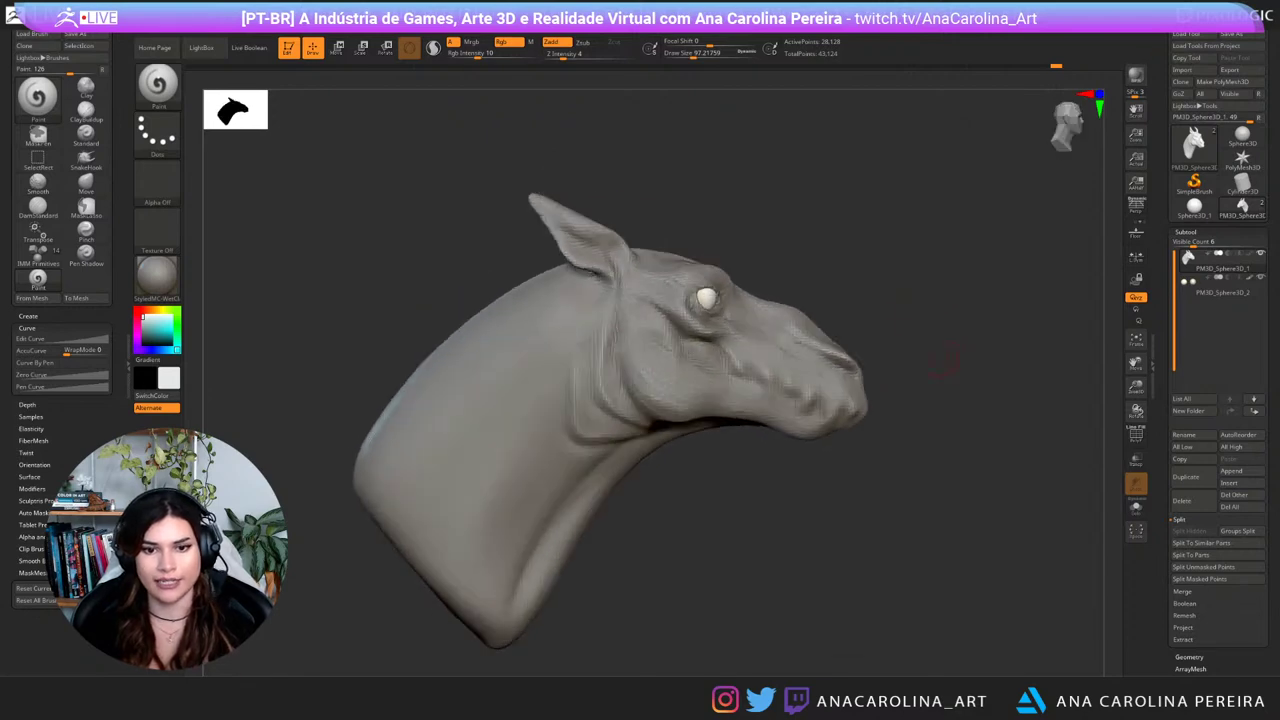
key("b")
key("c")
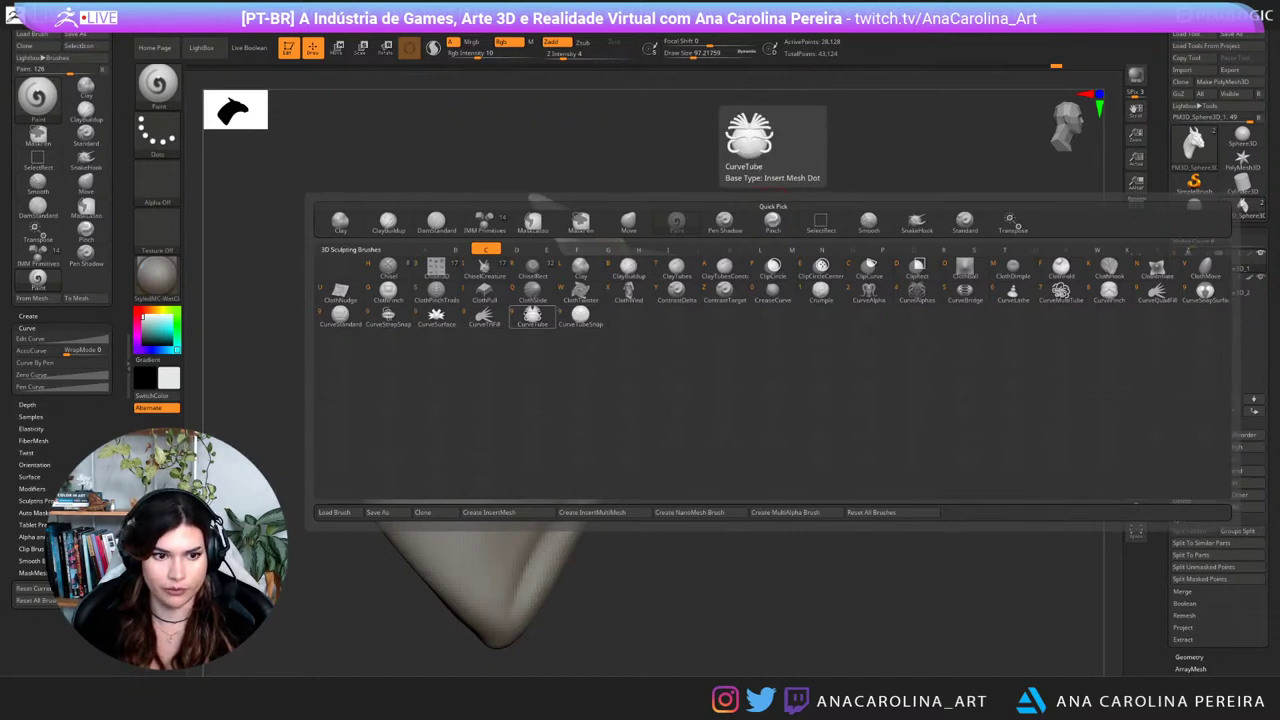
left_click(532, 316)
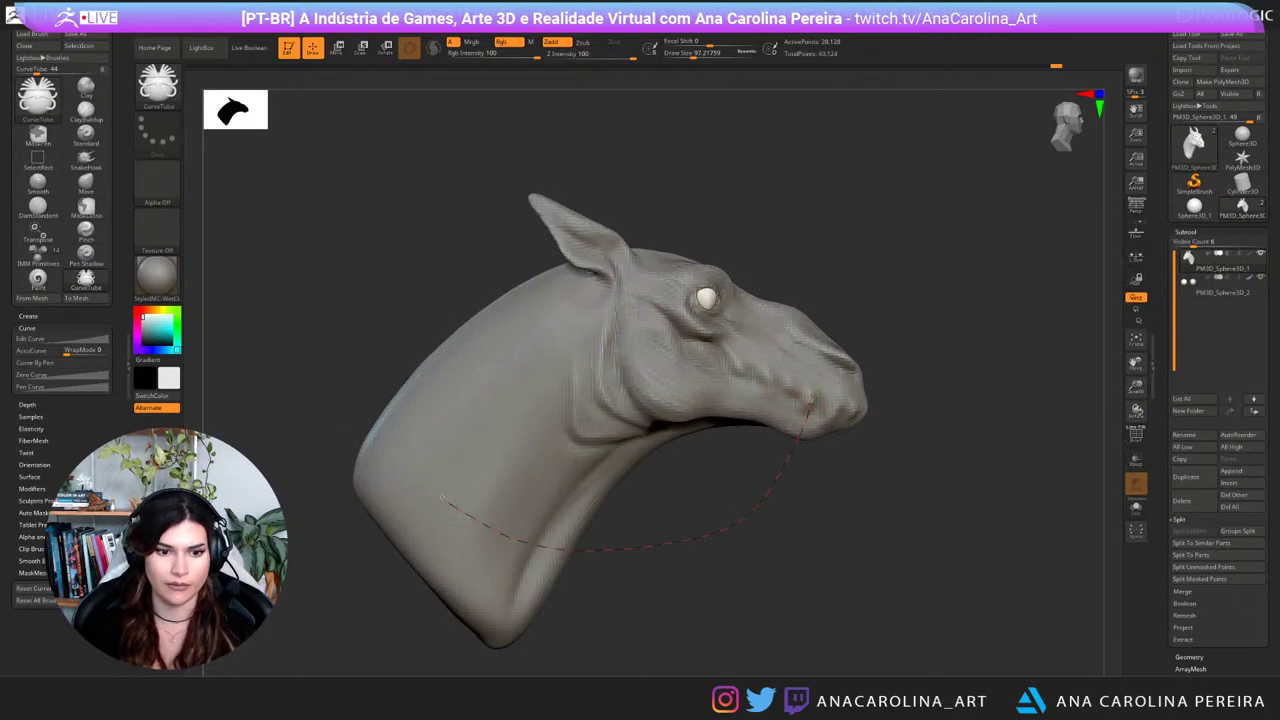
left_click_drag(386, 430, 386, 429)
left_click_drag(850, 580, 670, 540)
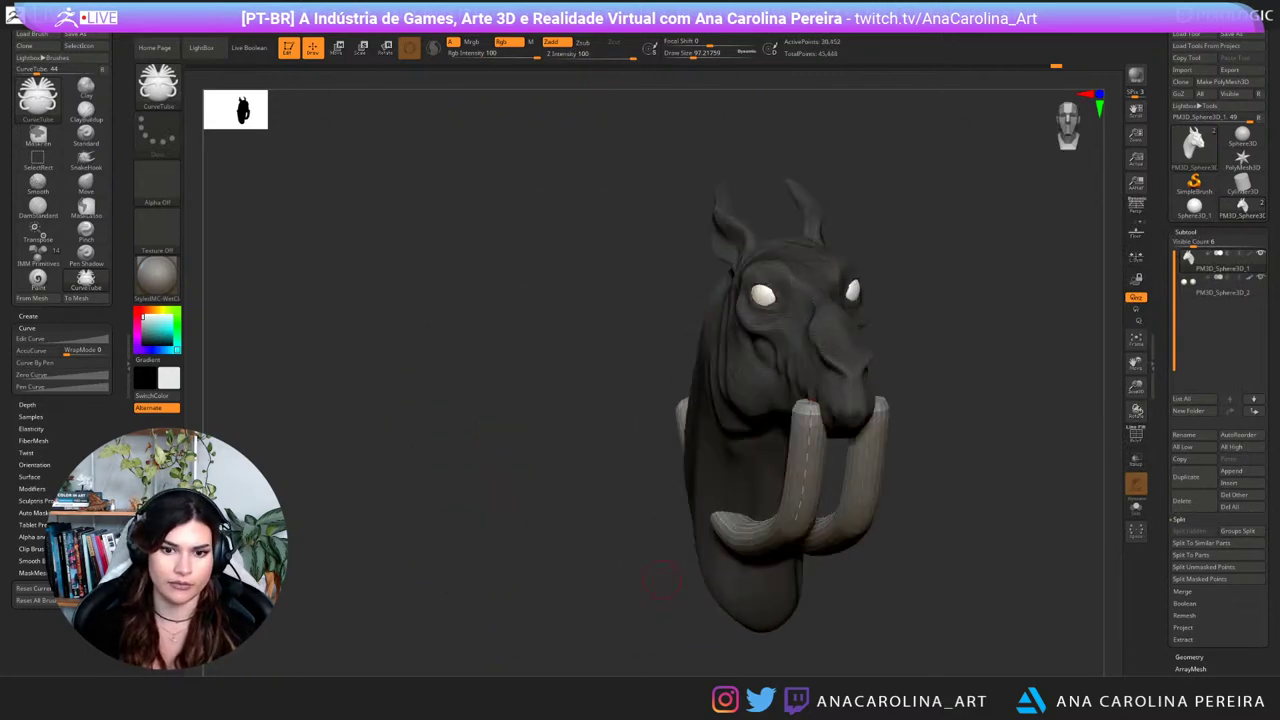
key("ctrl+z")
Step: Try to draw a thinner CurveTube rein from mouth to neck at a draw size of about 46, adjusting its end
left_click_drag(570, 490, 728, 493)
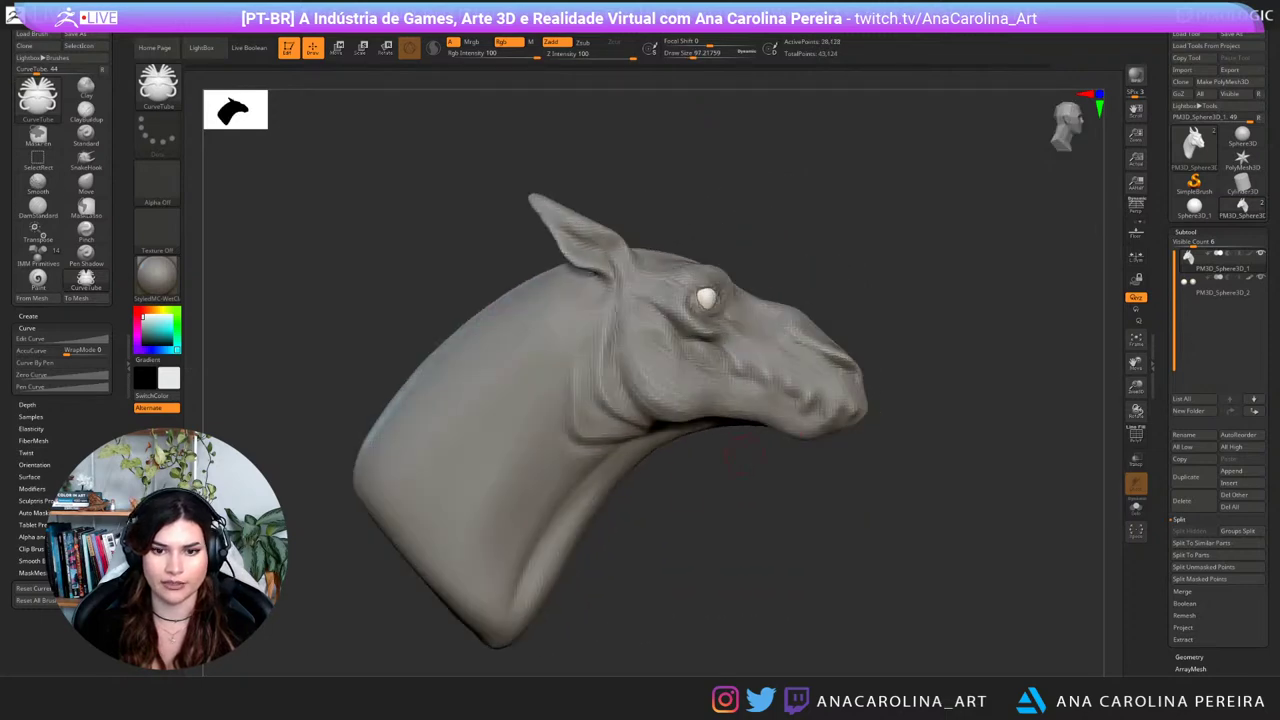
key("space")
left_click_drag(782, 426, 691, 505)
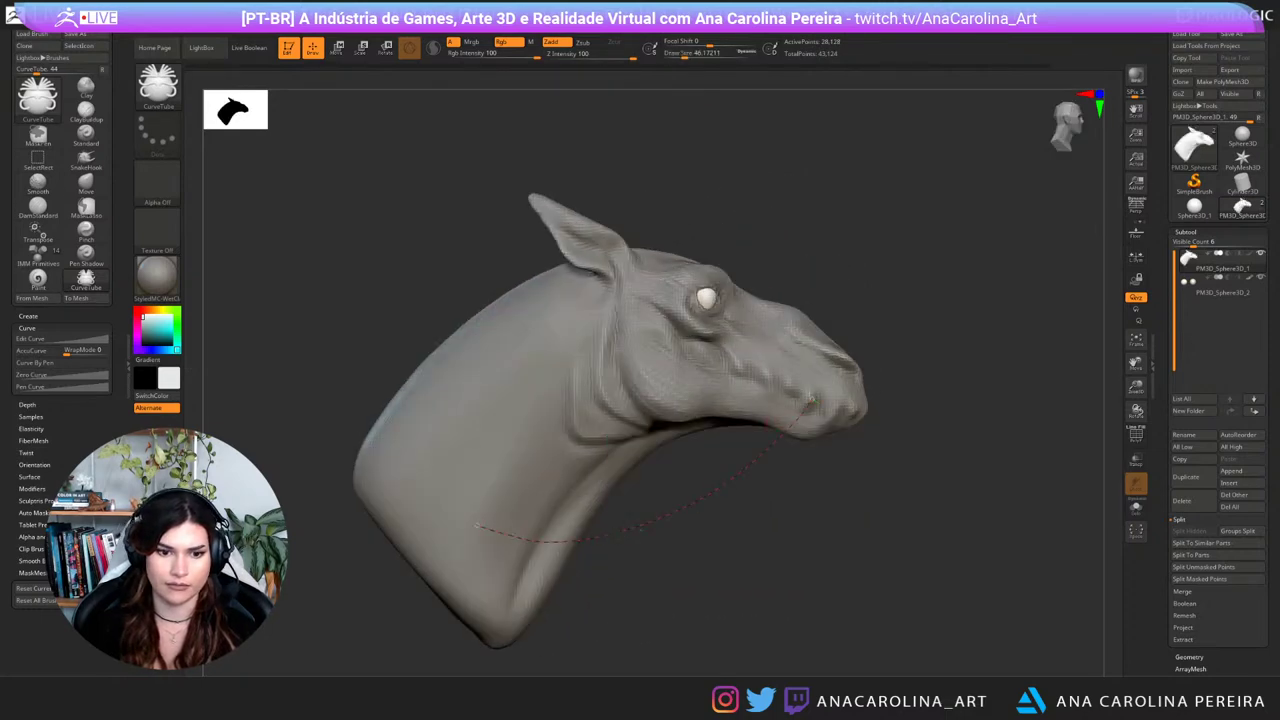
left_click_drag(477, 525, 390, 436)
mouse_move(840, 570)
left_mouse_down()
mouse_move(670, 550)
mouse_move(714, 532)
mouse_move(686, 510)
left_mouse_up()
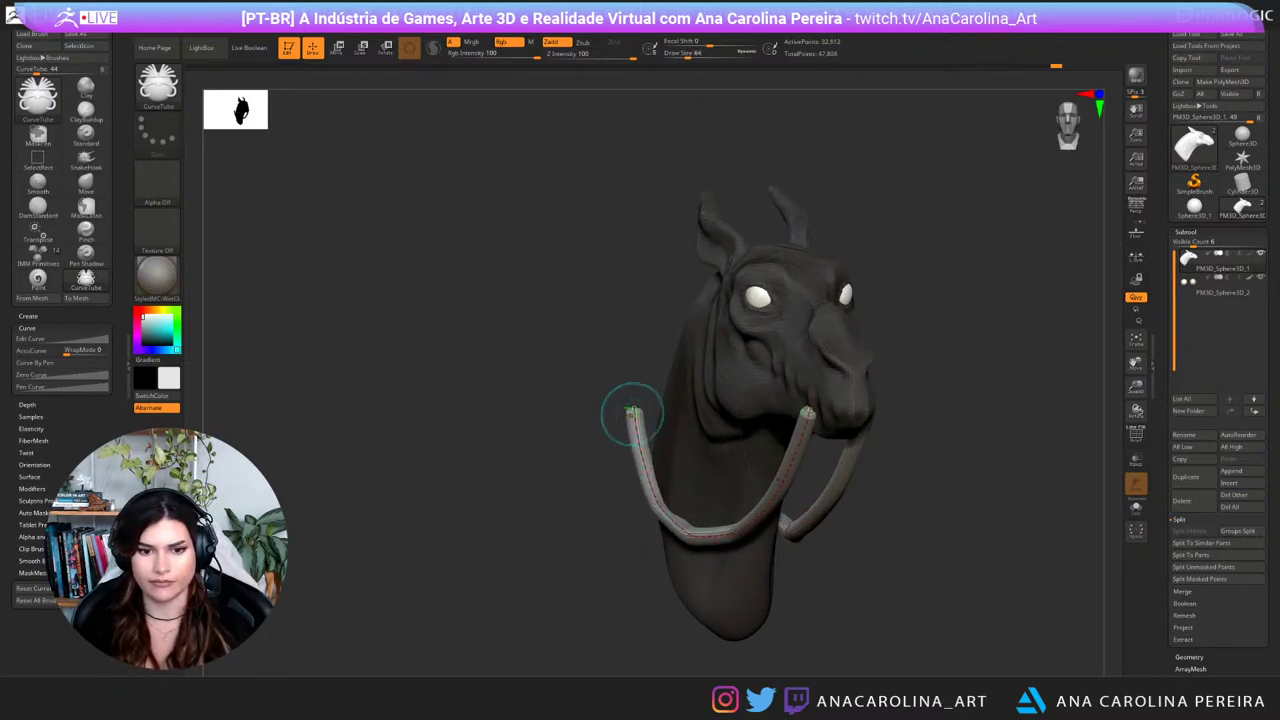
left_click_drag(633, 416, 805, 402)
left_click_drag(628, 406, 606, 406)
left_click_drag(785, 408, 630, 408)
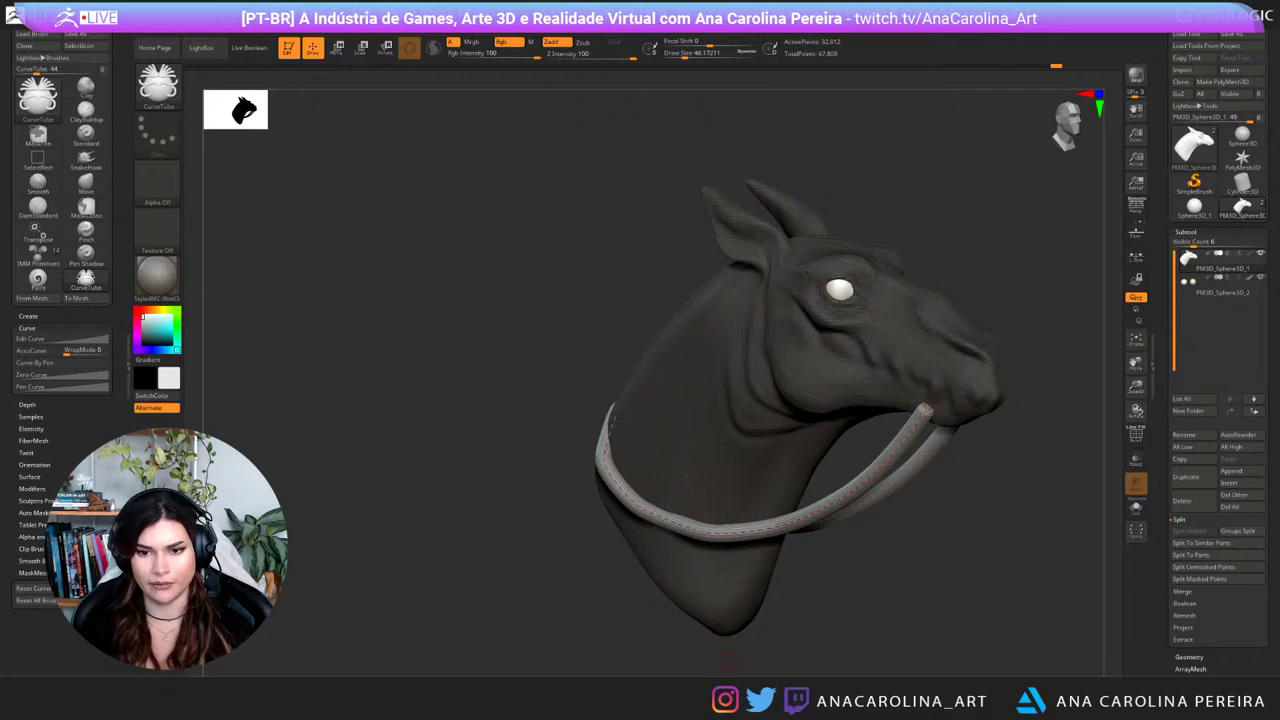
key("ctrl+z")
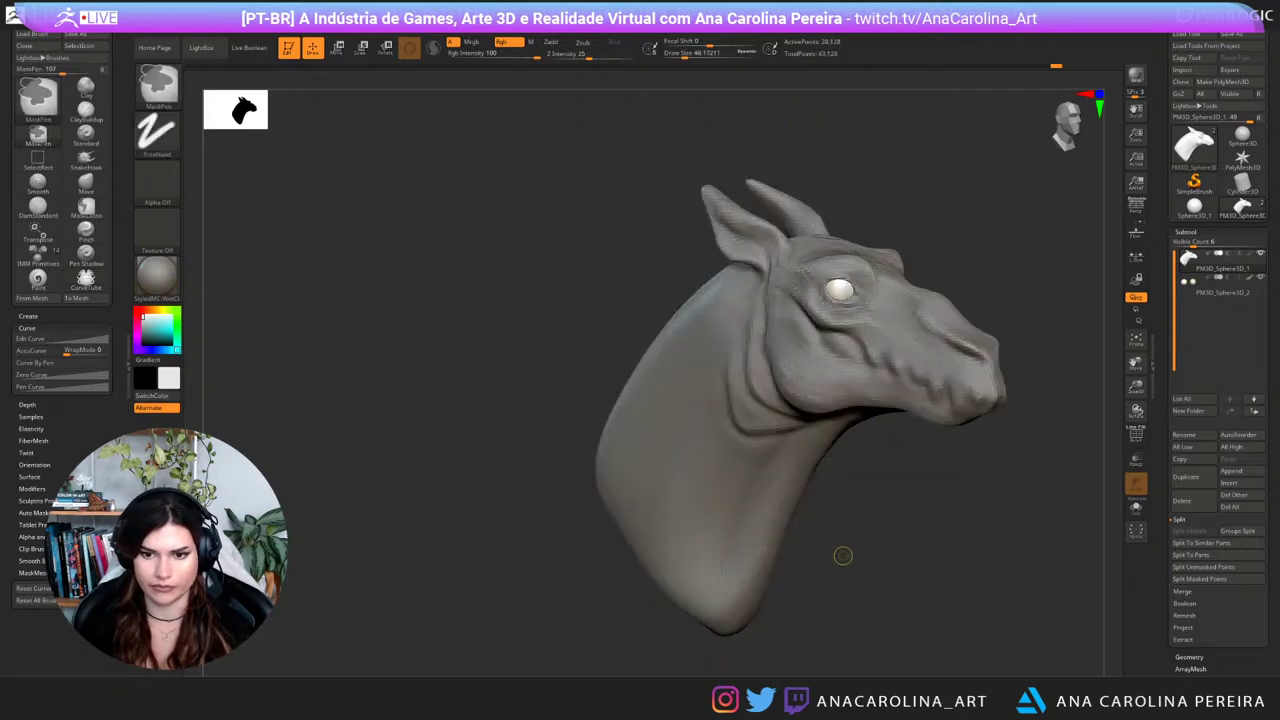
Step: Choose the DamStandard brush, enlarge it and carve the creases around the horse's brow and eyes
mouse_move(849, 562)
left_mouse_down()
mouse_move(640, 555)
mouse_move(615, 568)
left_mouse_up()
mouse_move(806, 512)
left_mouse_down("alt")
mouse_move(866, 455)
mouse_move(952, 448)
mouse_move(890, 440)
mouse_move(906, 416)
mouse_move(867, 450)
left_mouse_up("alt")
key("b")
key("d")
key("s")
key("space")
mouse_move(714, 309)
left_mouse_down()
mouse_move(734, 307)
mouse_move(680, 300)
mouse_move(694, 300)
left_mouse_up()
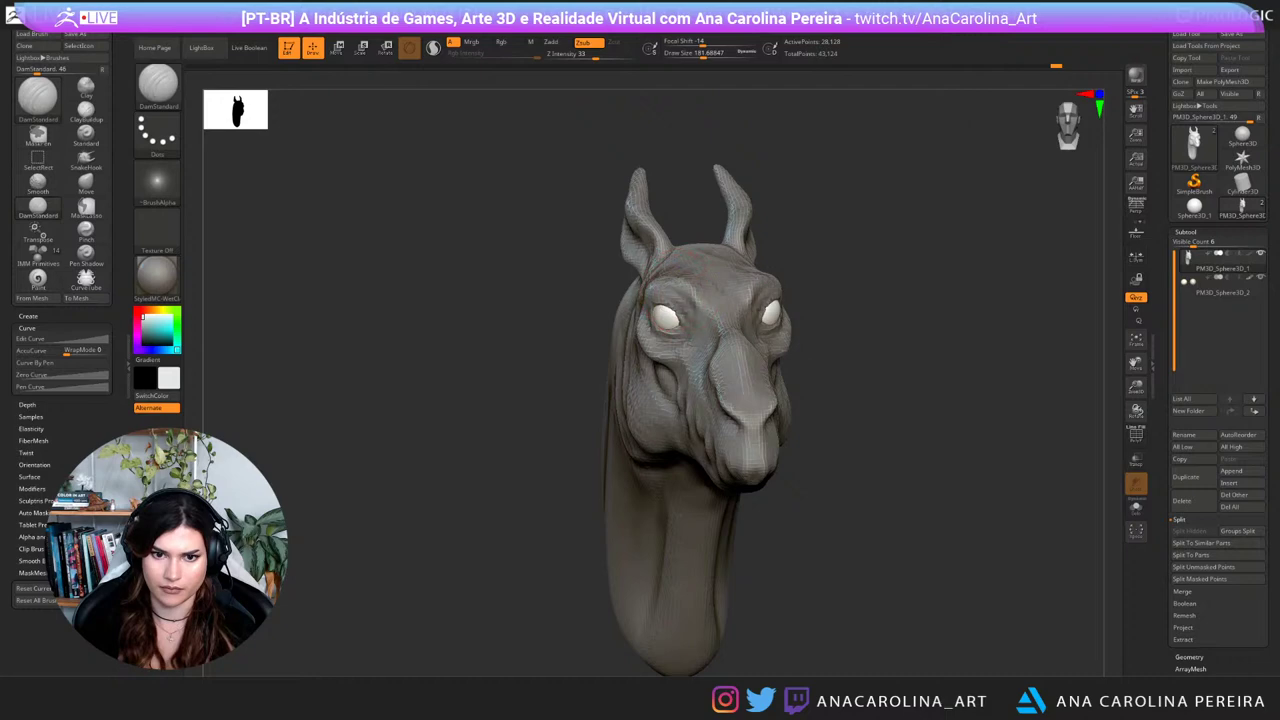
left_click_drag(868, 398, 820, 436)
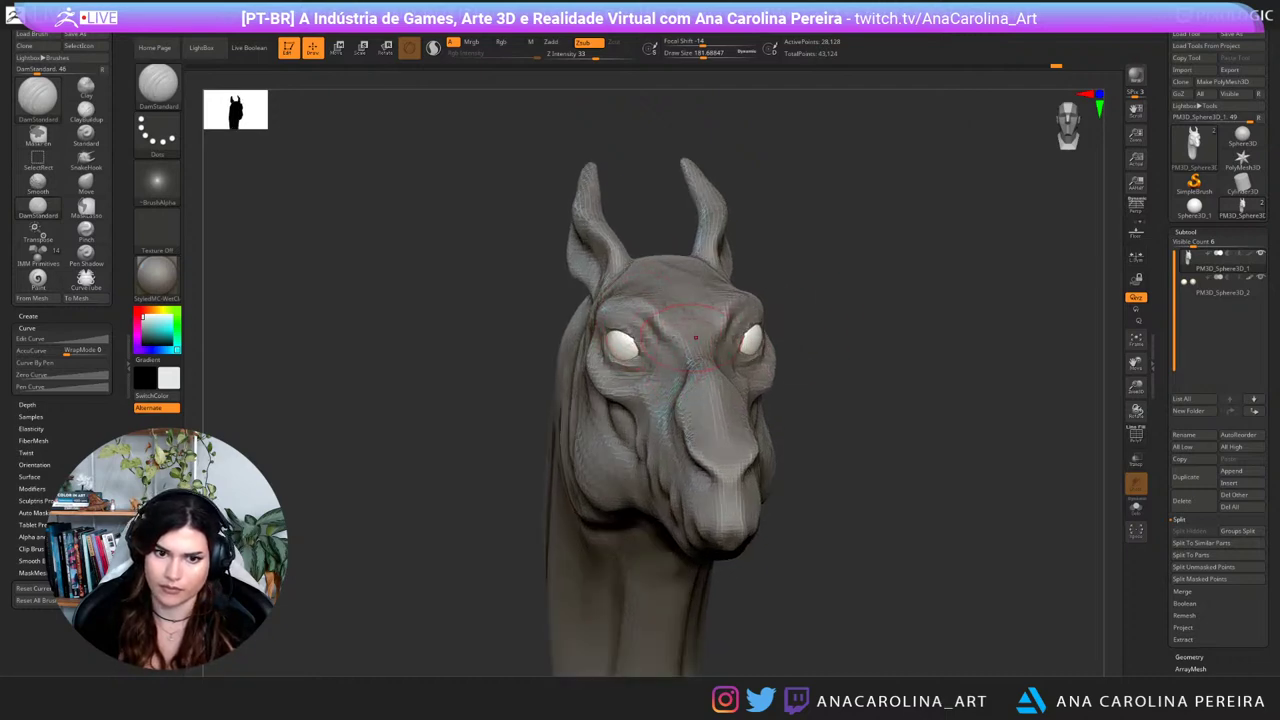
left_click_drag(896, 335, 782, 290)
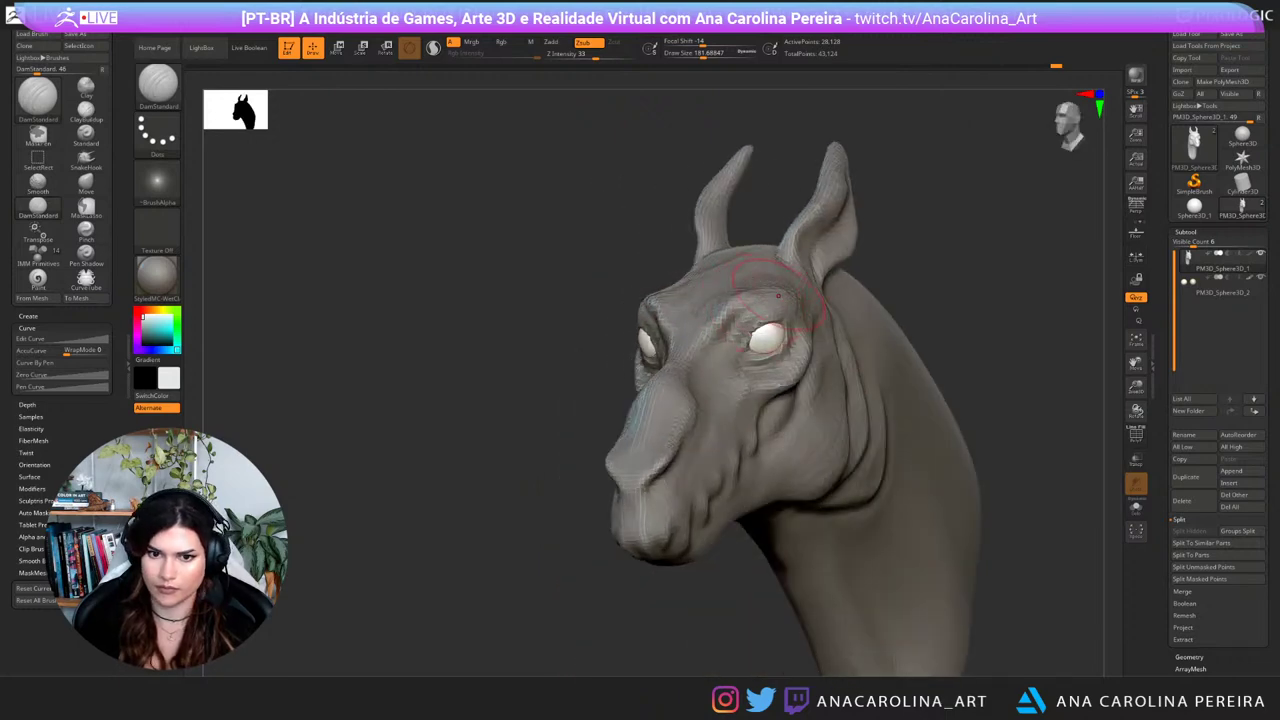
left_click_drag(872, 255, 905, 262)
mouse_move(822, 303)
left_mouse_down()
mouse_move(889, 320)
mouse_move(848, 338)
mouse_move(859, 340)
left_mouse_up()
Step: Adjust the side of the head behind the cheek with the Move brush
key("b")
key("m")
key("v")
left_click_drag(840, 402, 850, 394)
left_click_drag(868, 345, 882, 347)
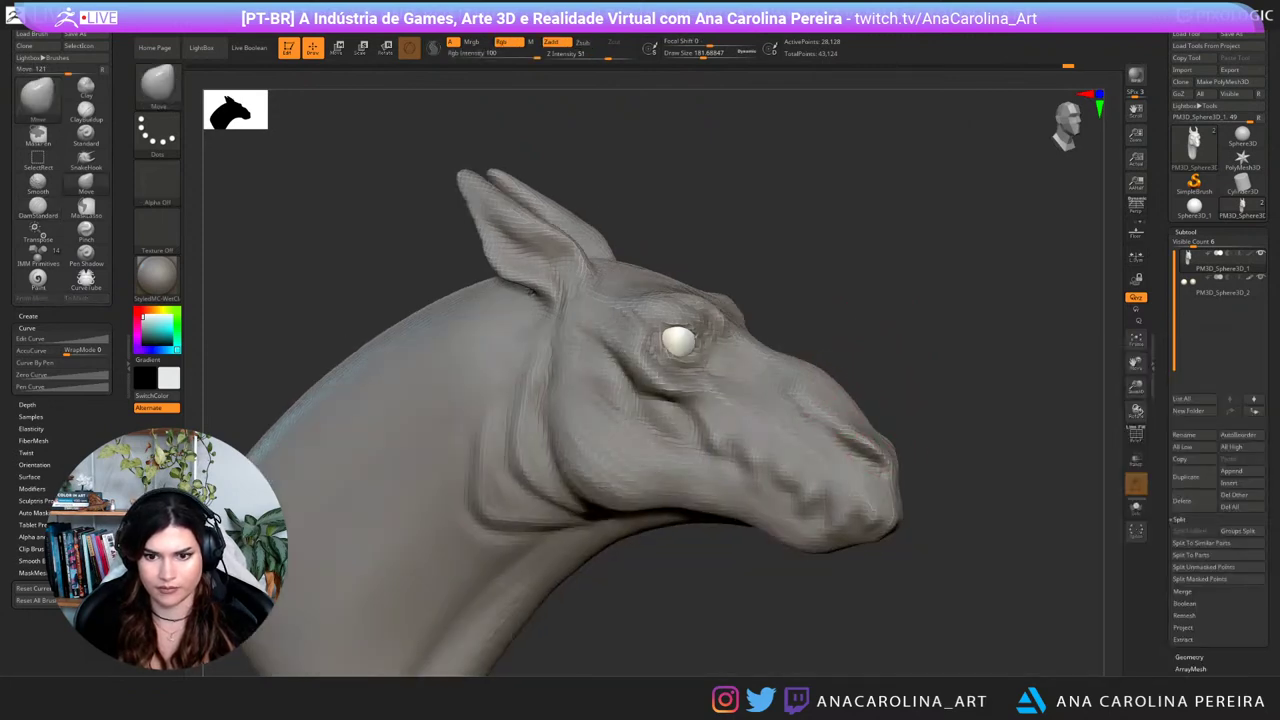
Step: Set the Move brush draw size to about 234 and reshape the cheek and jaw
key("space")
left_click(874, 430)
mouse_move(894, 474)
left_mouse_down()
mouse_move(560, 485)
mouse_move(922, 478)
mouse_move(640, 480)
mouse_move(710, 480)
mouse_move(700, 420)
mouse_move(660, 425)
left_mouse_up()
key("space")
mouse_move(852, 386)
left_mouse_down()
mouse_move(920, 349)
mouse_move(880, 430)
left_mouse_up()
left_click_drag(798, 411, 780, 414)
right_click_drag(790, 420, 812, 410)
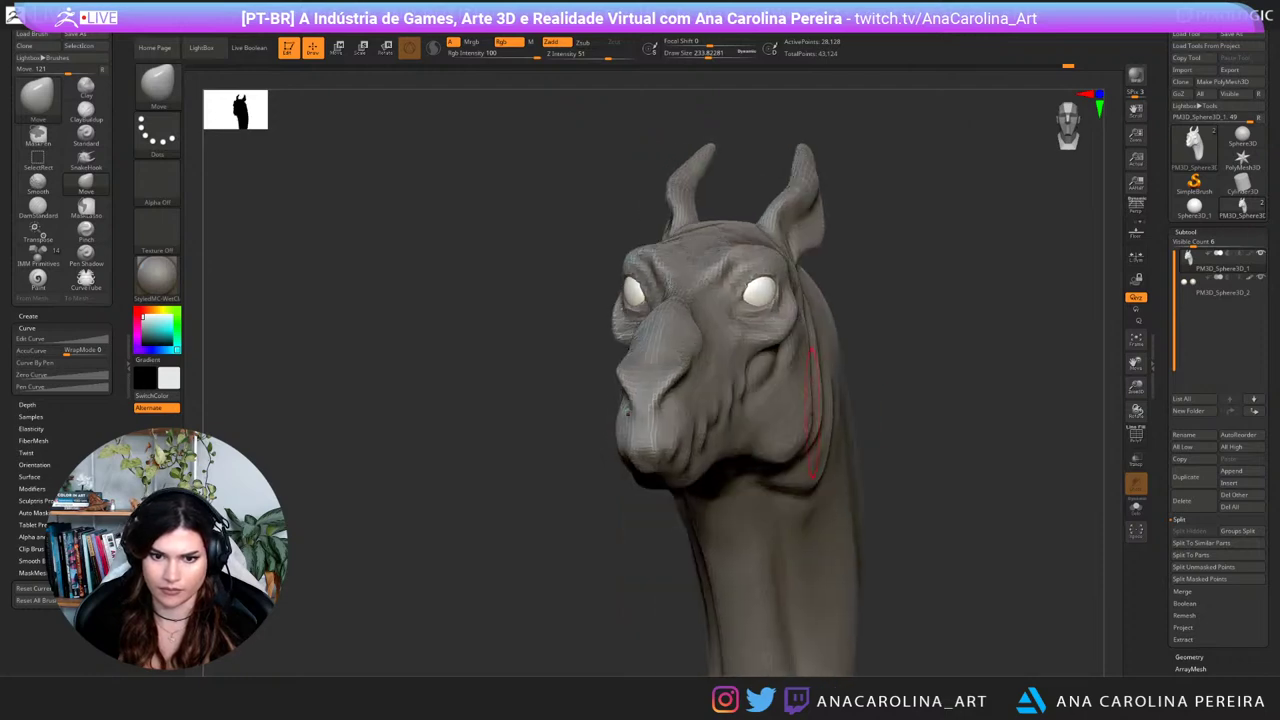
left_click_drag(900, 450, 1045, 446)
mouse_move(835, 523)
left_mouse_down()
mouse_move(935, 520)
mouse_move(915, 530)
mouse_move(905, 515)
mouse_move(700, 485)
left_mouse_up()
Step: Enlarge the Move brush to a draw size of about 533 and reshape the broad form of the neck
mouse_move(985, 443)
left_mouse_down("alt")
mouse_move(860, 385)
mouse_move(830, 396)
left_mouse_up("alt")
key("b")
key("m")
key("v")
key("s")
key("s")
left_click_drag(735, 432, 722, 428)
mouse_move(716, 328)
left_mouse_down()
mouse_move(674, 408)
mouse_move(690, 434)
mouse_move(729, 449)
left_mouse_up()
left_click_drag(662, 410, 654, 397)
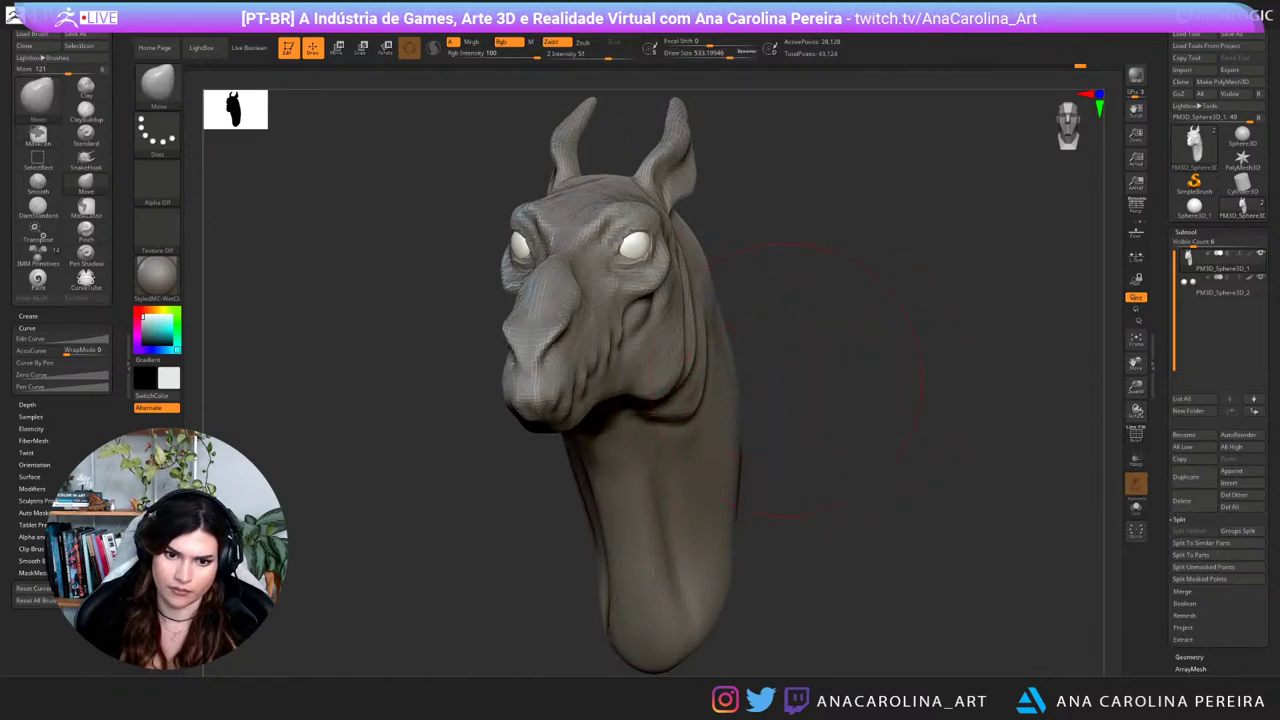
left_click_drag(787, 380, 722, 380)
left_click_drag(769, 464, 774, 464)
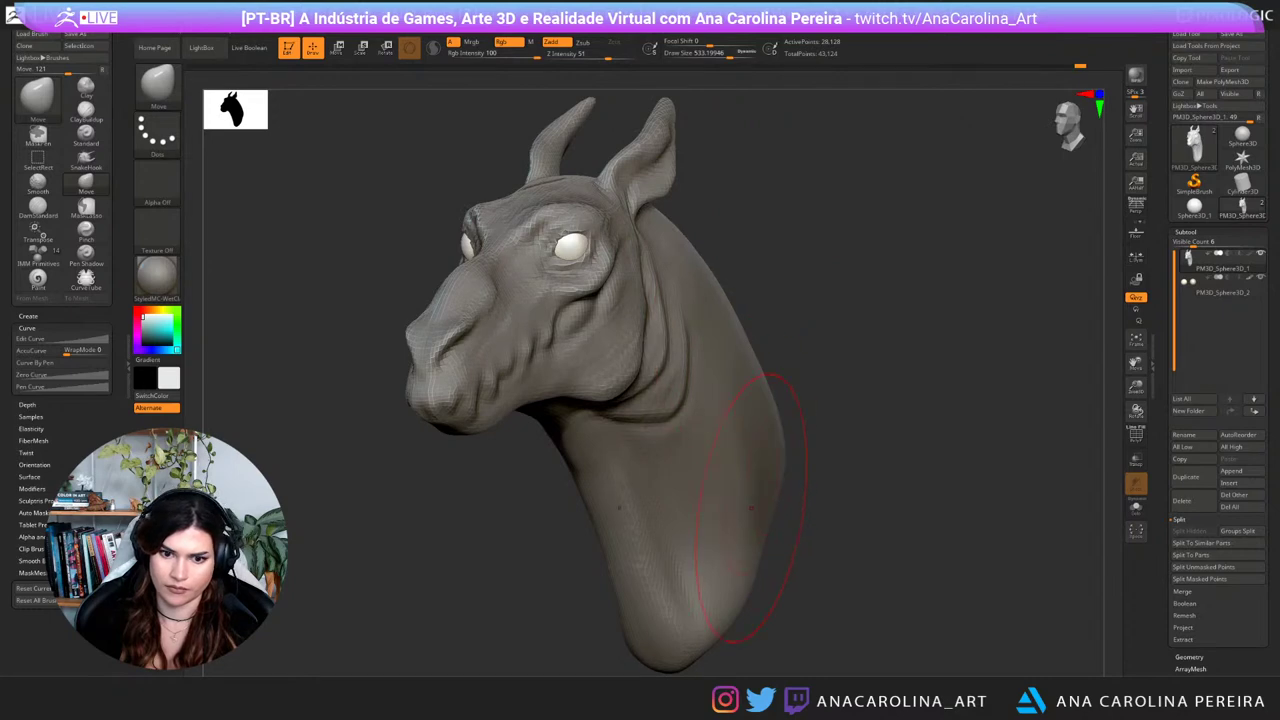
Step: Refine the outline of the neck's sides and back with the large Move brush, checking it from several angles
left_click_drag(848, 530, 975, 525)
left_click_drag(606, 492, 595, 496)
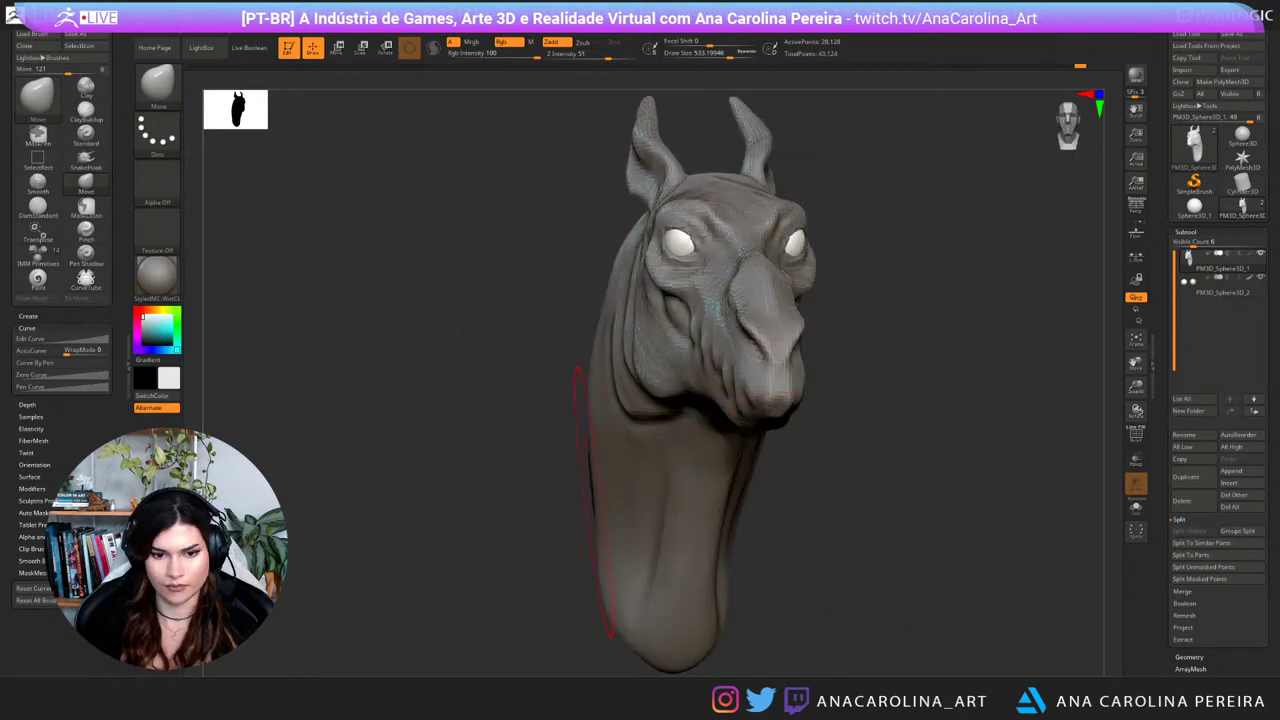
right_click_drag(510, 512, 588, 488)
left_click_drag(602, 419, 634, 438)
left_click_drag(640, 350, 629, 320)
right_click_drag(575, 350, 512, 368)
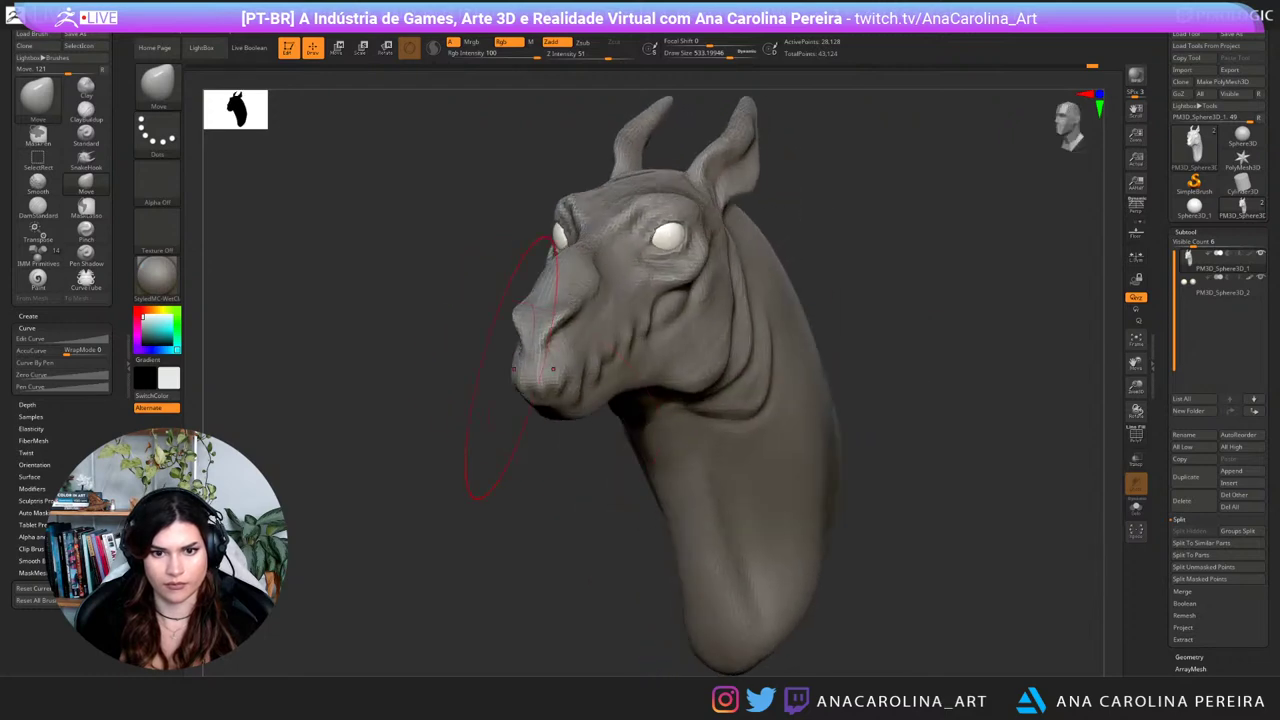
right_click_drag(915, 445, 787, 371)
left_click_drag(828, 418, 853, 455)
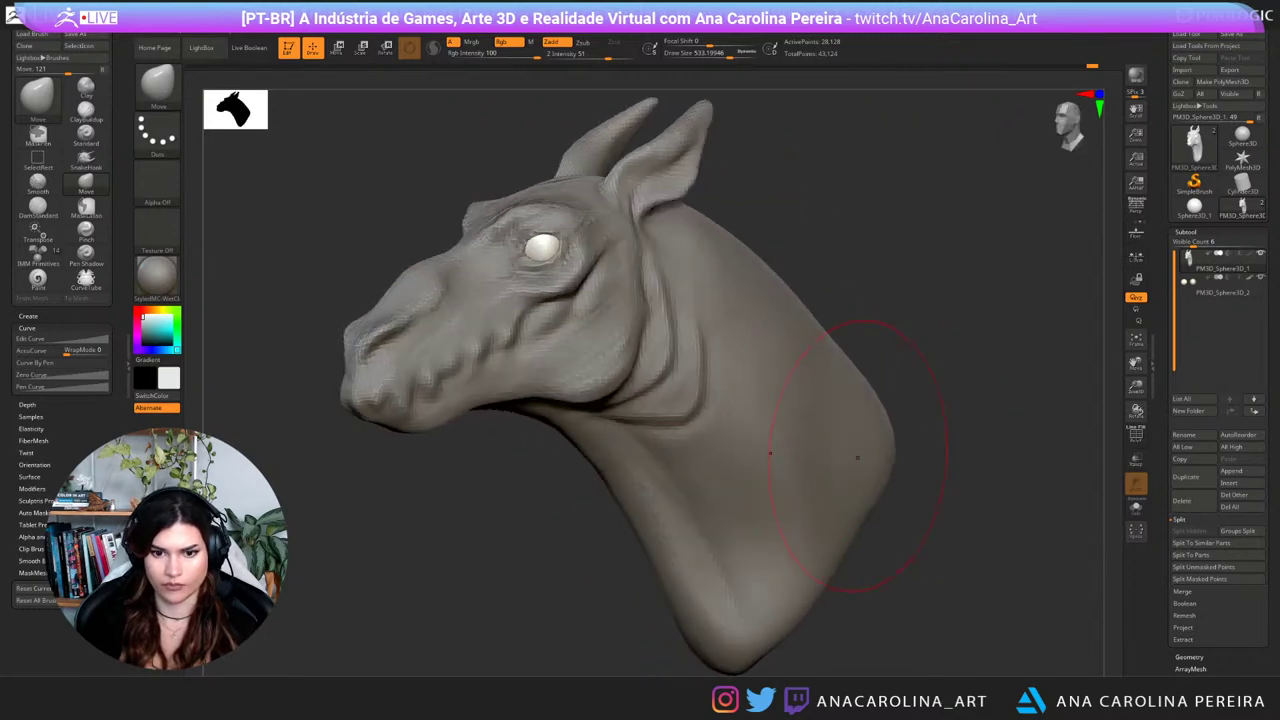
right_click_drag(945, 445, 1035, 450)
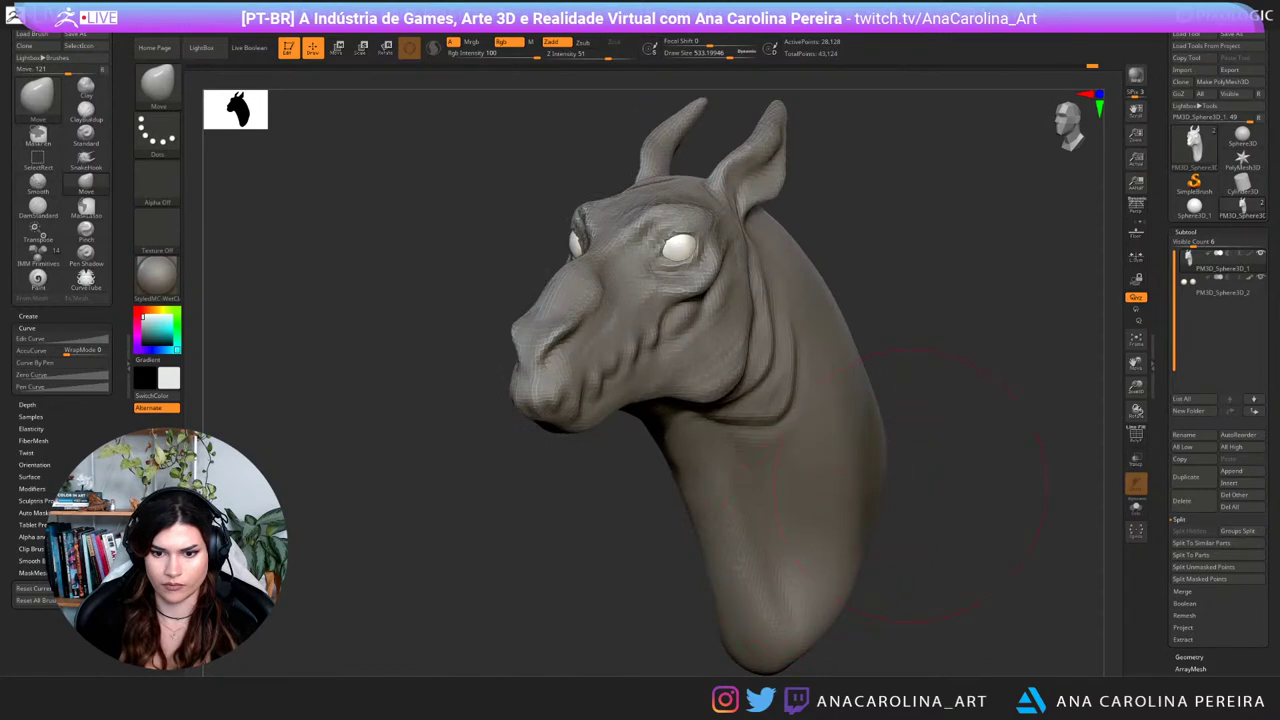
mouse_move(910, 486)
right_mouse_down()
mouse_move(868, 482)
mouse_move(985, 466)
mouse_move(941, 466)
mouse_move(1010, 478)
mouse_move(818, 540)
right_mouse_up()
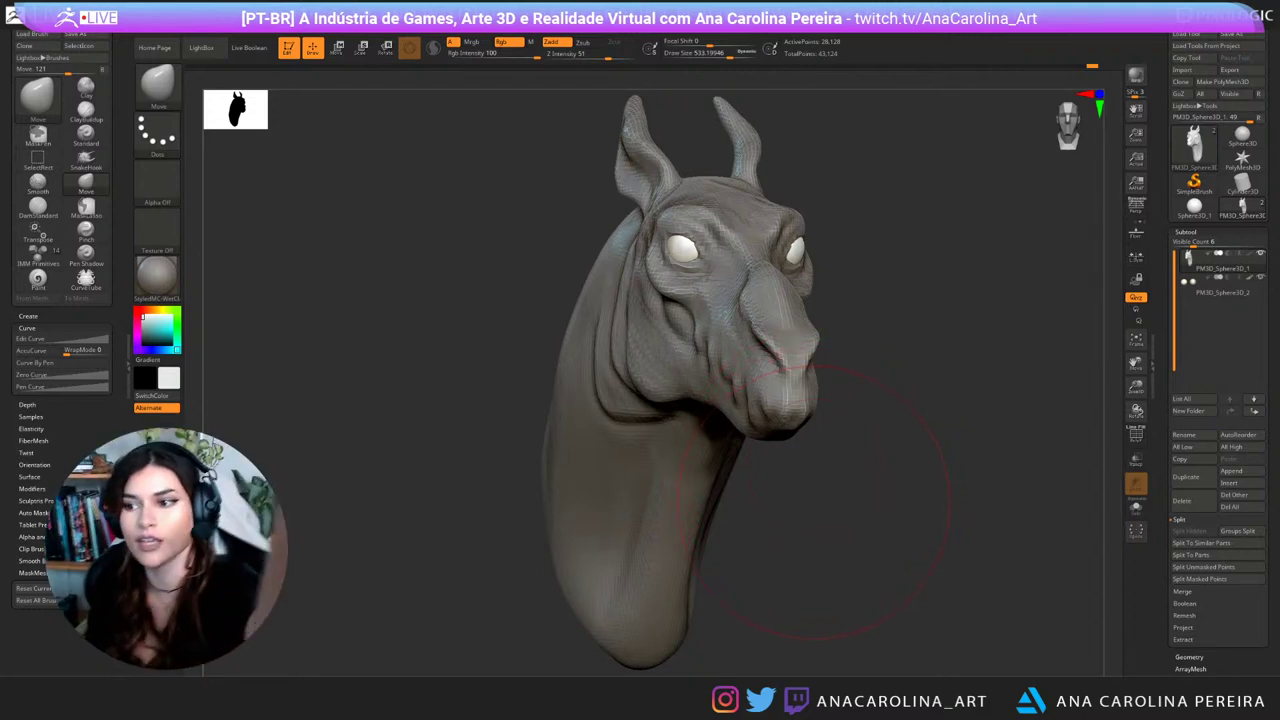
right_click_drag(812, 501, 792, 519)
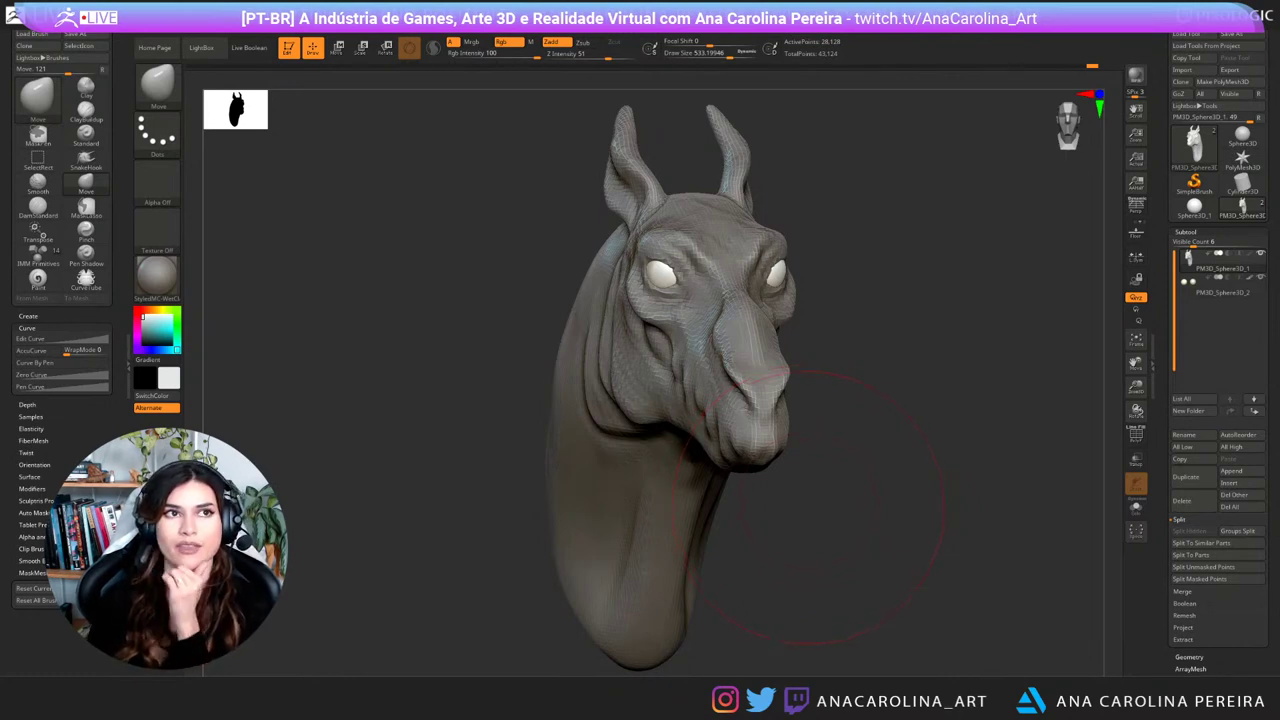
Step: Reduce the brush to a draw size of about 293, then smooth the neck and adjust its rear edge with Move
mouse_move(808, 508)
left_mouse_down()
mouse_move(670, 500)
mouse_move(730, 500)
mouse_move(688, 475)
mouse_move(668, 550)
mouse_move(925, 520)
mouse_move(710, 515)
left_mouse_up()
key("space")
right_click_drag(710, 515, 680, 520)
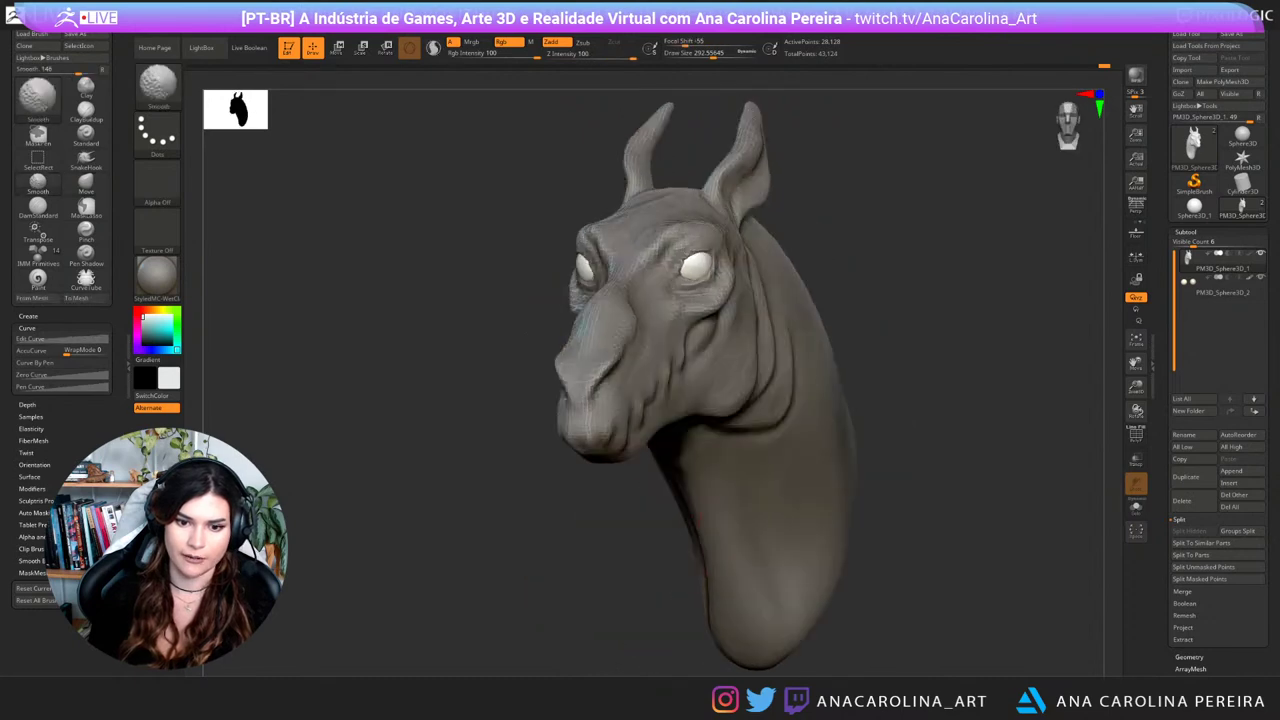
mouse_move(790, 588)
right_mouse_down()
mouse_move(780, 570)
mouse_move(866, 491)
mouse_move(993, 463)
right_mouse_up()
left_click_drag(993, 463, 978, 455)
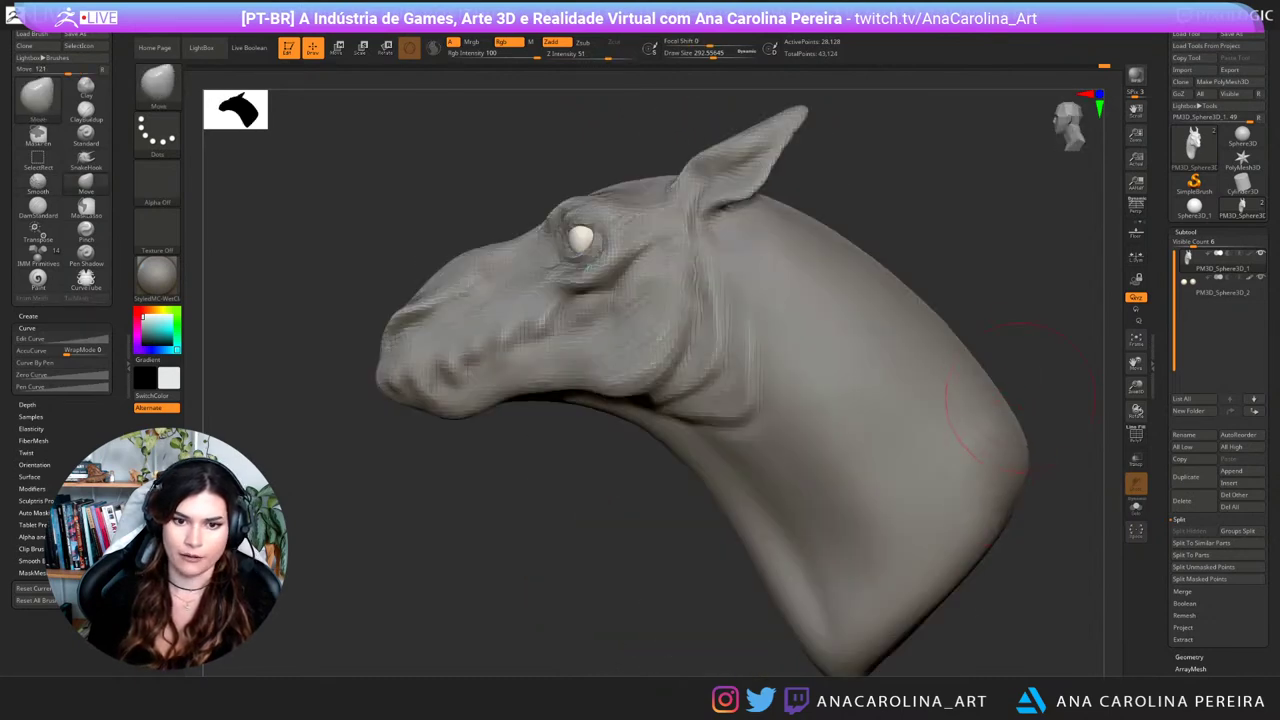
right_click_drag(995, 463, 1030, 330, "ctrl")
right_click_drag(1020, 440, 800, 500, "alt")
mouse_move(800, 500)
right_mouse_down()
mouse_move(918, 500)
mouse_move(705, 526)
right_mouse_up()
Step: Choose the DamStandard brush, reduce its draw size to about 207 and define the area around the ear base
key("b")
key("d")
key("s")
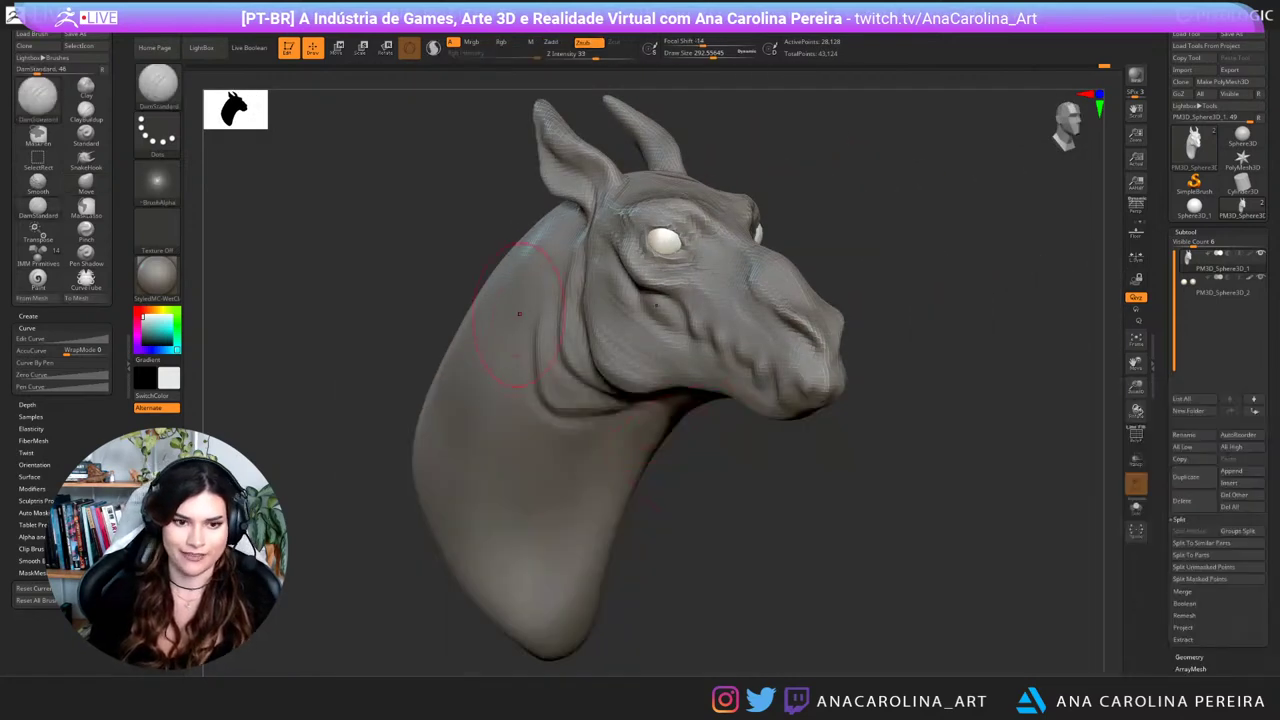
right_click_drag(740, 487, 585, 480)
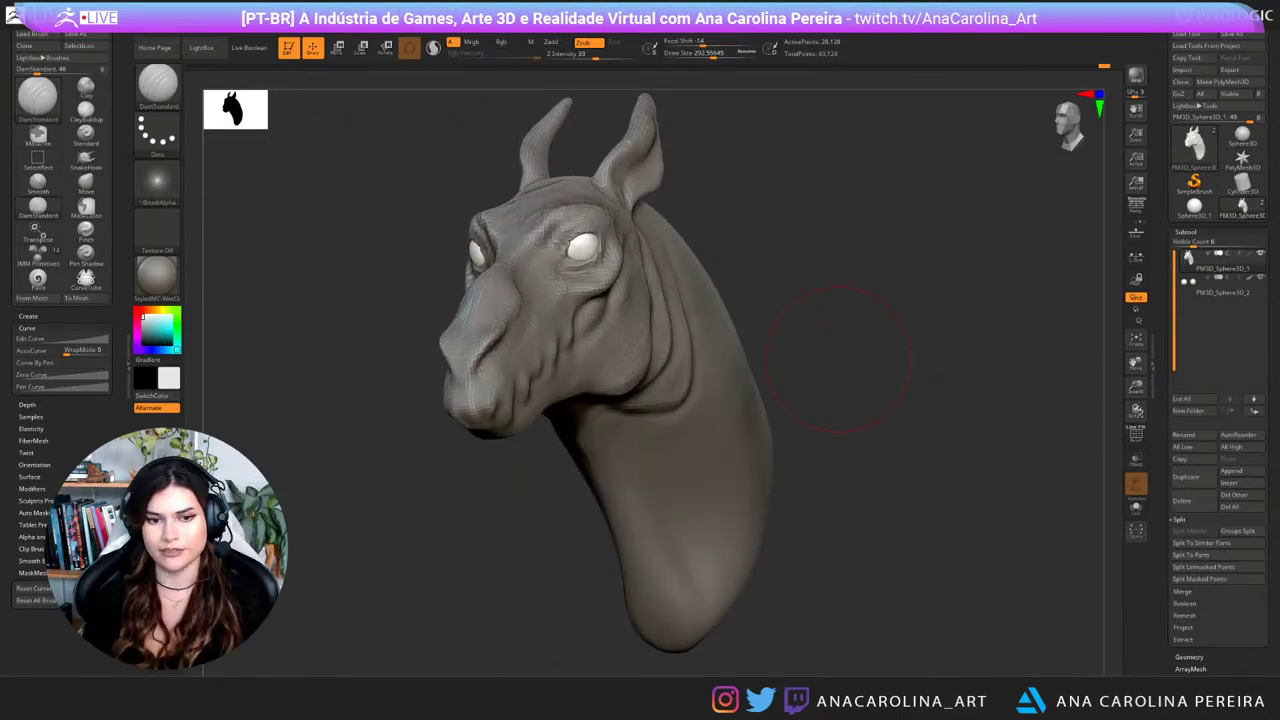
mouse_move(812, 345)
left_mouse_down()
mouse_move(780, 335)
mouse_move(802, 395)
mouse_move(750, 375)
left_mouse_up()
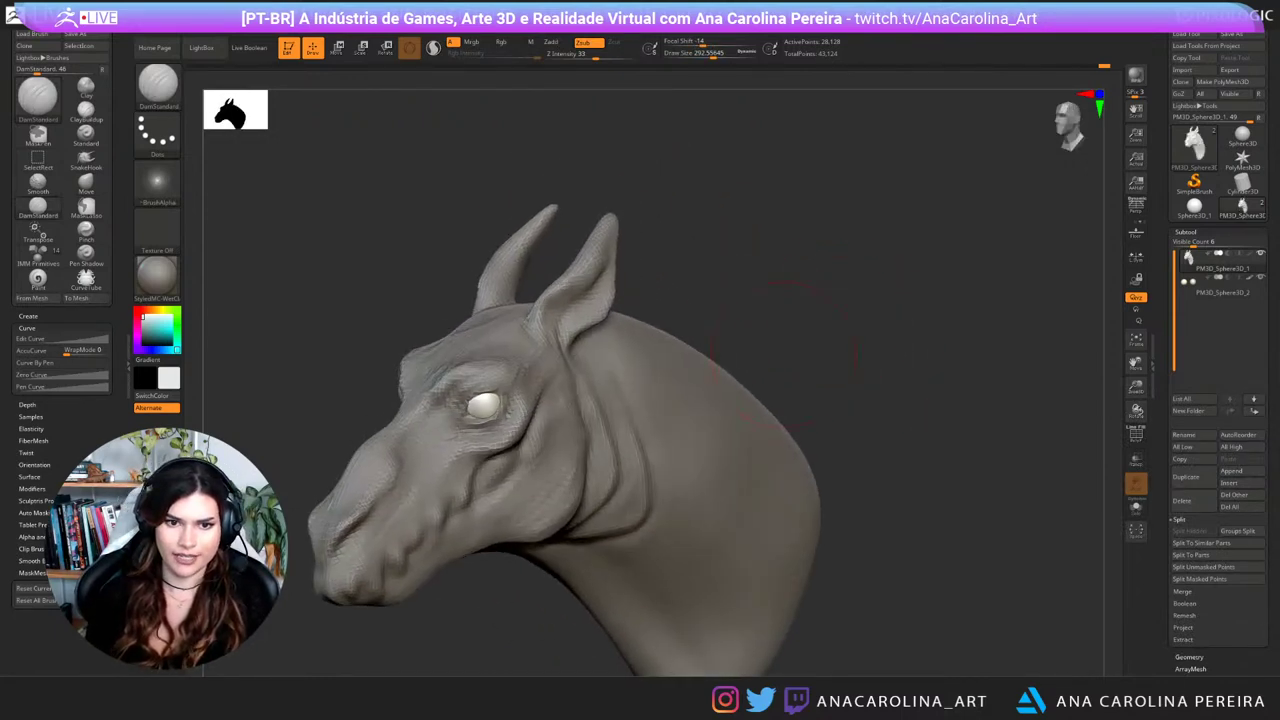
key("space")
key("space")
left_click_drag(663, 316, 655, 316)
mouse_move(665, 318)
right_mouse_down()
mouse_move(685, 328)
mouse_move(750, 298)
mouse_move(680, 288)
right_mouse_up()
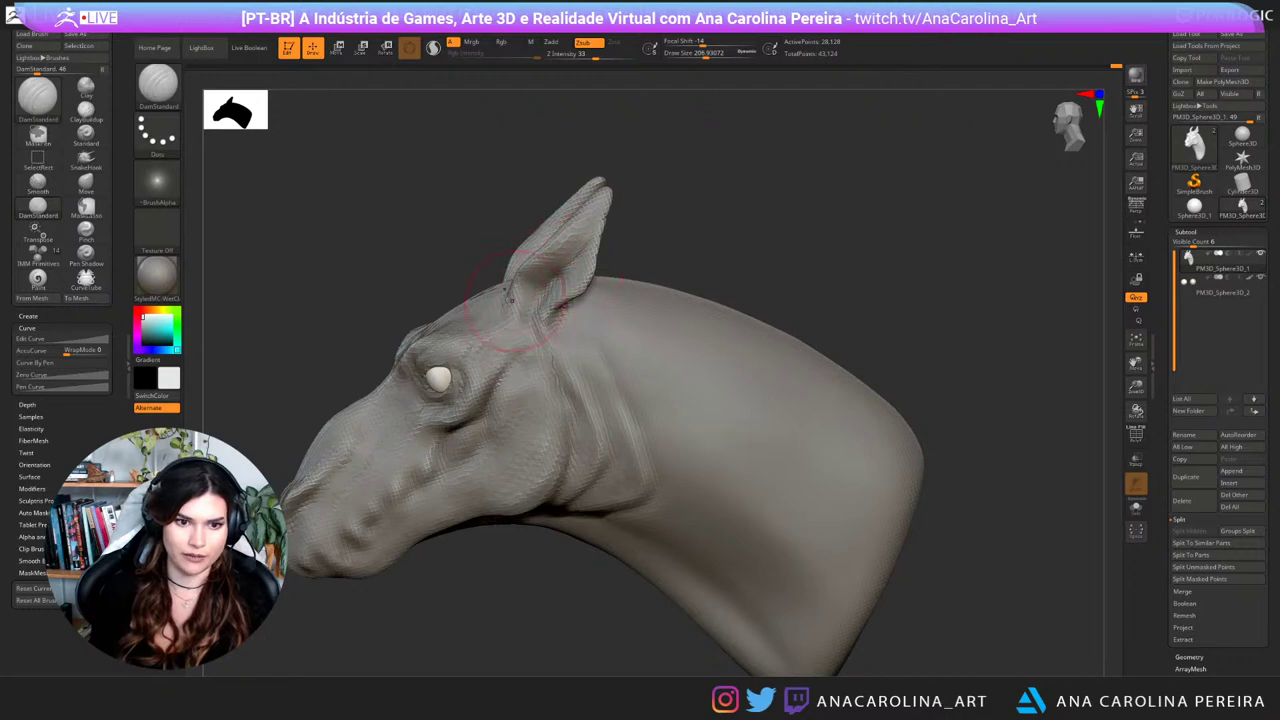
mouse_move(508, 285)
right_mouse_down()
mouse_move(680, 240)
mouse_move(667, 237)
right_mouse_up()
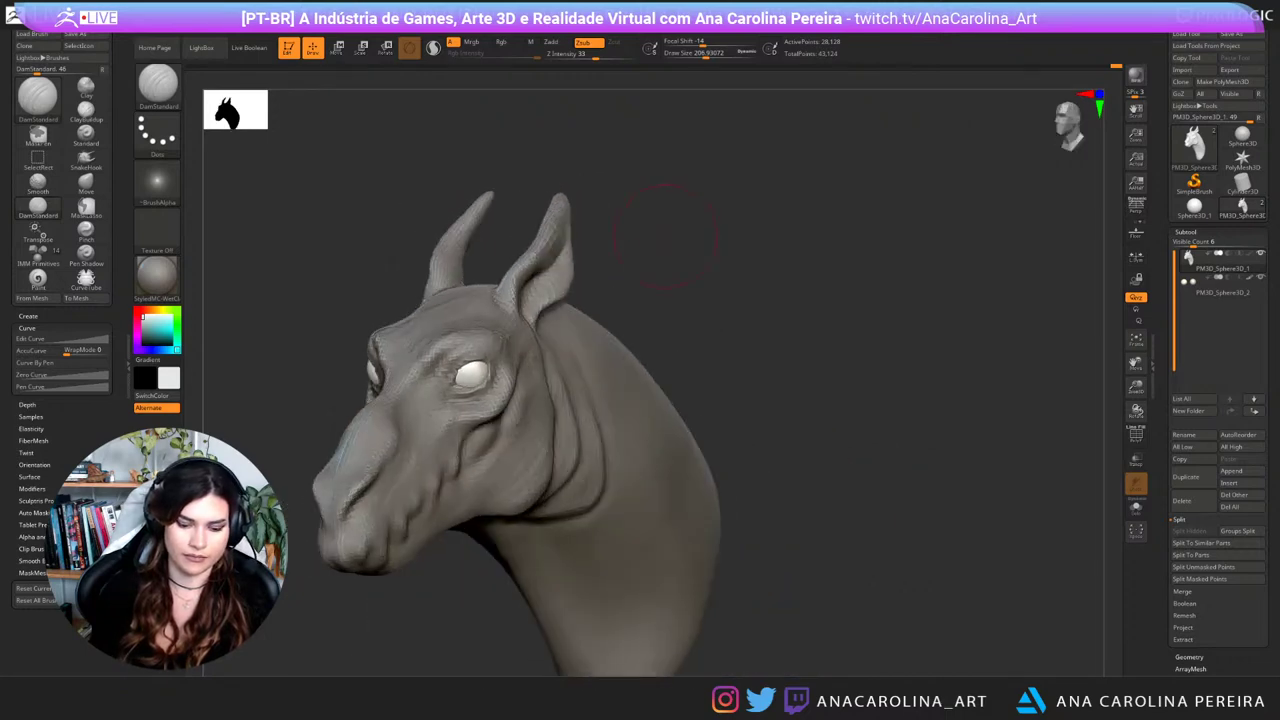
Step: Reshape the base, sides and tips of both ears with the Move brush from several angles
key("b")
key("m")
key("v")
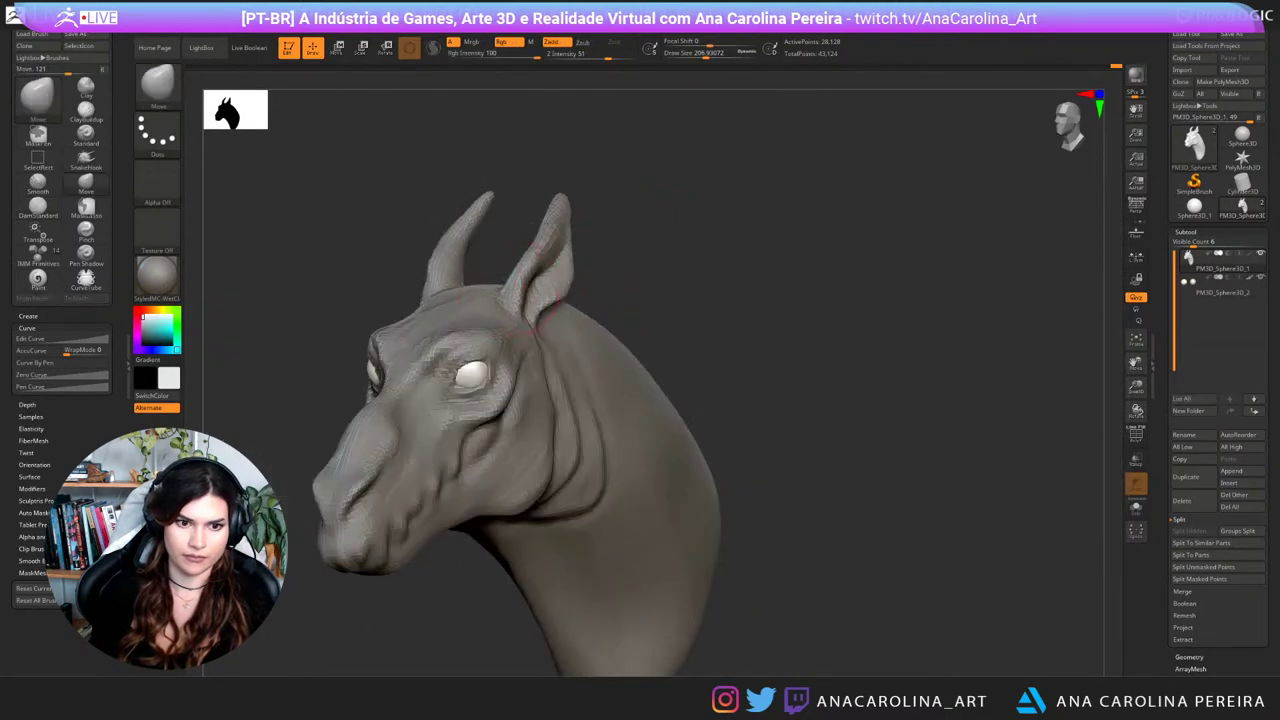
left_click_drag(530, 286, 520, 286)
right_click_drag(530, 284, 665, 268)
left_click_drag(510, 262, 497, 263)
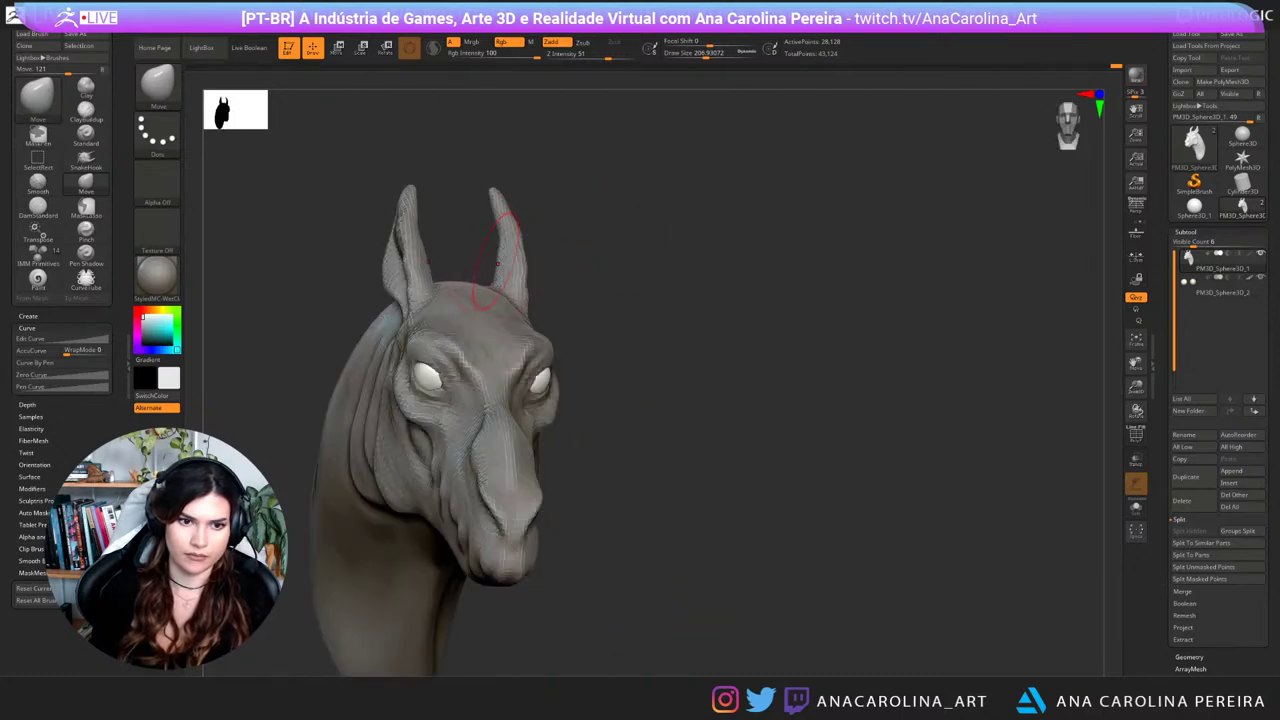
right_click_drag(510, 262, 580, 255)
left_click_drag(511, 228, 490, 220)
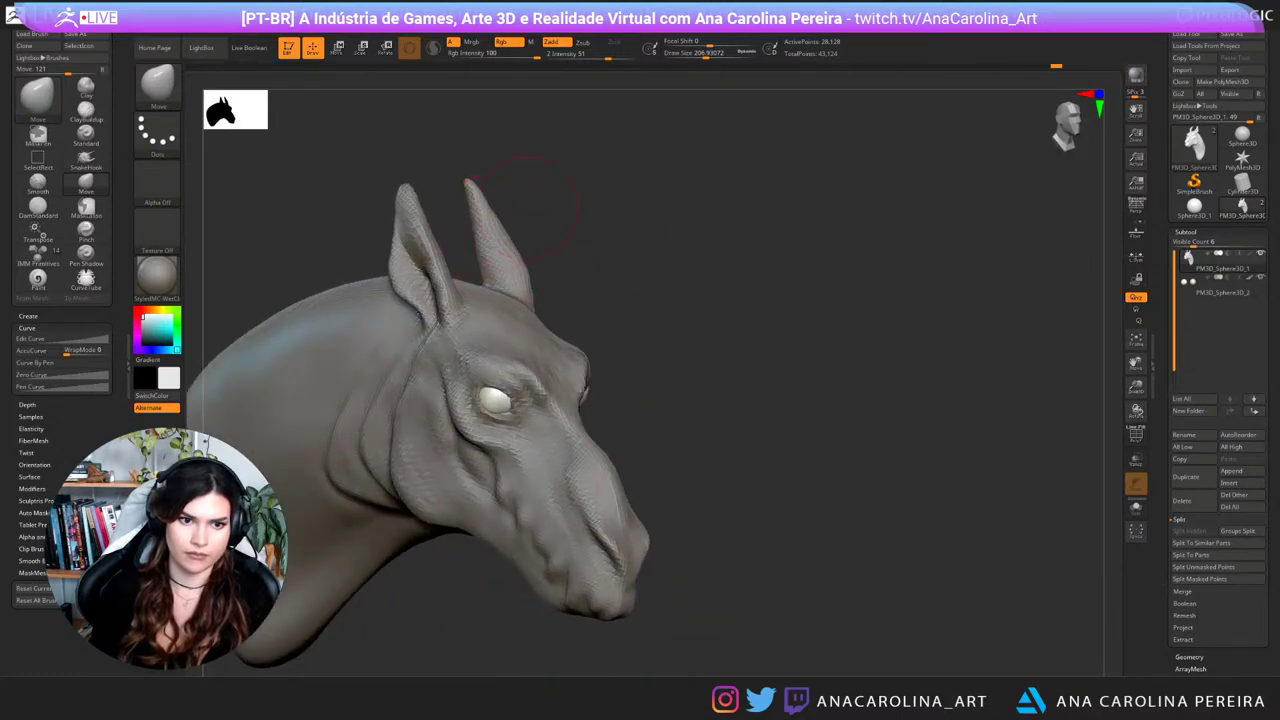
right_click_drag(528, 208, 462, 214)
left_click_drag(503, 228, 487, 222)
right_click_drag(540, 226, 495, 230)
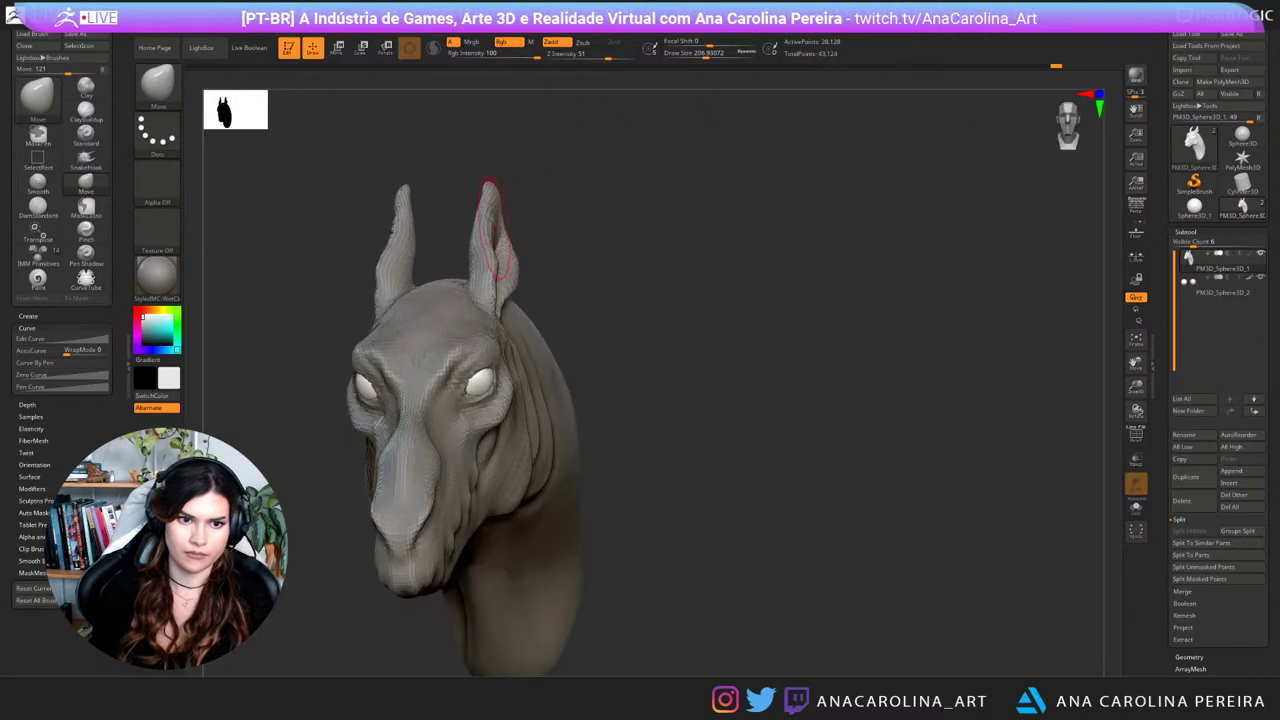
Step: Sharpen the ears with the Pinch brush at a draw size of about 293, then return to the Move brush
key("b")
key("p")
key("i")
right_click_drag(605, 216, 553, 218)
key("space")
mouse_move(546, 224)
left_mouse_down()
mouse_move(491, 222)
mouse_move(490, 190)
left_mouse_up()
mouse_move(550, 216)
right_mouse_down()
mouse_move(496, 220)
mouse_move(517, 236)
right_mouse_up()
right_click_drag(493, 294, 590, 300)
key("m")
key("v")
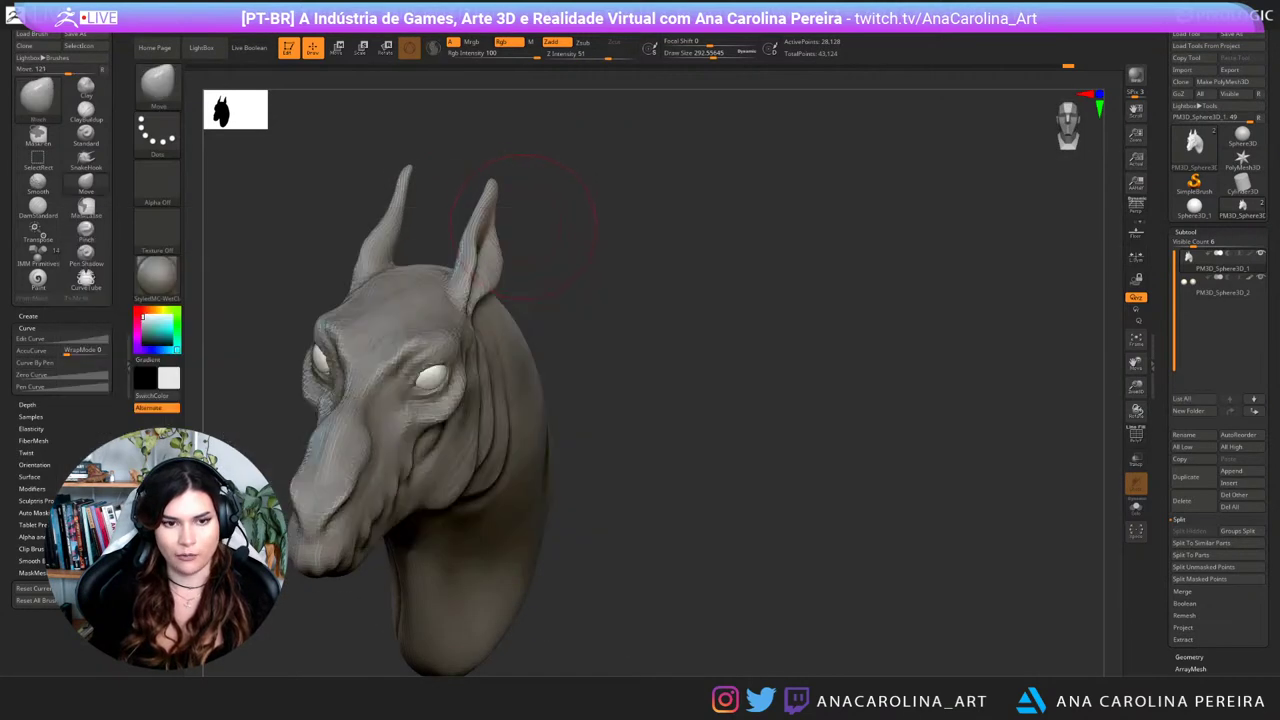
Step: Reduce the Move brush to a draw size of about 192 and reshape the inner edges of the ears
key("s")
mouse_move(540, 235)
left_mouse_down()
mouse_move(528, 235)
mouse_move(635, 230)
left_mouse_up()
mouse_move(480, 252)
left_mouse_down()
mouse_move(615, 235)
mouse_move(453, 254)
left_mouse_up()
left_click_drag(530, 238, 565, 238)
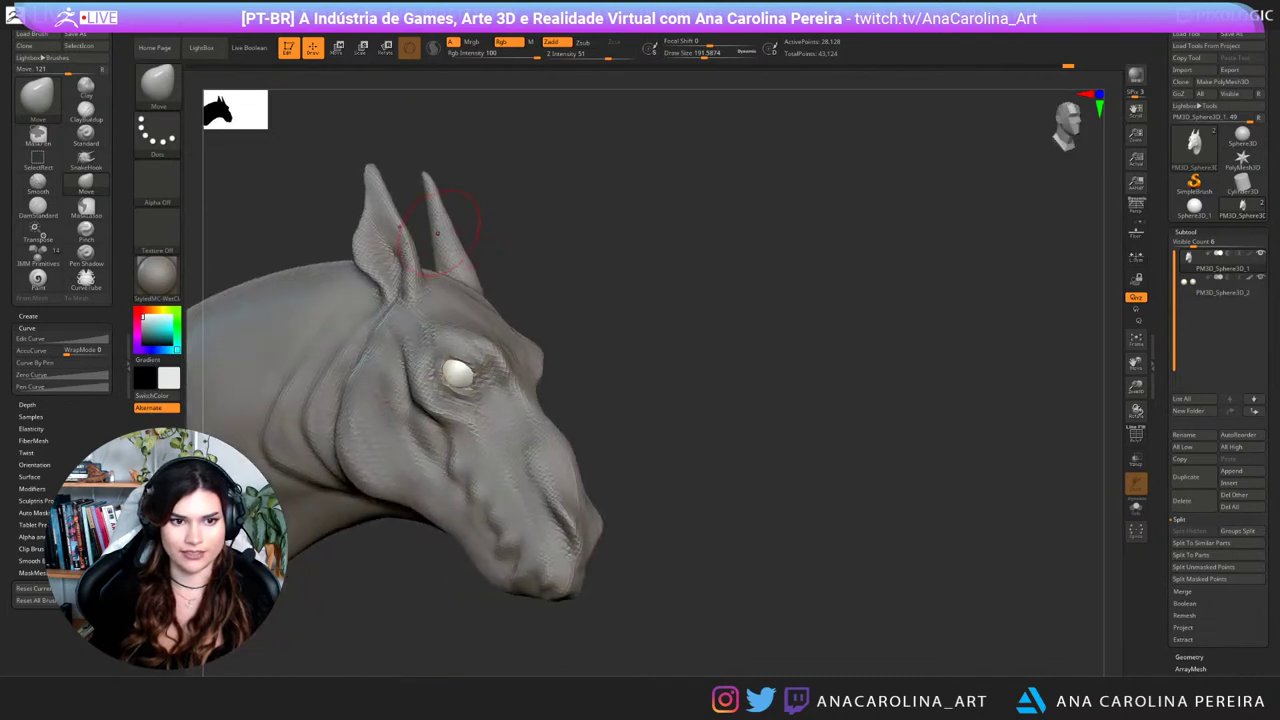
left_click_drag(438, 233, 430, 234)
mouse_move(580, 238)
left_mouse_down()
mouse_move(448, 252)
mouse_move(447, 283)
mouse_move(453, 264)
left_mouse_up()
Step: Refine the ear base with Move at a draw size of about 154, then adjust the ear shape at about 274
key("s")
key("space")
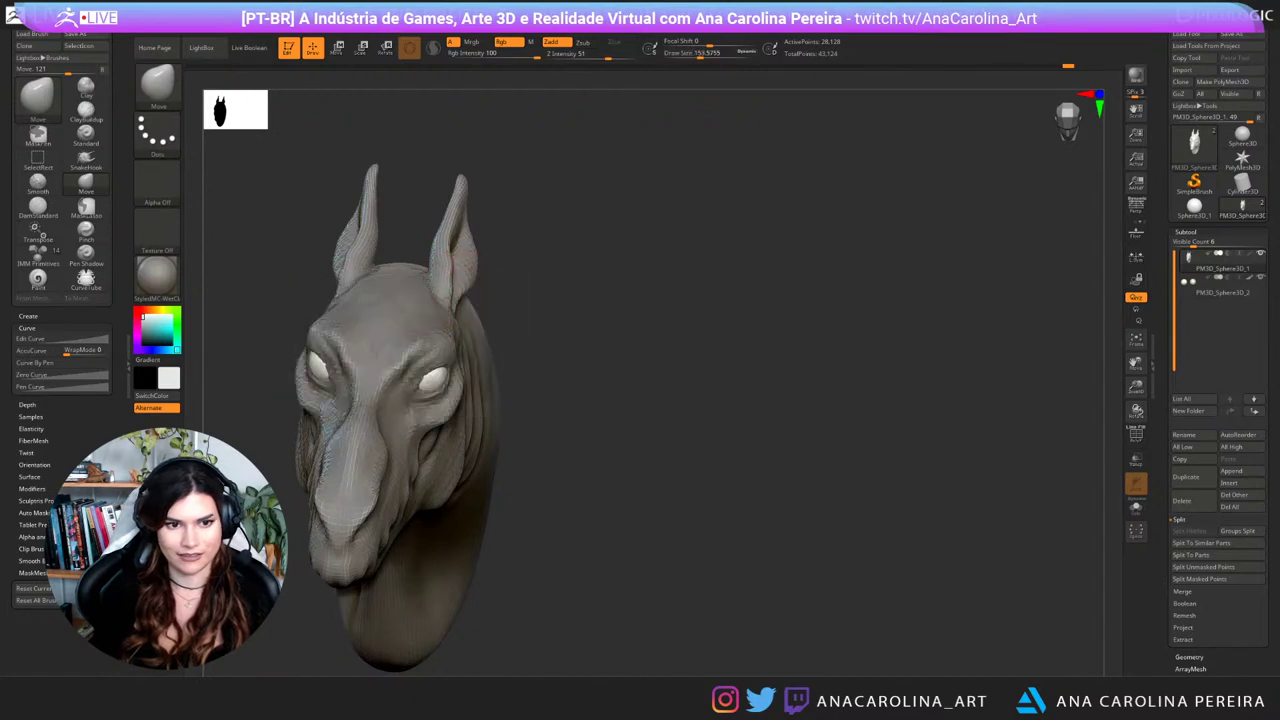
left_click_drag(590, 245, 525, 240)
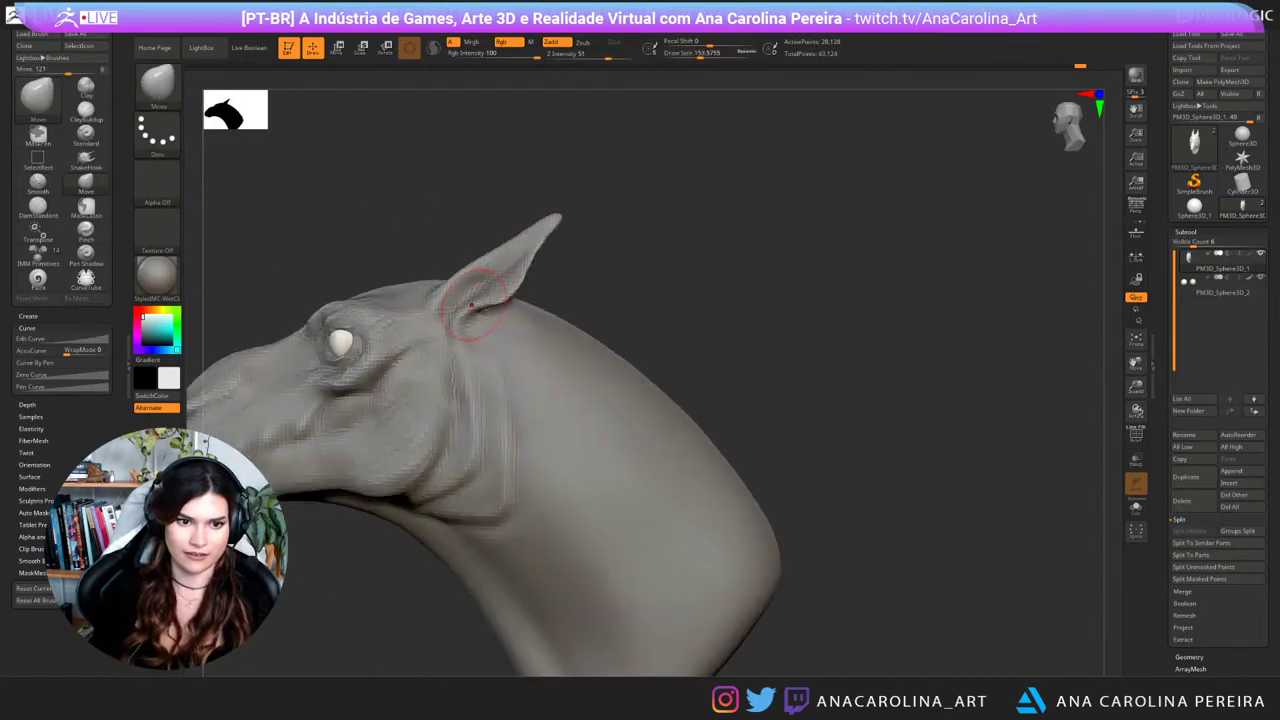
left_click_drag(471, 305, 484, 301)
left_click_drag(620, 245, 570, 245)
key("space")
mouse_move(532, 277)
left_mouse_down()
mouse_move(544, 277)
mouse_move(550, 242)
left_mouse_up()
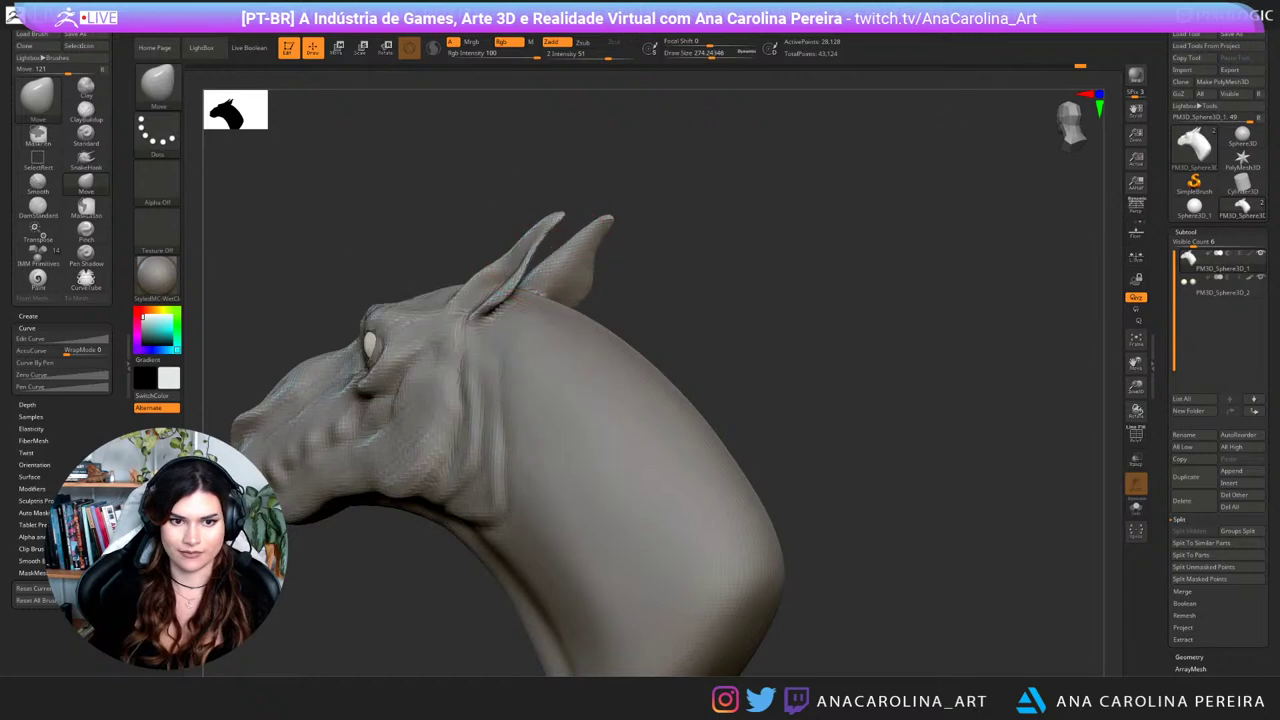
left_click_drag(640, 235, 820, 240)
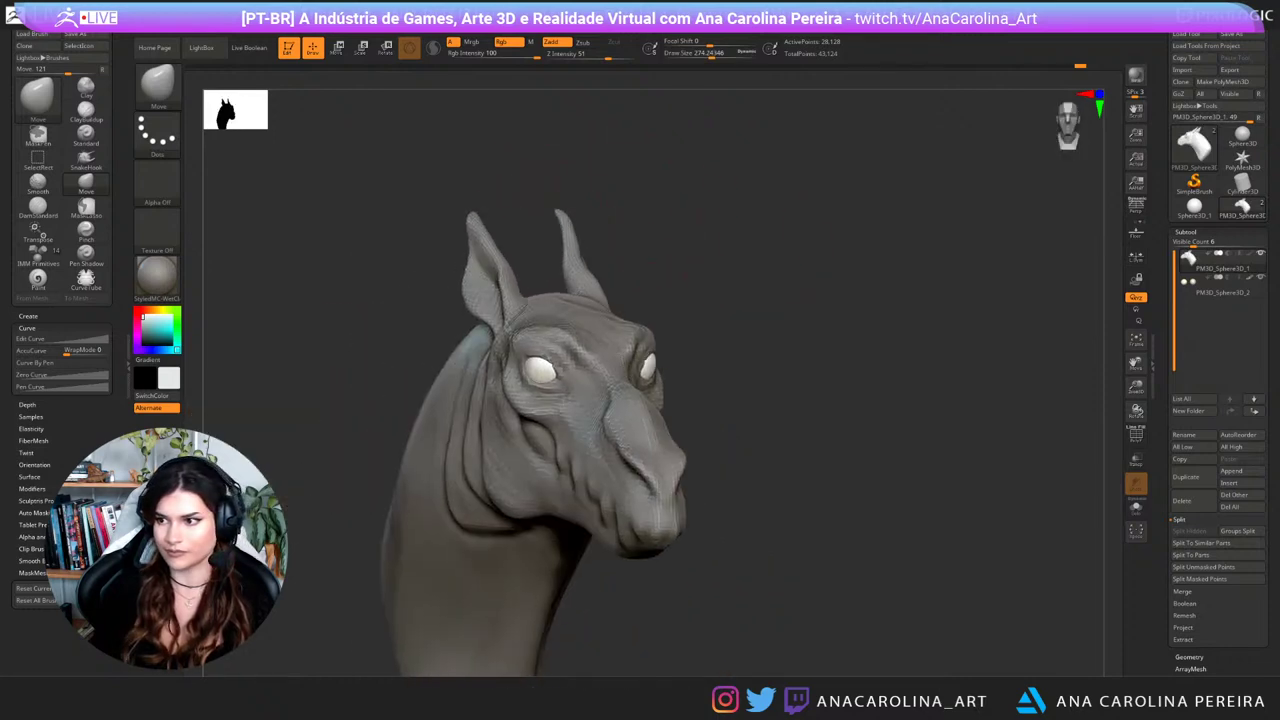
left_click_drag(898, 205, 865, 239, "alt")
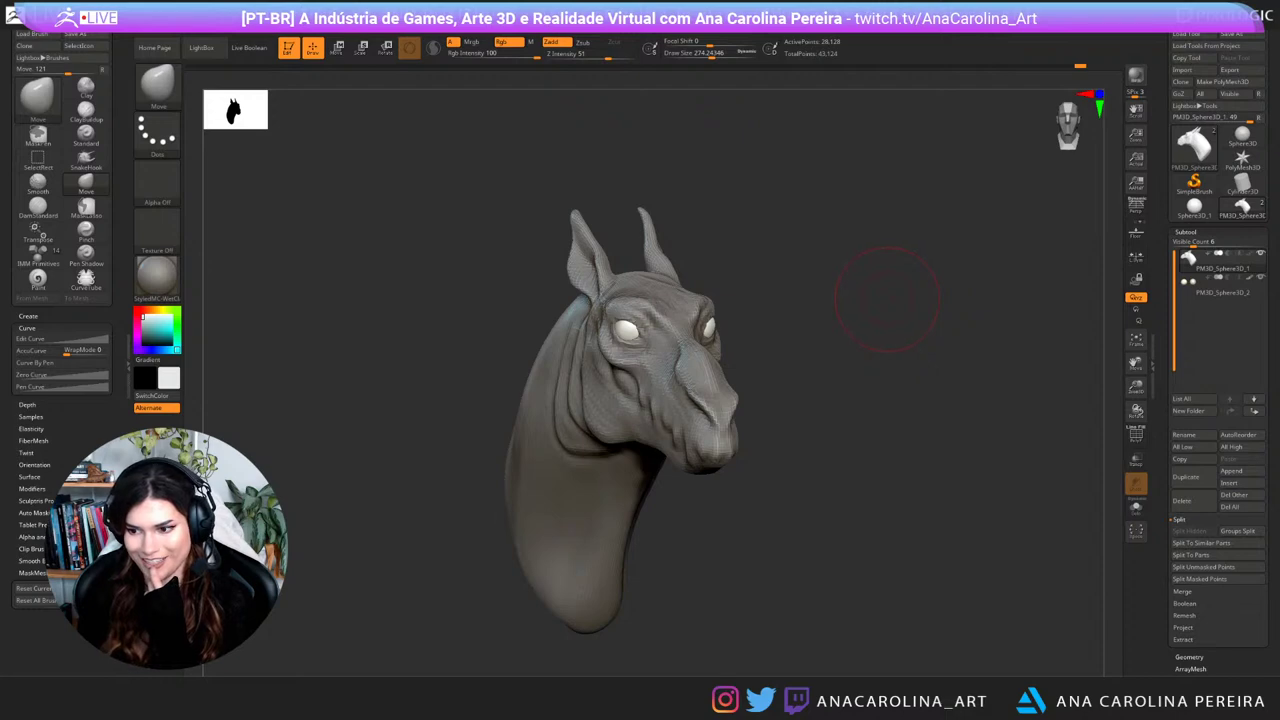
left_click_drag(884, 311, 910, 309)
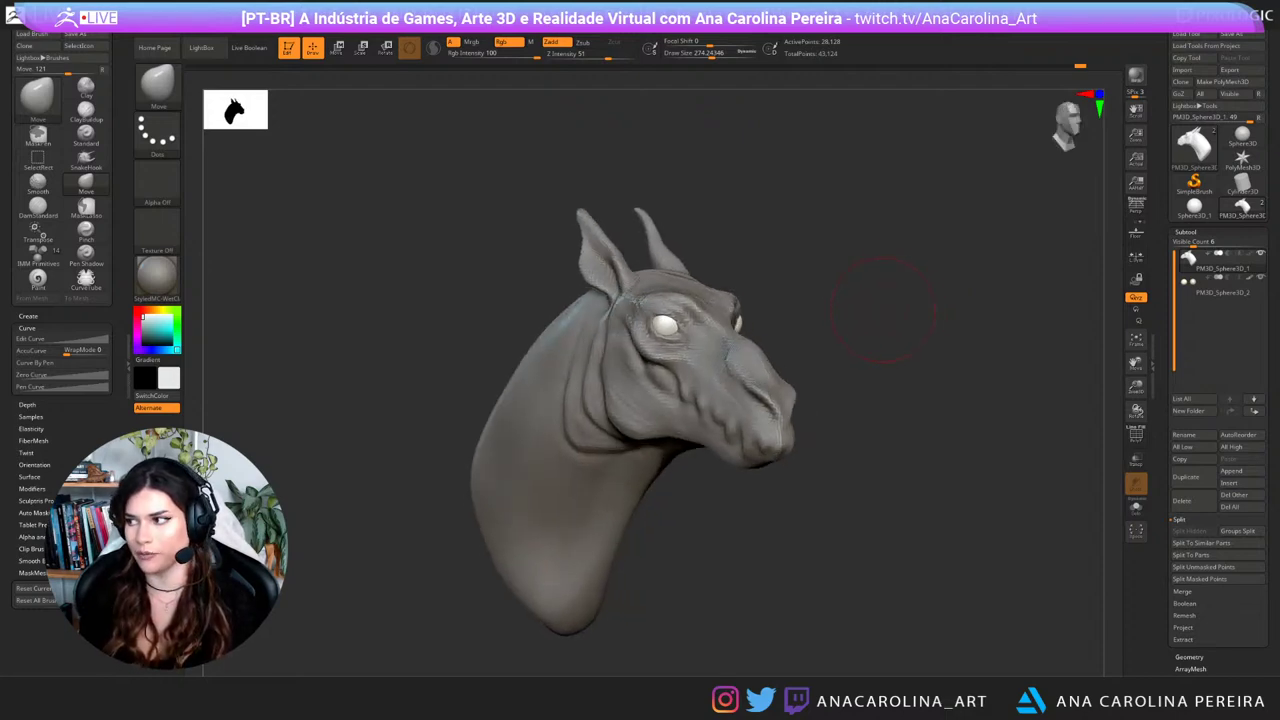
left_click_drag(902, 386, 871, 303, "alt")
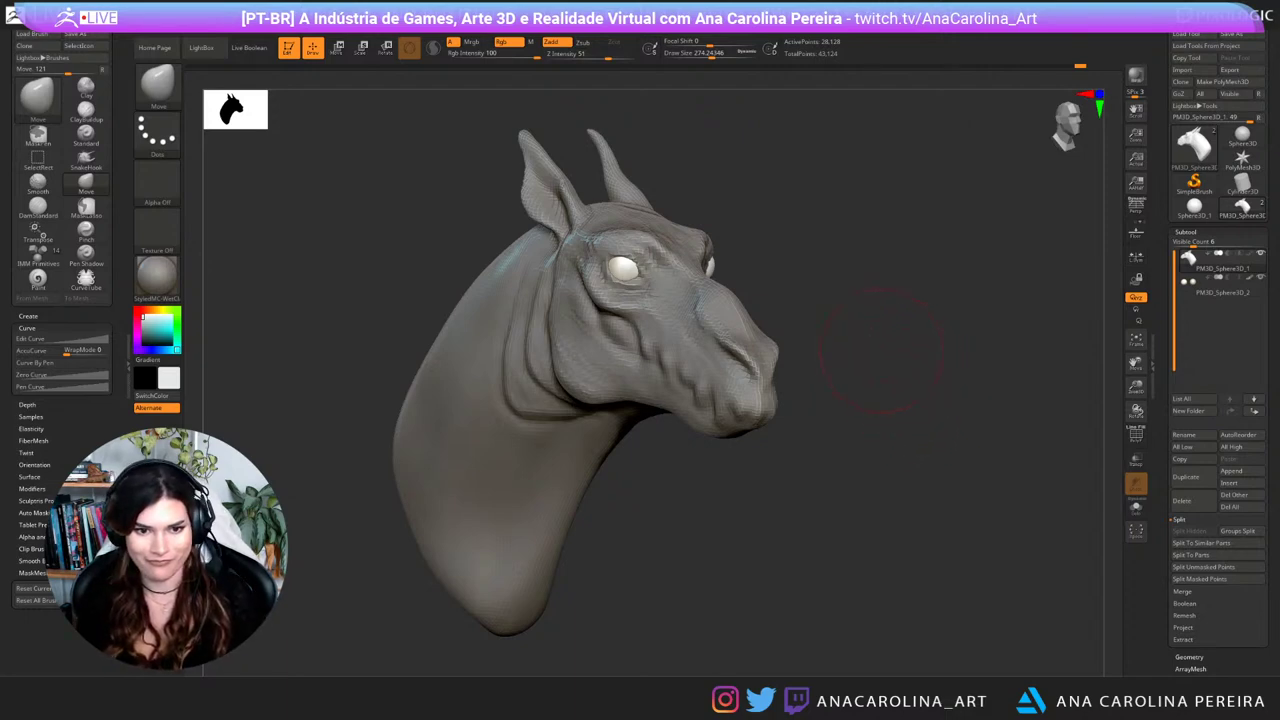
mouse_move(868, 357)
left_mouse_down()
mouse_move(790, 354)
mouse_move(867, 352)
left_mouse_up()
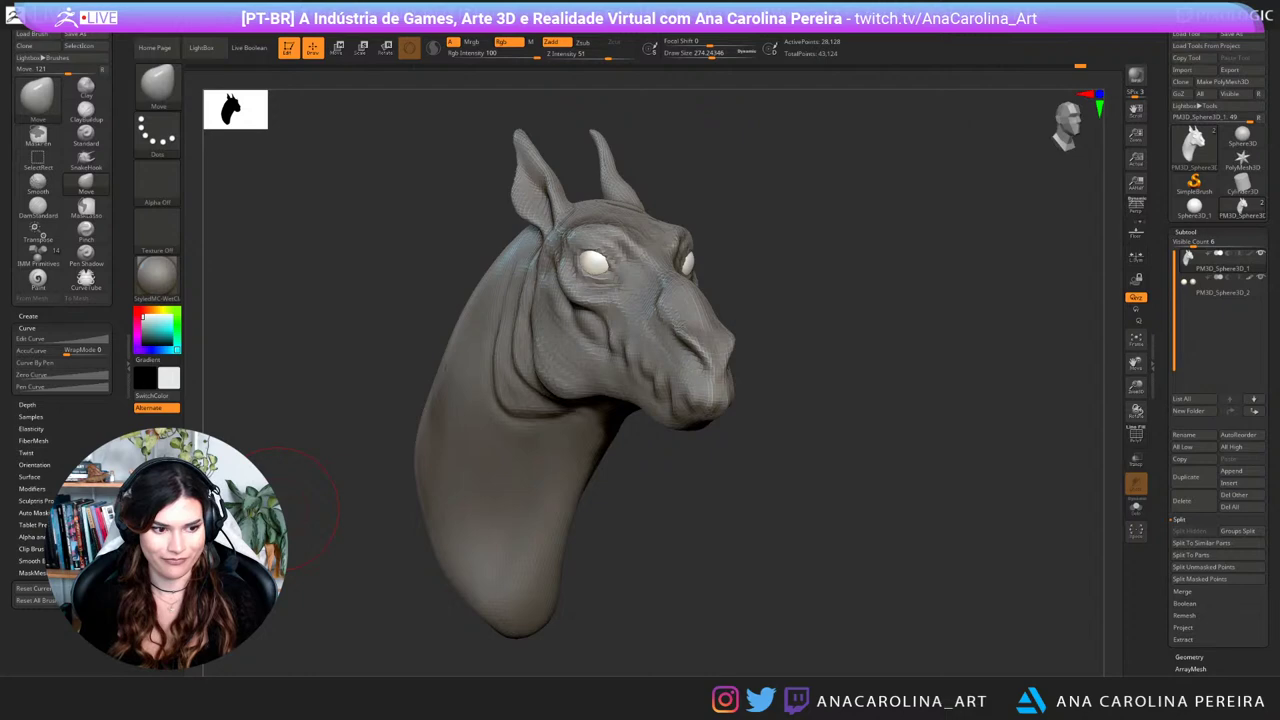
Step: Choose the DamStandard brush with a smaller draw size and define the crease along the side of the muzzle
left_click_drag(756, 508, 846, 506)
key("b")
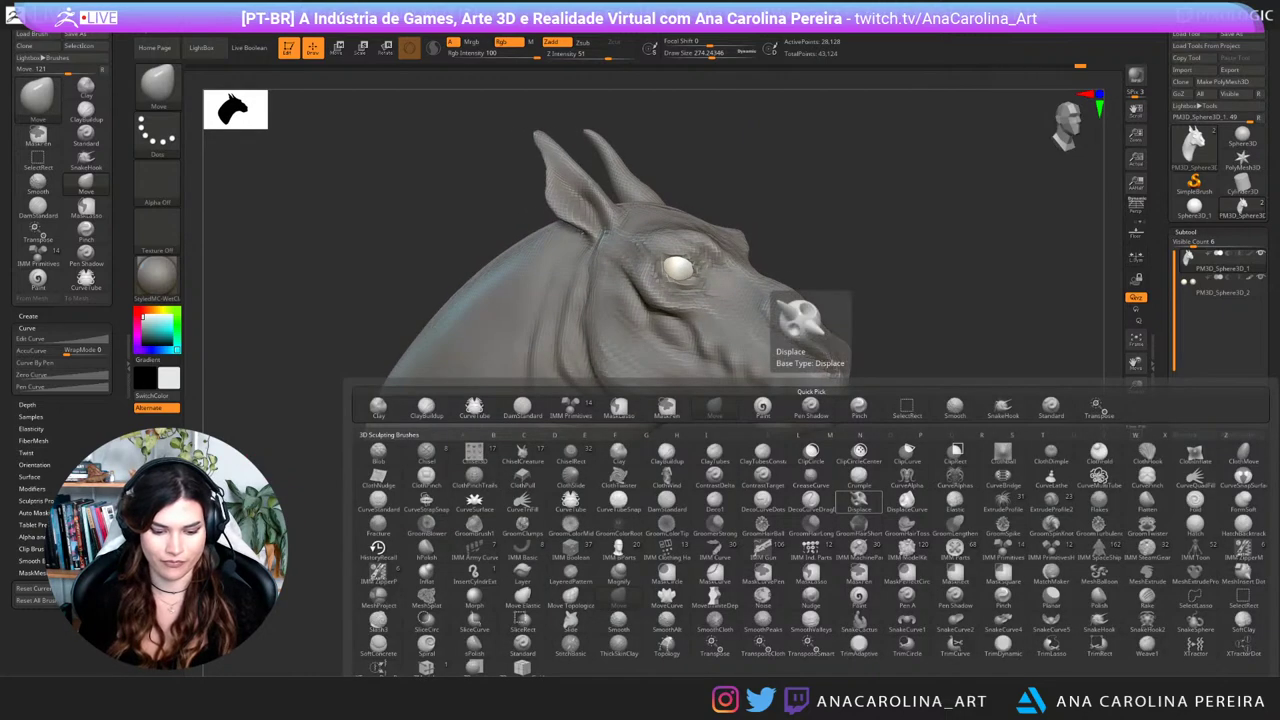
key("d")
key("s")
key("space")
mouse_move(758, 374)
left_mouse_down()
mouse_move(774, 393)
mouse_move(742, 360)
left_mouse_up()
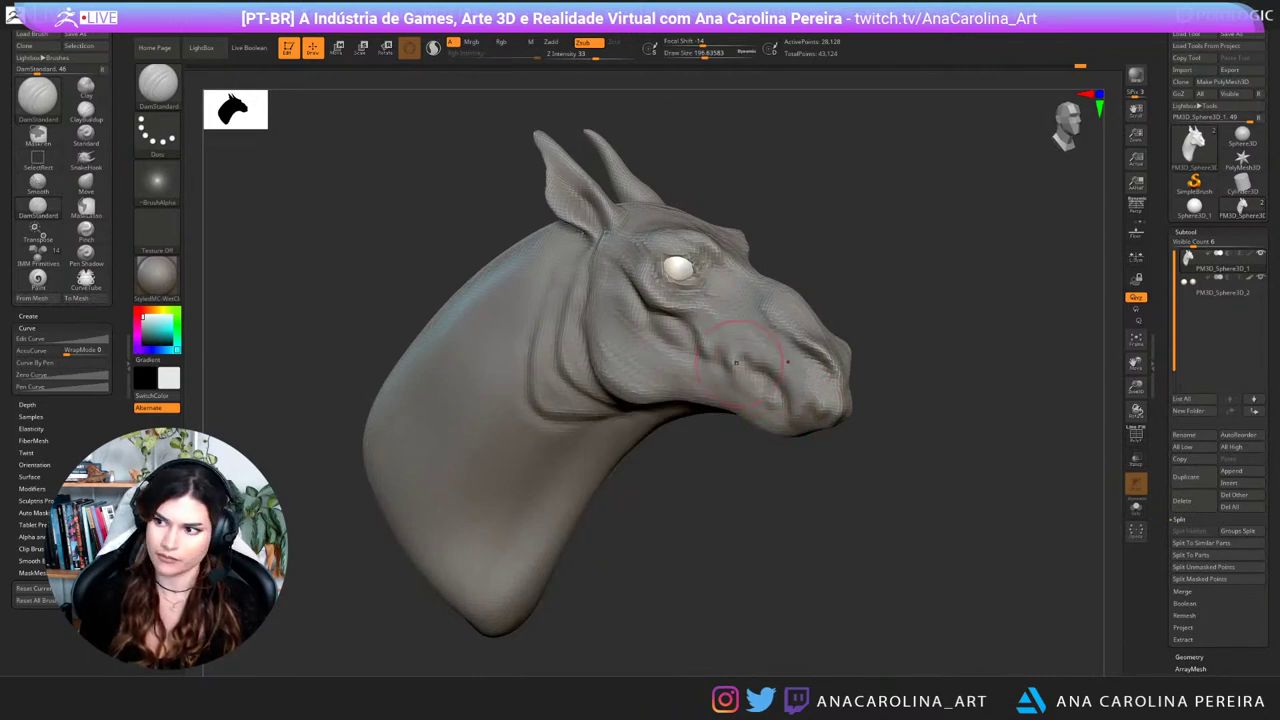
left_click_drag(766, 502, 608, 504)
left_click_drag(828, 486, 762, 480)
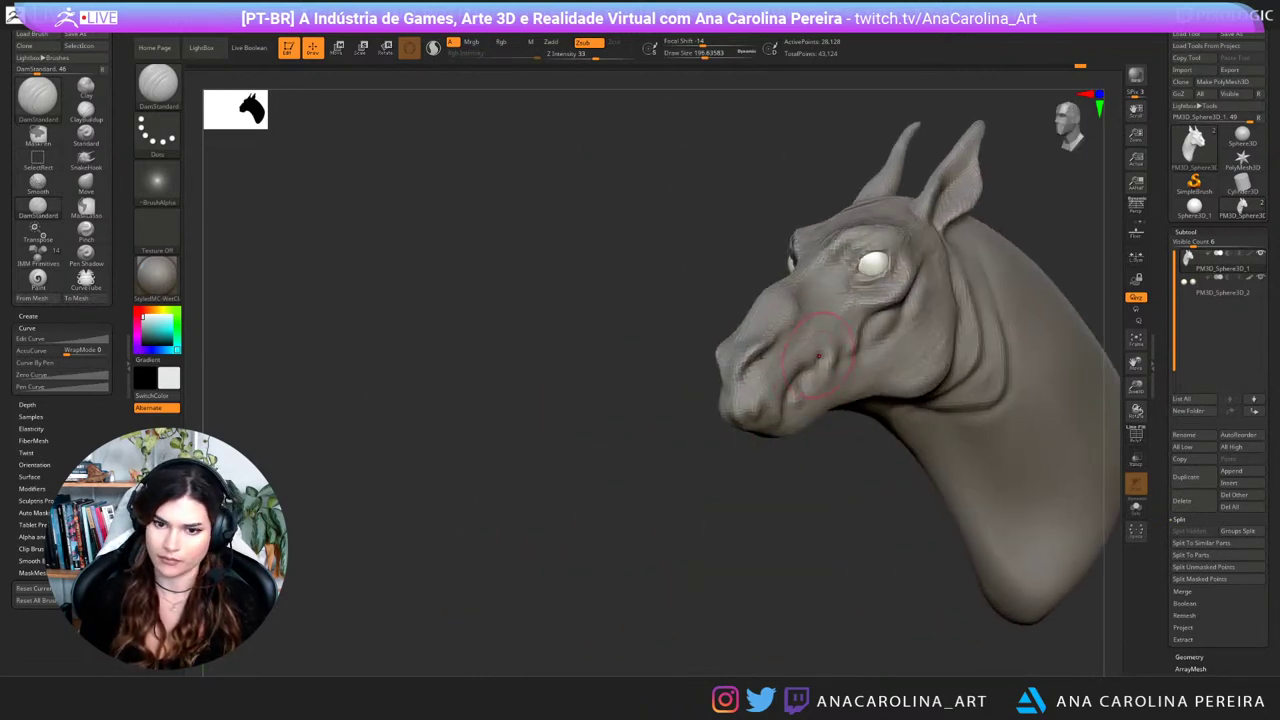
Step: Choose the ClayBuildup brush at a draw size of about 167 and build up volume around the side of the mouth
key("b")
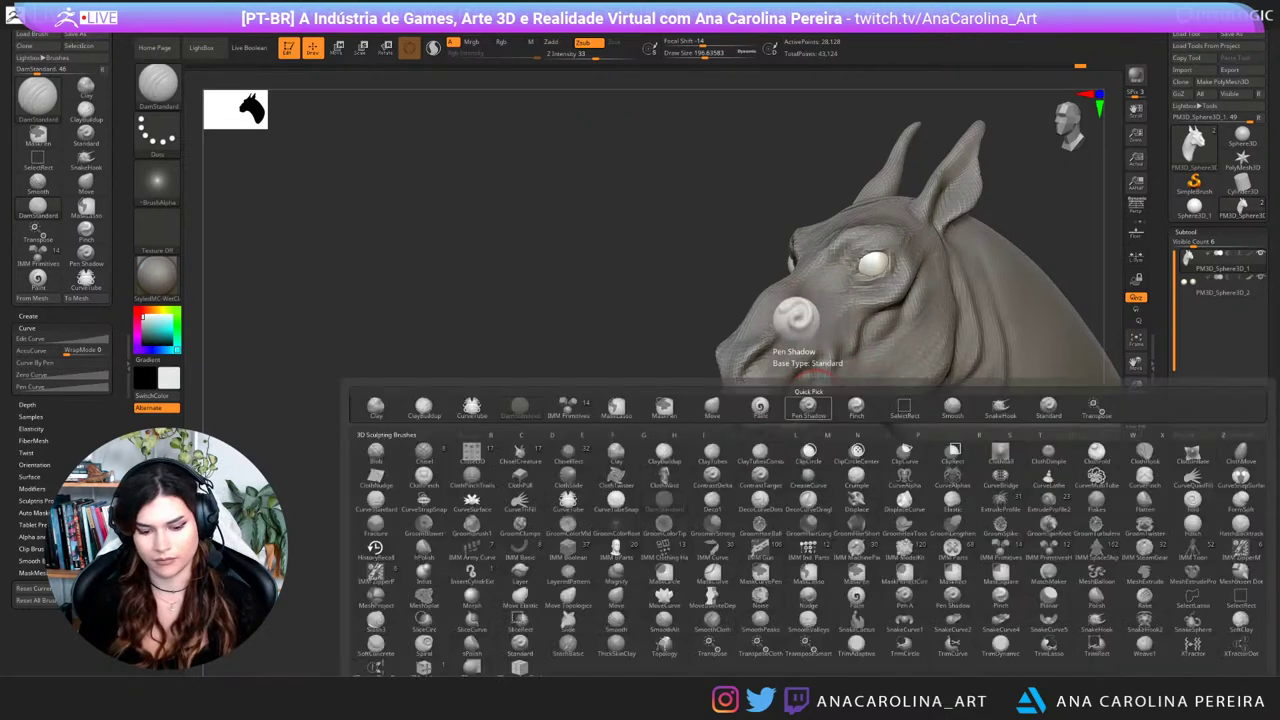
key("c")
key("b")
key("space")
left_click_drag(814, 403, 810, 403)
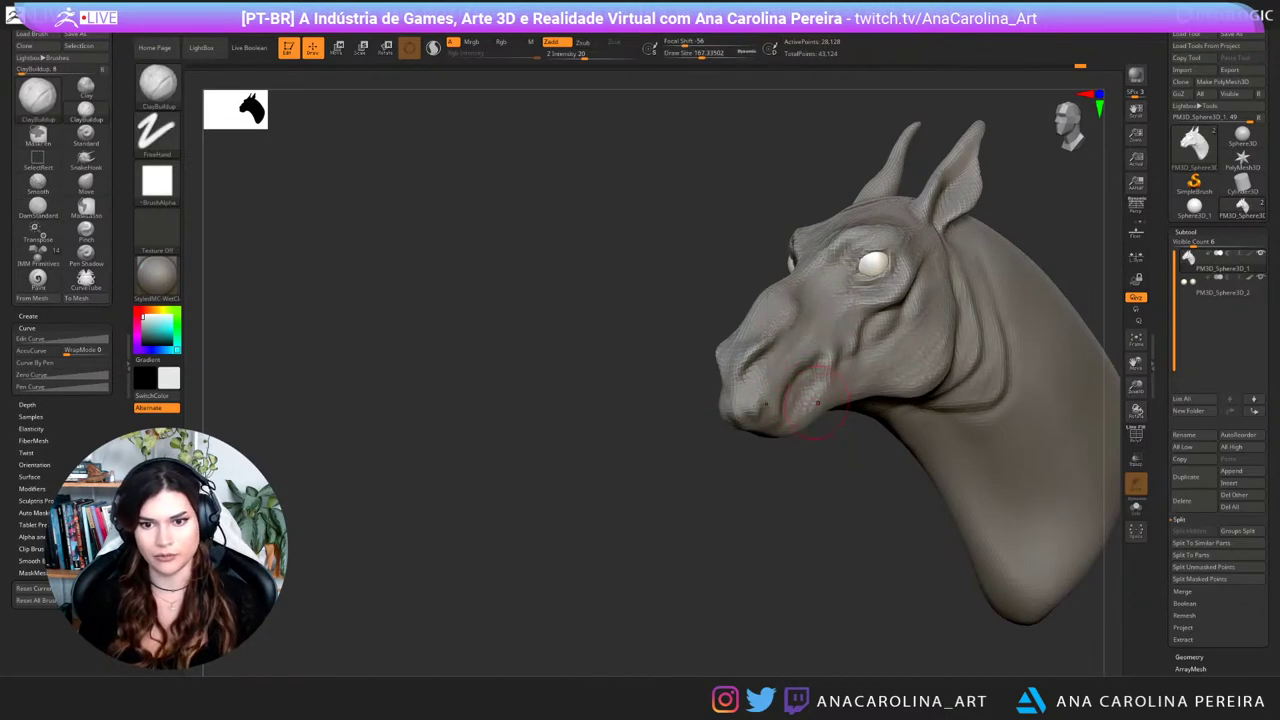
left_click_drag(750, 485, 890, 480)
left_click_drag(764, 352, 762, 378)
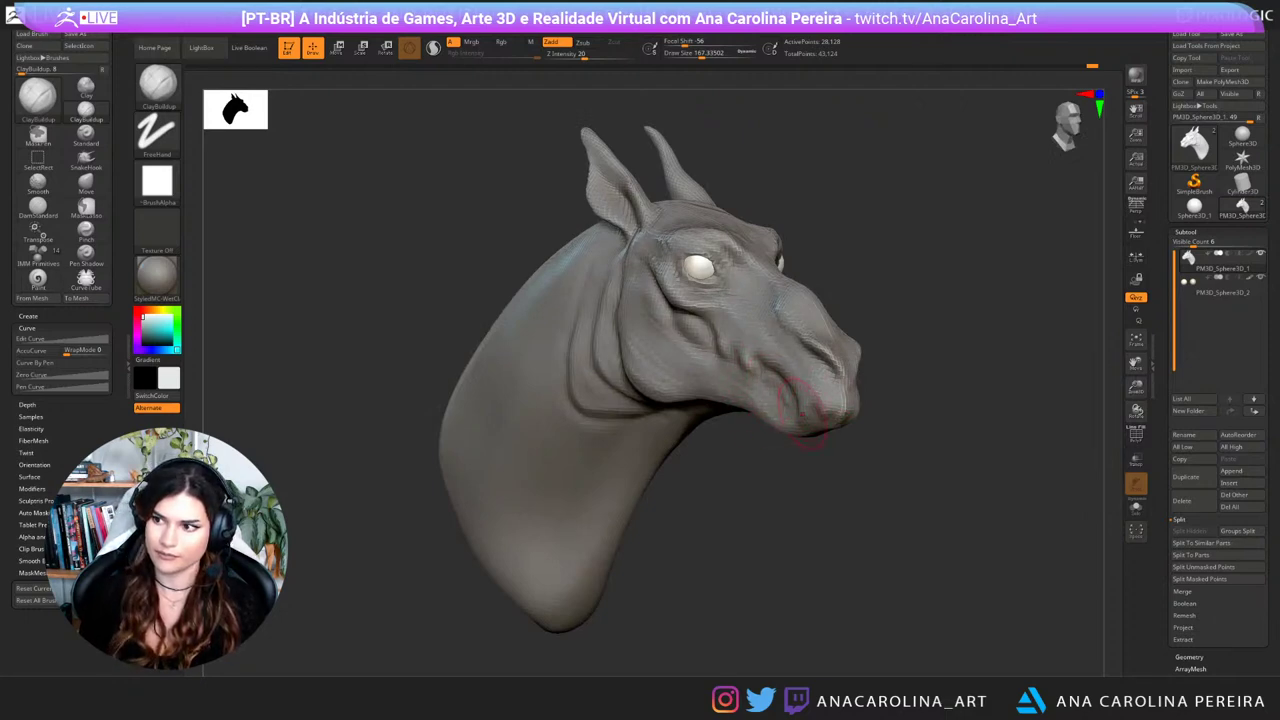
Step: Inspect the muzzle from both sides and open the head's geometry settings showing the DynaMesh options
left_click_drag(892, 500, 758, 526)
left_click_drag(692, 488, 636, 486)
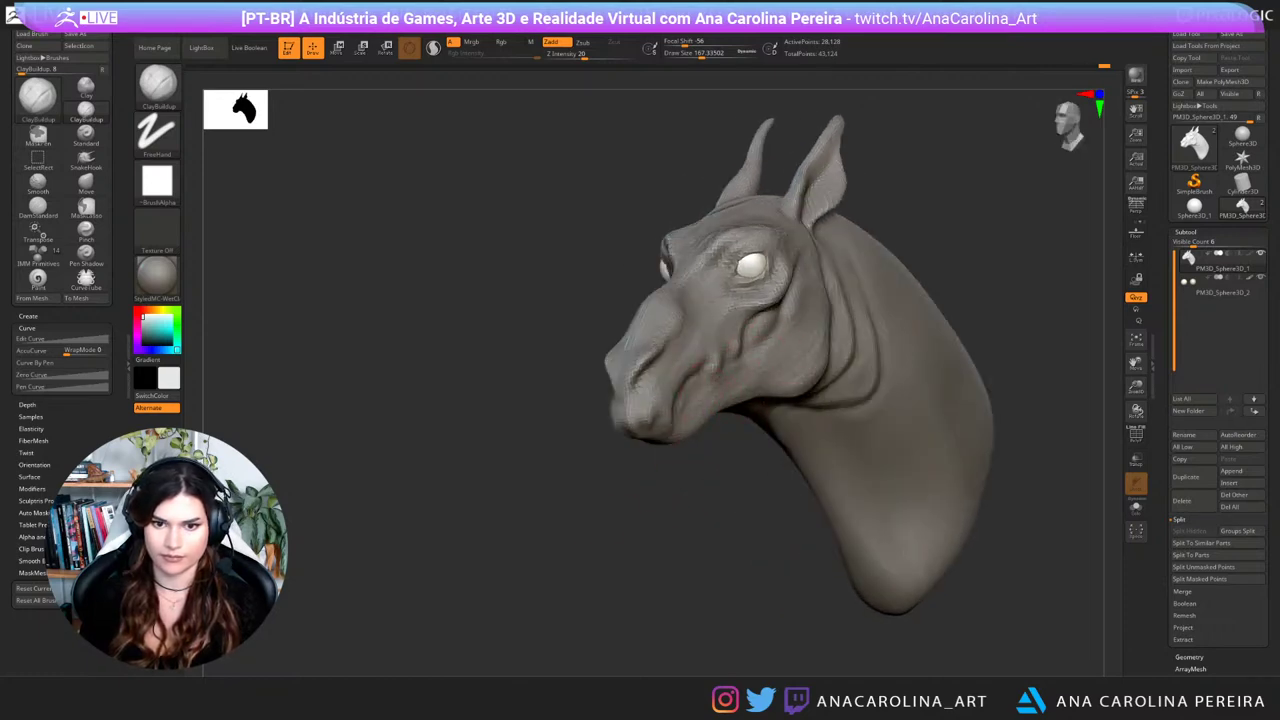
mouse_move(672, 492)
left_mouse_down()
mouse_move(804, 502)
mouse_move(748, 498)
mouse_move(754, 550)
mouse_move(756, 532)
left_mouse_up()
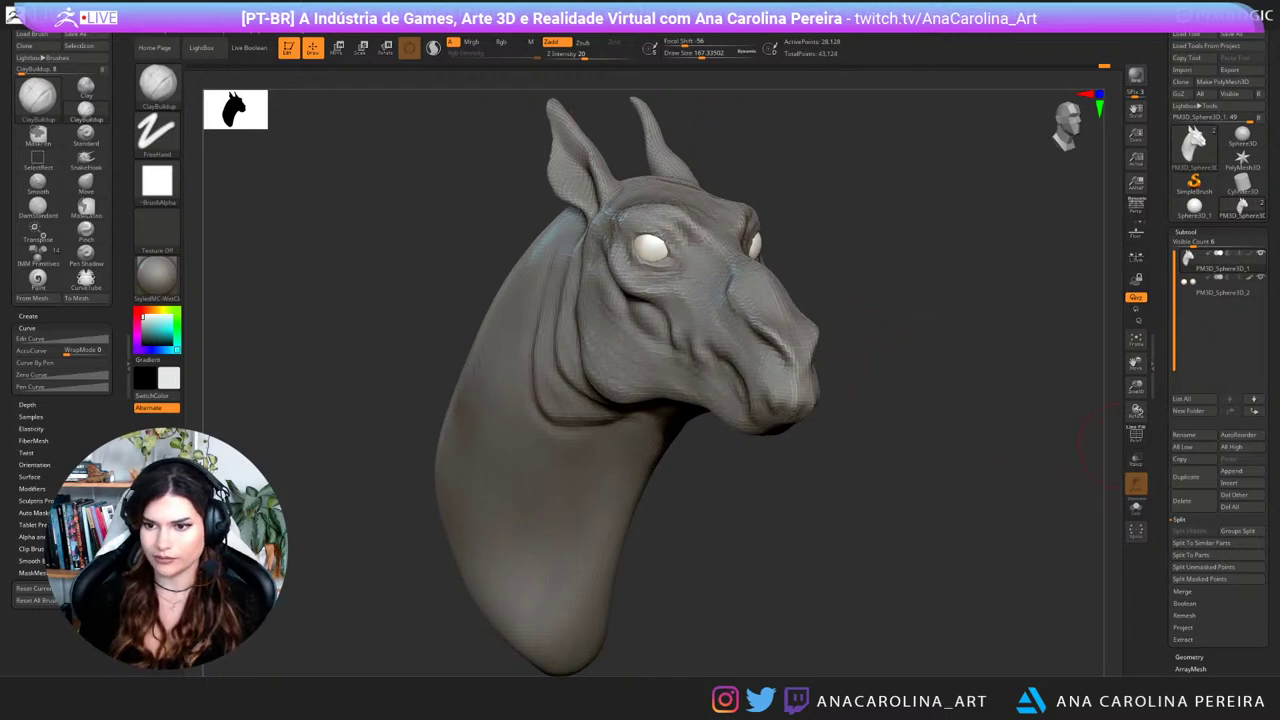
mouse_move(1168, 470)
left_mouse_down()
mouse_move(1168, 252)
mouse_move(1168, 467)
left_mouse_up()
left_click(1190, 451)
left_click(1189, 244)
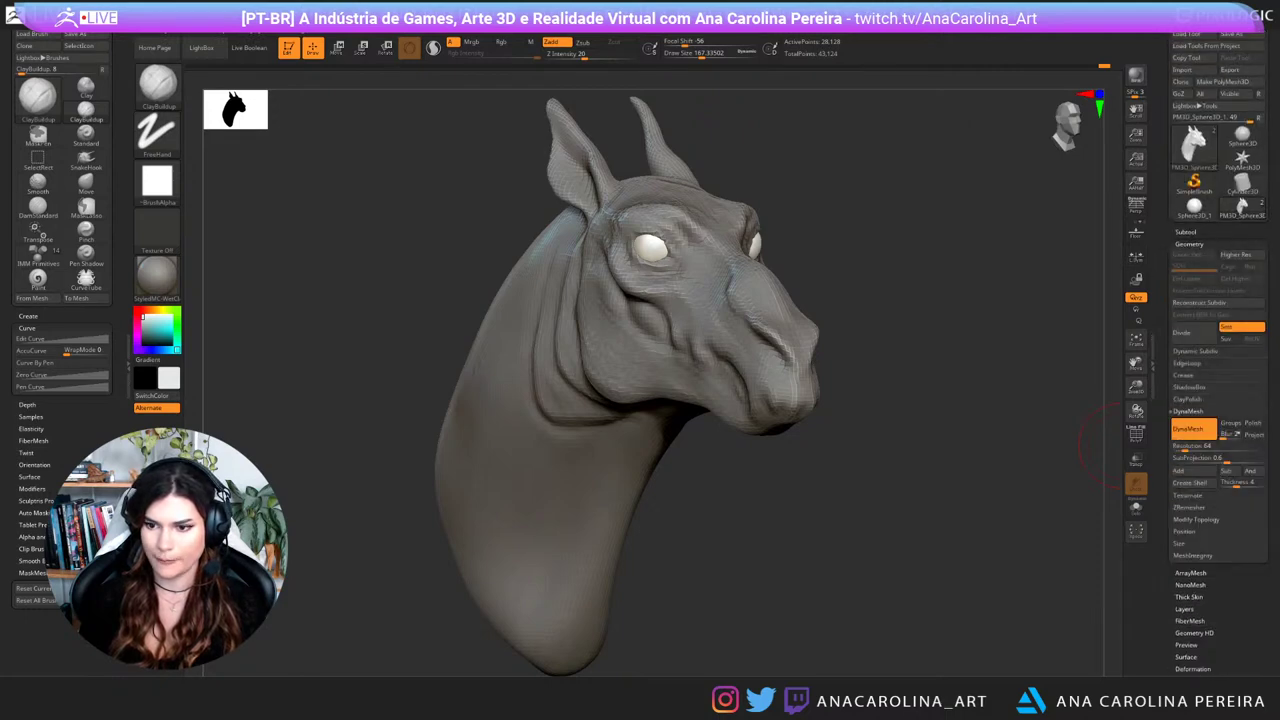
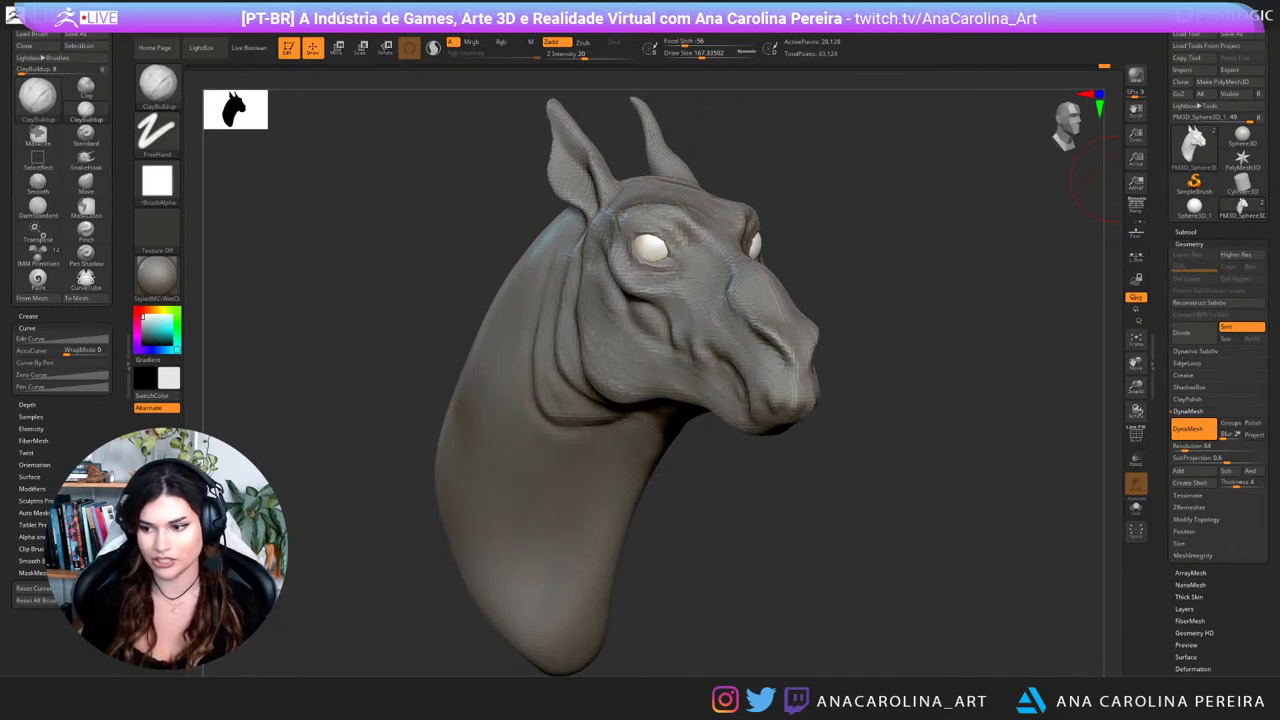
Step: Choose the Move brush, resize it and adjust the rear edge of the cheek below the ear
left_click_drag(1100, 190, 895, 425)
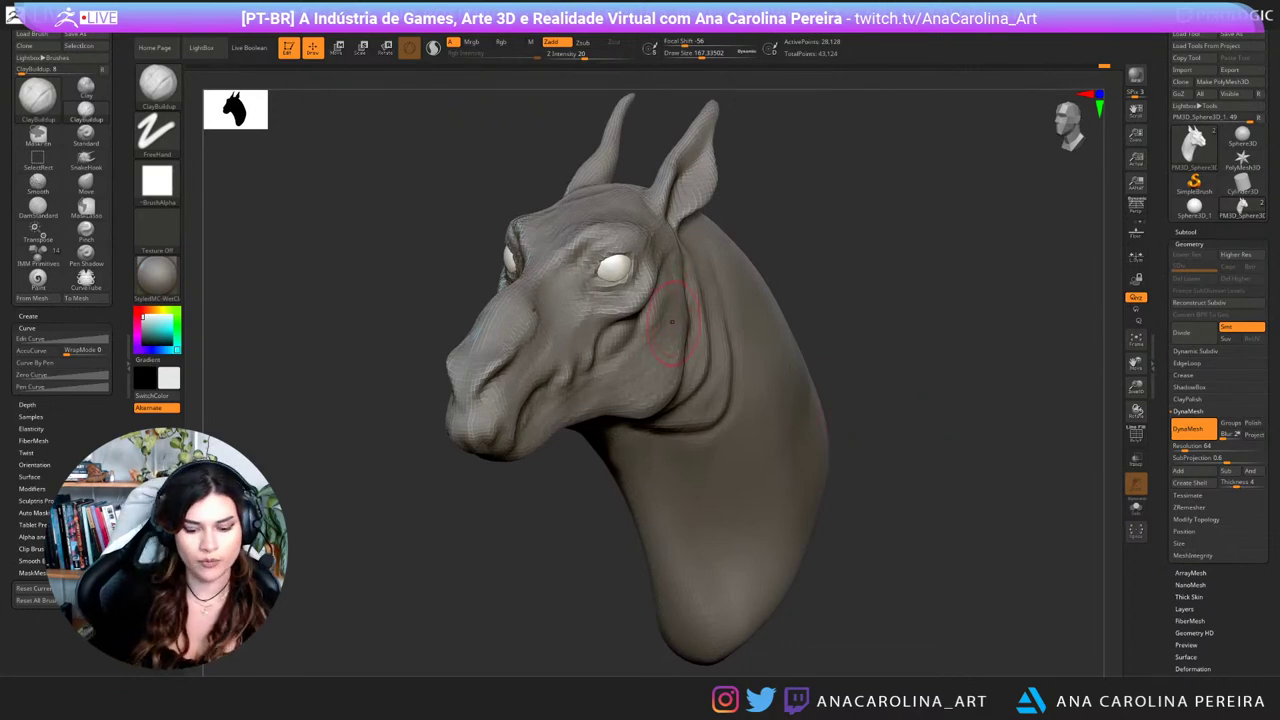
key("b")
key("m")
key("v")
key("v")
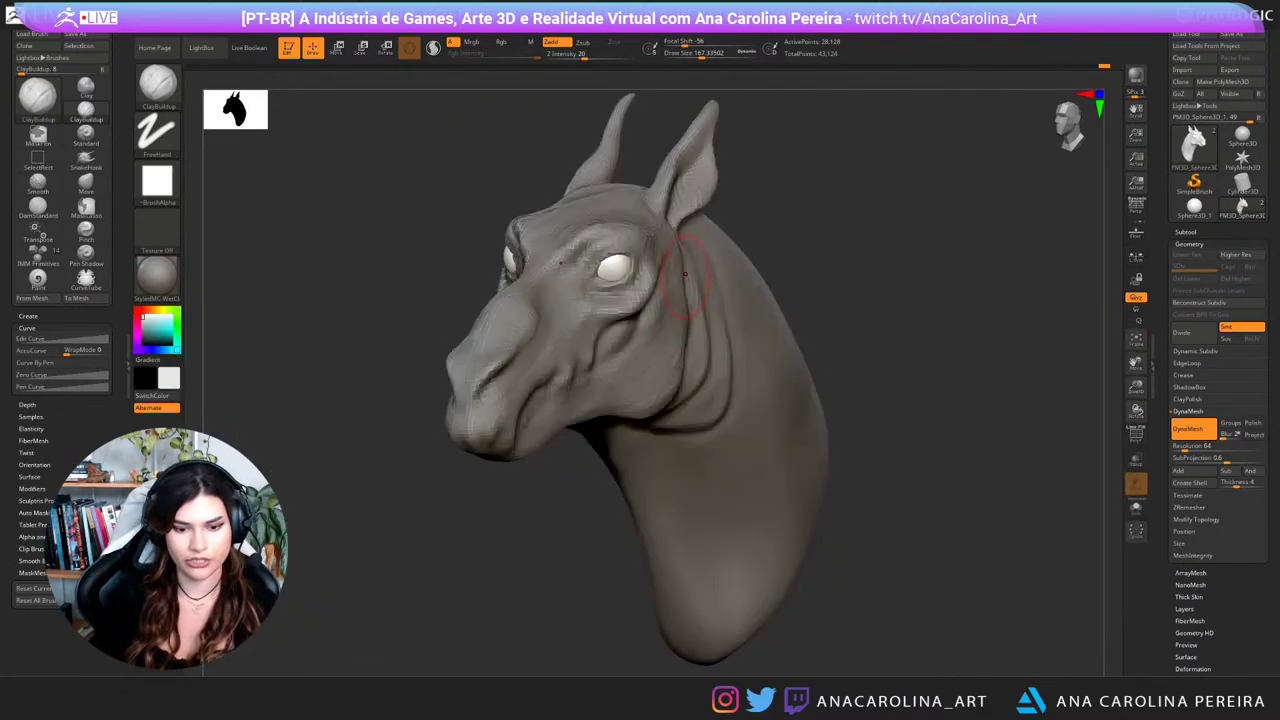
key("b")
key("m")
key("v")
key("space")
left_click_drag(684, 282, 680, 282)
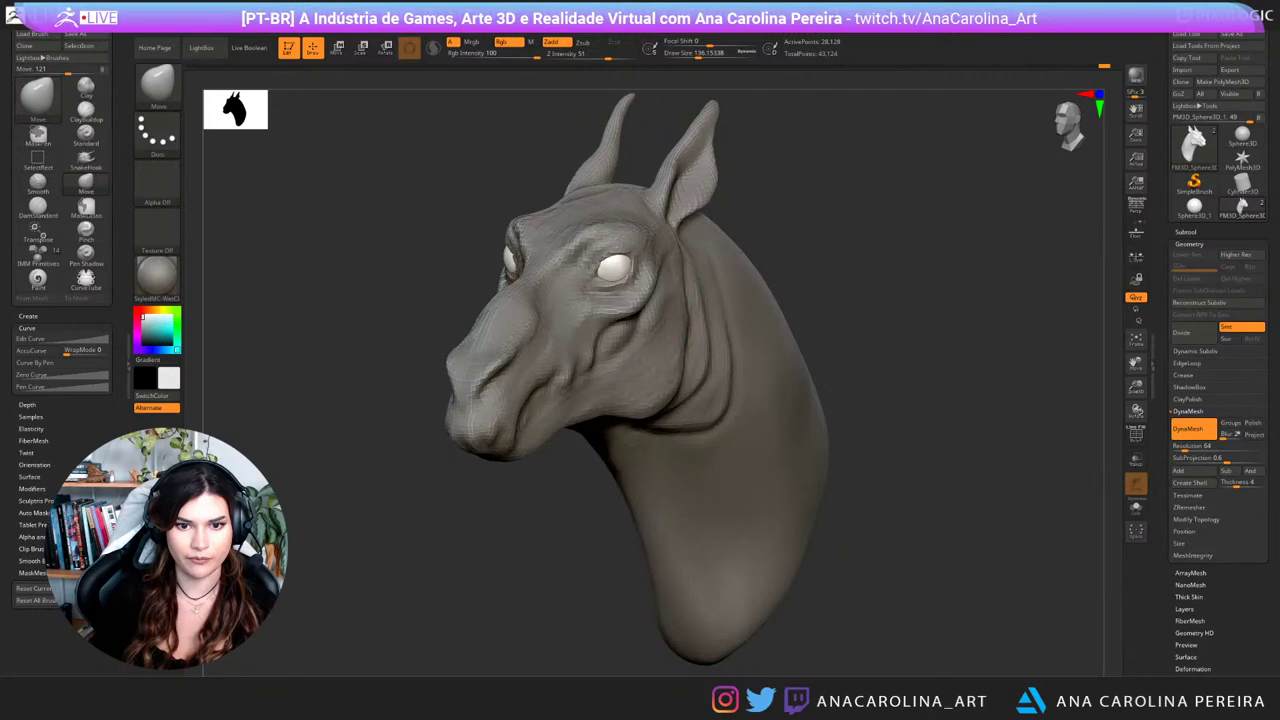
right_click_drag(764, 316, 692, 323)
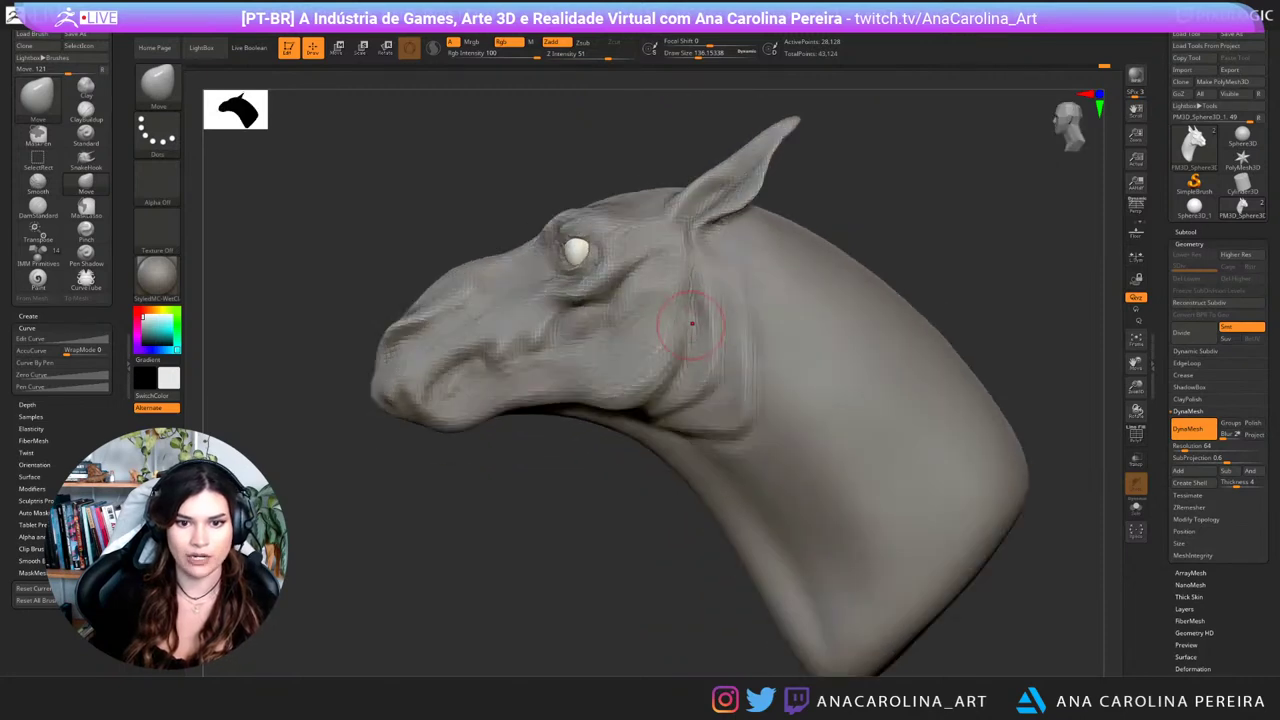
left_click_drag(689, 292, 685, 317)
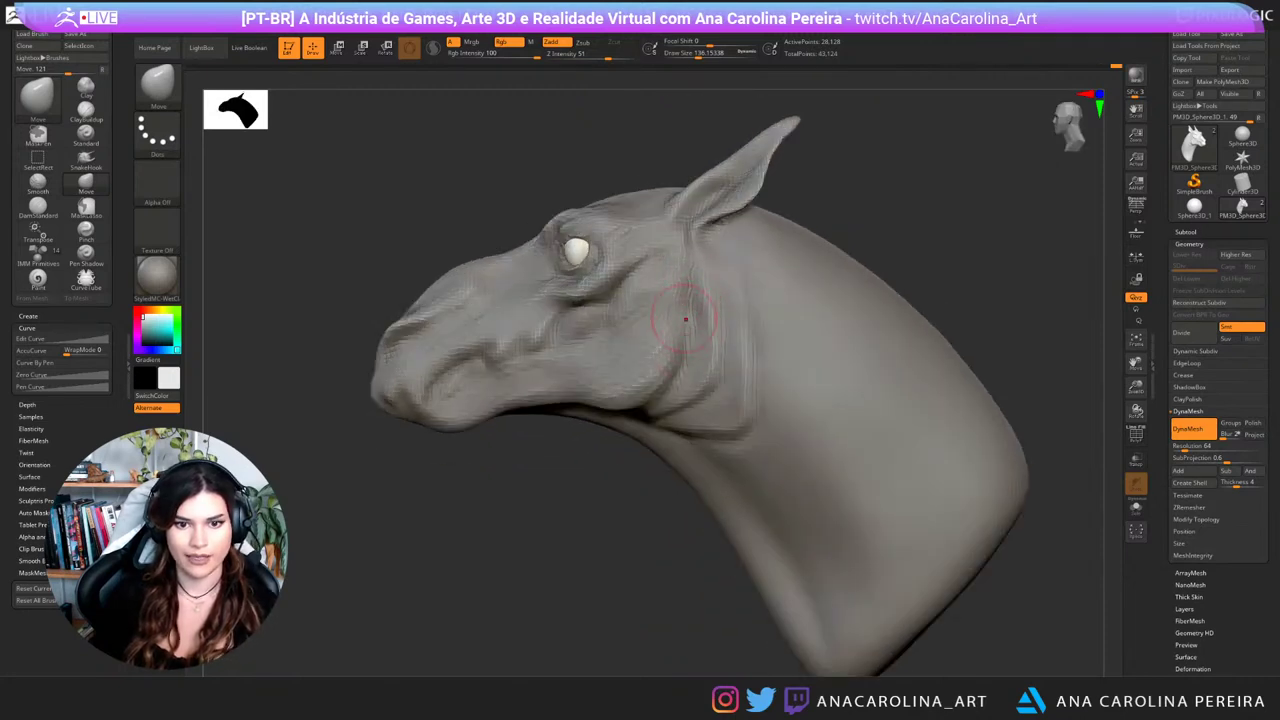
right_click_drag(678, 345, 716, 335)
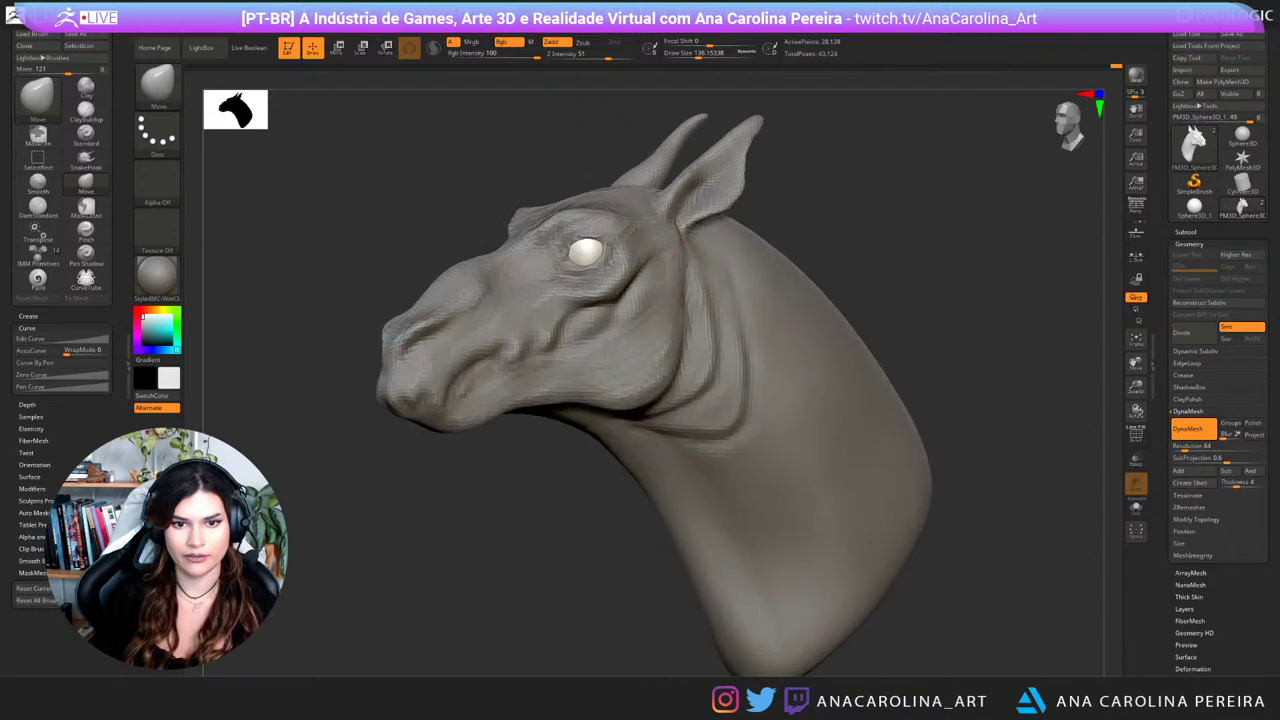
Step: Adjust the cheek and jaw contour below the ear from several angles, enlarging the Move brush to about 240
mouse_move(678, 255)
right_mouse_down()
mouse_move(735, 268)
mouse_move(880, 262)
right_mouse_up()
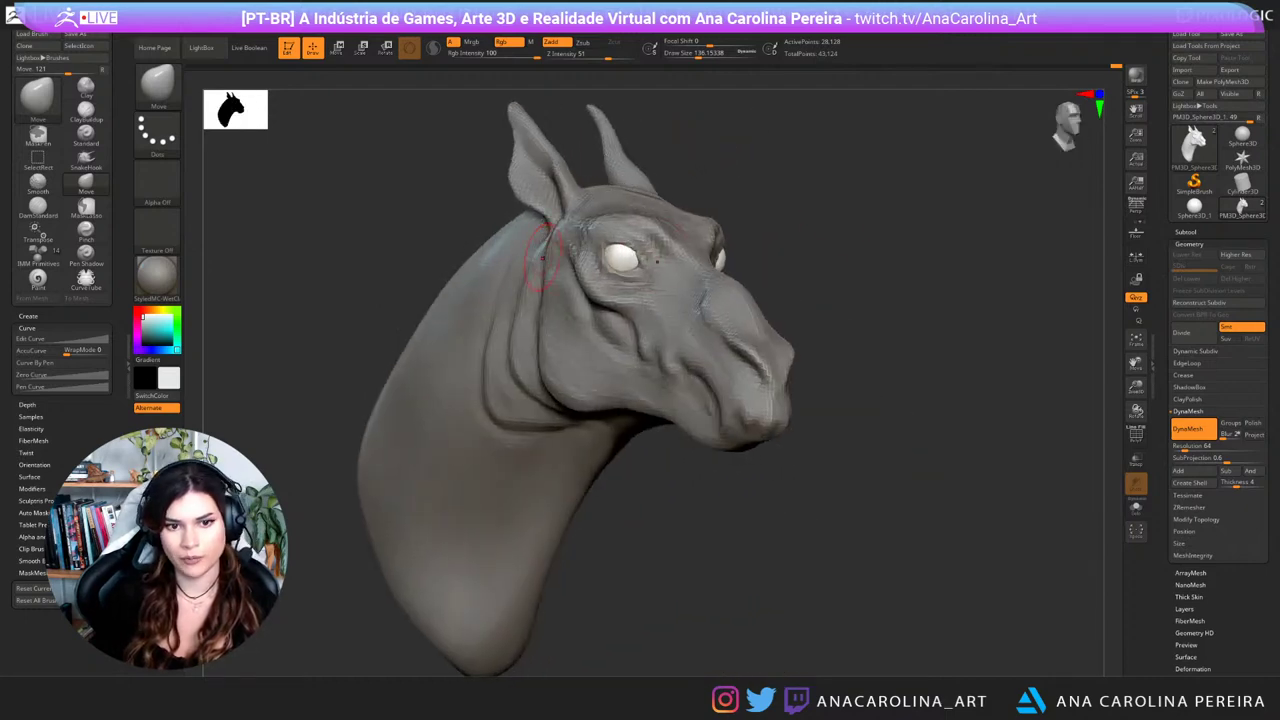
key("s")
left_click_drag(543, 258, 551, 326)
right_click_drag(551, 326, 325, 322)
key("space")
left_click_drag(699, 313, 706, 313)
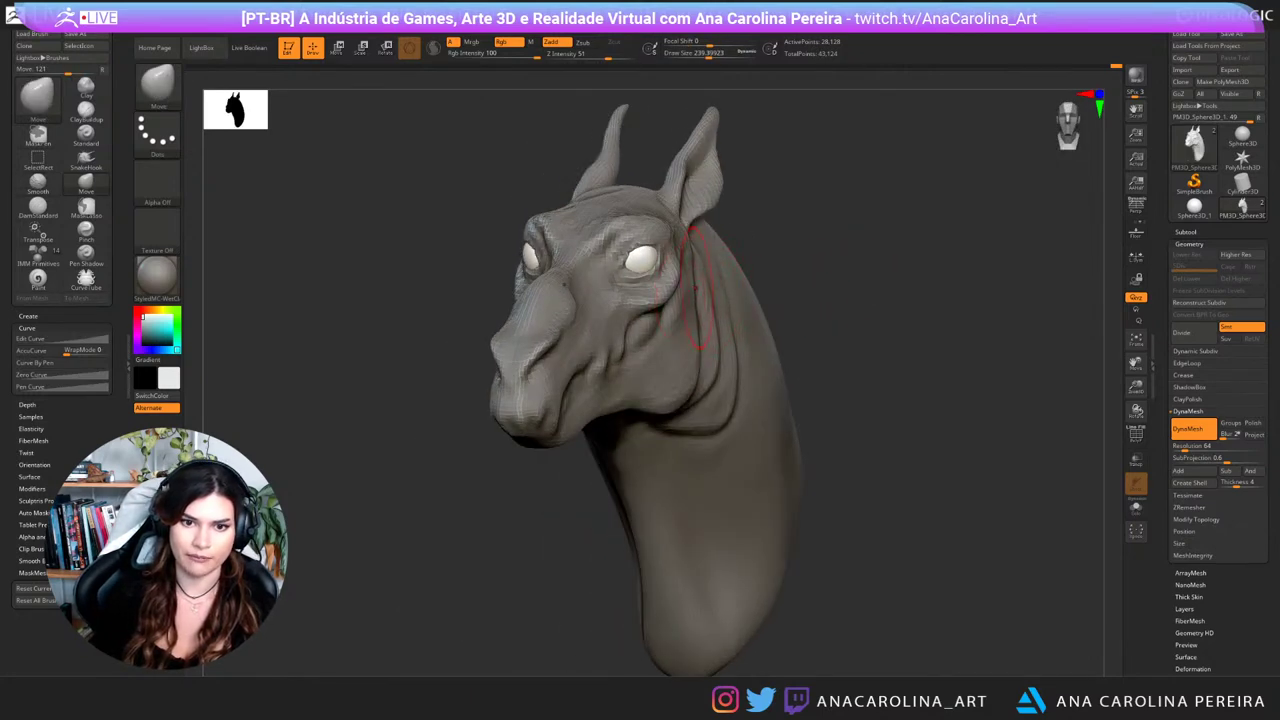
right_click_drag(697, 290, 870, 290)
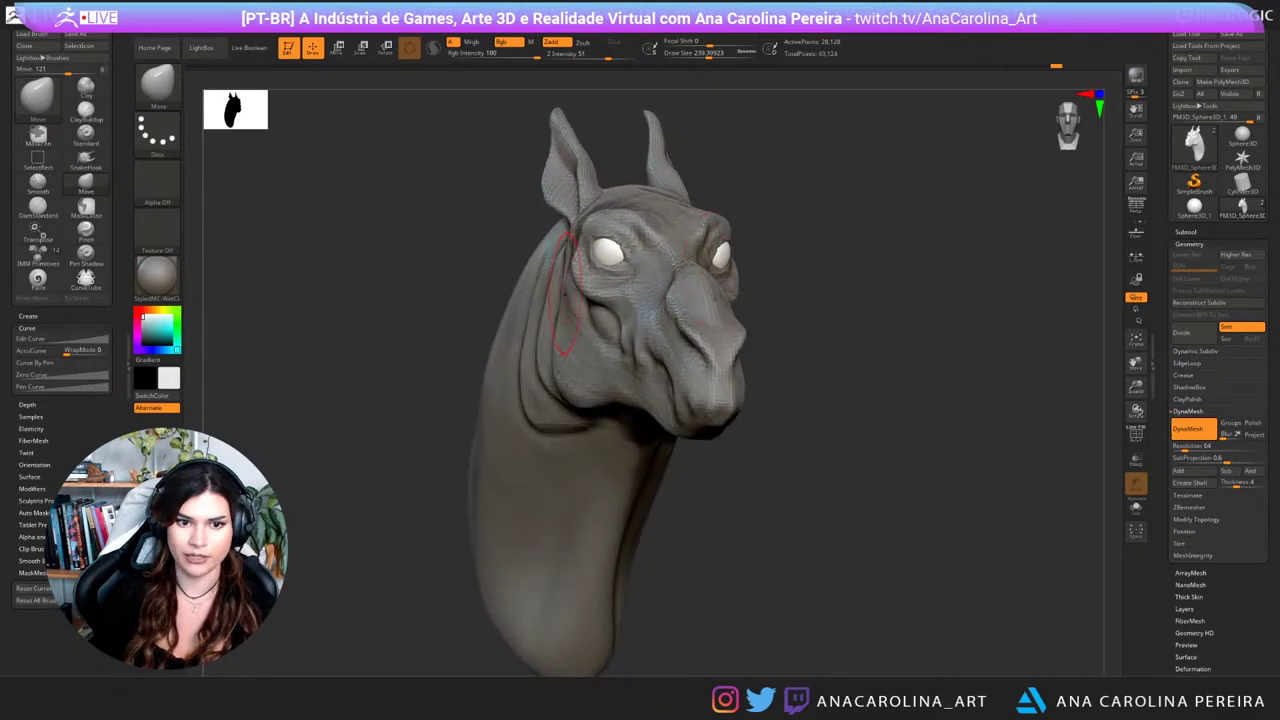
right_click_drag(697, 307, 525, 309)
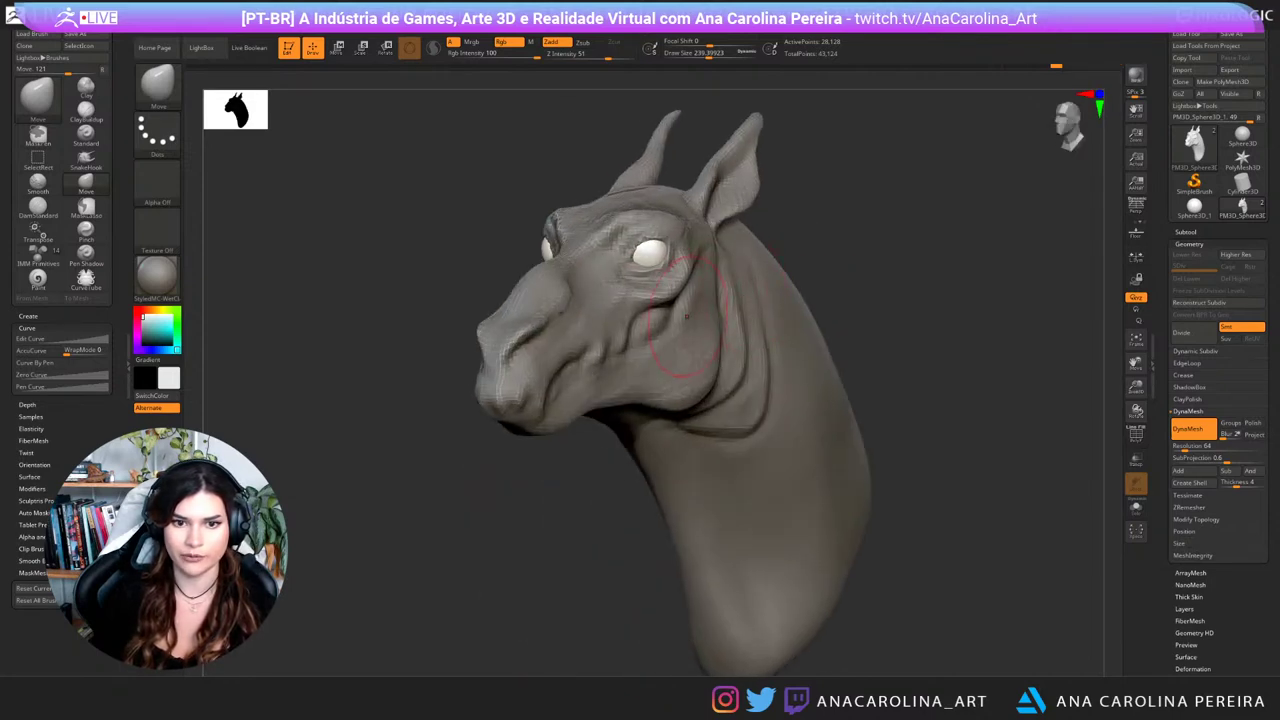
mouse_move(688, 314)
right_mouse_down()
mouse_move(886, 396)
mouse_move(712, 386)
right_mouse_up()
Step: Switch to the DamStandard brush and remesh the head with DynaMesh at a resolution of 120
key("b")
mouse_move(850, 382)
right_mouse_down()
mouse_move(883, 372)
mouse_move(887, 348)
right_mouse_up()
key("d")
key("s")
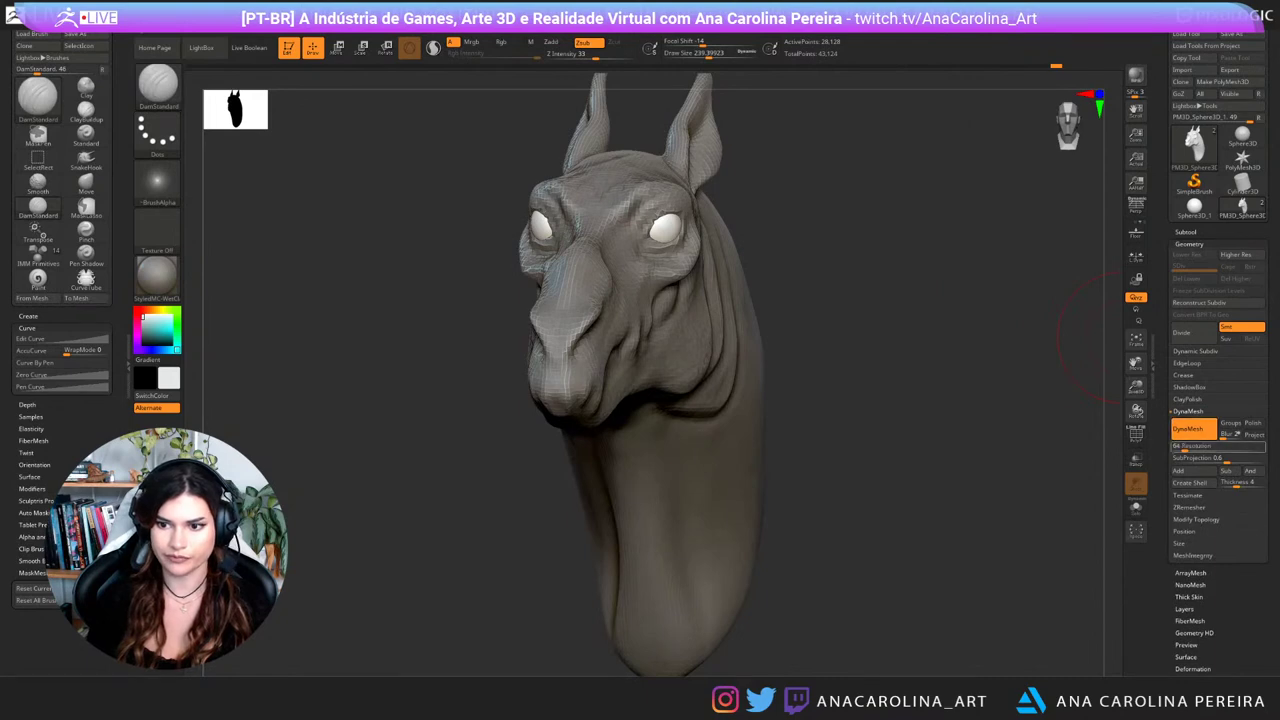
left_click(1188, 447)
type("104")
key("Return")
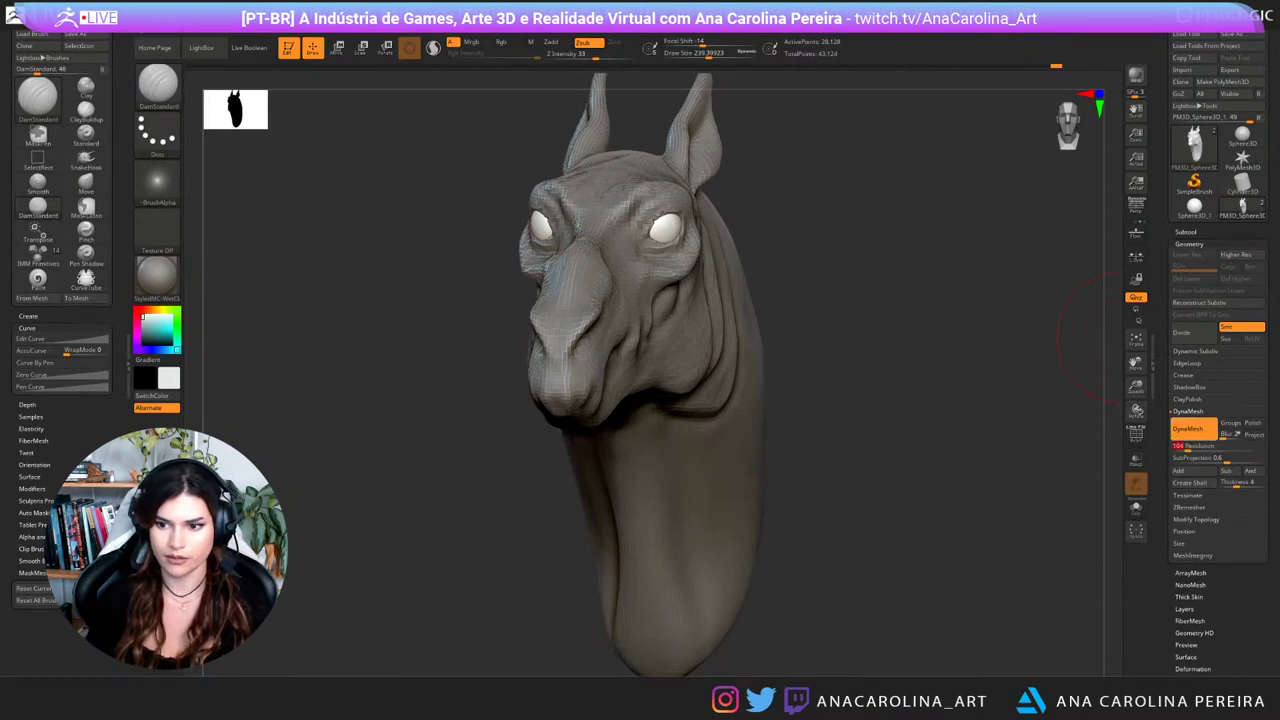
left_click_drag(1188, 446, 1190, 446)
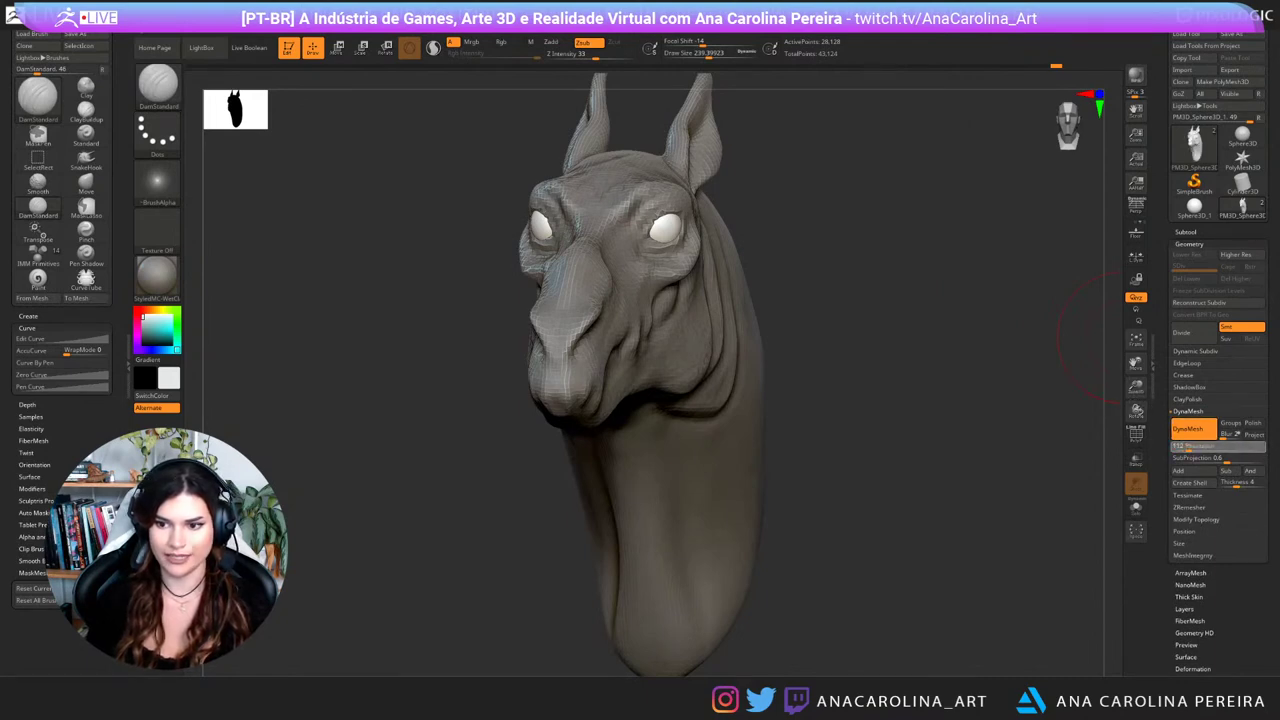
key("Return")
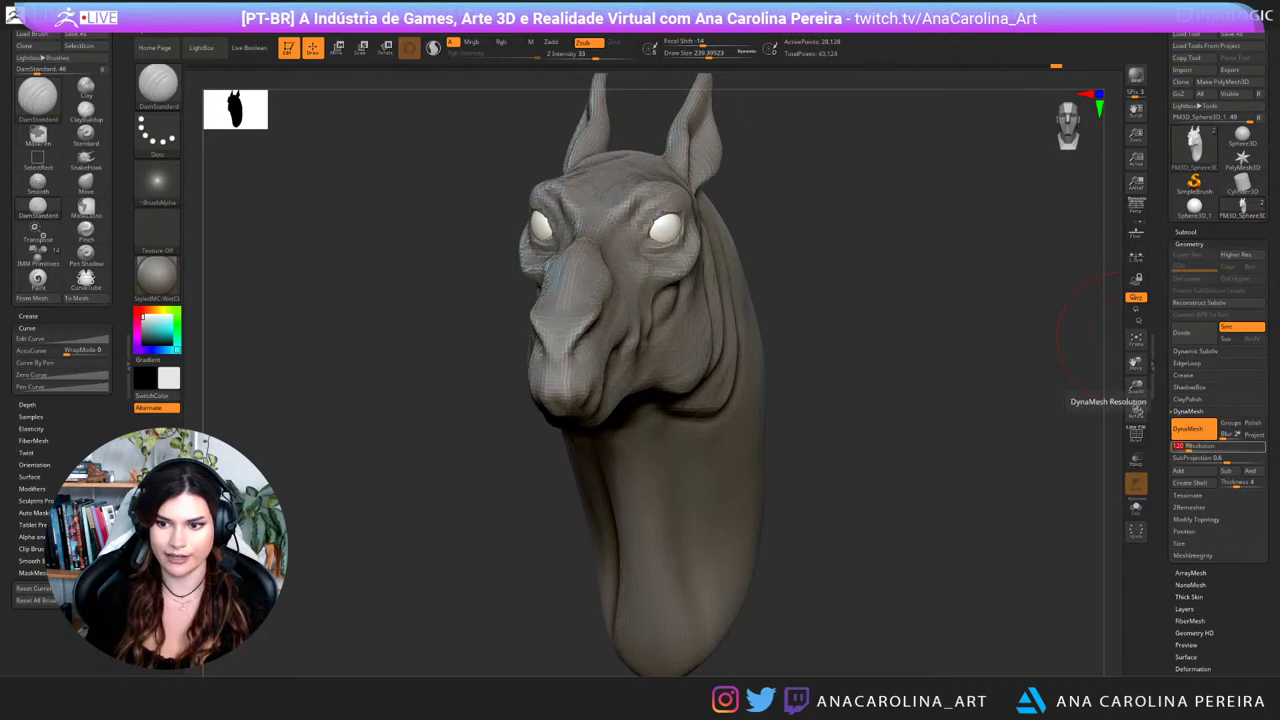
left_click_drag(969, 427, 1040, 490, "ctrl")
Step: Reduce the DamStandard brush to a draw size of about 101 and carve the crease at the corner of the mouth
mouse_move(840, 503)
left_mouse_down()
mouse_move(905, 505)
mouse_move(822, 521)
left_mouse_up()
key("b")
key("d")
key("s")
key("s")
mouse_move(897, 455)
left_mouse_down("alt")
mouse_move(840, 545)
mouse_move(880, 548)
left_mouse_up("alt")
key("space")
left_click_drag(926, 485, 914, 485)
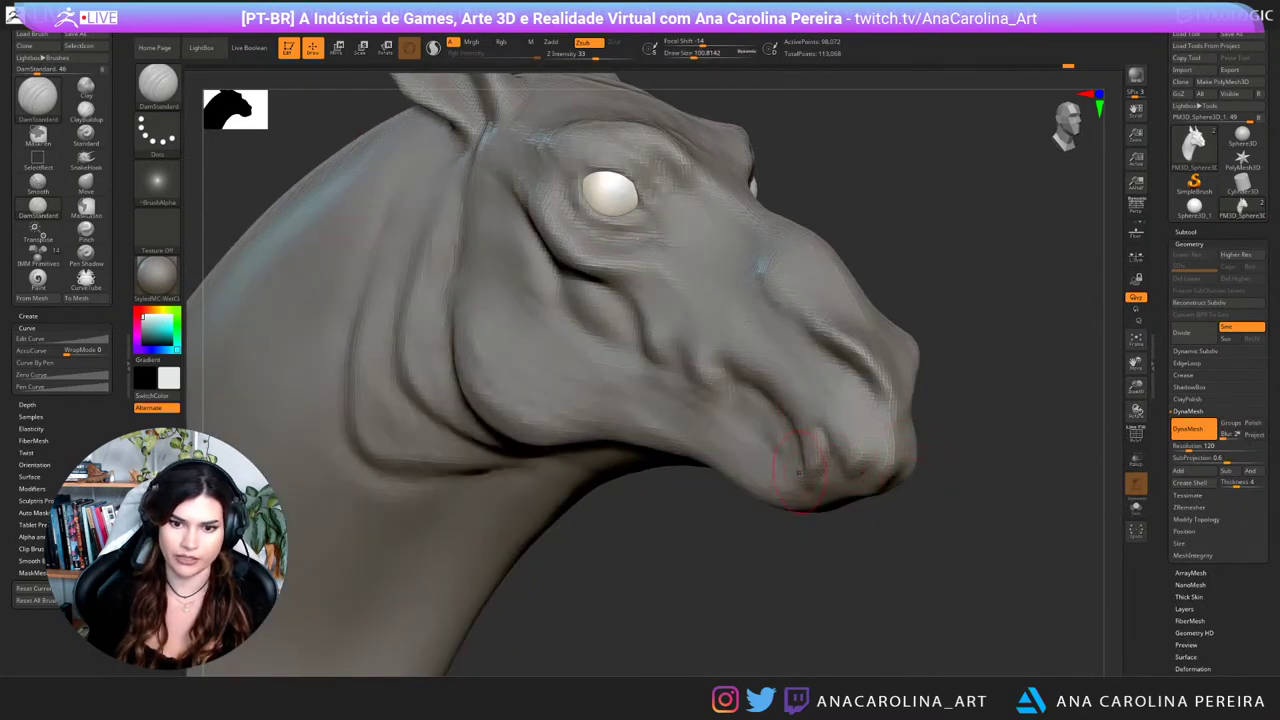
left_click_drag(799, 472, 814, 428)
mouse_move(905, 530)
left_mouse_down()
mouse_move(660, 525)
mouse_move(553, 494)
left_mouse_up()
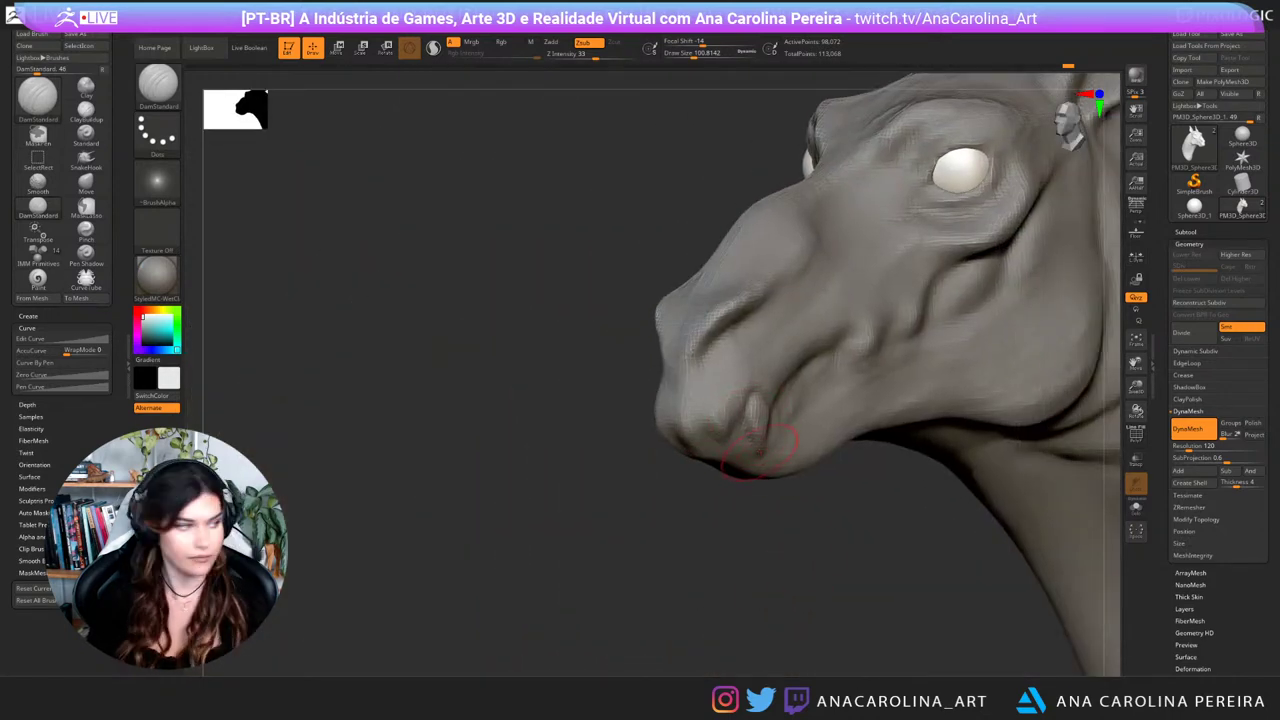
Step: Carve a row of tooth-like bulges around the front of the muzzle with the DamStandard brush, working from both sides
left_click_drag(757, 534, 776, 534)
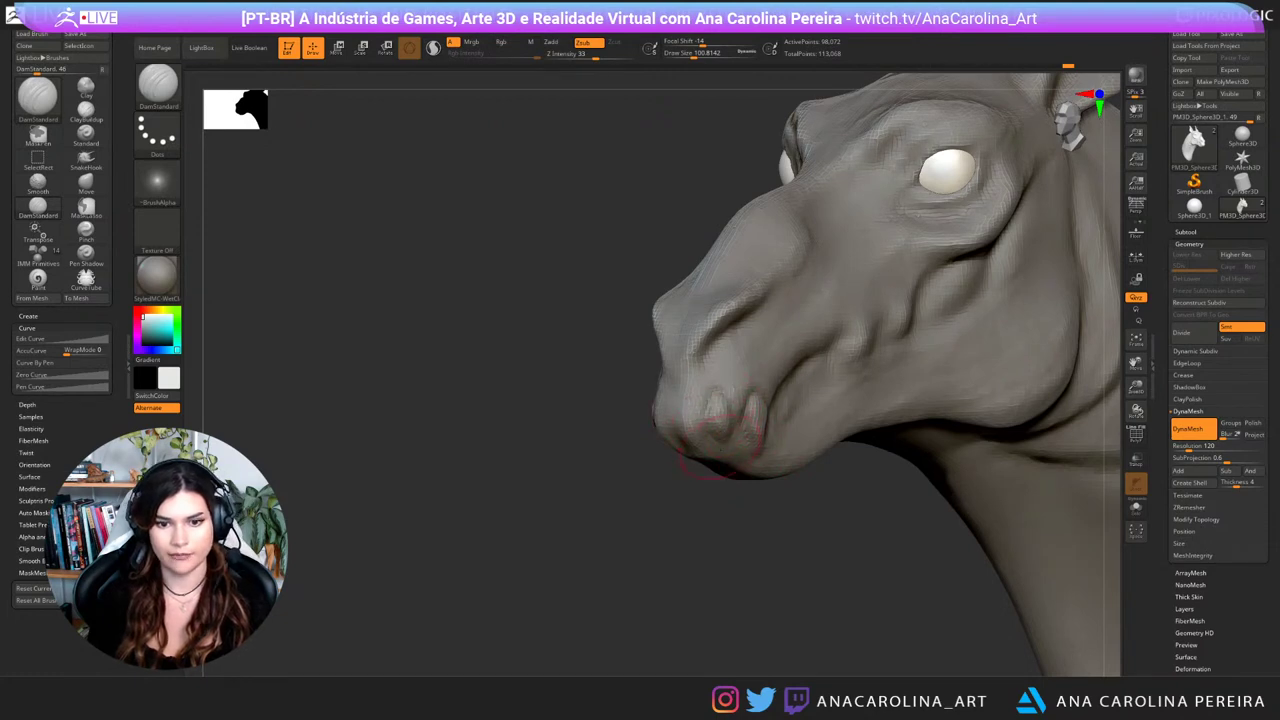
left_click_drag(650, 525, 735, 528)
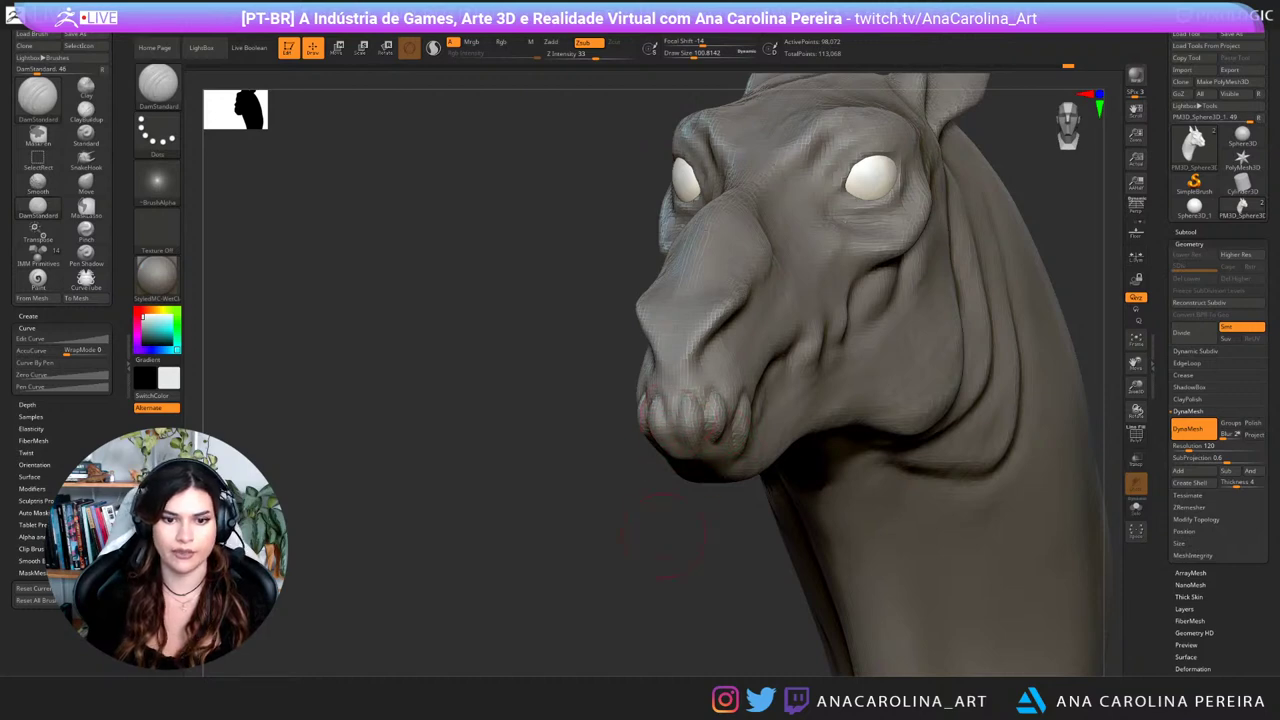
left_click_drag(636, 528, 780, 528)
left_click_drag(643, 402, 655, 440)
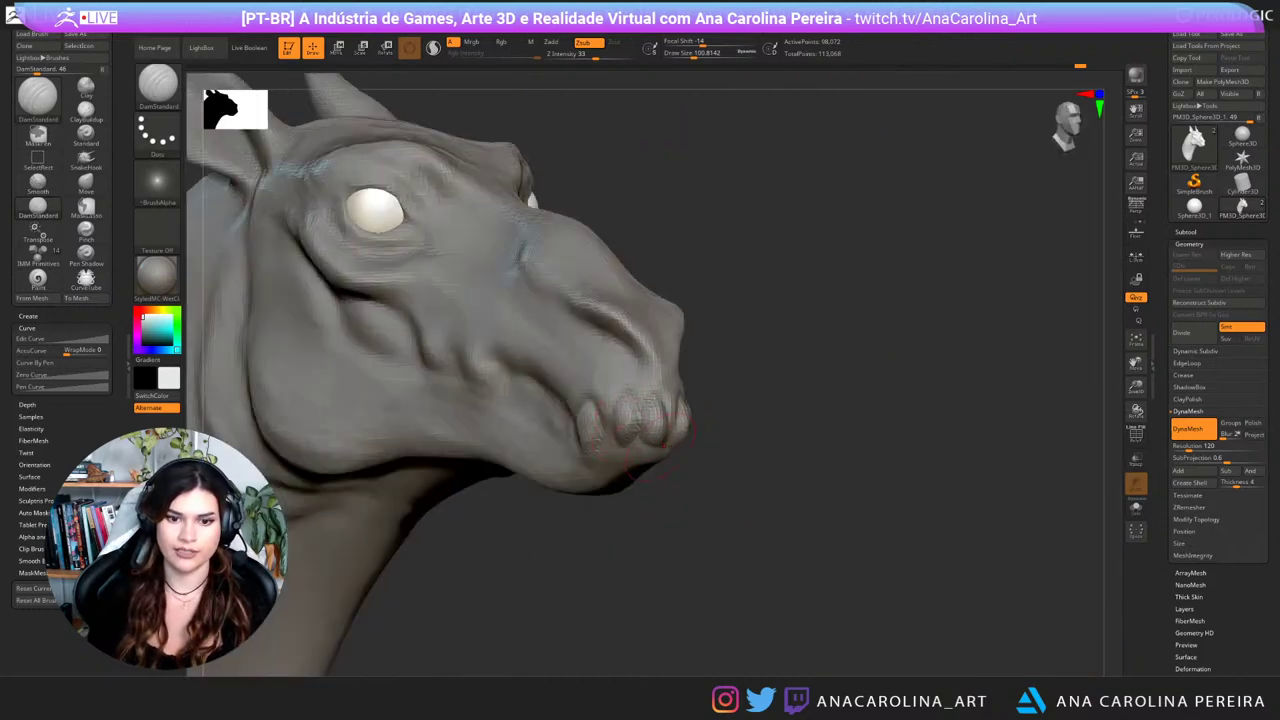
left_click_drag(692, 512, 644, 512)
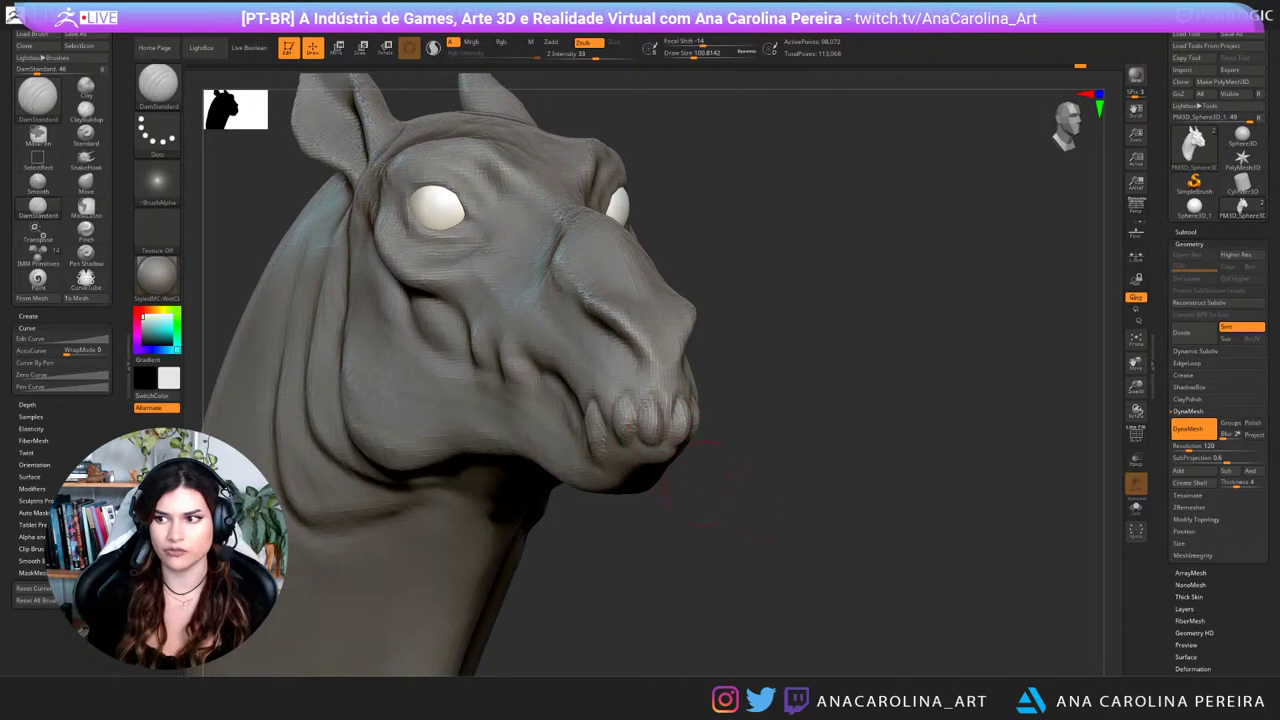
left_click_drag(705, 483, 705, 525, "alt")
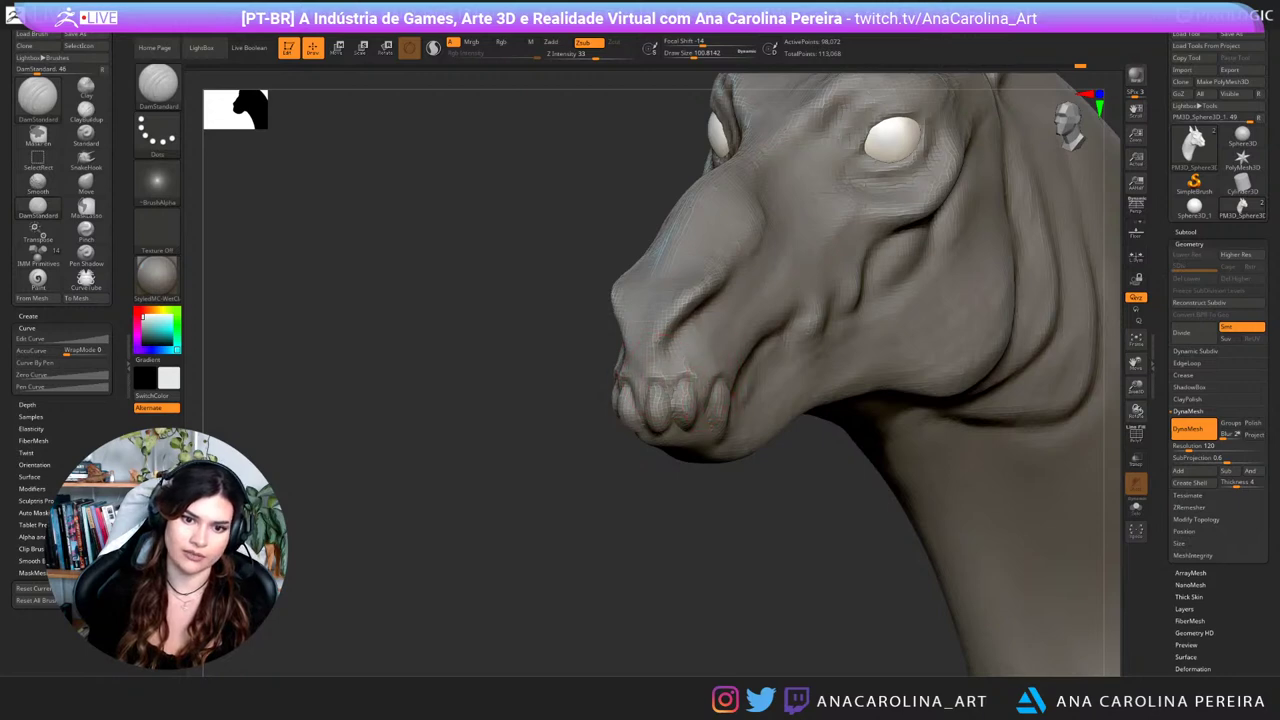
left_click_drag(460, 485, 750, 495)
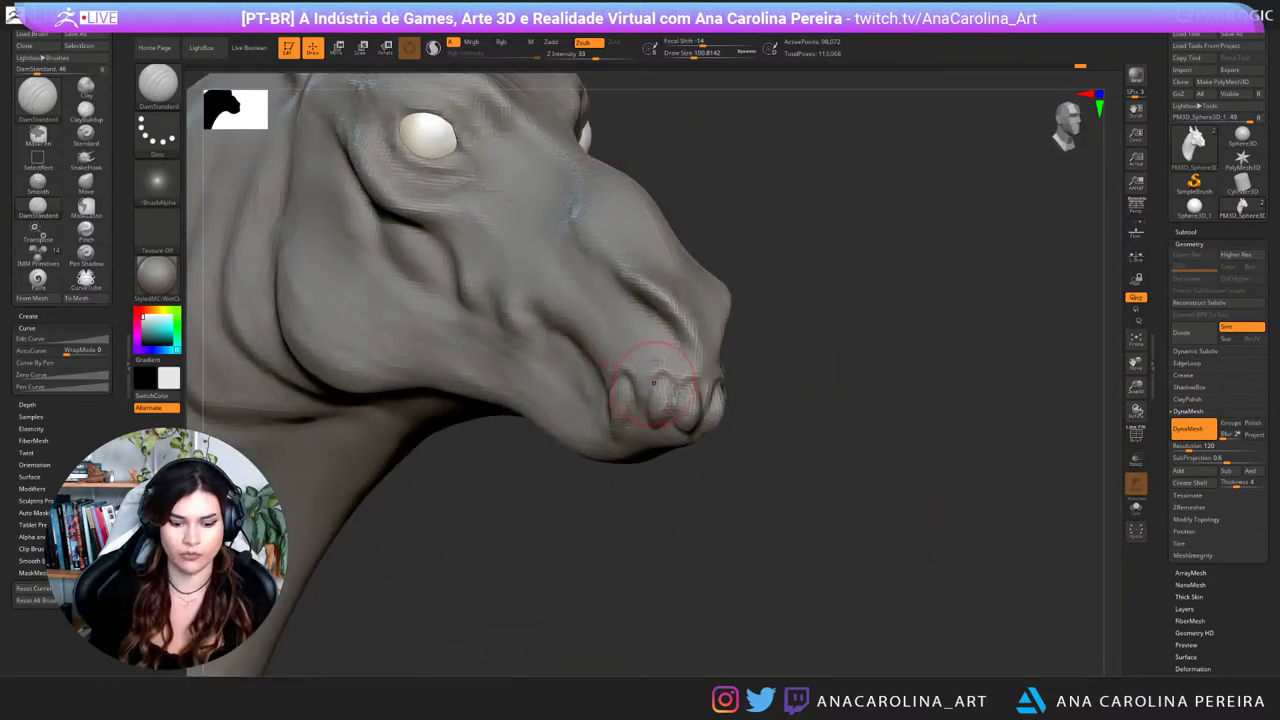
Step: Switch to the ClayBuildup brush at a draw size of about 51 and build up the area above the front teeth
key("b")
key("c")
key("b")
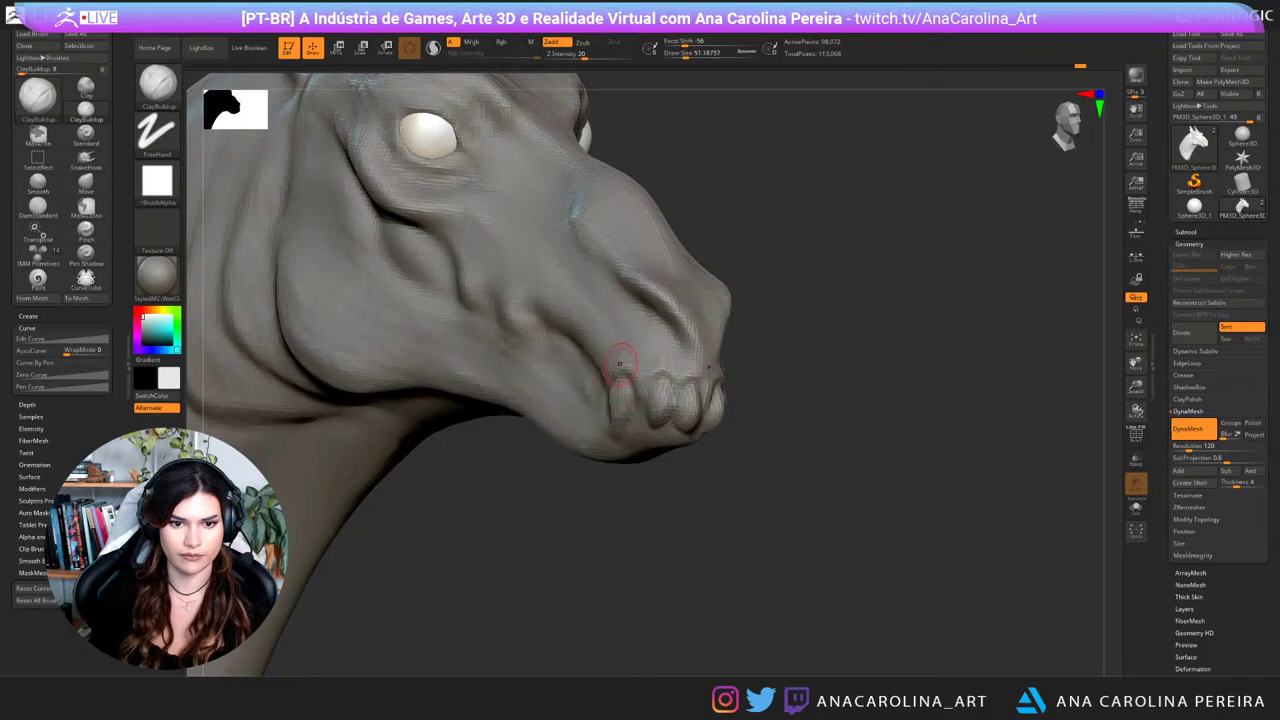
left_click_drag(930, 310, 794, 294)
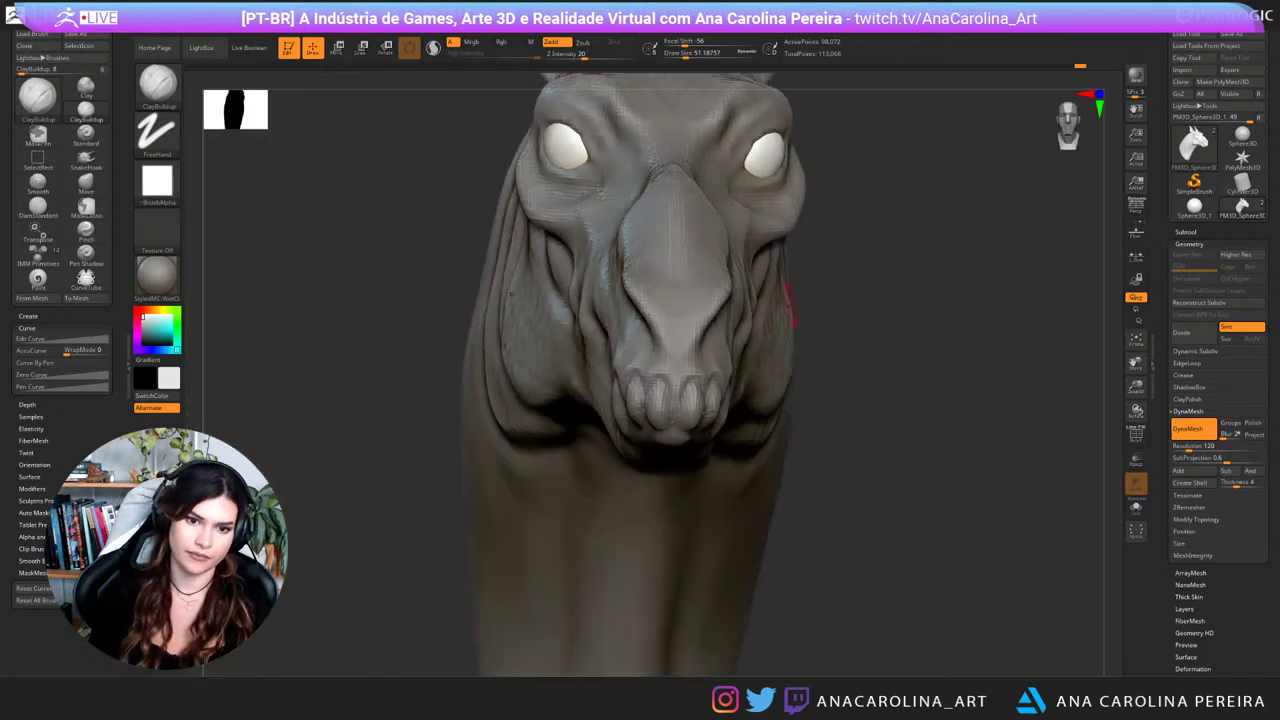
key("f")
Step: Choose the Move brush at a draw size of about 124 and reshape the nose contour above the front teeth
mouse_move(820, 500)
left_mouse_down()
mouse_move(648, 520)
mouse_move(684, 580)
mouse_move(606, 484)
left_mouse_up()
key("b")
key("m")
key("v")
key("space")
mouse_move(583, 358)
left_mouse_down()
mouse_move(594, 357)
mouse_move(566, 328)
mouse_move(595, 300)
mouse_move(565, 290)
left_mouse_up()
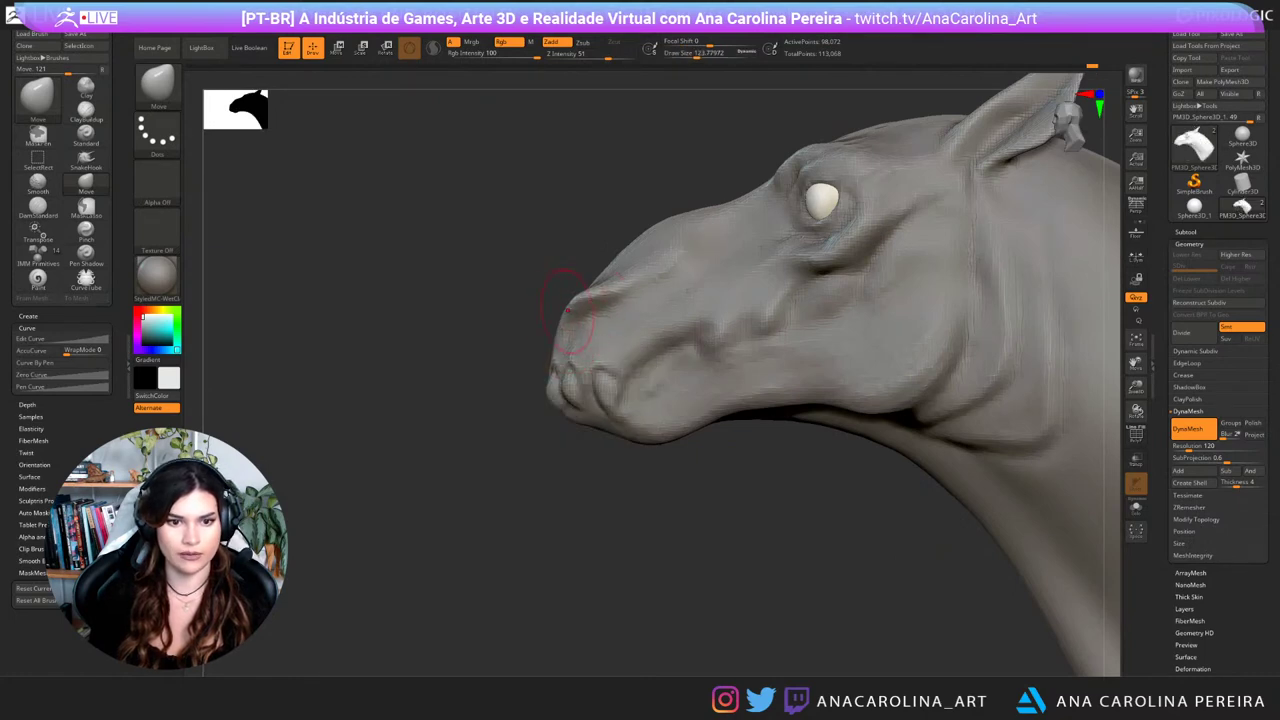
left_click_drag(450, 320, 730, 300)
left_click_drag(579, 343, 568, 338)
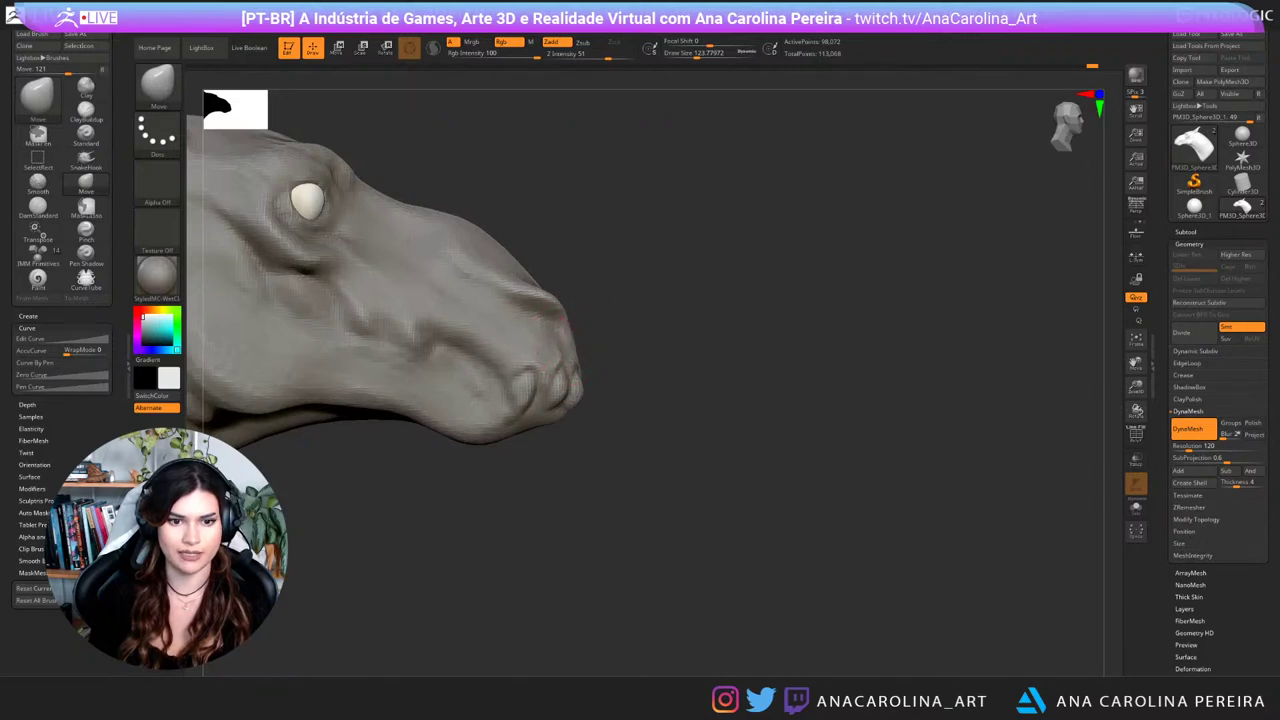
Step: Reduce the Move brush to a draw size of about 99 and adjust the shape of the front teeth
left_click_drag(780, 352, 640, 361)
left_click_drag(740, 361, 835, 362, "alt")
left_click_drag(825, 352, 745, 362)
key("s")
key("s")
left_click_drag(594, 405, 572, 405)
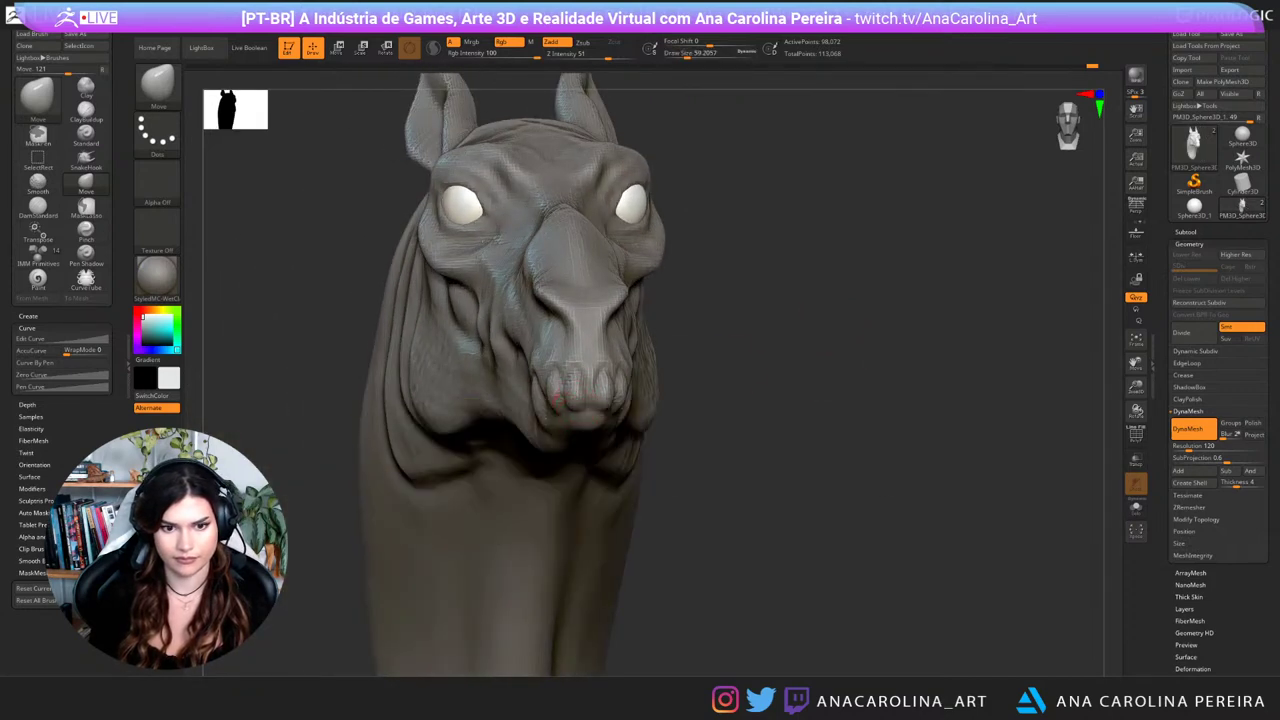
Step: Switch to the DamStandard brush at a draw size of about 50 and deepen the grooves between the front teeth
left_click_drag(770, 440, 609, 478)
key("b")
key("d")
key("s")
left_click_drag(576, 404, 612, 404)
mouse_move(410, 450)
left_mouse_down()
mouse_move(602, 423)
mouse_move(577, 407)
left_mouse_up()
mouse_move(700, 470)
left_mouse_down()
mouse_move(654, 480)
mouse_move(640, 400)
left_mouse_up()
left_click_drag(640, 480, 500, 490)
mouse_move(645, 515)
left_mouse_down()
mouse_move(606, 523)
mouse_move(632, 524)
left_mouse_up()
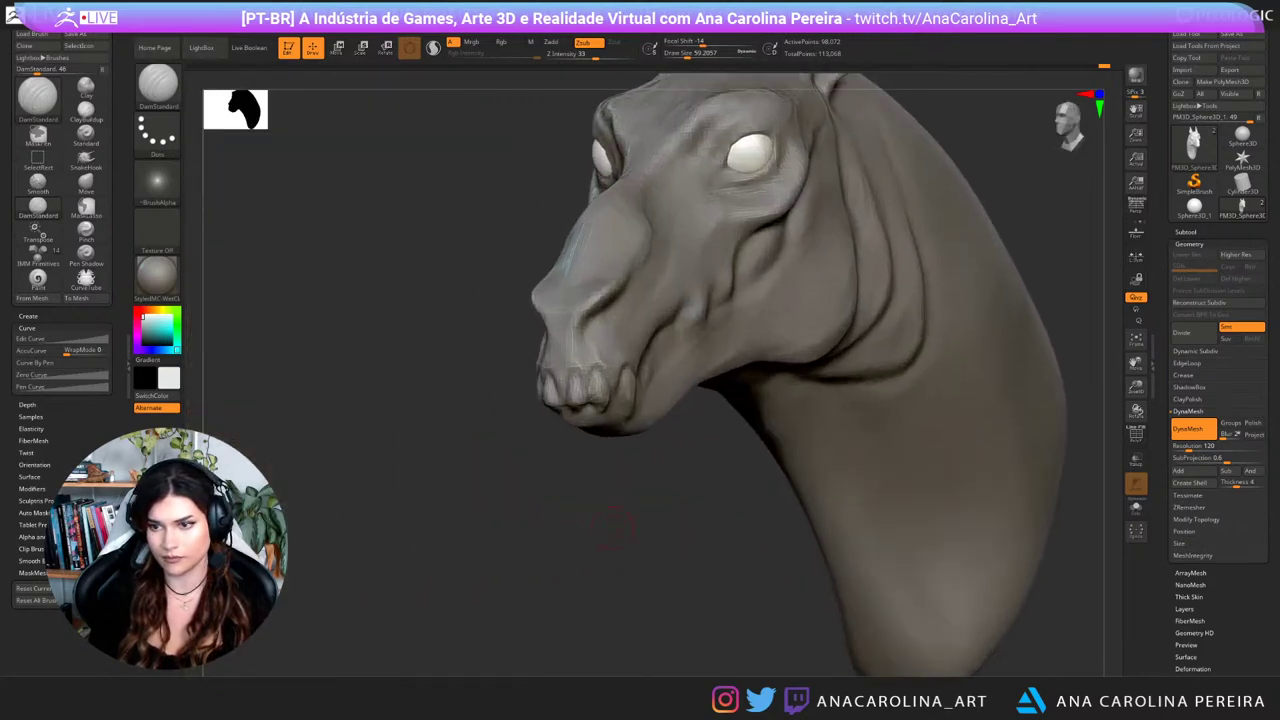
Step: Enlarge the DamStandard brush to about 80 and carve two oval, tooth-like bulges at the back end of the mouth line
key("space")
left_click(689, 303)
left_click_drag(688, 306, 695, 296)
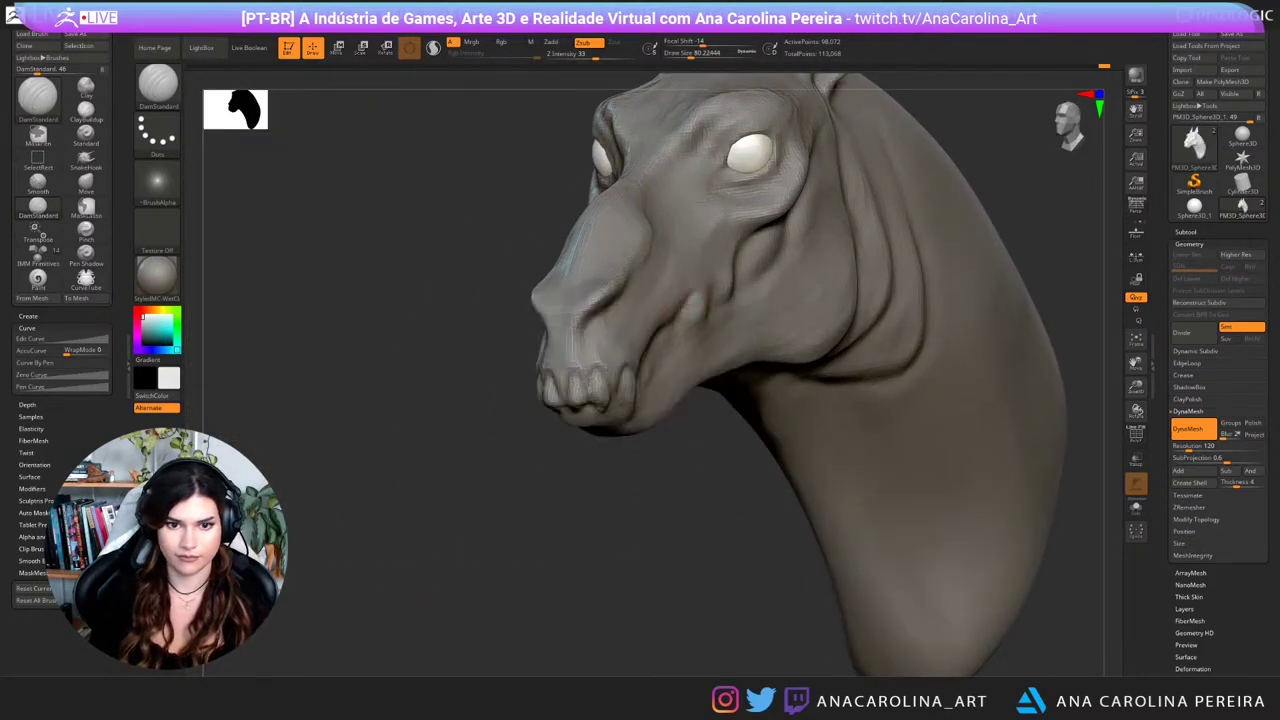
left_click_drag(640, 500, 575, 505)
mouse_move(684, 306)
left_mouse_down()
mouse_move(700, 339)
mouse_move(711, 312)
mouse_move(692, 294)
mouse_move(704, 333)
left_mouse_up()
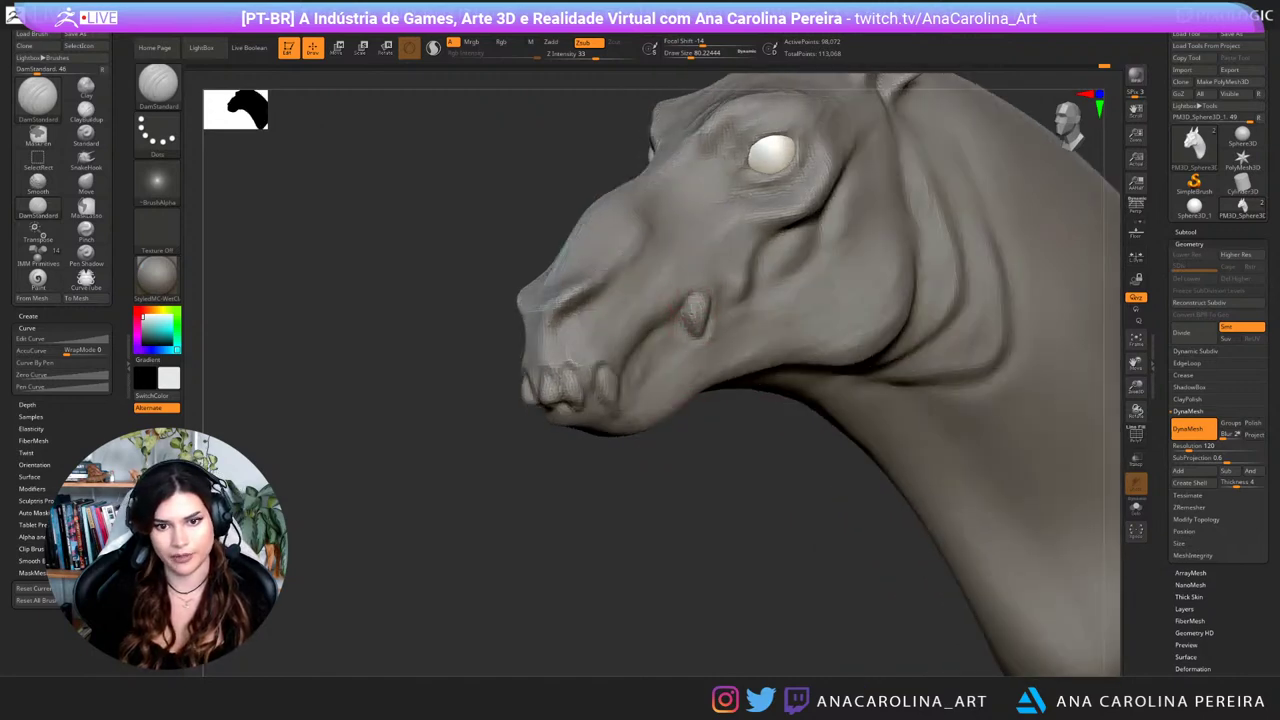
left_click_drag(620, 510, 689, 517)
right_click_drag(690, 517, 685, 372)
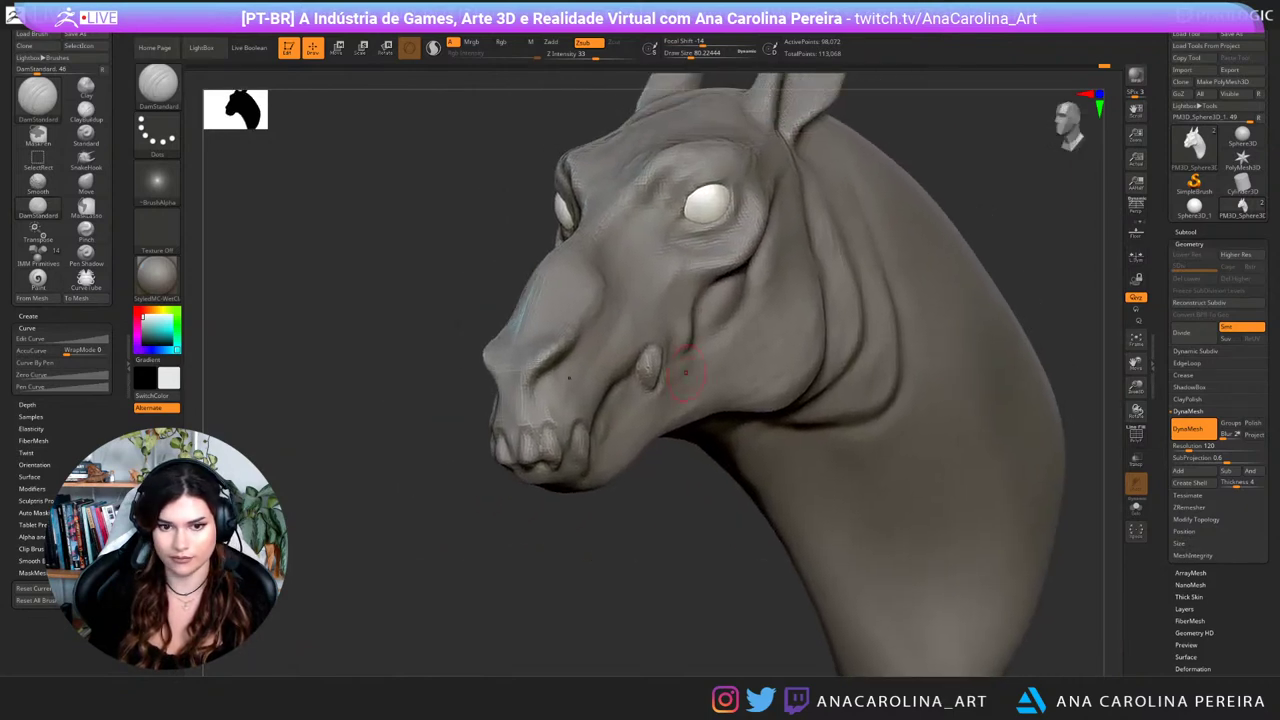
left_click_drag(693, 331, 687, 358)
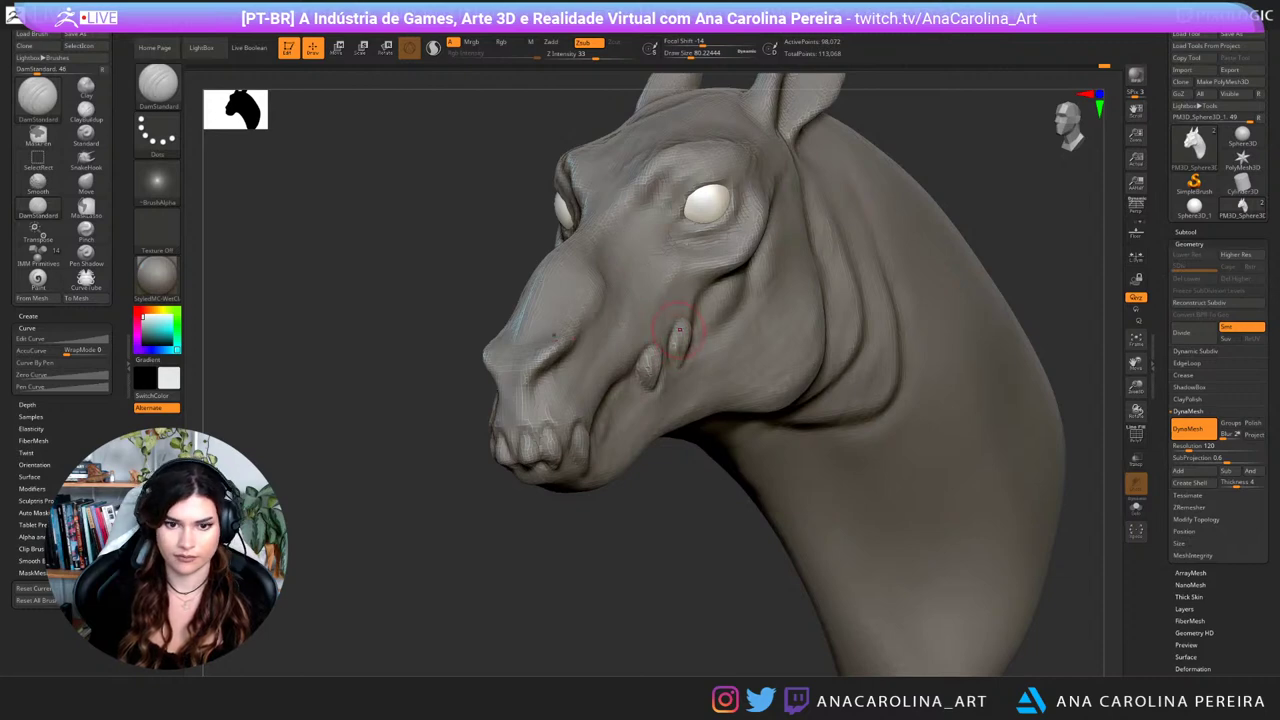
Step: Switch to the ClayBuildup brush and add volume to the two oval bulges on the cheek
left_click_drag(600, 530, 690, 525)
key("b")
key("c")
key("b")
left_click_drag(540, 530, 712, 525)
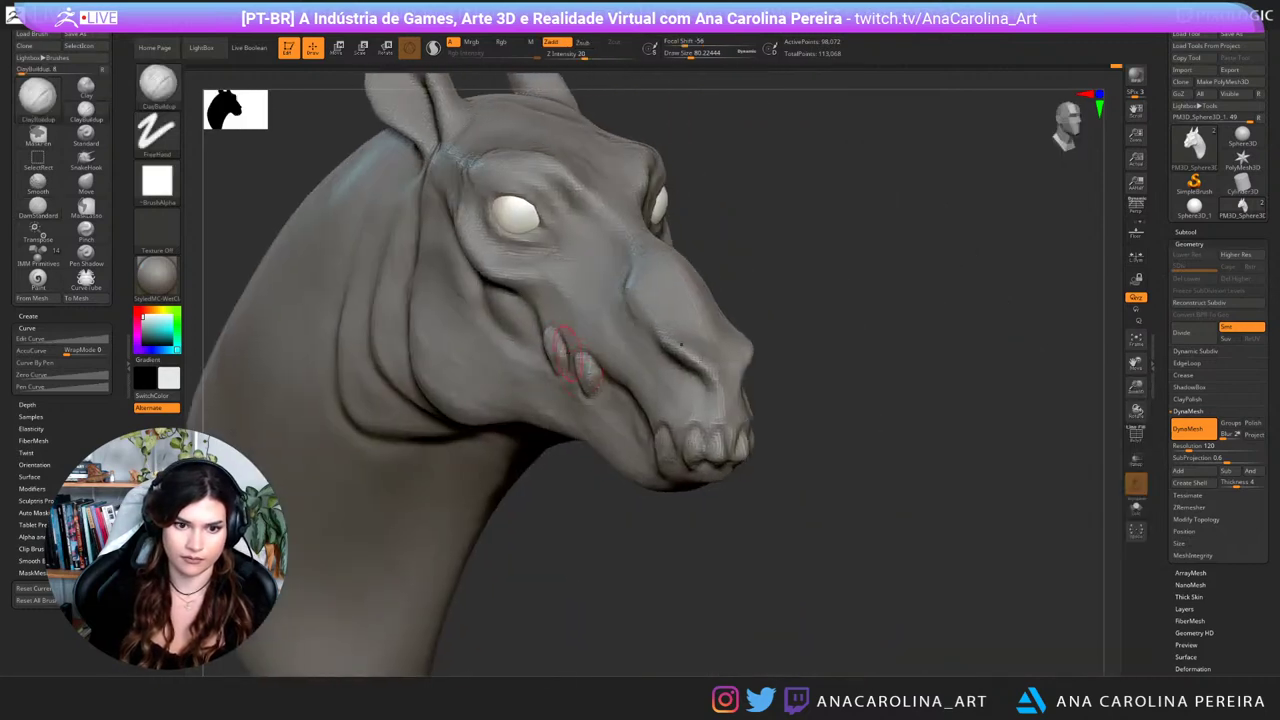
left_click_drag(586, 362, 591, 382)
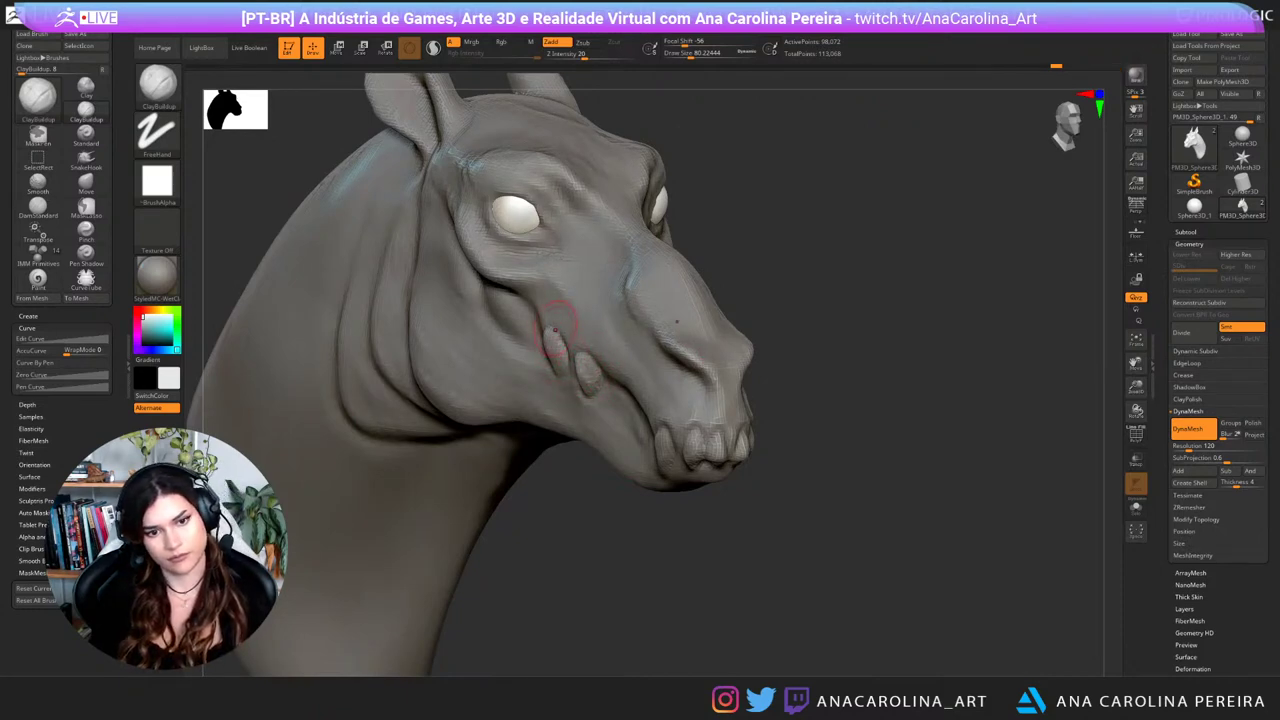
Step: Switch to the DamStandard brush at a draw size of about 77 and sharpen the outlines of the two cheek bulges
key("b")
key("d")
key("s")
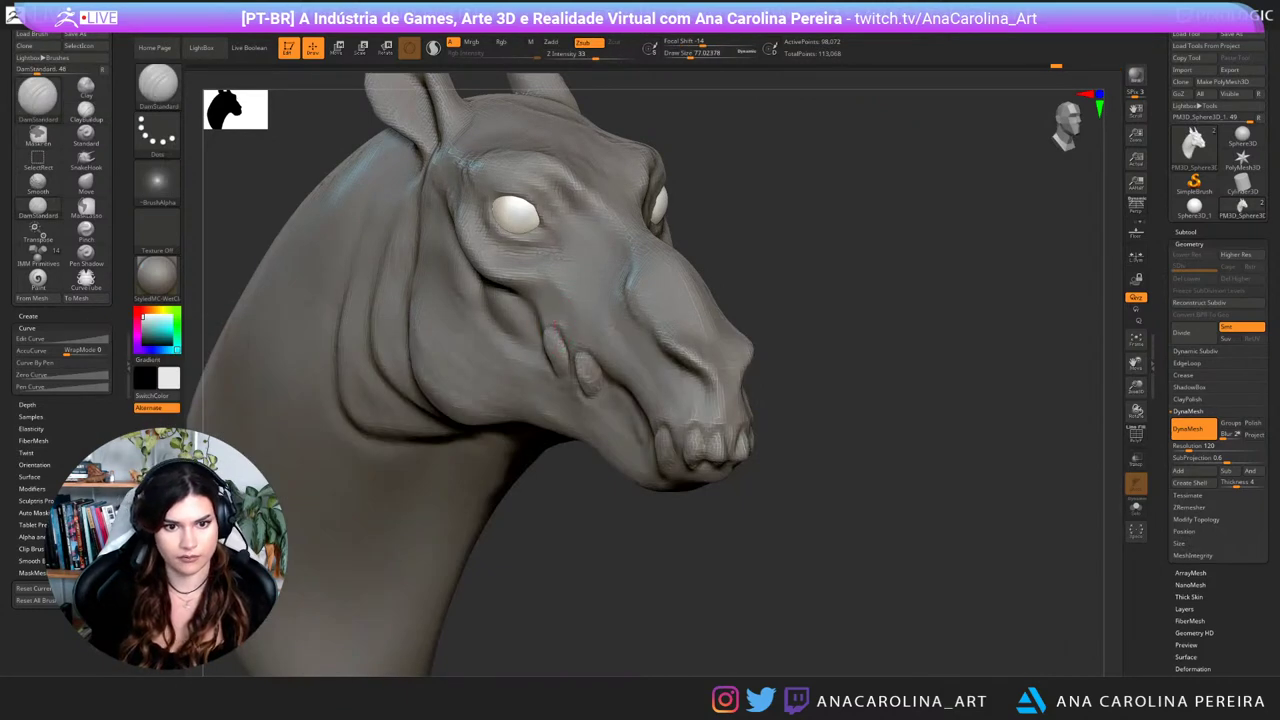
left_click_drag(567, 338, 599, 366)
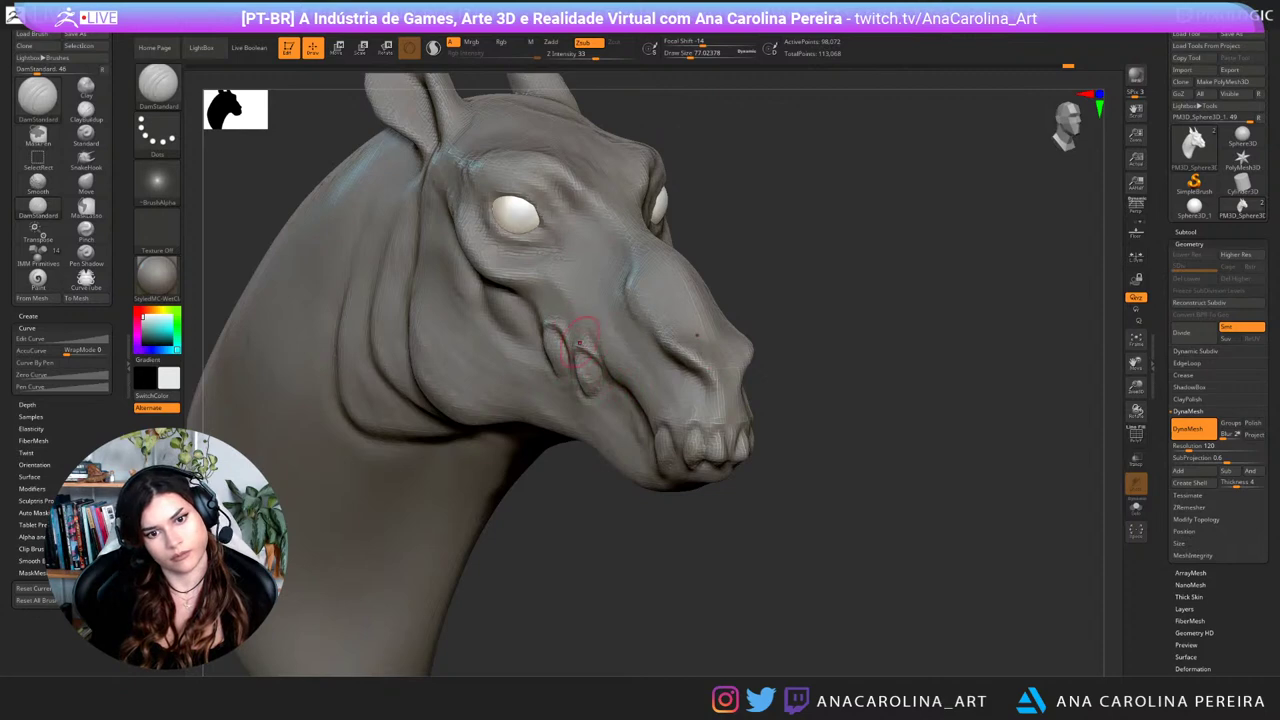
left_click_drag(603, 506, 660, 500)
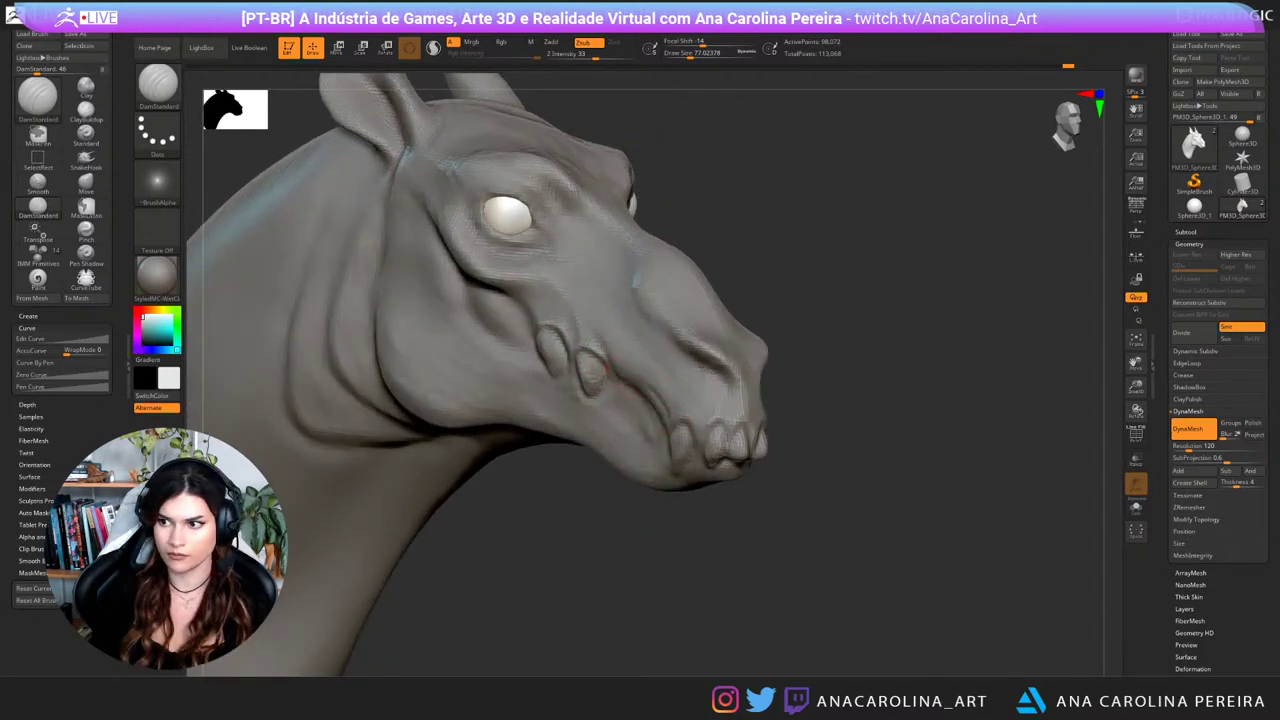
left_click_drag(605, 372, 600, 390)
Step: Choose the ClayBuildup brush at a draw size of about 94 and build up the mouth line between the front teeth and cheek bulges
mouse_move(680, 540)
left_mouse_down("alt")
mouse_move(520, 535)
mouse_move(522, 570)
left_mouse_up("alt")
left_click_drag(680, 535, 595, 532)
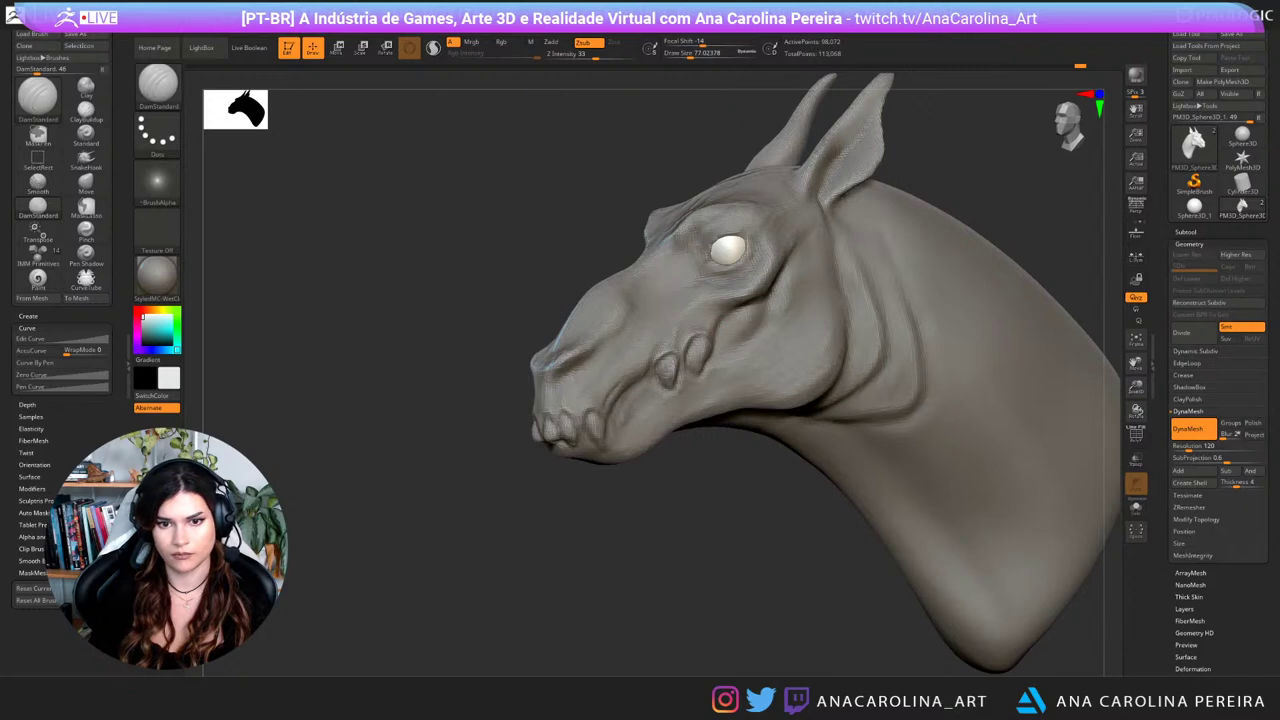
mouse_move(685, 520)
left_mouse_down()
mouse_move(640, 514)
mouse_move(715, 530)
mouse_move(842, 518)
left_mouse_up()
key("space")
left_click(953, 283)
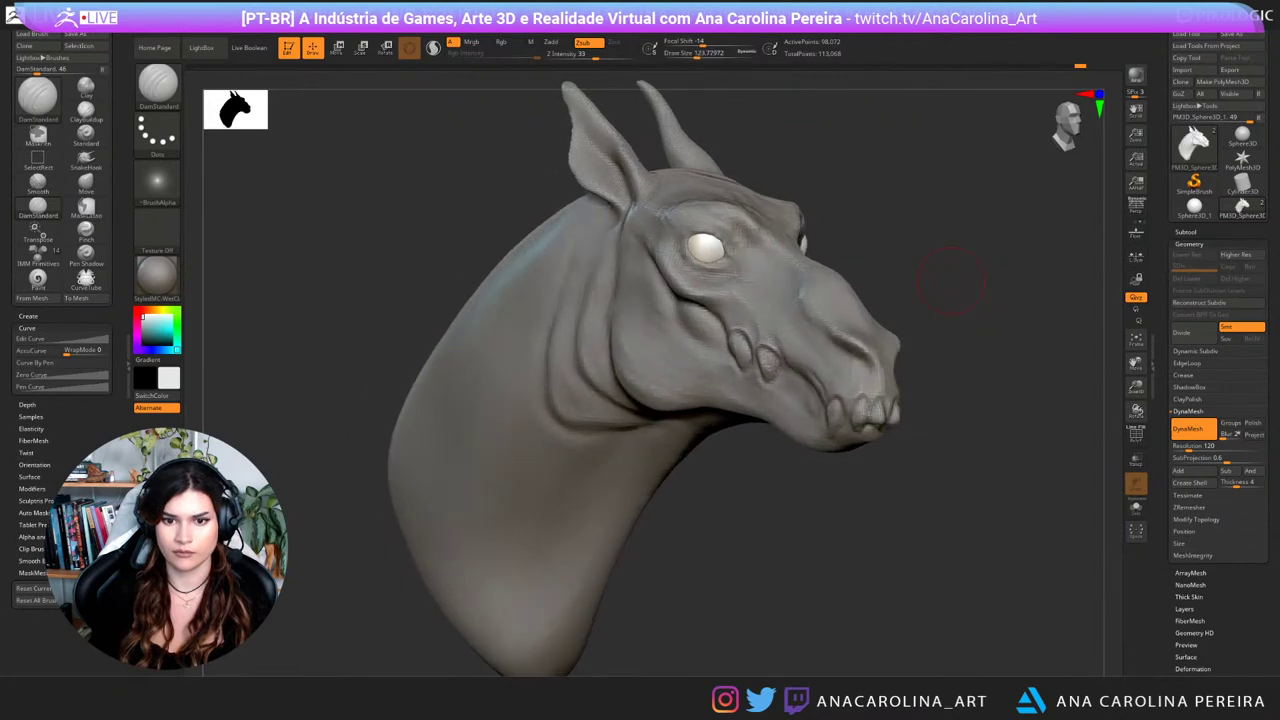
key("b")
key("c")
key("b")
key("space")
left_click(760, 383)
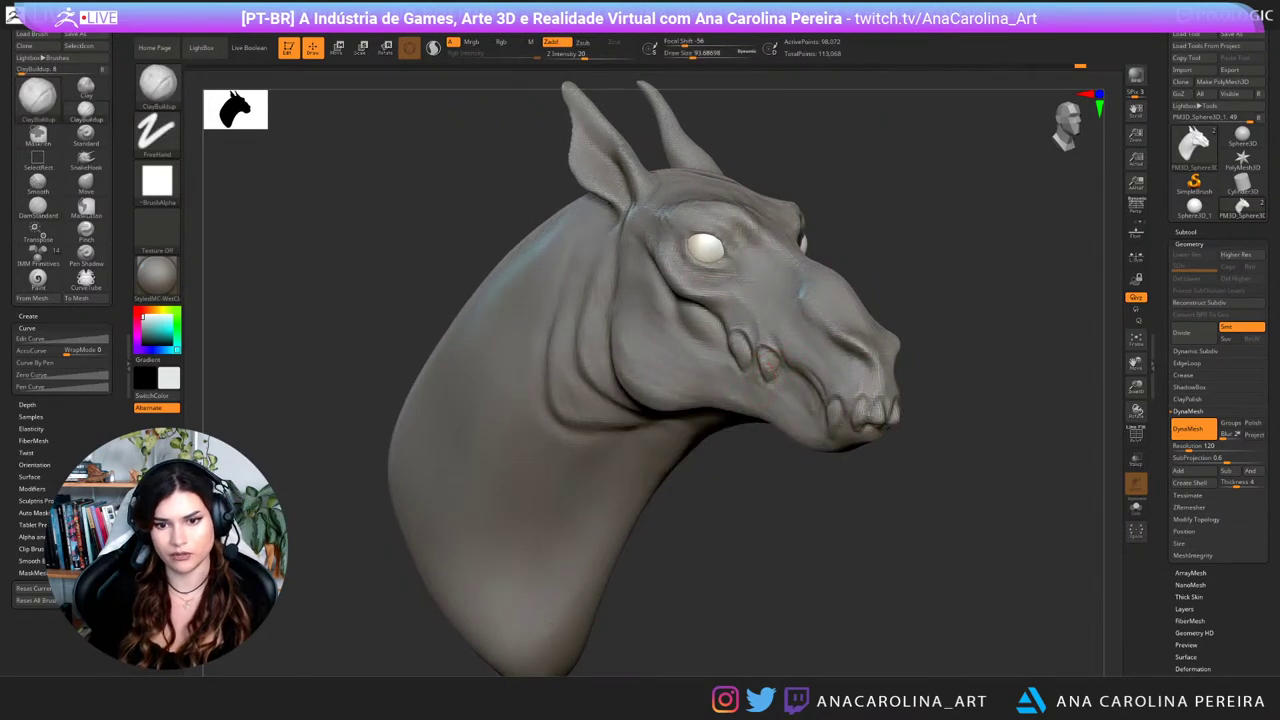
left_click_drag(826, 402, 784, 368)
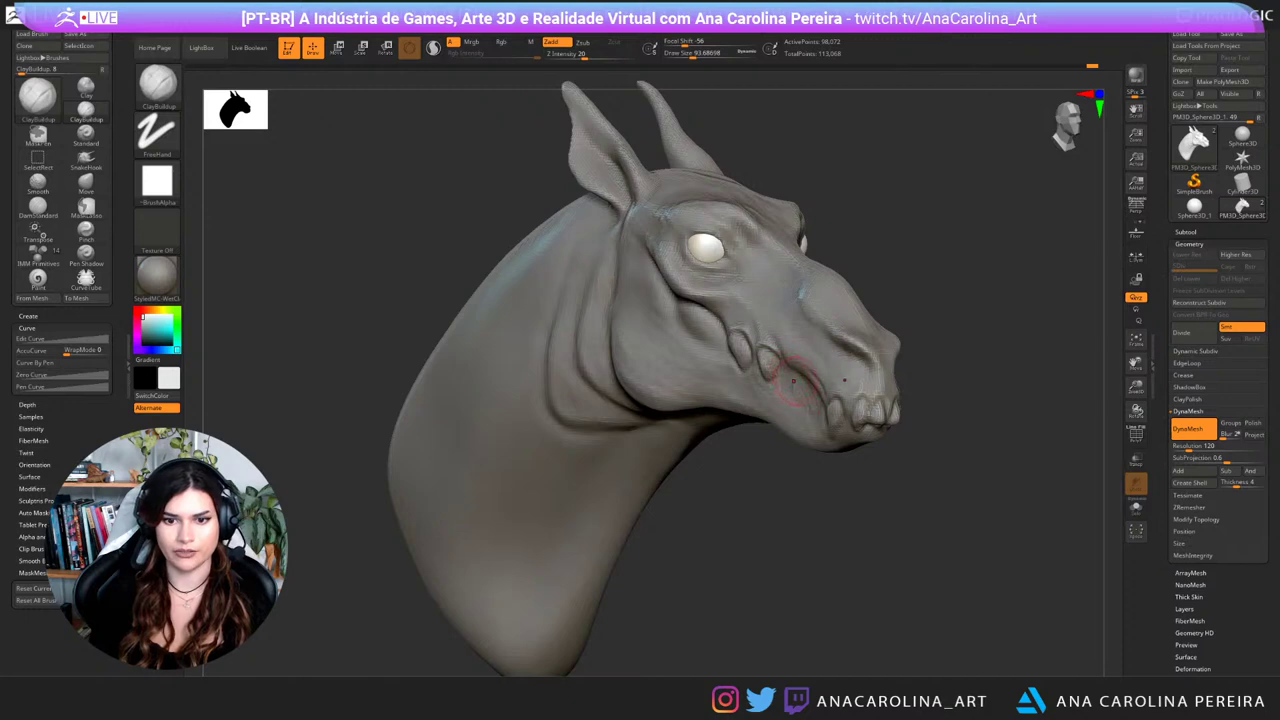
key("b")
key("c")
key("b")
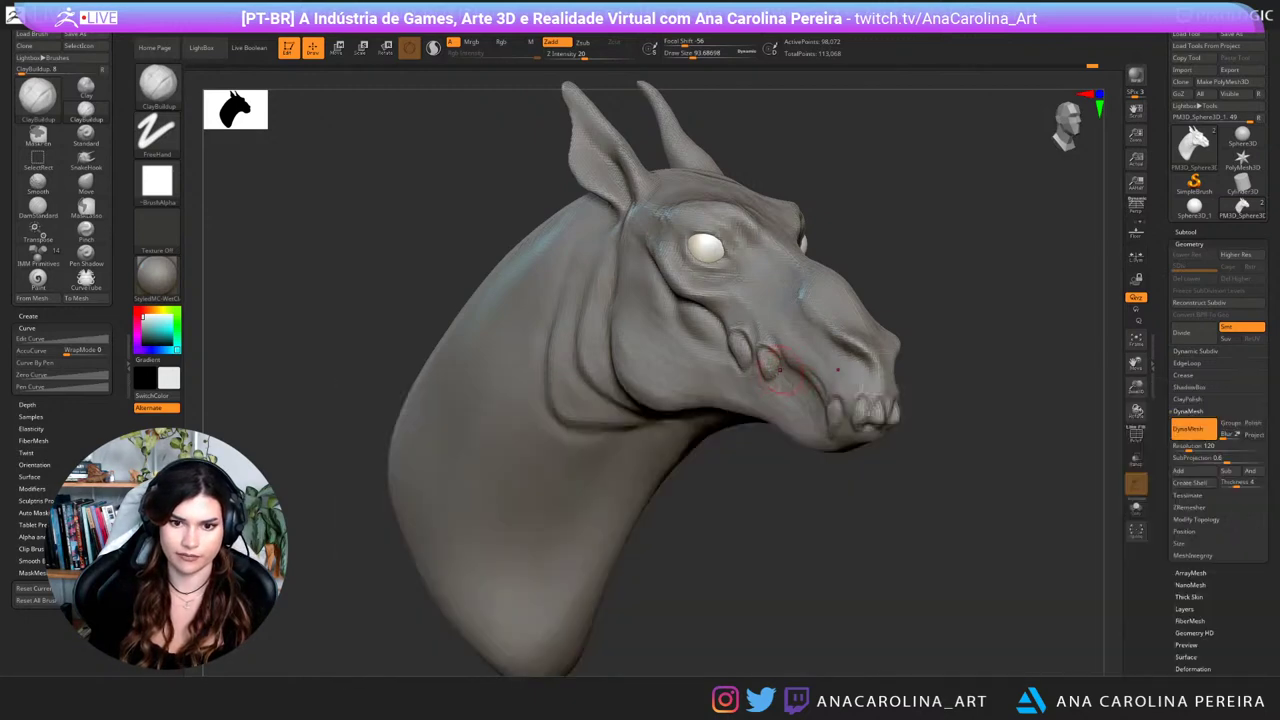
Step: Switch to the DamStandard brush and carve the mouth crease from the front cheek bulge towards the front teeth
key("b")
key("d")
key("s")
left_click_drag(780, 374, 815, 402)
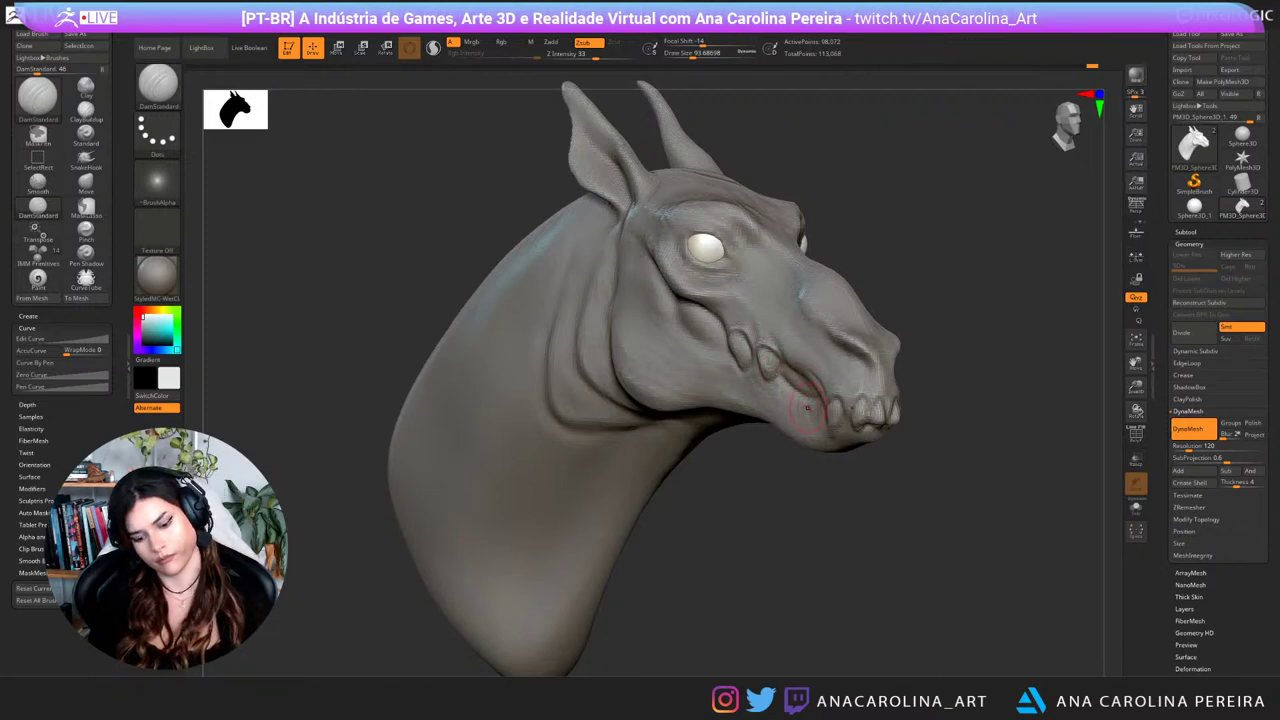
Step: Reduce the draw size to about 77 and carve the cheek fold below the eye down to the oval bulges with DamStandard
key("b")
key("c")
key("b")
key("space")
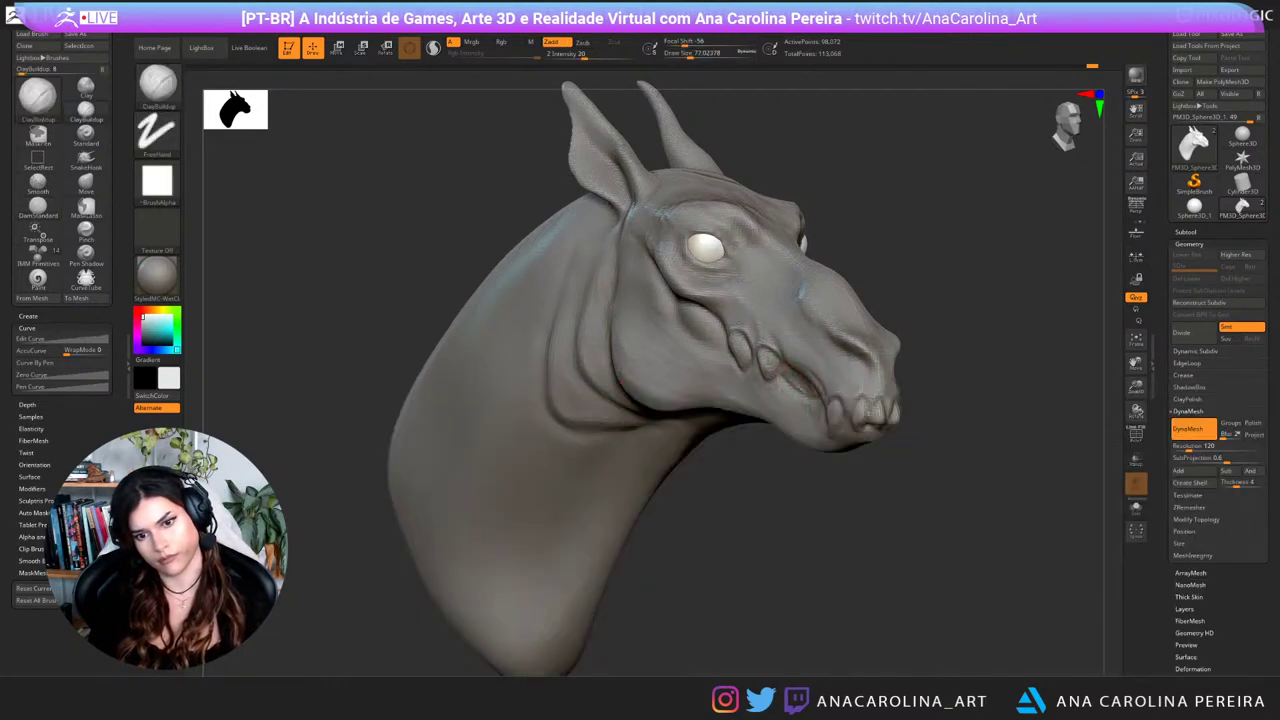
key("b")
key("d")
key("s")
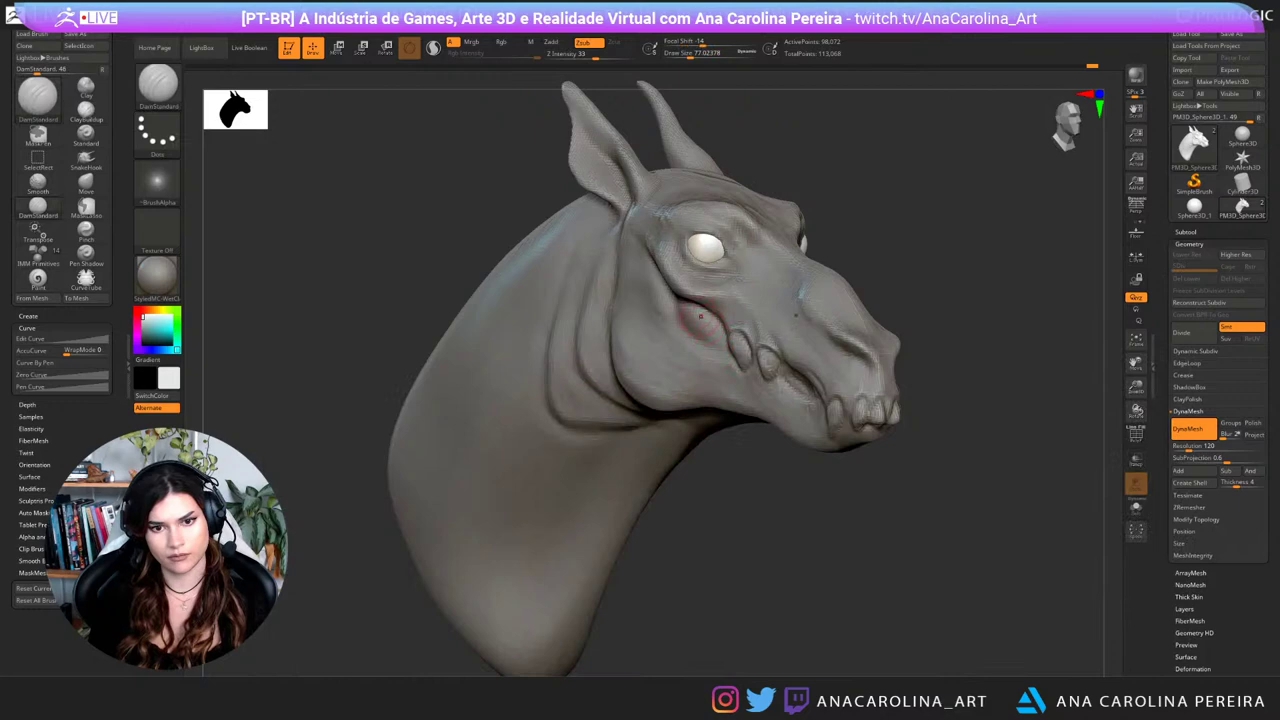
left_click_drag(681, 310, 722, 344)
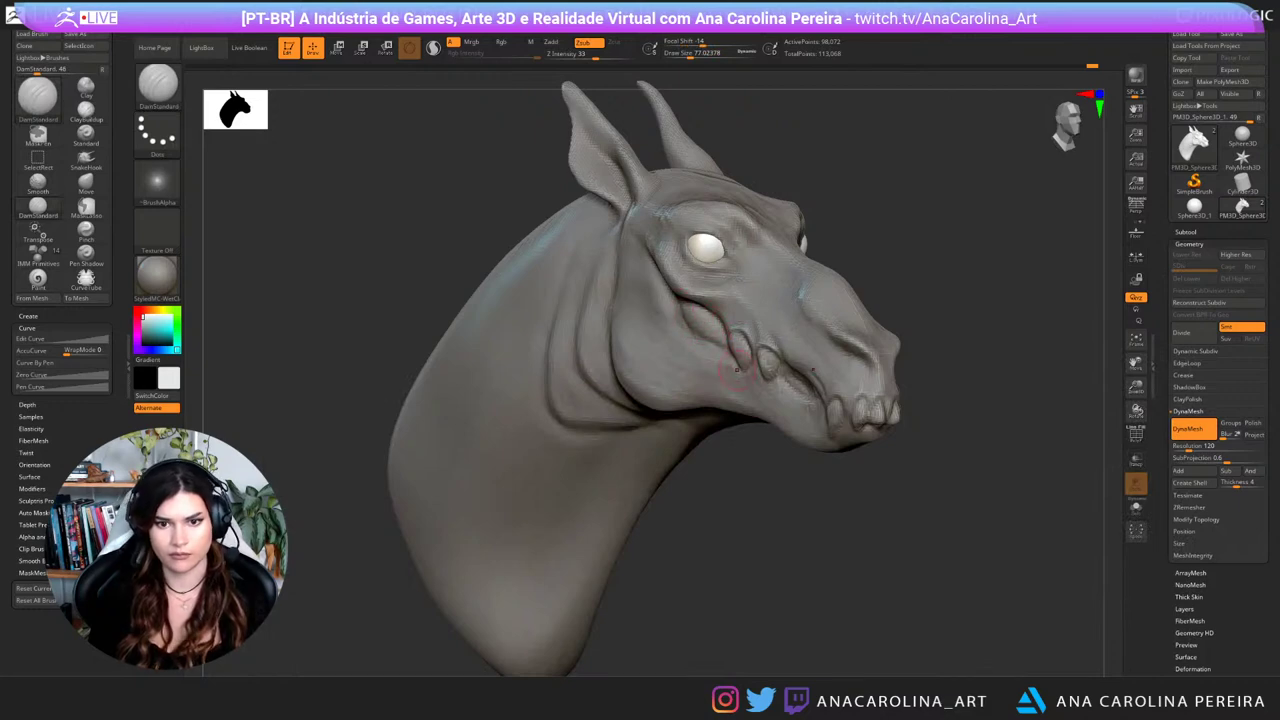
Step: Reduce the DamStandard brush to a draw size of about 65 and carve the lower eyelid and the creases beneath the eye
mouse_move(930, 500)
left_mouse_down()
mouse_move(535, 502)
mouse_move(630, 520)
left_mouse_up()
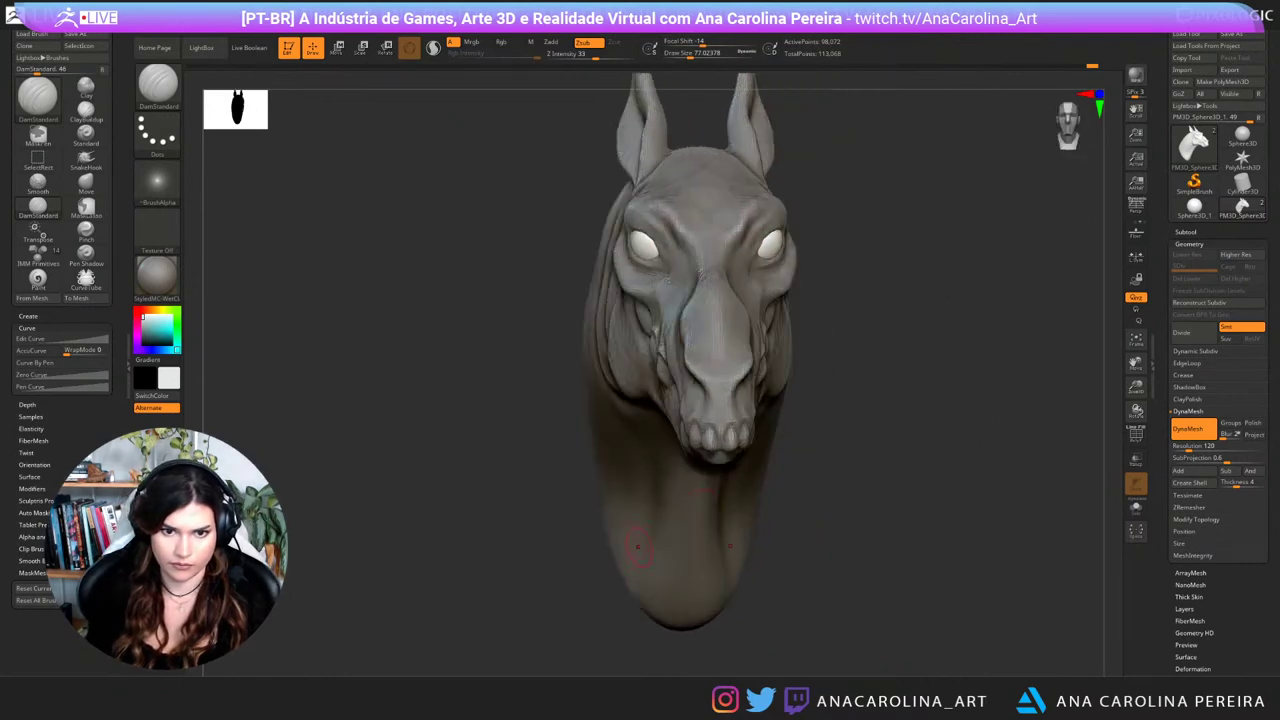
left_click_drag(560, 540, 600, 620, "alt")
left_click_drag(1010, 450, 940, 440)
key("space")
mouse_move(834, 198)
left_mouse_down()
mouse_move(810, 212)
mouse_move(858, 212)
left_mouse_up()
key("shift")
left_click_drag(985, 260, 1070, 258)
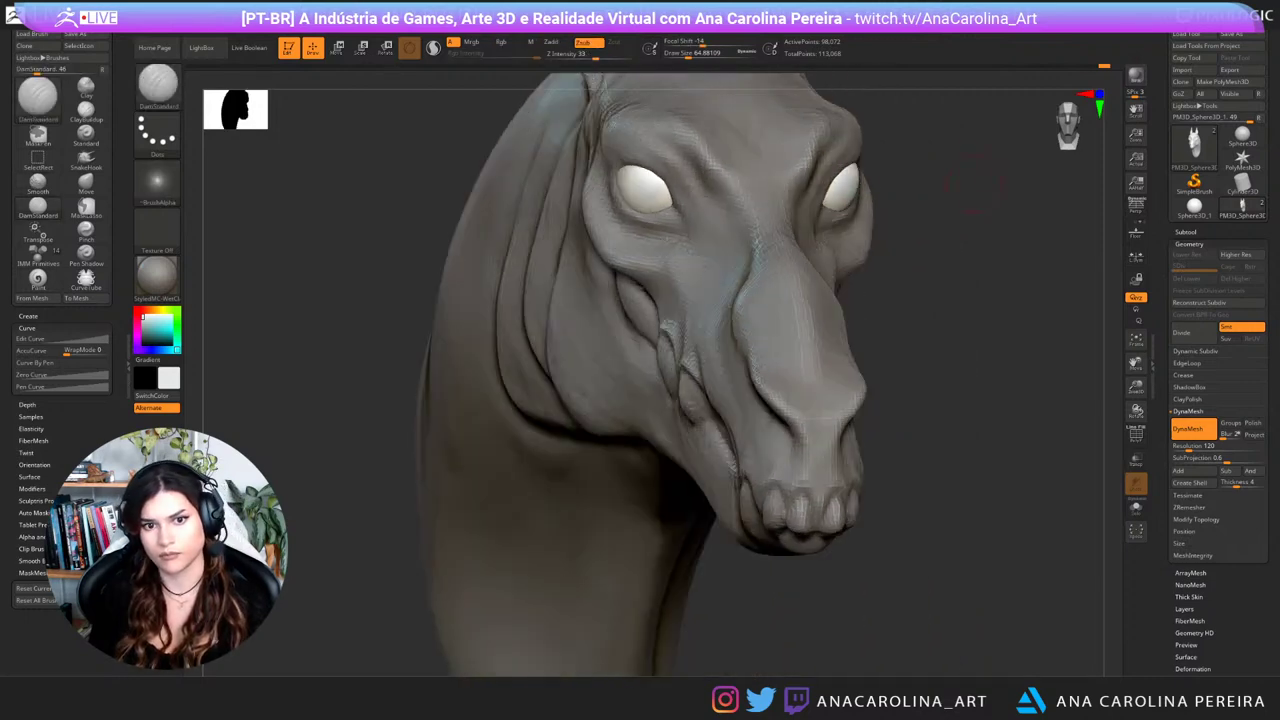
mouse_move(1000, 380)
left_mouse_down("alt")
mouse_move(985, 310)
mouse_move(965, 415)
left_mouse_up("alt")
left_click_drag(960, 330, 1030, 326)
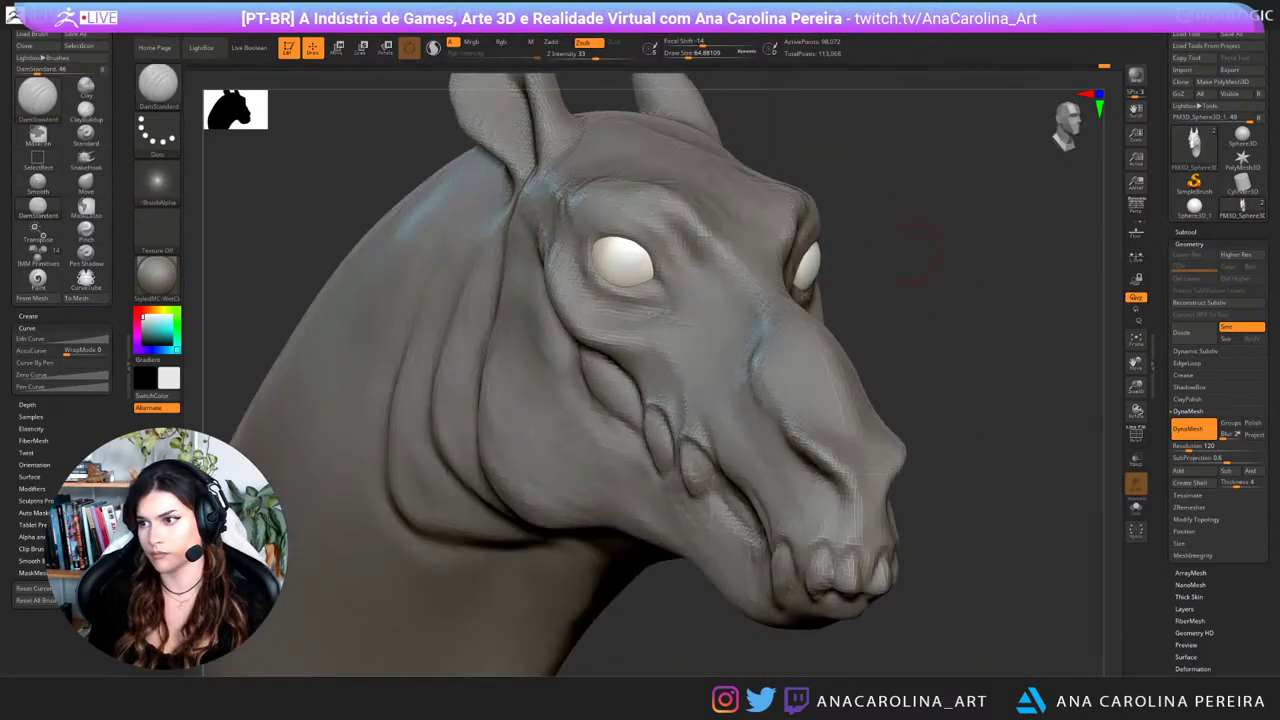
left_click_drag(592, 268, 636, 286)
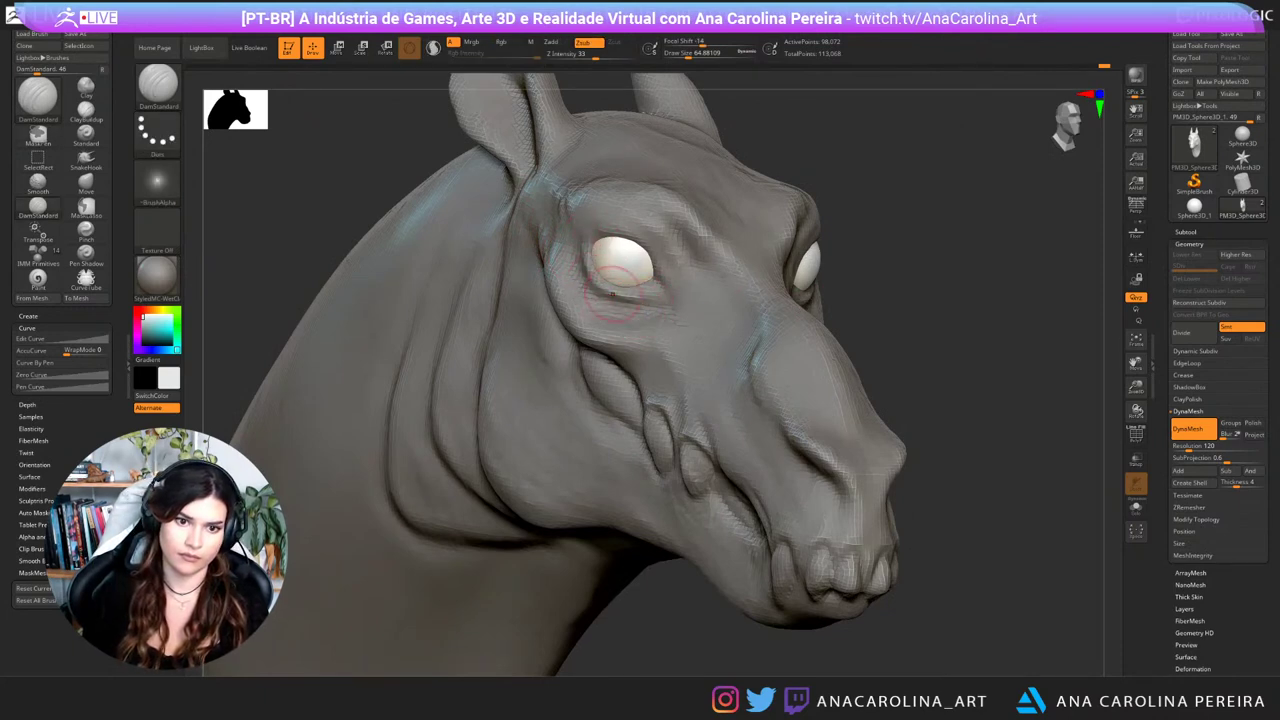
left_click_drag(943, 281, 885, 286)
mouse_move(811, 316)
left_mouse_down()
mouse_move(860, 300)
mouse_move(881, 262)
left_mouse_up()
left_click_drag(985, 215, 955, 150, "alt")
mouse_move(860, 155)
left_mouse_down()
mouse_move(950, 155)
mouse_move(928, 150)
mouse_move(910, 190)
mouse_move(932, 180)
mouse_move(849, 233)
left_mouse_up()
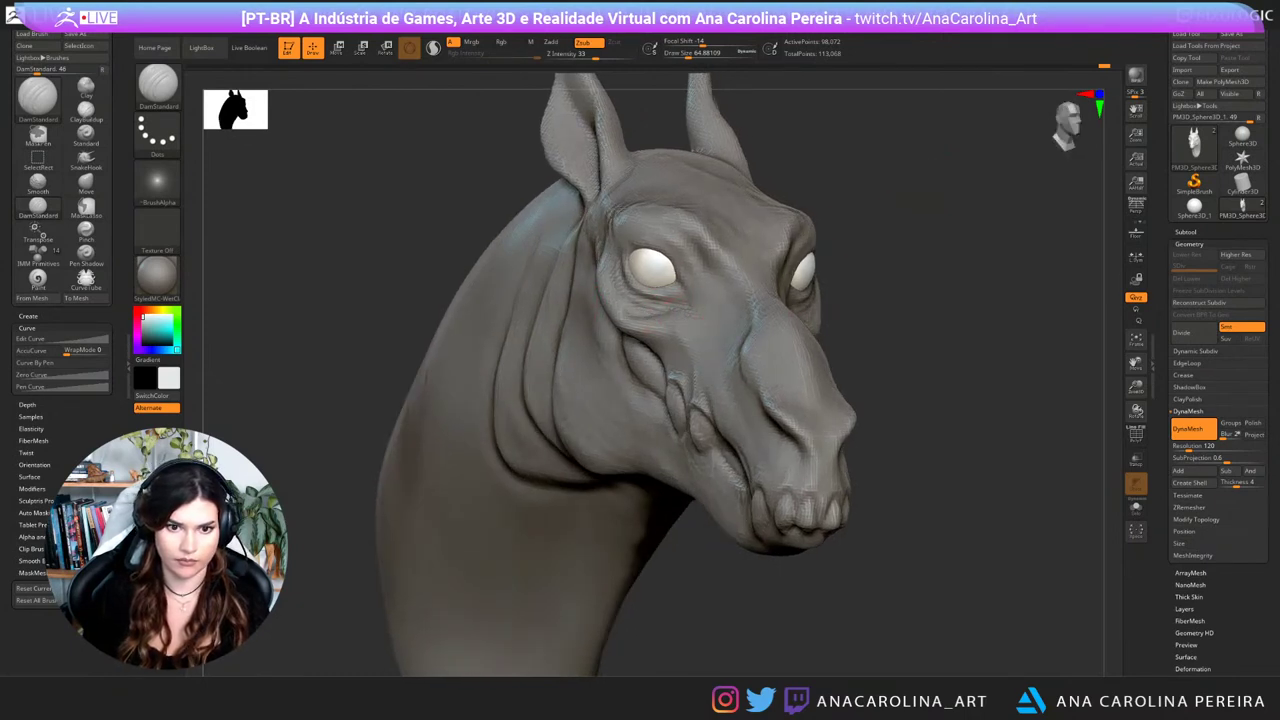
Step: Finish the eye-corner crease with DamStandard, and use ClayBuildup at a draw size of about 39 to build up the lower eyelid
left_click_drag(612, 274, 660, 302)
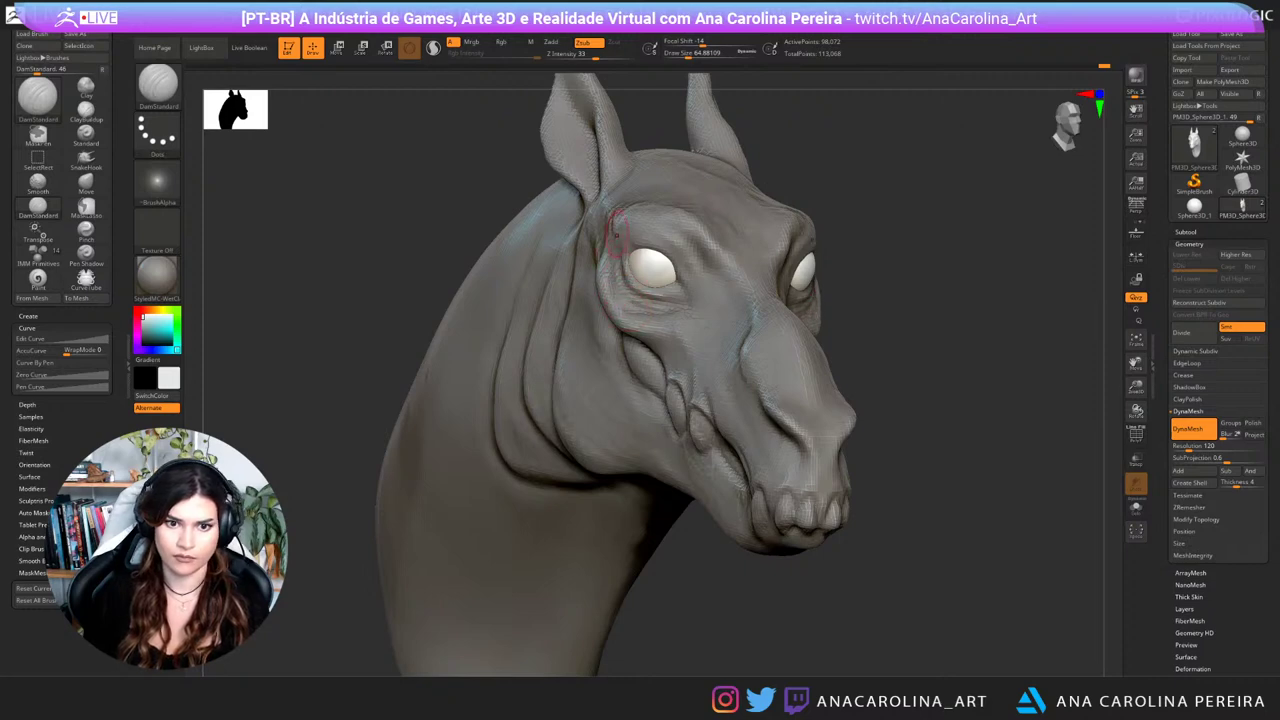
key("b")
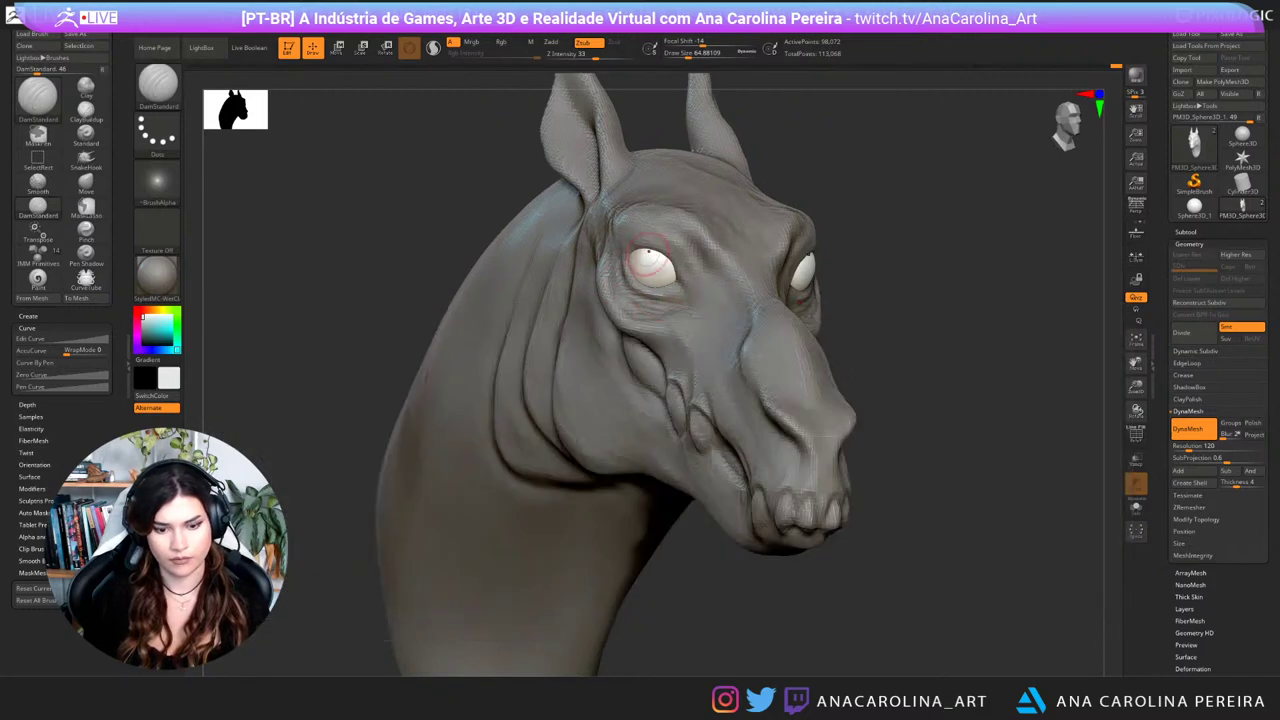
key("b")
key("c")
key("b")
left_click_drag(930, 250, 835, 228)
key("space")
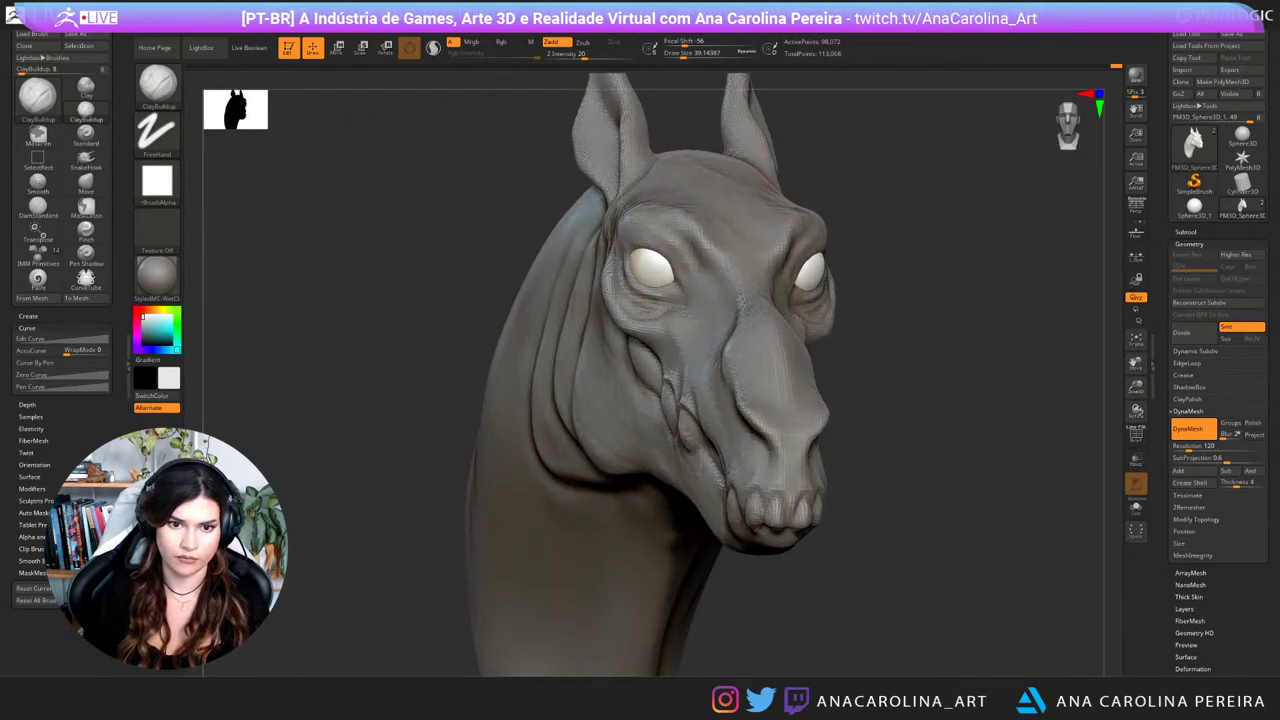
mouse_move(658, 314)
left_mouse_down()
mouse_move(629, 301)
mouse_move(614, 266)
left_mouse_up()
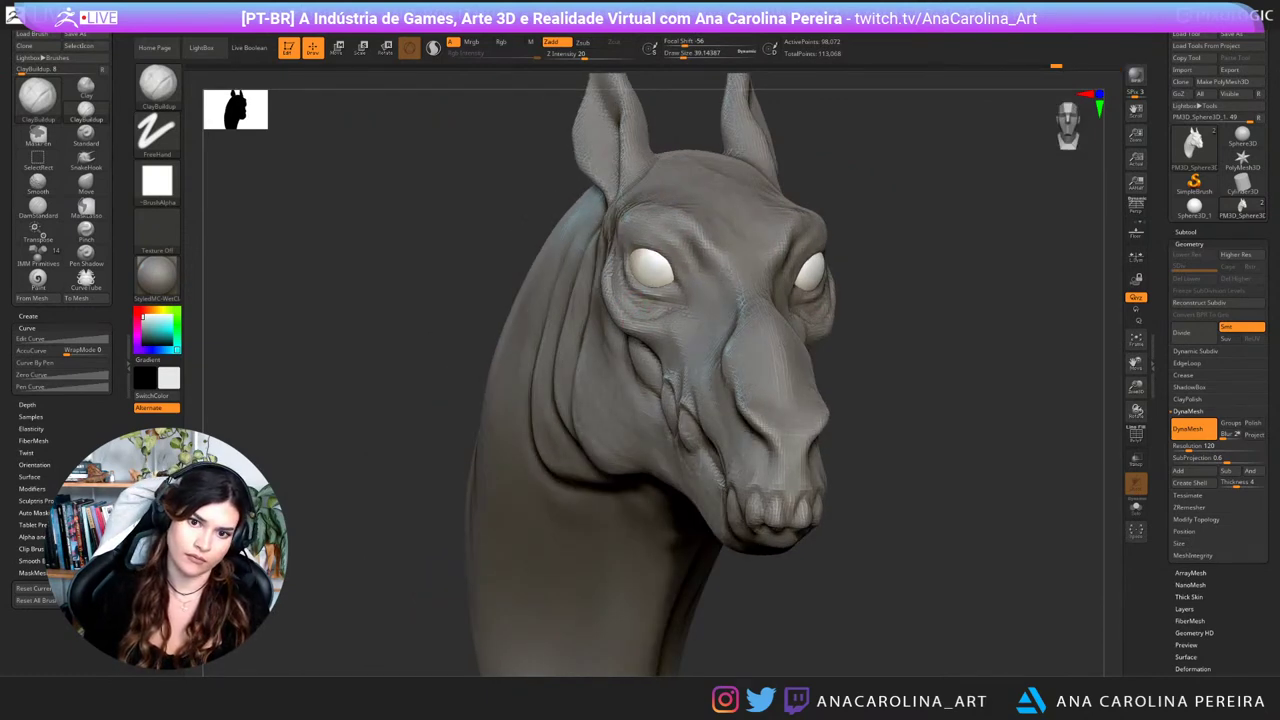
Step: Increase the ClayBuildup draw size to about 54 and up to 74 while building up the eye socket rim
left_click_drag(985, 270, 850, 288)
key("space")
left_click_drag(787, 314, 792, 314)
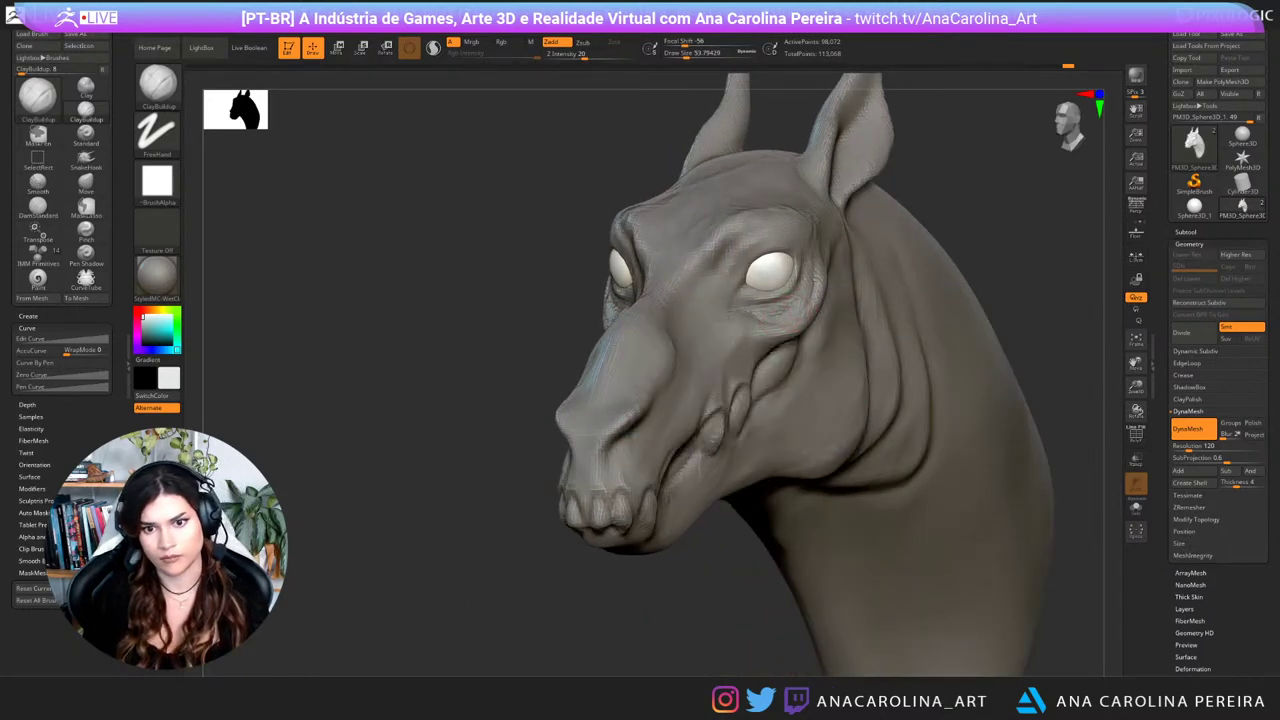
left_click_drag(740, 565, 625, 562)
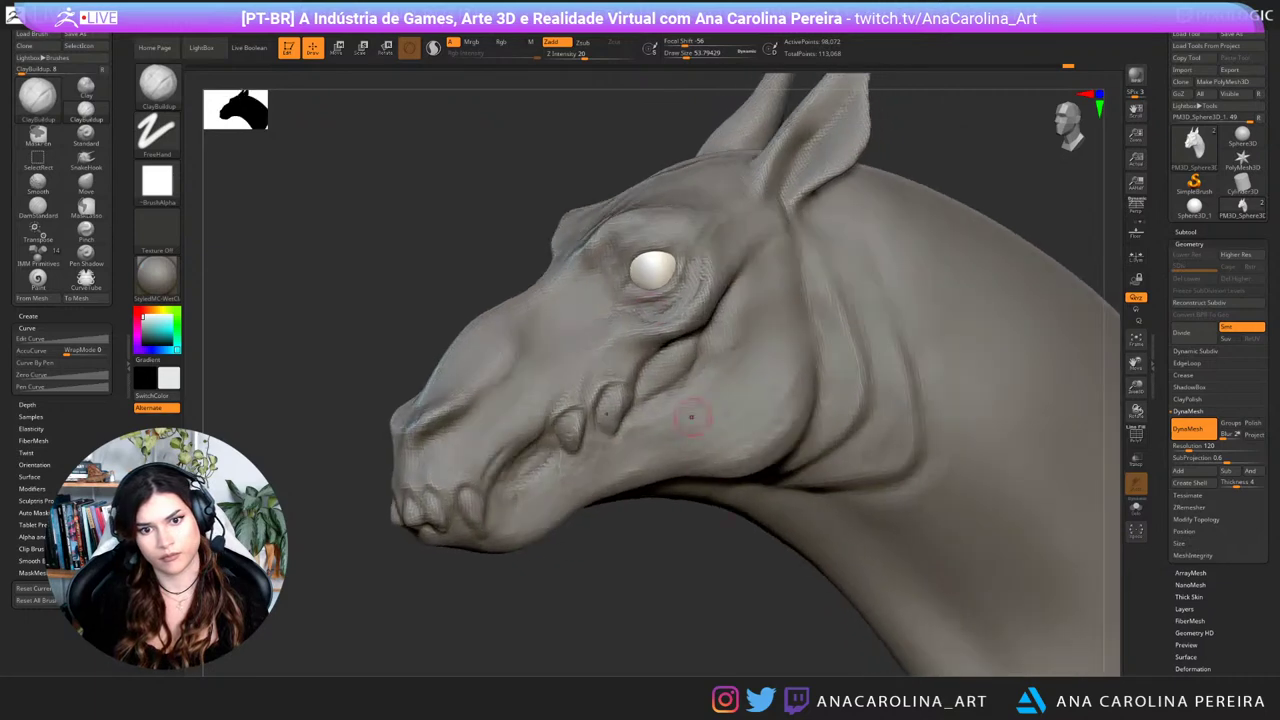
key("space")
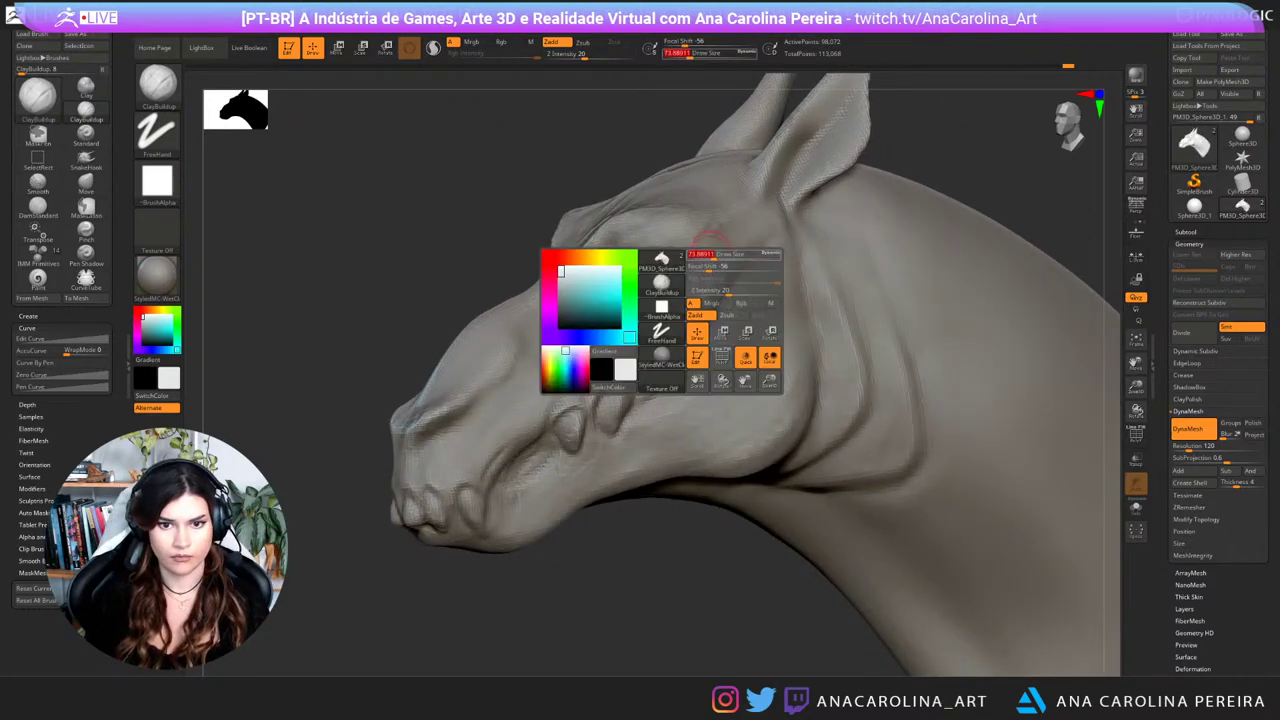
mouse_move(703, 260)
left_mouse_down()
mouse_move(718, 260)
mouse_move(722, 278)
mouse_move(685, 325)
left_mouse_up()
Step: Switch to DamStandard at a draw size of about 182 and deepen the cheek fold from below the eye to the oval bulges
key("b")
key("d")
key("s")
key("space")
left_click_drag(697, 545, 910, 545)
key("ctrl+z")
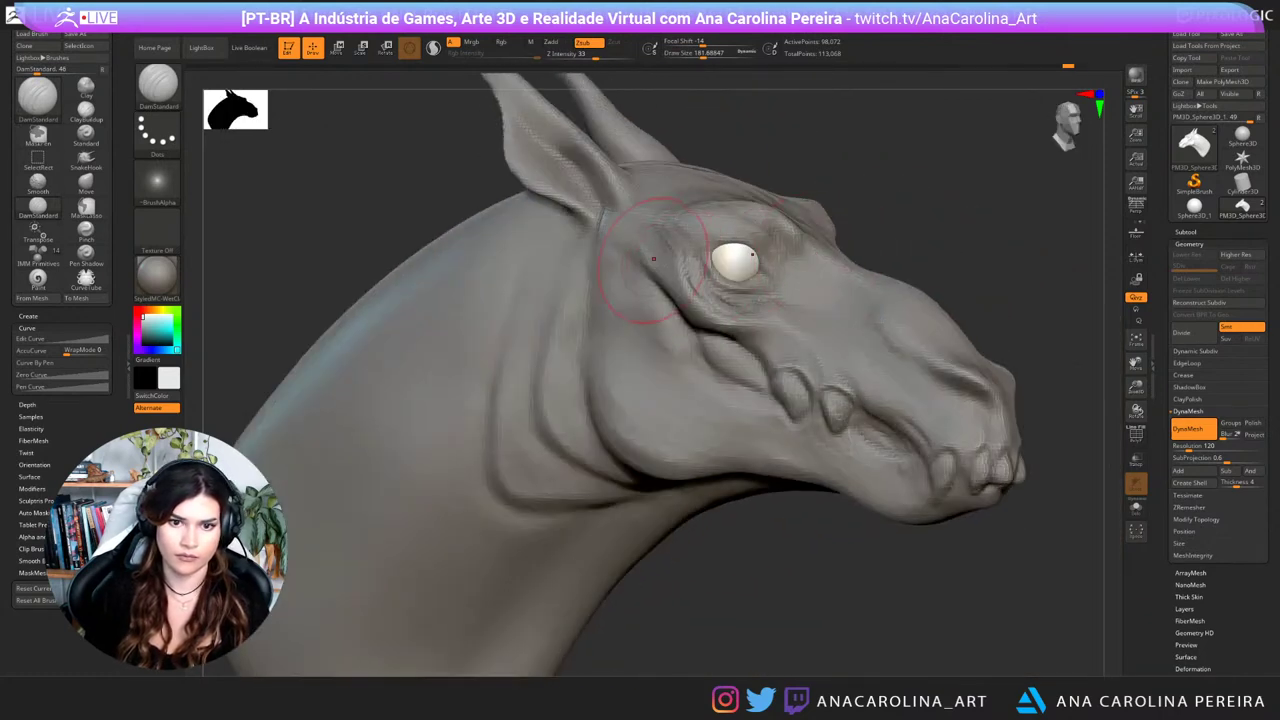
left_click_drag(722, 328, 783, 363)
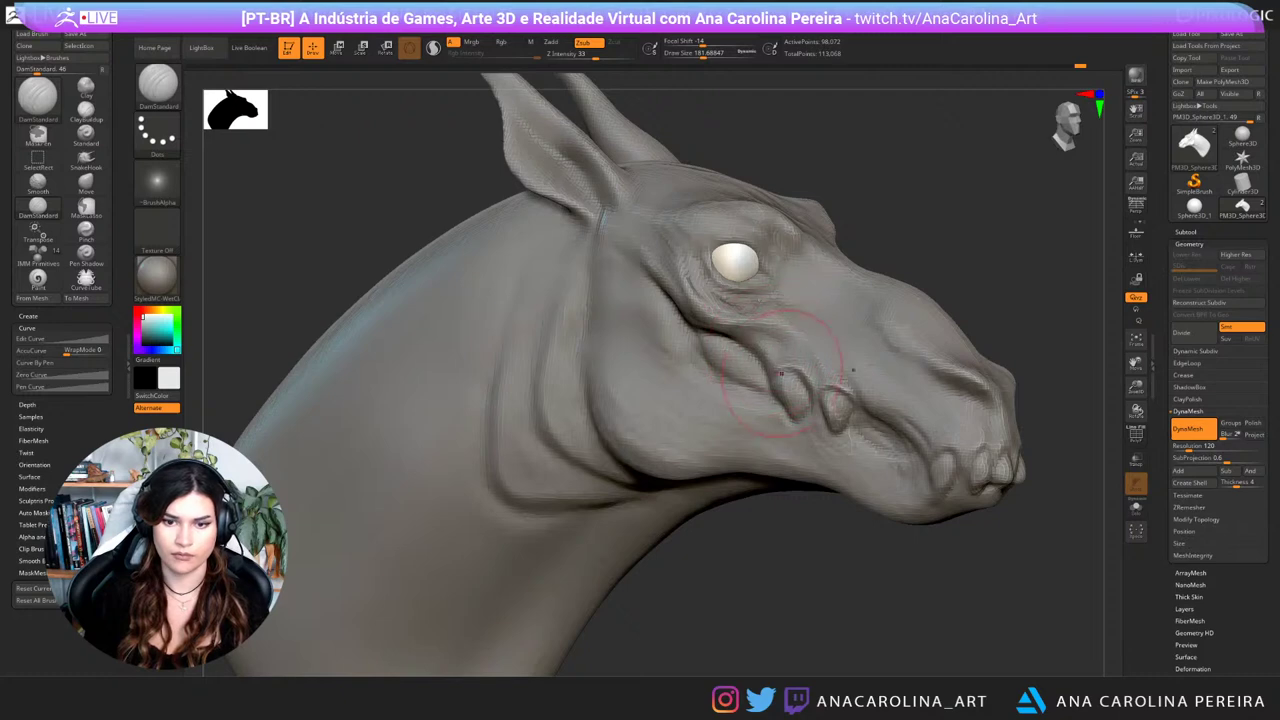
left_click_drag(790, 575, 725, 577)
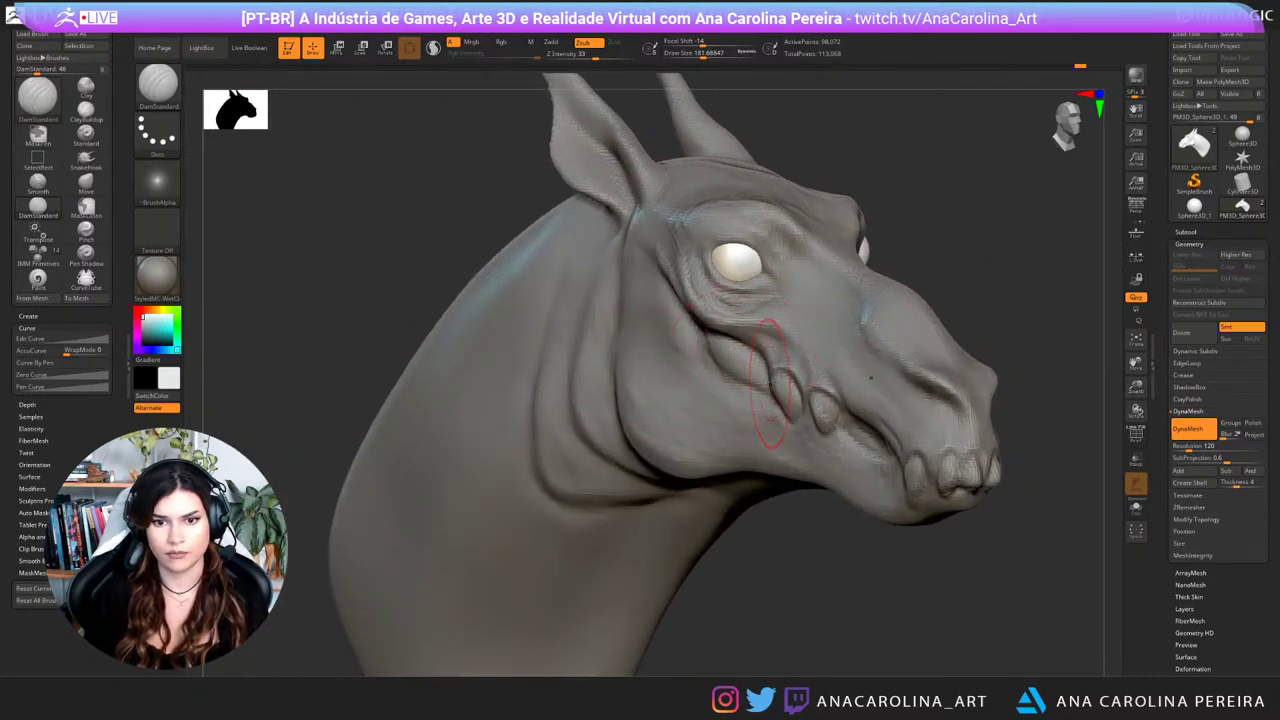
Step: Reduce the DamStandard draw size to about 108 and sharpen the brow wrinkles and creases around the eyes
left_click_drag(935, 230, 880, 240)
left_click_drag(1020, 250, 900, 300)
right_click_drag(903, 303, 790, 310)
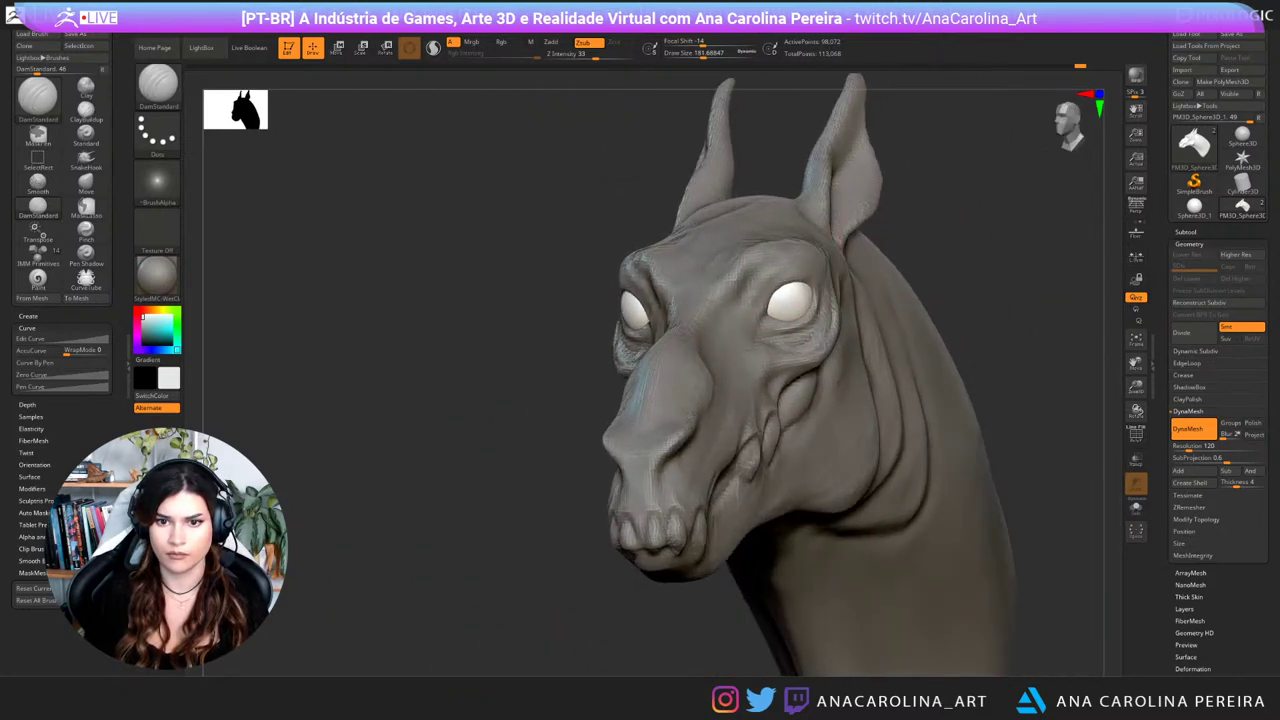
right_click(785, 295)
right_click_drag(650, 300, 785, 285)
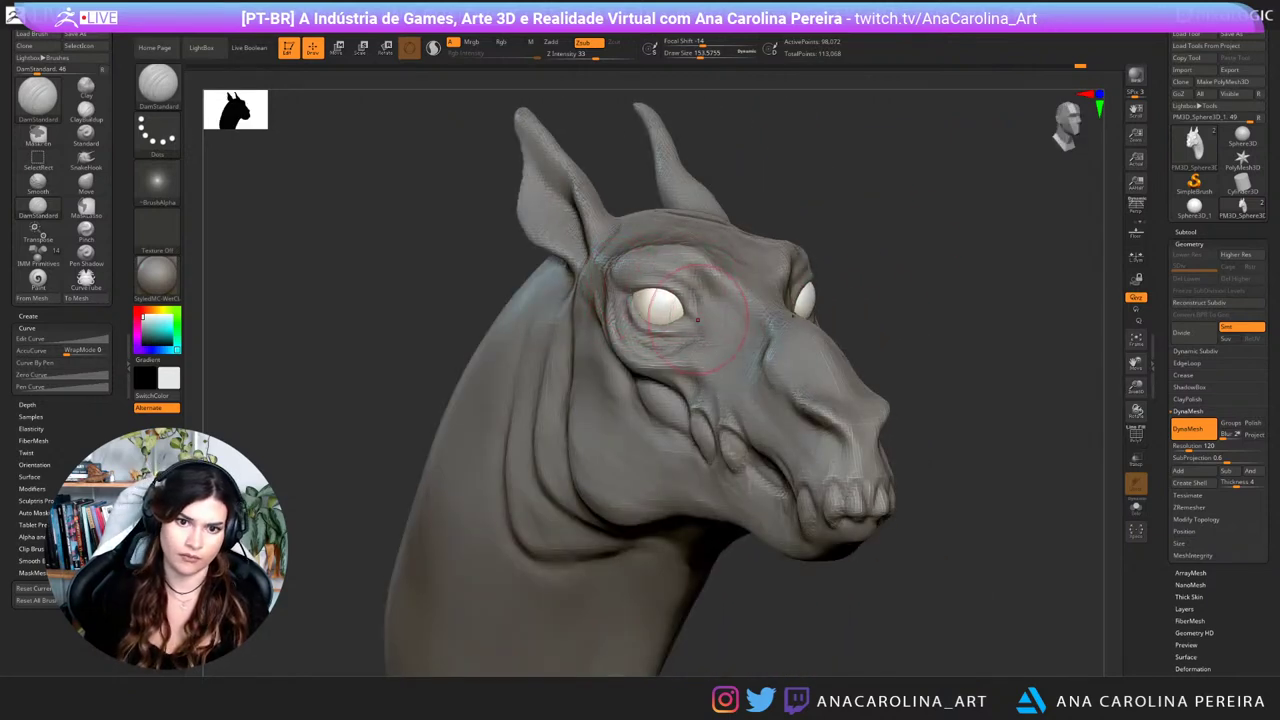
right_click_drag(895, 295, 728, 293)
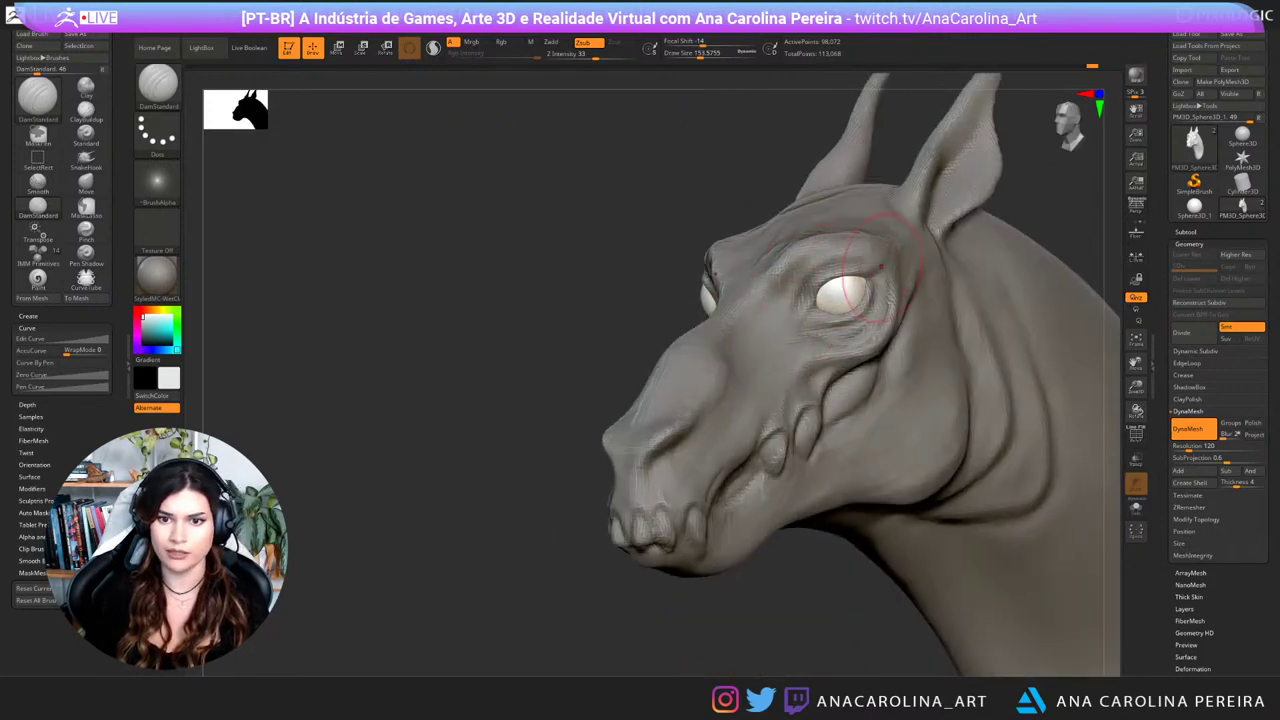
mouse_move(720, 241)
right_mouse_down()
mouse_move(757, 191)
mouse_move(820, 266)
right_mouse_up()
key("space")
left_click_drag(883, 201, 876, 201)
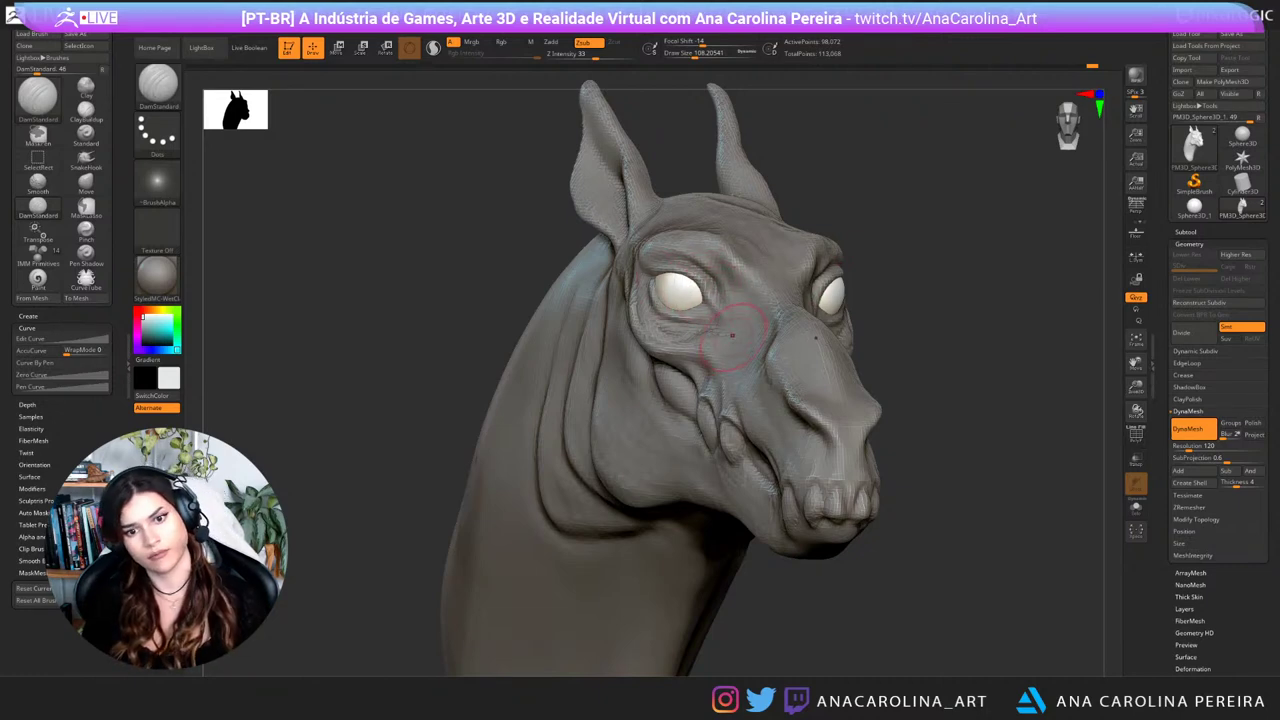
left_click_drag(965, 350, 808, 342)
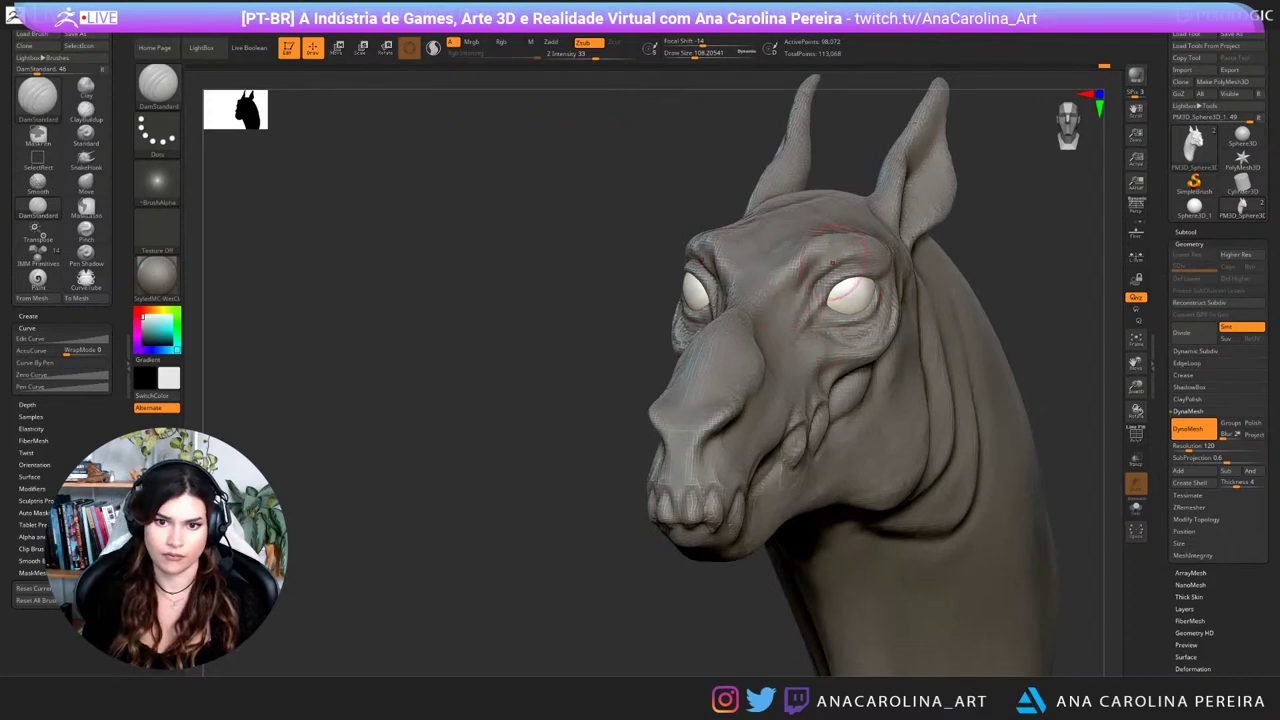
left_click_drag(955, 215, 1085, 218)
left_click_drag(940, 236, 963, 238)
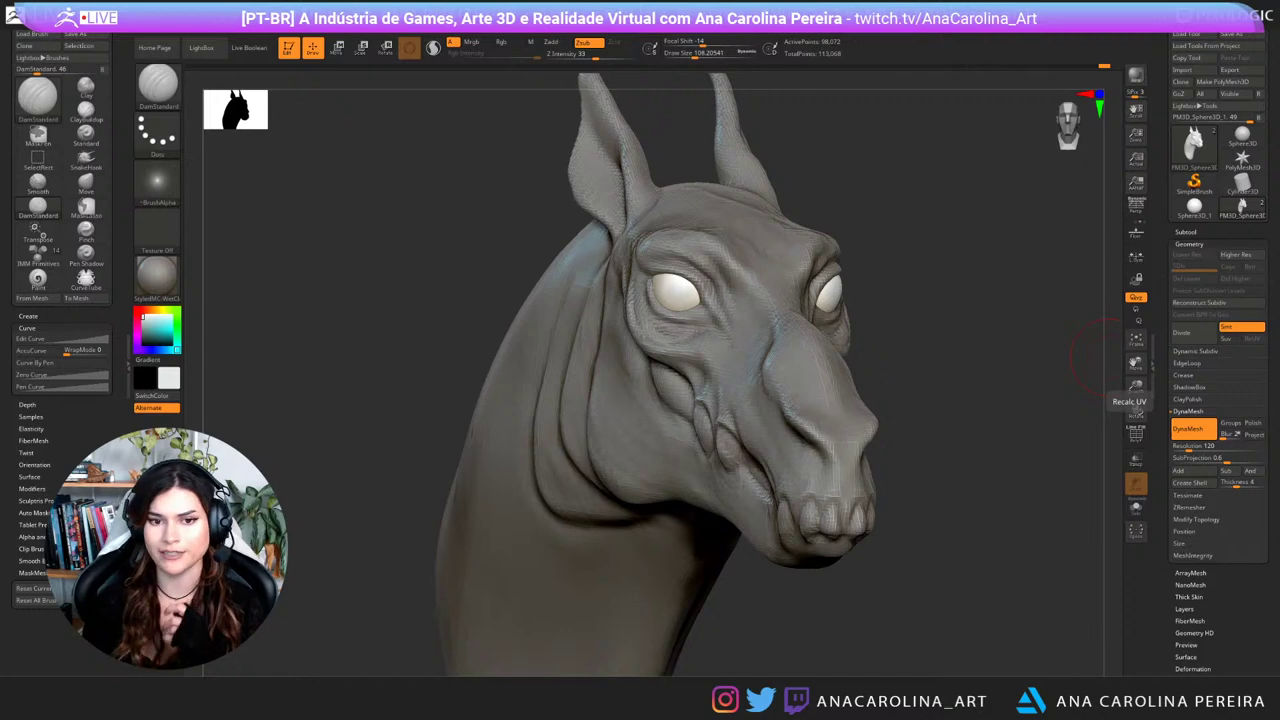
Step: Switch to ClayBuildup at a draw size of about 77, reduce it to about 54, and build up and smooth the skin below the eye
left_click_drag(1068, 385, 868, 368)
key("b")
key("c")
key("b")
left_click_drag(440, 600, 708, 612)
key("s")
left_click_drag(558, 329, 552, 329)
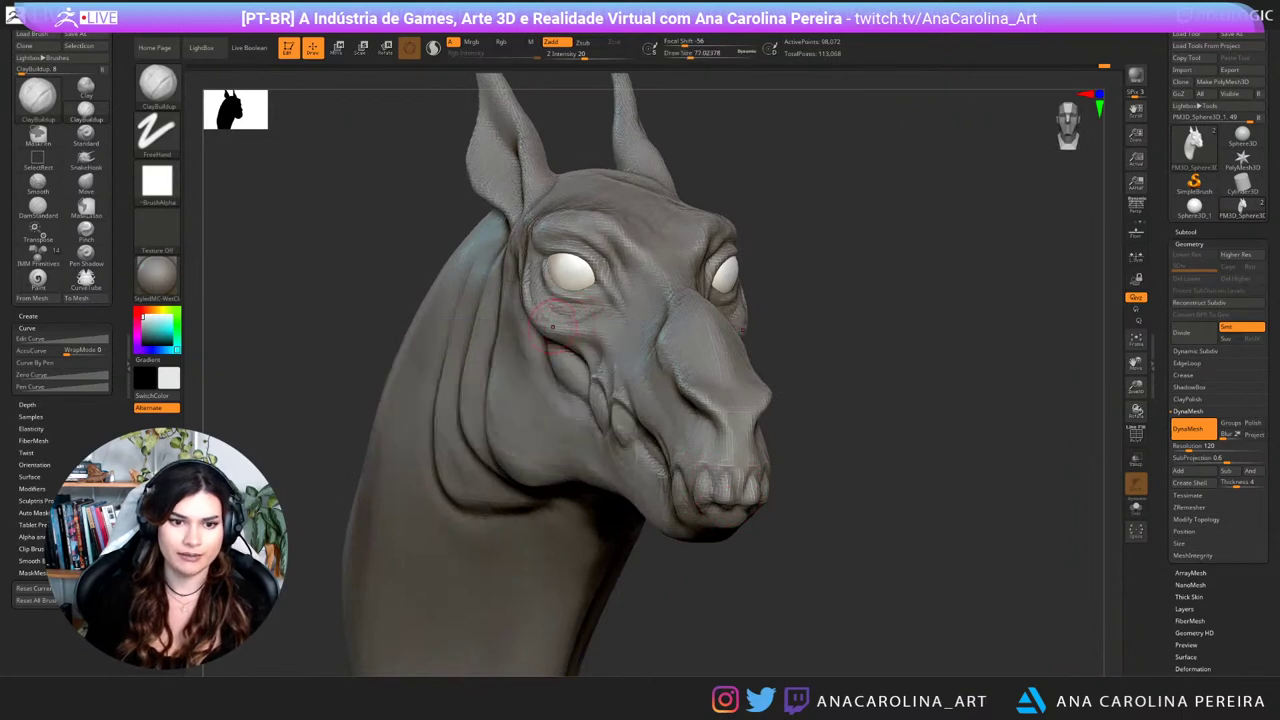
key("ctrl")
left_click_drag(558, 324, 540, 314, "shift")
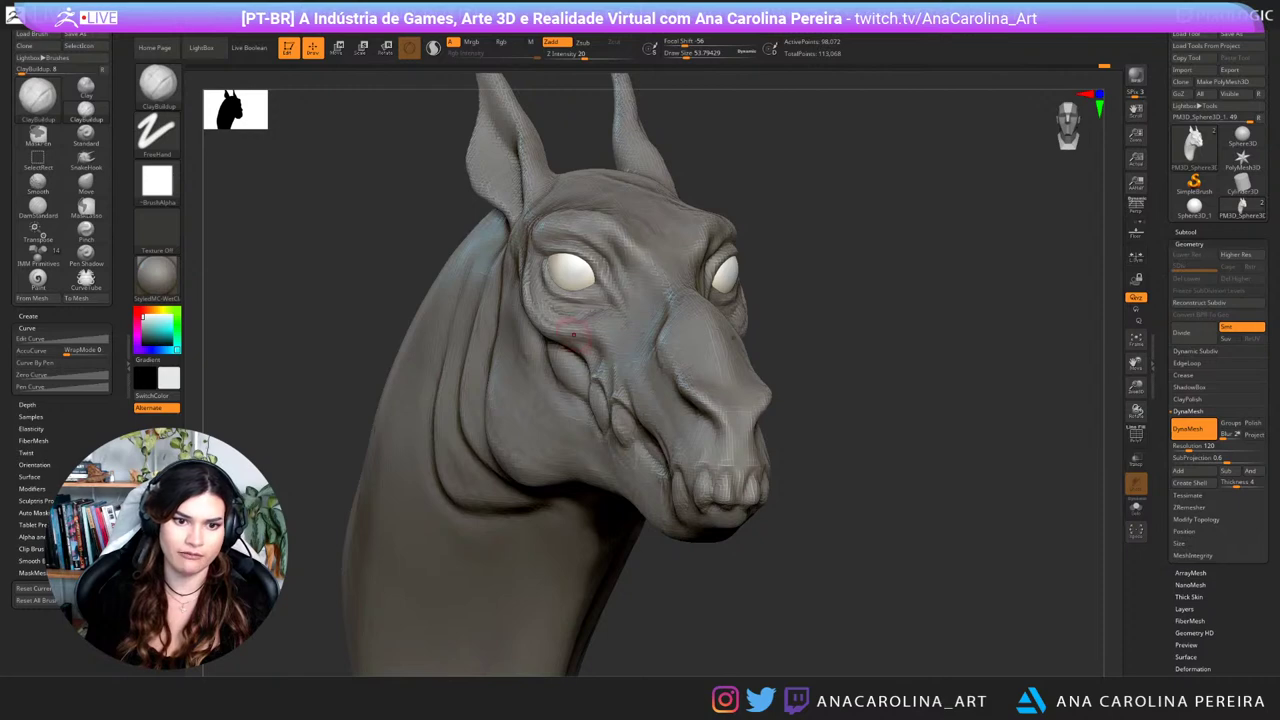
Step: Choose the Move brush at a draw size of about 54 and adjust the shape of the lower eyelid
left_click_drag(318, 352, 409, 334)
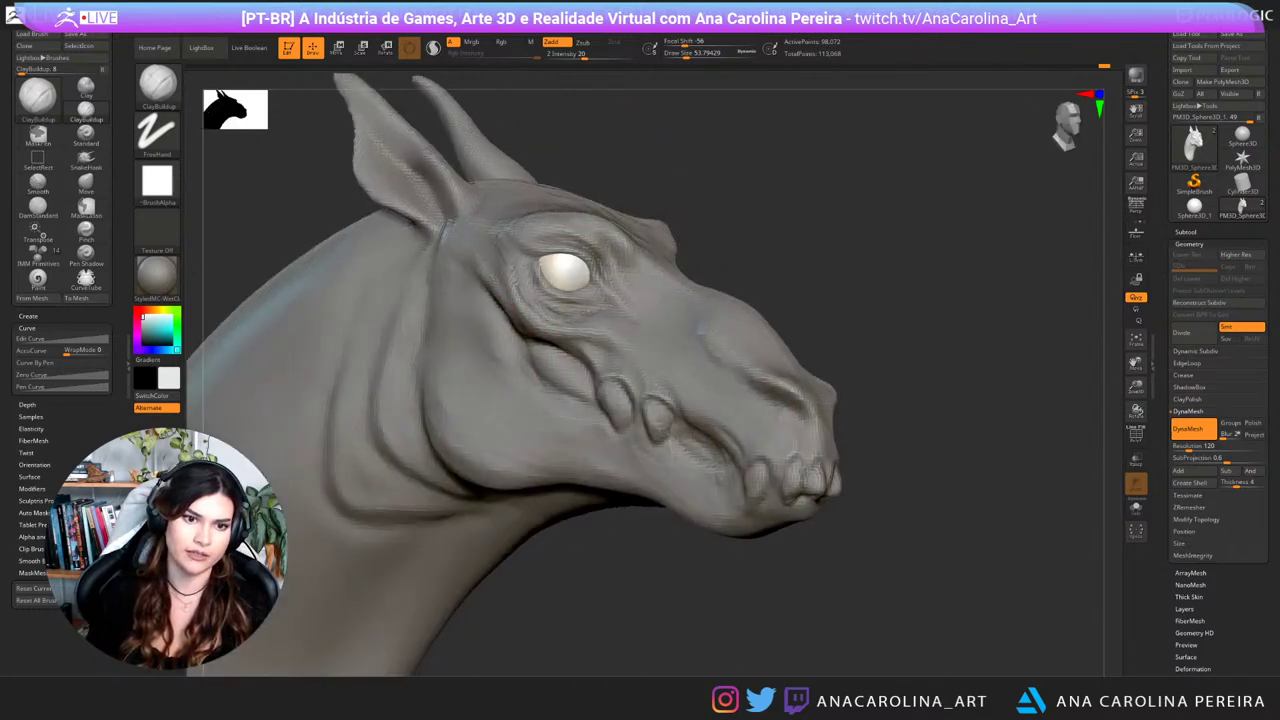
left_click_drag(760, 210, 750, 135, "alt")
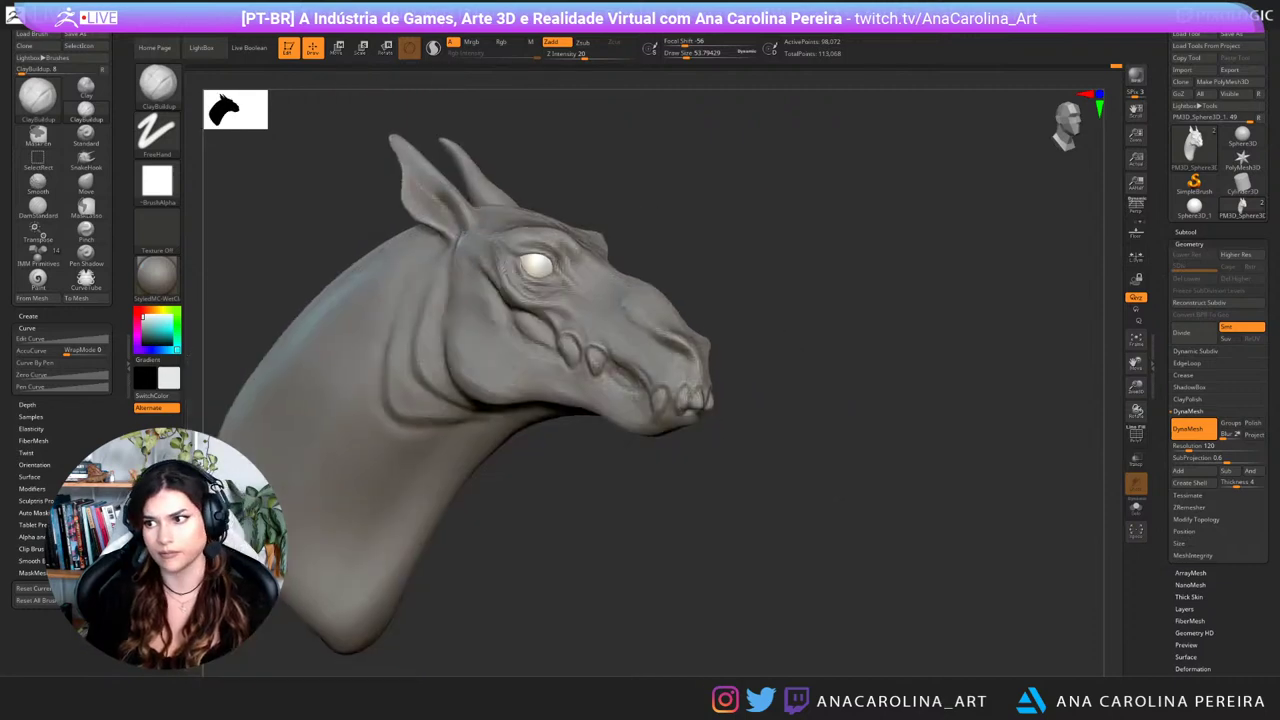
left_click_drag(1060, 165, 789, 171)
mouse_move(789, 171)
left_mouse_down("alt")
mouse_move(829, 181)
mouse_move(862, 232)
left_mouse_up("alt")
left_click_drag(880, 186, 865, 199)
key("b")
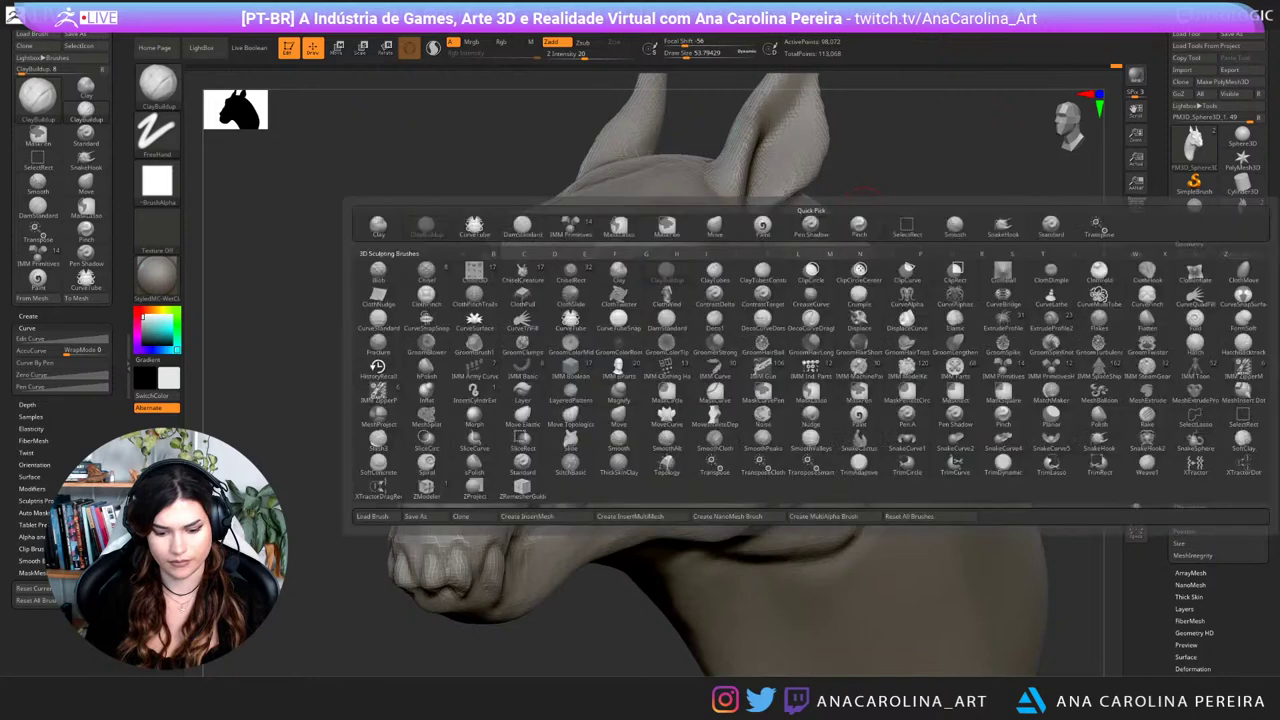
key("m")
key("v")
key("space")
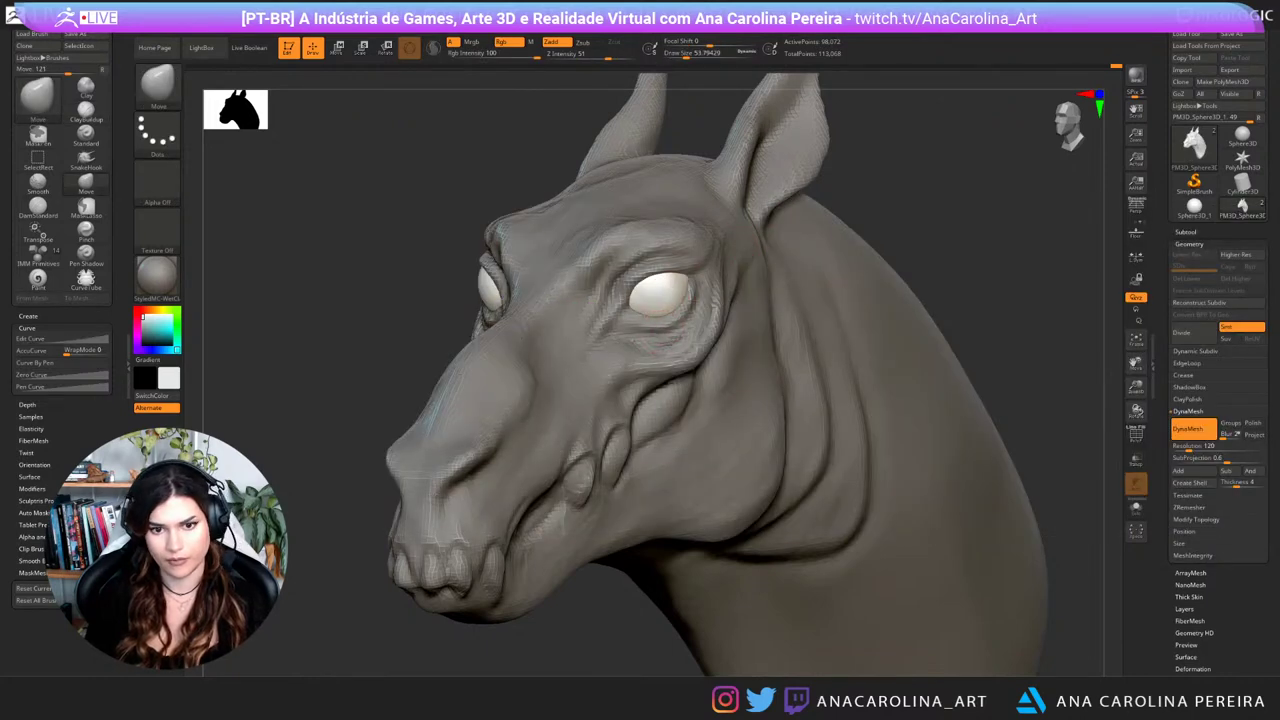
left_click_drag(688, 306, 680, 310)
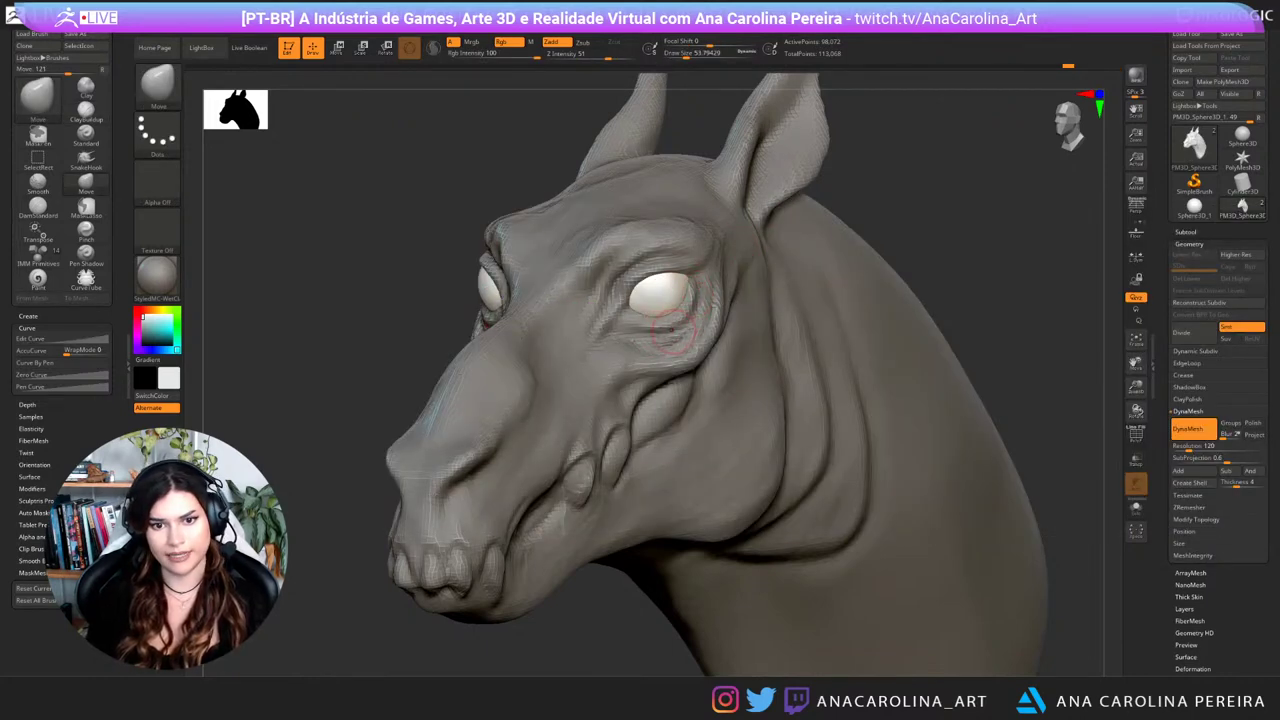
Step: Increase the Move brush draw size to about 77 and refine the eyelid shape
left_click_drag(912, 166, 1060, 175)
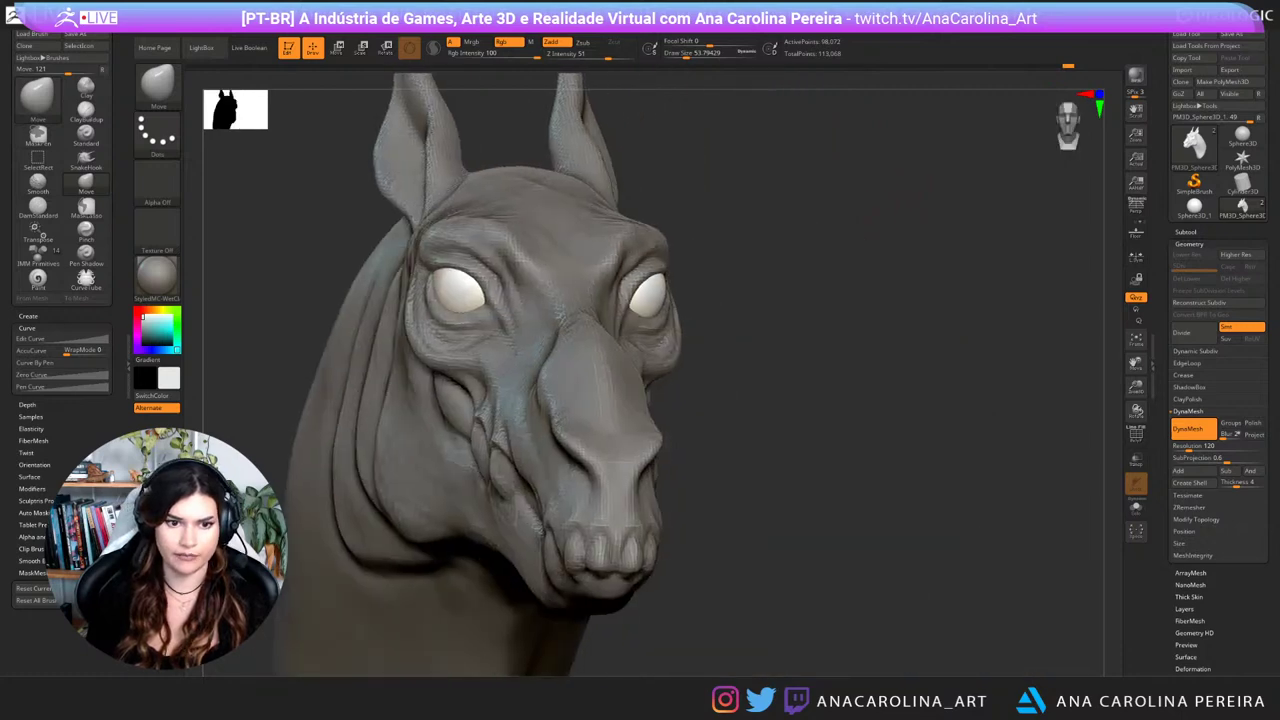
mouse_move(900, 300)
left_mouse_down("alt")
mouse_move(900, 230)
mouse_move(980, 230)
mouse_move(980, 282)
left_mouse_up("alt")
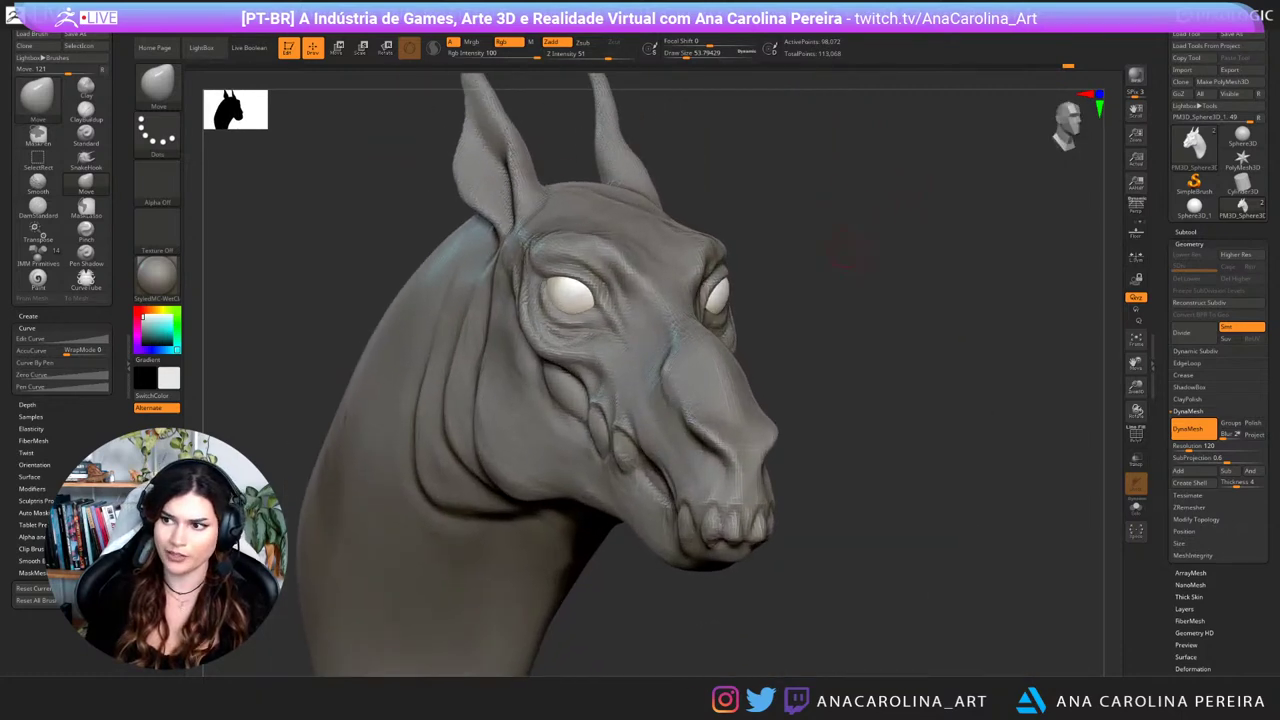
key("space")
left_click_drag(580, 286, 618, 283)
key("space")
left_click_drag(920, 225, 790, 218)
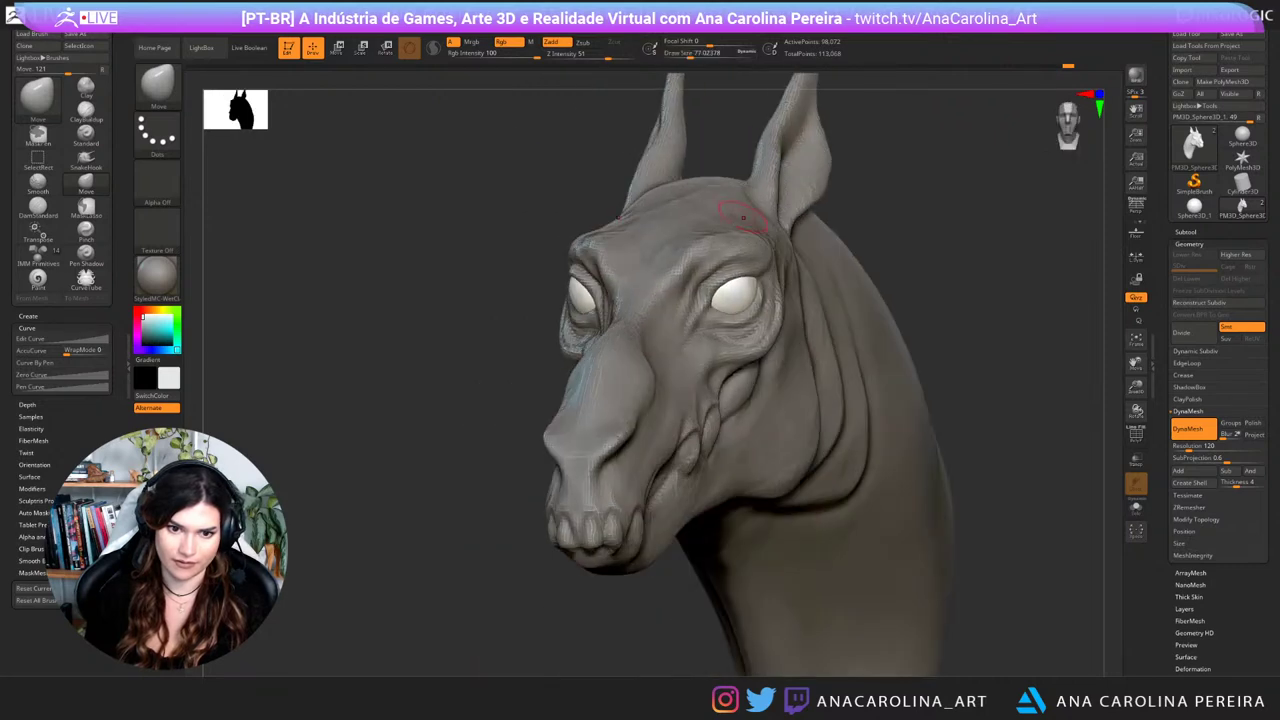
Step: Switch to DamStandard at a draw size of about 101 and carve the creases from the inner eye corner to the nose bridge
key("b")
key("d")
key("s")
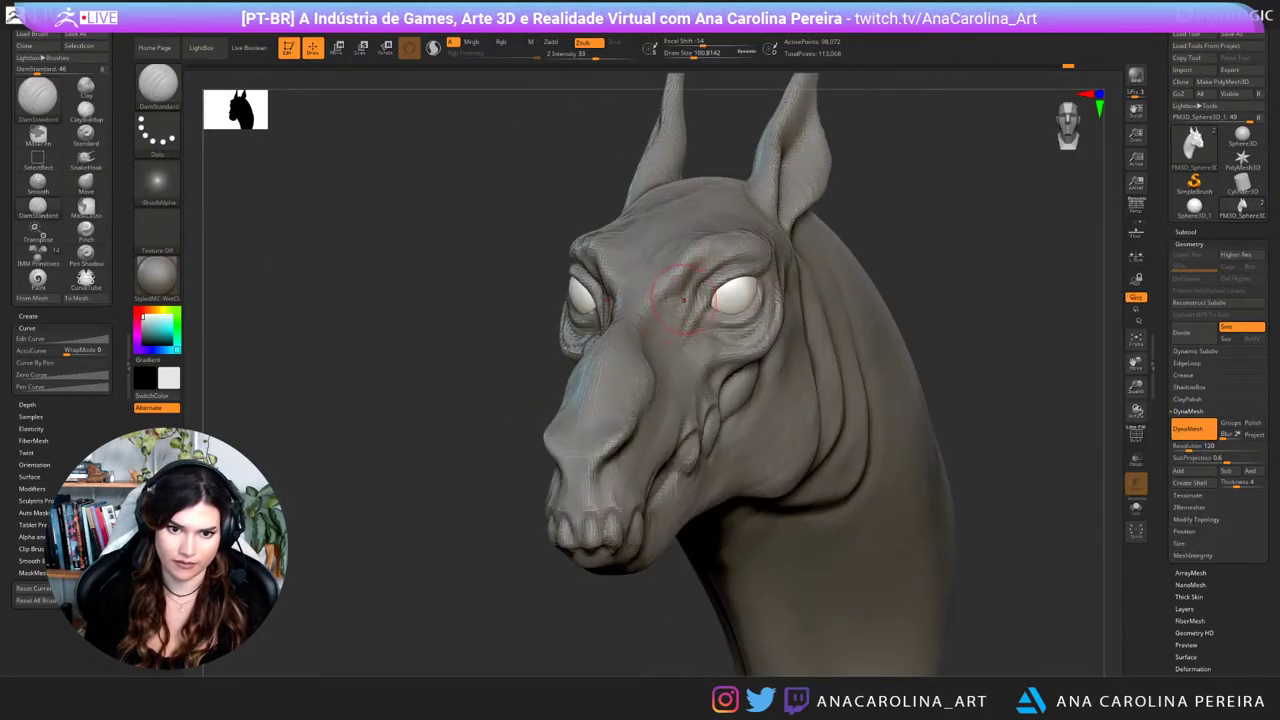
left_click_drag(425, 283, 548, 287)
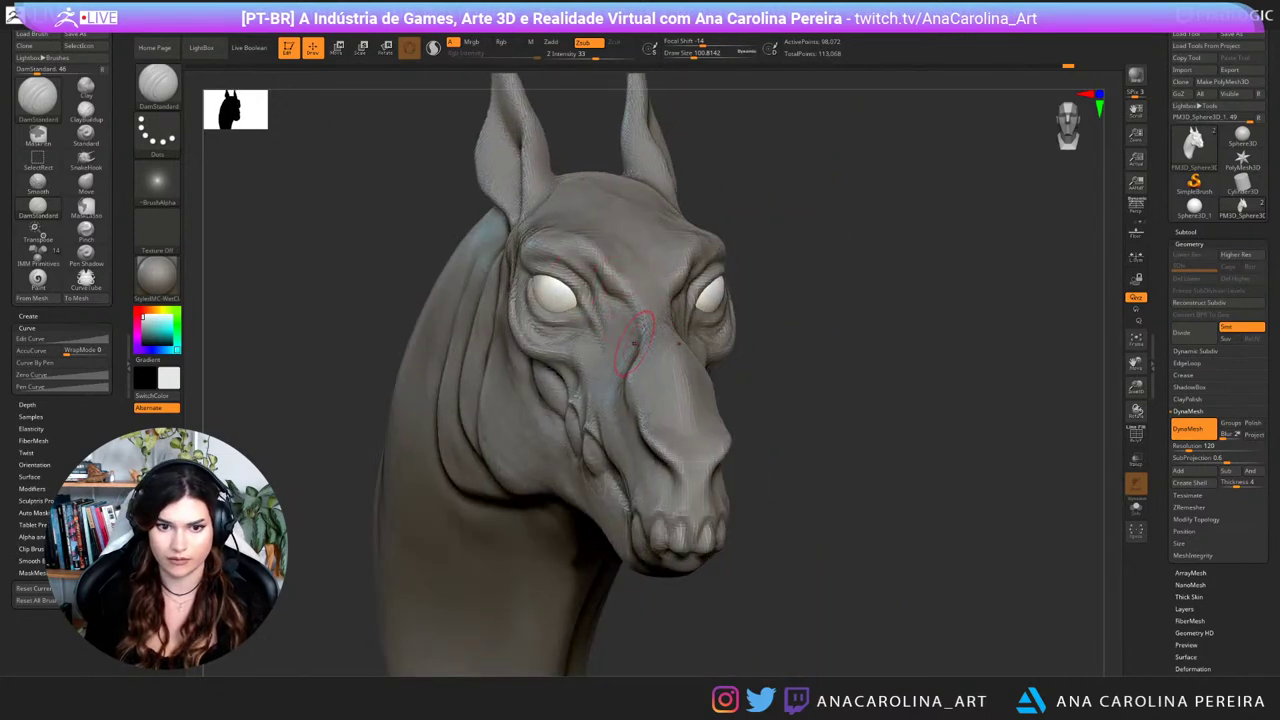
right_click_drag(648, 343, 646, 290, "ctrl")
right_click_drag(722, 187, 820, 317, "ctrl")
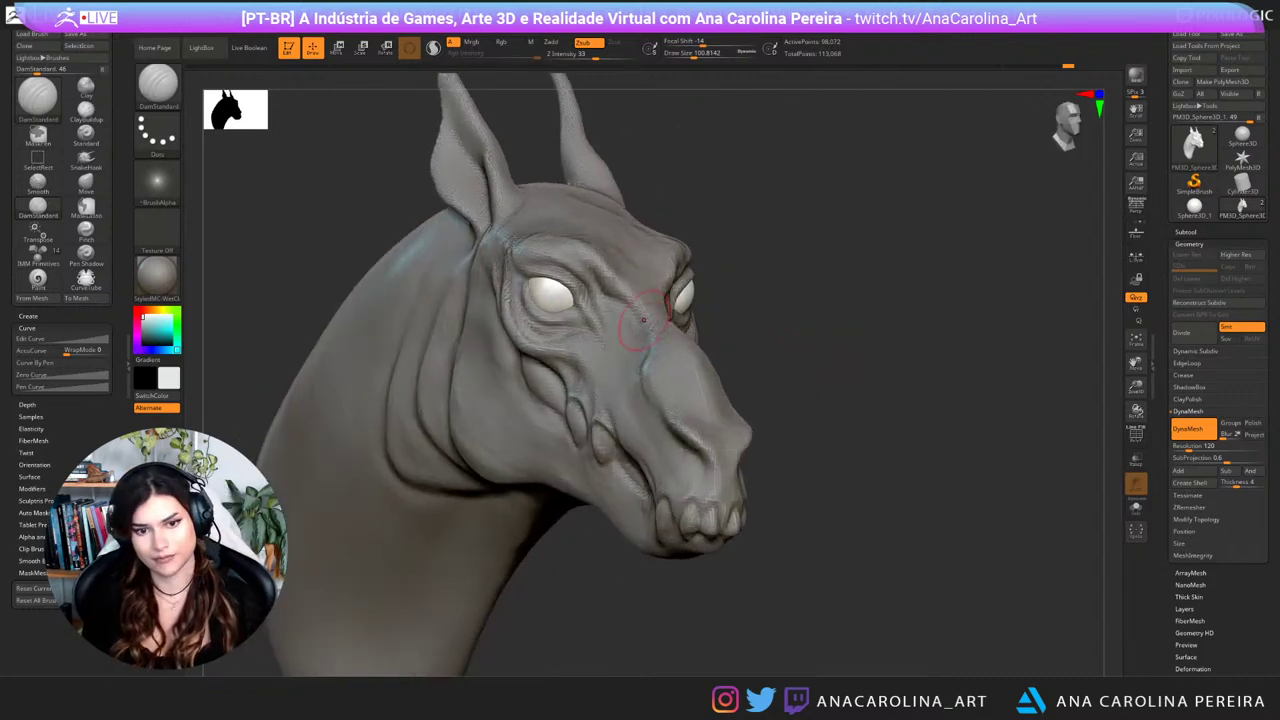
Step: Carve the nostril opening with DamStandard, undo a stray stroke and smooth the nostril's edge
left_click_drag(684, 436, 702, 454)
key("ctrl+z")
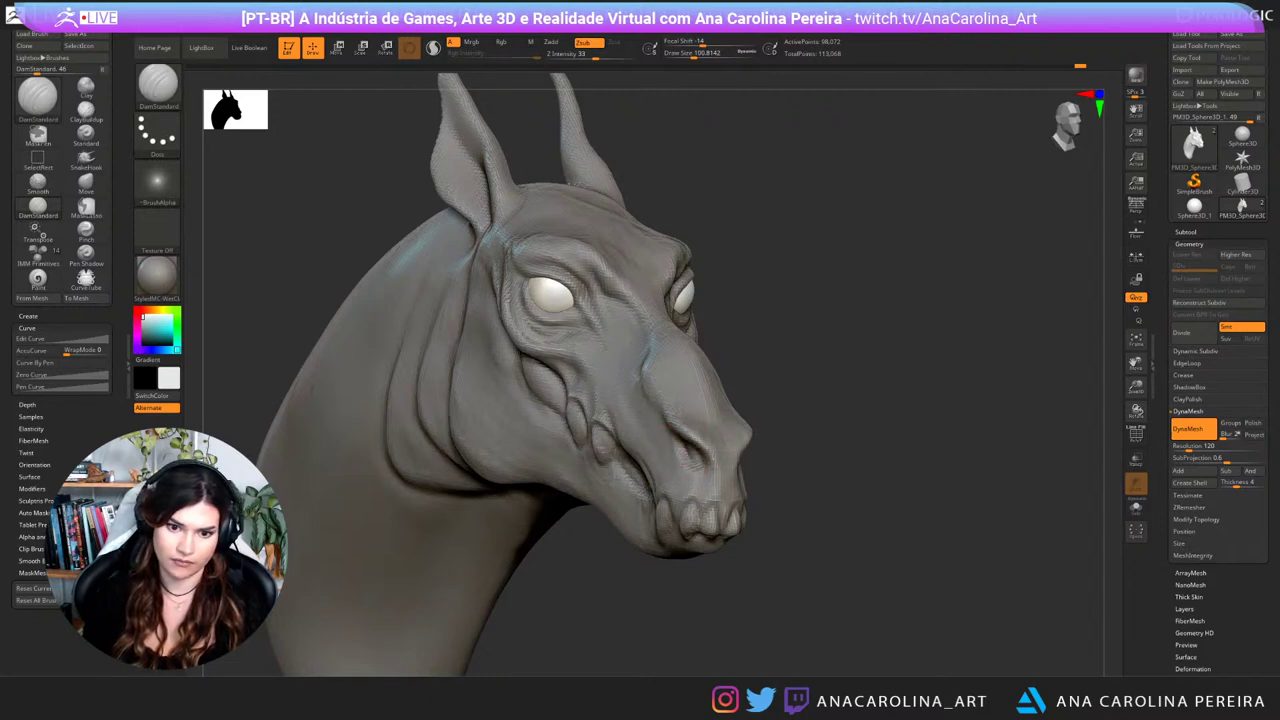
mouse_move(728, 423)
right_mouse_down("ctrl")
mouse_move(745, 345)
mouse_move(490, 352)
mouse_move(495, 405)
right_mouse_up("ctrl")
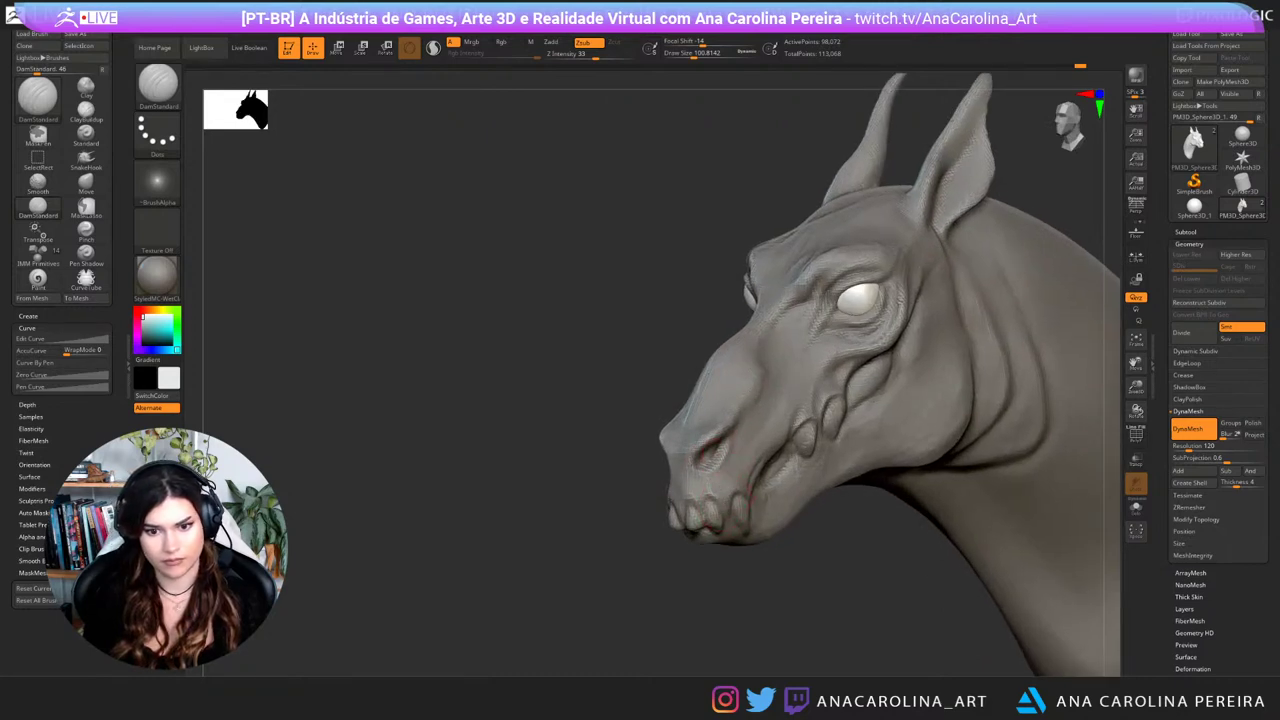
right_click_drag(738, 452, 761, 559)
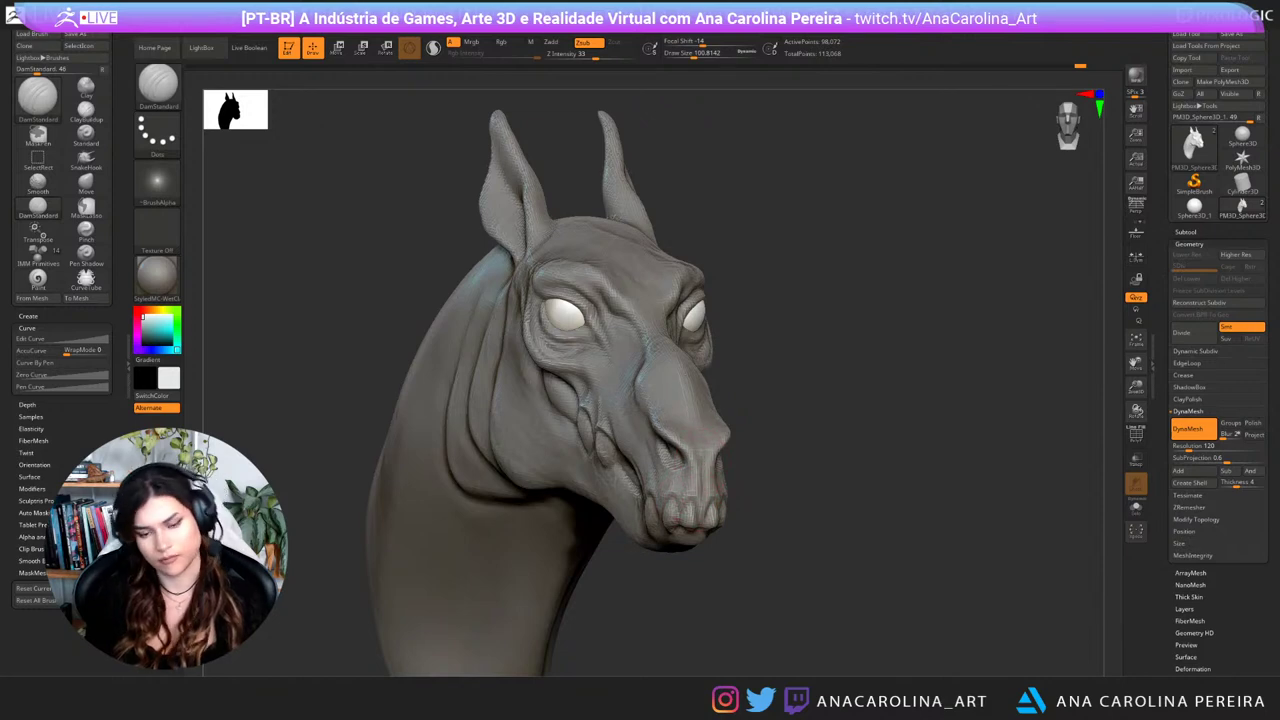
right_click_drag(744, 420, 545, 440)
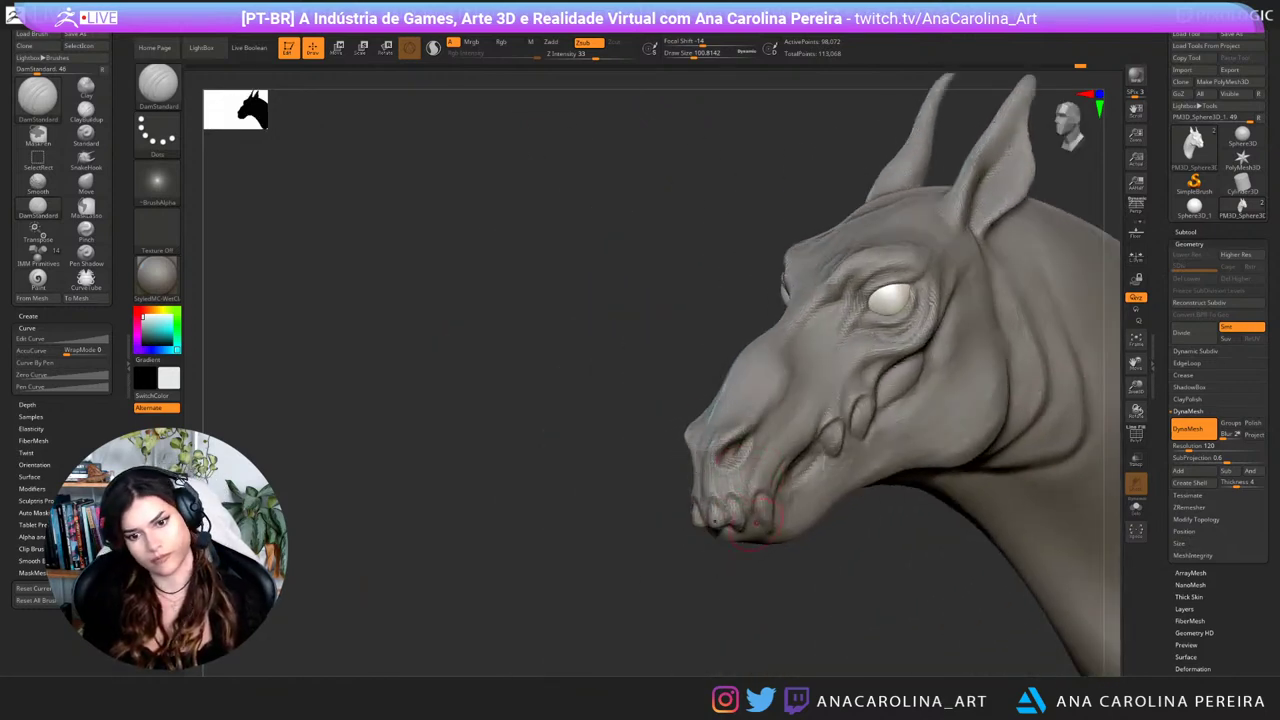
left_click_drag(754, 432, 766, 454, "shift")
Step: Switch to ClayBuildup at a draw size of about 71 and carve the nostril opening deeper
mouse_move(665, 530)
right_mouse_down()
mouse_move(826, 563)
mouse_move(781, 517)
mouse_move(830, 530)
right_mouse_up()
key("b")
key("c")
key("b")
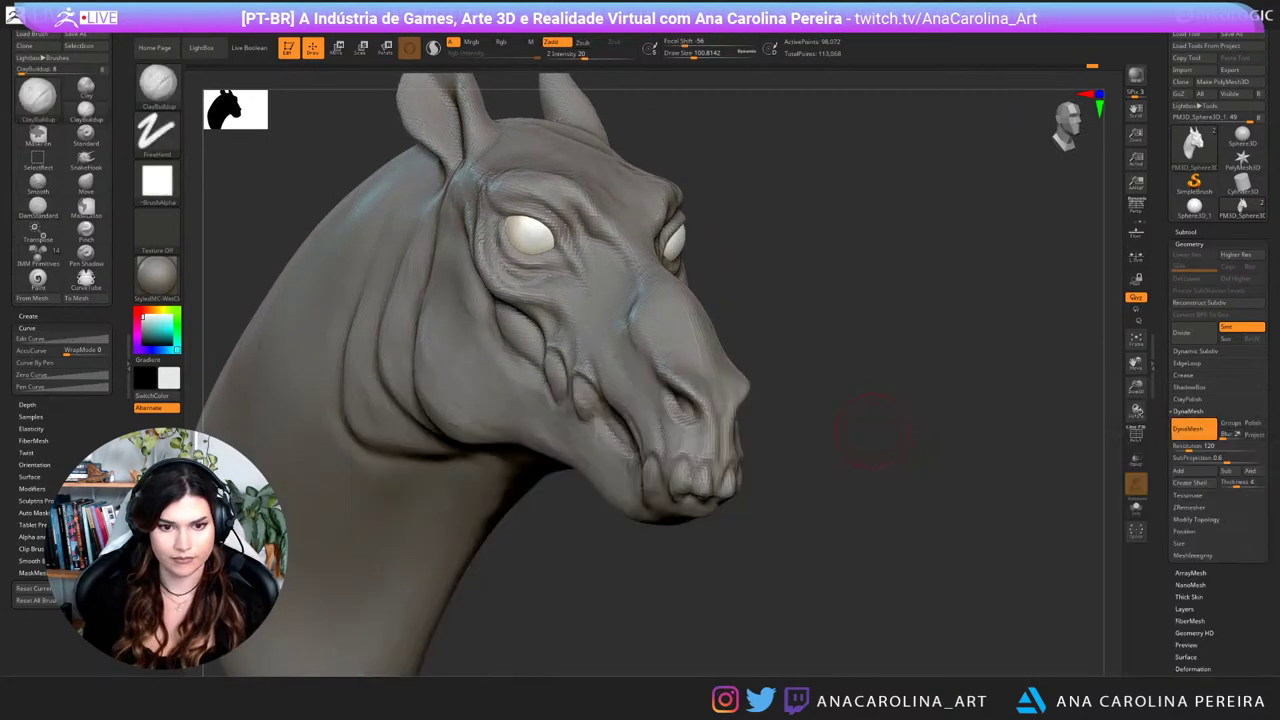
right_click_drag(868, 430, 890, 431)
key("s")
left_click_drag(608, 475, 596, 475)
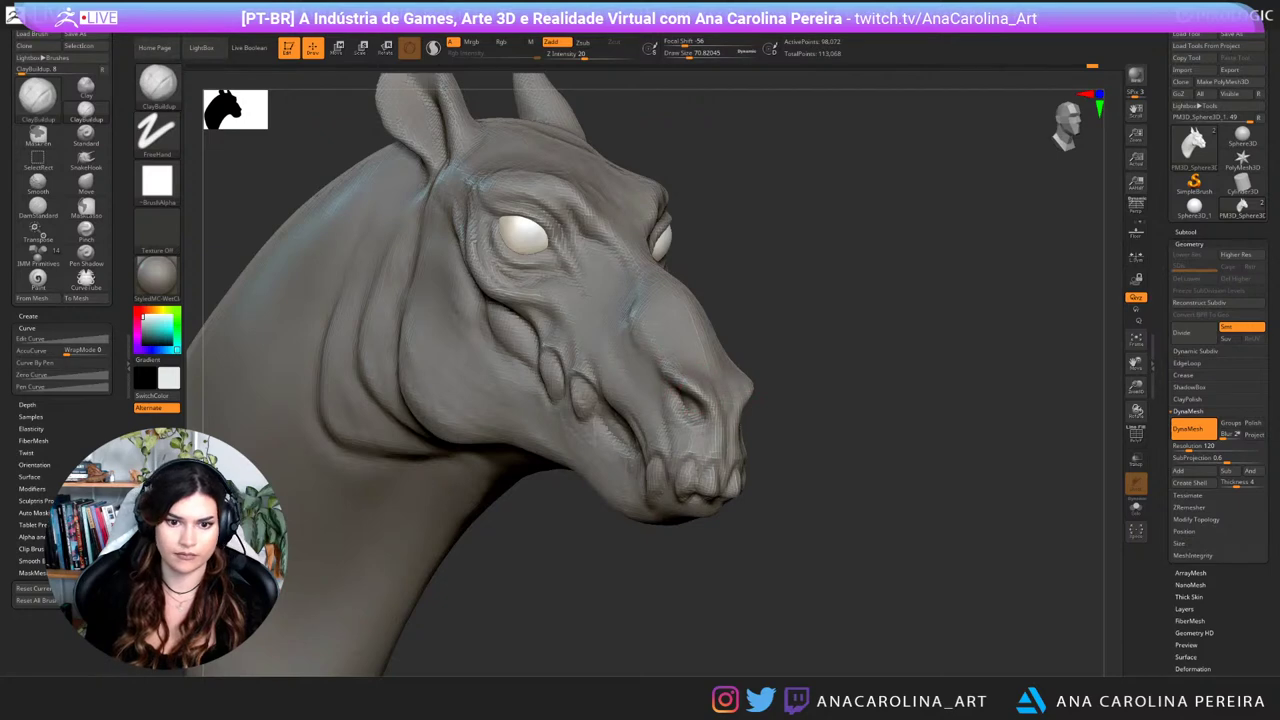
left_click_drag(705, 389, 704, 427, "alt")
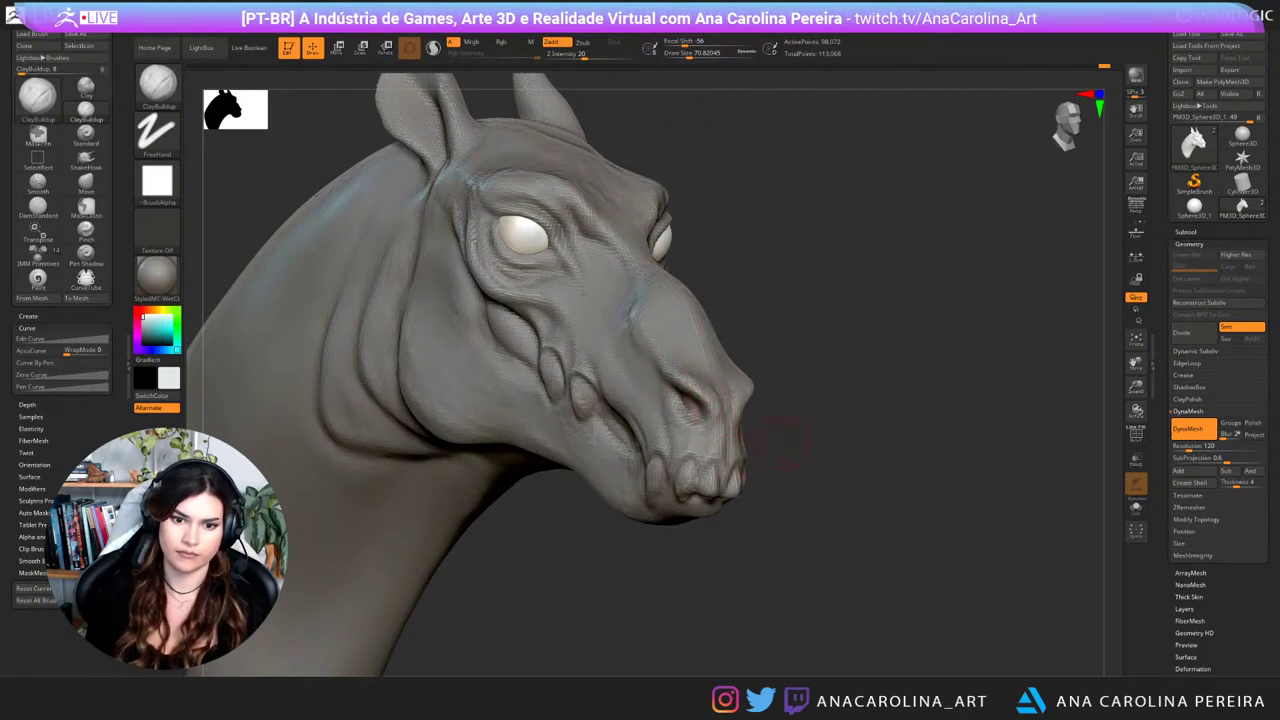
left_click_drag(792, 428, 760, 427)
Step: Increase the ClayBuildup draw size to about 116 and build up the lower front of the mouth
mouse_move(672, 560)
left_mouse_down("alt")
mouse_move(651, 534)
mouse_move(687, 535)
mouse_move(814, 457)
mouse_move(897, 440)
mouse_move(885, 450)
mouse_move(902, 370)
mouse_move(922, 425)
mouse_move(860, 362)
mouse_move(893, 377)
left_mouse_up("alt")
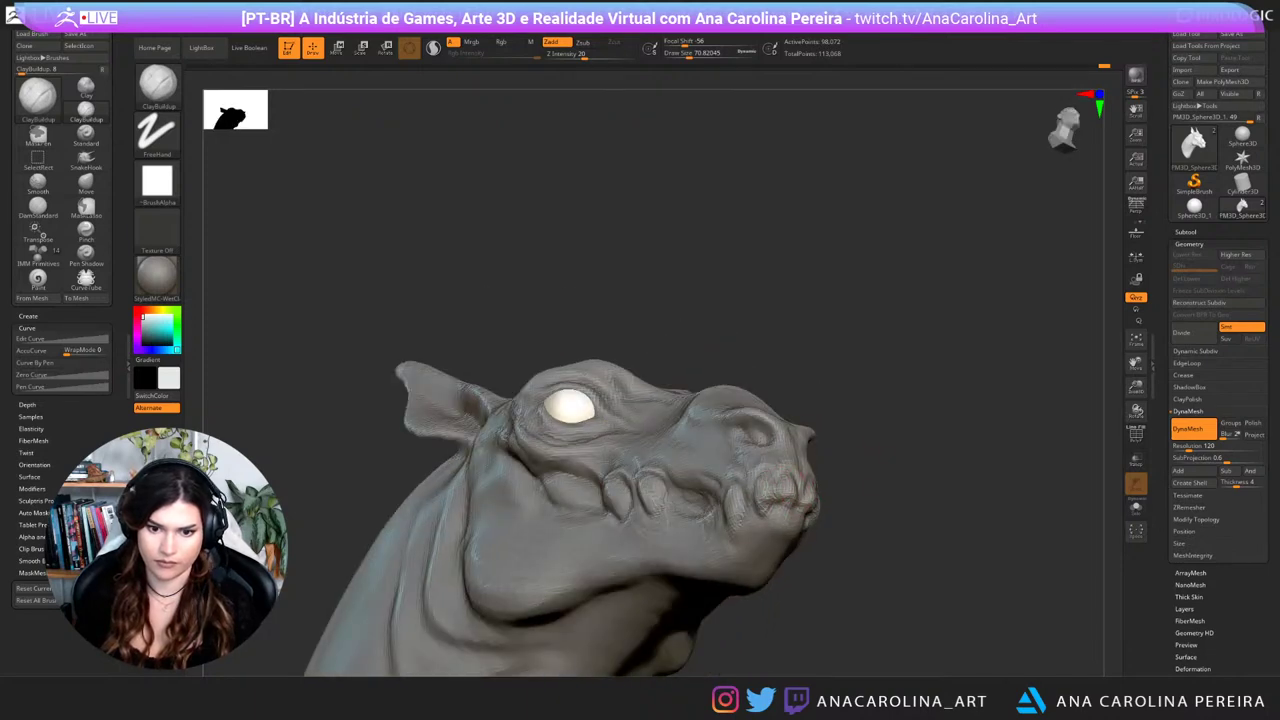
left_click_drag(826, 525, 834, 572)
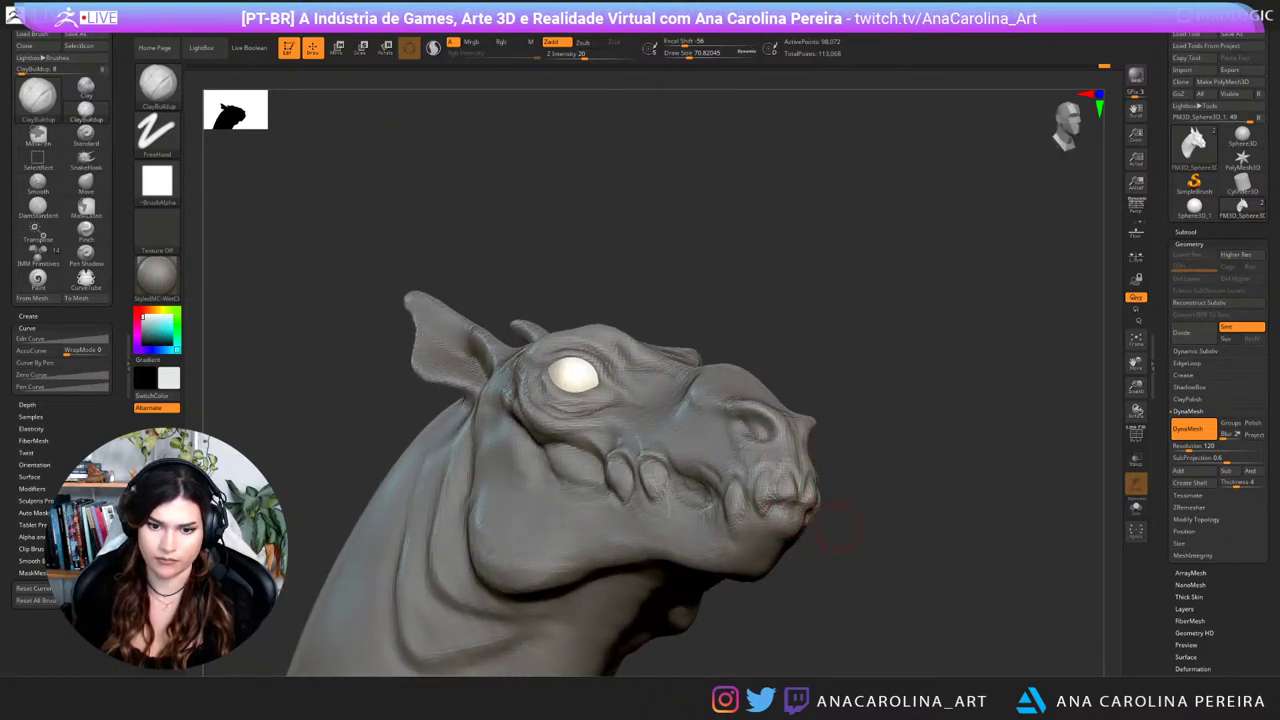
mouse_move(838, 527)
left_mouse_down()
mouse_move(830, 478)
mouse_move(891, 500)
mouse_move(880, 555)
mouse_move(868, 560)
mouse_move(850, 462)
left_mouse_up()
key("s")
left_click(745, 580)
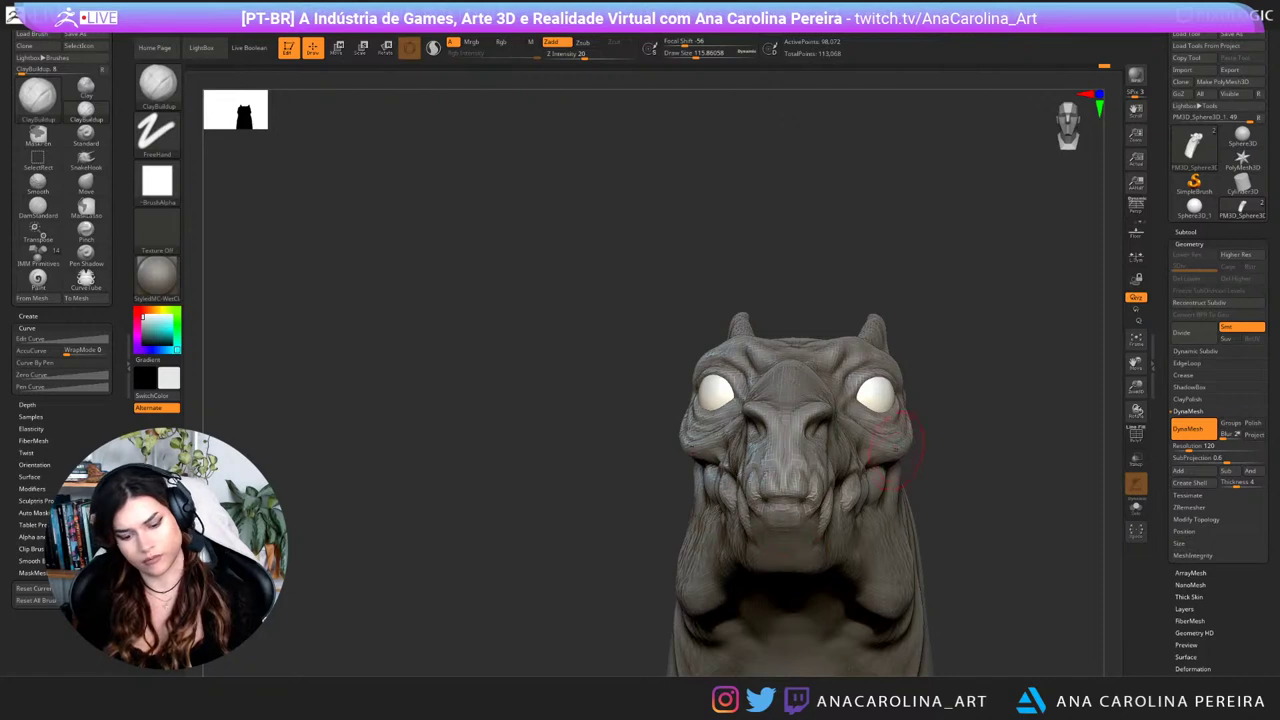
Step: Switch to DamStandard, reduce the draw size to about 62 and carve gaps between the lower front teeth
key("b")
key("d")
key("s")
right_click_drag(908, 410, 950, 382)
key("s")
left_click(787, 505)
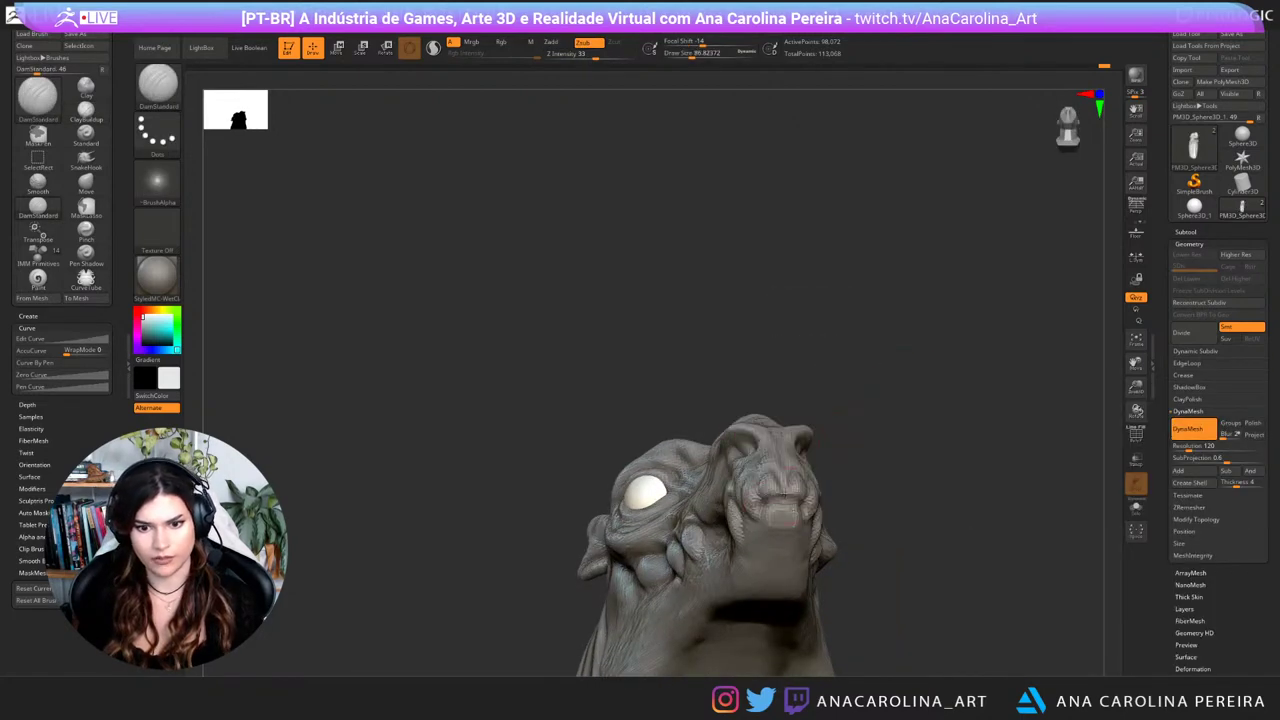
right_click_drag(872, 474, 815, 394, "alt")
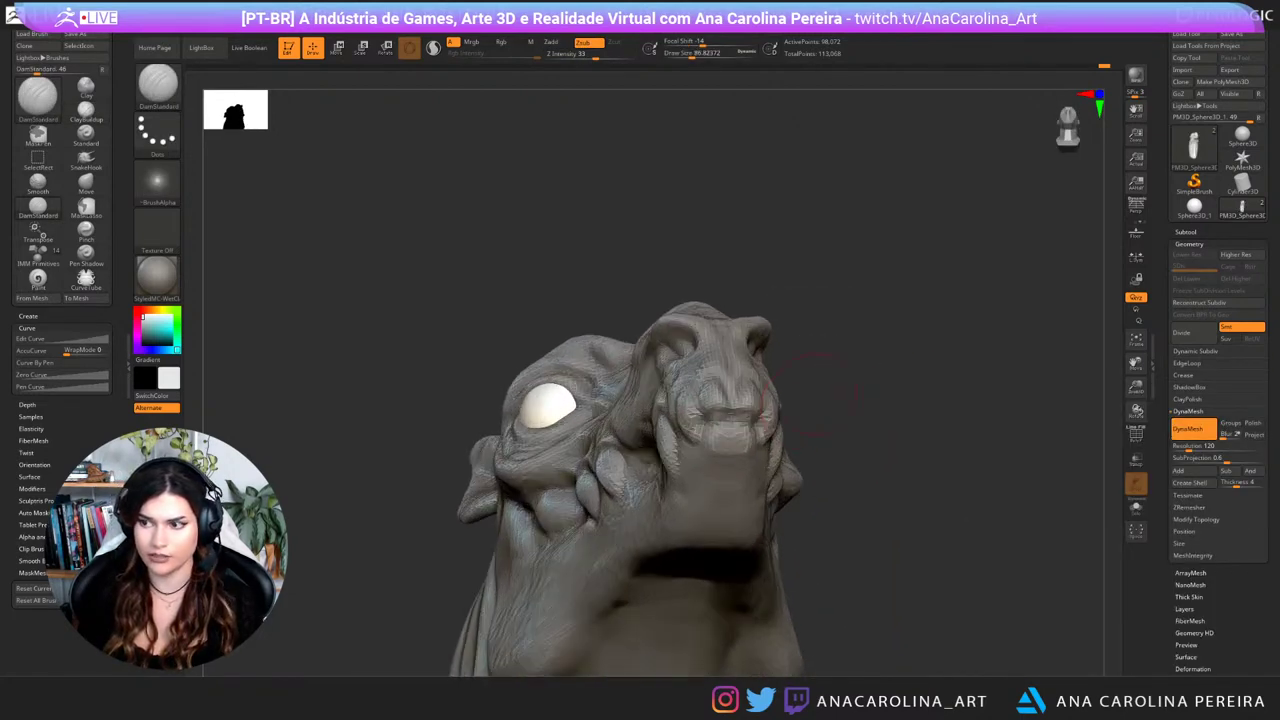
key("space")
left_click(735, 450)
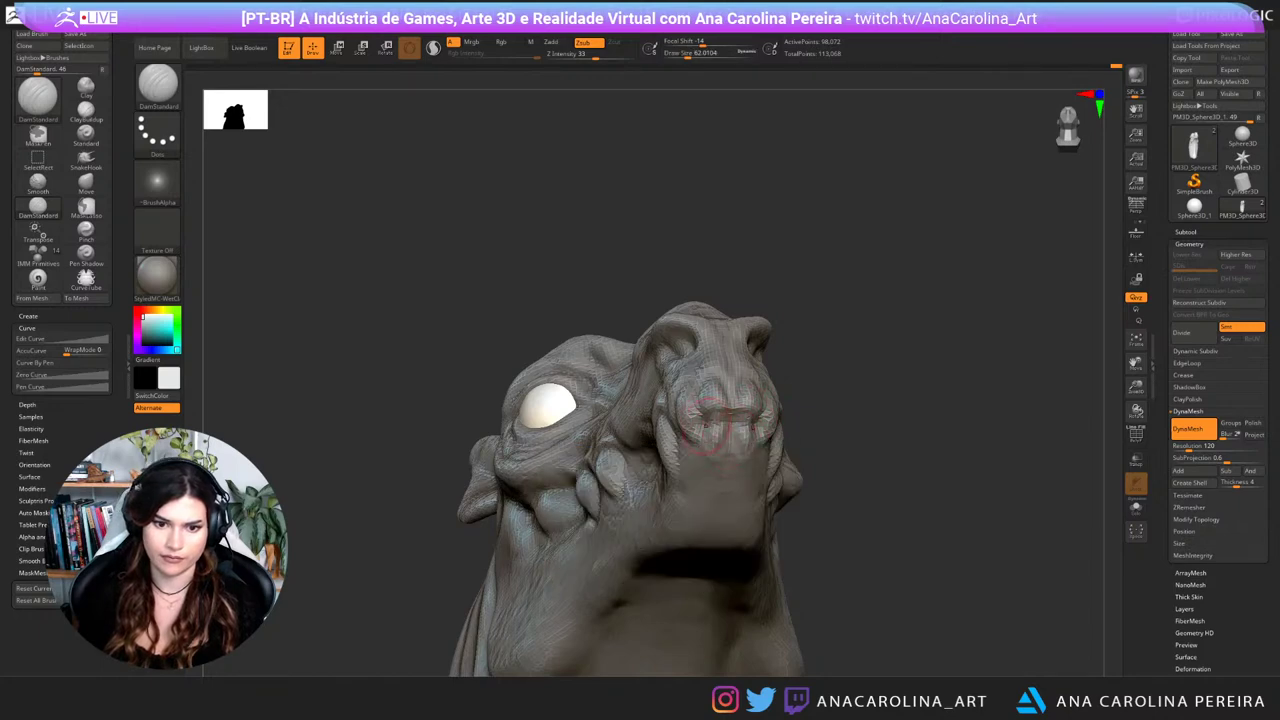
left_click_drag(713, 430, 717, 447)
Step: Carve the separations of the lower teeth along the sides of the mouth with DamStandard
right_click_drag(862, 440, 955, 492)
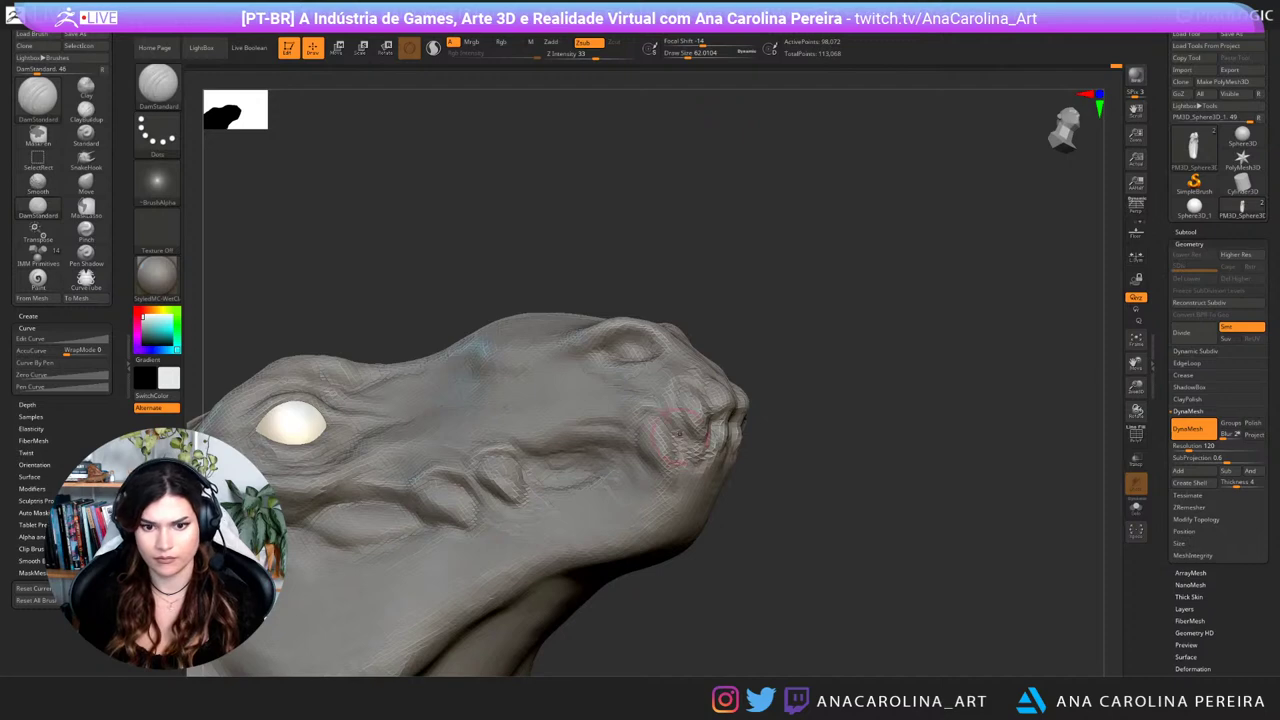
right_click_drag(850, 468, 750, 434)
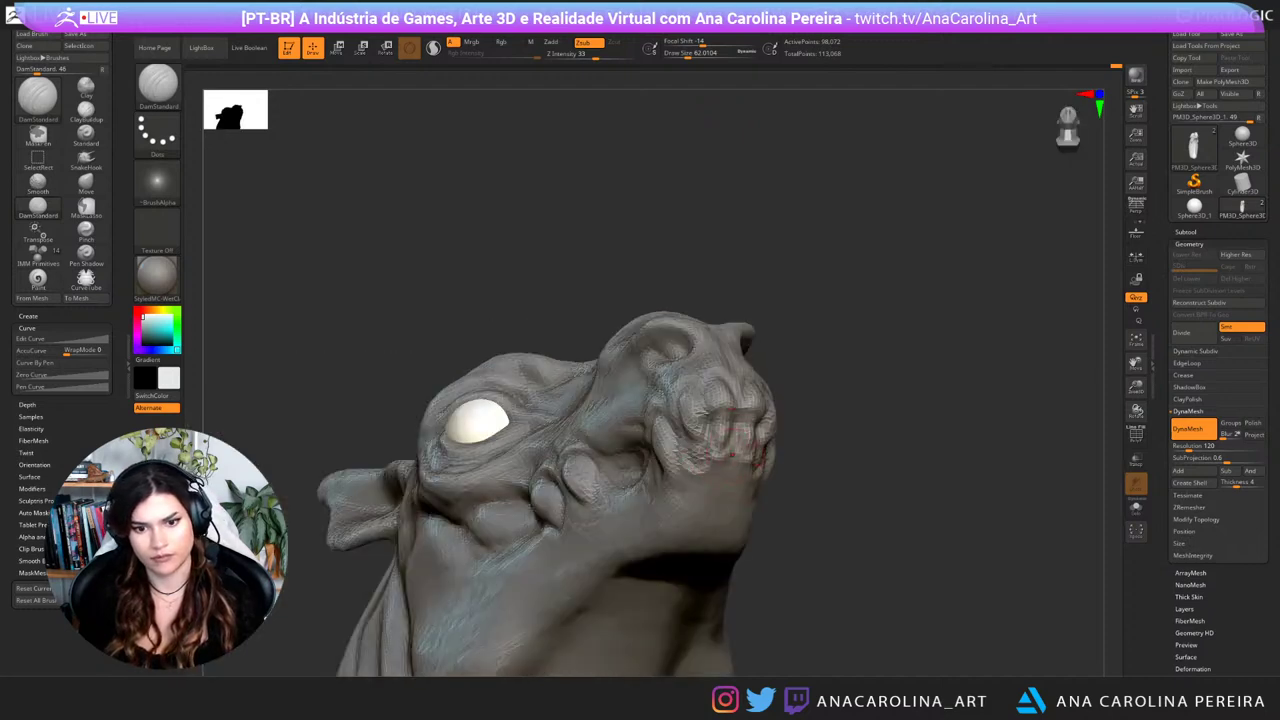
right_click_drag(738, 492, 580, 480)
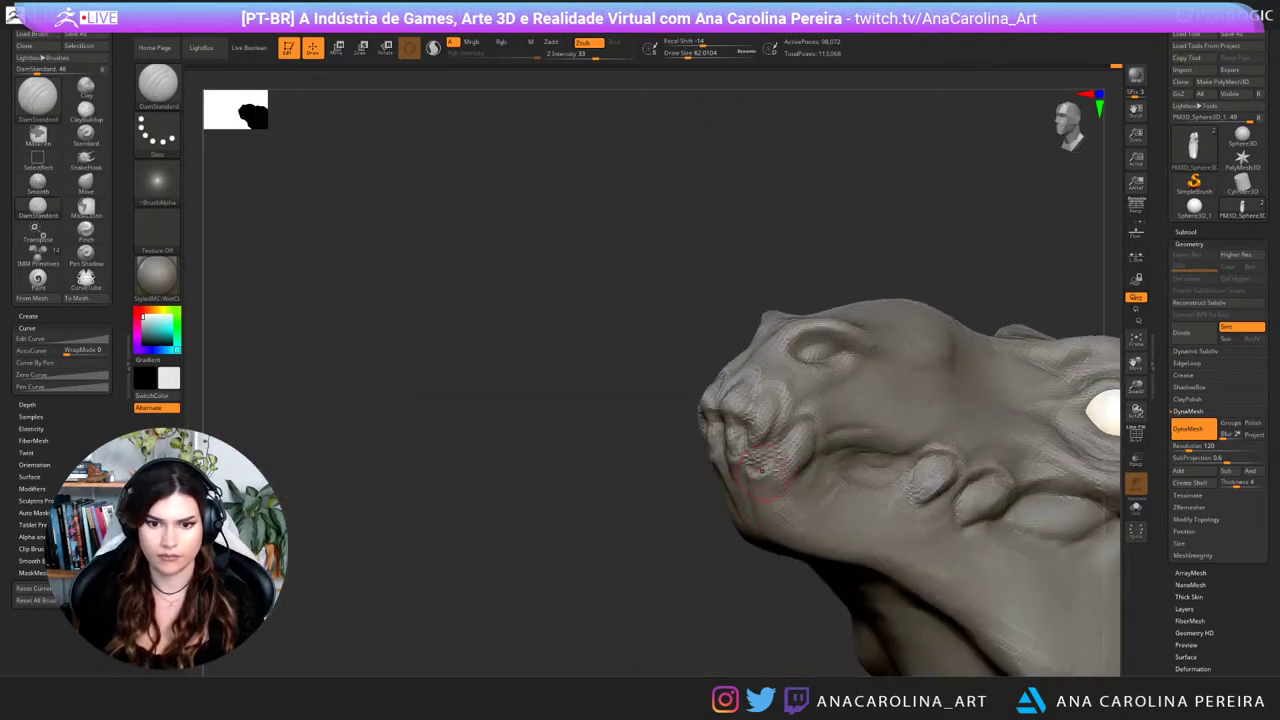
right_click_drag(747, 594, 825, 570)
right_click_drag(825, 570, 790, 560)
mouse_move(875, 530)
right_mouse_down()
mouse_move(859, 524)
mouse_move(850, 468)
right_mouse_up()
Step: Switch to TrimDynamic and flatten the front teeth, increasing the draw size to about 83
key("b")
key("t")
key("d")
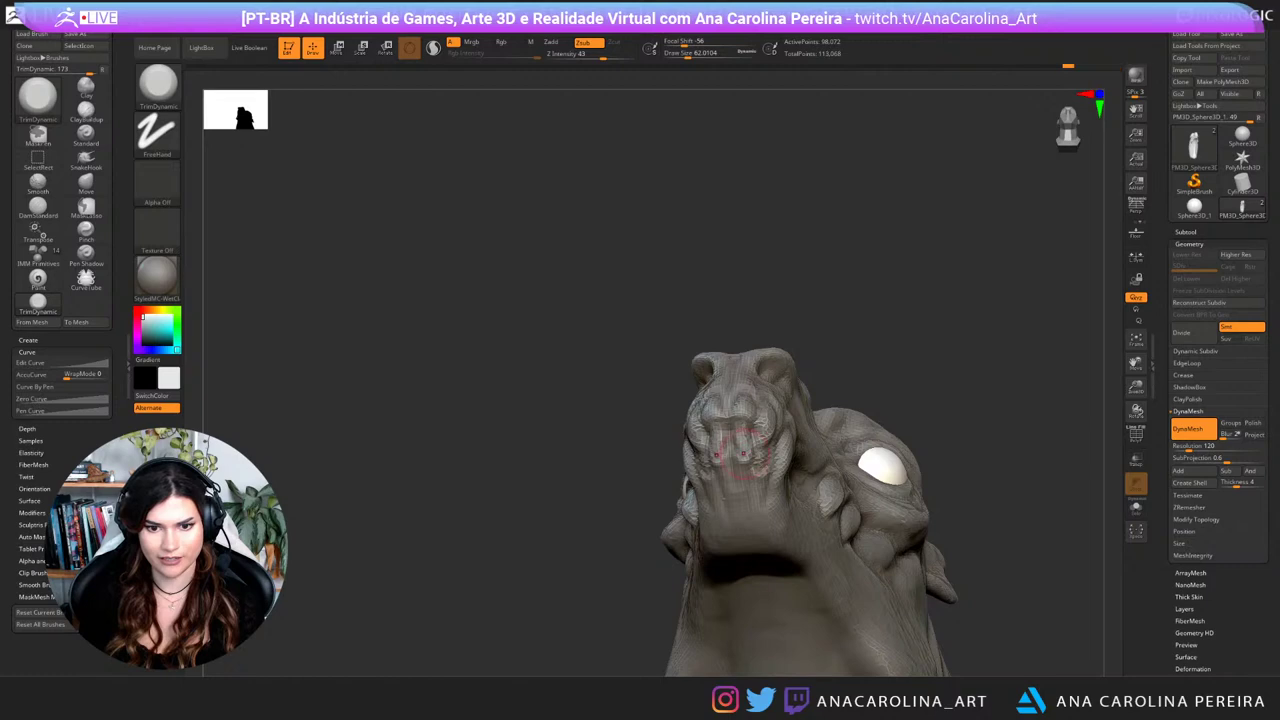
right_click_drag(560, 480, 790, 465)
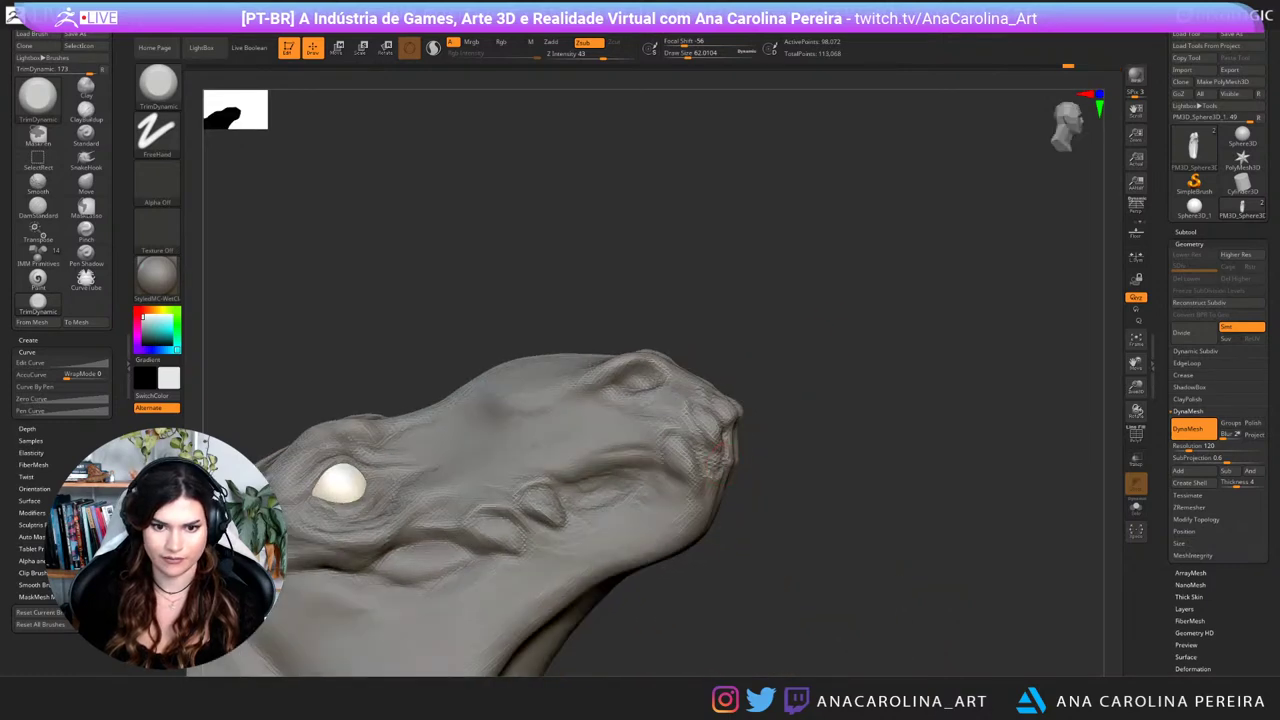
right_click_drag(805, 400, 850, 425)
key("space")
left_click_drag(722, 407, 727, 407)
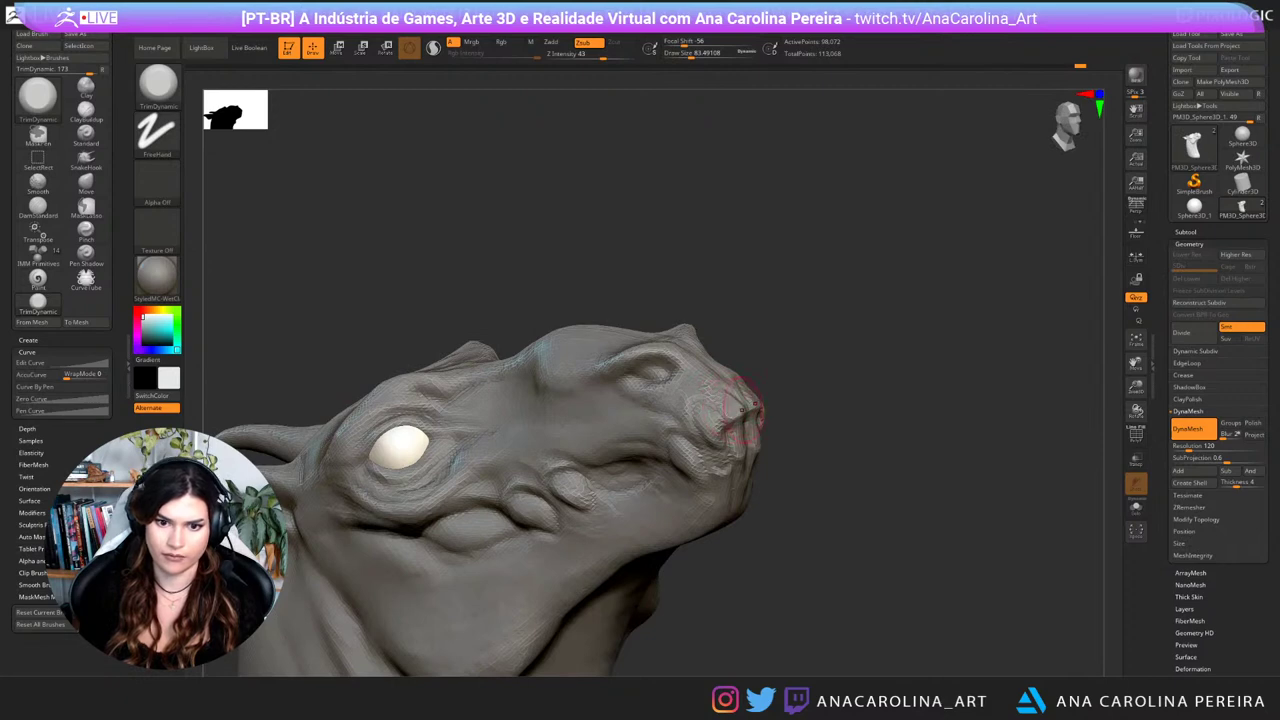
Step: Flatten the side tooth surfaces and the rounded cheek folds behind the mouth with TrimDynamic
mouse_move(742, 408)
right_mouse_down()
mouse_move(540, 425)
mouse_move(510, 405)
right_mouse_up()
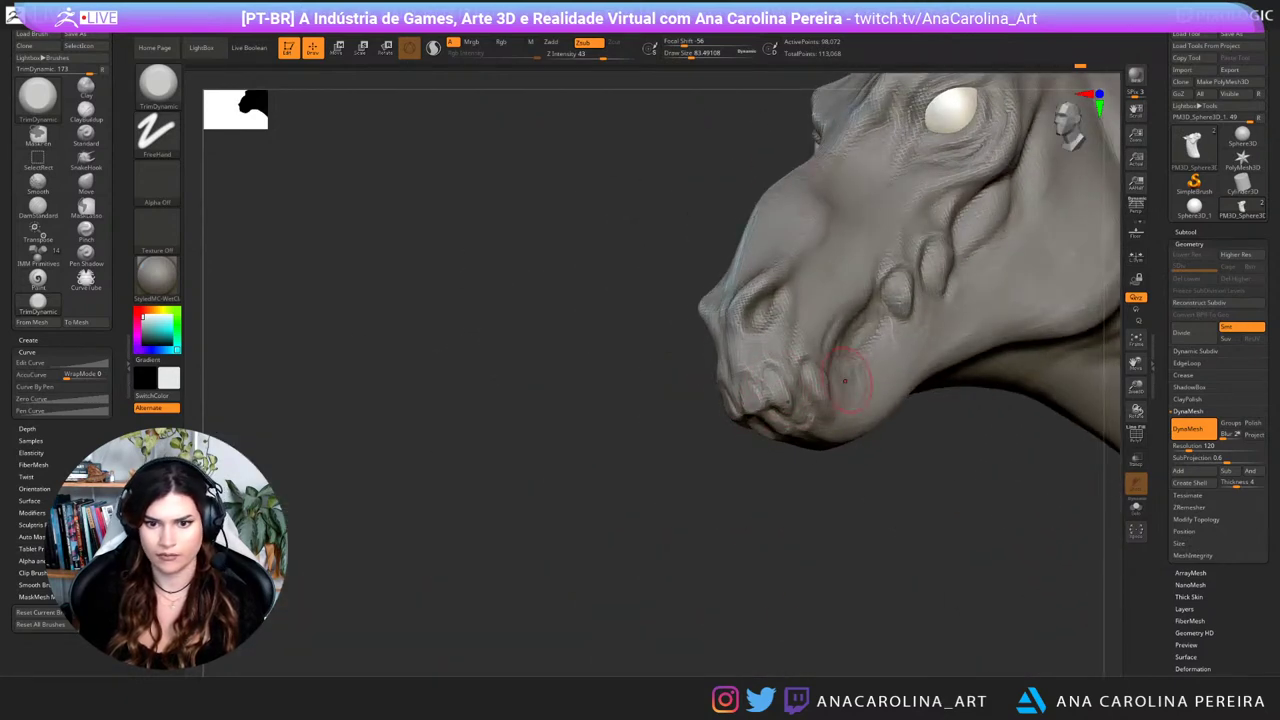
right_click_drag(845, 381, 868, 383)
left_click_drag(812, 394, 822, 374)
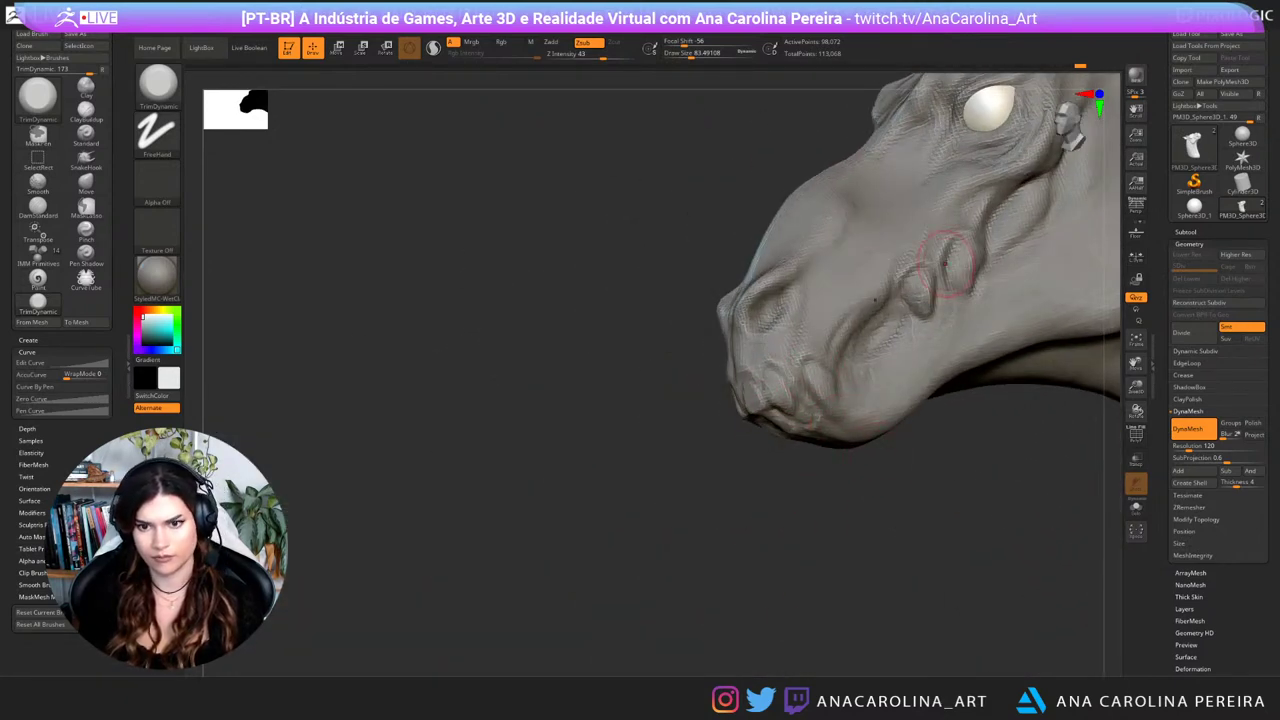
left_click_drag(923, 309, 982, 250)
mouse_move(900, 500)
right_mouse_down()
mouse_move(1060, 500)
mouse_move(1050, 400)
right_mouse_up()
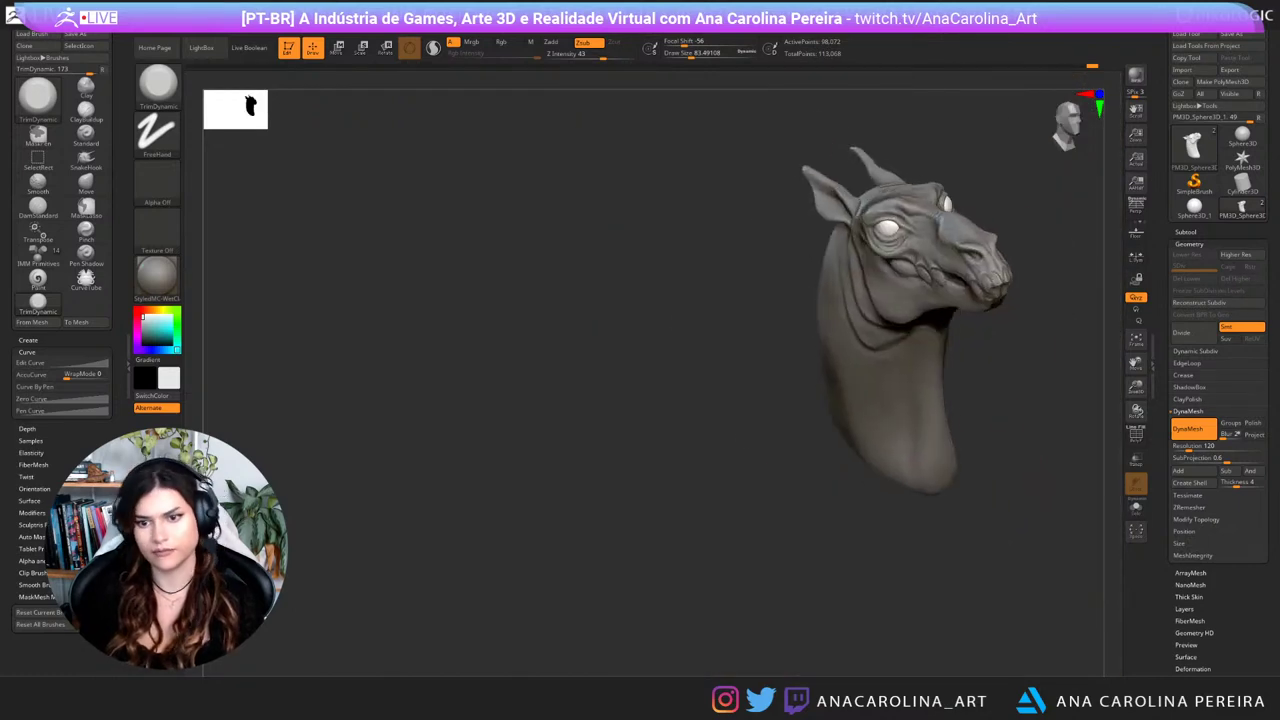
right_click_drag(980, 440, 1050, 450)
right_click_drag(1050, 450, 778, 496, "alt")
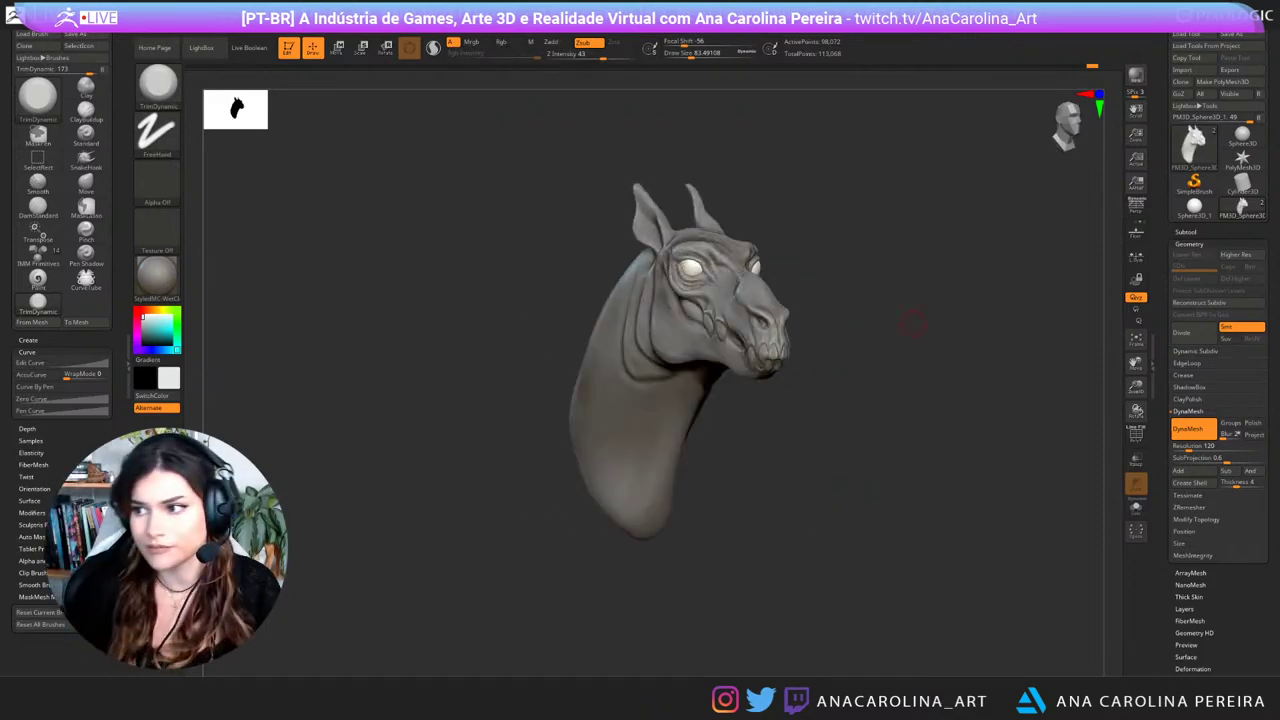
right_click_drag(912, 322, 930, 390)
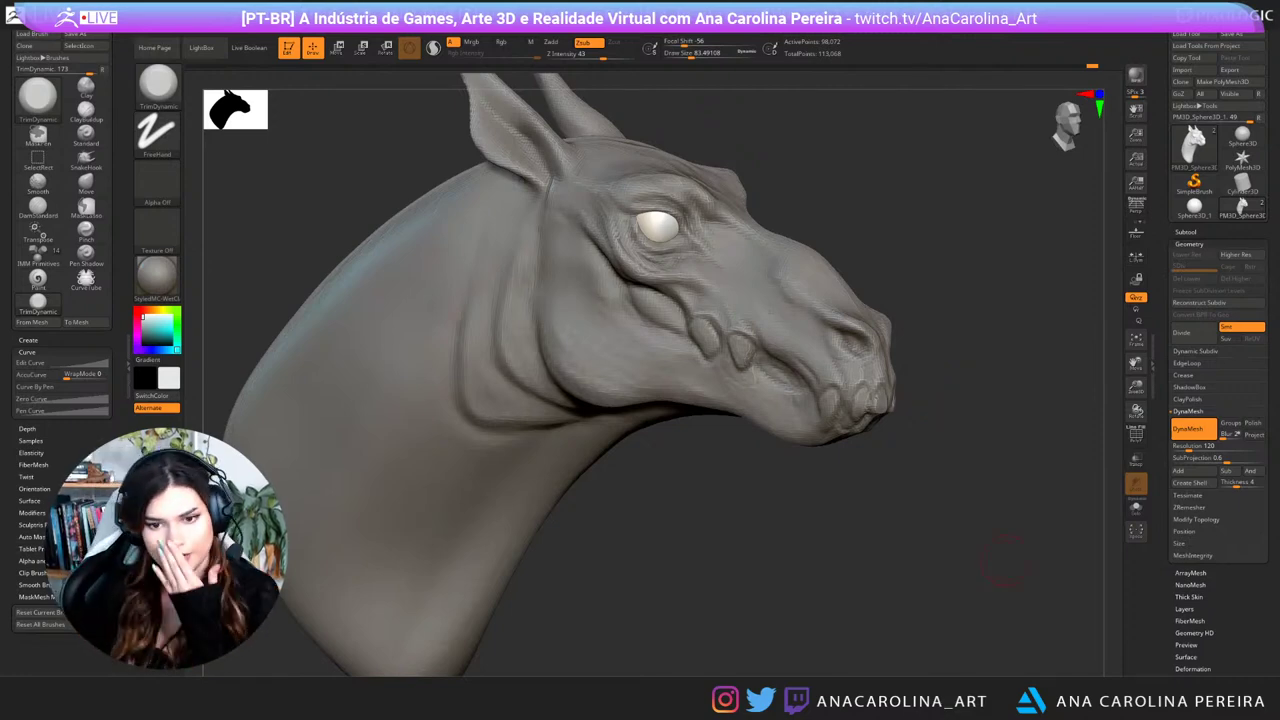
mouse_move(1006, 561)
right_mouse_down()
mouse_move(932, 560)
mouse_move(982, 559)
right_mouse_up()
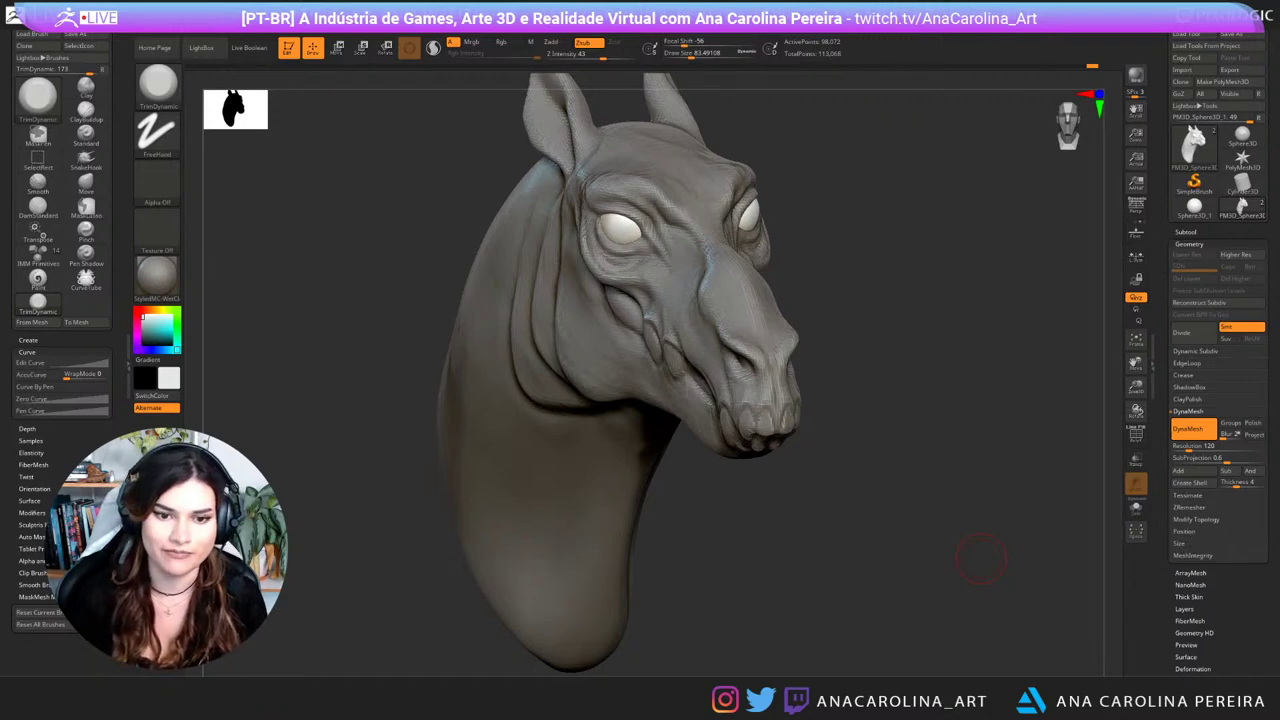
Step: Switch to DamStandard at a draw size of about 274 and carve the crease from the ear base down around the jaw
left_click_drag(909, 443, 774, 544)
key("b")
key("d")
key("s")
key("space")
left_click_drag(832, 411, 849, 411)
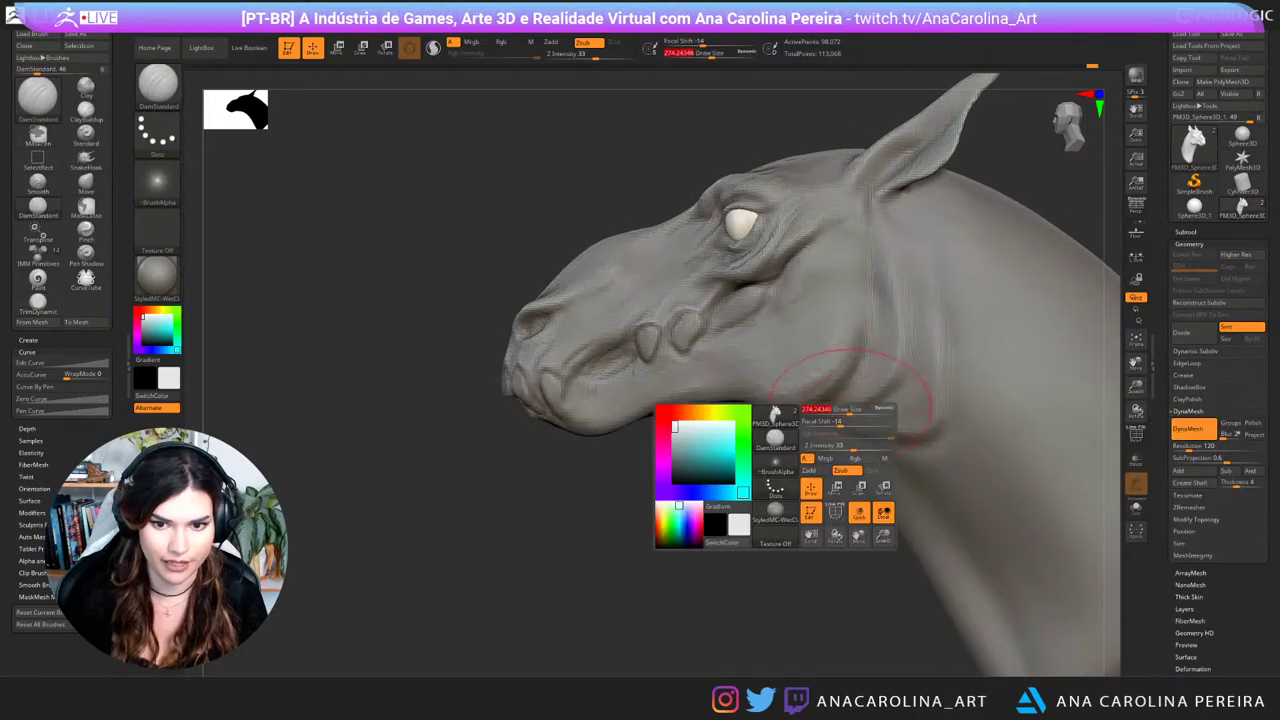
mouse_move(866, 253)
left_mouse_down()
mouse_move(826, 374)
mouse_move(712, 392)
left_mouse_up()
mouse_move(632, 472)
left_mouse_down()
mouse_move(960, 488)
mouse_move(768, 486)
left_mouse_up()
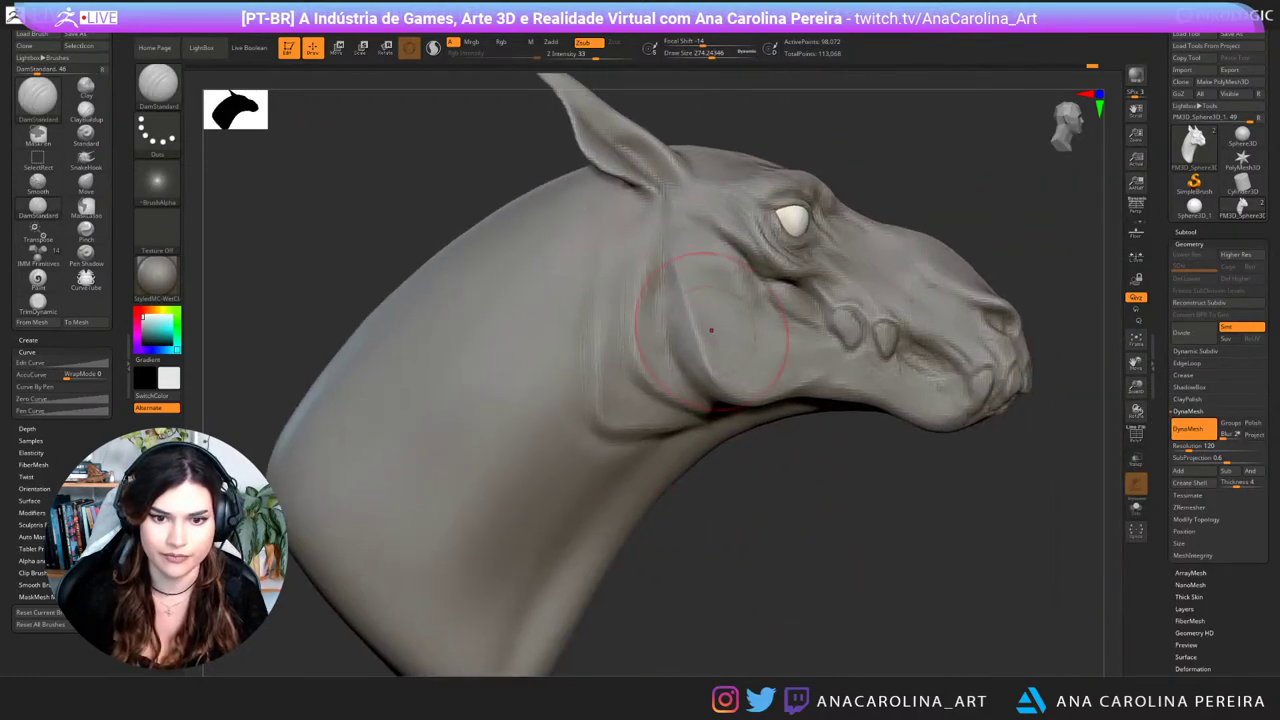
mouse_move(660, 209)
left_mouse_down()
mouse_move(677, 334)
mouse_move(722, 402)
left_mouse_up()
left_click_drag(860, 485, 815, 480)
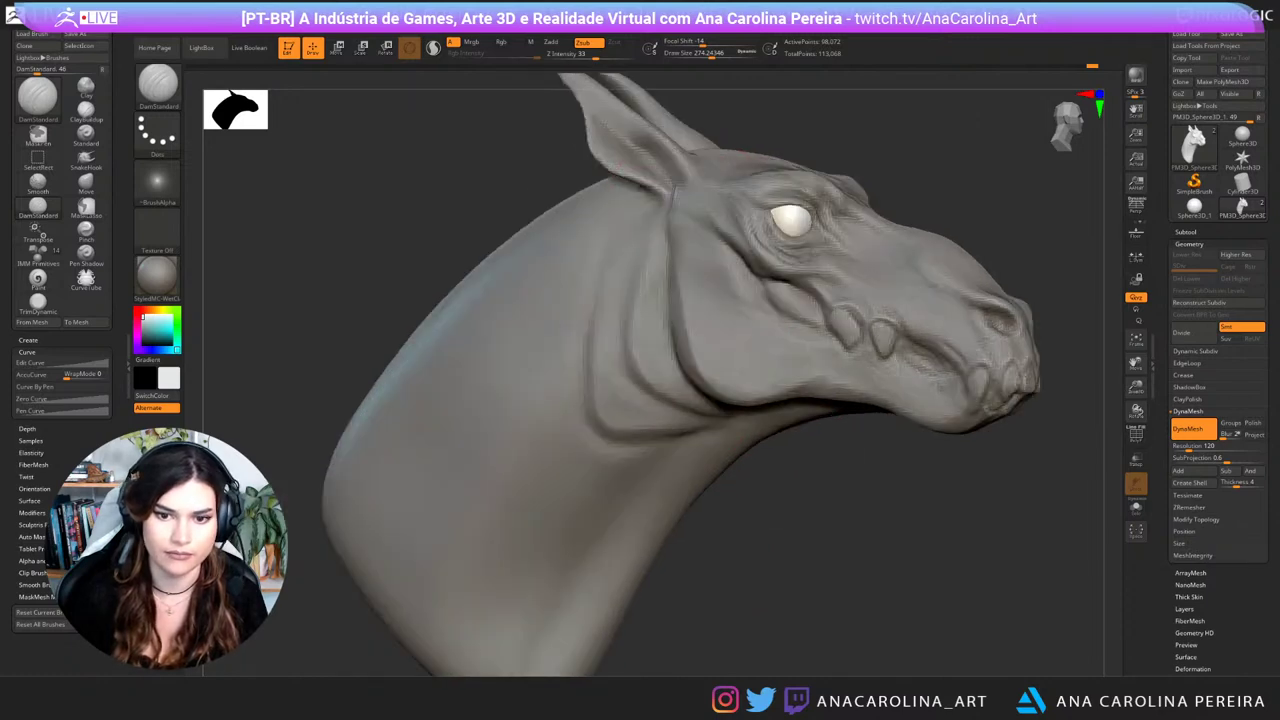
Step: Carve long folds down the cheek between the eye and the jaw edge with DamStandard
left_click_drag(818, 432, 565, 470)
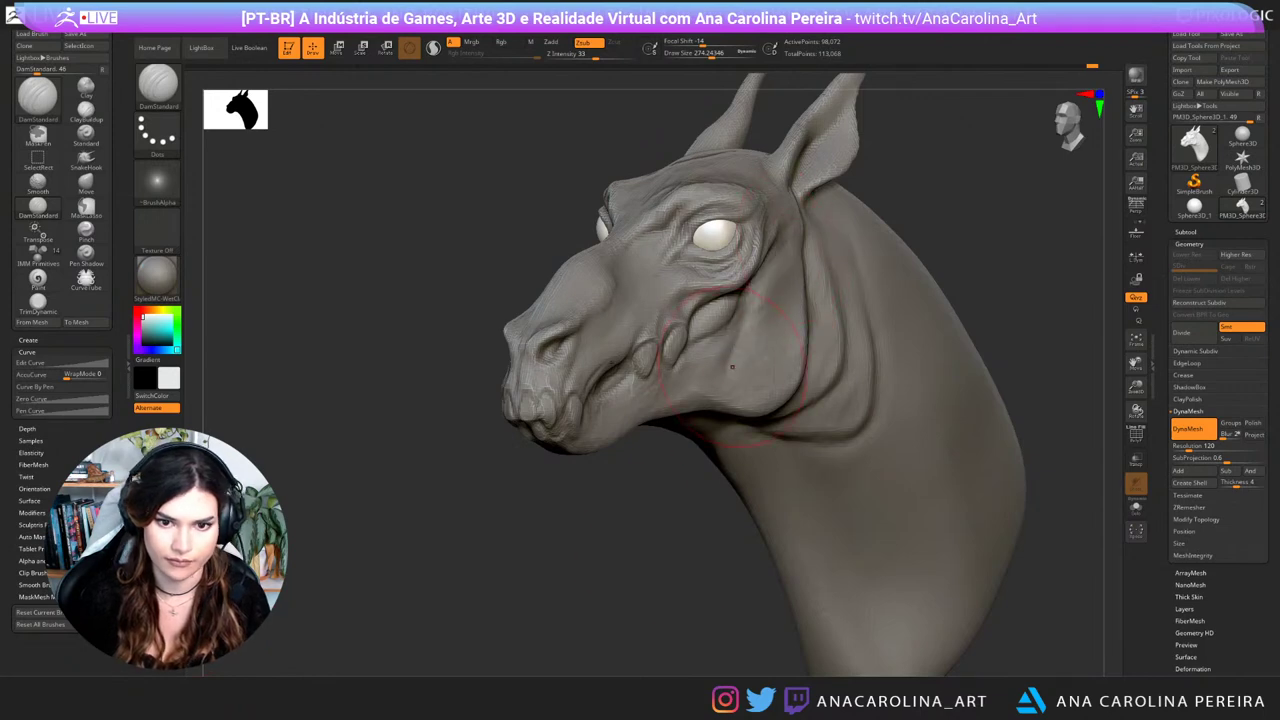
left_click_drag(590, 510, 800, 495)
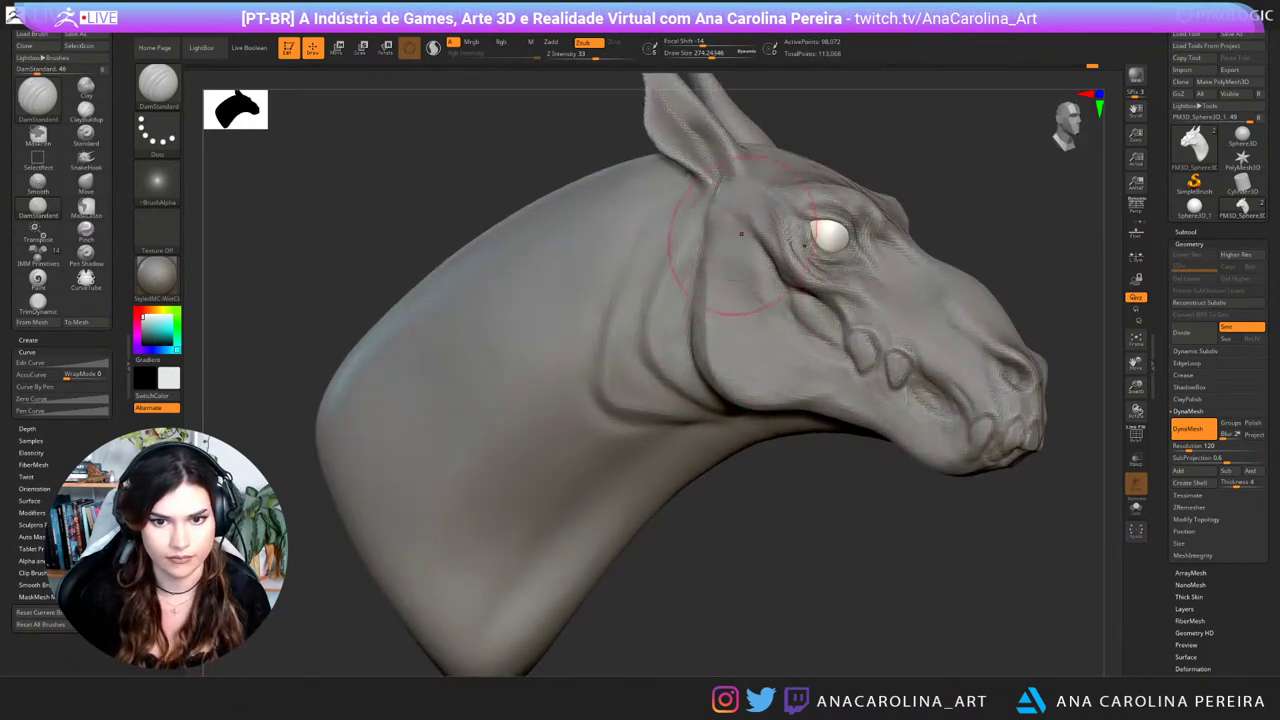
left_click_drag(1040, 570, 655, 573)
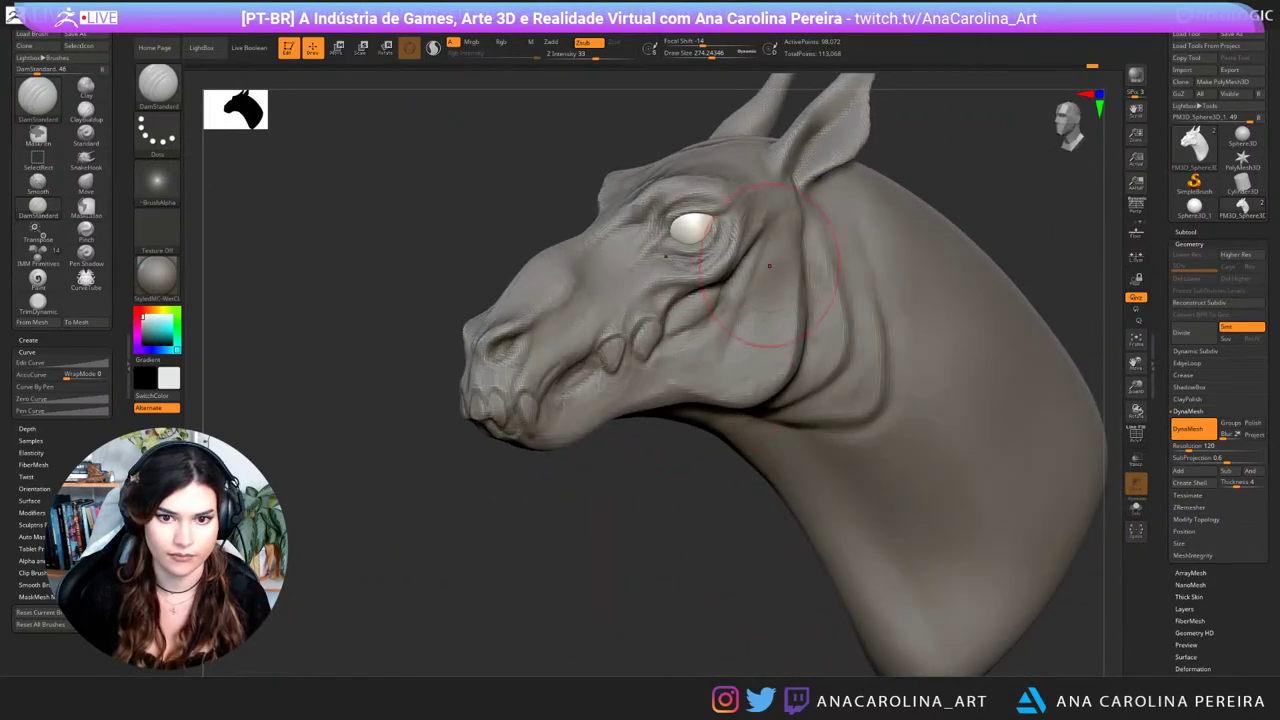
left_click_drag(780, 255, 758, 322)
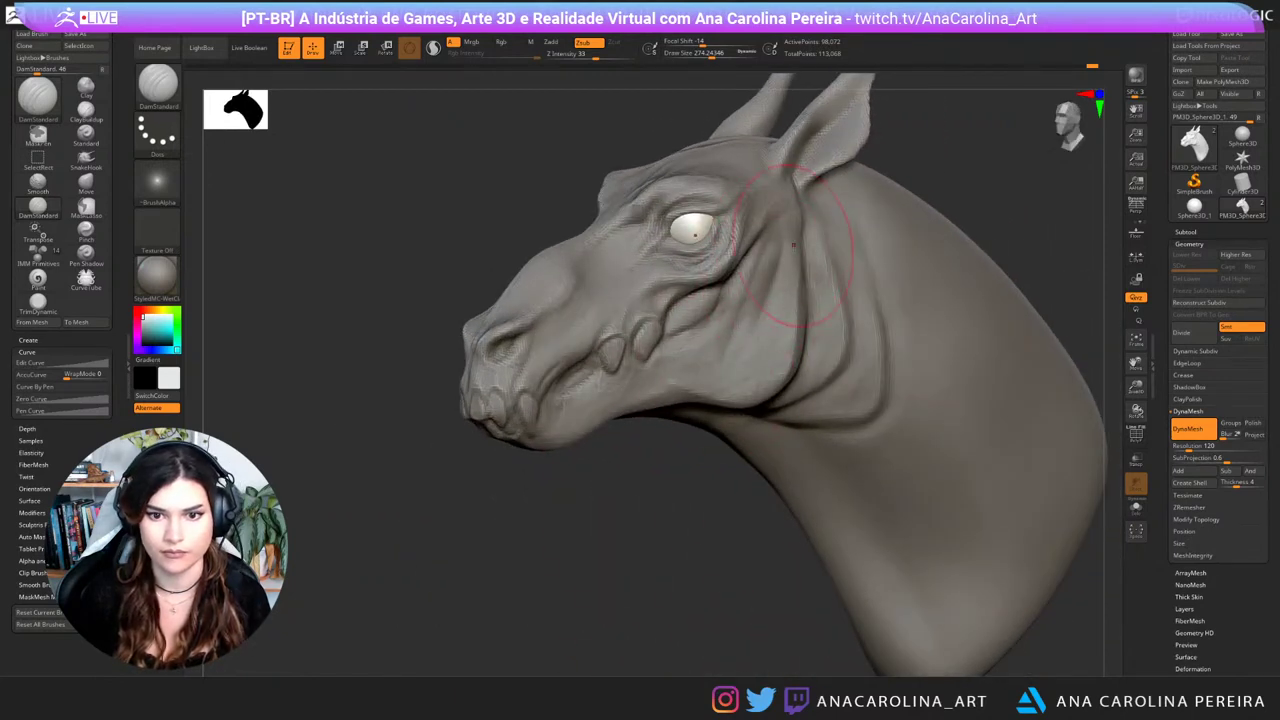
left_click_drag(560, 560, 815, 562)
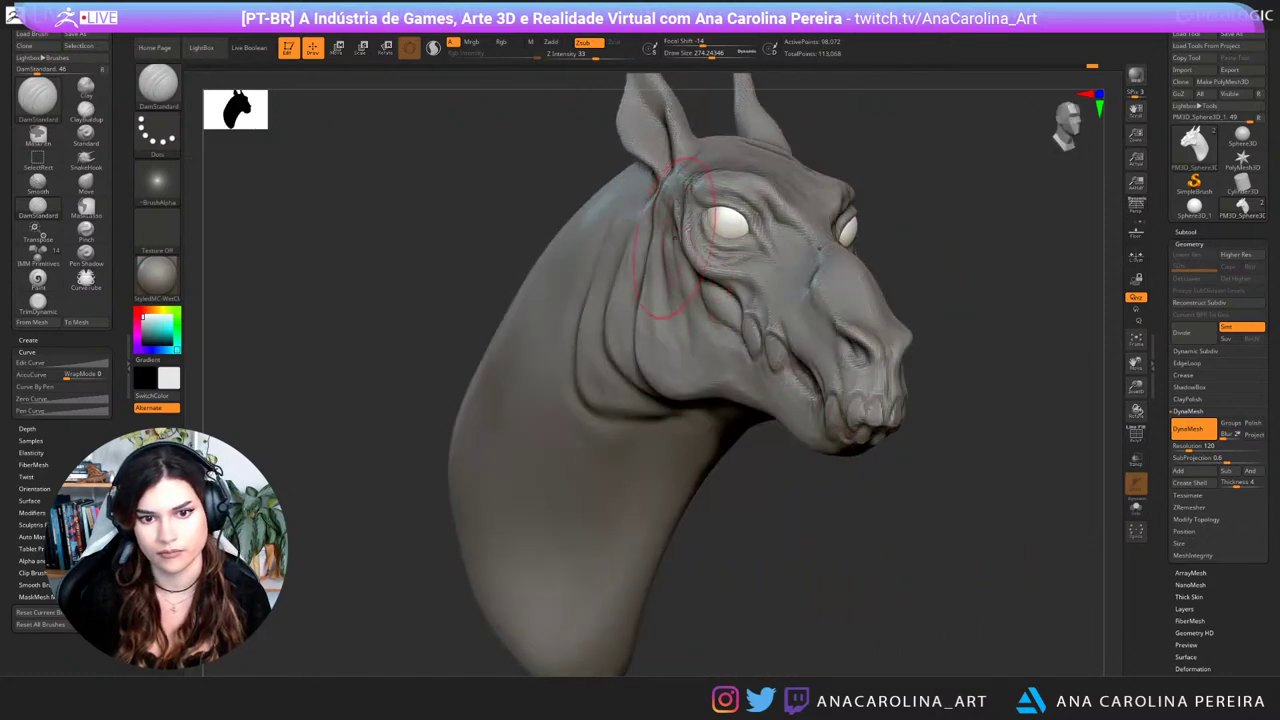
left_click_drag(678, 266, 684, 312)
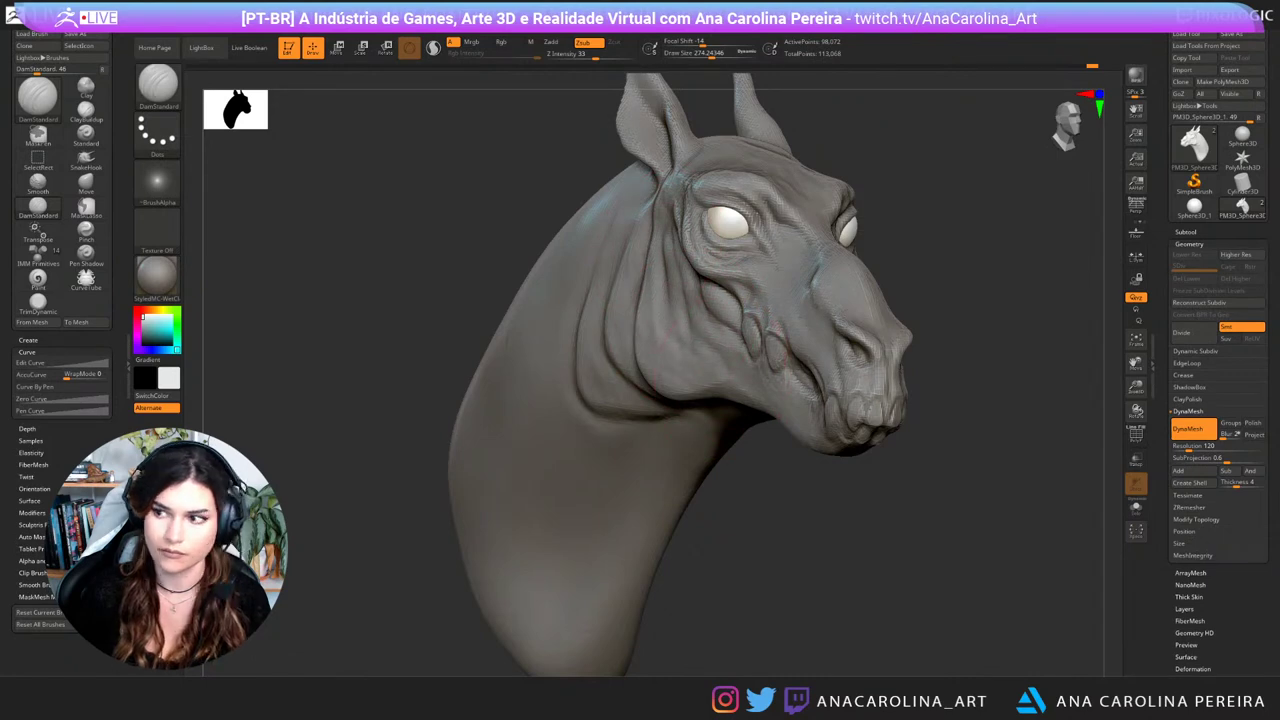
Step: Switch to ClayBuildup at a draw size of about 97 and build up the cheek folds below the eye
left_click_drag(950, 540, 713, 532)
key("b")
key("c")
key("b")
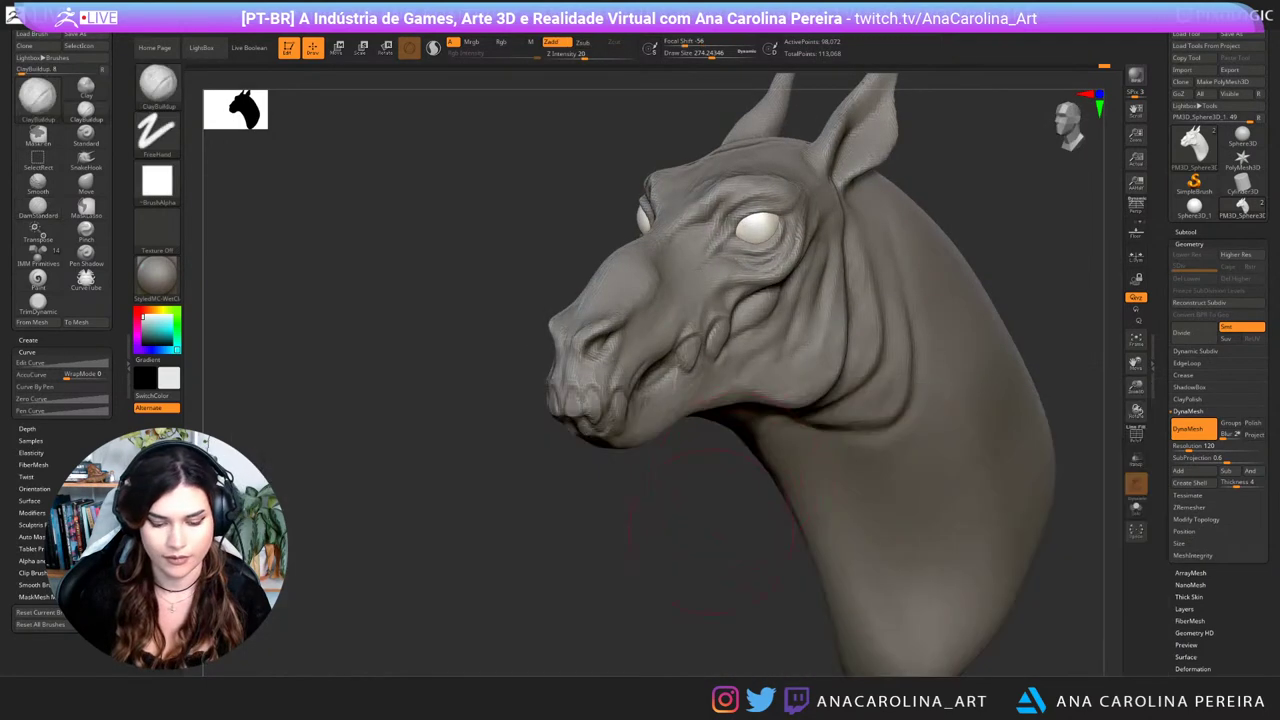
key("space")
key("space")
left_click_drag(812, 297, 794, 297)
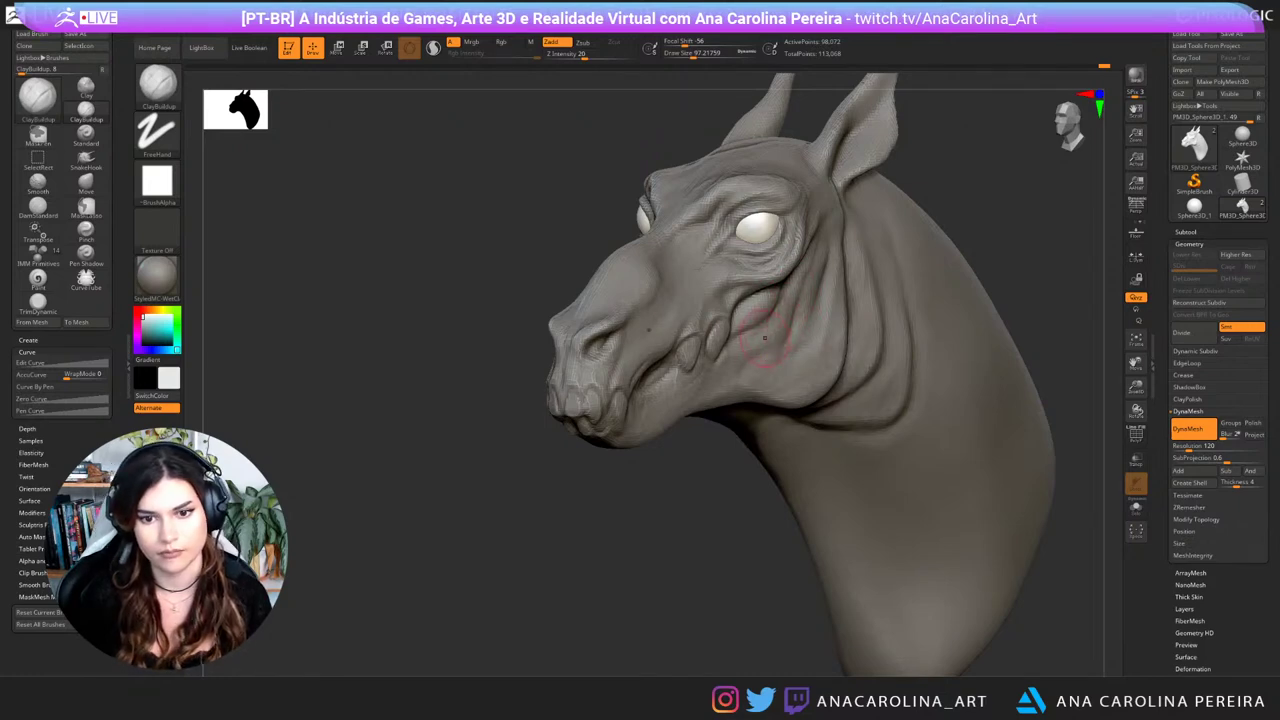
left_click_drag(505, 428, 738, 423)
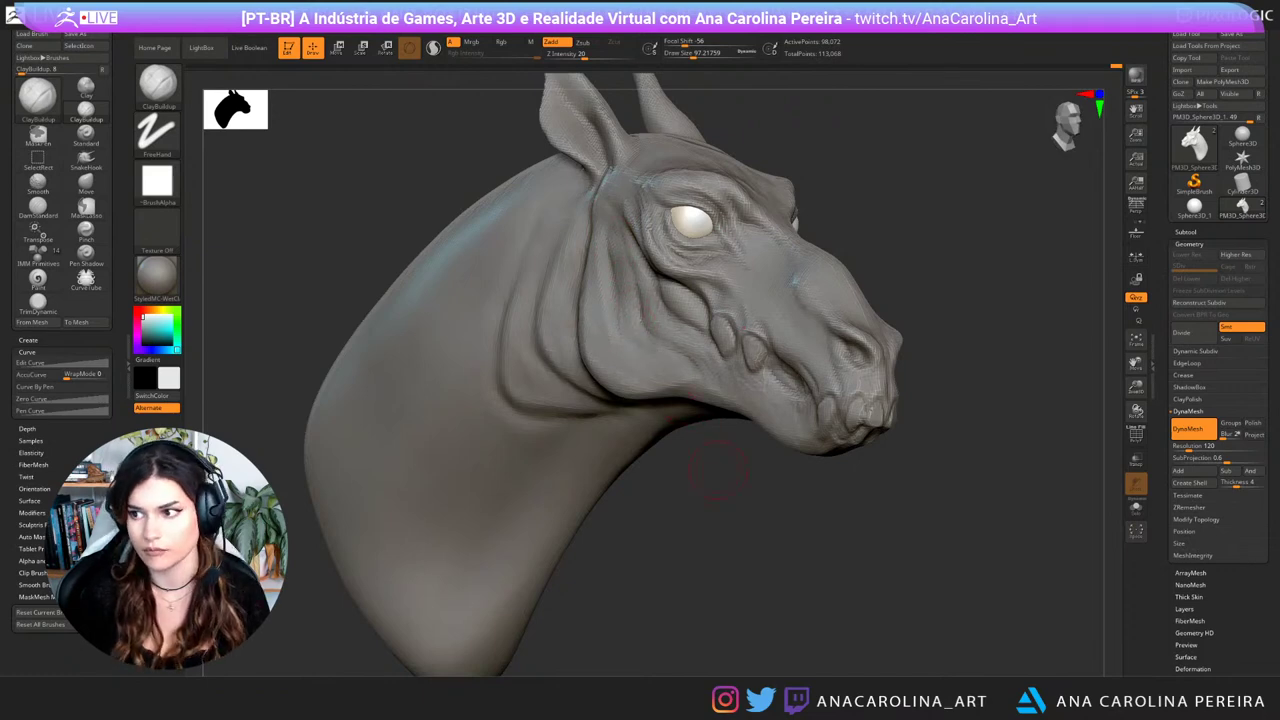
Step: Build up the neck folds behind the jaw with ClayBuildup at a draw size of about 128
left_click_drag(712, 470, 475, 470)
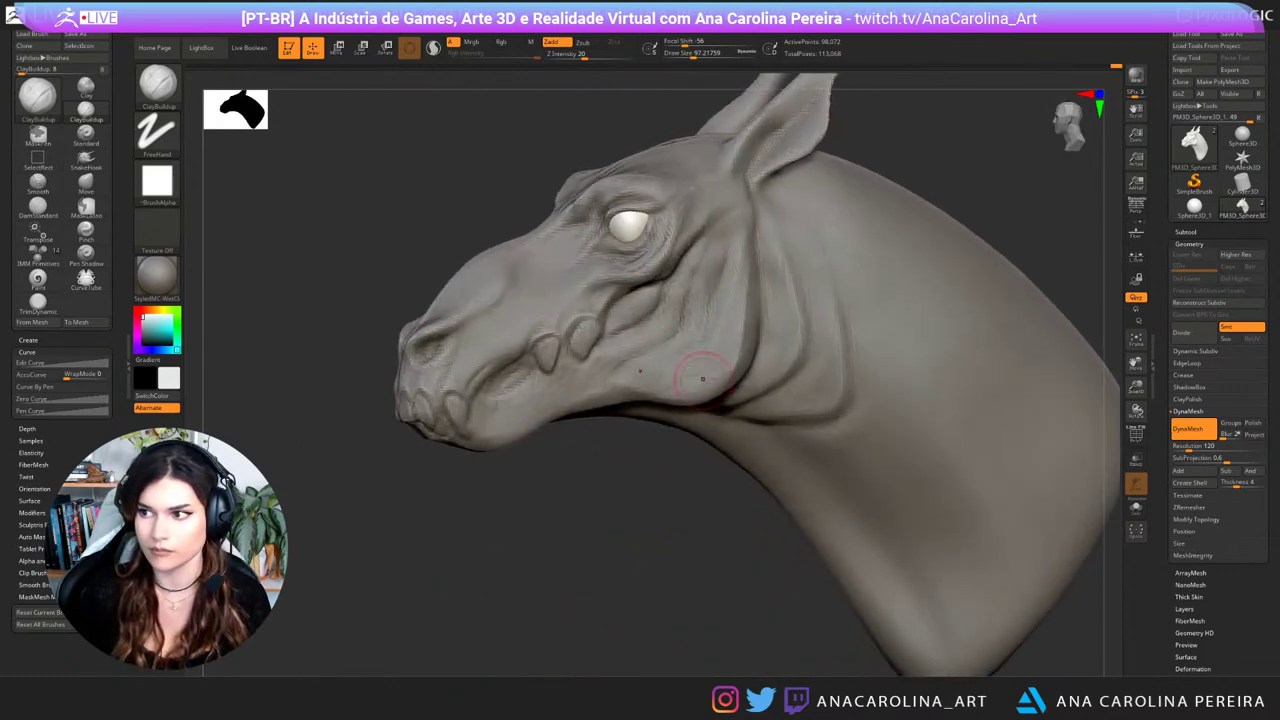
key("space")
left_click_drag(741, 308, 771, 353)
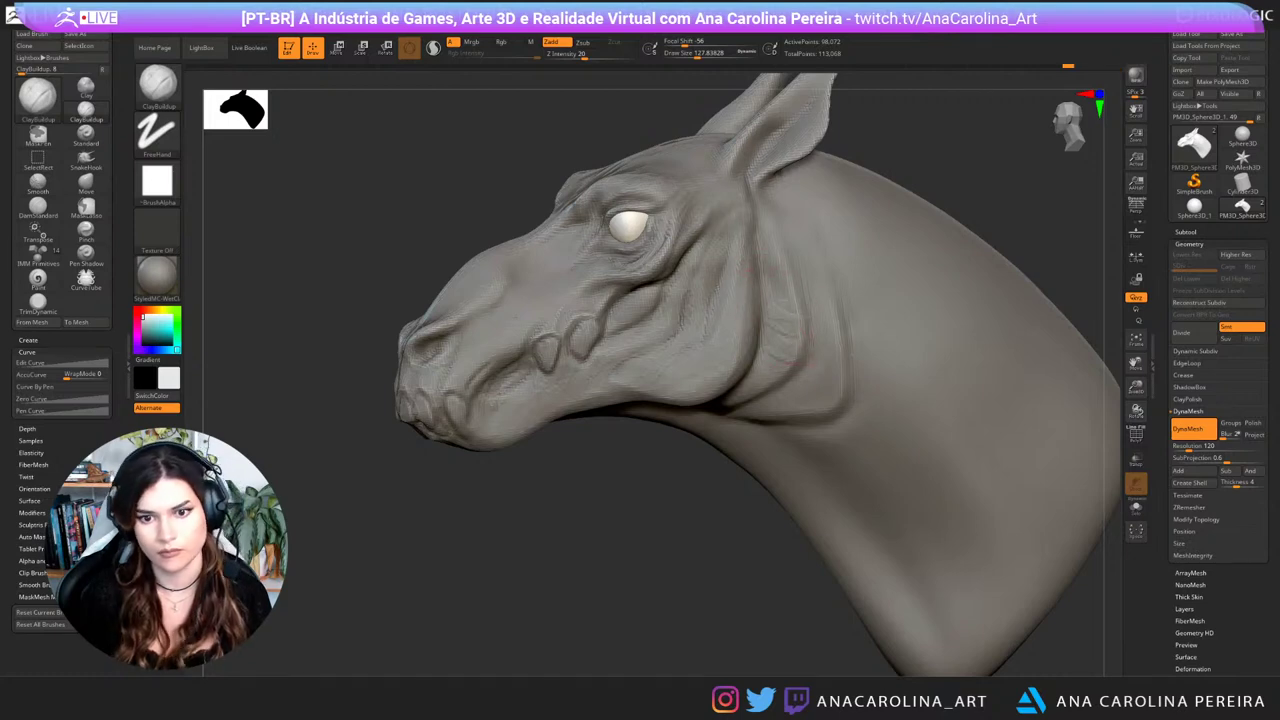
left_click_drag(706, 500, 724, 500)
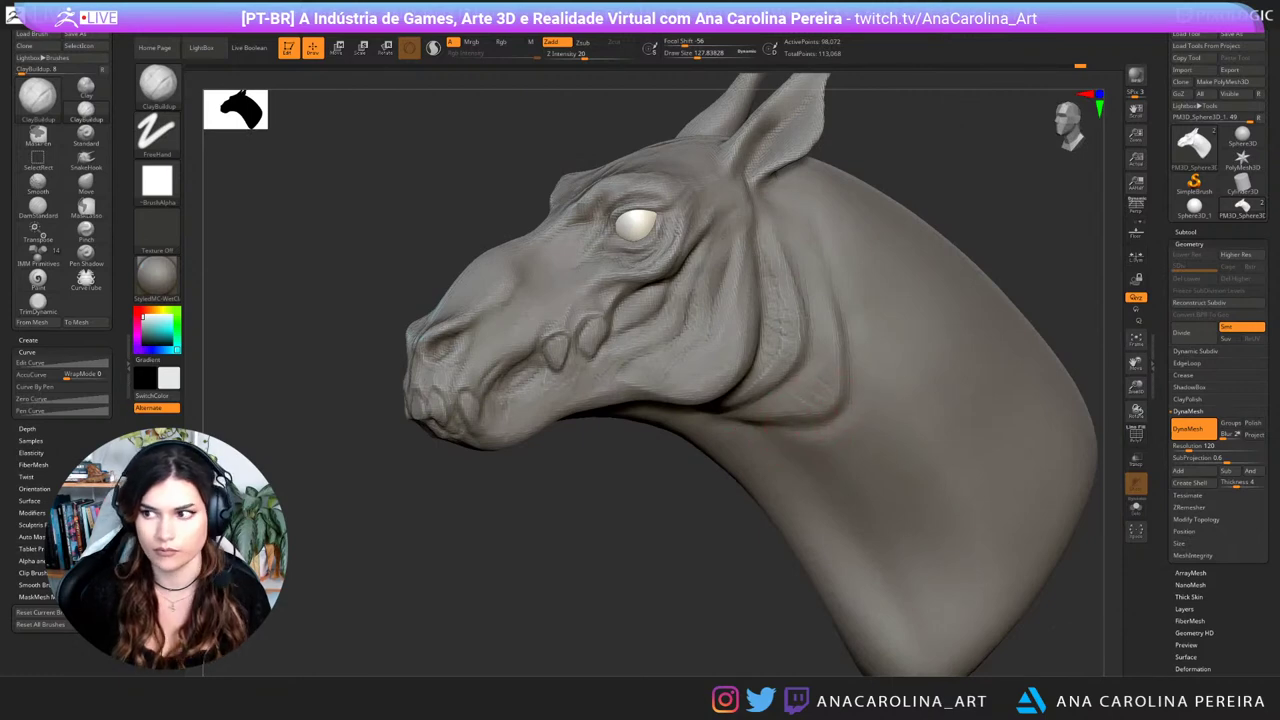
mouse_move(640, 530)
left_mouse_down()
mouse_move(862, 525)
mouse_move(825, 515)
mouse_move(890, 500)
mouse_move(834, 507)
left_mouse_up()
Step: Paint a mask over the neck folds from the ear base down behind the jaw with MaskPen at a draw size of about 74
key("ctrl")
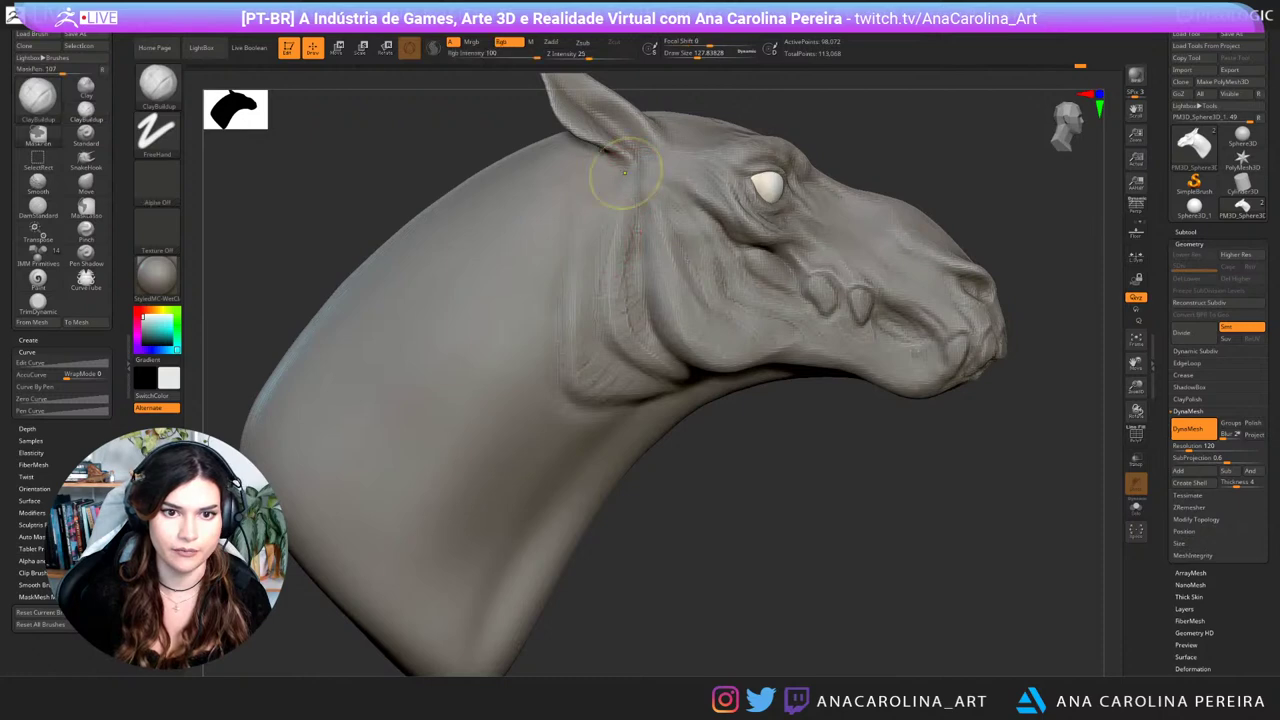
mouse_move(614, 206)
left_mouse_down("ctrl")
mouse_move(583, 306)
mouse_move(594, 364)
mouse_move(616, 180)
mouse_move(573, 320)
mouse_move(574, 290)
mouse_move(582, 386)
mouse_move(622, 392)
left_mouse_up("ctrl")
key("space")
key("space")
left_click_drag(760, 490, 700, 494)
mouse_move(614, 382)
left_mouse_down("ctrl")
mouse_move(682, 384)
mouse_move(616, 370)
mouse_move(642, 386)
mouse_move(602, 340)
left_mouse_up("ctrl")
left_click_drag(740, 482, 814, 483)
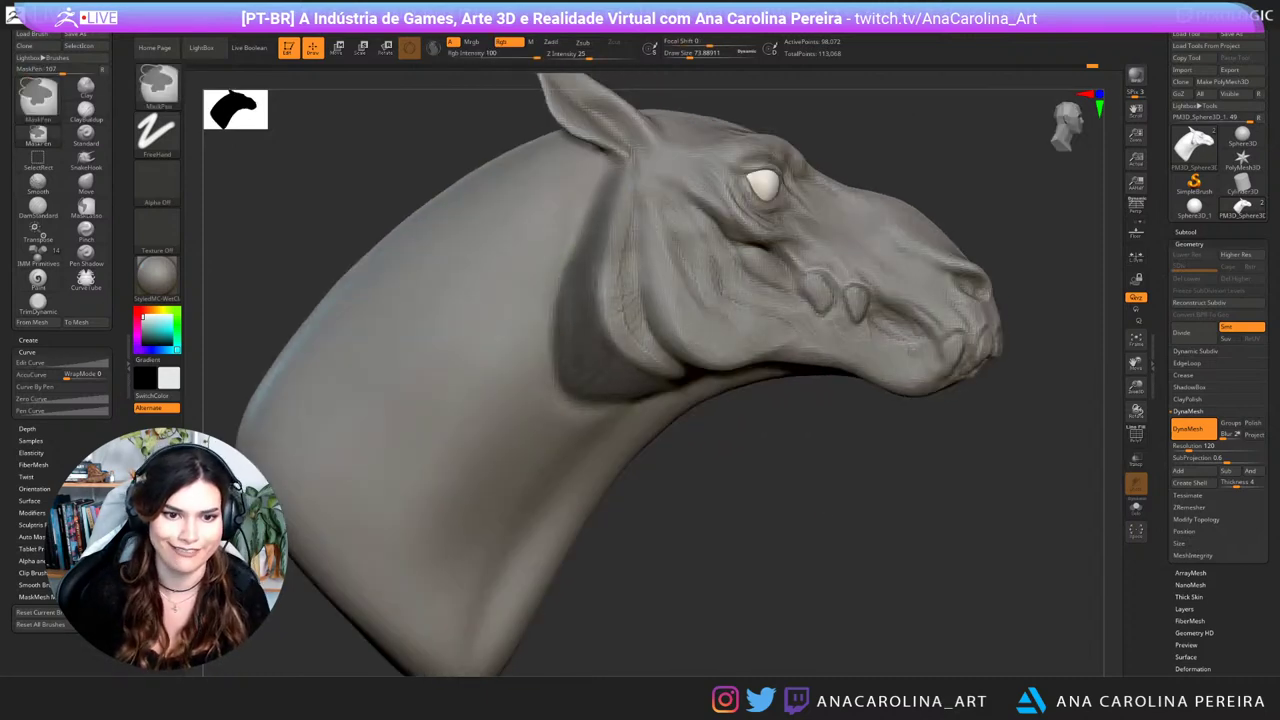
left_click_drag(590, 216, 577, 319, "ctrl")
mouse_move(736, 470)
left_mouse_down("ctrl")
mouse_move(810, 493)
mouse_move(808, 508)
left_mouse_up("ctrl")
key("ctrl+z")
left_click(806, 494, "ctrl")
Step: Switch to the Move brush at a draw size of about 158 and reshape the neck surface around the masked folds
key("b")
key("m")
key("v")
left_click(800, 500, "ctrl")
key("s")
left_click_drag(705, 546, 745, 546)
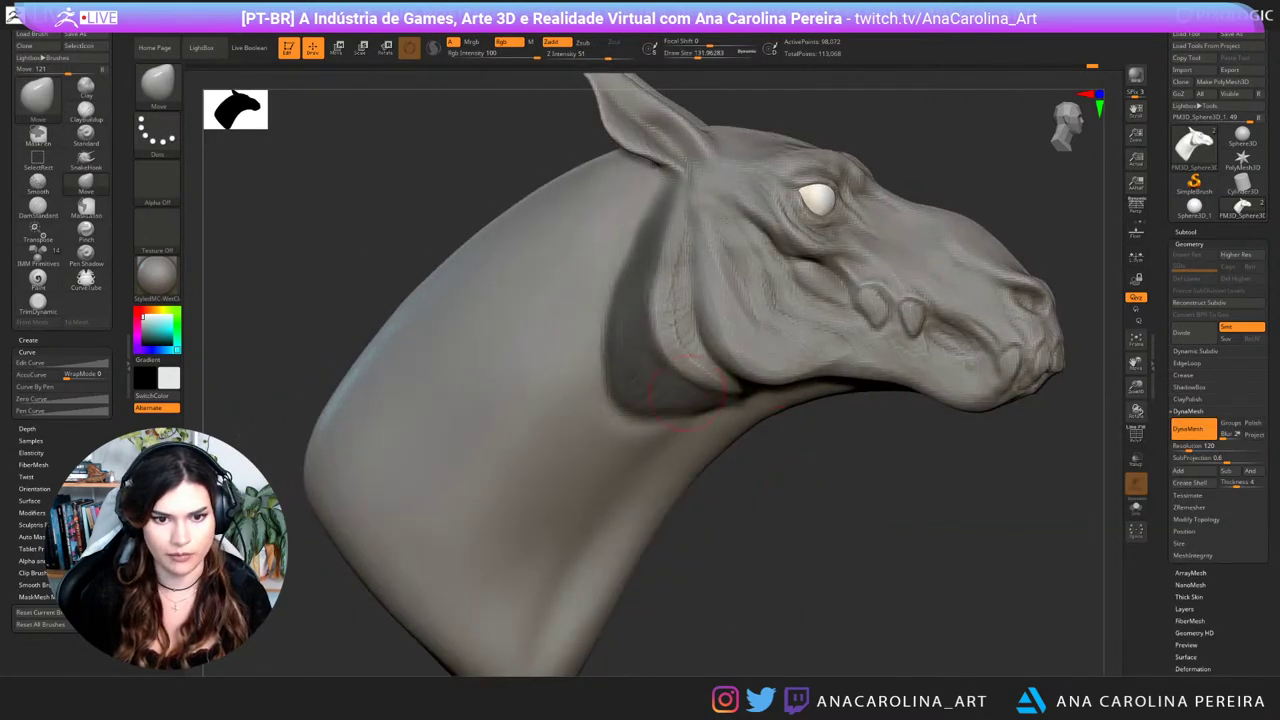
mouse_move(596, 344)
left_mouse_down()
mouse_move(616, 262)
mouse_move(638, 240)
left_mouse_up()
key("s")
key("space")
left_click_drag(640, 241, 630, 241)
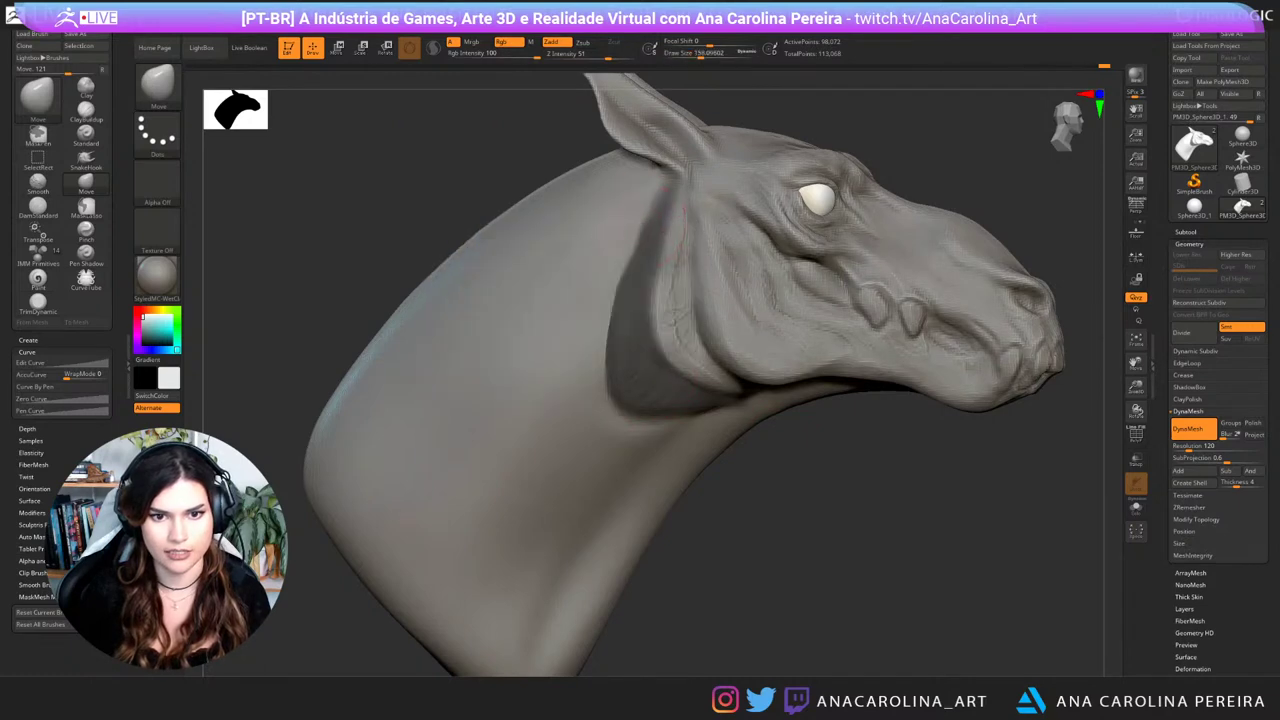
left_click_drag(609, 386, 653, 411)
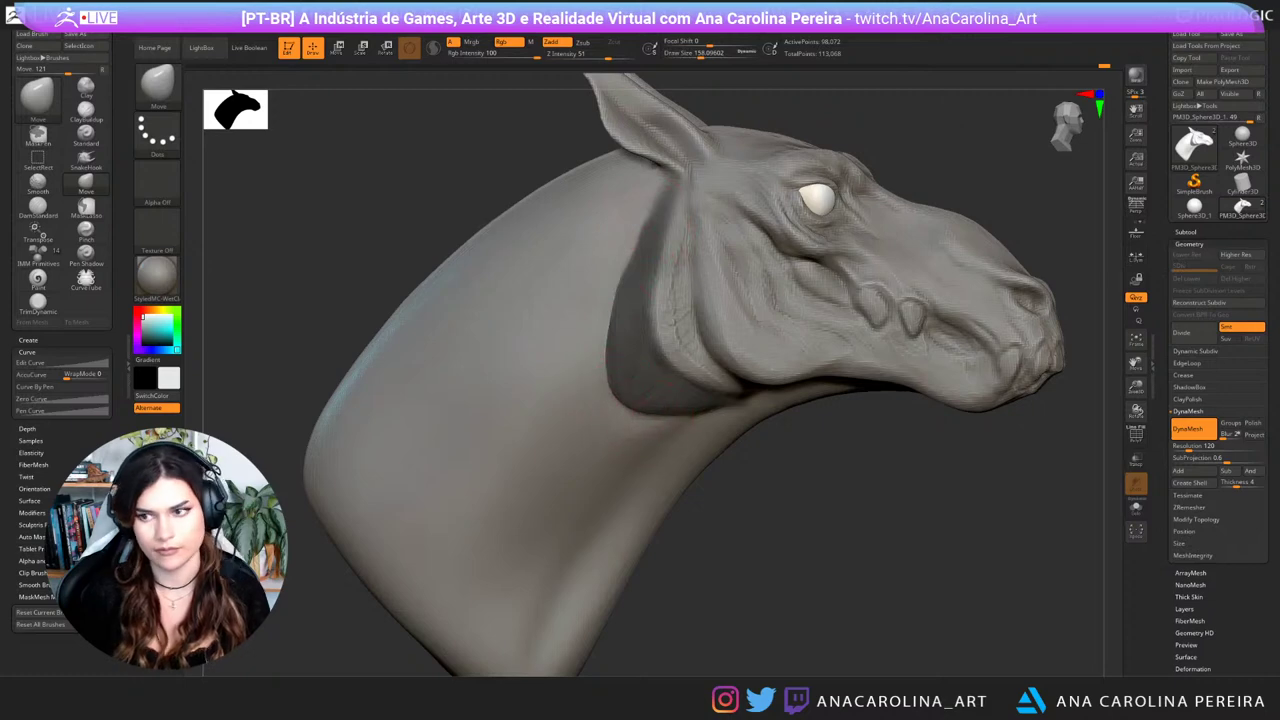
Step: Invert the mask, pull the outer neck fold back over the neck, smooth its edge and clear the mask
mouse_move(798, 508)
left_mouse_down()
mouse_move(750, 522)
mouse_move(802, 510)
left_mouse_up()
left_click(802, 510, "ctrl")
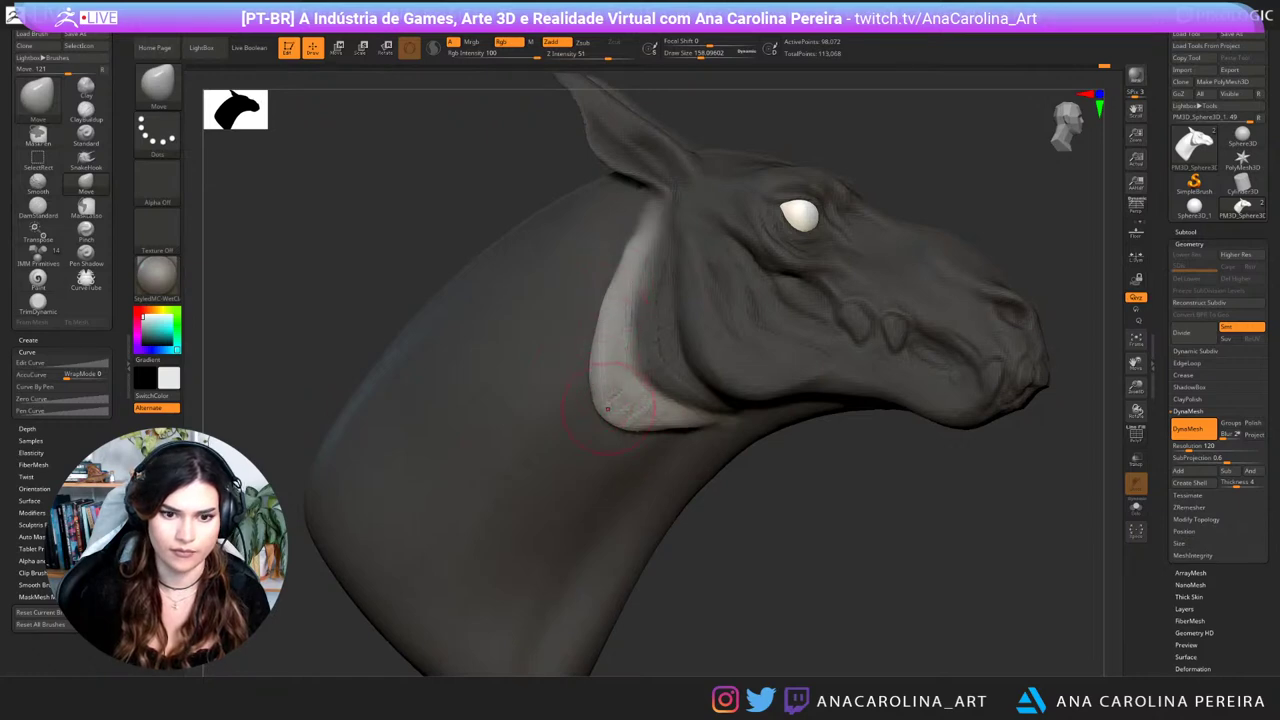
mouse_move(640, 422)
left_mouse_down()
mouse_move(602, 412)
mouse_move(607, 284)
left_mouse_up()
mouse_move(600, 391)
left_mouse_down()
mouse_move(596, 406)
mouse_move(617, 423)
mouse_move(608, 335)
left_mouse_up()
key("o")
key("s")
key("ctrl+z")
key("ctrl+z")
key("ctrl+z")
key("ctrl+z")
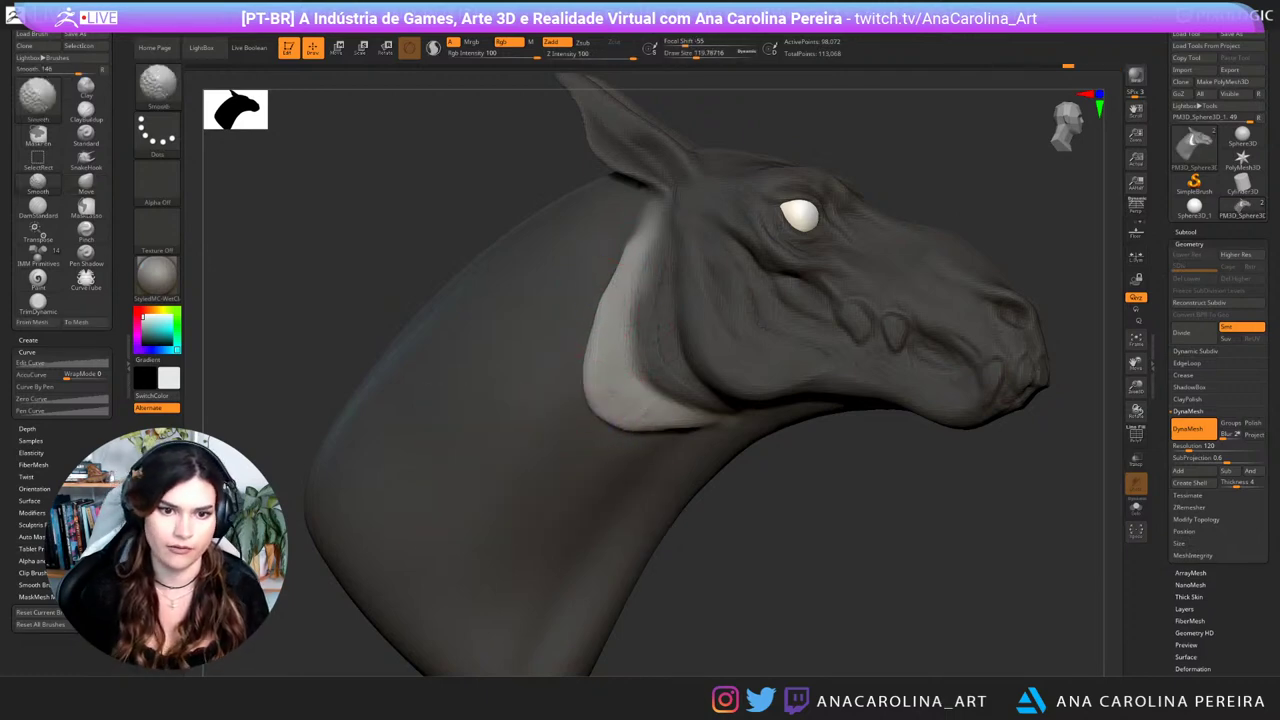
left_click_drag(616, 275, 611, 272)
left_click_drag(790, 515, 840, 450, "ctrl")
mouse_move(900, 500)
left_mouse_down()
mouse_move(700, 505)
mouse_move(745, 490)
mouse_move(765, 590)
mouse_move(790, 550)
mouse_move(780, 590)
left_mouse_up()
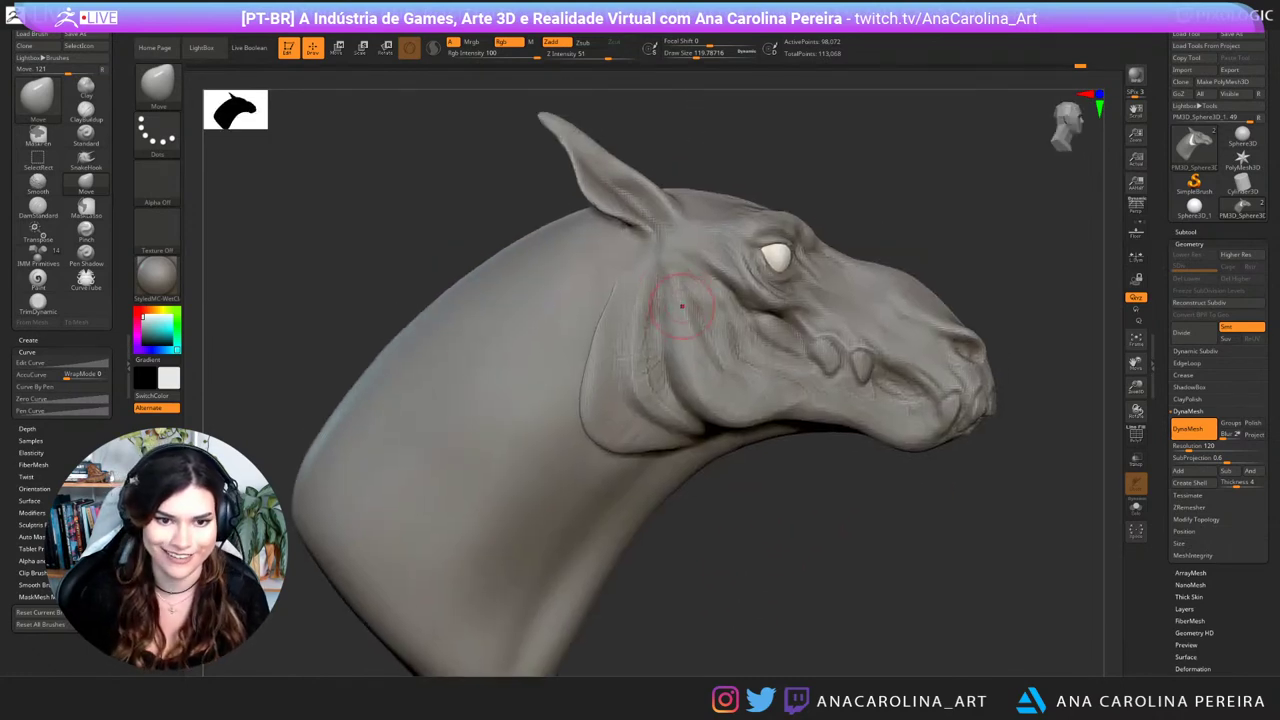
Step: Mask the inner neck fold from the ear base to the jaw underside with MaskPen at a draw size of about 56
key("space")
mouse_move(654, 277)
left_mouse_down()
mouse_move(641, 342)
mouse_move(632, 321)
mouse_move(633, 370)
mouse_move(672, 416)
left_mouse_up()
key("ctrl+z")
key("space")
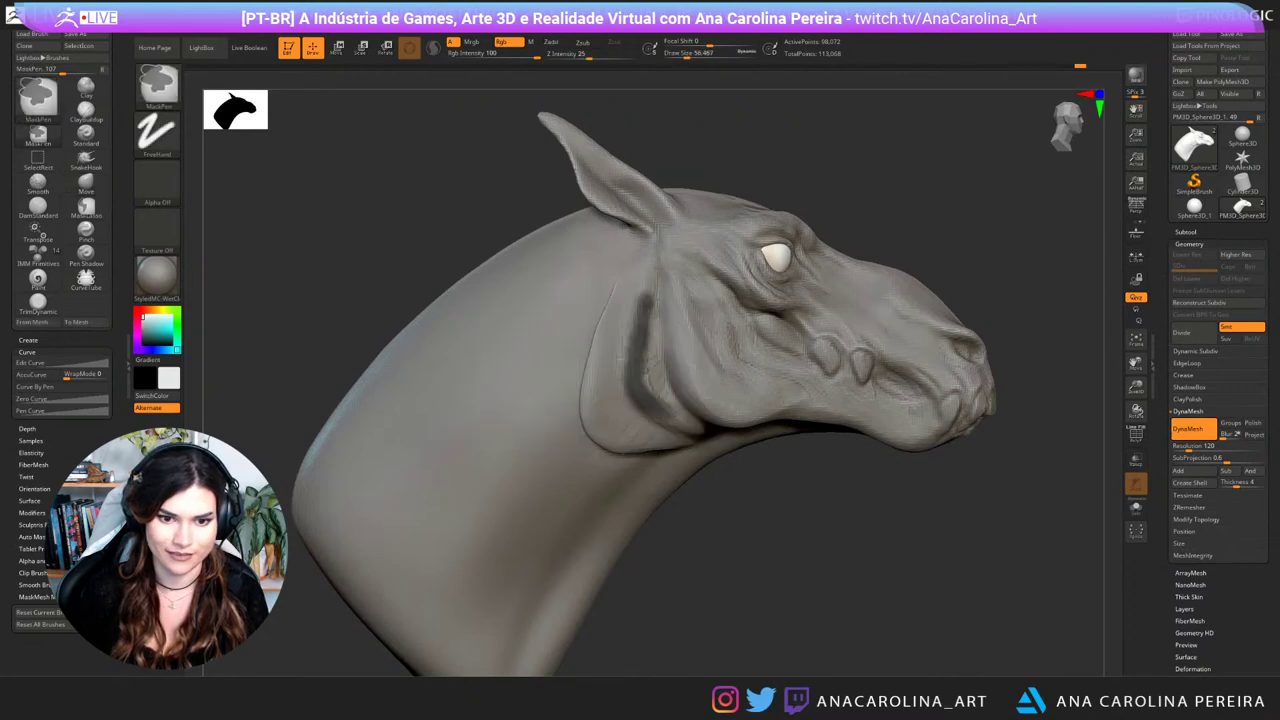
mouse_move(652, 332)
left_mouse_down("ctrl")
mouse_move(666, 408)
mouse_move(652, 320)
mouse_move(630, 376)
mouse_move(656, 264)
mouse_move(659, 326)
mouse_move(665, 278)
left_mouse_up("ctrl")
right_click_drag(668, 340, 683, 370)
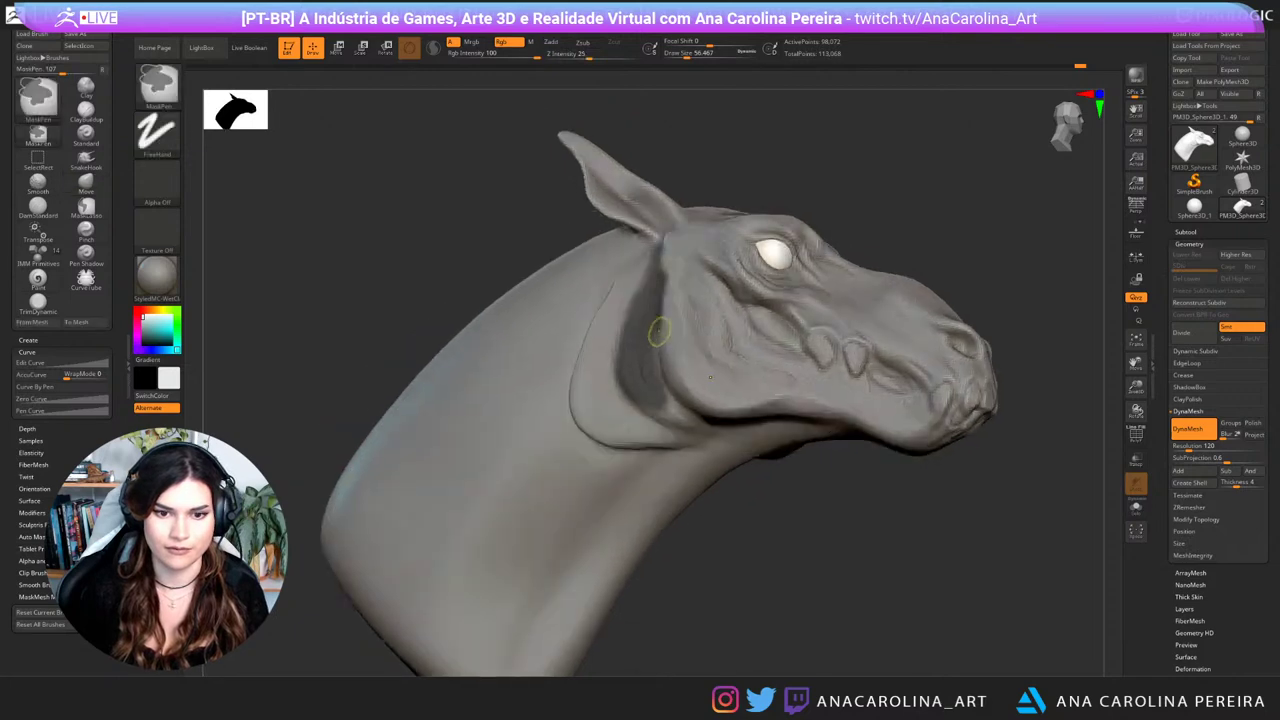
mouse_move(659, 332)
left_mouse_down("ctrl")
mouse_move(662, 384)
mouse_move(706, 429)
mouse_move(655, 411)
mouse_move(664, 420)
left_mouse_up("ctrl")
right_click_drag(720, 440, 726, 468)
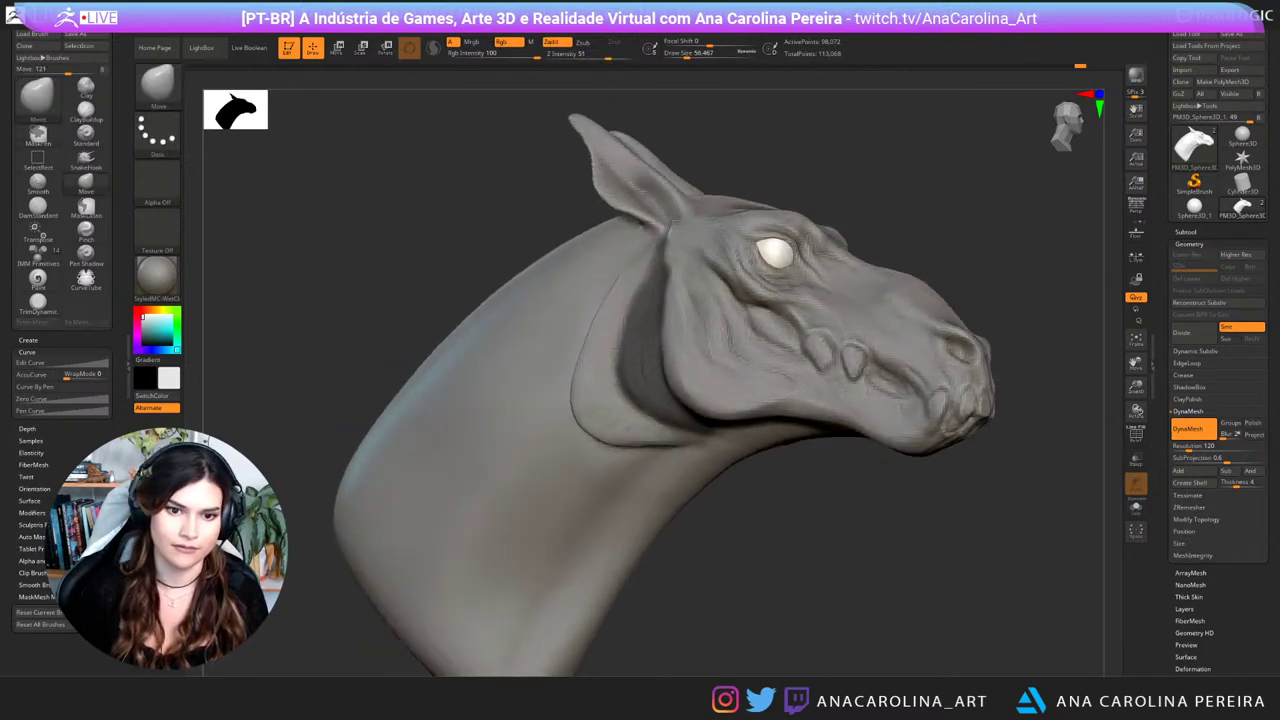
right_click_drag(700, 350, 682, 304)
key("ctrl+i")
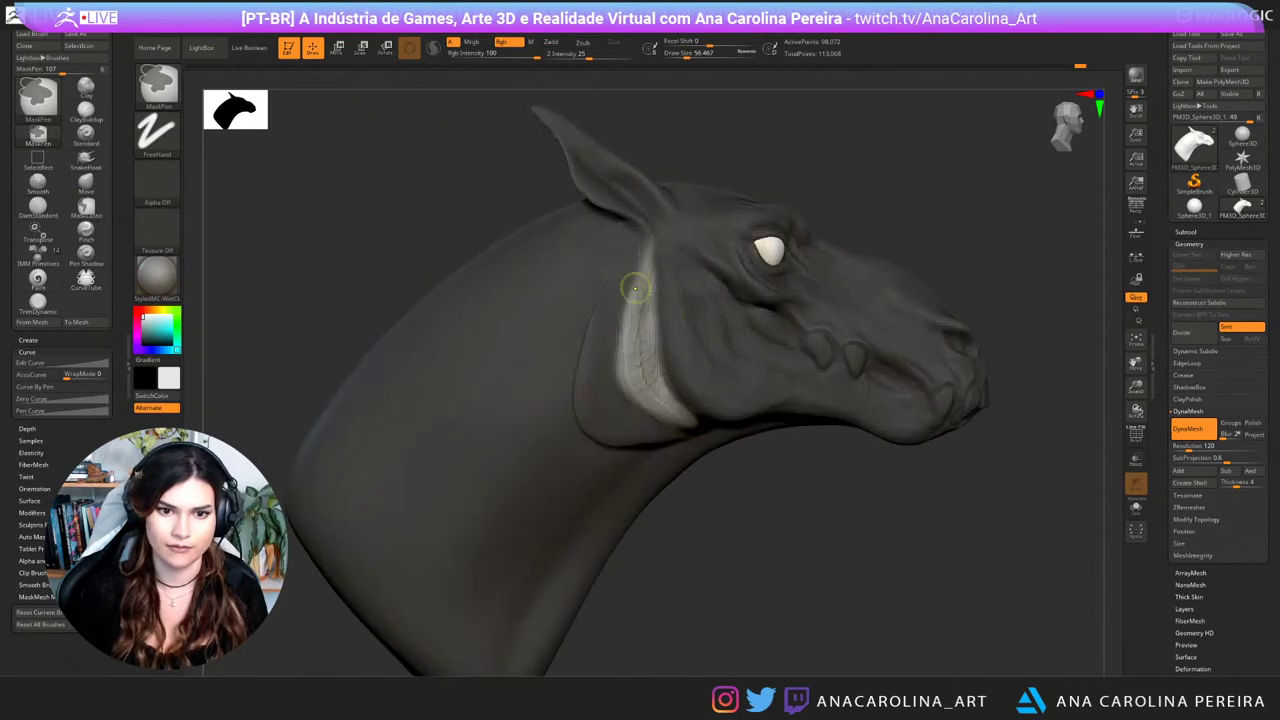
left_click(759, 136, "ctrl")
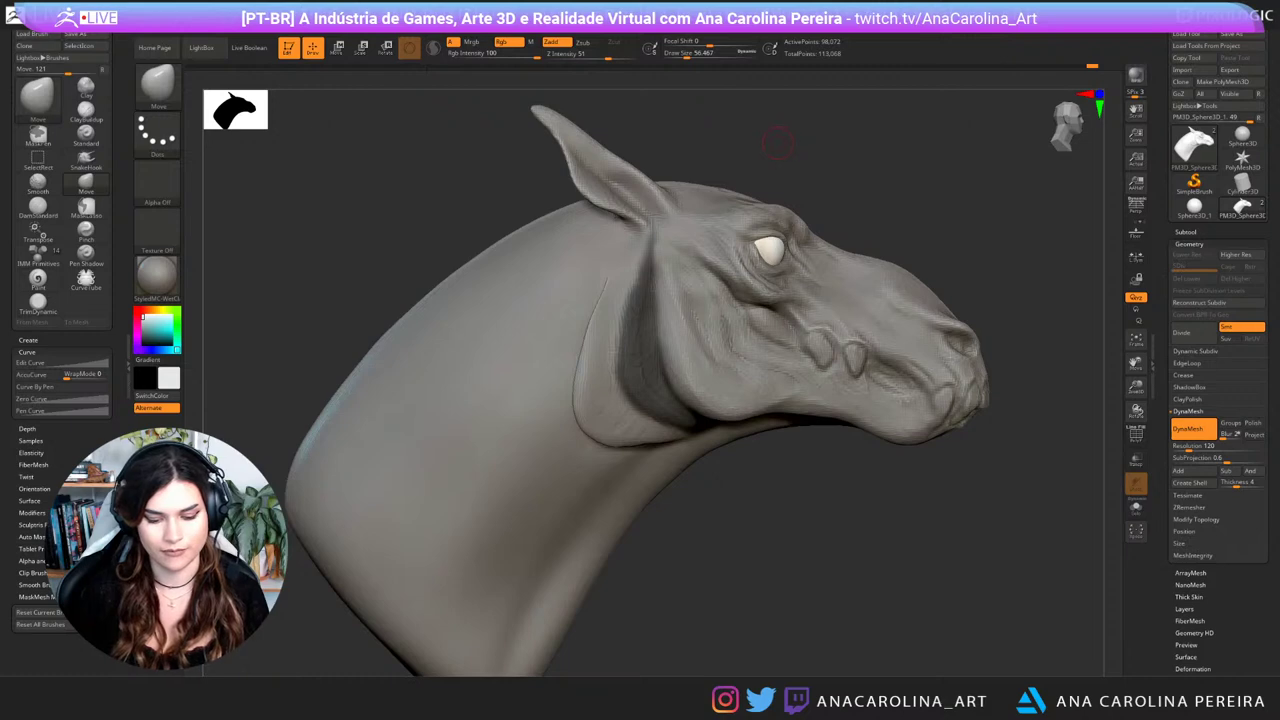
Step: Switch to the Move brush at a draw size of about 136 and invert the mask around the inner neck fold
key("b")
key("m")
key("v")
right_click_drag(777, 143, 735, 190)
key("space")
left_click(790, 127)
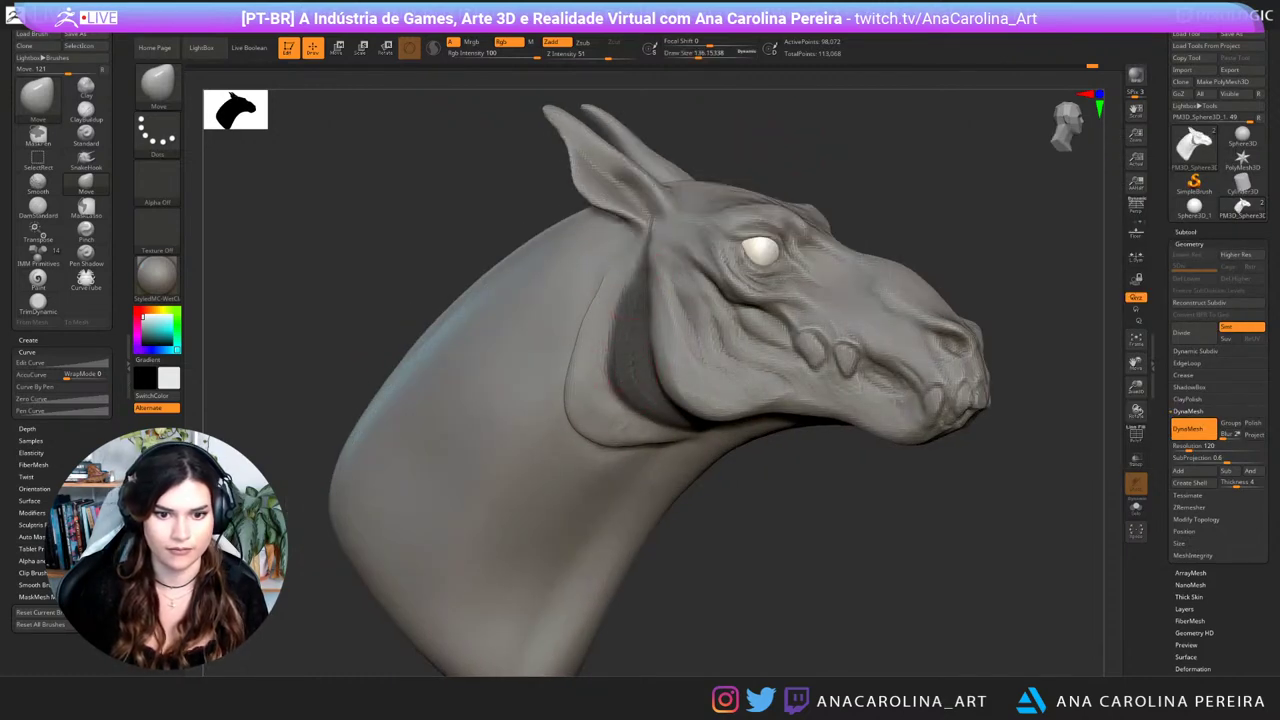
left_click_drag(744, 485, 750, 482)
left_click(752, 492, "ctrl")
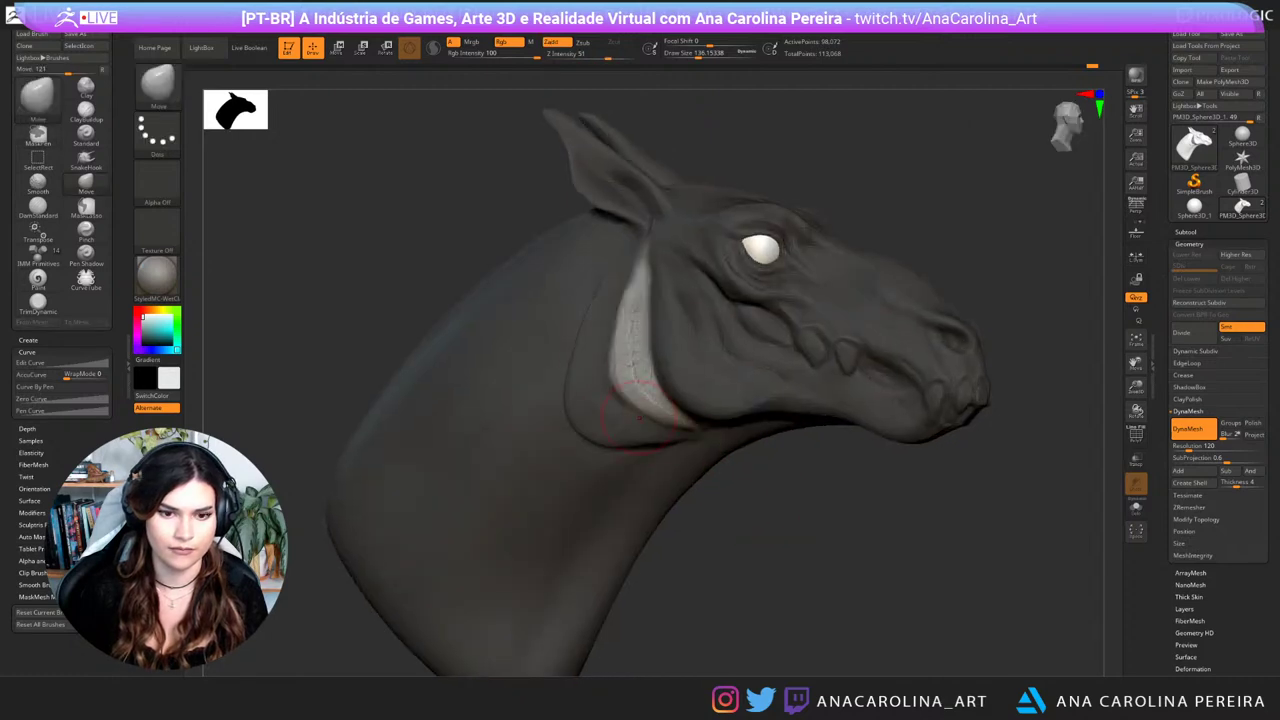
Step: Pull the inner neck fold's edge outward with Move at a draw size of about 158 and clear the mask
key("space")
left_click(628, 367)
mouse_move(617, 350)
left_mouse_down()
mouse_move(609, 326)
mouse_move(623, 288)
left_mouse_up()
left_click_drag(632, 398, 625, 407)
mouse_move(748, 488)
left_mouse_down()
mouse_move(765, 496)
mouse_move(750, 530)
left_mouse_up()
left_click_drag(750, 530, 738, 526)
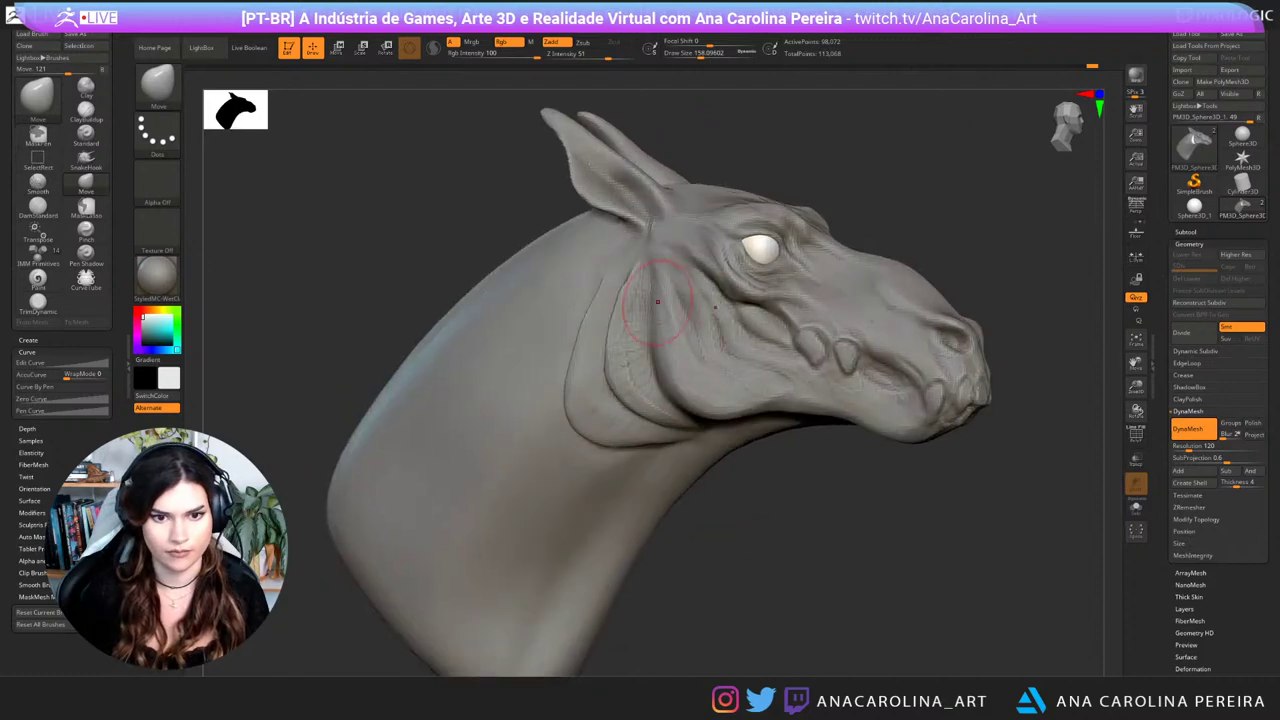
Step: Reduce the draw size and smooth the upper end of the inner neck fold below the ear
key("space")
left_click(626, 350)
mouse_move(627, 283)
left_mouse_down("shift")
mouse_move(624, 322)
mouse_move(620, 303)
left_mouse_up("shift")
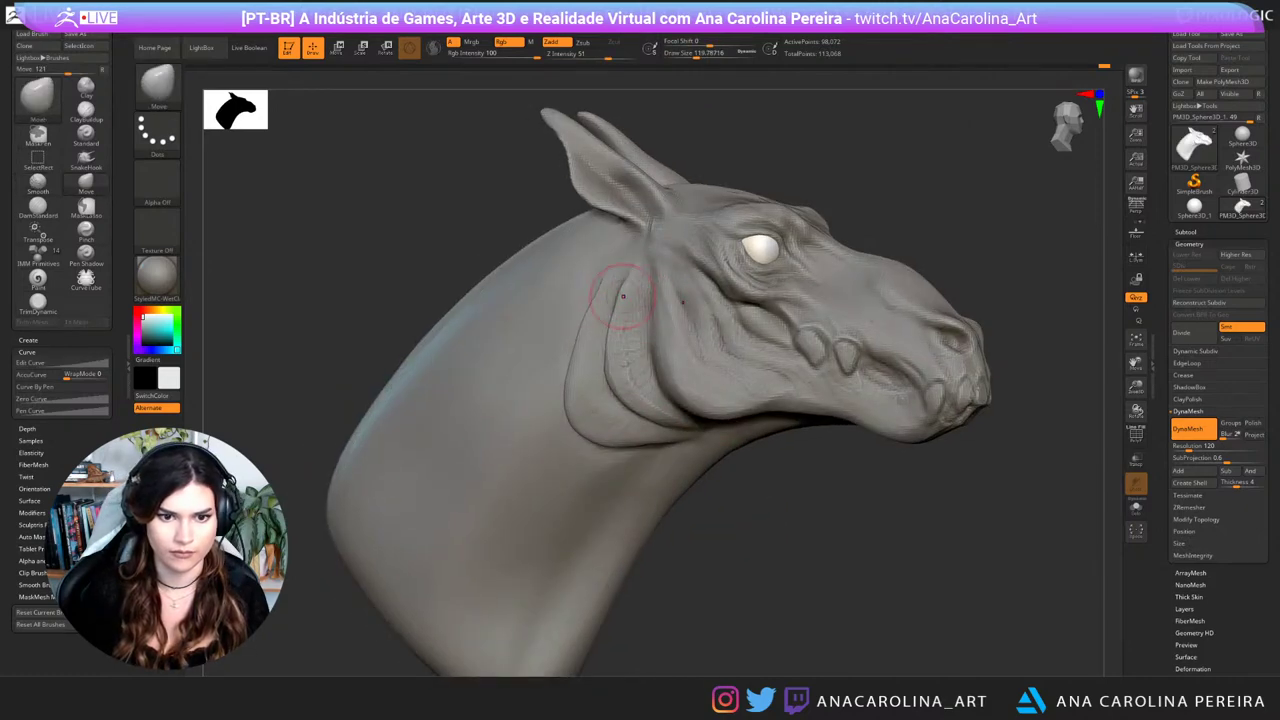
mouse_move(745, 505)
left_mouse_down()
mouse_move(727, 504)
mouse_move(785, 490)
mouse_move(742, 482)
mouse_move(704, 496)
left_mouse_up()
Step: Switch to ClayBuildup at a draw size of about 182 and smooth the inner neck fold surface beside the jaw
key("b")
key("c")
key("b")
key("space")
left_click(585, 450)
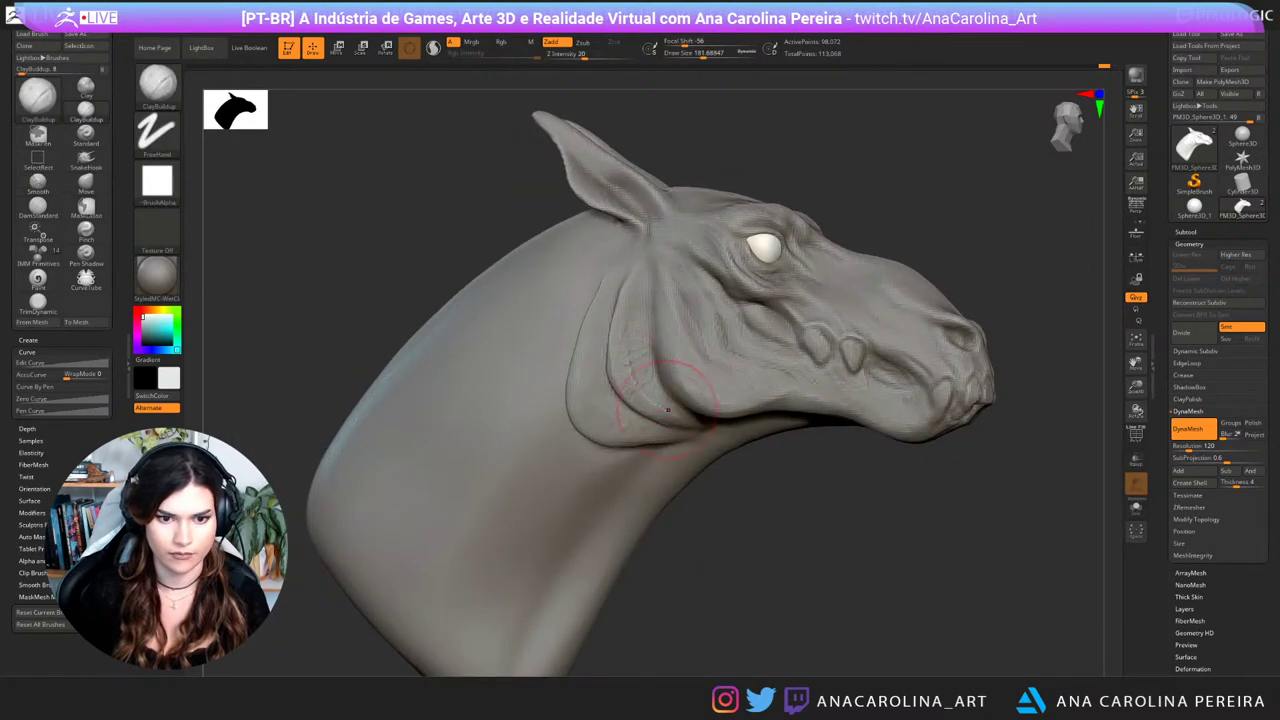
left_click_drag(671, 371, 667, 402, "shift")
mouse_move(738, 498)
left_mouse_down()
mouse_move(570, 508)
mouse_move(696, 504)
left_mouse_up()
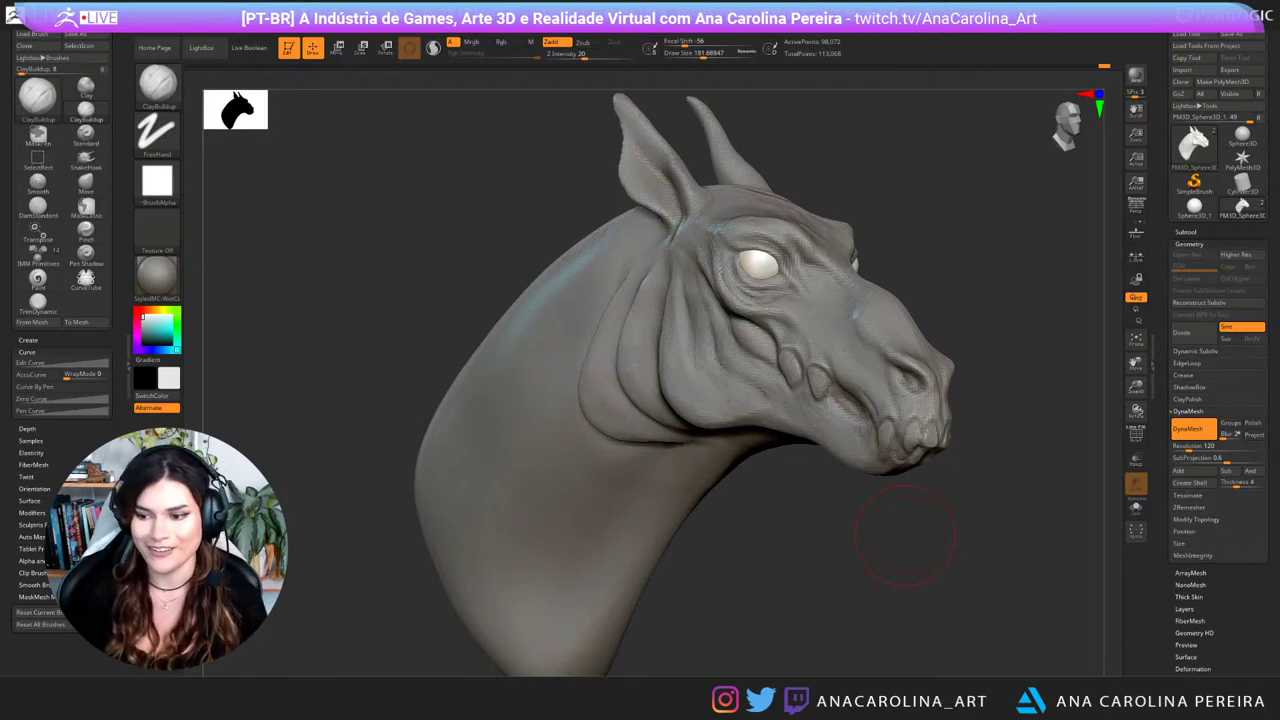
Step: Switch to DamStandard at a draw size of about 87 and carve the mouth crease between the side and front teeth
mouse_move(886, 606)
left_mouse_down()
mouse_move(938, 592)
mouse_move(842, 576)
mouse_move(876, 548)
mouse_move(836, 564)
mouse_move(856, 558)
mouse_move(848, 506)
left_mouse_up()
key("b")
key("d")
key("s")
key("space")
left_click_drag(904, 433, 889, 432)
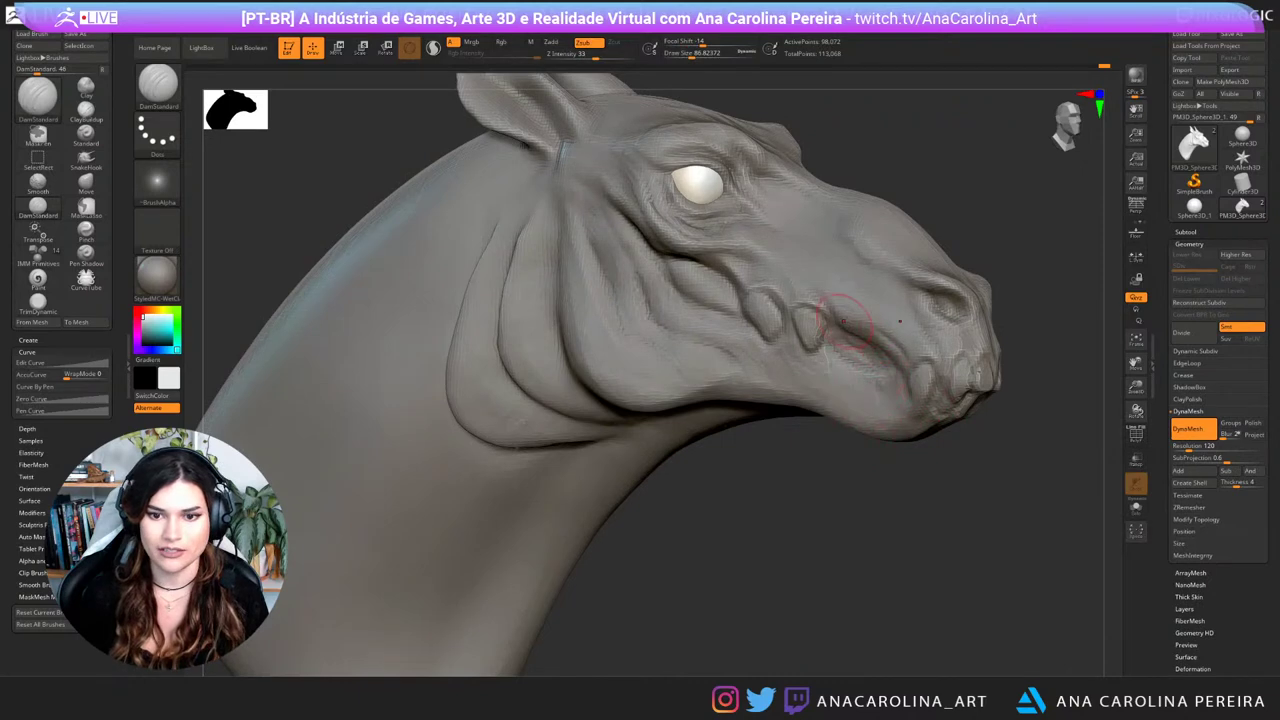
mouse_move(838, 326)
left_mouse_down()
mouse_move(880, 350)
mouse_move(909, 412)
left_mouse_up()
left_click_drag(985, 478, 913, 421)
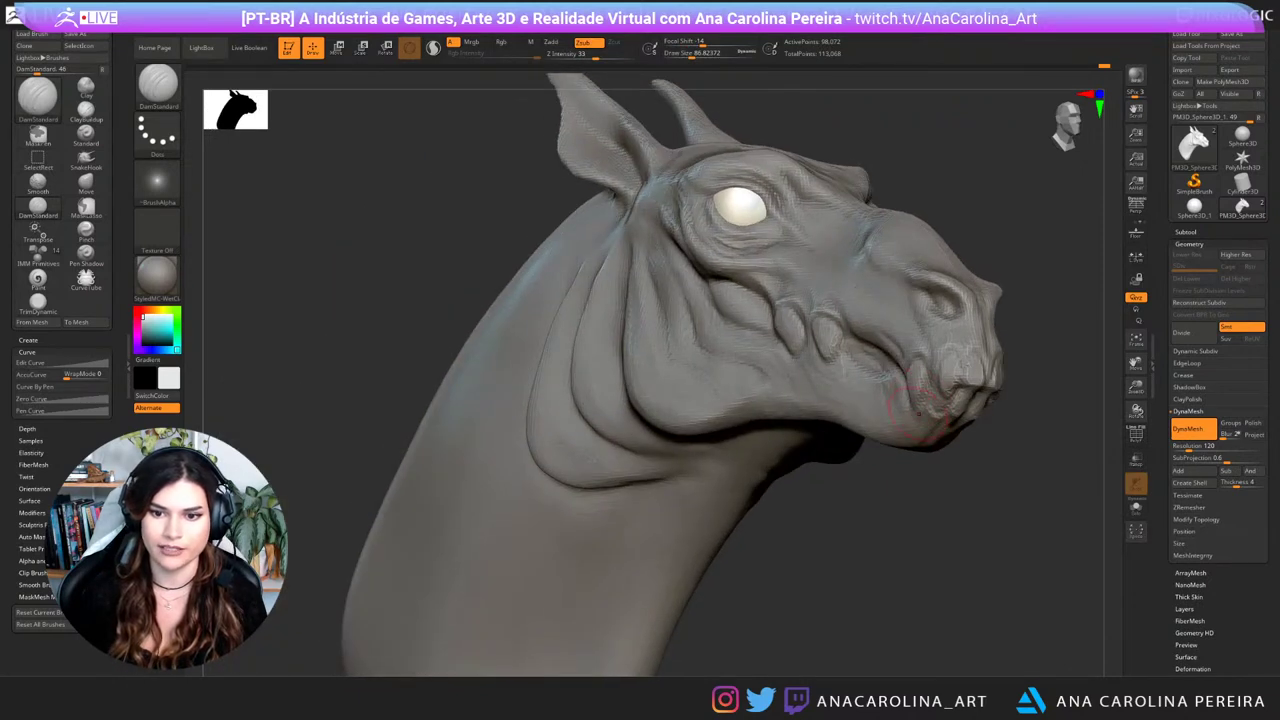
Step: Switch to SnakeHook at a draw size of about 62 and reshape the tip of the outermost front tooth
mouse_move(905, 505)
left_mouse_down()
mouse_move(950, 540)
mouse_move(988, 510)
left_mouse_up()
key("b")
key("s")
key("h")
key("space")
left_click_drag(916, 420, 930, 412)
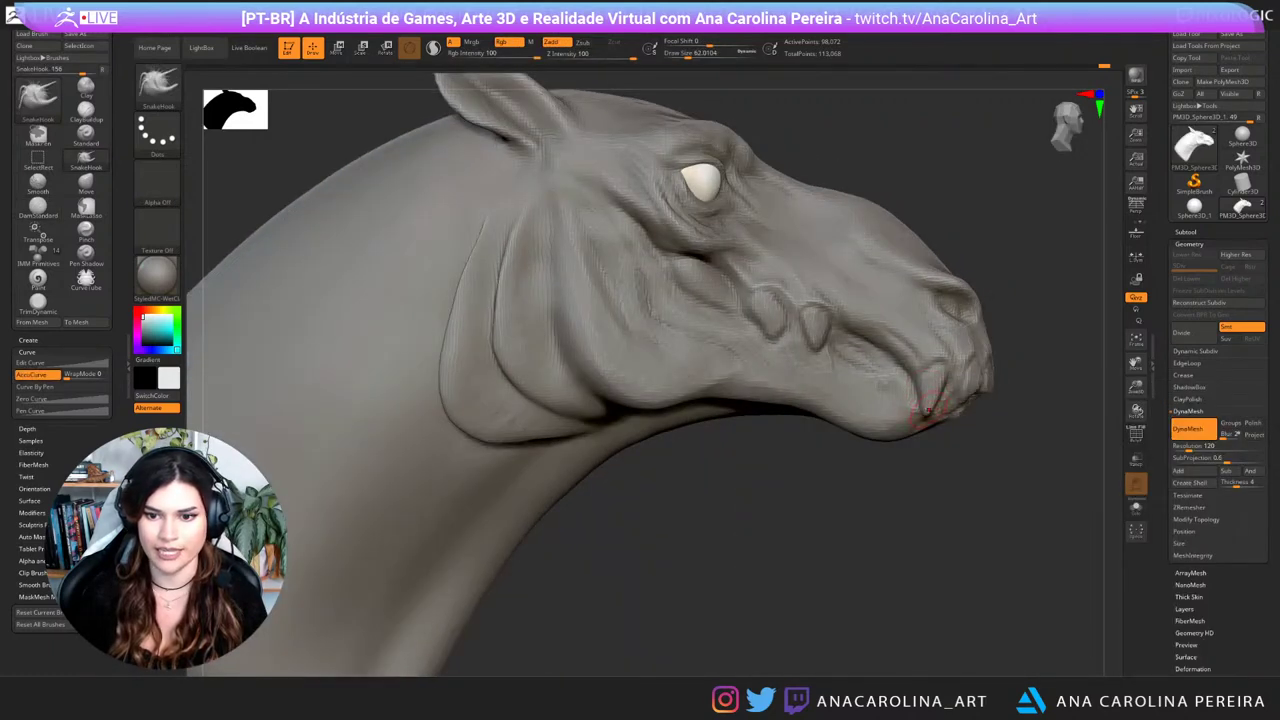
mouse_move(940, 505)
left_mouse_down()
mouse_move(985, 530)
mouse_move(925, 505)
left_mouse_up()
mouse_move(934, 408)
left_mouse_down()
mouse_move(939, 421)
mouse_move(931, 397)
left_mouse_up()
Step: Refine the body of the outermost front tooth with SnakeHook at a draw size of about 94
key("space")
mouse_move(930, 510)
left_mouse_down()
mouse_move(865, 490)
mouse_move(857, 443)
mouse_move(899, 512)
left_mouse_up()
left_click_drag(975, 482, 897, 515, "alt")
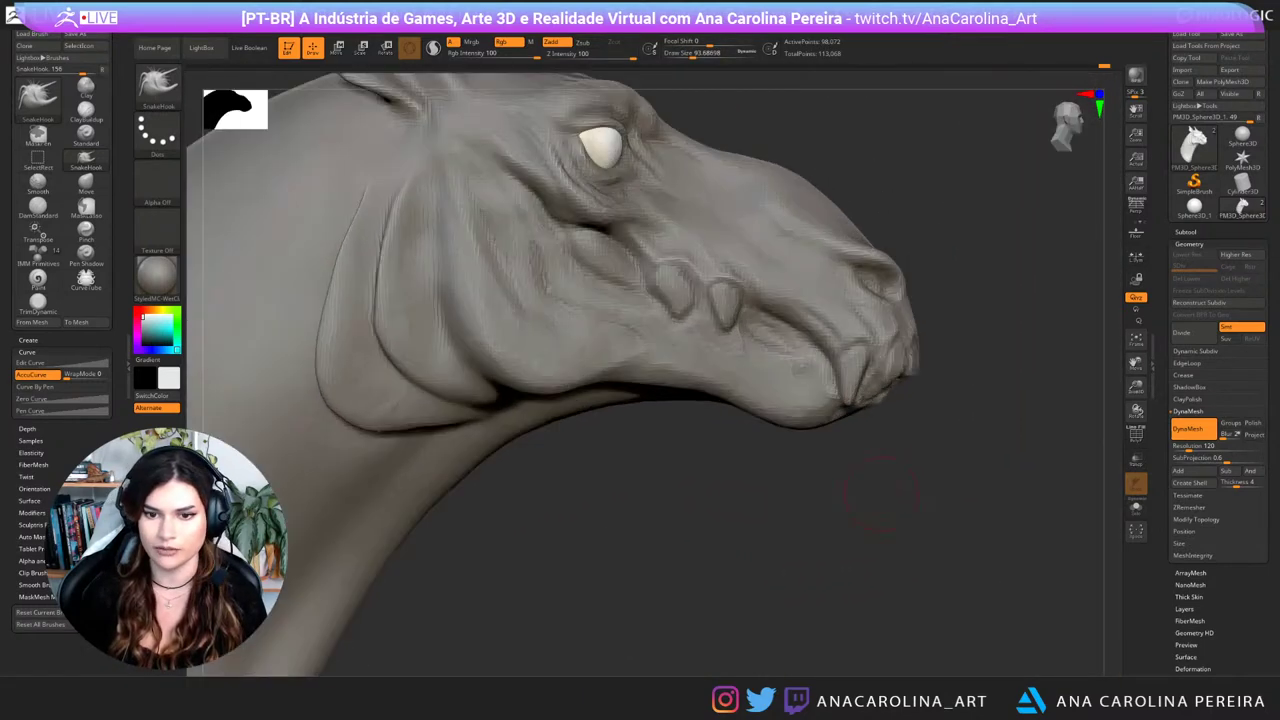
left_click_drag(858, 377, 856, 361)
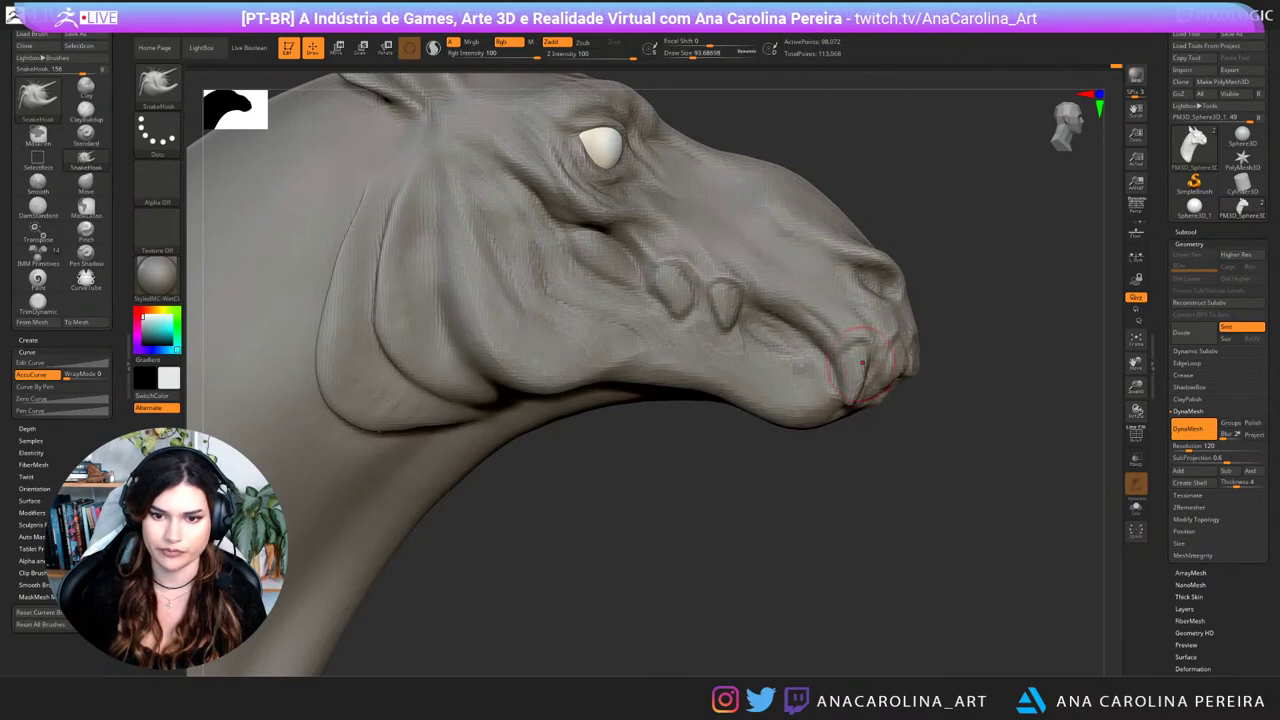
Step: Examine the horse bust's silhouette, face and neck folds from the front and both sides
mouse_move(955, 458)
left_mouse_down()
mouse_move(740, 478)
mouse_move(715, 400)
left_mouse_up()
left_click_drag(715, 510, 594, 534)
left_click_drag(594, 490, 519, 576, "alt")
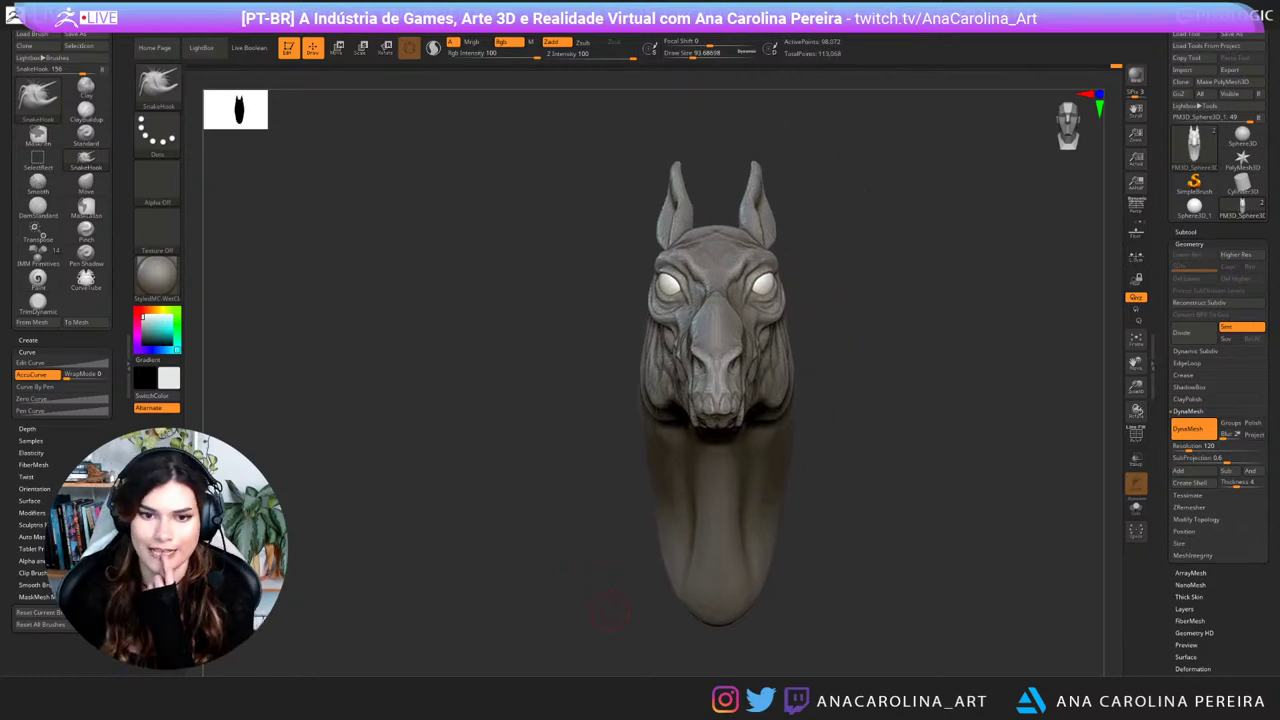
left_click_drag(610, 606, 644, 644)
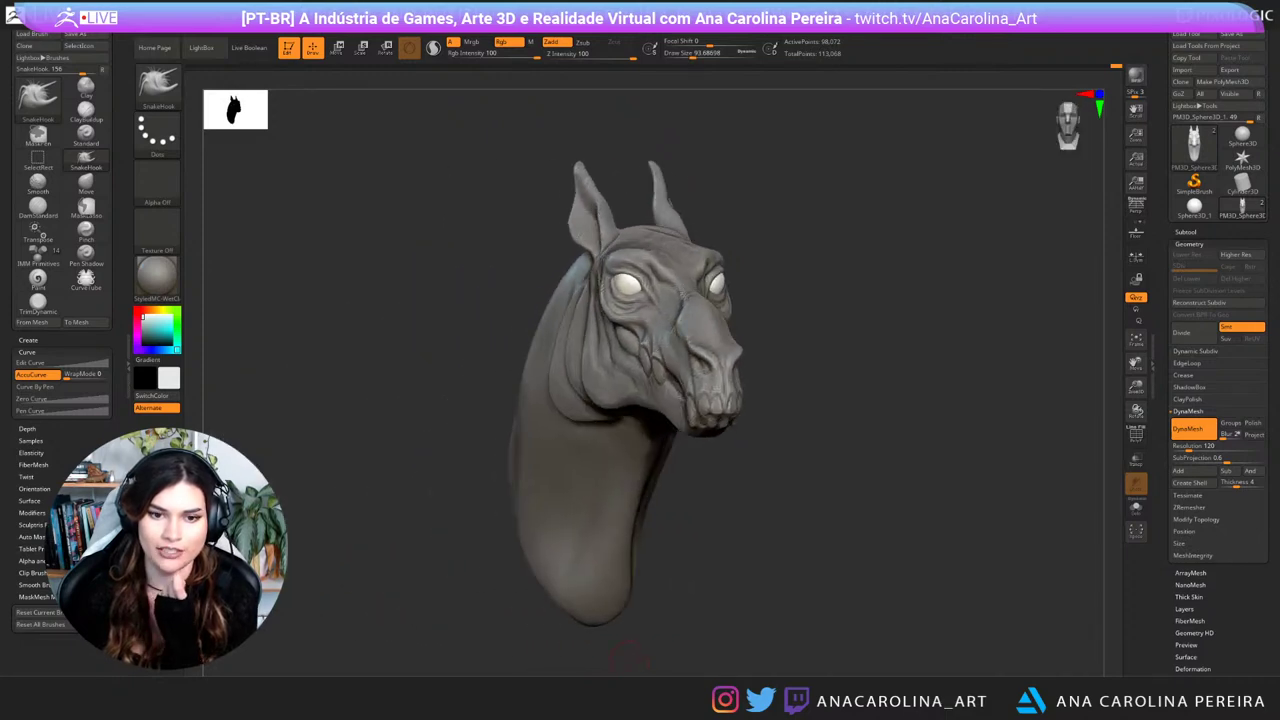
left_click_drag(628, 657, 608, 662)
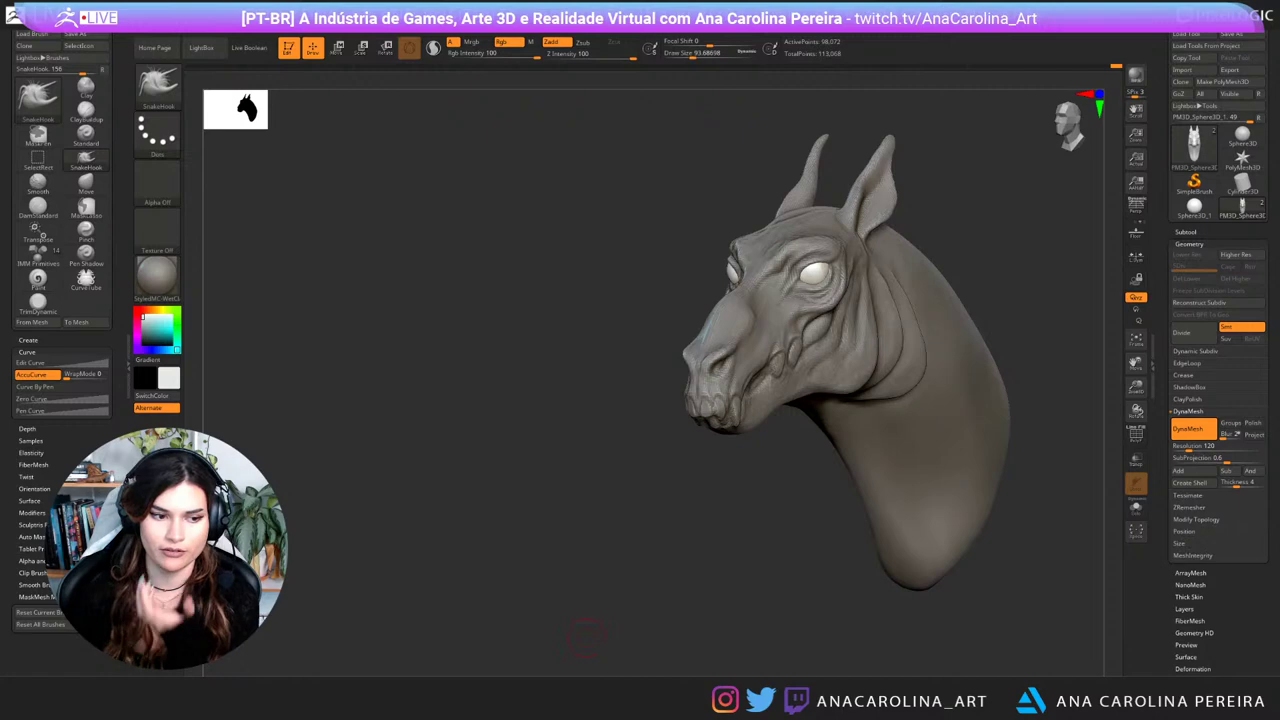
left_click_drag(510, 457, 638, 453)
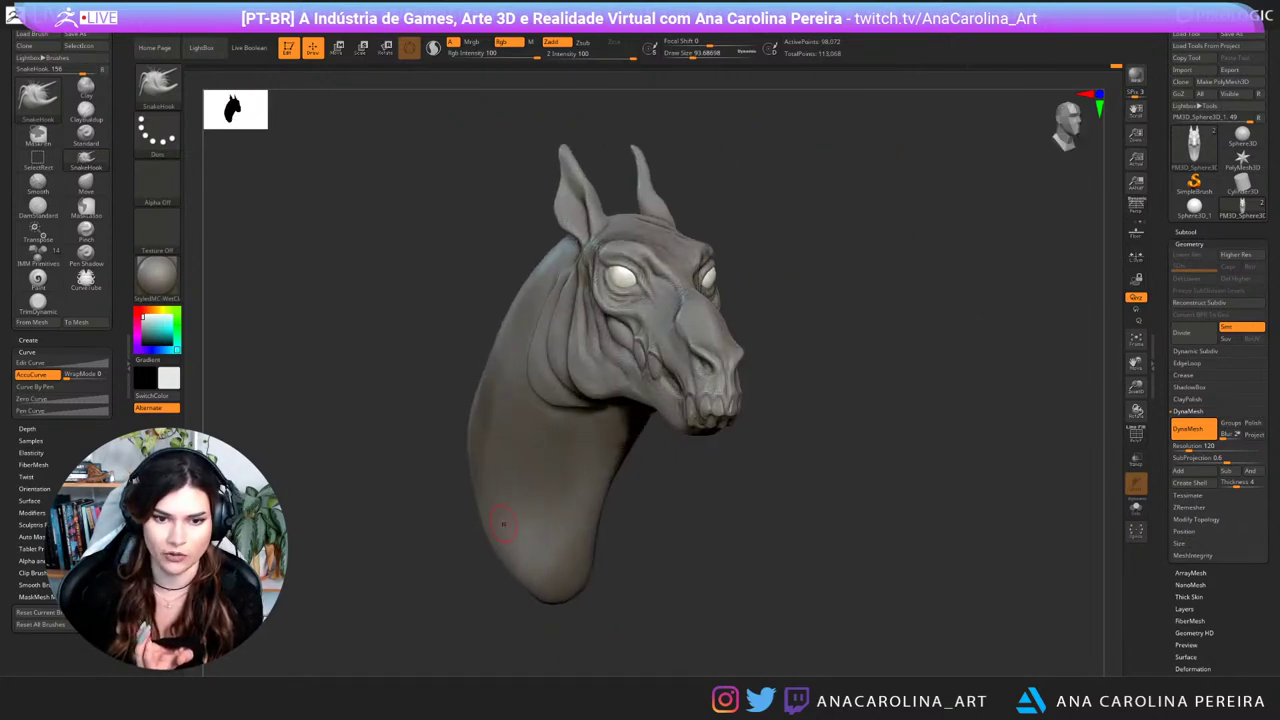
mouse_move(985, 533)
left_mouse_down()
mouse_move(926, 512)
mouse_move(991, 520)
left_mouse_up()
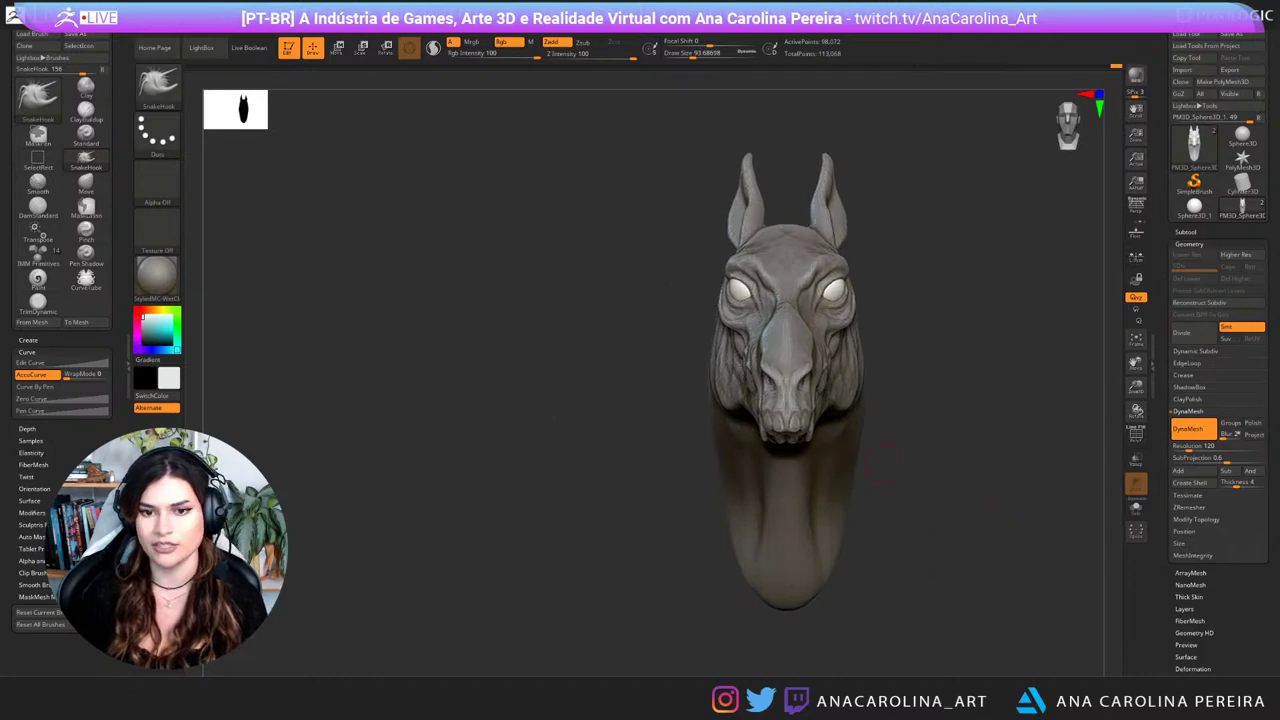
left_click_drag(889, 465, 998, 527)
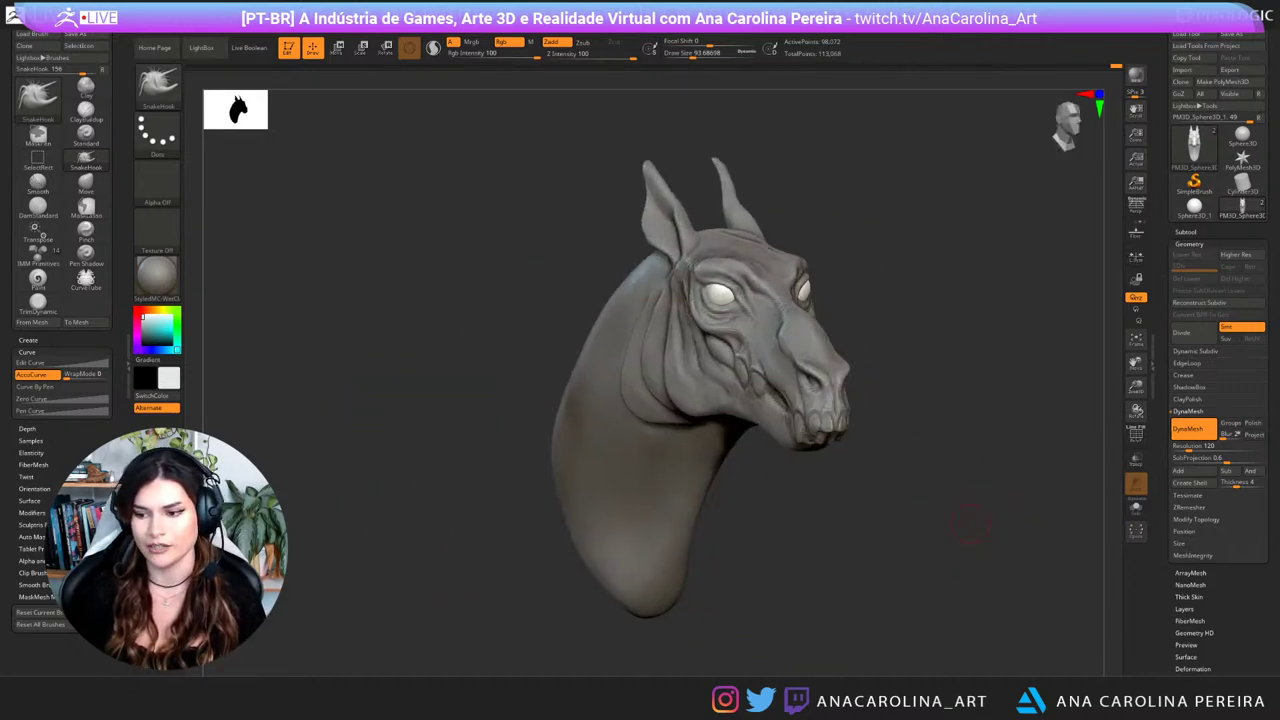
left_click_drag(931, 446, 953, 488)
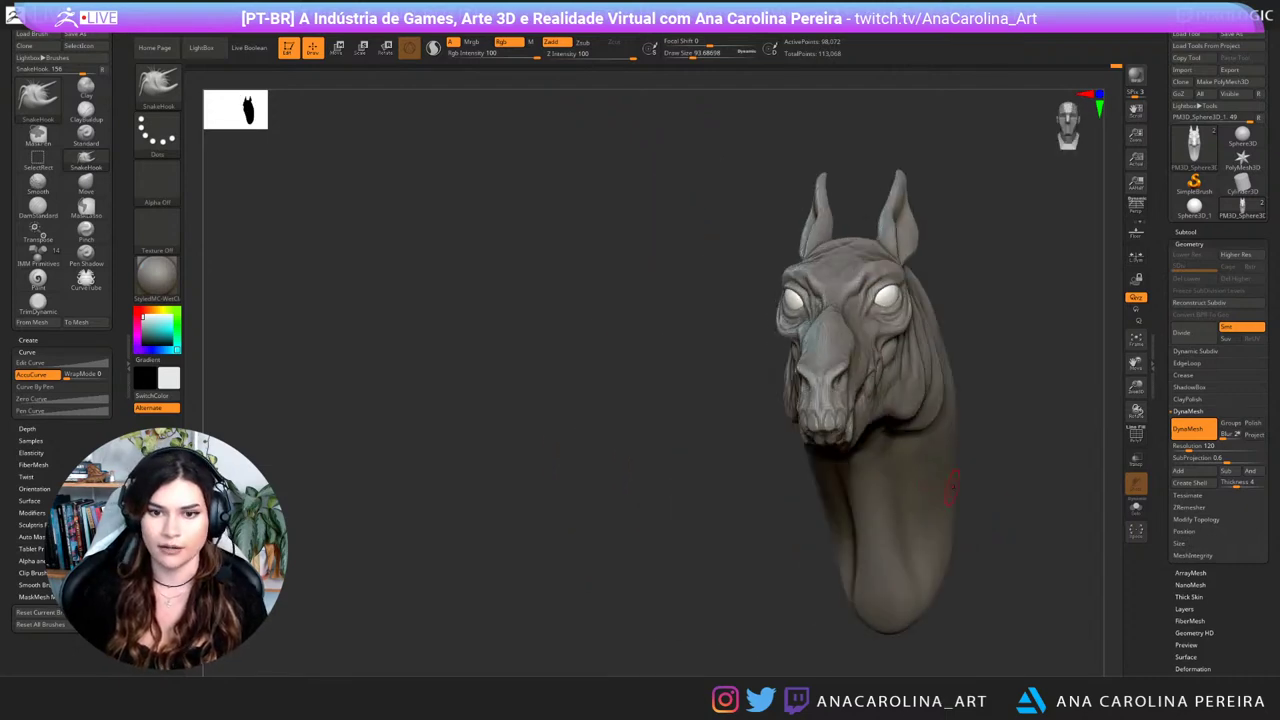
mouse_move(1034, 463)
left_mouse_down("alt")
mouse_move(950, 497)
mouse_move(965, 560)
left_mouse_up("alt")
left_click_drag(1050, 420, 985, 410)
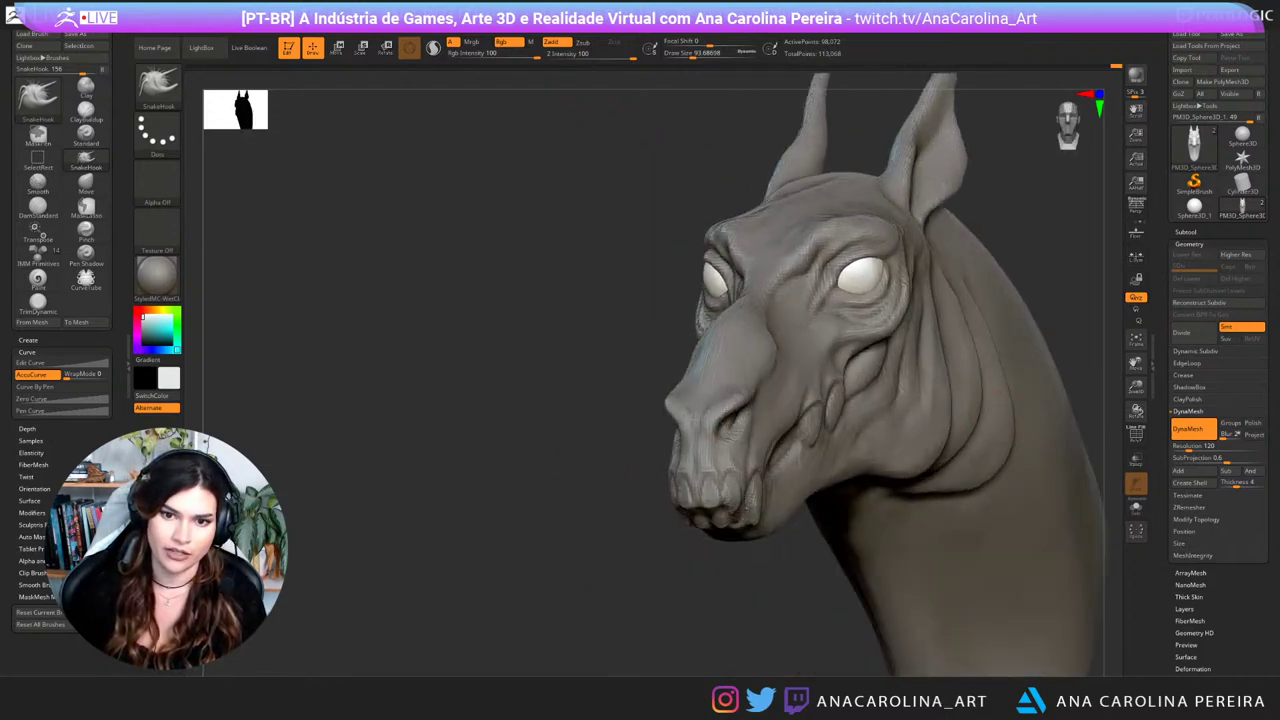
Step: Switch to DamStandard at a draw size of about 94 and try a crease stroke from below the eye towards the mouth
left_click_drag(942, 343, 856, 346)
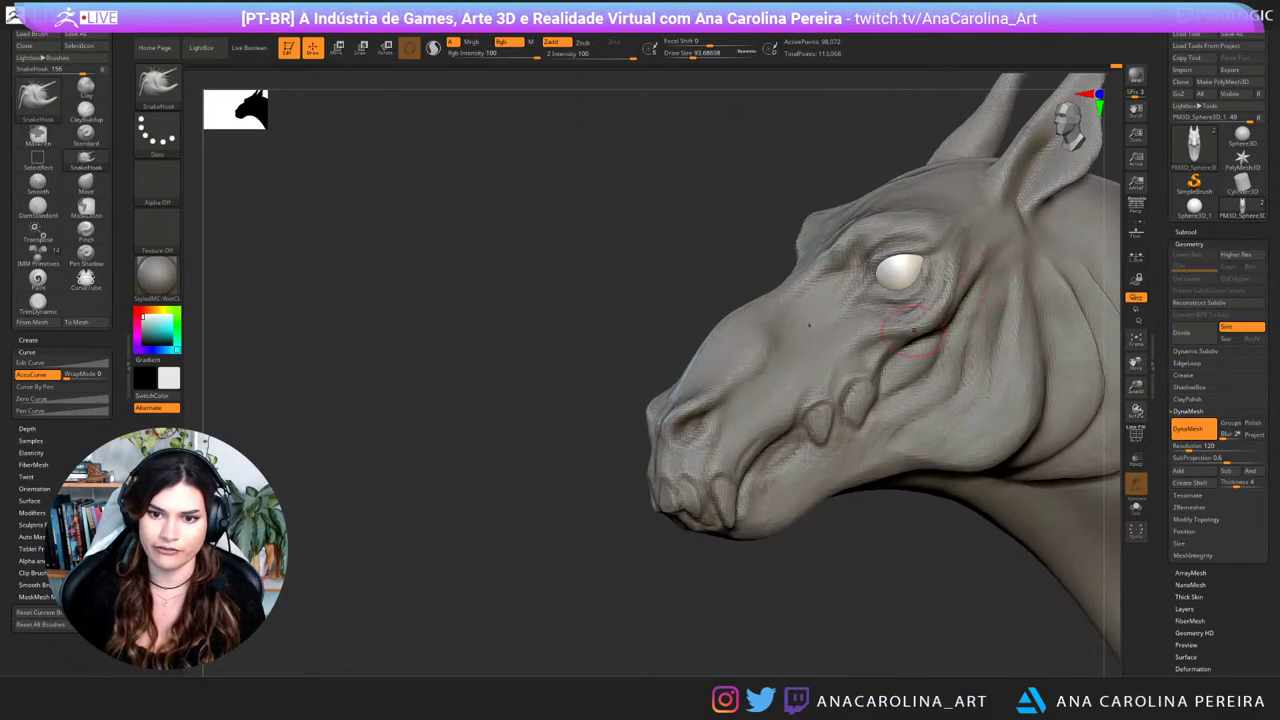
left_click_drag(832, 567, 802, 566)
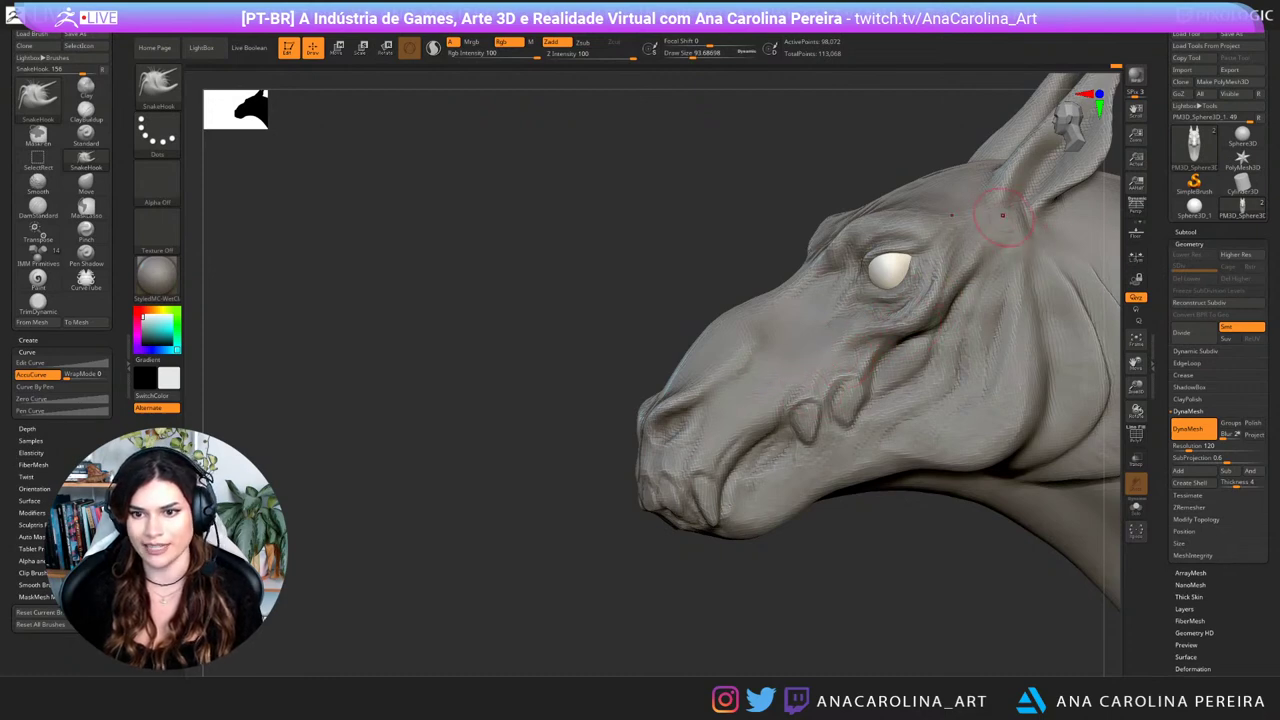
left_click_drag(1005, 215, 975, 240)
key("b")
key("d")
key("s")
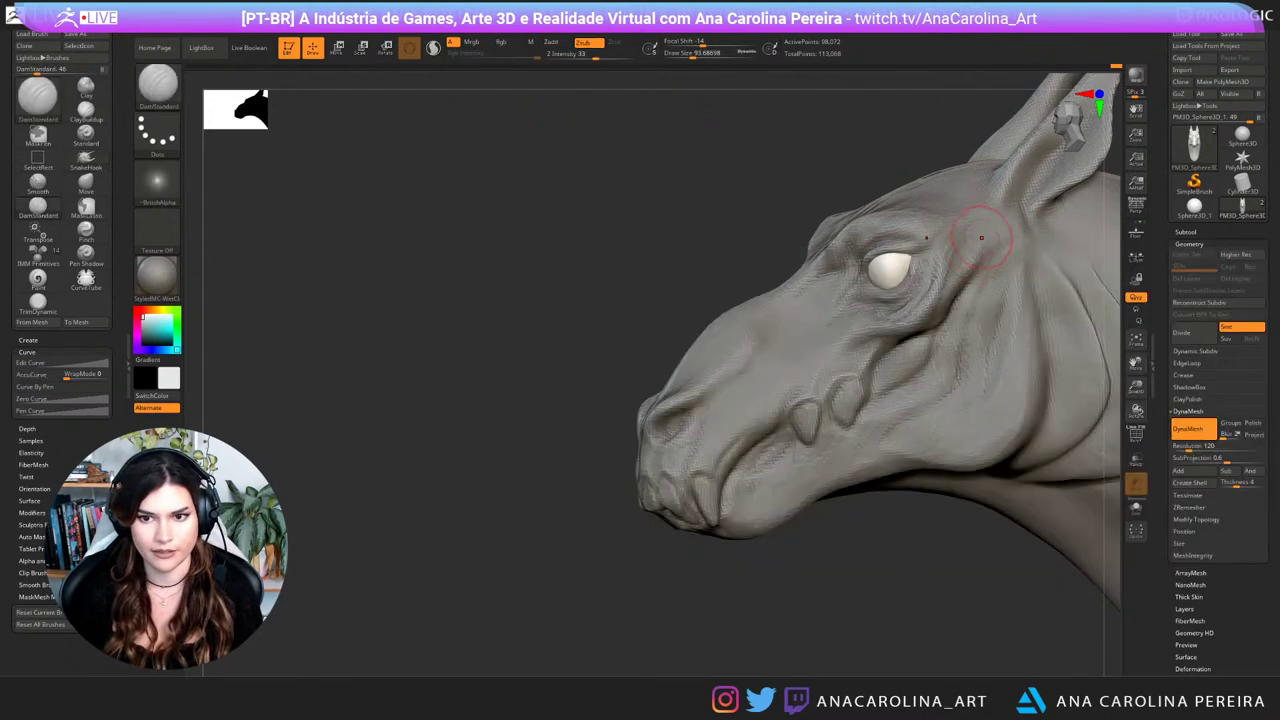
left_click_drag(928, 317, 788, 390)
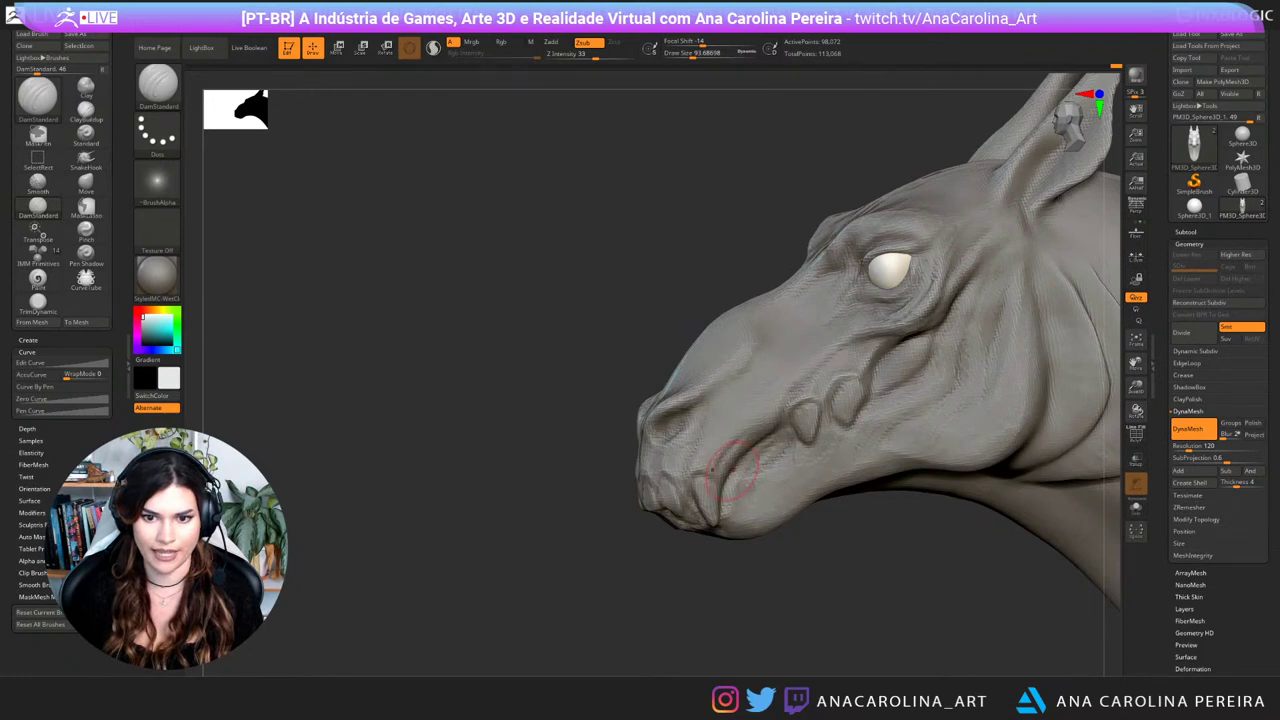
left_click_drag(590, 590, 821, 607)
key("ctrl+z")
Step: Examine the head's cheek folds, mouth crease and teeth from both sides and from below
left_click_drag(955, 598, 864, 497)
right_click_drag(868, 556, 856, 571)
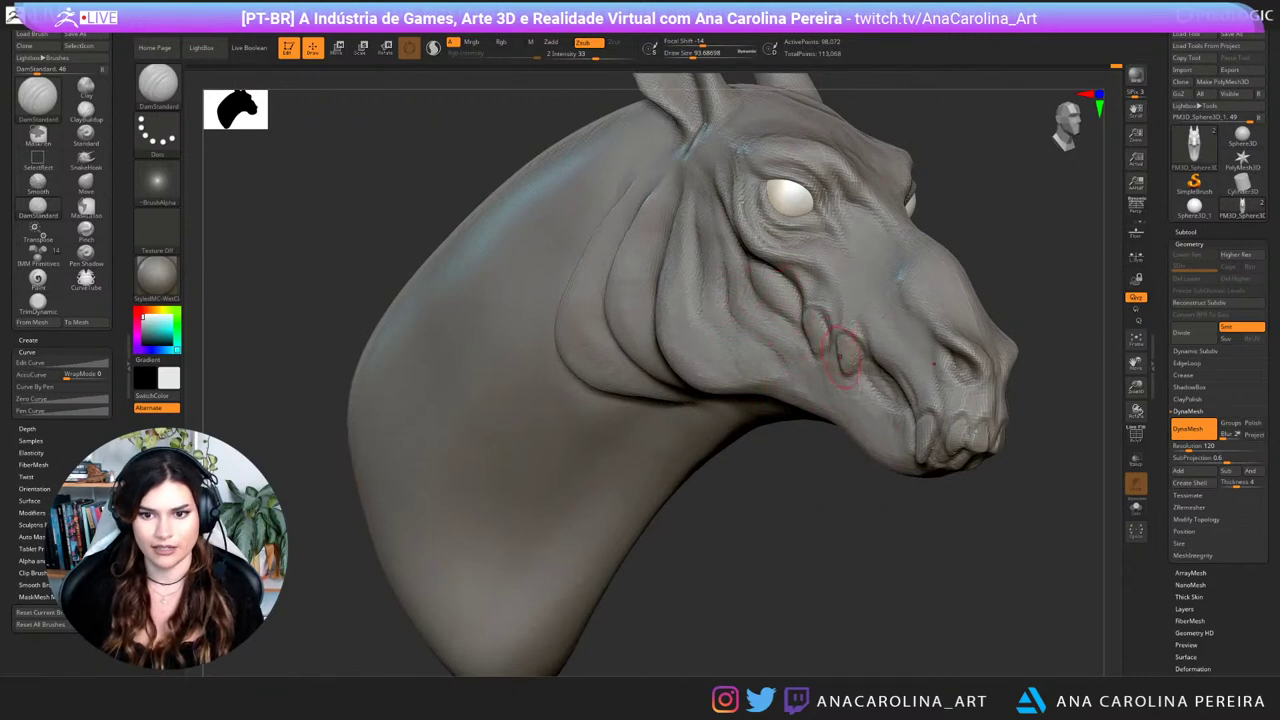
mouse_move(880, 575)
left_mouse_down()
mouse_move(960, 560)
mouse_move(880, 575)
left_mouse_up()
left_click_drag(728, 172, 781, 240)
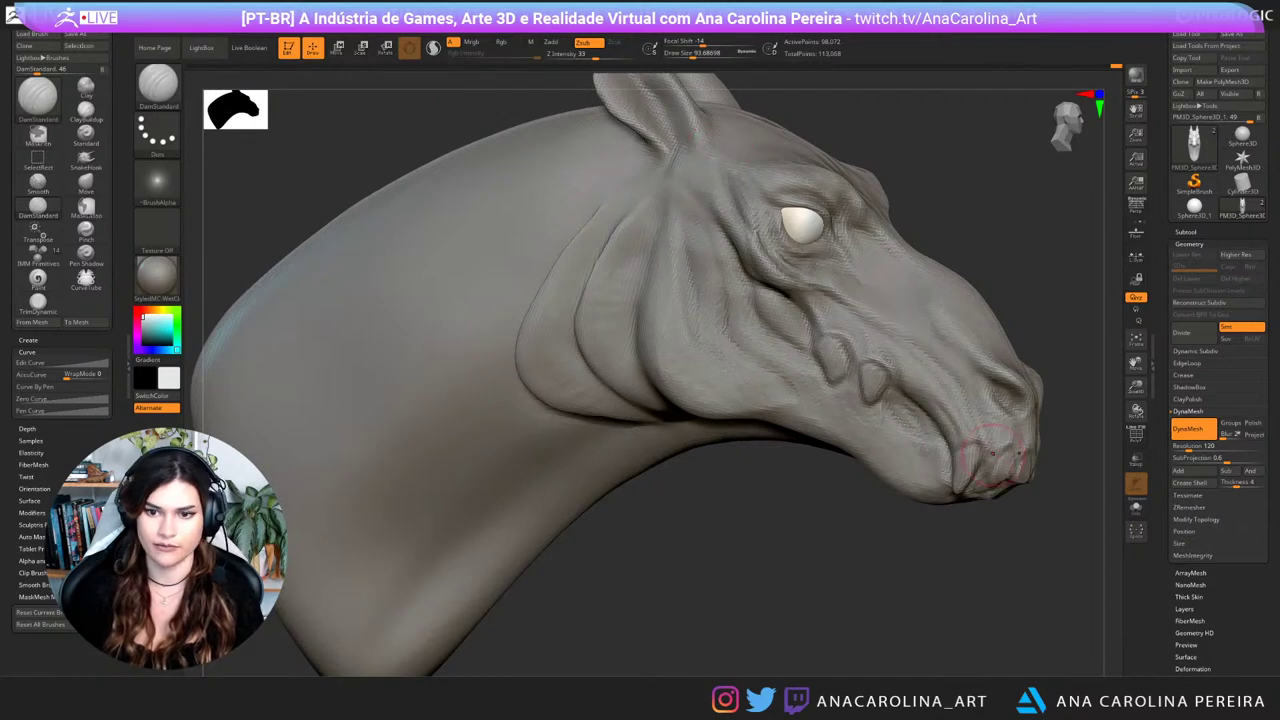
left_click_drag(1070, 288, 703, 300)
left_click_drag(1020, 225, 905, 217)
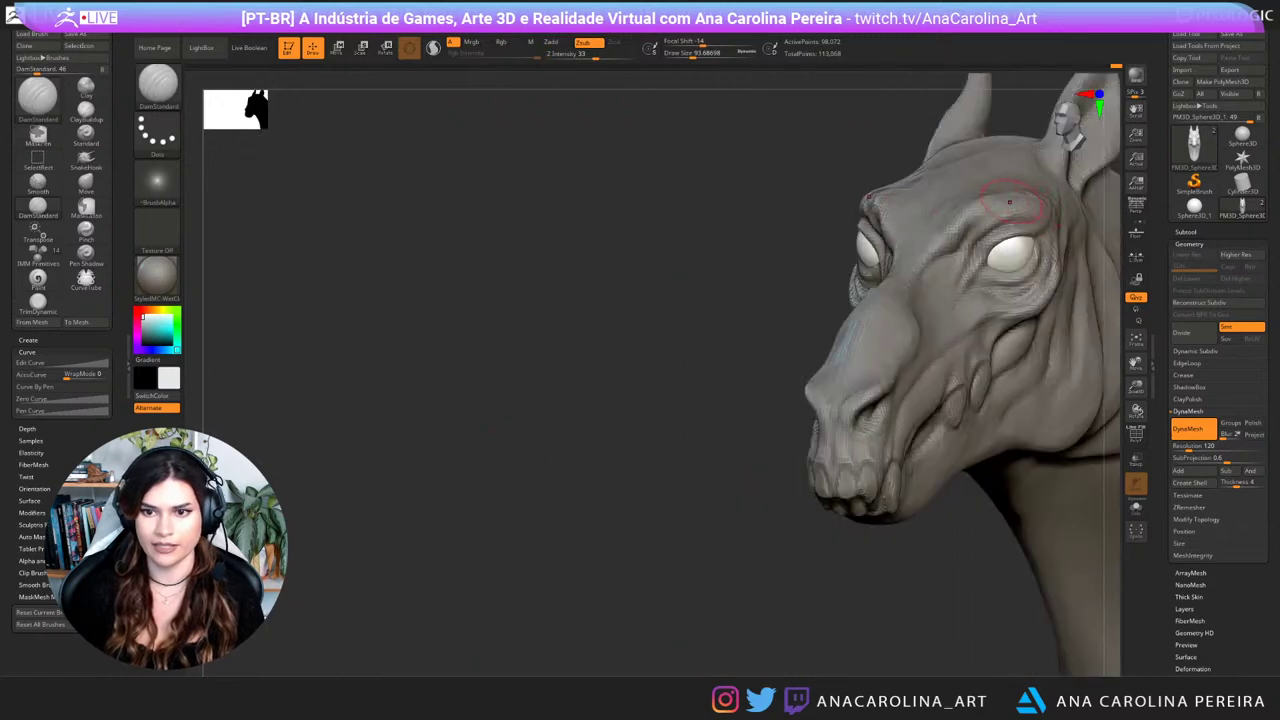
right_click_drag(988, 236, 901, 254, "alt")
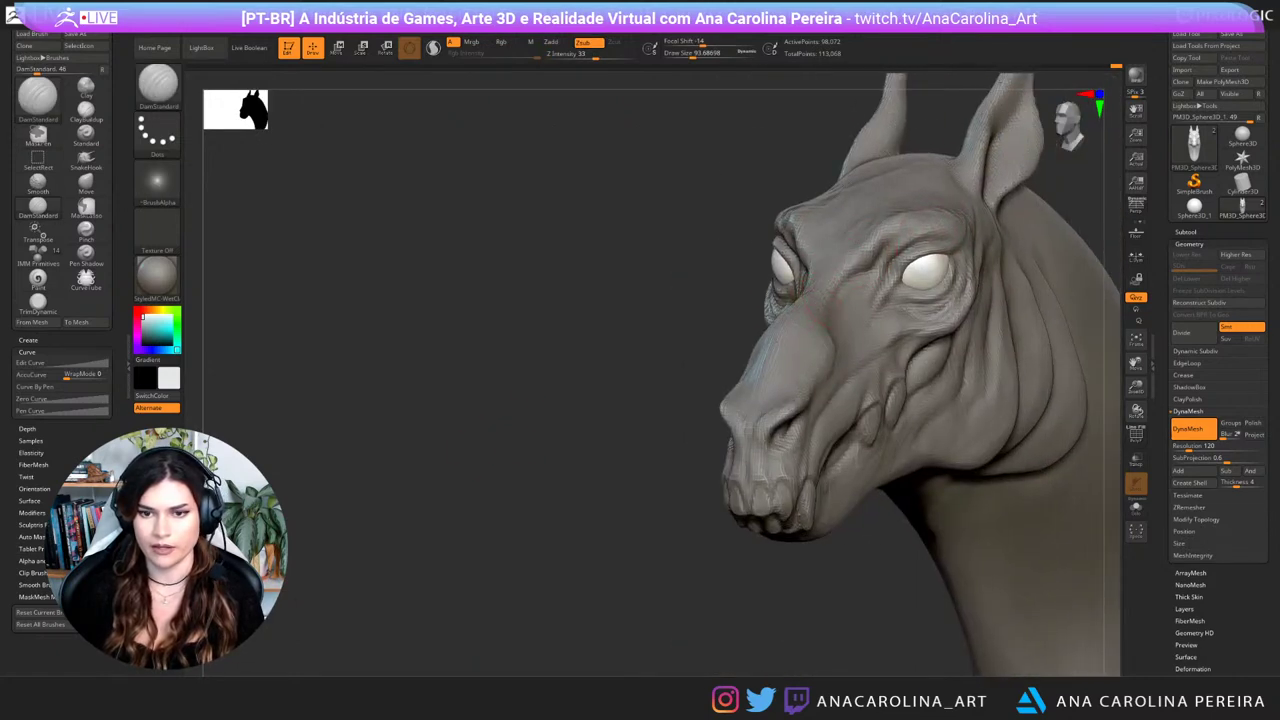
left_click_drag(655, 215, 804, 226)
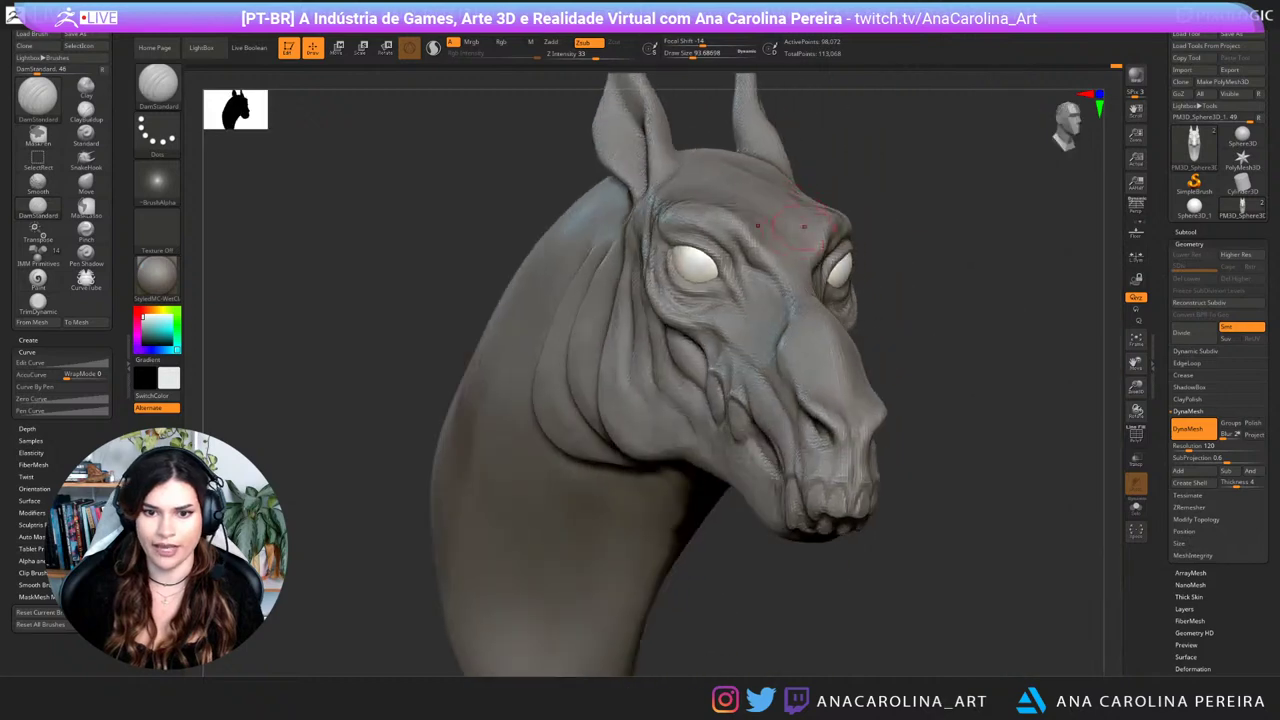
mouse_move(894, 407)
left_mouse_down()
mouse_move(912, 415)
mouse_move(898, 414)
left_mouse_up()
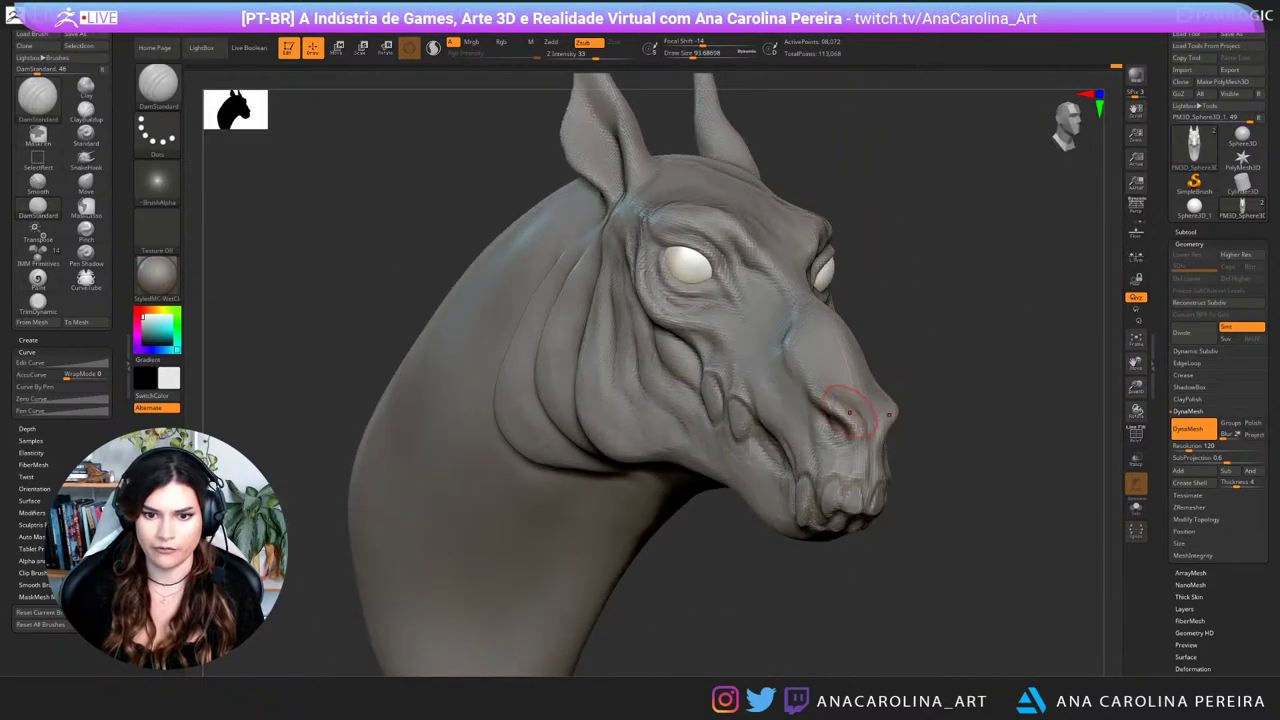
mouse_move(822, 438)
right_mouse_down()
mouse_move(840, 445)
mouse_move(840, 361)
mouse_move(860, 420)
right_mouse_up()
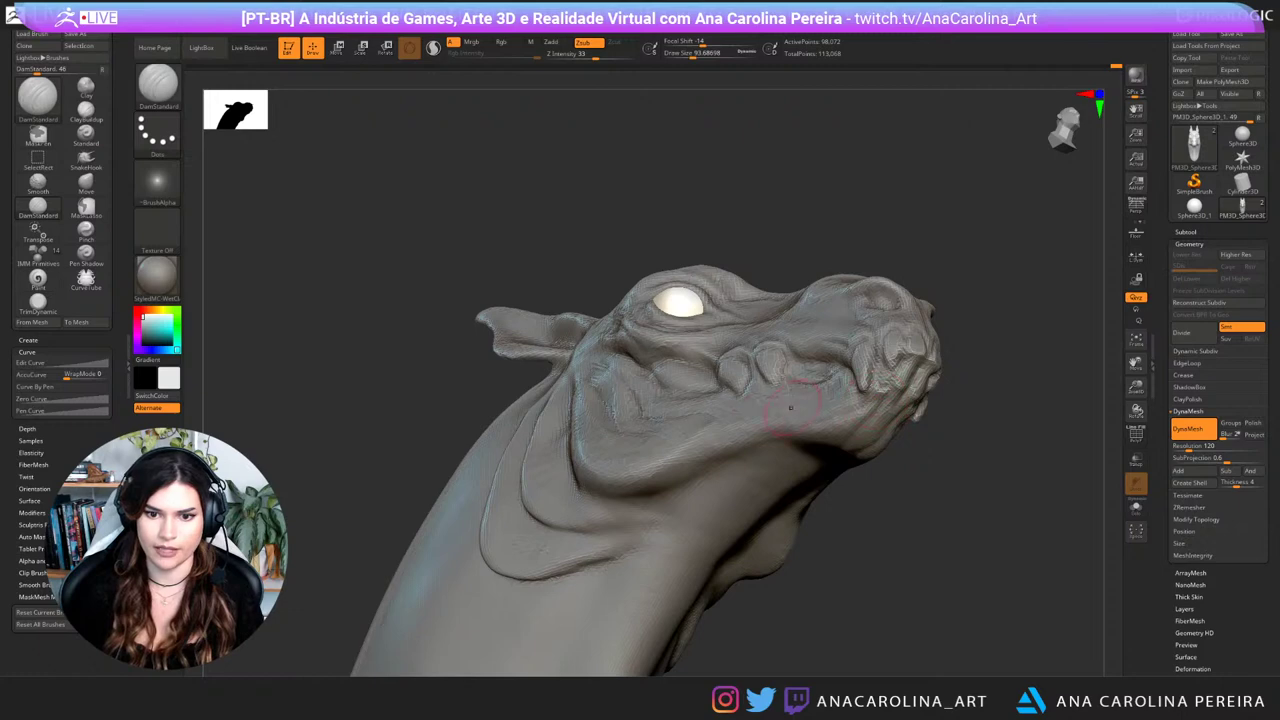
right_click_drag(843, 392, 868, 490)
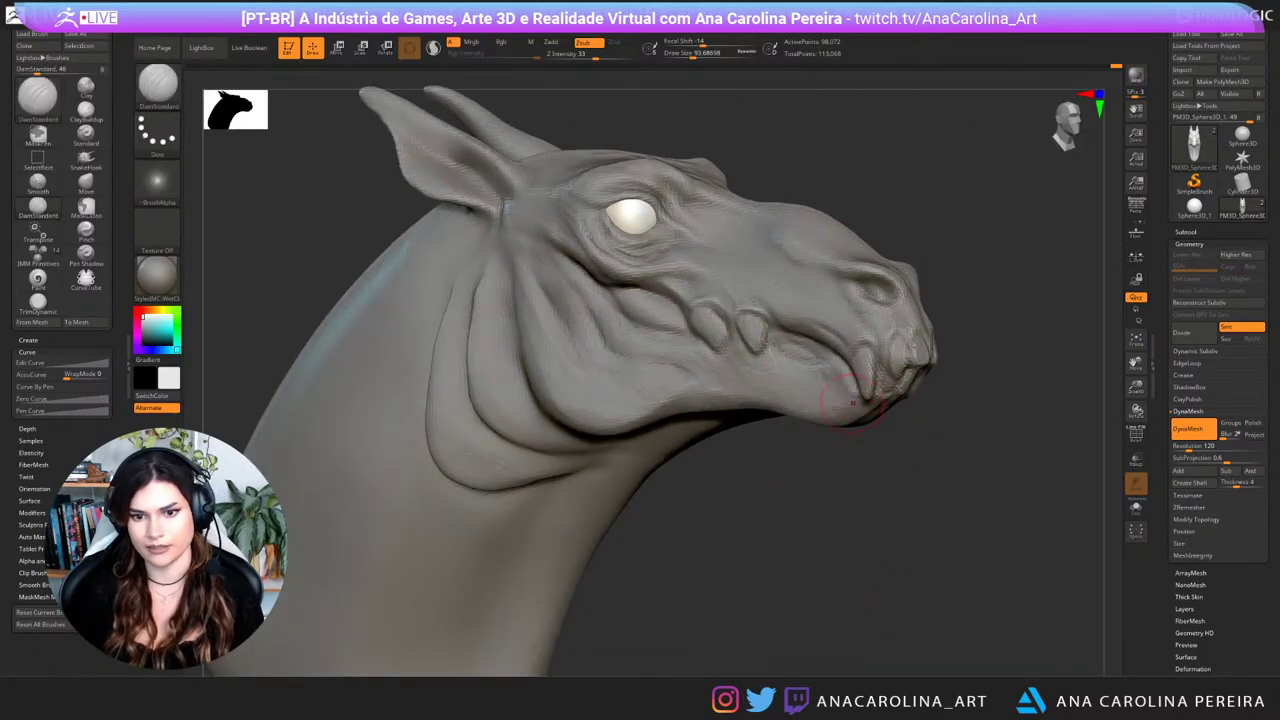
right_click_drag(868, 500, 850, 410)
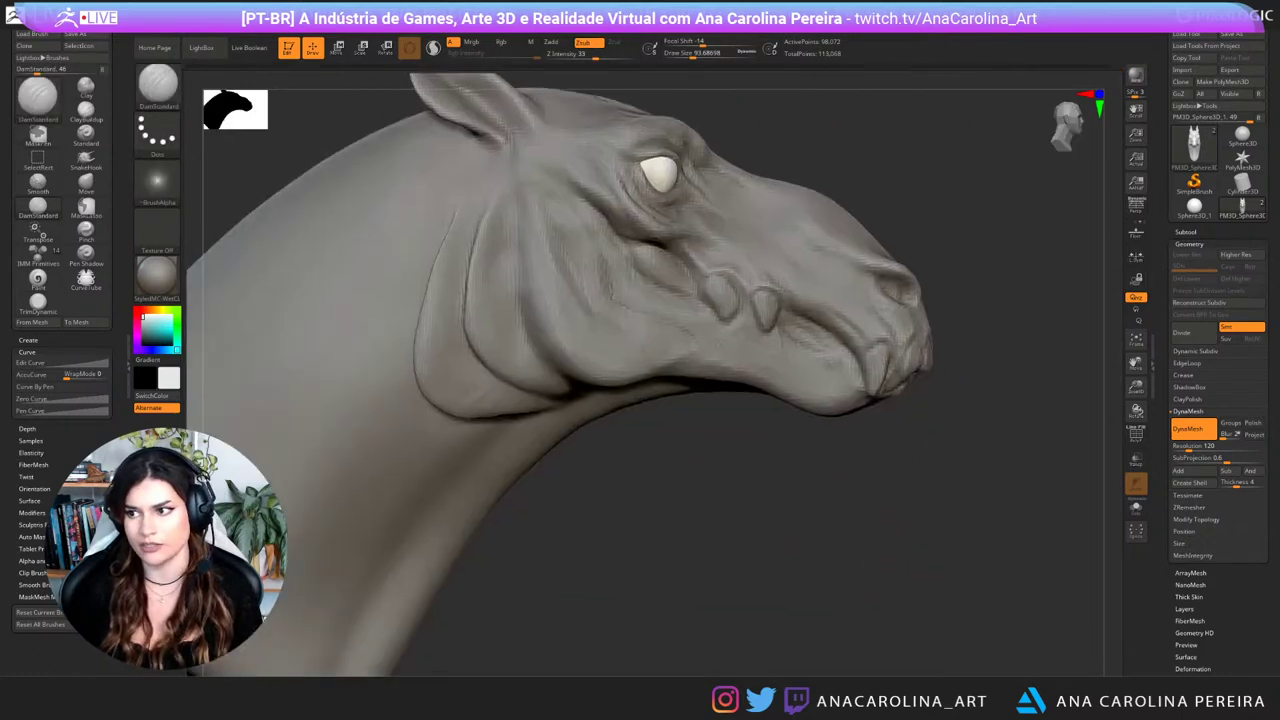
Step: Frame the whole bust and examine its overall silhouette from both sides
key("f")
right_click_drag(925, 480, 590, 500)
right_click_drag(962, 364, 764, 358, "alt")
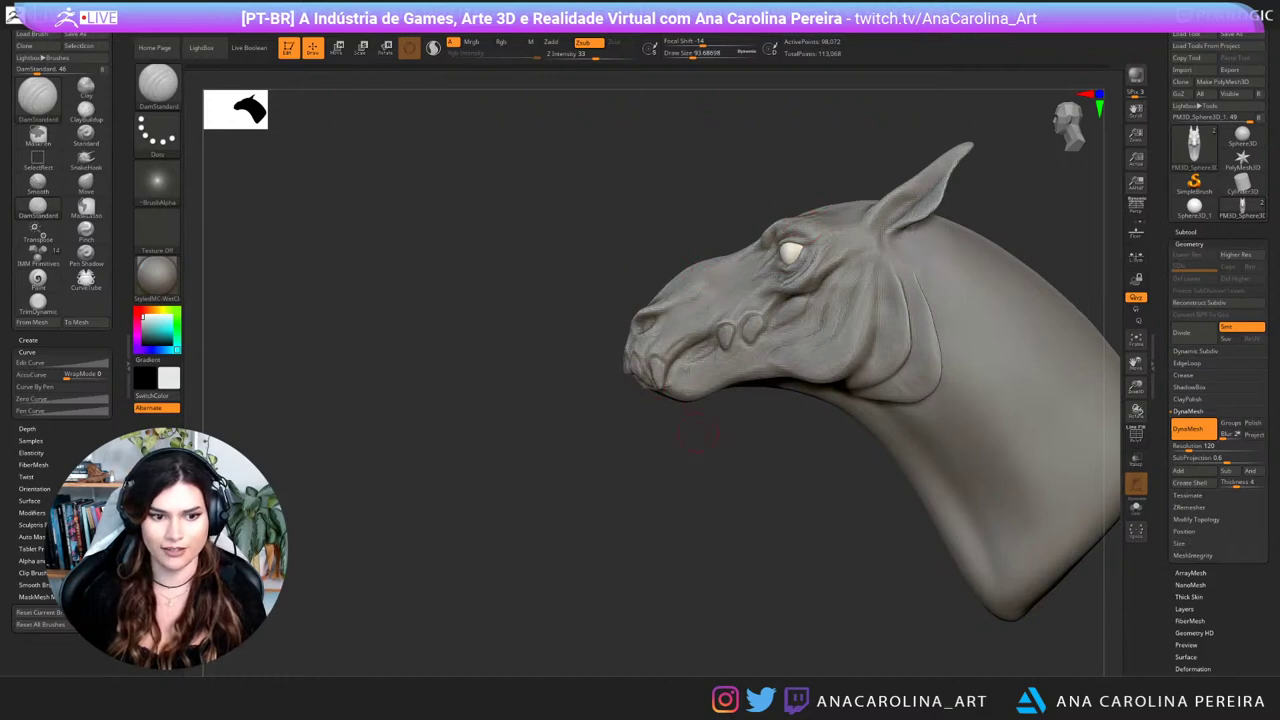
right_click_drag(640, 525, 803, 560)
right_click_drag(895, 486, 1040, 515, "alt")
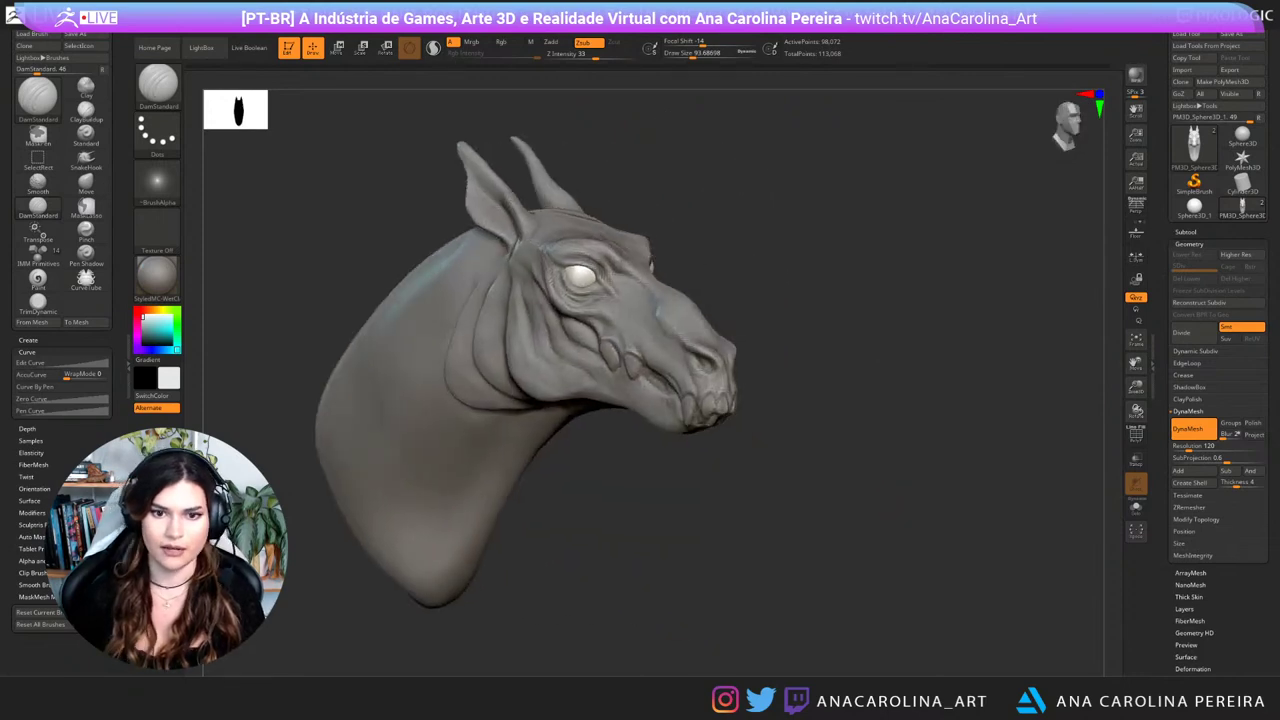
right_click_drag(853, 482, 932, 503, "alt")
right_click_drag(814, 380, 835, 377, "alt")
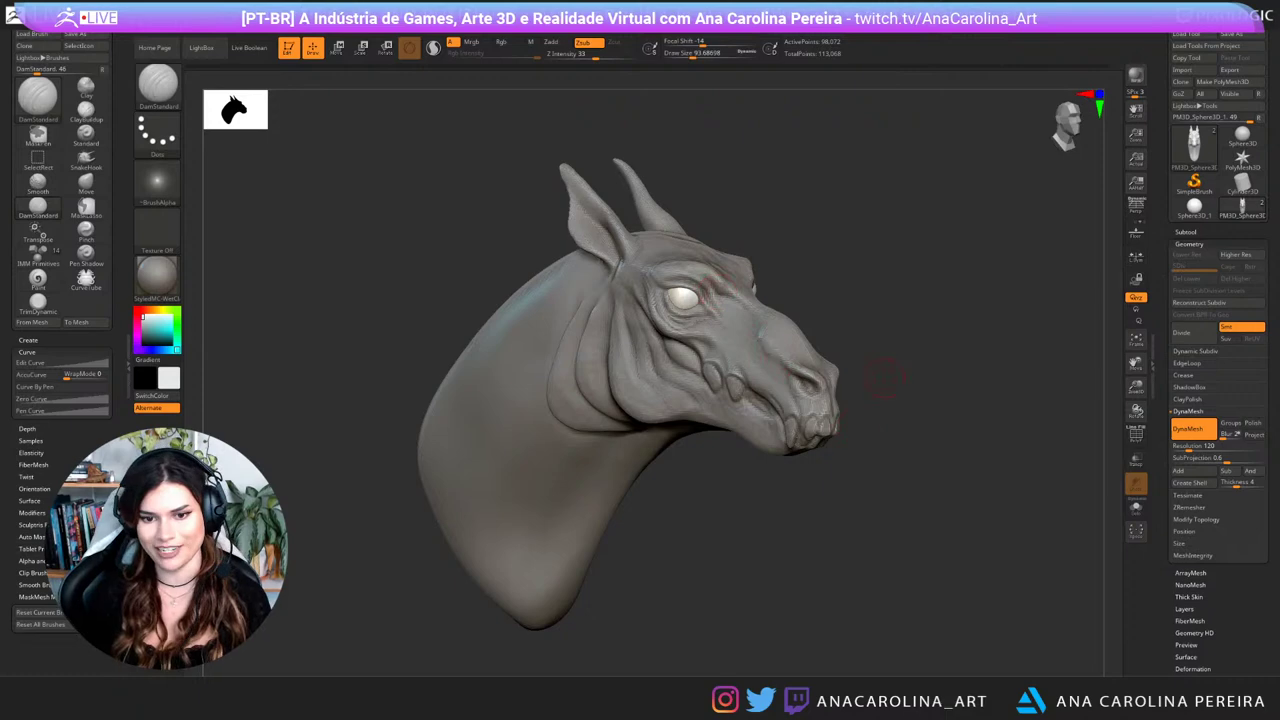
Step: Carve around the tips of the side teeth with DamStandard at a draw size of about 94 to sharpen them
right_click_drag(955, 449, 851, 491)
left_click_drag(852, 396, 840, 391)
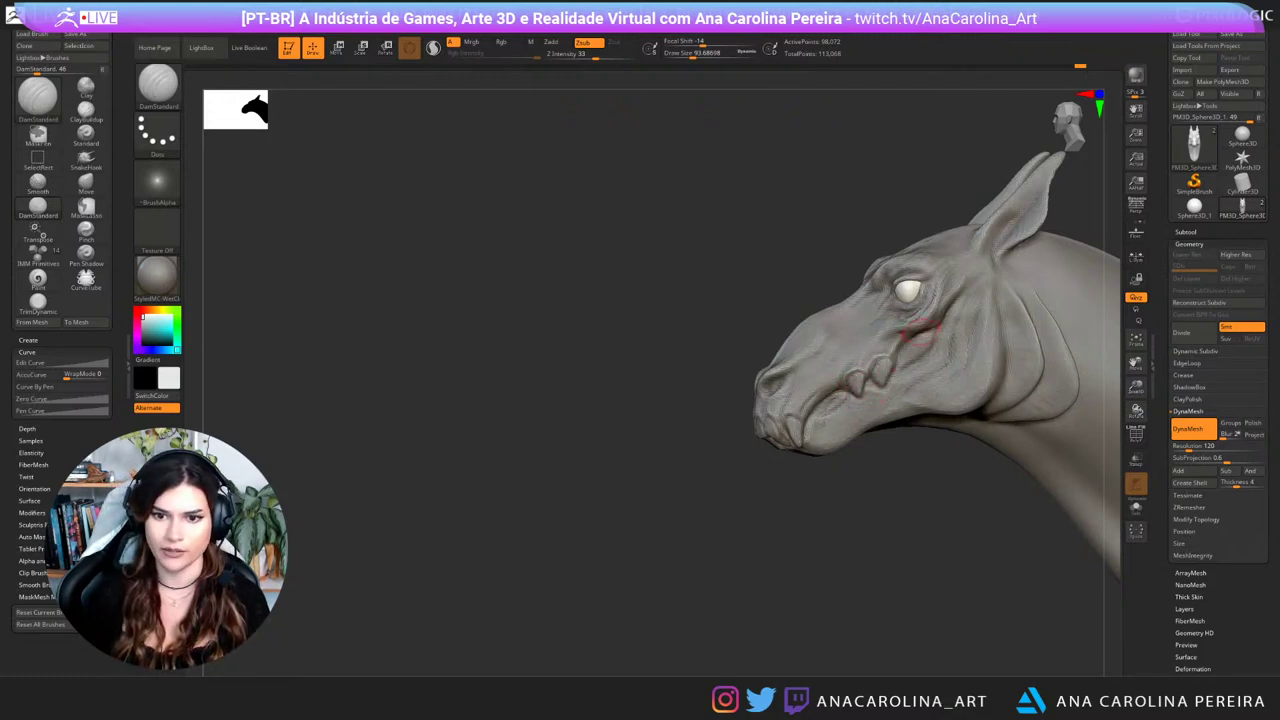
left_click_drag(690, 530, 912, 540)
Step: Switch to the Move brush, set its draw size to about 182 and check the bust's silhouette from both sides
key("b")
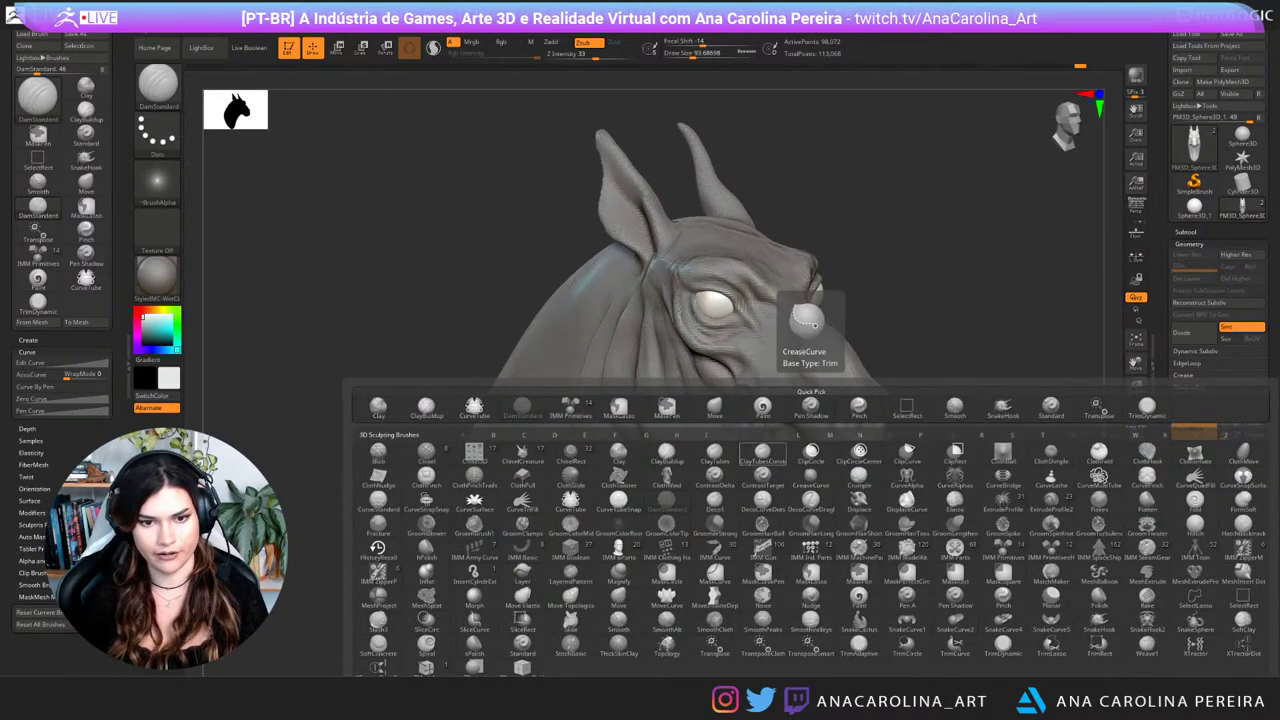
key("b")
key("m")
key("v")
key("space")
left_click(621, 301)
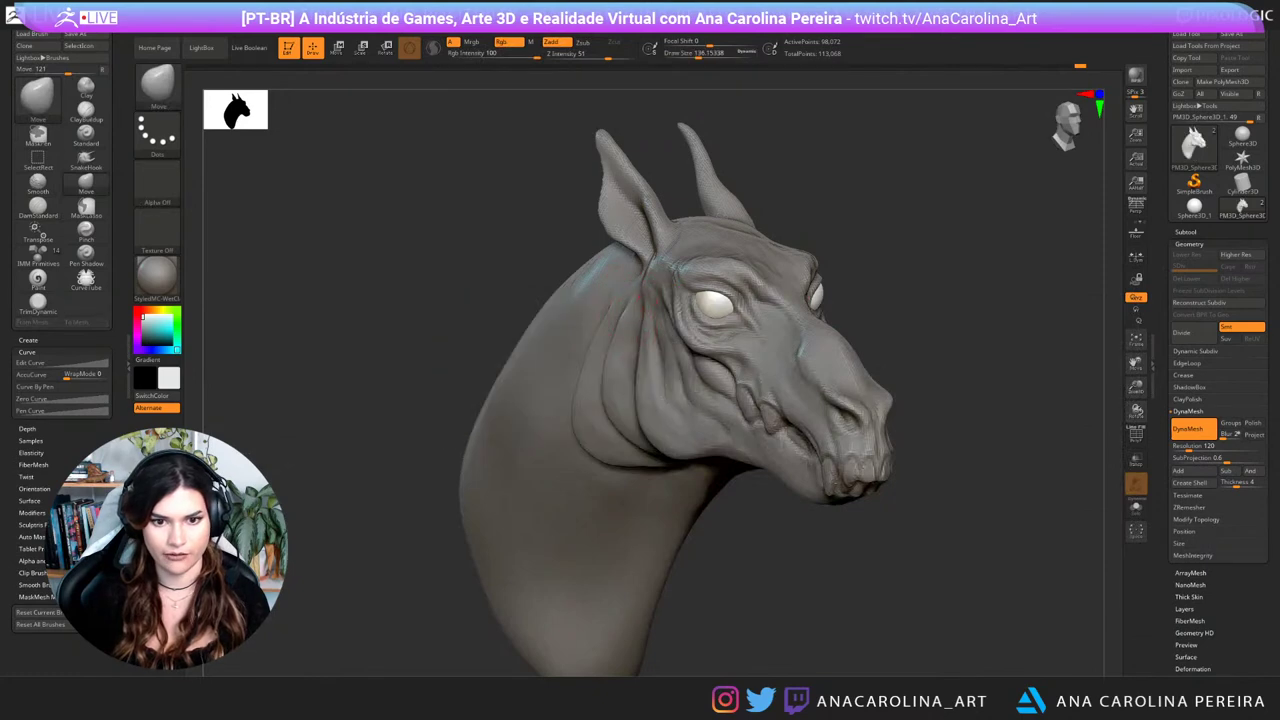
left_click_drag(900, 535, 670, 548)
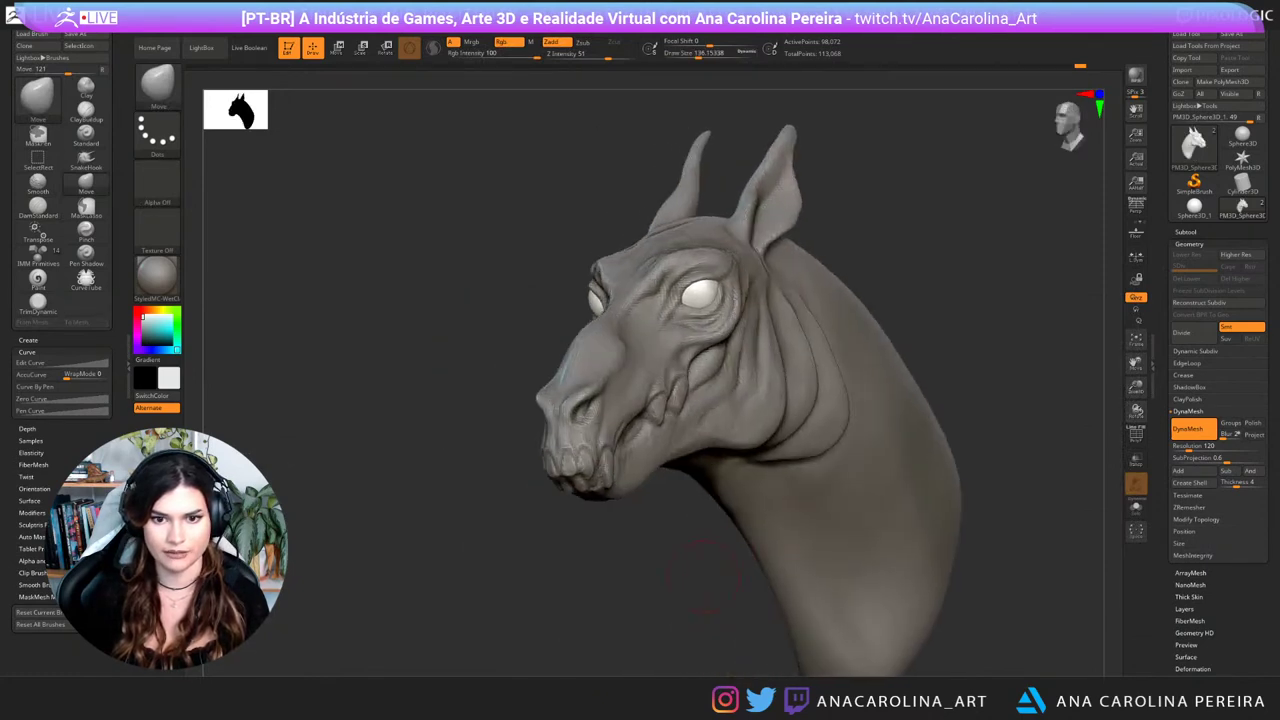
key("f")
mouse_move(780, 565)
left_mouse_down()
mouse_move(677, 567)
mouse_move(748, 568)
left_mouse_up()
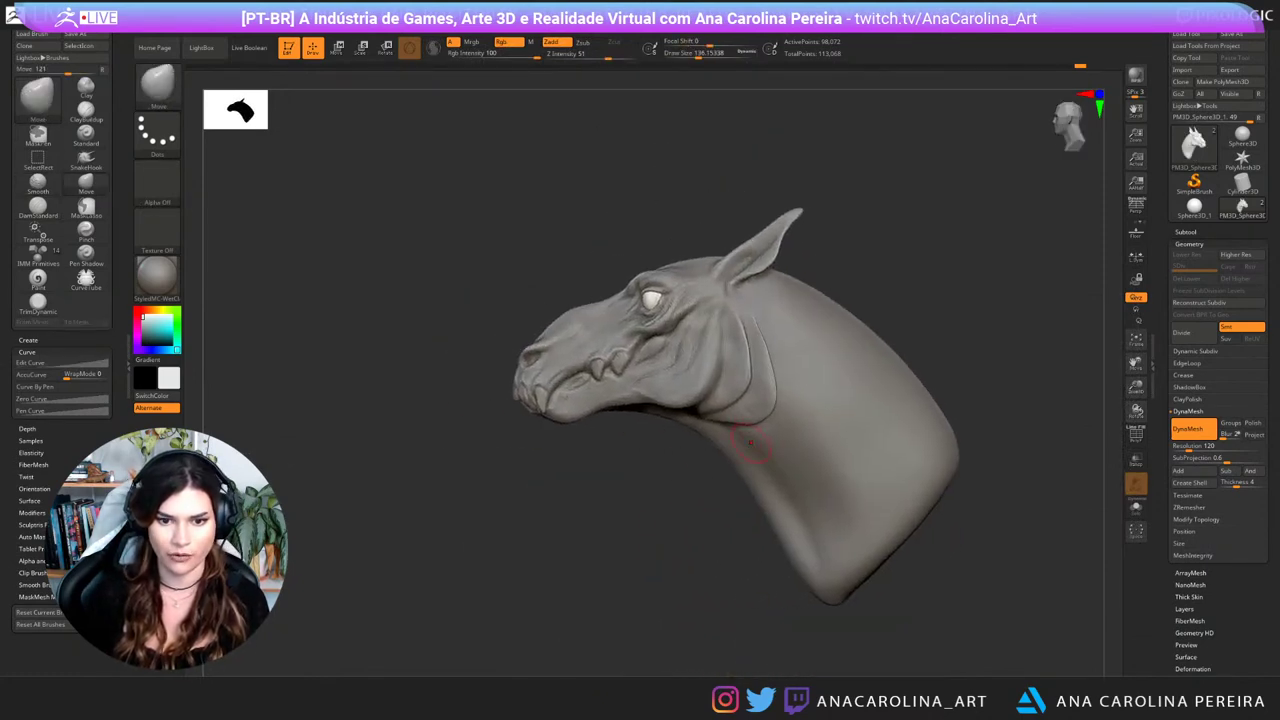
key("space")
left_click(668, 456)
left_click_drag(680, 540, 843, 558)
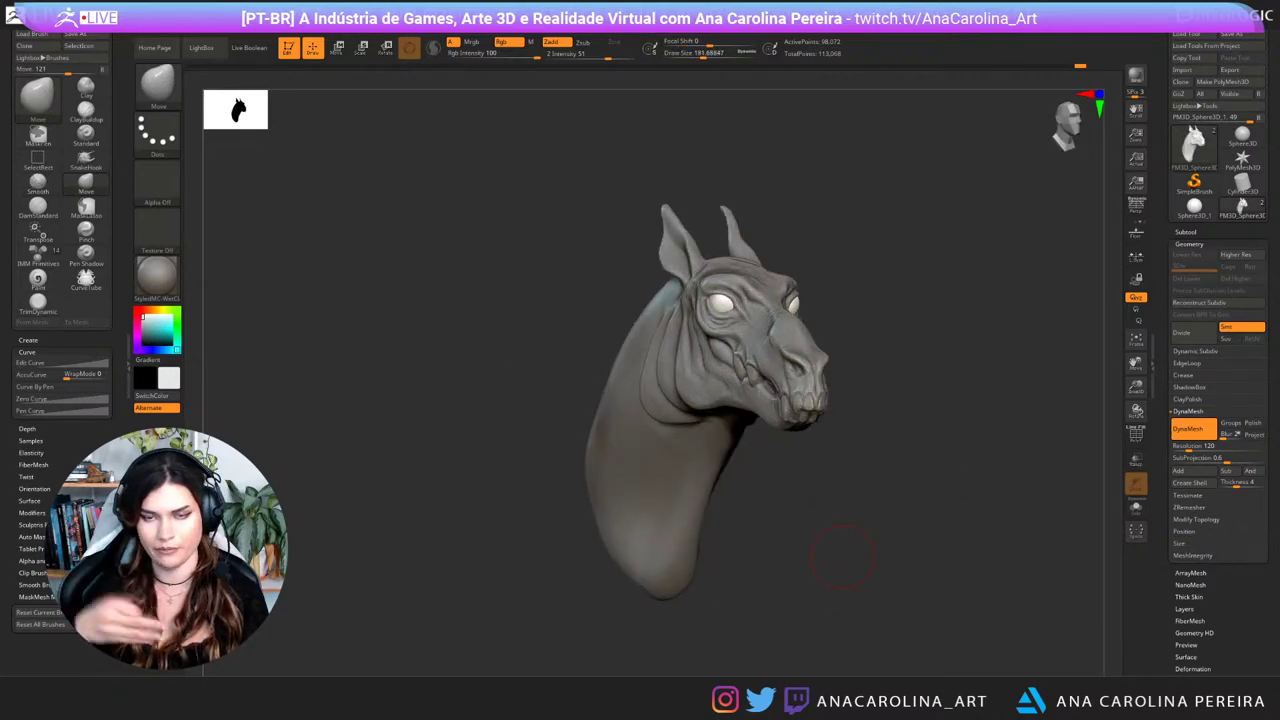
Step: Switch back to DamStandard and examine the neck, cheek folds and mouth of the bust from both sides
mouse_move(843, 558)
left_mouse_down()
mouse_move(900, 548)
mouse_move(842, 590)
mouse_move(808, 638)
left_mouse_up()
key("b")
key("d")
key("s")
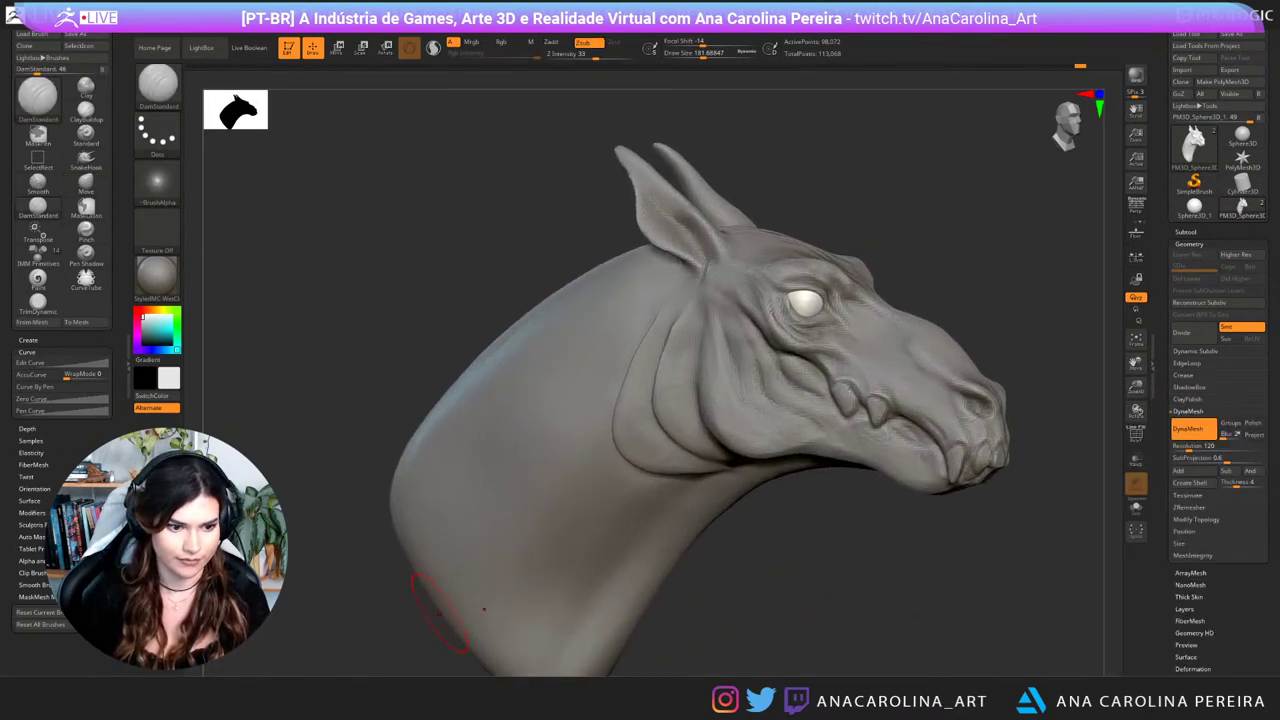
left_click_drag(935, 600, 795, 608)
left_click_drag(848, 460, 735, 454)
mouse_move(890, 395)
left_mouse_down("alt")
mouse_move(894, 322)
mouse_move(1040, 322)
left_mouse_up("alt")
left_click_drag(808, 350, 800, 306)
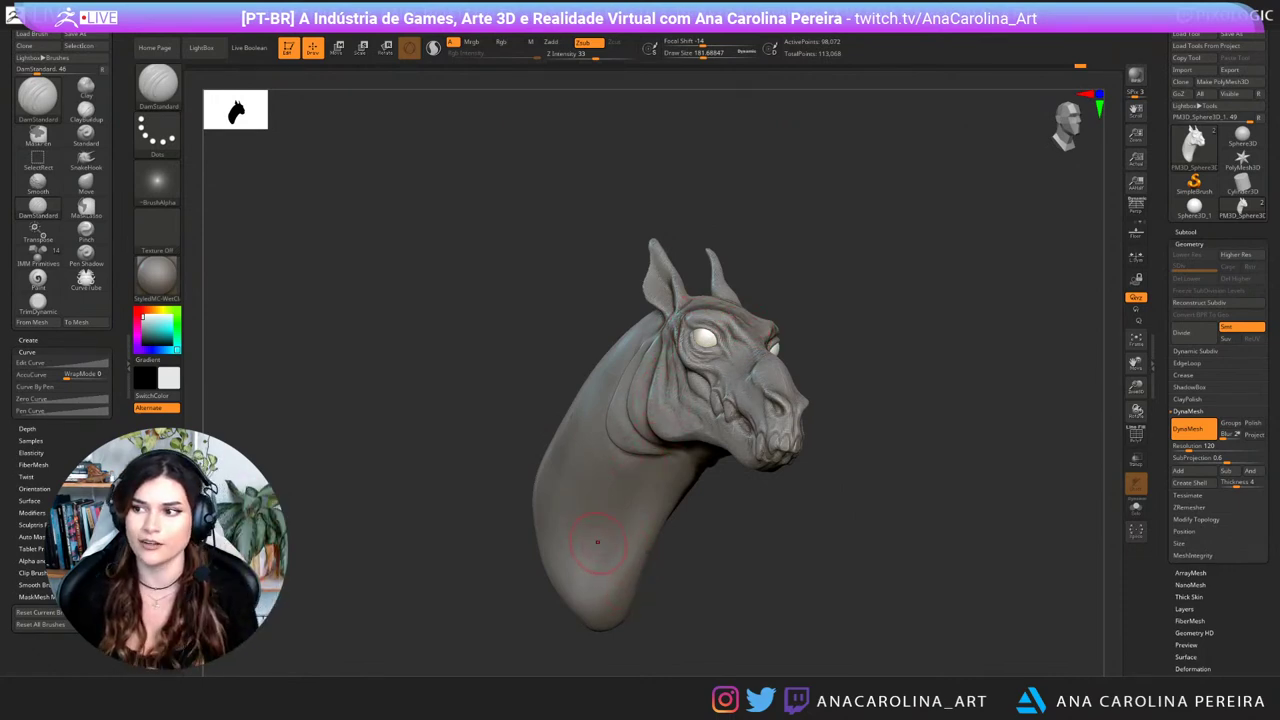
left_click_drag(905, 530, 851, 582)
key("b")
key("d")
key("s")
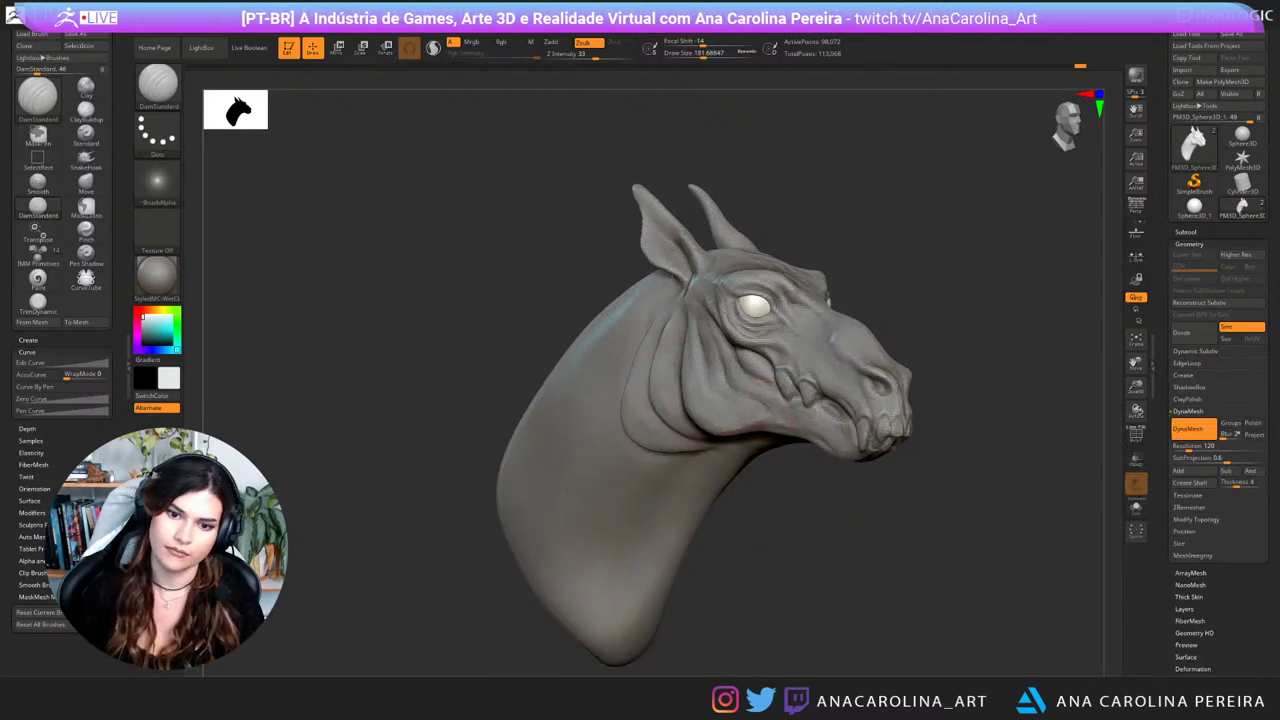
mouse_move(920, 550)
left_mouse_down()
mouse_move(775, 552)
mouse_move(823, 530)
mouse_move(799, 557)
mouse_move(718, 565)
mouse_move(722, 605)
left_mouse_up()
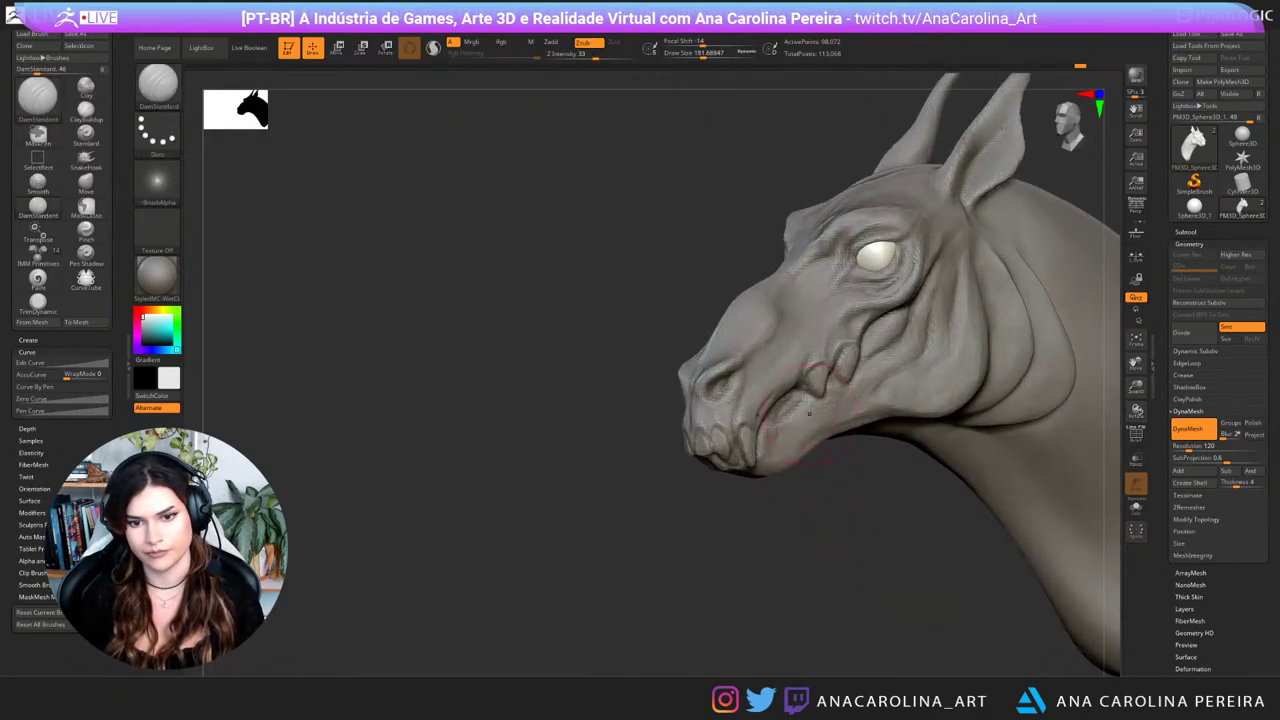
right_click(809, 413)
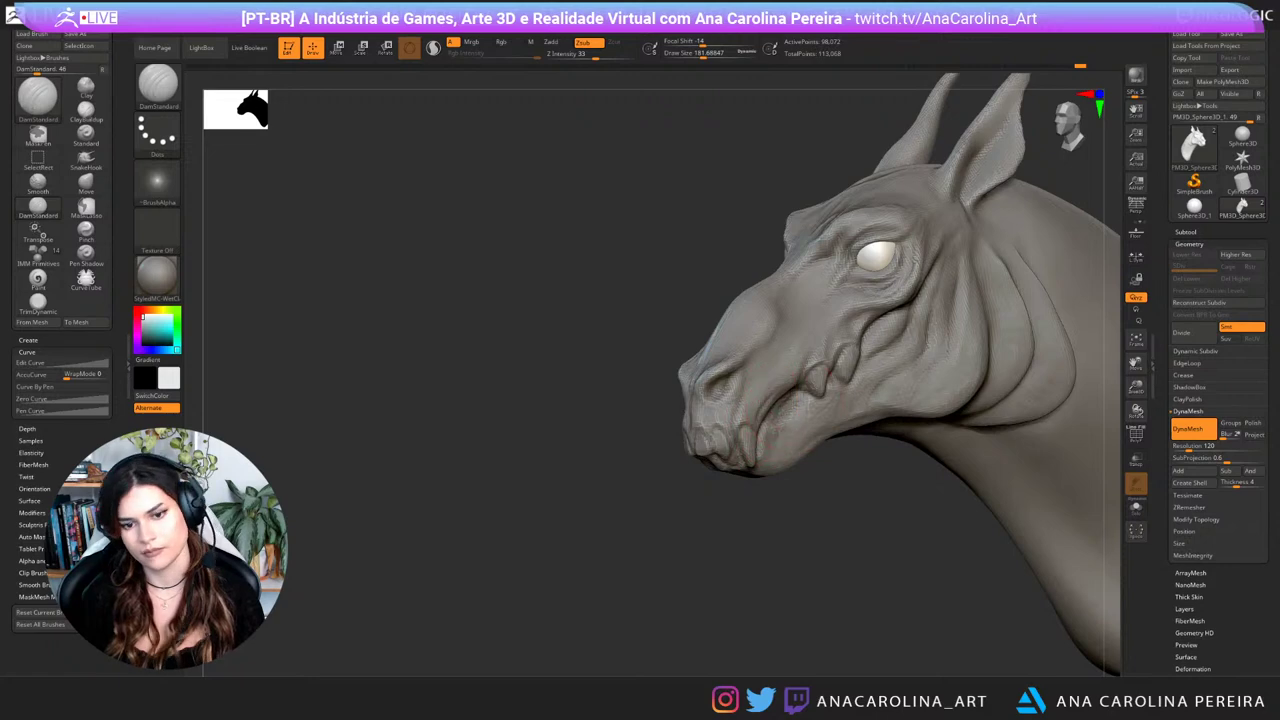
mouse_move(780, 474)
left_mouse_down()
mouse_move(768, 476)
mouse_move(892, 524)
mouse_move(935, 516)
left_mouse_up()
Step: Switch to ClayBuildup at a draw size of about 97 and build up volume around the mouth beside the front teeth
key("b")
key("c")
key("b")
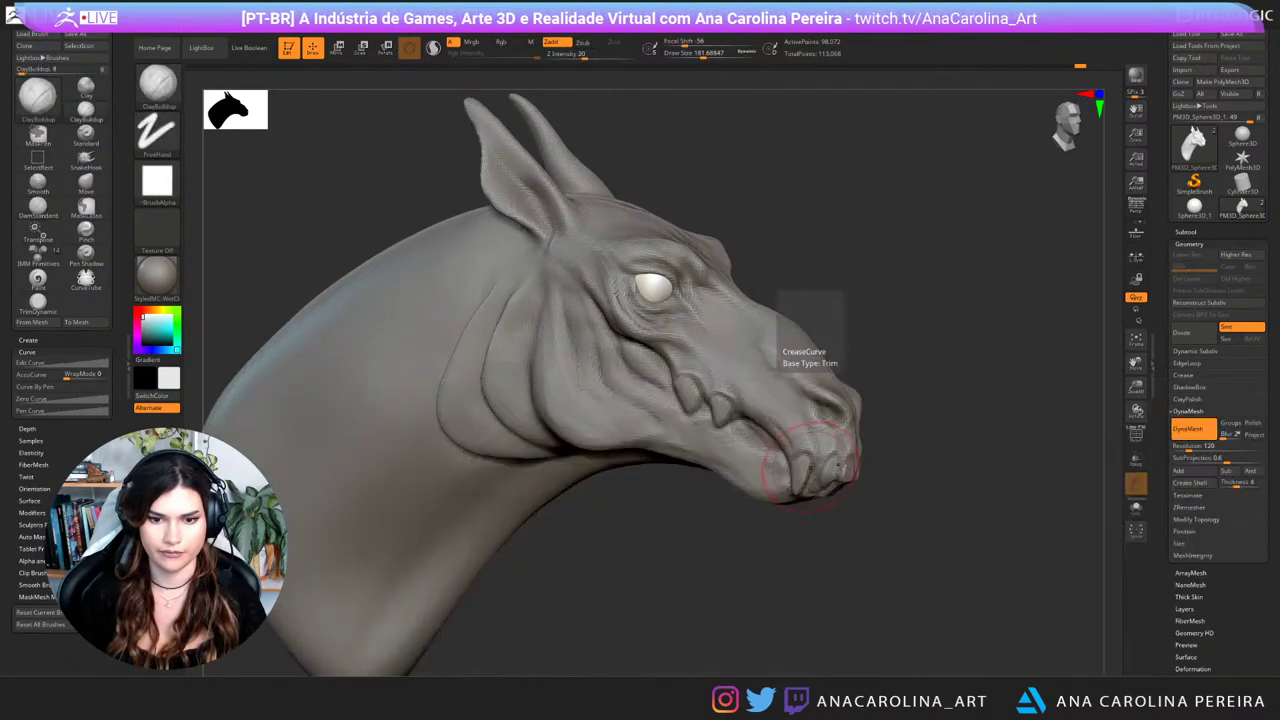
key("space")
left_click(796, 461)
mouse_move(808, 464)
left_mouse_down()
mouse_move(783, 468)
mouse_move(794, 492)
mouse_move(735, 530)
mouse_move(645, 525)
mouse_move(835, 530)
mouse_move(840, 610)
mouse_move(875, 600)
mouse_move(840, 595)
mouse_move(850, 598)
left_mouse_up()
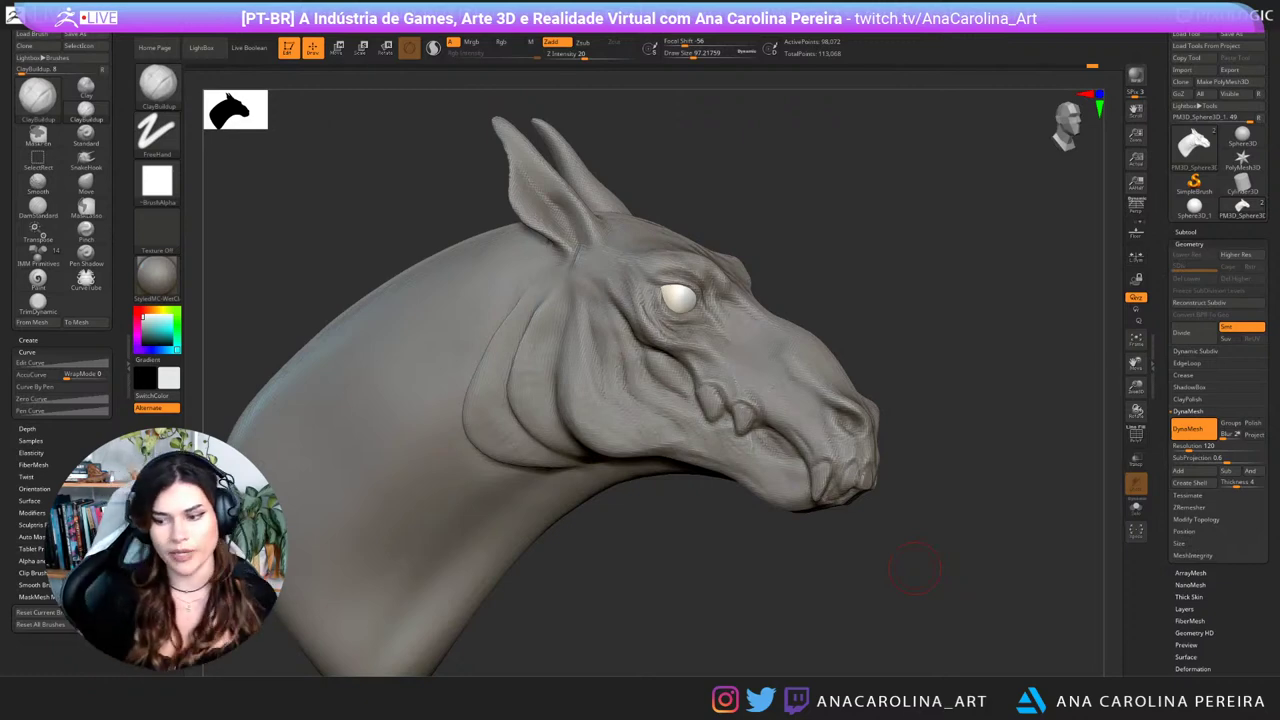
left_click_drag(938, 553, 640, 545)
left_click_drag(835, 593, 760, 591)
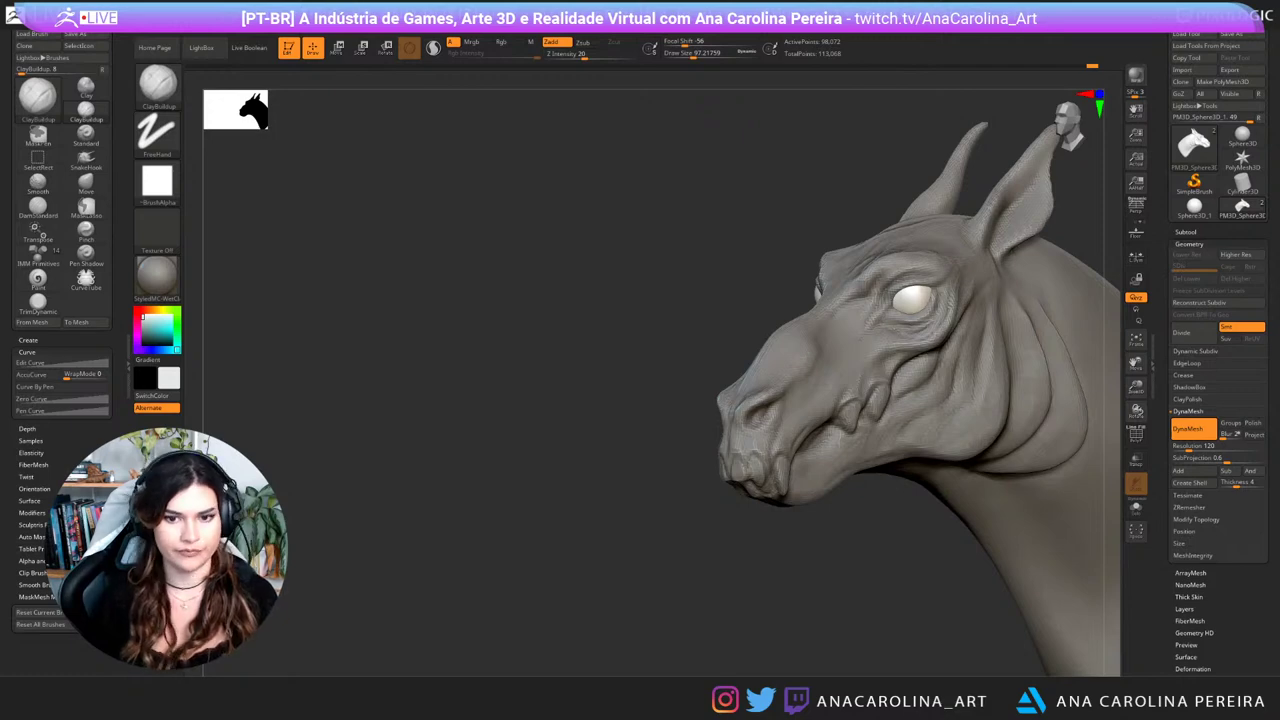
Step: Switch to DamStandard at a draw size of about 101 and carve a crease between the nostril and the front teeth
left_click_drag(762, 590, 693, 628)
key("b")
key("d")
key("s")
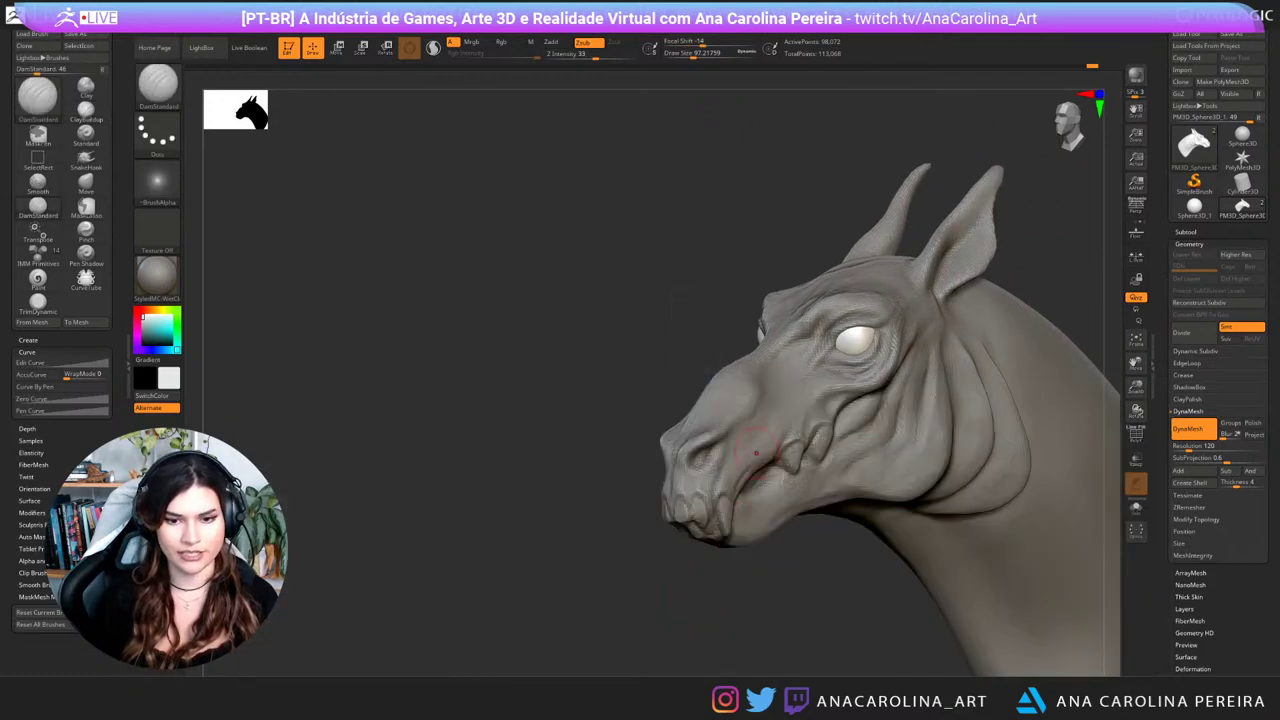
key("space")
left_click_drag(764, 399, 778, 399)
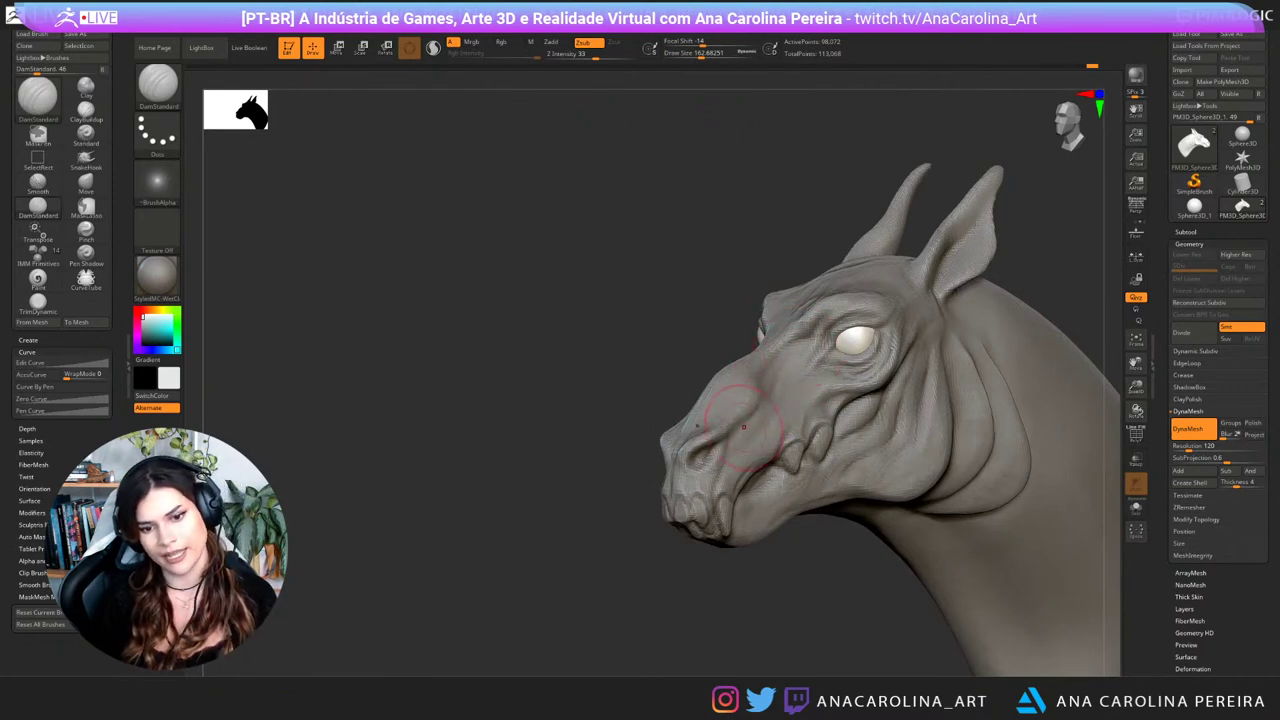
left_click_drag(680, 580, 900, 585)
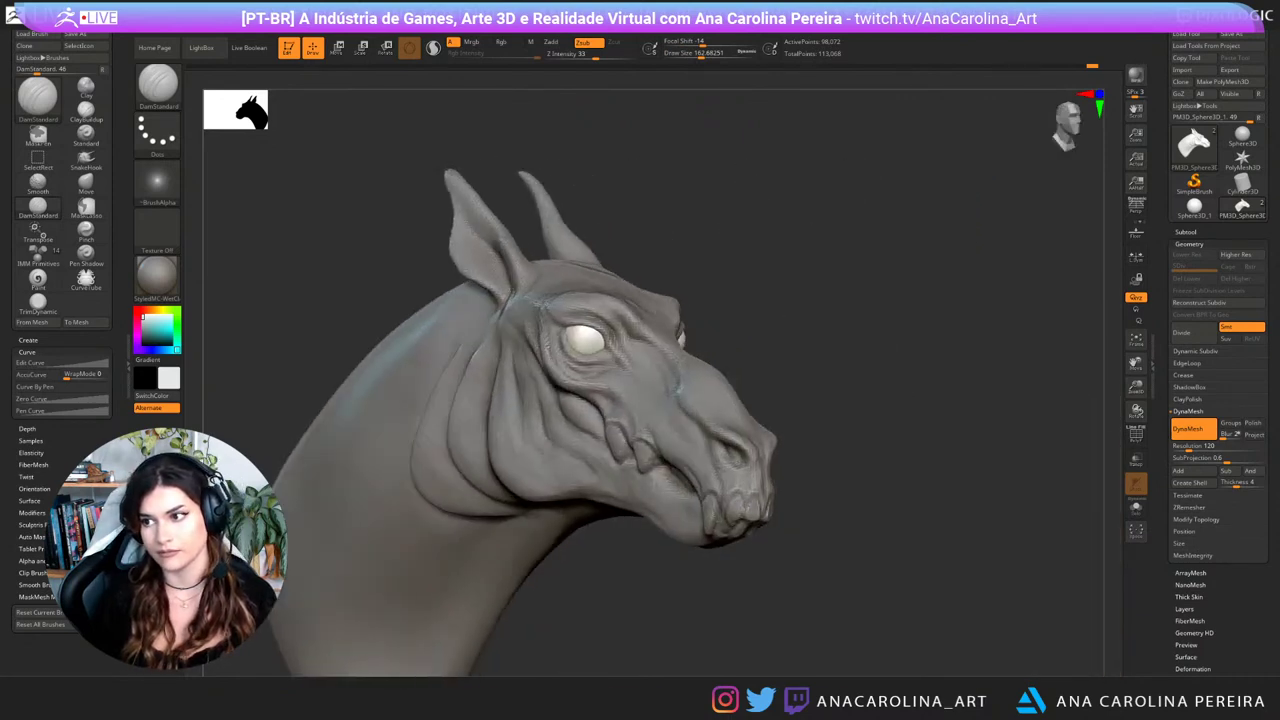
key("space")
left_click_drag(748, 449, 730, 447)
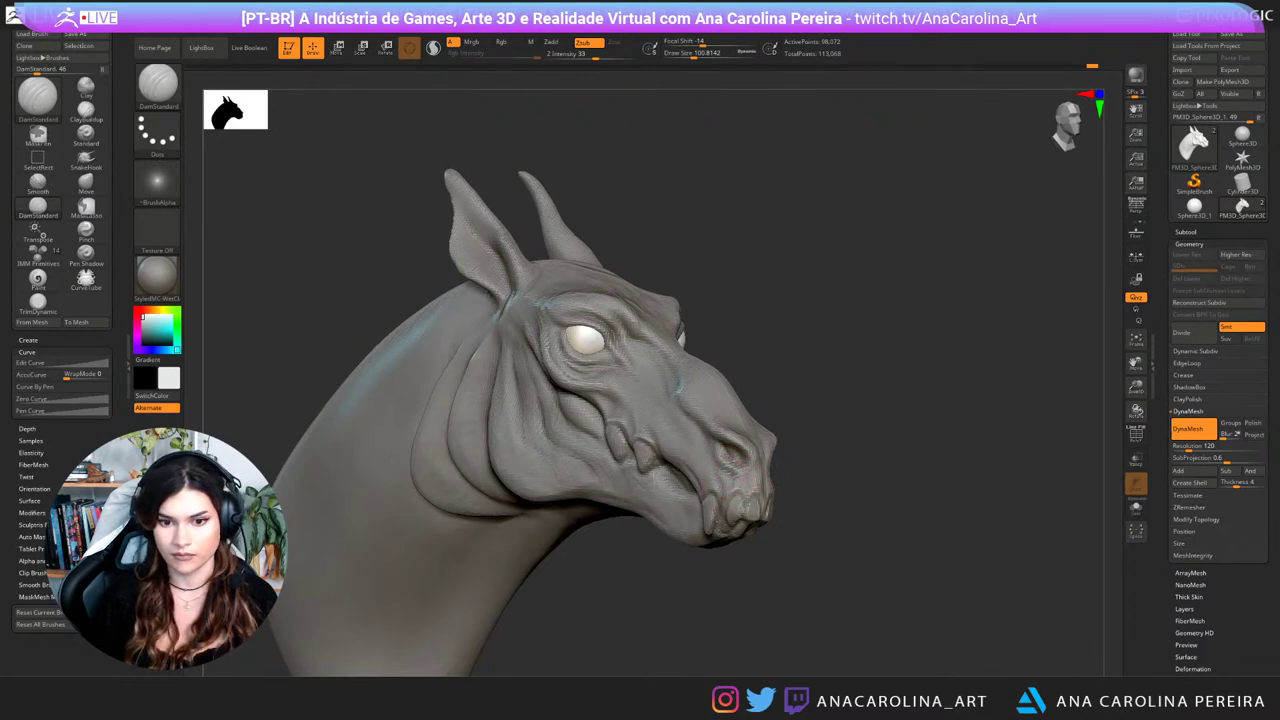
left_click_drag(731, 477, 721, 490)
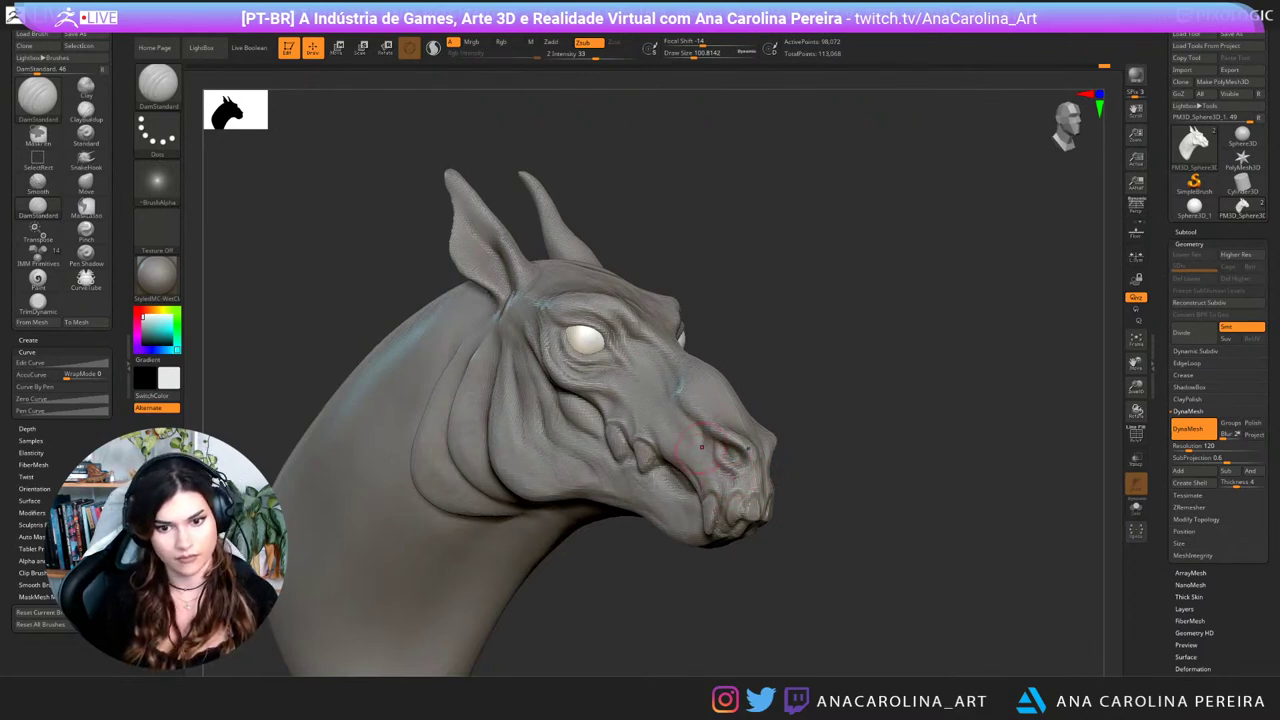
Step: Examine the horse head's cheek folds, mouth and neck from both sides
left_click_drag(900, 430, 490, 440)
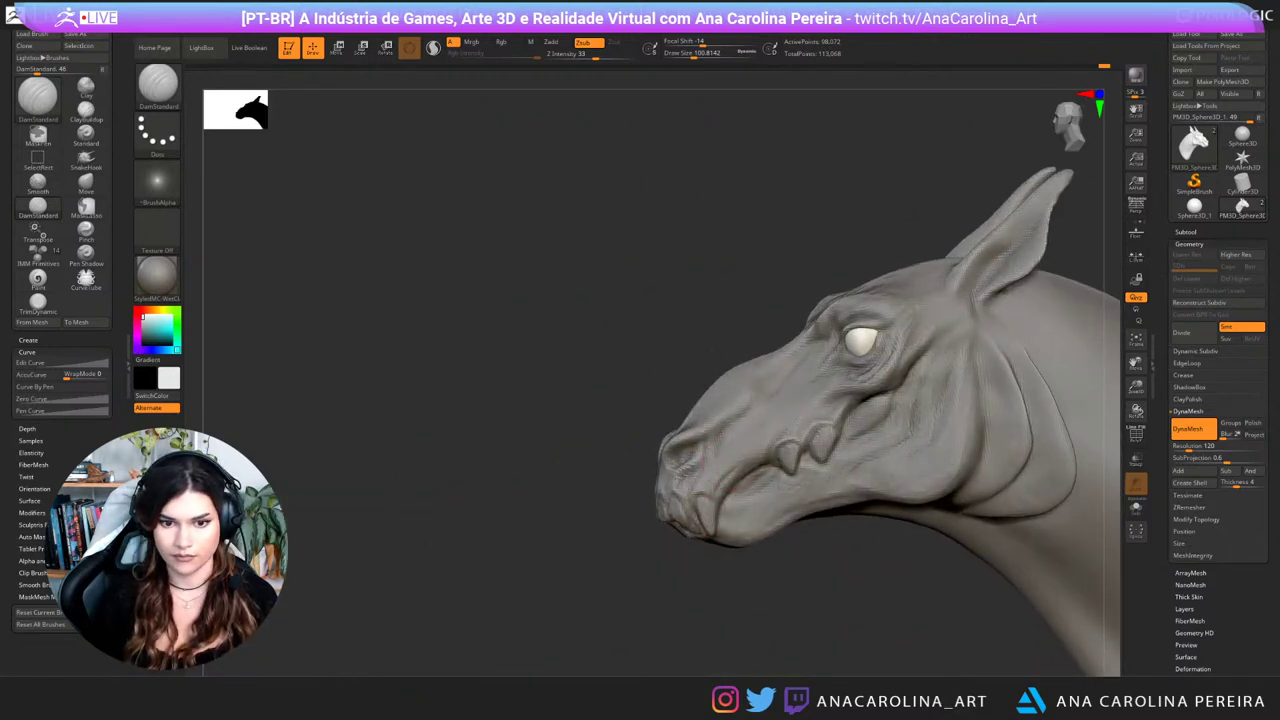
left_click_drag(520, 380, 953, 414)
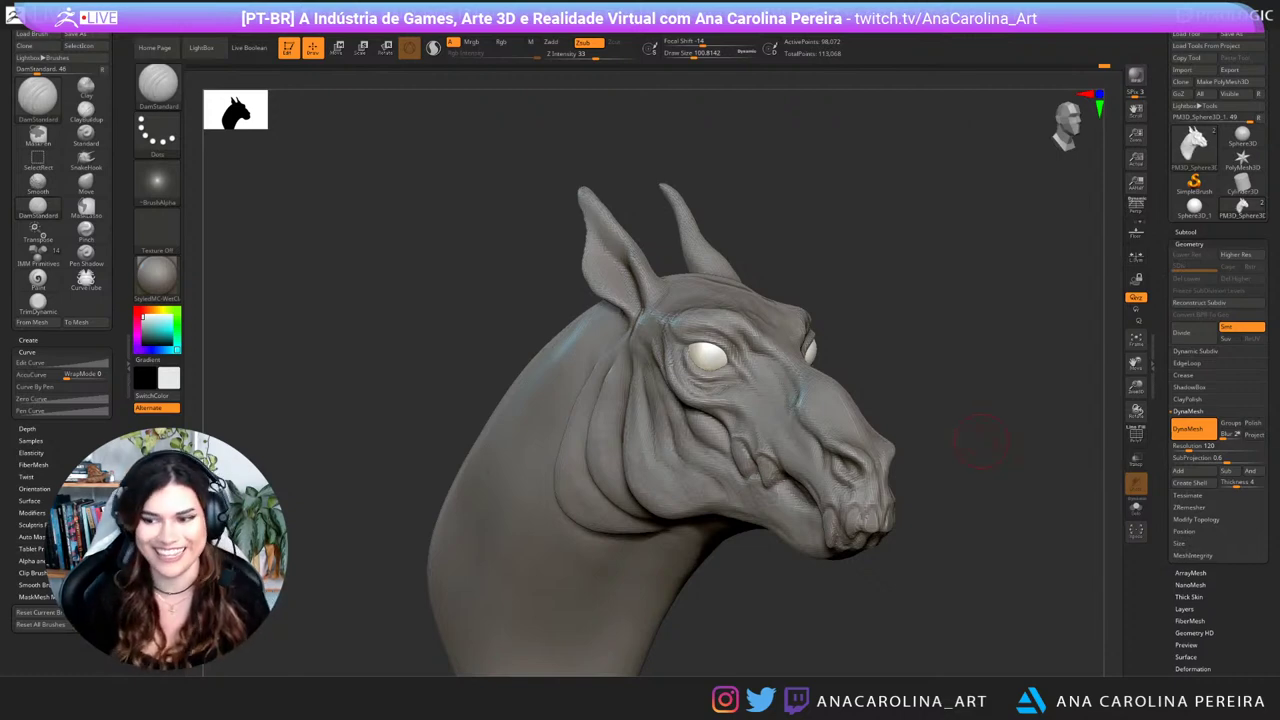
left_click_drag(750, 370, 710, 368)
left_click_drag(710, 368, 660, 346, "alt")
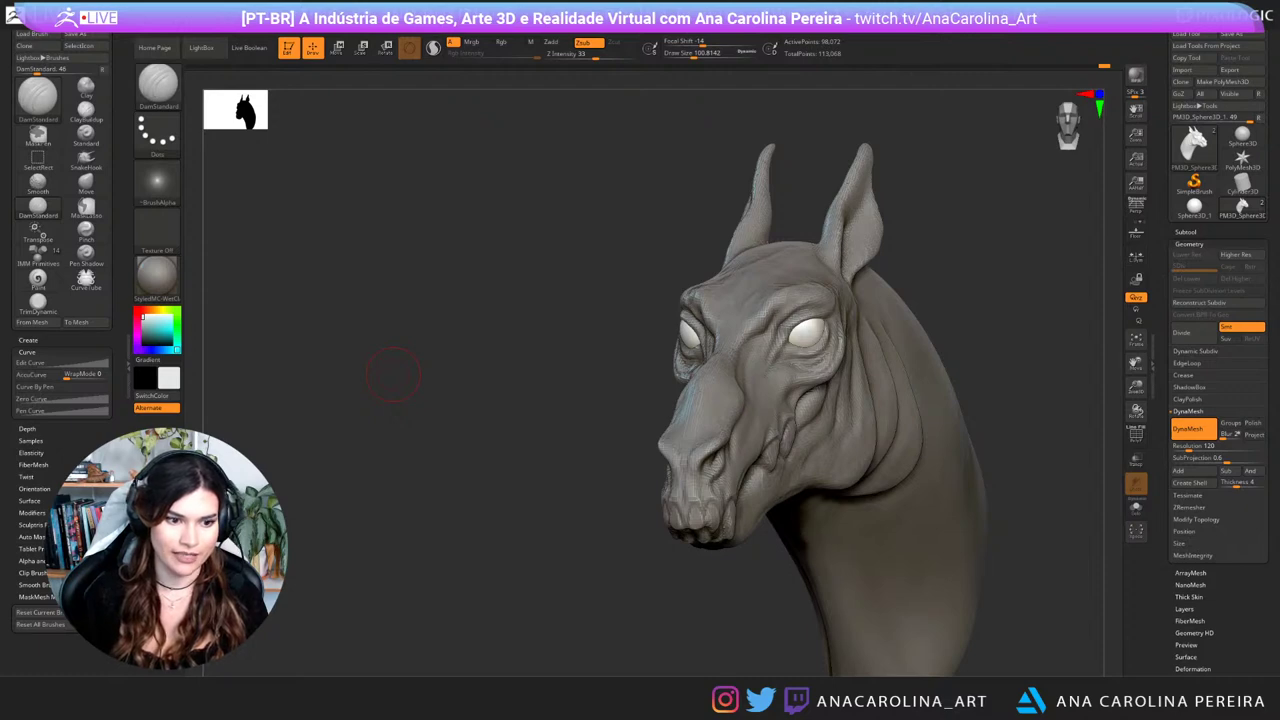
mouse_move(393, 375)
left_mouse_down()
mouse_move(610, 382)
mouse_move(640, 400)
mouse_move(1016, 461)
mouse_move(960, 430)
mouse_move(1062, 494)
left_mouse_up()
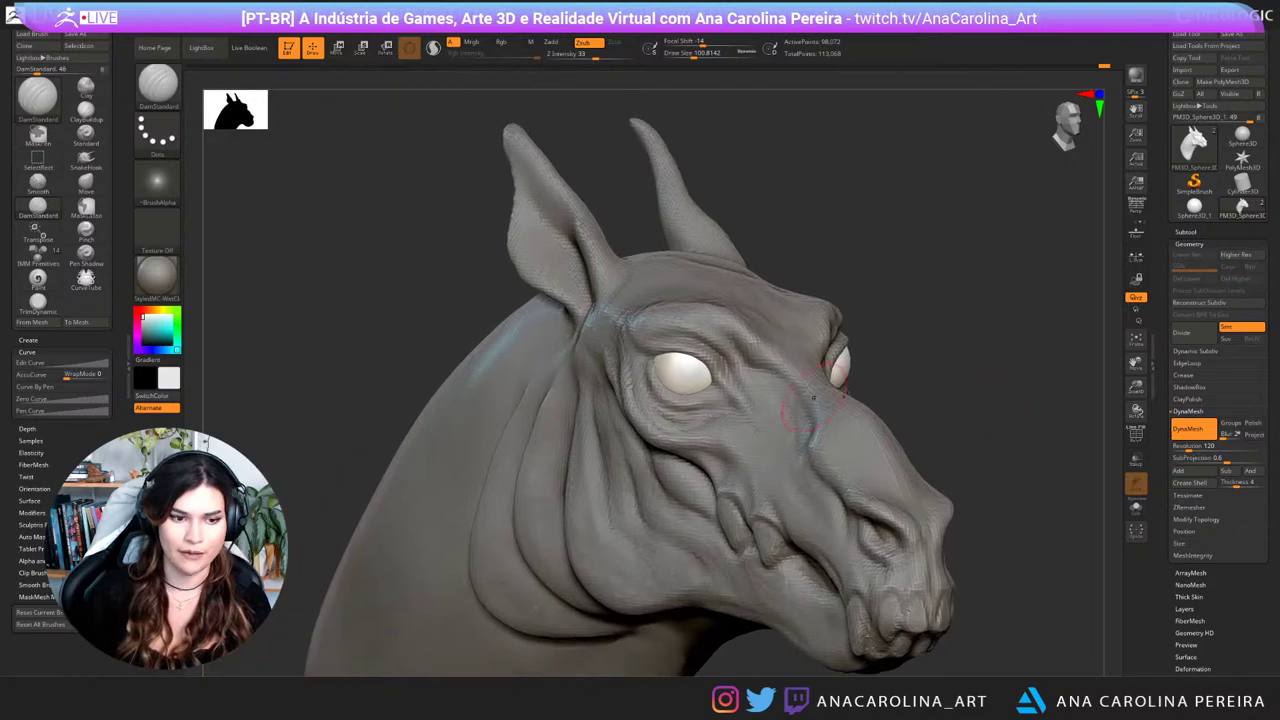
Step: Set the DamStandard draw size to about 90 and refine the creases around the eye
key("space")
left_click_drag(665, 370, 662, 369)
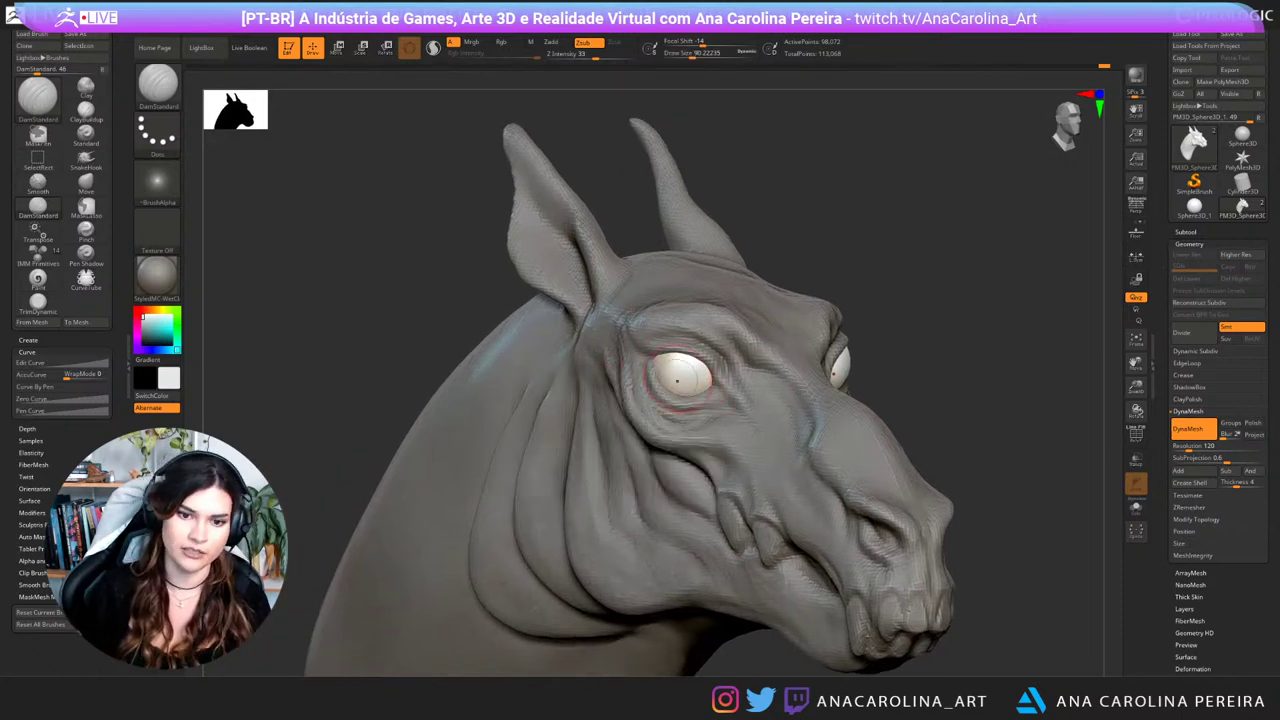
left_click_drag(667, 356, 704, 376)
left_click_drag(965, 285, 745, 285)
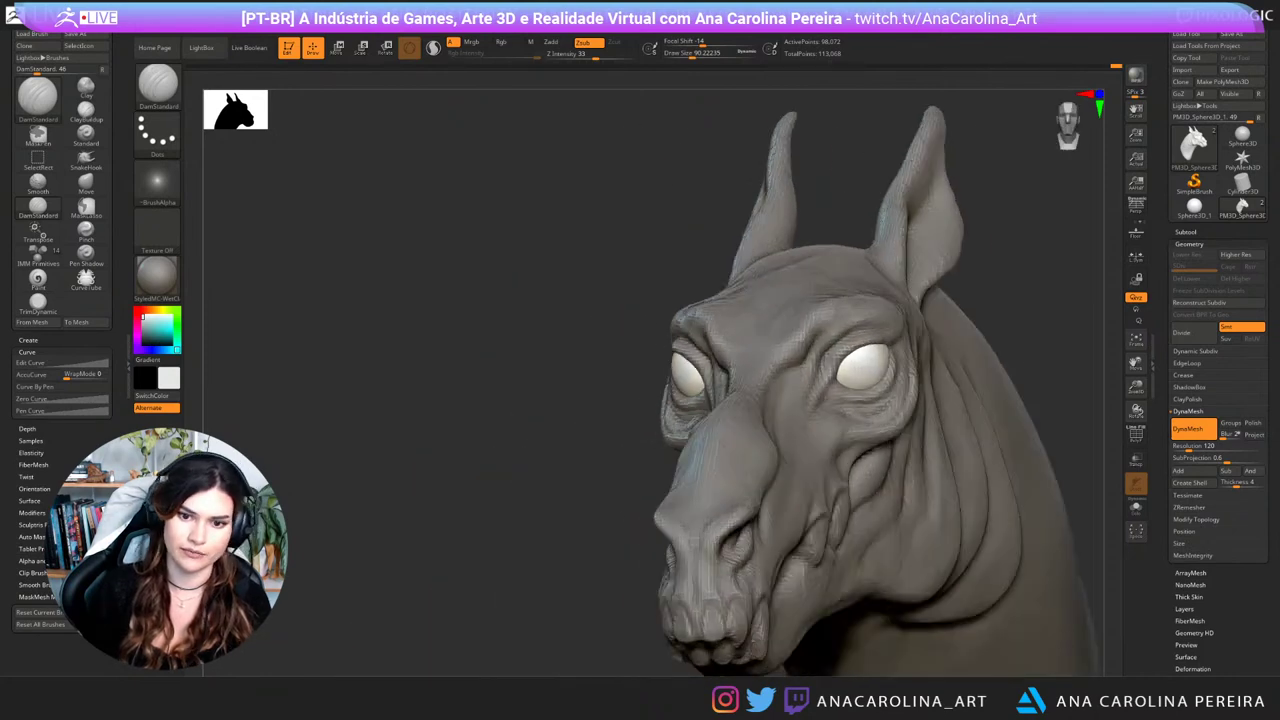
left_click_drag(905, 350, 860, 368)
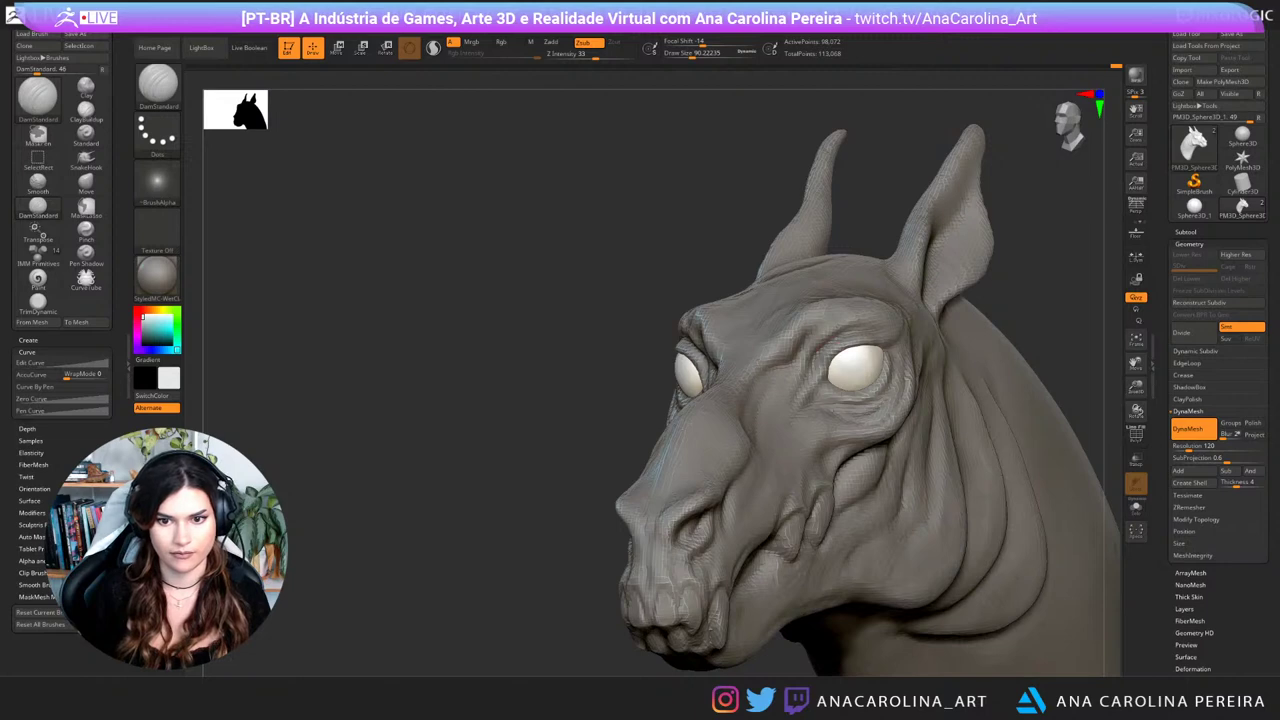
Step: Examine the eyes, brow and facial creases of the bust from the front and both sides
mouse_move(900, 240)
left_mouse_down()
mouse_move(1020, 260)
mouse_move(971, 334)
mouse_move(988, 343)
mouse_move(915, 342)
mouse_move(963, 345)
mouse_move(950, 388)
mouse_move(897, 251)
left_mouse_up()
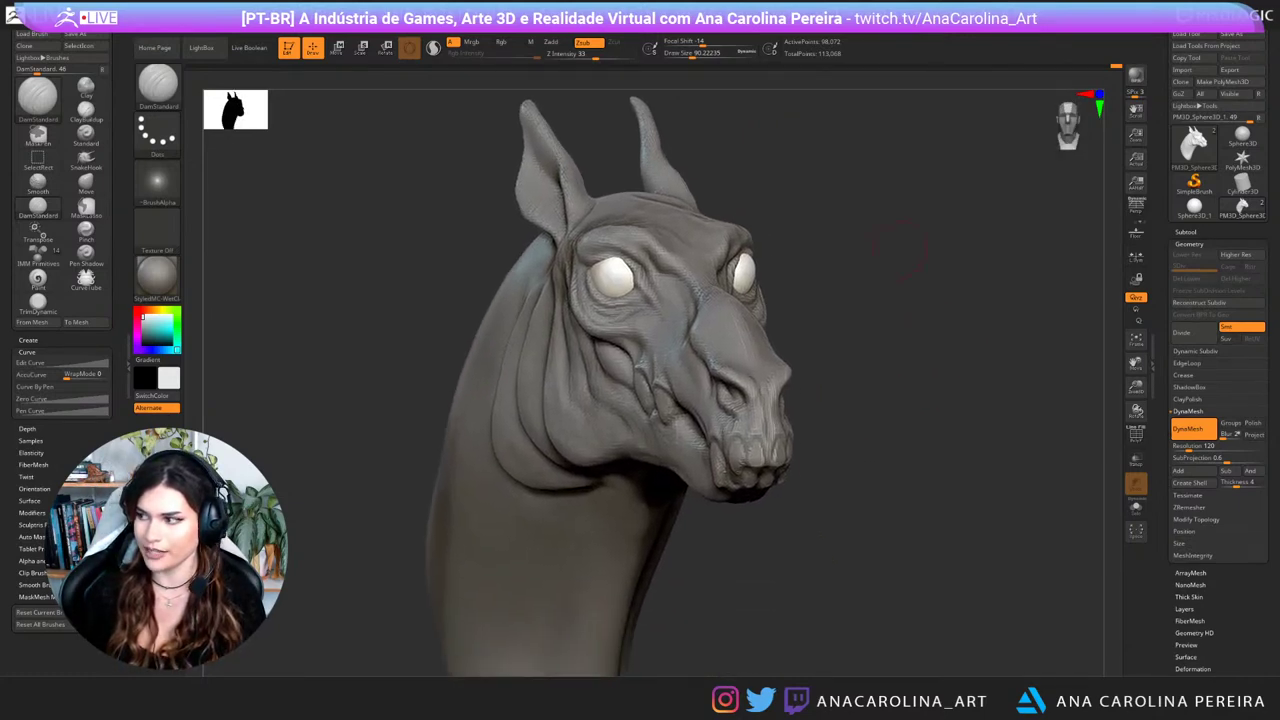
left_click_drag(943, 307, 983, 316)
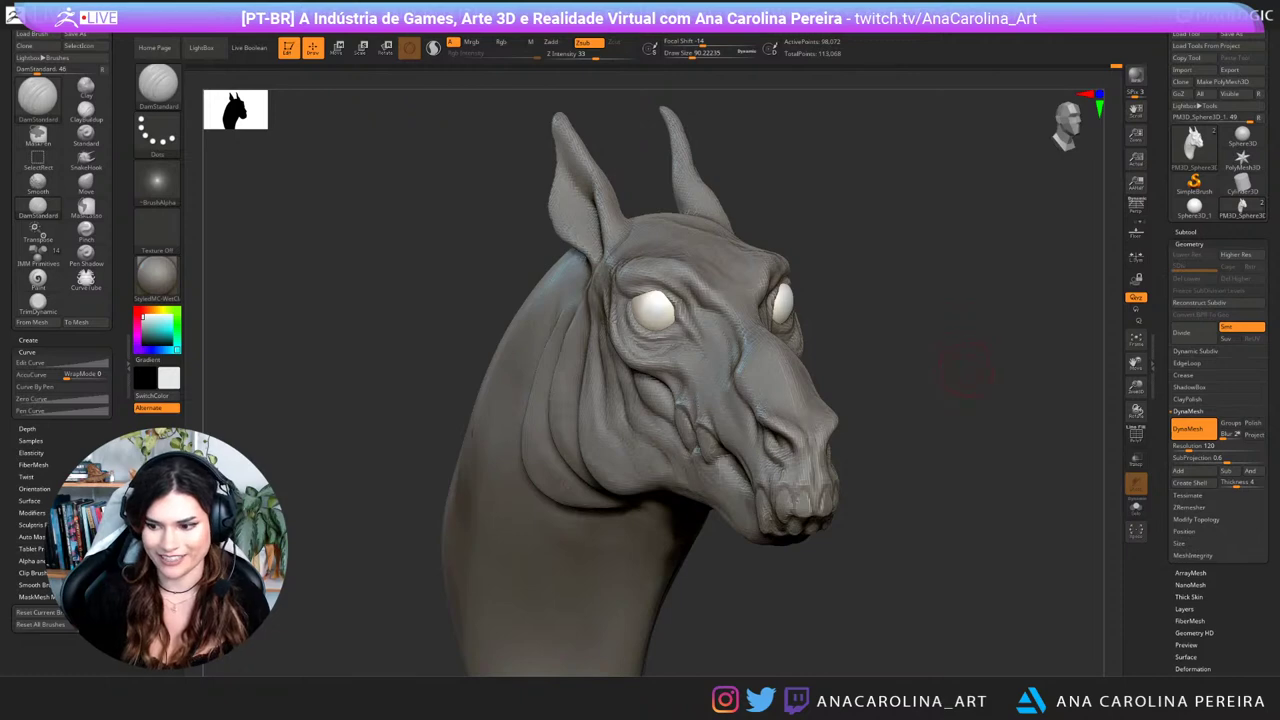
mouse_move(968, 368)
left_mouse_down()
mouse_move(800, 372)
mouse_move(785, 352)
mouse_move(840, 258)
left_mouse_up()
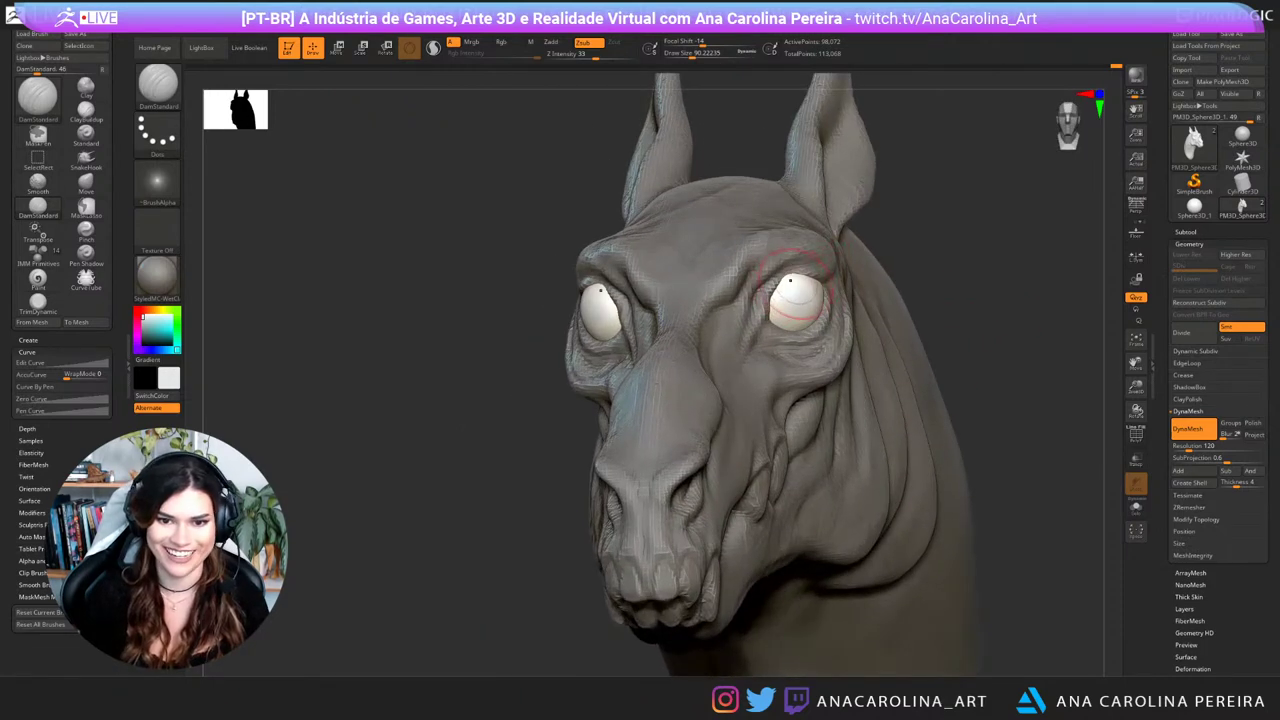
key("ctrl")
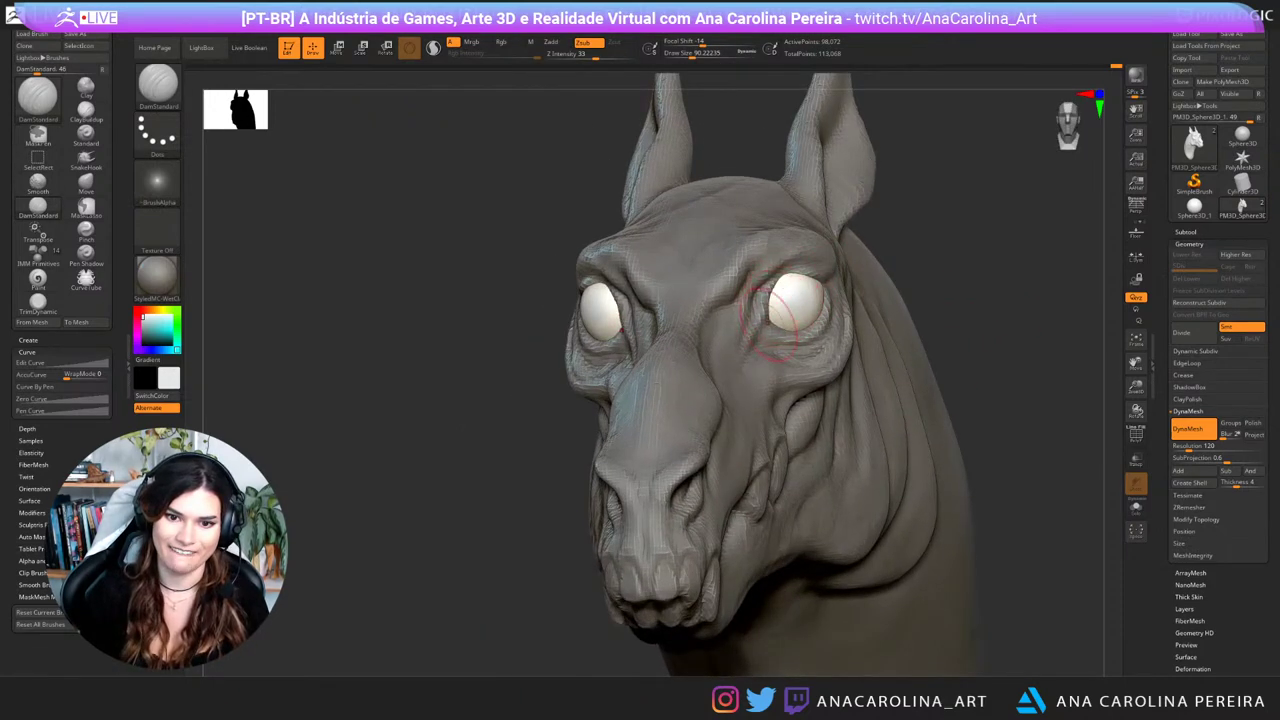
left_click_drag(785, 318, 955, 298)
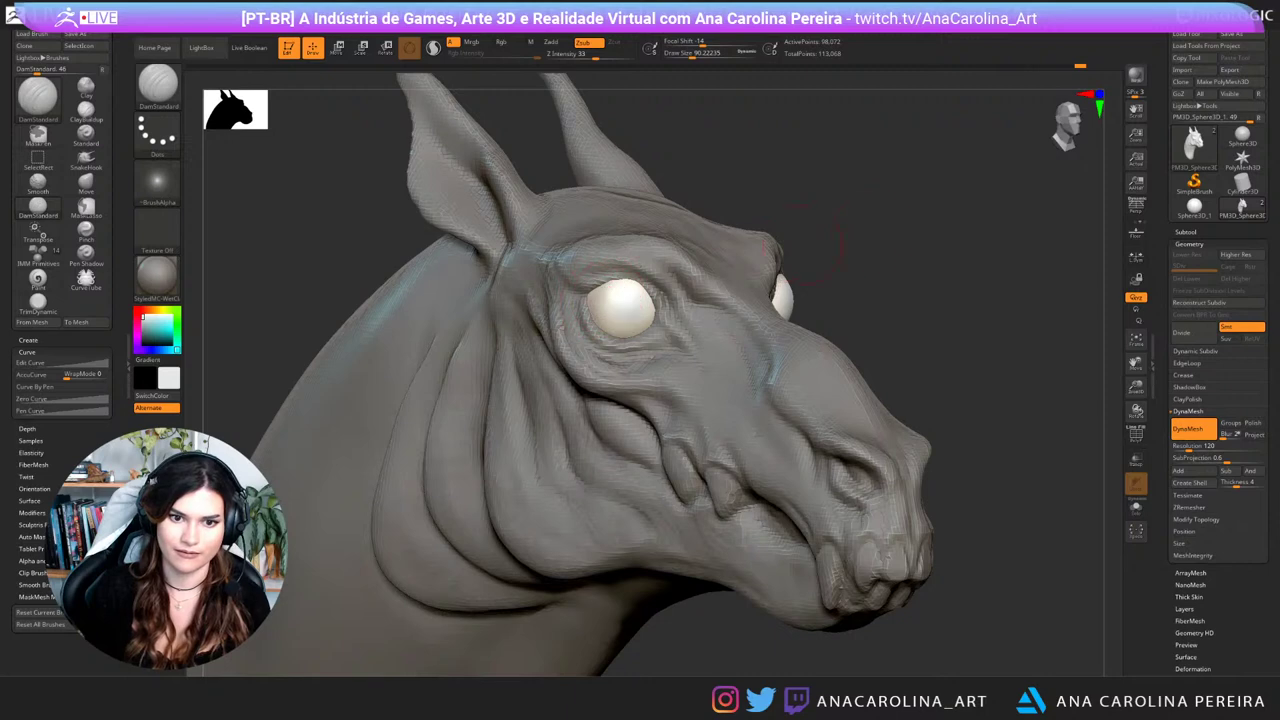
mouse_move(900, 300)
left_mouse_down("alt")
mouse_move(890, 200)
mouse_move(770, 205)
left_mouse_up("alt")
mouse_move(860, 205)
left_mouse_down()
mouse_move(765, 210)
mouse_move(790, 295)
left_mouse_up()
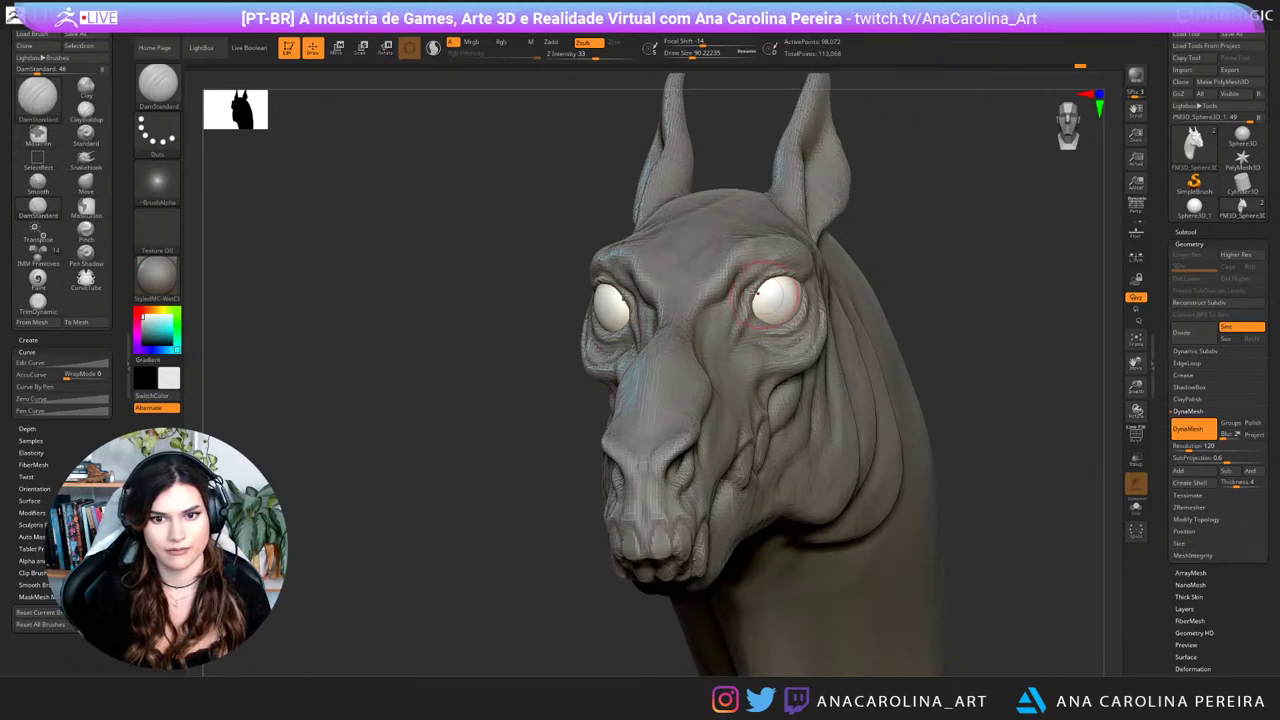
Step: Switch to the Move brush at a draw size of about 286 and check the head and neck proportions from several angles
key("b")
key("m")
key("v")
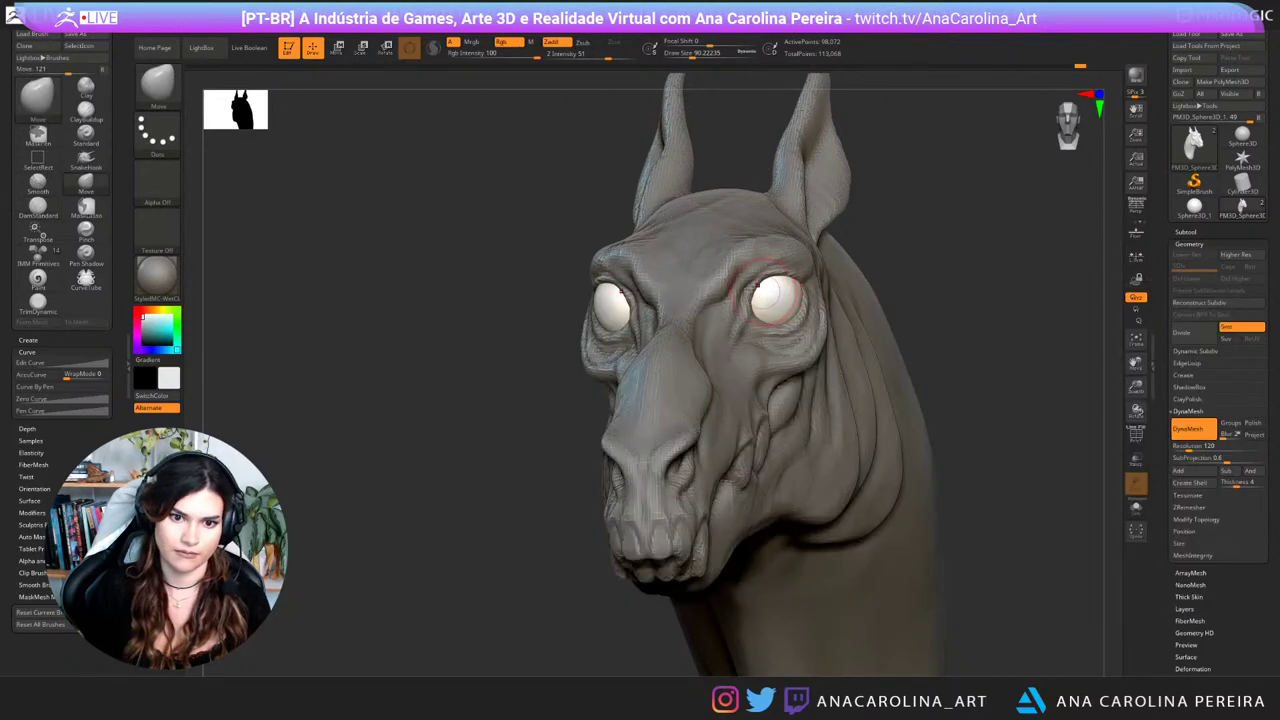
mouse_move(892, 234)
left_mouse_down()
mouse_move(1010, 238)
mouse_move(725, 262)
mouse_move(787, 269)
left_mouse_up()
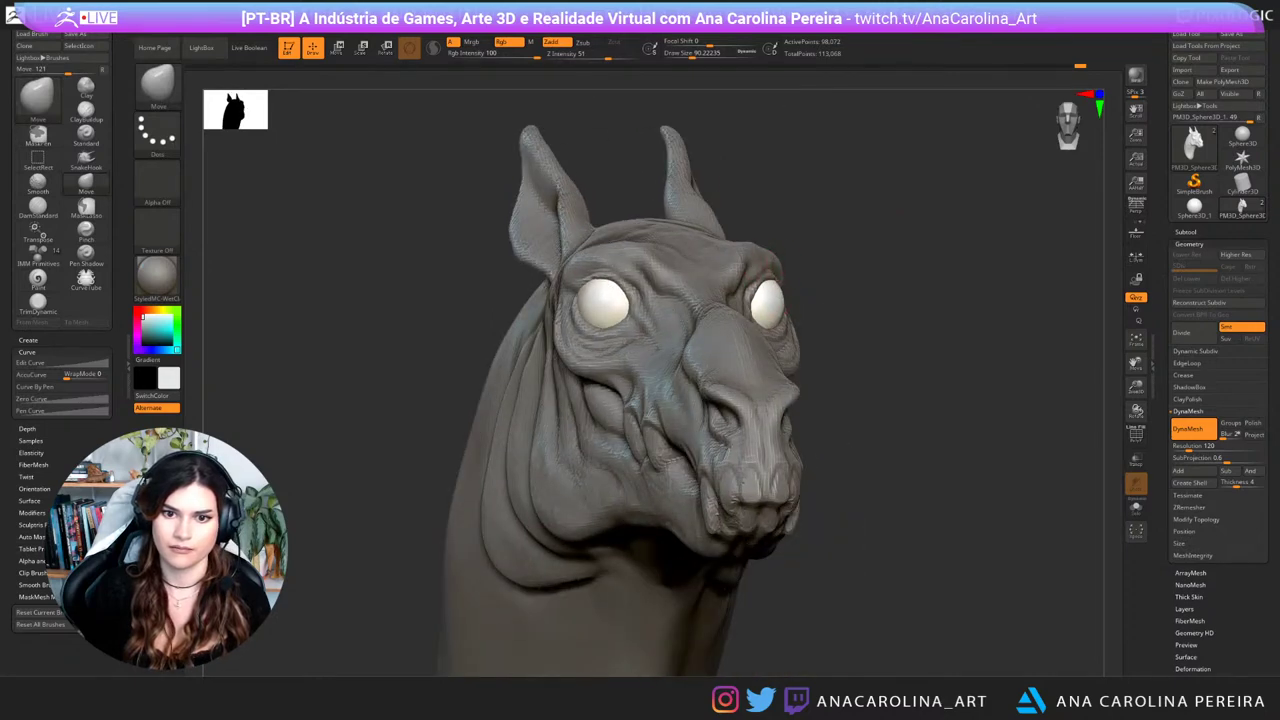
left_click_drag(975, 260, 985, 330)
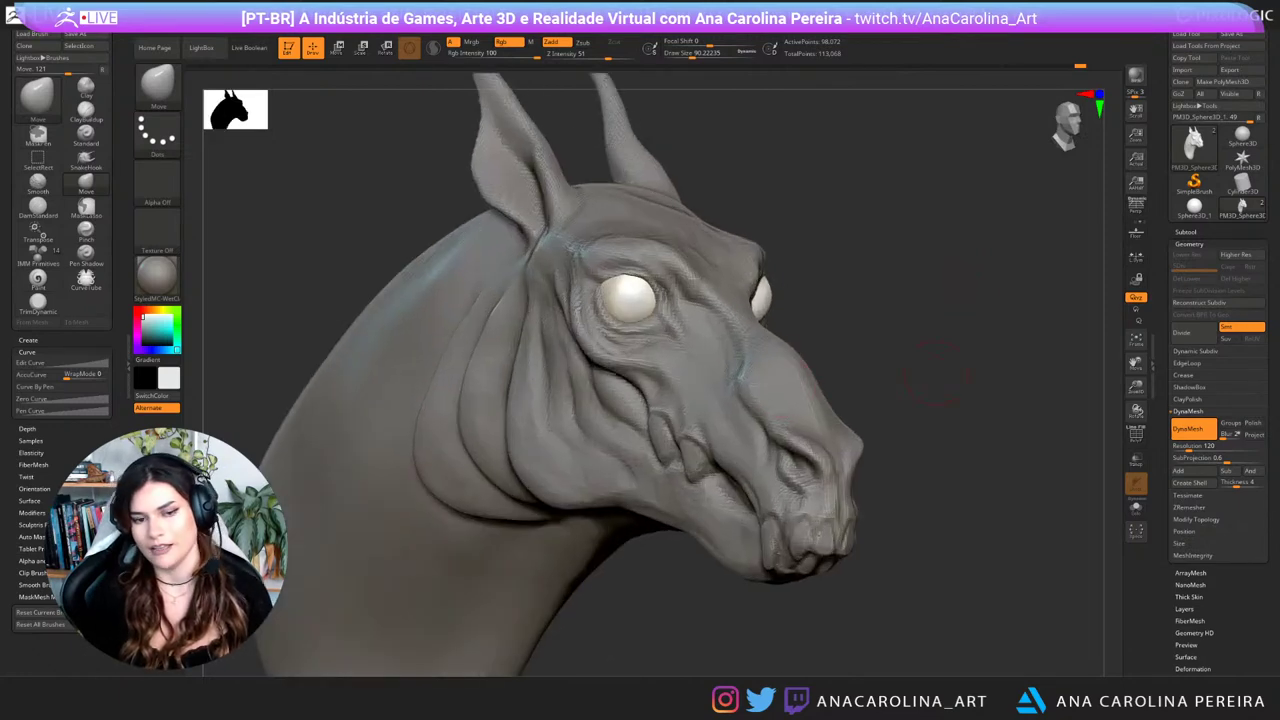
left_click_drag(985, 280, 896, 215)
left_click_drag(896, 225, 802, 328)
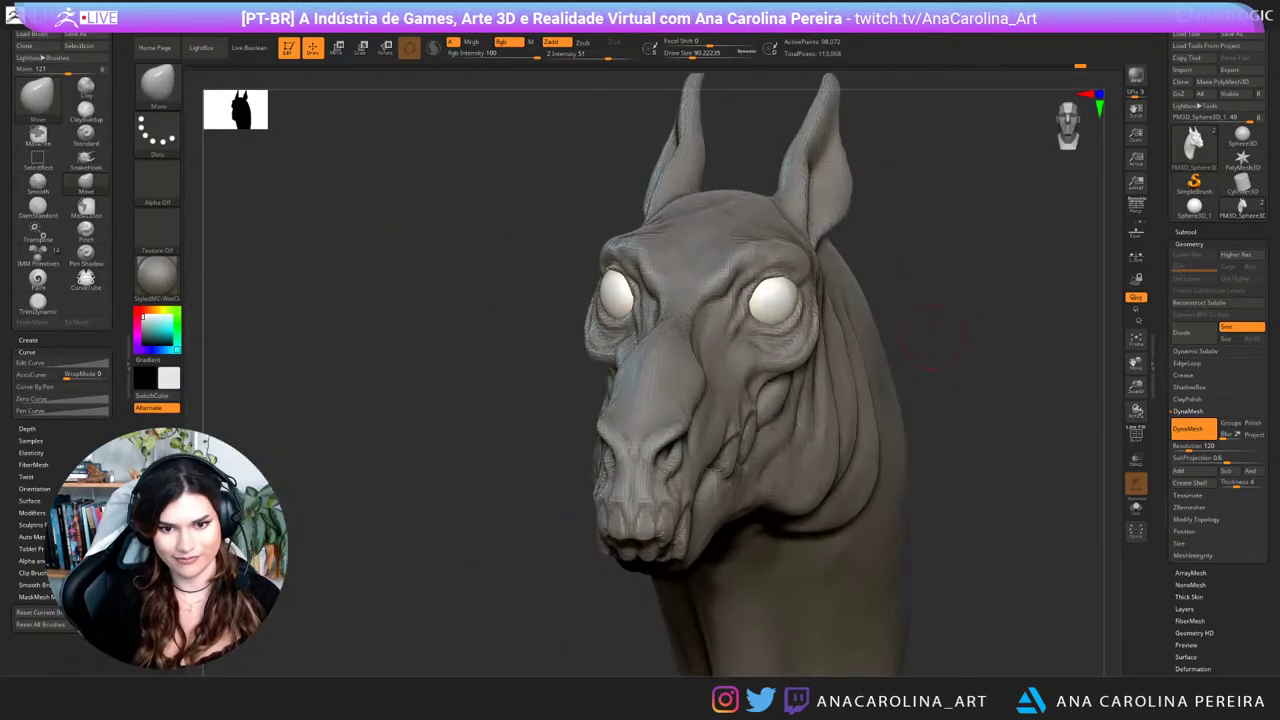
mouse_move(942, 370)
left_mouse_down("alt")
mouse_move(938, 330)
mouse_move(899, 291)
mouse_move(911, 306)
mouse_move(1008, 306)
mouse_move(892, 310)
mouse_move(962, 308)
left_mouse_up("alt")
key("space")
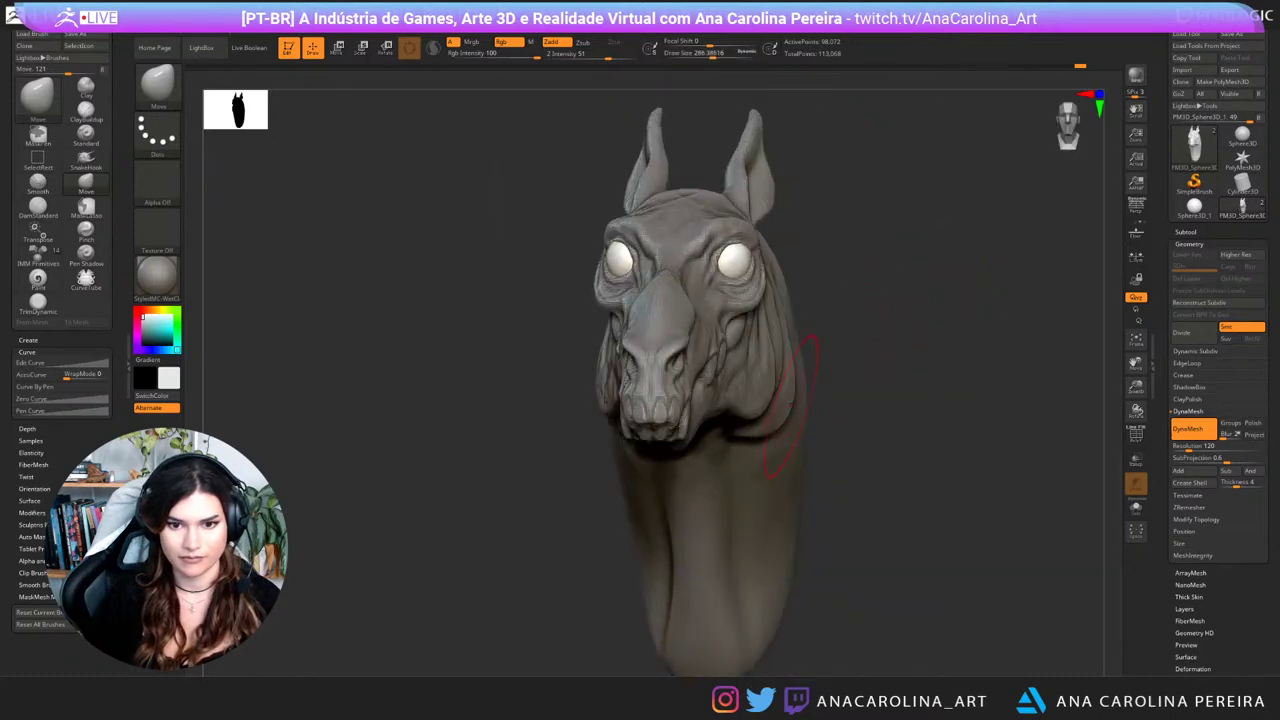
Step: Mask the head from the muzzle to the back of the jaw with MaskPen, leaving the ears and neck unmasked
left_click_drag(888, 350, 829, 303)
key("ctrl")
mouse_move(838, 180)
left_mouse_down("ctrl")
mouse_move(826, 284)
mouse_move(791, 384)
left_mouse_up("ctrl")
key("b")
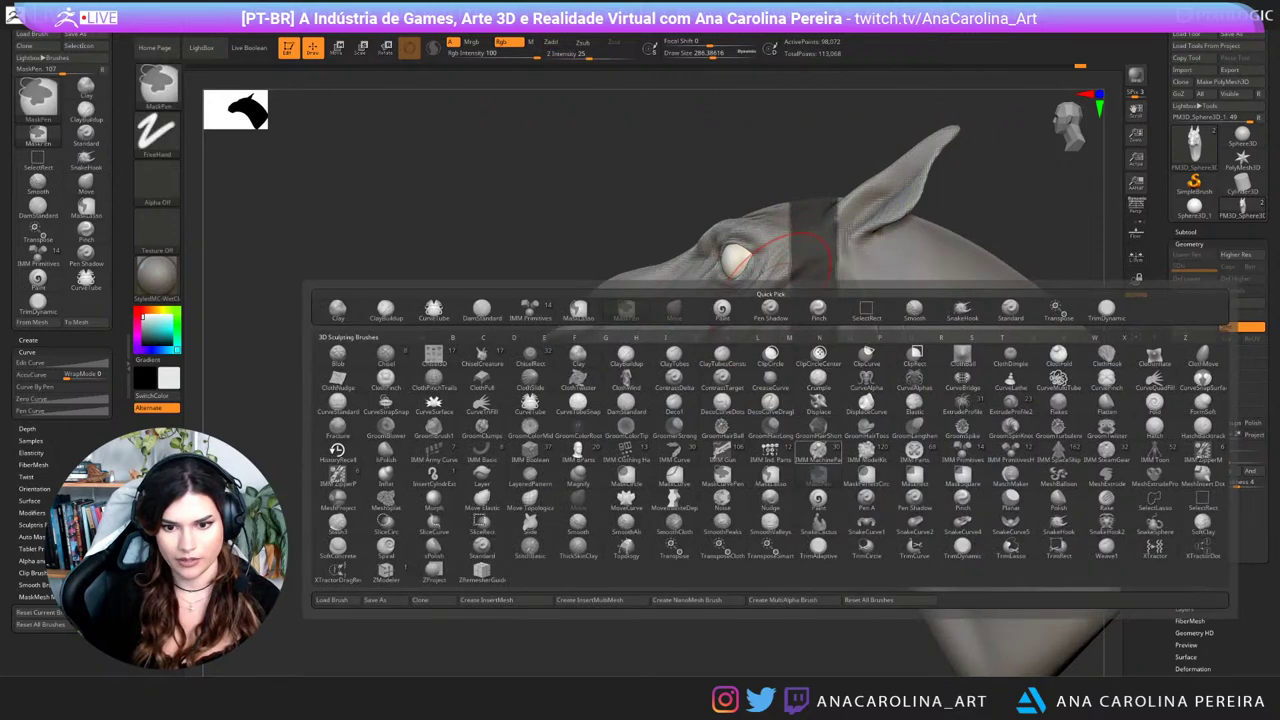
left_click(770, 476, "ctrl")
key("ctrl+z")
mouse_move(829, 174)
left_mouse_down("ctrl")
mouse_move(829, 376)
mouse_move(793, 417)
mouse_move(634, 441)
mouse_move(786, 156)
mouse_move(832, 172)
mouse_move(841, 302)
mouse_move(812, 400)
mouse_move(690, 474)
left_mouse_up("ctrl")
mouse_move(836, 204)
left_mouse_down("ctrl")
mouse_move(843, 345)
mouse_move(794, 418)
mouse_move(752, 153)
mouse_move(790, 154)
left_mouse_up("ctrl")
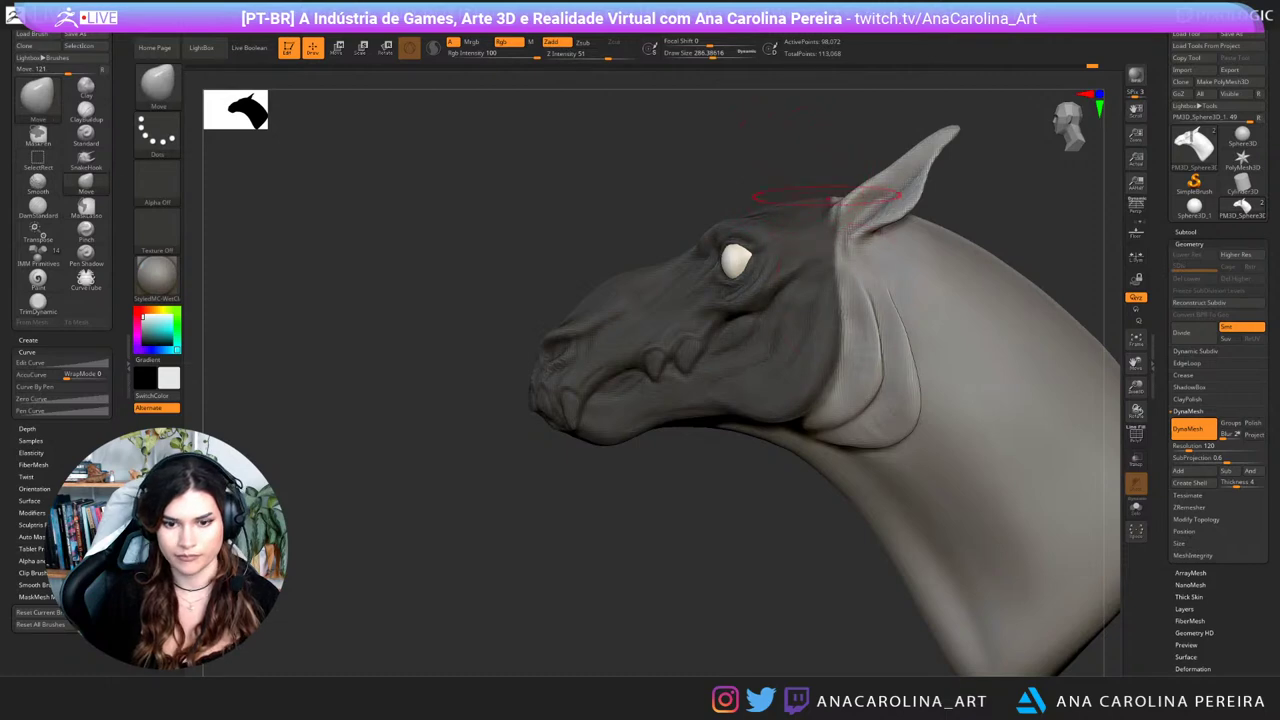
Step: Set the Move draw size to about 629 and reshape the sides of the neck behind the masked head
right_click_drag(829, 200, 935, 225)
right_click_drag(985, 270, 870, 280, "alt")
key("b")
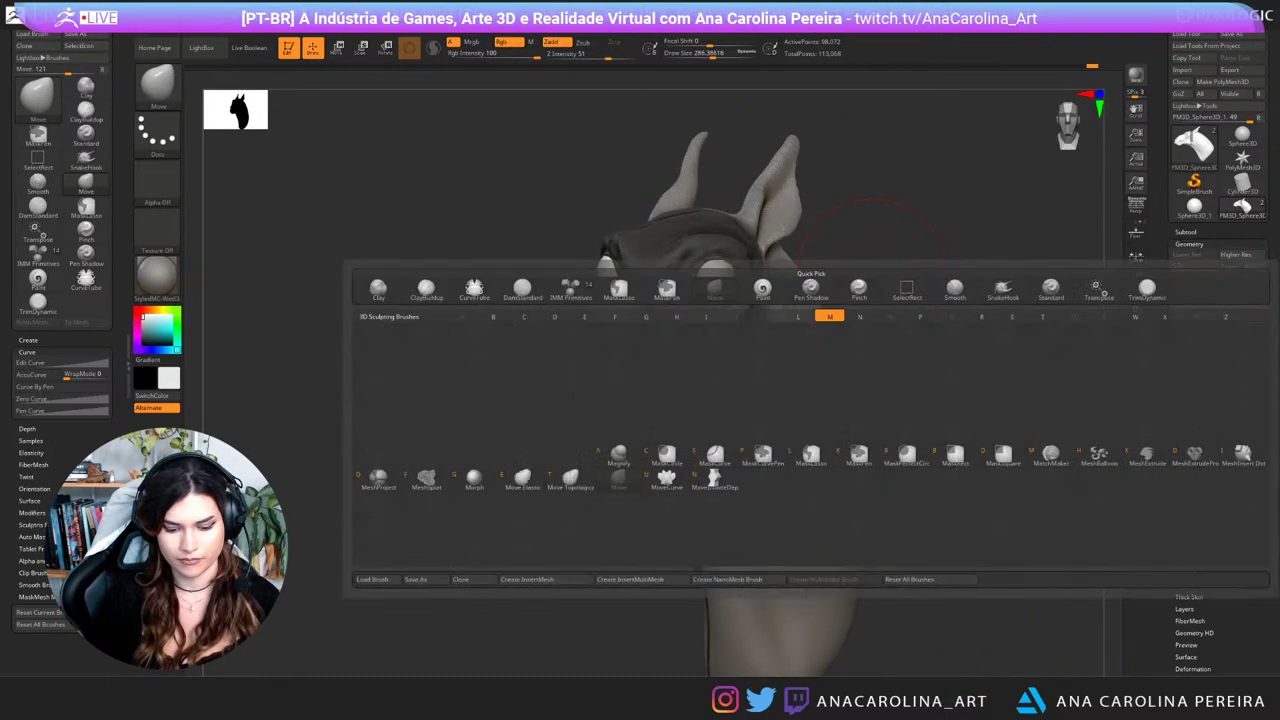
key("space")
left_click_drag(880, 283, 905, 284)
left_click_drag(816, 398, 802, 398)
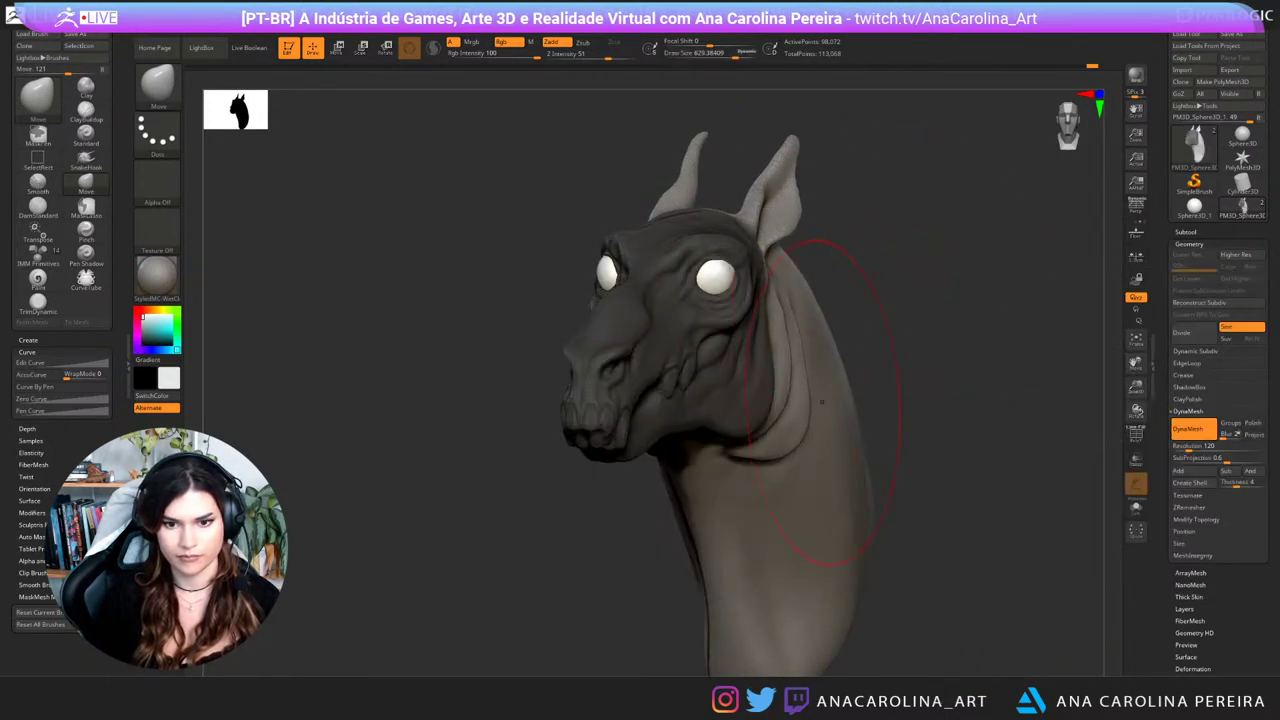
right_click_drag(885, 385, 1022, 385)
left_click_drag(650, 362, 656, 360)
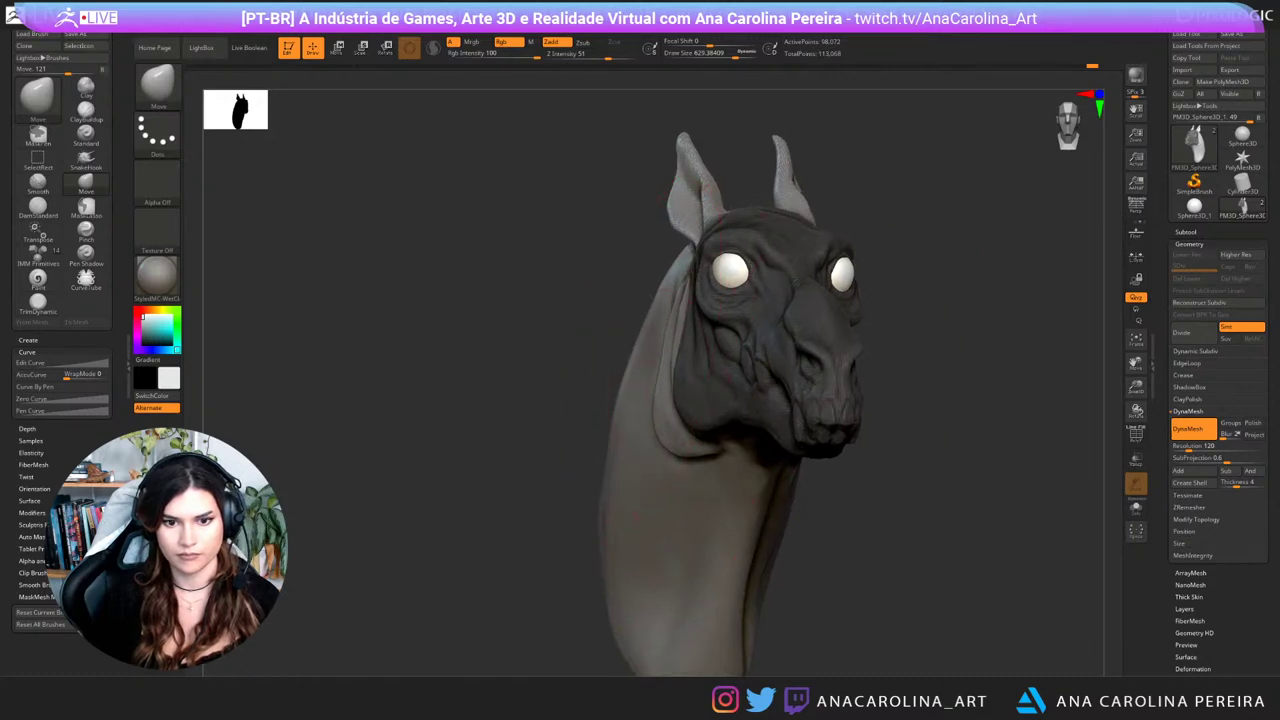
left_click_drag(694, 482, 686, 486)
right_click_drag(960, 400, 790, 400)
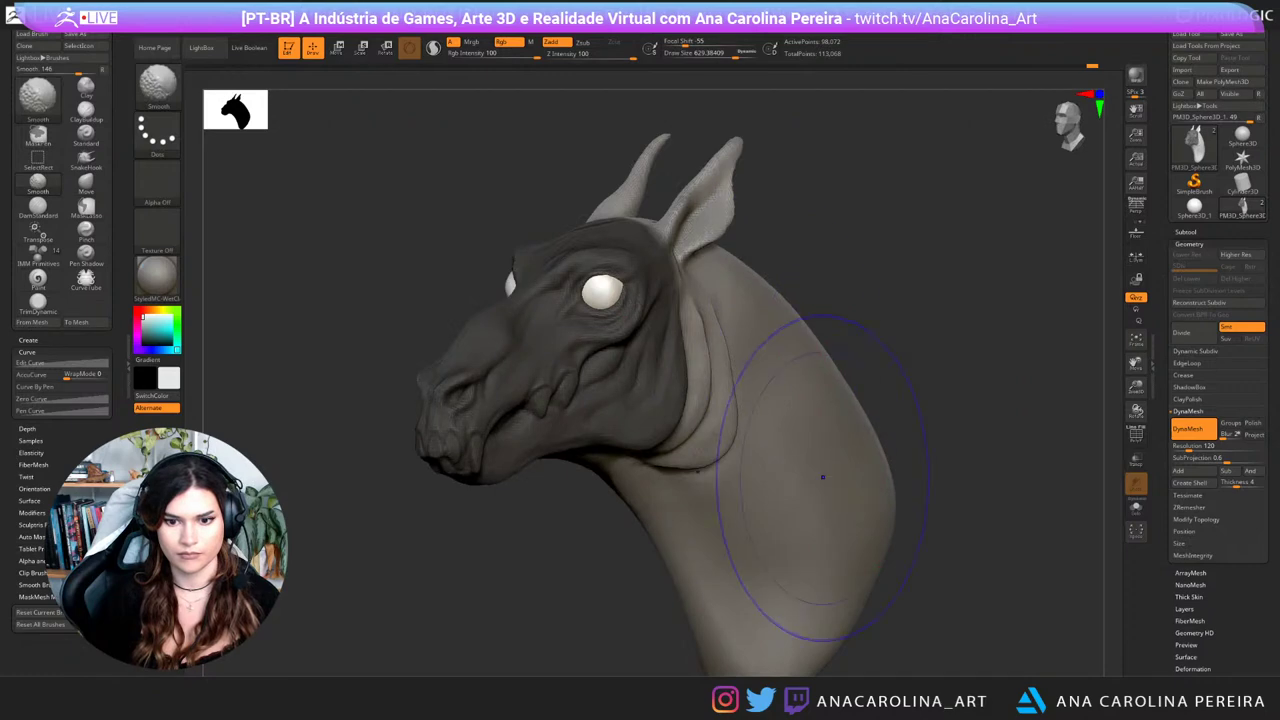
right_click_drag(822, 476, 985, 460)
Step: Set the Move draw size to about 421 and adjust the shape of the upper neck behind the jaw
left_click_drag(985, 500, 1010, 530, "ctrl")
mouse_move(1000, 525)
right_mouse_down("ctrl")
mouse_move(980, 495)
mouse_move(930, 480)
right_mouse_up("ctrl")
right_click_drag(930, 480, 974, 486)
left_click_drag(1060, 345, 968, 376)
key("space")
left_click_drag(985, 378, 940, 384)
mouse_move(940, 384)
right_mouse_down("ctrl")
mouse_move(880, 440)
mouse_move(815, 430)
right_mouse_up("ctrl")
left_click_drag(728, 366, 760, 340)
mouse_move(760, 340)
right_mouse_down()
mouse_move(880, 300)
mouse_move(878, 255)
mouse_move(850, 225)
mouse_move(815, 230)
right_mouse_up()
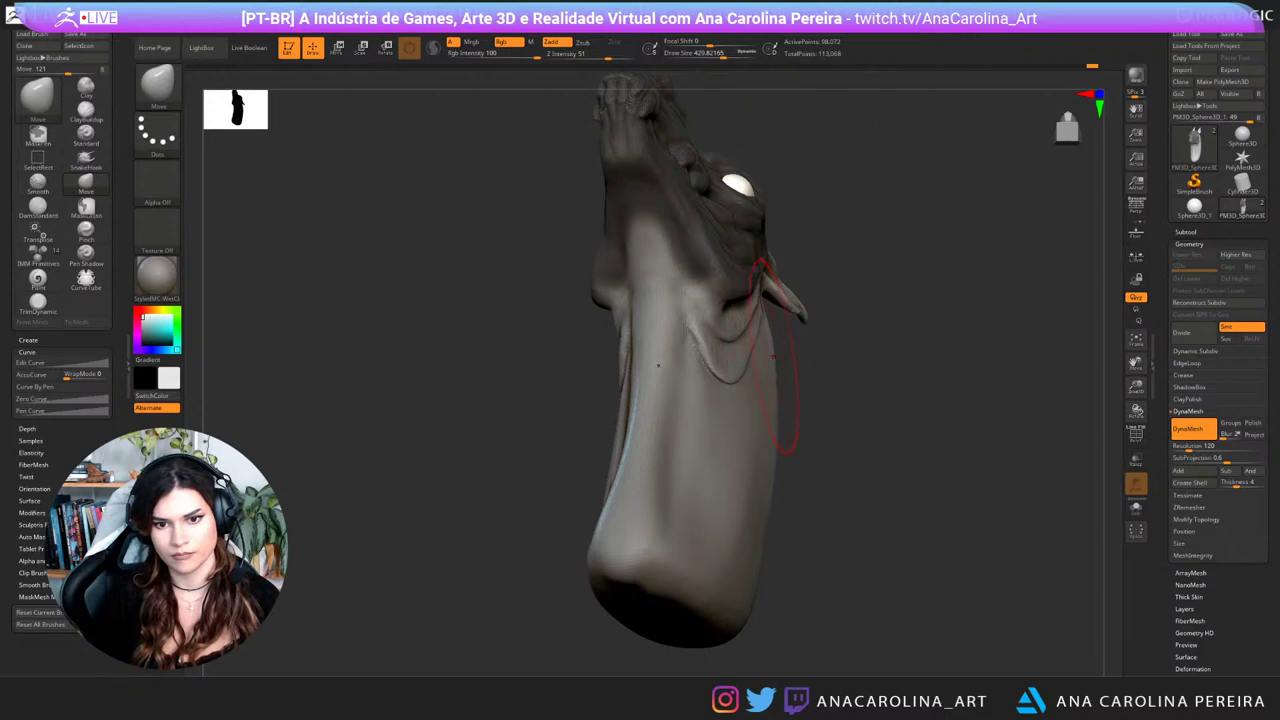
Step: Nudge the neck folds at the throat from the underside and clear the head mask
left_click_drag(730, 361, 736, 354)
right_click_drag(740, 362, 785, 366)
left_click_drag(732, 374, 736, 366)
right_click_drag(860, 330, 920, 499)
left_click_drag(920, 500, 968, 477)
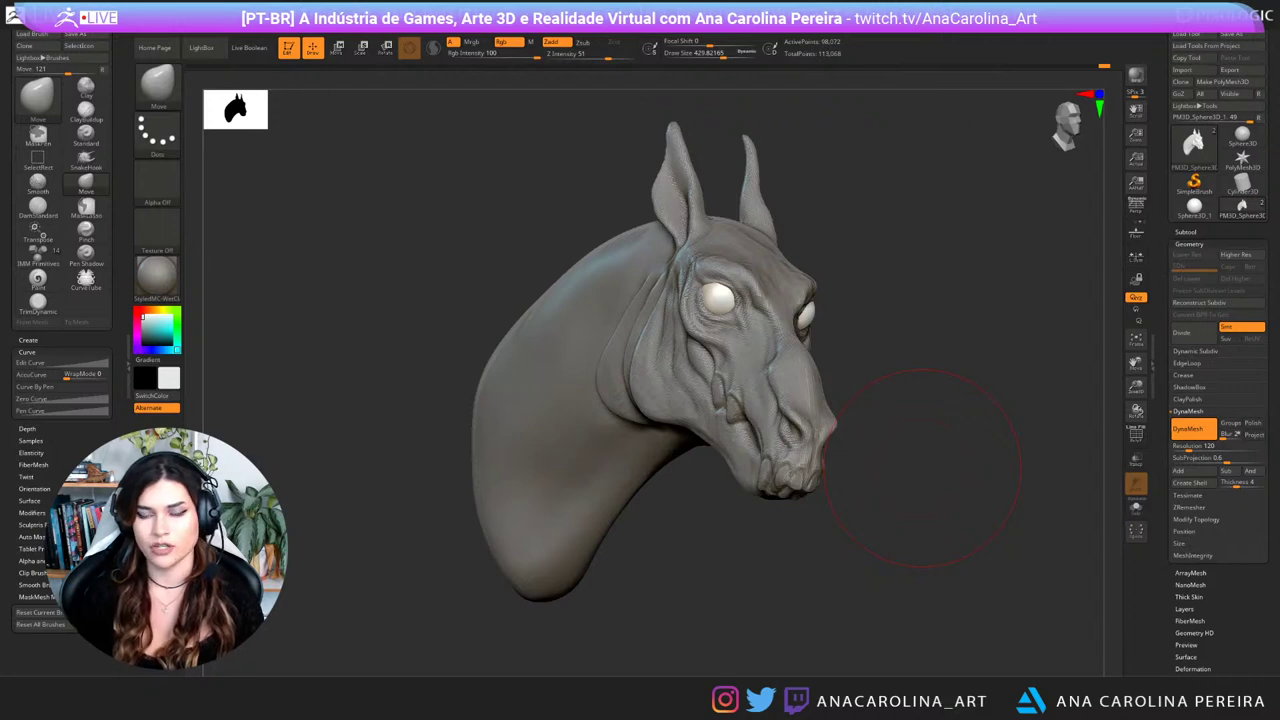
Step: Switch to ClayBuildup at a draw size of about 299 and build up volume on the bridge of the nose
left_click_drag(880, 450, 961, 475, "shift")
key("b")
key("c")
key("b")
key("space")
left_click_drag(884, 473, 876, 473)
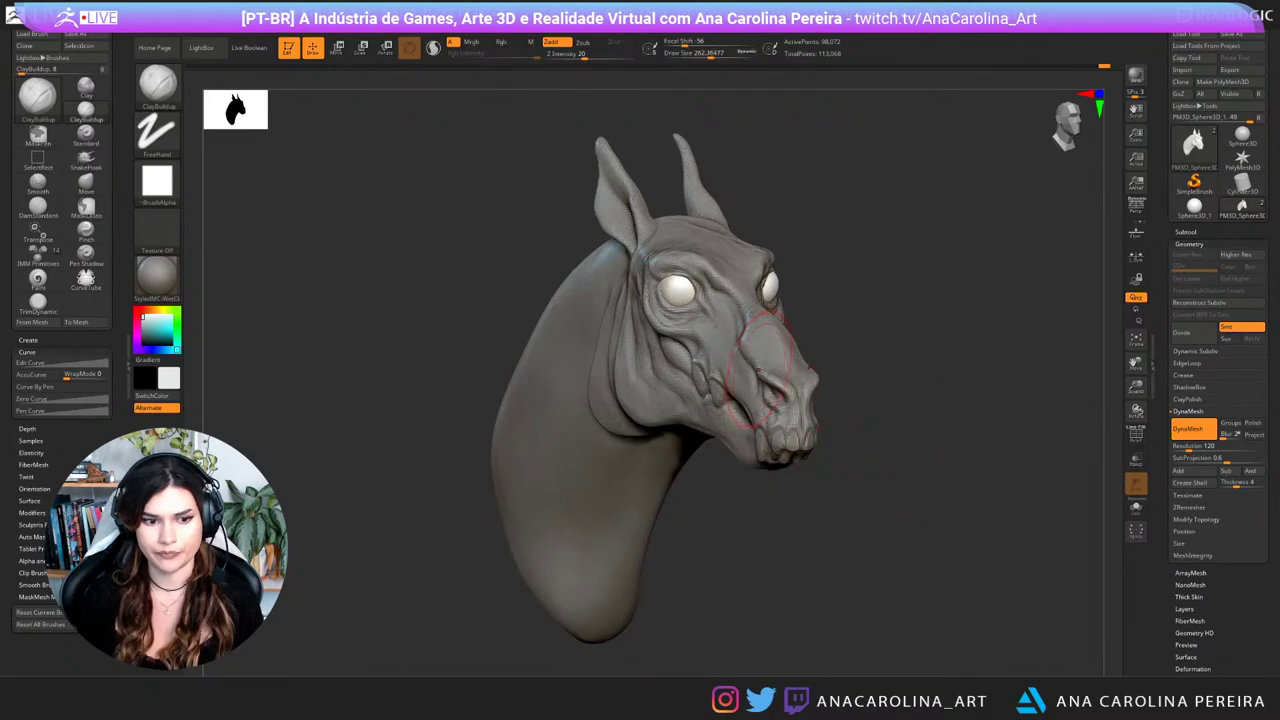
key("space")
left_click_drag(762, 375, 754, 375)
left_click_drag(758, 326, 785, 352)
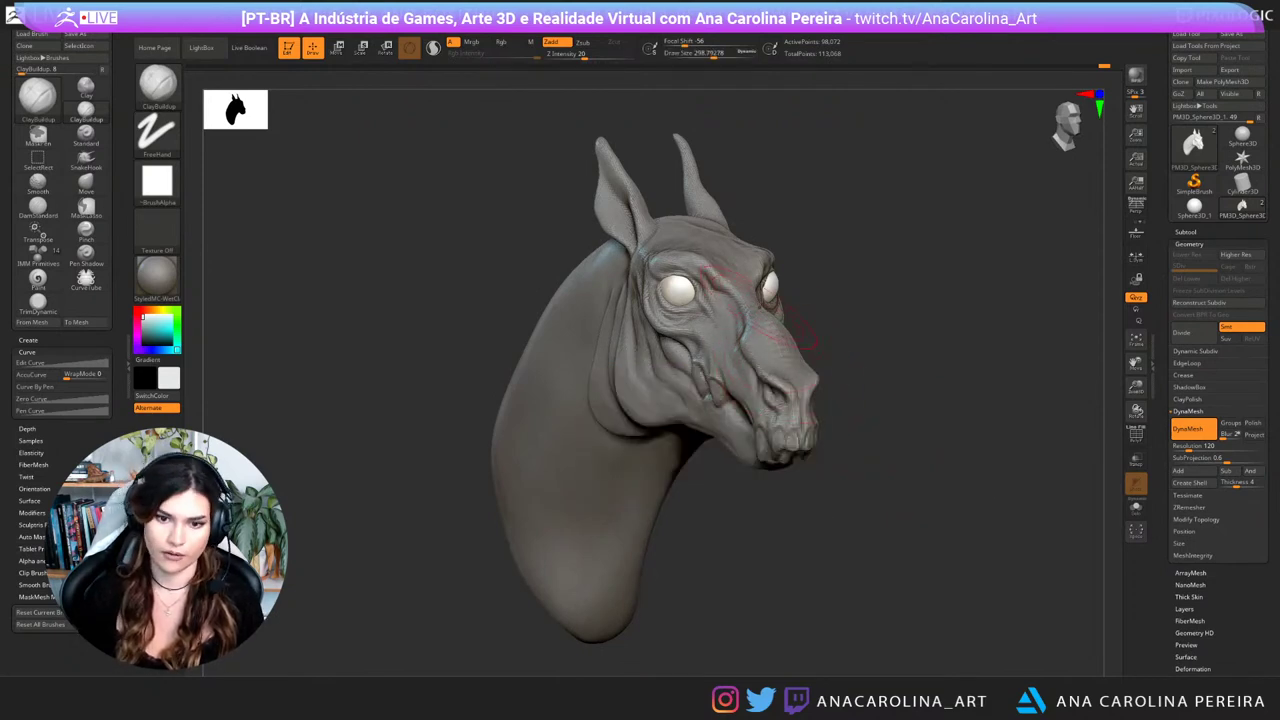
Step: Reduce the ClayBuildup draw size to about 116 and add clay across the upper nose between the eyes
left_click_drag(882, 455, 680, 415)
key("space")
left_click_drag(779, 343, 762, 352)
mouse_move(745, 306)
left_mouse_down()
mouse_move(880, 322)
mouse_move(866, 318)
left_mouse_up()
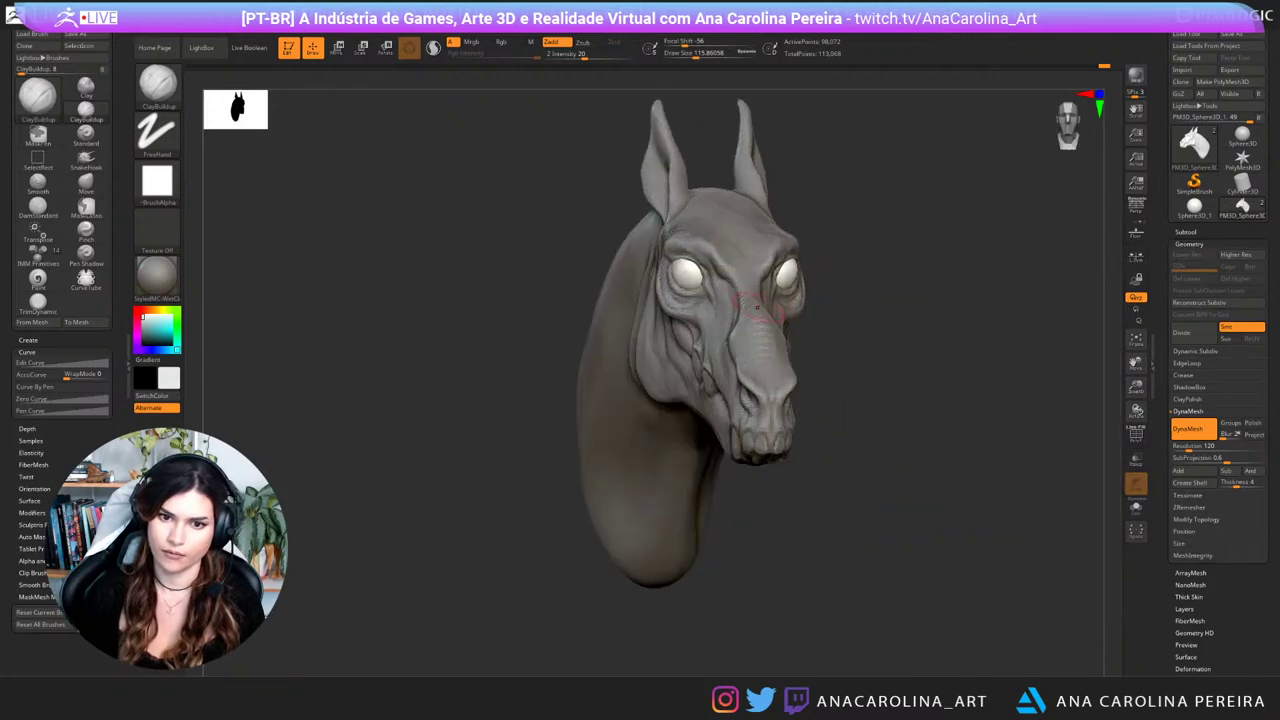
Step: Switch to DamStandard at a draw size of about 116 and carve creases between the brows and along the upper nose
right_click_drag(803, 322, 752, 324)
key("b")
key("d")
key("s")
mouse_move(790, 240)
right_mouse_down("ctrl")
mouse_move(766, 278)
mouse_move(812, 298)
right_mouse_up("ctrl")
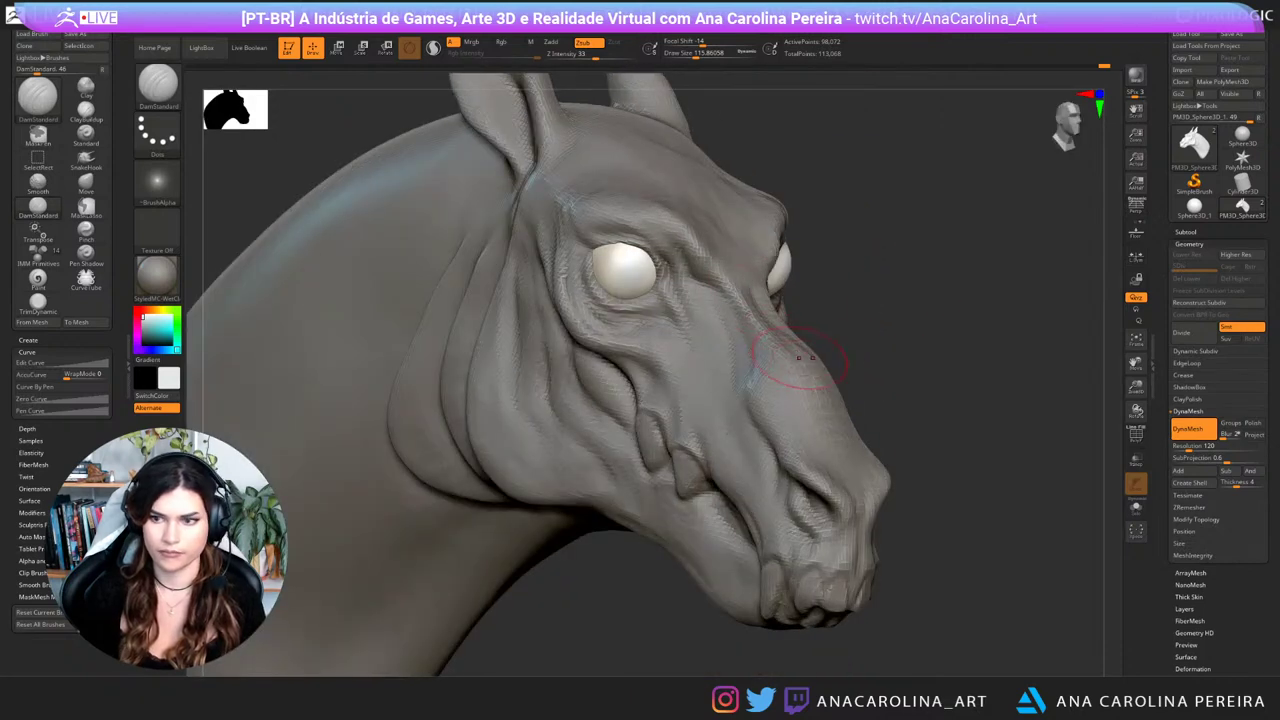
right_click_drag(804, 368, 726, 364)
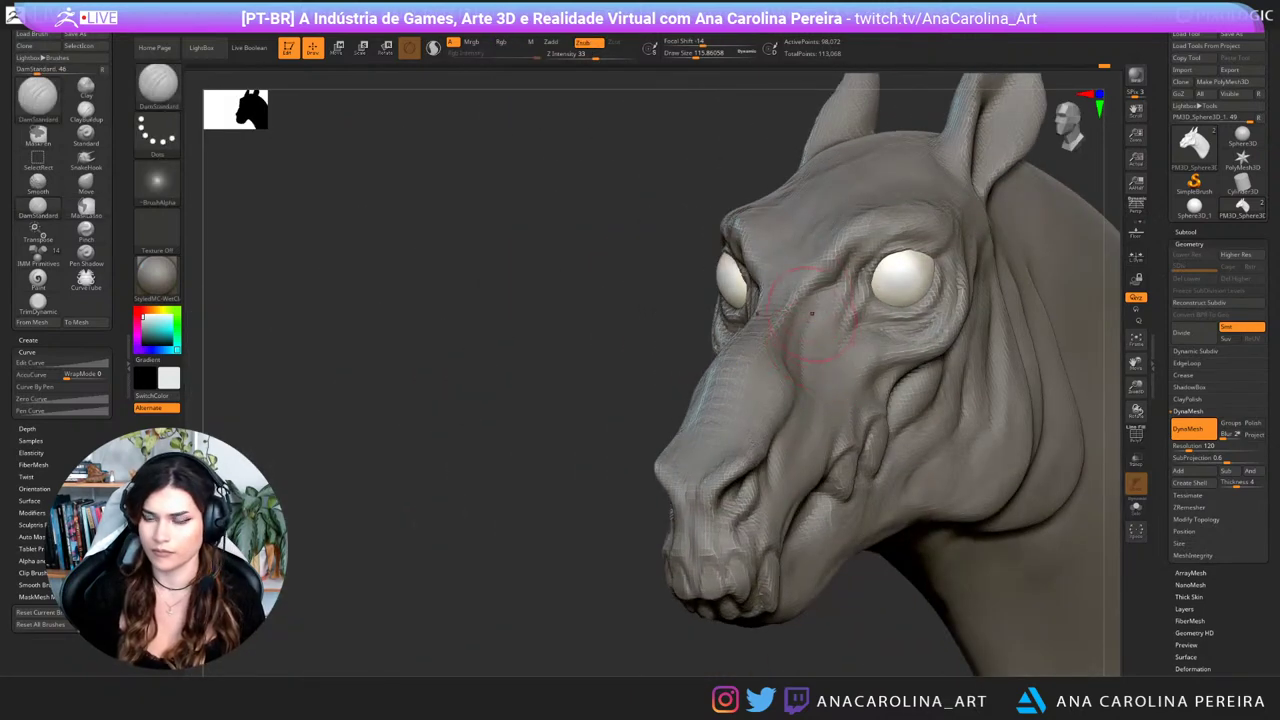
right_click_drag(758, 172, 812, 190)
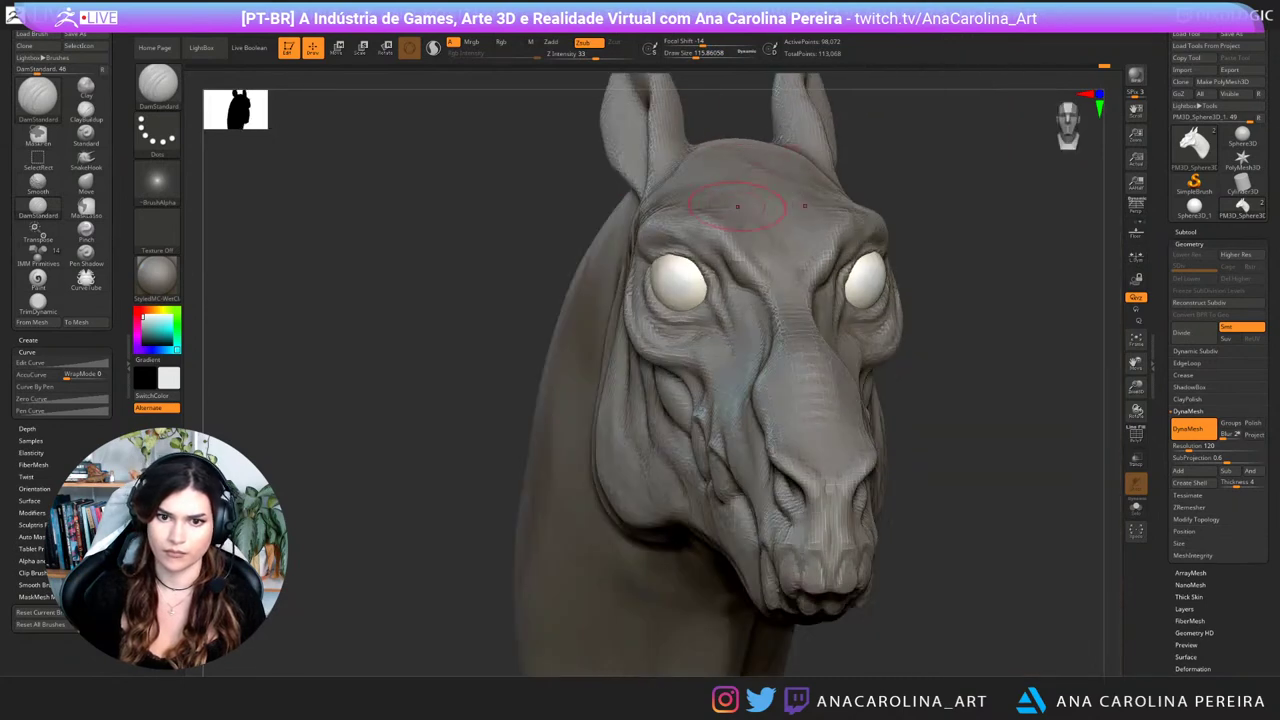
left_click_drag(808, 290, 796, 277)
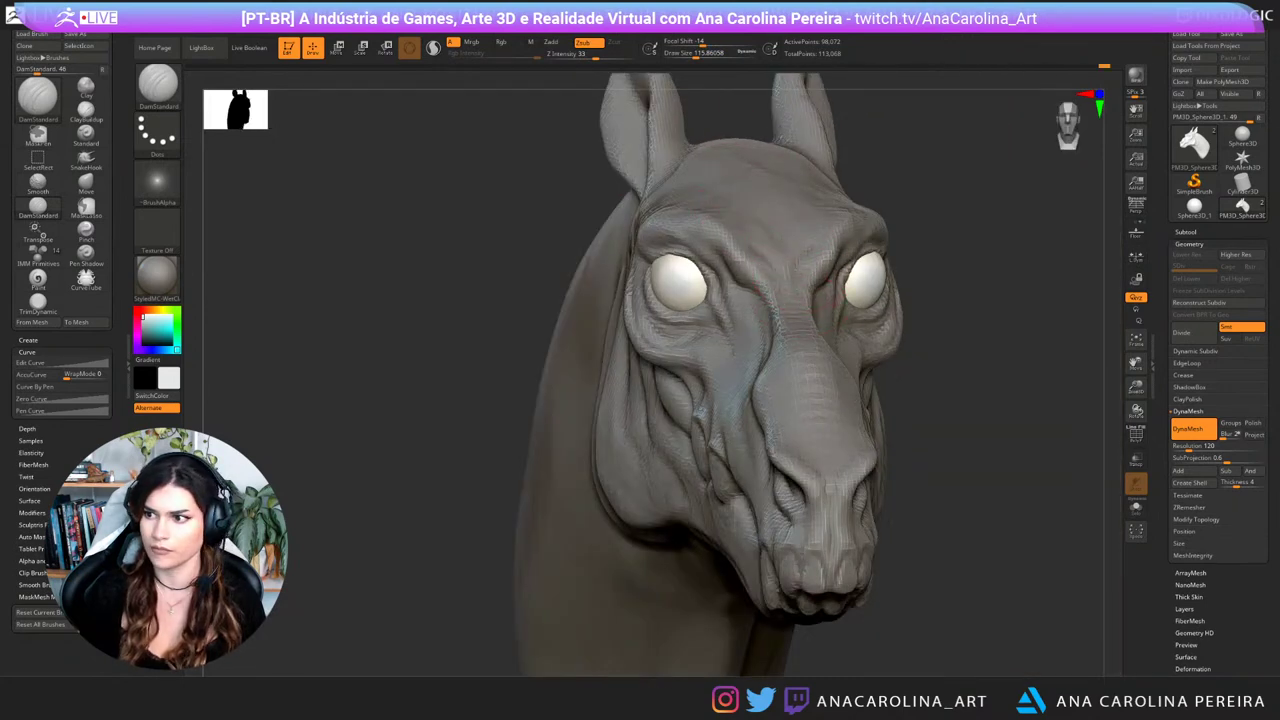
mouse_move(856, 286)
right_mouse_down("ctrl")
mouse_move(964, 226)
mouse_move(891, 233)
mouse_move(892, 265)
mouse_move(886, 250)
right_mouse_up("ctrl")
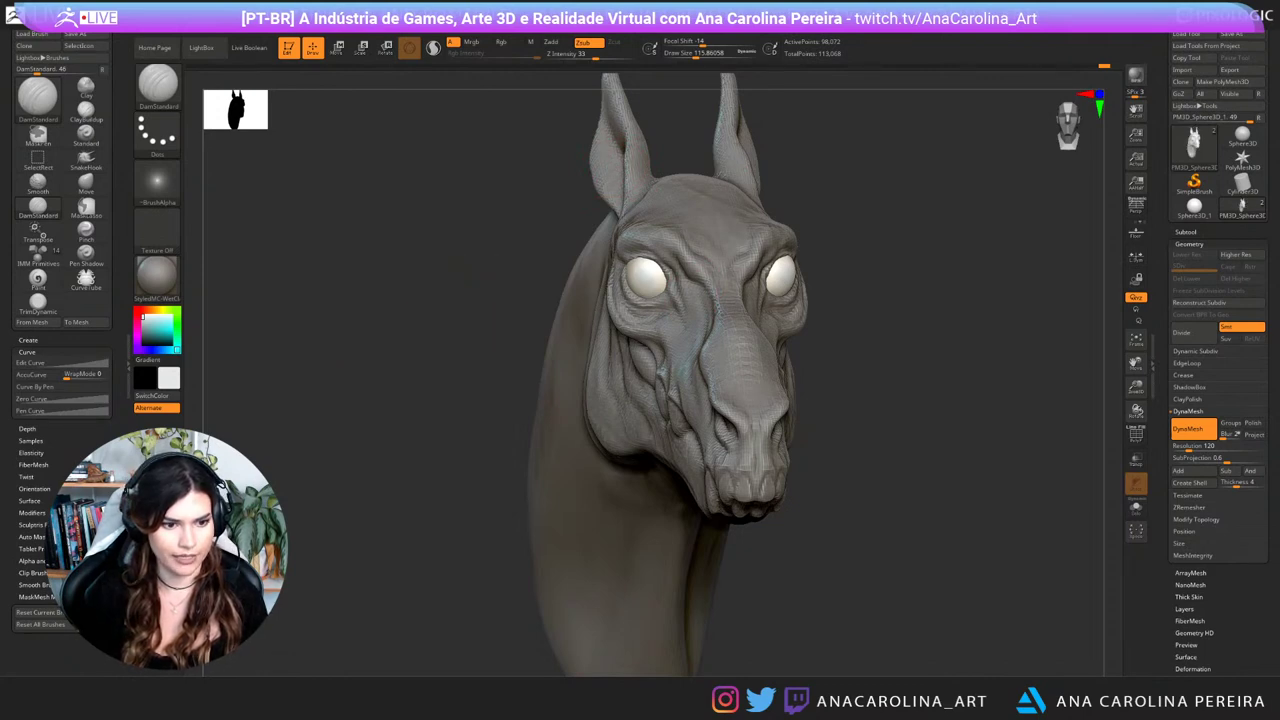
left_click_drag(929, 443, 914, 465, "alt")
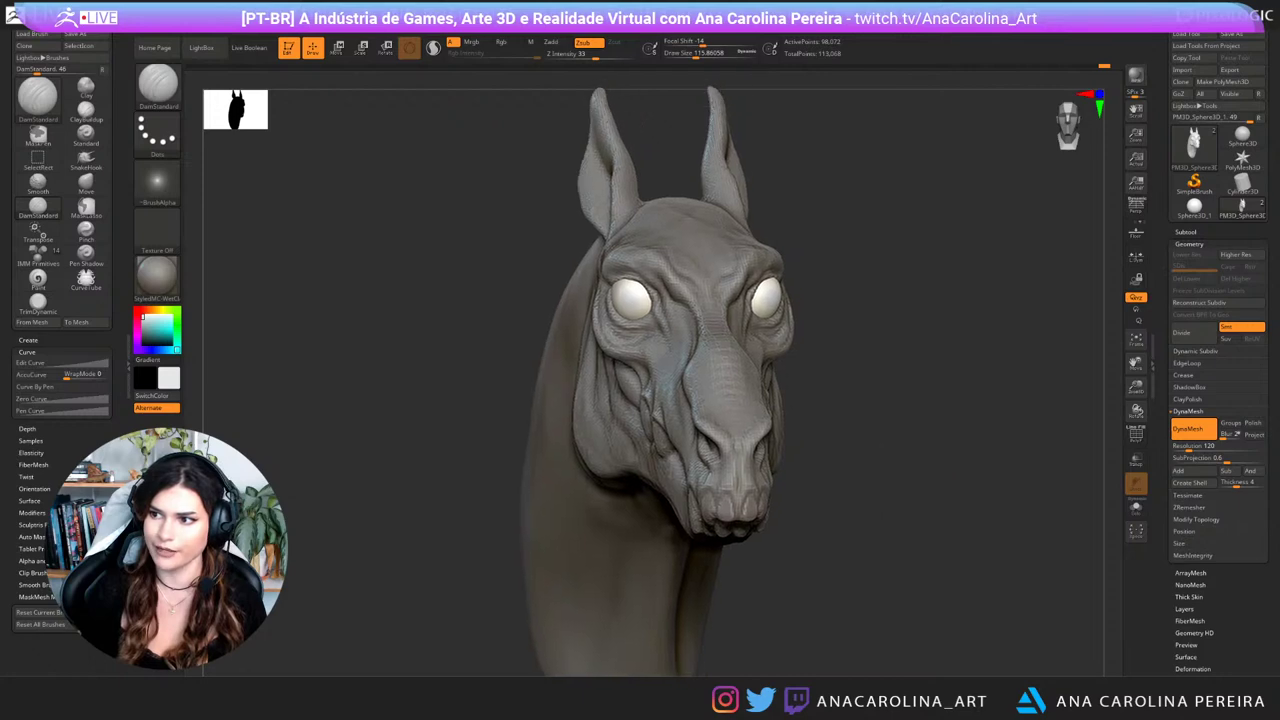
Step: Switch to ClayBuildup, set its draw size to about 85, and compare the latest sculpt change in the undo history
key("b")
key("c")
key("b")
key("space")
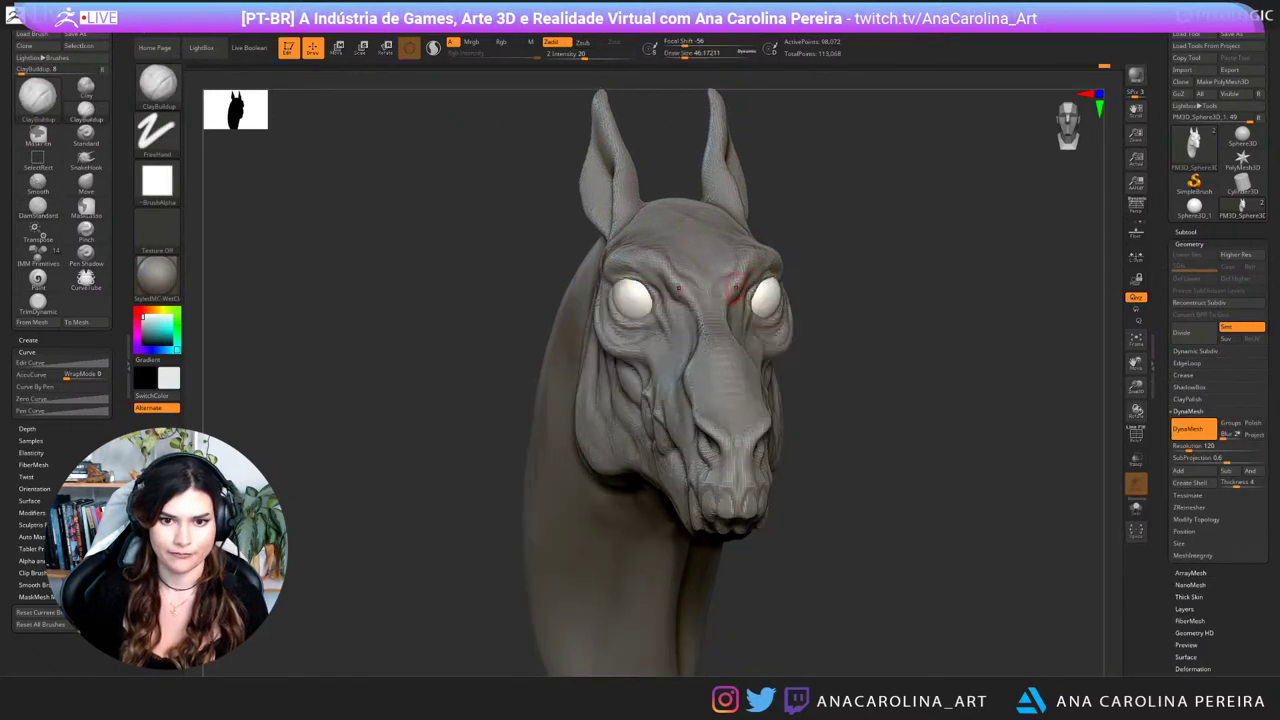
key("space")
mouse_move(822, 265)
left_mouse_down("alt")
mouse_move(822, 215)
mouse_move(891, 263)
mouse_move(893, 313)
mouse_move(735, 285)
left_mouse_up("alt")
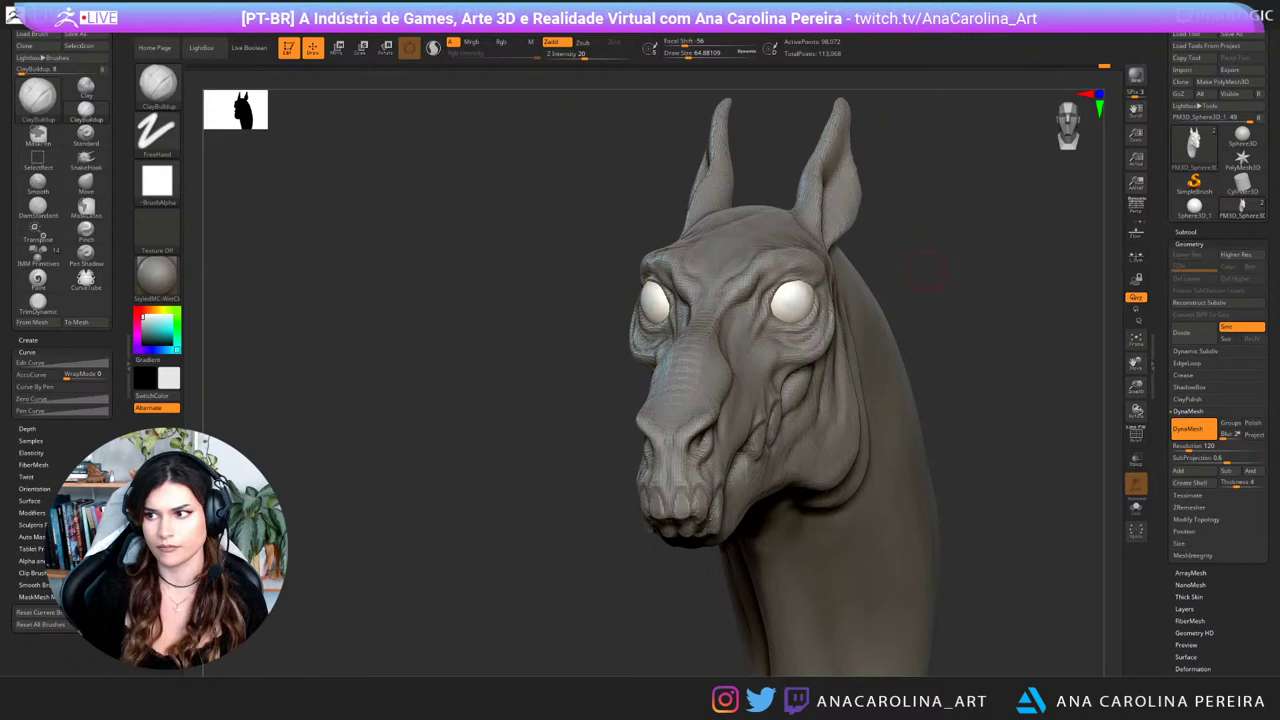
left_click_drag(948, 263, 948, 218, "alt")
left_click_drag(948, 218, 1052, 225)
left_click_drag(872, 260, 946, 263)
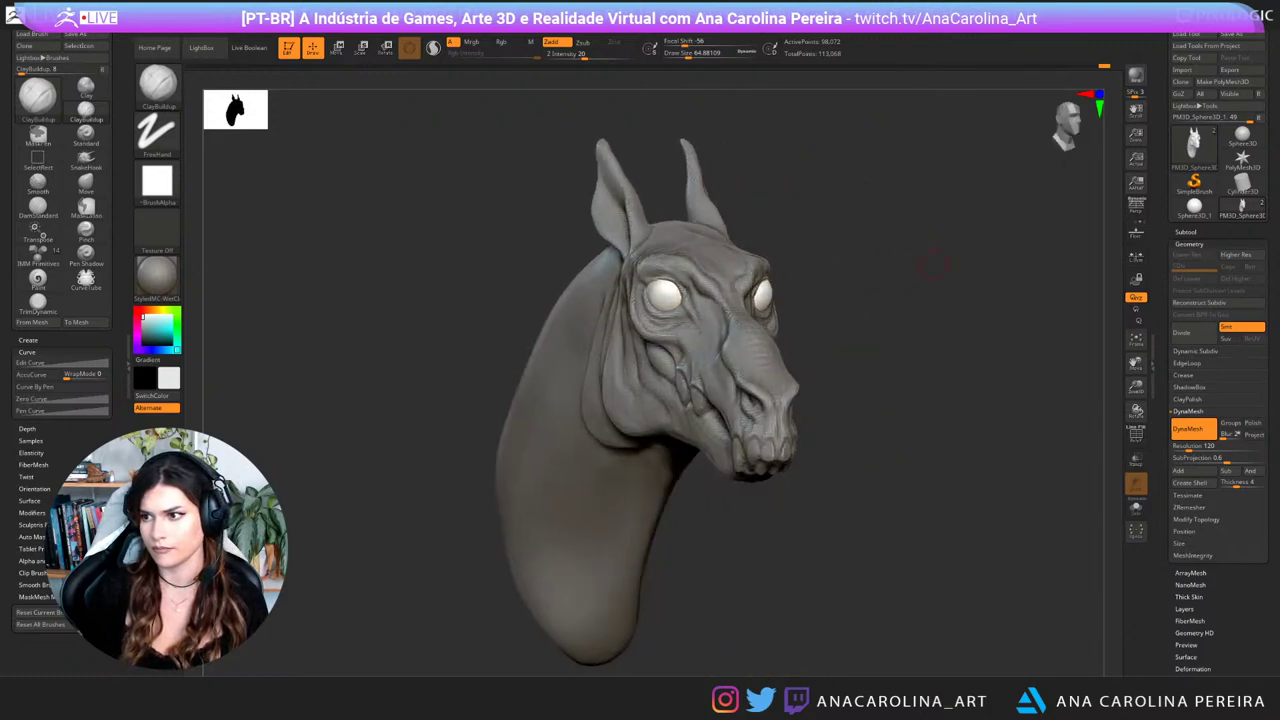
right_click_drag(930, 268, 930, 325, "ctrl")
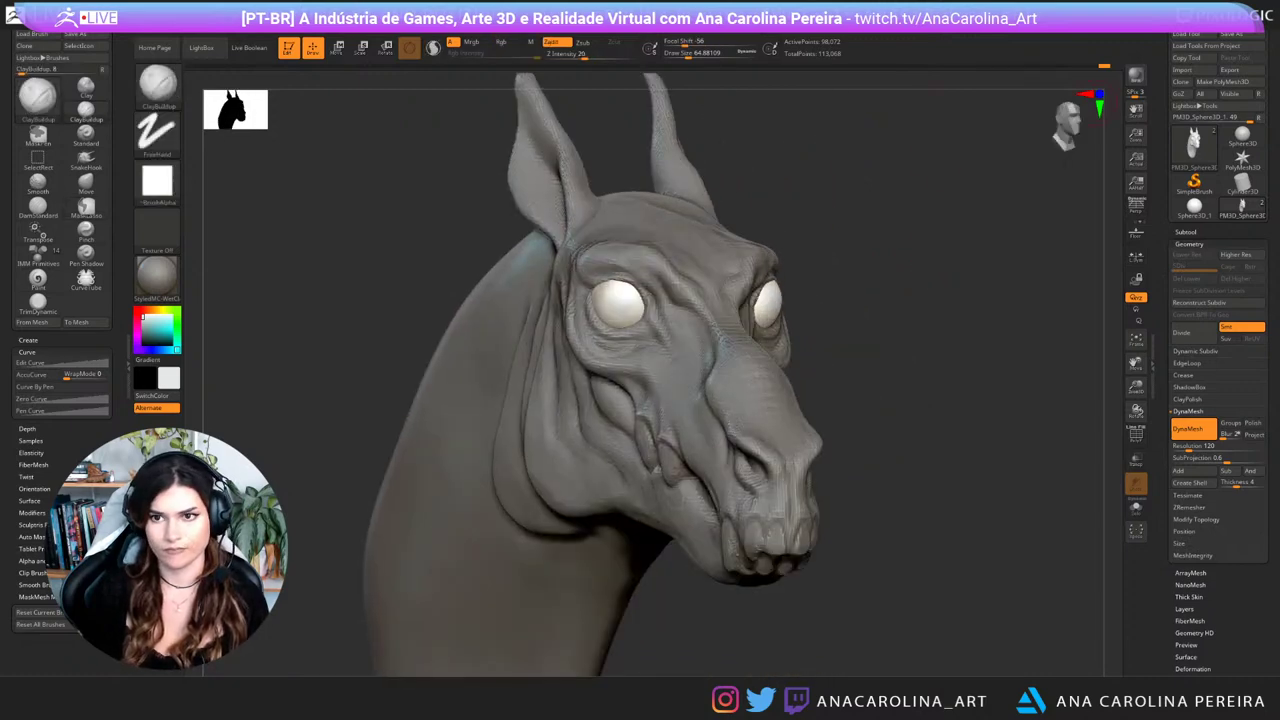
left_click(1092, 66)
left_click(1104, 66)
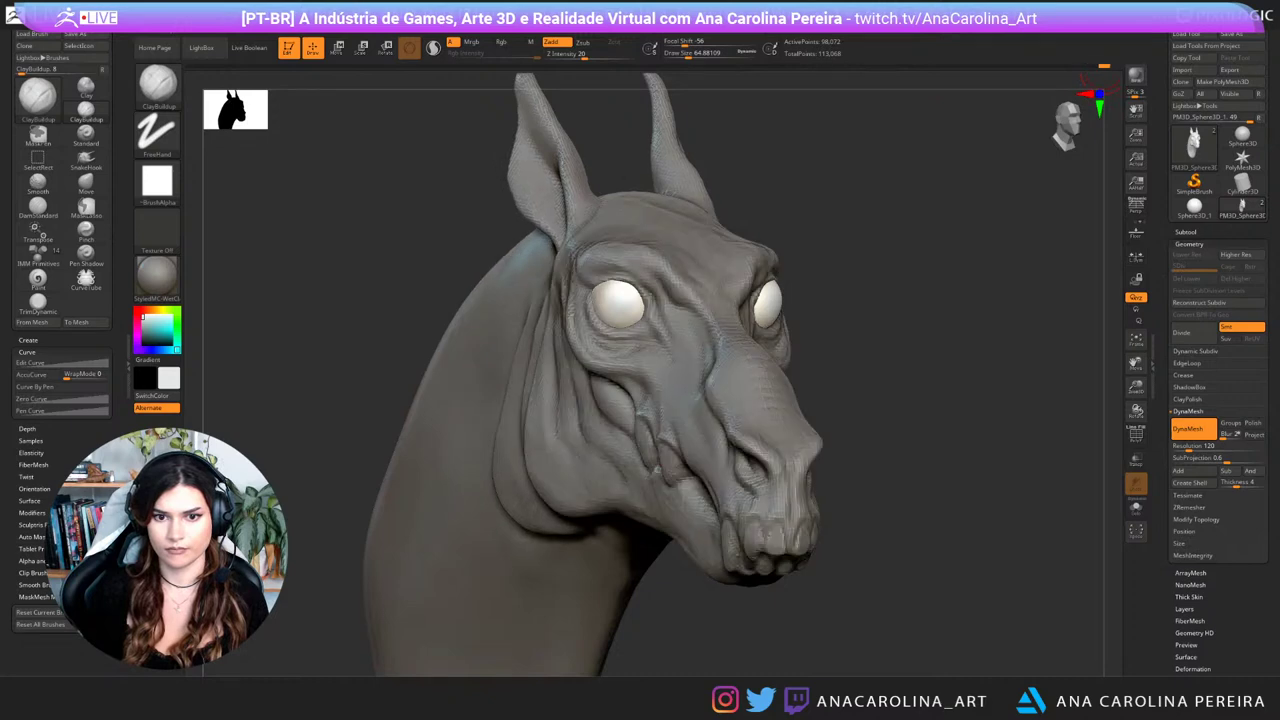
Step: Set the draw size to about 145 and smooth the clay strokes across the forehead
mouse_move(1025, 192)
left_mouse_down()
mouse_move(961, 197)
mouse_move(925, 247)
mouse_move(836, 250)
mouse_move(772, 222)
mouse_move(795, 268)
mouse_move(842, 175)
left_mouse_up()
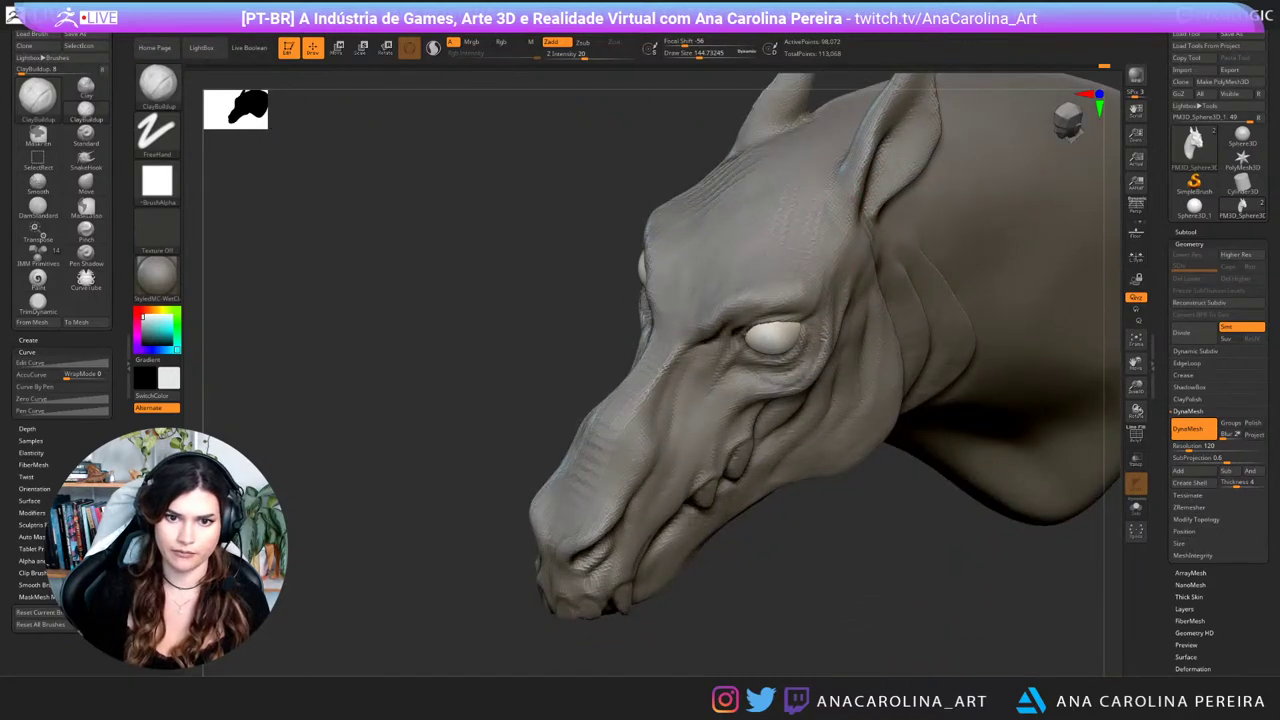
mouse_move(694, 283)
left_mouse_down("shift")
mouse_move(728, 245)
mouse_move(724, 180)
left_mouse_up("shift")
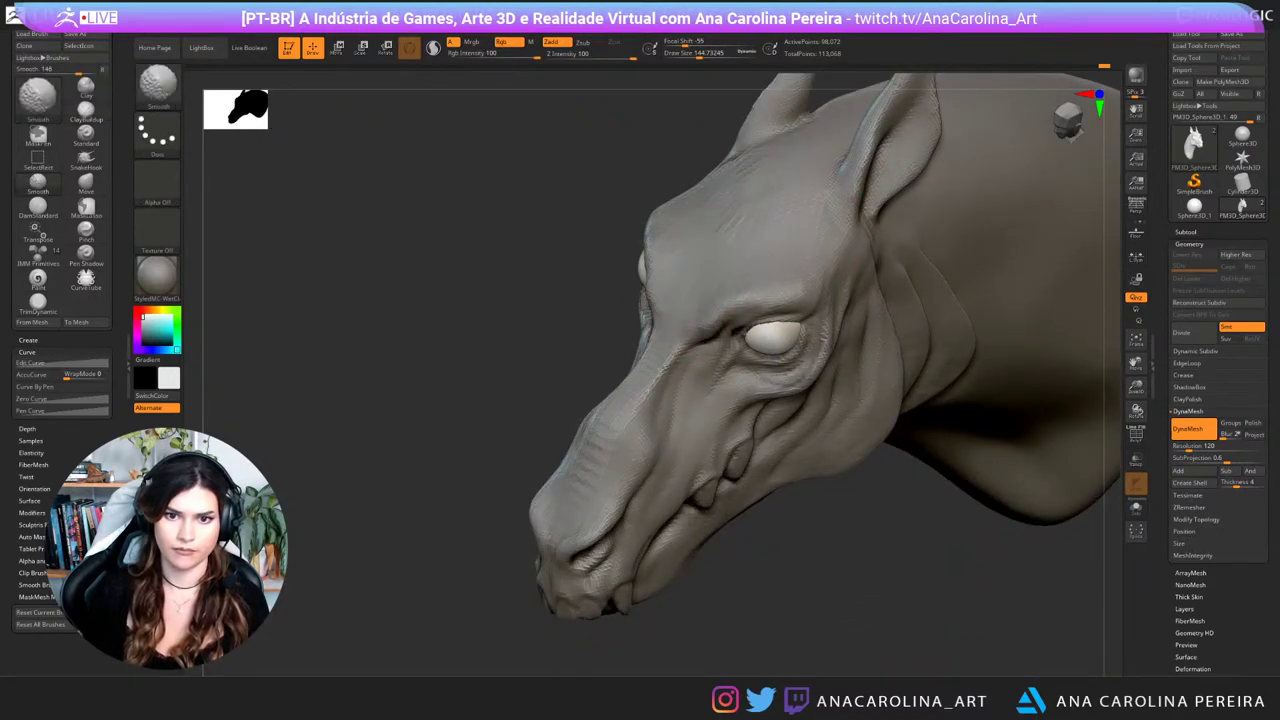
Step: Examine the horse bust from the front, both three-quarter sides and near profile
left_click_drag(905, 585, 965, 470)
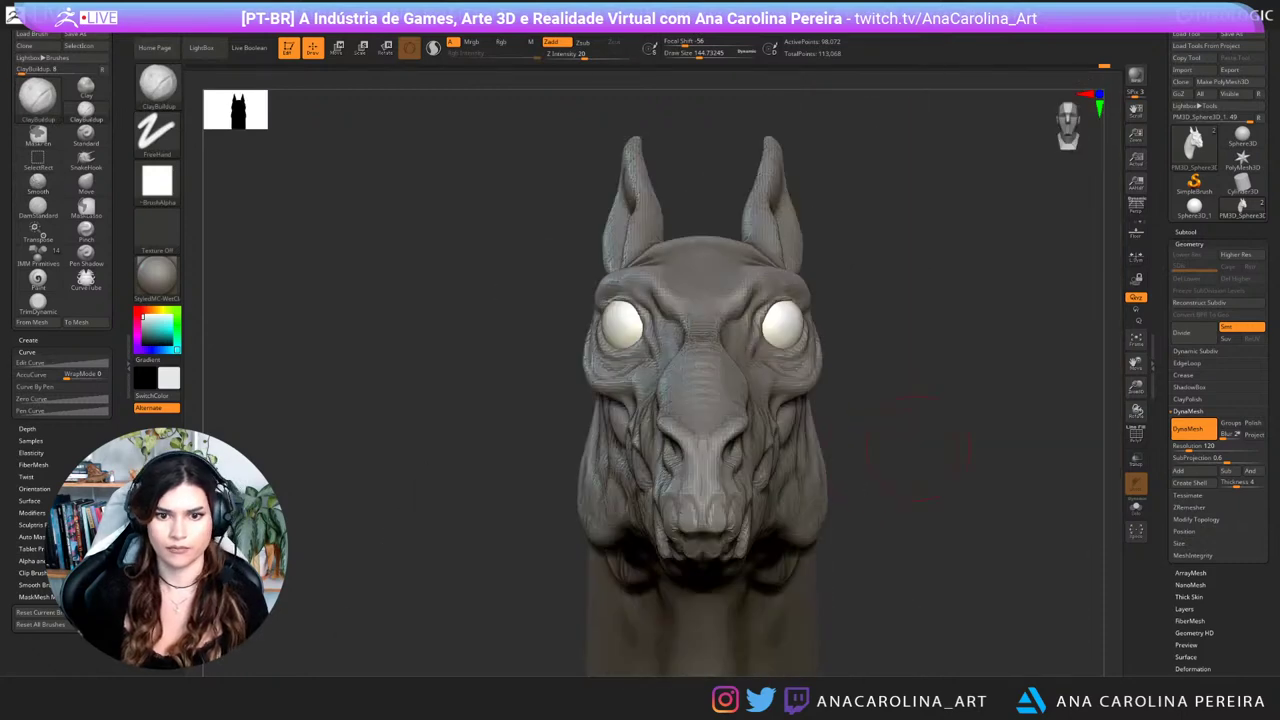
mouse_move(880, 510)
left_mouse_down()
mouse_move(935, 435)
mouse_move(925, 485)
mouse_move(915, 420)
mouse_move(940, 450)
mouse_move(925, 465)
left_mouse_up()
left_click_drag(915, 440, 950, 475)
left_click_drag(950, 370, 942, 411)
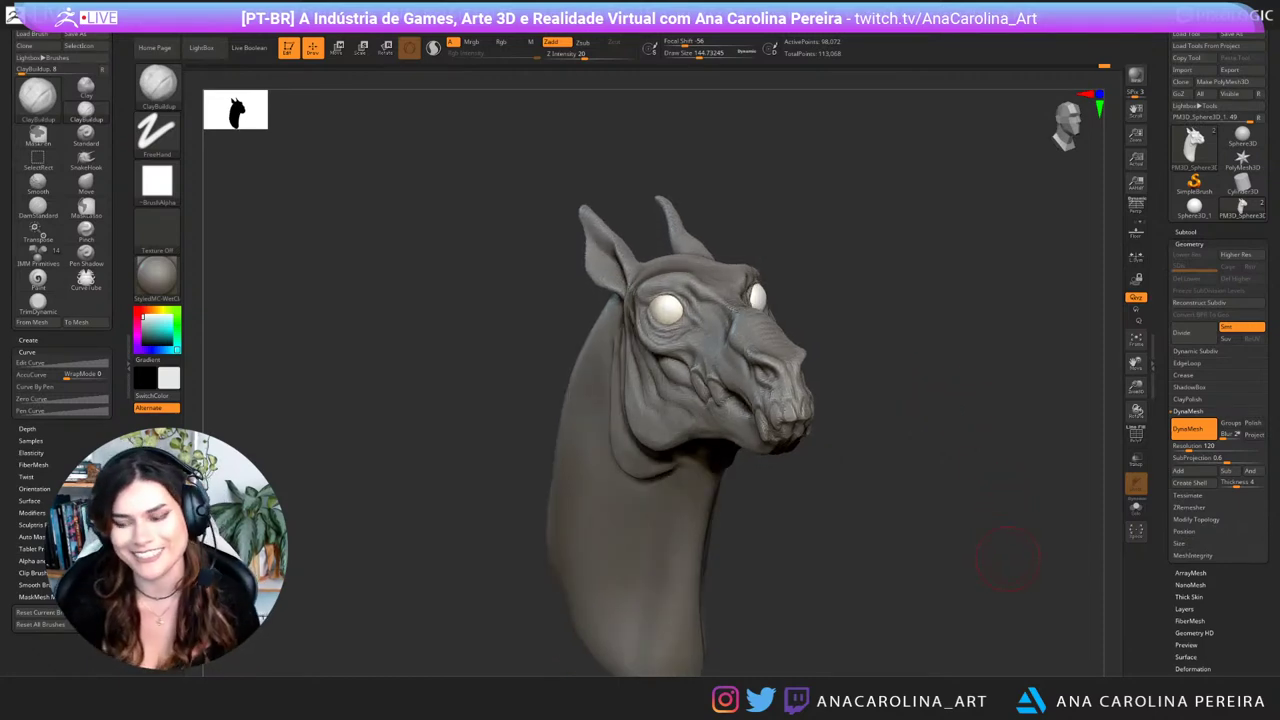
mouse_move(1010, 372)
left_mouse_down()
mouse_move(972, 450)
mouse_move(928, 474)
left_mouse_up()
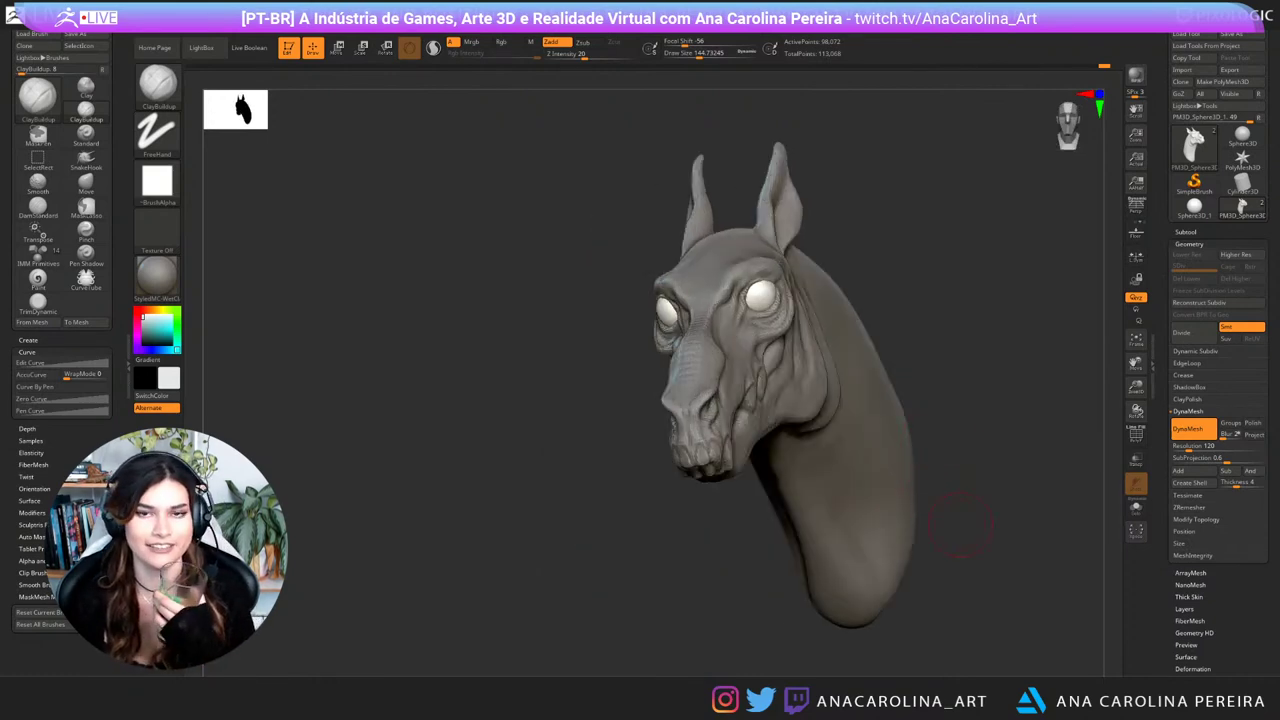
left_click_drag(978, 362, 955, 372)
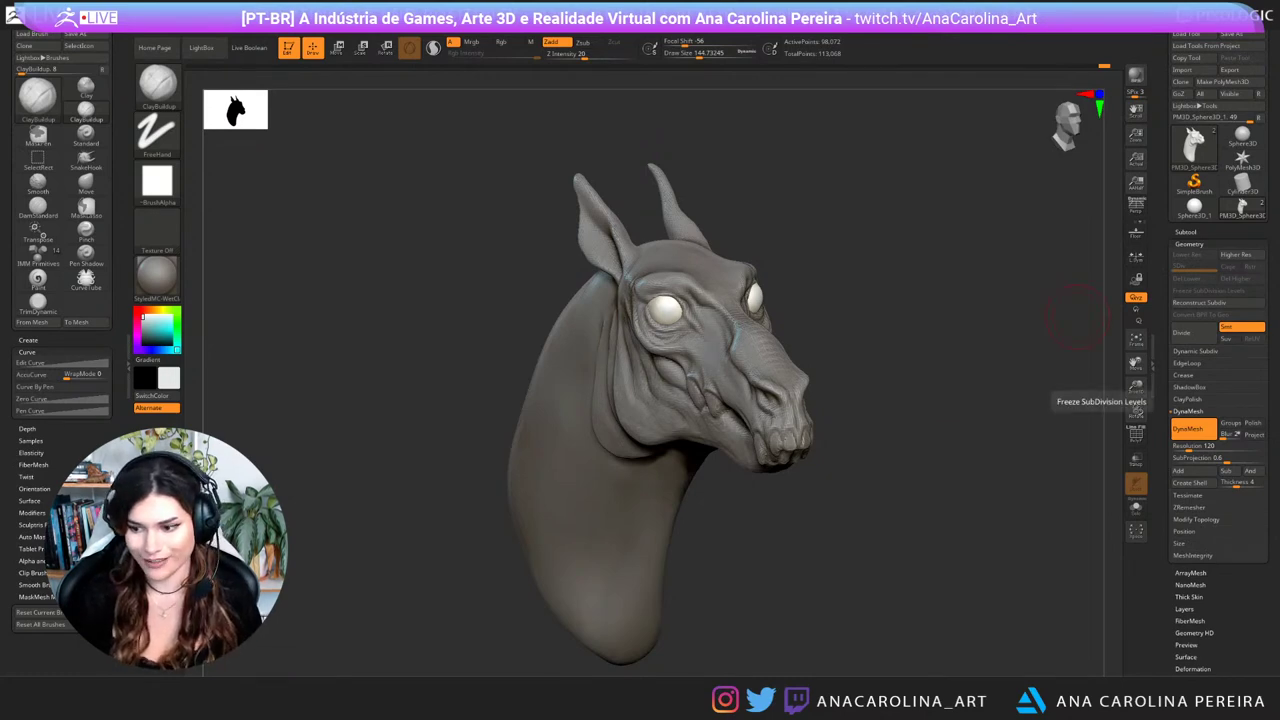
mouse_move(862, 562)
left_mouse_down()
mouse_move(826, 570)
mouse_move(861, 568)
left_mouse_up()
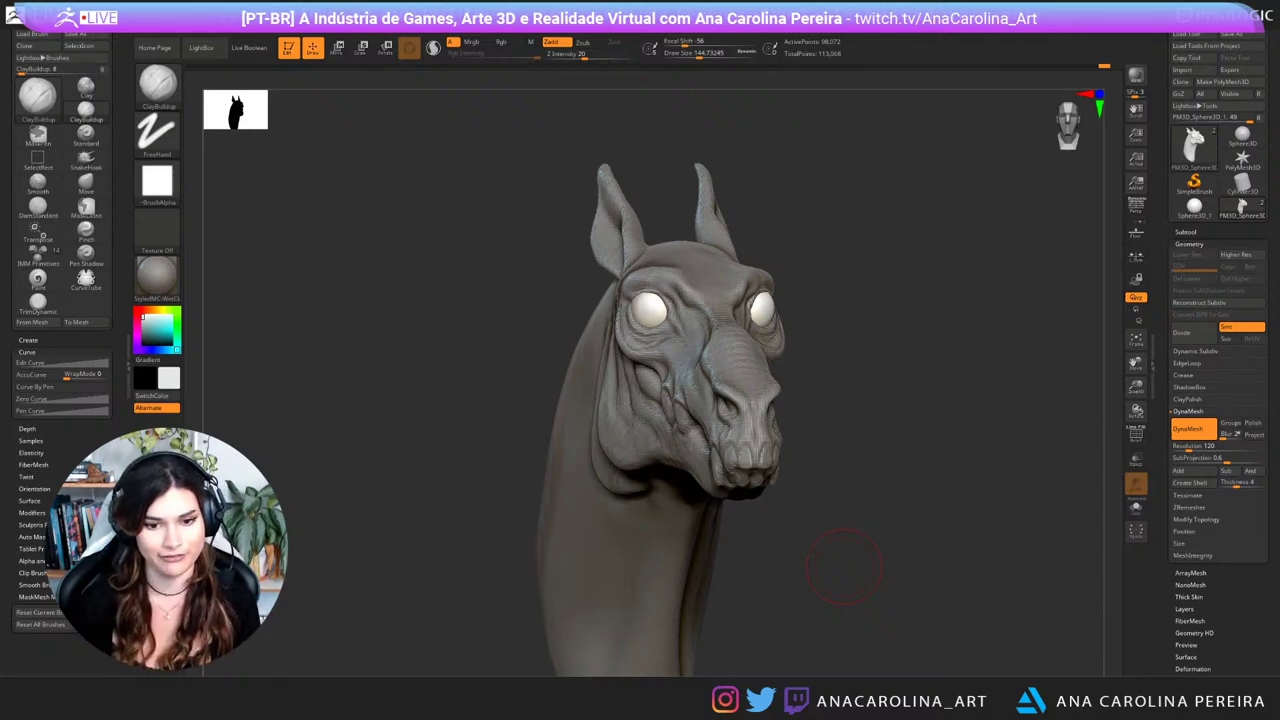
left_click_drag(845, 567, 924, 457)
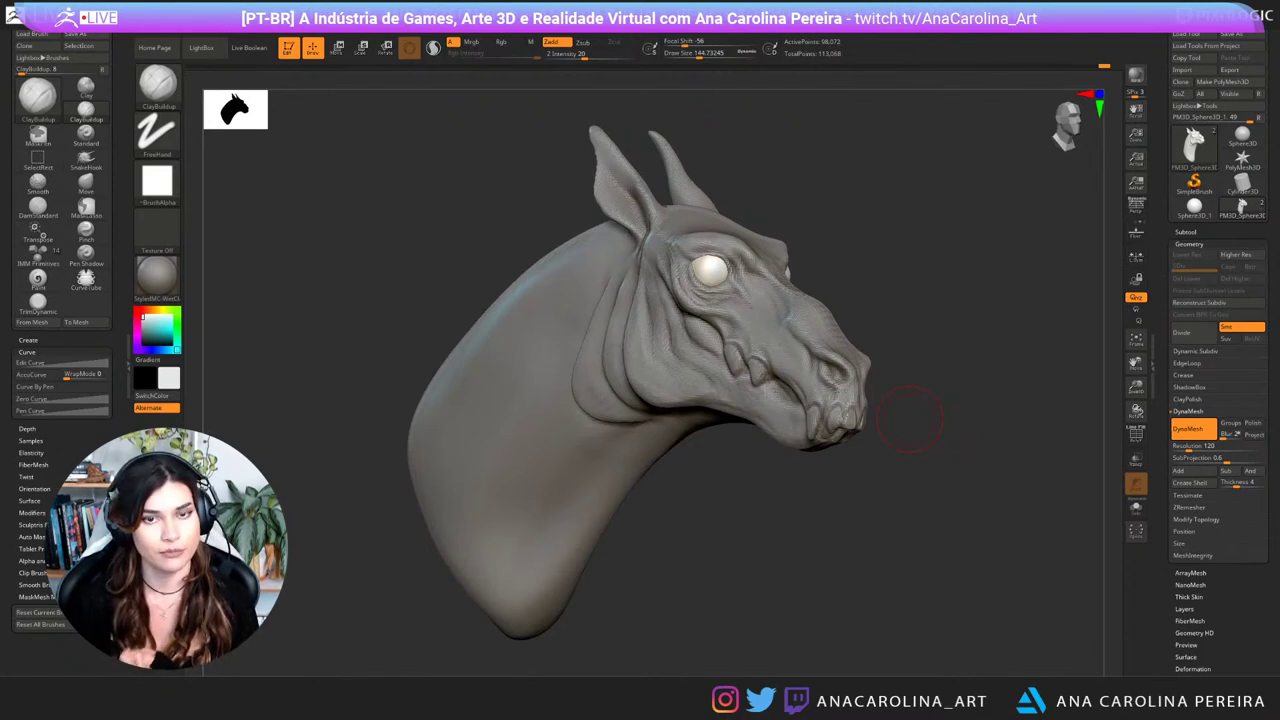
Step: Switch to DamStandard and try carving long curved creases across the side of the neck
left_click_drag(910, 419, 685, 408)
key("b")
key("d")
key("s")
mouse_move(952, 314)
left_mouse_down()
mouse_move(964, 420)
mouse_move(882, 460)
left_mouse_up()
left_click_drag(1006, 367, 920, 508)
left_click_drag(1051, 414, 968, 539)
mouse_move(745, 500)
left_mouse_down()
mouse_move(975, 500)
mouse_move(910, 523)
left_mouse_up()
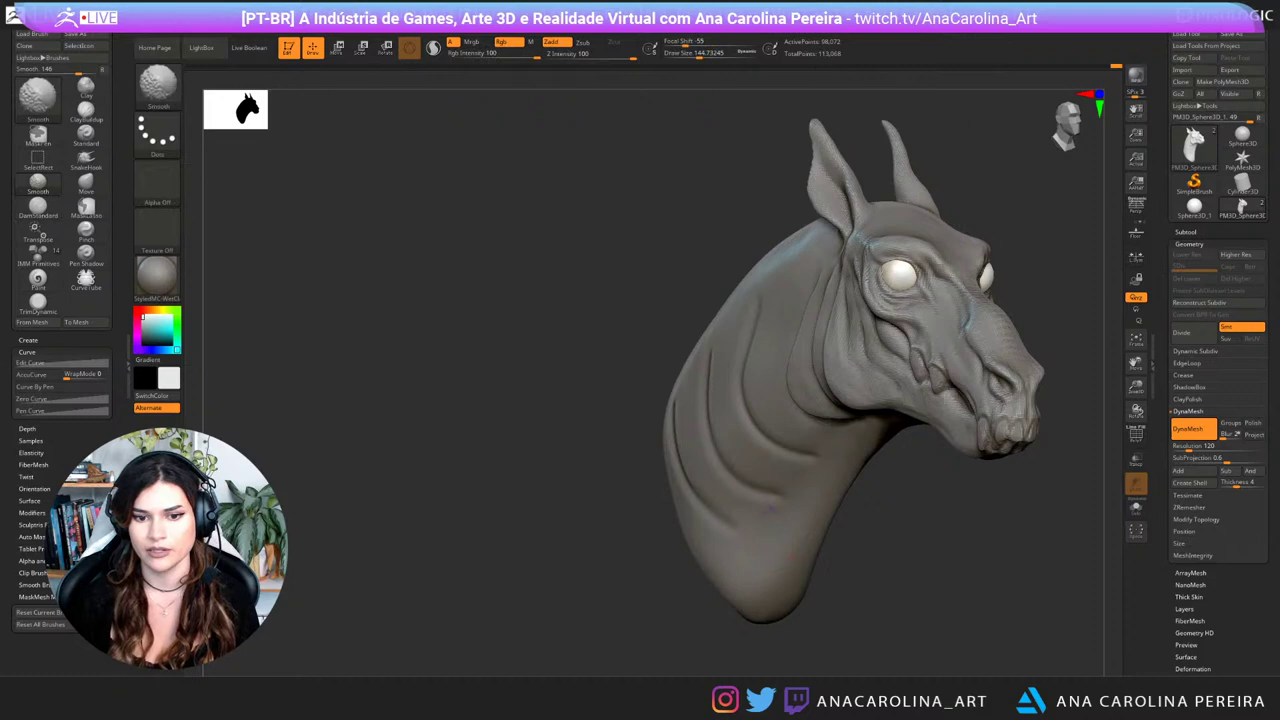
Step: Undo the curved creases on the side of the neck
key("ctrl+z")
key("ctrl+z")
key("ctrl+z")
key("ctrl+z")
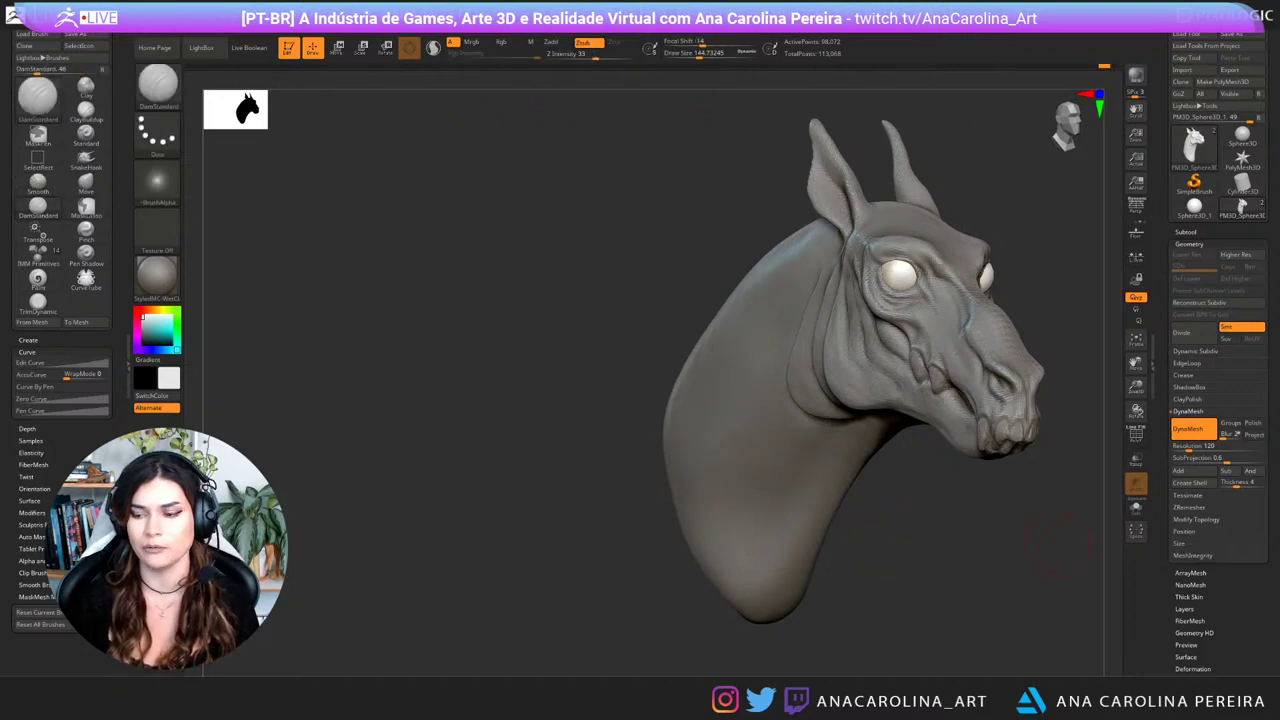
left_click_drag(1058, 544, 923, 548, "alt")
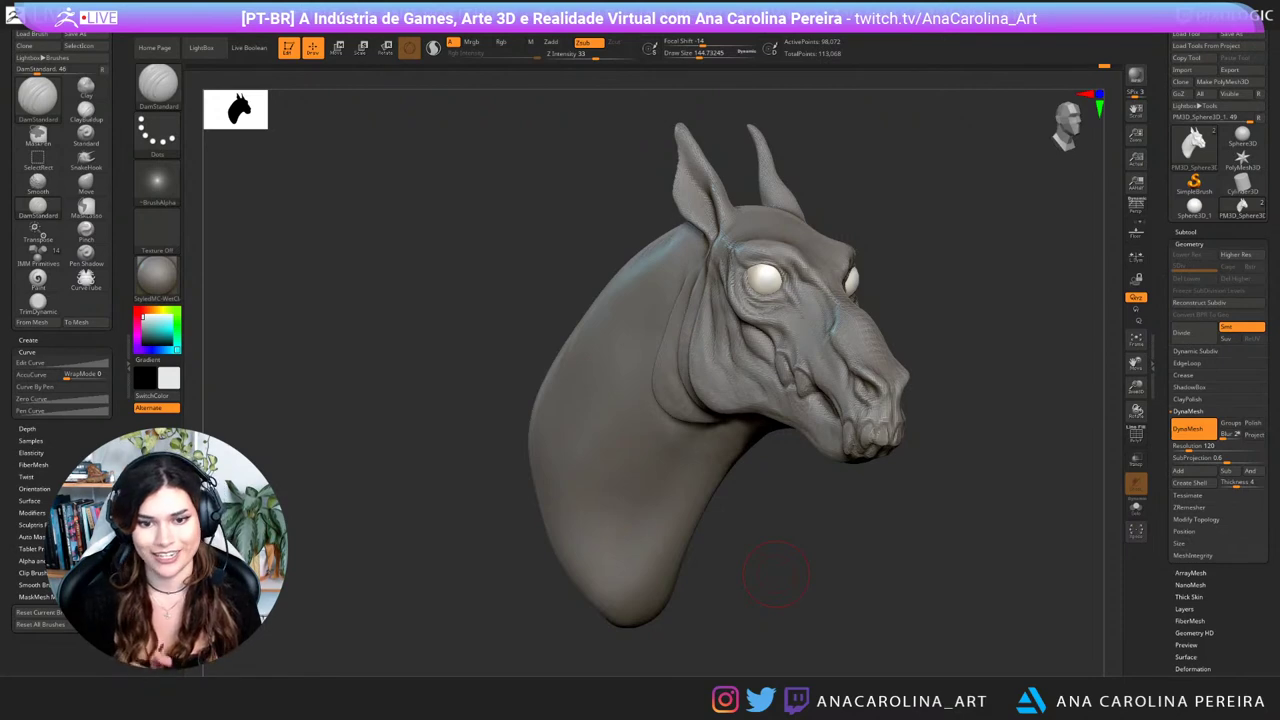
Step: Try scattering small DamStandard dabs across the side of the neck behind the folds
left_click_drag(776, 573, 750, 498)
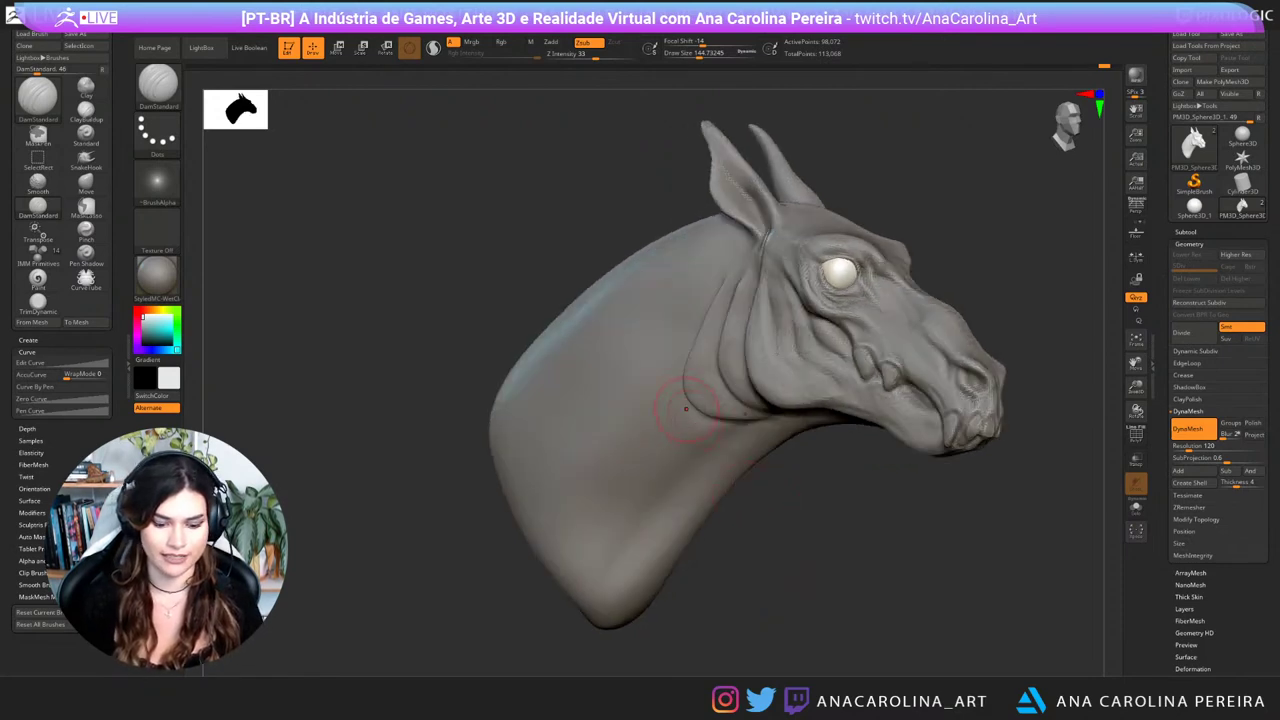
left_click(656, 327)
left_click(652, 378)
left_click(658, 435)
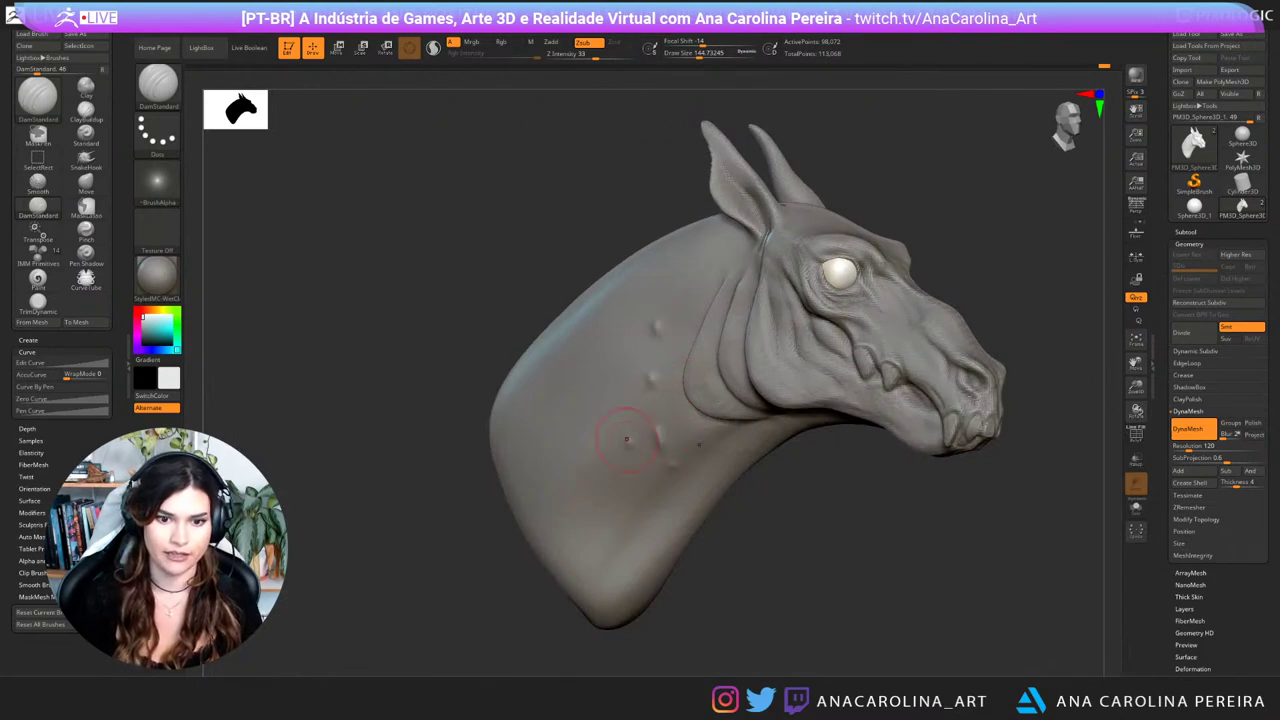
left_click(612, 493)
left_click(627, 412)
left_click(611, 367)
left_click(628, 350)
left_click(637, 296)
left_click(558, 388)
left_click(576, 462)
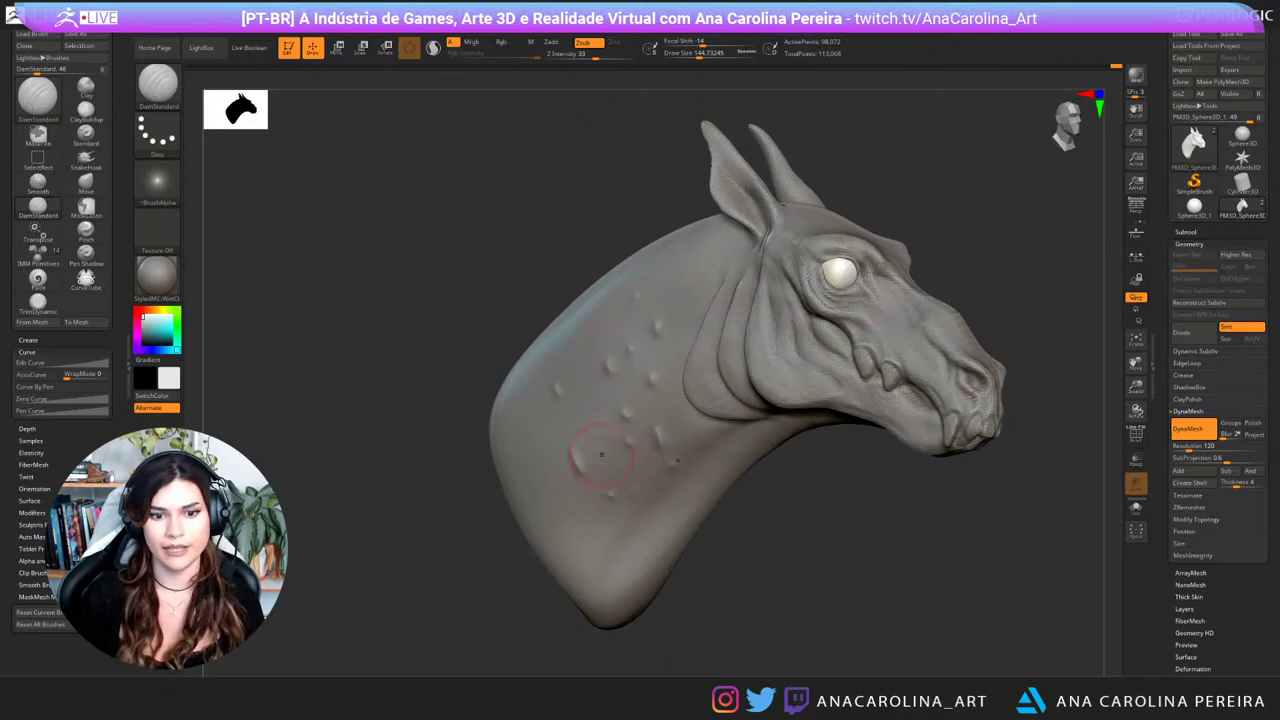
left_click(577, 416)
left_click(590, 326)
Step: Raise the DamStandard draw size to about 311 and undo the scattered dabs on the neck
key("space")
left_click_drag(718, 517, 726, 511)
key("space")
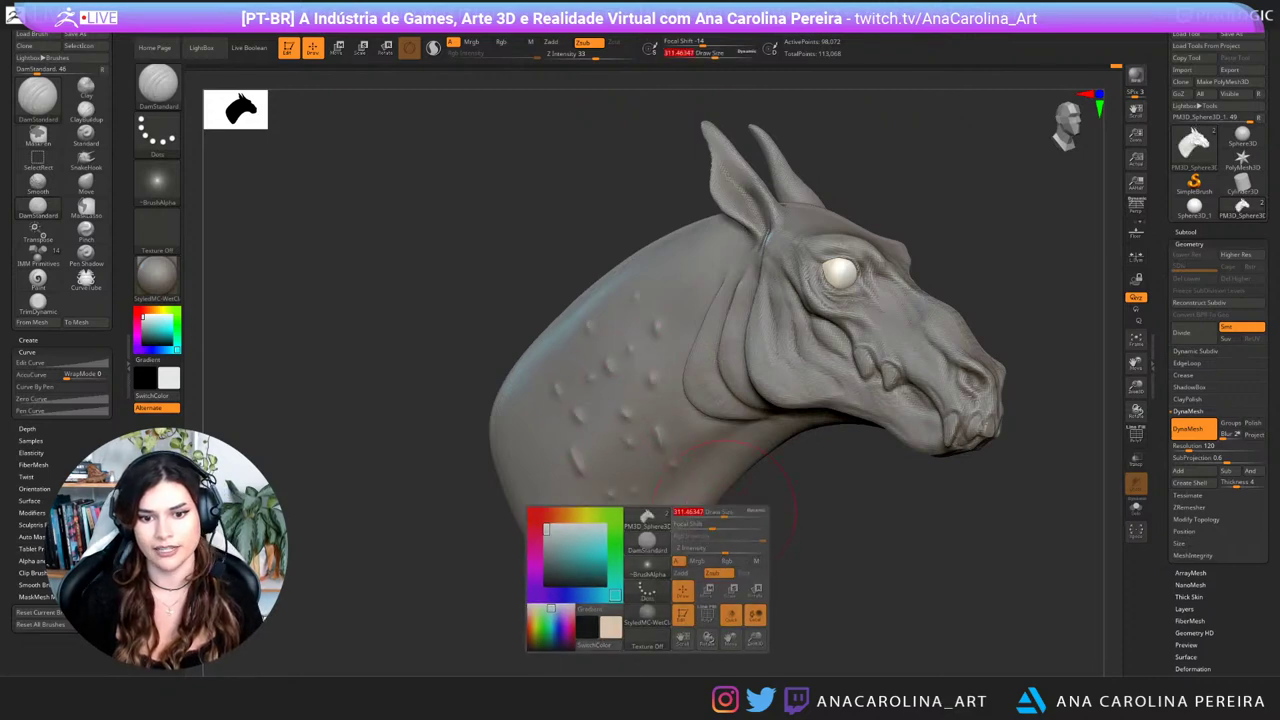
key("ctrl+z")
key("ctrl+z")
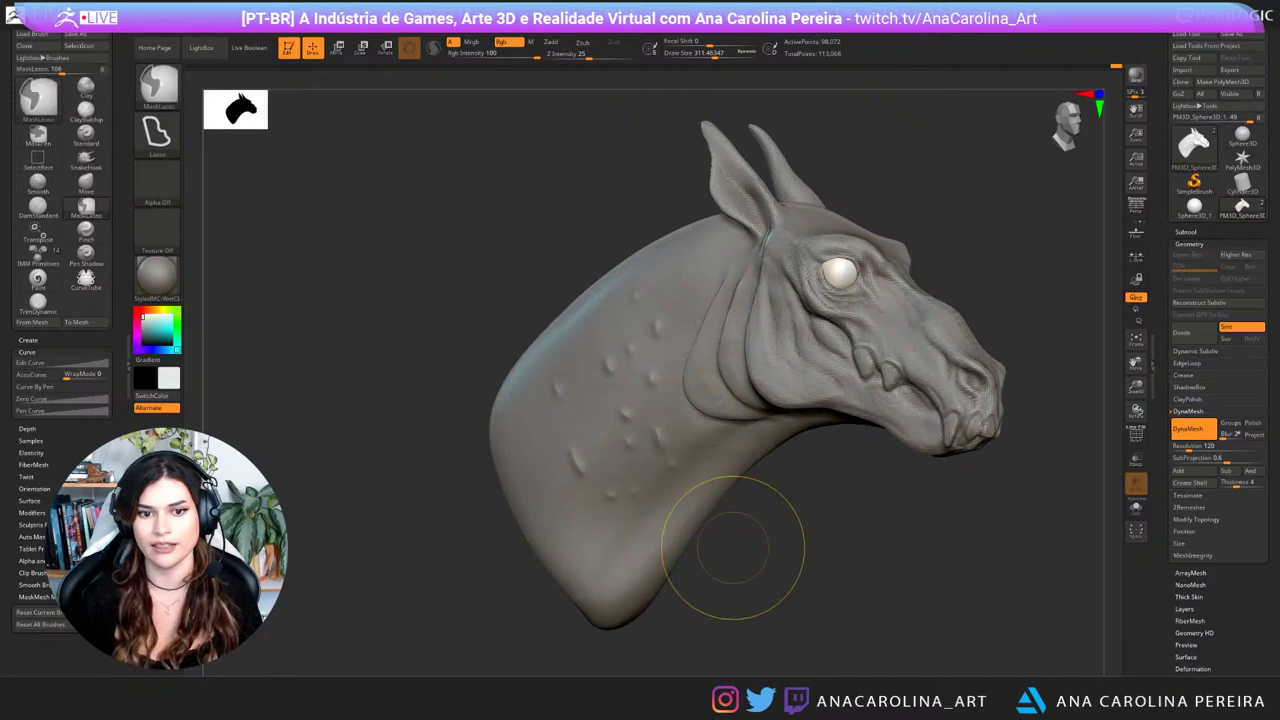
key("ctrl+z")
key("ctrl+z")
key("ctrl+z")
key("ctrl+z")
key("ctrl+z")
key("ctrl+z")
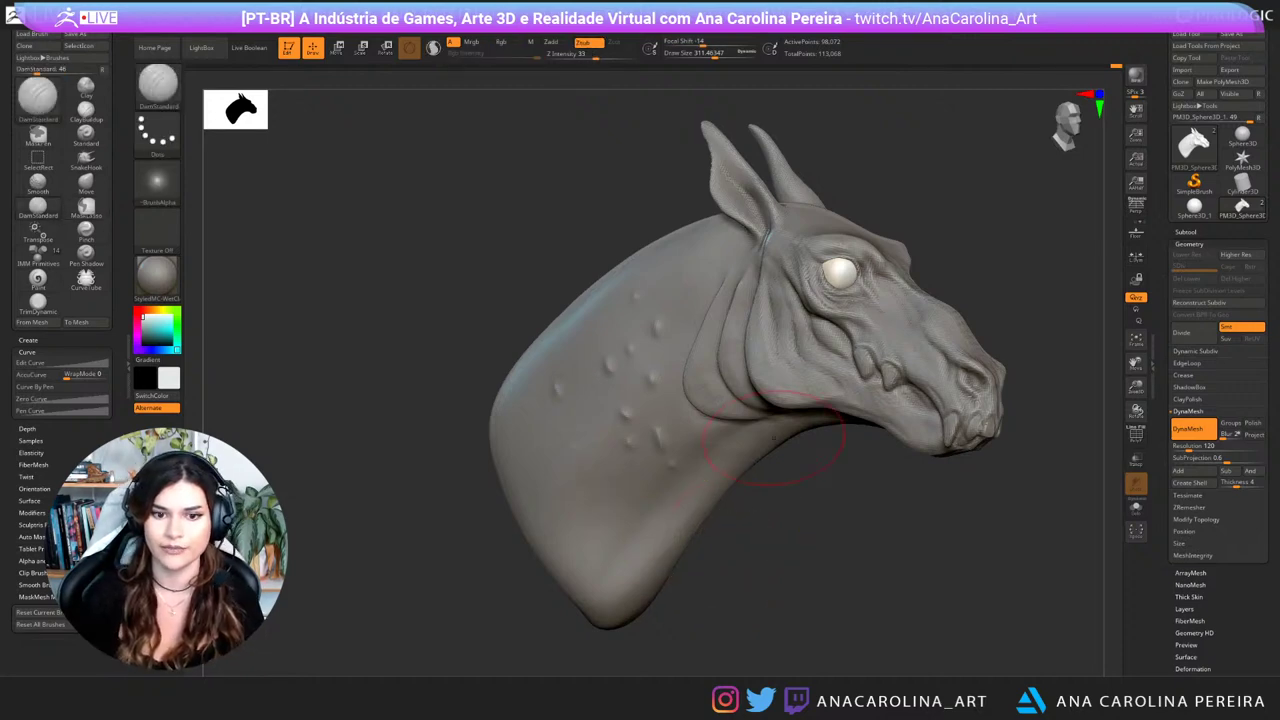
key("ctrl+z")
key("ctrl+z")
key("ctrl+z")
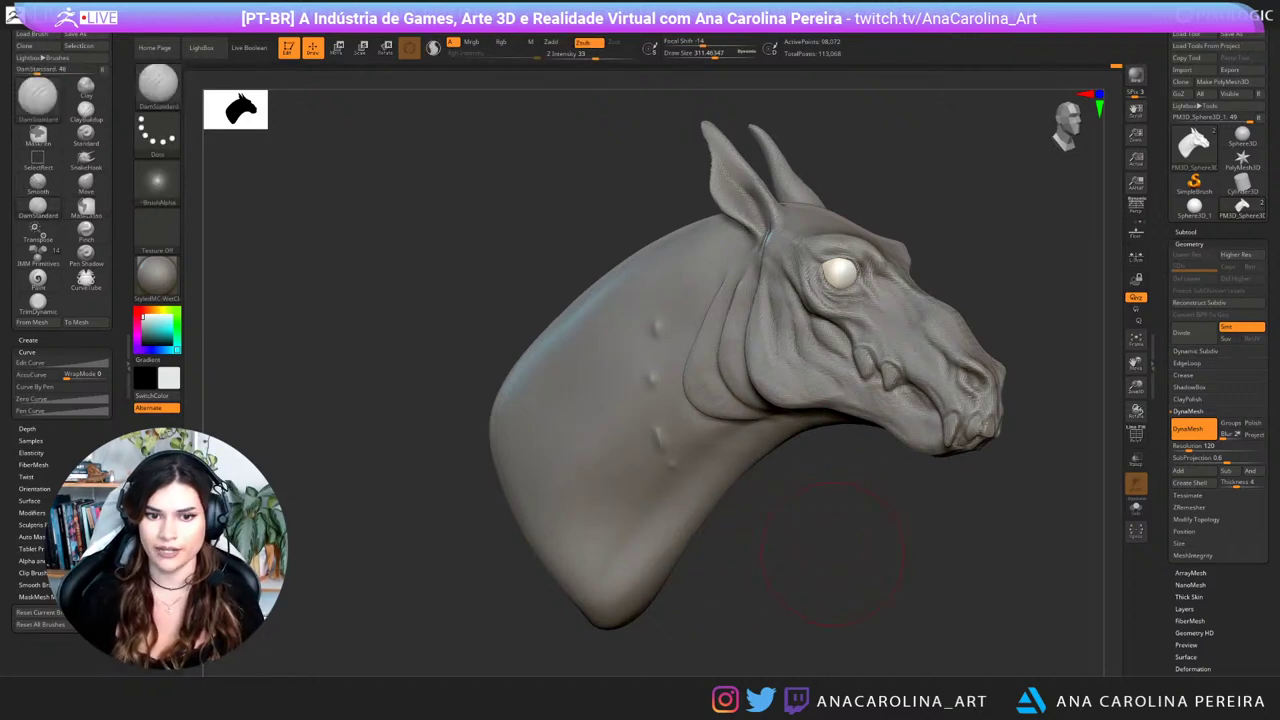
key("ctrl+z")
key("ctrl+z")
left_click_drag(834, 557, 786, 557)
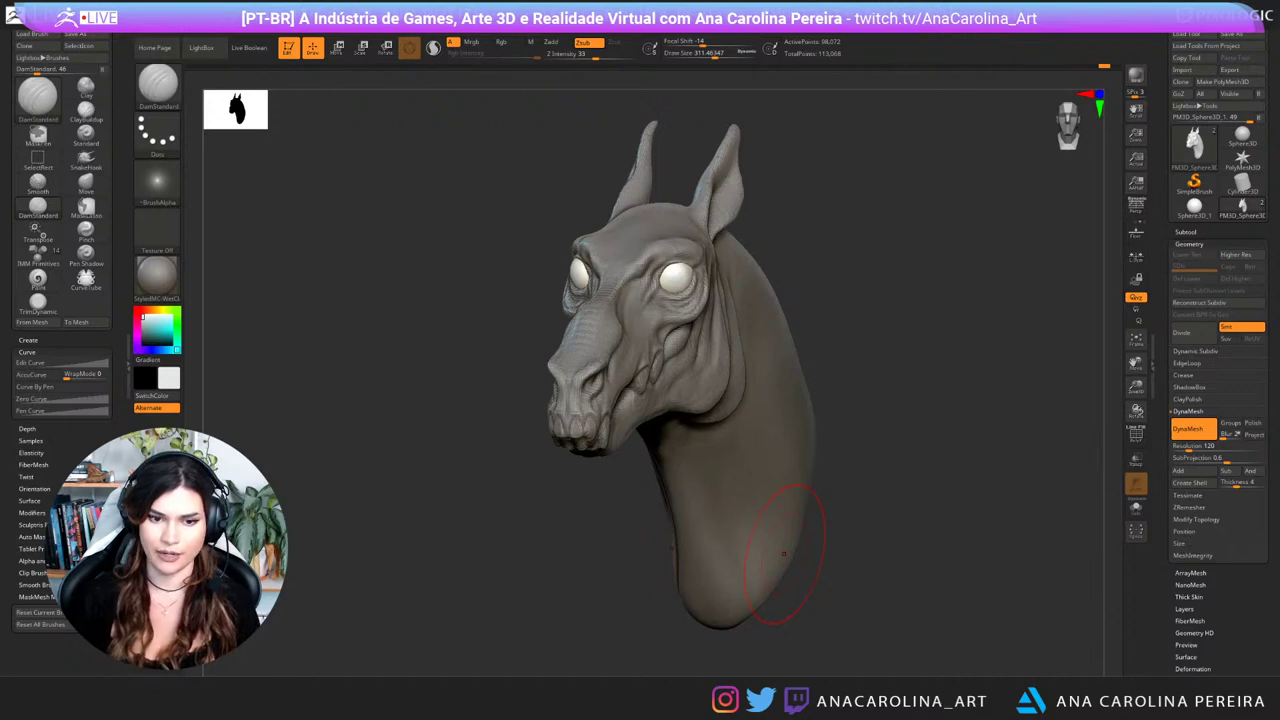
left_click_drag(978, 387, 1023, 413)
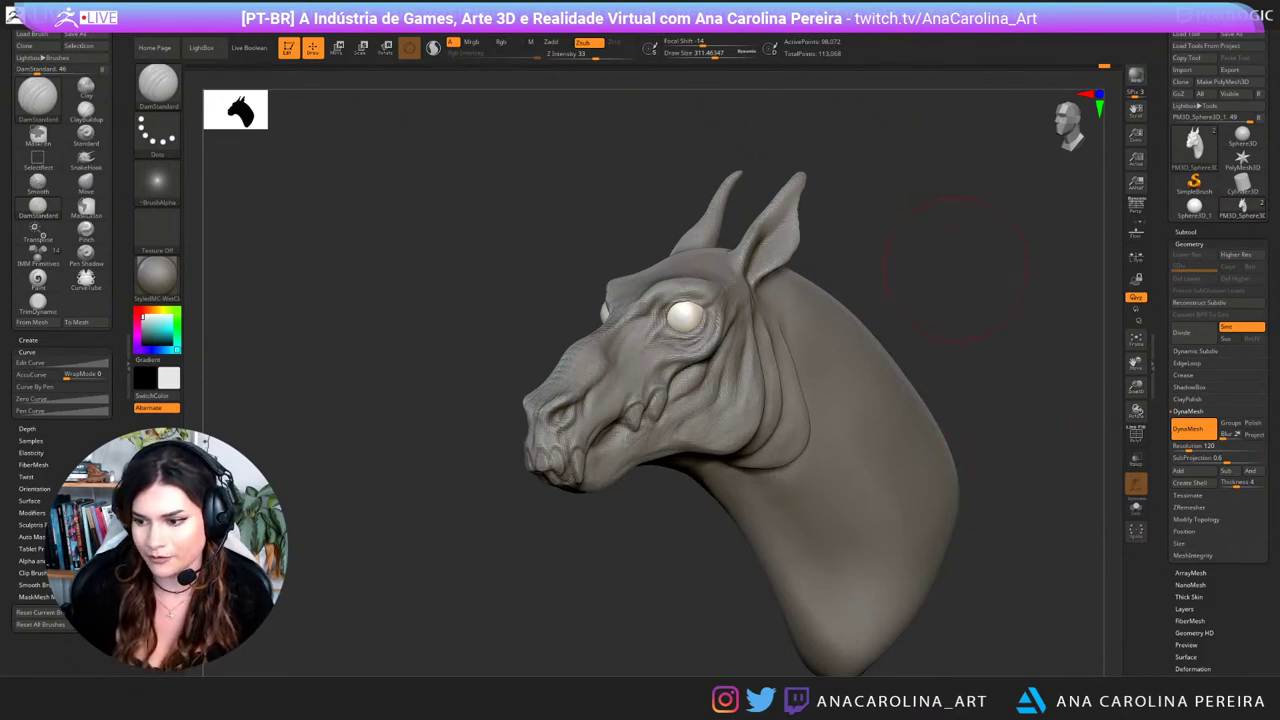
left_click_drag(956, 270, 953, 280)
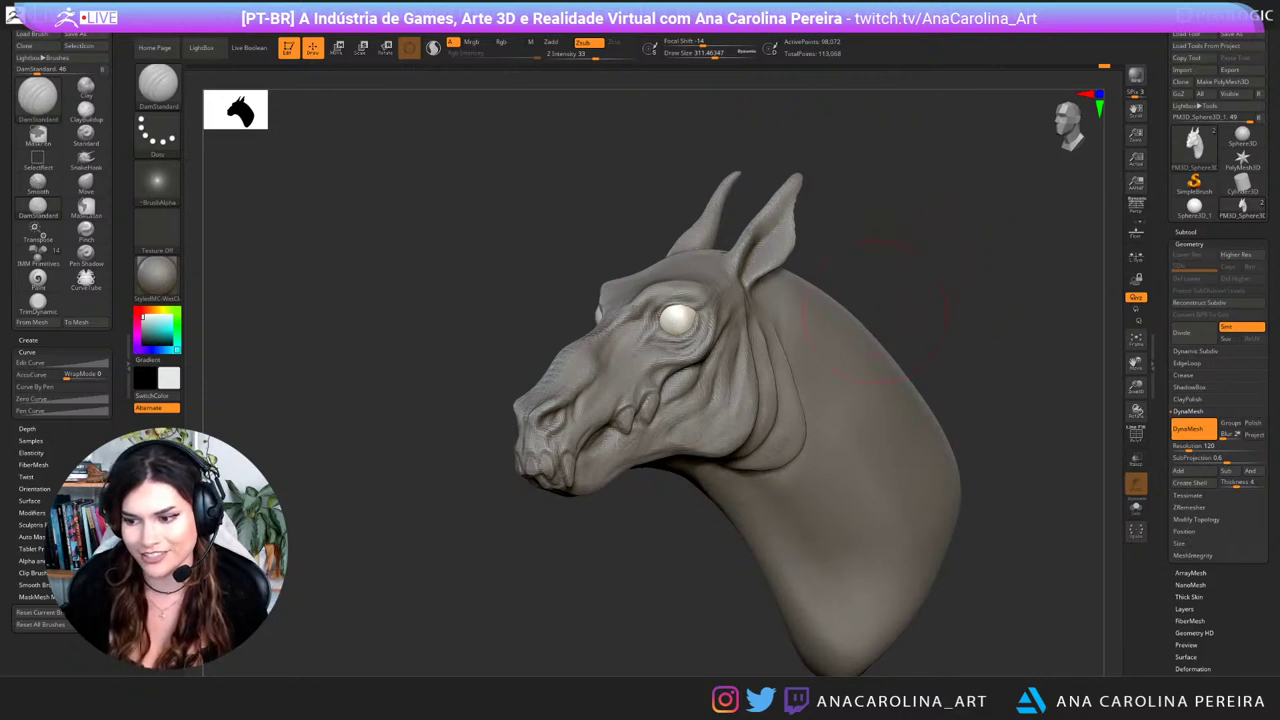
left_click_drag(972, 345, 1045, 322)
mouse_move(920, 348)
left_mouse_down()
mouse_move(1004, 379)
mouse_move(1015, 357)
left_mouse_up()
Step: Switch to ClayBuildup at a draw size of about 245 and build up and smooth the neck folds behind the jaw
key("b")
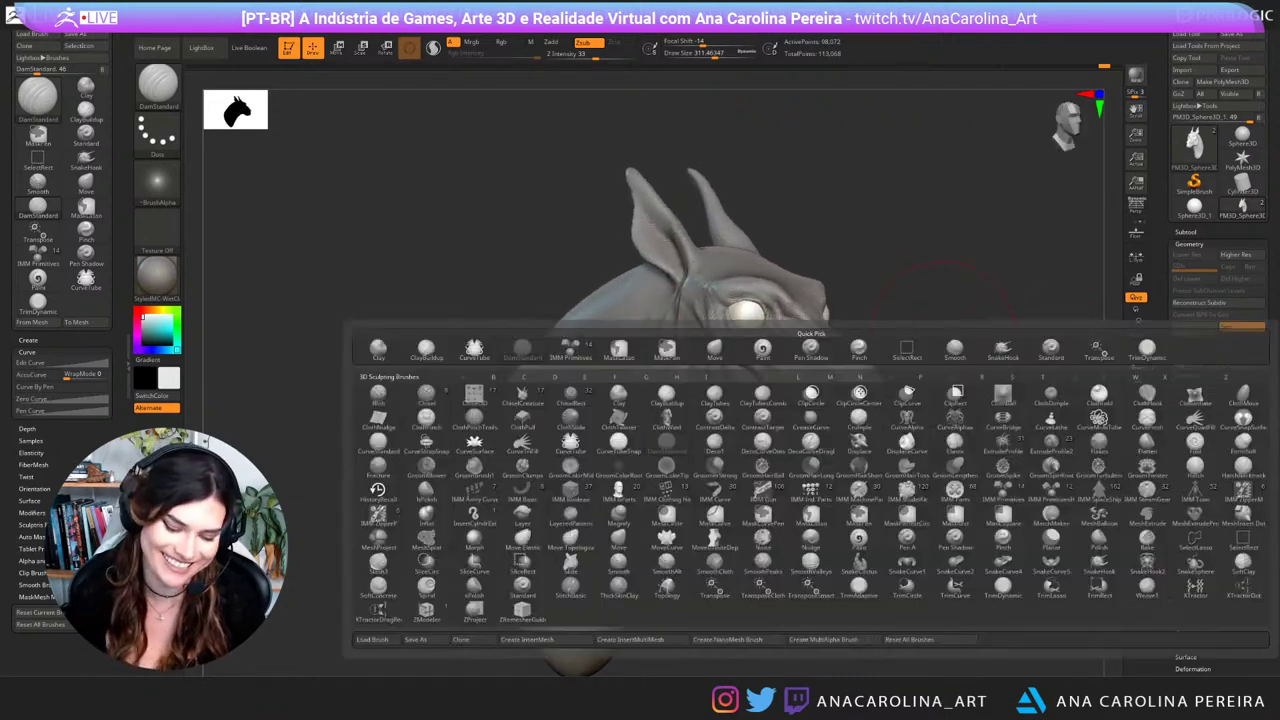
key("c")
key("b")
mouse_move(1030, 305)
left_mouse_down()
mouse_move(930, 325)
mouse_move(880, 318)
left_mouse_up()
key("s")
left_click_drag(718, 385, 698, 432, "shift")
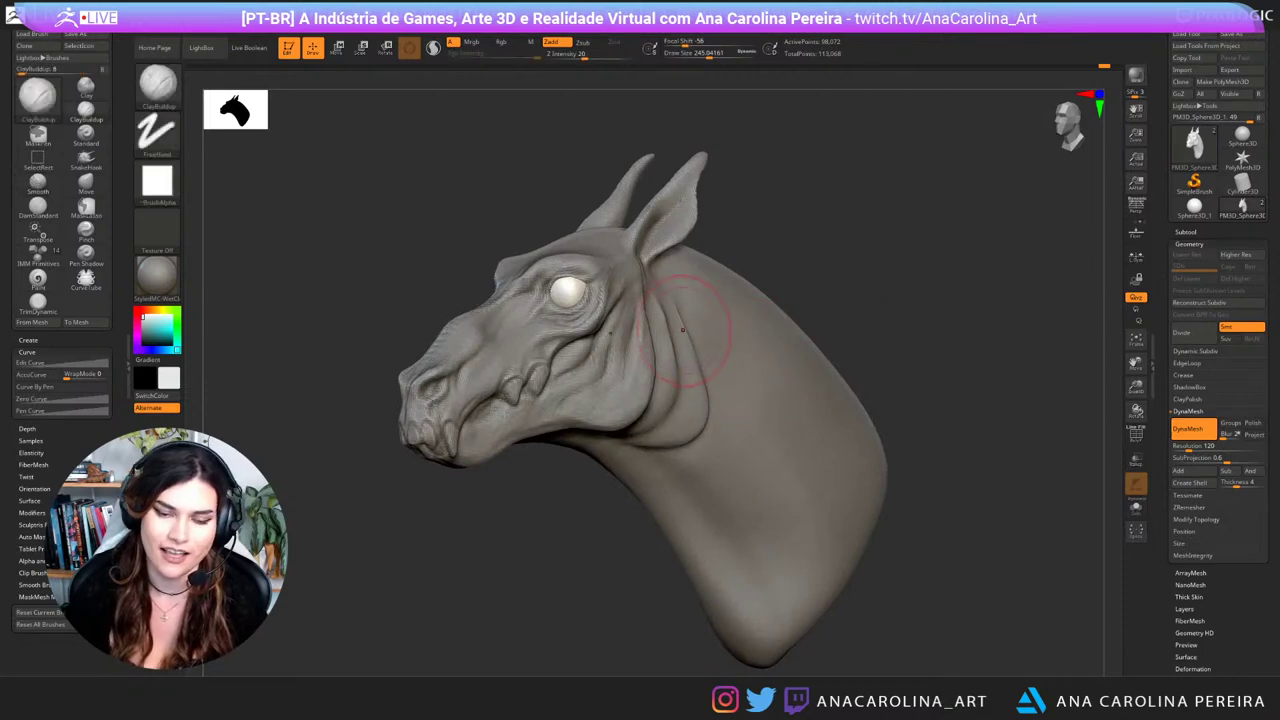
left_click_drag(685, 285, 682, 352)
left_click_drag(672, 305, 670, 362)
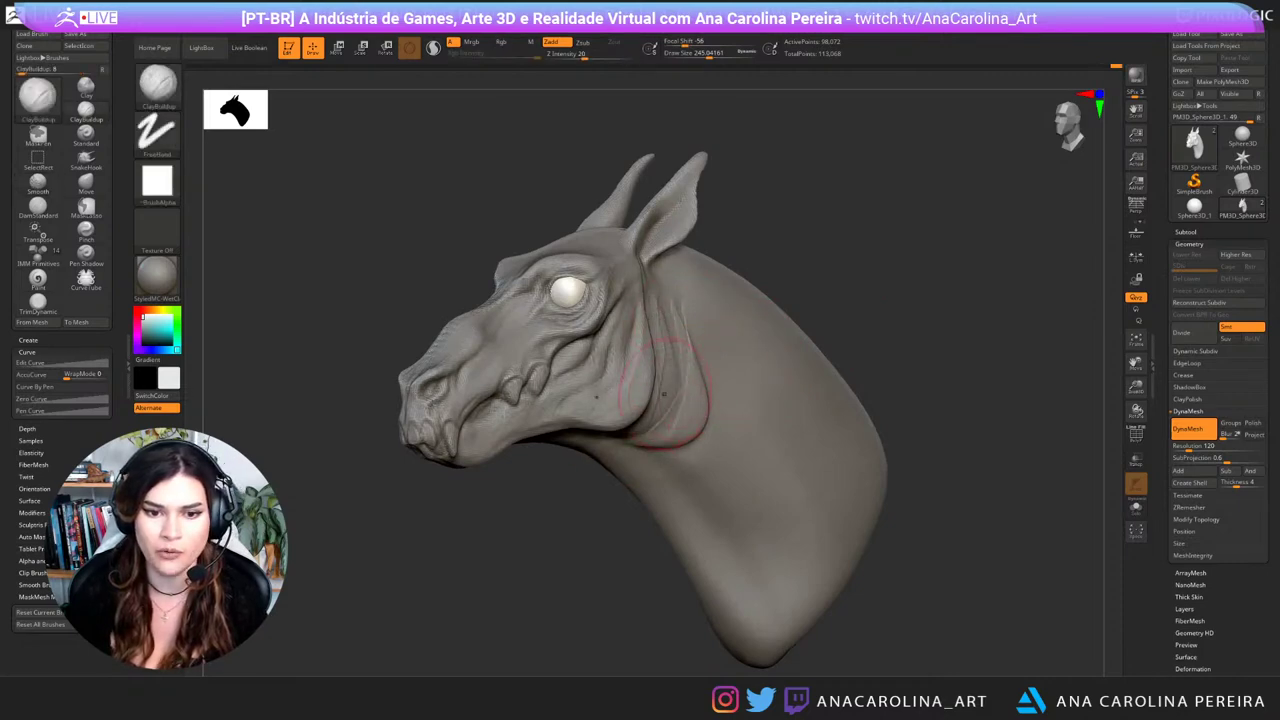
key("shift")
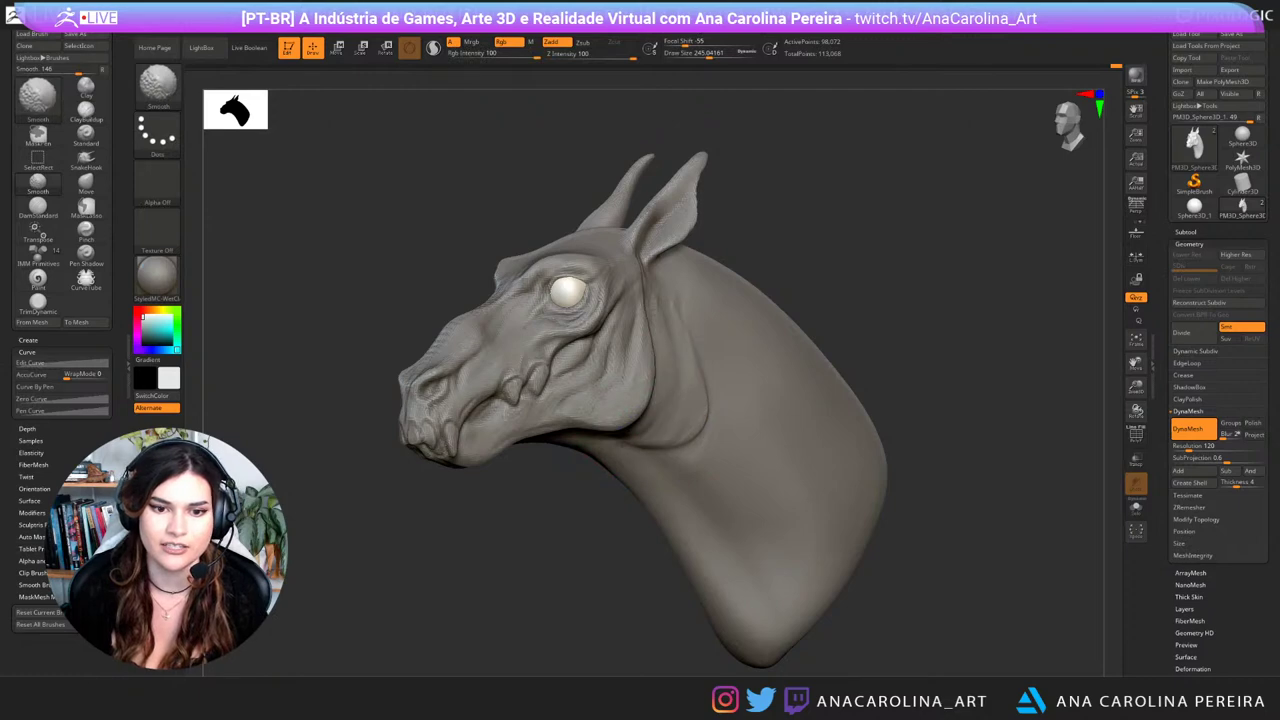
Step: Smooth out the ridges on the neck behind the jaw with the Smooth brush
left_click_drag(420, 530, 625, 520)
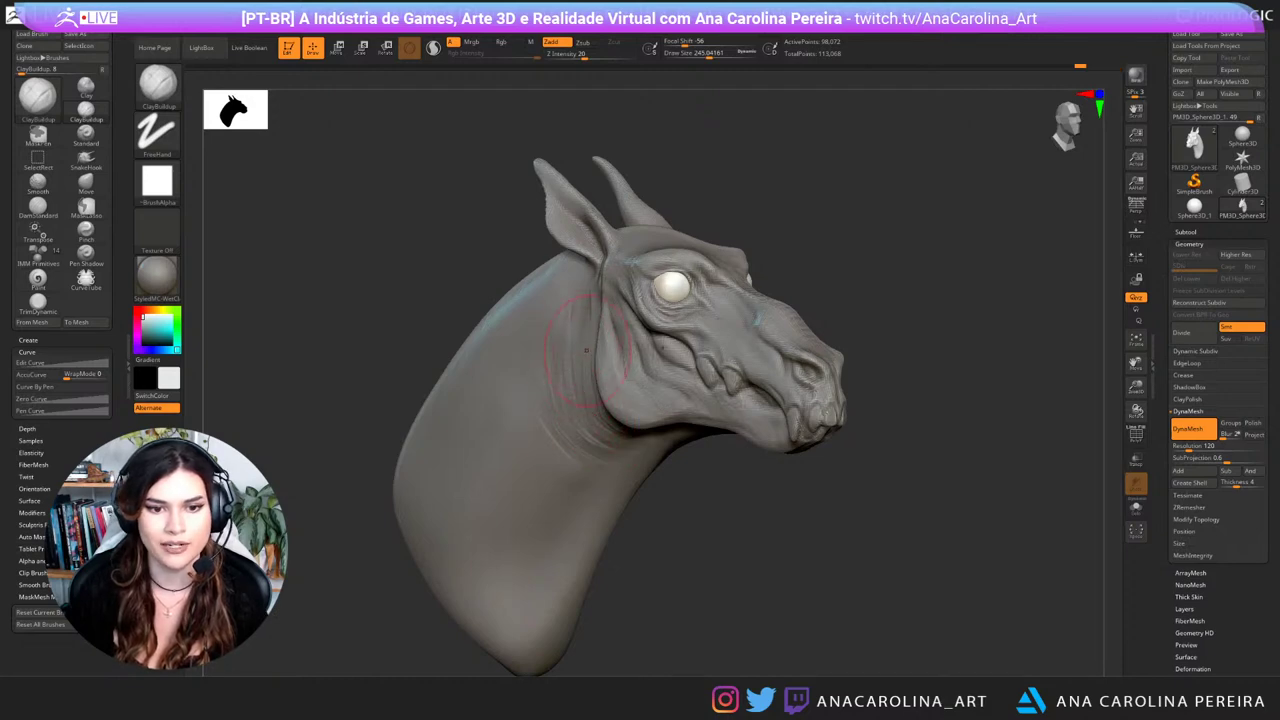
key("shift")
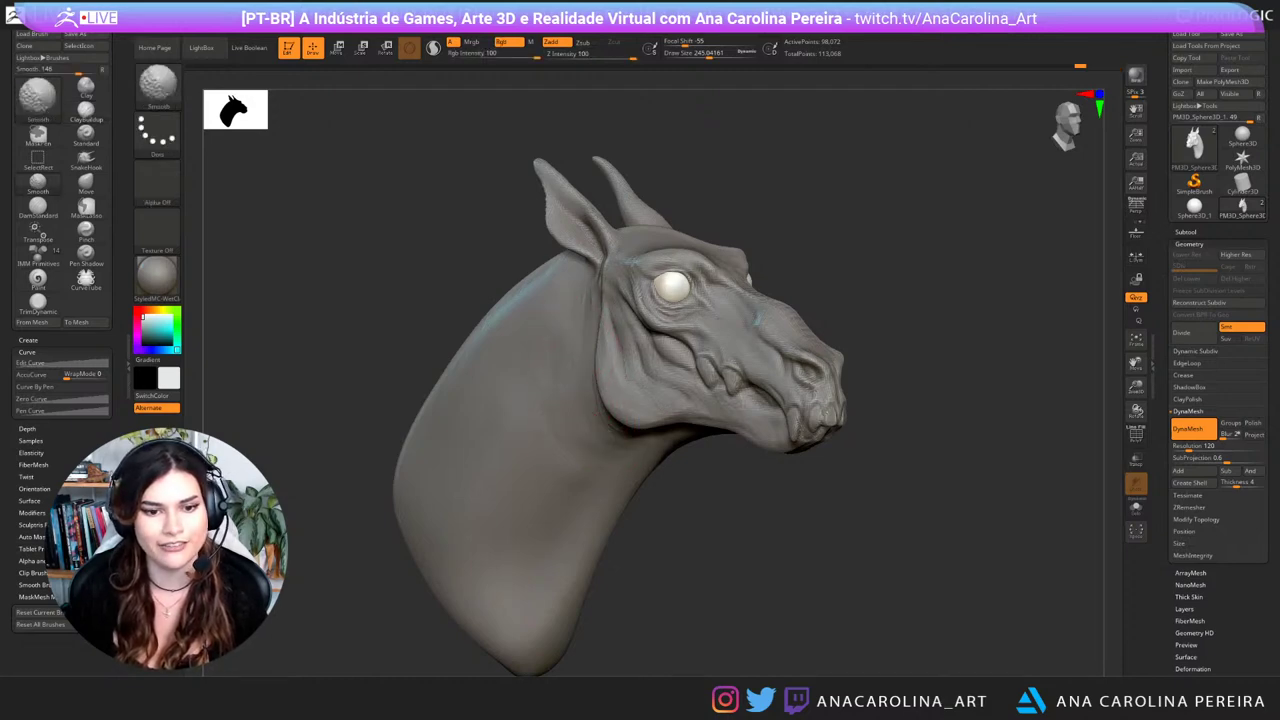
left_click_drag(985, 325, 790, 315)
mouse_move(790, 315)
left_mouse_down("alt")
mouse_move(877, 343)
mouse_move(844, 346)
left_mouse_up("alt")
key("space")
key("shift")
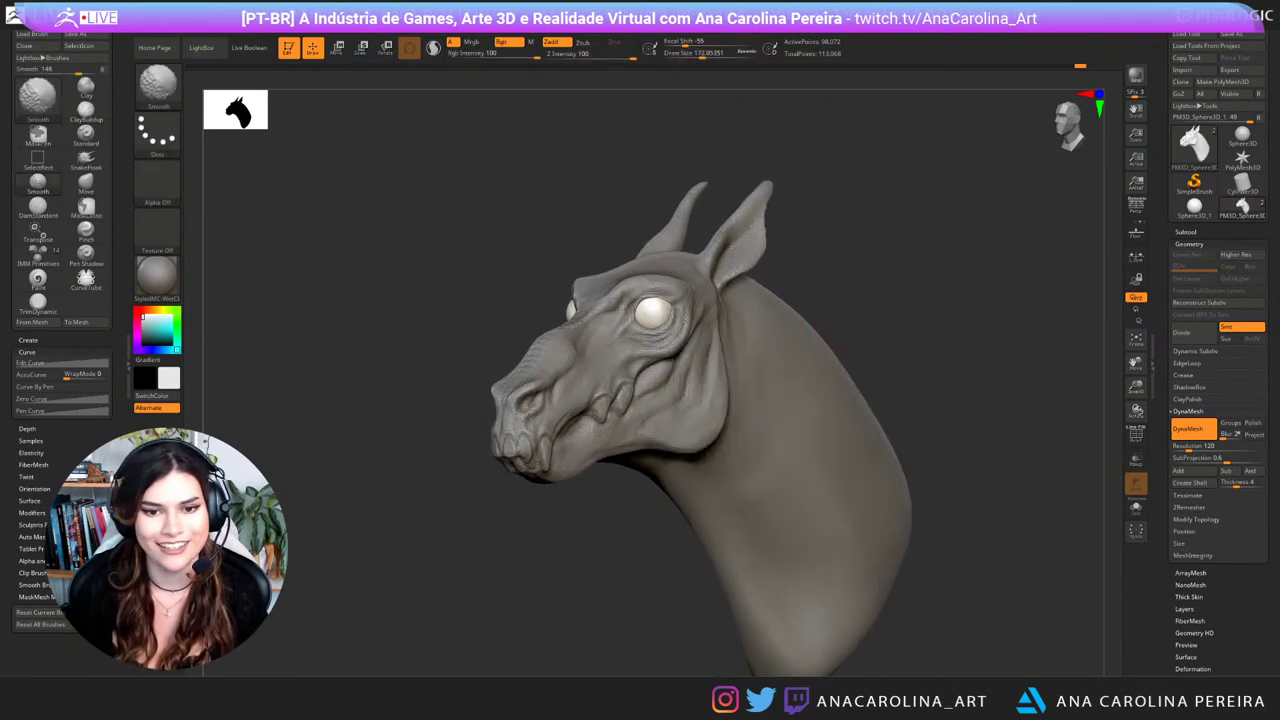
Step: Set the Smooth brush's draw size to about 262 and smooth the neck beside the jaw
left_click(711, 54)
left_click_drag(920, 335, 1050, 335)
key("shift")
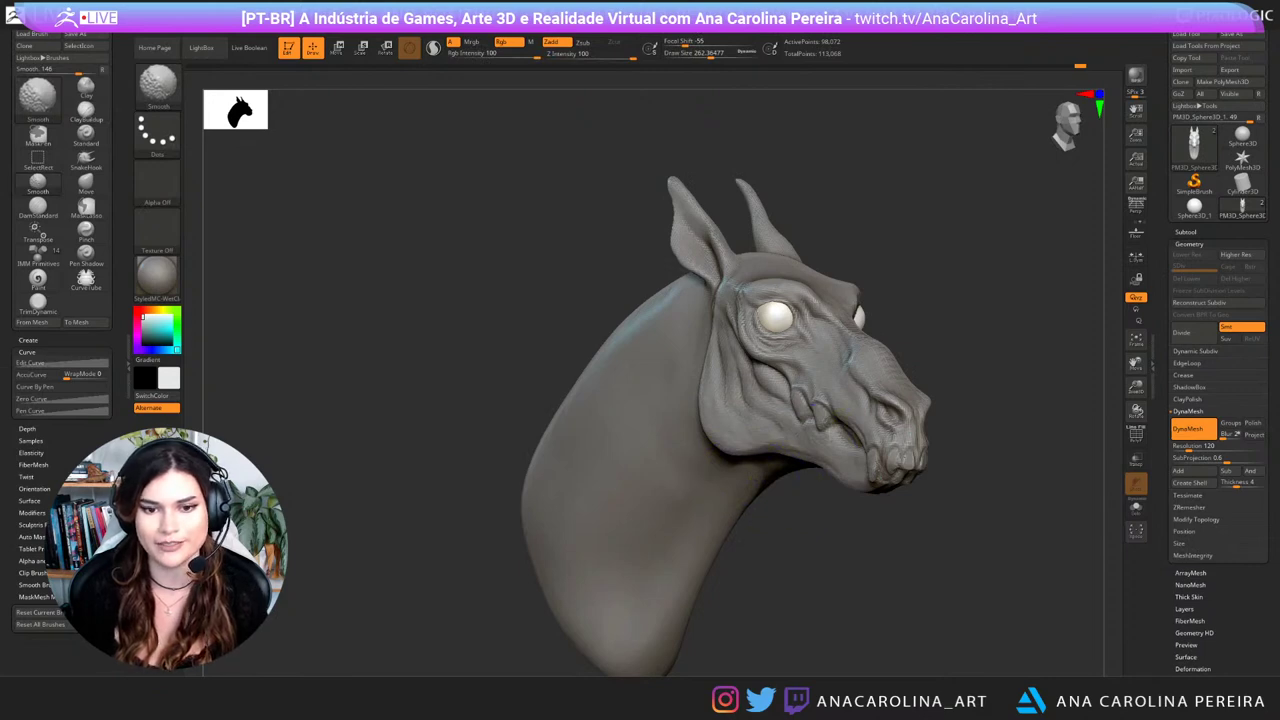
left_click_drag(850, 540, 885, 538)
key("shift")
mouse_move(1060, 430)
left_mouse_down()
mouse_move(885, 423)
mouse_move(928, 387)
left_mouse_up()
left_click_drag(972, 312, 997, 288)
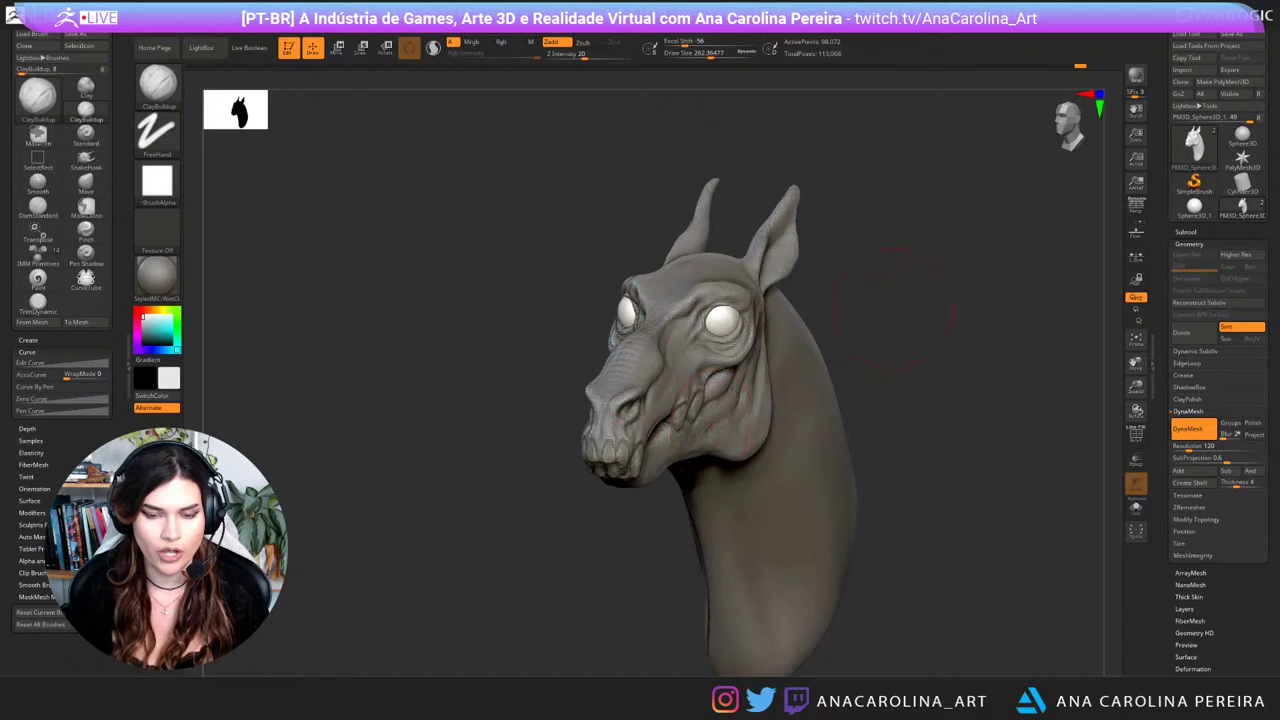
Step: Enlarge the brush and push the back edge of the neck inward with the Move brush
left_click_drag(925, 335, 835, 385)
key("space")
left_click_drag(903, 331, 916, 331)
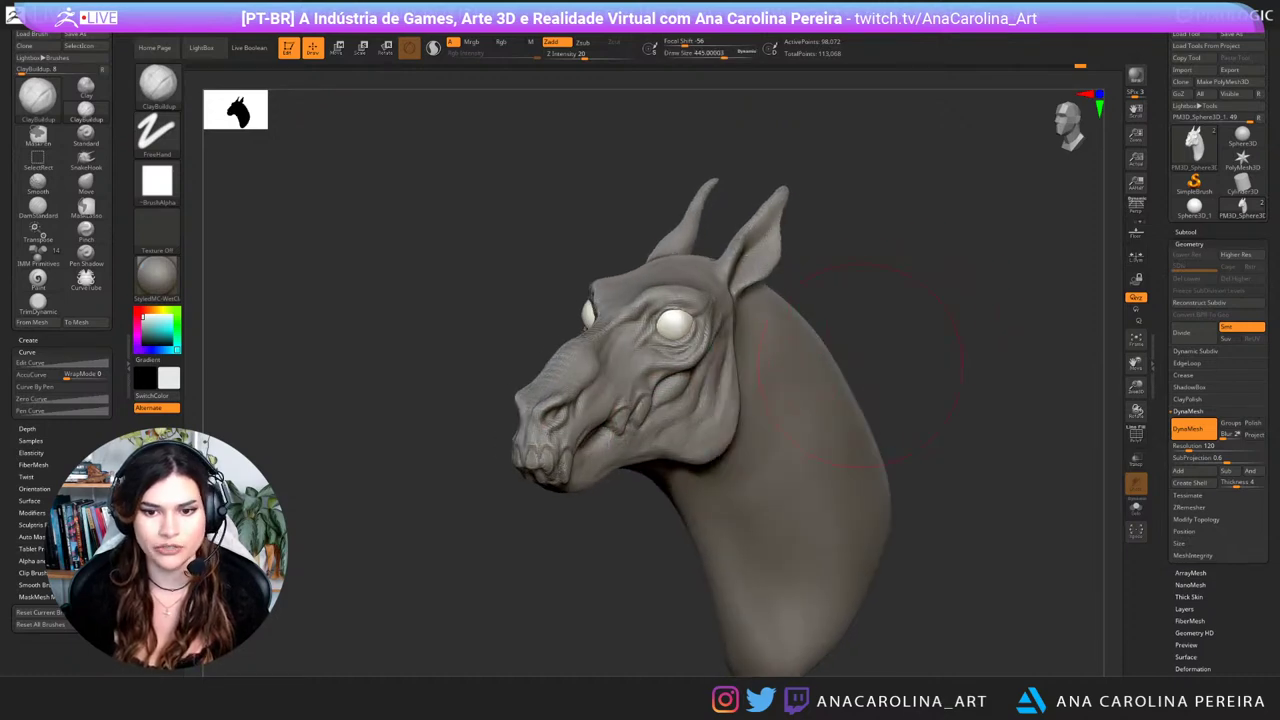
left_click_drag(862, 365, 912, 372)
key("space")
left_click_drag(867, 362, 865, 404)
key("b")
key("m")
key("v")
left_click_drag(906, 478, 884, 474)
Step: Select the DamStandard brush and set its draw size to about 192
key("b")
key("d")
key("s")
left_click_drag(957, 430, 886, 430)
key("space")
mouse_move(894, 374)
left_mouse_down()
mouse_move(880, 374)
mouse_move(971, 441)
mouse_move(960, 510)
mouse_move(970, 535)
mouse_move(1031, 574)
left_mouse_up()
key("space")
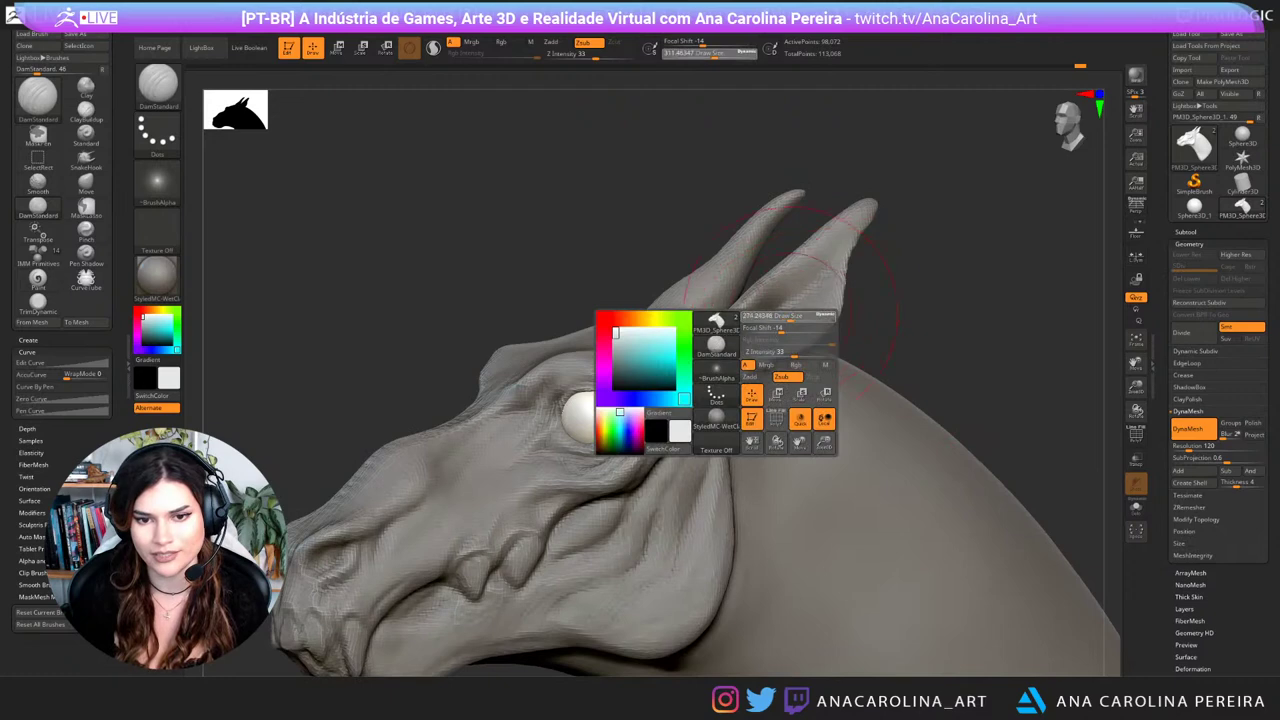
left_click_drag(788, 343, 804, 270)
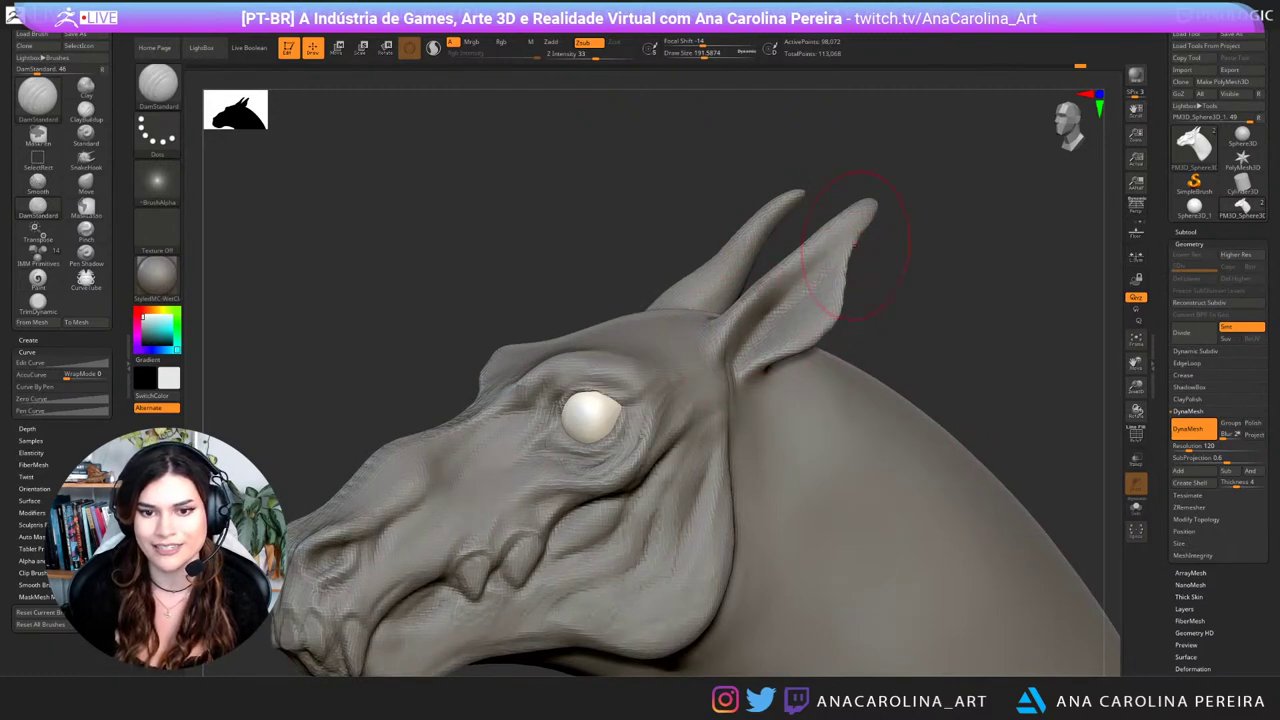
left_click_drag(915, 345, 965, 355)
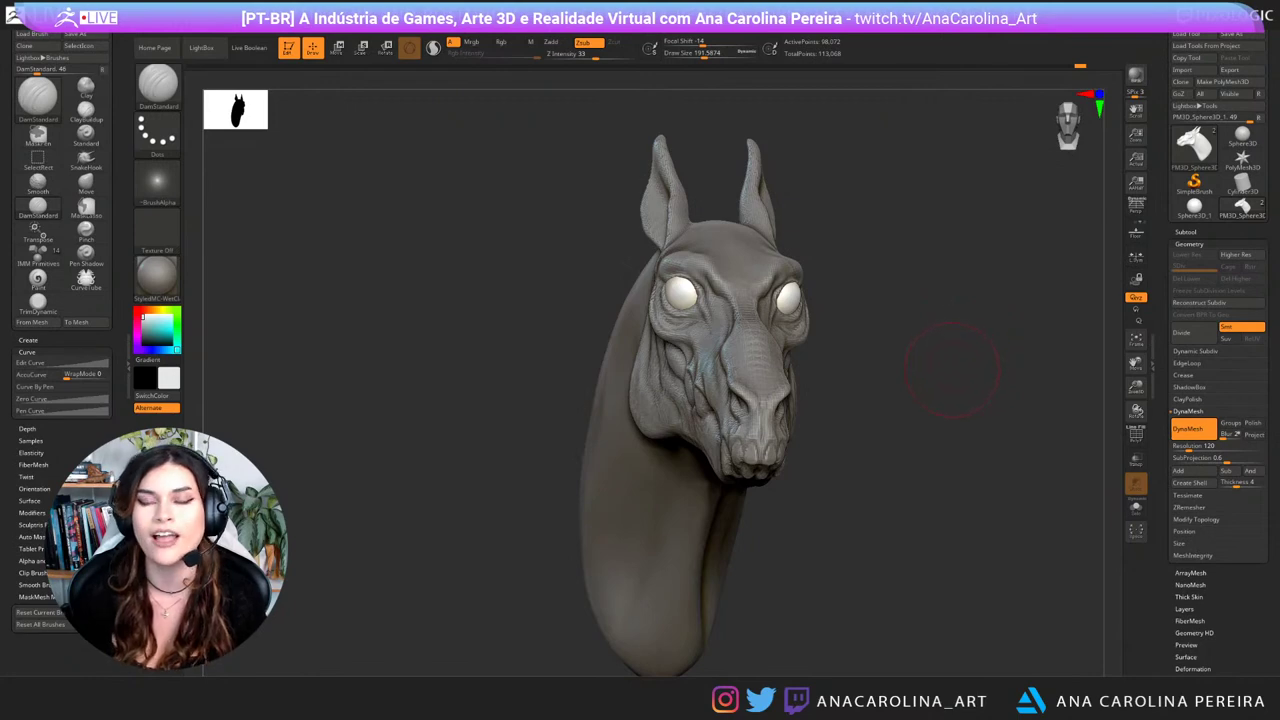
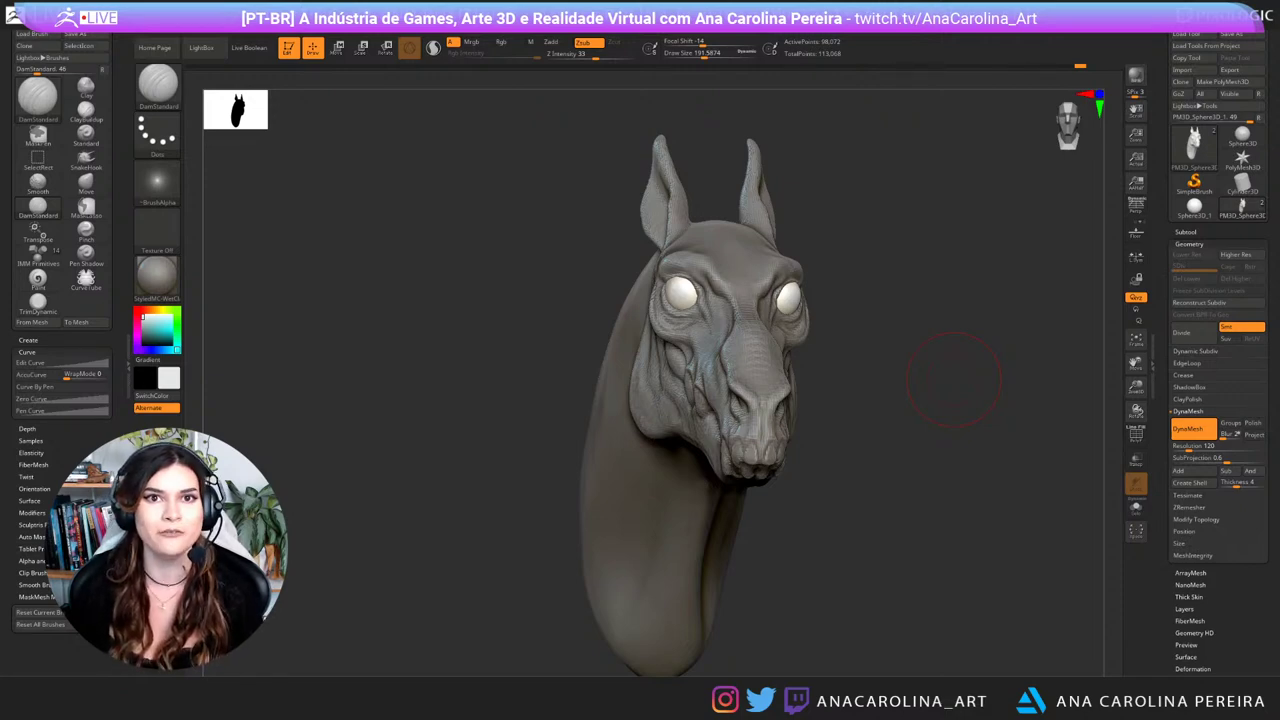
Step: Select the ClayBuildup brush and examine the horse head's forms from the front and both sides
left_click_drag(955, 380, 886, 400)
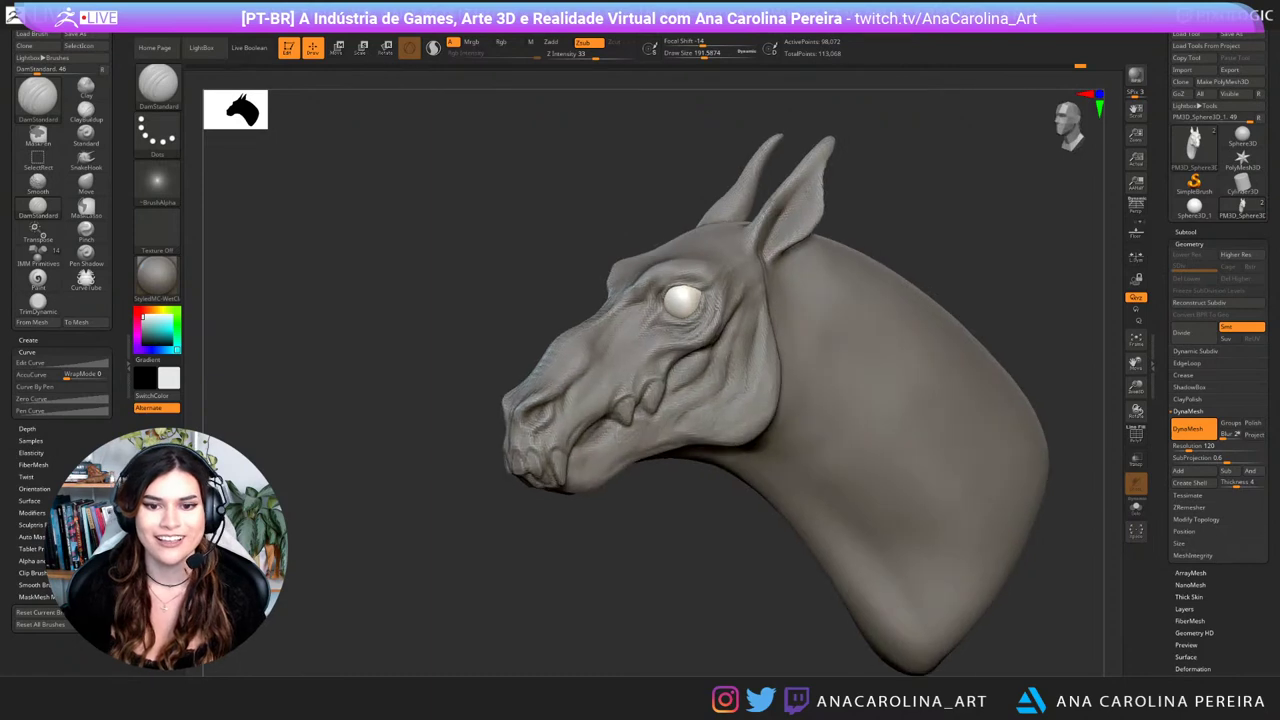
key("b")
key("c")
key("b")
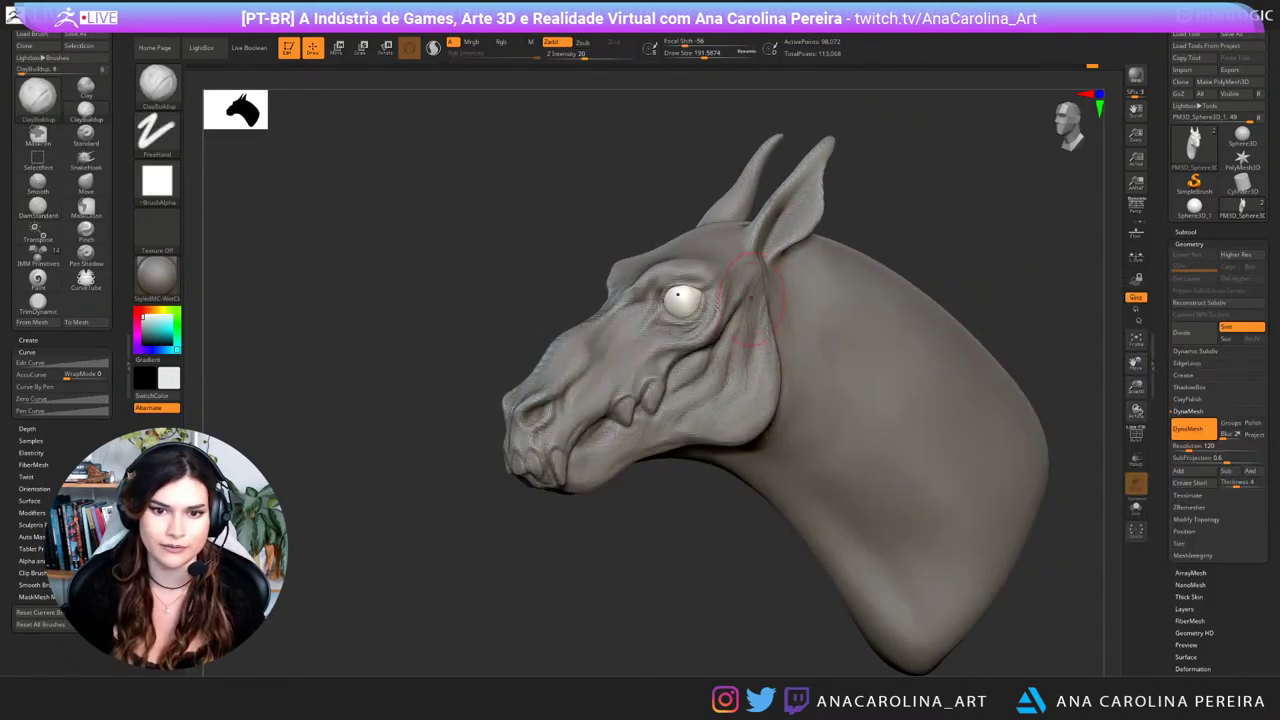
left_click_drag(885, 240, 1005, 248)
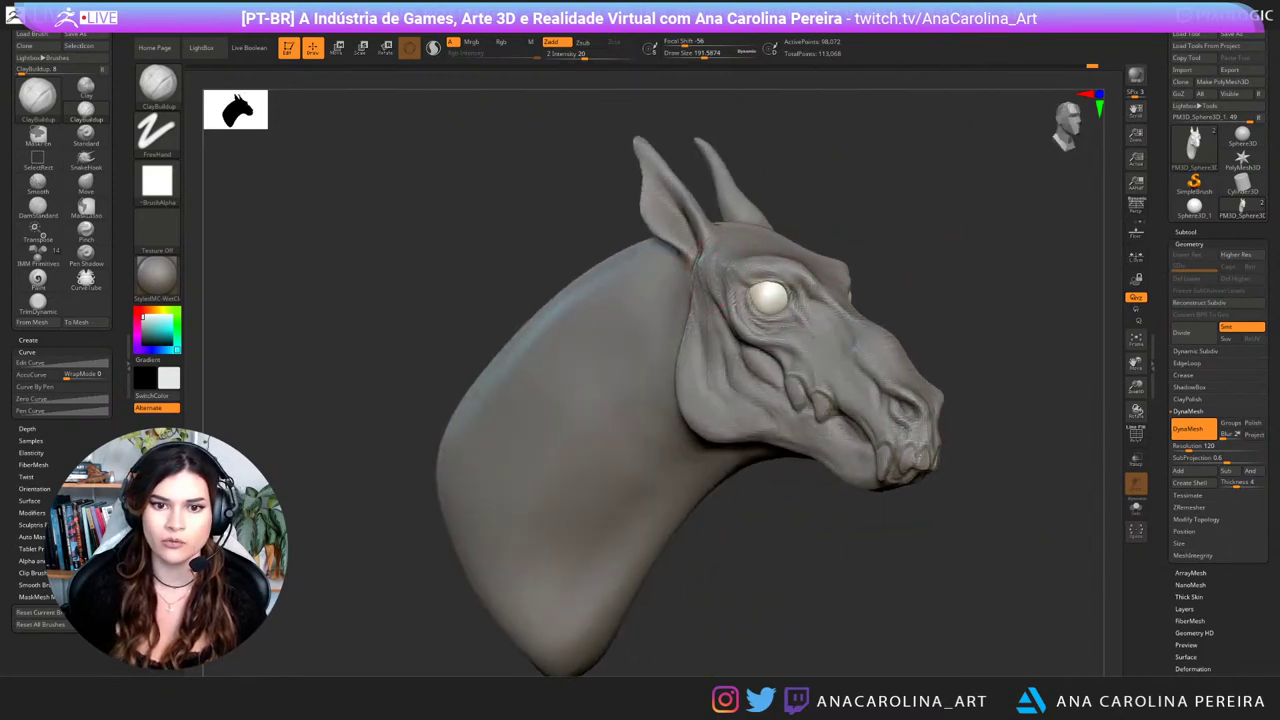
mouse_move(896, 182)
left_mouse_down()
mouse_move(917, 255)
mouse_move(993, 267)
mouse_move(1001, 285)
mouse_move(873, 306)
left_mouse_up()
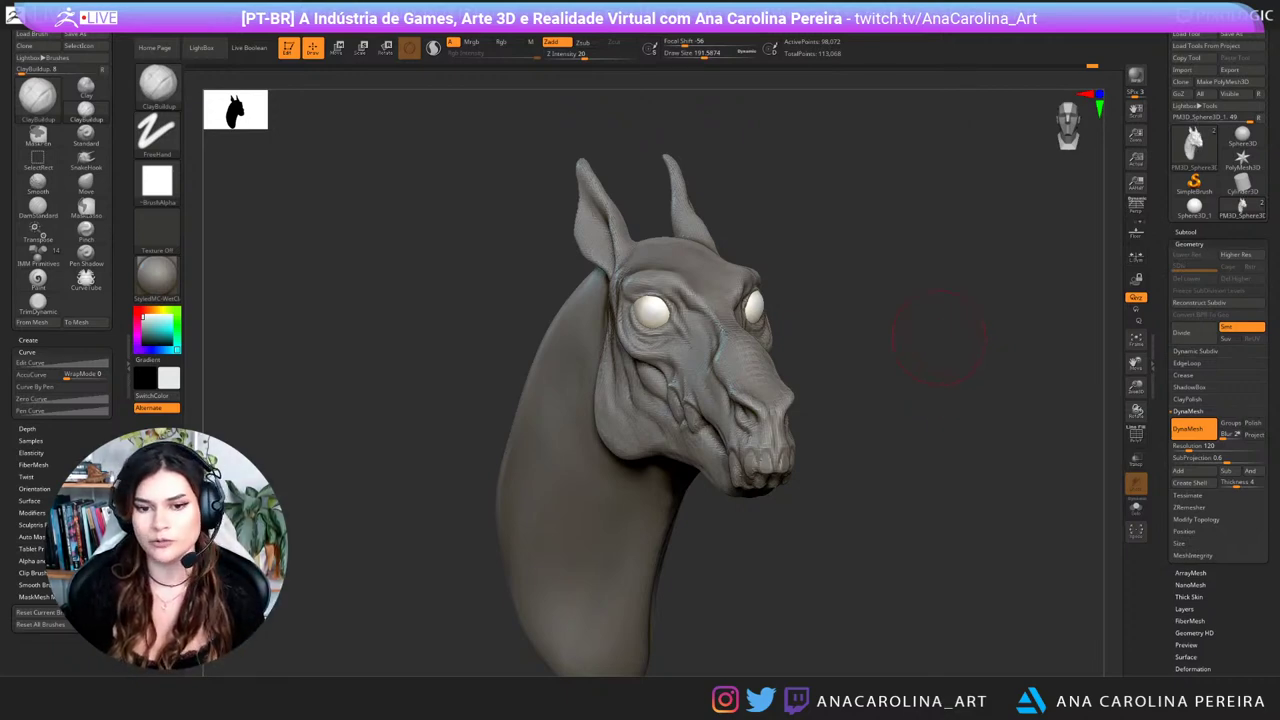
left_click_drag(938, 338, 845, 325)
mouse_move(932, 283)
left_mouse_down("alt")
mouse_move(961, 289)
mouse_move(880, 300)
mouse_move(995, 322)
left_mouse_up("alt")
Step: Adjust the rear corner of the eyelid with the Move brush at a draw size of about 94
key("b")
key("d")
key("s")
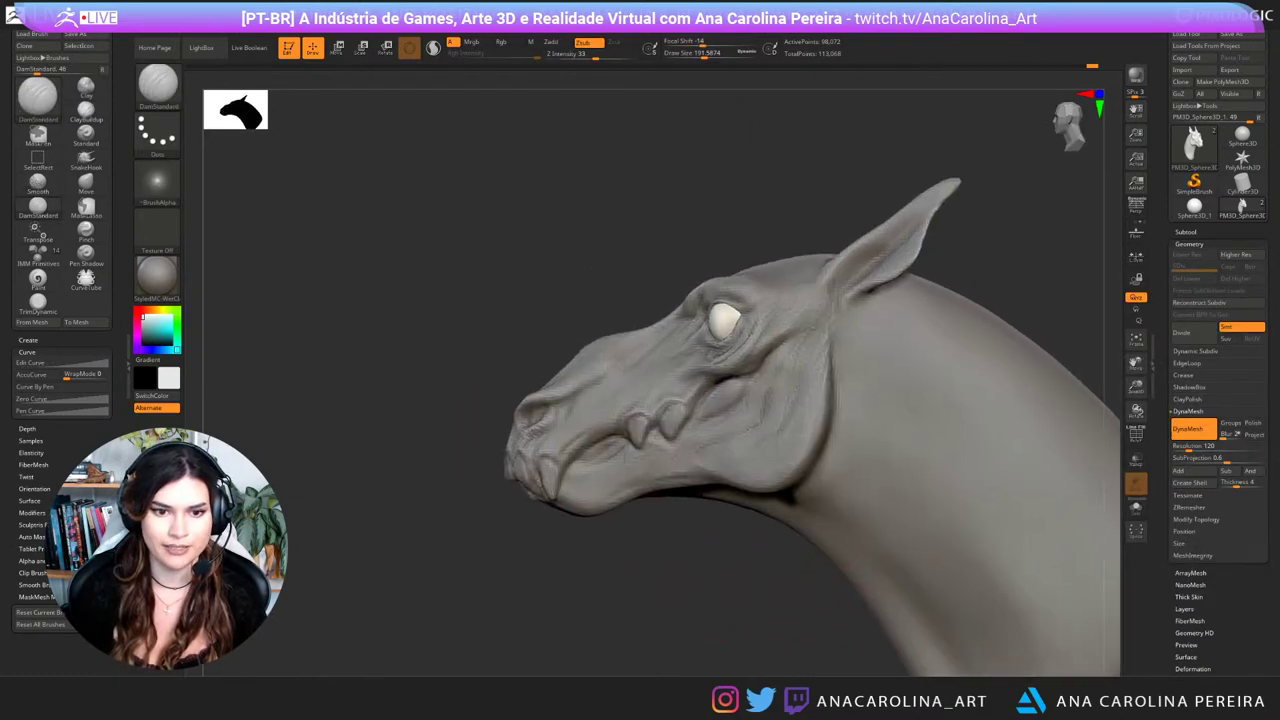
mouse_move(690, 574)
left_mouse_down("alt")
mouse_move(728, 627)
mouse_move(845, 564)
mouse_move(742, 606)
mouse_move(918, 553)
left_mouse_up("alt")
key("space")
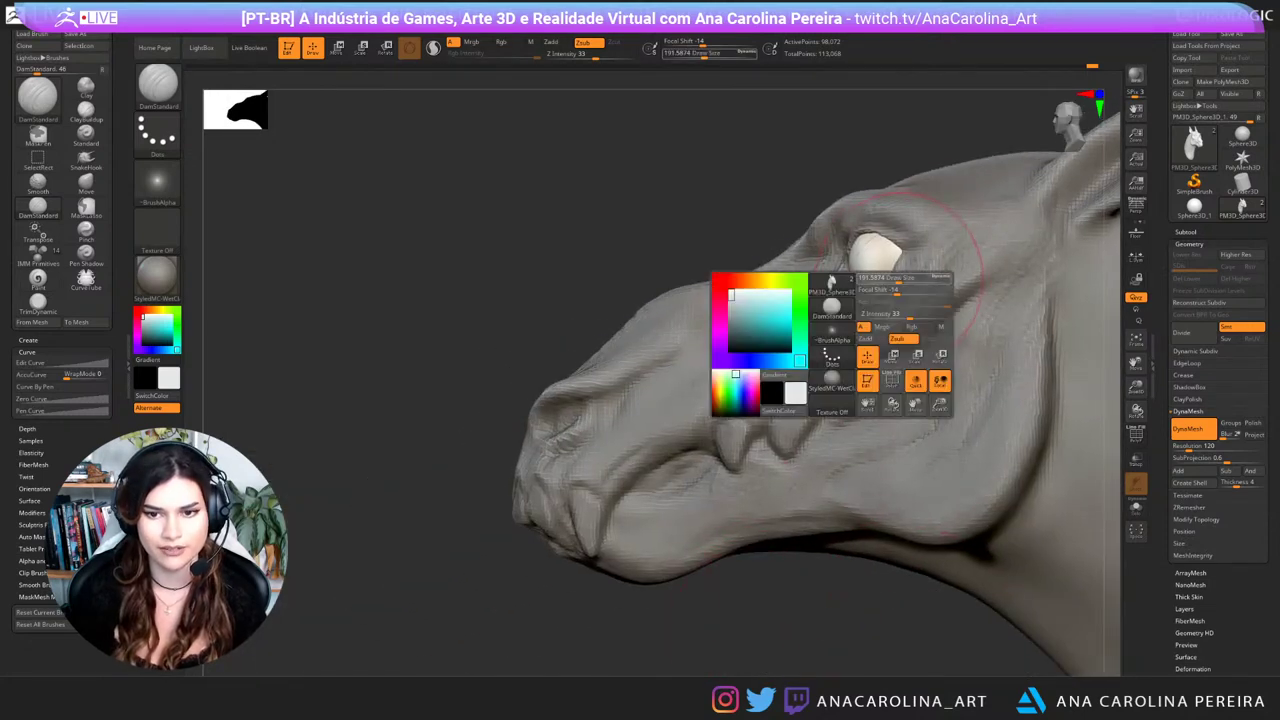
key("b")
key("m")
key("v")
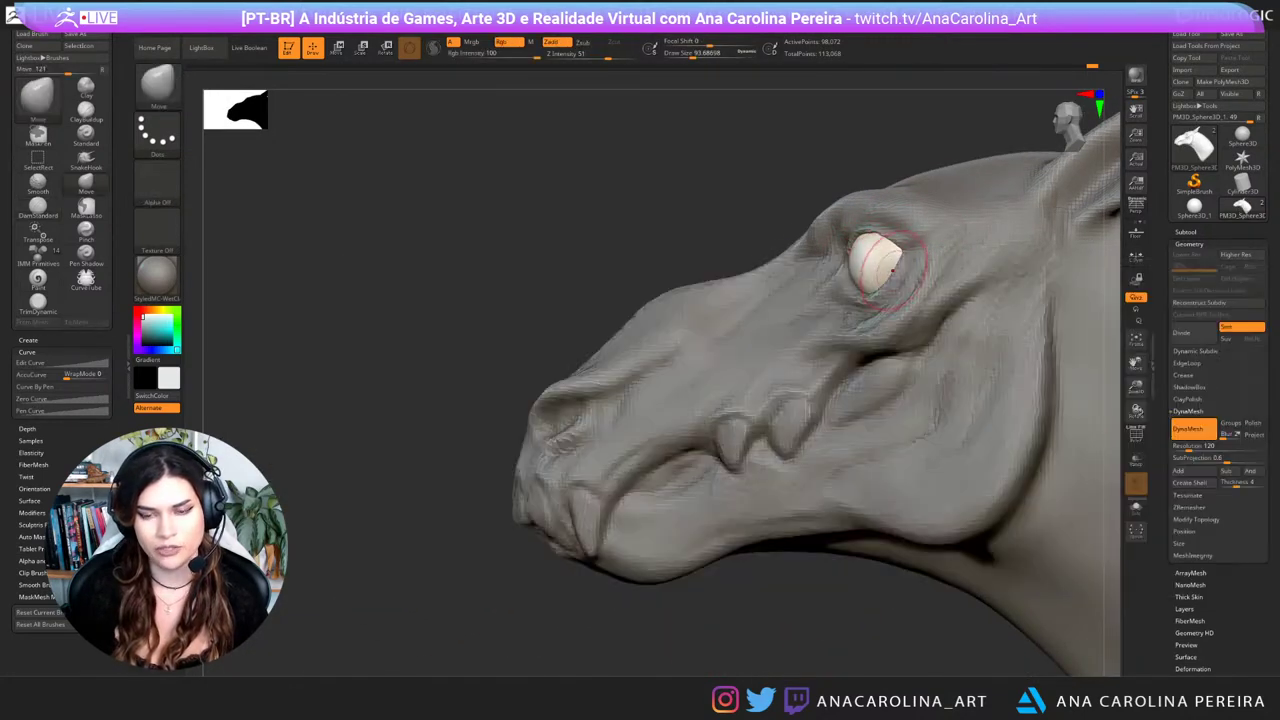
left_click_drag(893, 270, 908, 266)
Step: Reshape the brow ridge above the eye with the Move brush at a draw size of about 136
mouse_move(700, 180)
left_mouse_down()
mouse_move(840, 170)
mouse_move(915, 185)
mouse_move(985, 150)
left_mouse_up()
mouse_move(1040, 330)
left_mouse_down()
mouse_move(965, 270)
mouse_move(930, 200)
left_mouse_up()
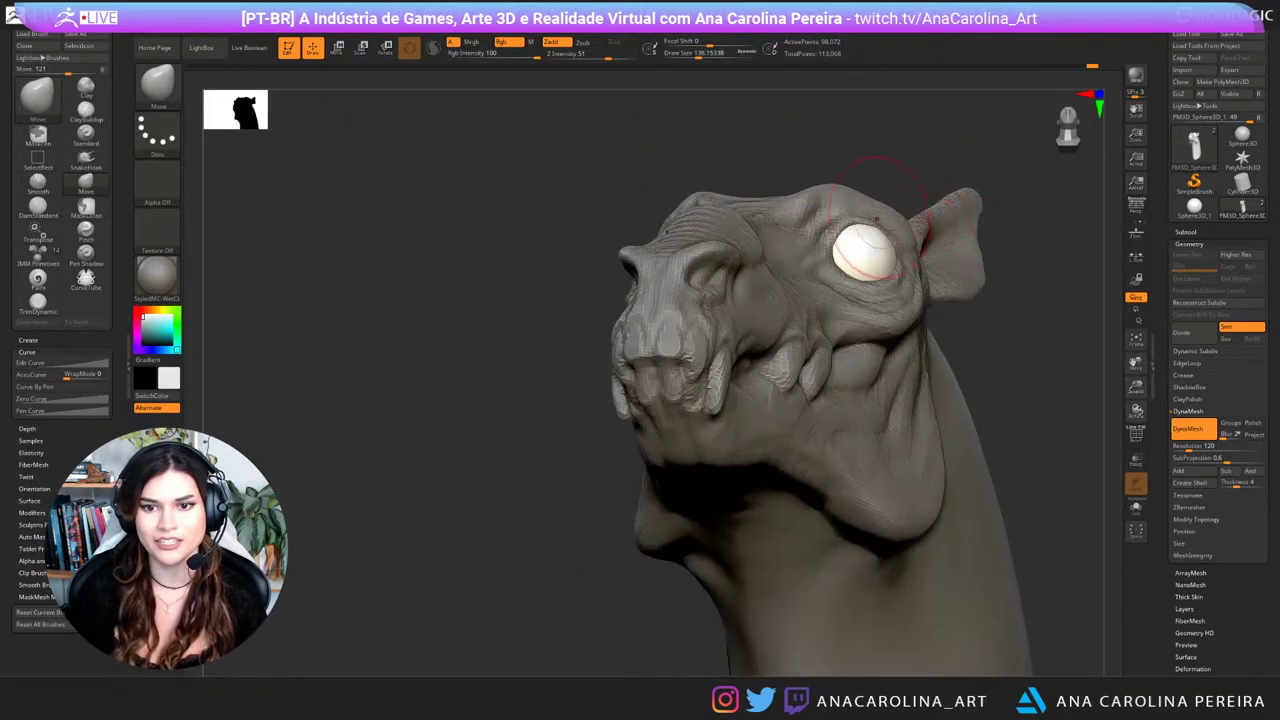
left_click_drag(925, 155, 862, 132)
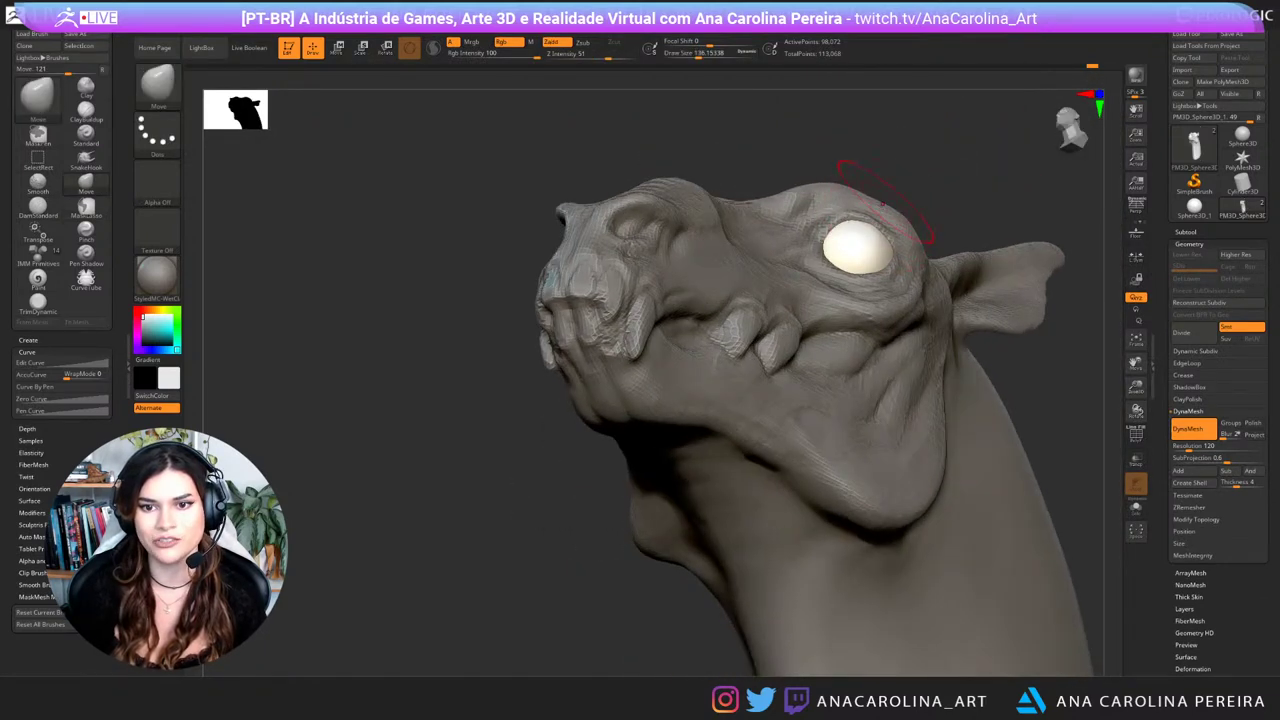
left_click_drag(965, 165, 1060, 235)
mouse_move(1010, 290)
left_mouse_down("alt")
mouse_move(1000, 220)
mouse_move(978, 362)
left_mouse_up("alt")
Step: Reduce the Move brush's draw size to about 56 for adjusting the eyelids from the front
key("space")
left_click_drag(822, 318, 800, 315)
key("space")
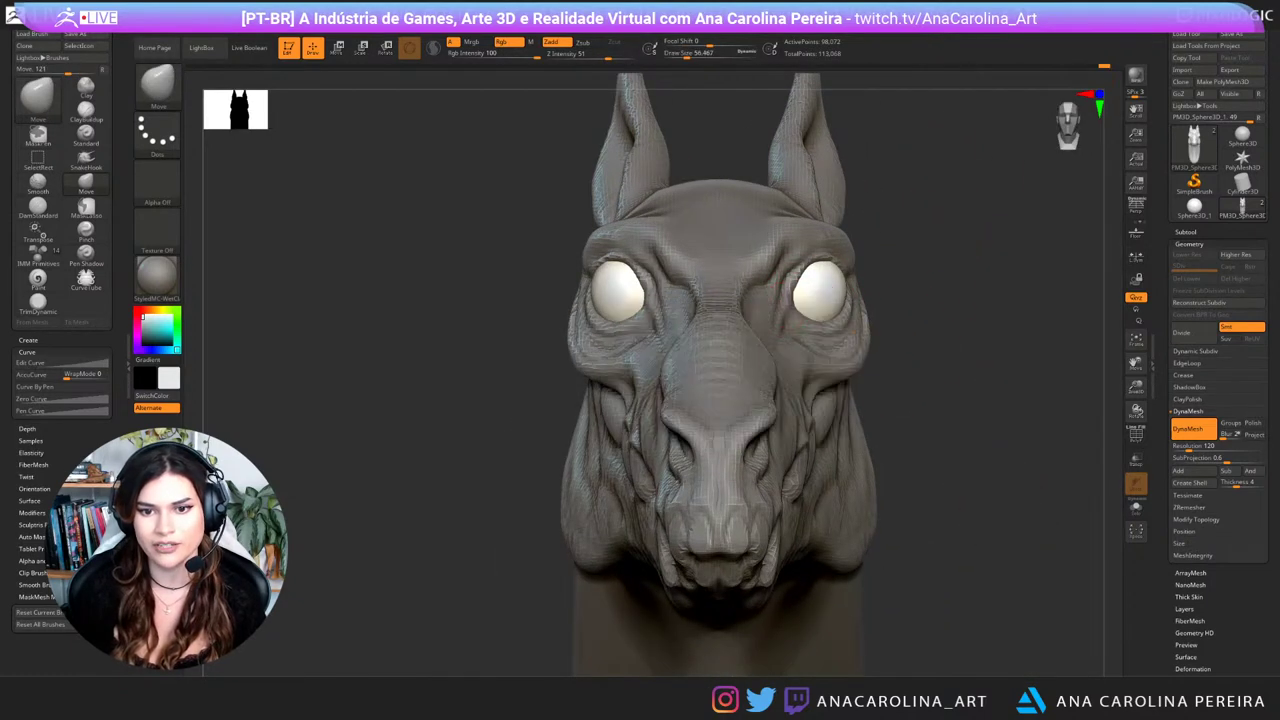
left_click_drag(905, 318, 776, 330)
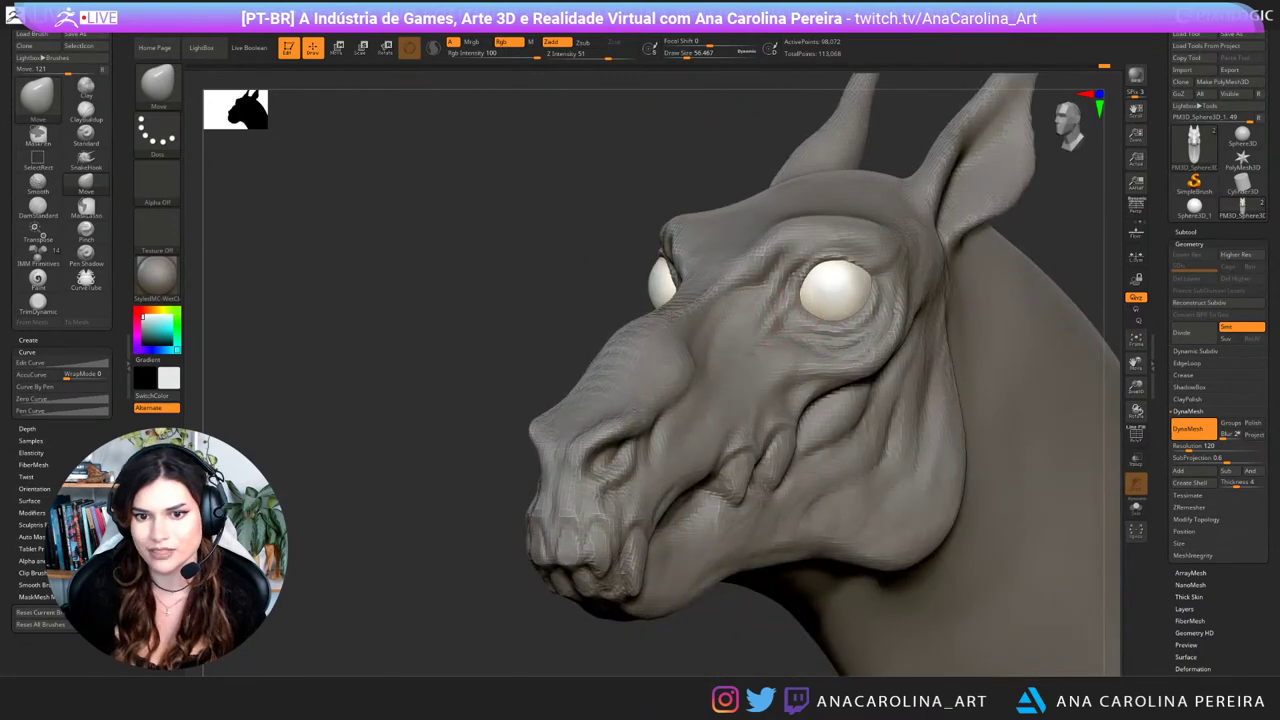
key("b")
key("d")
key("s")
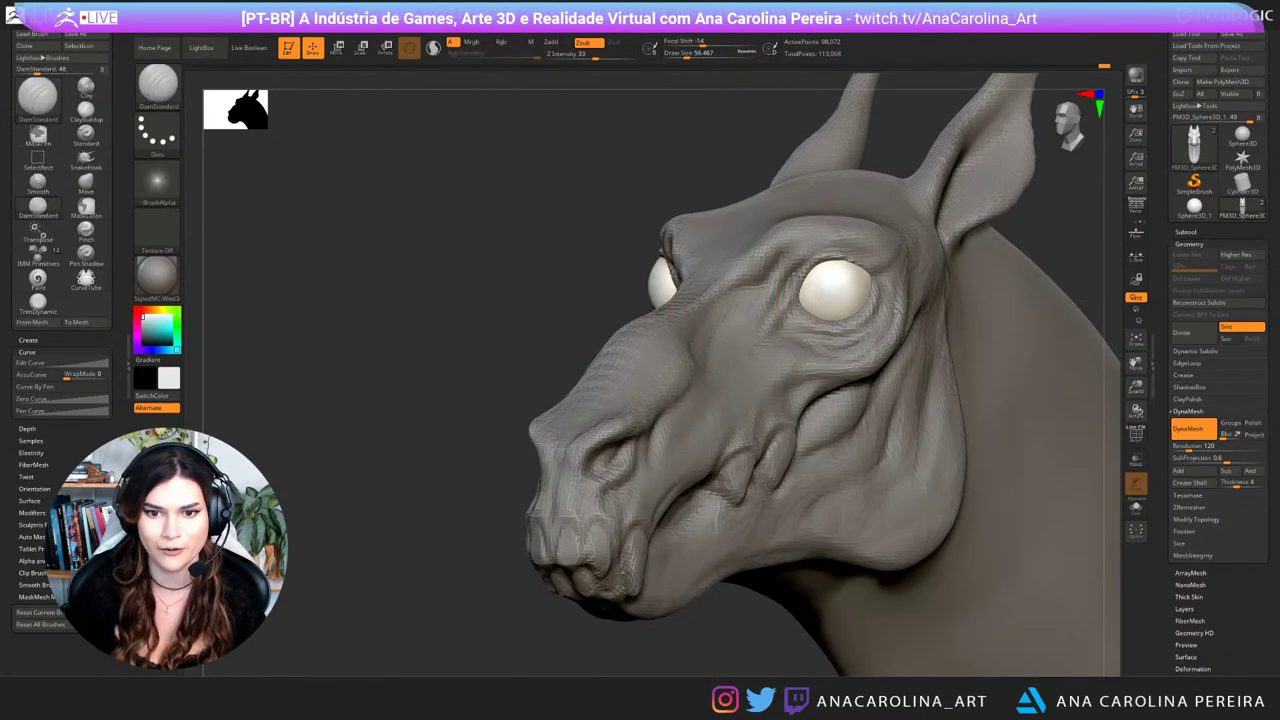
left_click_drag(400, 235, 658, 212)
left_click_drag(985, 350, 828, 302, "alt")
left_click_drag(930, 318, 933, 375, "alt")
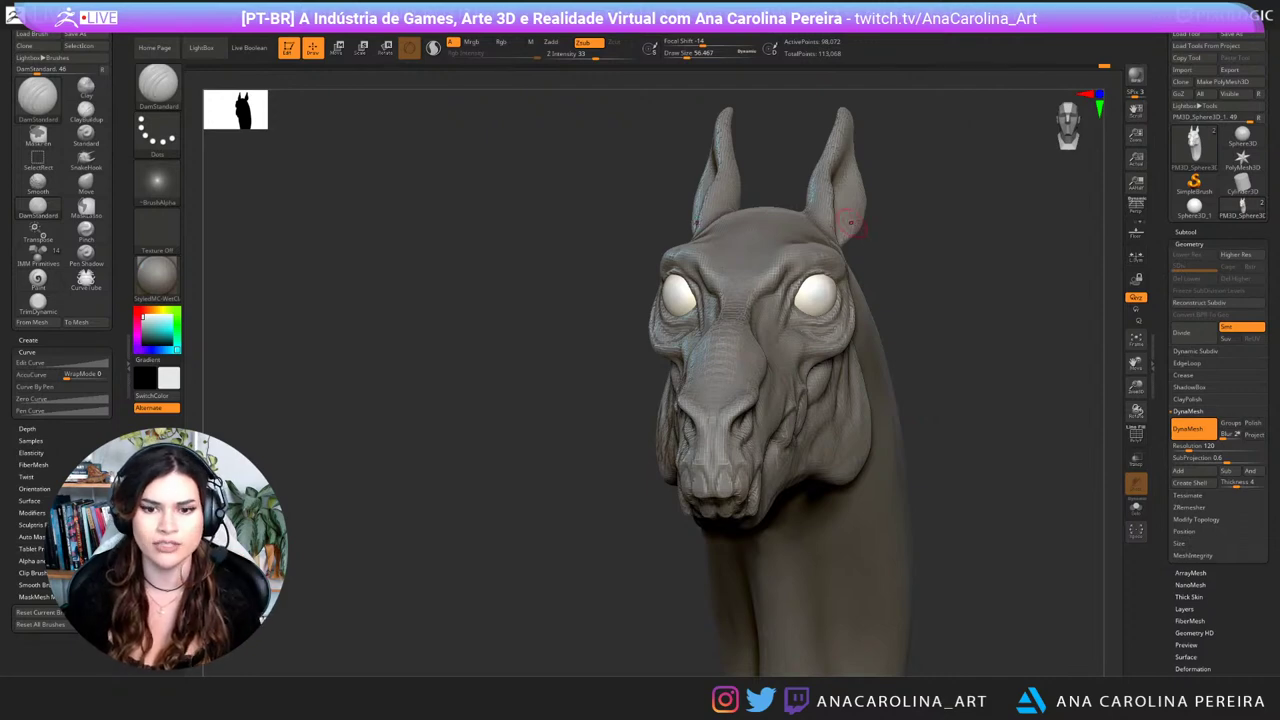
Step: Reshape the eyelids around the inner eye corners with the Move brush at a draw size of about 42
mouse_move(932, 300)
left_mouse_down()
mouse_move(957, 312)
mouse_move(876, 322)
mouse_move(937, 308)
mouse_move(867, 311)
left_mouse_up()
key("b")
key("m")
key("v")
key("space")
key("s")
right_click_drag(860, 300, 977, 276)
right_click_drag(974, 342, 989, 315)
key("space")
left_click_drag(985, 317, 965, 317)
right_click_drag(930, 290, 900, 350, "ctrl")
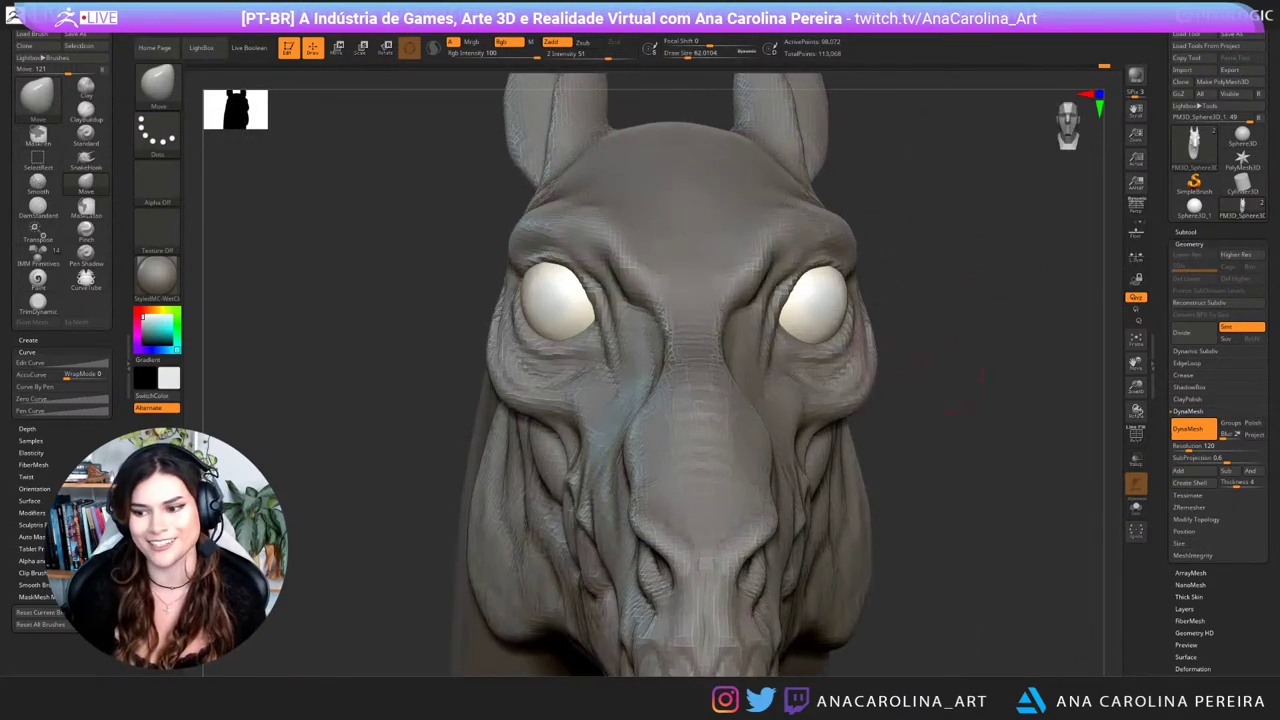
Step: Reduce the Move brush's draw size to about 30 and refine the inner edge of the eyelids
key("space")
mouse_move(793, 309)
left_mouse_down()
mouse_move(776, 309)
mouse_move(798, 300)
left_mouse_up()
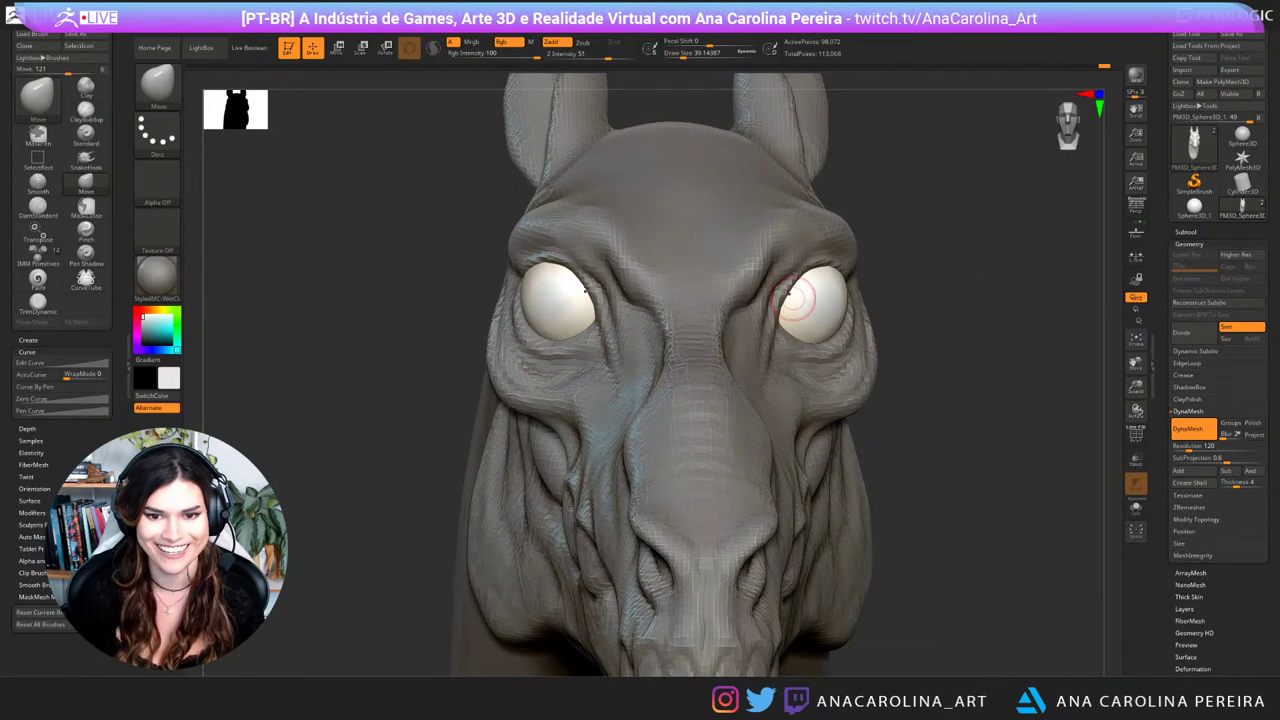
mouse_move(800, 298)
right_mouse_down("ctrl")
mouse_move(900, 241)
mouse_move(880, 261)
mouse_move(908, 228)
mouse_move(923, 263)
mouse_move(931, 242)
right_mouse_up("ctrl")
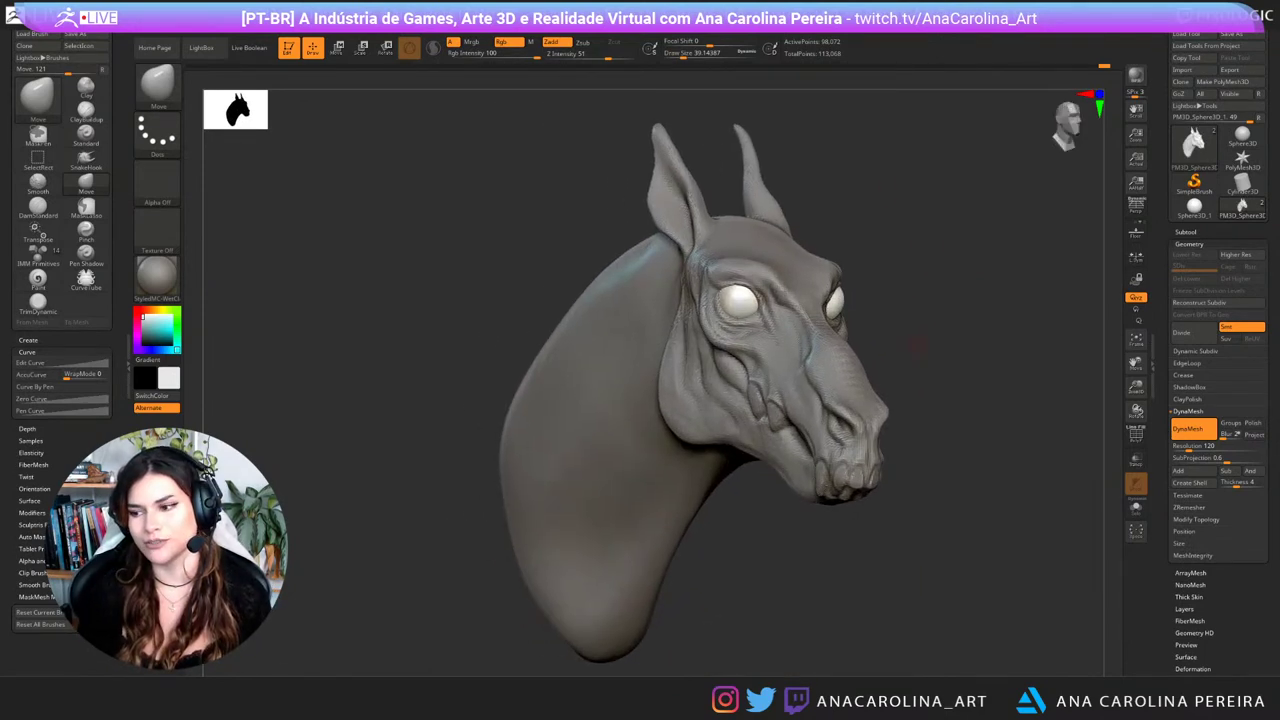
Step: Set the Move brush's draw size to 445 and examine the whole head and neck from both sides
right_click_drag(950, 392, 848, 358)
right_click_drag(1010, 212, 898, 236, "alt")
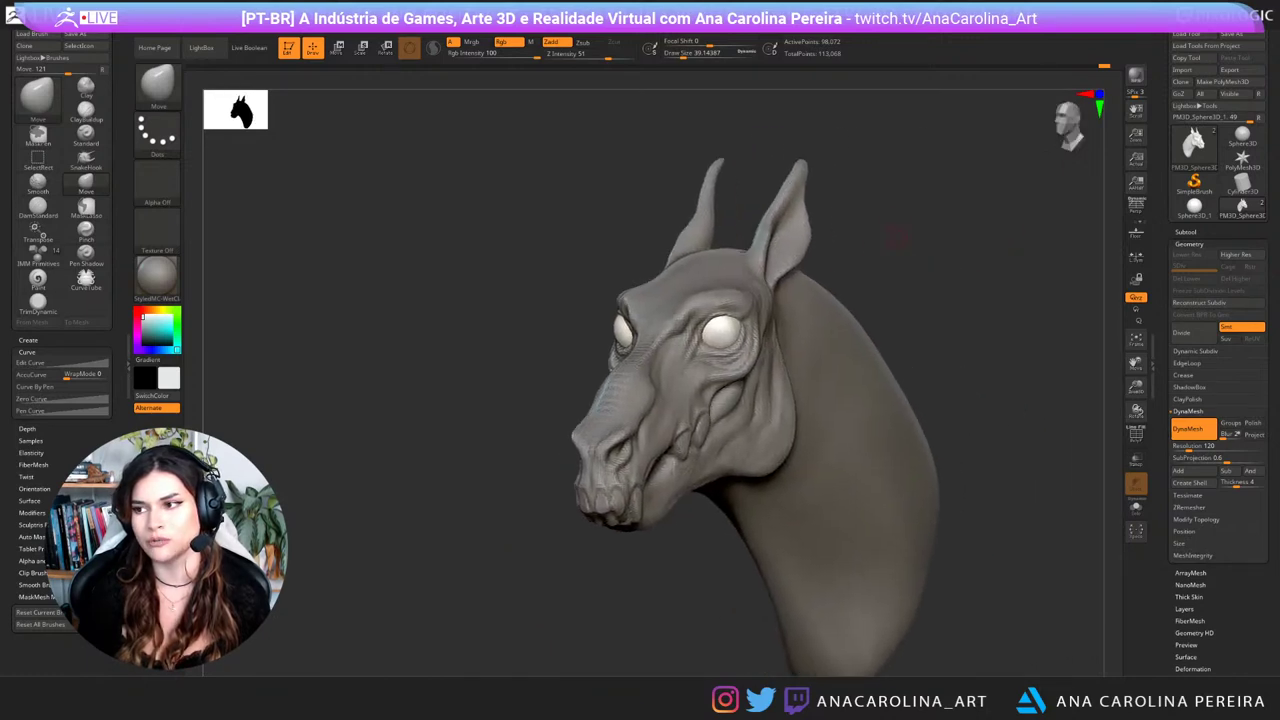
key("space")
left_click_drag(911, 241, 952, 240)
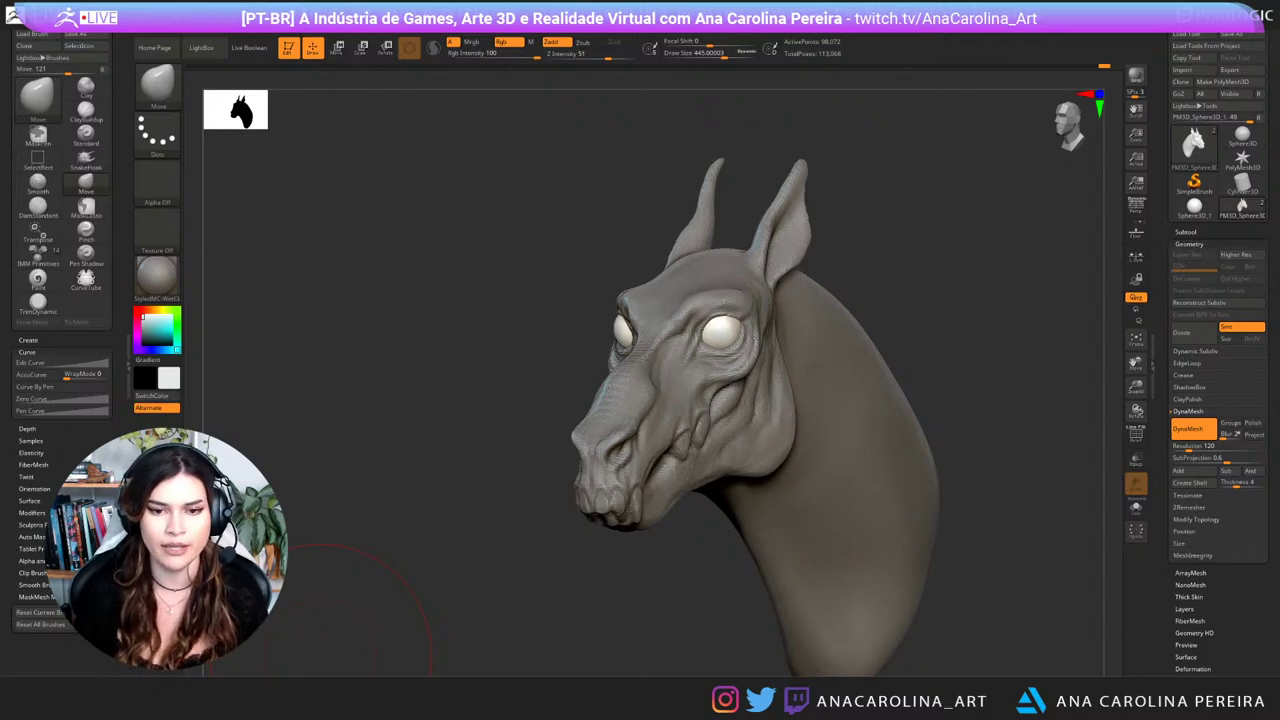
right_click_drag(320, 655, 530, 540)
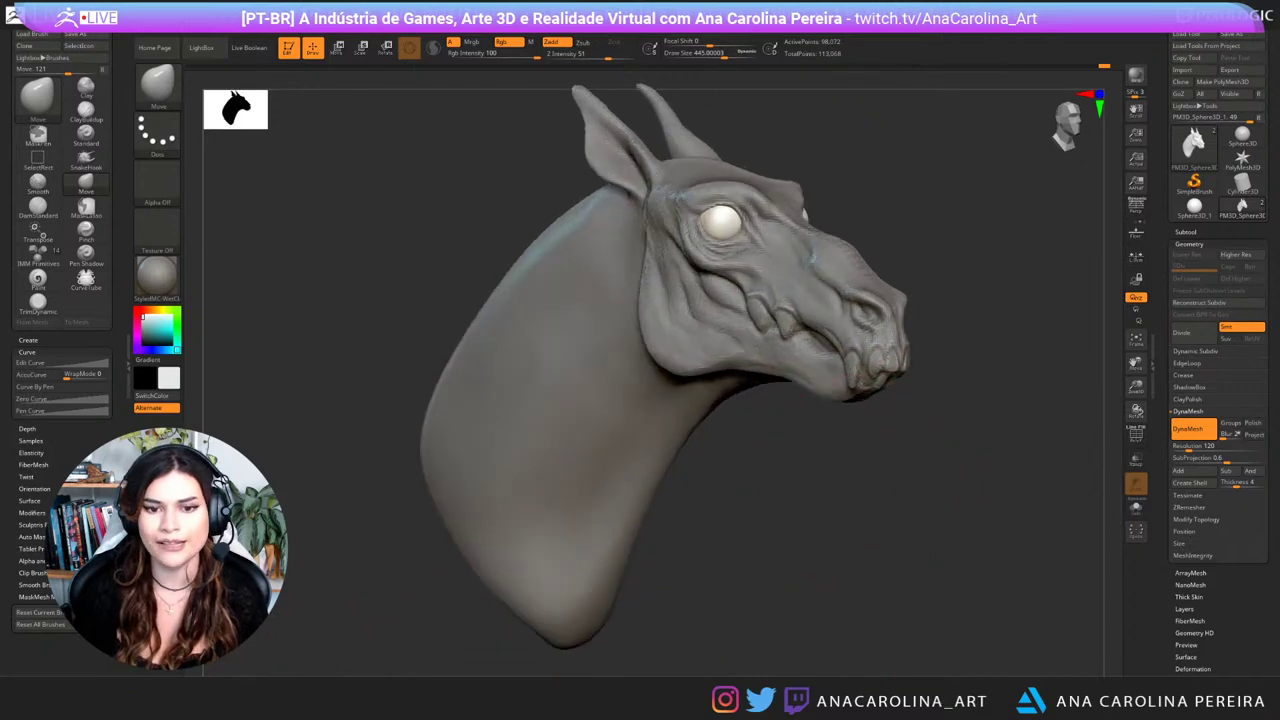
right_click_drag(740, 505, 825, 487)
right_click_drag(925, 490, 718, 520)
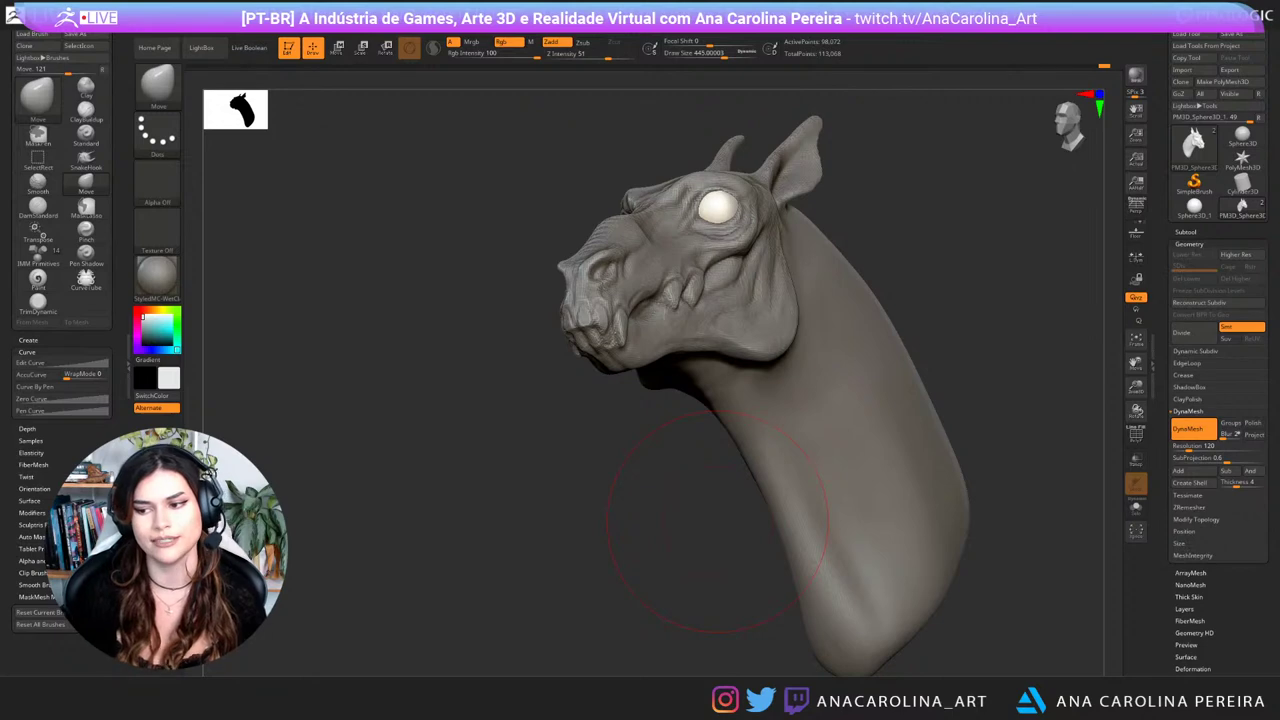
right_click_drag(699, 543, 780, 630)
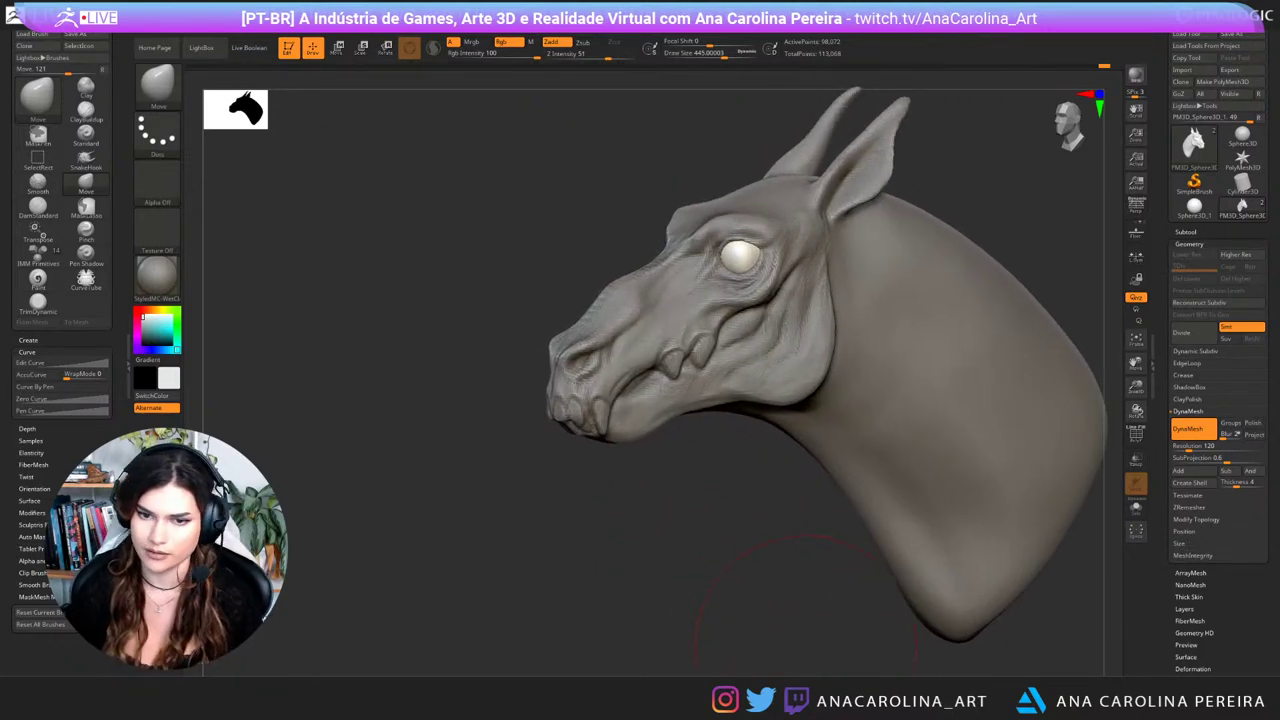
Step: Adjust the rear underside of the jaw with the Move brush at a draw size of about 132
left_click_drag(692, 590, 880, 576)
key("b")
key("m")
key("v")
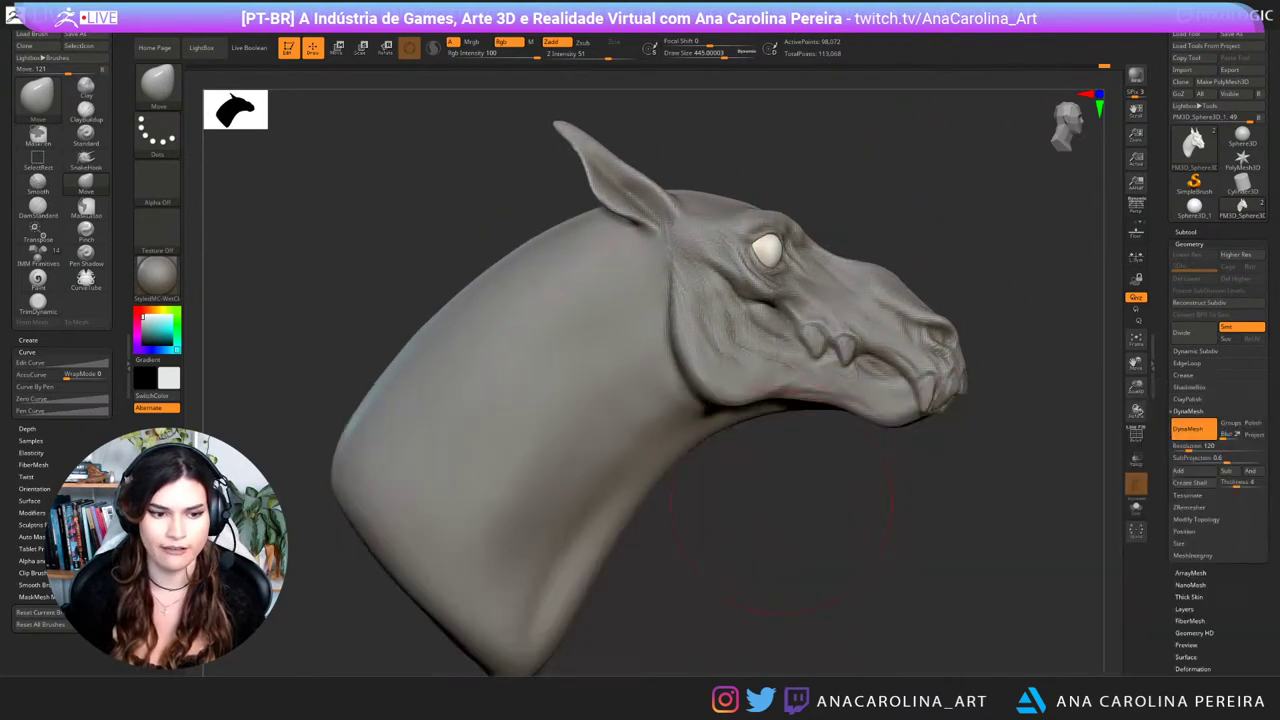
key("space")
mouse_move(726, 437)
left_mouse_down()
mouse_move(712, 436)
mouse_move(718, 398)
left_mouse_up()
key("space")
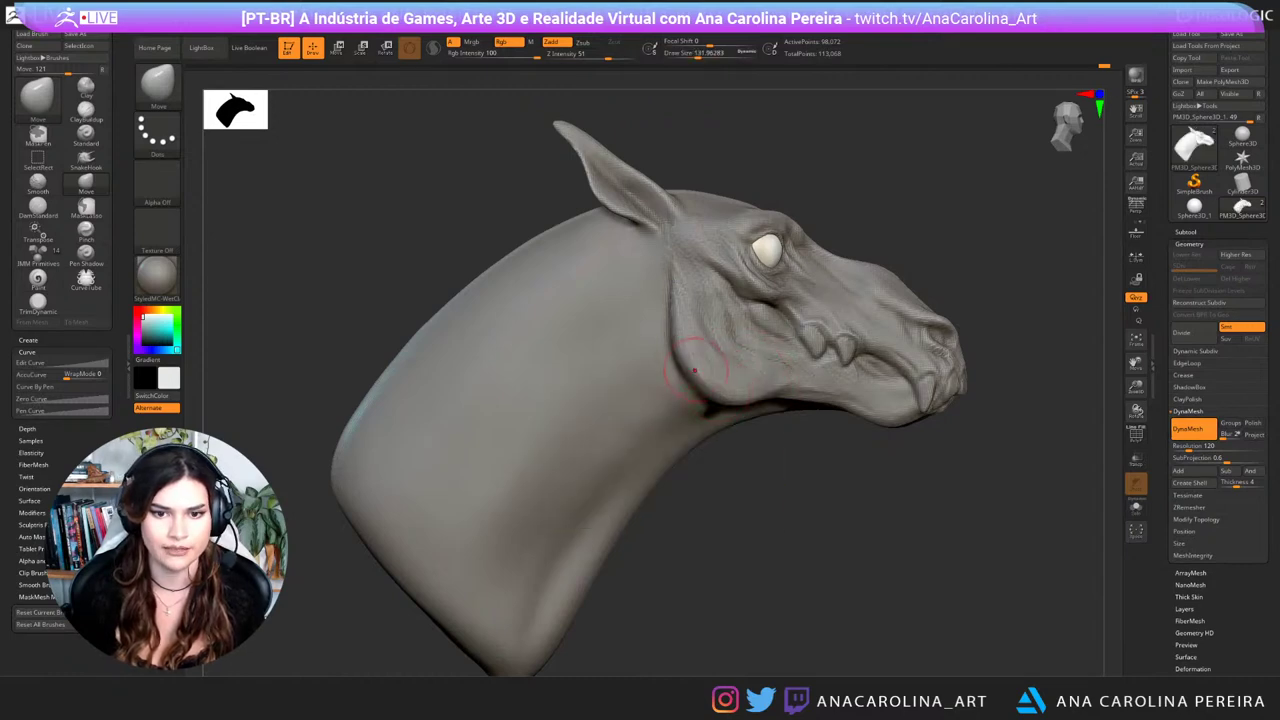
Step: Refine the junction of jaw and throat from the opposite side with the Move brush at a draw size of about 149
left_click_drag(880, 540, 540, 540)
key("space")
left_click_drag(708, 374, 689, 407)
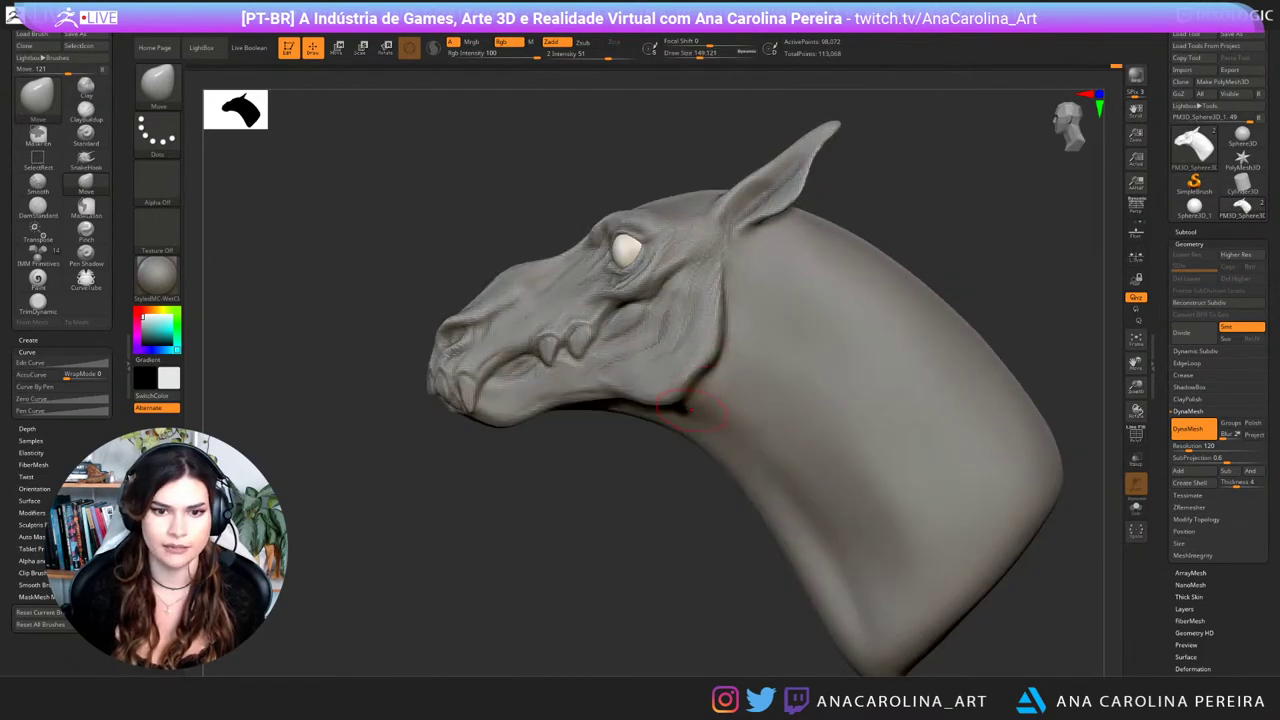
mouse_move(560, 540)
left_mouse_down()
mouse_move(680, 540)
mouse_move(548, 540)
left_mouse_up()
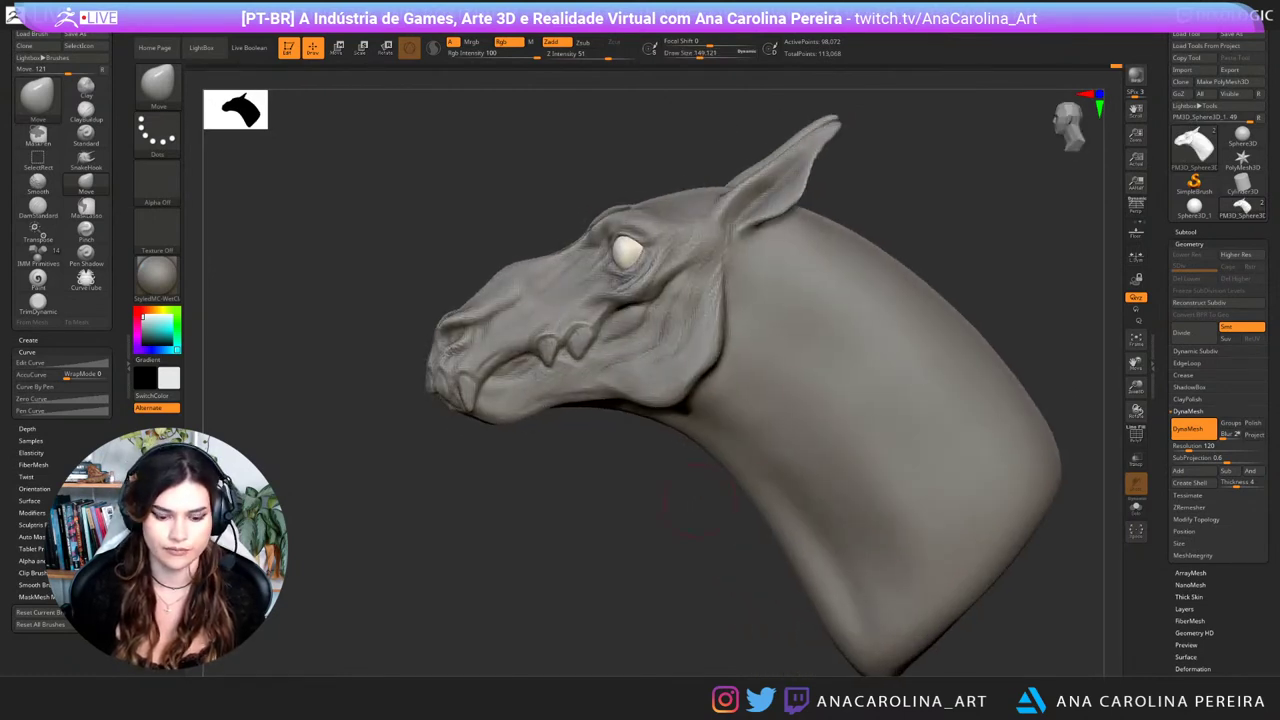
Step: Sharpen the rear lower edge of the jaw with the DamStandard brush at a draw size of about 149
key("b")
key("d")
key("s")
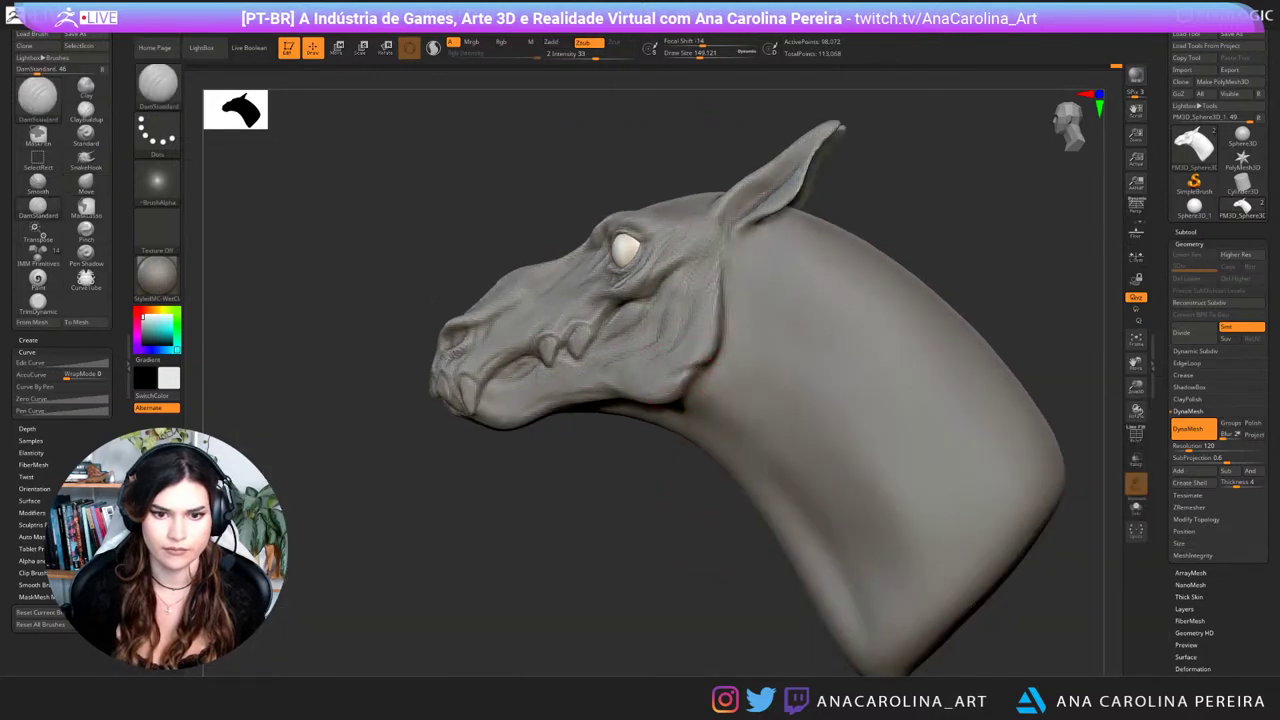
left_click_drag(560, 535, 825, 535)
left_click_drag(650, 500, 630, 502)
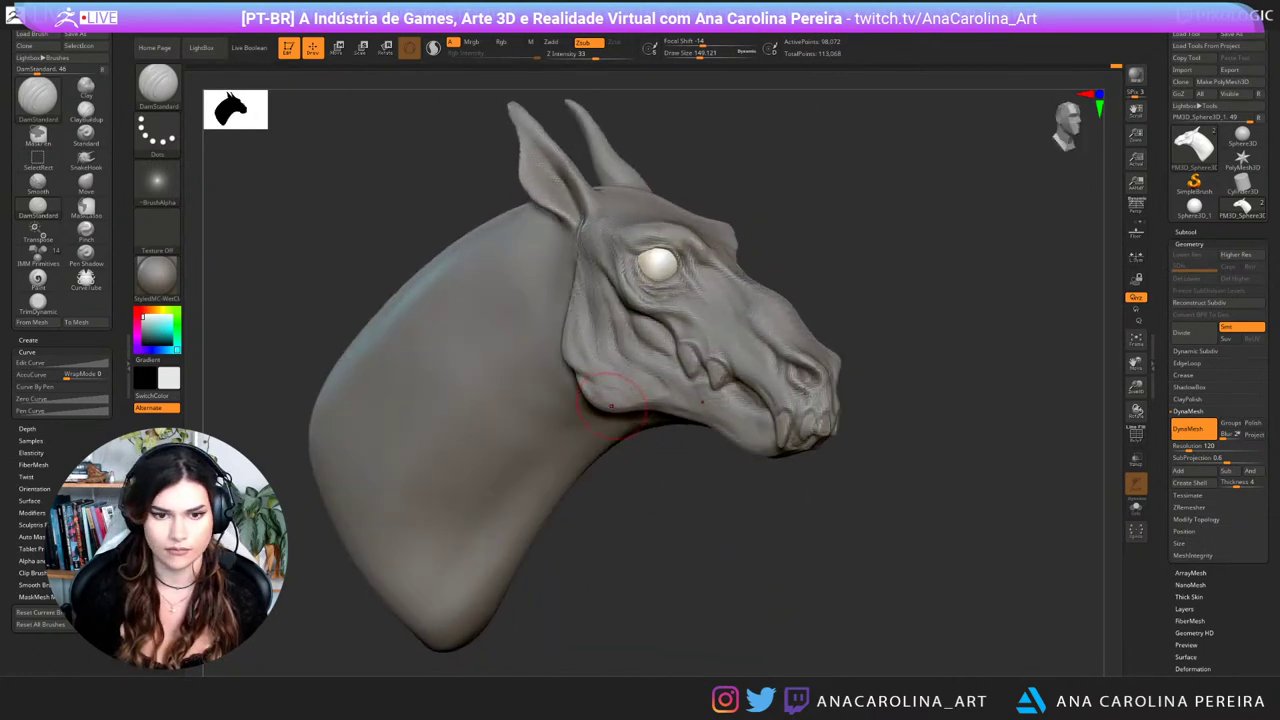
mouse_move(660, 403)
left_mouse_down()
mouse_move(598, 402)
mouse_move(577, 366)
left_mouse_up()
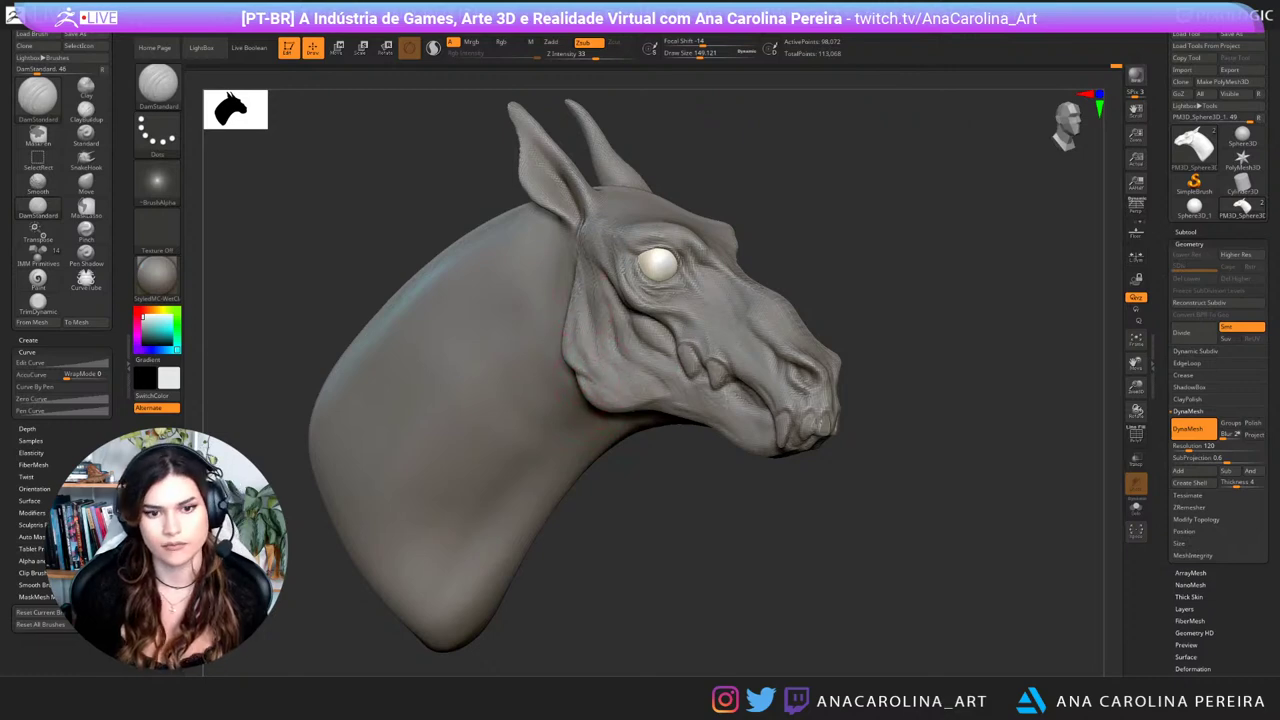
Step: Examine the head, jaw and neck from both sides and from the front
left_click_drag(900, 480, 622, 481)
left_click_drag(965, 305, 881, 301)
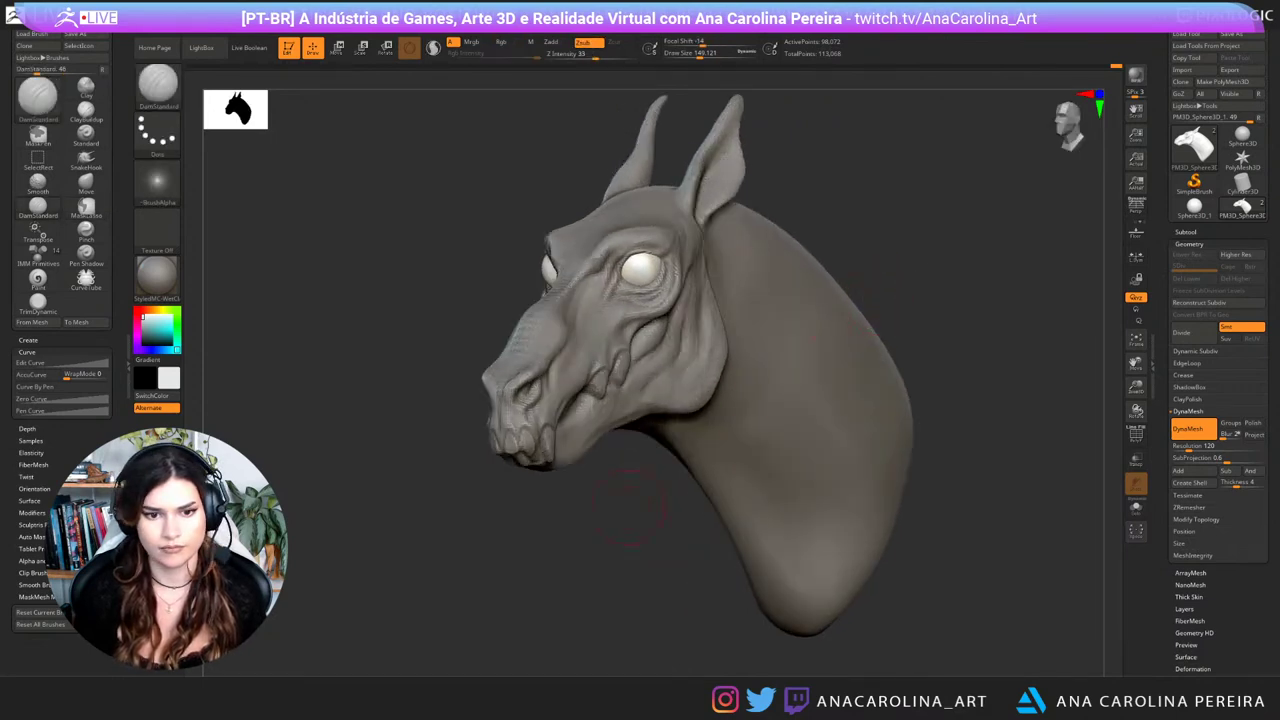
left_click_drag(630, 508, 725, 508)
left_click_drag(623, 368, 646, 252, "shift")
mouse_move(790, 240)
left_mouse_down()
mouse_move(915, 240)
mouse_move(945, 302)
left_mouse_up()
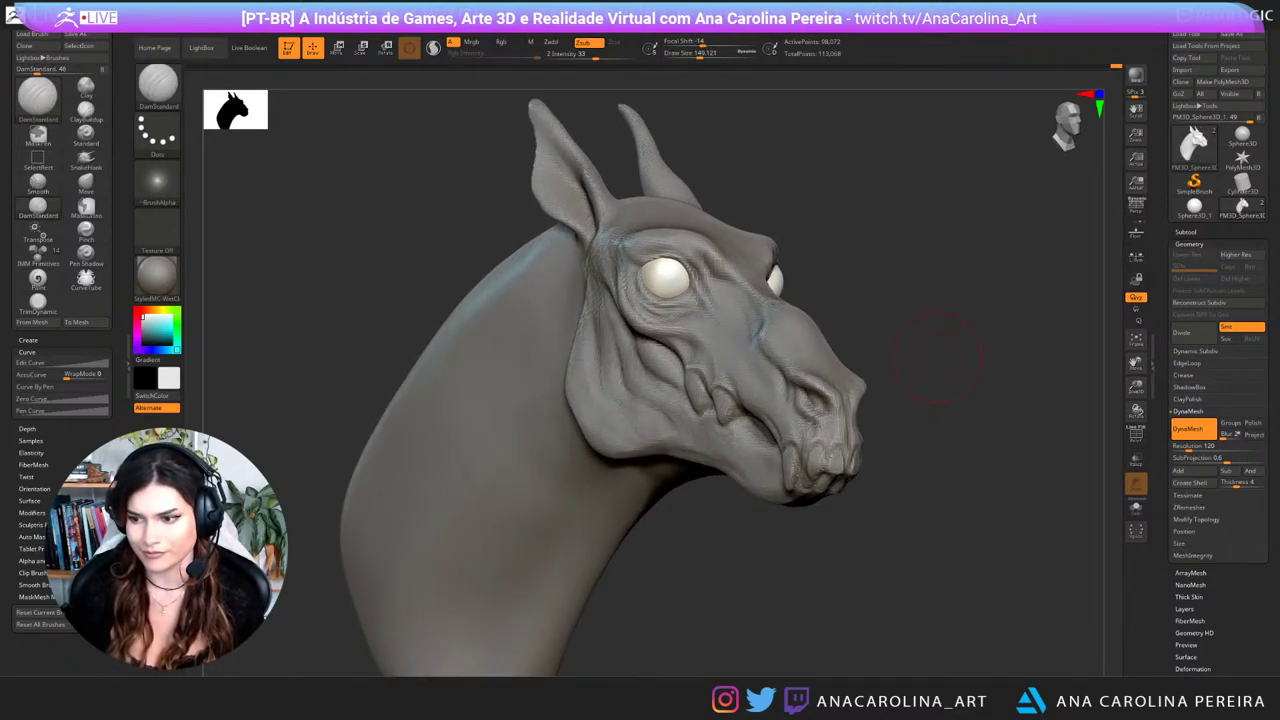
left_click_drag(937, 358, 967, 355, "alt")
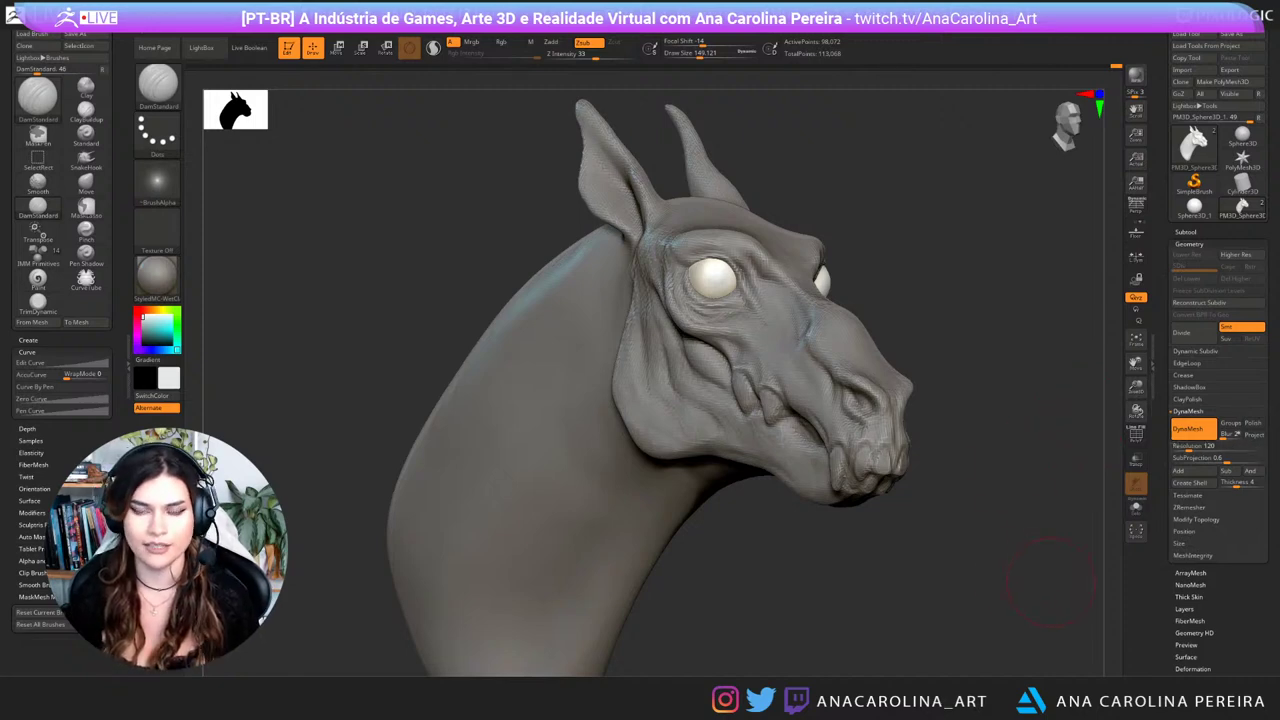
left_click_drag(1050, 580, 989, 547)
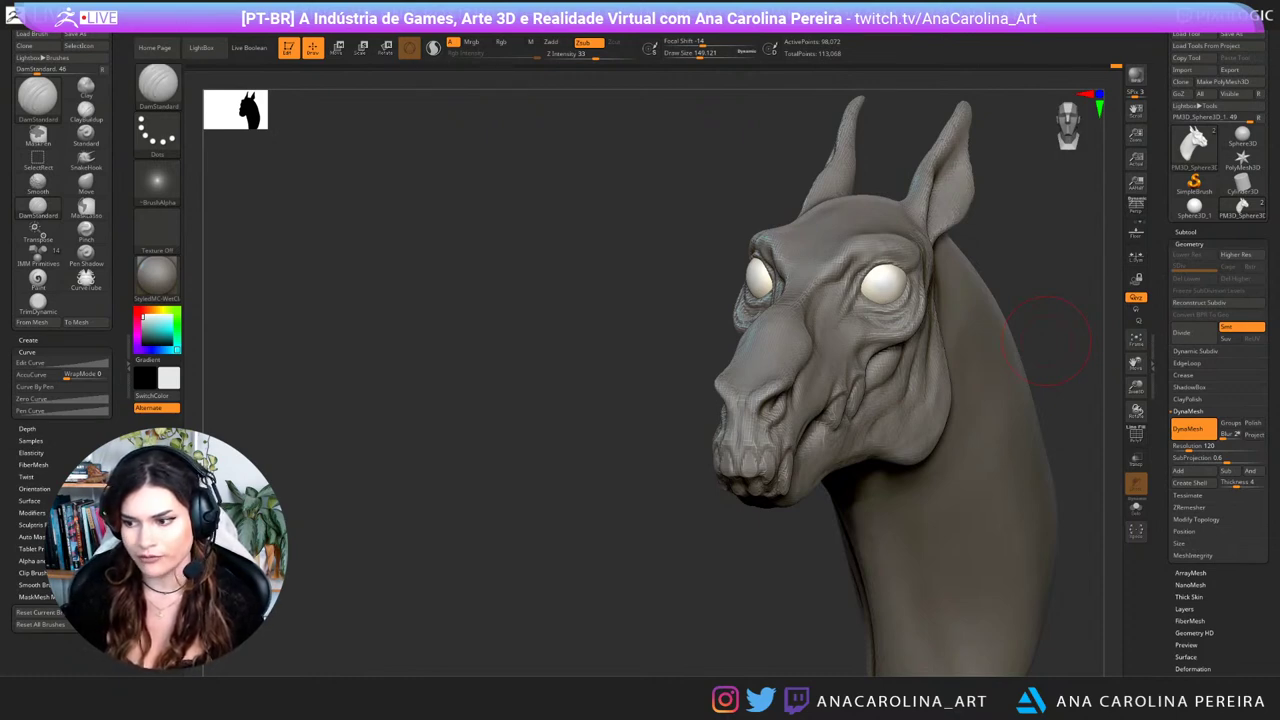
left_click_drag(632, 592, 787, 577)
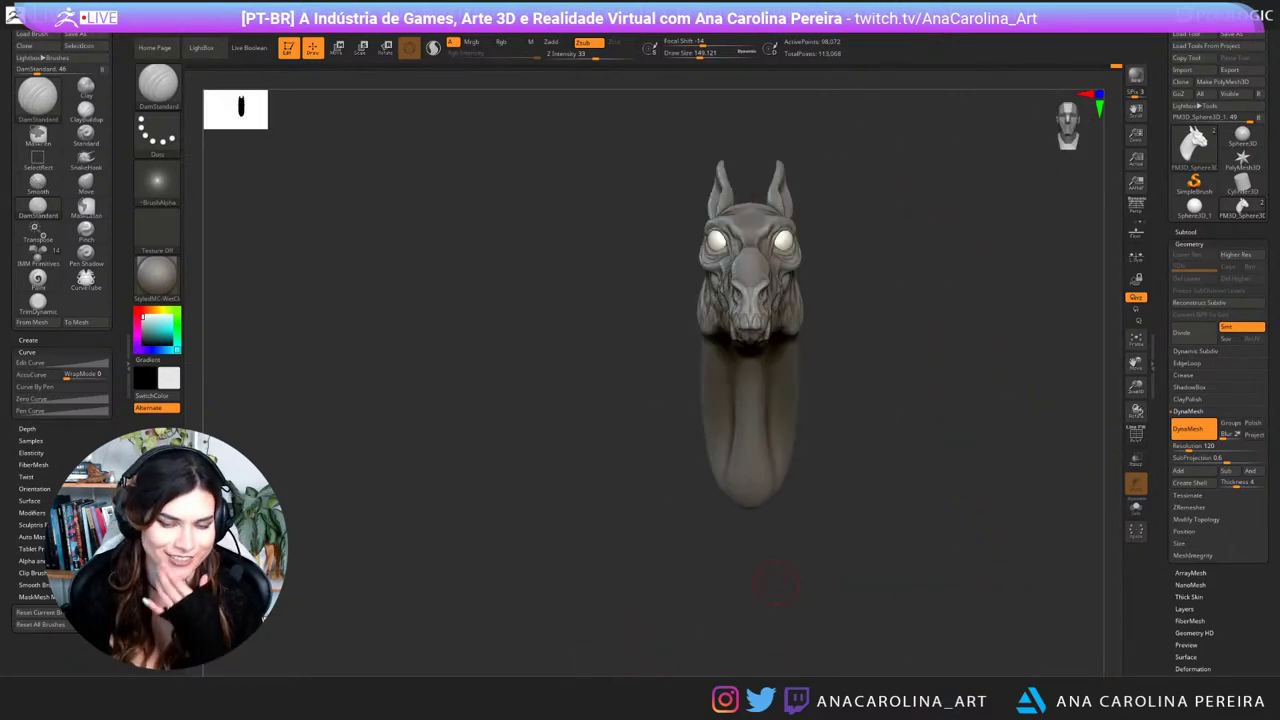
Step: Push the side of the lower neck inward from the front with the Move brush at a draw size of about 408
key("b")
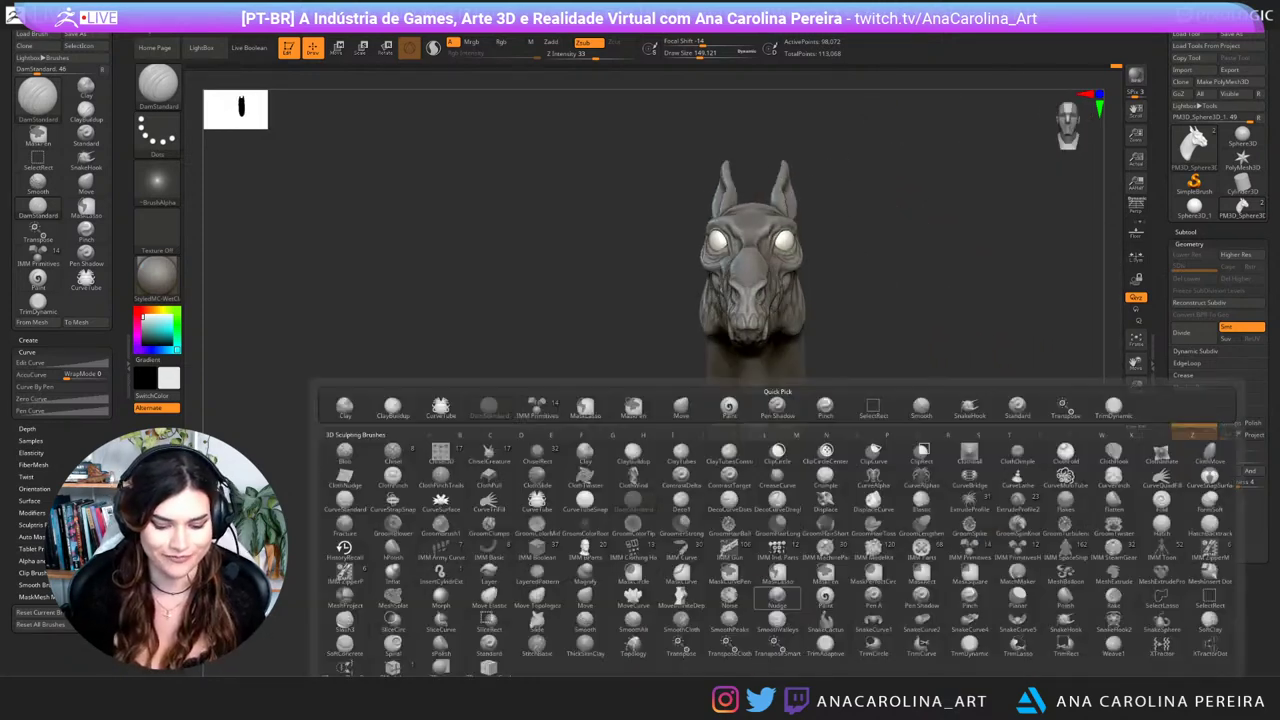
key("m")
key("v")
key("space")
mouse_move(800, 484)
left_mouse_down()
mouse_move(822, 484)
mouse_move(777, 491)
left_mouse_up()
left_click_drag(850, 530, 908, 520)
mouse_move(908, 460)
left_mouse_down("alt")
mouse_move(851, 528)
mouse_move(888, 538)
mouse_move(845, 565)
left_mouse_up("alt")
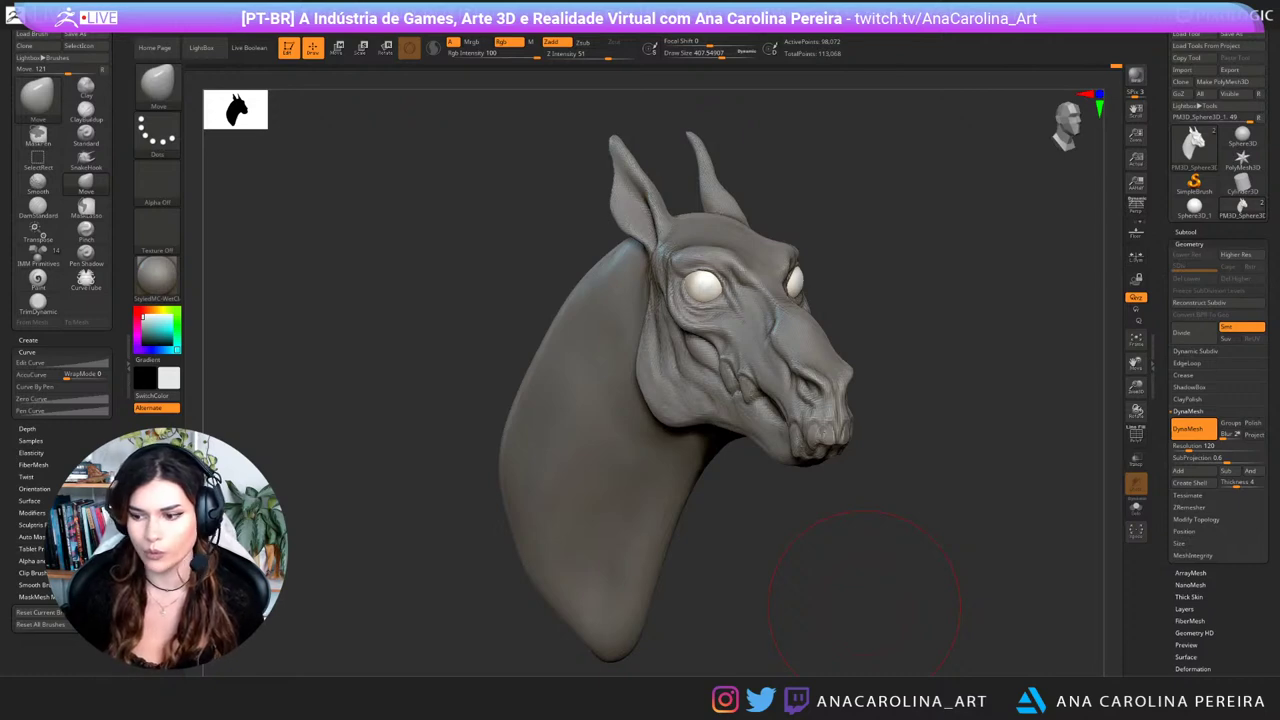
Step: Switch to the DamStandard brush and set its draw size to about 468
left_click_drag(865, 606, 610, 602)
left_click_drag(852, 551, 968, 557, "alt")
key("b")
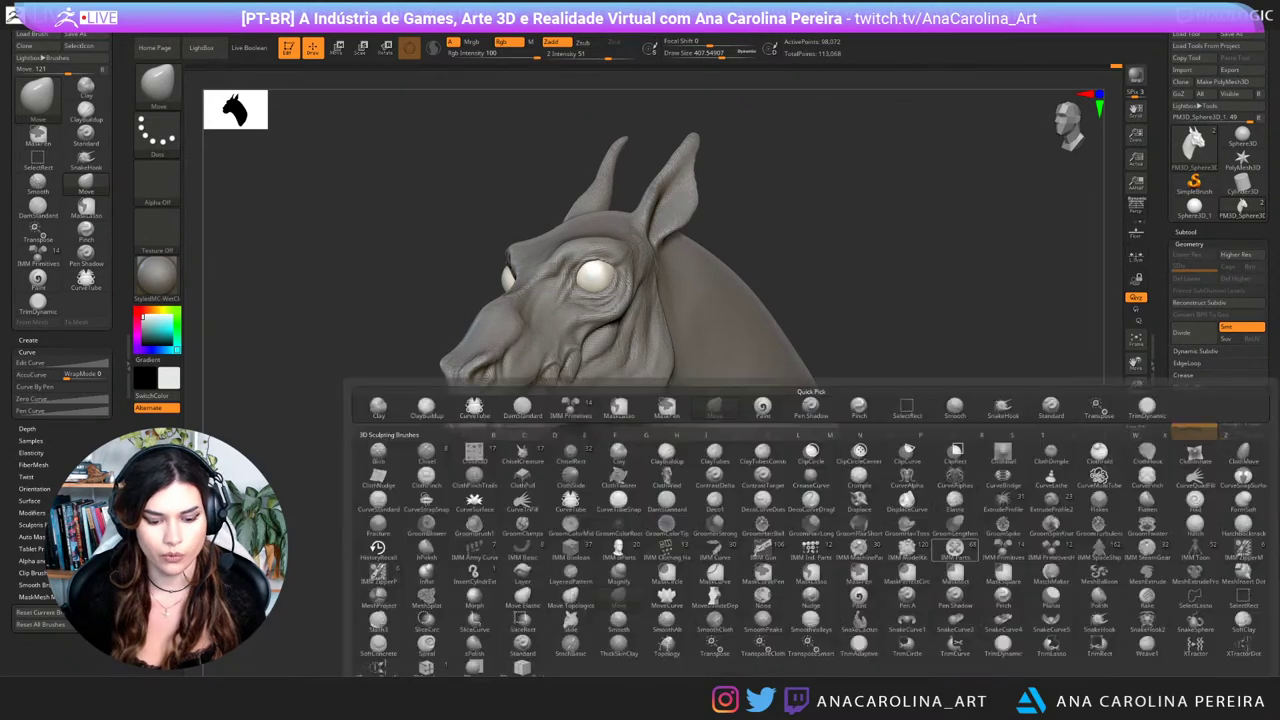
key("d")
key("s")
key("space")
left_click_drag(671, 459, 673, 460)
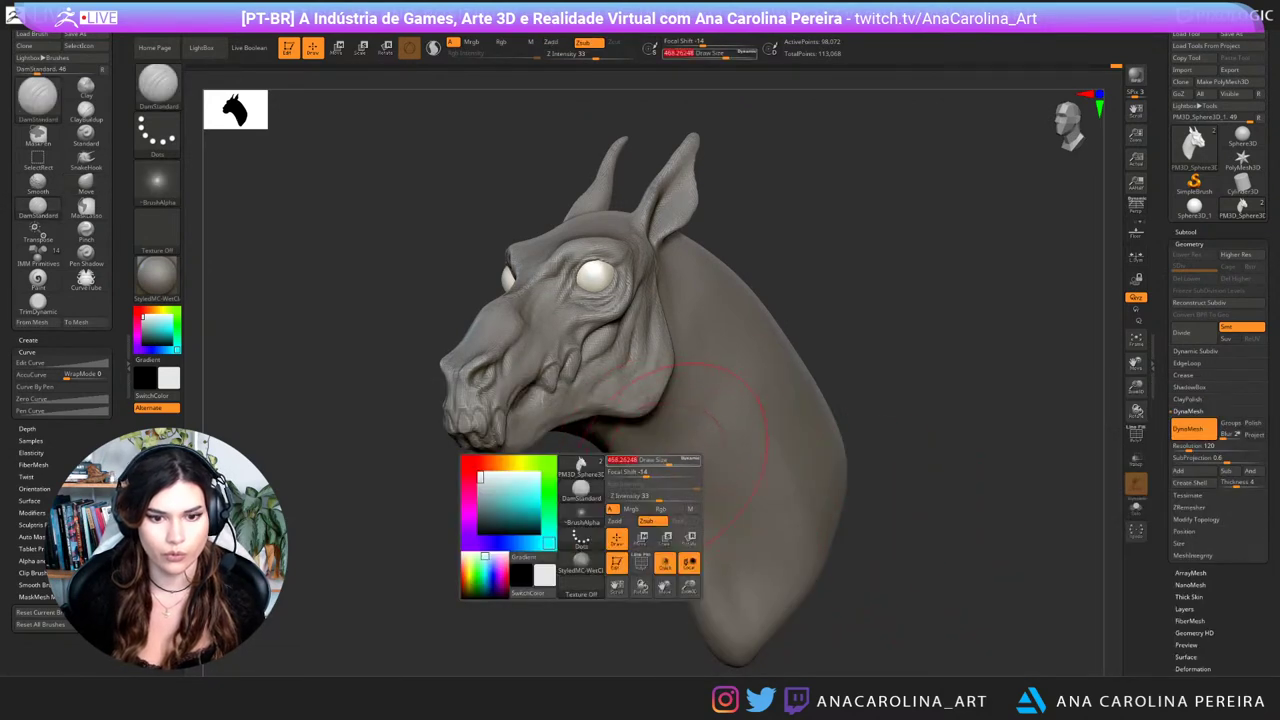
Step: Try to carve a groove down the front of the neck from below the jaw
mouse_move(612, 602)
left_mouse_down()
mouse_move(780, 600)
mouse_move(887, 542)
mouse_move(771, 519)
mouse_move(769, 499)
left_mouse_up()
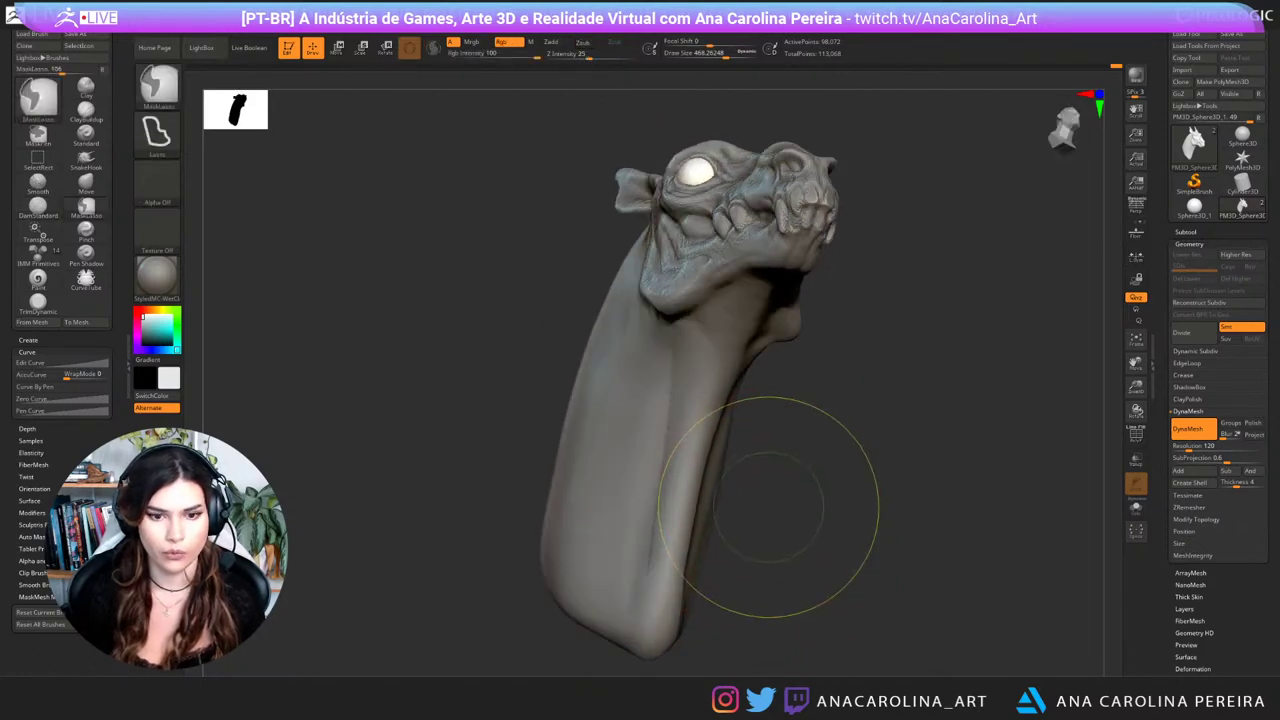
key("ctrl+z")
key("ctrl+z")
left_click_drag(758, 341, 702, 528)
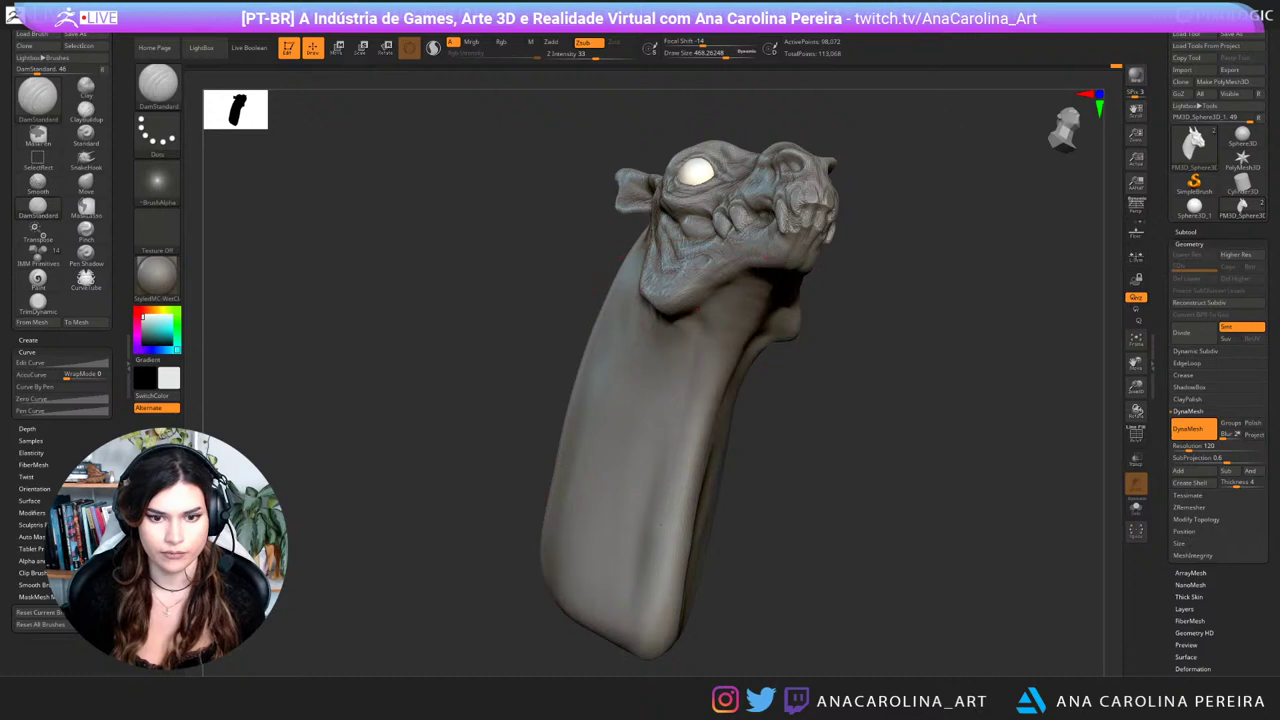
key("ctrl+z")
Step: Carve a long groove along the front of the neck from the throat down to its base with DamStandard
left_click_drag(870, 500, 700, 490)
left_click_drag(752, 325, 675, 652)
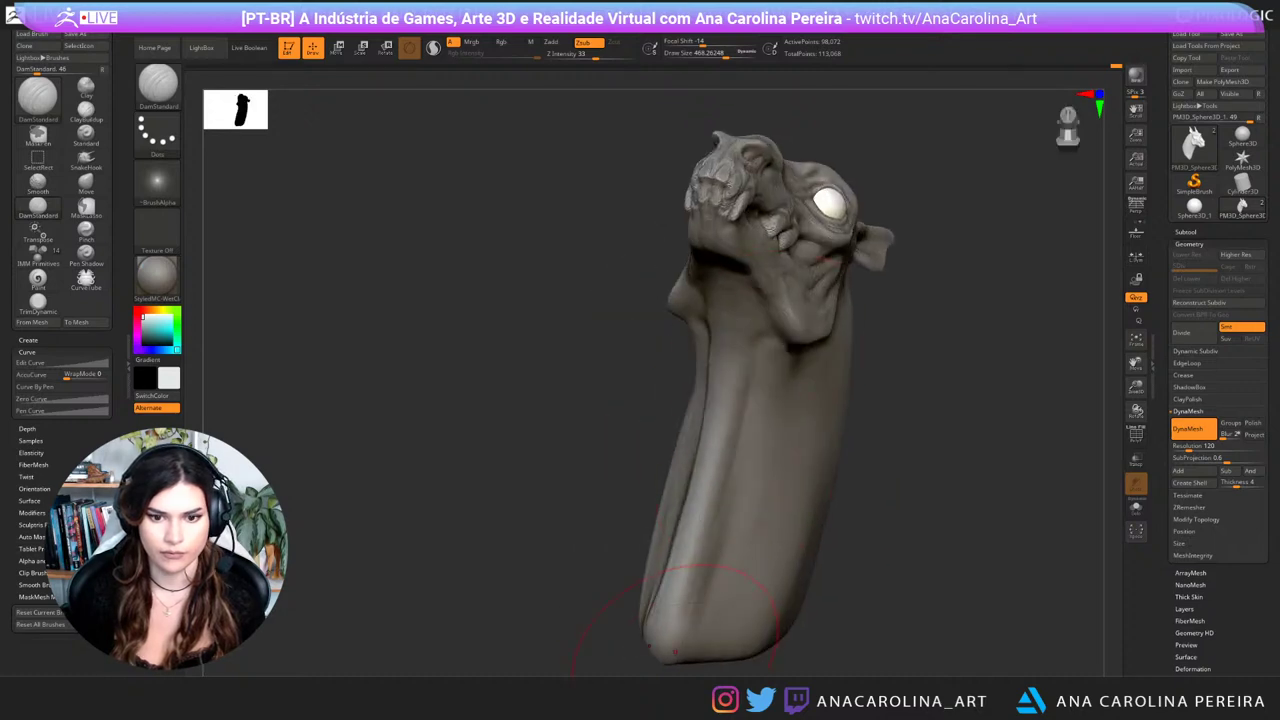
left_click_drag(880, 575, 1010, 600)
left_click_drag(820, 480, 850, 500)
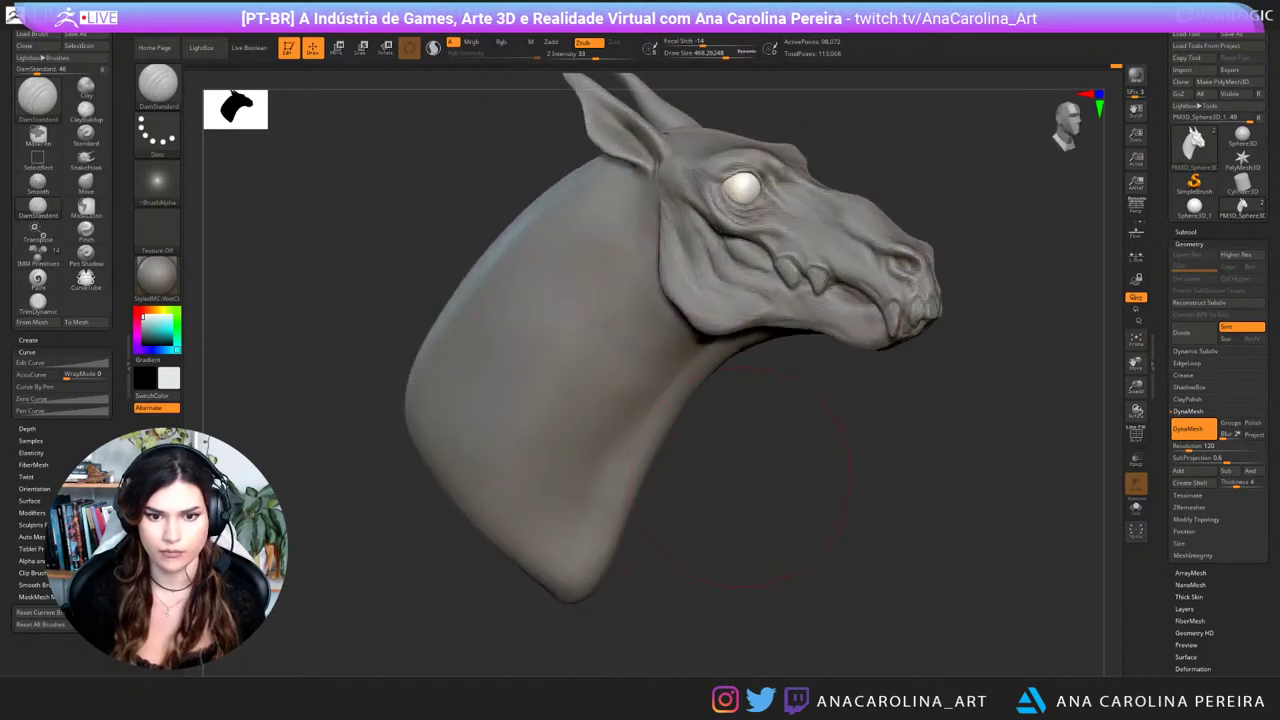
Step: Deepen the paired grooves down the middle of the throat and smooth the lower front of the neck
left_click_drag(742, 479, 692, 432)
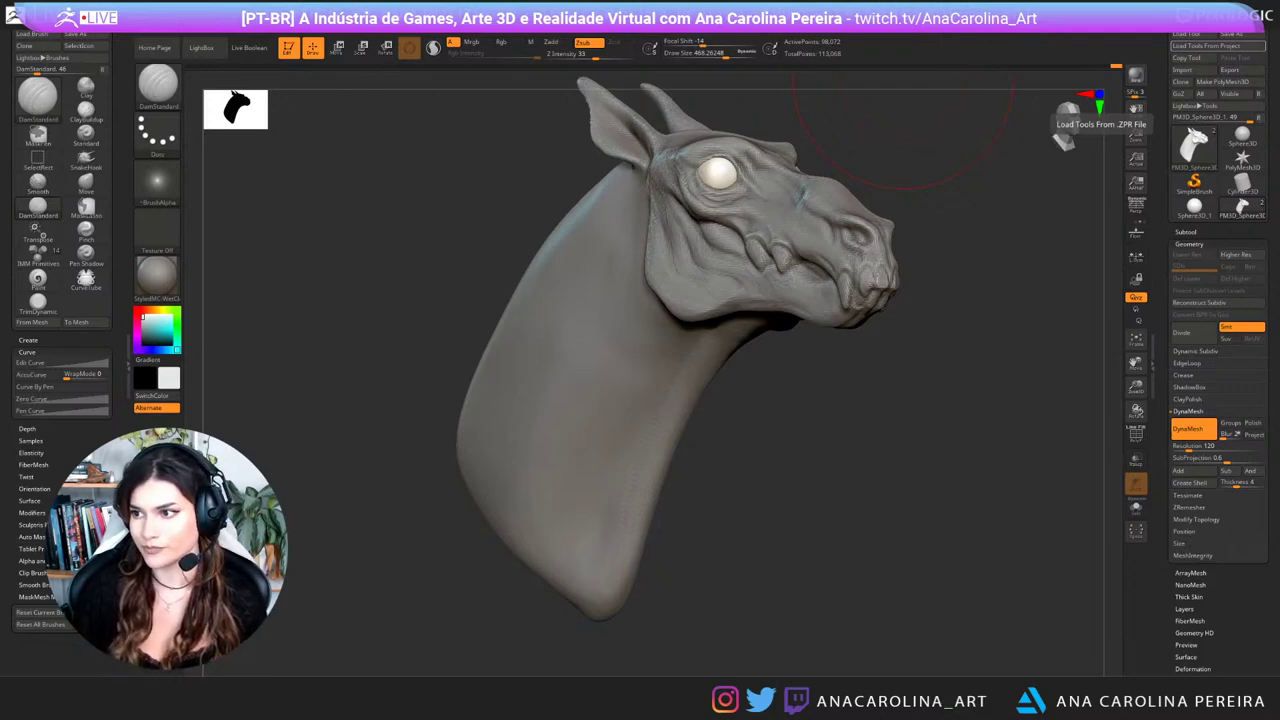
left_click_drag(930, 450, 982, 490)
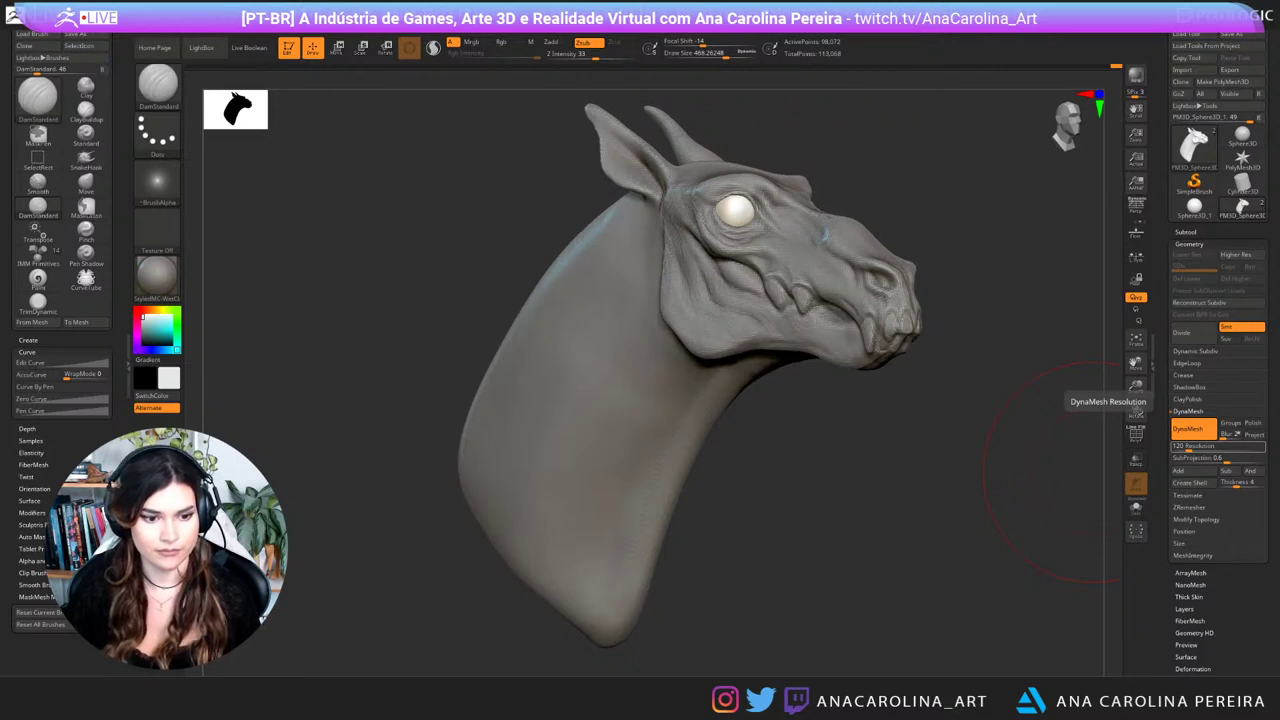
mouse_move(1010, 490)
left_mouse_down()
mouse_move(800, 540)
mouse_move(715, 545)
left_mouse_up()
left_click_drag(900, 545, 895, 340)
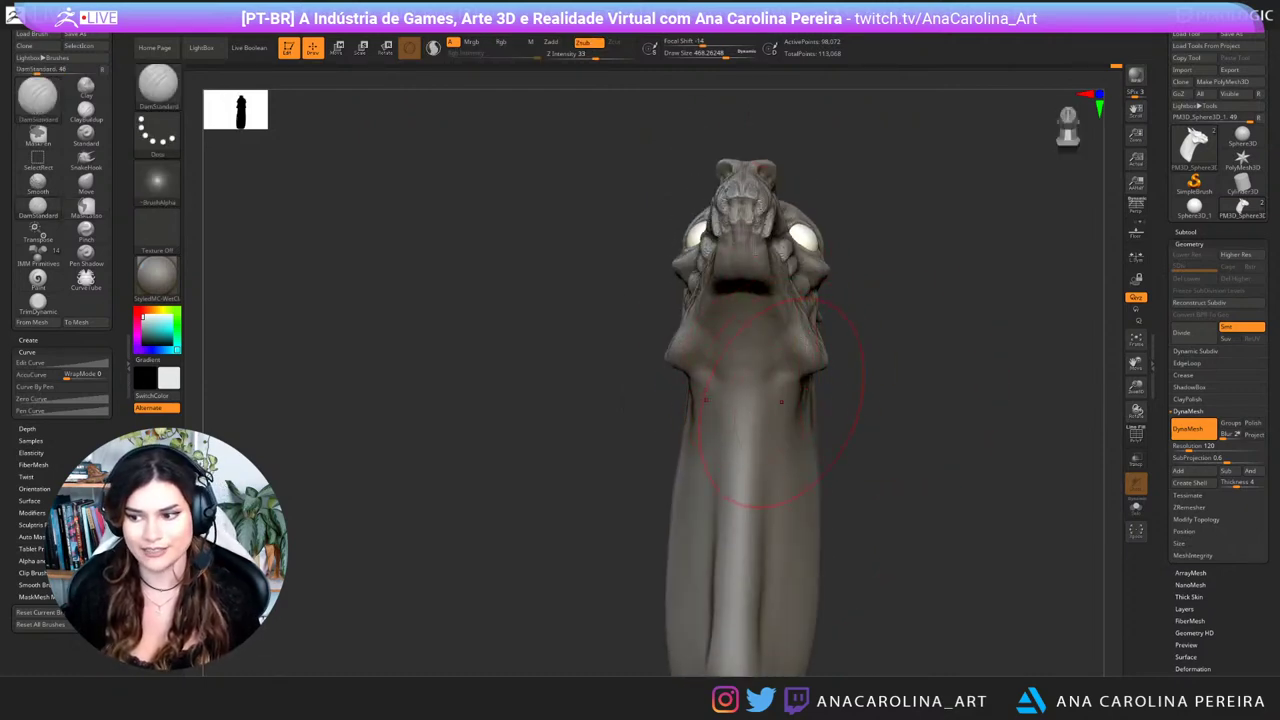
left_click_drag(780, 372, 743, 596)
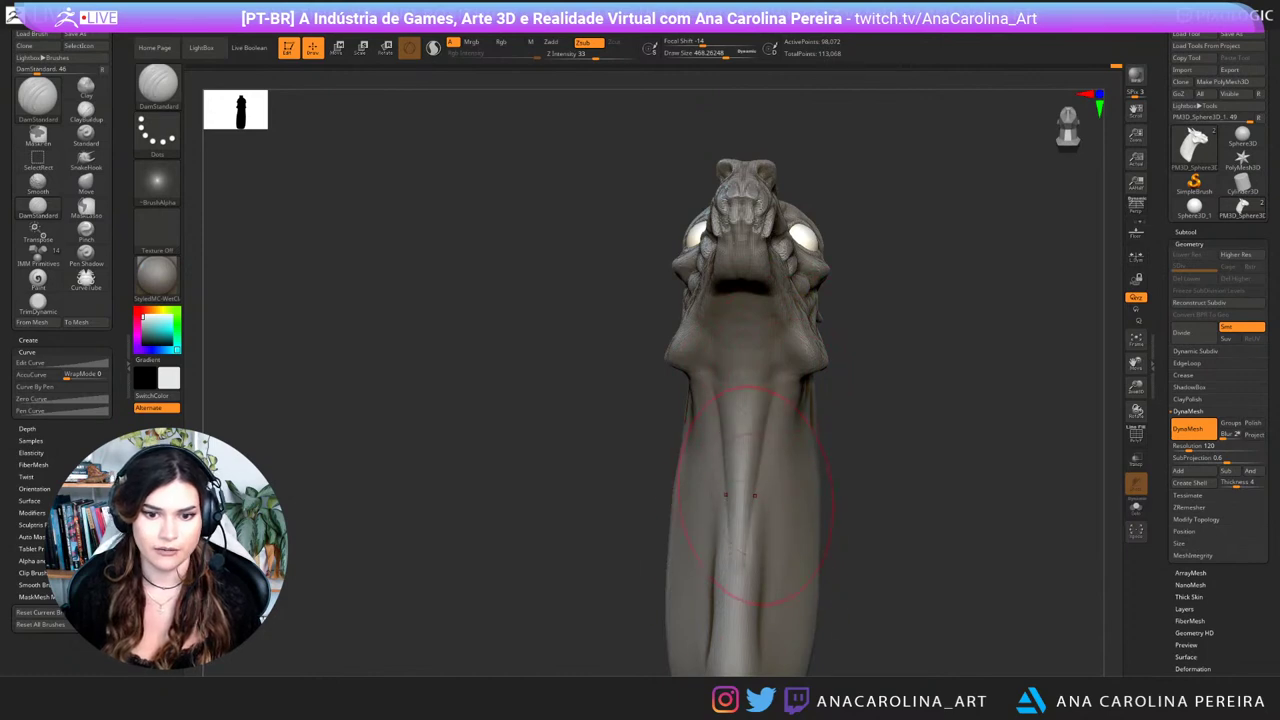
left_click_drag(762, 458, 747, 614)
mouse_move(842, 555)
left_mouse_down()
mouse_move(920, 655)
mouse_move(885, 640)
left_mouse_up()
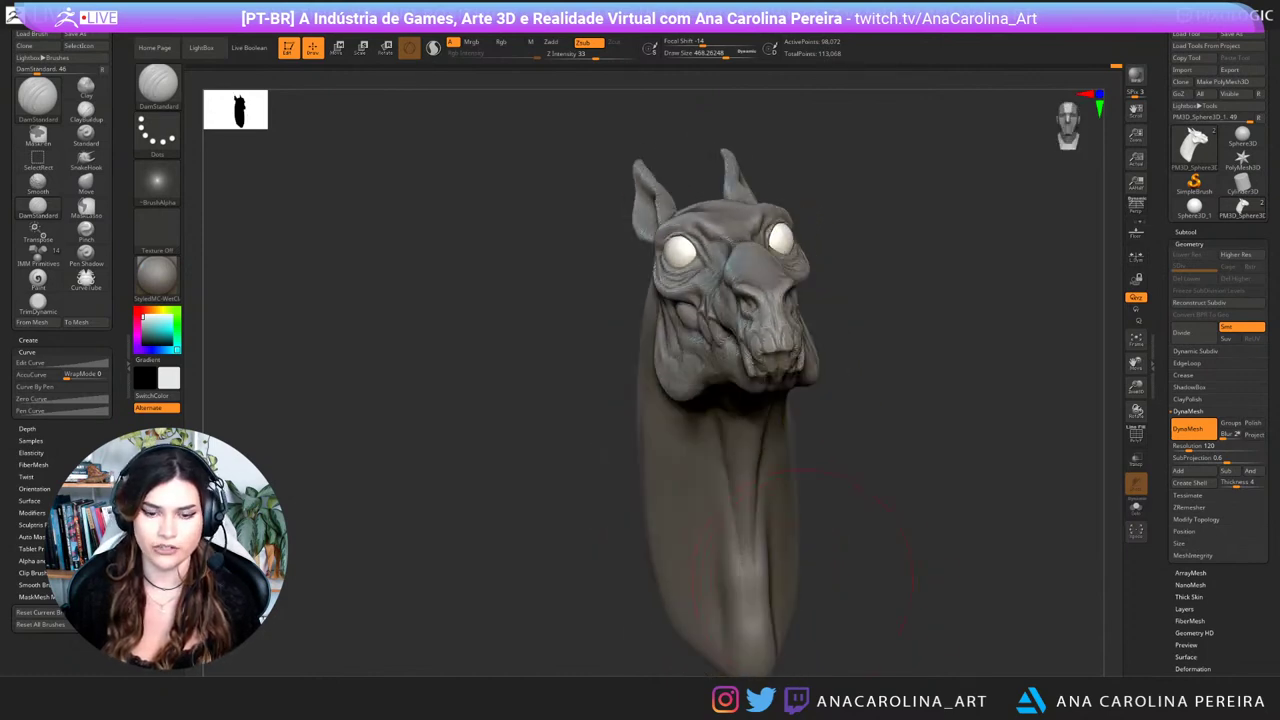
left_click_drag(787, 645, 757, 530)
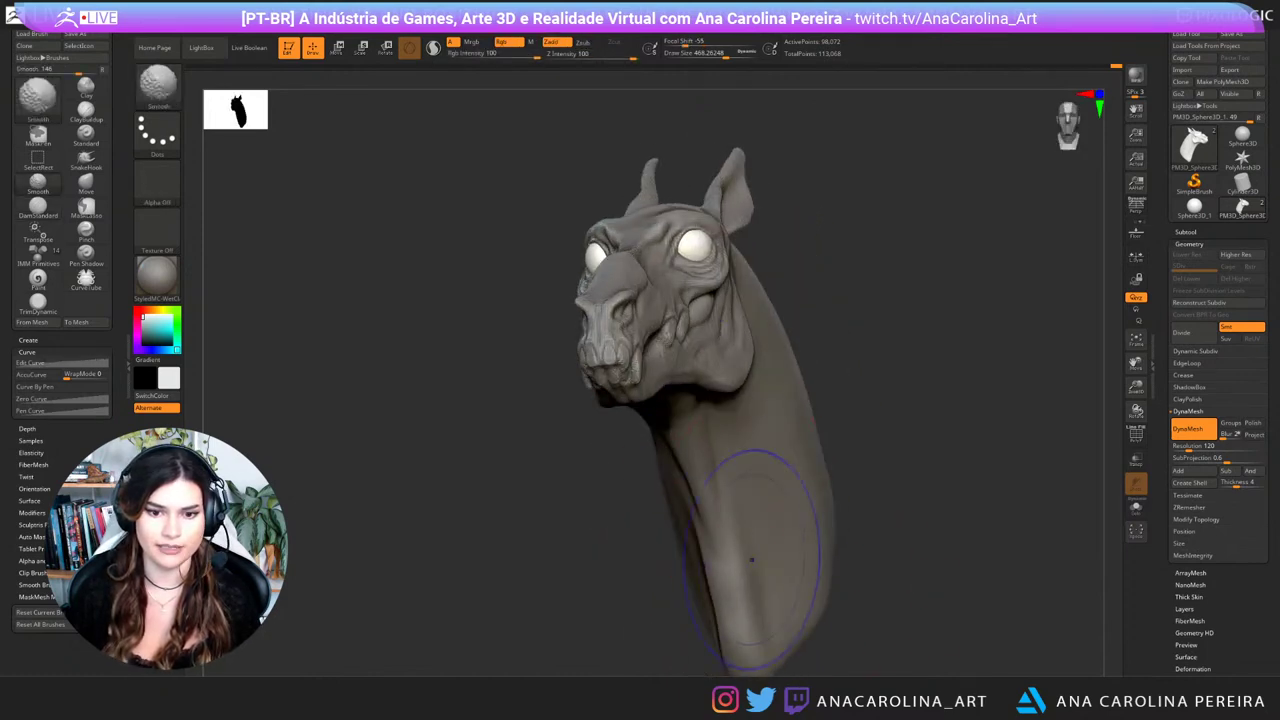
Step: Define the lower end of the throat groove from both sides and smooth it near the neck's base
mouse_move(640, 590)
left_mouse_down()
mouse_move(745, 575)
mouse_move(740, 545)
mouse_move(787, 452)
left_mouse_up()
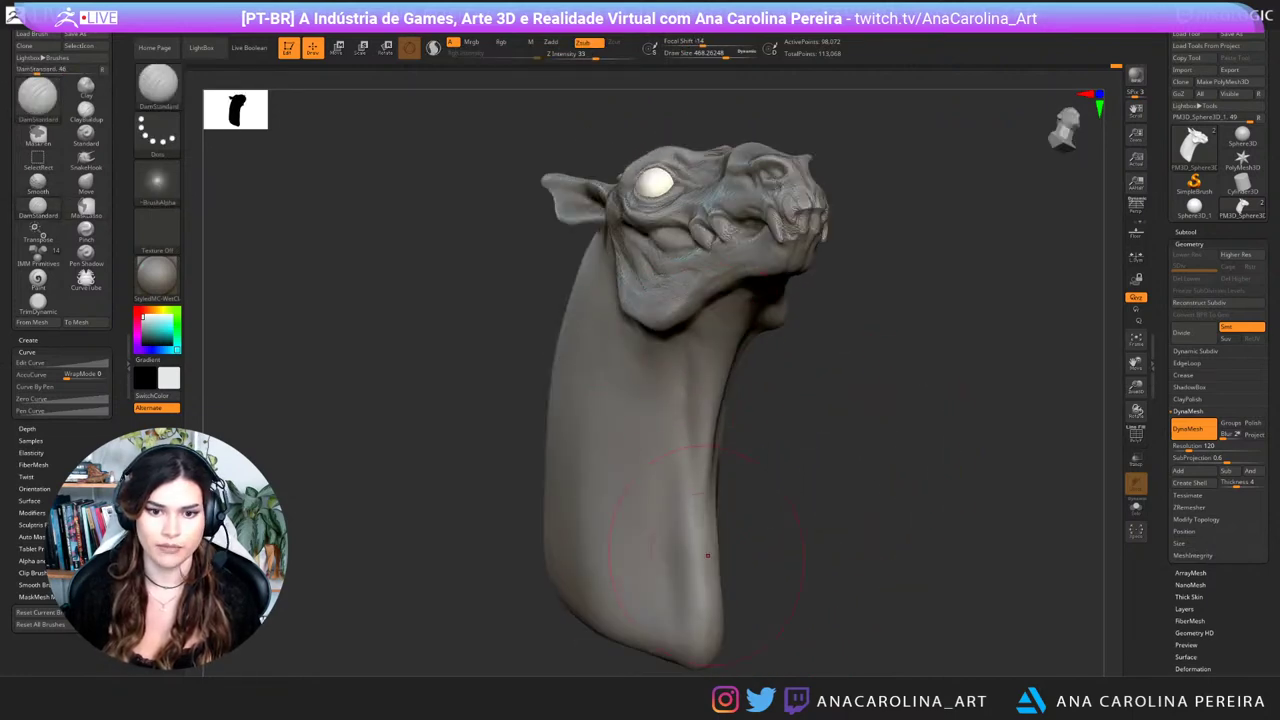
left_click_drag(850, 580, 706, 572)
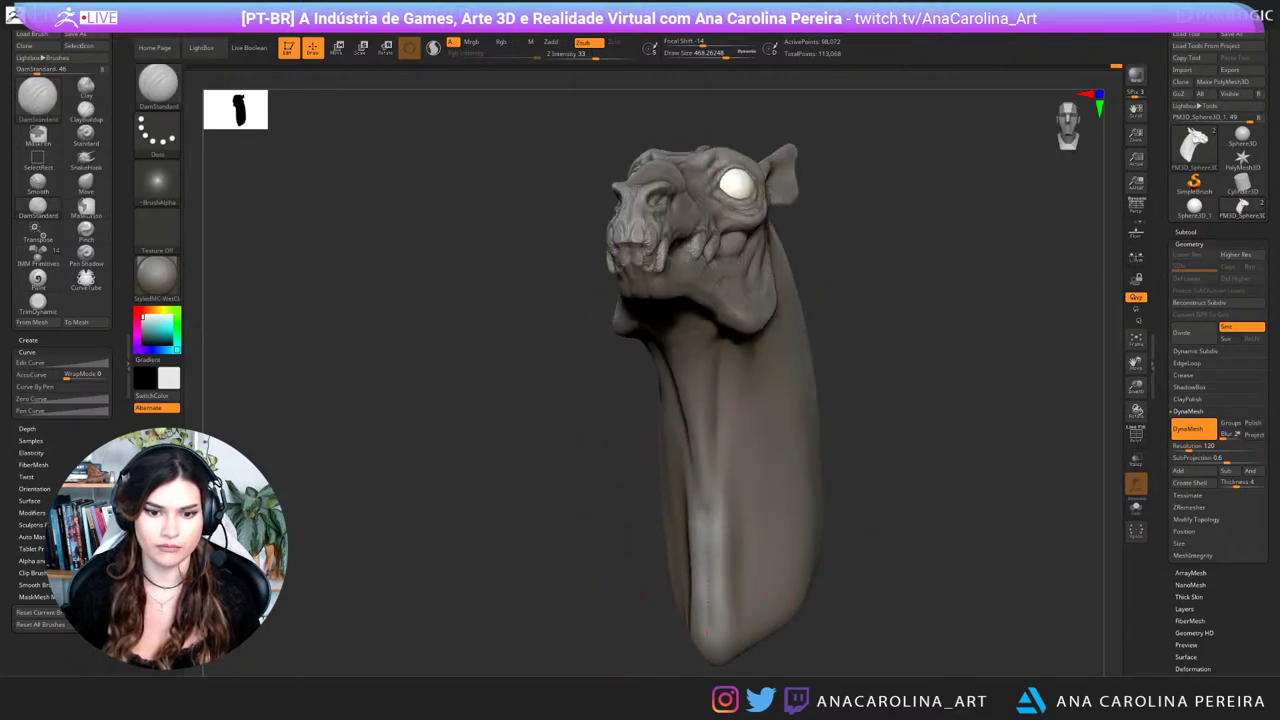
right_click_drag(742, 473, 850, 492)
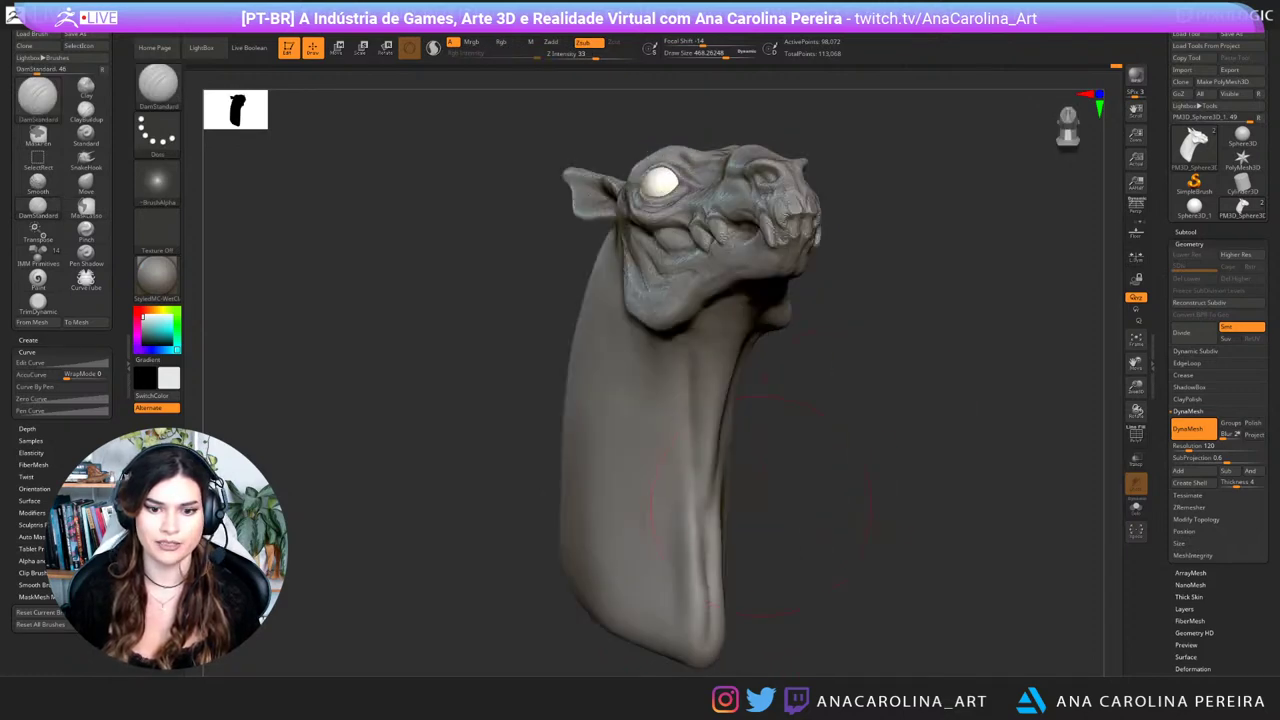
left_click_drag(706, 543, 698, 590, "shift")
right_click_drag(698, 572, 775, 588)
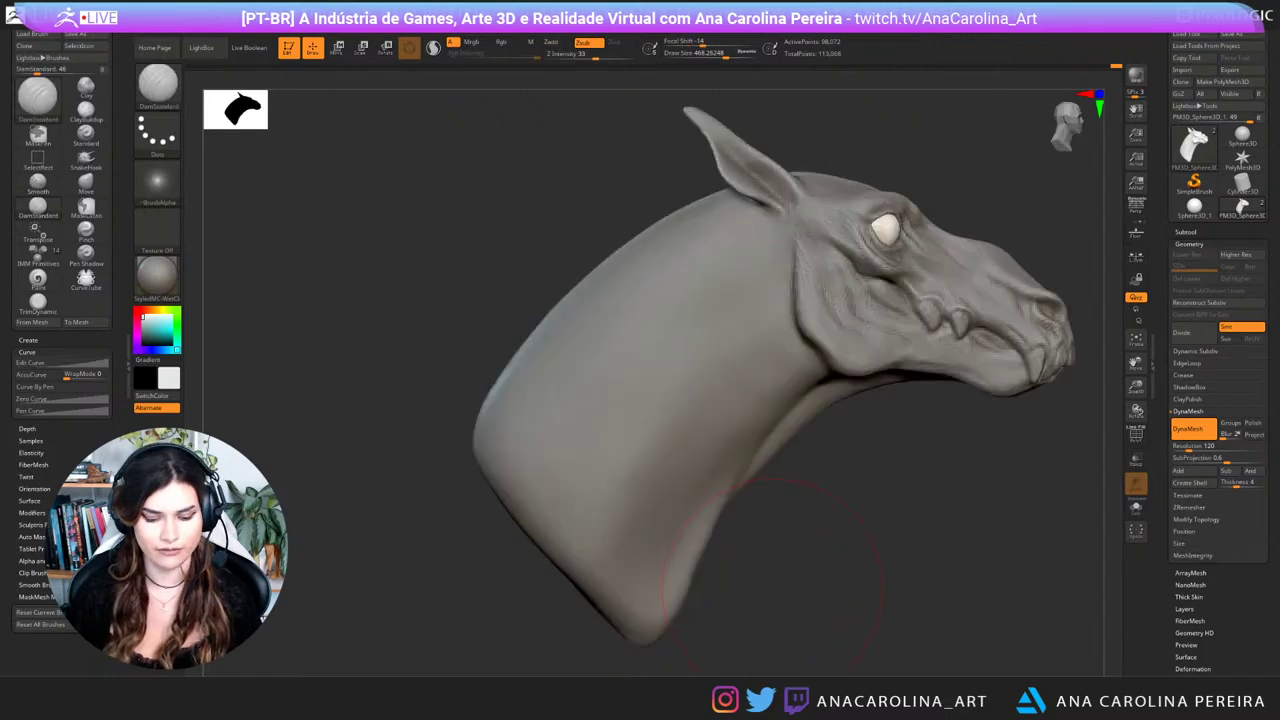
Step: Reshape the lower front edge of the neck with the Move brush at a draw size of about 251 and smooth it
key("b")
key("m")
key("v")
key("space")
mouse_move(742, 544)
left_mouse_down()
mouse_move(711, 543)
mouse_move(674, 604)
left_mouse_up()
key("space")
key("space")
left_click_drag(800, 596, 740, 590)
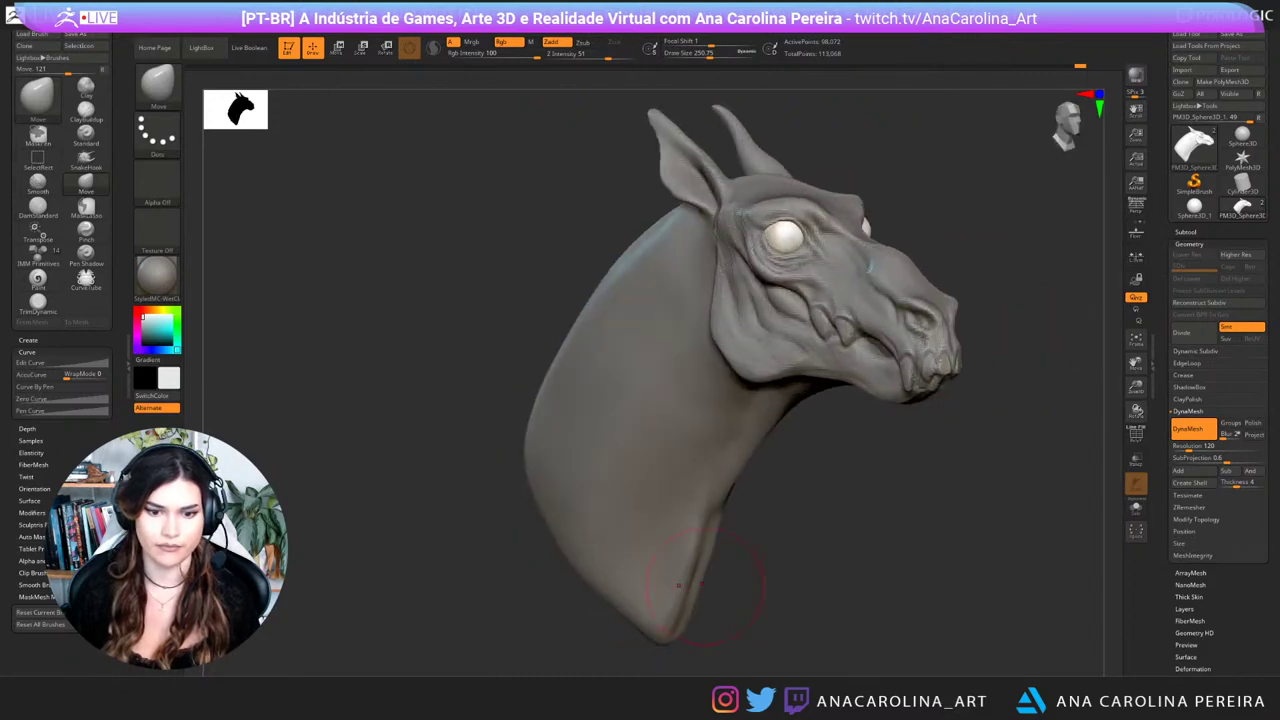
left_click_drag(662, 580, 668, 602, "shift")
left_click_drag(880, 585, 670, 588)
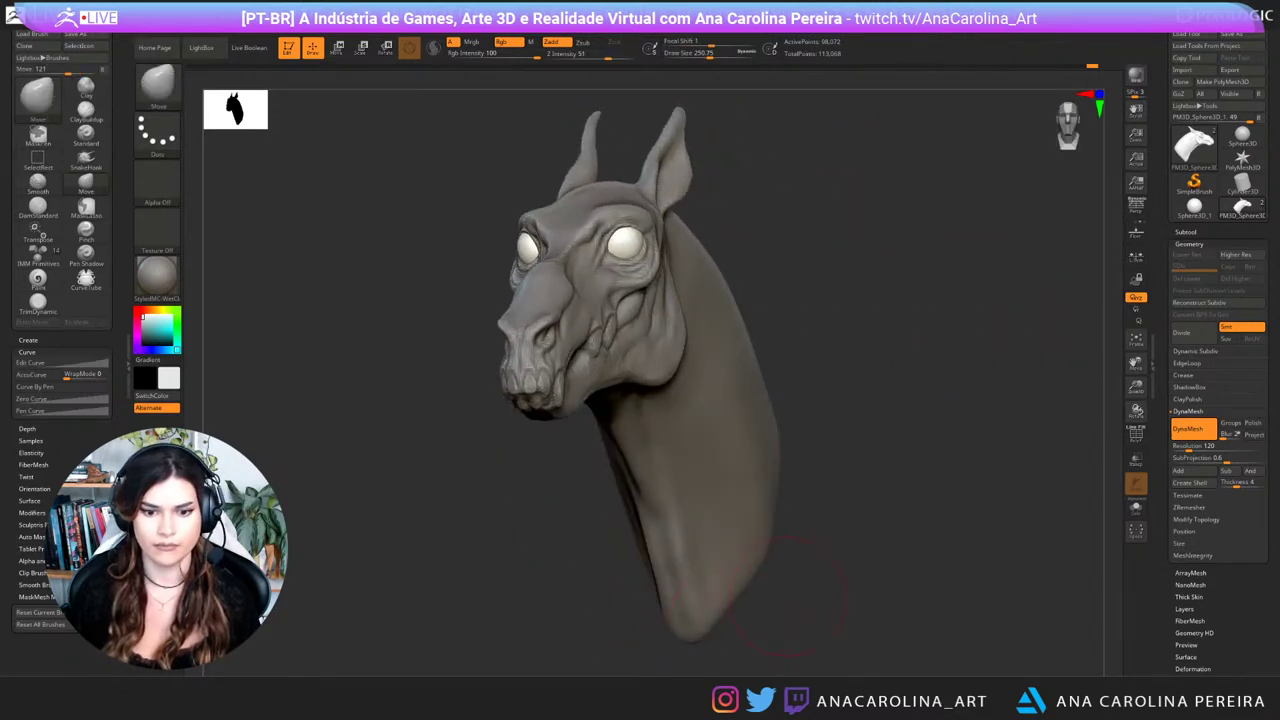
mouse_move(792, 592)
left_mouse_down("alt")
mouse_move(820, 548)
mouse_move(785, 550)
mouse_move(862, 503)
left_mouse_up("alt")
Step: Switch to DamStandard at a draw size of about 331, examine the neck's front and side, and undo the last edit to its front edge
key("b")
key("d")
key("s")
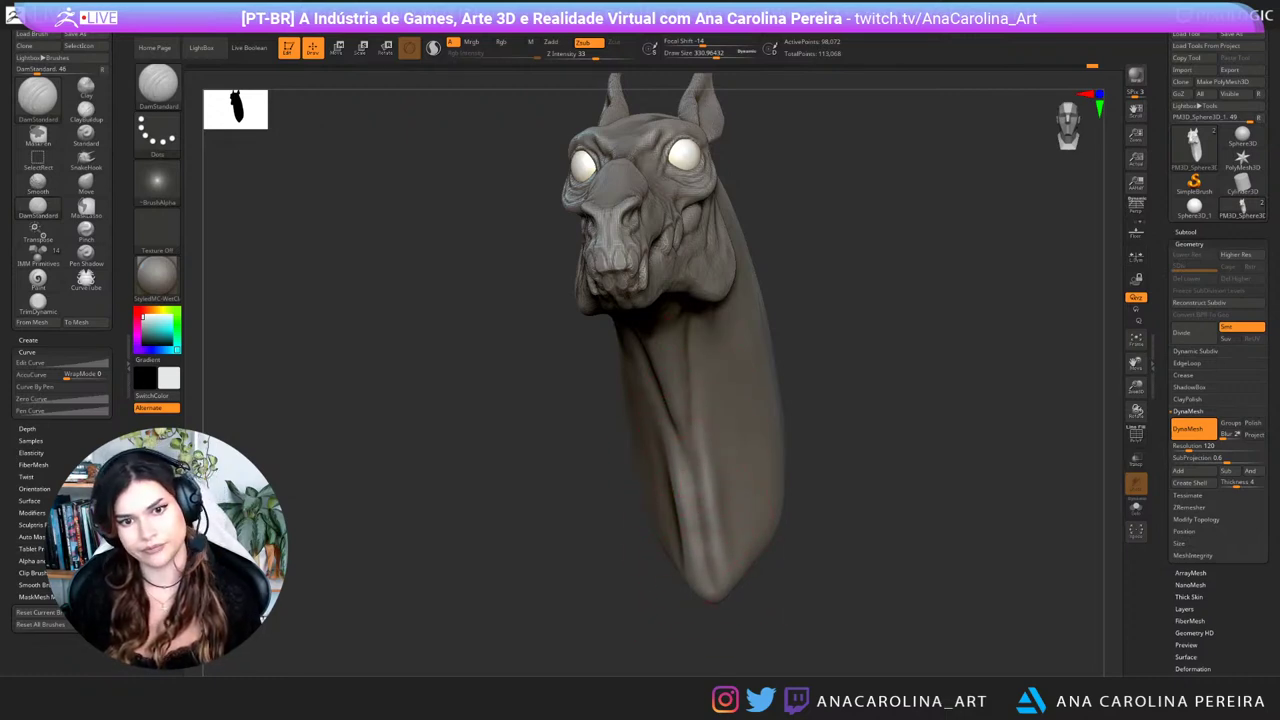
left_click_drag(829, 598, 805, 605)
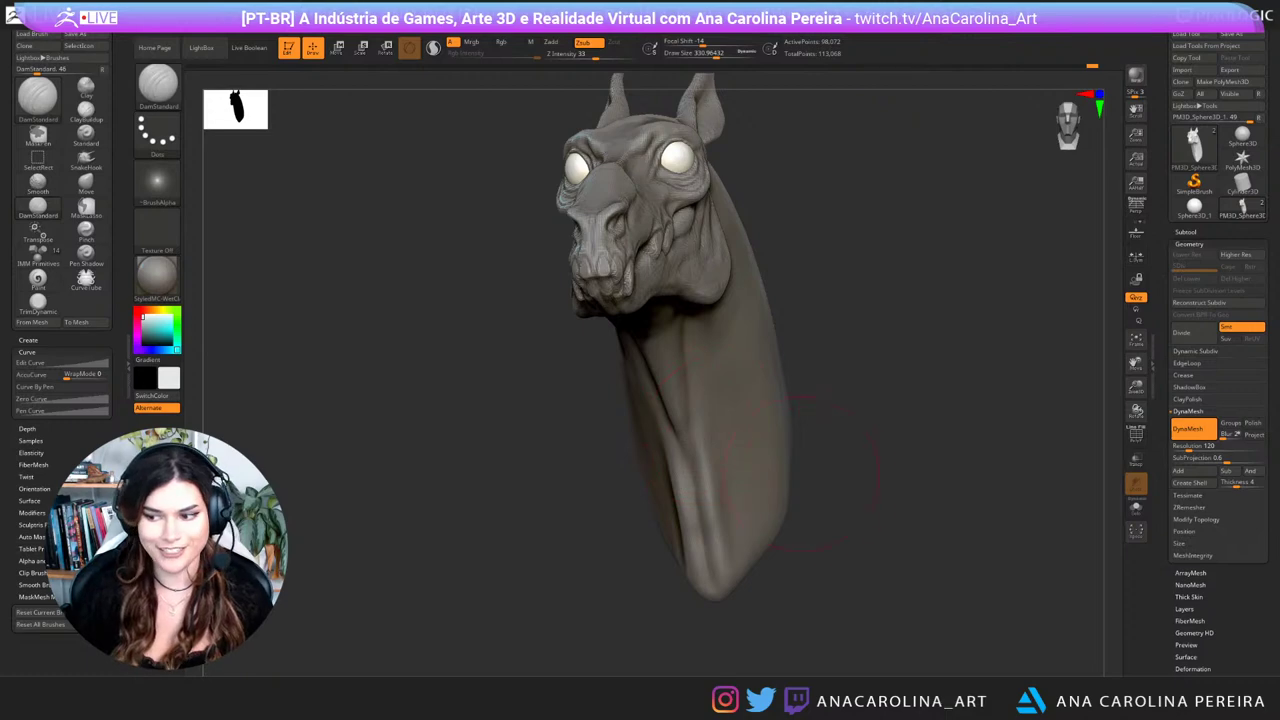
left_click_drag(805, 470, 920, 488)
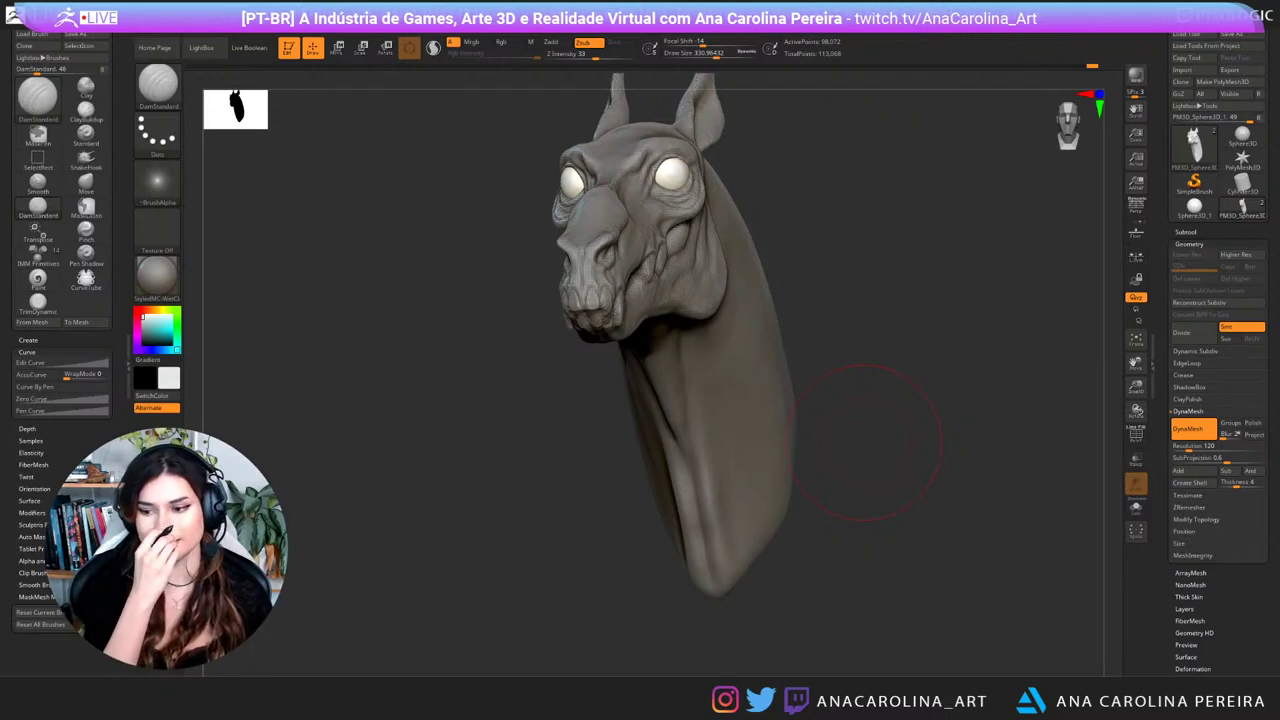
left_click_drag(912, 445, 904, 420)
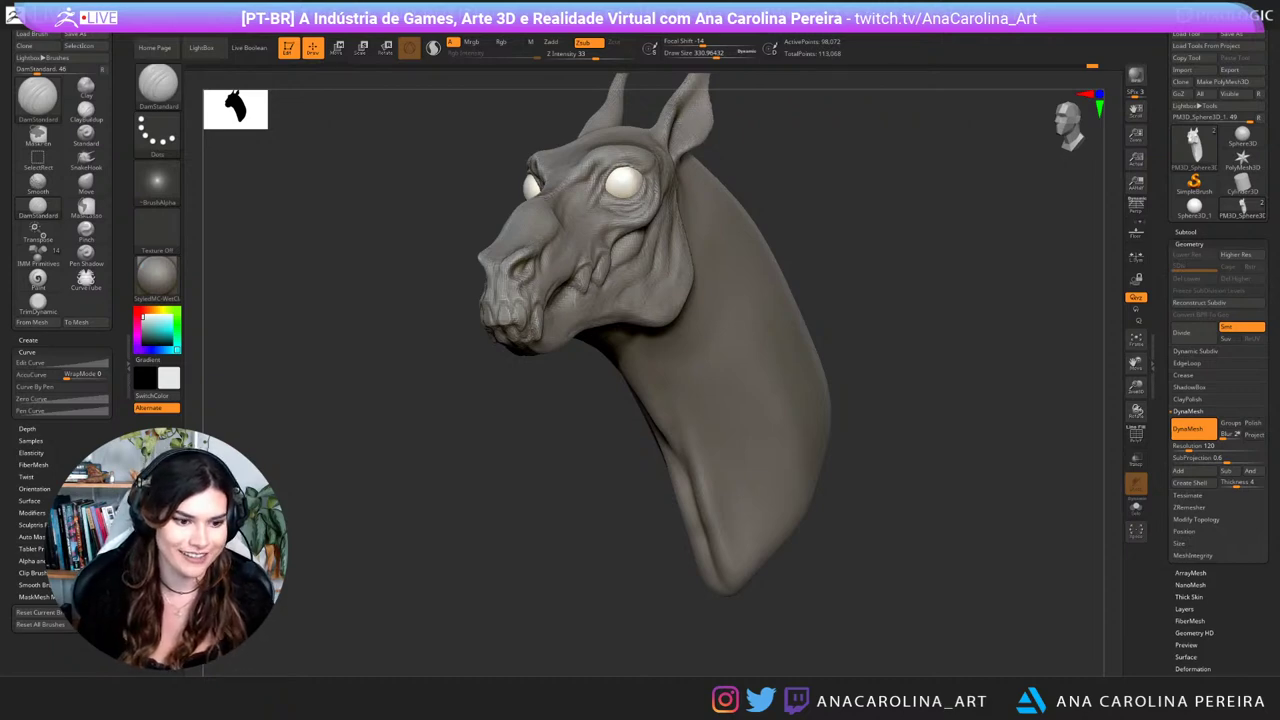
left_click_drag(712, 480, 657, 481)
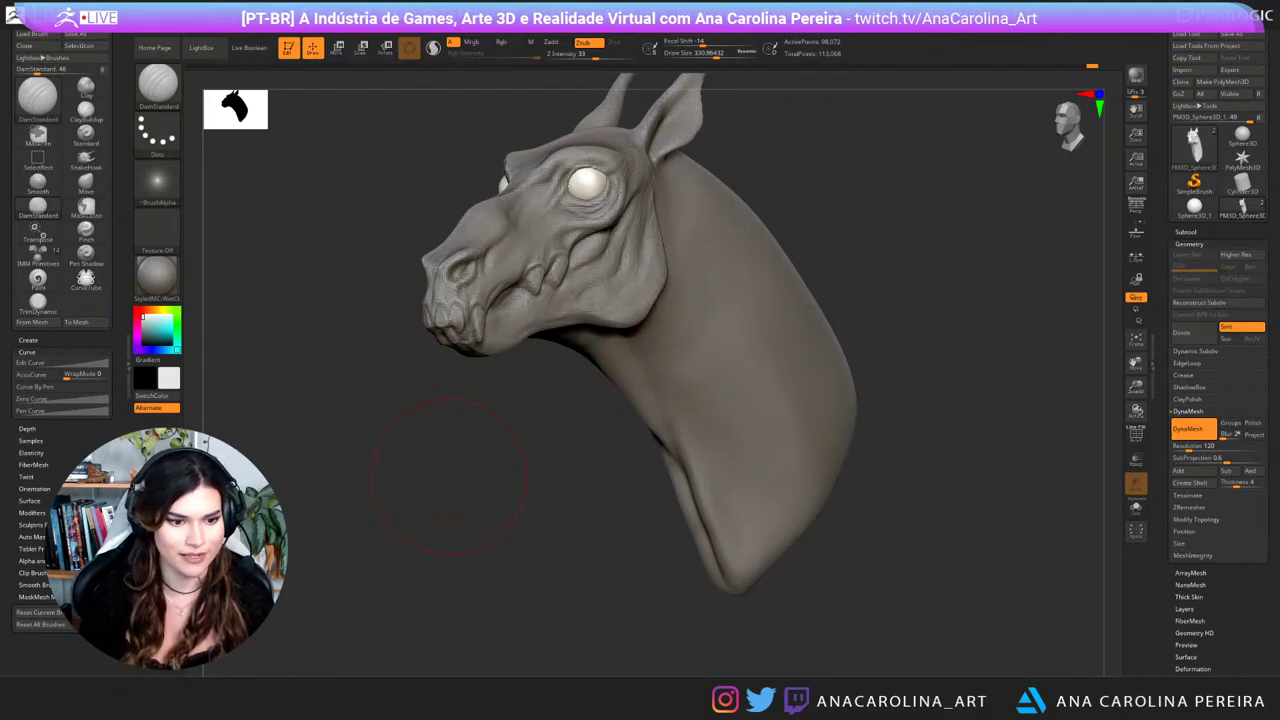
left_click_drag(449, 477, 385, 474)
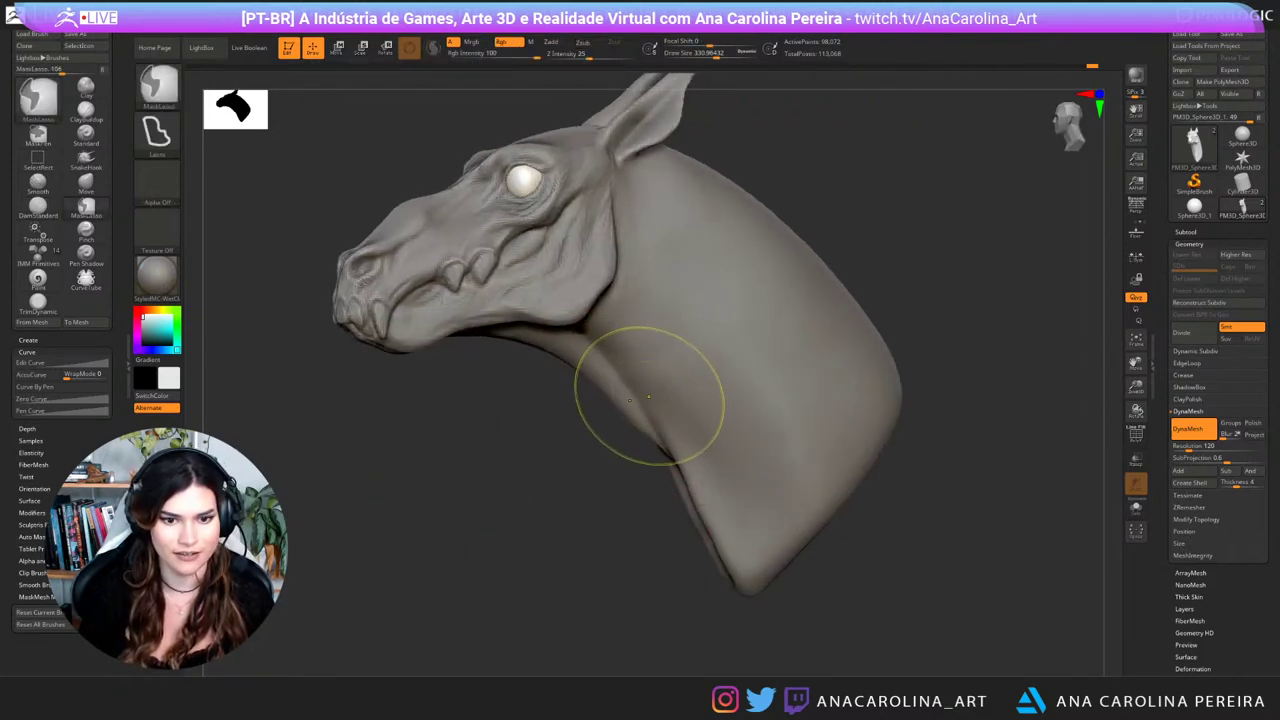
key("ctrl+z")
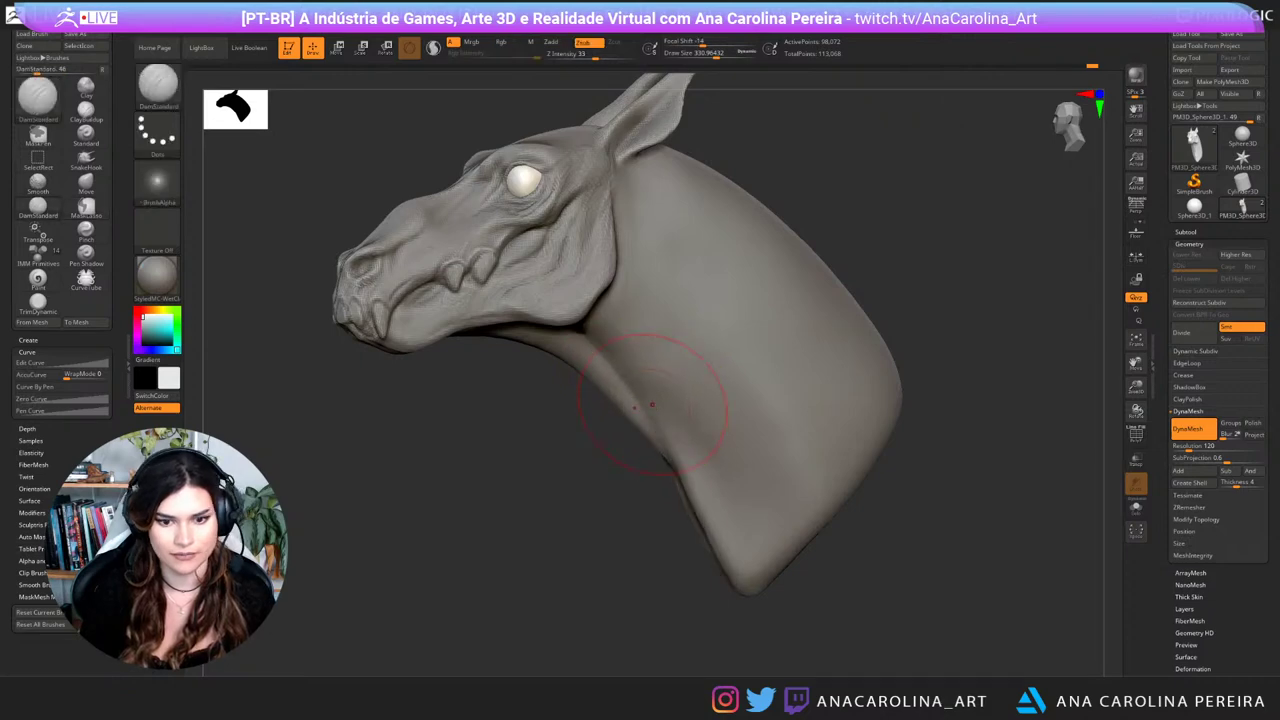
Step: Try carving the side of the throat below the jaw with DamStandard at a draw size of about 393, and undo it
key("space")
mouse_move(605, 309)
left_mouse_down()
mouse_move(658, 410)
mouse_move(620, 325)
mouse_move(648, 374)
mouse_move(652, 411)
left_mouse_up()
key("ctrl+z")
key("ctrl+z")
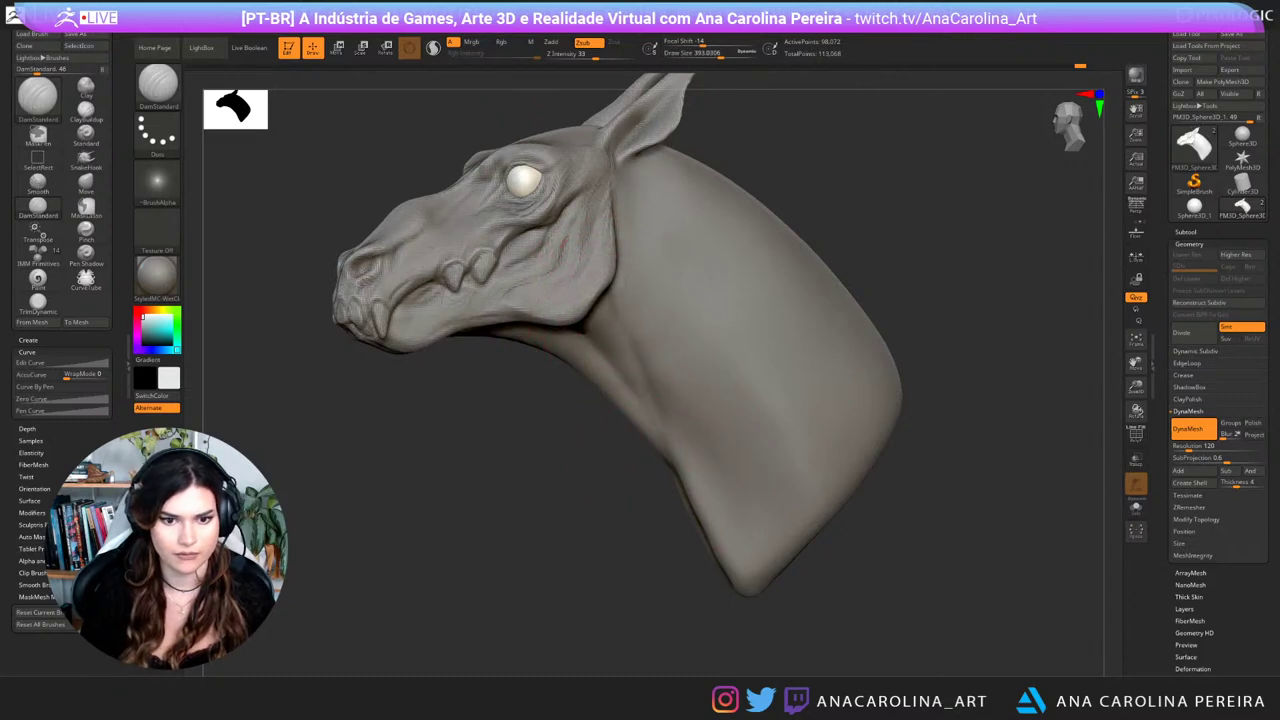
Step: Carve the lower front edge of the neck below the throat groove with DamStandard and check it from the front
left_click_drag(520, 450, 820, 465)
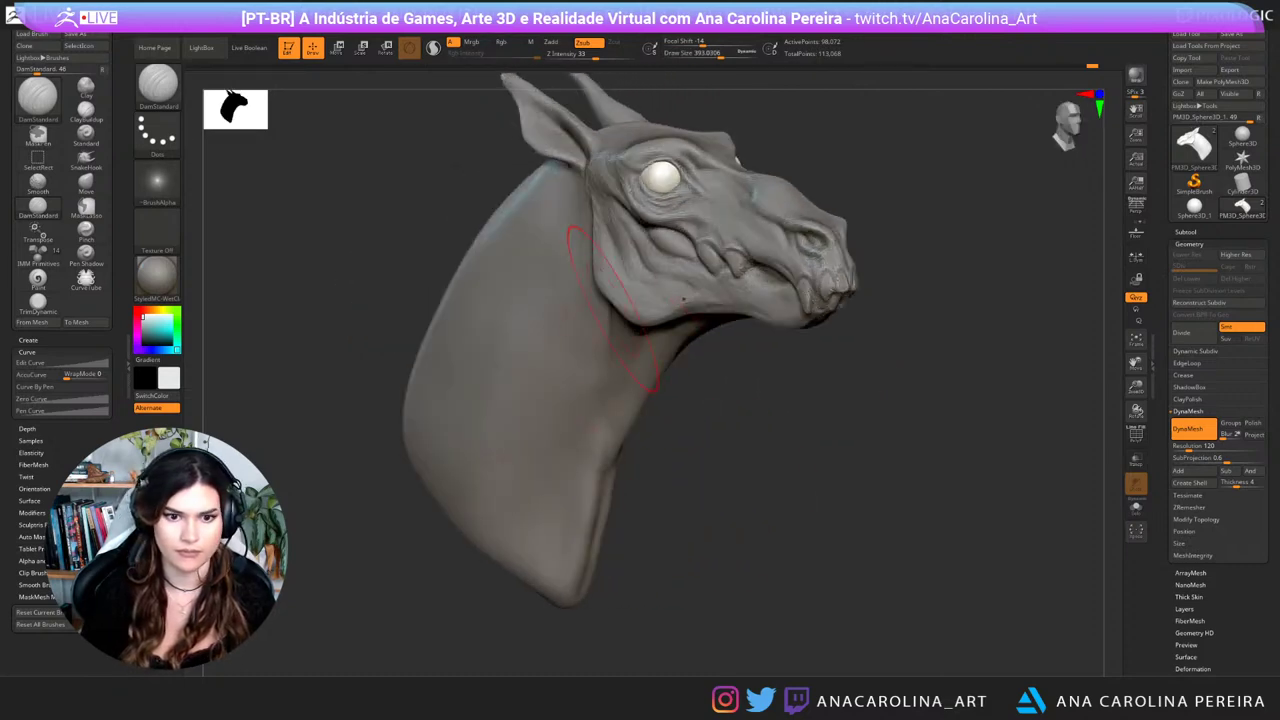
left_click_drag(617, 445, 607, 492)
left_click_drag(735, 515, 632, 490)
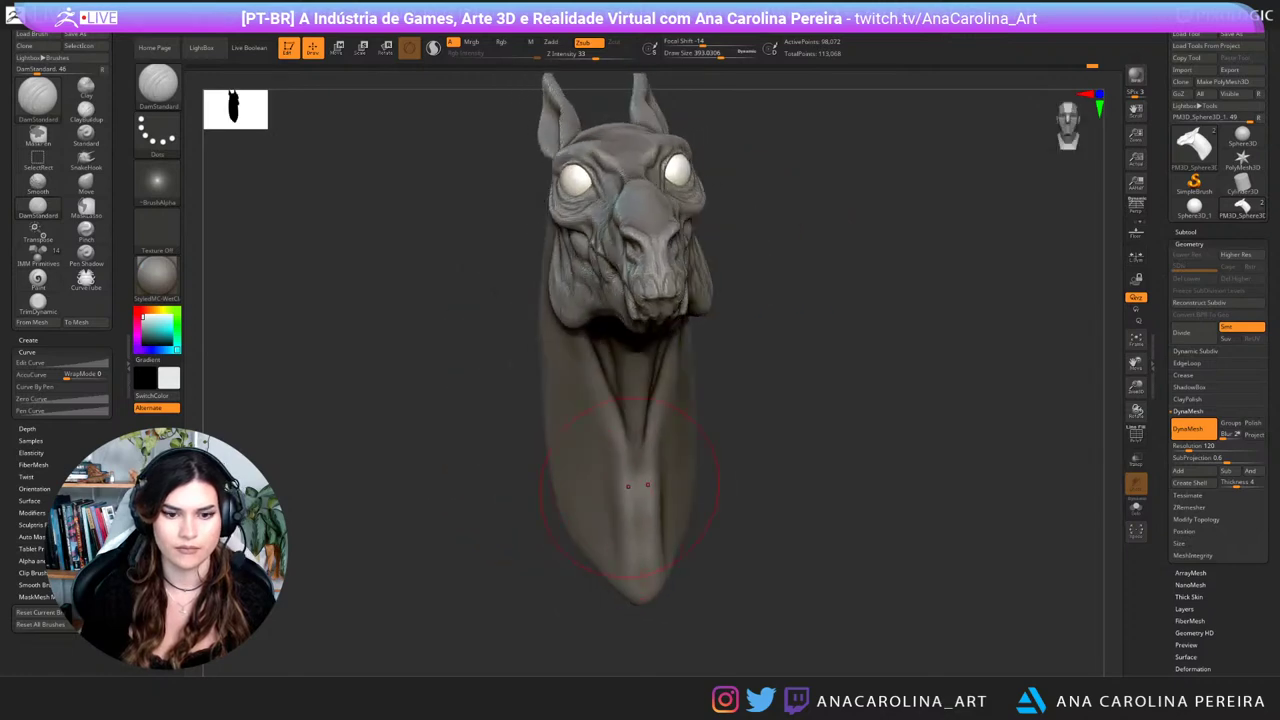
mouse_move(714, 390)
left_mouse_down()
mouse_move(606, 385)
mouse_move(639, 457)
left_mouse_up()
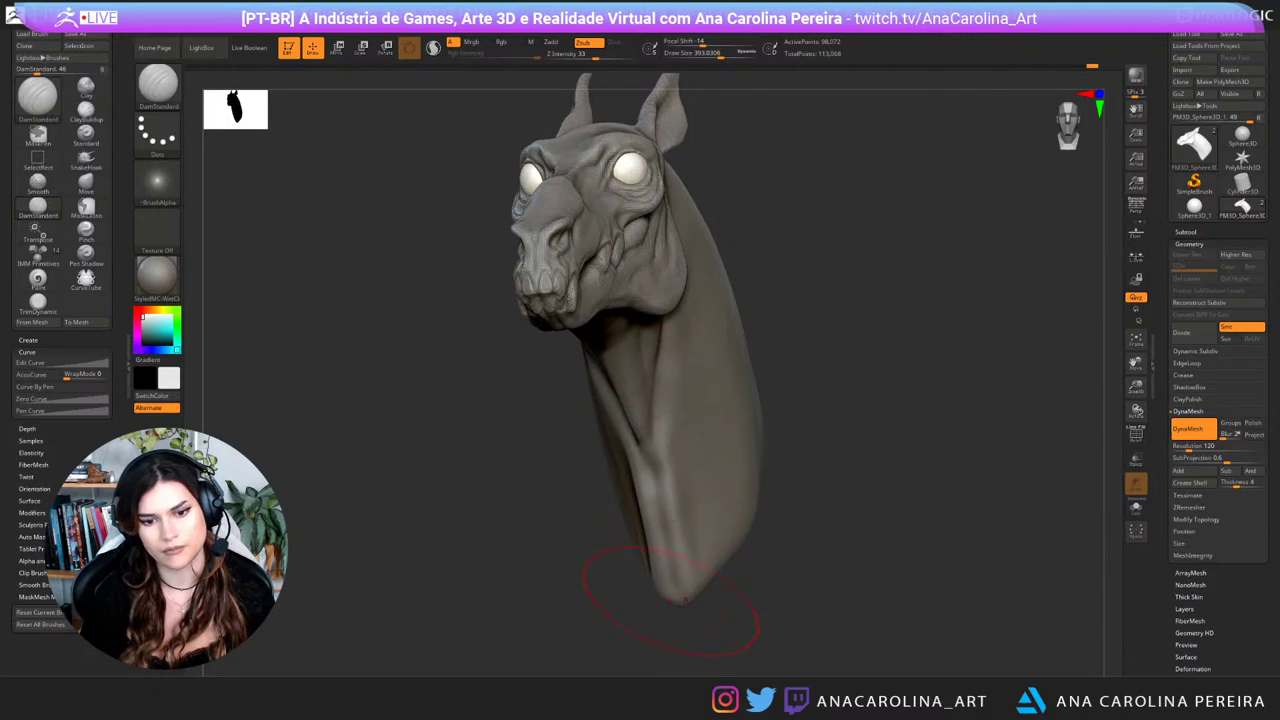
left_click_drag(690, 607, 722, 616)
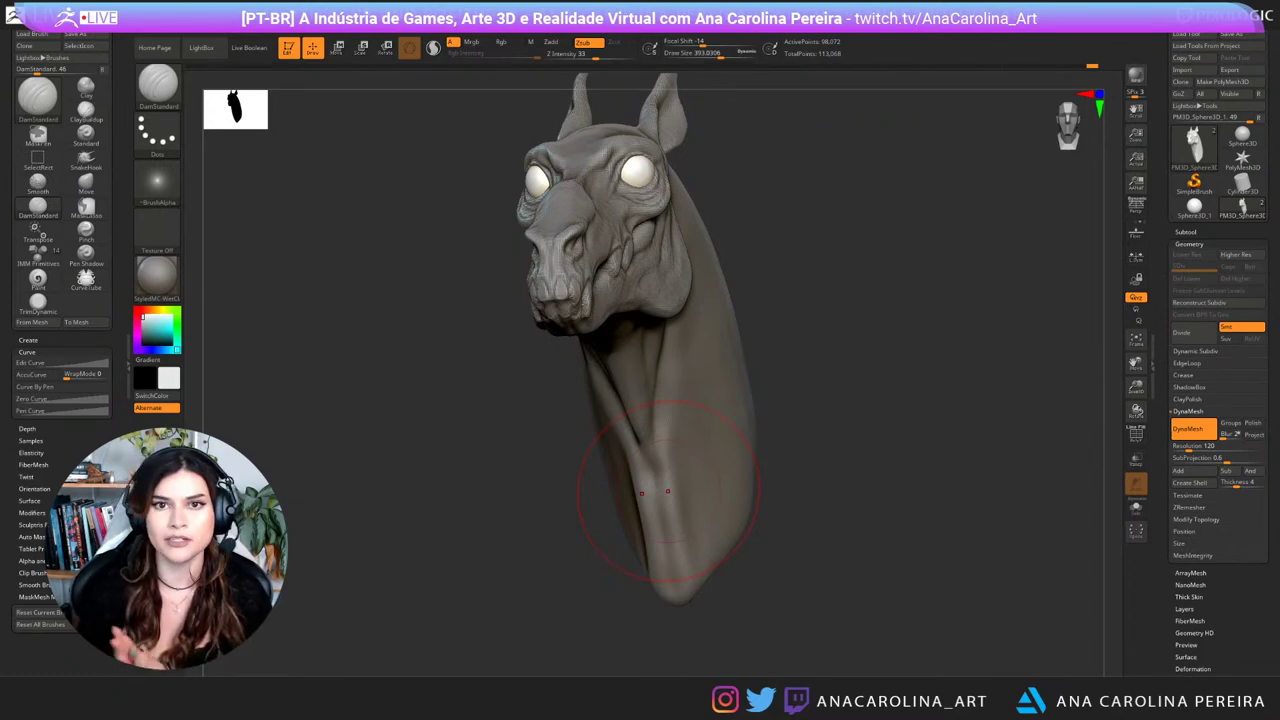
Step: Build up the throat between the two grooves with ClayBuildup at a draw size of about 176
mouse_move(846, 350)
left_mouse_down()
mouse_move(890, 390)
mouse_move(808, 403)
left_mouse_up()
key("b")
key("c")
key("b")
key("space")
key("space")
key("space")
left_click_drag(668, 341, 663, 342)
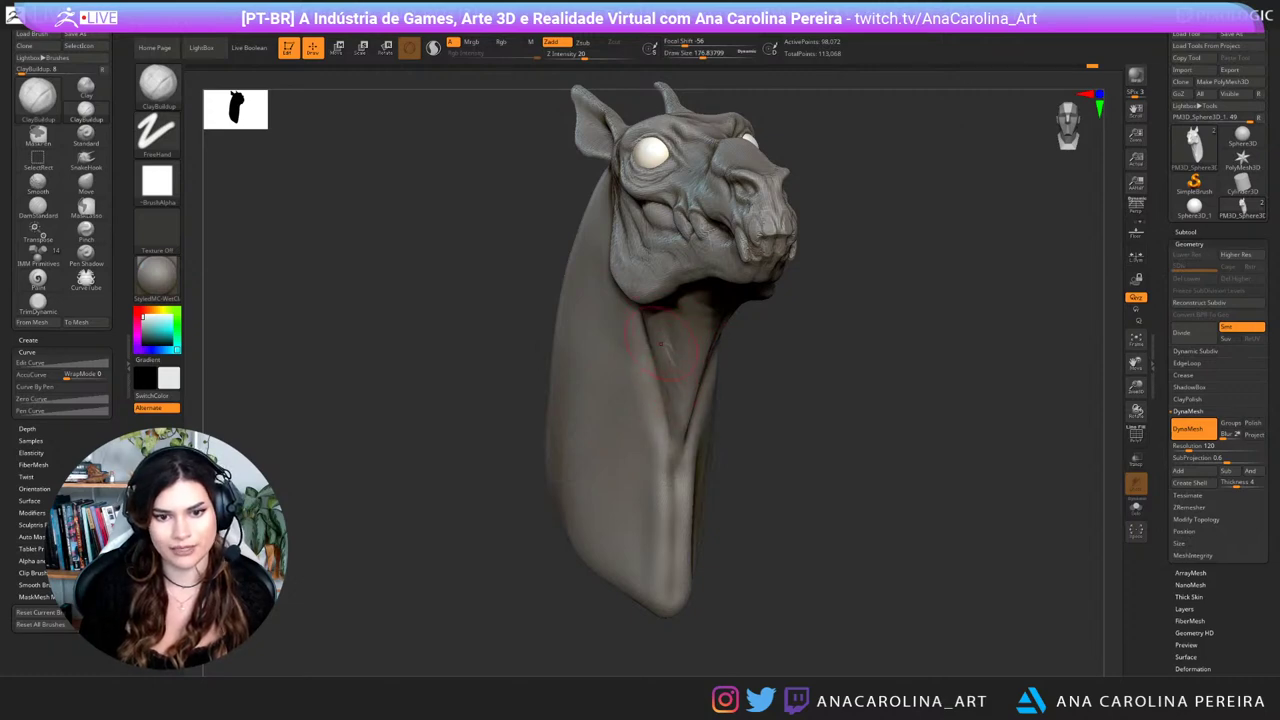
left_click_drag(720, 325, 731, 309)
left_click_drag(900, 335, 672, 328)
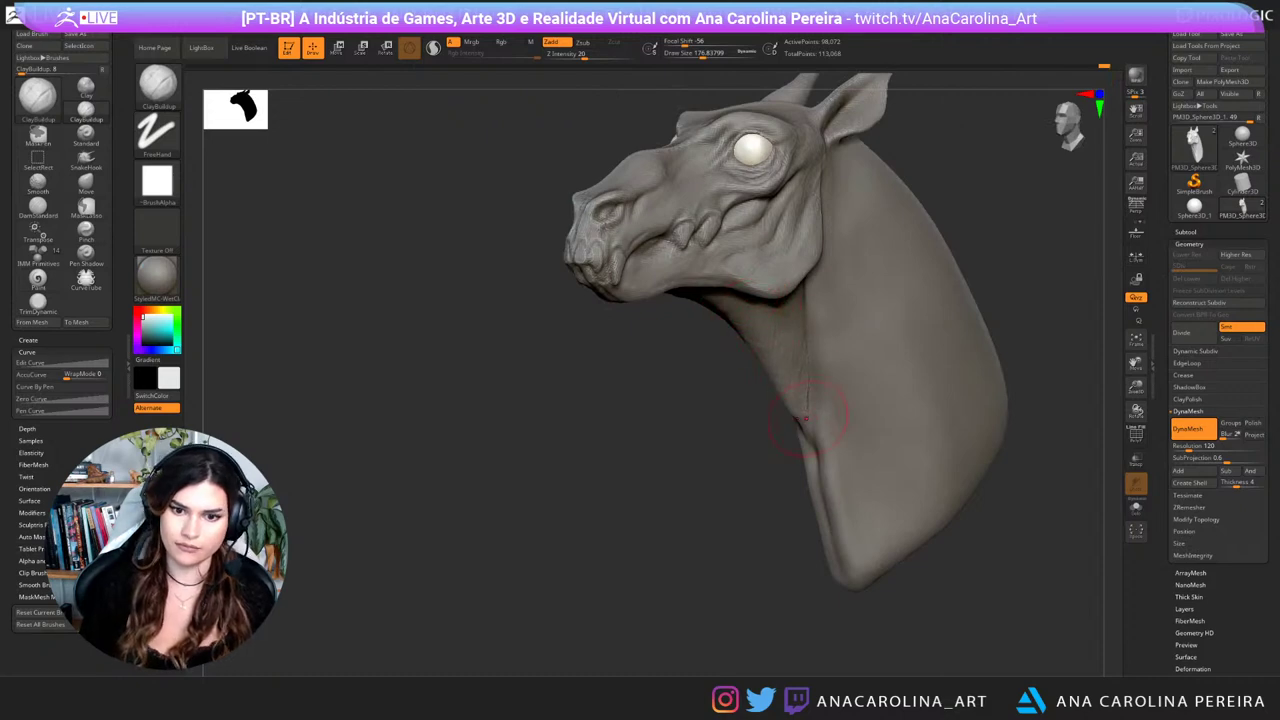
Step: Reduce the ClayBuildup draw size to about 101 and fill out the throat toward the lower end of the grooves
mouse_move(670, 425)
left_mouse_down()
mouse_move(880, 440)
mouse_move(912, 374)
mouse_move(752, 538)
mouse_move(772, 481)
mouse_move(761, 482)
left_mouse_up()
key("space")
key("space")
left_click_drag(761, 484, 737, 497)
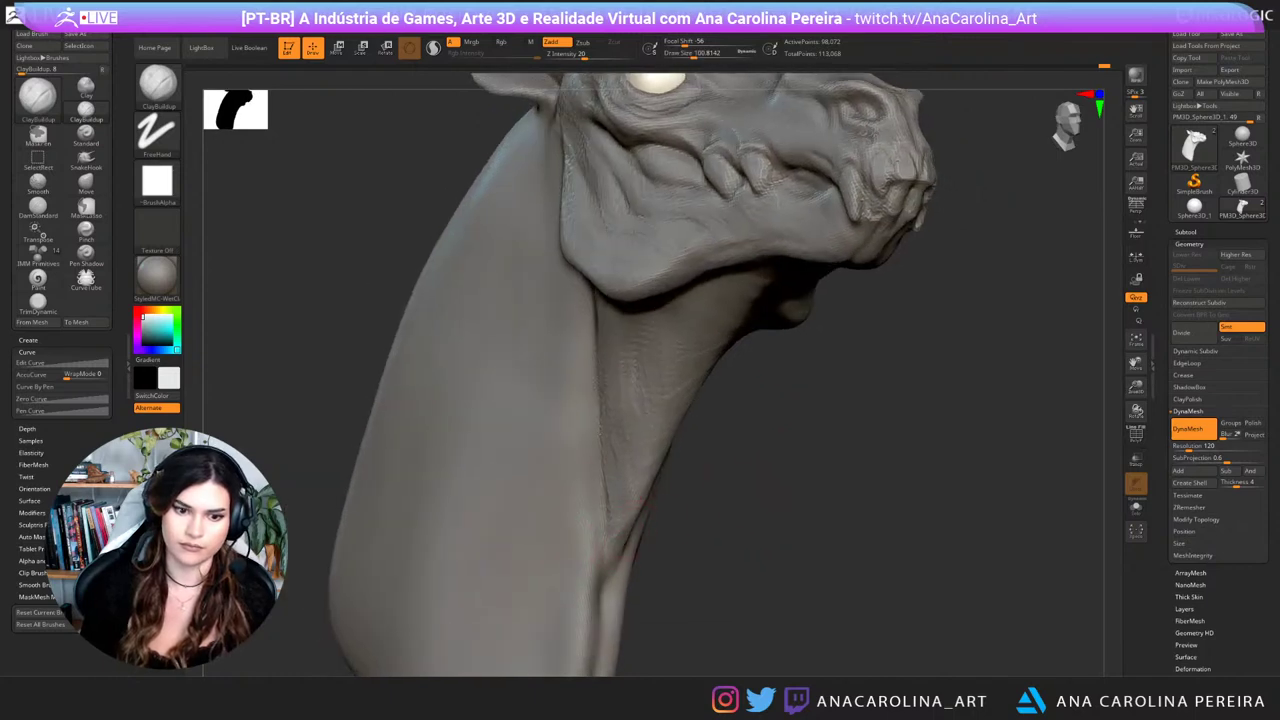
left_click_drag(700, 590, 683, 544)
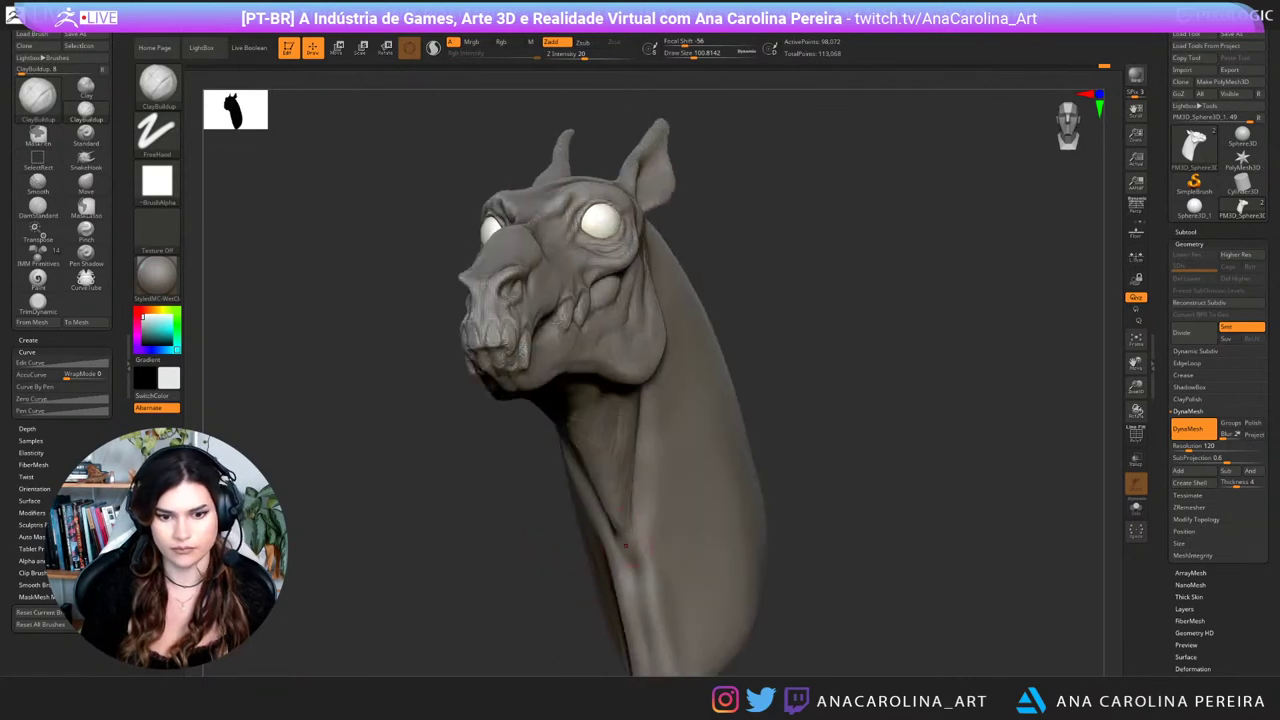
Step: Set the ClayBuildup draw size to about 154 and refine the area where the throat grooves meet
key("space")
left_click_drag(571, 577, 581, 577)
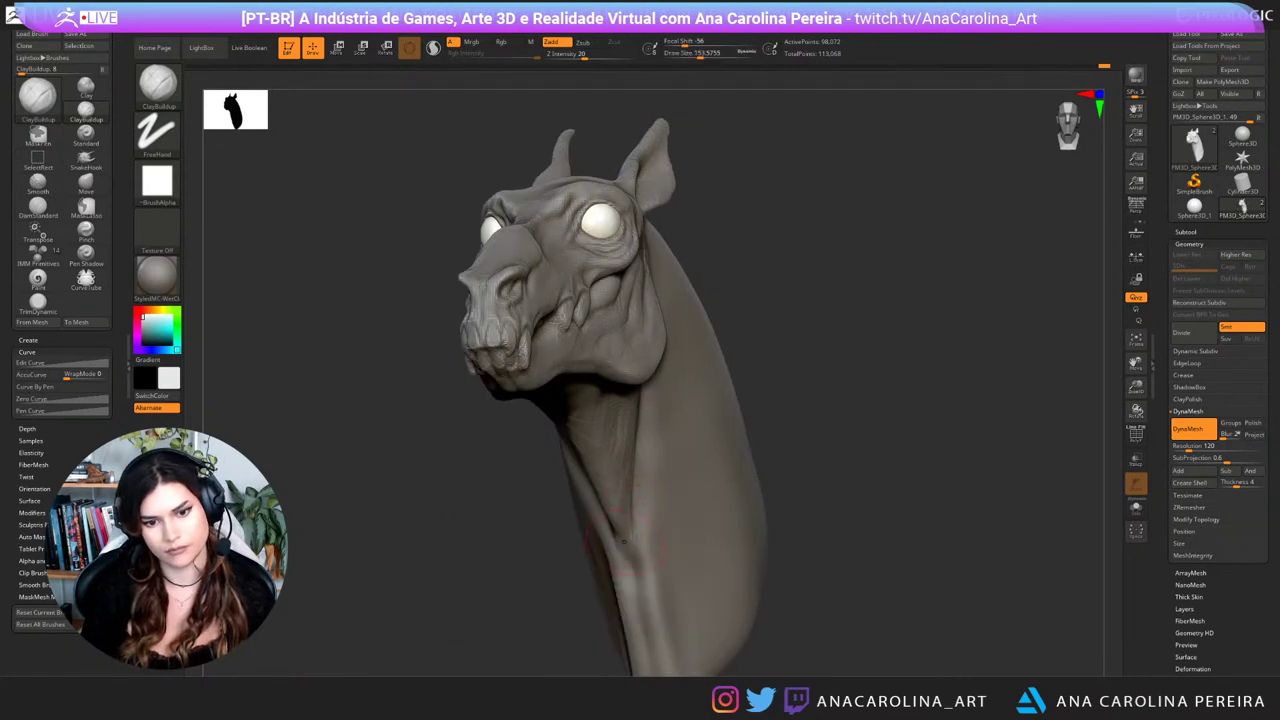
mouse_move(797, 361)
left_mouse_down()
mouse_move(775, 392)
mouse_move(776, 350)
left_mouse_up()
left_click_drag(776, 350, 800, 342)
left_click_drag(900, 326, 873, 331)
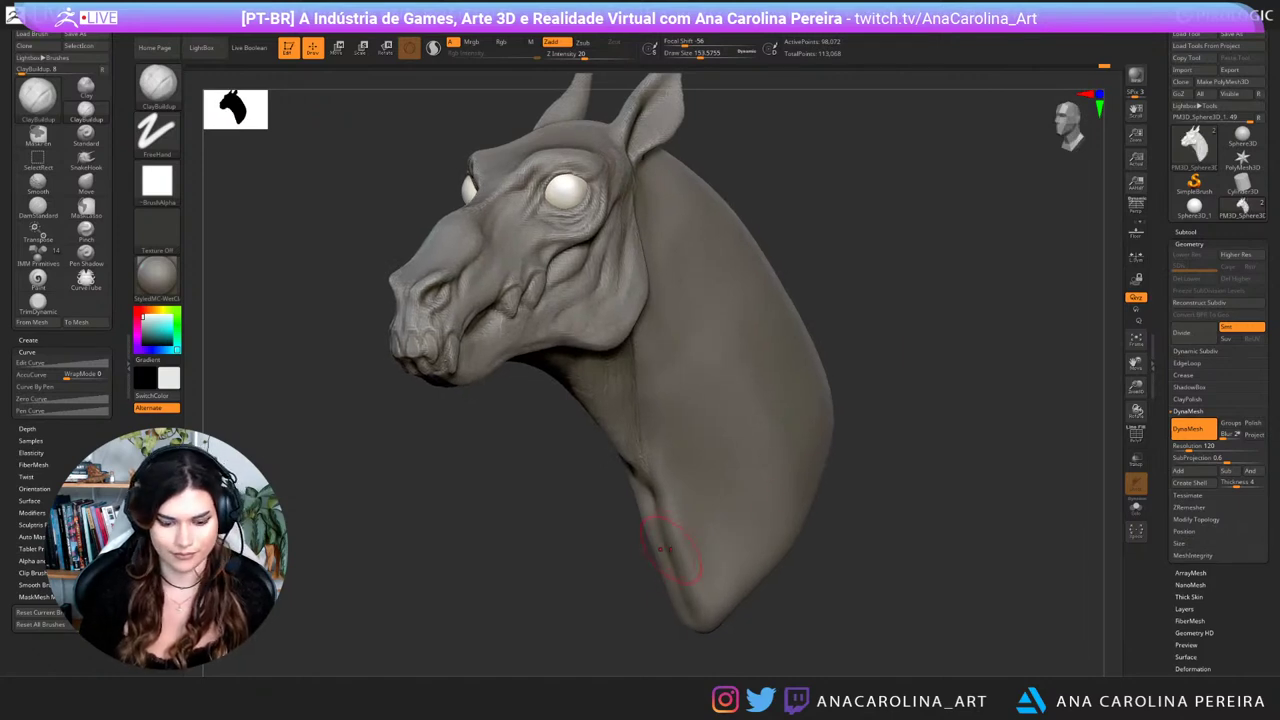
Step: Adjust the throat's front edge near the lower end of the grooves with the Move brush
key("b")
key("m")
key("v")
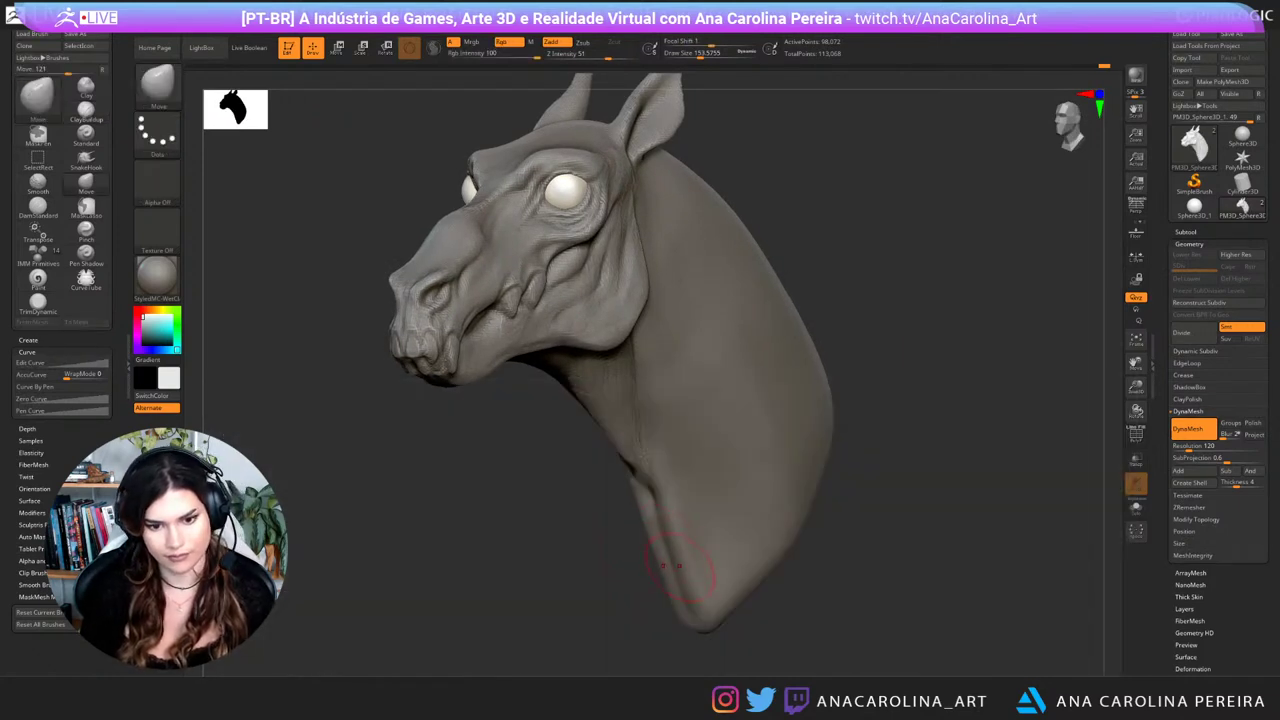
mouse_move(658, 630)
left_mouse_down("alt")
mouse_move(640, 612)
mouse_move(777, 604)
left_mouse_up("alt")
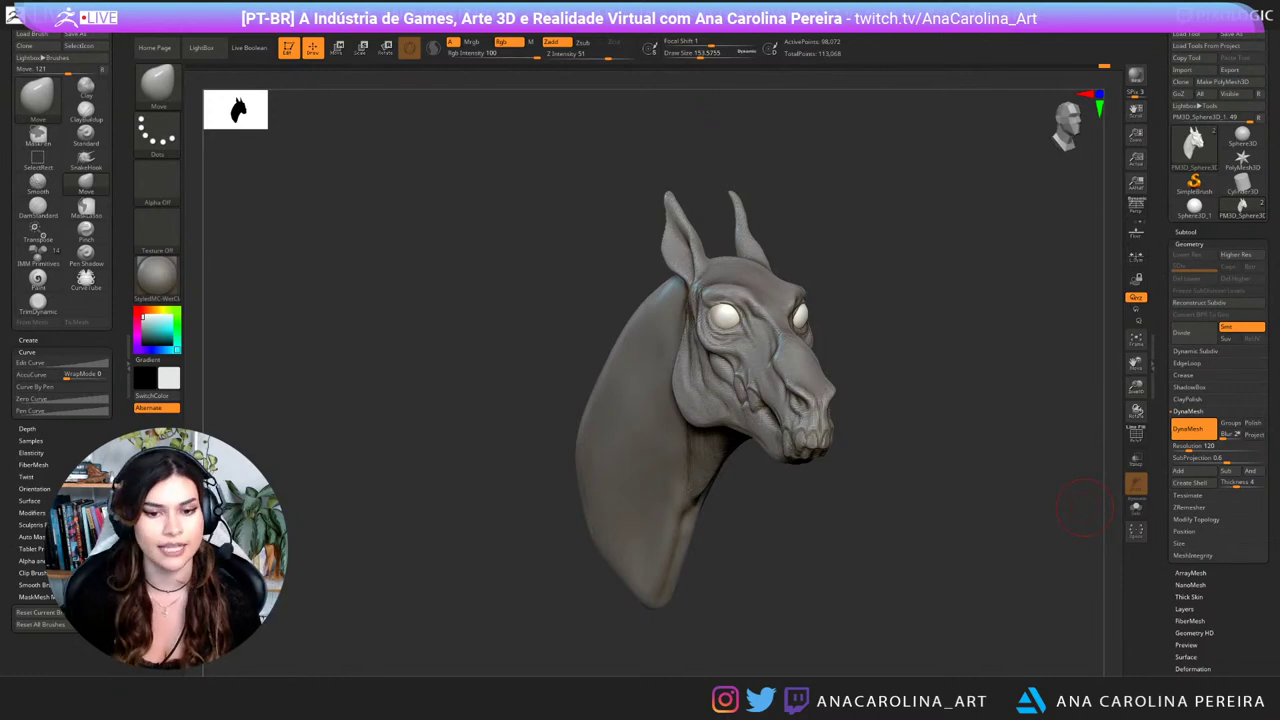
mouse_move(1083, 508)
left_mouse_down()
mouse_move(812, 520)
mouse_move(674, 484)
mouse_move(582, 430)
mouse_move(672, 480)
left_mouse_up()
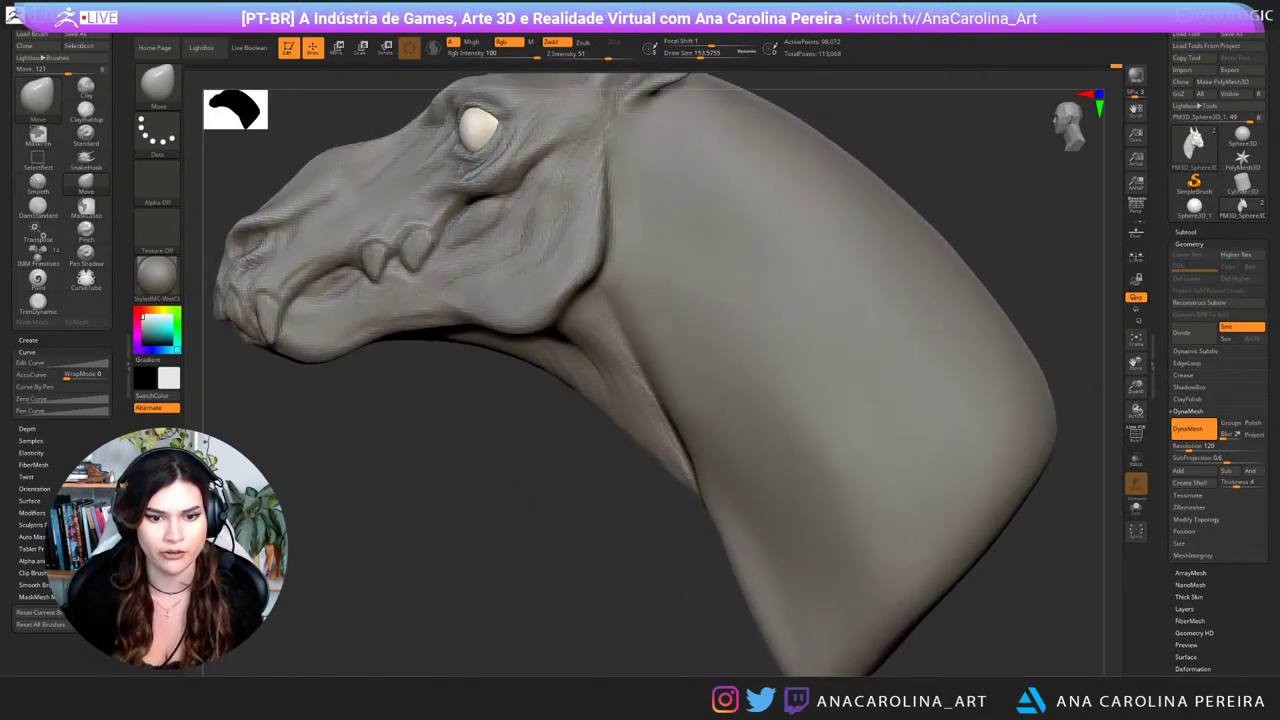
left_click_drag(640, 440, 692, 405)
Step: Sharpen the V-shaped crease where the throat grooves meet on the front of the neck with DamStandard
key("b")
key("d")
key("s")
mouse_move(760, 470)
left_mouse_down()
mouse_move(670, 486)
mouse_move(615, 534)
left_mouse_up()
left_click_drag(642, 450, 615, 523)
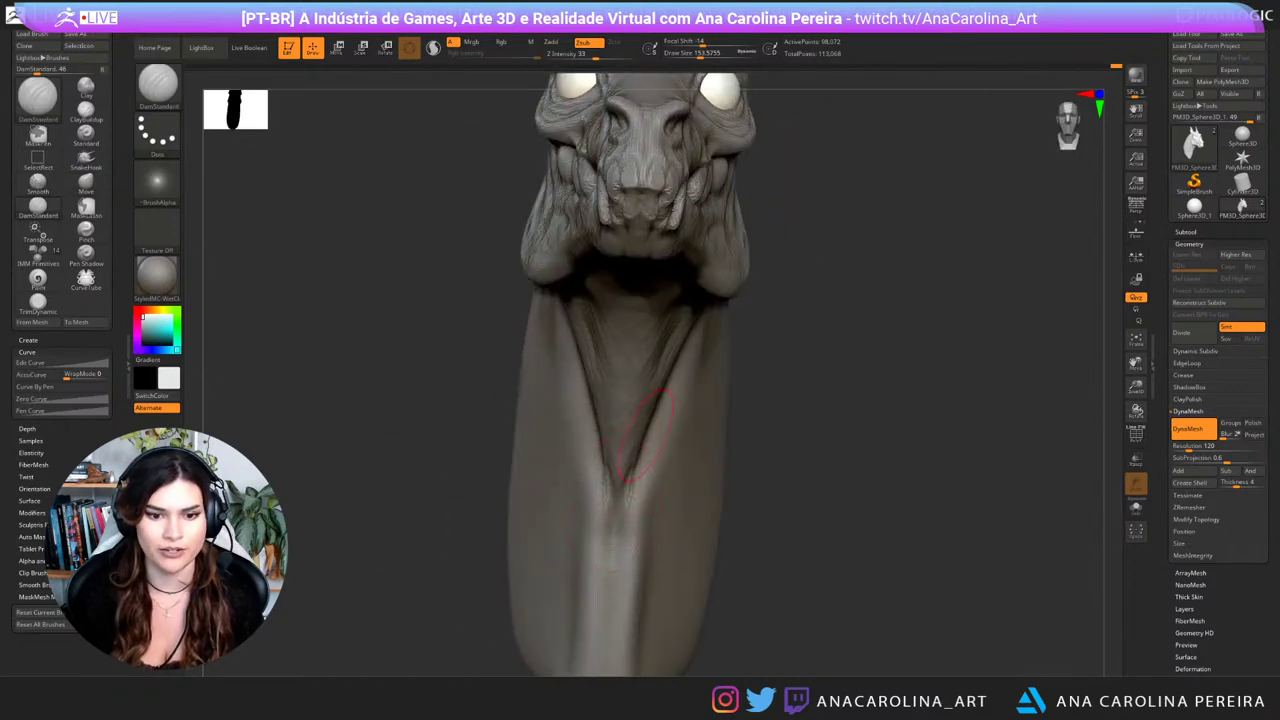
left_click_drag(752, 565, 872, 552)
left_click_drag(770, 590, 812, 575)
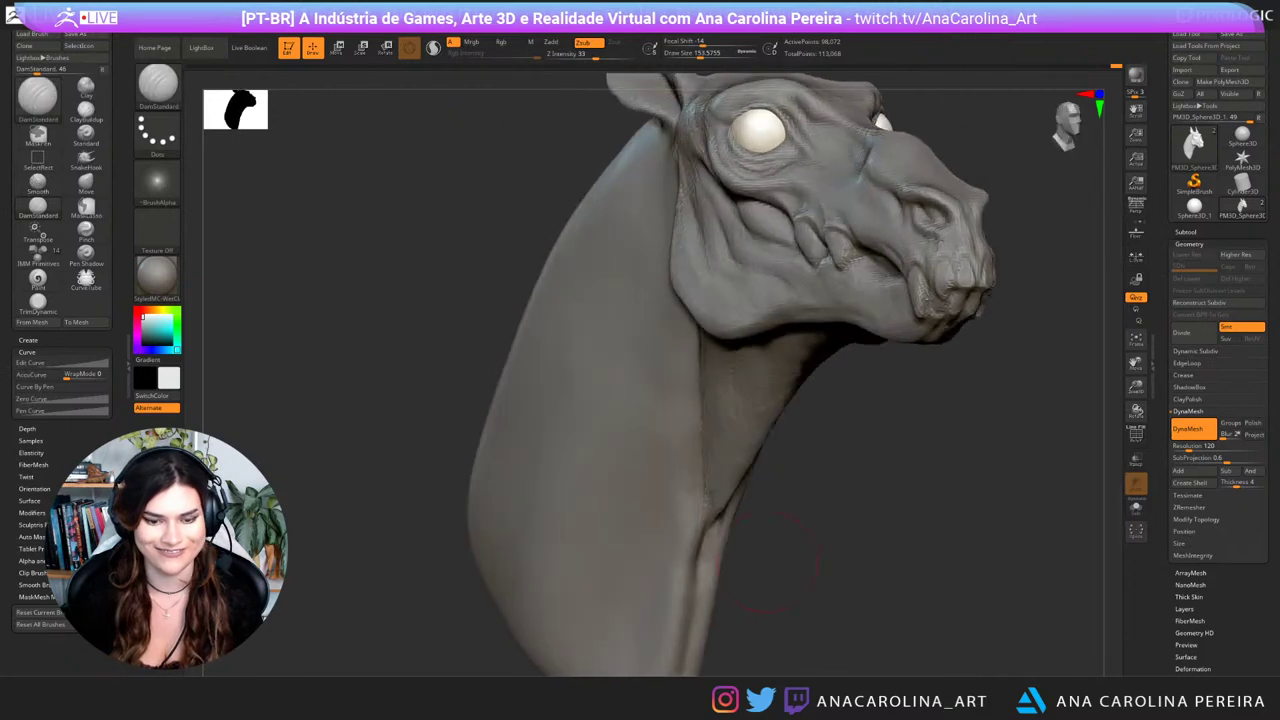
Step: Reshape the neck's front profile at the throat crease with the Move brush and smooth the transition
key("b")
key("m")
key("v")
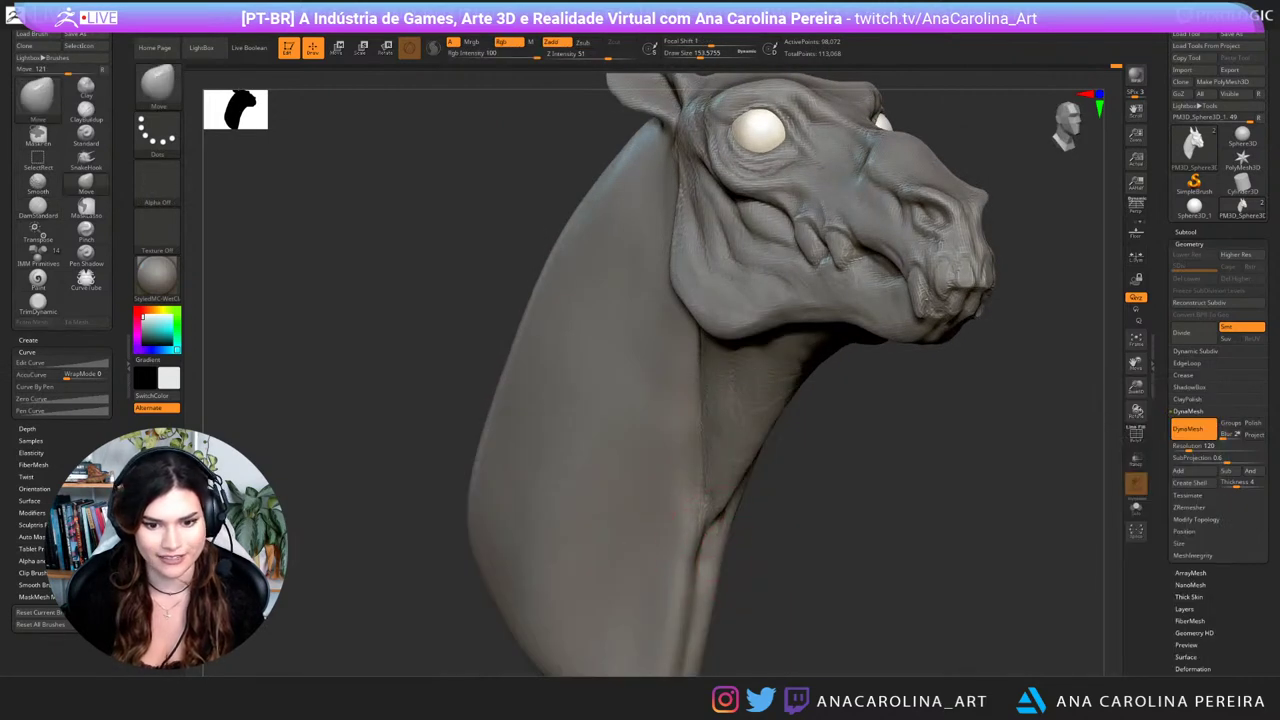
left_click_drag(775, 580, 868, 570)
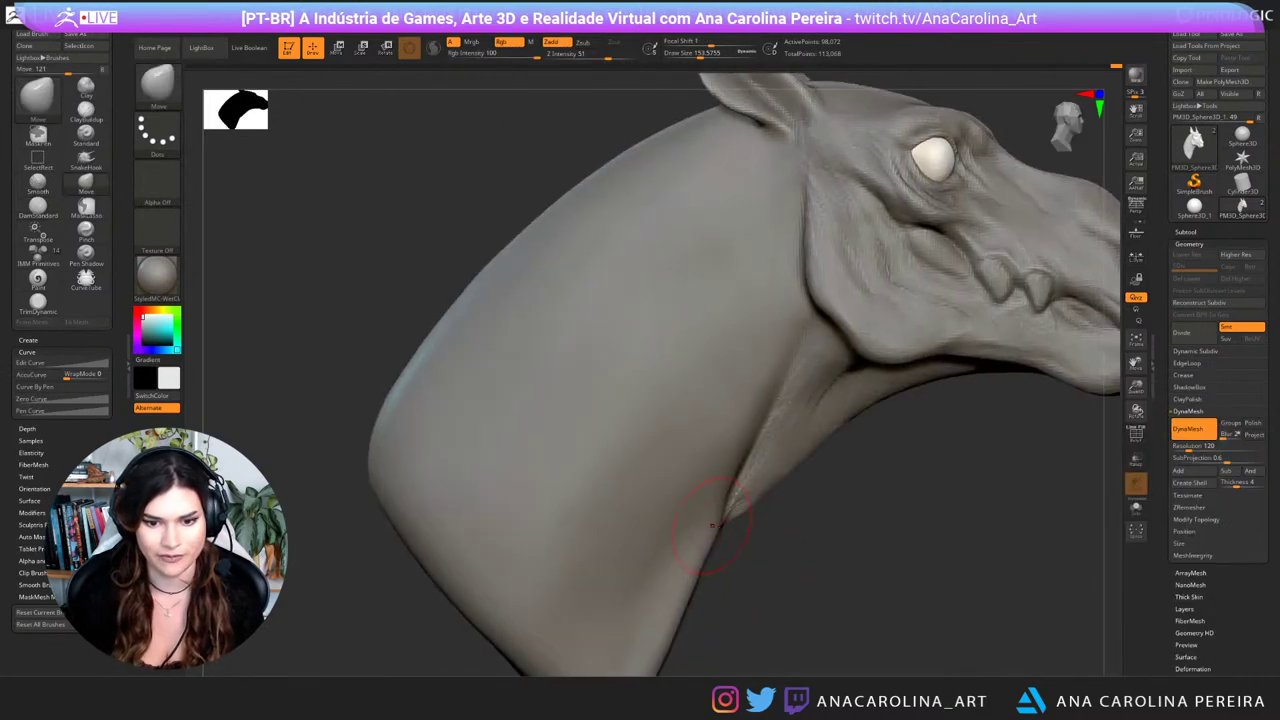
left_click_drag(718, 532, 706, 534)
left_click_drag(770, 582, 795, 580, "shift")
mouse_move(732, 508)
left_mouse_down()
mouse_move(756, 498)
mouse_move(744, 509)
left_mouse_up()
key("space")
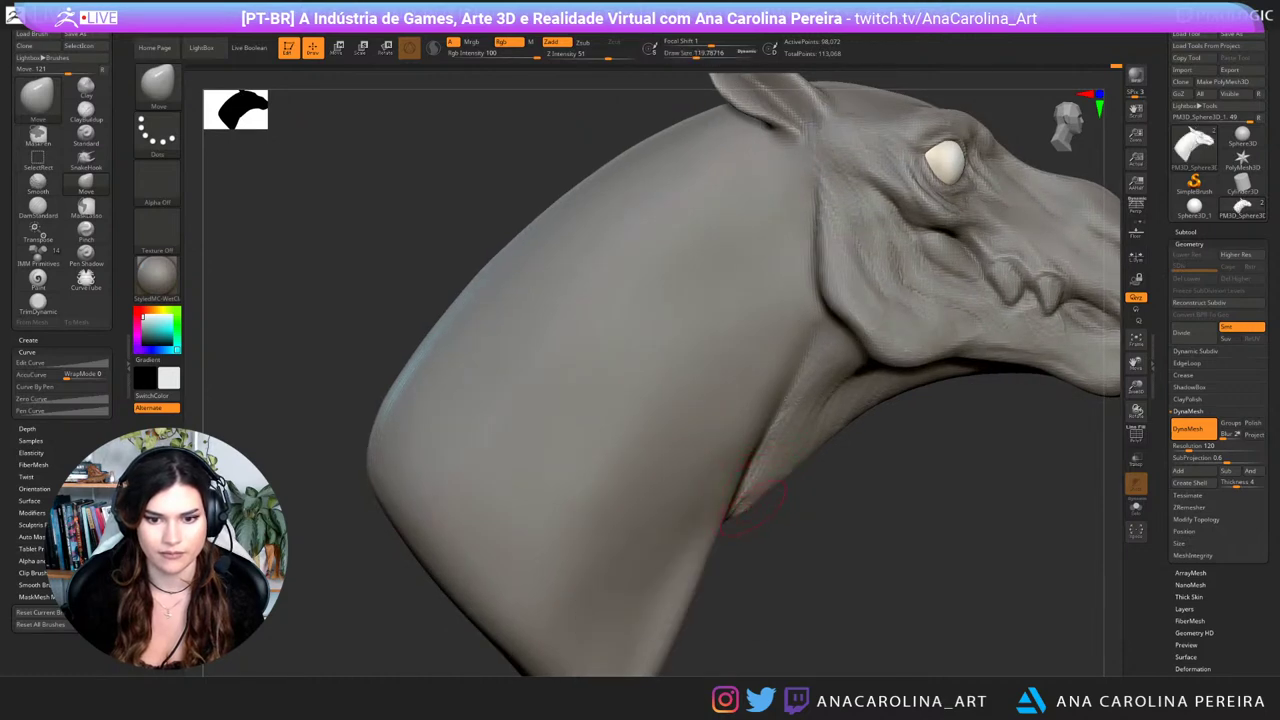
left_click_drag(795, 572, 742, 574)
left_click_drag(746, 514, 756, 494, "shift")
mouse_move(850, 560)
left_mouse_down()
mouse_move(675, 556)
mouse_move(640, 520)
left_mouse_up()
left_click_drag(885, 505, 890, 475)
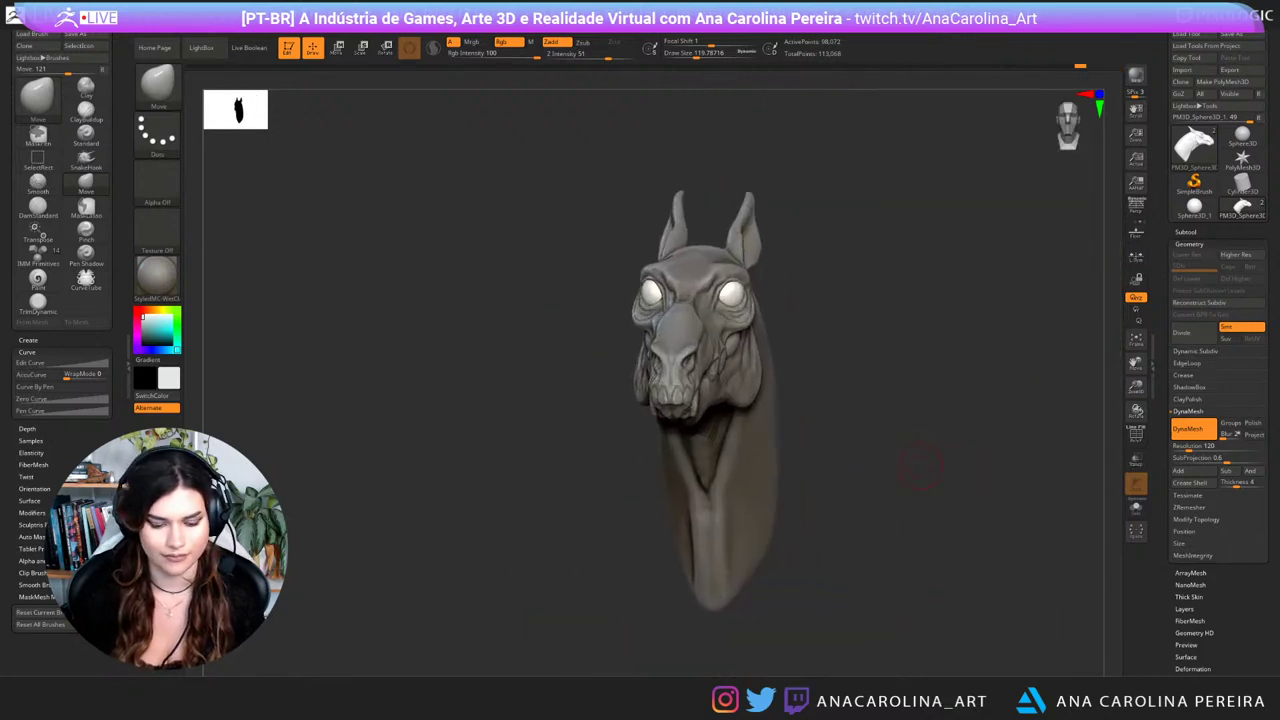
key("b")
key("d")
key("s")
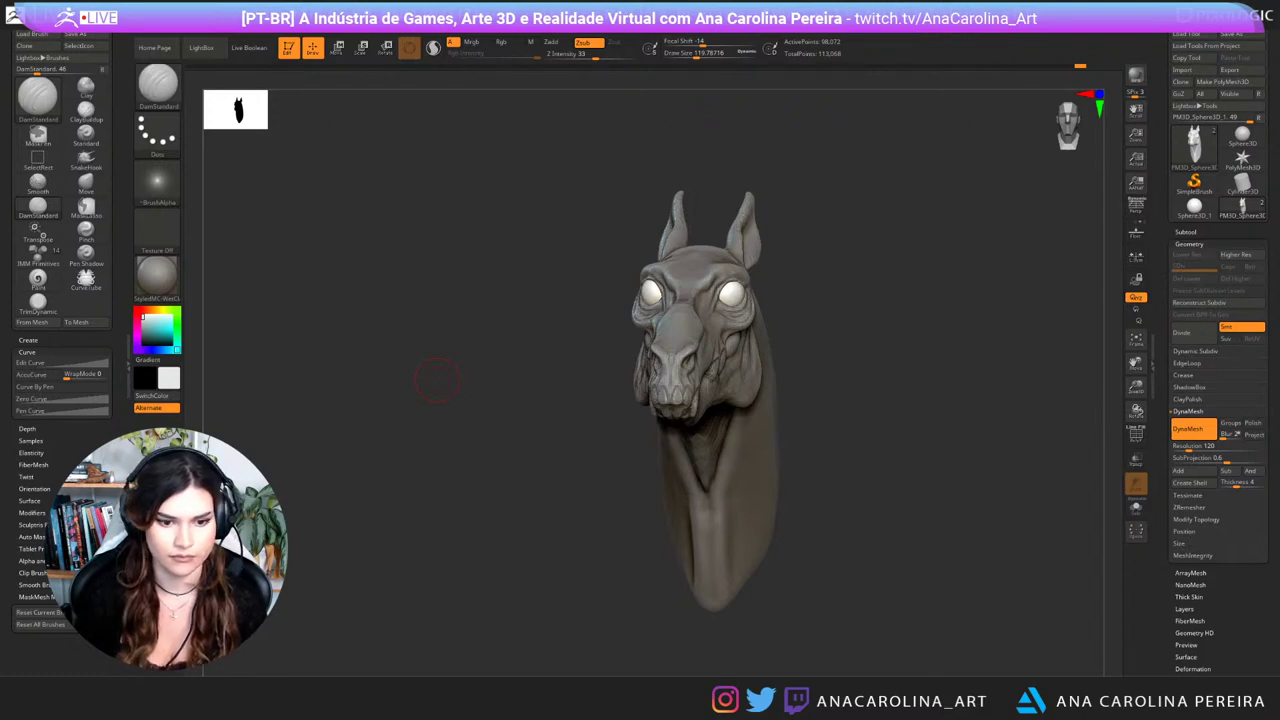
Step: Build up a muscle band along the front side of the neck with ClayBuildup at a draw size of about 202
mouse_move(905, 378)
left_mouse_down()
mouse_move(920, 375)
mouse_move(896, 401)
left_mouse_up()
key("b")
key("c")
key("b")
key("s")
key("s")
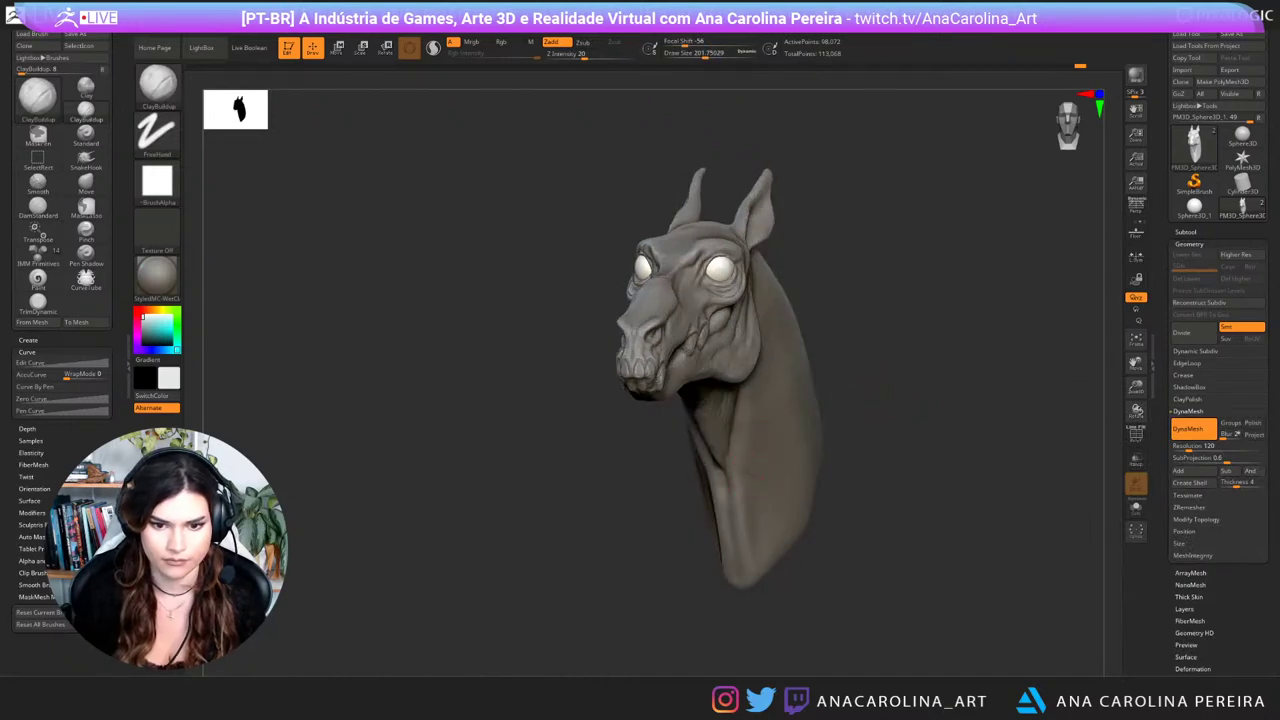
left_click_drag(705, 472, 718, 538)
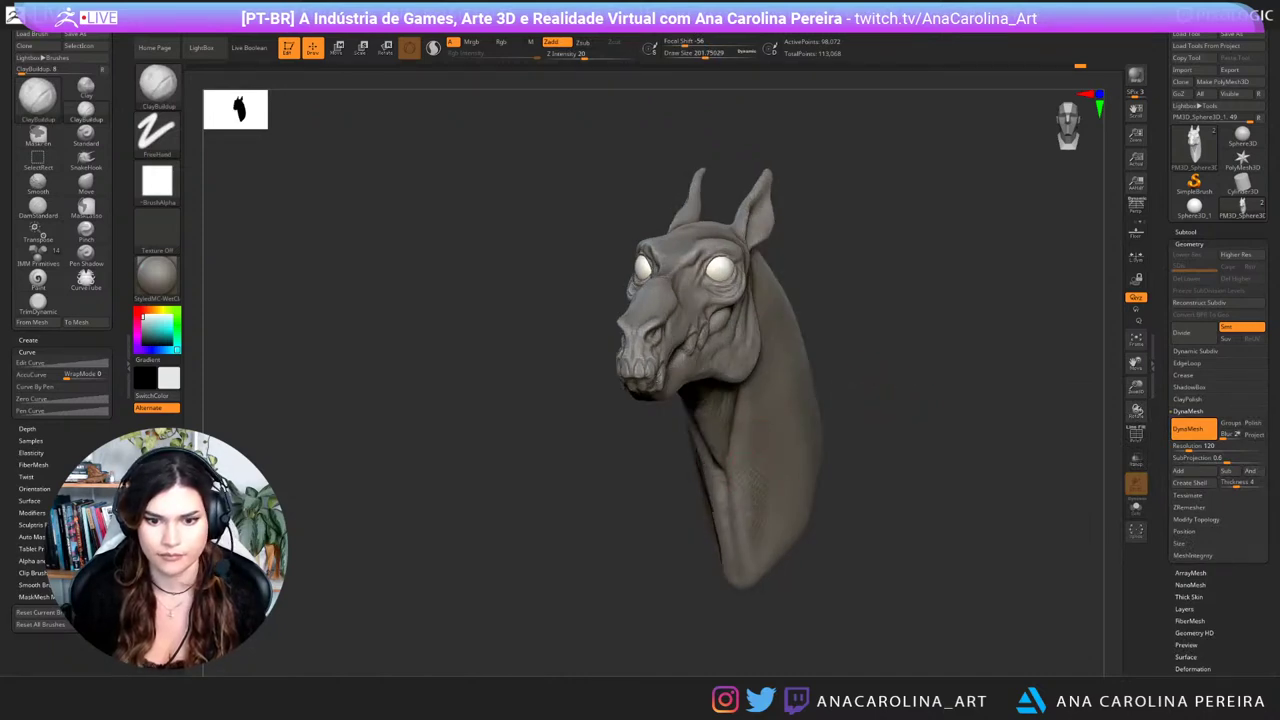
mouse_move(868, 520)
left_mouse_down()
mouse_move(950, 512)
mouse_move(942, 505)
left_mouse_up()
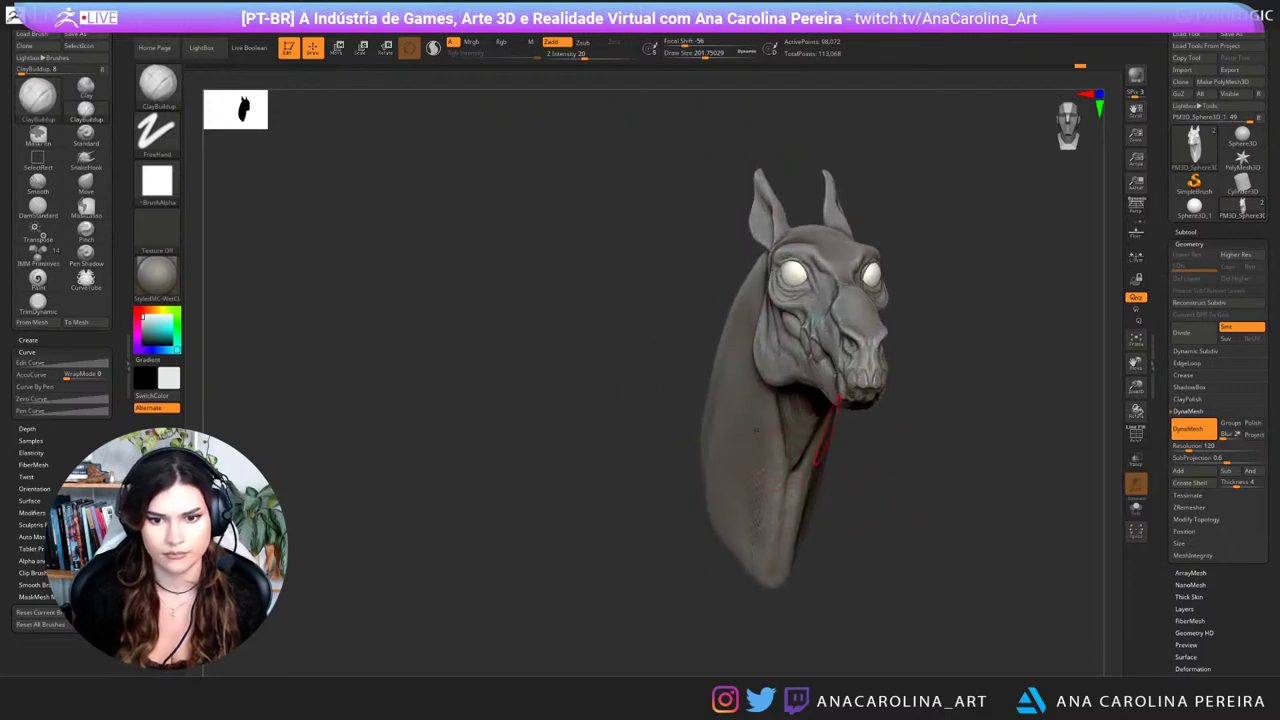
mouse_move(915, 445)
left_mouse_down()
mouse_move(823, 430)
mouse_move(817, 490)
left_mouse_up()
right_click_drag(847, 407, 830, 393)
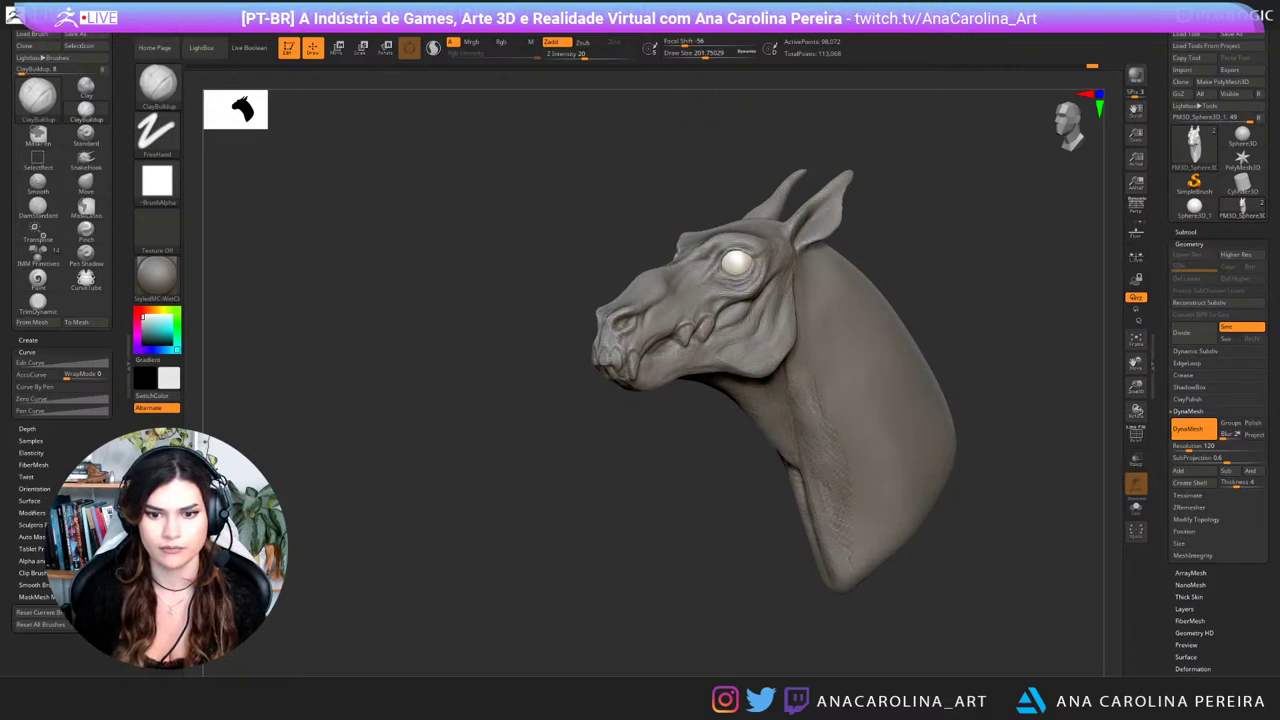
Step: Extend the neck muscle toward the base with ClayBuildup at a draw size of about 245 and smooth it
left_click_drag(880, 574, 1035, 600)
key("s")
left_click(750, 506)
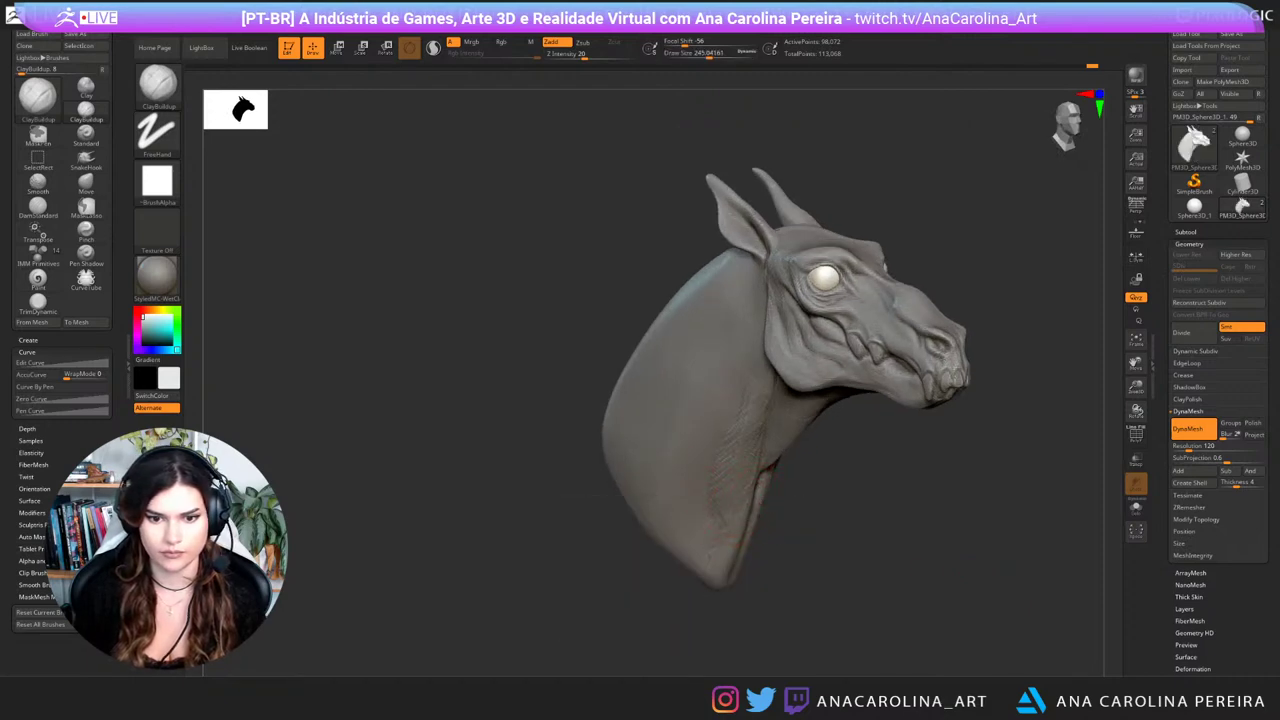
left_click_drag(719, 520, 699, 567)
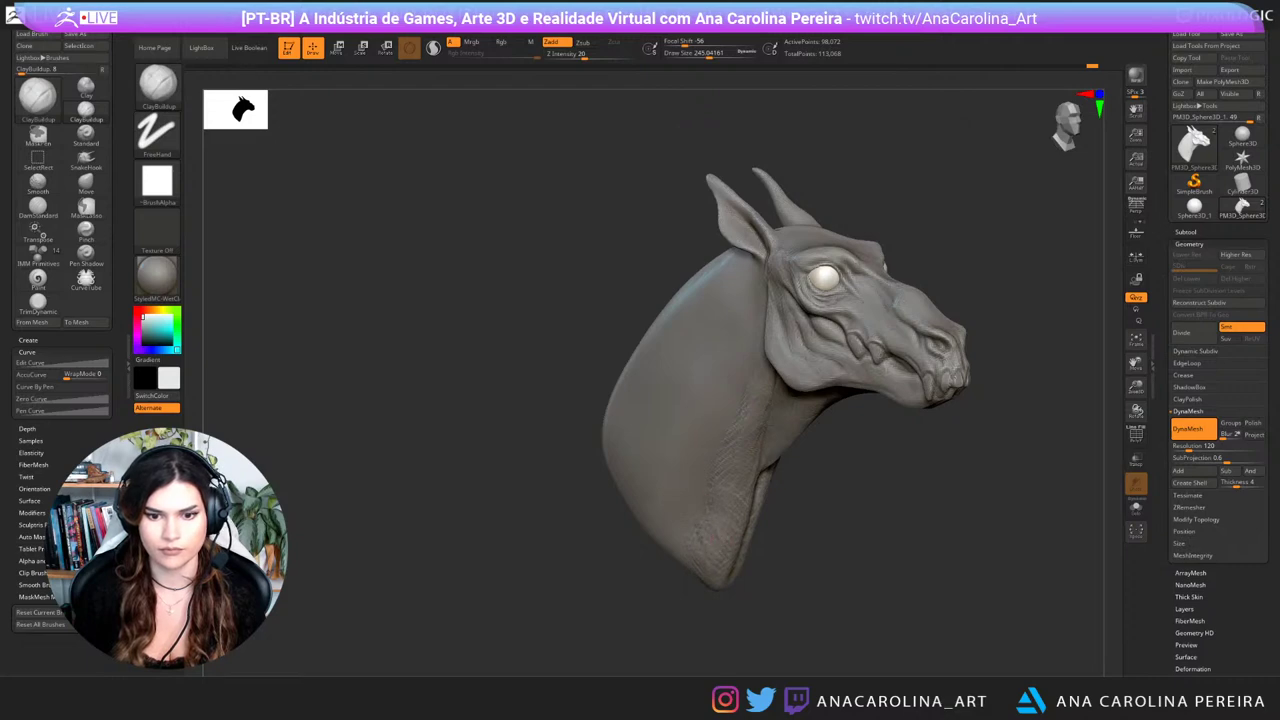
left_click_drag(1000, 560, 850, 560)
key("shift")
key("shift")
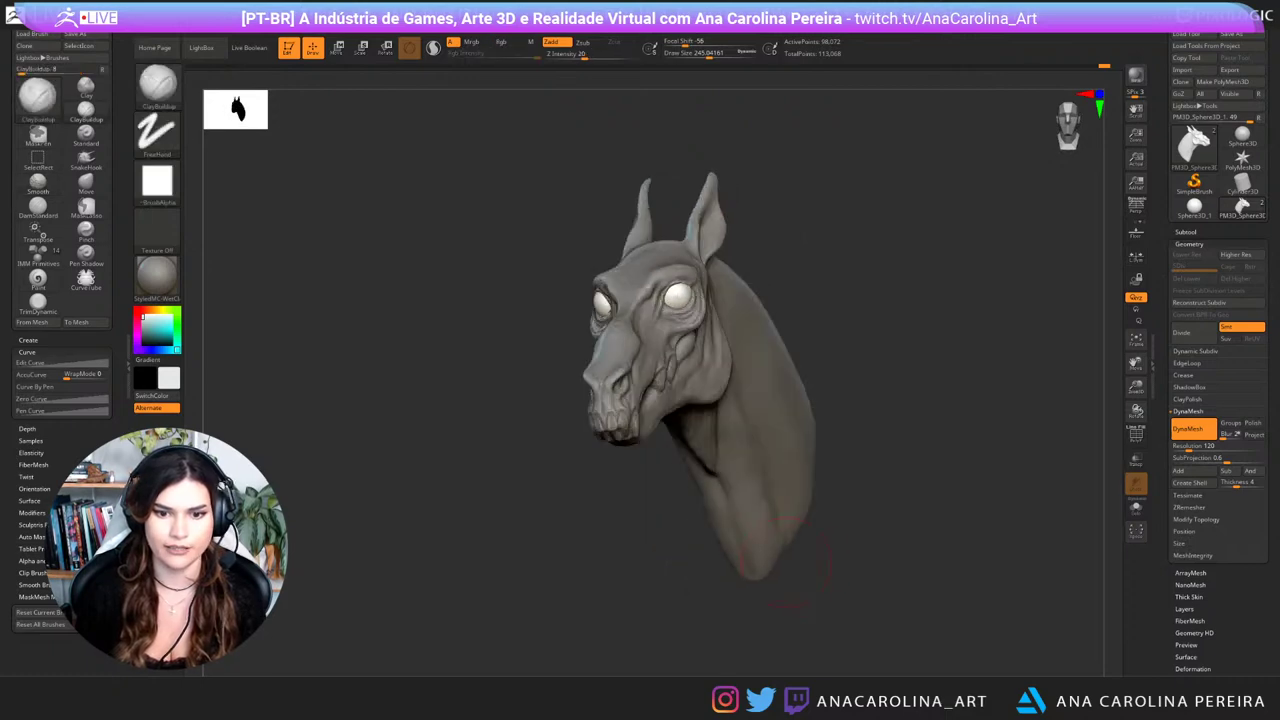
key("shift")
left_click_drag(850, 480, 1000, 475)
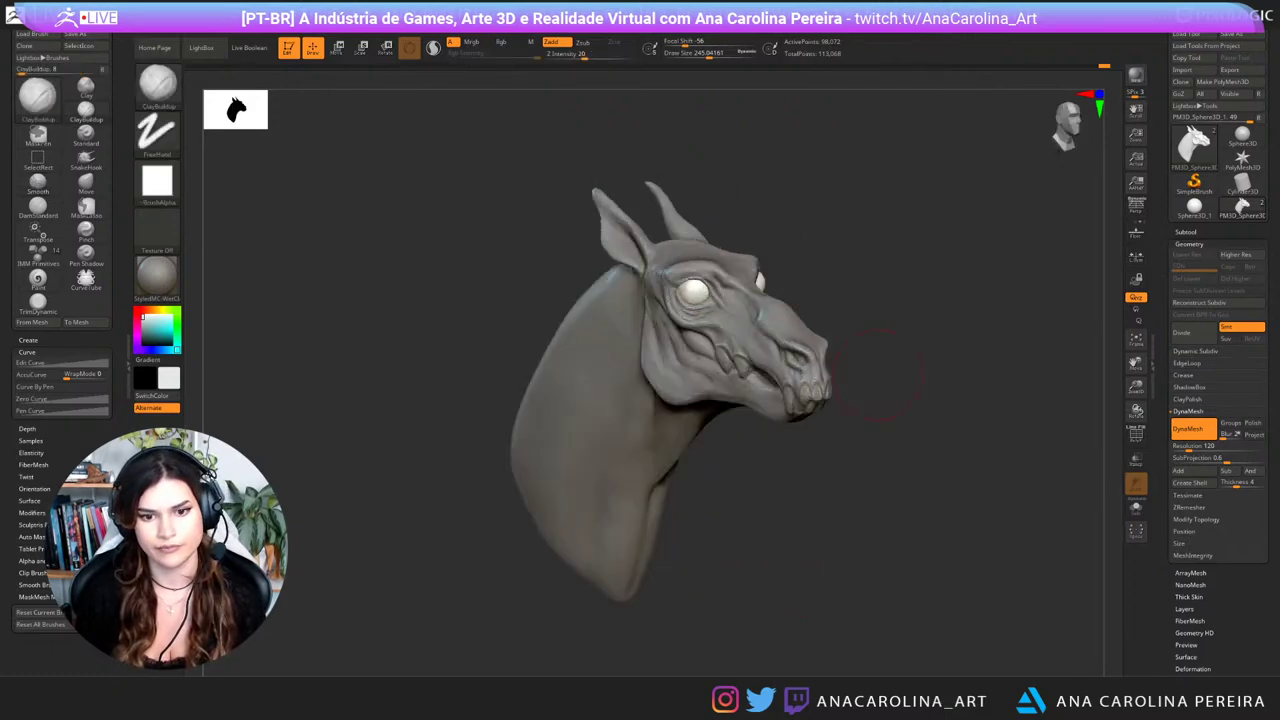
Step: Raise the ClayBuildup draw size to about 318 and add volume to the lower front of the neck
mouse_move(920, 440)
left_mouse_down("alt")
mouse_move(997, 412)
mouse_move(850, 430)
left_mouse_up("alt")
mouse_move(906, 480)
left_mouse_down("alt")
mouse_move(804, 486)
mouse_move(958, 484)
mouse_move(862, 490)
mouse_move(872, 493)
left_mouse_up("alt")
key("space")
Step: Adjust the form of the lower neck muscles with the Move brush at a draw size of about 299
key("b")
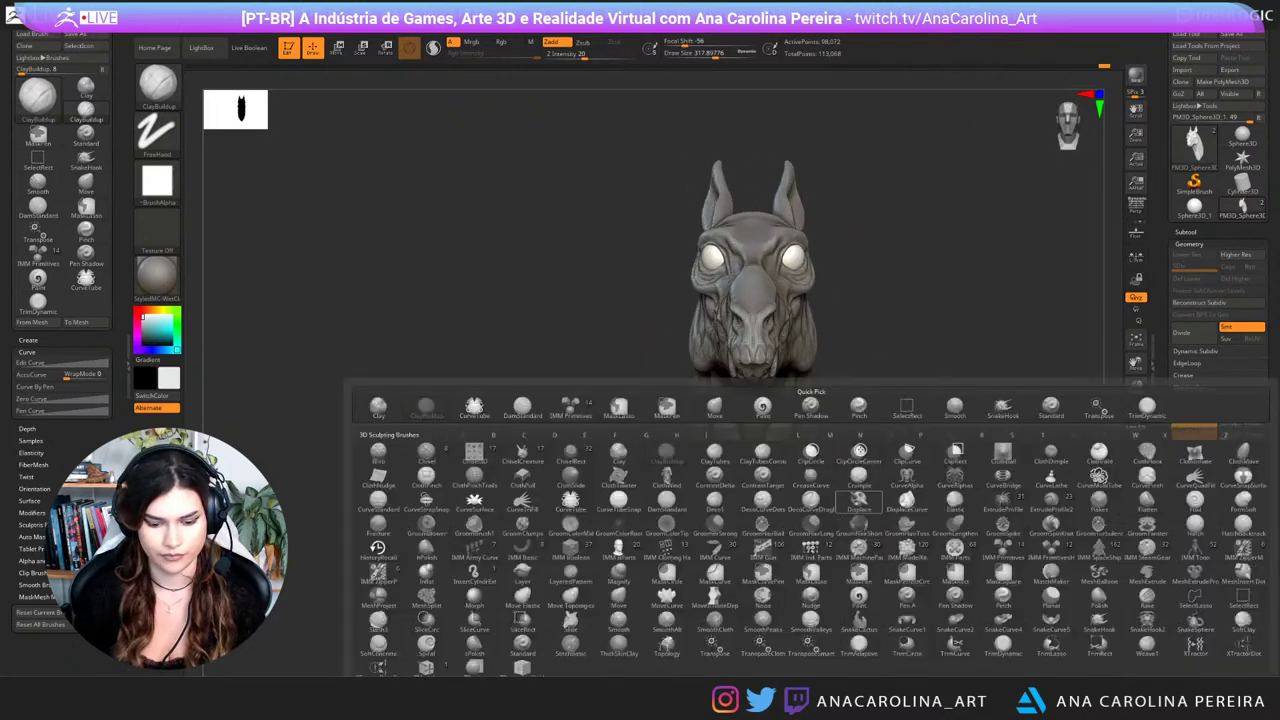
key("m")
key("v")
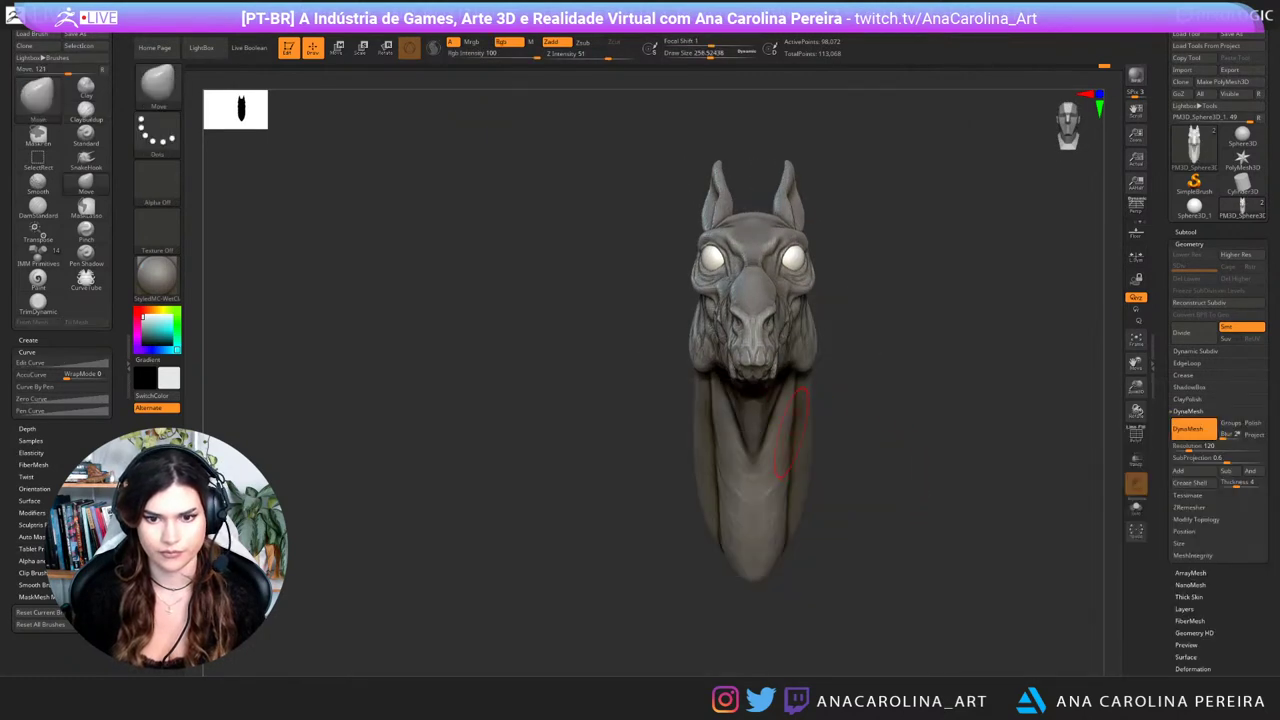
left_click_drag(890, 436, 841, 430)
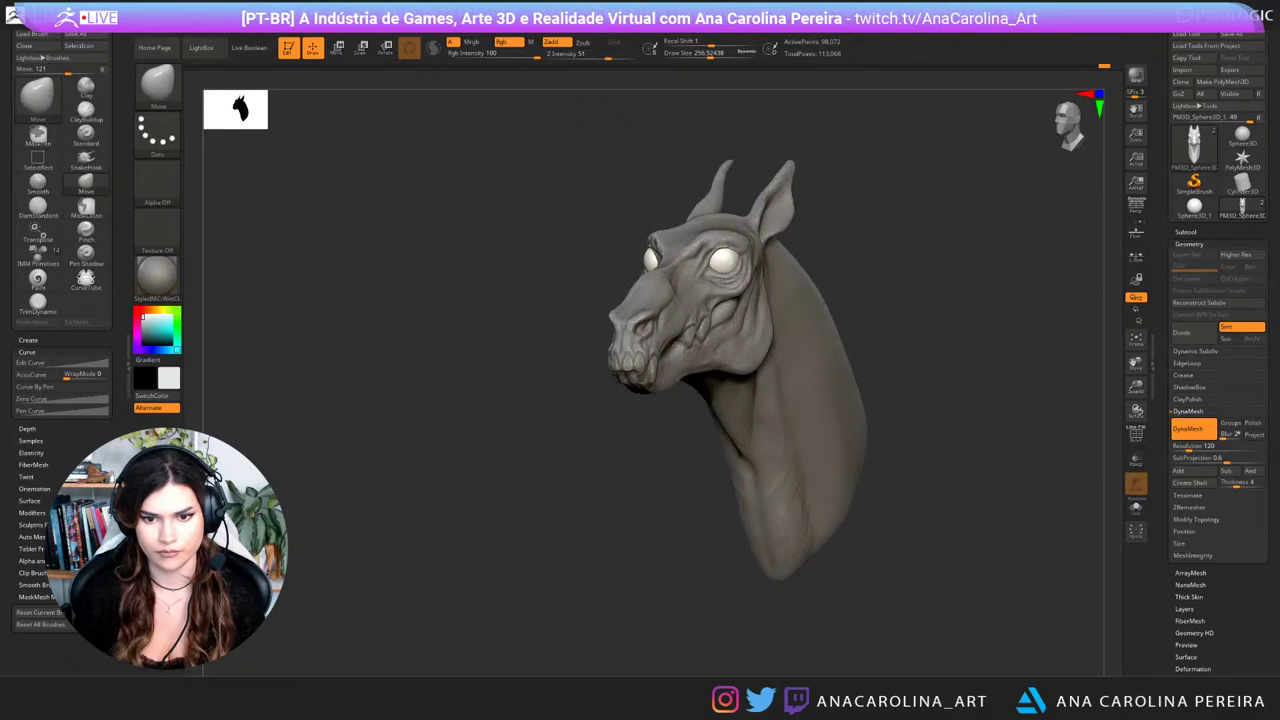
left_click_drag(880, 500, 940, 505)
key("space")
left_click_drag(708, 508, 716, 508)
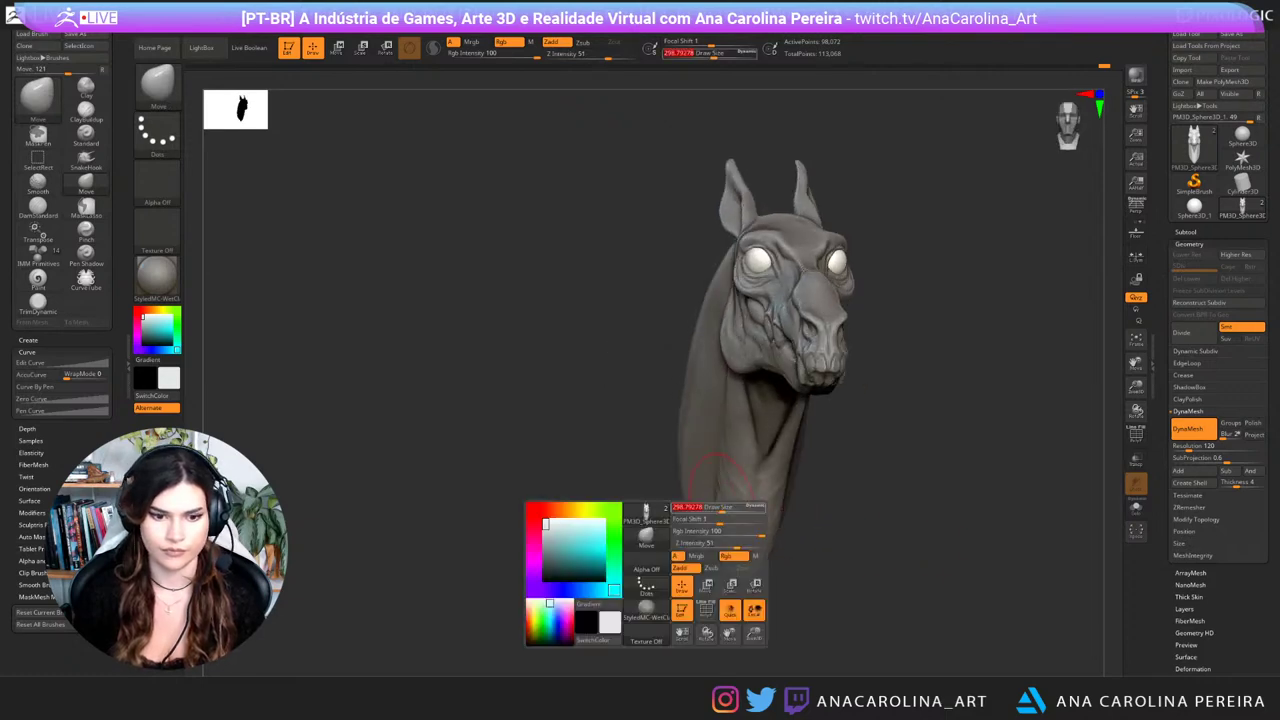
left_click_drag(825, 560, 862, 562)
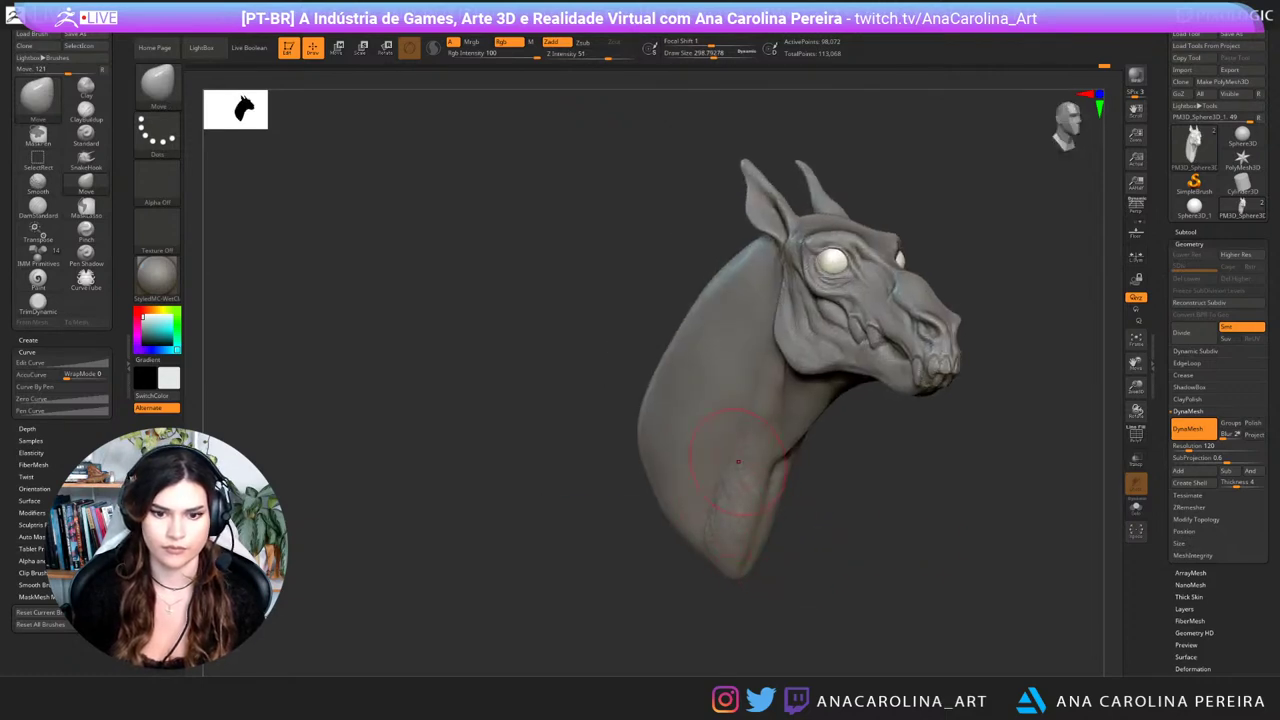
left_click_drag(955, 470, 915, 411)
Step: Examine the neck and throat grooves from both sides and from the front
mouse_move(960, 270)
left_mouse_down("alt")
mouse_move(985, 310)
mouse_move(925, 298)
mouse_move(848, 320)
left_mouse_up("alt")
key("b")
key("d")
key("s")
key("space")
left_click_drag(890, 302, 902, 302)
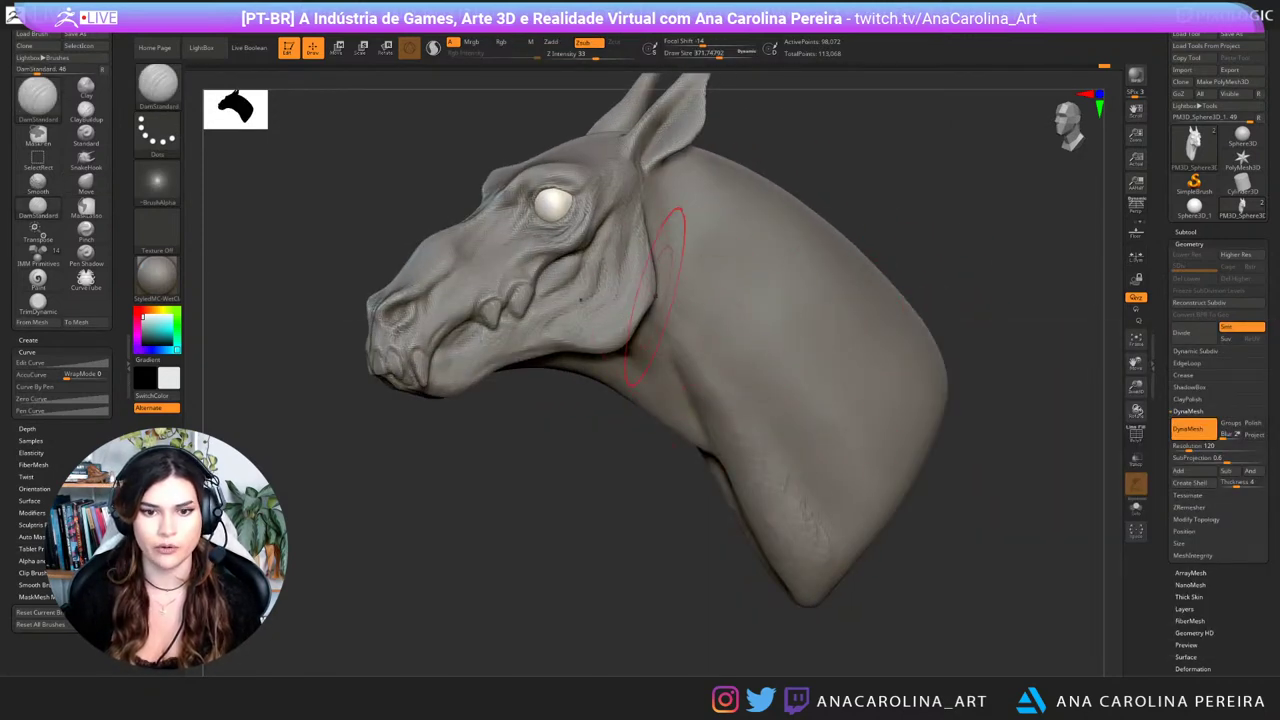
left_click_drag(875, 582, 968, 575)
left_click_drag(968, 575, 1090, 553, "alt")
mouse_move(880, 590)
left_mouse_down()
mouse_move(925, 575)
mouse_move(805, 470)
left_mouse_up()
left_click_drag(805, 600, 790, 478)
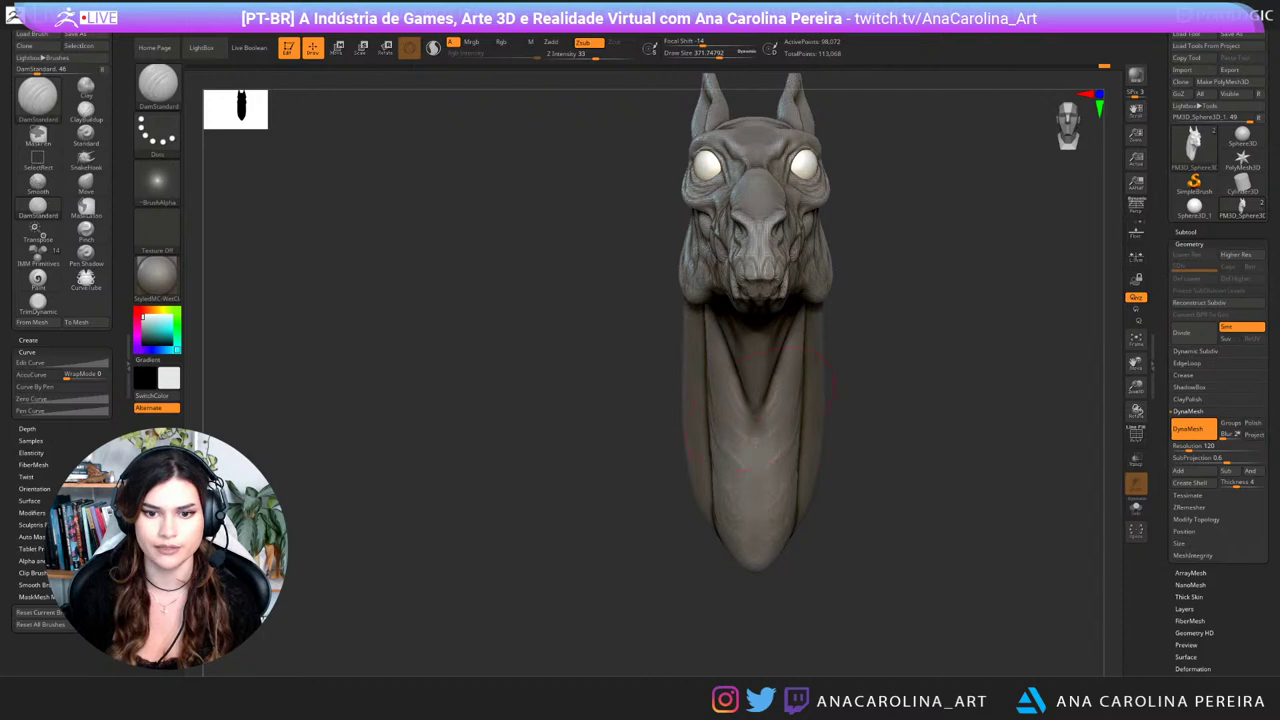
left_click_drag(757, 622, 868, 582)
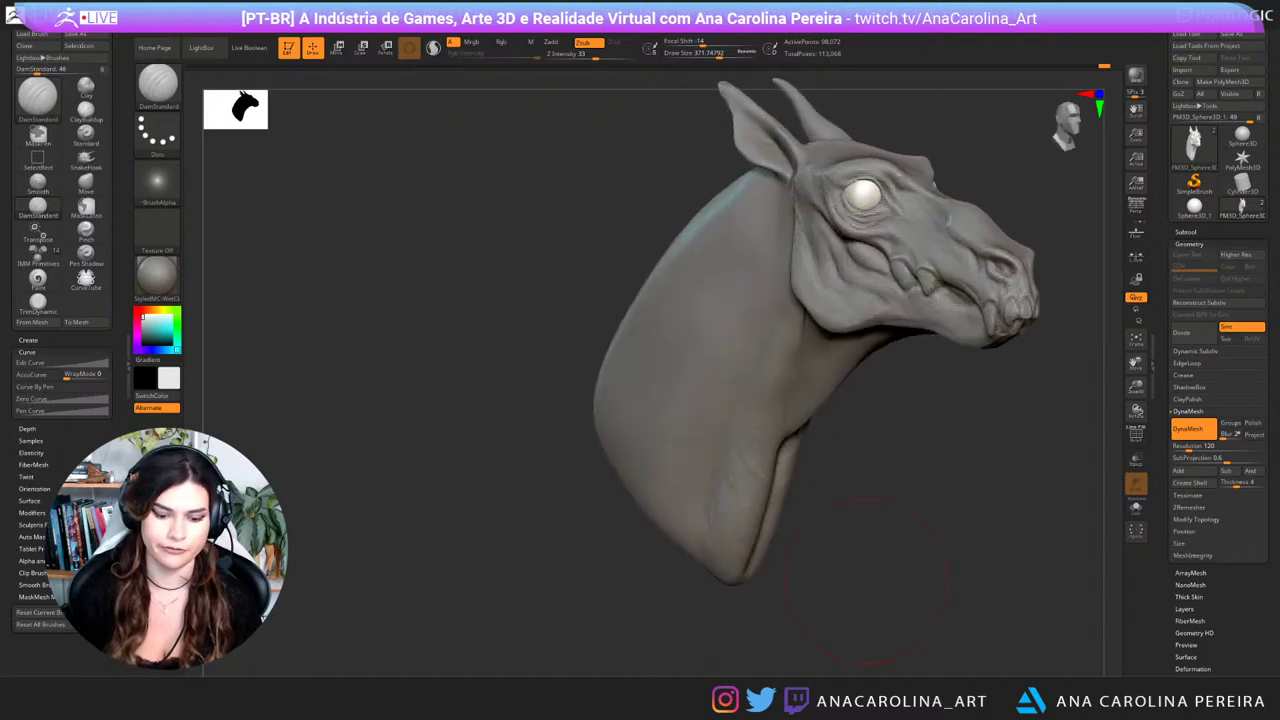
Step: Reshape the front contour of the neck along the throat with the Move brush at draw sizes of about 177 and 251
key("b")
key("b")
key("m")
key("v")
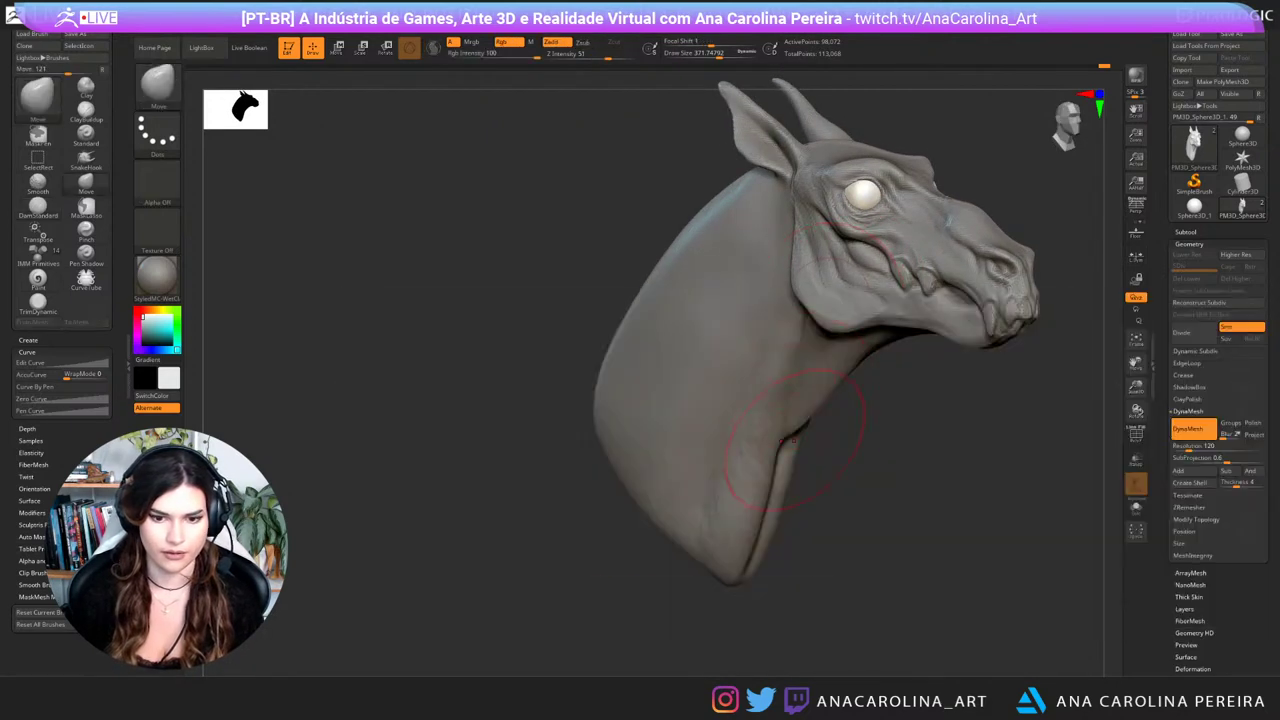
key("space")
left_click_drag(787, 440, 771, 459)
key("space")
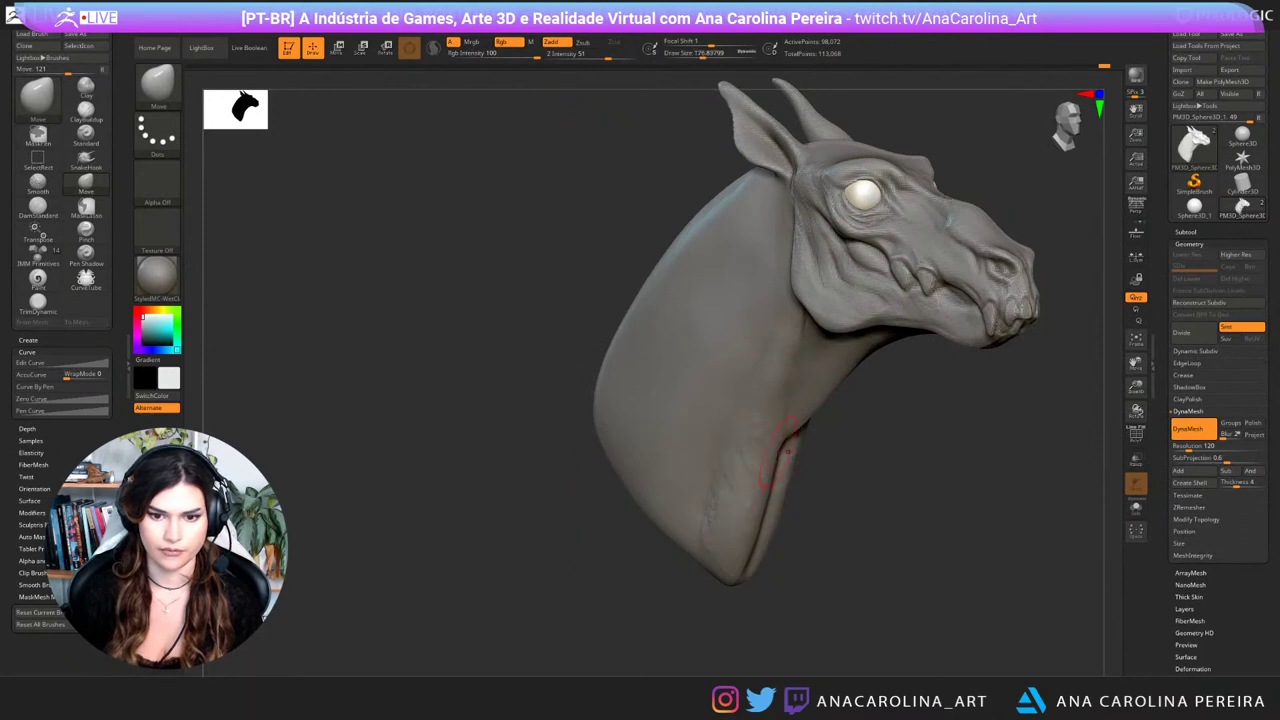
left_click_drag(900, 487, 912, 430, "alt")
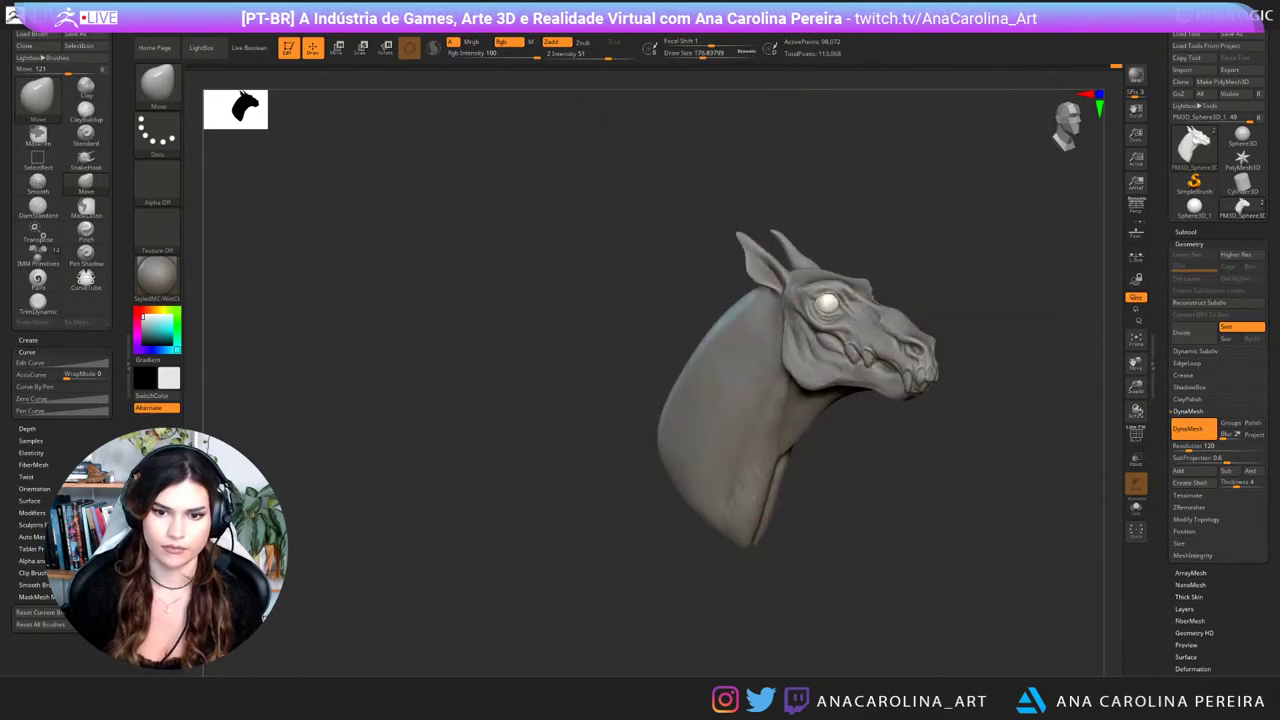
mouse_move(985, 500)
left_mouse_down()
mouse_move(752, 512)
mouse_move(896, 502)
mouse_move(890, 560)
left_mouse_up()
left_click_drag(812, 480, 862, 458)
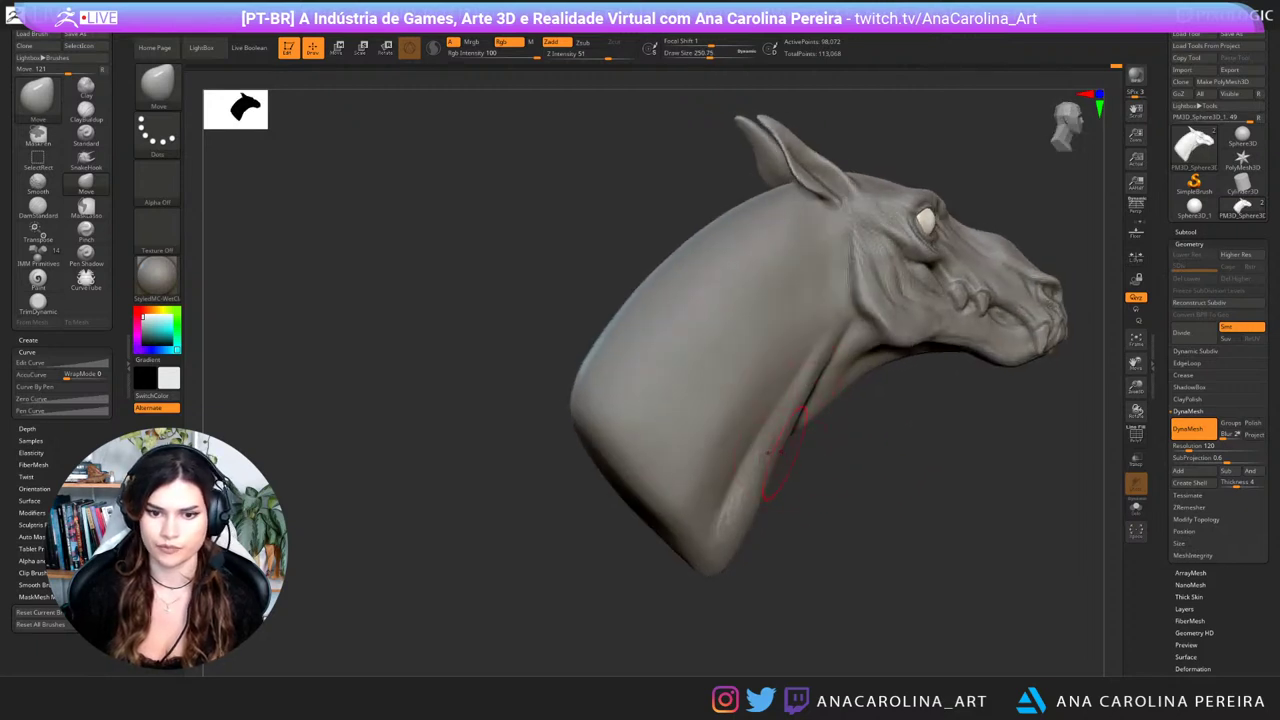
right_click_drag(809, 486, 770, 527)
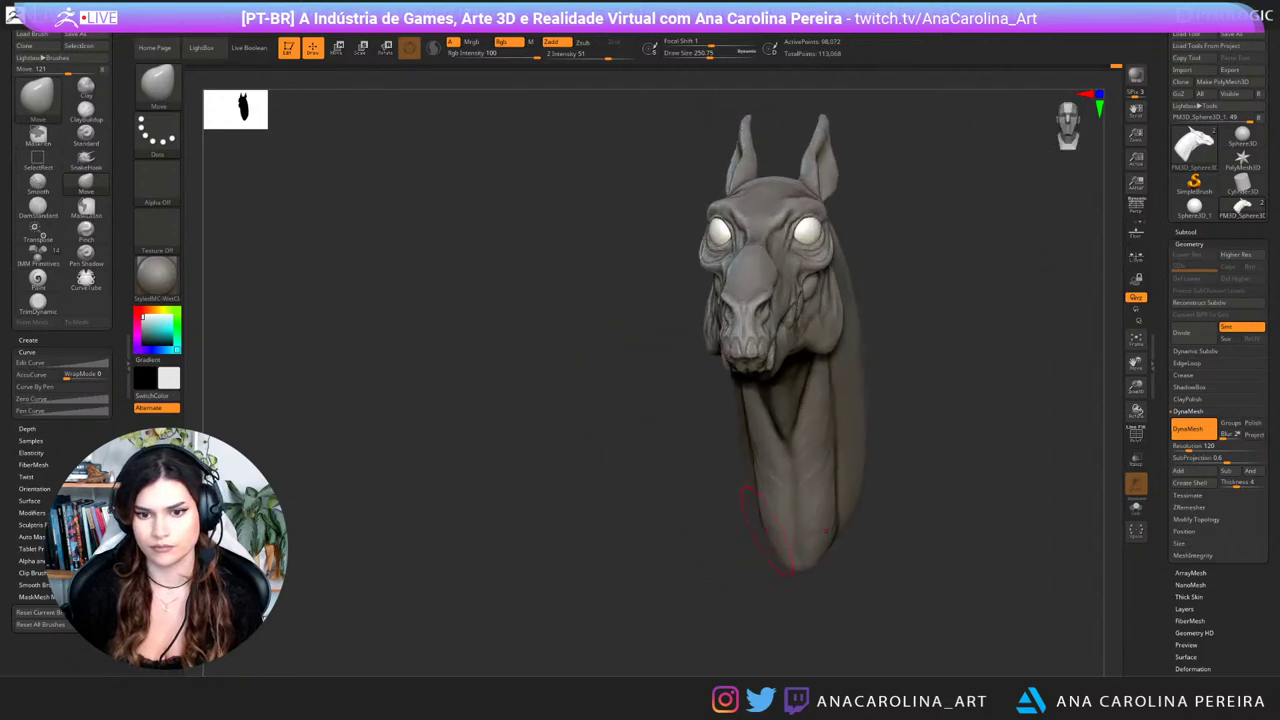
Step: Adjust the lower neck form with the Move brush at a draw size of about 365 and smooth the side muscle below the jaw
left_click_drag(893, 546, 867, 550, "alt")
mouse_move(862, 548)
right_mouse_down()
mouse_move(735, 553)
mouse_move(900, 566)
mouse_move(722, 572)
right_mouse_up()
right_click(731, 553)
key("shift")
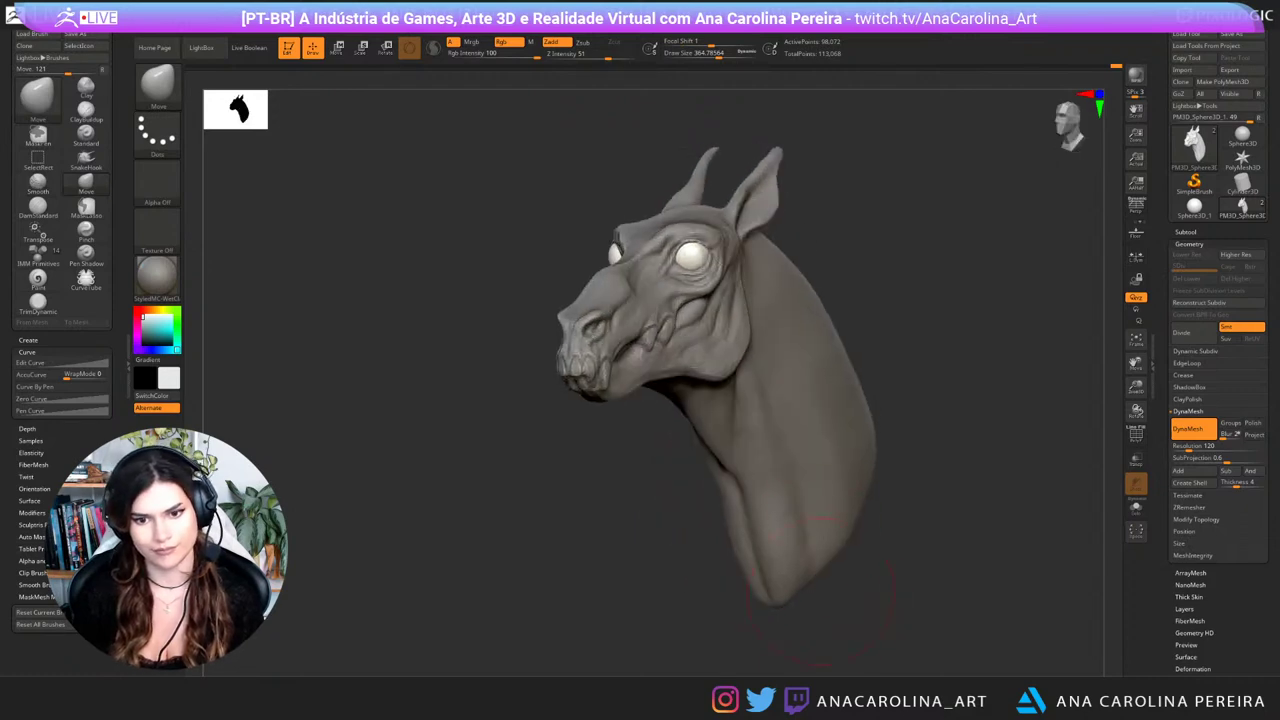
left_click_drag(764, 403, 762, 415, "shift")
mouse_move(768, 450)
right_mouse_down()
mouse_move(900, 485)
mouse_move(830, 495)
mouse_move(901, 507)
right_mouse_up()
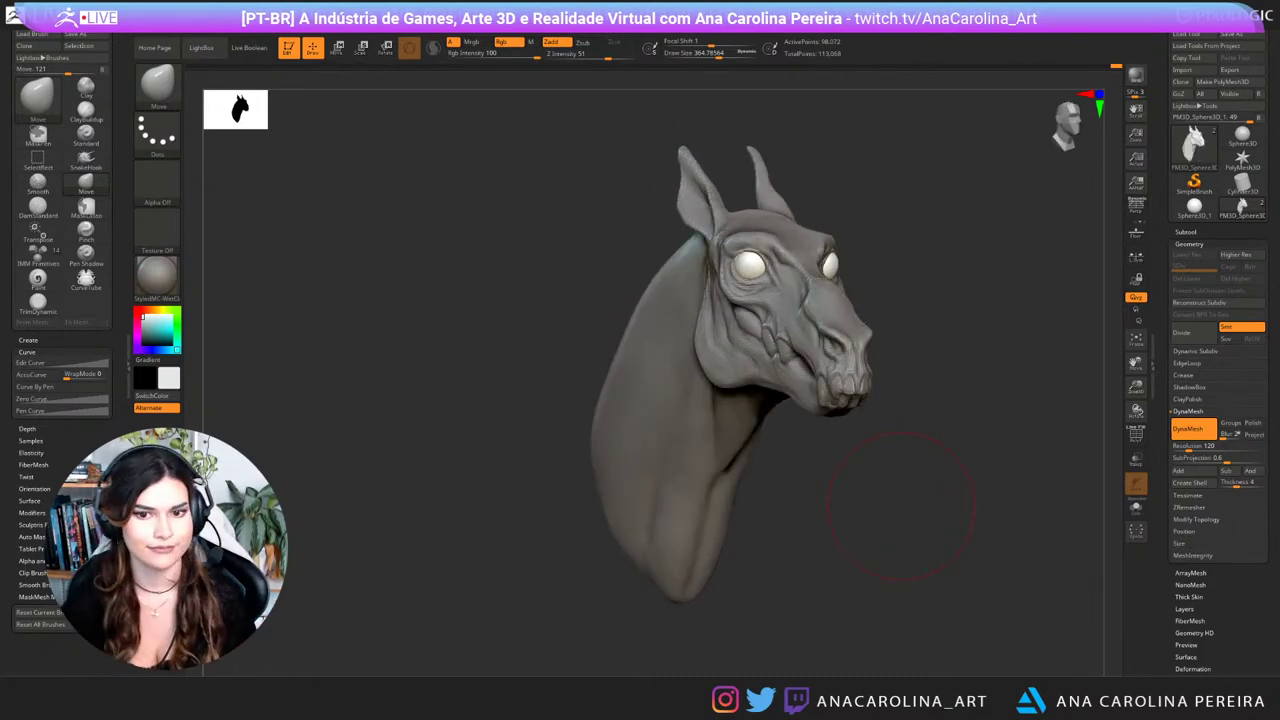
right_click_drag(901, 507, 890, 556)
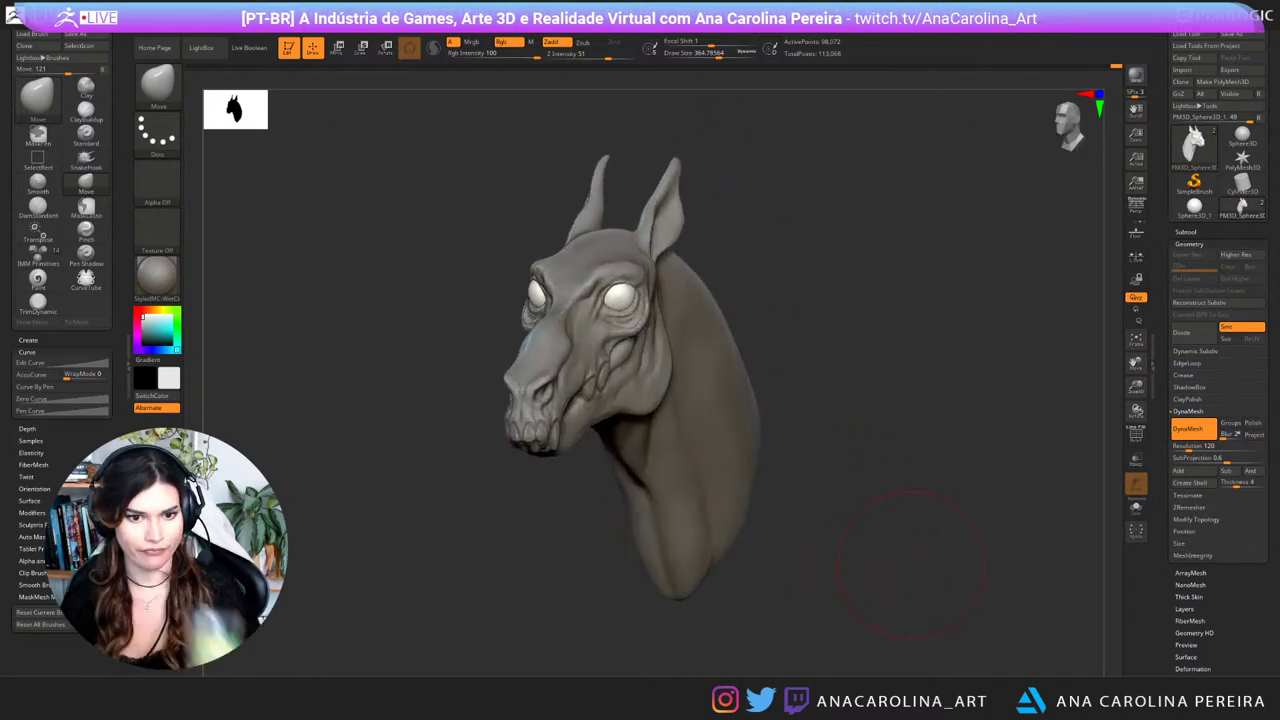
mouse_move(909, 562)
right_mouse_down()
mouse_move(934, 554)
mouse_move(923, 561)
right_mouse_up()
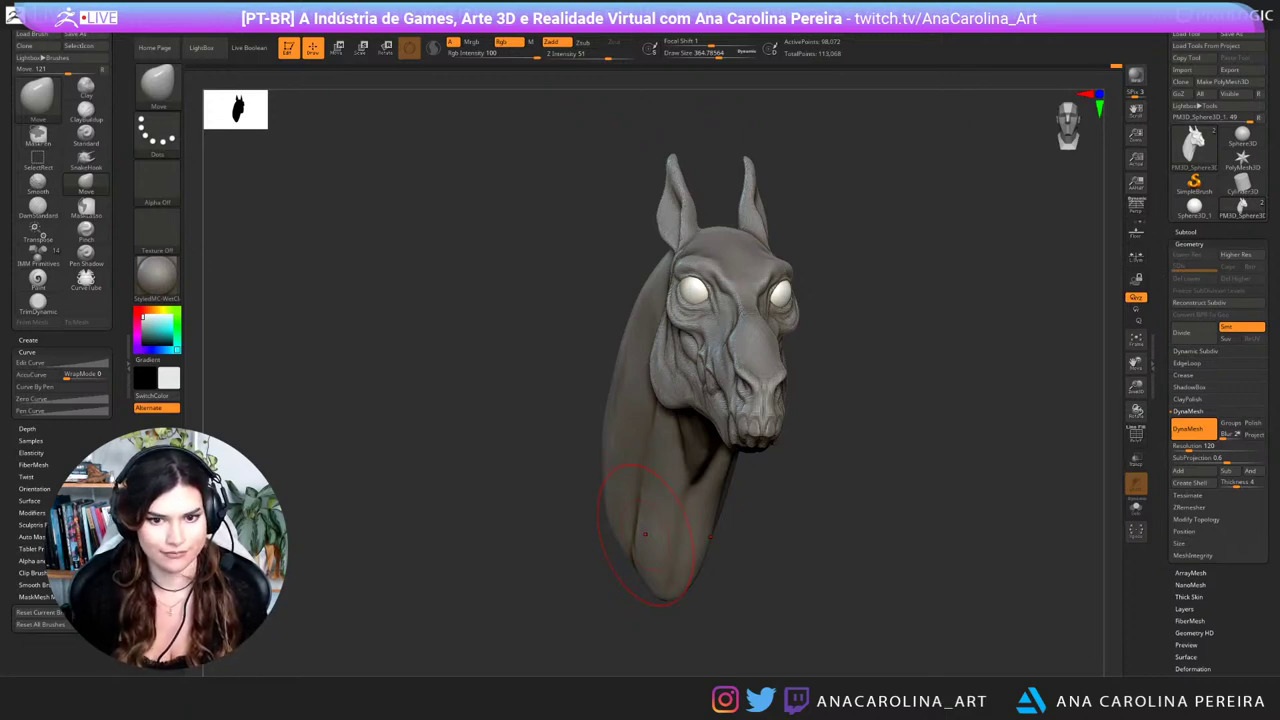
Step: Reshape the chin and the underside of the lower jaw with the Move brush at a draw size of about 140
mouse_move(850, 470)
left_mouse_down()
mouse_move(945, 440)
mouse_move(908, 364)
mouse_move(945, 384)
left_mouse_up()
key("b")
key("m")
key("v")
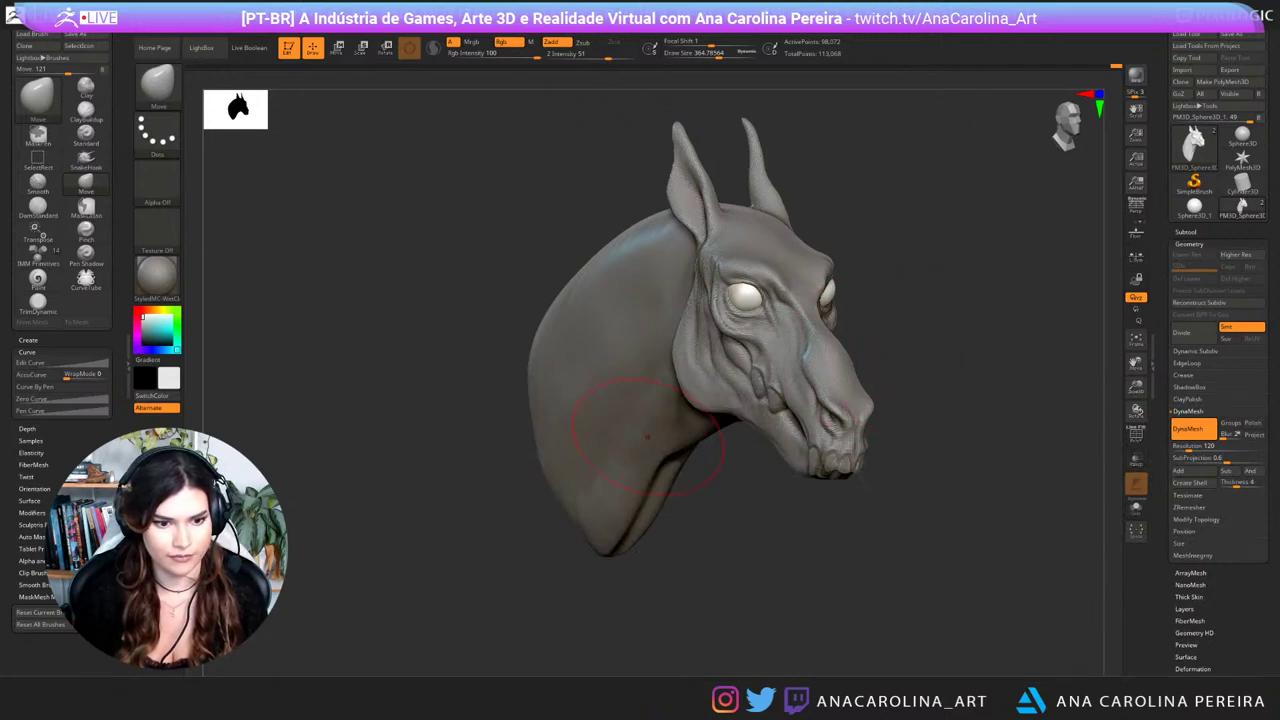
mouse_move(780, 540)
left_mouse_down()
mouse_move(860, 515)
mouse_move(815, 520)
mouse_move(831, 507)
left_mouse_up()
key("space")
left_click_drag(911, 441, 883, 302)
key("space")
mouse_move(908, 352)
left_mouse_down()
mouse_move(918, 420)
mouse_move(889, 463)
left_mouse_up()
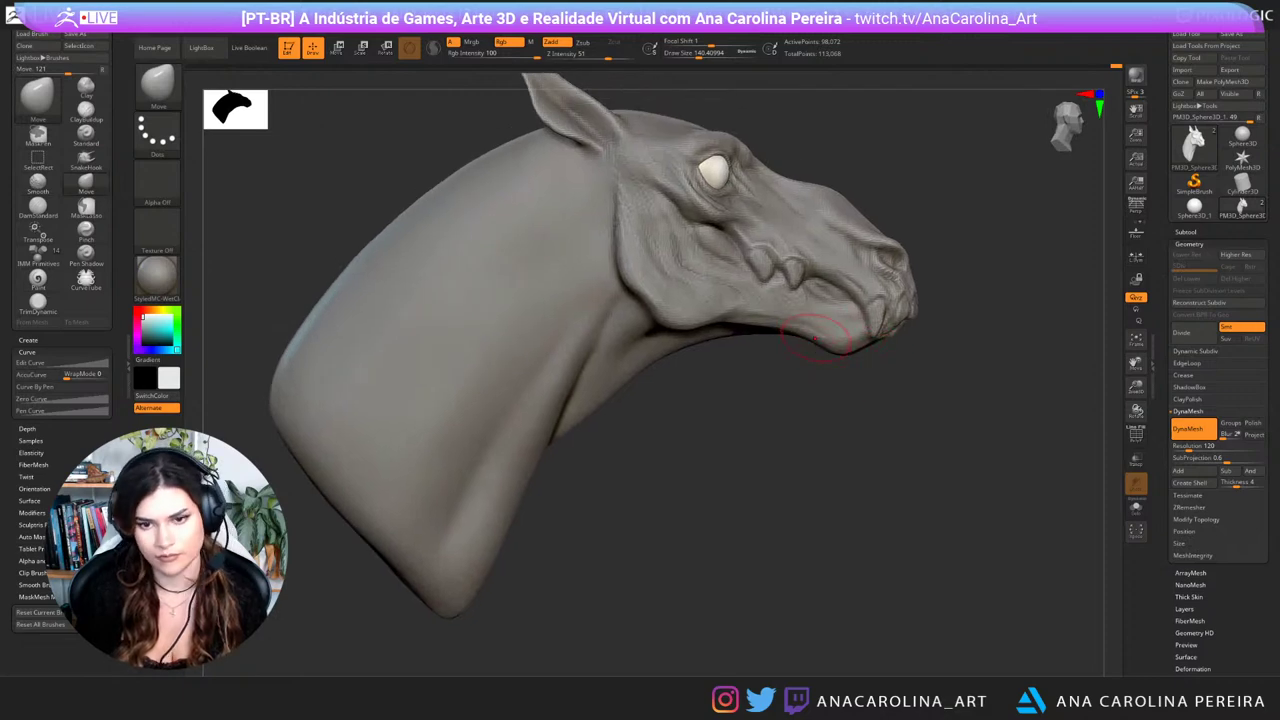
left_click_drag(868, 412, 825, 408)
left_click_drag(858, 342, 862, 350)
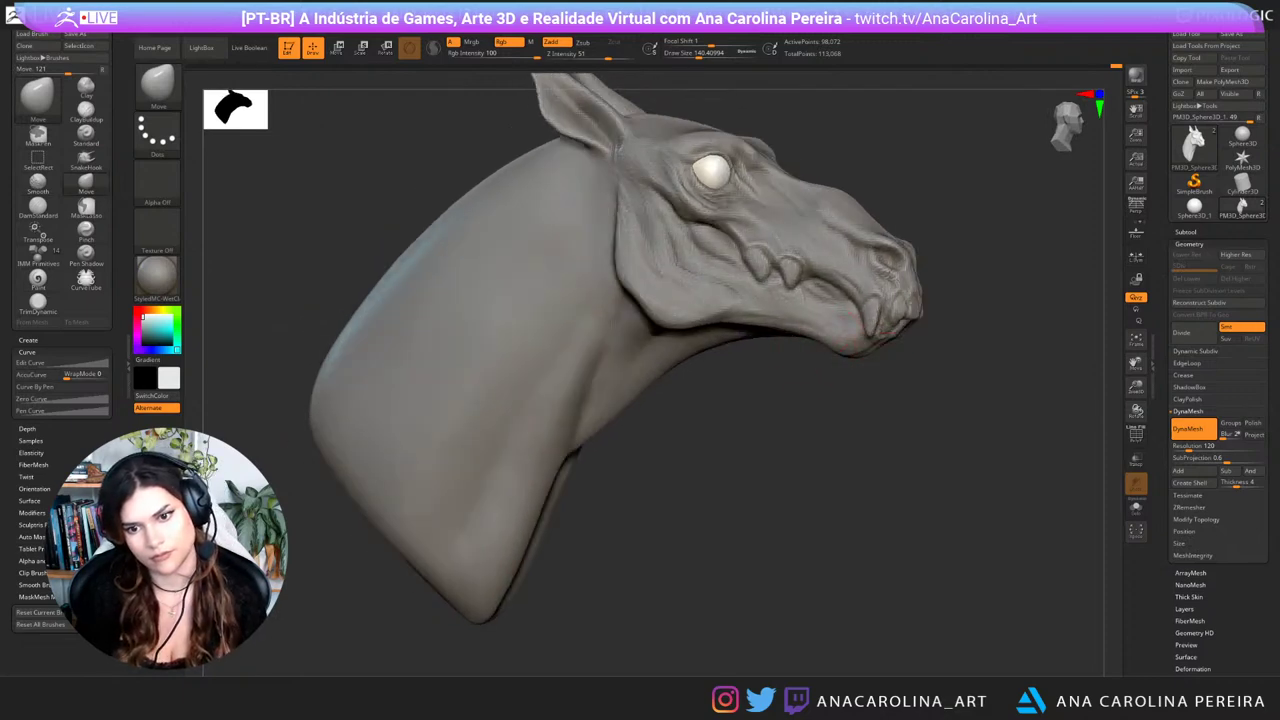
Step: Refine the chin contour with the Move brush at a draw size of about 177
mouse_move(880, 430)
left_mouse_down()
mouse_move(695, 428)
mouse_move(822, 424)
mouse_move(806, 422)
left_mouse_up()
key("space")
mouse_move(862, 366)
left_mouse_down()
mouse_move(850, 384)
mouse_move(854, 346)
left_mouse_up()
mouse_move(854, 396)
left_mouse_down()
mouse_move(1018, 398)
mouse_move(992, 462)
mouse_move(941, 439)
left_mouse_up()
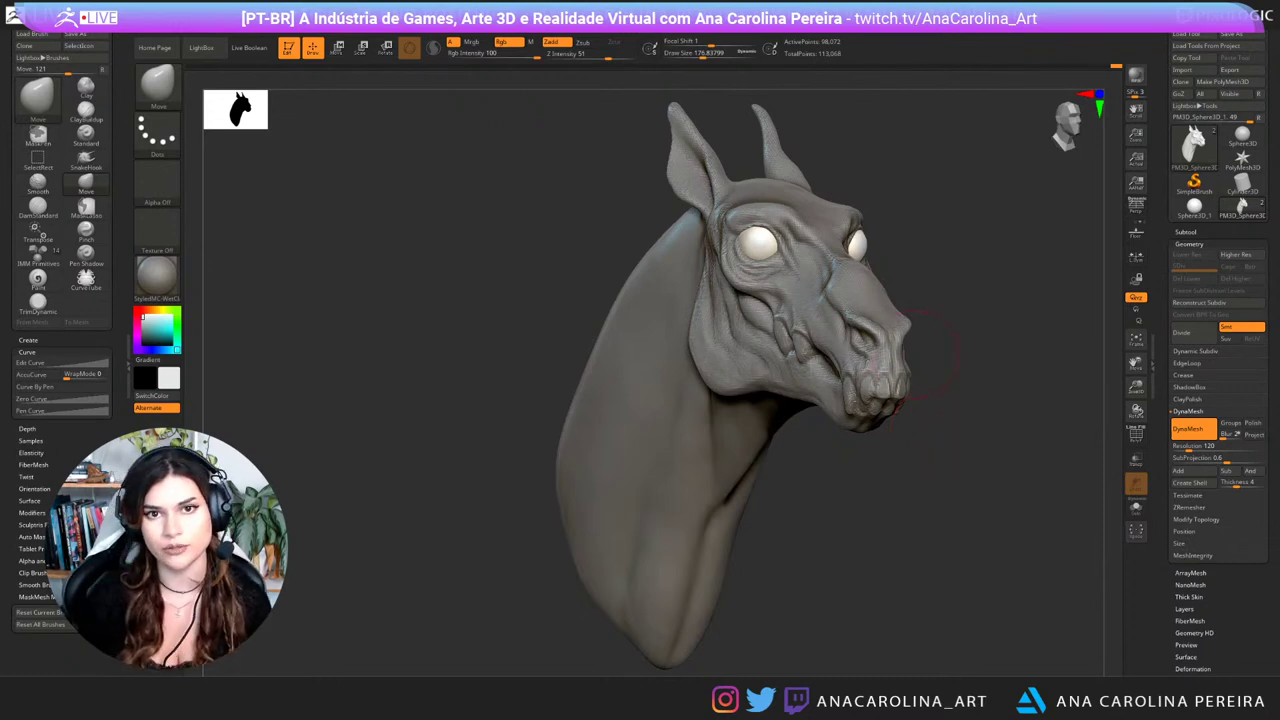
Step: Touch up the upper neck muscle beside the throat with ClayBuildup at a draw size of about 202
mouse_move(1040, 425)
left_mouse_down()
mouse_move(935, 436)
mouse_move(953, 437)
mouse_move(995, 344)
mouse_move(982, 342)
mouse_move(989, 318)
mouse_move(955, 430)
left_mouse_up()
key("space")
left_click_drag(905, 520, 865, 520, "alt")
left_click_drag(900, 515, 1008, 514)
mouse_move(880, 480)
left_mouse_down("alt")
mouse_move(915, 492)
mouse_move(930, 530)
mouse_move(919, 535)
left_mouse_up("alt")
key("b")
key("c")
key("b")
key("s")
left_click_drag(786, 402, 774, 407)
key("s")
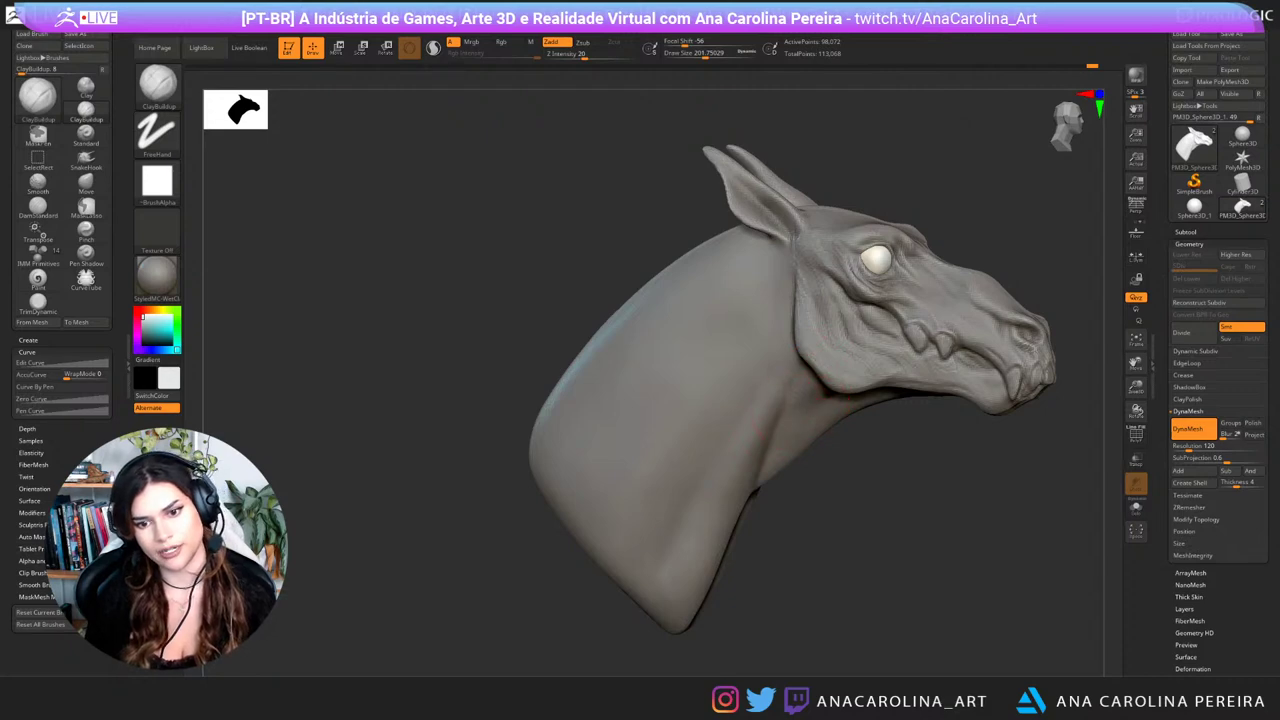
left_click_drag(930, 465, 690, 445)
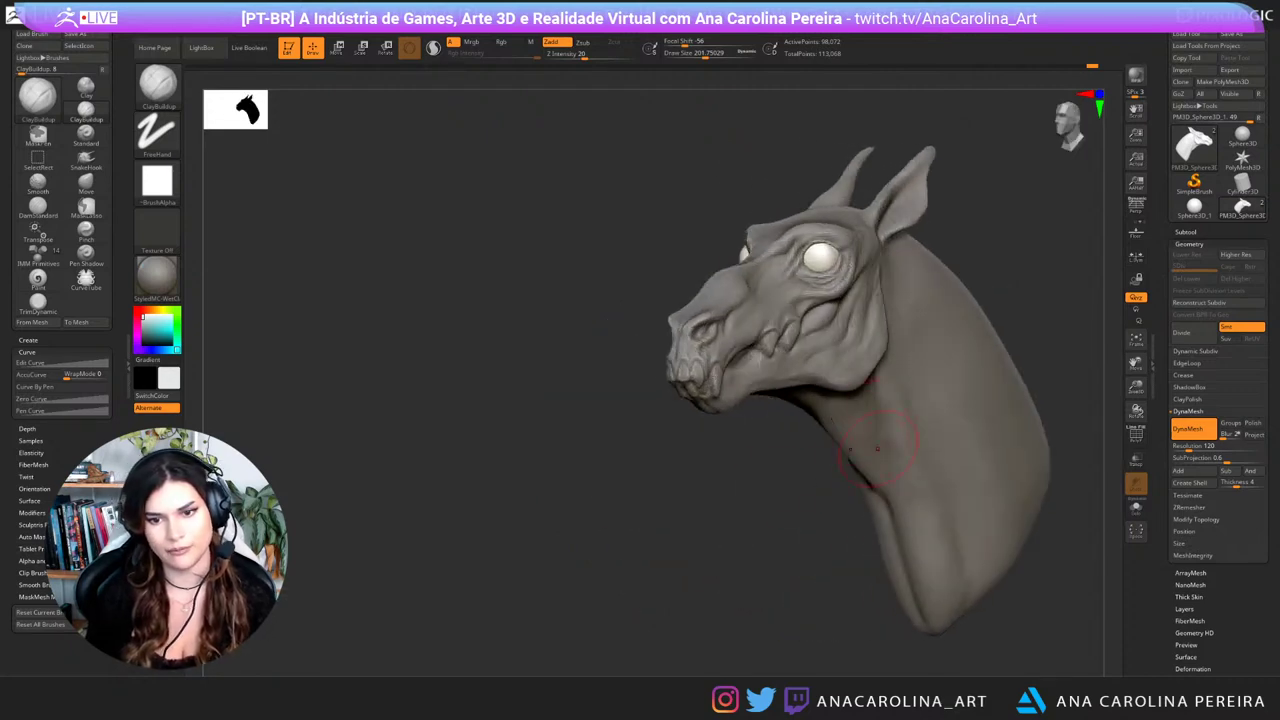
left_click_drag(819, 531, 800, 524, "alt")
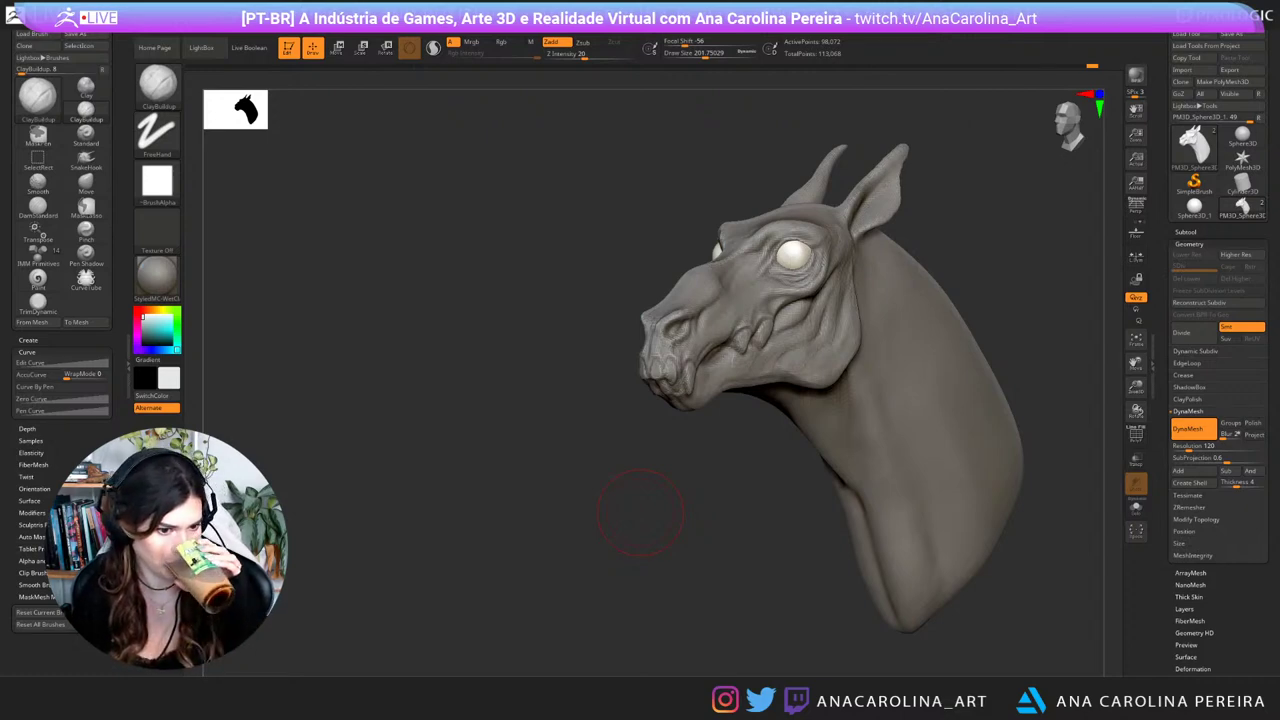
Step: Append a Cylinder3D as a new subtool
left_click_drag(640, 515, 645, 615)
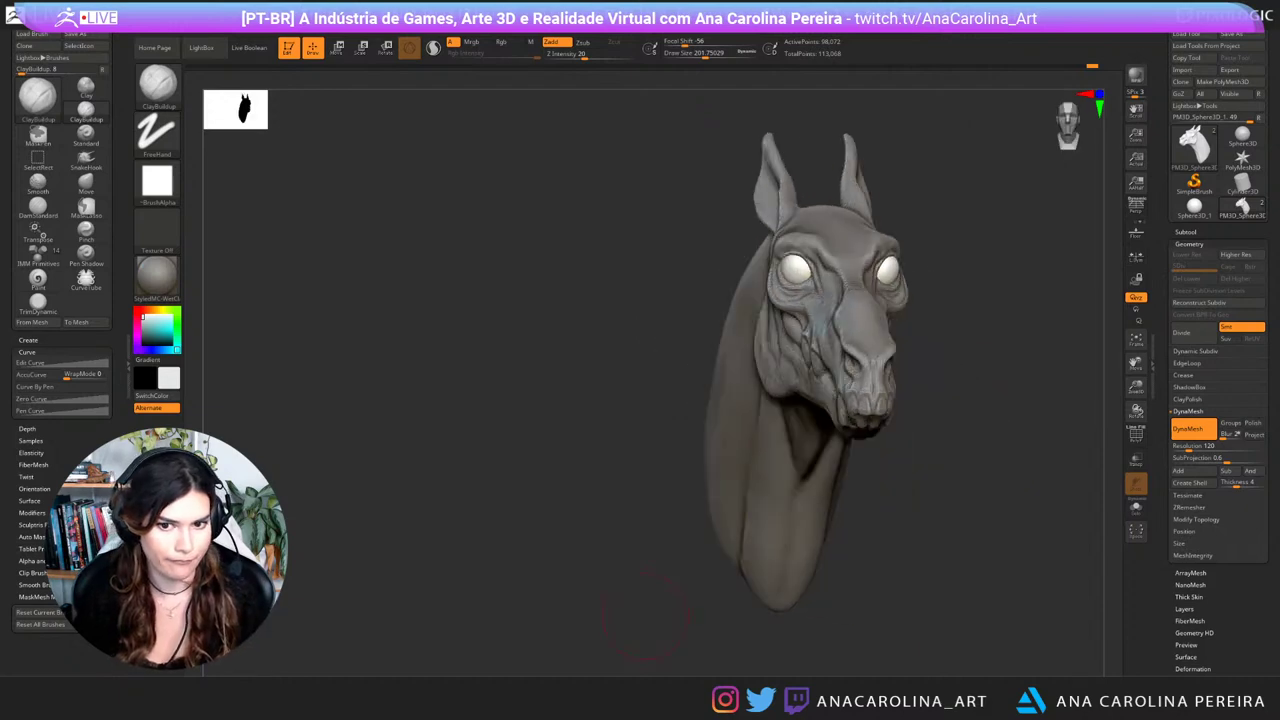
mouse_move(984, 392)
left_mouse_down()
mouse_move(1190, 392)
mouse_move(1035, 395)
left_mouse_up()
mouse_move(1035, 450)
left_mouse_down()
mouse_move(915, 485)
mouse_move(905, 500)
mouse_move(988, 505)
mouse_move(935, 507)
left_mouse_up()
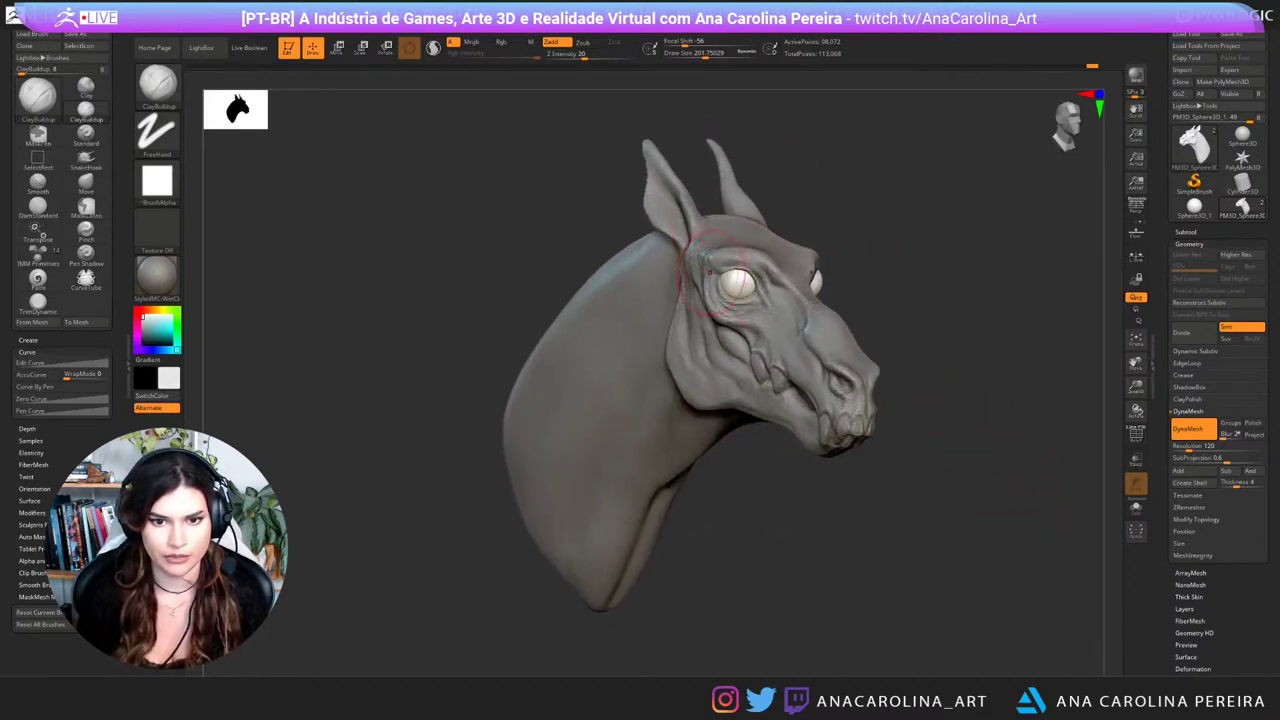
mouse_move(651, 637)
left_mouse_down()
mouse_move(565, 636)
mouse_move(570, 600)
left_mouse_up()
mouse_move(570, 625)
left_mouse_down()
mouse_move(738, 636)
mouse_move(688, 640)
left_mouse_up()
left_click(1186, 232)
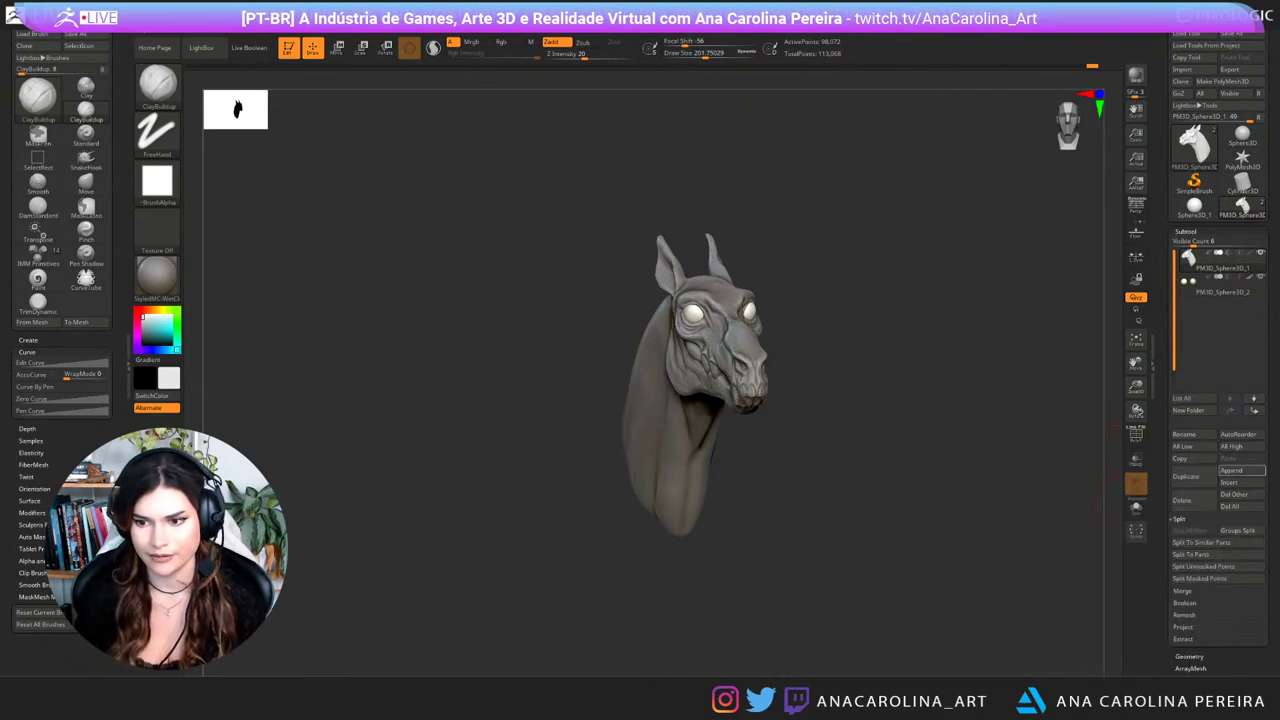
left_click(1232, 471)
left_click(955, 522)
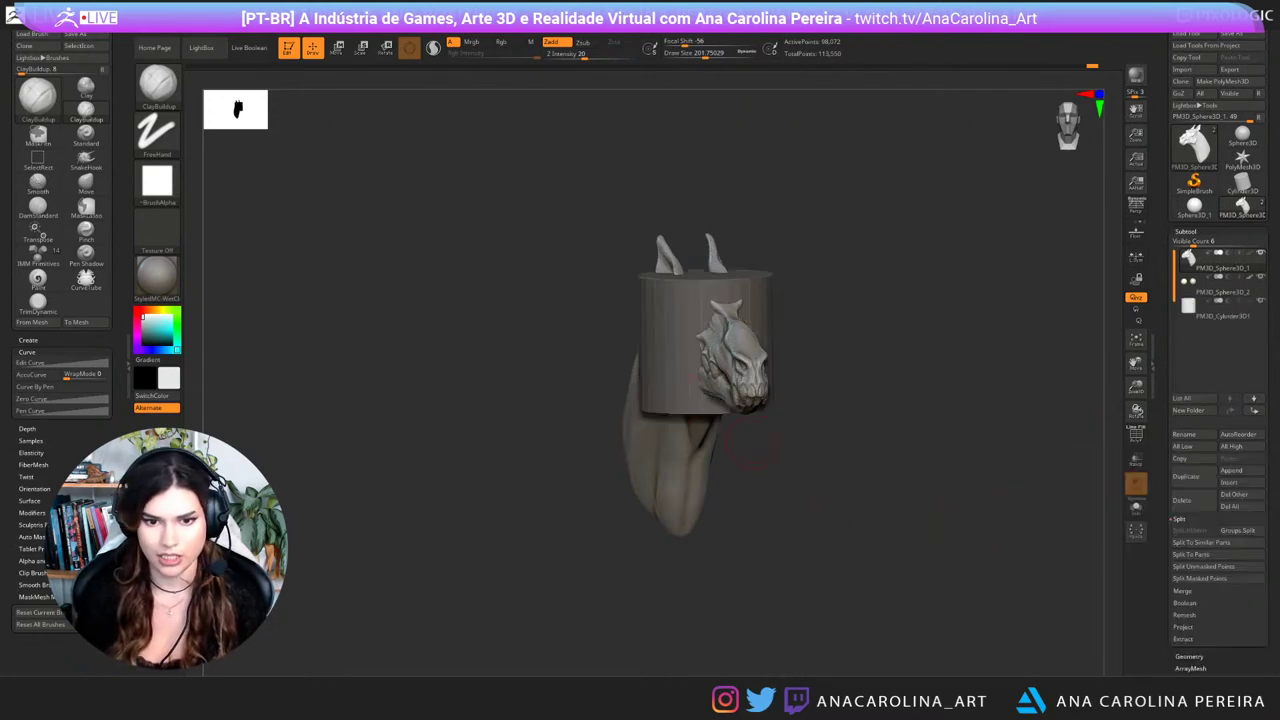
Step: Select the cylinder subtool and scale down its height to flatten it into a thin disc
left_click(656, 365, "alt")
key("e")
left_click_drag(706, 309, 708, 342)
right_click_drag(712, 343, 815, 345)
left_click(745, 313, "alt")
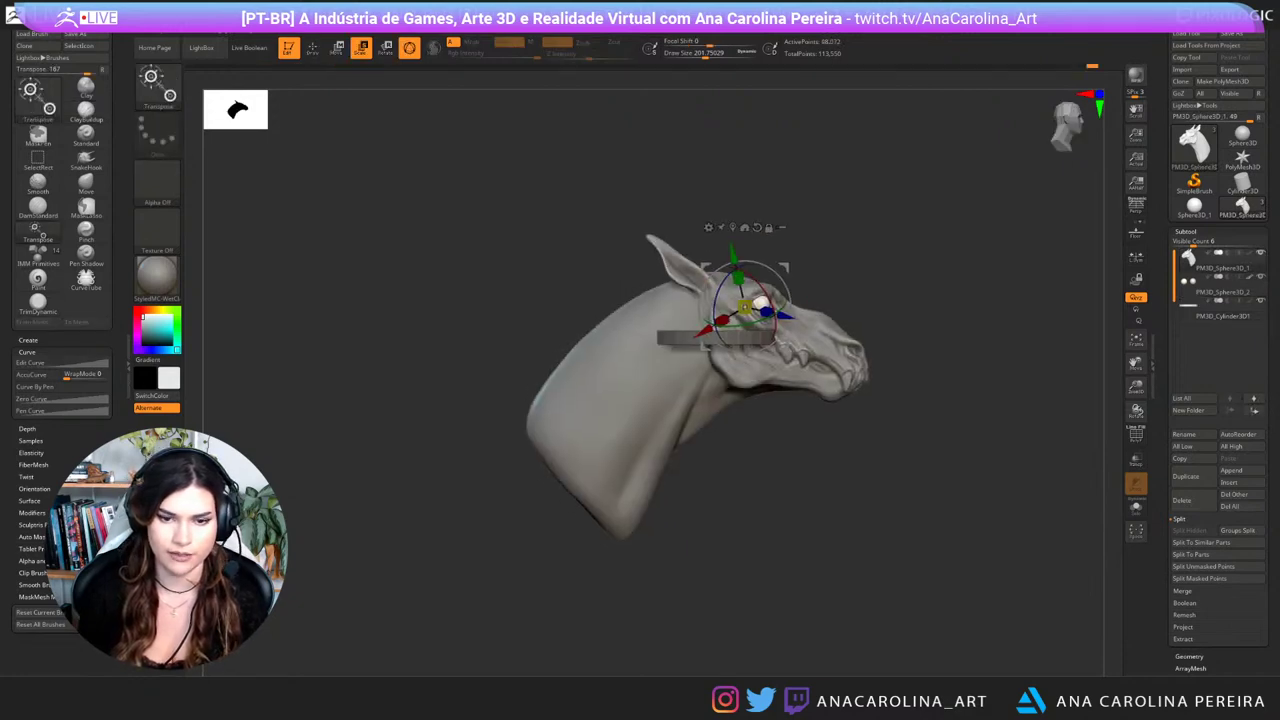
right_click_drag(748, 311, 812, 281, "alt")
left_click(755, 301, "alt")
left_click(810, 317, "alt")
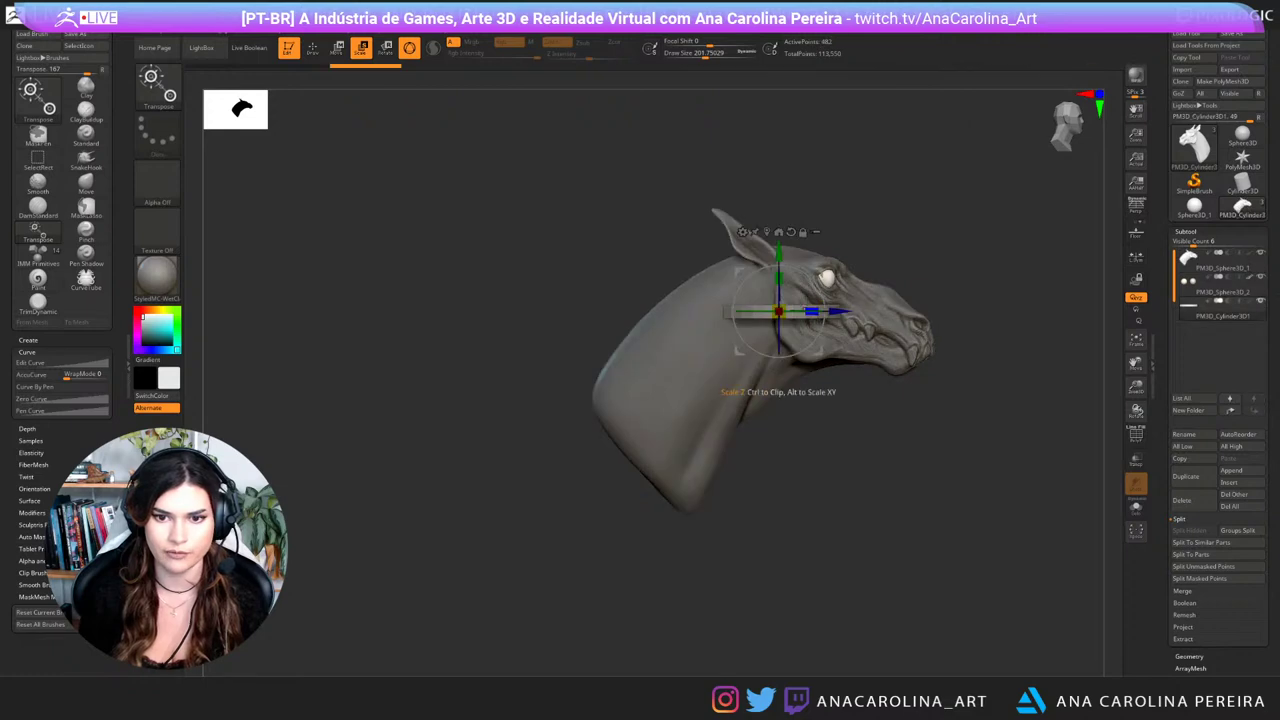
Step: Lower the disc to the base of the neck and scale it up uniformly until it extends well beyond the neck
left_click_drag(778, 251, 778, 427)
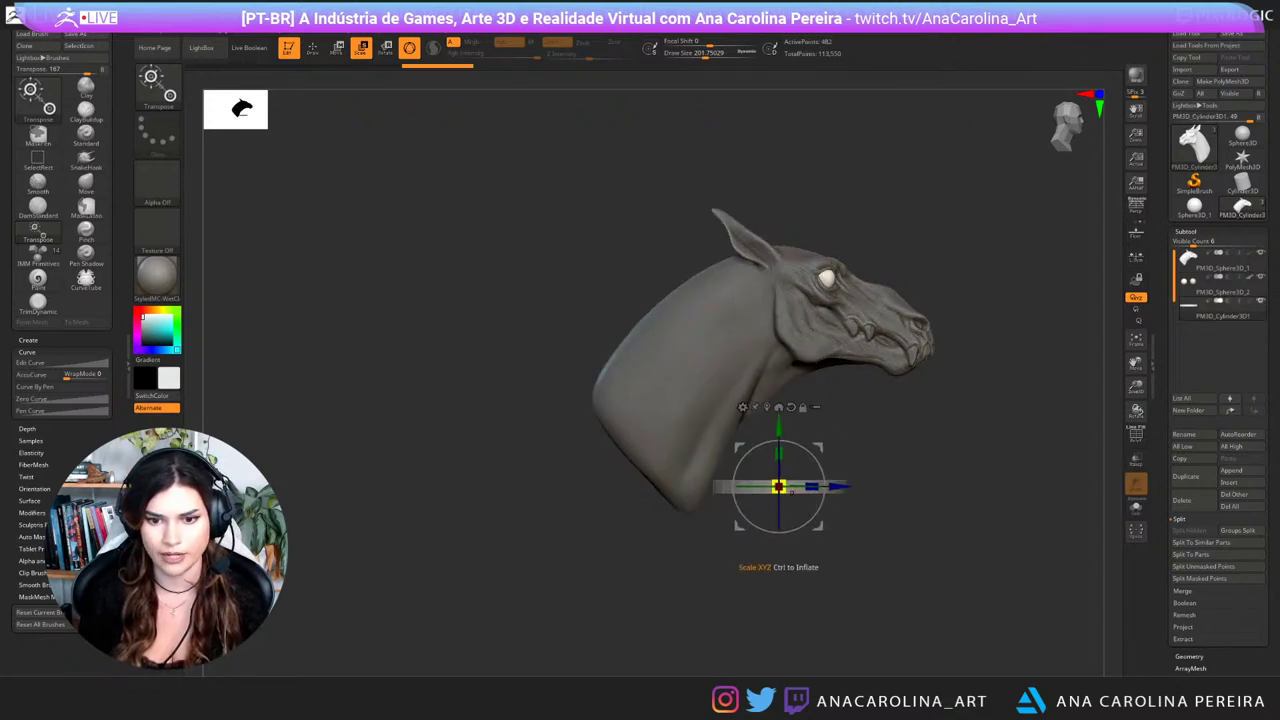
right_click_drag(846, 492, 803, 532)
left_click_drag(779, 487, 970, 535)
right_click_drag(960, 530, 990, 480, "shift")
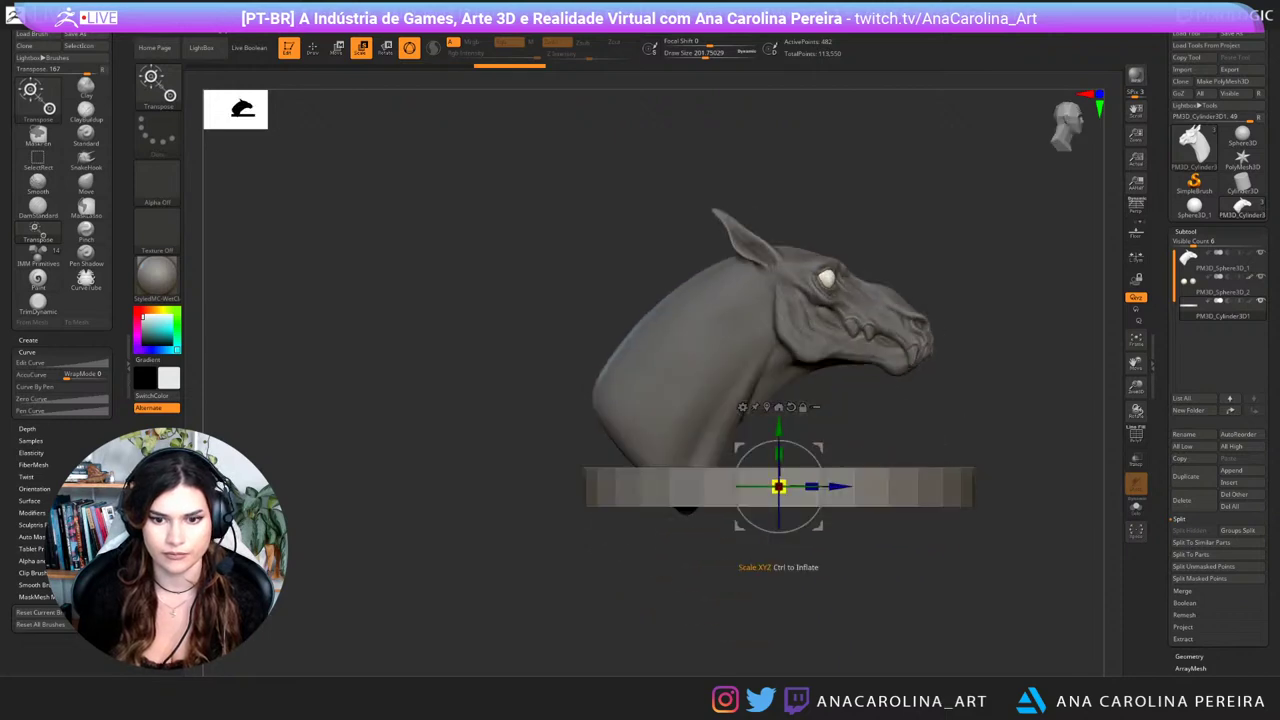
left_click_drag(779, 487, 807, 489)
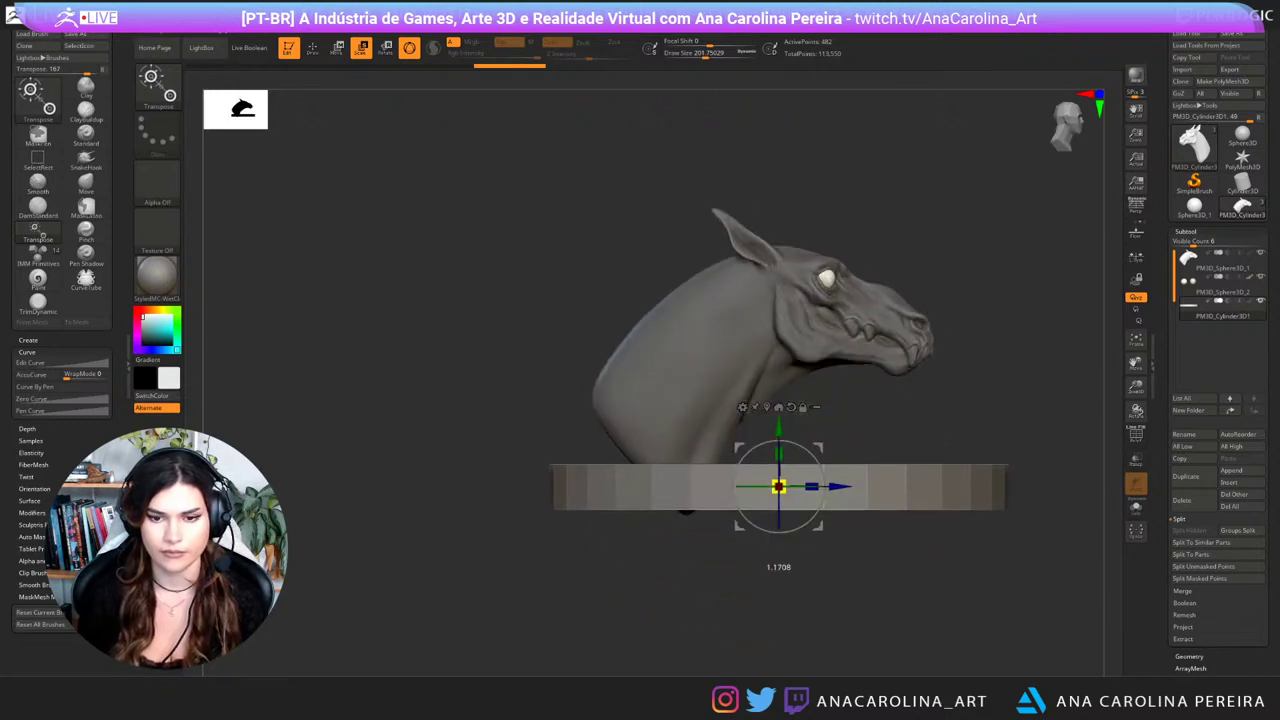
Step: Thin the disc further, shift it back under the neck and raise it slightly to cross the neck's lower end
right_click_drag(808, 489, 710, 505)
left_click_drag(776, 453, 777, 491)
right_click_drag(777, 491, 885, 480)
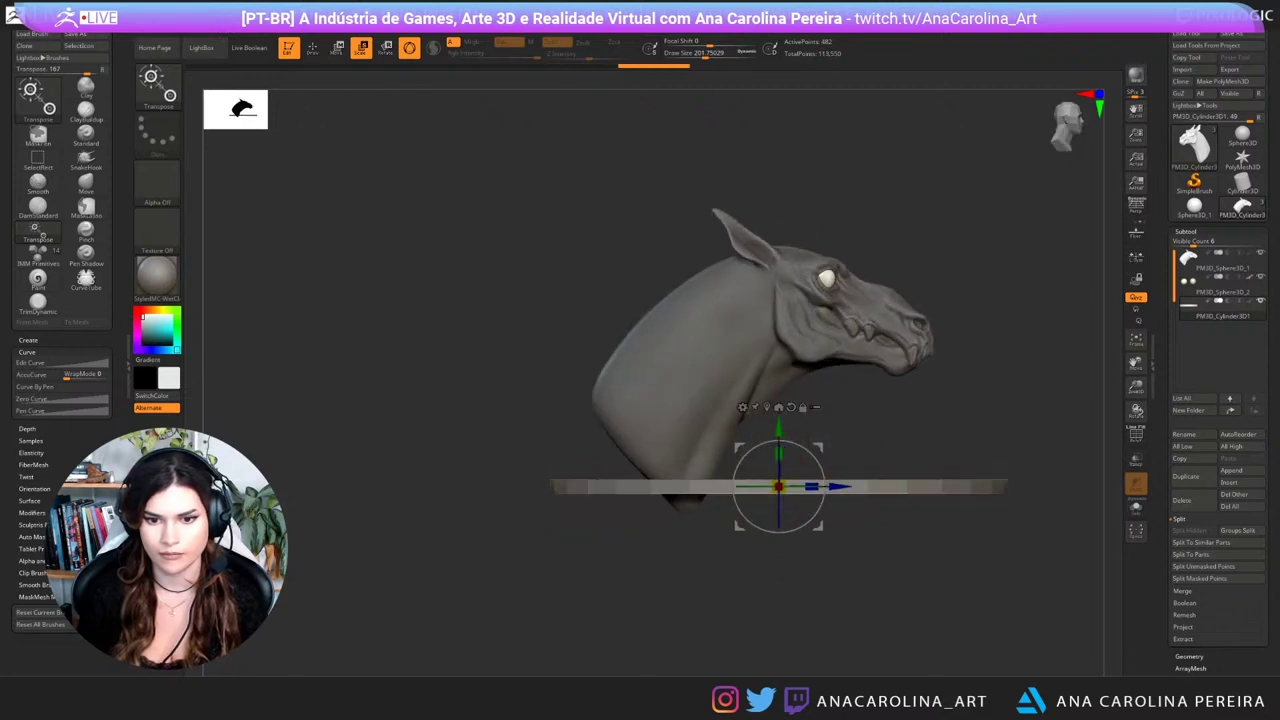
left_click_drag(840, 487, 812, 487)
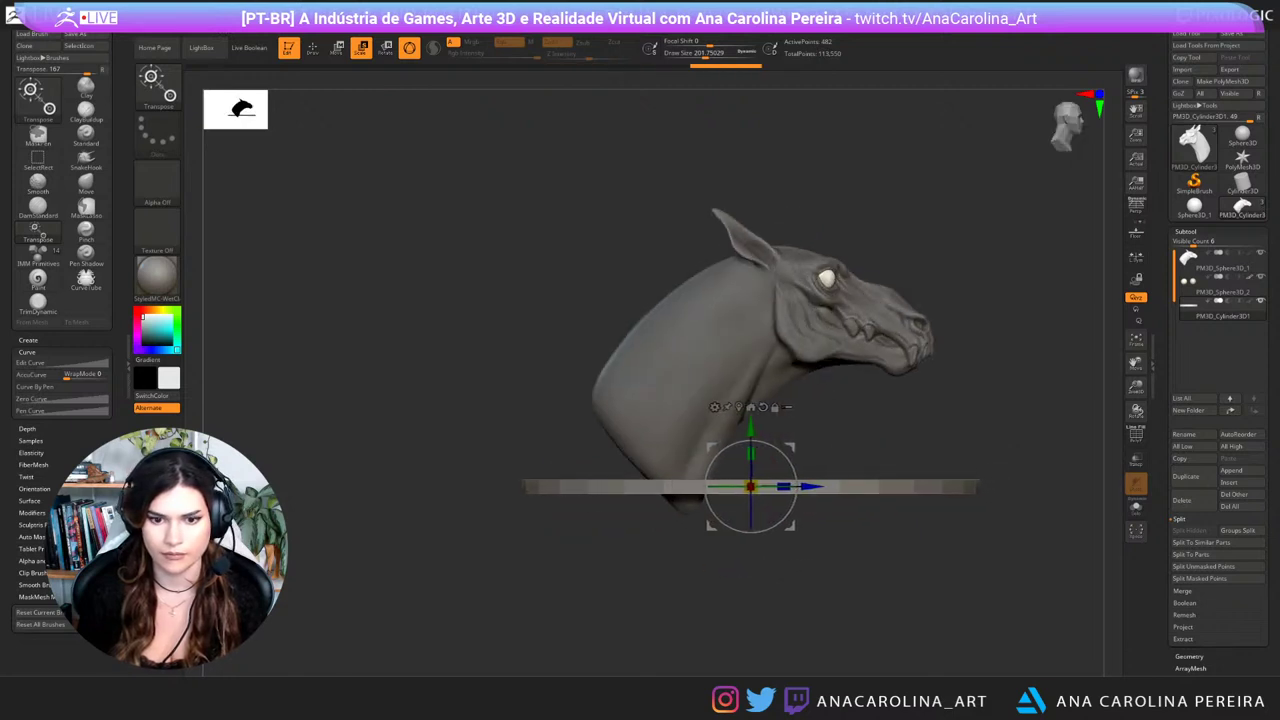
left_click_drag(751, 427, 751, 397)
right_click_drag(751, 399, 531, 418)
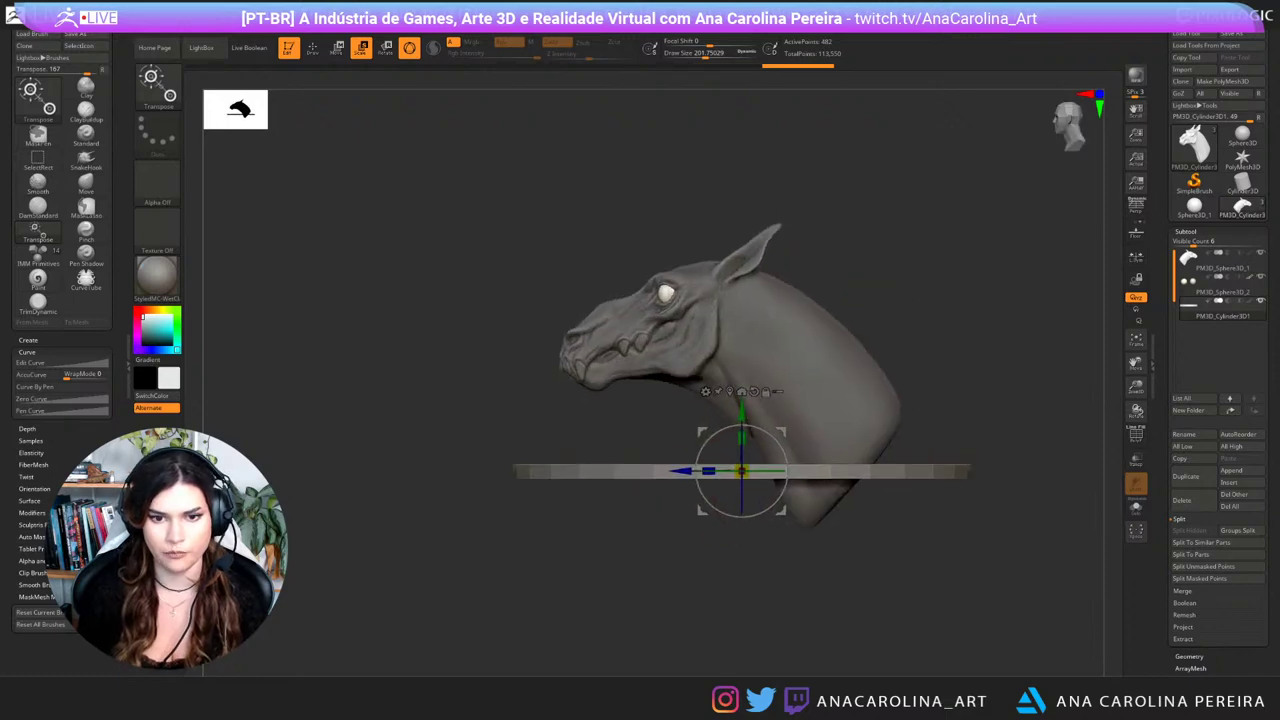
Step: Select the creature head subtool, mask the neck behind the ear and jaw, and blur the mask edge
left_click(740, 368, "alt")
mouse_move(797, 232)
left_mouse_down("ctrl")
mouse_move(738, 316)
mouse_move(691, 446)
mouse_move(1080, 340)
left_mouse_up("ctrl")
left_click(849, 371, "ctrl")
left_click(849, 371, "ctrl")
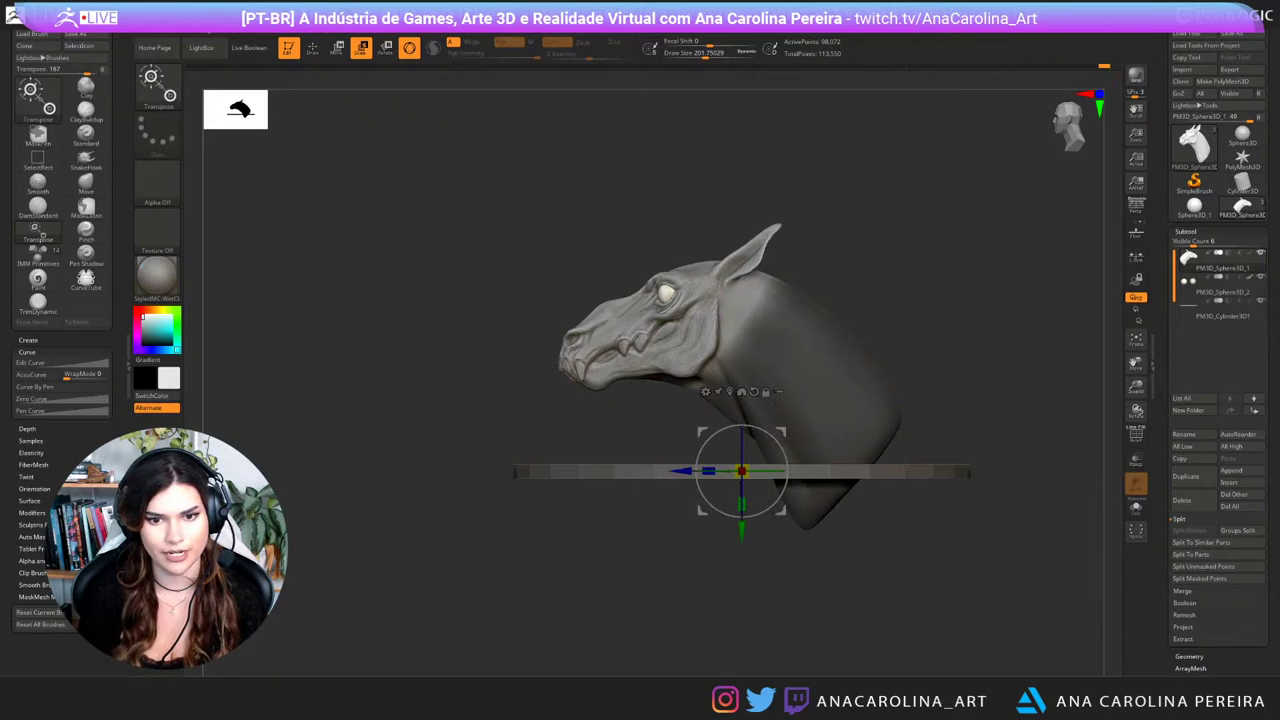
Step: Invert the mask to protect the head and rotate the neck slightly forward around the base of the skull
left_click(905, 275, "ctrl")
left_click(740, 338, "alt")
left_click_drag(766, 371, 761, 376)
Step: Adjust the mask over the head and upper neck and soften its border across the neck
left_click_drag(920, 290, 960, 330, "ctrl")
mouse_move(860, 290)
left_mouse_down("ctrl")
mouse_move(815, 323)
mouse_move(490, 335)
mouse_move(835, 270)
left_mouse_up("ctrl")
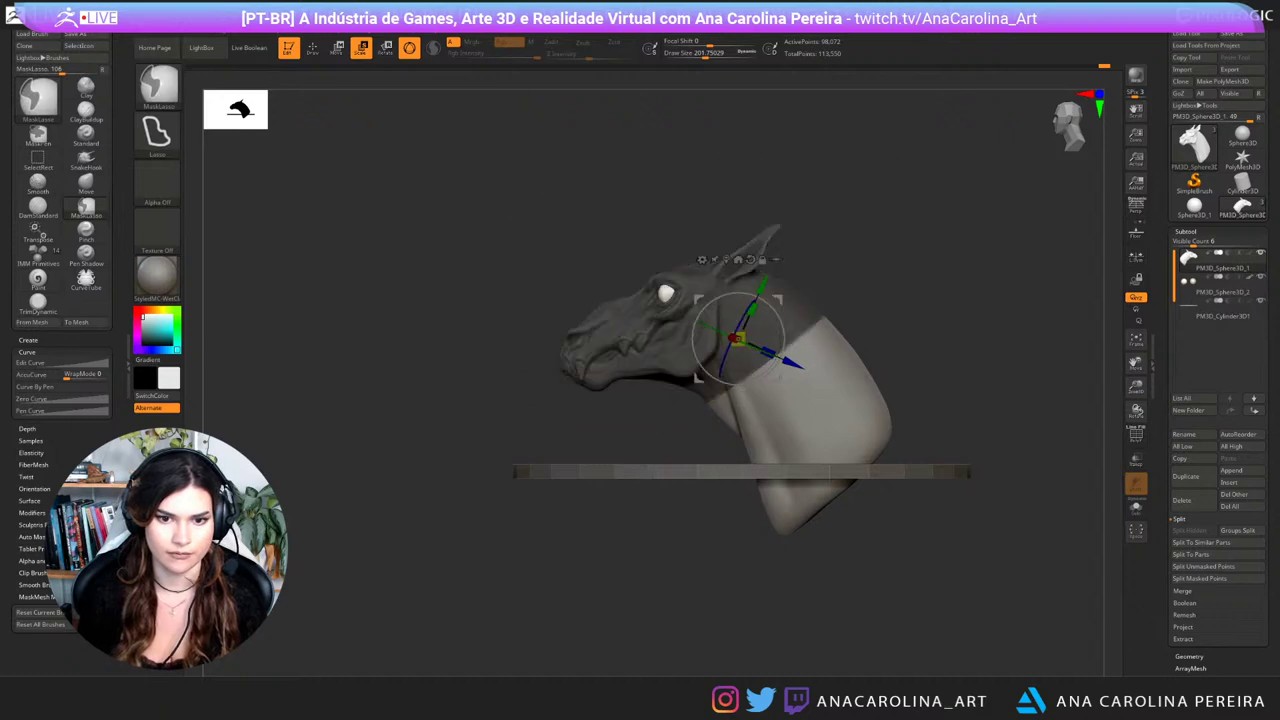
left_click(814, 311, "ctrl")
left_click(814, 311, "ctrl")
left_click(814, 311, "ctrl")
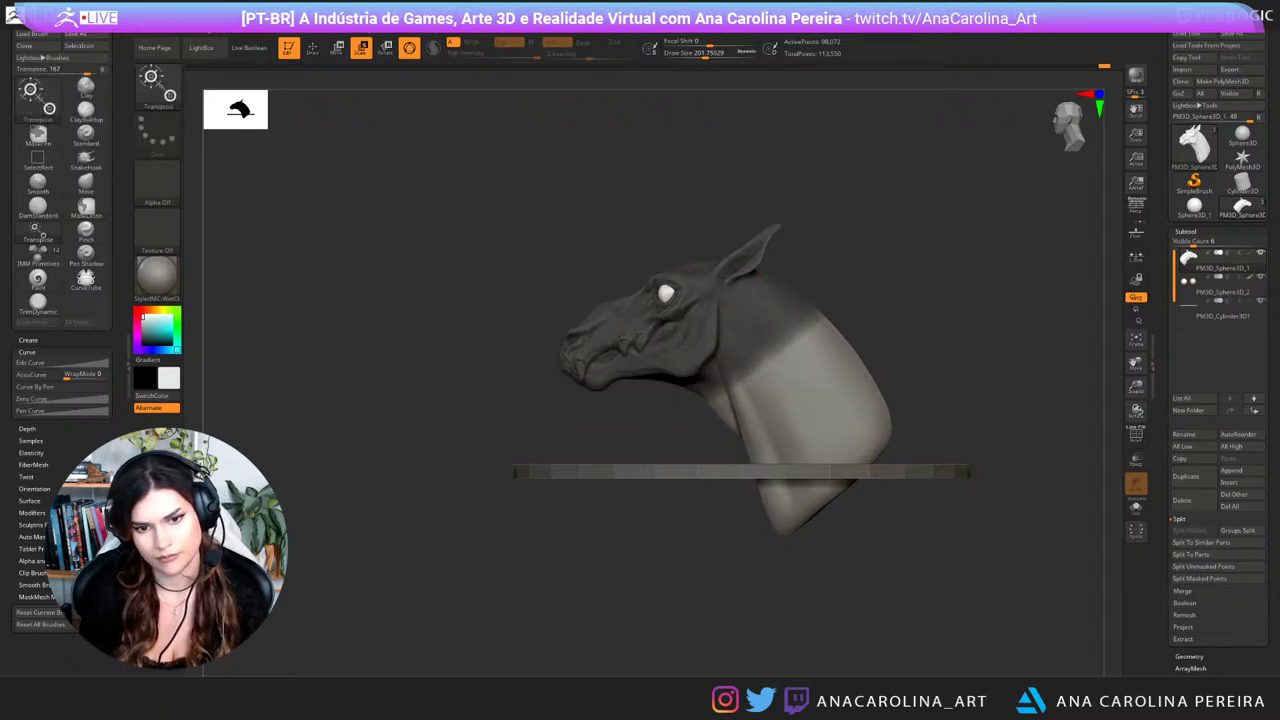
left_click(816, 320, "ctrl")
left_click(816, 320, "ctrl")
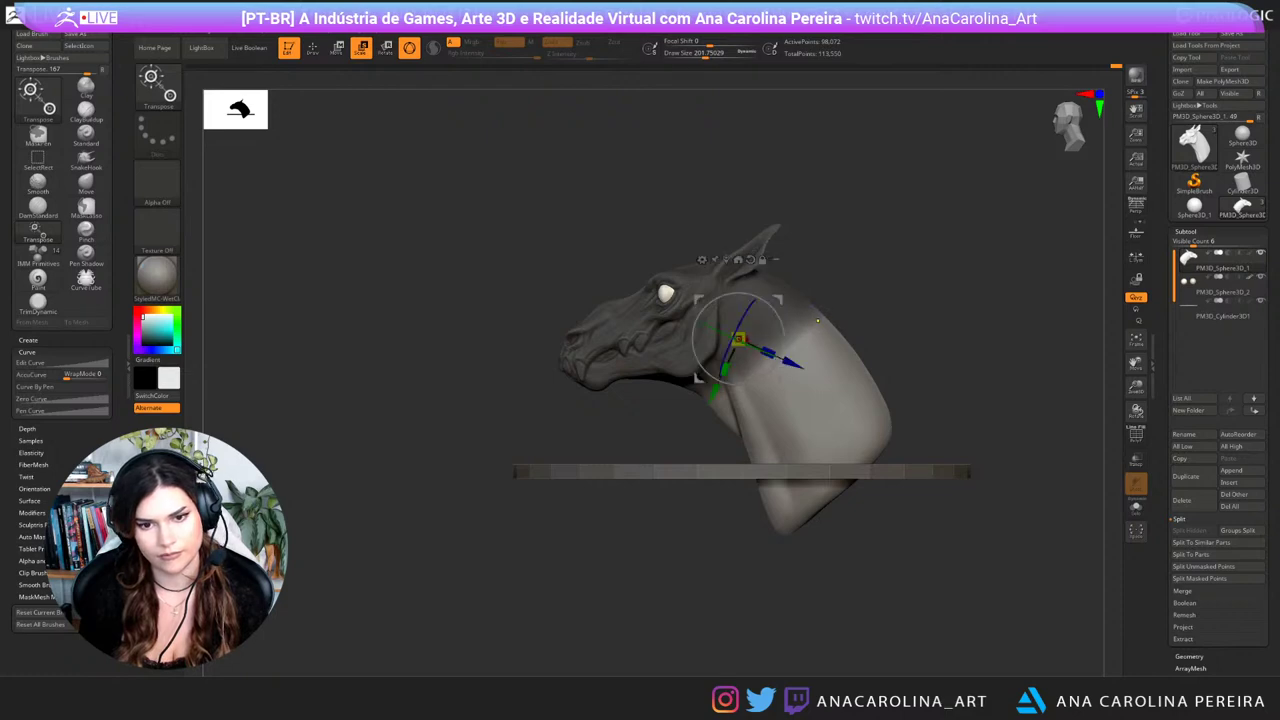
Step: Rotate and nudge the unmasked neck forward around a pivot below the jaw, then clear the mask
key("ctrl+i")
key("ctrl+i")
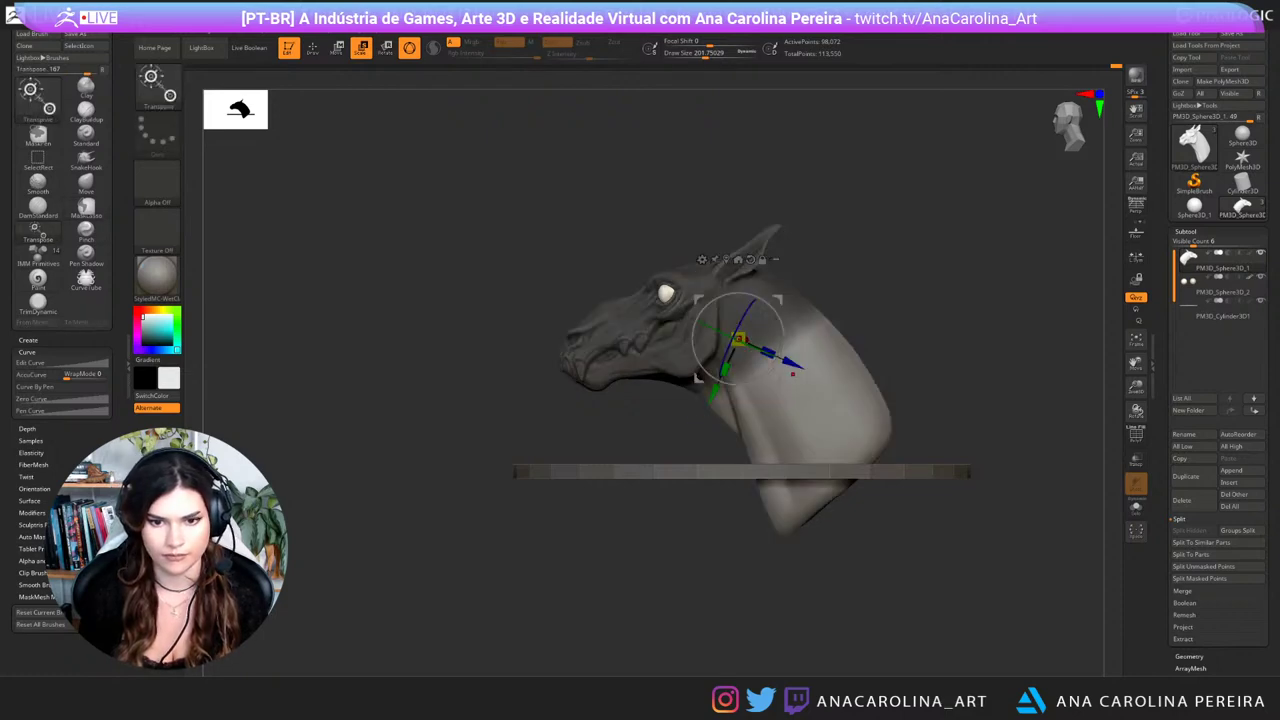
left_click(756, 379, "alt")
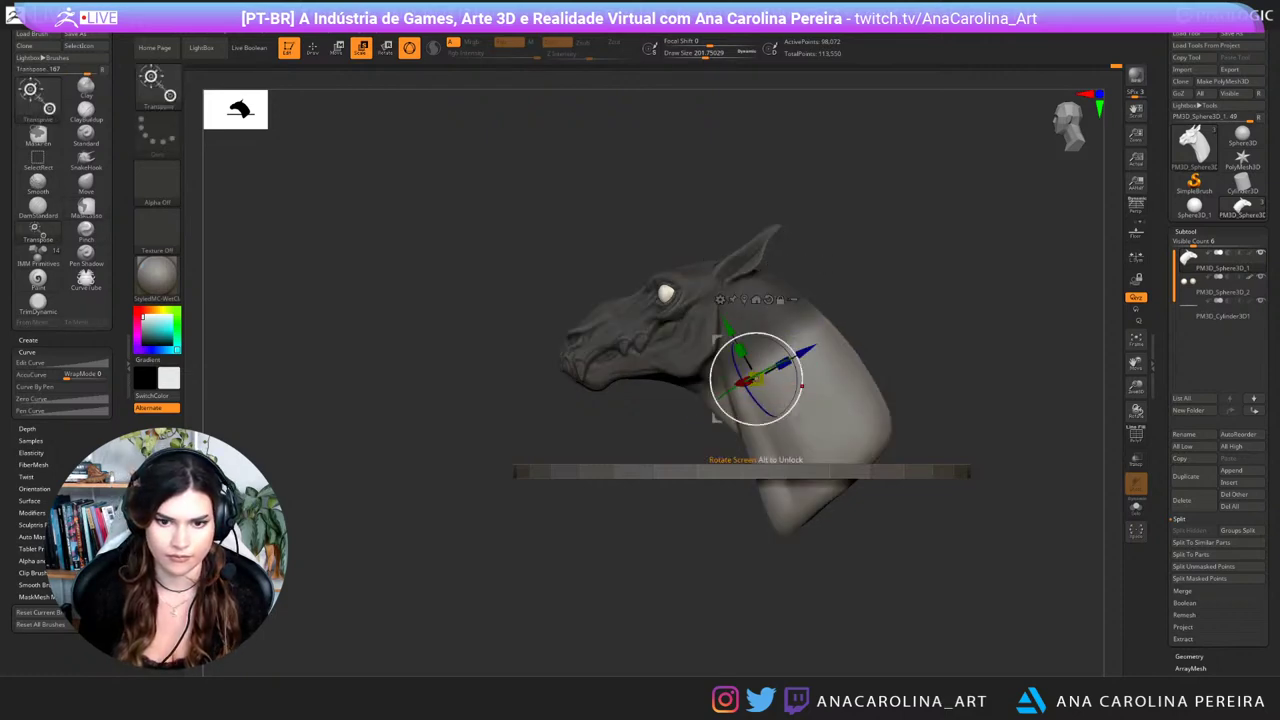
left_click_drag(802, 386, 795, 425)
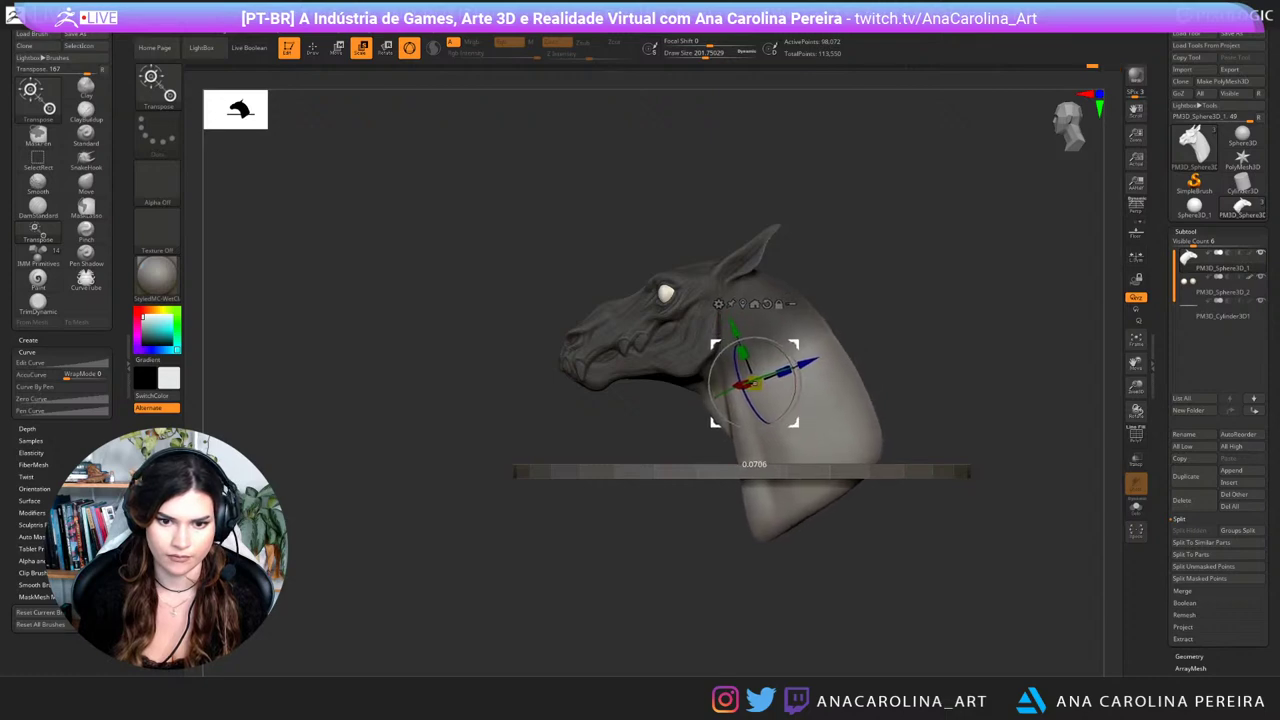
left_click_drag(860, 560, 1078, 560)
left_click_drag(960, 500, 990, 530, "ctrl")
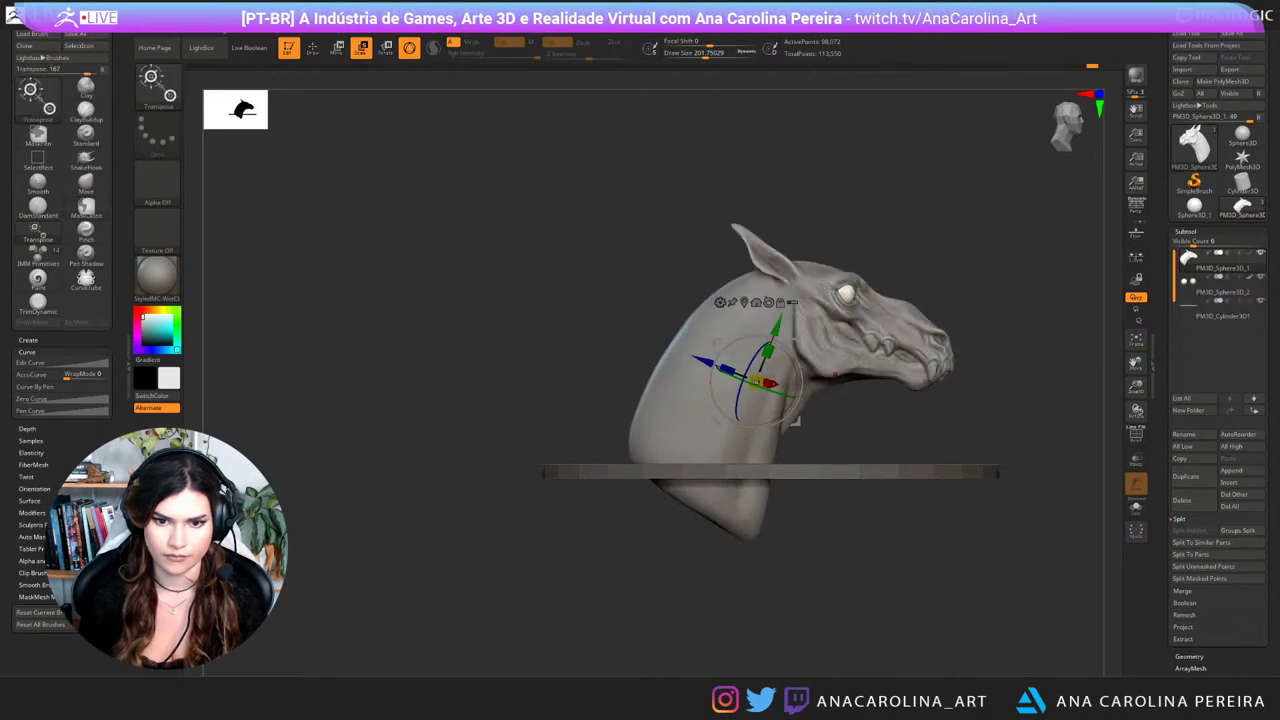
Step: Mask the lower part of the neck and blur the mask's upper edge
mouse_move(814, 442)
left_mouse_down("ctrl")
mouse_move(584, 538)
mouse_move(884, 490)
left_mouse_up("ctrl")
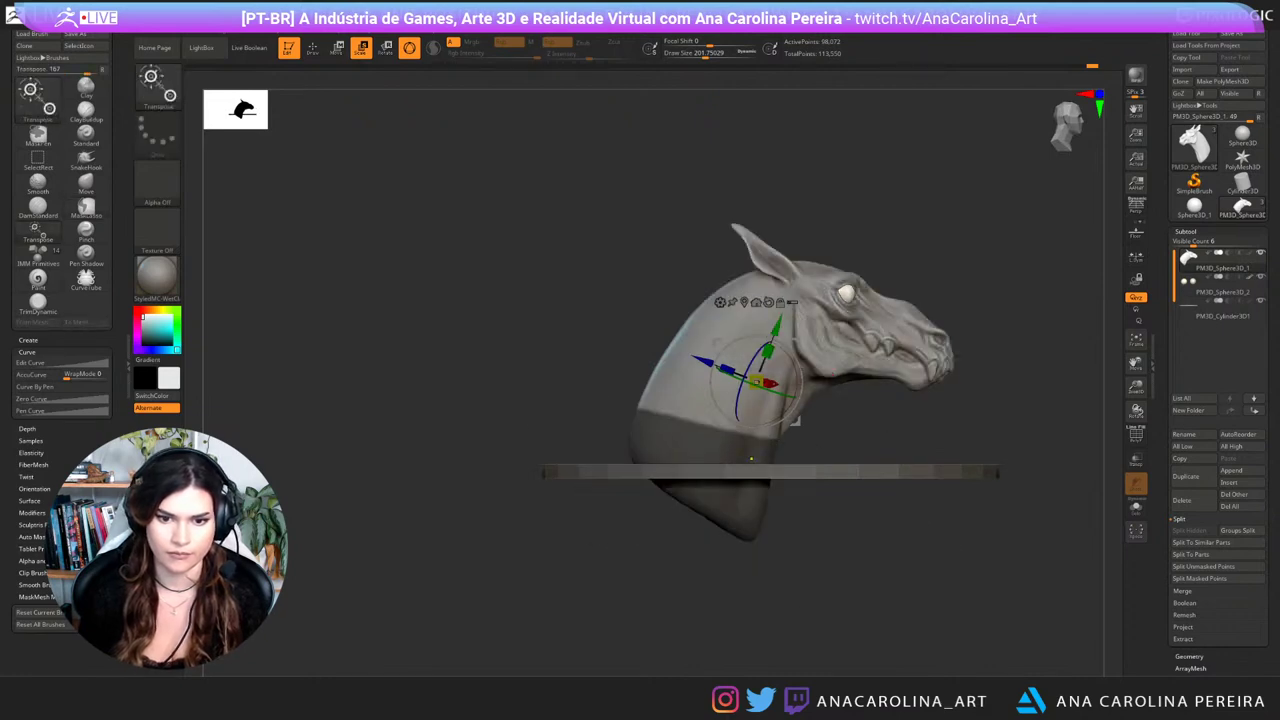
left_click_drag(594, 382, 692, 602, "ctrl")
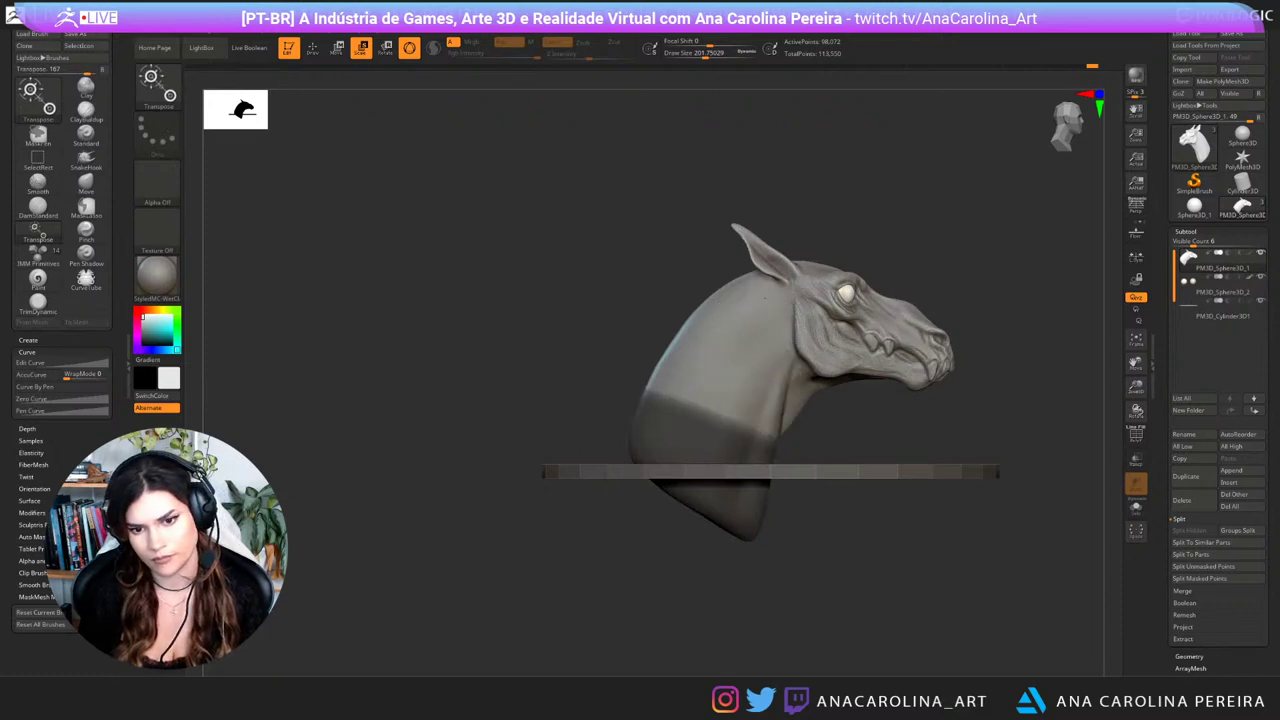
left_click(758, 514, "ctrl")
left_click(756, 508, "ctrl")
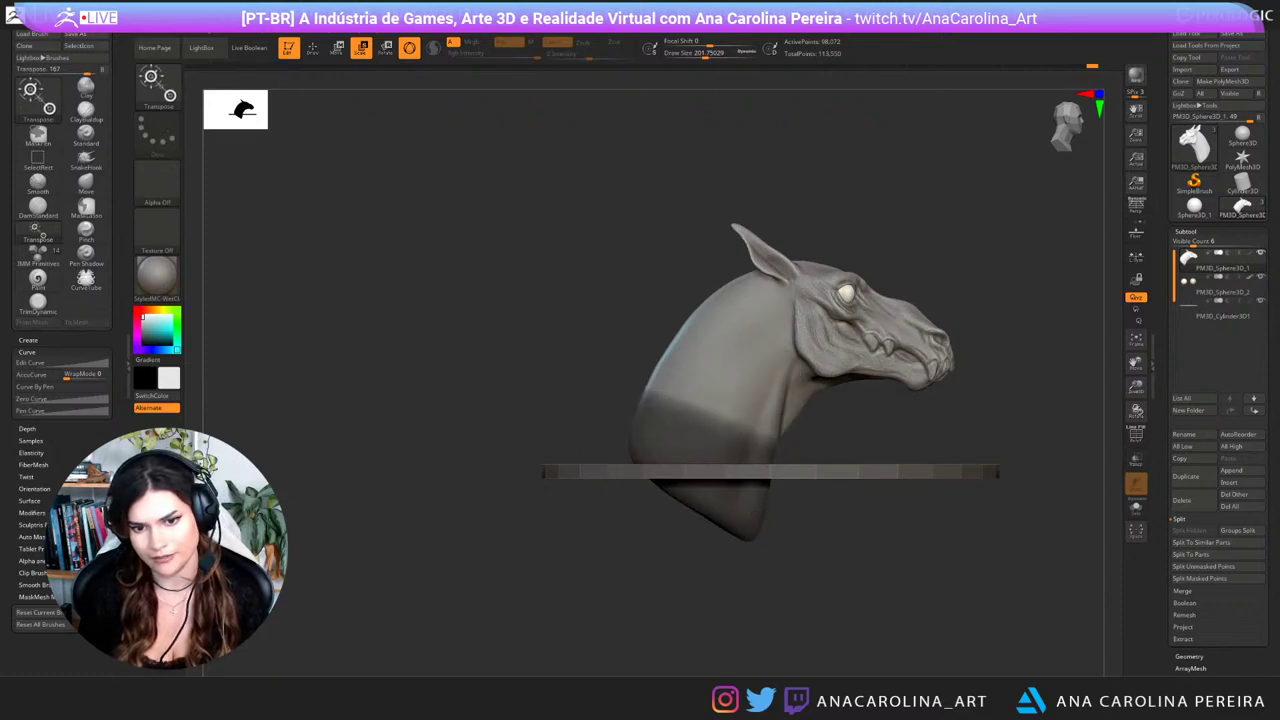
Step: Invert the mask, move the lower neck slightly forward and down, and clear the mask
key("ctrl+i")
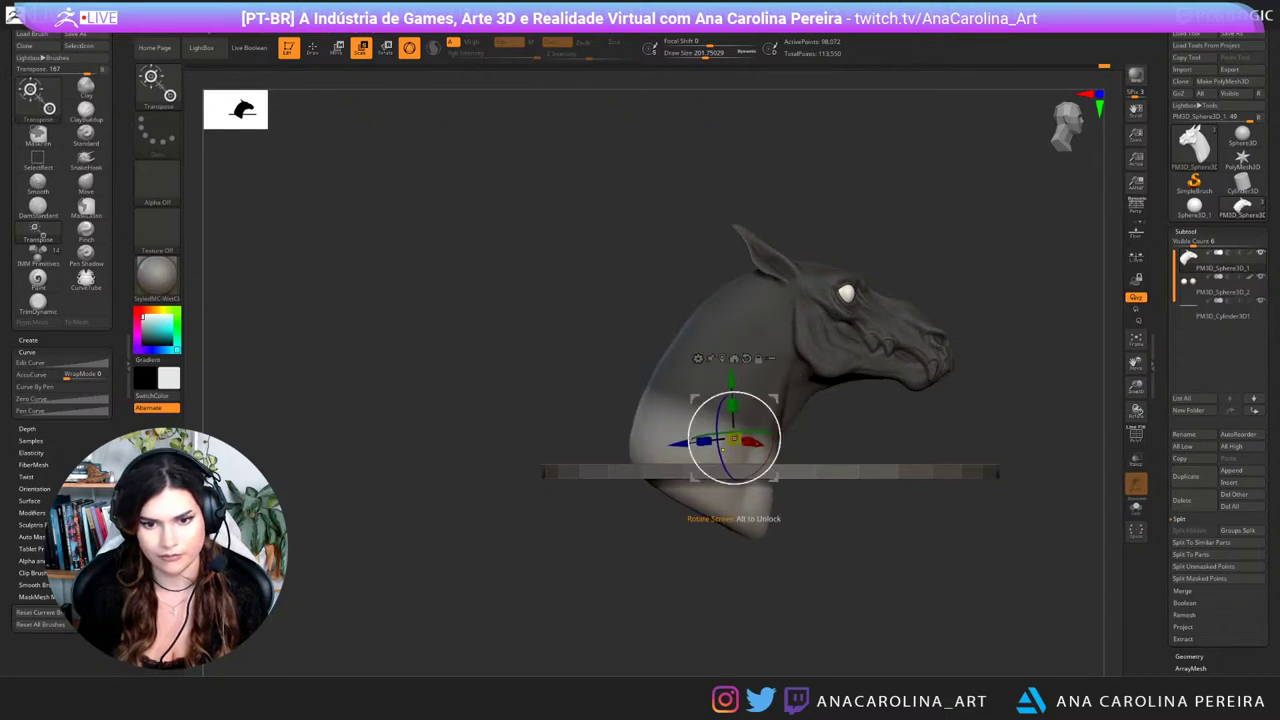
key("ctrl+z")
left_click_drag(757, 449, 768, 460)
left_click_drag(985, 385, 695, 407)
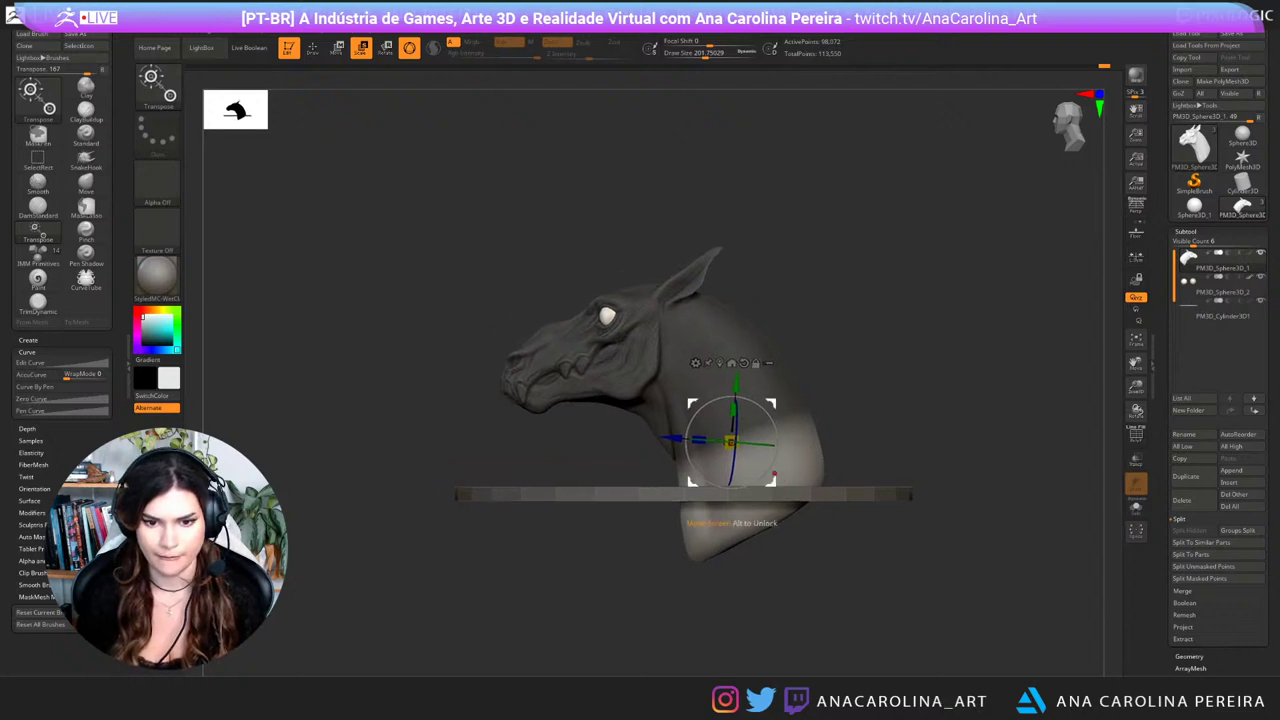
left_click_drag(774, 473, 775, 476)
left_click_drag(850, 440, 862, 456, "ctrl")
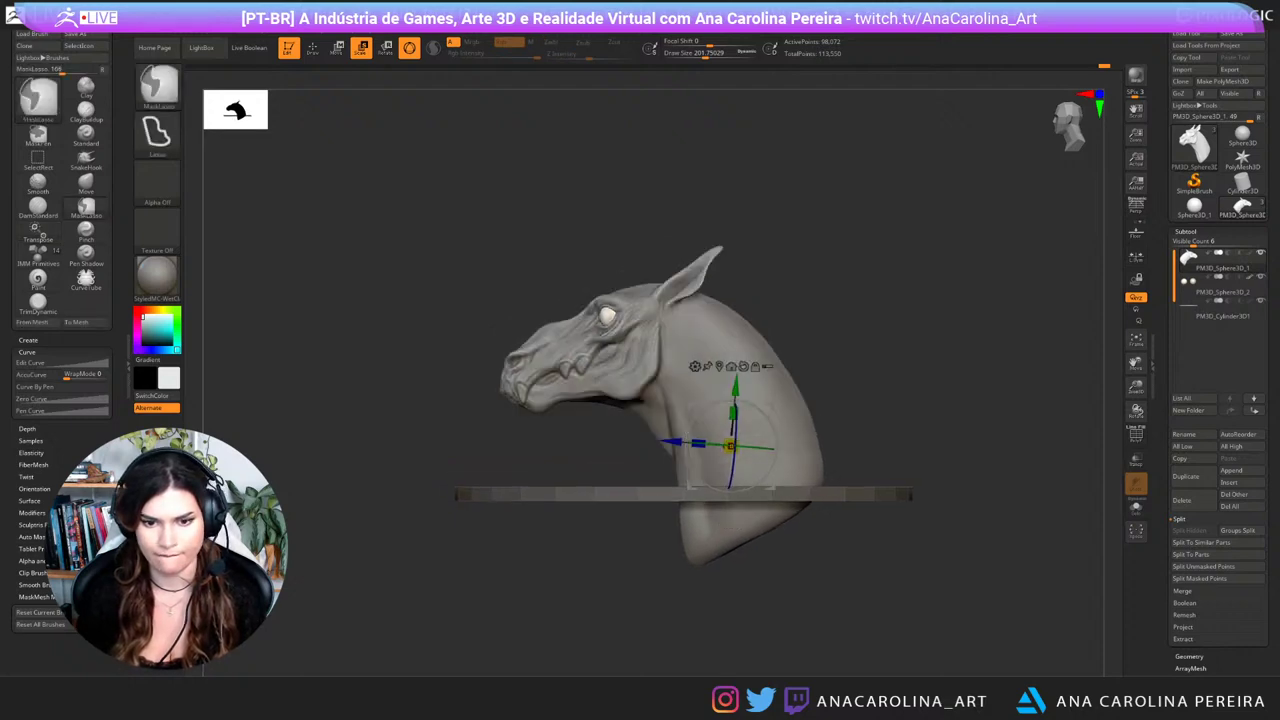
Step: Mask the neck end below the disc, invert the mask, pull the end slightly downward and clear the mask
left_click_drag(665, 482, 790, 580, "ctrl")
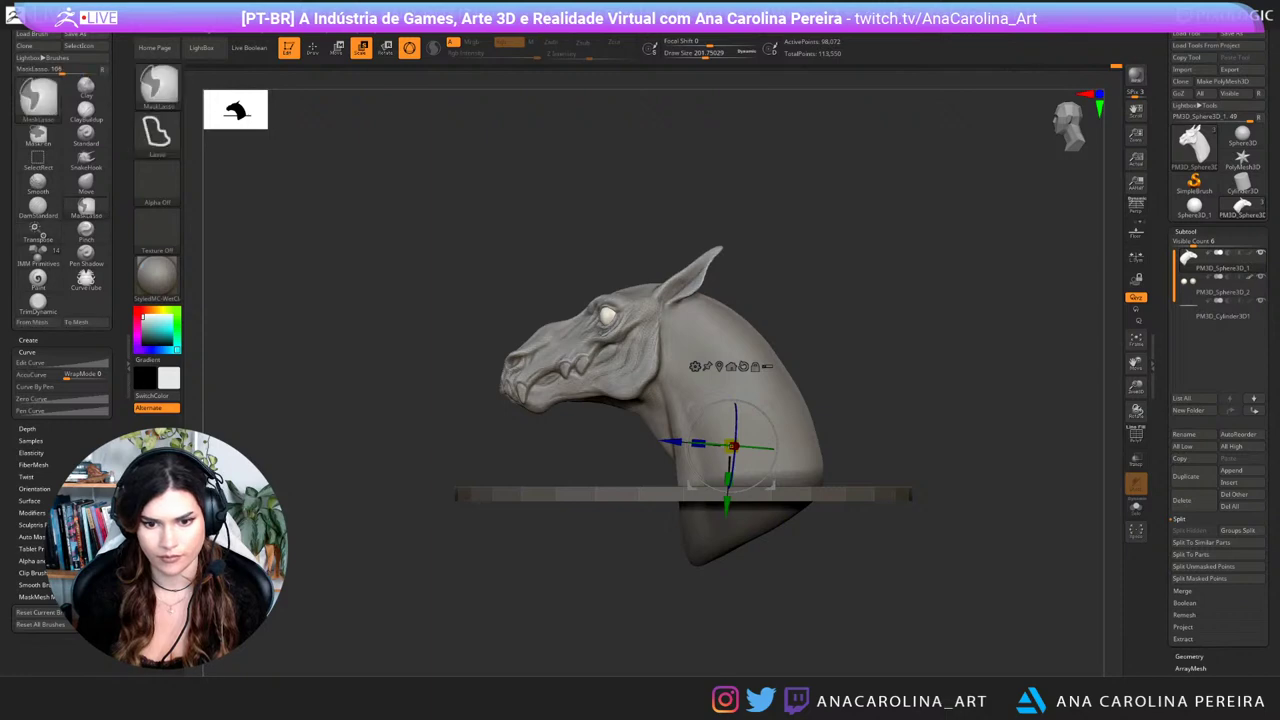
left_click(850, 450, "ctrl")
left_click_drag(771, 486, 774, 496)
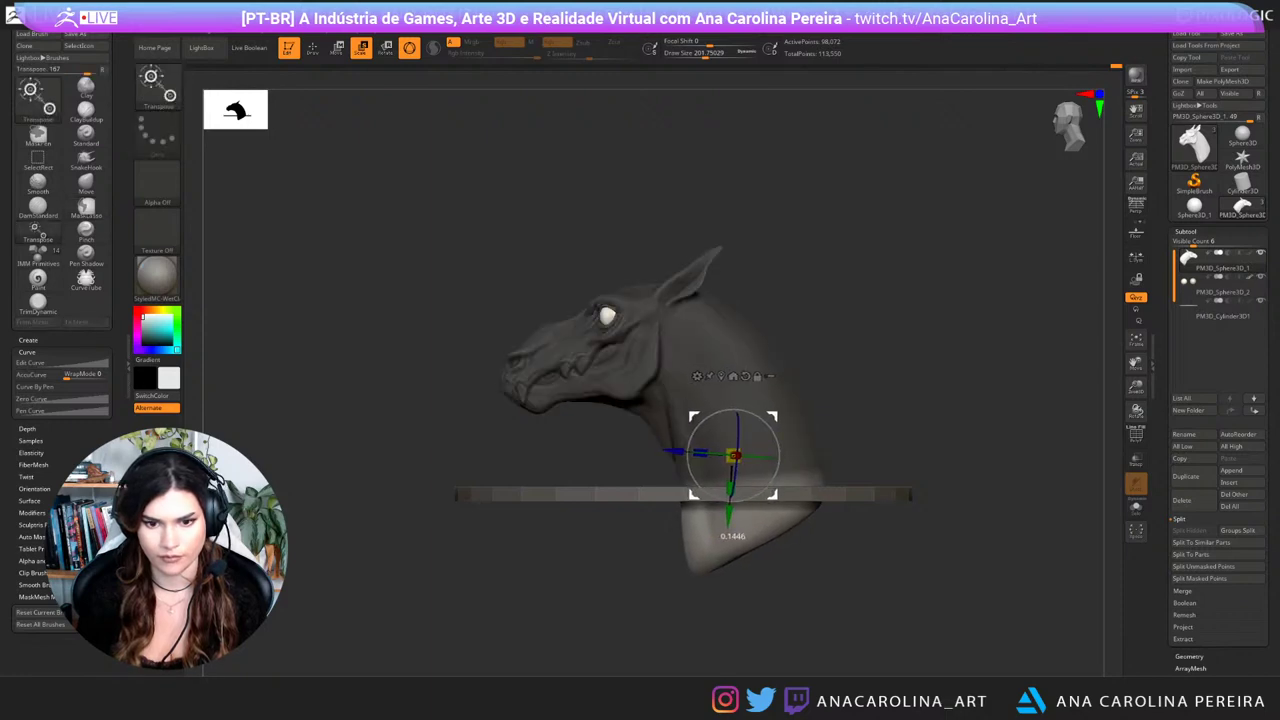
mouse_move(862, 440)
left_mouse_down("ctrl")
mouse_move(875, 456)
mouse_move(960, 472)
mouse_move(1040, 465)
mouse_move(1050, 431)
left_mouse_up("ctrl")
Step: Choose the TrimCurve brush and cut off the end of the neck along the disc
key("b")
key("t")
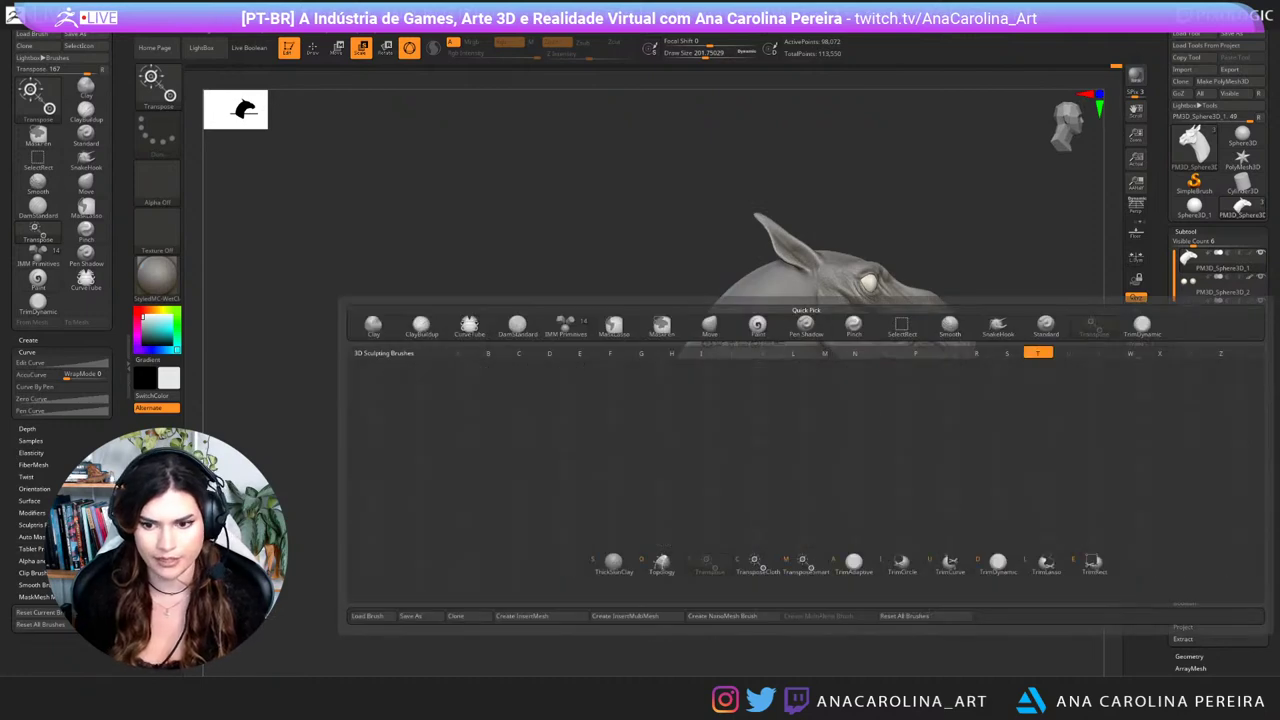
left_click(949, 567)
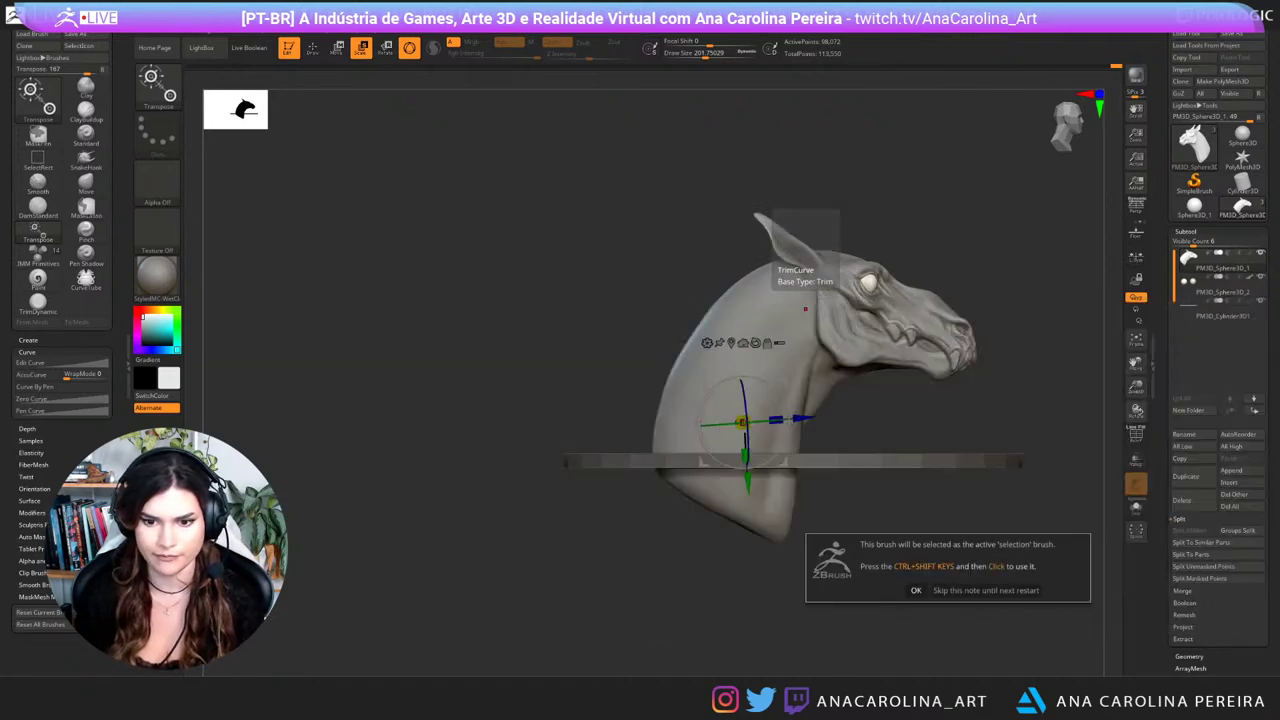
left_click(916, 590)
mouse_move(862, 488)
left_mouse_down("ctrl+shift")
mouse_move(562, 488)
mouse_move(562, 459)
mouse_move(520, 536)
mouse_move(582, 505)
mouse_move(740, 502)
left_mouse_up("ctrl+shift")
Step: Select the disc subtool and shift it backward under the neck
left_click_drag(663, 421, 865, 370)
left_click_drag(865, 370, 825, 413, "alt")
left_click(876, 507, "alt")
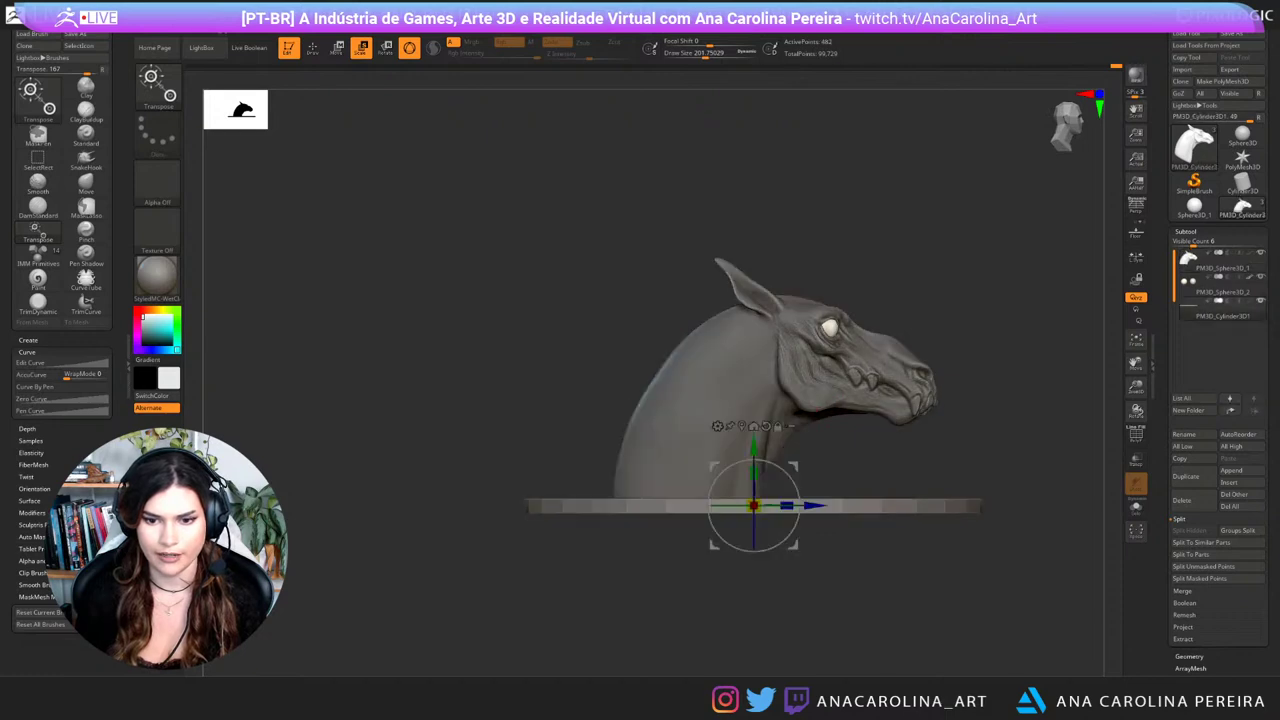
left_click_drag(840, 585, 886, 562, "alt")
left_click_drag(886, 562, 925, 671)
left_click_drag(858, 481, 821, 481)
left_click_drag(1020, 610, 910, 598)
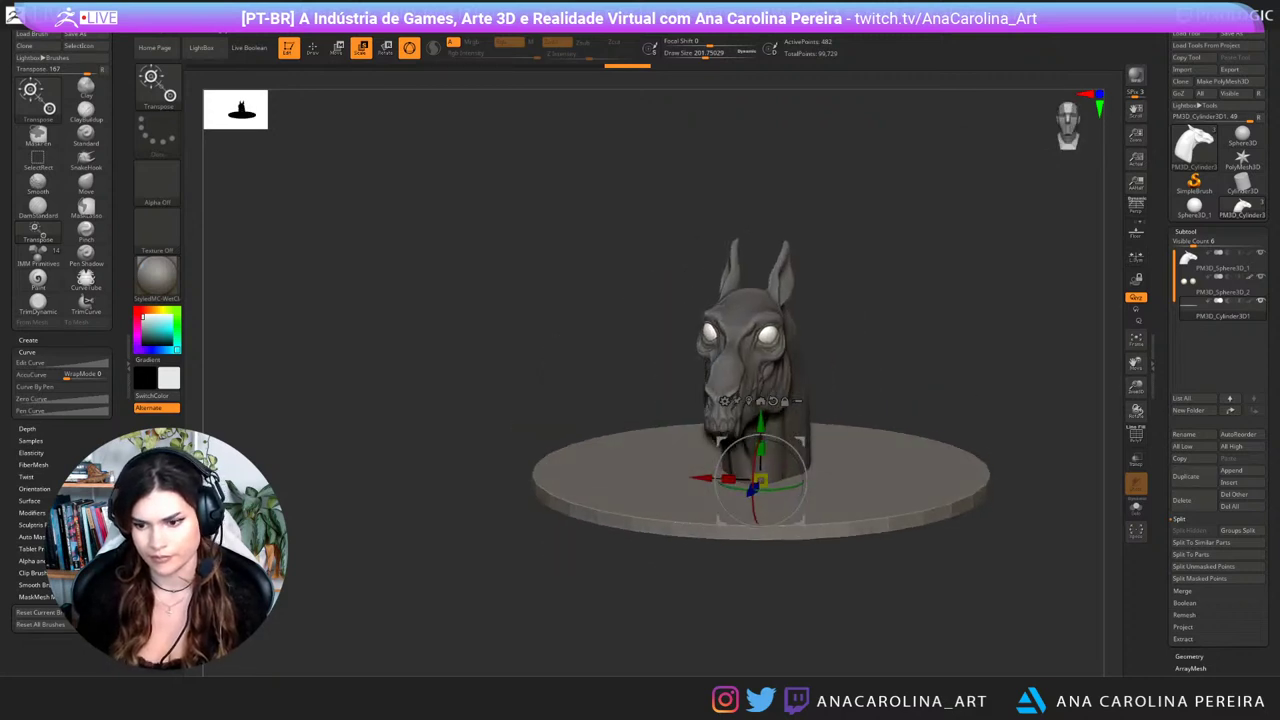
Step: Subdivide the disc three times to reach SDiv 4 and smooth its rim
left_click(1189, 657)
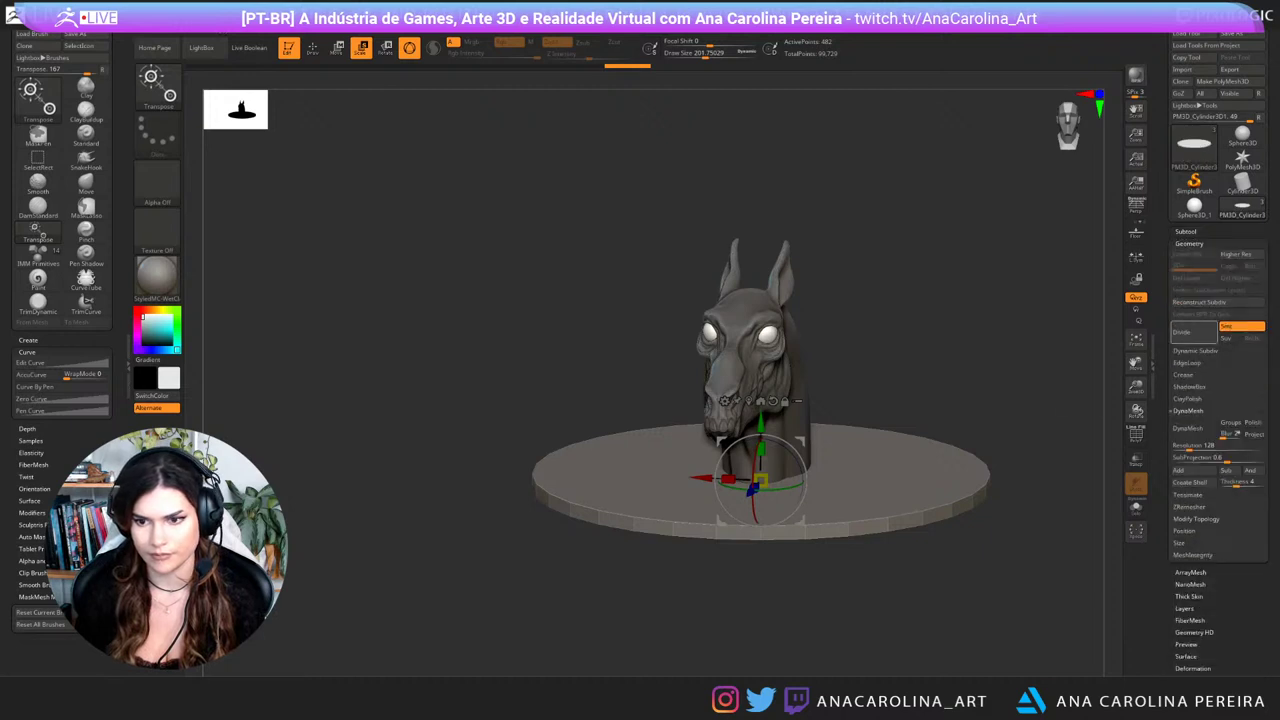
left_click(1194, 332)
left_click(1194, 332)
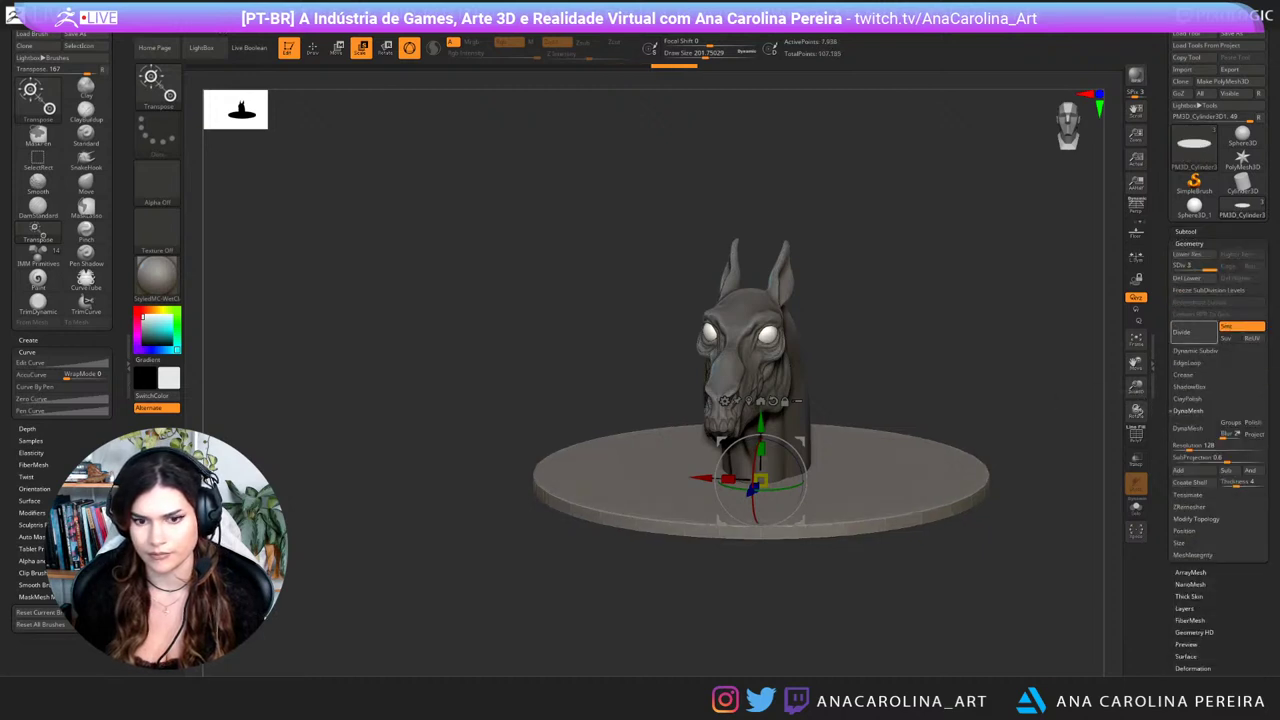
left_click(1194, 332)
left_click_drag(930, 590, 1012, 598)
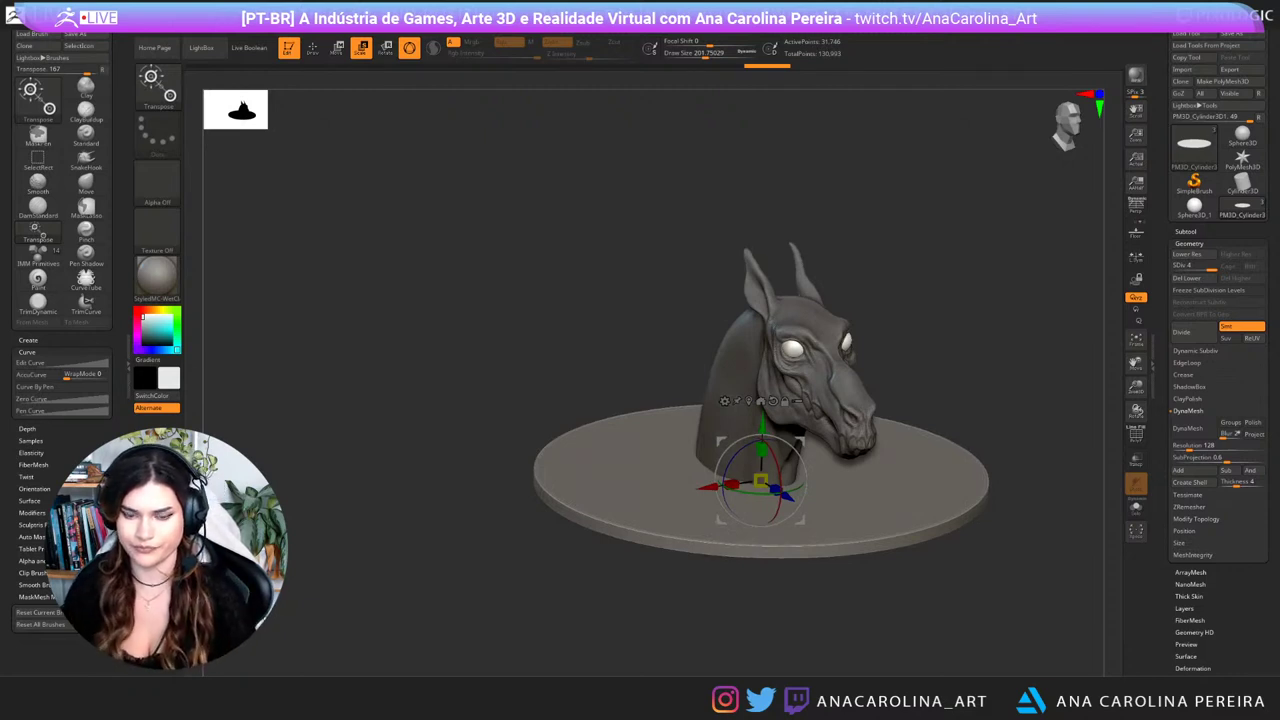
Step: Nudge the disc slightly further back beneath the neck and switch to the Move brush
left_click_drag(1012, 598, 1085, 580)
left_click_drag(822, 481, 820, 481)
left_click_drag(930, 600, 848, 611)
left_click_drag(848, 611, 850, 630, "alt")
key("b")
key("m")
key("v")
Step: Scale the disc down in two passes and adjust its position under the neck
mouse_move(1001, 589)
left_mouse_down("alt")
mouse_move(876, 574)
mouse_move(888, 574)
left_mouse_up("alt")
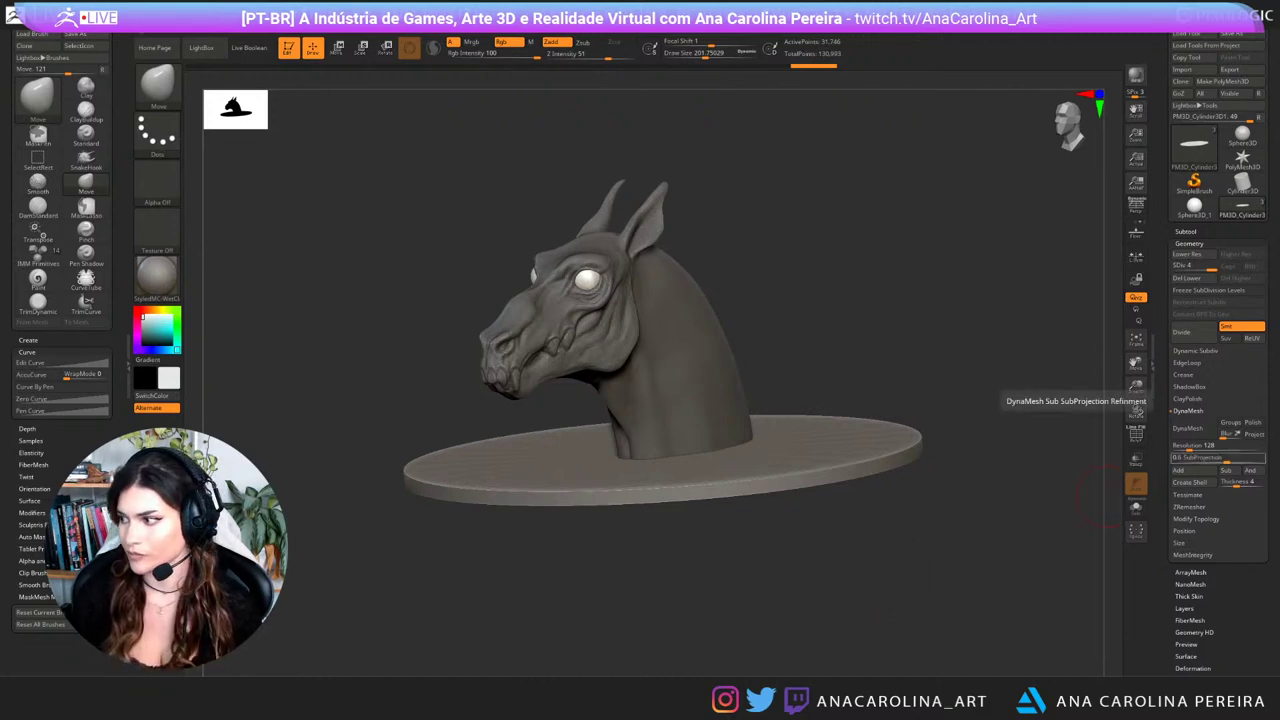
left_click_drag(1064, 588, 1079, 583)
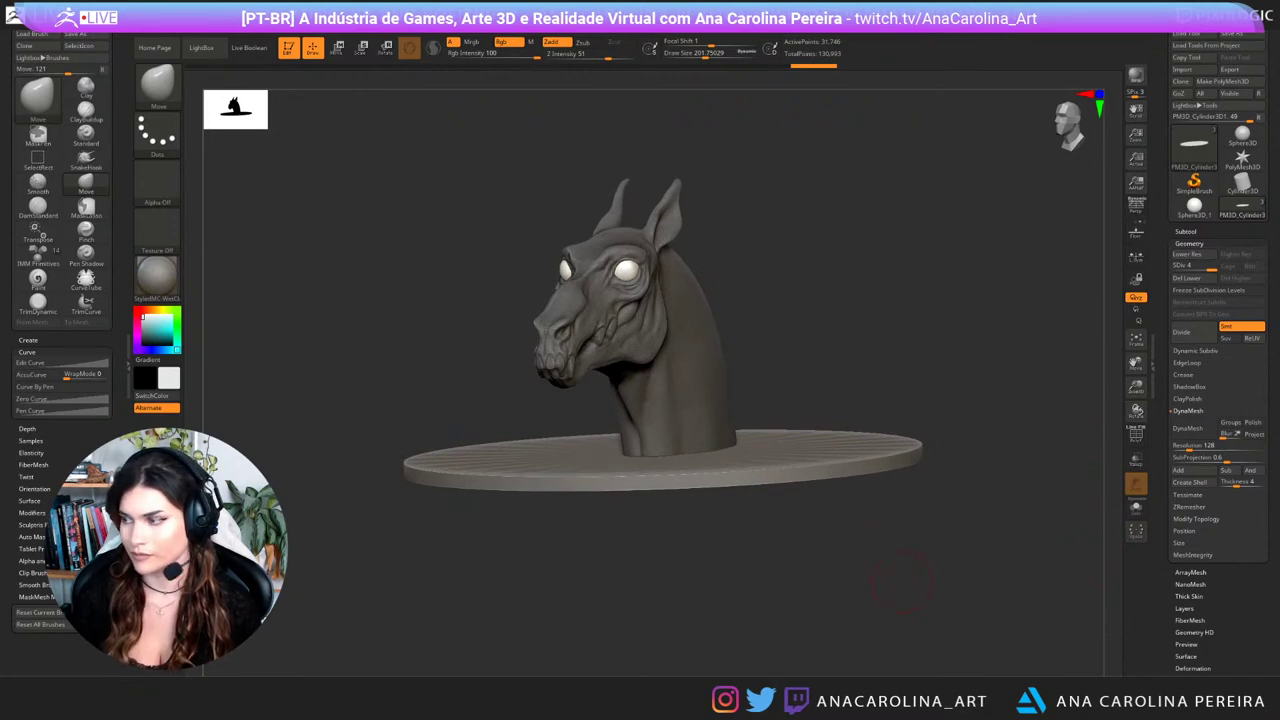
left_click_drag(903, 583, 976, 603)
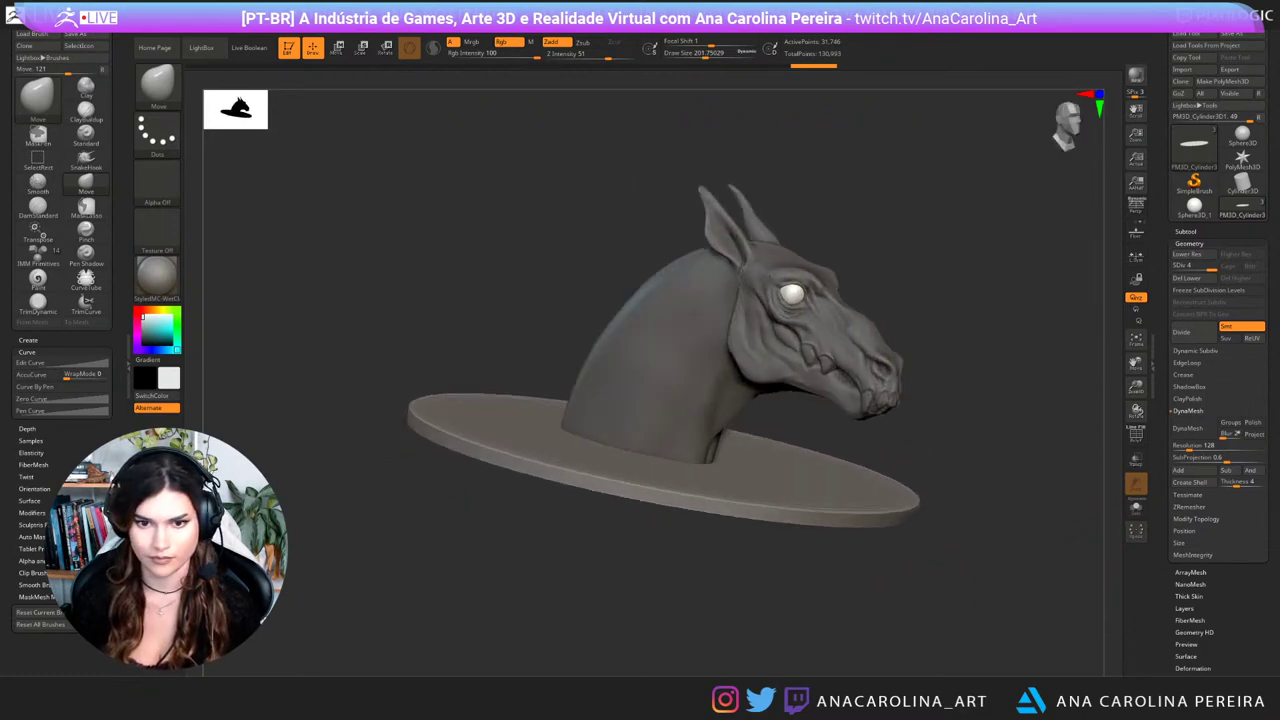
mouse_move(896, 553)
left_mouse_down()
mouse_move(905, 568)
mouse_move(840, 590)
mouse_move(975, 613)
left_mouse_up()
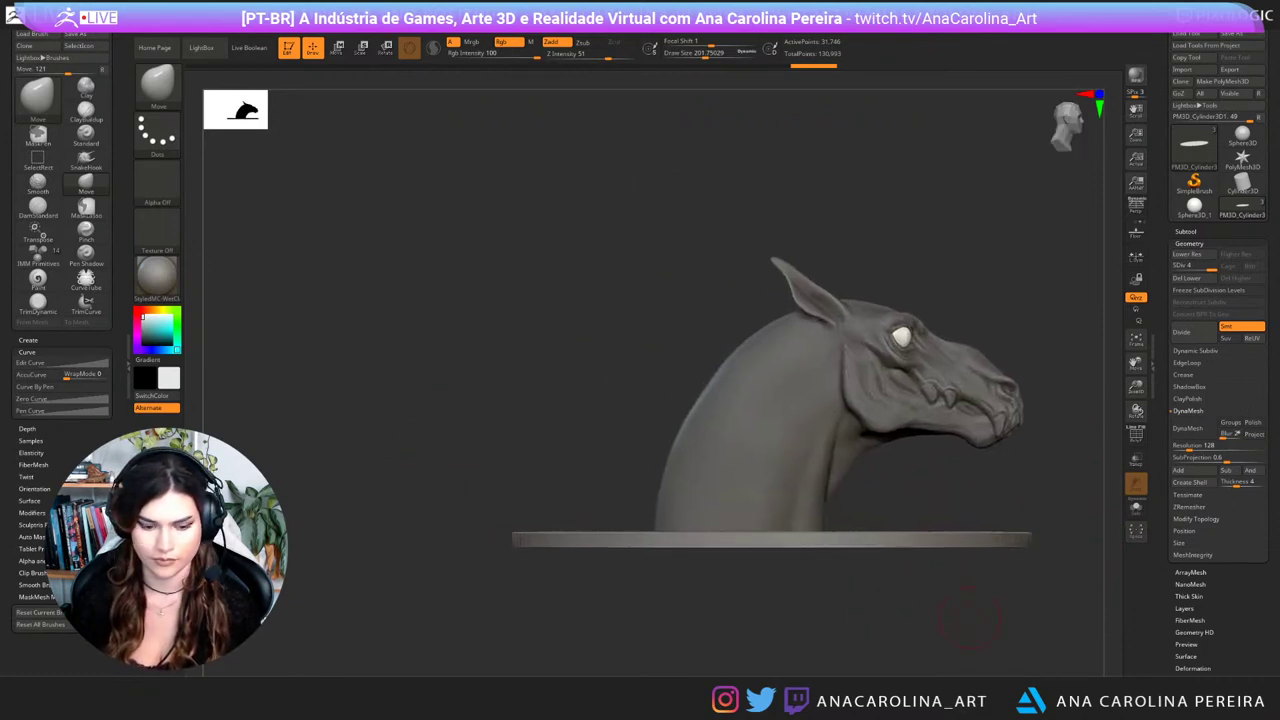
key("r")
left_click_drag(773, 540, 753, 549)
mouse_move(870, 597)
left_mouse_down()
mouse_move(846, 622)
mouse_move(868, 602)
left_mouse_up()
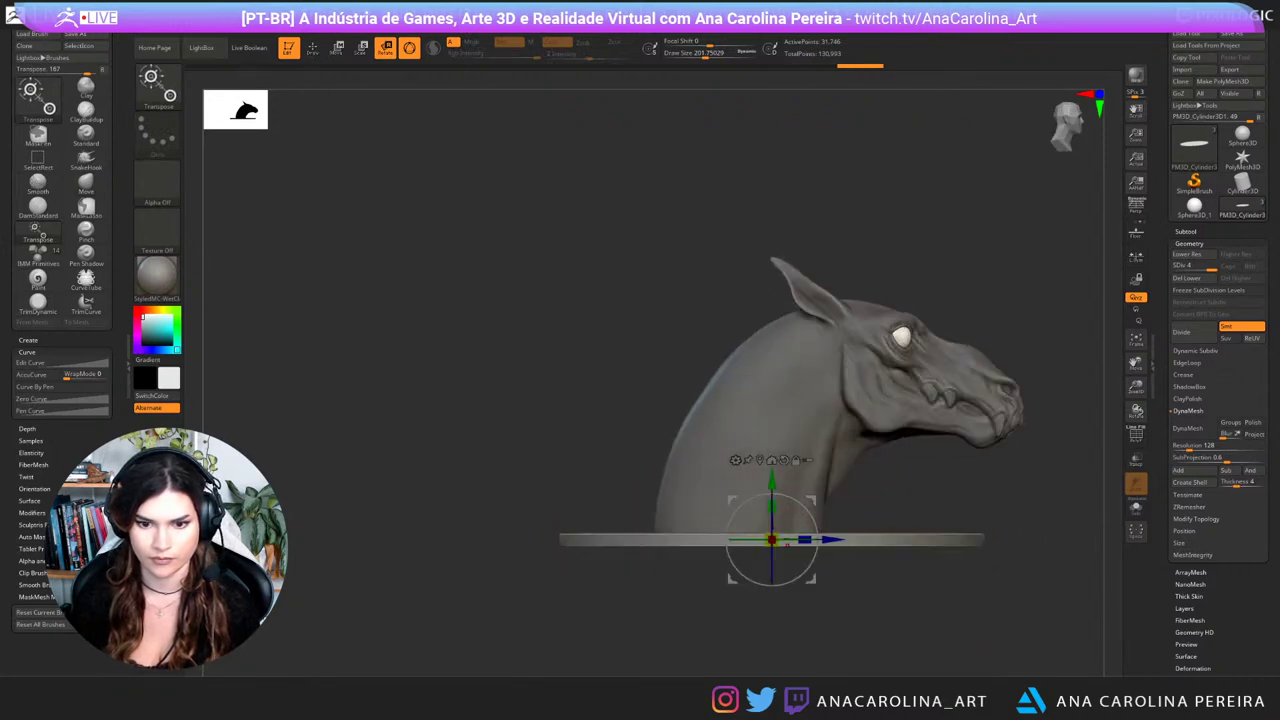
left_click_drag(772, 540, 764, 545)
mouse_move(880, 602)
left_mouse_down()
mouse_move(710, 606)
mouse_move(804, 638)
mouse_move(868, 626)
mouse_move(875, 606)
left_mouse_up()
left_click_drag(711, 540, 748, 540)
left_click_drag(760, 612, 621, 559)
left_click_drag(621, 559, 750, 578)
Step: Make the creature head the active subtool, choose the CurveTube brush and reduce the draw size to about 120
left_click_drag(893, 434, 883, 534)
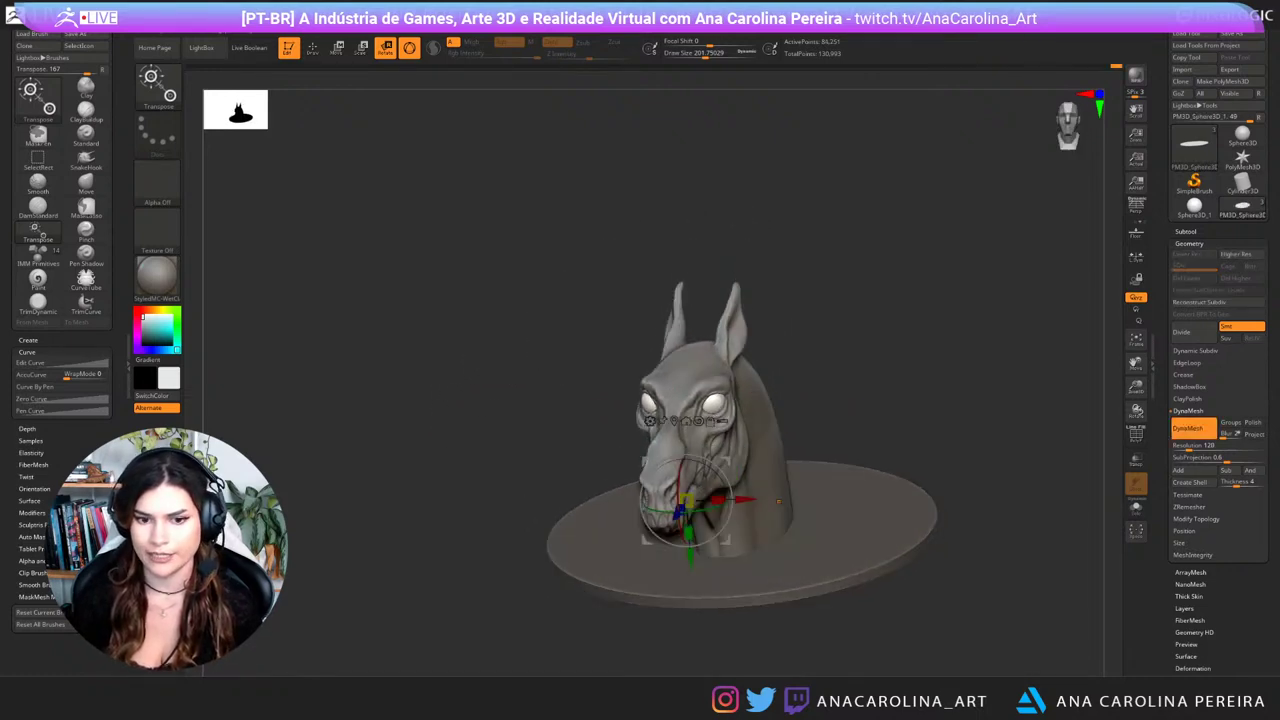
left_click_drag(900, 380, 1034, 375)
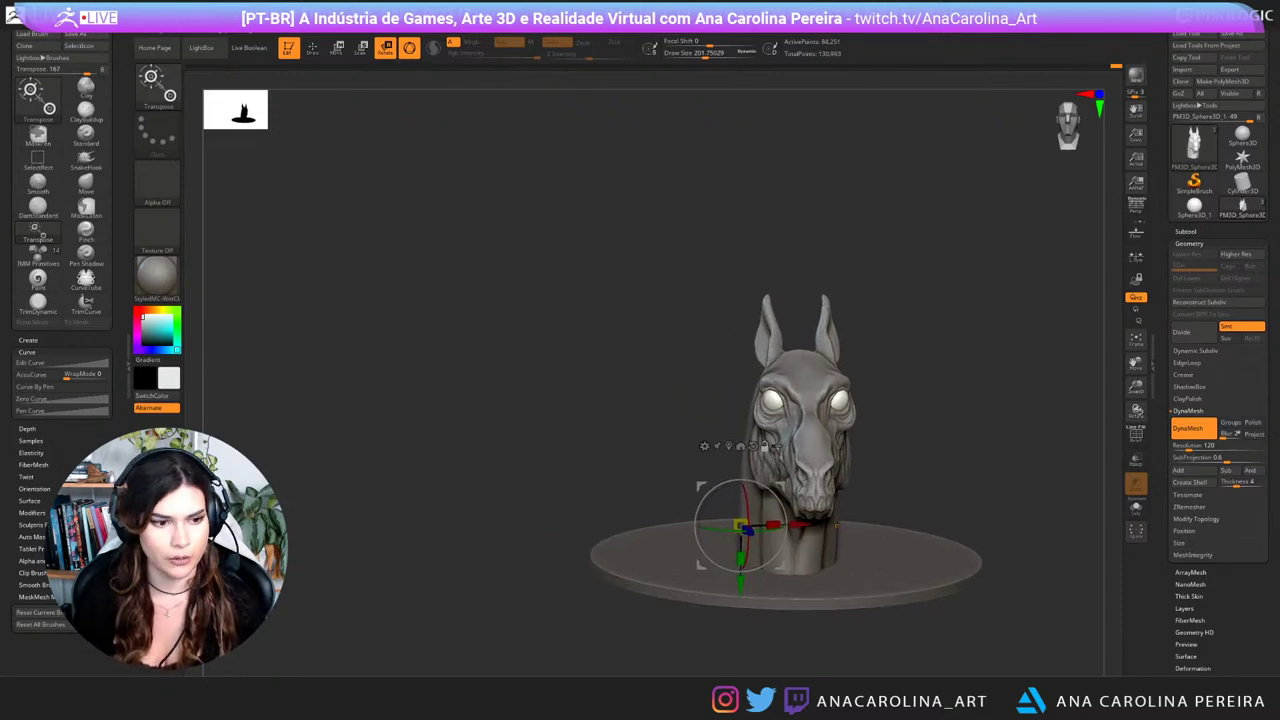
left_click_drag(980, 330, 1050, 330)
key("b")
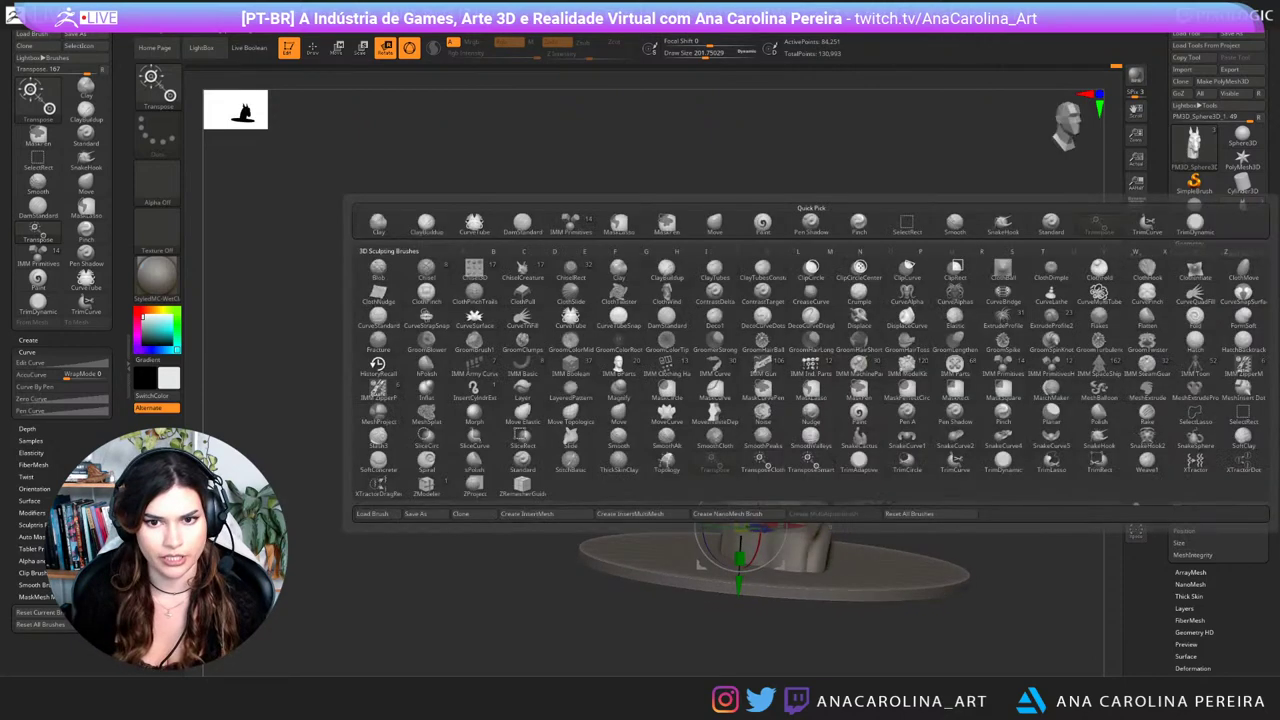
key("Escape")
left_click_drag(1010, 380, 1010, 394)
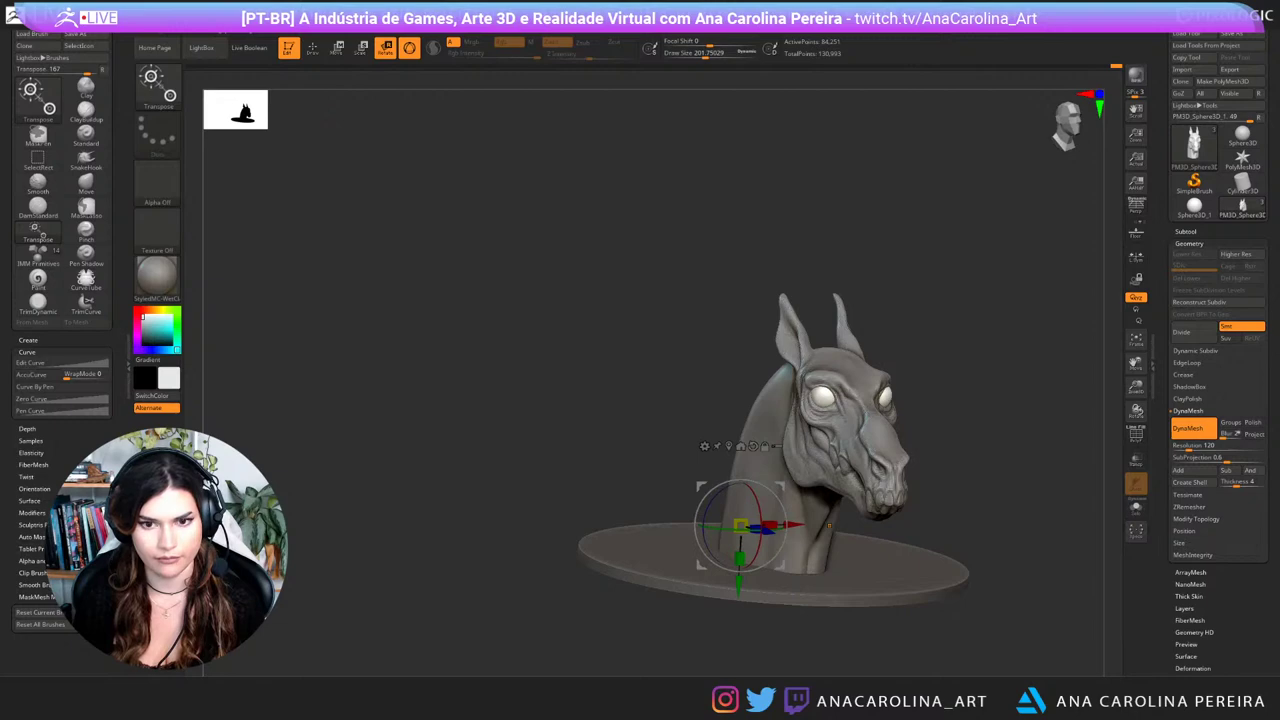
key("b")
key("c")
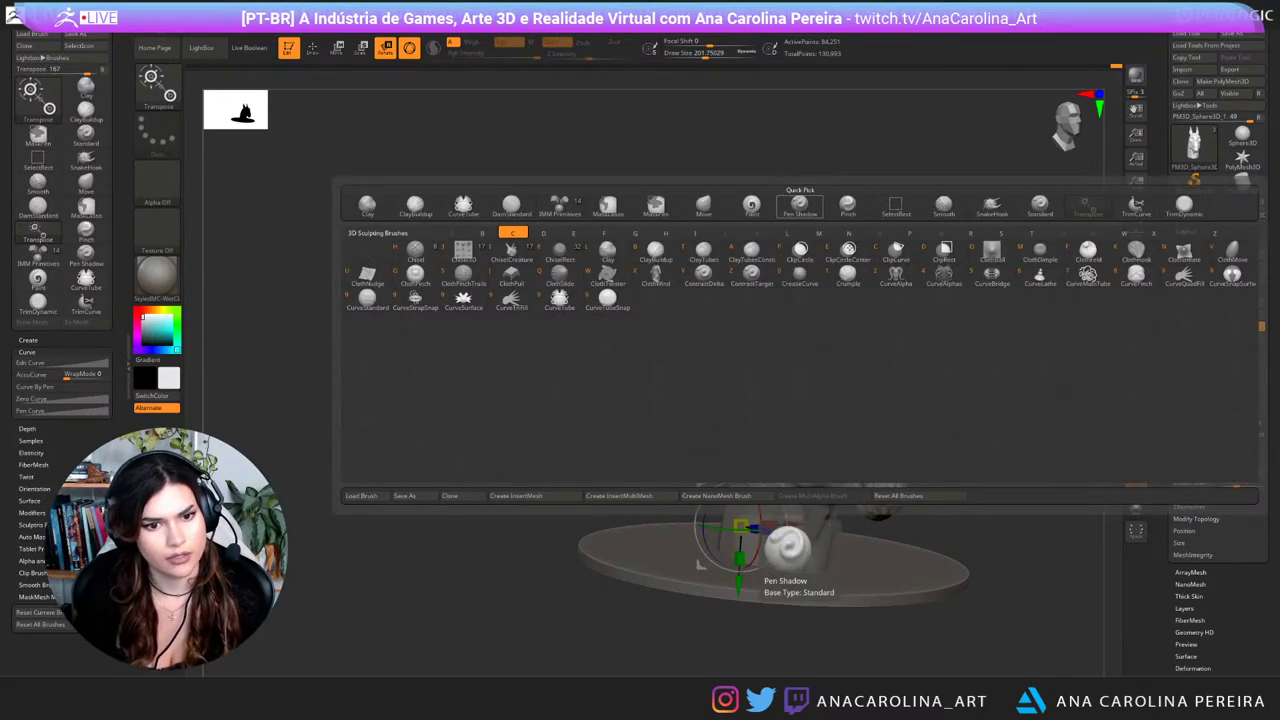
left_click(561, 300)
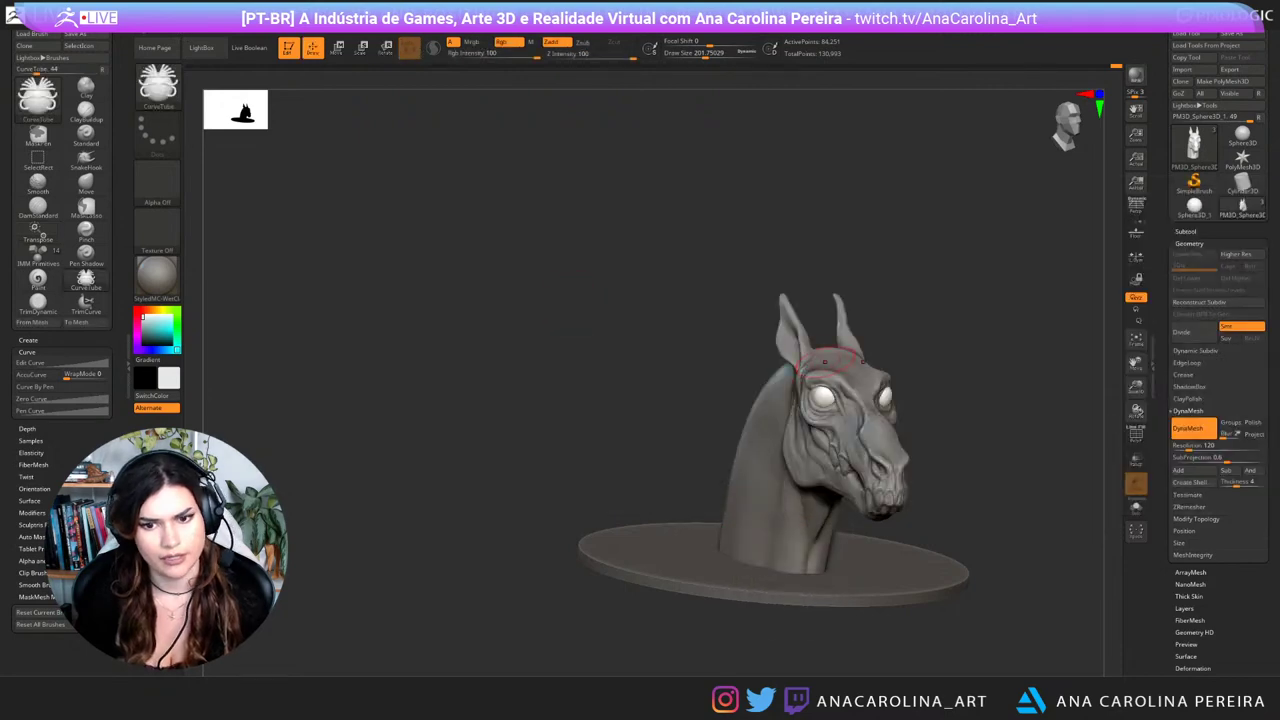
key("space")
left_click_drag(829, 375, 814, 373)
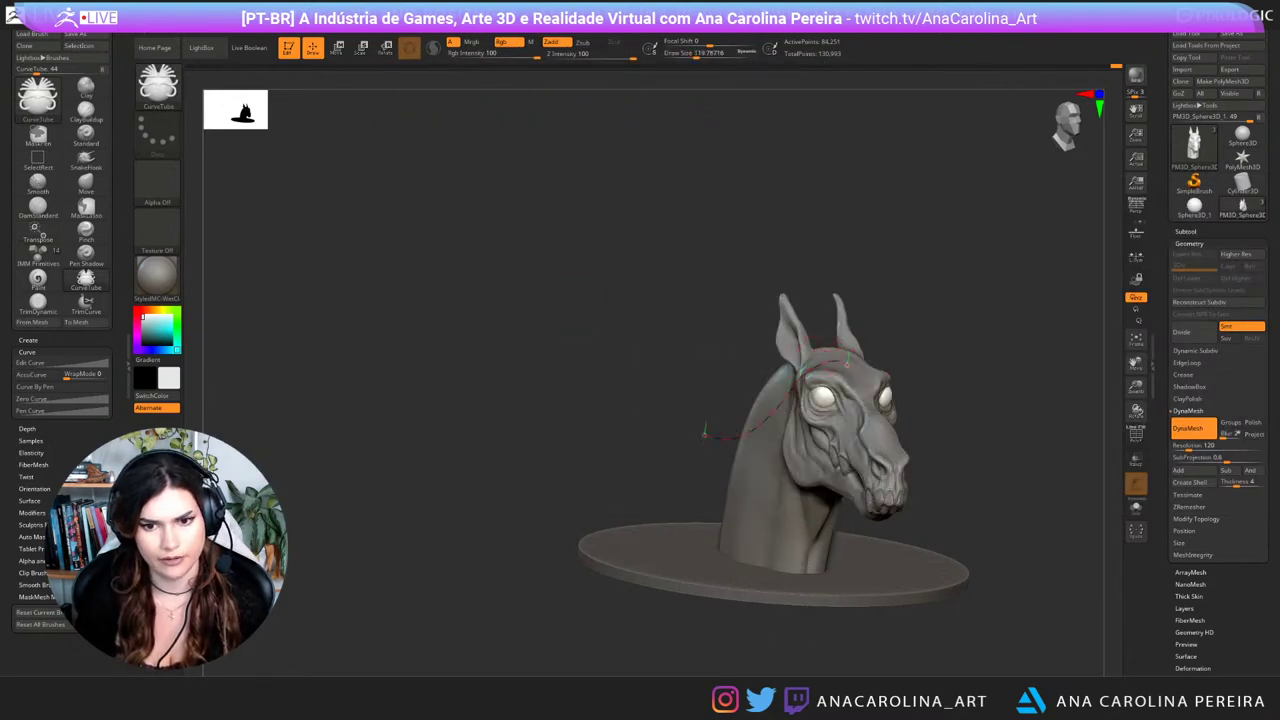
Step: Try to shape a tube curve running from the forehead out past the back of the neck, then undo it
left_click_drag(704, 434, 643, 389)
mouse_move(850, 316)
left_mouse_down()
mouse_move(770, 316)
mouse_move(871, 316)
left_mouse_up()
key("ctrl+z")
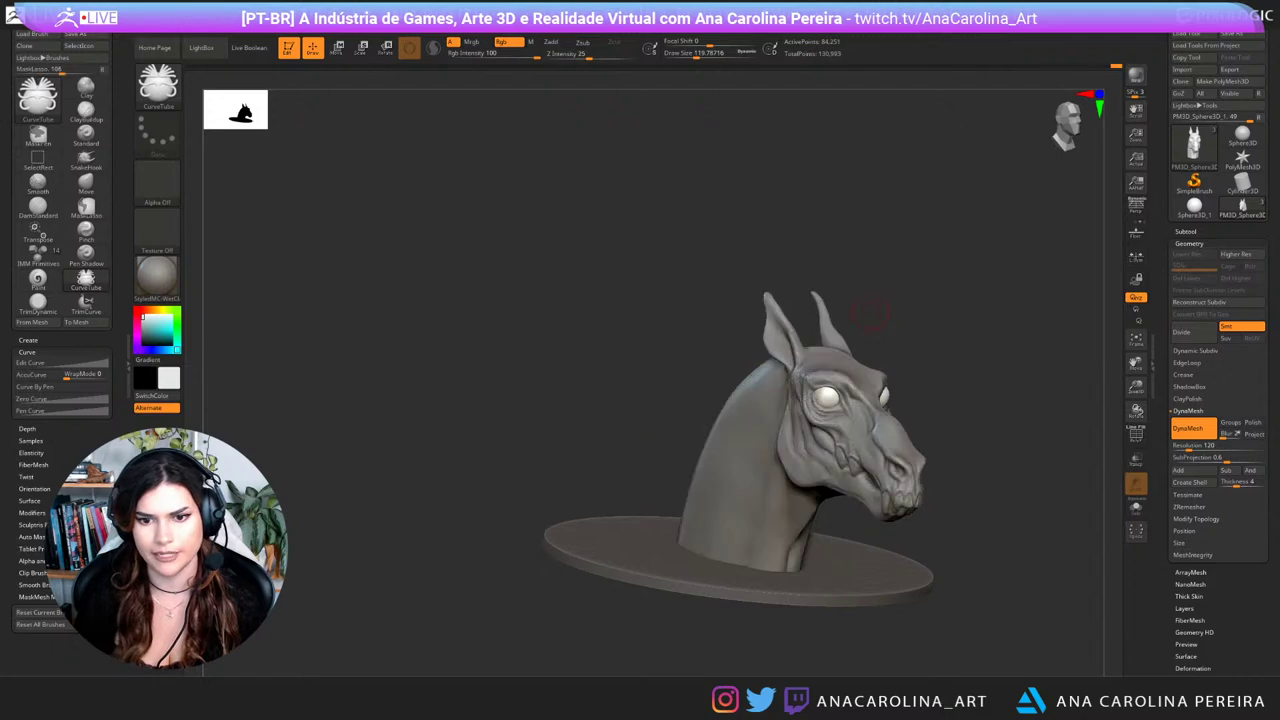
Step: Enable Size in the brush's curve modifiers and shape the curve falloff to start at partial height and taper down to zero
left_click_drag(845, 256, 757, 312, "alt")
mouse_move(632, 22)
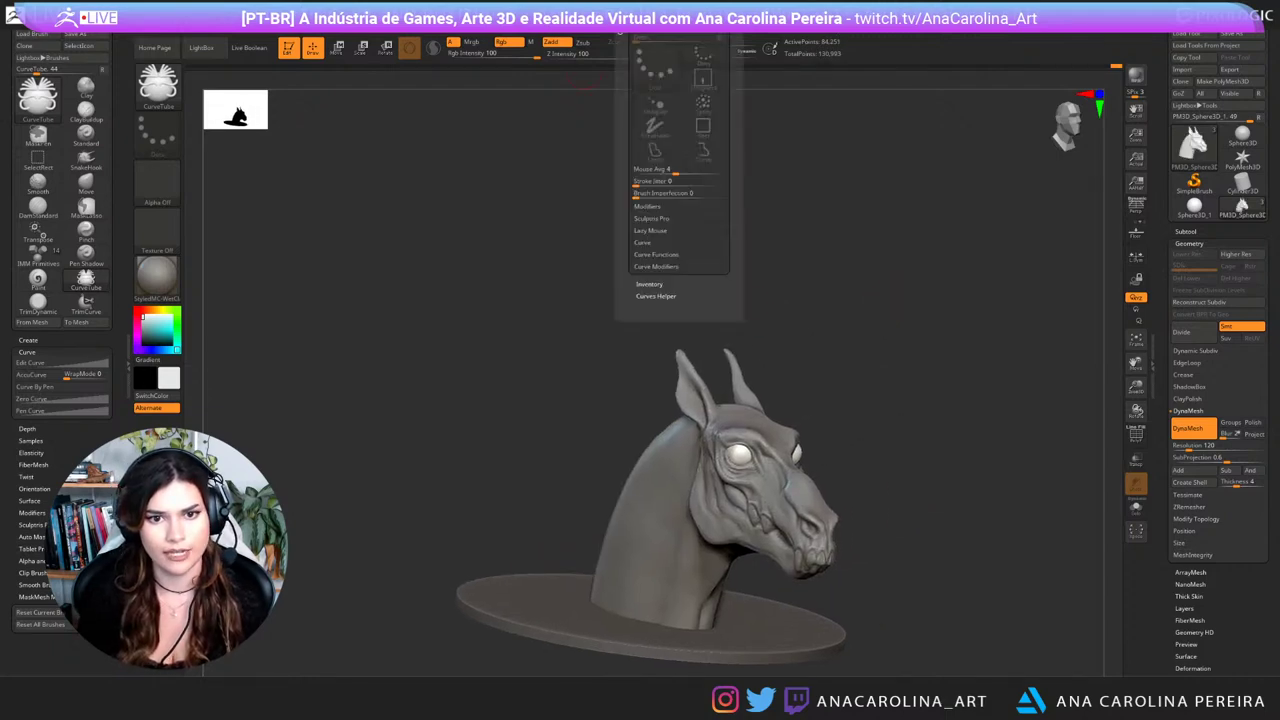
left_click(656, 267)
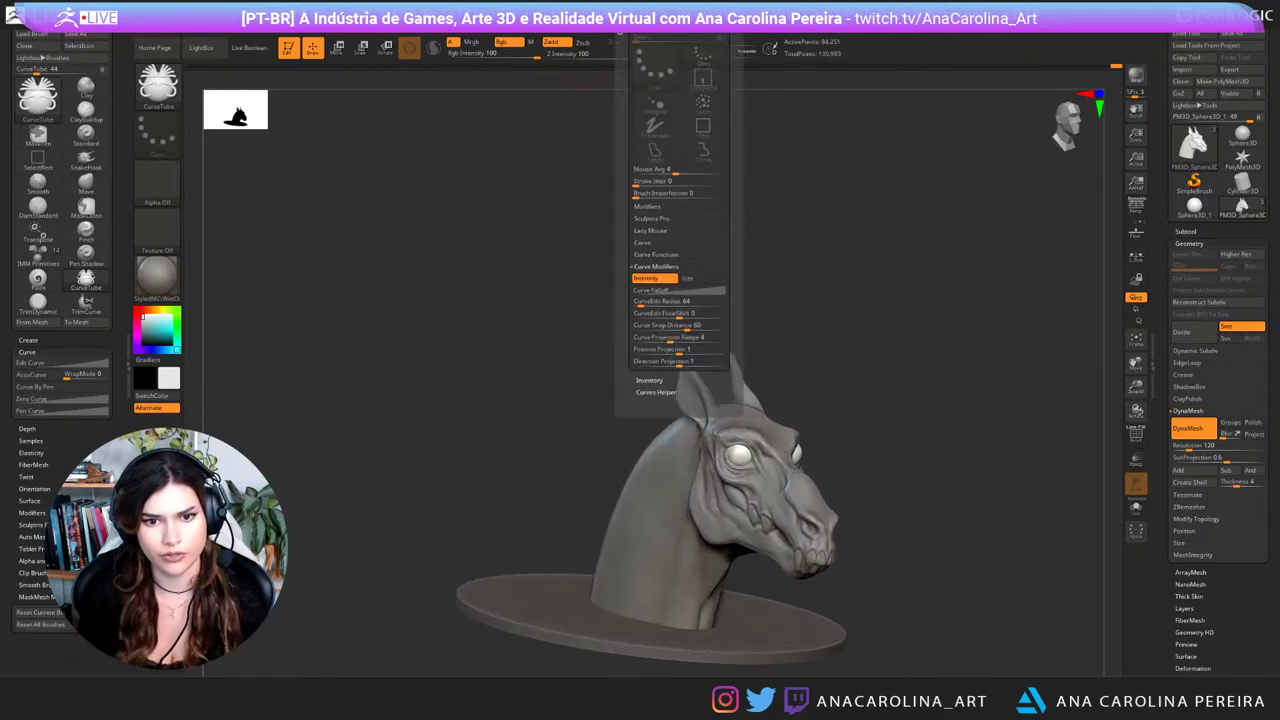
left_click(702, 279)
left_click(682, 290)
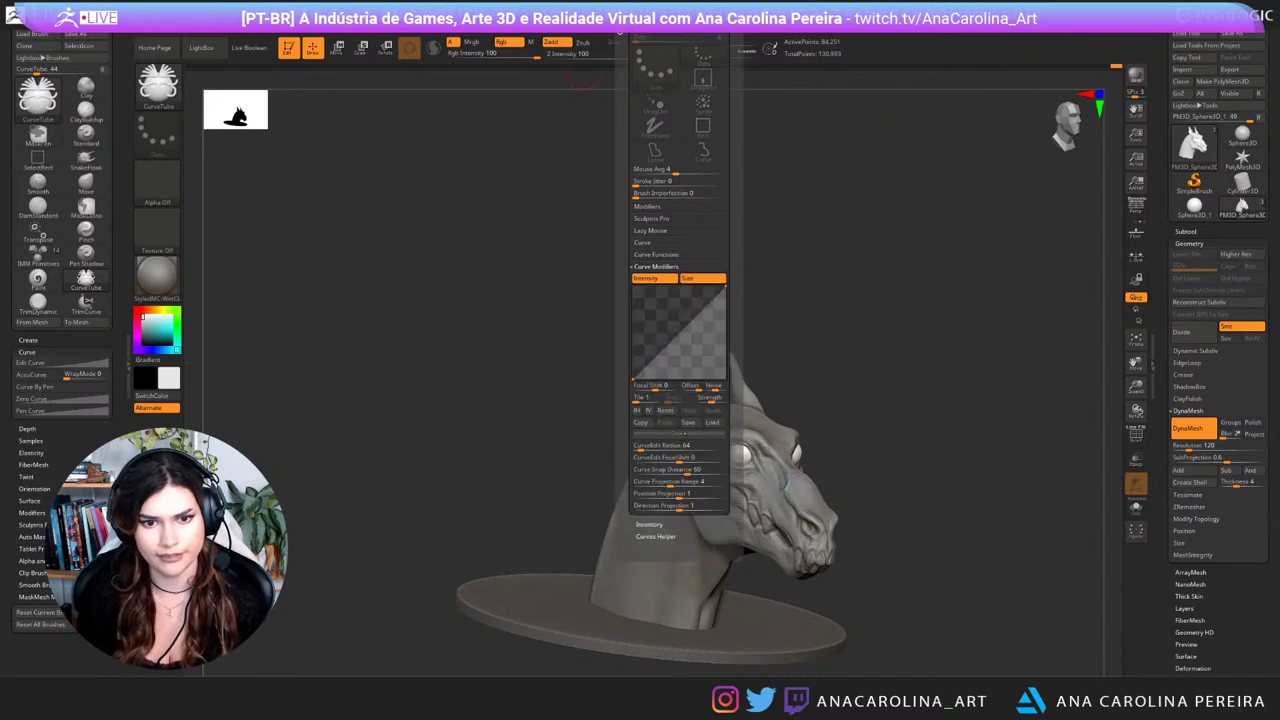
left_click_drag(633, 379, 634, 349)
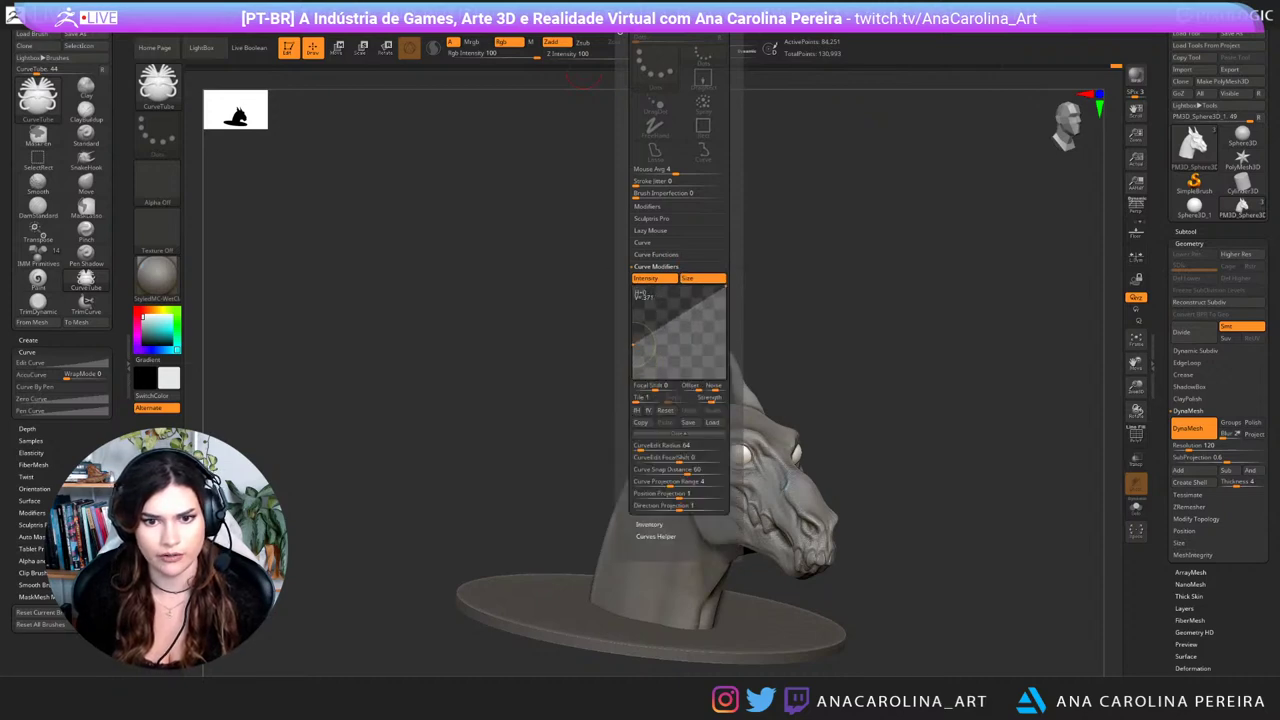
left_click_drag(725, 287, 726, 378)
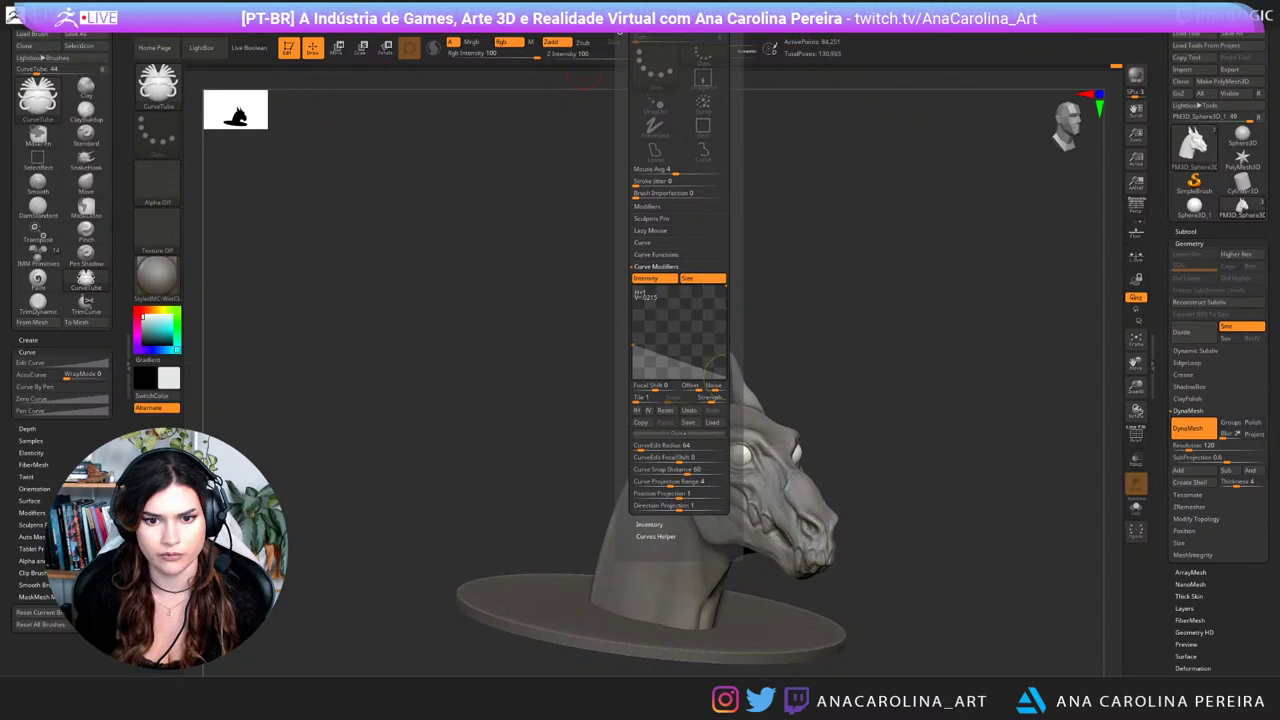
left_click_drag(659, 354, 663, 348)
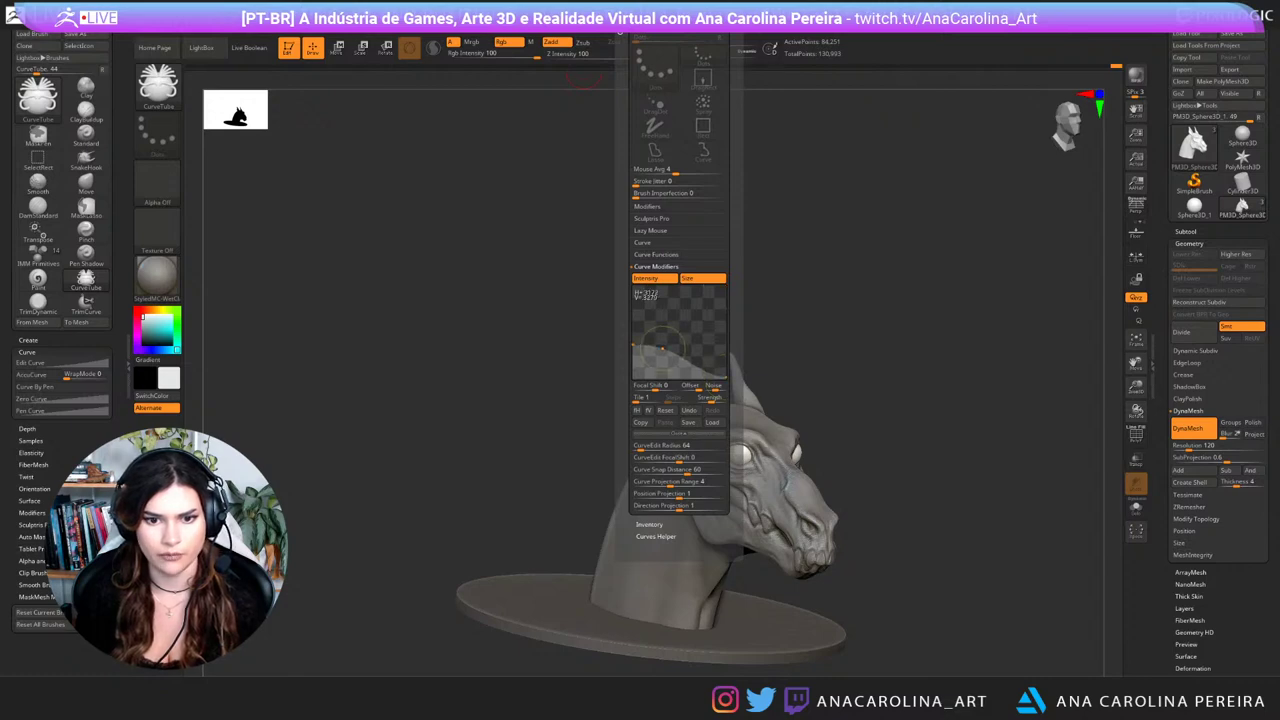
Step: Try a tapered tube strand running from the forehead along the neck and out behind it, then undo it
left_click_drag(614, 540, 486, 500)
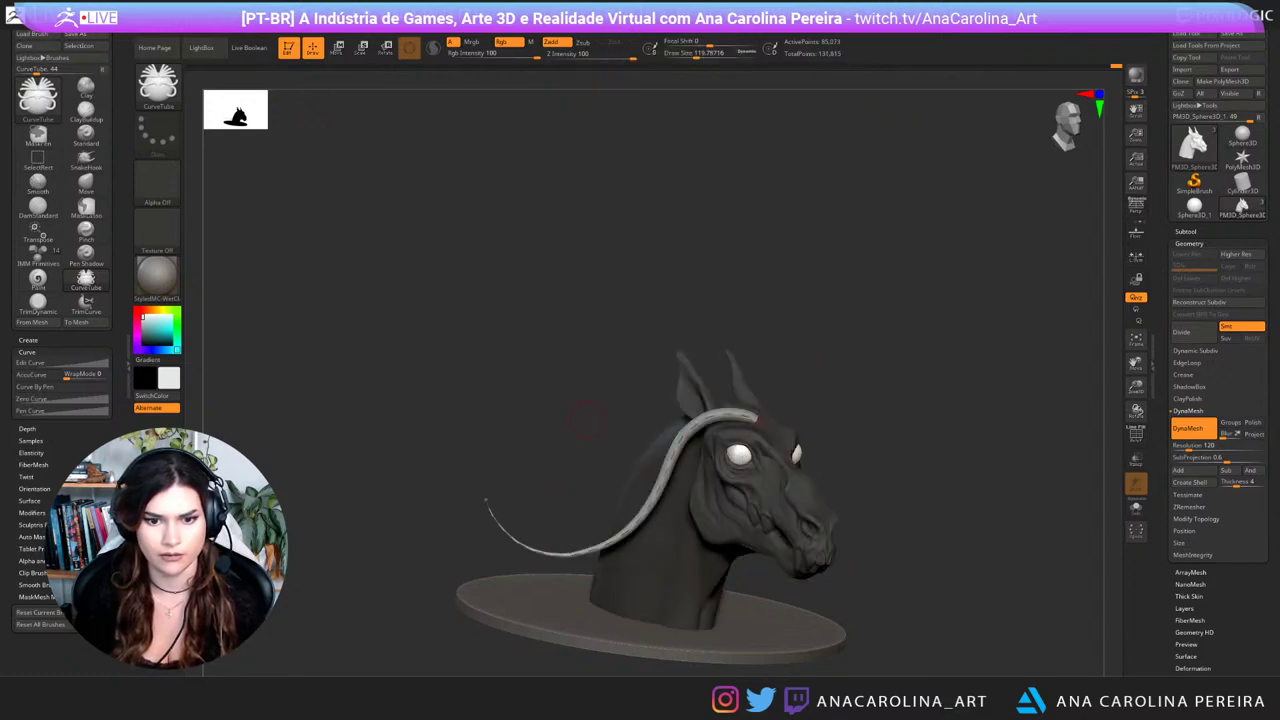
mouse_move(587, 420)
left_mouse_down()
mouse_move(540, 412)
mouse_move(612, 404)
mouse_move(585, 402)
left_mouse_up()
key("ctrl+z")
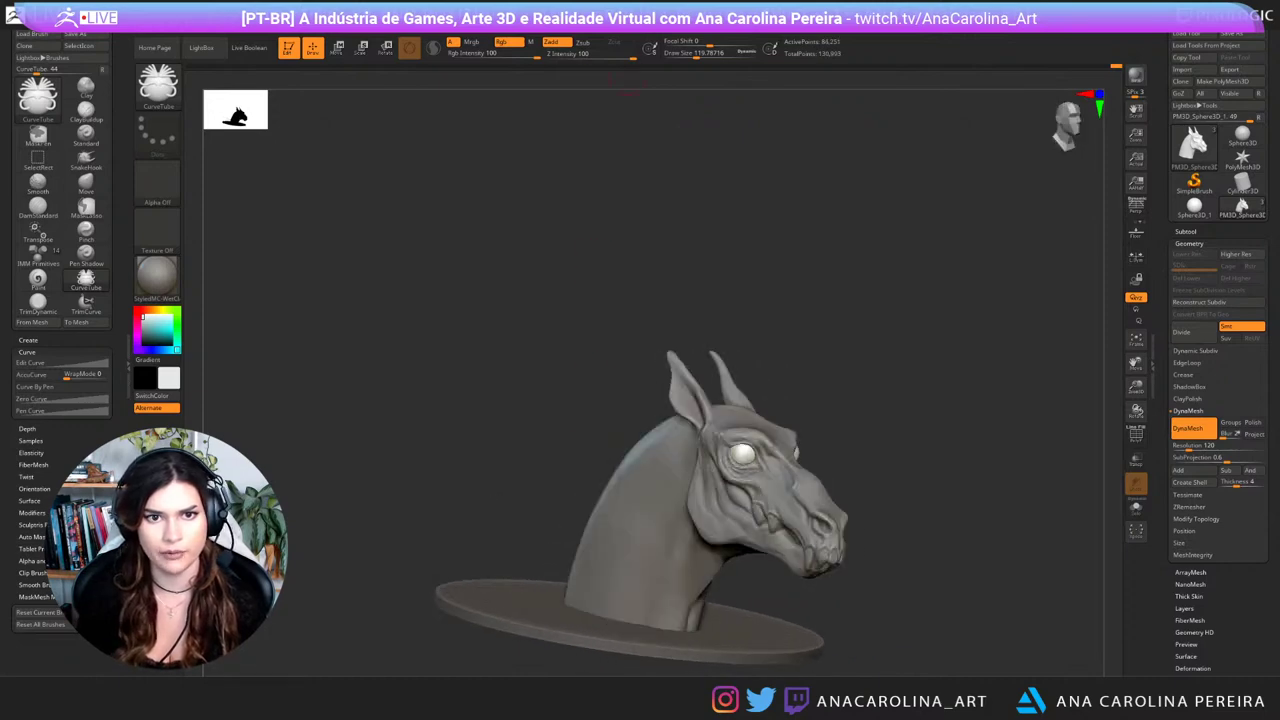
Step: Reshape the size falloff so the tube stays thick longer before tapering, testing strands over the neck and undoing them
left_click(630, 20)
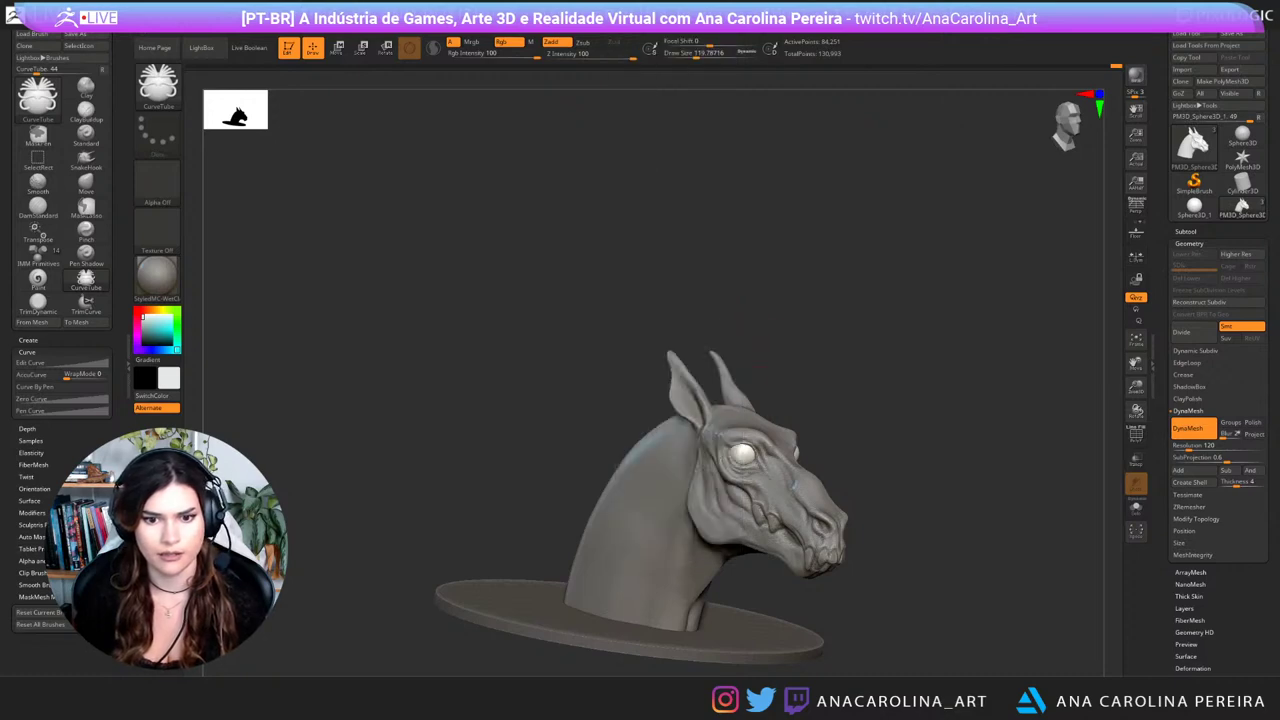
left_click_drag(724, 418, 532, 560)
key("ctrl+z")
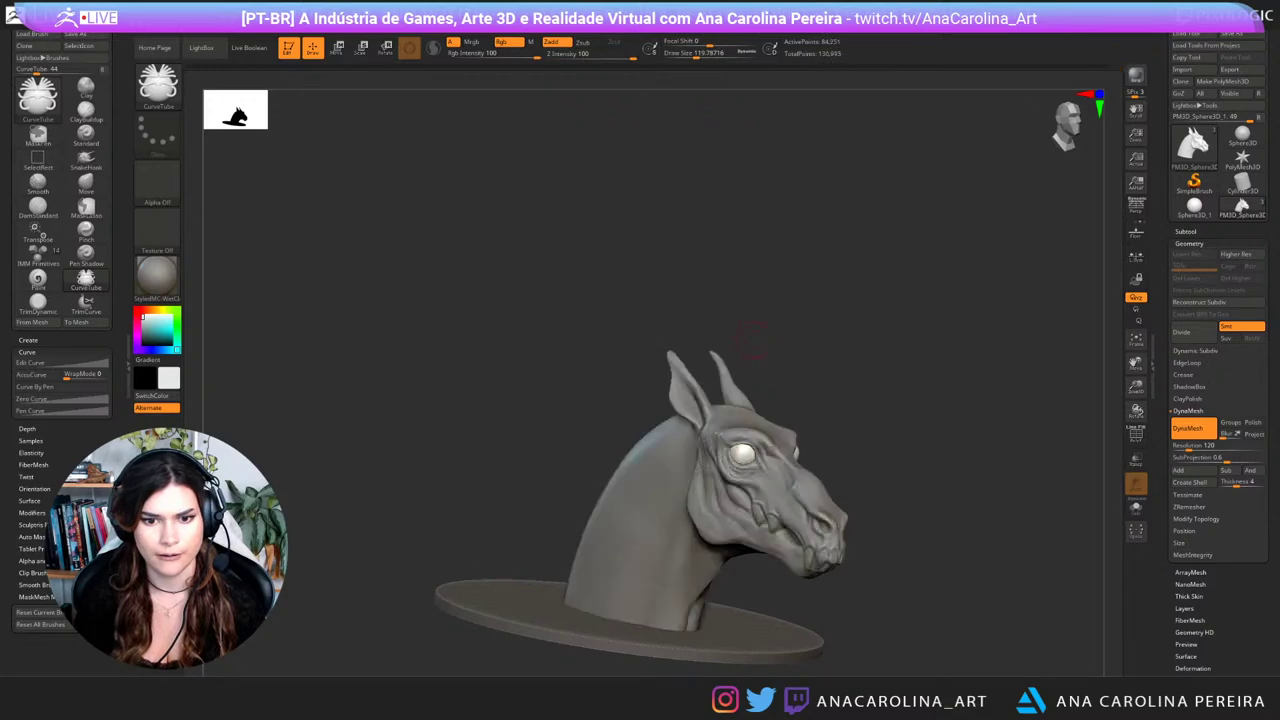
left_click(632, 21)
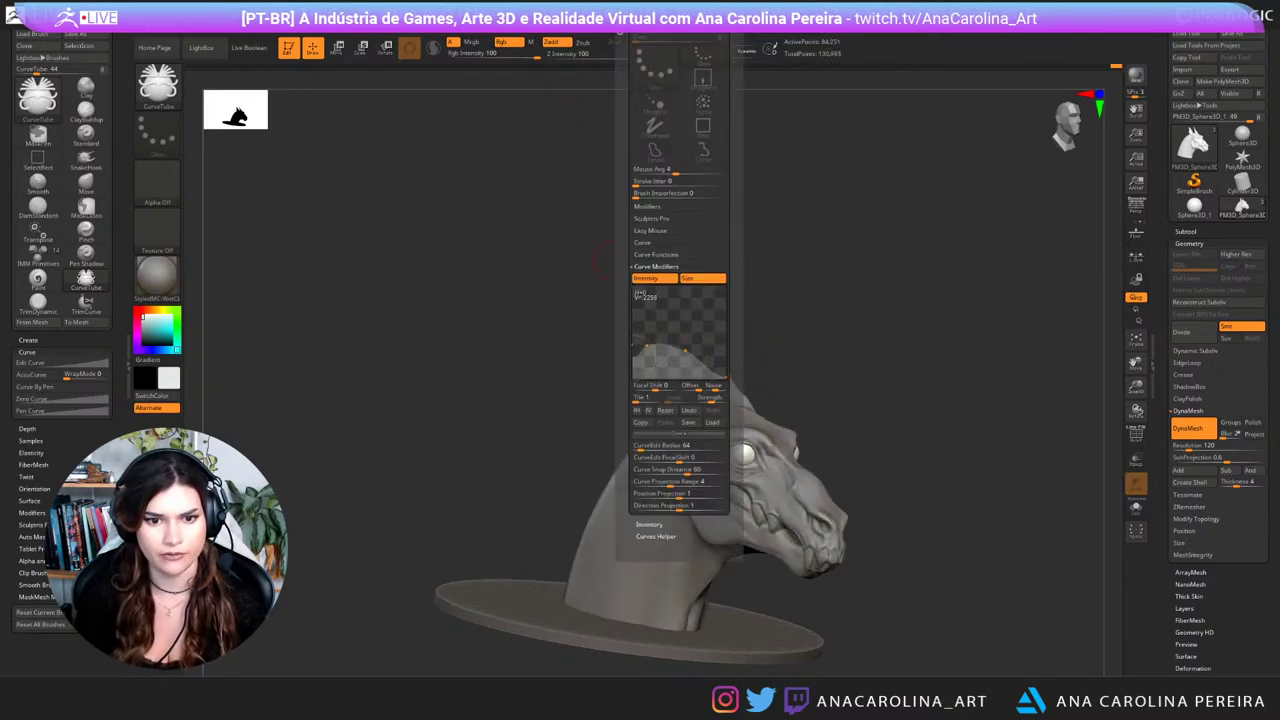
left_click_drag(741, 409, 556, 508)
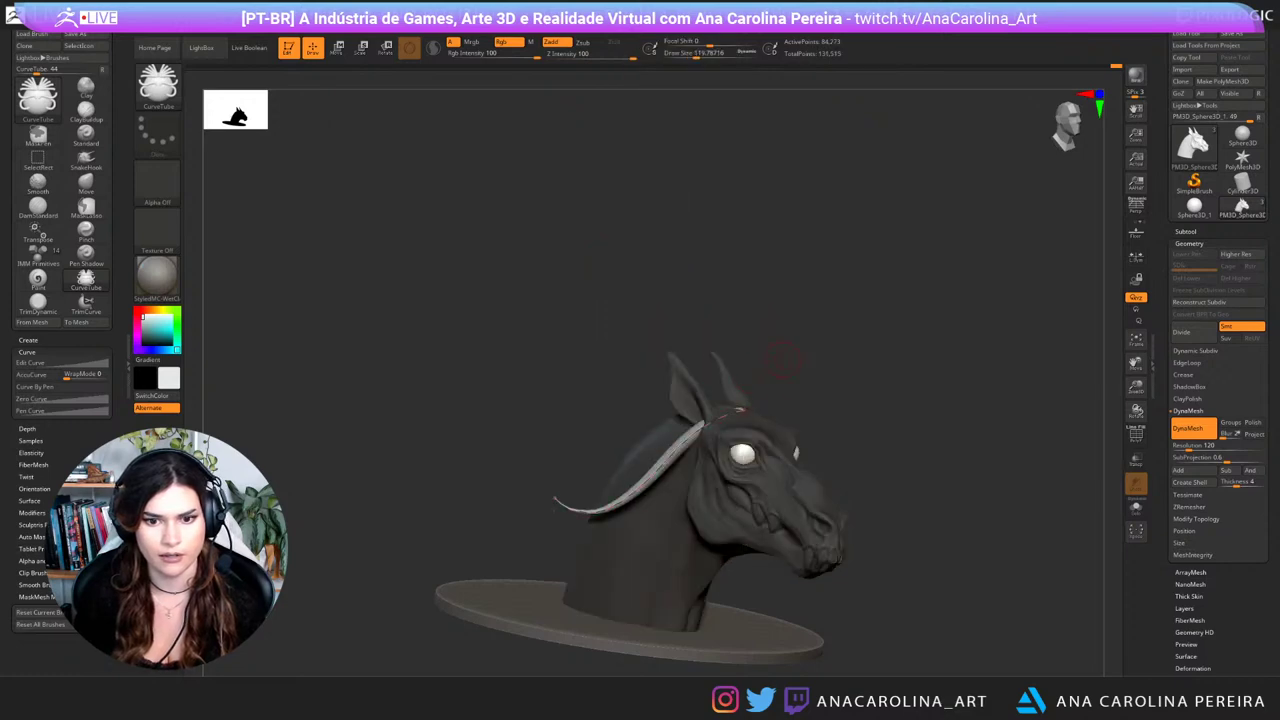
key("ctrl+z")
Step: Try a tube strand from the forehead back past the ears, with its free end curving upward above the neck
left_click_drag(779, 364, 668, 408)
left_click_drag(551, 415, 551, 404)
mouse_move(552, 398)
left_mouse_down()
mouse_move(640, 360)
mouse_move(645, 338)
left_mouse_up()
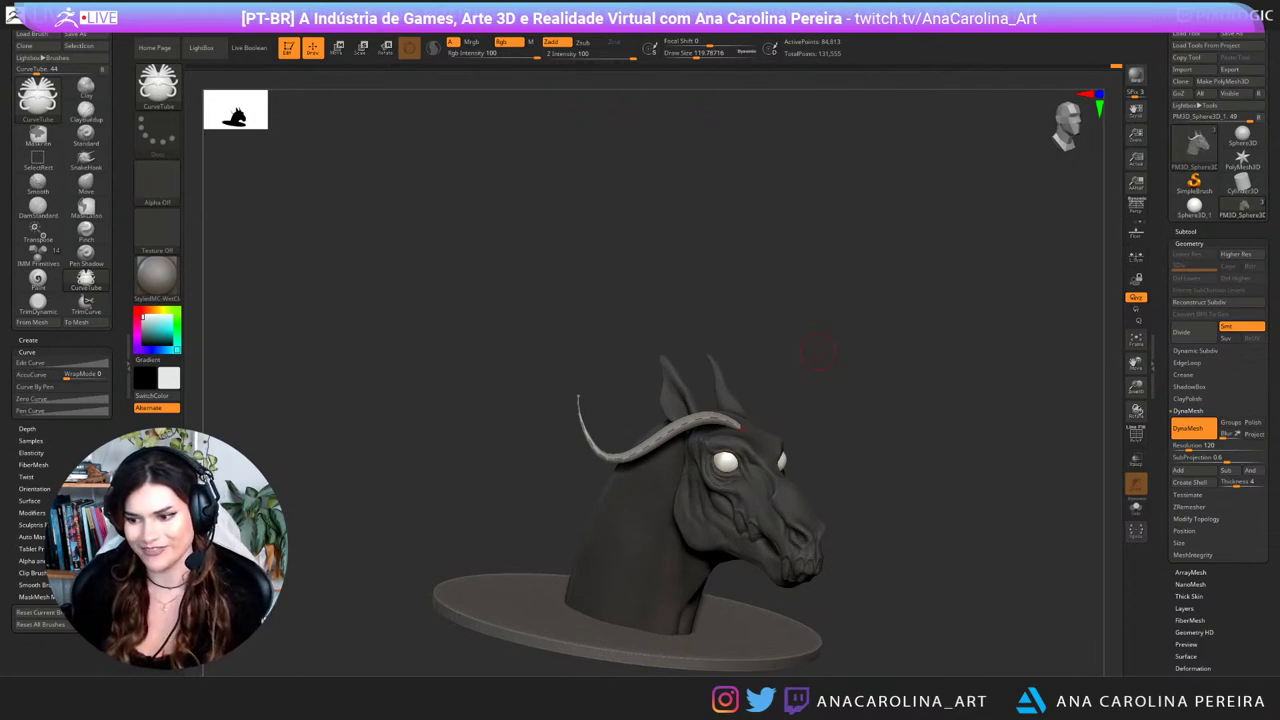
left_click_drag(818, 352, 845, 350)
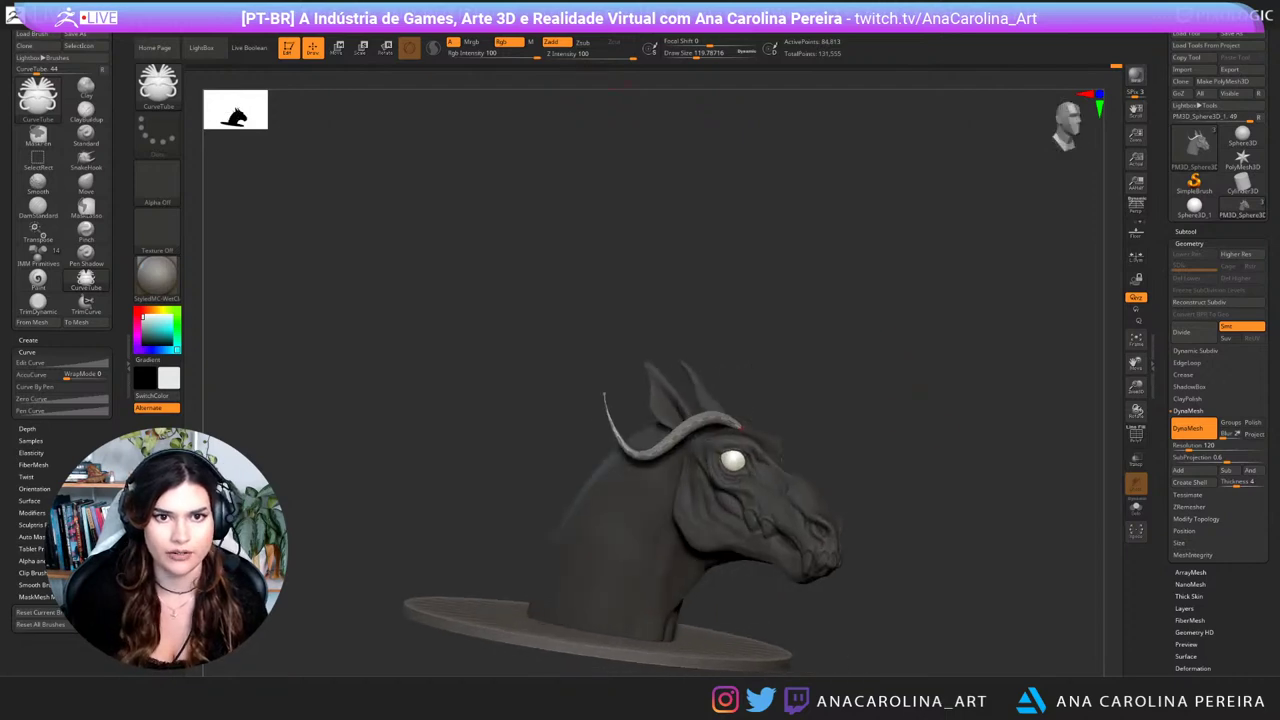
Step: Turn on the brush's Snap option so curves snap to the surface
mouse_move(602, 20)
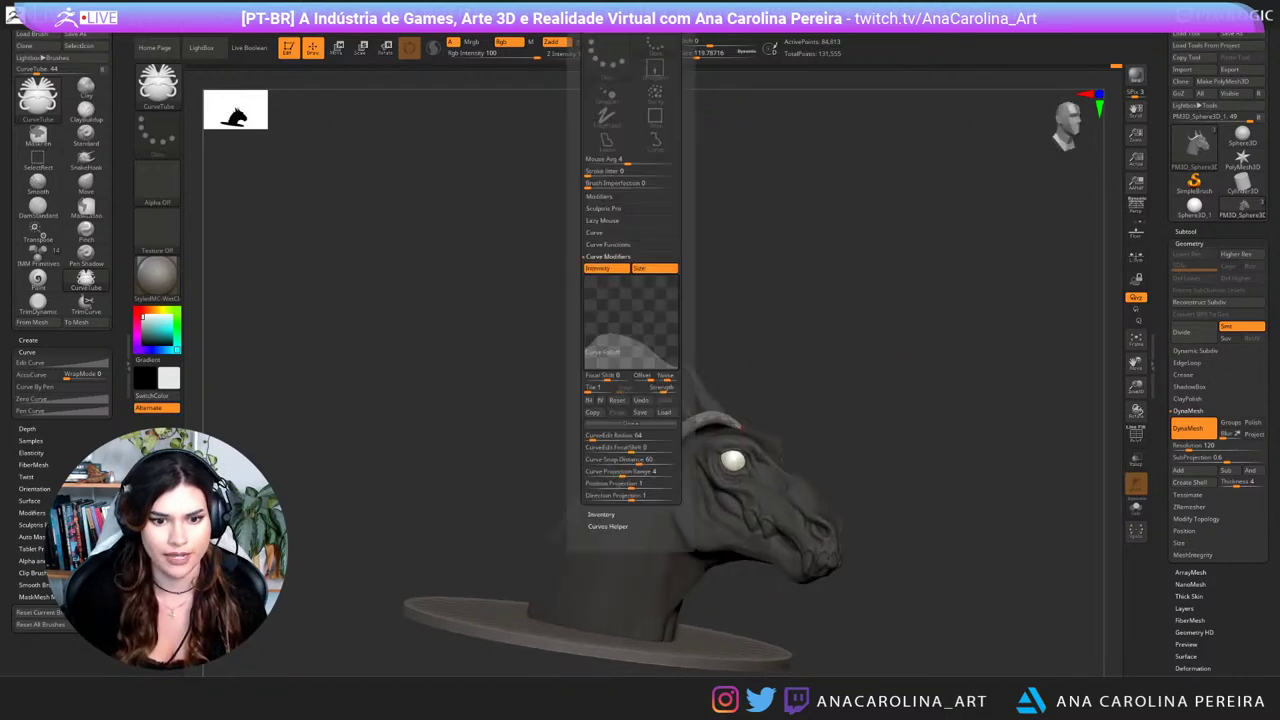
left_click(608, 245)
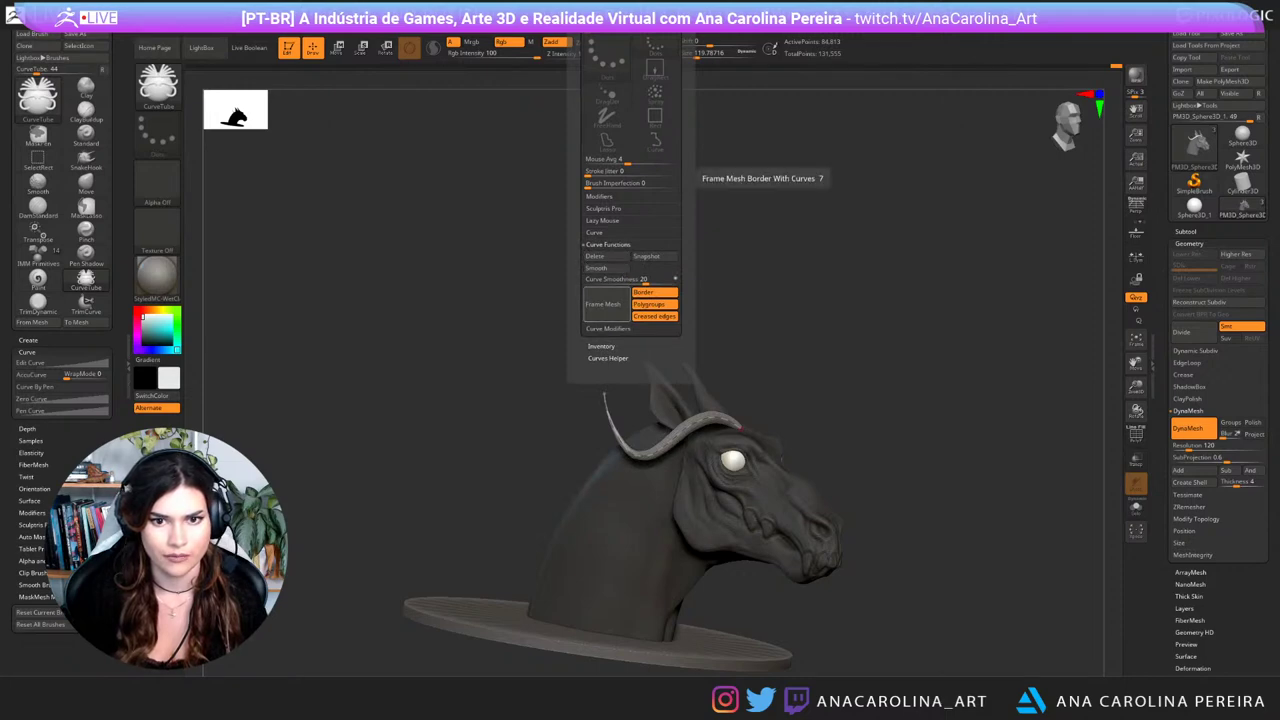
left_click(606, 304)
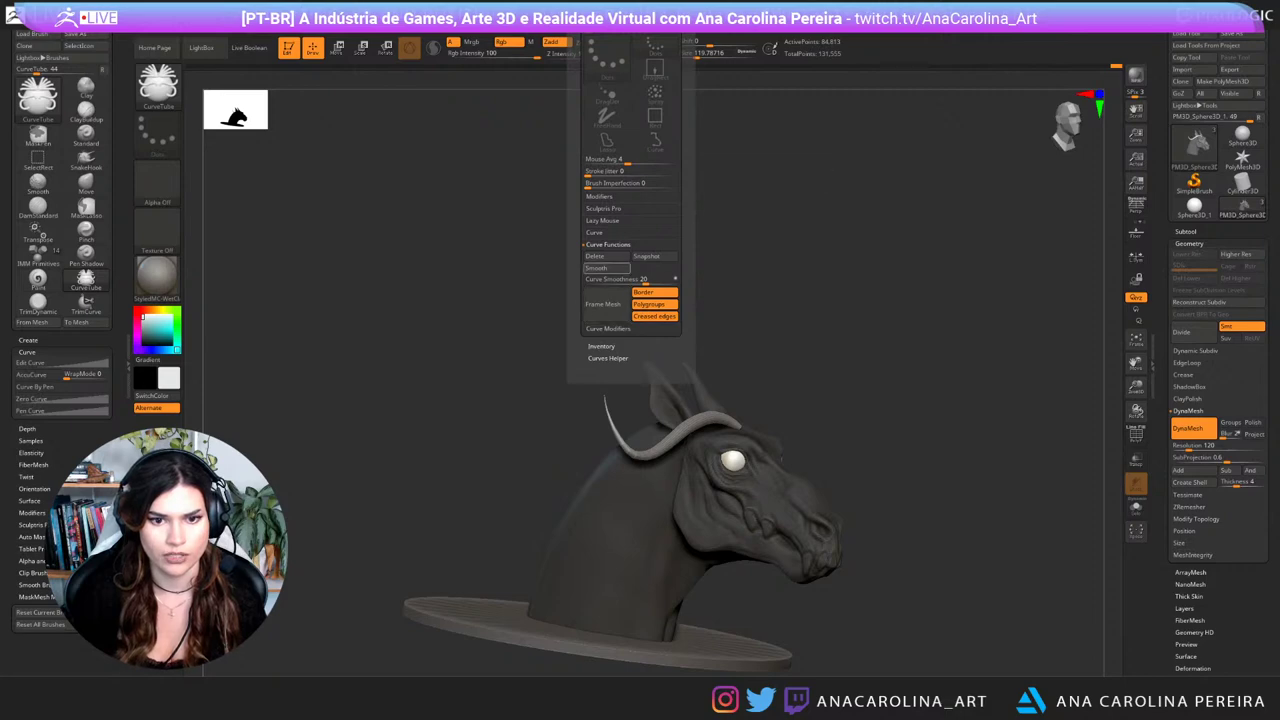
left_click(595, 233)
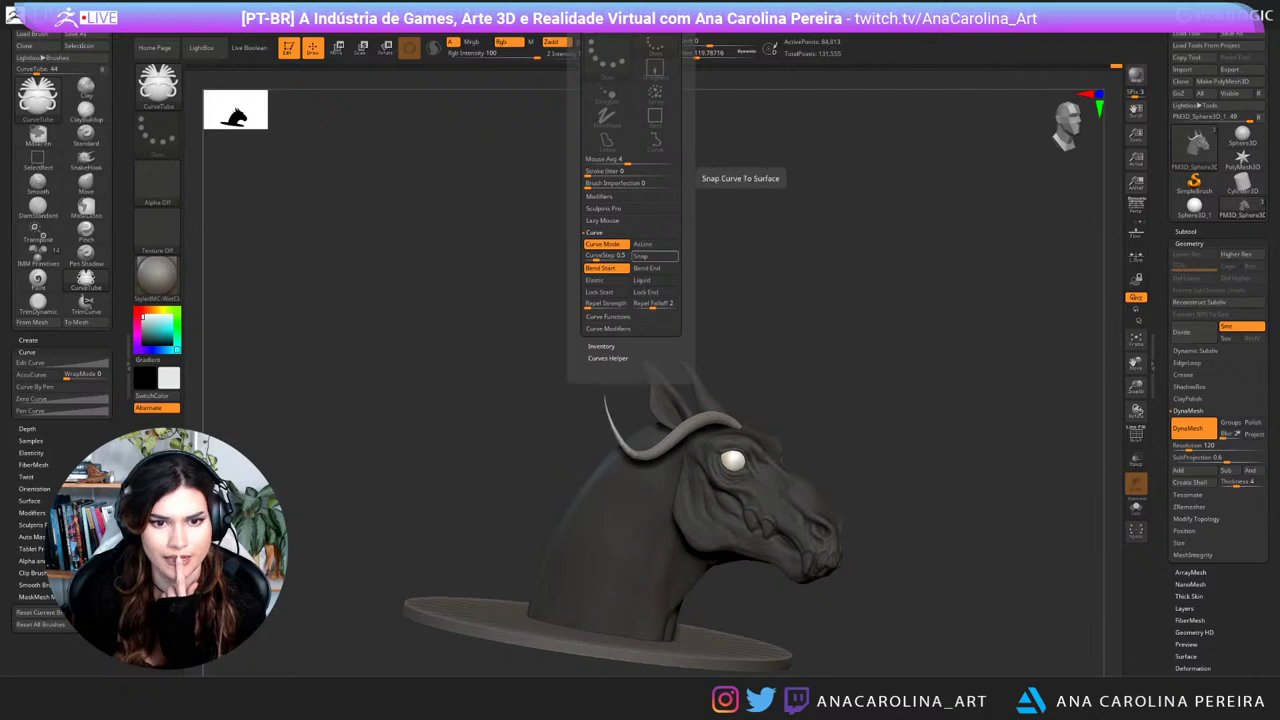
left_click(655, 256)
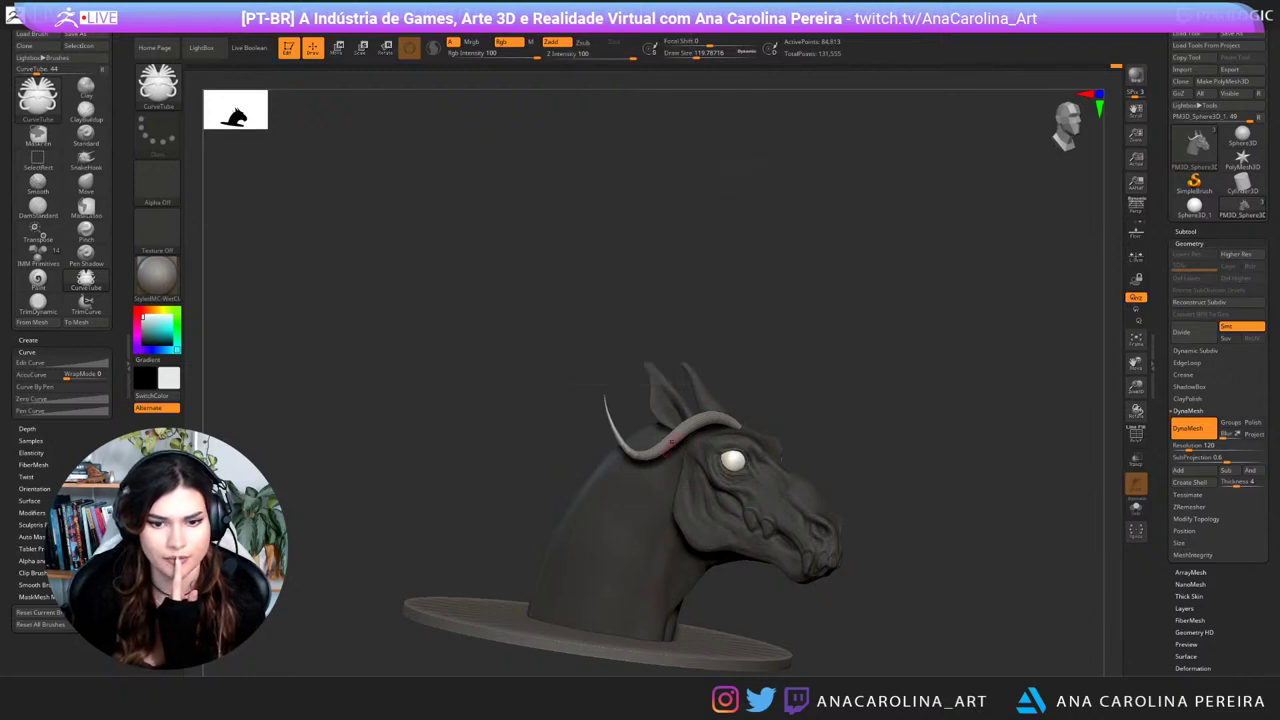
Step: Undo the raised strand, test and undo another along the neck's side, and toggle the Liquid curve editing option
left_click_drag(768, 368, 775, 392)
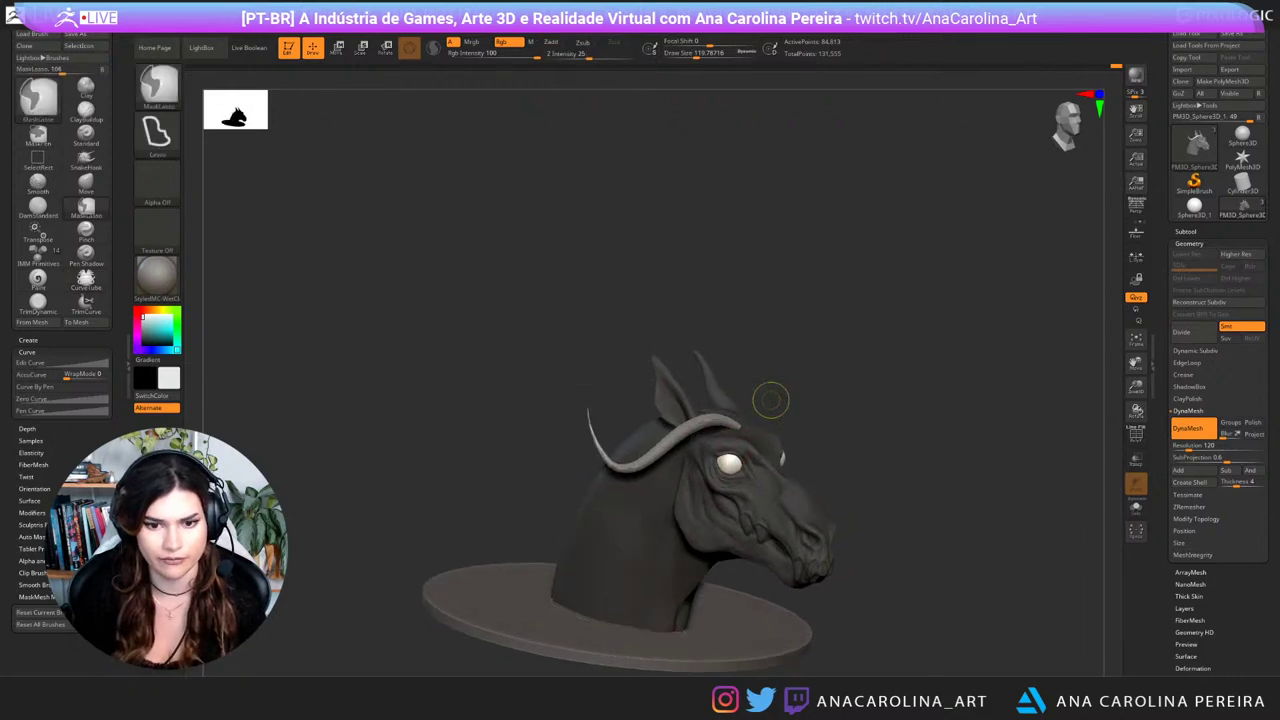
key("ctrl+z")
mouse_move(672, 466)
left_mouse_down()
mouse_move(574, 526)
mouse_move(430, 492)
mouse_move(532, 500)
left_mouse_up()
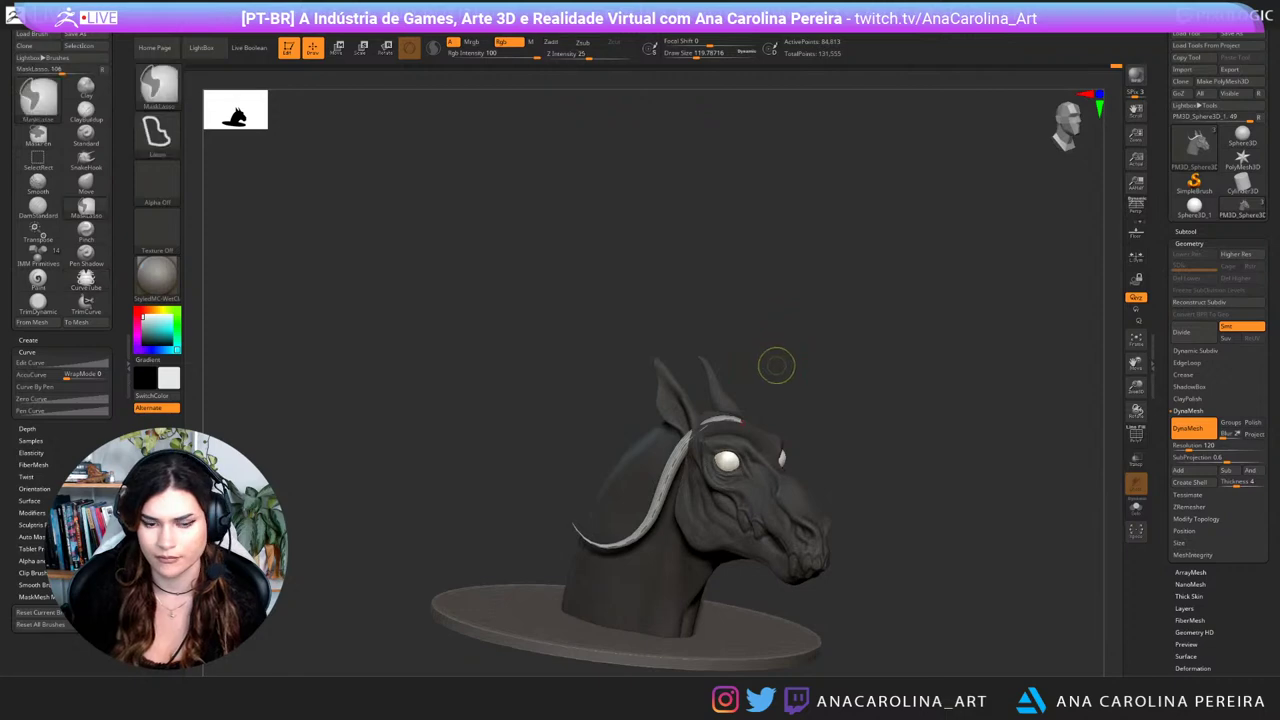
key("ctrl+z")
mouse_move(650, 23)
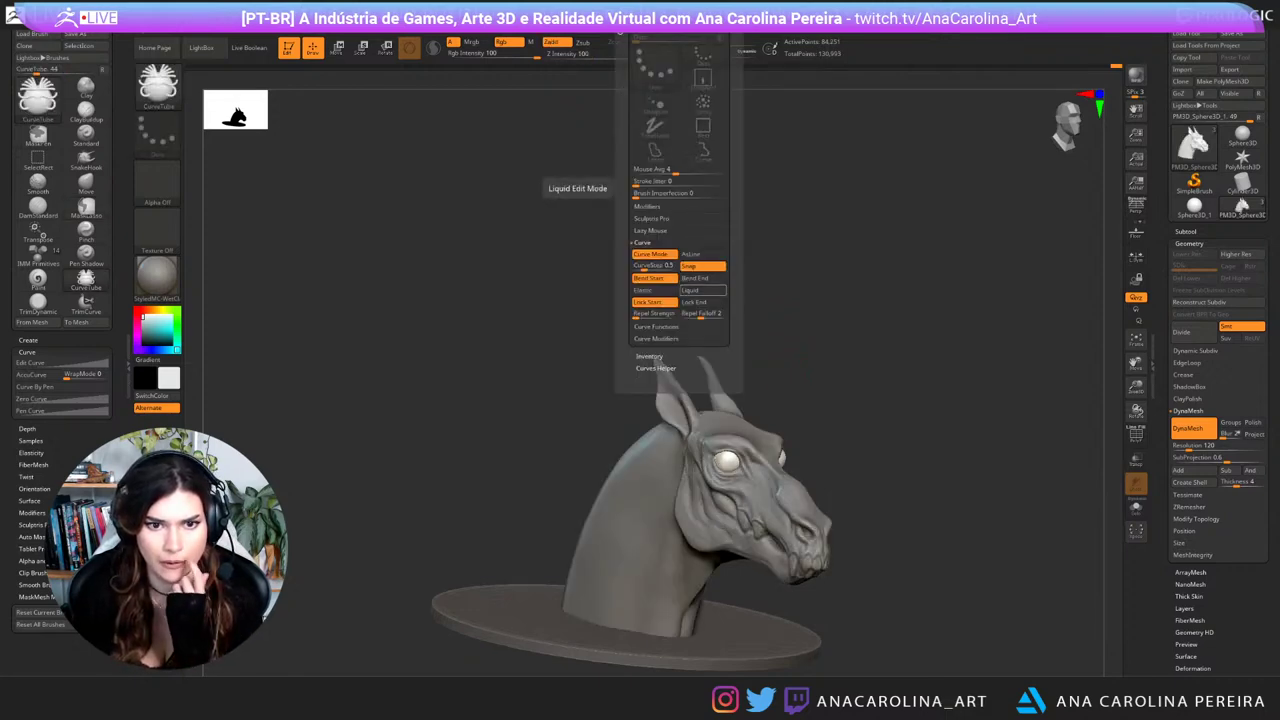
left_click(702, 290)
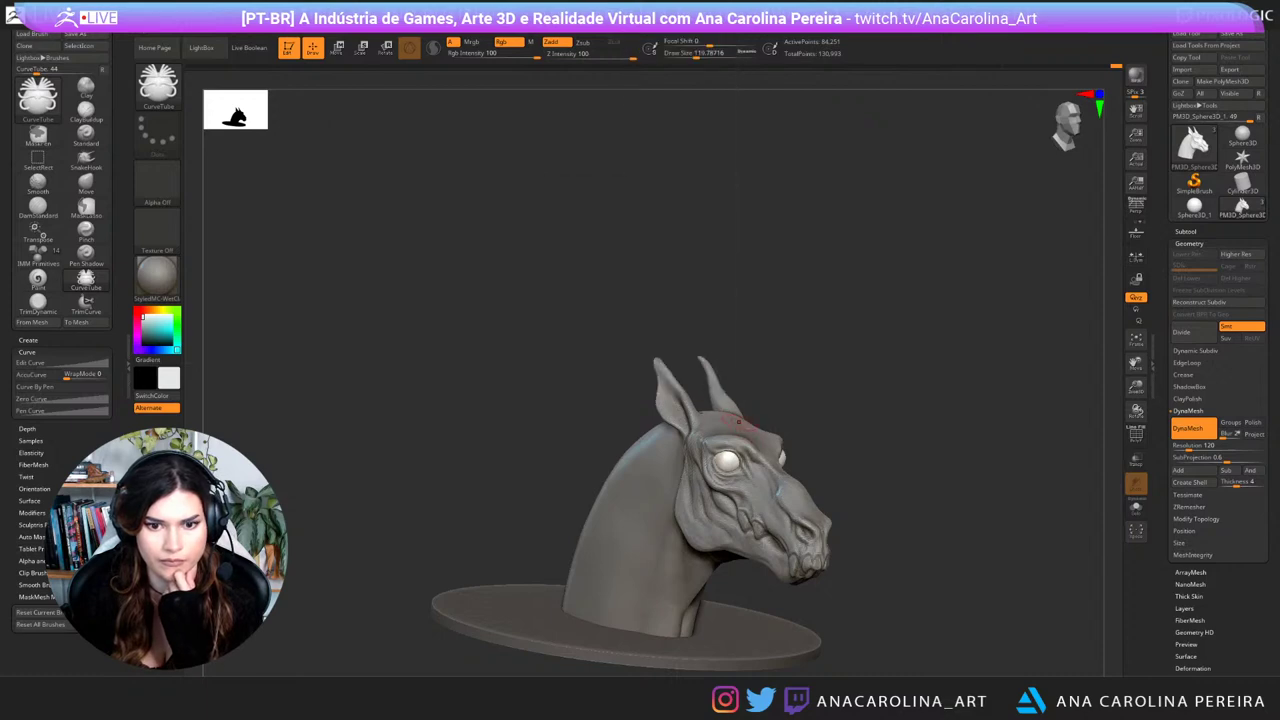
Step: Try a strand from the forehead down the side of the neck, reposition its lower end, and undo the last end adjustment
left_click_drag(610, 583, 608, 582)
left_click_drag(790, 380, 860, 384)
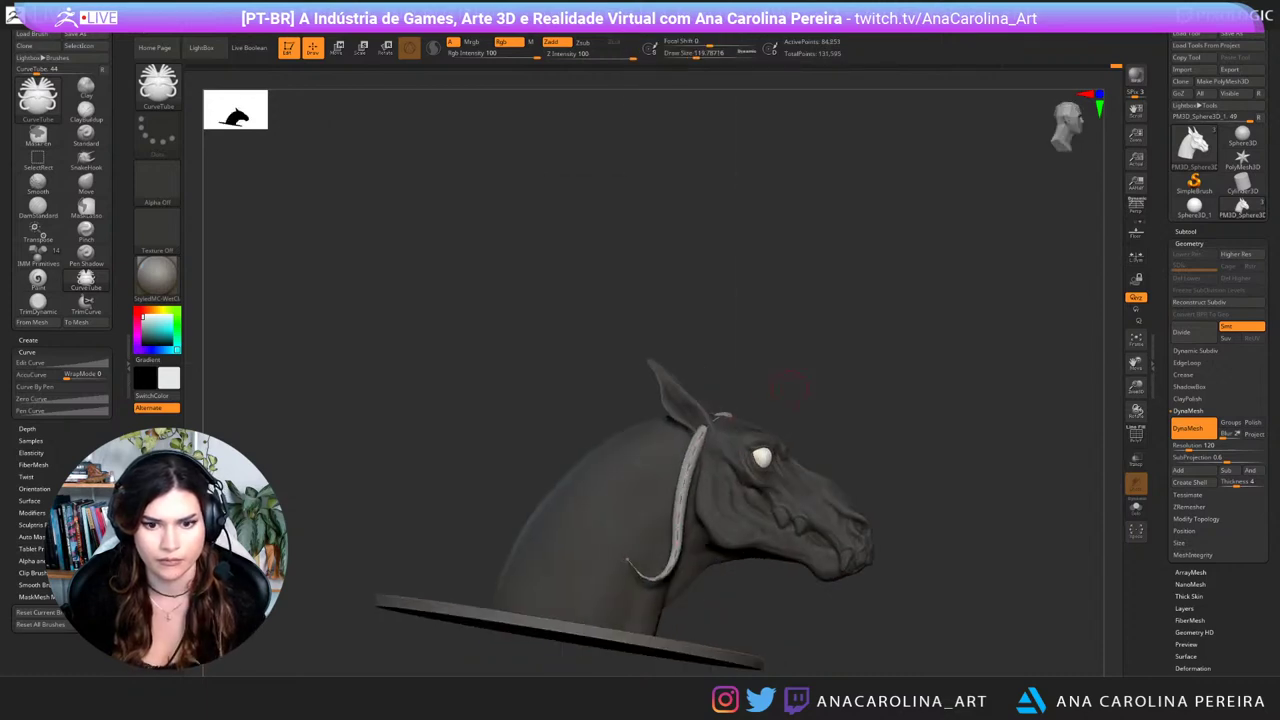
mouse_move(706, 428)
left_mouse_down()
mouse_move(732, 415)
mouse_move(702, 438)
mouse_move(718, 430)
left_mouse_up()
left_click_drag(645, 588, 645, 592)
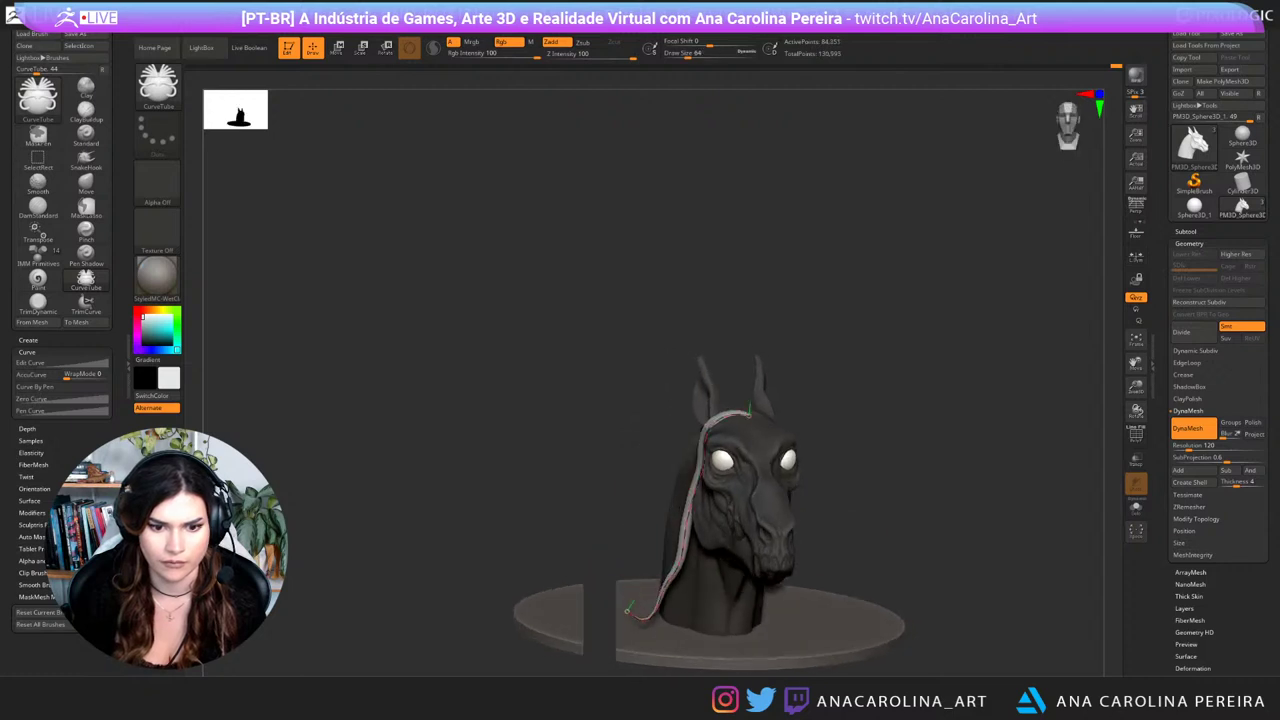
left_click_drag(670, 636, 684, 628)
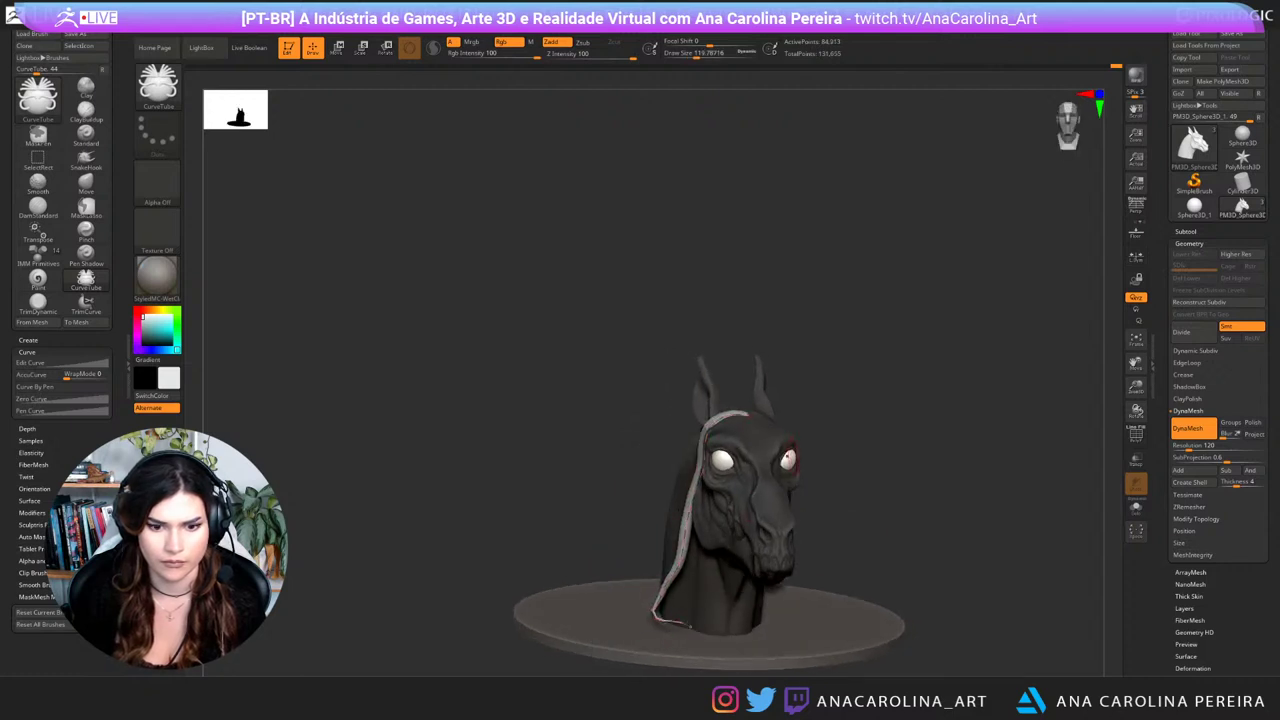
left_click_drag(806, 404, 790, 430)
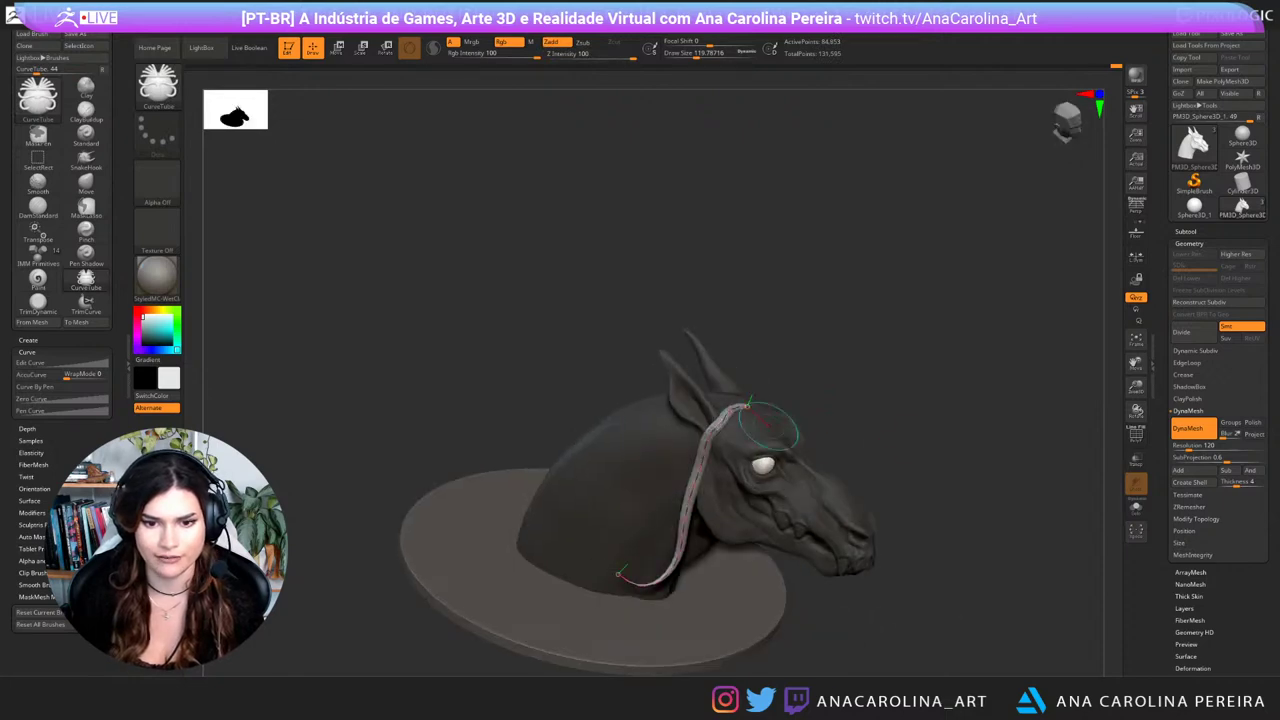
left_click_drag(617, 574, 751, 663)
key("ctrl+z")
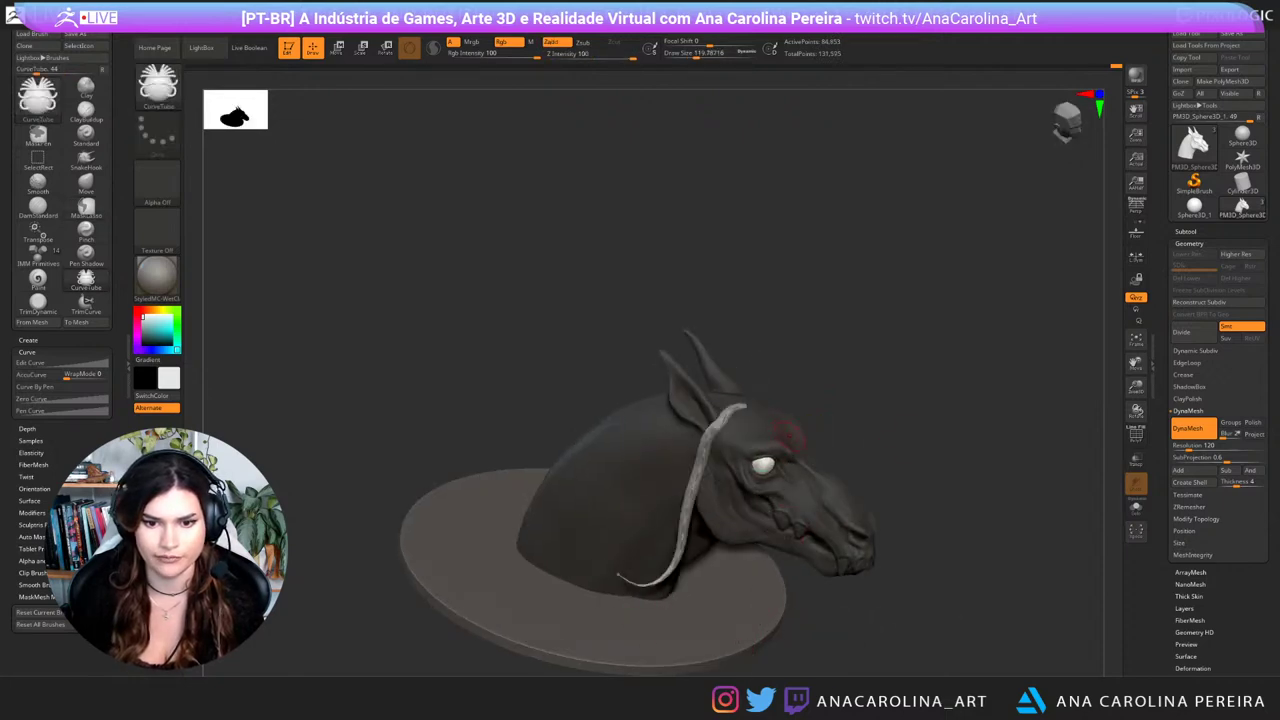
Step: Try a shorter second tube strand beside the eye over the first one, then undo both strands
left_click_drag(734, 513, 722, 528)
left_click_drag(890, 446, 738, 427)
key("ctrl+z")
left_click_drag(815, 416, 868, 470)
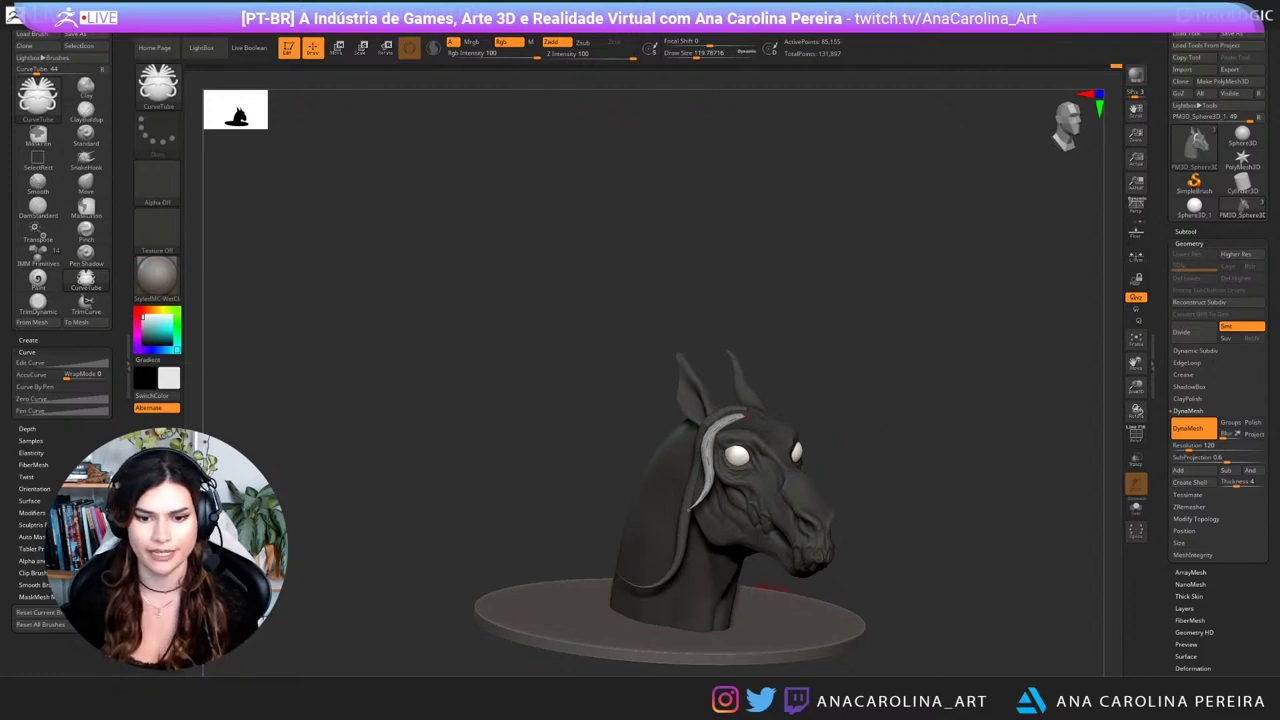
key("ctrl+z")
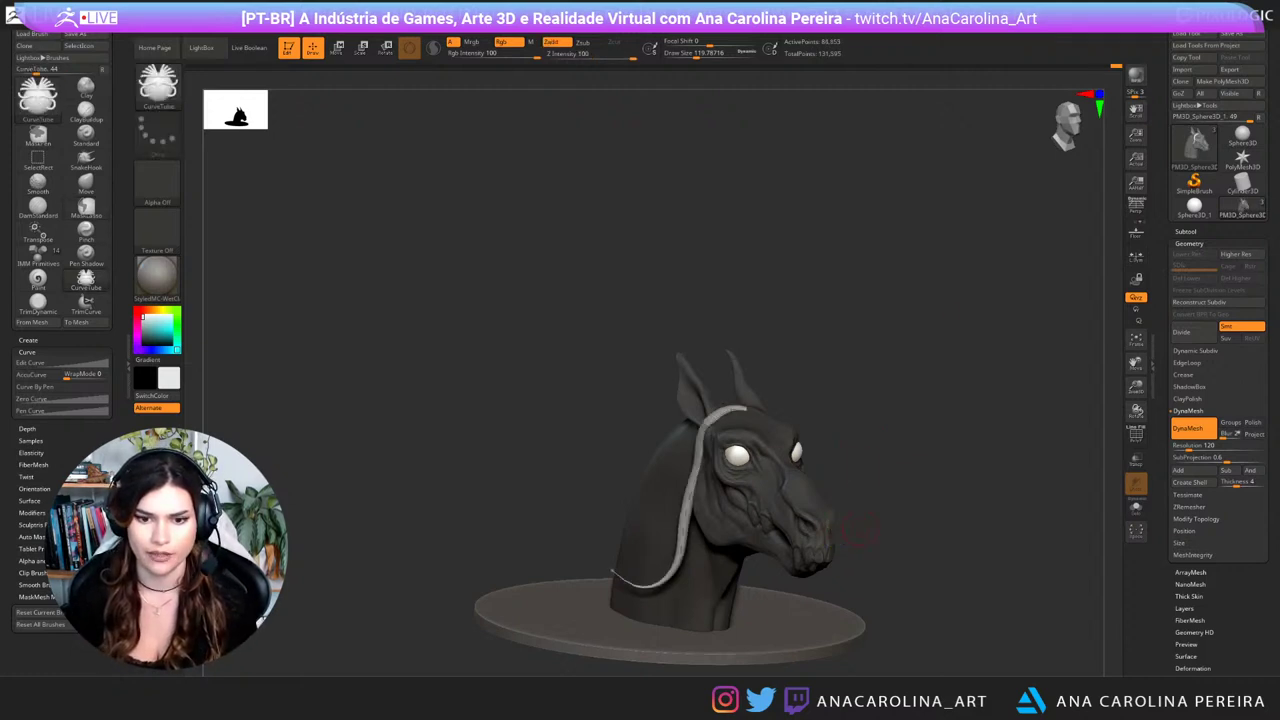
key("ctrl+z")
key("ctrl+z")
Step: Try to move the head up off the disc in side view, then undo the move
left_click_drag(855, 526, 915, 508, "shift")
key("w")
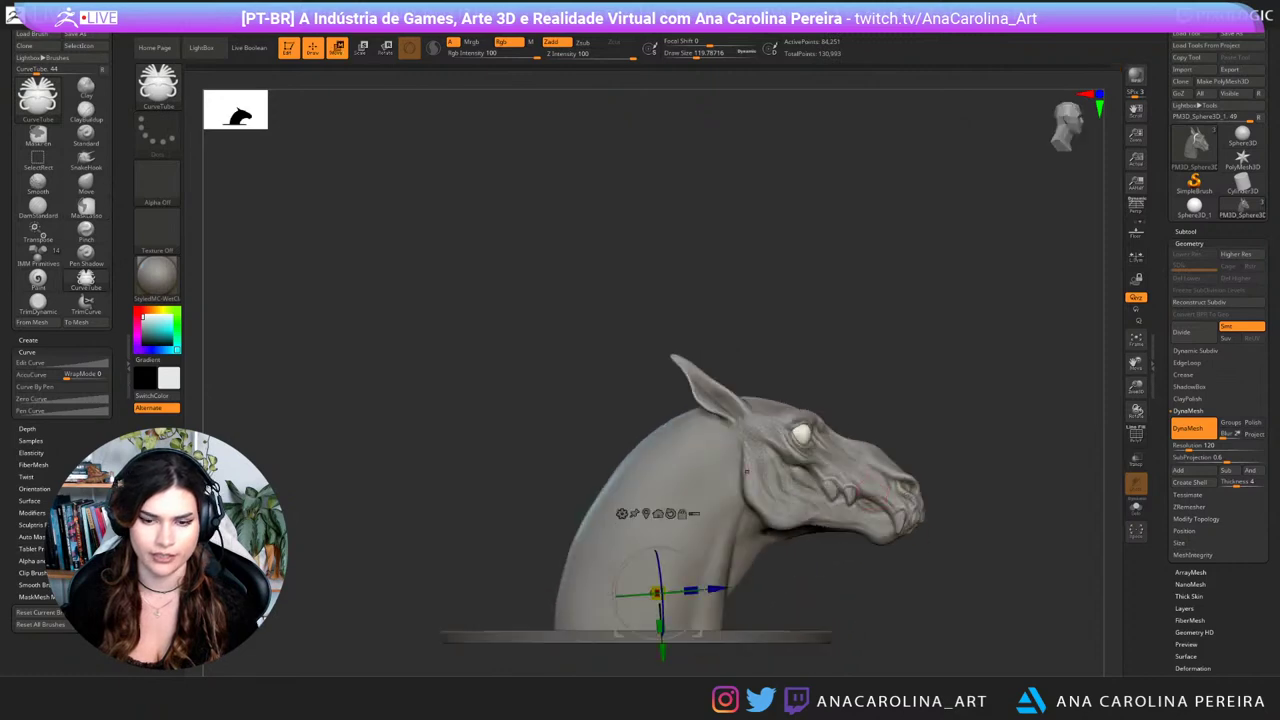
left_click_drag(700, 552, 690, 504)
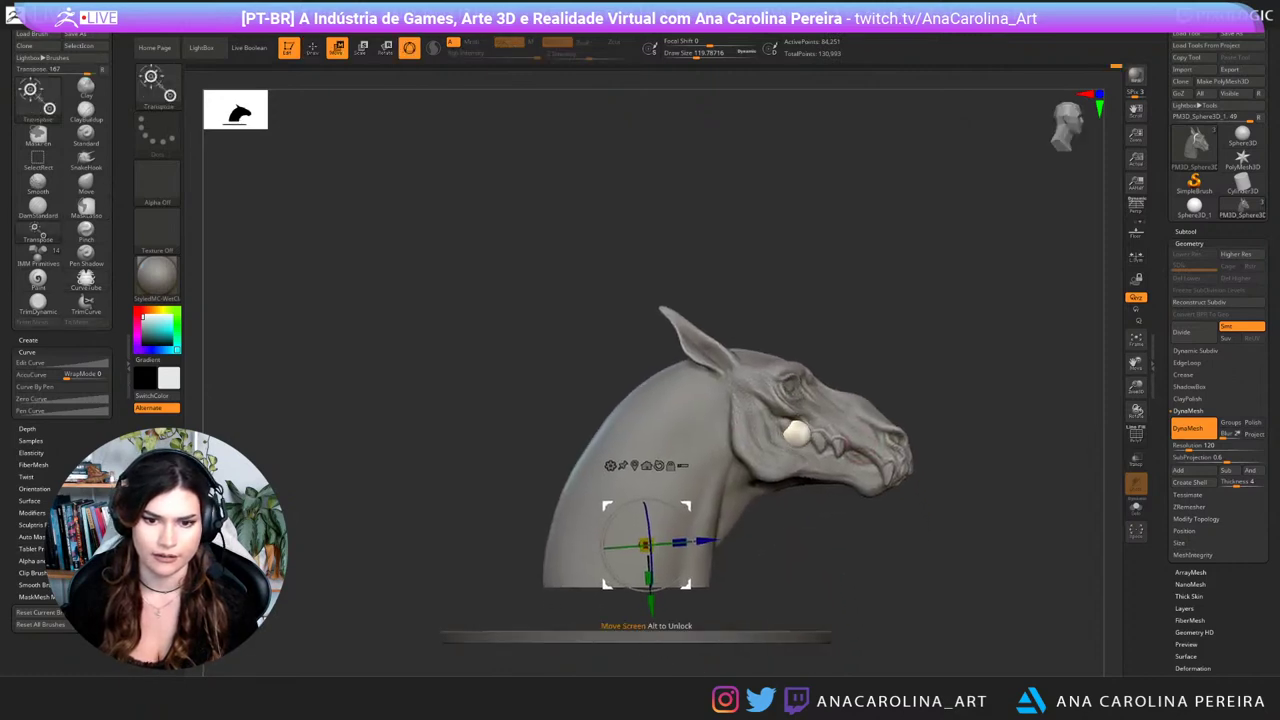
key("ctrl+z")
Step: Make the disc active, move it straight down clear of the neck, and make the creature head the active subtool again
left_click(706, 636, "alt")
left_click_drag(706, 660, 704, 498, "alt")
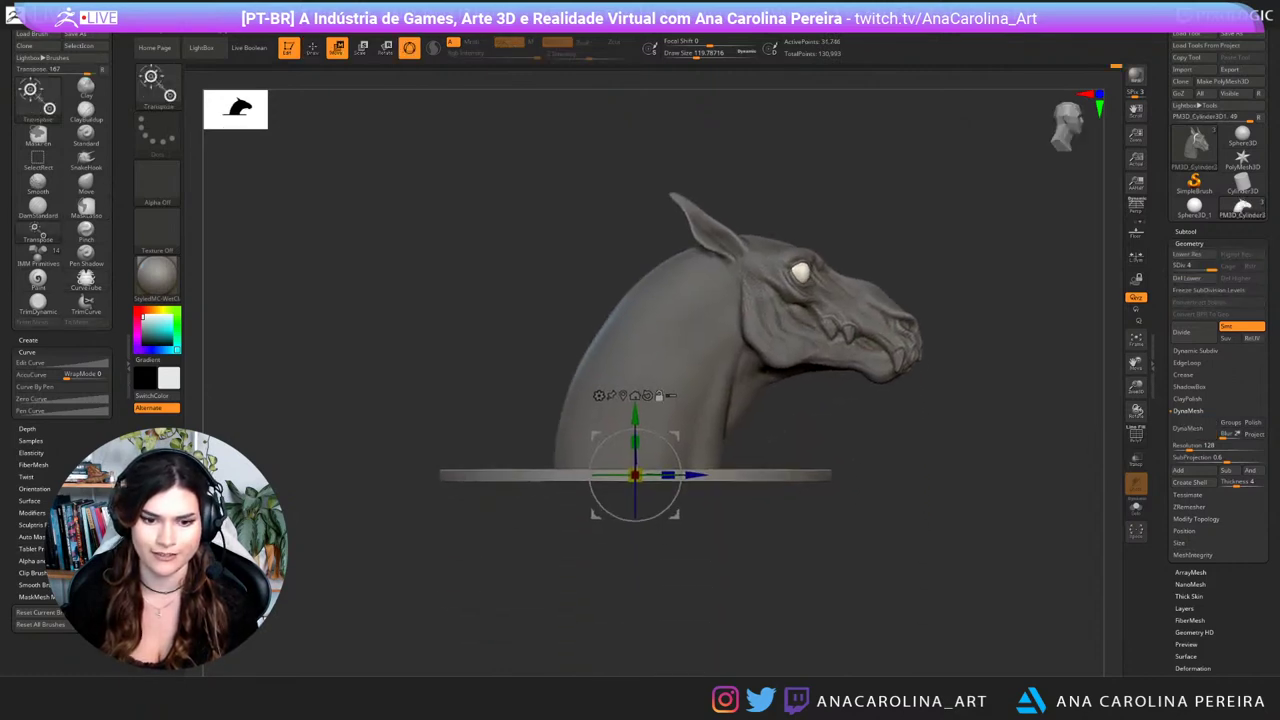
left_click_drag(637, 416, 637, 509)
left_click_drag(880, 510, 540, 512)
left_click_drag(540, 512, 935, 503, "alt")
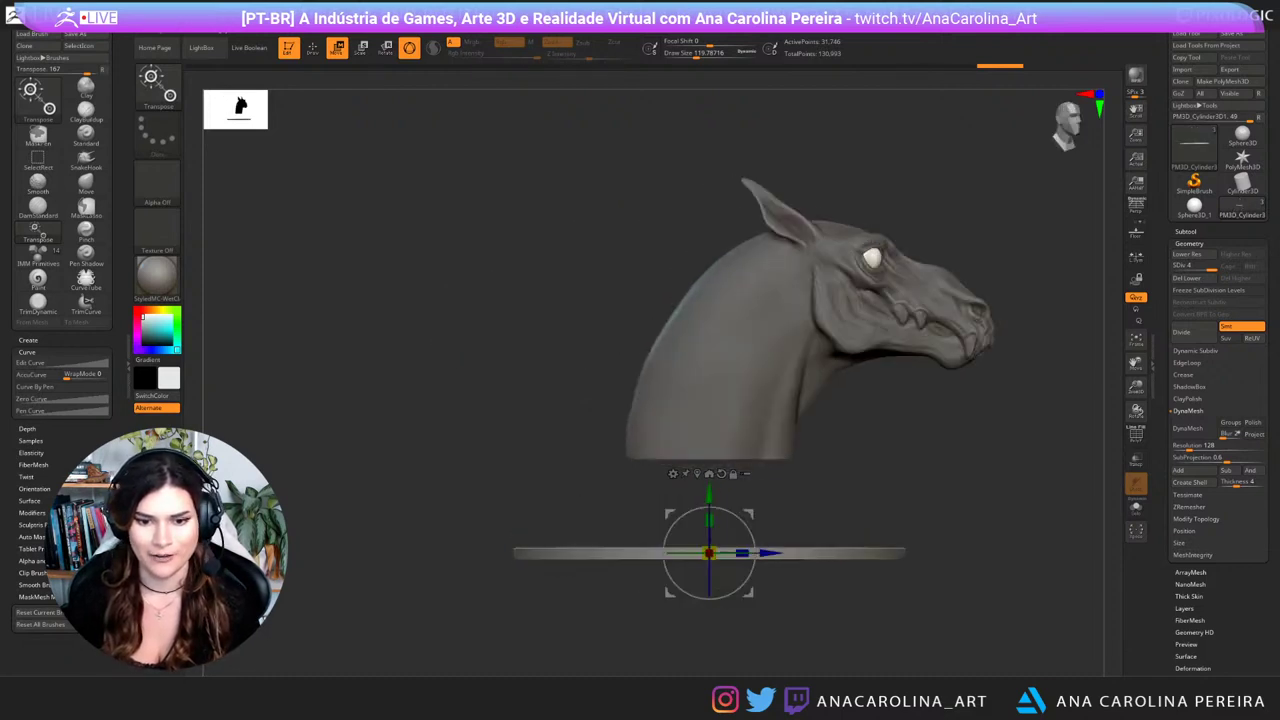
mouse_move(751, 514)
left_mouse_down()
mouse_move(756, 535)
mouse_move(675, 520)
mouse_move(722, 530)
left_mouse_up()
left_click(735, 440, "alt")
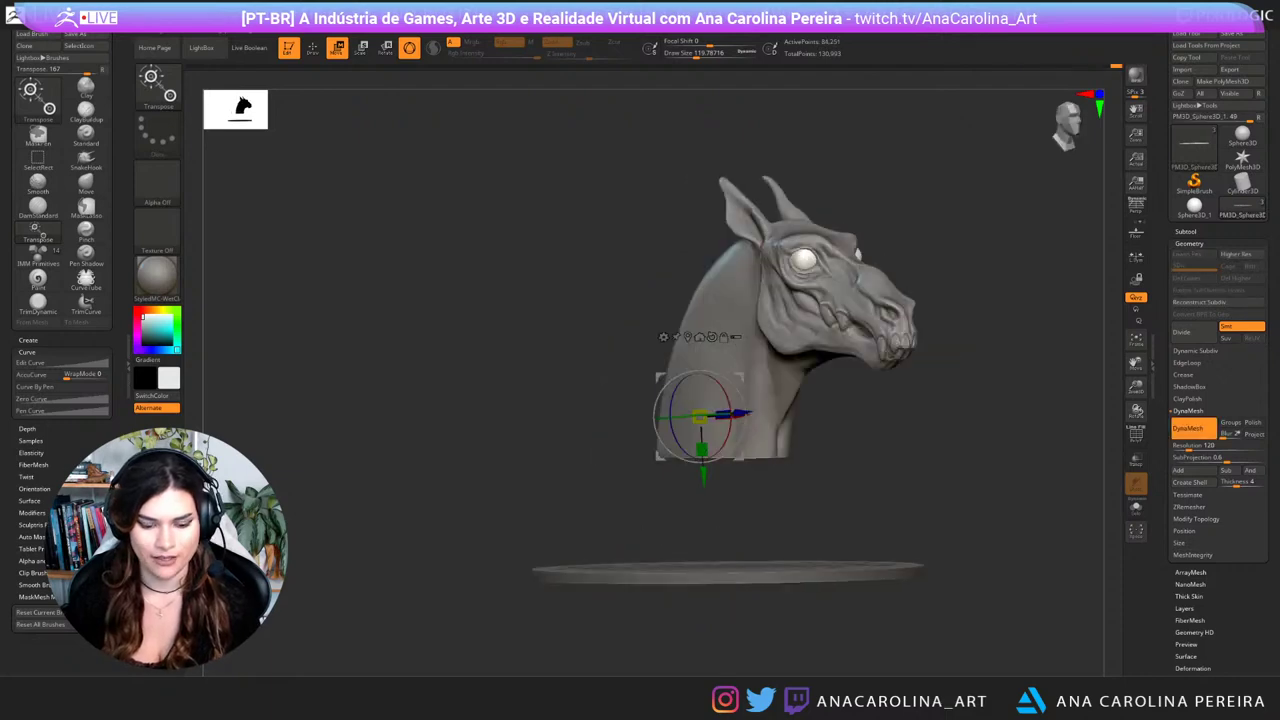
Step: Append a sphere as a new subtool of the bust and make it the active subtool
key("b")
key("i")
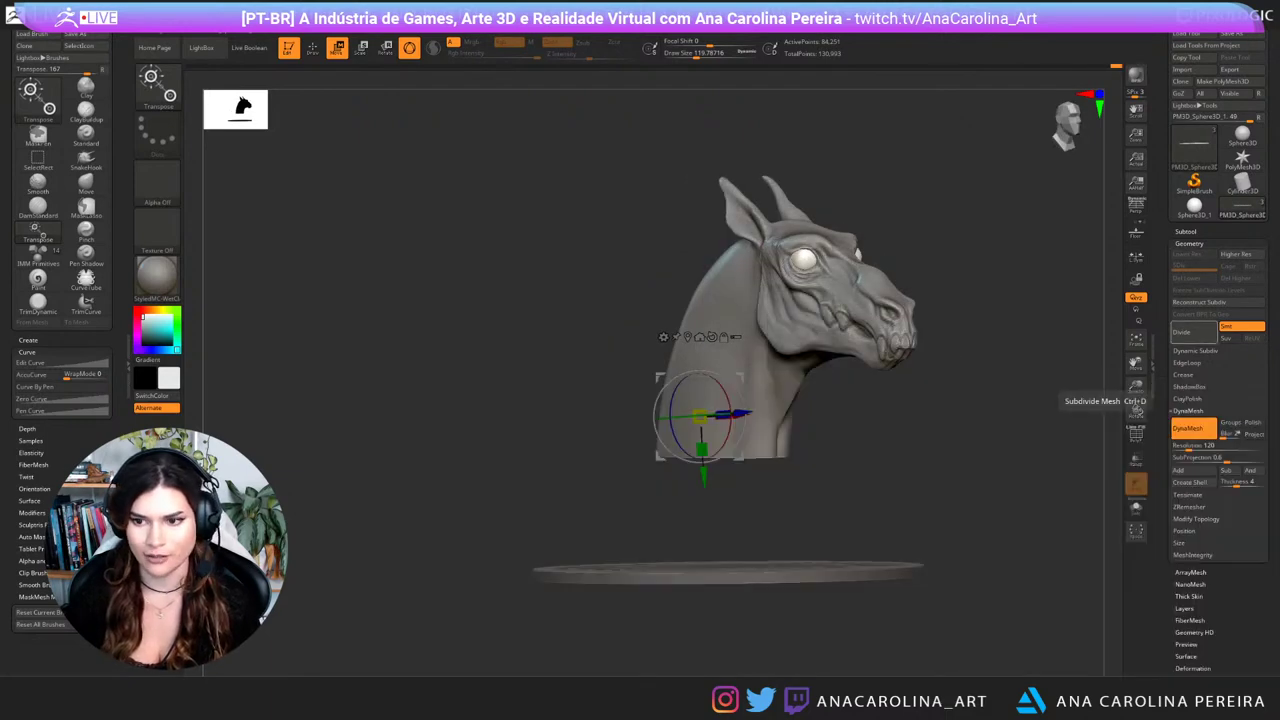
left_click(1186, 232)
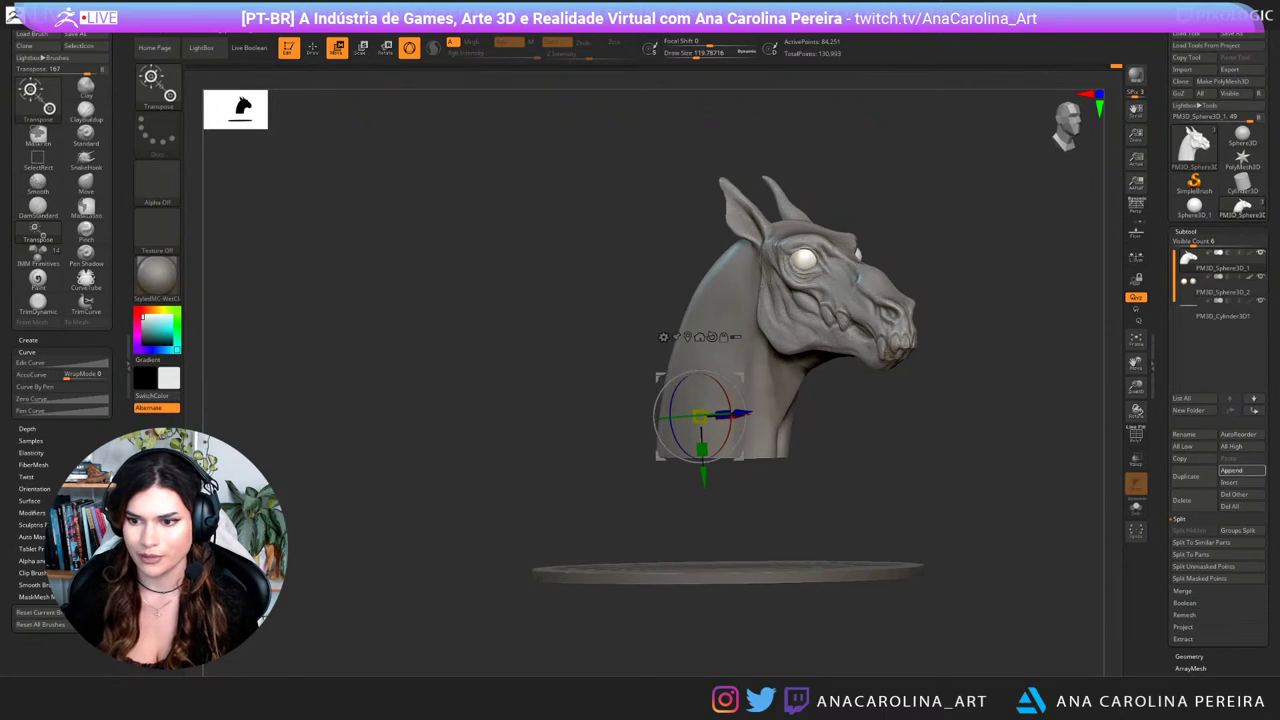
left_click(1236, 470)
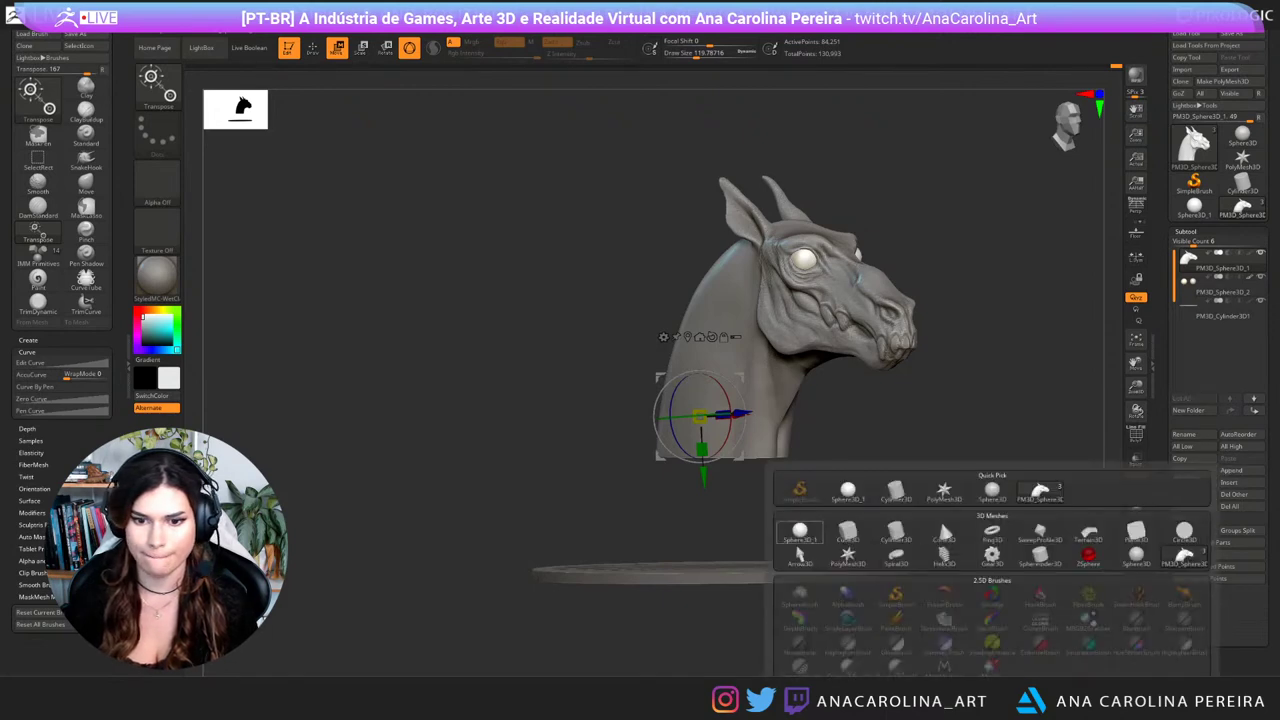
left_click(799, 533)
left_click_drag(660, 515, 750, 508)
left_click(811, 337, "alt")
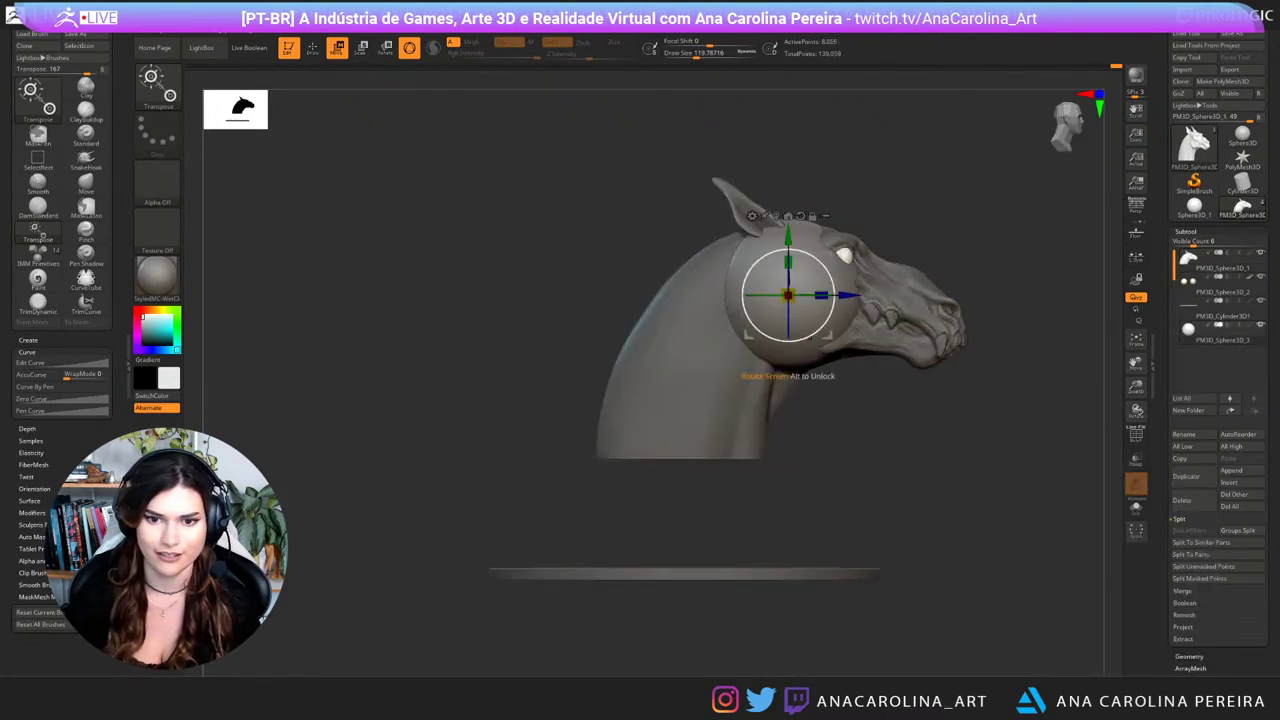
Step: Move the sphere down between the neck and the disc, centre it under the neck and enlarge it slightly
left_click_drag(828, 336, 718, 546)
mouse_move(832, 508)
left_mouse_down()
mouse_move(744, 505)
mouse_move(830, 508)
left_mouse_up()
left_click_drag(720, 545, 709, 546)
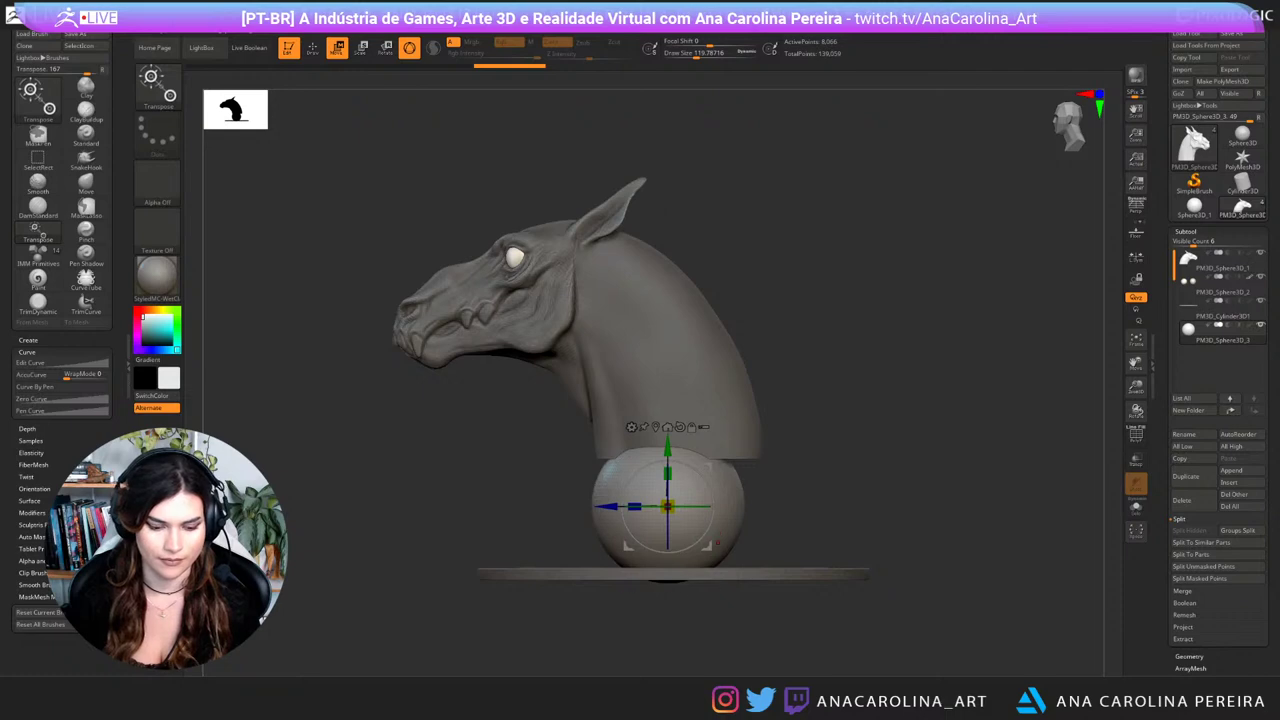
key("r")
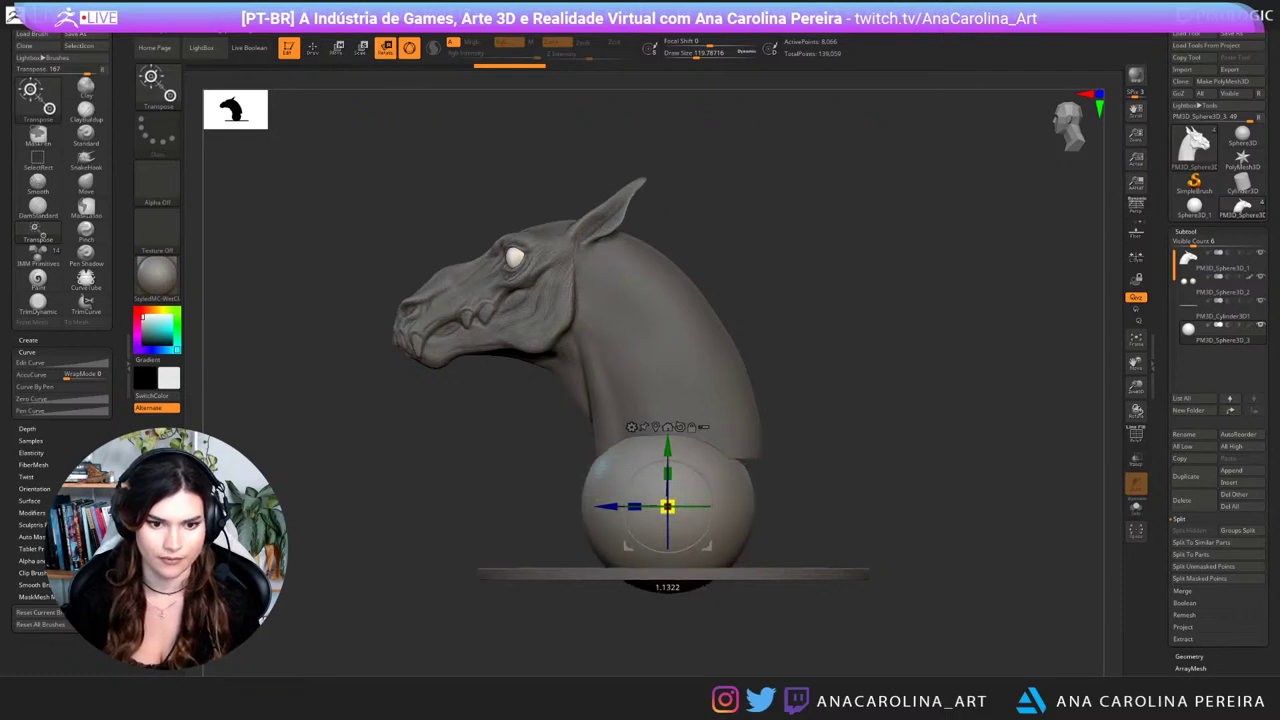
Step: With SnakeHook at draw size about 804, try pulling the sphere's rear side outward, undo it and turn off AccuCurve
key("b")
key("s")
key("h")
key("space")
left_click(772, 460)
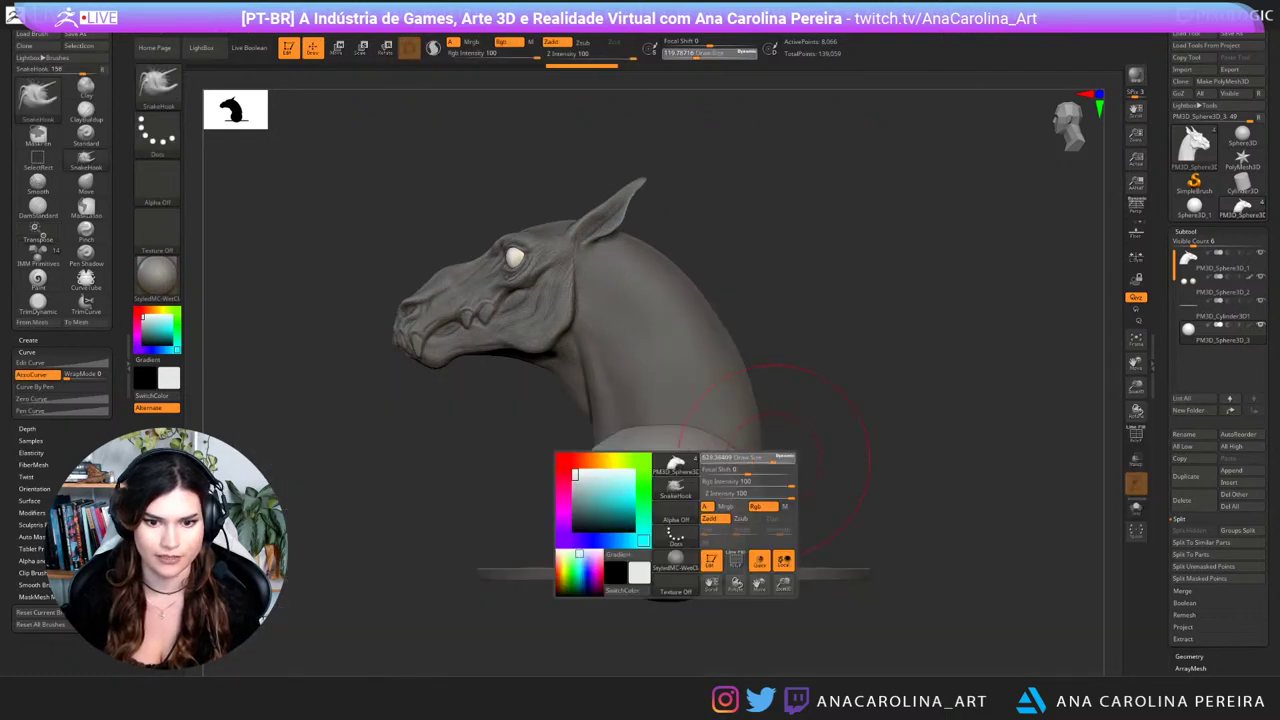
left_click_drag(746, 488, 768, 484)
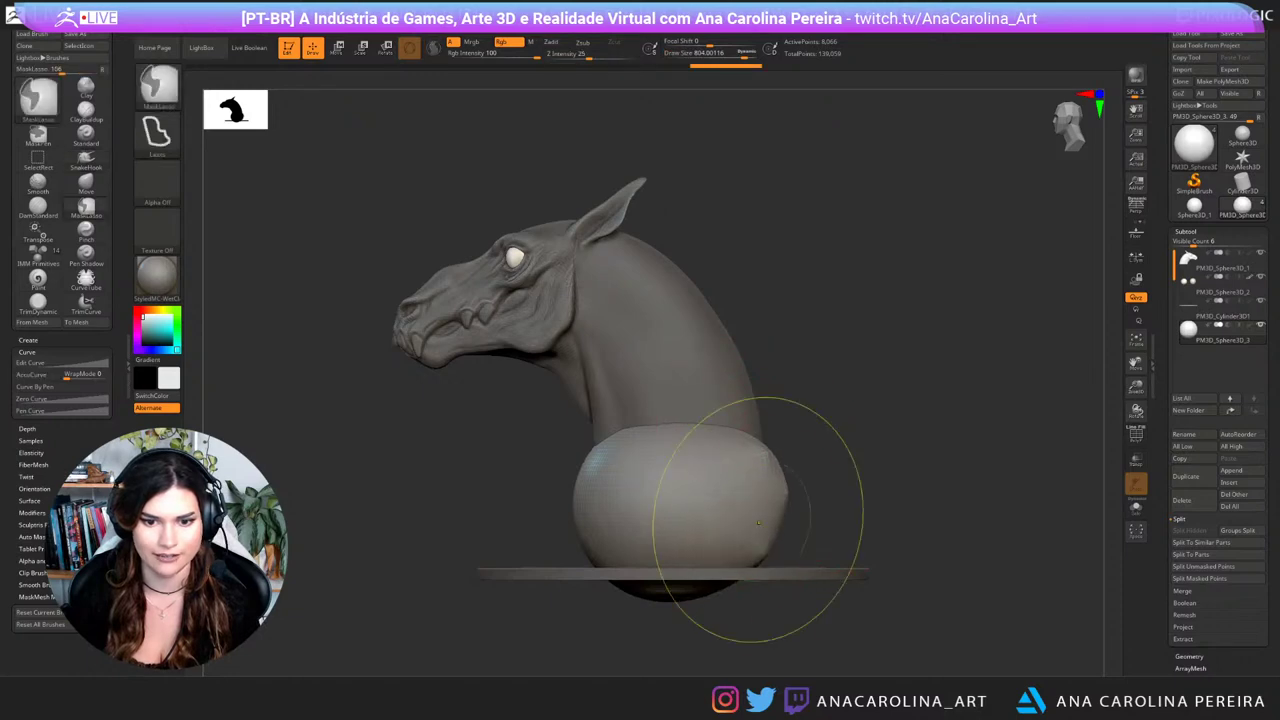
key("ctrl+z")
left_click(37, 375)
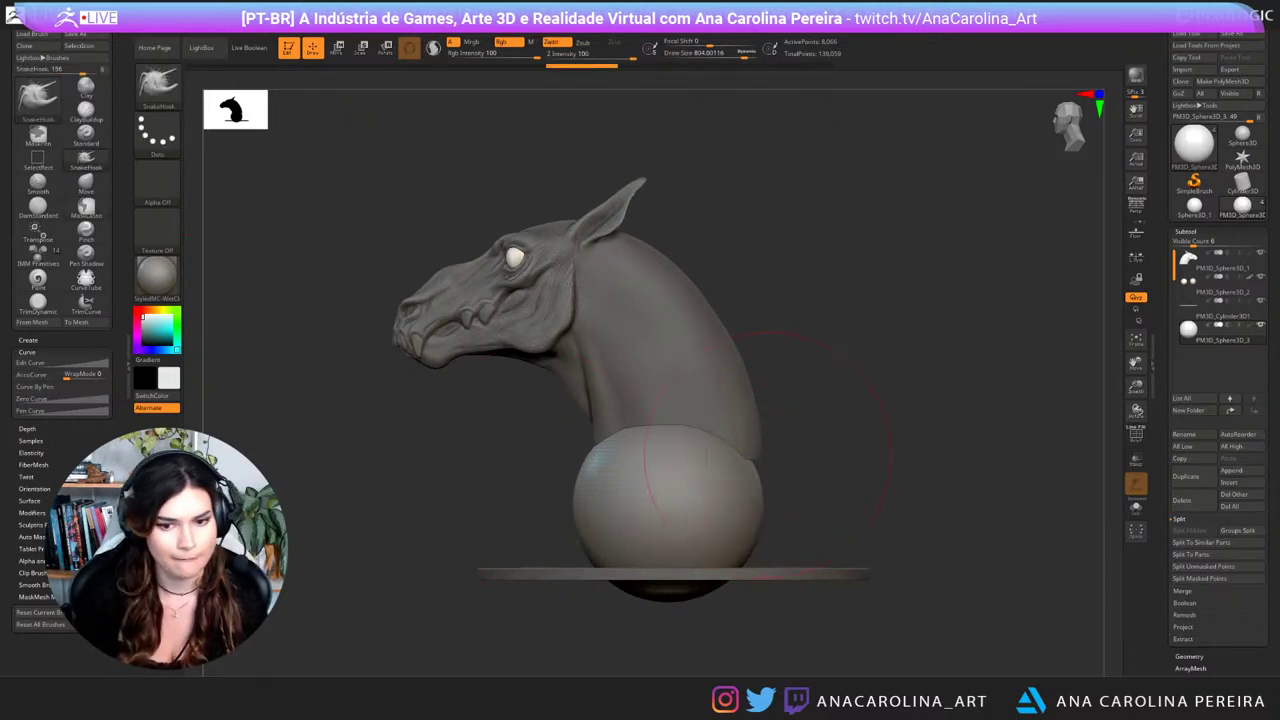
Step: Reshape the sphere's rear and upper sides with SnakeHook so it wraps around the base of the neck
mouse_move(756, 504)
left_mouse_down()
mouse_move(782, 508)
mouse_move(880, 464)
mouse_move(950, 478)
mouse_move(900, 490)
left_mouse_up()
mouse_move(745, 462)
left_mouse_down()
mouse_move(811, 438)
mouse_move(743, 463)
mouse_move(790, 447)
mouse_move(866, 458)
mouse_move(912, 483)
left_mouse_up()
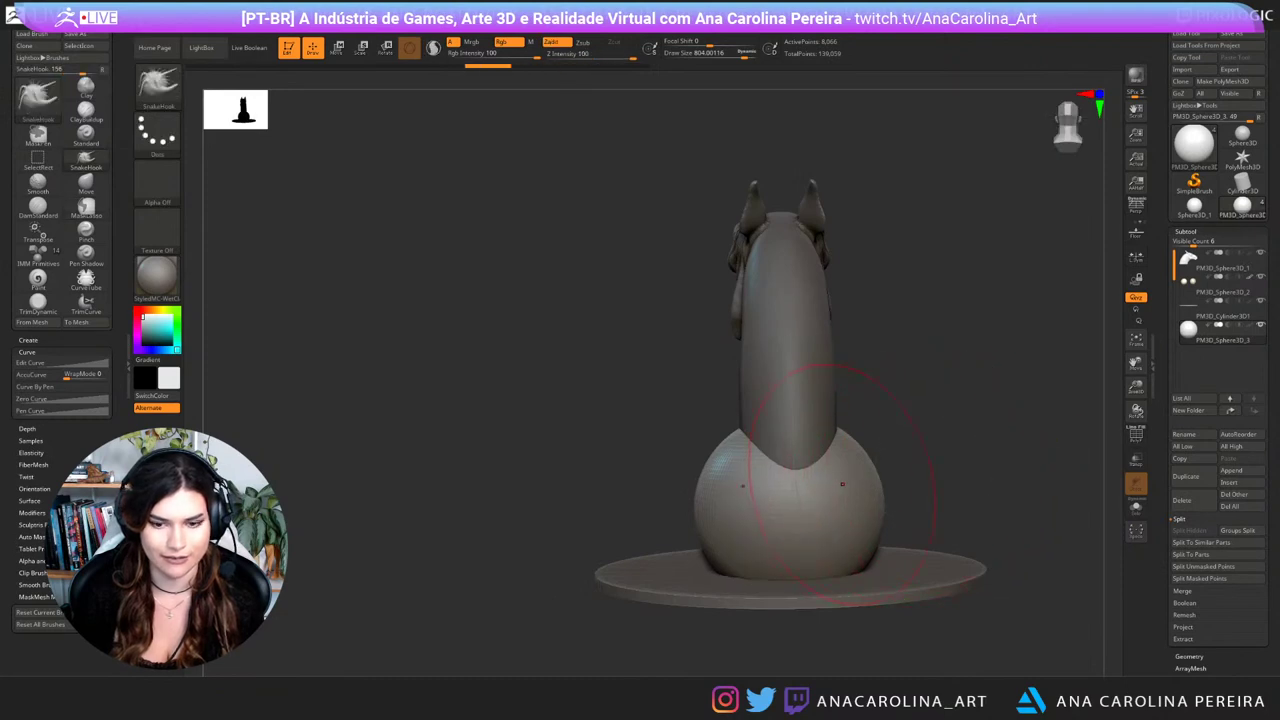
right_click_drag(842, 484, 711, 471)
mouse_move(713, 473)
left_mouse_down()
mouse_move(645, 488)
mouse_move(716, 450)
left_mouse_up()
left_click_drag(618, 437, 622, 462)
right_click_drag(640, 465, 430, 470)
right_click_drag(885, 455, 912, 425)
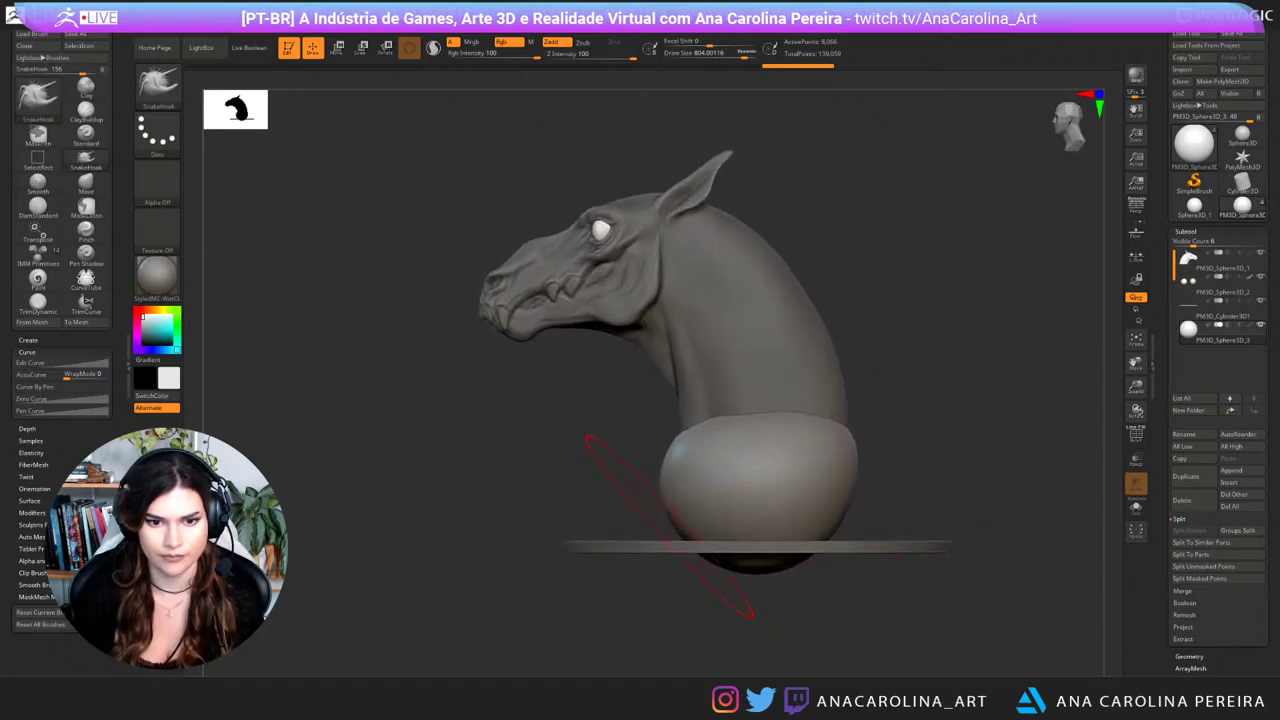
Step: Pull the sphere's lower front down and forward into a chest, raise its upper front and push the back outward
left_click_drag(680, 526, 638, 558)
left_click_drag(692, 466, 712, 432)
right_click_drag(938, 448, 902, 445)
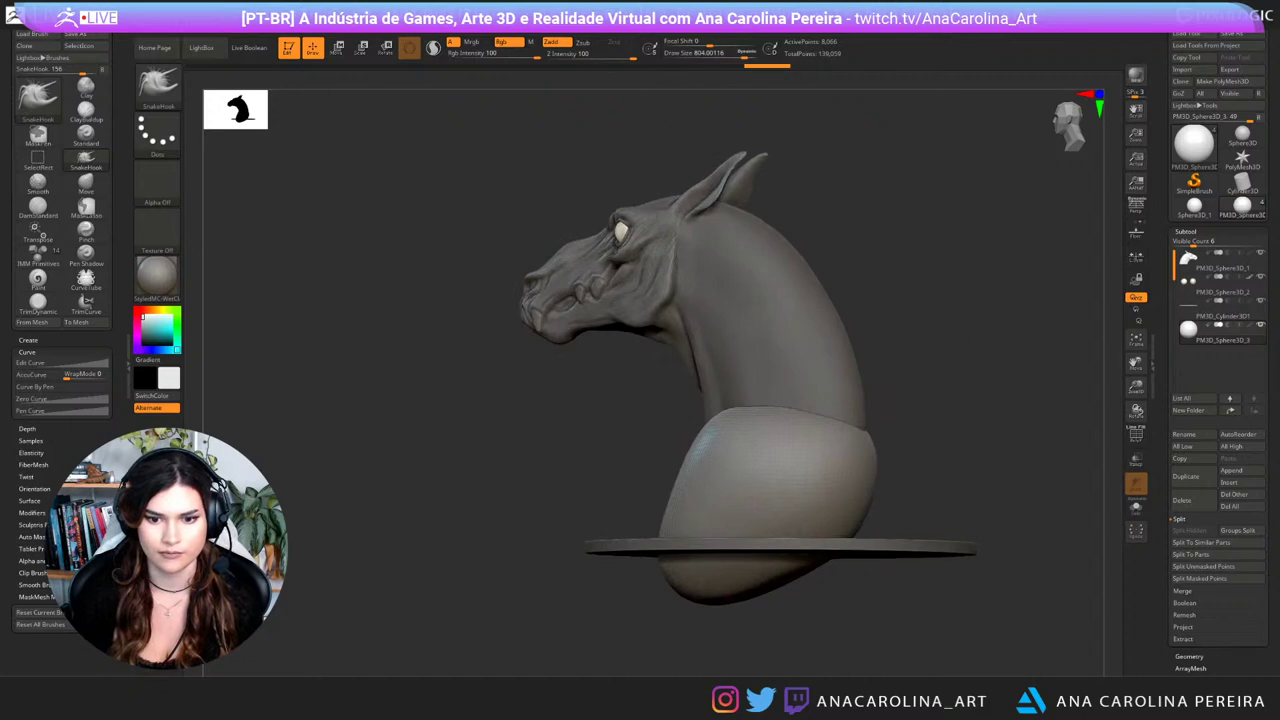
left_click_drag(864, 490, 876, 492)
left_click_drag(870, 496, 880, 490)
Step: Narrow the chest form's upper sides toward the neck using SnakeHook at draw size about 704
right_click_drag(1000, 488, 818, 499)
right_click_drag(985, 600, 928, 647, "shift")
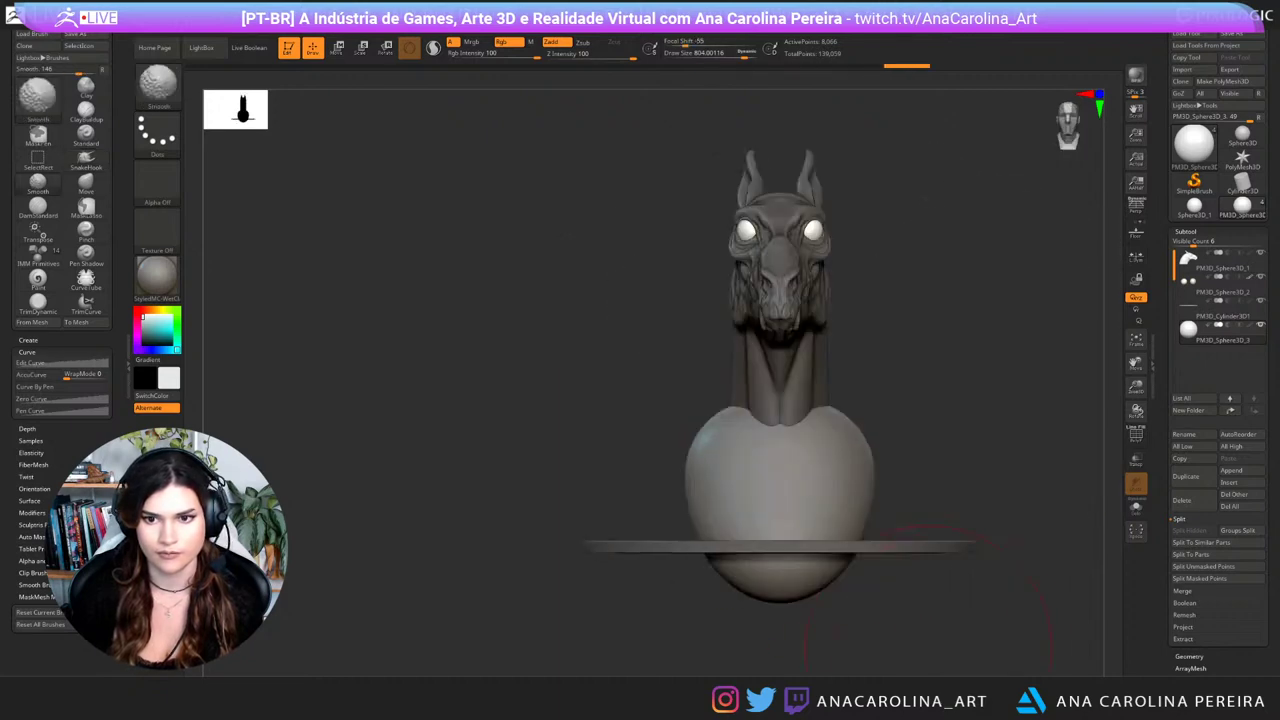
left_click_drag(928, 647, 830, 649, "alt")
key("space")
left_click_drag(766, 455, 746, 448)
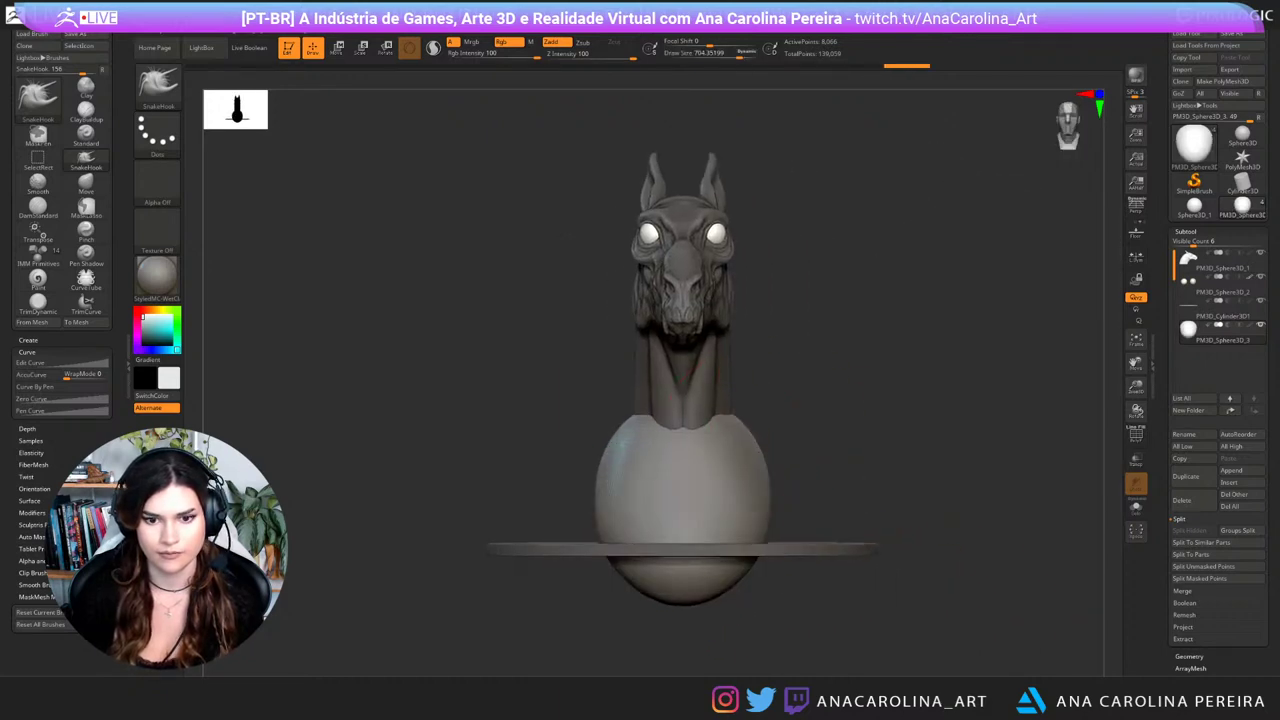
right_click_drag(900, 470, 806, 478)
left_click_drag(818, 462, 804, 452)
right_click_drag(920, 465, 790, 465)
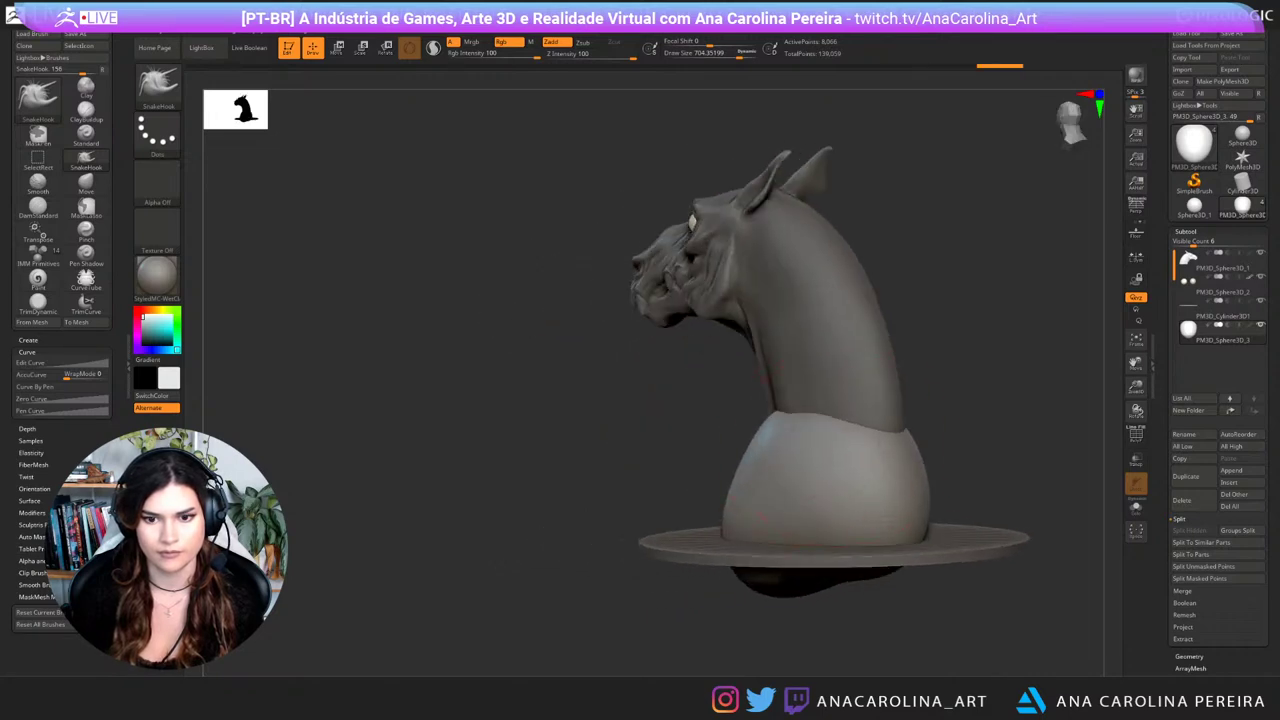
left_click_drag(849, 443, 838, 446)
Step: Try pushing up the underside of the chest form below the disc, then undo the change
right_click_drag(780, 475, 945, 458)
left_click_drag(716, 590, 707, 571)
right_click_drag(800, 590, 928, 608)
key("ctrl+z")
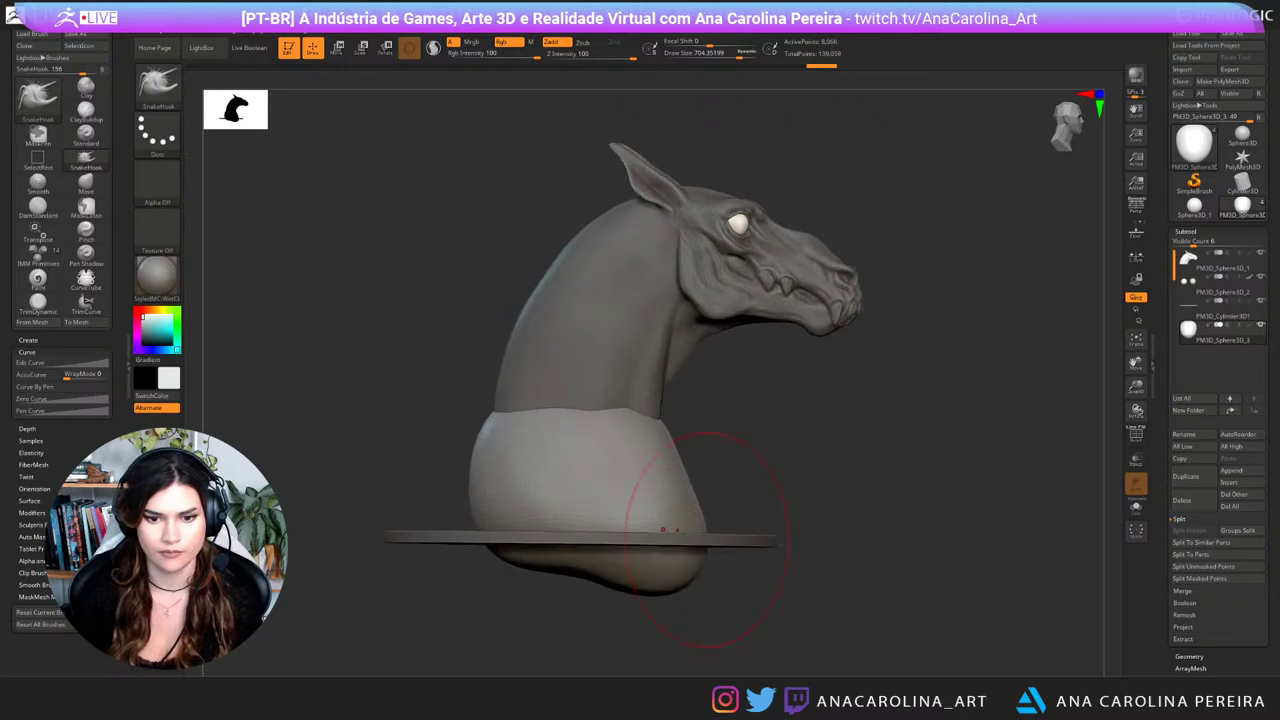
Step: Push the chest form's underside up to the disc and flare its lower rear edge using SnakeHook at draw size about 638
right_click_drag(769, 471, 760, 478, "shift")
right_click_drag(679, 547, 767, 535, "alt")
key("space")
left_click_drag(868, 469, 862, 469)
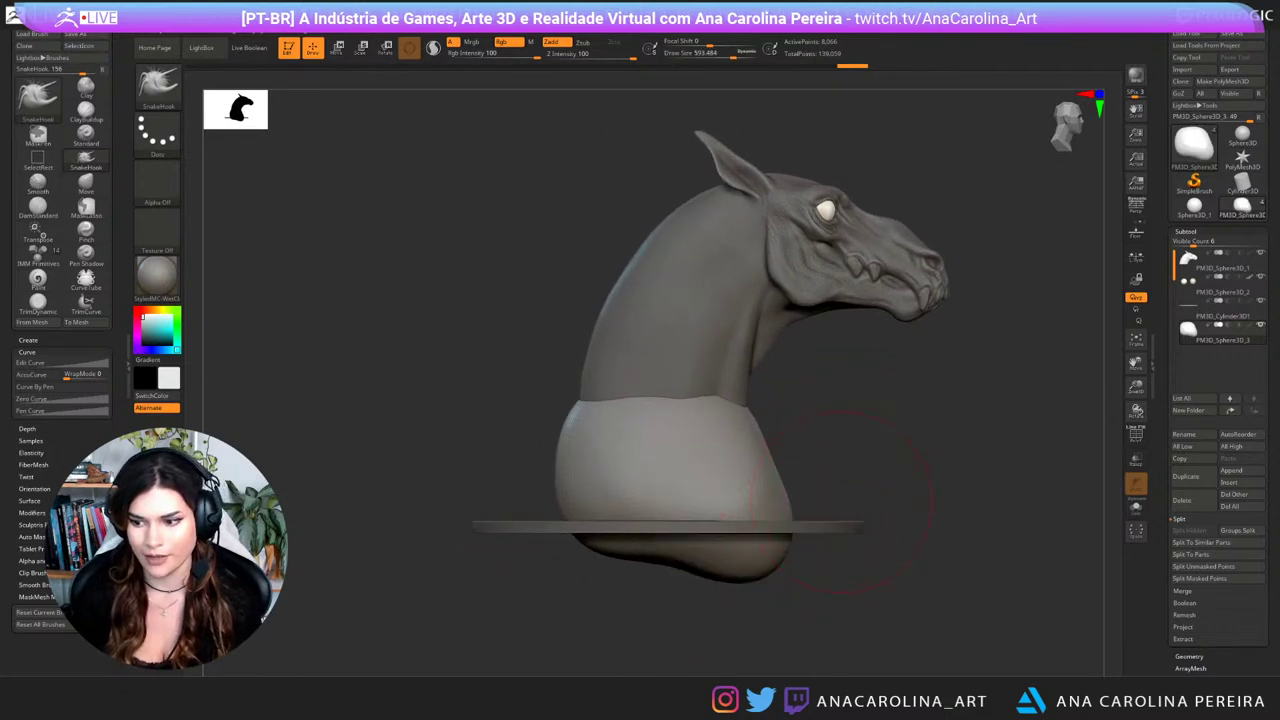
right_click_drag(748, 531, 784, 532, "alt")
key("space")
left_click_drag(879, 468, 882, 467)
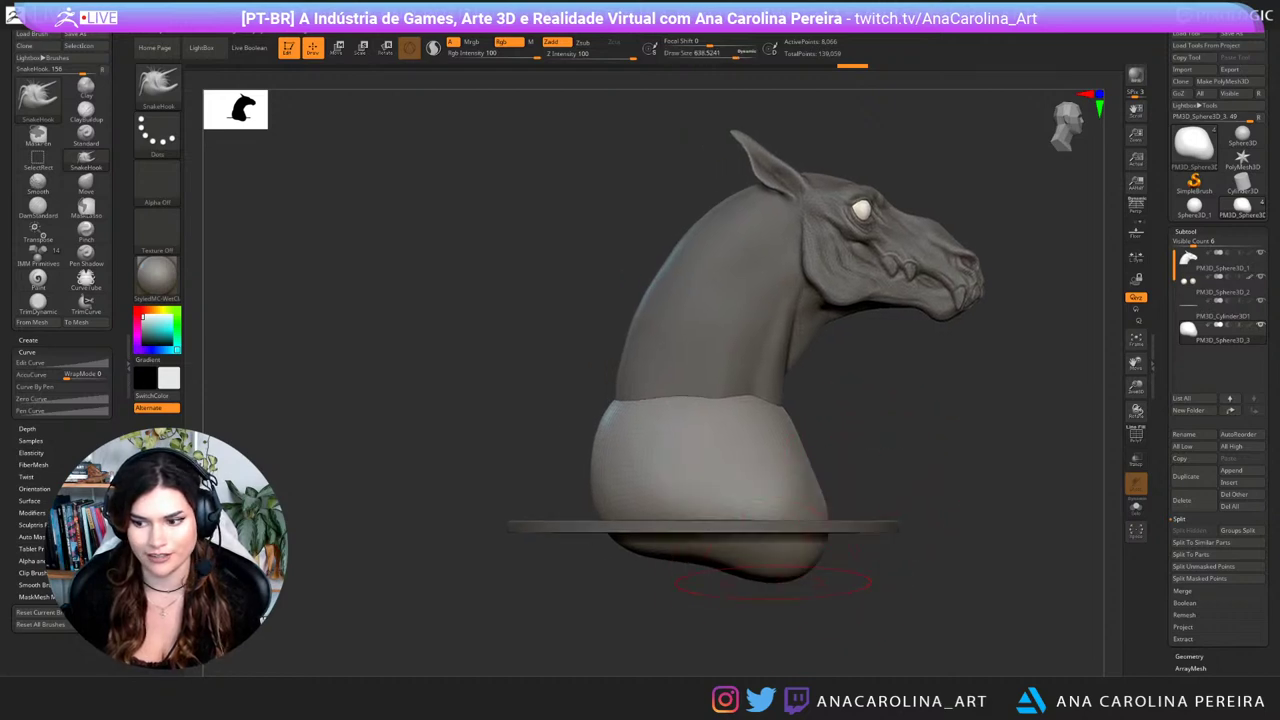
left_click_drag(779, 577, 794, 529)
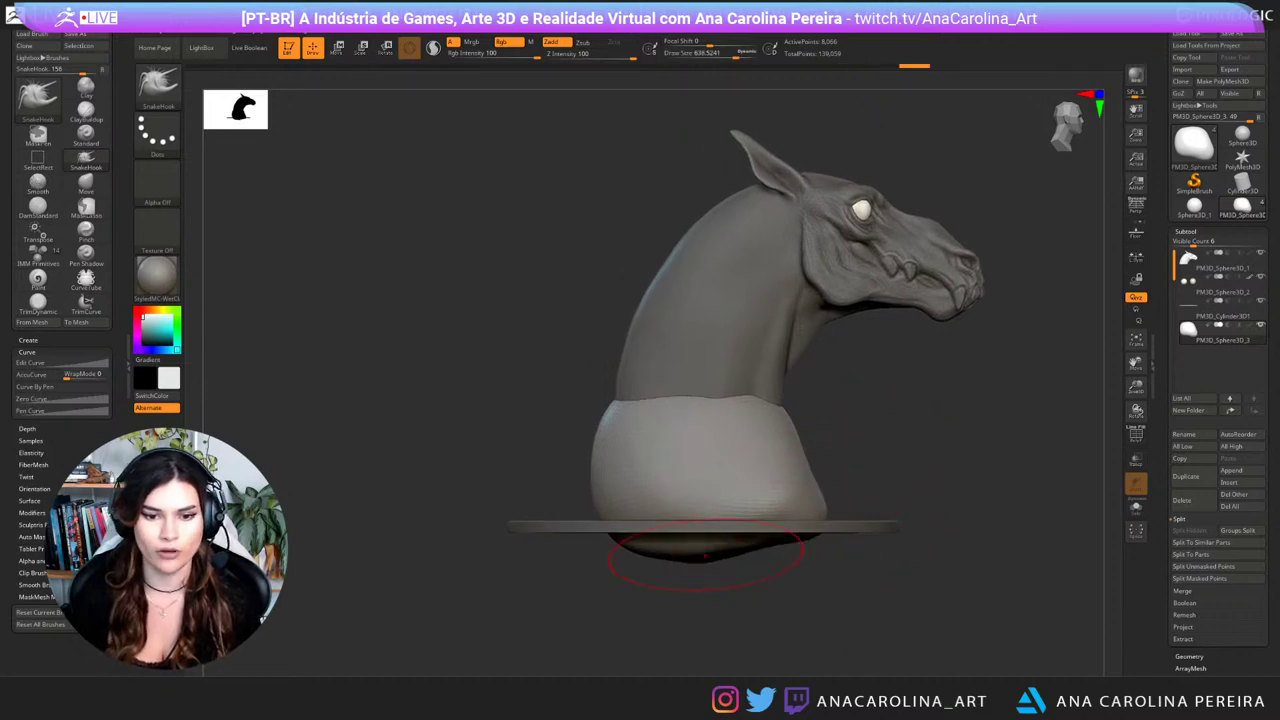
mouse_move(706, 562)
left_mouse_down()
mouse_move(706, 542)
mouse_move(602, 522)
mouse_move(592, 499)
left_mouse_up()
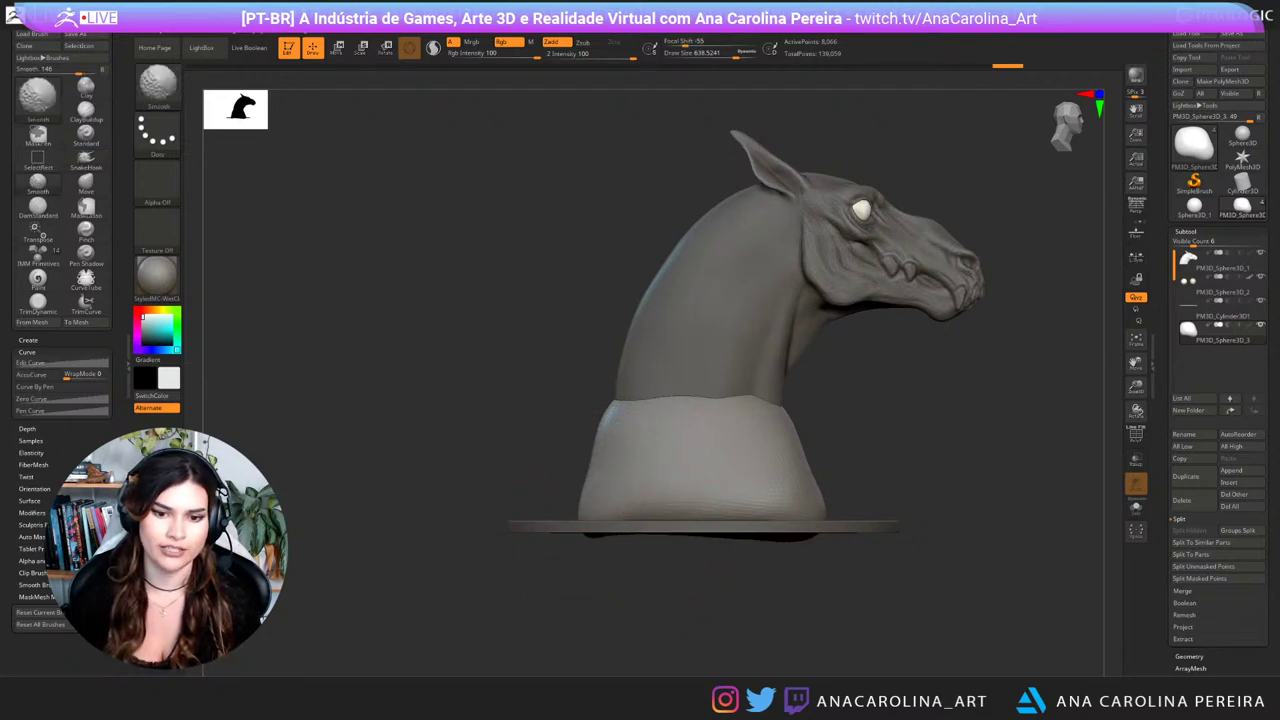
Step: With DamStandard at draw size about 704, try a groove down the front of the chest and undo the stroke
left_click_drag(940, 425, 836, 430)
left_click_drag(940, 465, 820, 480)
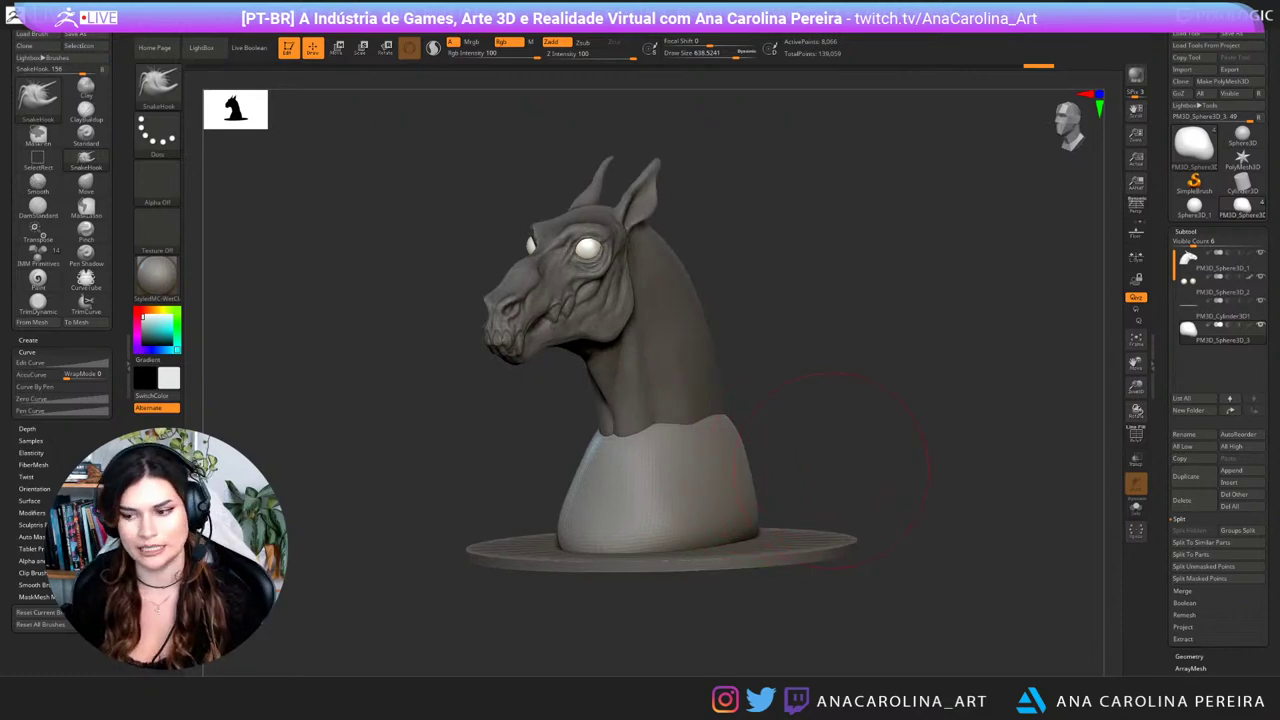
left_click_drag(862, 488, 916, 484)
key("b")
key("d")
key("s")
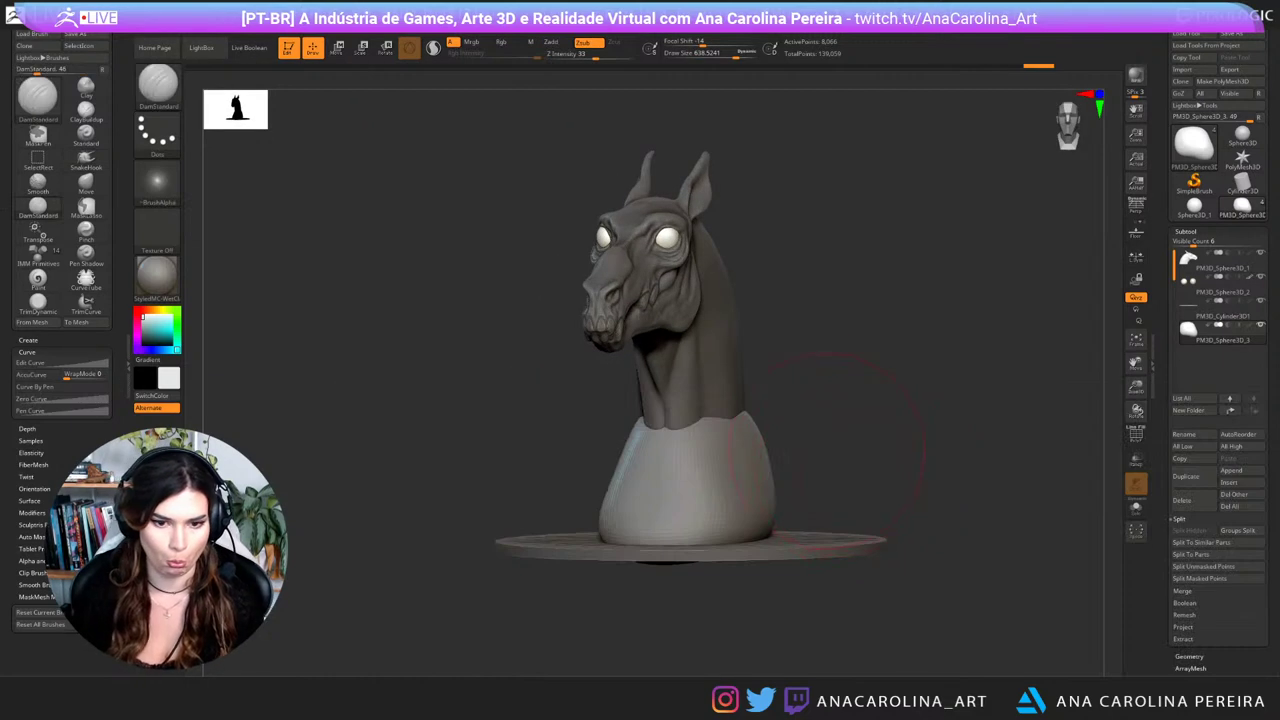
key("s")
left_click_drag(735, 508, 746, 508)
left_click_drag(688, 426, 696, 490)
key("ctrl+z")
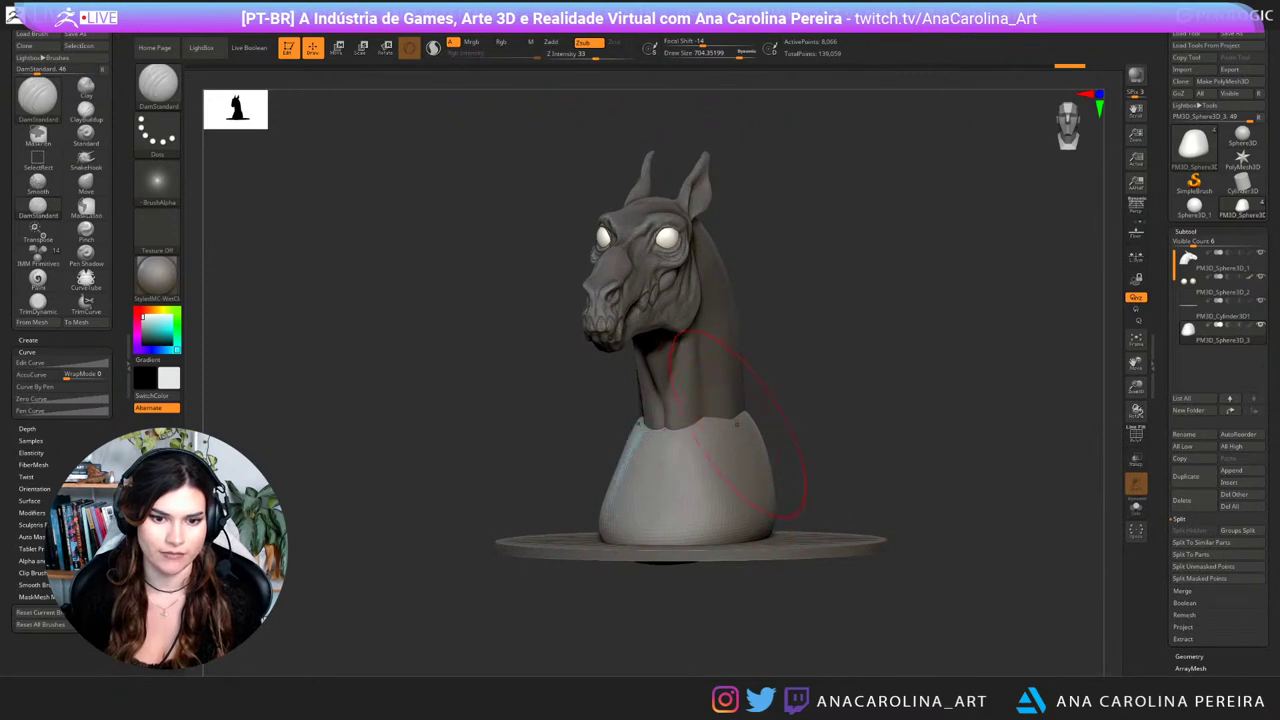
Step: Carve grooves down the front of the chest from the base of the neck and smooth them
left_click_drag(840, 470, 804, 450)
left_click_drag(668, 424, 643, 526)
mouse_move(665, 449)
left_mouse_down()
mouse_move(663, 520)
mouse_move(680, 518)
mouse_move(684, 492)
mouse_move(683, 506)
left_mouse_up()
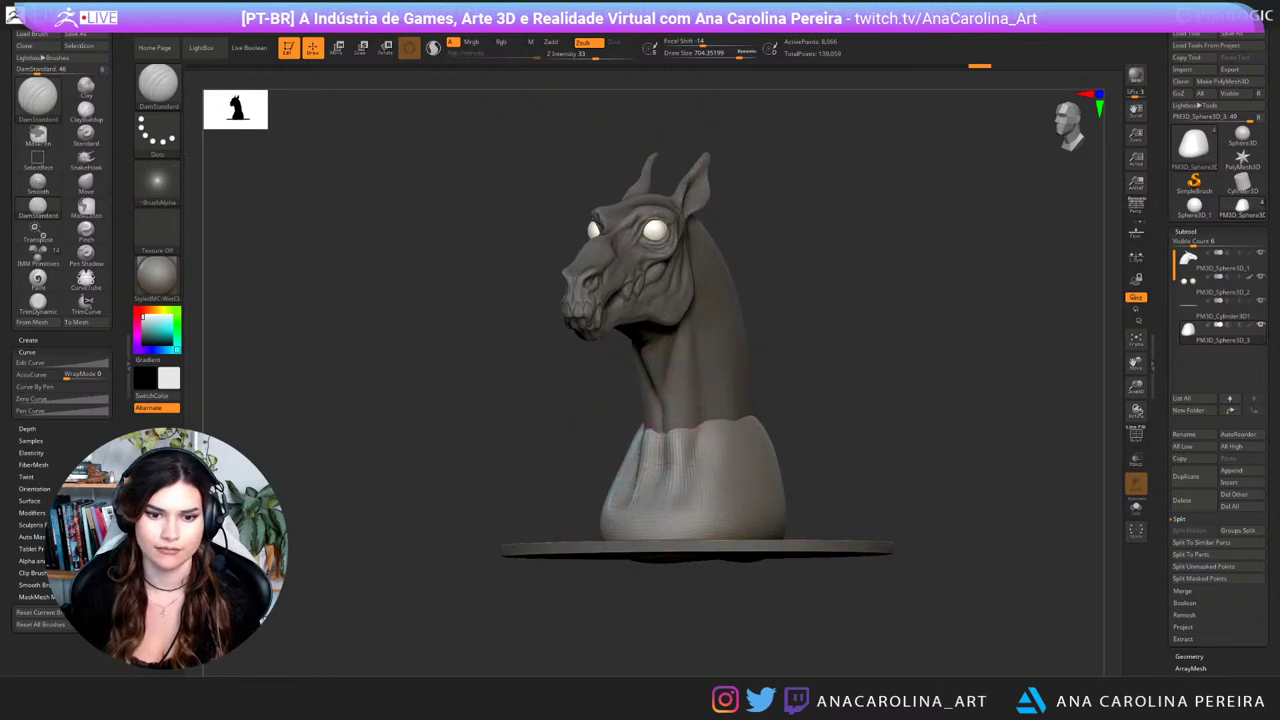
left_click_drag(560, 590, 740, 577)
left_click_drag(684, 422, 705, 466, "shift")
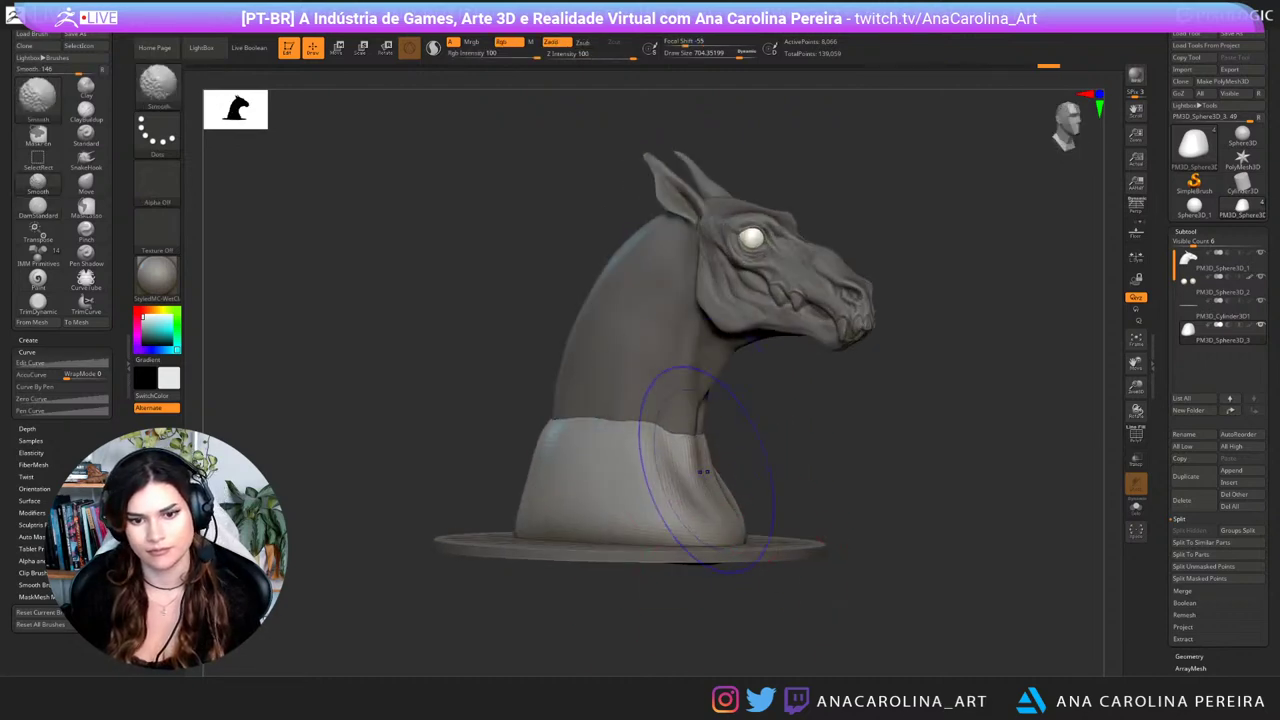
Step: Carve diagonal grooves from the shoulder to the lower chest with DamStandard at draw size about 835
left_click_drag(880, 520, 765, 505)
left_click_drag(885, 500, 678, 507)
key("space")
left_click_drag(777, 441, 718, 540)
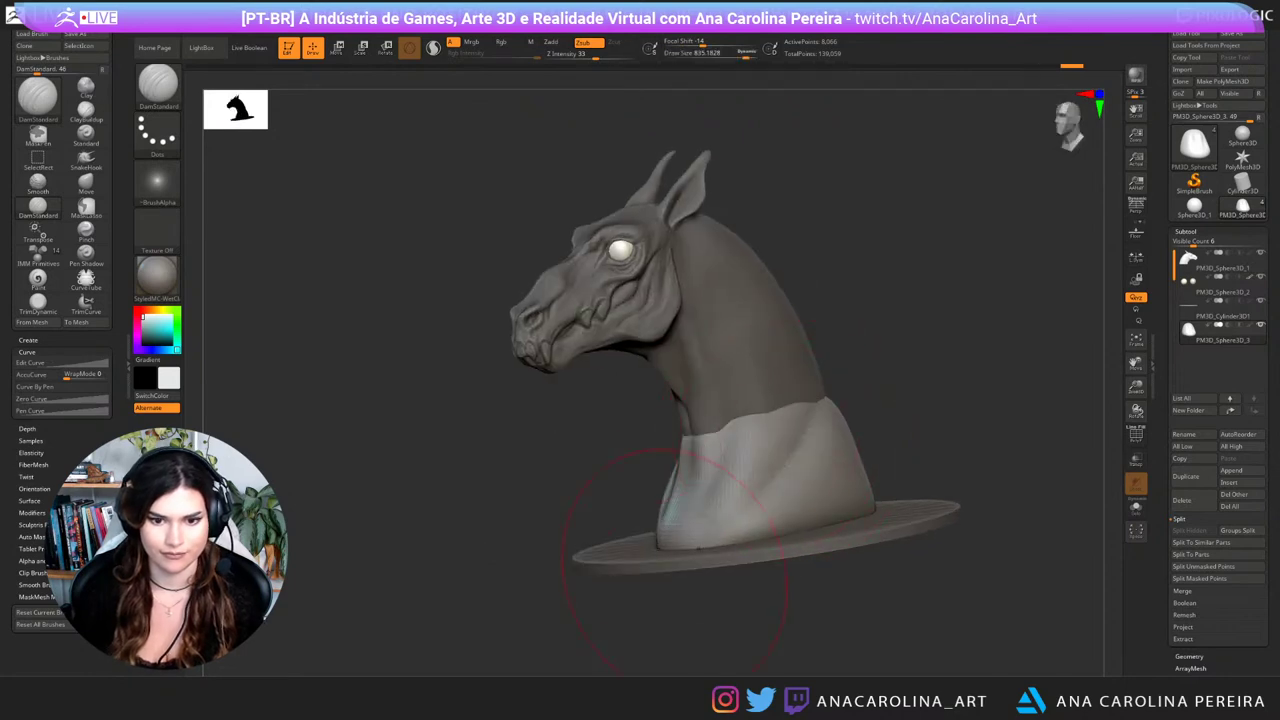
left_click_drag(530, 602, 723, 627)
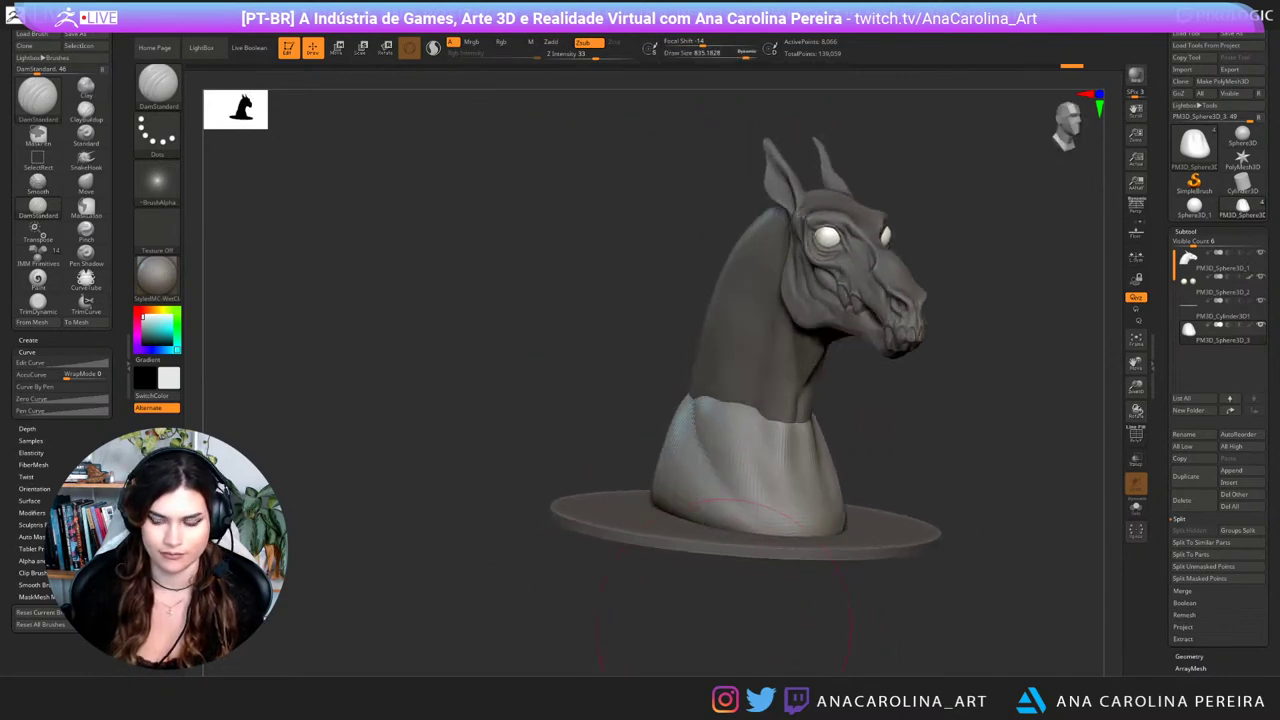
mouse_move(955, 430)
left_mouse_down()
mouse_move(812, 429)
mouse_move(866, 421)
mouse_move(836, 426)
mouse_move(865, 408)
left_mouse_up()
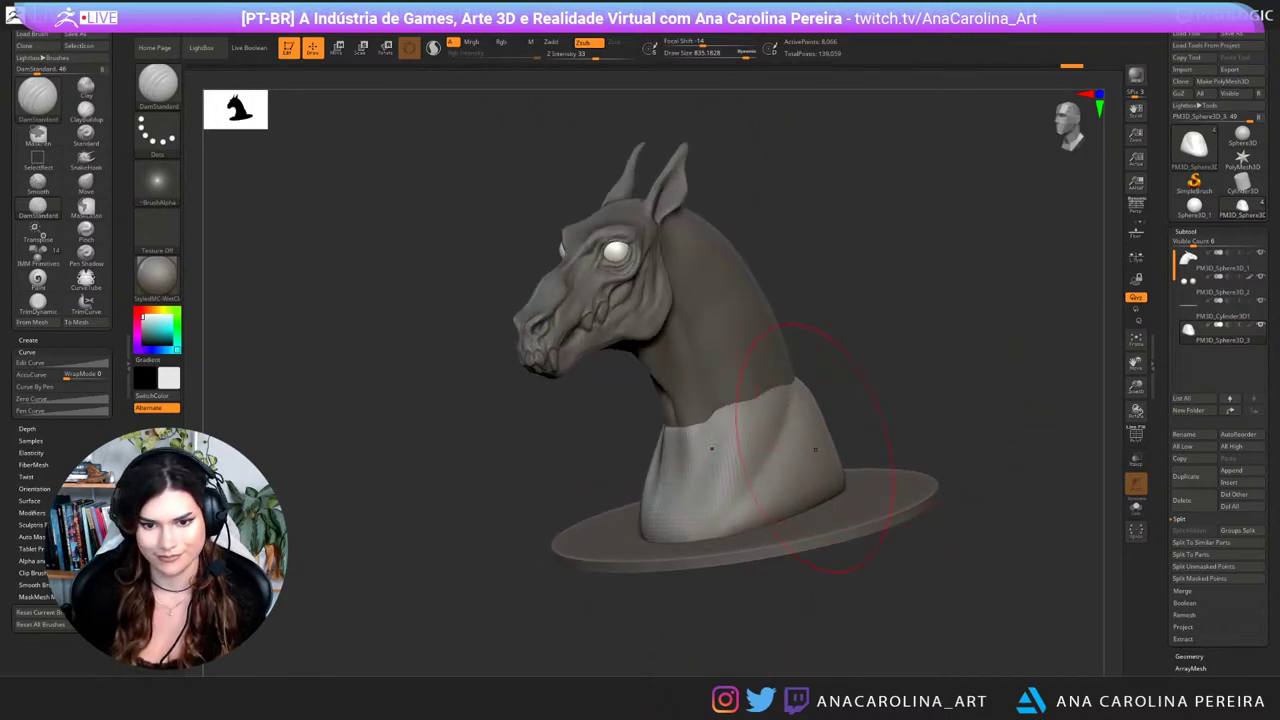
left_click_drag(815, 449, 748, 525)
left_click_drag(708, 606, 811, 577)
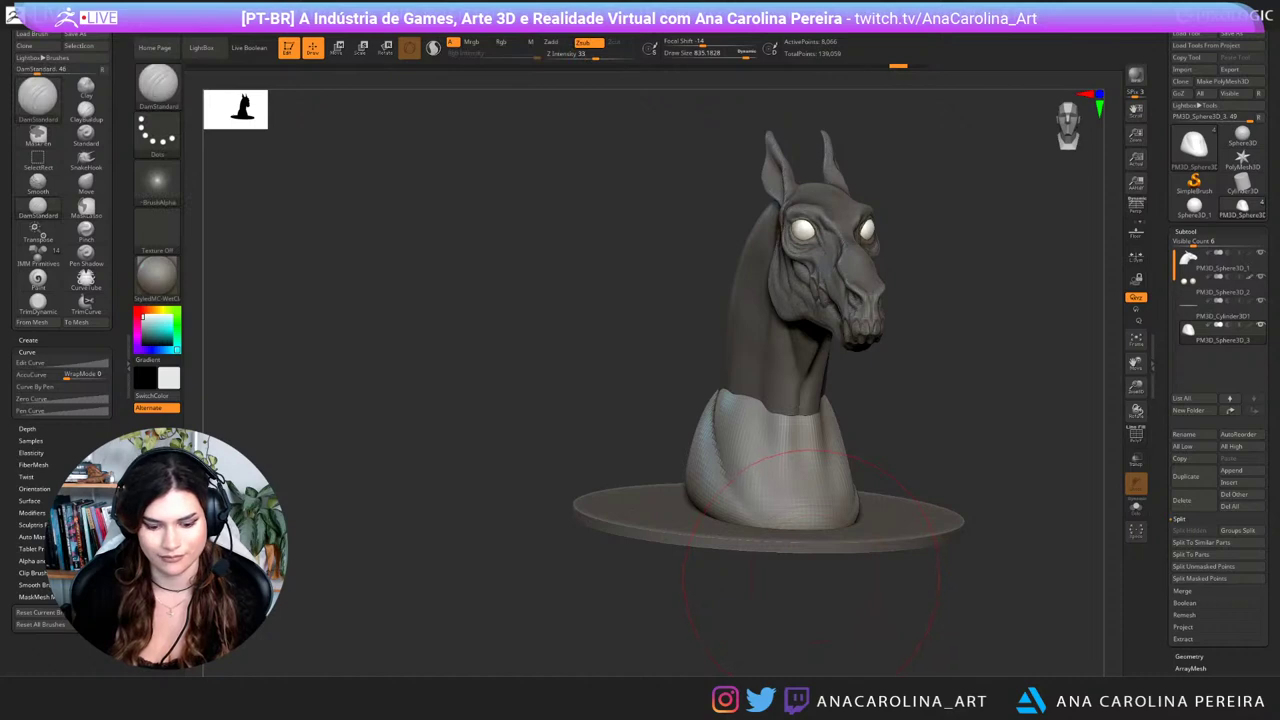
Step: Build up the shoulder and lower side of the chest with ClayBuildup at draw size about 460, then smooth the strokes
key("b")
key("c")
key("b")
left_click_drag(605, 590, 671, 577)
key("space")
mouse_move(776, 512)
left_mouse_down()
mouse_move(757, 512)
mouse_move(796, 520)
left_mouse_up()
left_click_drag(800, 470, 743, 510)
left_click_drag(735, 442, 708, 492)
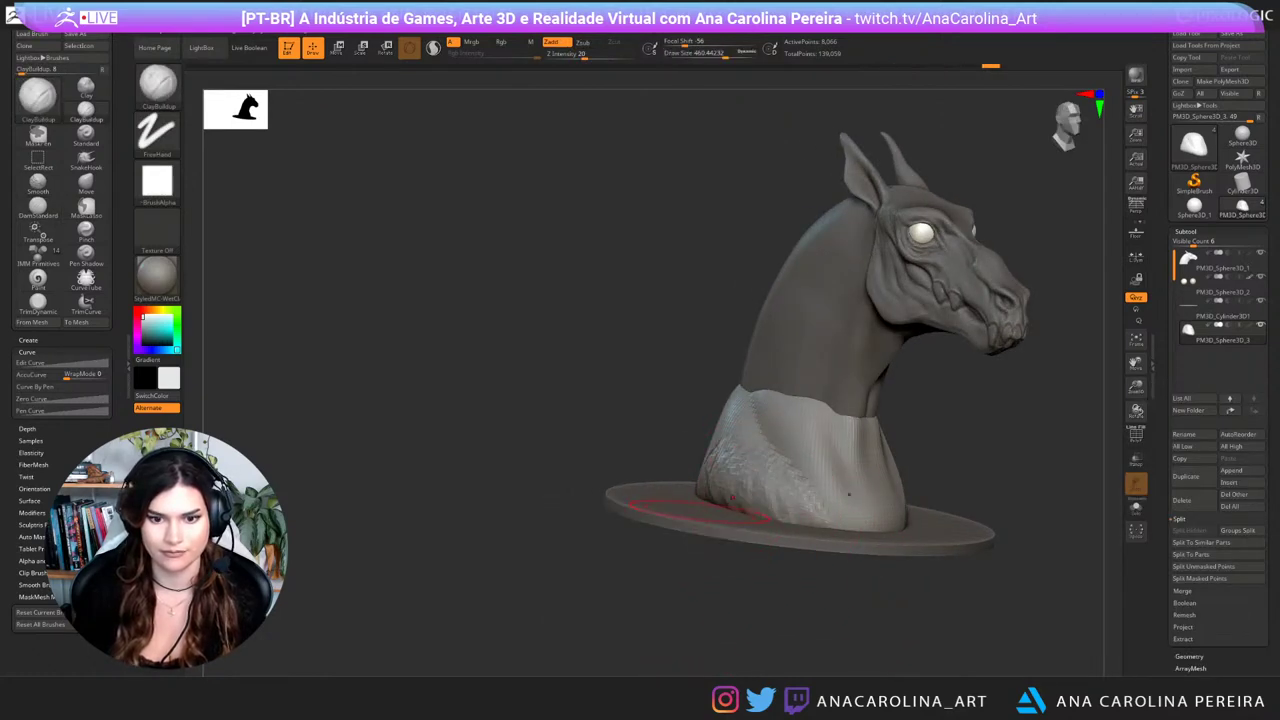
mouse_move(985, 600)
left_mouse_down()
mouse_move(935, 590)
mouse_move(909, 560)
left_mouse_up()
left_click_drag(909, 500, 877, 471, "shift")
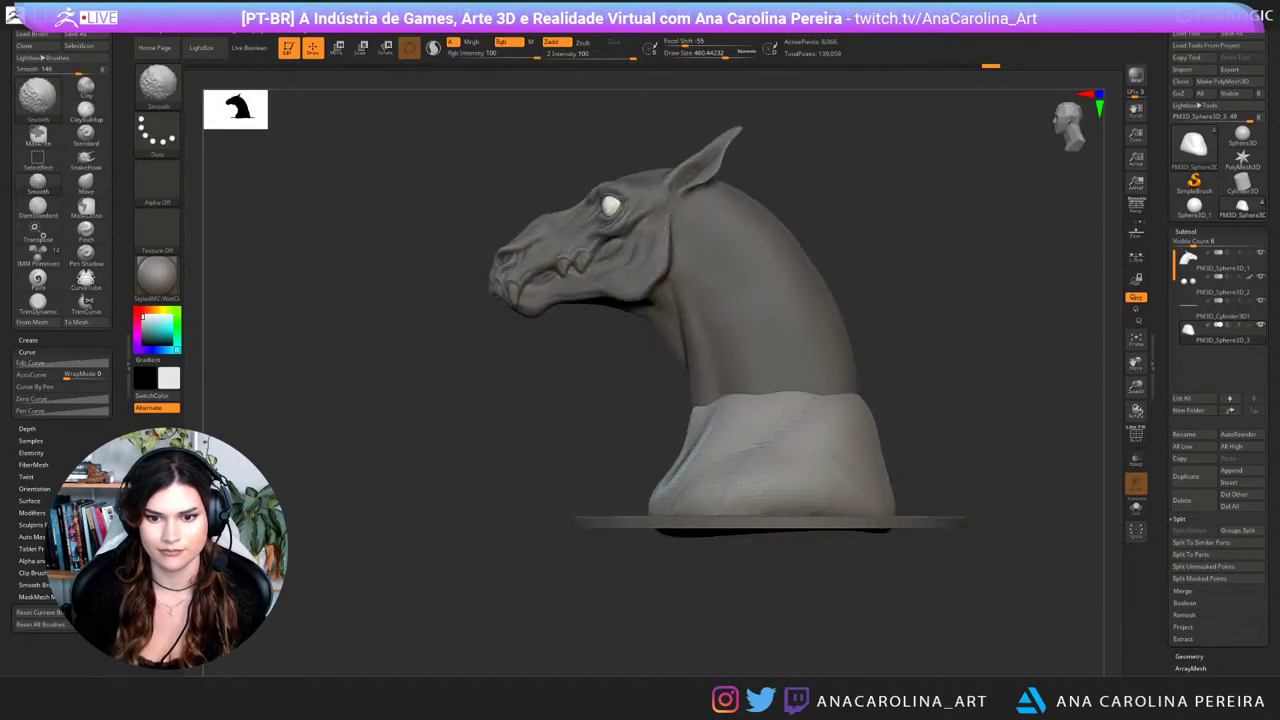
Step: Push the lower front contour of the chest inward with the Move brush in side view
mouse_move(985, 420)
left_mouse_down()
mouse_move(1000, 440)
mouse_move(960, 422)
left_mouse_up()
key("b")
key("m")
key("v")
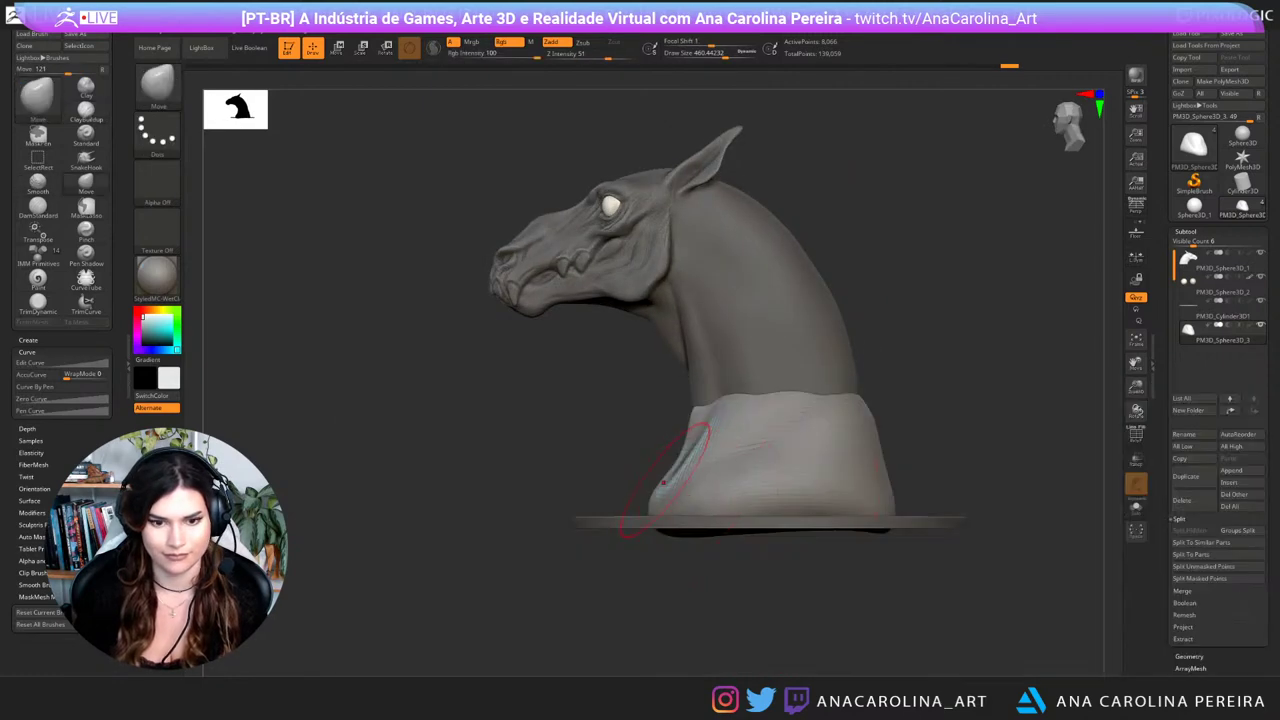
left_click_drag(663, 483, 676, 482)
mouse_move(840, 606)
left_mouse_down()
mouse_move(912, 612)
mouse_move(897, 615)
mouse_move(940, 590)
mouse_move(950, 566)
mouse_move(954, 587)
left_mouse_up()
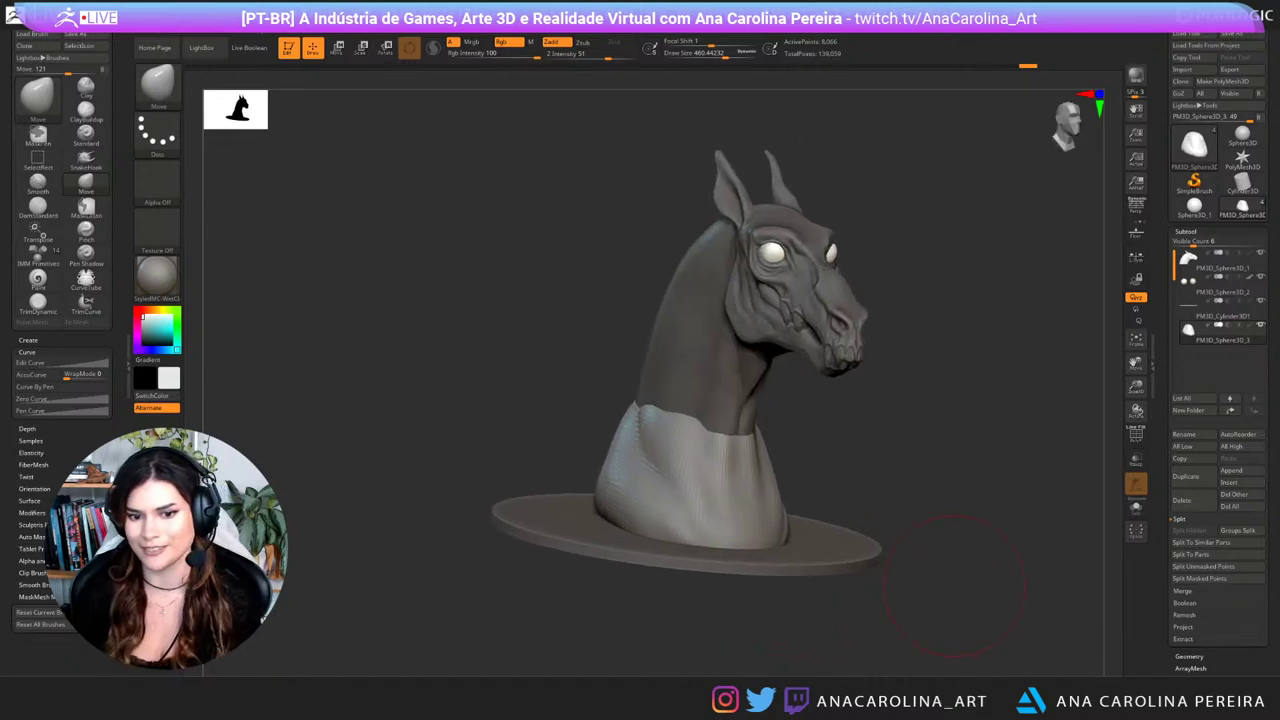
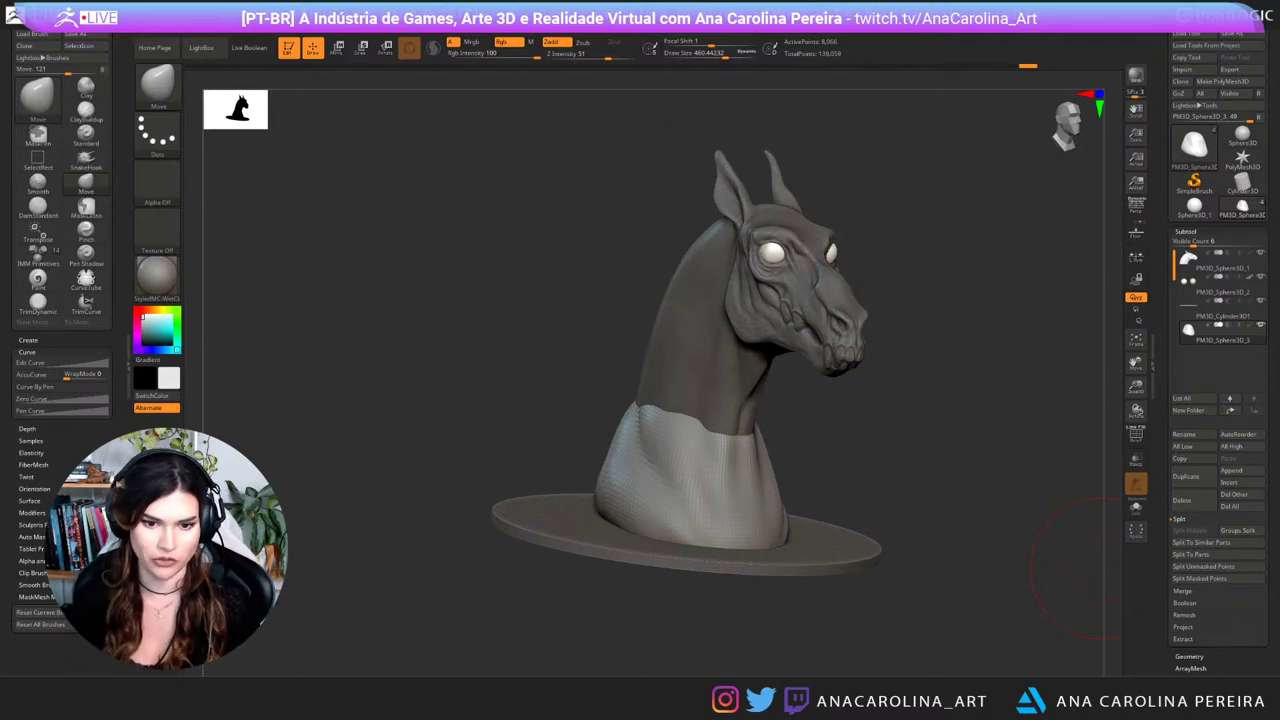
Step: Add clay along the diagonal shoulder groove with ClayBuildup at draw size about 358
mouse_move(1101, 568)
right_mouse_down()
mouse_move(875, 447)
mouse_move(773, 494)
right_mouse_up()
key("b")
key("c")
key("b")
key("space")
left_click_drag(858, 434, 752, 533)
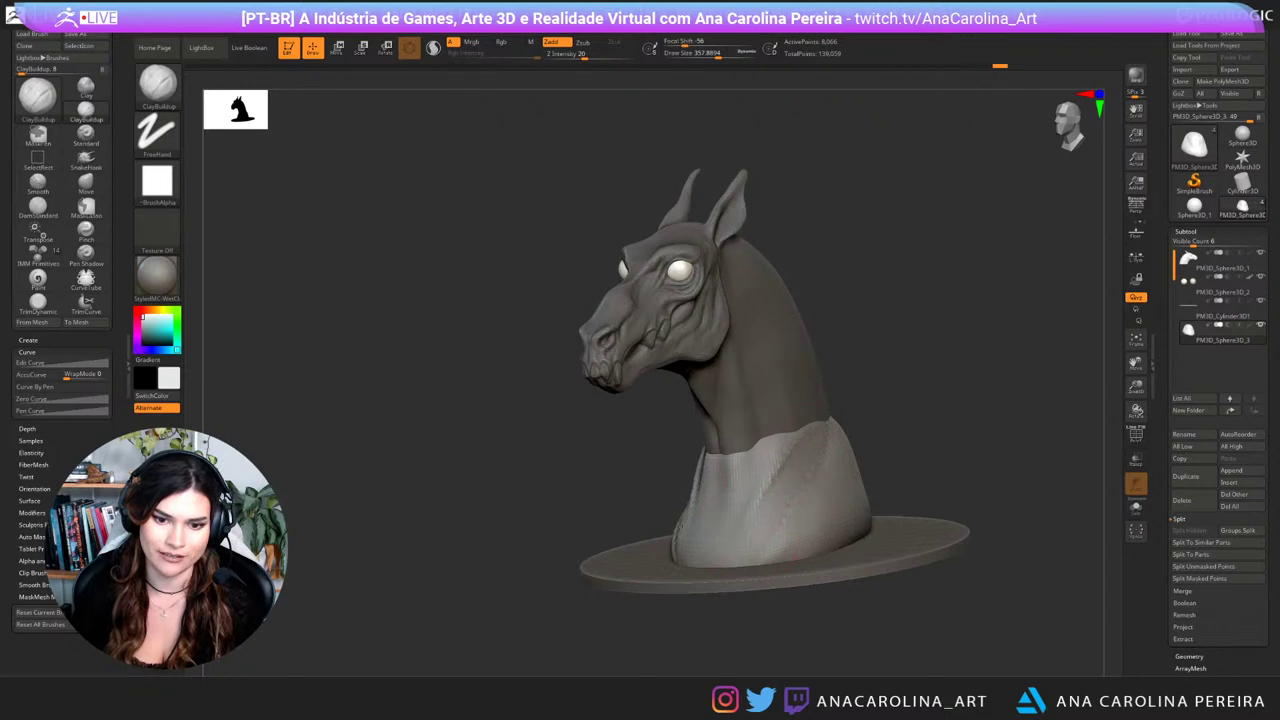
Step: Add another ClayBuildup stroke down the diagonal shoulder groove at draw size about 358
left_click_drag(786, 456, 749, 526)
right_click_drag(740, 540, 1000, 432)
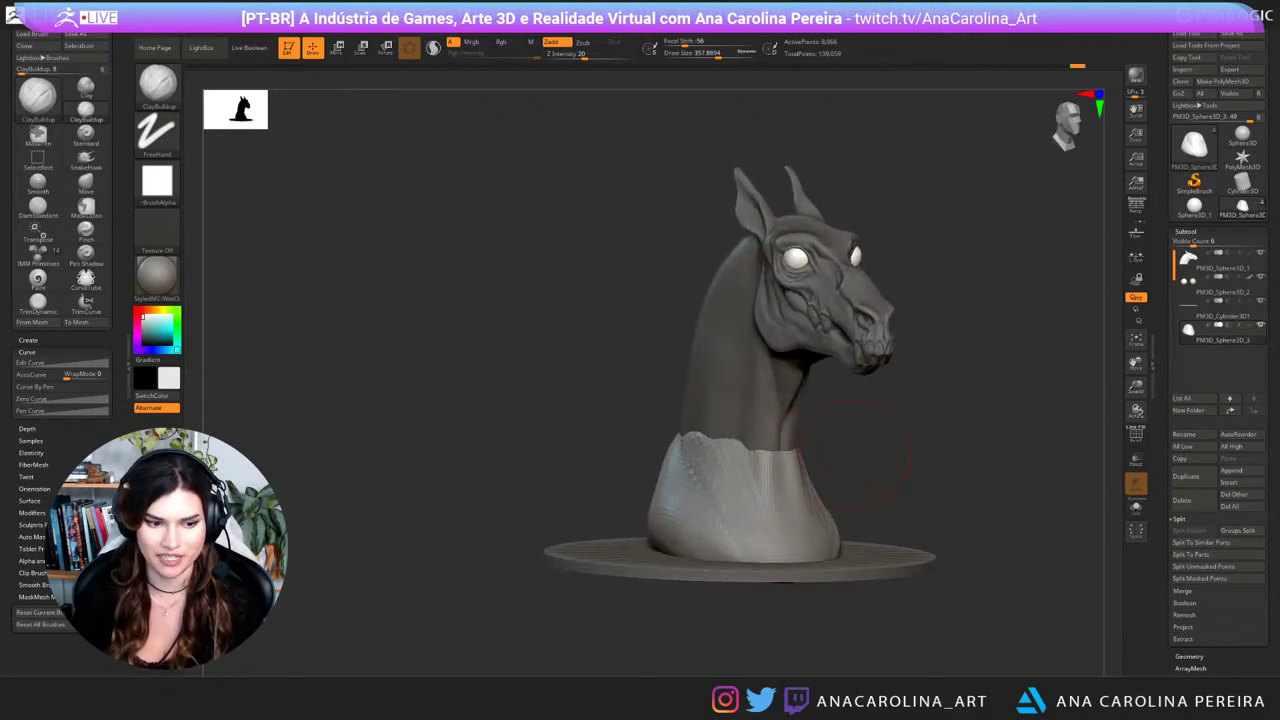
right_click_drag(785, 493, 826, 444)
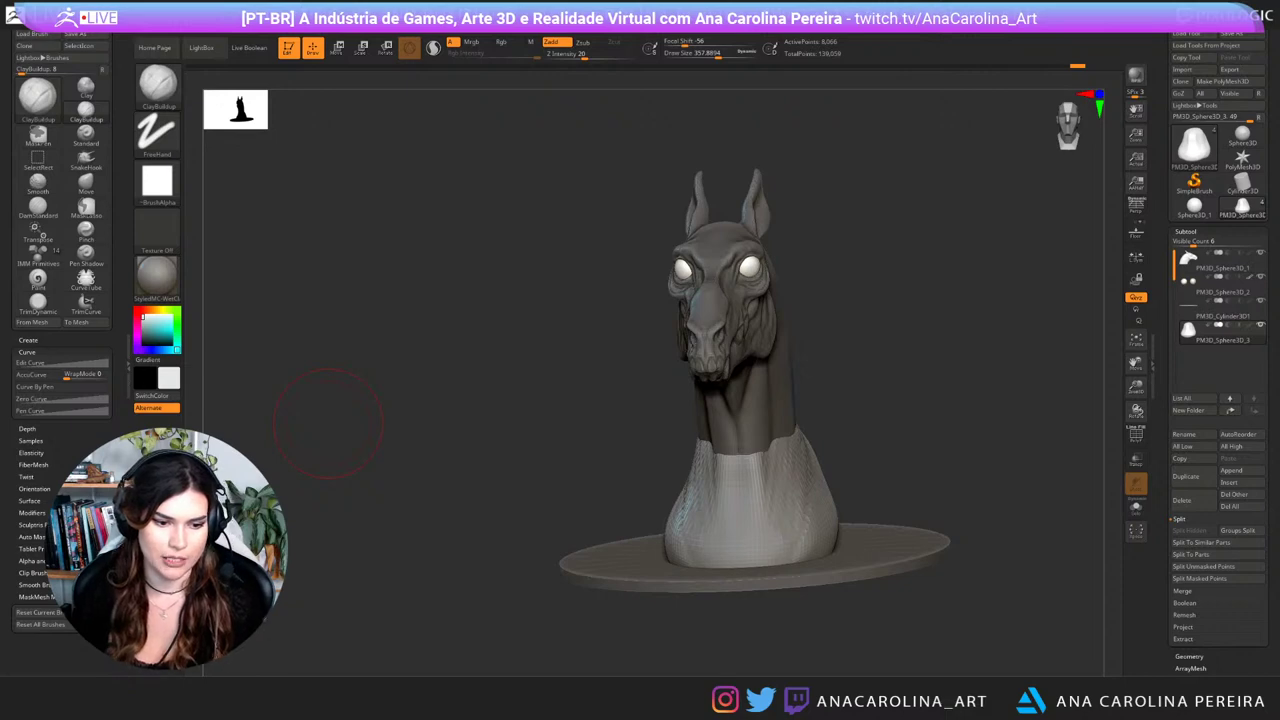
left_click_drag(328, 423, 220, 428)
Step: Adjust the lower front contour and side of the chest with the Move brush at draw size about 445
key("b")
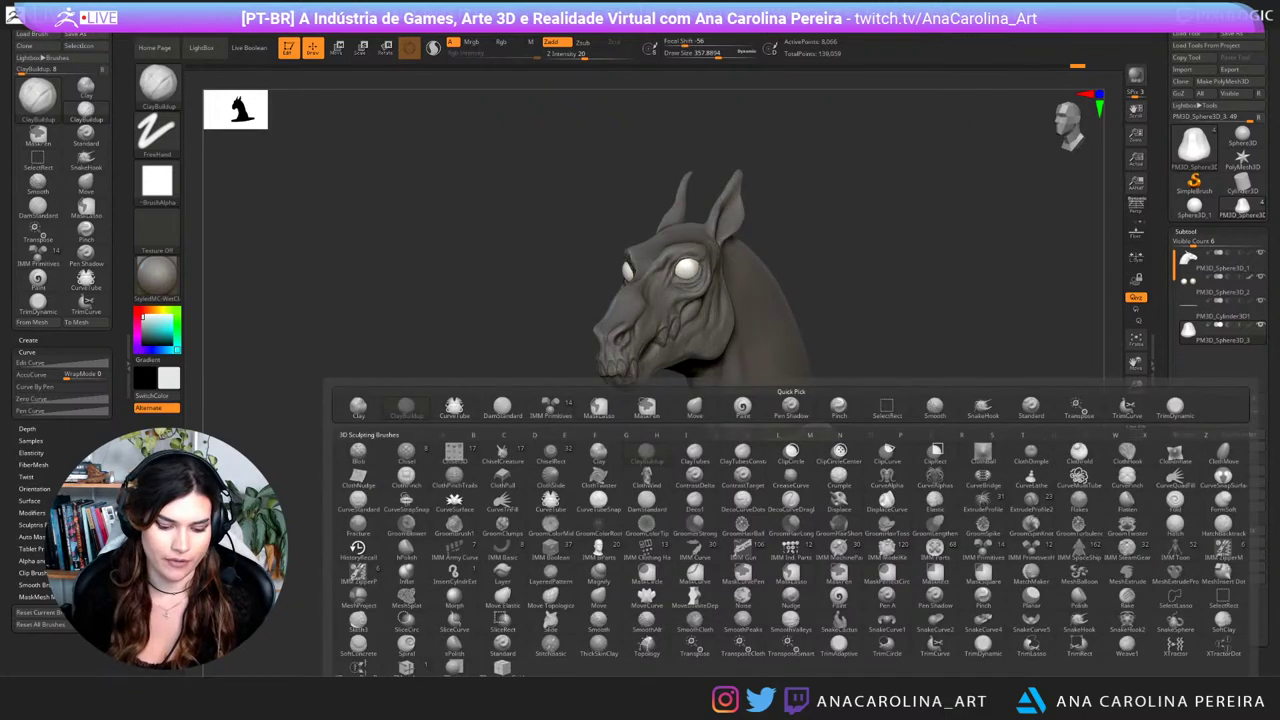
key("m")
key("v")
mouse_move(791, 526)
right_mouse_down()
mouse_move(765, 535)
mouse_move(742, 515)
right_mouse_up()
key("space")
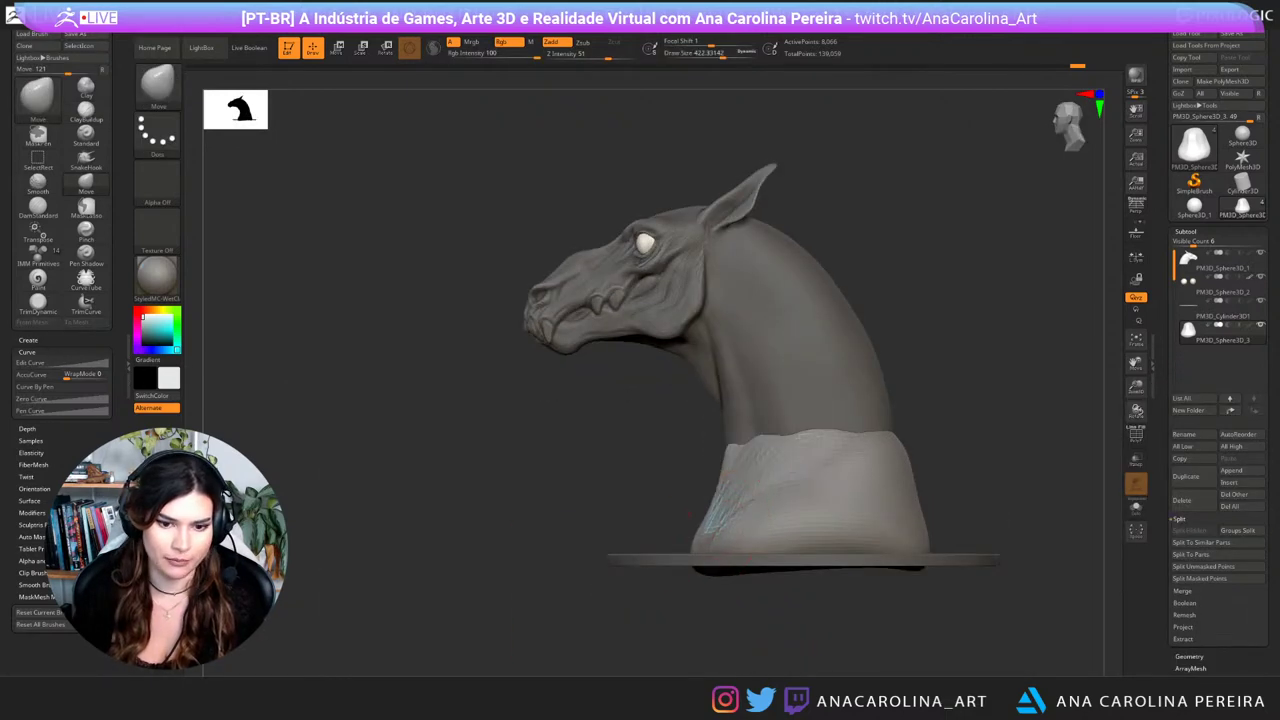
mouse_move(704, 517)
left_mouse_down()
mouse_move(716, 513)
mouse_move(708, 538)
left_mouse_up()
left_click_drag(693, 602, 900, 600)
left_click_drag(665, 512, 657, 508)
left_click_drag(855, 505, 763, 490)
key("s")
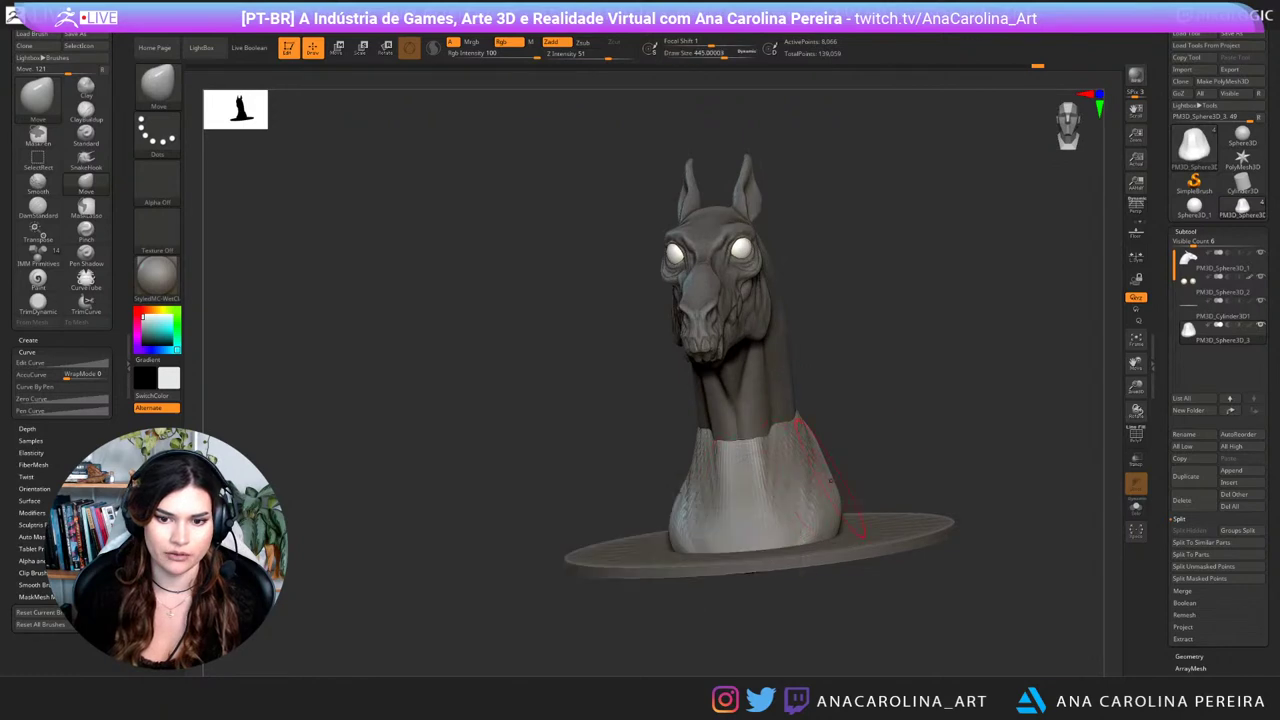
Step: Build up the shoulder behind the diagonal groove and the lower side of the chest with ClayBuildup at draw size about 445
left_click_drag(930, 468, 832, 474)
key("b")
key("c")
key("b")
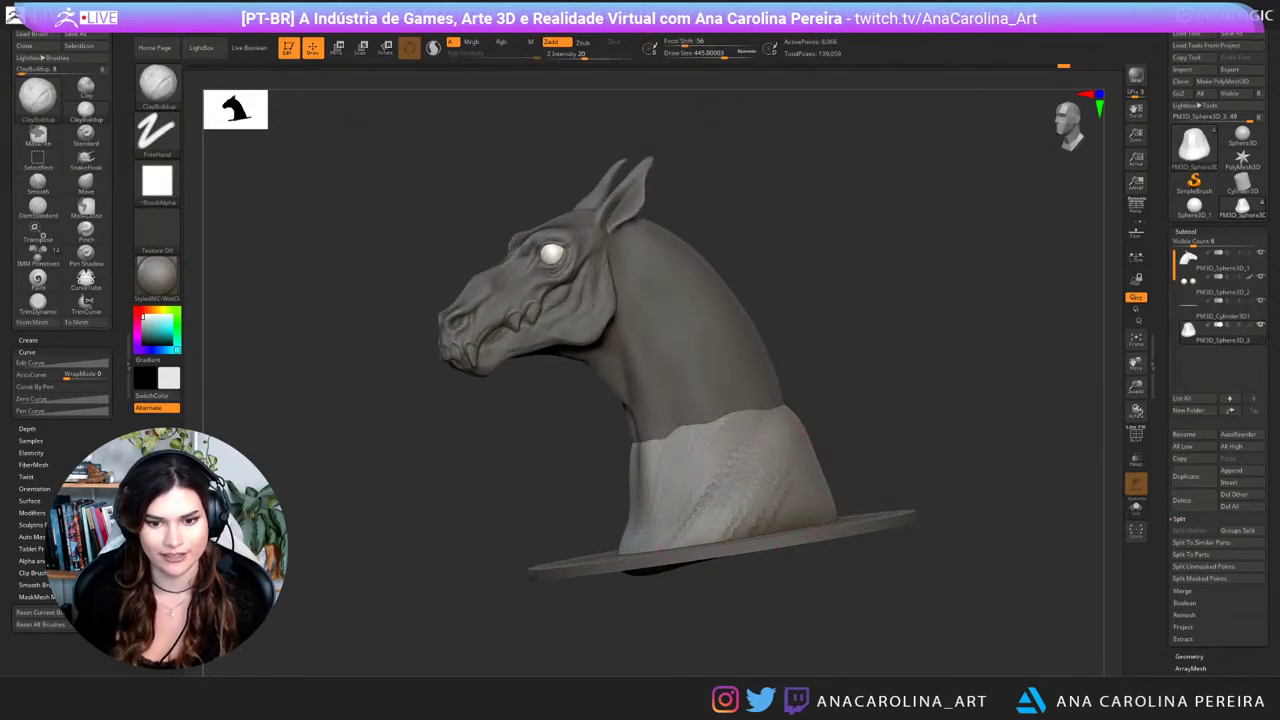
mouse_move(728, 496)
left_mouse_down()
mouse_move(754, 522)
mouse_move(776, 514)
left_mouse_up()
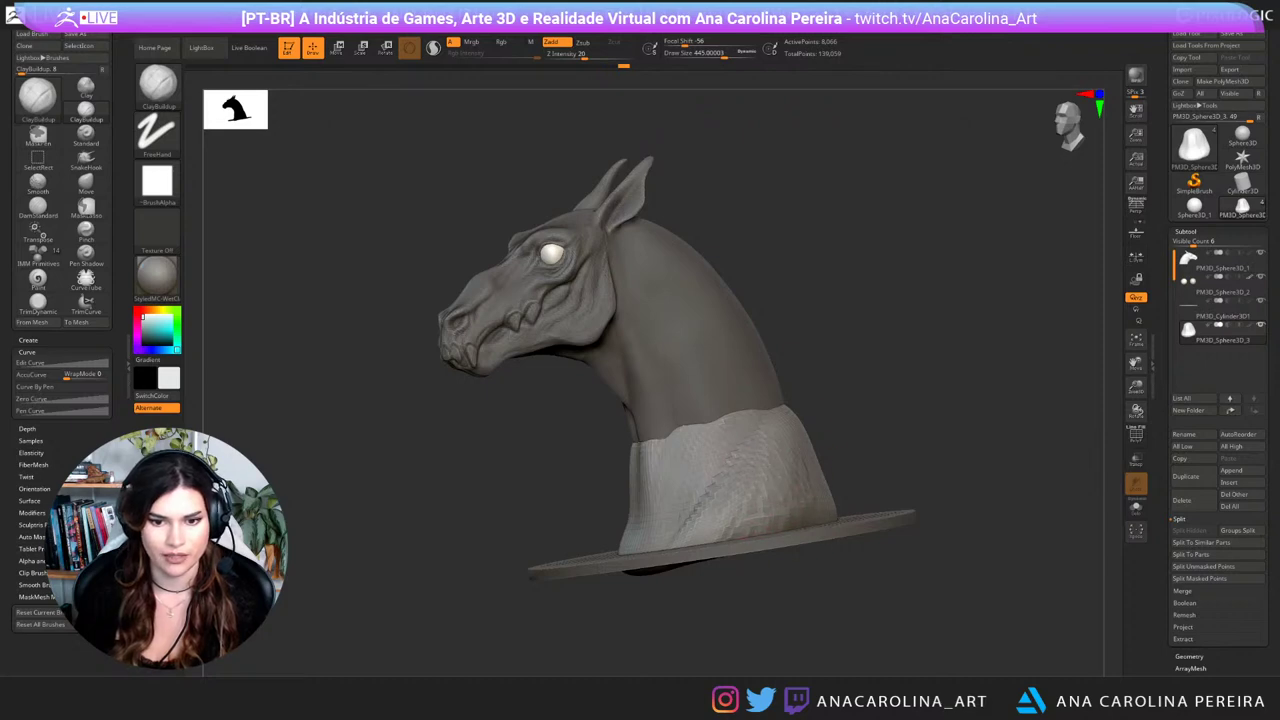
left_click_drag(950, 560, 945, 450)
mouse_move(700, 590)
left_mouse_down()
mouse_move(790, 598)
mouse_move(710, 604)
left_mouse_up()
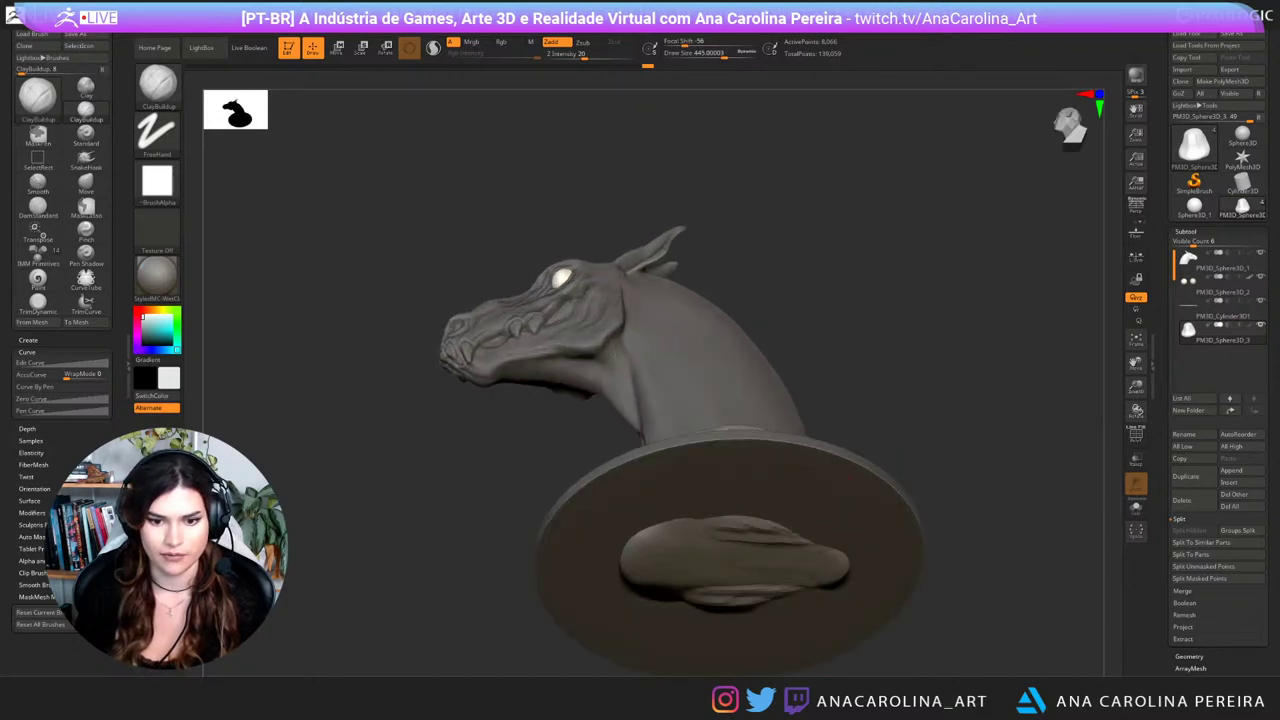
left_click_drag(950, 440, 945, 540)
mouse_move(500, 420)
left_mouse_down()
mouse_move(845, 388)
mouse_move(940, 410)
left_mouse_up()
mouse_move(622, 455)
left_mouse_down()
mouse_move(610, 492)
mouse_move(640, 508)
left_mouse_up()
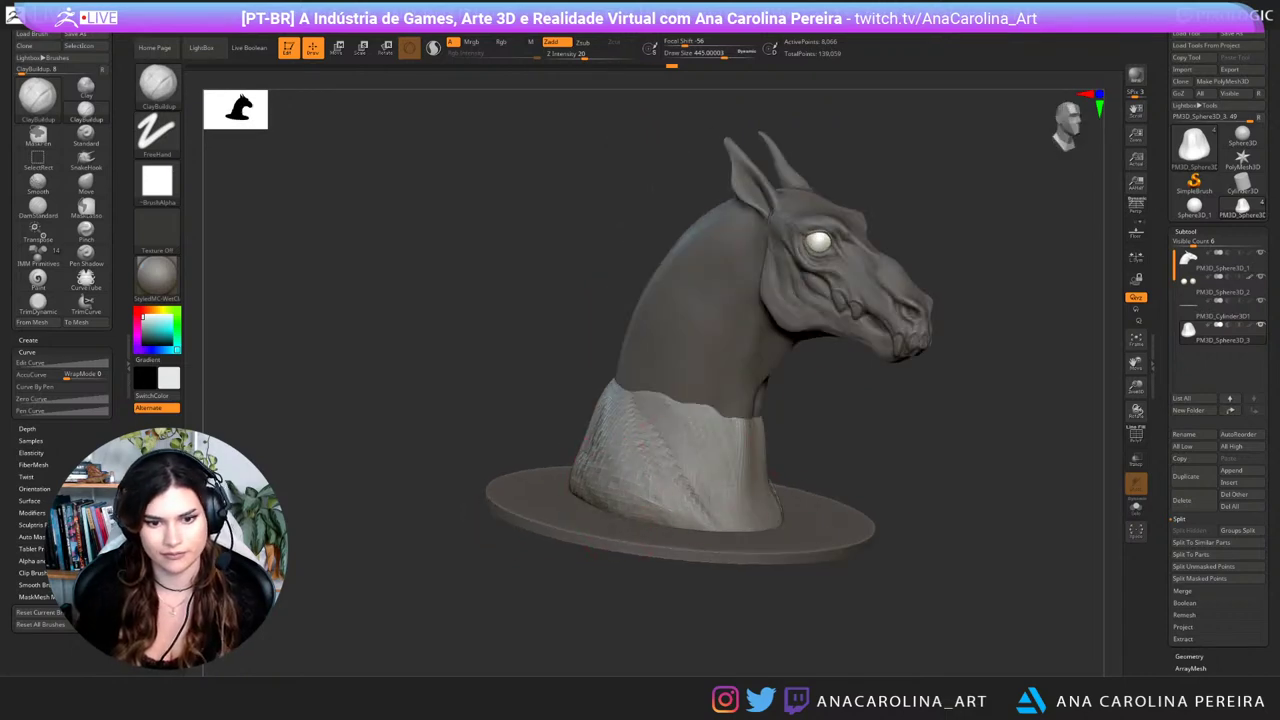
Step: Set the draw size to about 386 and reshape the front of the chest beside its centerline with the Move brush
left_click_drag(1000, 440, 775, 465)
left_click_drag(900, 420, 840, 455)
key("space")
left_click(816, 413)
mouse_move(818, 413)
left_mouse_down()
mouse_move(795, 412)
mouse_move(826, 414)
left_mouse_up()
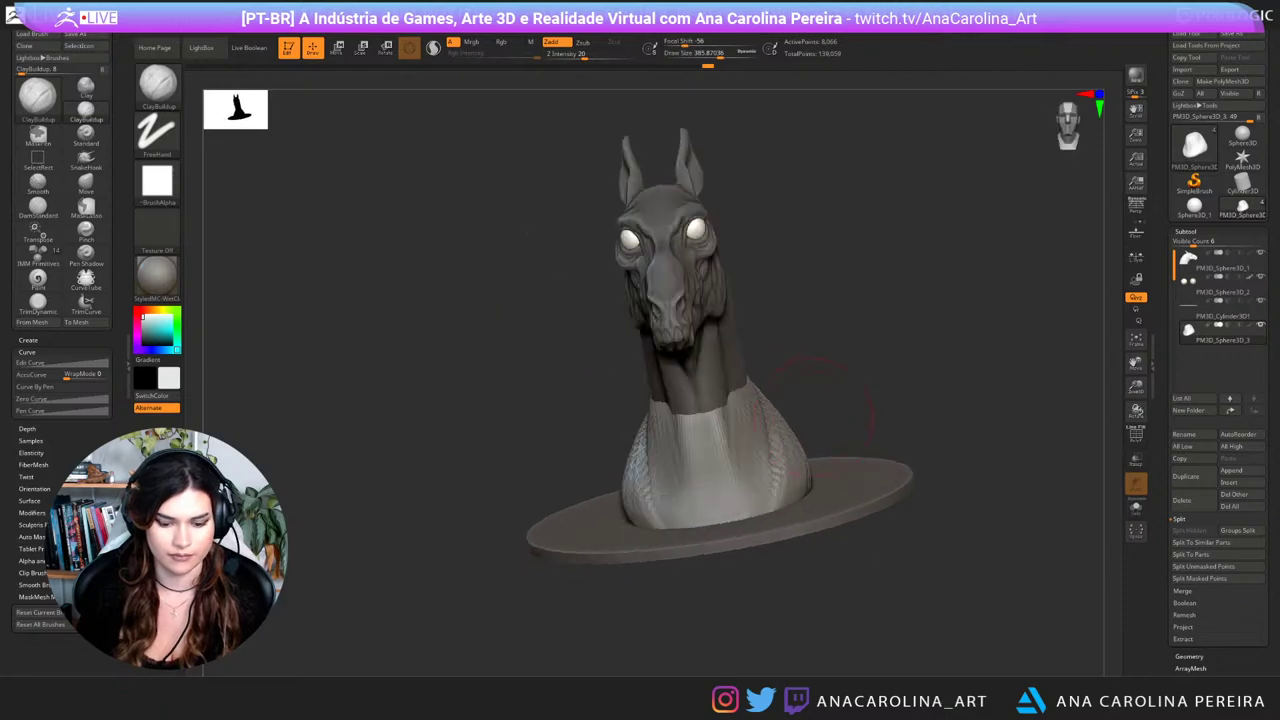
key("b")
key("m")
key("v")
left_click_drag(776, 466, 748, 472)
key("]")
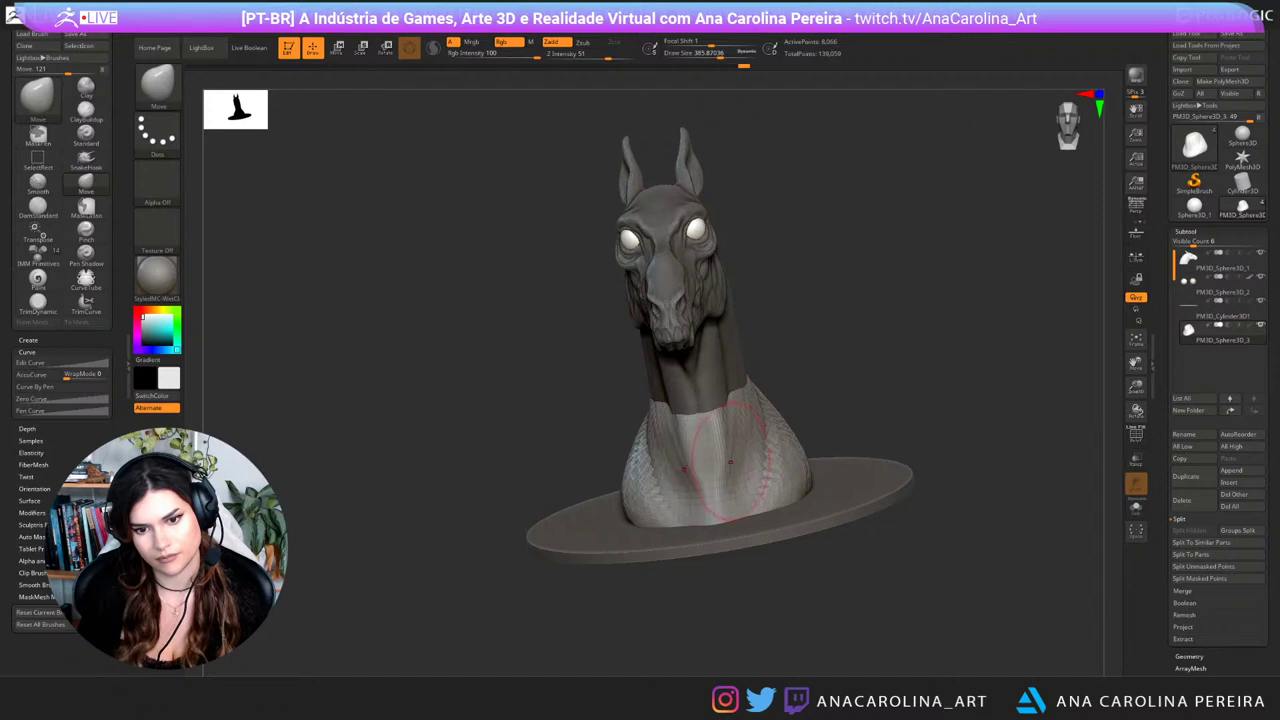
left_click_drag(756, 450, 748, 454)
Step: Refine the shoulder contour beside the neck and the lower front corner of the chest with the Move brush
left_click_drag(900, 390, 786, 404)
mouse_move(830, 310)
left_mouse_down()
mouse_move(836, 300)
mouse_move(882, 362)
left_mouse_up()
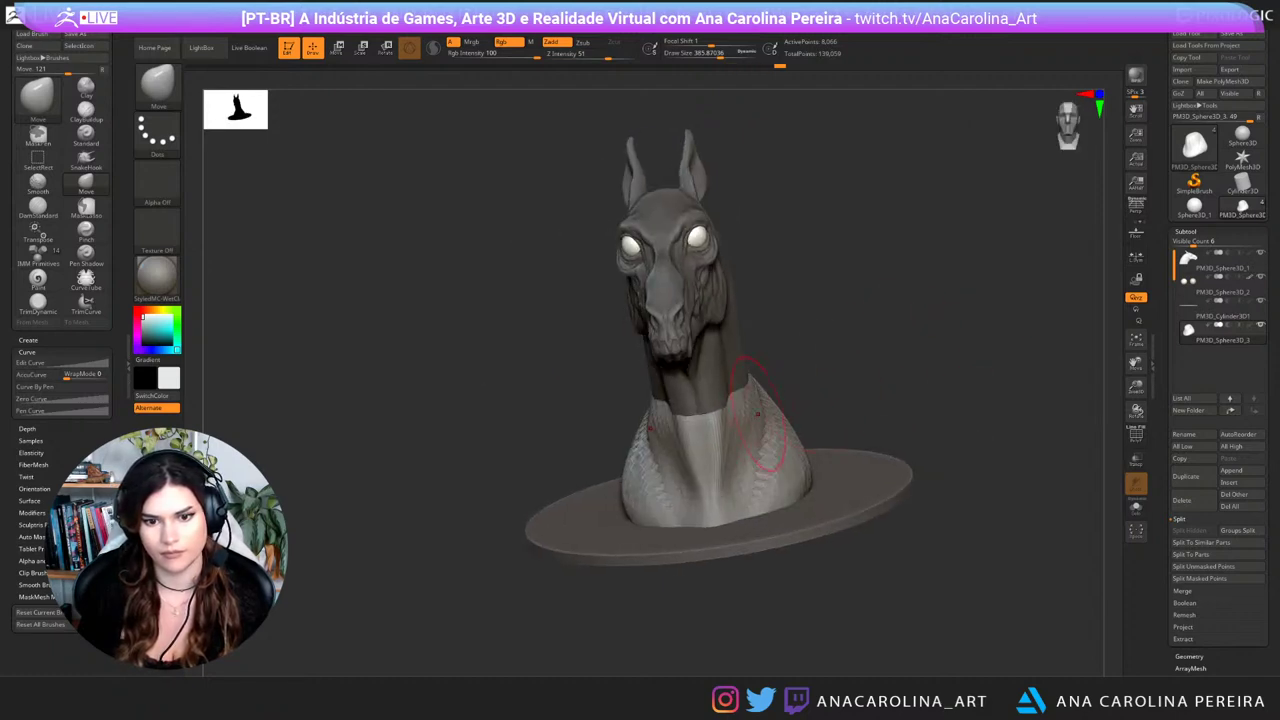
left_click_drag(764, 438, 770, 432)
left_click_drag(850, 385, 945, 365)
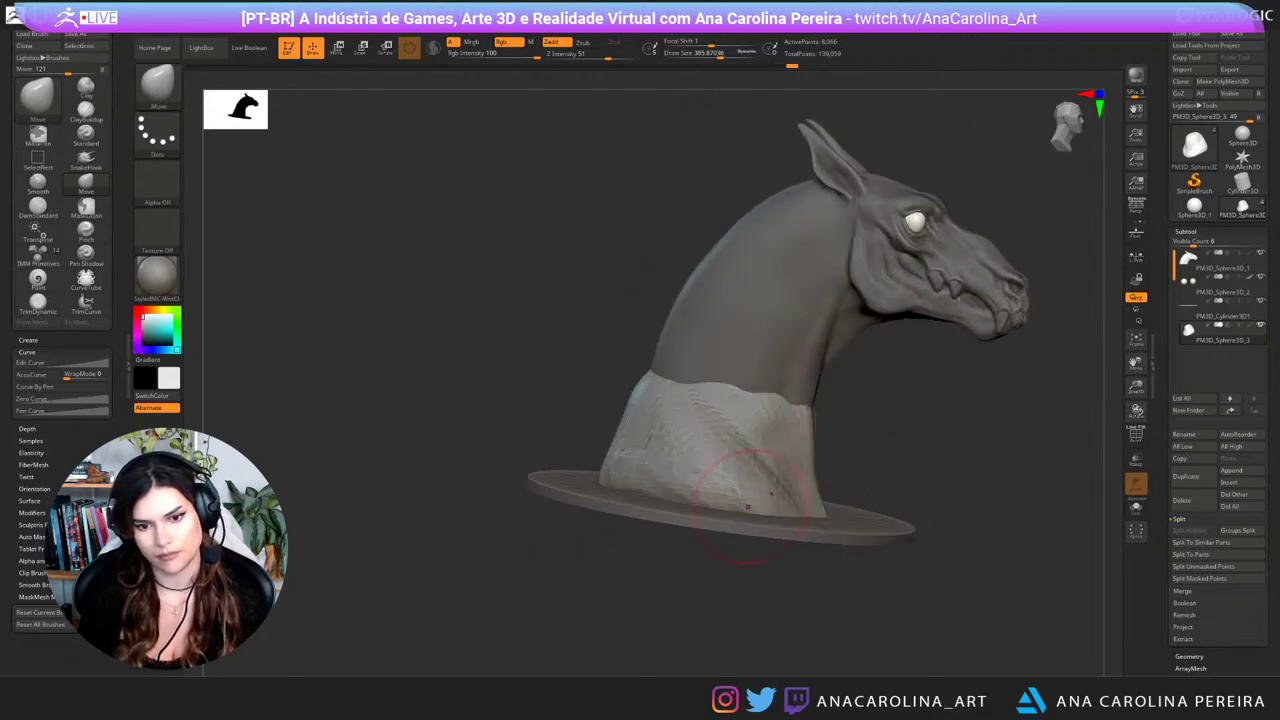
left_click_drag(782, 499, 788, 498)
mouse_move(865, 440)
left_mouse_down()
mouse_move(935, 410)
mouse_move(905, 455)
mouse_move(830, 430)
mouse_move(779, 452)
left_mouse_up()
mouse_move(900, 430)
left_mouse_down()
mouse_move(835, 405)
mouse_move(665, 450)
mouse_move(695, 428)
left_mouse_up()
left_click_drag(820, 520, 755, 495)
Step: Pull the lower rear of the shoulders backward across the disc with SnakeHook at draw size about 550
key("space")
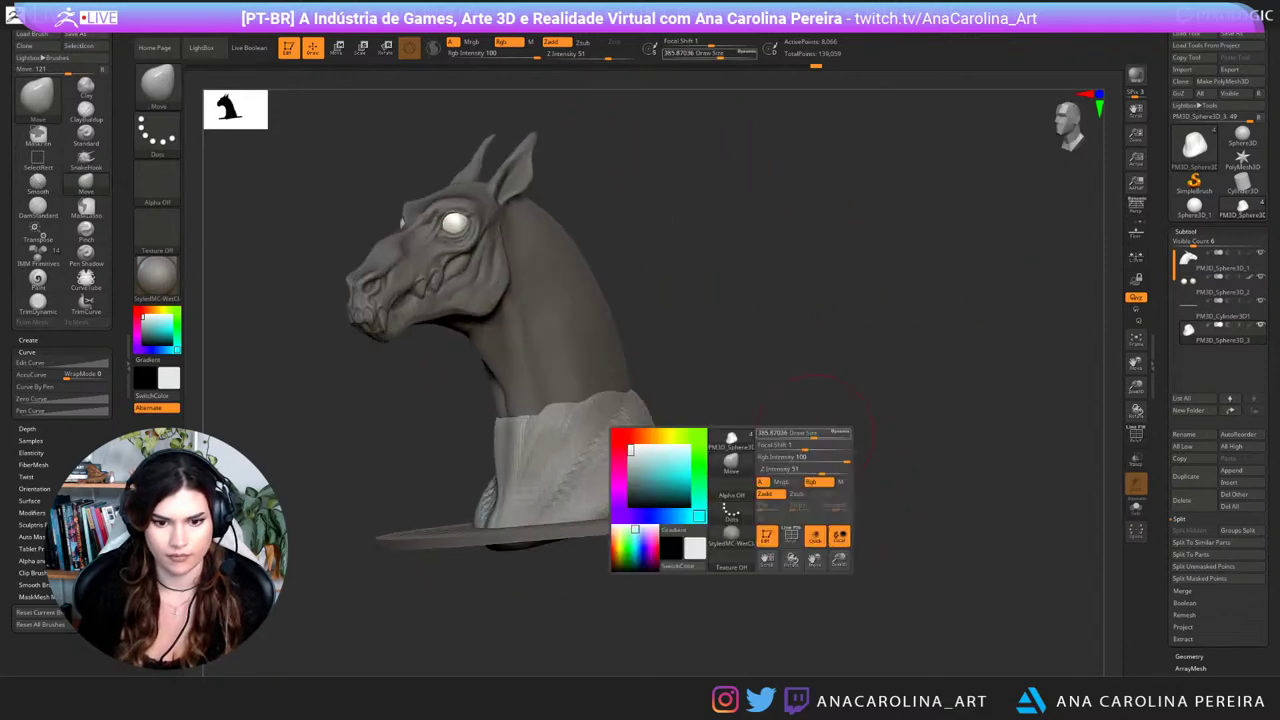
left_click_drag(802, 453, 815, 453)
left_click_drag(790, 560, 765, 485)
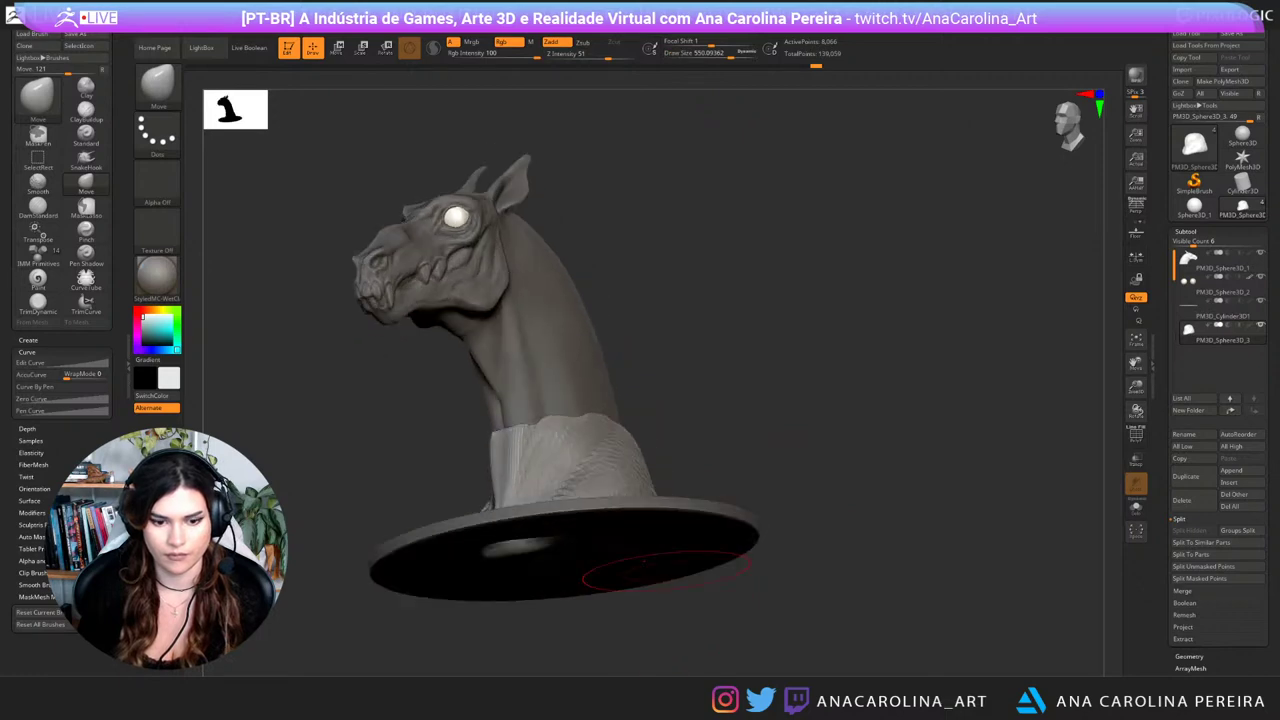
mouse_move(660, 622)
left_mouse_down()
mouse_move(692, 600)
mouse_move(689, 549)
left_mouse_up()
key("b")
key("s")
key("h")
mouse_move(705, 448)
left_mouse_down()
mouse_move(722, 512)
mouse_move(657, 543)
mouse_move(713, 535)
left_mouse_up()
mouse_move(857, 460)
left_mouse_down()
mouse_move(815, 475)
mouse_move(803, 443)
left_mouse_up()
left_click_drag(885, 425, 920, 400, "shift")
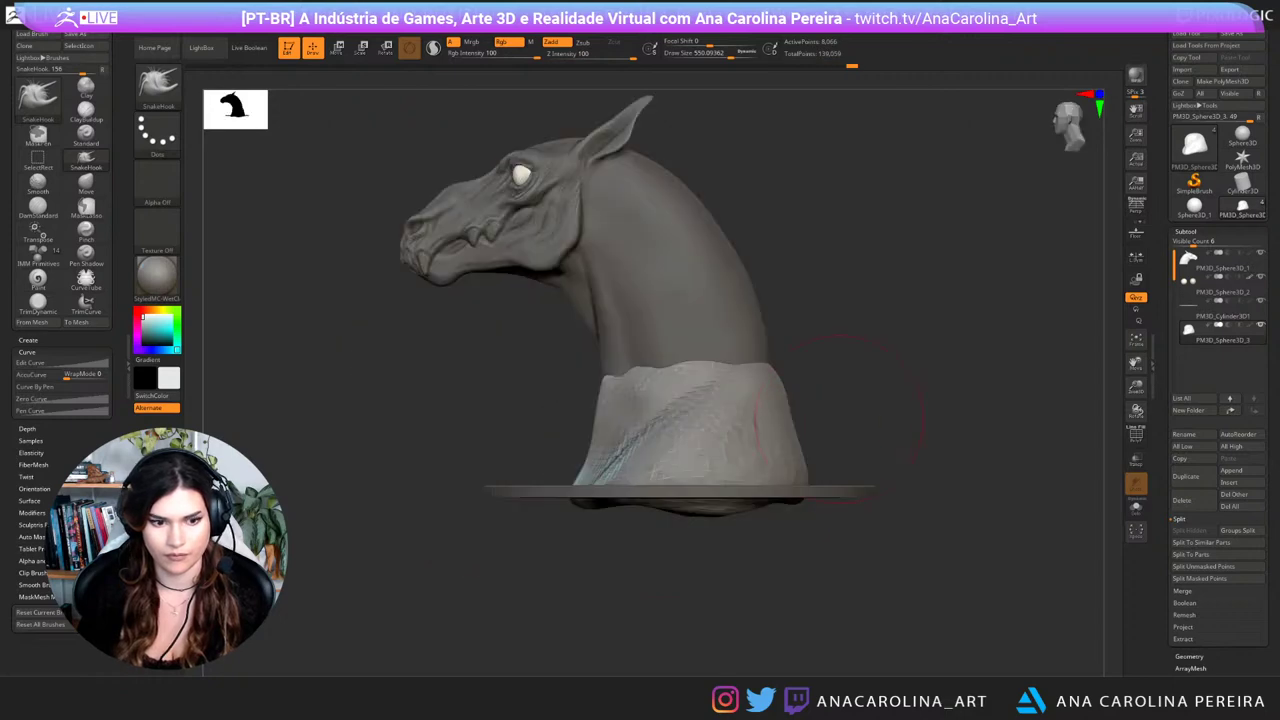
mouse_move(795, 437)
left_mouse_down()
mouse_move(812, 440)
mouse_move(799, 414)
mouse_move(829, 461)
left_mouse_up()
left_click_drag(905, 425, 866, 444)
left_click_drag(829, 462, 856, 476)
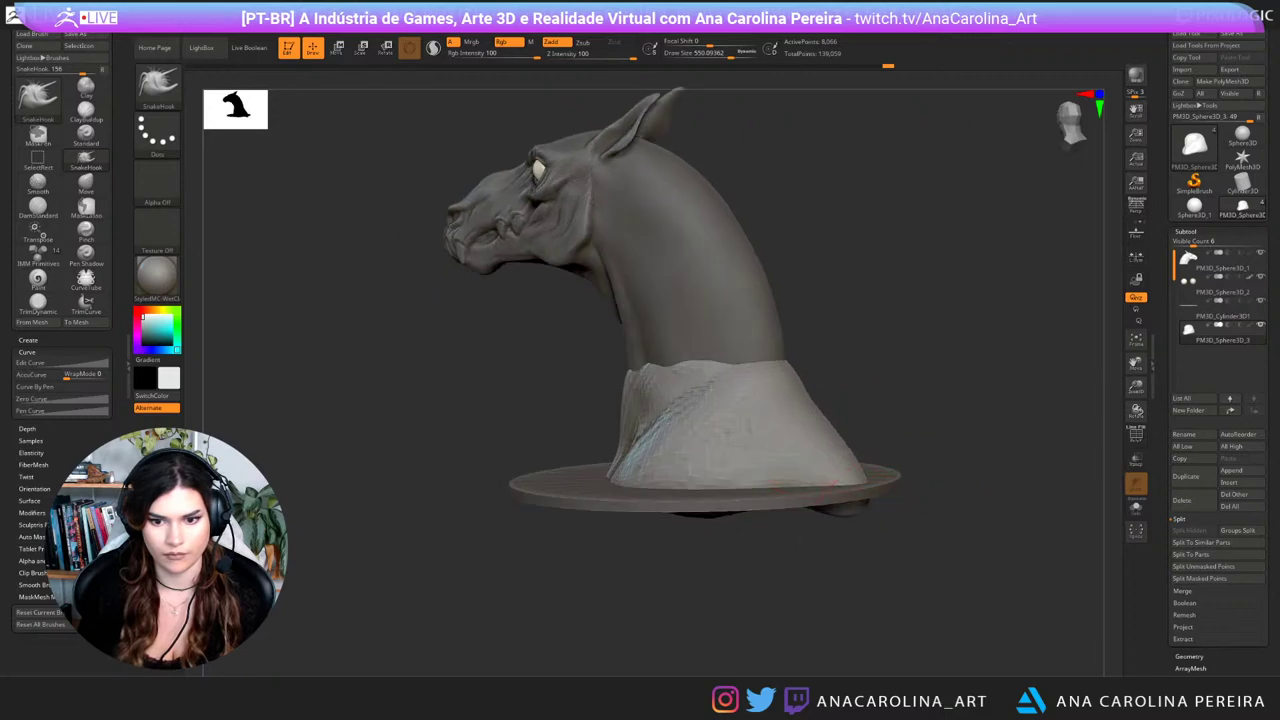
Step: Smooth the extended lower rear flank of the shoulders near the disc
mouse_move(948, 440)
left_mouse_down()
mouse_move(872, 486)
mouse_move(945, 384)
left_mouse_up()
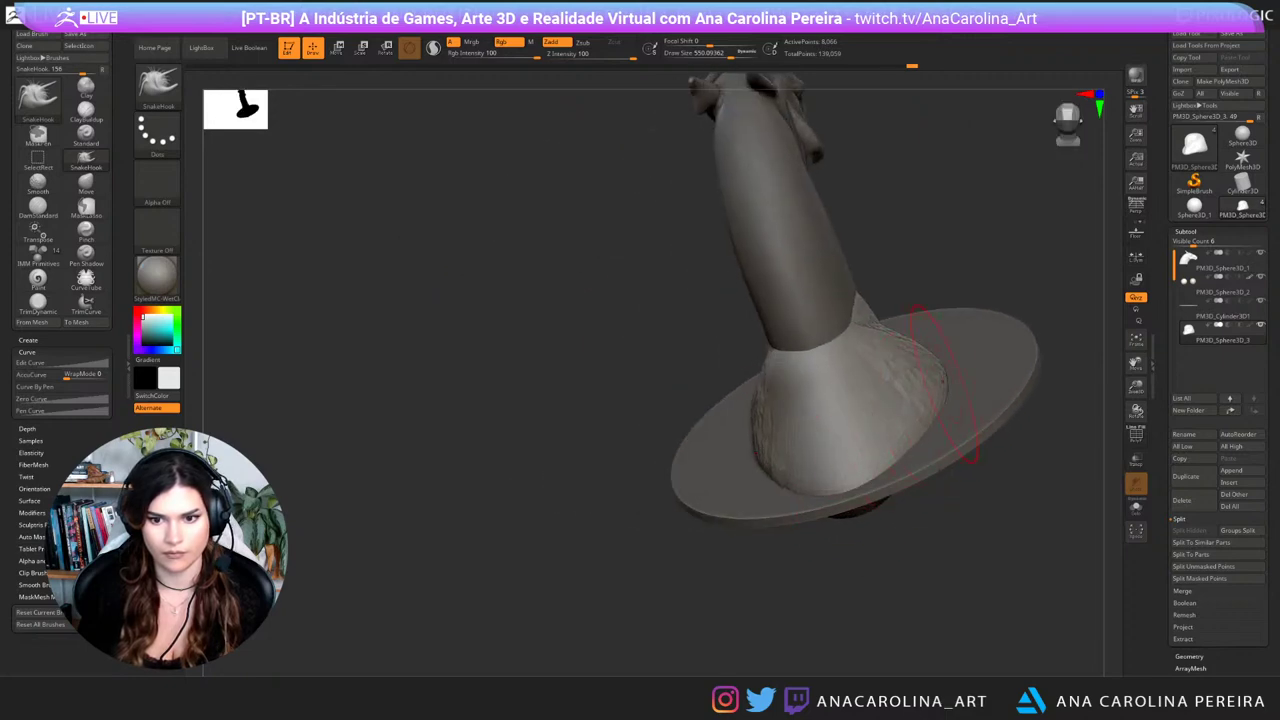
mouse_move(640, 632)
left_mouse_down()
mouse_move(848, 612)
mouse_move(695, 655)
left_mouse_up()
left_click_drag(771, 490, 789, 511, "shift")
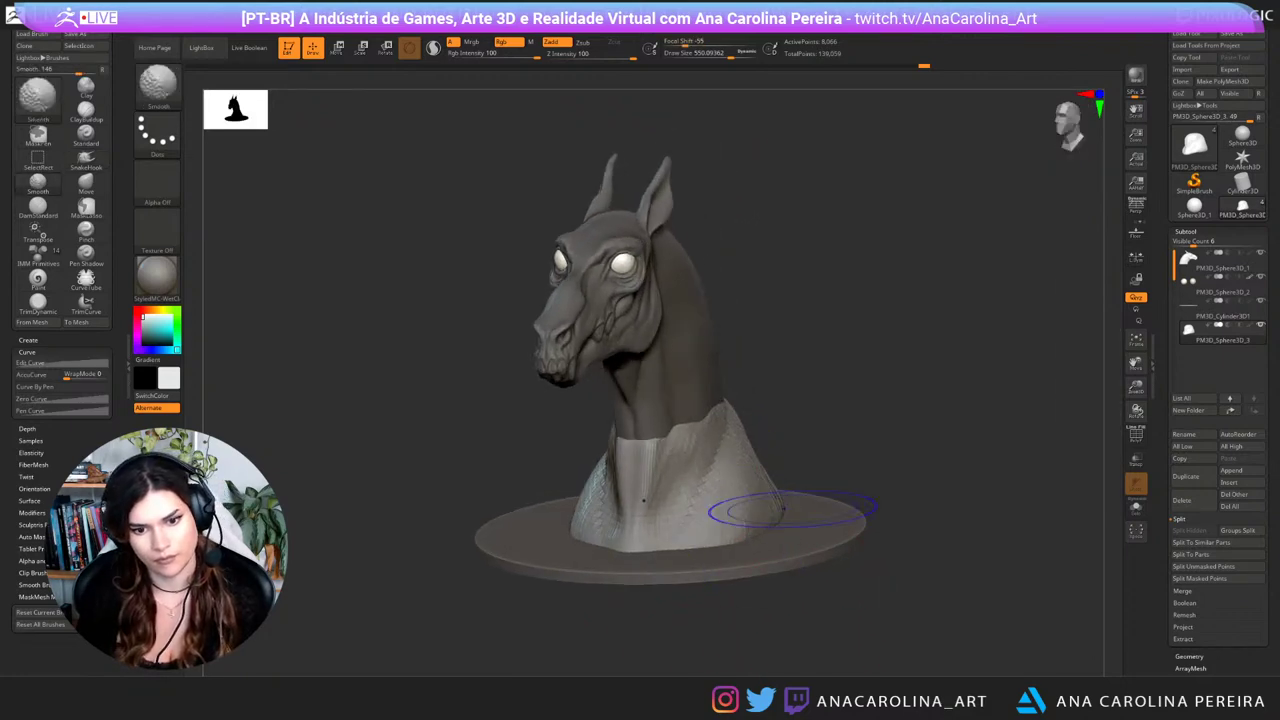
left_click_drag(900, 590, 835, 570)
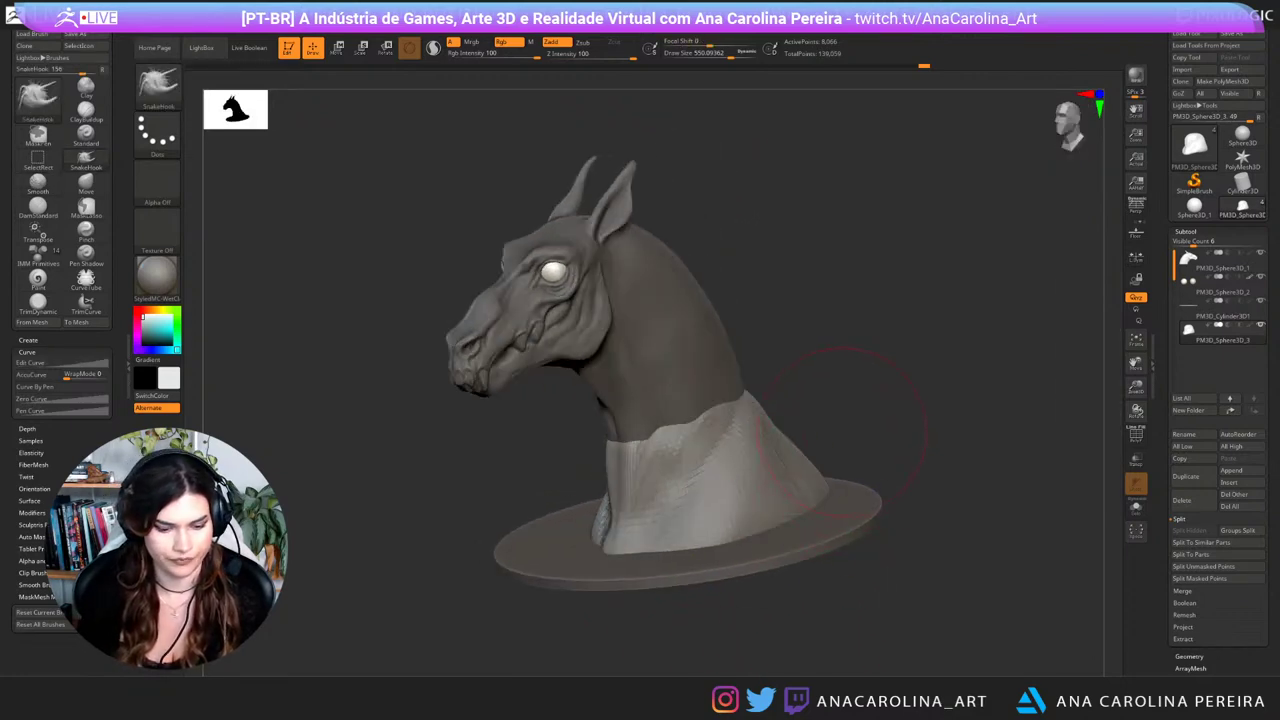
Step: Carve a groove down the back behind the neck with DamStandard at draw size about 550
key("b")
key("d")
key("s")
left_click_drag(935, 575, 855, 560)
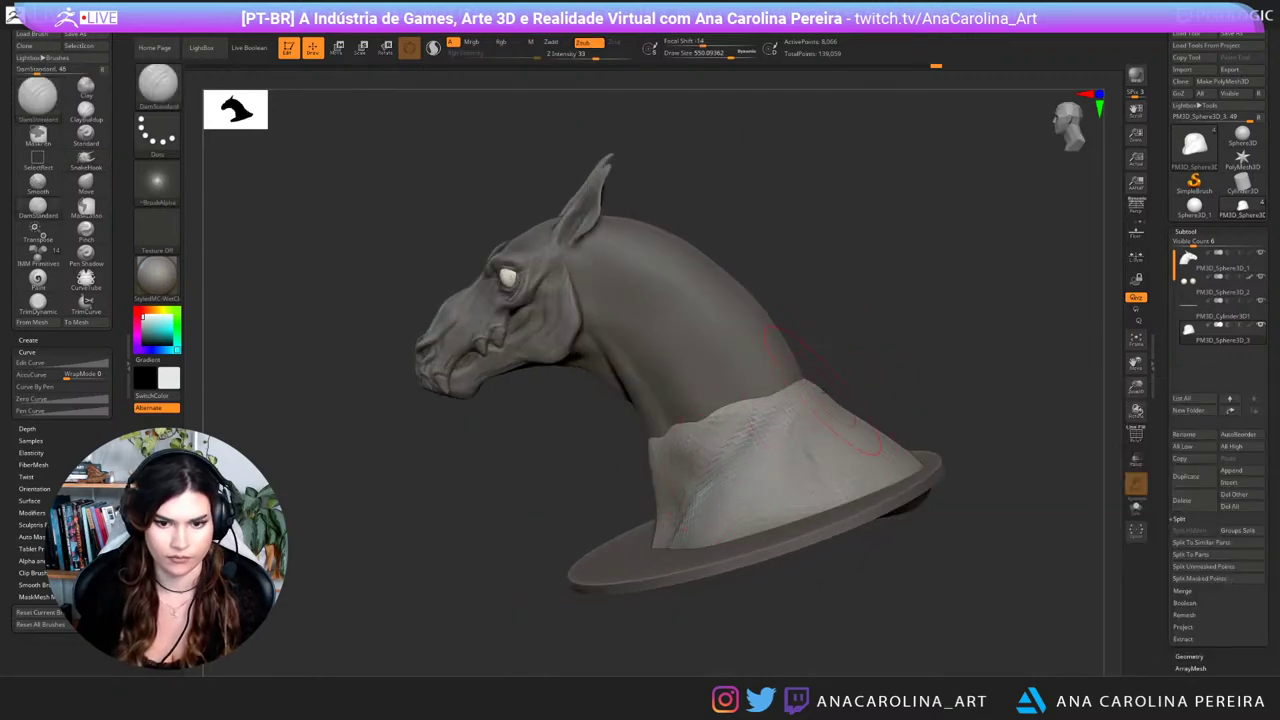
left_click_drag(836, 386, 893, 412)
mouse_move(972, 420)
left_mouse_down()
mouse_move(907, 411)
mouse_move(985, 440)
left_mouse_up()
Step: Build up the rear shoulder and back surfaces with ClayBuildup at draw size about 408
key("b")
key("c")
key("b")
key("space")
mouse_move(838, 462)
left_mouse_down()
mouse_move(827, 461)
mouse_move(850, 410)
left_mouse_up()
mouse_move(985, 425)
left_mouse_down()
mouse_move(871, 423)
mouse_move(857, 409)
mouse_move(980, 390)
left_mouse_up()
left_click_drag(850, 415, 890, 444)
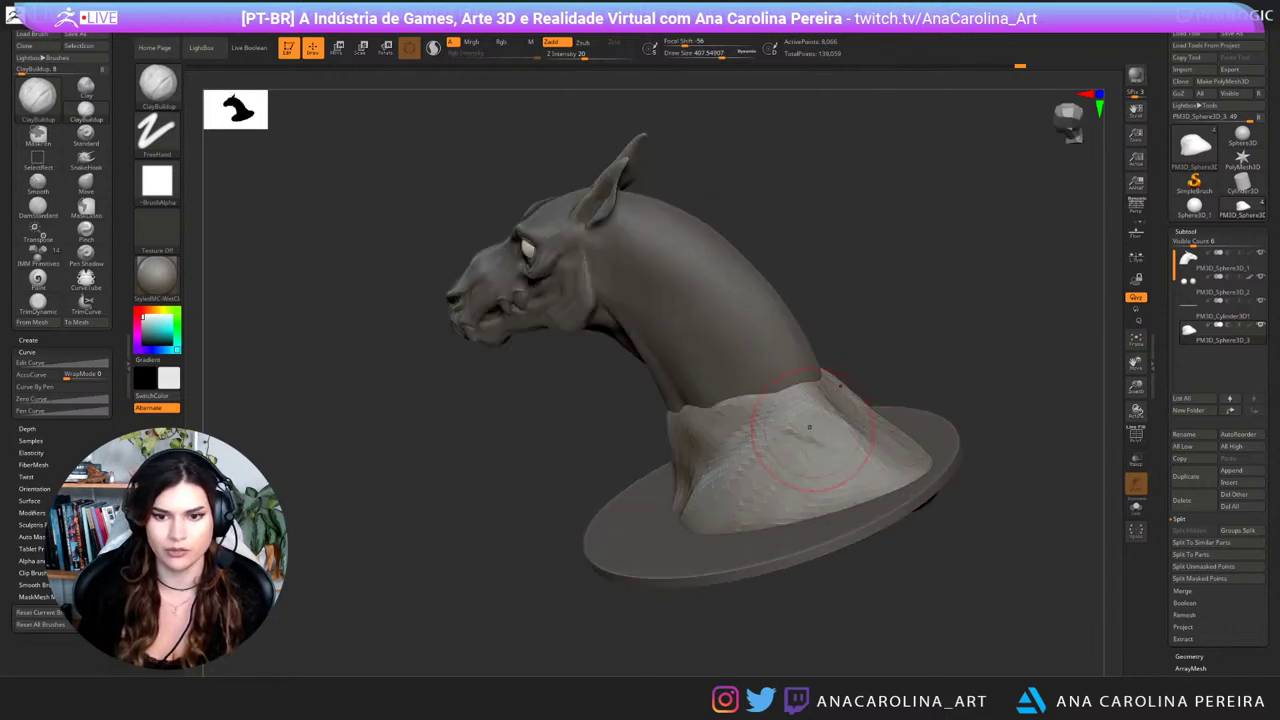
left_click_drag(808, 440, 796, 490)
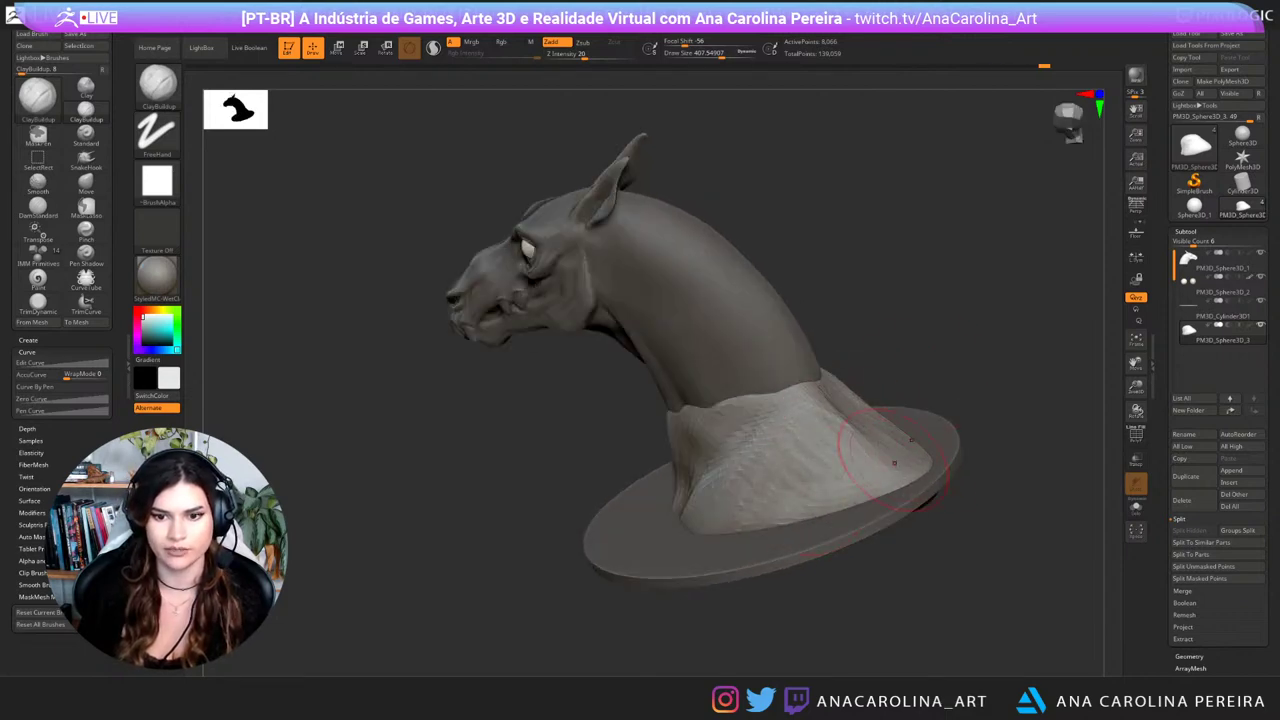
left_click_drag(918, 360, 980, 368)
mouse_move(900, 415)
left_mouse_down()
mouse_move(918, 390)
mouse_move(908, 405)
mouse_move(880, 400)
mouse_move(882, 387)
left_mouse_up()
key("b")
key("m")
key("m")
key("v")
key("v")
key("v")
key("v")
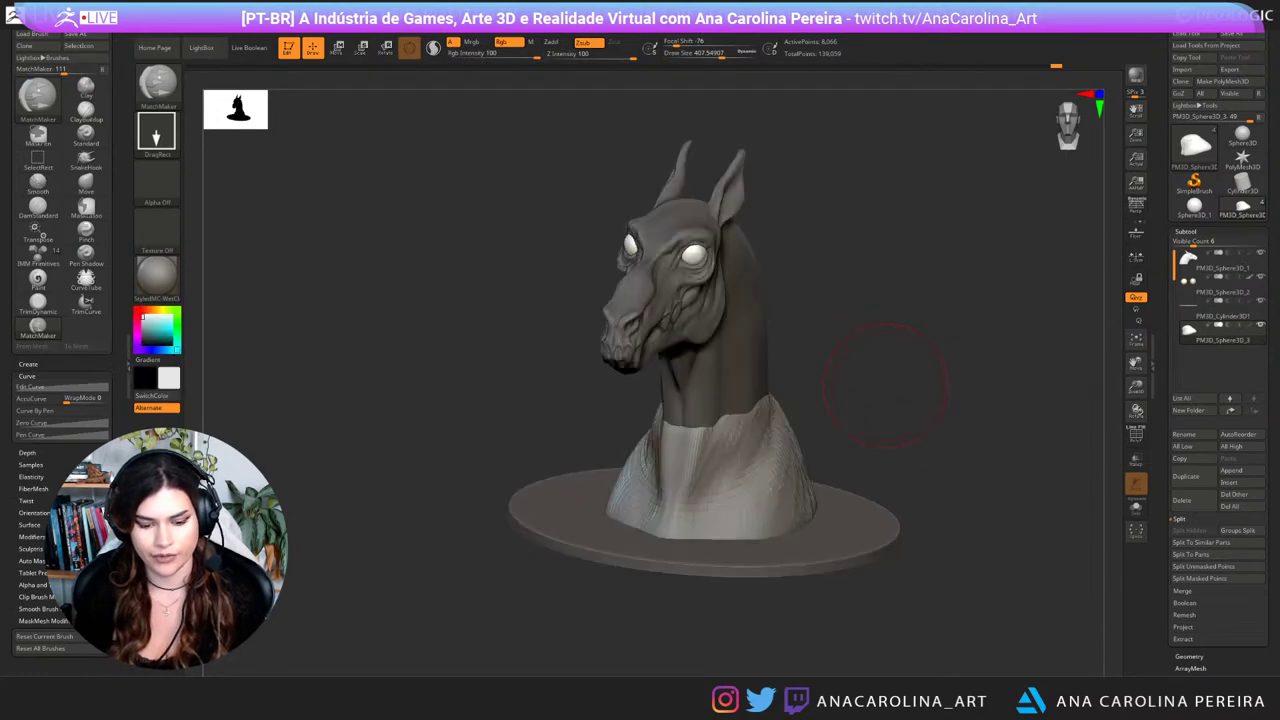
Step: Adjust the side of the shoulder and its lower rear edge with the Move brush at draw size about 525
key("b")
key("m")
key("v")
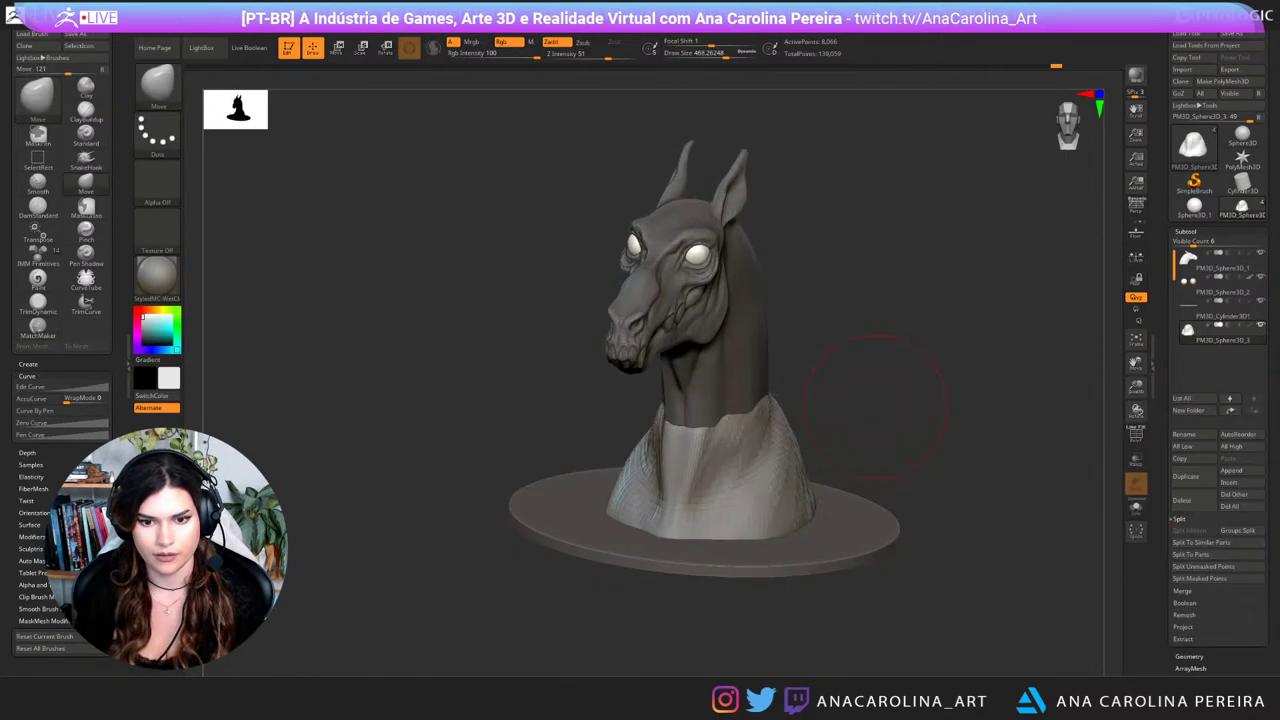
left_click_drag(882, 394, 862, 400)
key("space")
left_click_drag(786, 480, 788, 482)
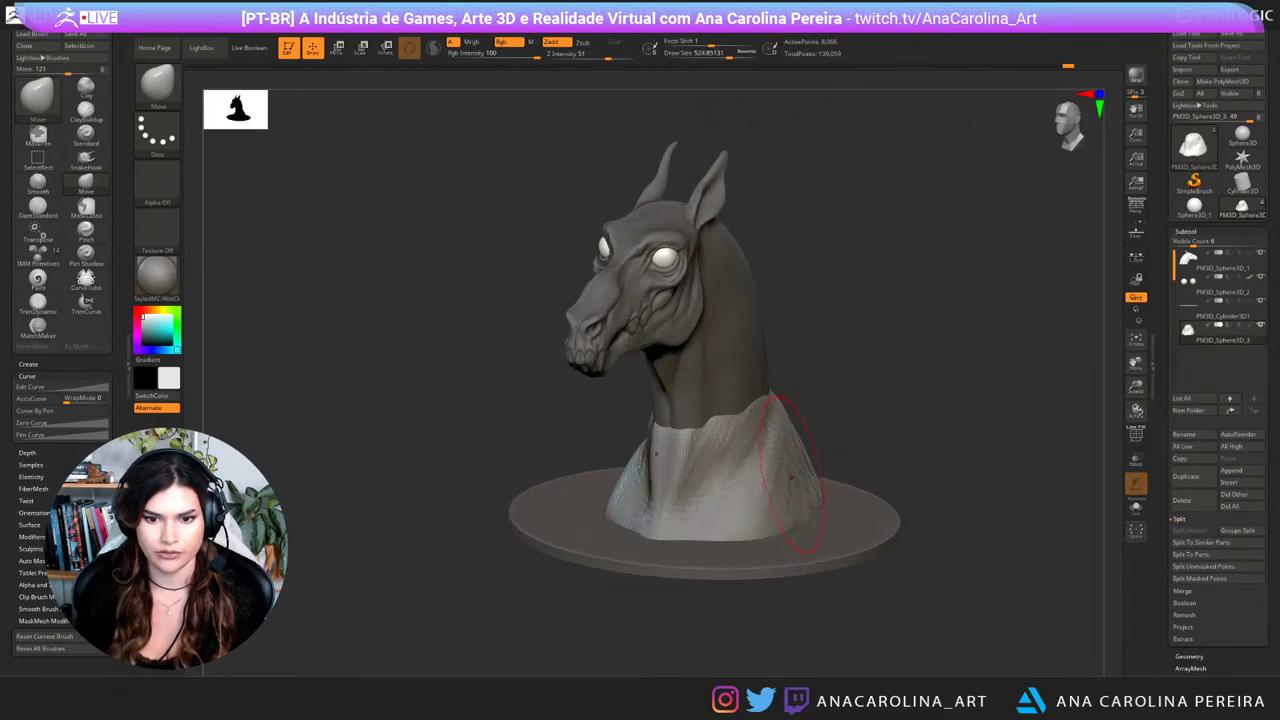
mouse_move(420, 470)
left_mouse_down()
mouse_move(612, 474)
mouse_move(648, 515)
left_mouse_up()
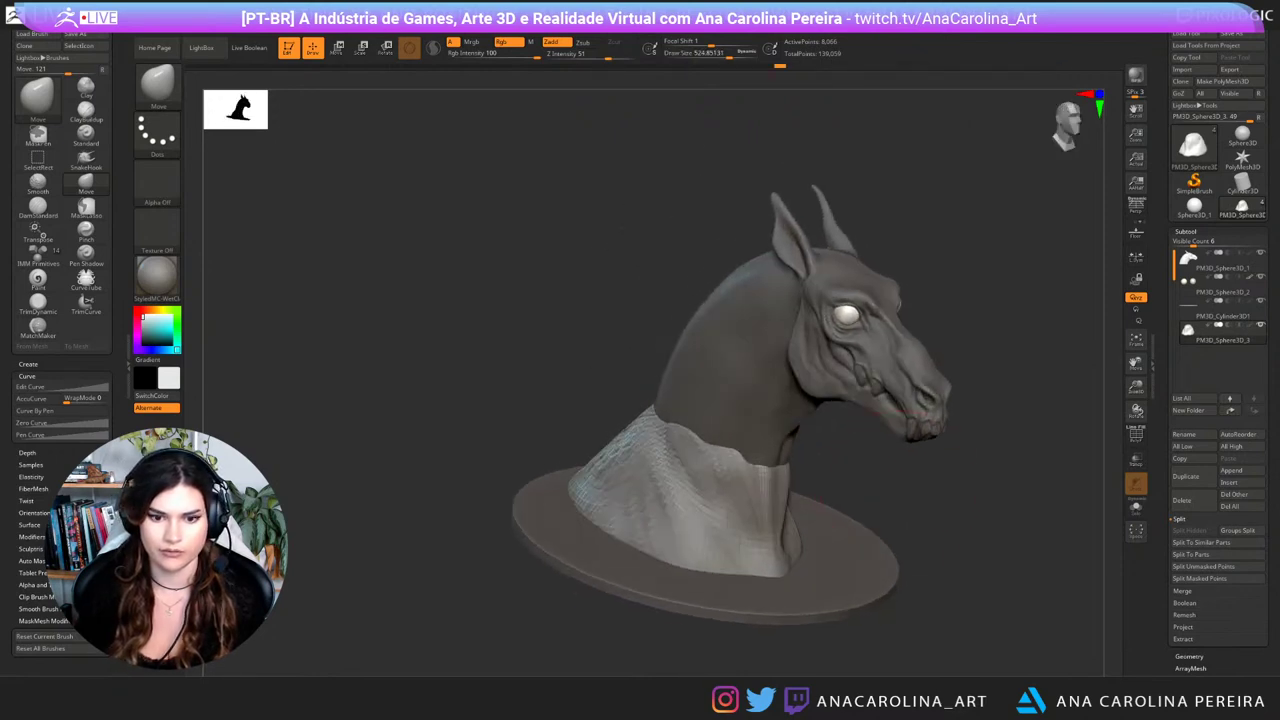
left_click_drag(572, 492, 582, 488)
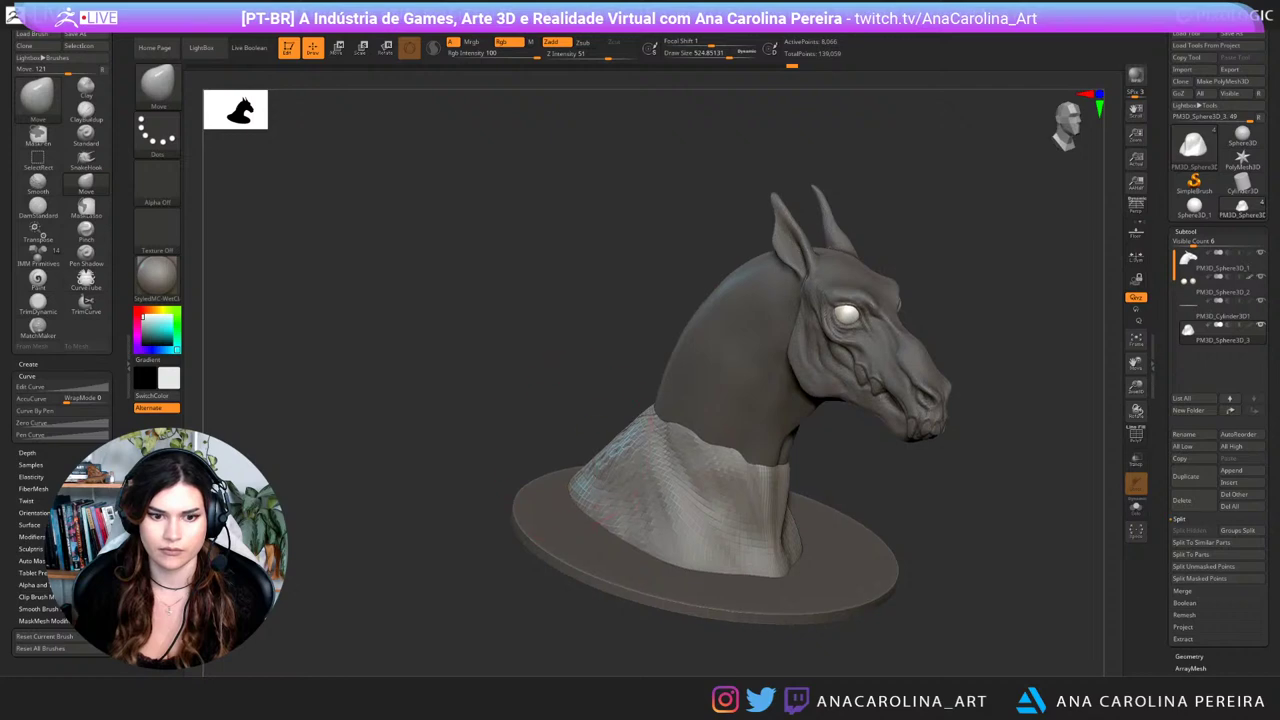
Step: Reshape the lower front edge of the chest and its underside beneath the disc with the Move brush at draw size about 372
mouse_move(450, 370)
left_mouse_down()
mouse_move(462, 482)
mouse_move(460, 390)
mouse_move(484, 356)
mouse_move(520, 344)
left_mouse_up()
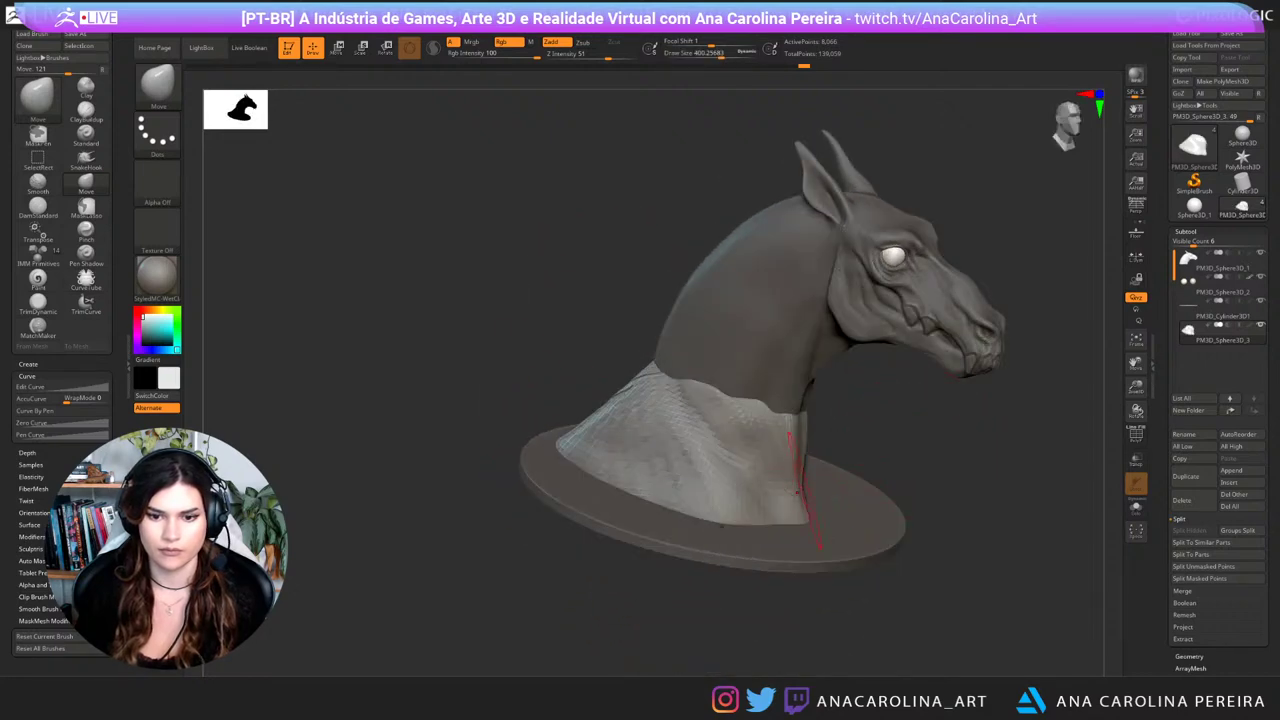
key("space")
left_click_drag(798, 491, 799, 507)
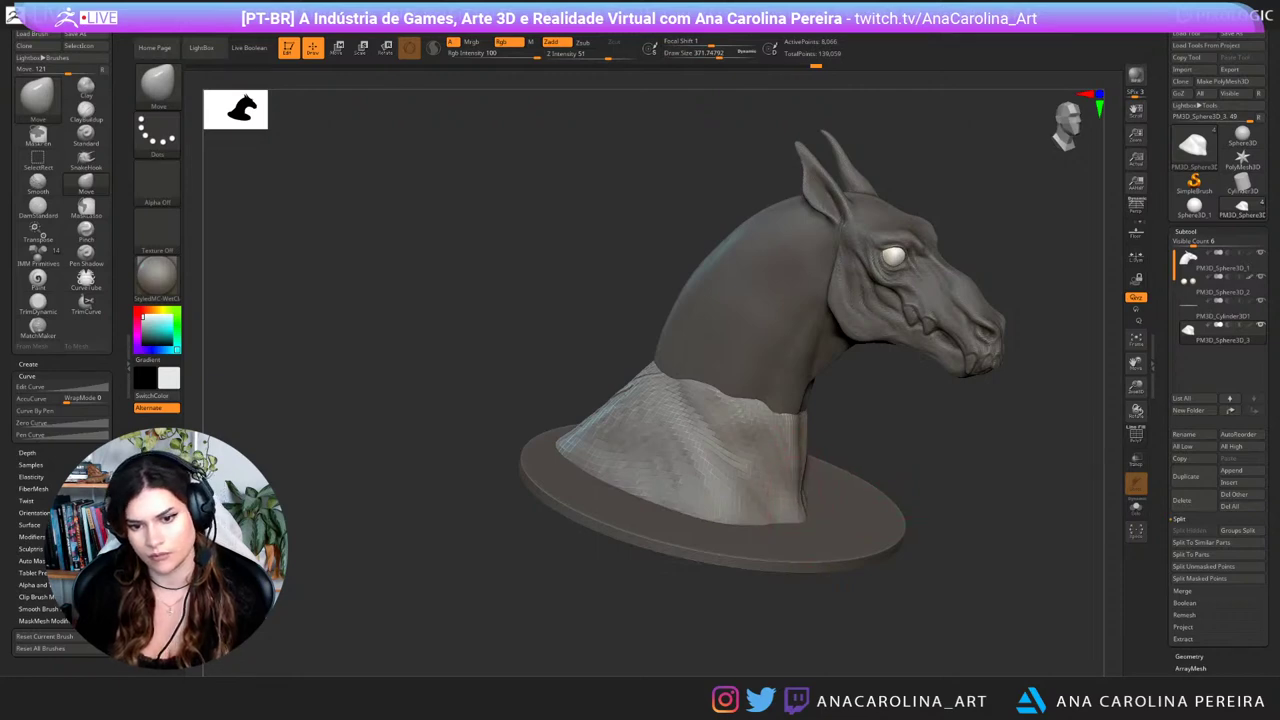
left_click_drag(907, 458, 902, 350)
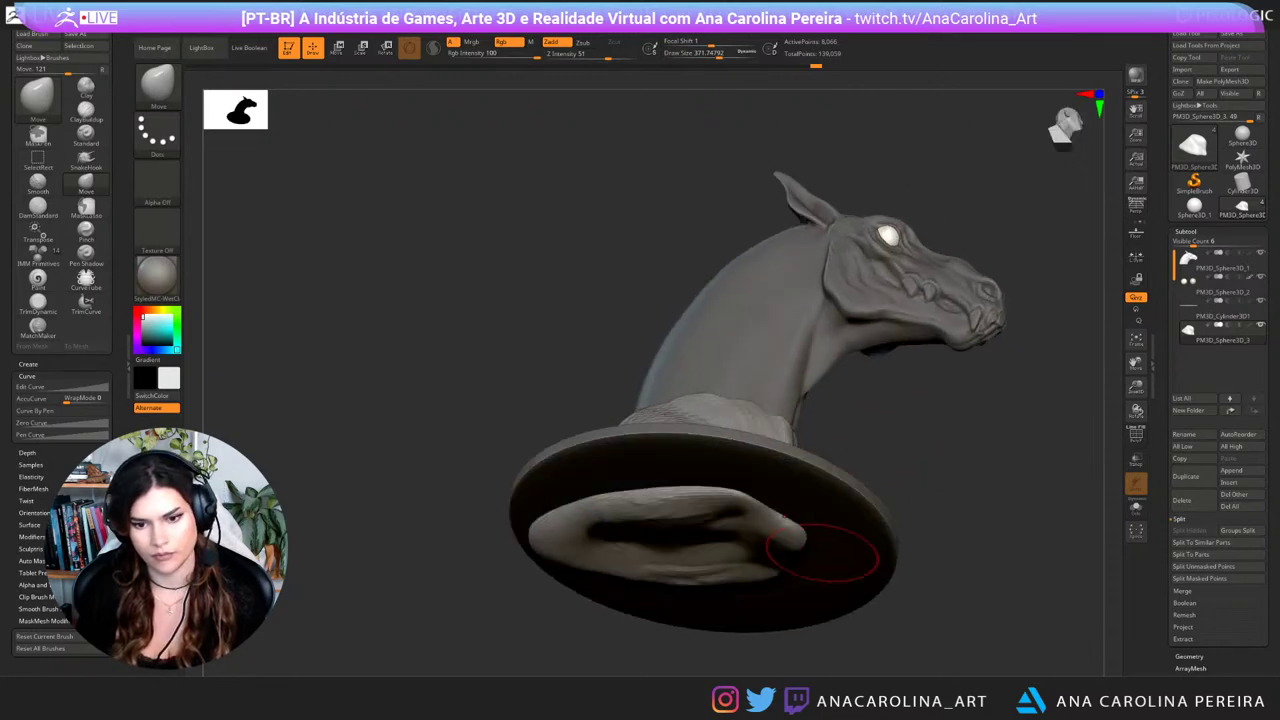
left_click_drag(831, 554, 797, 541)
mouse_move(940, 470)
left_mouse_down()
mouse_move(940, 515)
mouse_move(880, 580)
mouse_move(745, 578)
left_mouse_up()
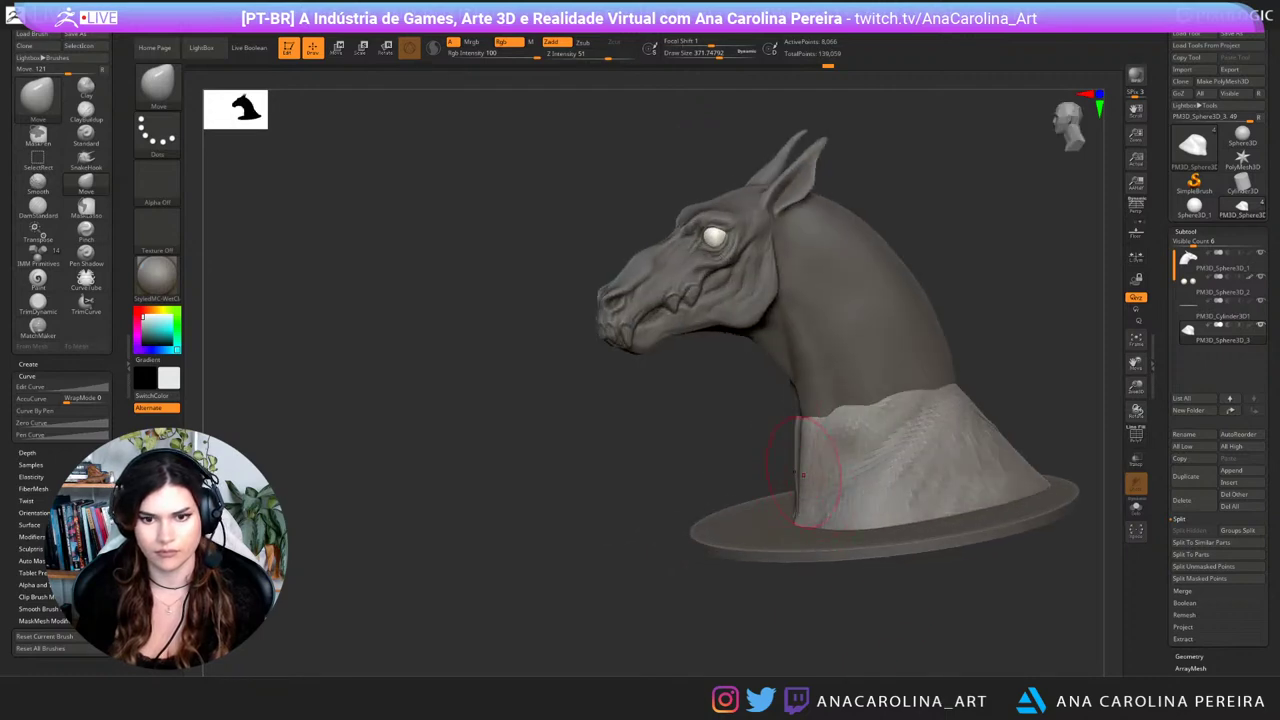
left_click_drag(765, 440, 738, 418)
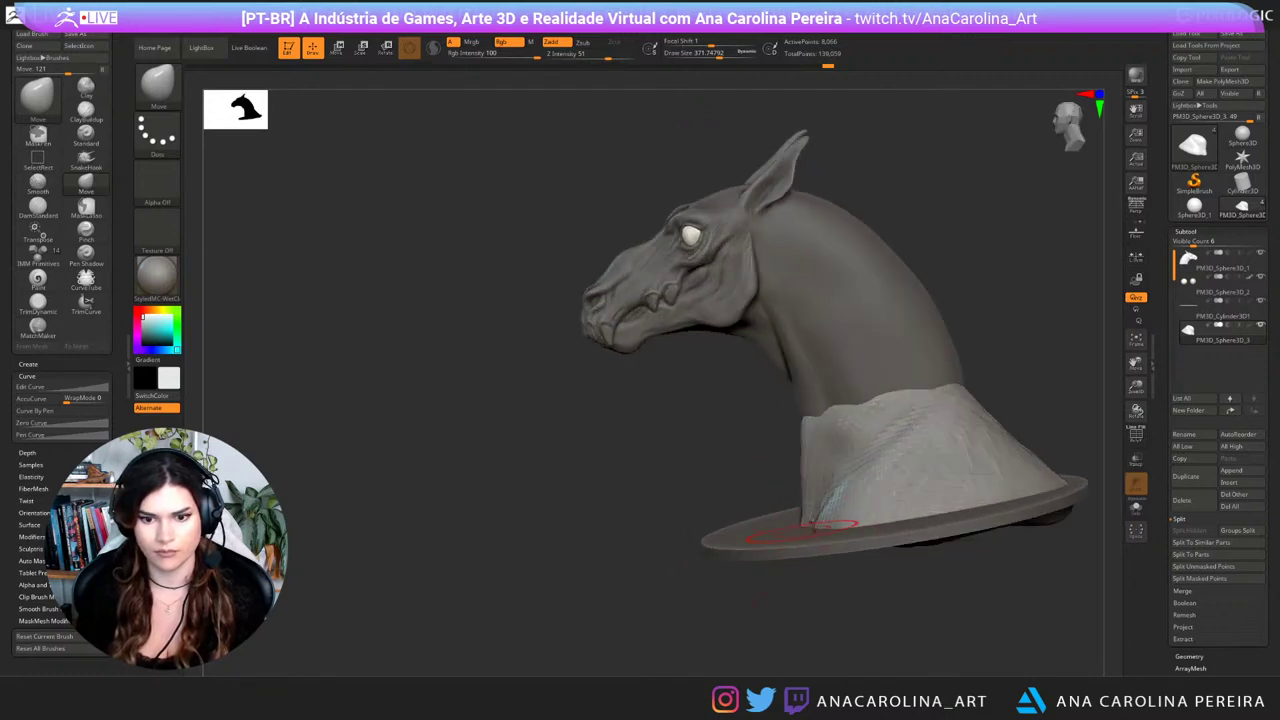
mouse_move(797, 568)
left_mouse_down()
mouse_move(828, 565)
mouse_move(860, 535)
mouse_move(858, 572)
mouse_move(872, 580)
mouse_move(852, 535)
left_mouse_up()
left_click_drag(812, 432, 768, 430)
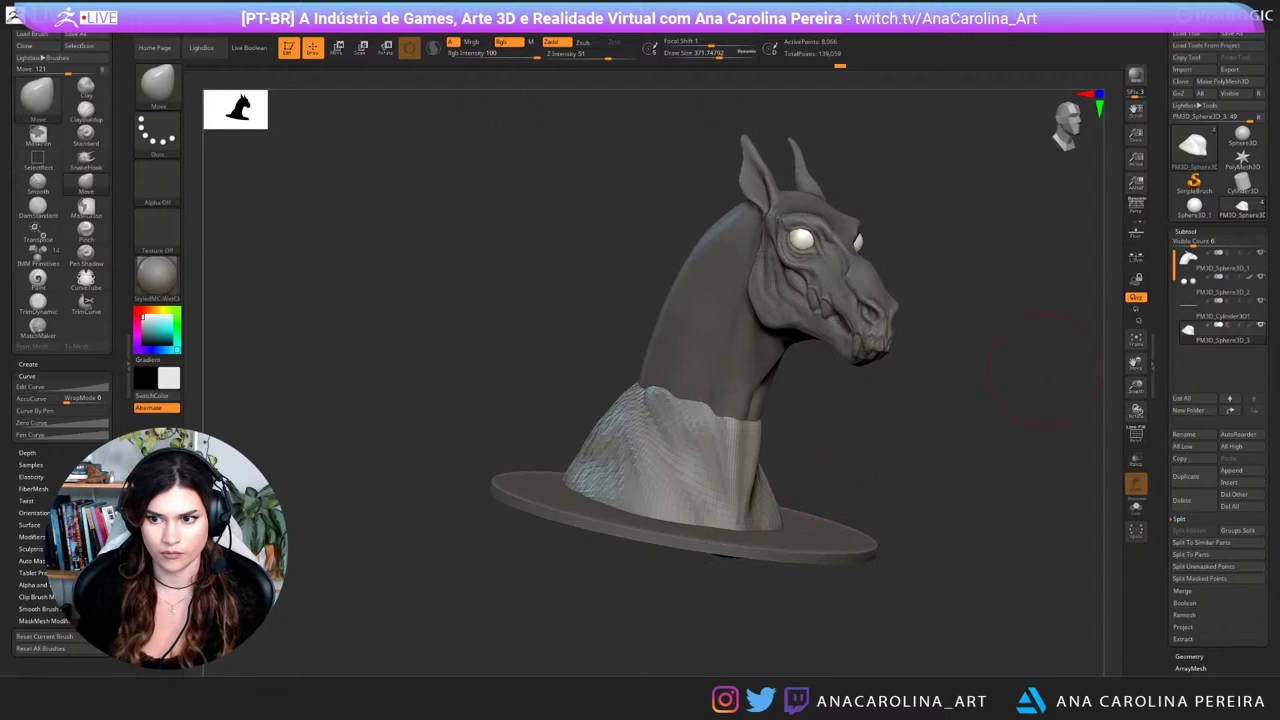
Step: Duplicate the head subtool and place the copy directly above the chest piece in the subtool order
left_click(1221, 264)
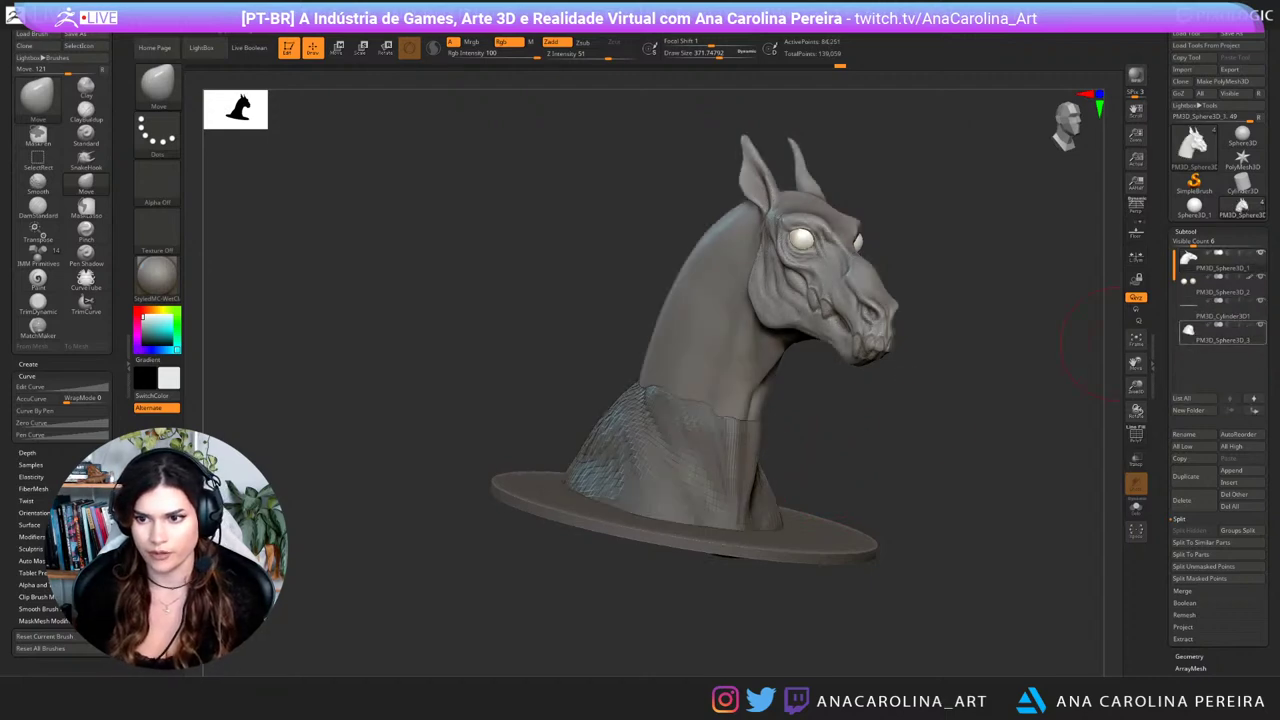
left_click(1190, 476)
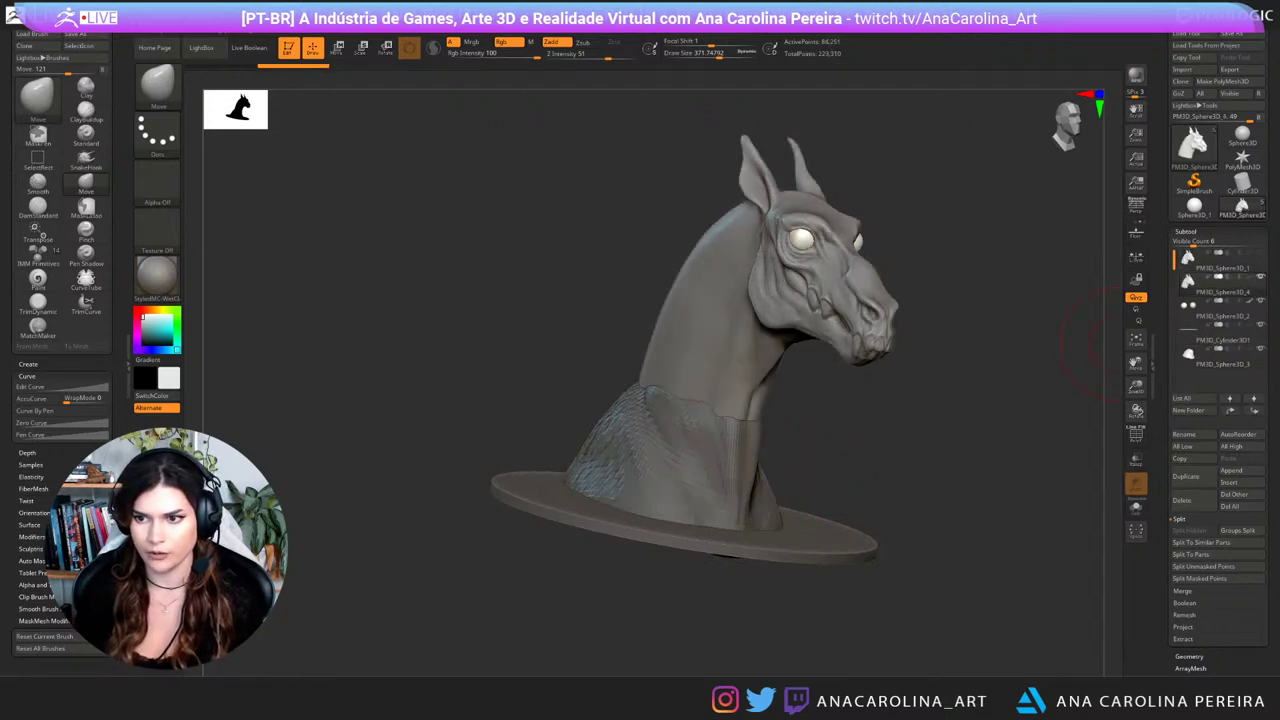
left_click(1254, 410)
left_click(1254, 410)
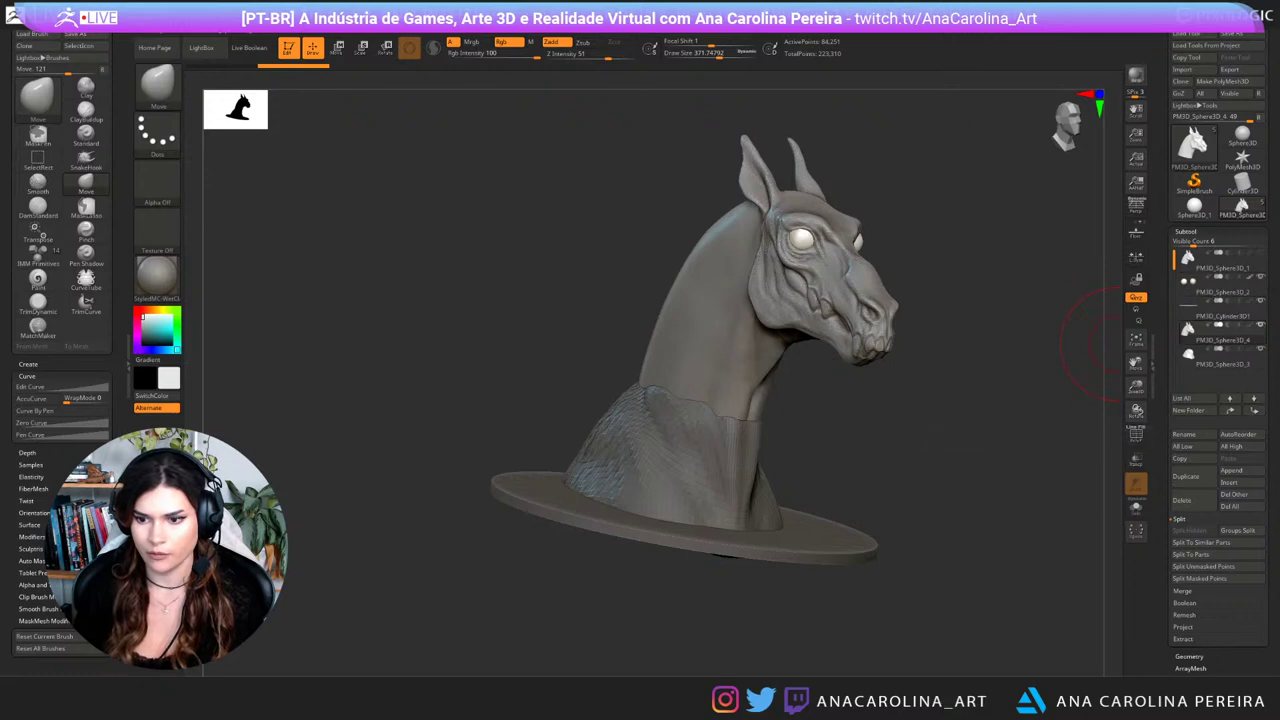
left_click(1183, 591)
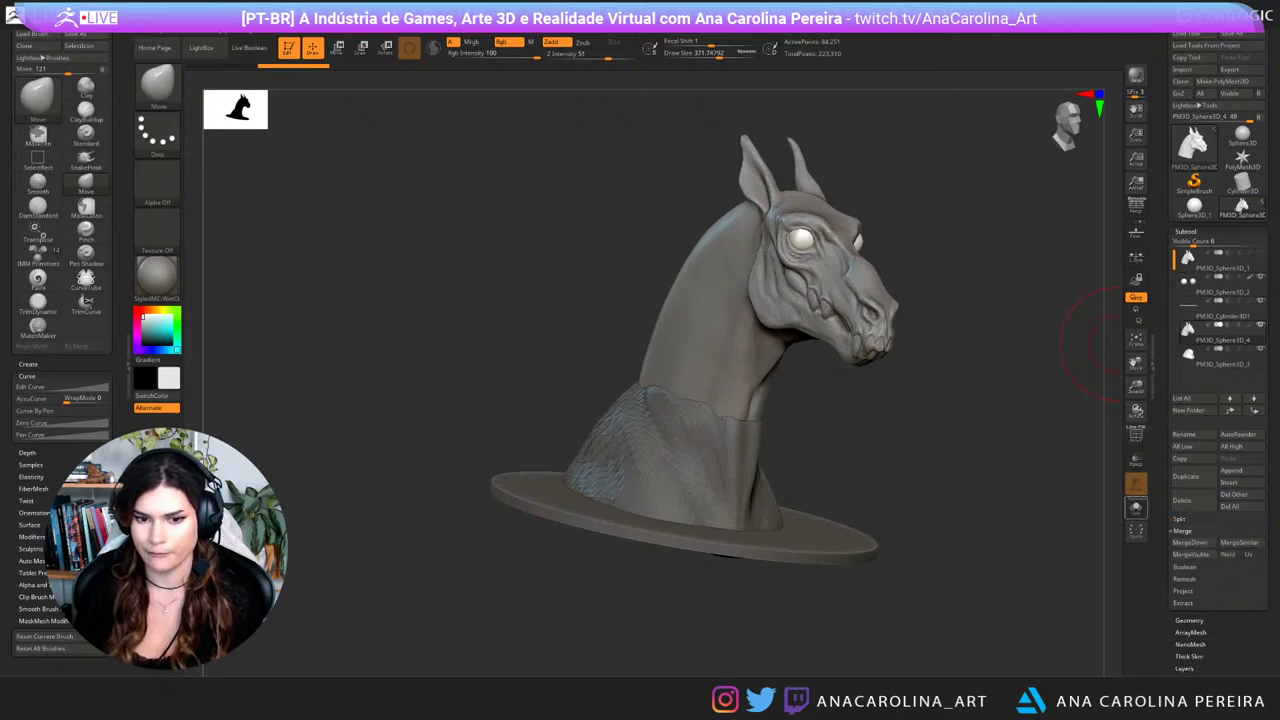
left_click_drag(1062, 486, 990, 500)
Step: Subdivide the chest piece up to subdivision level 3
left_click(1215, 360)
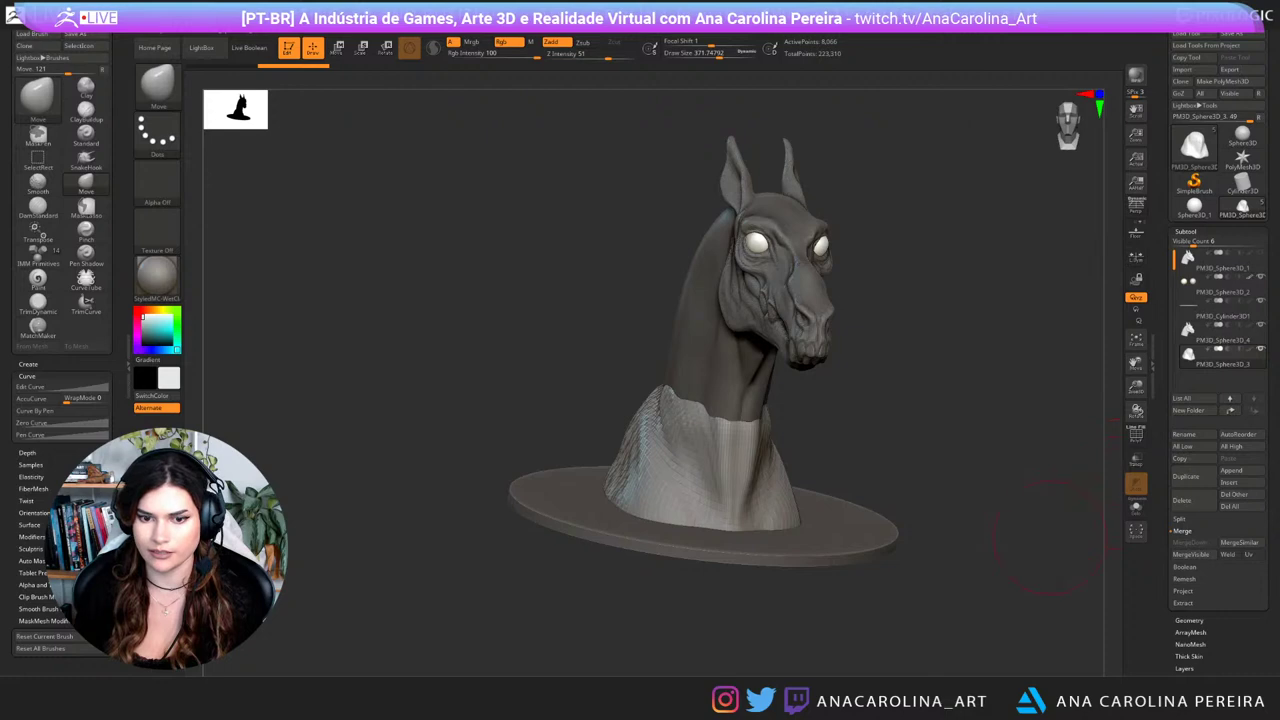
left_click_drag(1050, 537, 1116, 536)
left_click(1189, 621)
left_click(1193, 332)
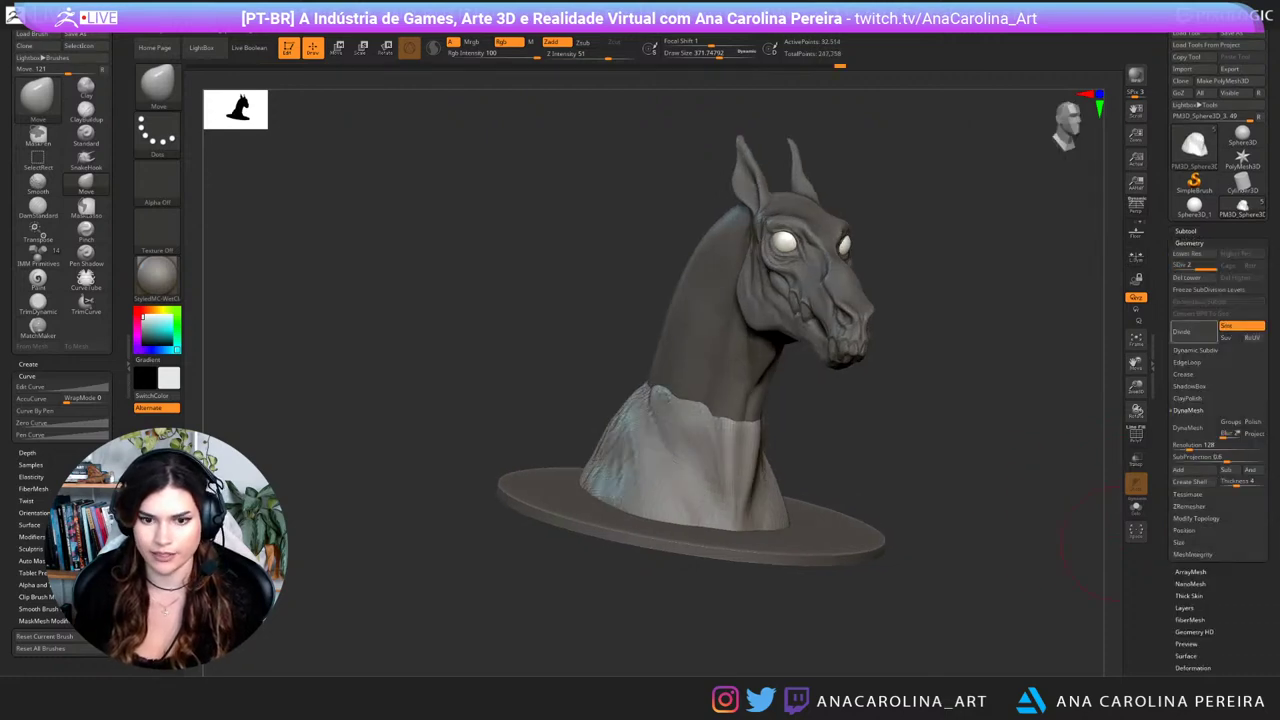
left_click_drag(1080, 452, 1168, 440)
Step: Smooth the faceted side and front surfaces of the chest piece with the Smooth brush at draw size about 372
left_click_drag(698, 435, 704, 488, "shift")
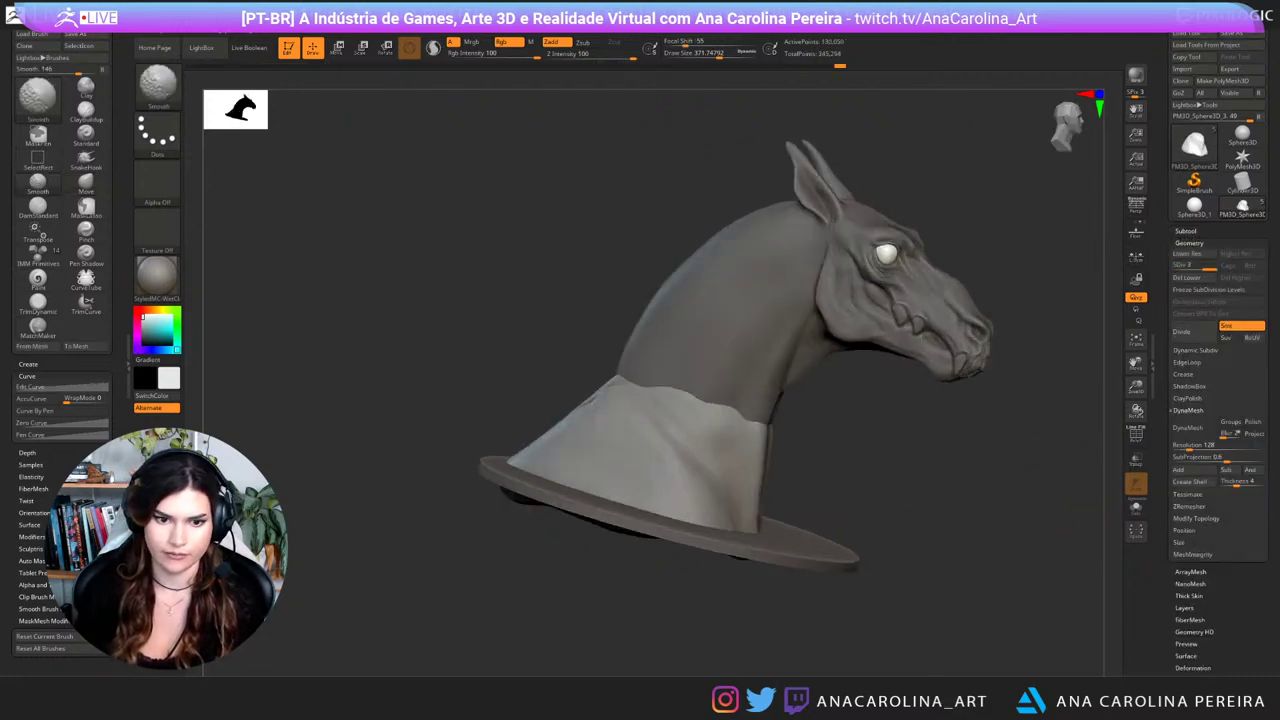
left_click_drag(1010, 480, 920, 470)
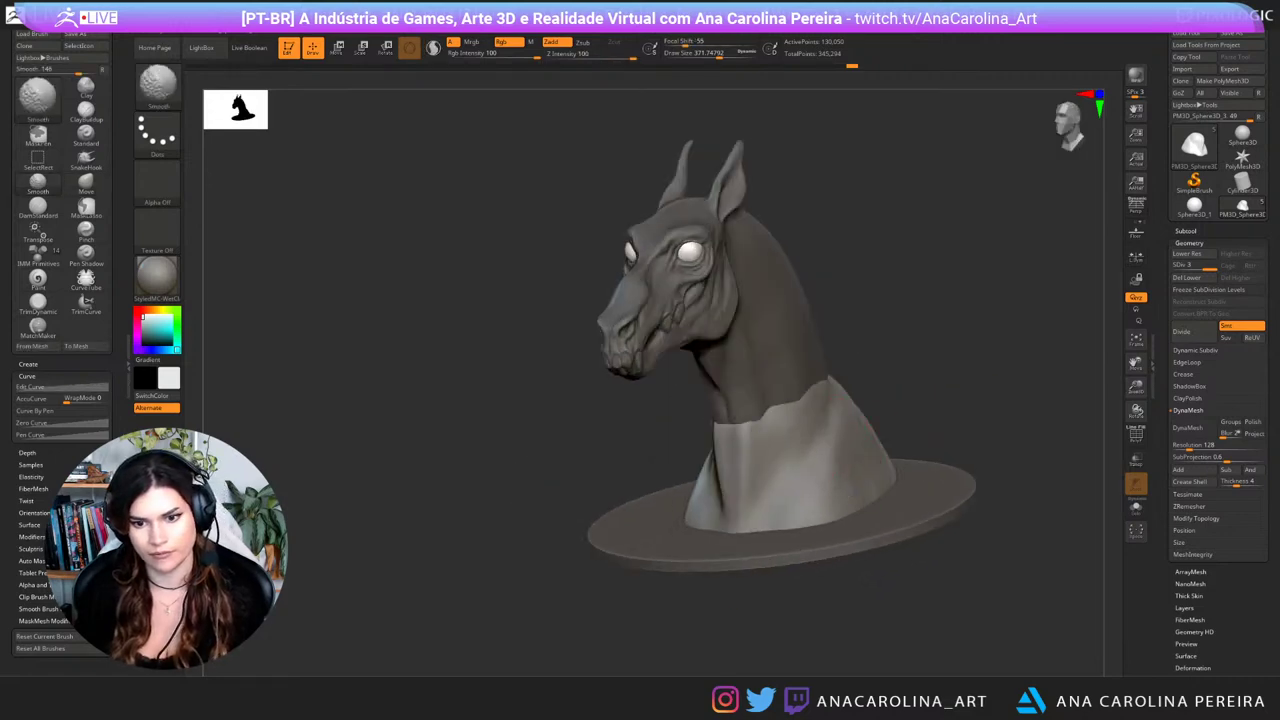
mouse_move(870, 368)
left_mouse_down()
mouse_move(970, 360)
mouse_move(916, 376)
mouse_move(912, 425)
left_mouse_up()
left_click_drag(742, 475, 750, 515, "shift")
left_click_drag(962, 427, 1012, 425)
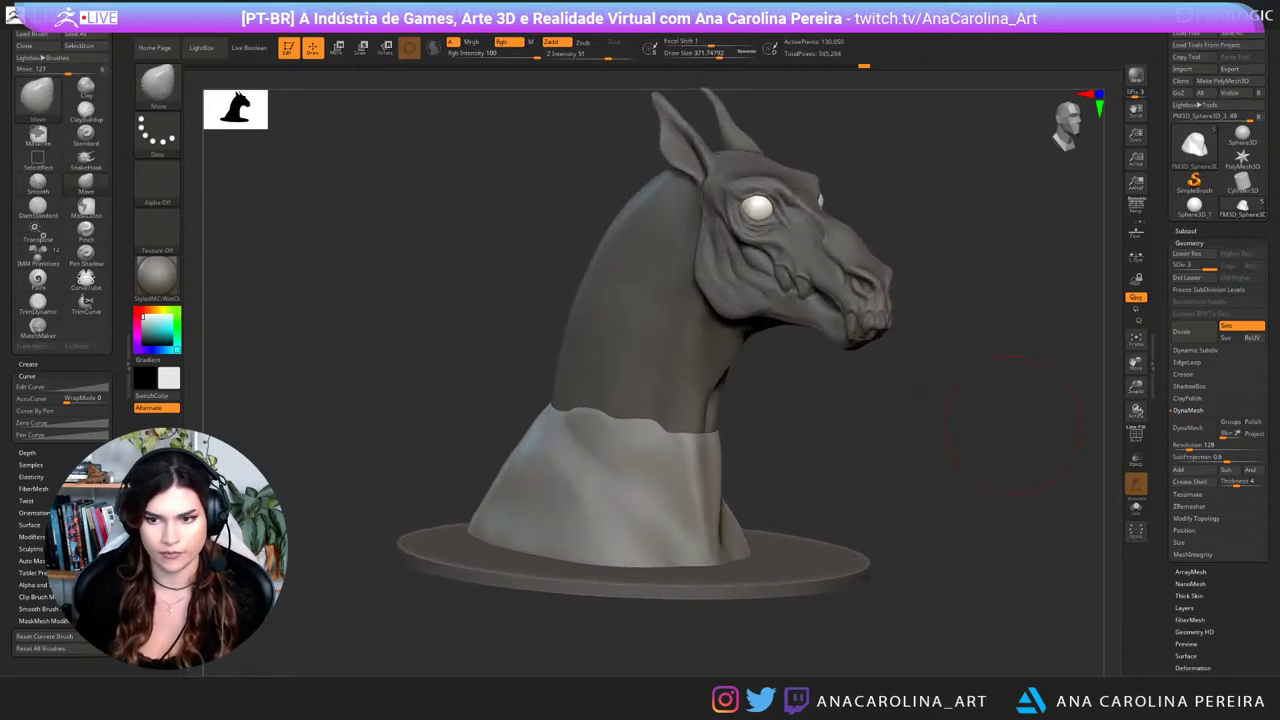
left_click_drag(828, 452, 790, 450)
Step: Merge the duplicated head down with the chest piece into one subtool, accepting the non-undoable operation
key("b")
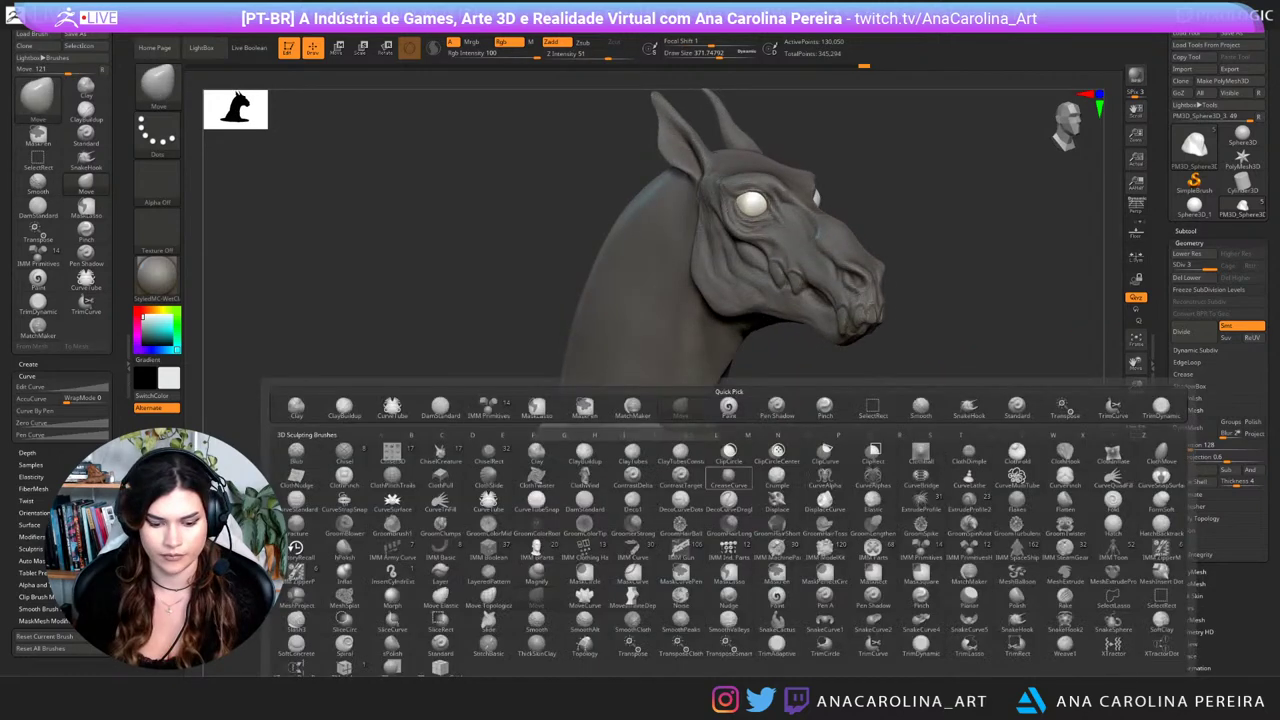
key("m")
key("v")
left_click_drag(985, 432, 777, 434)
left_click_drag(860, 440, 984, 368, "alt")
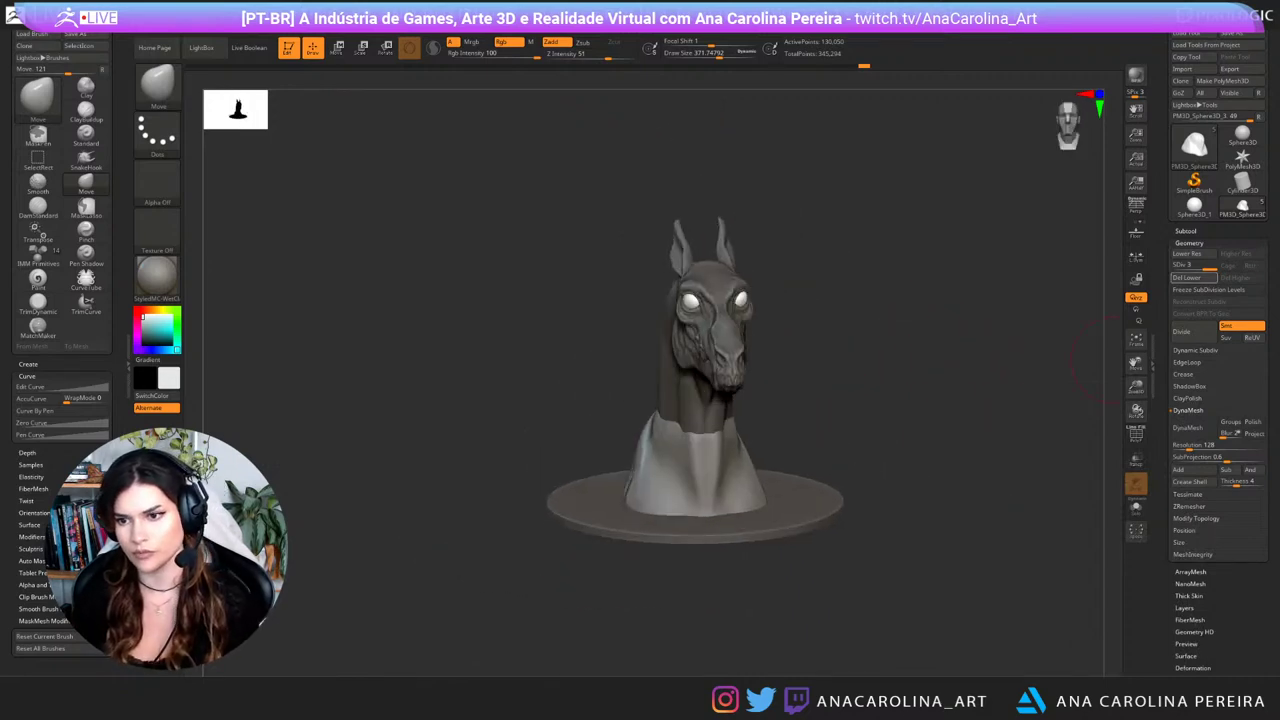
left_click(1186, 231)
left_click(1216, 334)
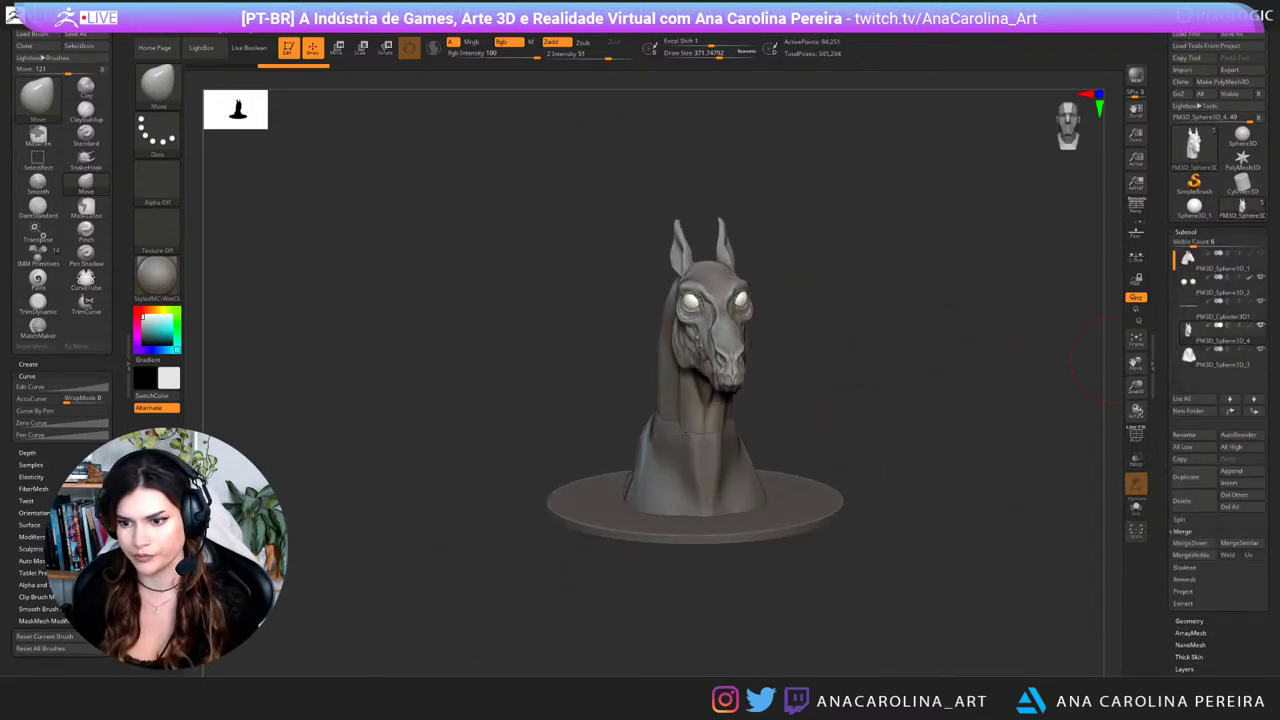
left_click(1191, 543)
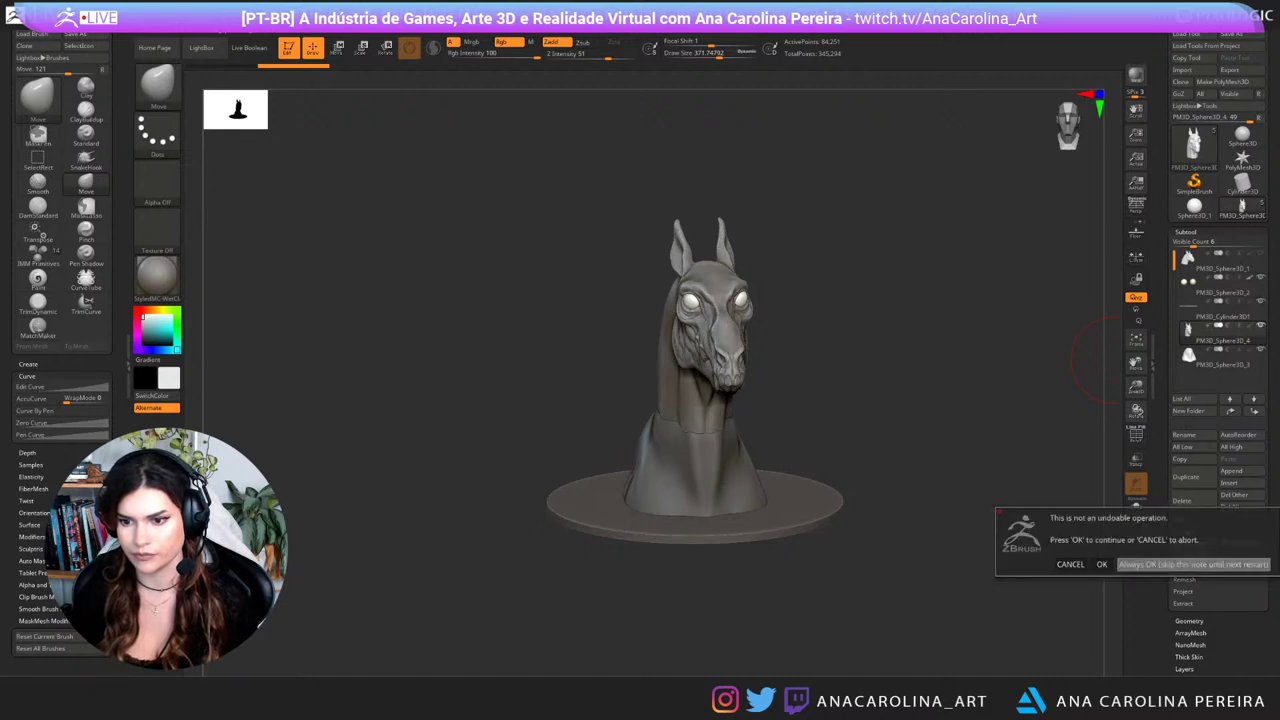
left_click(1191, 564)
Step: Try to nudge the front of the chest below the neck seam with the Move brush at draw size about 372
left_click_drag(985, 385, 1090, 480)
left_click_drag(920, 485, 942, 485)
key("b")
key("m")
key("v")
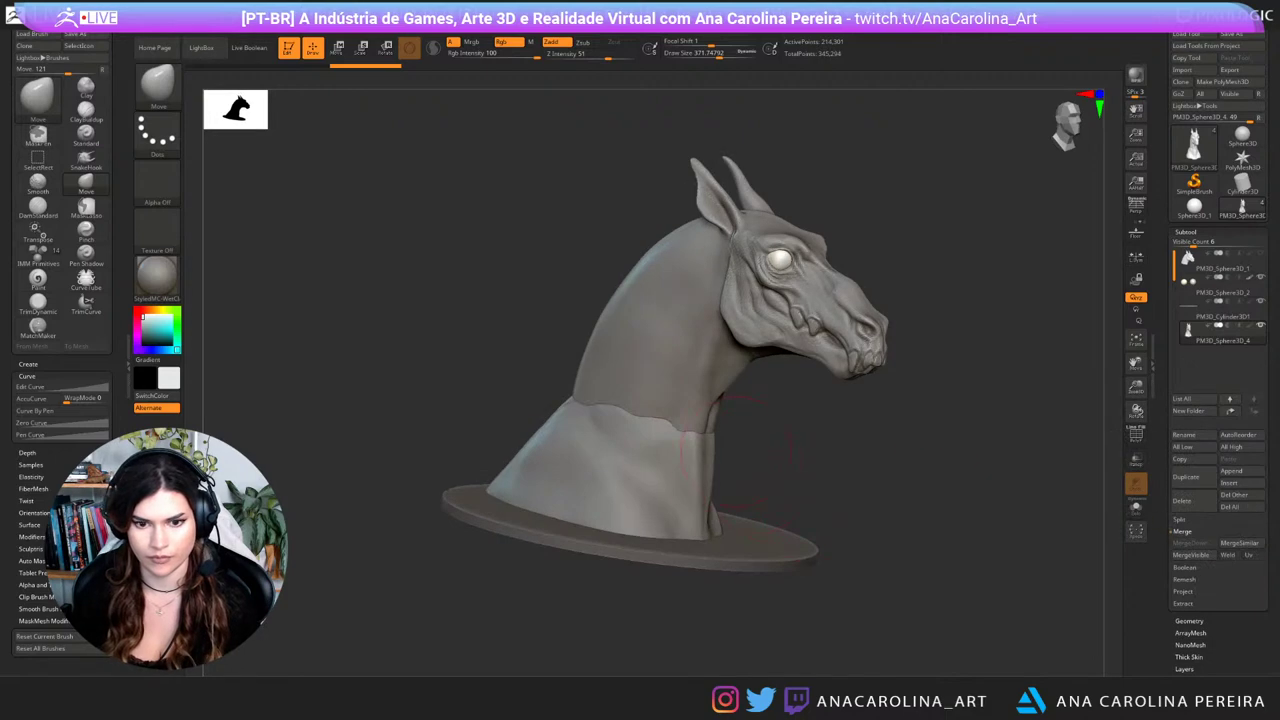
left_click_drag(718, 470, 714, 488)
key("ctrl+z")
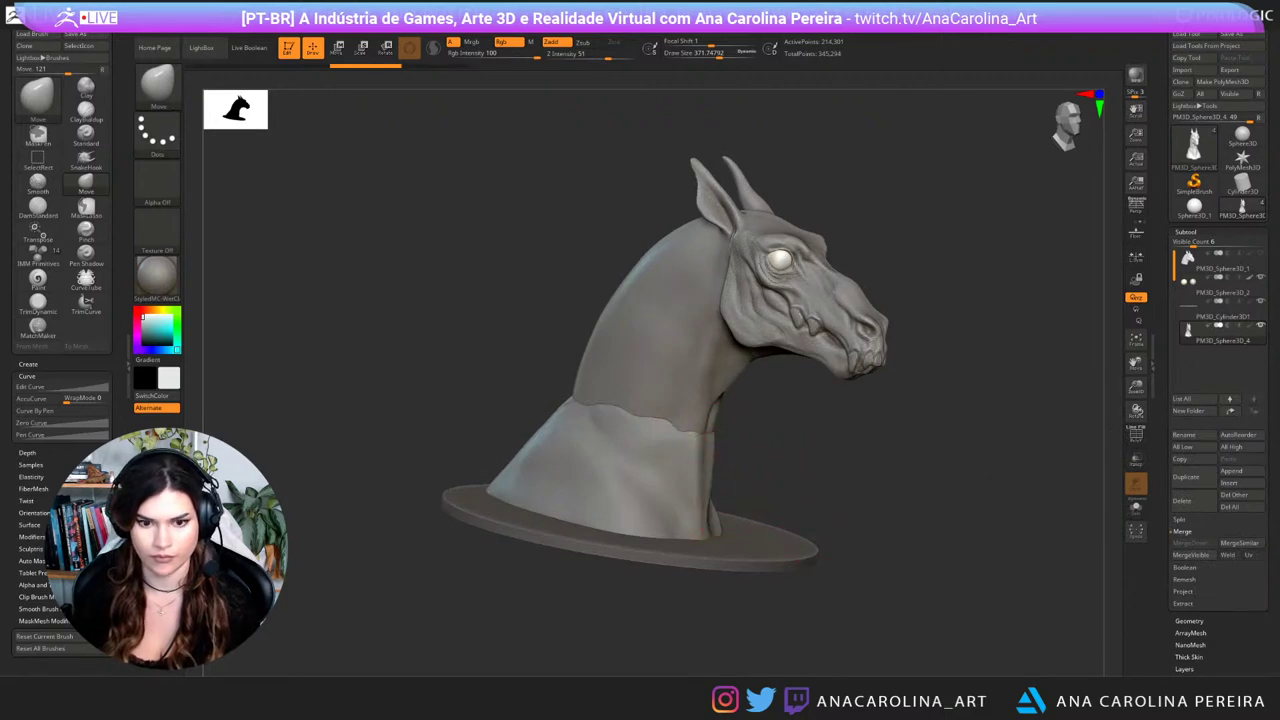
key("ctrl+shift+z")
key("ctrl+shift+z")
key("ctrl+shift+z")
Step: Fuse the merged head and chest into one continuous mesh with DynaMesh at resolution 136
mouse_move(1090, 440)
left_mouse_down()
mouse_move(956, 425)
mouse_move(932, 437)
mouse_move(979, 437)
left_mouse_up()
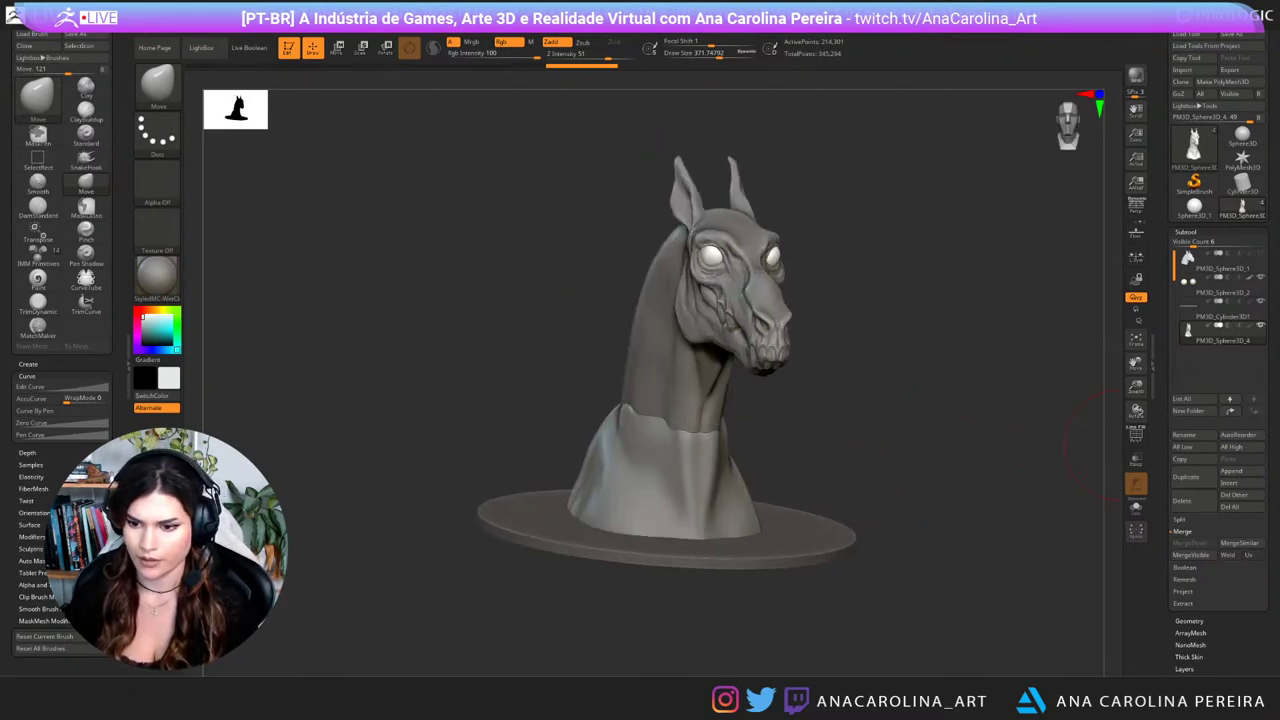
left_click(1189, 621)
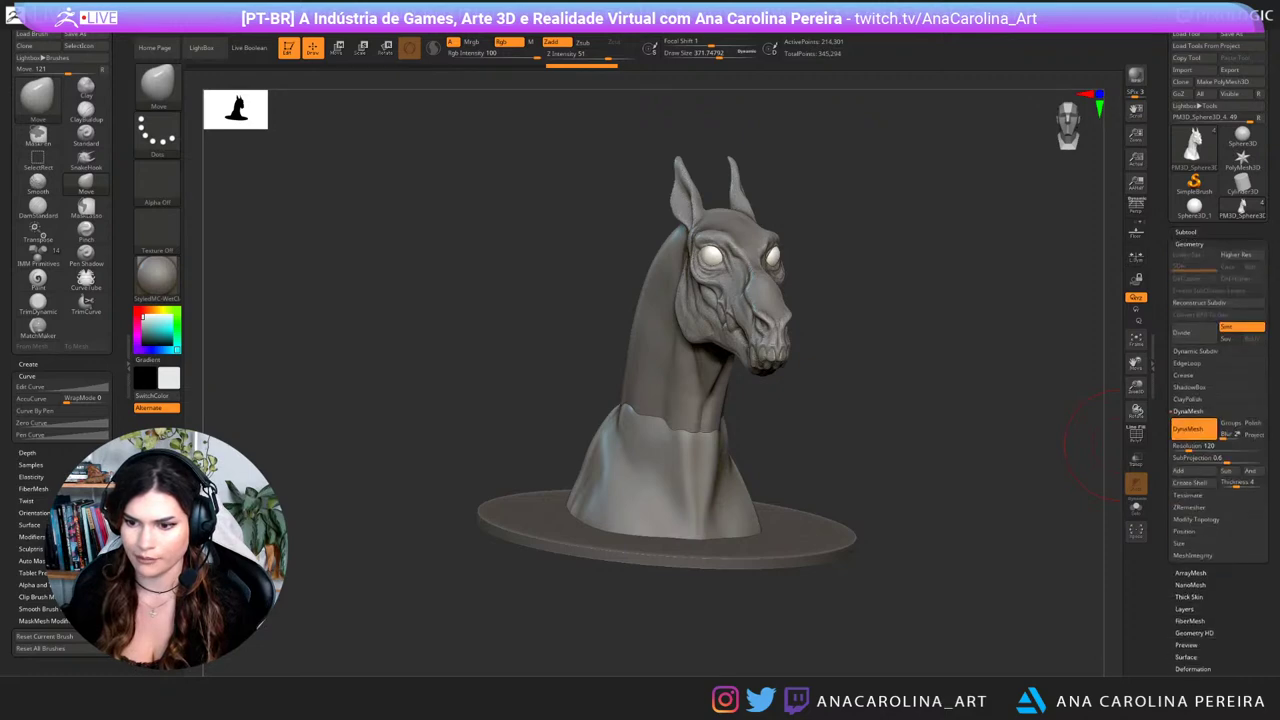
left_click_drag(1003, 456, 1052, 558, "ctrl")
key("ctrl+z")
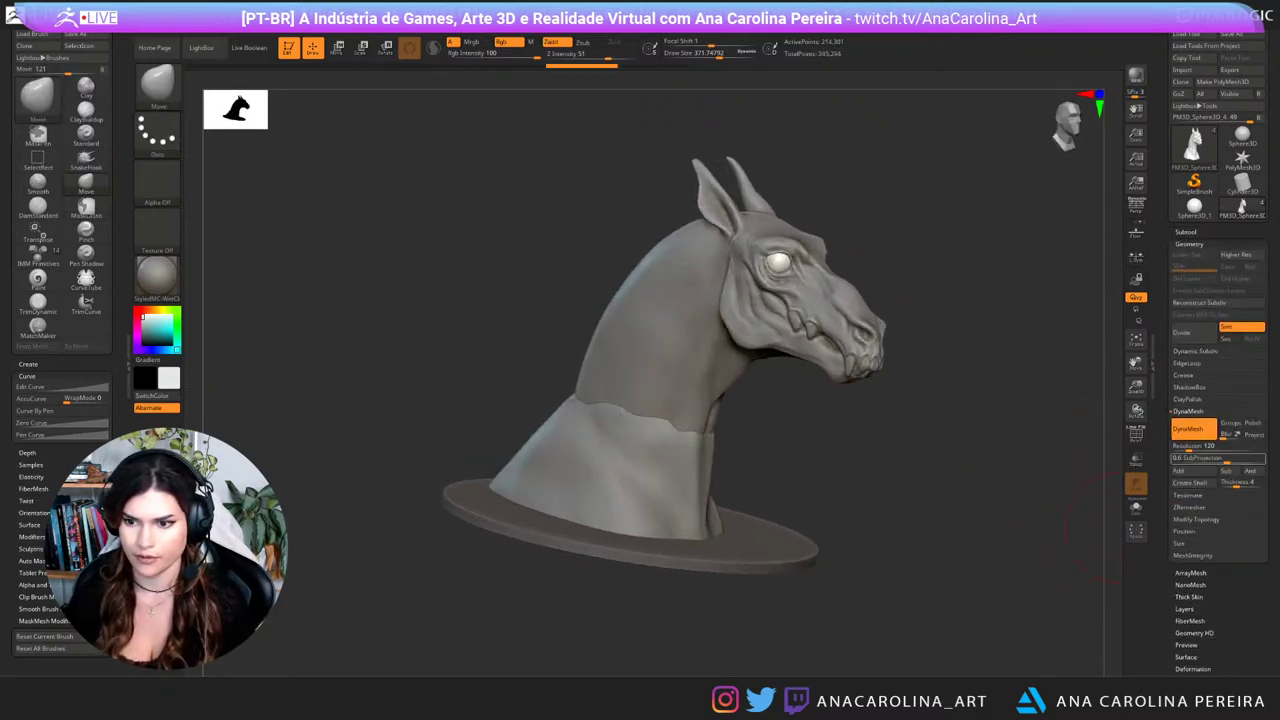
left_click(1196, 447)
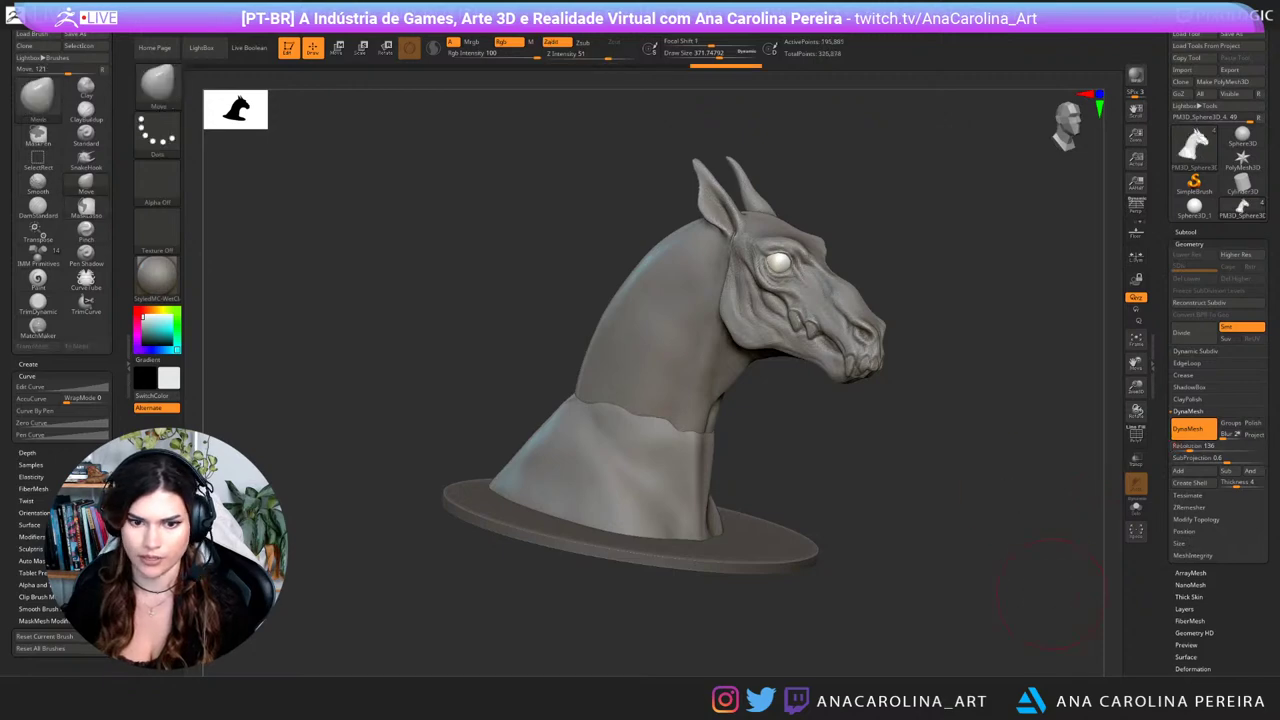
Step: Smooth the seam between the neck and chest on both sides with the Smooth brush at draw size about 372
mouse_move(1095, 530)
left_mouse_down()
mouse_move(970, 550)
mouse_move(882, 545)
left_mouse_up()
left_click_drag(752, 430, 738, 423, "shift")
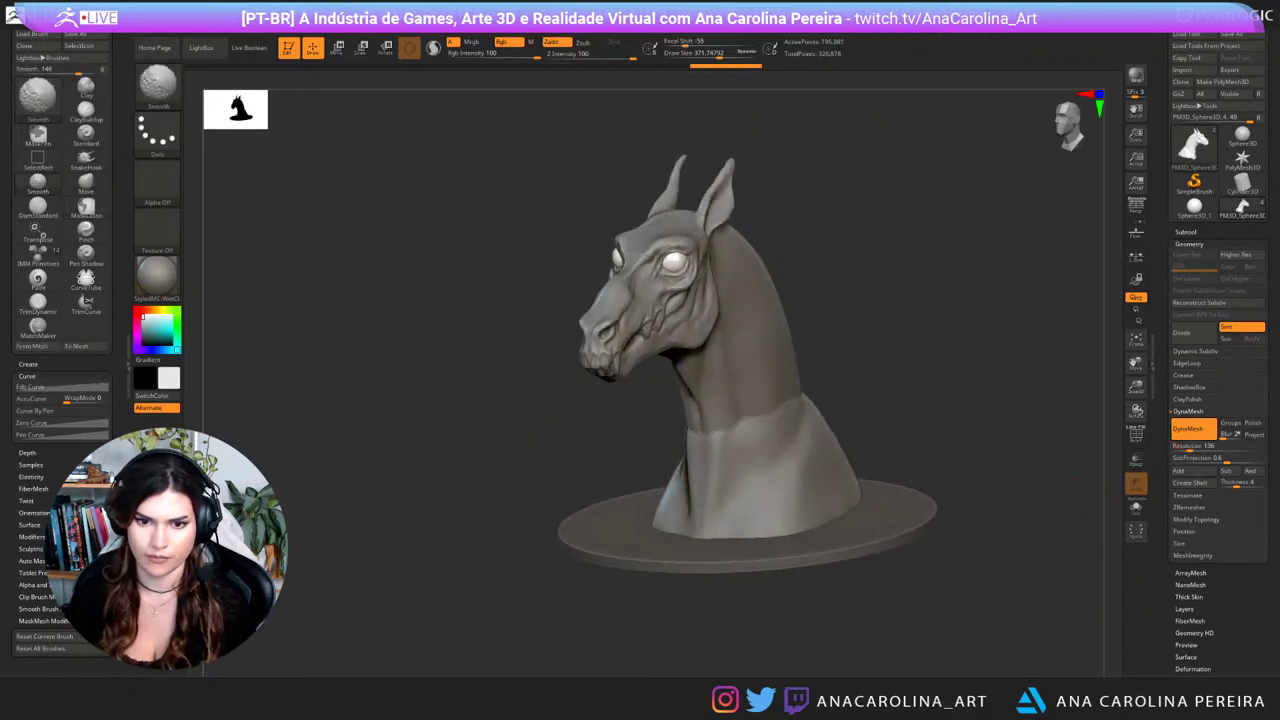
mouse_move(960, 545)
left_mouse_down()
mouse_move(870, 560)
mouse_move(1030, 560)
left_mouse_up()
left_click_drag(930, 500, 985, 495)
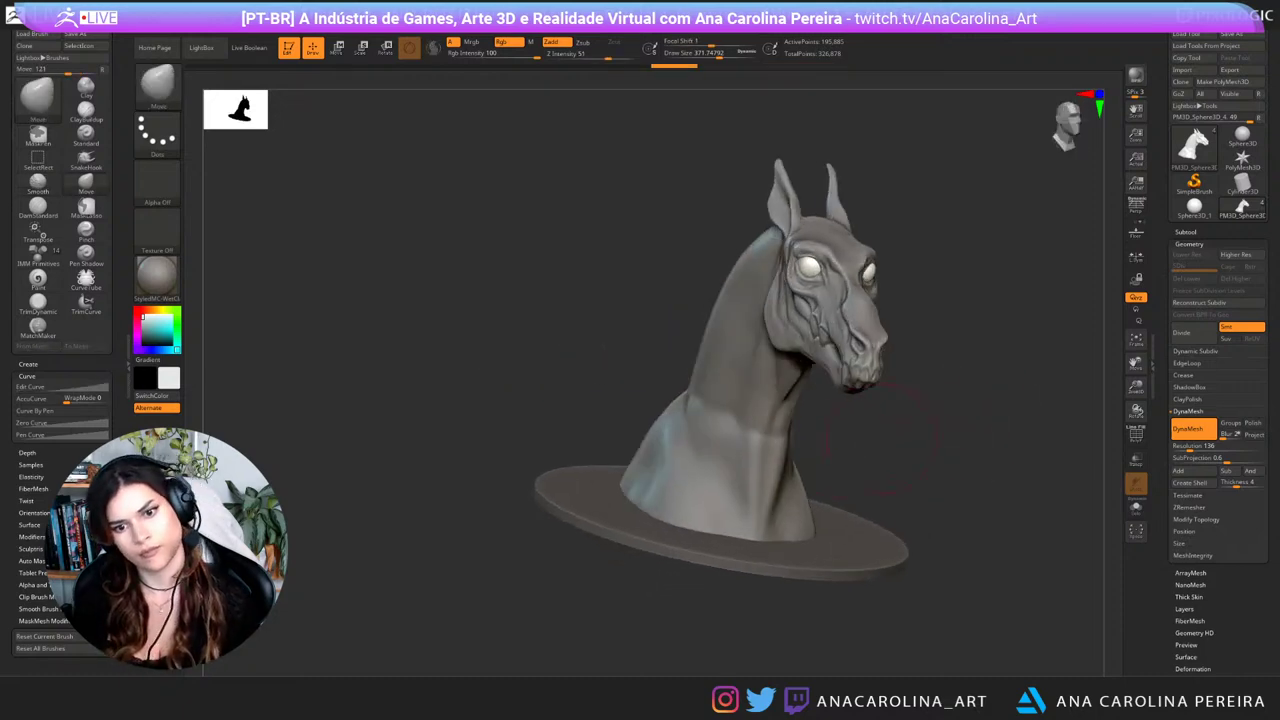
left_click_drag(705, 425, 732, 490, "shift")
left_click_drag(917, 463, 868, 461, "alt")
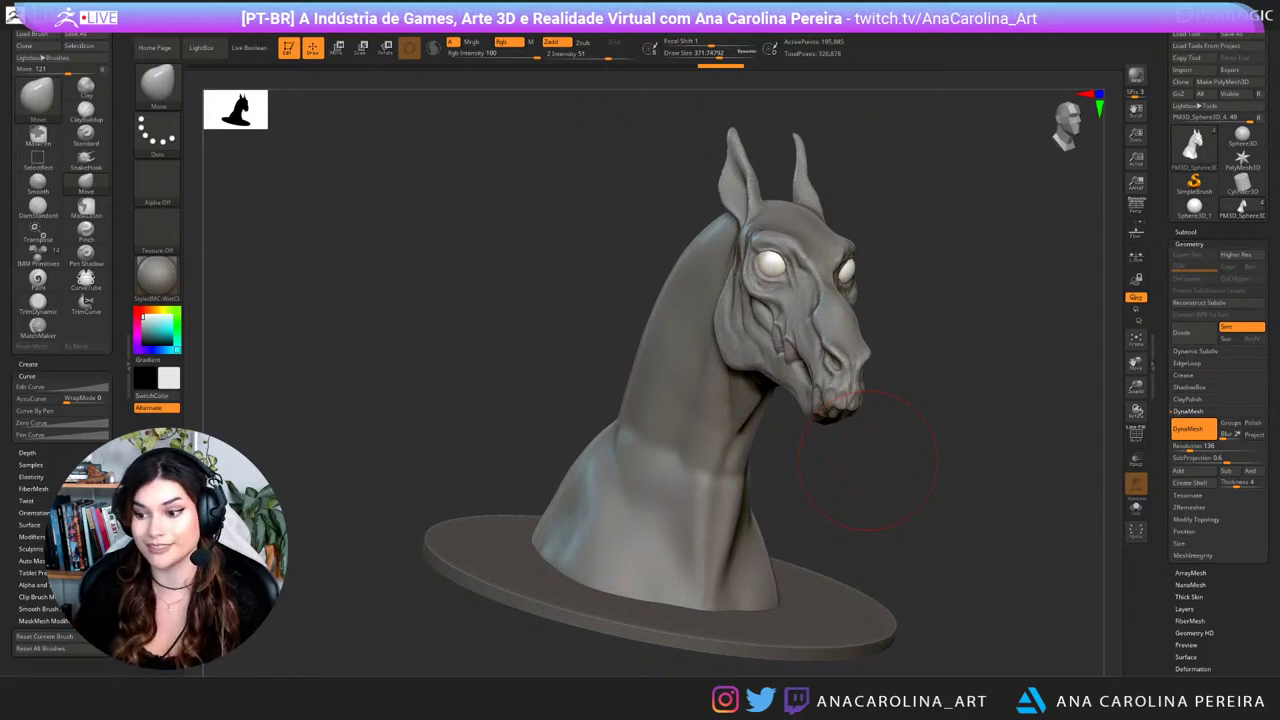
Step: Adjust the side of the chest and shoulder with the Move brush at draw size about 311
left_click_drag(820, 455, 817, 516)
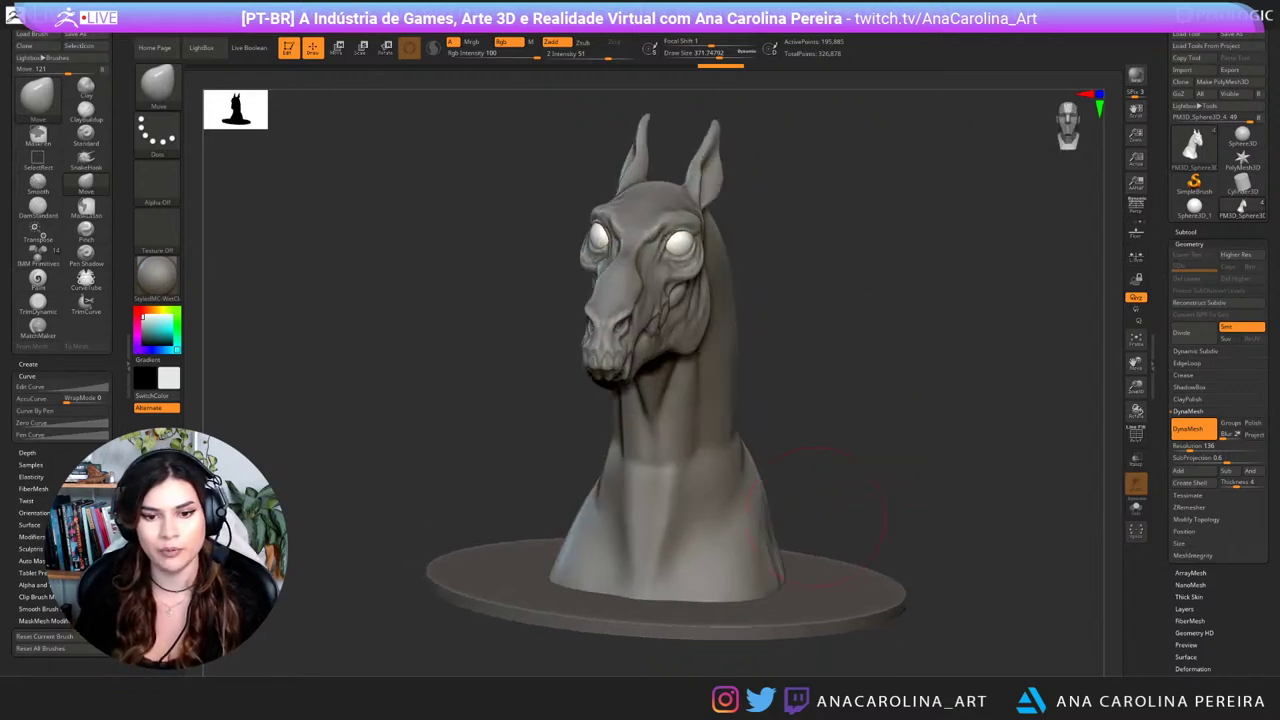
left_click_drag(865, 455, 808, 480)
key("b")
key("m")
key("v")
mouse_move(857, 434)
left_mouse_down("alt")
mouse_move(907, 440)
mouse_move(817, 469)
mouse_move(802, 456)
mouse_move(789, 482)
left_mouse_up("alt")
key("space")
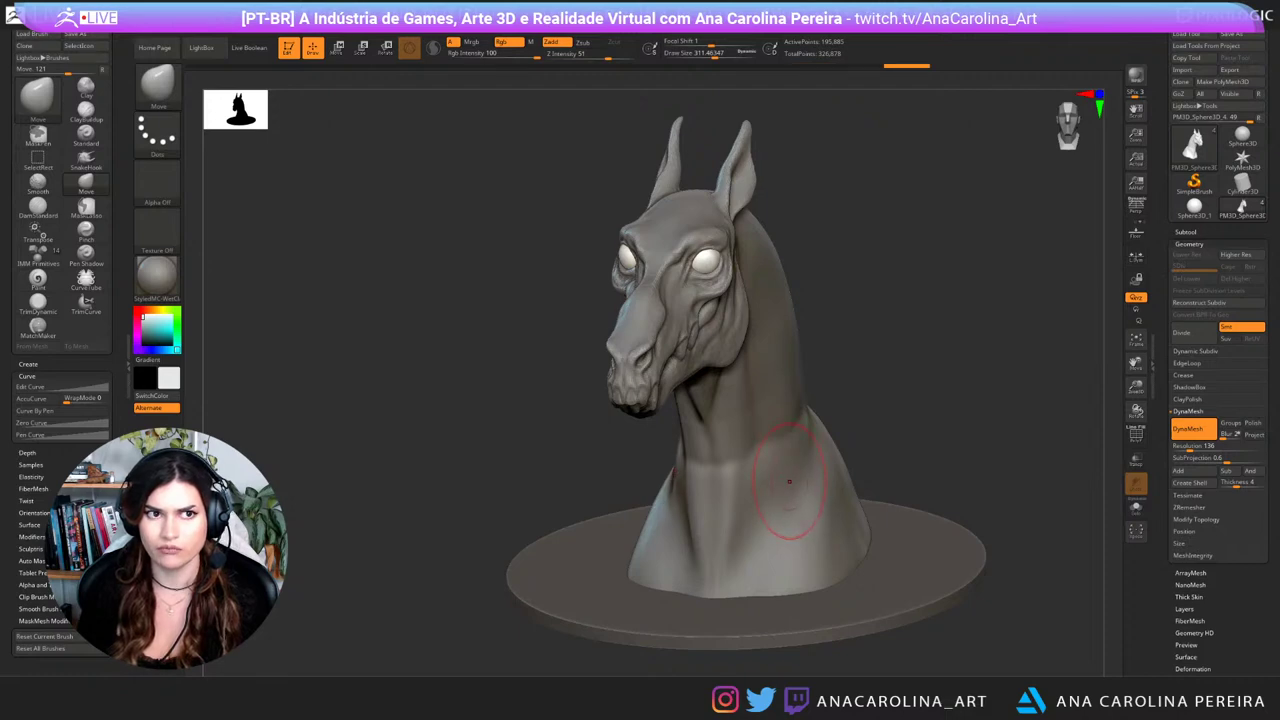
left_click_drag(882, 402, 843, 358)
Step: Build up and smooth the shoulder on the side of the chest with ClayBuildup at draw size about 372
key("b")
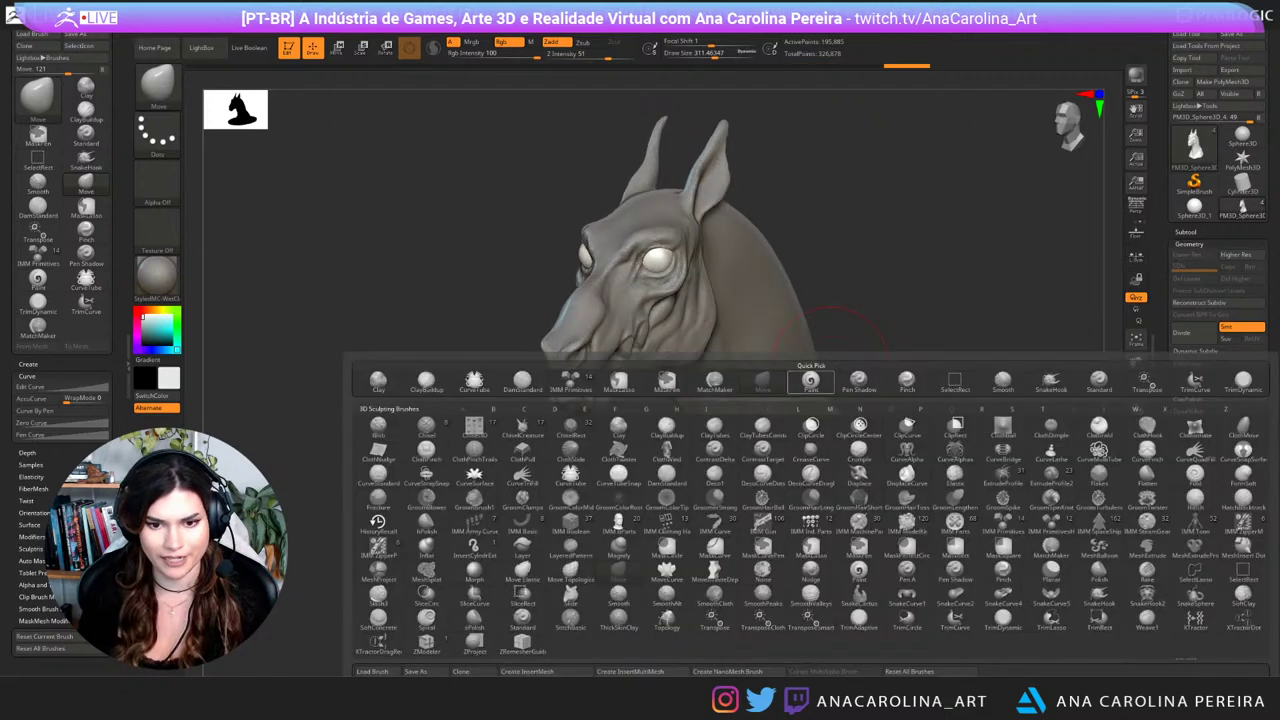
key("c")
key("b")
left_click_drag(873, 423, 980, 392)
key("space")
left_click_drag(645, 543, 652, 543)
left_click_drag(639, 464, 666, 527)
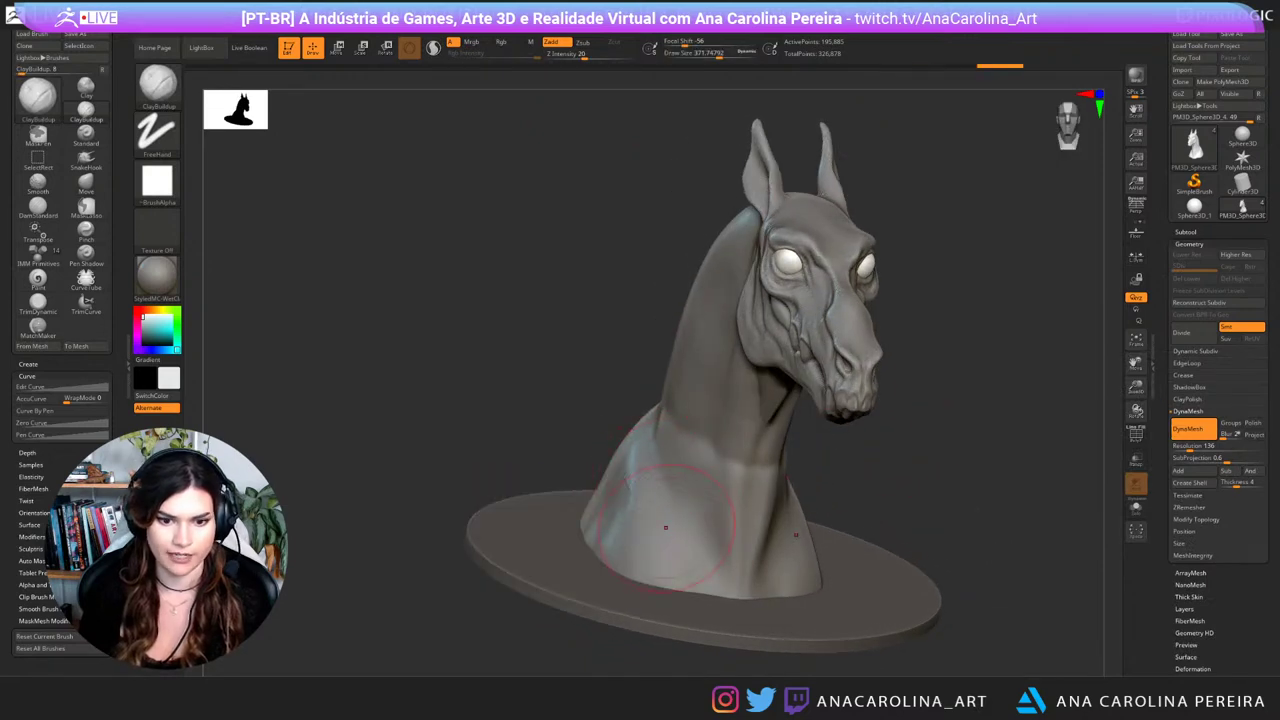
left_click_drag(641, 480, 669, 570)
mouse_move(632, 490)
left_mouse_down()
mouse_move(608, 540)
mouse_move(629, 523)
left_mouse_up()
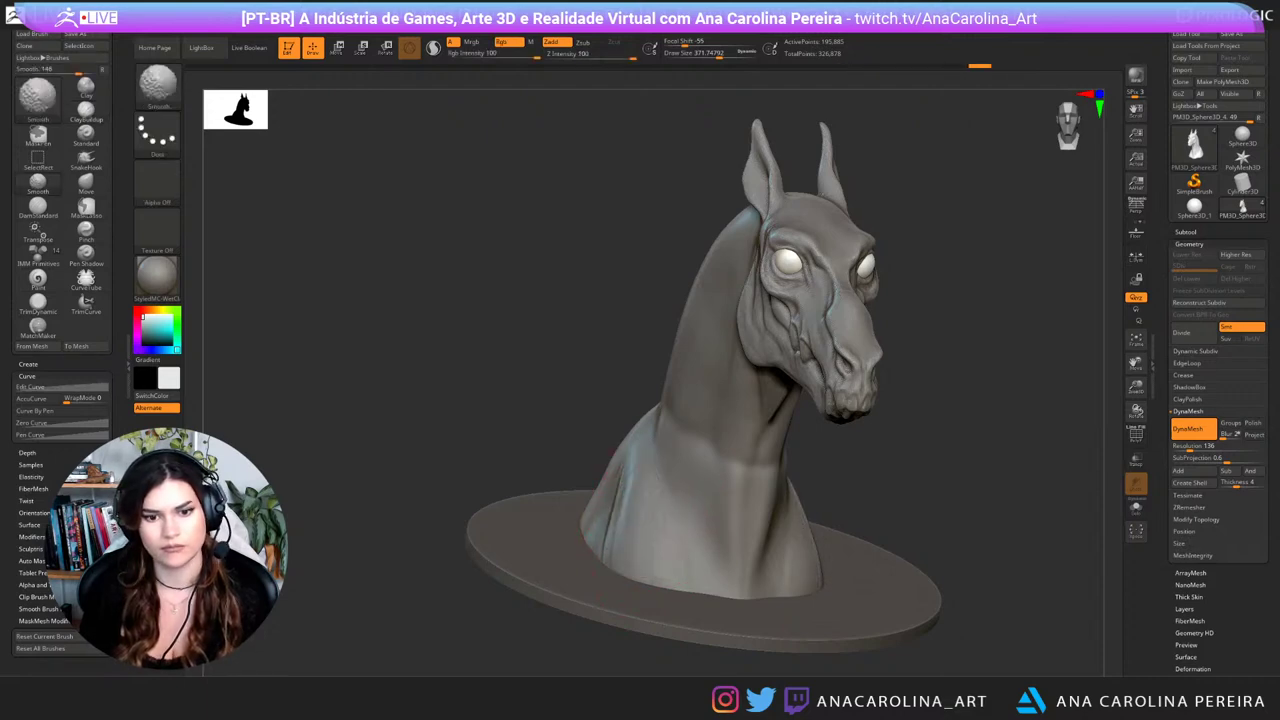
Step: Reshape the shoulder and chest contours with the Move brush at draw size about 274
left_click_drag(965, 505, 710, 517)
key("b")
key("m")
key("v")
key("space")
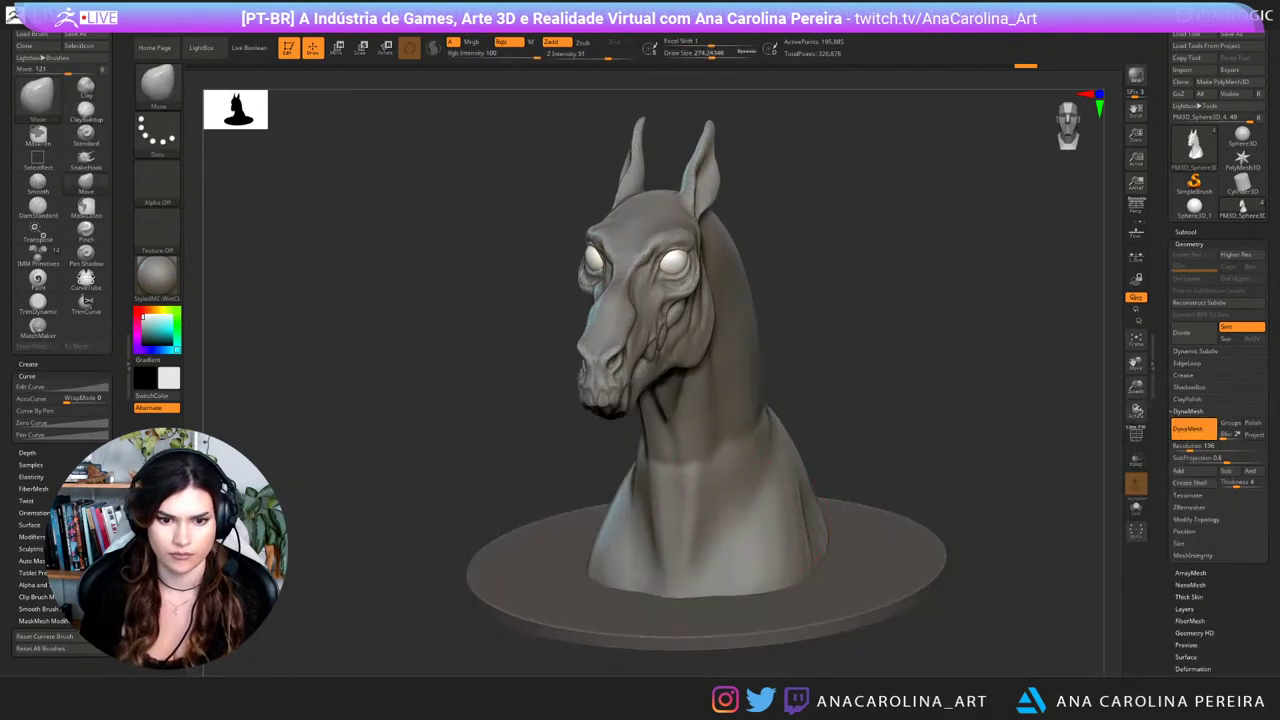
left_click_drag(950, 510, 815, 507)
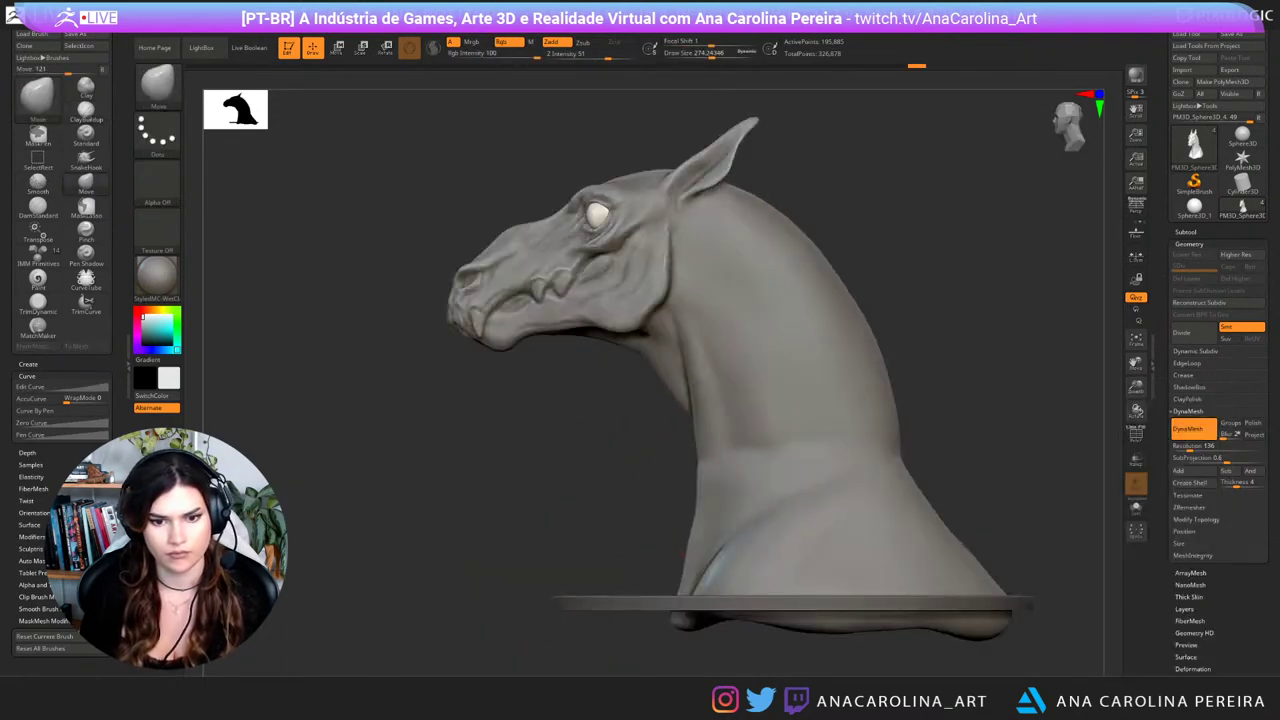
mouse_move(618, 500)
left_mouse_down()
mouse_move(664, 484)
mouse_move(705, 500)
left_mouse_up()
mouse_move(545, 455)
left_mouse_down()
mouse_move(738, 450)
mouse_move(746, 482)
mouse_move(738, 461)
mouse_move(652, 461)
mouse_move(648, 474)
left_mouse_up()
Step: Add volume where the base of the neck meets the shoulder with ClayBuildup at draw size about 274
key("b")
key("c")
key("b")
key("shift")
left_click_drag(980, 455, 774, 402)
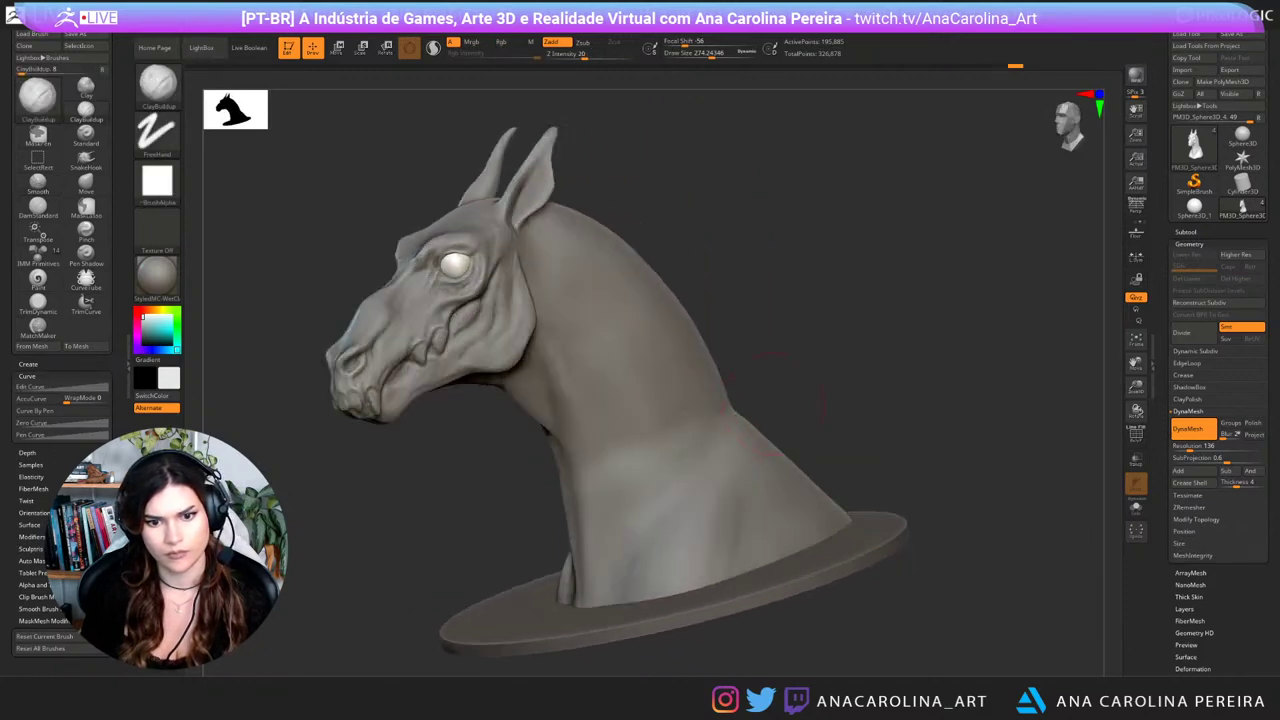
key("shift")
left_click_drag(678, 425, 690, 440)
left_click_drag(805, 400, 737, 409)
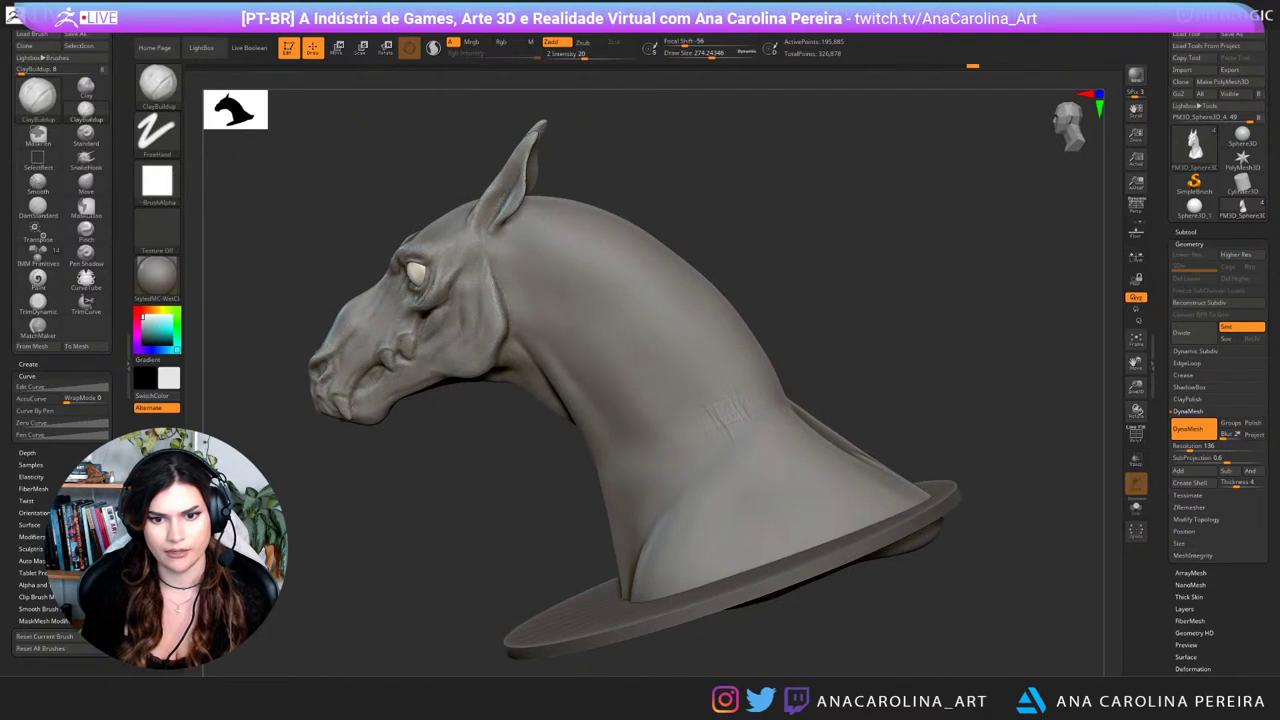
Step: Smooth the clay strokes at the base of the neck into the surrounding surface
key("shift")
left_click_drag(727, 428, 730, 440, "shift")
mouse_move(905, 318)
left_mouse_down()
mouse_move(843, 320)
mouse_move(925, 305)
left_mouse_up()
key("shift")
key("shift")
left_click_drag(850, 350, 930, 345)
mouse_move(855, 375)
left_mouse_down()
mouse_move(1050, 375)
mouse_move(907, 388)
mouse_move(763, 378)
mouse_move(847, 352)
mouse_move(780, 402)
mouse_move(847, 416)
left_mouse_up()
Step: Carve a vertical groove between the chest and shoulder with DamStandard at draw size about 400, and soften its edges
key("b")
key("d")
key("s")
key("space")
mouse_move(643, 466)
left_mouse_down()
mouse_move(660, 472)
mouse_move(645, 538)
left_mouse_up()
left_click_drag(681, 467, 663, 583, "shift")
mouse_move(690, 466)
left_mouse_down("shift")
mouse_move(672, 530)
mouse_move(686, 504)
left_mouse_up("shift")
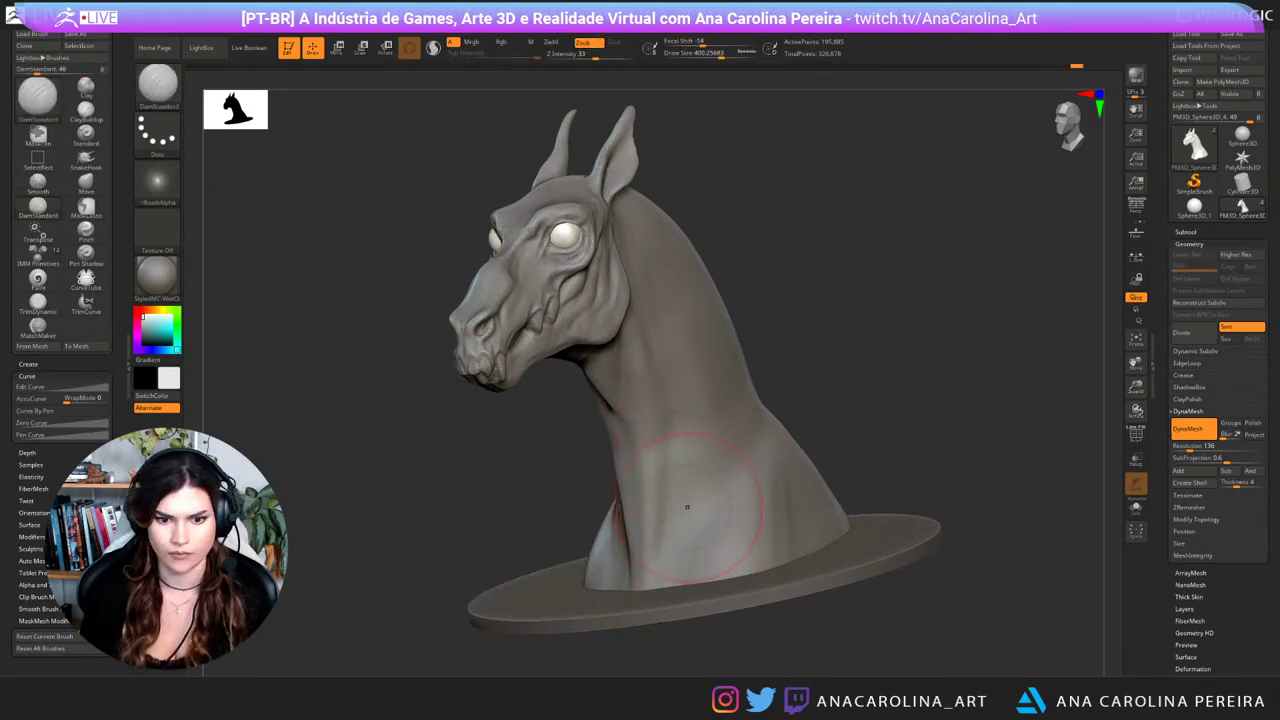
Step: Deepen the groove along the front of the shoulder down to the disc and smooth the surrounding chest surface
mouse_move(400, 450)
left_mouse_down()
mouse_move(630, 450)
mouse_move(606, 525)
mouse_move(627, 540)
mouse_move(629, 520)
left_mouse_up()
mouse_move(850, 580)
left_mouse_down()
mouse_move(735, 560)
mouse_move(698, 520)
left_mouse_up()
left_click_drag(930, 470, 815, 472)
left_click_drag(613, 486, 623, 573)
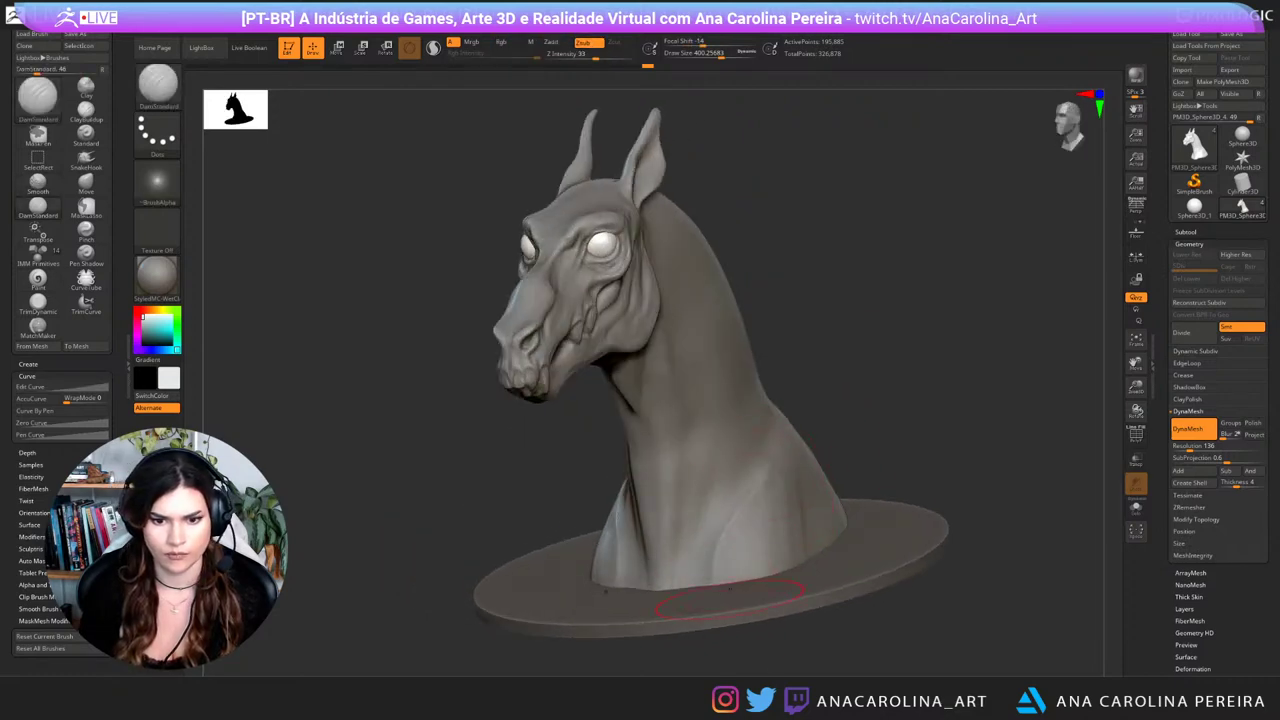
left_click_drag(830, 476, 1015, 478)
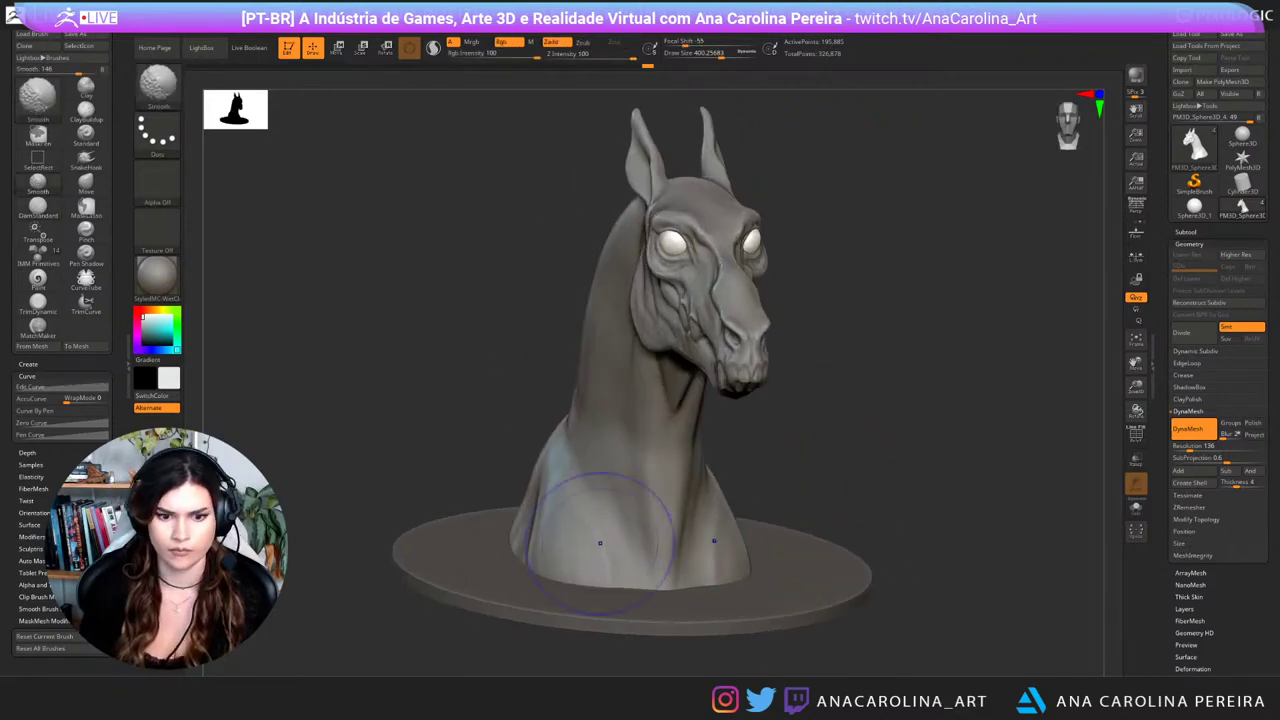
mouse_move(602, 543)
left_mouse_down("shift")
mouse_move(612, 515)
mouse_move(618, 538)
left_mouse_up("shift")
mouse_move(830, 500)
left_mouse_down()
mouse_move(960, 503)
mouse_move(900, 475)
mouse_move(825, 482)
left_mouse_up()
left_click_drag(950, 545, 888, 502, "shift")
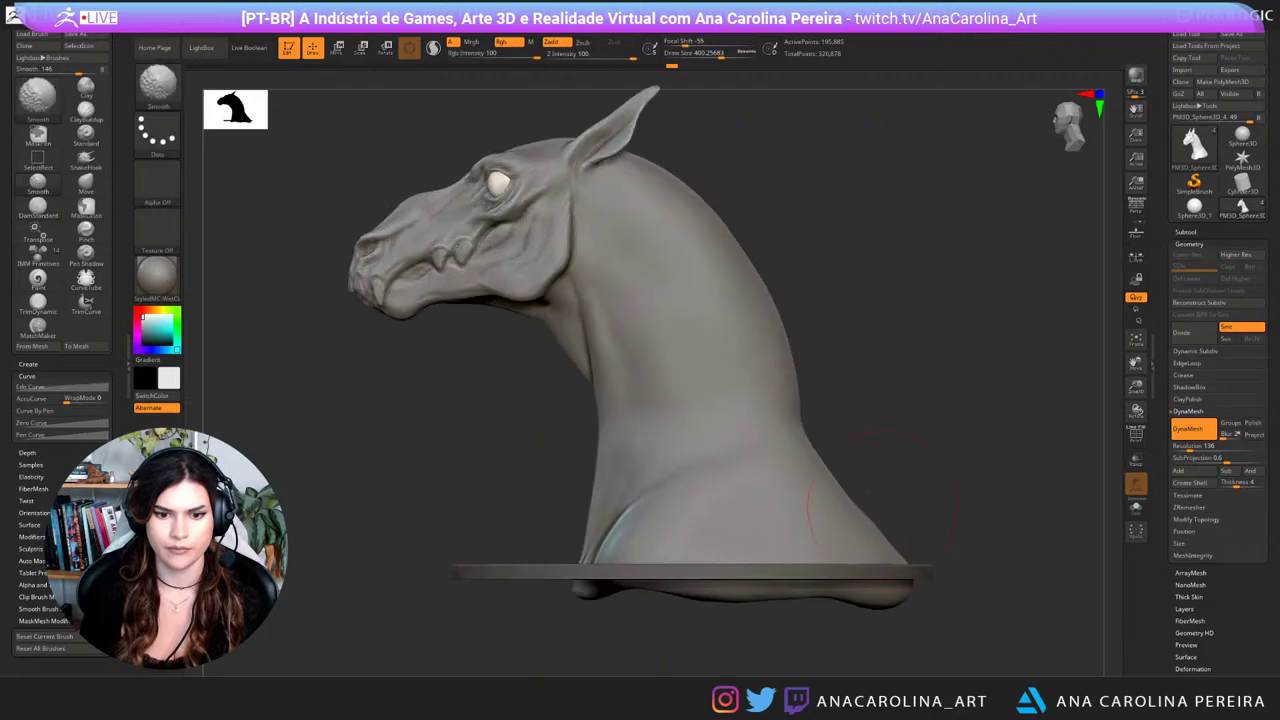
Step: Enlarge the disc base uniformly and shift it along the bust's length so it sits centred under the neck
left_click(900, 572, "alt")
left_click_drag(985, 490, 968, 560)
key("w")
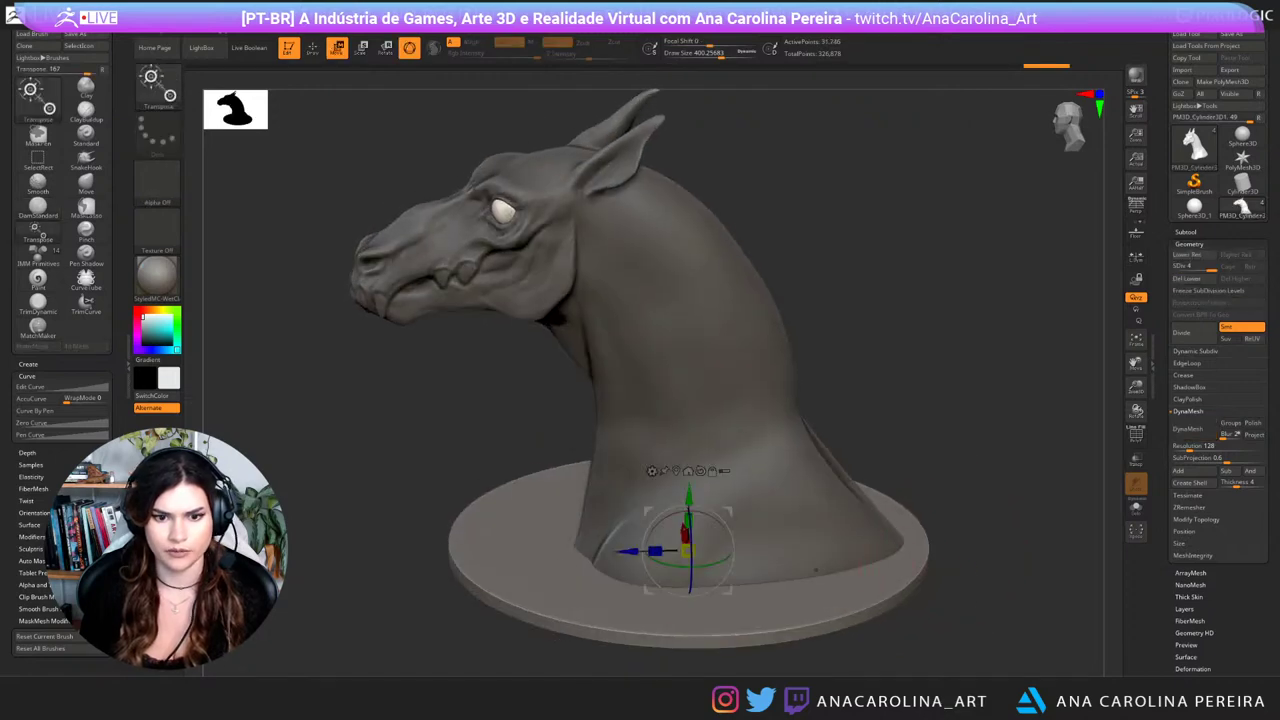
left_click_drag(687, 551, 729, 530)
left_click_drag(628, 551, 659, 551)
left_click_drag(350, 430, 570, 385)
left_click_drag(500, 330, 455, 363, "alt")
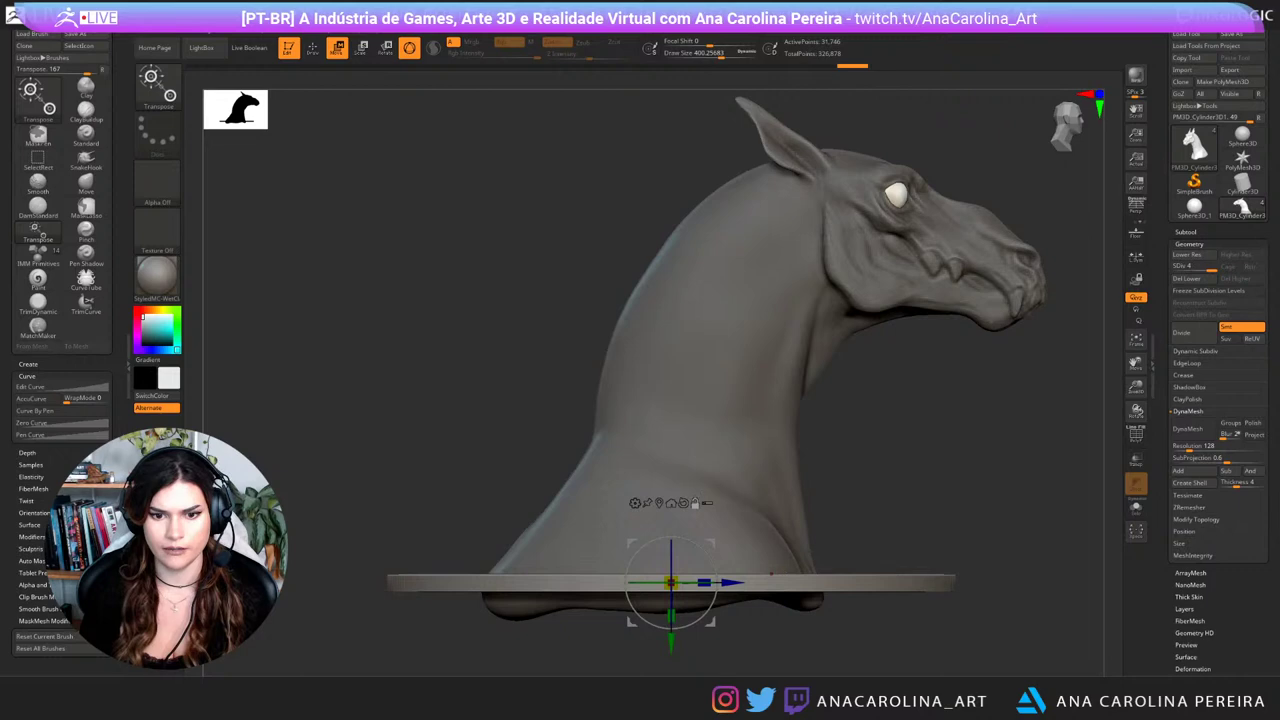
Step: Cut away the part of the bust that protrudes below the disc with a straight TrimCurve cut
left_click(768, 552, "alt")
key("b")
key("t")
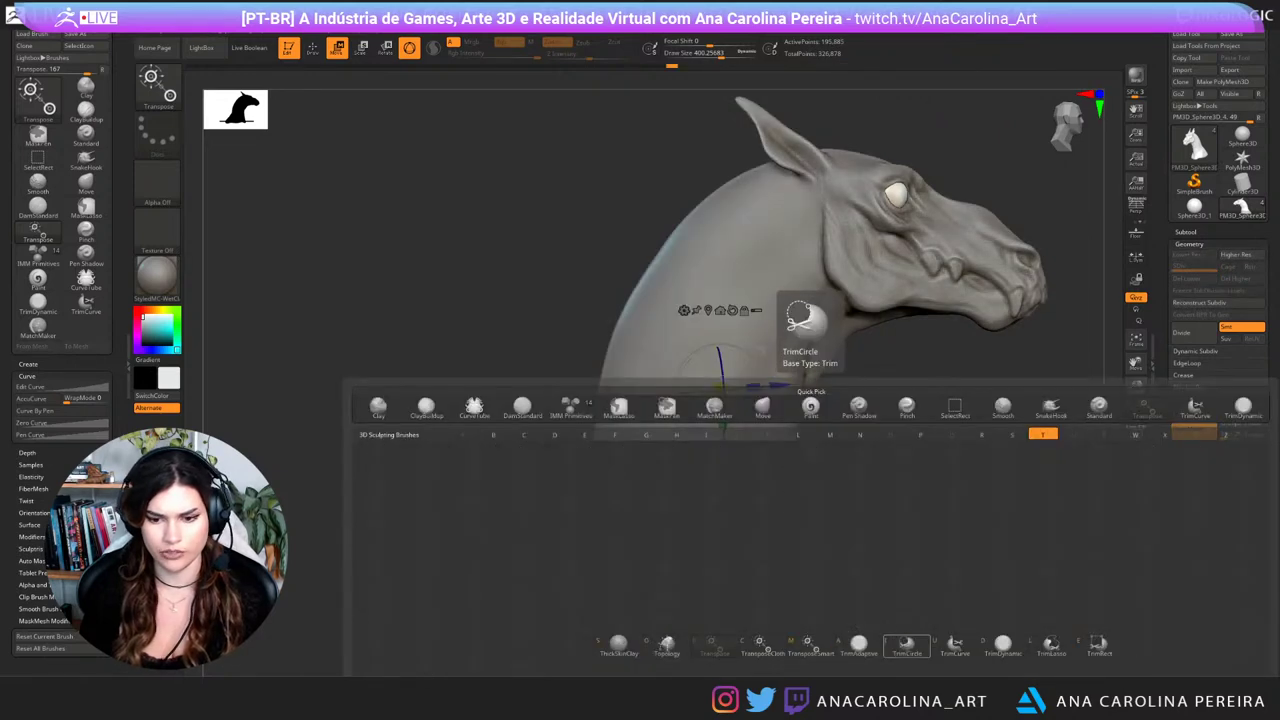
left_click(957, 644)
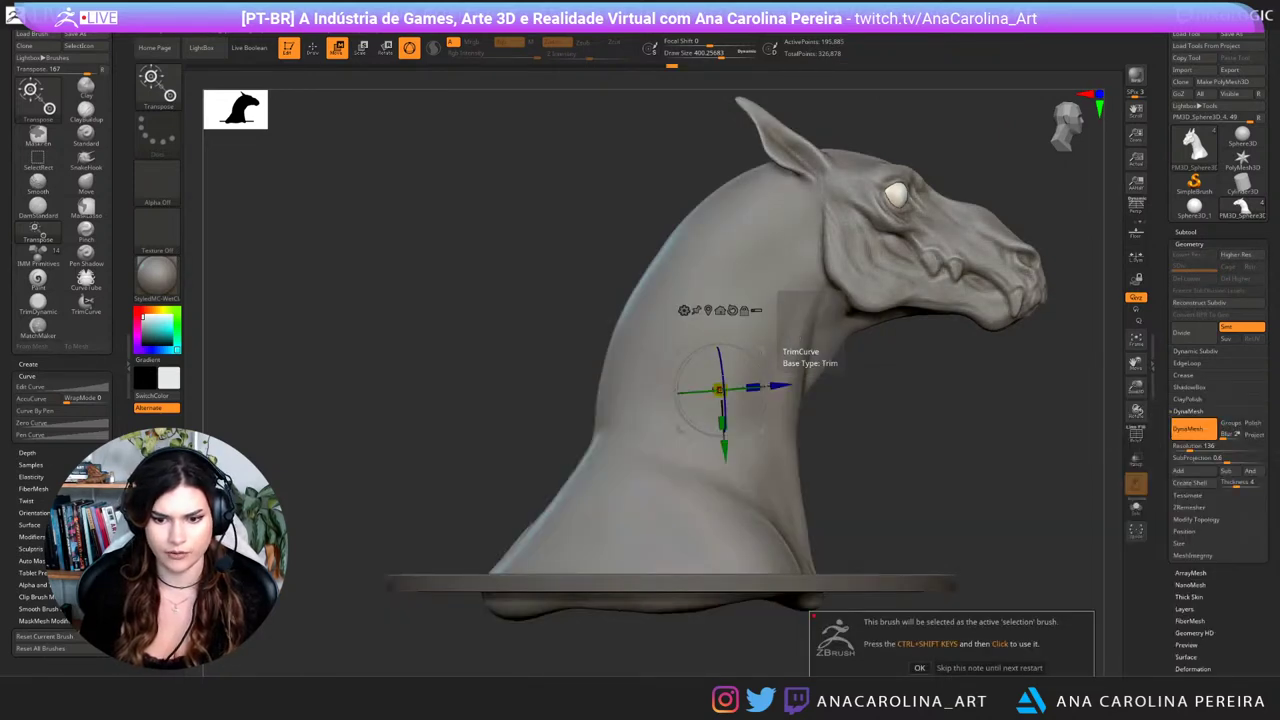
left_click(919, 668)
mouse_move(932, 619)
left_mouse_down("ctrl+shift")
mouse_move(438, 619)
mouse_move(430, 588)
mouse_move(385, 580)
mouse_move(325, 605)
mouse_move(305, 598)
left_mouse_up("ctrl+shift")
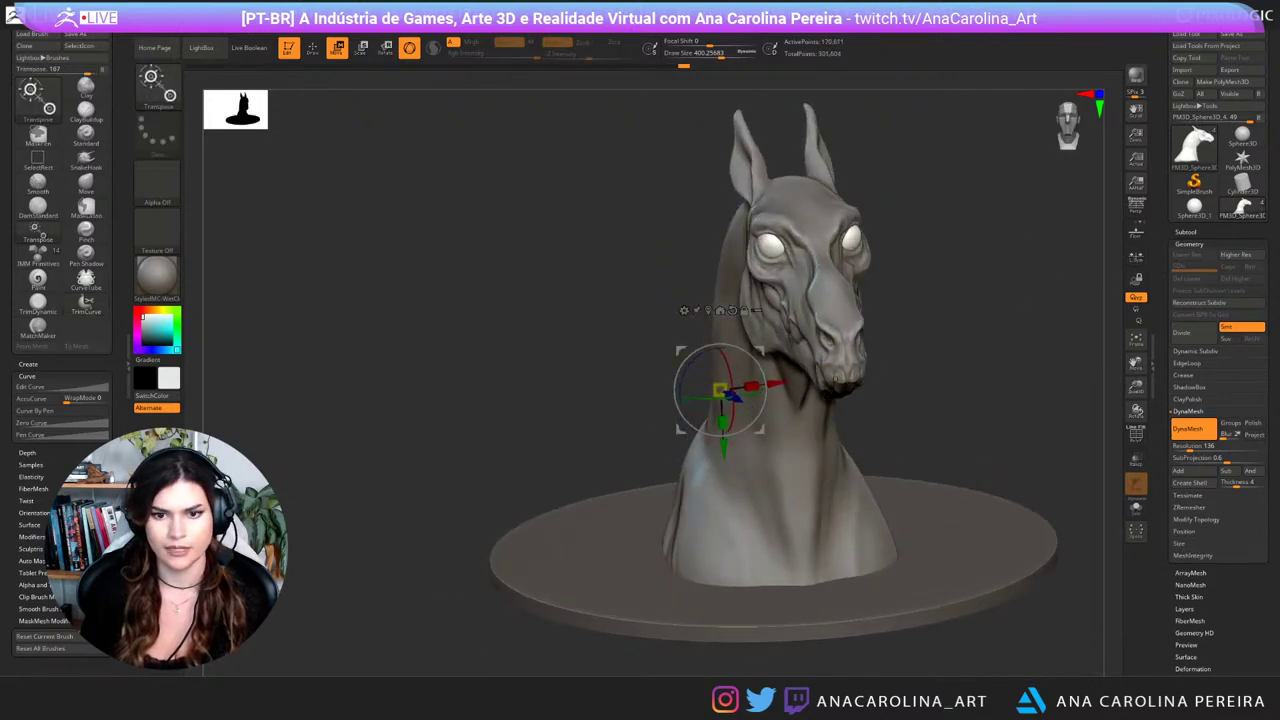
left_click_drag(400, 580, 515, 645, "alt")
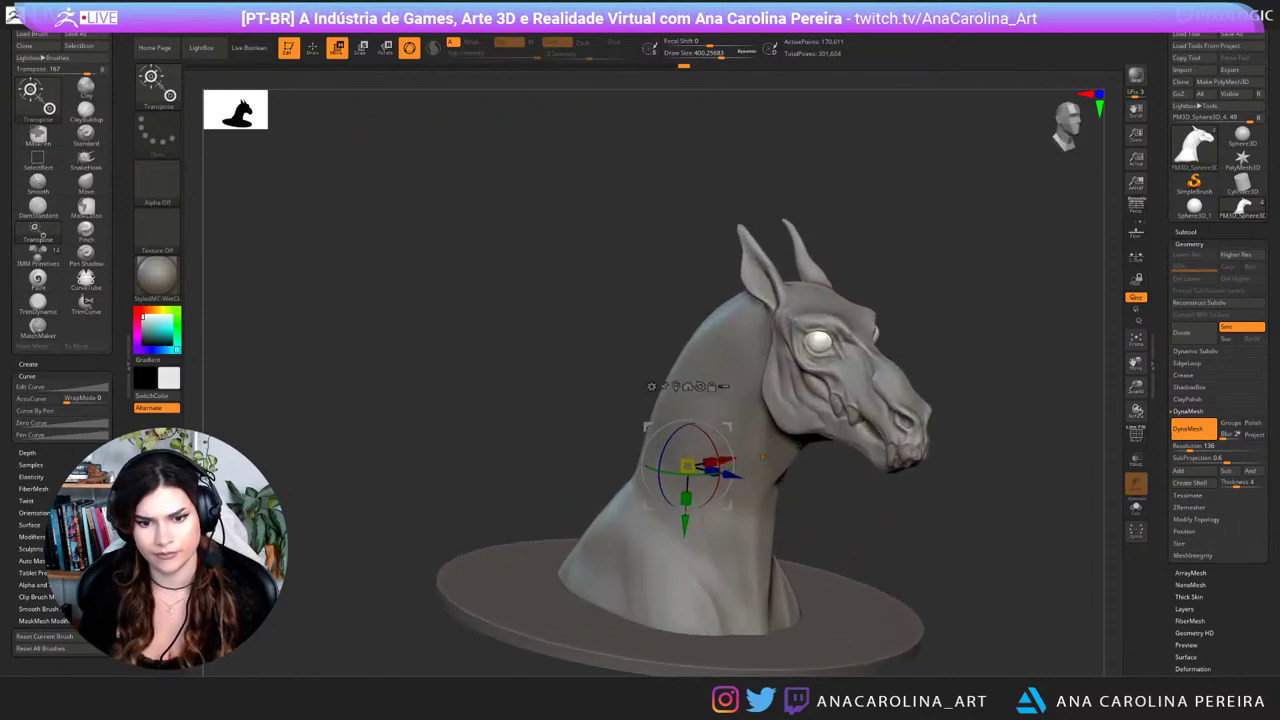
Step: Switch from transforming back to drawing and set up the CurveTube brush at draw size about 163
key("q")
left_click_drag(960, 490, 914, 450, "alt")
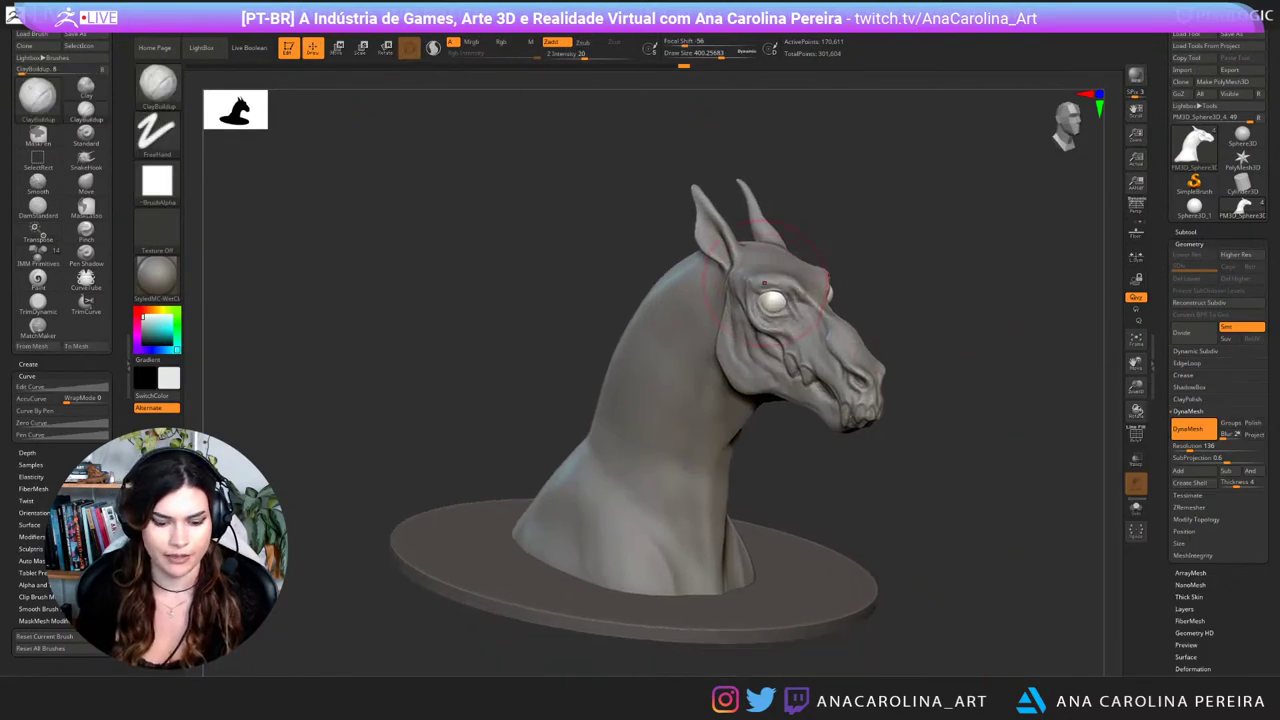
key("b")
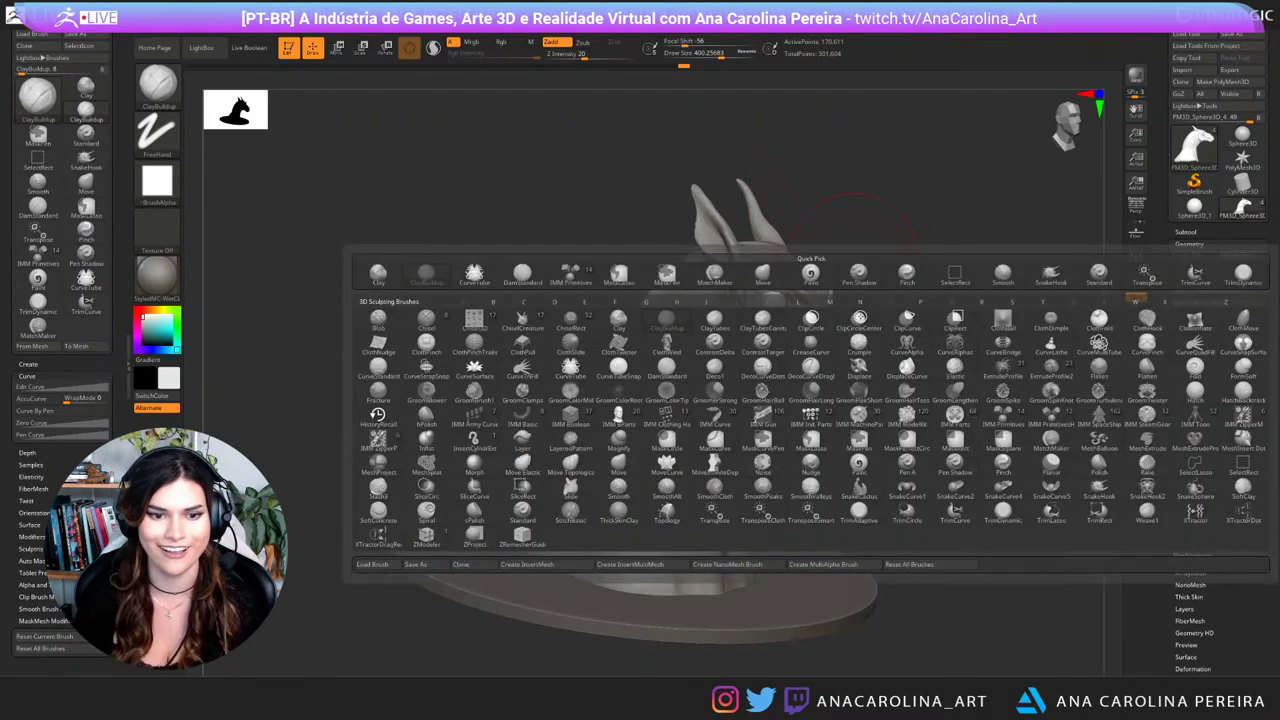
key("c")
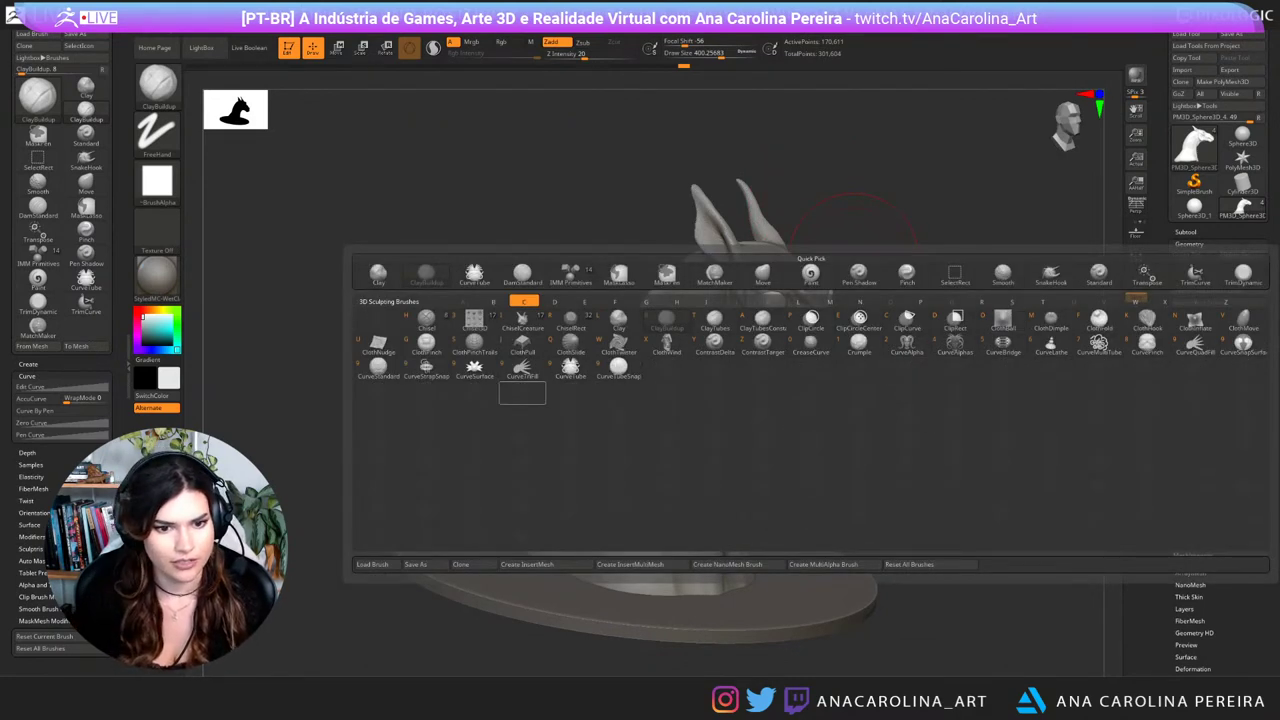
left_click(570, 369)
key("space")
left_click_drag(818, 267, 802, 267)
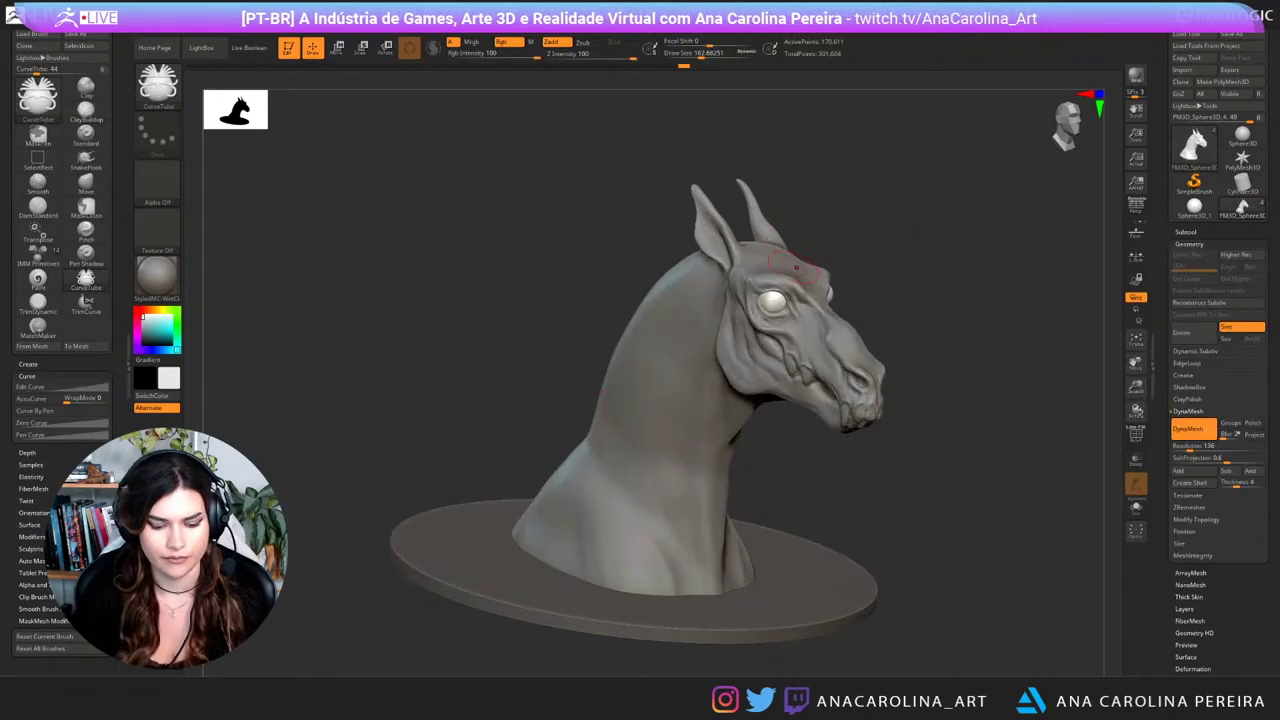
Step: Try to draw a CurveTube strand from the back of the neck across the shoulder to the disc
left_click_drag(900, 235, 945, 235)
mouse_move(700, 460)
left_mouse_down()
mouse_move(722, 400)
mouse_move(789, 412)
left_mouse_up()
mouse_move(751, 511)
left_mouse_down()
mouse_move(700, 535)
mouse_move(760, 507)
left_mouse_up()
mouse_move(677, 420)
left_mouse_down()
mouse_move(775, 425)
mouse_move(725, 410)
mouse_move(640, 428)
left_mouse_up()
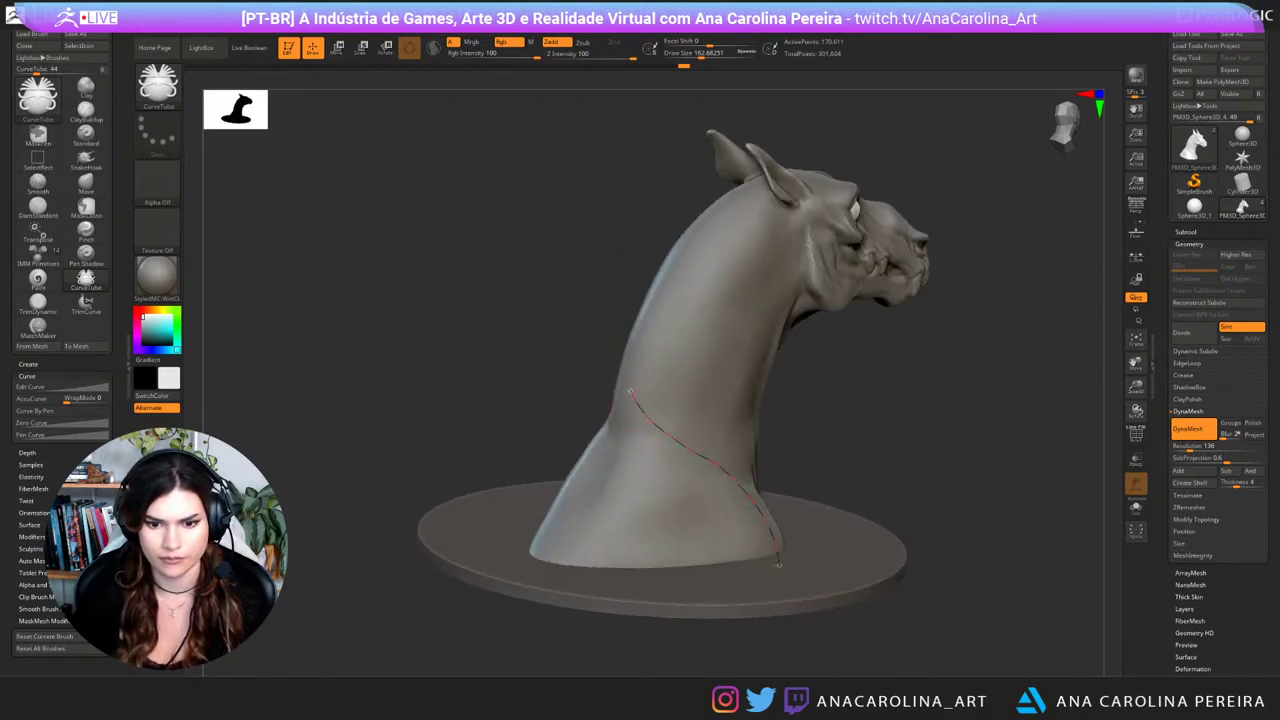
left_click_drag(694, 586, 690, 587)
mouse_move(945, 520)
left_mouse_down()
mouse_move(900, 515)
mouse_move(880, 480)
mouse_move(874, 512)
left_mouse_up()
key("ctrl+z")
Step: Merge the disc base subtool with the bust subtool below it
left_click(1186, 232)
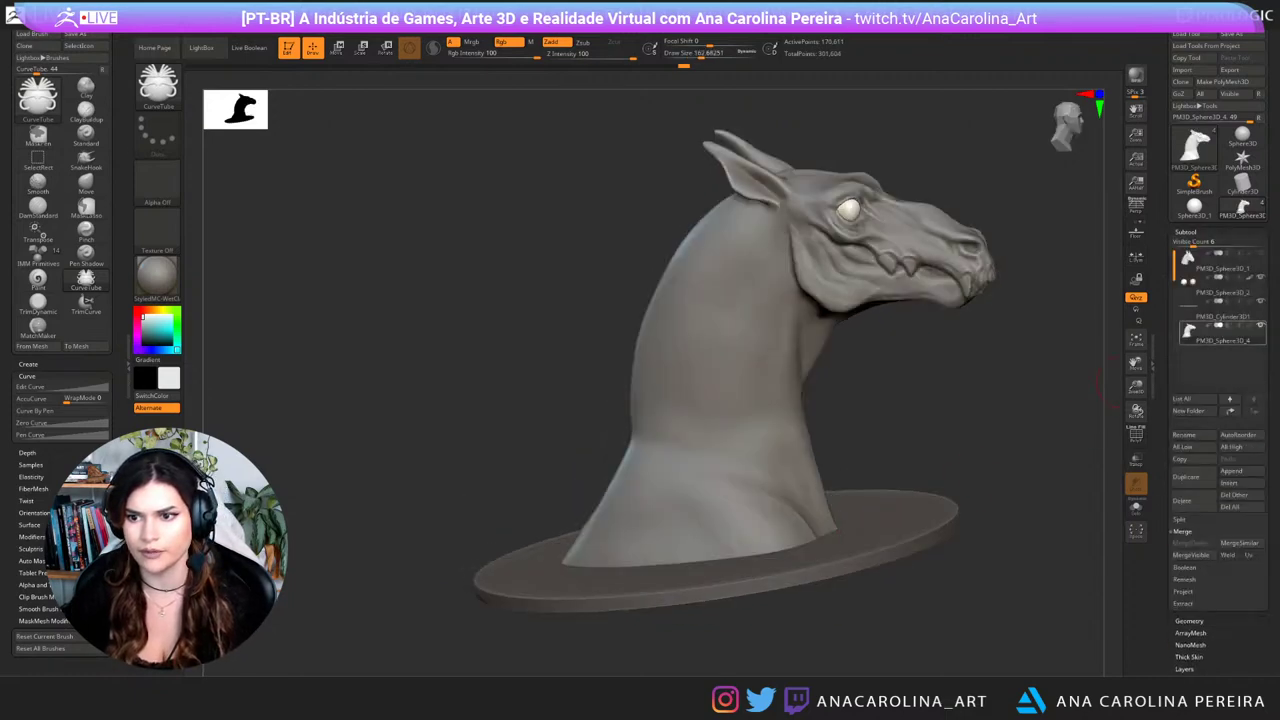
left_click(1216, 310)
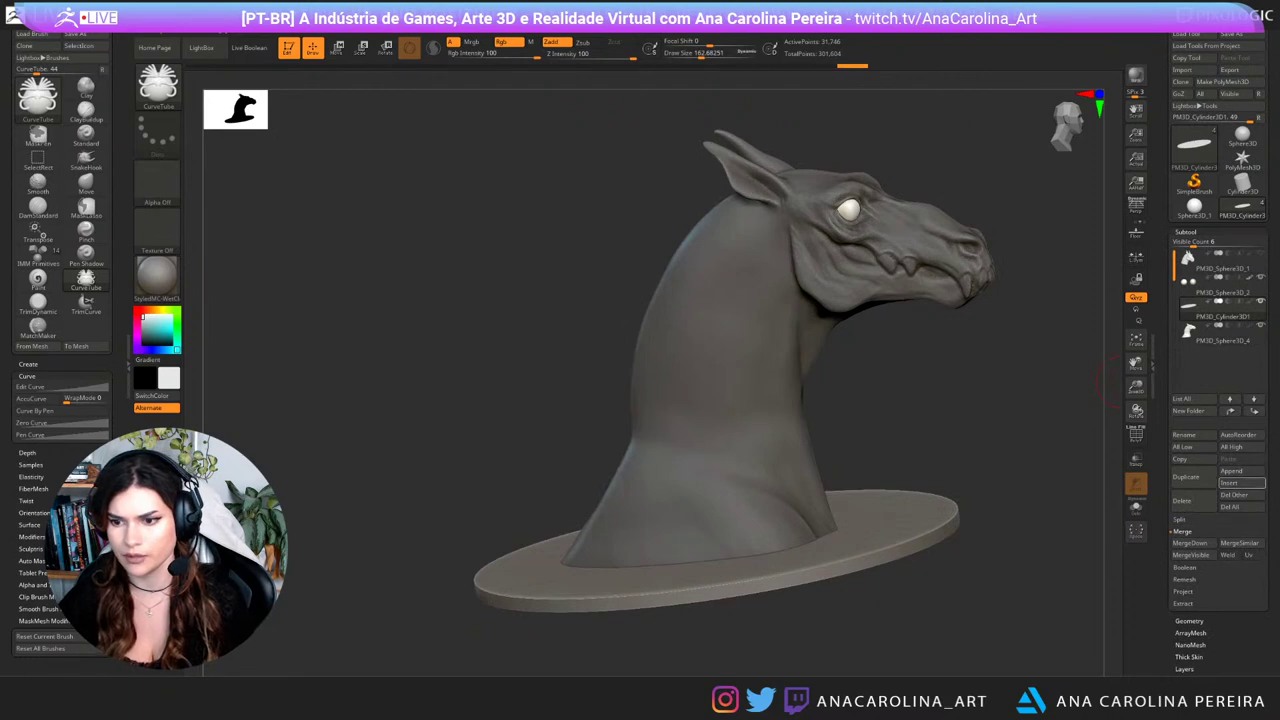
left_click(1192, 554)
left_click_drag(912, 452, 938, 480)
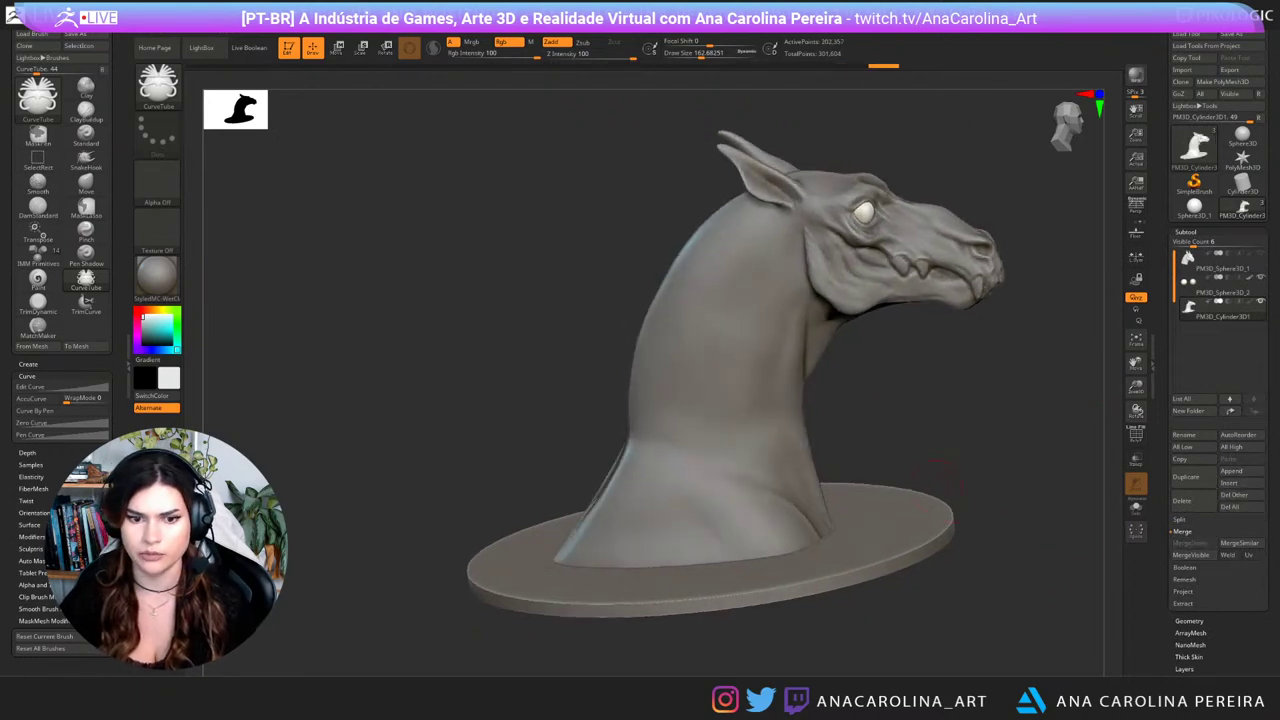
Step: Try to draw a CurveTube strand from the back of the neck down the shoulder and onto the merged disc
left_click_drag(830, 367, 892, 416)
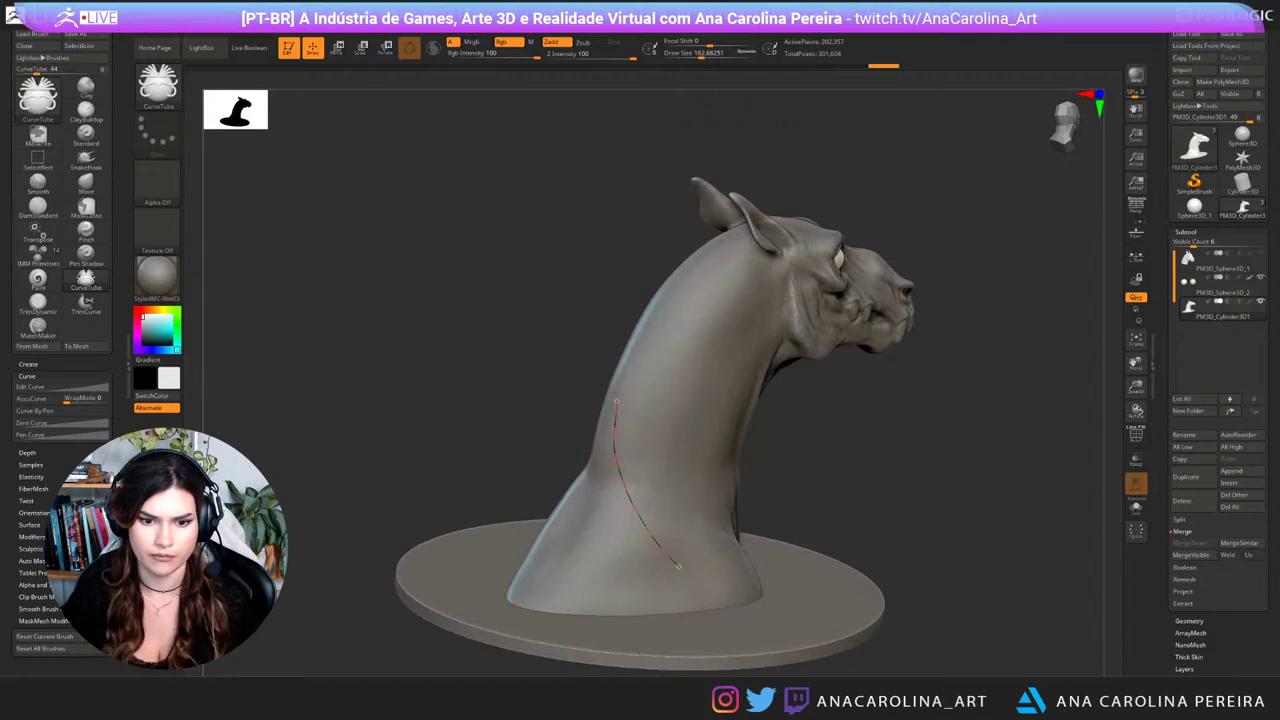
left_click_drag(597, 634, 560, 625)
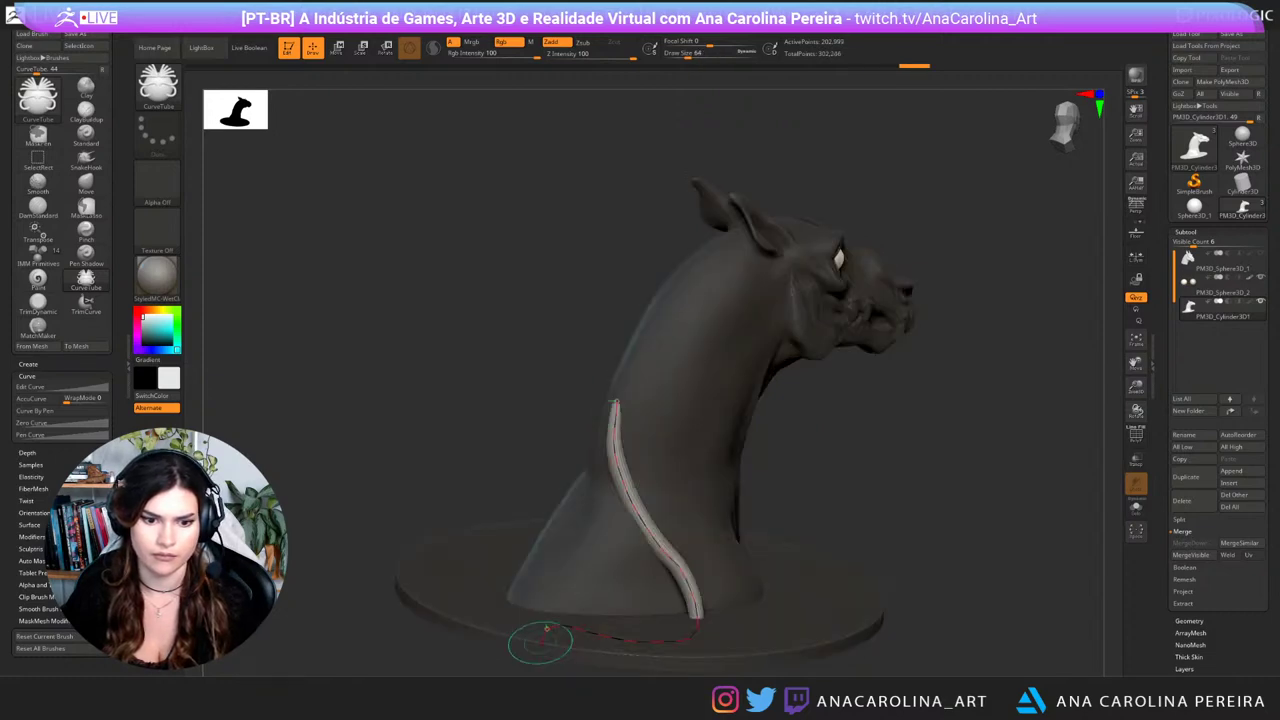
left_click_drag(440, 648, 355, 618)
key("ctrl+z")
left_click_drag(355, 560, 382, 650)
left_click_drag(789, 569, 912, 482)
mouse_move(1008, 560)
left_mouse_down()
mouse_move(1000, 487)
mouse_move(995, 509)
left_mouse_up()
key("ctrl+z")
Step: Set the curve repel strength to 3 and test a CurveTube strand from behind the ear down the neck to the disc
mouse_move(621, 32)
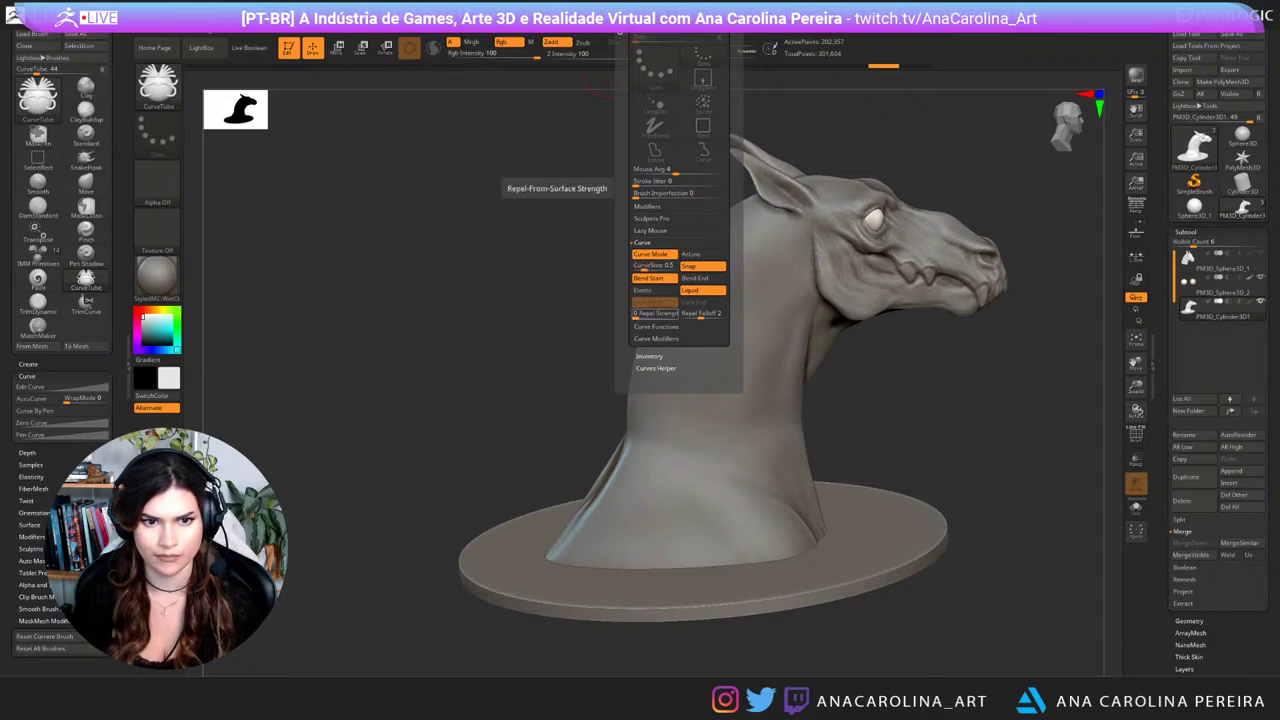
left_click_drag(637, 314, 645, 314)
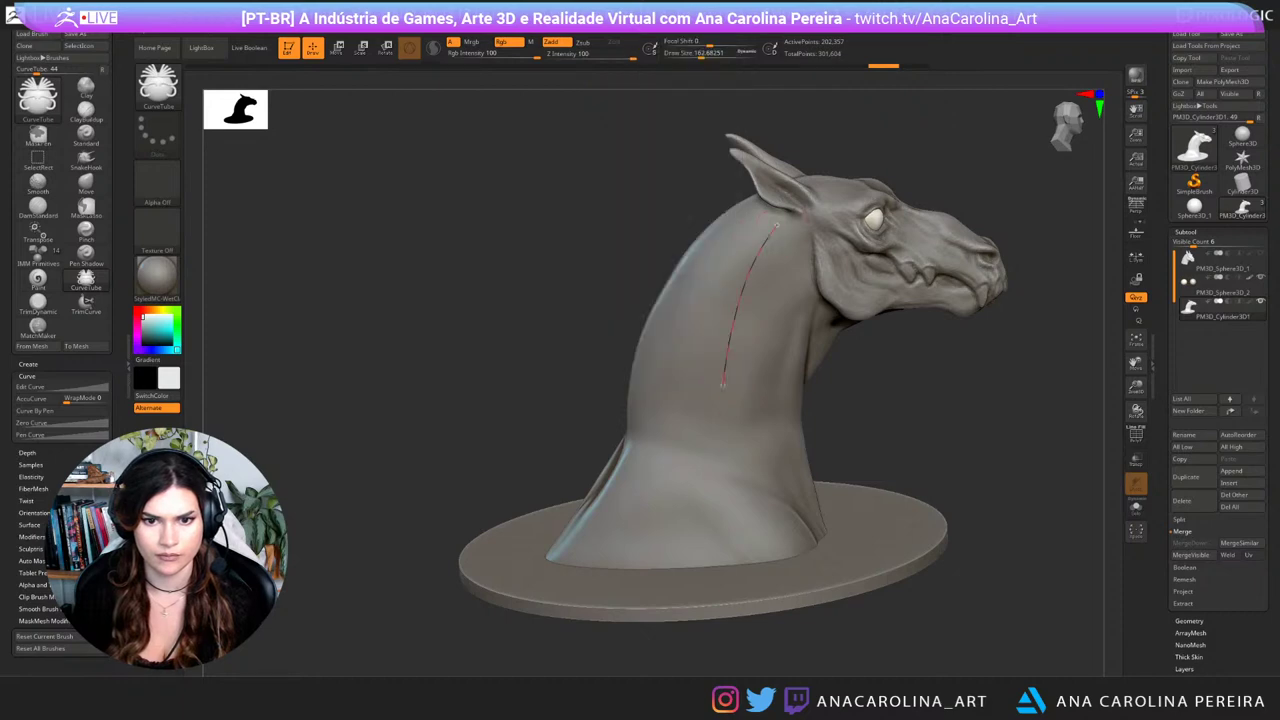
left_click_drag(723, 385, 594, 558)
mouse_move(620, 645)
left_mouse_down()
mouse_move(470, 635)
mouse_move(570, 645)
left_mouse_up()
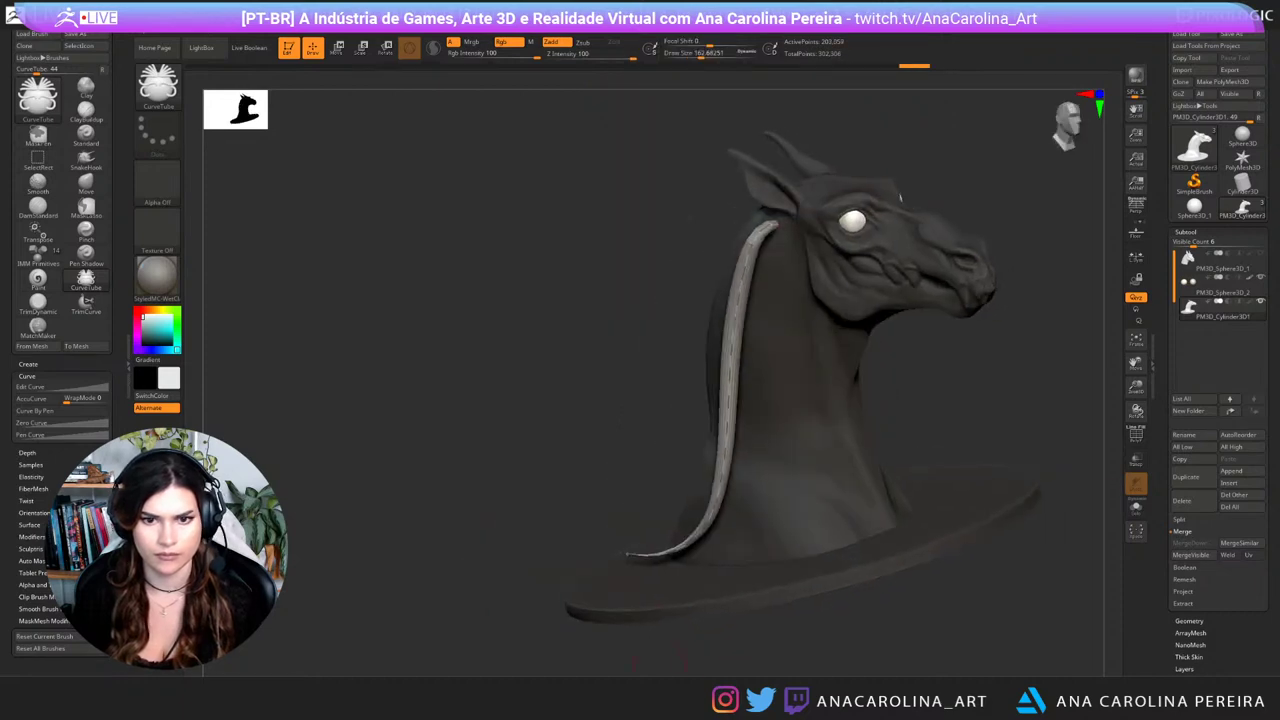
key("ctrl+z")
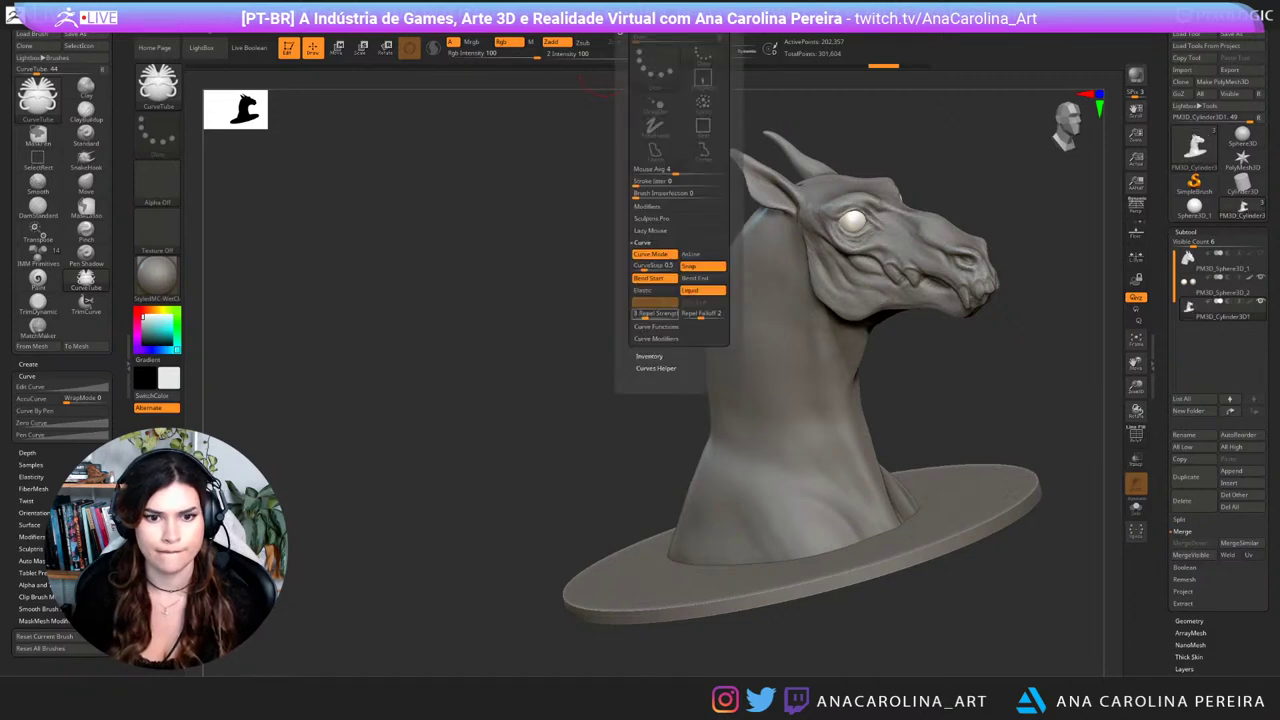
Step: Set the curve repel strength to 0 and turn off Liquid curve editing
left_click_drag(645, 314, 635, 314)
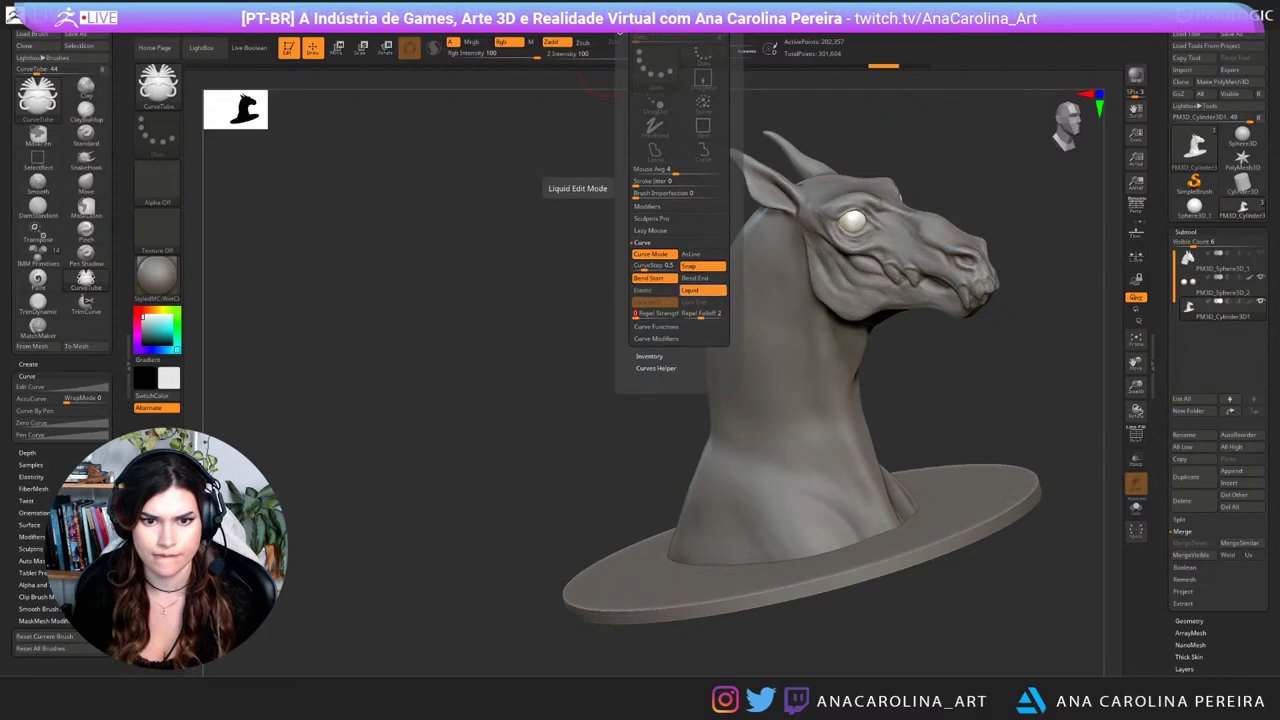
left_click(702, 290)
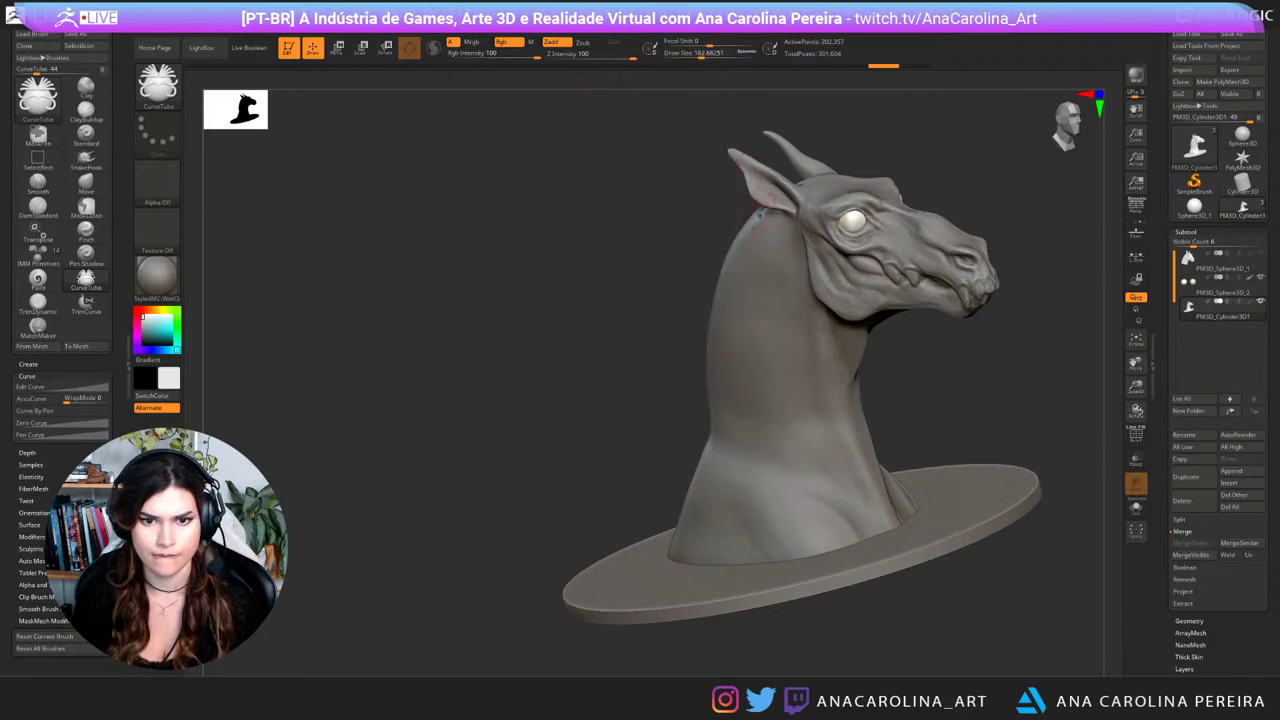
Step: Test a CurveTube strand from the upper neck down to the disc with Liquid editing off
left_click_drag(734, 292, 647, 573)
mouse_move(670, 640)
left_mouse_down()
mouse_move(530, 635)
mouse_move(805, 630)
mouse_move(870, 575)
mouse_move(790, 428)
left_mouse_up()
key("ctrl+z")
key("ctrl+z")
Step: Go through the CurveTube brush's stroke settings and lower the Curve Snap Distance in its curve modifiers
left_click_drag(640, 425, 743, 424)
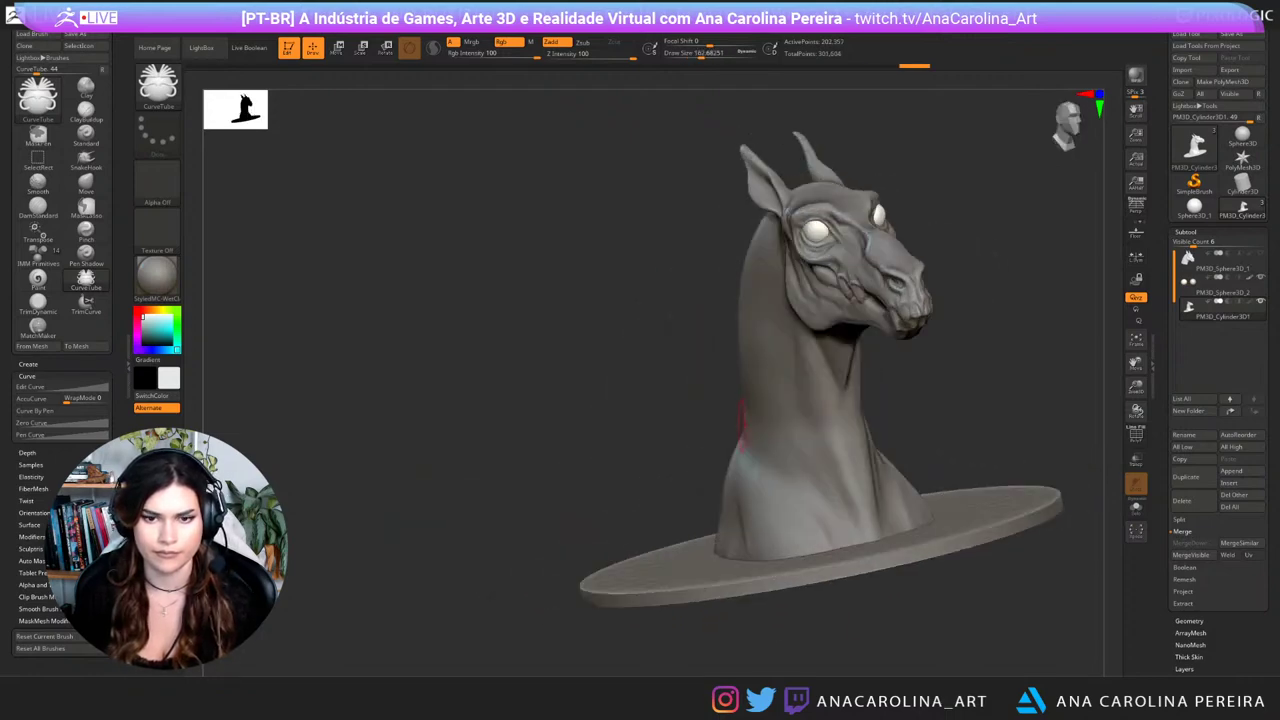
left_click_drag(640, 340, 588, 300)
mouse_move(617, 27)
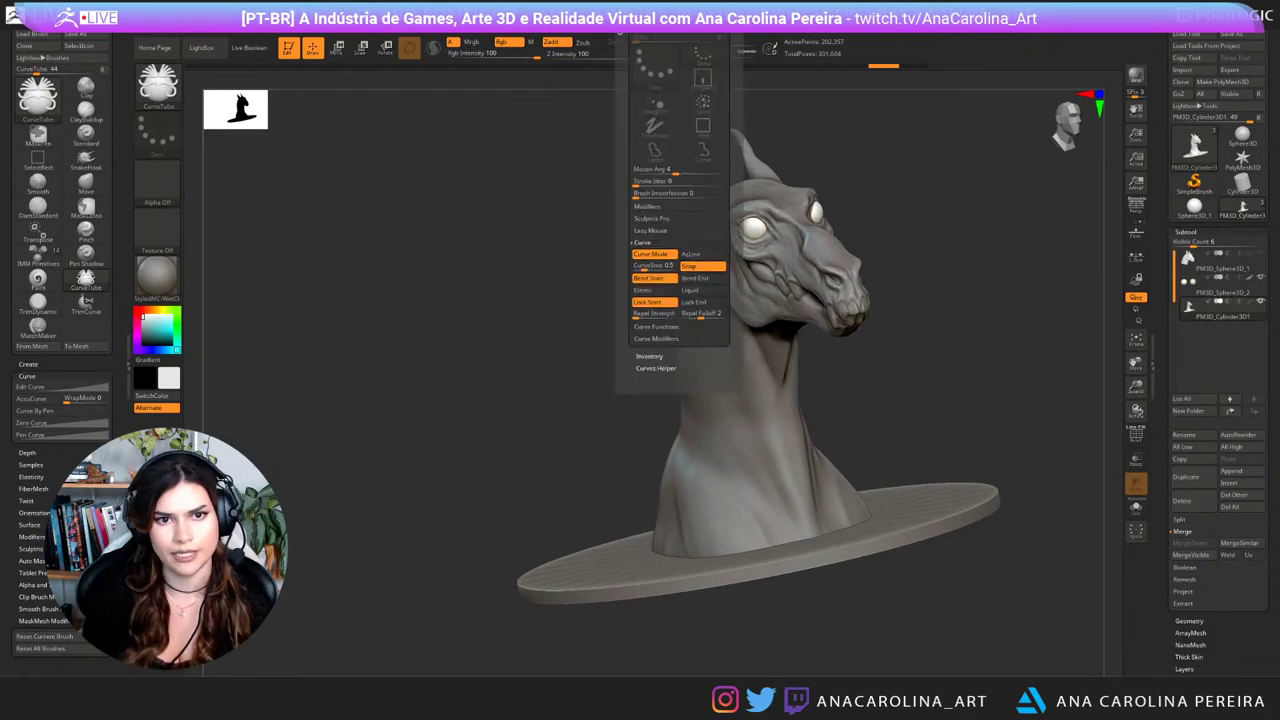
left_click(647, 207)
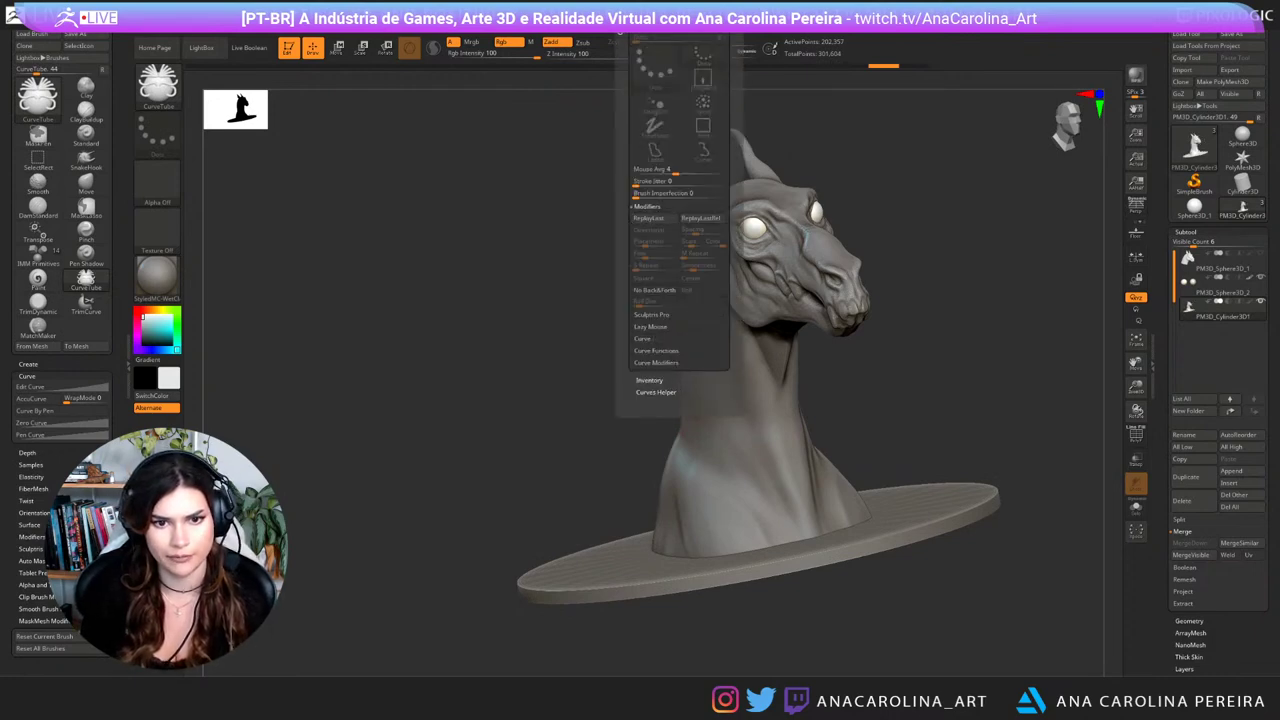
left_click(651, 315)
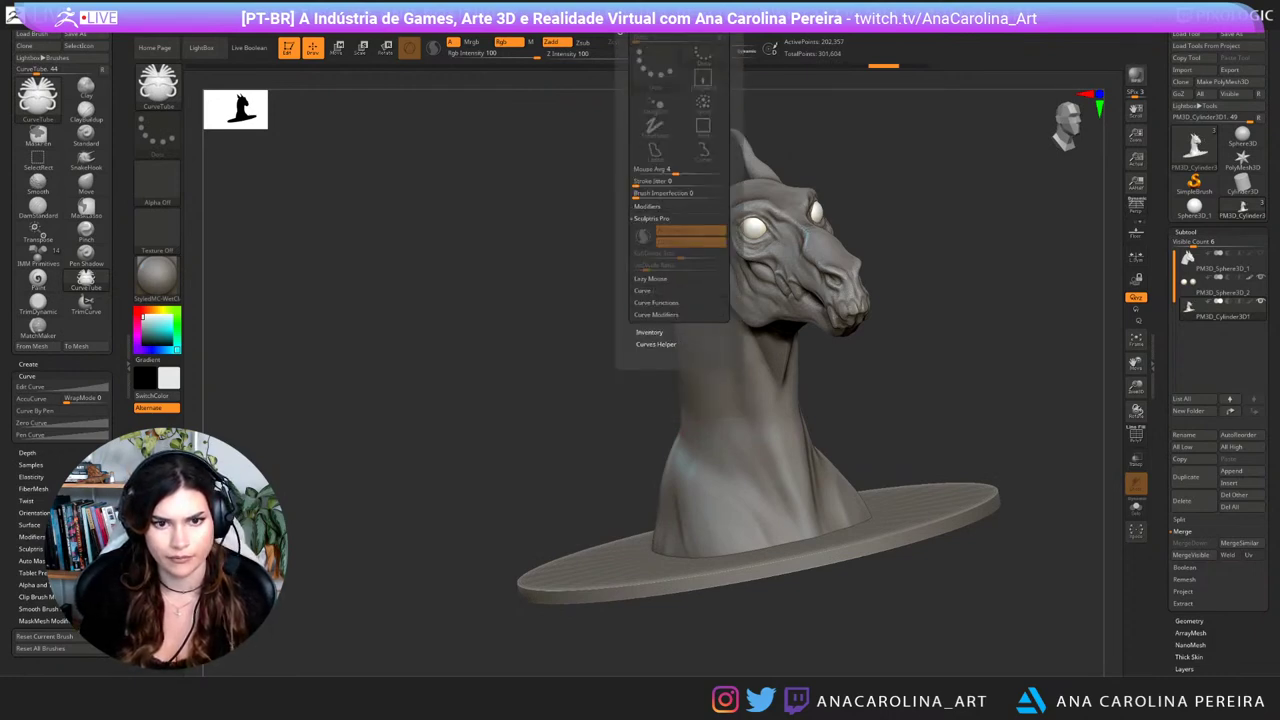
left_click(650, 279)
left_click(644, 314)
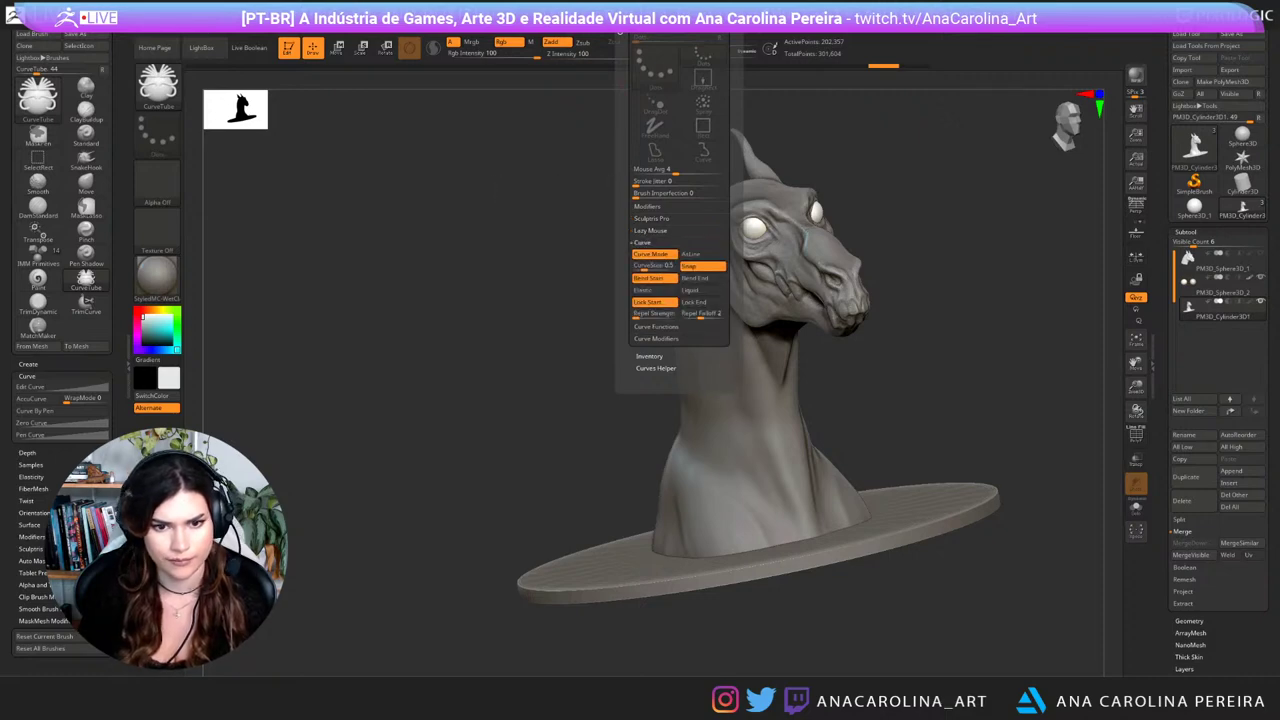
left_click(656, 327)
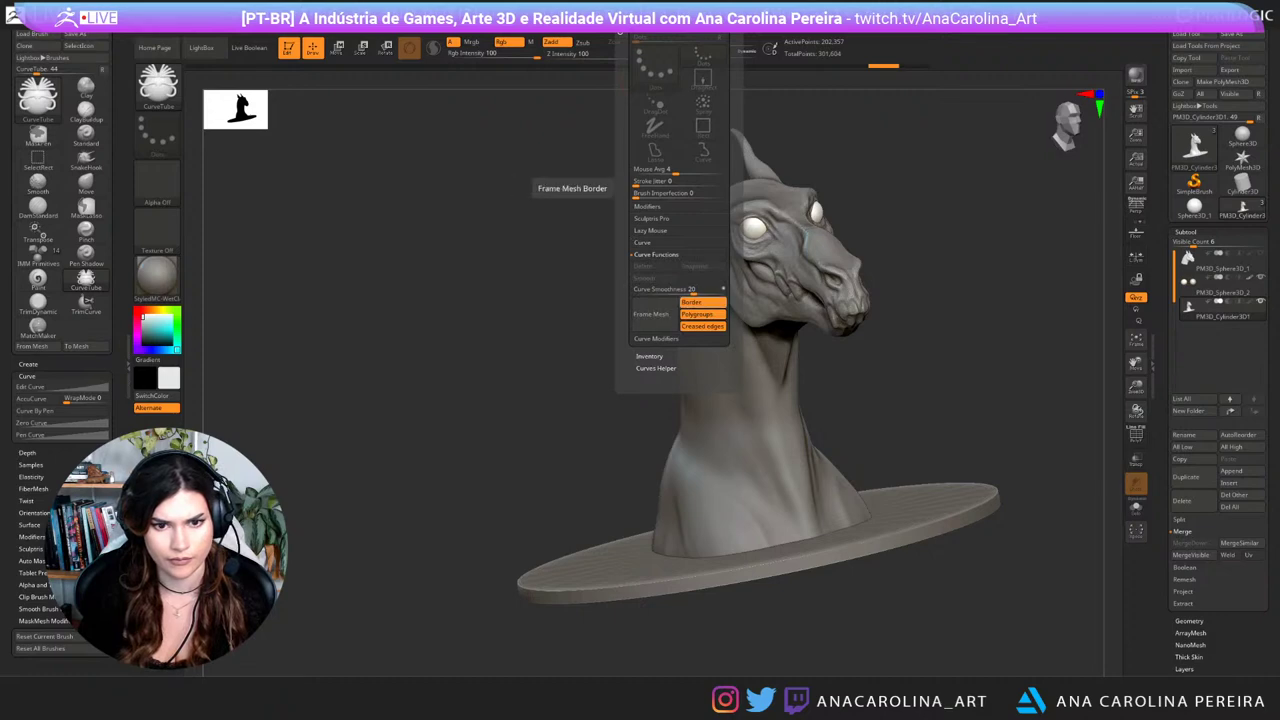
left_click(656, 338)
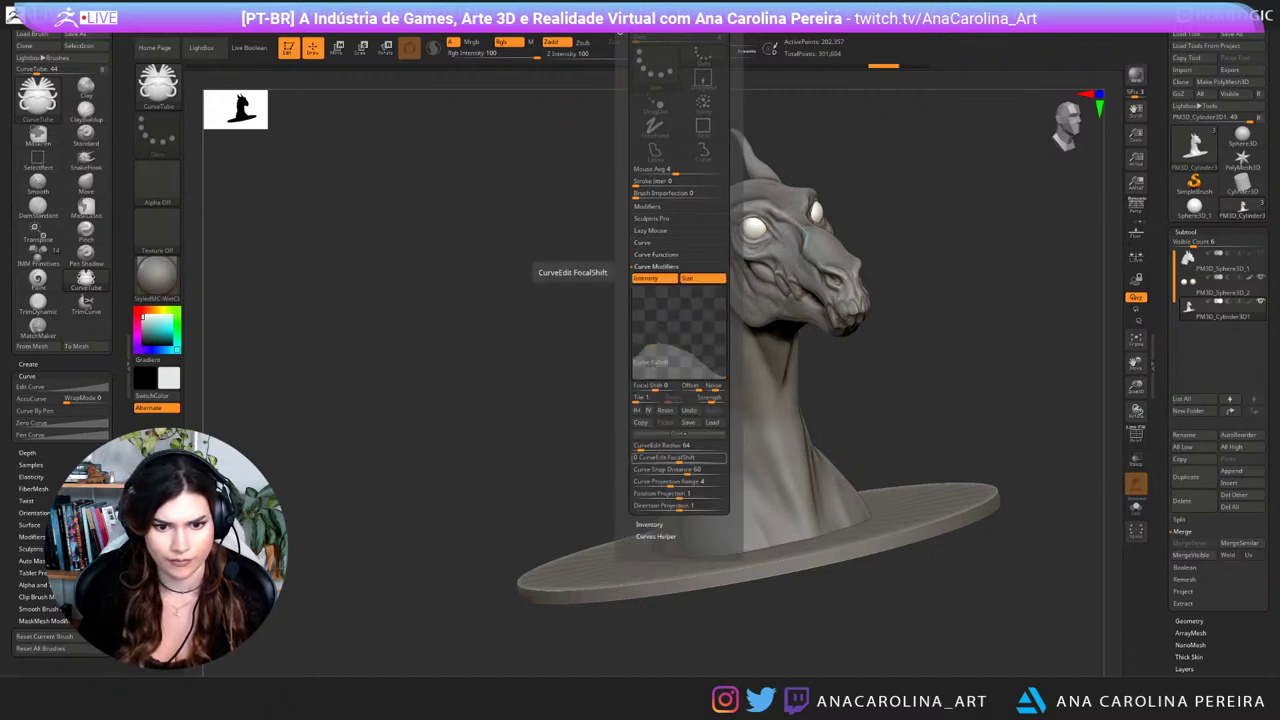
left_click_drag(684, 470, 669, 470)
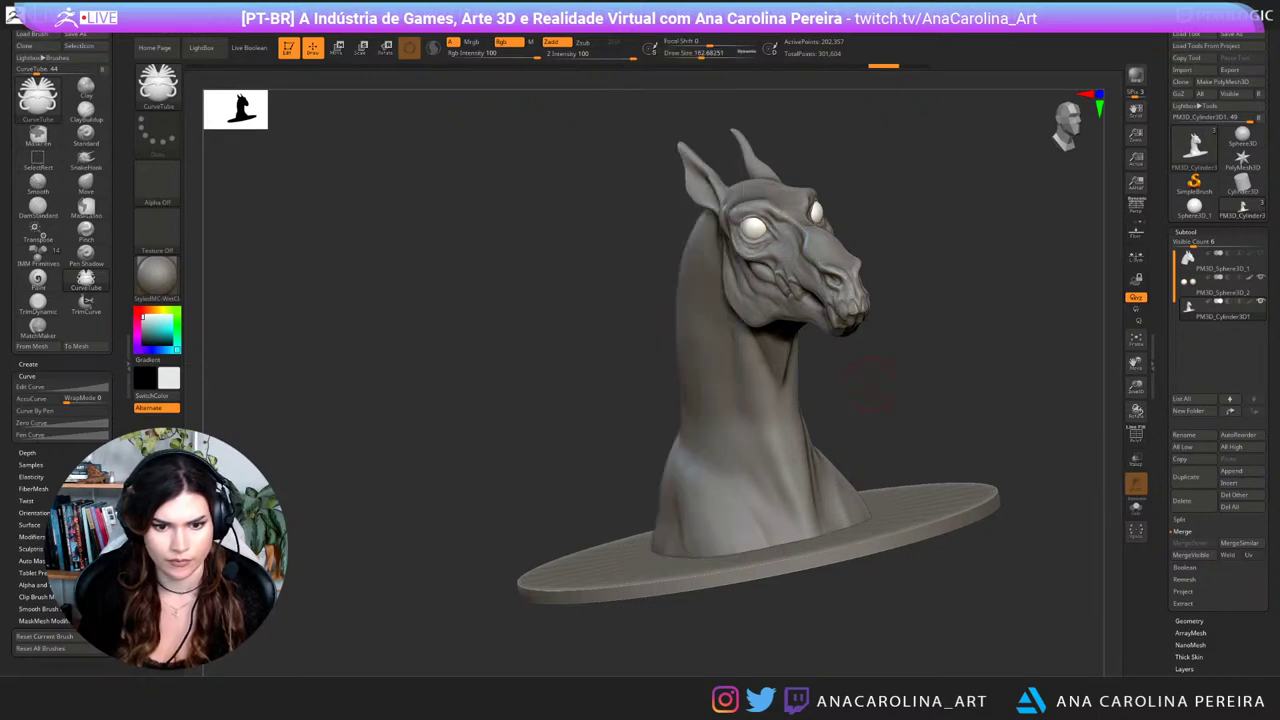
Step: Try a CurveTube strand from the forehead down the side of the neck to the shoulder
left_click_drag(711, 364, 693, 502)
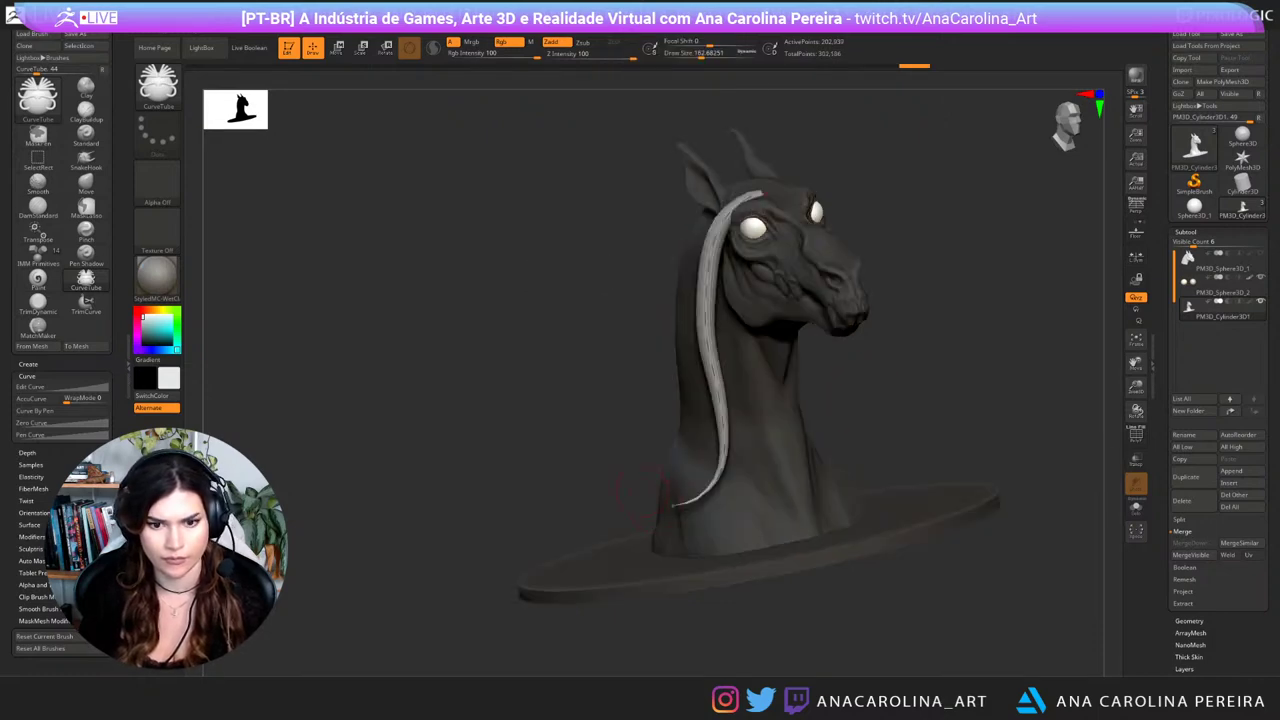
mouse_move(560, 430)
left_mouse_down()
mouse_move(445, 425)
mouse_move(622, 431)
left_mouse_up()
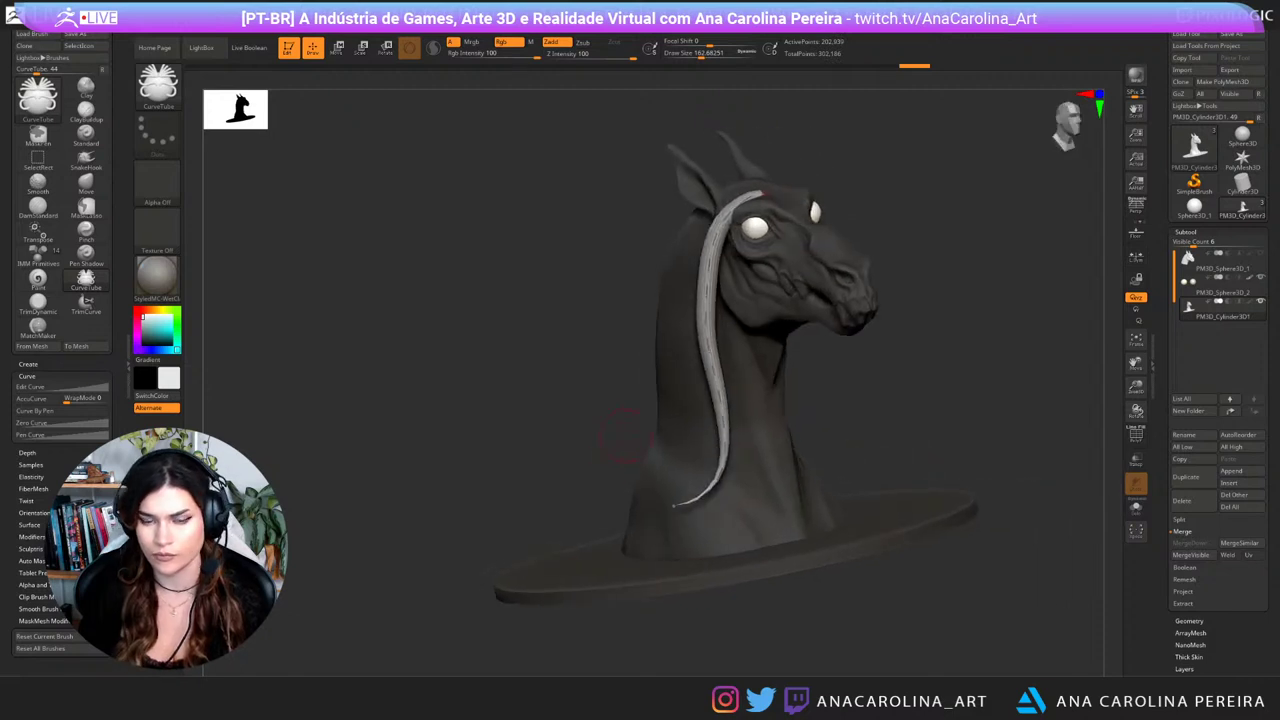
key("ctrl+z")
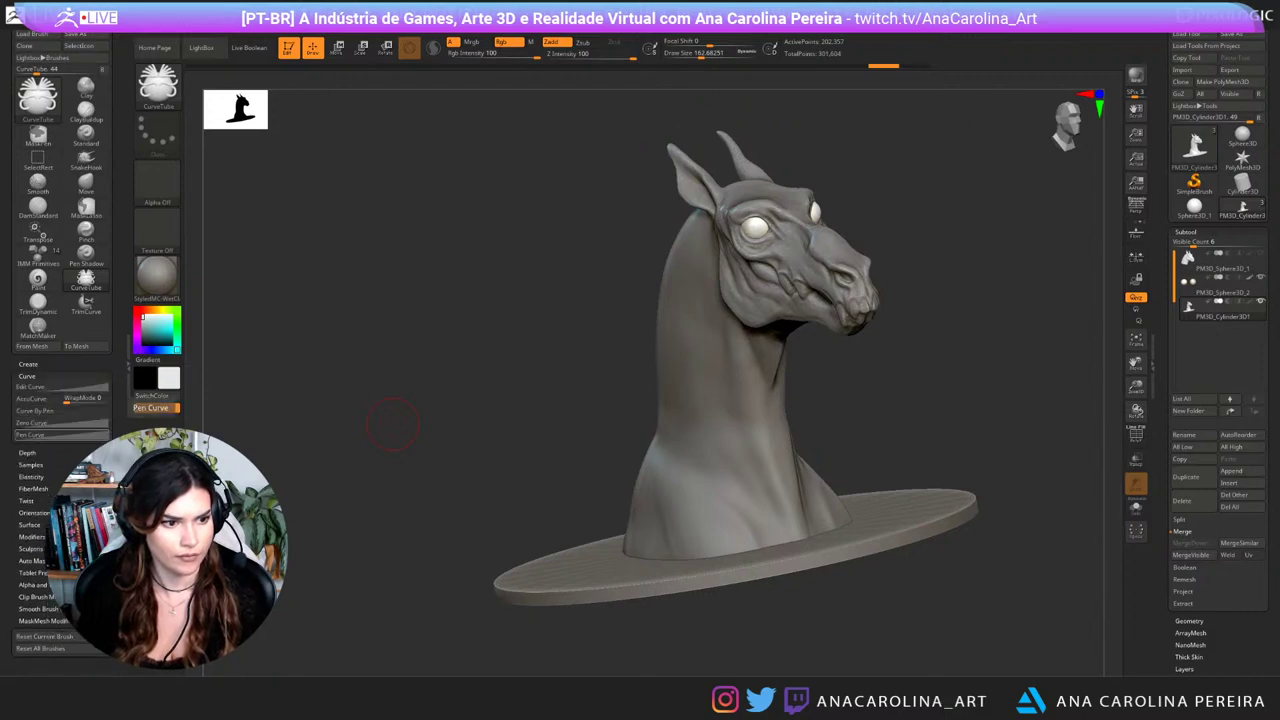
Step: Try a CurveTube strand from the back of the neck to the disc, bending its middle and end along the shoulder
left_click_drag(452, 302, 535, 292)
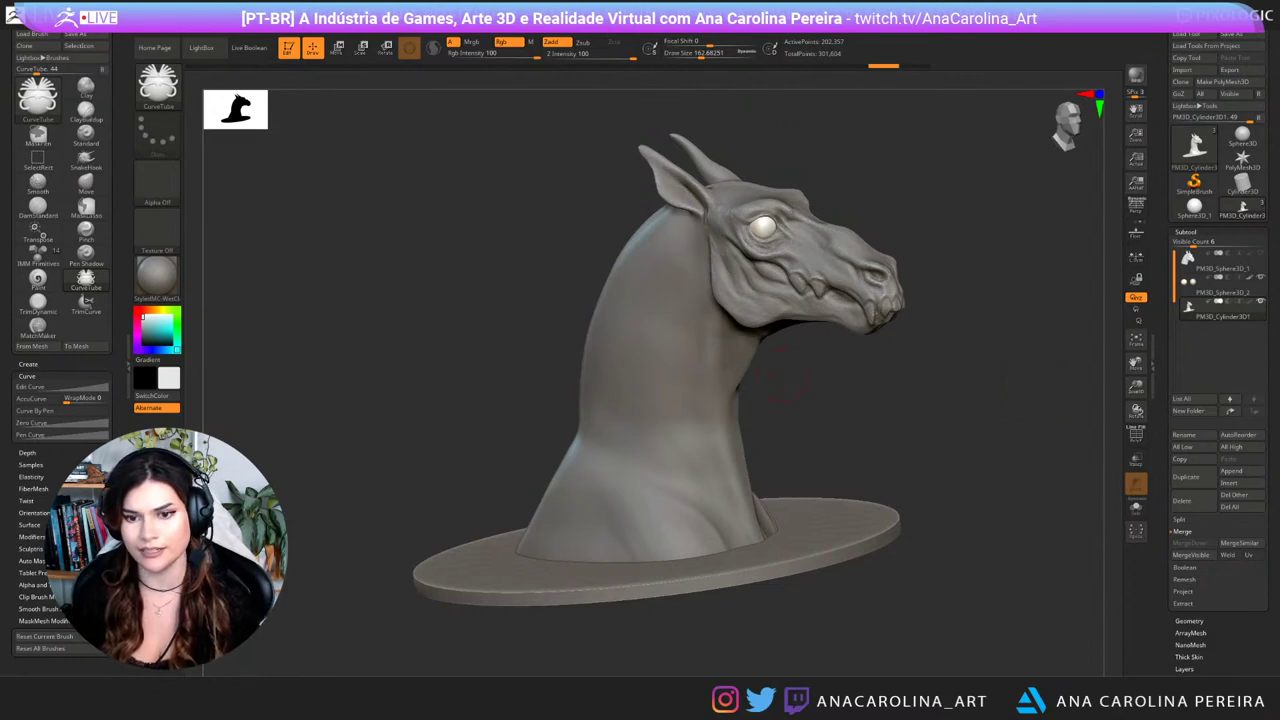
left_click_drag(785, 375, 800, 335)
mouse_move(800, 335)
left_mouse_down("shift")
mouse_move(920, 385)
mouse_move(998, 372)
mouse_move(933, 365)
mouse_move(905, 475)
mouse_move(866, 370)
mouse_move(758, 321)
left_mouse_up("shift")
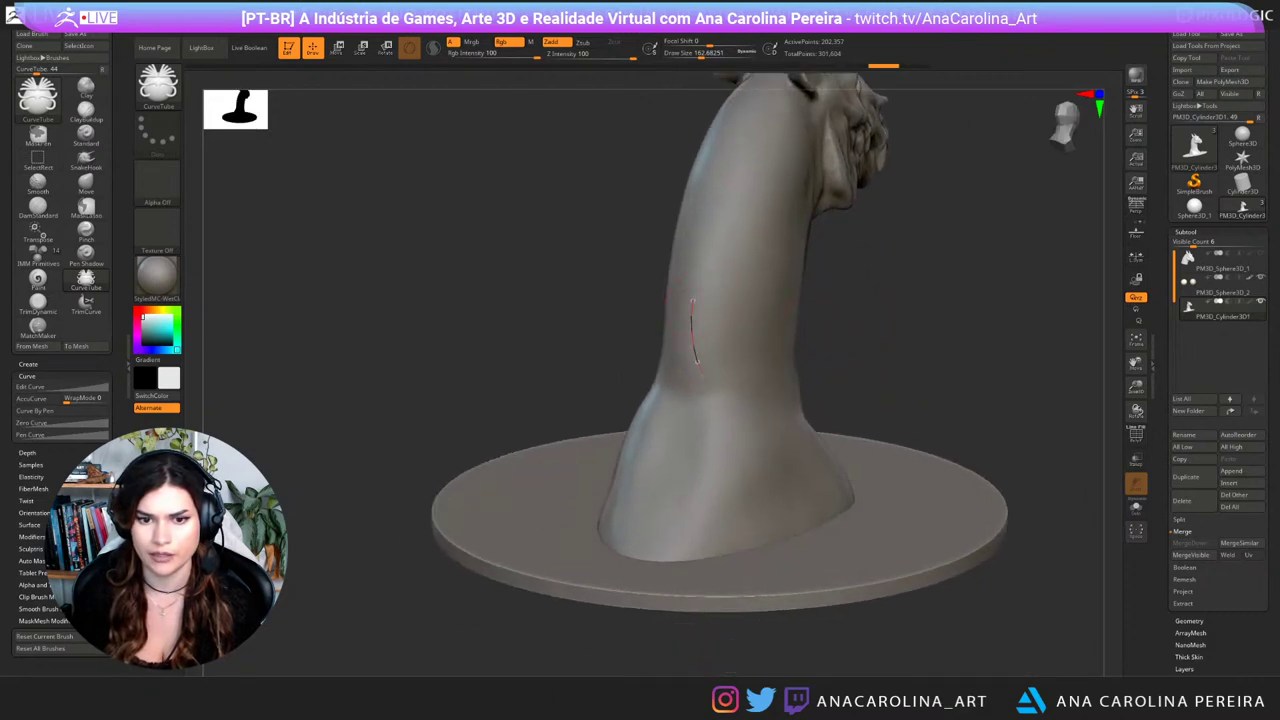
left_click_drag(692, 300, 692, 298)
mouse_move(620, 315)
left_mouse_down()
mouse_move(530, 308)
mouse_move(545, 322)
left_mouse_up()
left_click(742, 448)
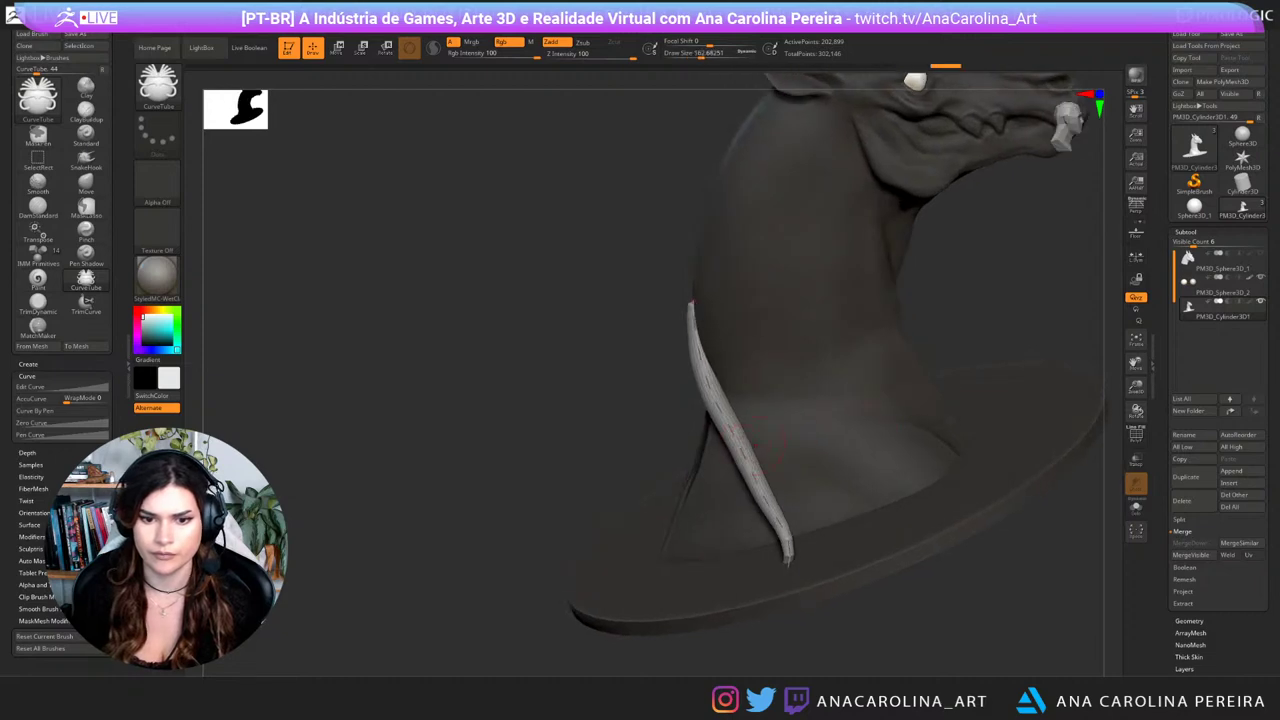
key("ctrl+z")
left_click_drag(750, 443, 800, 437)
mouse_move(815, 542)
left_mouse_down()
mouse_move(768, 543)
mouse_move(700, 594)
mouse_move(767, 549)
mouse_move(828, 542)
left_mouse_up()
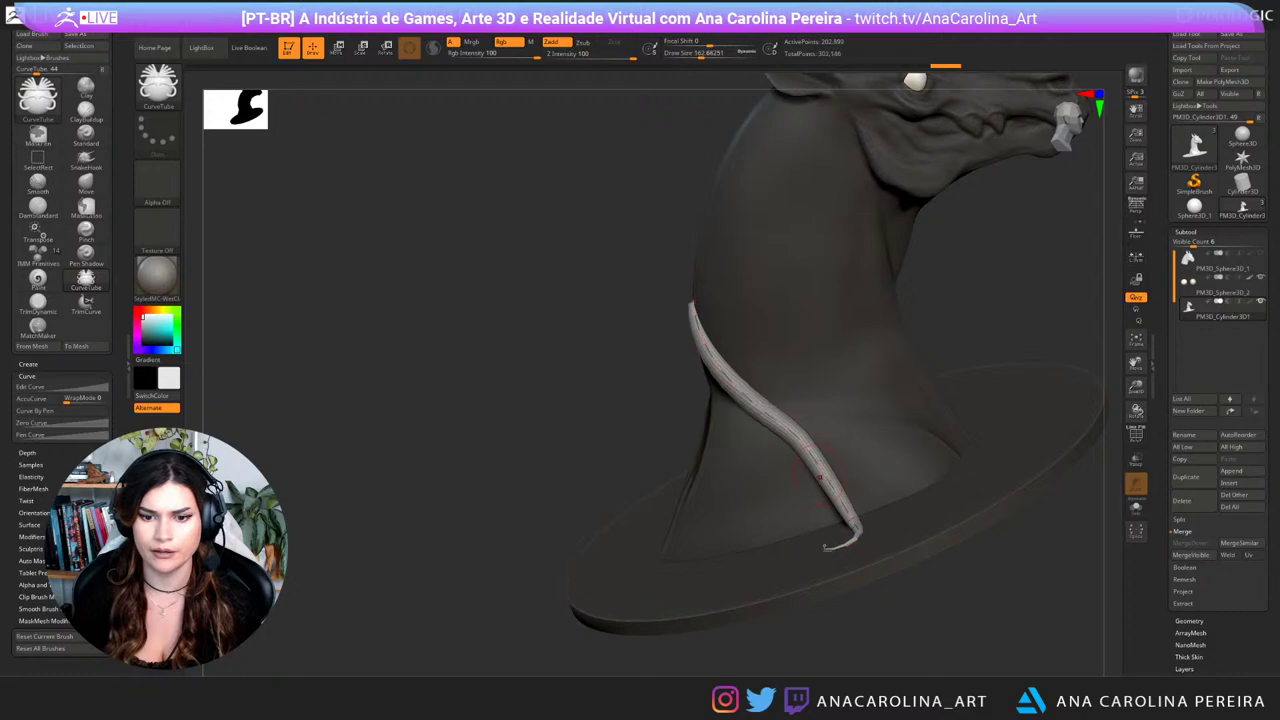
key("ctrl+z")
key("ctrl+z")
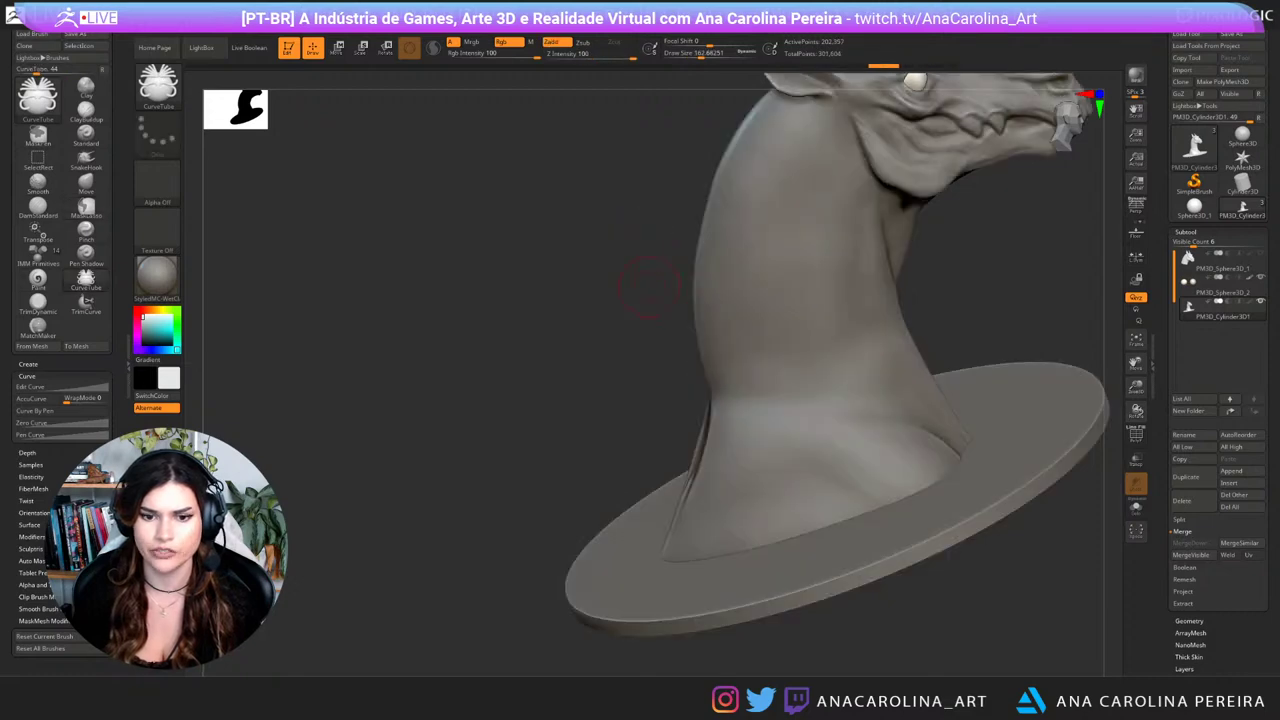
Step: Turn on Liquid curve editing in the CurveTube brush's stroke settings
left_click_drag(649, 255, 631, 338, "alt")
mouse_move(633, 22)
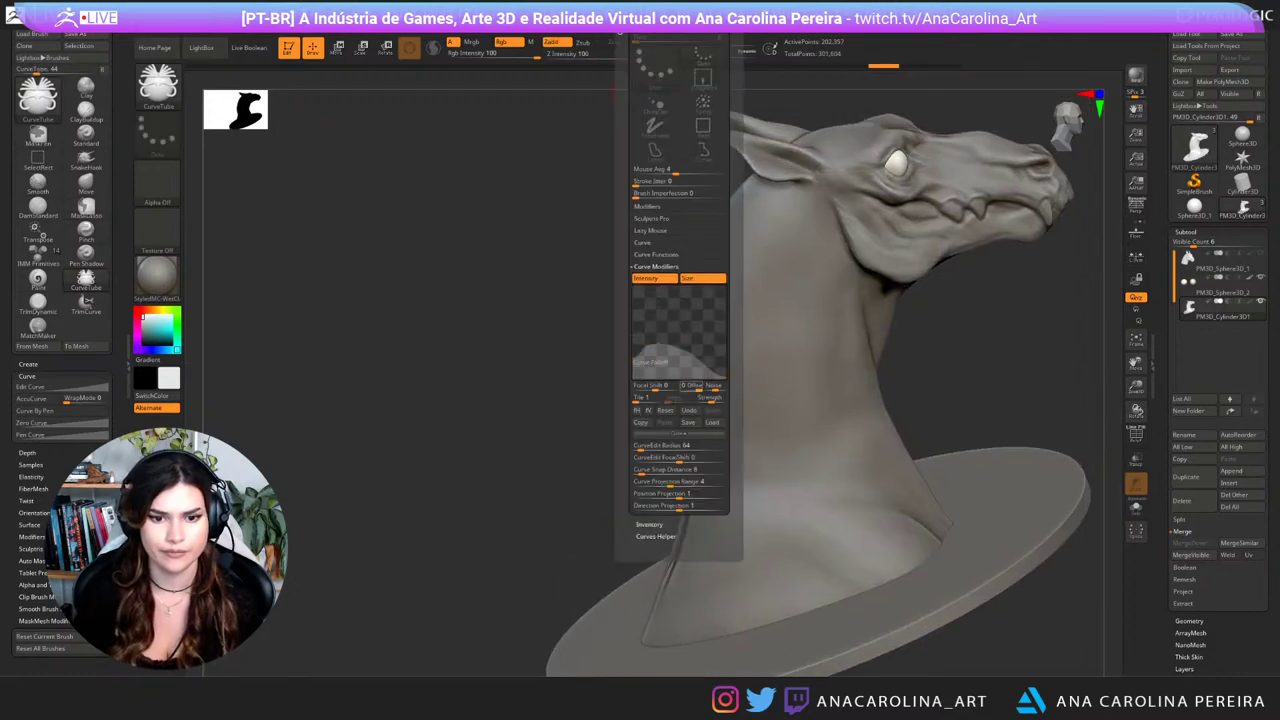
left_click(656, 255)
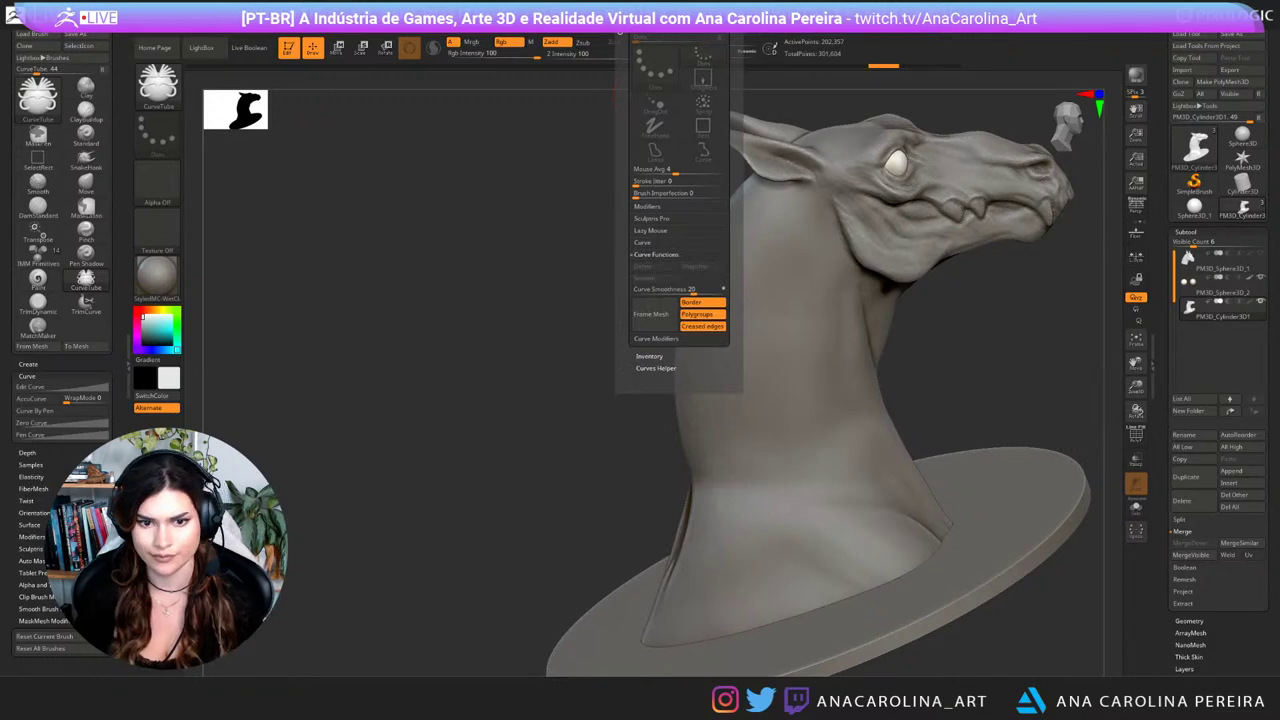
left_click(643, 243)
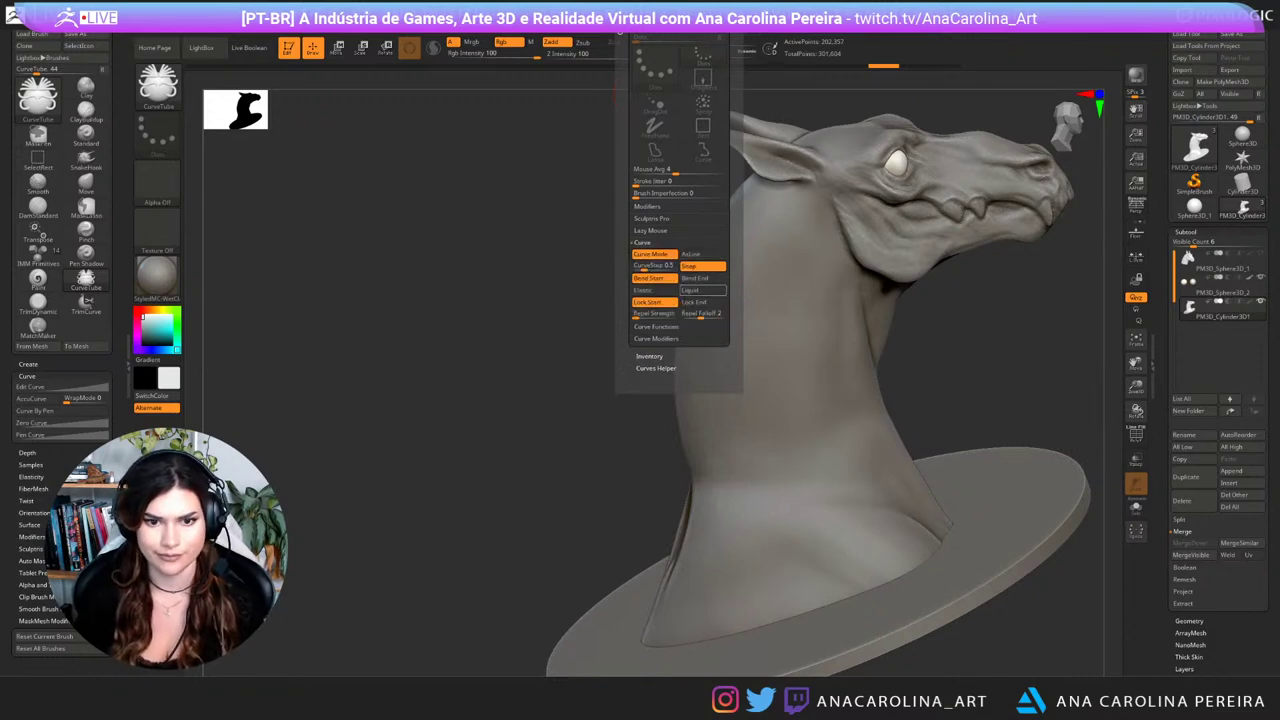
left_click(703, 290)
Step: Draw a curved CurveTube strand from the back of the neck down over the shoulder, ending above the disc
mouse_move(480, 400)
left_mouse_down()
mouse_move(687, 428)
mouse_move(656, 420)
mouse_move(703, 373)
left_mouse_up()
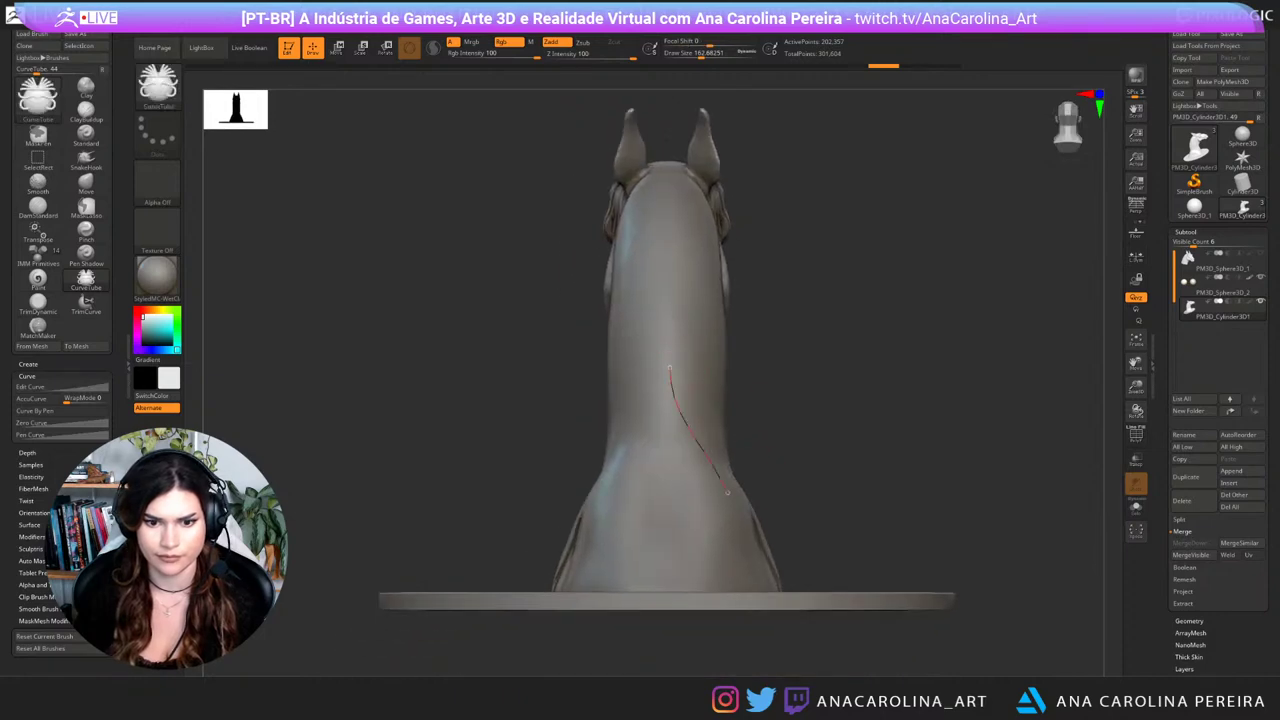
left_click_drag(727, 492, 749, 568)
mouse_move(840, 350)
left_mouse_down()
mouse_move(655, 385)
mouse_move(677, 383)
left_mouse_up()
key("ctrl+z")
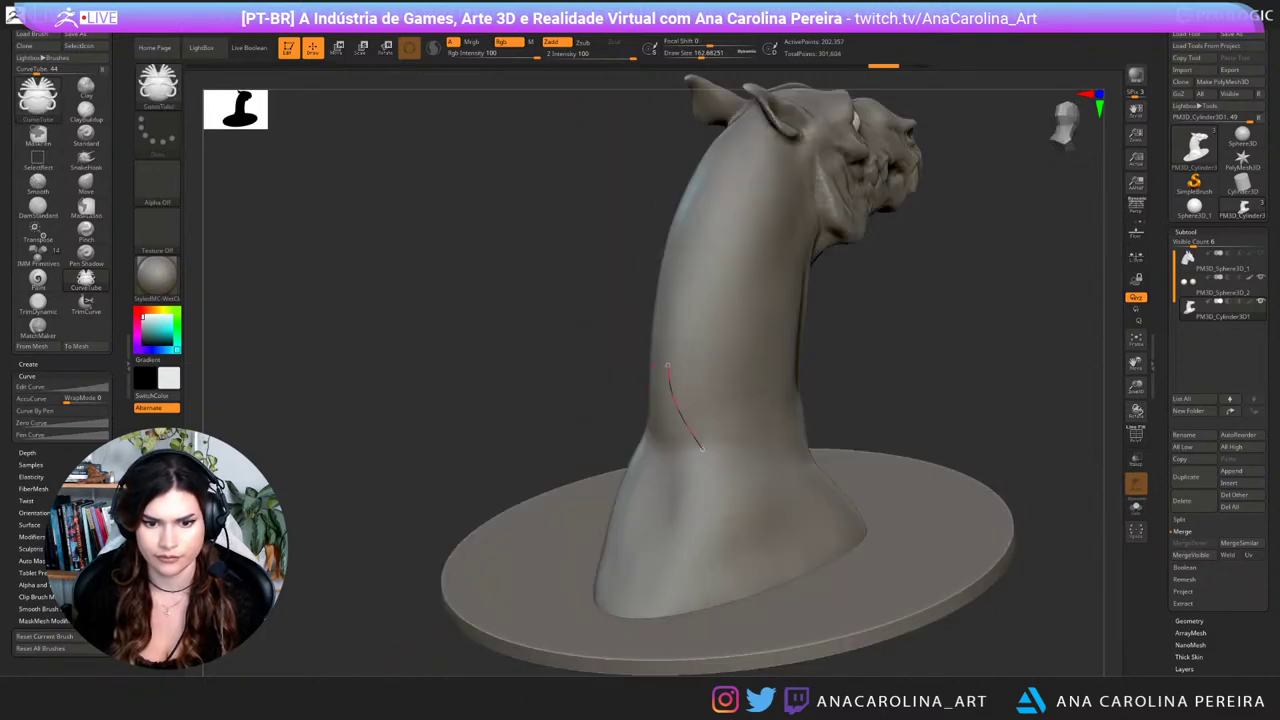
left_click(716, 572)
left_click_drag(850, 390, 785, 375)
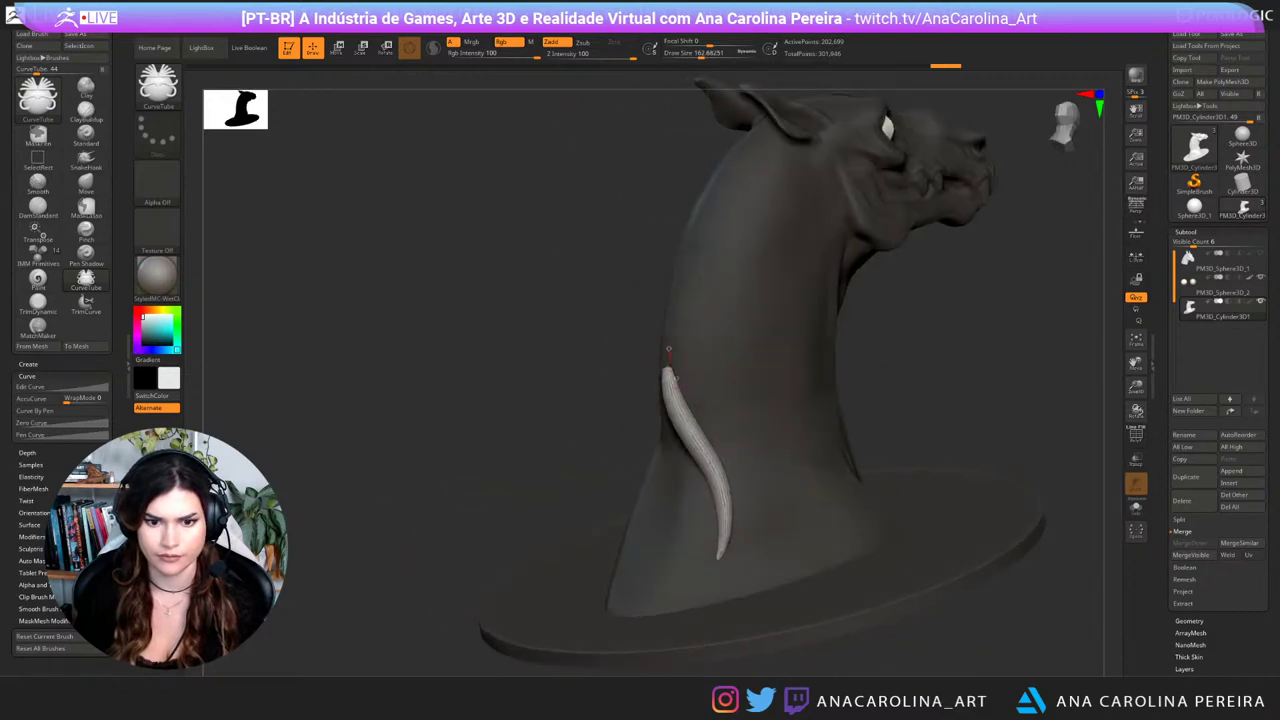
Step: Try a second CurveTube strand beside the first, sweeping from the back of the neck down onto the disc
left_click_drag(705, 611, 707, 609)
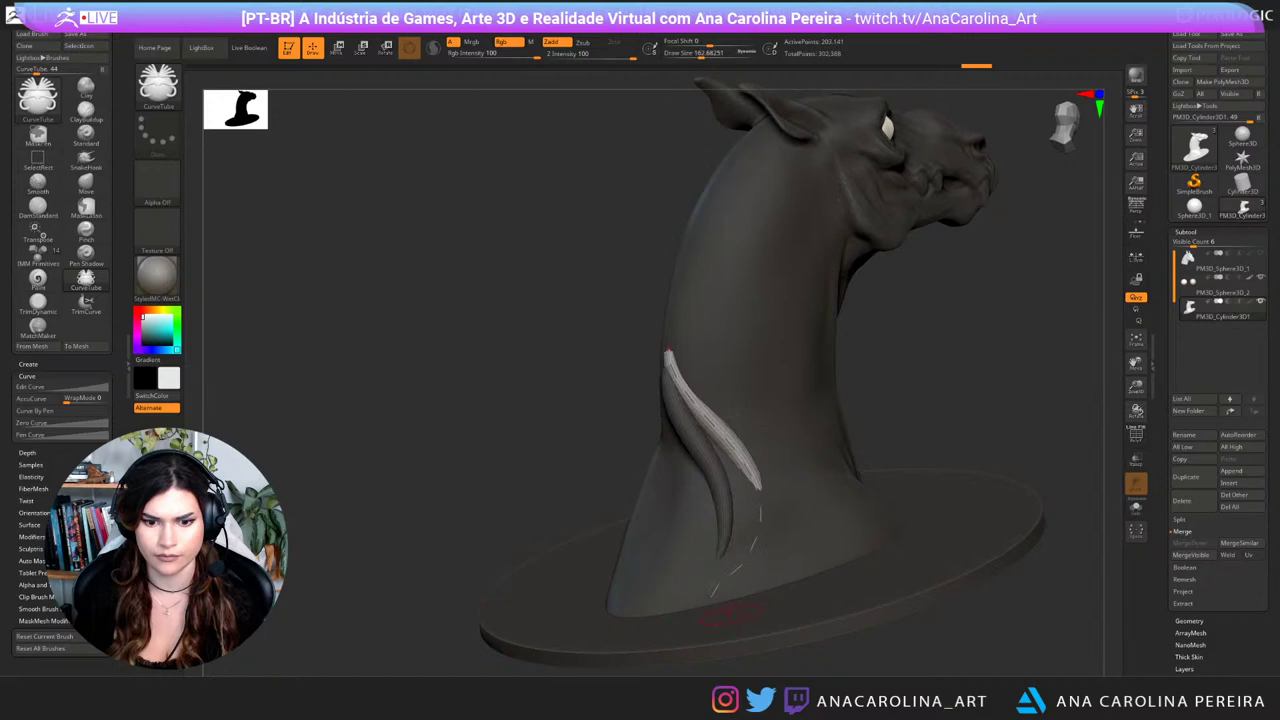
left_click_drag(912, 377, 885, 400)
key("ctrl+z")
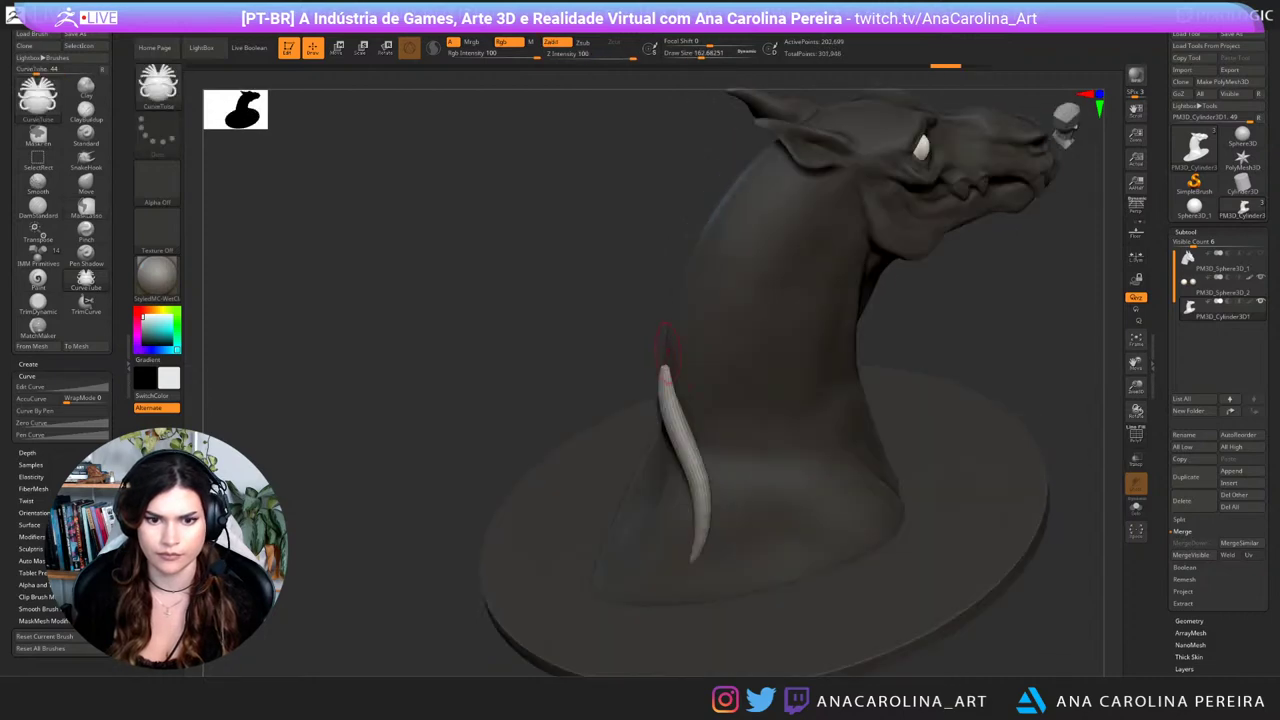
left_click_drag(706, 616, 619, 627)
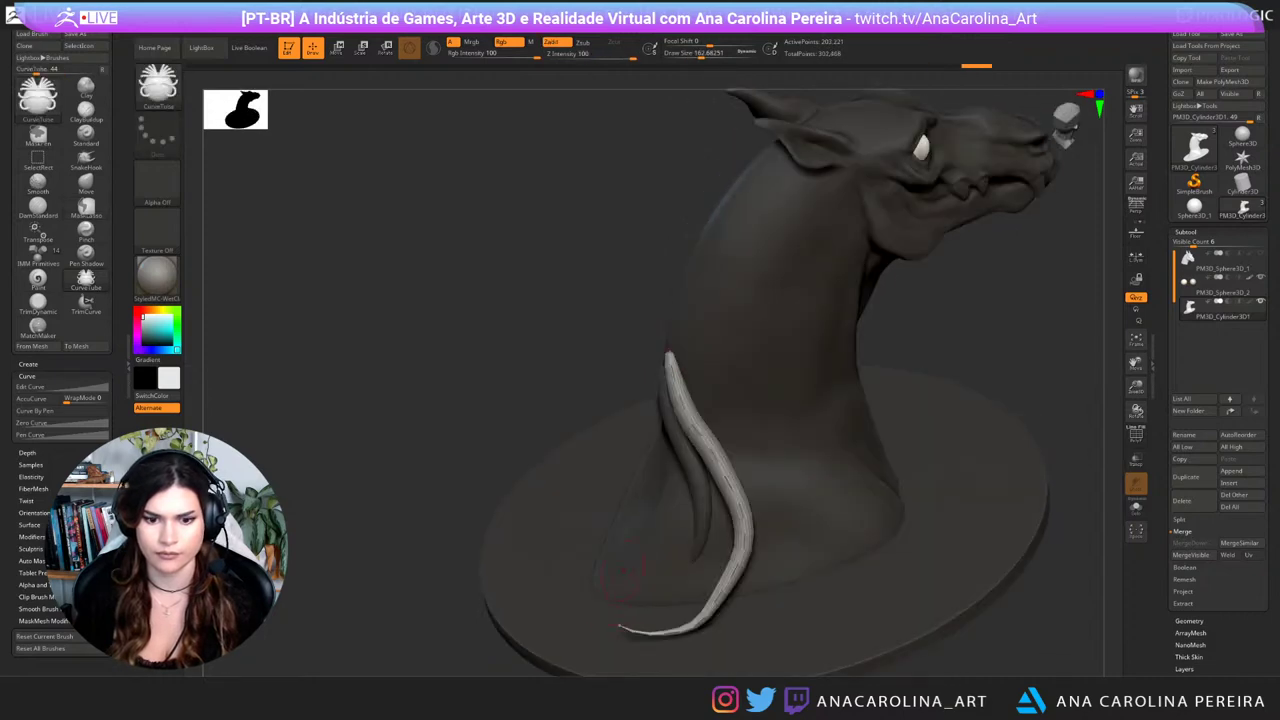
key("ctrl+z")
left_click_drag(591, 449, 555, 322)
left_click_drag(609, 178, 551, 400)
mouse_move(430, 400)
left_mouse_down()
mouse_move(560, 480)
mouse_move(500, 545)
left_mouse_up()
left_click_drag(890, 508, 793, 527)
key("ctrl+z")
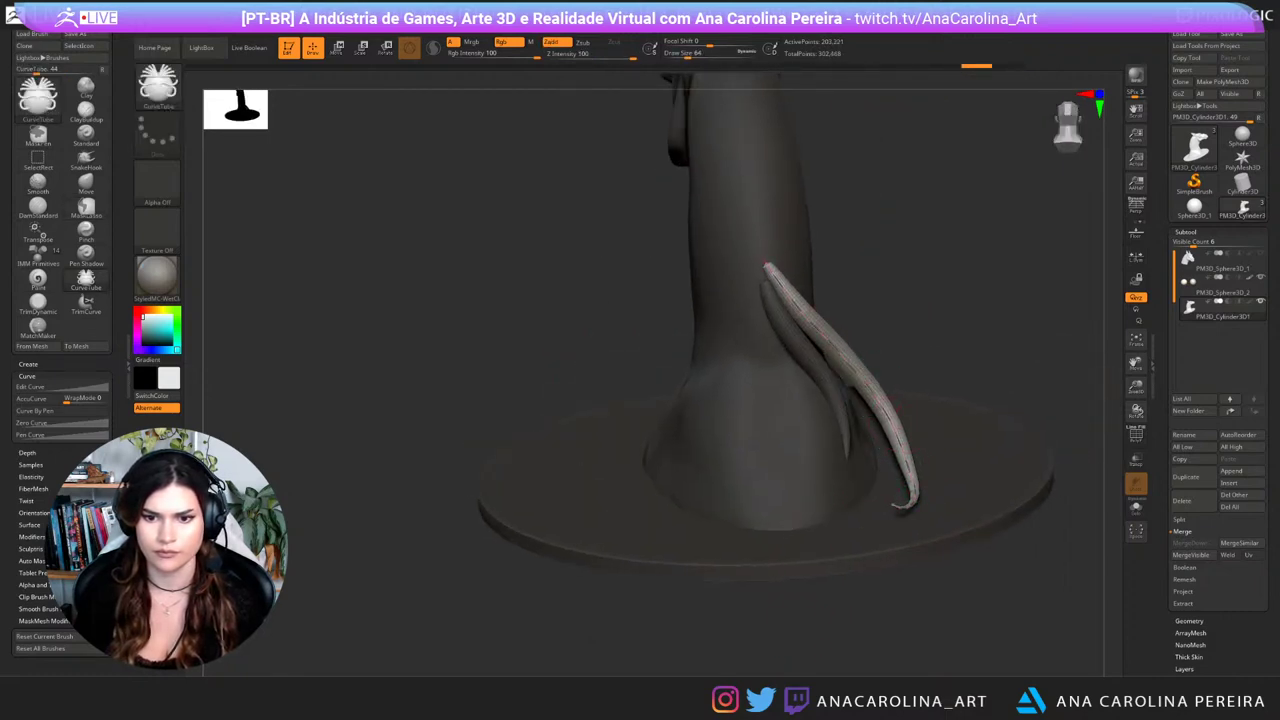
Step: Try reshaping the second strand's middle and moving its end on the disc, and undo back to the single strand
left_click(858, 386)
key("ctrl+z")
left_click_drag(848, 358, 863, 381, "shift")
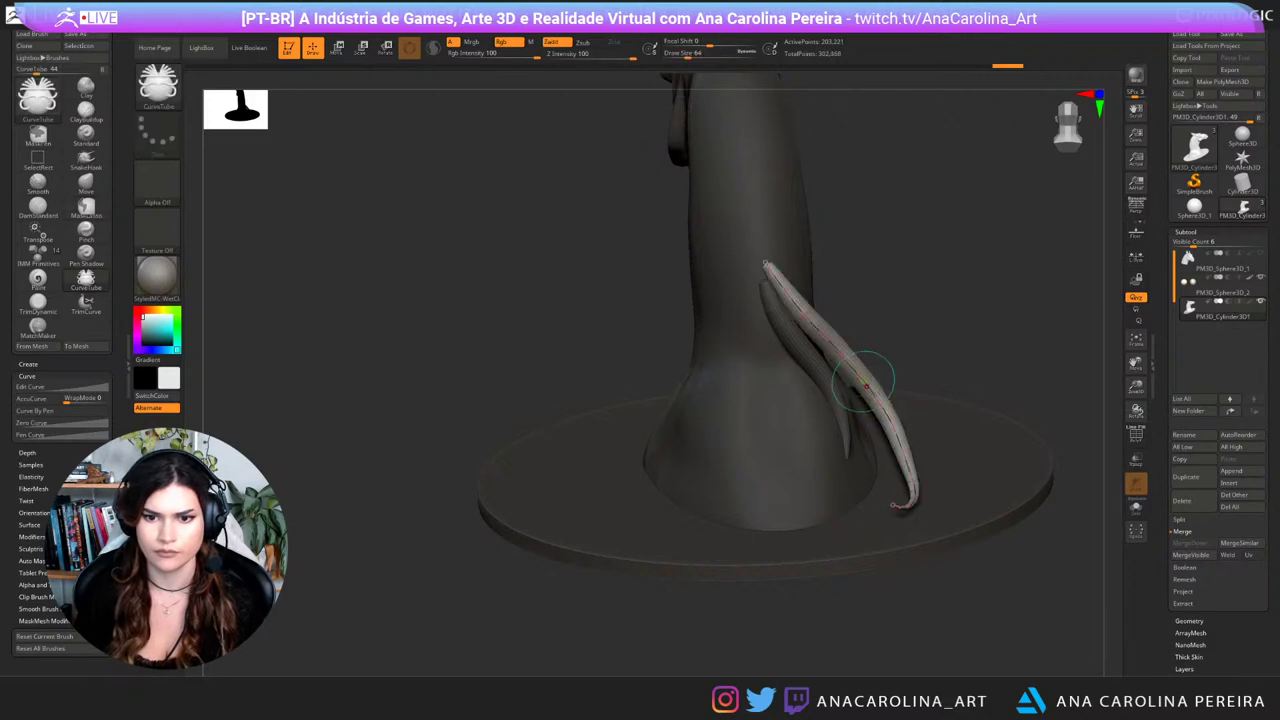
left_click(852, 378)
key("ctrl+z")
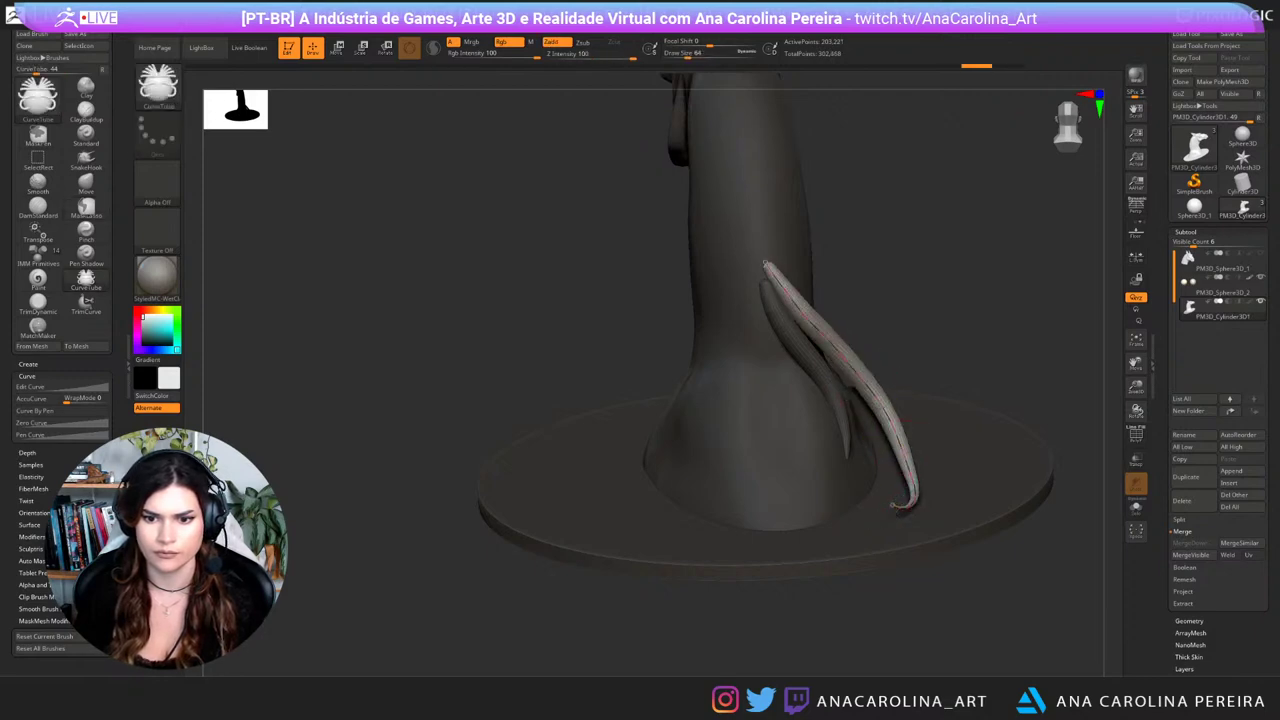
left_click_drag(893, 506, 852, 556)
right_click_drag(852, 556, 906, 574, "alt")
key("ctrl+z")
key("ctrl+z")
right_click_drag(884, 452, 874, 570, "alt")
Step: Switch the brush's curve editing from Liquid to Elastic
mouse_move(624, 22)
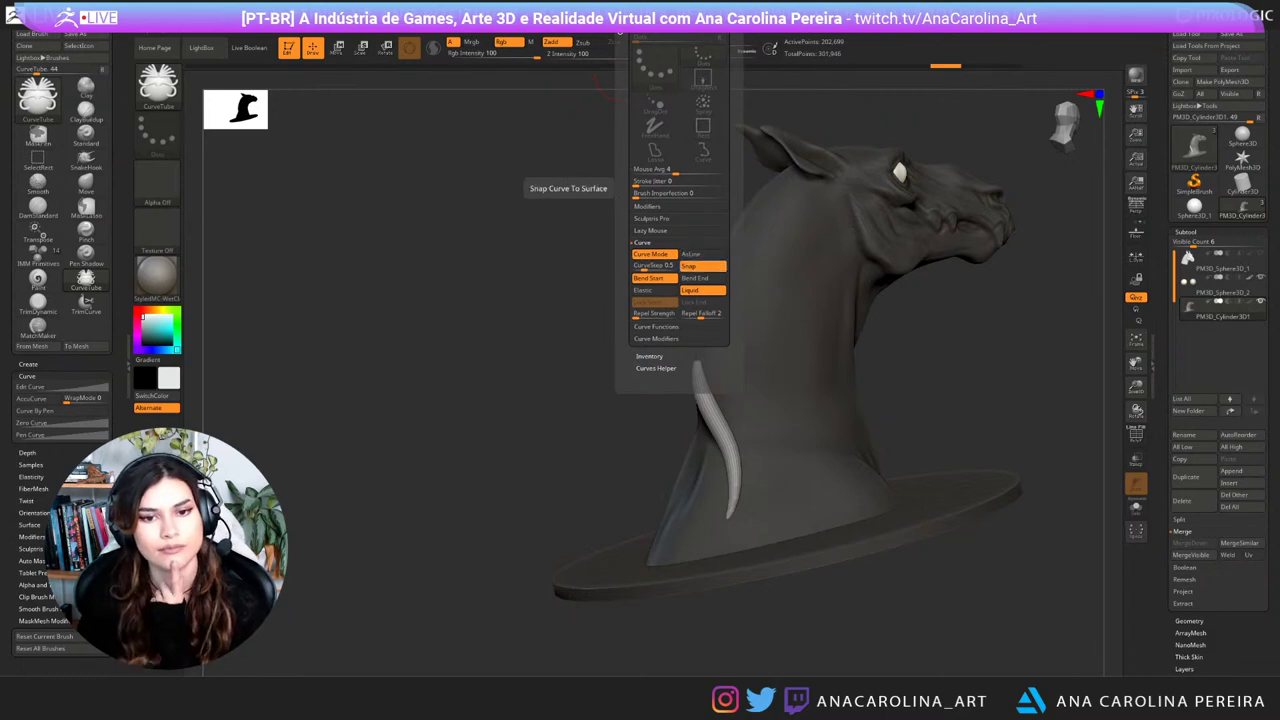
left_click(702, 290)
left_click(652, 290)
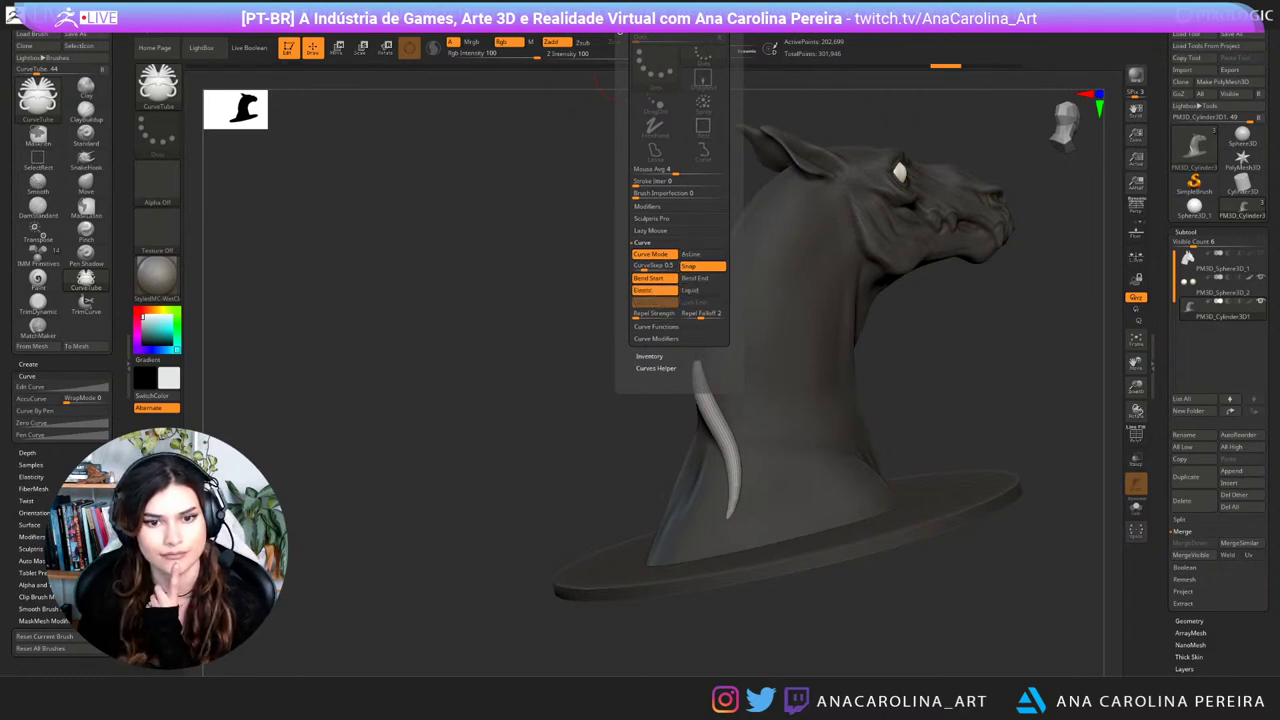
Step: Try a second strand with Elastic editing, pulling its curve against the neck and onto the disc
left_click_drag(564, 368, 589, 370)
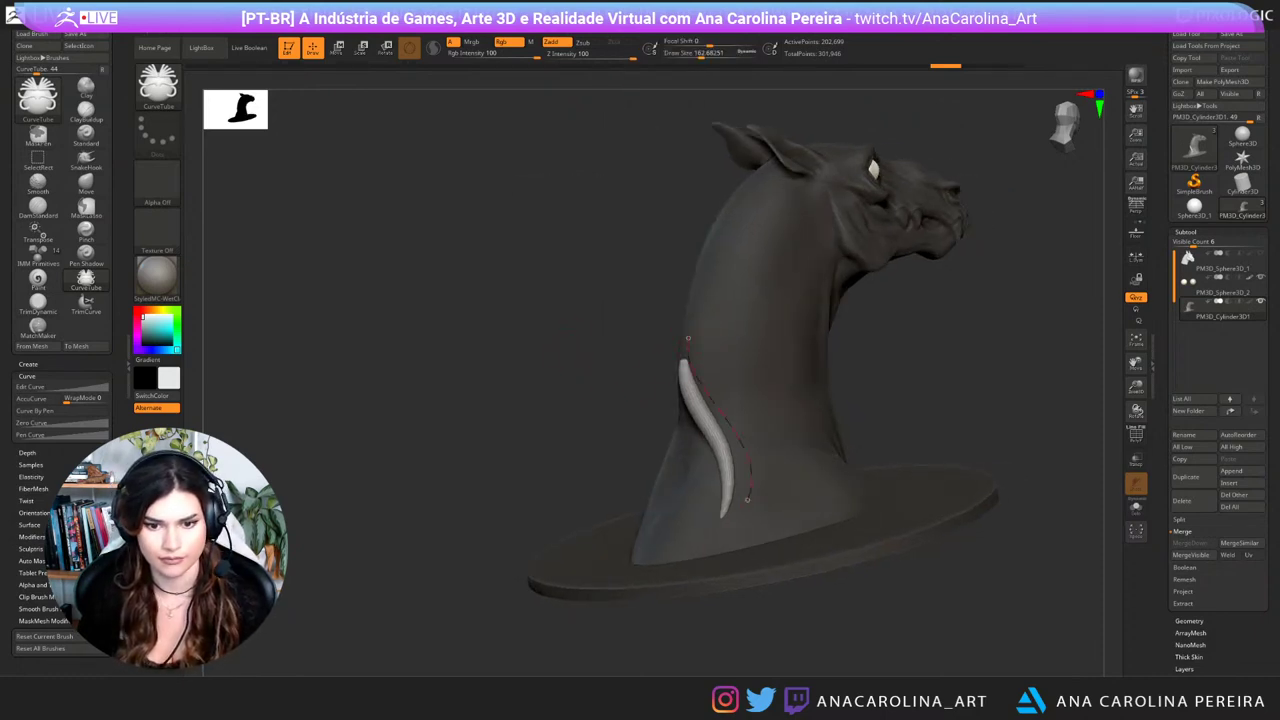
left_click(752, 480)
mouse_move(480, 375)
left_mouse_down()
mouse_move(600, 375)
mouse_move(582, 375)
left_mouse_up()
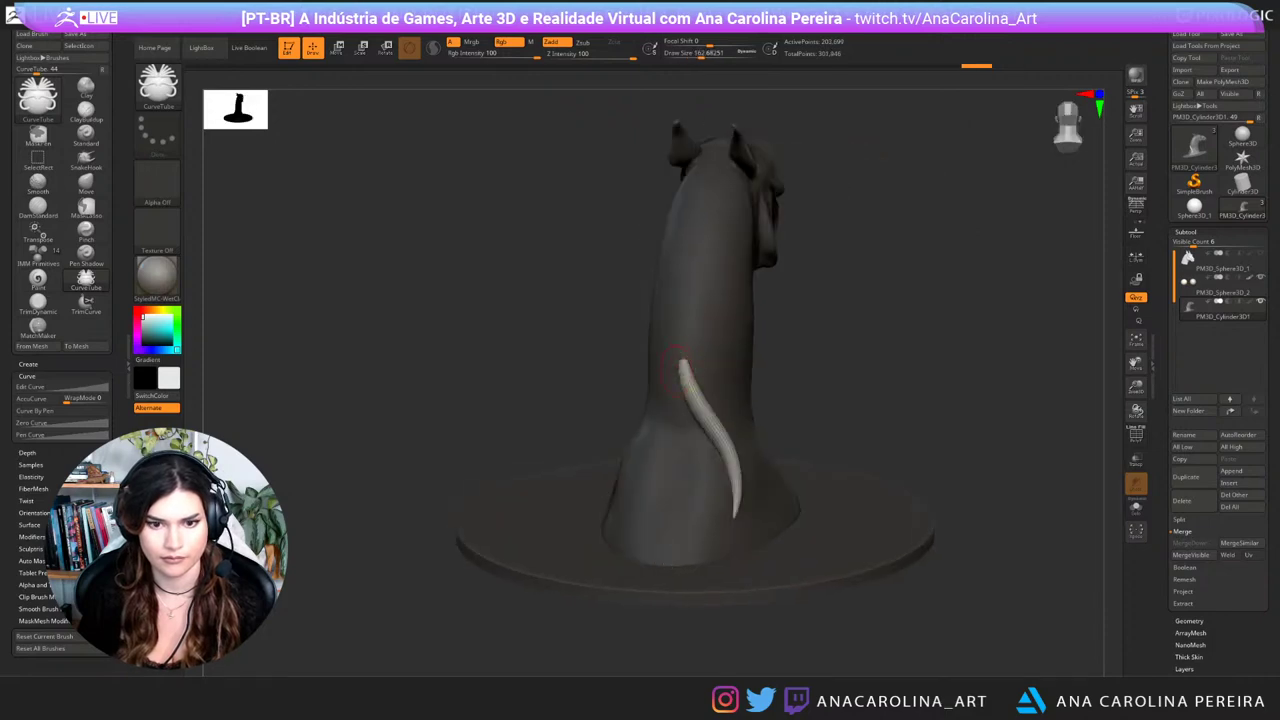
mouse_move(753, 452)
left_mouse_down()
mouse_move(720, 556)
mouse_move(690, 558)
mouse_move(721, 568)
left_mouse_up()
mouse_move(760, 500)
left_mouse_down()
mouse_move(746, 510)
mouse_move(757, 512)
mouse_move(757, 476)
left_mouse_up()
mouse_move(990, 330)
left_mouse_down()
mouse_move(930, 225)
mouse_move(934, 144)
mouse_move(940, 250)
left_mouse_up()
left_click_drag(752, 430, 774, 396)
left_click(771, 423)
mouse_move(970, 330)
left_mouse_down()
mouse_move(992, 332)
mouse_move(1050, 395)
mouse_move(990, 398)
mouse_move(995, 345)
mouse_move(925, 335)
left_mouse_up()
mouse_move(925, 398)
left_mouse_down()
mouse_move(872, 400)
mouse_move(970, 410)
left_mouse_up()
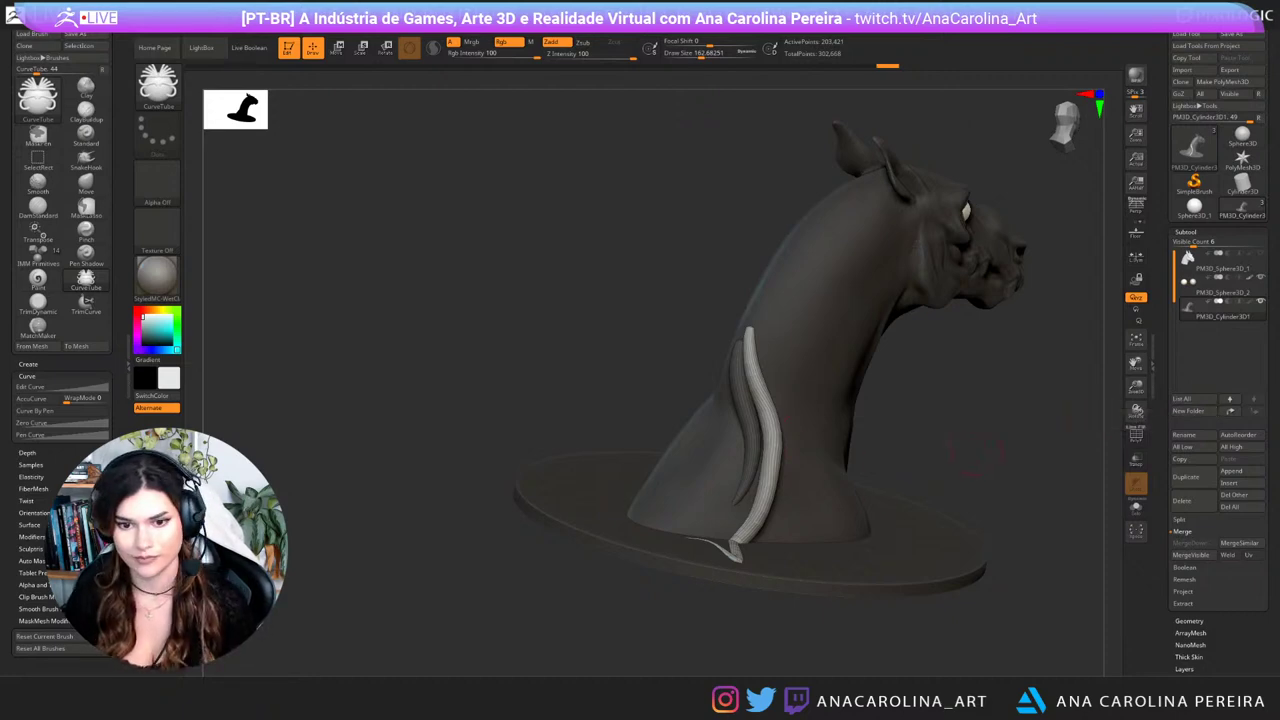
Step: Undo the second strand drawn with Elastic editing, keeping only the first strand on the neck
left_click_drag(1080, 420, 905, 410)
mouse_move(1077, 369)
left_mouse_down("alt")
mouse_move(965, 402)
mouse_move(1010, 388)
left_mouse_up("alt")
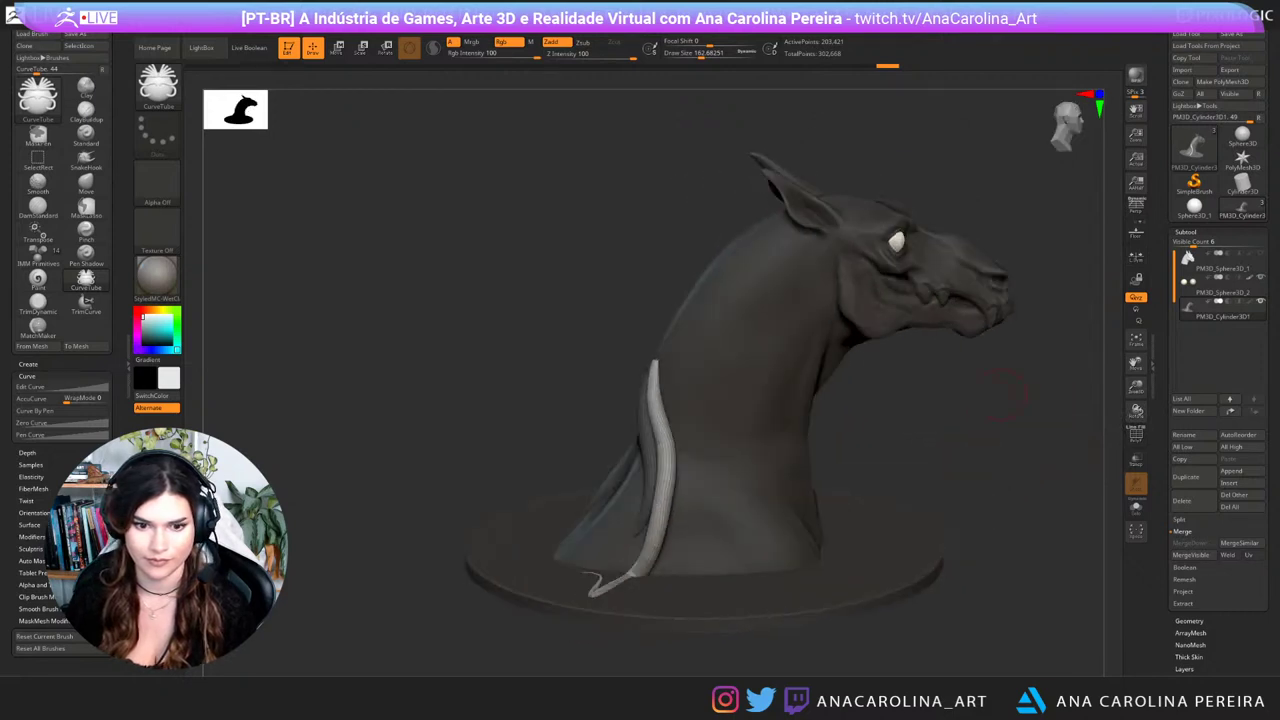
key("ctrl+z")
key("ctrl+z")
key("ctrl+z")
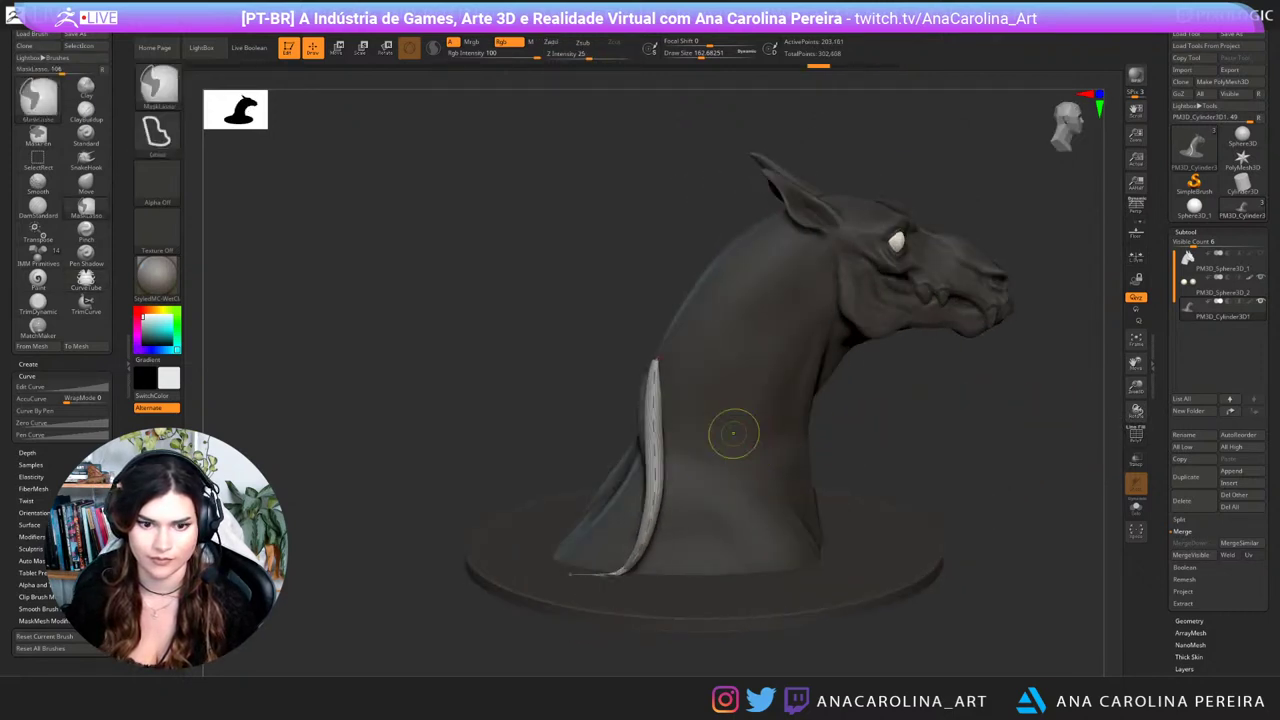
key("ctrl+z")
key("ctrl+z")
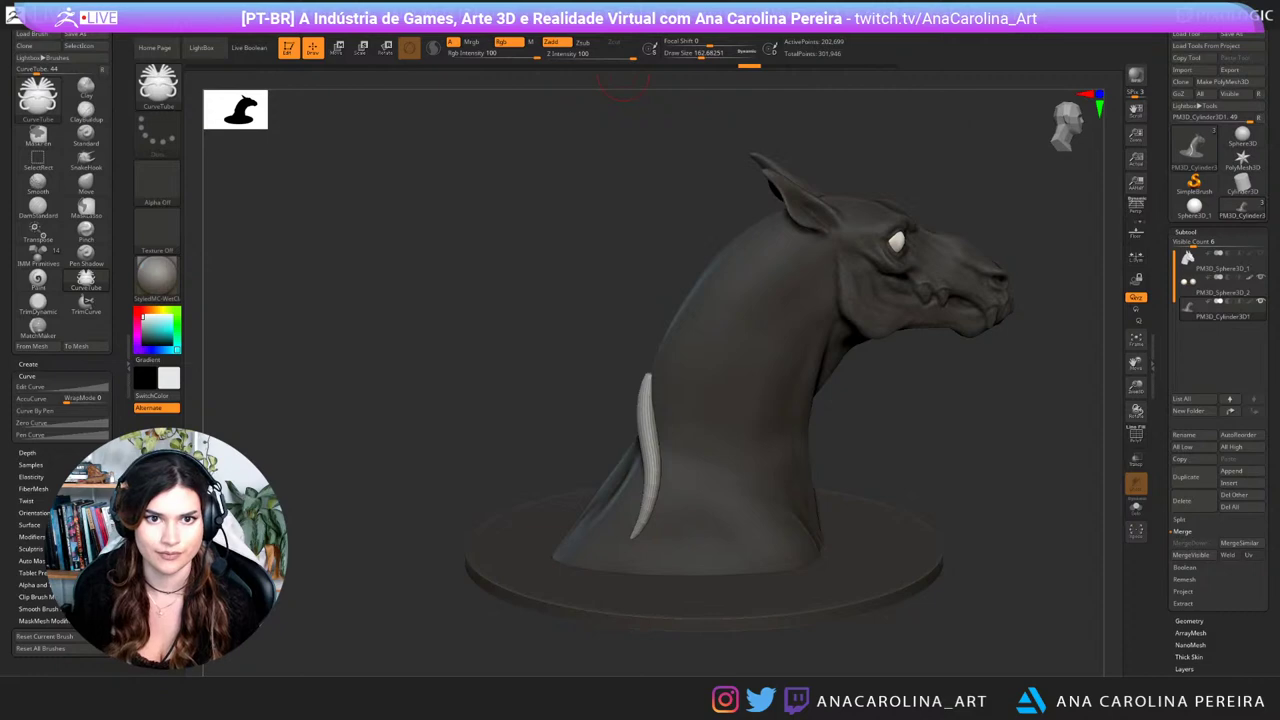
Step: Turn off Elastic curve editing and draw a second CurveTube strand beside the first, from the neck onto the disc
mouse_move(624, 22)
left_click(656, 290)
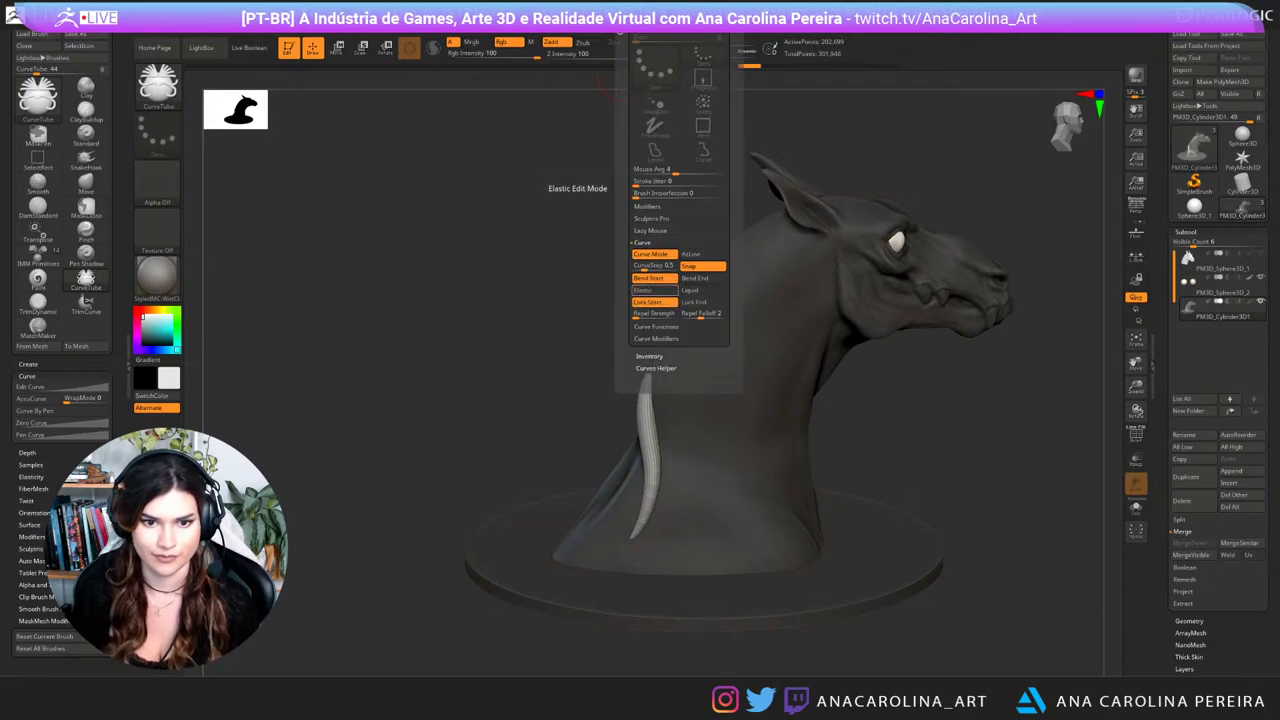
left_click_drag(518, 324, 624, 348)
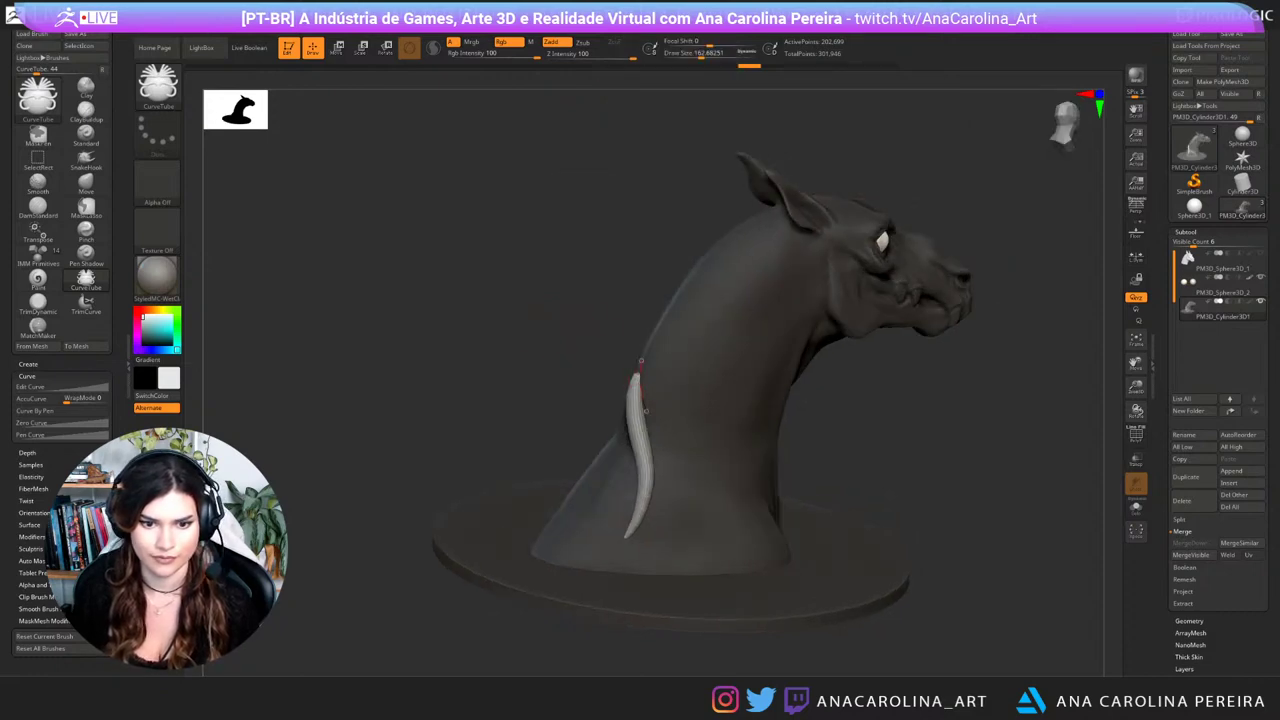
left_click_drag(576, 574, 573, 574)
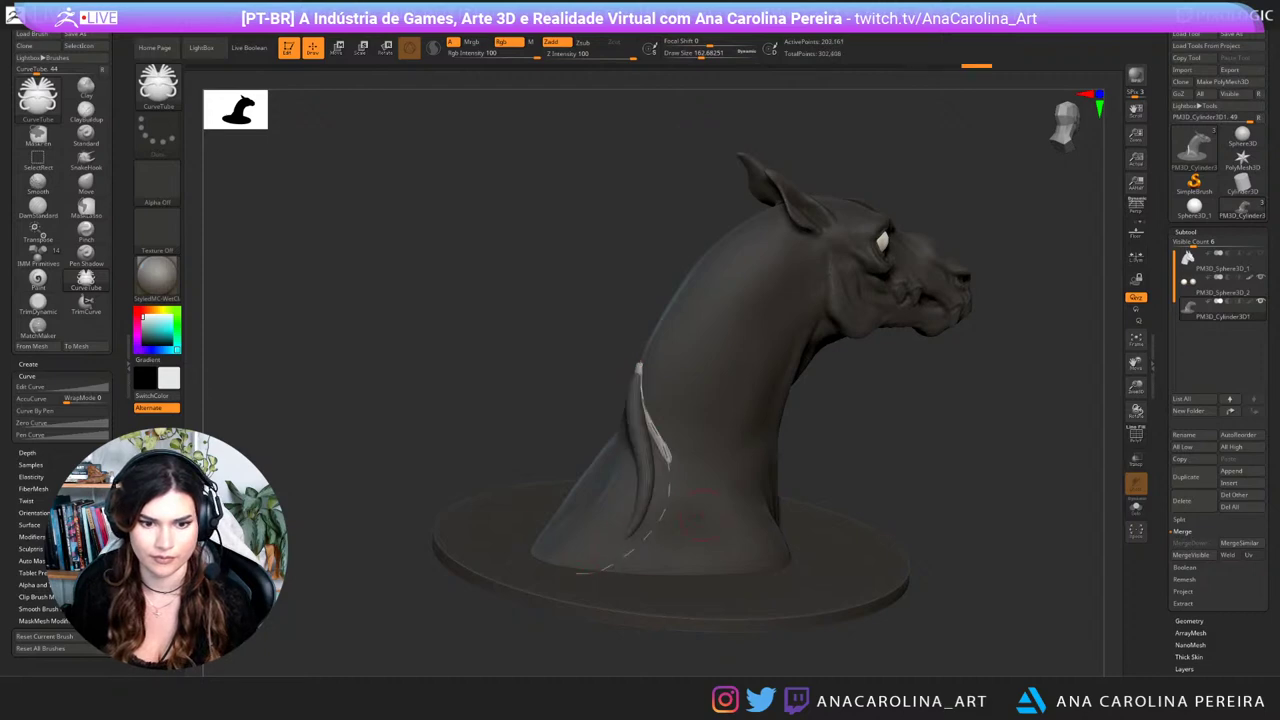
left_click_drag(500, 400, 390, 388)
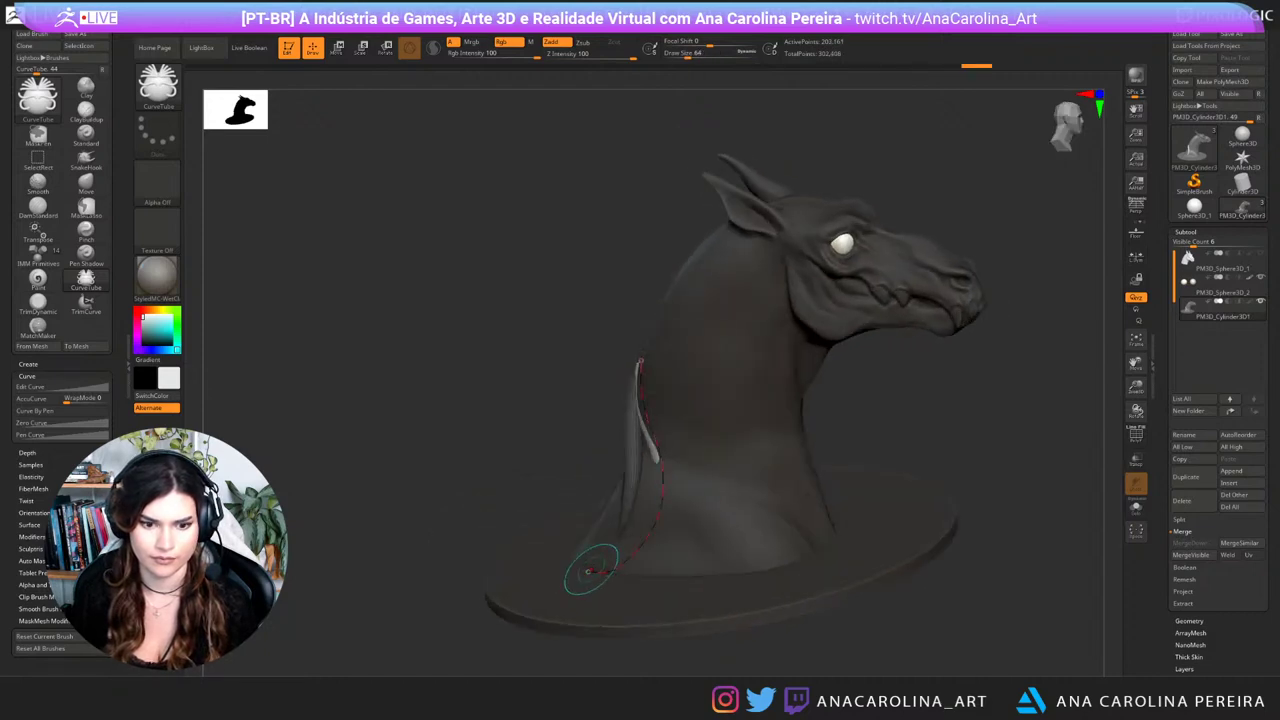
Step: Adjust the second strand's end on the disc and push its middle away from the first strand
left_click_drag(586, 567, 544, 562)
key("ctrl+z")
mouse_move(430, 520)
left_mouse_down()
mouse_move(420, 525)
mouse_move(540, 480)
mouse_move(460, 515)
left_mouse_up()
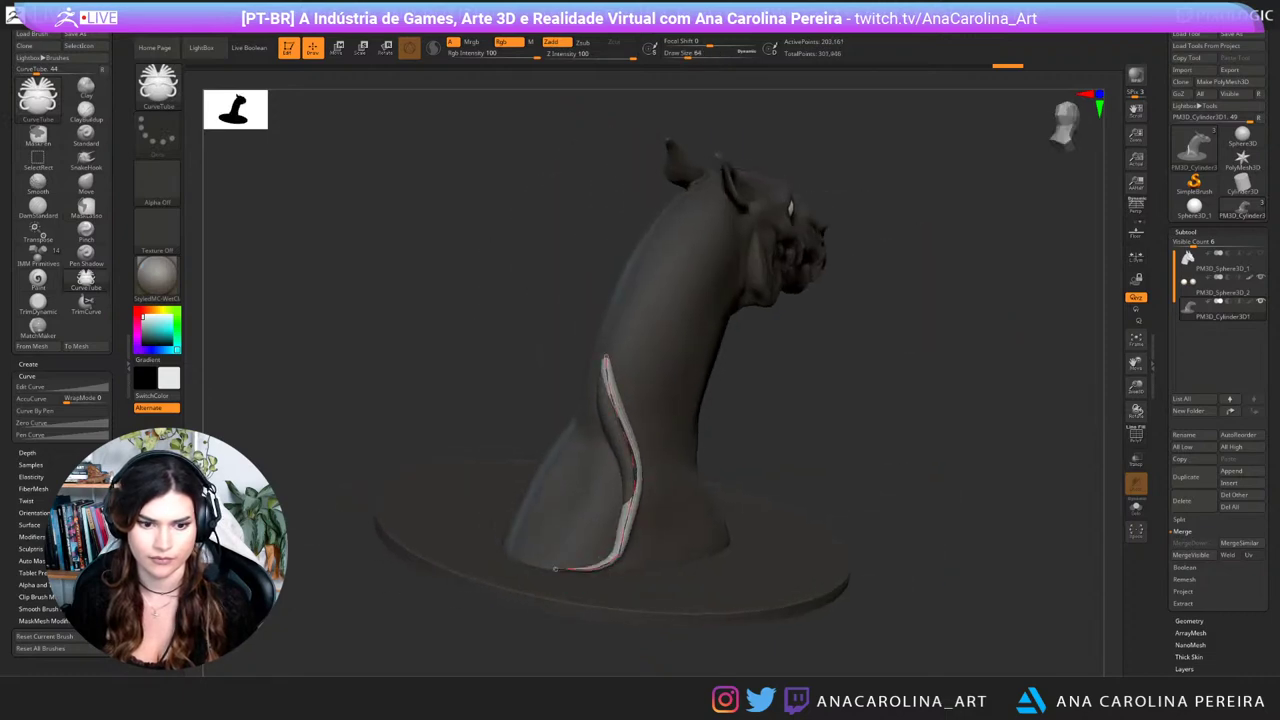
left_click_drag(567, 572, 570, 572)
left_click_drag(480, 540, 405, 538)
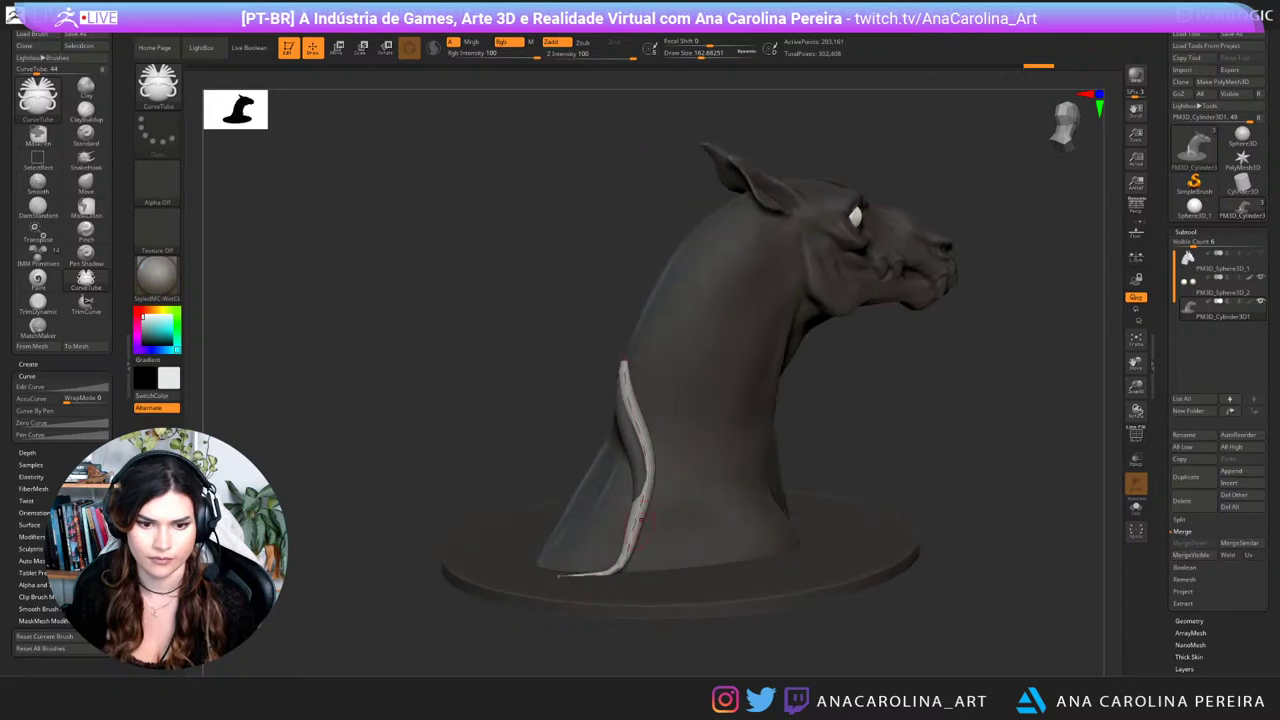
left_click_drag(560, 574, 571, 577)
left_click_drag(652, 492, 664, 490)
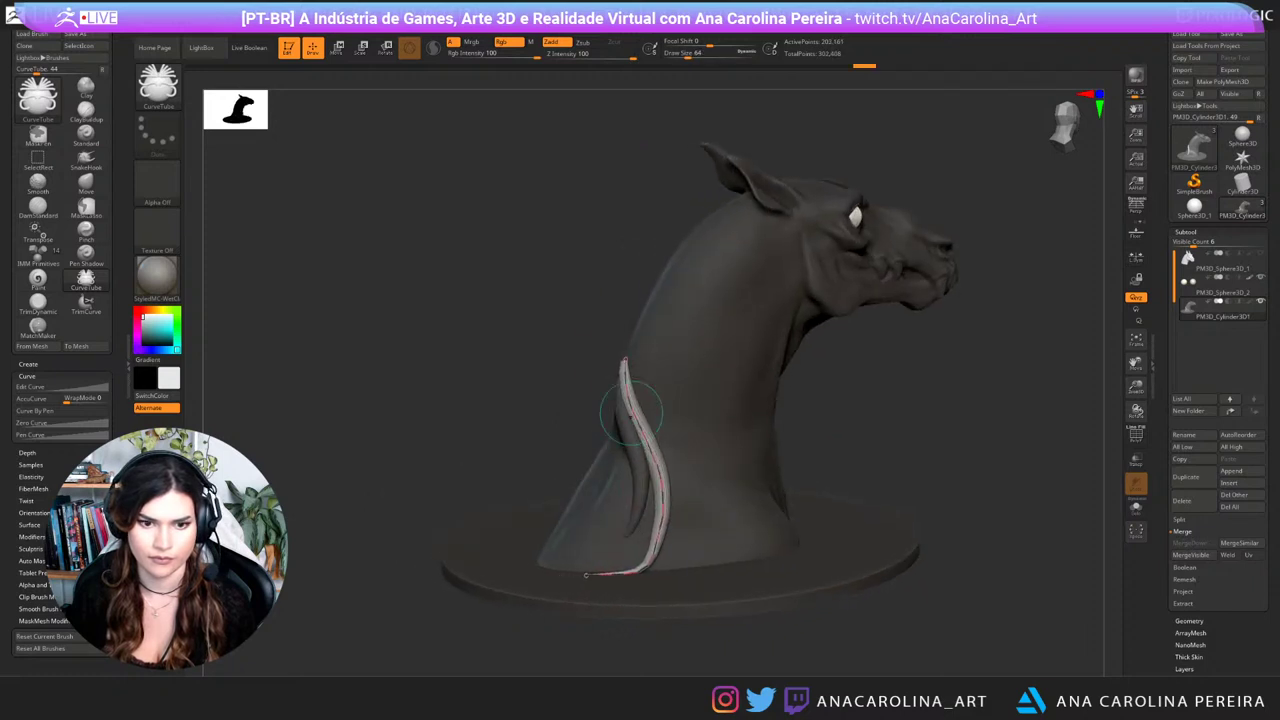
left_click_drag(470, 420, 550, 422)
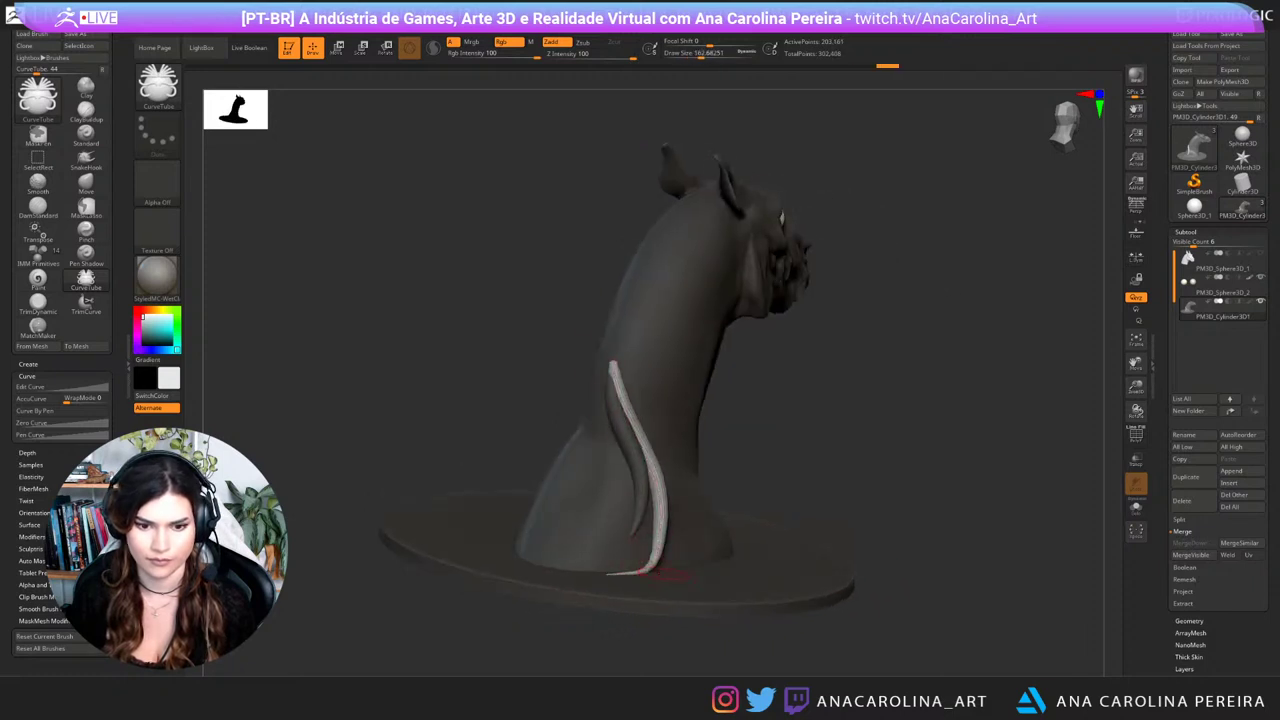
key("ctrl+z")
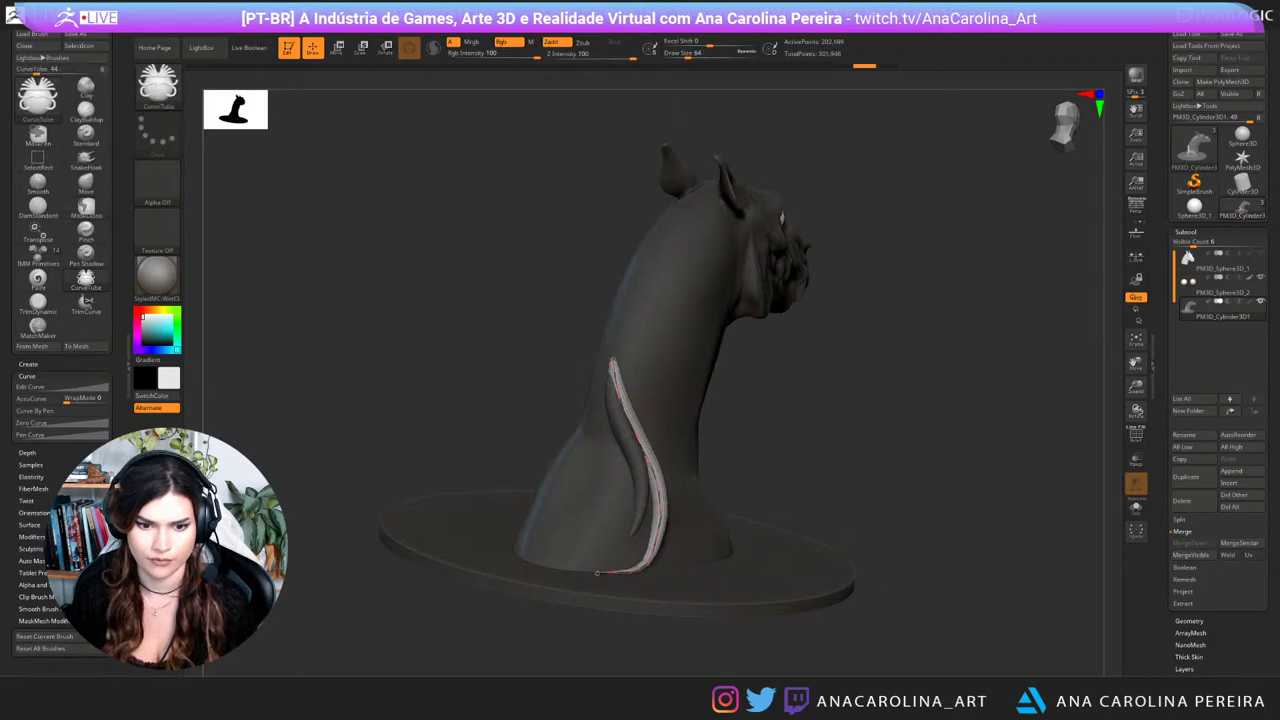
Step: Adjust the second mane strand's curve, repositioning its lower tip where the neck meets the round base
left_click(597, 573)
left_click_drag(921, 506, 866, 507)
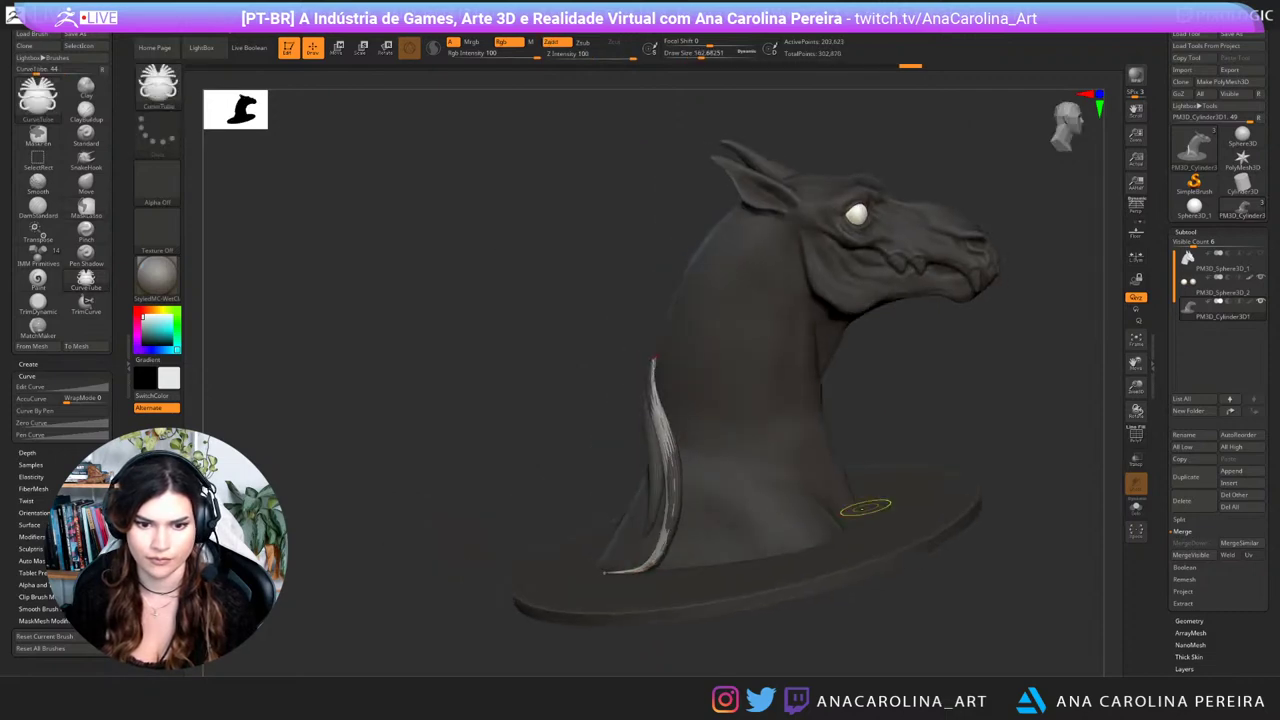
key("ctrl+z")
mouse_move(740, 628)
left_mouse_down()
mouse_move(672, 612)
mouse_move(775, 560)
mouse_move(790, 578)
mouse_move(800, 560)
left_mouse_up()
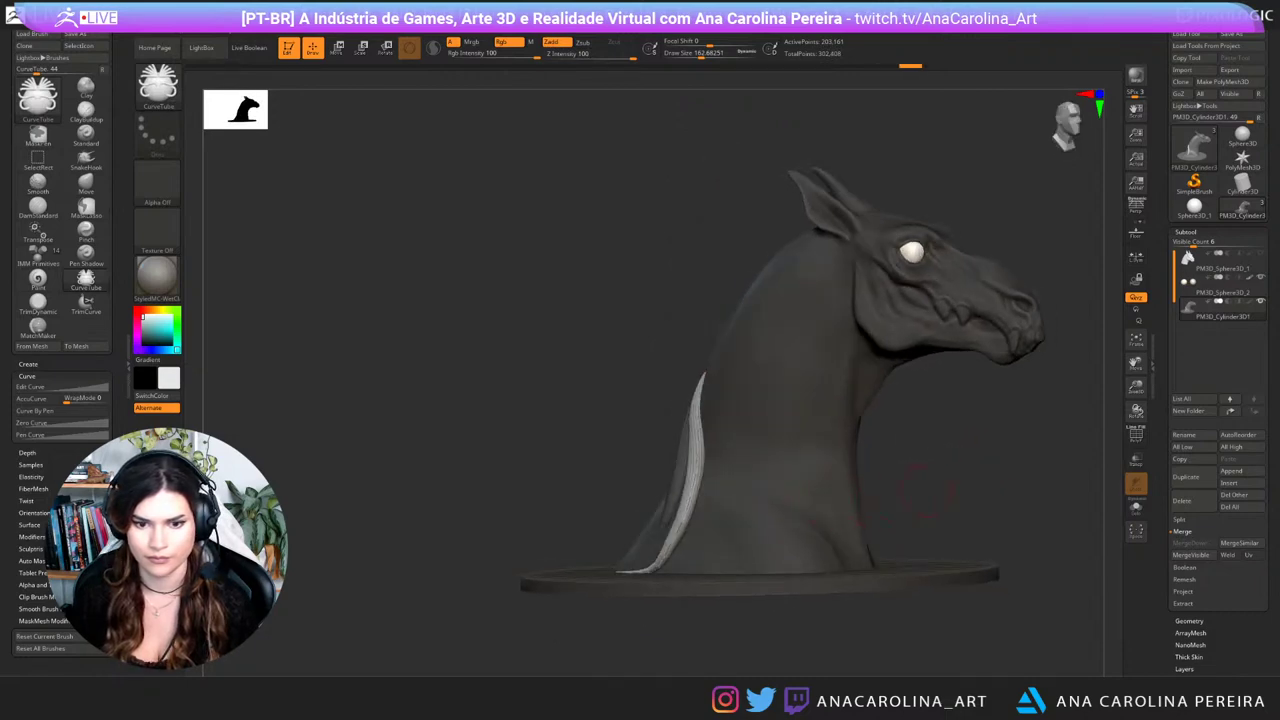
Step: Draw another CurveTube mane strand from the back of the neck down its side and place its tip near the base
mouse_move(928, 490)
left_mouse_down()
mouse_move(790, 494)
mouse_move(975, 528)
mouse_move(925, 565)
mouse_move(990, 570)
left_mouse_up()
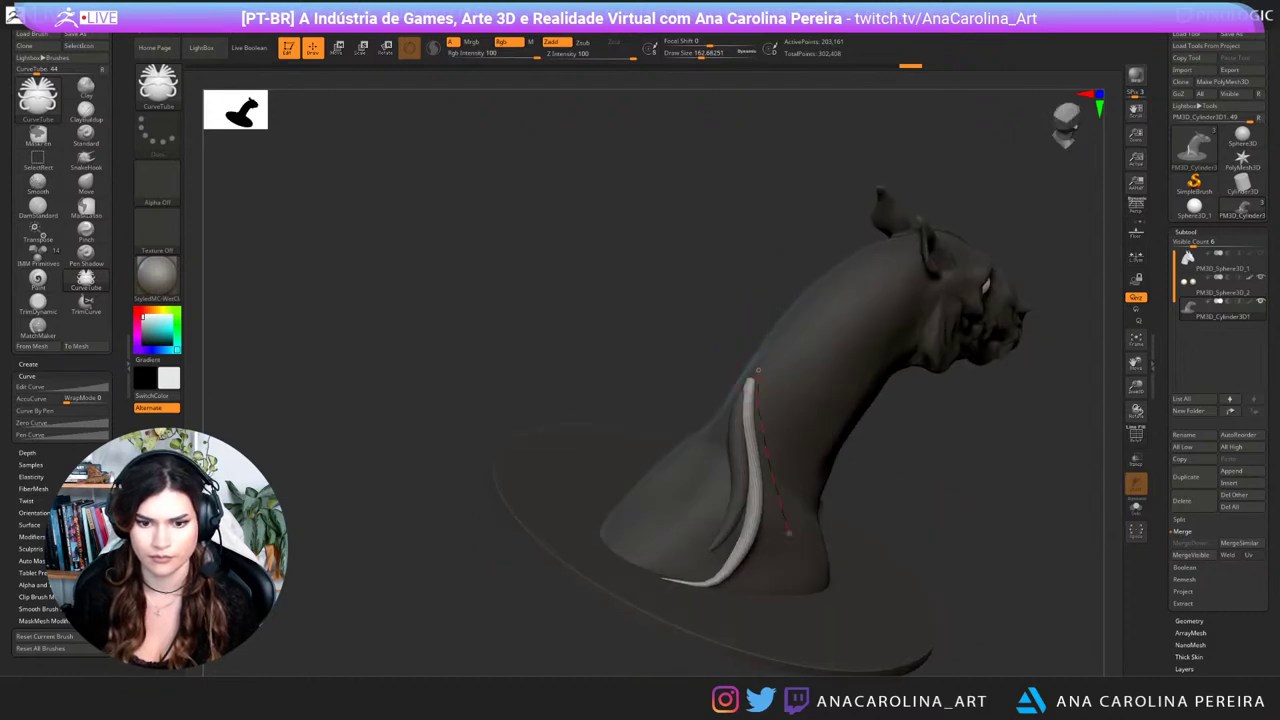
left_click_drag(739, 611, 714, 606)
left_click_drag(945, 530, 868, 498)
left_click_drag(686, 598, 672, 584)
mouse_move(1010, 505)
left_mouse_down()
mouse_move(985, 485)
mouse_move(920, 480)
mouse_move(897, 493)
left_mouse_up()
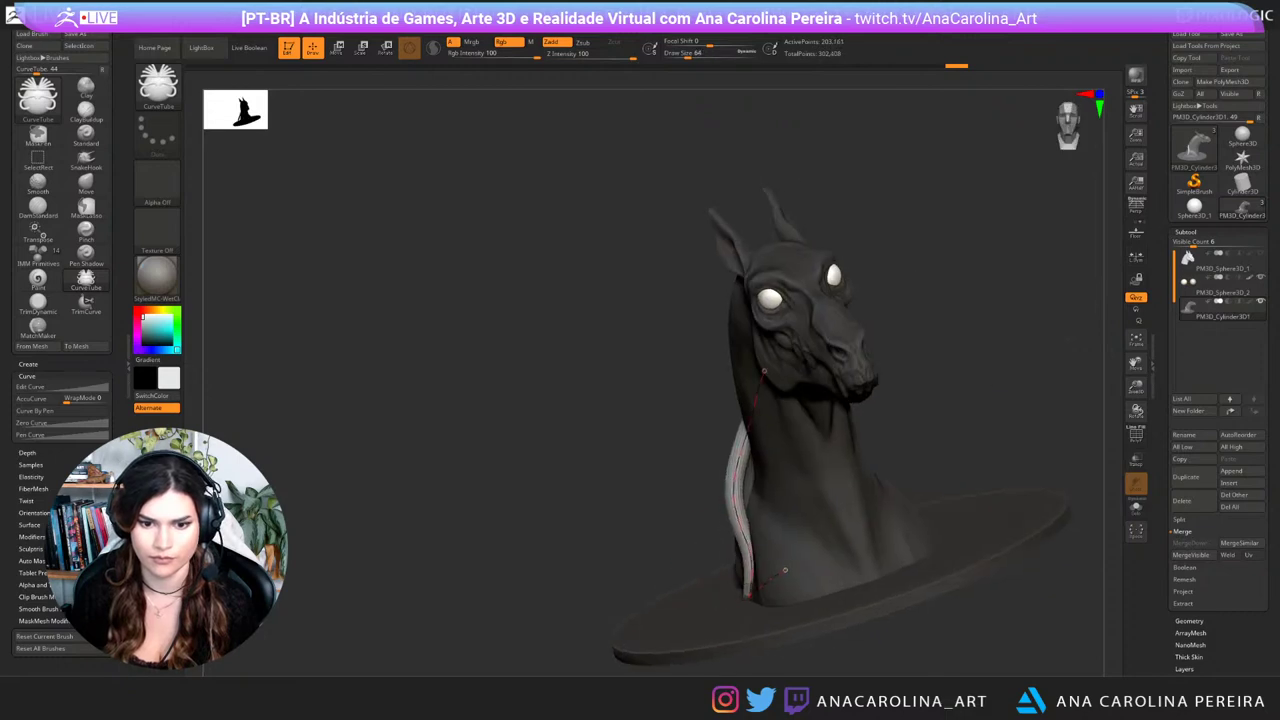
Step: Bend the new strand's middle section toward the front of the neck and sweep its lower tip backward
left_click_drag(737, 501, 751, 505)
left_click_drag(747, 597, 748, 598)
left_click_drag(620, 480, 735, 460)
left_click_drag(668, 360, 684, 364)
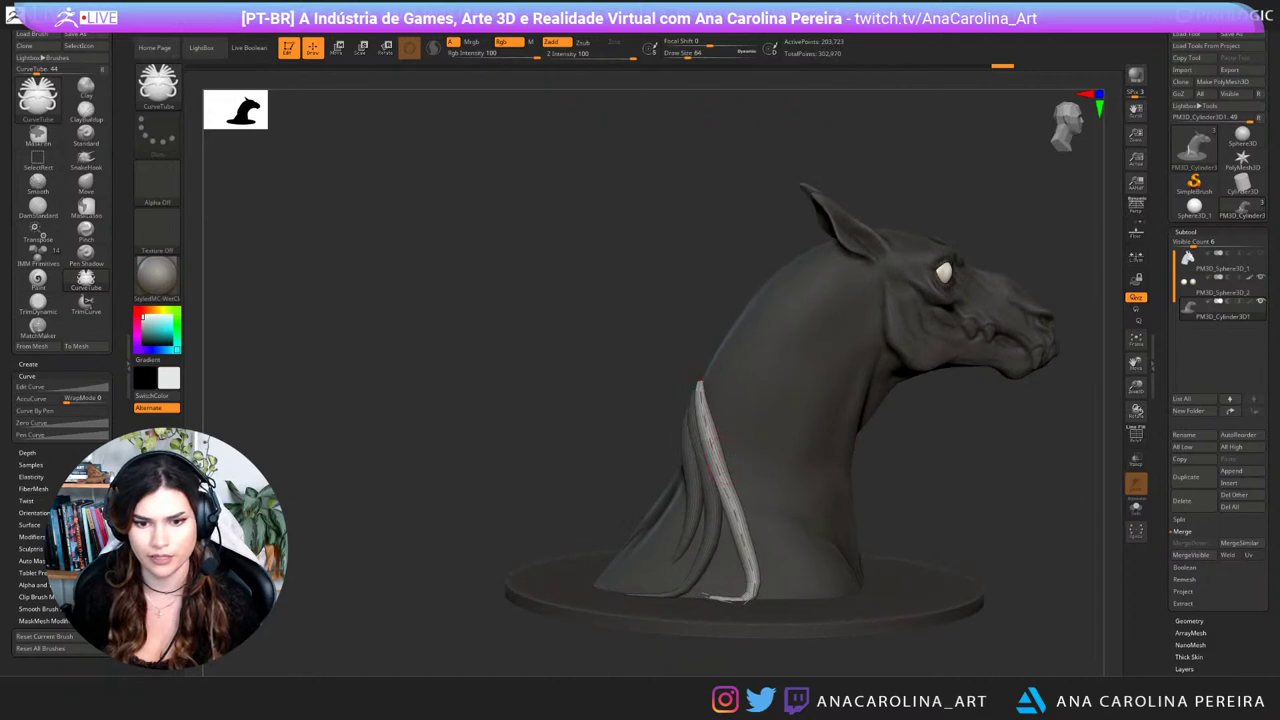
left_click_drag(733, 507, 750, 510)
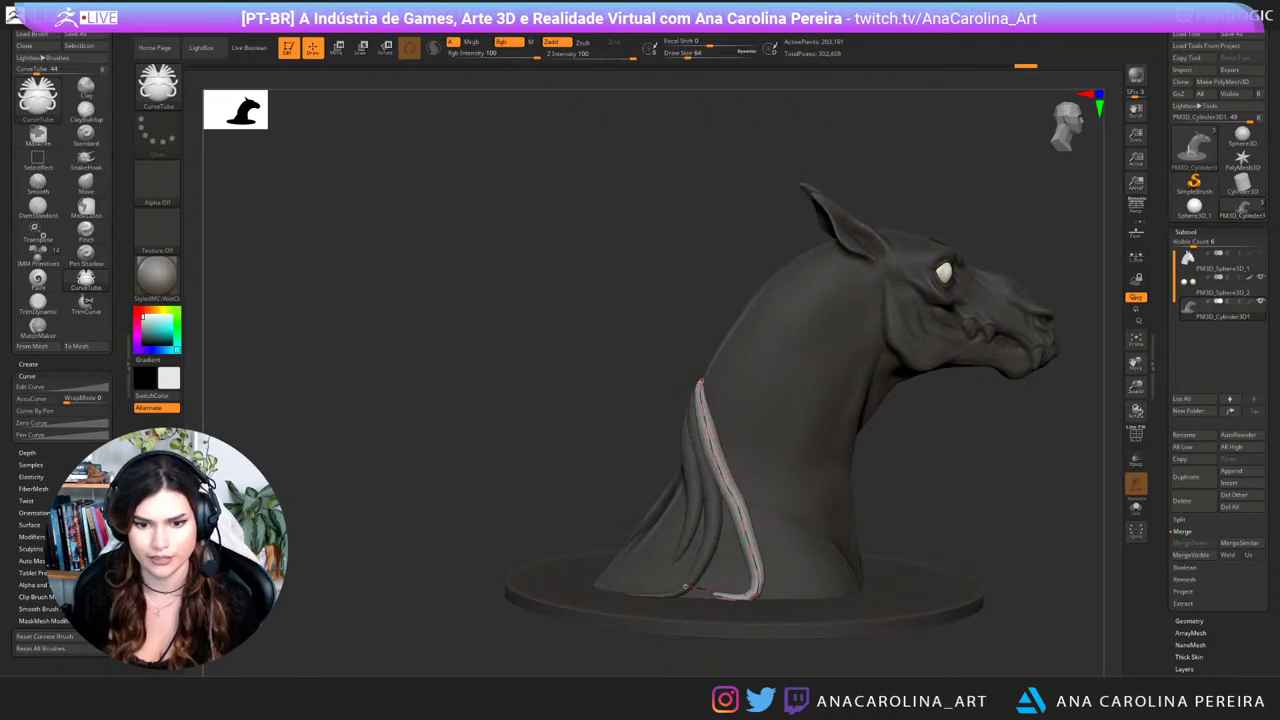
left_click_drag(663, 590, 661, 590)
Step: Extend the strand's lower tip backward along the foot of the neck
left_click_drag(588, 440, 620, 600)
mouse_move(708, 597)
left_mouse_down()
mouse_move(657, 579)
mouse_move(646, 610)
mouse_move(649, 600)
left_mouse_up()
left_click_drag(488, 600, 478, 430)
left_click_drag(654, 605, 655, 609)
mouse_move(480, 470)
left_mouse_down()
mouse_move(608, 450)
mouse_move(478, 466)
left_mouse_up()
left_click_drag(930, 482, 962, 471)
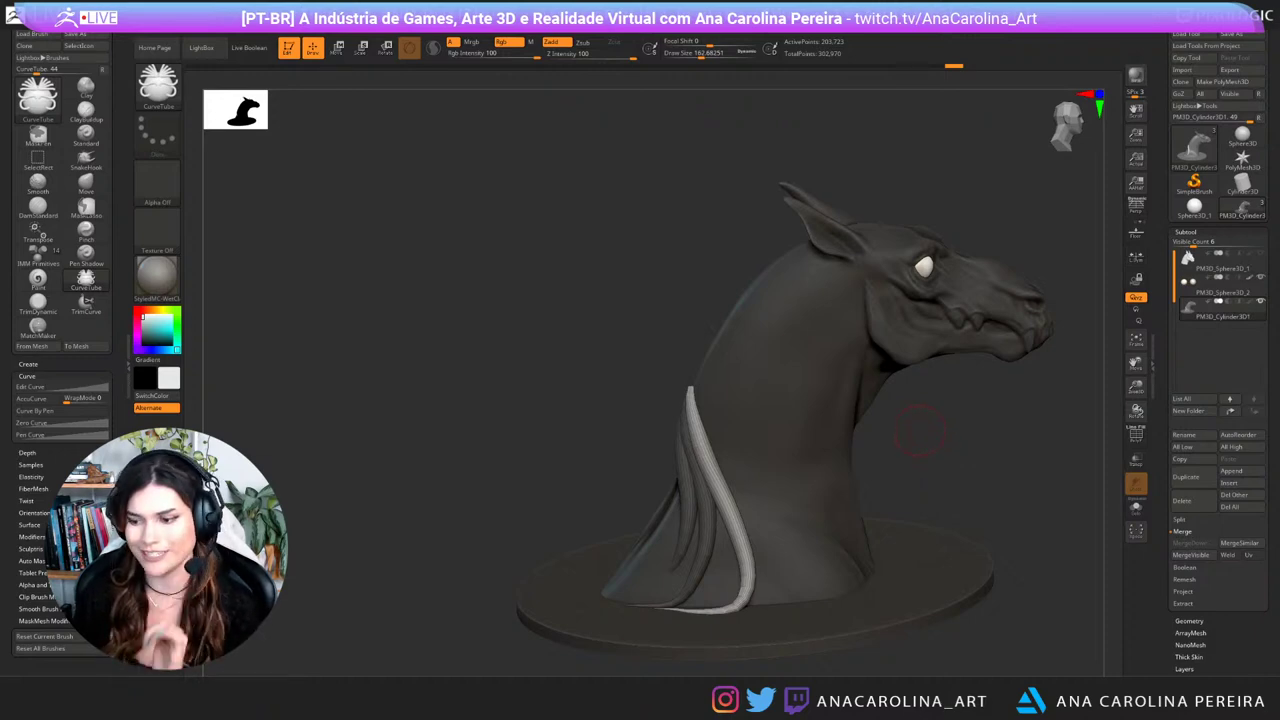
Step: Draw another tube strand in front of the previous one and bend its middle to follow the side of the neck
mouse_move(937, 436)
left_mouse_down()
mouse_move(1058, 432)
mouse_move(952, 432)
mouse_move(928, 446)
mouse_move(958, 436)
mouse_move(840, 400)
mouse_move(812, 424)
mouse_move(962, 450)
mouse_move(972, 440)
mouse_move(968, 454)
mouse_move(981, 456)
left_mouse_up()
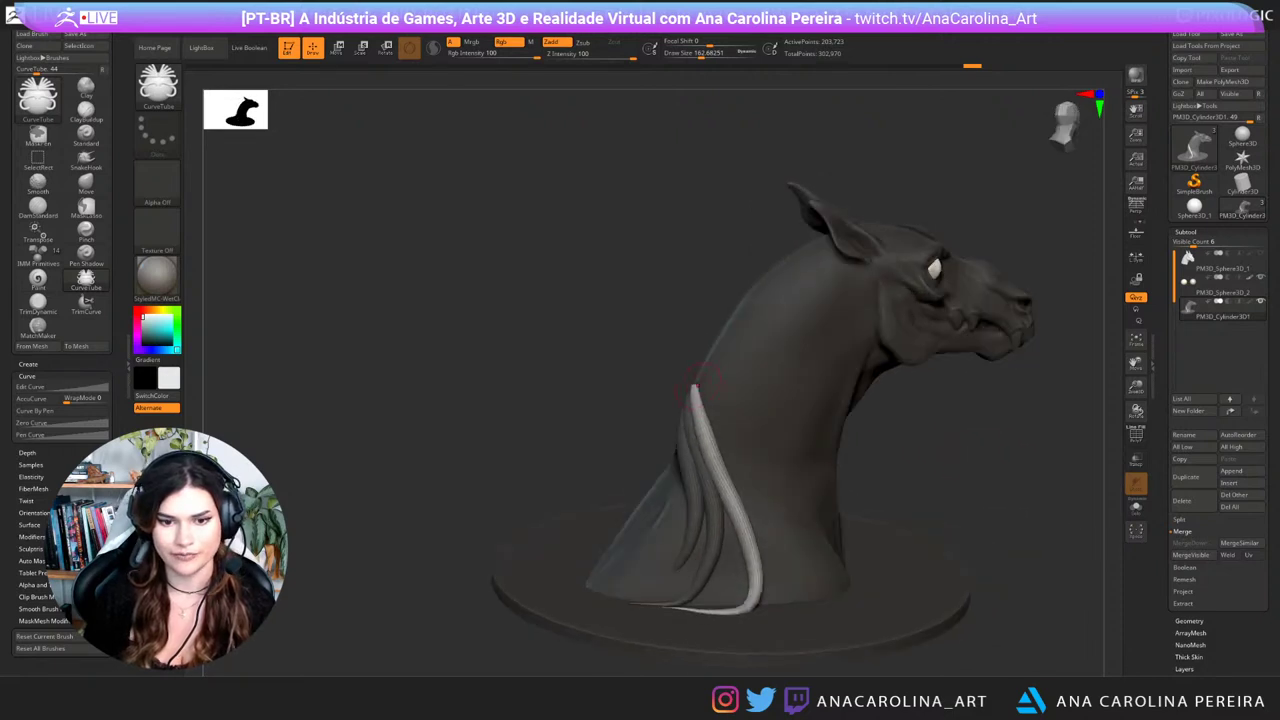
left_click_drag(640, 350, 704, 377)
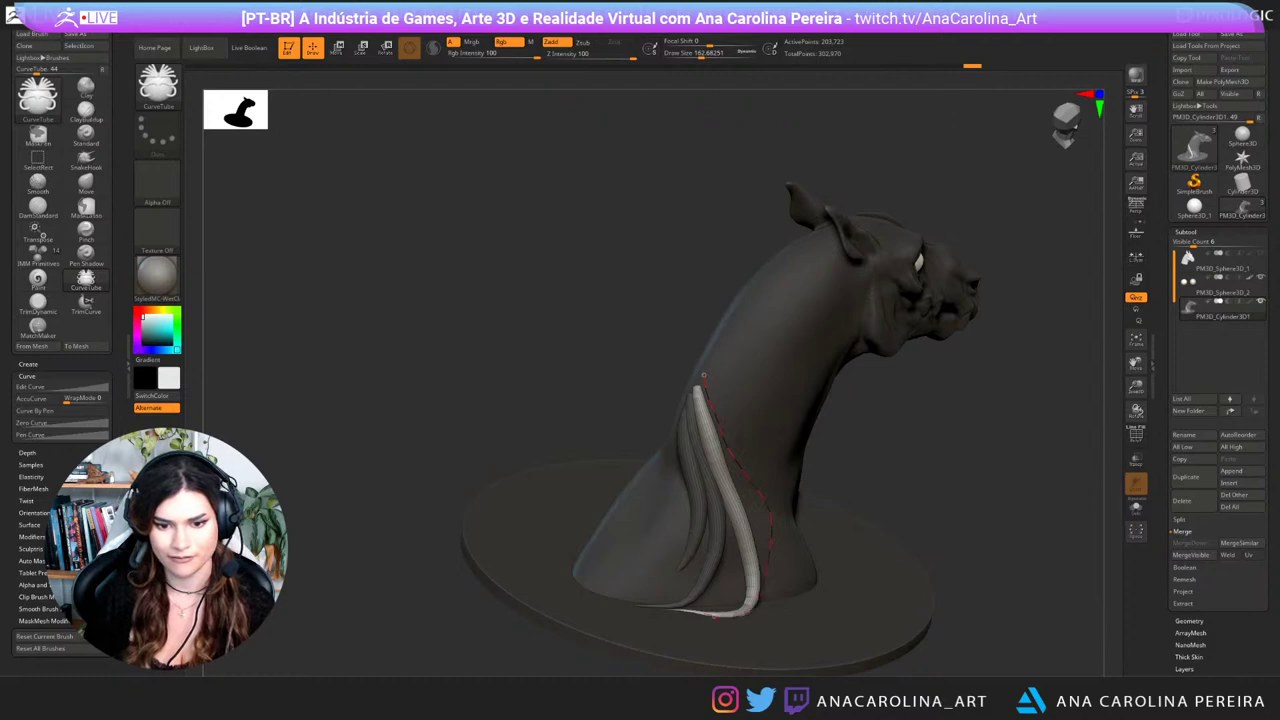
left_click_drag(714, 616, 684, 613)
left_click_drag(1010, 520, 880, 502)
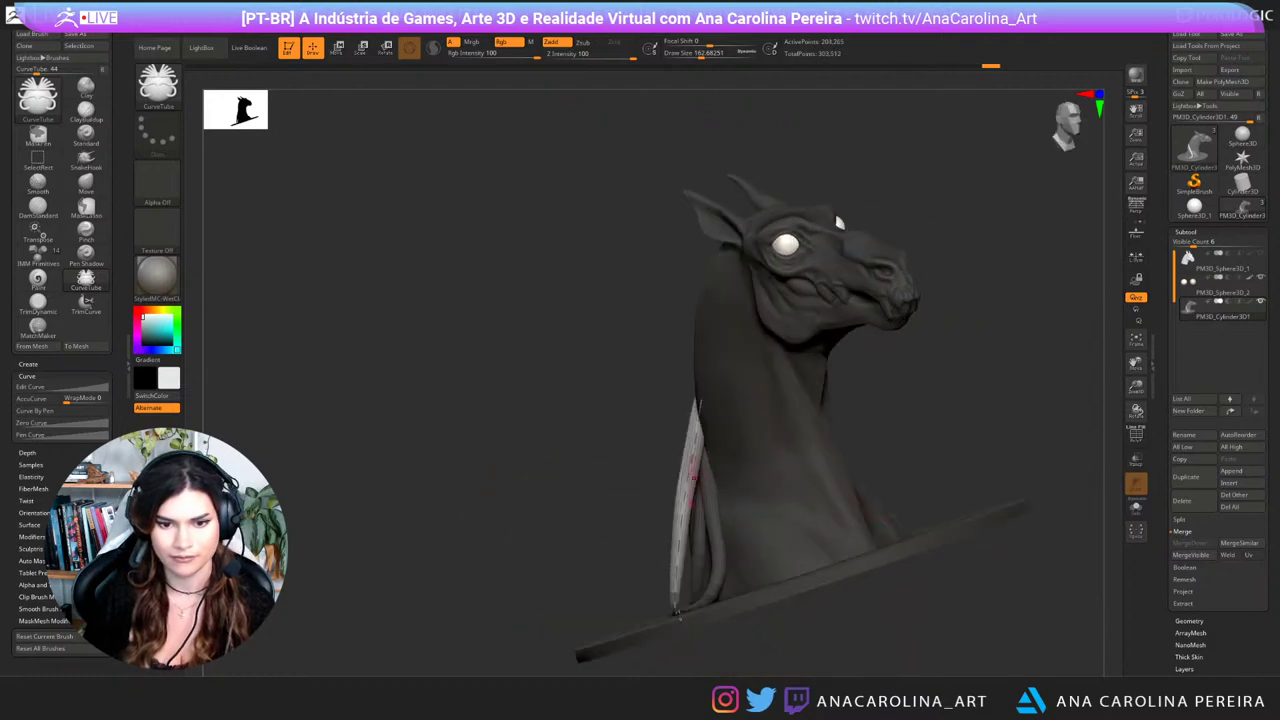
left_click_drag(688, 488, 726, 484)
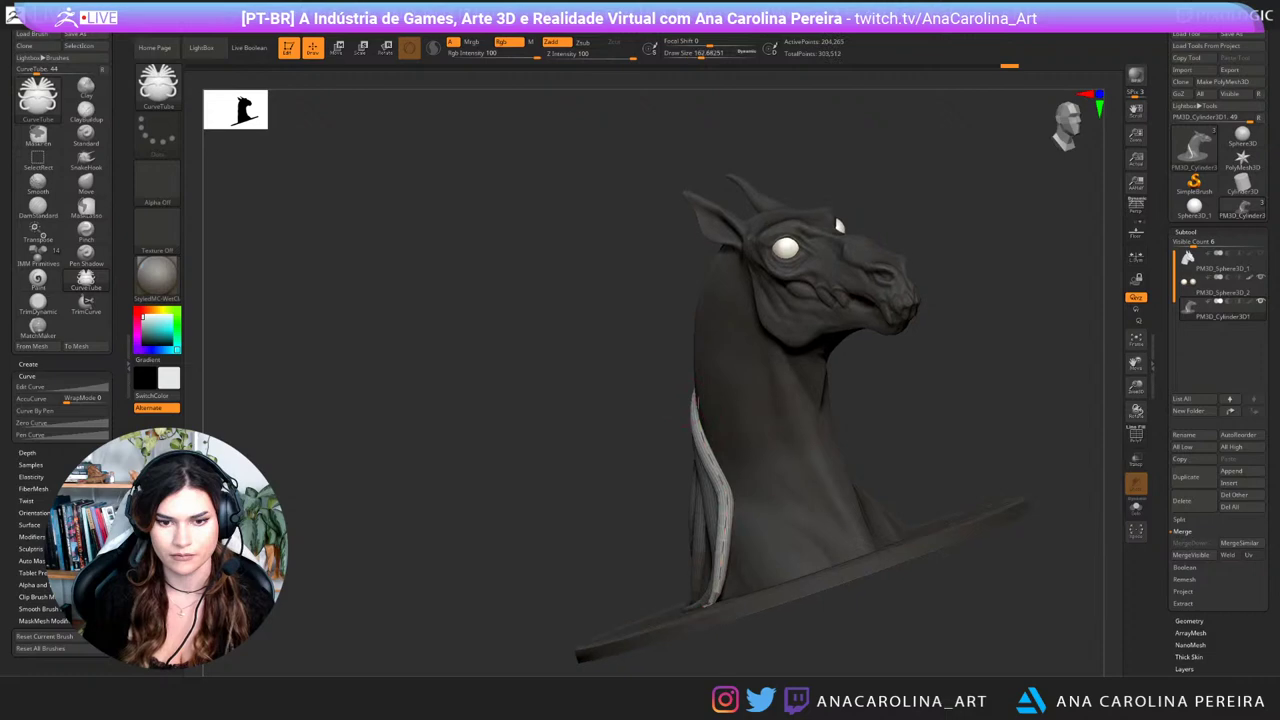
mouse_move(600, 440)
left_mouse_down()
mouse_move(745, 490)
mouse_move(690, 470)
left_mouse_up()
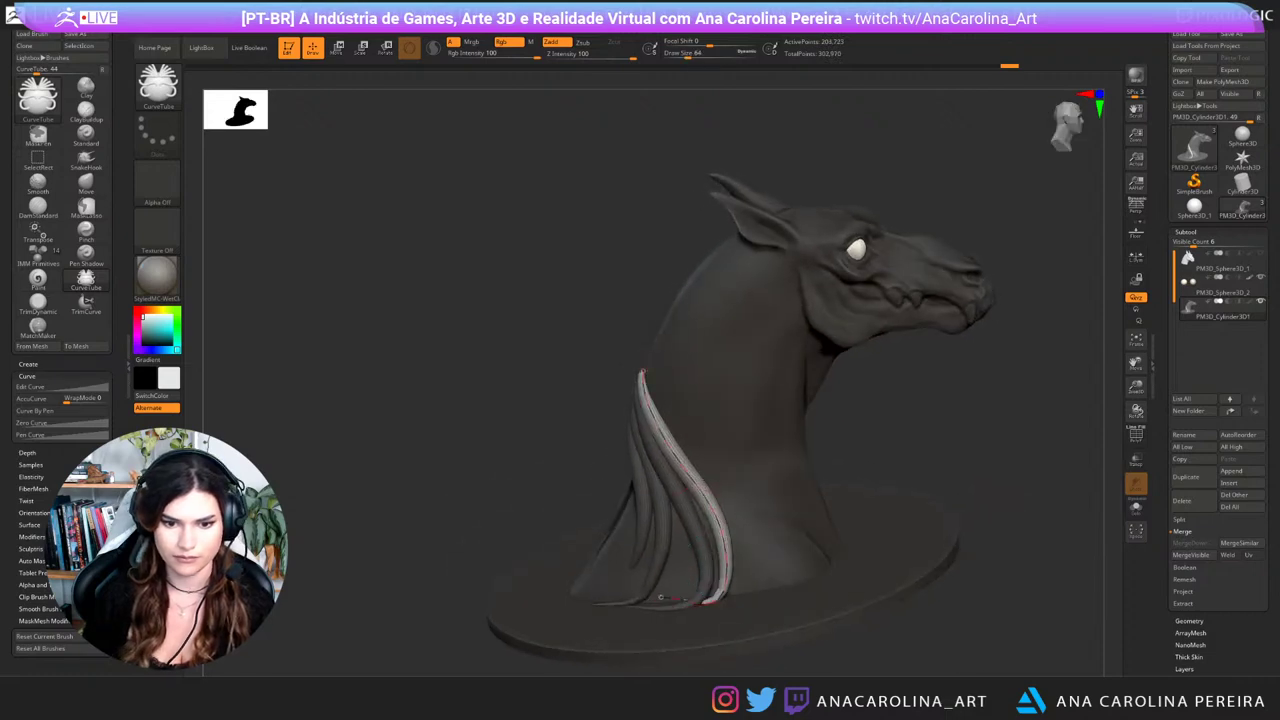
Step: Pull the frontmost strand's lower tip outward and backward over the round base, then smooth that end
left_click_drag(955, 395, 946, 532)
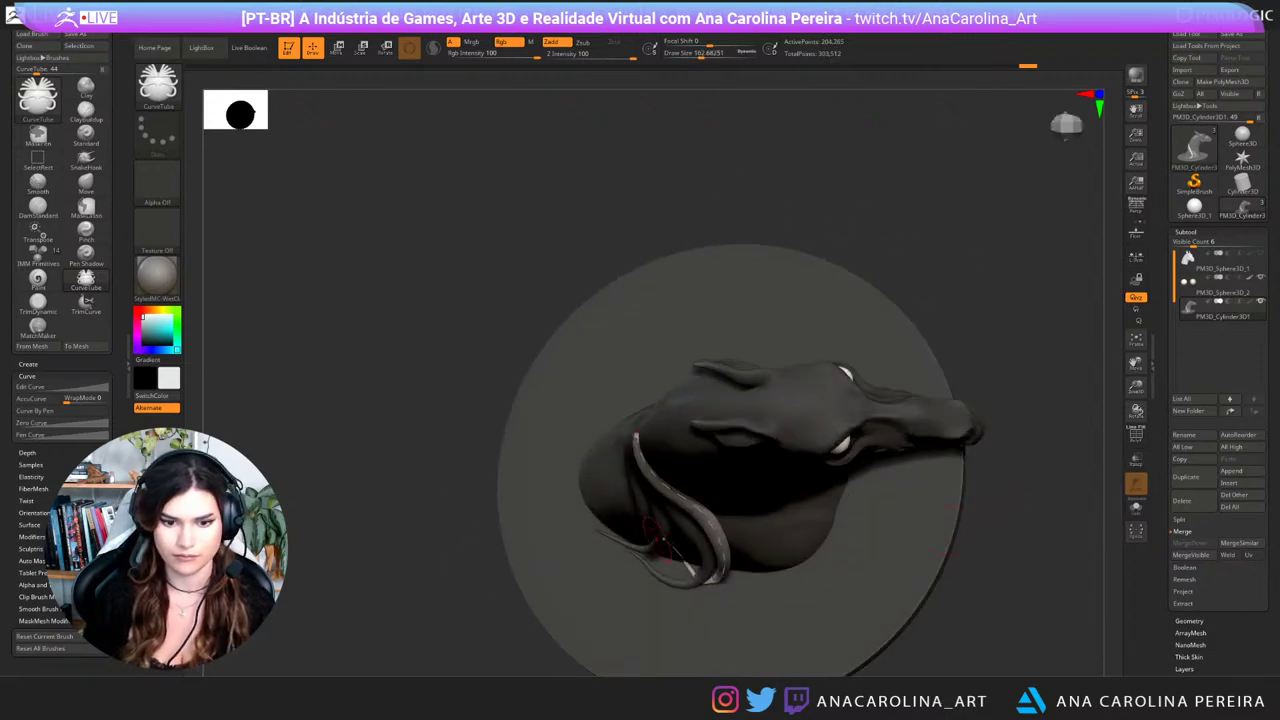
key("ctrl+shift+z")
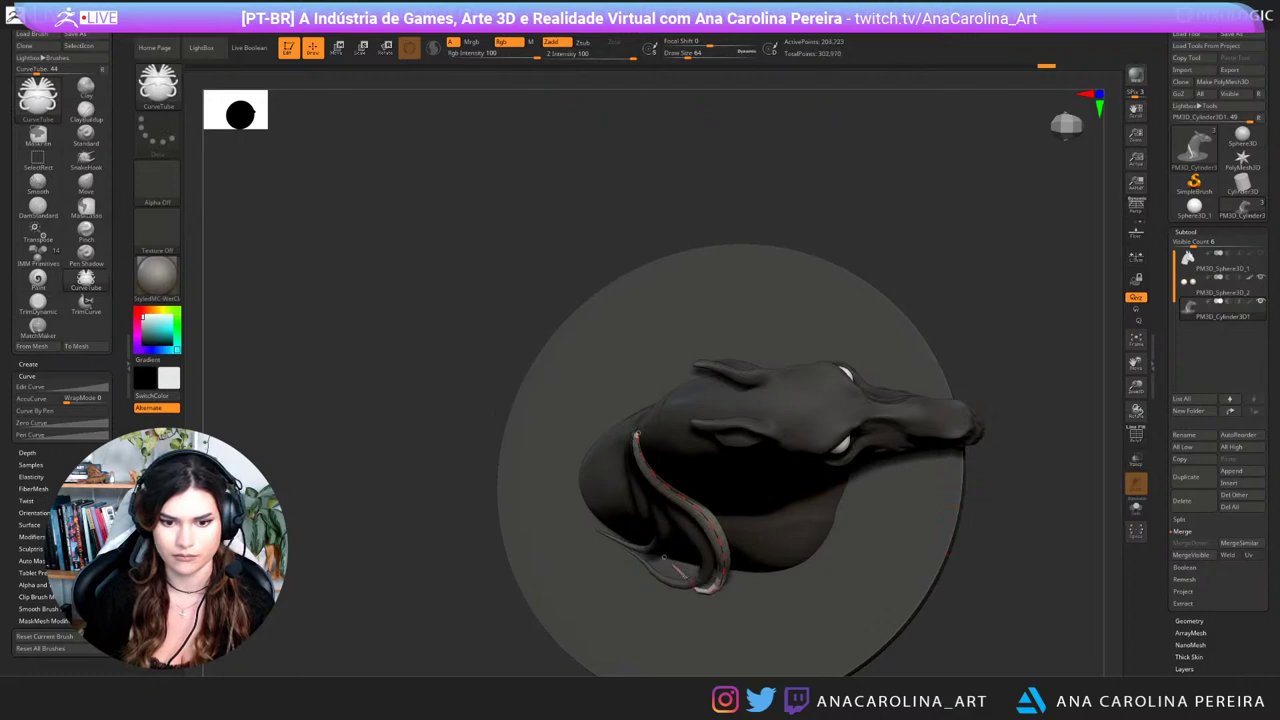
left_click_drag(662, 569, 604, 569)
mouse_move(975, 660)
left_mouse_down()
mouse_move(964, 562)
mouse_move(905, 590)
left_mouse_up()
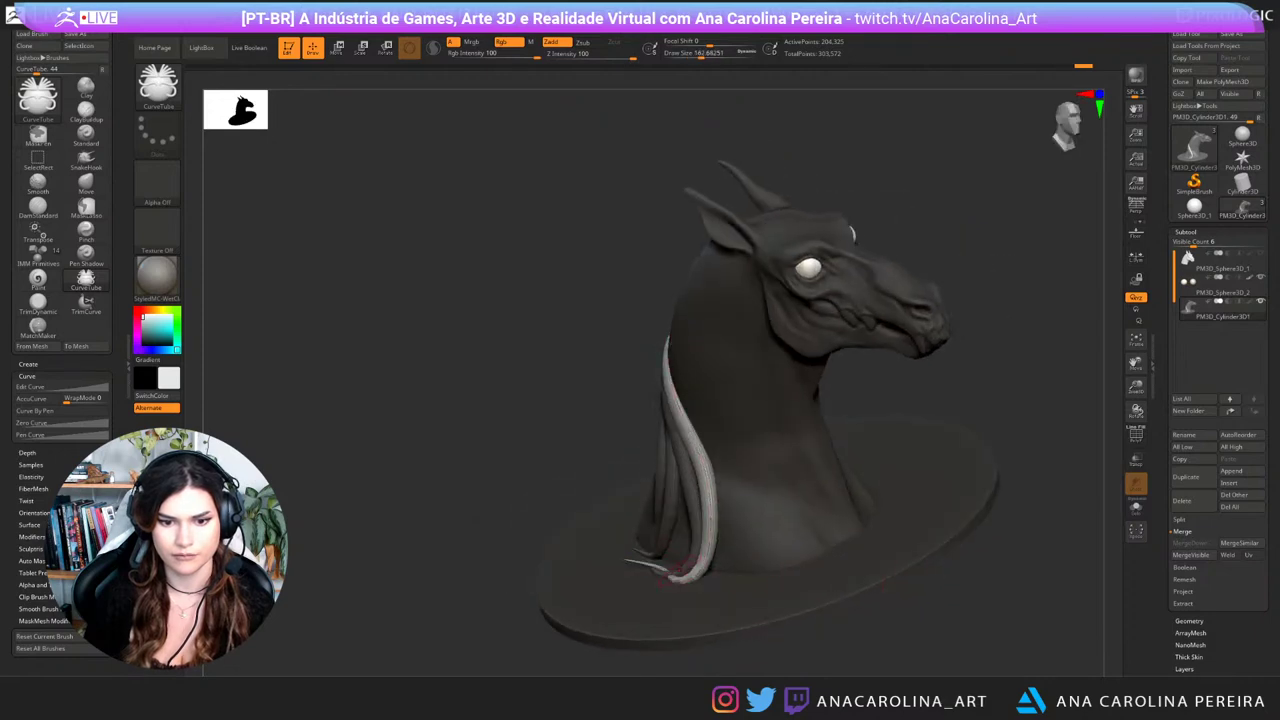
left_click_drag(680, 572, 628, 562, "shift")
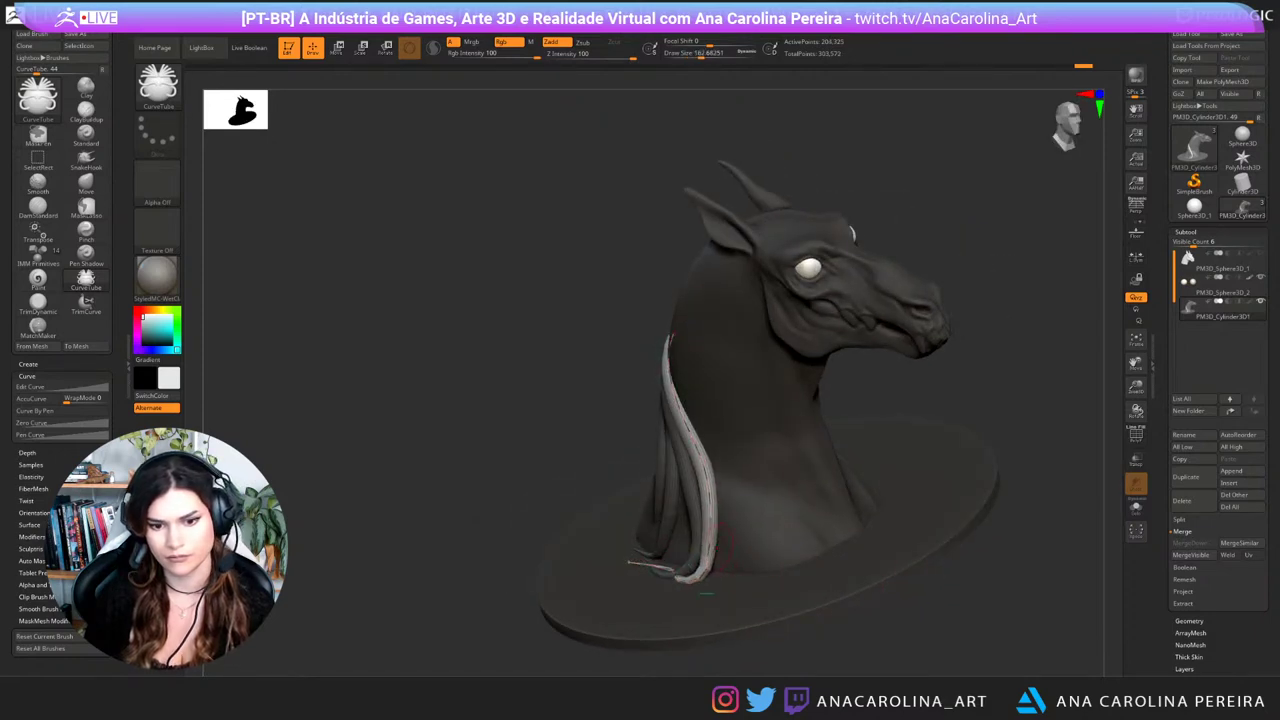
Step: Reshape the front strand's middle and upper sections with the Move brush at a draw size of about 331
left_click_drag(921, 642, 916, 462)
key("b")
key("m")
key("v")
key("space")
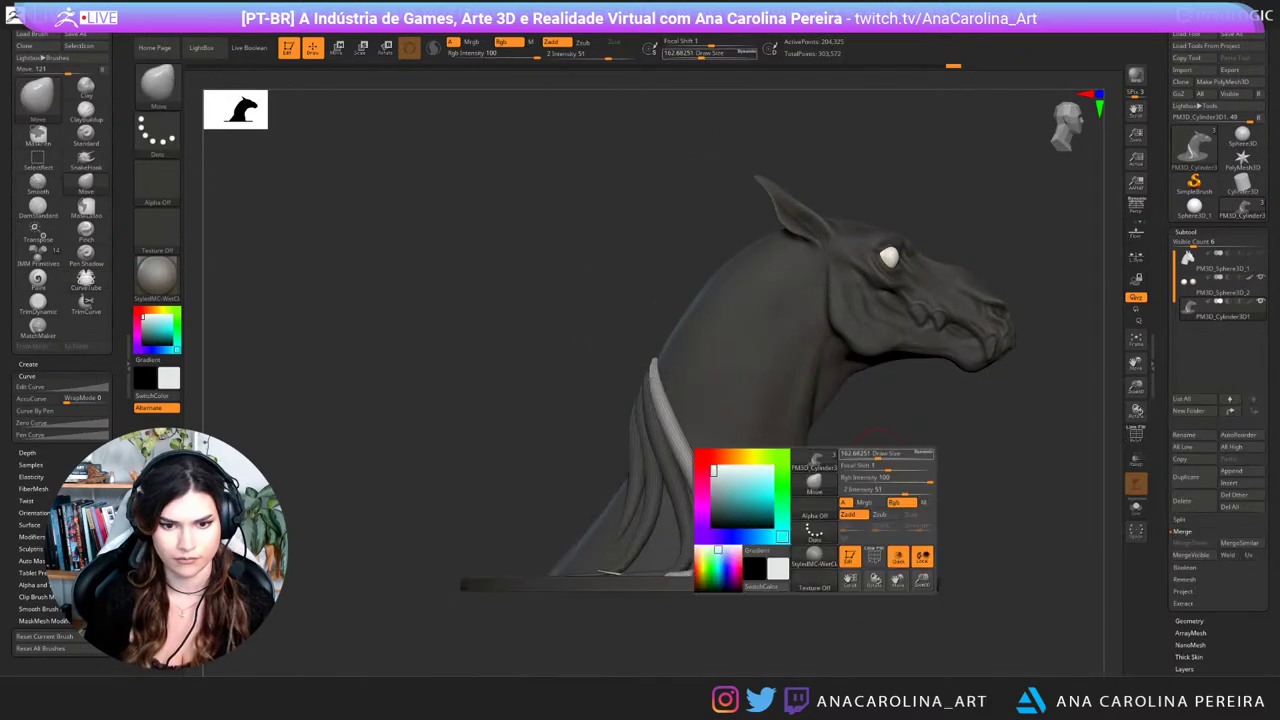
key("space")
left_click_drag(701, 486, 716, 527)
left_click_drag(692, 454, 682, 458)
left_click_drag(676, 429, 661, 415)
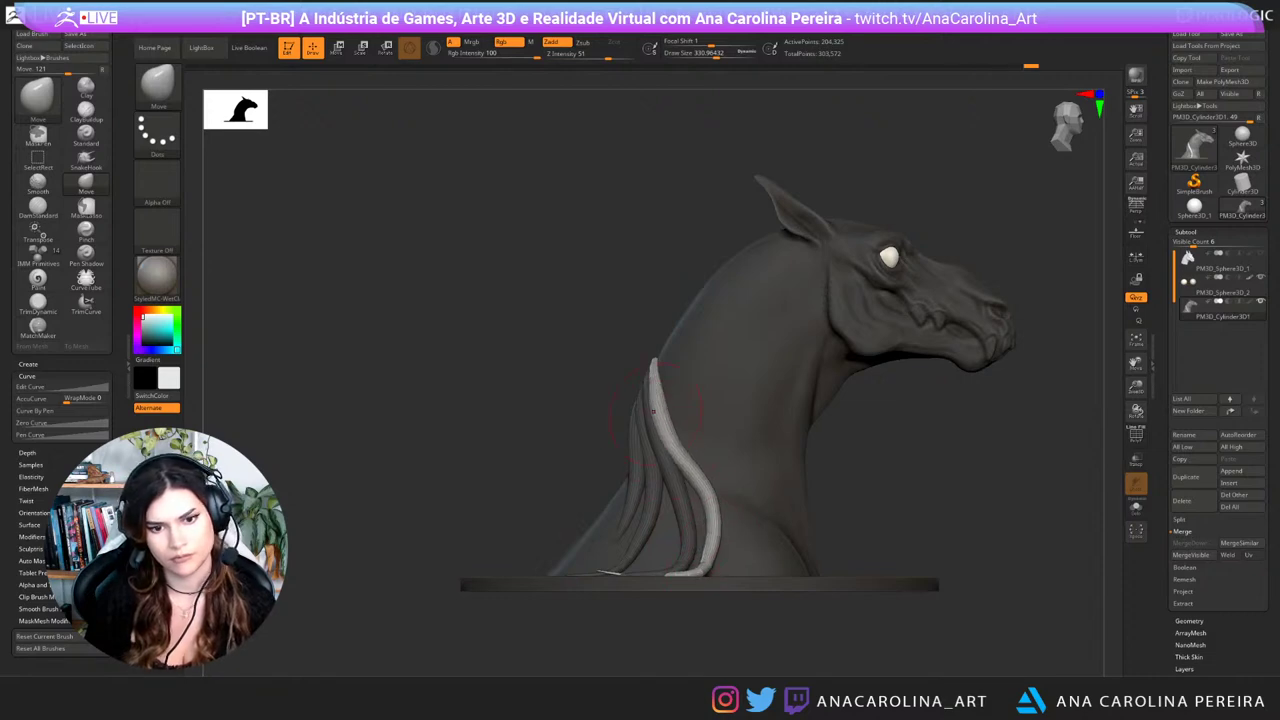
left_click_drag(860, 455, 965, 485)
left_click_drag(642, 385, 635, 388)
Step: Clear the mask from the horse and check the mane strands from the back, front and side
right_click_drag(780, 520, 735, 530)
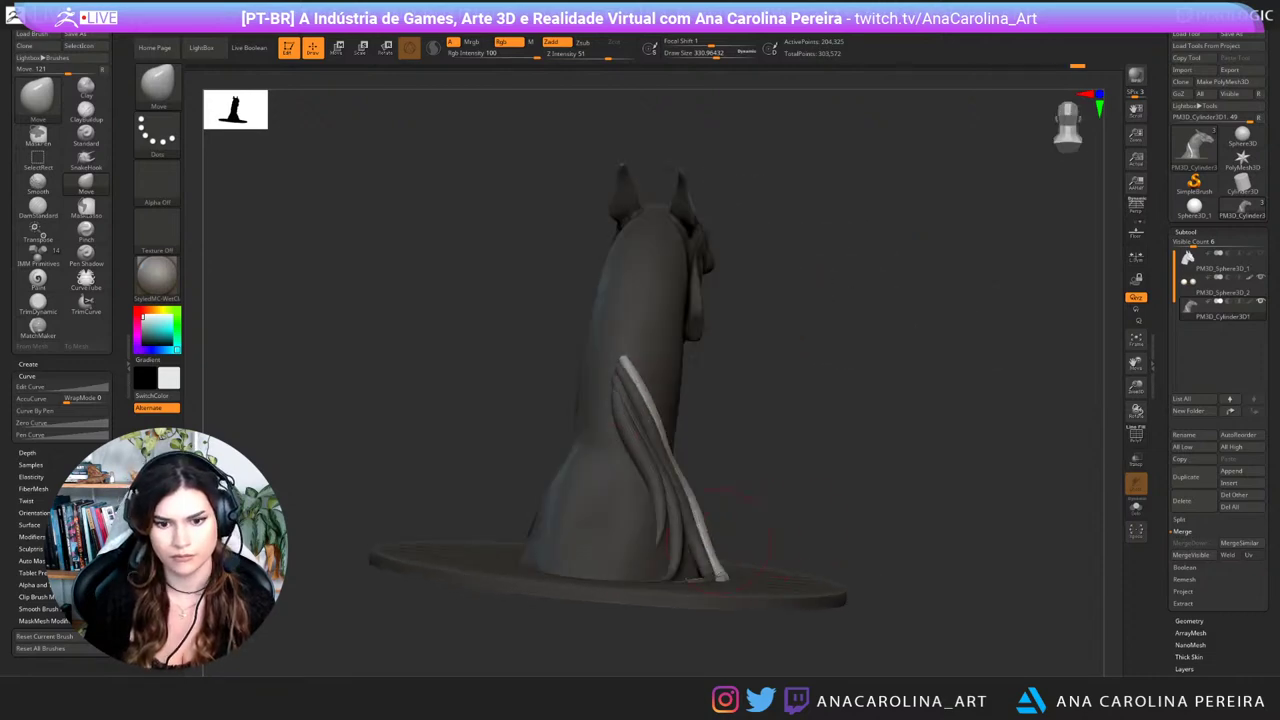
left_click_drag(780, 520, 697, 507)
left_click_drag(880, 480, 590, 490, "shift")
mouse_move(790, 460)
left_mouse_down()
mouse_move(794, 490)
mouse_move(900, 490)
mouse_move(885, 488)
mouse_move(896, 488)
mouse_move(893, 523)
mouse_move(750, 500)
mouse_move(850, 506)
mouse_move(872, 494)
left_mouse_up()
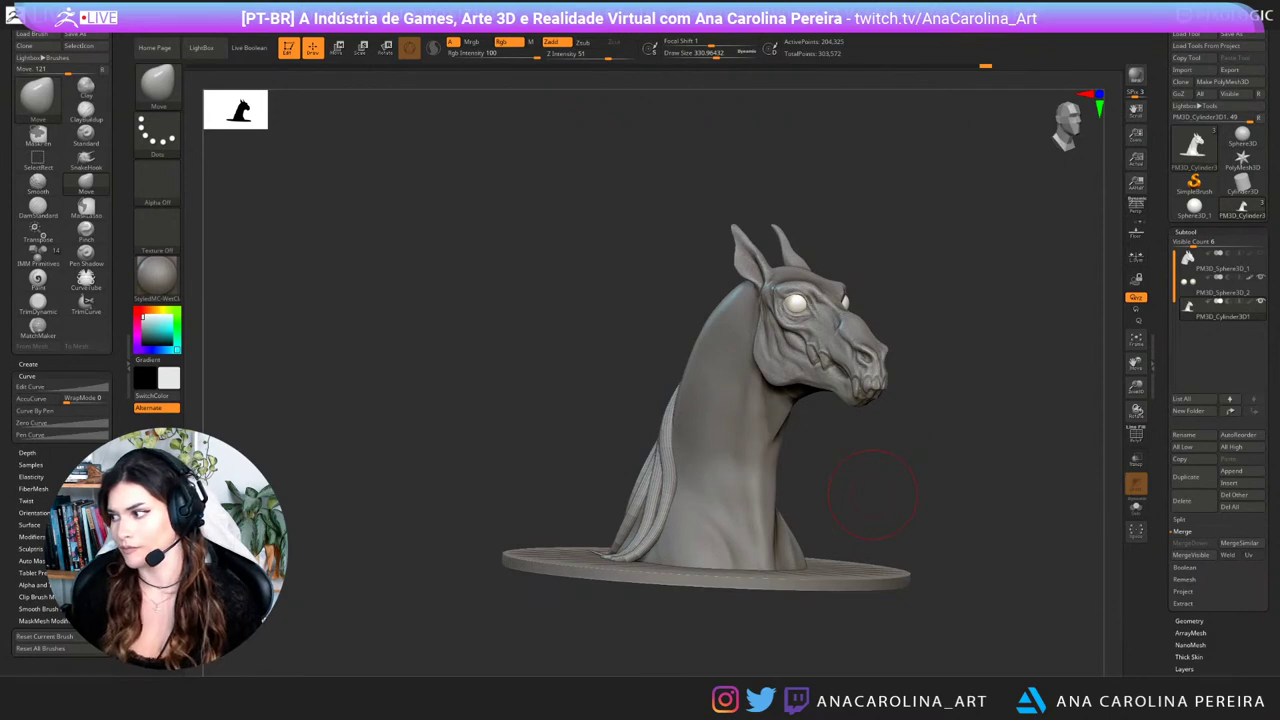
left_click_drag(889, 421, 902, 445)
mouse_move(890, 495)
left_mouse_down()
mouse_move(940, 466)
mouse_move(948, 542)
left_mouse_up()
mouse_move(690, 462)
left_mouse_down("shift")
mouse_move(682, 508)
mouse_move(716, 545)
mouse_move(706, 622)
mouse_move(644, 540)
left_mouse_up("shift")
mouse_move(960, 480)
left_mouse_down()
mouse_move(836, 448)
mouse_move(930, 458)
mouse_move(940, 500)
mouse_move(910, 519)
left_mouse_up()
Step: Draw a new mane strand down the side of the neck with CurveTube at a draw size of about 101
left_click_drag(627, 322, 640, 311)
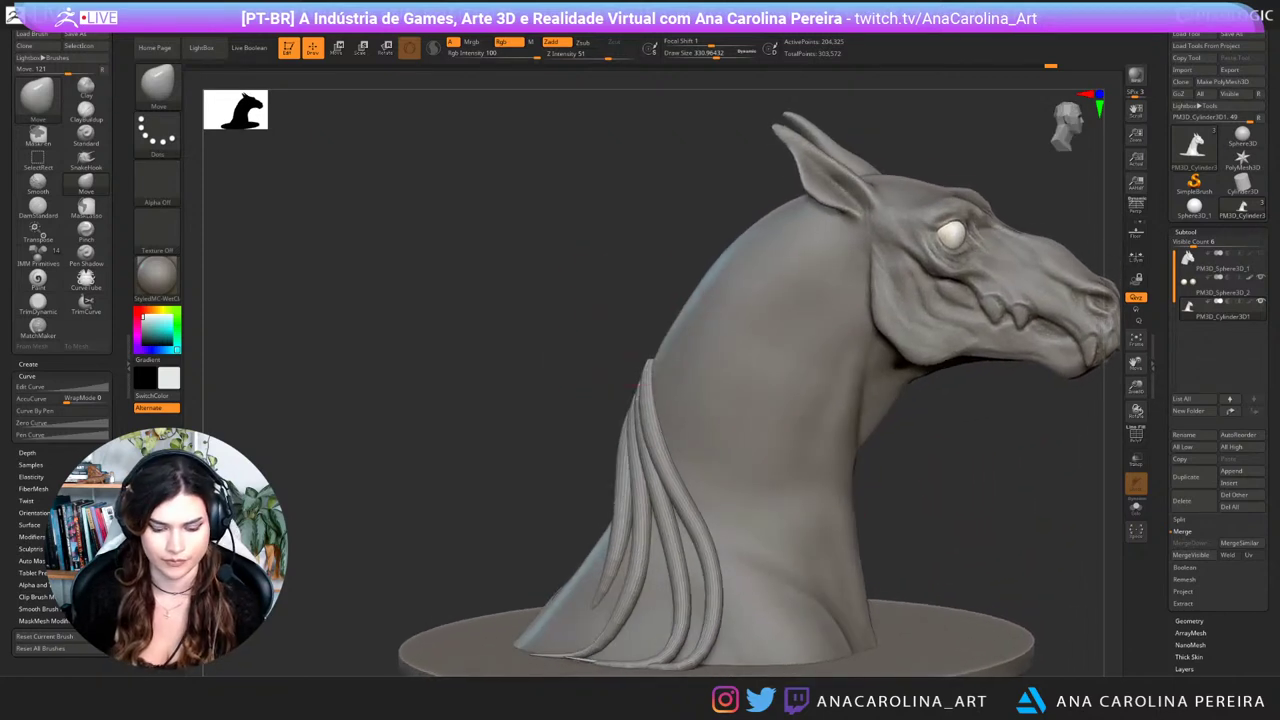
key("b")
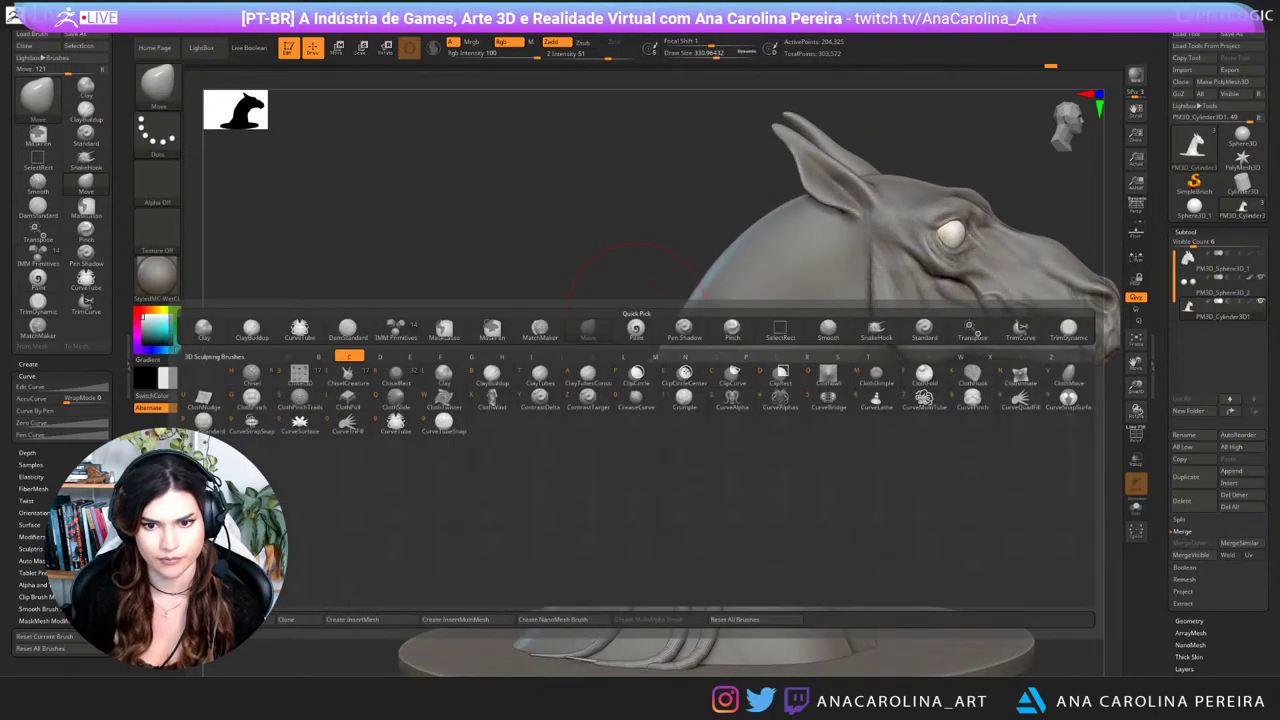
key("Escape")
key("b")
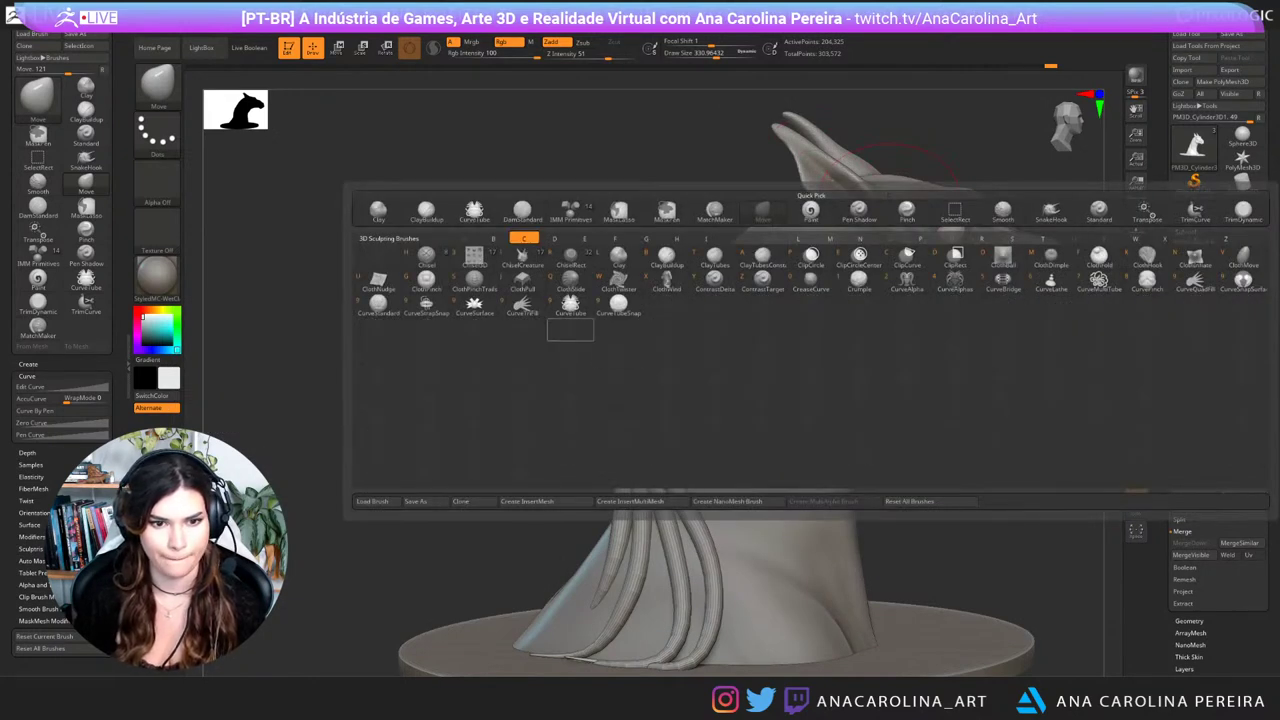
left_click(571, 306)
mouse_move(606, 322)
left_mouse_down()
mouse_move(660, 334)
mouse_move(642, 333)
left_mouse_up()
key("space")
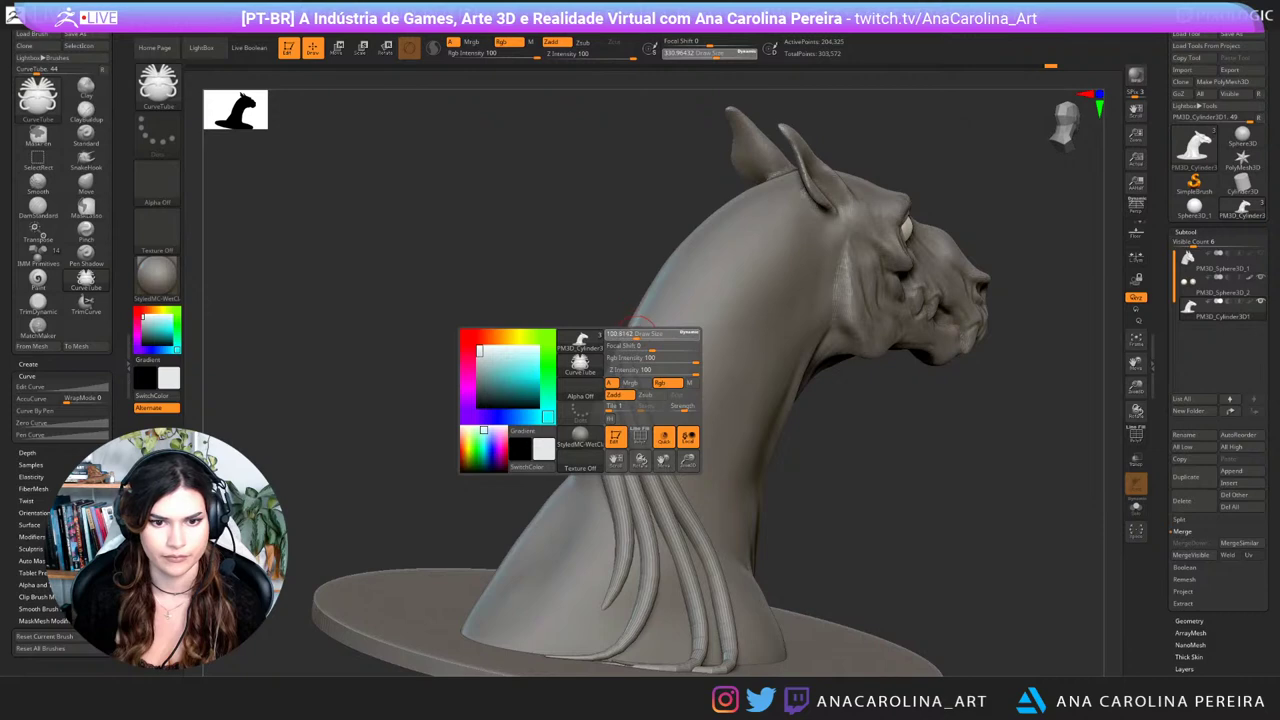
right_click_drag(633, 350, 580, 334)
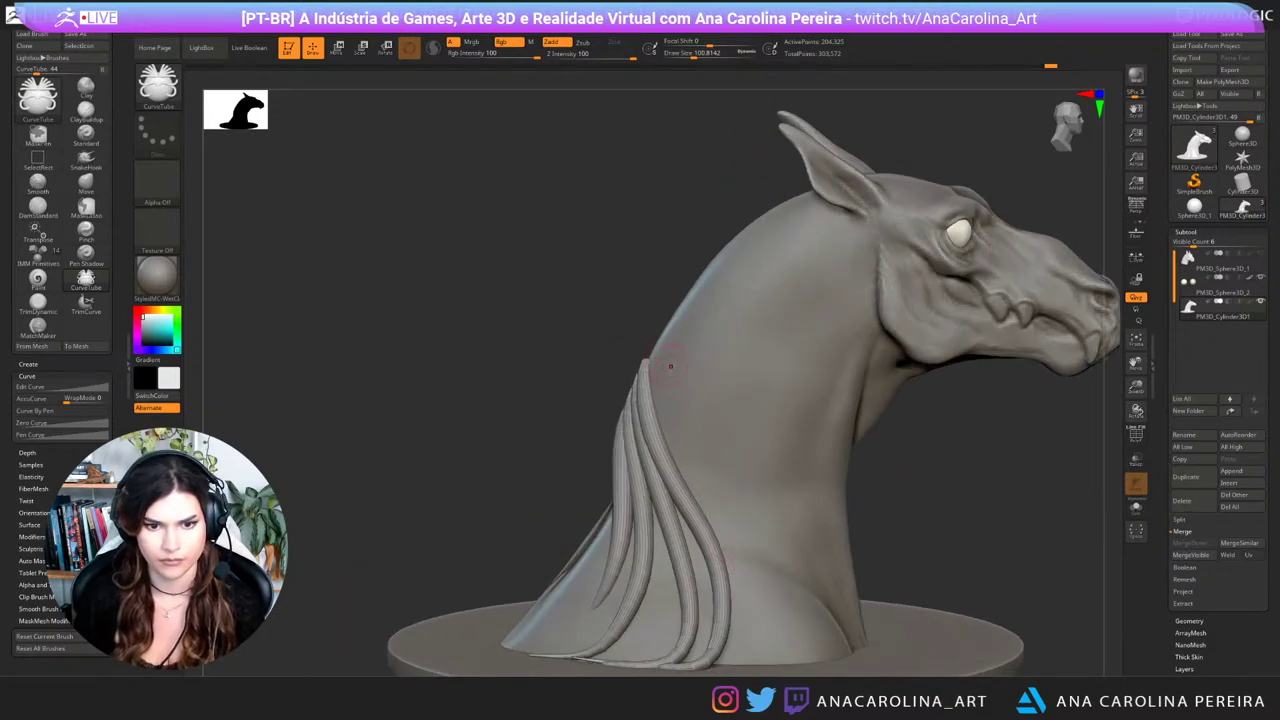
right_click_drag(670, 366, 655, 337)
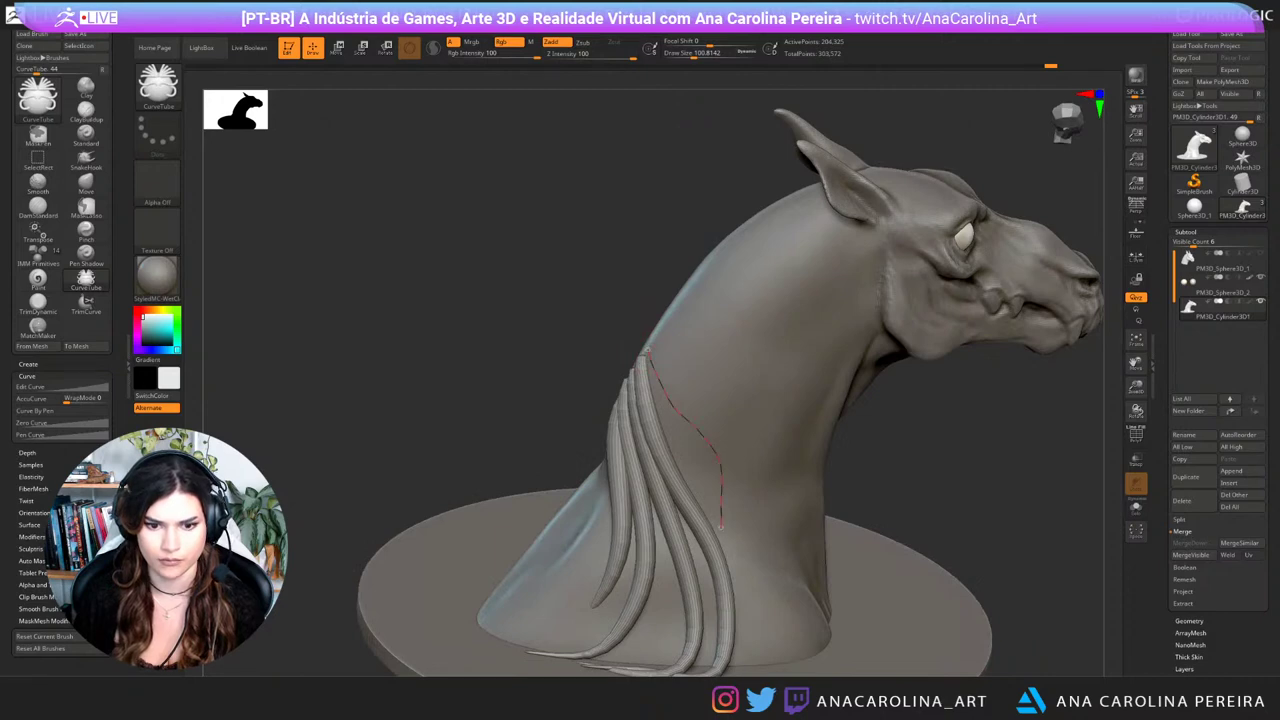
Step: Bring the new strand's lower tip down to the base and adjust its middle section against the neck
left_click_drag(731, 660, 718, 667)
right_click_drag(765, 545, 668, 518)
left_click_drag(665, 520, 684, 531)
mouse_move(672, 455)
right_mouse_down()
mouse_move(571, 443)
mouse_move(586, 440)
right_mouse_up()
left_click_drag(672, 486, 688, 487)
mouse_move(680, 460)
right_mouse_down()
mouse_move(812, 440)
mouse_move(850, 455)
right_mouse_up()
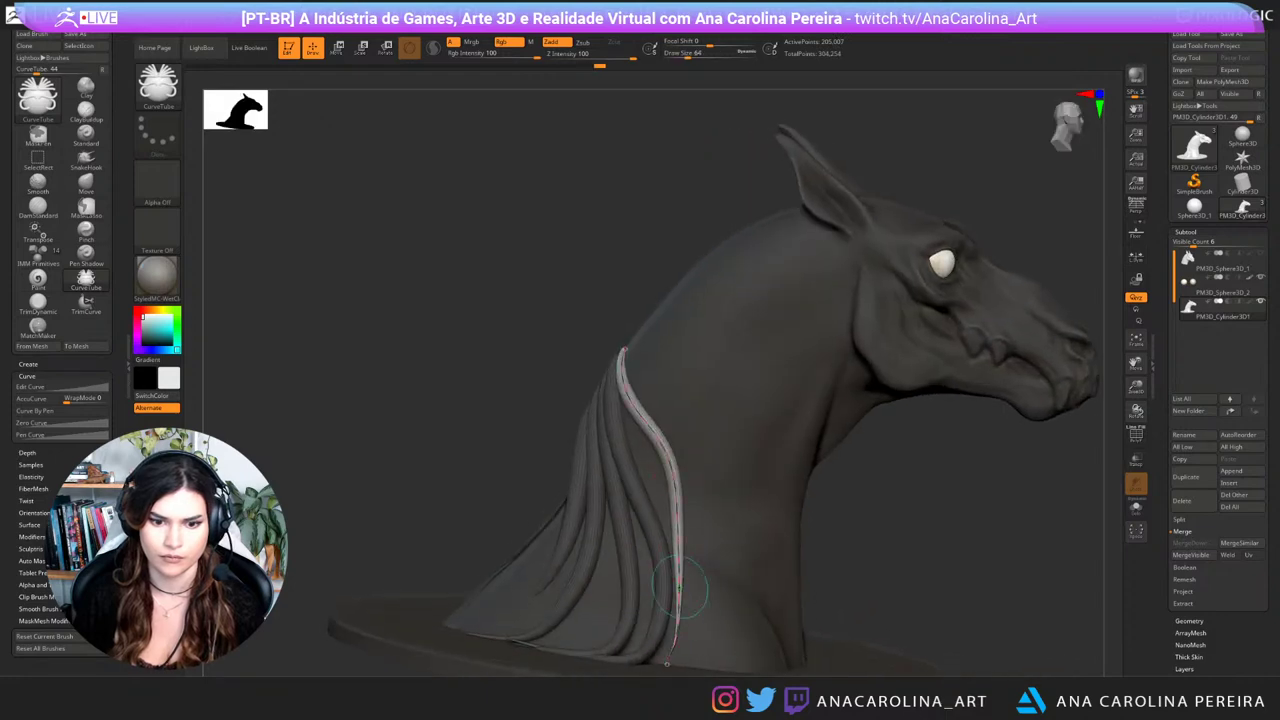
Step: Thicken the front strand using a draw size of about 140 and clear the mask from the horse
right_click(685, 510)
left_click(681, 497)
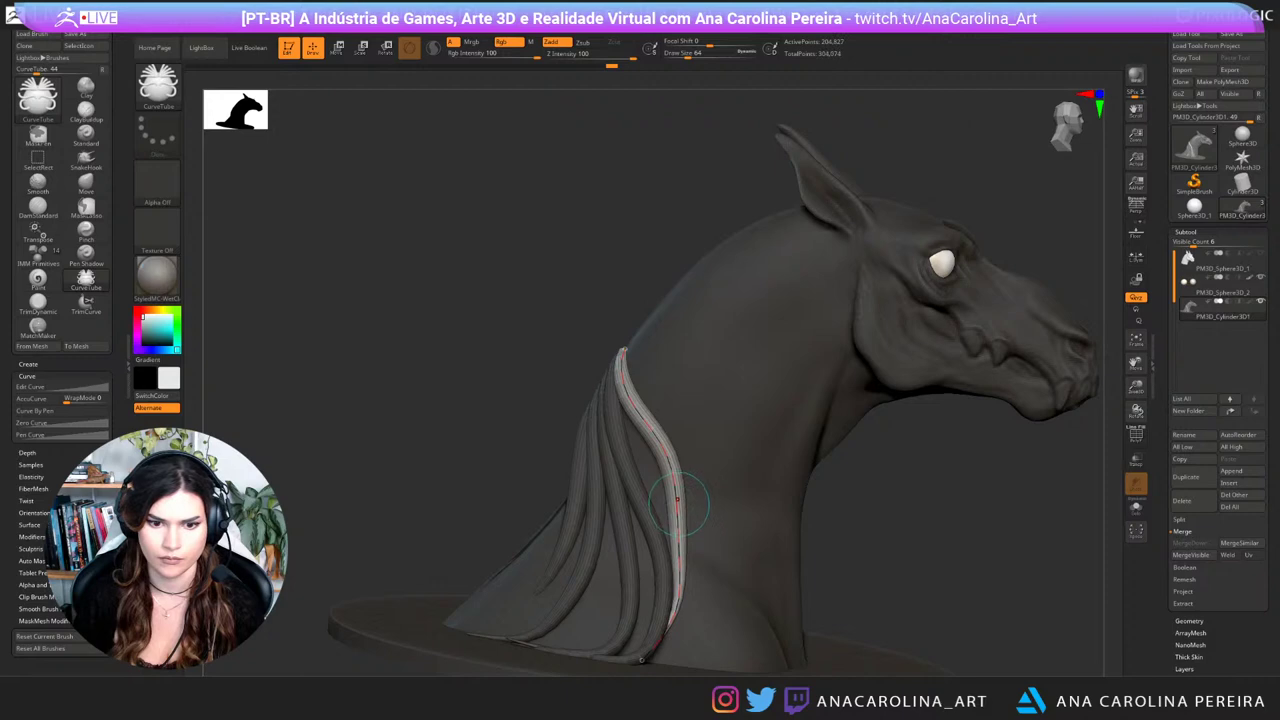
mouse_move(679, 504)
right_mouse_down()
mouse_move(570, 490)
mouse_move(570, 390)
mouse_move(775, 402)
mouse_move(668, 425)
mouse_move(645, 412)
right_mouse_up()
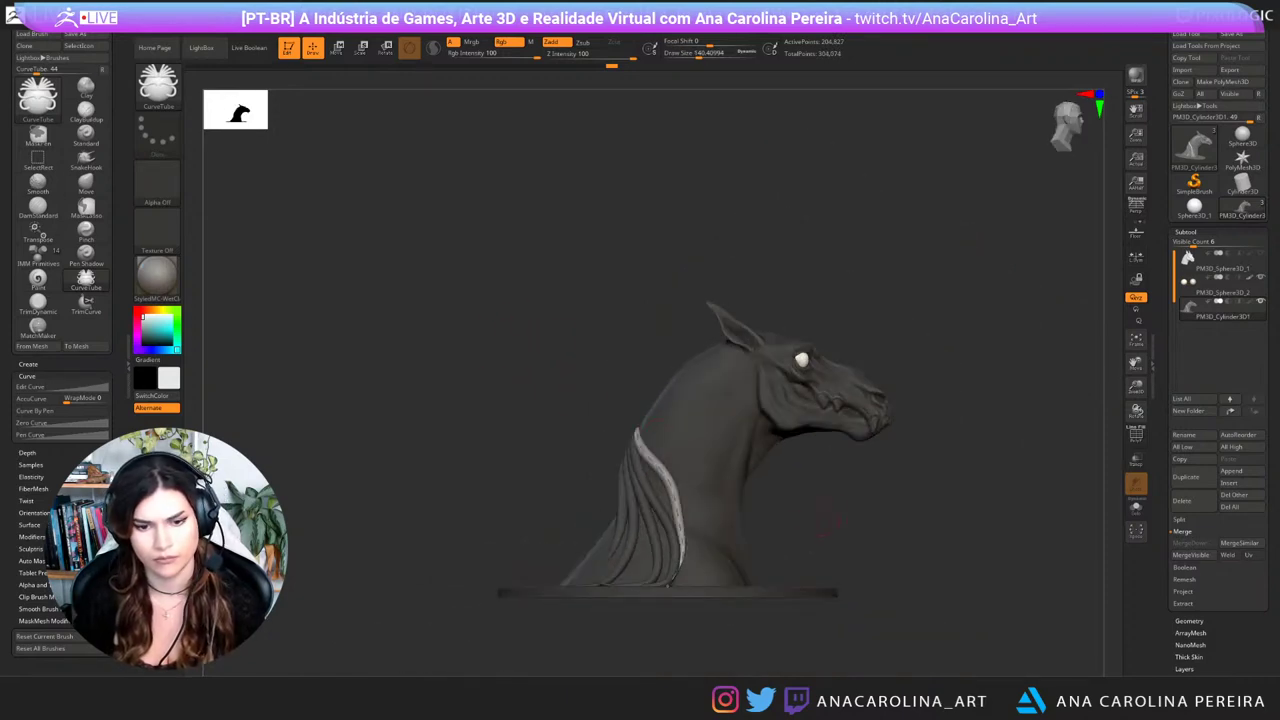
right_click_drag(828, 523, 834, 590, "ctrl")
left_click_drag(837, 520, 866, 563, "ctrl")
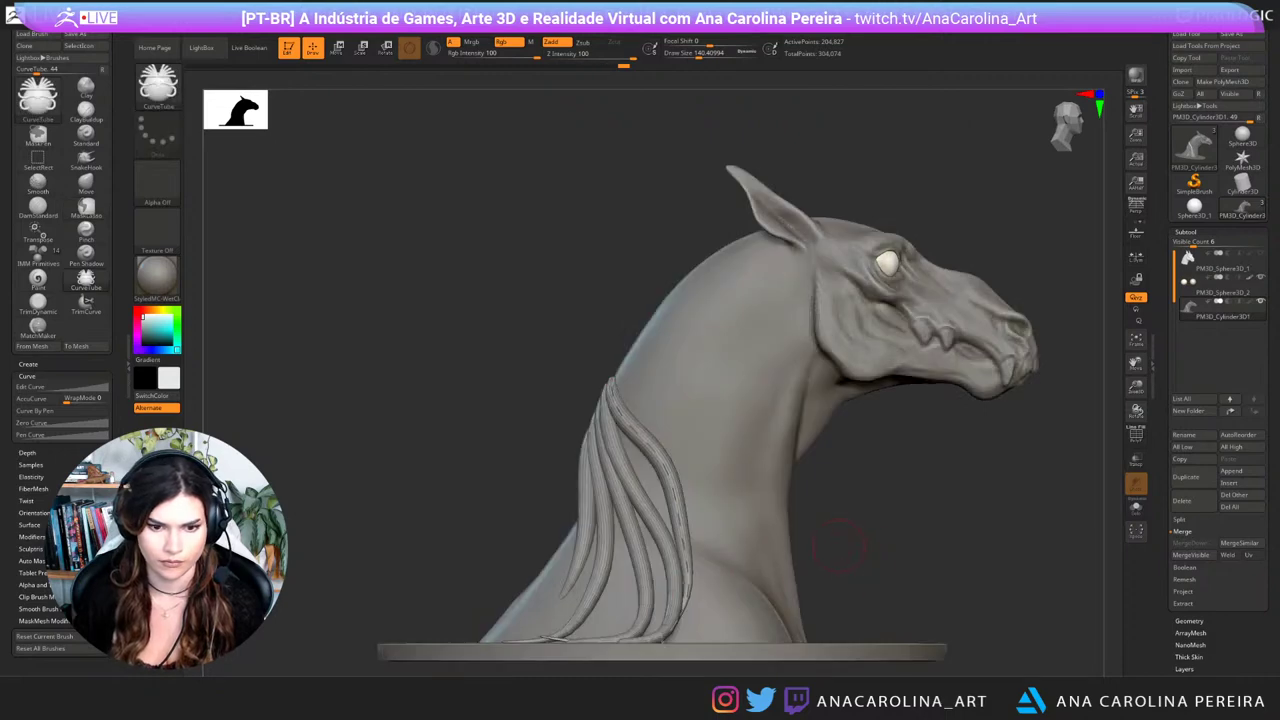
Step: Reshape the lower front mane strands with the Move Topological brush at a draw size of about 393
key("b")
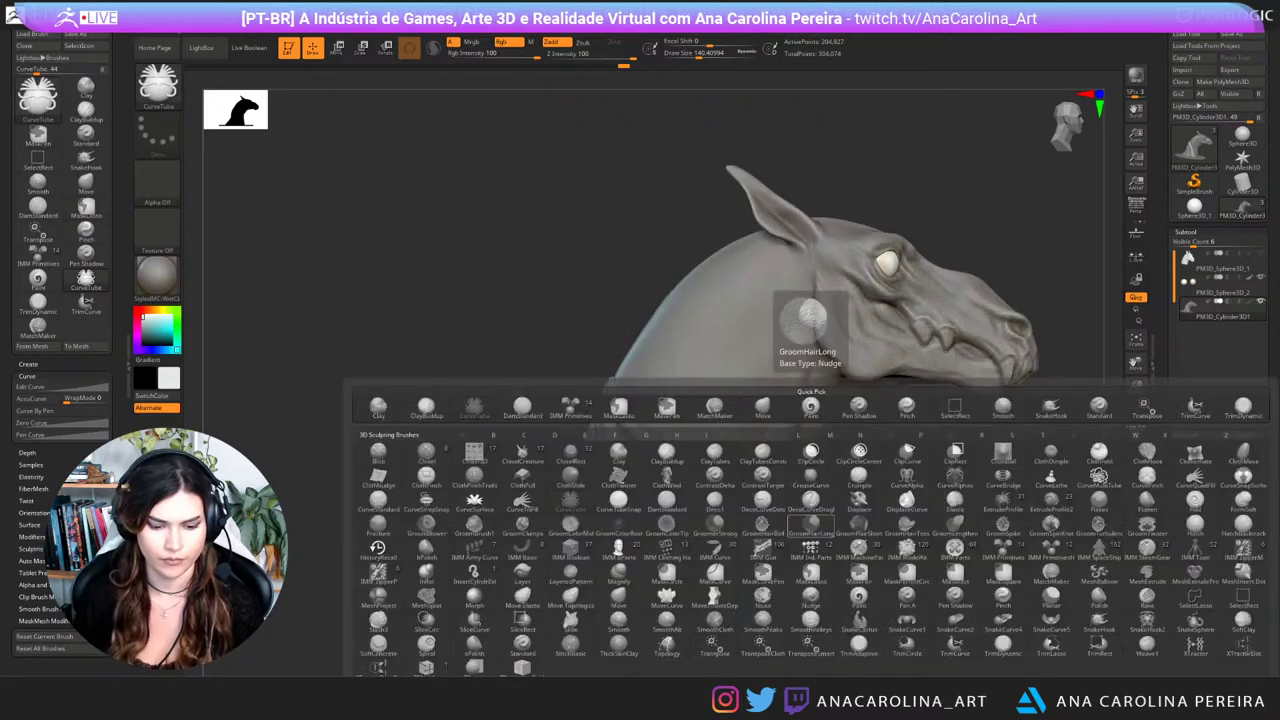
key("m")
key("t")
key("space")
left_click_drag(712, 507, 695, 508)
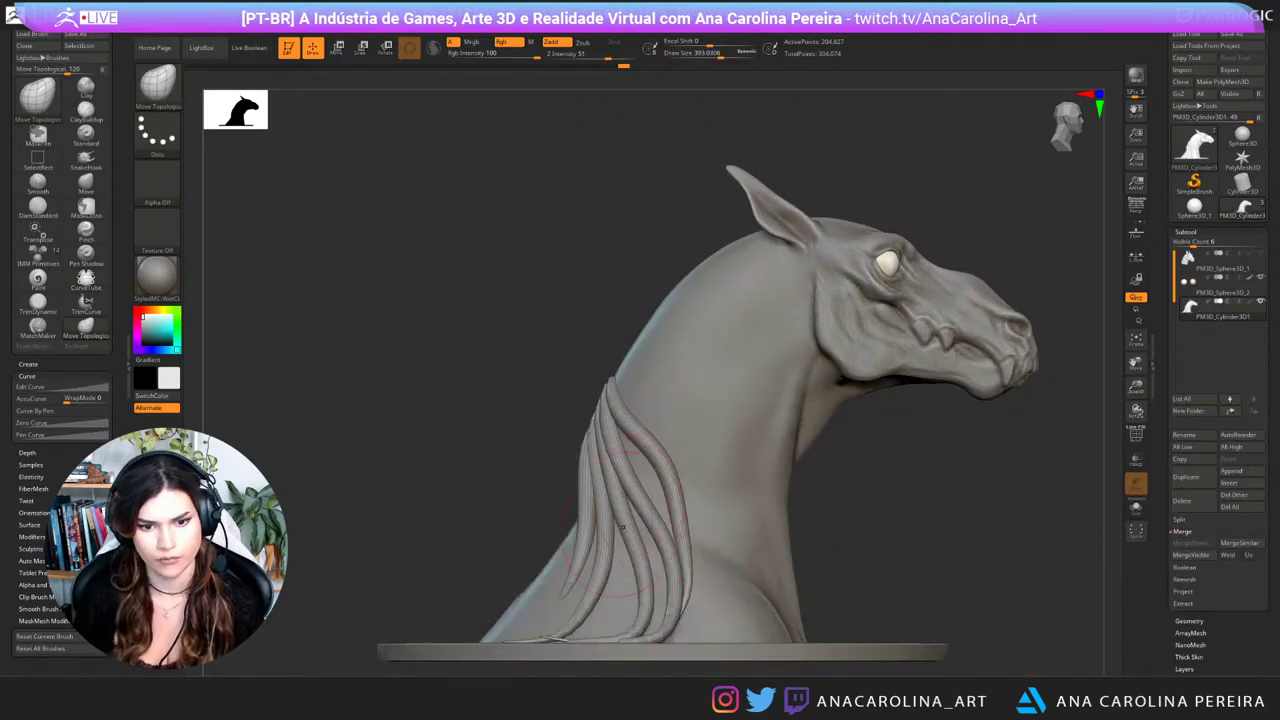
mouse_move(648, 580)
left_mouse_down()
mouse_move(670, 590)
mouse_move(646, 545)
left_mouse_up()
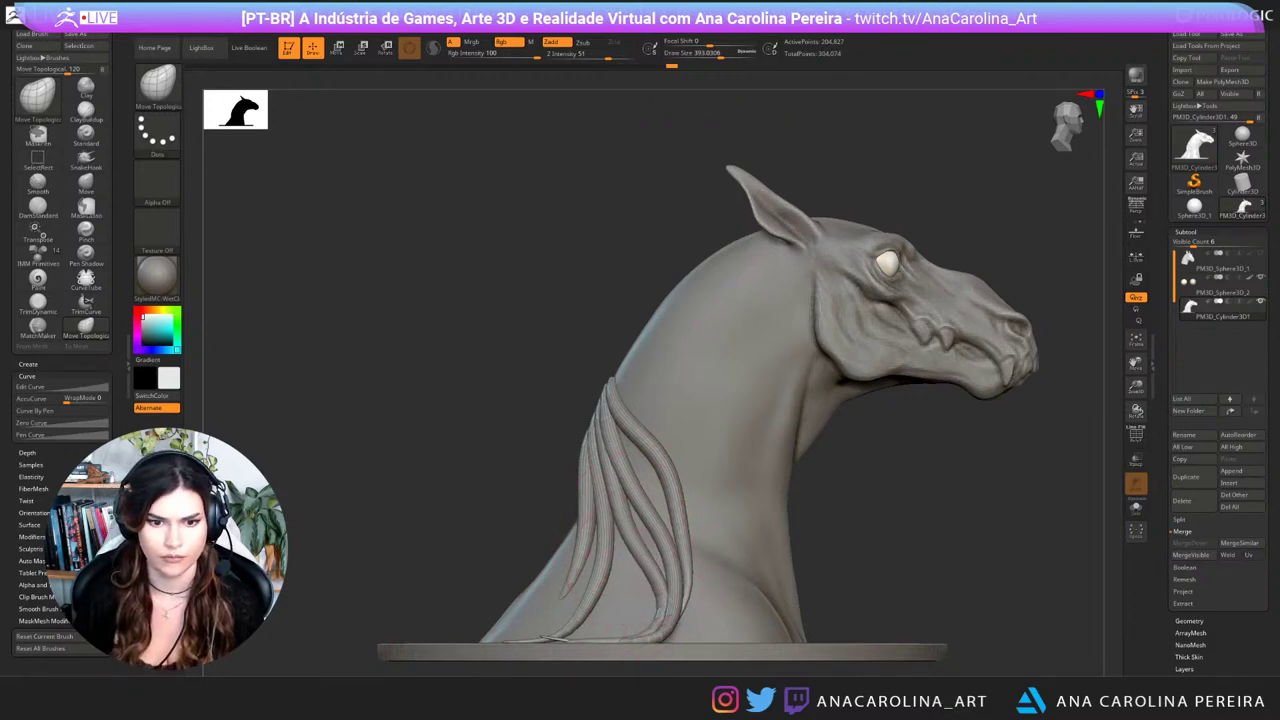
Step: Adjust the rear mane strands from behind so they curve along the back of the neck
left_click_drag(880, 500, 1020, 502)
left_click_drag(750, 328, 575, 348)
left_click_drag(614, 582, 598, 566)
mouse_move(835, 500)
left_mouse_down()
mouse_move(925, 482)
mouse_move(800, 520)
mouse_move(895, 480)
mouse_move(930, 482)
left_mouse_up()
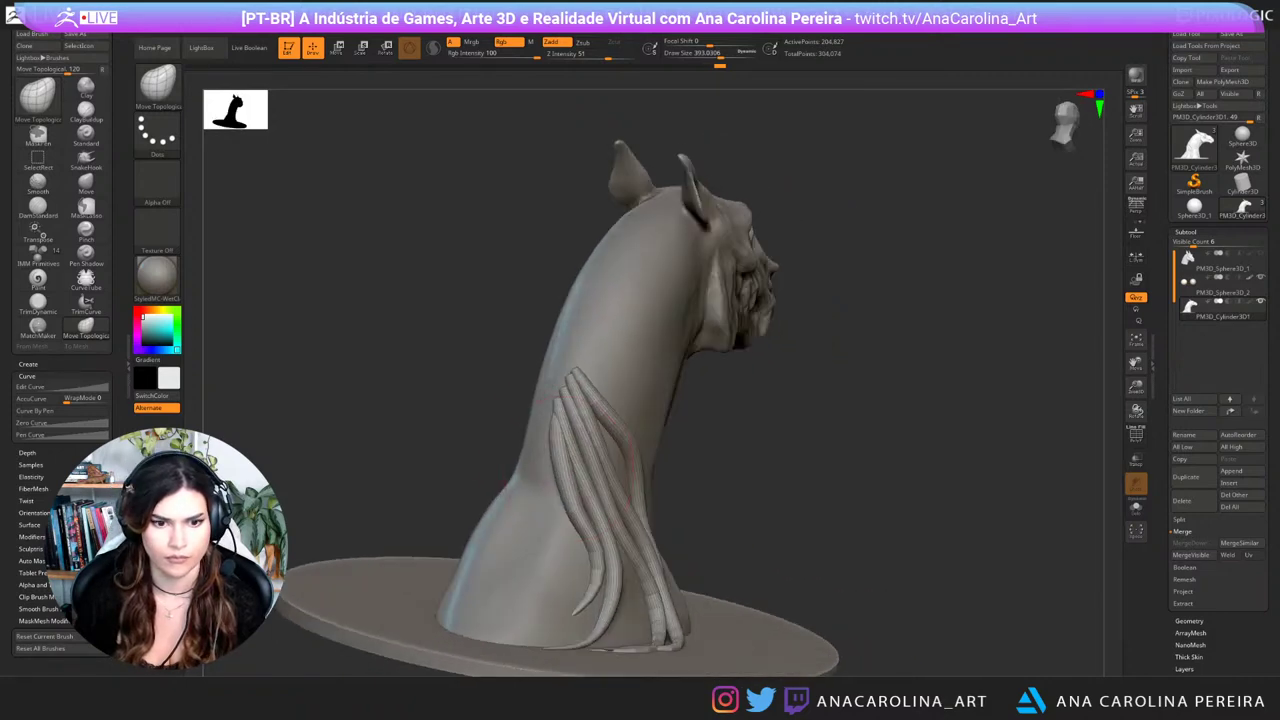
left_click_drag(568, 482, 557, 485)
Step: Refine the curves of the mane strands from the side, reducing the Move Topological draw size to about 311
left_click_drag(760, 490, 925, 440)
left_click_drag(760, 450, 875, 500, "alt")
left_click_drag(698, 462, 693, 464)
left_click_drag(777, 507, 590, 485)
mouse_move(690, 510)
left_mouse_down()
mouse_move(717, 543)
mouse_move(710, 520)
mouse_move(728, 528)
mouse_move(714, 527)
left_mouse_up()
key("space")
left_click_drag(734, 542, 732, 610)
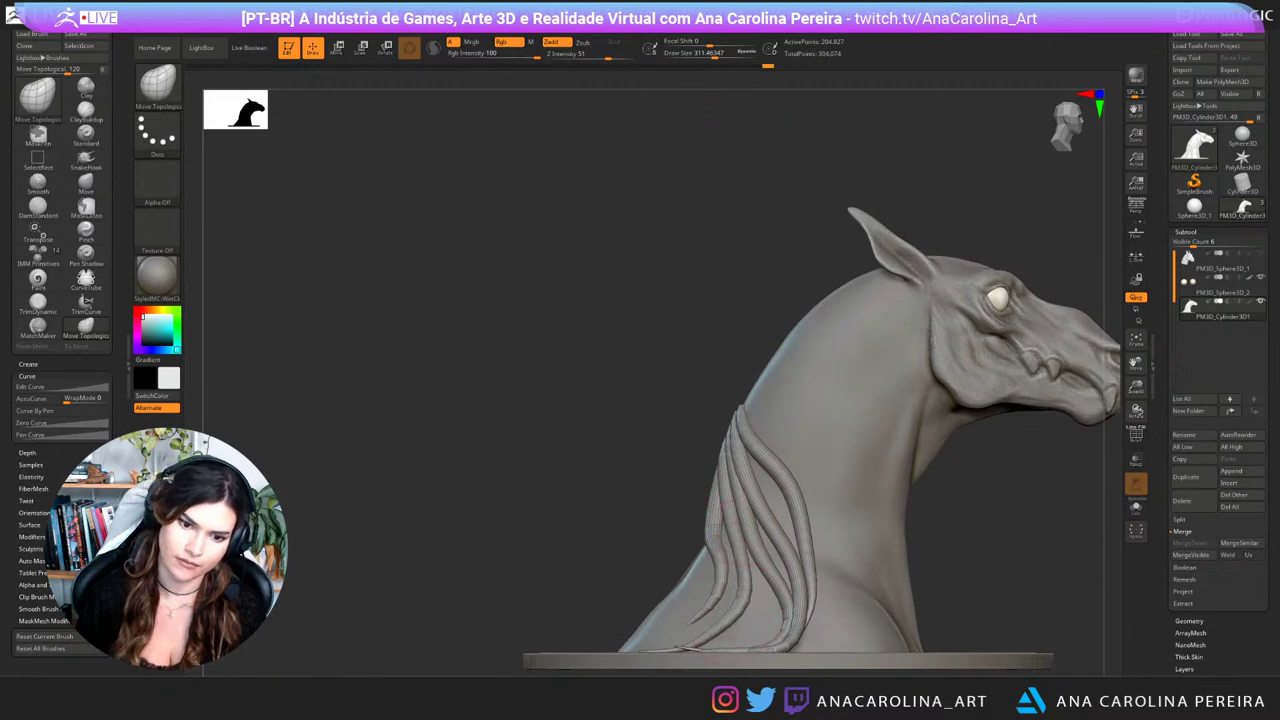
Step: Nudge the mane strands from the side and from behind so their upper ends sit together on the neck crest
left_click_drag(728, 538, 735, 540)
left_click_drag(719, 493, 725, 492)
left_click_drag(600, 460, 860, 490)
right_click_drag(729, 495, 718, 513)
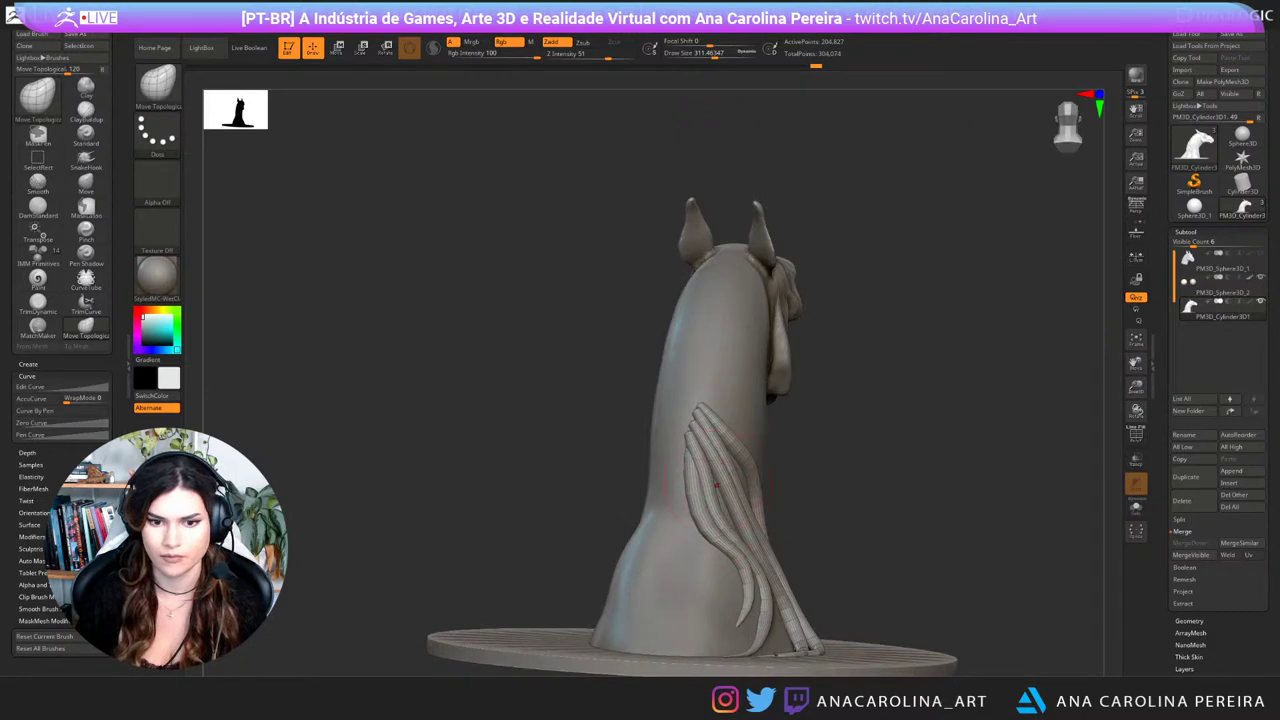
left_click_drag(692, 441, 695, 437)
left_click_drag(694, 386, 696, 400, "shift")
mouse_move(695, 408)
right_mouse_down()
mouse_move(642, 408)
mouse_move(710, 423)
right_mouse_up()
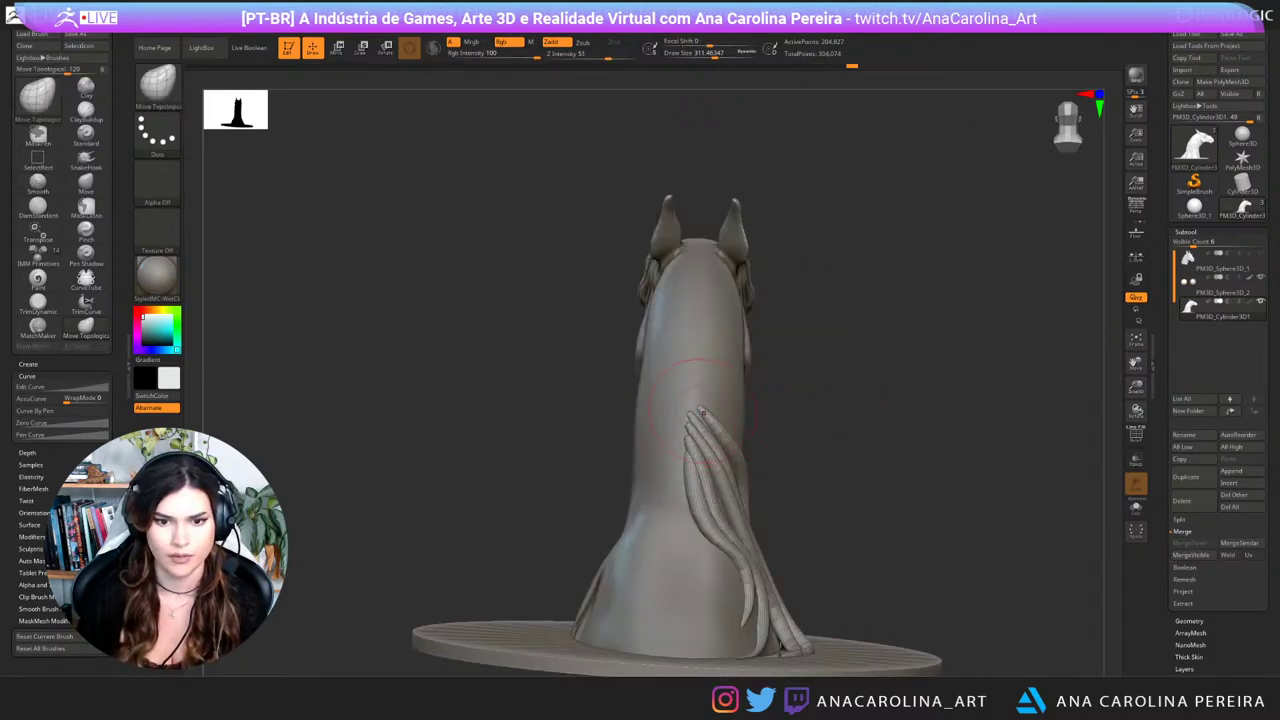
left_click_drag(703, 420, 698, 412)
right_click_drag(698, 412, 606, 370)
right_click_drag(860, 480, 860, 446, "ctrl")
right_click_drag(860, 446, 814, 532)
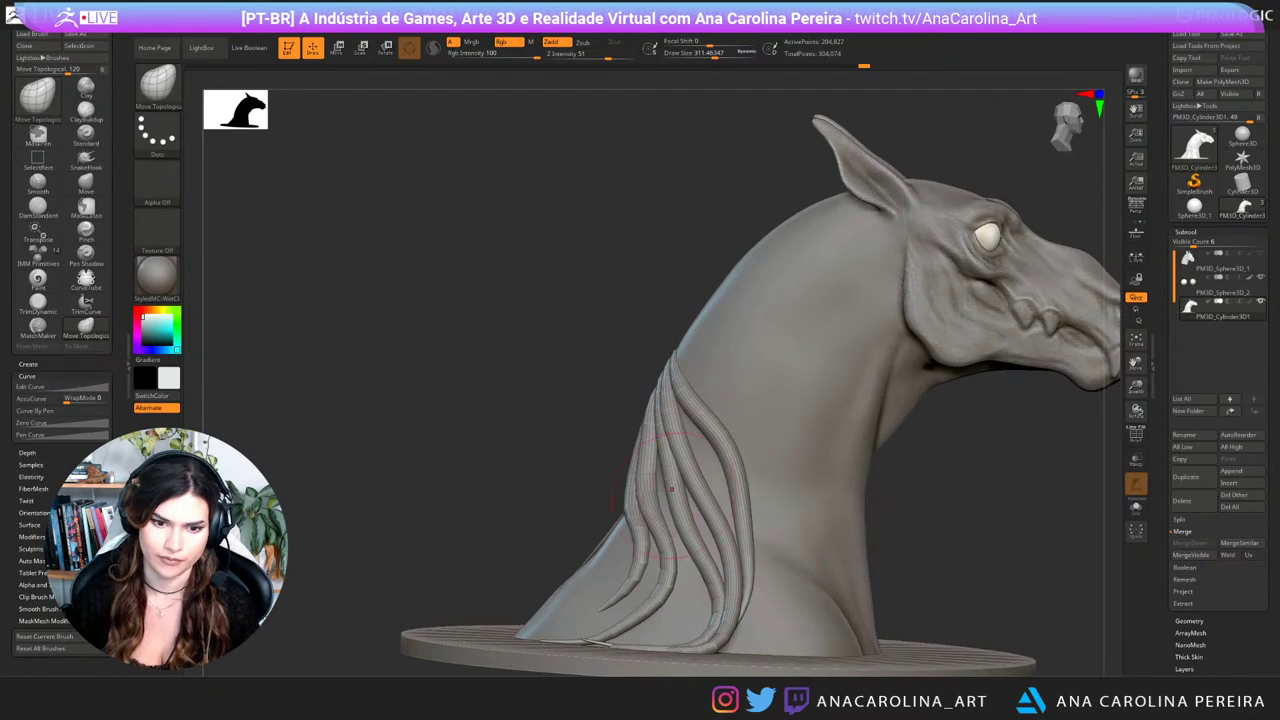
Step: Refine the middle and lower curves of the mane strands from the side, with a draw size of about 324
left_click_drag(672, 489, 679, 493)
left_click_drag(703, 577, 714, 590)
mouse_move(874, 640)
right_mouse_down("ctrl")
mouse_move(882, 526)
mouse_move(832, 536)
mouse_move(800, 608)
mouse_move(640, 606)
right_mouse_up("ctrl")
key("space")
key("space")
left_click(717, 580)
left_click_drag(715, 545, 716, 545)
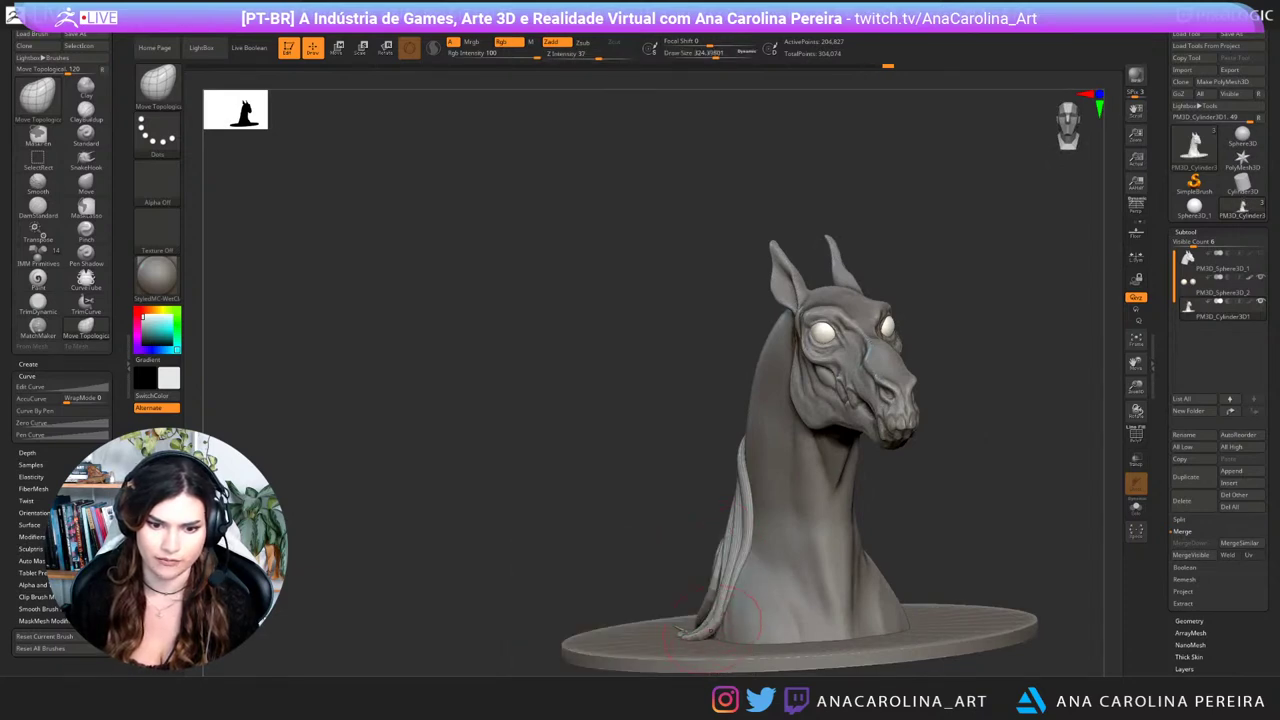
Step: Raise the draw size to about 517 and reshape the front strand ends over the base from above
right_click_drag(702, 622, 741, 656)
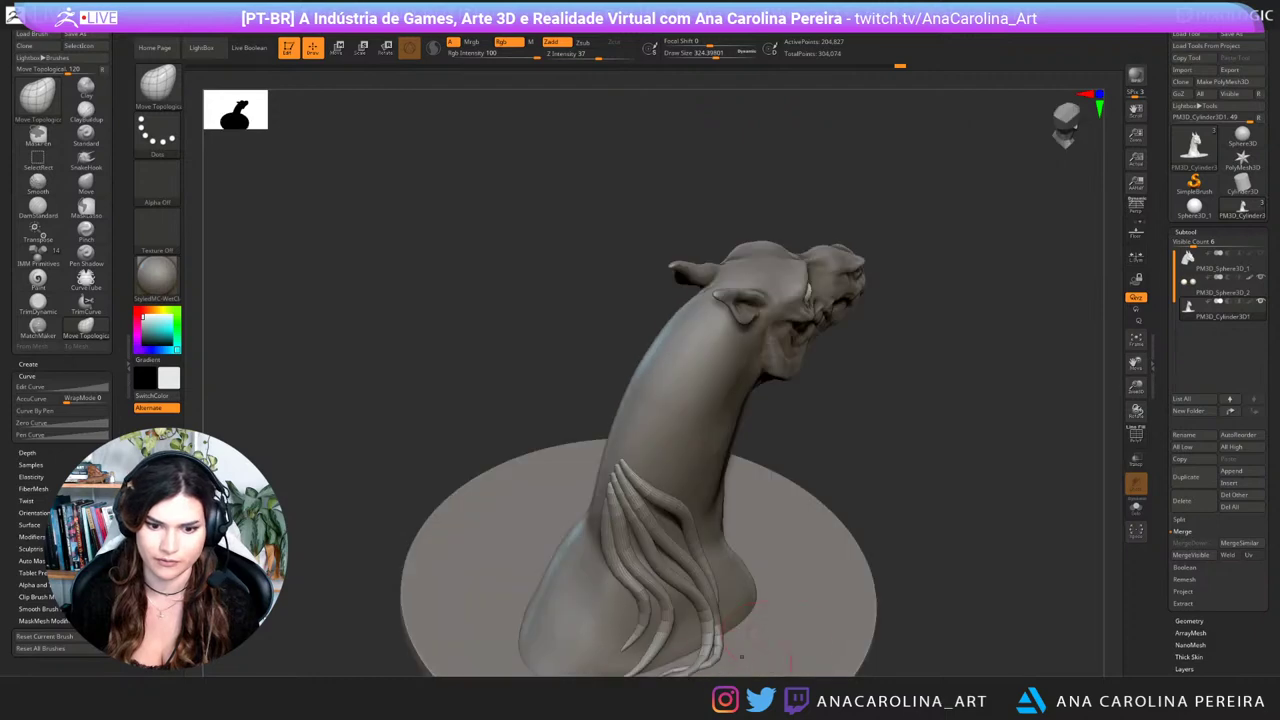
mouse_move(928, 555)
right_mouse_down("alt")
mouse_move(915, 421)
mouse_move(842, 585)
right_mouse_up("alt")
key("space")
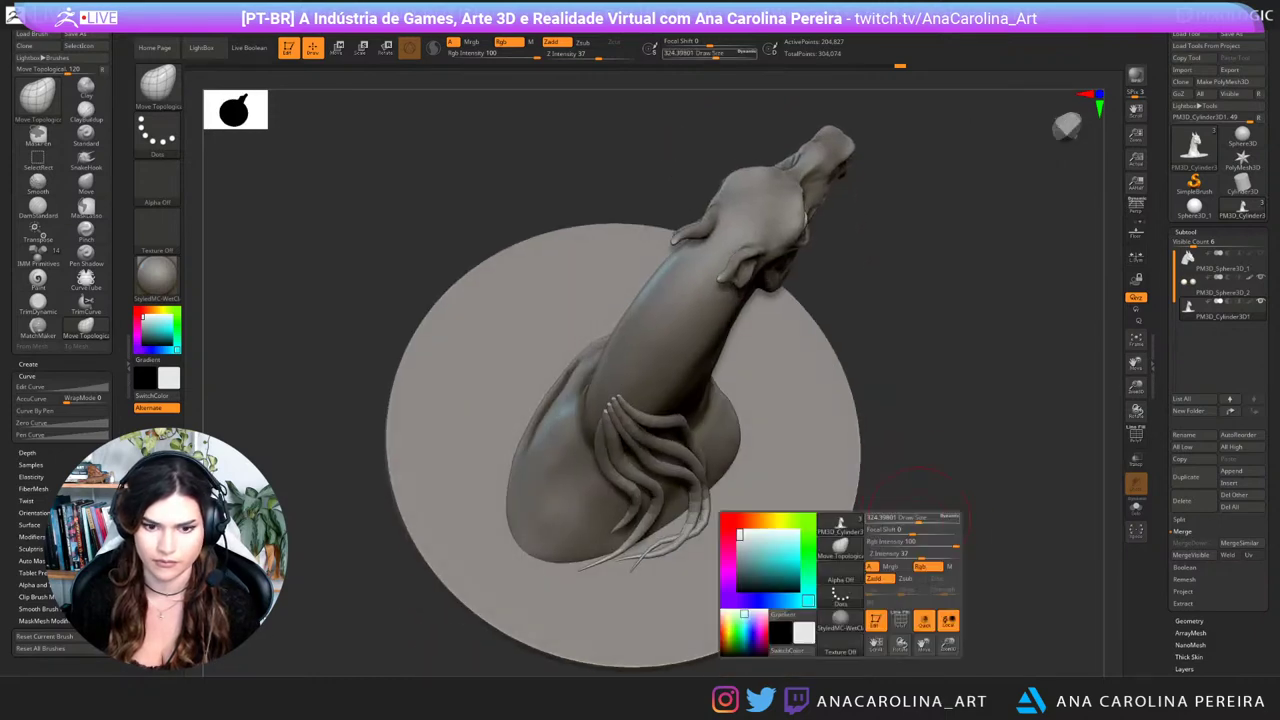
left_click_drag(917, 524, 929, 524)
mouse_move(929, 530)
right_mouse_down()
mouse_move(933, 570)
mouse_move(915, 592)
right_mouse_up()
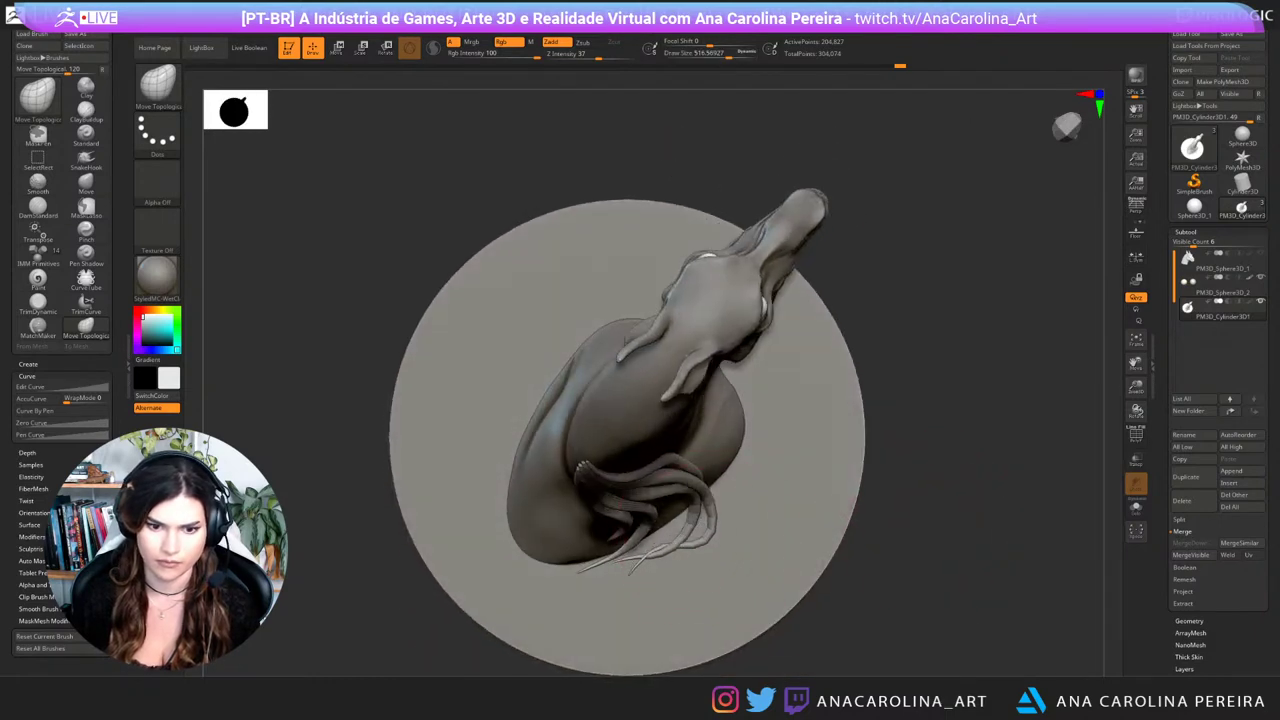
left_click_drag(694, 545, 712, 557)
left_click_drag(870, 587, 900, 545)
mouse_move(901, 625)
left_mouse_down()
mouse_move(862, 632)
mouse_move(881, 618)
left_mouse_up()
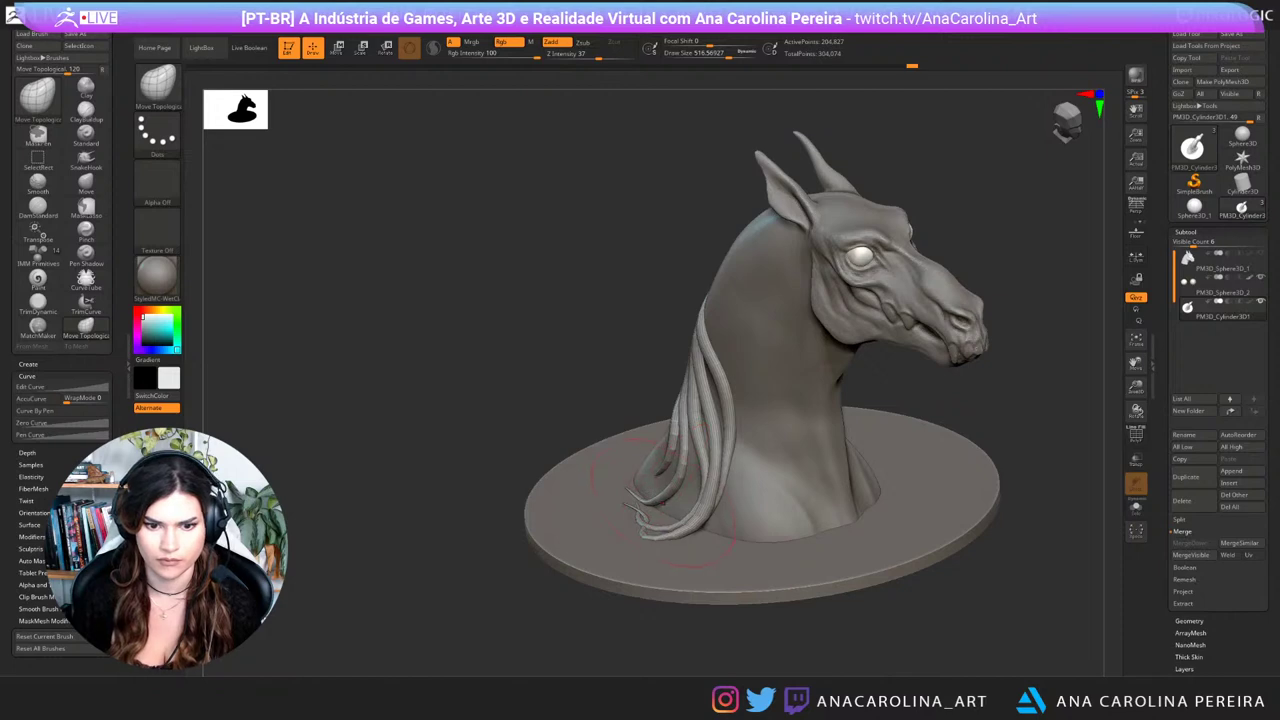
Step: Lower the draw size to about 393 and curve the strand tips along the foot of the neck
key("space")
left_click_drag(665, 499, 640, 498)
left_click_drag(625, 622, 640, 660)
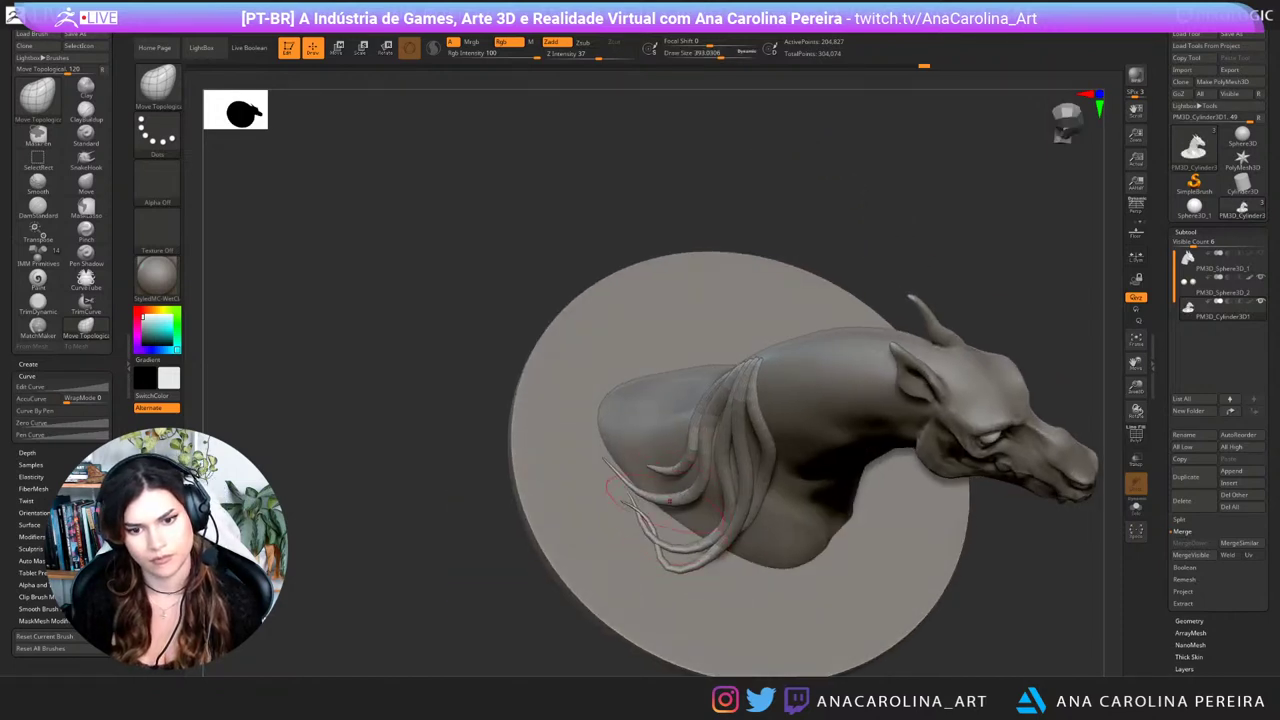
left_click_drag(662, 495, 657, 484)
left_click_drag(540, 310, 586, 425)
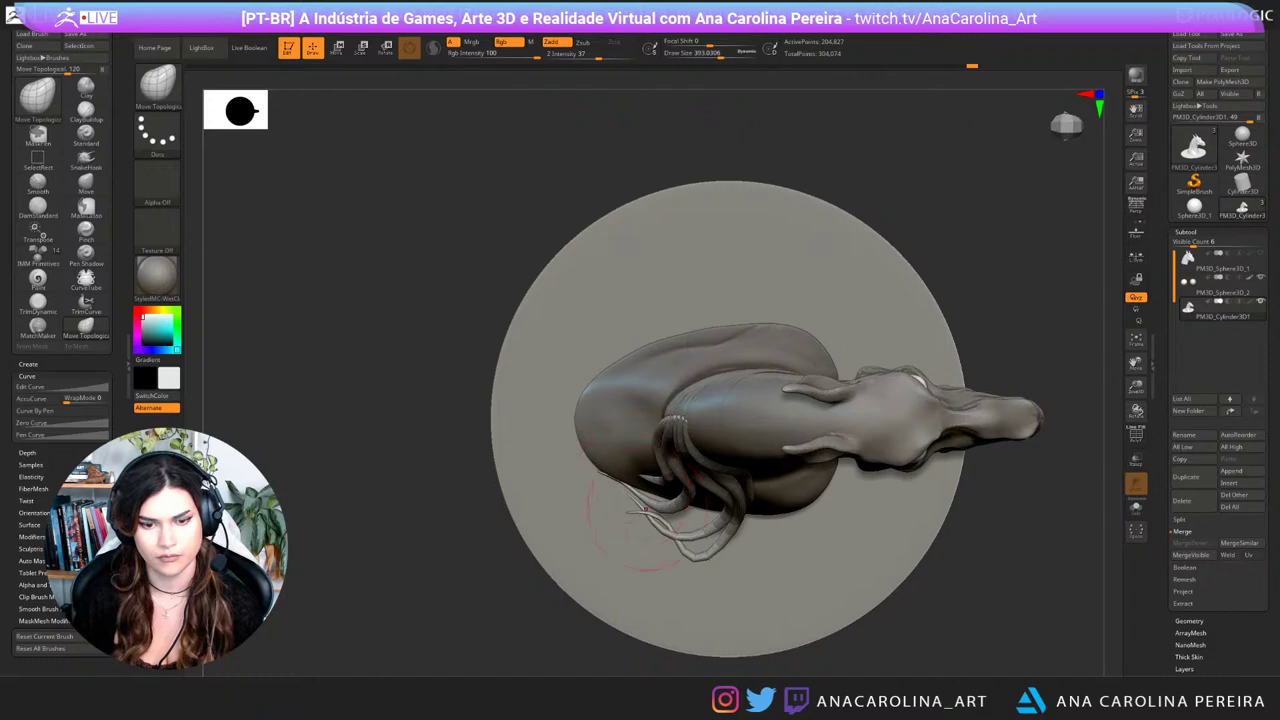
mouse_move(860, 640)
left_mouse_down()
mouse_move(925, 550)
mouse_move(915, 530)
left_mouse_up()
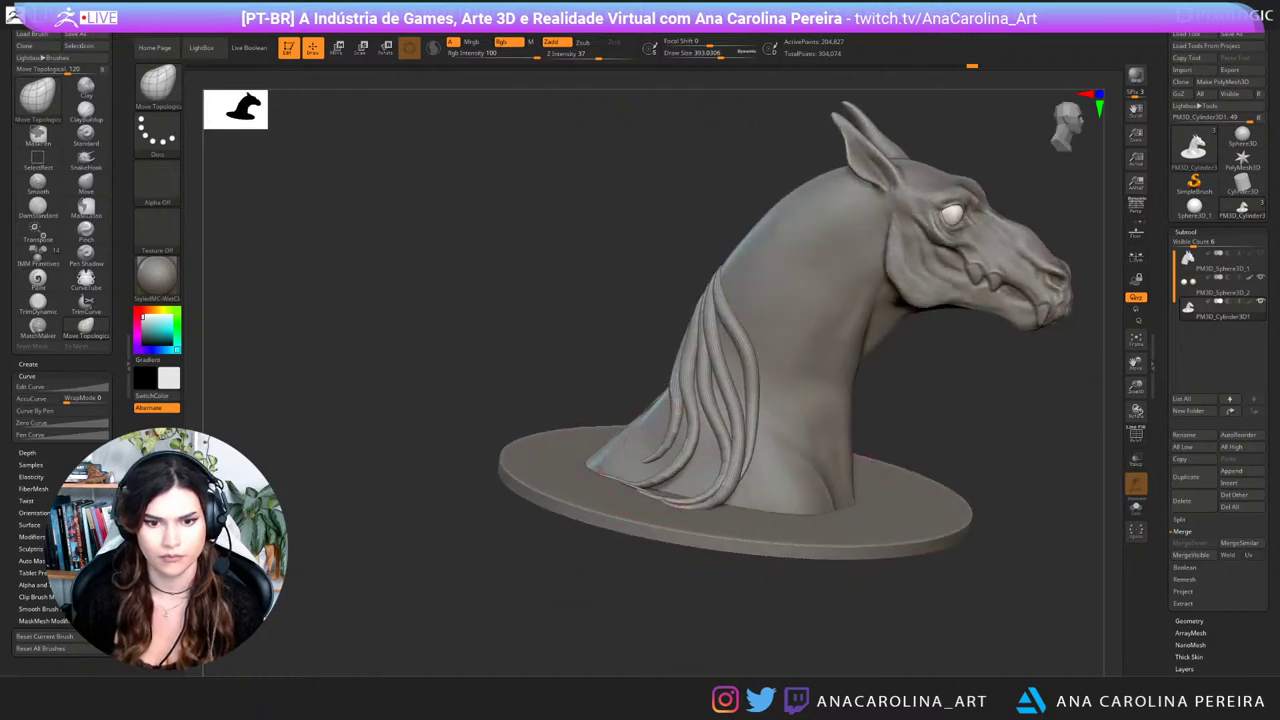
Step: Adjust the rearmost mane strand, undoing an unwanted move, and smooth its middle section
left_click_drag(642, 447, 673, 445)
key("ctrl+z")
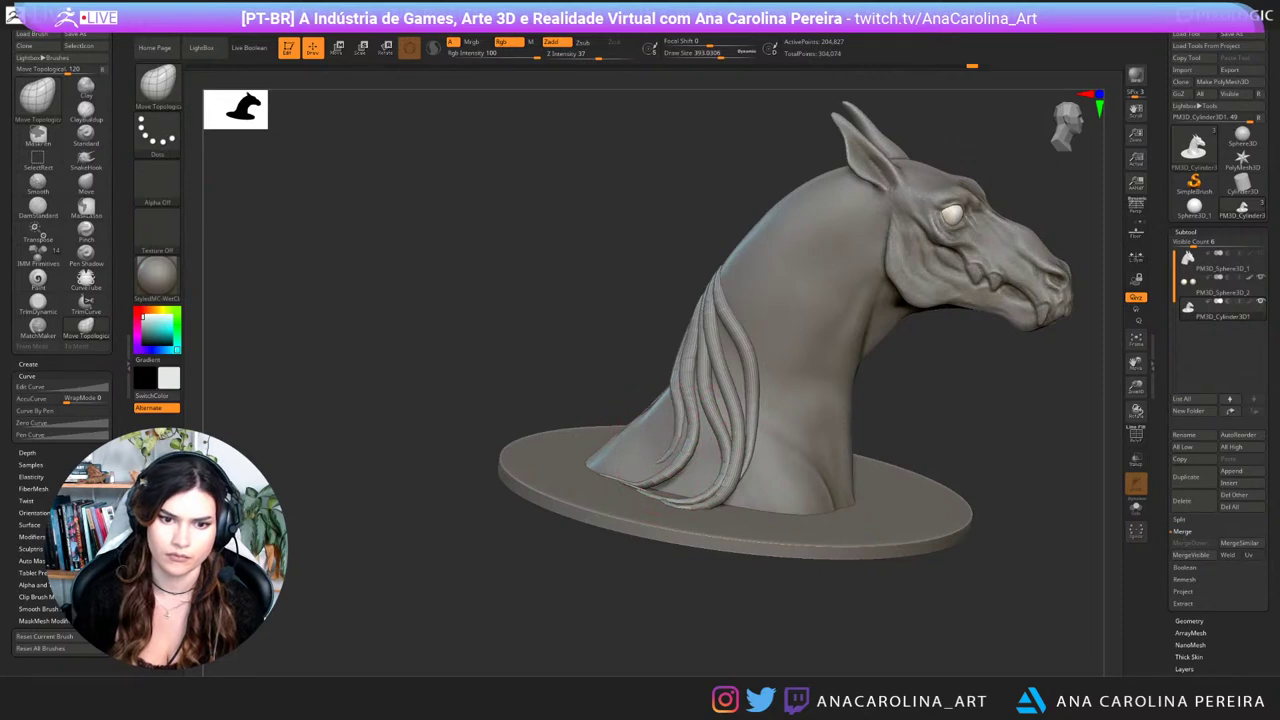
right_click_drag(695, 385, 671, 364)
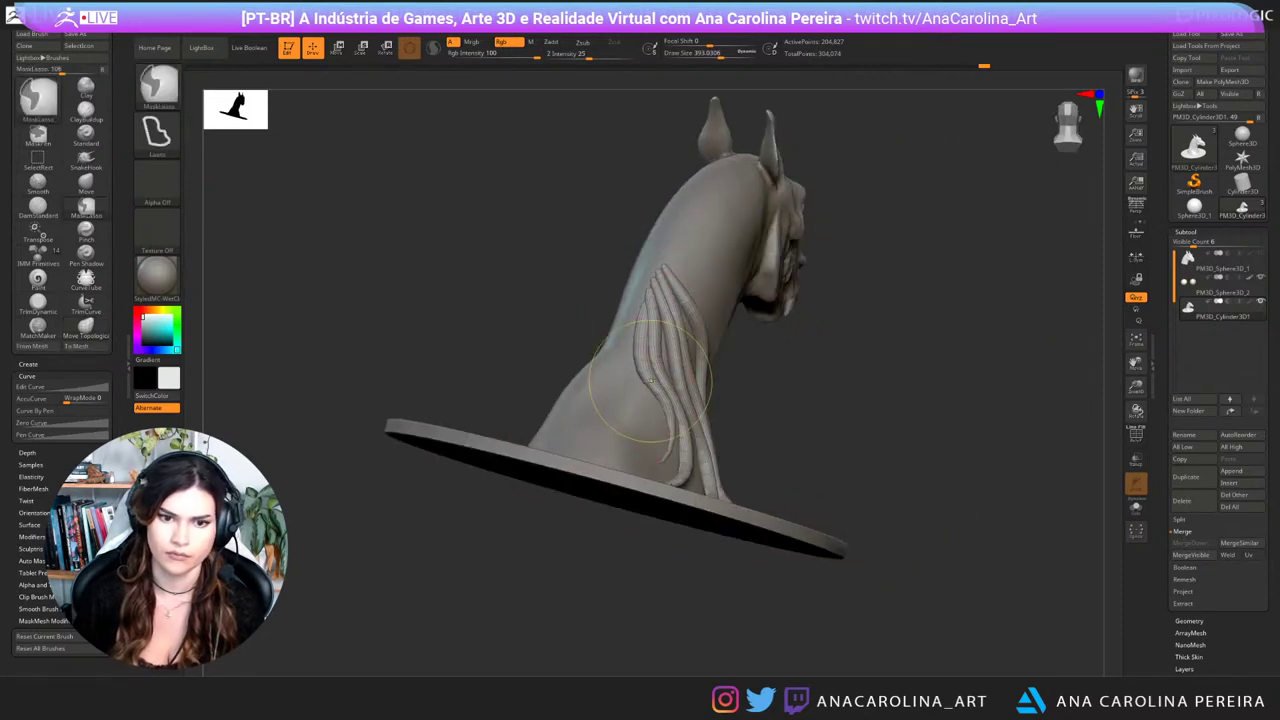
left_click_drag(637, 406, 644, 412)
right_click_drag(668, 372, 642, 387)
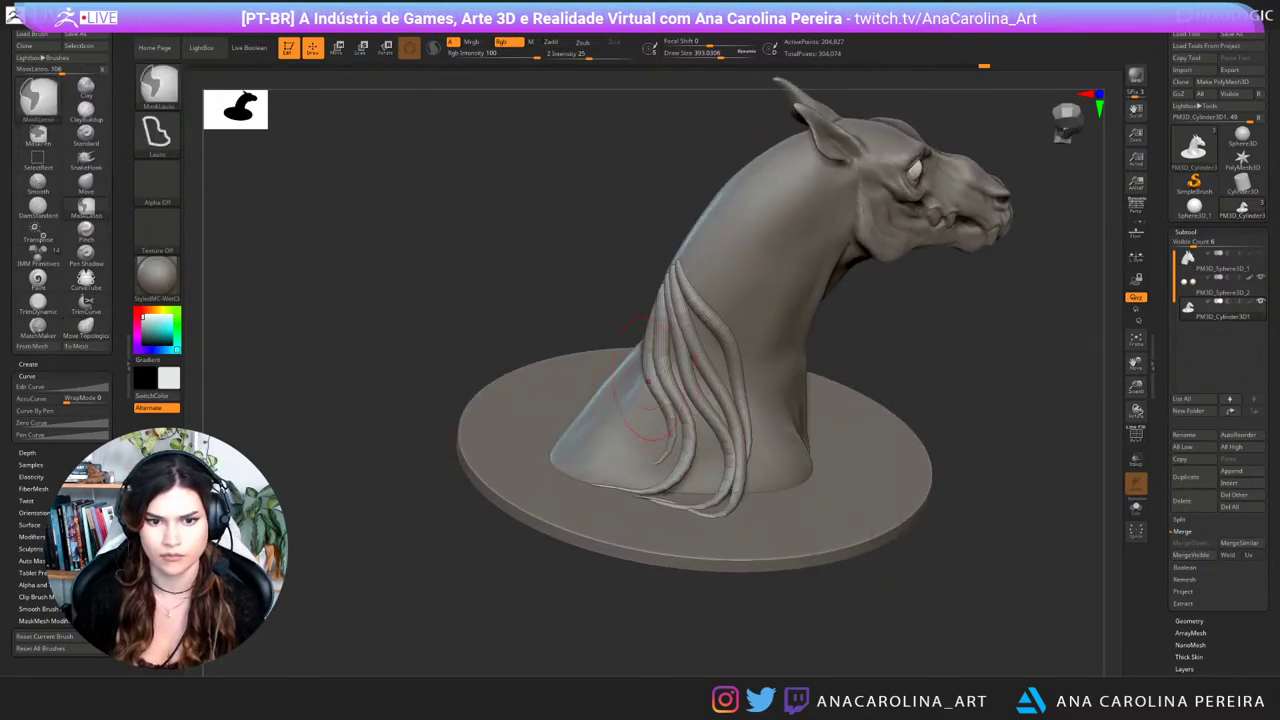
left_click_drag(643, 378, 652, 412, "shift")
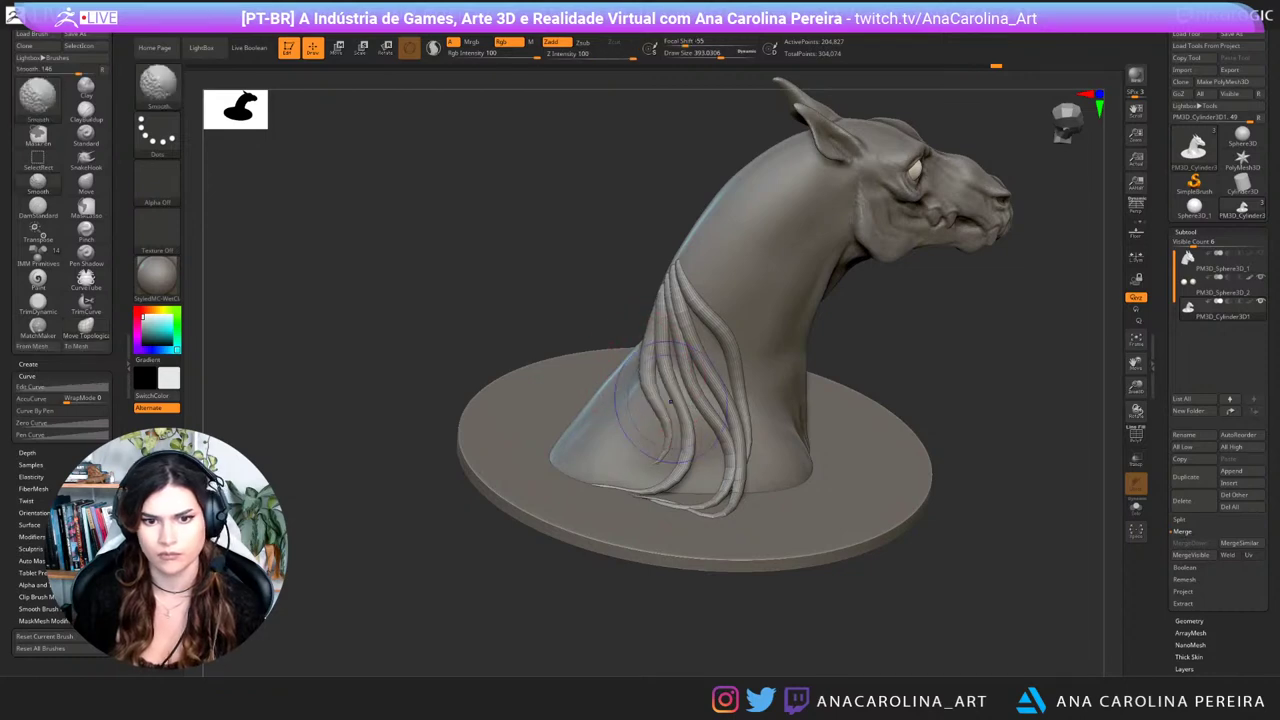
Step: Examine the mane's silhouette and the spacing of its strands from the front and the side
right_click_drag(655, 405, 680, 352)
right_click_drag(1010, 410, 930, 372)
mouse_move(930, 372)
right_mouse_down()
mouse_move(1000, 390)
mouse_move(990, 372)
mouse_move(930, 360)
right_mouse_up()
mouse_move(930, 360)
right_mouse_down("ctrl")
mouse_move(932, 415)
mouse_move(960, 385)
right_mouse_up("ctrl")
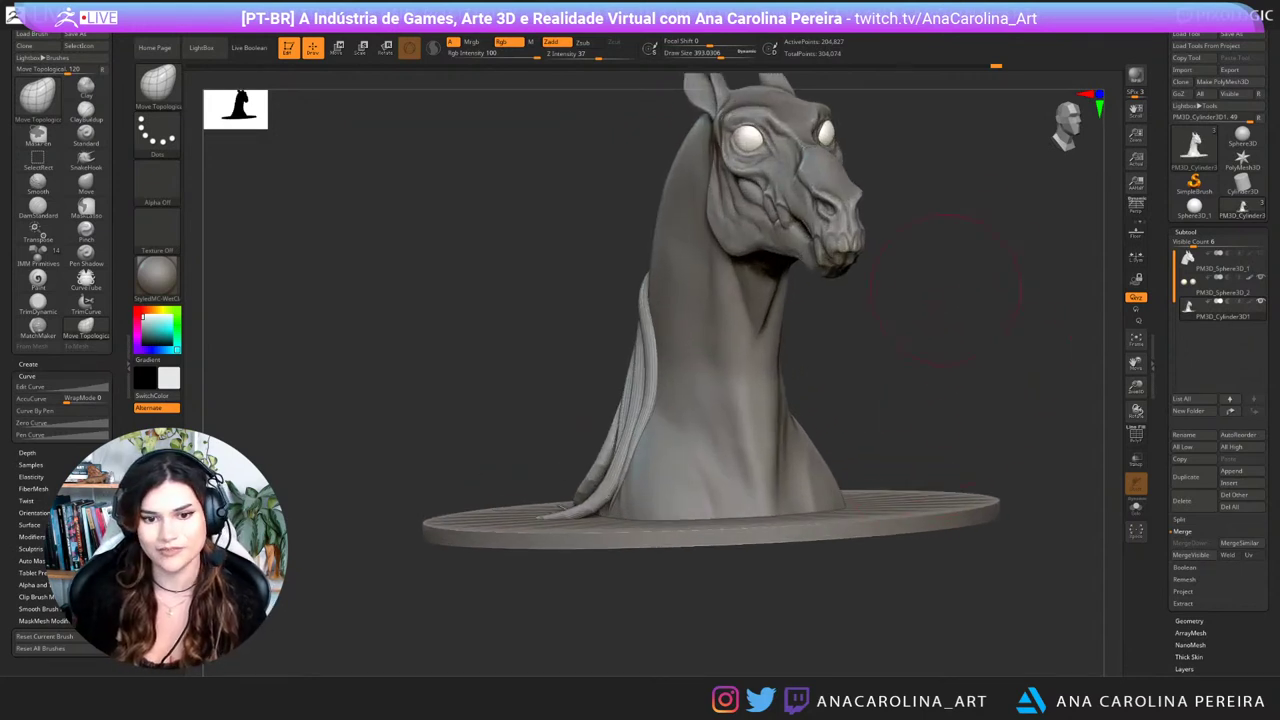
right_click_drag(948, 291, 963, 388)
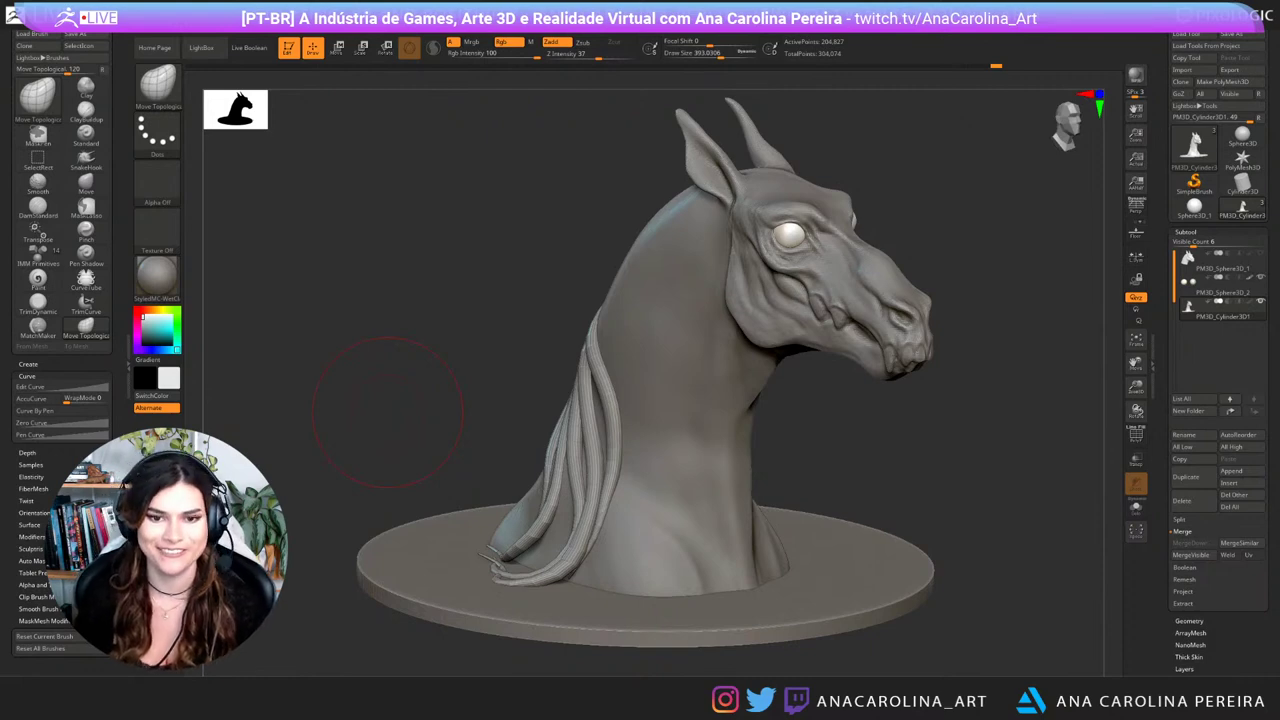
left_click_drag(388, 412, 430, 395)
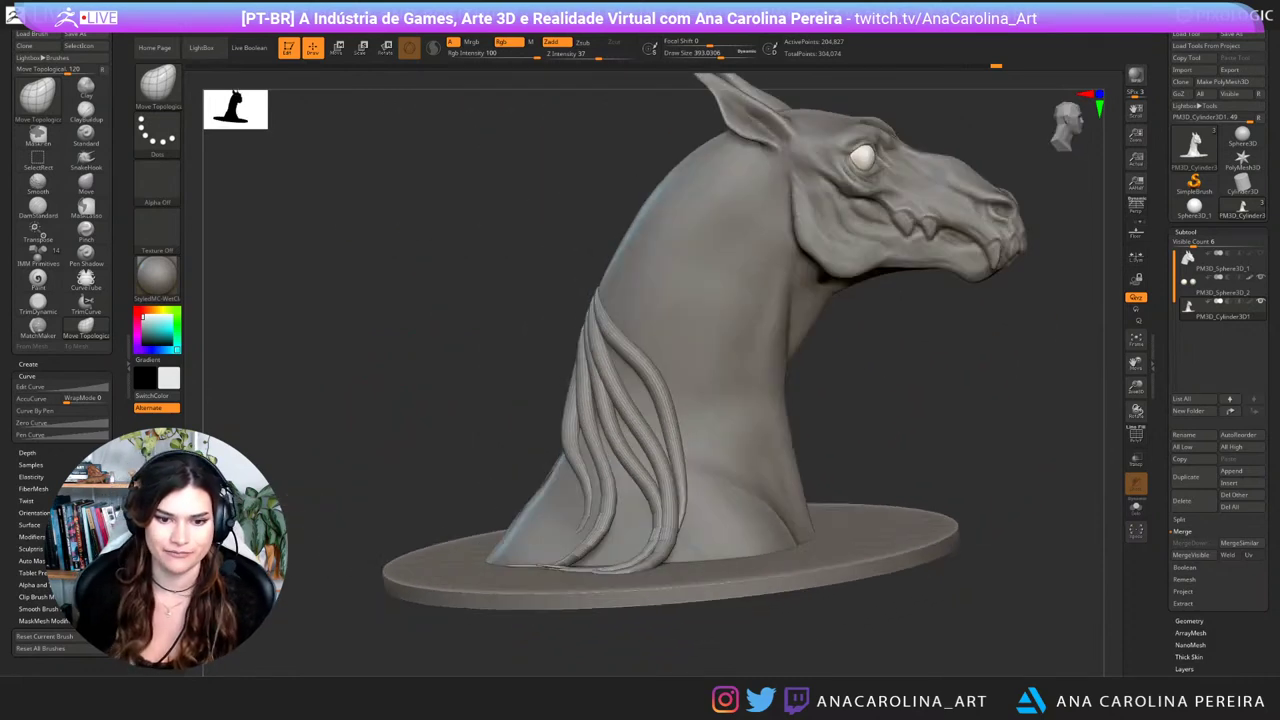
left_click_drag(1065, 420, 940, 440)
mouse_move(948, 500)
left_mouse_down("alt")
mouse_move(948, 460)
mouse_move(1010, 478)
mouse_move(1014, 518)
left_mouse_up("alt")
left_click_drag(948, 450, 948, 512, "alt")
mouse_move(948, 512)
left_mouse_down()
mouse_move(1040, 508)
mouse_move(1002, 495)
mouse_move(1000, 531)
mouse_move(1036, 548)
left_mouse_up()
Step: Draw a new CurveTube strand from the neck crest in an S-curve down to the base, ahead of the existing strands
key("b")
key("c")
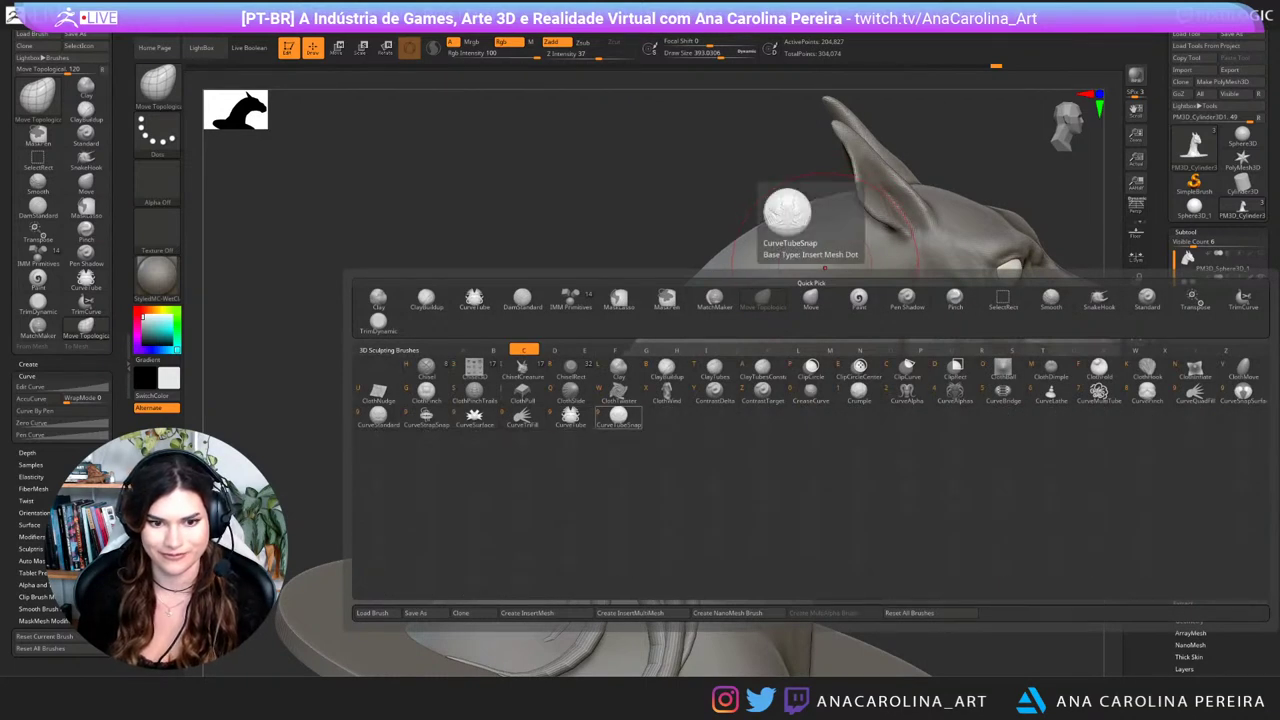
left_click(571, 417)
key("space")
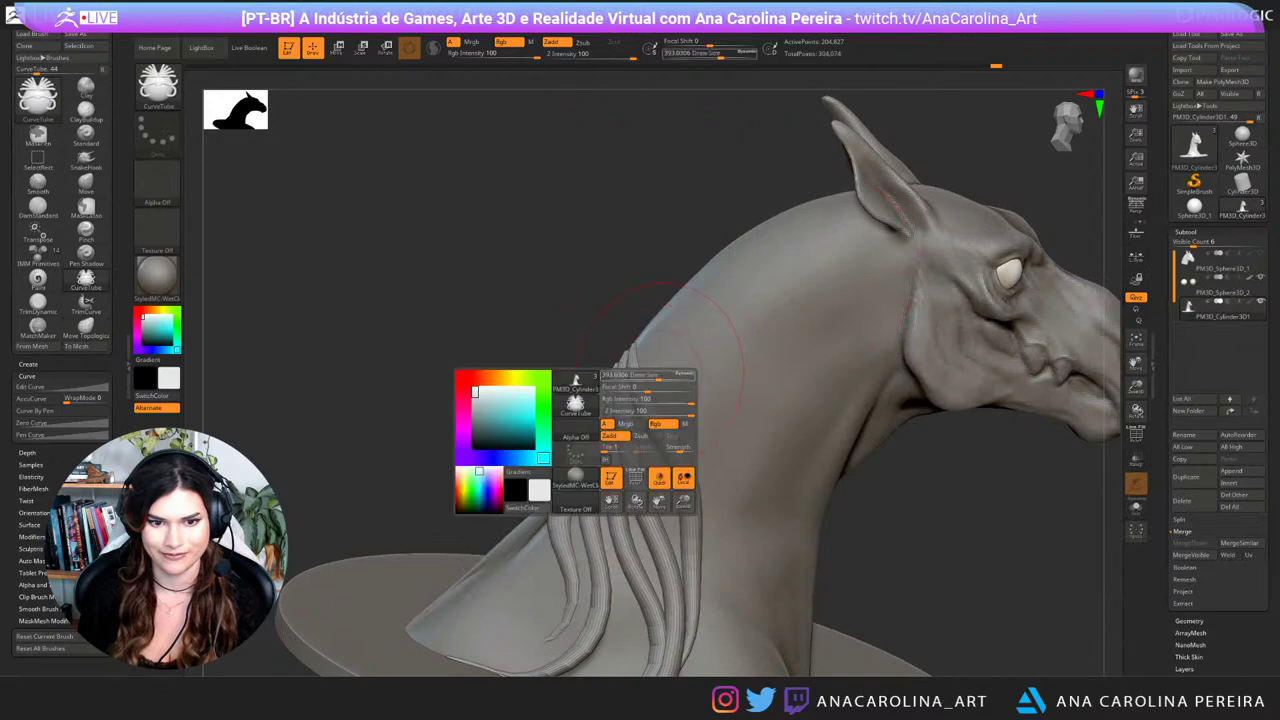
left_click_drag(656, 376, 625, 376)
mouse_move(942, 545)
left_mouse_down()
mouse_move(978, 588)
mouse_move(938, 552)
mouse_move(910, 455)
mouse_move(850, 488)
mouse_move(882, 485)
mouse_move(870, 468)
mouse_move(856, 474)
mouse_move(880, 491)
mouse_move(862, 530)
left_mouse_up()
left_click_drag(800, 485, 843, 510)
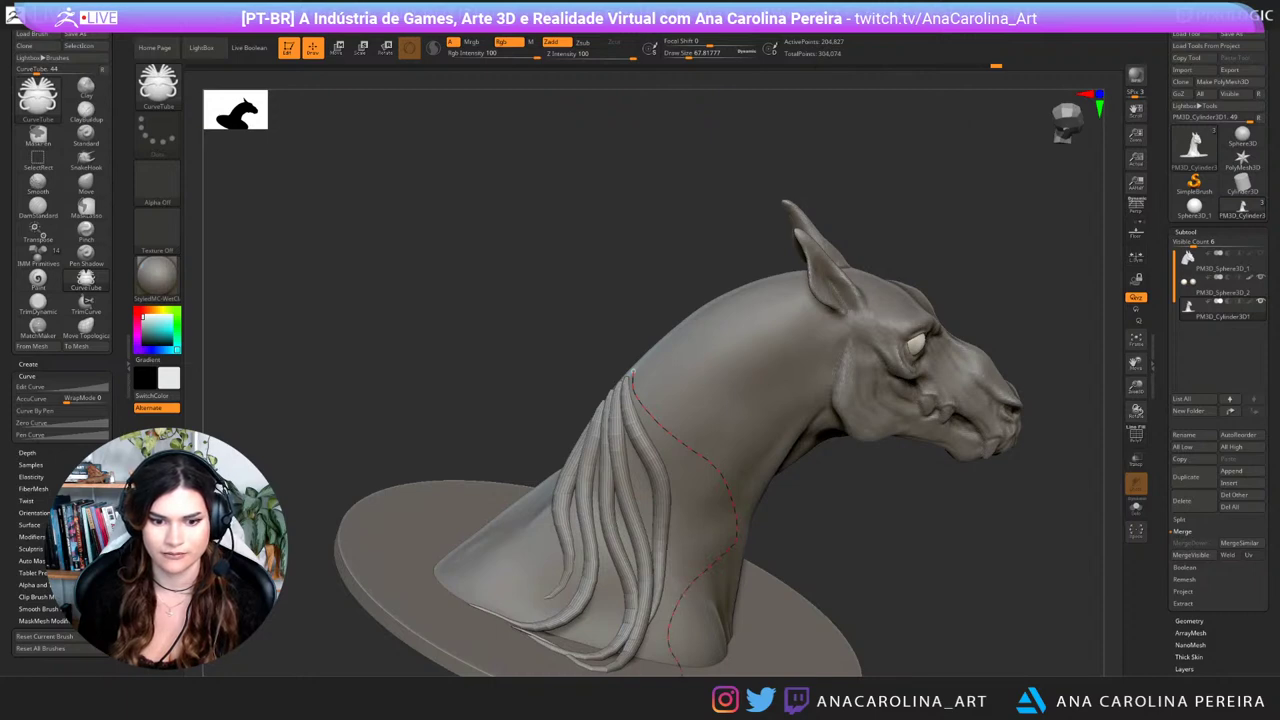
left_click_drag(682, 675, 684, 682)
Step: Update the new strand with a draw size of 64 and adjust the ends of its curve
mouse_move(893, 600)
left_mouse_down()
mouse_move(890, 568)
mouse_move(795, 562)
mouse_move(856, 567)
mouse_move(808, 565)
left_mouse_up()
key("s")
left_click(638, 490)
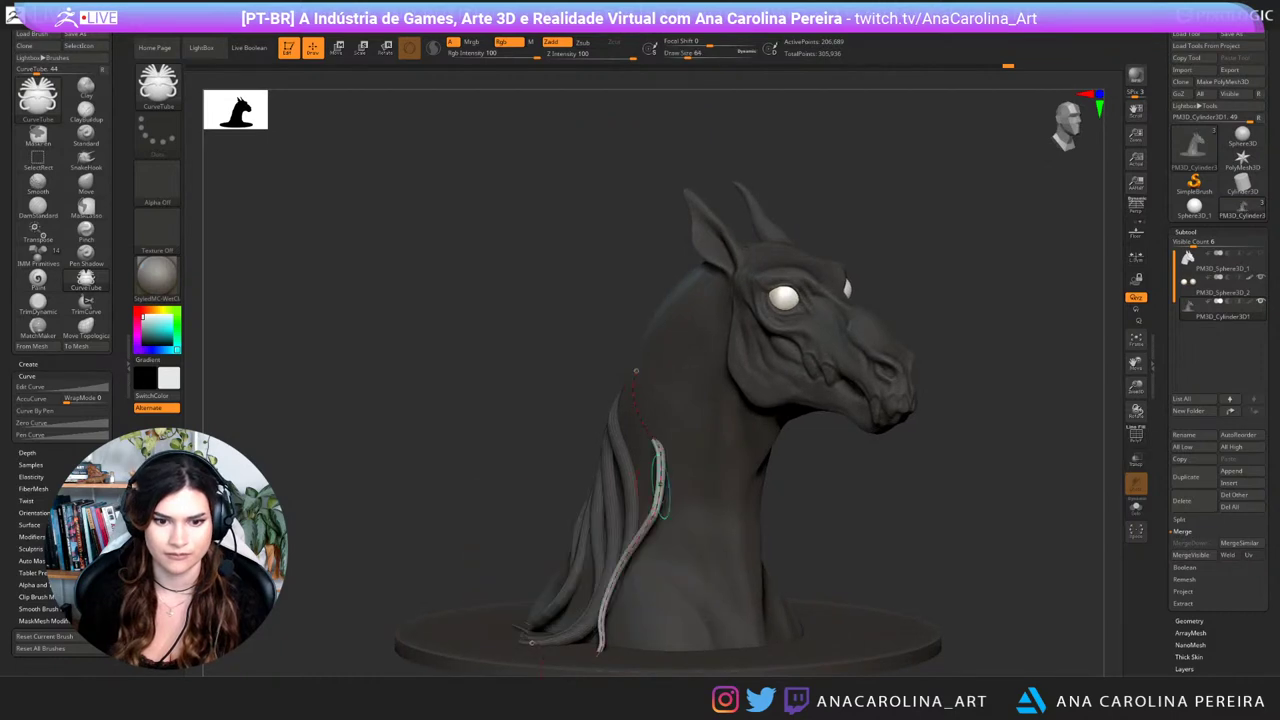
left_click(635, 371)
left_click_drag(547, 640, 572, 645)
Step: Try a thicker new strand at a draw size of about 124 from the front, then undo the changes
mouse_move(880, 580)
left_mouse_down()
mouse_move(850, 582)
mouse_move(925, 606)
mouse_move(850, 596)
left_mouse_up()
left_click_drag(675, 350, 588, 343)
left_click_drag(606, 406, 603, 391)
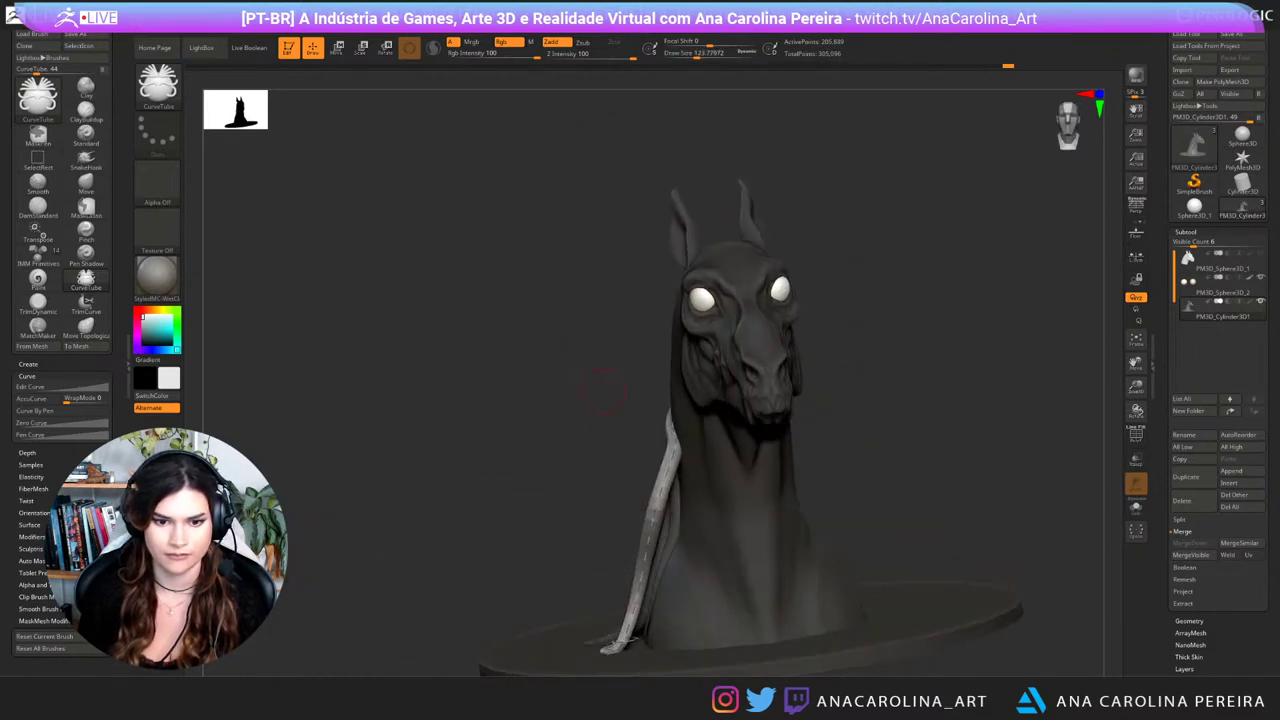
mouse_move(661, 503)
left_mouse_down()
mouse_move(684, 492)
mouse_move(688, 471)
mouse_move(677, 522)
left_mouse_up()
key("ctrl+z")
key("ctrl+z")
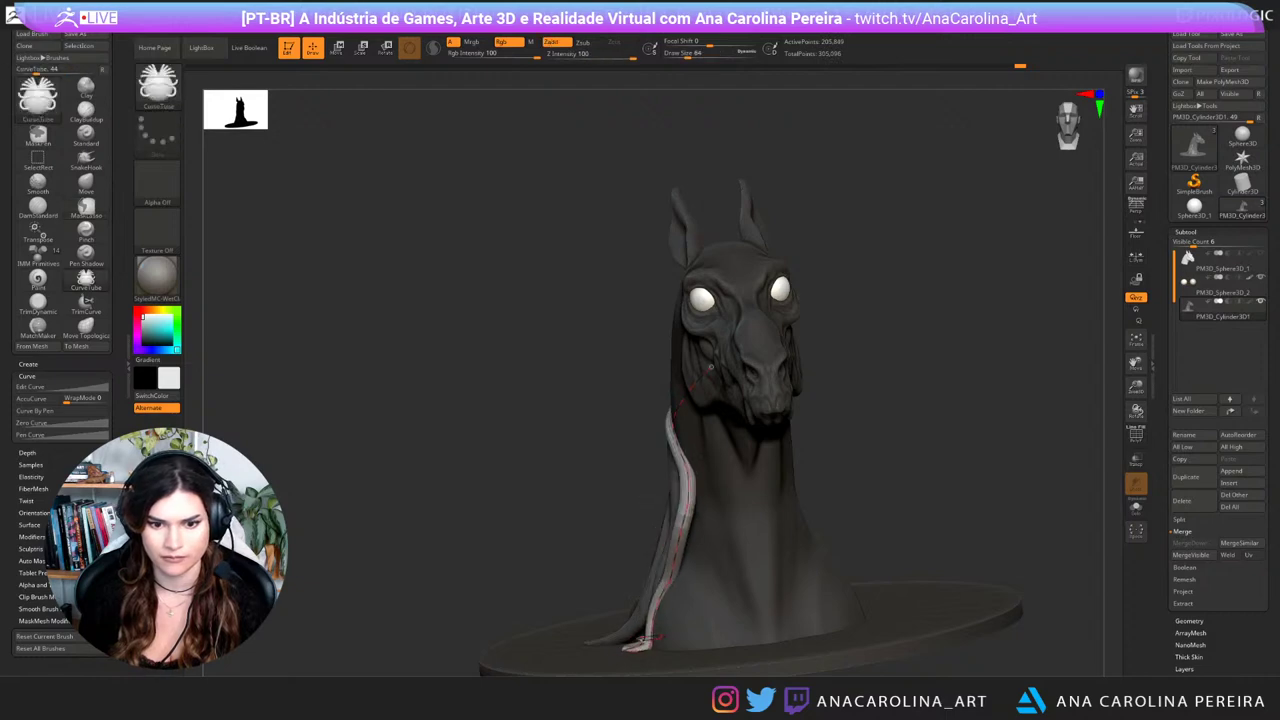
Step: Bend the lower end of the new strand's curve along the base towards the other strand tips
left_click(800, 515)
mouse_move(890, 480)
left_mouse_down()
mouse_move(1030, 482)
mouse_move(975, 480)
mouse_move(968, 590)
left_mouse_up()
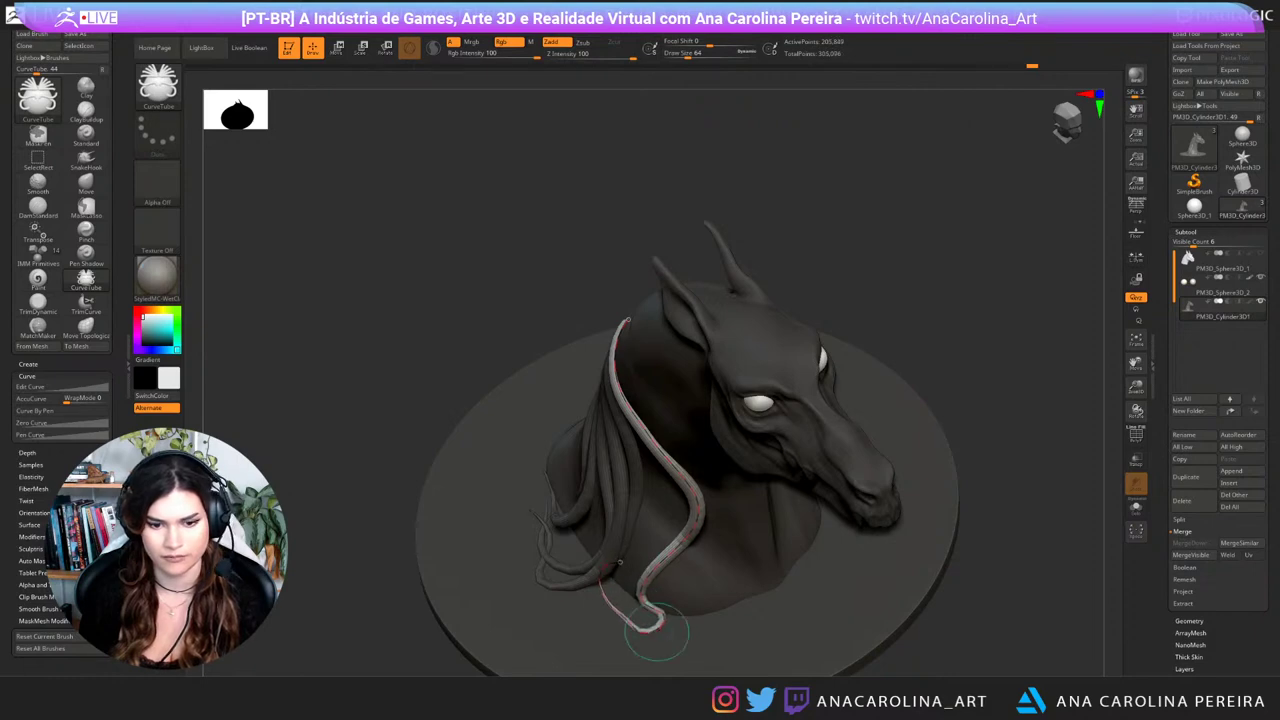
mouse_move(975, 600)
left_mouse_down()
mouse_move(985, 510)
mouse_move(880, 490)
mouse_move(1040, 495)
mouse_move(950, 495)
mouse_move(1010, 500)
left_mouse_up()
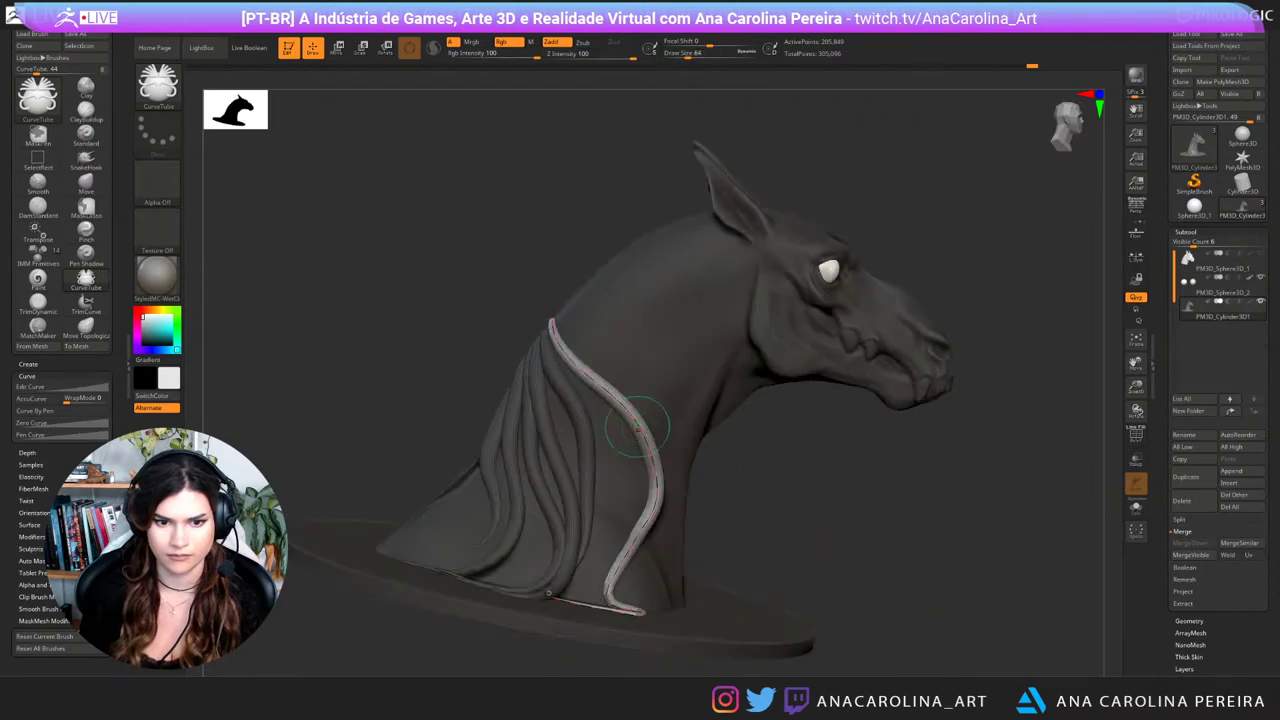
left_click_drag(900, 520, 900, 470, "shift")
Step: Adjust the new strand's thickness using a draw size of about 108 and clear the mask from the horse
key("space")
key("space")
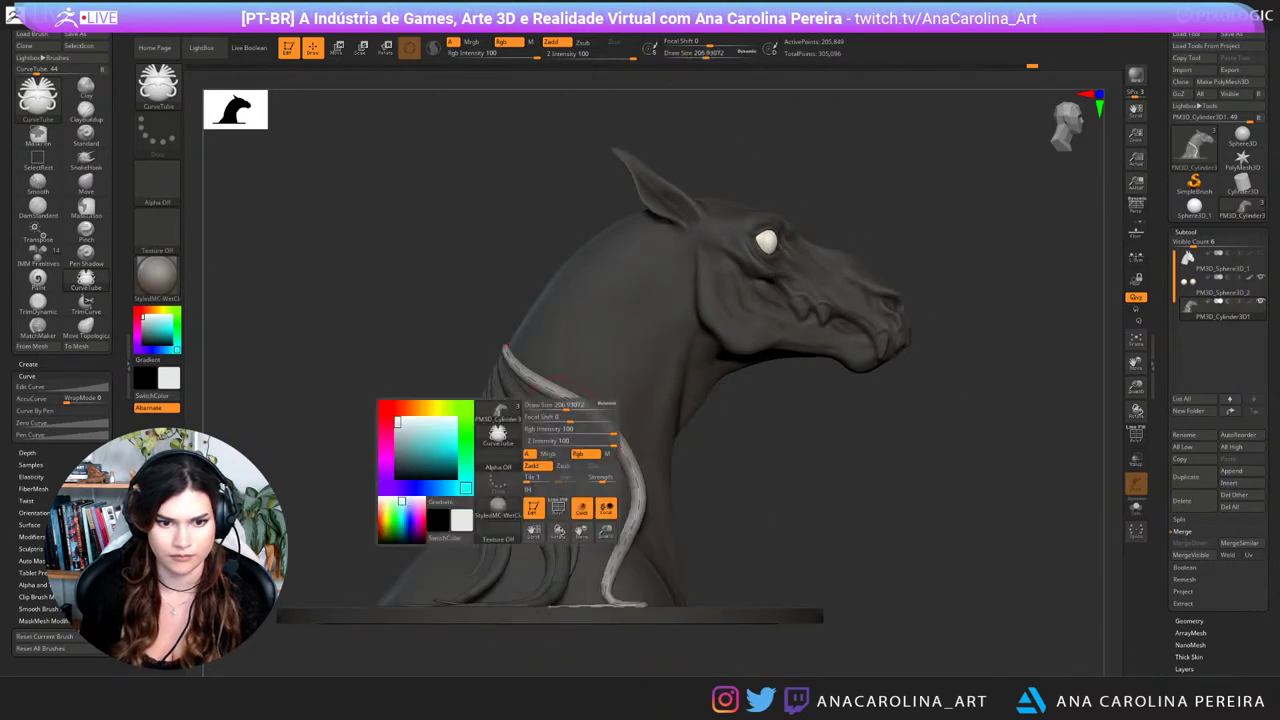
left_click_drag(566, 406, 556, 413)
left_click(562, 398)
mouse_move(930, 490)
left_mouse_down()
mouse_move(875, 525)
mouse_move(890, 515)
left_mouse_up()
left_click_drag(605, 610, 580, 612, "shift")
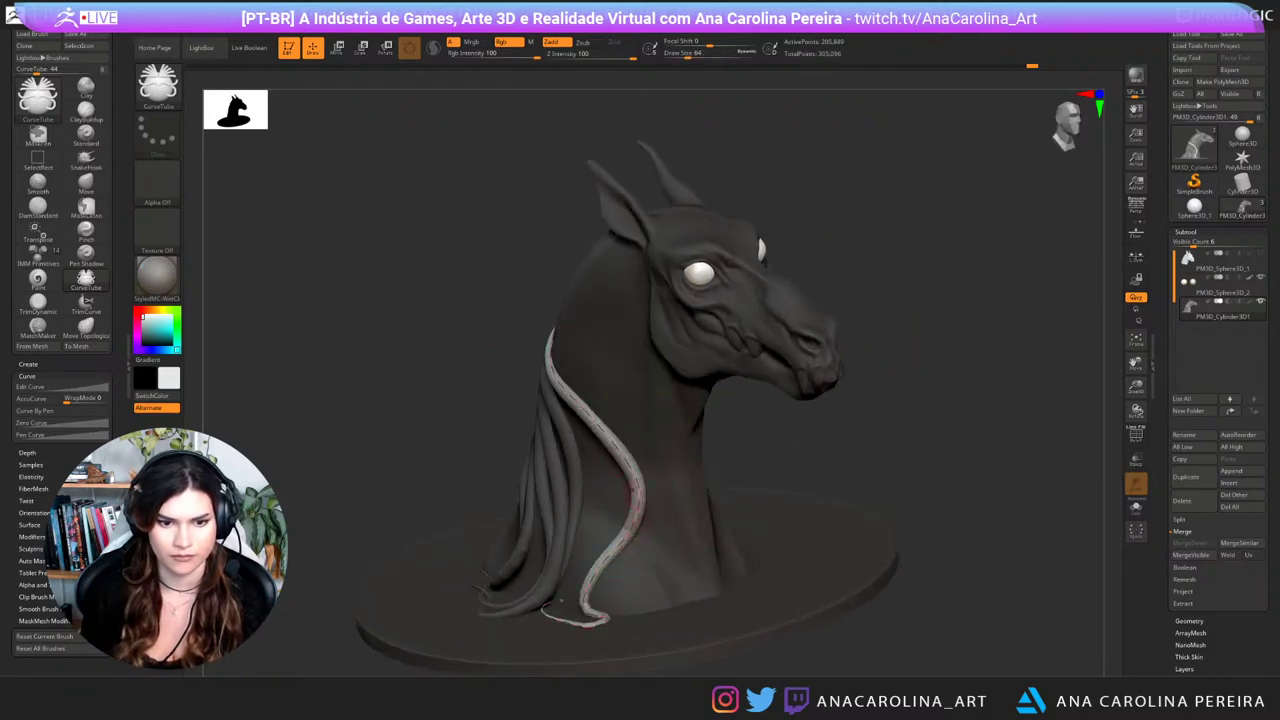
left_click_drag(880, 500, 935, 485)
left_click(572, 404)
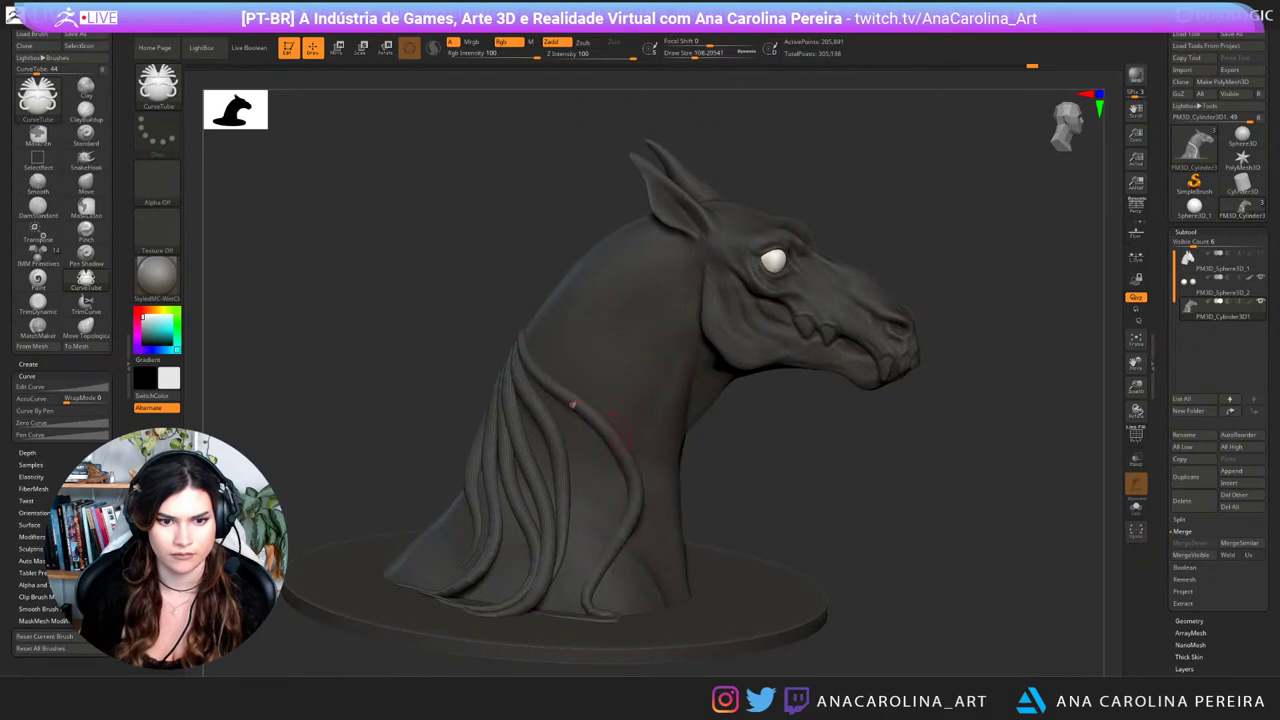
mouse_move(769, 463)
left_mouse_down("ctrl")
mouse_move(808, 491)
mouse_move(707, 527)
left_mouse_up("ctrl")
Step: Reshape the new front strand along the neck with the Move Topological brush at a draw size of about 331
key("b")
key("m")
key("t")
key("space")
left_click(806, 460)
left_click_drag(806, 460, 787, 460)
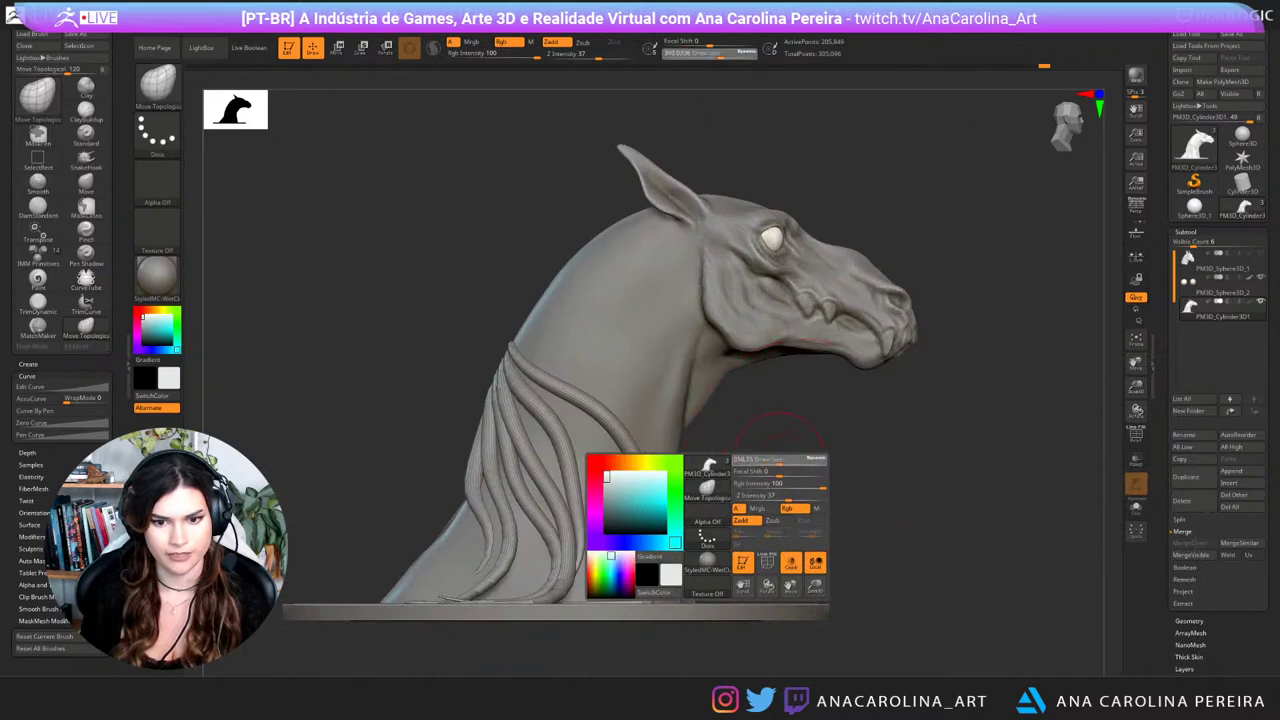
key("space")
left_click(584, 388)
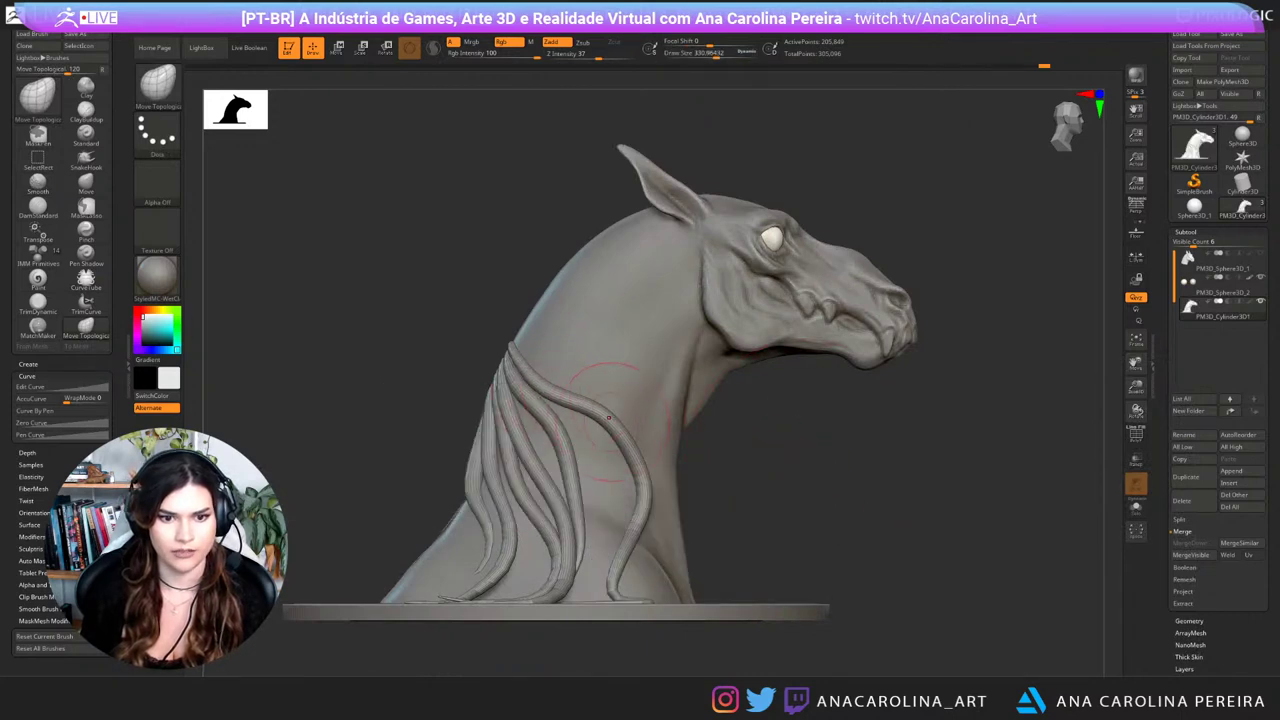
left_click_drag(635, 455, 640, 458)
Step: Check from the front and the side how the new strand follows the neck
mouse_move(768, 480)
left_mouse_down()
mouse_move(632, 464)
mouse_move(618, 435)
left_mouse_up()
mouse_move(535, 368)
left_mouse_down()
mouse_move(630, 408)
mouse_move(538, 396)
mouse_move(468, 412)
left_mouse_up()
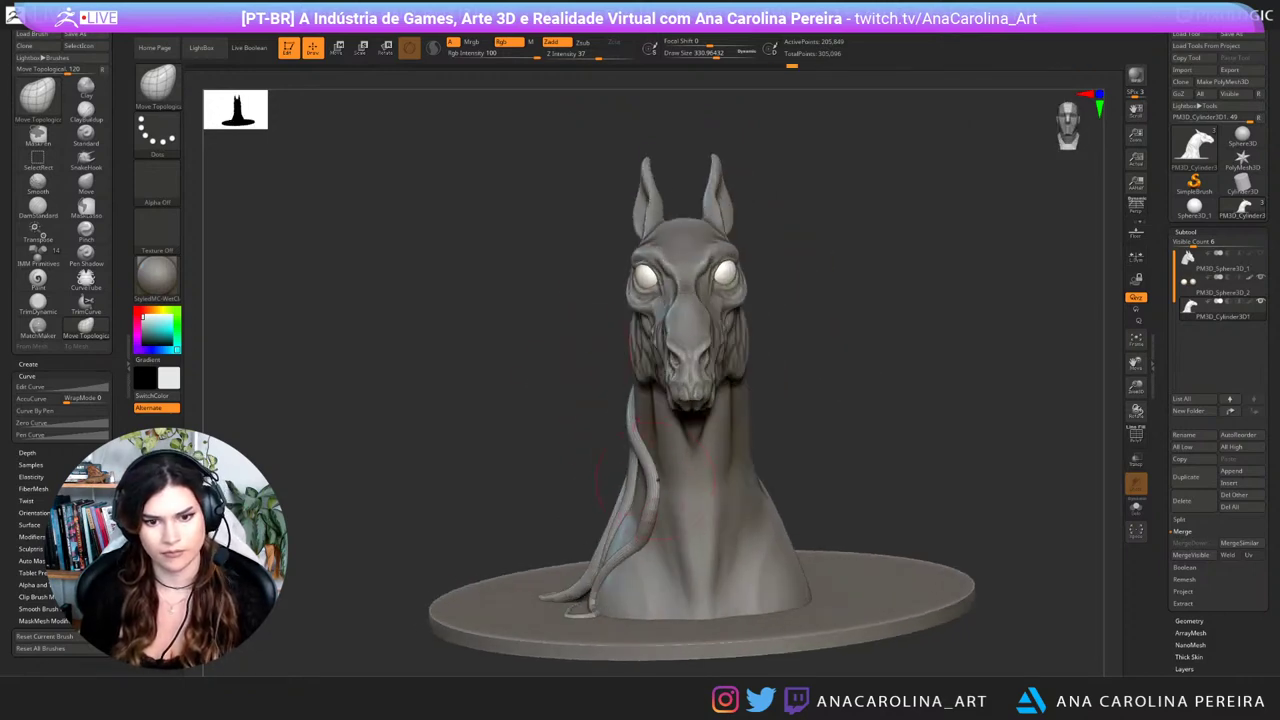
left_click_drag(815, 440, 868, 410)
left_click_drag(832, 462, 896, 570)
mouse_move(896, 570)
left_mouse_down()
mouse_move(892, 545)
mouse_move(915, 508)
mouse_move(1025, 530)
mouse_move(885, 527)
mouse_move(890, 575)
left_mouse_up()
left_click_drag(890, 490, 920, 472)
left_click_drag(848, 503, 700, 410)
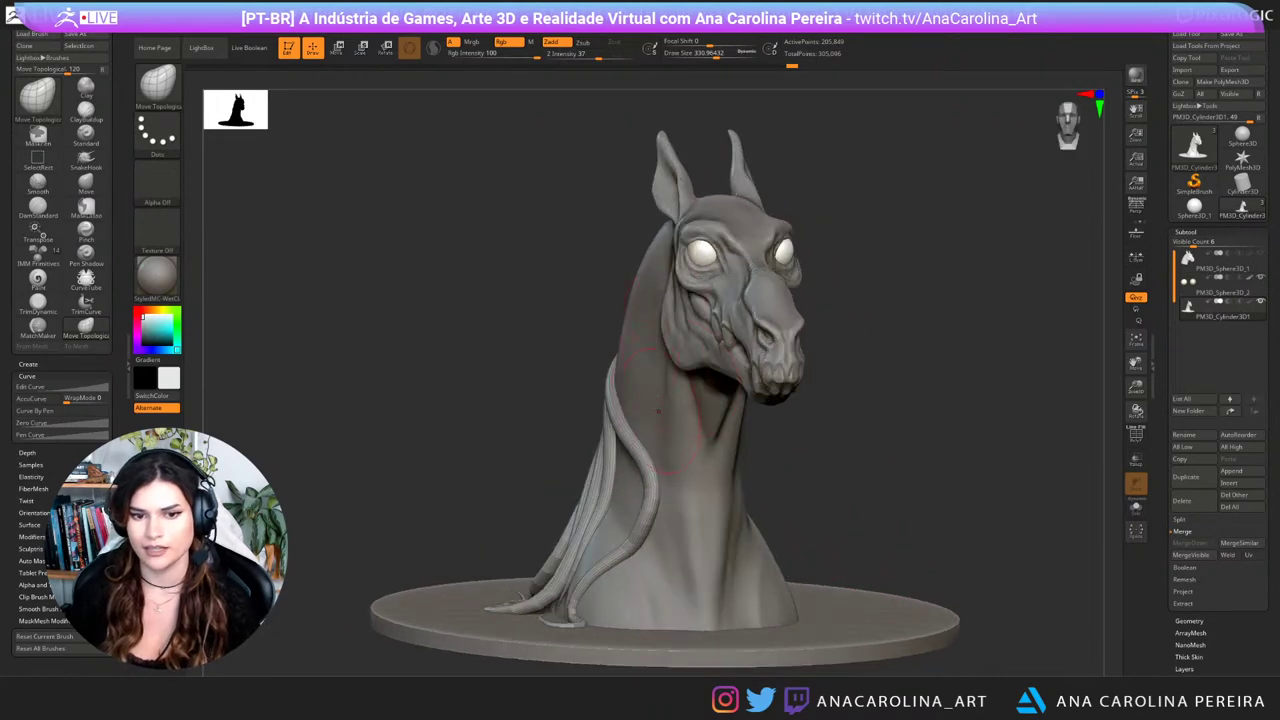
Step: Carve along the front mane strand with the DamStandard brush at a draw size of about 245, undoing the last stroke
key("b")
key("d")
key("s")
left_click_drag(820, 470, 930, 455)
mouse_move(800, 450)
left_mouse_down()
mouse_move(850, 545)
mouse_move(808, 490)
mouse_move(734, 499)
left_mouse_up()
left_click_drag(640, 446, 656, 474)
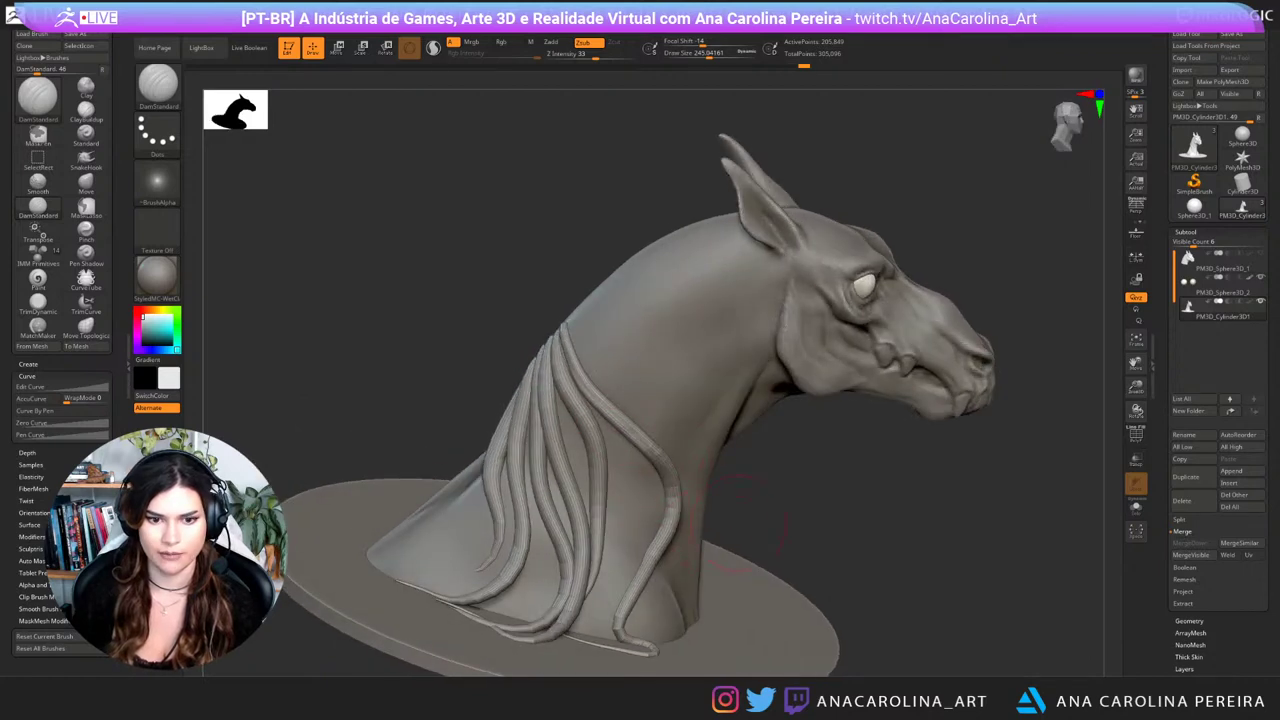
left_click_drag(860, 530, 780, 480)
left_click_drag(688, 474, 688, 546)
mouse_move(646, 443)
left_mouse_down()
mouse_move(692, 508)
mouse_move(649, 575)
left_mouse_up()
left_click_drag(689, 498, 652, 594)
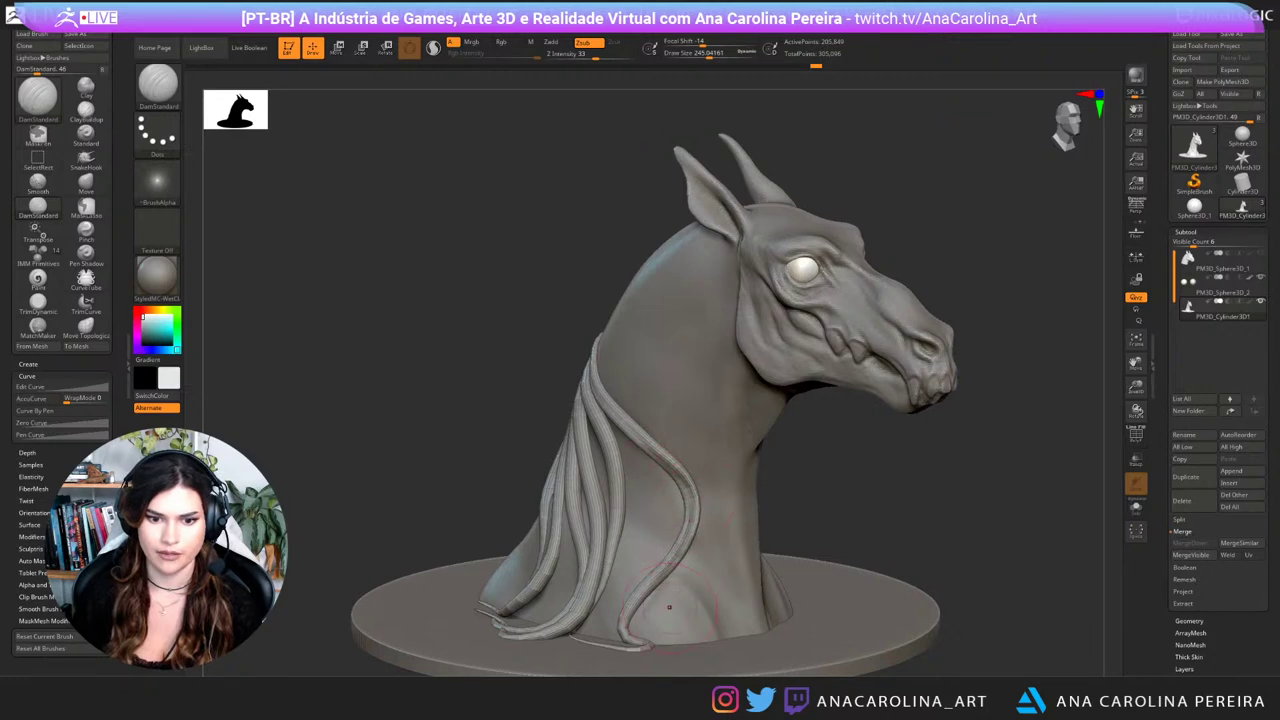
mouse_move(900, 510)
left_mouse_down()
mouse_move(857, 462)
mouse_move(835, 468)
left_mouse_up()
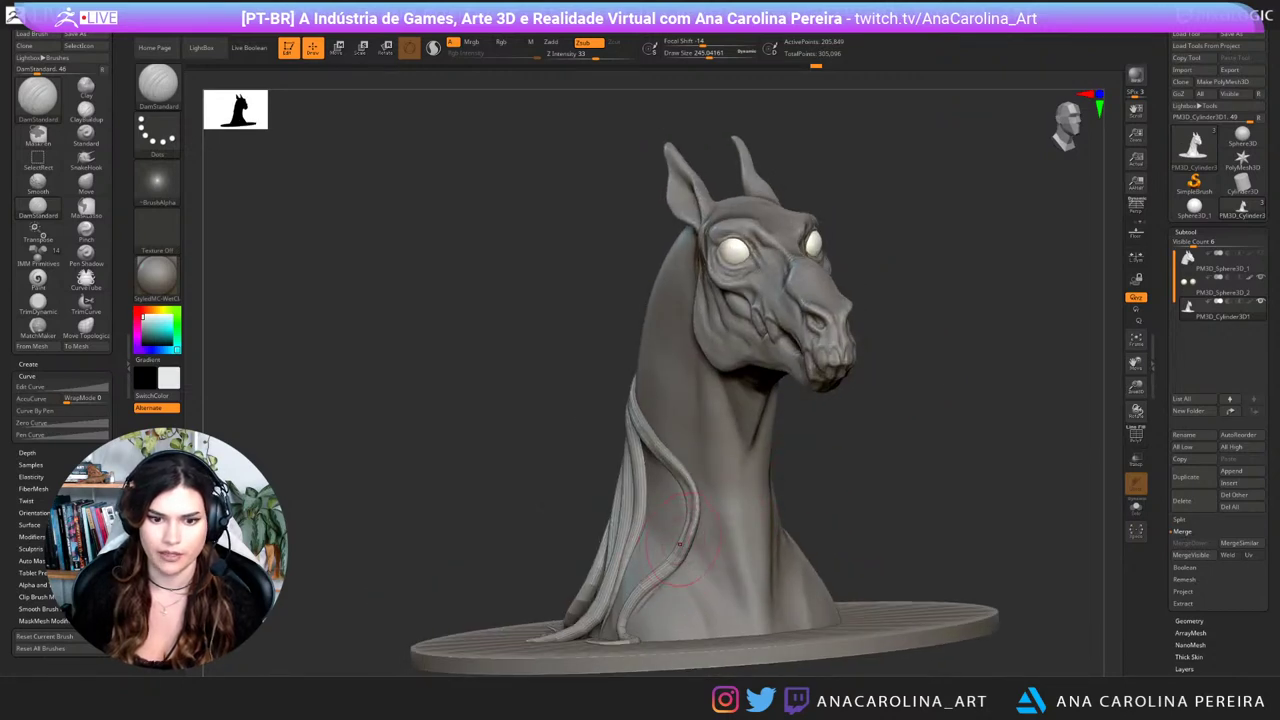
left_click_drag(680, 545, 630, 616)
key("ctrl+z")
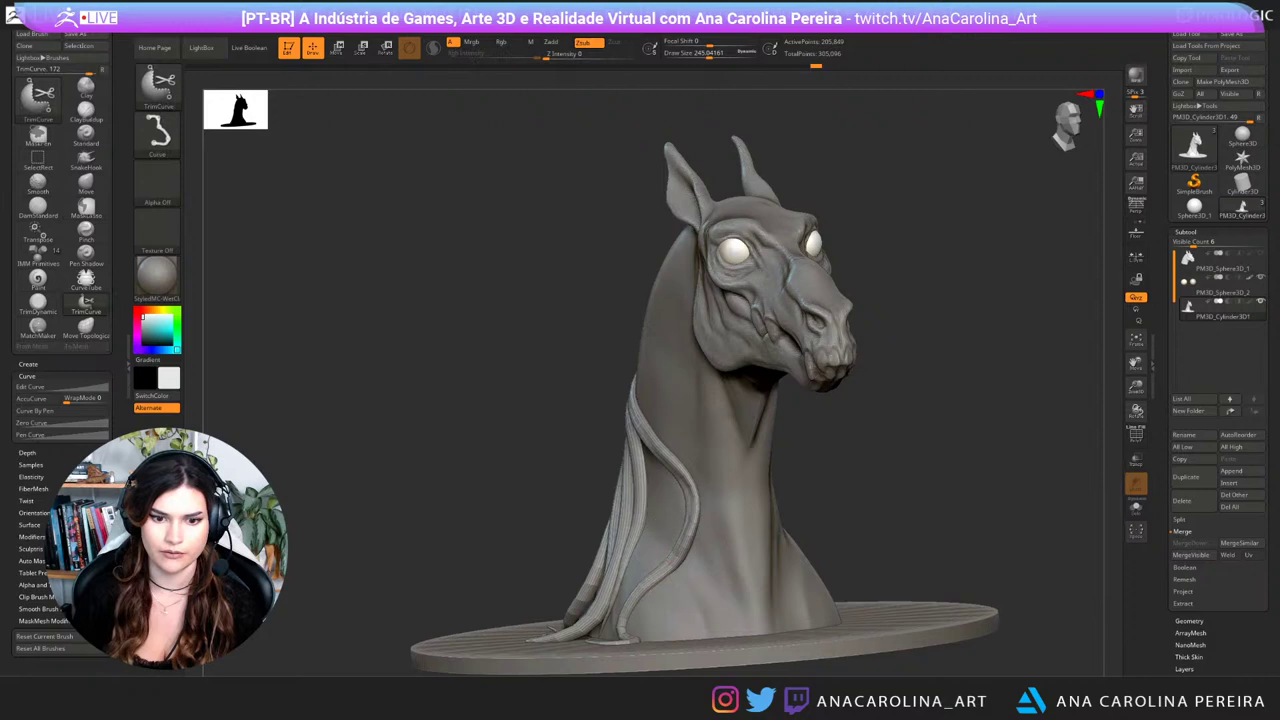
Step: Isolate the horse's neck and head parts and mask them, leaving the mane strands and the round base unmasked
left_click(686, 533, "ctrl+shift")
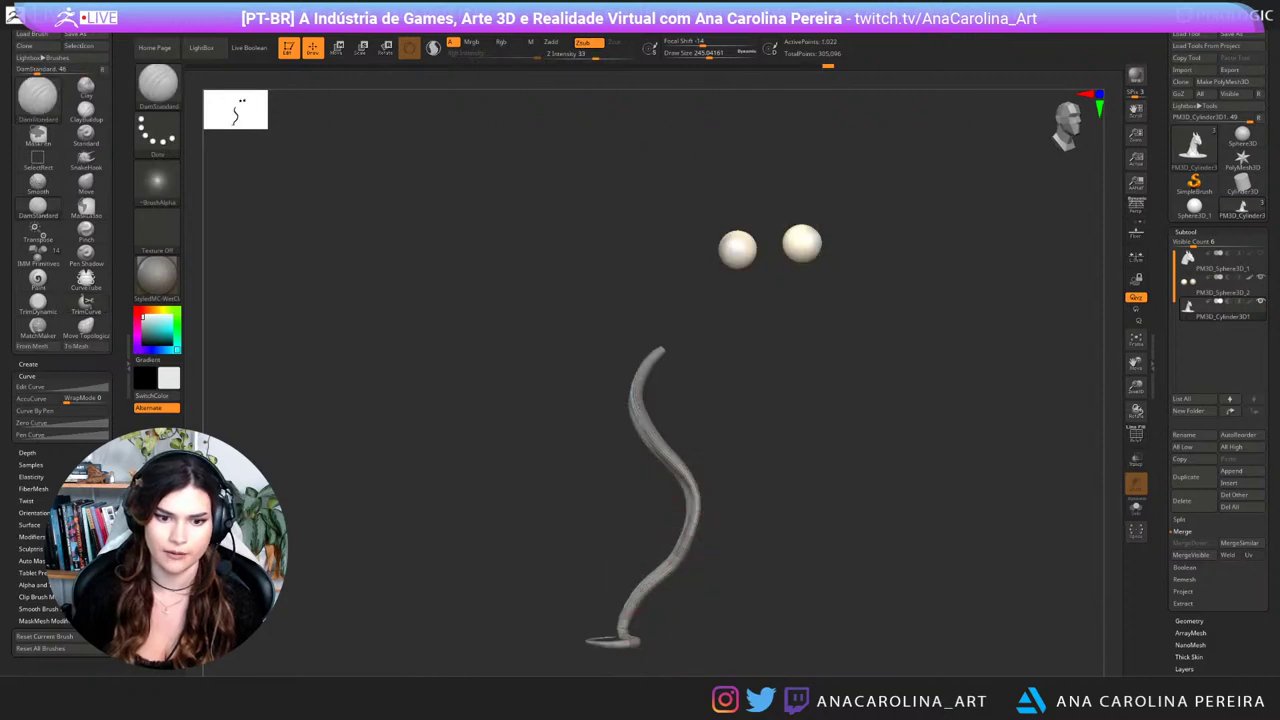
left_click(694, 612, "ctrl+shift")
left_click(734, 534, "ctrl+shift")
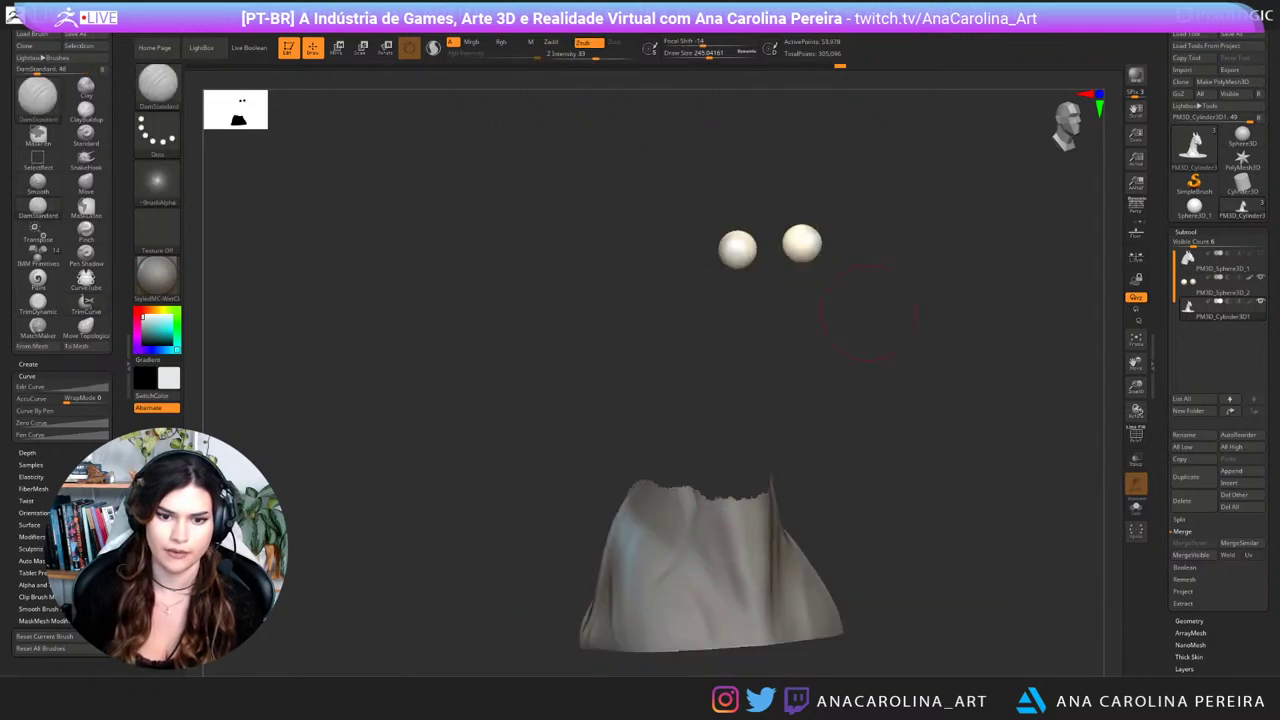
mouse_move(793, 178)
left_mouse_down("ctrl")
mouse_move(494, 478)
mouse_move(862, 680)
mouse_move(1036, 520)
left_mouse_up("ctrl")
left_click(991, 494, "ctrl+shift")
left_click(752, 422, "ctrl+shift")
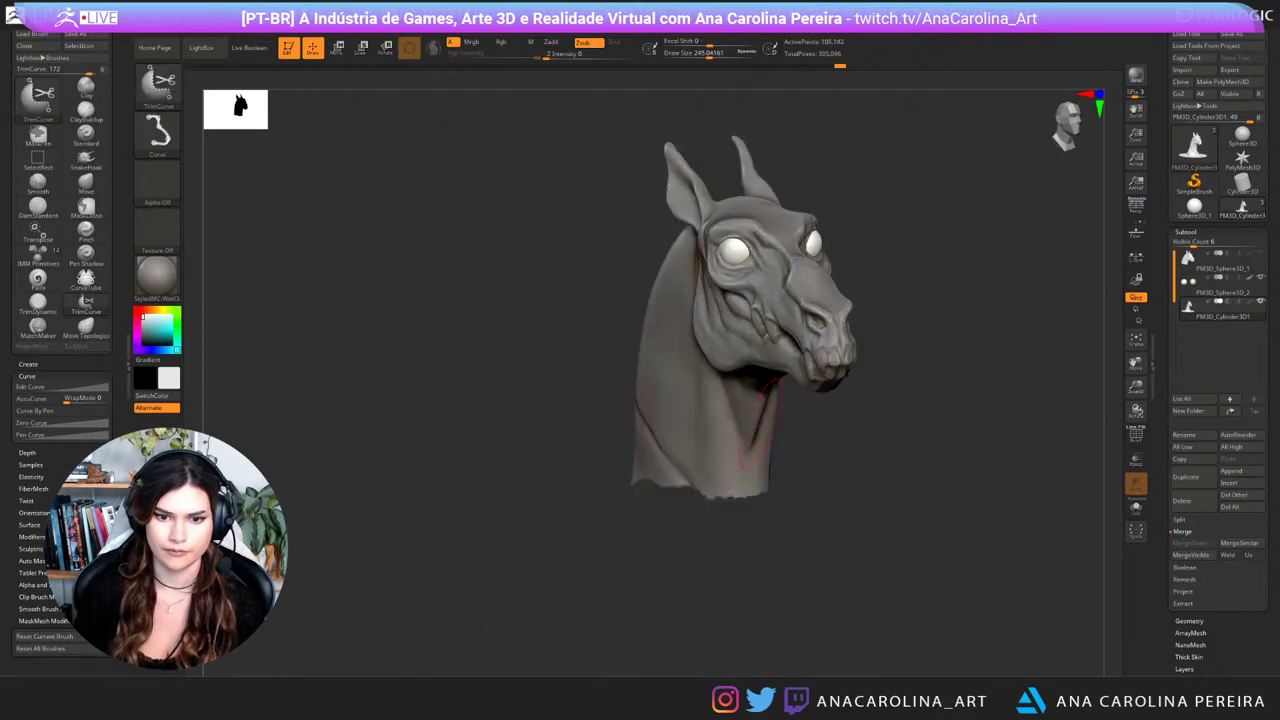
mouse_move(838, 97)
left_mouse_down("ctrl")
mouse_move(986, 612)
mouse_move(1080, 440)
left_mouse_up("ctrl")
left_click(1030, 400, "ctrl+shift")
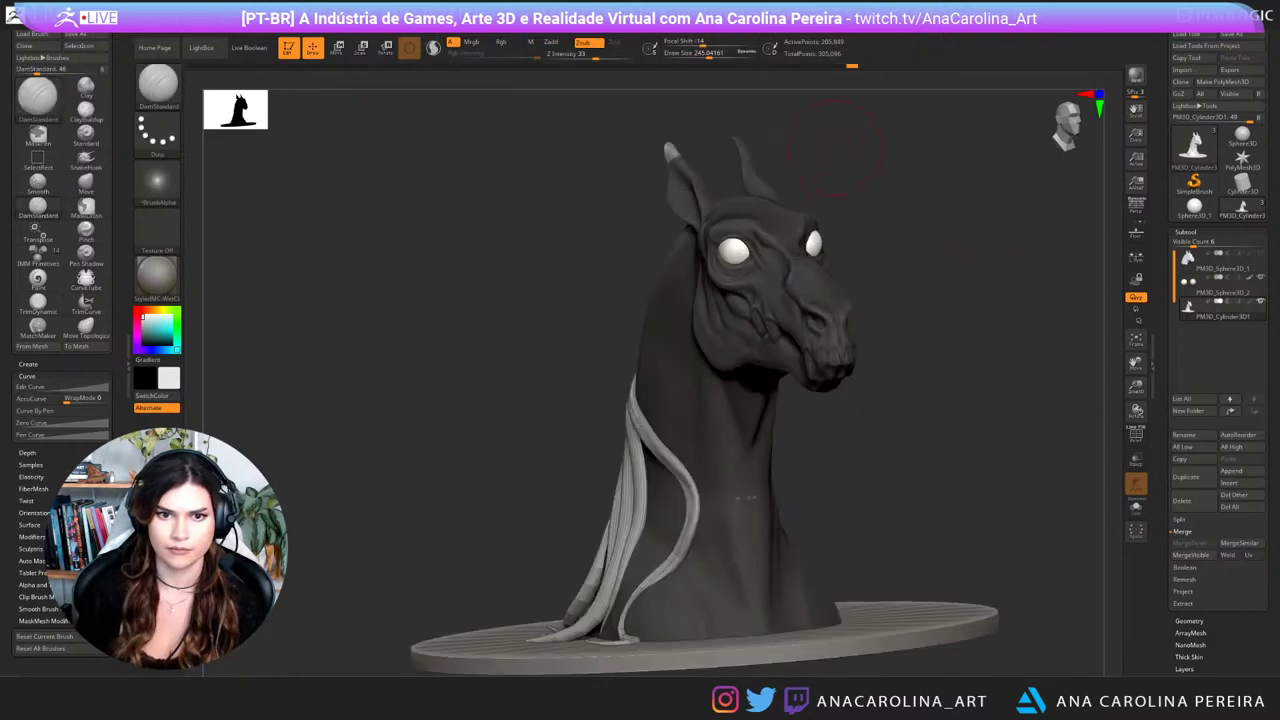
mouse_move(694, 109)
left_mouse_down("ctrl")
mouse_move(798, 146)
mouse_move(617, 222)
mouse_move(630, 226)
left_mouse_up("ctrl")
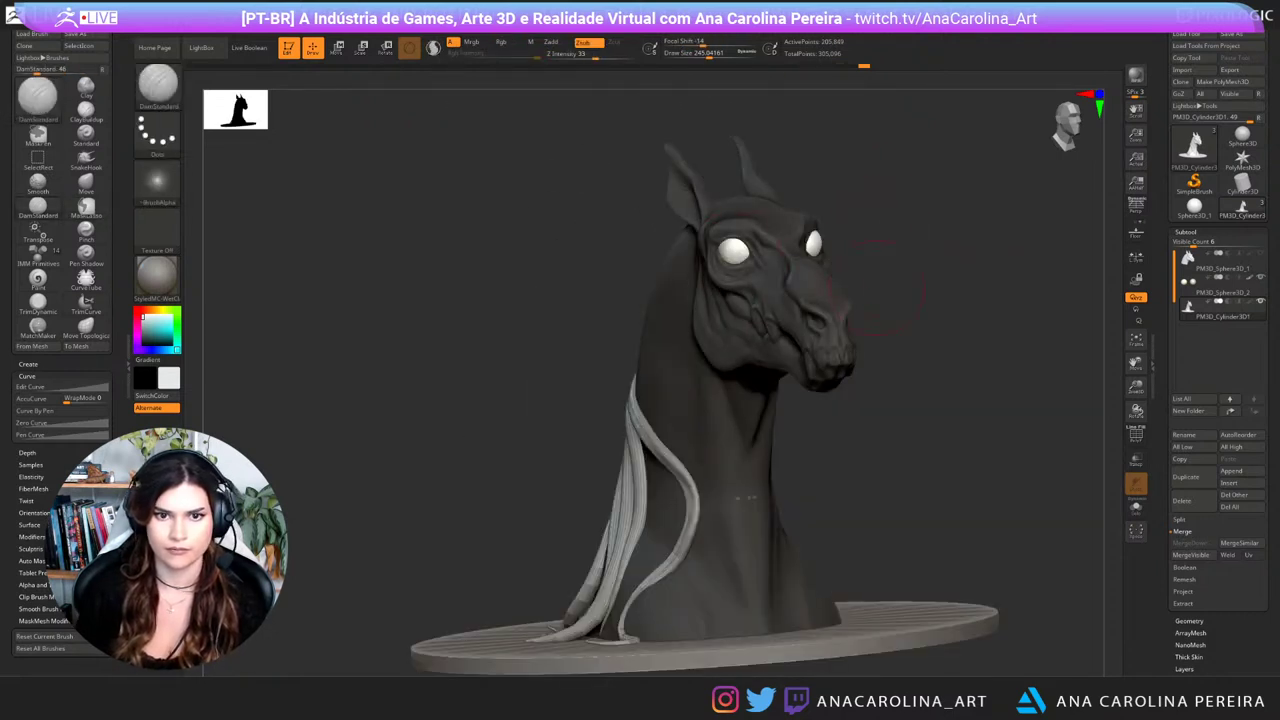
Step: Carve grooves along the middle mane strands with the DamStandard brush and undo the stroke running down to the base
left_click_drag(475, 385, 660, 427)
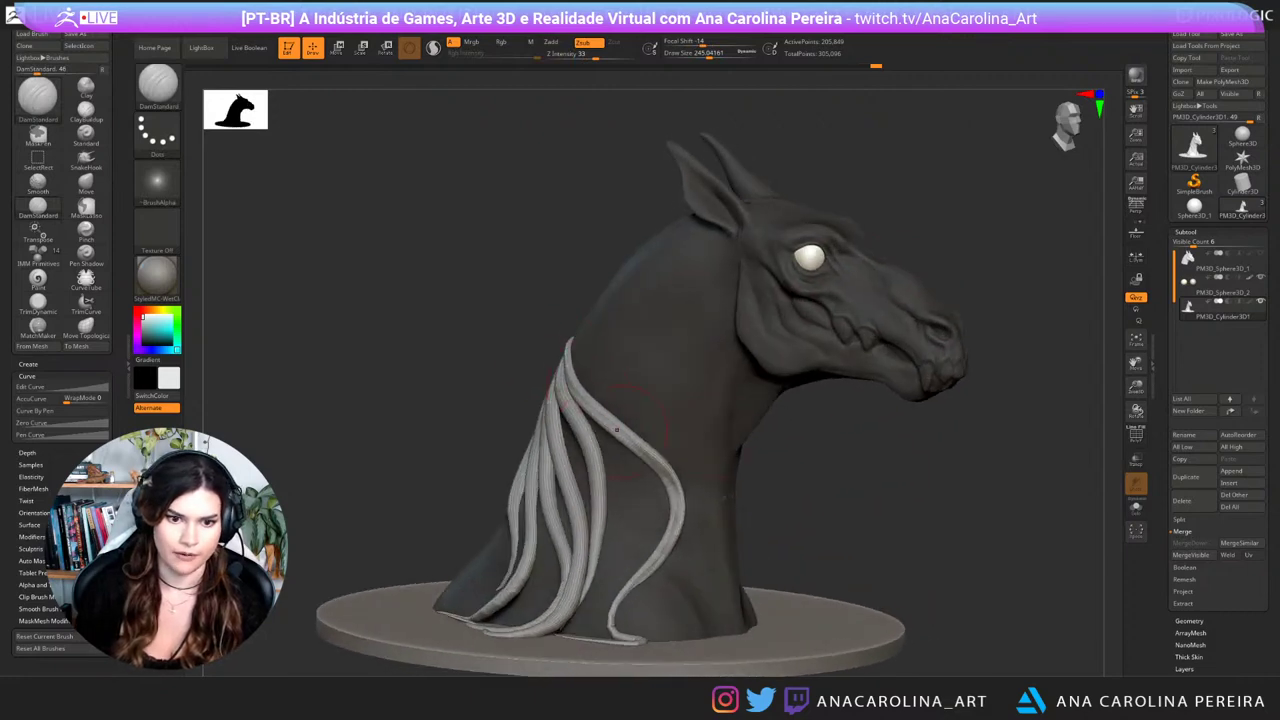
left_click_drag(746, 488, 767, 537)
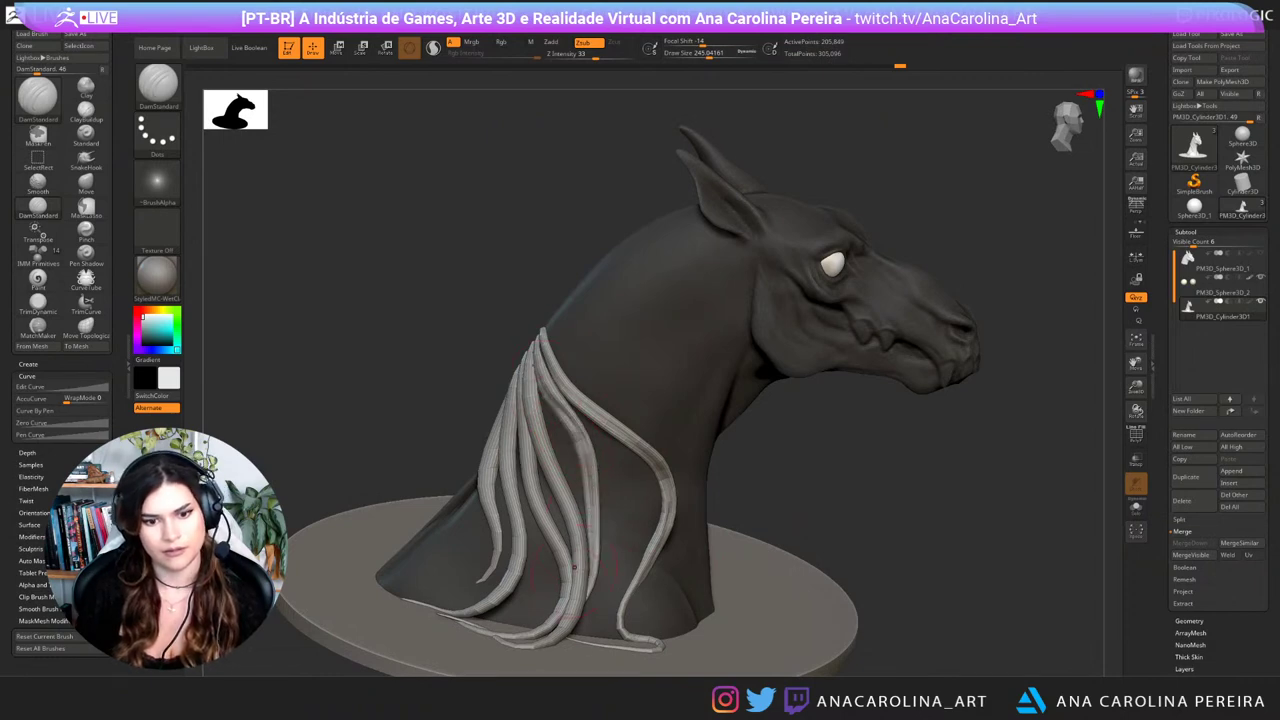
left_click_drag(622, 548, 700, 532)
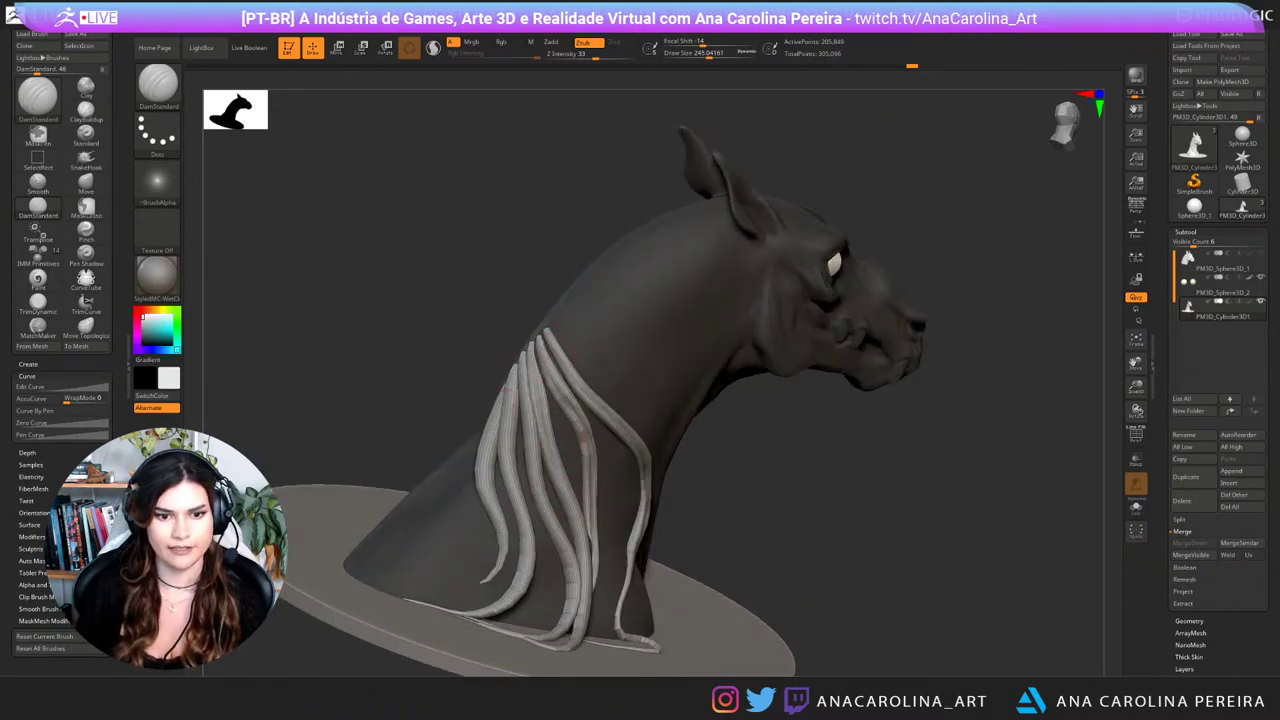
right_click_drag(750, 520, 690, 497)
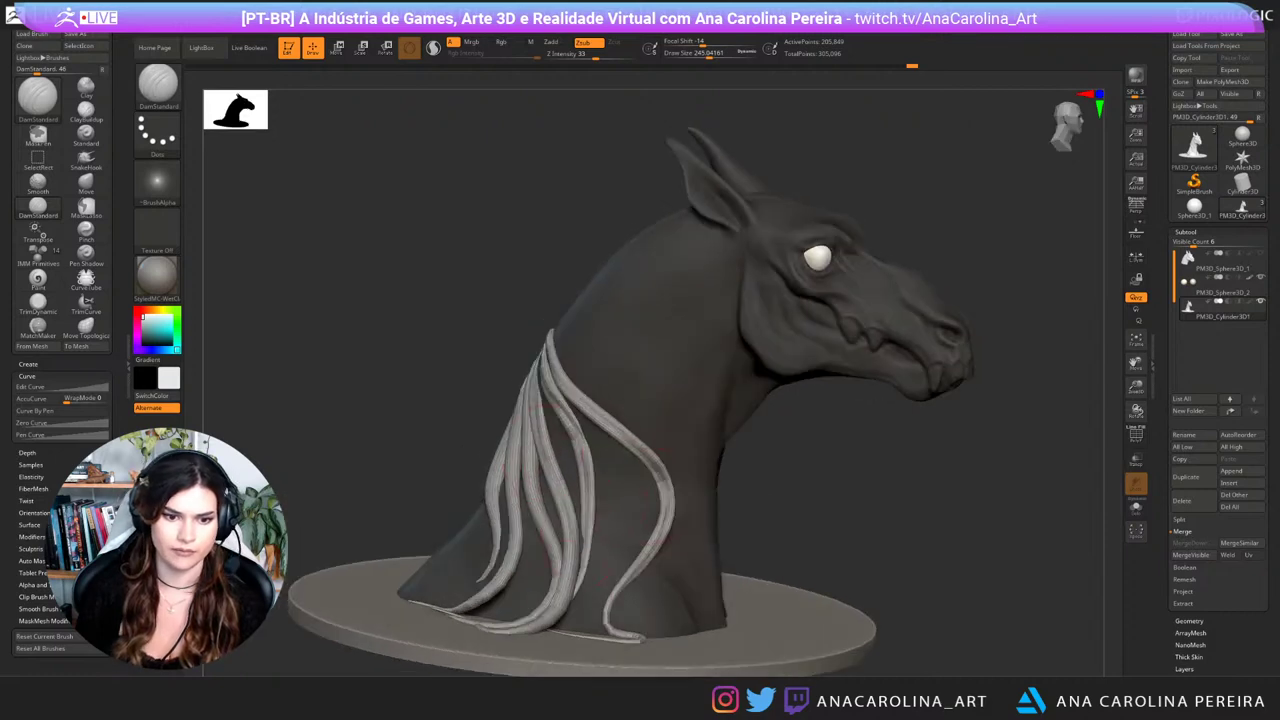
mouse_move(577, 528)
left_mouse_down()
mouse_move(560, 592)
mouse_move(505, 632)
left_mouse_up()
key("ctrl+z")
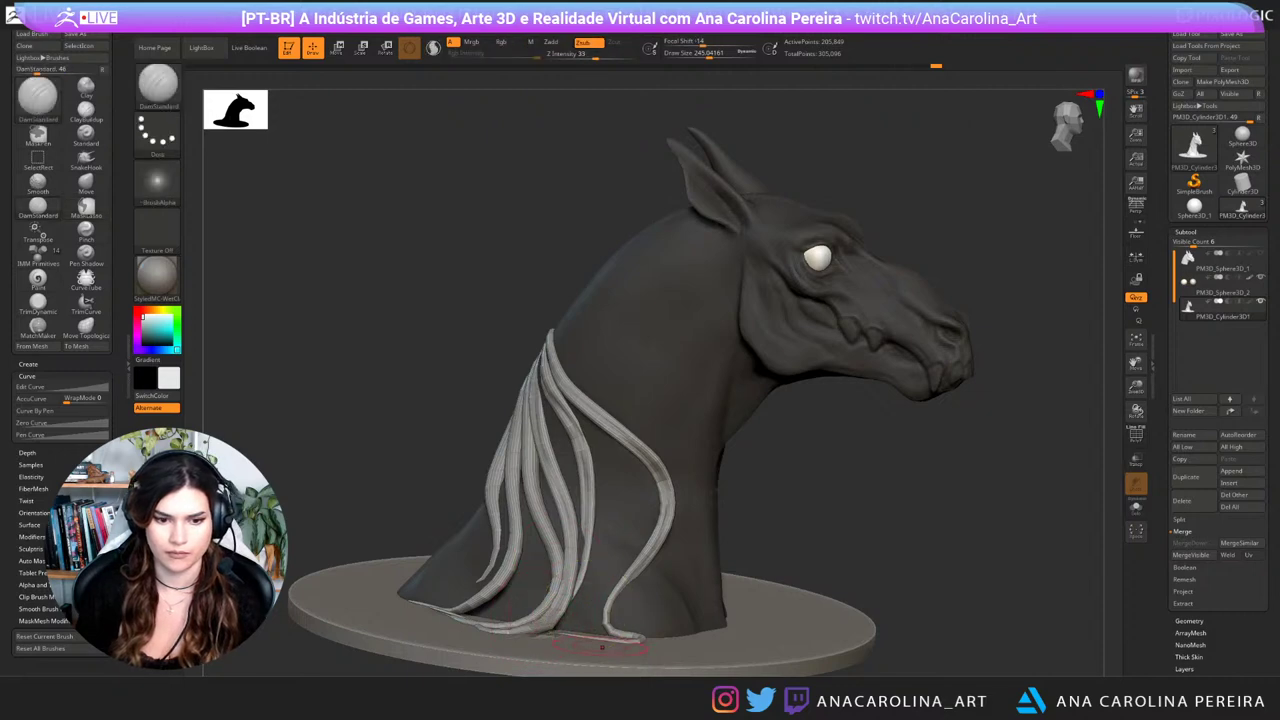
Step: Add the round base to the mask so only the mane strands remain editable
left_click(600, 636, "ctrl+shift")
mouse_move(754, 560)
left_mouse_down("alt")
mouse_move(750, 510)
mouse_move(790, 459)
left_mouse_up("alt")
mouse_move(822, 458)
left_mouse_down("ctrl")
mouse_move(780, 461)
mouse_move(475, 700)
mouse_move(900, 600)
mouse_move(872, 622)
mouse_move(878, 664)
left_mouse_up("ctrl")
left_click(900, 600, "ctrl+shift")
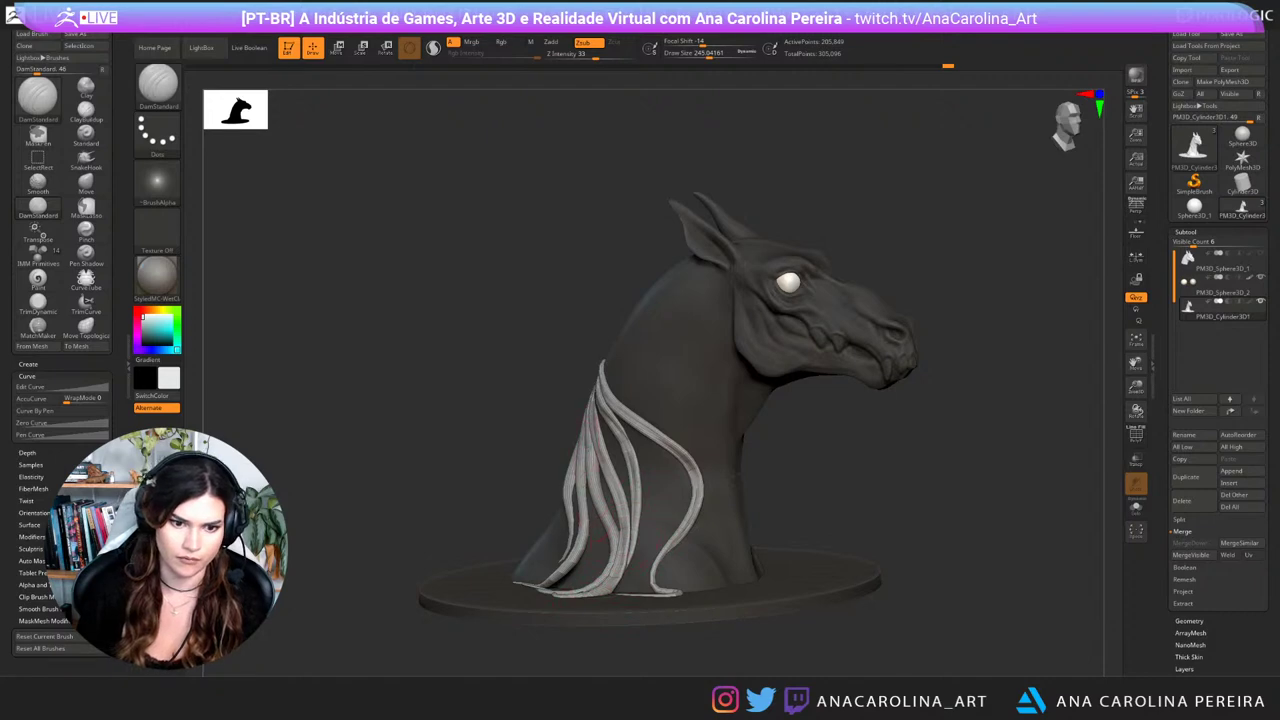
Step: Carve grooves along the middle and rear mane strands with the DamStandard brush, redoing one stroke on the middle strands
left_click_drag(546, 367, 590, 372)
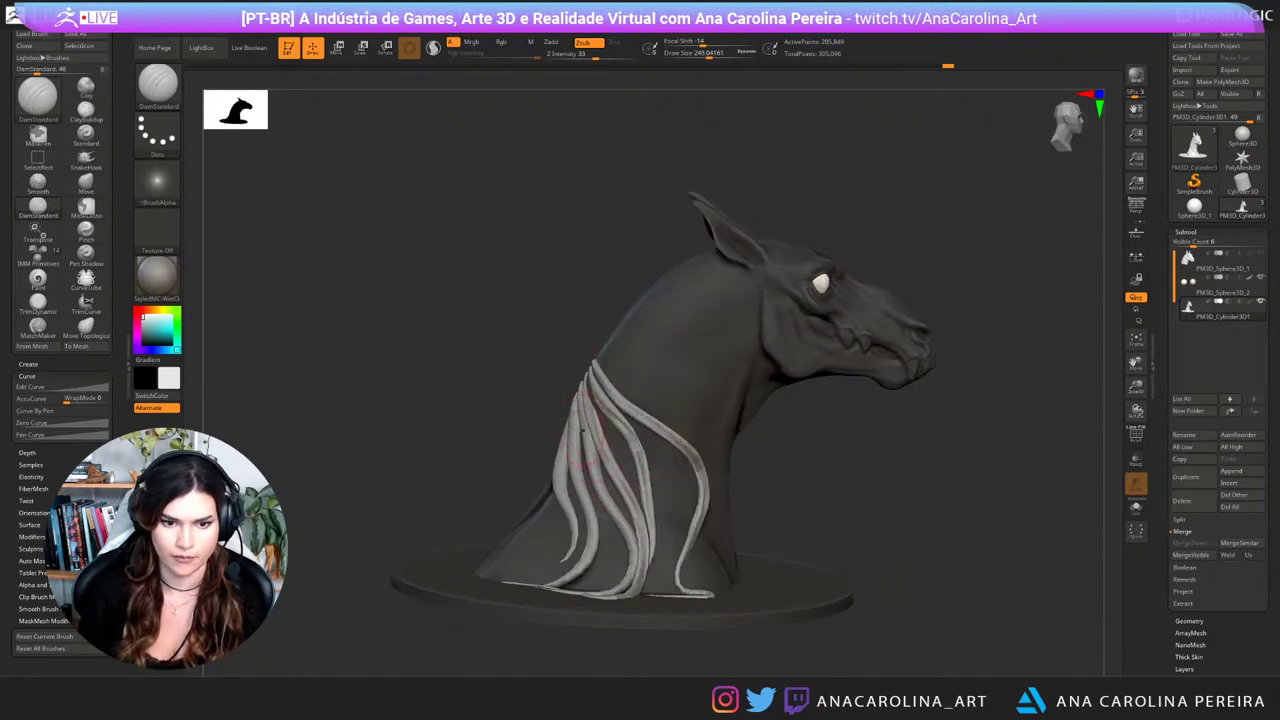
left_click_drag(598, 494, 638, 556)
key("ctrl+z")
left_click_drag(600, 498, 639, 560)
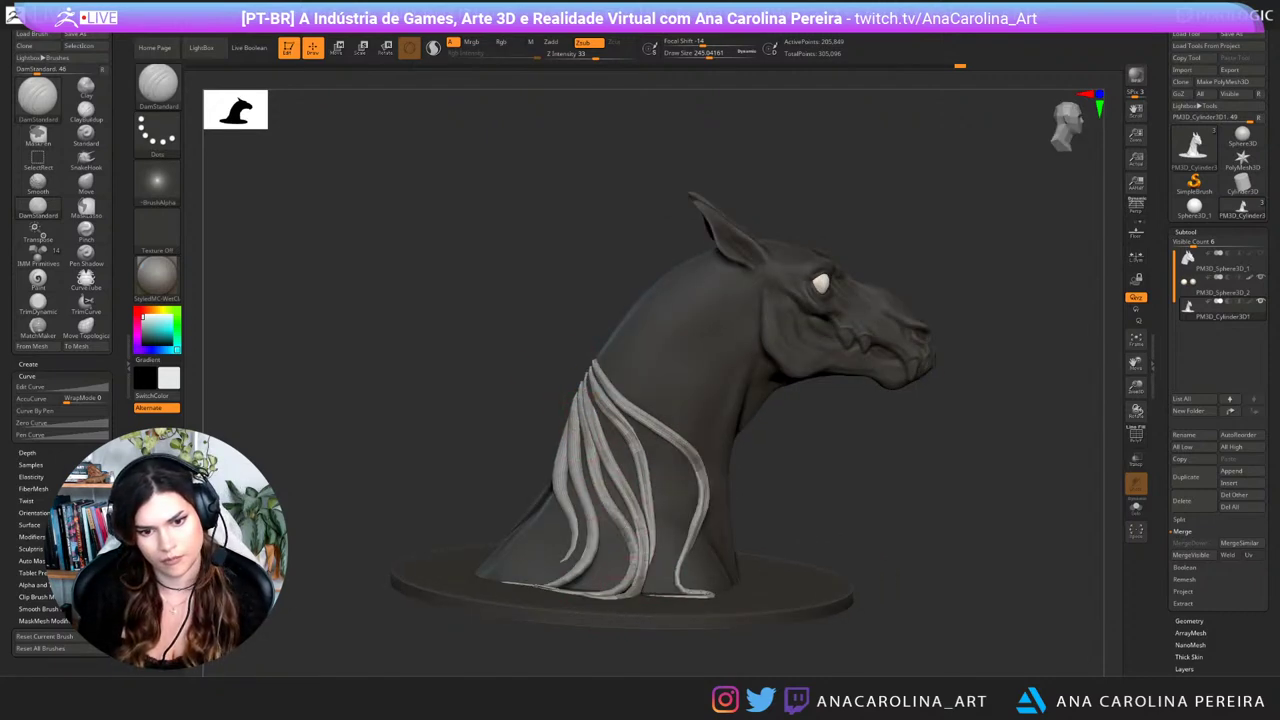
left_click_drag(502, 420, 571, 430)
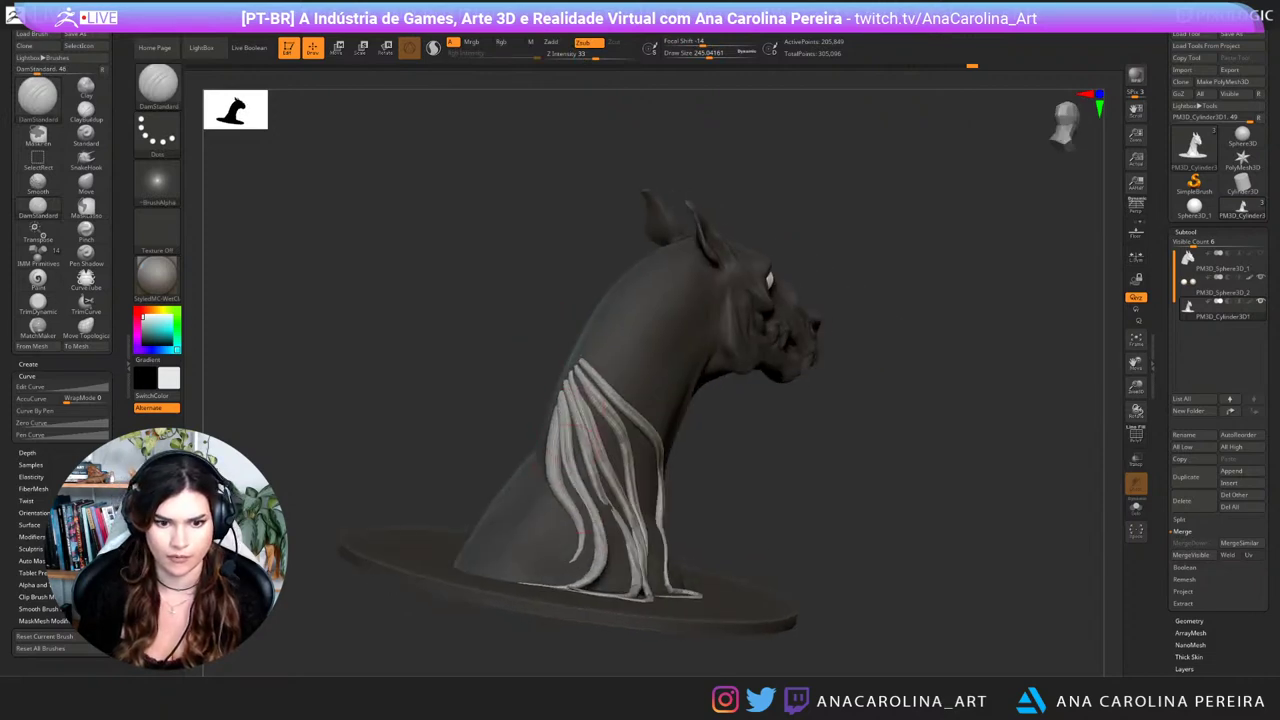
left_click_drag(512, 454, 532, 494)
left_click_drag(577, 482, 597, 531)
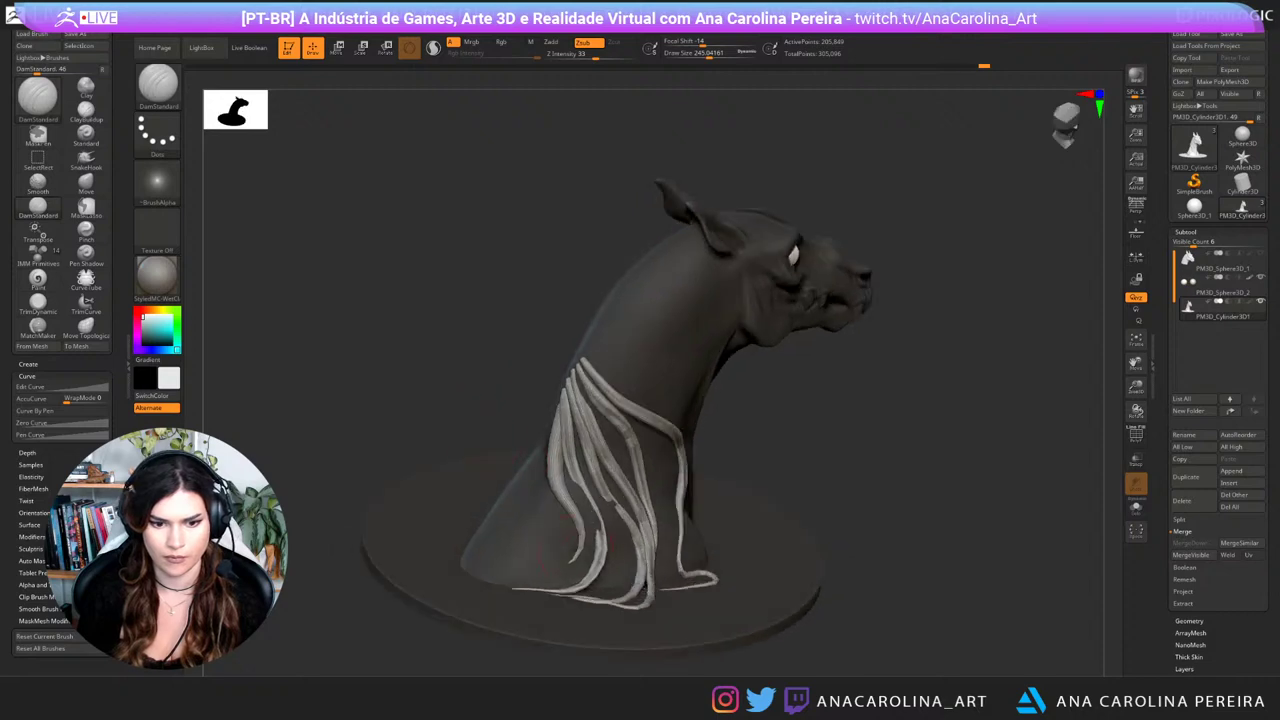
left_click_drag(546, 374, 532, 366)
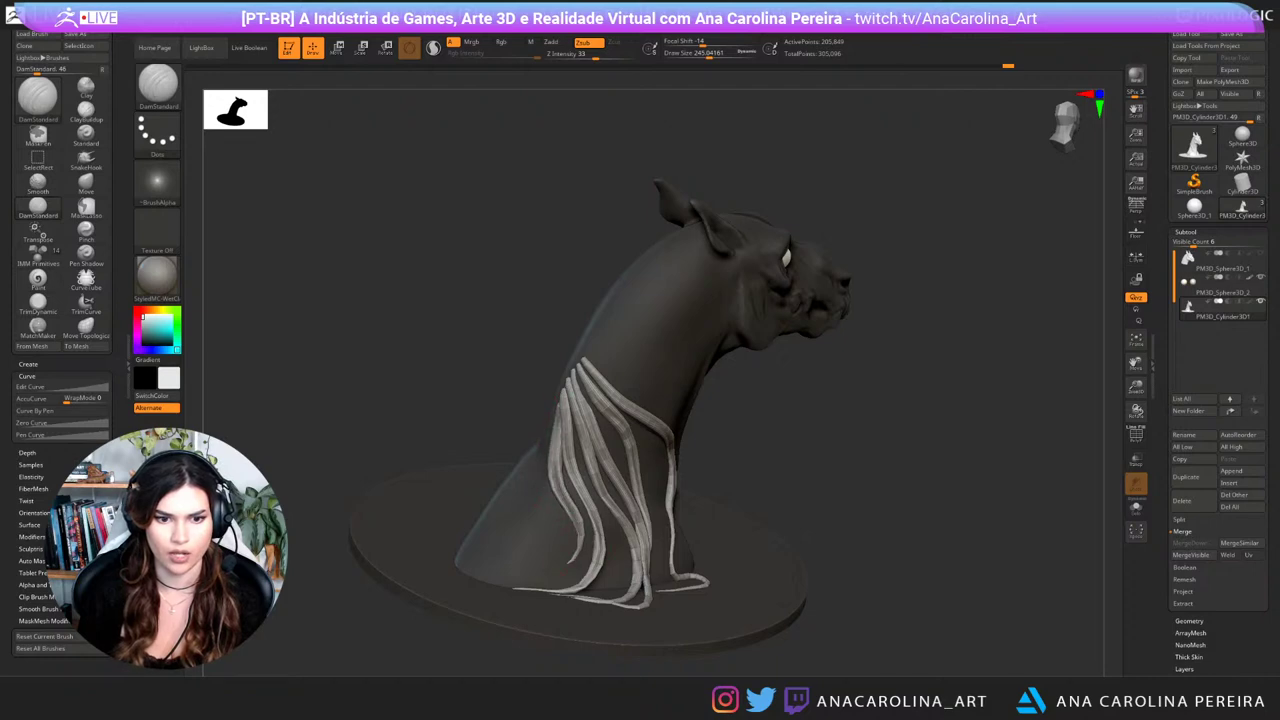
left_click_drag(557, 405, 555, 472)
left_click_drag(530, 455, 543, 393)
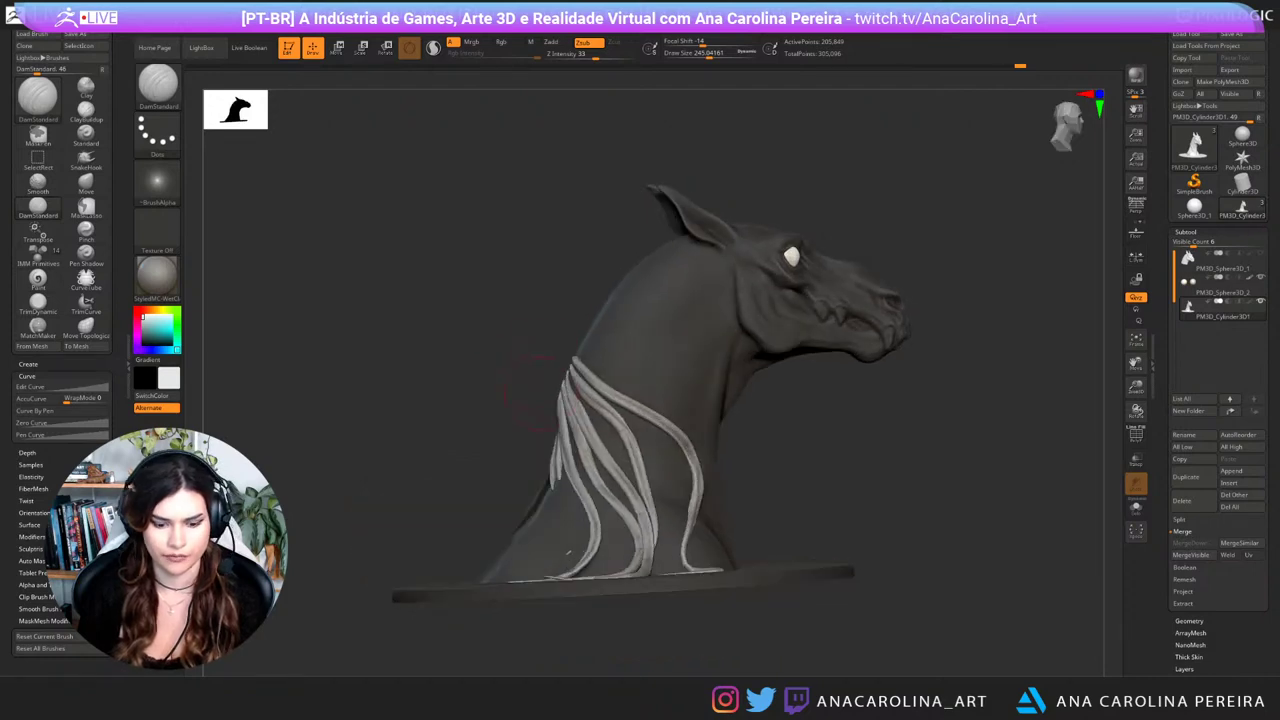
Step: Adjust the rear mane strands against the neck with the Move Topological brush, raising the draw size from about 400 to 542
key("b")
key("m")
key("t")
key("space")
left_click_drag(577, 463, 588, 463)
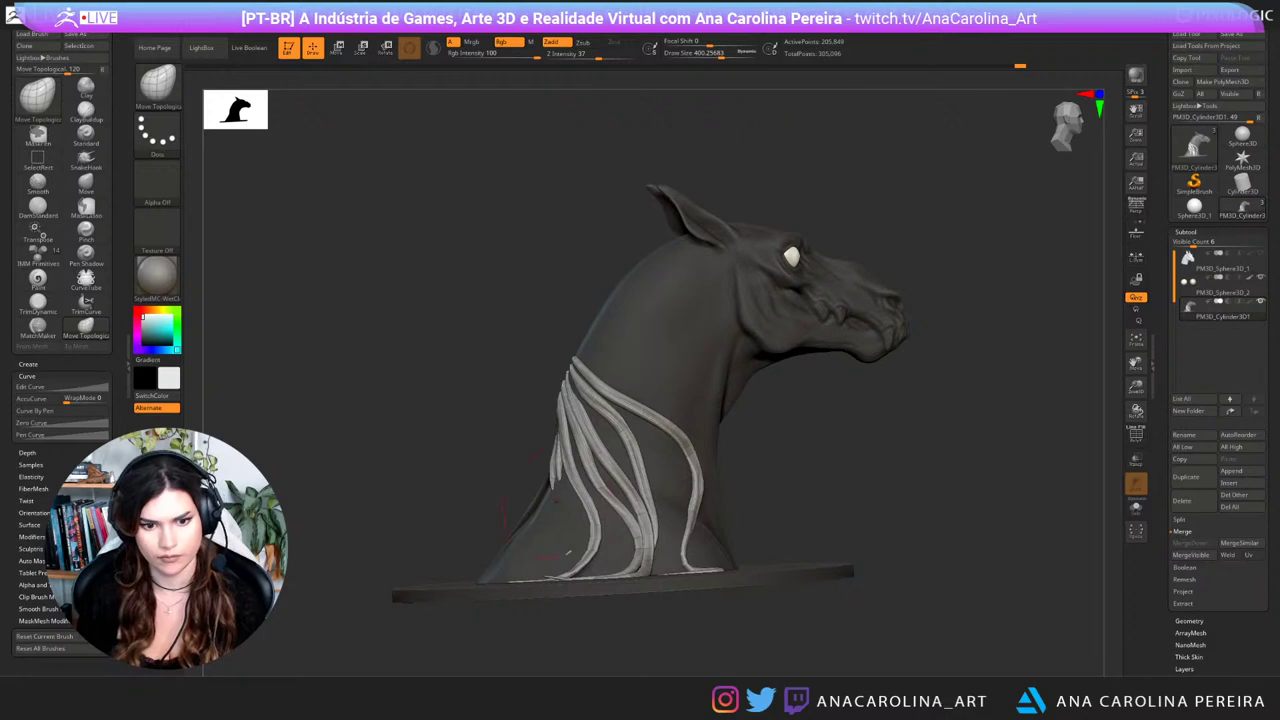
left_click_drag(500, 500, 590, 490)
key("space")
left_click_drag(546, 463, 558, 463)
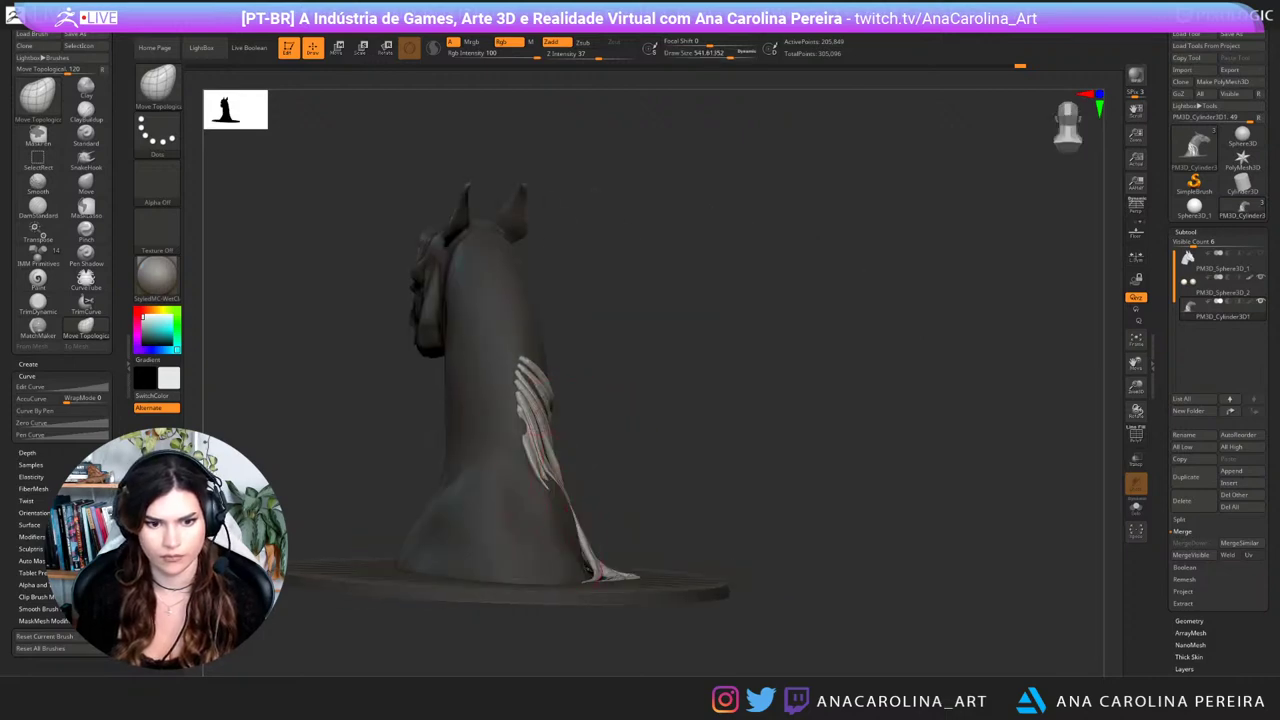
Step: Push the strands against the neck from behind with the Move brush at a draw size of about 542
key("b")
key("m")
key("v")
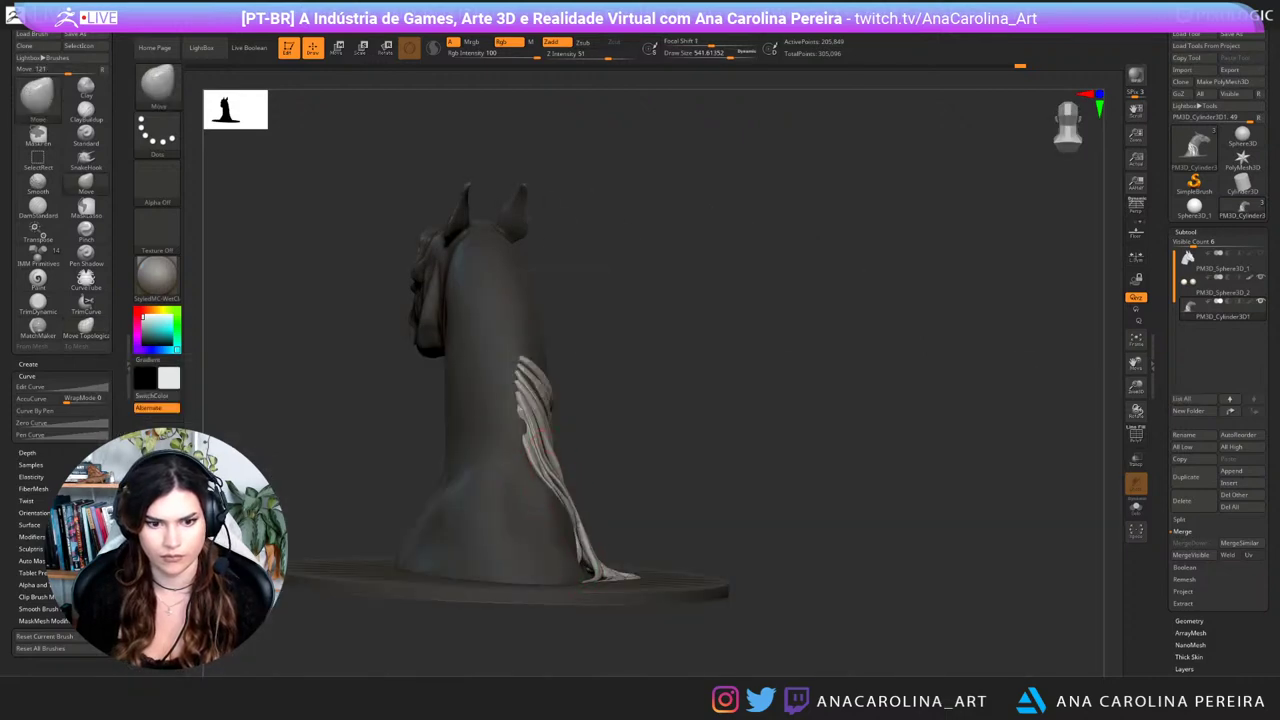
left_click_drag(562, 500, 555, 505)
mouse_move(660, 490)
left_mouse_down()
mouse_move(555, 505)
mouse_move(578, 540)
left_mouse_up()
Step: Reshape the lower end of the short rear strand with the Move Topological brush at a draw size of about 274
key("space")
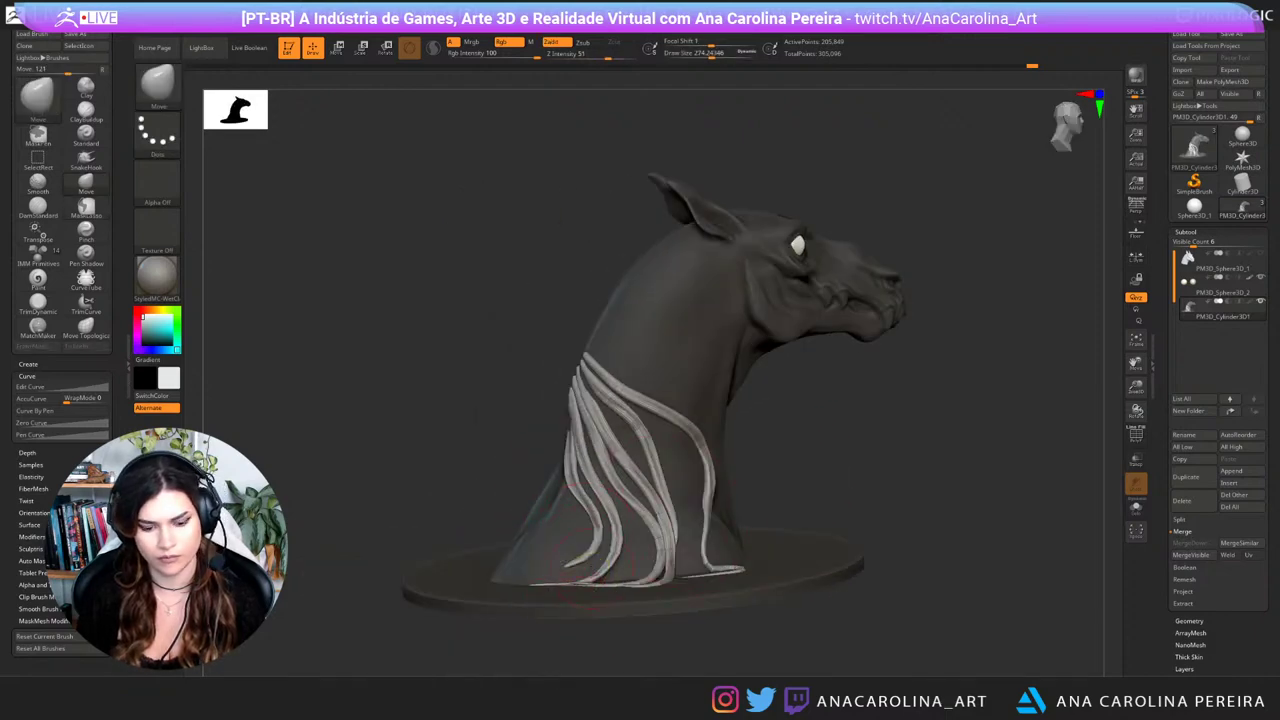
key("b")
key("m")
key("b")
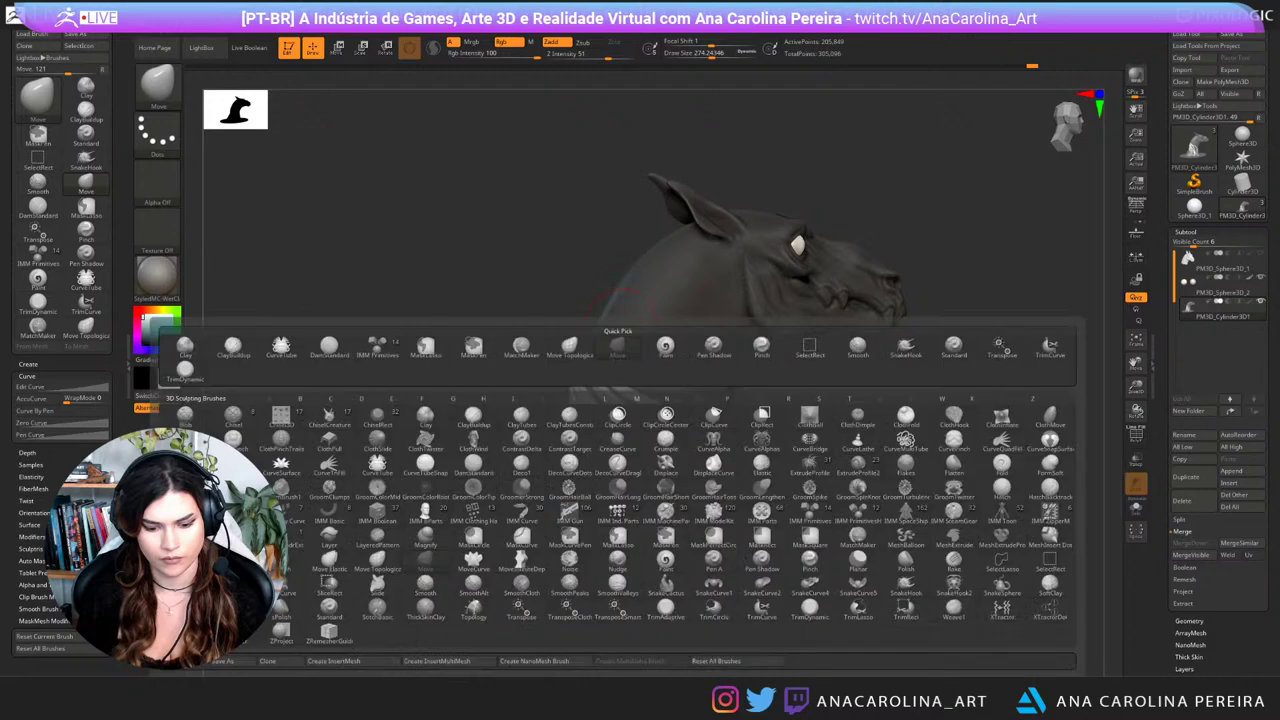
key("m")
key("t")
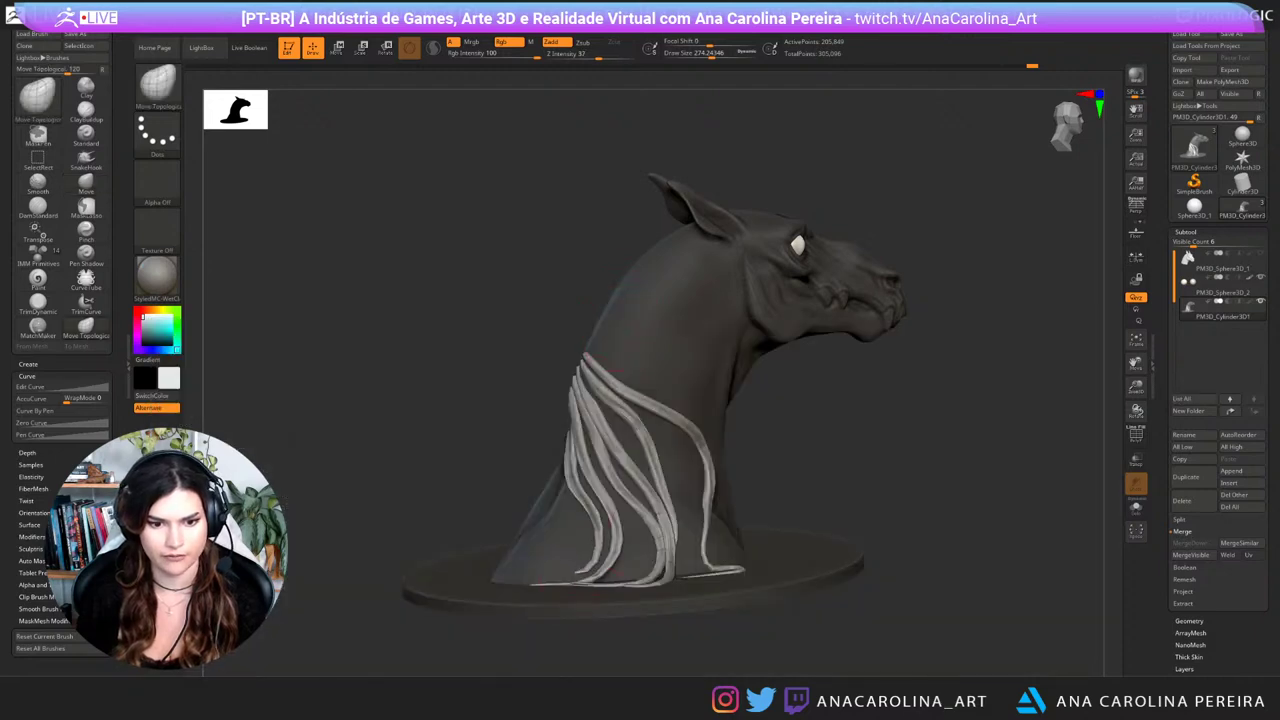
Step: Adjust the short rear strand's tip from above with Move Topological at a draw size of about 365, undoing one move
right_click_drag(605, 673, 769, 608)
right_click(769, 608)
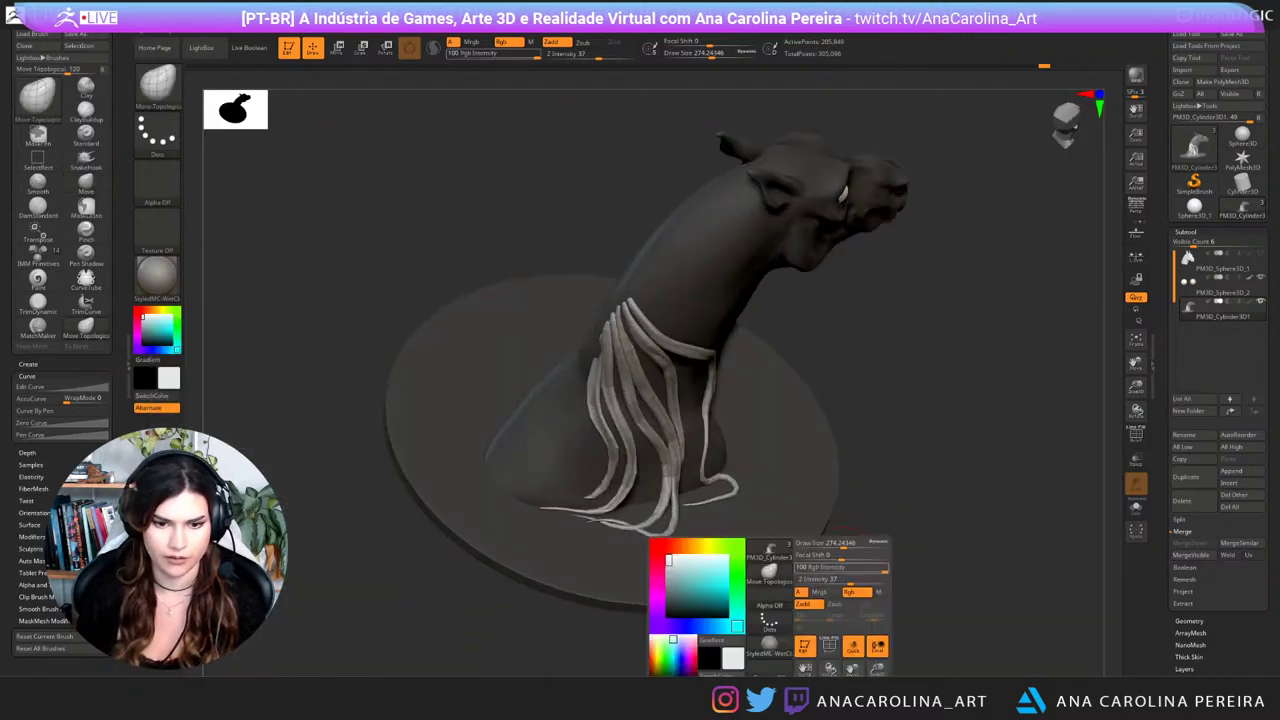
left_click(796, 570)
right_click(750, 548)
left_click(767, 534)
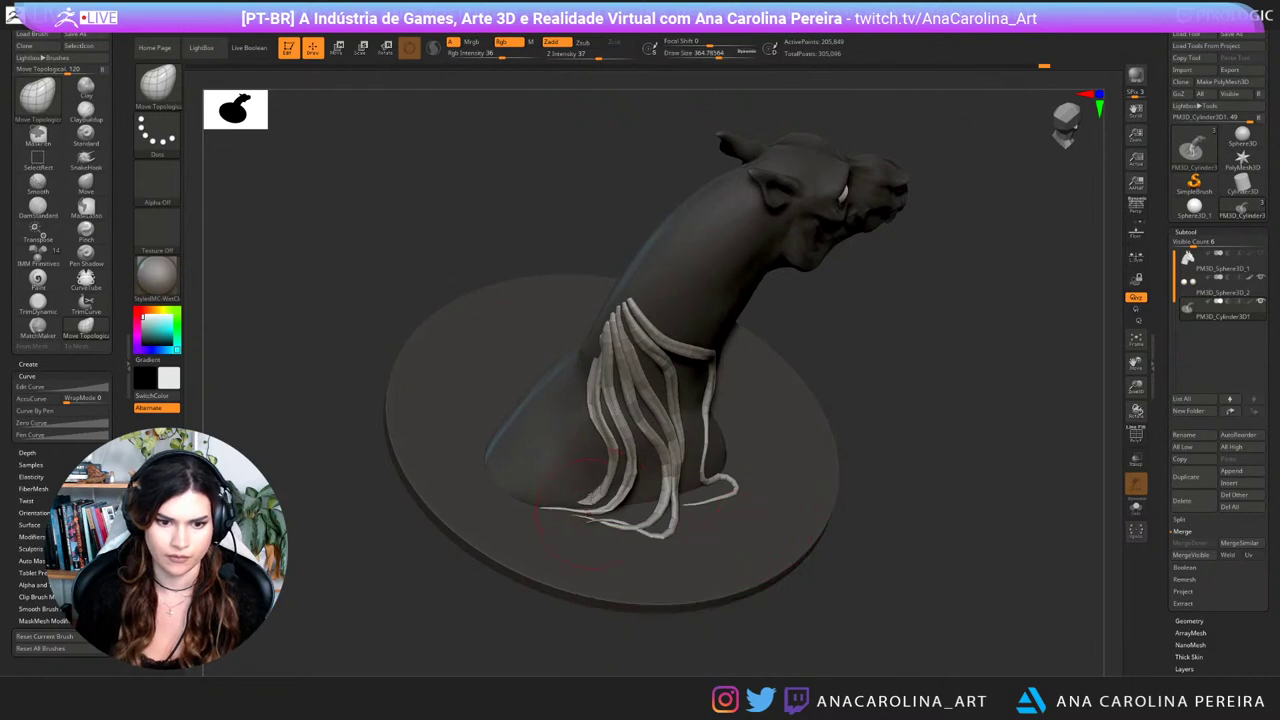
key("ctrl+z")
left_click_drag(574, 505, 587, 497)
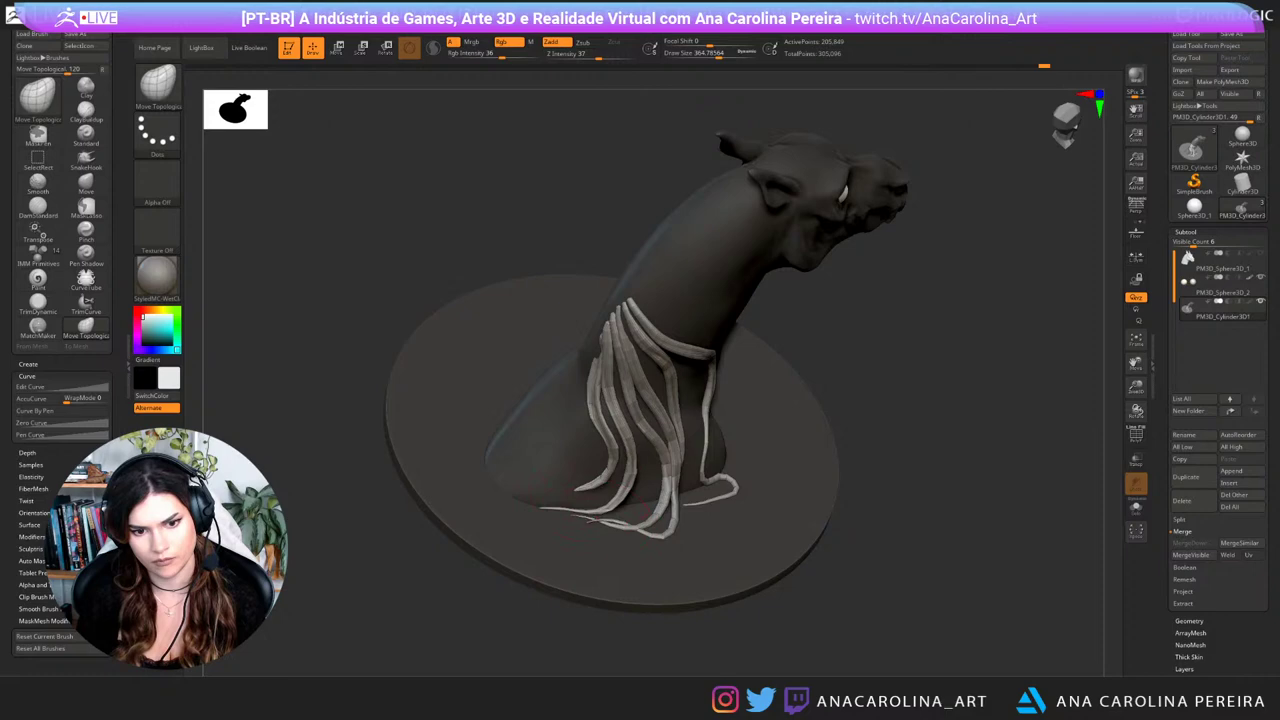
Step: Isolate the mane strands and mask all of them except the short rear strand, keeping the whole bust shown again
left_click(605, 483, "ctrl+shift")
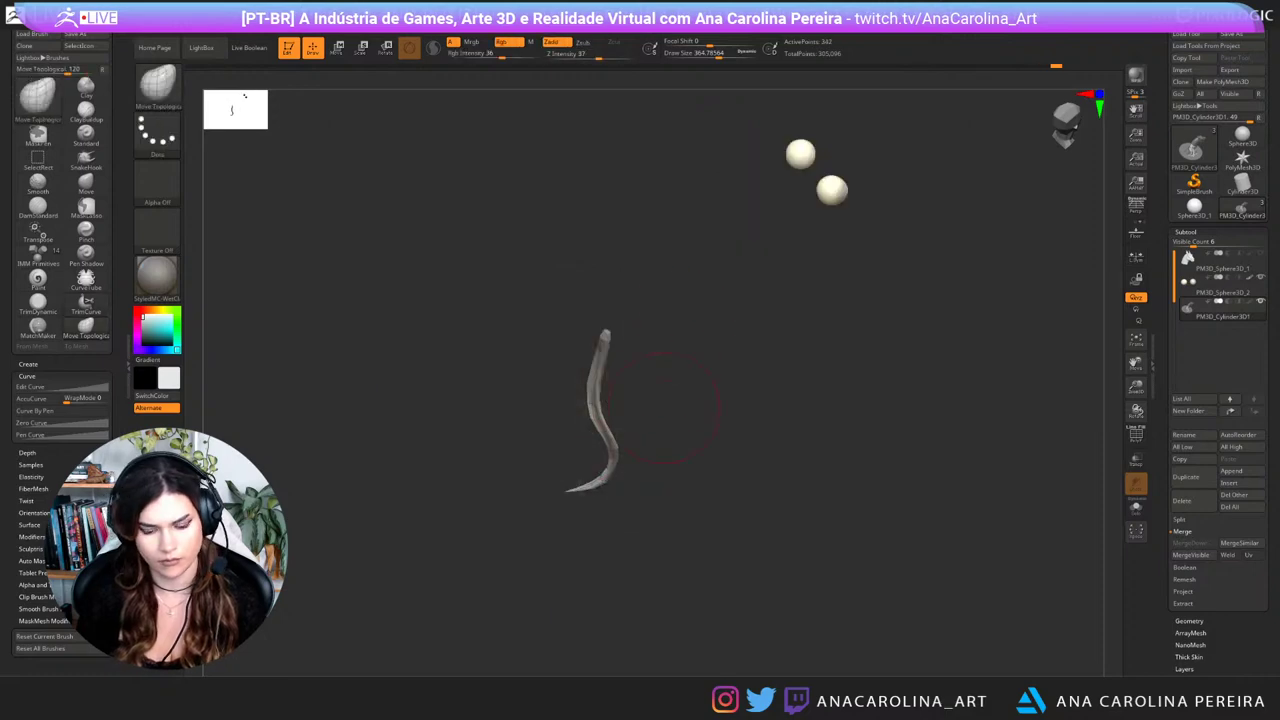
left_click(845, 394, "ctrl+shift")
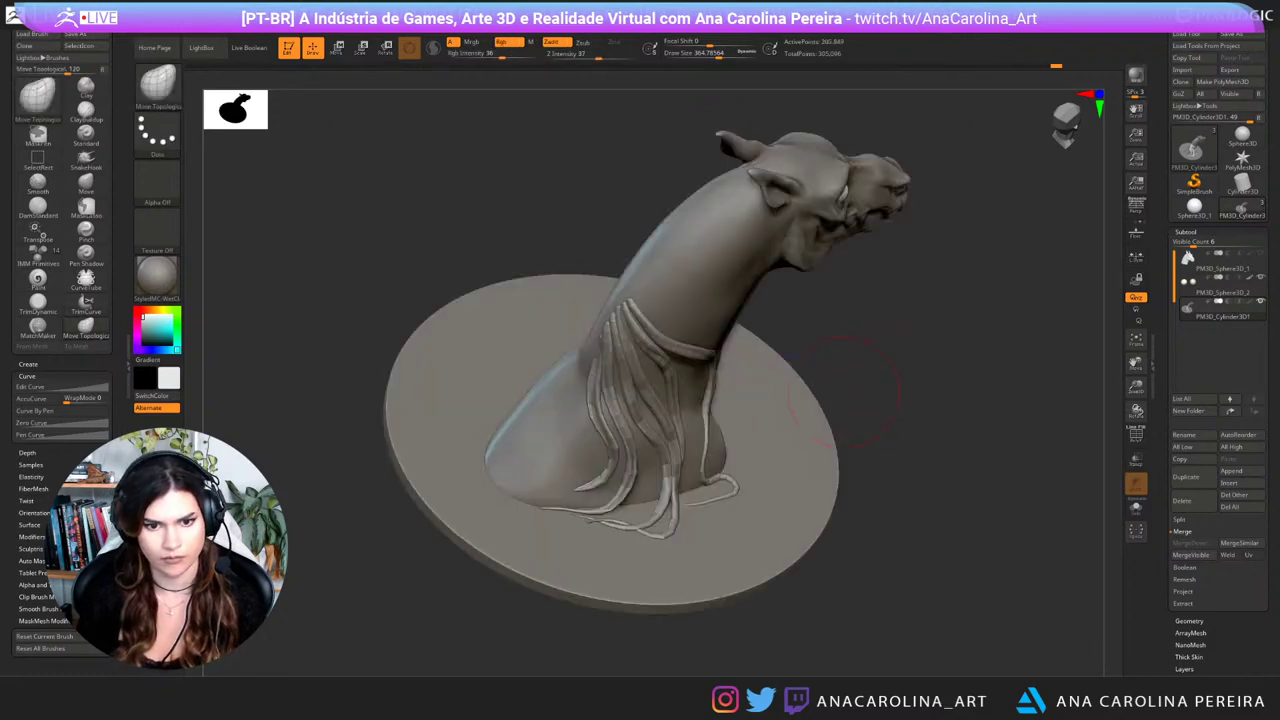
left_click_drag(845, 391, 788, 352)
left_click(621, 360, "ctrl+shift")
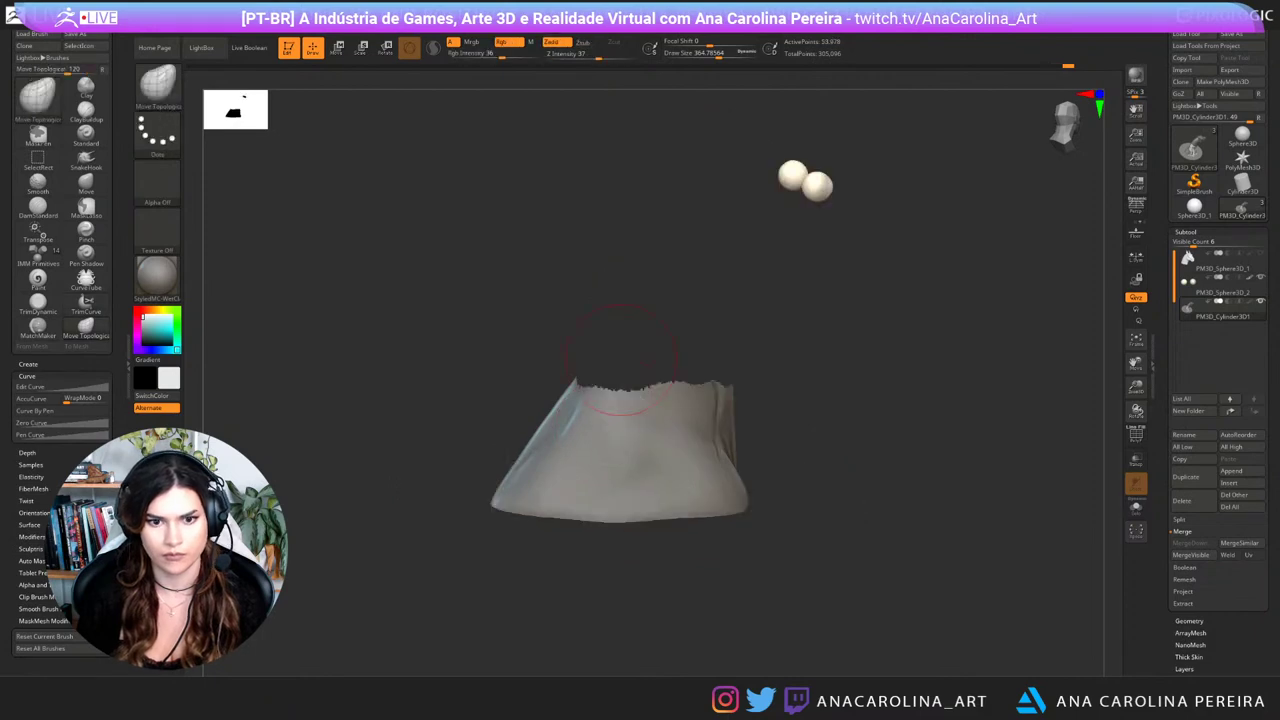
key("ctrl+z")
left_click(597, 413, "ctrl+shift")
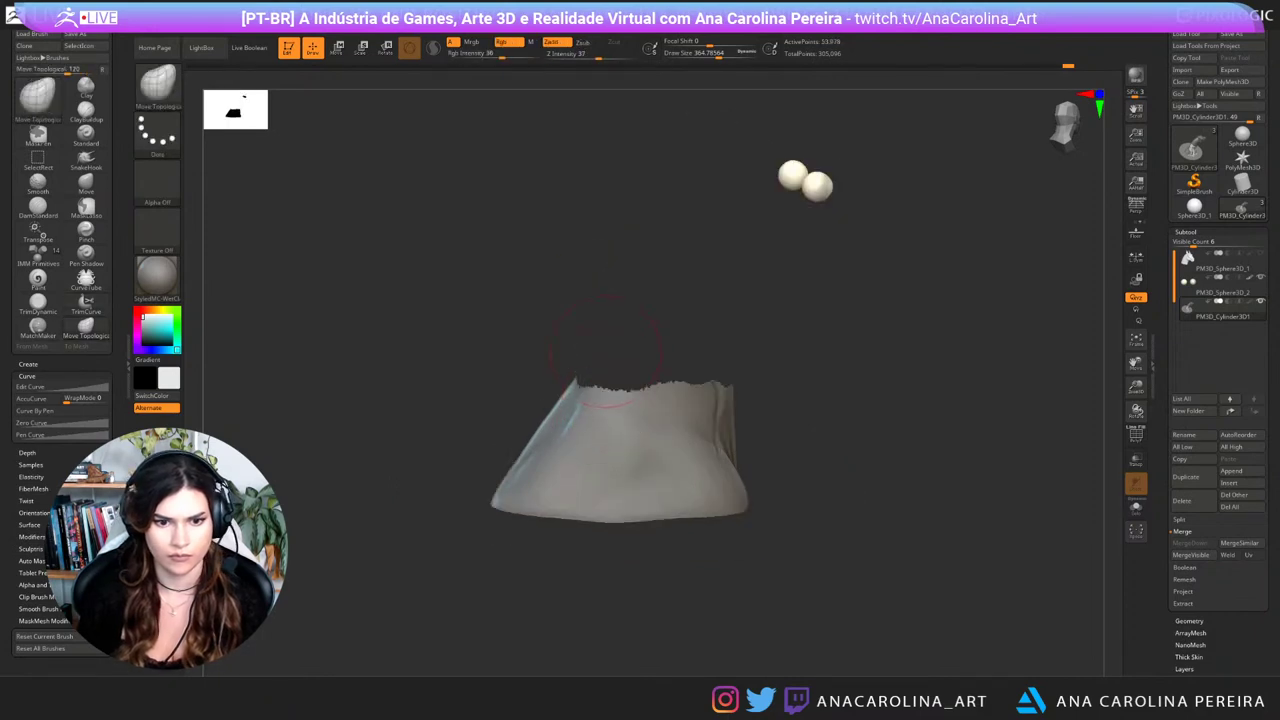
key("ctrl+z")
left_click(592, 417, "ctrl+shift")
left_click_drag(610, 265, 691, 597, "ctrl")
left_click(891, 349, "ctrl+shift")
left_click(905, 356, "ctrl")
left_click_drag(914, 364, 892, 374)
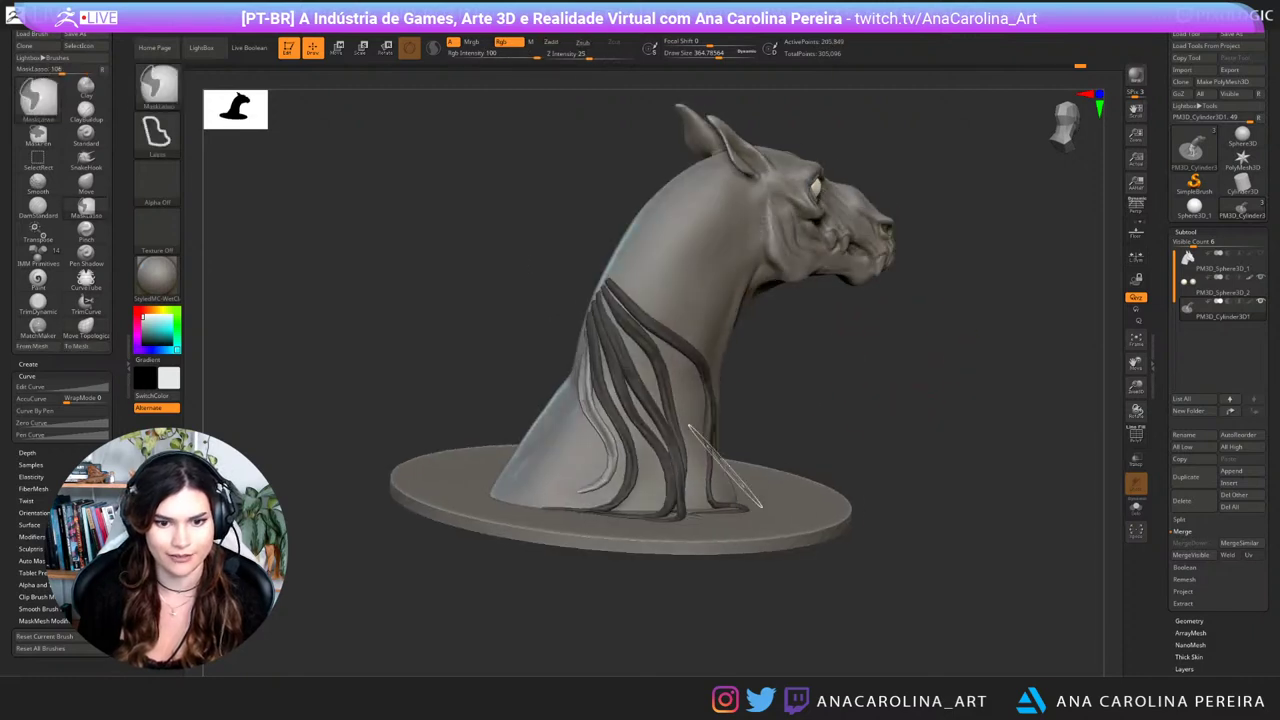
Step: Isolate and mask the lower neck and the round base, restoring full visibility after each one
left_click(690, 485, "ctrl+shift")
mouse_move(673, 273)
left_mouse_down("ctrl")
mouse_move(748, 657)
mouse_move(940, 397)
mouse_move(948, 432)
left_mouse_up("ctrl")
left_click(947, 403, "ctrl+shift")
left_click(773, 537, "ctrl+shift")
mouse_move(797, 312)
left_mouse_down("ctrl")
mouse_move(943, 677)
mouse_move(1000, 420)
left_mouse_up("ctrl")
left_click(975, 385, "ctrl+shift")
left_click_drag(970, 380, 978, 402)
Step: Reshape the unmasked short rear strand with the Move brush at a draw size of about 365, and clear the mask
key("b")
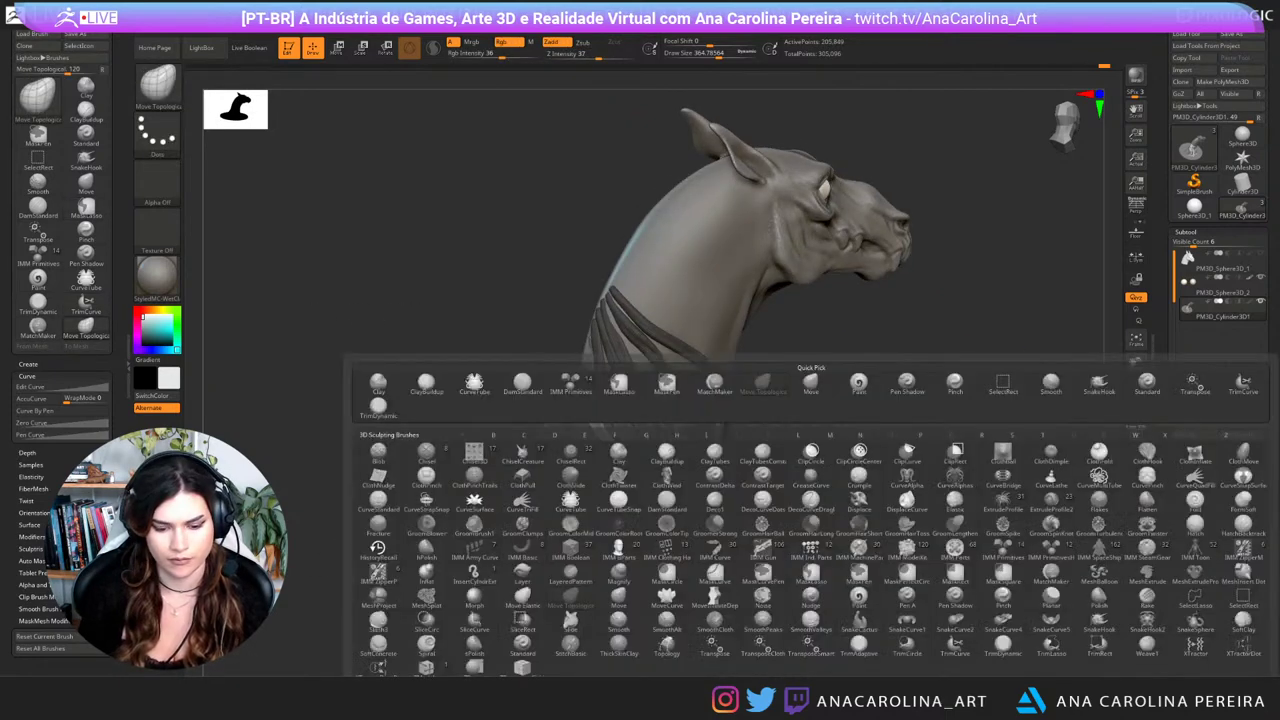
key("m")
key("v")
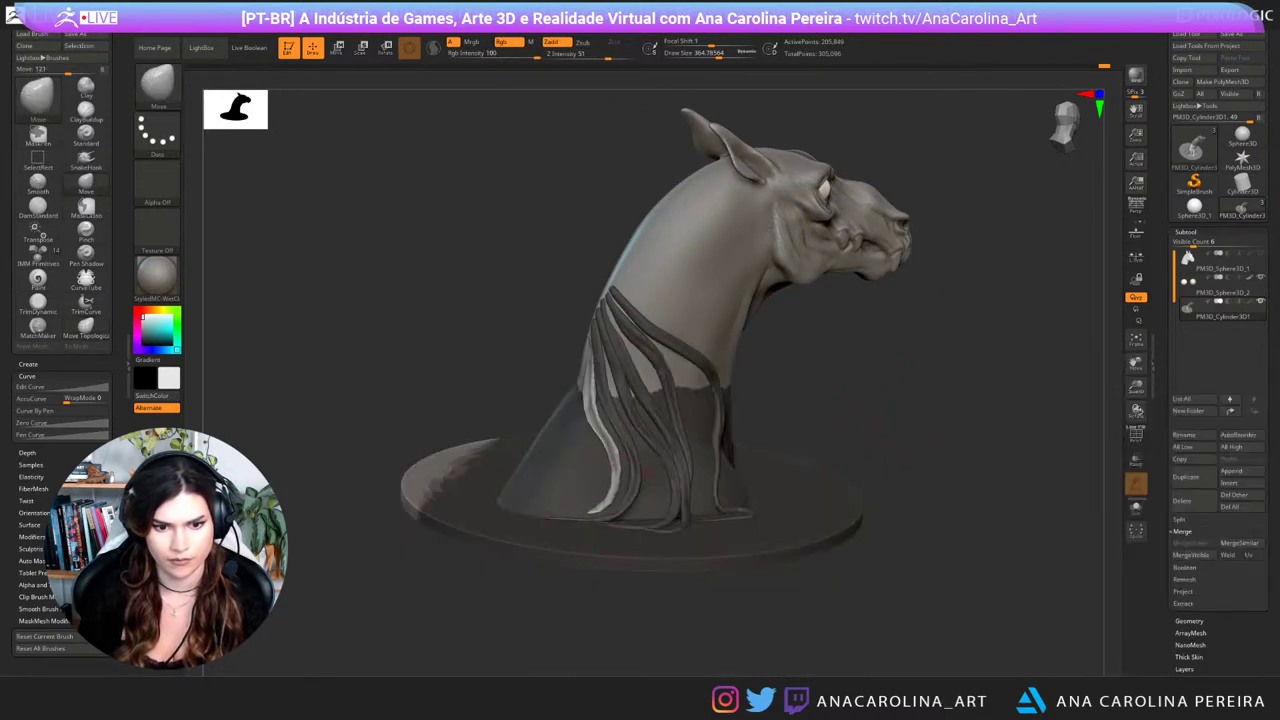
left_click_drag(905, 375, 1000, 450)
left_click_drag(613, 482, 606, 490)
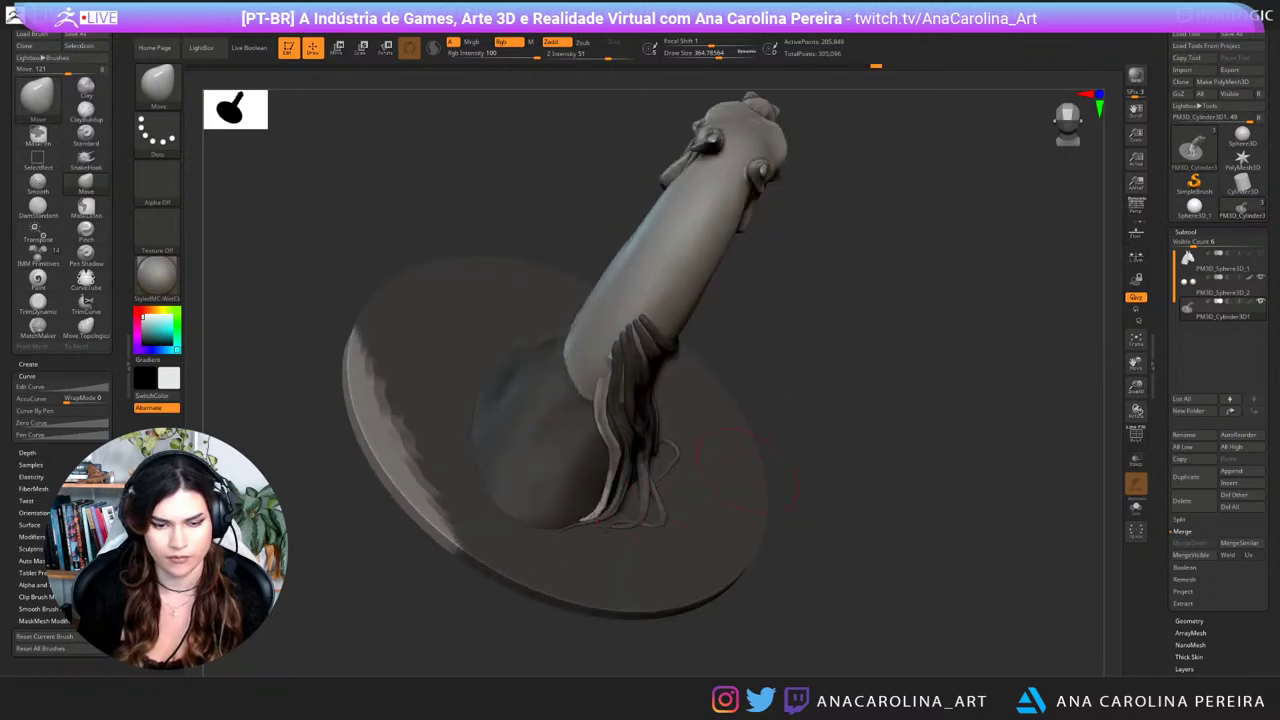
left_click_drag(860, 455, 770, 400, "shift")
left_click_drag(612, 440, 606, 430)
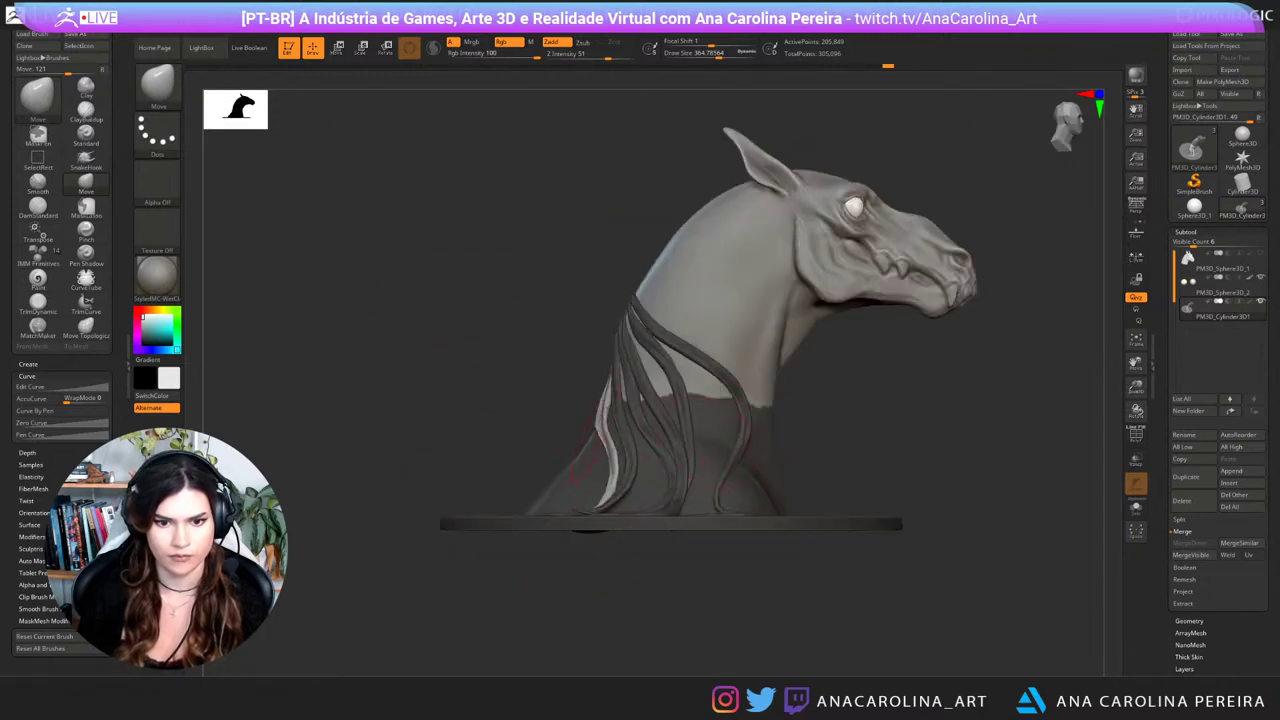
left_click_drag(914, 432, 935, 455, "ctrl")
mouse_move(970, 445)
left_mouse_down()
mouse_move(915, 487)
mouse_move(918, 520)
left_mouse_up()
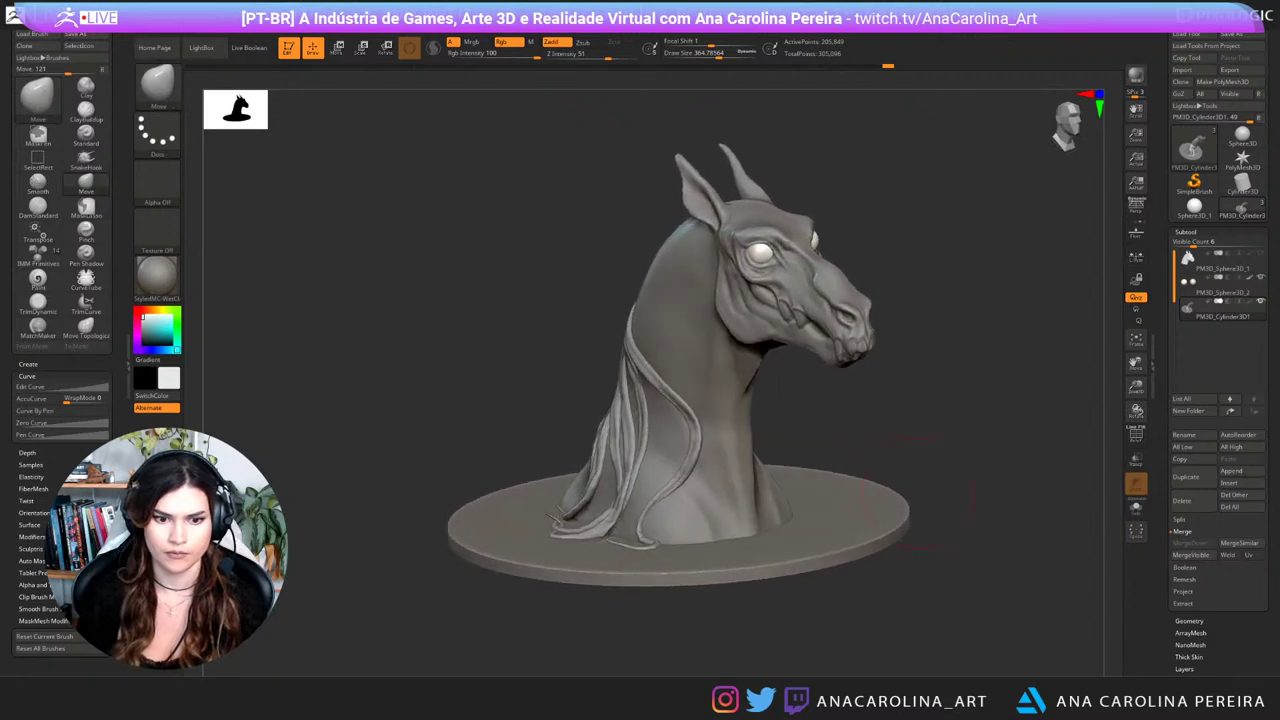
Step: Choose the DamStandard brush and mask the lower neck and the round base, leaving the mane strands unmasked
mouse_move(920, 450)
left_mouse_down("alt")
mouse_move(950, 478)
mouse_move(920, 385)
left_mouse_up("alt")
key("b")
key("d")
key("s")
left_click(800, 464, "ctrl+shift")
mouse_move(812, 304)
left_mouse_down("ctrl")
mouse_move(606, 646)
mouse_move(1050, 455)
left_mouse_up("ctrl")
left_click(1046, 456, "ctrl+shift")
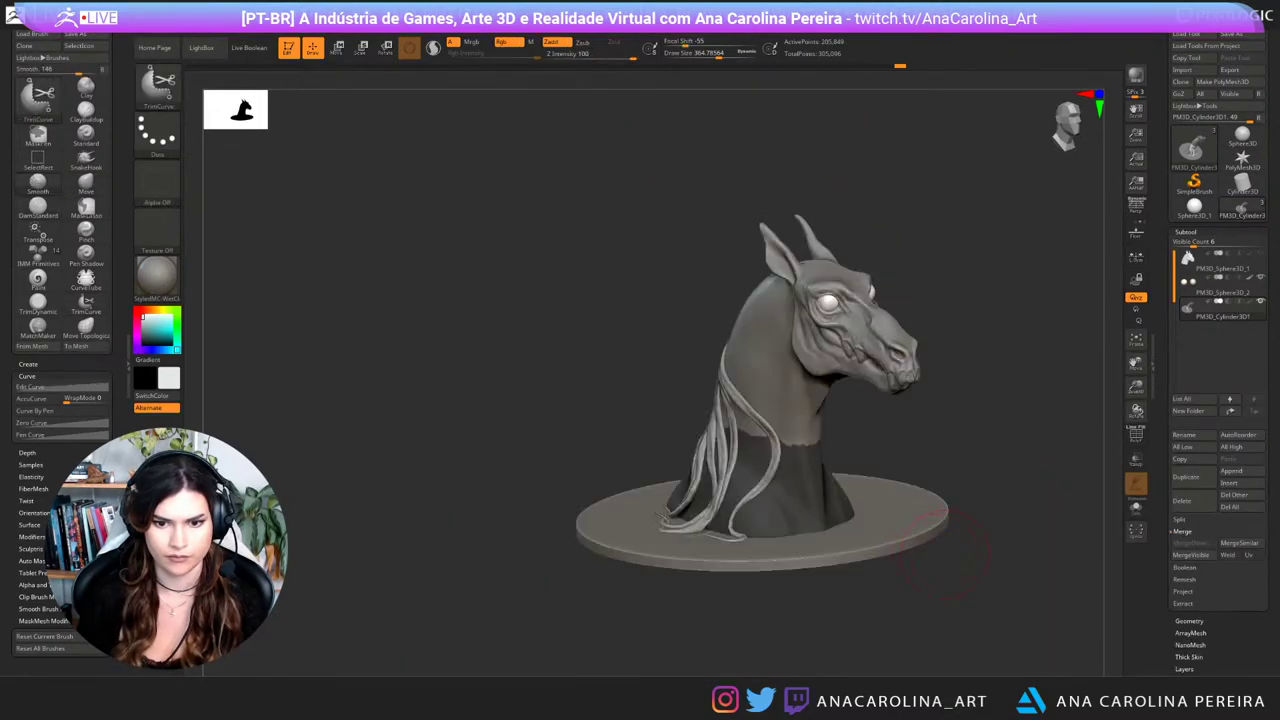
left_click(905, 515, "ctrl+shift")
mouse_move(944, 406)
left_mouse_down("ctrl")
mouse_move(436, 564)
mouse_move(1120, 500)
left_mouse_up("ctrl")
left_click(1046, 460, "ctrl+shift")
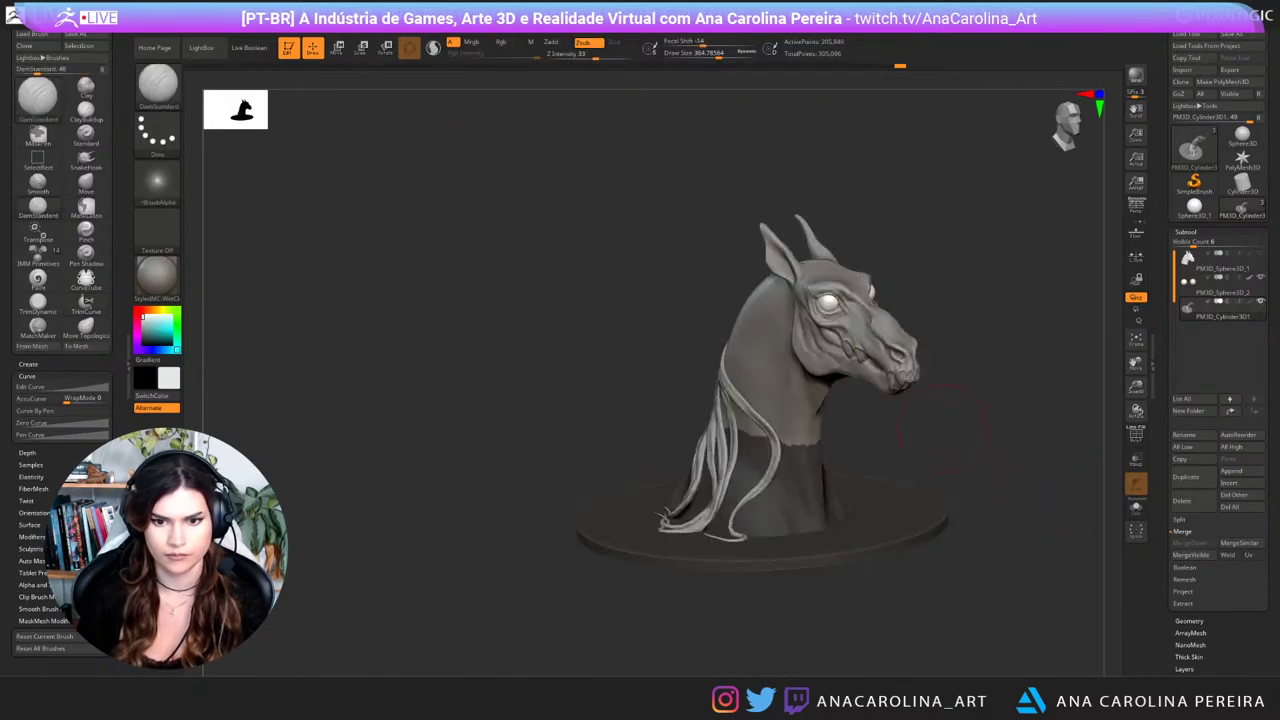
Step: Isolate and mask the head and upper neck, and show the whole bust again
left_click(840, 330, "ctrl+shift")
mouse_move(812, 134)
left_mouse_down("ctrl")
mouse_move(555, 440)
mouse_move(1052, 250)
left_mouse_up("ctrl")
left_click(1040, 262, "ctrl+shift")
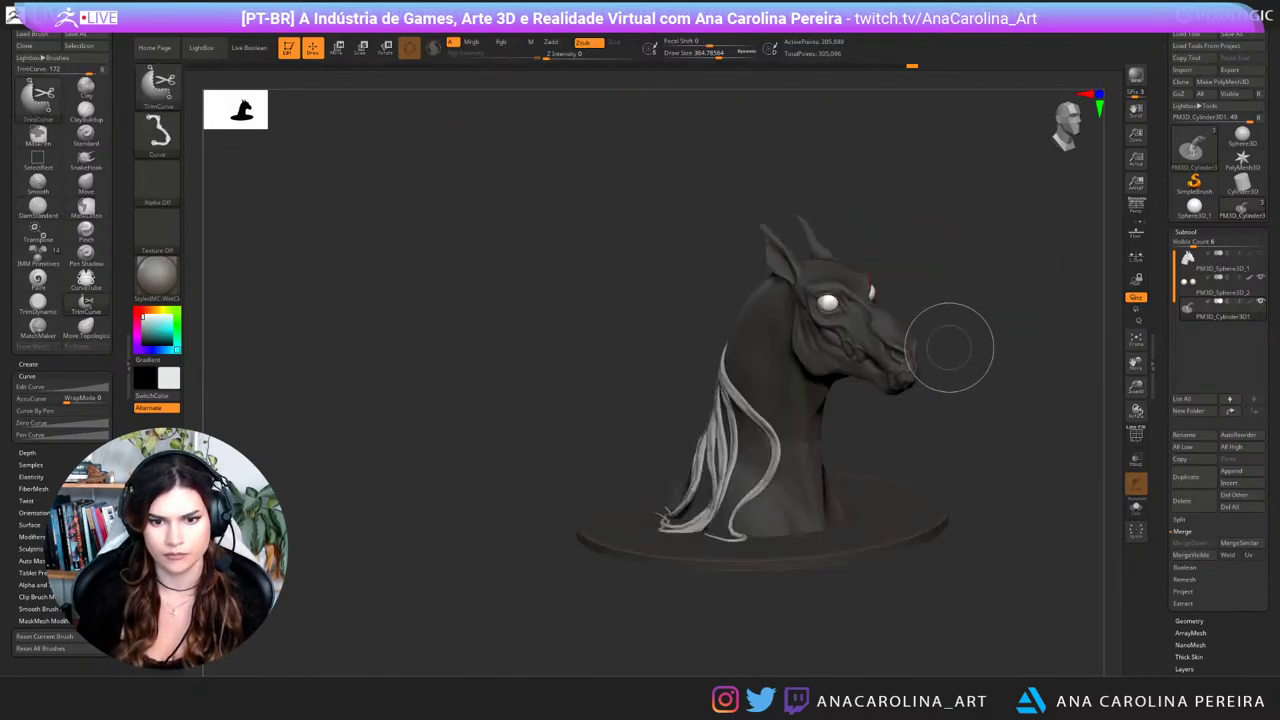
Step: Refine the lower tips of the rear strands with DamStandard at a draw size of about 145, redoing the stroke once
mouse_move(930, 455)
left_mouse_down()
mouse_move(975, 474)
mouse_move(950, 505)
mouse_move(986, 452)
mouse_move(950, 468)
mouse_move(940, 550)
mouse_move(917, 545)
mouse_move(961, 351)
left_mouse_up()
key("b")
key("space")
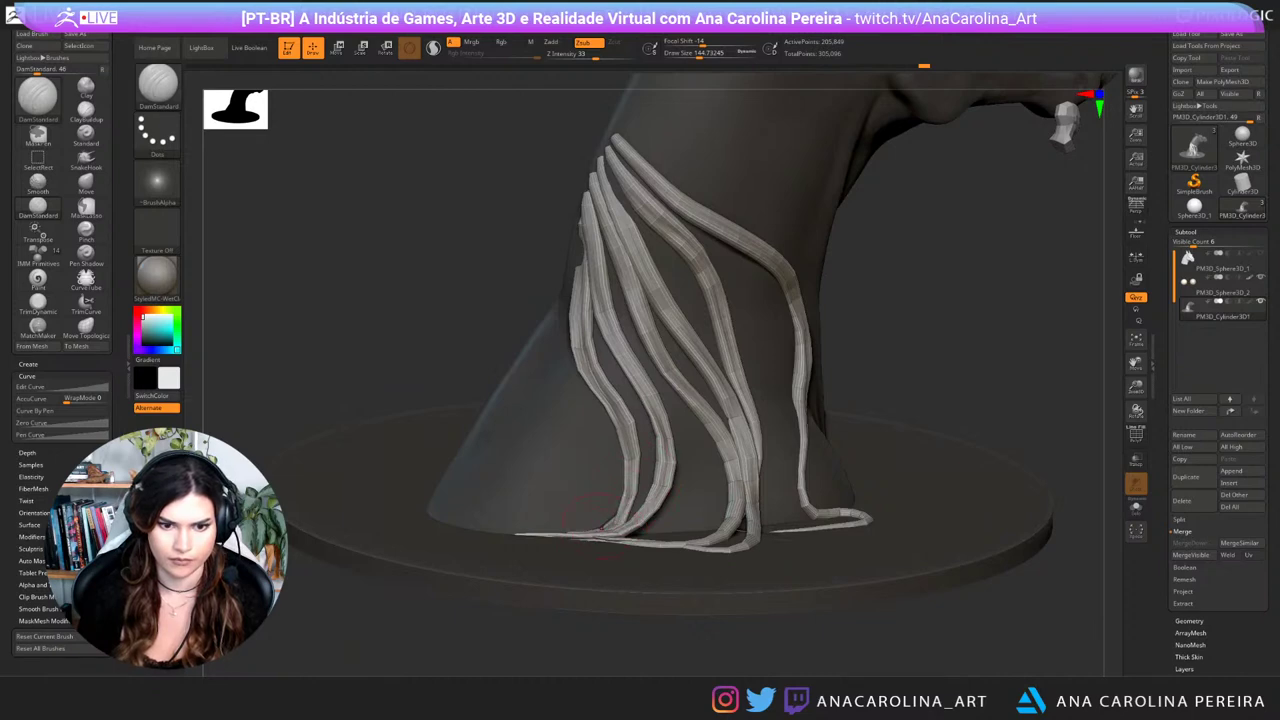
key("ctrl+z")
mouse_move(622, 522)
left_mouse_down()
mouse_move(652, 508)
mouse_move(615, 528)
left_mouse_up()
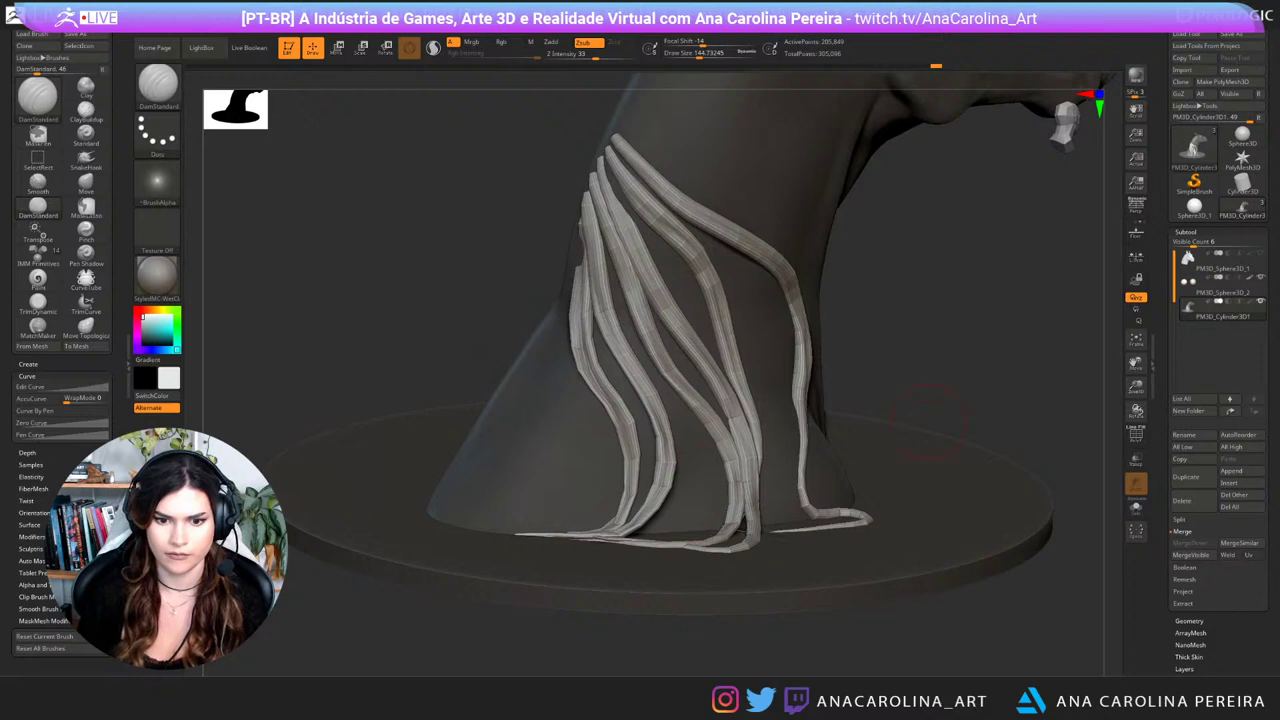
left_click_drag(929, 421, 974, 451)
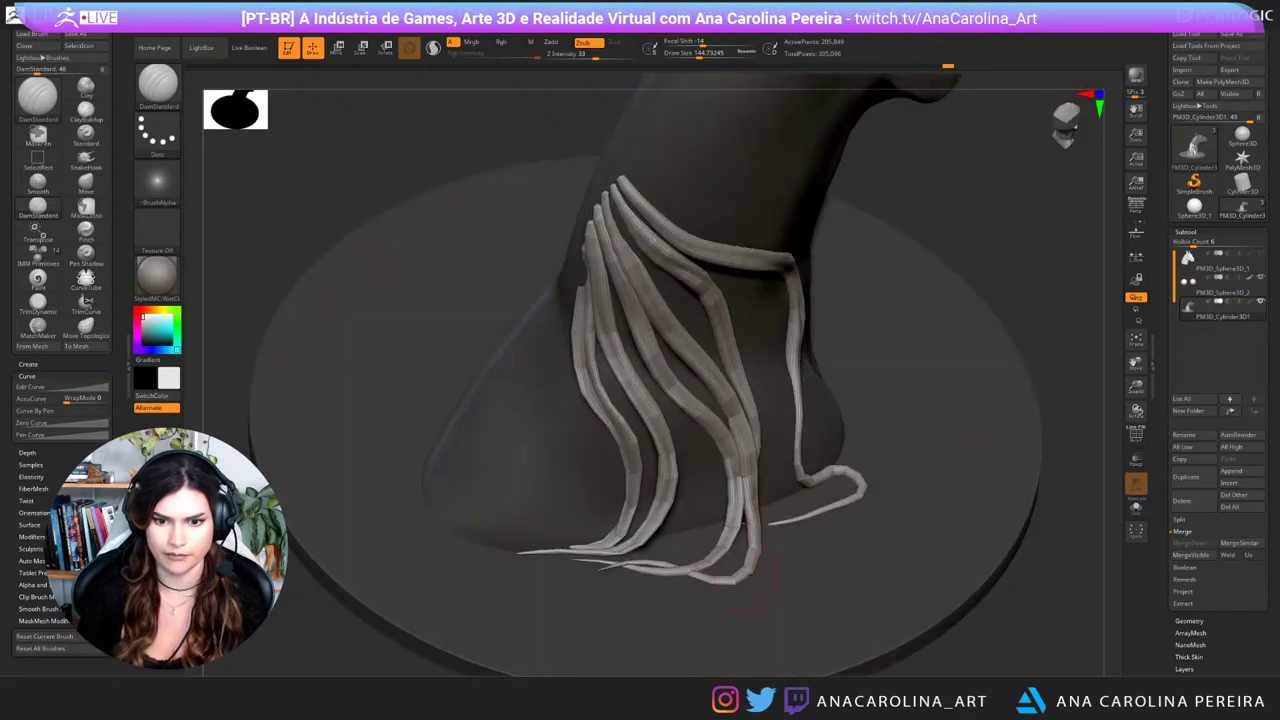
left_click_drag(1005, 365, 865, 390)
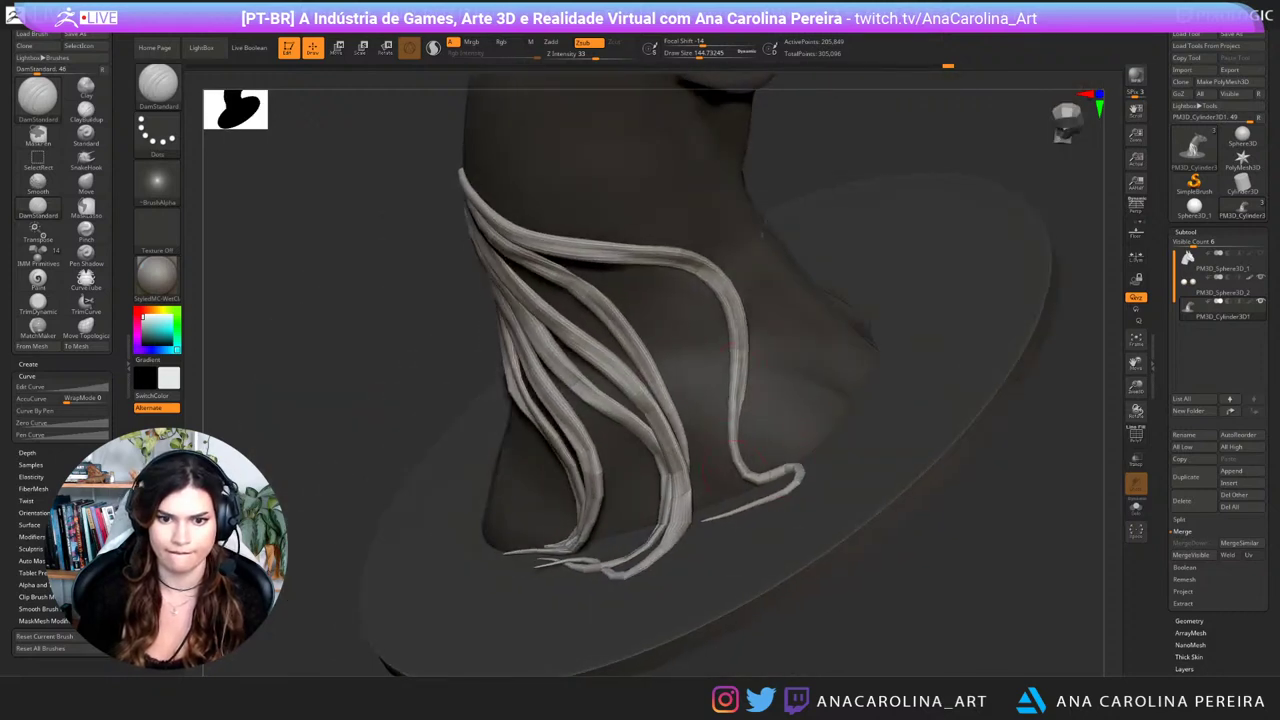
Step: Move the lower part of the front strand with the Move brush at a draw size of about 257, and clear the mask
mouse_move(932, 635)
left_mouse_down()
mouse_move(930, 542)
mouse_move(1008, 537)
left_mouse_up()
key("b")
key("m")
key("v")
key("space")
left_click_drag(745, 414, 768, 412)
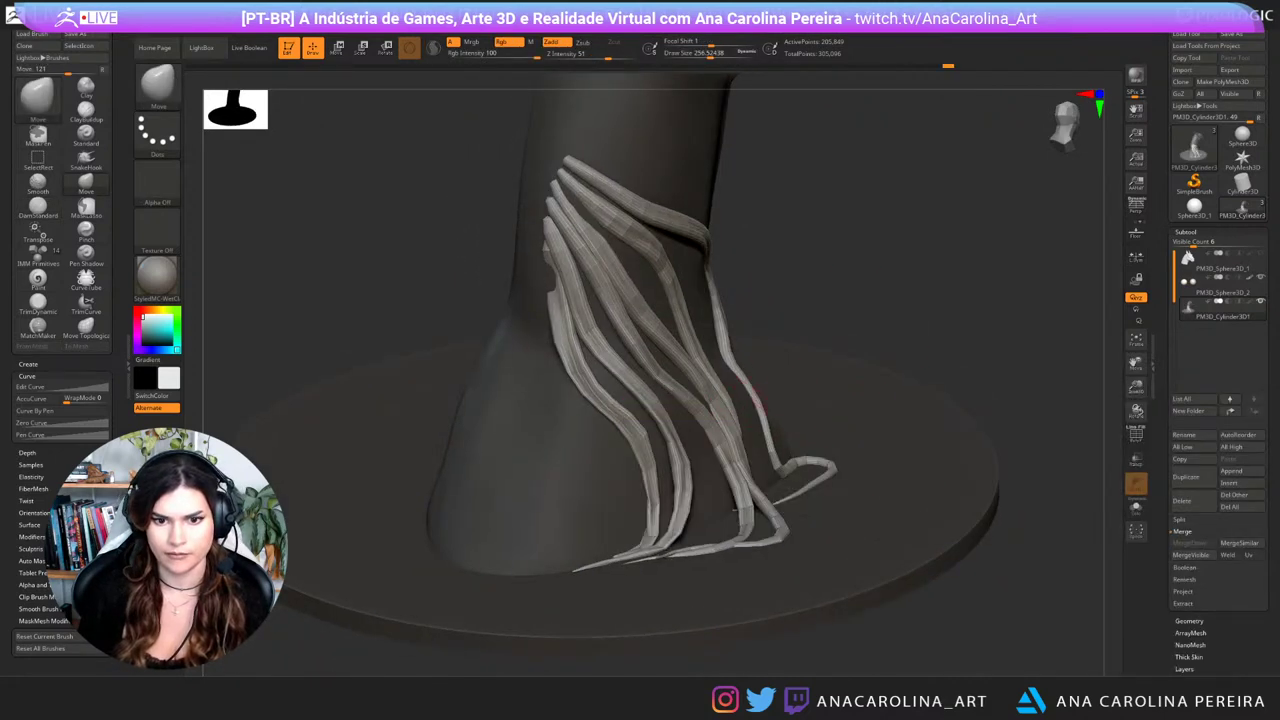
left_click_drag(955, 370, 1035, 350)
left_click_drag(1020, 270, 1050, 295, "ctrl")
left_click_drag(1045, 400, 1060, 320, "alt")
left_click_drag(1060, 575, 828, 662, "shift")
left_click_drag(850, 560, 900, 582)
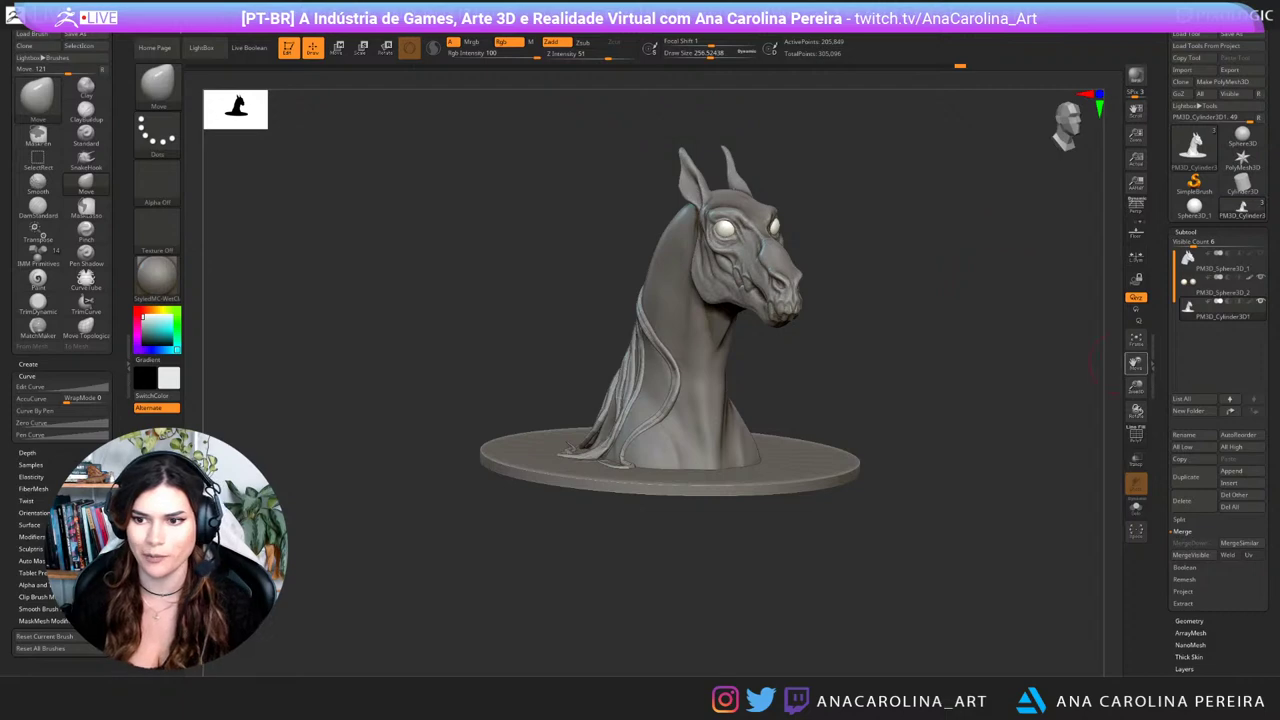
left_click_drag(1060, 372, 1045, 465, "alt")
mouse_move(960, 560)
left_mouse_down()
mouse_move(1030, 560)
mouse_move(1036, 522)
mouse_move(936, 522)
left_mouse_up()
key("b")
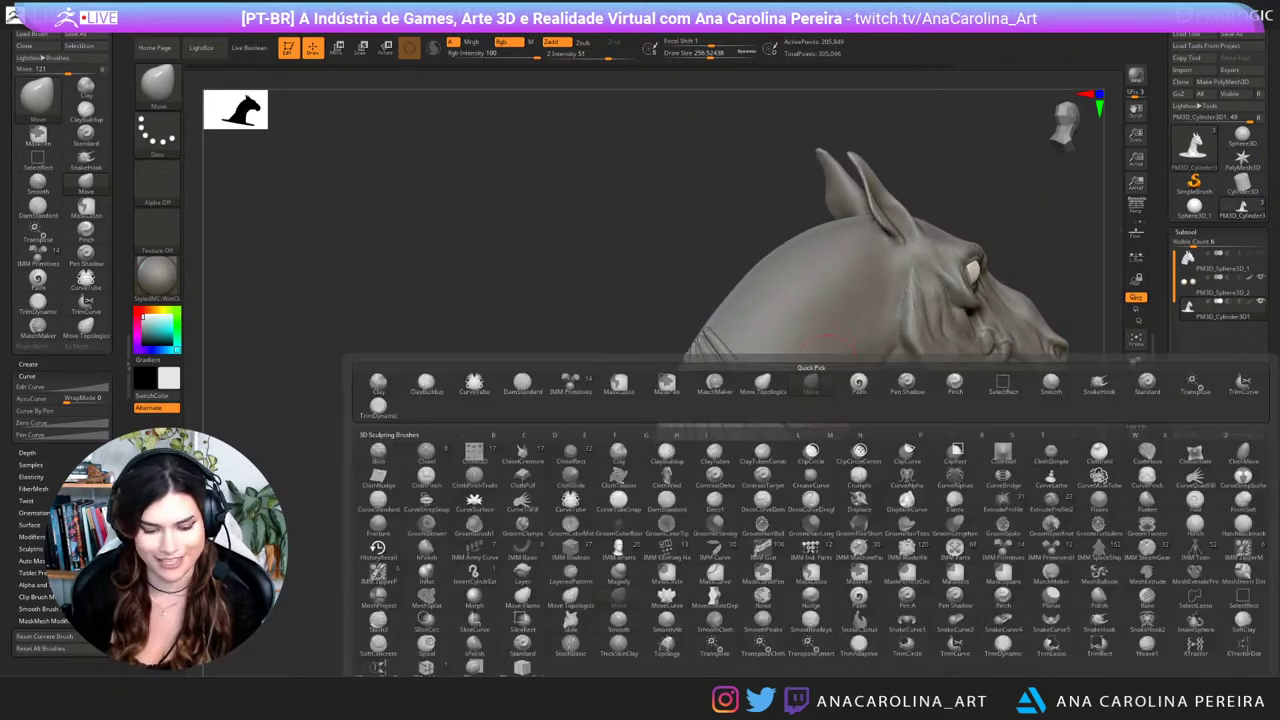
key("c")
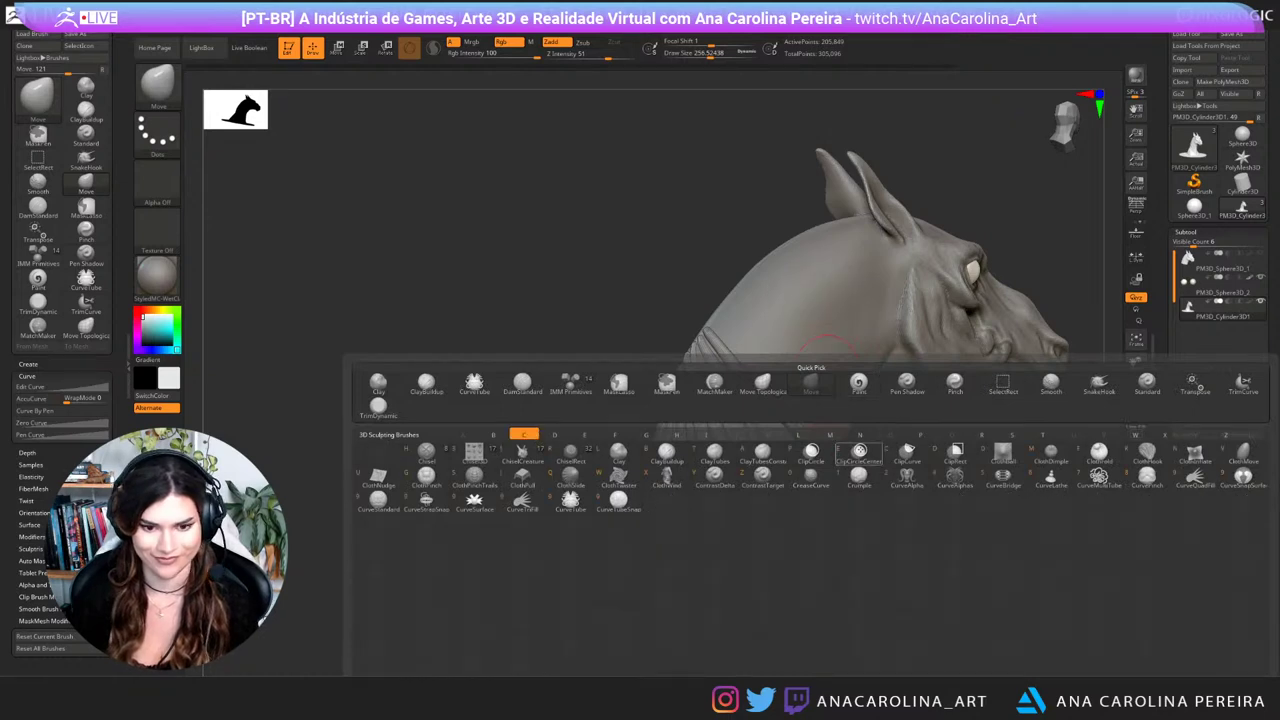
left_click(570, 503)
key("space")
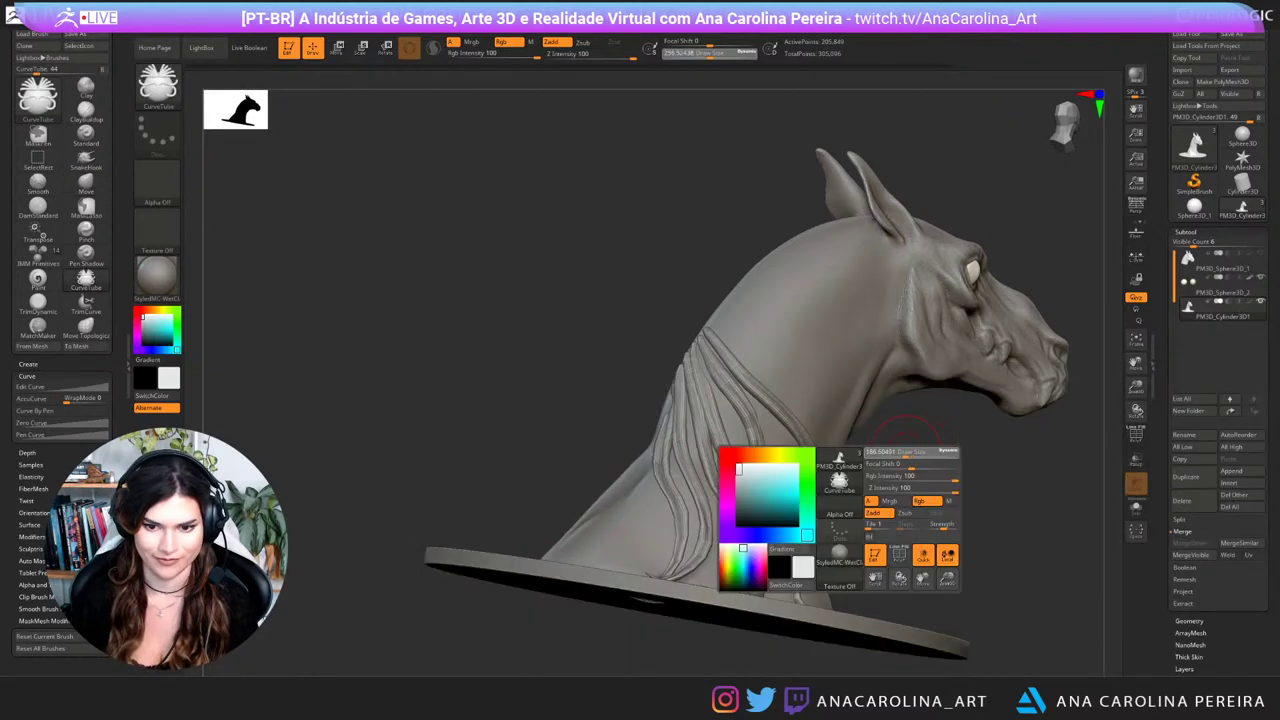
Step: Adjust the short rear strand against the neck from the opposite side with Move Topological at a draw size of about 172
mouse_move(930, 480)
left_mouse_down("shift")
mouse_move(950, 470)
mouse_move(940, 400)
mouse_move(990, 430)
mouse_move(1050, 425)
mouse_move(1040, 450)
mouse_move(965, 488)
mouse_move(1000, 463)
mouse_move(985, 560)
left_mouse_up("shift")
key("b")
key("m")
key("t")
key("space")
left_click_drag(938, 450, 950, 450)
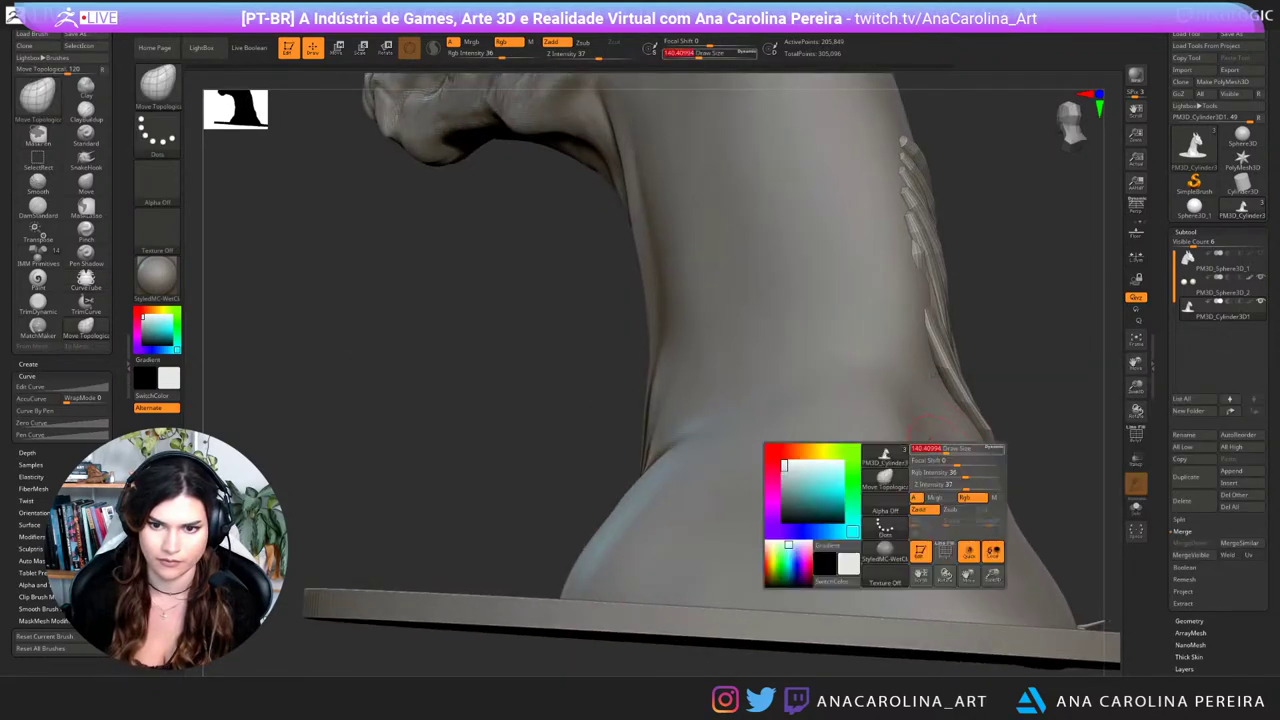
key("space")
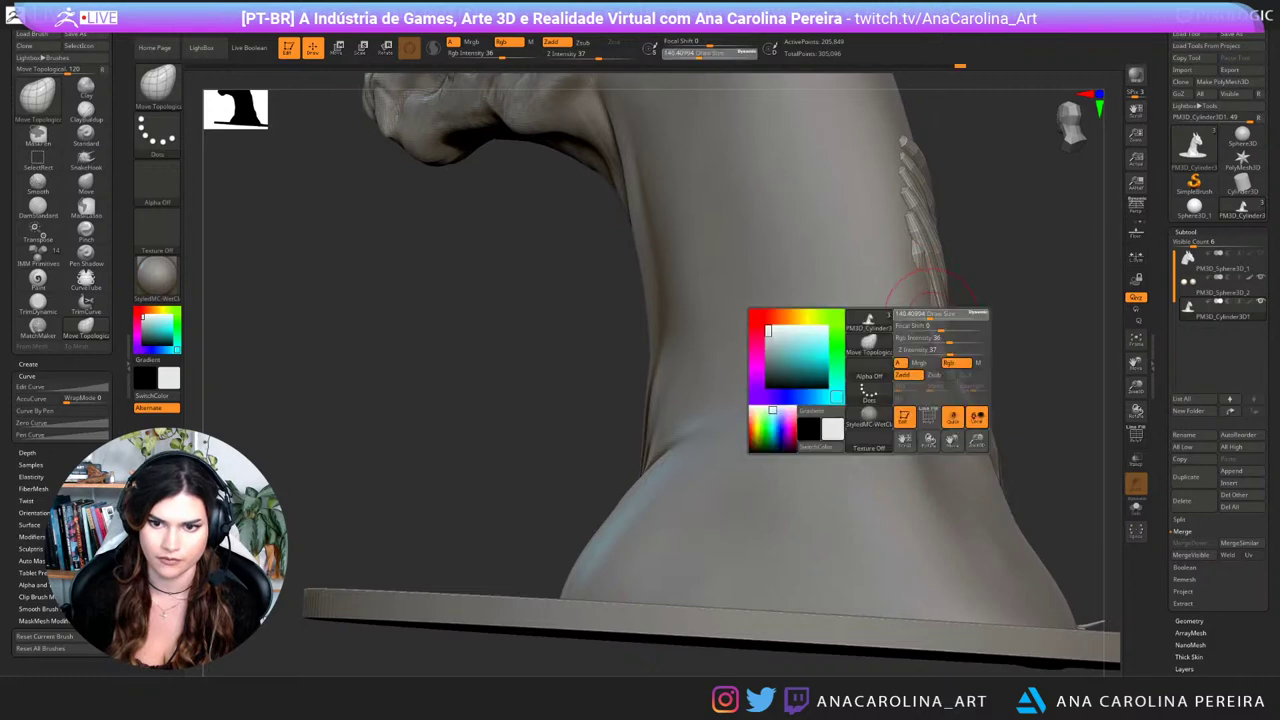
left_click_drag(935, 318, 941, 318)
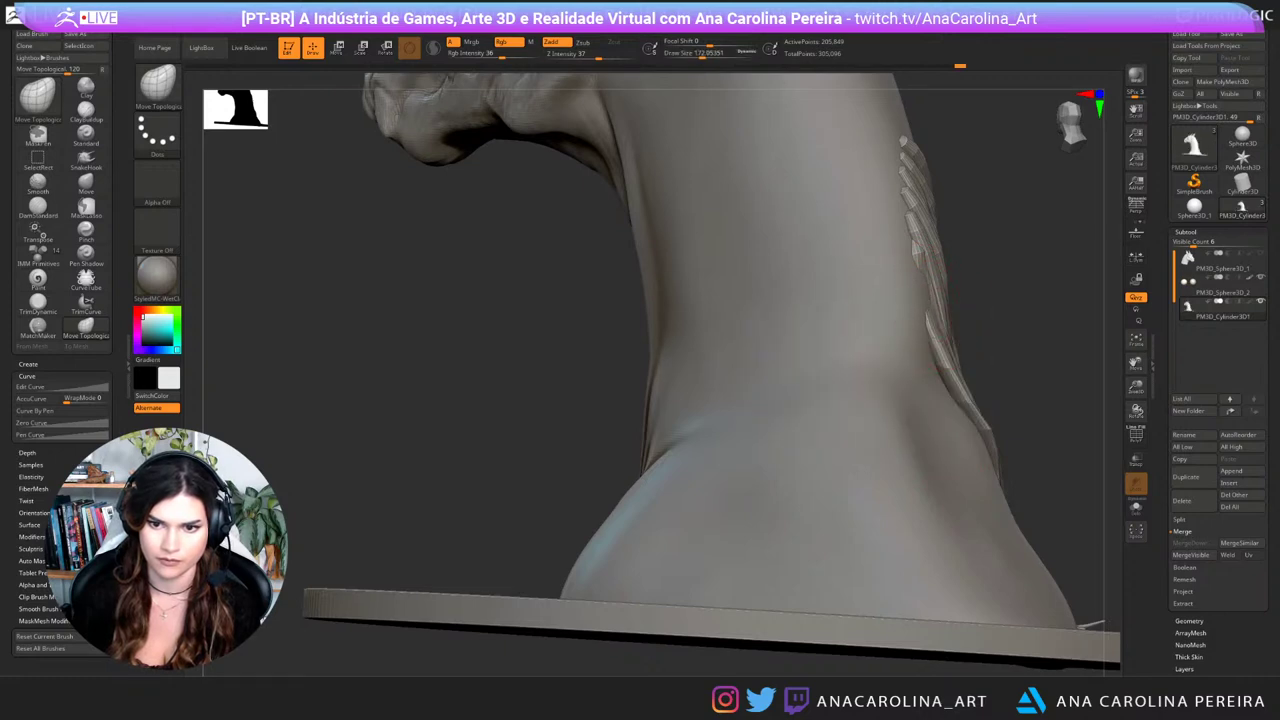
left_click_drag(938, 326, 932, 318)
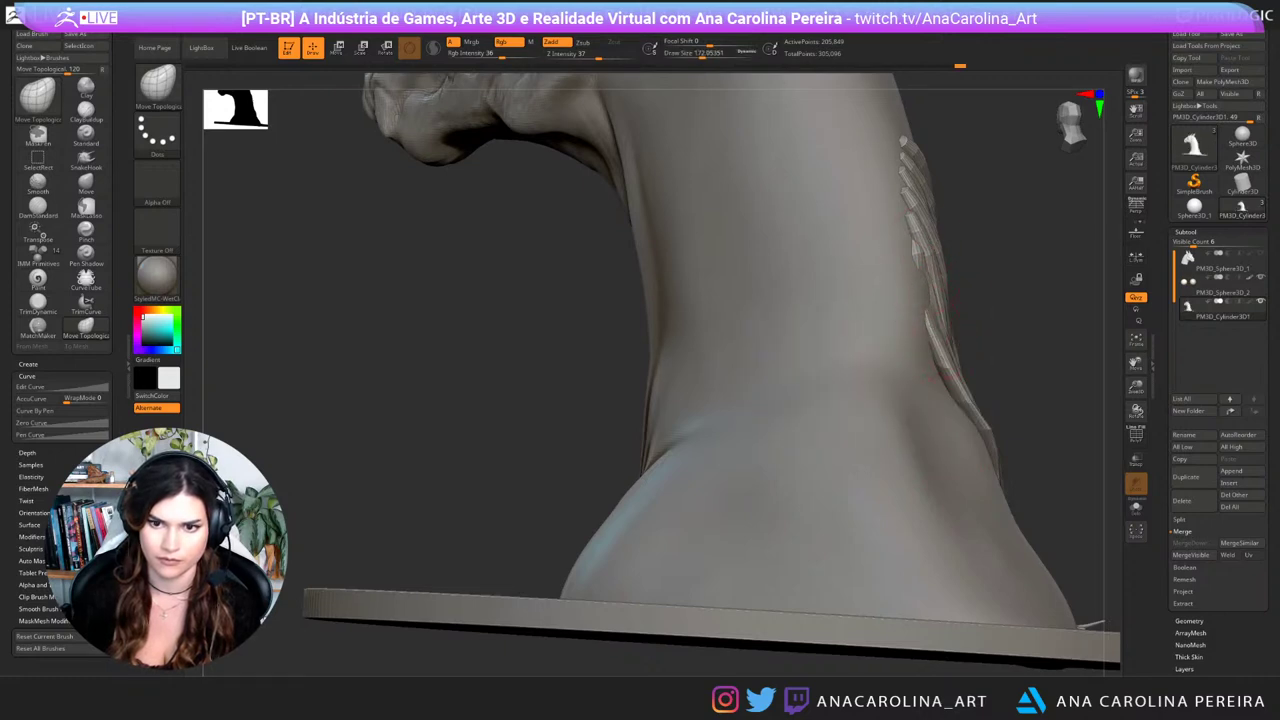
Step: Nudge the upper end of the short rear strand with Move Topological from behind, and smooth the strand just below it
left_click_drag(1040, 300, 790, 340)
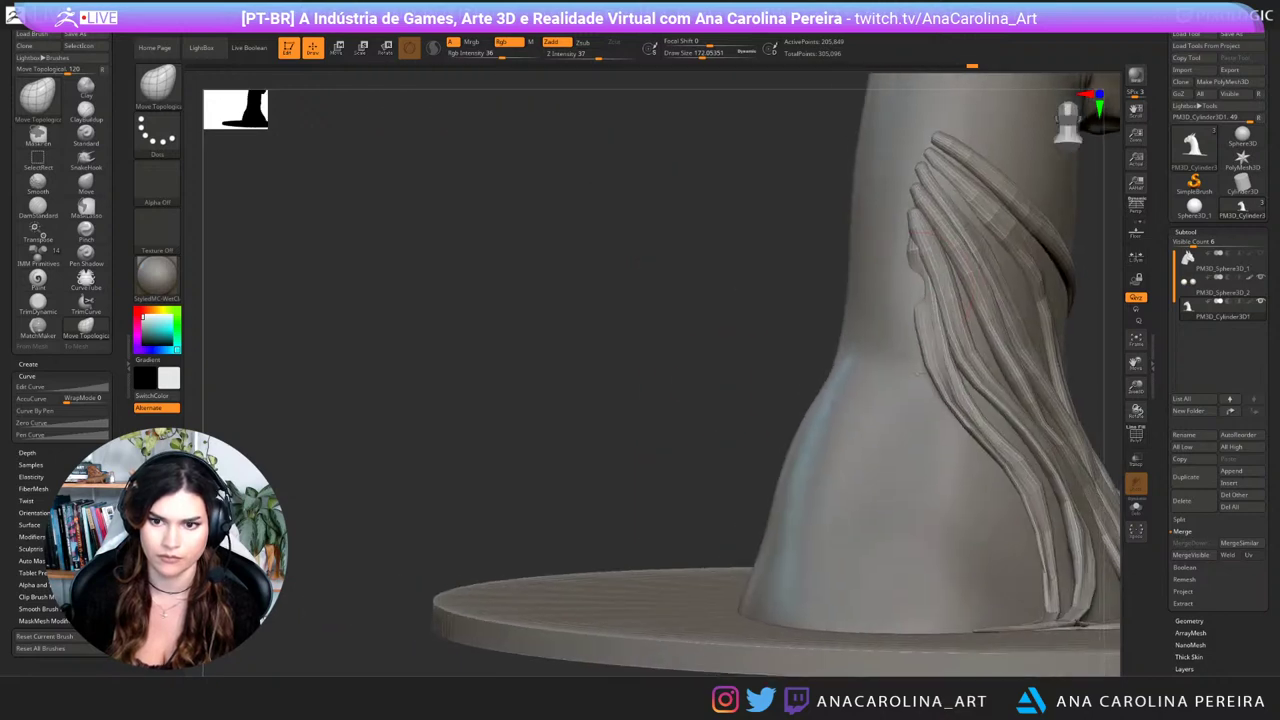
mouse_move(720, 430)
left_mouse_down("alt")
mouse_move(706, 318)
mouse_move(720, 420)
left_mouse_up("alt")
left_click_drag(920, 296, 927, 298)
left_click_drag(936, 358, 954, 384, "shift")
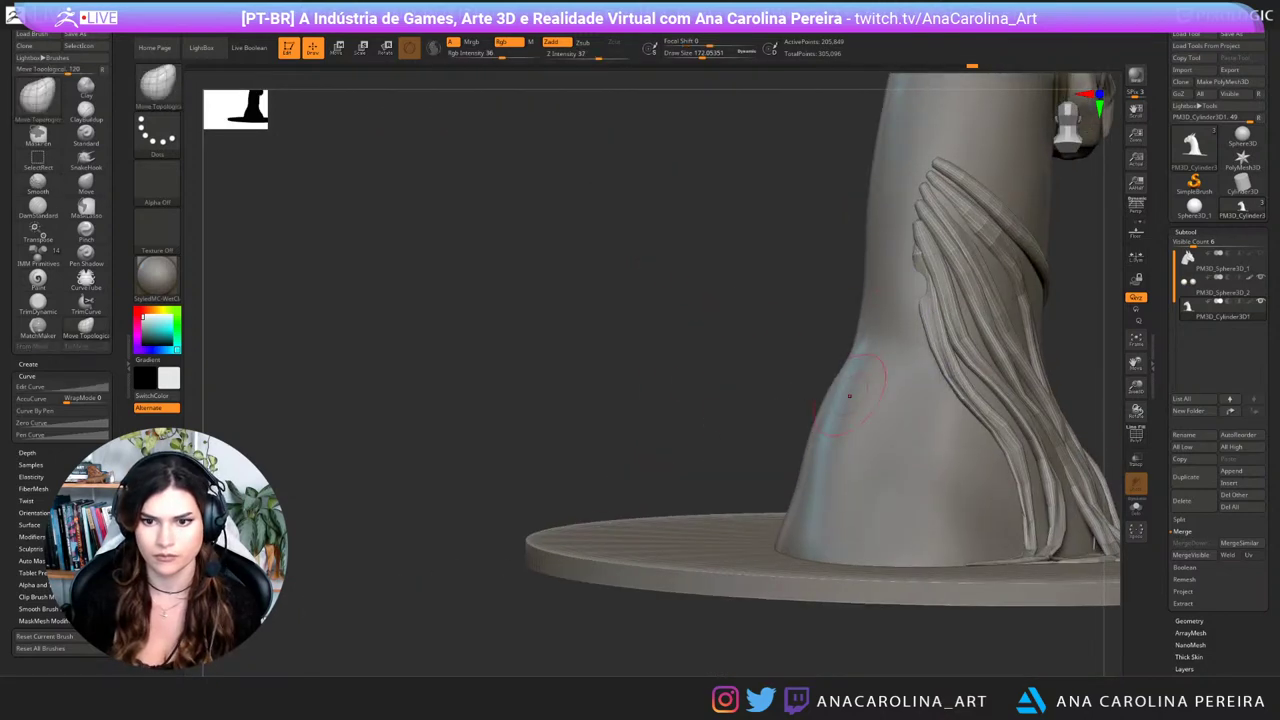
mouse_move(780, 370)
left_mouse_down()
mouse_move(715, 340)
mouse_move(740, 330)
mouse_move(738, 285)
mouse_move(730, 305)
mouse_move(680, 311)
left_mouse_up()
left_click_drag(860, 308, 700, 392, "alt")
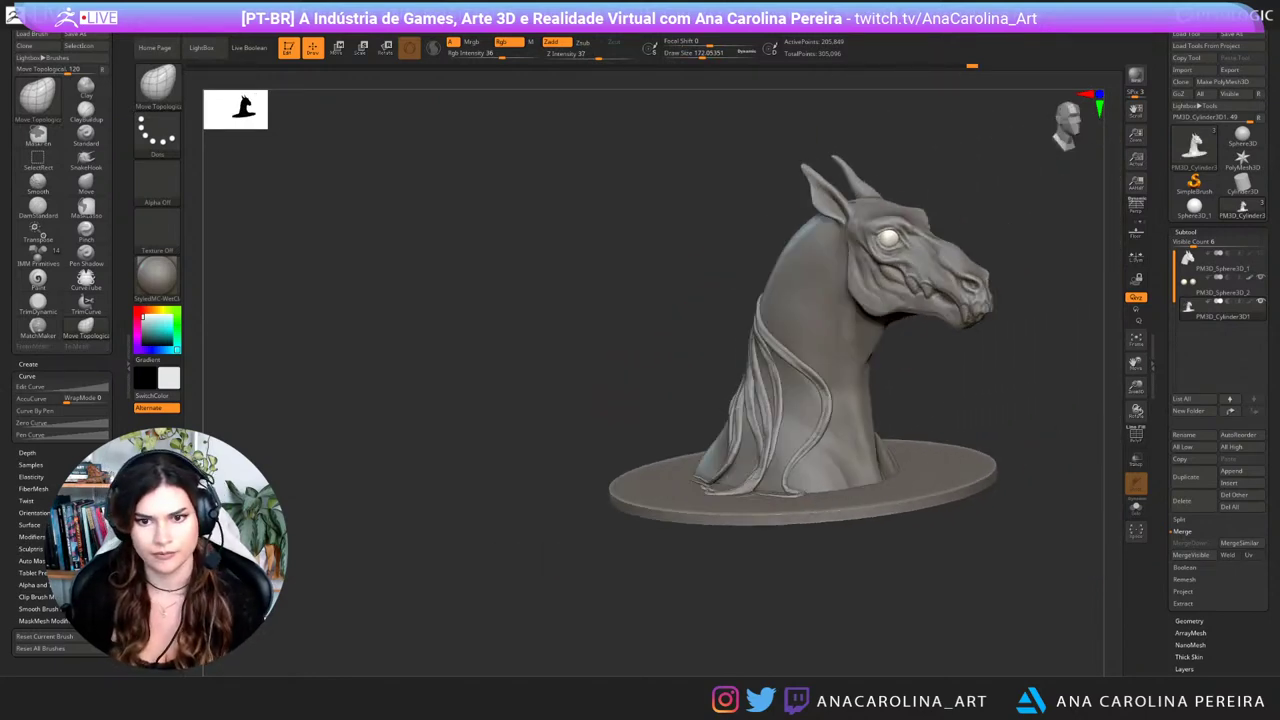
left_click_drag(850, 370, 720, 450, "alt")
Step: Draw a CurveTube strand from the crest of the neck above the front strand toward the throat at a draw size of about 74
left_click_drag(830, 410, 931, 400)
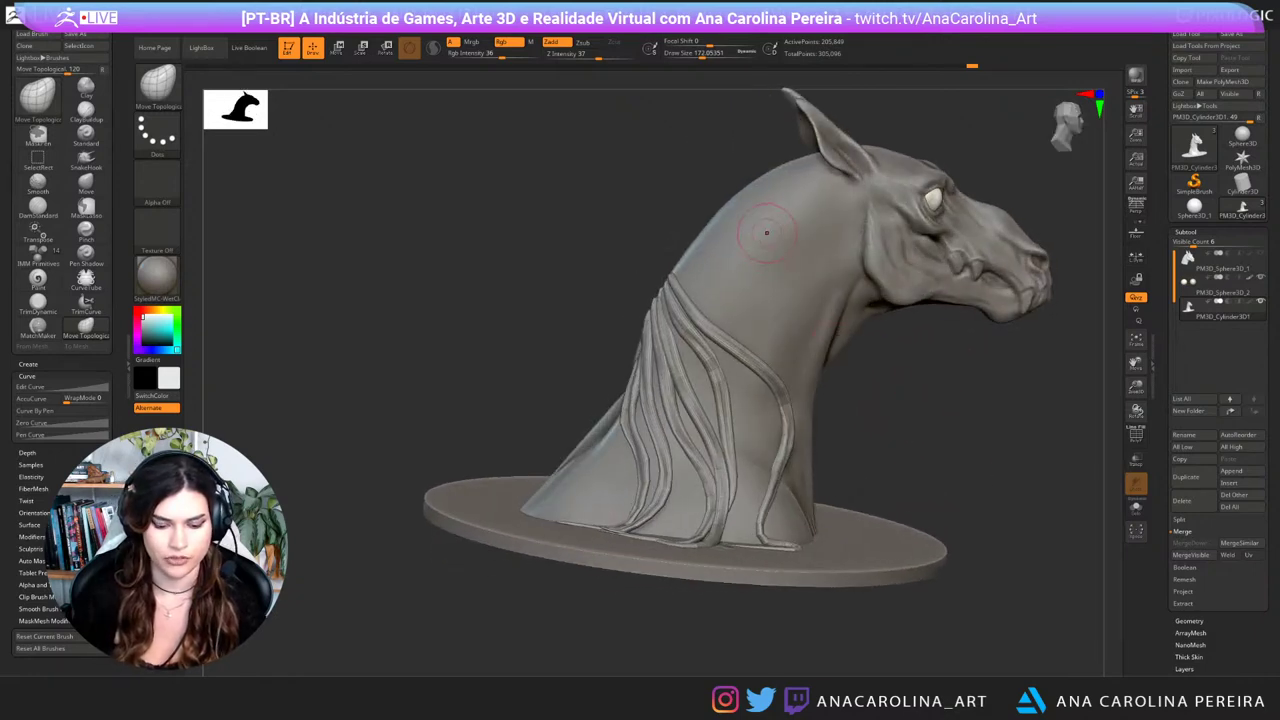
key("b")
key("c")
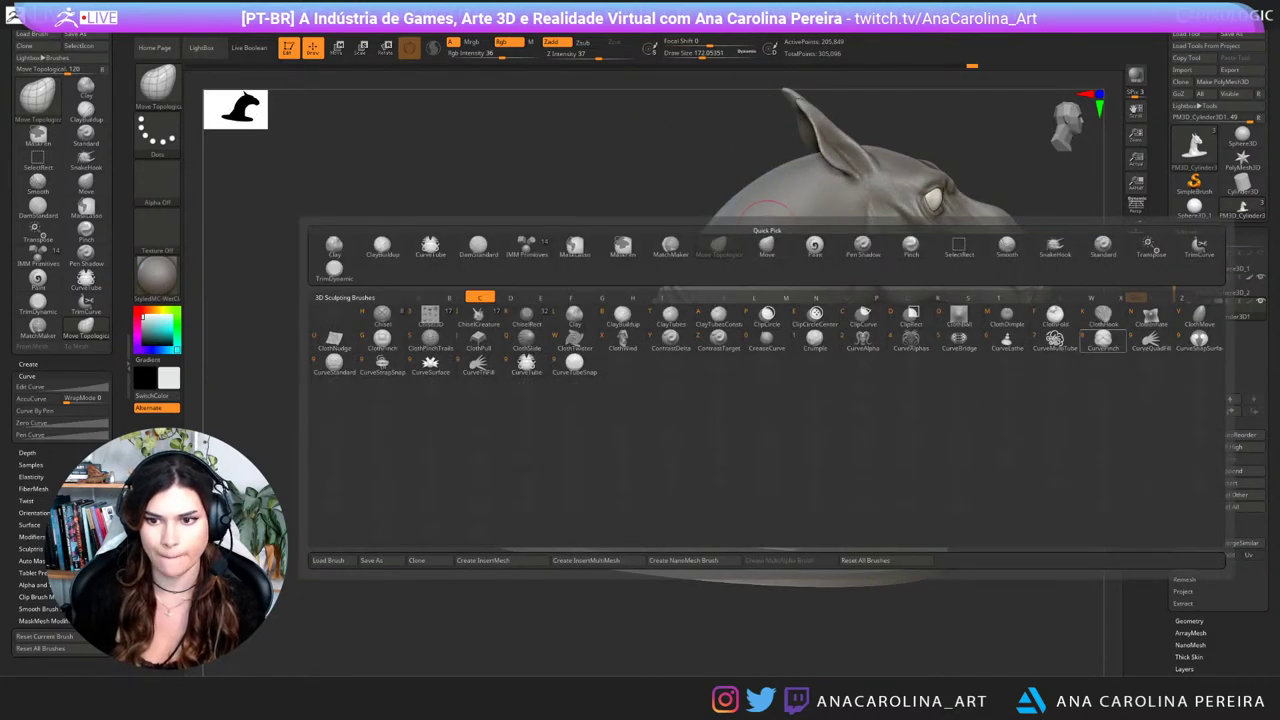
left_click(526, 365)
key("space")
left_click_drag(800, 316, 799, 316)
left_click_drag(889, 382, 892, 424)
key("space")
left_click_drag(663, 291, 656, 291)
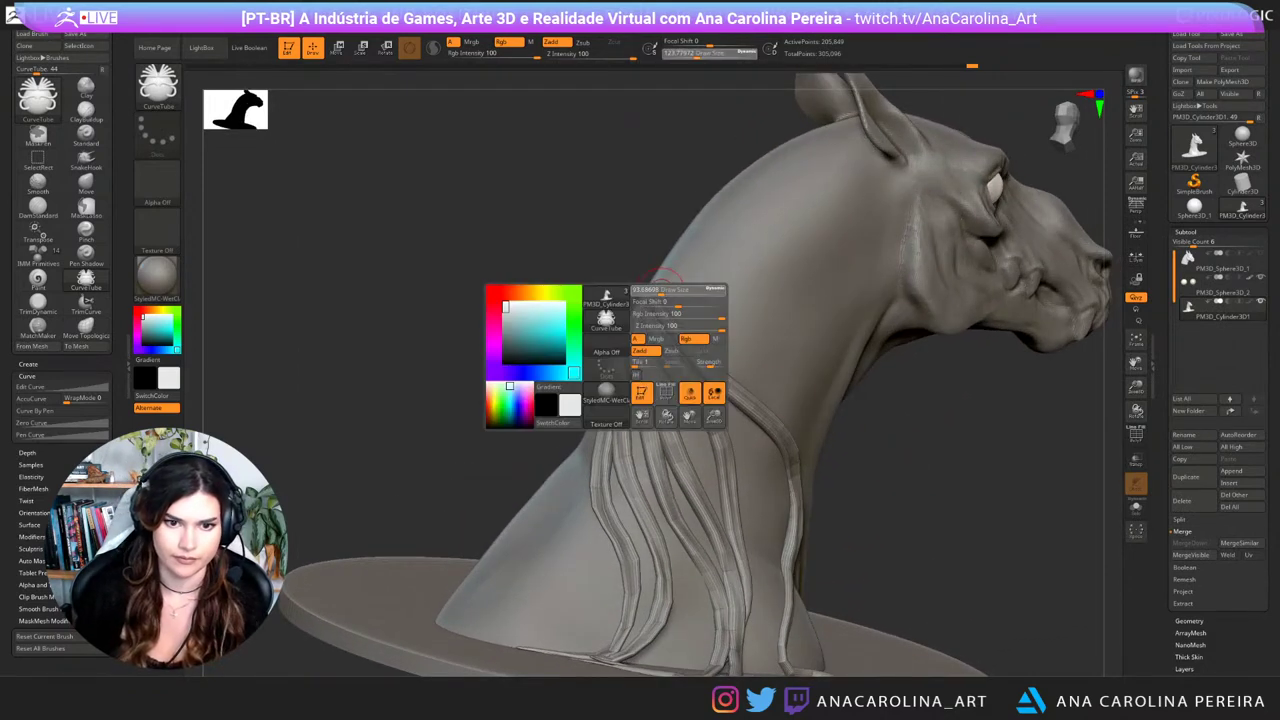
left_click_drag(893, 374, 829, 377)
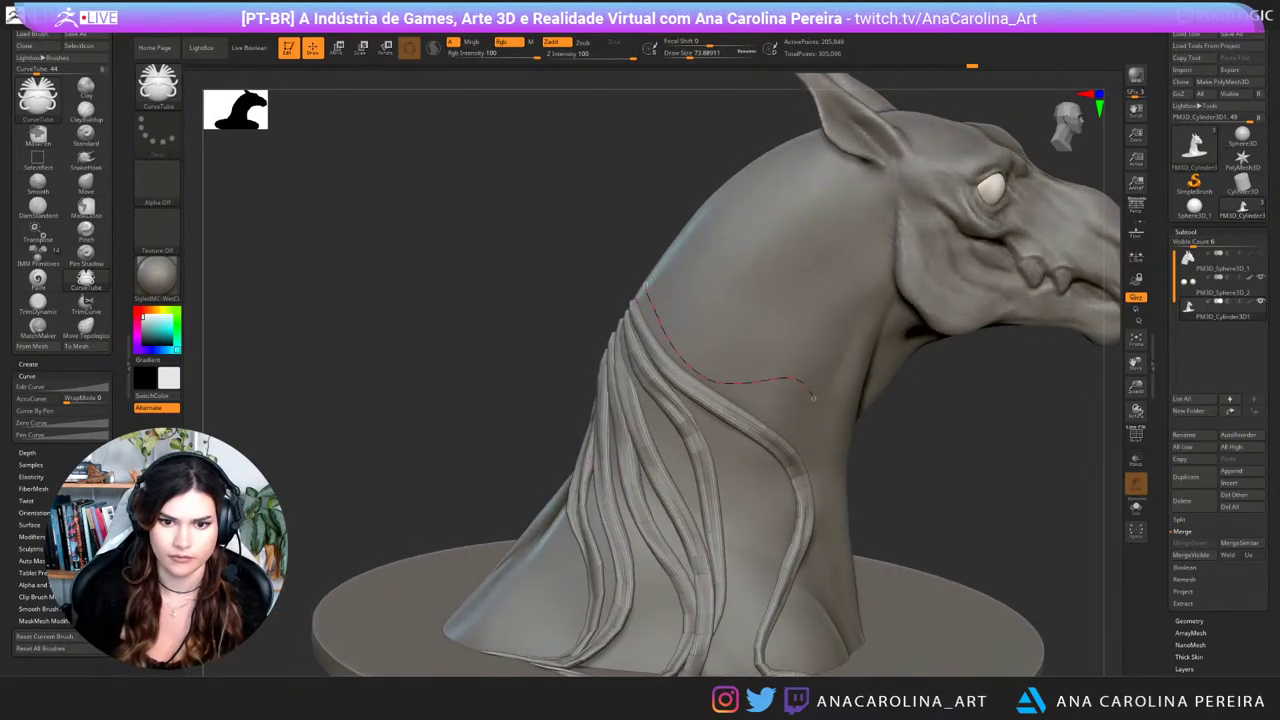
left_click_drag(817, 531, 803, 558)
Step: Reshape the new front CurveTube strand so it sweeps from the neck's crest forward and down the front of the neck
mouse_move(945, 395)
left_mouse_down()
mouse_move(850, 375)
mouse_move(872, 385)
left_mouse_up()
left_click_drag(737, 448, 712, 400)
left_click_drag(990, 530, 937, 532)
left_click_drag(734, 508, 762, 484)
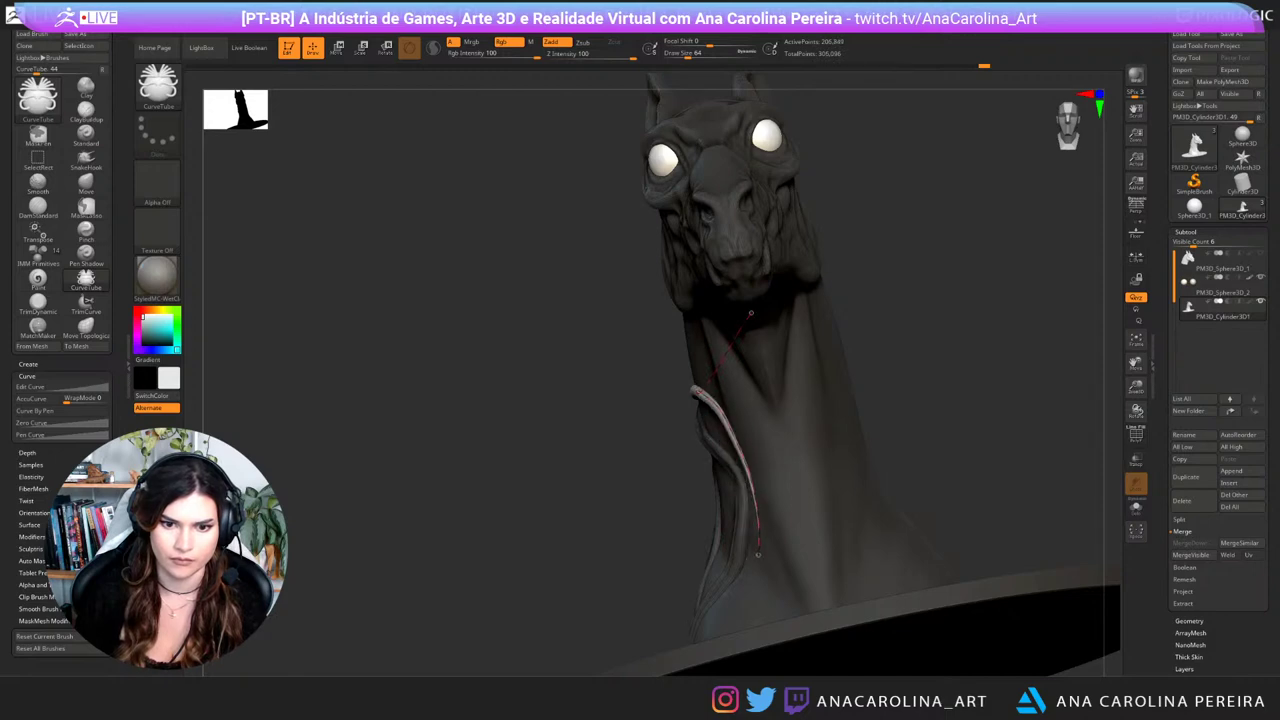
mouse_move(925, 450)
left_mouse_down()
mouse_move(1028, 476)
mouse_move(851, 491)
mouse_move(857, 417)
mouse_move(985, 430)
mouse_move(980, 506)
left_mouse_up()
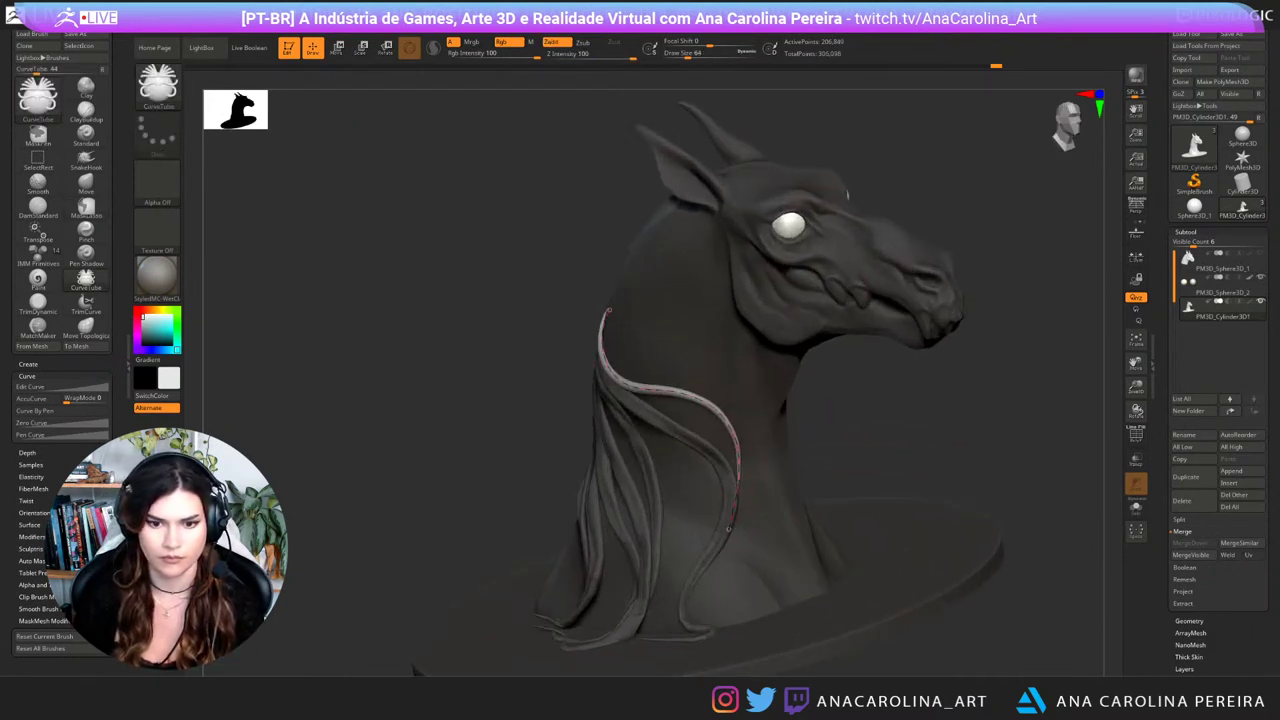
mouse_move(870, 440)
left_mouse_down()
mouse_move(950, 425)
mouse_move(1035, 440)
left_mouse_up()
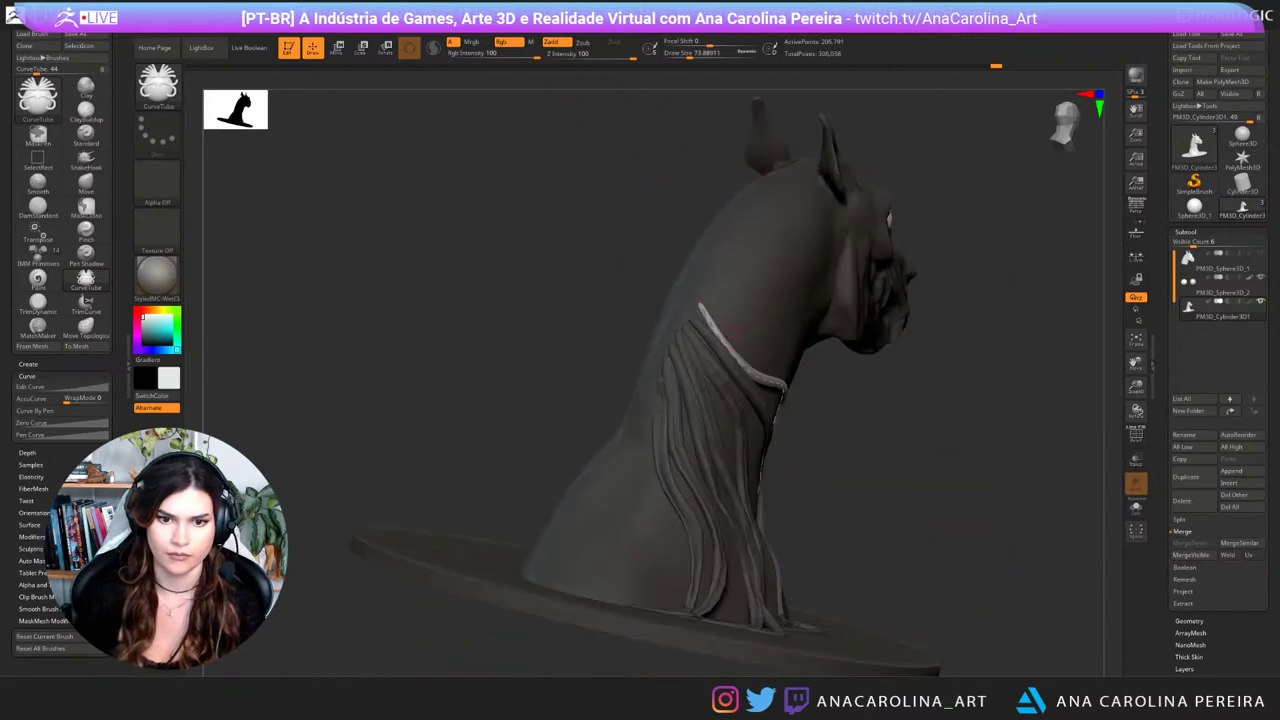
Step: Adjust the upper end of the new strand's curve at the neck's crest and update its tube at a slightly smaller draw size
left_click_drag(700, 305, 697, 308)
left_click_drag(985, 400, 830, 385)
key("bracketleft")
left_click(722, 371)
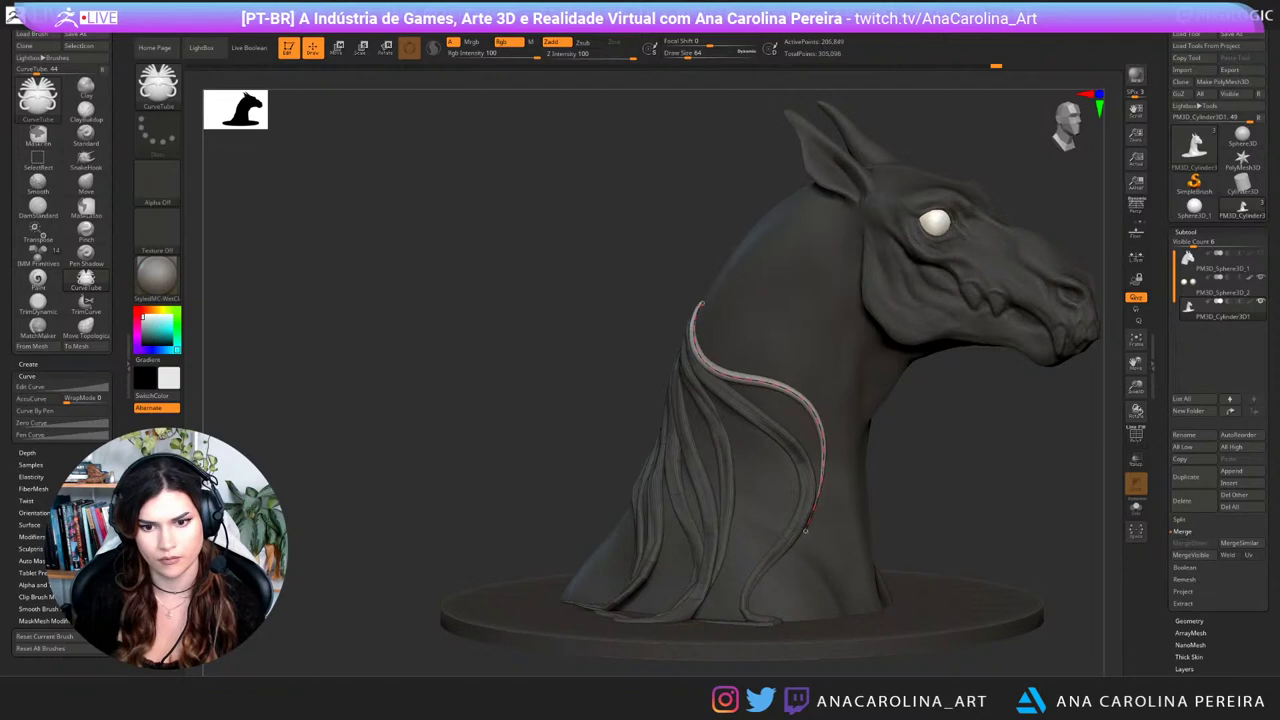
Step: Reposition the lower end of the new strand's curve so it curls back toward the older front strand
left_click_drag(1055, 445, 949, 451)
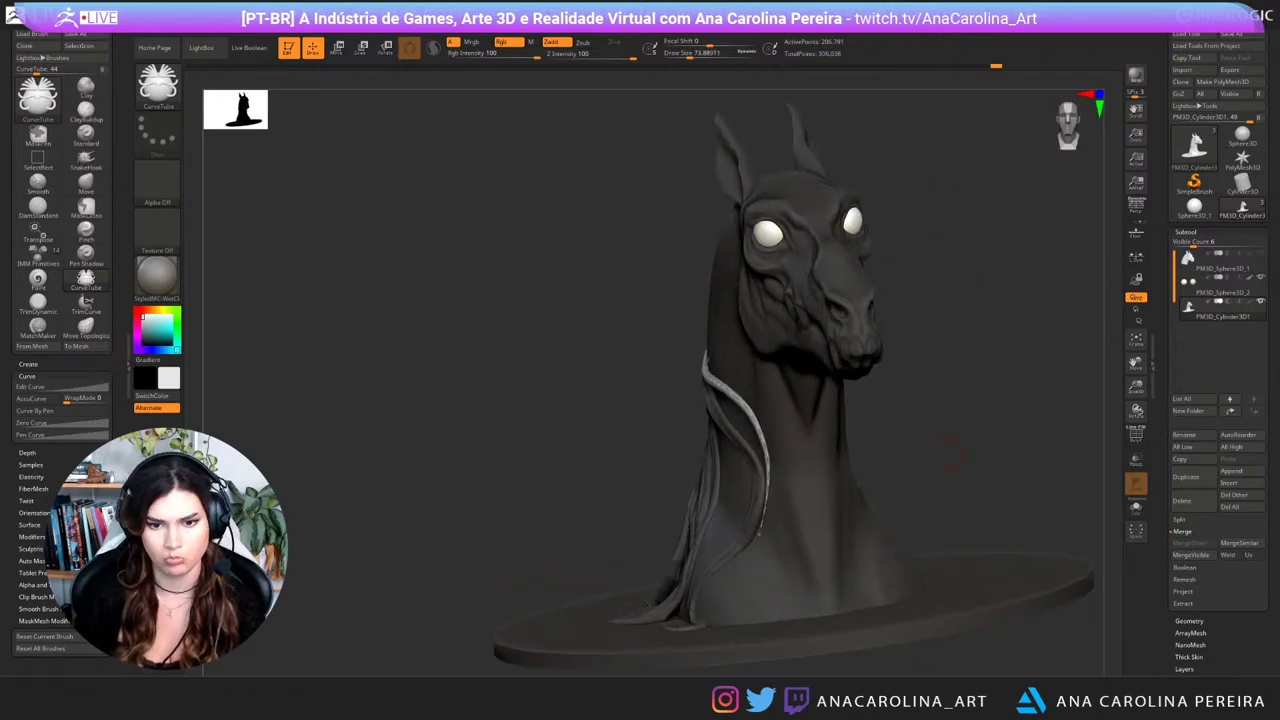
left_click_drag(838, 465, 872, 481)
left_click_drag(770, 541, 722, 618)
mouse_move(960, 470)
left_mouse_down()
mouse_move(1010, 465)
mouse_move(1000, 400)
left_mouse_up()
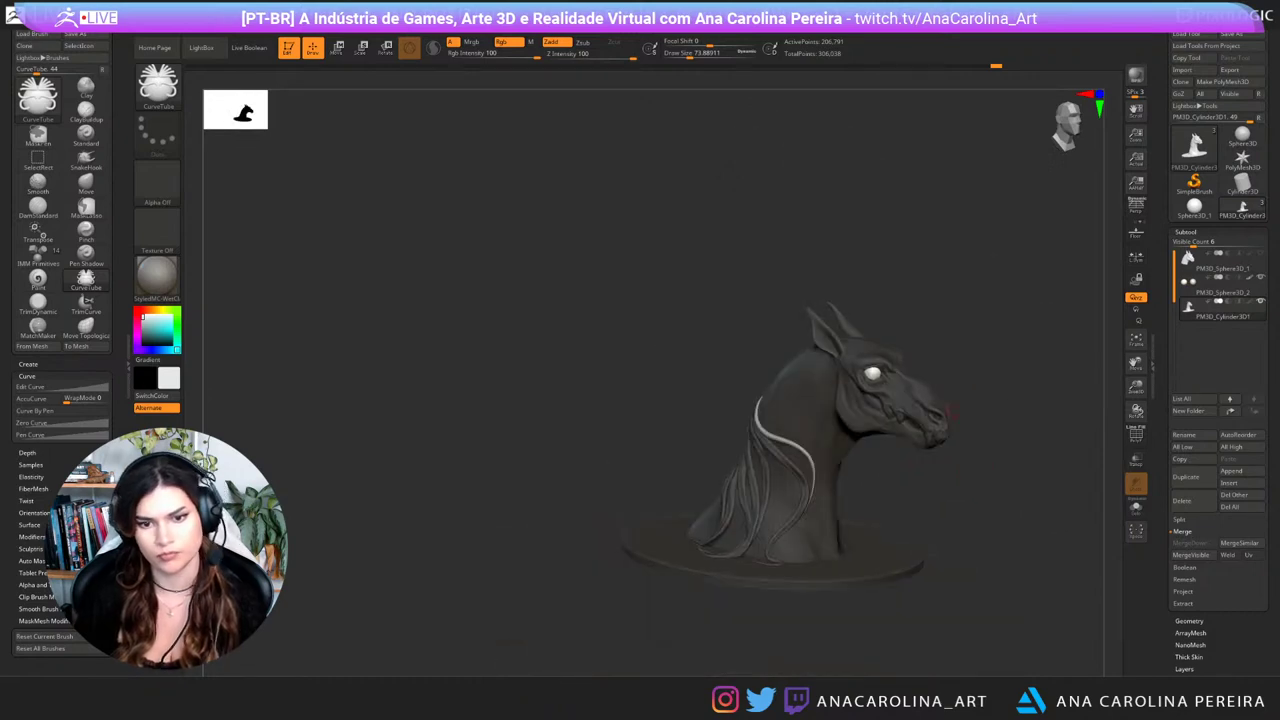
mouse_move(1000, 450)
left_mouse_down()
mouse_move(925, 452)
mouse_move(1060, 446)
mouse_move(930, 447)
mouse_move(978, 496)
mouse_move(1002, 466)
mouse_move(972, 490)
mouse_move(936, 472)
left_mouse_up()
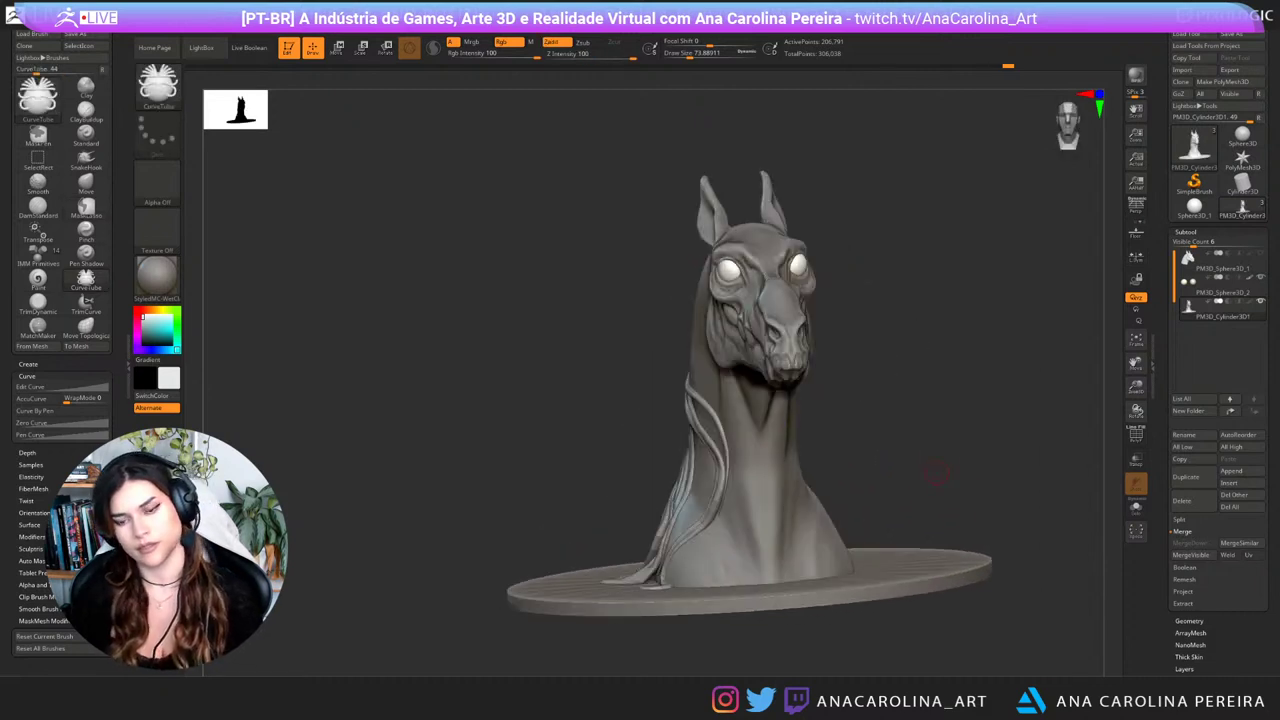
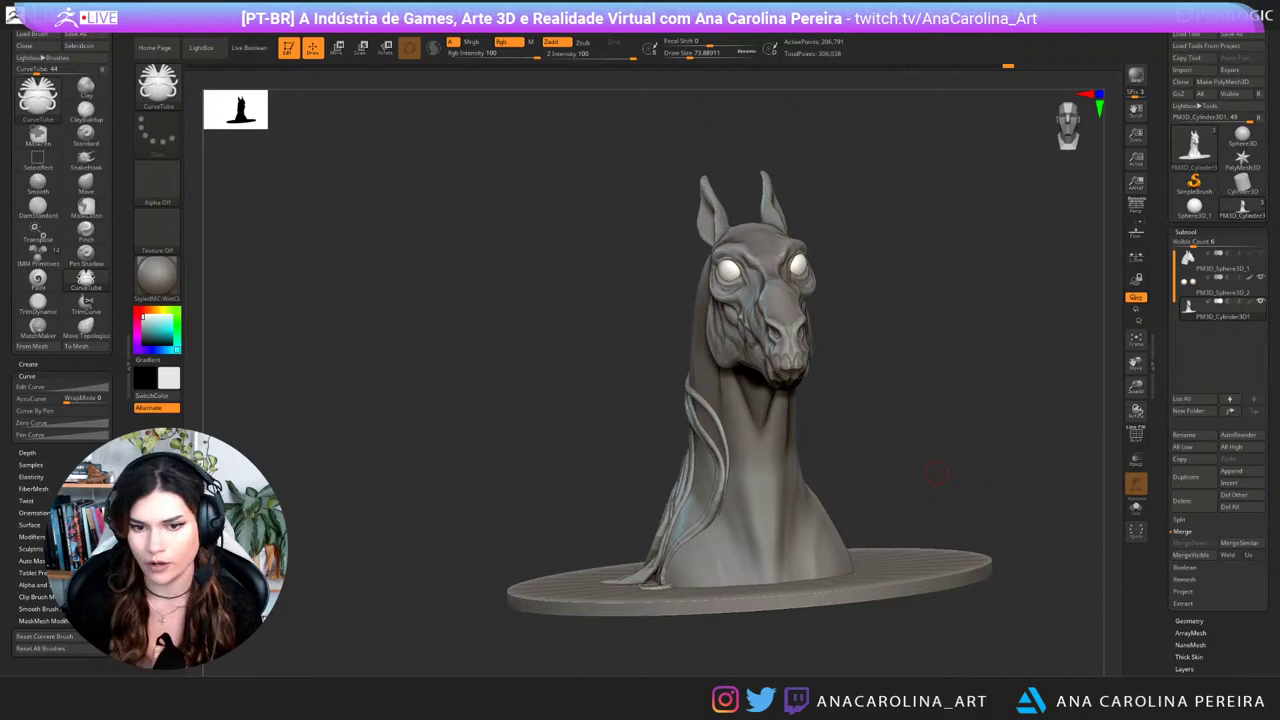
Step: Examine how the mane strands flow along the neck from the side, front and back of the bust
left_click_drag(913, 425, 938, 430)
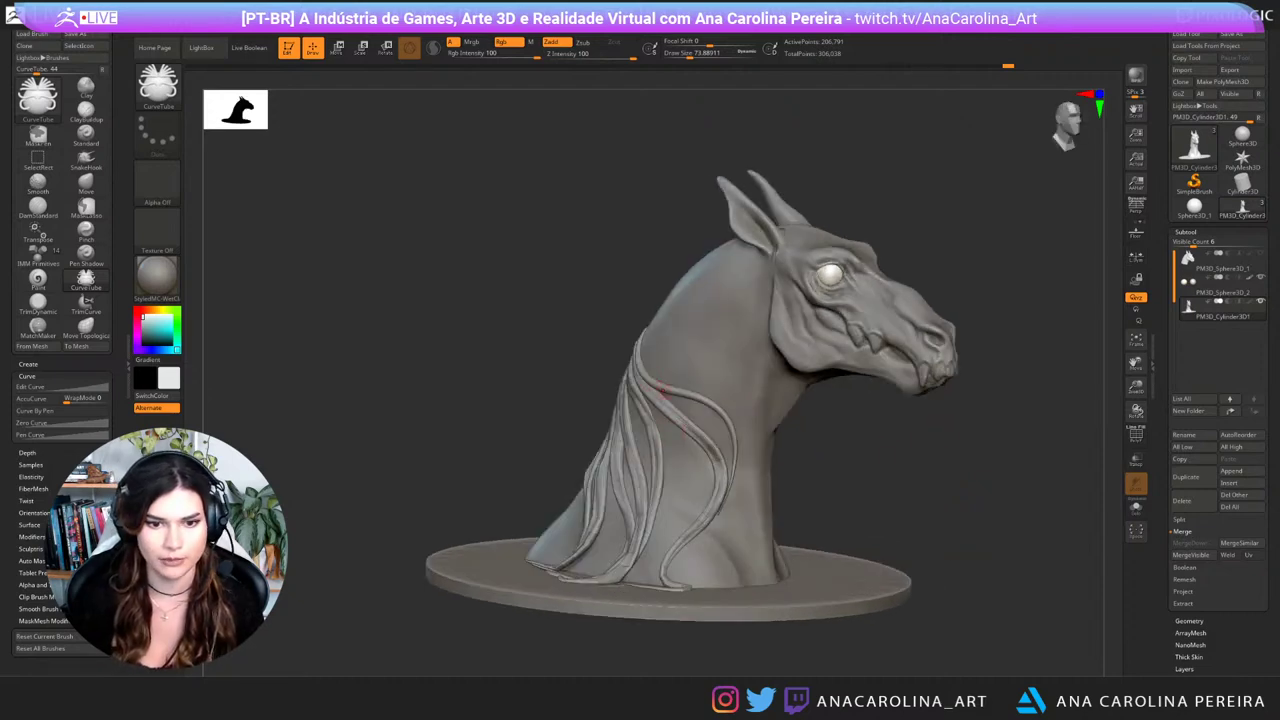
left_click_drag(620, 361, 632, 338)
key("b")
key("d")
key("s")
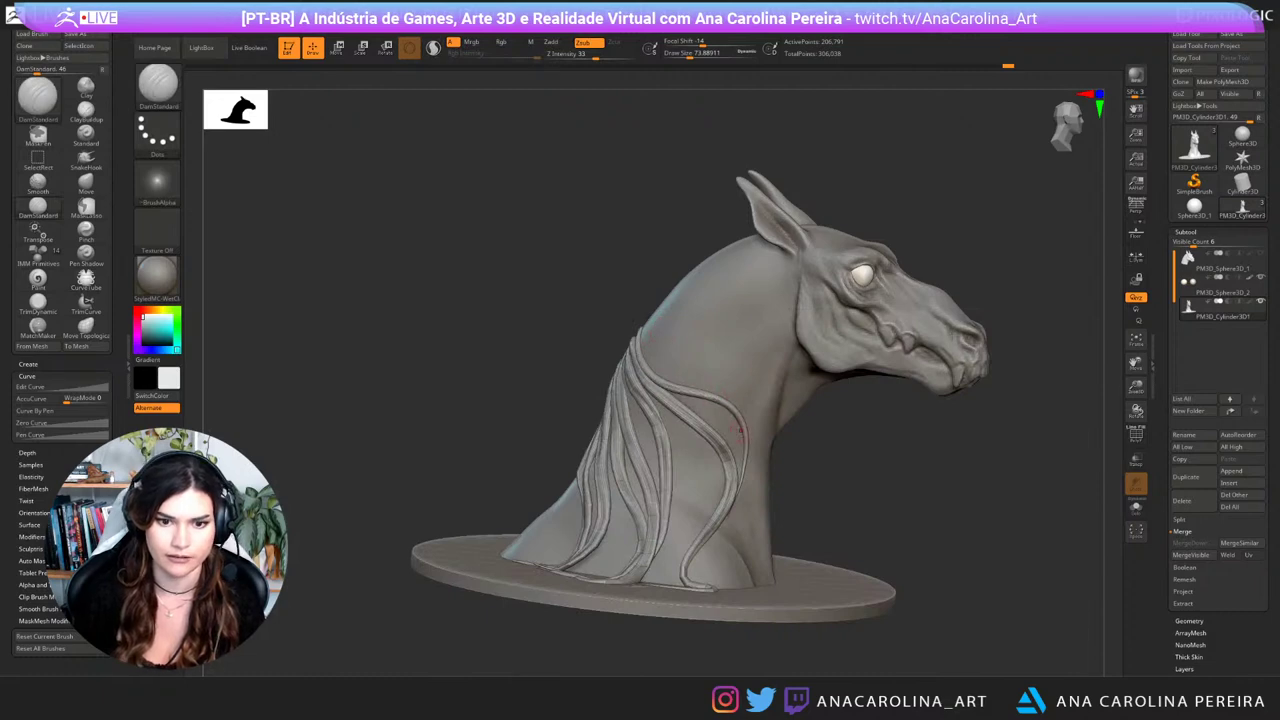
left_click_drag(890, 485, 812, 507)
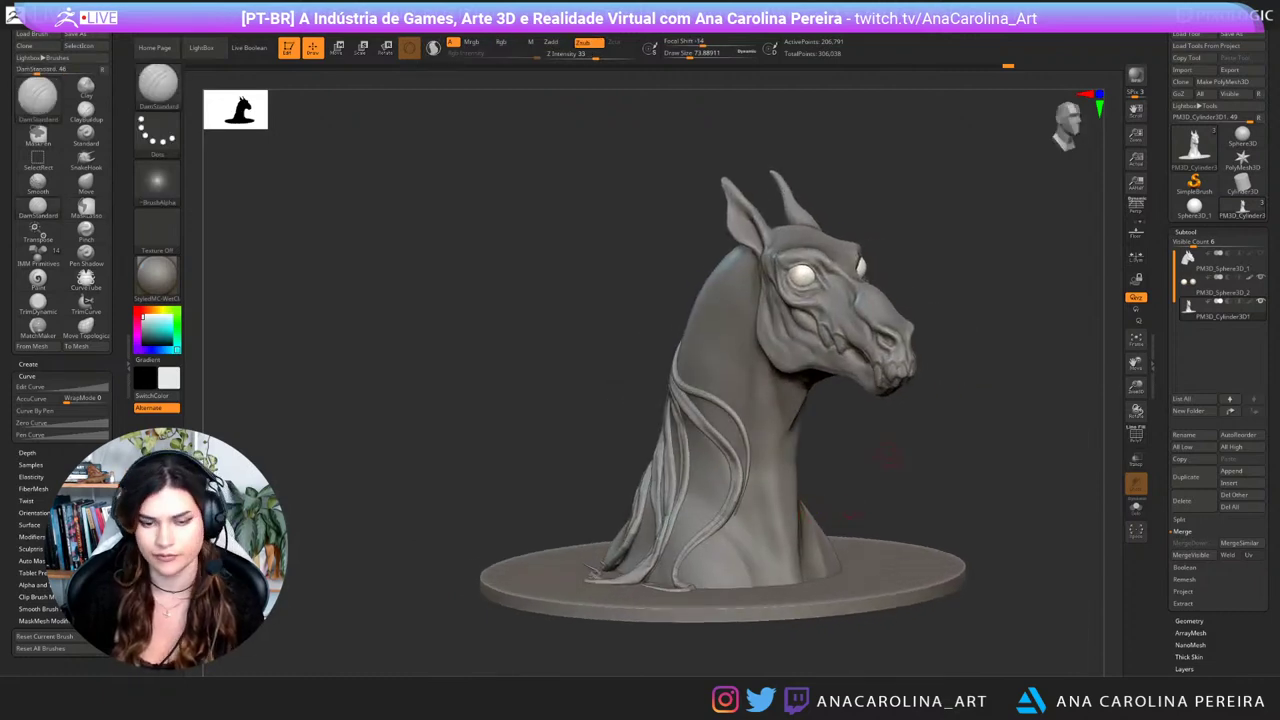
left_click_drag(928, 438, 920, 453)
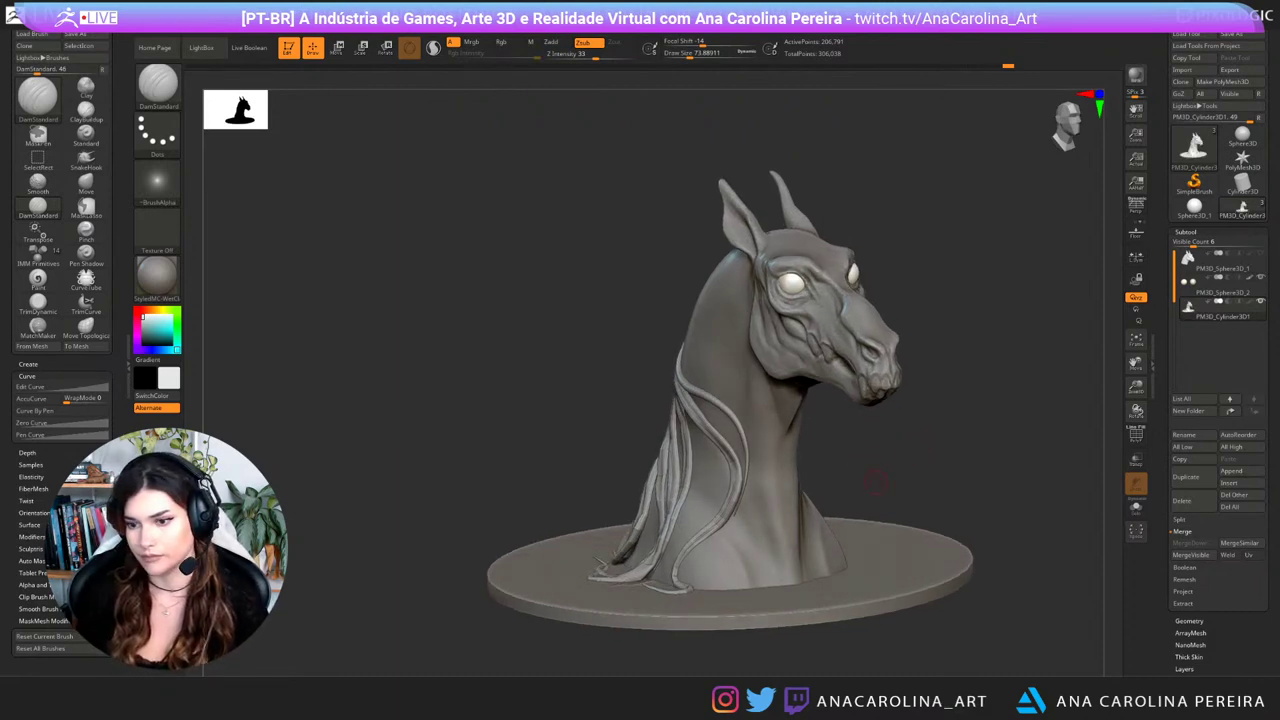
left_click_drag(876, 483, 806, 481)
mouse_move(903, 466)
left_mouse_down()
mouse_move(868, 470)
mouse_move(980, 472)
mouse_move(790, 432)
mouse_move(843, 411)
left_mouse_up()
left_click_drag(920, 503, 857, 475)
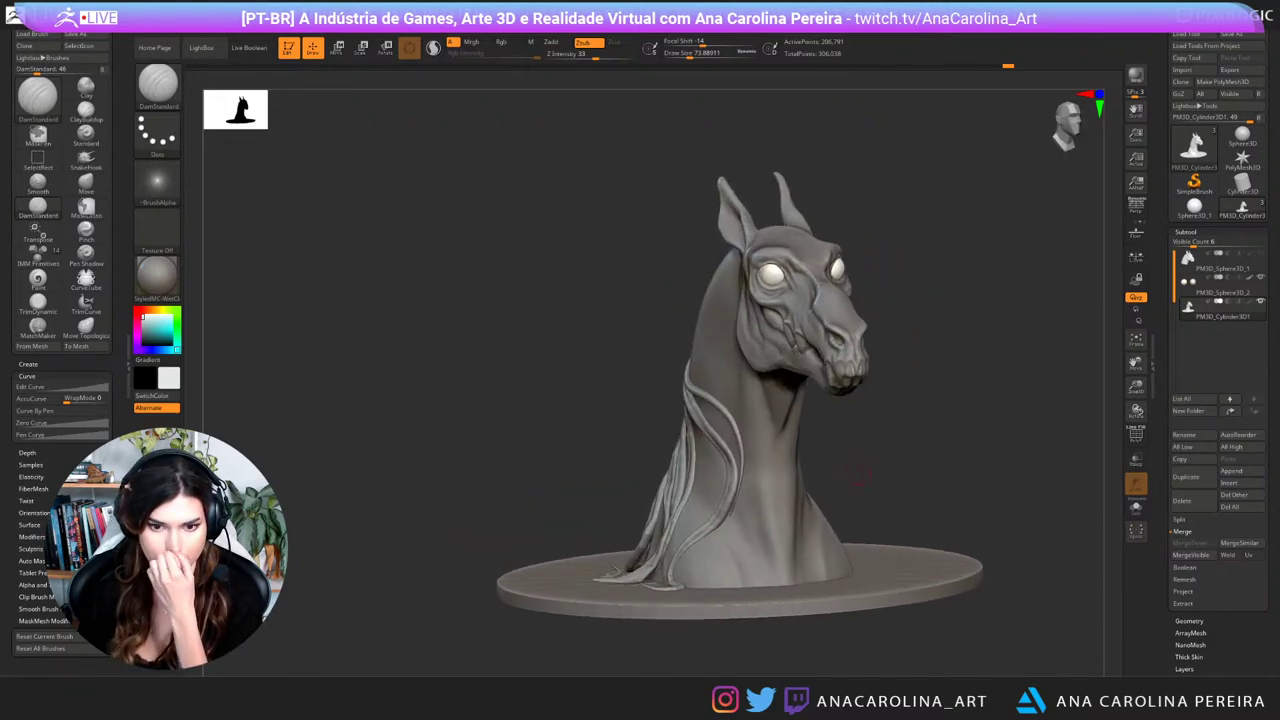
left_click_drag(828, 402, 864, 422)
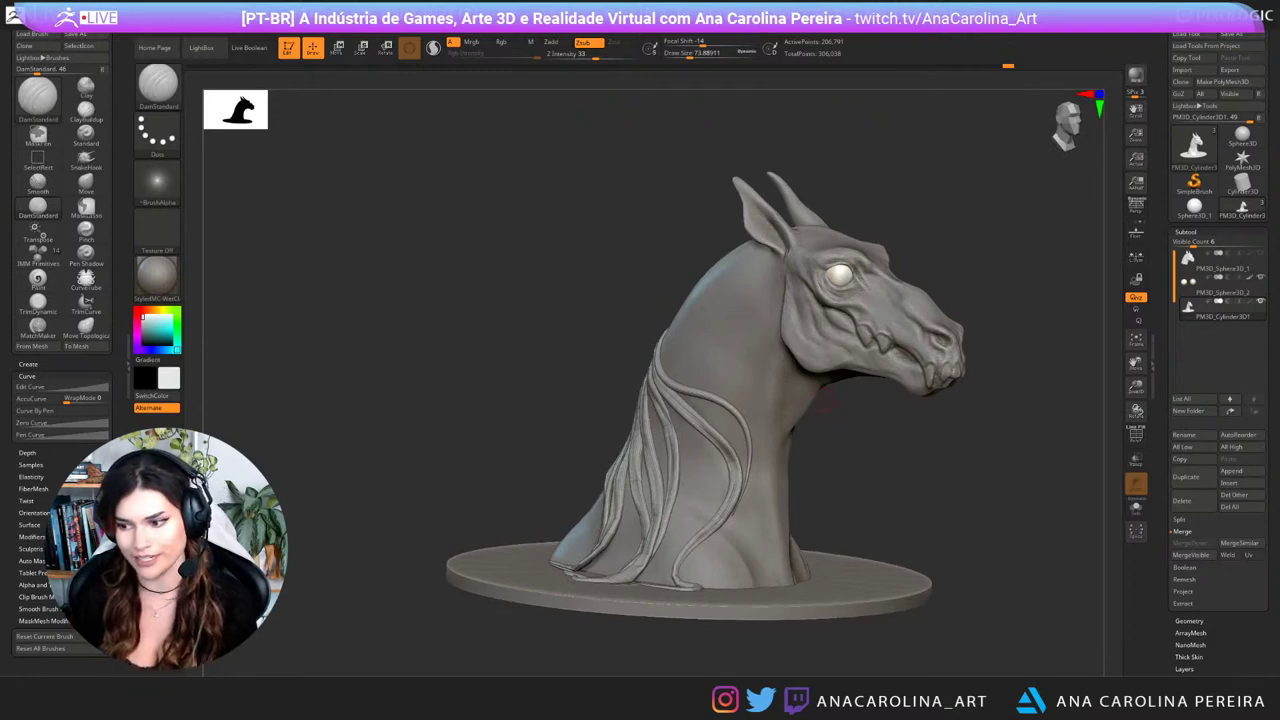
mouse_move(924, 526)
left_mouse_down()
mouse_move(500, 460)
mouse_move(705, 532)
mouse_move(722, 484)
mouse_move(1090, 482)
left_mouse_up()
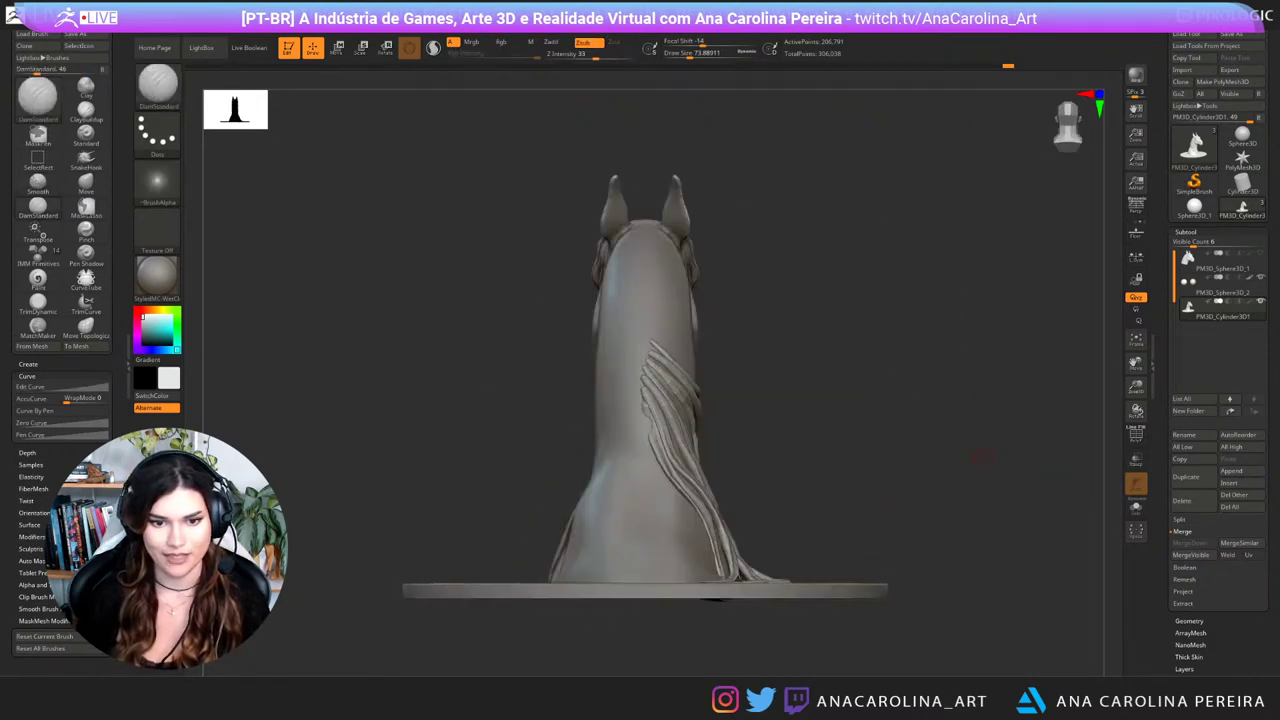
Step: Nudge the lower end of the new front strand against its neighbour with Move Topological at a draw size of about 207
left_click_drag(940, 440, 888, 484, "alt")
key("b")
key("m")
key("t")
key("space")
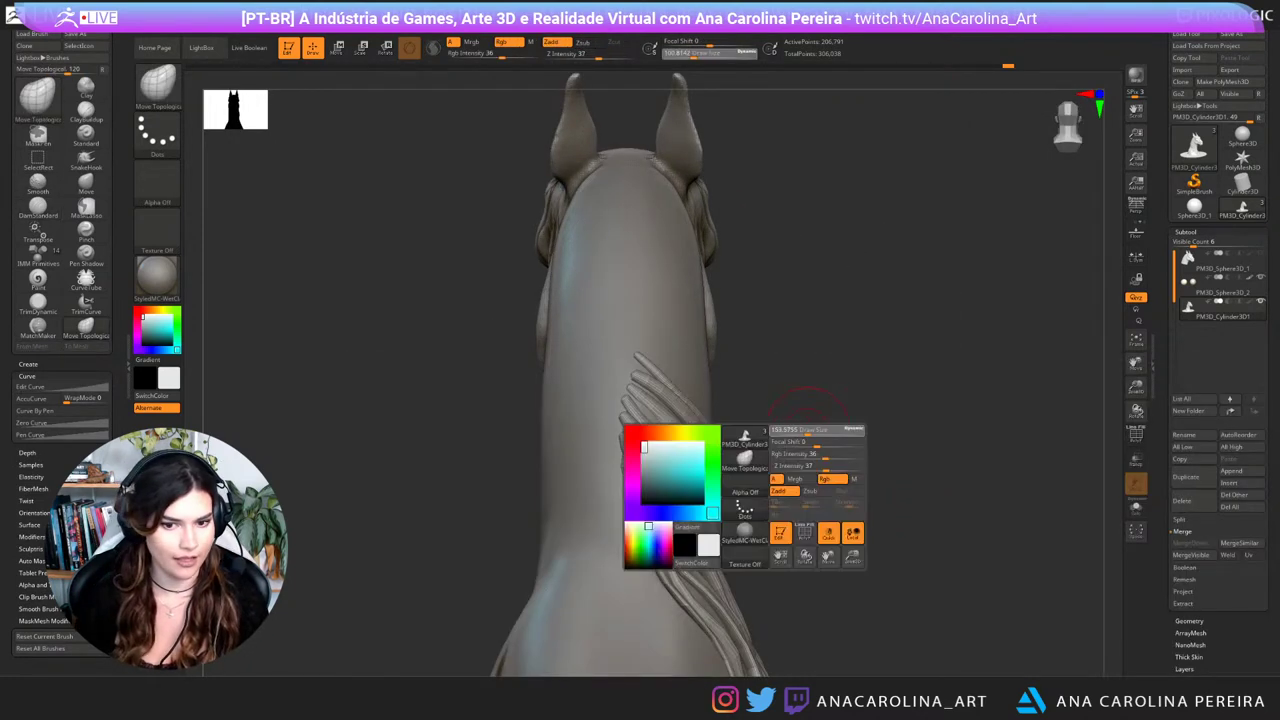
left_click_drag(802, 432, 836, 480)
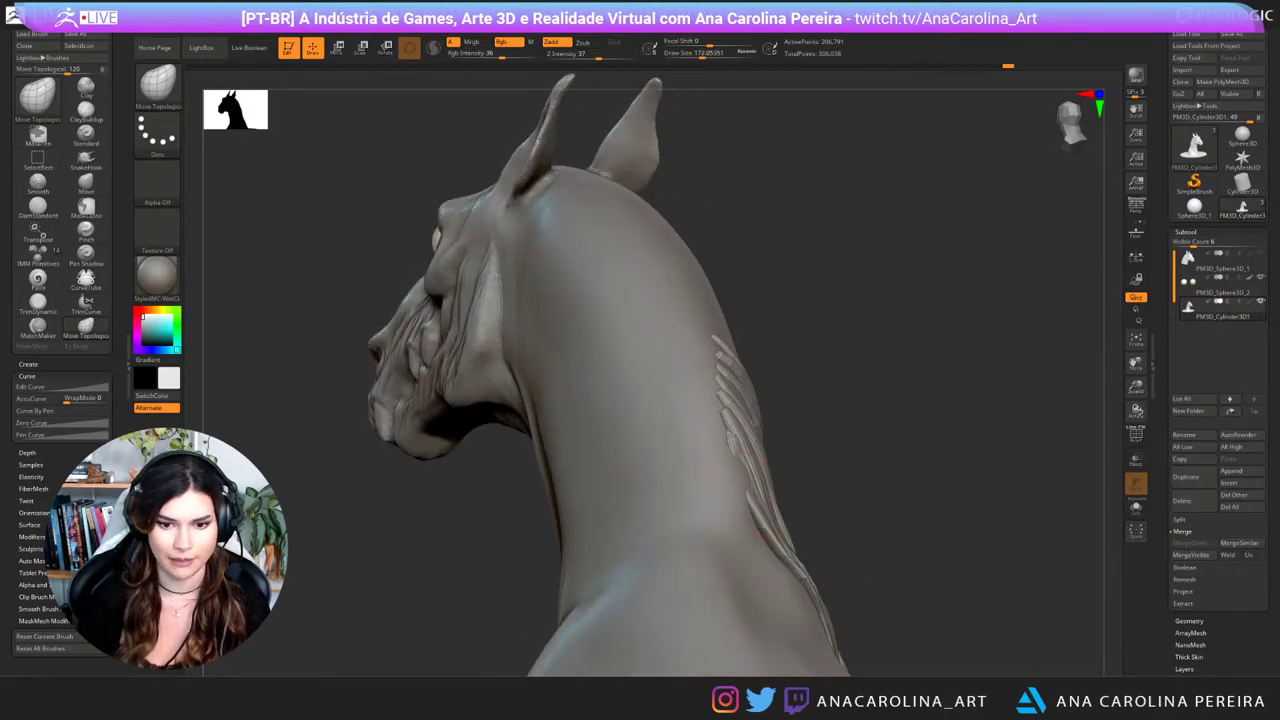
left_click_drag(935, 470, 765, 485)
left_click_drag(965, 560, 840, 512, "alt")
mouse_move(806, 459)
left_mouse_down("alt")
mouse_move(832, 565)
mouse_move(859, 467)
mouse_move(805, 600)
mouse_move(812, 378)
left_mouse_up("alt")
key("b")
key("m")
key("t")
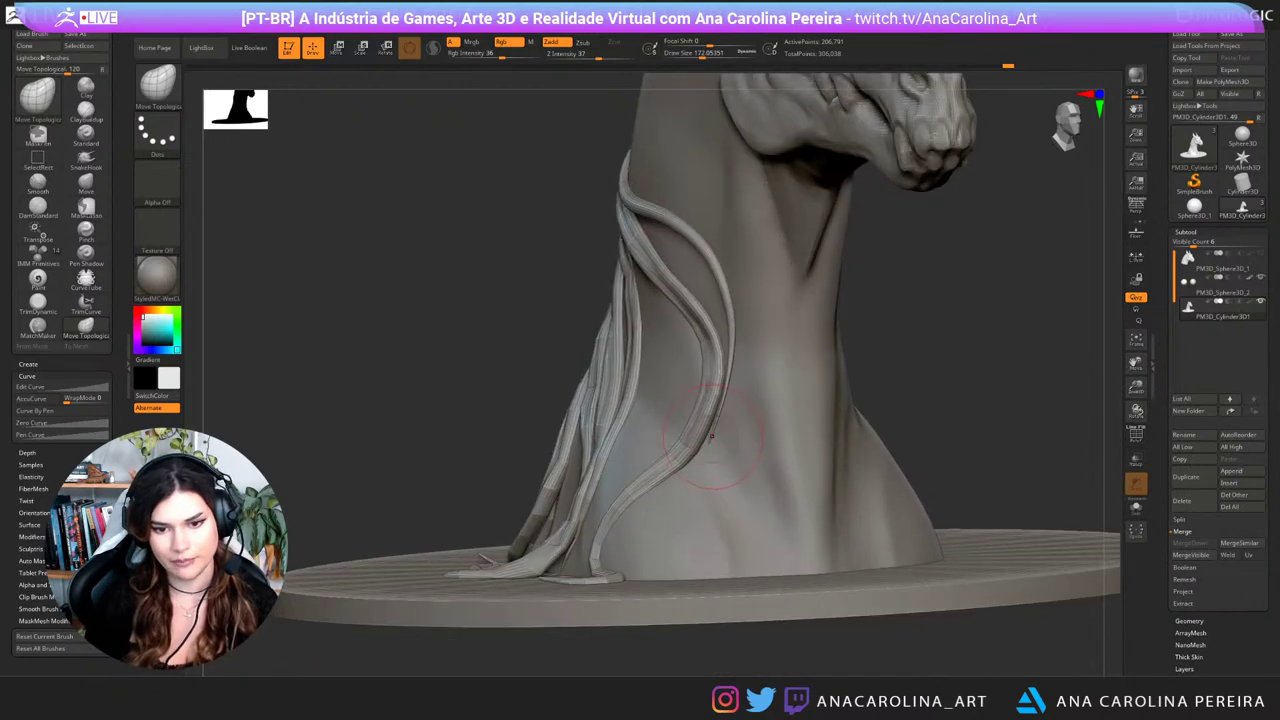
left_click_drag(712, 431, 714, 427)
key("space")
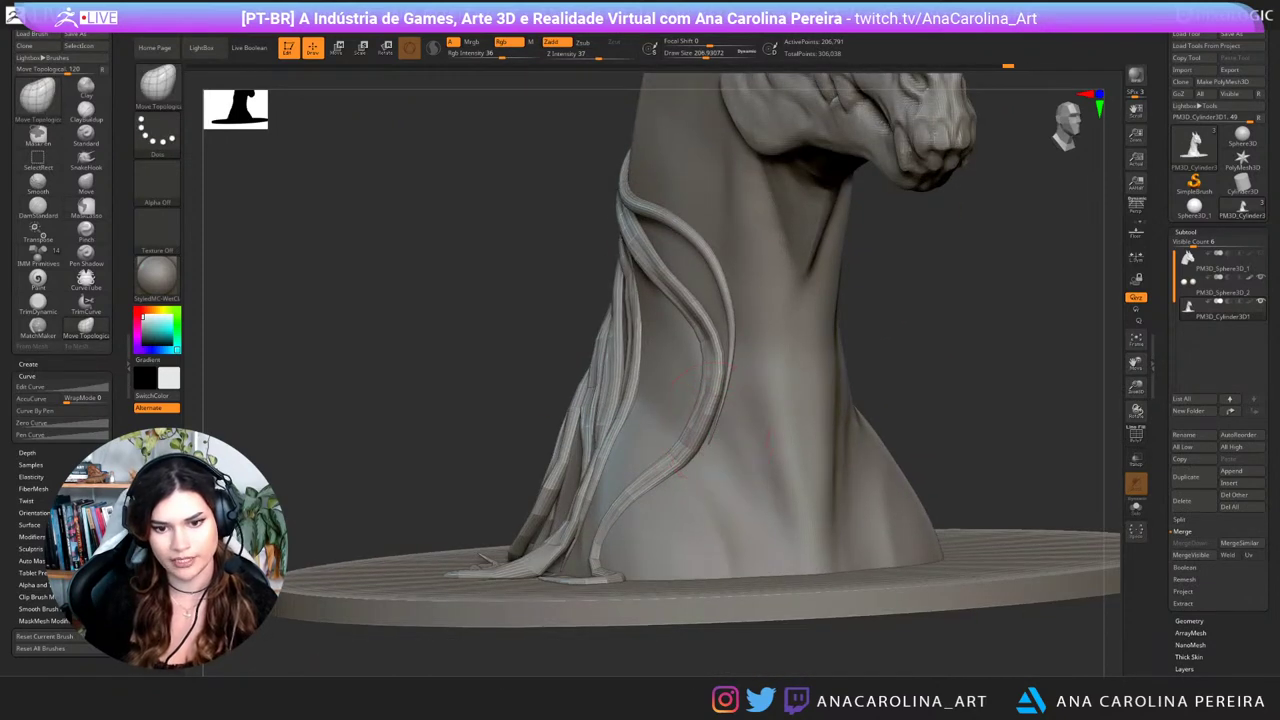
key("ctrl+z")
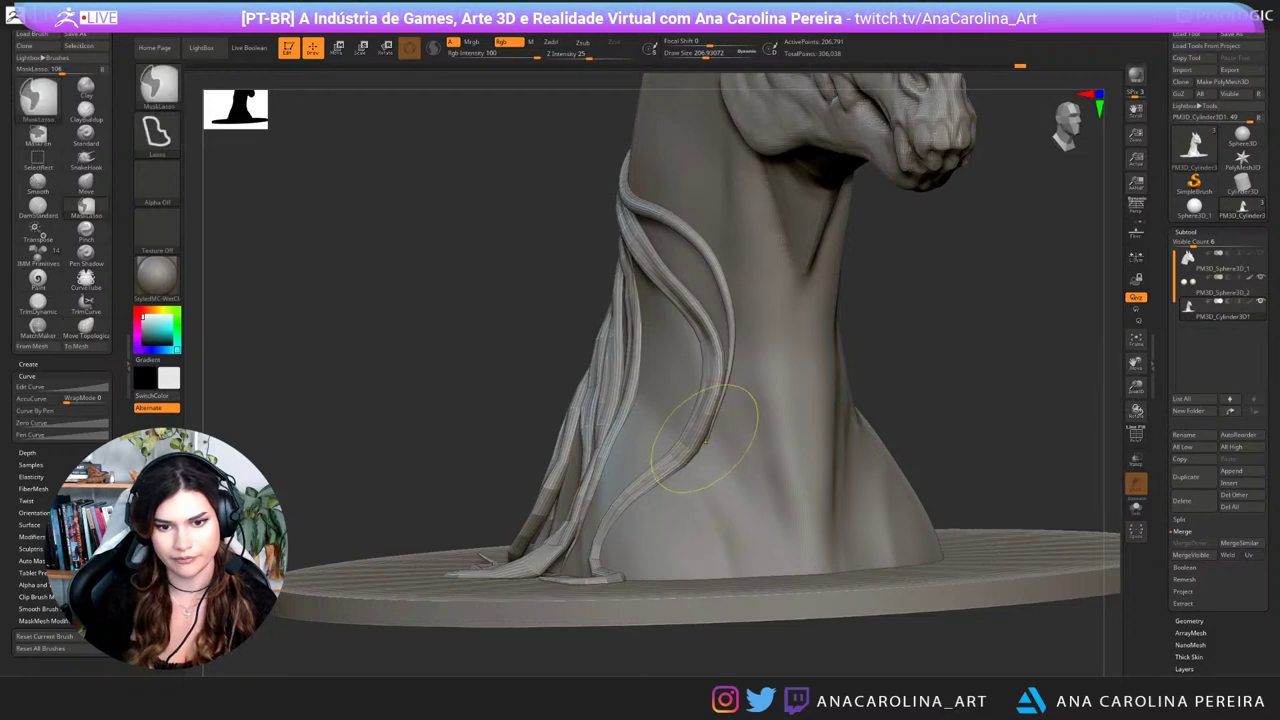
Step: Review the whole bust and its front mane strands from a three-quarter view with the DamStandard brush selected
left_click_drag(903, 640, 879, 509, "alt")
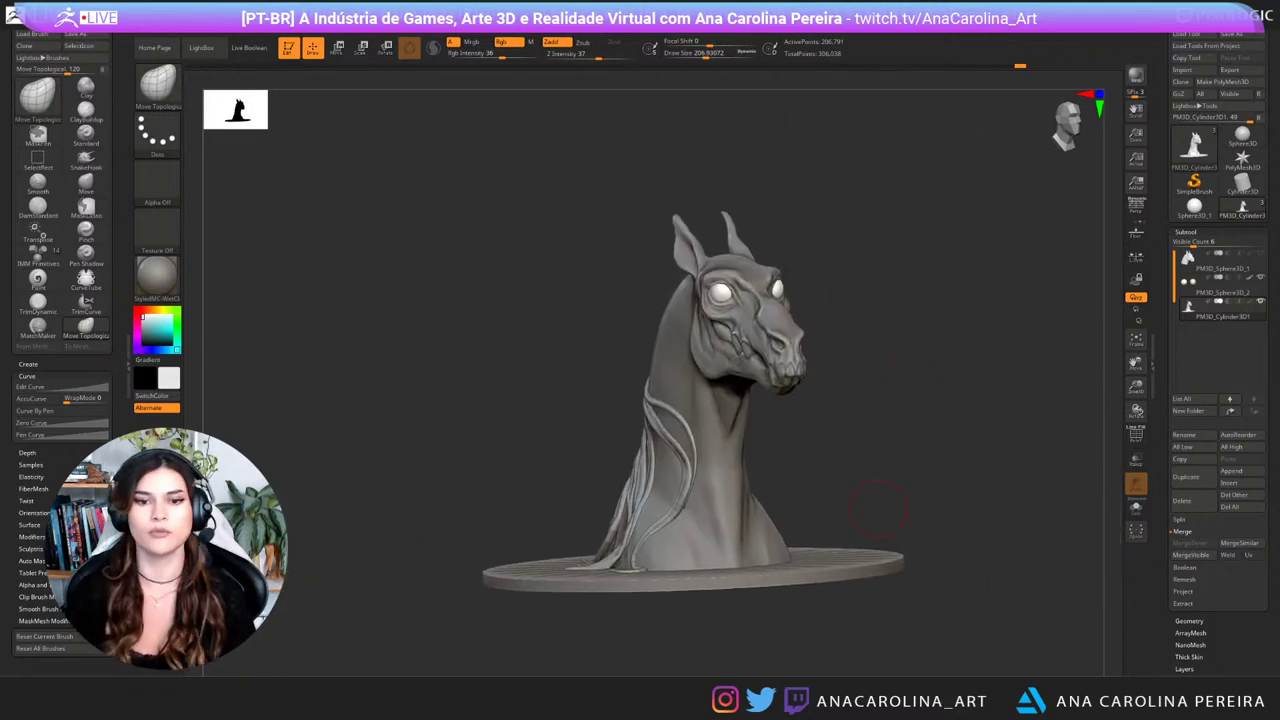
mouse_move(872, 392)
left_mouse_down()
mouse_move(917, 422)
mouse_move(920, 388)
mouse_move(889, 392)
left_mouse_up()
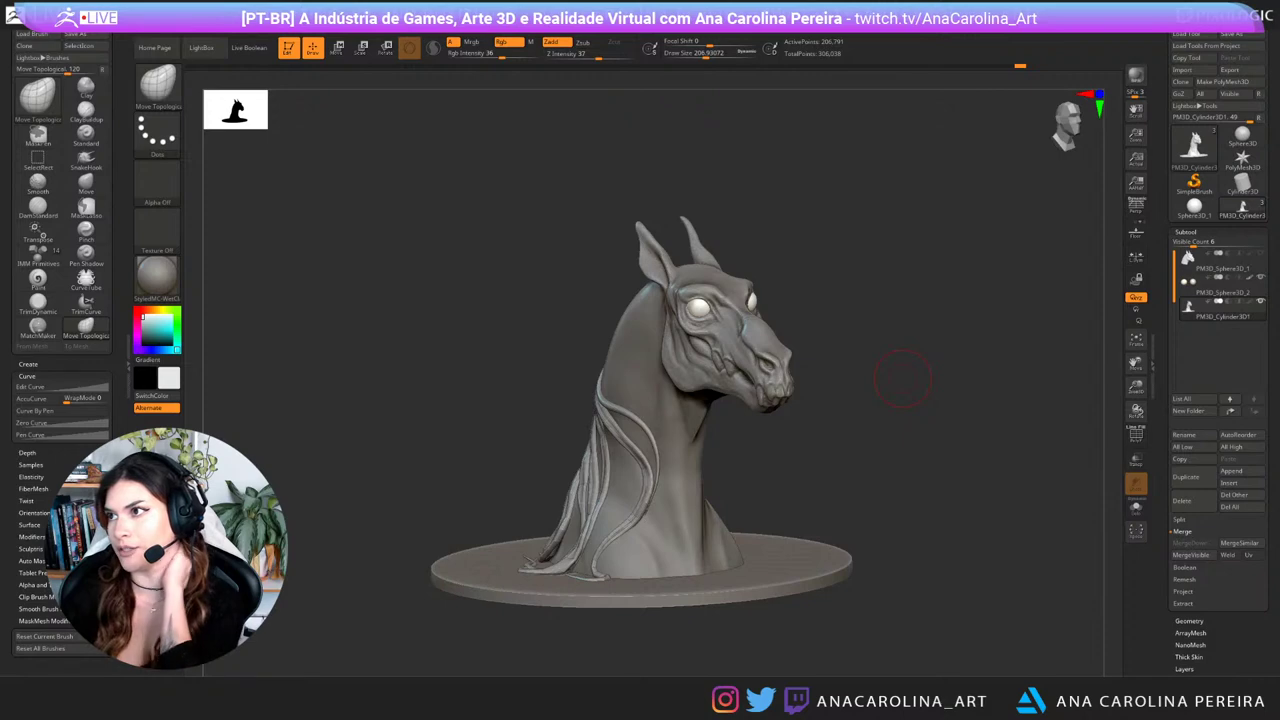
mouse_move(886, 365)
left_mouse_down("alt")
mouse_move(942, 402)
mouse_move(912, 445)
left_mouse_up("alt")
key("b")
key("d")
key("s")
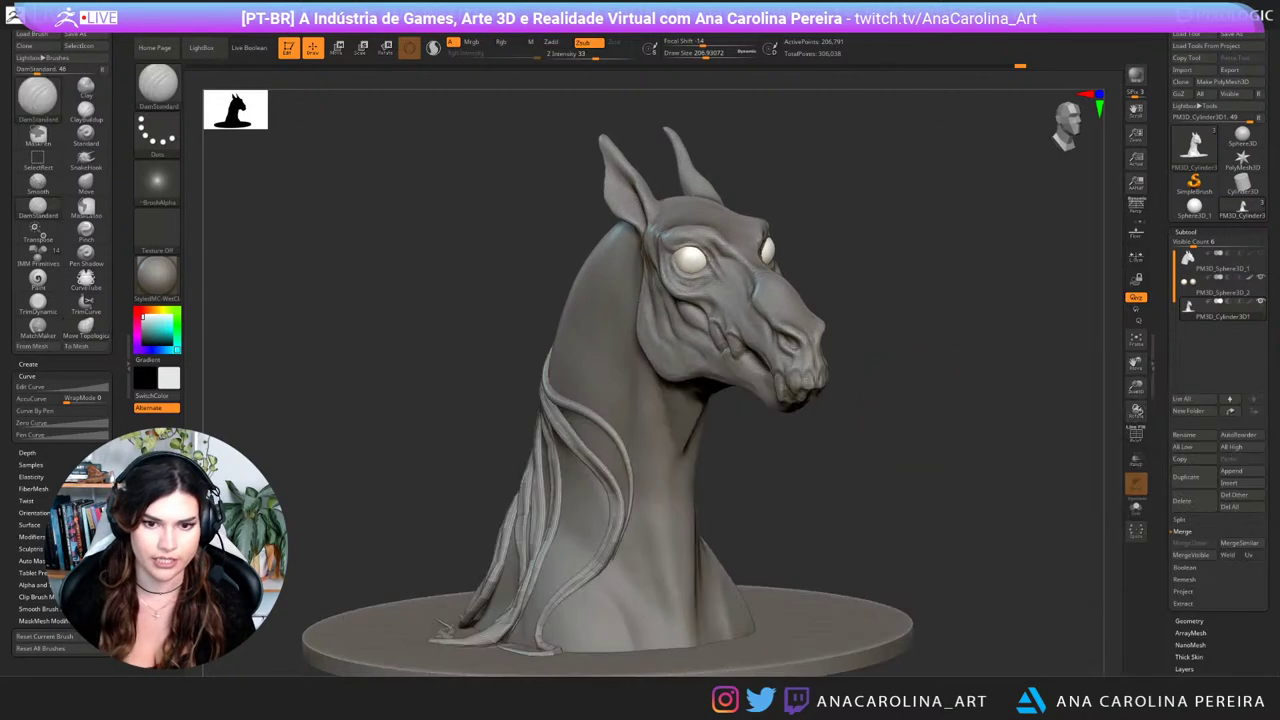
Step: Set the draw size to about 83, switch to the CurveTube brush, and view the top of the head
key("space")
mouse_move(822, 432)
left_mouse_down()
mouse_move(871, 459)
mouse_move(918, 452)
left_mouse_up()
right_click_drag(918, 455, 898, 468)
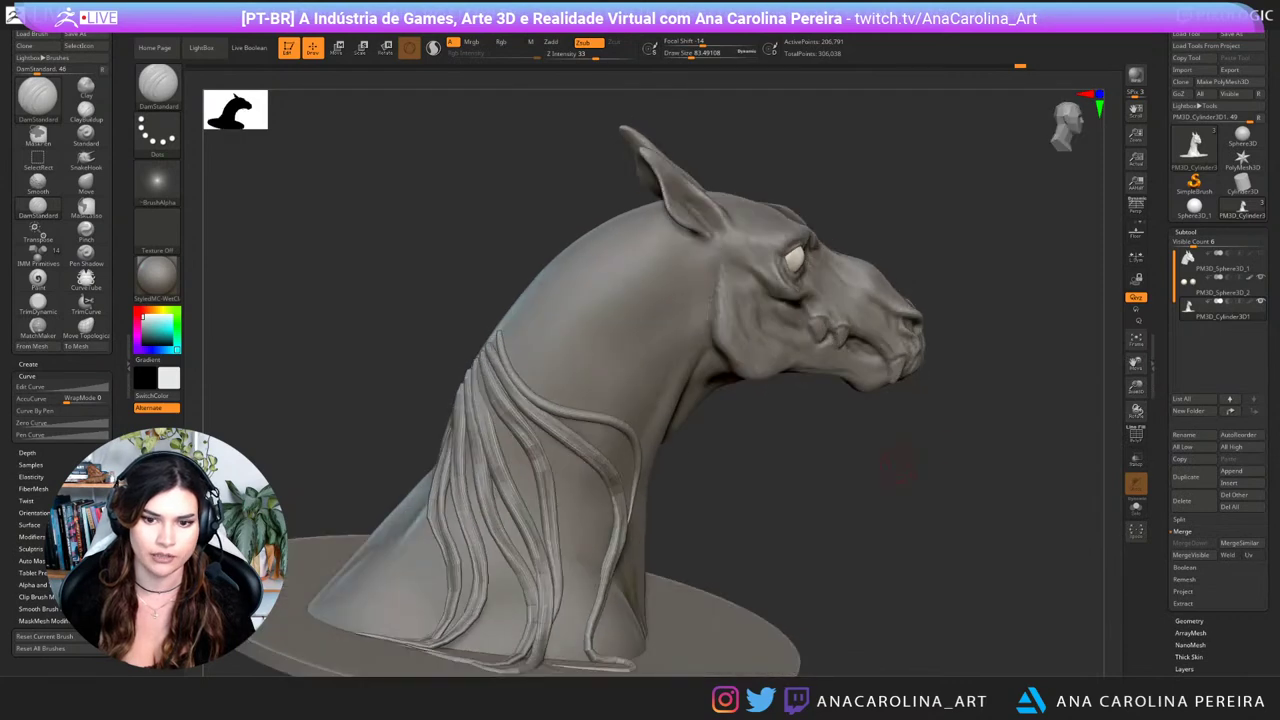
left_click_drag(893, 454, 862, 477)
right_click_drag(862, 478, 875, 443)
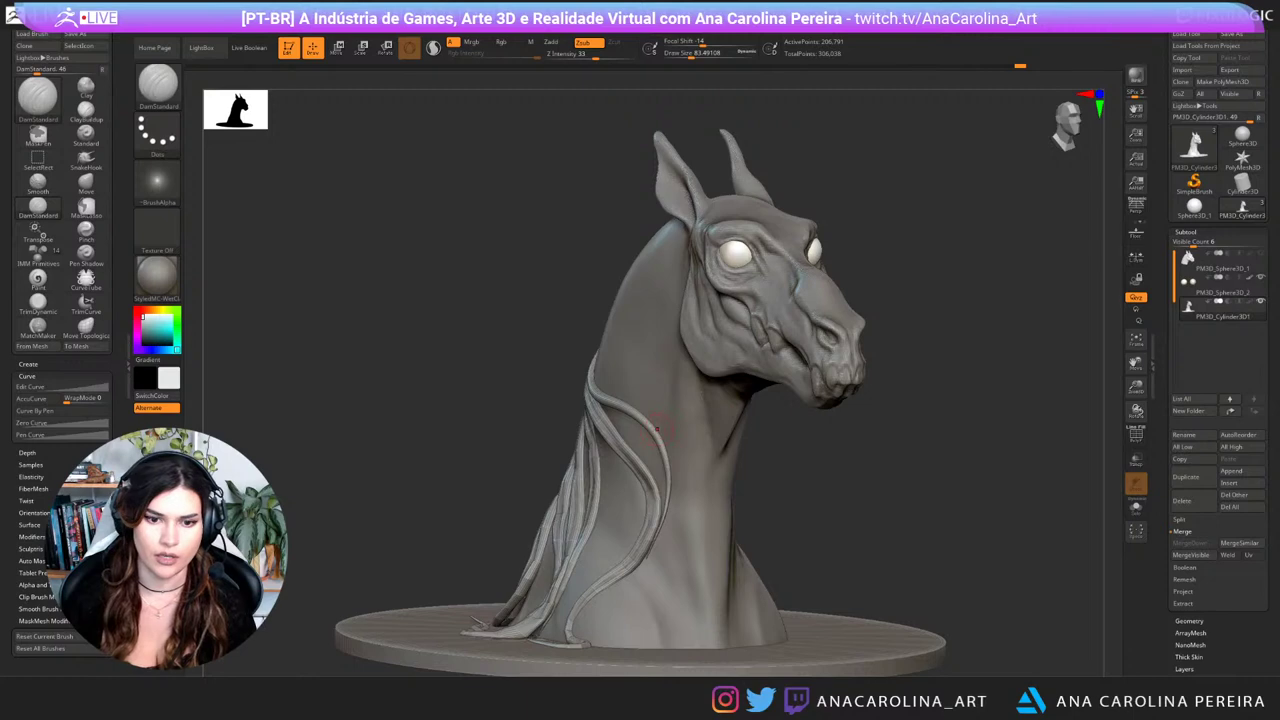
key("b")
key("c")
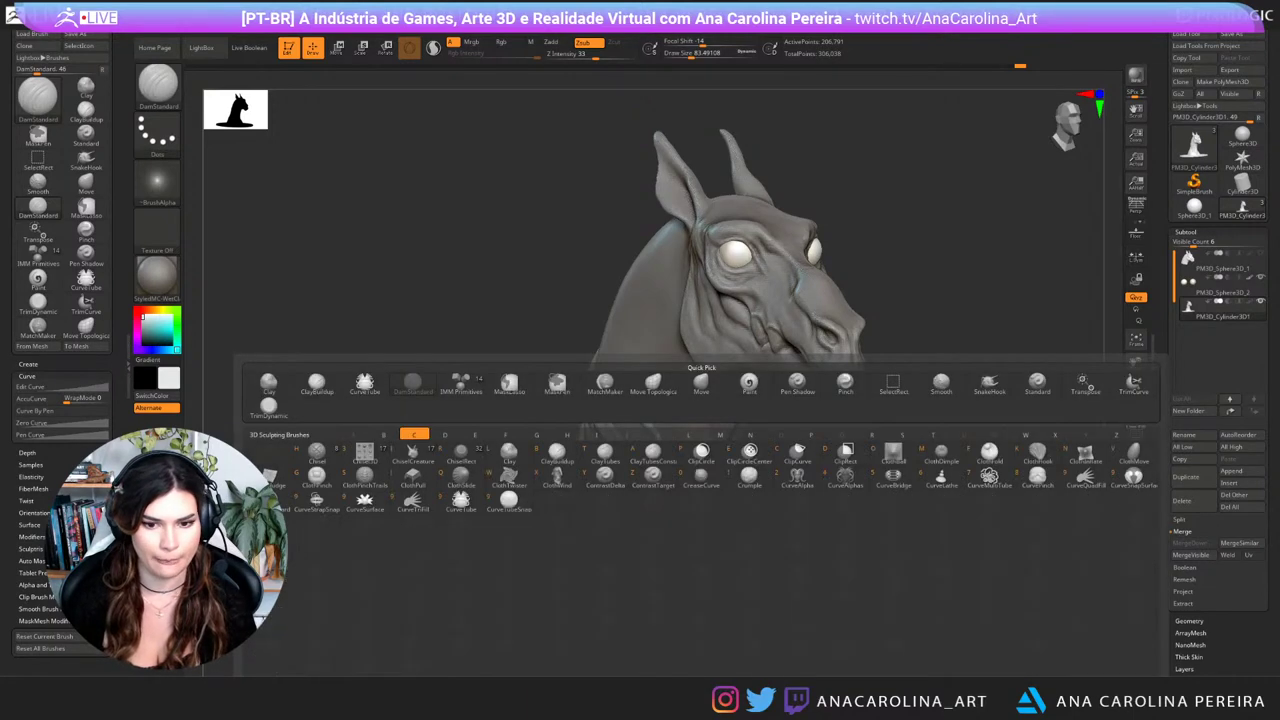
left_click(461, 502)
mouse_move(440, 430)
left_mouse_down()
mouse_move(480, 425)
mouse_move(510, 440)
mouse_move(482, 508)
mouse_move(495, 500)
left_mouse_up()
left_click_drag(882, 305, 888, 398)
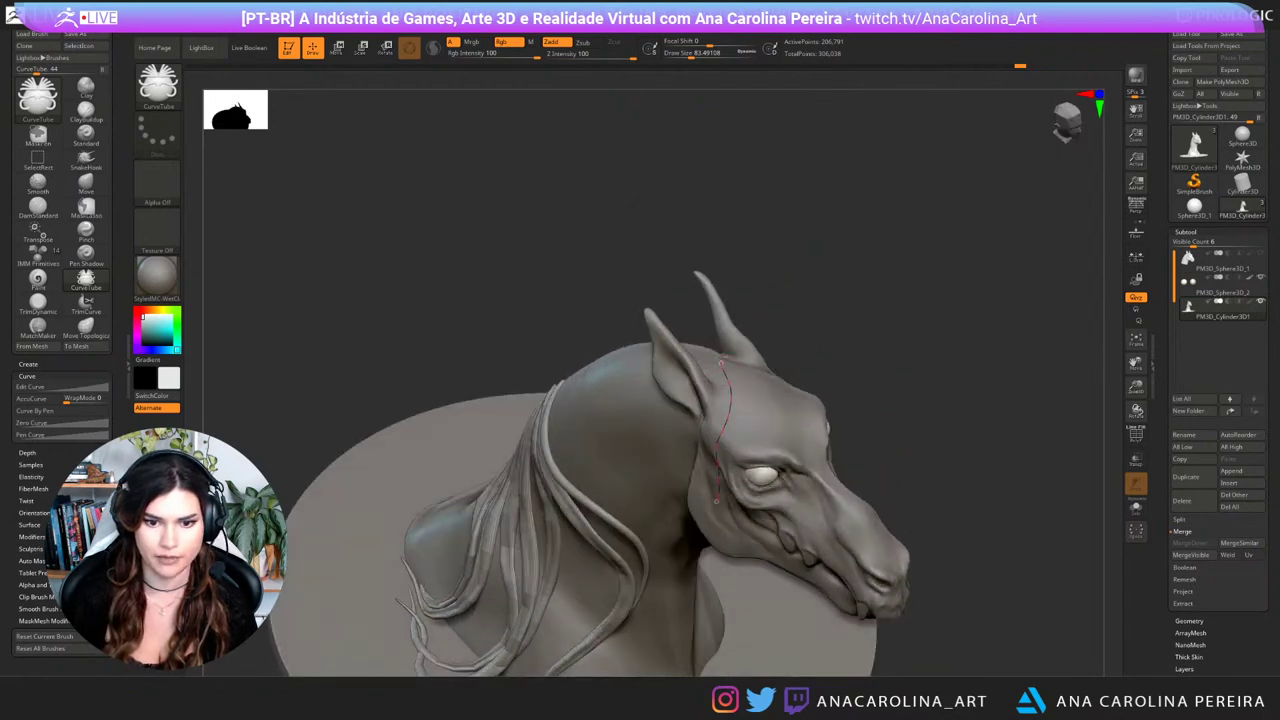
Step: Try to draw a CurveTube strand from between the ears down the cheek, and undo it
left_click_drag(716, 501, 716, 503)
mouse_move(885, 378)
left_mouse_down()
mouse_move(852, 325)
mouse_move(889, 321)
left_mouse_up()
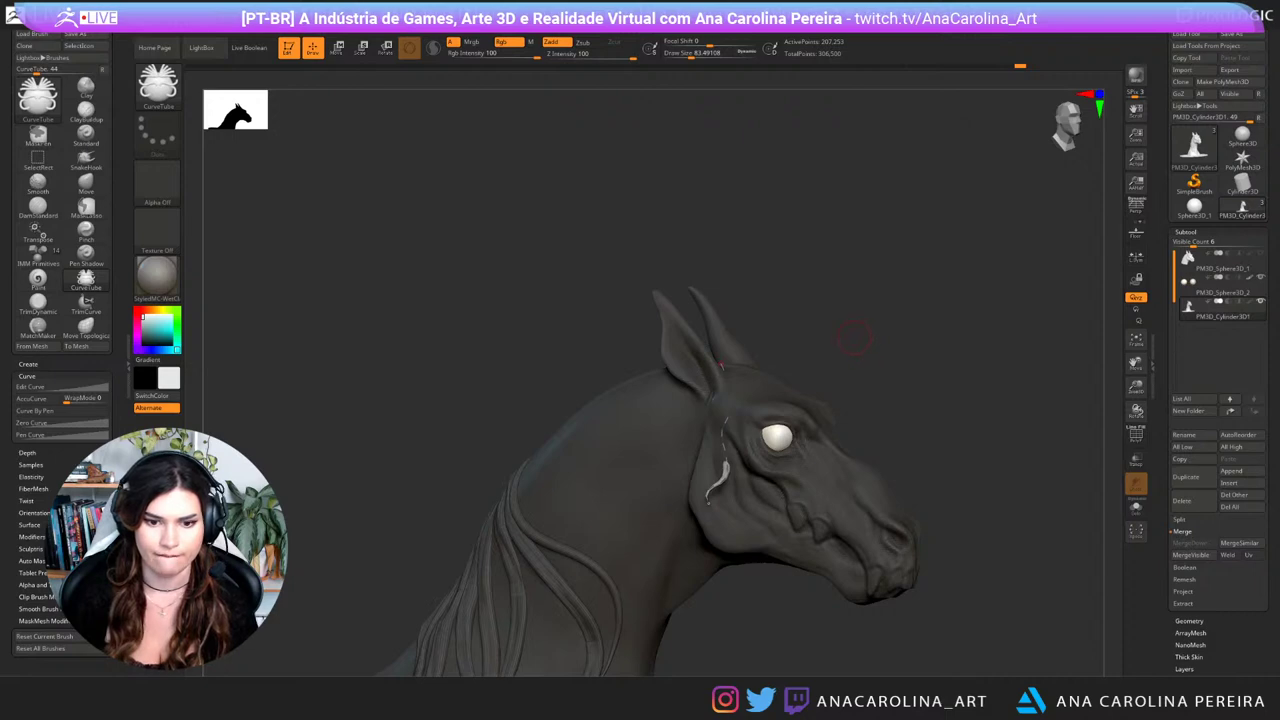
key("ctrl+z")
Step: Draw a CurveTube forelock strand from between the ears past the eye, down the cheek toward the throat
left_click_drag(855, 338, 850, 378)
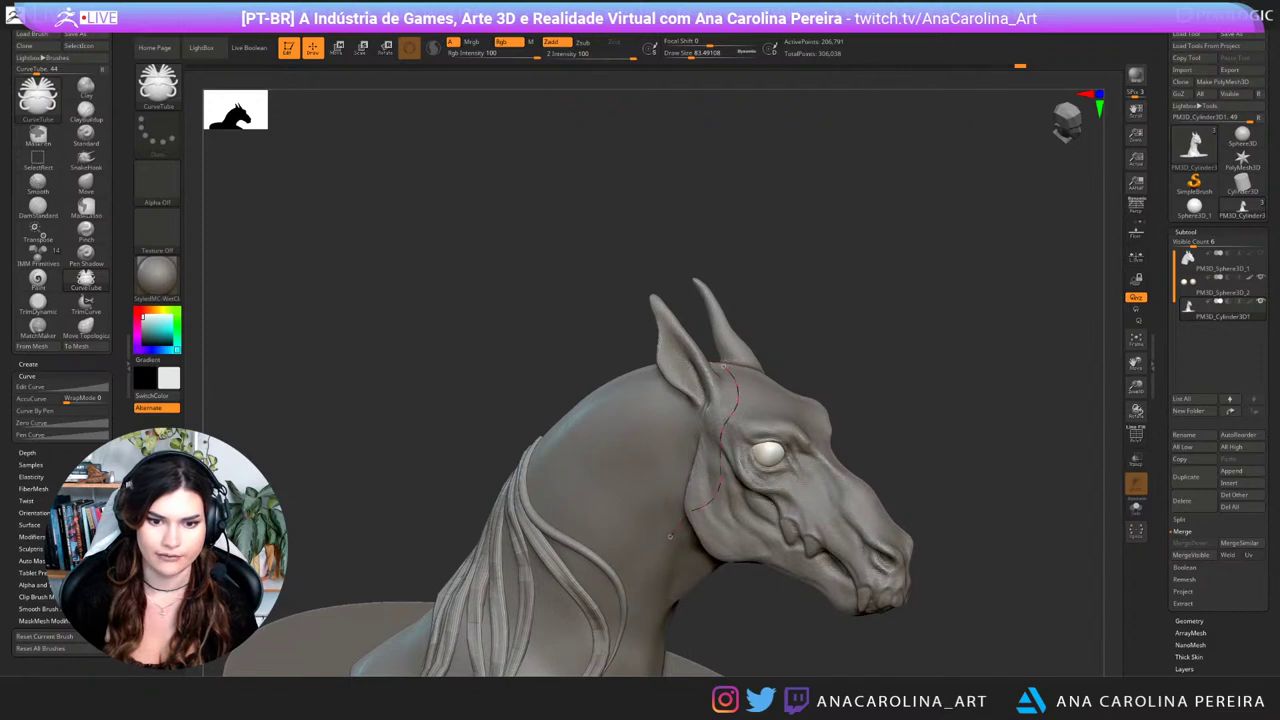
left_click_drag(670, 536, 670, 538)
left_click_drag(885, 370, 810, 374)
left_click_drag(695, 502, 669, 522)
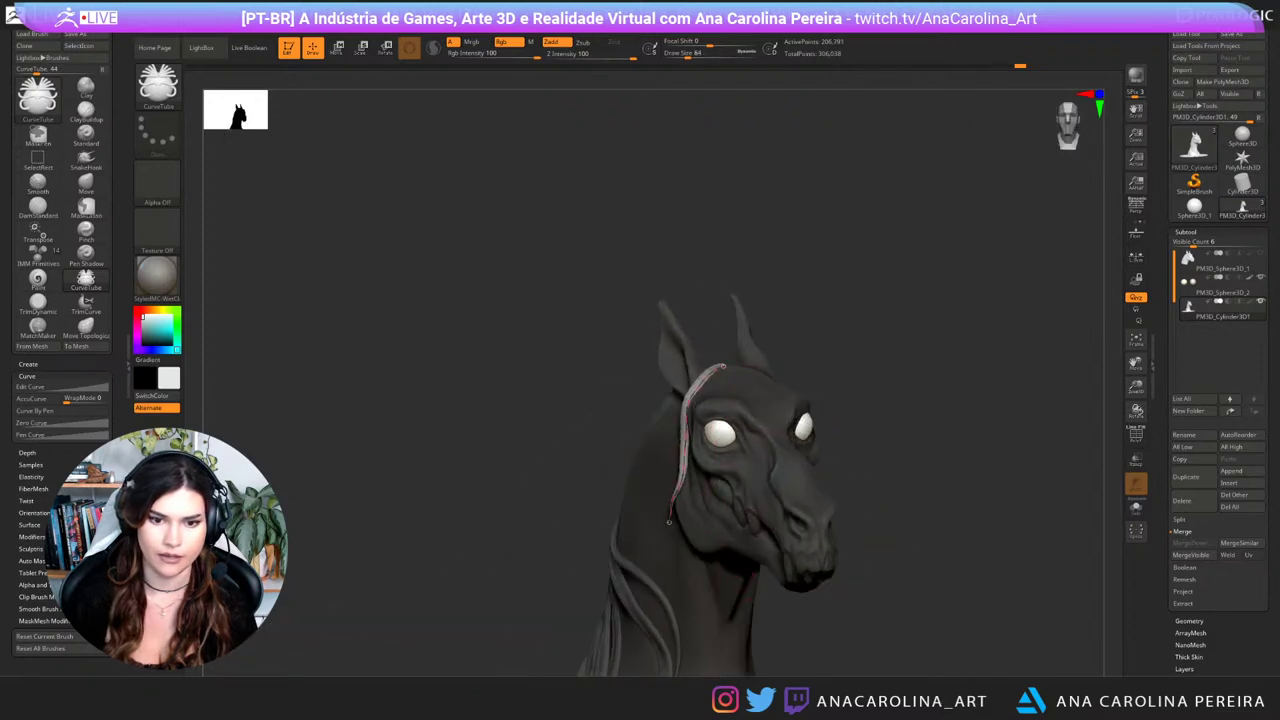
mouse_move(850, 362)
left_mouse_down()
mouse_move(833, 400)
mouse_move(862, 364)
left_mouse_up()
Step: Undo the last forelock changes and reshape its curve to follow the side of the forehead in front of the ear
key("ctrl+z")
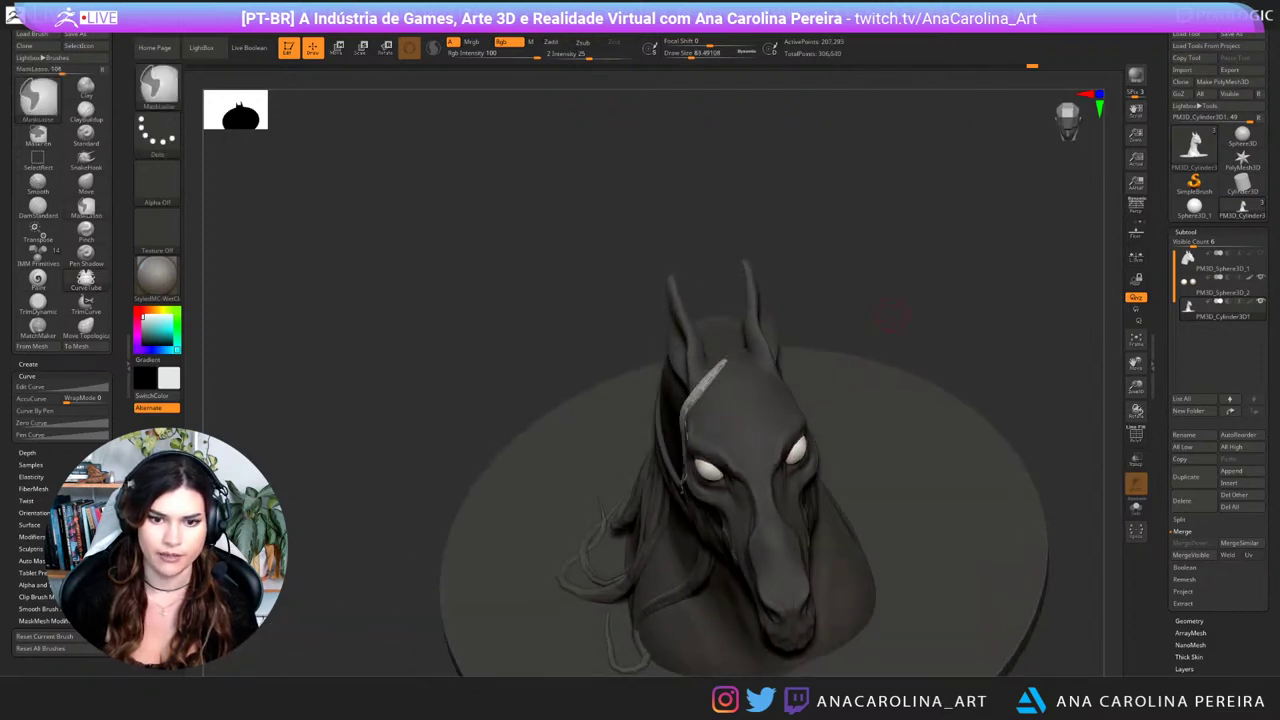
key("ctrl+z")
mouse_move(893, 317)
left_mouse_down()
mouse_move(965, 300)
mouse_move(808, 433)
mouse_move(772, 334)
left_mouse_up()
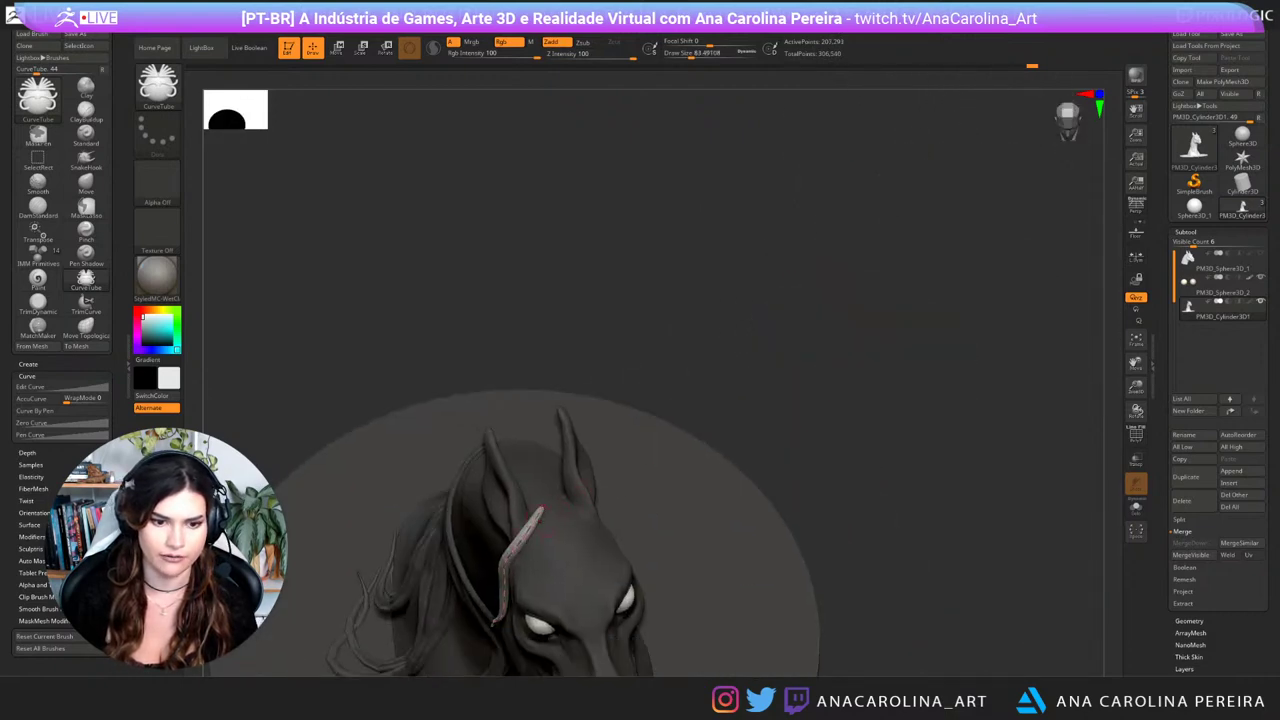
left_click(522, 542)
left_click(522, 544)
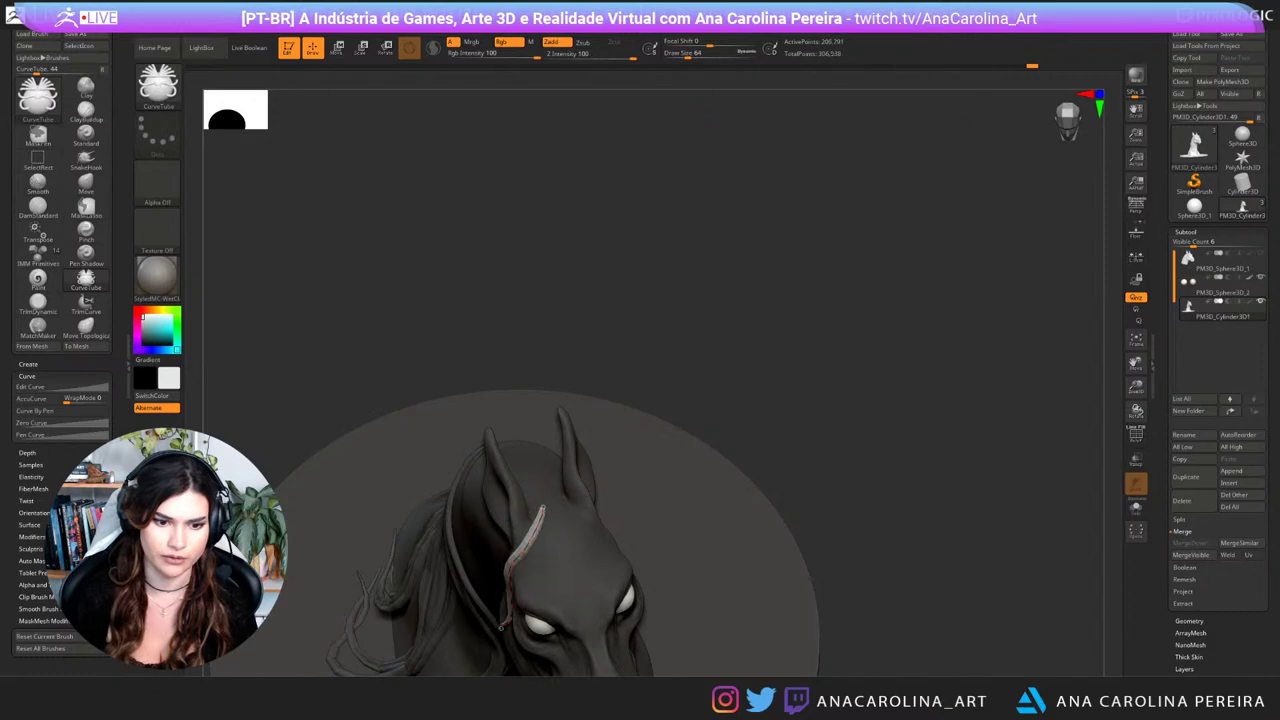
left_click_drag(690, 430, 850, 290)
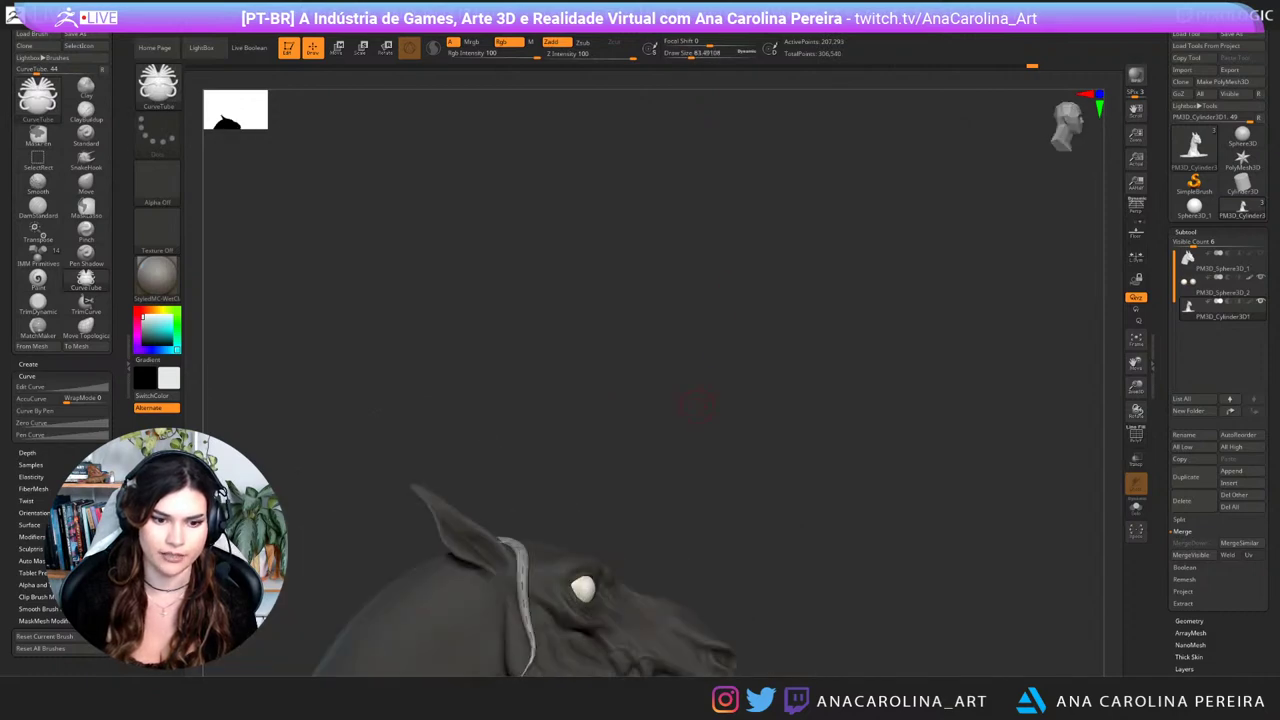
left_click_drag(709, 403, 755, 246, "alt")
left_click_drag(635, 640, 700, 440, "alt")
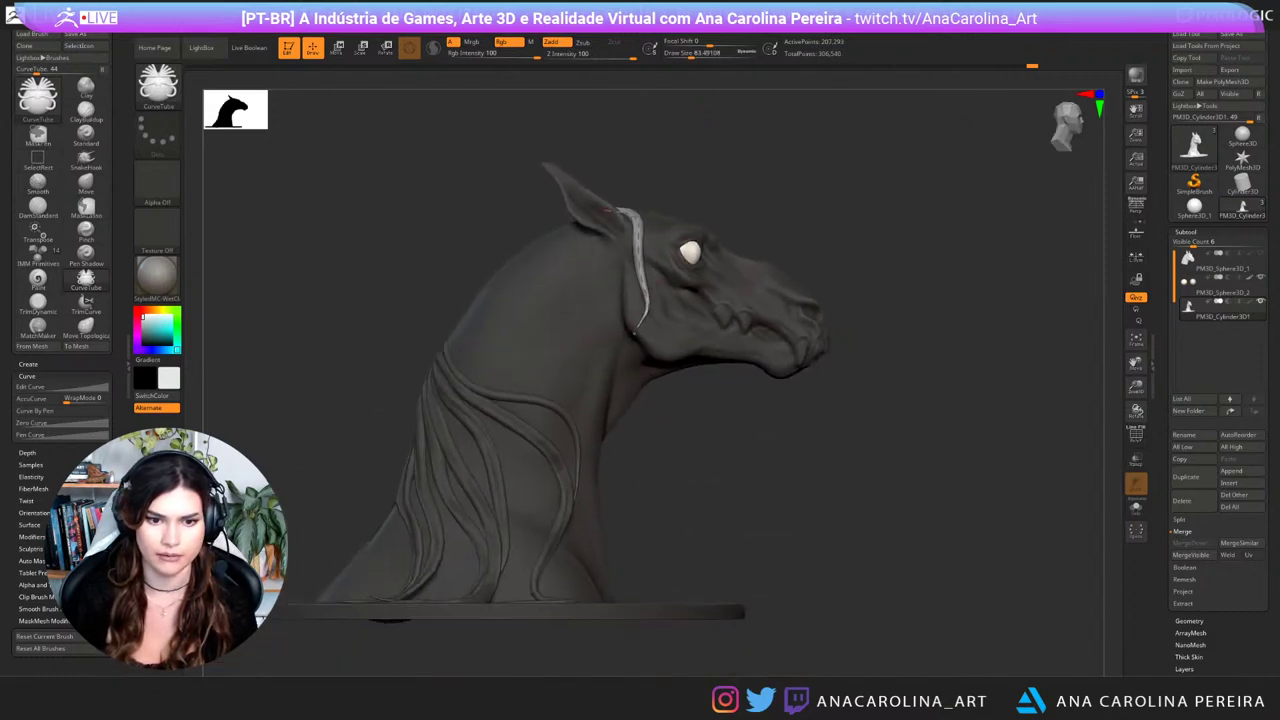
Step: Pull the lower tip of the forelock strand backward past the jaw onto the side of the neck
mouse_move(830, 450)
left_mouse_down()
mouse_move(720, 448)
mouse_move(835, 450)
left_mouse_up()
left_click_drag(755, 430, 765, 530, "alt")
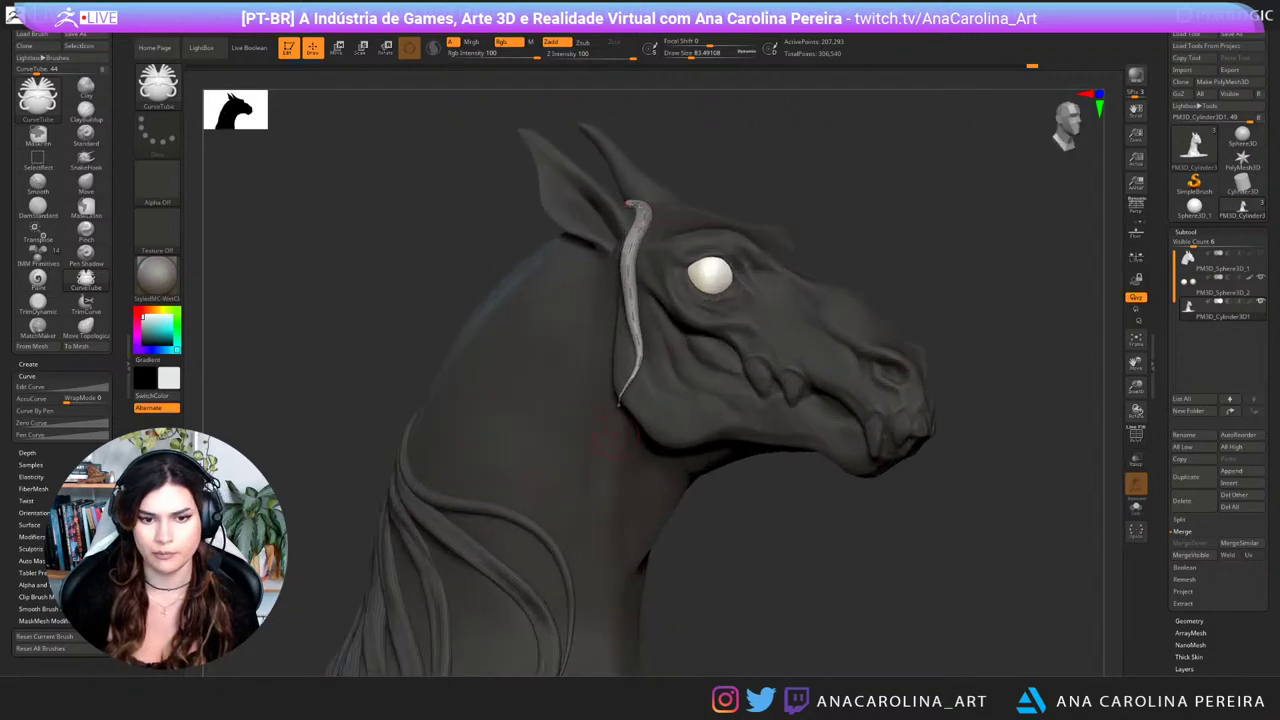
left_click_drag(620, 400, 588, 408)
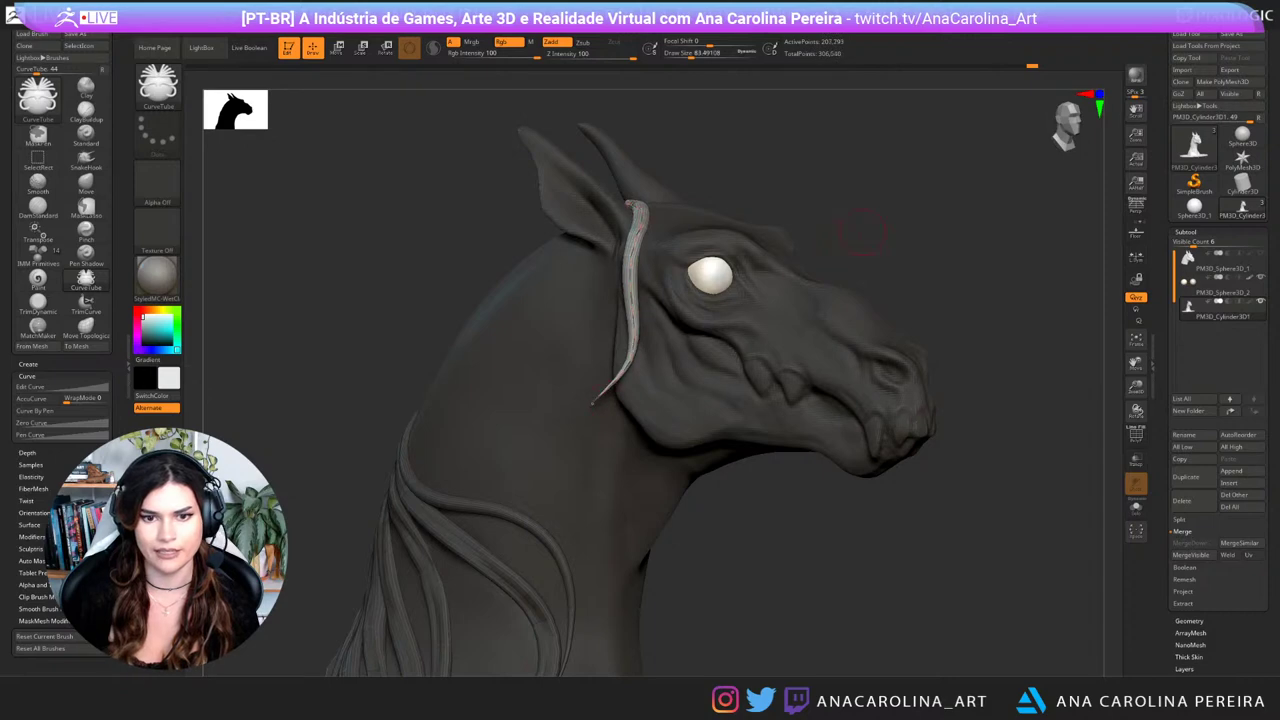
left_click_drag(850, 430, 830, 350)
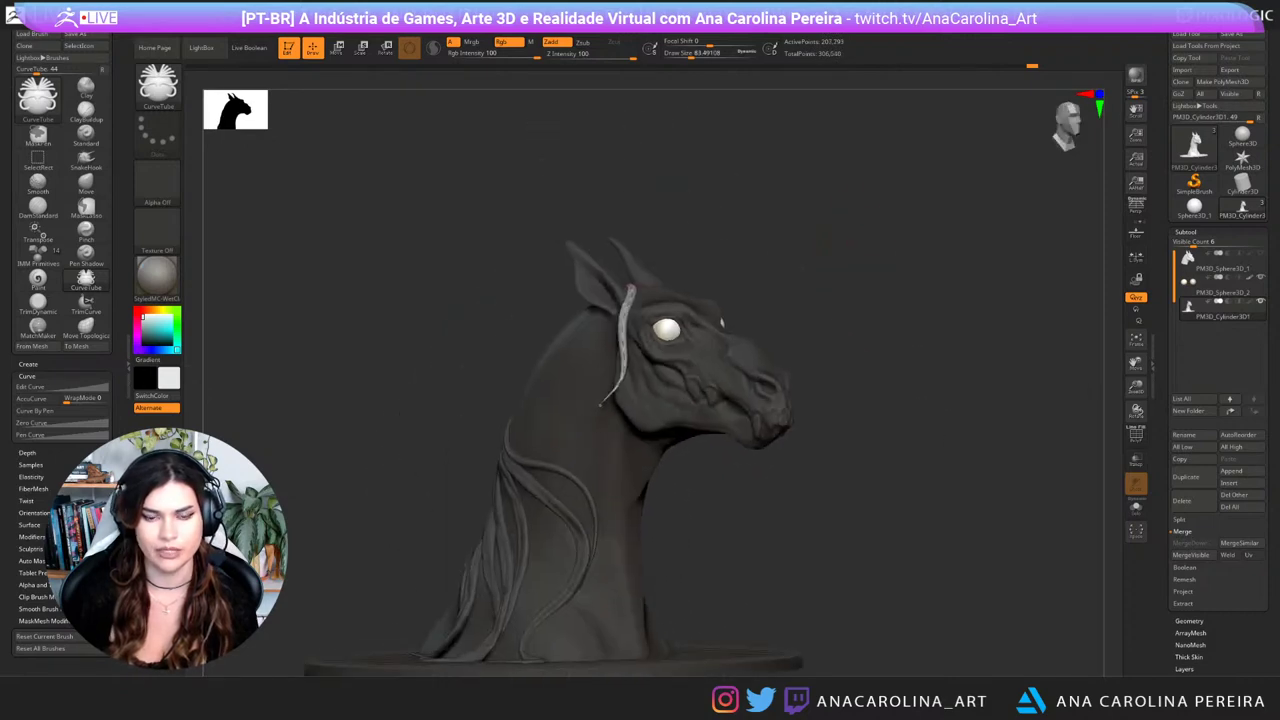
left_click_drag(850, 400, 790, 400)
left_click_drag(790, 220, 890, 262)
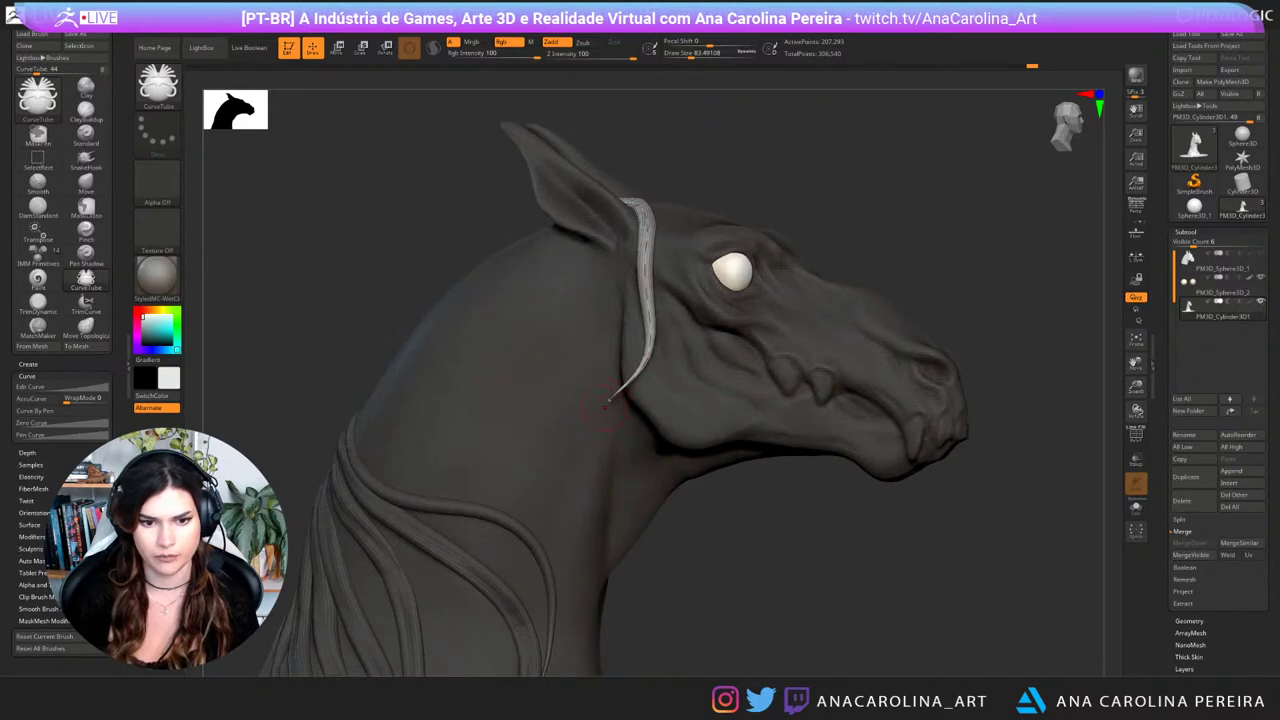
Step: Try to extend the forelock strand below its tip on the neck, and undo it
left_click_drag(605, 405, 590, 467)
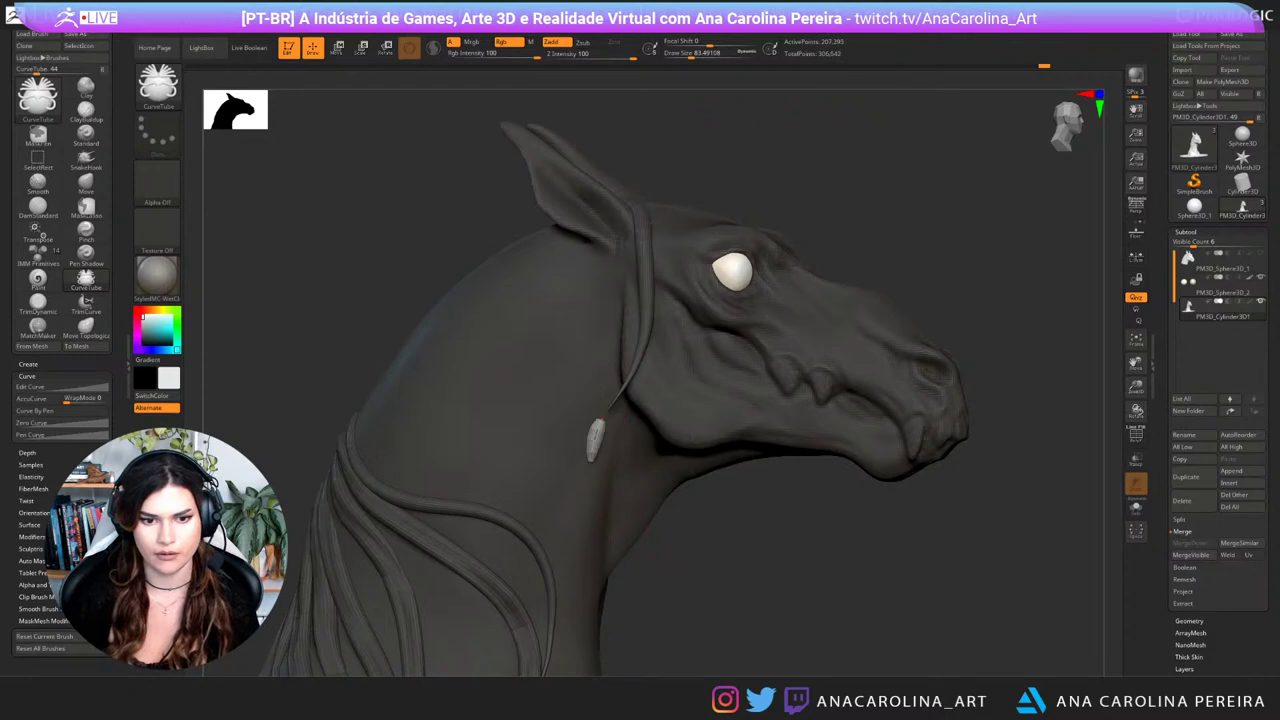
key("ctrl+z")
left_click_drag(745, 556, 658, 540)
mouse_move(578, 410)
left_mouse_down()
mouse_move(566, 414)
mouse_move(580, 419)
mouse_move(579, 408)
left_mouse_up()
left_click_drag(742, 545, 797, 549)
right_click_drag(811, 555, 798, 551)
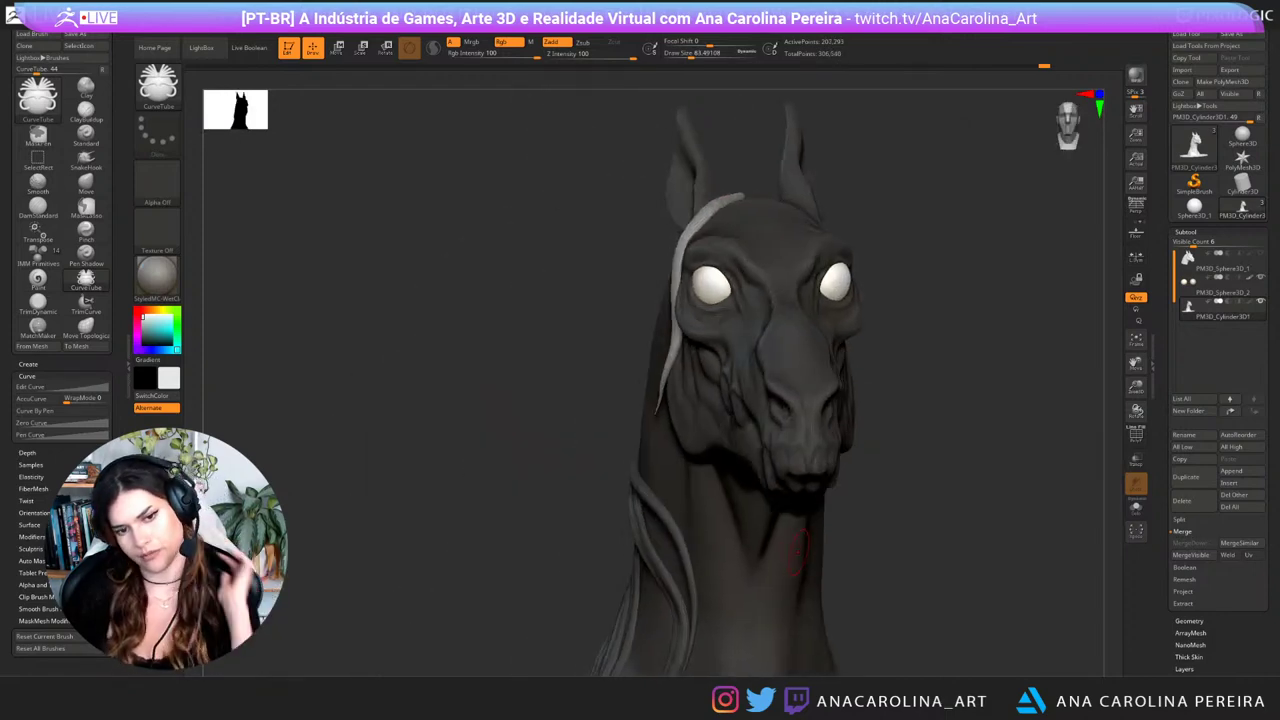
Step: Draw a second CurveTube forelock strand from between the ears over the forehead, past the front of the eye to the cheek
left_click_drag(866, 548, 848, 361, "alt")
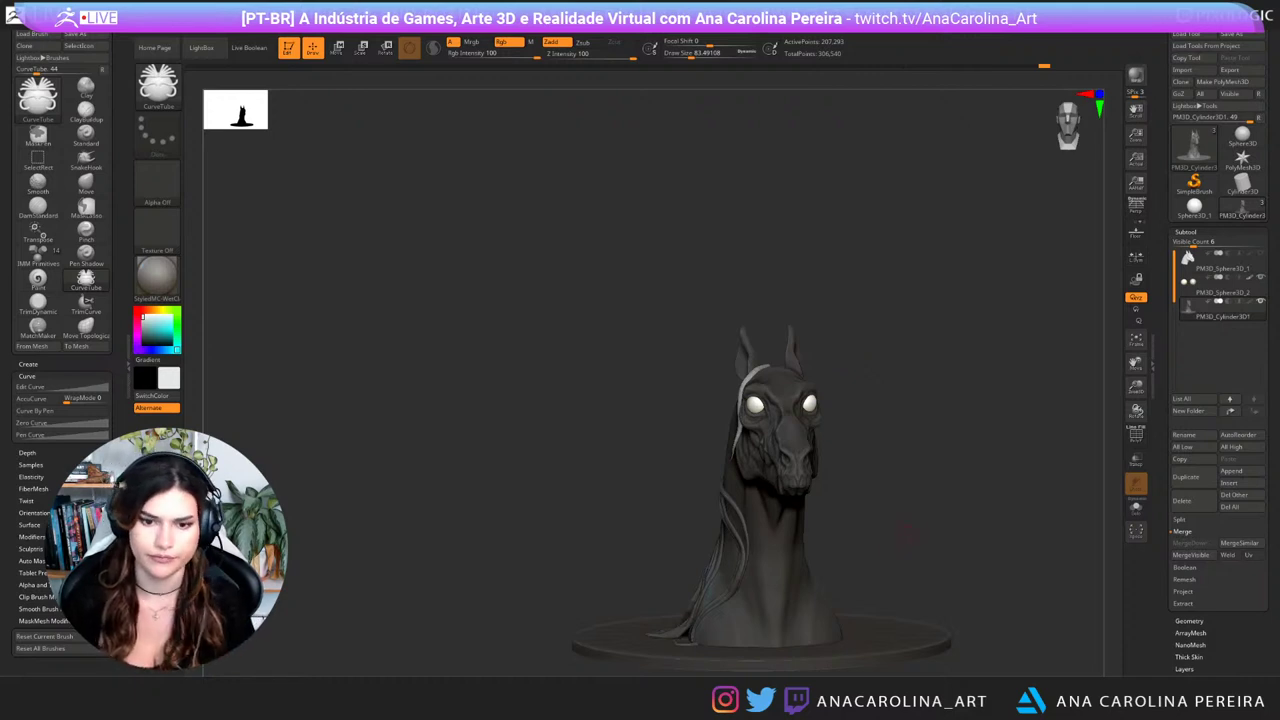
left_click_drag(907, 527, 916, 519)
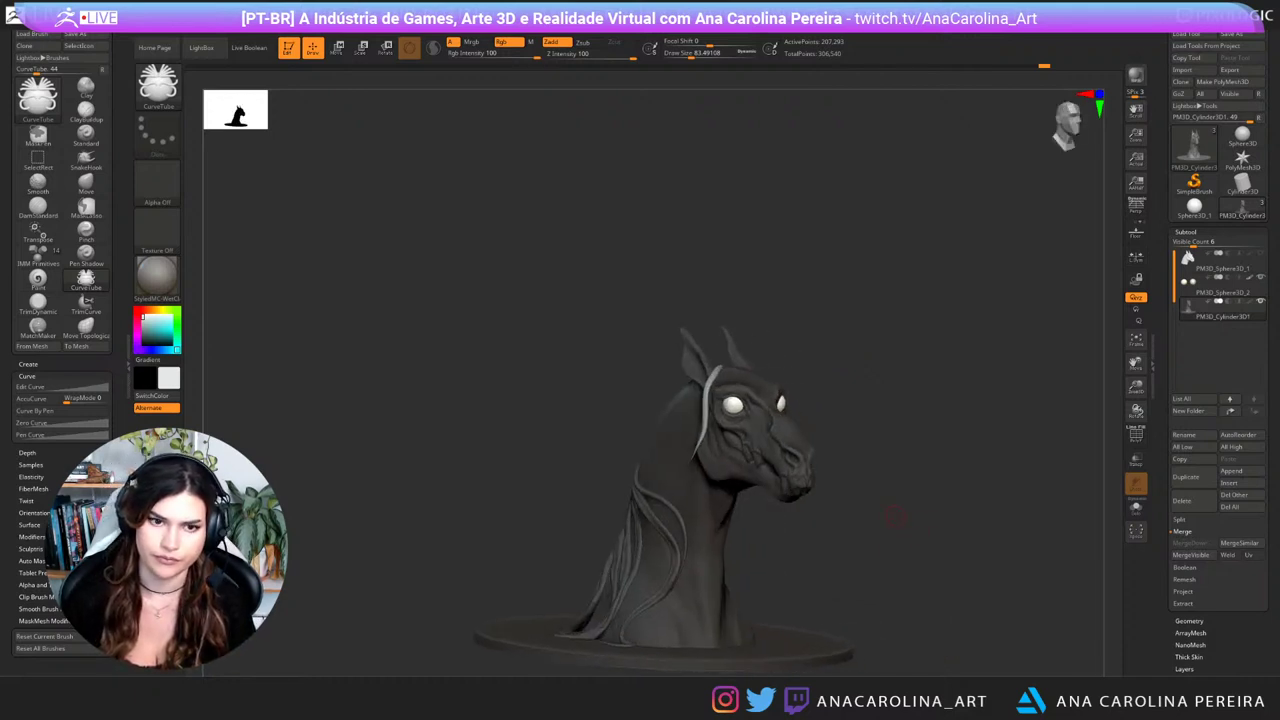
left_click_drag(894, 517, 904, 590, "alt")
mouse_move(938, 535)
left_mouse_down()
mouse_move(893, 532)
mouse_move(922, 592)
mouse_move(900, 594)
mouse_move(920, 541)
left_mouse_up()
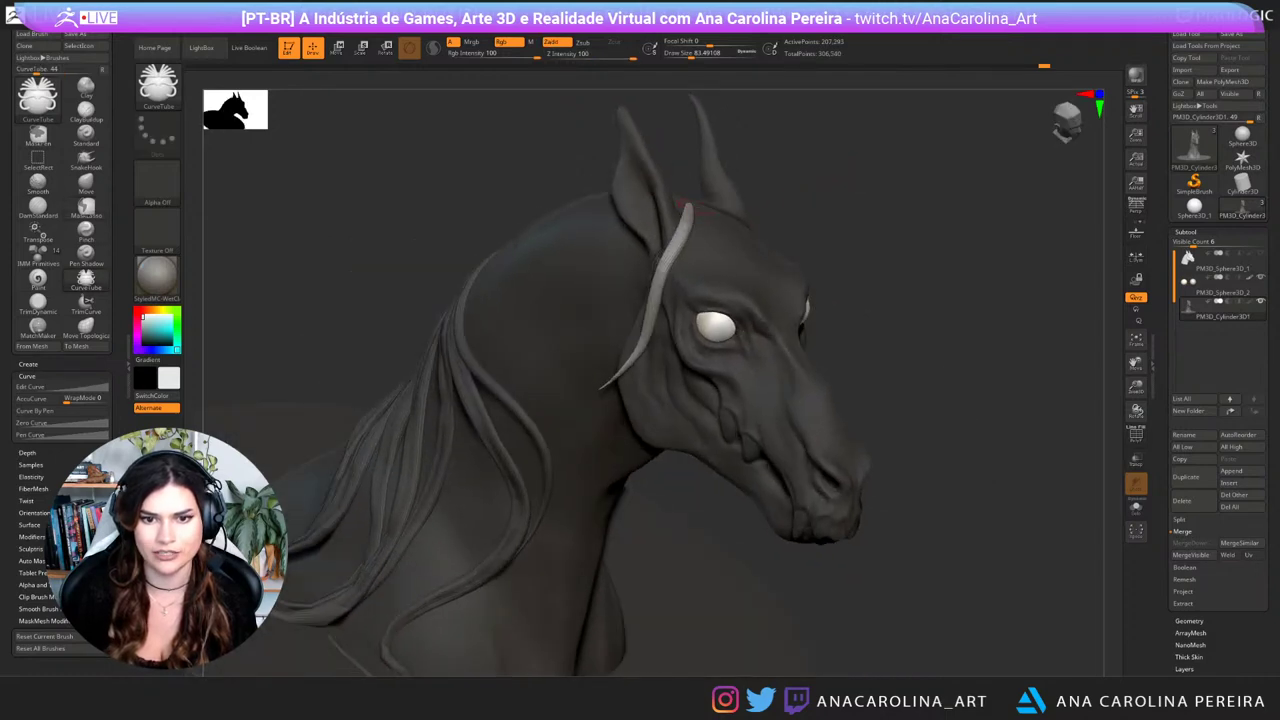
left_click_drag(682, 420, 682, 421)
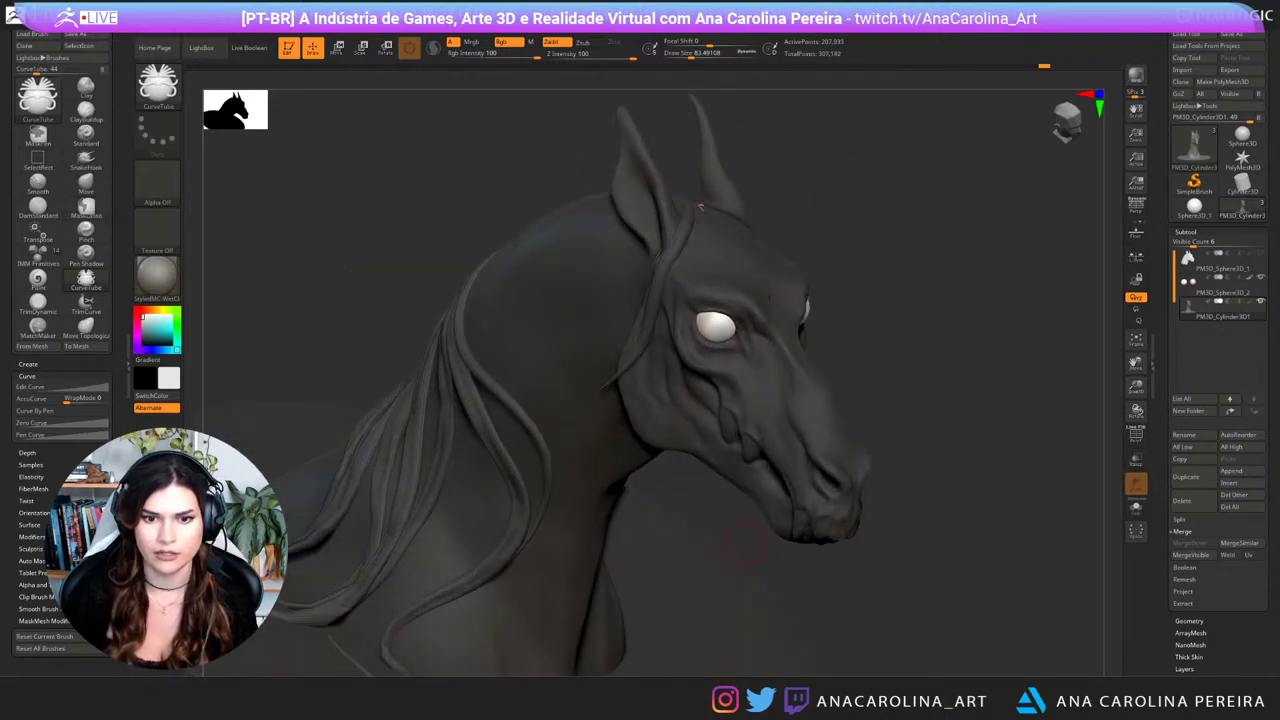
left_click_drag(922, 540, 885, 592)
key("bracketleft")
key("bracketleft")
left_click(712, 366)
left_click_drag(674, 412, 657, 408)
left_click_drag(890, 590, 950, 523)
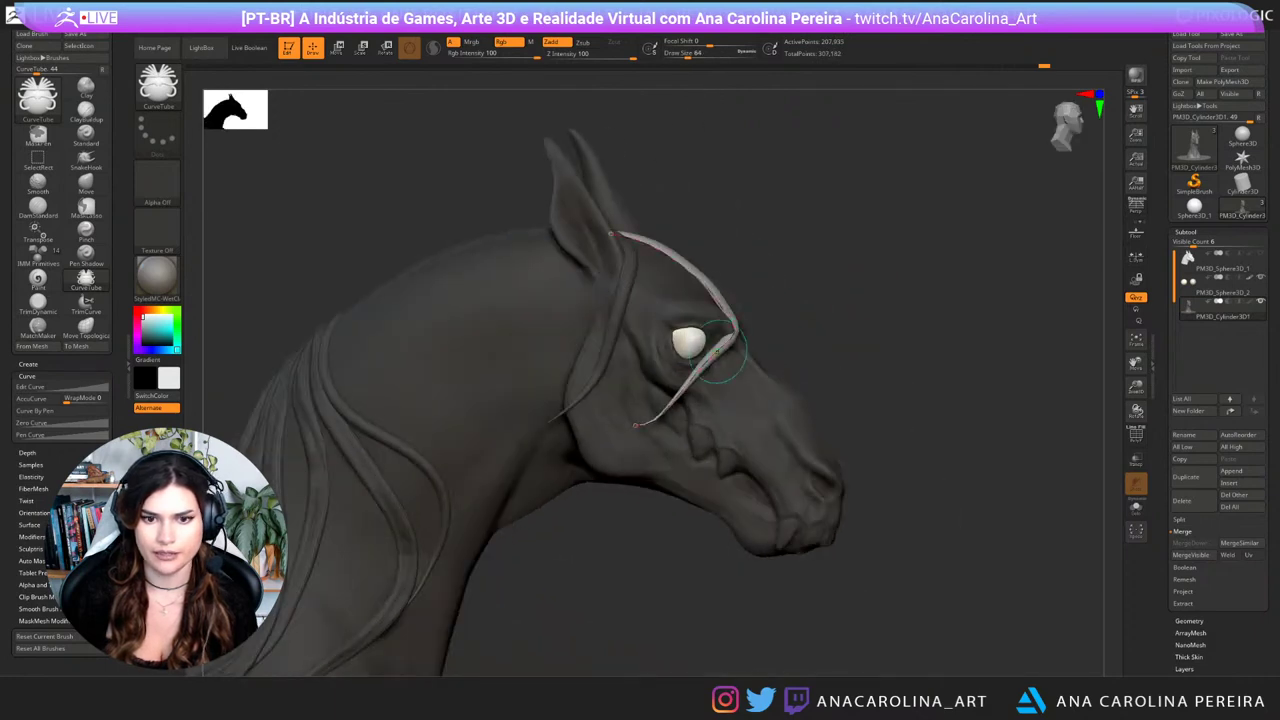
Step: Bow the second strand's curve forward so it rounds the front of the eye smoothly
left_click_drag(716, 352, 738, 370)
left_click(683, 267)
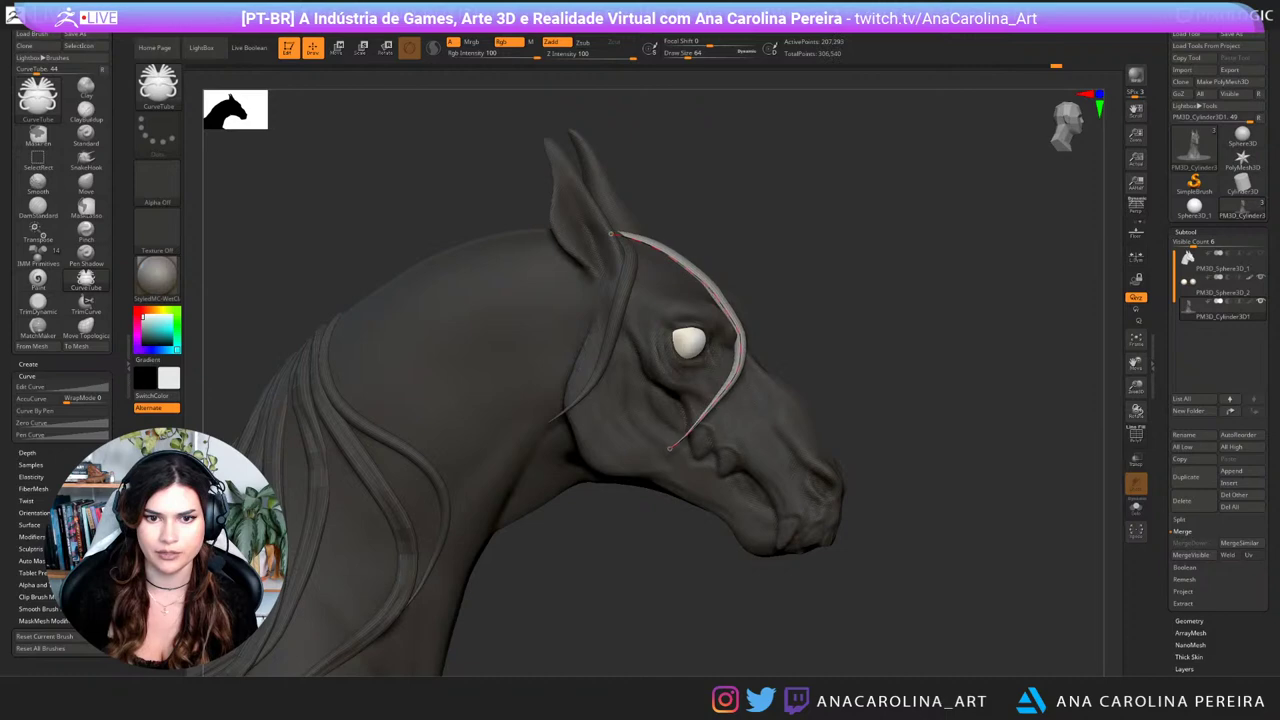
key("bracketright")
left_click(681, 265)
mouse_move(940, 515)
left_mouse_down()
mouse_move(850, 520)
mouse_move(870, 528)
left_mouse_up()
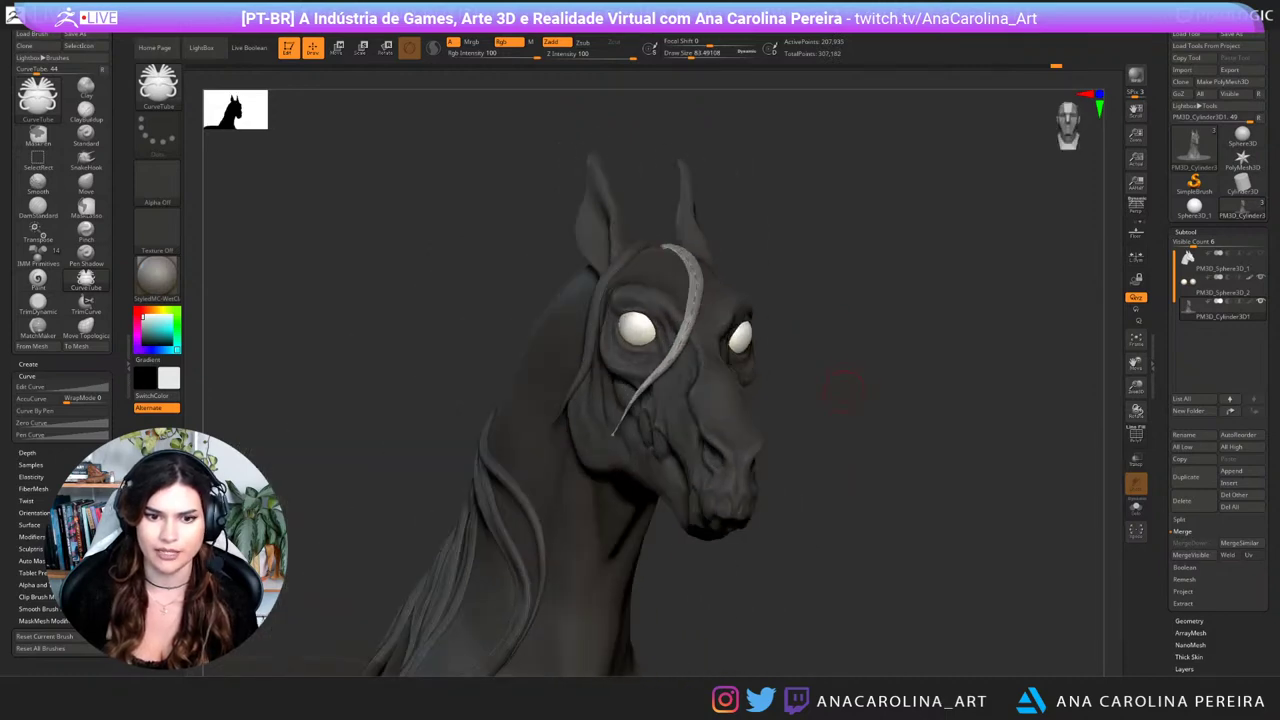
mouse_move(843, 391)
left_mouse_down()
mouse_move(890, 368)
mouse_move(884, 430)
mouse_move(780, 440)
left_mouse_up()
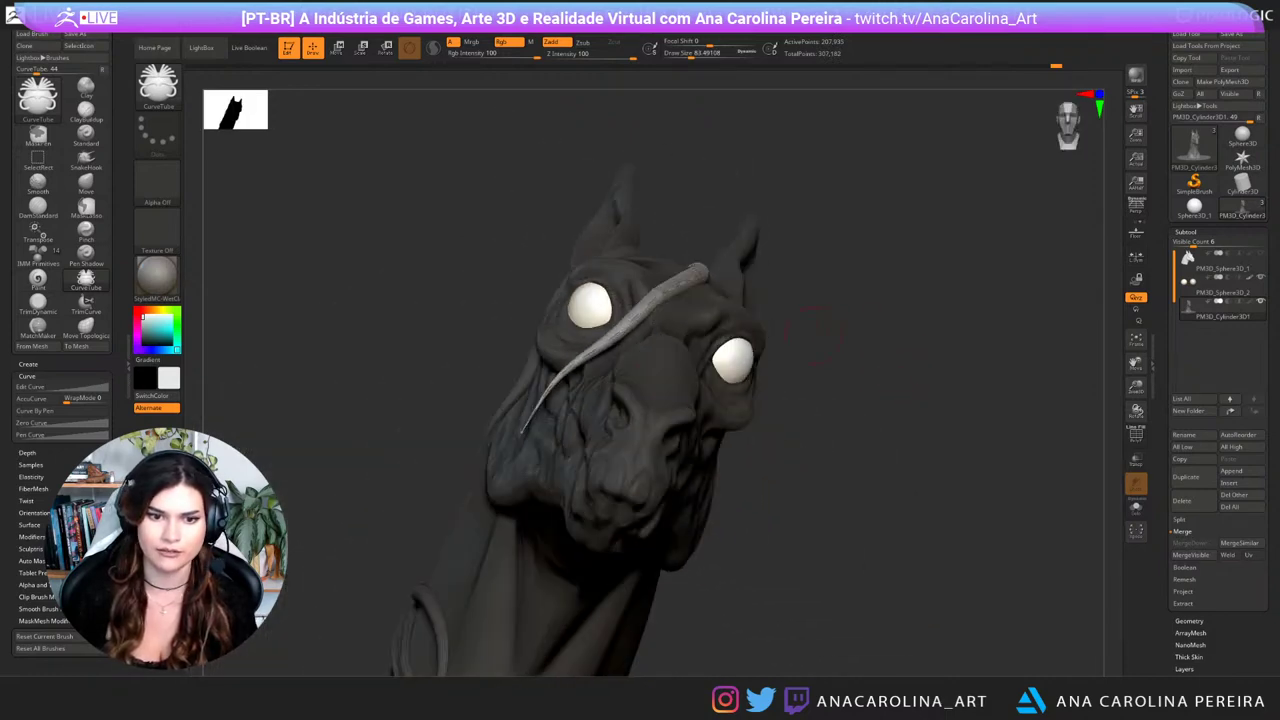
Step: Pull the second strand's middle toward the bridge of the nose and set its tip on the cheek
key("ctrl+z")
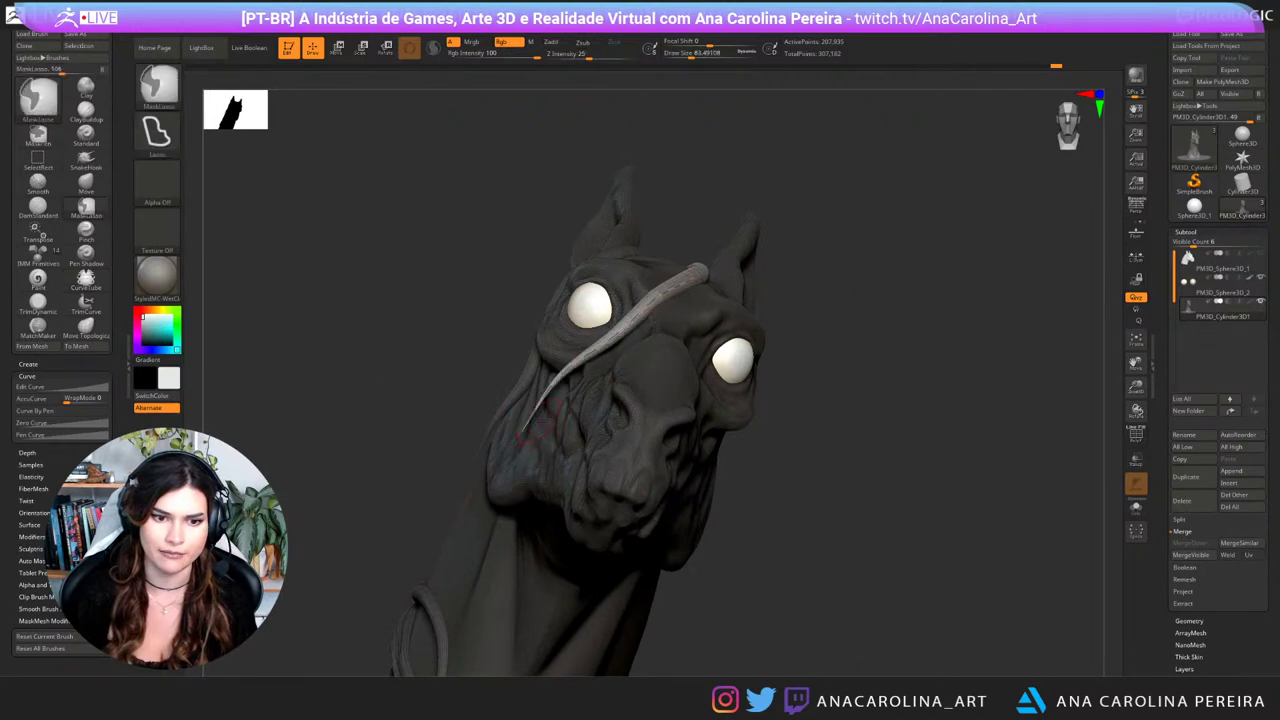
left_click_drag(526, 434, 548, 448)
left_click_drag(788, 518, 930, 508)
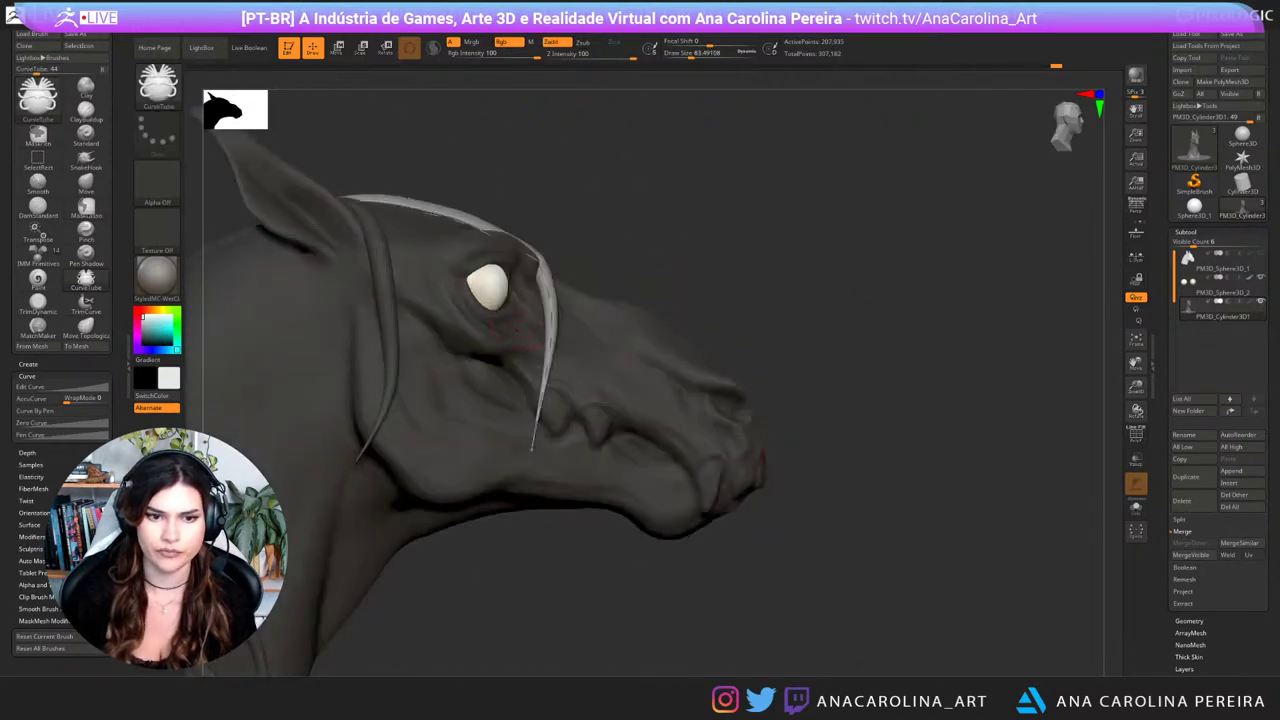
left_click_drag(552, 321, 569, 317)
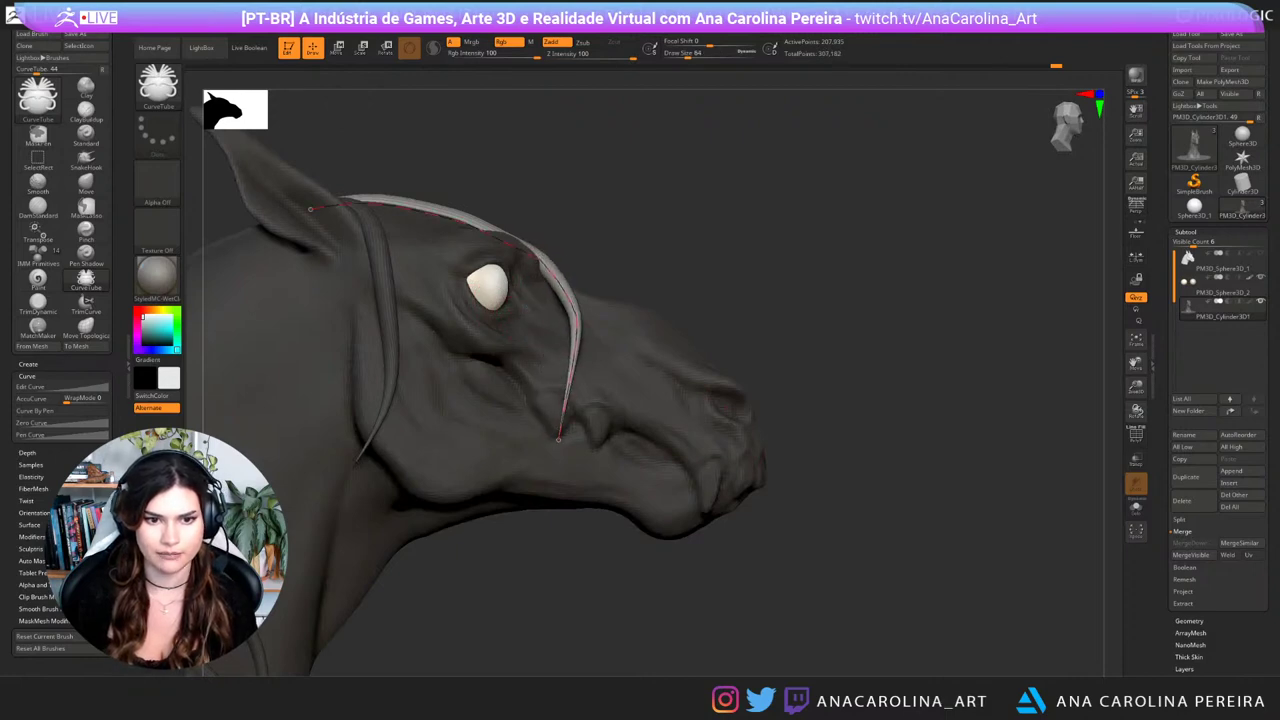
left_click_drag(561, 438, 528, 429)
left_click_drag(850, 320, 705, 290)
left_click_drag(855, 348, 840, 318, "alt")
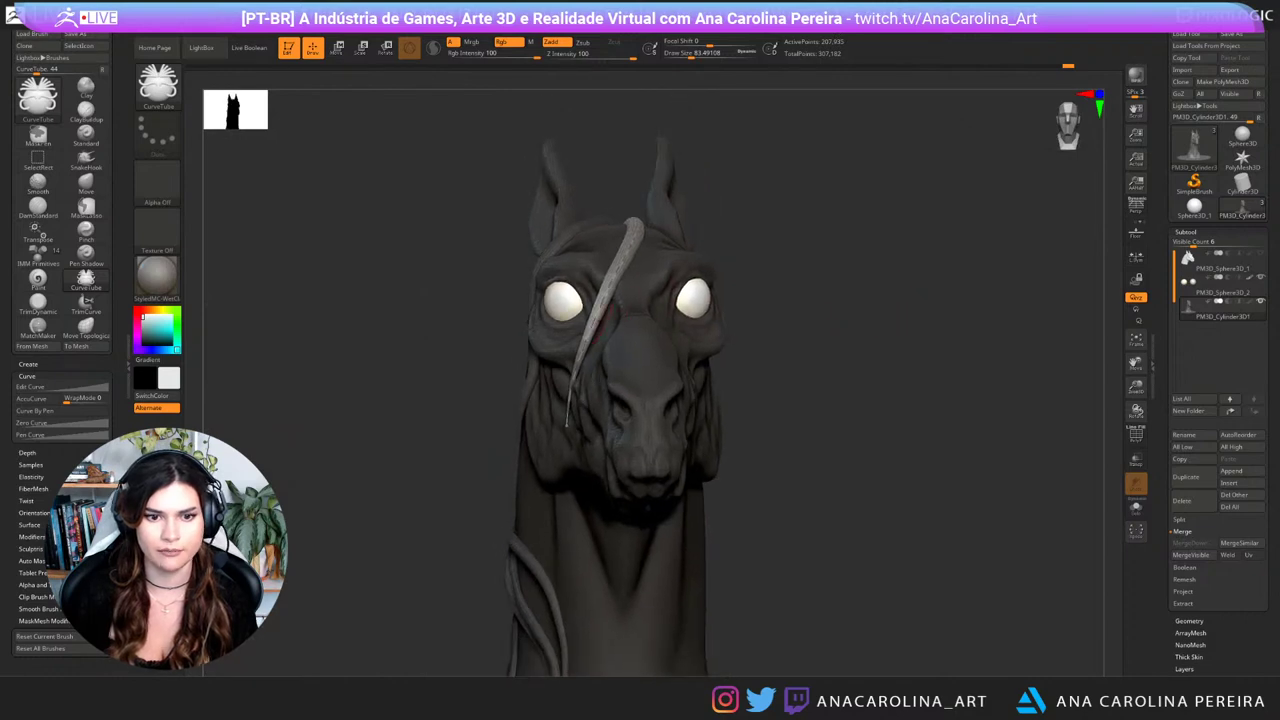
Step: Bend the second strand between the eyes in front view and curl its tip over the side of the face
left_click_drag(614, 306, 606, 304)
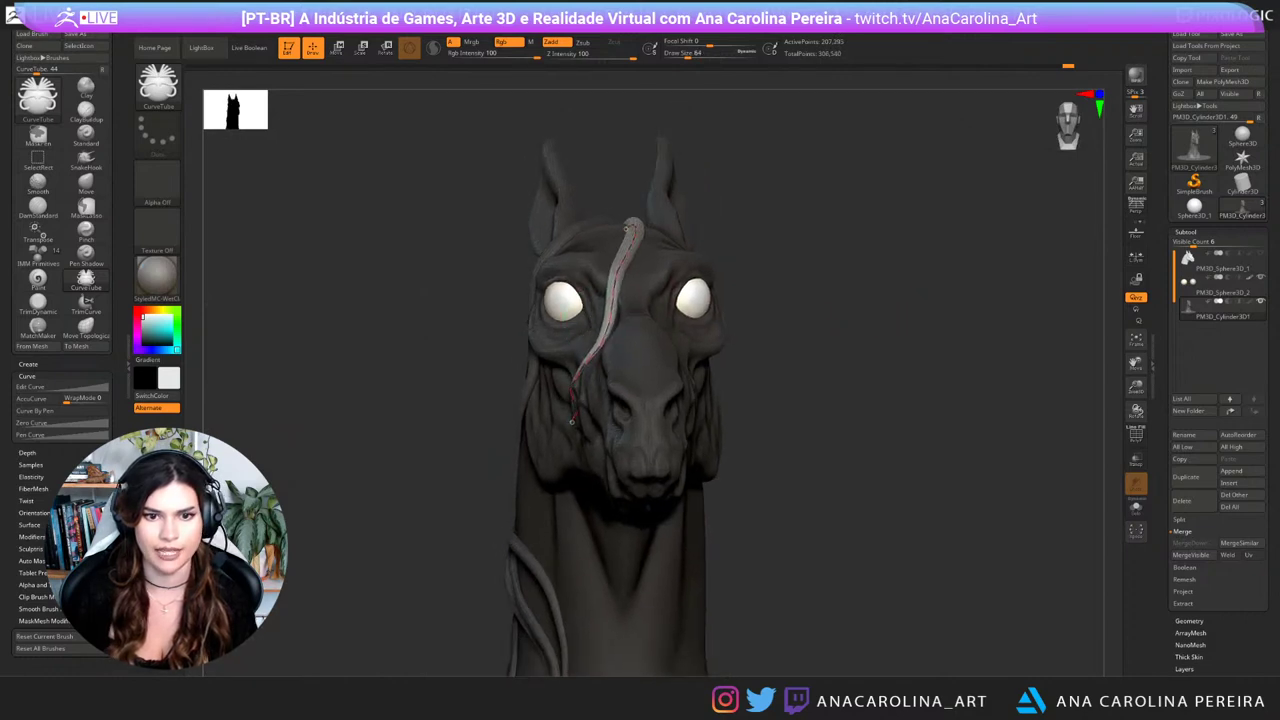
left_click_drag(850, 370, 945, 335, "alt")
mouse_move(760, 264)
left_mouse_down("alt")
mouse_move(818, 266)
mouse_move(817, 296)
mouse_move(735, 322)
mouse_move(802, 320)
mouse_move(802, 350)
left_mouse_up("alt")
left_click_drag(623, 383, 612, 402)
left_click(640, 356)
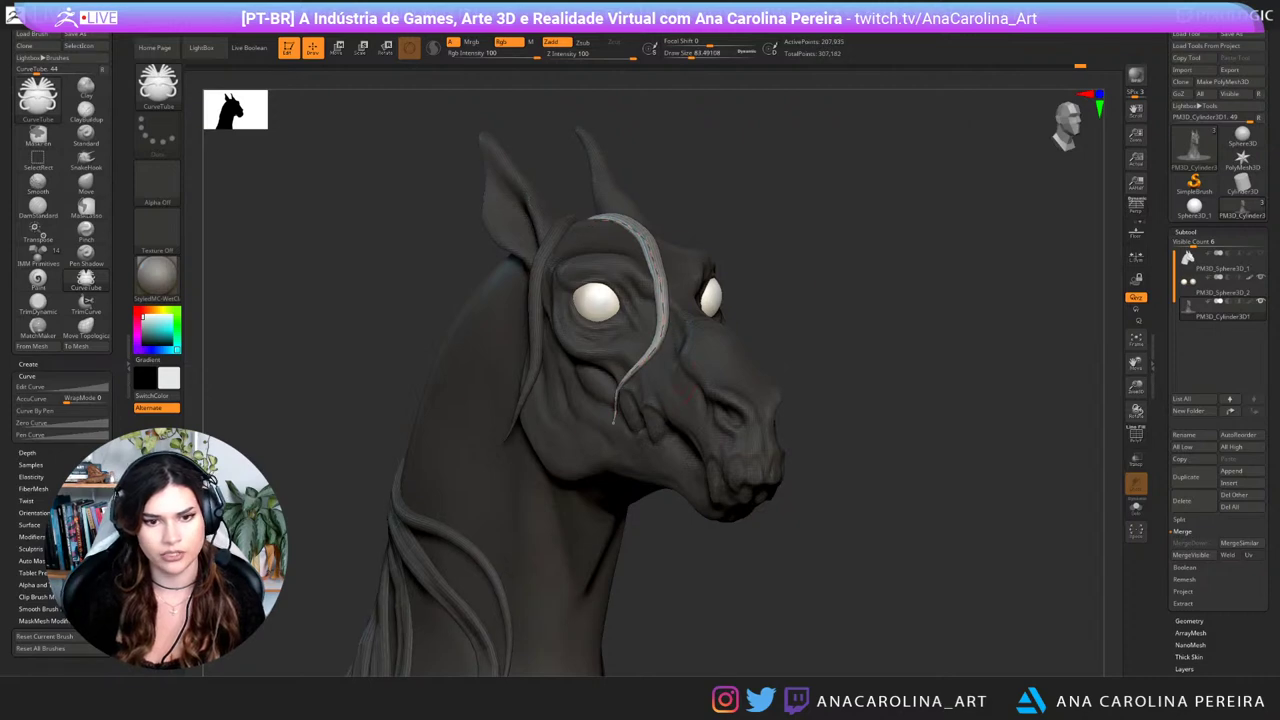
mouse_move(818, 338)
left_mouse_down("alt")
mouse_move(820, 300)
mouse_move(738, 298)
mouse_move(838, 322)
mouse_move(811, 352)
left_mouse_up("alt")
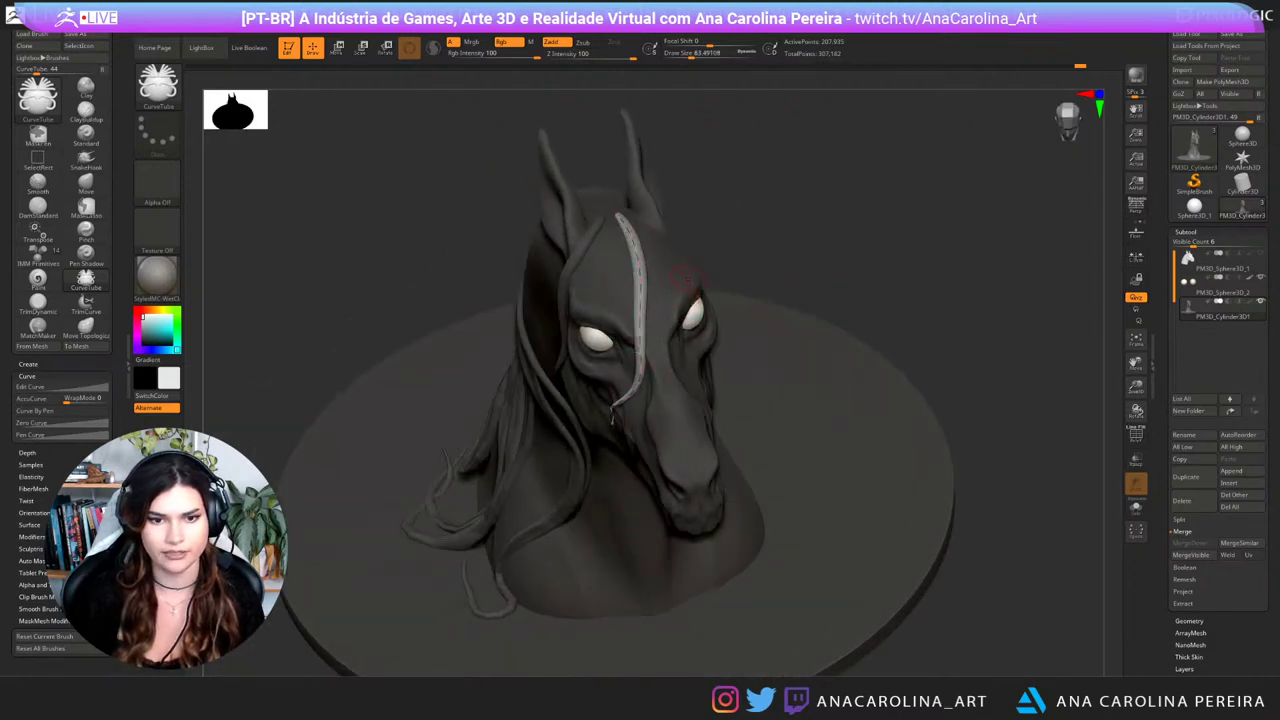
left_click_drag(738, 284, 901, 297)
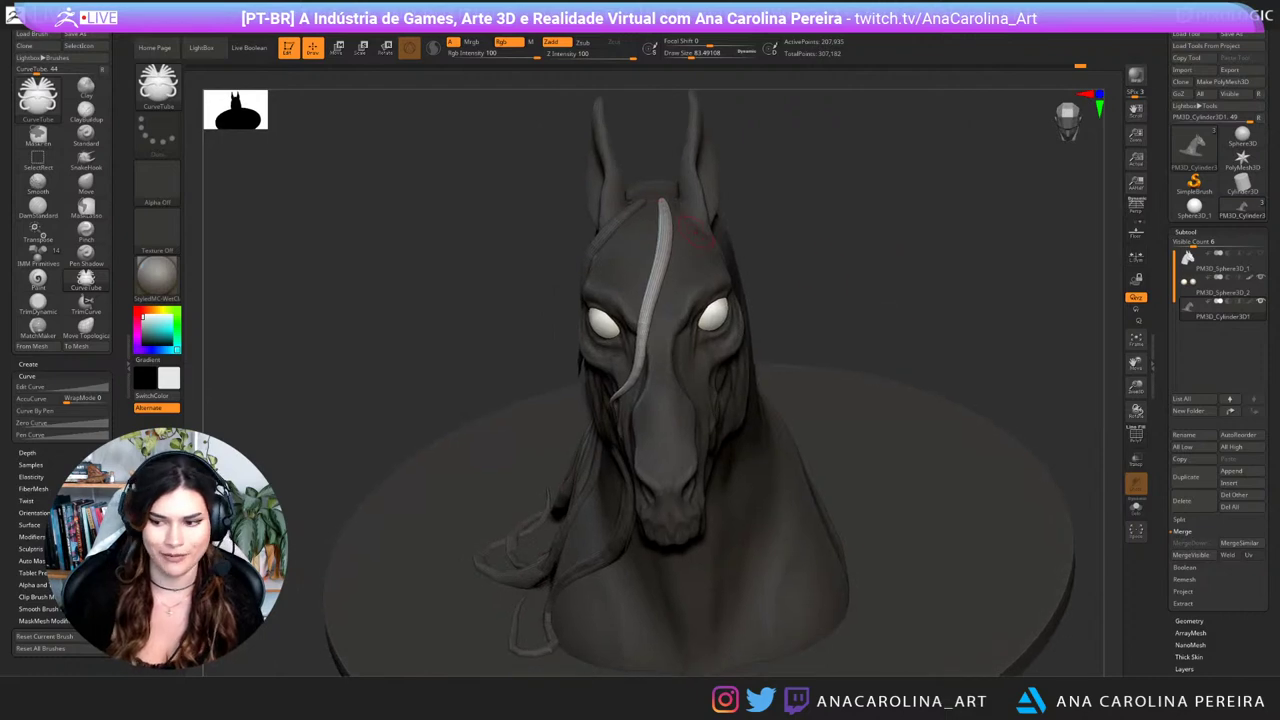
Step: Try adjusting the second strand's lower curve and starting another strand between the ears, and undo it
right_click_drag(711, 192, 668, 214)
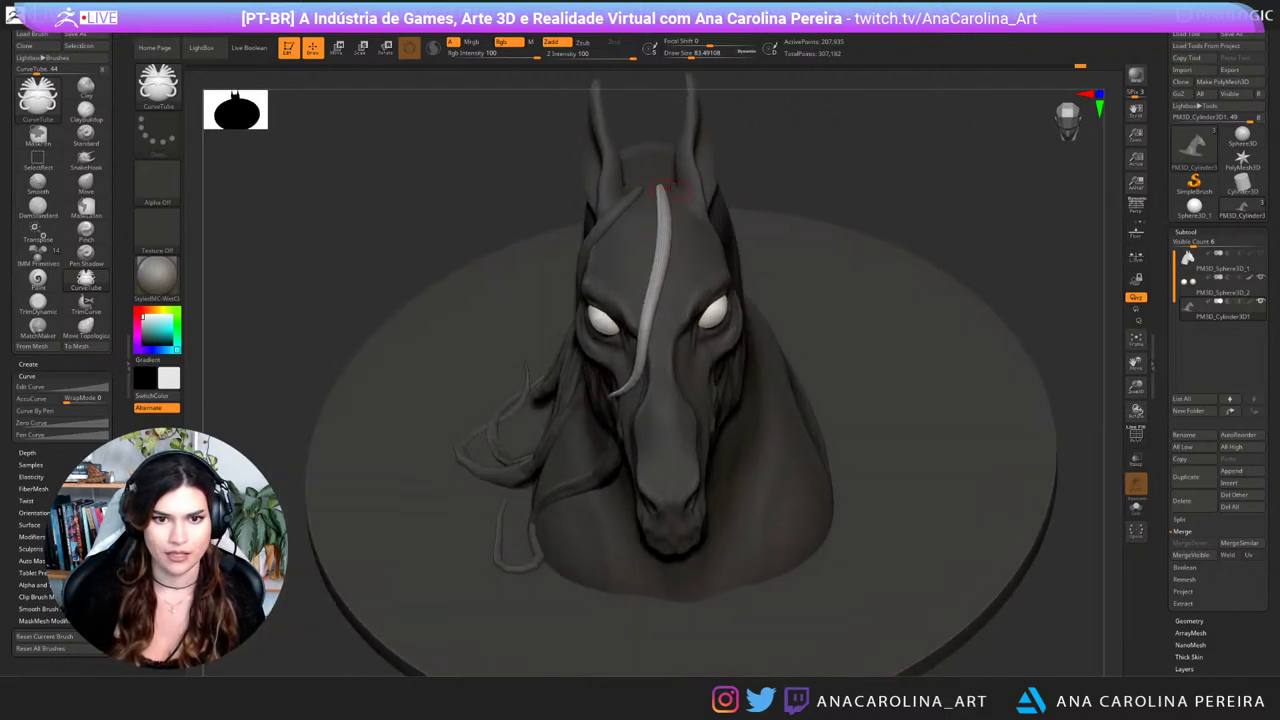
left_click_drag(649, 366, 638, 373)
right_click_drag(767, 247, 874, 168)
key("ctrl+z")
key("ctrl+z")
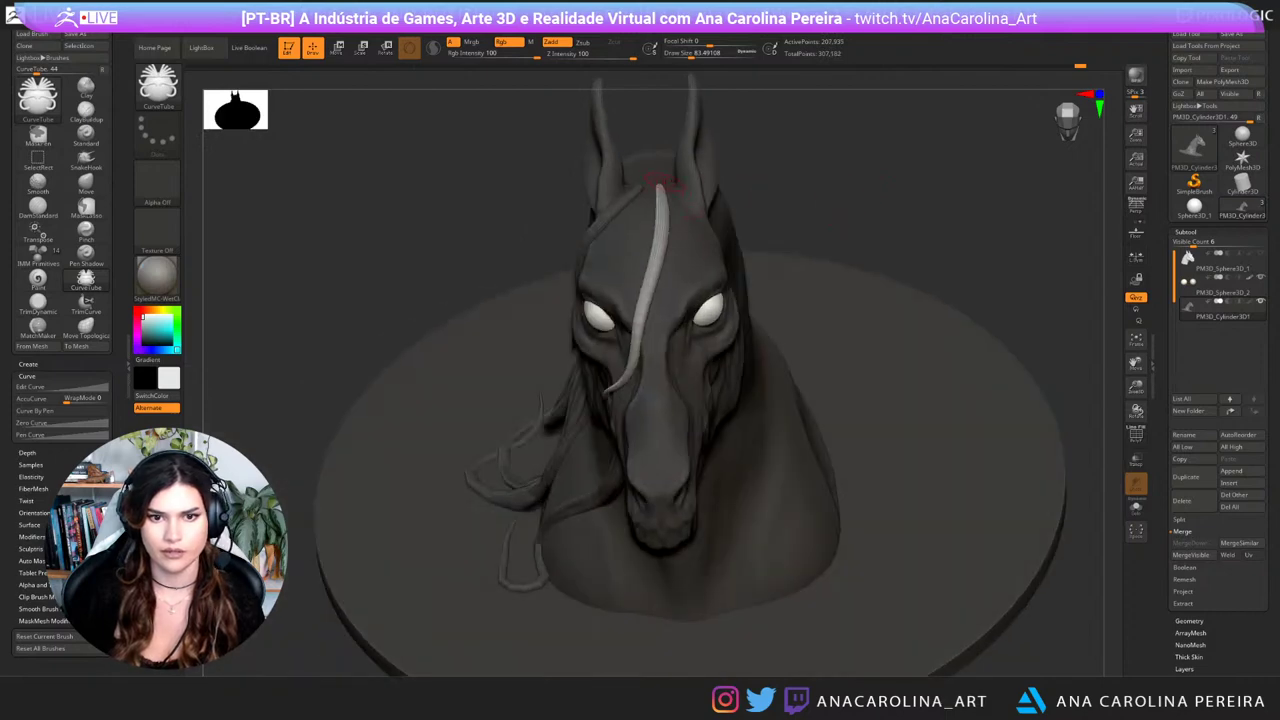
key("ctrl+z")
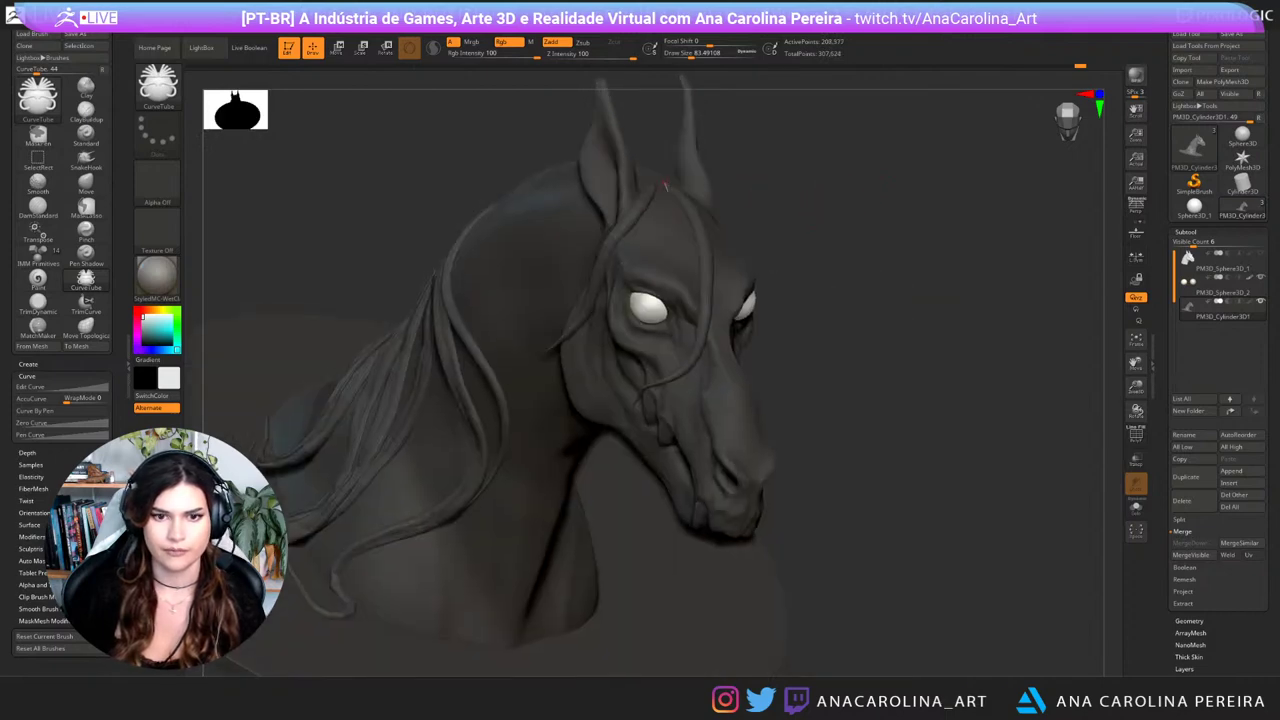
key("ctrl+shift+z")
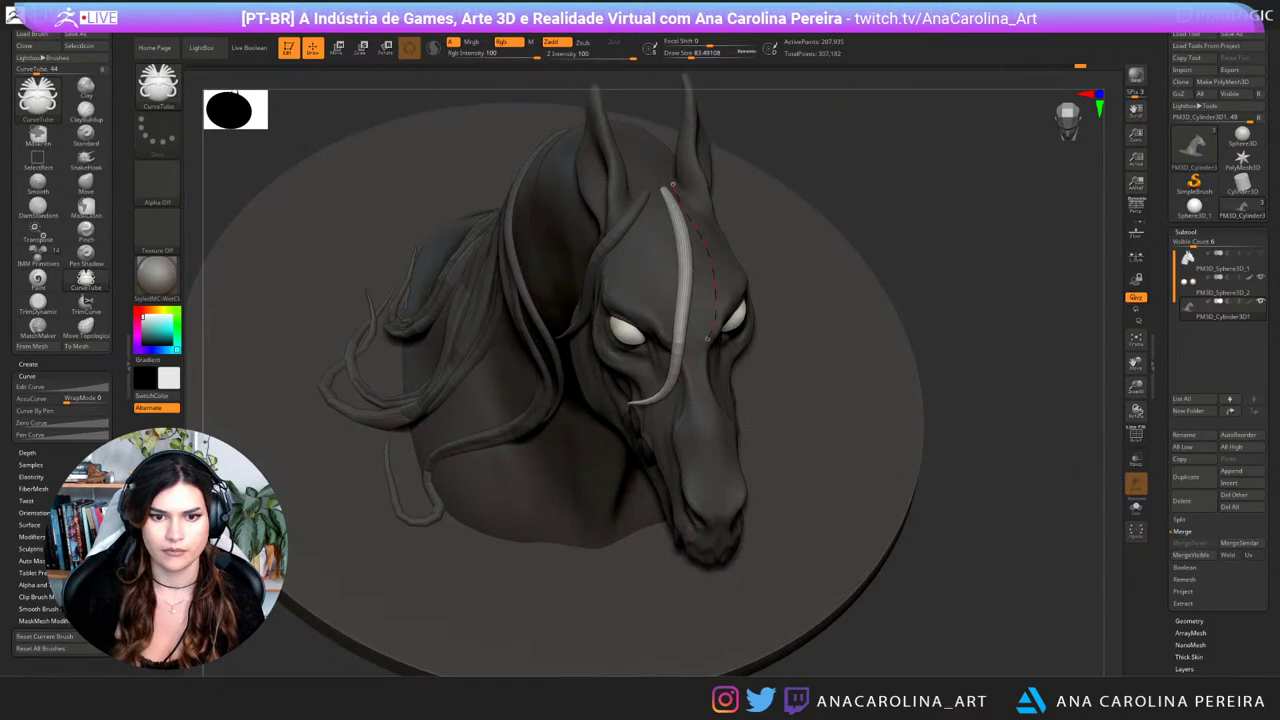
Step: Draw a third CurveTube forelock strand from between the ears down the forehead on the opposite side, over the eye
left_click_drag(707, 338, 705, 362)
right_click_drag(724, 371, 667, 283)
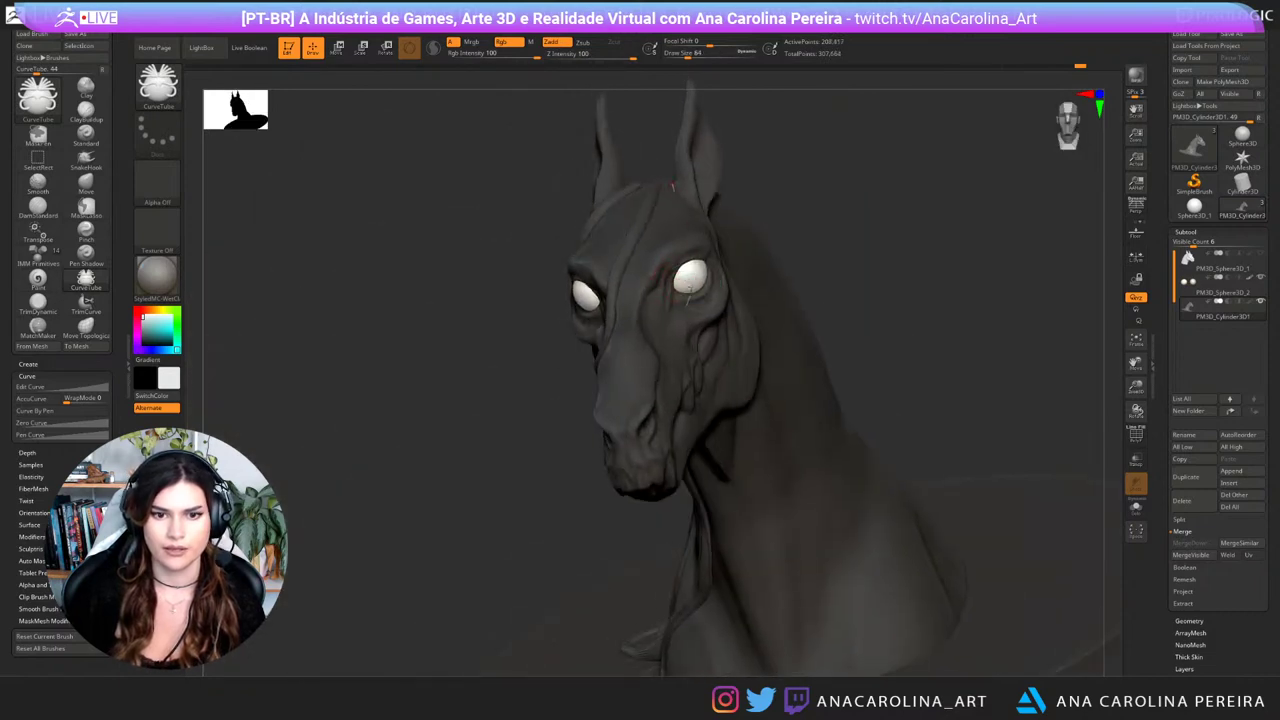
key("ctrl+z")
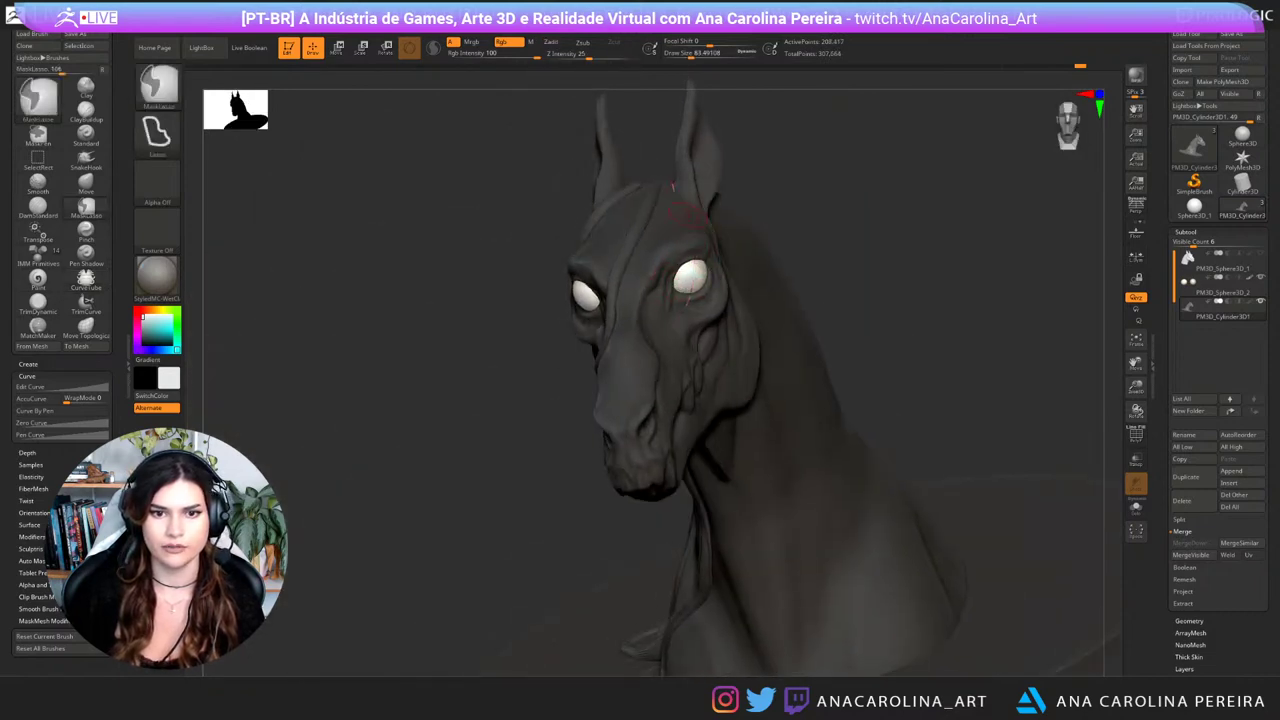
key("ctrl+shift+z")
right_click_drag(700, 318, 618, 318)
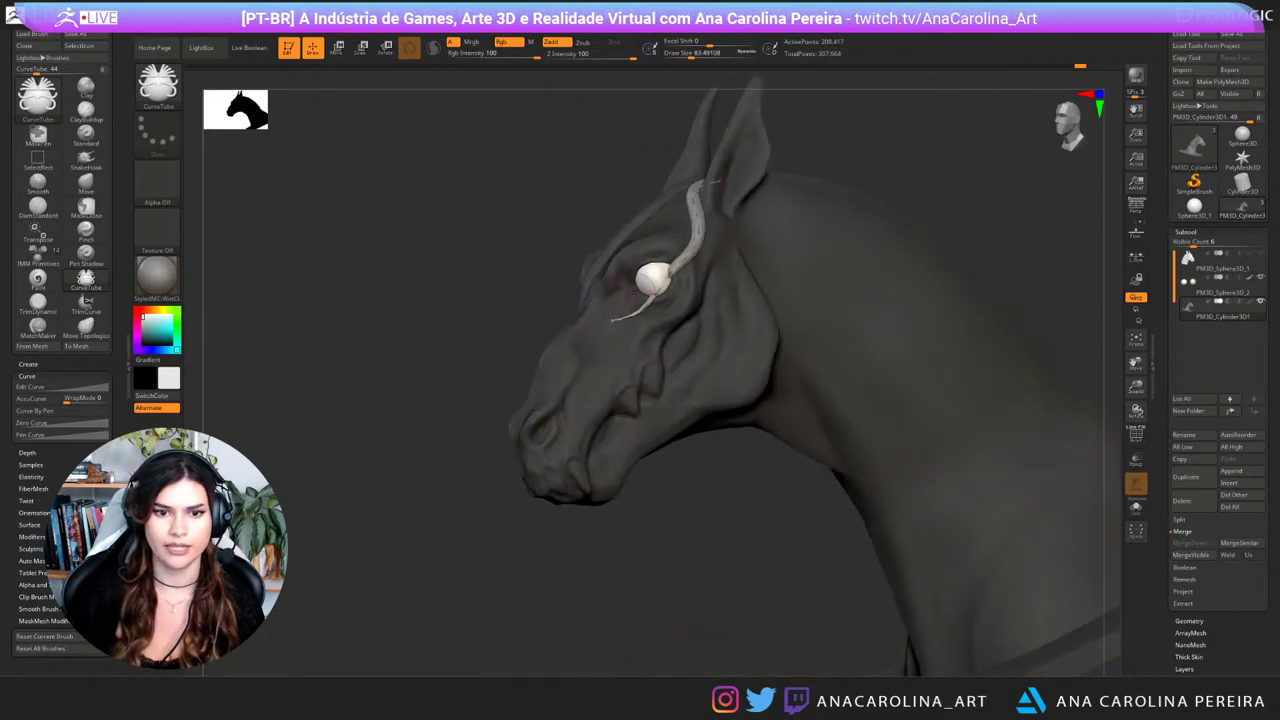
Step: Pull the third strand off the eye, curving it across the brow with its tip on the bridge of the nose
left_click_drag(614, 319, 570, 296)
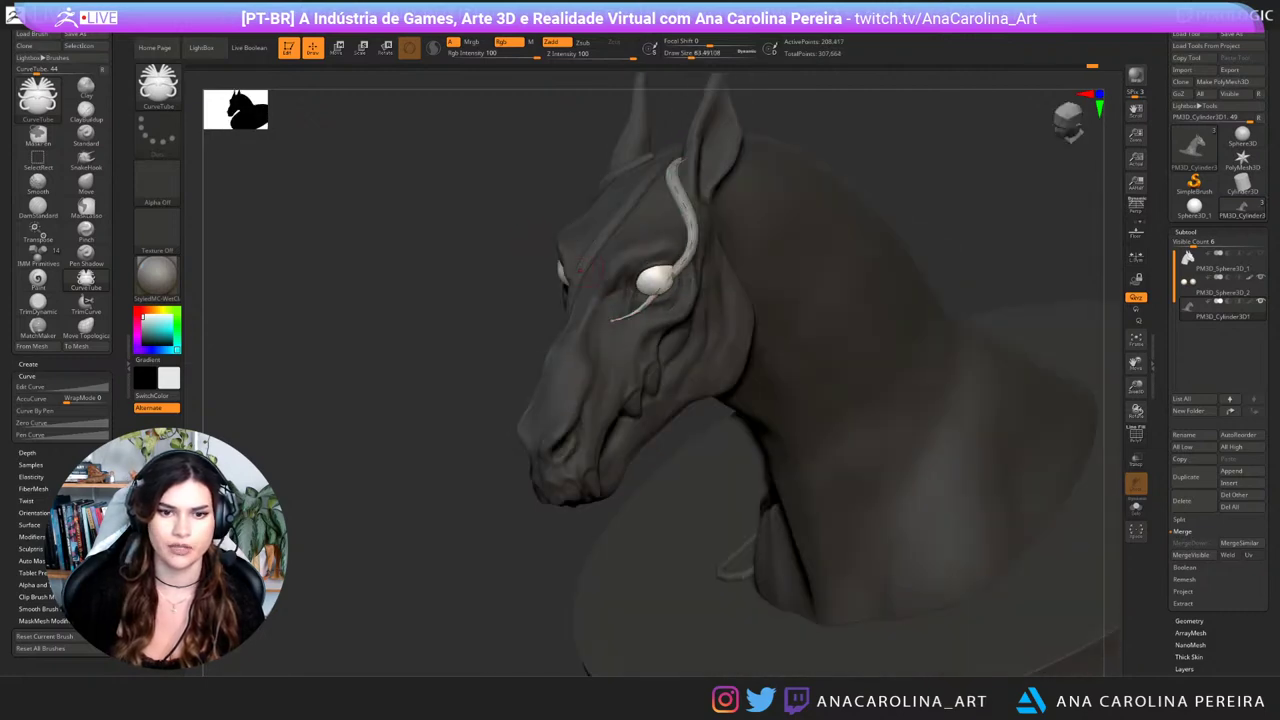
mouse_move(690, 250)
left_mouse_down()
mouse_move(685, 160)
mouse_move(680, 198)
left_mouse_up()
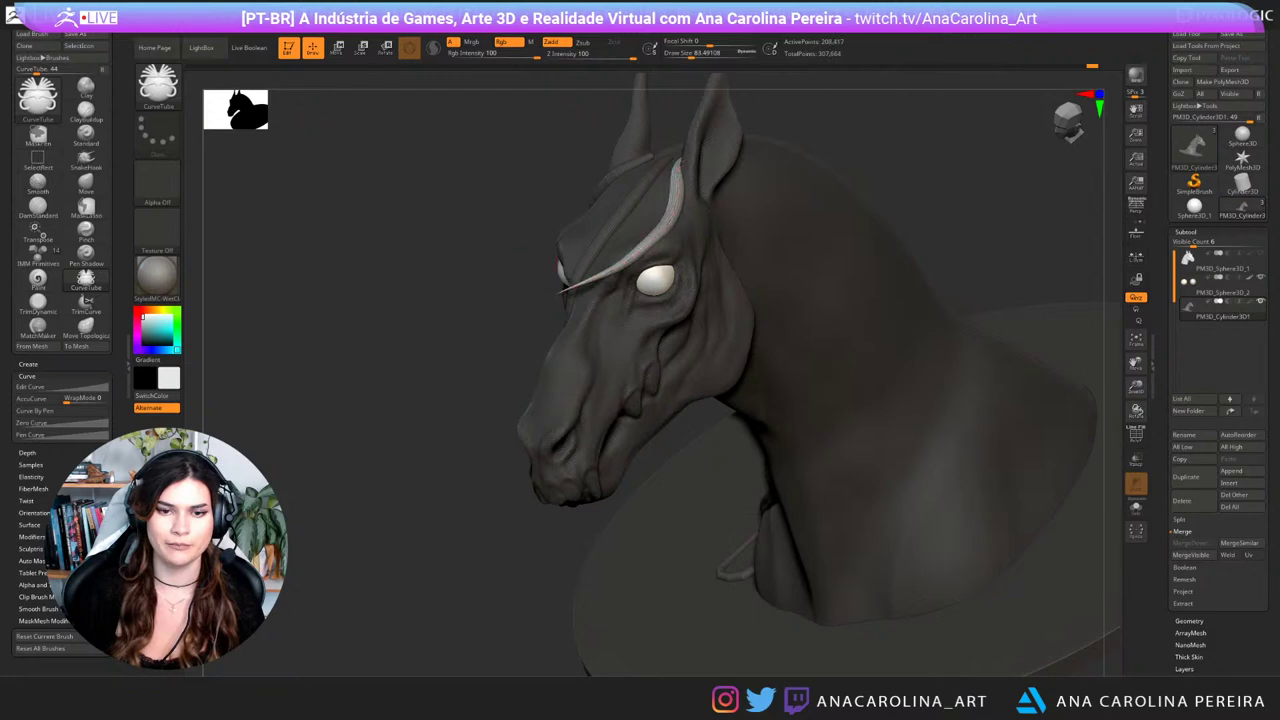
right_click_drag(690, 190, 780, 184)
left_click_drag(668, 216, 660, 213)
key("ctrl+z")
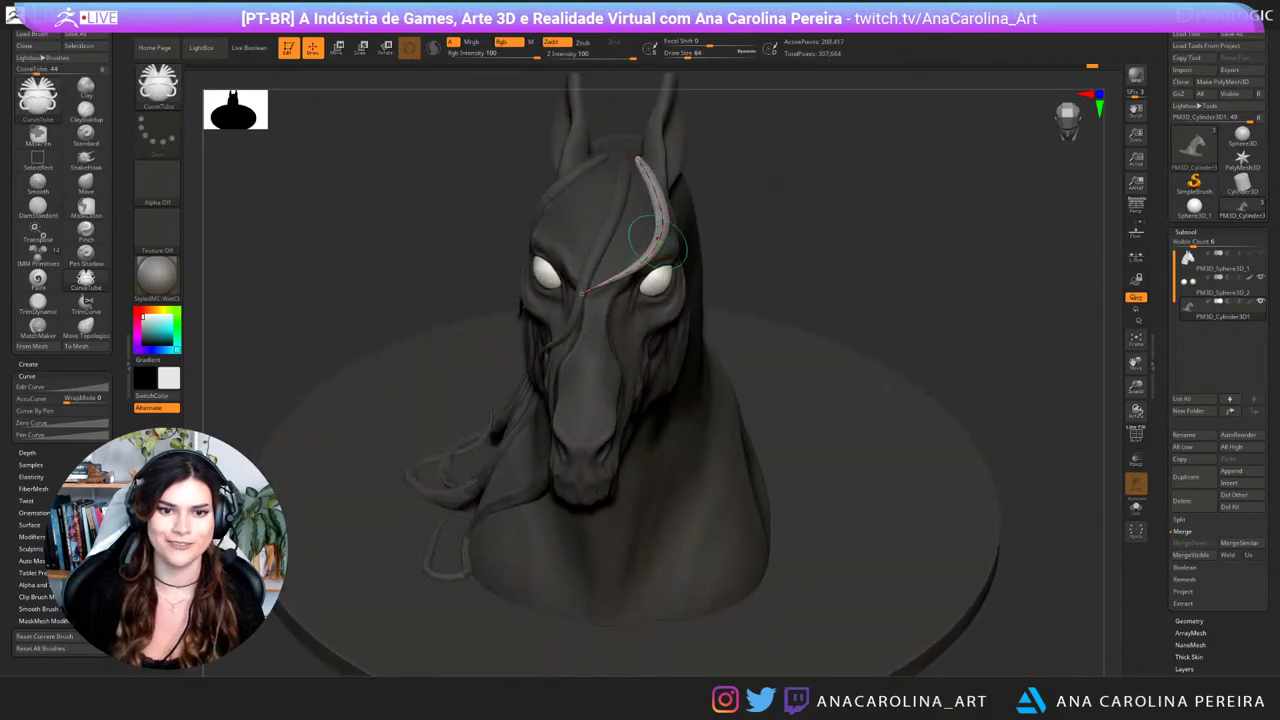
left_click_drag(585, 292, 570, 327)
mouse_move(570, 327)
right_mouse_down()
mouse_move(750, 280)
mouse_move(732, 281)
right_mouse_up()
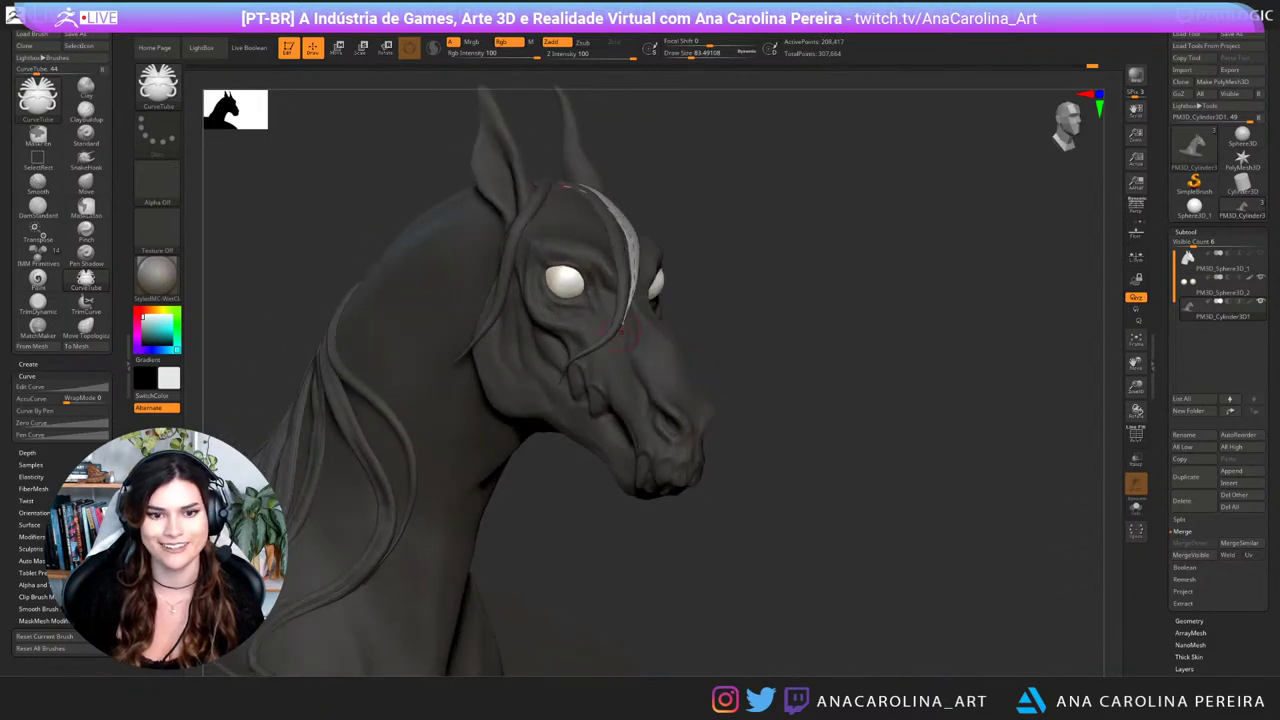
Step: Try to pull the third strand's tip farther down the side of the nose, and undo it
key("ctrl+z")
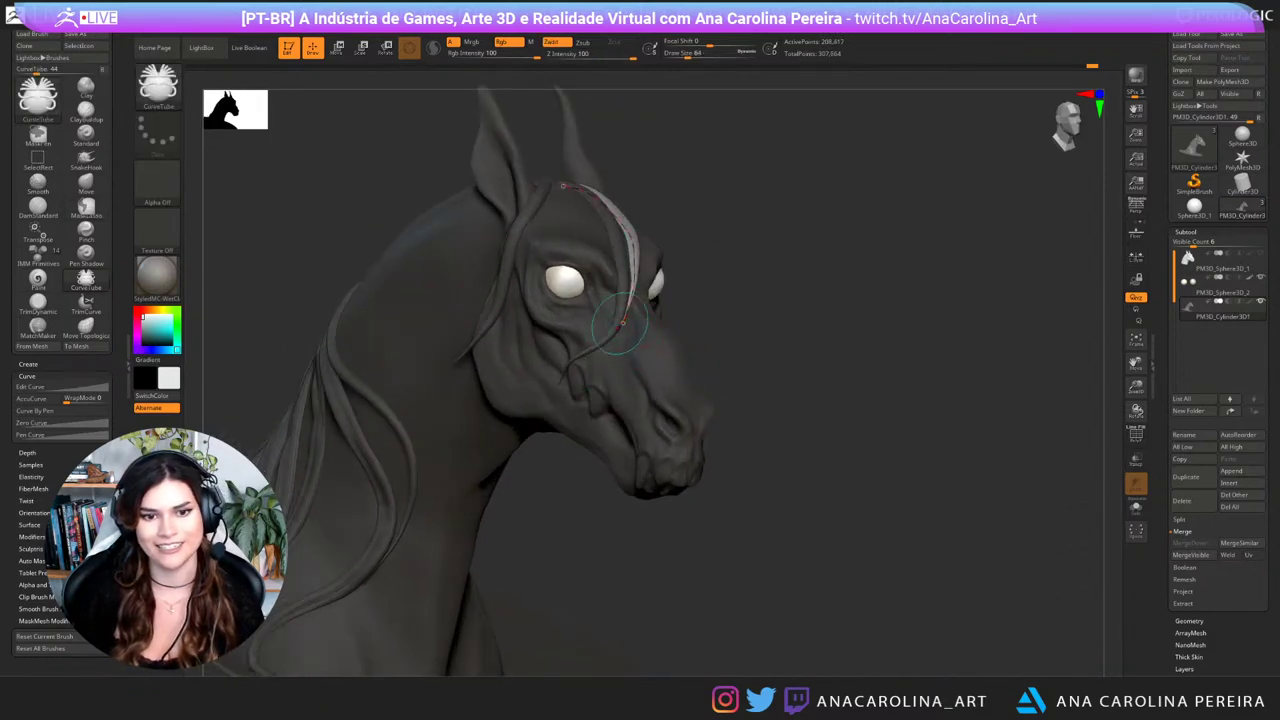
left_click_drag(616, 323, 592, 374)
key("ctrl+z")
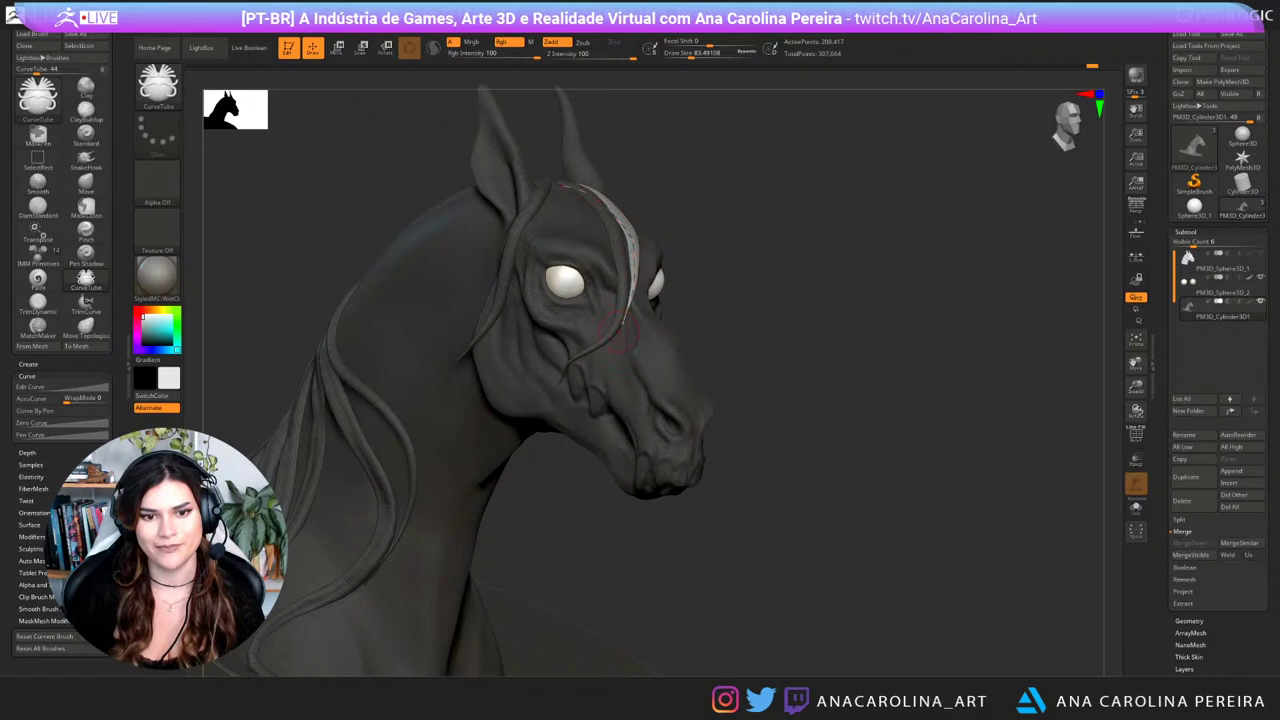
Step: Pull the third forelock strand's lower curve away from the eye, setting its tip along the side of the nose
left_click_drag(596, 343, 566, 378)
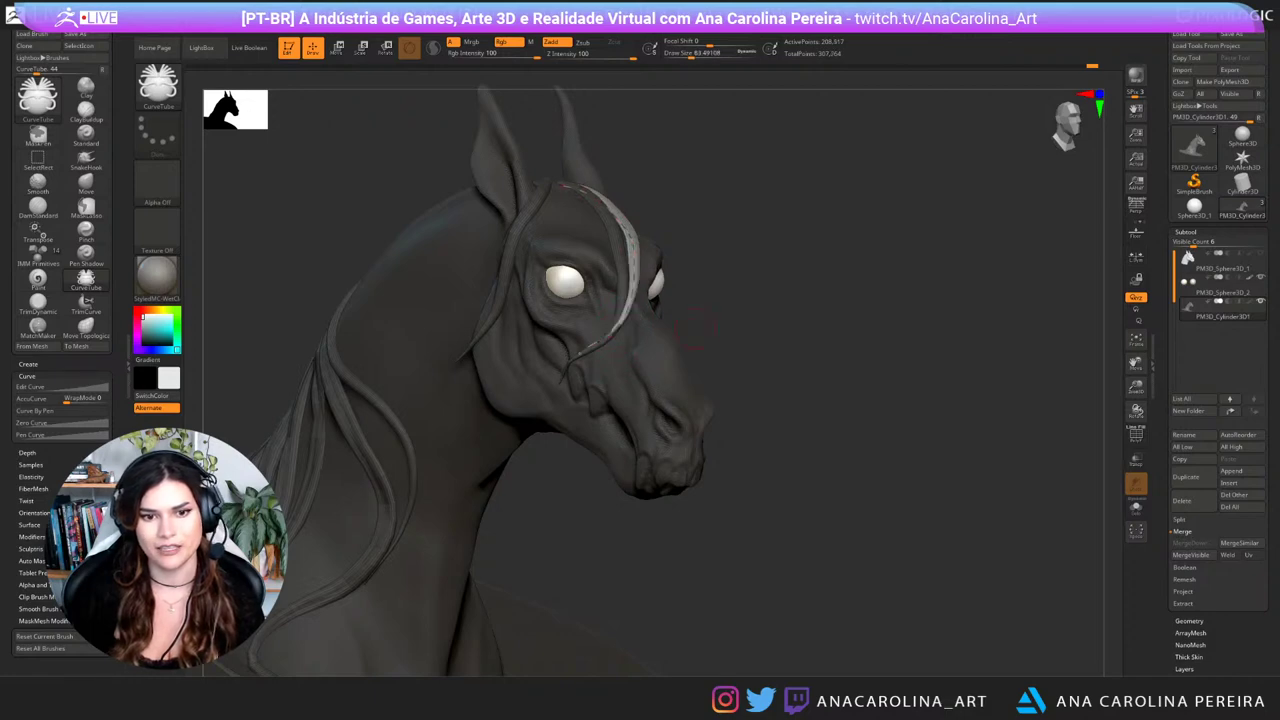
mouse_move(900, 400)
left_mouse_down()
mouse_move(750, 385)
mouse_move(768, 396)
left_mouse_up()
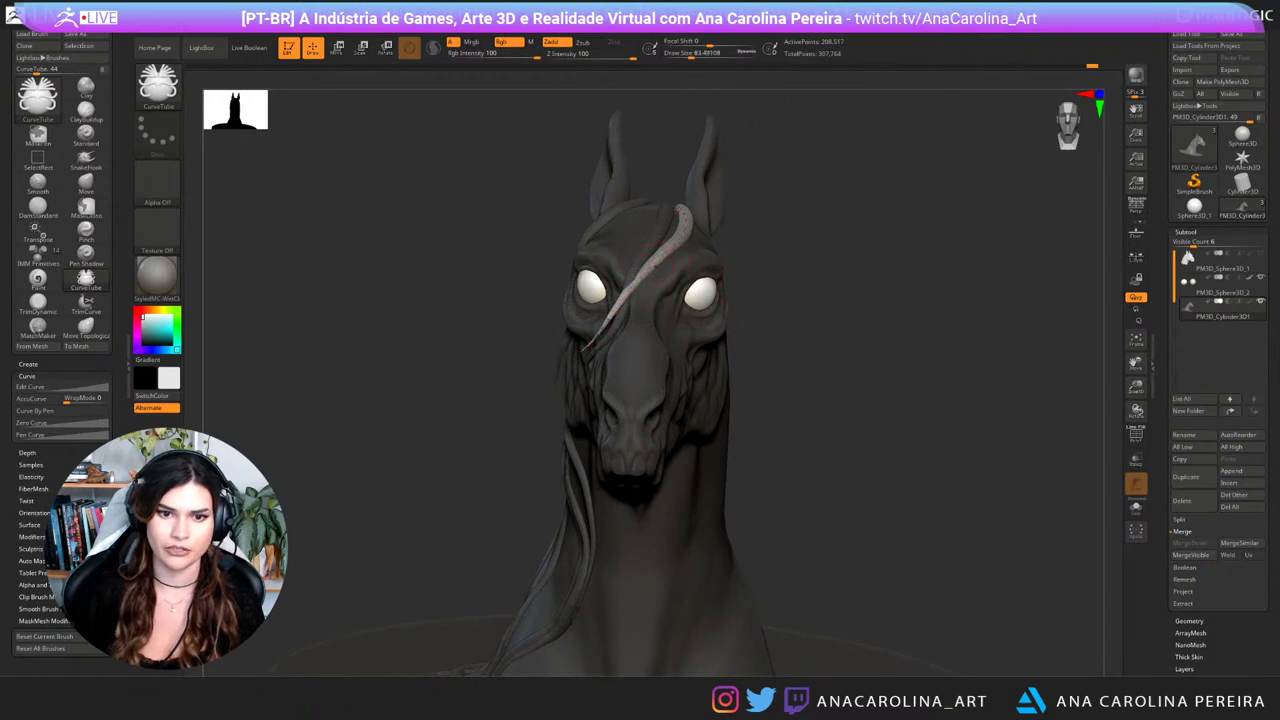
left_click_drag(600, 312, 606, 317)
left_click(620, 316)
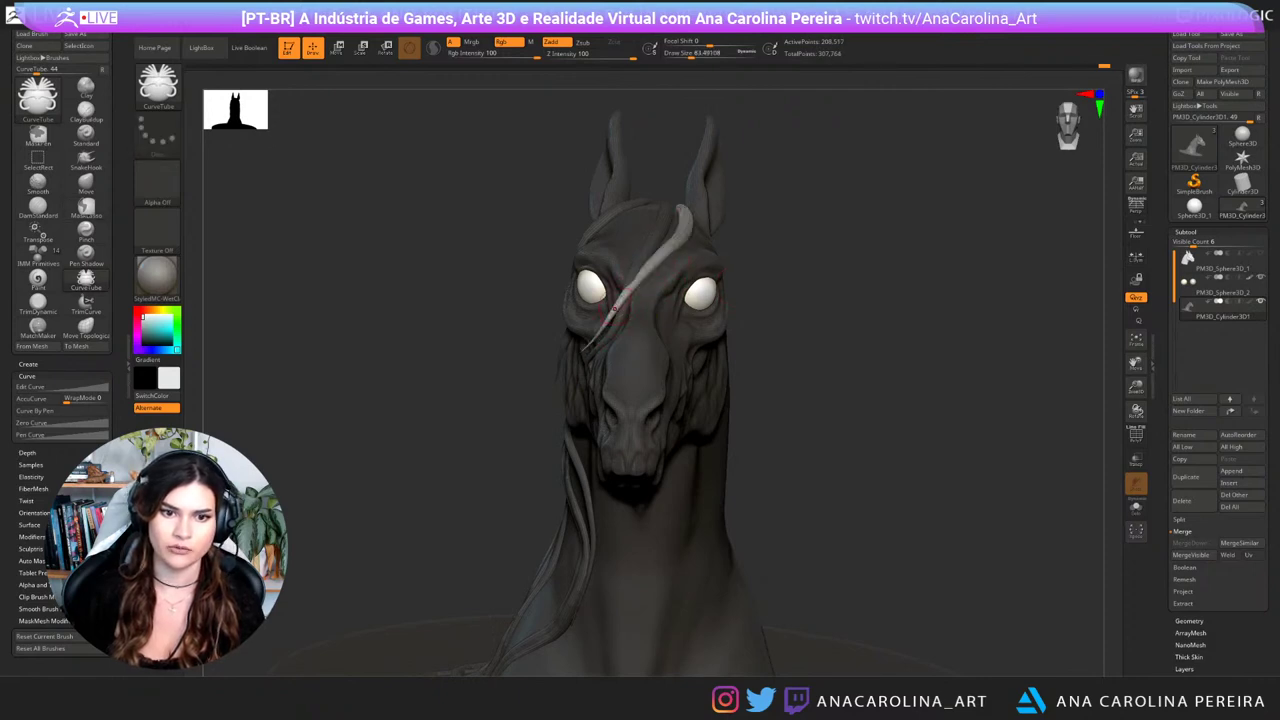
key("ctrl+z")
left_click_drag(593, 361, 591, 364)
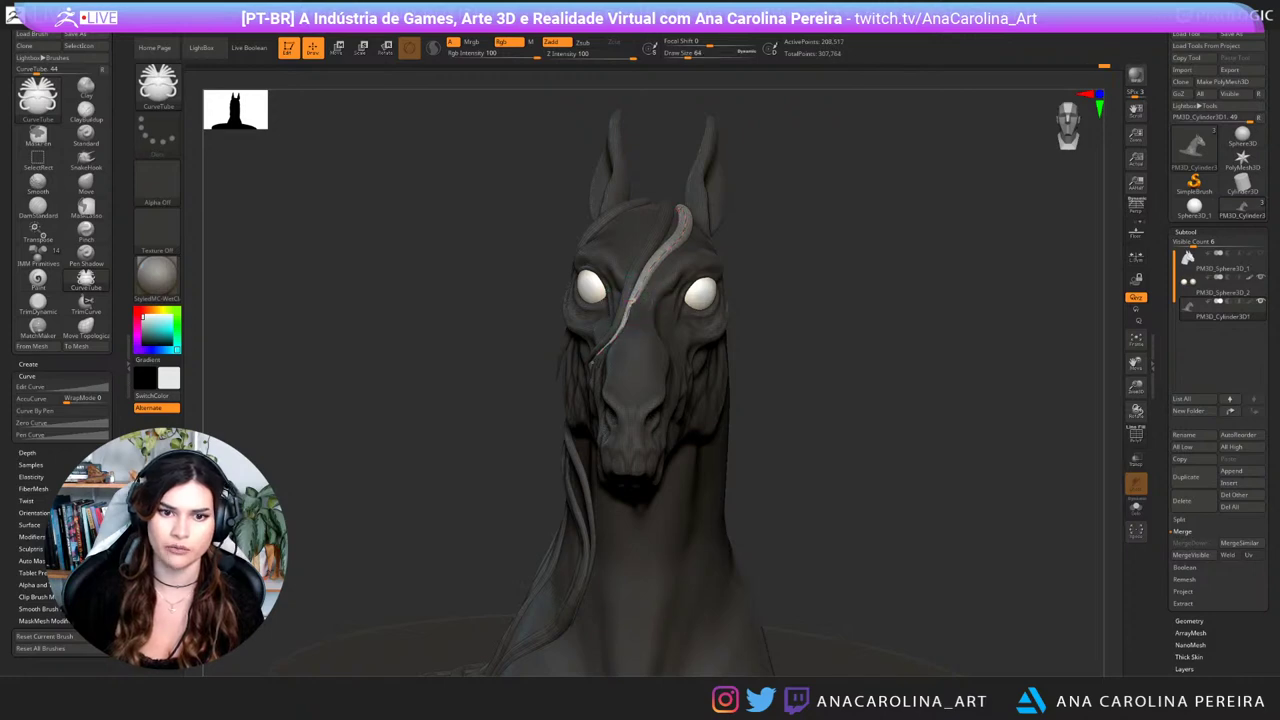
Step: With an enlarged Move brush, pull the third strand's upper end in toward the centre between the ears
left_click_drag(800, 255, 758, 272, "alt")
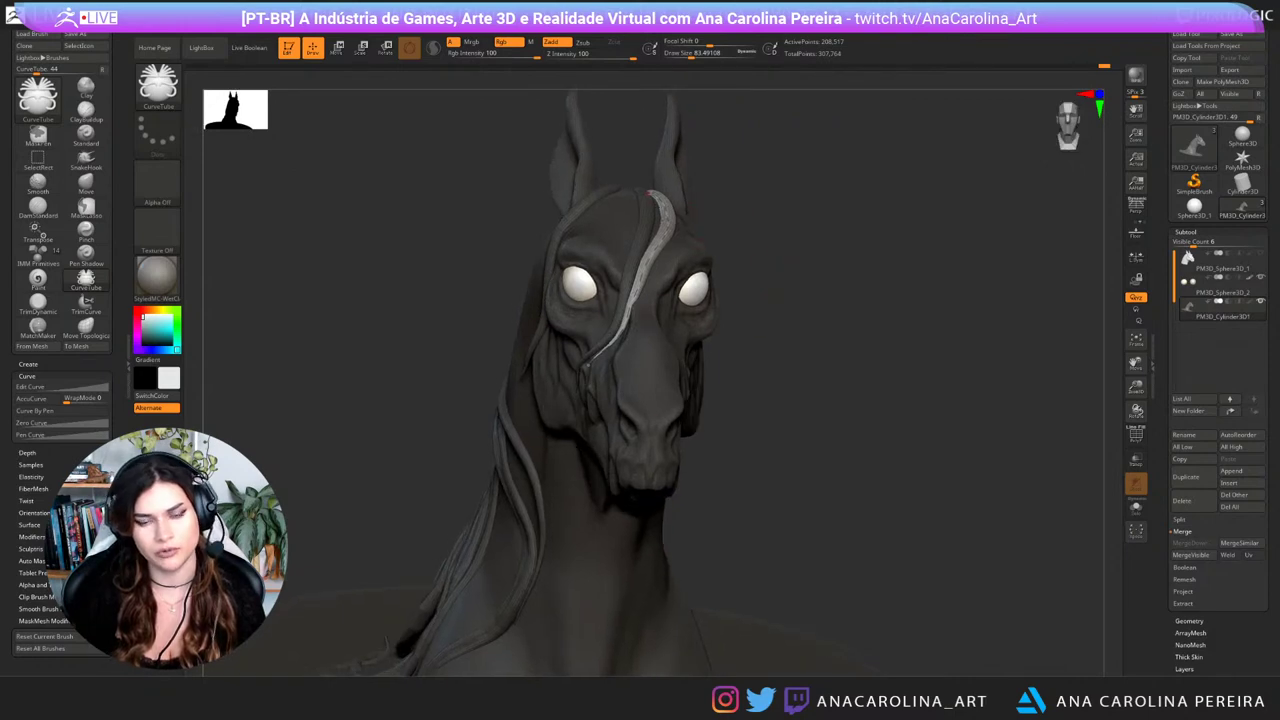
left_click_drag(806, 182, 760, 218)
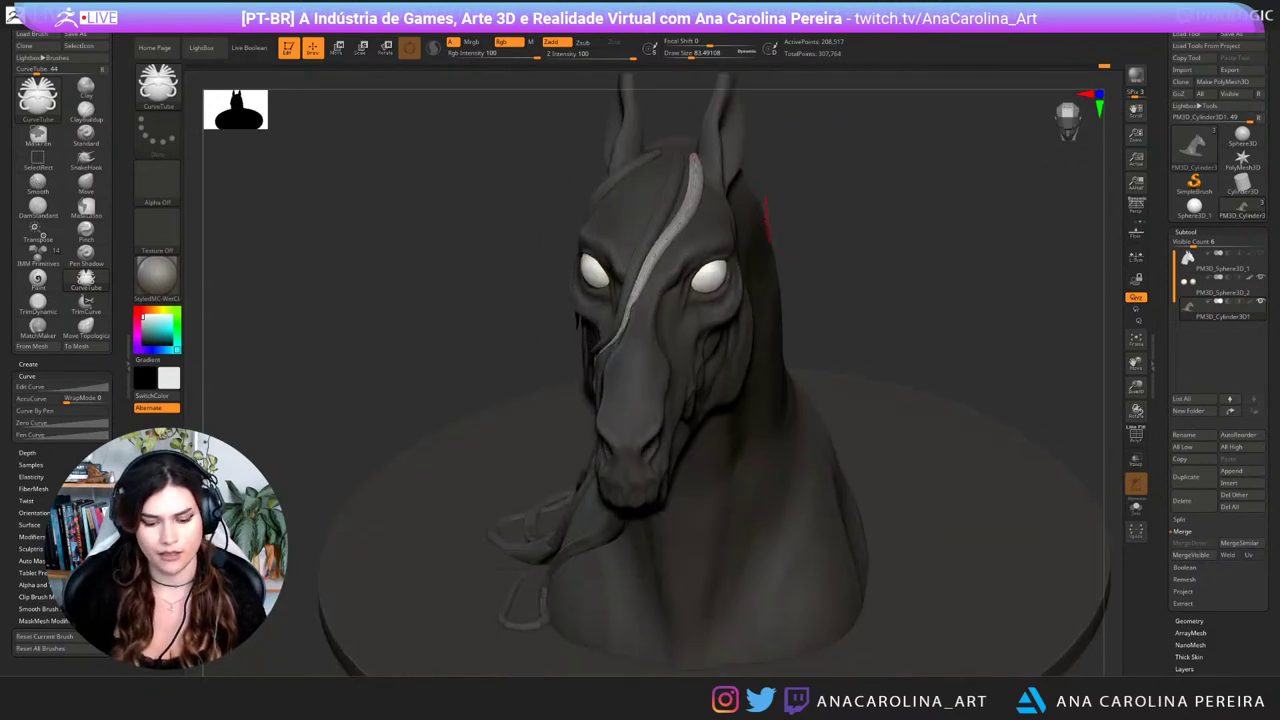
key("b")
key("m")
key("v")
key("space")
left_click_drag(813, 158, 815, 352, "alt")
left_click_drag(701, 239, 688, 231)
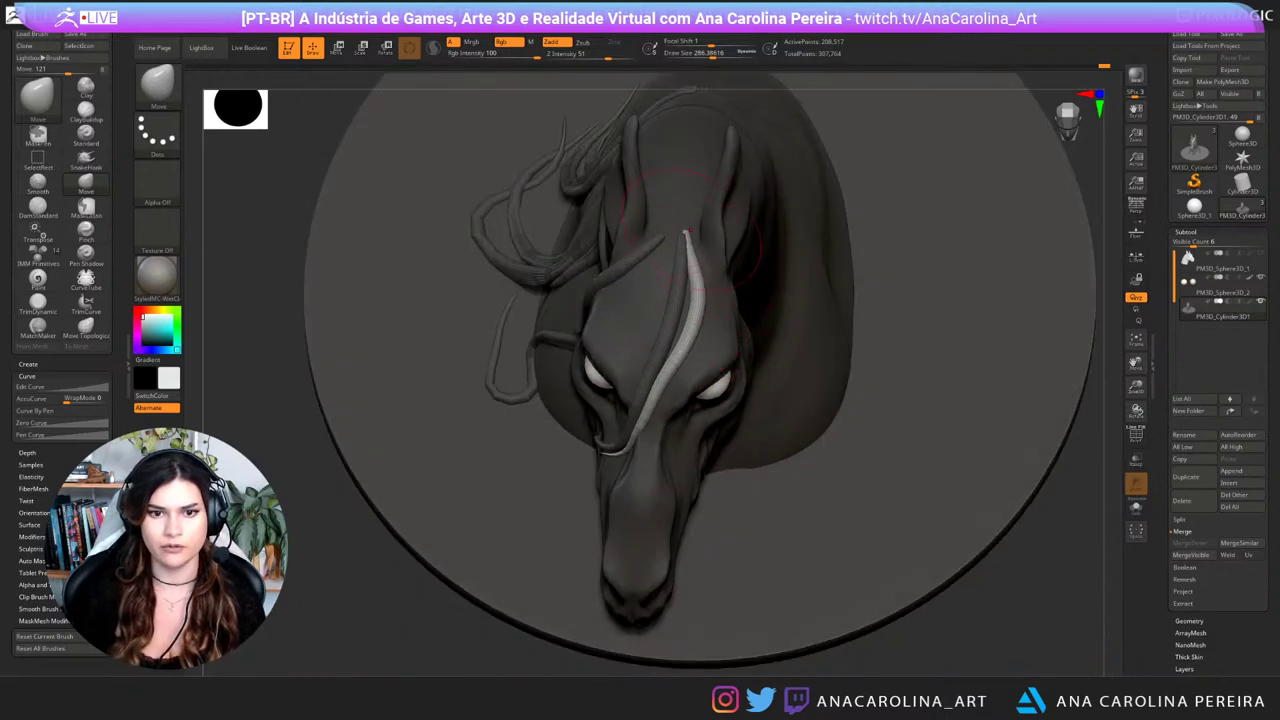
Step: Nudge the middle of the third strand sideways over the brow with a Move brush of about size 149
mouse_move(815, 335)
left_mouse_down()
mouse_move(813, 235)
mouse_move(812, 246)
left_mouse_up()
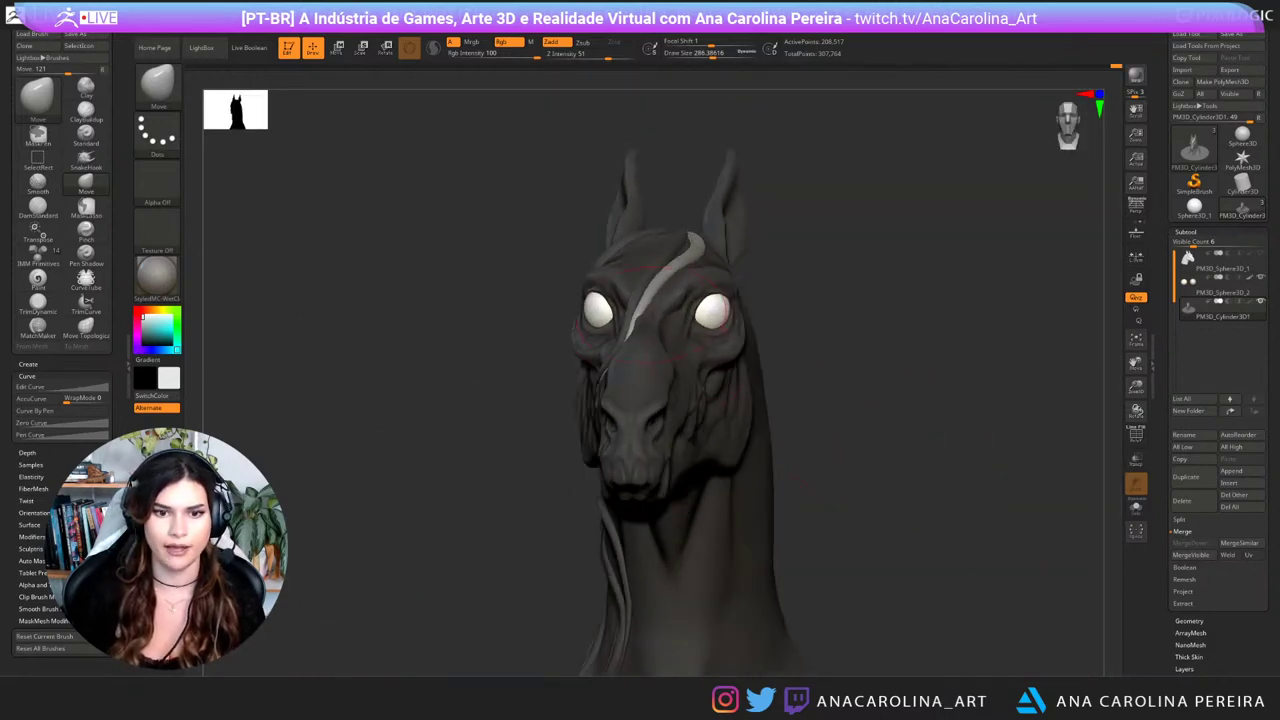
left_click_drag(654, 312, 633, 311)
key("space")
left_click_drag(649, 304, 645, 303)
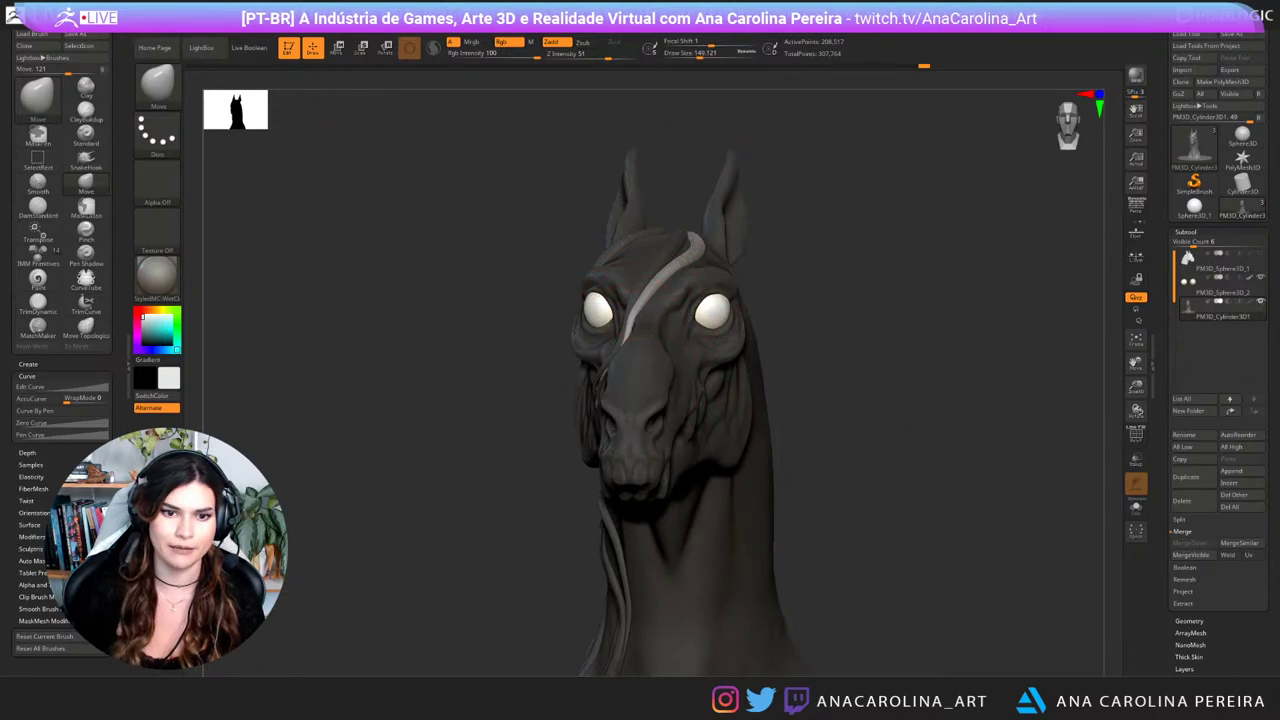
Step: Carve grooves along the third forelock strand with the DamStandard brush, working from both sides of the head
left_click_drag(530, 205, 591, 218)
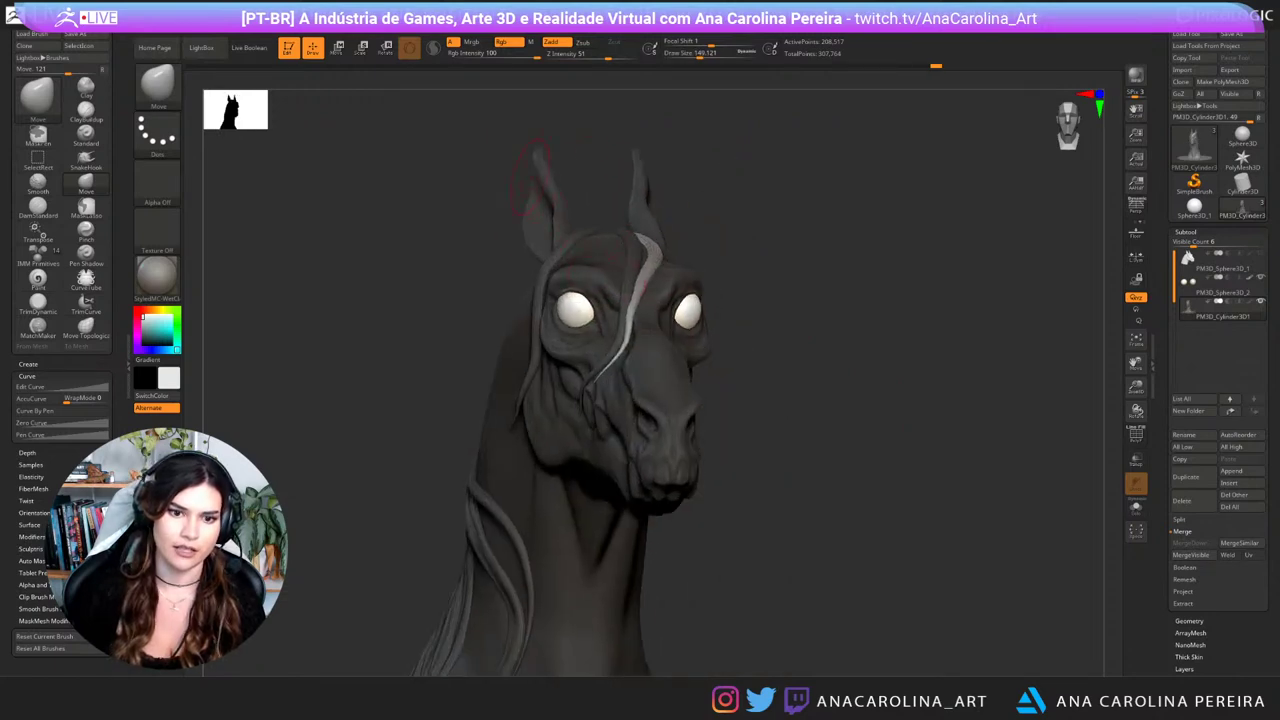
left_click_drag(532, 183, 622, 215)
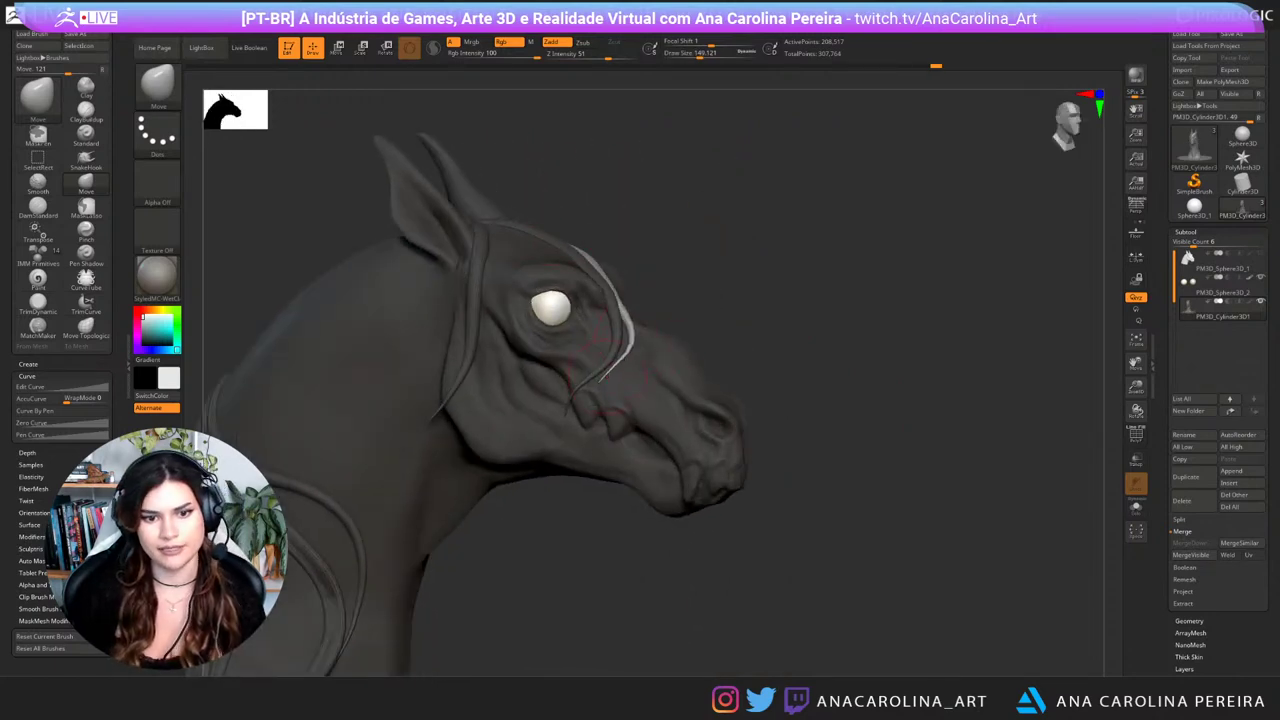
right_click_drag(595, 379, 530, 378)
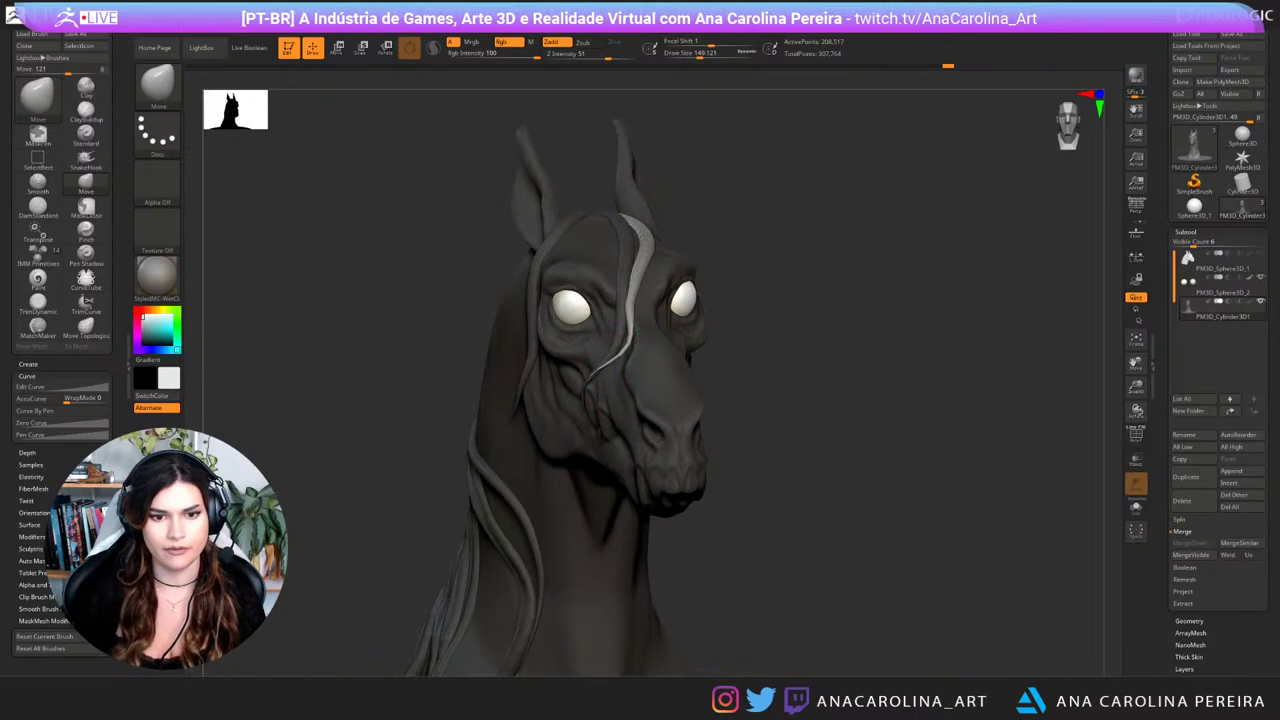
right_click_drag(682, 325, 510, 436)
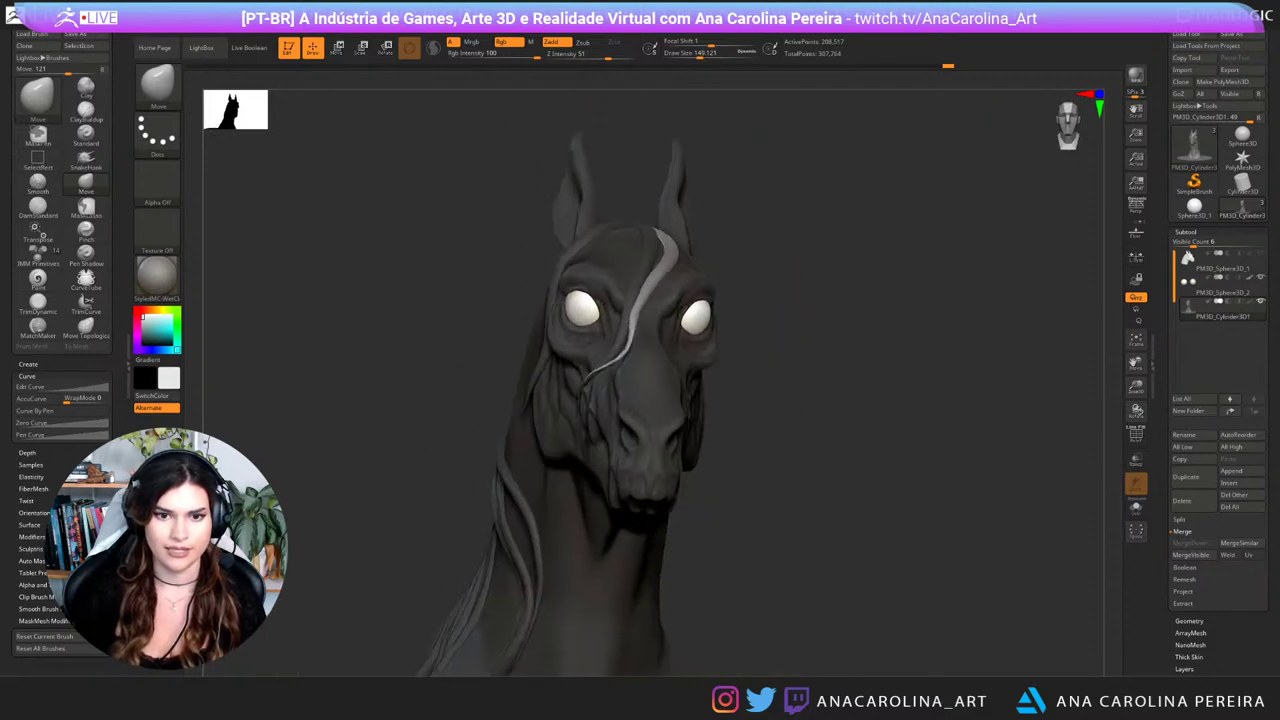
mouse_move(768, 258)
right_mouse_down()
mouse_move(766, 292)
mouse_move(702, 318)
right_mouse_up()
key("b")
key("d")
key("s")
mouse_move(693, 204)
left_mouse_down()
mouse_move(680, 252)
mouse_move(630, 306)
left_mouse_up()
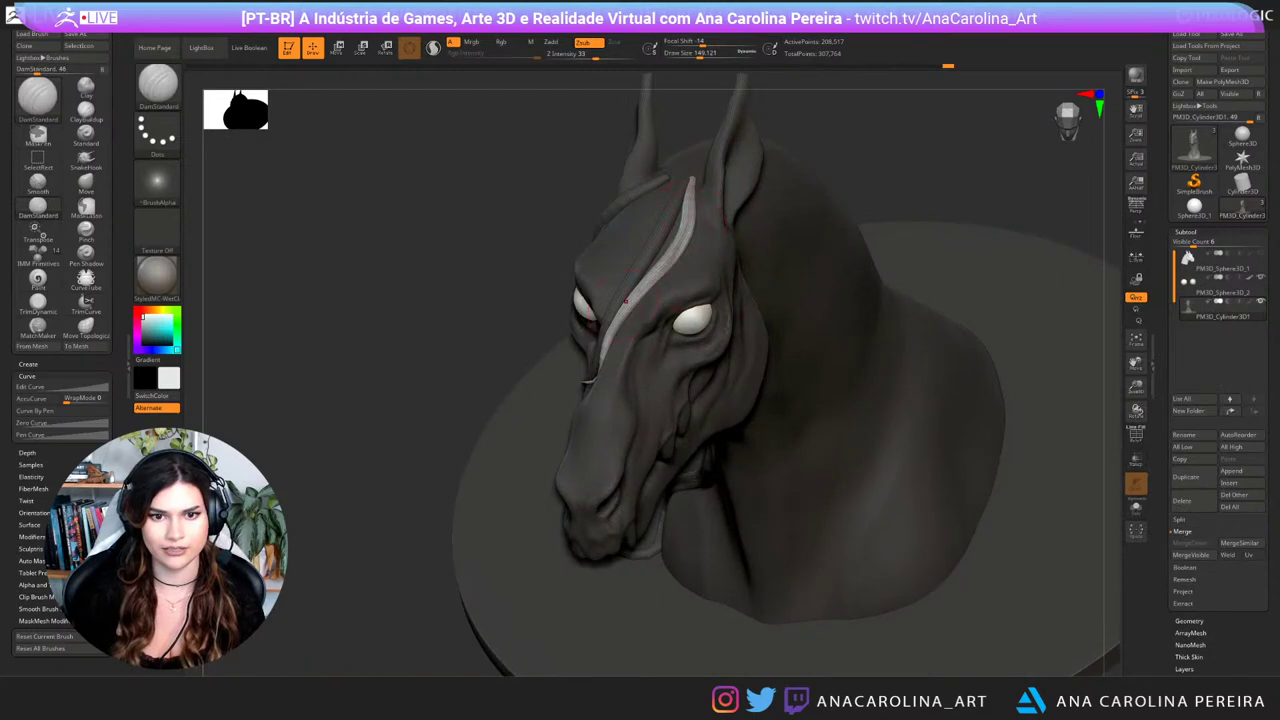
right_click_drag(660, 300, 736, 252)
left_click_drag(704, 234, 672, 300)
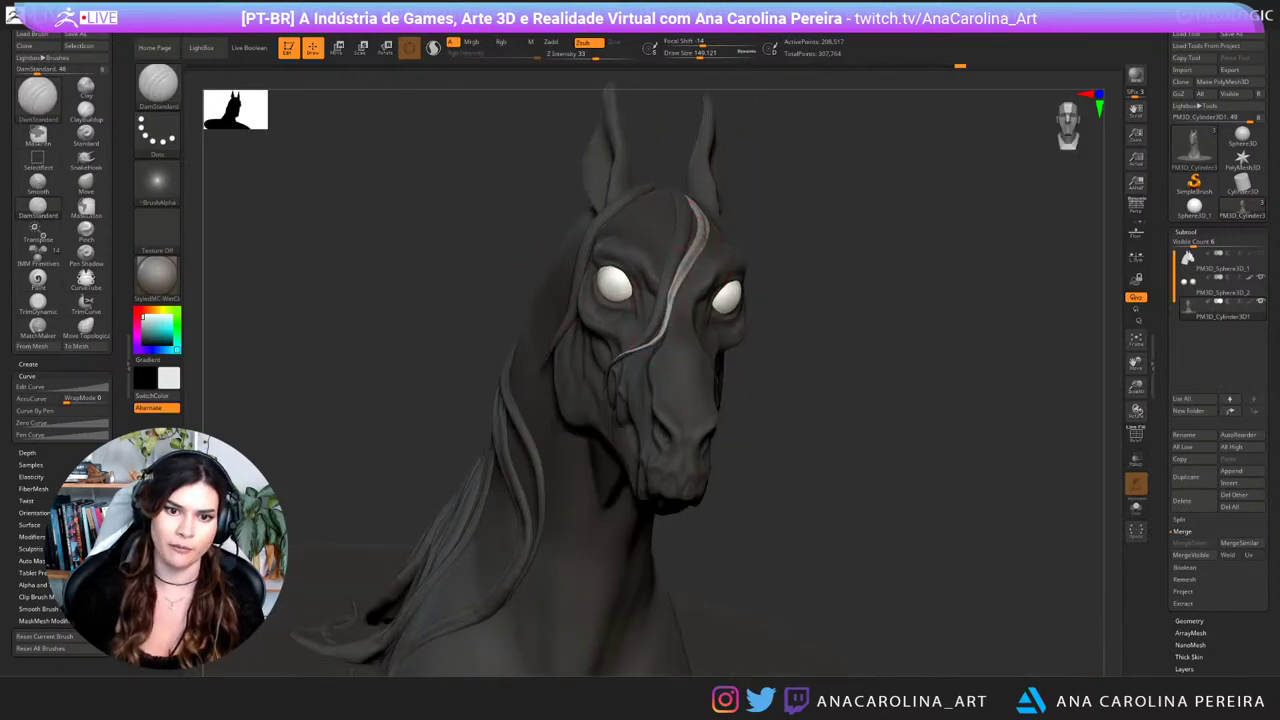
Step: Clear the current mask, isolate the third forelock strand, and mask everything else on the bust
left_click_drag(796, 284, 822, 302, "ctrl")
mouse_move(842, 350)
right_mouse_down("ctrl")
mouse_move(848, 314)
mouse_move(856, 362)
right_mouse_up("ctrl")
left_click_drag(855, 362, 780, 346)
key("b")
key("m")
key("v")
left_click(730, 226, "ctrl+shift")
right_click(666, 290)
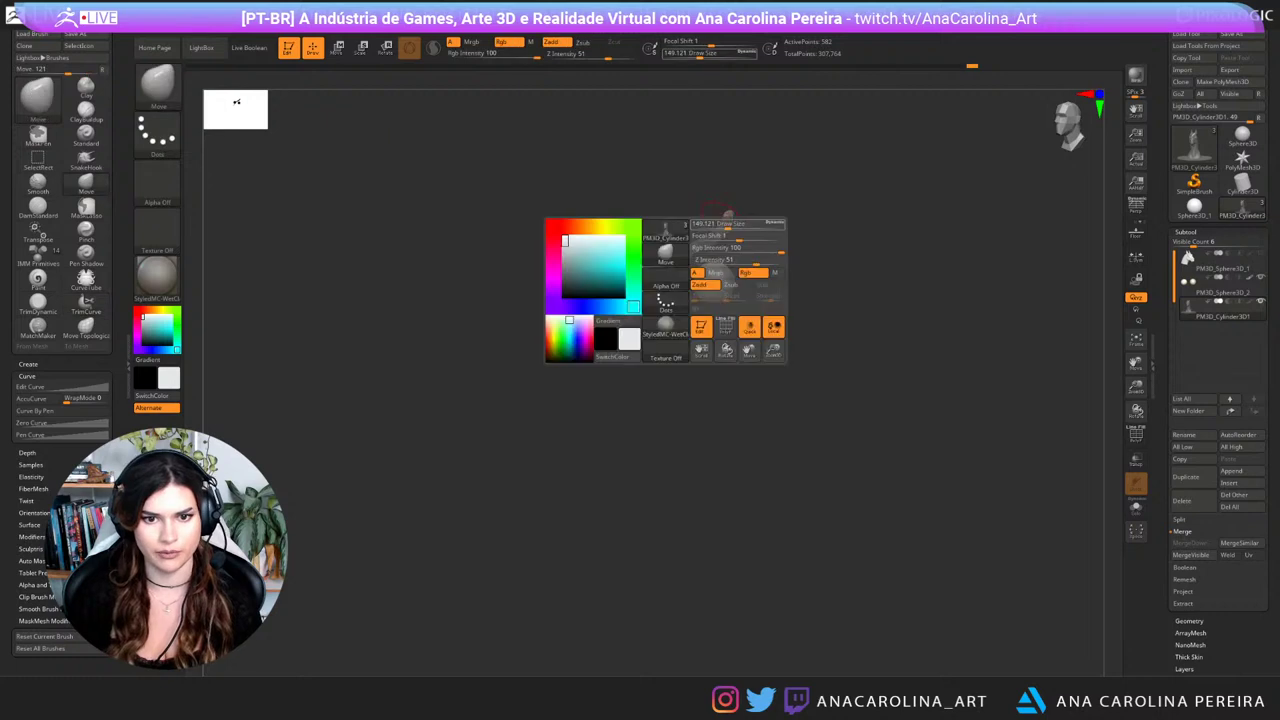
mouse_move(788, 164)
left_mouse_down("ctrl")
mouse_move(715, 222)
mouse_move(852, 384)
left_mouse_up("ctrl")
left_click(888, 335, "ctrl+shift")
right_click(888, 335)
mouse_move(888, 335)
left_mouse_down()
mouse_move(908, 330)
mouse_move(902, 352)
mouse_move(908, 334)
left_mouse_up()
left_click(900, 322, "ctrl")
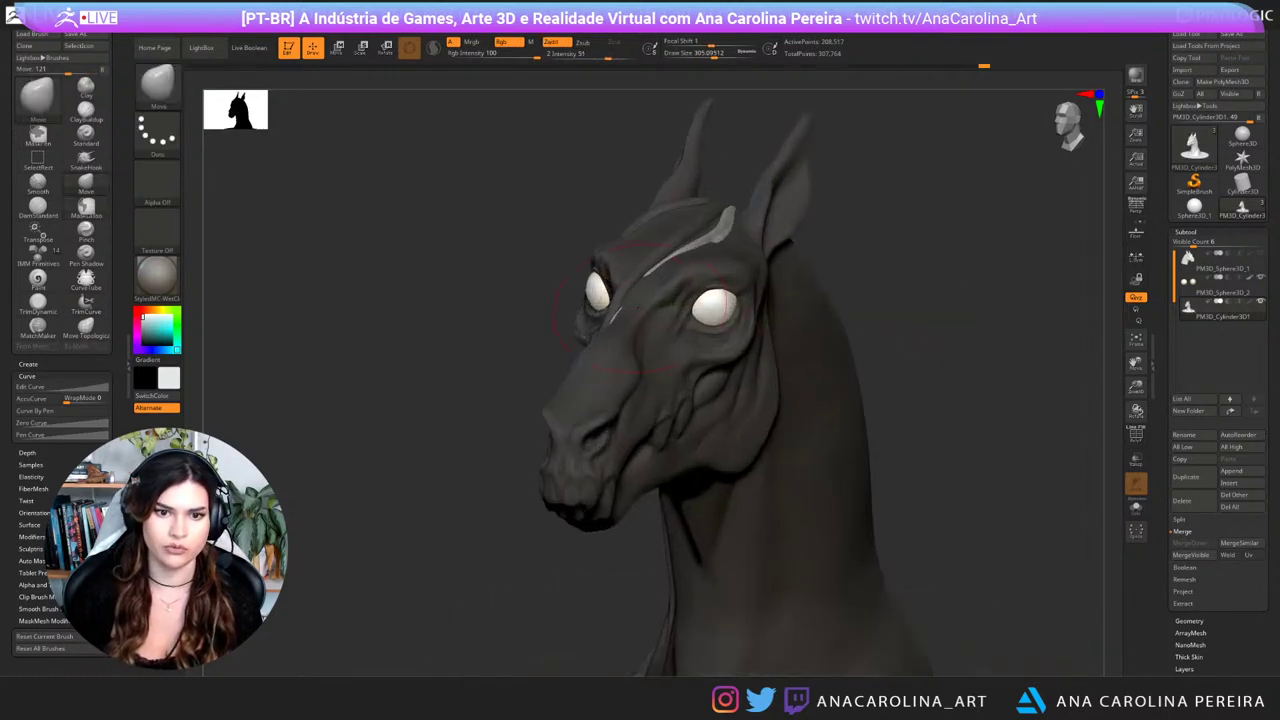
Step: Move the third strand's middle and lower section against the forehead and nose with a brush of about size 305
left_click_drag(652, 272, 634, 294)
left_click_drag(890, 320, 990, 275)
left_click_drag(628, 300, 636, 300)
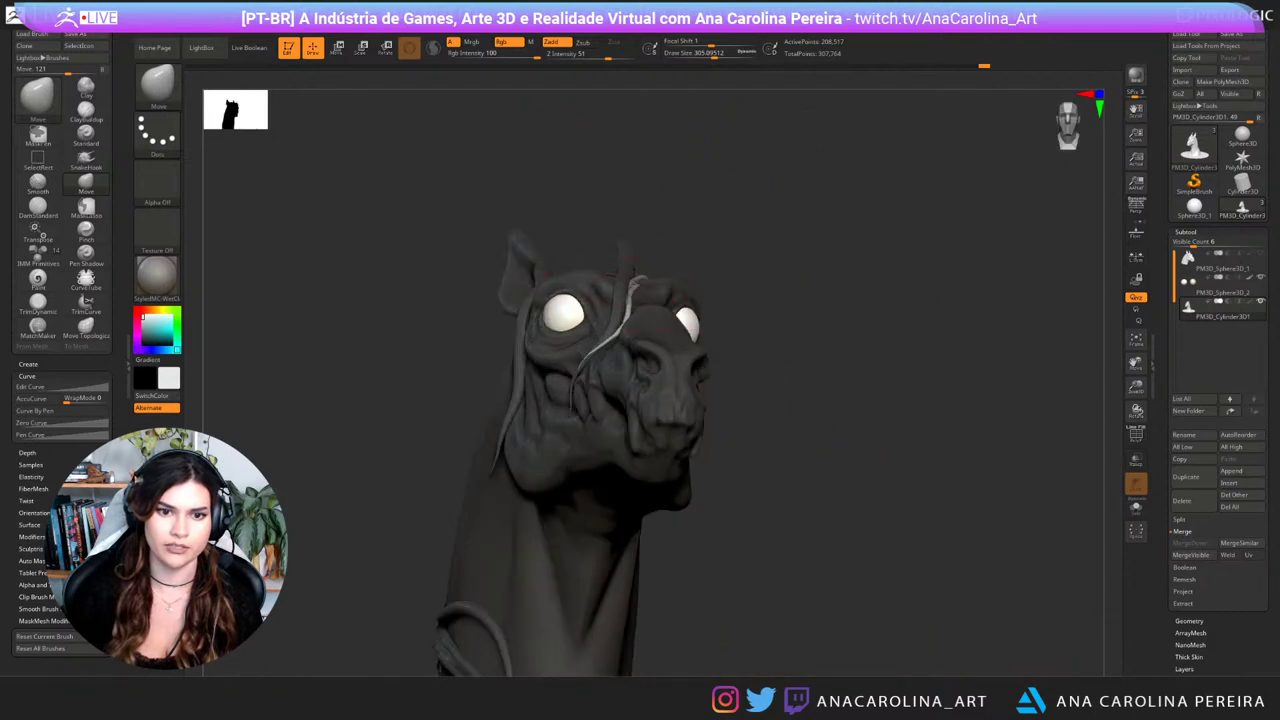
left_click_drag(790, 275, 785, 355)
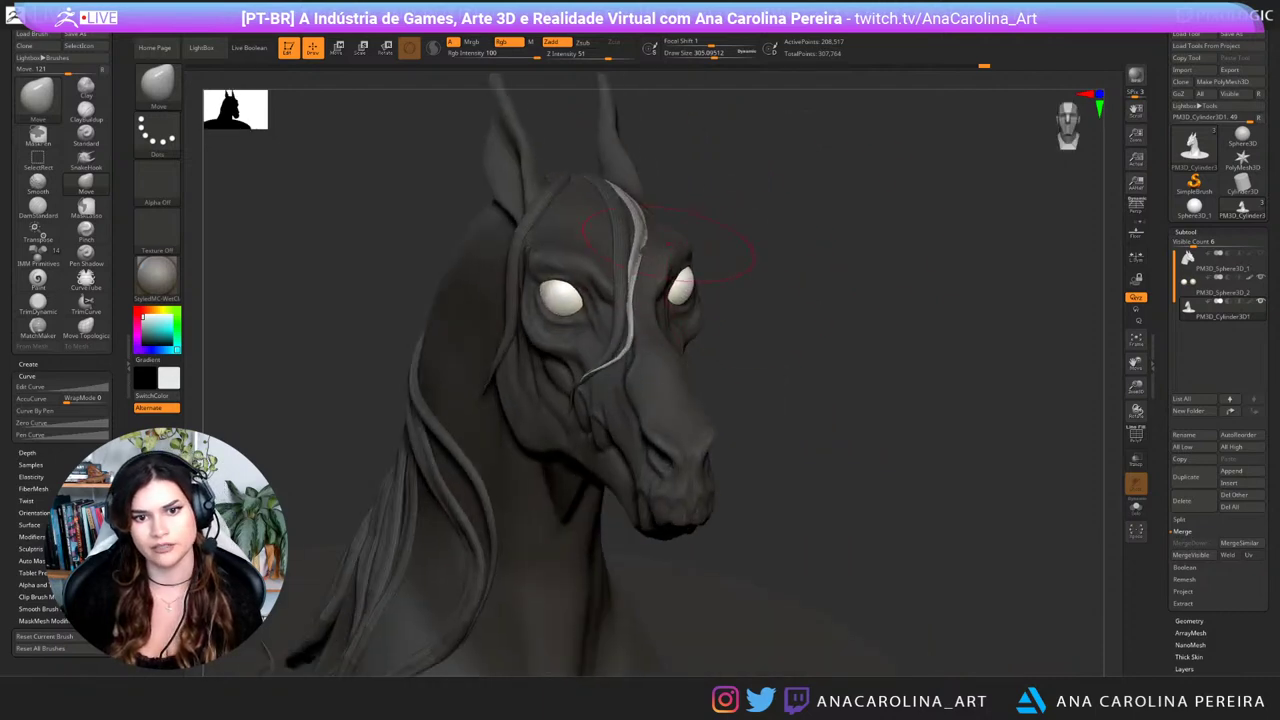
Step: Clear the mask, isolate the second forelock strand on the forehead, and mask everything except that strand
left_click_drag(763, 231, 800, 285, "ctrl")
mouse_move(800, 285)
left_mouse_down("alt")
mouse_move(797, 205)
mouse_move(808, 277)
mouse_move(862, 268)
mouse_move(855, 335)
left_mouse_up("alt")
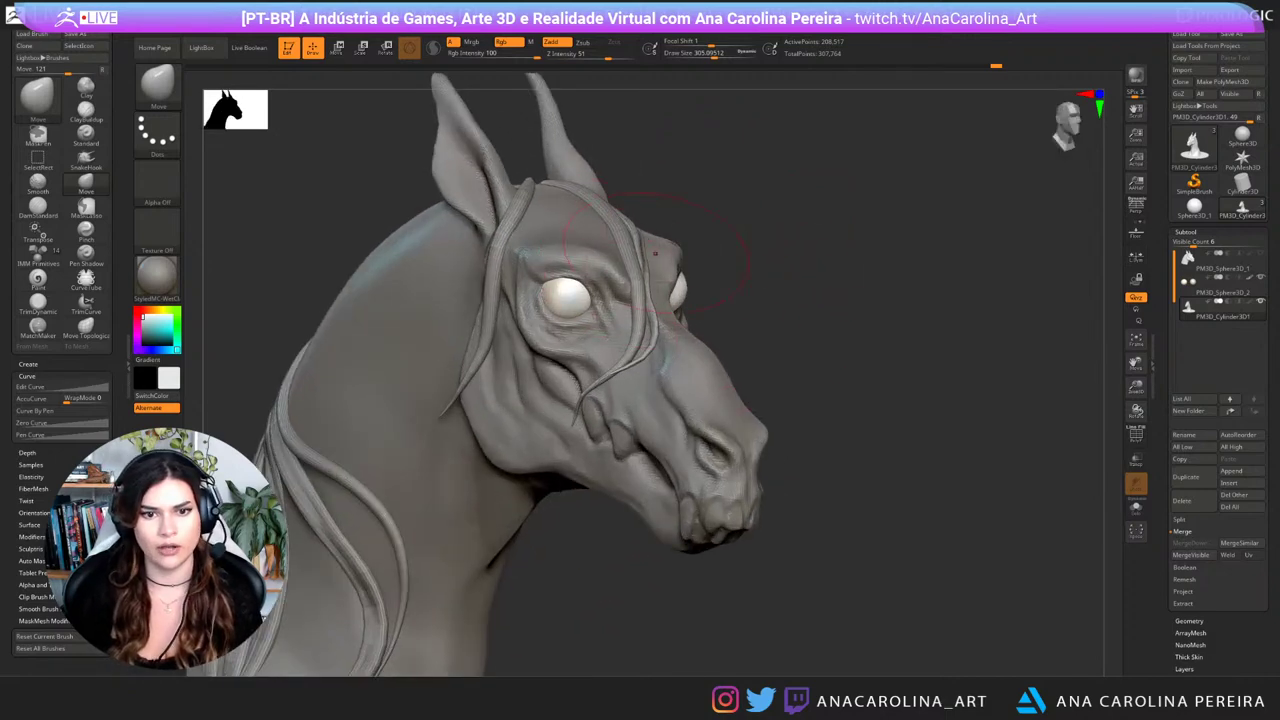
left_click_drag(825, 265, 770, 300)
left_click(635, 205, "ctrl+shift")
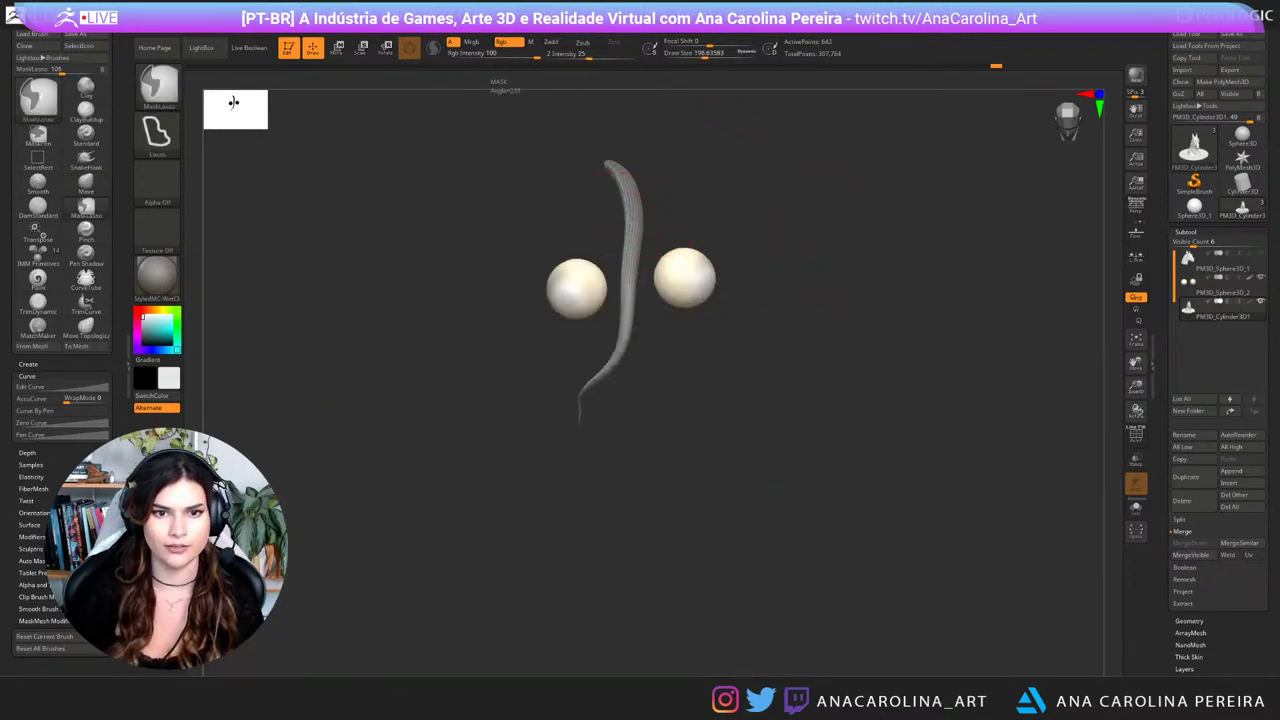
mouse_move(586, 88)
left_mouse_down("ctrl")
mouse_move(906, 414)
mouse_move(897, 340)
left_mouse_up("ctrl")
left_click(892, 235, "ctrl+shift")
left_click(887, 241, "ctrl")
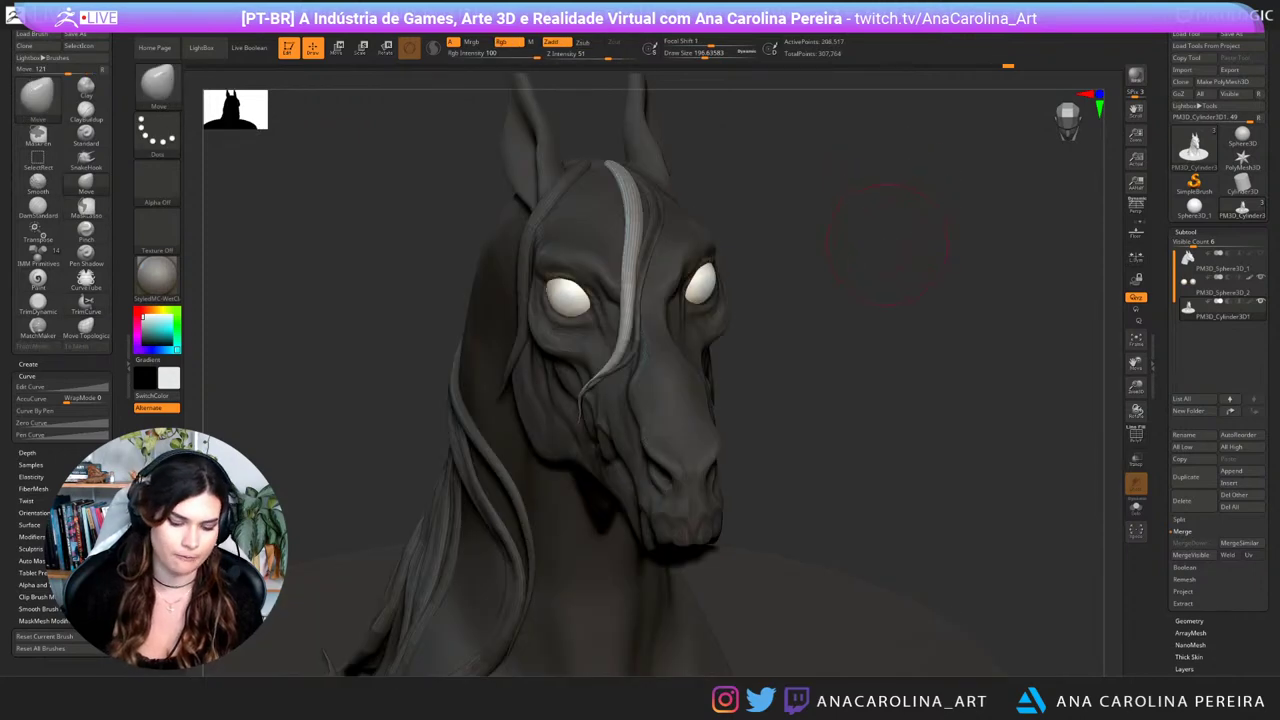
Step: Carve DamStandard grooves along the second forelock strand from its root down past the brow, adjusting the brush size
key("b")
key("d")
key("s")
key("space")
left_click_drag(621, 181, 615, 172)
key("space")
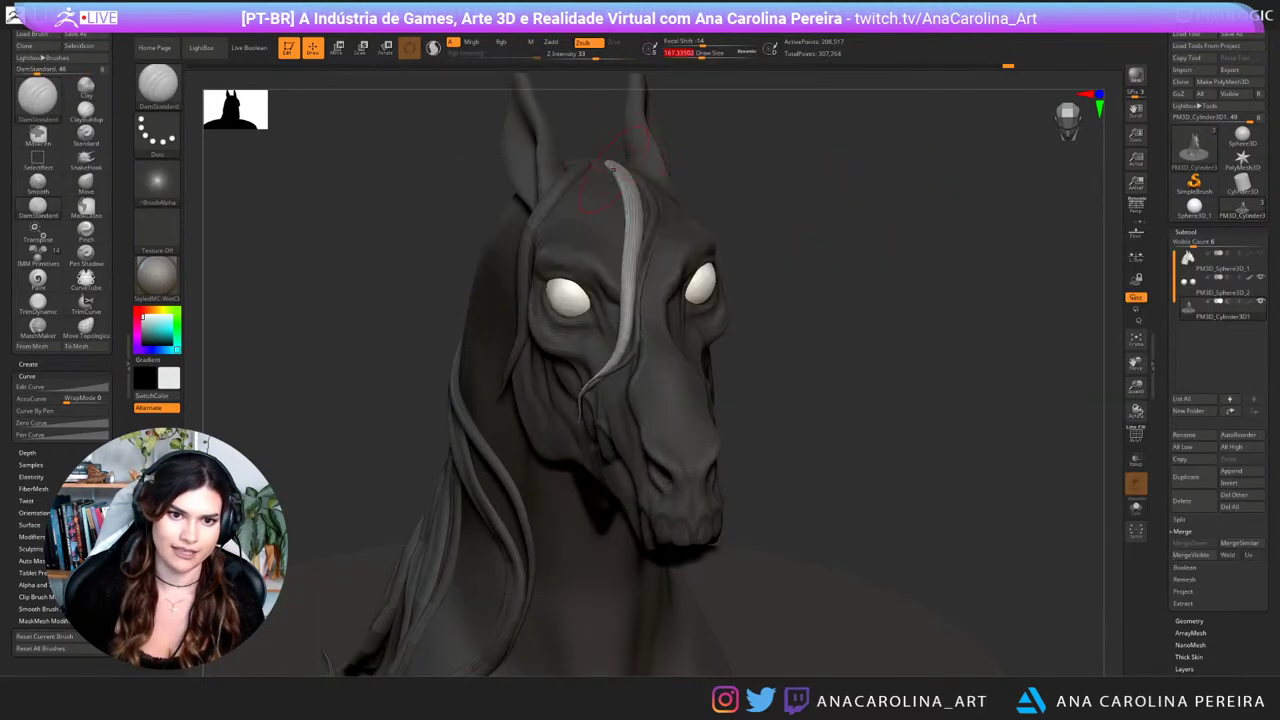
right_click_drag(637, 181, 648, 222)
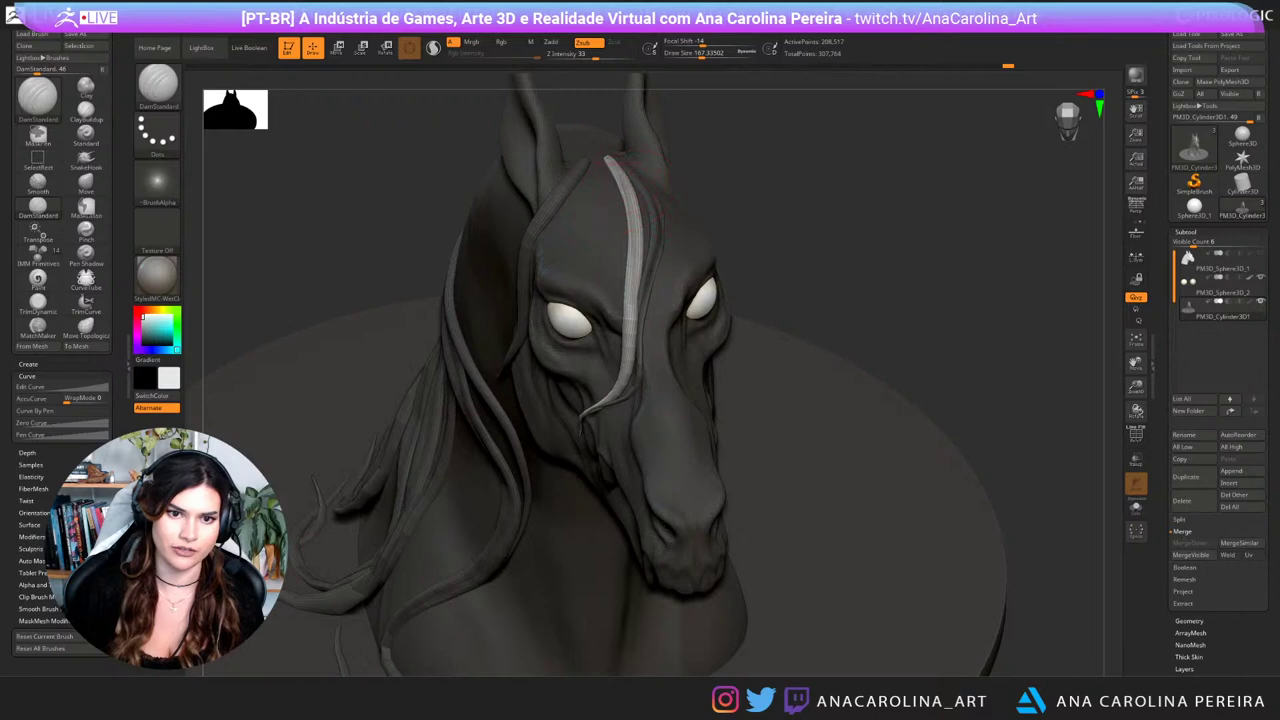
left_click_drag(628, 270, 630, 312)
right_click_drag(674, 257, 732, 232)
key("space")
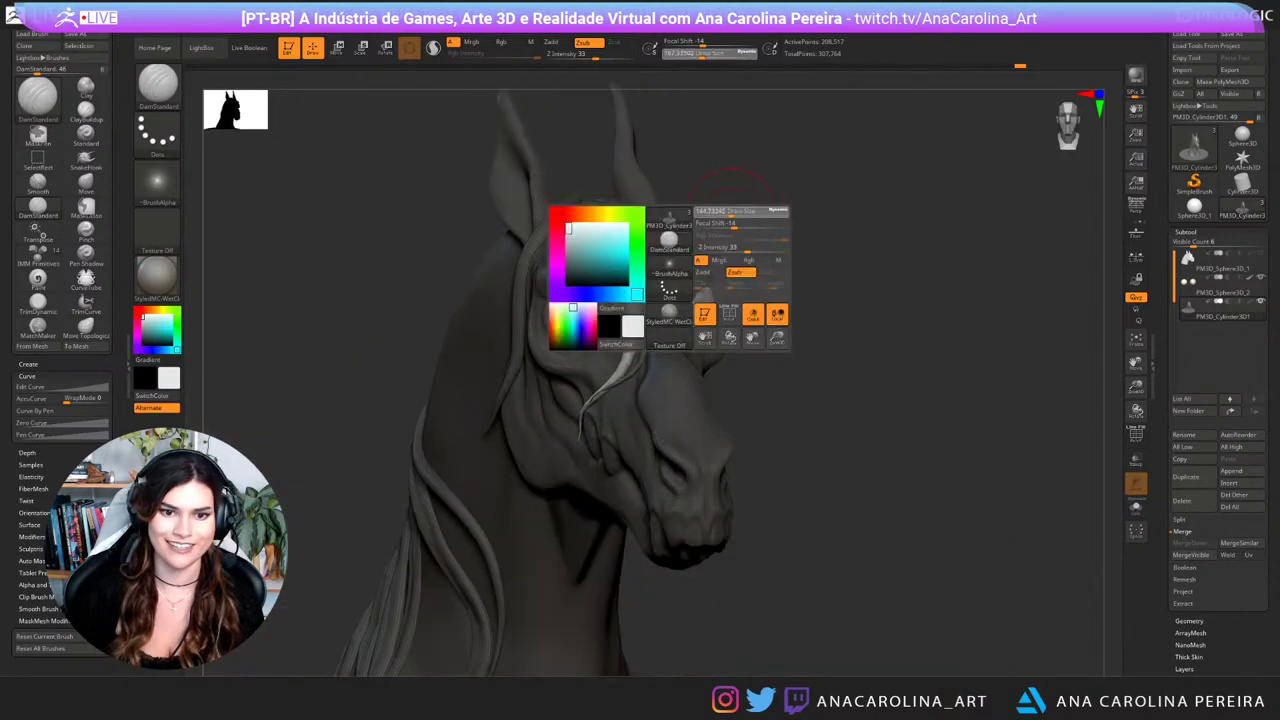
left_click_drag(737, 228, 728, 228)
right_click_drag(646, 274, 680, 278)
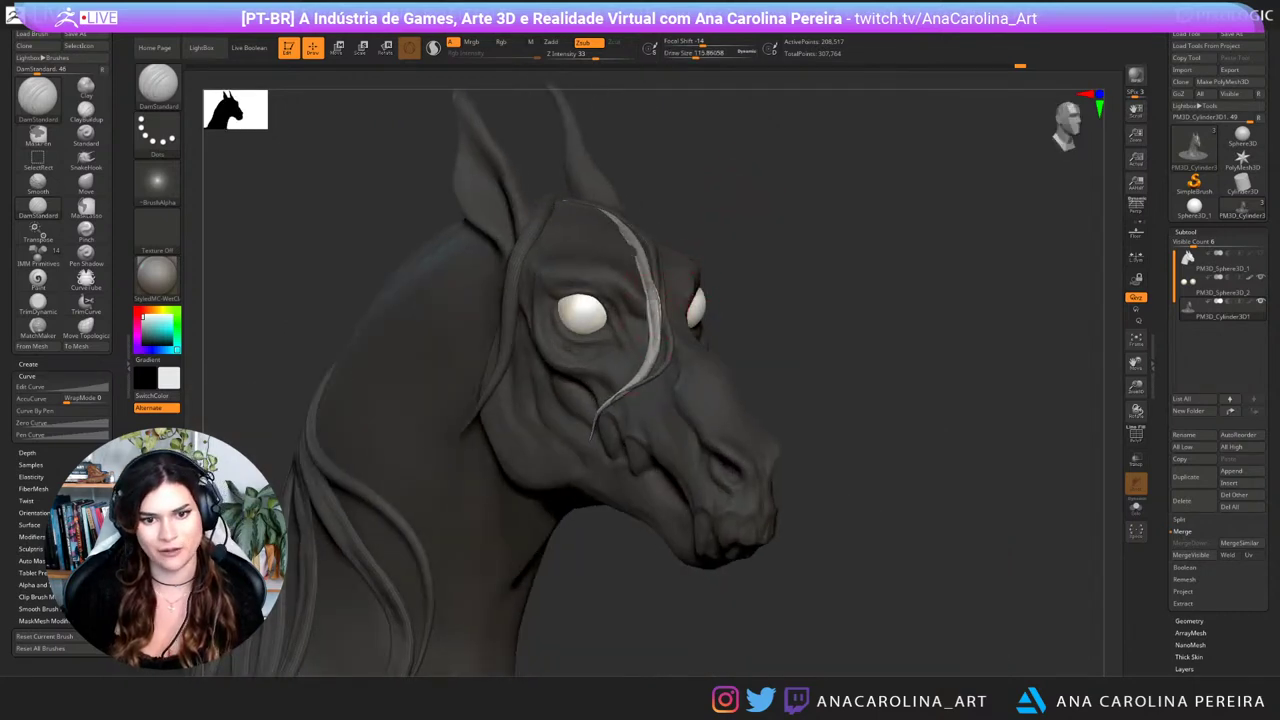
Step: Push the second strand's curve beside the eye outward toward the nose with the Move brush at about size 257
key("b")
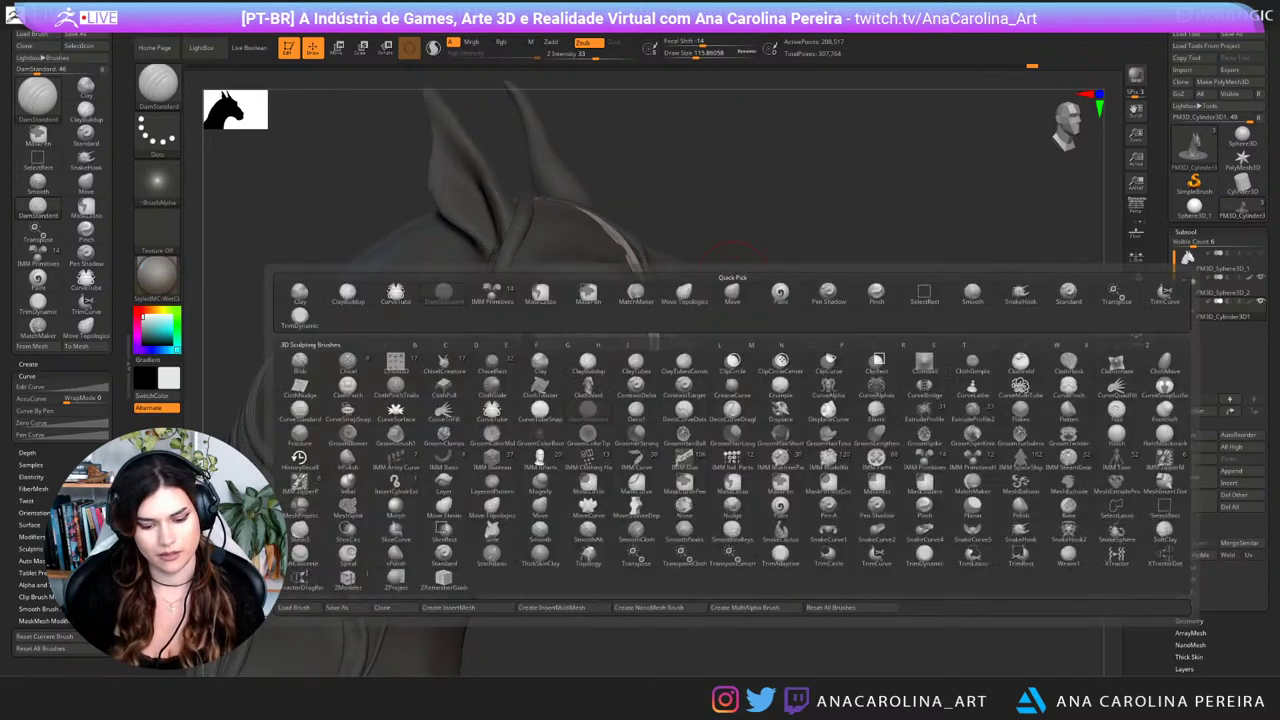
key("m")
key("v")
right_click_drag(735, 268, 745, 268)
key("space")
left_click_drag(745, 268, 757, 268)
left_click_drag(676, 318, 686, 307)
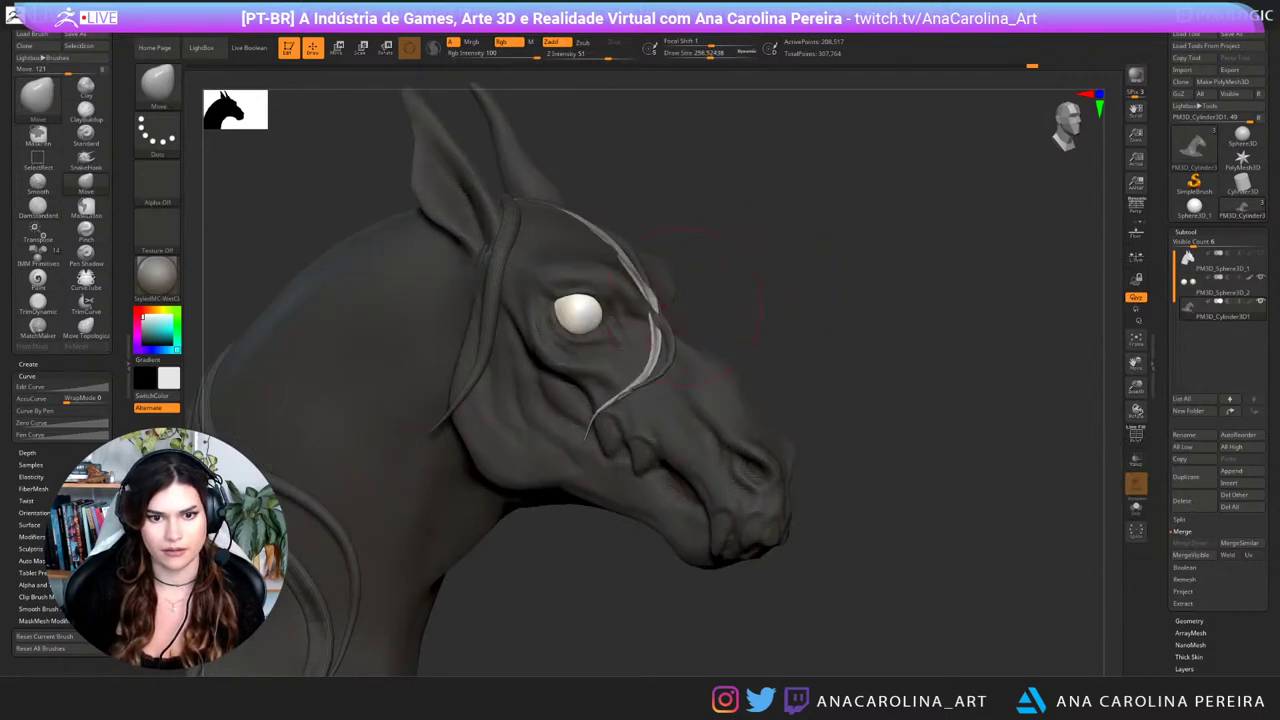
right_click_drag(760, 300, 714, 306, "shift")
left_click_drag(632, 342, 643, 336)
Step: Refine the second strand's upper curve over the brow and forehead so it follows the skull from both sides
right_click_drag(650, 320, 595, 288)
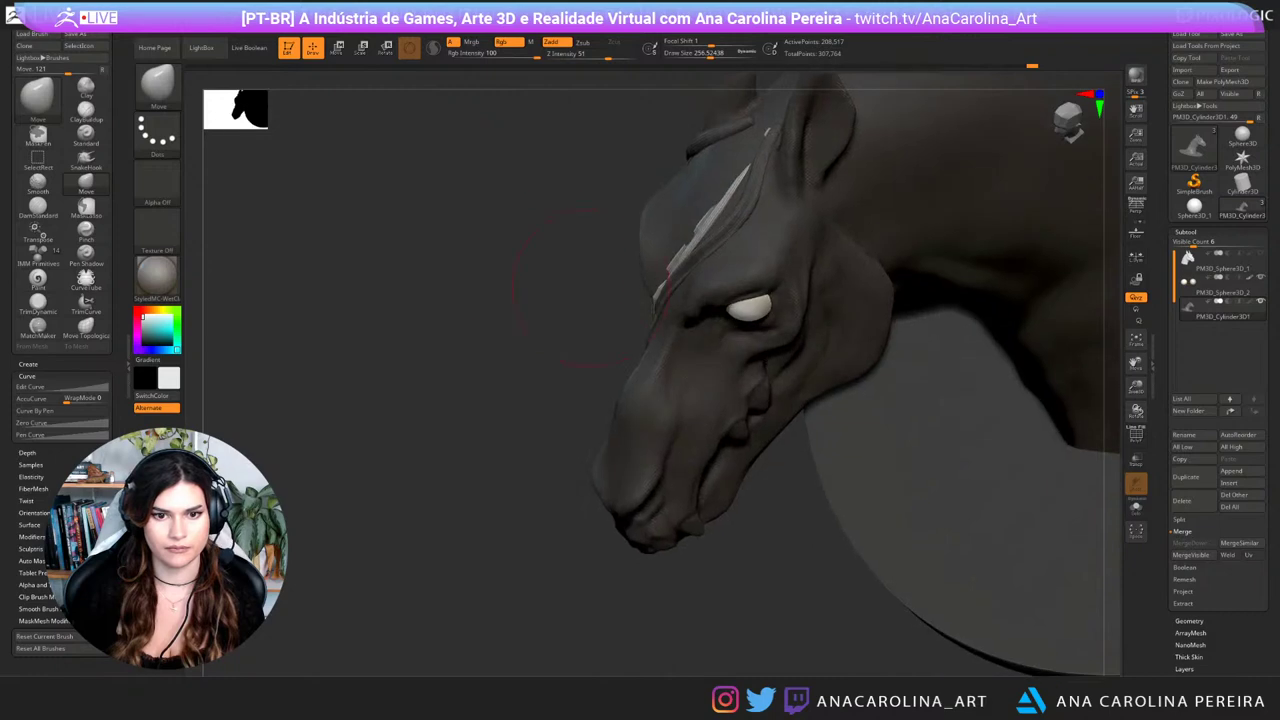
left_click_drag(664, 290, 656, 286)
right_click_drag(608, 303, 700, 294)
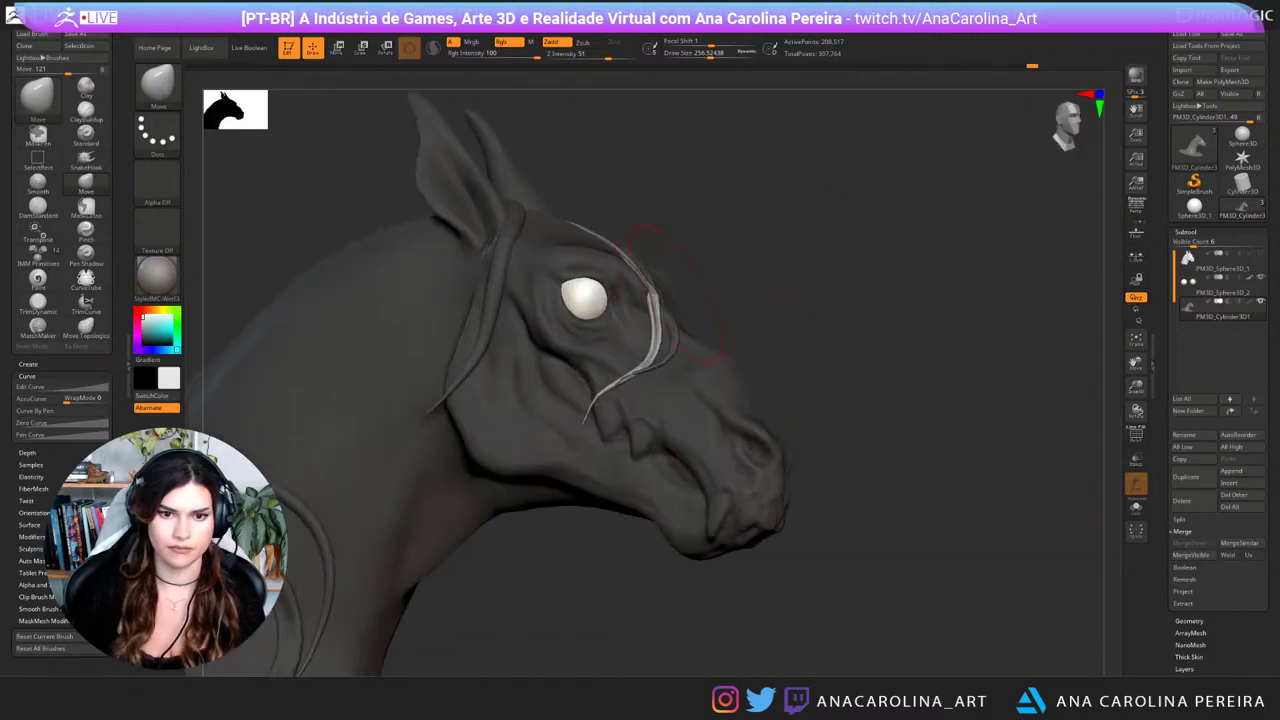
left_click_drag(682, 292, 674, 295)
right_click_drag(690, 294, 638, 296)
left_click_drag(634, 240, 643, 236)
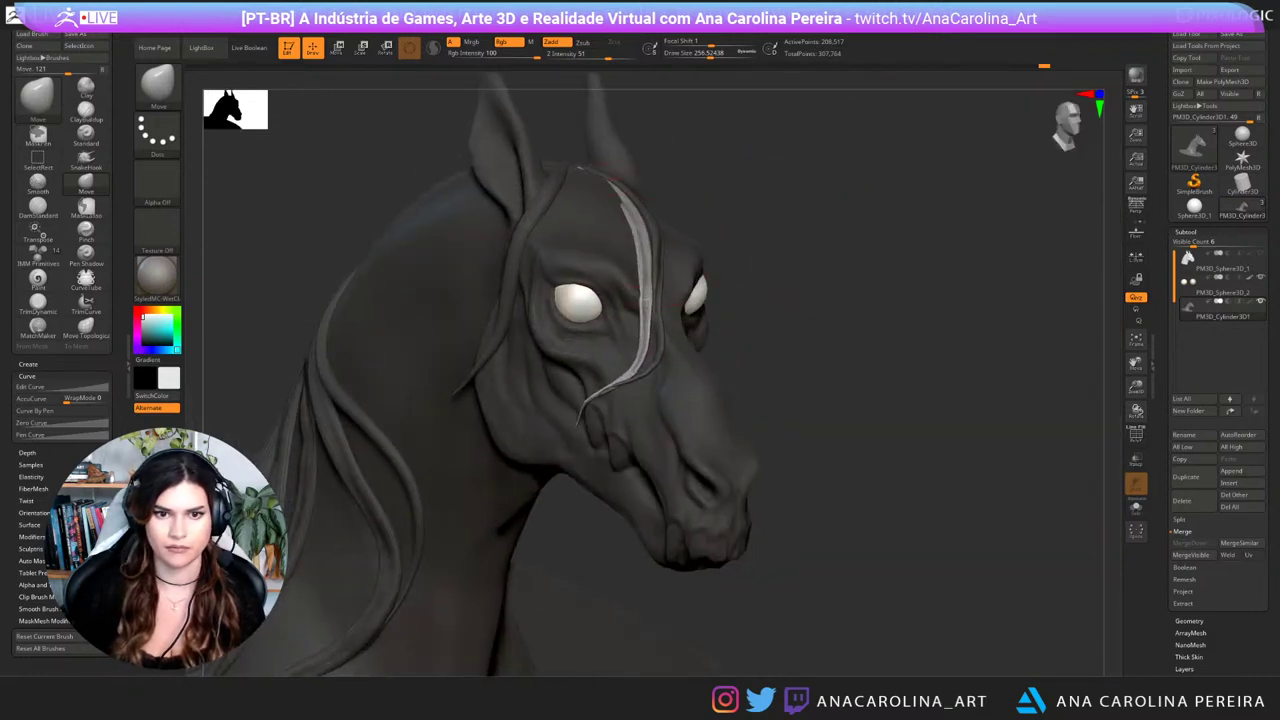
left_click_drag(612, 194, 614, 189)
right_click_drag(625, 200, 575, 202)
Step: Clear the mask and mask only the horse's head and upper neck, leaving all hair strands unmasked
left_click_drag(800, 225, 850, 262, "ctrl")
right_click_drag(850, 262, 848, 200, "ctrl")
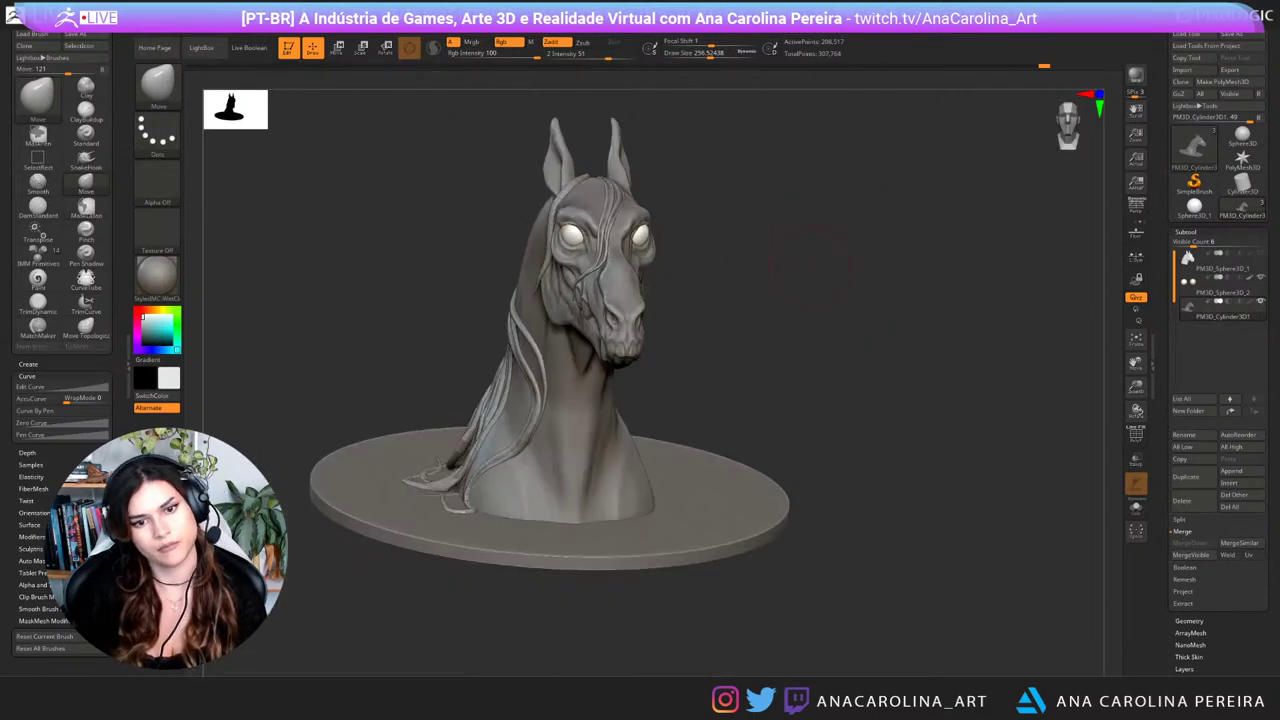
right_click_drag(790, 298, 745, 344)
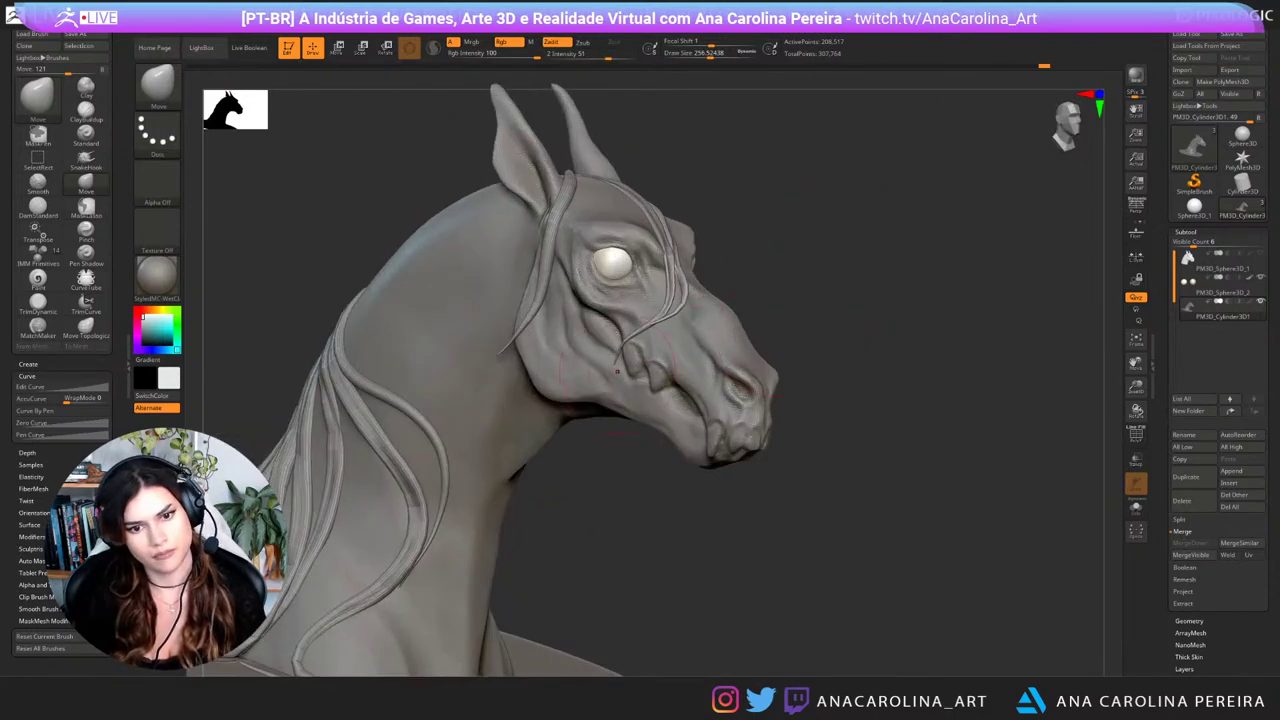
left_click(659, 286, "ctrl+shift")
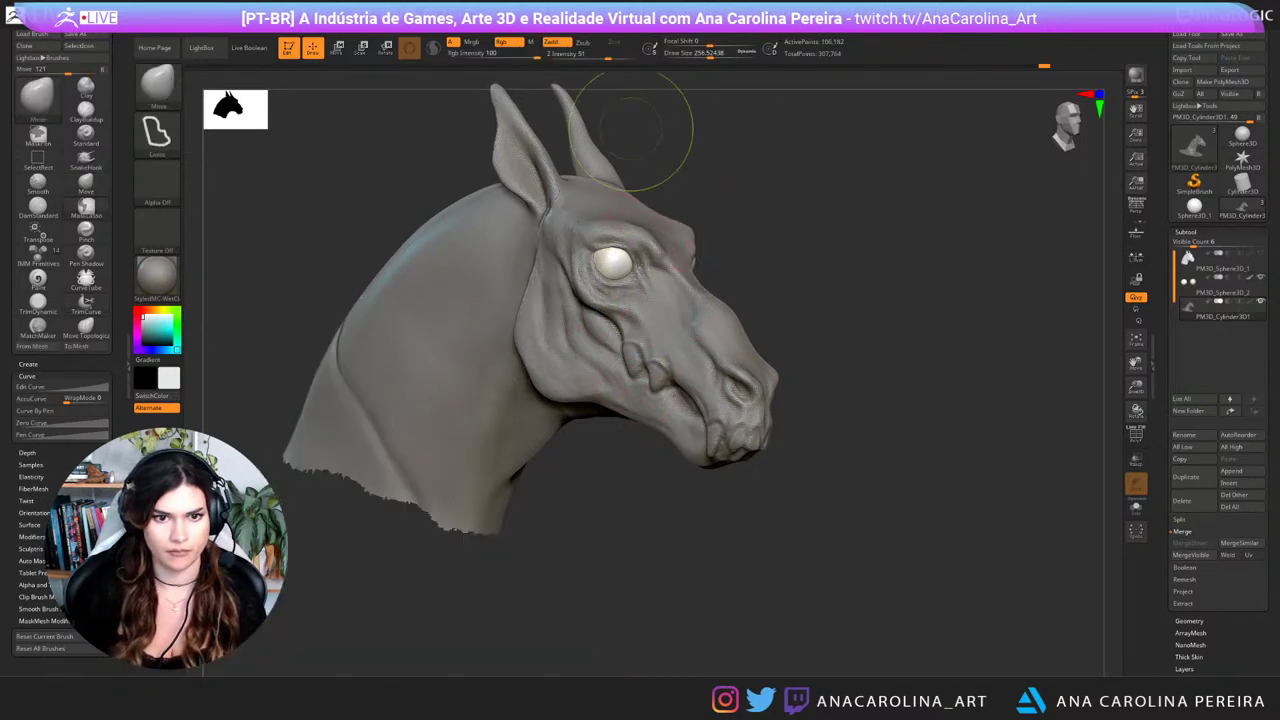
mouse_move(566, 87)
left_mouse_down("ctrl")
mouse_move(292, 438)
mouse_move(1100, 277)
mouse_move(1060, 210)
left_mouse_up("ctrl")
left_click(842, 338, "ctrl+shift")
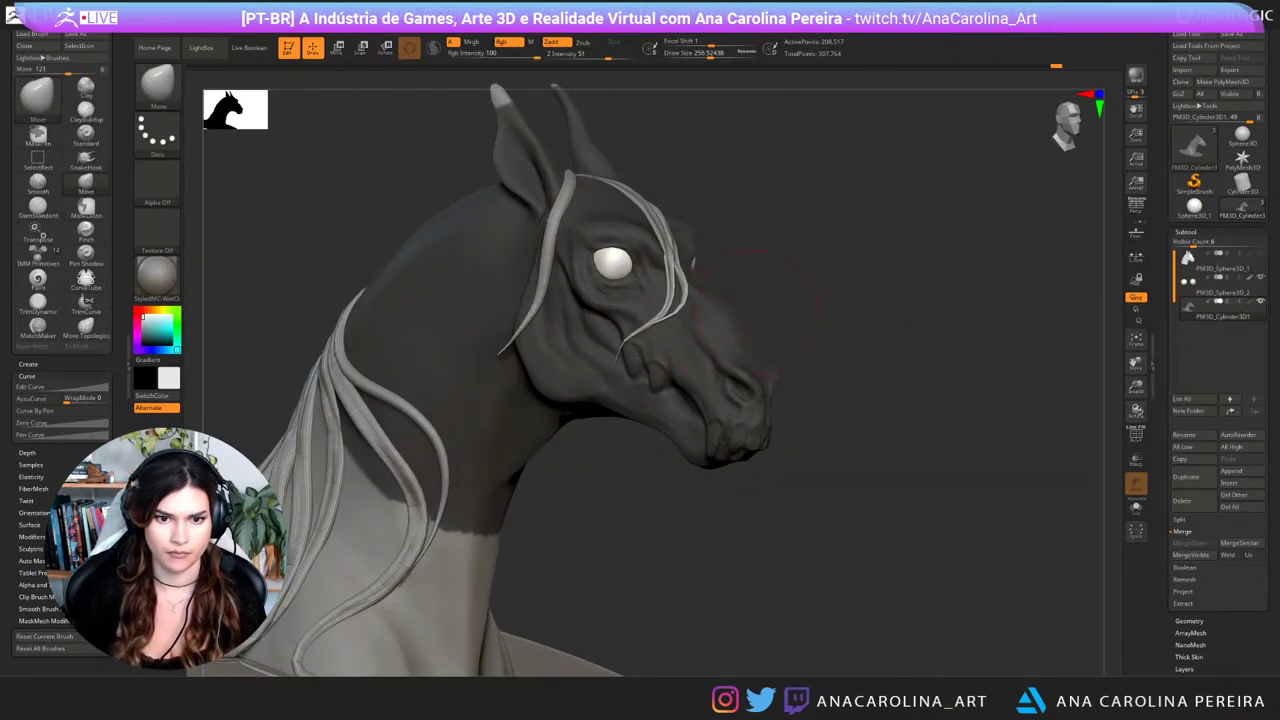
Step: Reshape the second strand's lower tip over the cheek with the Move brush at about size 149, and clear the mask
left_click_drag(757, 312, 776, 303)
key("b")
key("m")
key("v")
mouse_move(635, 343)
left_mouse_down()
mouse_move(646, 338)
mouse_move(631, 336)
mouse_move(625, 358)
left_mouse_up()
key("s")
key("s")
left_click_drag(786, 286, 866, 286)
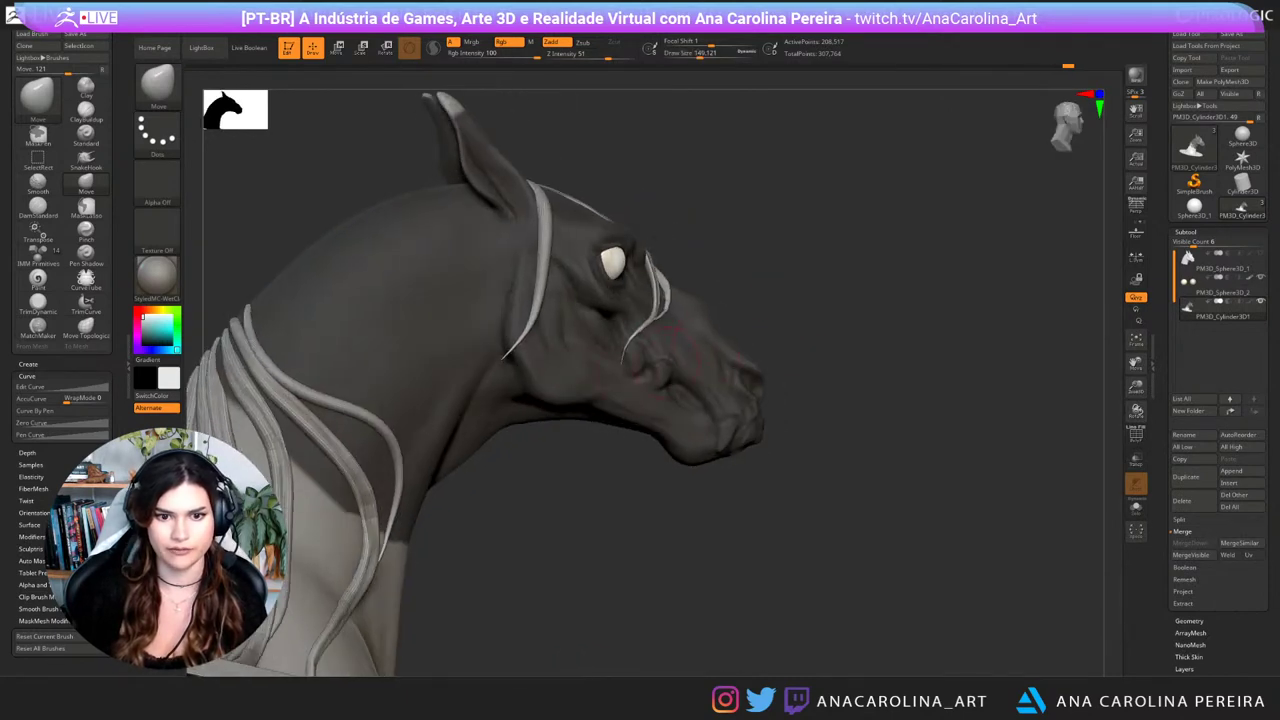
left_click_drag(625, 354, 633, 342)
left_click_drag(860, 300, 712, 309)
left_click_drag(640, 342, 637, 348)
left_click_drag(812, 281, 881, 311)
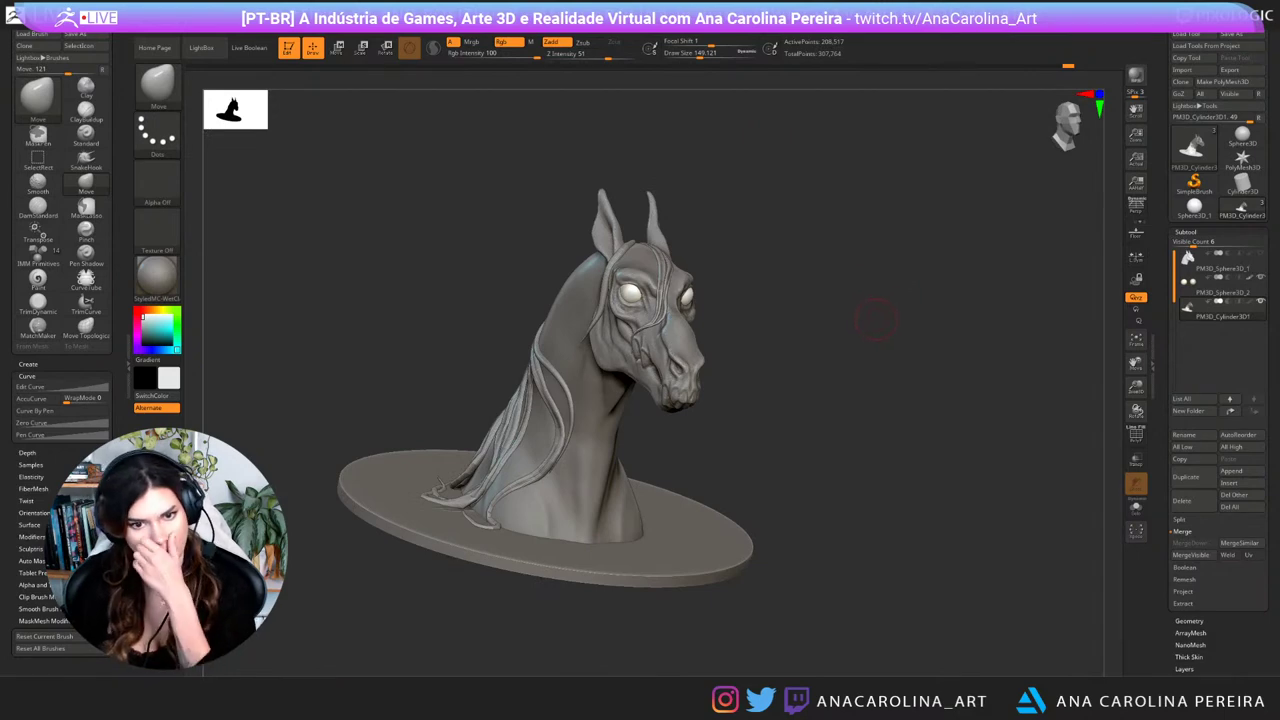
mouse_move(802, 374)
left_mouse_down("alt")
mouse_move(903, 378)
mouse_move(969, 360)
left_mouse_up("alt")
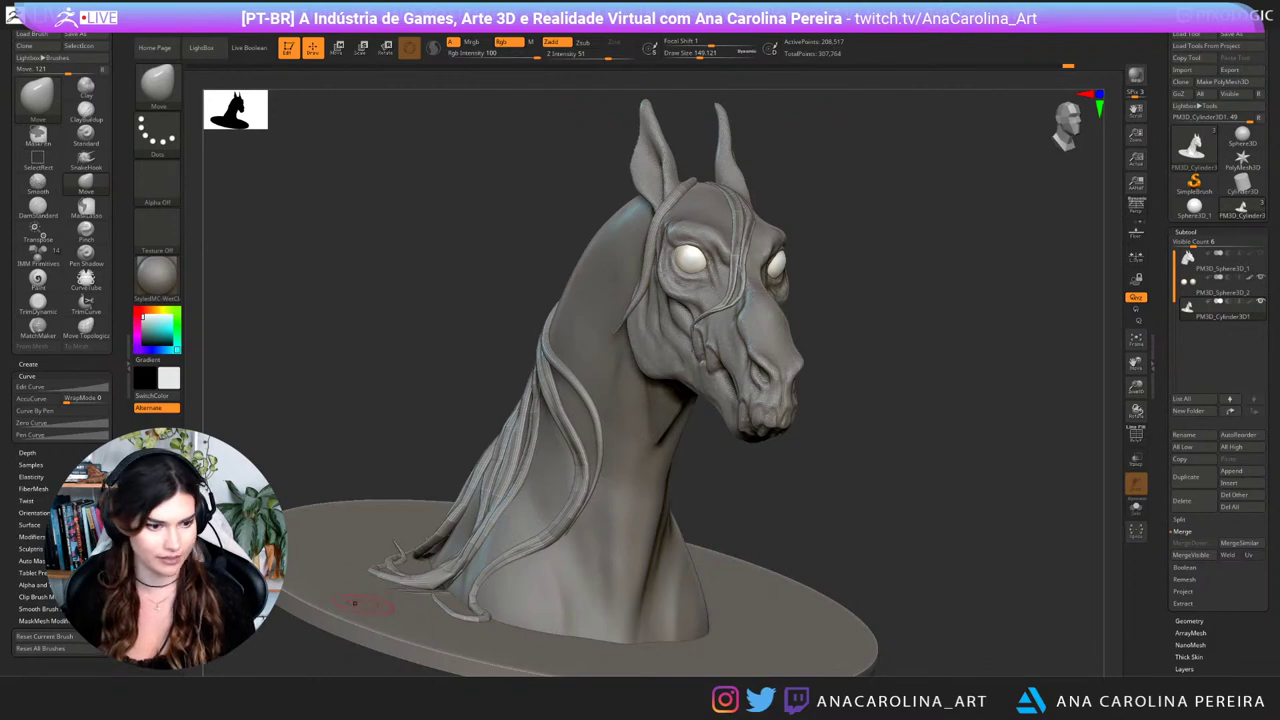
Step: Step through the undo history to compare earlier versions of the bust, and return to the version with the forelock strands
left_click_drag(960, 505, 960, 430)
left_click(854, 66)
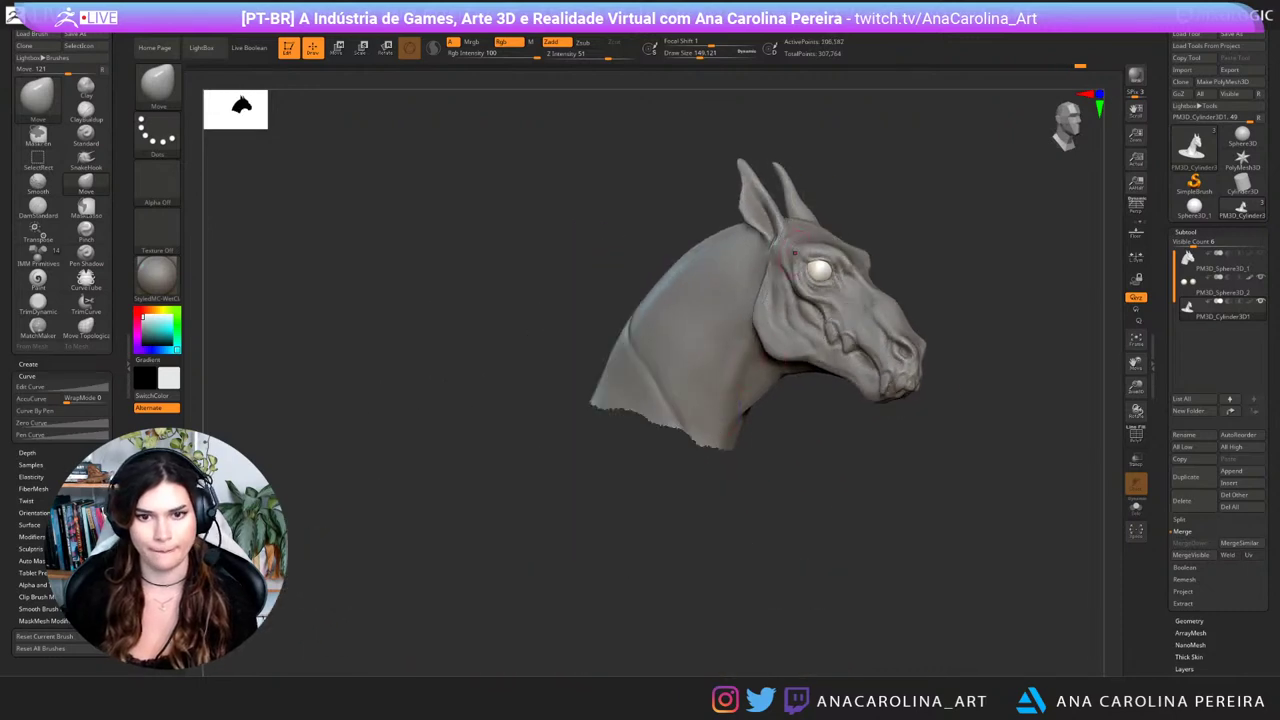
key("ctrl+z")
key("ctrl+z")
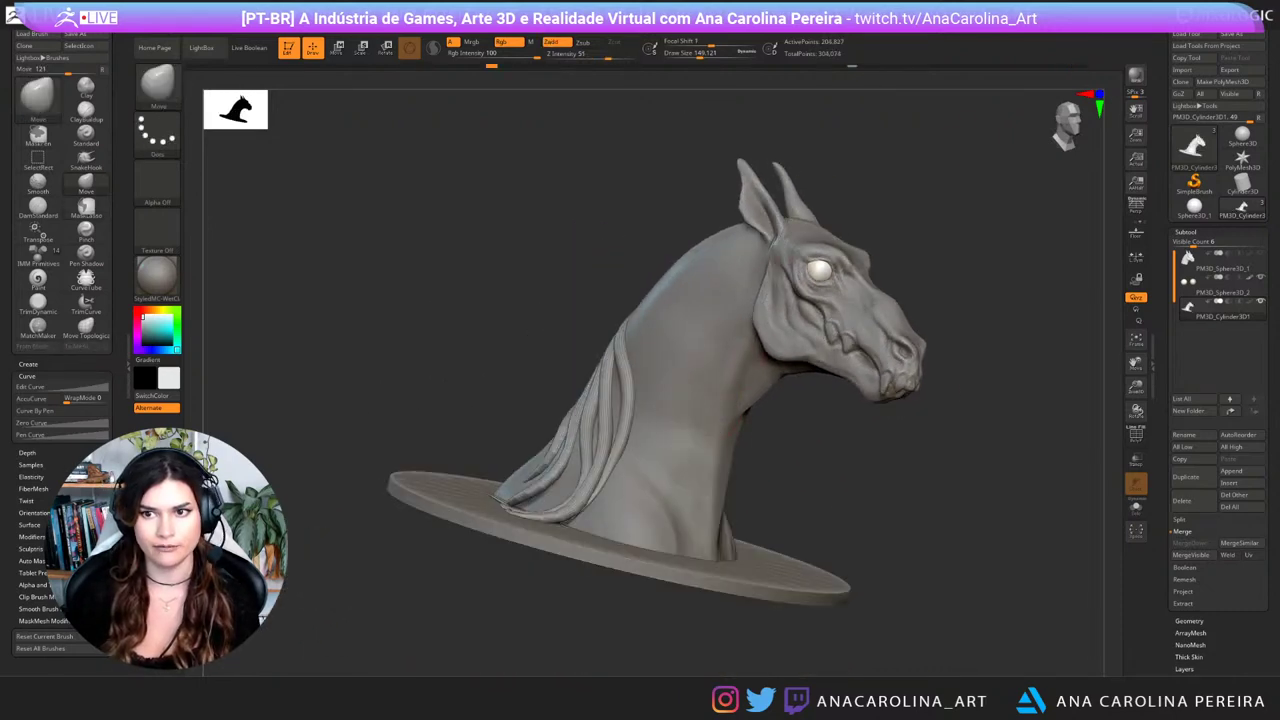
left_click(1080, 66)
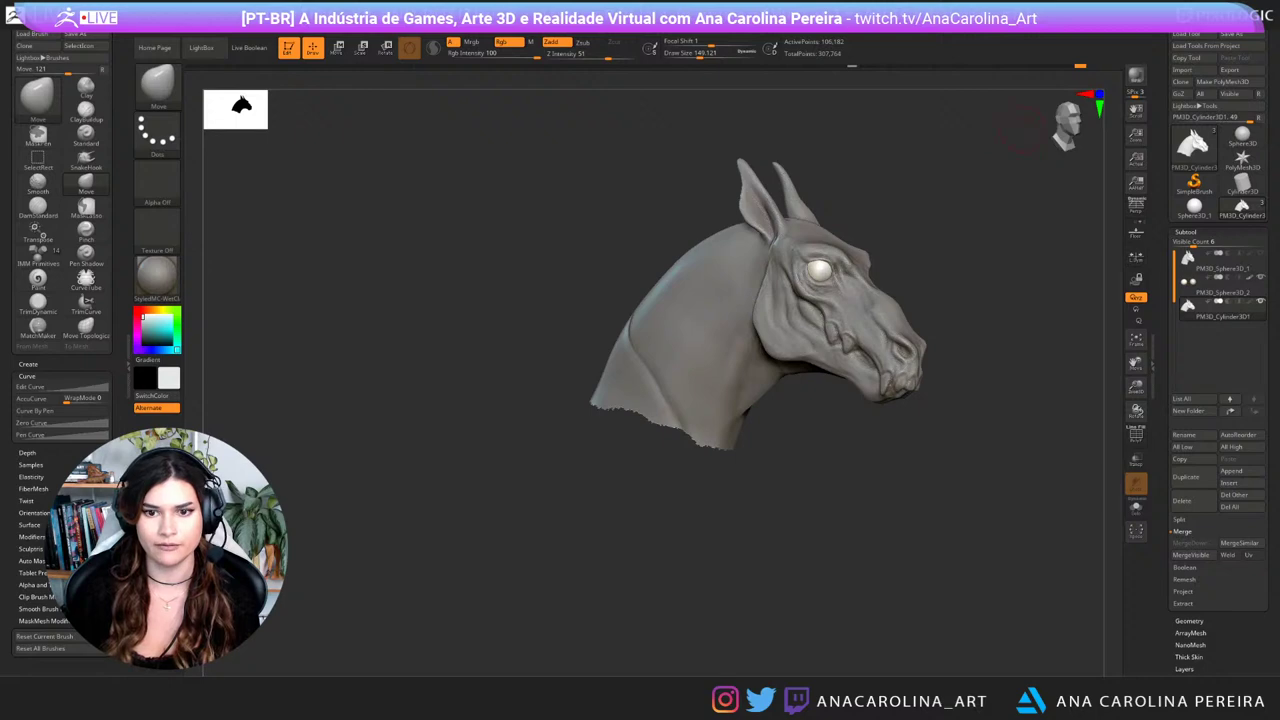
key("ctrl+z")
left_click_drag(1042, 290, 965, 311)
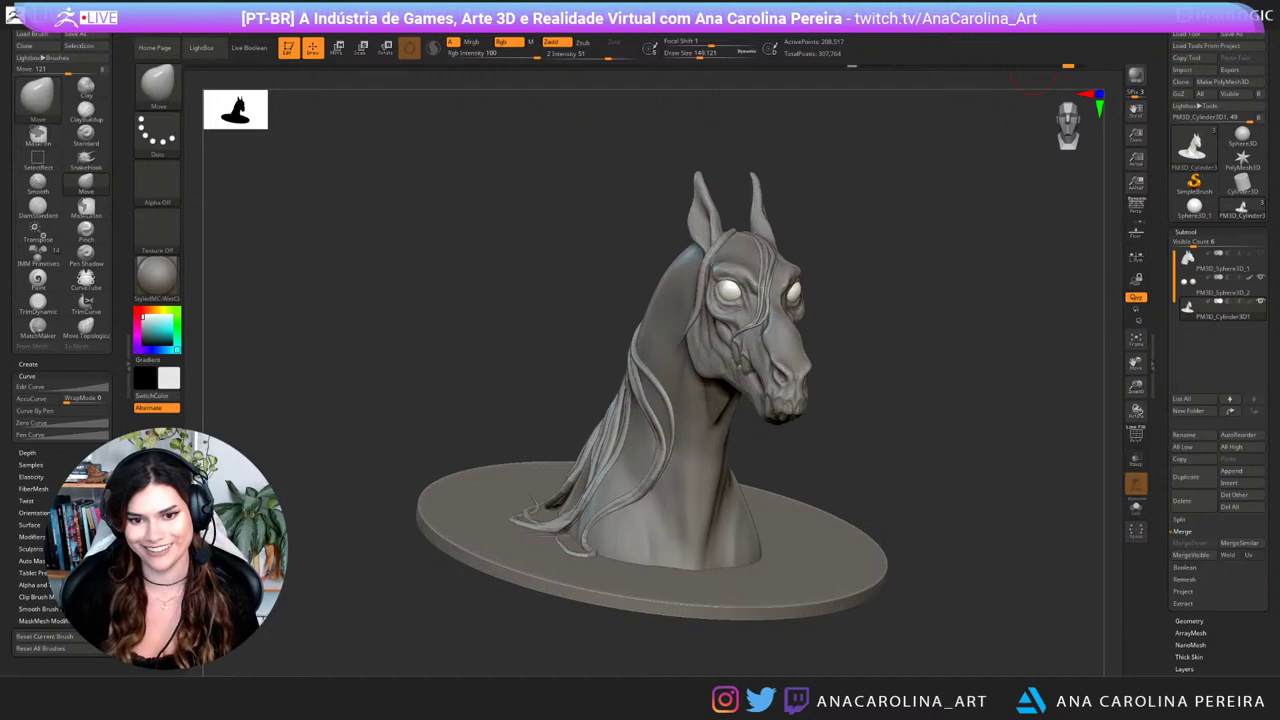
mouse_move(863, 475)
left_mouse_down()
mouse_move(765, 470)
mouse_move(905, 460)
mouse_move(863, 475)
left_mouse_up()
mouse_move(980, 405)
left_mouse_down()
mouse_move(950, 405)
mouse_move(952, 461)
left_mouse_up()
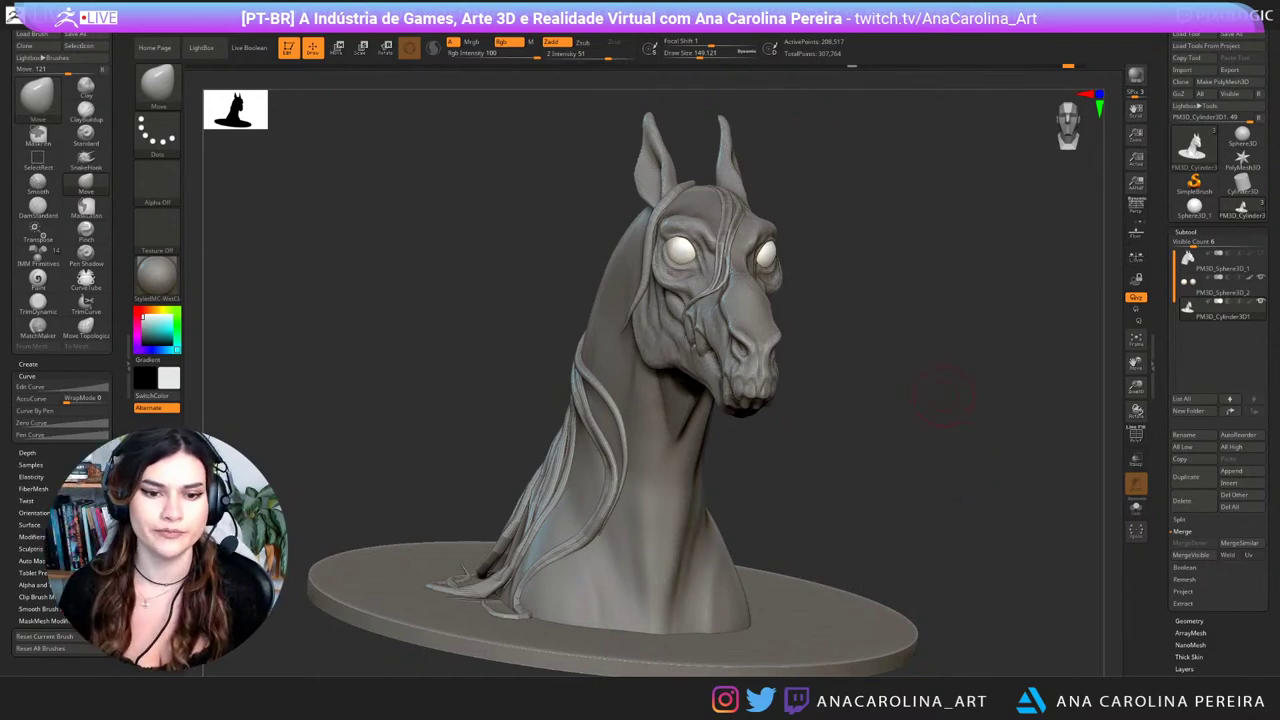
Step: Mask only the horse's head and upper neck by isolating that part, and show all the hair strands again
right_click_drag(943, 398, 1060, 390)
left_click(738, 319, "ctrl+shift")
right_click_drag(700, 300, 628, 150, "ctrl")
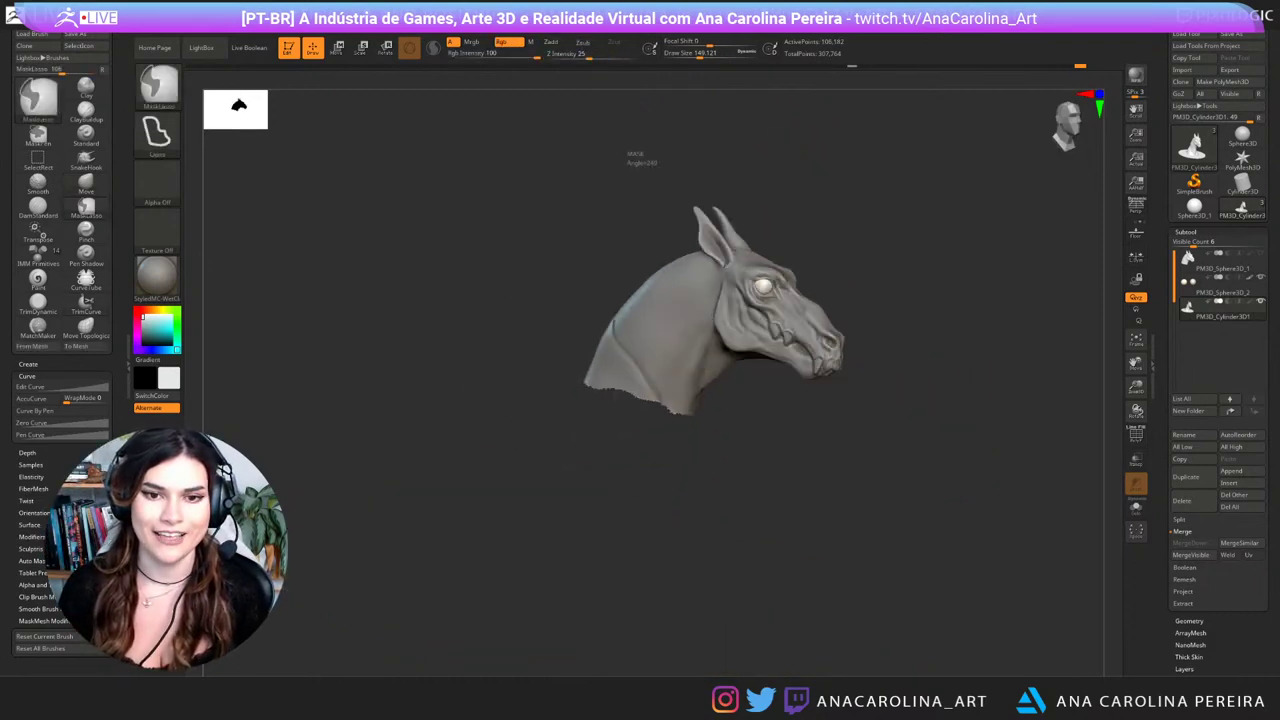
mouse_move(636, 188)
left_mouse_down("ctrl")
mouse_move(766, 517)
mouse_move(868, 170)
left_mouse_up("ctrl")
left_click(886, 230, "ctrl+shift")
mouse_move(870, 243)
right_mouse_down()
mouse_move(803, 240)
mouse_move(845, 345)
mouse_move(808, 430)
right_mouse_up()
Step: Carve a DamStandard groove along the first forelock strand below the ear, with the brush size at about 94
key("b")
key("d")
key("s")
mouse_move(665, 165)
right_mouse_down()
mouse_move(714, 251)
mouse_move(790, 240)
mouse_move(806, 187)
right_mouse_up()
key("s")
mouse_move(710, 256)
left_mouse_down()
mouse_move(695, 258)
mouse_move(660, 368)
left_mouse_up()
right_click_drag(800, 275, 890, 217)
key("s")
left_click_drag(812, 283, 794, 284)
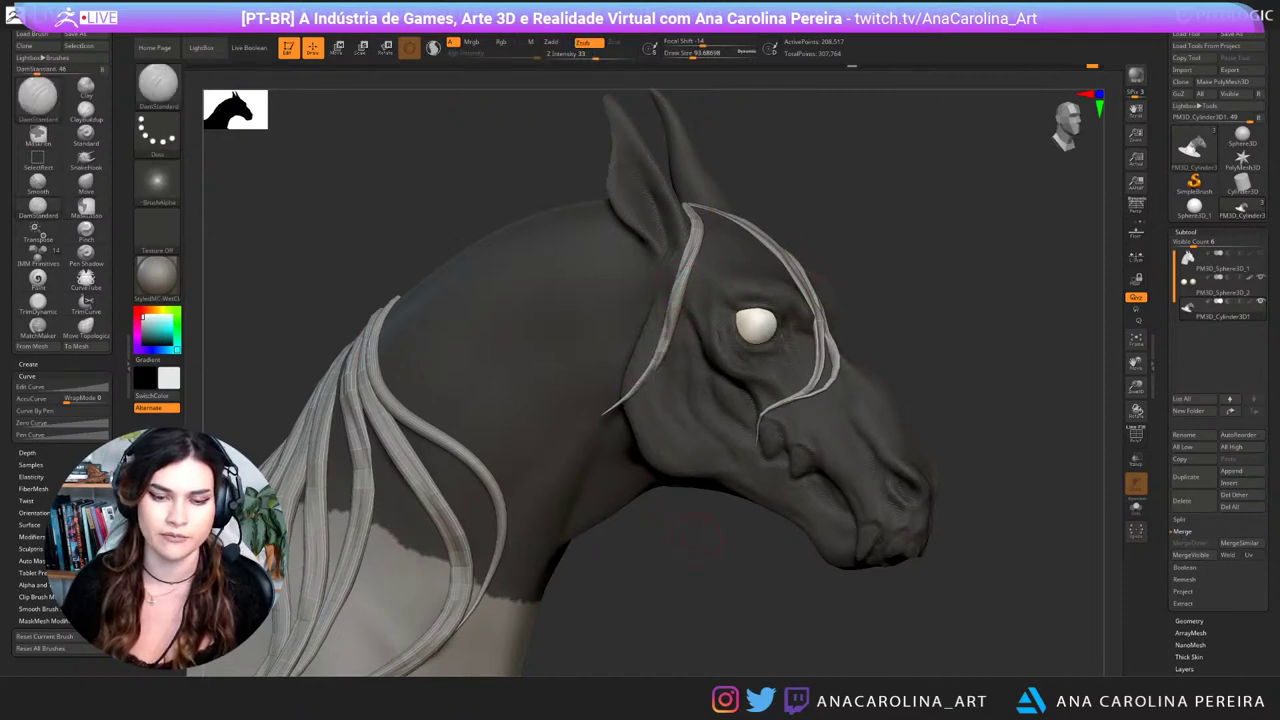
Step: Rework the first strand's DamStandard grooves from several angles, undoing the unwanted strokes
mouse_move(697, 535)
left_mouse_down()
mouse_move(610, 535)
mouse_move(658, 510)
left_mouse_up()
key("ctrl+z")
left_click_drag(692, 245, 663, 324)
key("ctrl+z")
right_click_drag(663, 322, 705, 326)
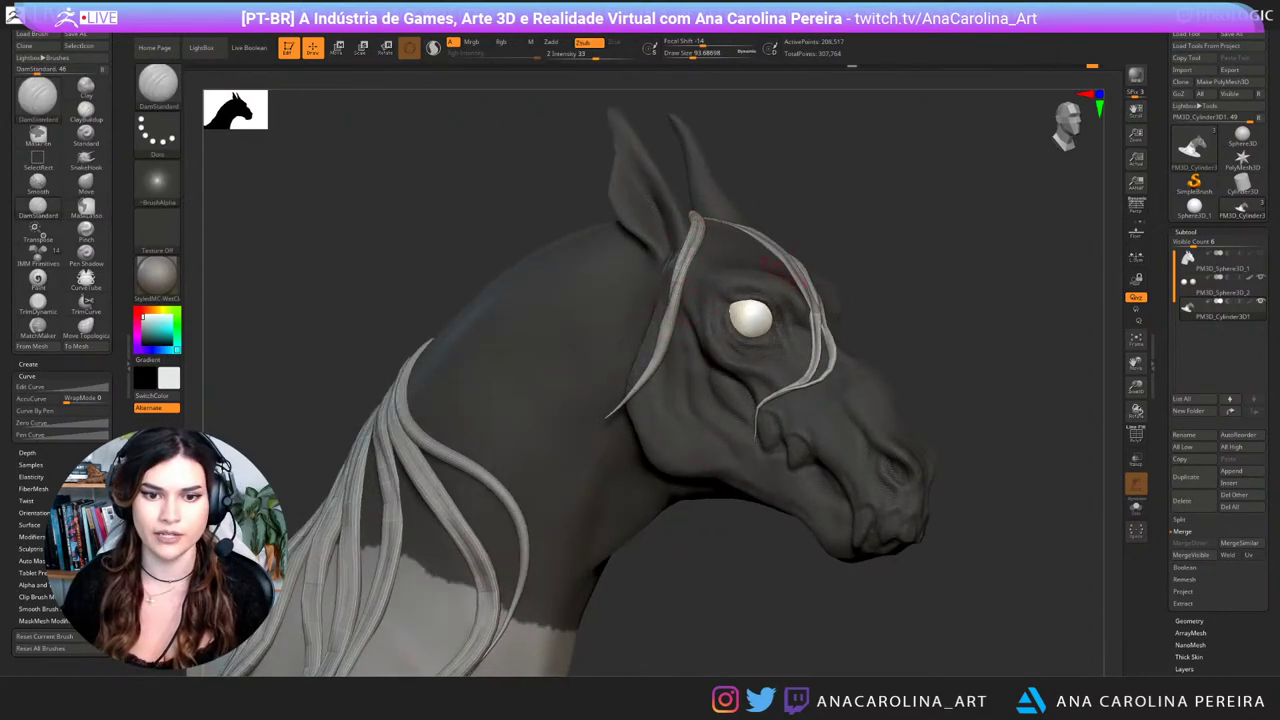
right_click_drag(786, 273, 905, 252)
key("ctrl+z")
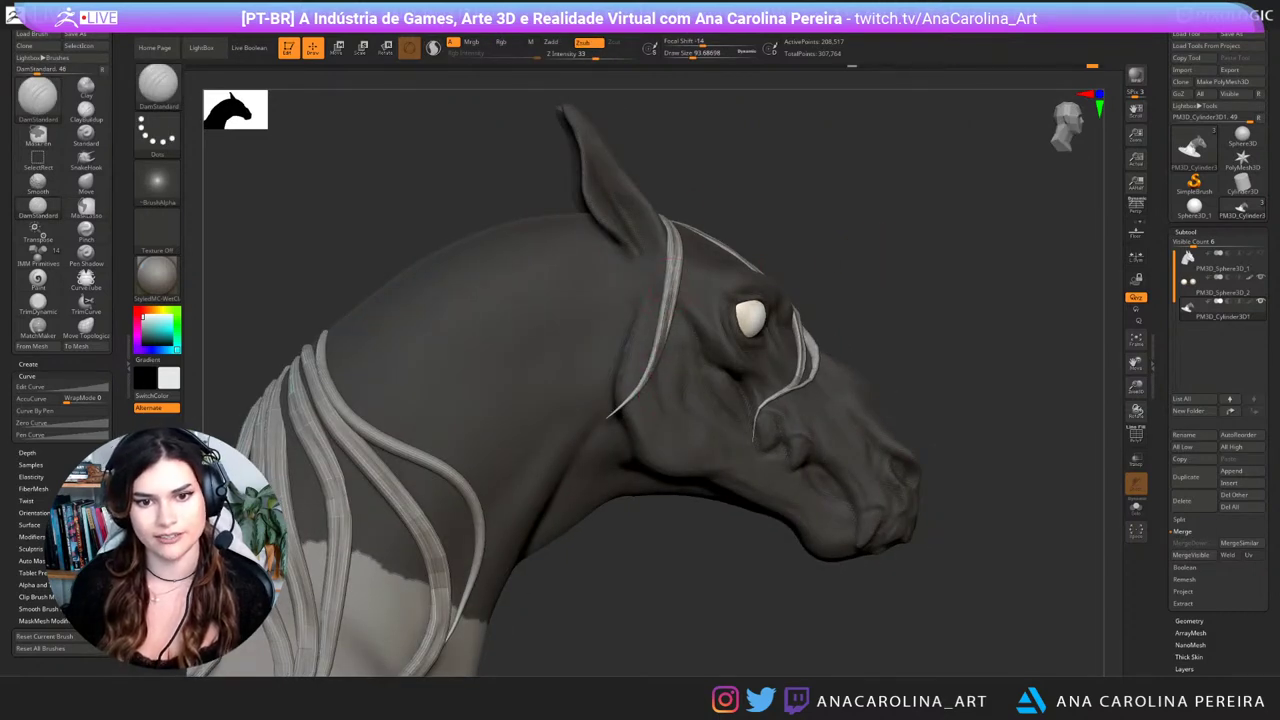
key("ctrl+z")
right_click_drag(673, 260, 588, 290)
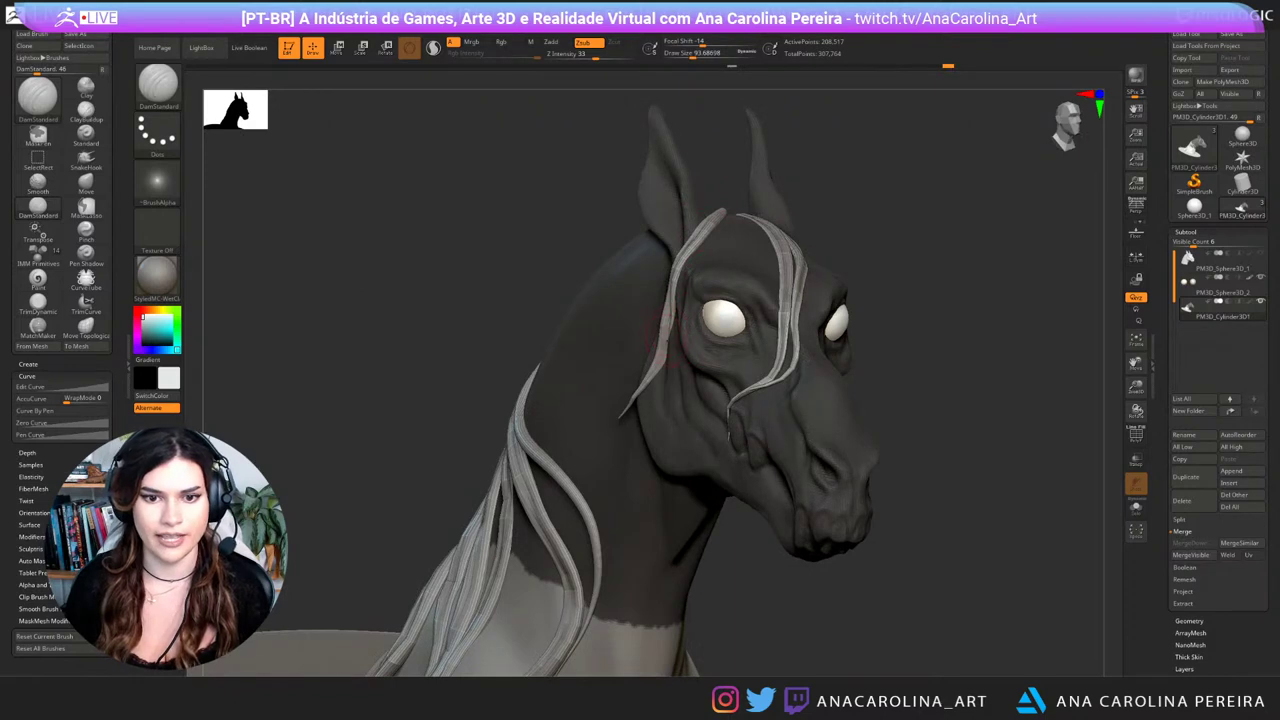
Step: Bend the lower half of the first forelock strand back toward the neck with the Move brush at about size 239
key("b")
key("m")
key("v")
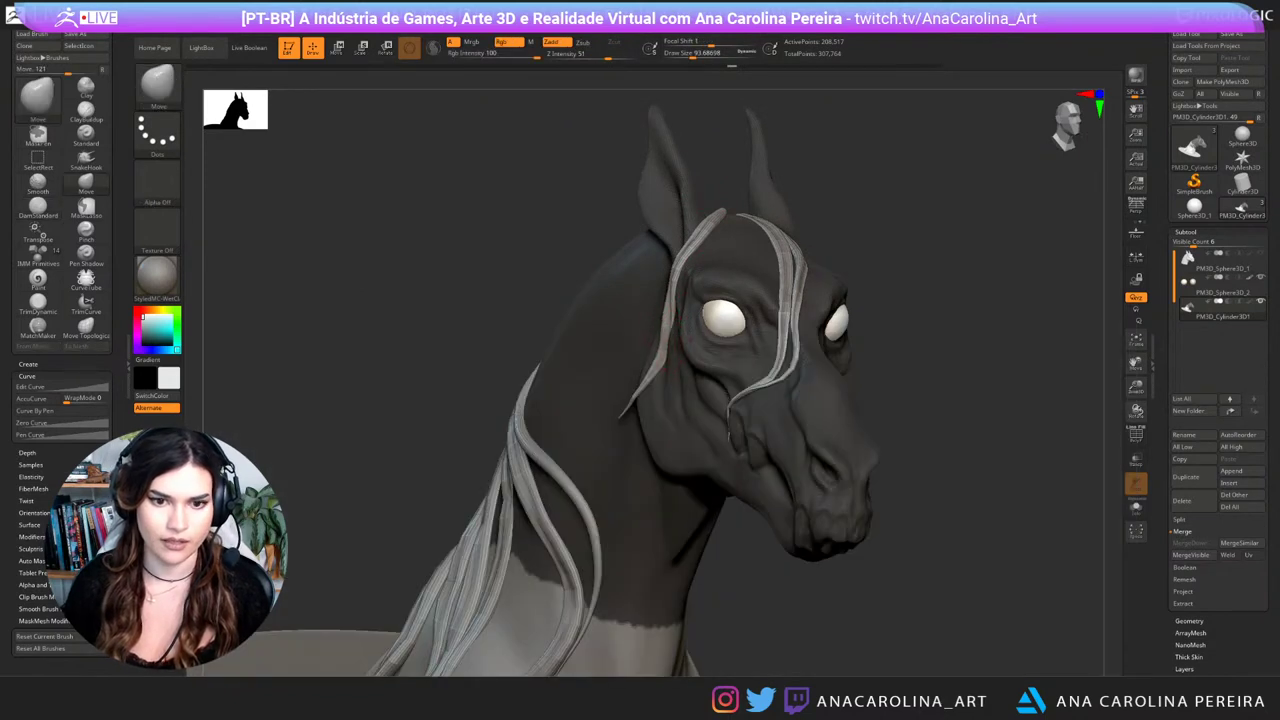
mouse_move(675, 338)
right_mouse_down()
mouse_move(760, 320)
mouse_move(838, 340)
right_mouse_up()
key("space")
left_click_drag(893, 289, 912, 289)
mouse_move(880, 300)
right_mouse_down("alt")
mouse_move(876, 320)
mouse_move(790, 286)
right_mouse_up("alt")
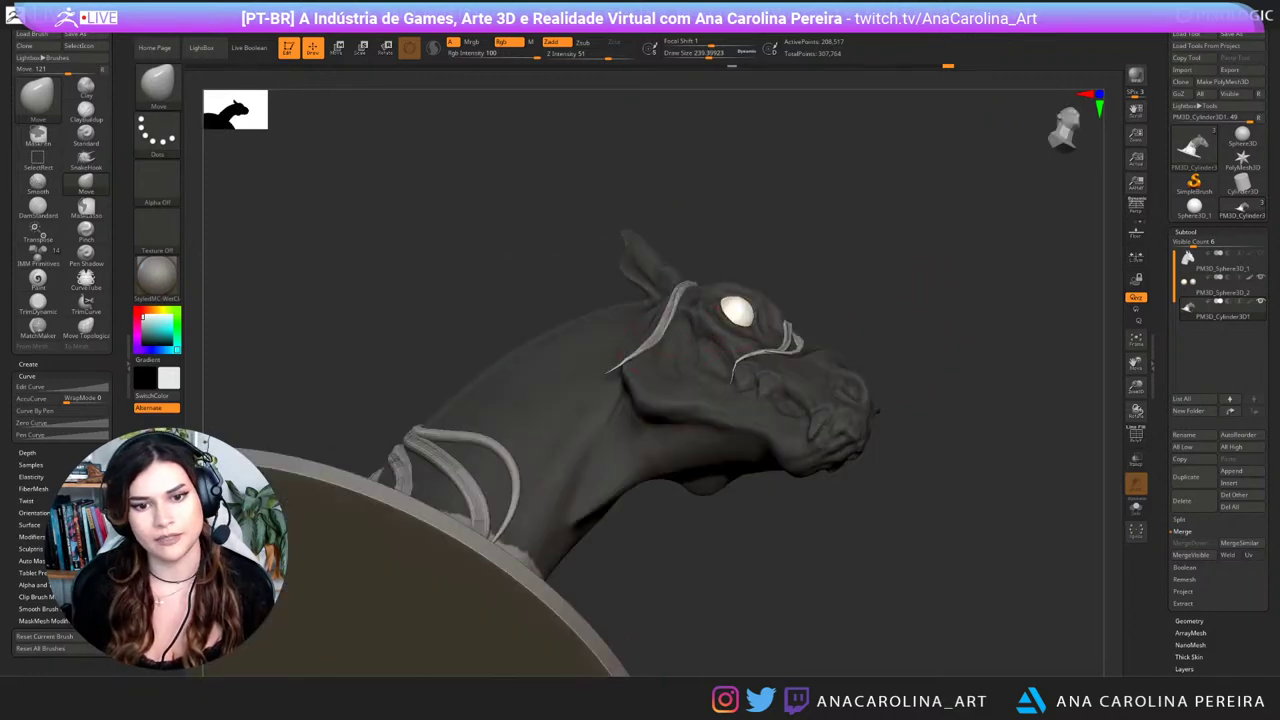
right_click_drag(680, 345, 804, 312)
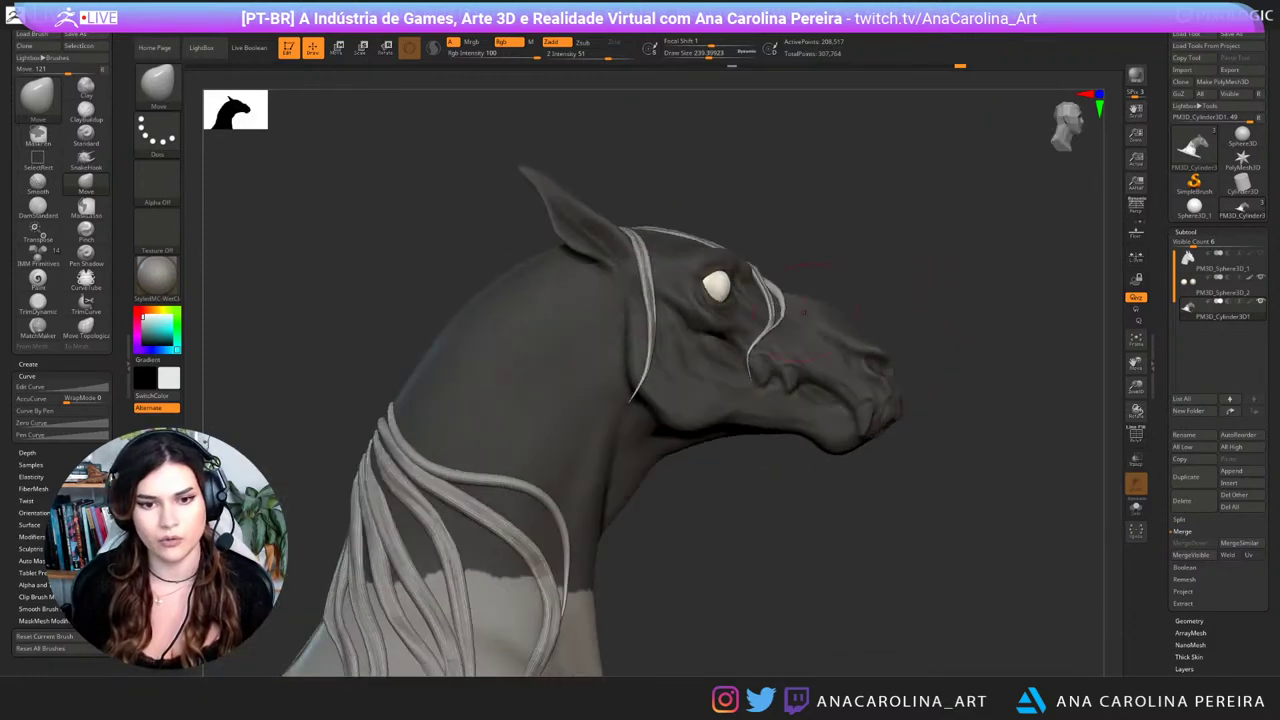
left_click_drag(660, 350, 642, 368)
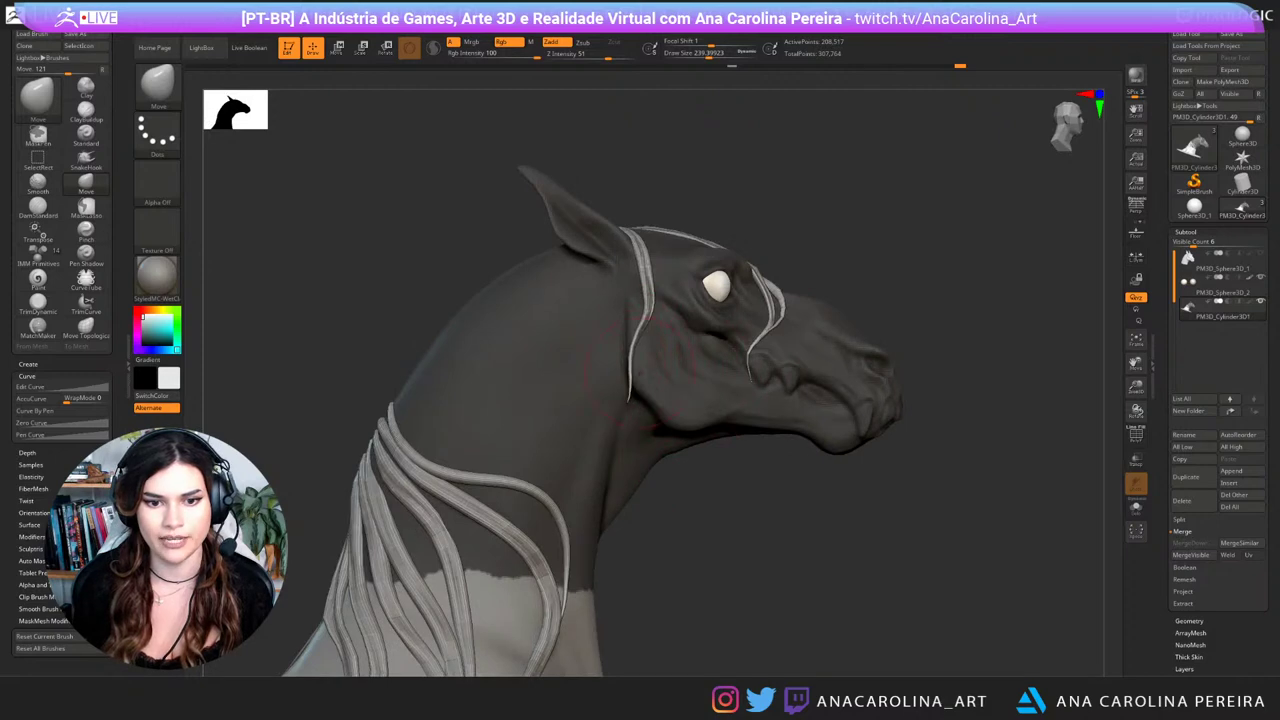
right_click_drag(835, 480, 710, 490)
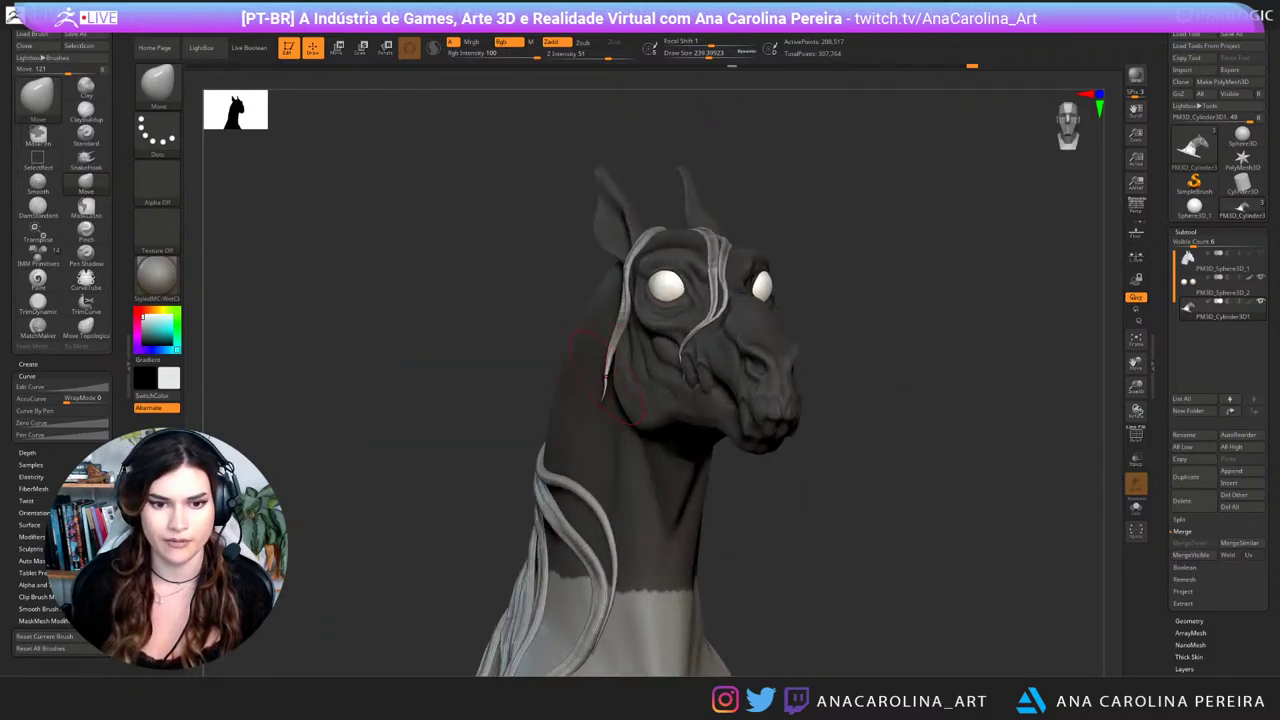
Step: Pull the first strand's lower end closer to the neck from behind with the Move brush at about size 400
key("b")
key("m")
key("v")
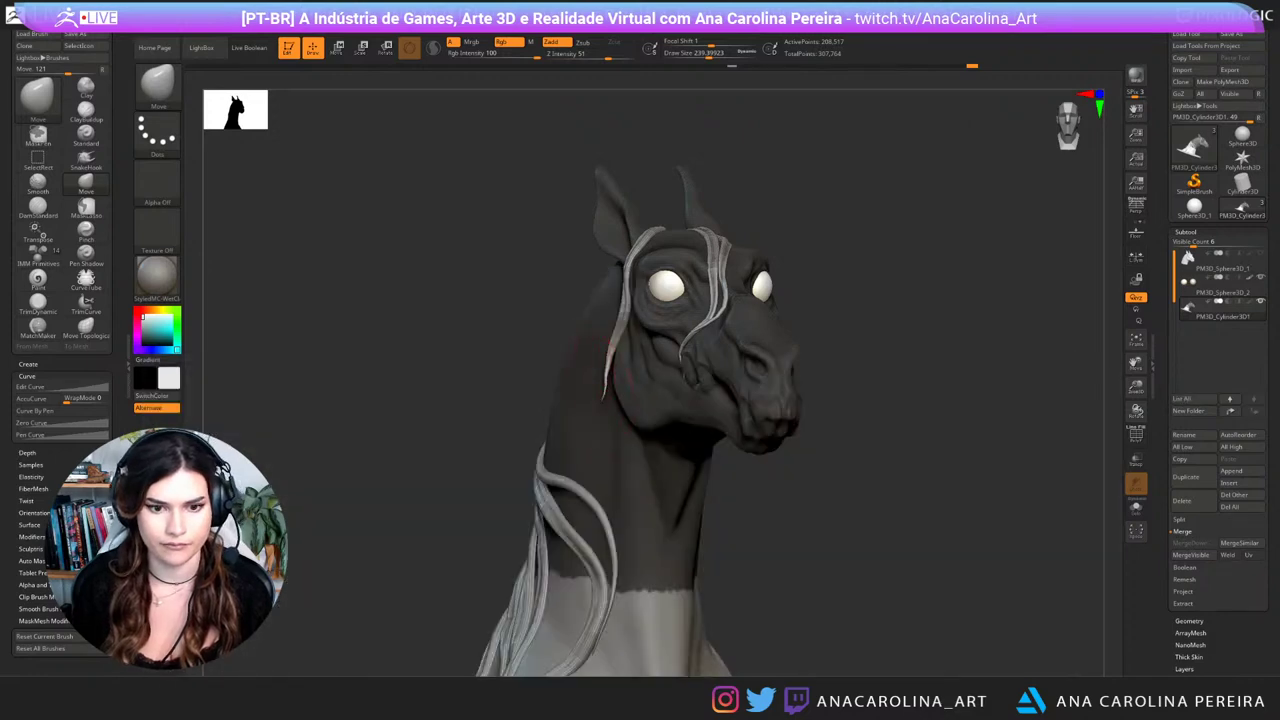
right_click_drag(615, 375, 735, 380)
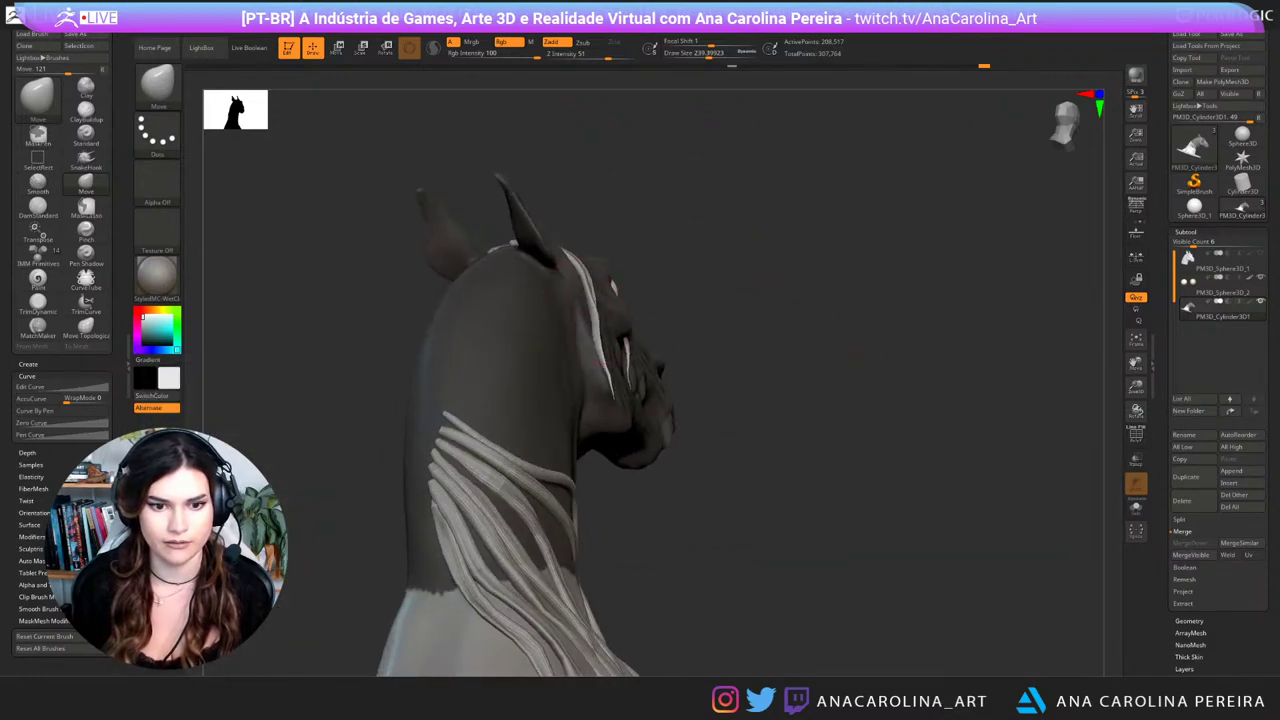
key("space")
left_click_drag(643, 334, 656, 334)
mouse_move(656, 334)
right_mouse_down("ctrl")
mouse_move(650, 310)
mouse_move(645, 365)
right_mouse_up("ctrl")
left_click_drag(622, 372, 592, 368)
right_click_drag(592, 368, 370, 372)
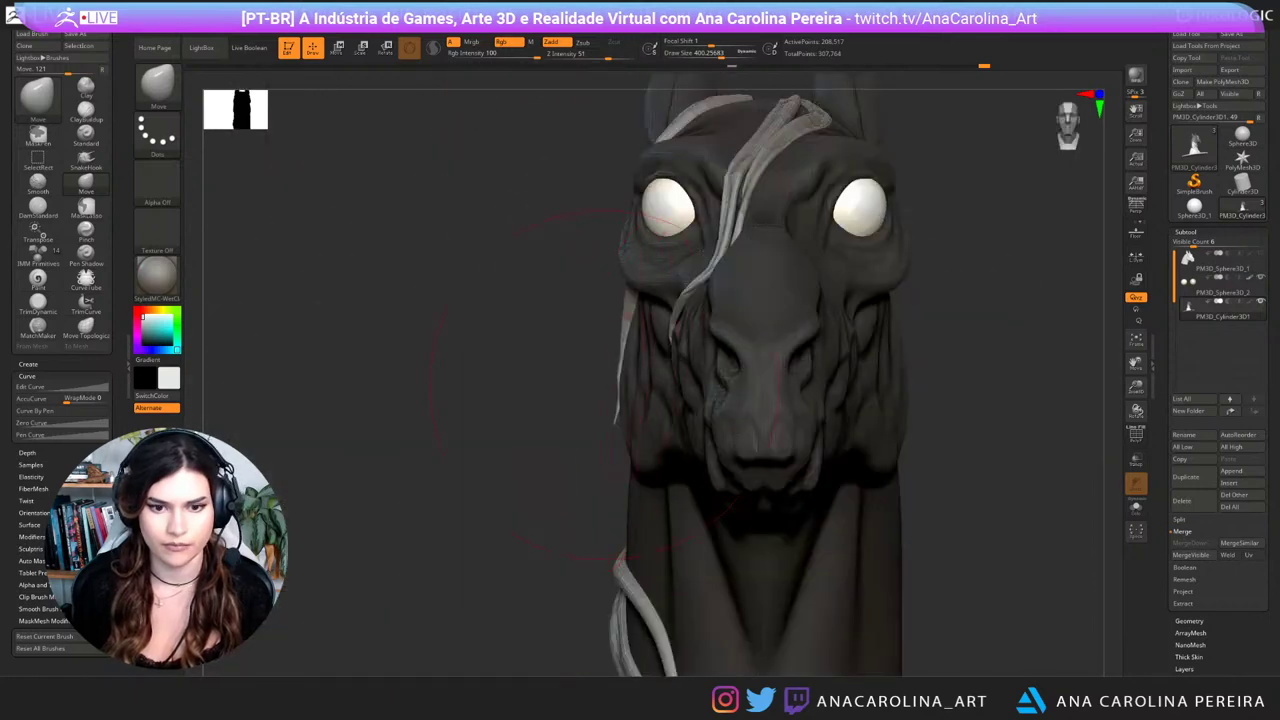
Step: Refine the first strand's tip behind the jaw with the Move brush at about size 140
right_click_drag(600, 384, 695, 386)
key("space")
left_click_drag(602, 382, 580, 382)
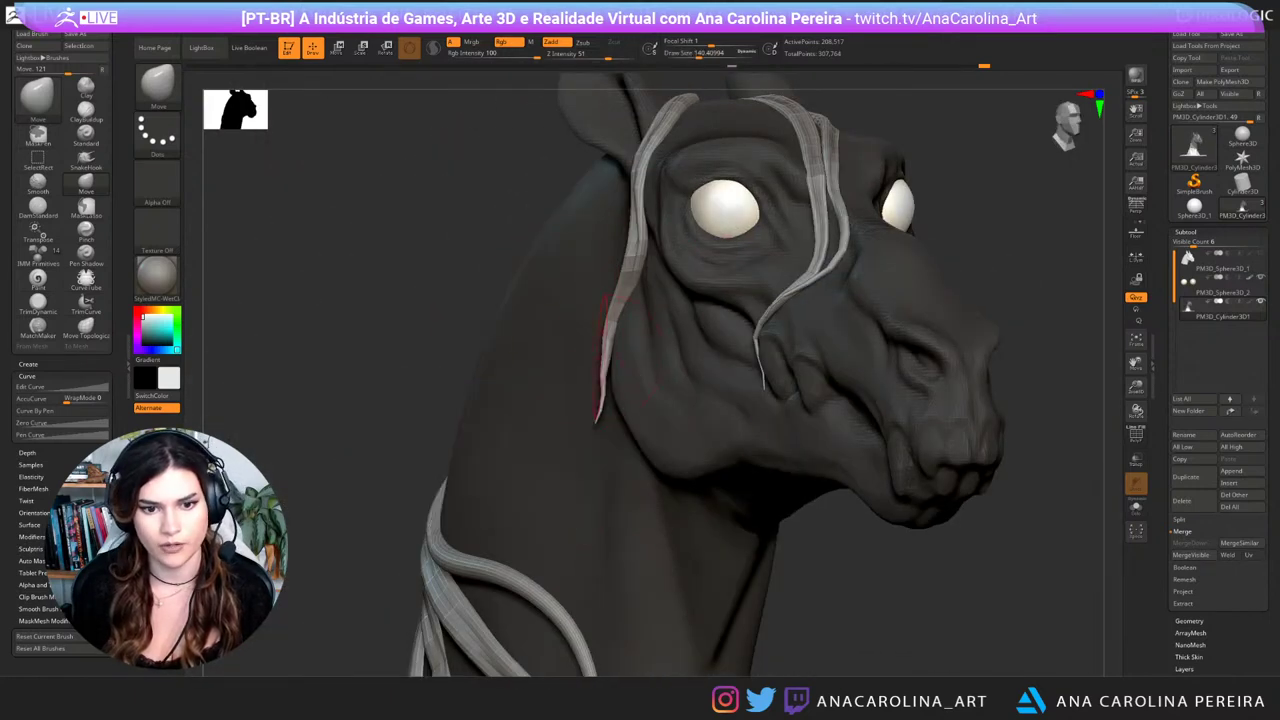
mouse_move(607, 327)
right_mouse_down("ctrl")
mouse_move(606, 376)
mouse_move(693, 316)
mouse_move(702, 215)
right_mouse_up("ctrl")
key("b")
key("m")
key("v")
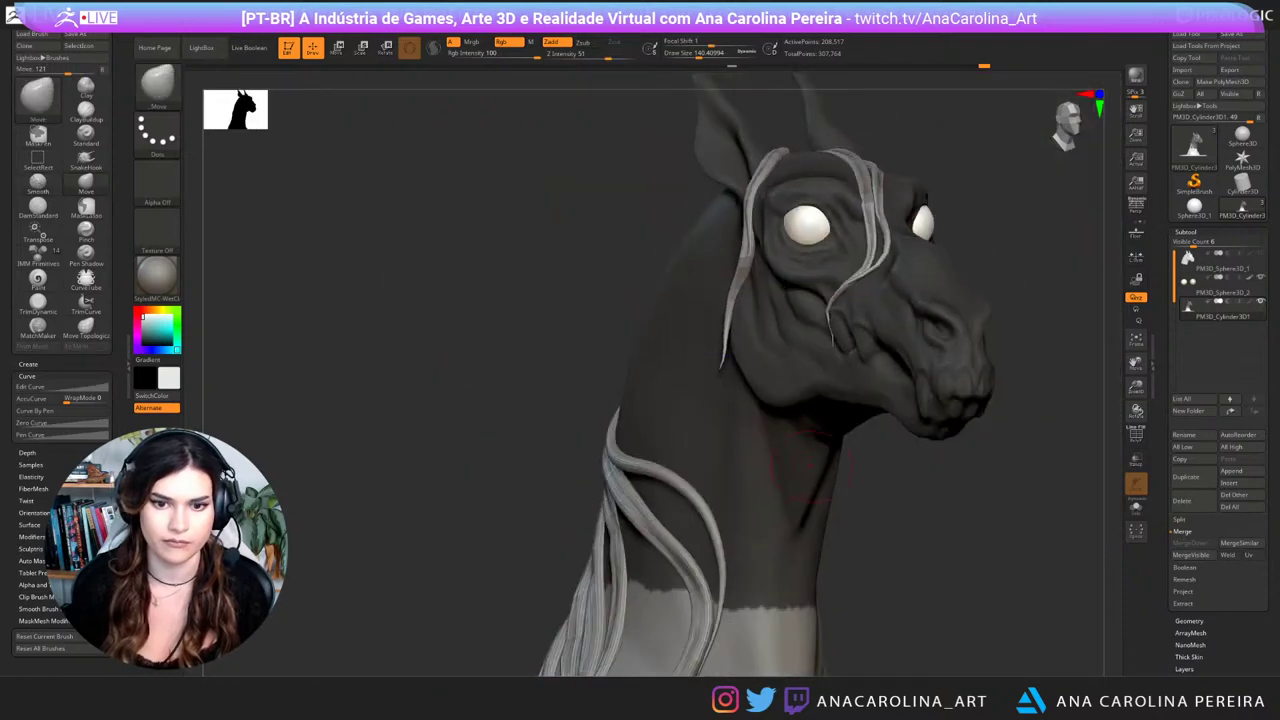
mouse_move(730, 312)
right_mouse_down()
mouse_move(843, 316)
mouse_move(776, 320)
right_mouse_up()
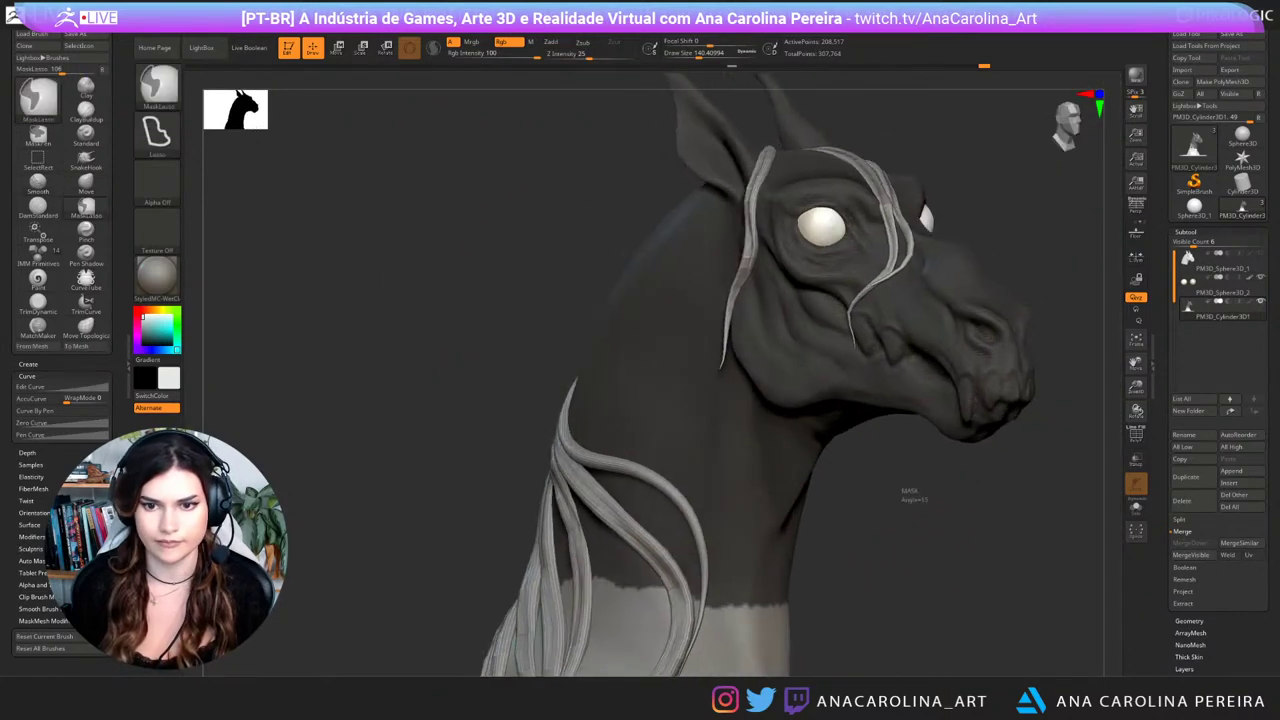
Step: Temporarily clear the mask to check the strands against the head, and undo the clearing
left_click_drag(909, 490, 940, 520, "ctrl")
mouse_move(935, 510)
right_mouse_down("ctrl")
mouse_move(930, 430)
mouse_move(790, 430)
mouse_move(952, 426)
mouse_move(950, 493)
mouse_move(985, 487)
right_mouse_up("ctrl")
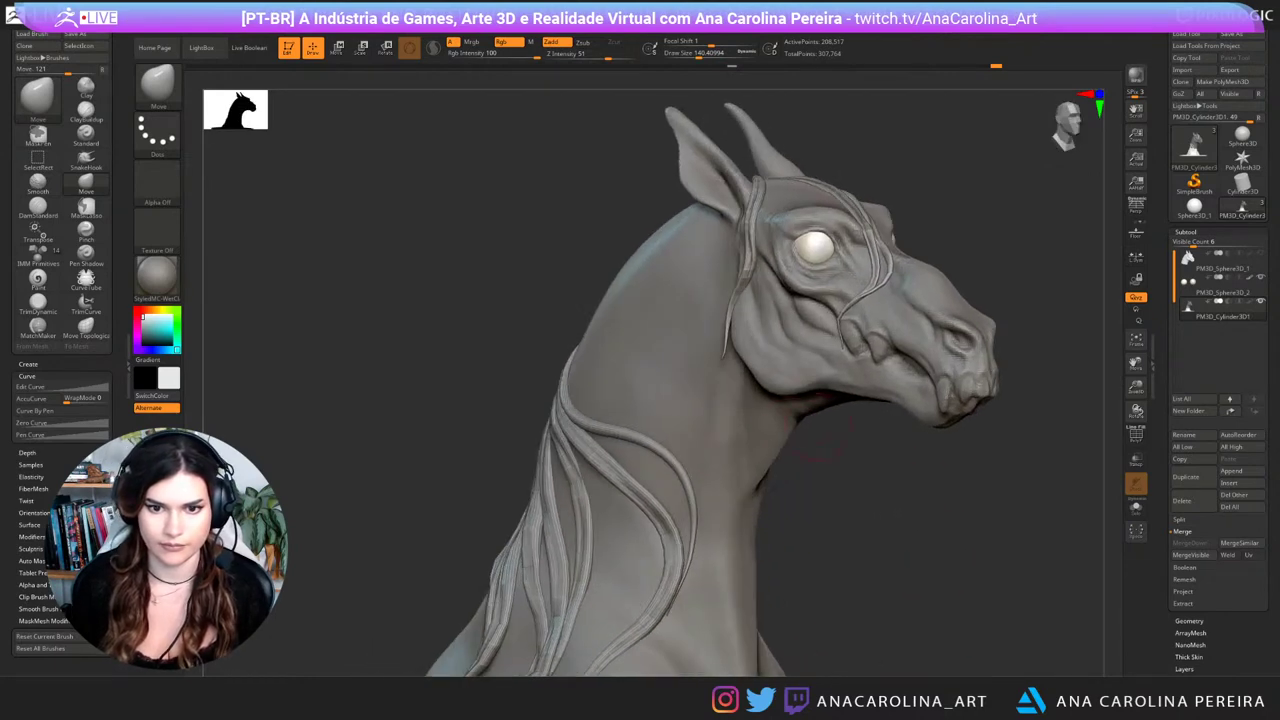
right_click_drag(785, 445, 840, 440)
key("ctrl+z")
Step: Curve the first strand's lower end along the back of the jaw with the Move brush at about size 293
key("space")
mouse_move(751, 328)
left_mouse_down()
mouse_move(768, 327)
mouse_move(740, 324)
left_mouse_up()
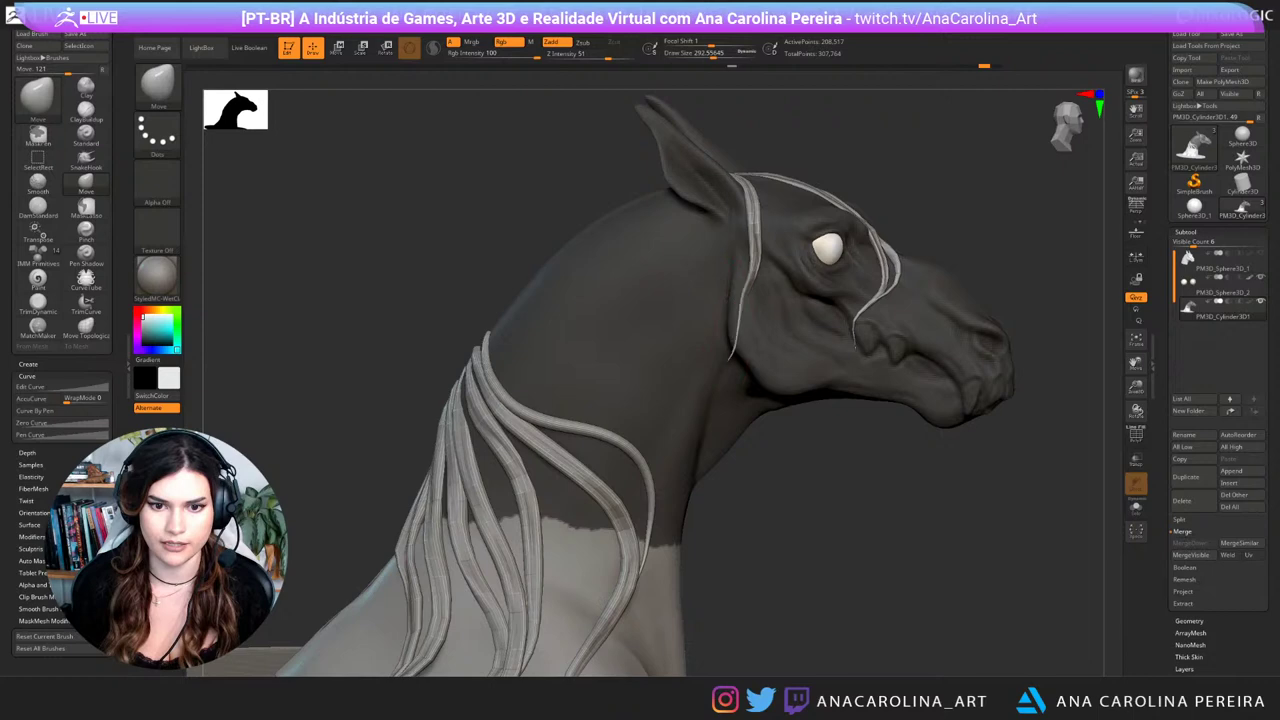
key("ctrl+z")
right_click_drag(702, 362, 746, 369)
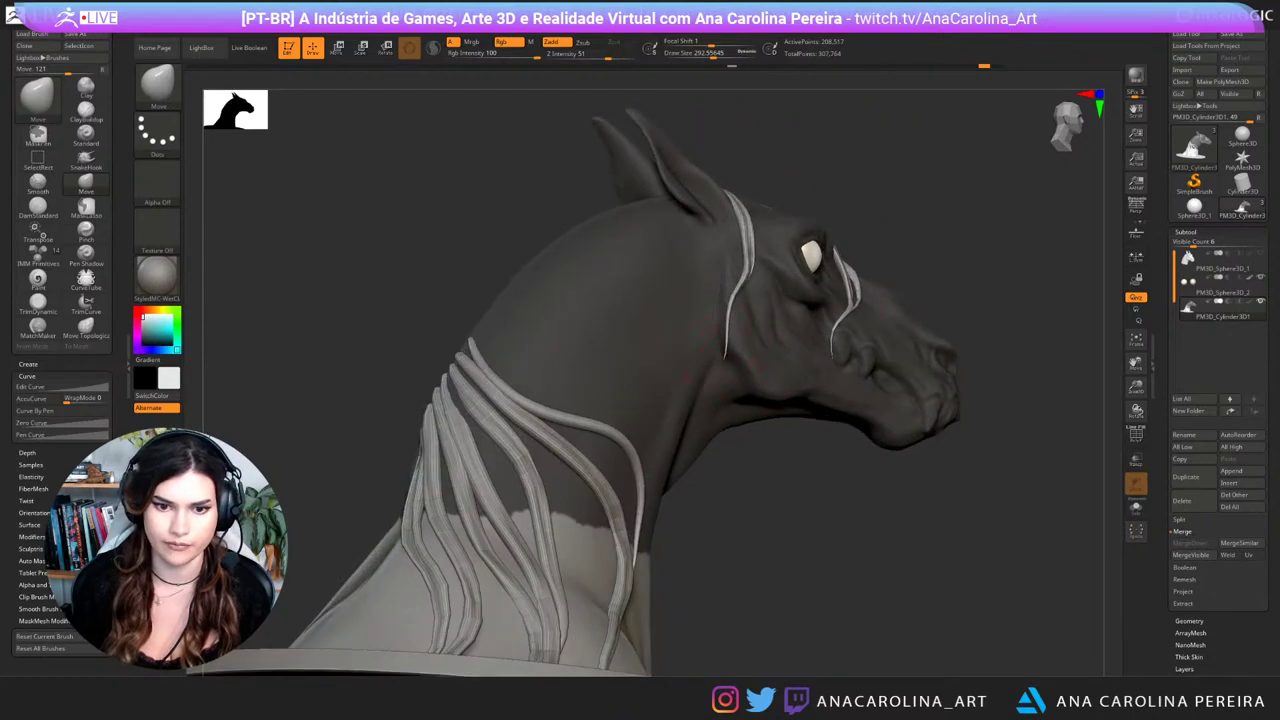
left_click_drag(742, 310, 746, 310)
mouse_move(760, 390)
right_mouse_down()
mouse_move(650, 386)
mouse_move(700, 387)
right_mouse_up()
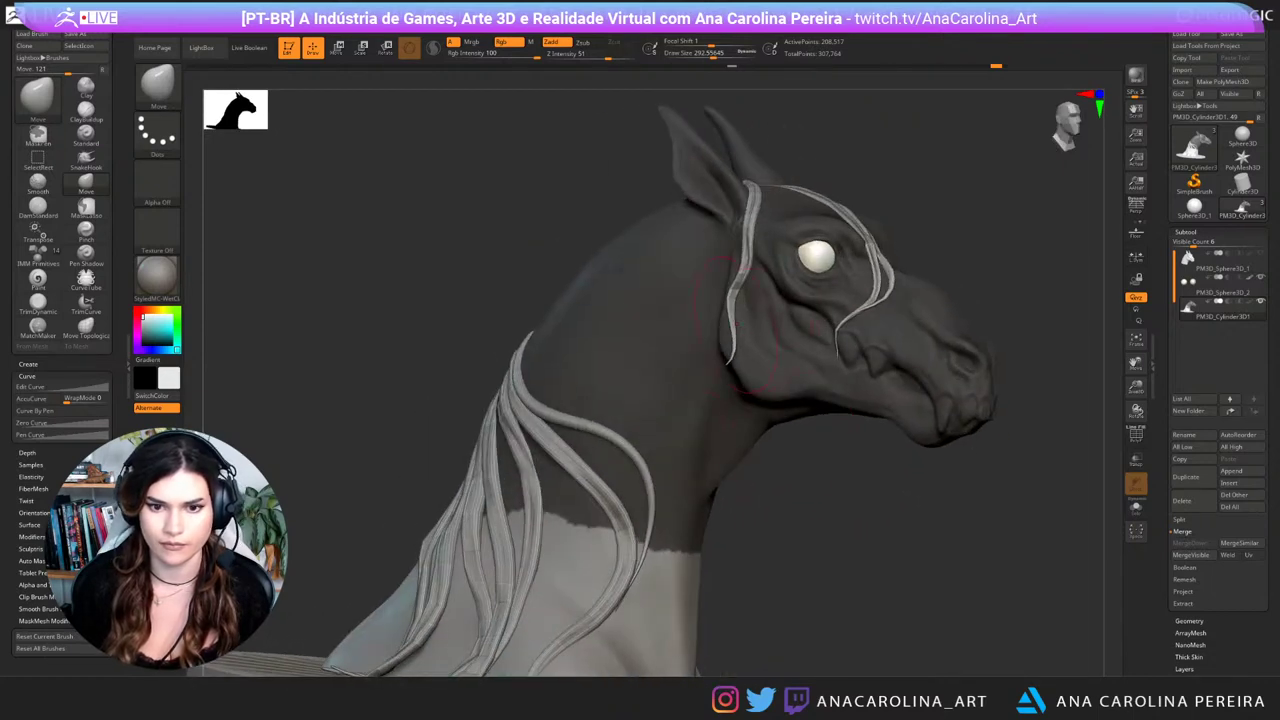
left_click_drag(731, 325, 742, 324)
right_click_drag(846, 382, 753, 375)
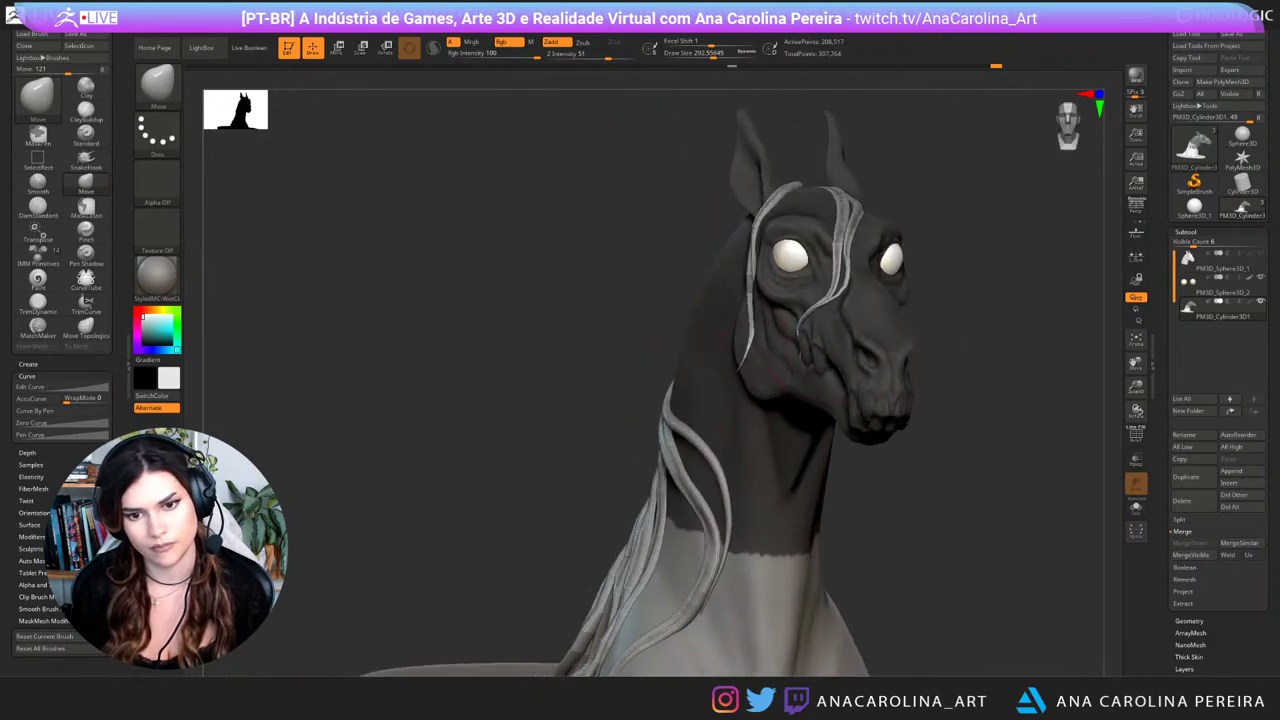
right_click_drag(805, 450, 762, 400)
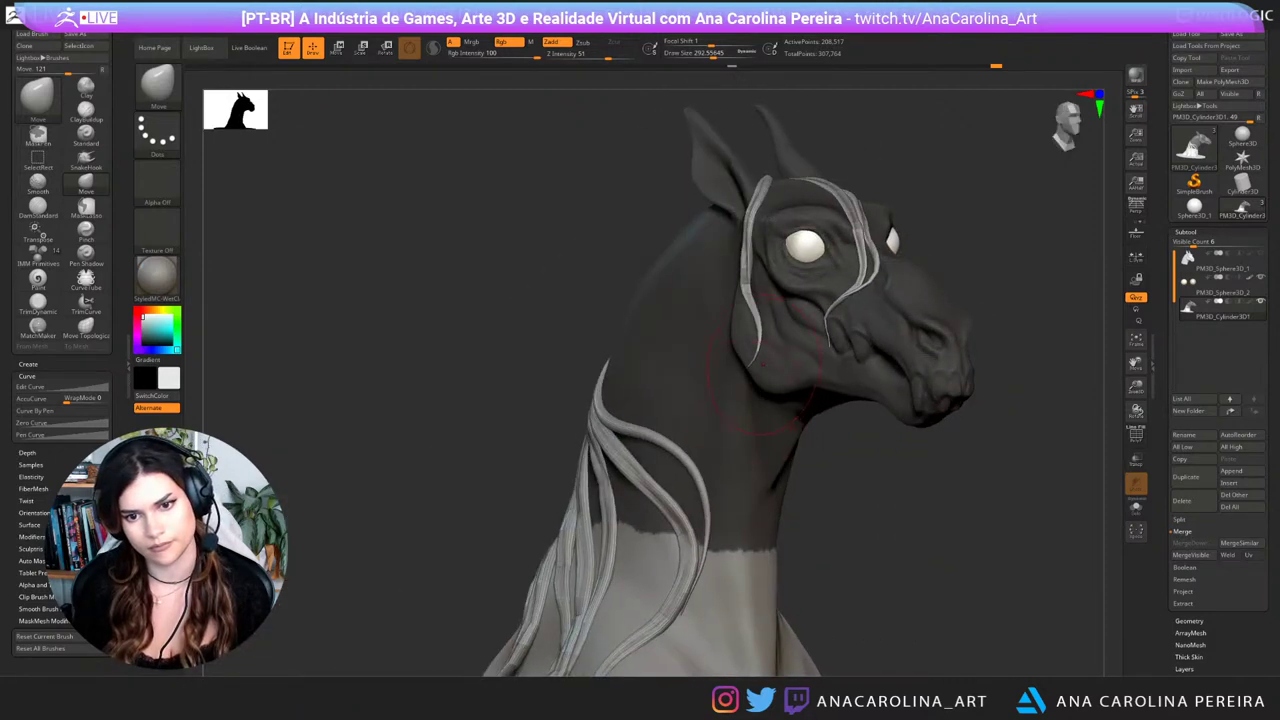
Step: Switch to the Move Topological brush for adjusting the forelock strands from above the head
mouse_move(970, 445)
right_mouse_down()
mouse_move(978, 455)
mouse_move(885, 458)
mouse_move(982, 462)
mouse_move(938, 442)
mouse_move(985, 445)
mouse_move(946, 470)
mouse_move(932, 562)
right_mouse_up()
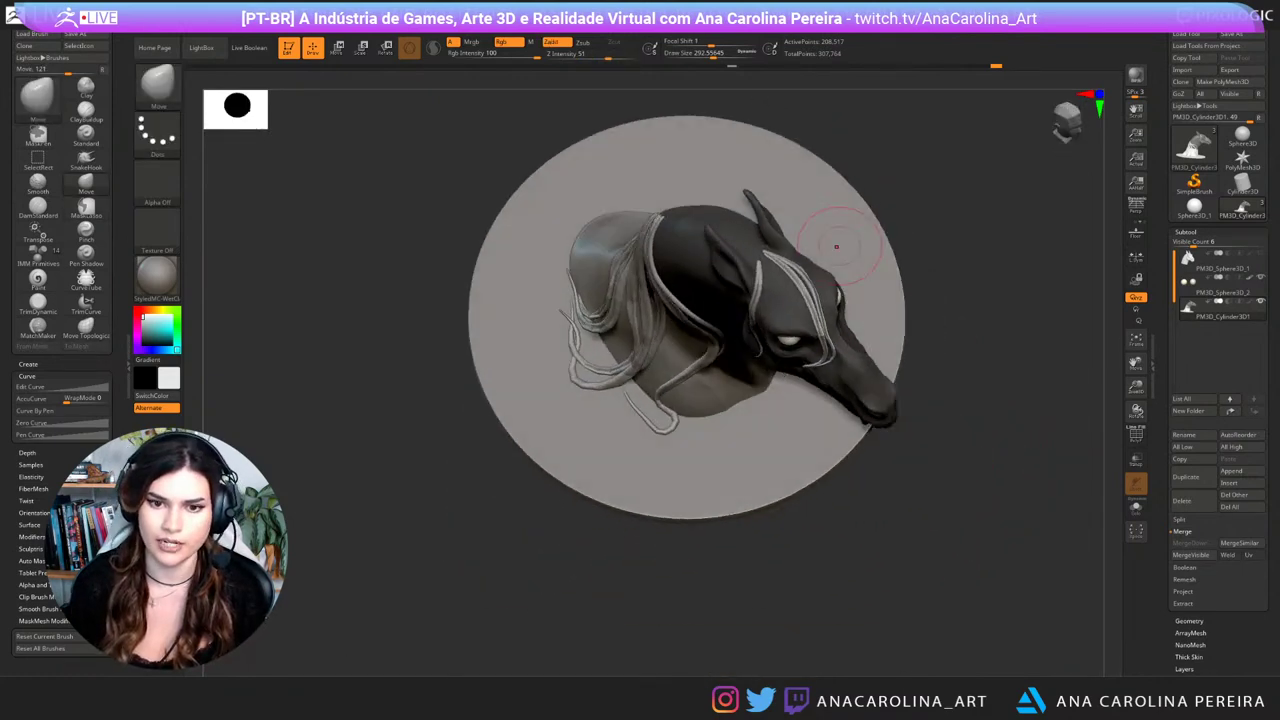
key("b")
key("m")
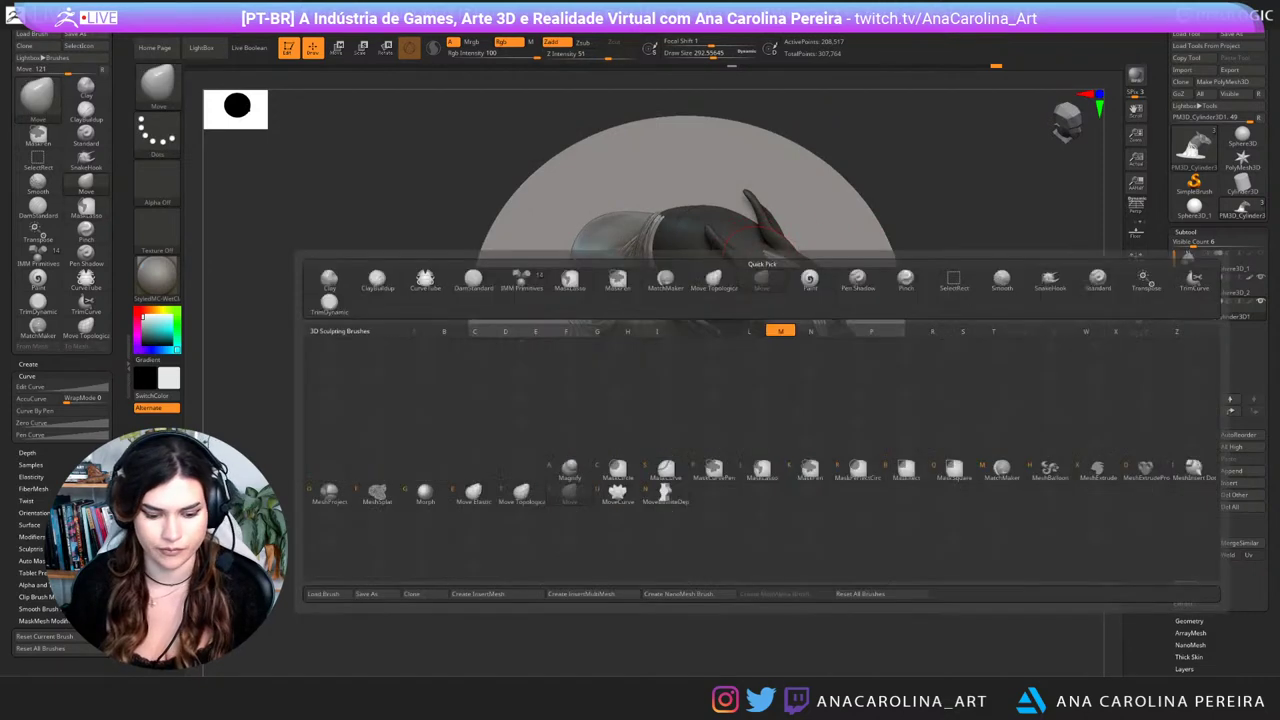
key("t")
right_click_drag(761, 264, 773, 258, "ctrl")
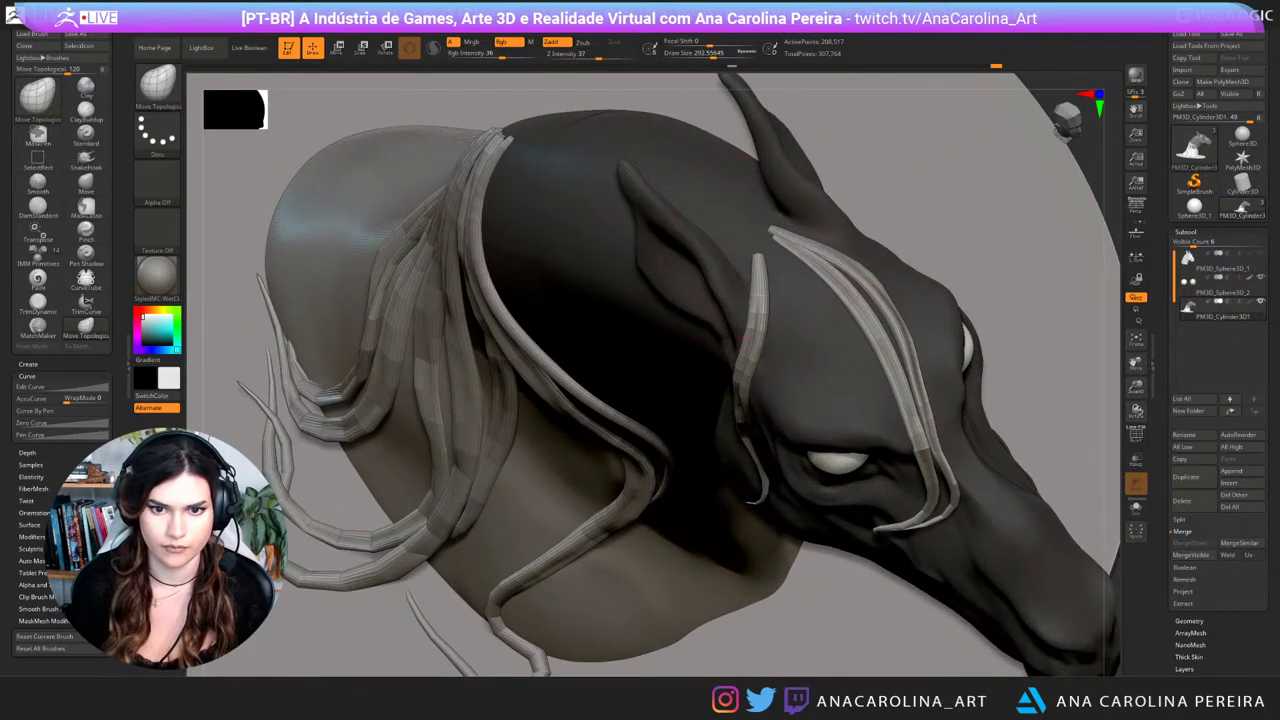
Step: Clear the mask from the bust seen from above, and undo the clearing
left_click_drag(868, 174, 892, 190, "ctrl")
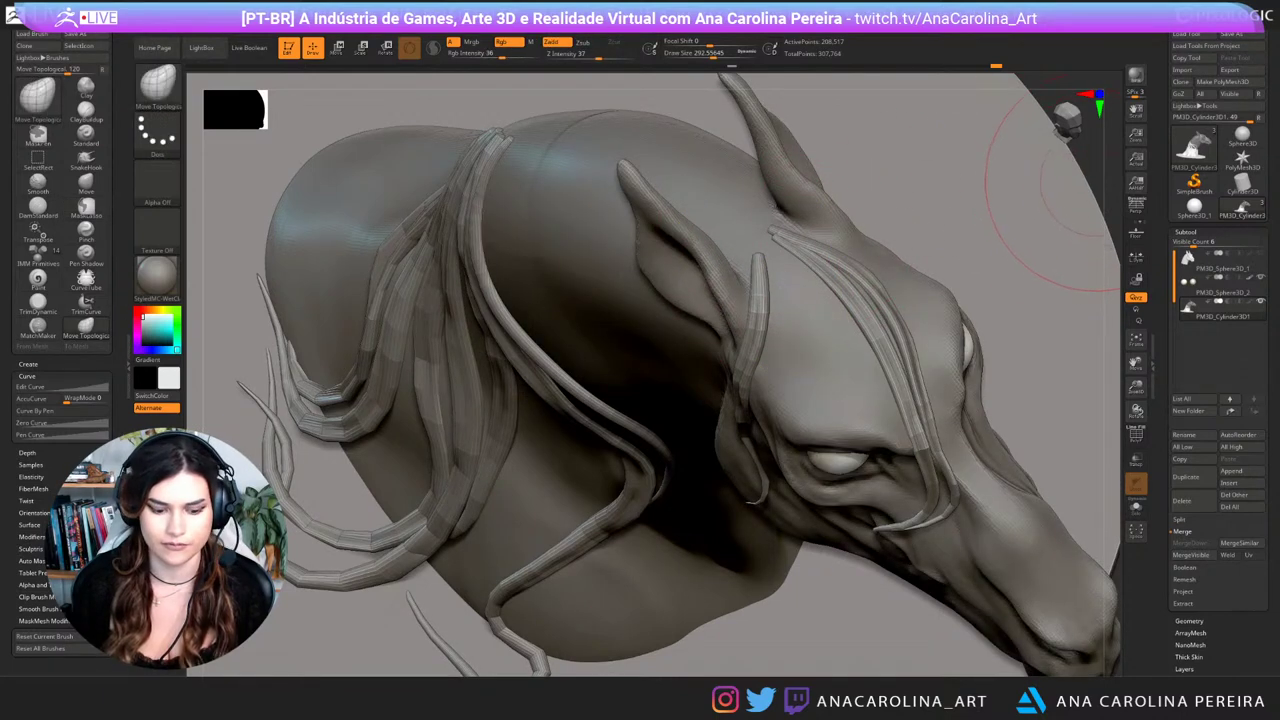
mouse_move(1091, 186)
left_mouse_down()
mouse_move(1090, 168)
mouse_move(965, 190)
mouse_move(990, 162)
mouse_move(1057, 143)
mouse_move(970, 380)
mouse_move(961, 295)
mouse_move(801, 423)
mouse_move(681, 546)
mouse_move(952, 458)
left_mouse_up()
key("ctrl+z")
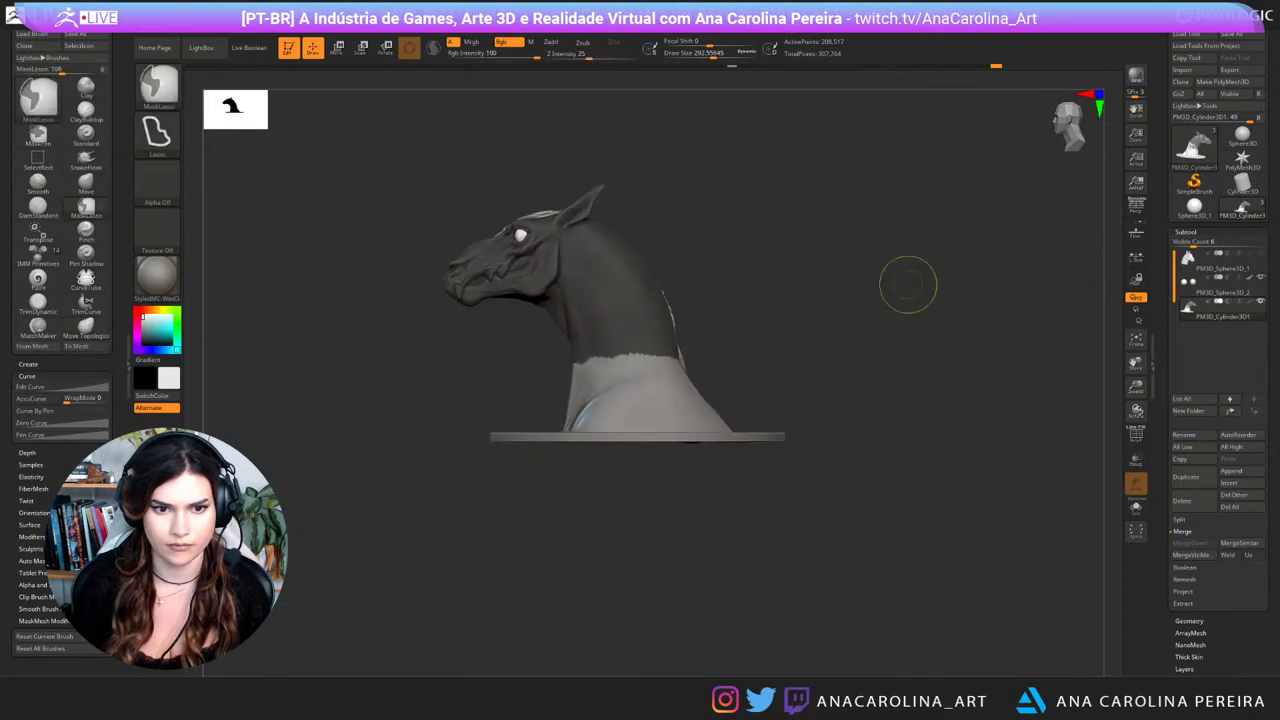
Step: Mask the bust's lower neck and base, leaving only the forelock strands around the eye unmasked
left_click_drag(667, 198, 660, 190, "ctrl")
mouse_move(620, 240)
left_mouse_down("ctrl")
mouse_move(857, 514)
mouse_move(930, 490)
mouse_move(1060, 400)
left_mouse_up("ctrl")
mouse_move(930, 306)
left_mouse_down("alt")
mouse_move(930, 440)
mouse_move(890, 445)
left_mouse_up("alt")
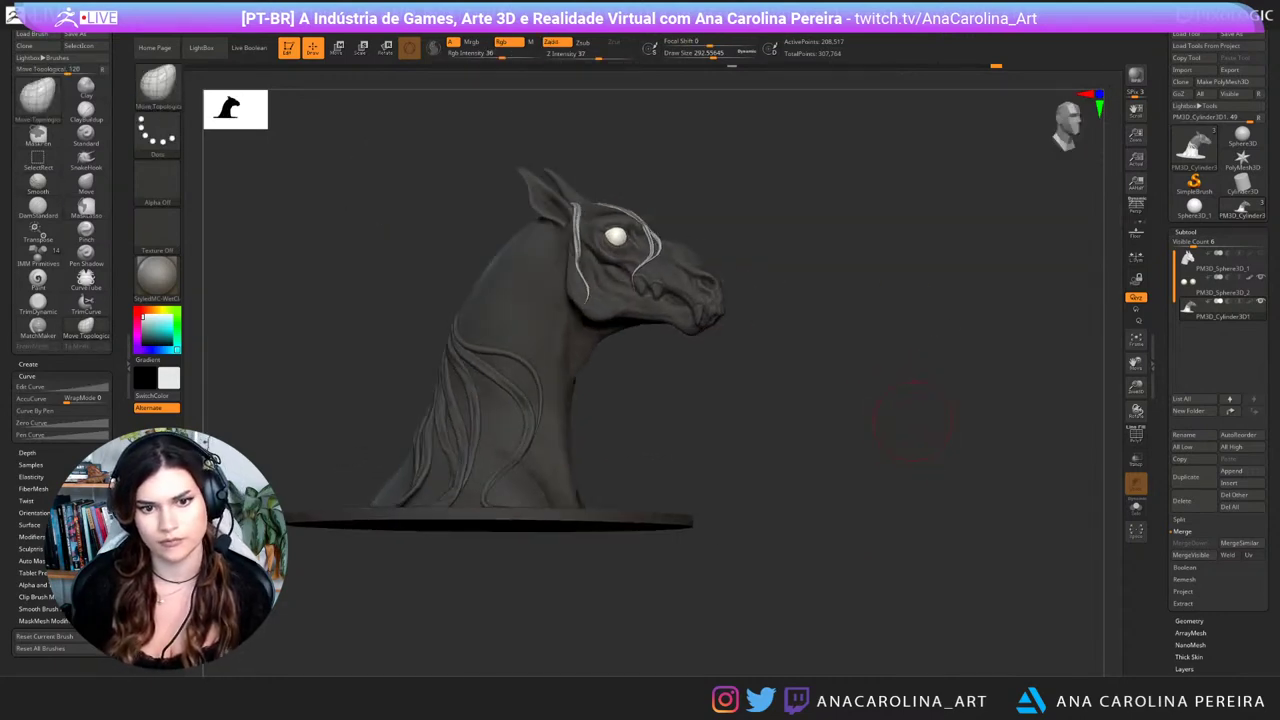
left_click_drag(890, 400, 885, 520, "alt")
left_click_drag(885, 400, 950, 530, "alt")
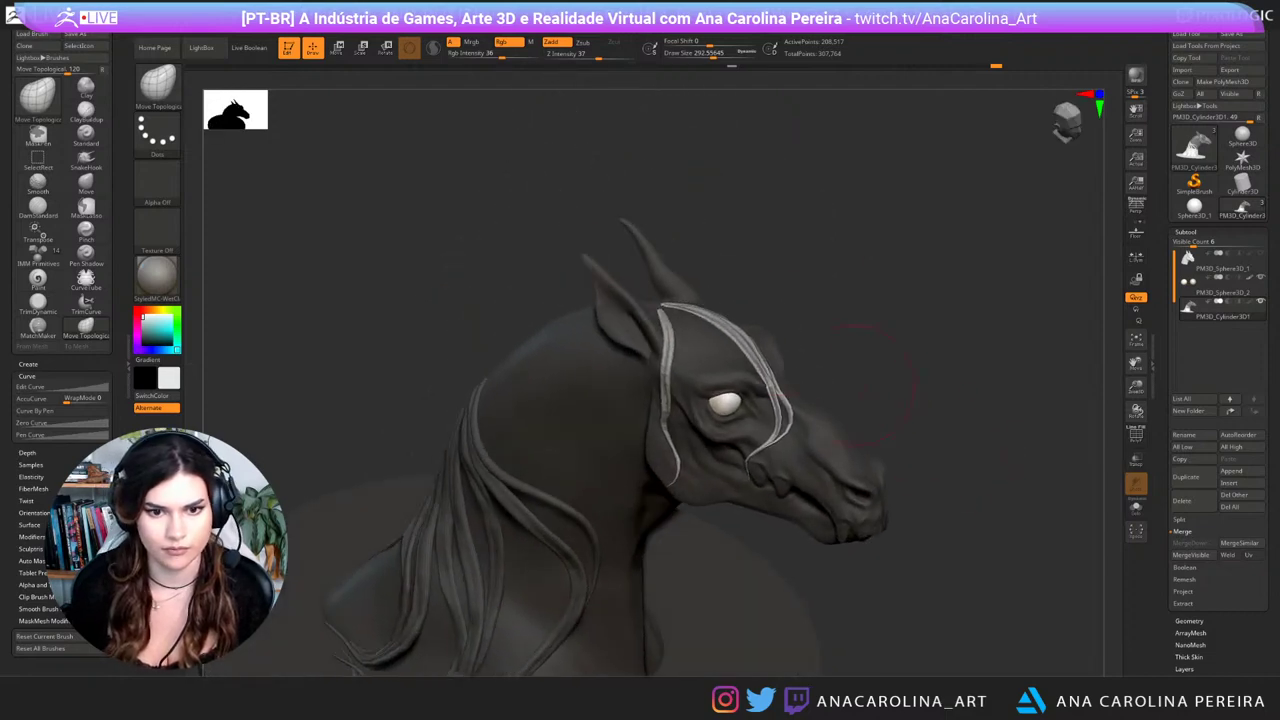
left_click_drag(950, 400, 918, 434, "alt")
Step: Mask the forelock strand crossing the forehead so that only the strand running from the ear down the cheek stays unmasked
key("ctrl")
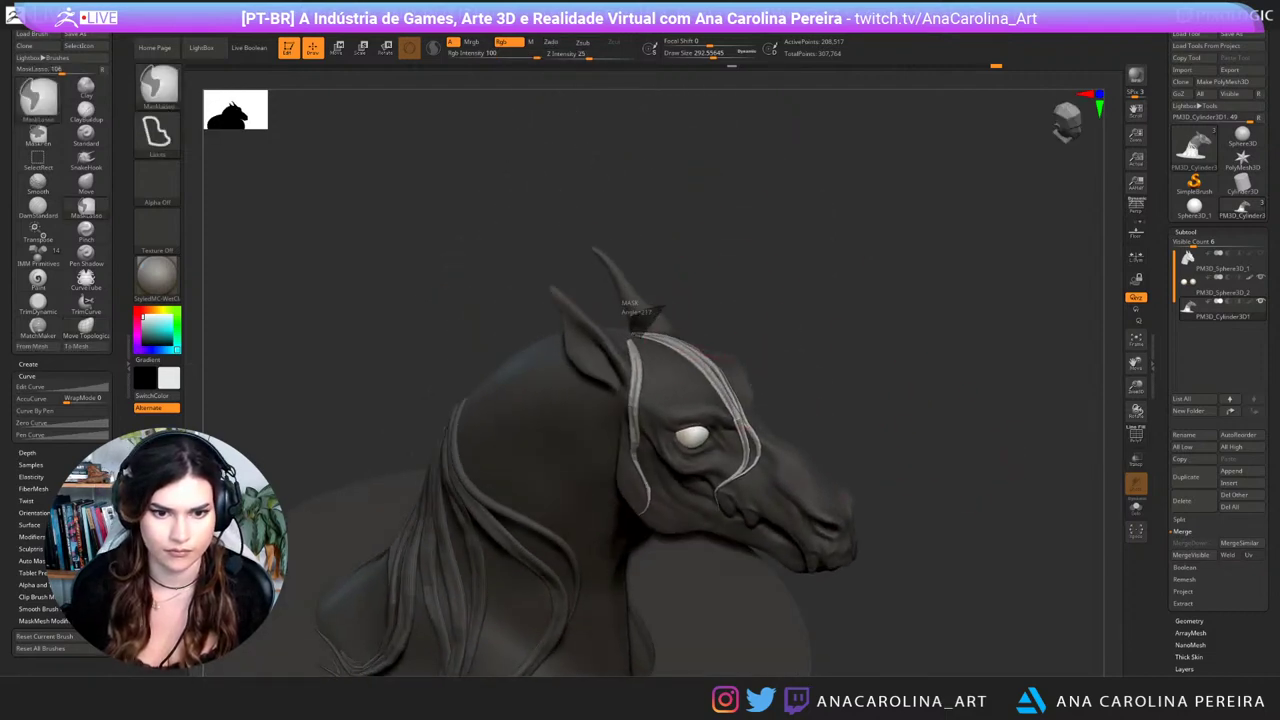
mouse_move(633, 332)
left_mouse_down("ctrl")
mouse_move(696, 438)
mouse_move(848, 464)
mouse_move(694, 272)
mouse_move(660, 304)
mouse_move(650, 342)
left_mouse_up("ctrl")
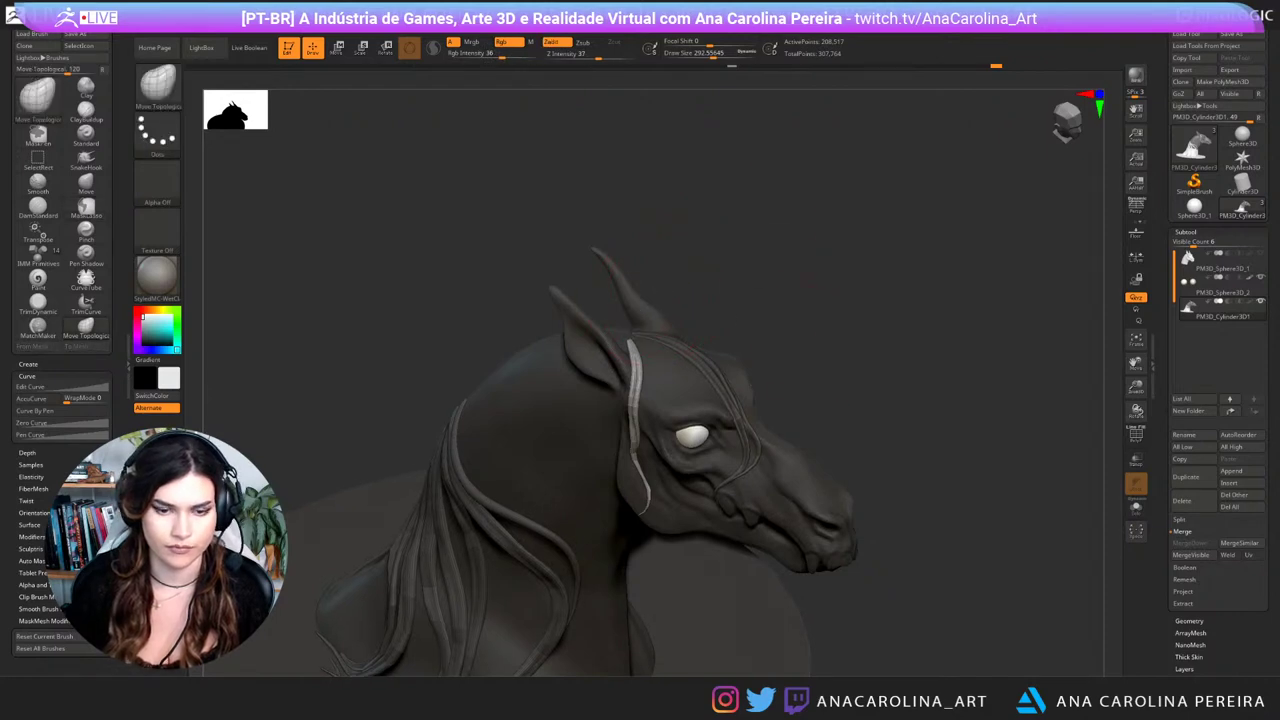
left_click(816, 331, "ctrl")
left_click_drag(816, 331, 798, 351)
left_click(760, 268, "ctrl")
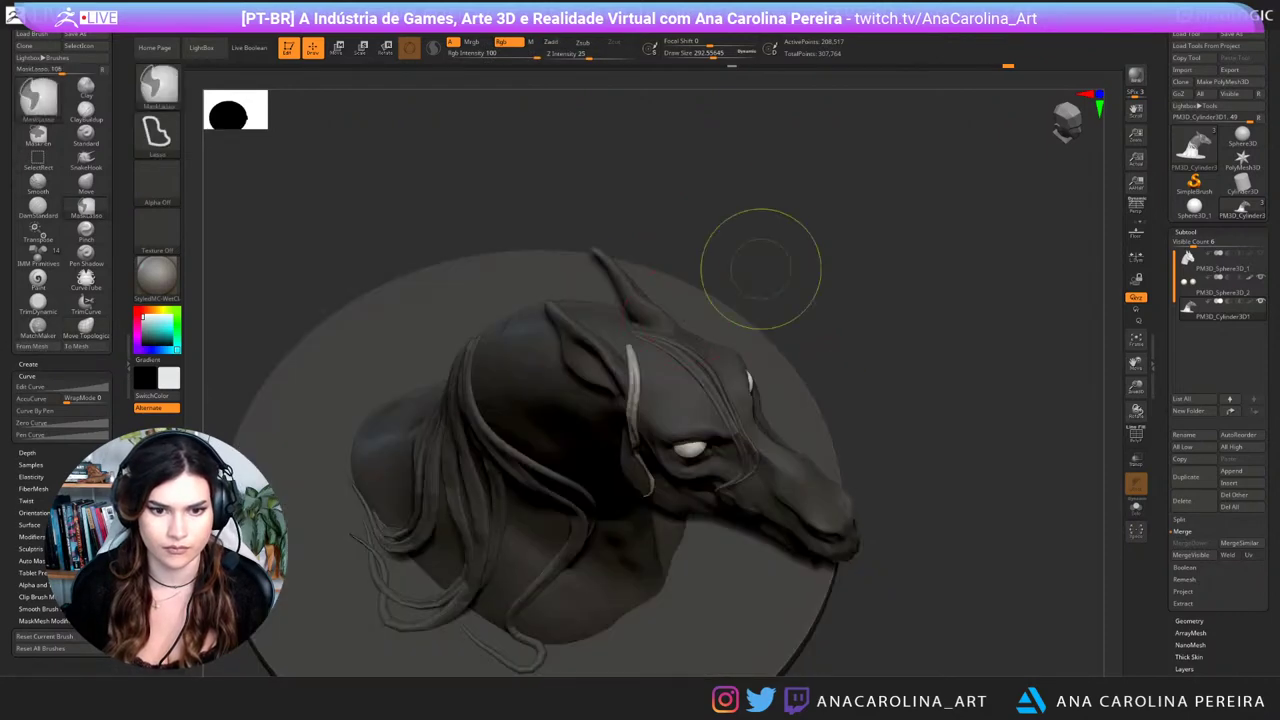
key("ctrl+z")
key("ctrl+z")
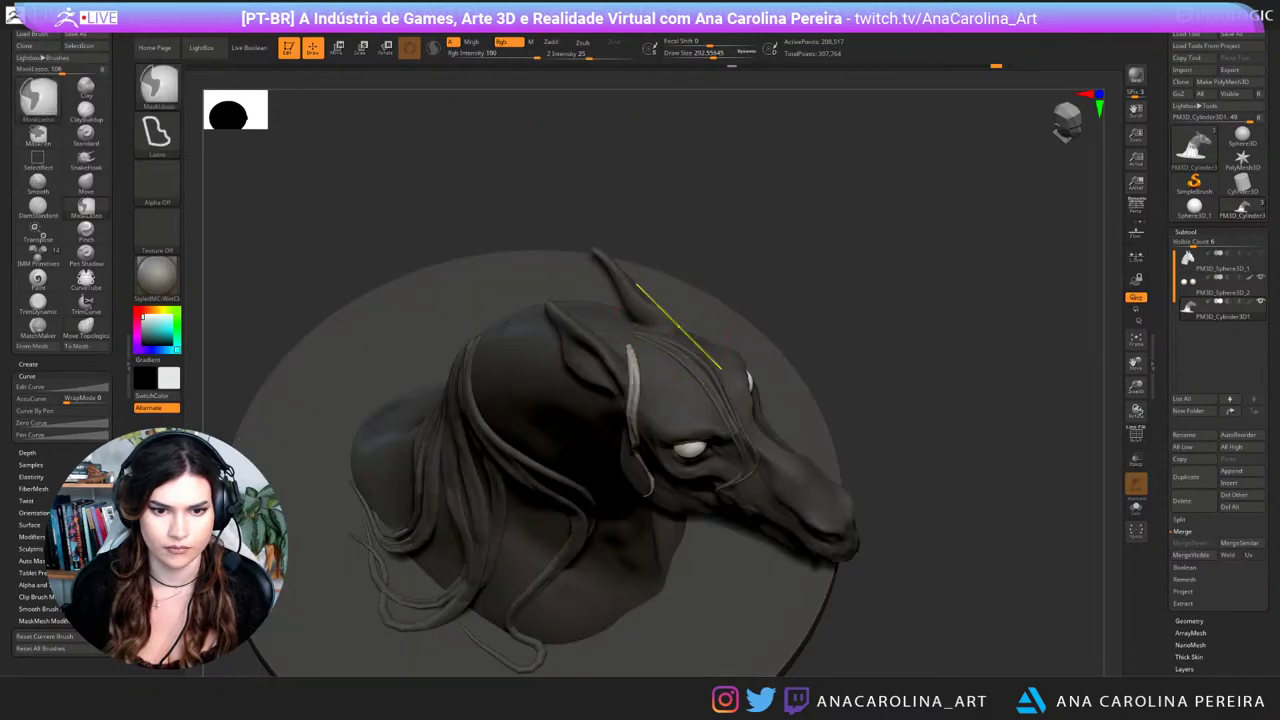
mouse_move(695, 271)
left_mouse_down("ctrl")
mouse_move(628, 322)
mouse_move(682, 360)
left_mouse_up("ctrl")
left_click_drag(775, 335, 797, 268, "shift")
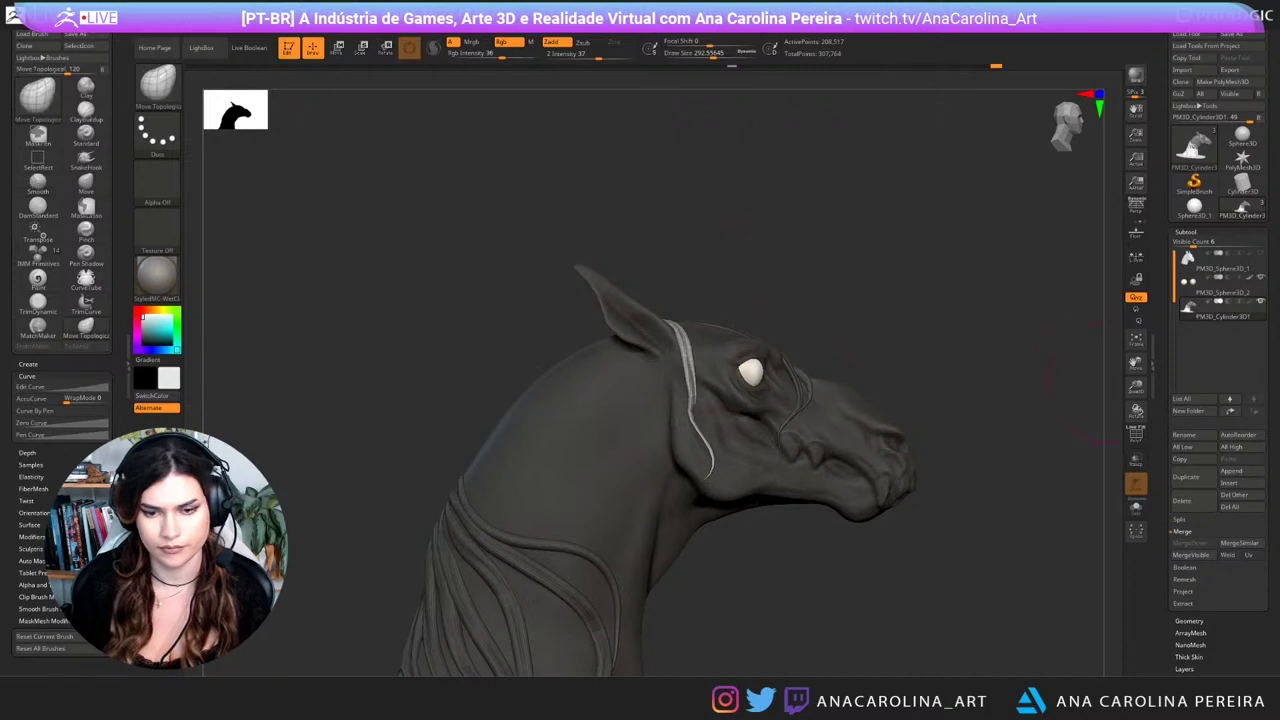
Step: Split the unmasked cheek strand into its own subtool with Split Unmasked Points, and hide that subtool
left_click(1180, 519)
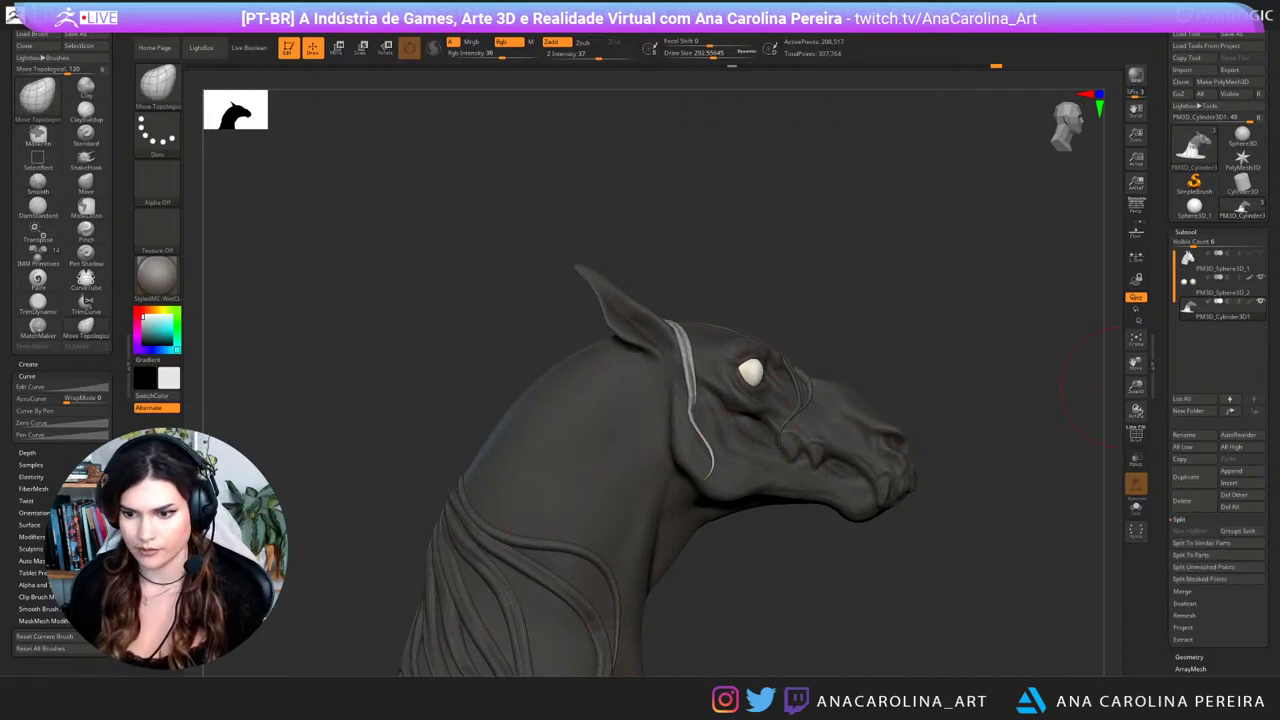
left_click(1203, 567)
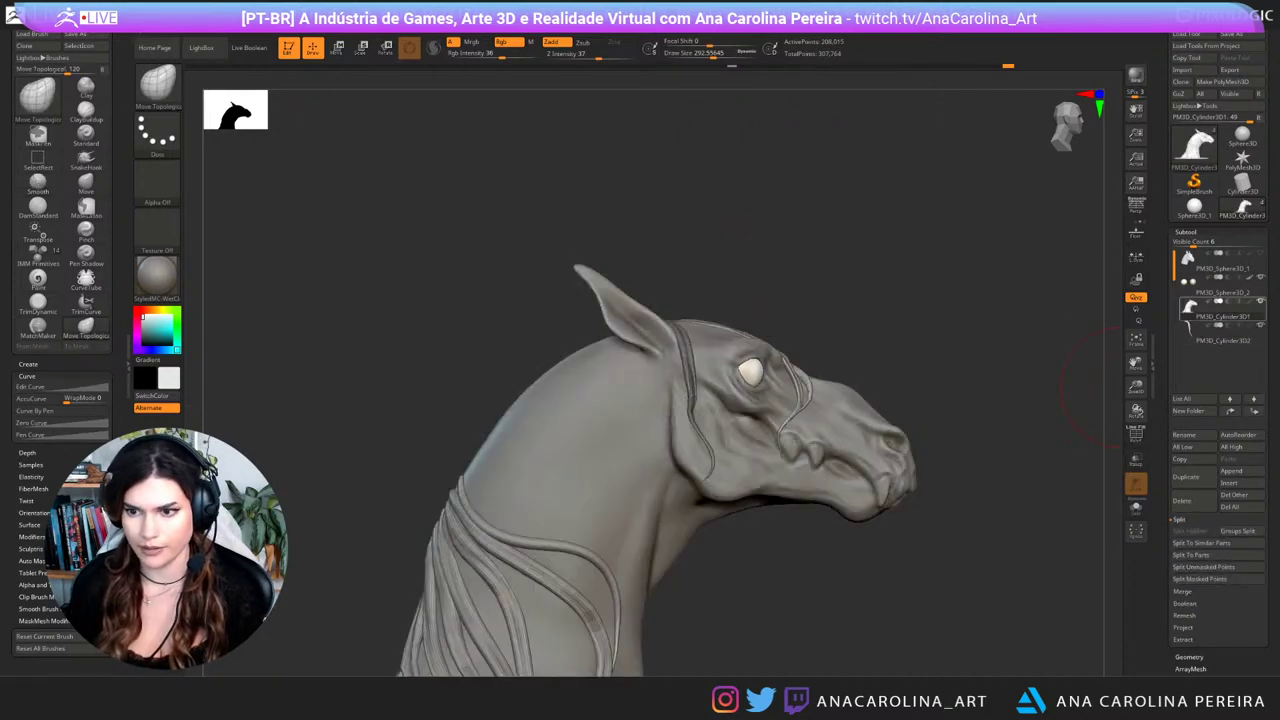
left_click(1260, 325)
mouse_move(1085, 428)
left_mouse_down()
mouse_move(1016, 441)
mouse_move(1048, 408)
left_mouse_up()
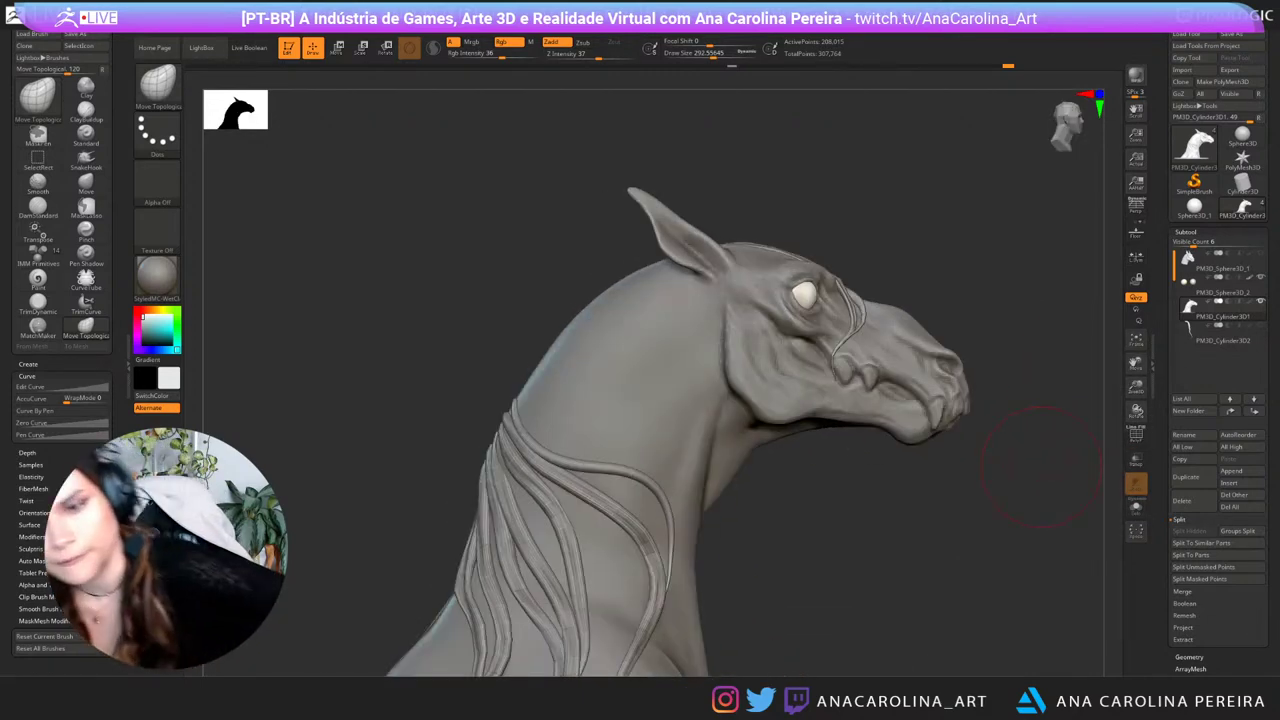
left_click_drag(1042, 467, 962, 464)
mouse_move(868, 492)
left_mouse_down()
mouse_move(832, 498)
mouse_move(888, 514)
left_mouse_up()
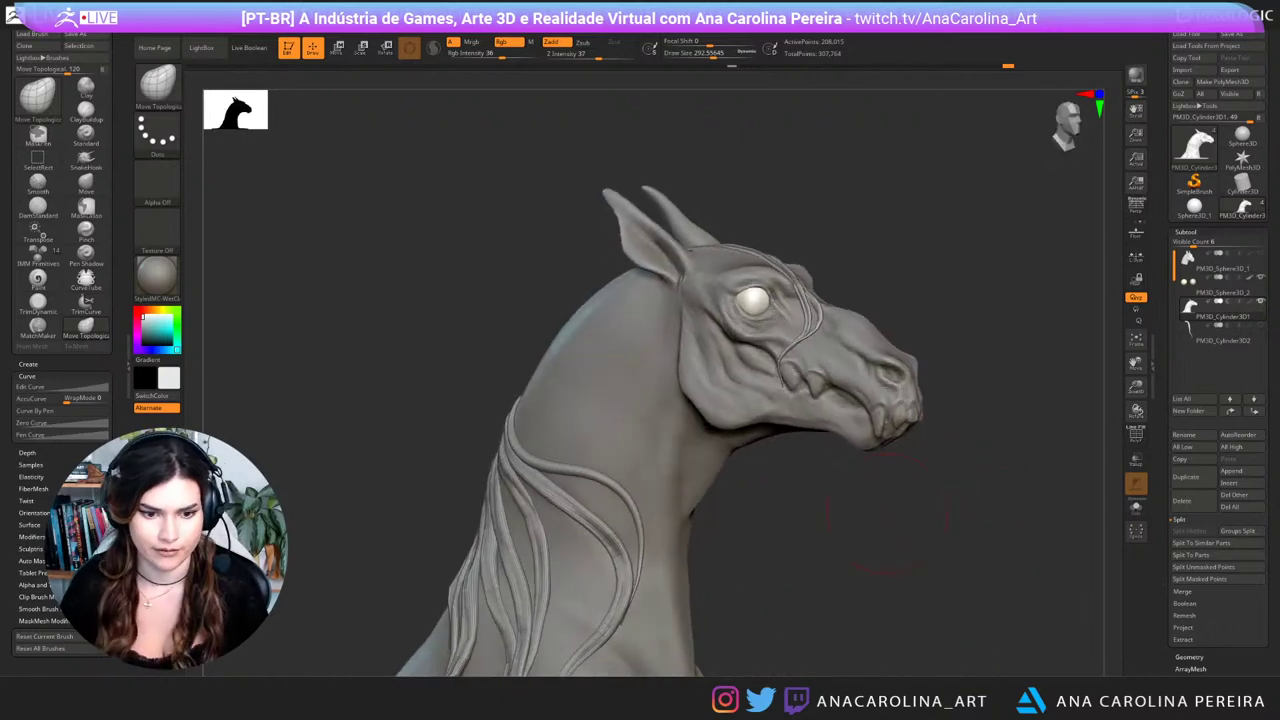
Step: Isolate the front mane strand on the neck and set the DamStandard brush to a draw size of about 104
left_click(587, 470, "ctrl+shift")
key("b")
key("d")
key("s")
key("space")
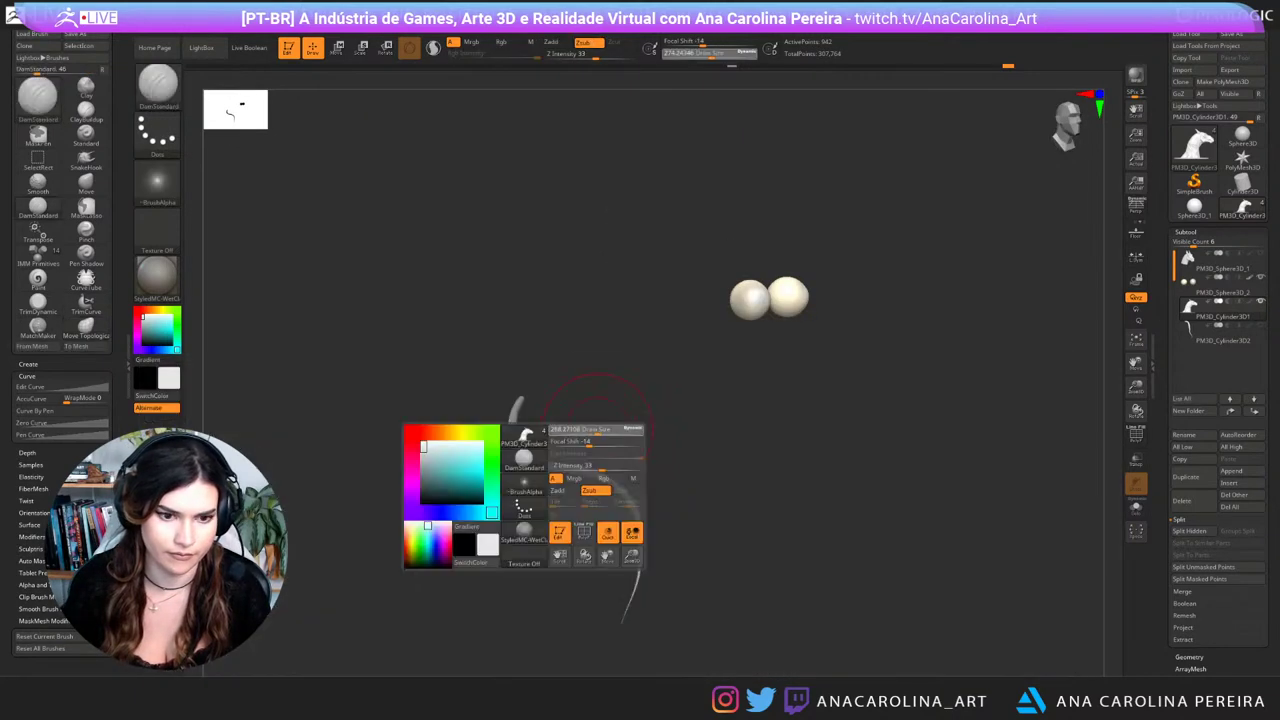
left_click_drag(598, 430, 568, 430)
Step: Mask the whole bust except the front mane strand, and enlarge the DamStandard brush to about 153
mouse_move(514, 314)
left_mouse_down("ctrl")
mouse_move(816, 674)
mouse_move(818, 560)
left_mouse_up("ctrl")
left_click(808, 457, "ctrl+shift")
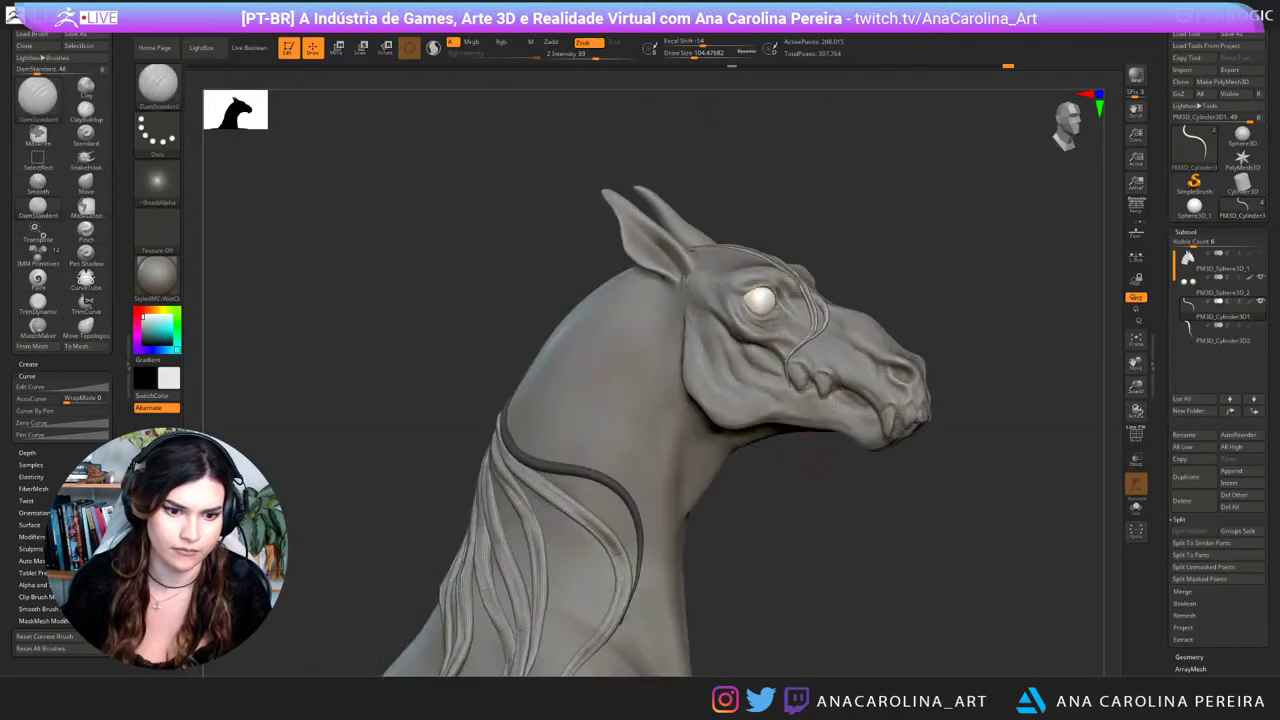
left_click(821, 491, "ctrl")
mouse_move(821, 491)
left_mouse_down("alt")
mouse_move(850, 412)
mouse_move(716, 432)
mouse_move(640, 424)
left_mouse_up("alt")
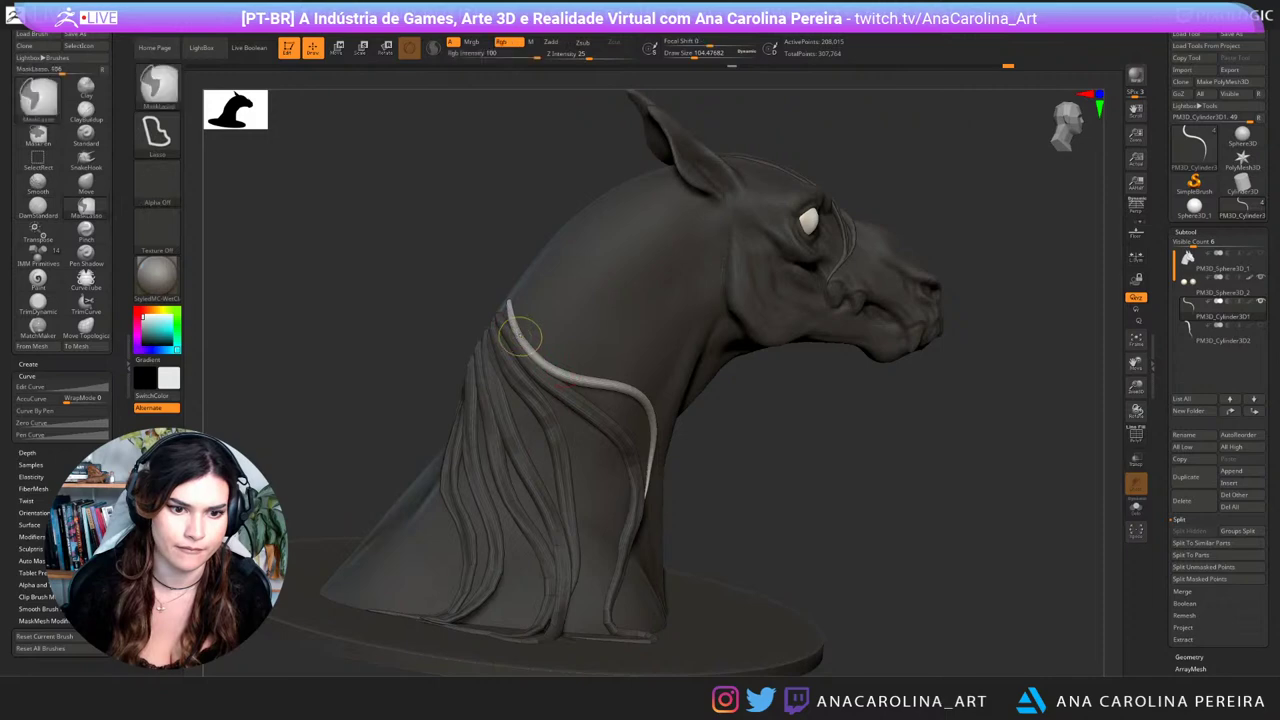
left_click_drag(425, 425, 490, 440)
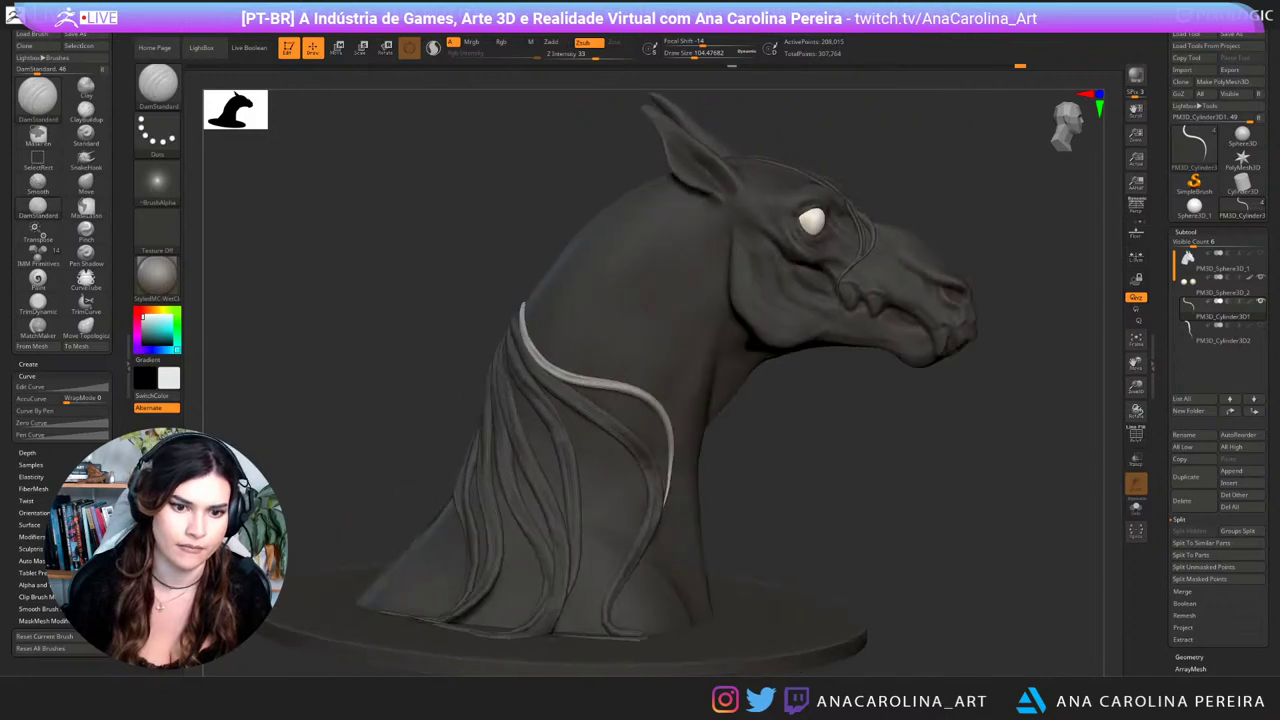
key("space")
left_click_drag(588, 404, 598, 404)
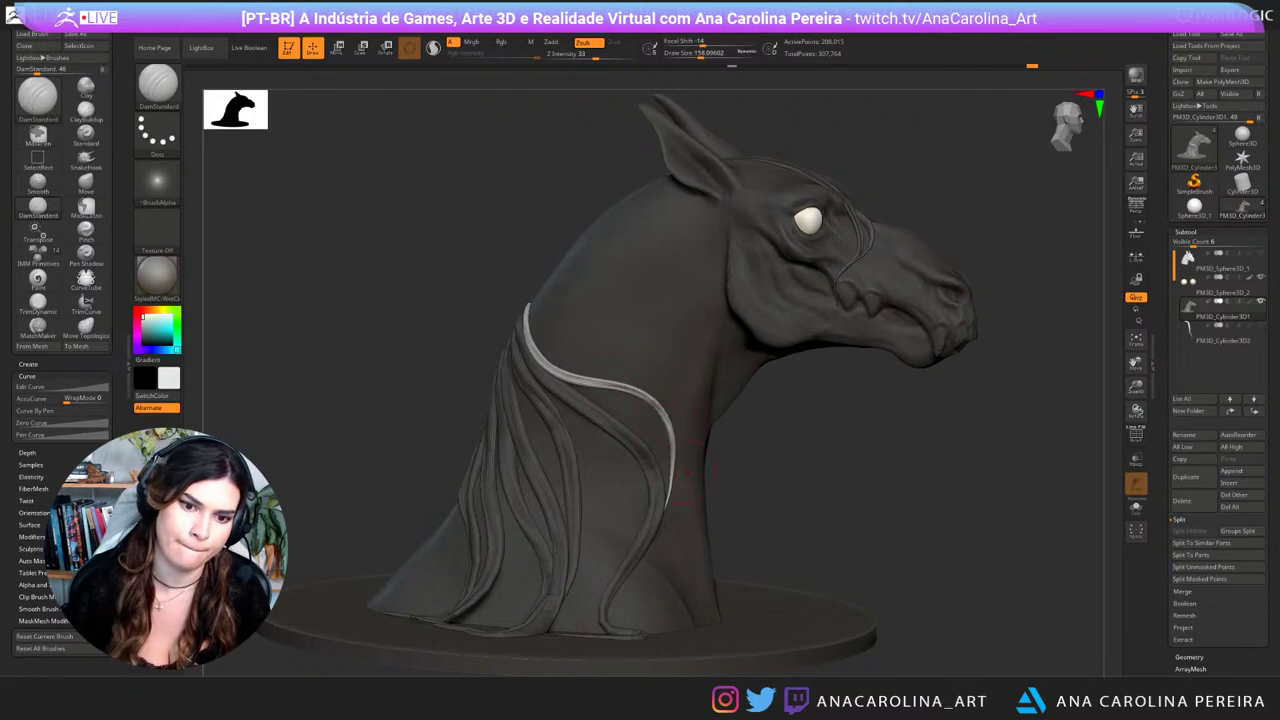
left_click_drag(778, 472, 720, 466)
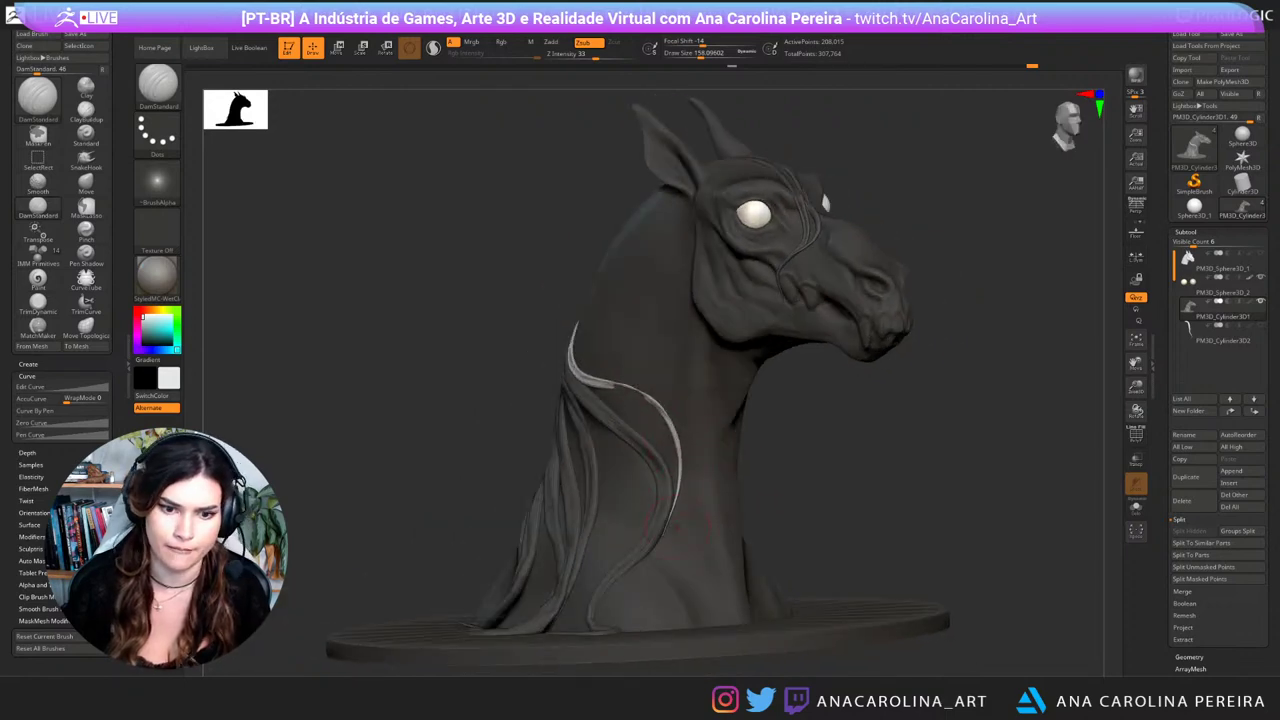
Step: Reshape the upper bend of the front mane strand against the neck with the Move brush at draw sizes of about 282 and 187
key("b")
key("m")
key("v")
key("space")
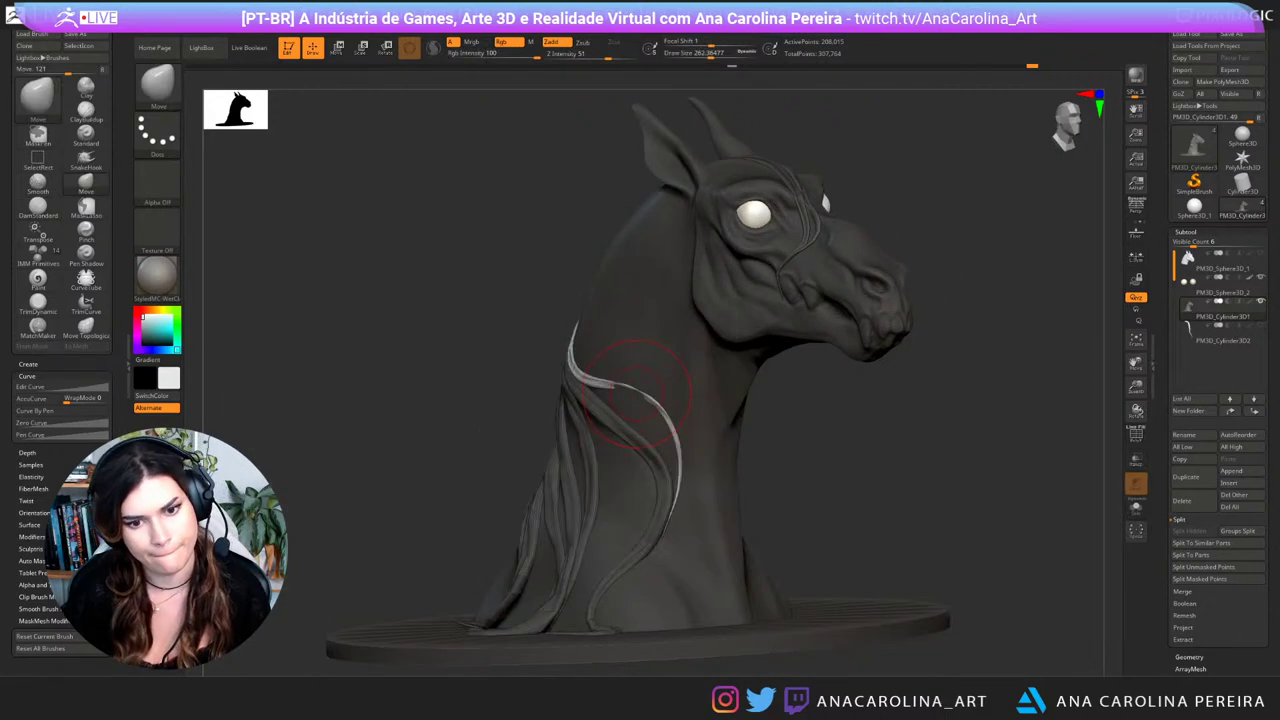
left_click_drag(637, 394, 630, 402)
left_click_drag(888, 430, 788, 429)
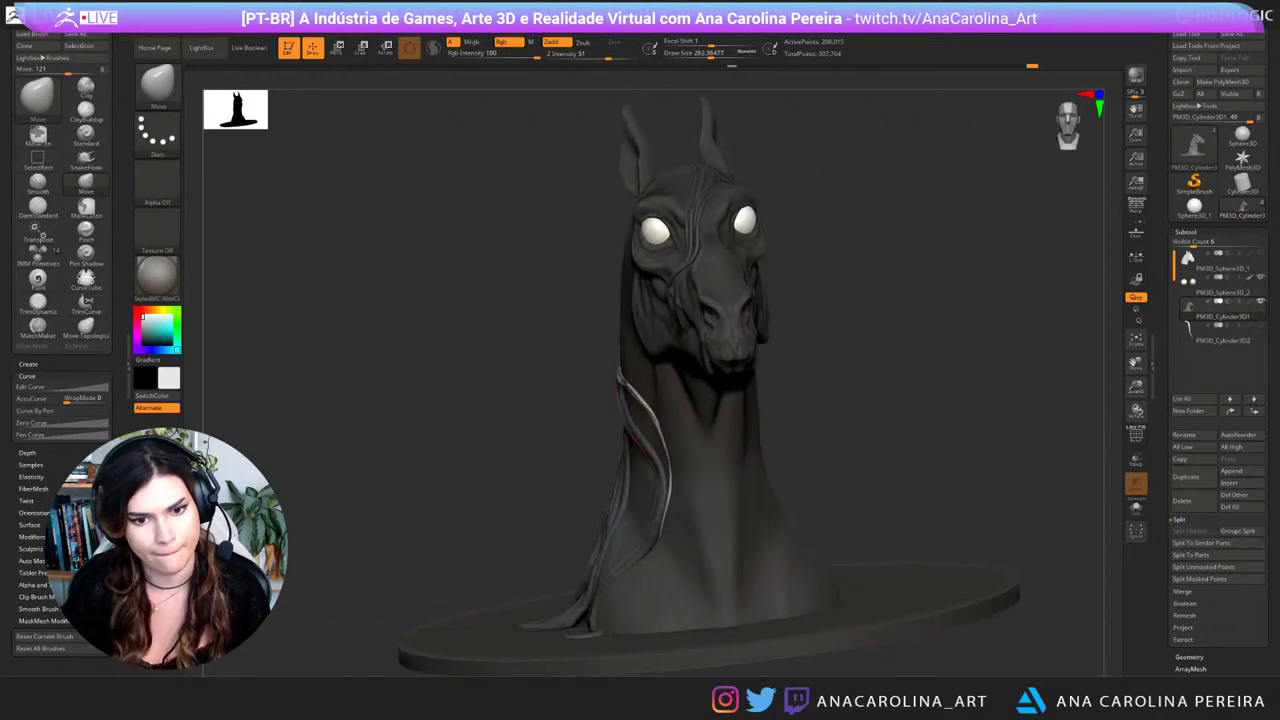
mouse_move(605, 373)
left_mouse_down()
mouse_move(640, 374)
mouse_move(592, 400)
left_mouse_up()
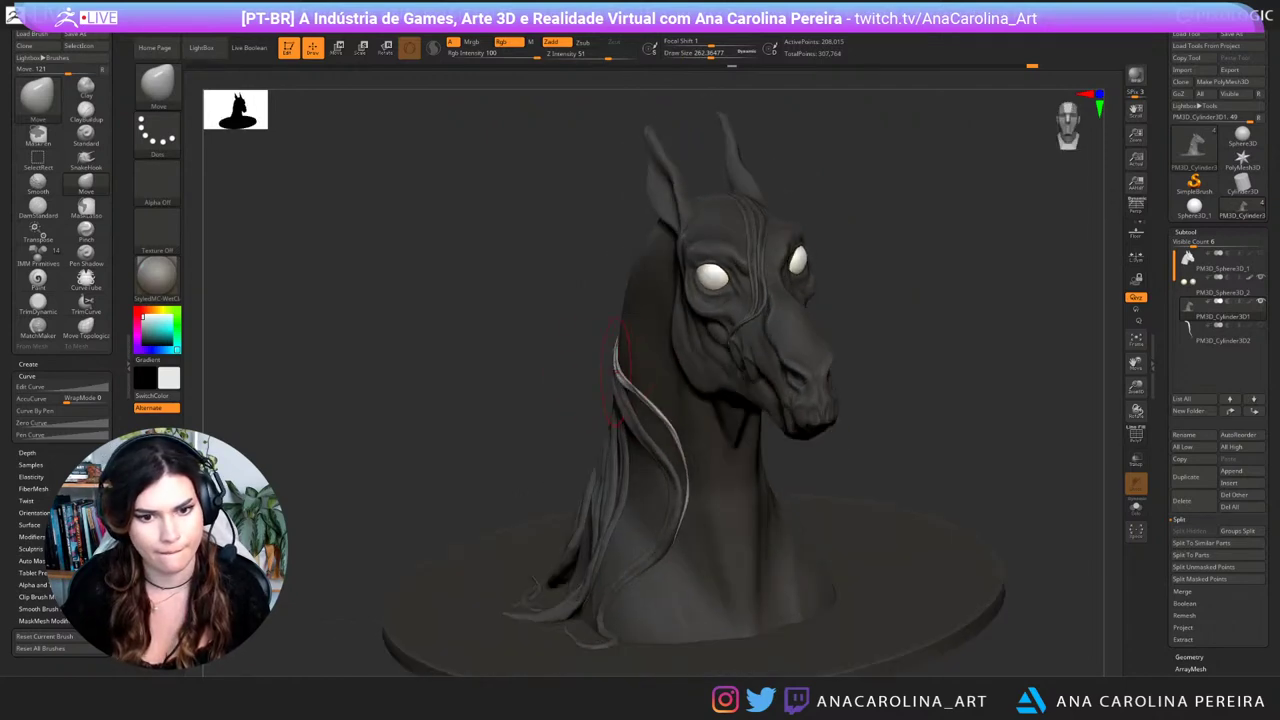
key("space")
left_click(625, 387)
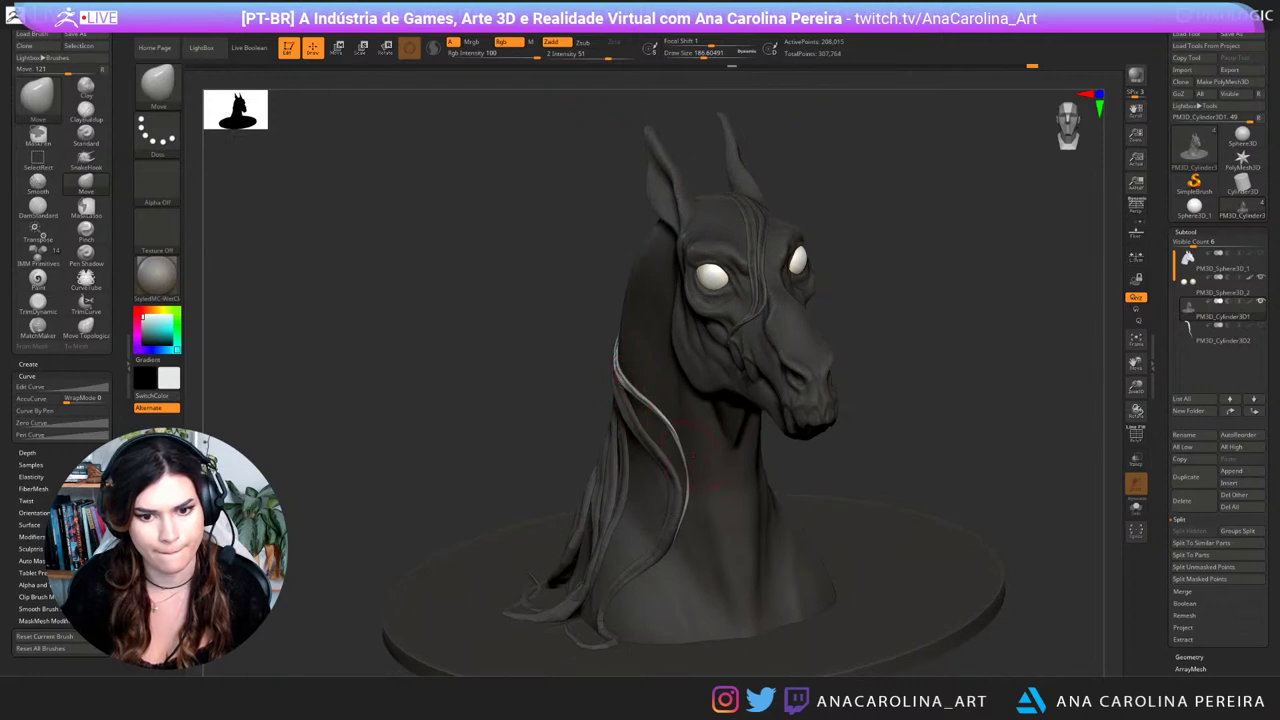
left_click_drag(775, 250, 851, 223)
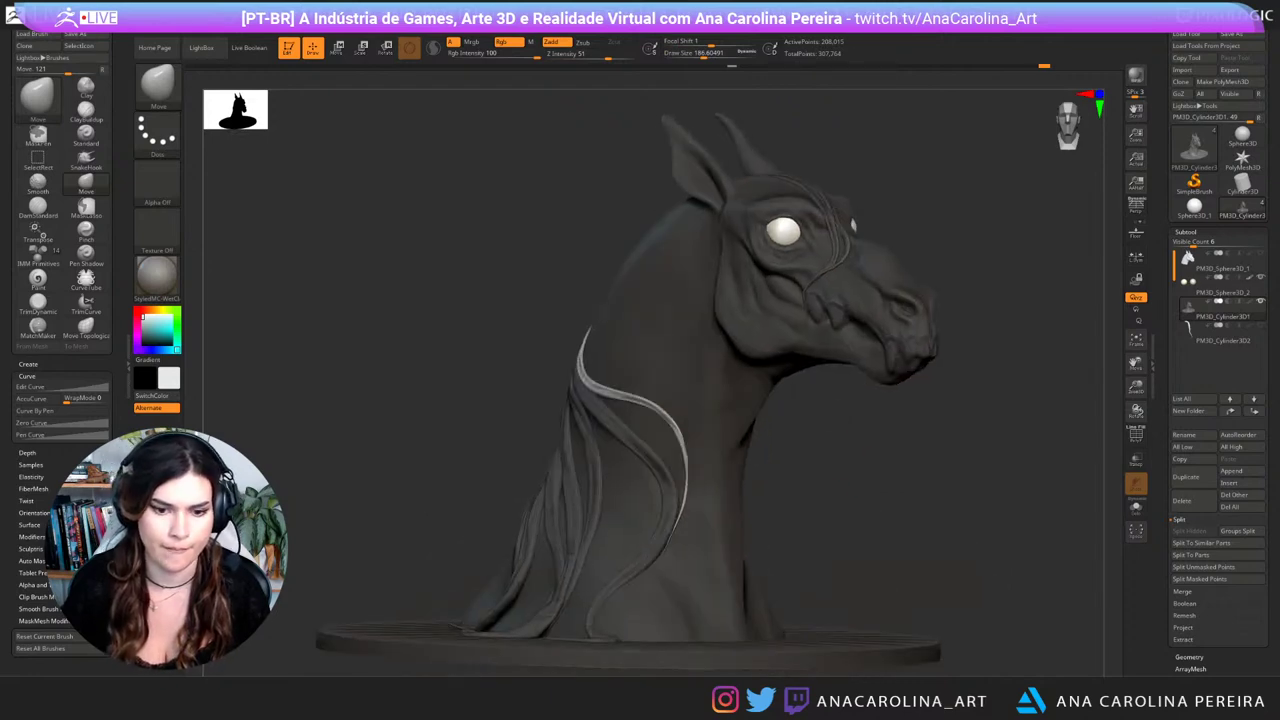
Step: Clear the mask from the bust and switch to the Inflat brush at a draw size of about 257
left_click_drag(890, 420, 930, 476, "ctrl")
key("b")
key("i")
key("n")
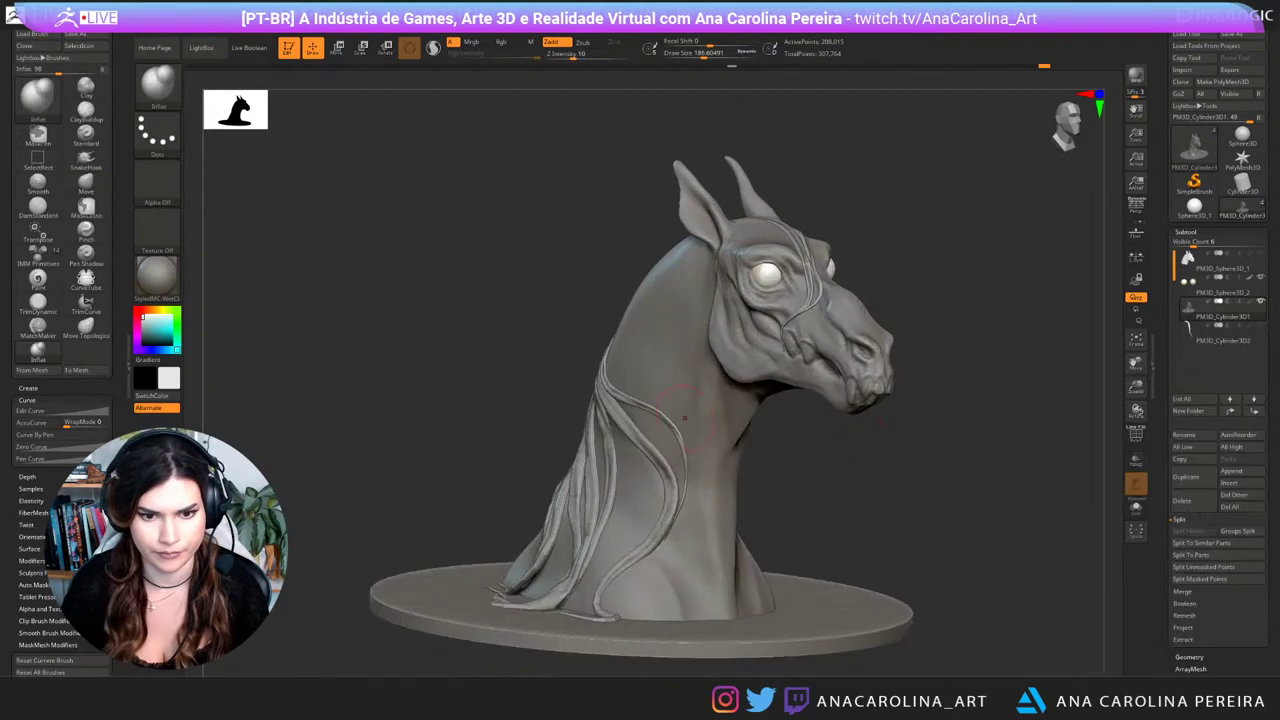
key("space")
left_click(646, 424)
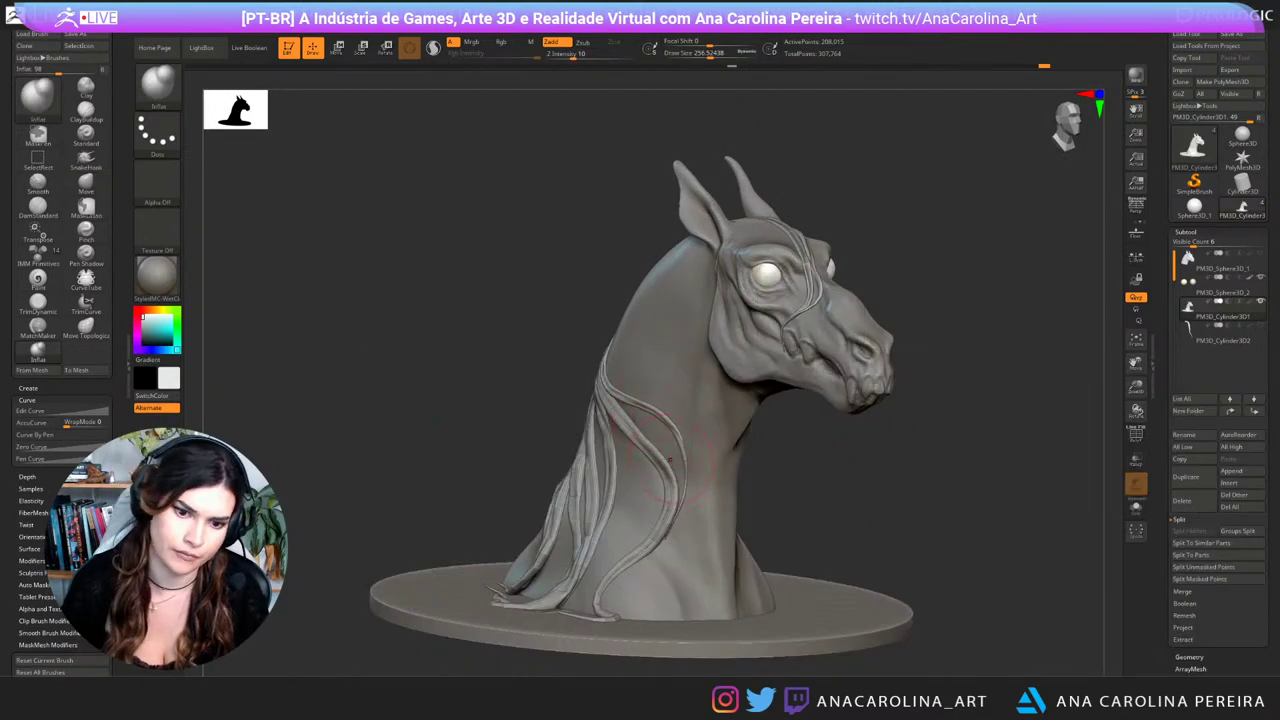
Step: Isolate the front mane strand to check its shape, and show the whole bust again
left_click(671, 440, "ctrl+shift")
left_click(630, 342, "ctrl+shift")
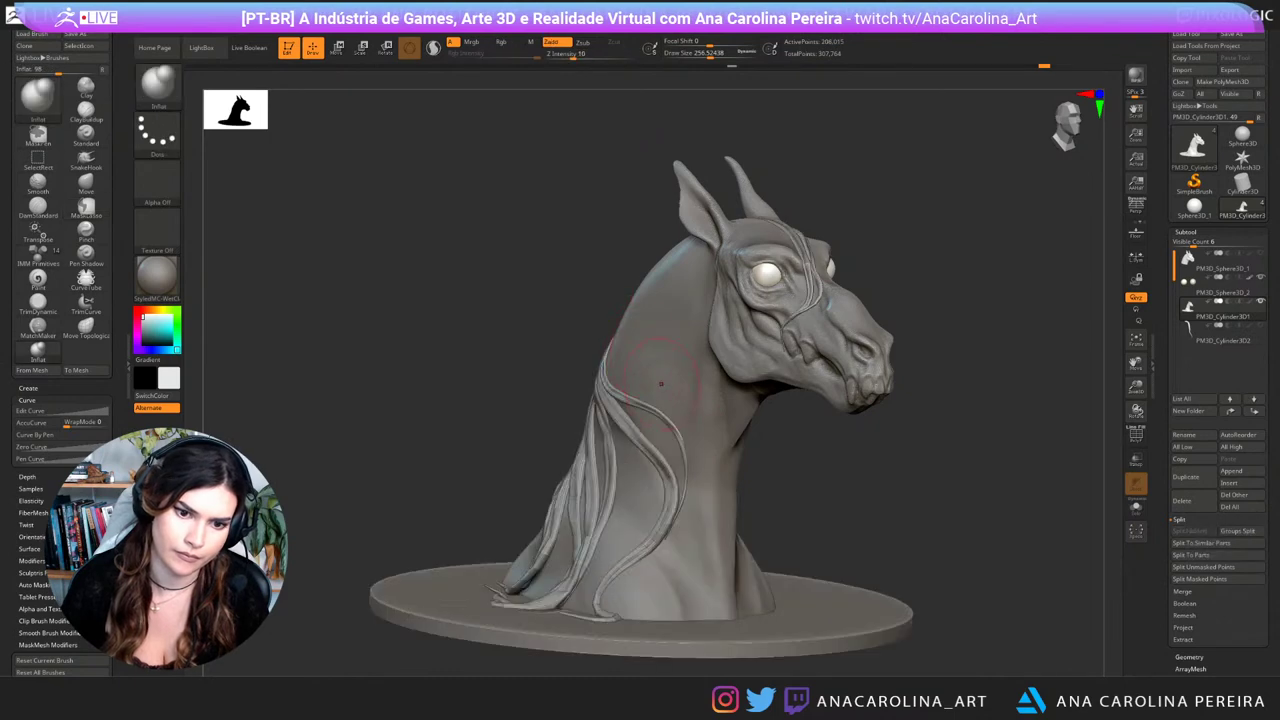
left_click(650, 402, "ctrl+shift")
key("ctrl+z")
left_click(624, 394, "ctrl+shift")
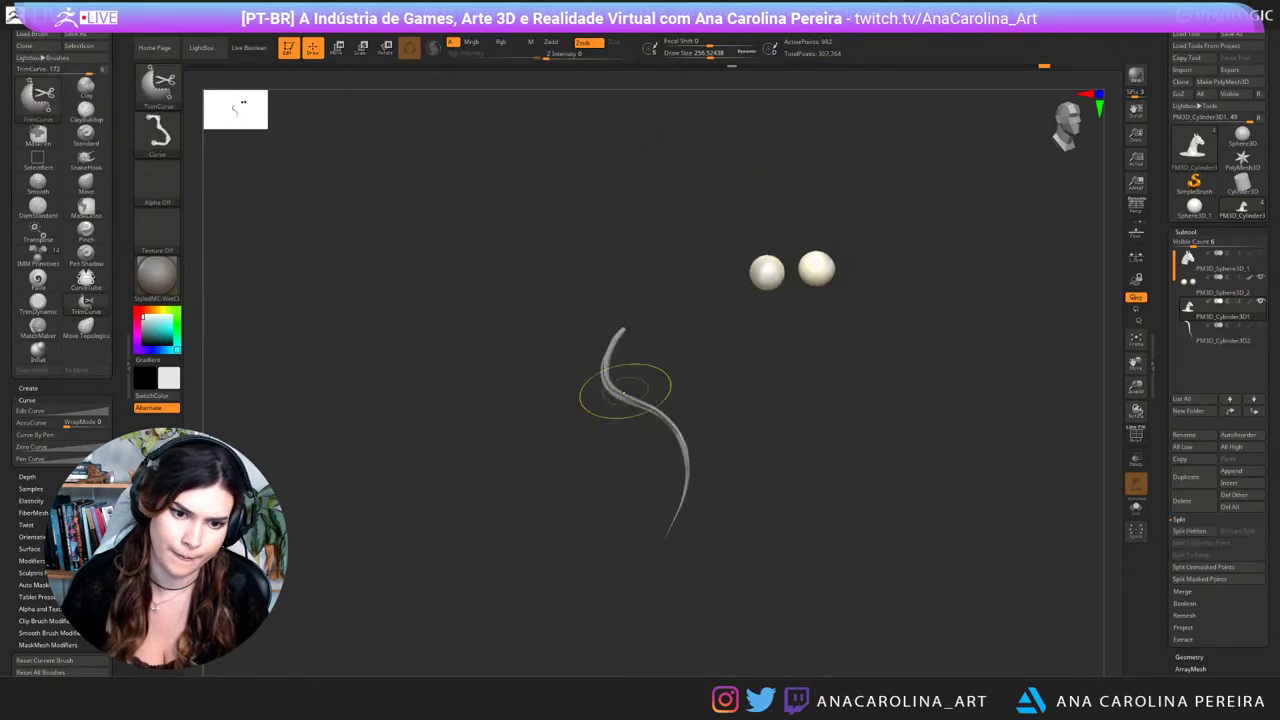
left_click(783, 428, "ctrl+shift")
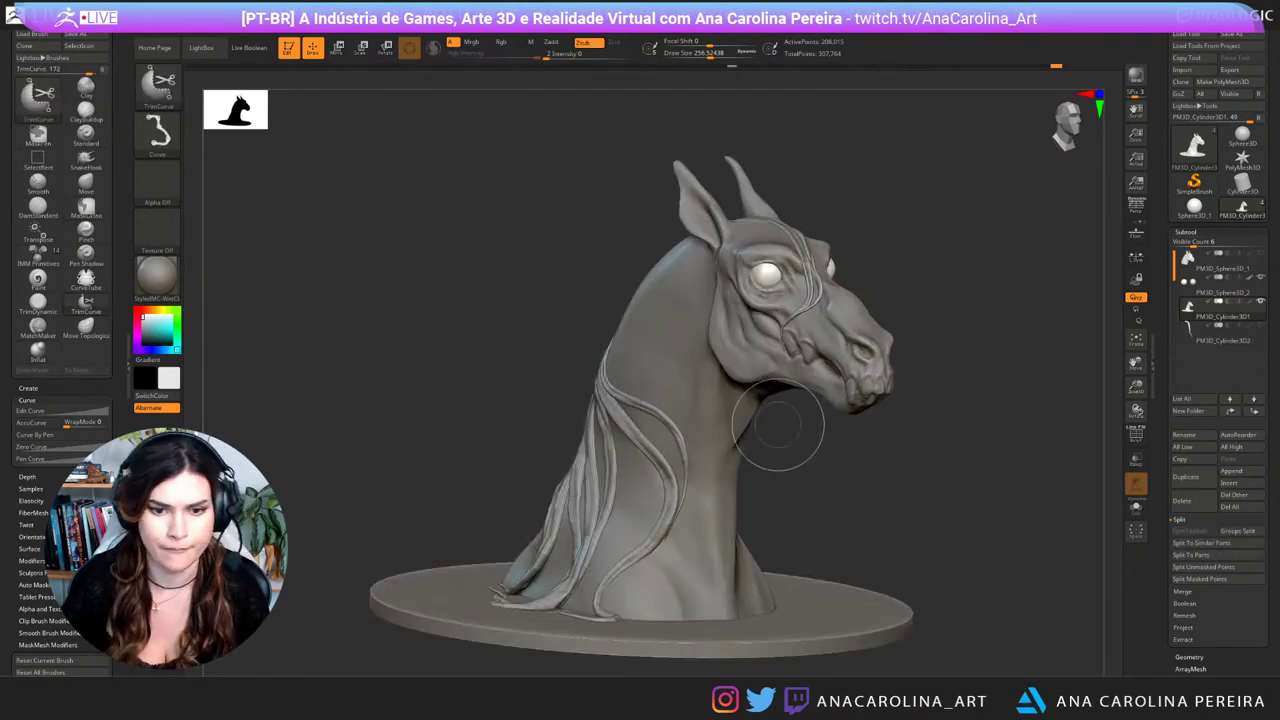
Step: Isolate a long rear mane strand and groove its lower bend with DamStandard at about size 102, undoing the last stroke
mouse_move(985, 432)
left_mouse_down()
mouse_move(890, 442)
mouse_move(984, 454)
left_mouse_up()
key("b")
key("d")
key("s")
left_click(572, 585, "ctrl+shift")
key("space")
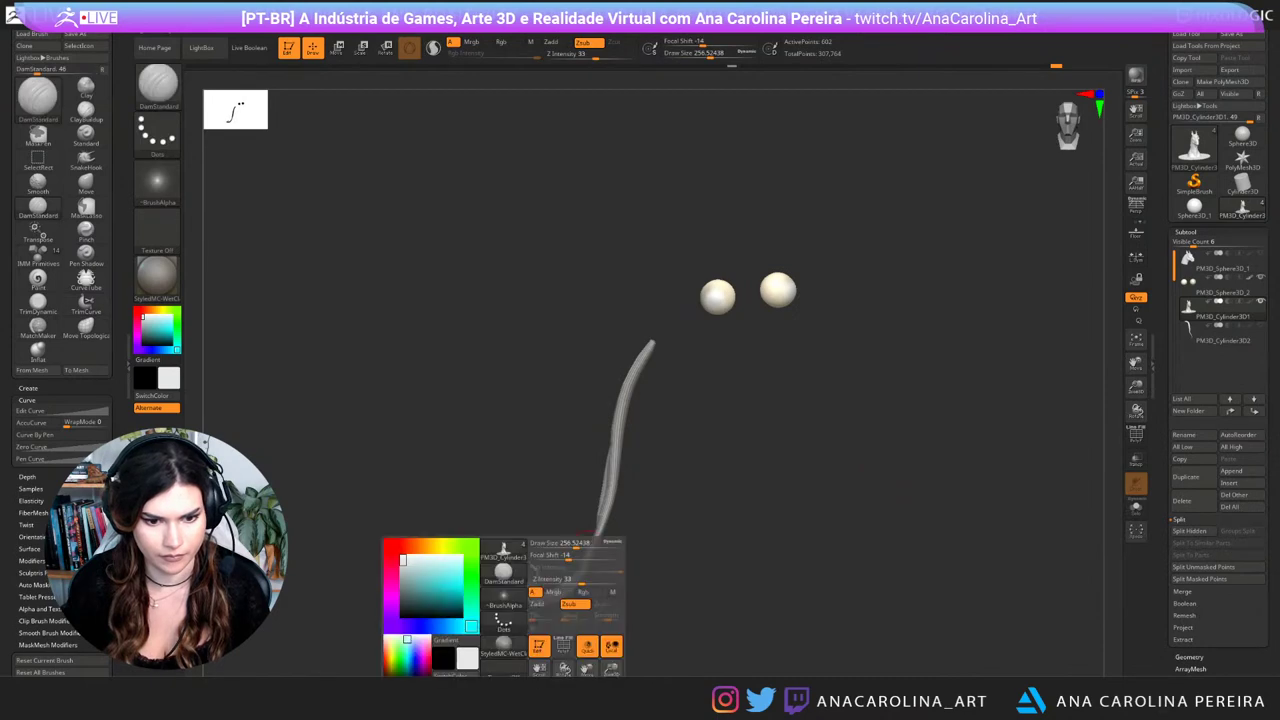
left_click_drag(577, 545, 570, 545)
mouse_move(660, 560)
left_mouse_down("alt")
mouse_move(826, 474)
mouse_move(885, 515)
left_mouse_up("alt")
mouse_move(738, 503)
left_mouse_down()
mouse_move(688, 509)
mouse_move(700, 512)
left_mouse_up()
key("ctrl+z")
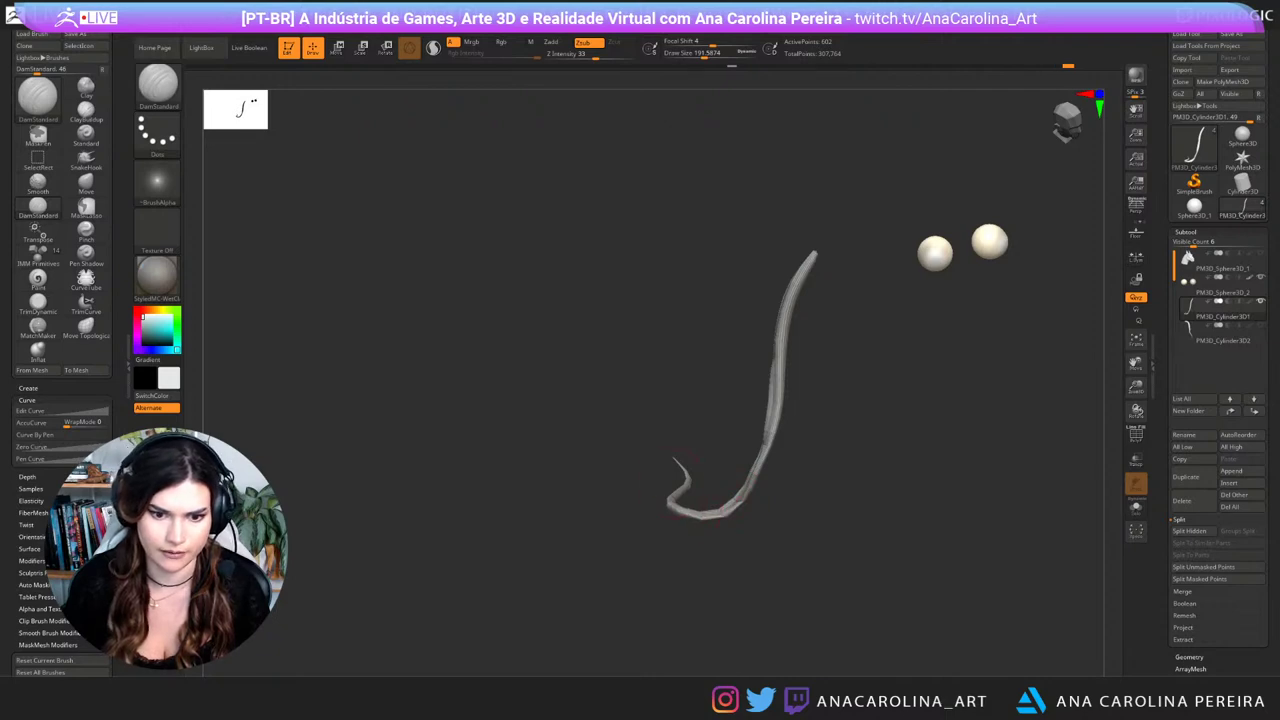
Step: Mask everything on the bust and base except the long rear mane strand
left_click(727, 584, "ctrl+shift")
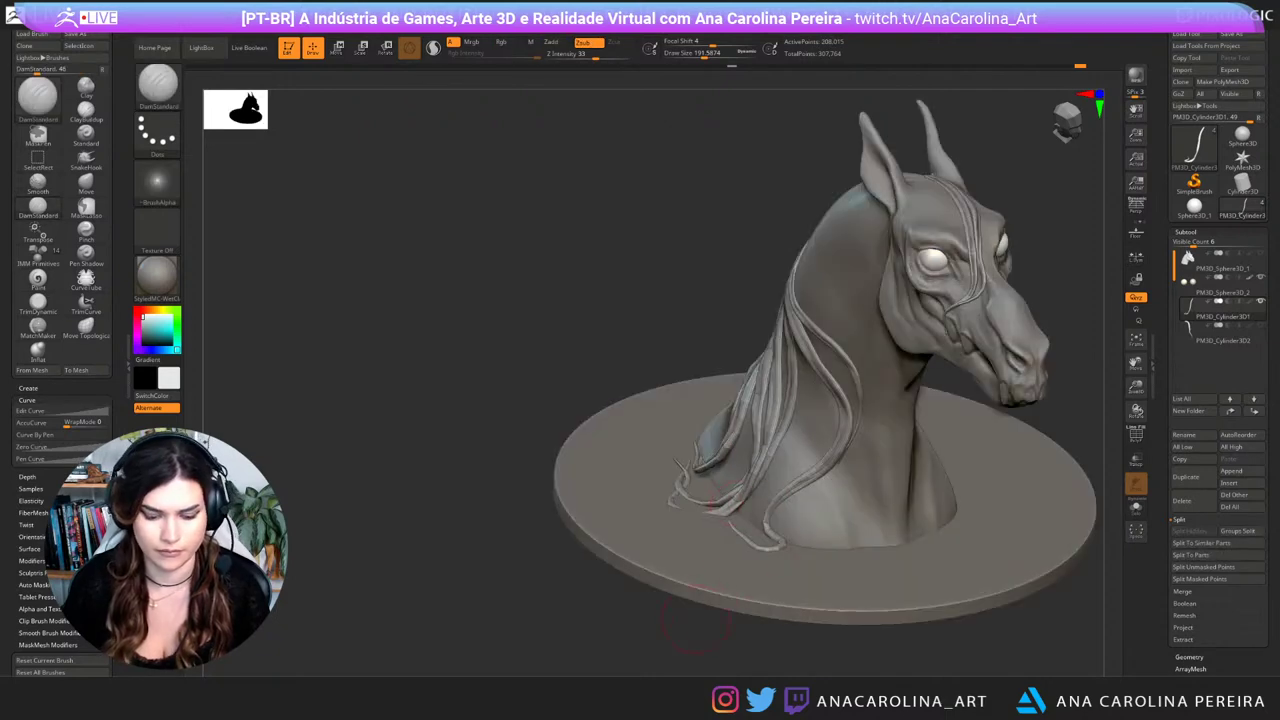
left_click(780, 287, "ctrl+shift")
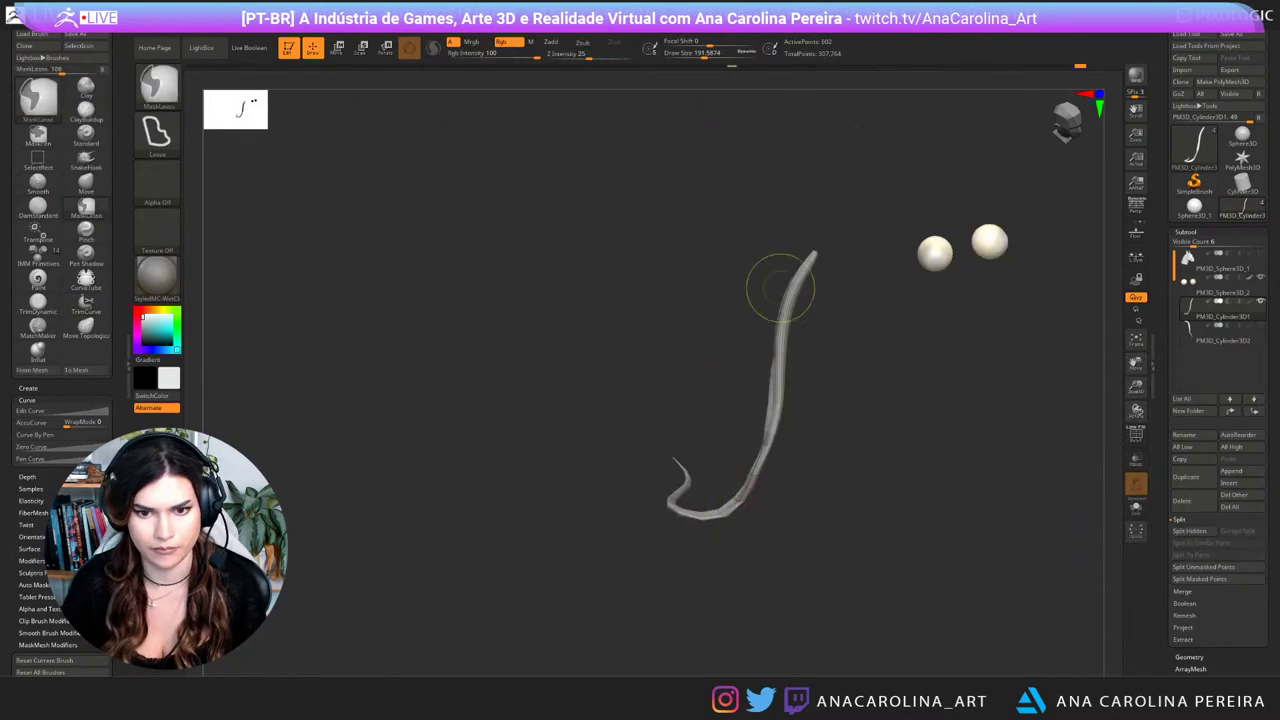
mouse_move(708, 181)
left_mouse_down("ctrl")
mouse_move(660, 674)
mouse_move(955, 310)
left_mouse_up("ctrl")
left_click(940, 364, "ctrl+shift")
left_click(1073, 435, "ctrl")
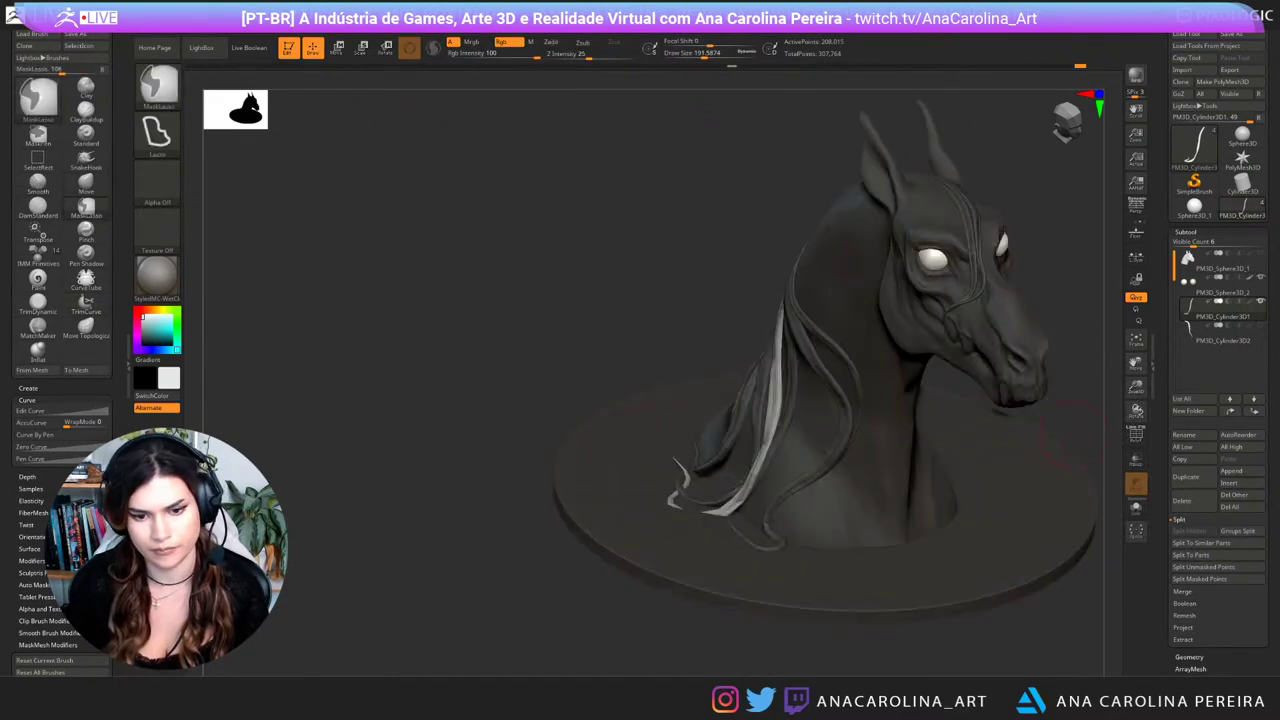
Step: Lift the unmasked strand's lower bend above the base with the Move brush at about size 338, and clear the mask
key("s")
left_click_drag(640, 548, 656, 548)
left_click_drag(712, 504, 706, 488)
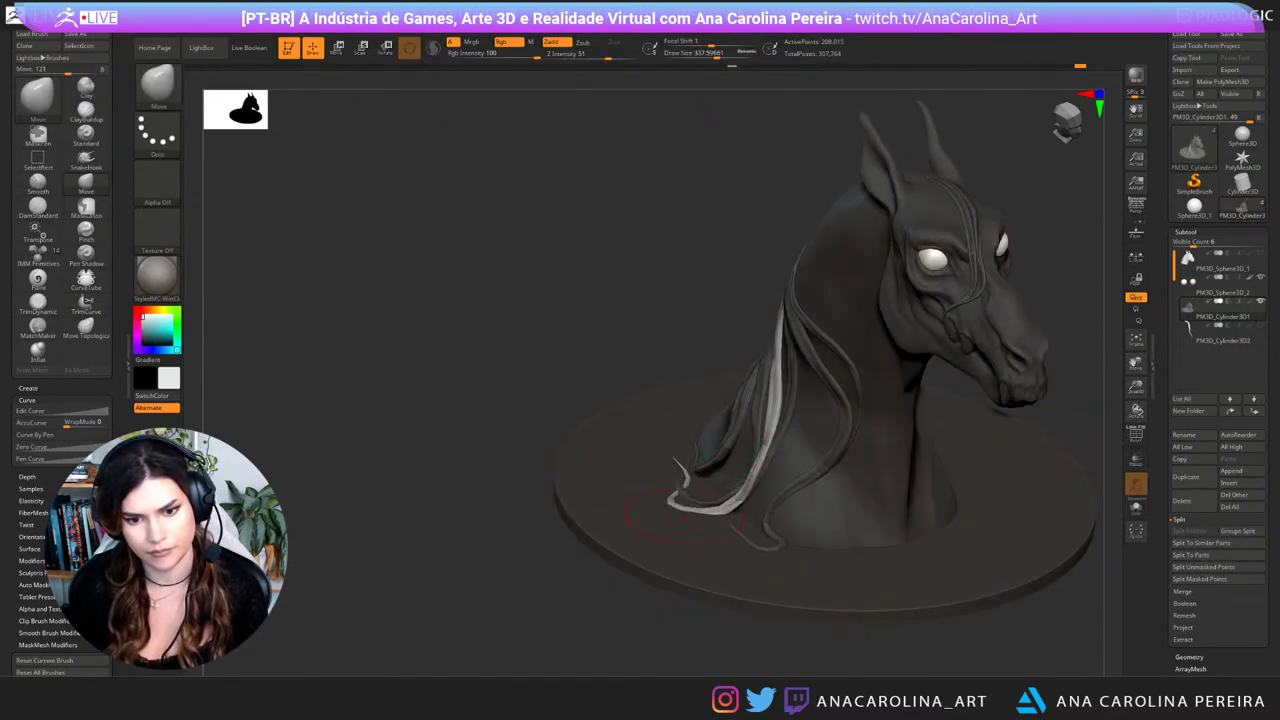
left_click_drag(850, 640, 755, 560)
left_click_drag(860, 590, 905, 620)
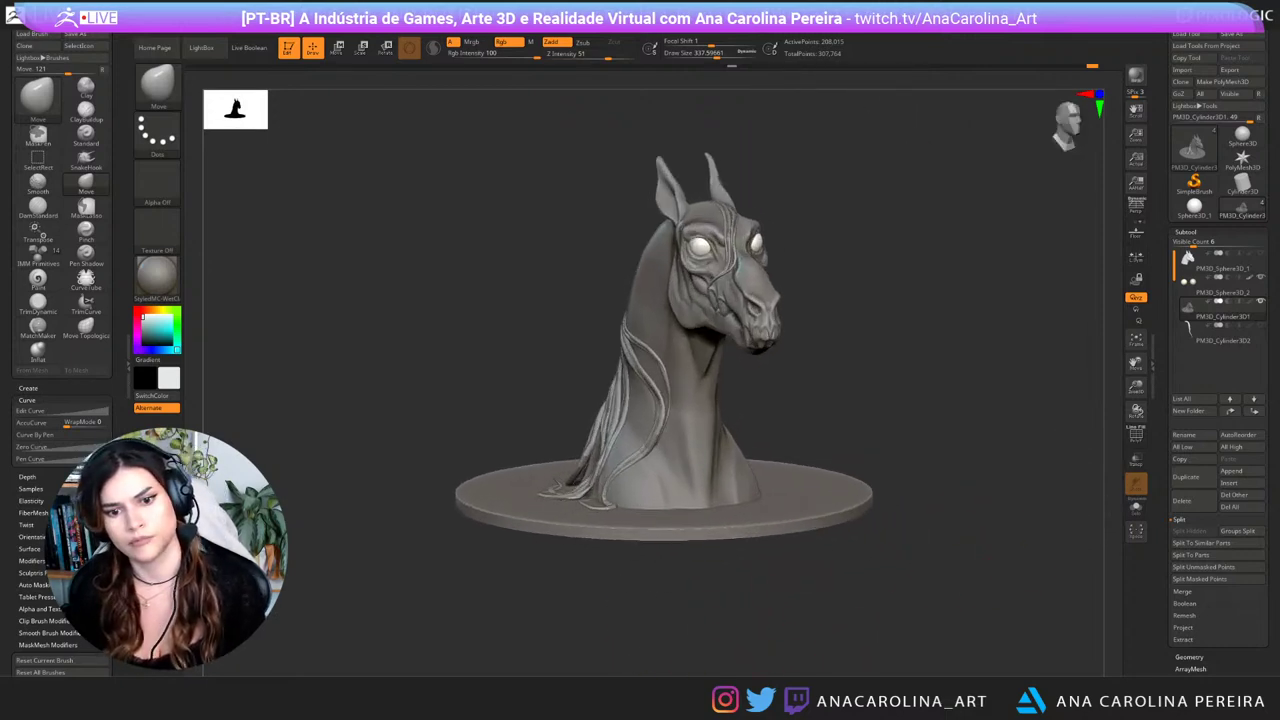
mouse_move(995, 490)
left_mouse_down("alt")
mouse_move(1004, 528)
mouse_move(978, 568)
left_mouse_up("alt")
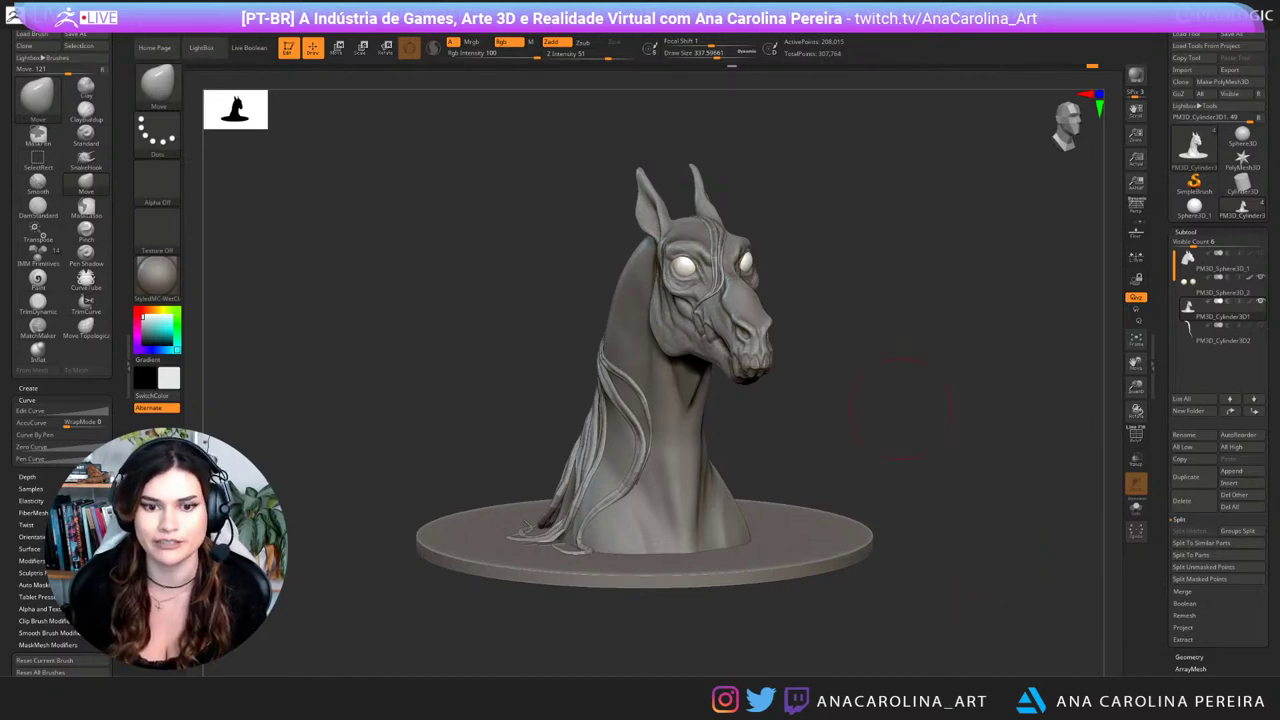
Step: Set the Move brush's picker depth option to Closest Z
mouse_move(900, 410)
left_mouse_down()
mouse_move(858, 388)
mouse_move(963, 455)
mouse_move(1030, 420)
mouse_move(1018, 412)
left_mouse_up()
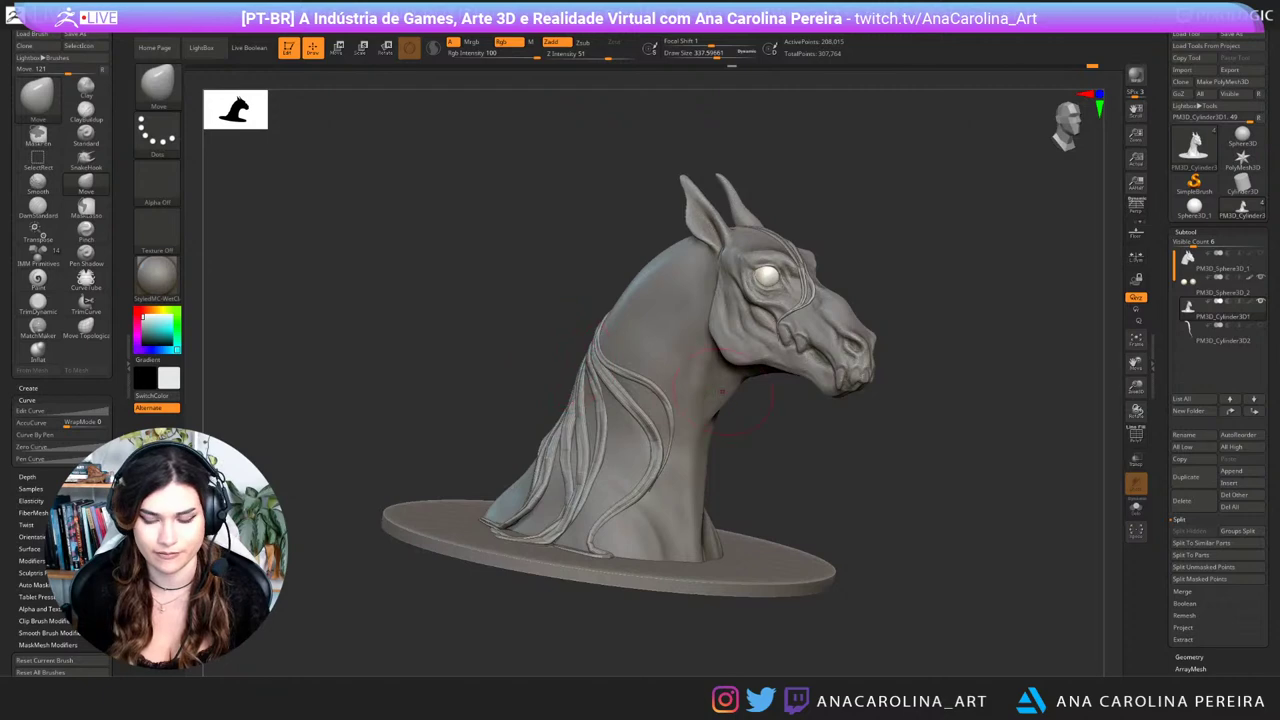
right_click_drag(723, 392, 885, 460)
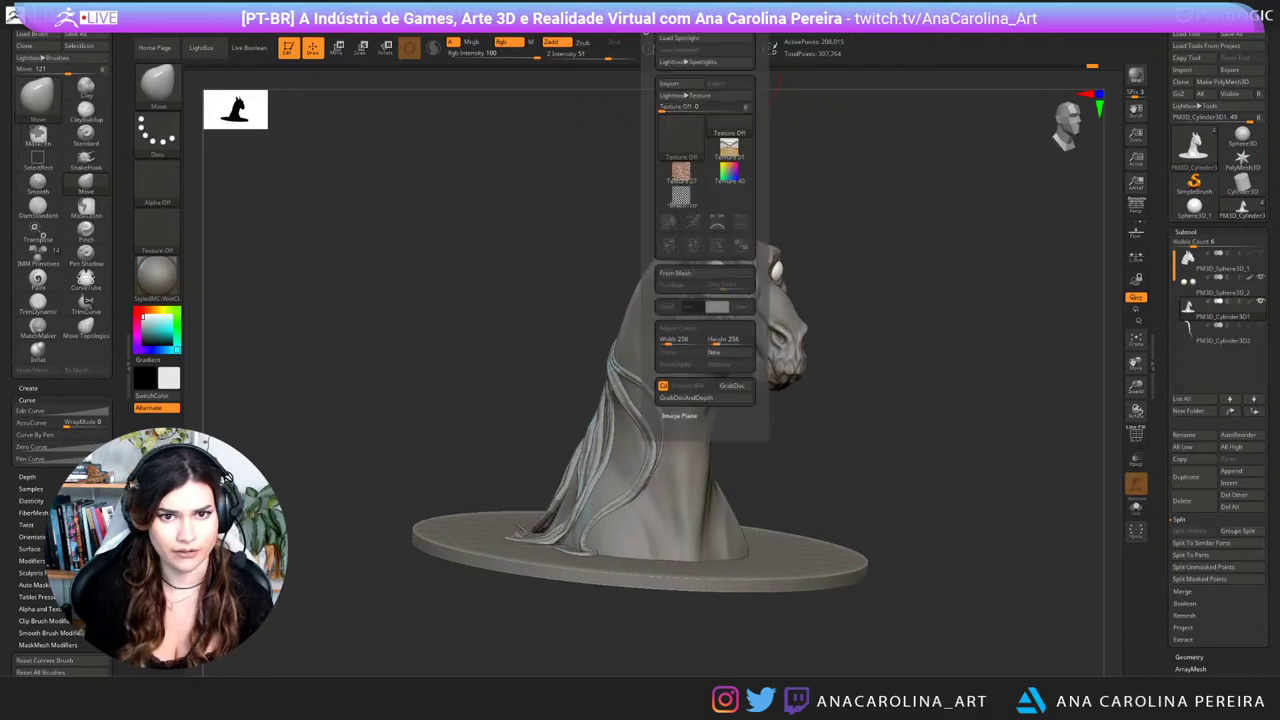
mouse_move(641, 24)
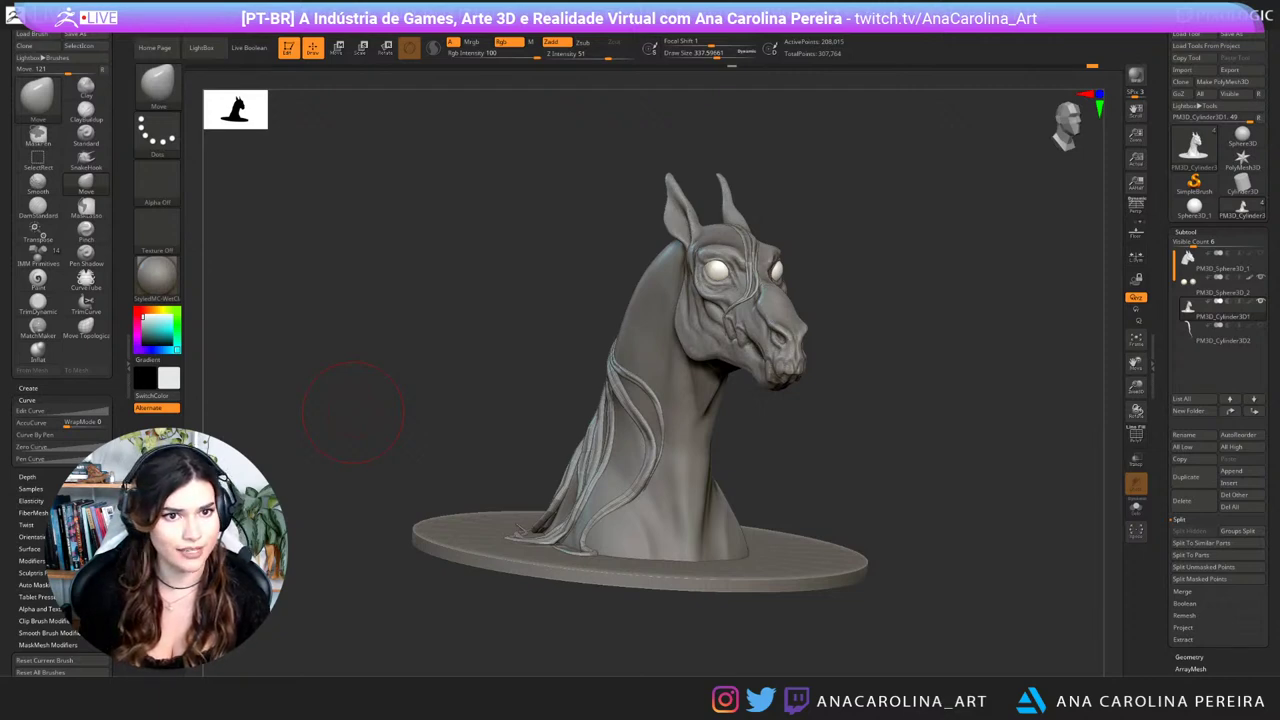
mouse_move(499, 31)
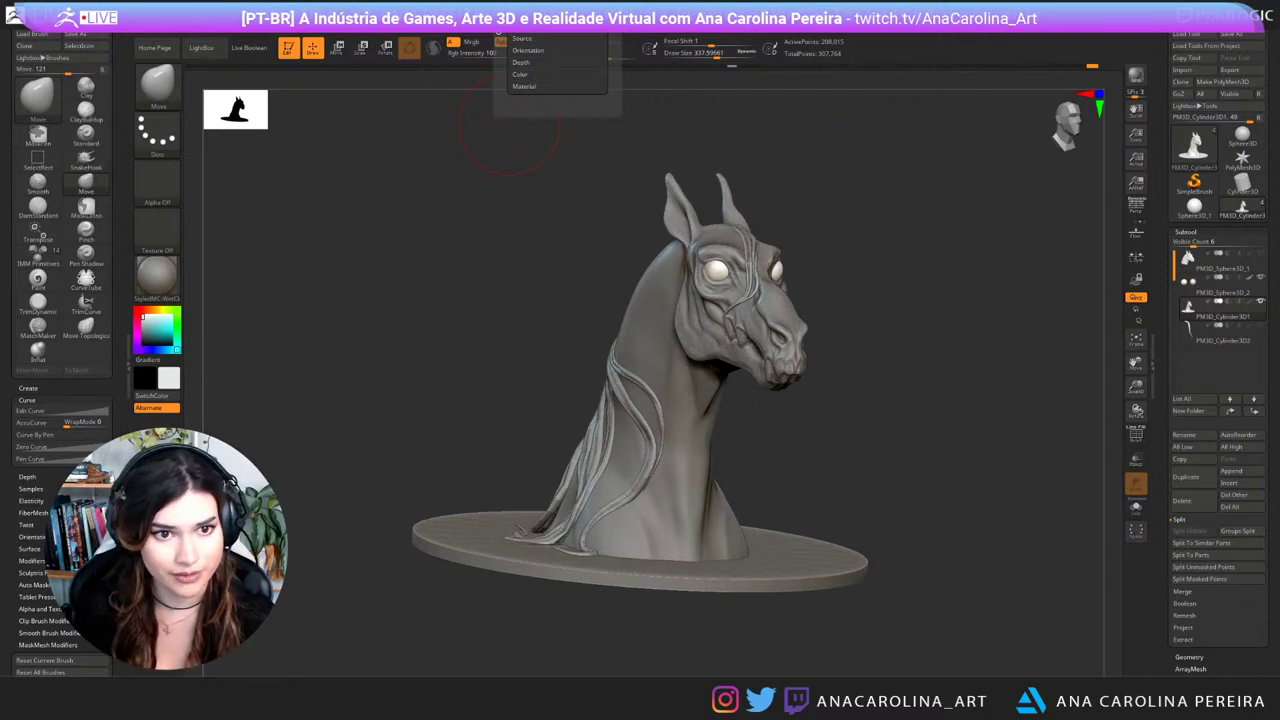
left_click(521, 62)
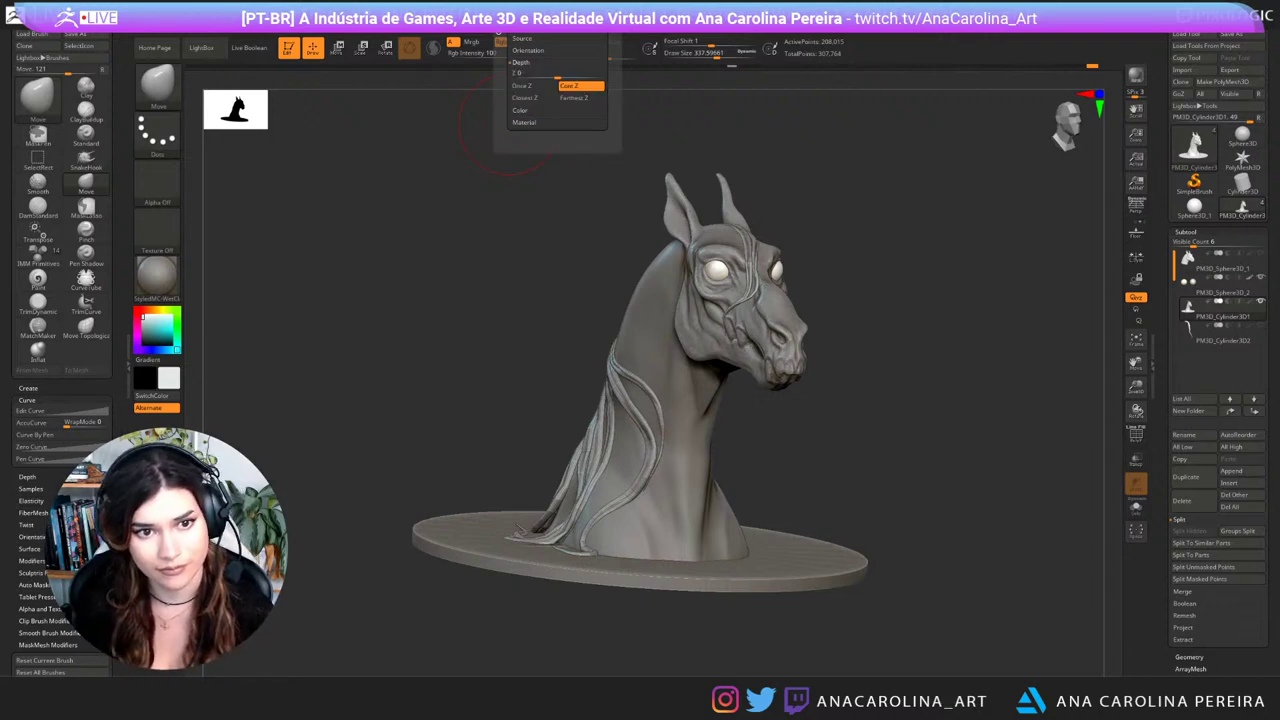
left_click(522, 39)
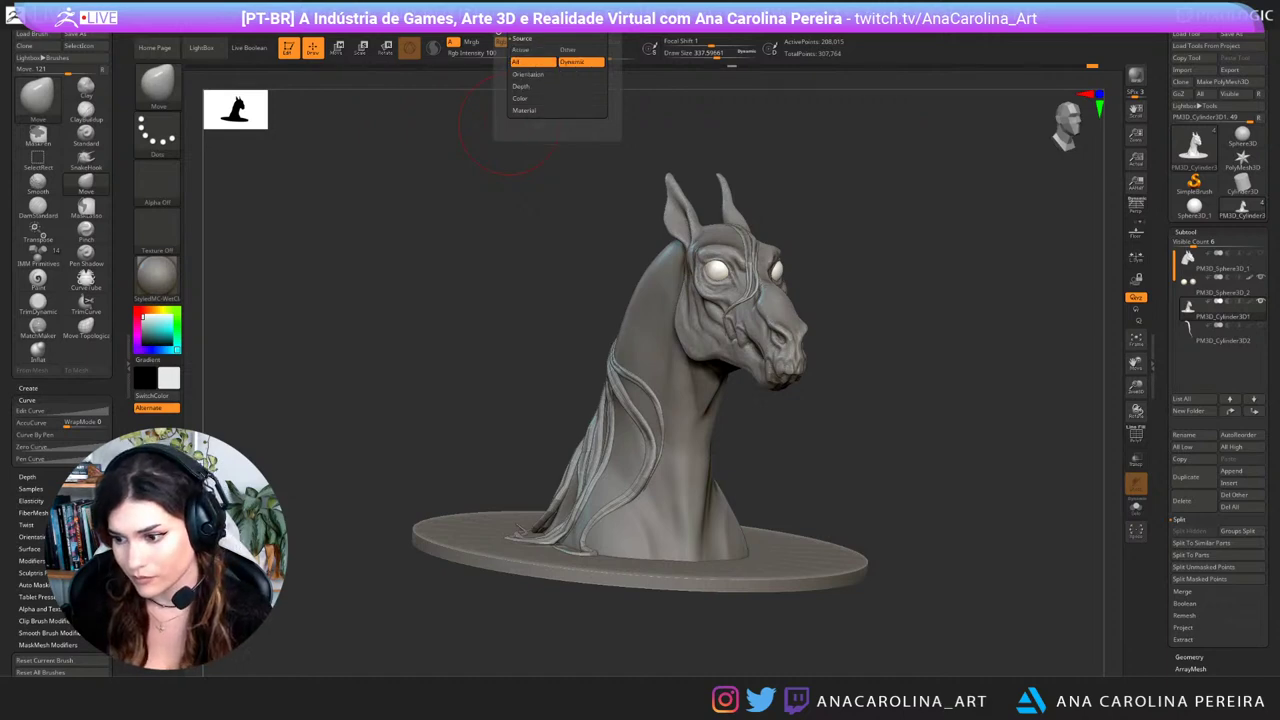
left_click(521, 86)
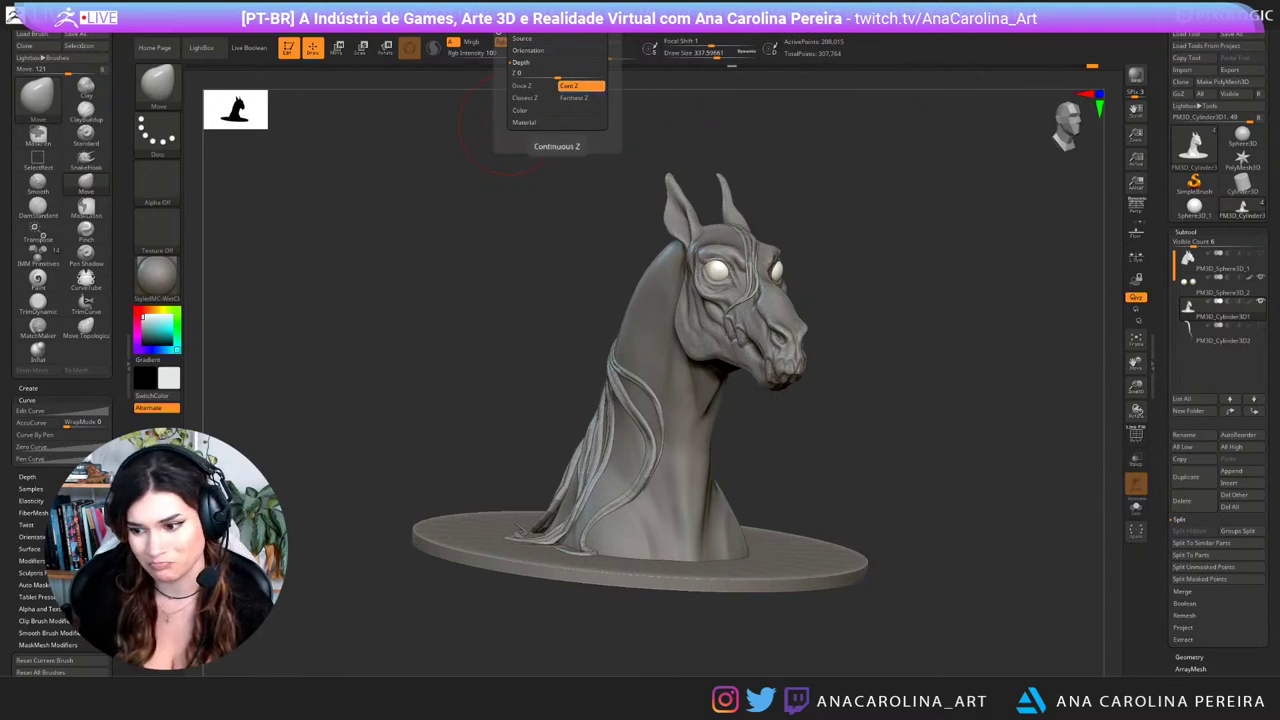
left_click(532, 98)
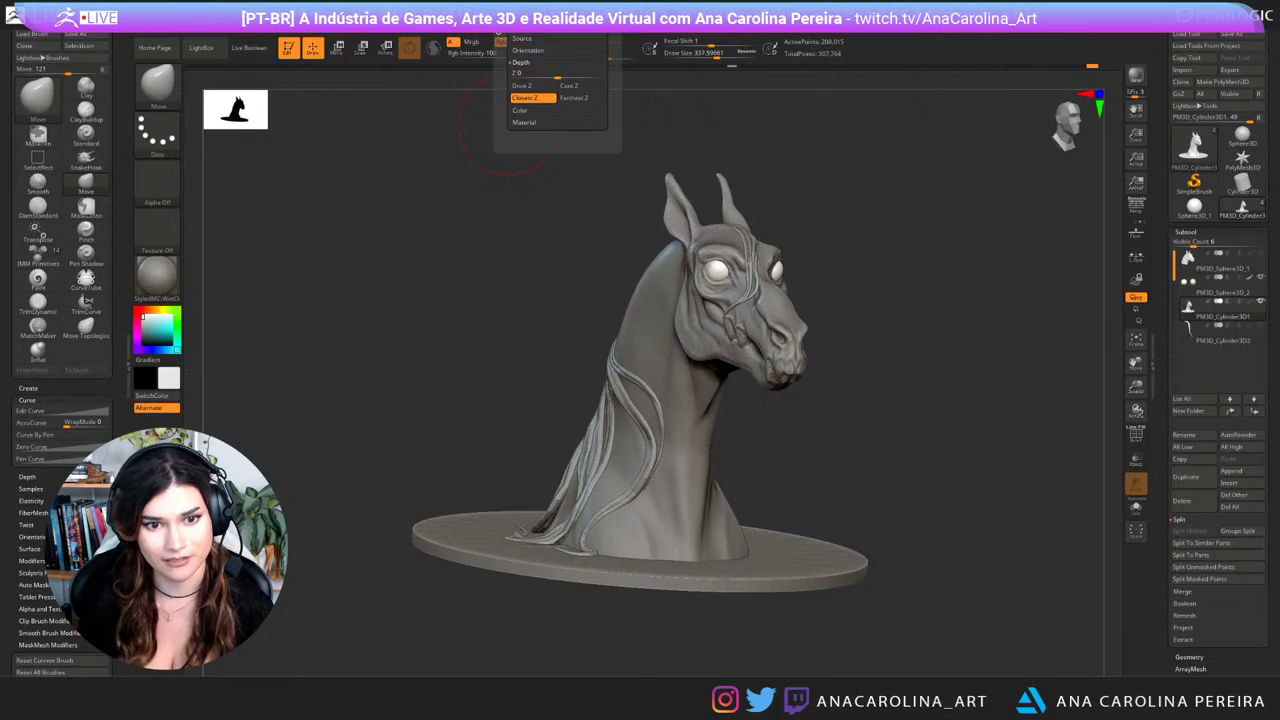
Step: Test the Closest Z depth with a Move stroke on the upper neck, and undo the stroke
left_click_drag(470, 290, 545, 300)
left_click_drag(628, 304, 591, 334)
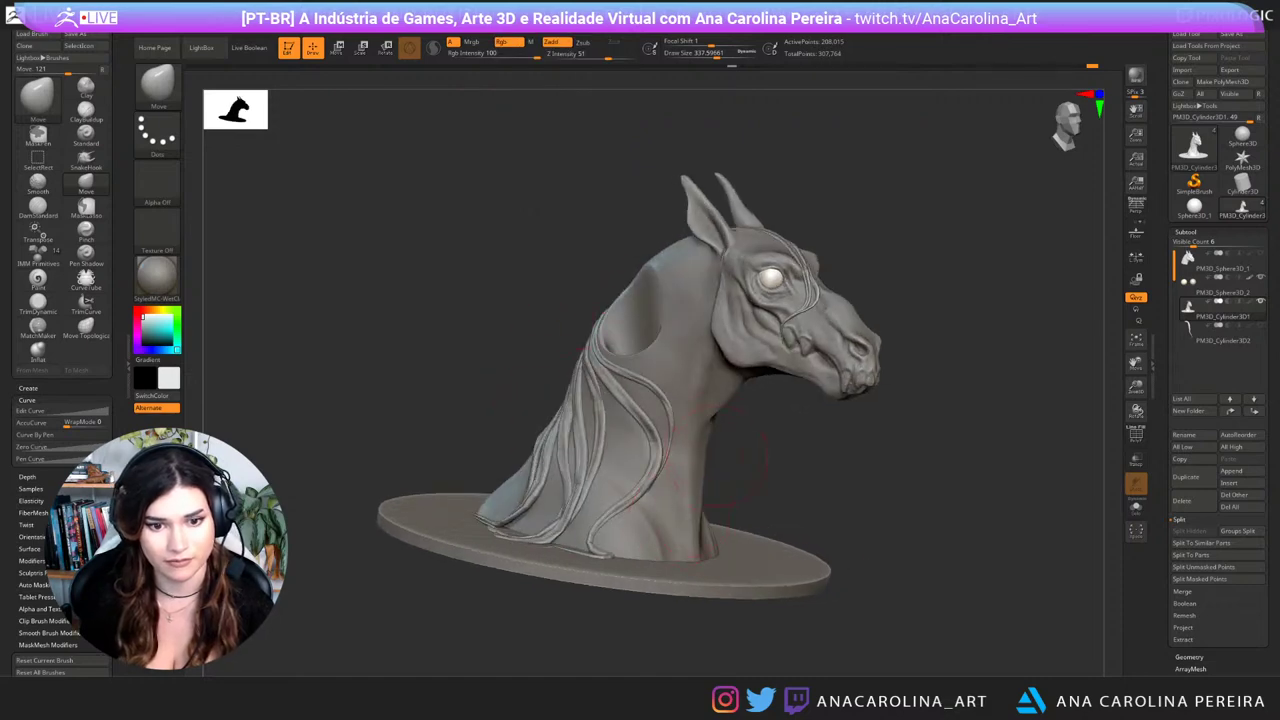
key("ctrl+z")
Step: Swap the two active colours and reset the main colour to a near-white grey
key("c")
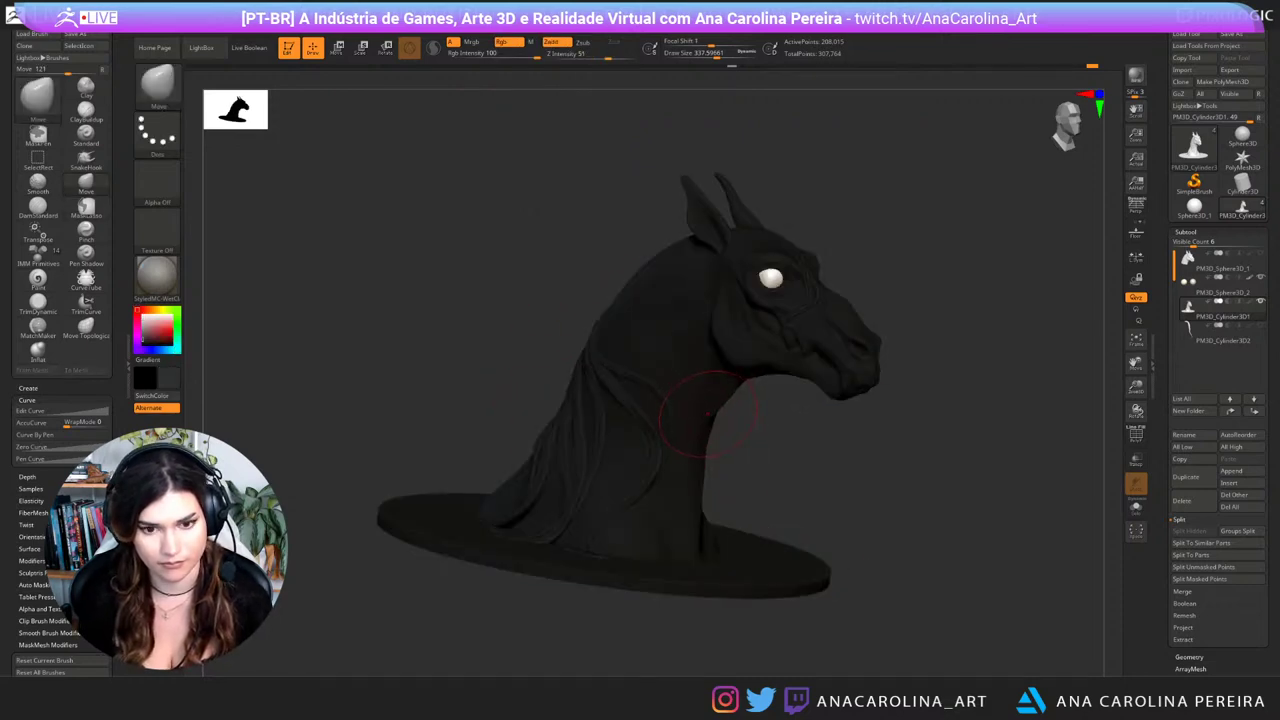
key("v")
key("v")
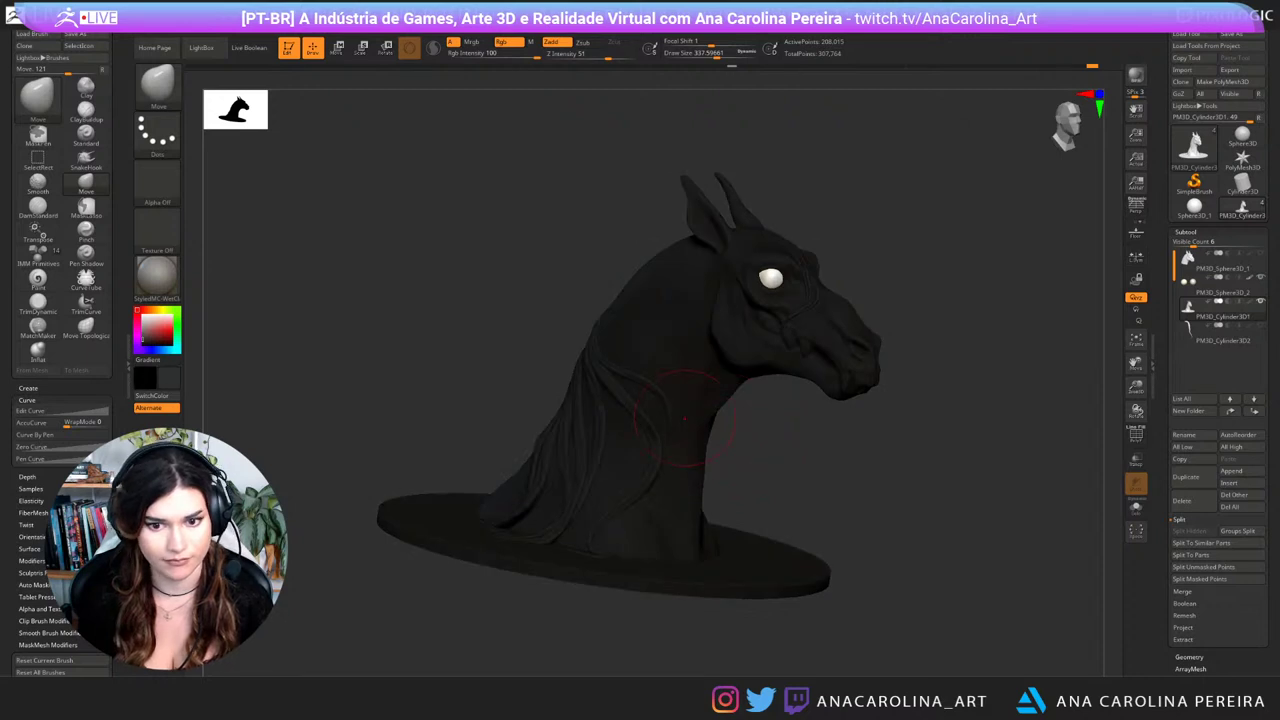
left_click(143, 317)
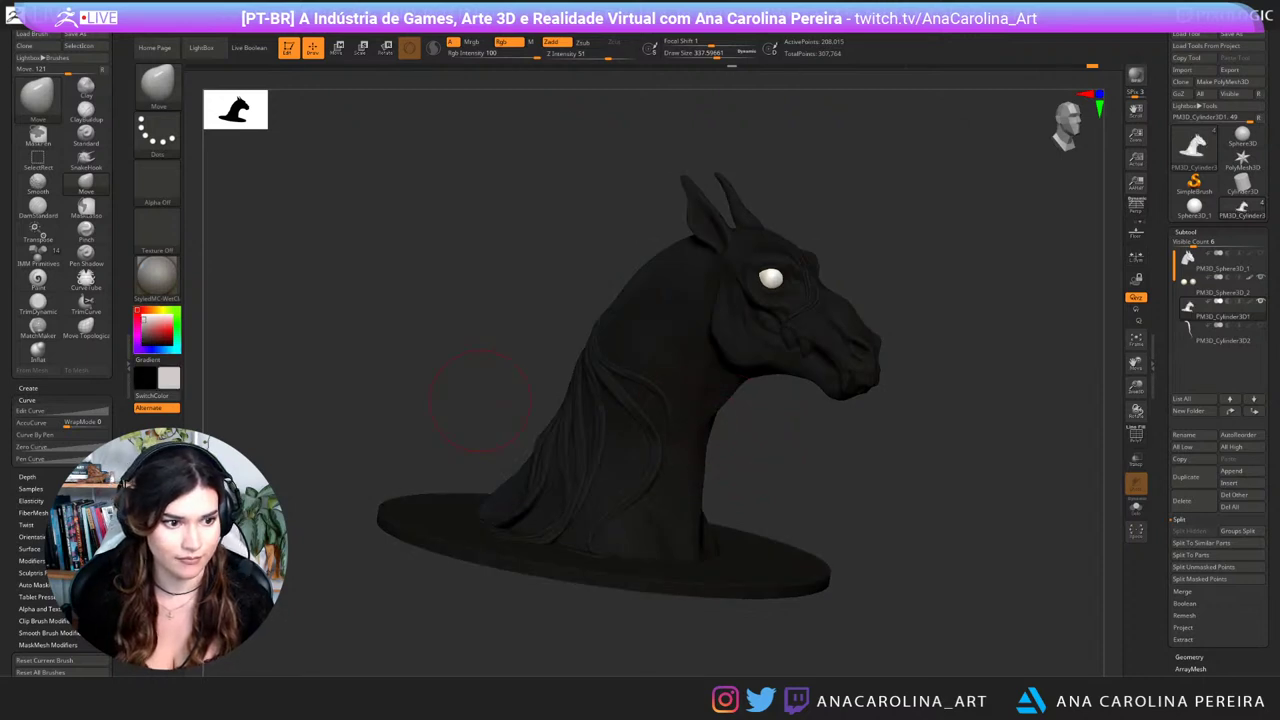
left_click_drag(144, 326, 142, 317)
Step: Activate the CurveTube brush and set its draw size to about 62
left_click_drag(475, 288, 422, 283)
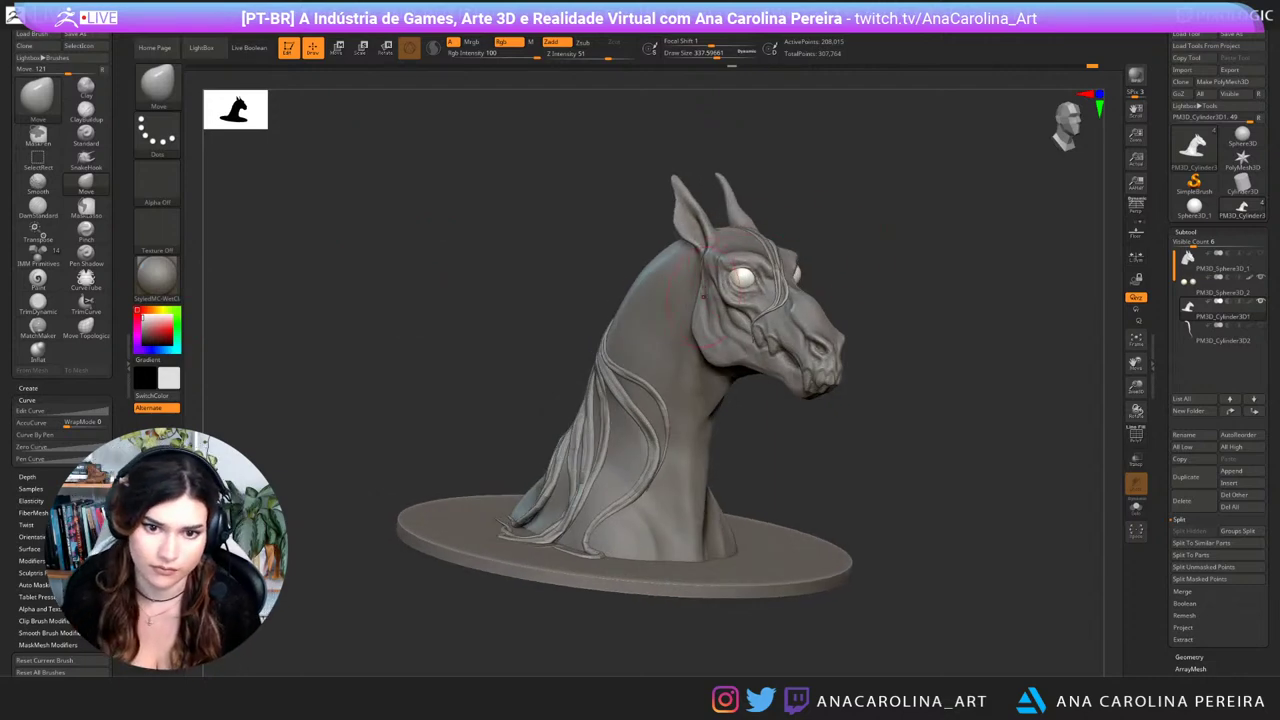
mouse_move(955, 238)
left_mouse_down()
mouse_move(848, 235)
mouse_move(910, 232)
mouse_move(863, 249)
left_mouse_up()
key("b")
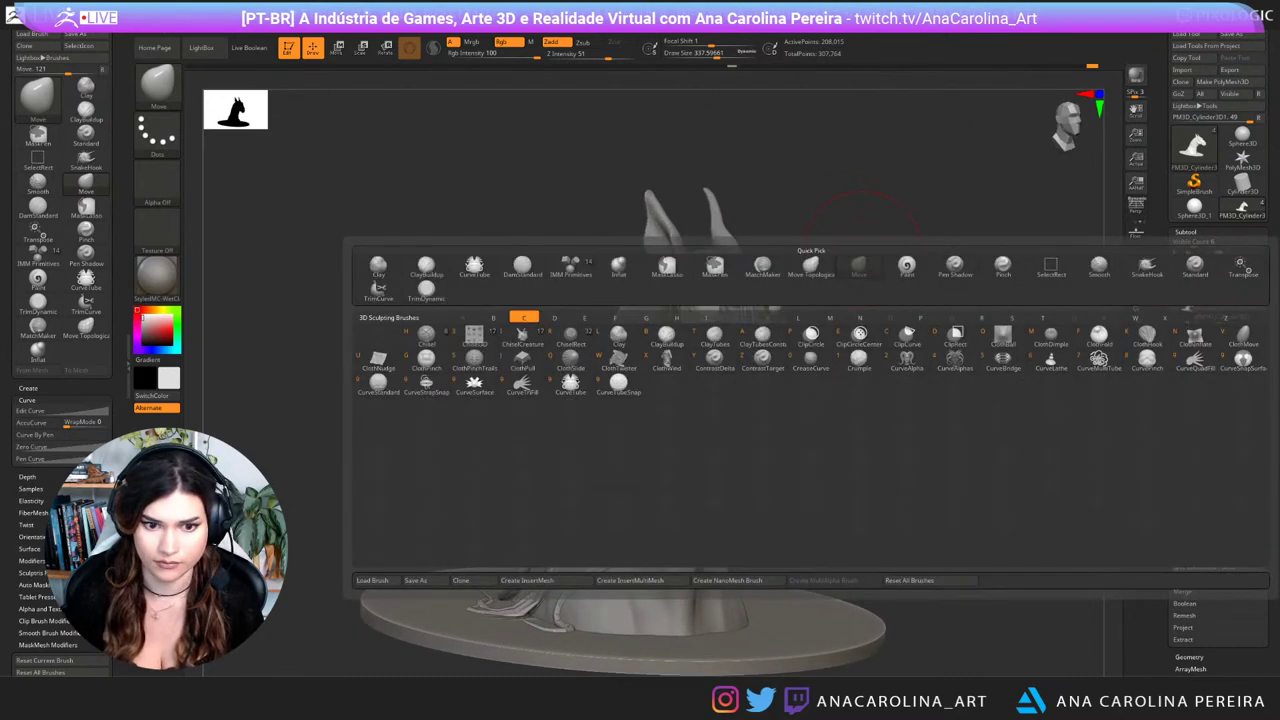
left_click(571, 384)
key("space")
mouse_move(662, 336)
left_mouse_down()
mouse_move(630, 336)
mouse_move(641, 336)
left_mouse_up()
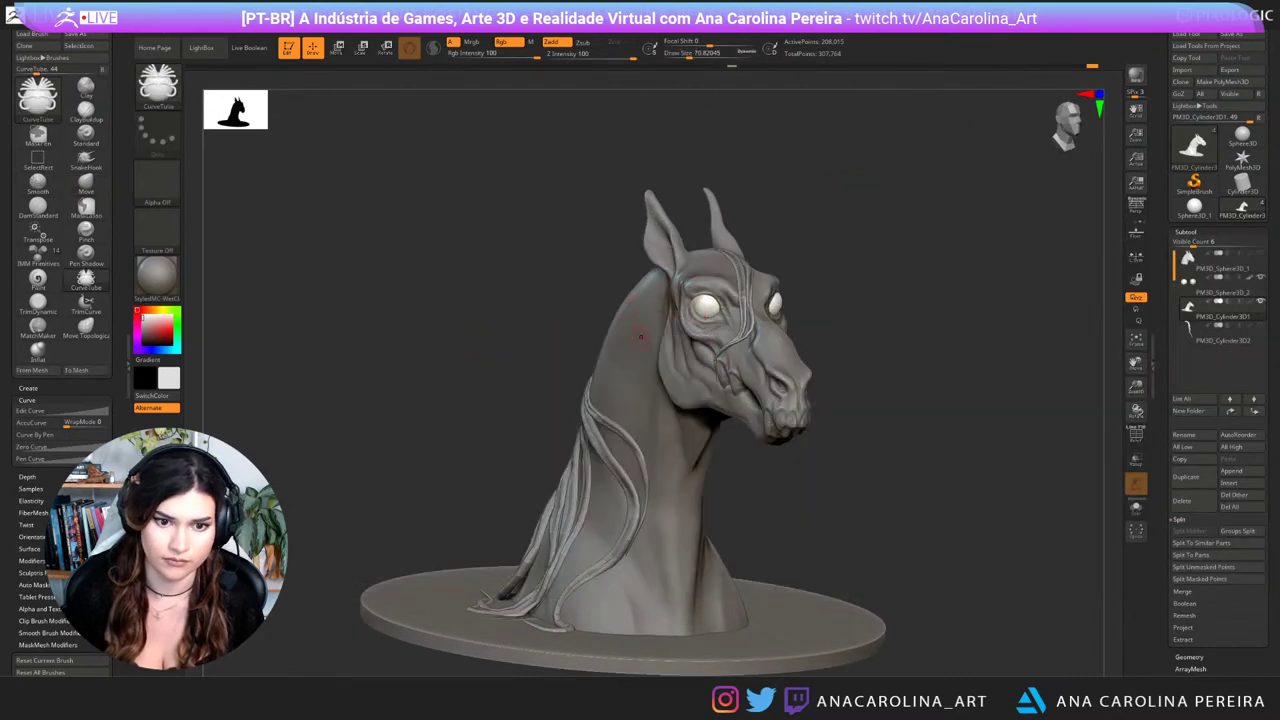
left_click_drag(850, 250, 900, 266)
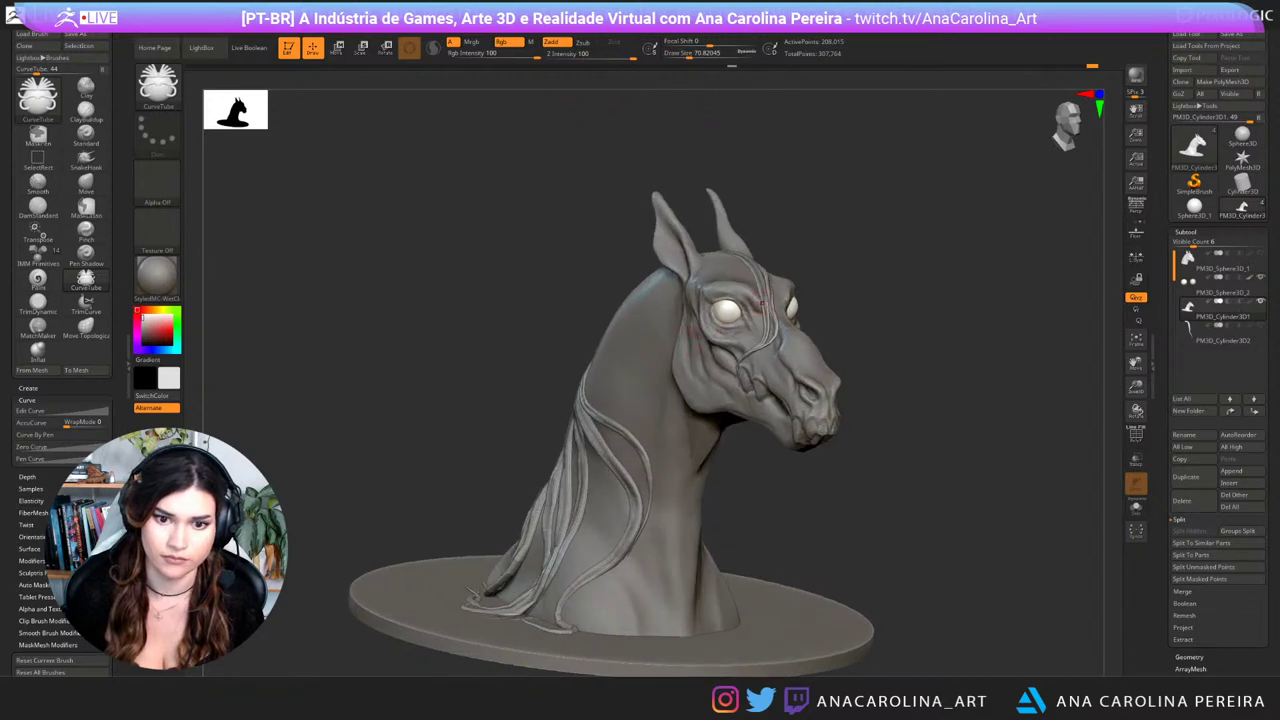
key("space")
left_click_drag(711, 368, 705, 368)
left_click_drag(868, 230, 874, 292)
key("space")
left_click_drag(761, 336, 757, 336)
left_click_drag(868, 250, 862, 290)
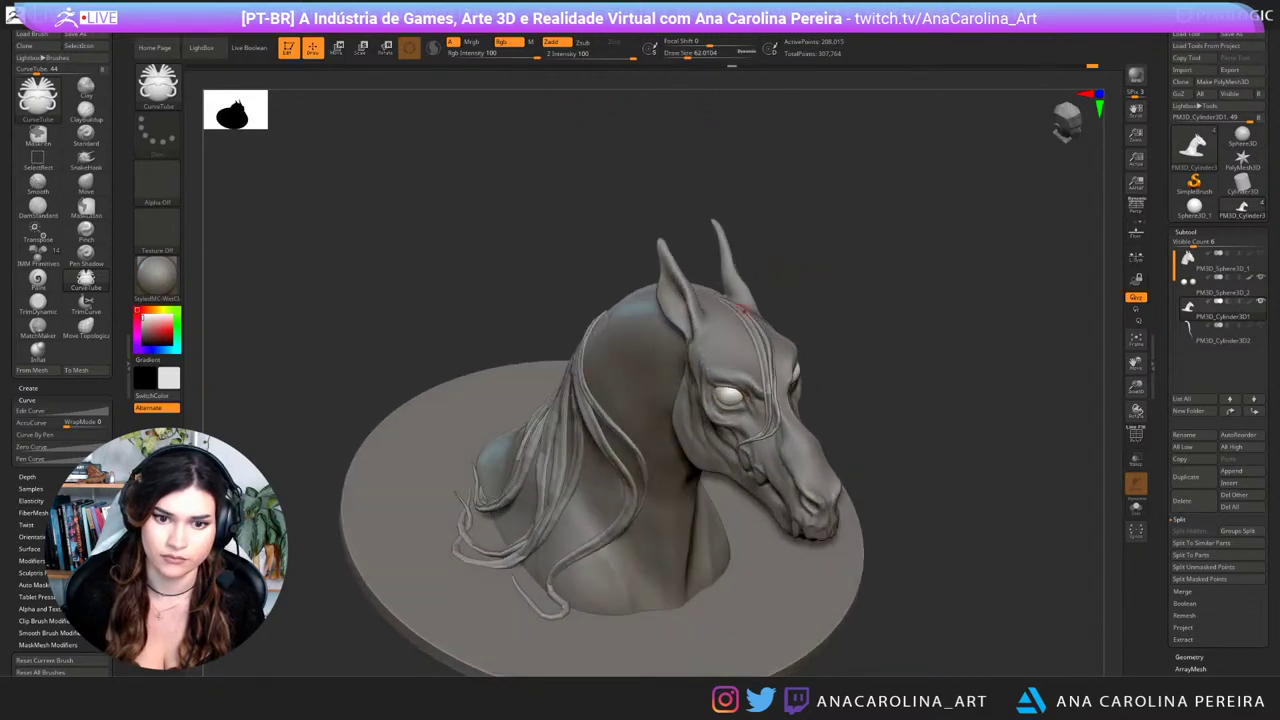
Step: Try several CurveTube strands from between the ears down the side of the face, undoing each one
left_click_drag(718, 300, 734, 340)
key("ctrl+z")
mouse_move(870, 420)
left_mouse_down()
mouse_move(918, 371)
mouse_move(881, 409)
left_mouse_up()
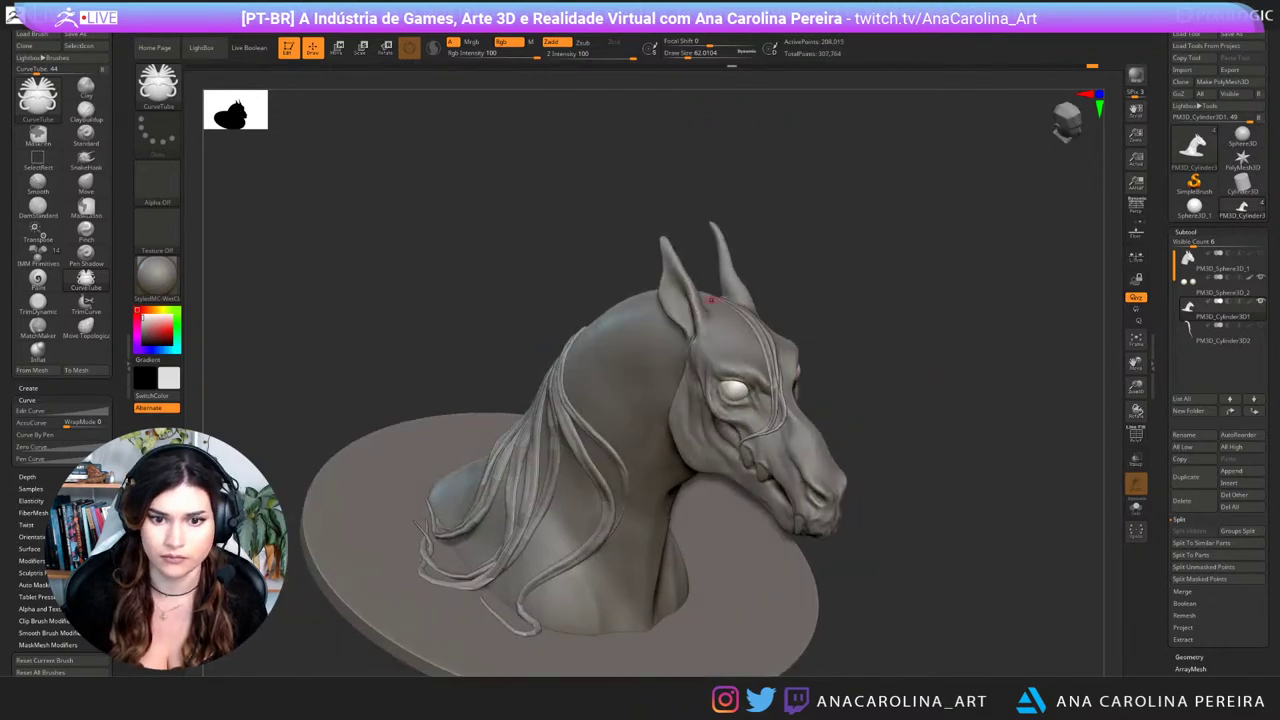
left_click_drag(716, 300, 732, 358)
left_click_drag(700, 456, 686, 460)
left_click_drag(872, 430, 860, 388)
key("ctrl+z")
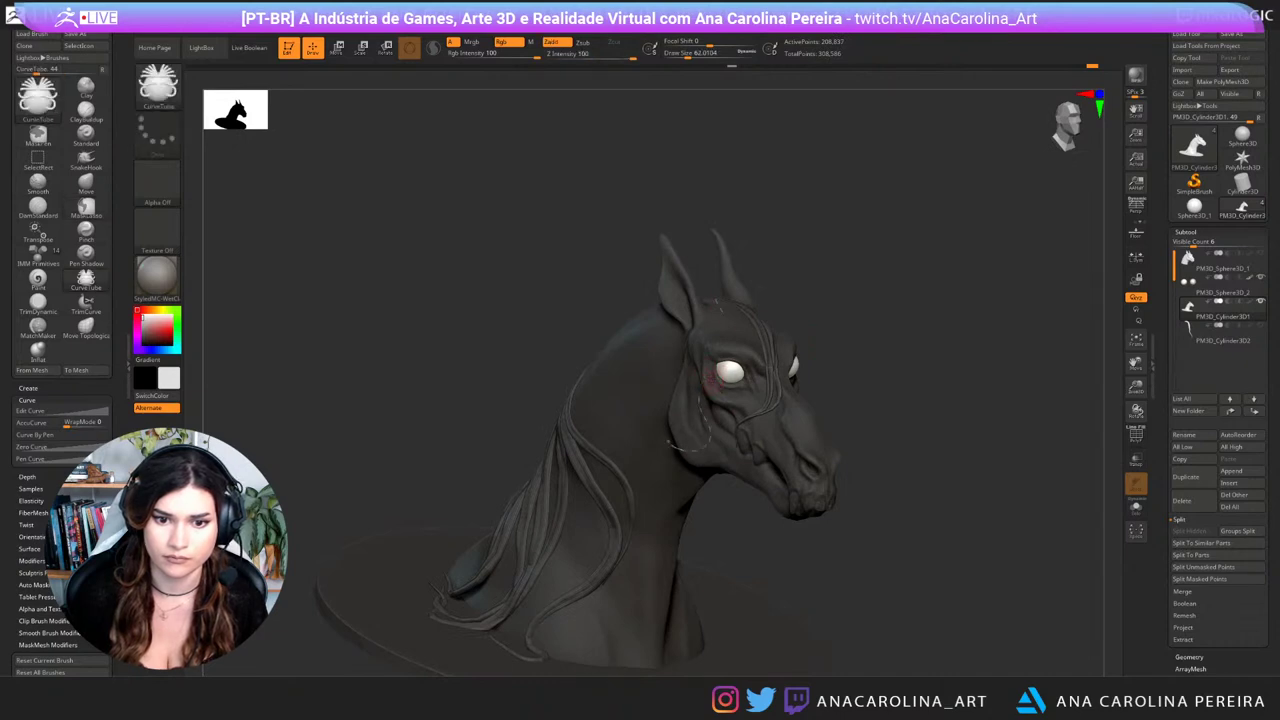
mouse_move(715, 300)
left_mouse_down()
mouse_move(690, 440)
mouse_move(690, 385)
left_mouse_up()
mouse_move(912, 312)
left_mouse_down()
mouse_move(843, 309)
mouse_move(883, 306)
left_mouse_up()
key("ctrl+z")
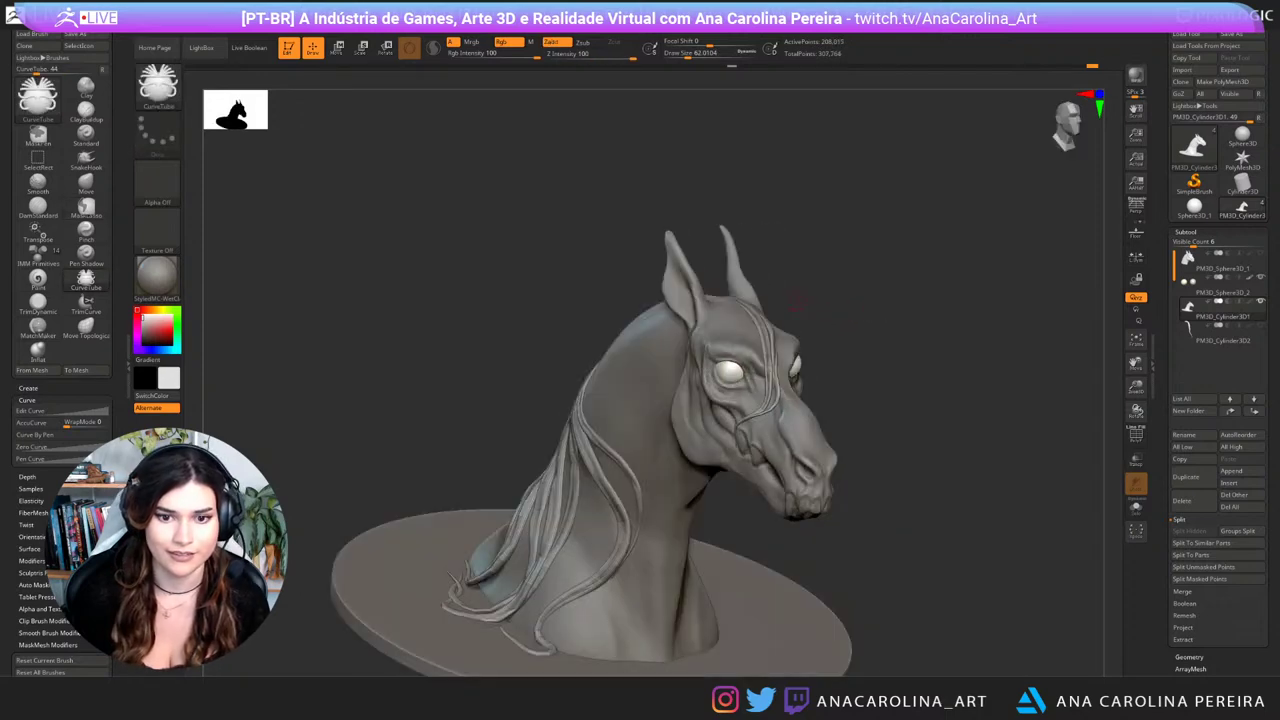
Step: Set the CurveTube brush's picker depth option to Cont Z
left_click(507, 24)
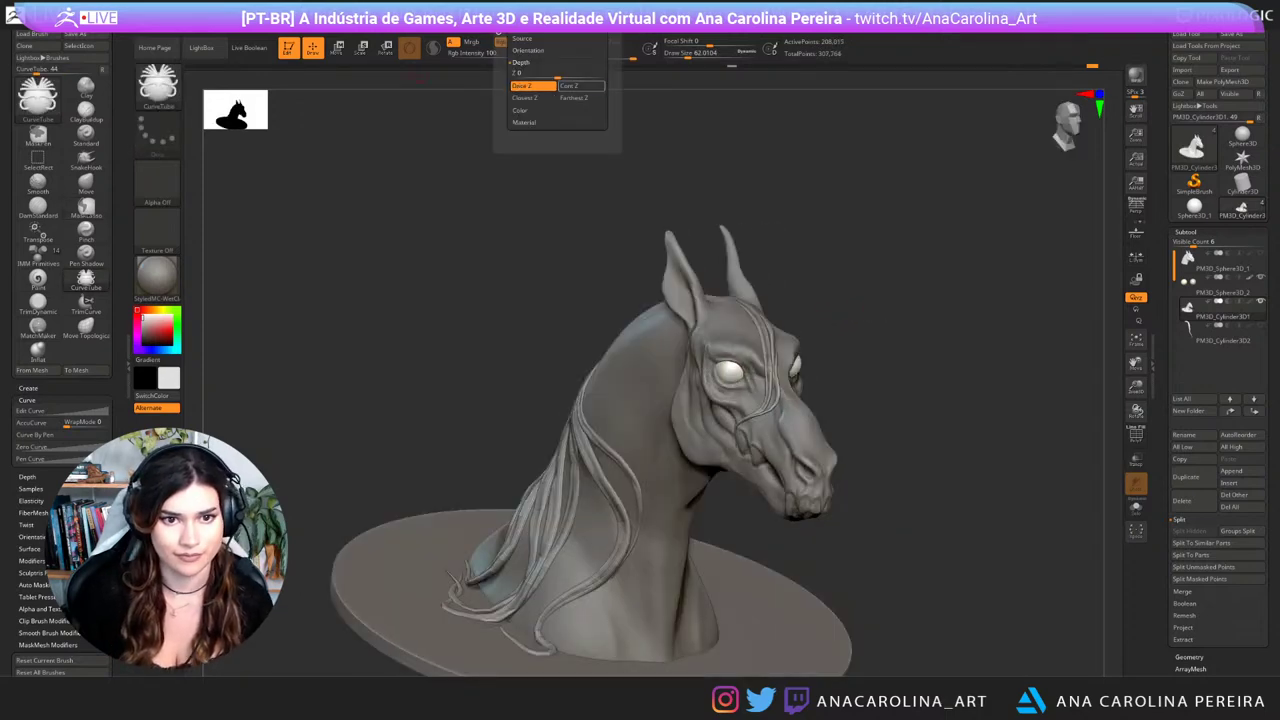
left_click(581, 86)
left_click_drag(643, 188, 608, 189)
left_click_drag(862, 375, 867, 339)
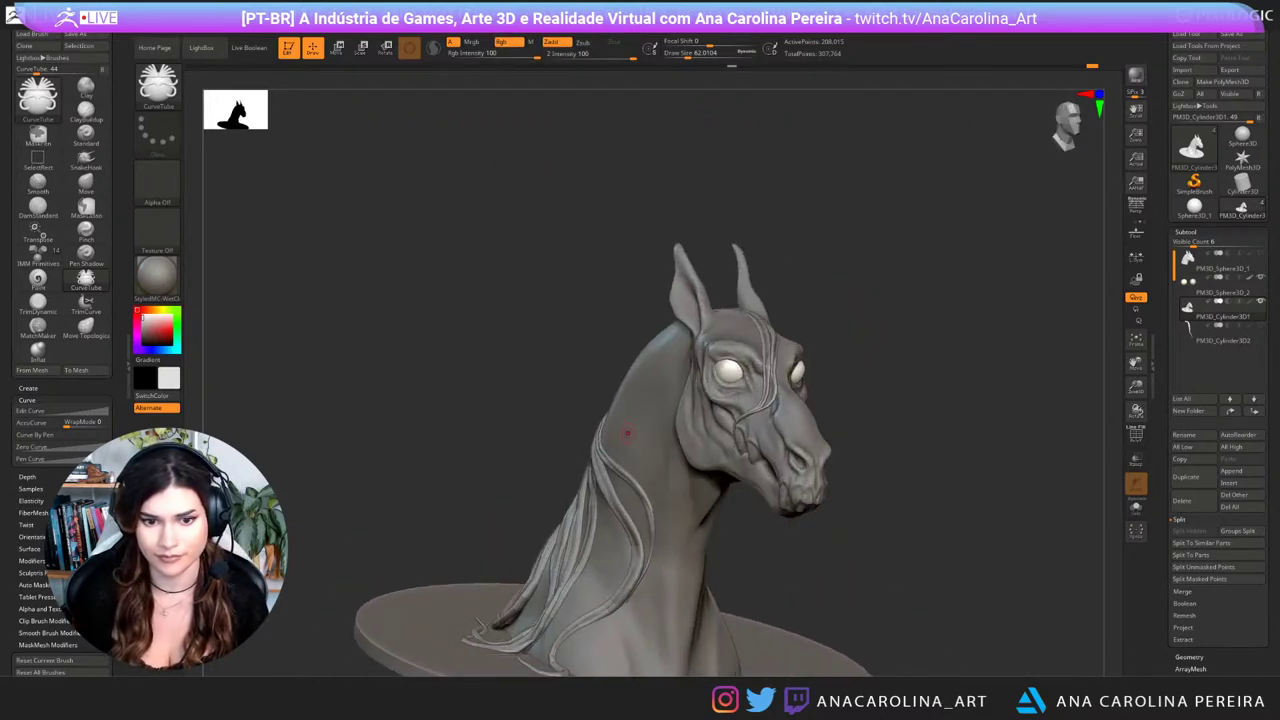
Step: Try a CurveTube strand behind the ear on the side of the neck, and undo it
left_click_drag(643, 299, 651, 388)
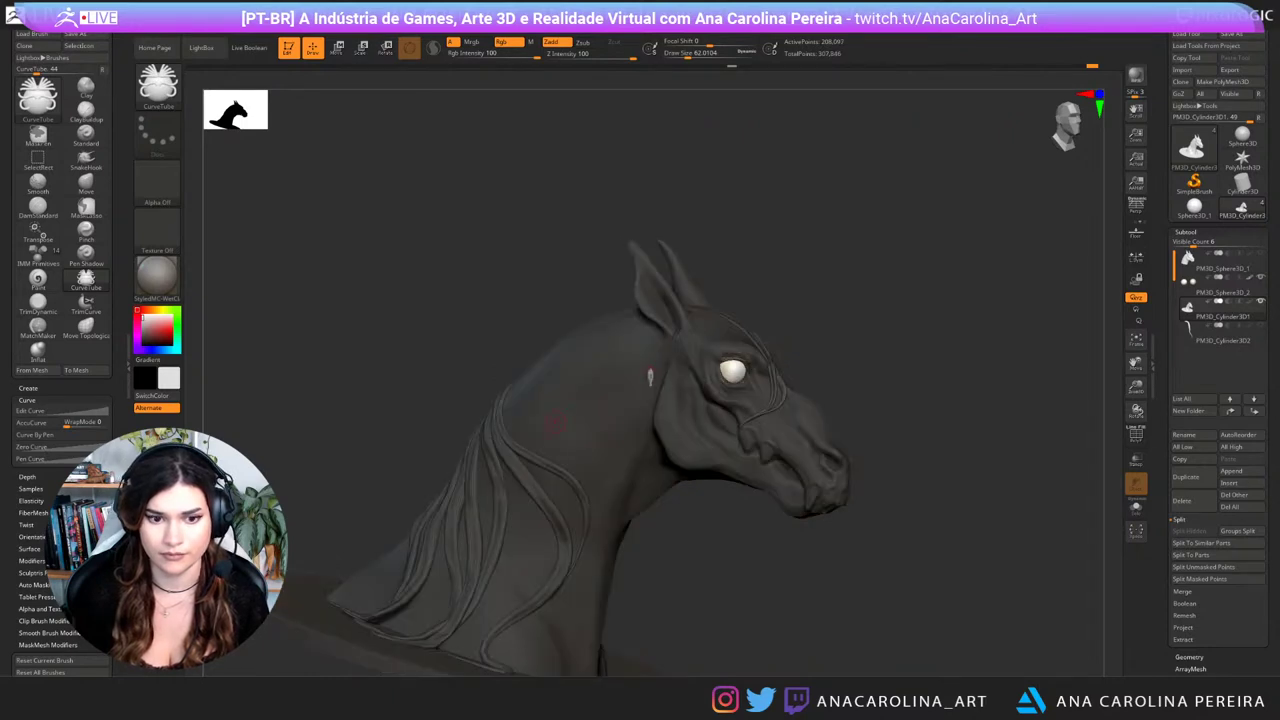
key("ctrl+z")
mouse_move(900, 380)
left_mouse_down()
mouse_move(735, 390)
mouse_move(862, 394)
left_mouse_up()
left_click_drag(737, 532, 670, 535)
left_click_drag(815, 585, 794, 470, "alt")
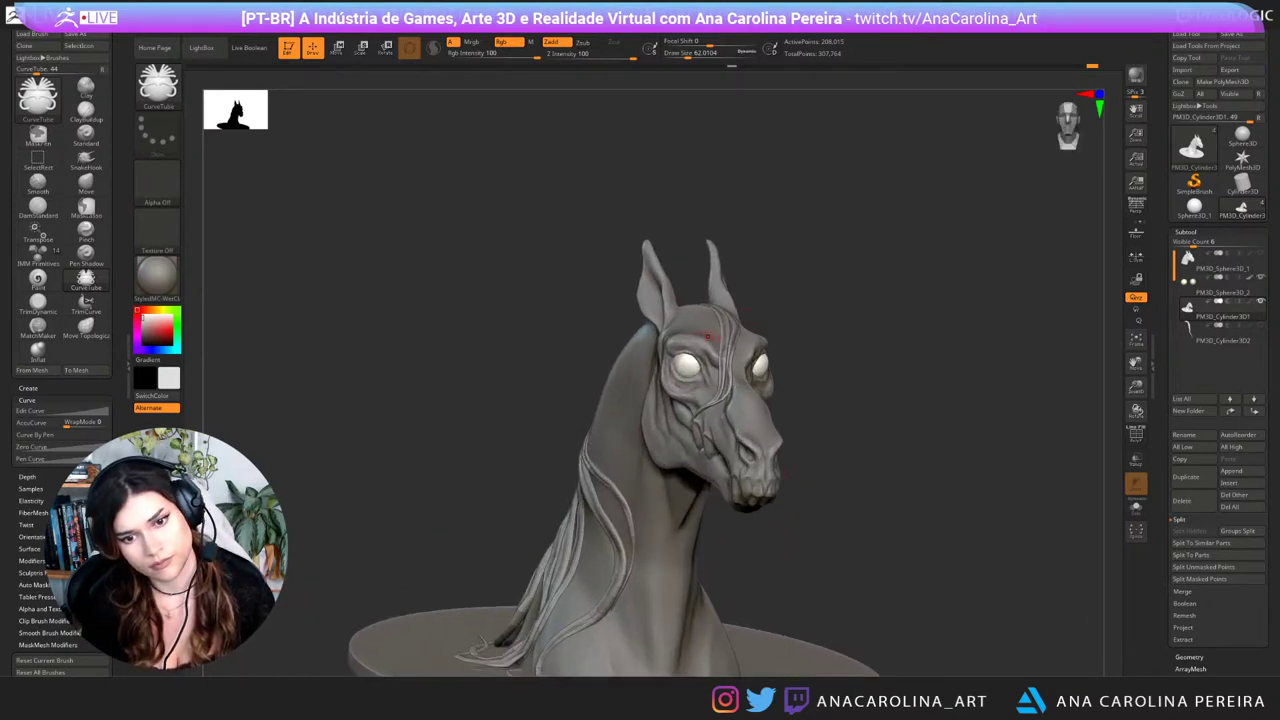
Step: Draw a CurveTube strand at size 62 from between the ears, across the forehead and over the eye
left_click_drag(600, 310, 585, 440)
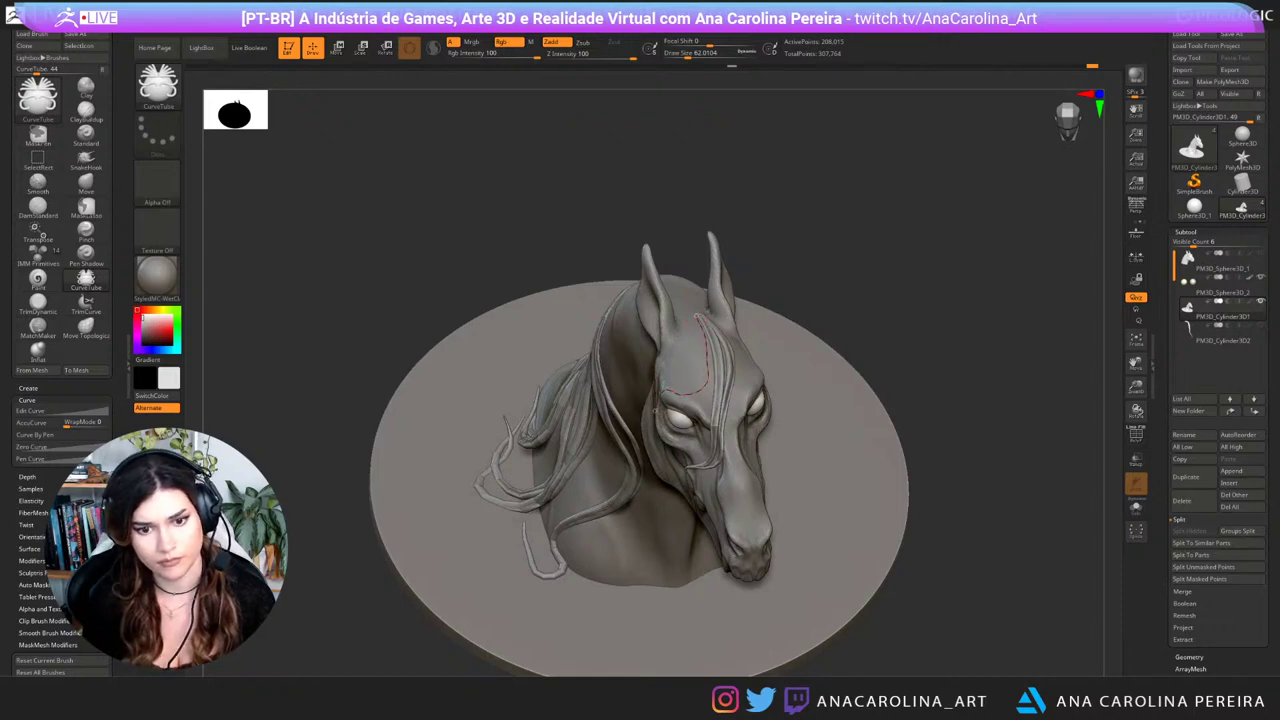
left_click_drag(655, 411, 653, 420)
mouse_move(790, 330)
left_mouse_down()
mouse_move(818, 318)
mouse_move(815, 277)
mouse_move(810, 330)
left_mouse_up()
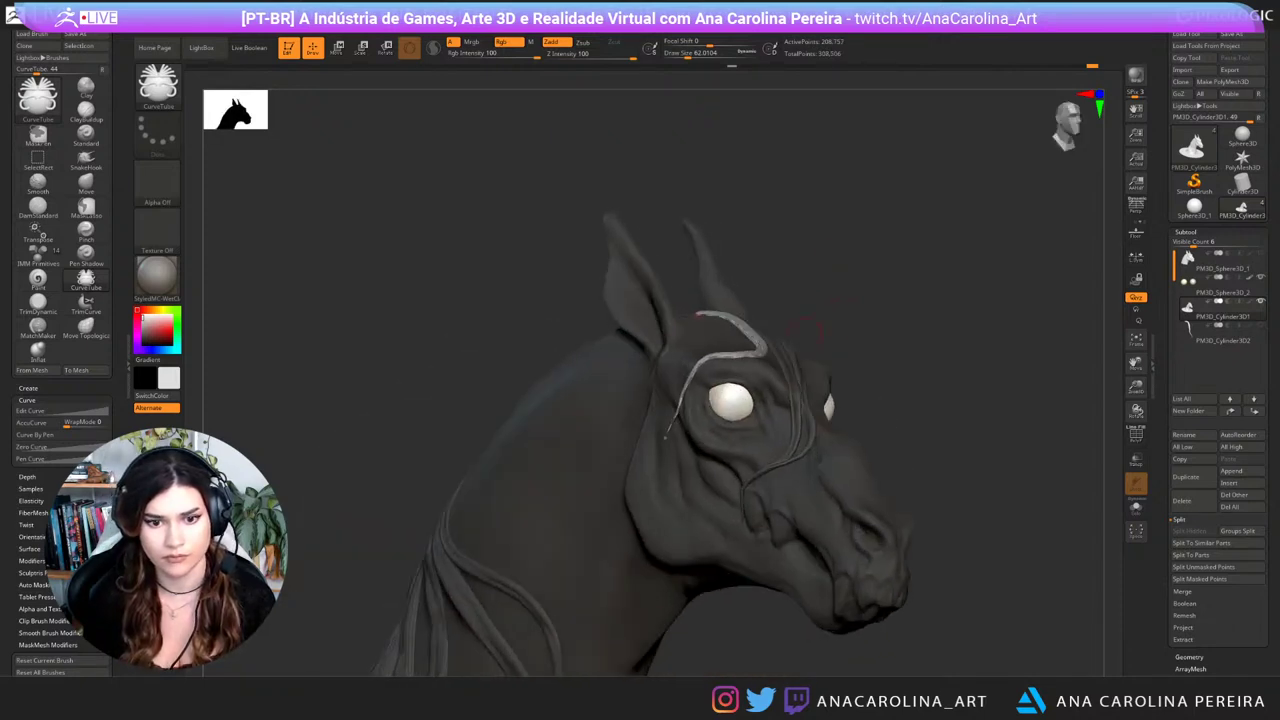
Step: Reshape the forehead strand by pulling its curve and lower end down beside the eye toward the cheek
key("ctrl+z")
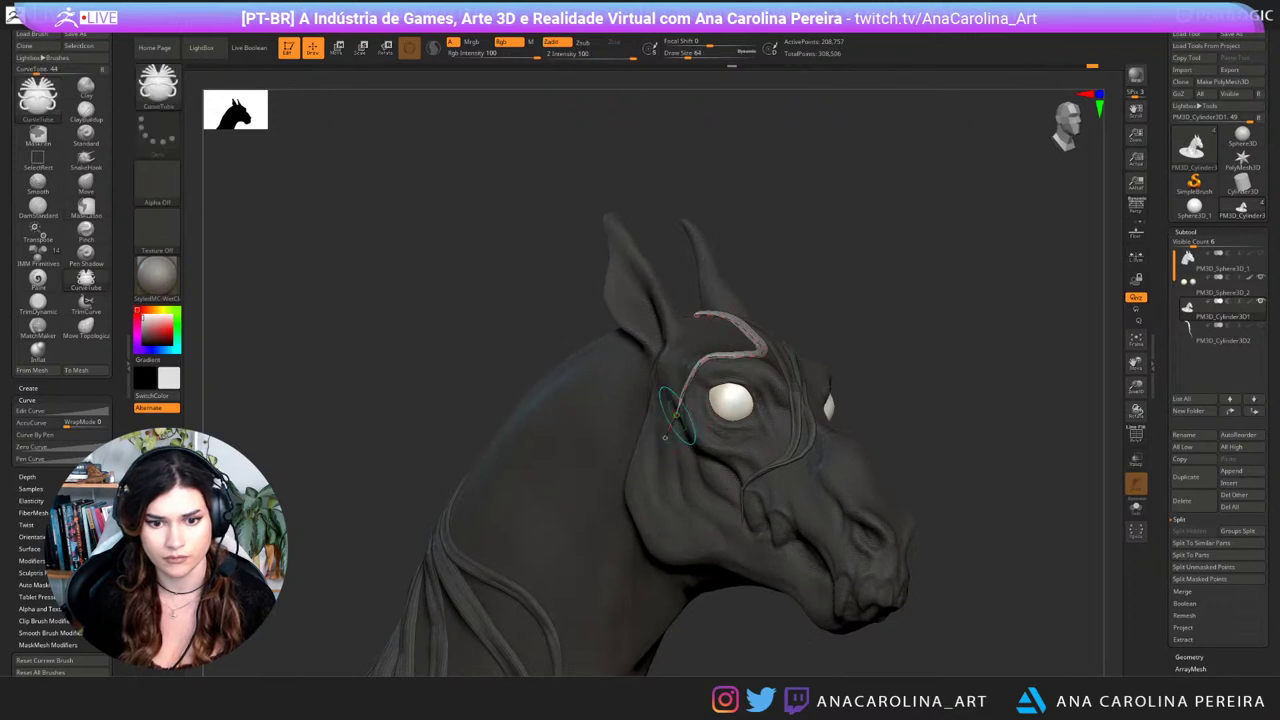
left_click(670, 430)
mouse_move(790, 310)
left_mouse_down()
mouse_move(765, 345)
mouse_move(778, 324)
left_mouse_up()
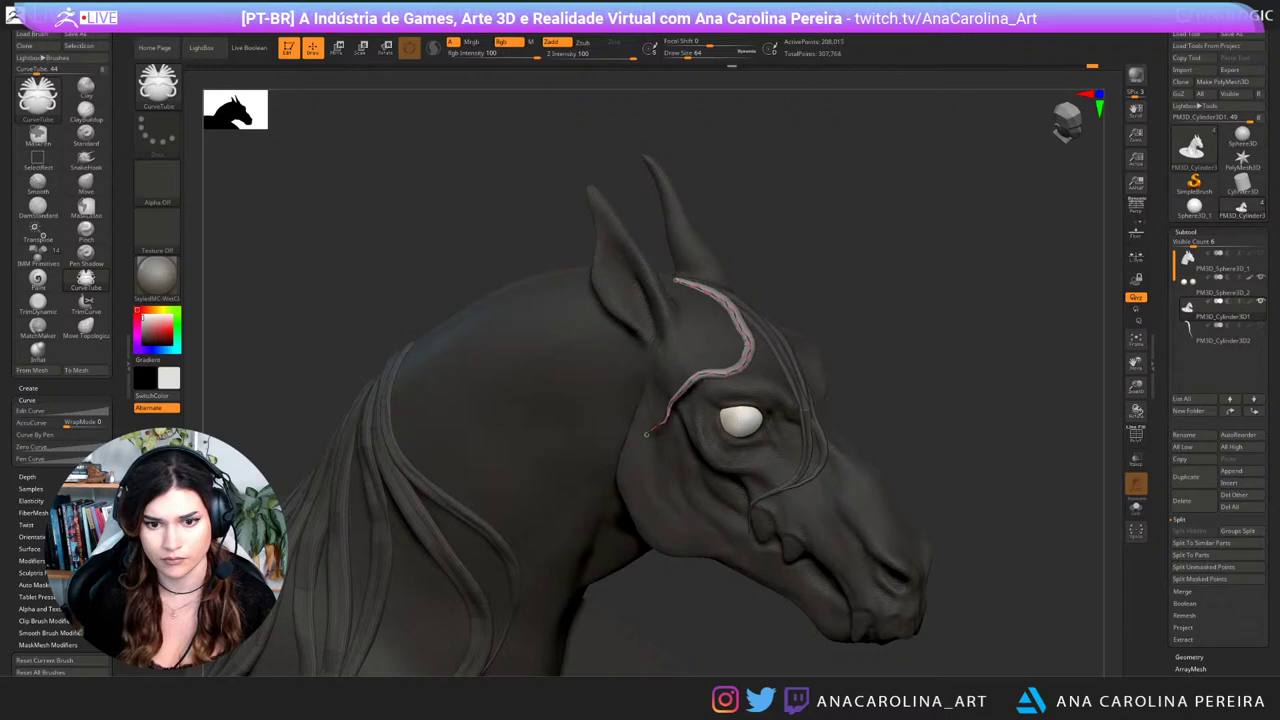
left_click_drag(648, 433, 682, 388, "shift")
right_click_drag(765, 362, 700, 372)
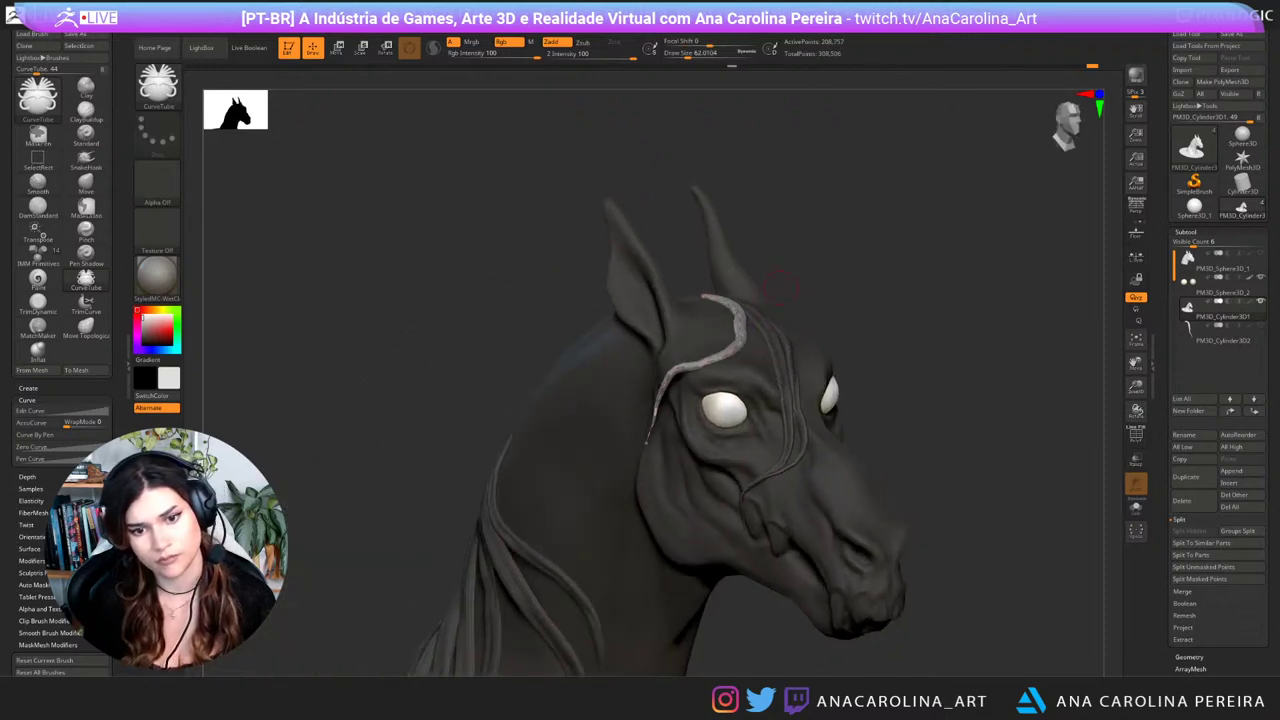
left_click_drag(672, 372, 680, 386)
right_click_drag(690, 390, 775, 387)
left_click_drag(655, 456, 638, 468)
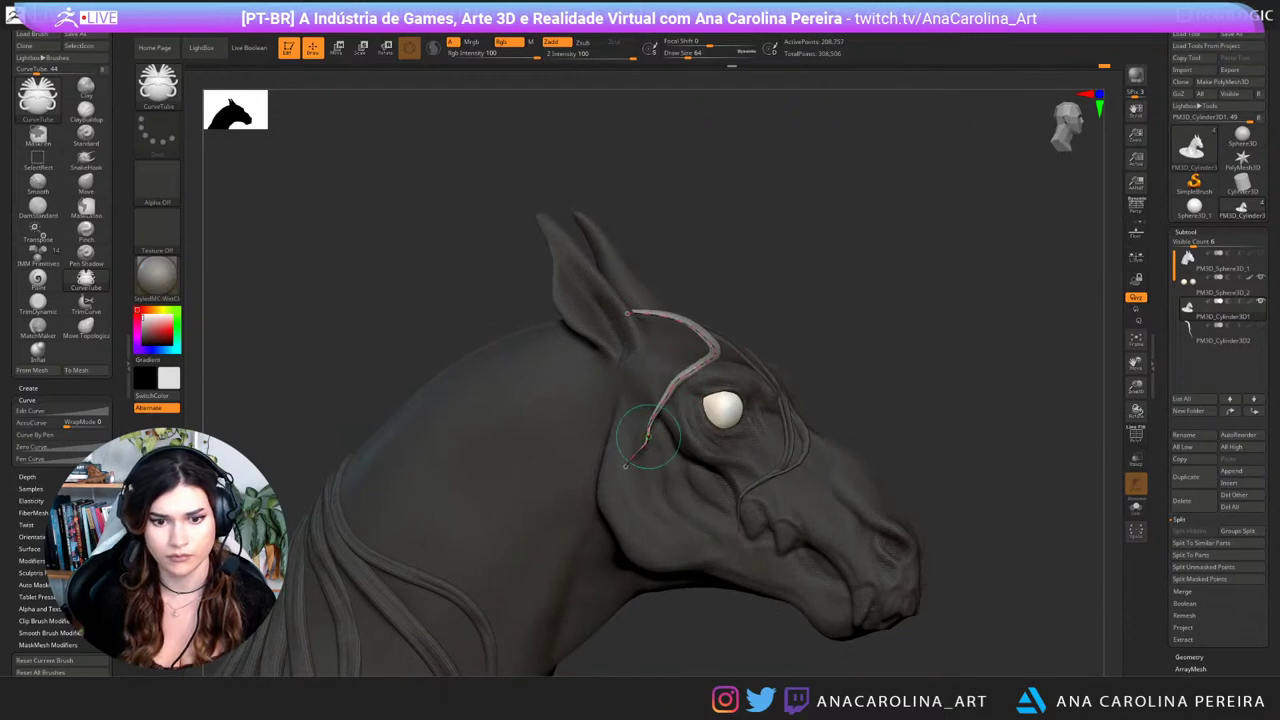
mouse_move(885, 330)
right_mouse_down()
mouse_move(720, 328)
mouse_move(795, 325)
mouse_move(800, 270)
mouse_move(855, 340)
mouse_move(915, 342)
mouse_move(867, 335)
right_mouse_up()
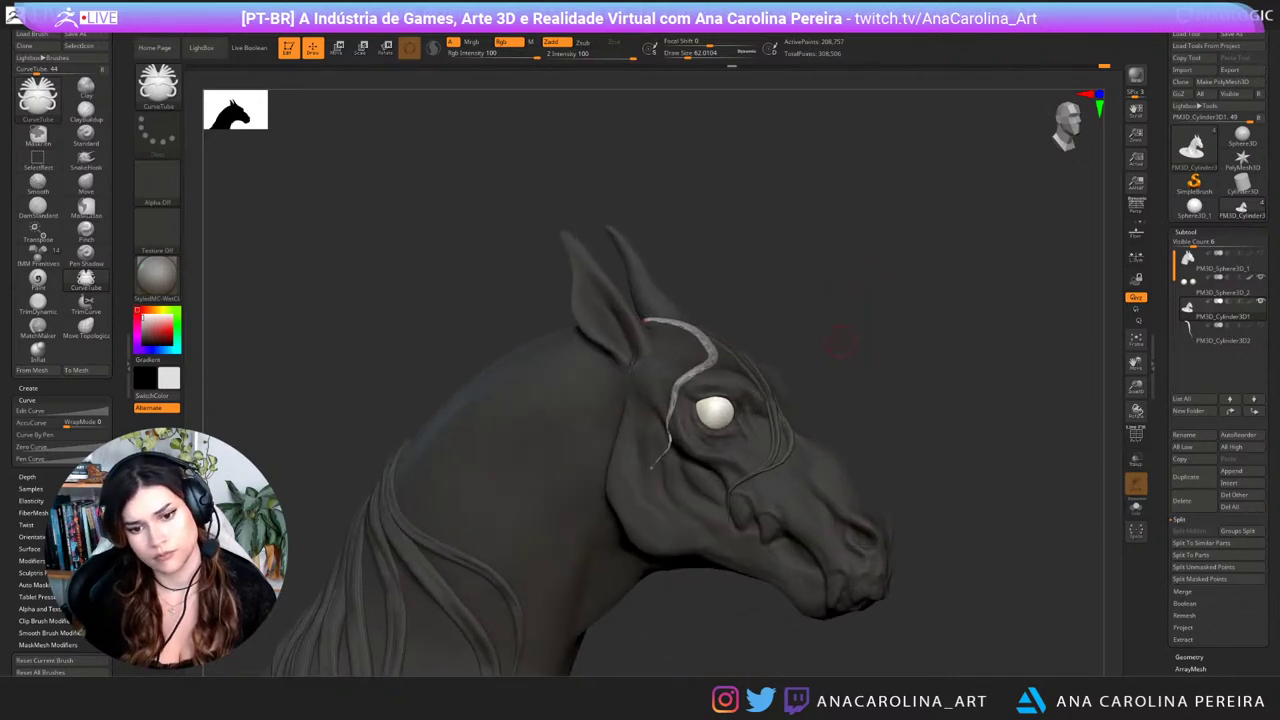
Step: Undo the curve adjustments and the forehead strand itself
key("ctrl+z")
key("ctrl+z")
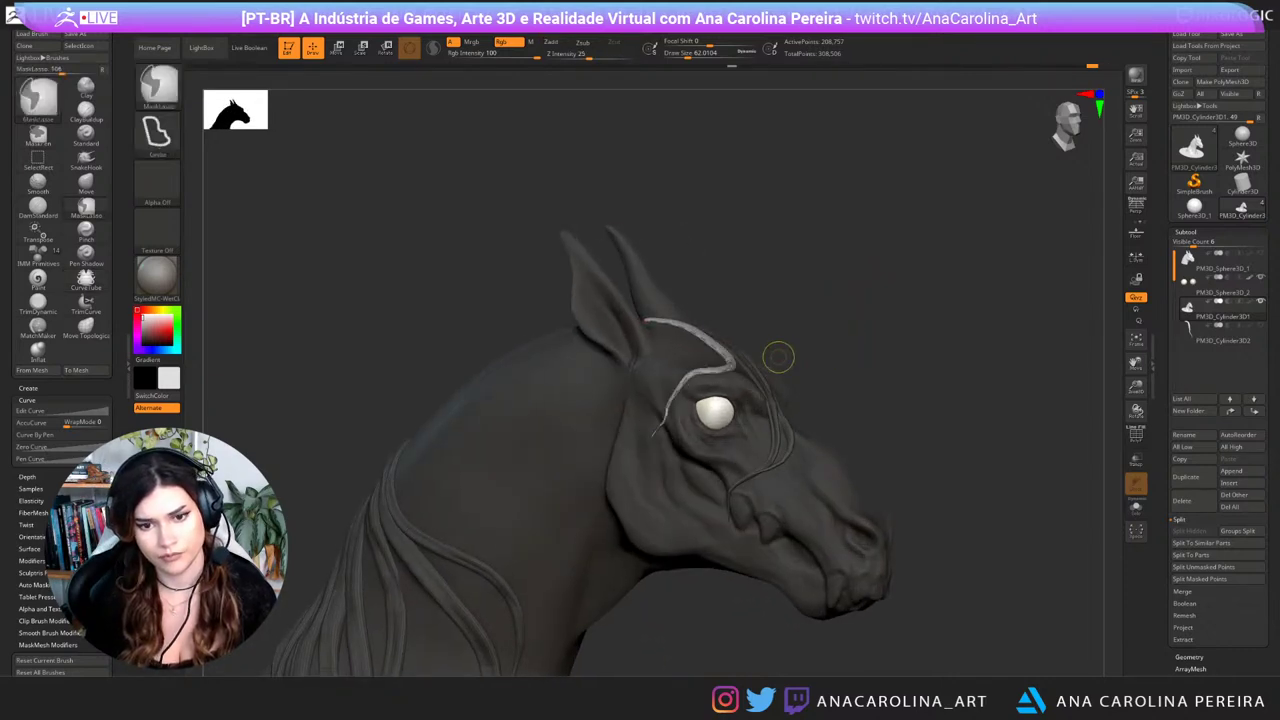
key("ctrl+z")
Step: Draw a longer CurveTube strand at size 62 from between the ears, across the forehead, around the outer eye and onto the cheek
right_click_drag(781, 355, 685, 315)
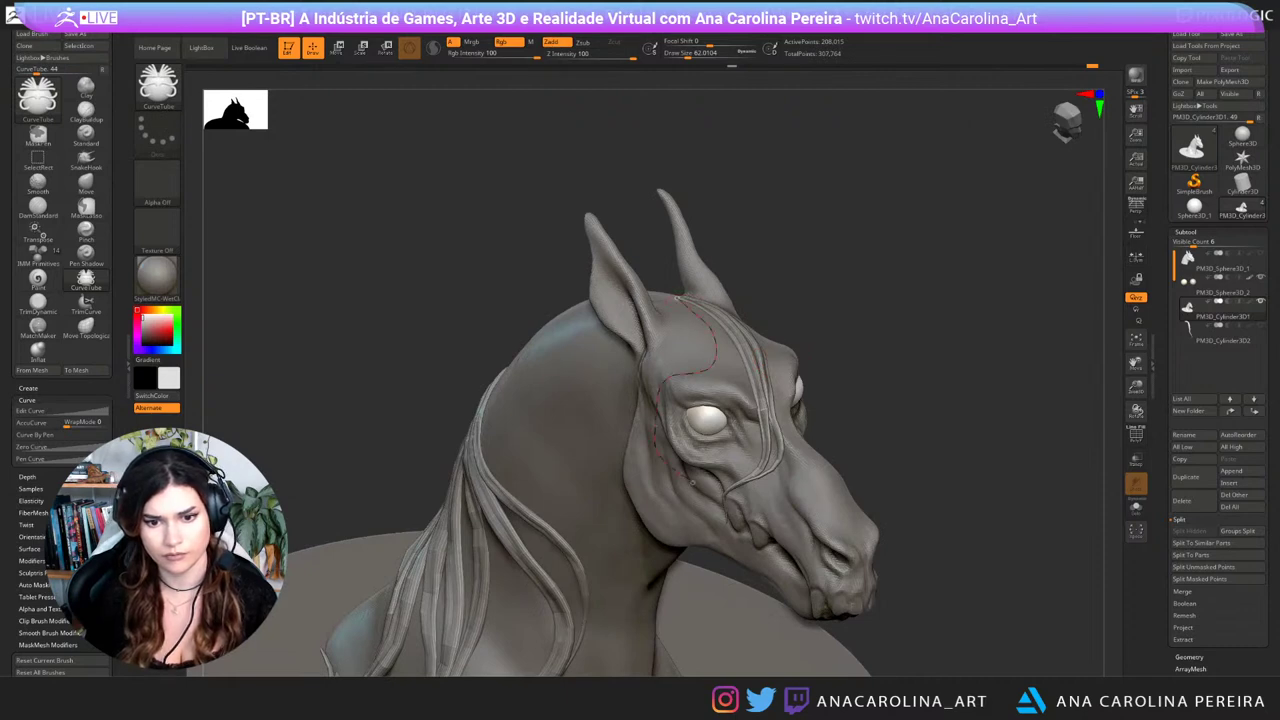
left_click_drag(692, 482, 699, 524)
mouse_move(702, 520)
right_mouse_down()
mouse_move(775, 500)
mouse_move(640, 492)
mouse_move(695, 513)
right_mouse_up()
left_click_drag(696, 514, 704, 526)
mouse_move(880, 392)
left_mouse_down()
mouse_move(802, 388)
mouse_move(935, 376)
mouse_move(842, 377)
mouse_move(856, 376)
mouse_move(836, 424)
left_mouse_up()
left_click(662, 391)
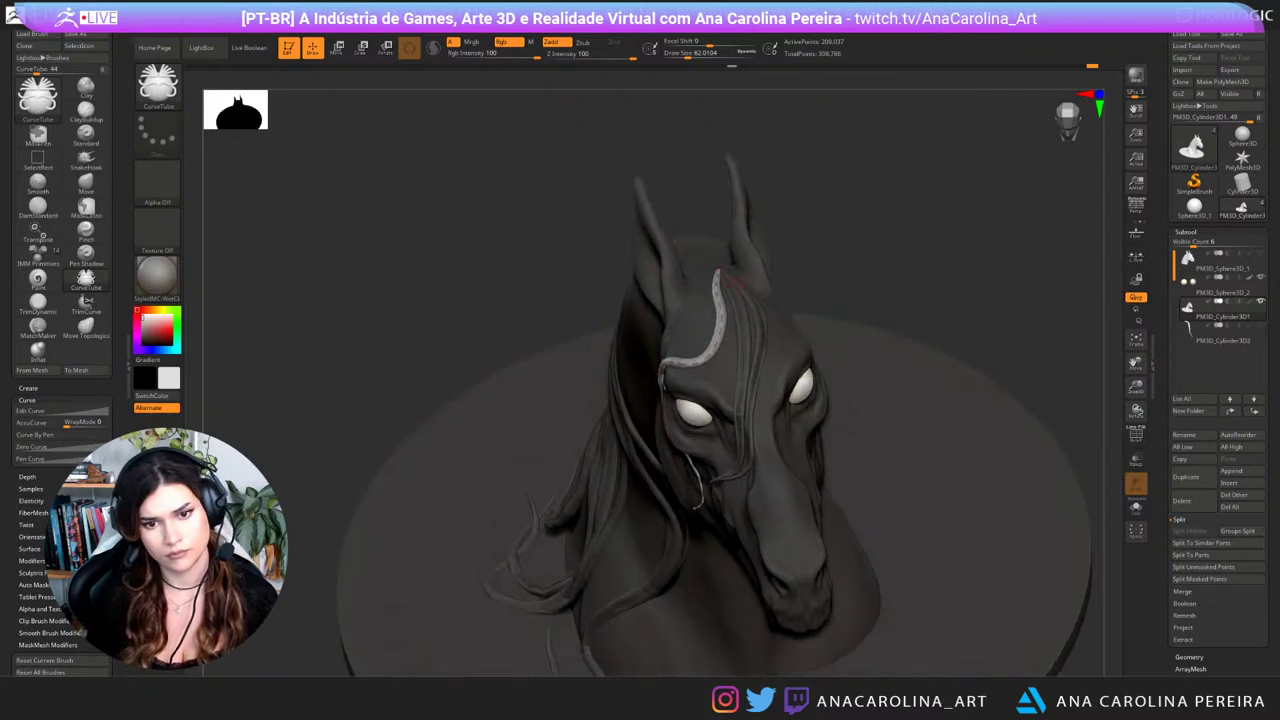
left_click(711, 500)
Step: Pull the new forelock strand's bend over the brow and around the outer eye with the Move brush at size about 251
mouse_move(838, 310)
left_mouse_down()
mouse_move(876, 250)
mouse_move(788, 318)
mouse_move(838, 323)
mouse_move(824, 352)
mouse_move(877, 362)
mouse_move(876, 288)
mouse_move(896, 400)
left_mouse_up()
left_click_drag(896, 340, 918, 410)
key("b")
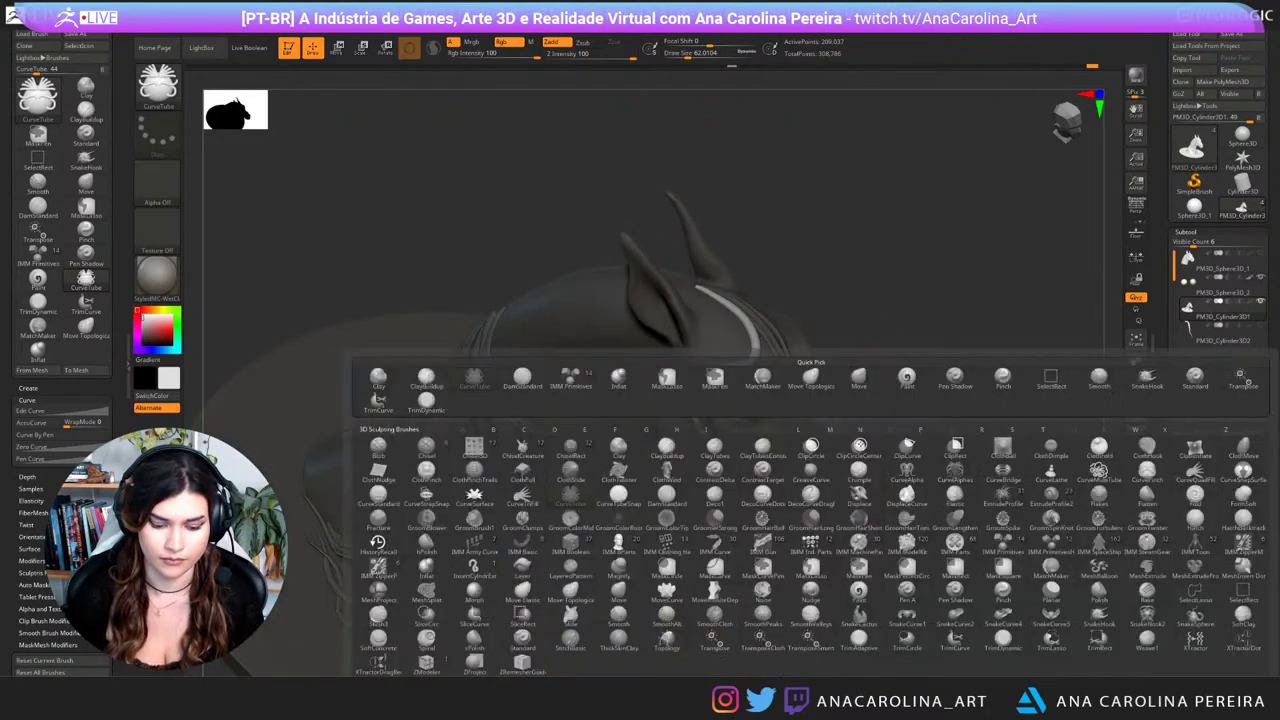
key("m")
key("v")
key("space")
left_click(842, 350)
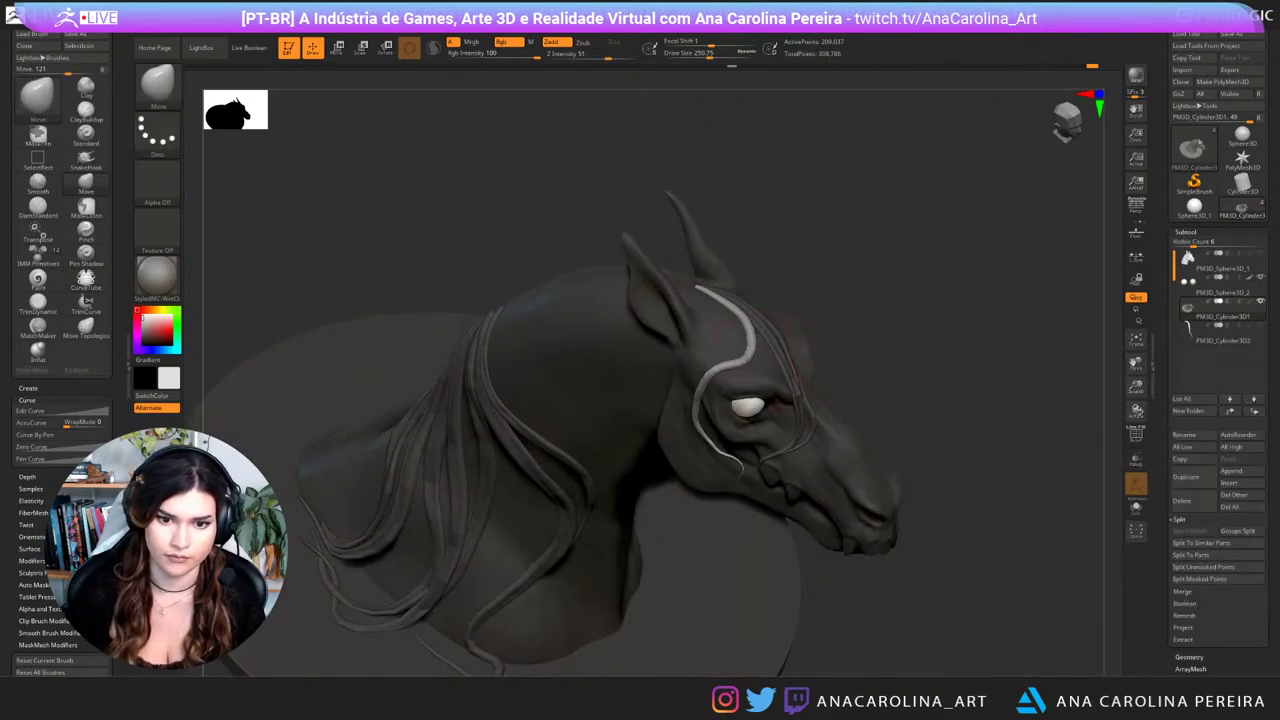
left_click_drag(752, 342, 746, 344)
mouse_move(880, 340)
left_mouse_down()
mouse_move(812, 314)
mouse_move(882, 326)
left_mouse_up()
left_click_drag(746, 348, 705, 410)
mouse_move(925, 300)
left_mouse_down()
mouse_move(868, 308)
mouse_move(872, 330)
mouse_move(906, 331)
left_mouse_up()
left_click_drag(716, 397, 709, 402)
left_click_drag(915, 330, 855, 334)
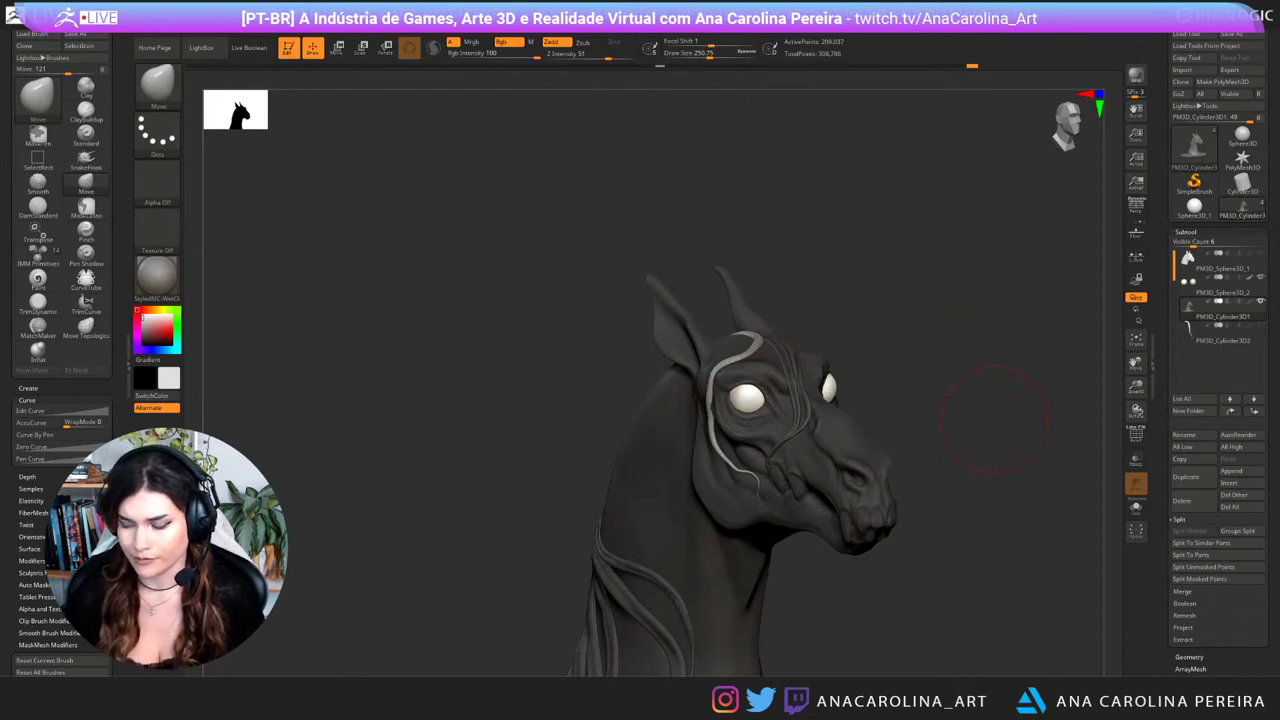
left_click_drag(994, 419, 991, 425)
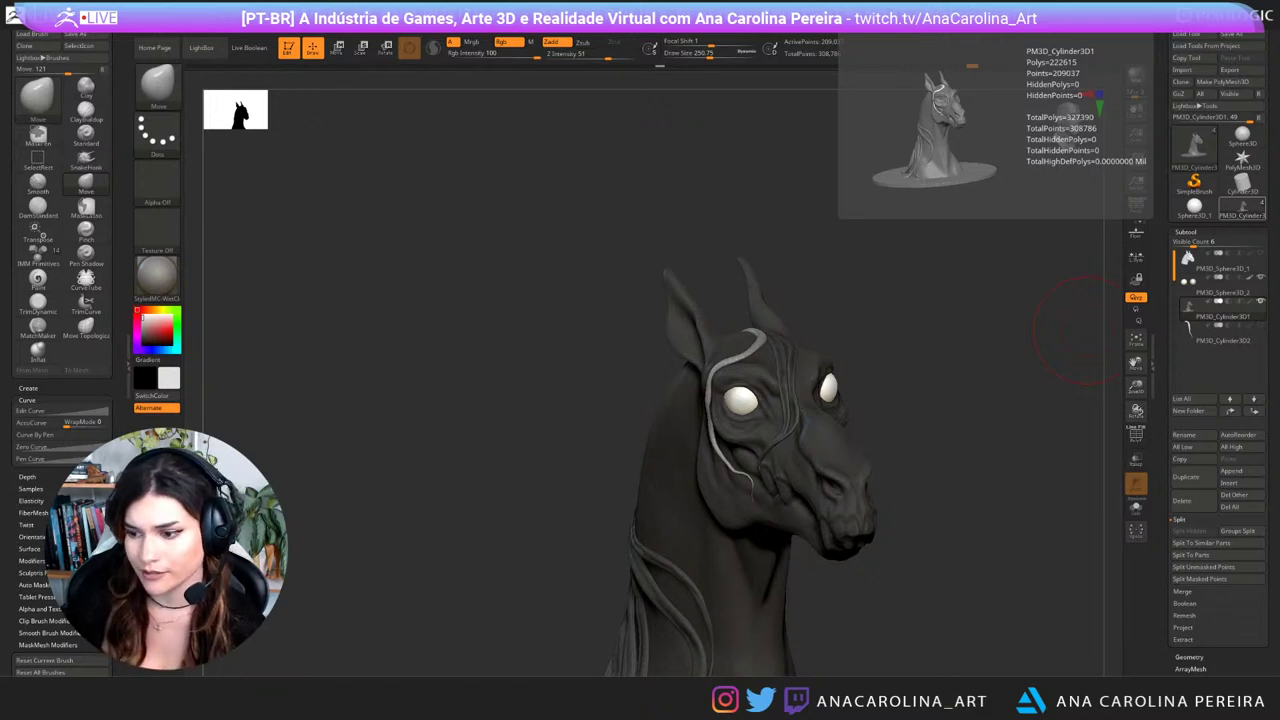
left_click_drag(950, 572, 1022, 573)
Step: Carve creases along the forelock strand above and beside the eye with DamStandard at size about 104
key("b")
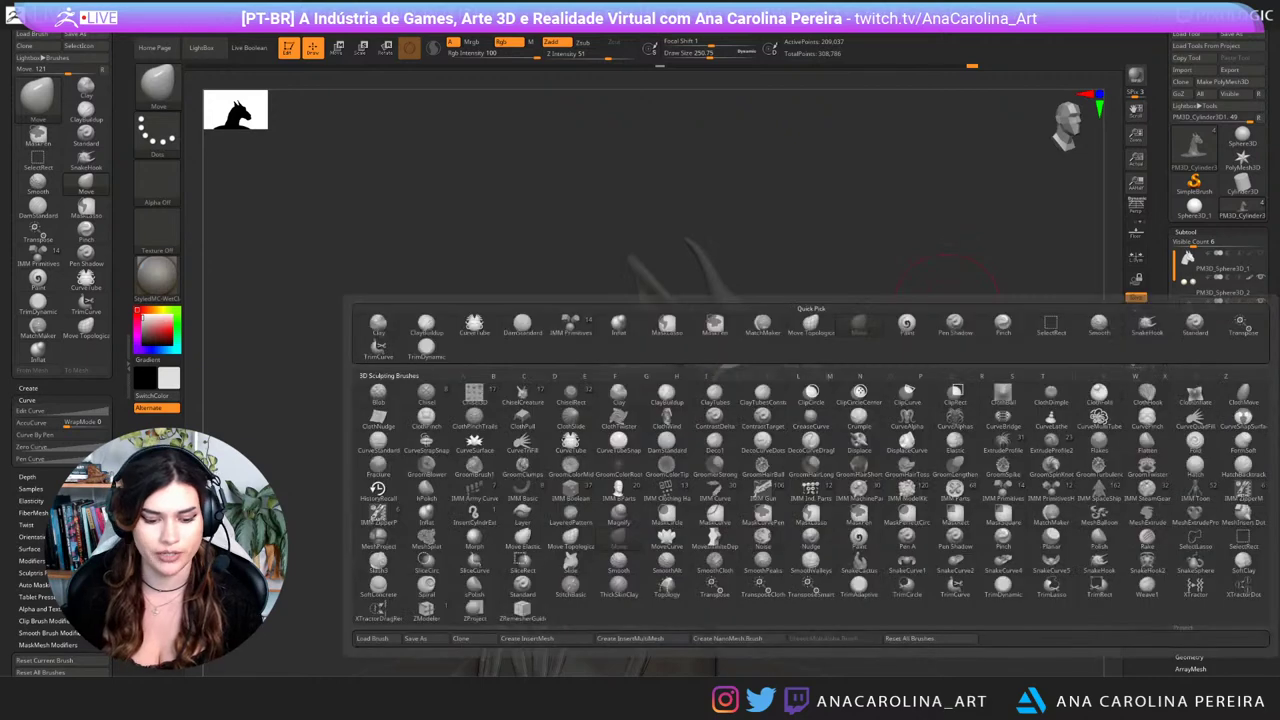
key("s")
key("b")
key("d")
key("s")
key("space")
mouse_move(910, 246)
left_mouse_down()
mouse_move(896, 246)
mouse_move(903, 304)
left_mouse_up()
left_click_drag(732, 298, 747, 360)
key("ctrl+z")
left_click_drag(905, 303, 938, 238)
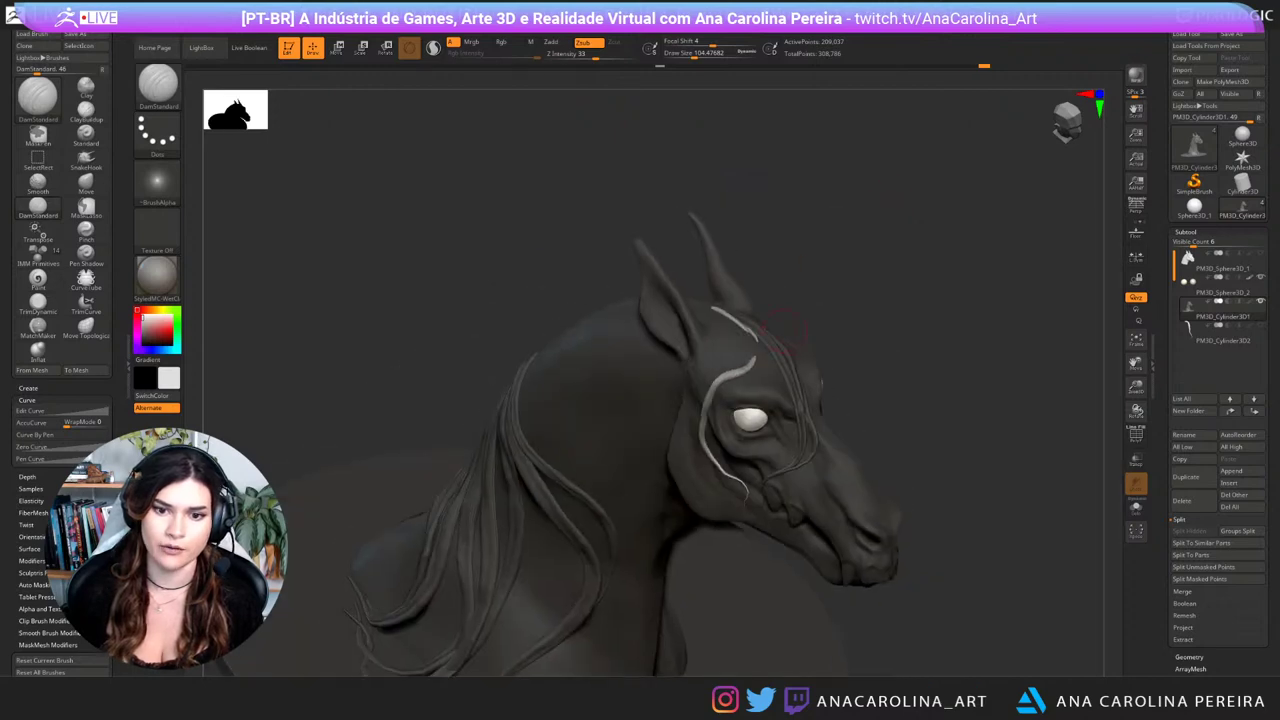
left_click_drag(752, 362, 709, 396)
left_click_drag(900, 300, 932, 268)
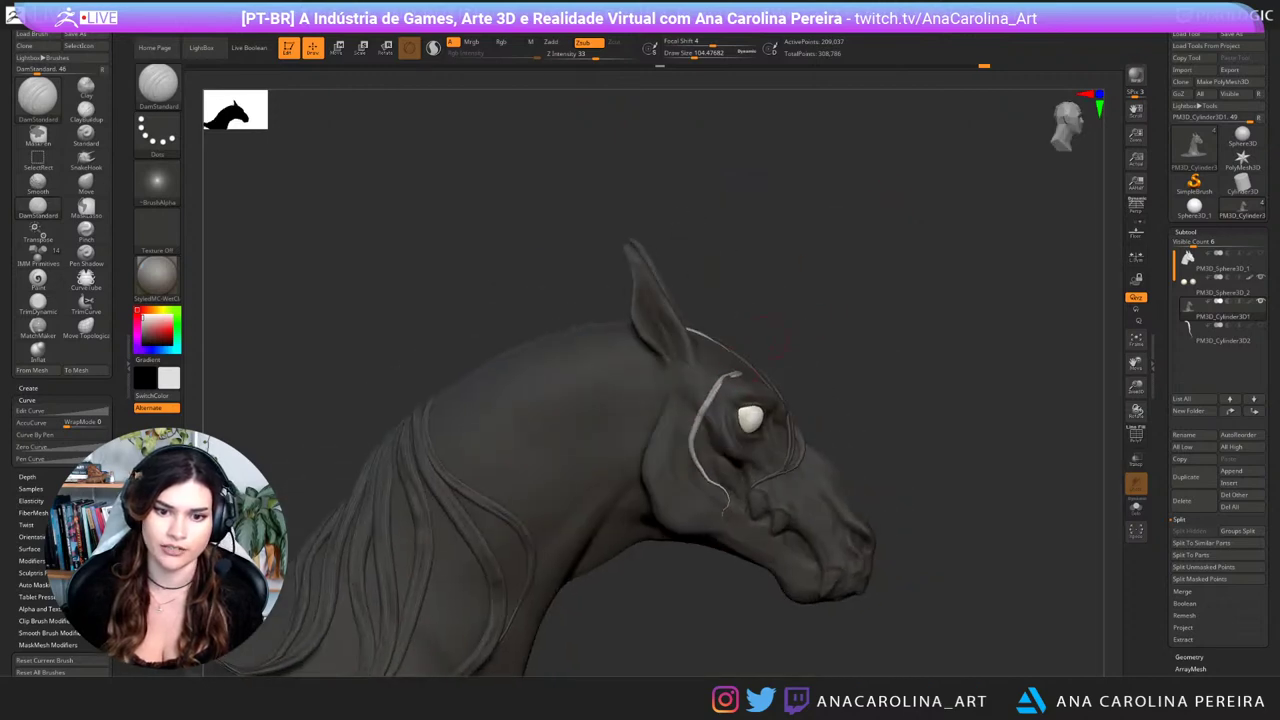
left_click_drag(718, 387, 693, 440)
left_click_drag(838, 296, 787, 322)
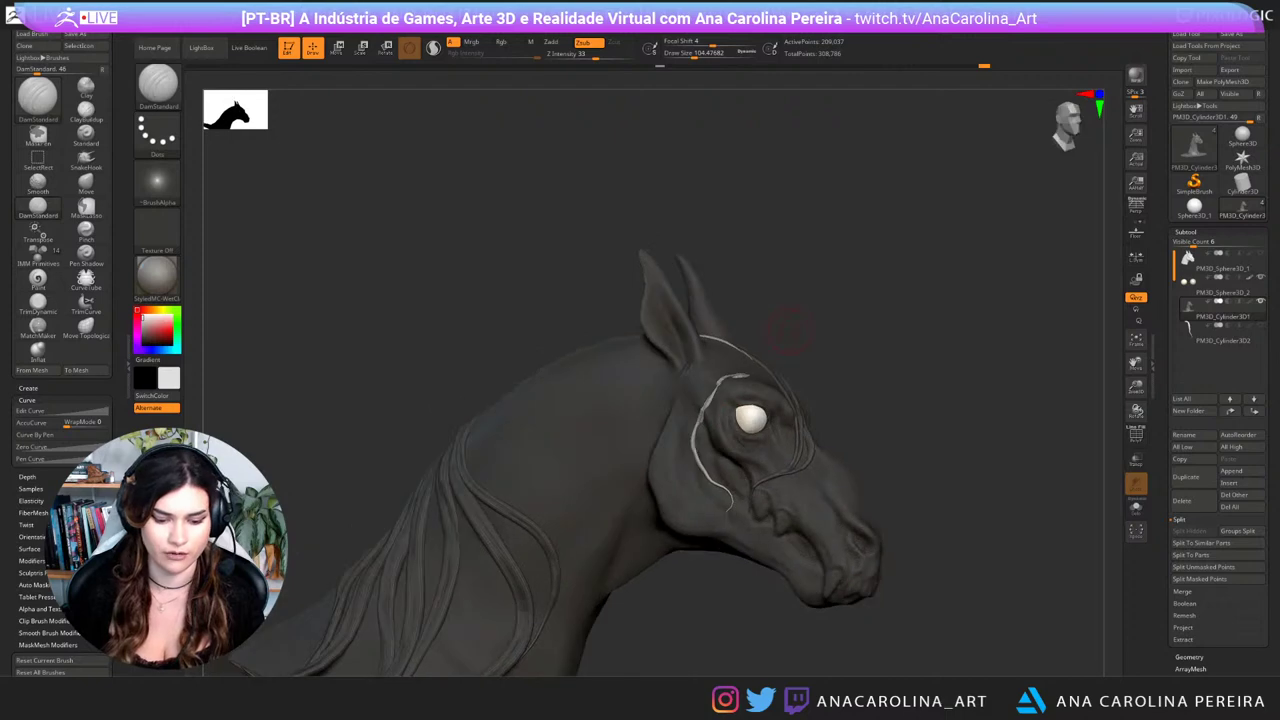
Step: Adjust the forelock strand beside the eye and toward the cheek with the Move brush at size about 212, and clear the mask
key("b")
key("m")
key("v")
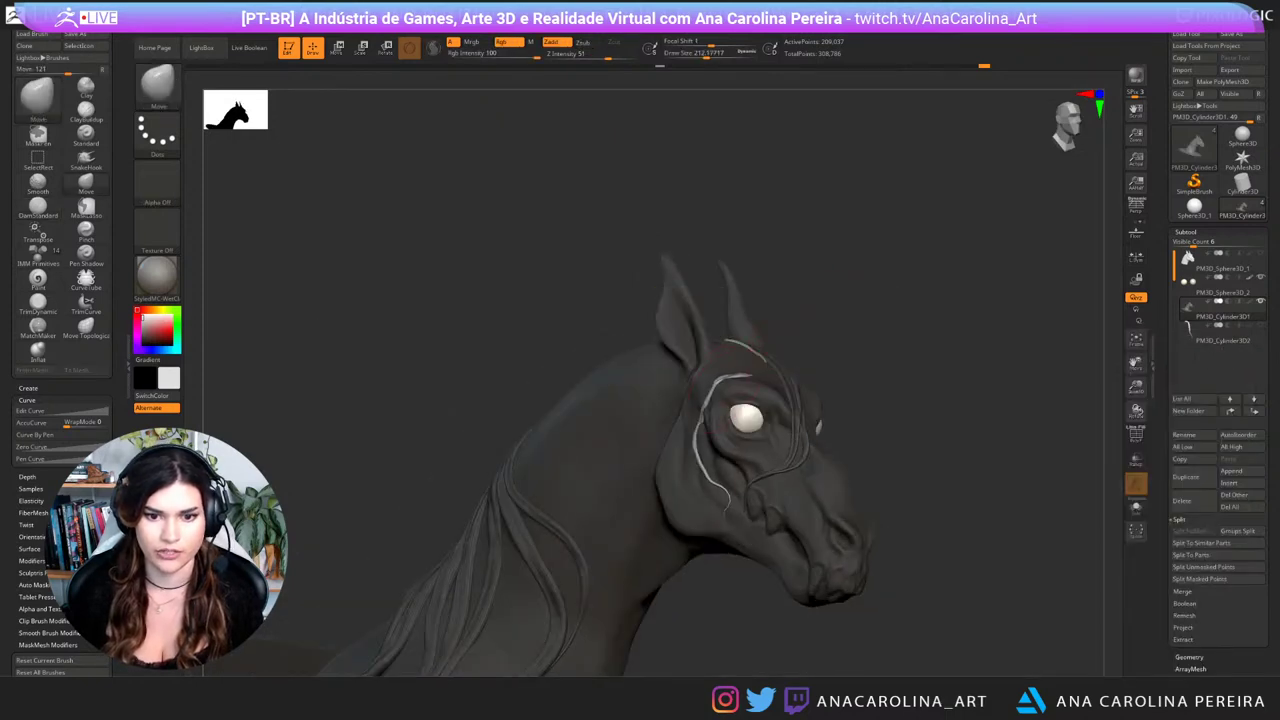
left_click_drag(698, 430, 704, 438)
mouse_move(868, 312)
left_mouse_down()
mouse_move(798, 326)
mouse_move(868, 326)
left_mouse_up()
mouse_move(713, 420)
left_mouse_down()
mouse_move(705, 432)
mouse_move(732, 492)
left_mouse_up()
left_click_drag(876, 318, 915, 335)
mouse_move(890, 420)
left_mouse_down()
mouse_move(930, 425)
mouse_move(880, 445)
mouse_move(930, 450)
left_mouse_up()
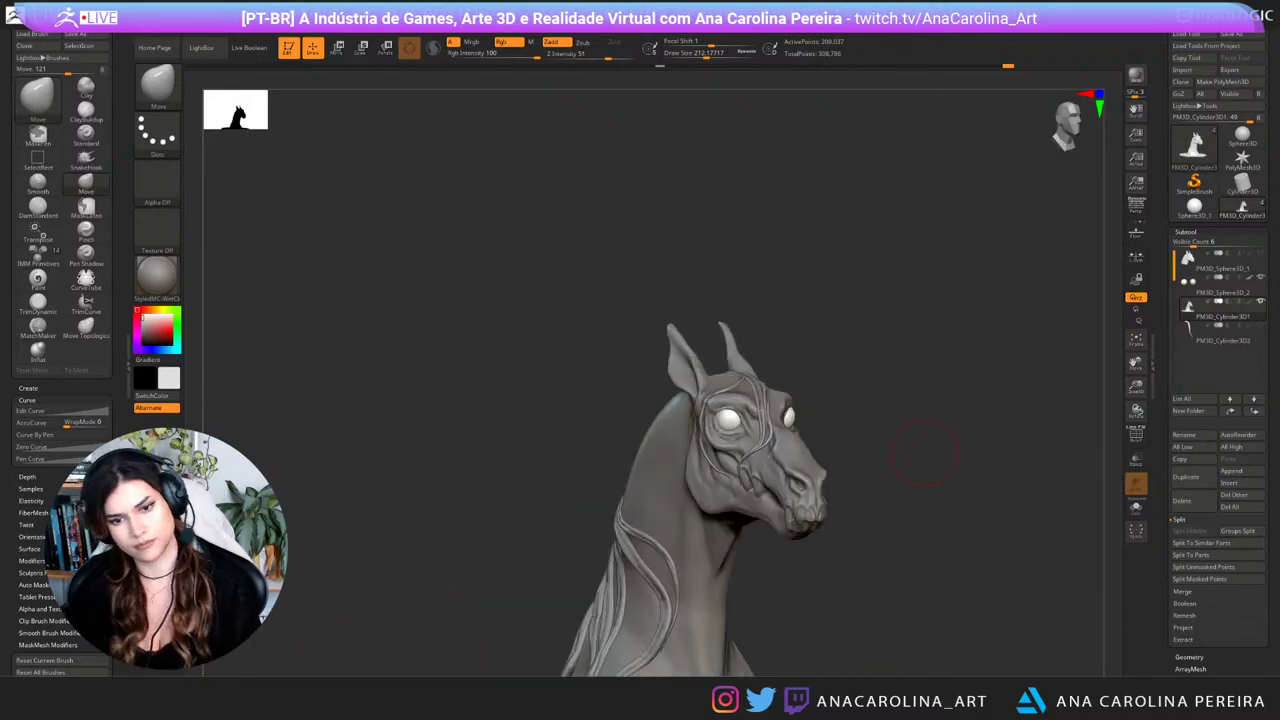
mouse_move(858, 408)
left_mouse_down()
mouse_move(920, 386)
mouse_move(907, 408)
mouse_move(945, 475)
left_mouse_up()
key("b")
key("i")
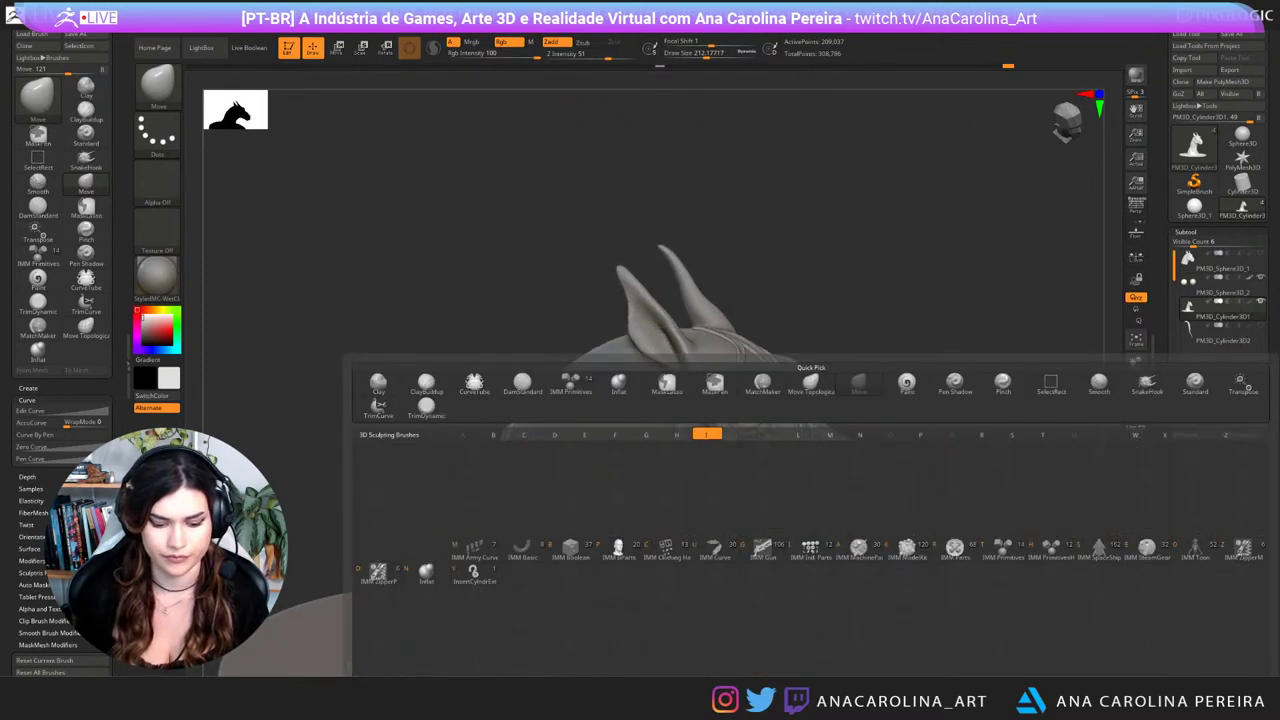
key("n")
key("space")
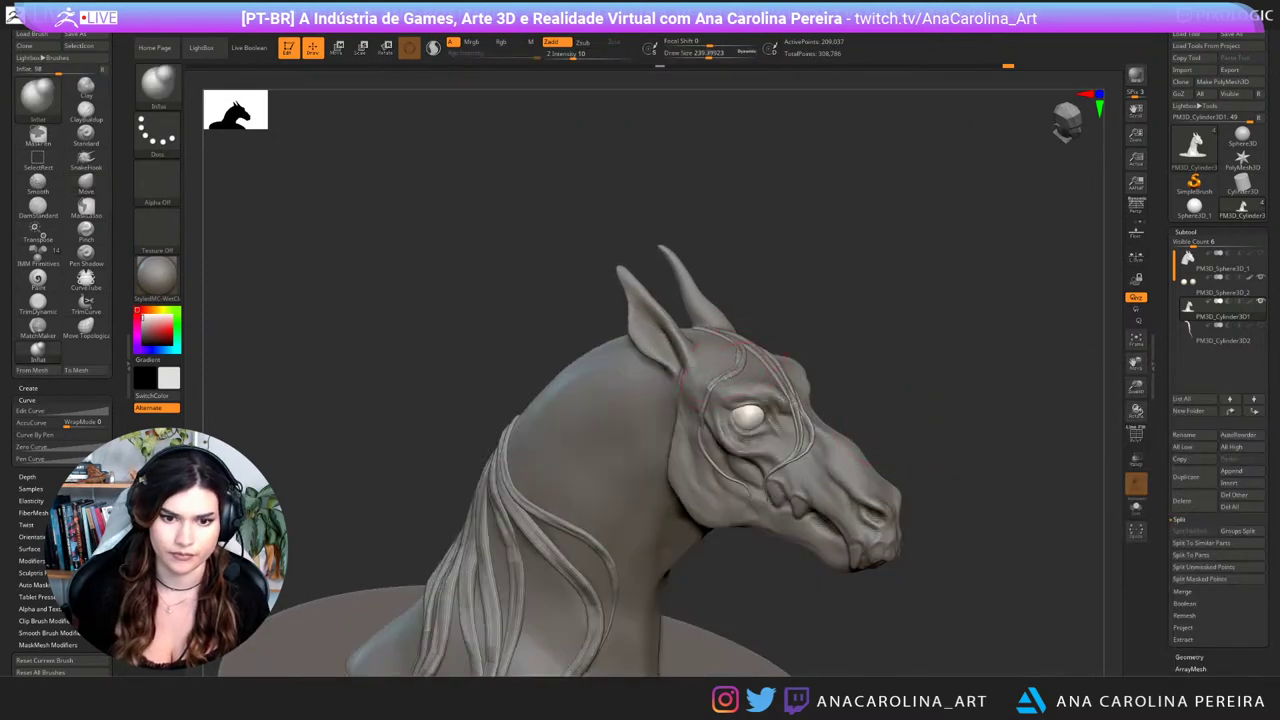
key("b")
key("m")
key("v")
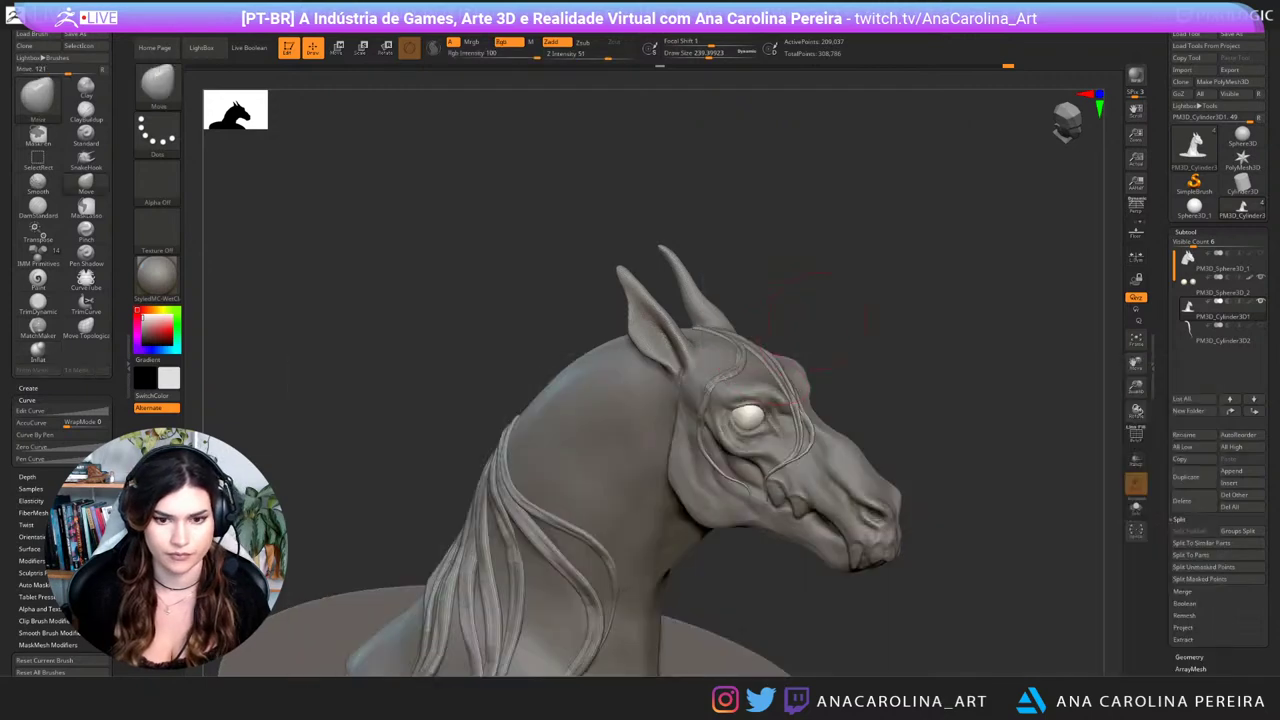
key("space")
left_click_drag(868, 352, 811, 331)
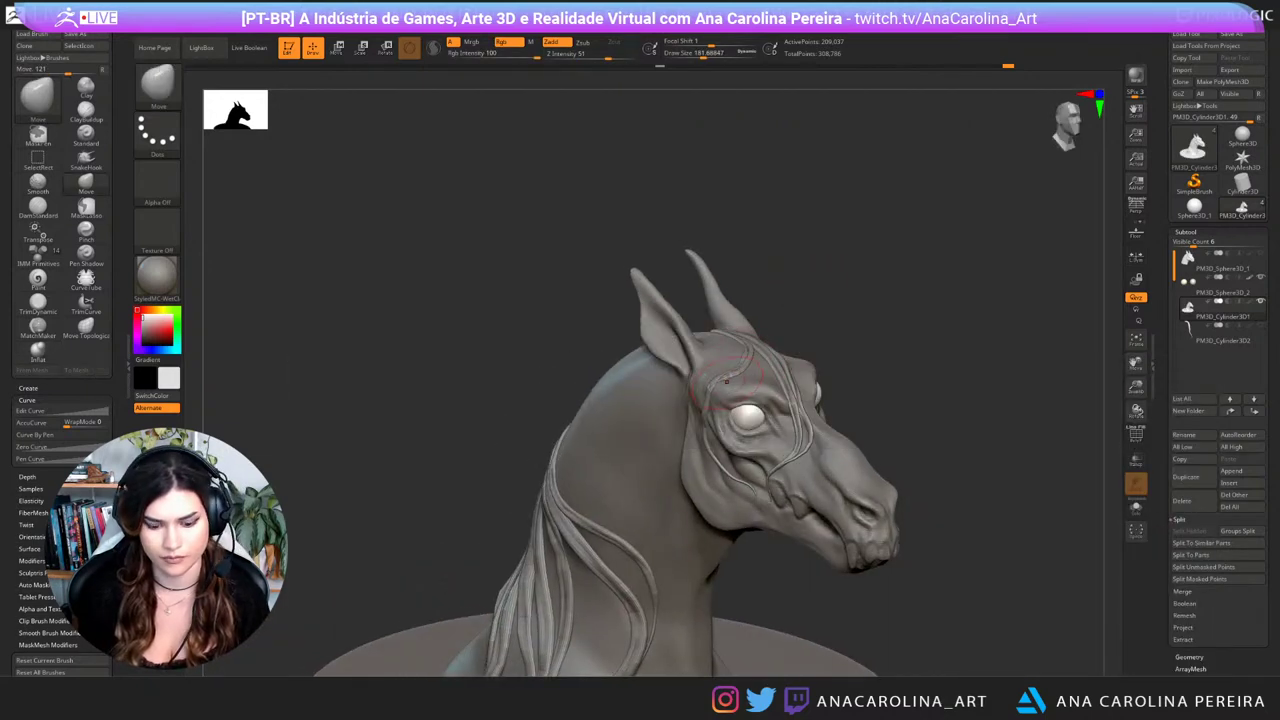
Step: Nudge the strand beside the eye against the side of the head with Move Topological at size about 182
key("b")
key("m")
key("t")
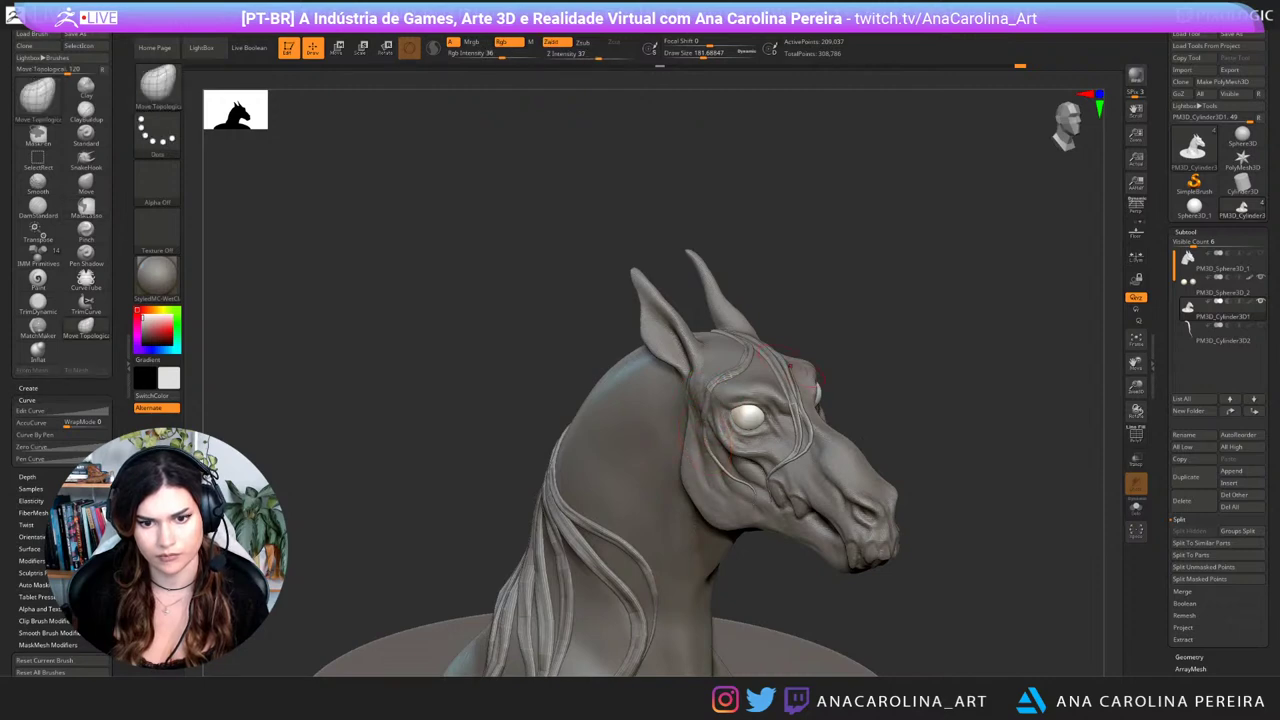
mouse_move(706, 436)
right_mouse_down()
mouse_move(760, 450)
mouse_move(710, 446)
right_mouse_up()
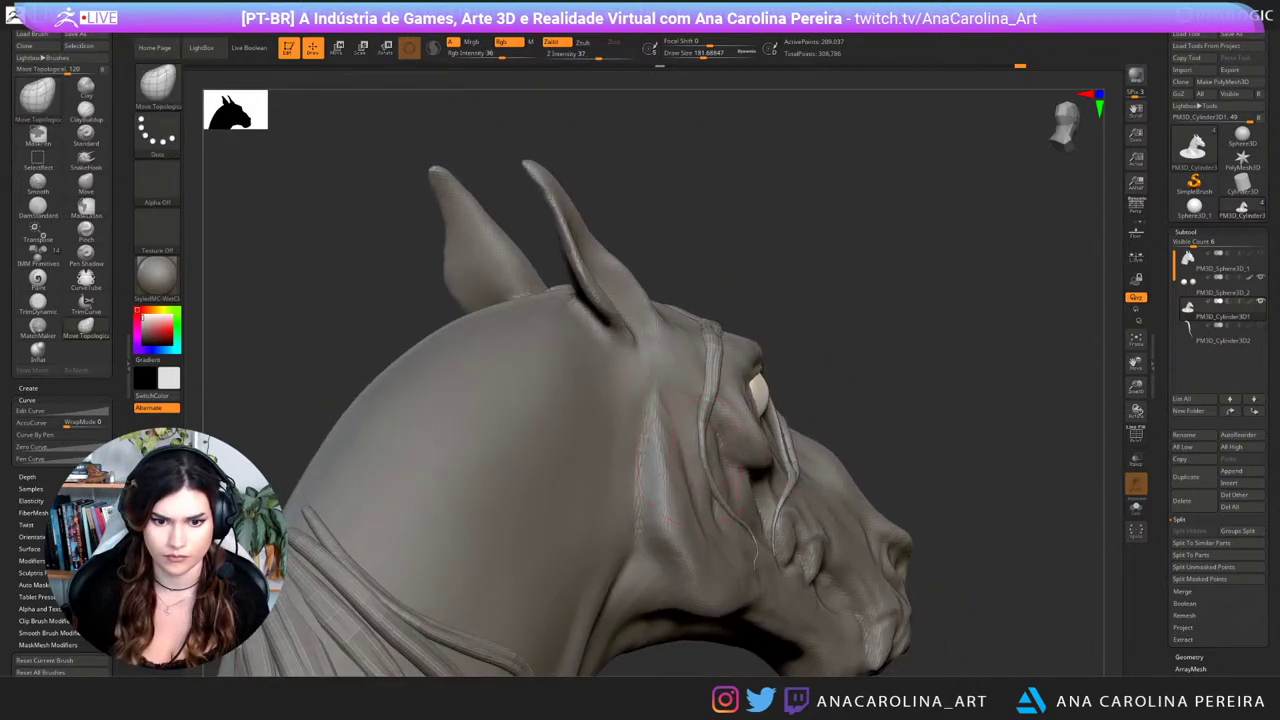
left_click_drag(707, 466, 702, 467)
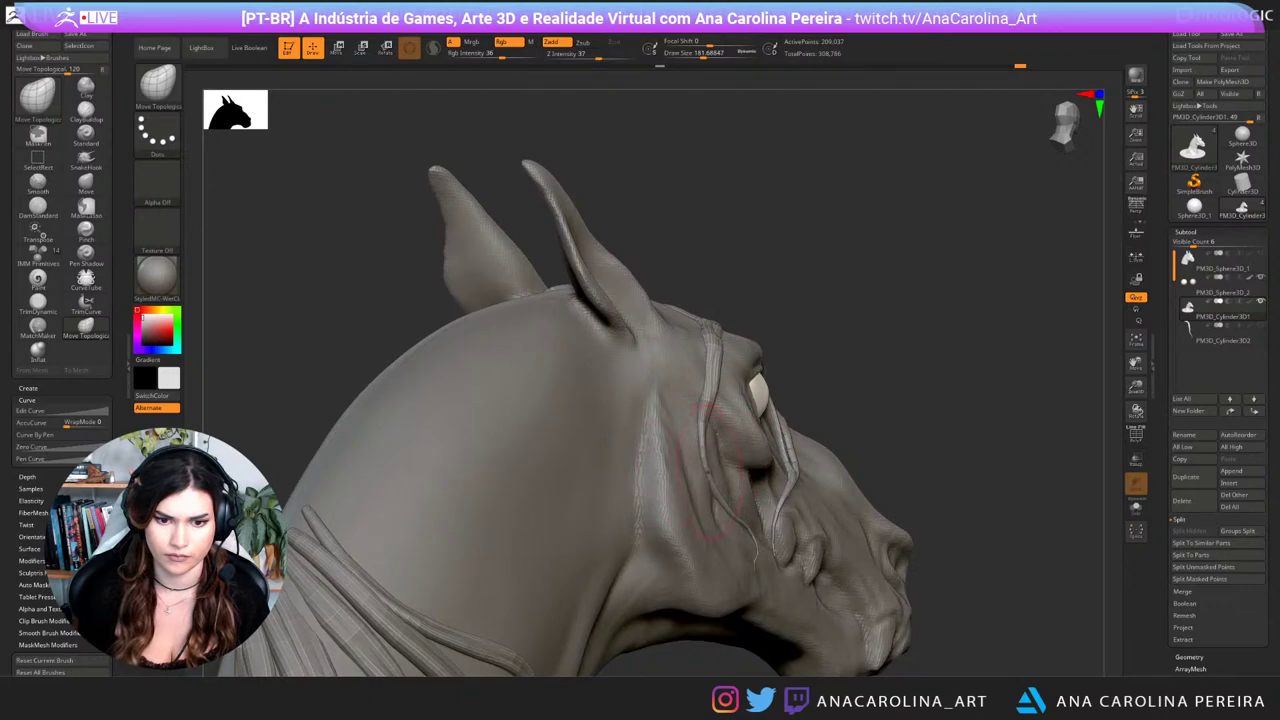
mouse_move(712, 488)
right_mouse_down()
mouse_move(610, 465)
mouse_move(580, 380)
right_mouse_up()
right_click_drag(914, 400, 901, 337, "alt")
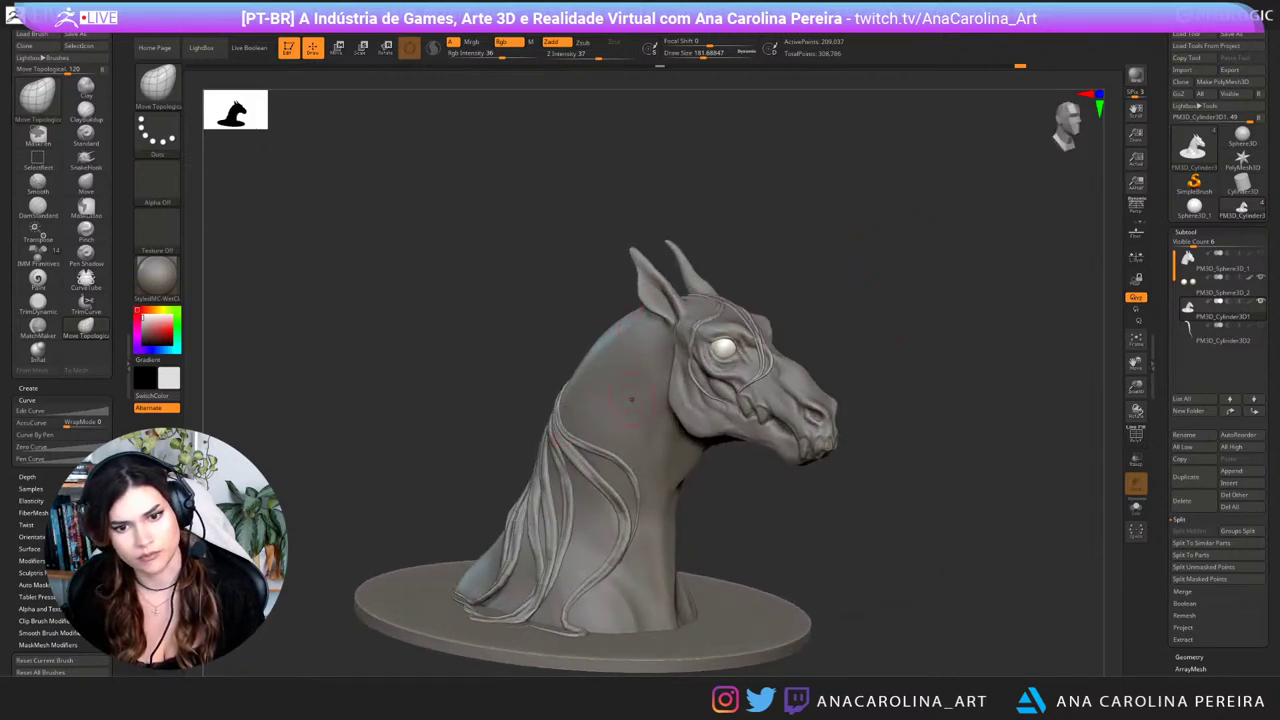
right_click_drag(750, 506, 795, 510)
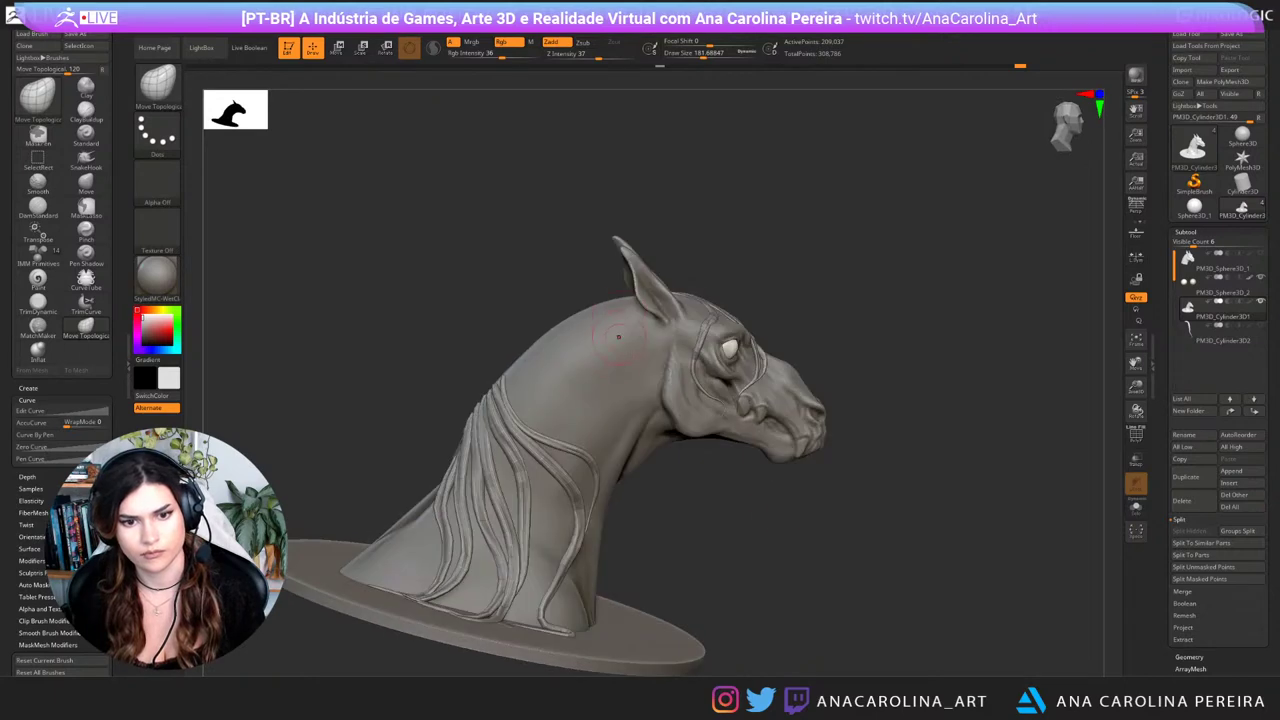
right_click_drag(665, 480, 636, 455)
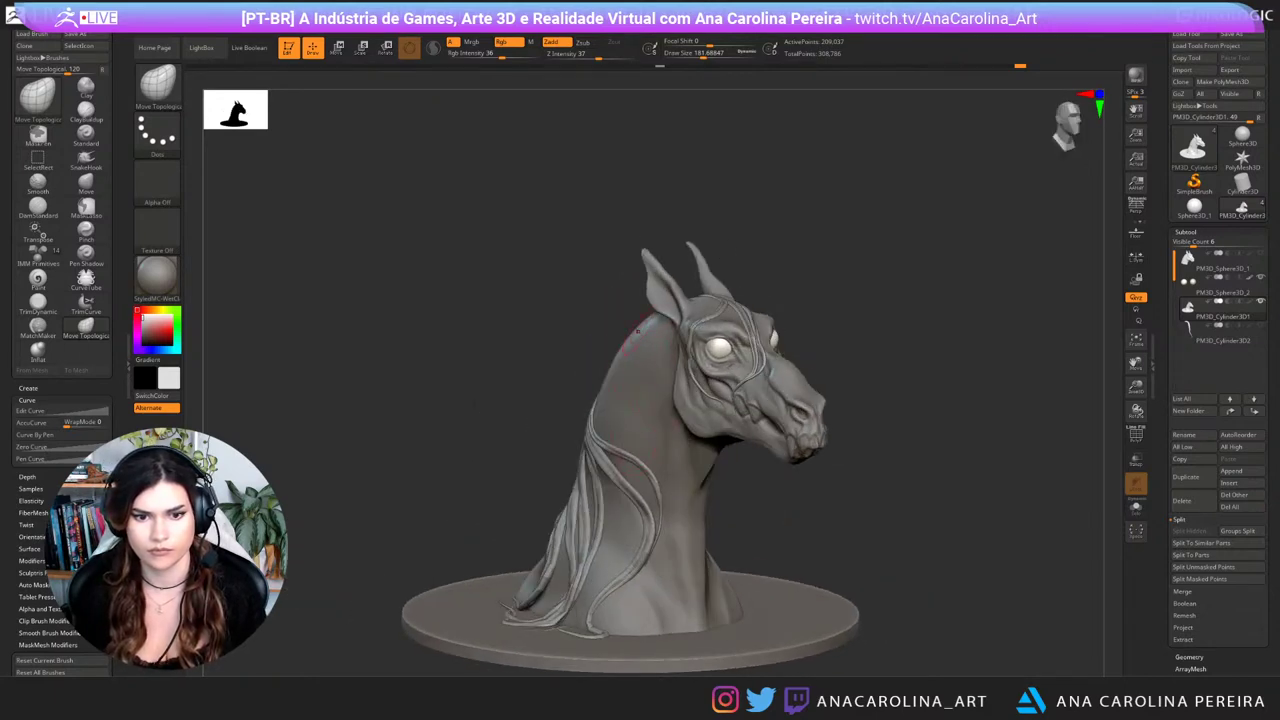
right_click_drag(666, 533, 662, 420)
Step: Set up the Paint brush with a dark reddish-brown color and a draw size of about 51
key("b")
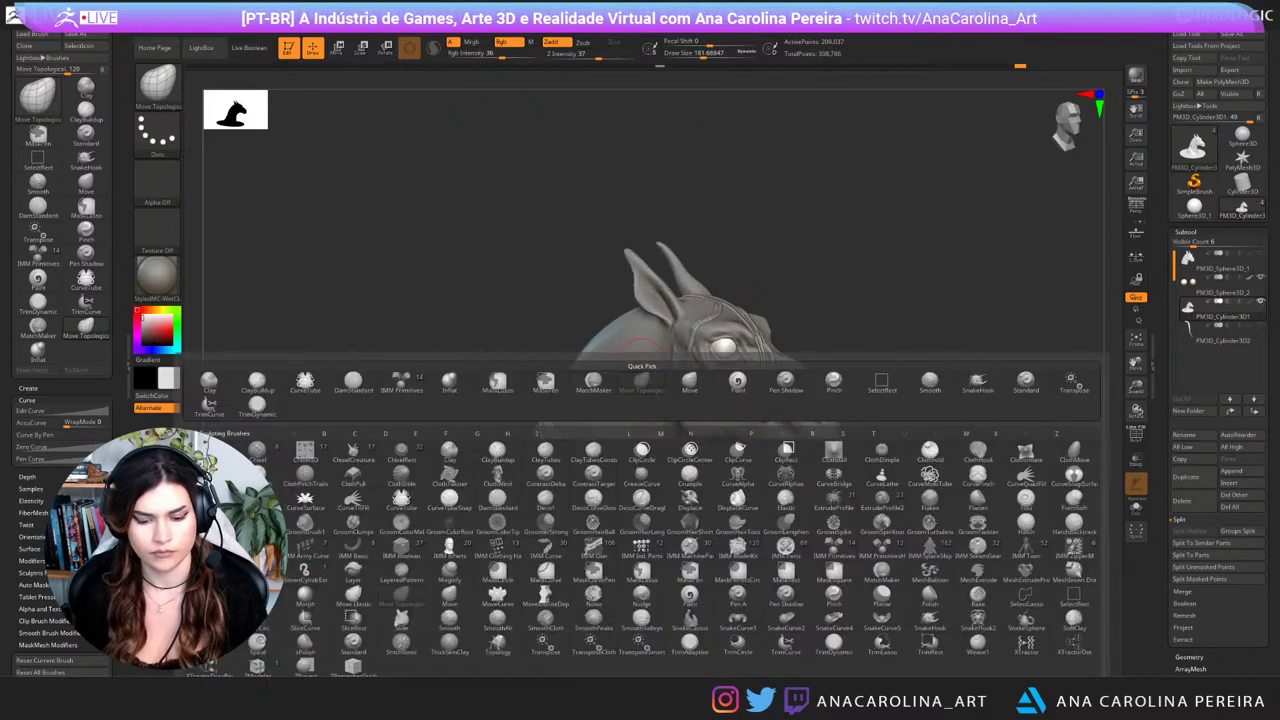
key("p")
key("a")
right_click_drag(521, 341, 470, 352)
key("v")
key("v")
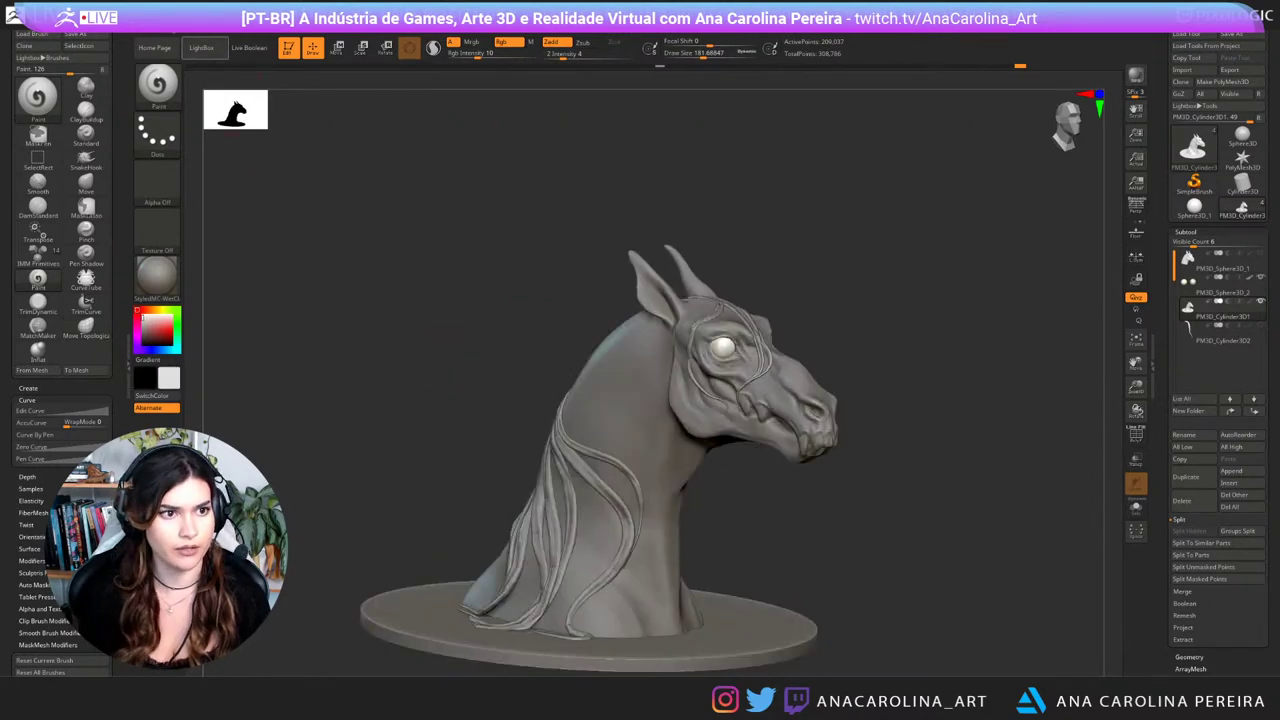
left_click(197, 24)
left_click(222, 232)
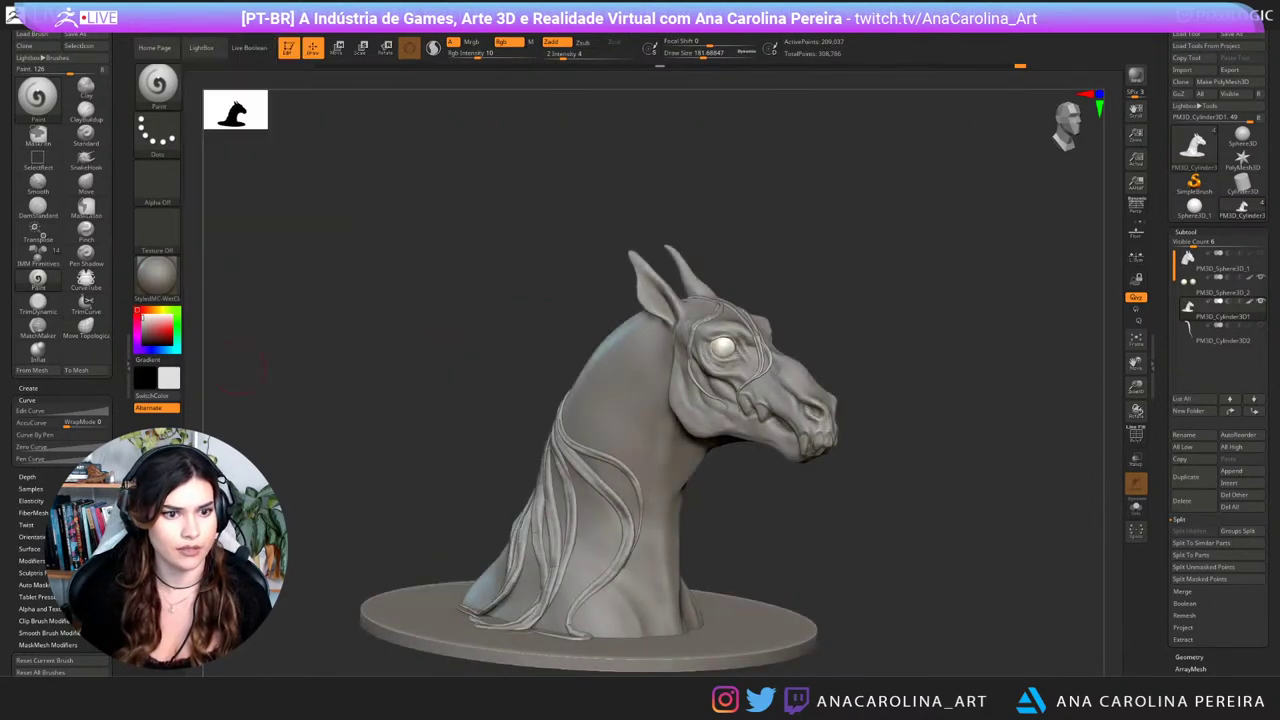
left_click(146, 336)
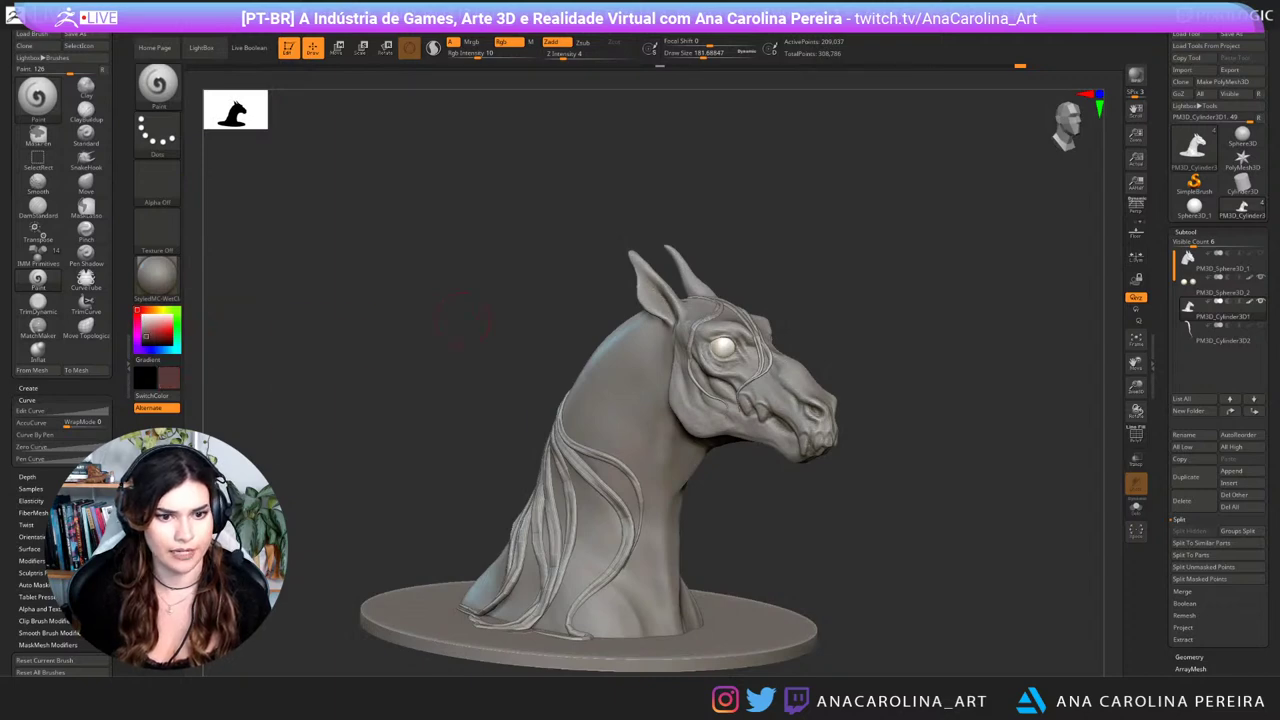
key("space")
left_click_drag(464, 317, 446, 317)
Step: Examine the mane and forelock on the horse bust from the side, three-quarter and front angles
left_click_drag(492, 338, 598, 327)
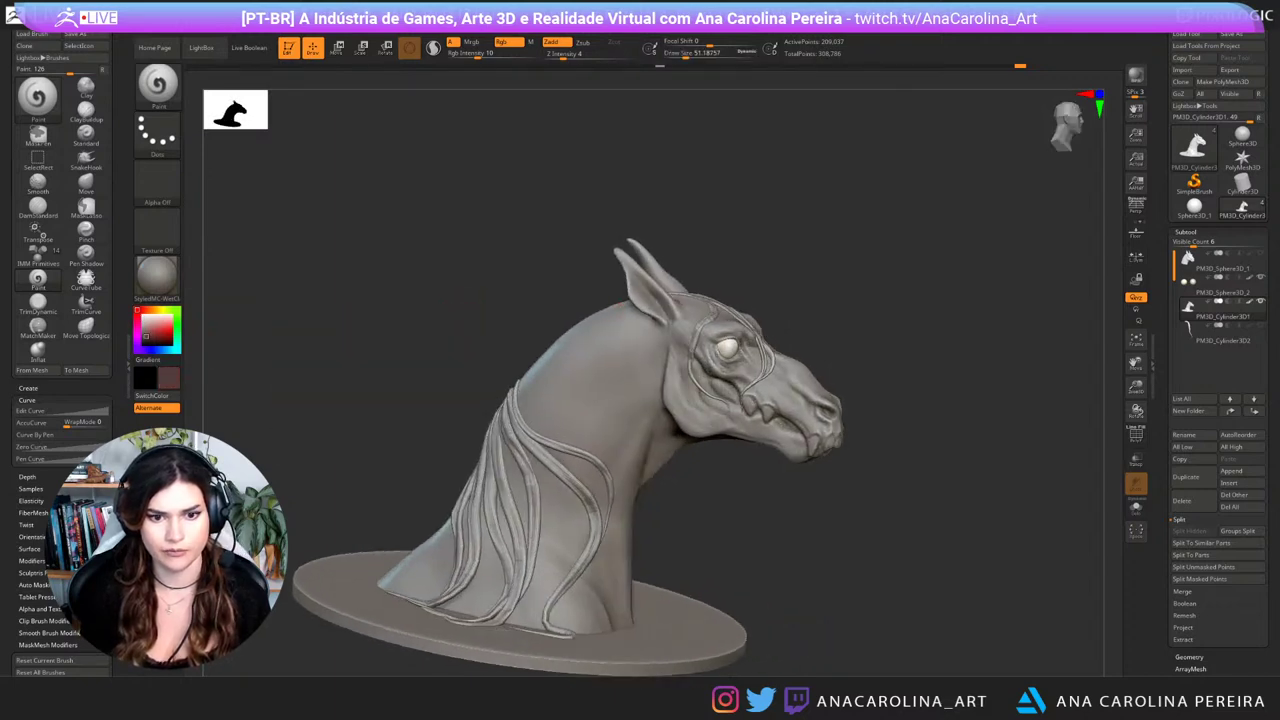
left_click_drag(704, 521, 688, 490)
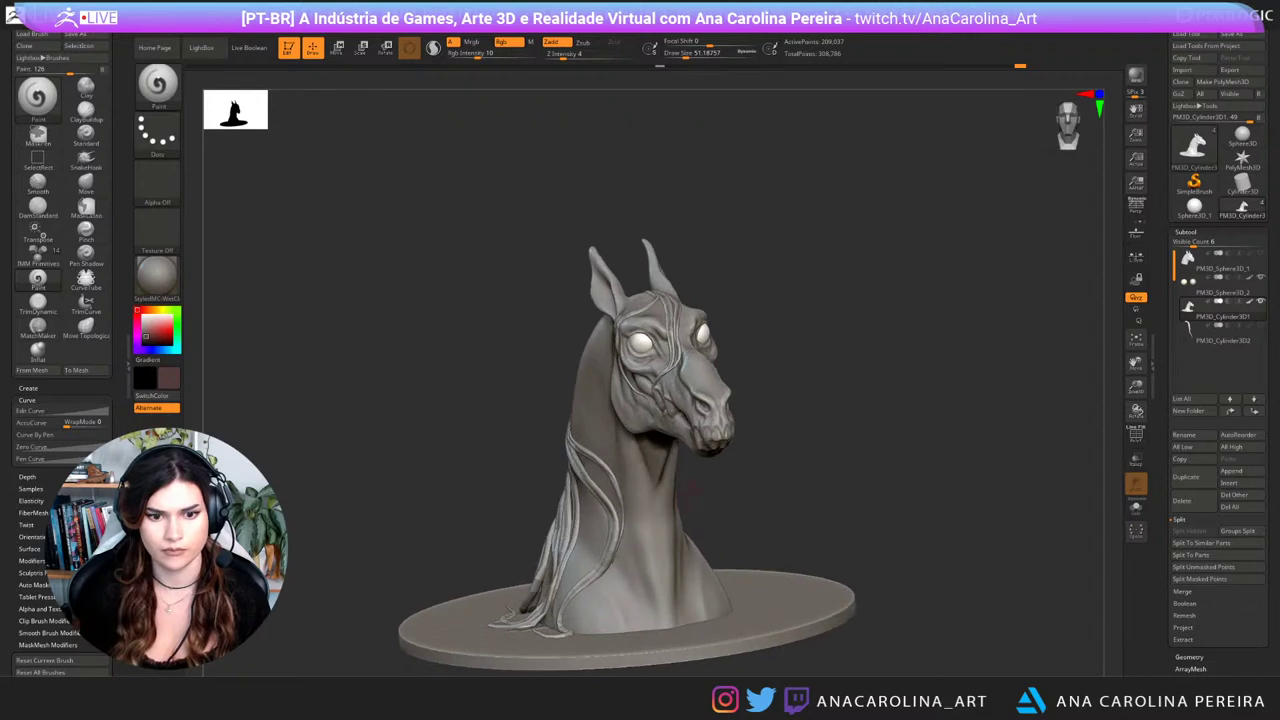
left_click_drag(738, 457, 850, 490)
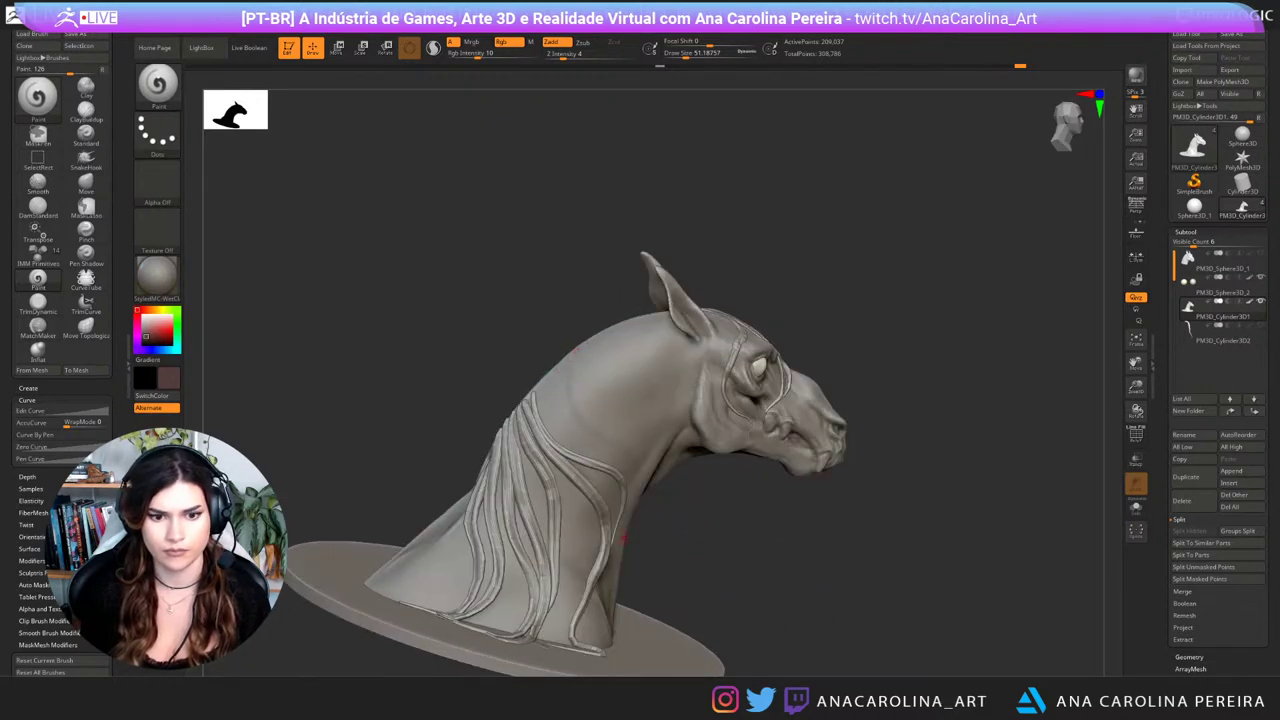
left_click_drag(702, 538, 672, 538)
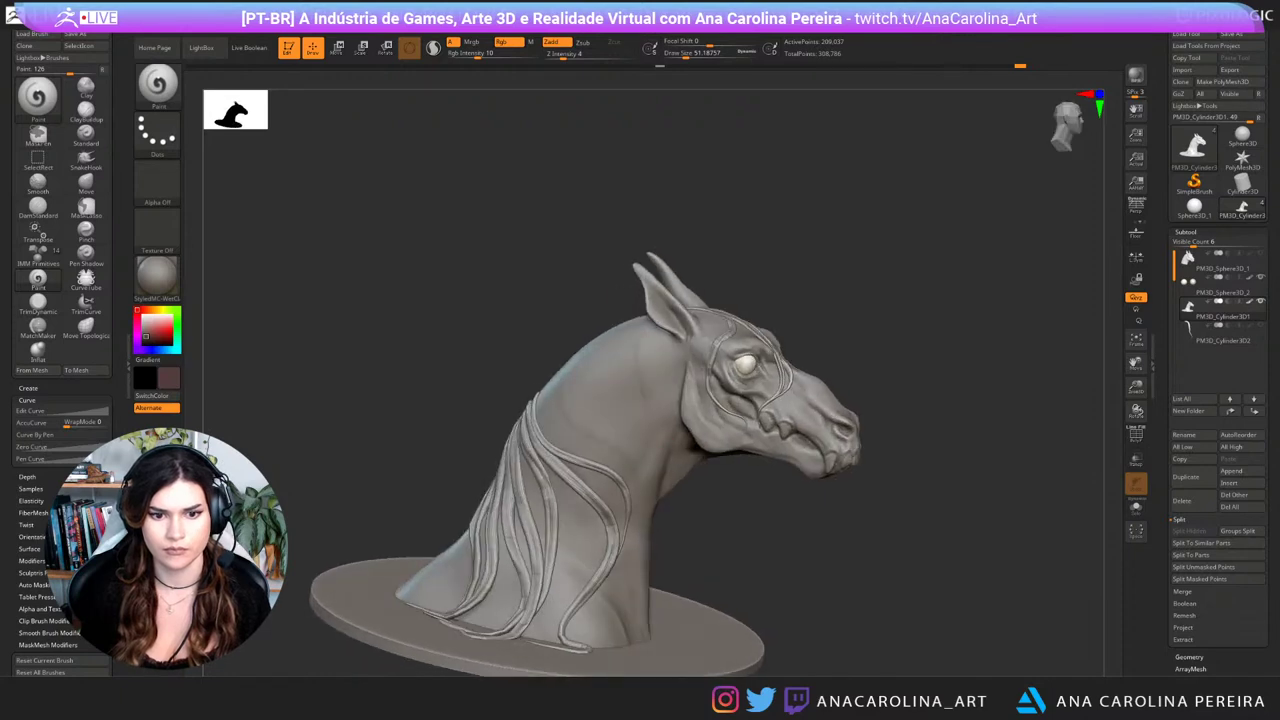
left_click_drag(826, 532, 656, 503)
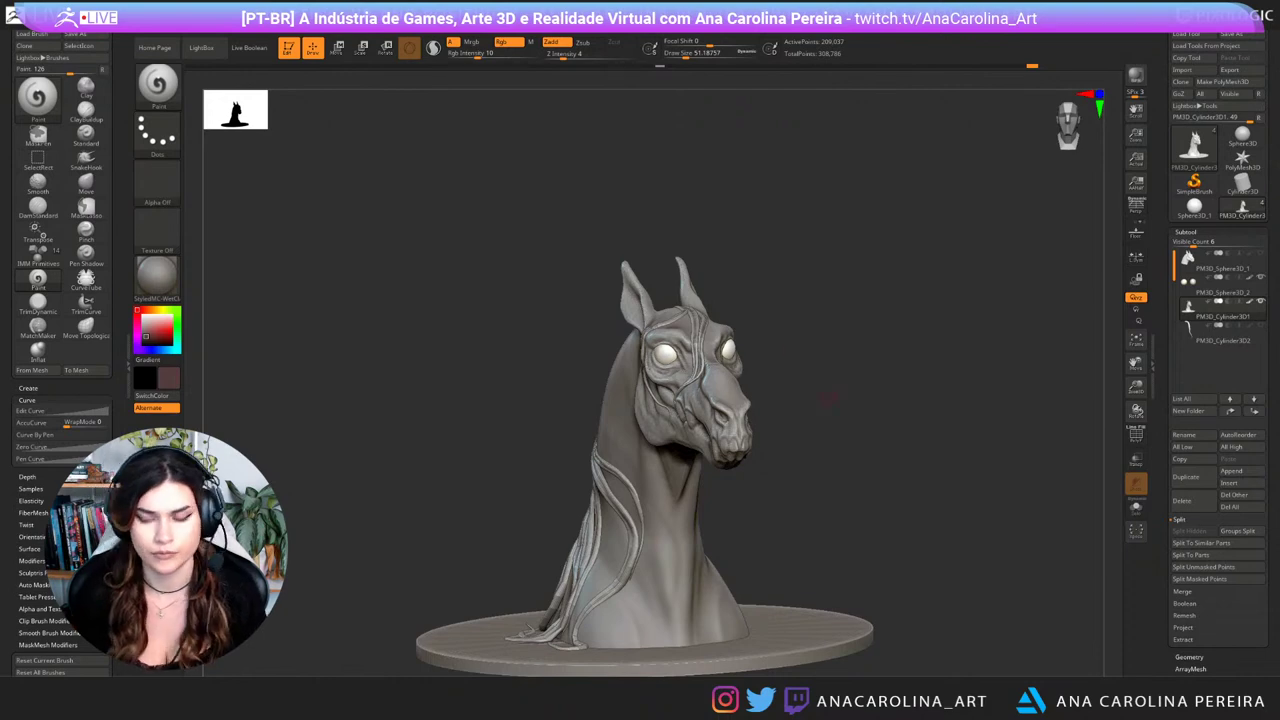
left_click_drag(880, 420, 919, 421, "alt")
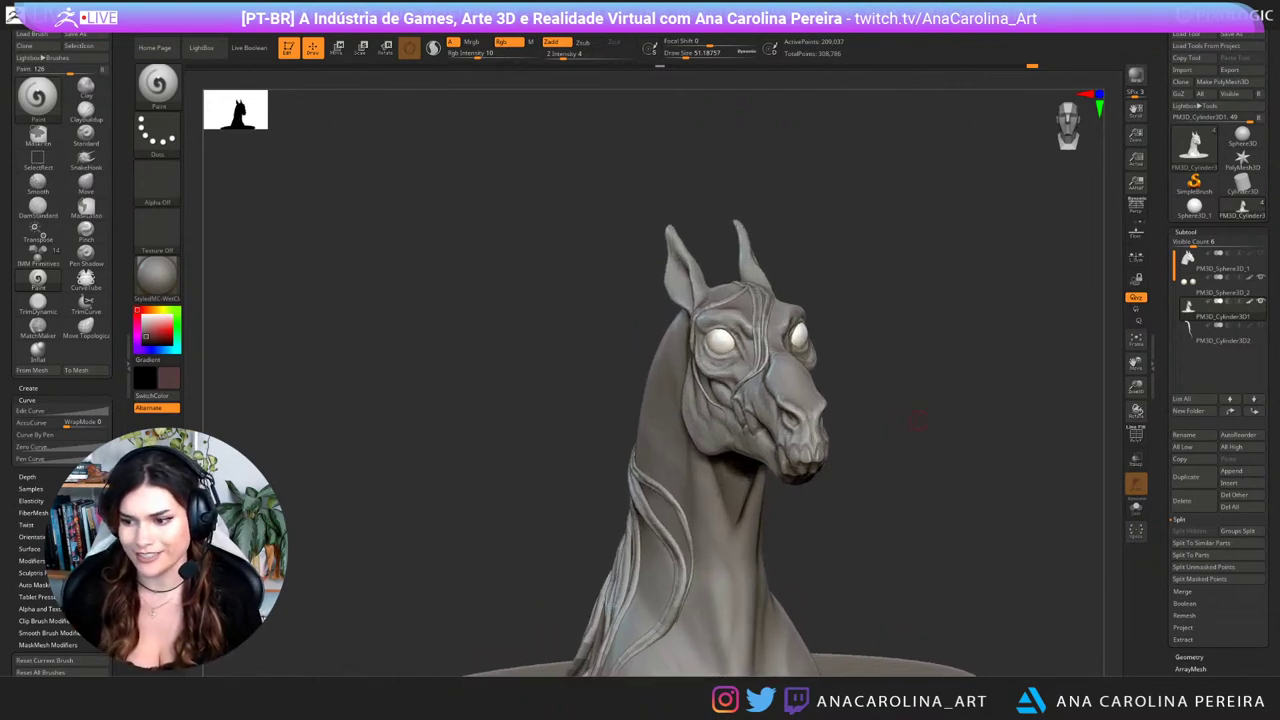
left_click_drag(876, 378, 668, 320)
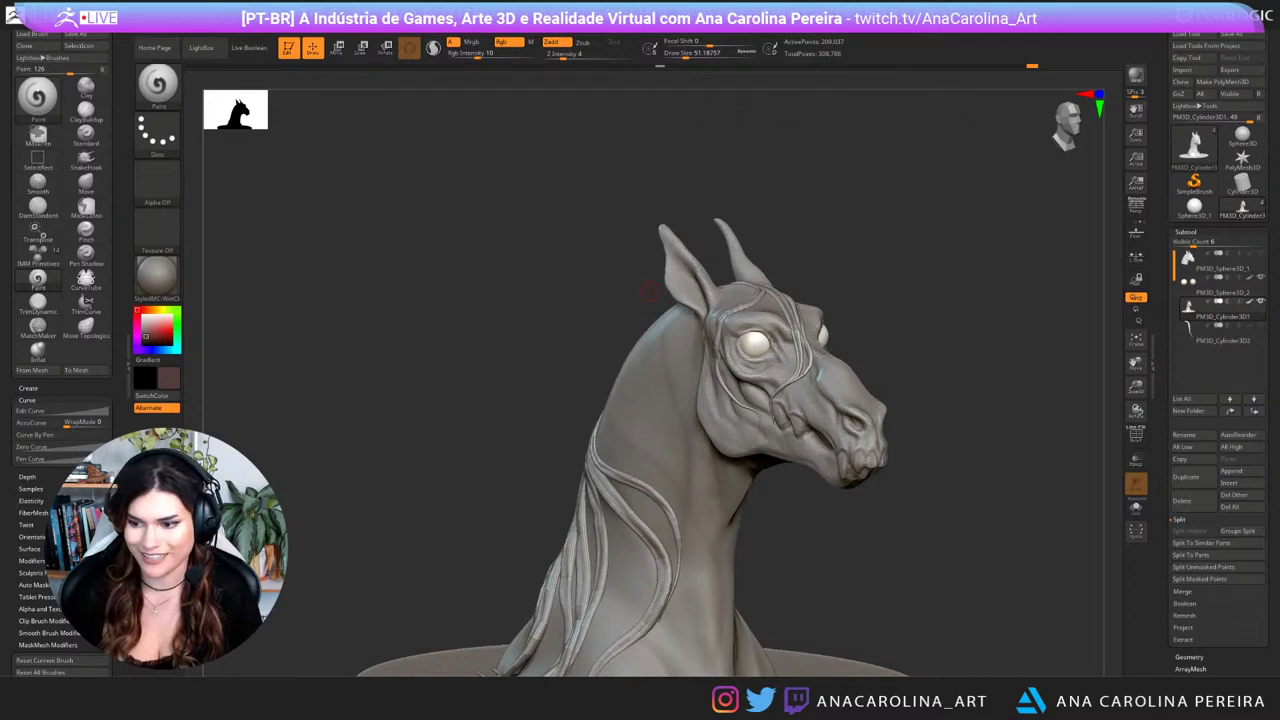
left_click_drag(903, 533, 934, 372)
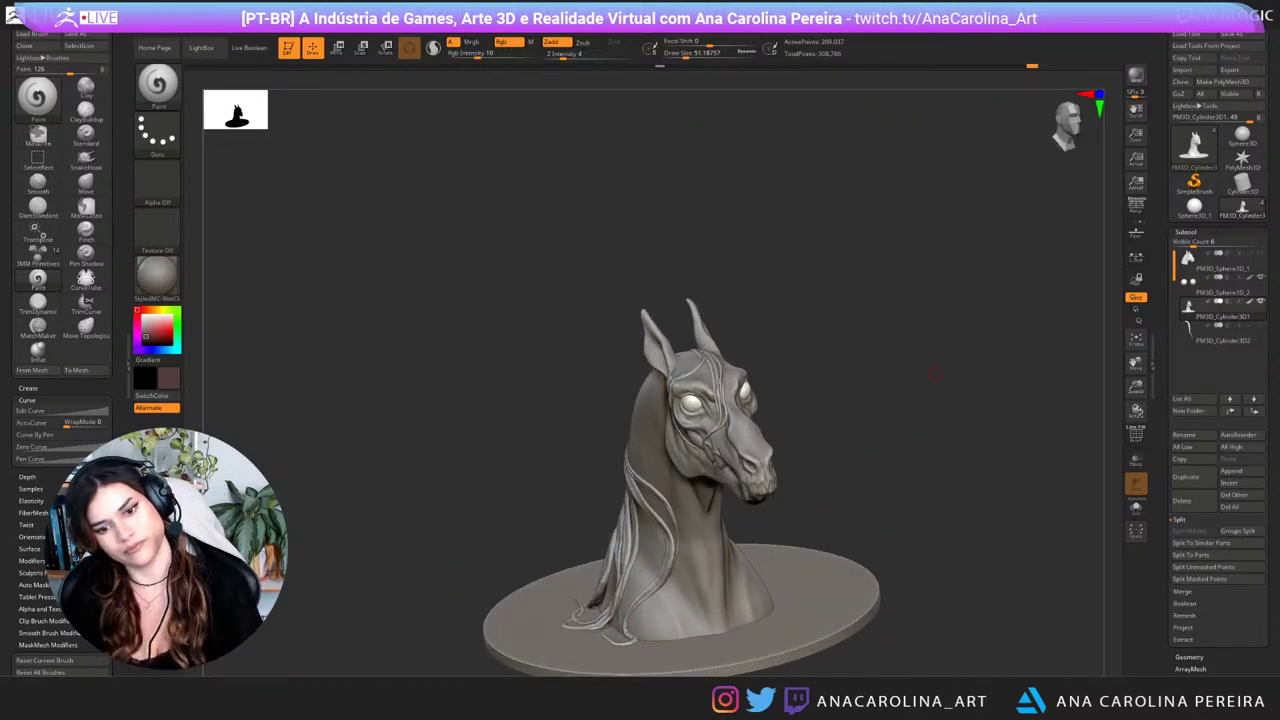
Step: Isolate and mask the horse's head and neck polygroups, leaving the mane strands and base unmasked, and show the whole subtool again
mouse_move(825, 420)
left_mouse_down()
mouse_move(760, 392)
mouse_move(792, 492)
mouse_move(800, 456)
mouse_move(818, 462)
left_mouse_up()
left_click(715, 440, "ctrl+shift")
mouse_move(706, 216)
left_mouse_down("ctrl")
mouse_move(650, 220)
mouse_move(846, 617)
left_mouse_up("ctrl")
left_click(940, 461, "ctrl+shift")
left_click(698, 570, "ctrl+shift")
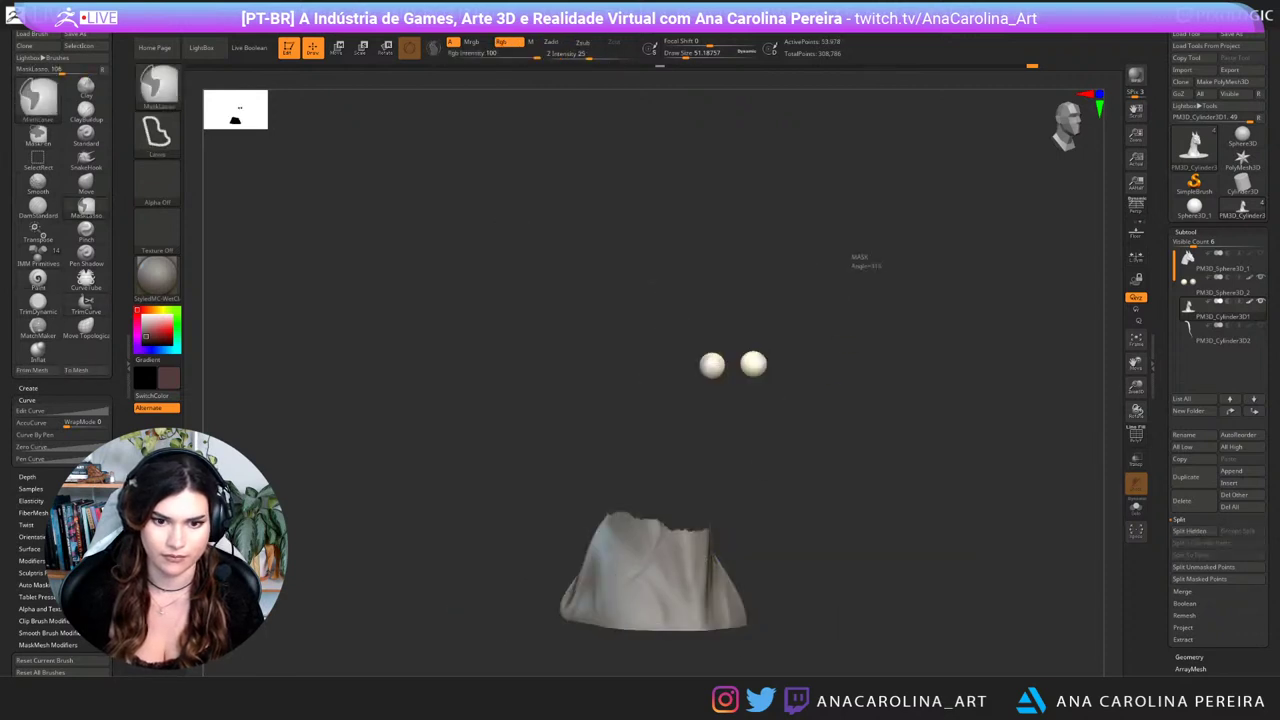
mouse_move(874, 280)
left_mouse_down("ctrl")
mouse_move(572, 686)
mouse_move(950, 580)
mouse_move(910, 535)
left_mouse_up("ctrl")
left_click(916, 563, "ctrl+shift")
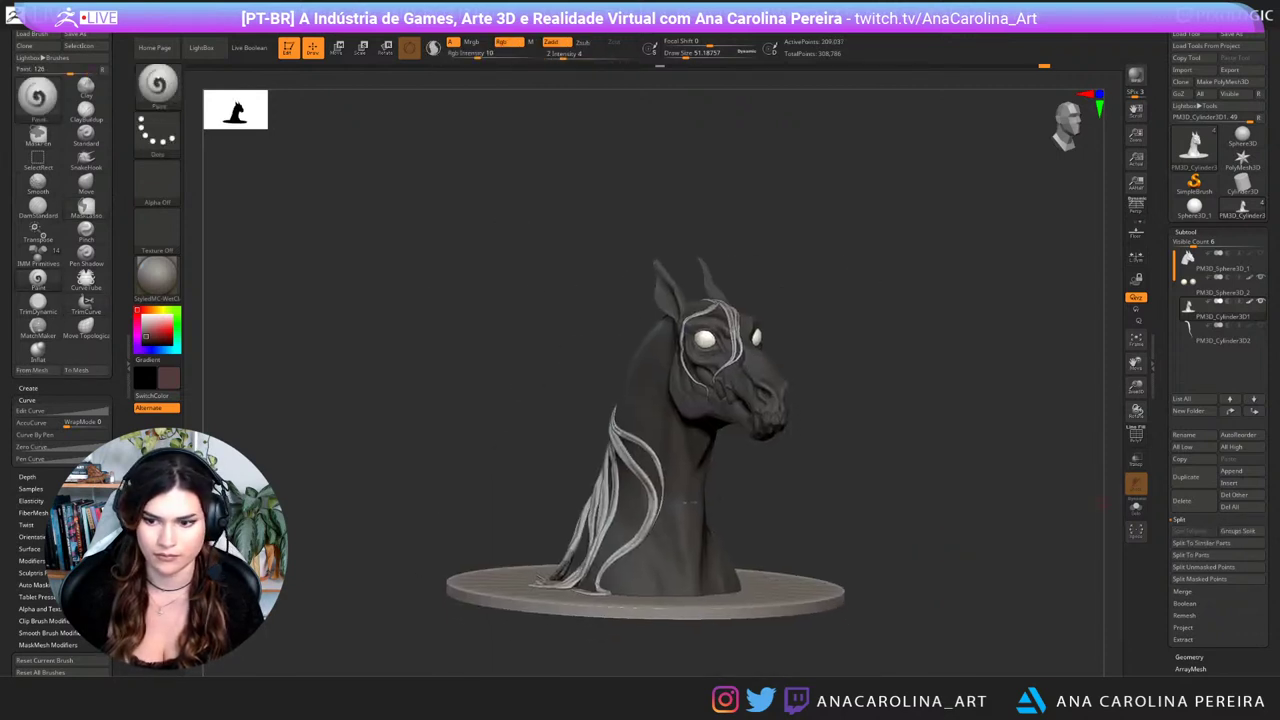
Step: Split the unmasked mane, forelock strands and round base into a separate subtool
left_click(1180, 519)
left_click(1180, 519)
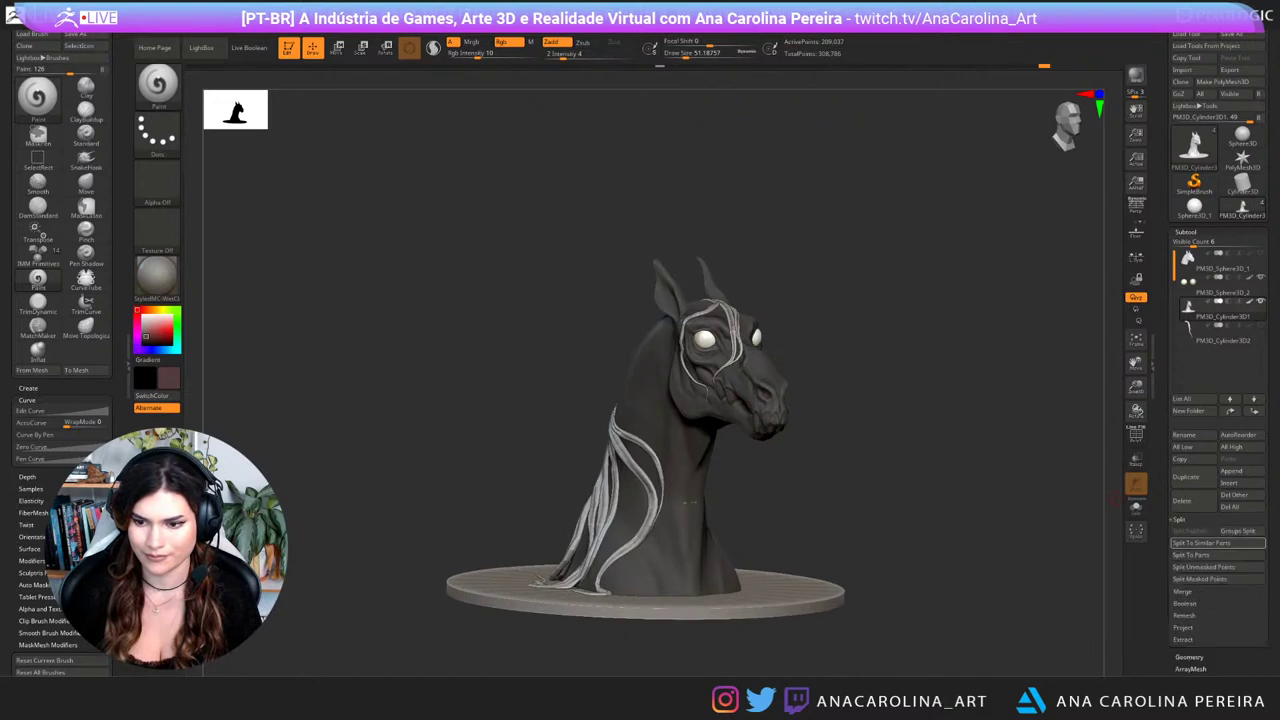
left_click(1204, 567)
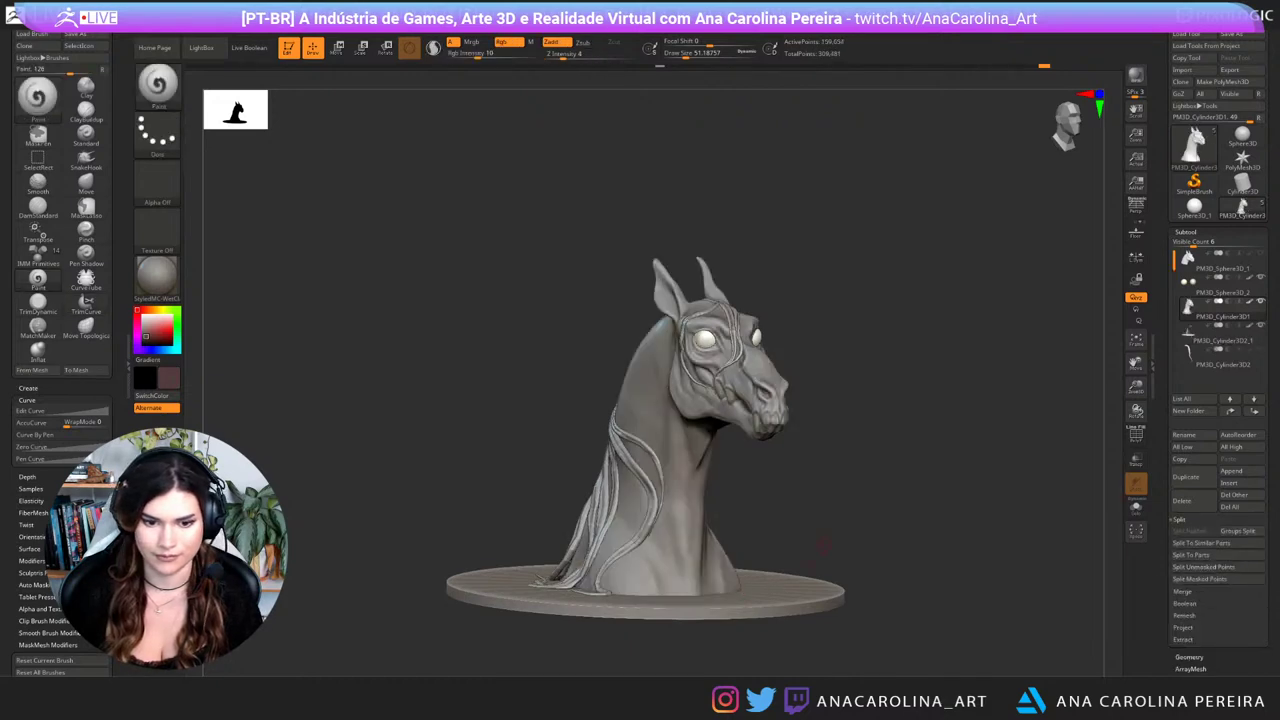
left_click(708, 562, "ctrl+shift")
left_click(843, 537, "ctrl+shift")
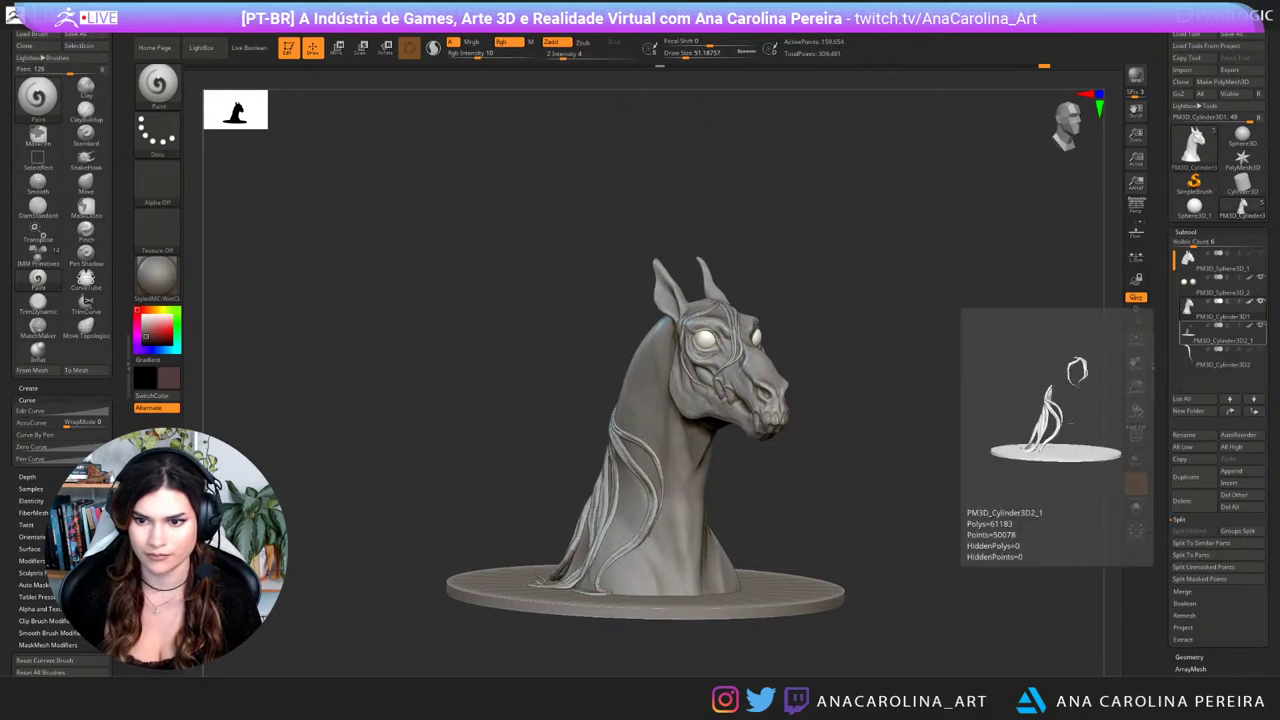
Step: Mask the circular base disc and split it from the mane strands into separate subtools
left_click(1192, 334)
left_click(803, 602, "ctrl+shift")
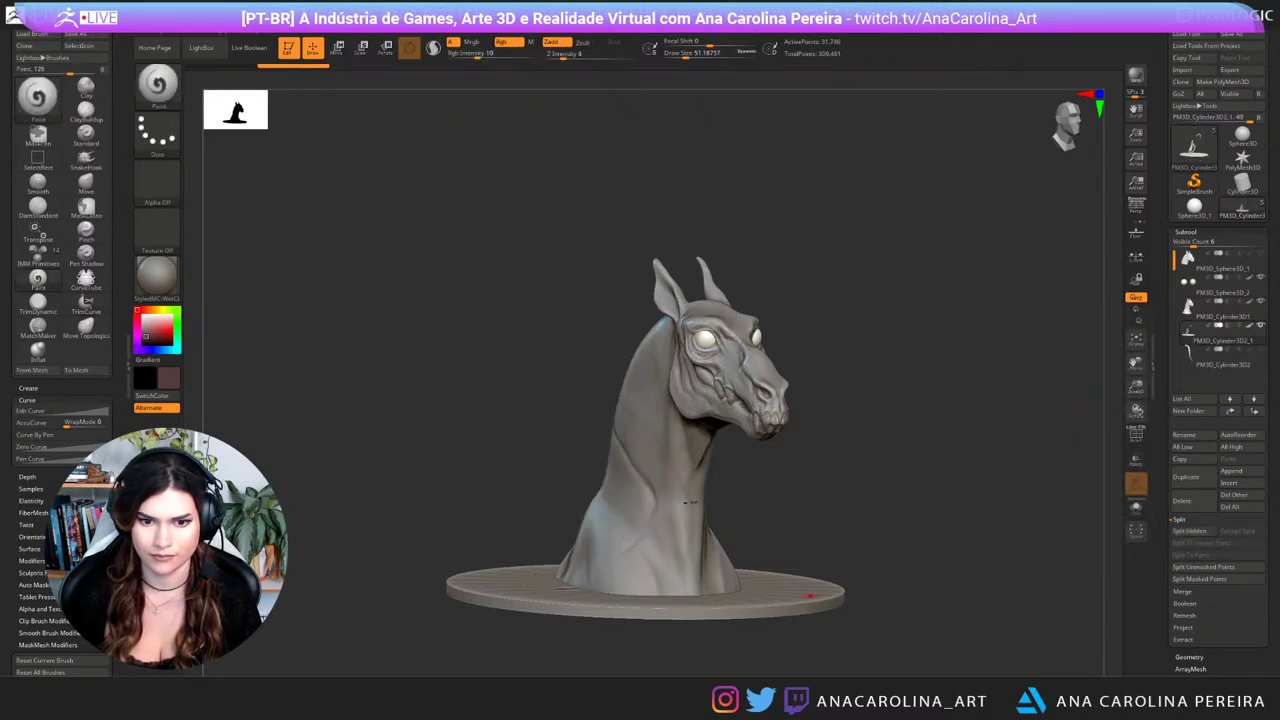
left_click_drag(940, 490, 1035, 428)
mouse_move(1208, 335)
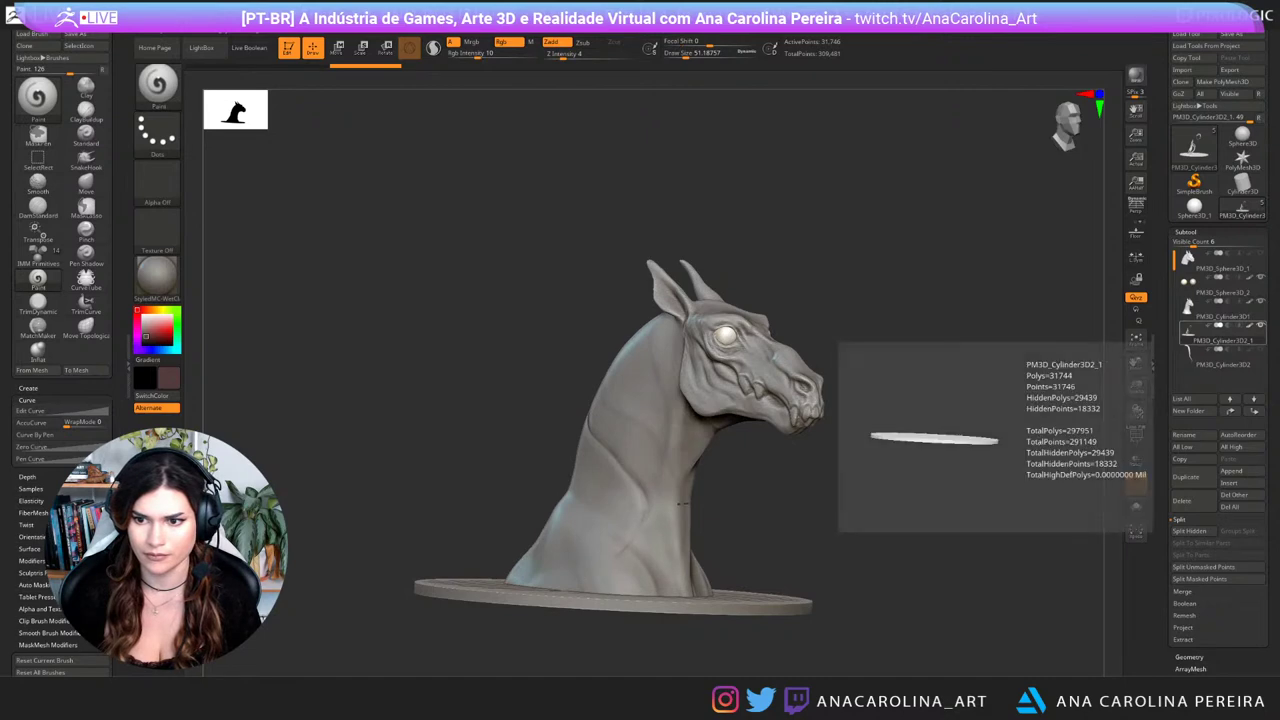
left_click_drag(1010, 455, 995, 480)
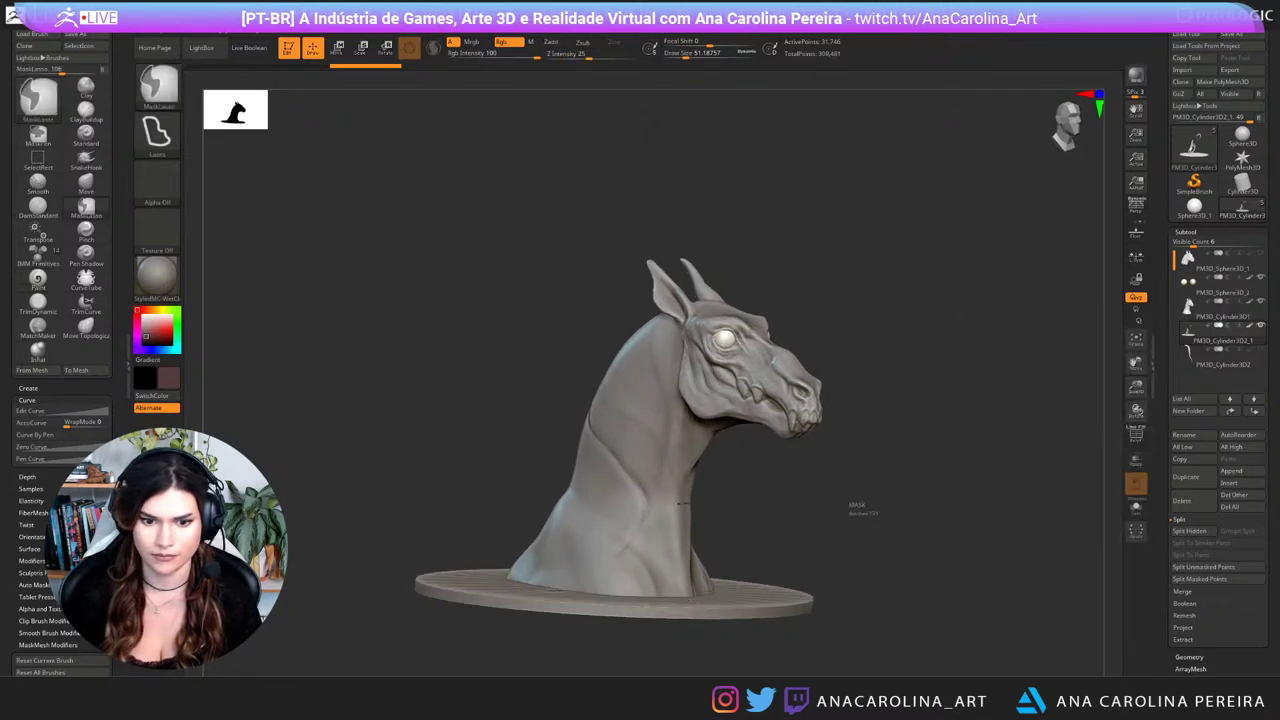
mouse_move(336, 617)
left_mouse_down("ctrl")
mouse_move(935, 508)
mouse_move(929, 614)
left_mouse_up("ctrl")
left_click(1031, 503, "ctrl+shift")
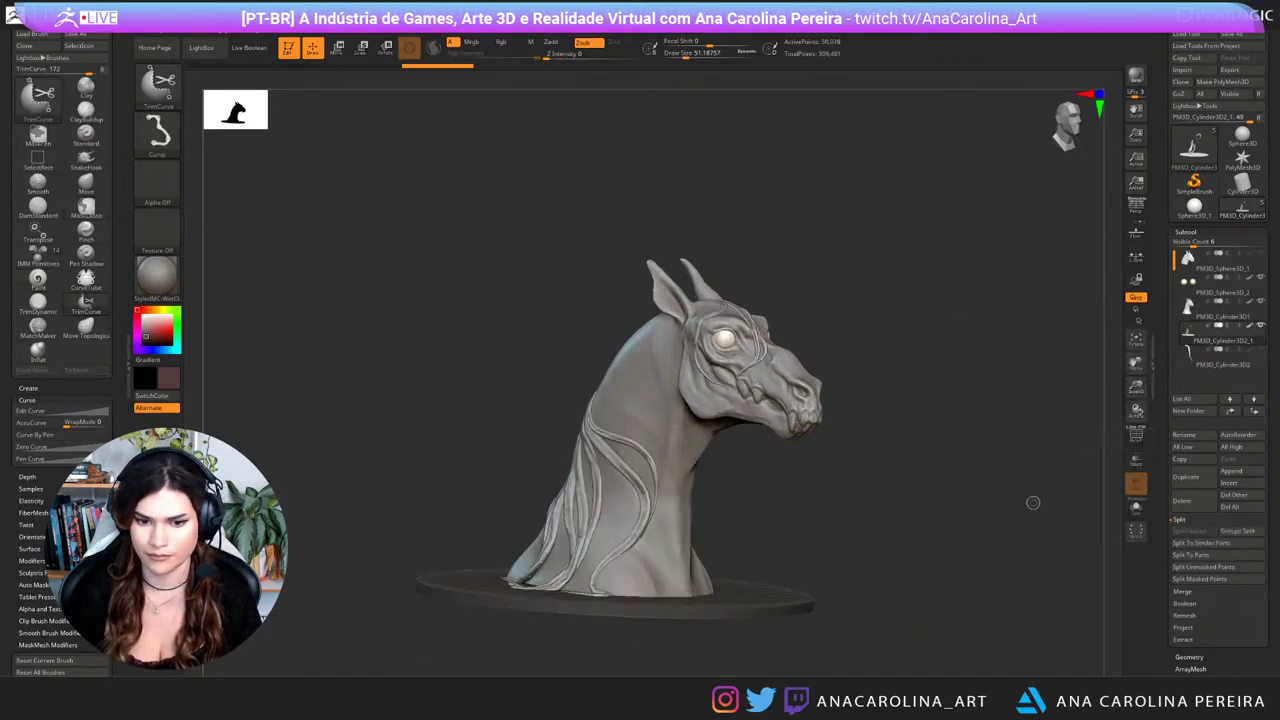
left_click(1206, 567)
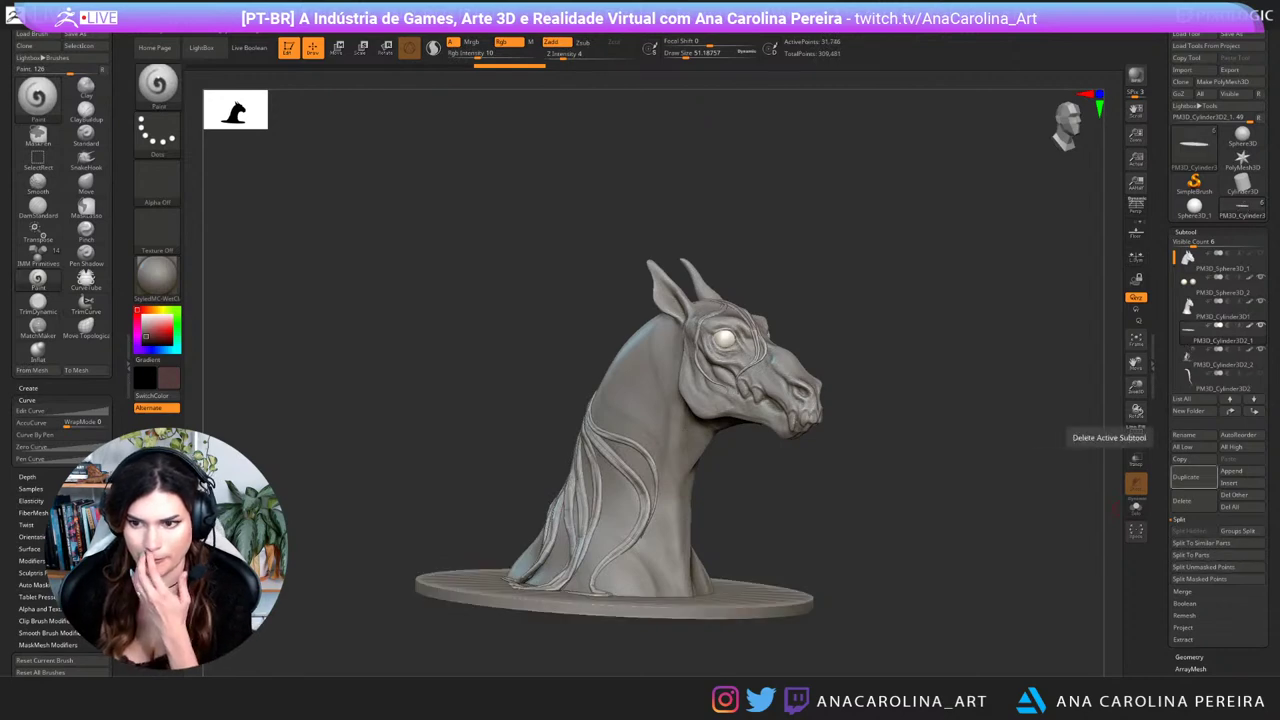
Step: Retopologize the circular base subtool with ZRemesher, targeting the Same polygon count
mouse_move(1215, 358)
left_click_drag(935, 550, 815, 560)
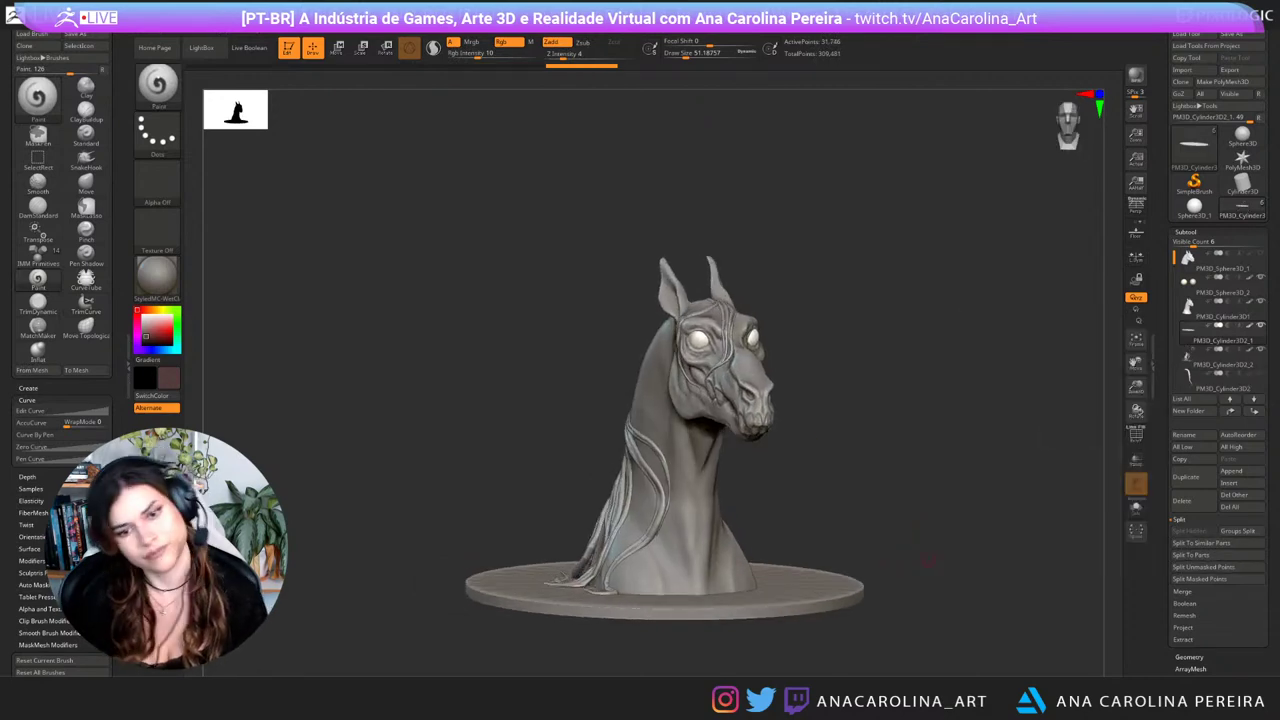
left_click(716, 503, "alt")
left_click_drag(860, 446, 872, 516, "alt")
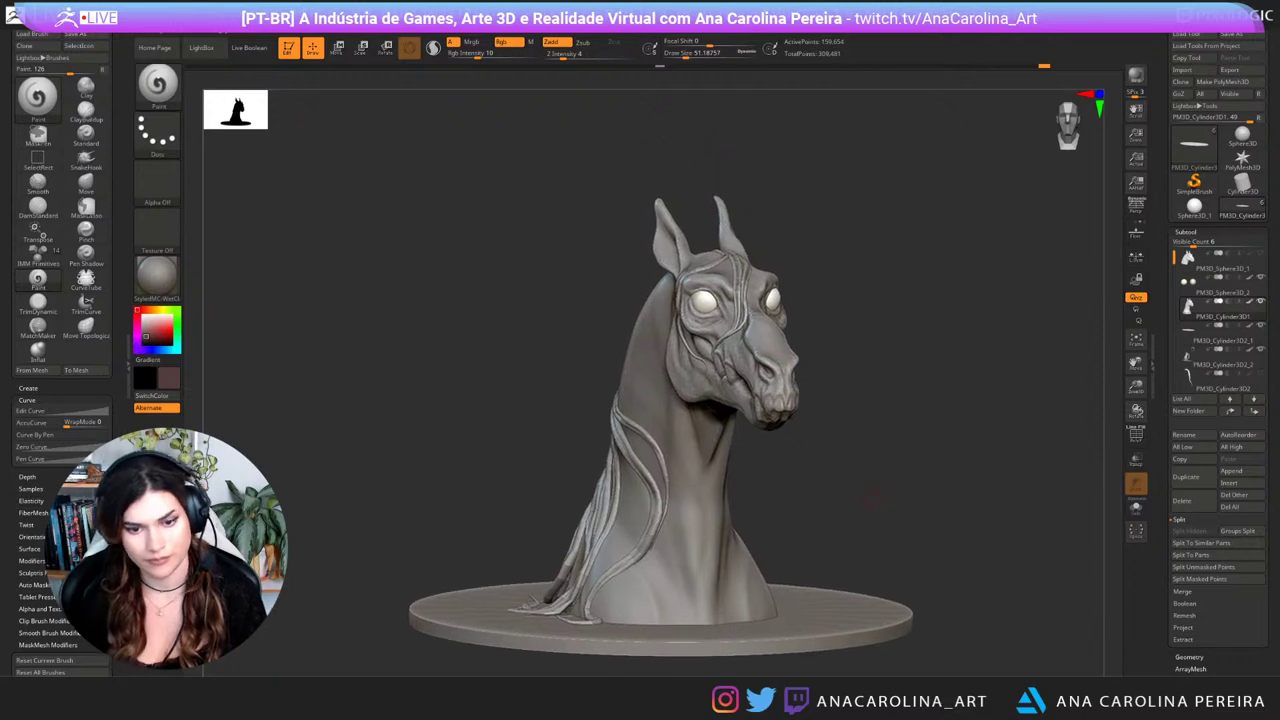
left_click(840, 606, "alt")
left_click_drag(945, 490, 953, 524)
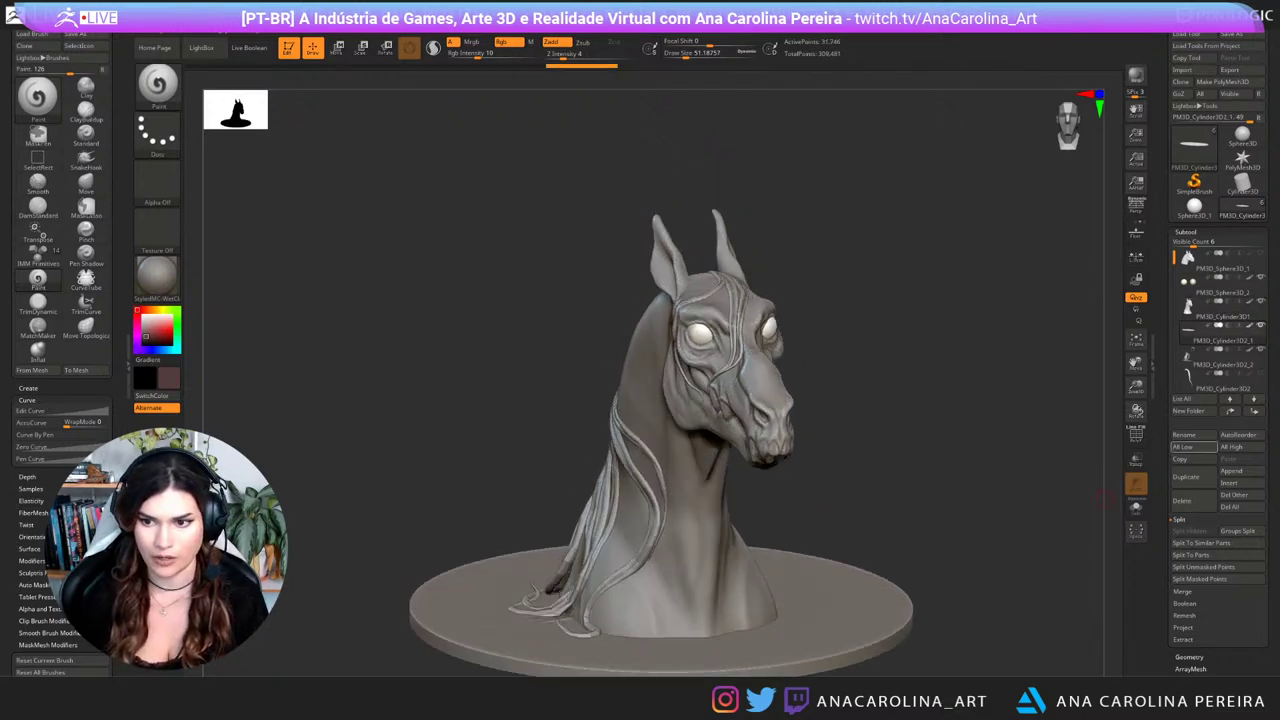
left_click_drag(1112, 497, 1104, 449, "alt")
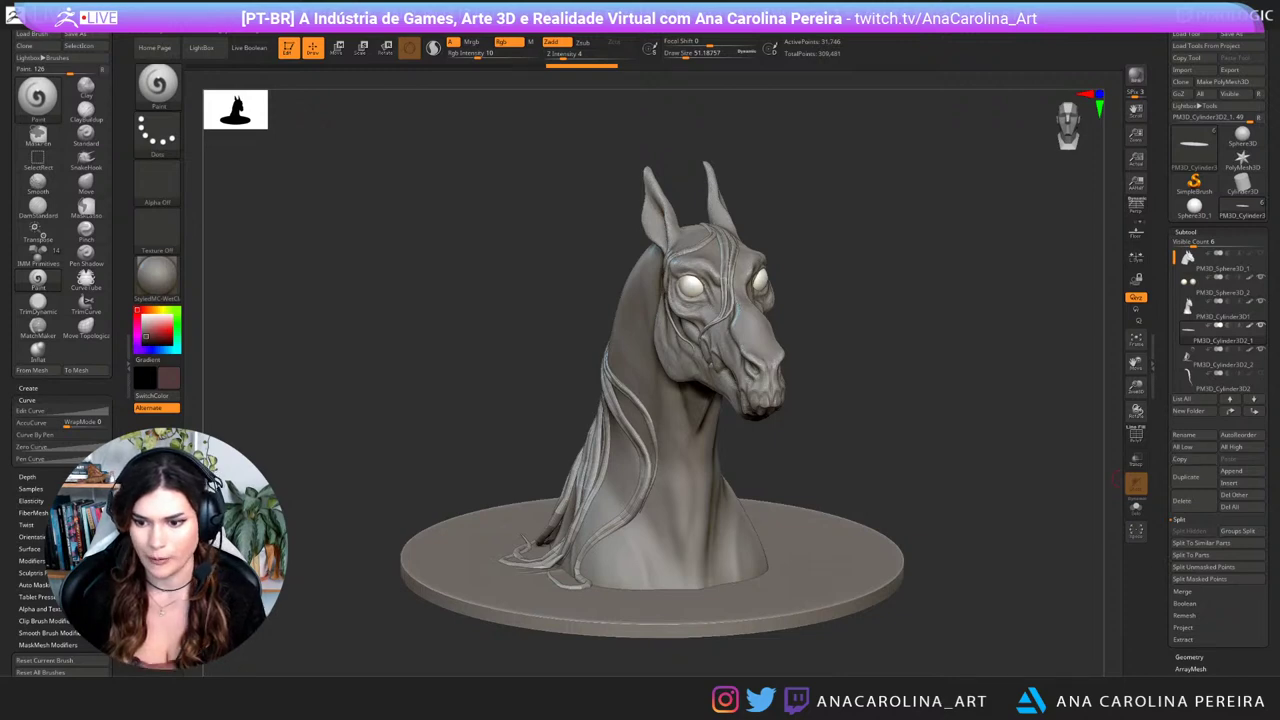
left_click(1184, 616)
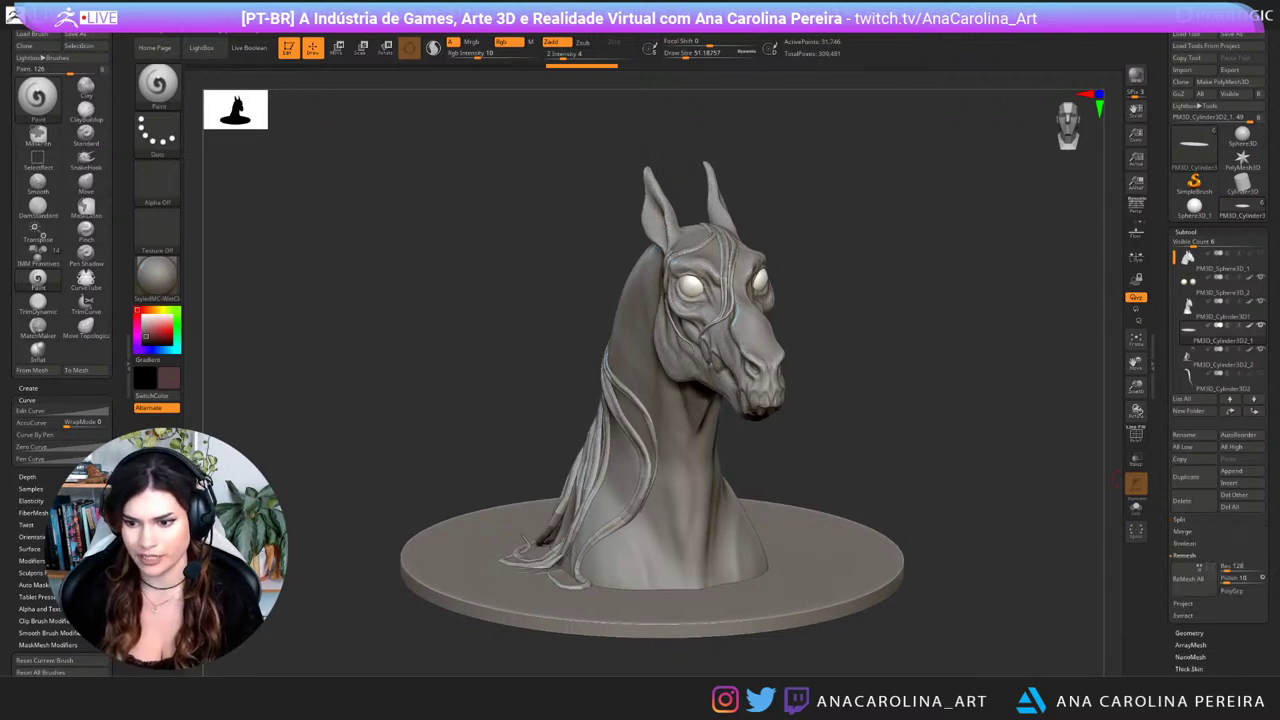
left_click(1184, 556)
left_click(1189, 597)
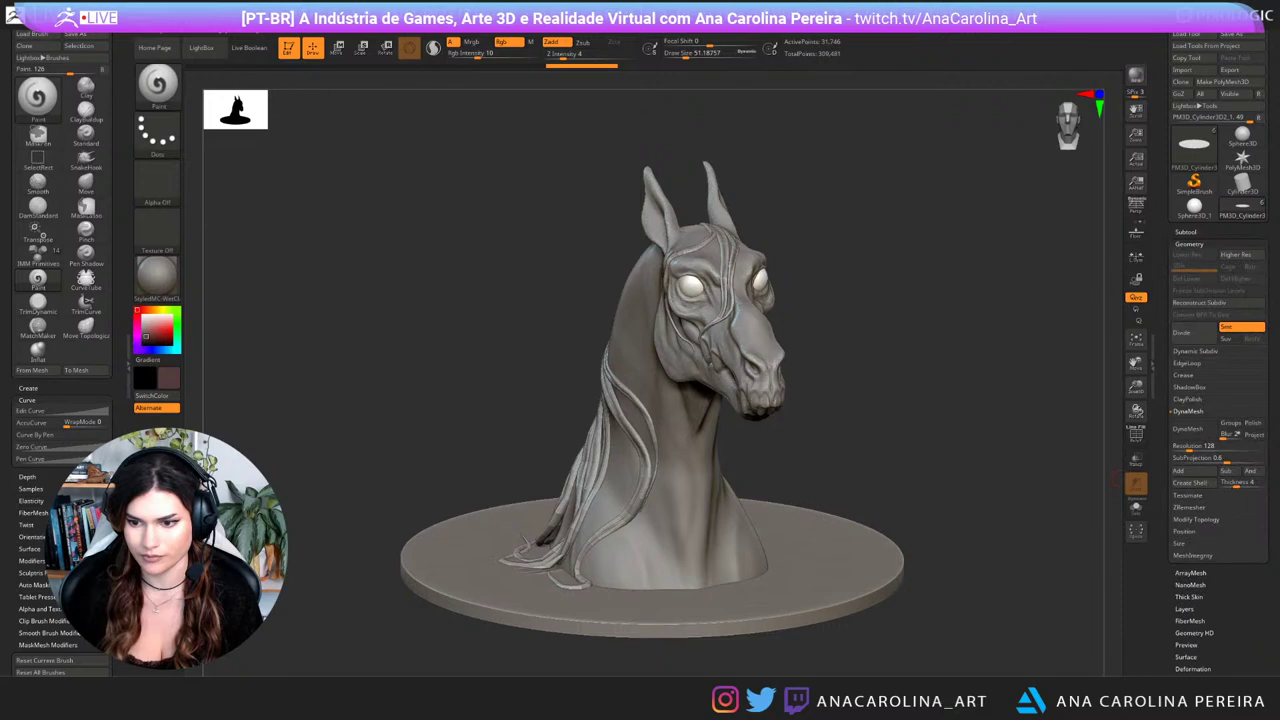
left_click(1190, 507)
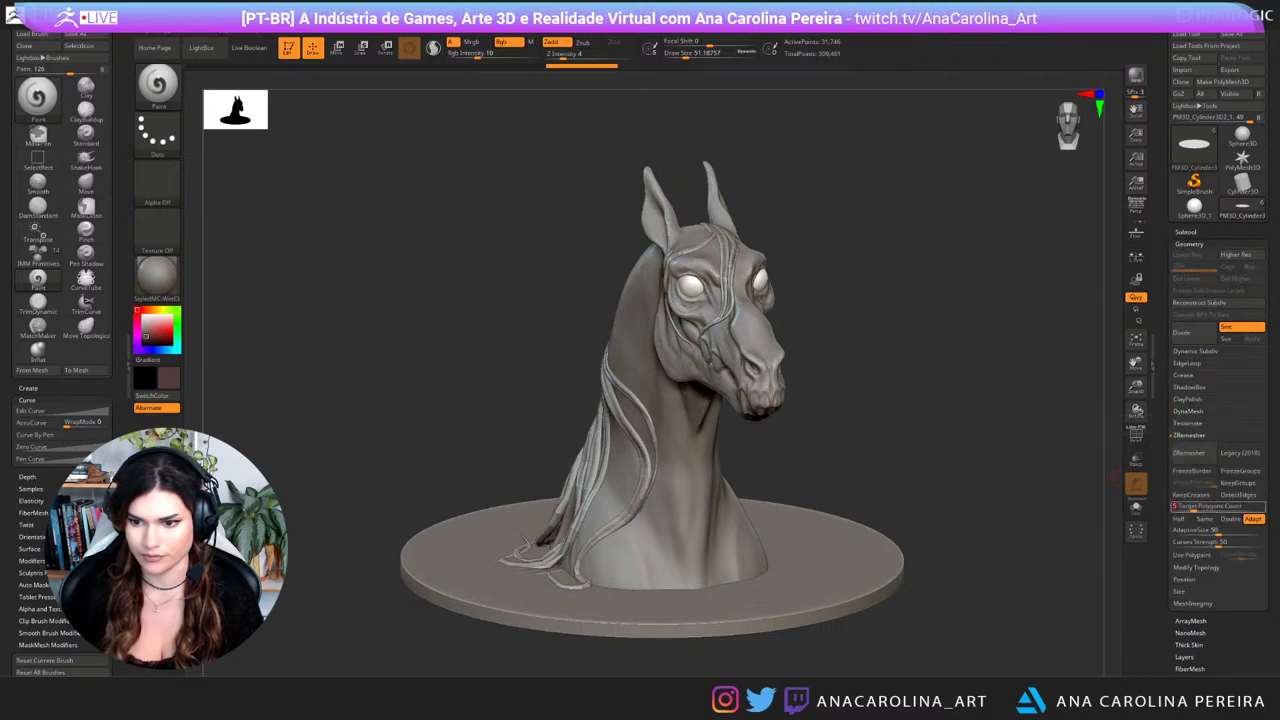
left_click(1204, 519)
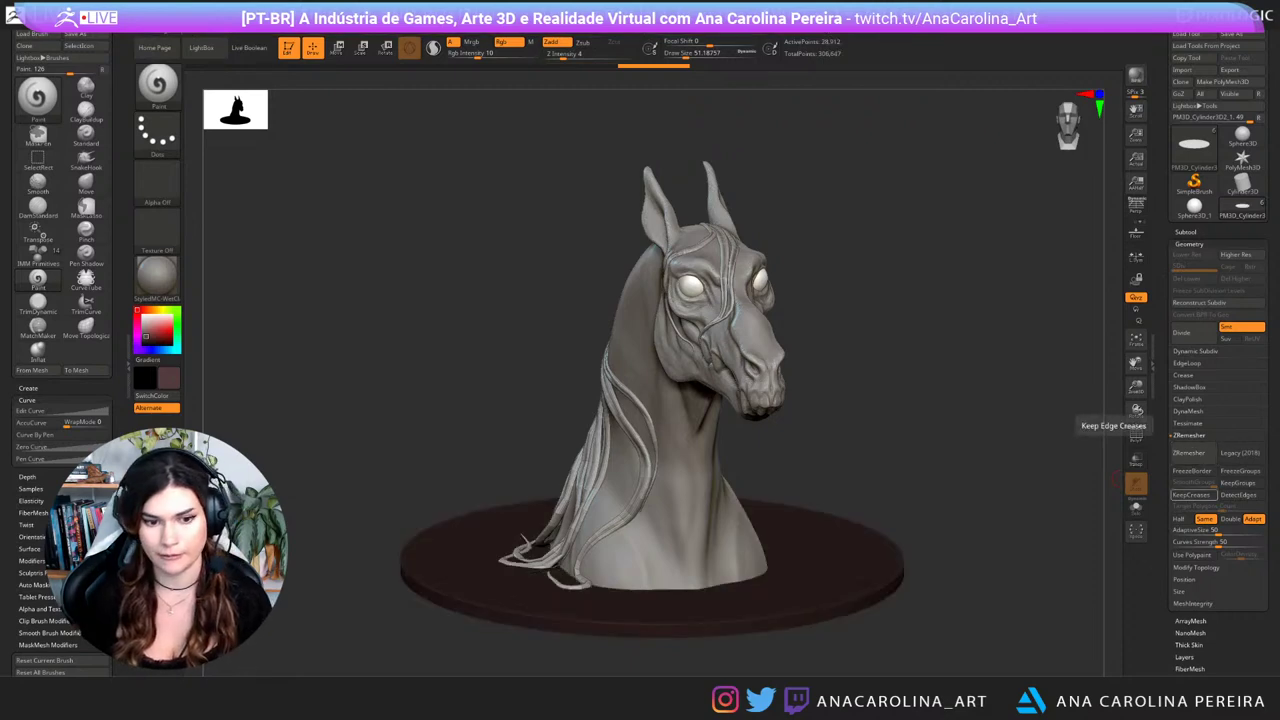
Step: Set the active colour to white for the dark-tinted base disc
left_click(143, 317)
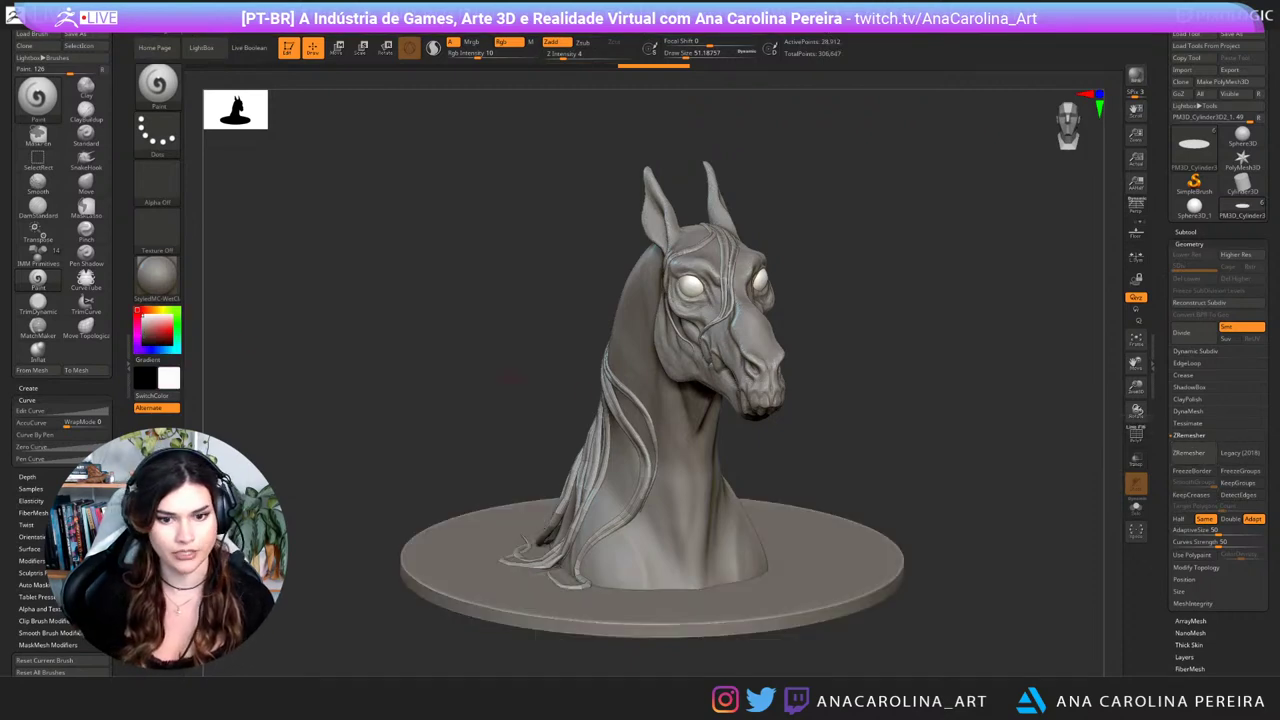
left_click_drag(330, 340, 370, 334)
left_click_drag(930, 484, 855, 516)
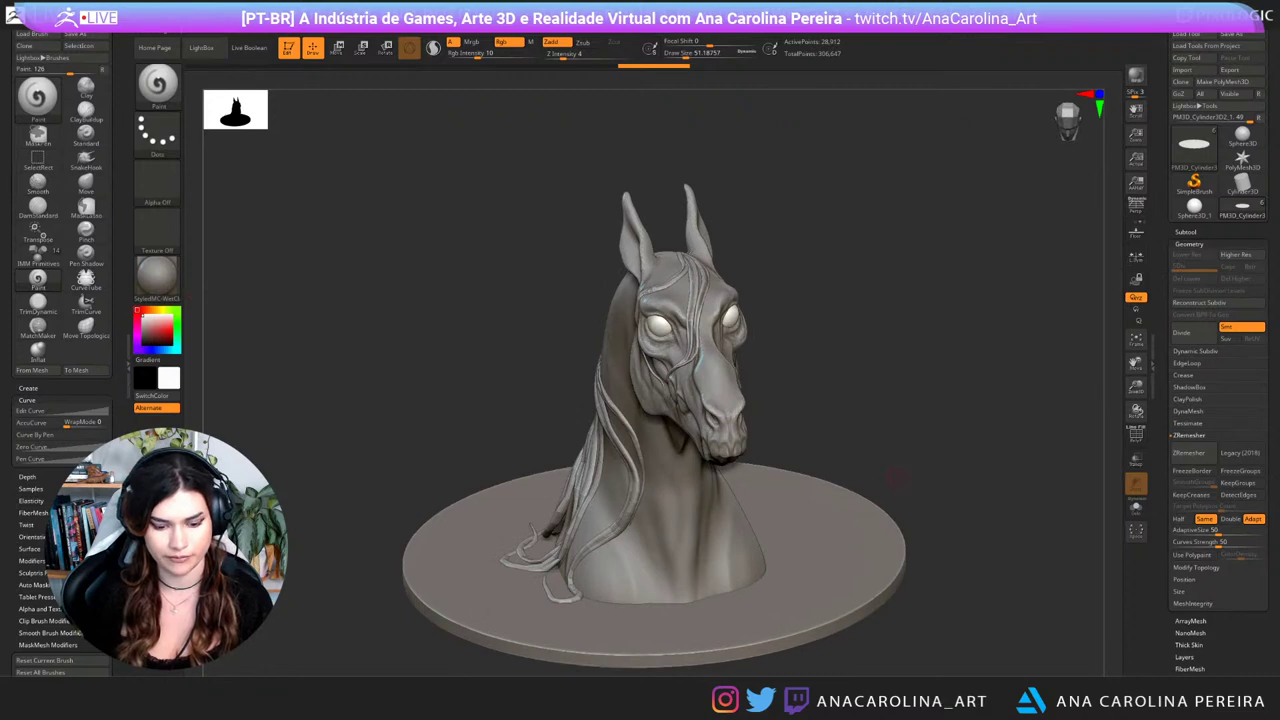
Step: Choose the DamStandard brush and enlarge its draw size to about 379
key("b")
key("d")
key("s")
key("space")
left_click_drag(889, 461, 906, 460)
mouse_move(912, 460)
left_mouse_down()
mouse_move(928, 457)
mouse_move(850, 475)
left_mouse_up()
key("space")
left_click(930, 409)
left_click_drag(930, 410, 934, 410)
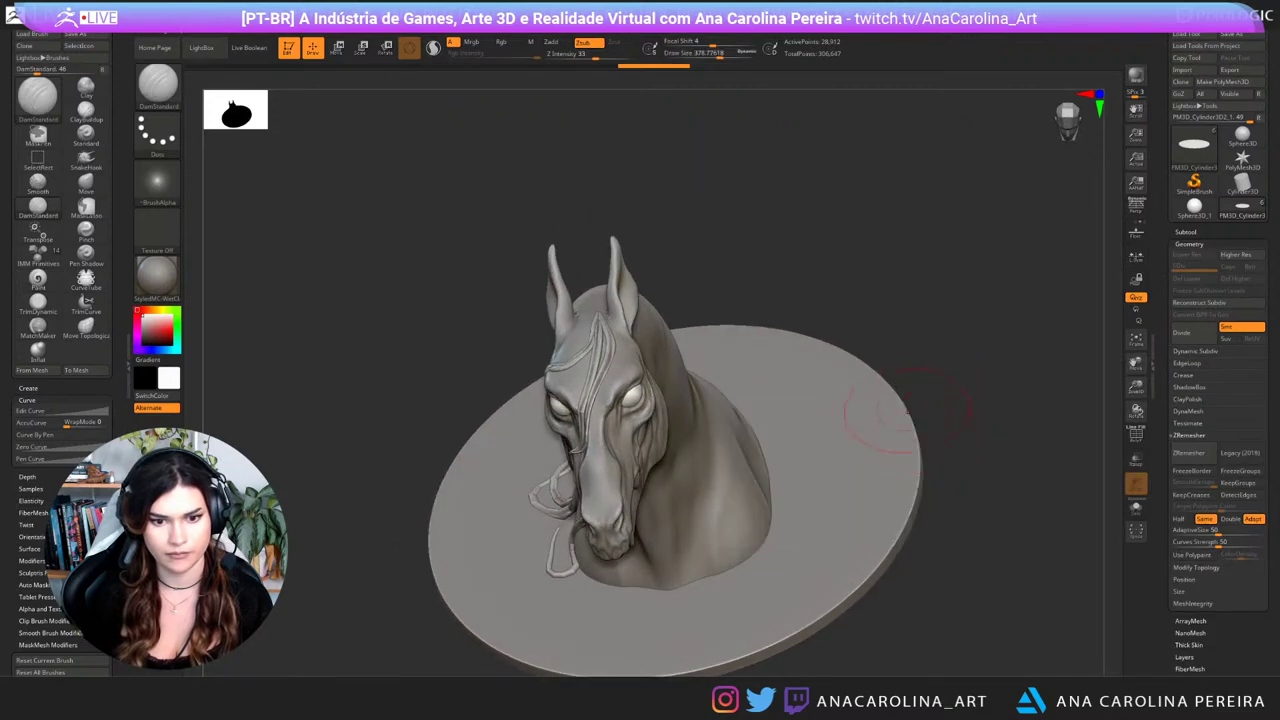
Step: Try carving DamStandard grooves into the base disc beside the neck
left_click_drag(780, 413, 831, 448)
left_click_drag(796, 516, 766, 574)
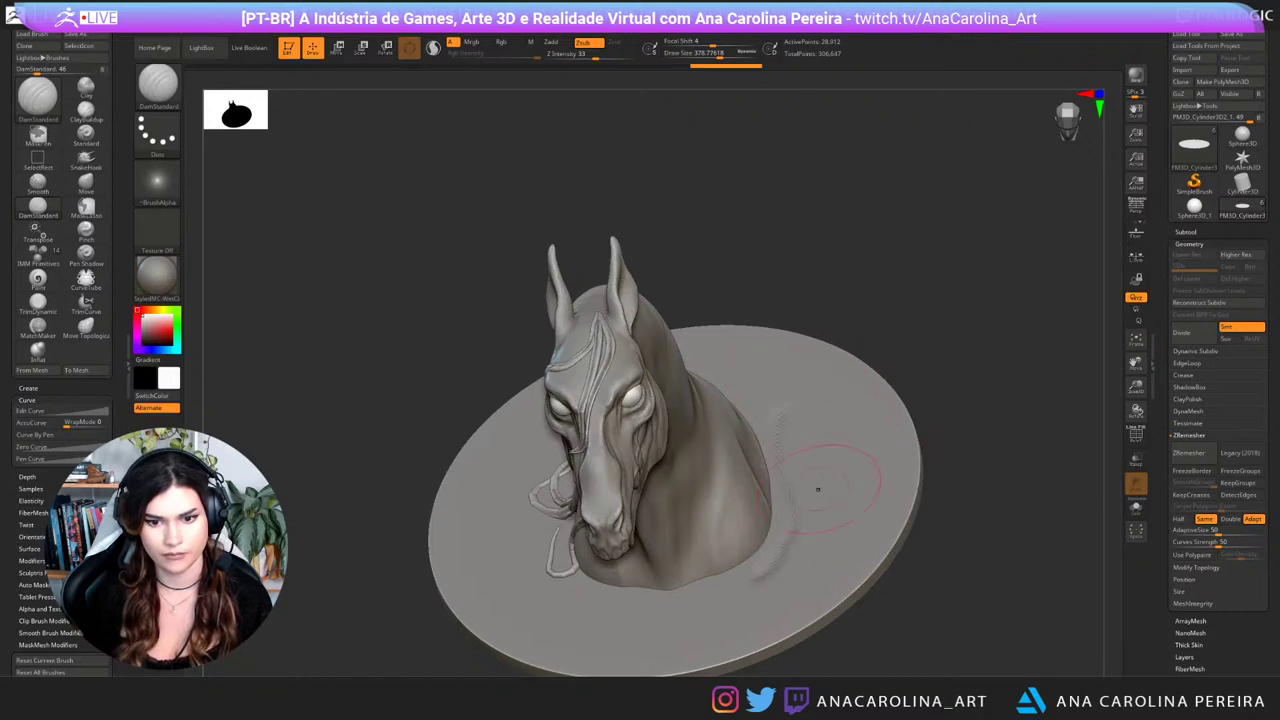
mouse_move(938, 450)
left_mouse_down()
mouse_move(958, 331)
mouse_move(932, 349)
mouse_move(884, 292)
mouse_move(896, 332)
mouse_move(930, 345)
left_mouse_up()
key("ctrl+z")
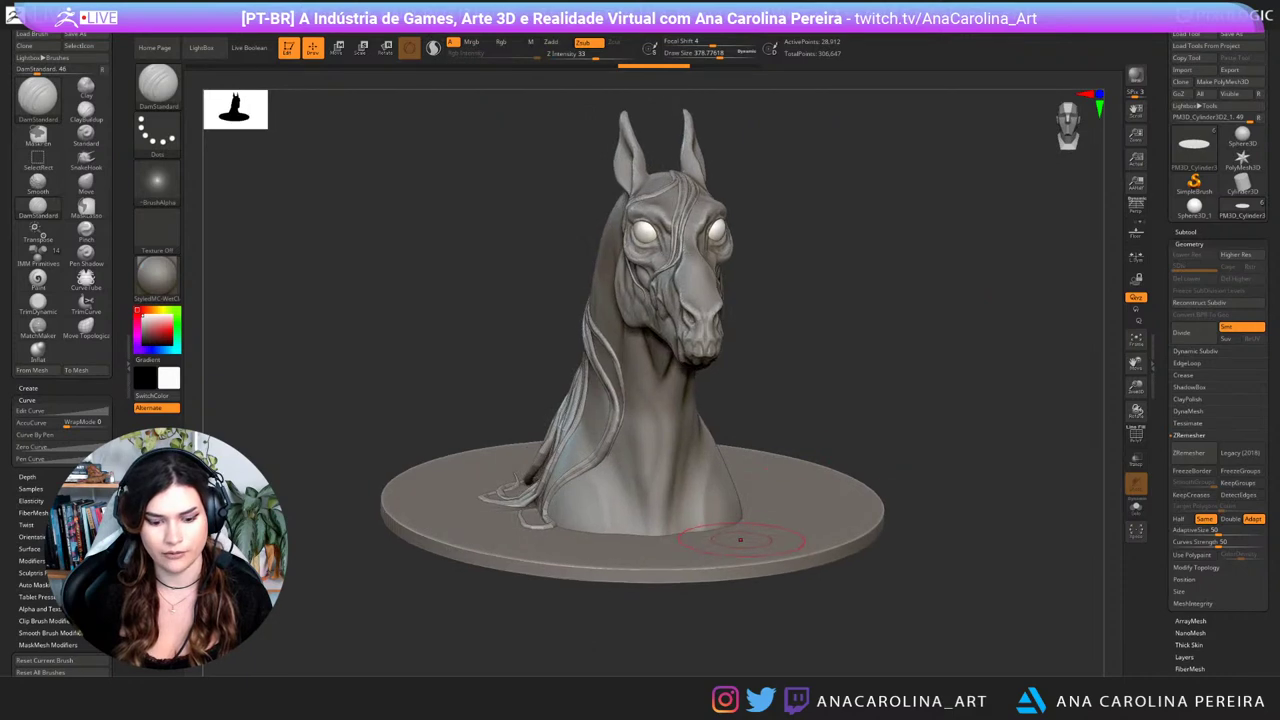
Step: Subdivide the base disc once to level 2, then carve and smooth a groove around the foot of the neck
left_click_drag(848, 420, 751, 500)
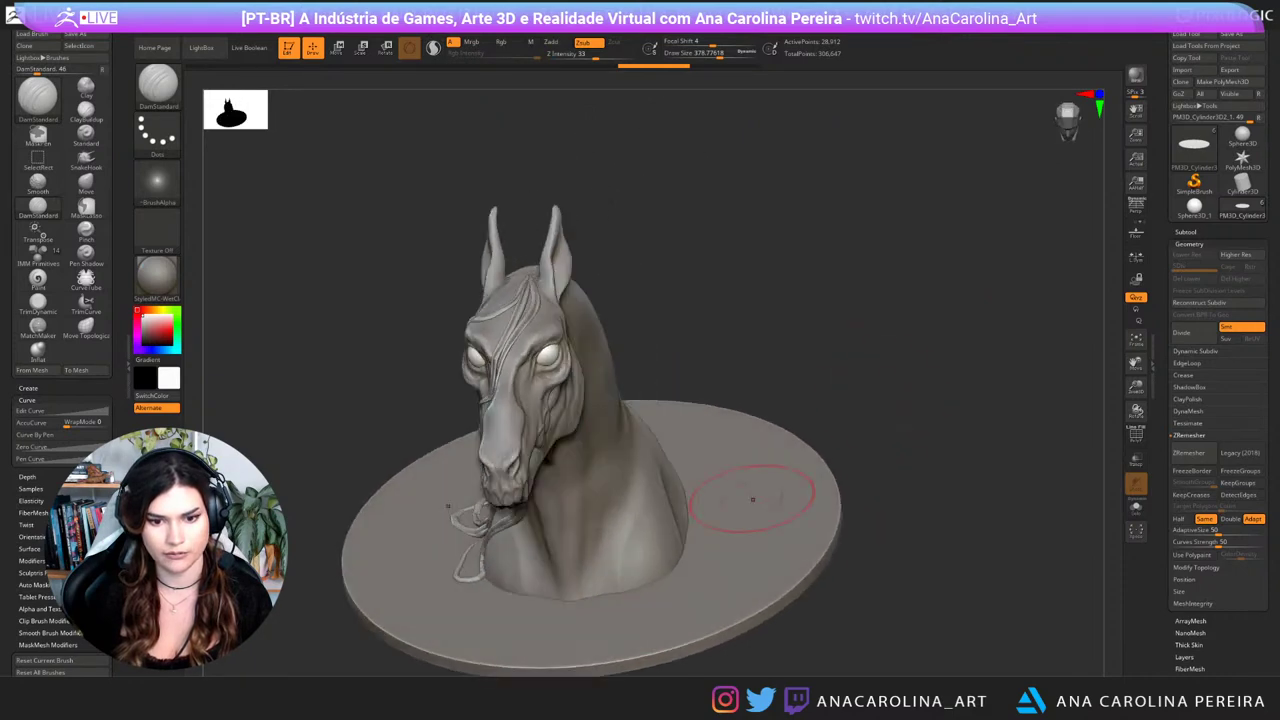
left_click_drag(871, 604, 937, 540, "alt")
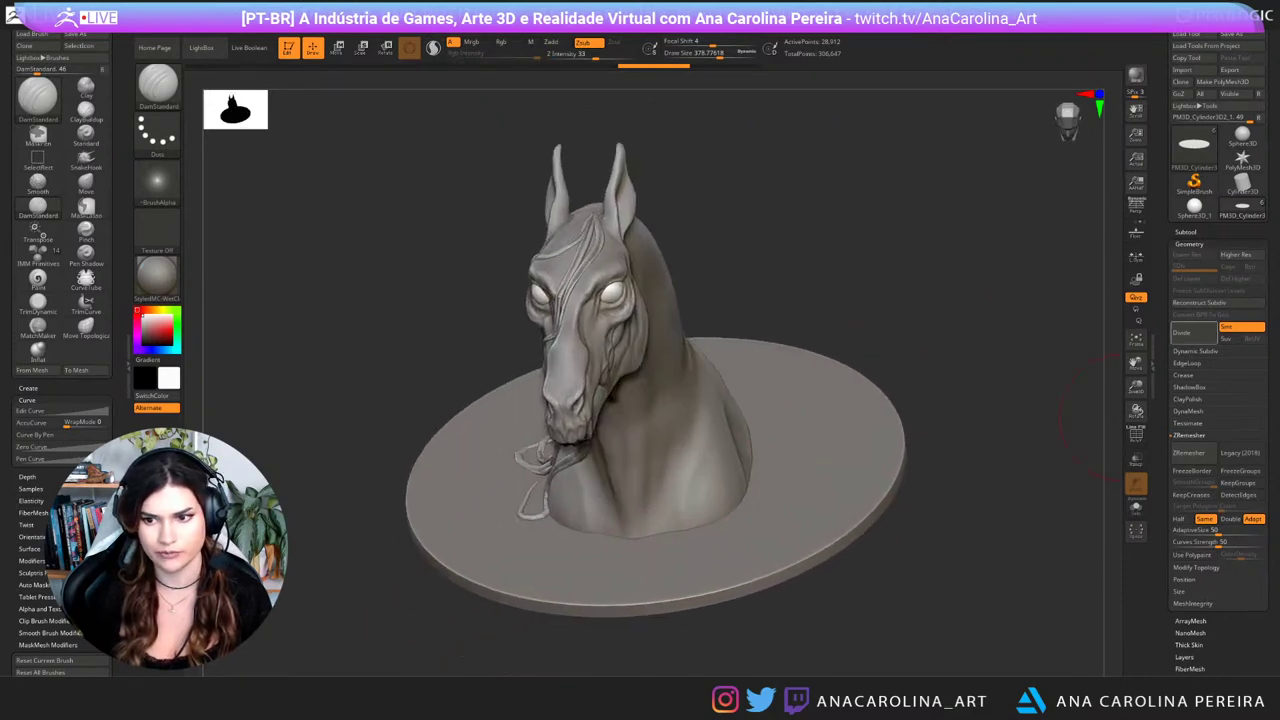
left_click(1192, 333)
left_click_drag(645, 547, 716, 530)
mouse_move(712, 352)
left_mouse_down()
mouse_move(792, 330)
mouse_move(832, 300)
mouse_move(898, 300)
left_mouse_up()
key("shift")
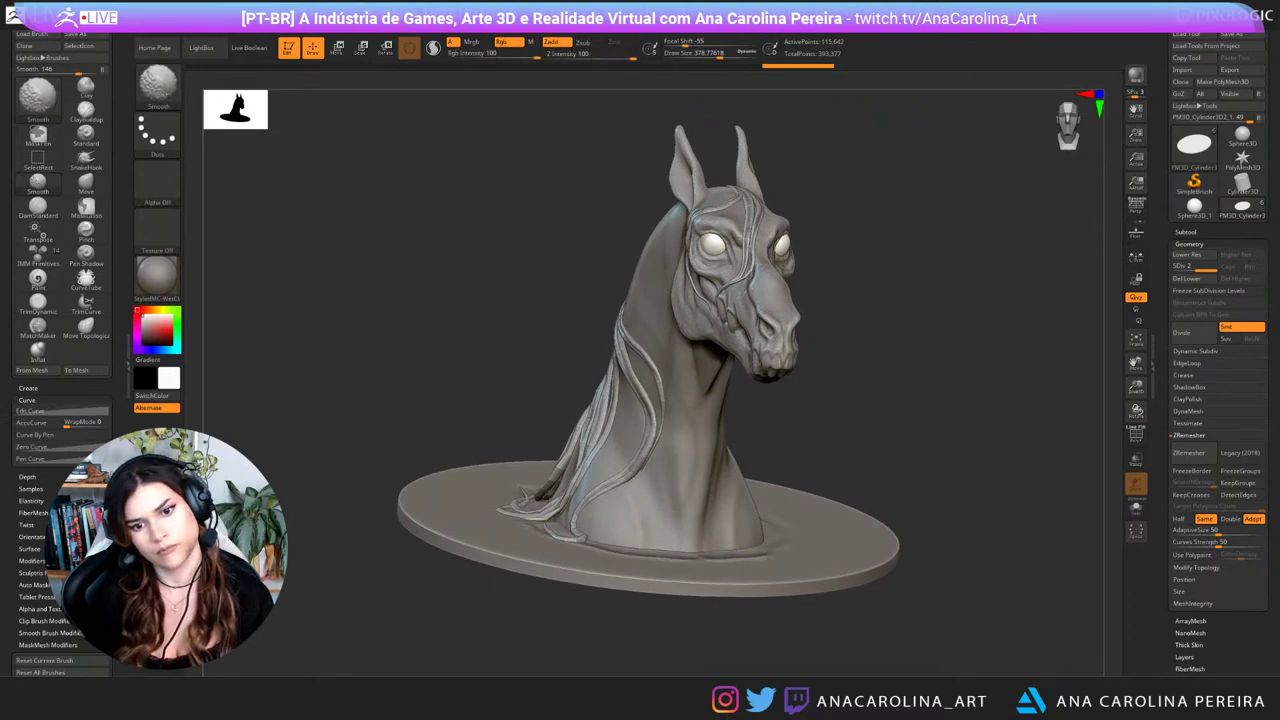
Step: Refine and soften the groove in front of the neck, and isolate the base disc in Solo mode
left_click_drag(850, 440, 740, 485)
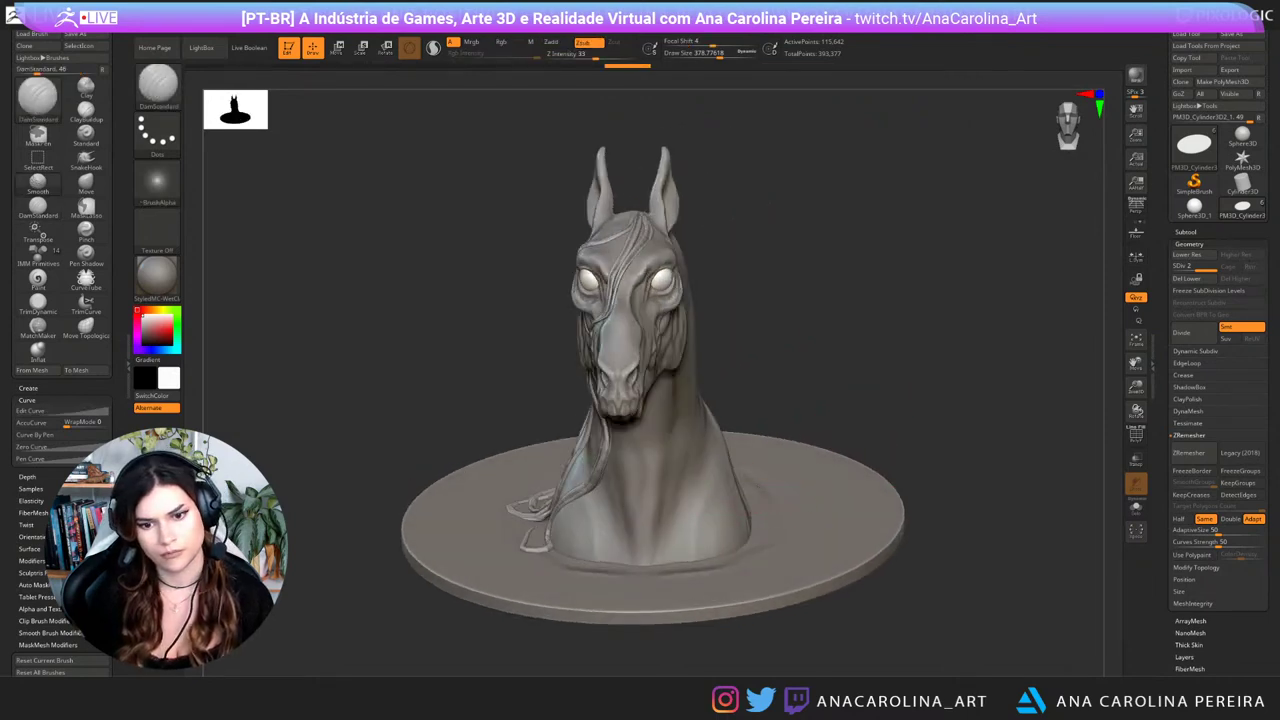
key("shift")
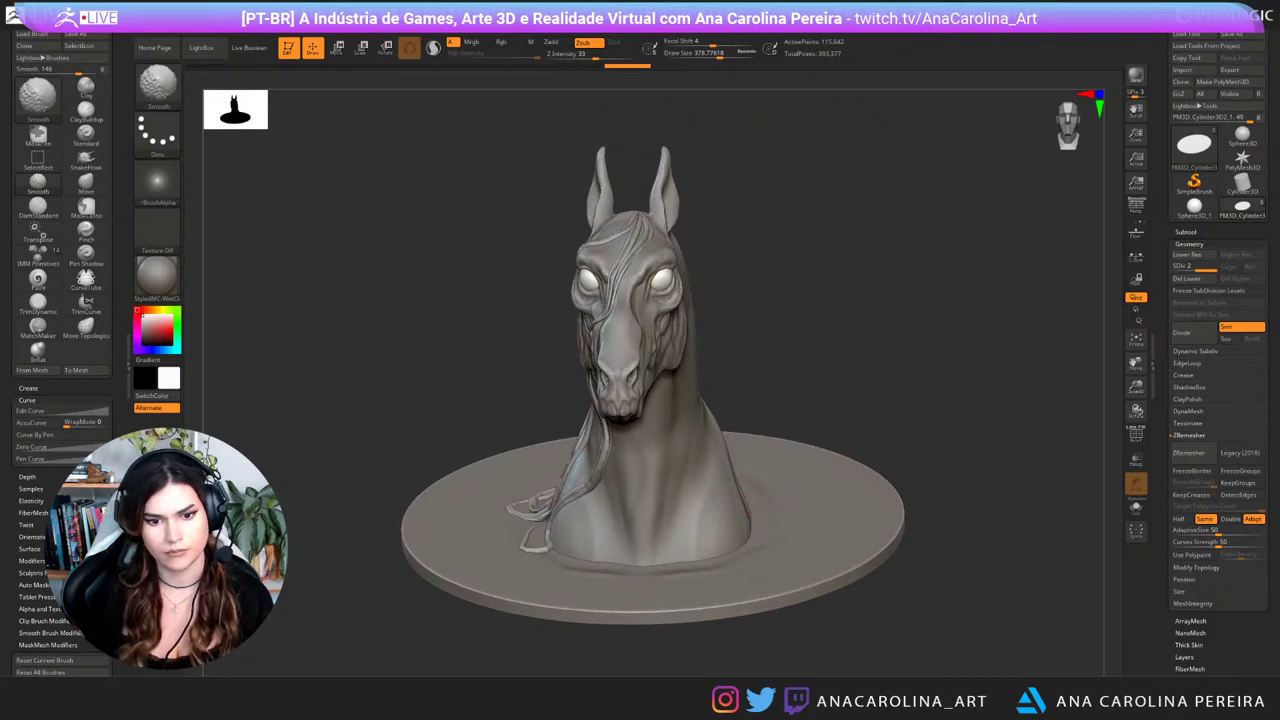
left_click_drag(672, 568, 744, 552)
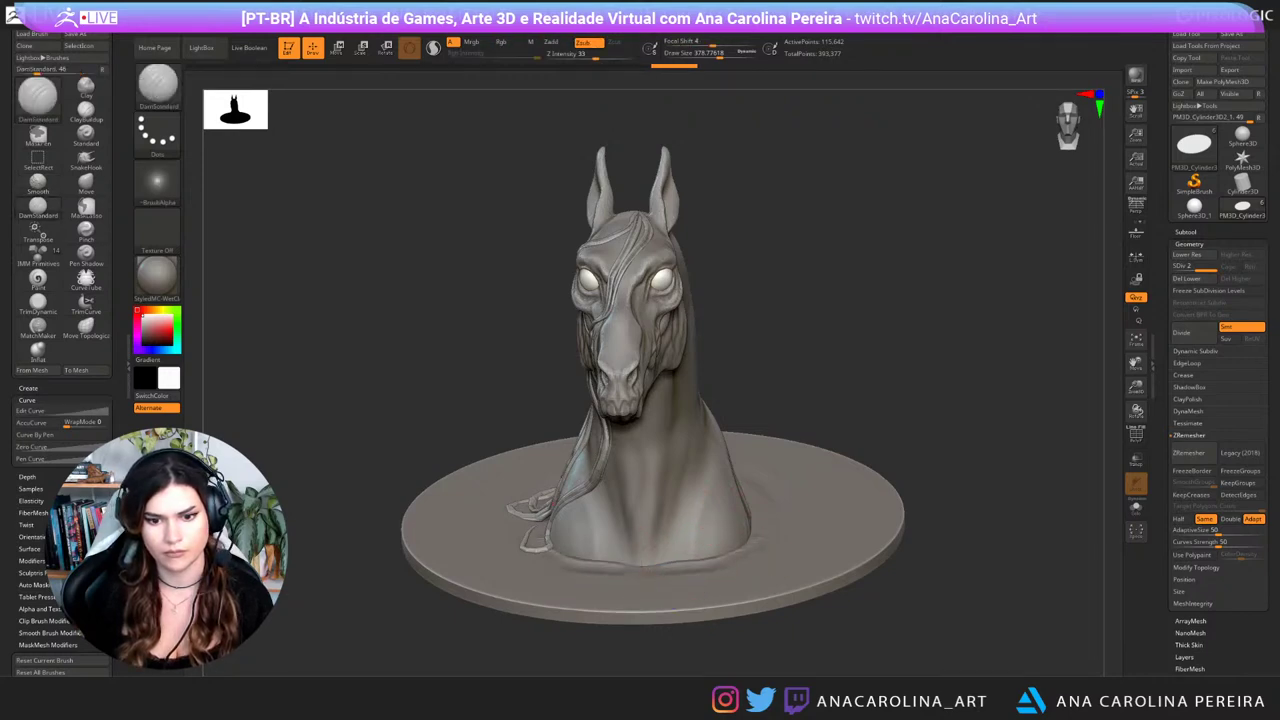
key("shift")
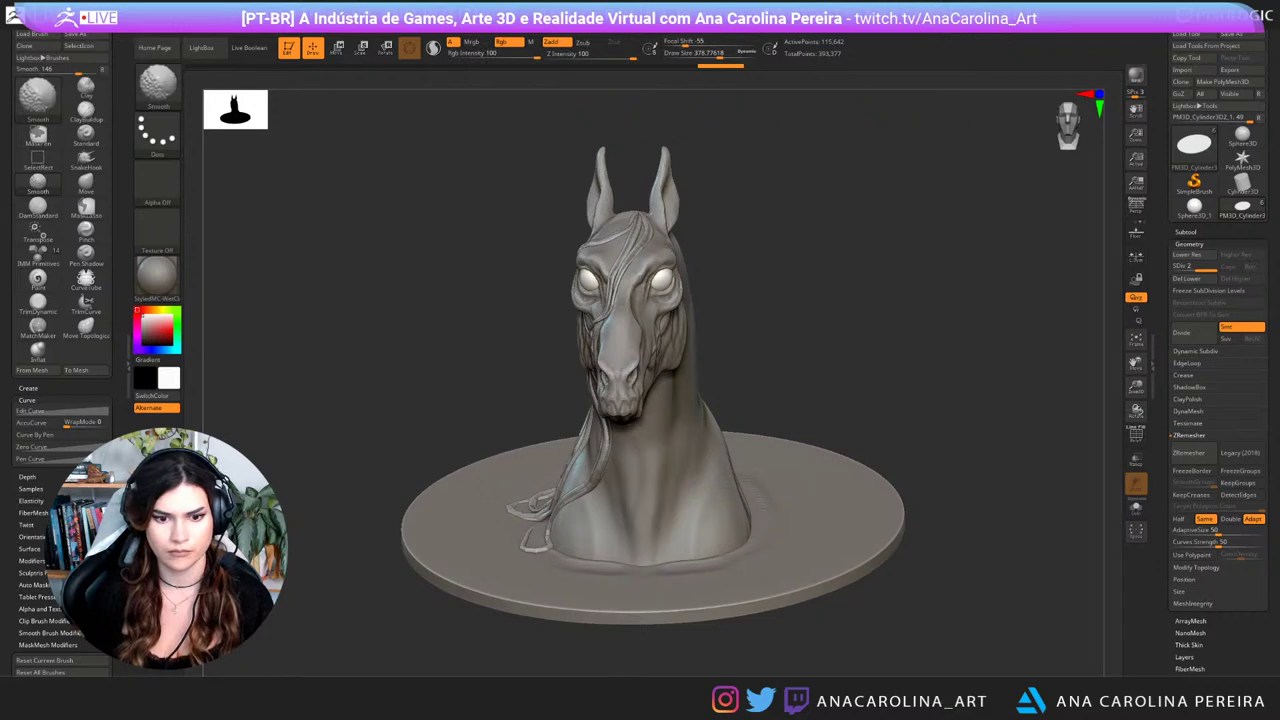
mouse_move(900, 385)
left_mouse_down()
mouse_move(912, 310)
mouse_move(1010, 365)
mouse_move(962, 378)
mouse_move(900, 430)
mouse_move(903, 510)
mouse_move(925, 374)
mouse_move(1015, 485)
left_mouse_up()
left_click(1136, 508)
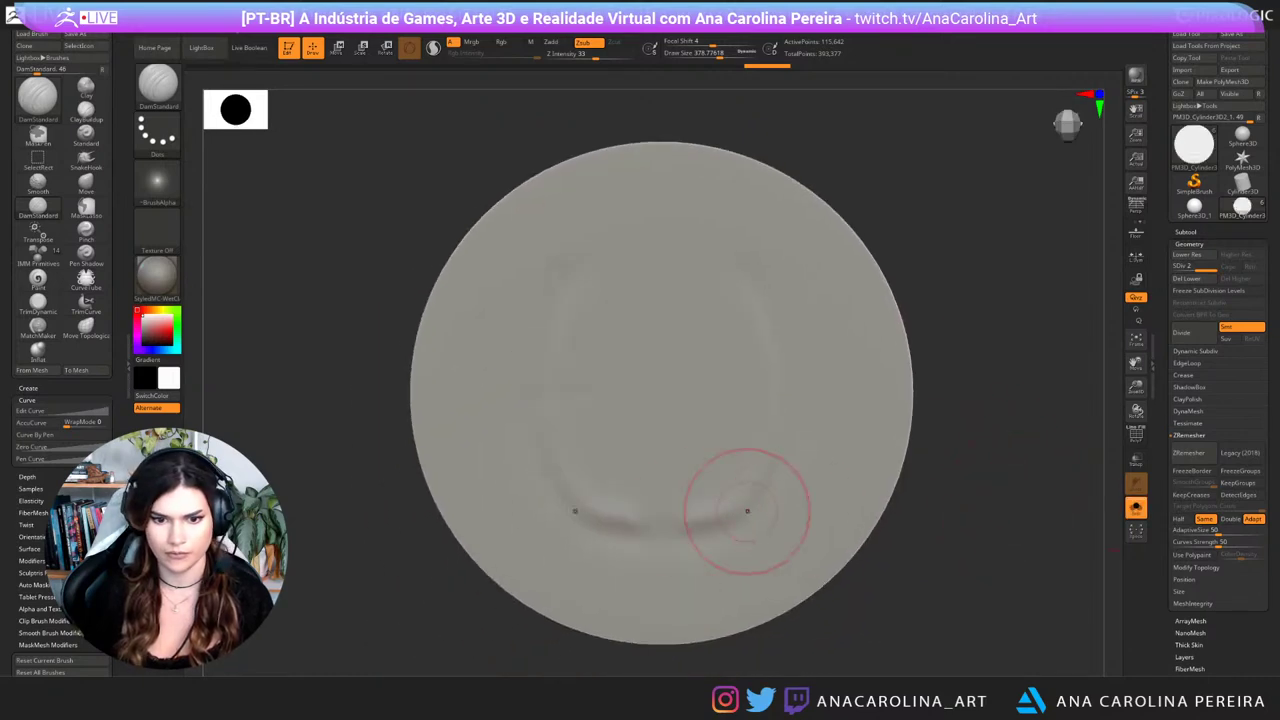
Step: Try deepening the symmetrical U-shaped groove on the isolated disc with long DamStandard strokes
mouse_move(688, 520)
left_mouse_down()
mouse_move(724, 515)
mouse_move(758, 488)
left_mouse_up()
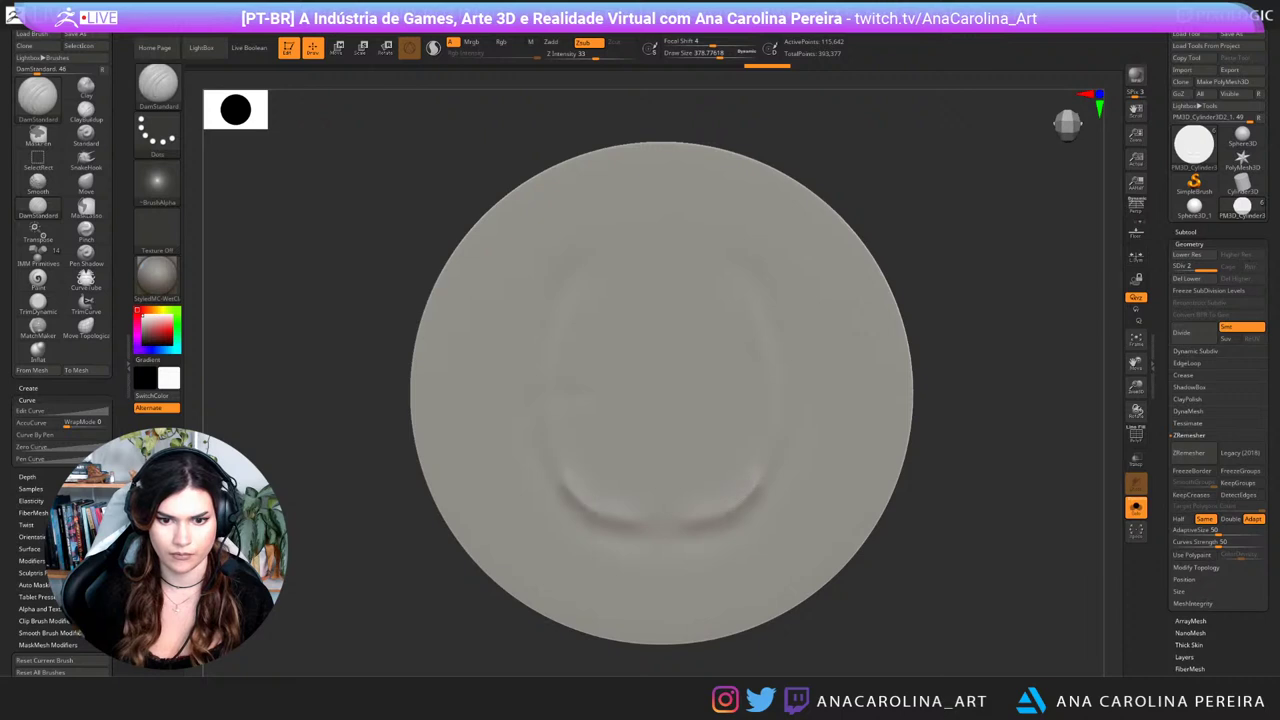
mouse_move(776, 436)
left_mouse_down()
mouse_move(782, 390)
mouse_move(739, 258)
left_mouse_up()
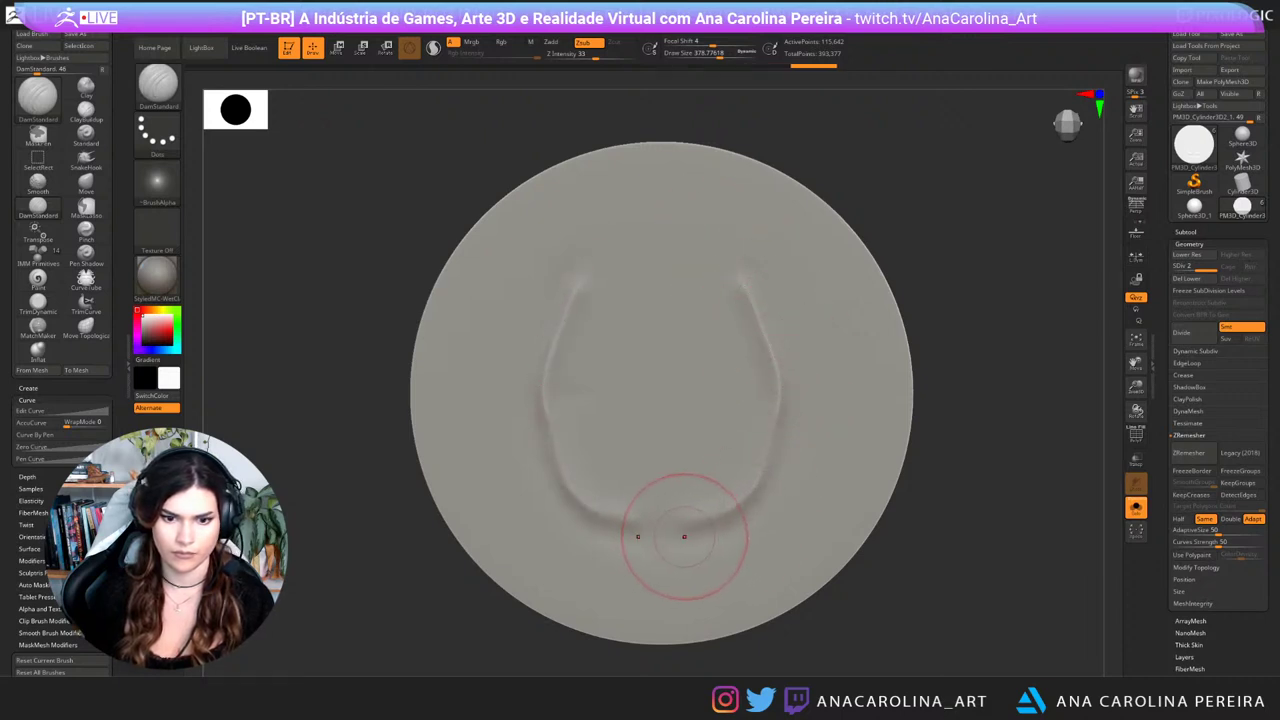
mouse_move(661, 538)
left_mouse_down()
mouse_move(747, 509)
mouse_move(780, 453)
mouse_move(795, 393)
mouse_move(757, 238)
left_mouse_up()
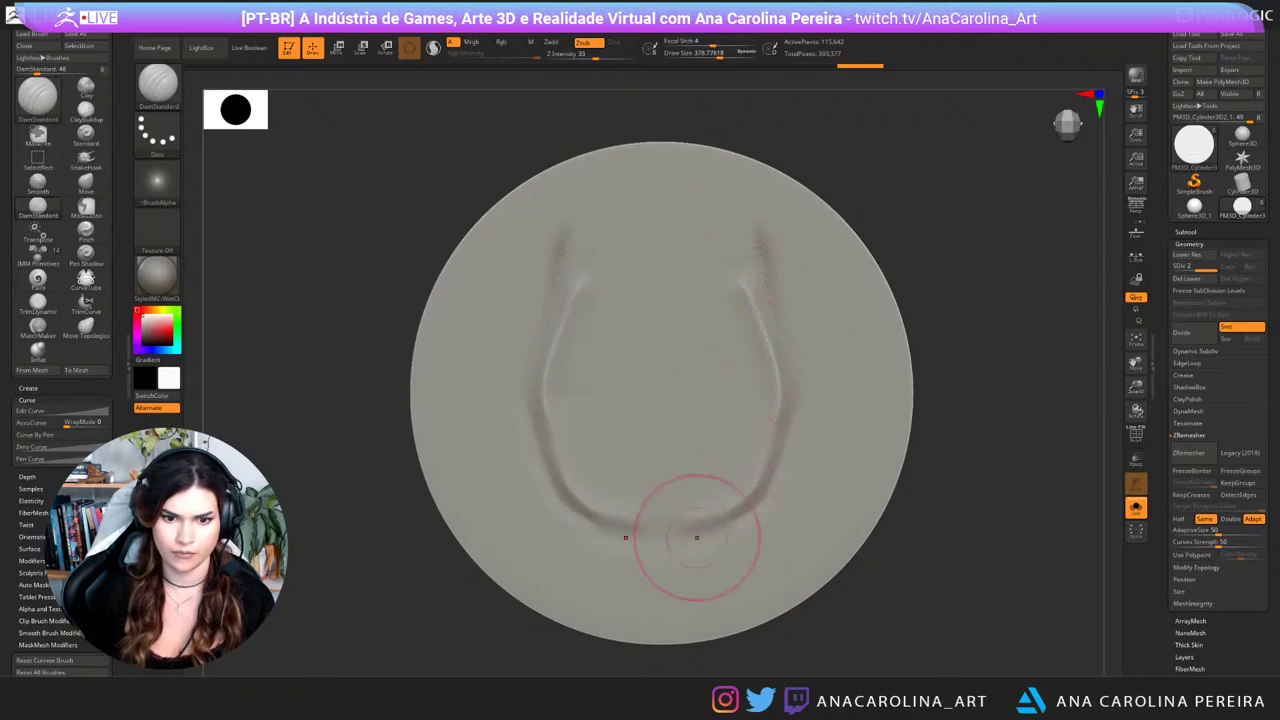
key("ctrl+z")
key("ctrl+z")
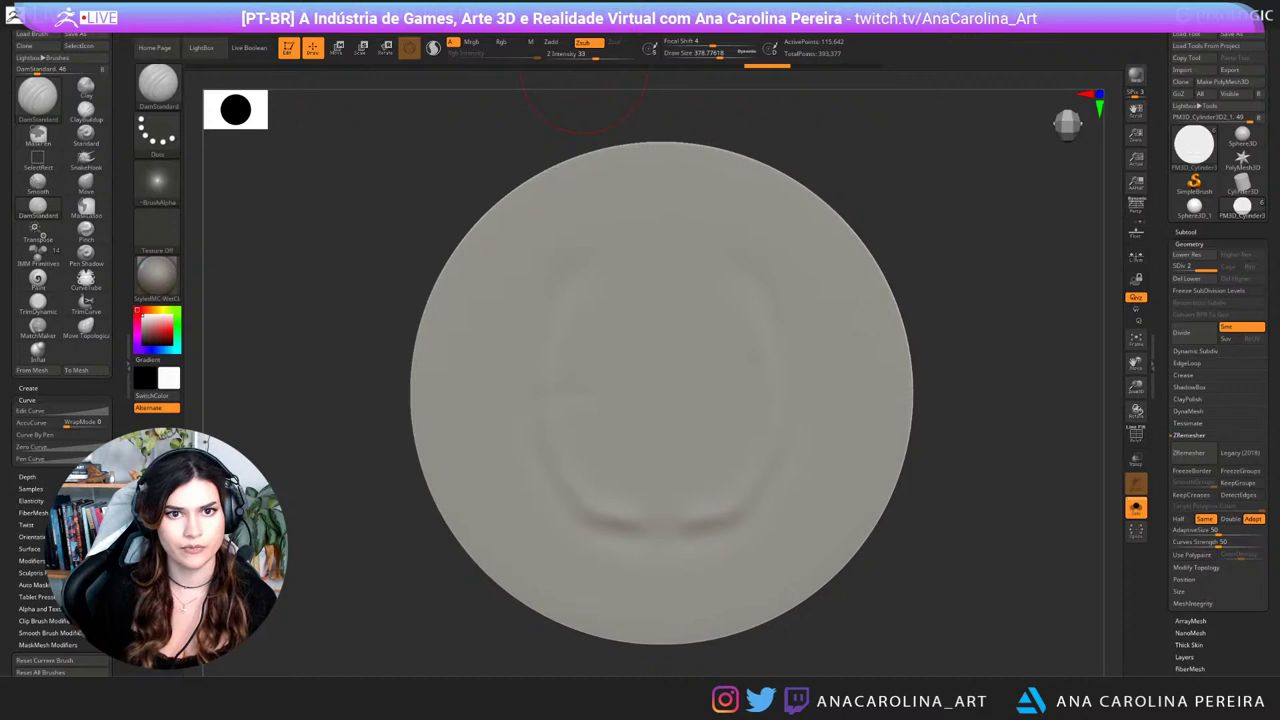
Step: Enter a new LazyRadius in the DamStandard brush's Lazy Mouse settings
left_click(638, 25)
left_click(650, 231)
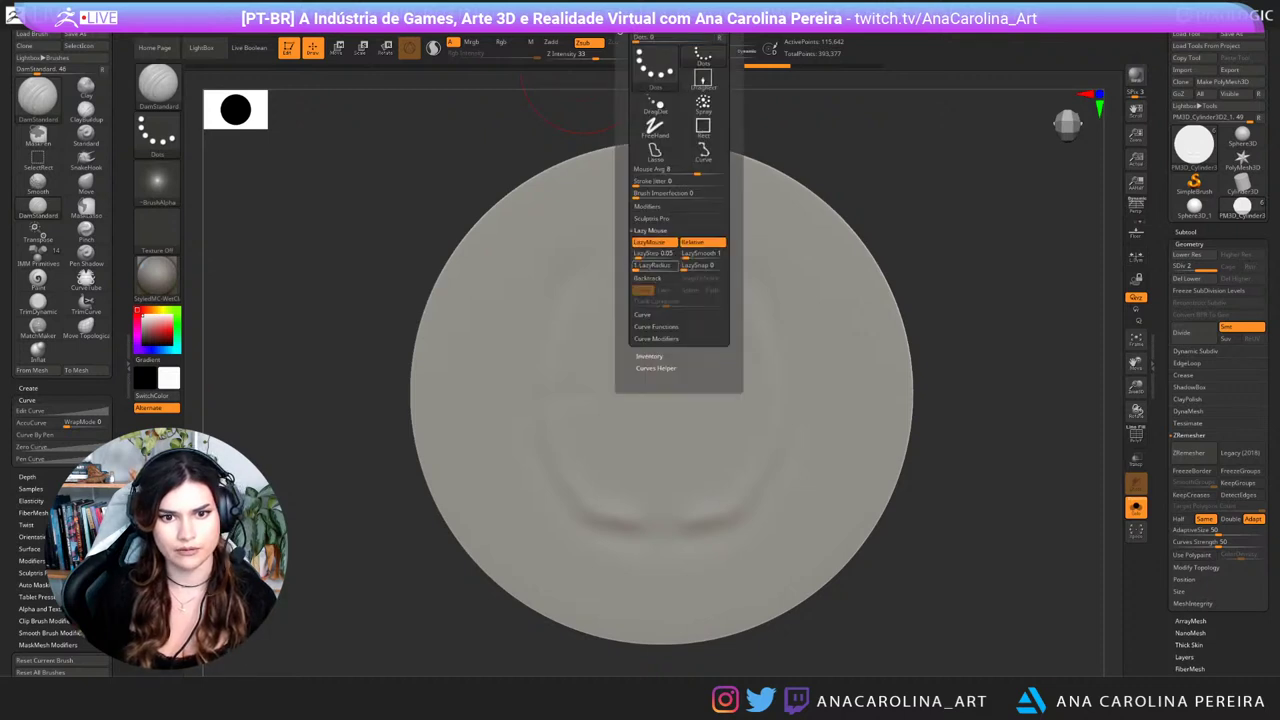
key("Return")
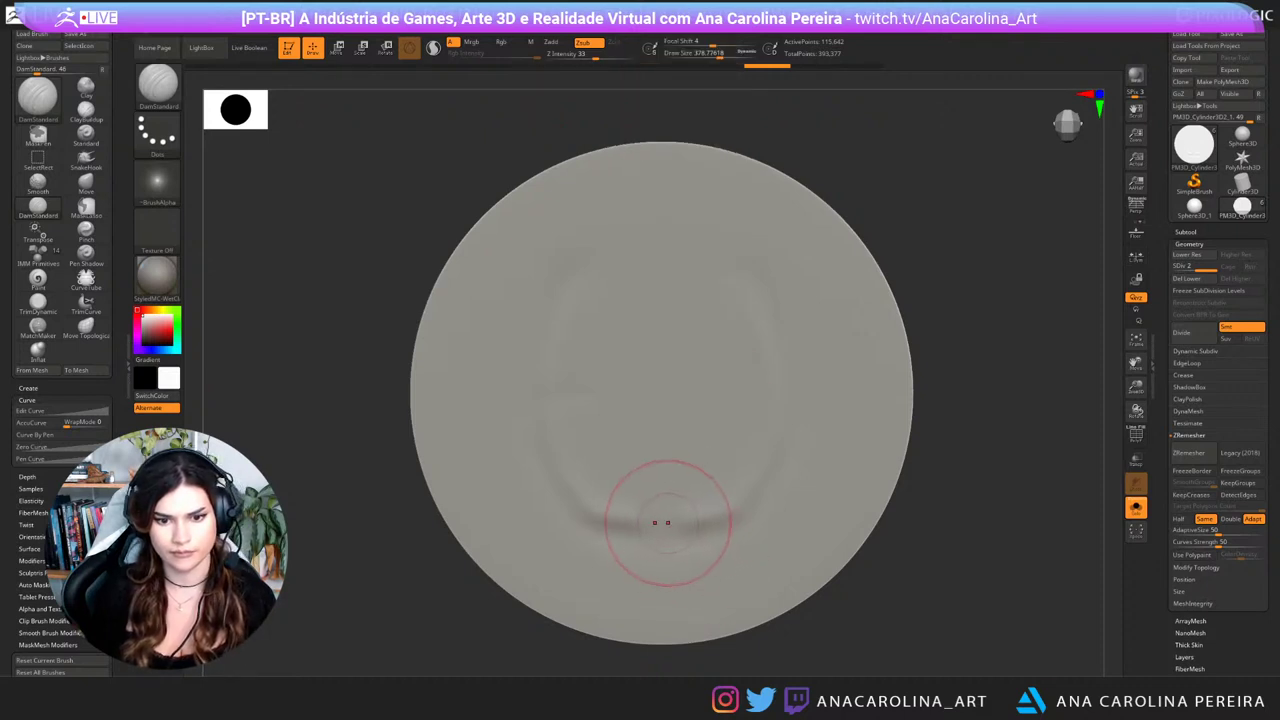
Step: Try carving smoother curved grooves from the disc's front toward its sides with the new lazy radius
mouse_move(676, 523)
left_mouse_down()
mouse_move(742, 511)
mouse_move(770, 465)
mouse_move(775, 391)
mouse_move(753, 260)
mouse_move(708, 522)
mouse_move(752, 506)
mouse_move(786, 415)
left_mouse_up()
key("ctrl+z")
key("ctrl+z")
key("ctrl+z")
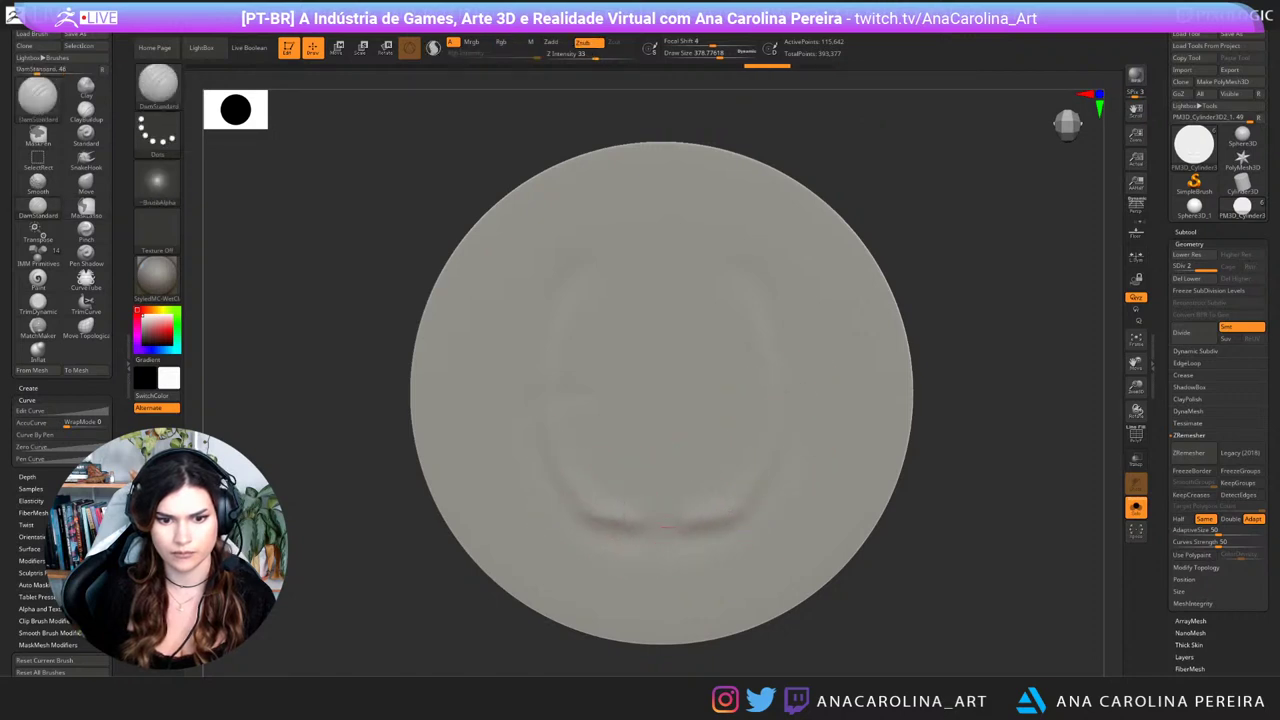
mouse_move(668, 526)
left_mouse_down()
mouse_move(752, 507)
mouse_move(805, 348)
left_mouse_up()
key("ctrl+z")
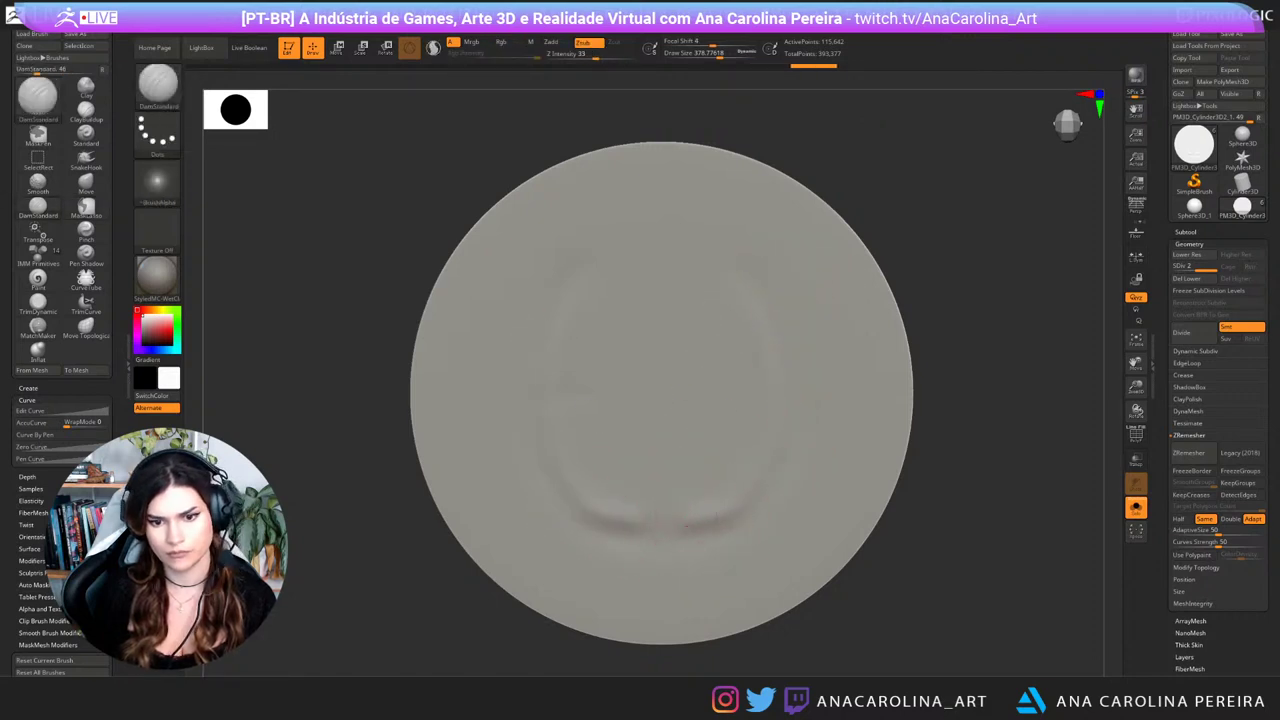
Step: Carve nested symmetrical U-shaped grooves into the isolated disc with long DamStandard strokes and soften them
mouse_move(686, 526)
left_mouse_down()
mouse_move(766, 476)
mouse_move(775, 370)
mouse_move(742, 228)
mouse_move(792, 372)
mouse_move(786, 460)
mouse_move(746, 514)
mouse_move(640, 532)
mouse_move(690, 530)
mouse_move(780, 492)
mouse_move(802, 424)
mouse_move(780, 268)
left_mouse_up()
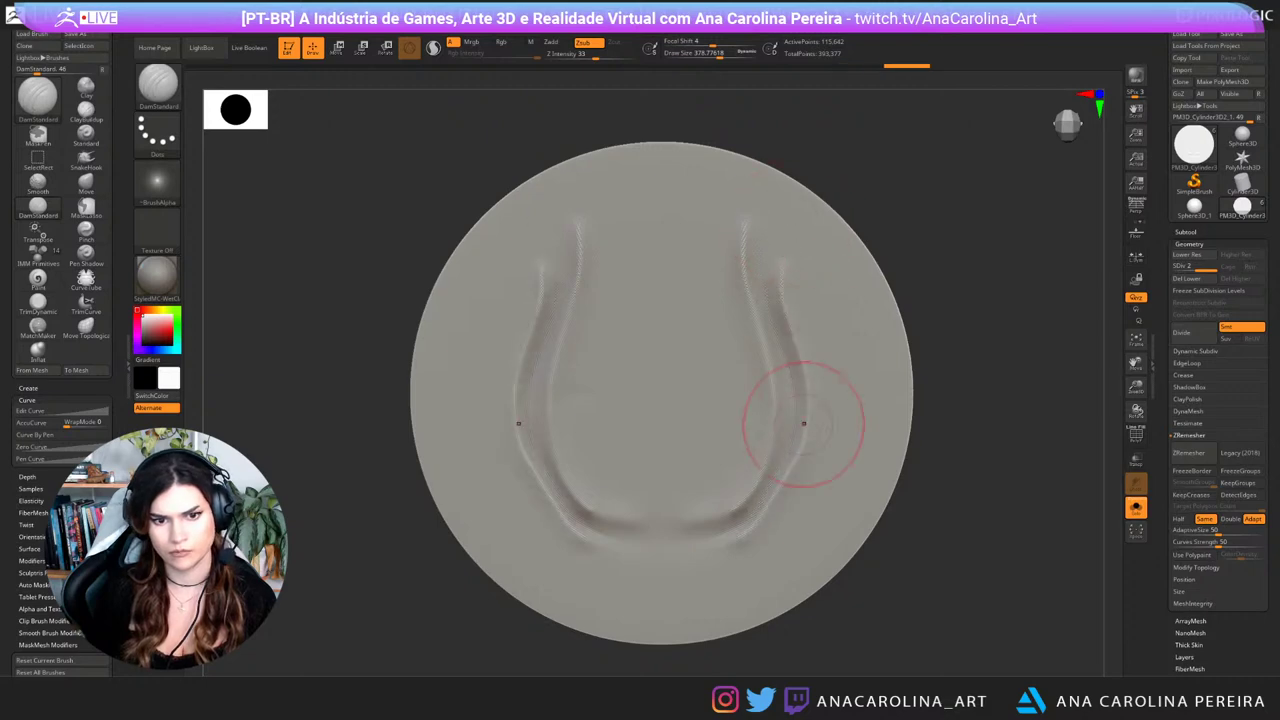
mouse_move(646, 564)
left_mouse_down()
mouse_move(756, 542)
mouse_move(804, 498)
left_mouse_up()
key("ctrl+z")
mouse_move(672, 568)
left_mouse_down()
mouse_move(750, 546)
mouse_move(812, 473)
mouse_move(822, 396)
mouse_move(798, 308)
left_mouse_up()
mouse_move(960, 530)
left_mouse_down()
mouse_move(962, 400)
mouse_move(1000, 388)
mouse_move(985, 436)
left_mouse_up()
right_click(824, 460)
left_click_drag(962, 350, 951, 402)
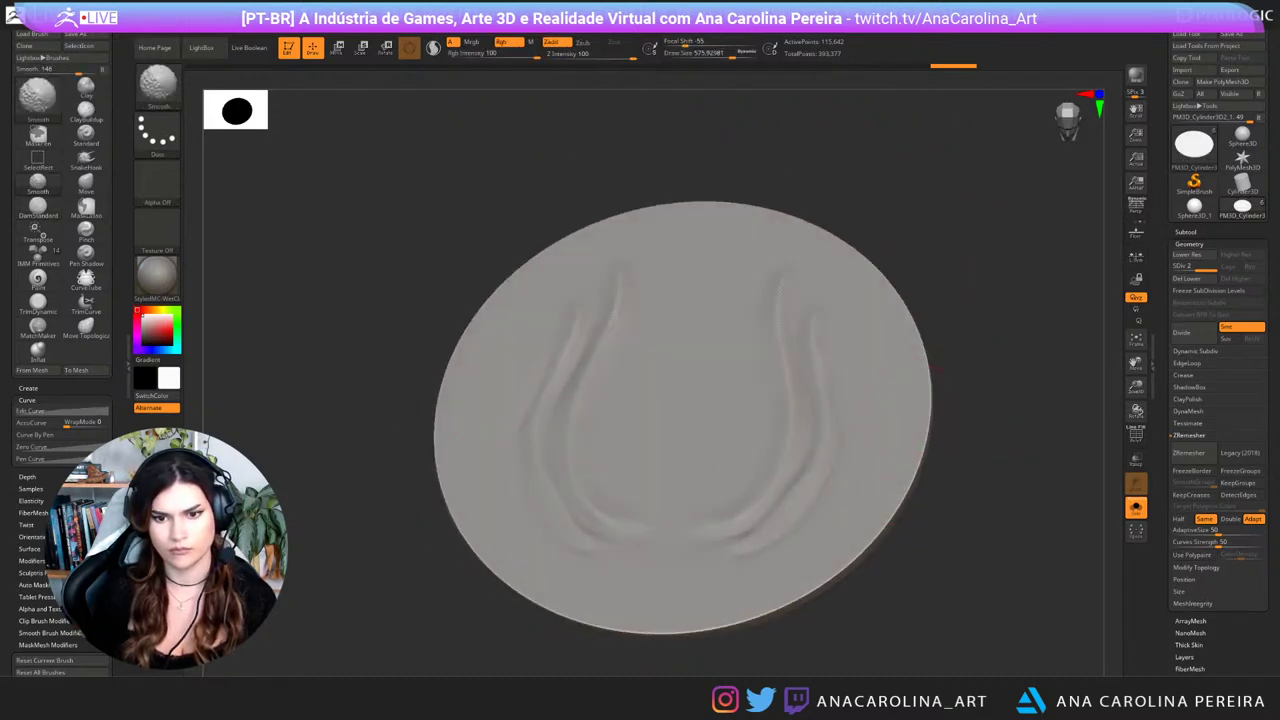
Step: Turn off Solo mode and smooth the grooves in the base around the horse's neck
left_click(1136, 508)
mouse_move(1043, 606)
left_mouse_down("shift")
mouse_move(1043, 530)
mouse_move(1108, 568)
left_mouse_up("shift")
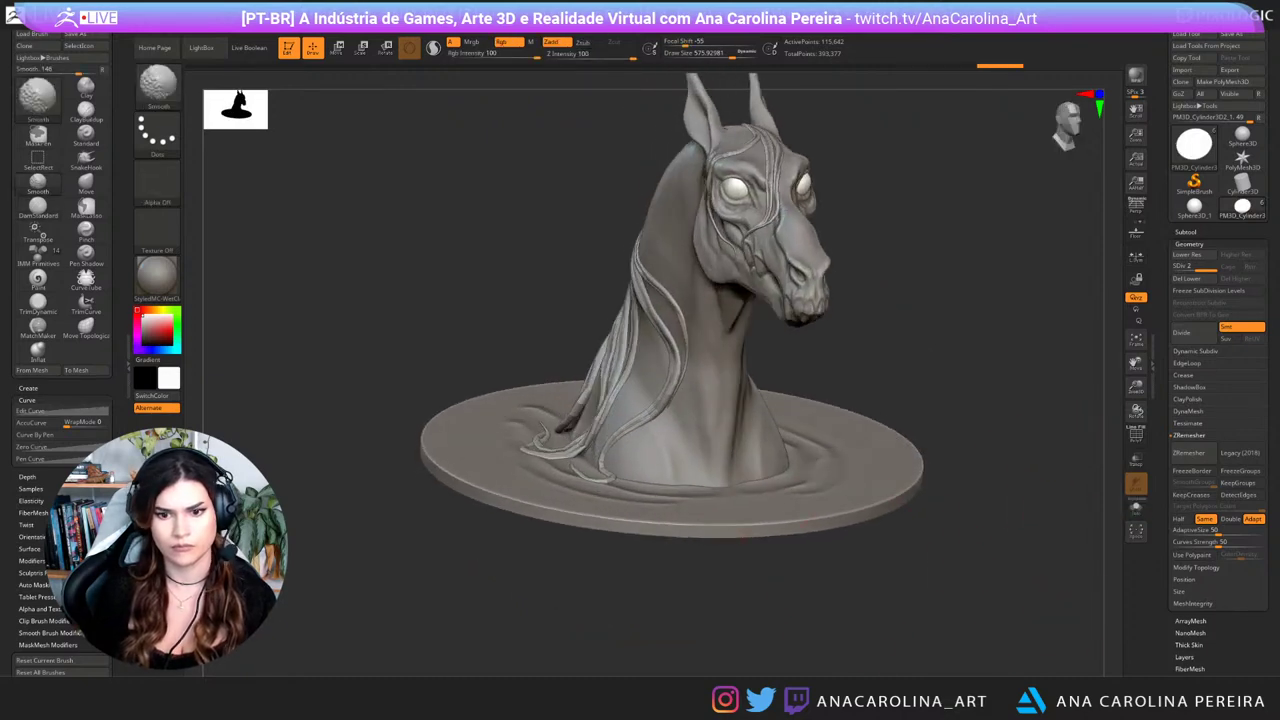
left_click_drag(664, 470, 700, 438, "shift")
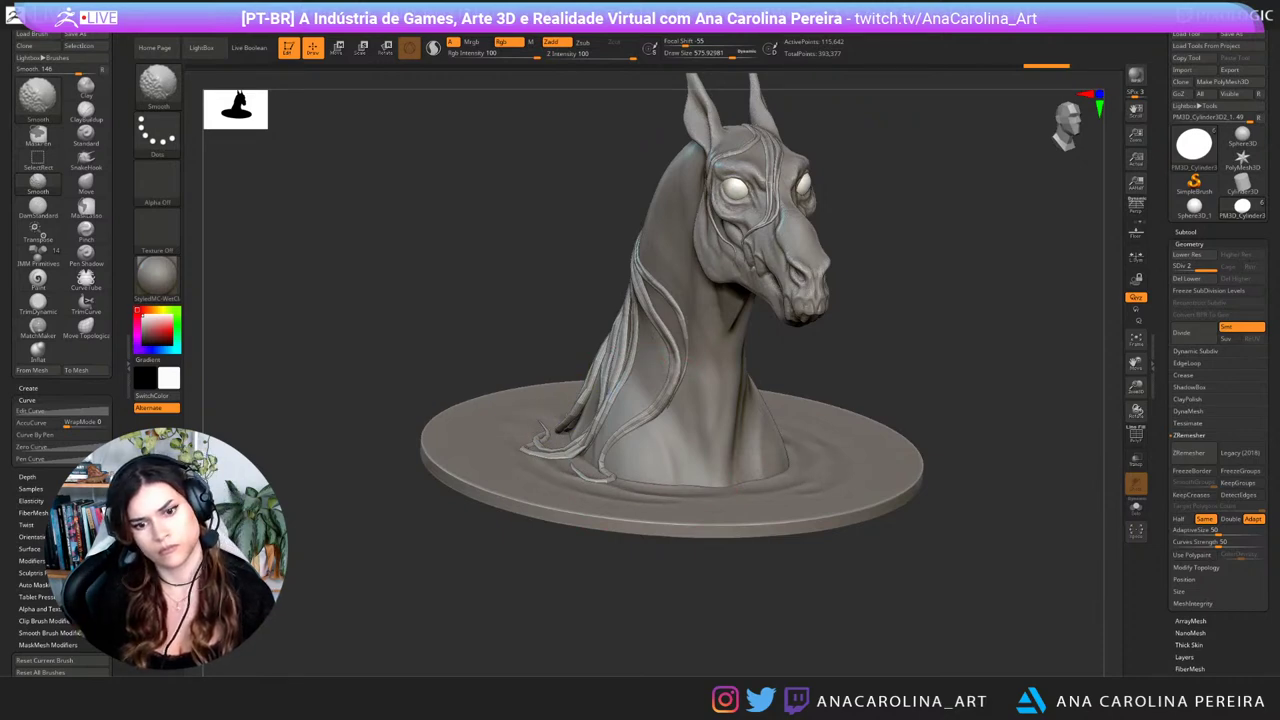
left_click_drag(745, 455, 790, 430, "shift")
mouse_move(990, 340)
left_mouse_down()
mouse_move(943, 286)
mouse_move(925, 335)
mouse_move(945, 445)
mouse_move(968, 462)
left_mouse_up()
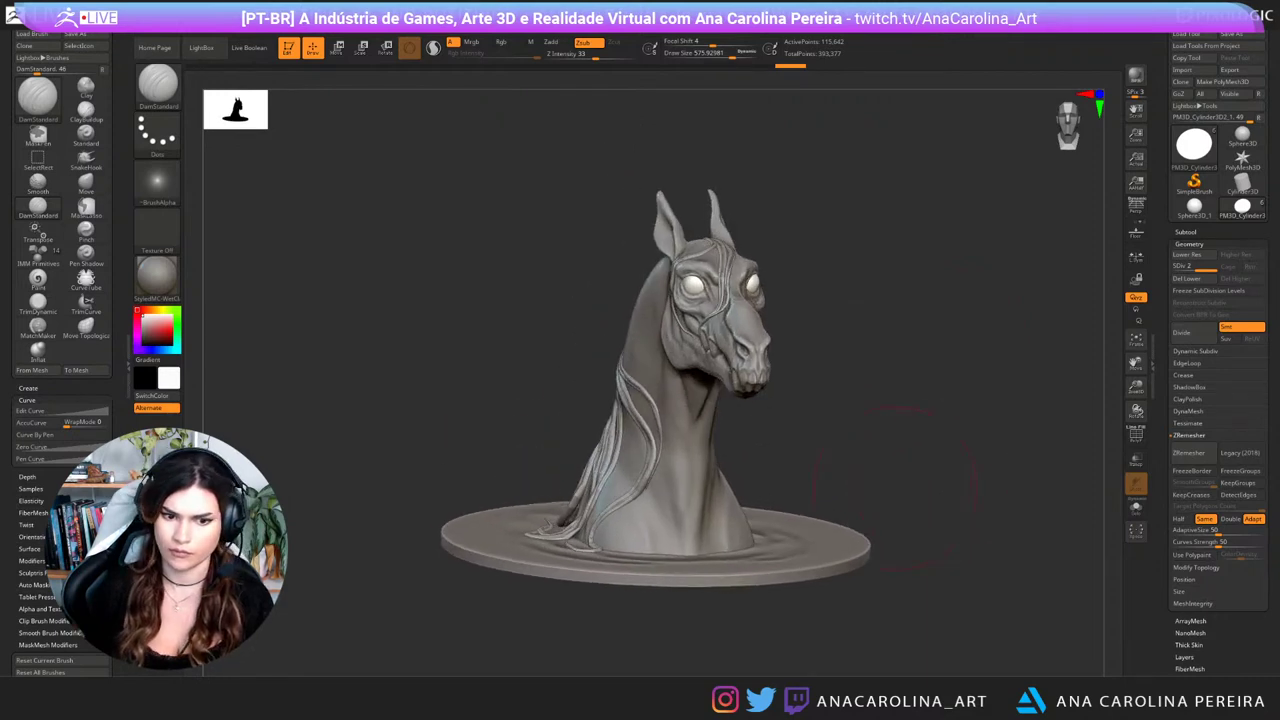
Step: Examine the horse bust and its grooved base from several angles
left_click_drag(690, 425, 682, 462, "shift")
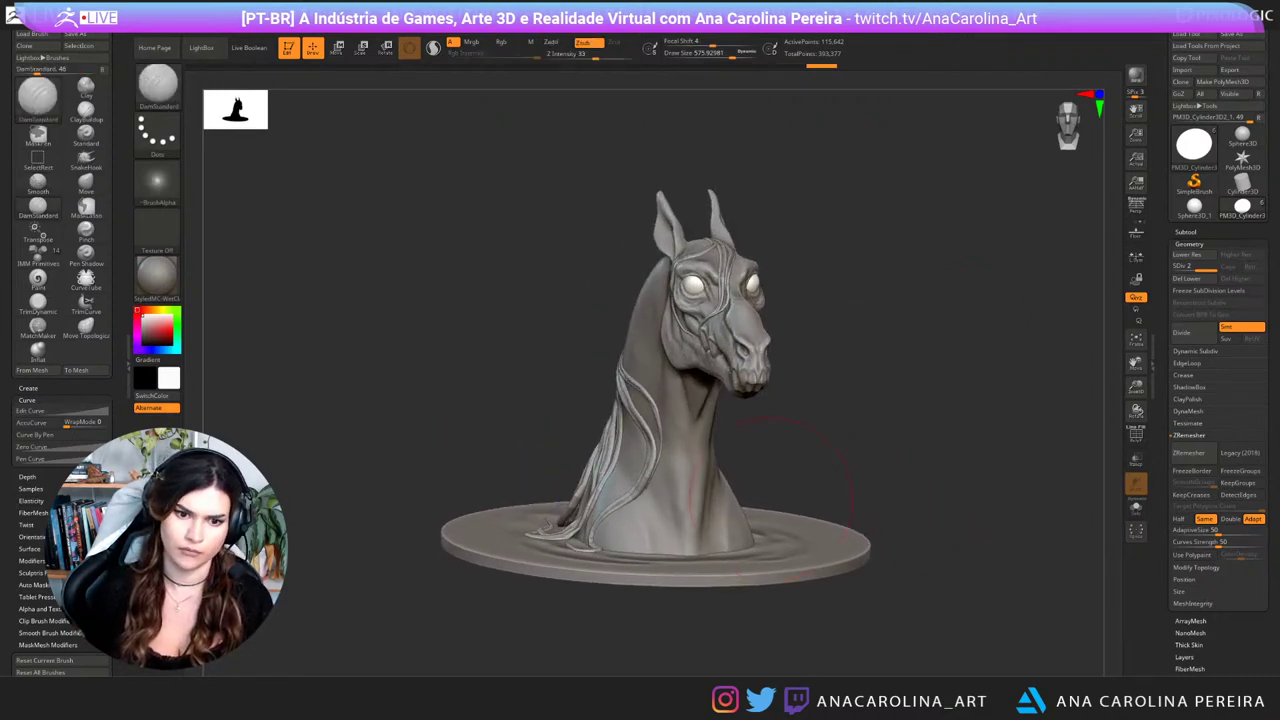
left_click_drag(925, 430, 962, 432)
left_click_drag(765, 530, 790, 548, "shift")
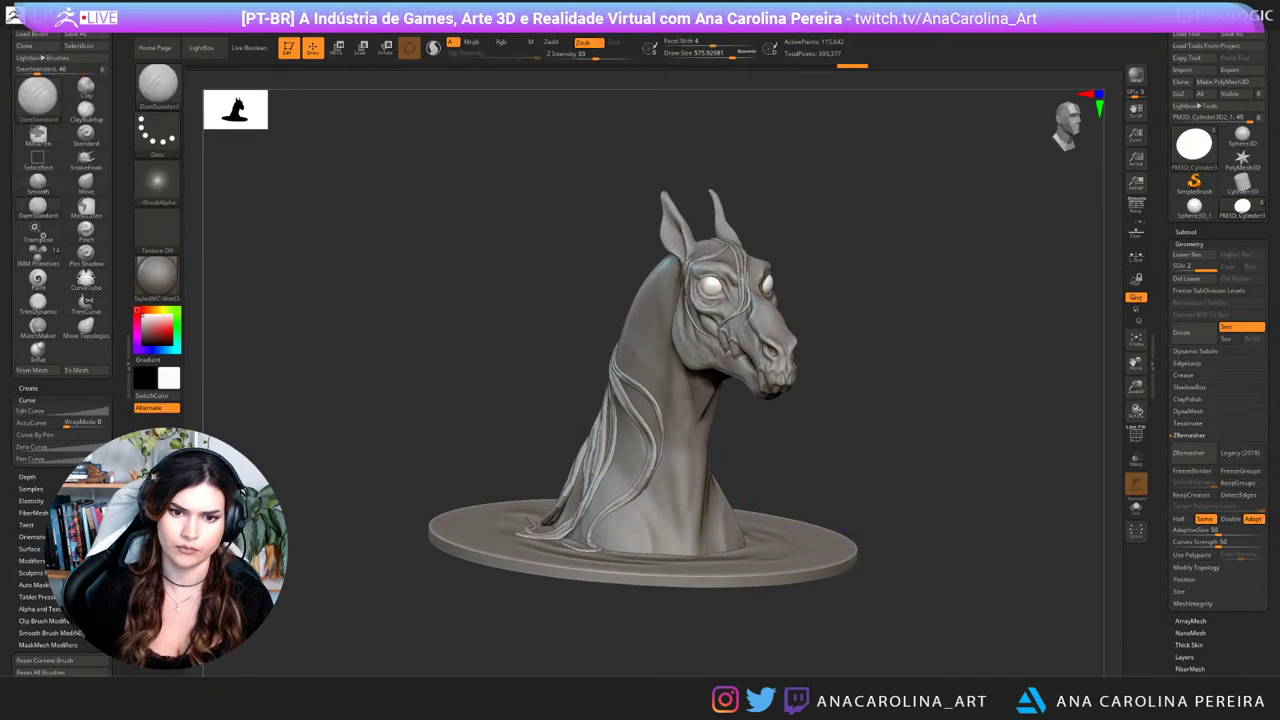
left_click_drag(960, 400, 905, 402)
left_click_drag(960, 345, 915, 408)
left_click_drag(765, 560, 815, 530, "shift")
left_click_drag(925, 430, 960, 370)
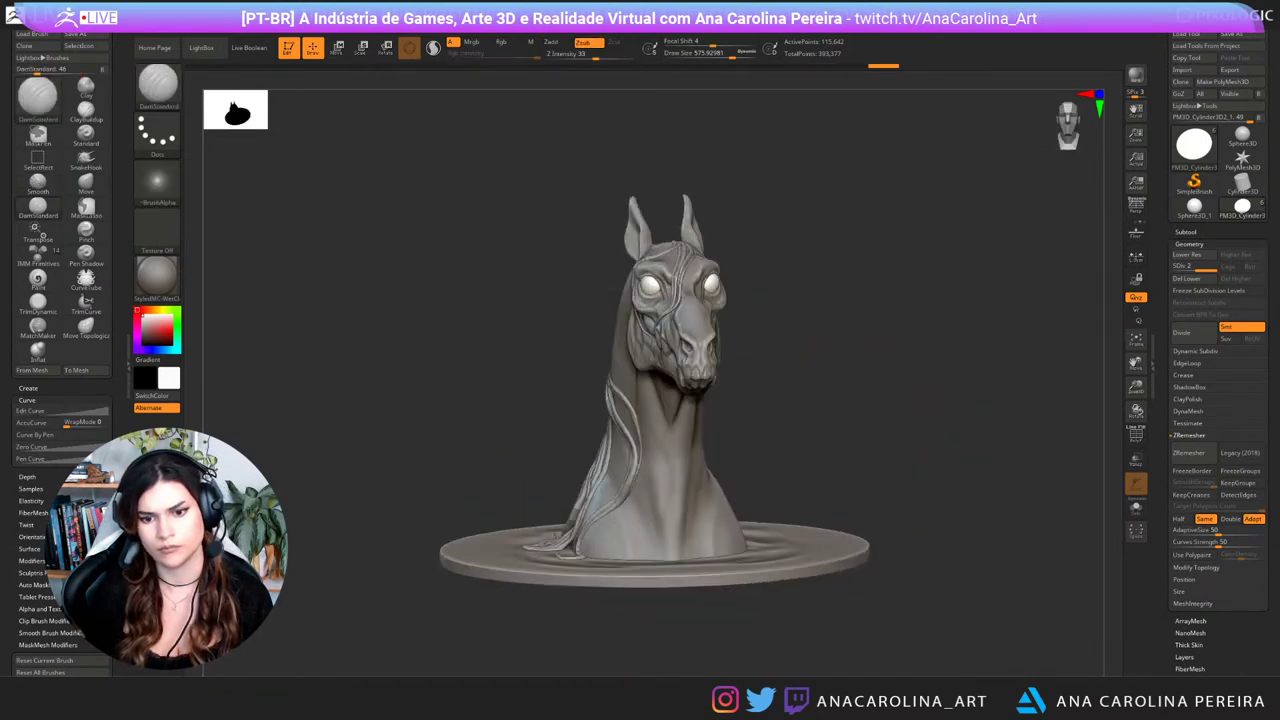
left_click_drag(700, 510, 725, 530, "shift")
mouse_move(915, 420)
left_mouse_down()
mouse_move(958, 412)
mouse_move(882, 441)
mouse_move(940, 448)
mouse_move(928, 477)
mouse_move(972, 465)
left_mouse_up()
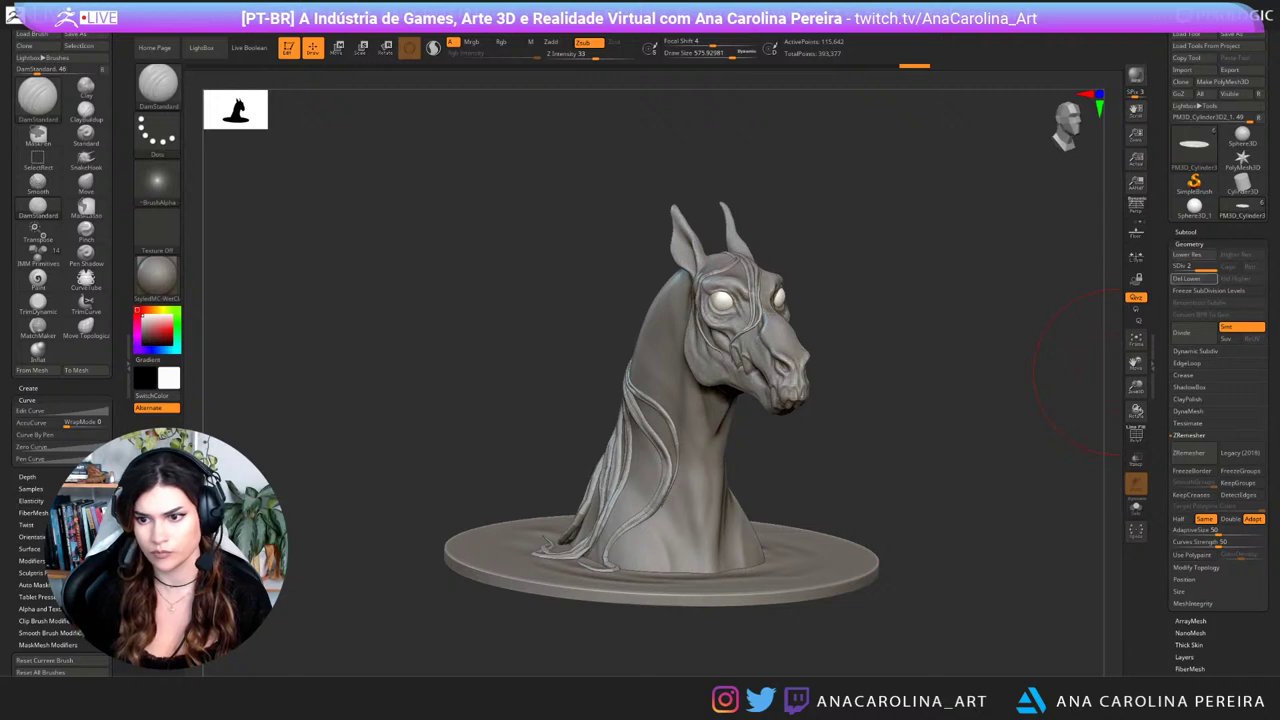
Step: Select the mane strands subtool PM3D_Cylinder3D2_2 and subdivide it twice
left_click(1186, 232)
left_click(1190, 380)
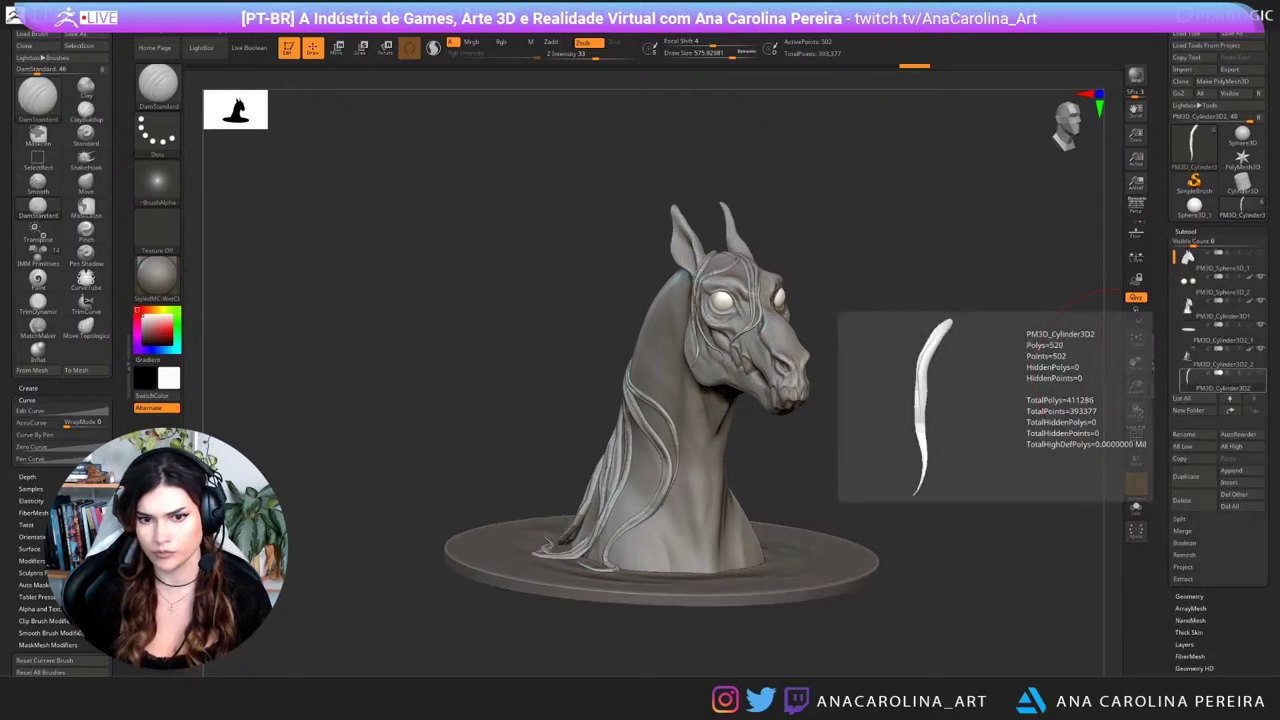
left_click(1190, 357)
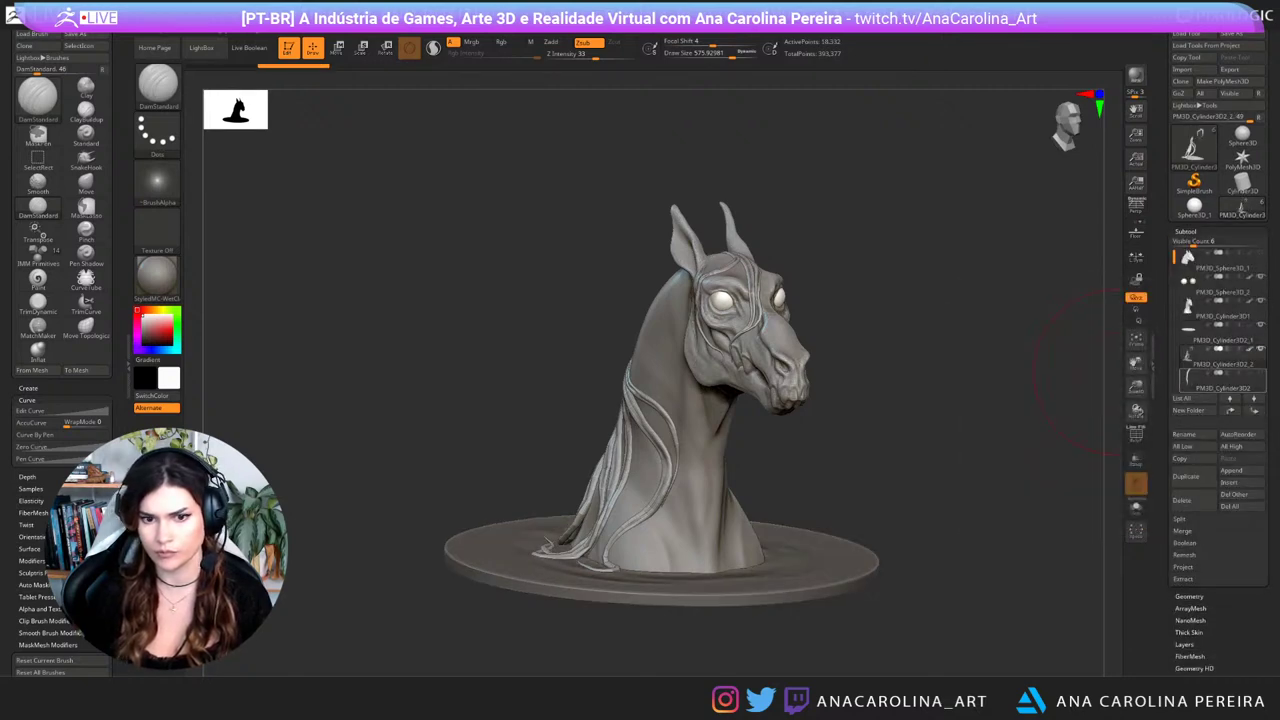
left_click(1189, 597)
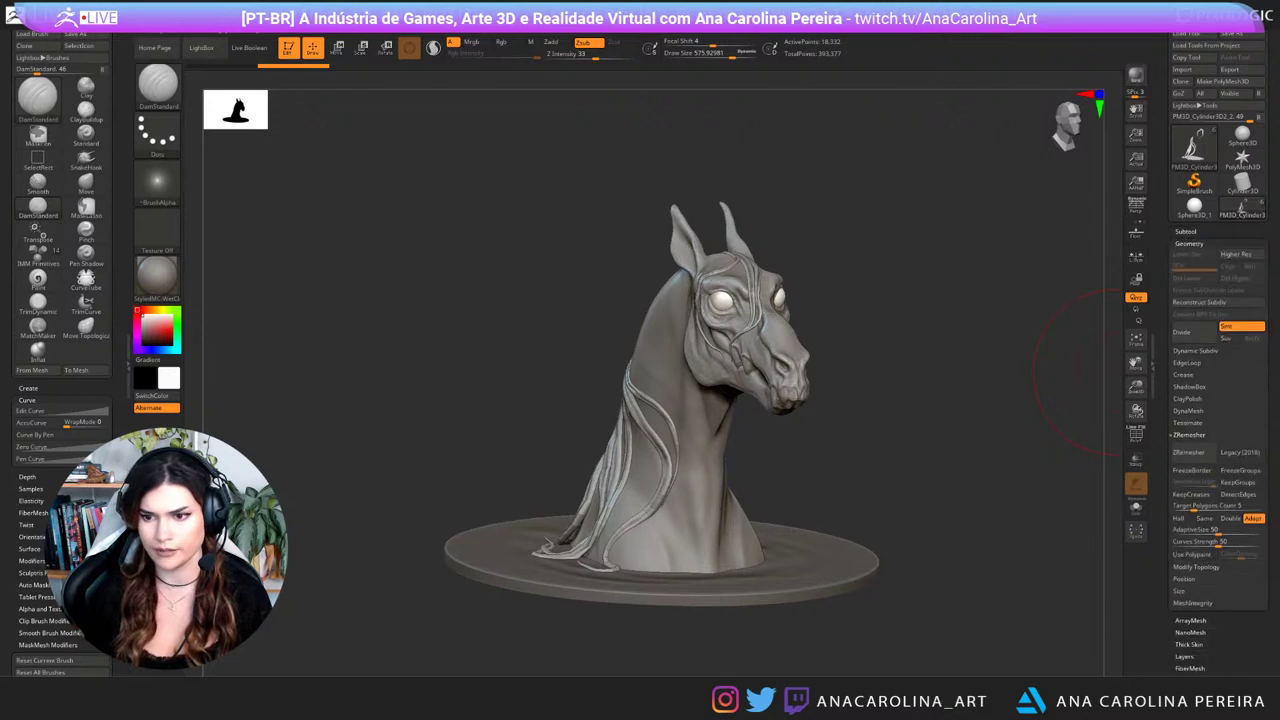
left_click(1184, 332)
left_click(1184, 332)
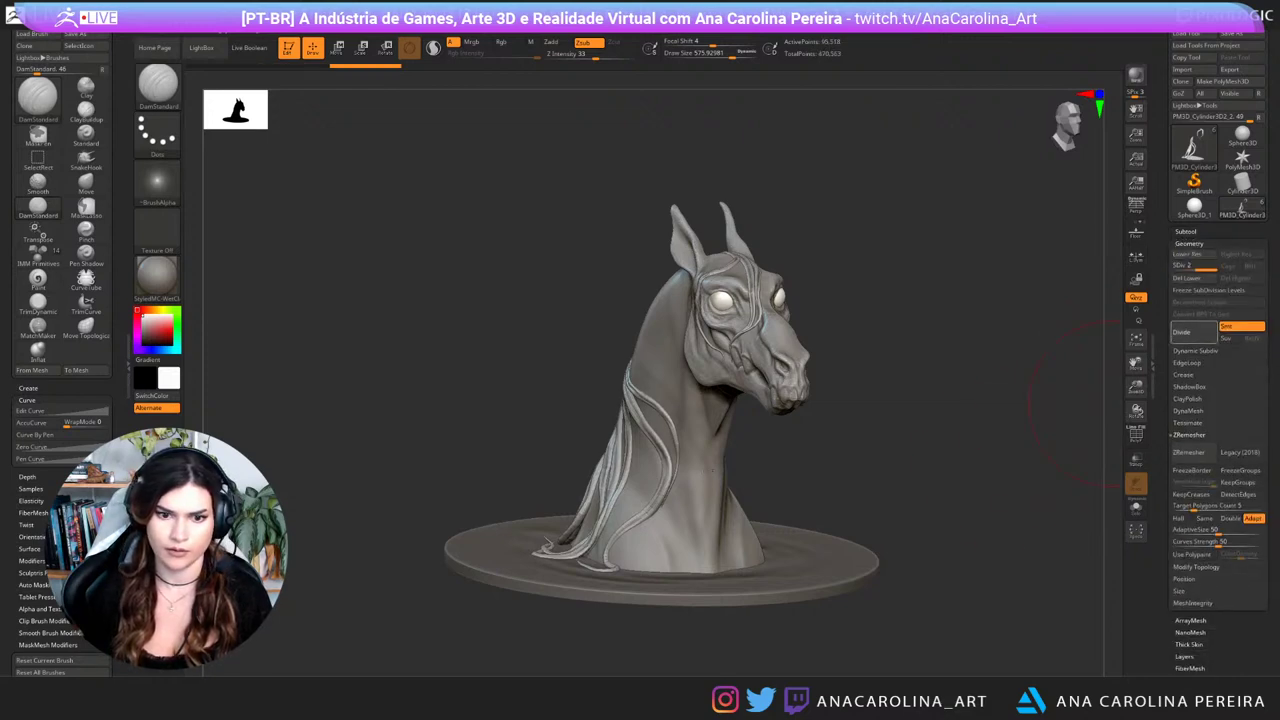
left_click_drag(1076, 428, 1043, 433)
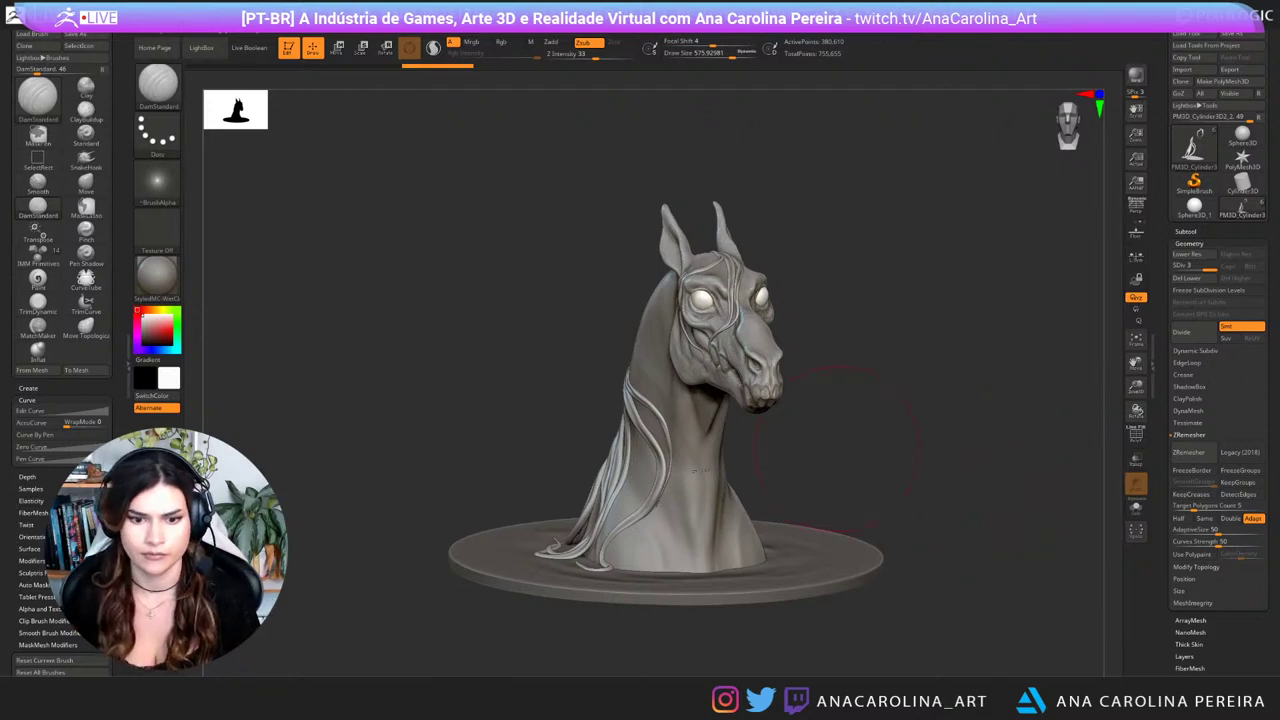
mouse_move(812, 457)
left_mouse_down()
mouse_move(886, 492)
mouse_move(830, 494)
mouse_move(876, 484)
mouse_move(862, 470)
mouse_move(895, 485)
left_mouse_up()
Step: Make the horse's neck mesh active and examine the small rectangular holes on the front of the neck up close
left_click(733, 528, "alt")
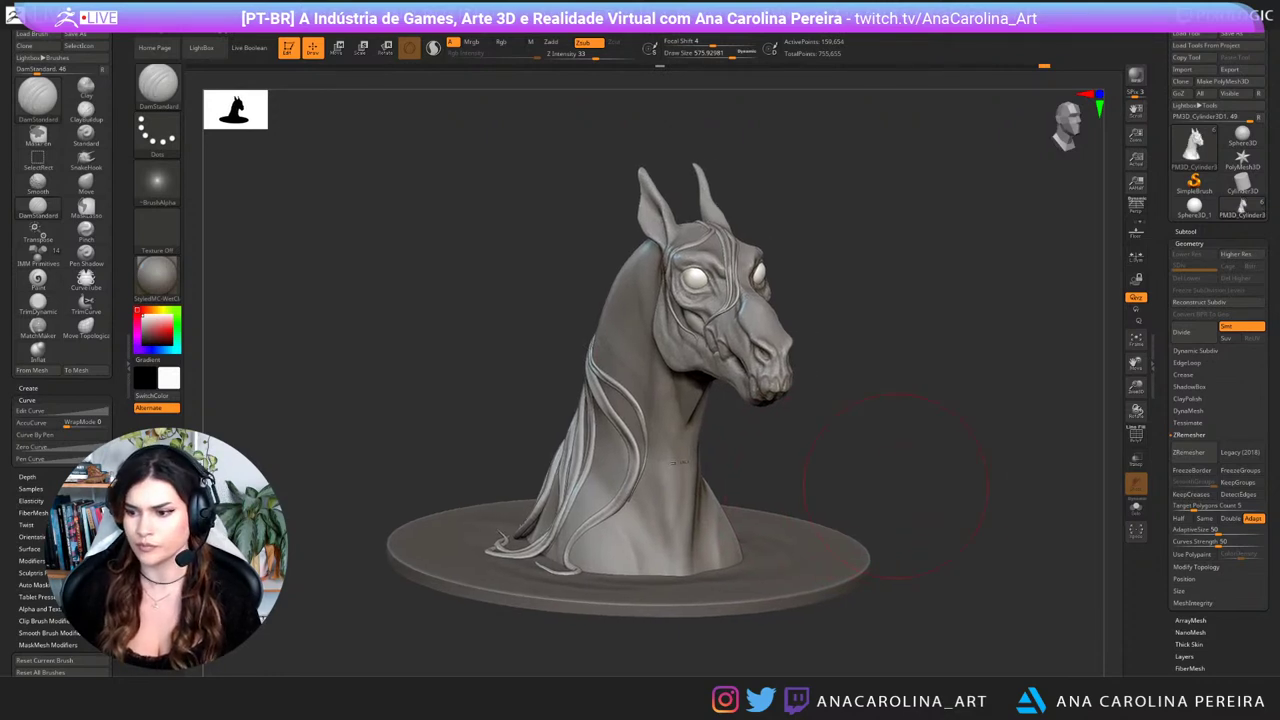
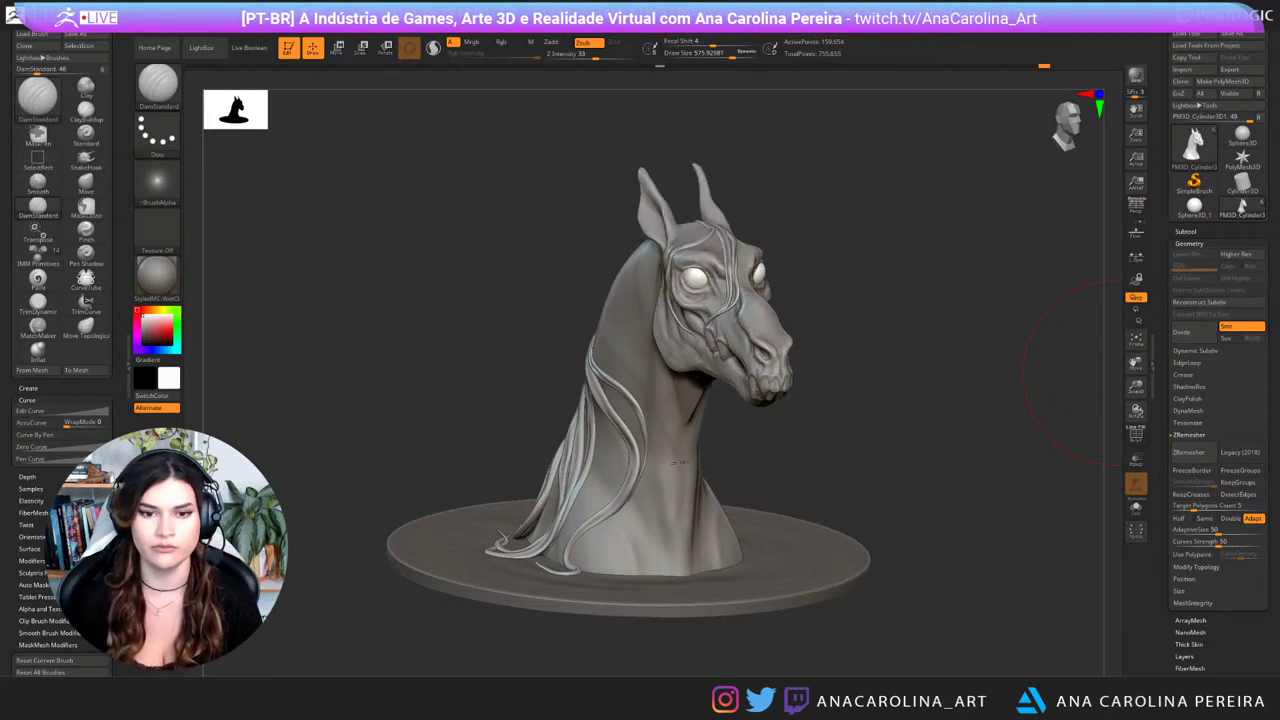
left_click_drag(1085, 375, 858, 398)
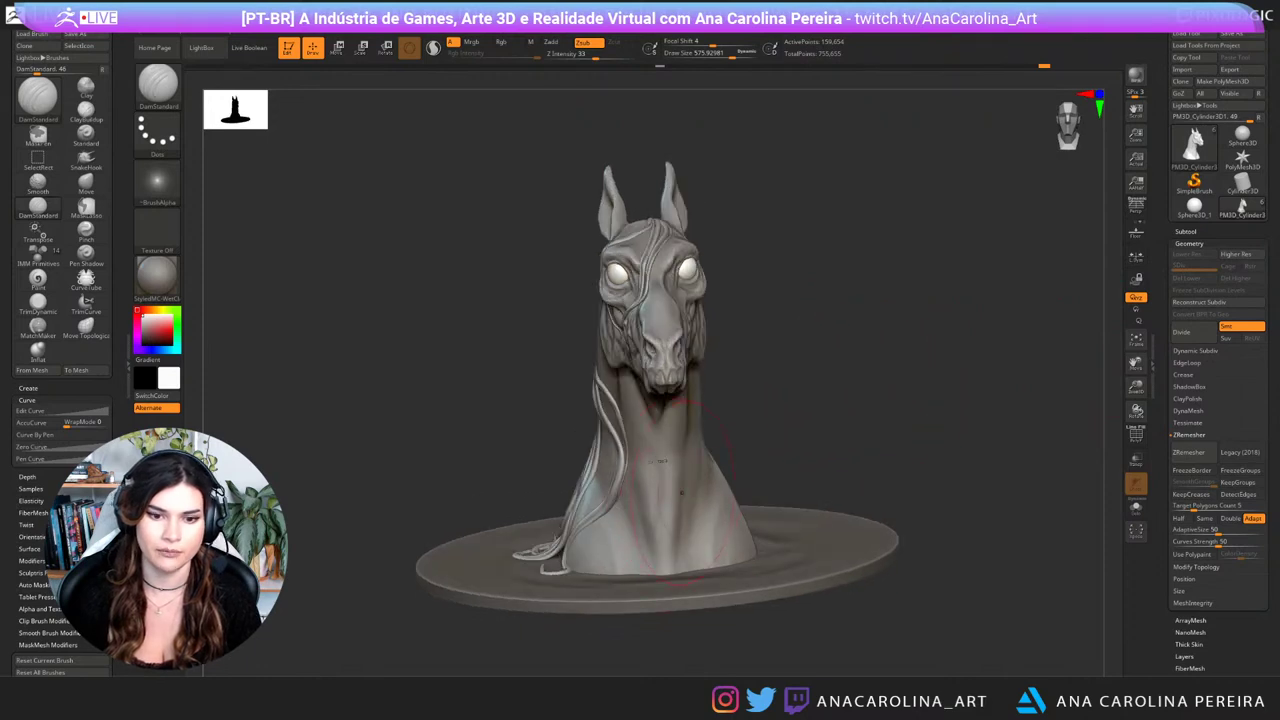
right_click_drag(661, 467, 661, 580, "ctrl")
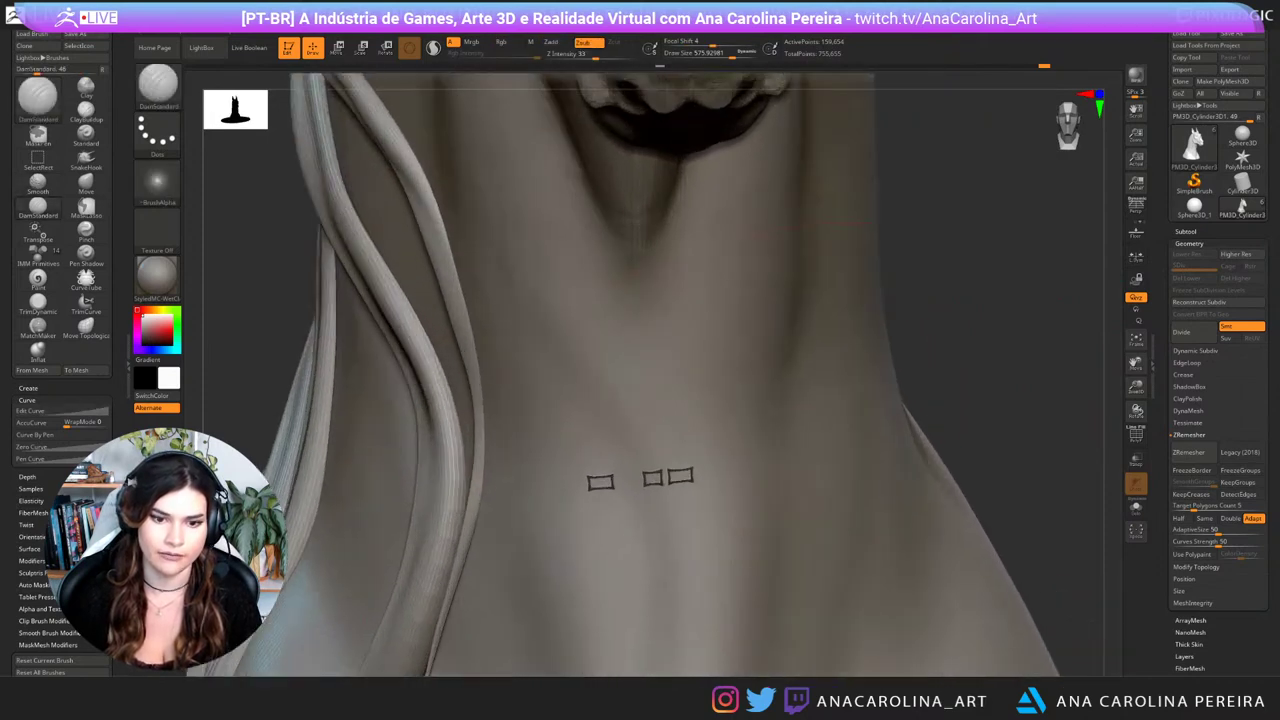
right_click_drag(765, 462, 865, 466)
key("space")
left_click_drag(959, 402, 935, 402)
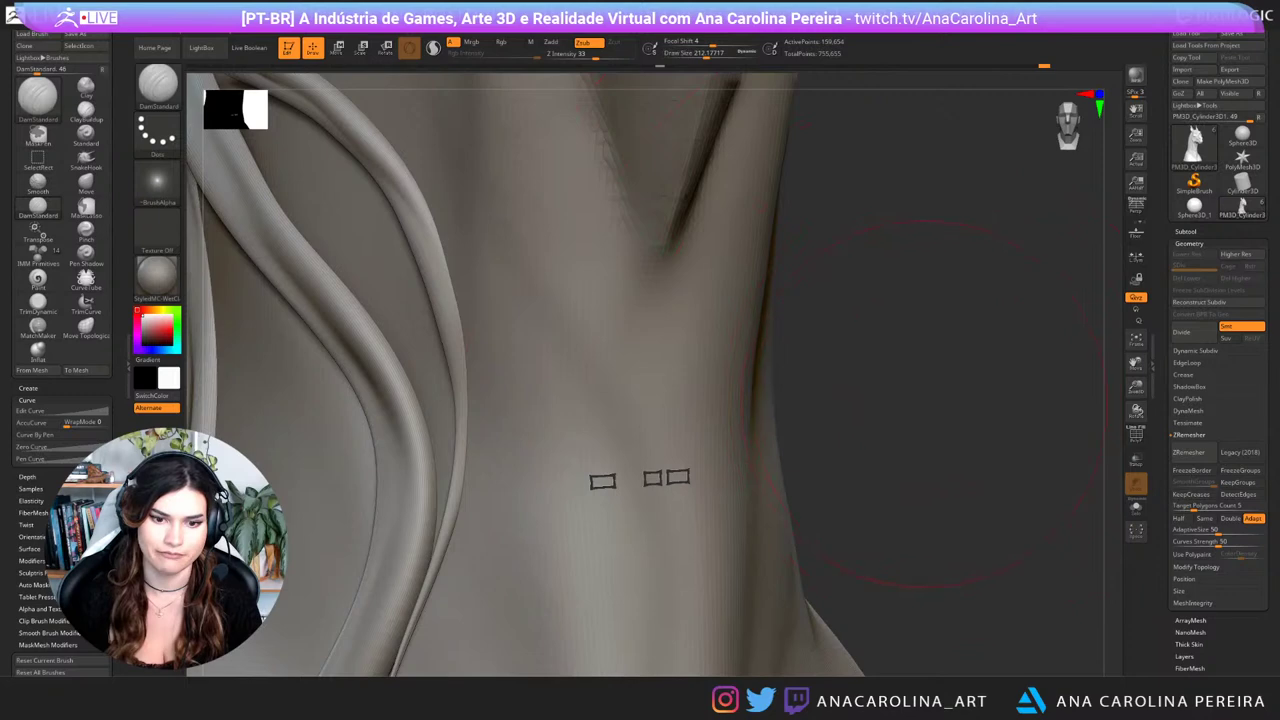
mouse_move(867, 440)
right_mouse_down("ctrl")
mouse_move(867, 551)
mouse_move(867, 384)
mouse_move(790, 386)
right_mouse_up("ctrl")
right_click_drag(785, 490, 852, 488)
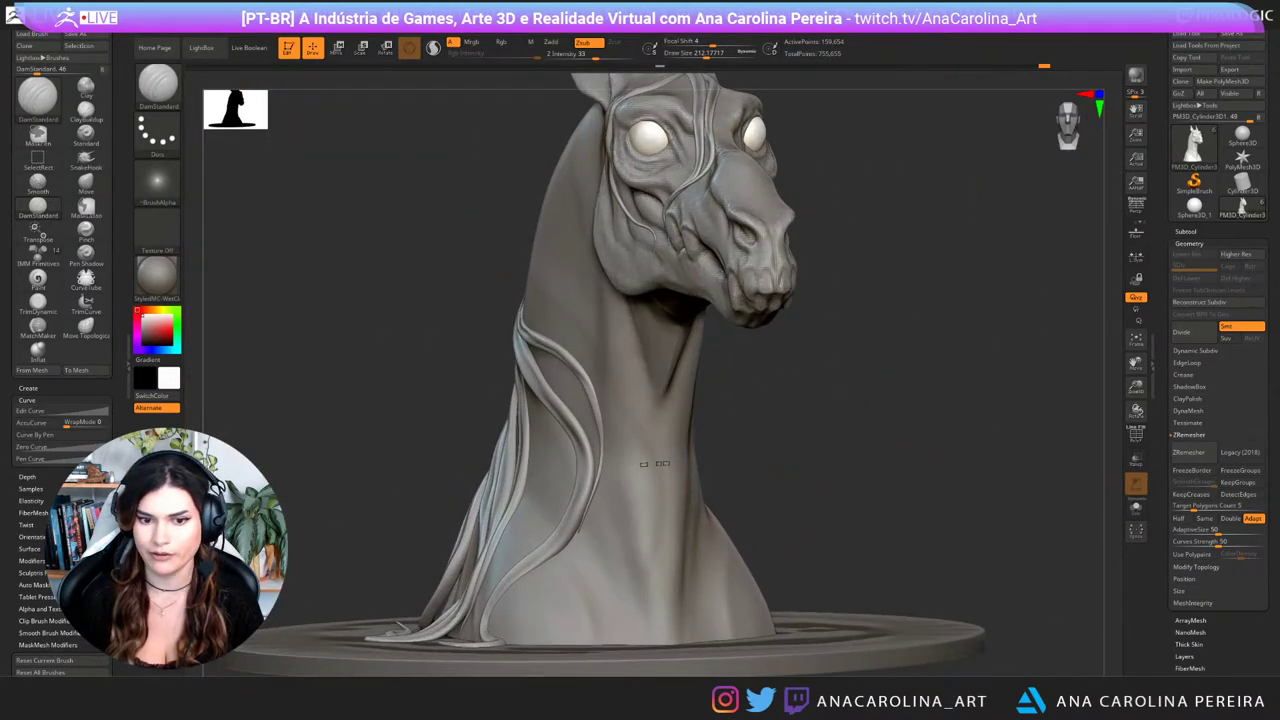
right_click_drag(702, 522, 788, 610, "ctrl")
Step: Close the holes in the neck mesh with the Close Holes command of Modify Topology
left_click_drag(1264, 470, 1264, 400)
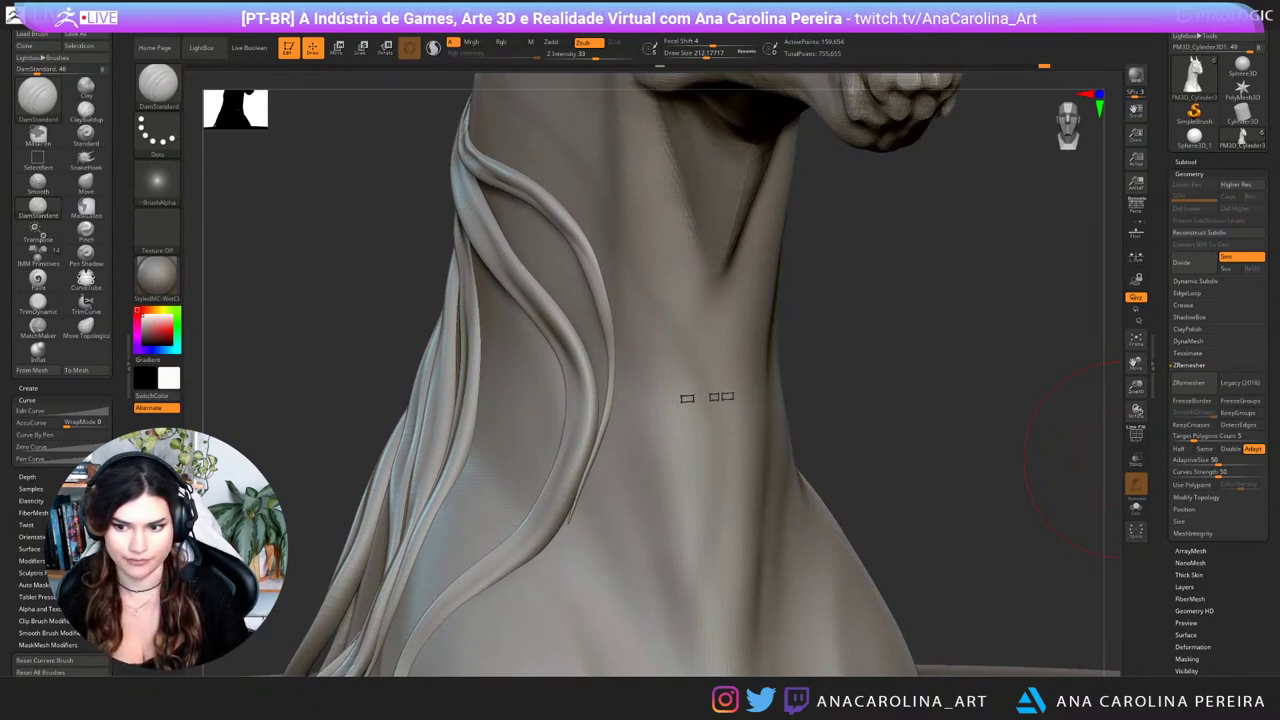
left_click_drag(1264, 236, 1264, 285)
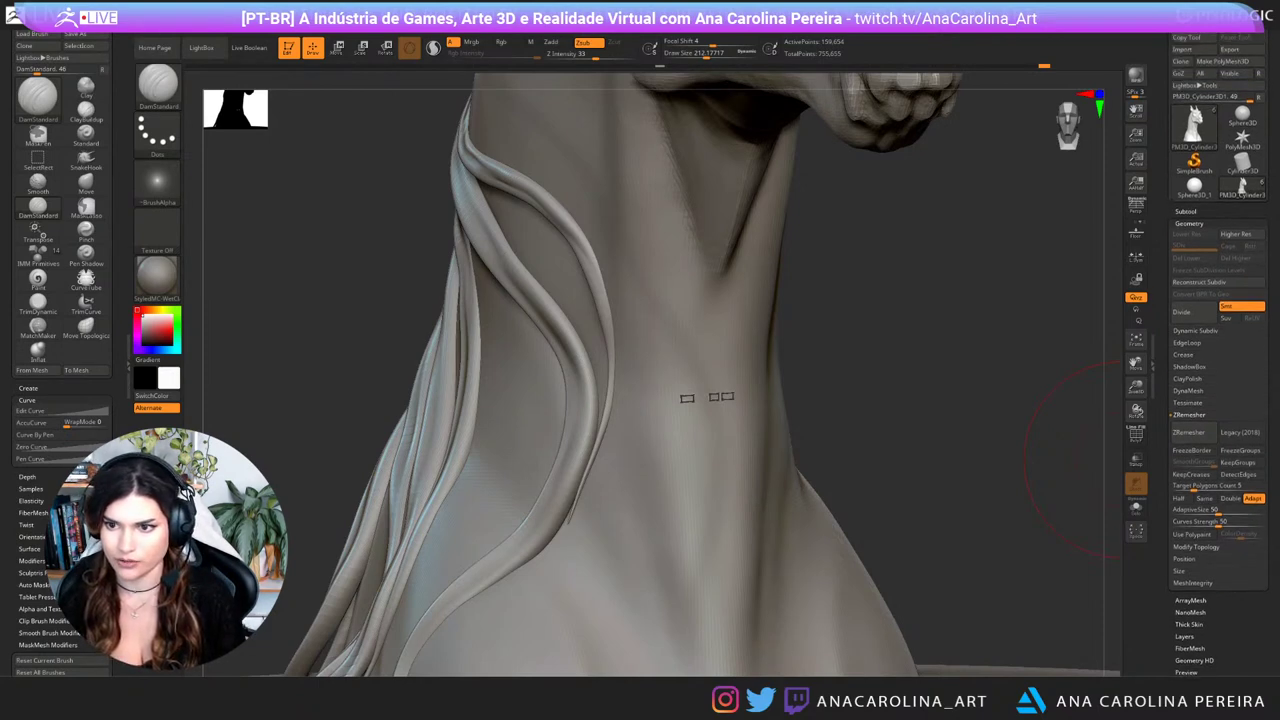
left_click(1186, 211)
left_click(1189, 576)
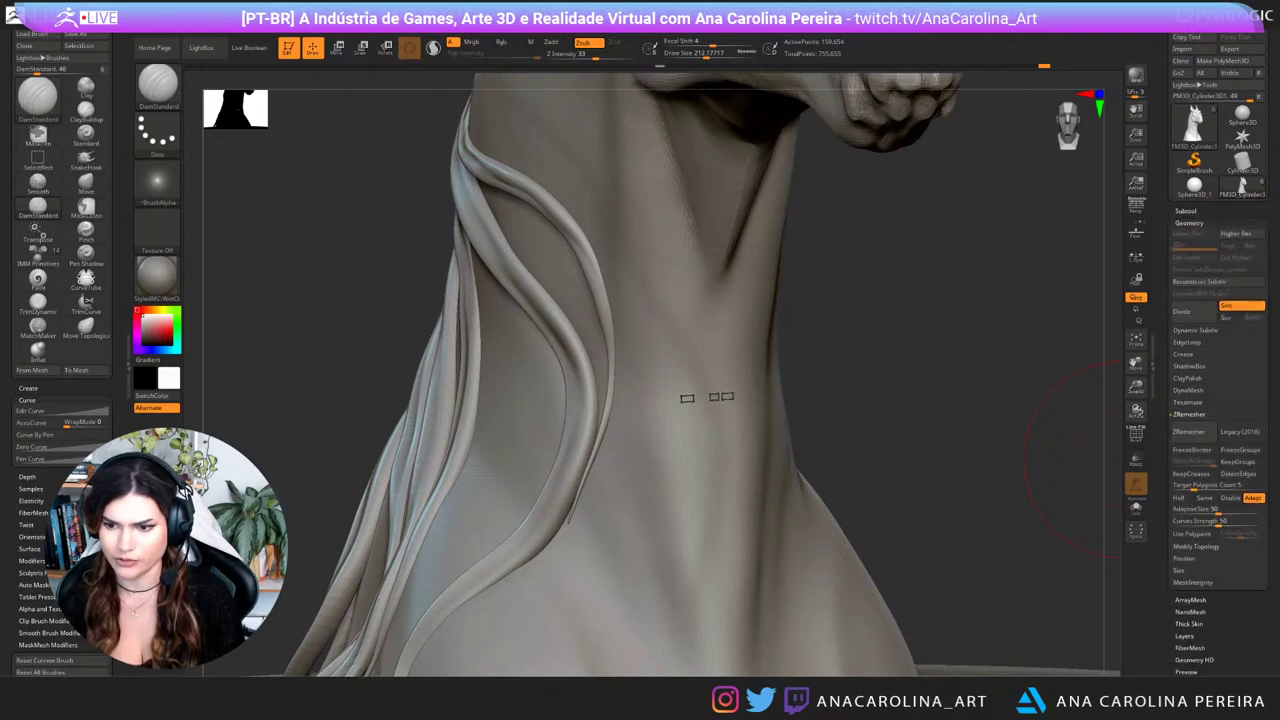
left_click(1189, 414)
left_click(1196, 426)
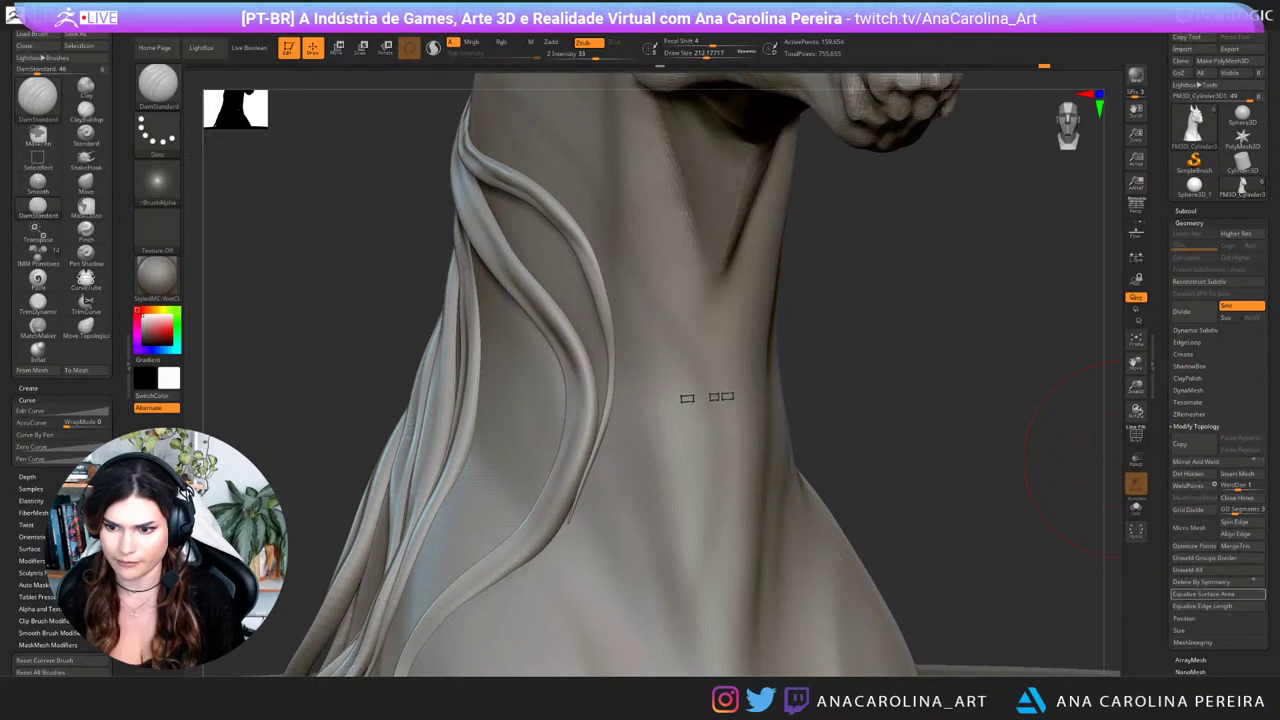
left_click(1238, 498)
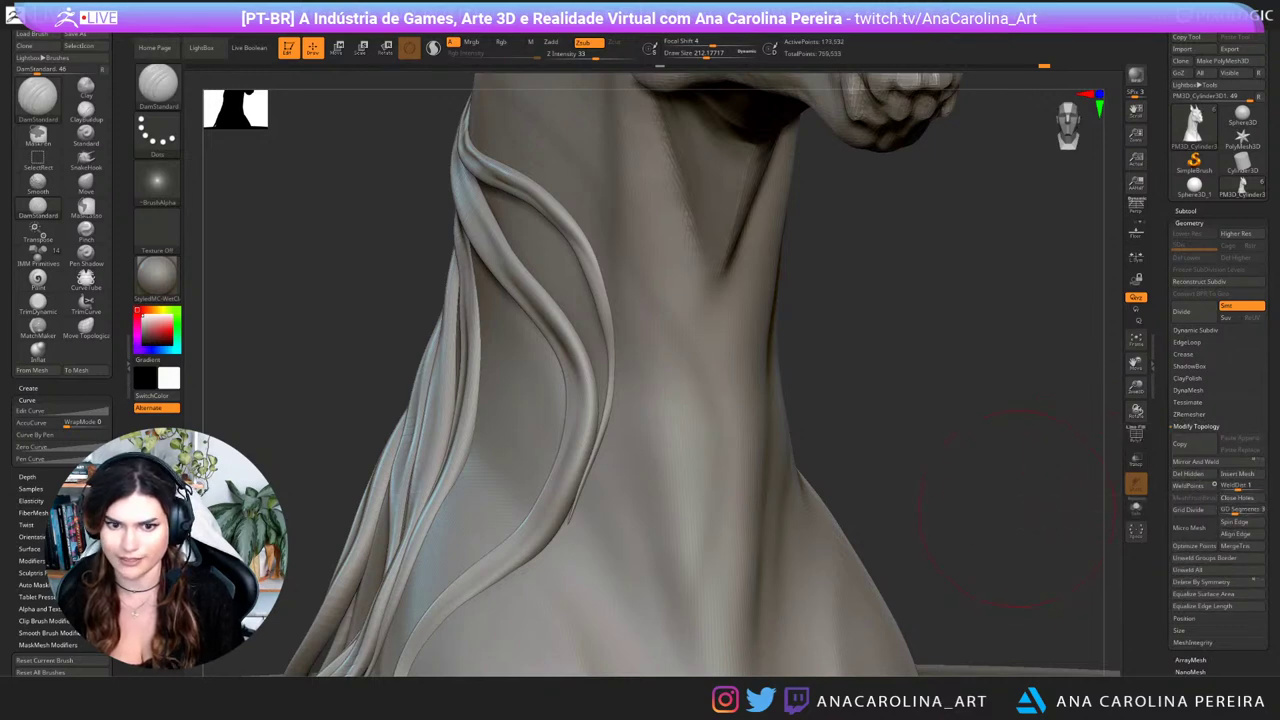
Step: Smooth the patched area on the front of the neck to blend it into the surrounding surface
mouse_move(1020, 450)
left_mouse_down()
mouse_move(890, 440)
mouse_move(760, 350)
mouse_move(671, 270)
mouse_move(735, 220)
mouse_move(834, 420)
left_mouse_up()
left_click_drag(683, 290, 711, 370, "shift")
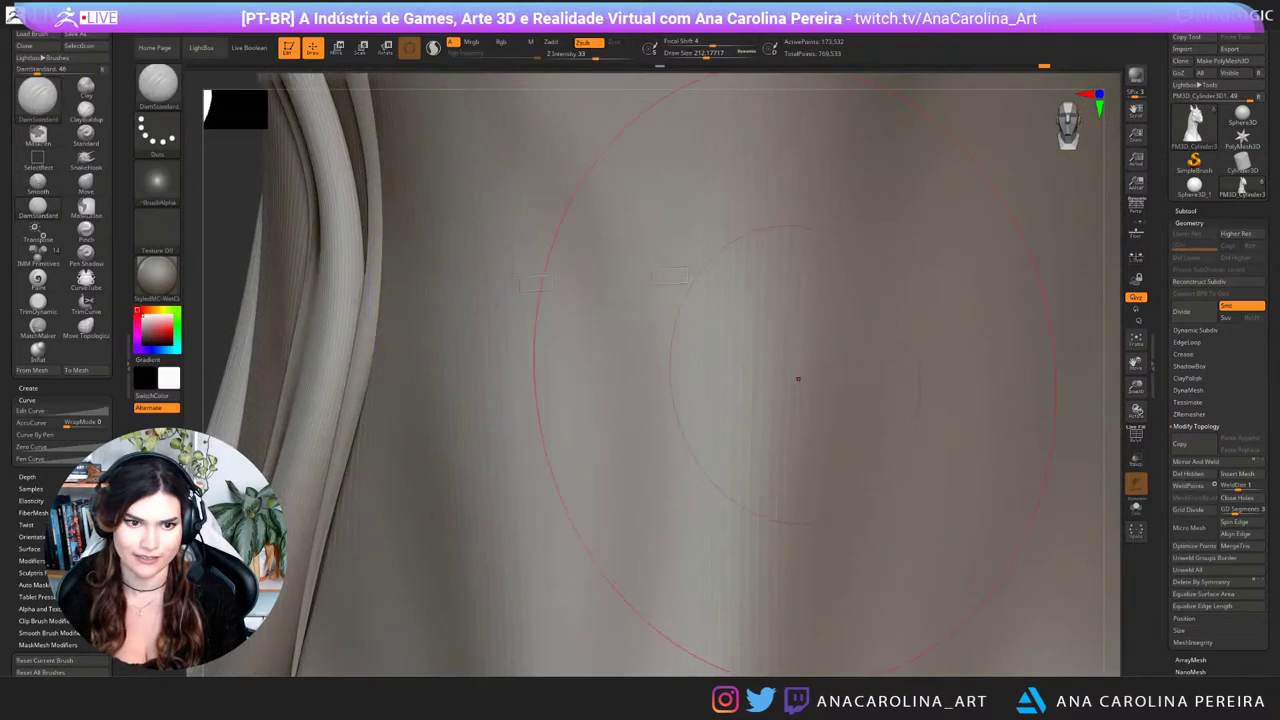
left_click_drag(800, 377, 930, 380, "shift")
left_click_drag(1098, 384, 1085, 350, "alt")
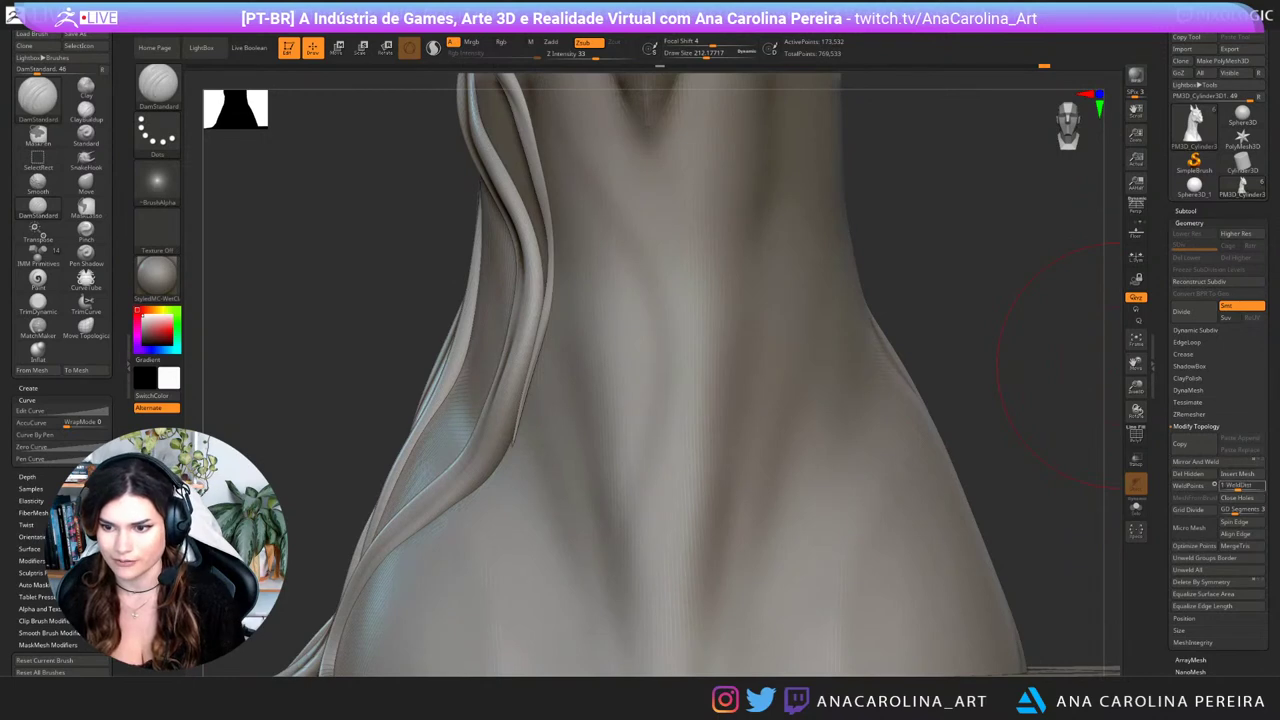
mouse_move(1103, 471)
left_mouse_down()
mouse_move(1180, 475)
mouse_move(1093, 394)
mouse_move(1000, 396)
mouse_move(1080, 418)
left_mouse_up()
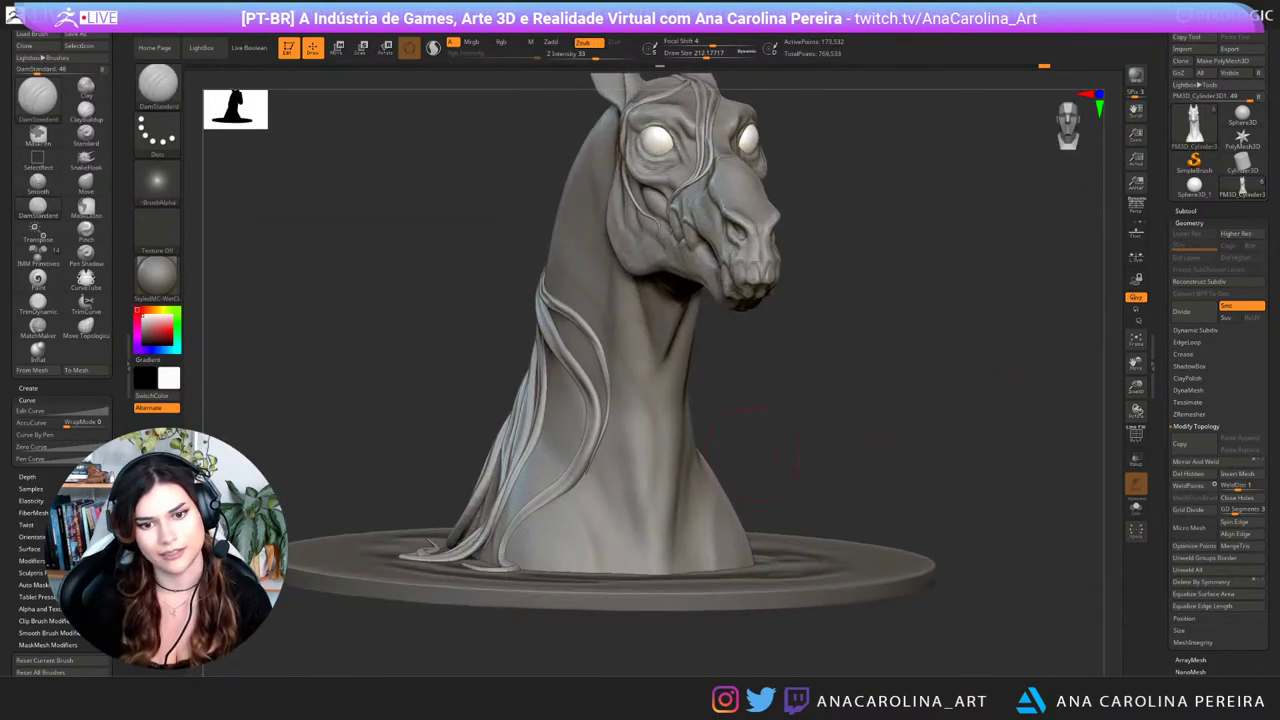
mouse_move(770, 400)
left_mouse_down()
mouse_move(850, 402)
mouse_move(840, 345)
left_mouse_up()
mouse_move(750, 400)
left_mouse_down()
mouse_move(713, 390)
mouse_move(700, 402)
mouse_move(772, 404)
left_mouse_up()
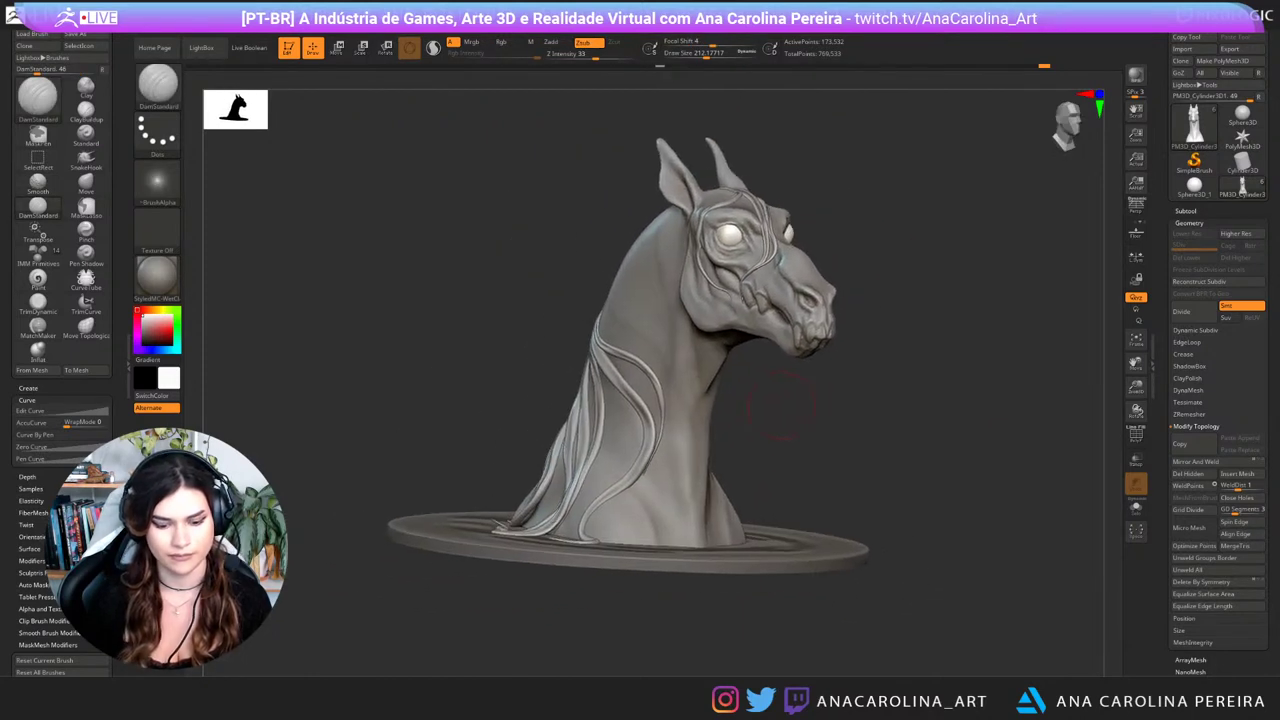
key("b")
key("p")
key("a")
key("space")
left_click(652, 371)
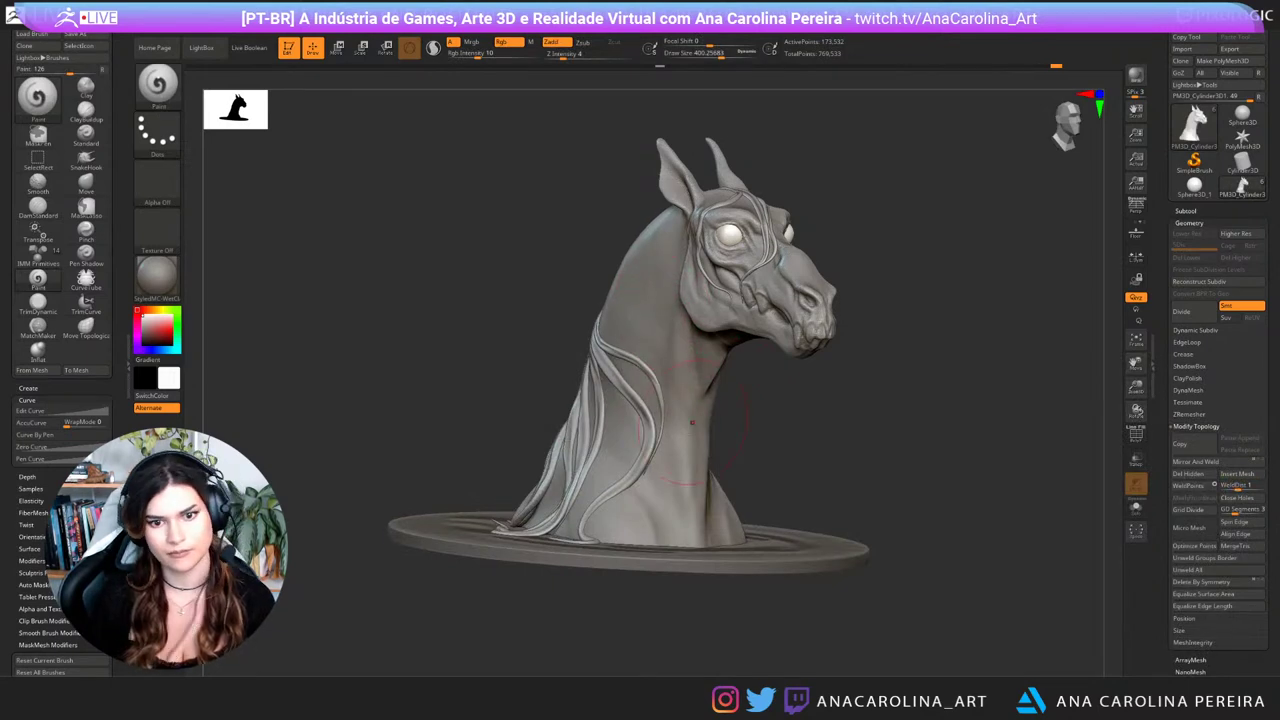
left_click_drag(915, 405, 805, 395)
mouse_move(960, 375)
left_mouse_down()
mouse_move(878, 378)
mouse_move(984, 374)
left_mouse_up()
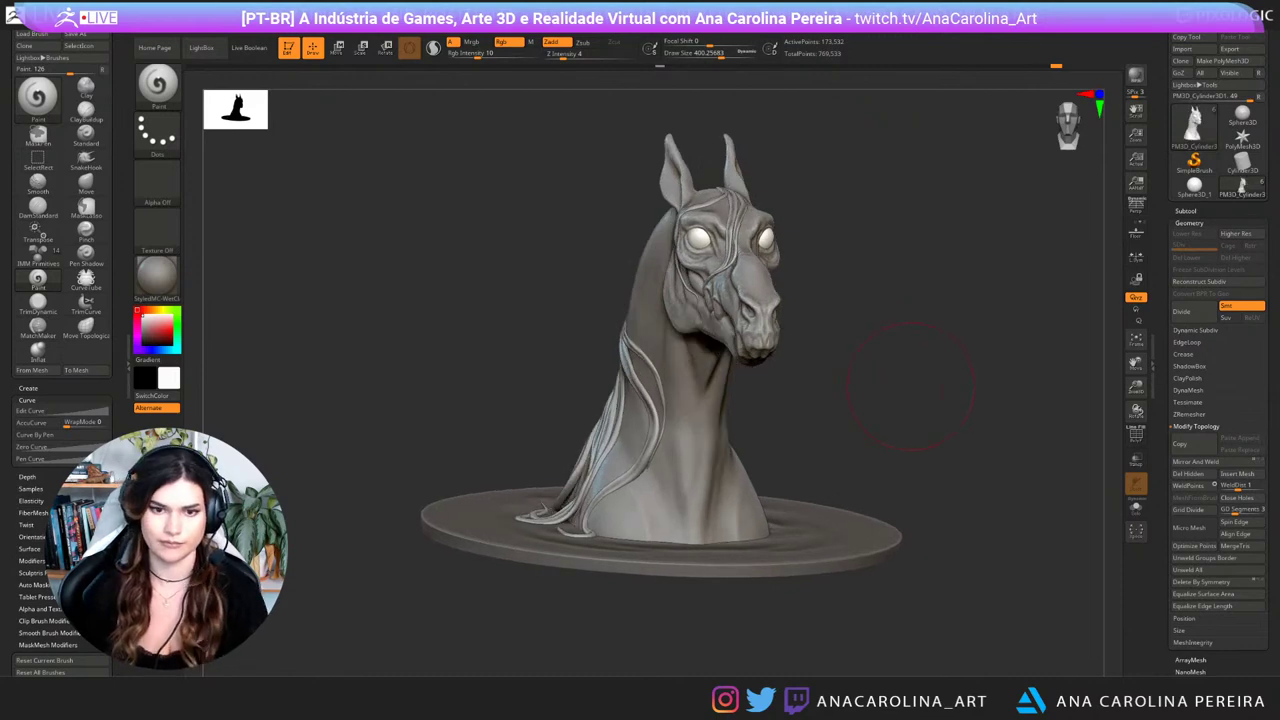
mouse_move(867, 373)
left_mouse_down()
mouse_move(902, 376)
mouse_move(899, 418)
left_mouse_up()
key("b")
key("d")
key("s")
Step: Collapse the Modify Topology settings while viewing the horse's muzzle and throat up close from its other side
right_click_drag(899, 420, 848, 422)
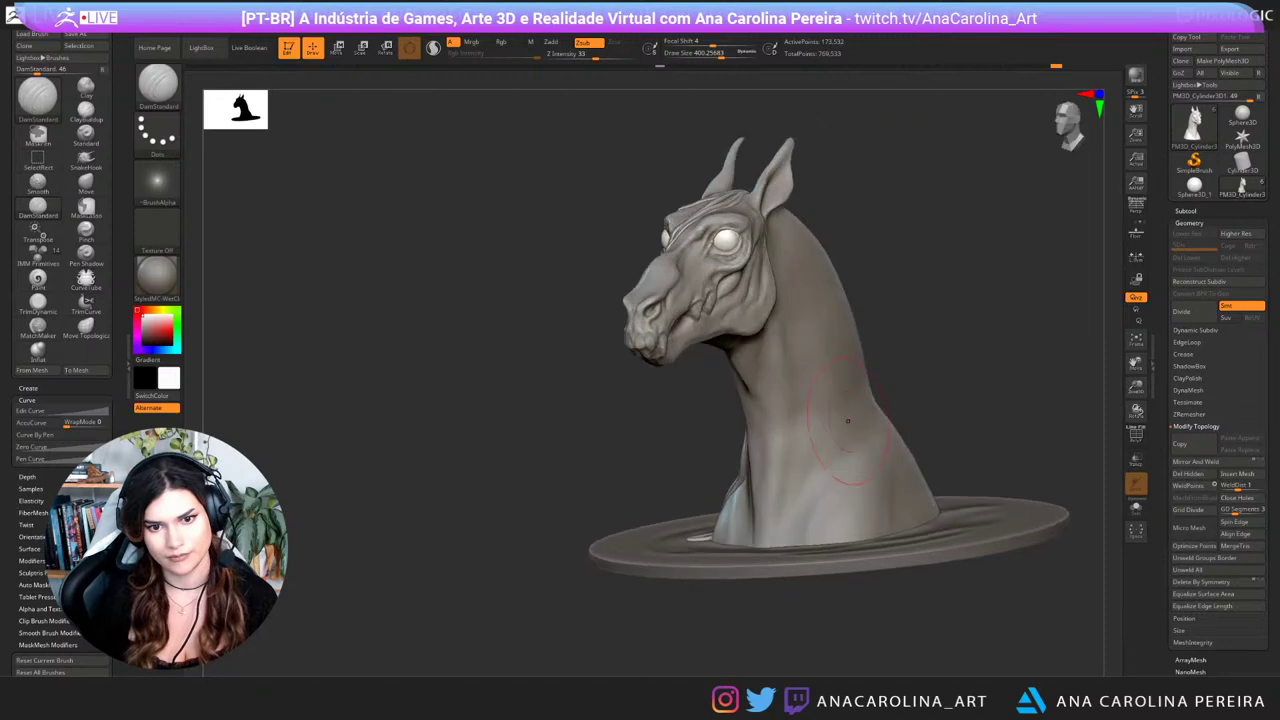
right_click_drag(927, 308, 1136, 390, "ctrl")
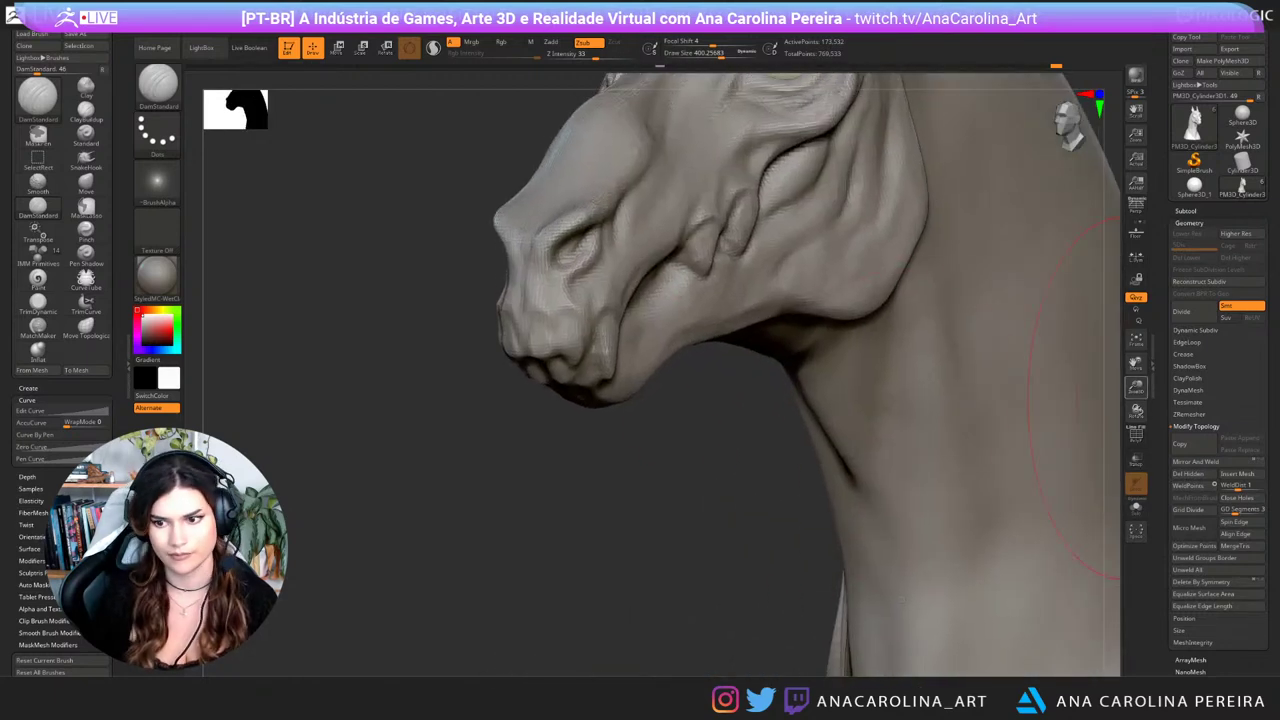
left_click_drag(1168, 400, 1168, 421)
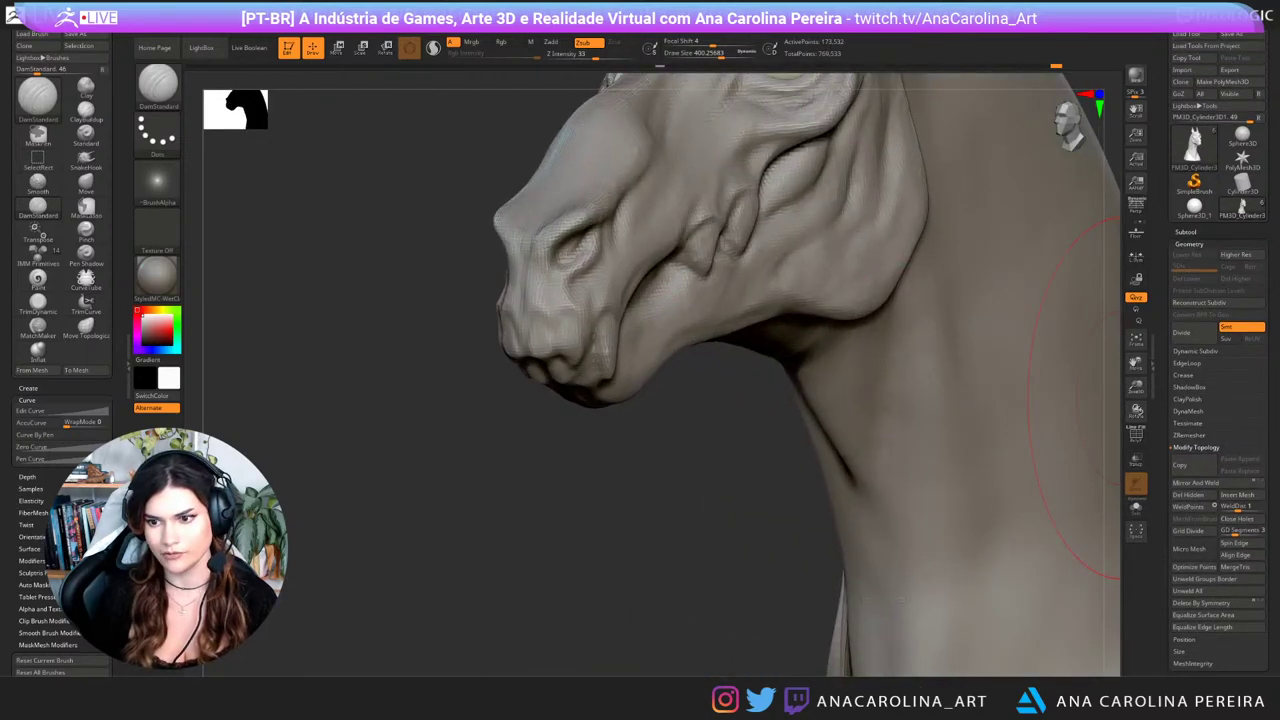
left_click(1196, 447)
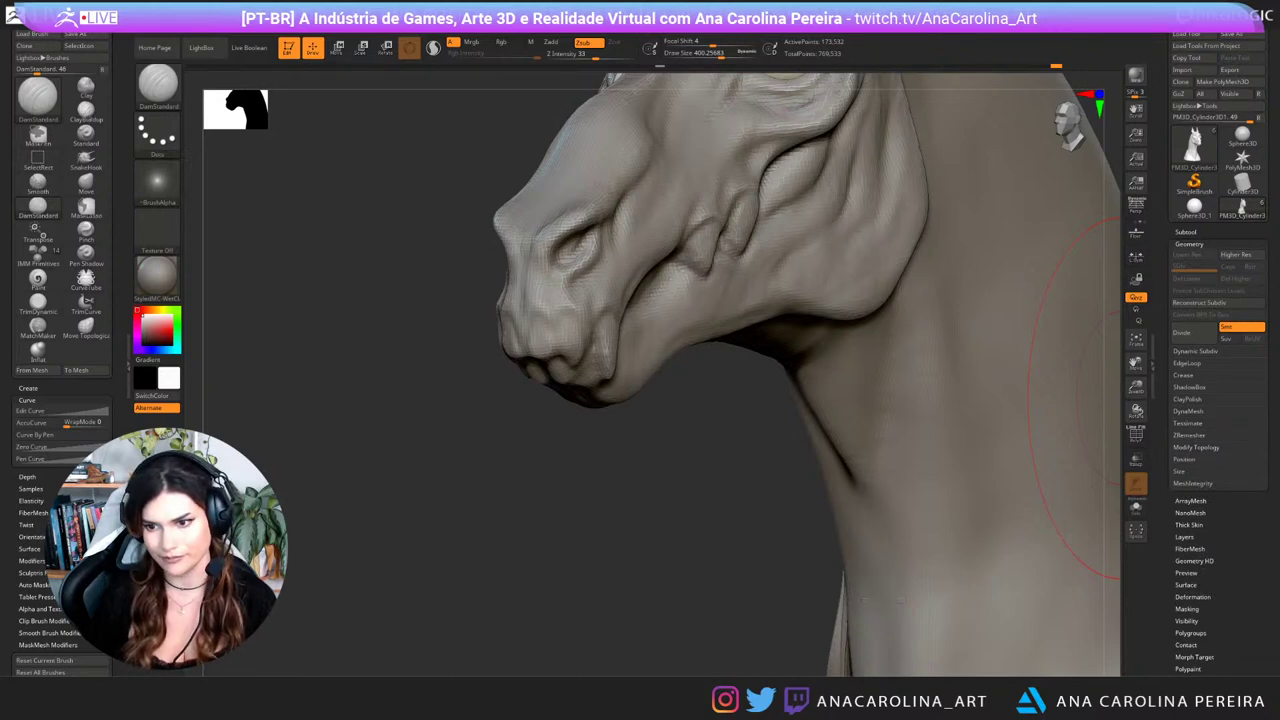
Step: Subdivide the horse's head and neck mesh once with Divide and reduce the brush draw size to about 116
mouse_move(752, 508)
right_mouse_down()
mouse_move(950, 517)
mouse_move(980, 497)
mouse_move(845, 485)
mouse_move(933, 487)
right_mouse_up()
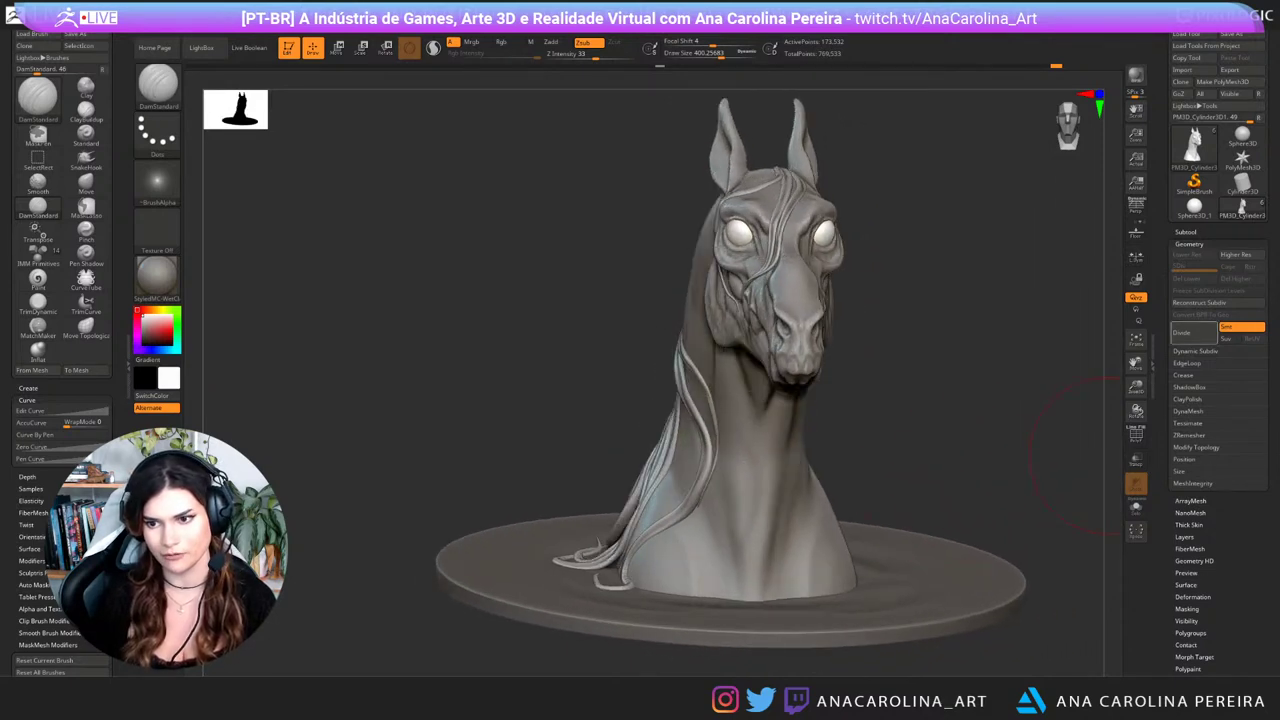
left_click(1194, 333)
mouse_move(970, 335)
right_mouse_down()
mouse_move(1065, 354)
mouse_move(1062, 425)
mouse_move(1005, 496)
right_mouse_up()
key("space")
left_click_drag(900, 397, 877, 397)
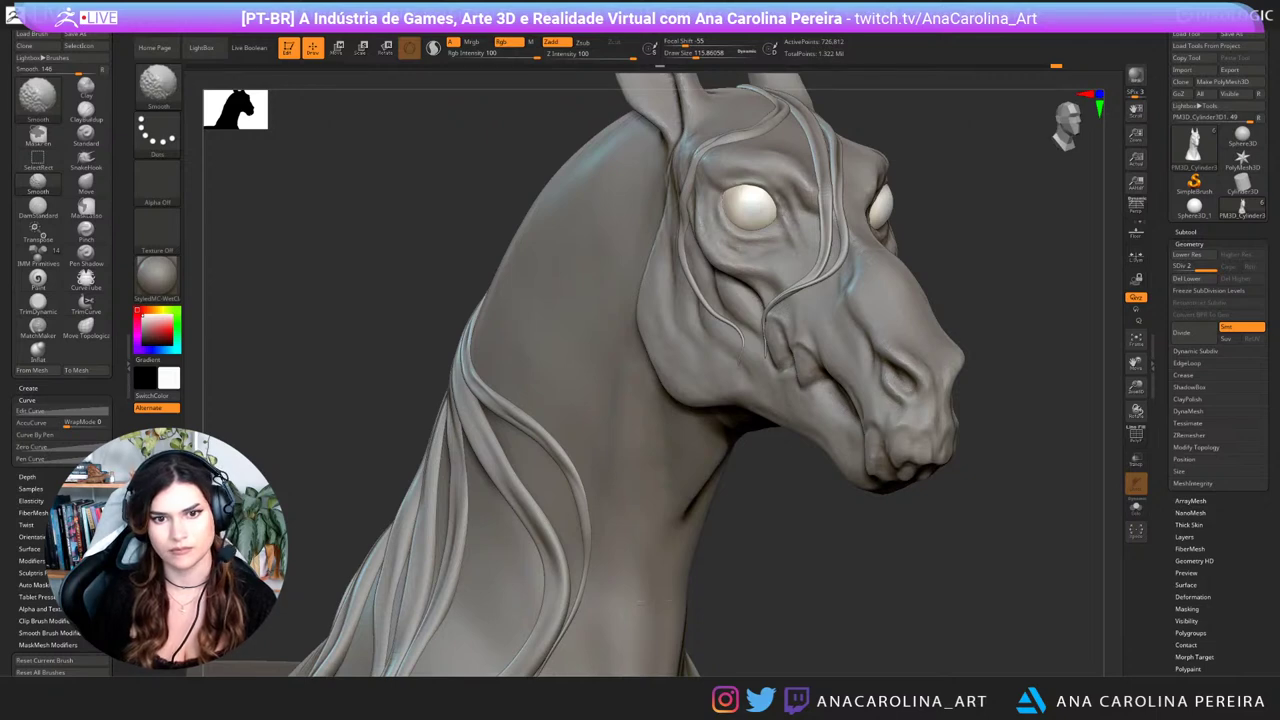
Step: Examine the subdivided head and whole bust from several angles, checking the face, the nose bridge and the neck
key("f")
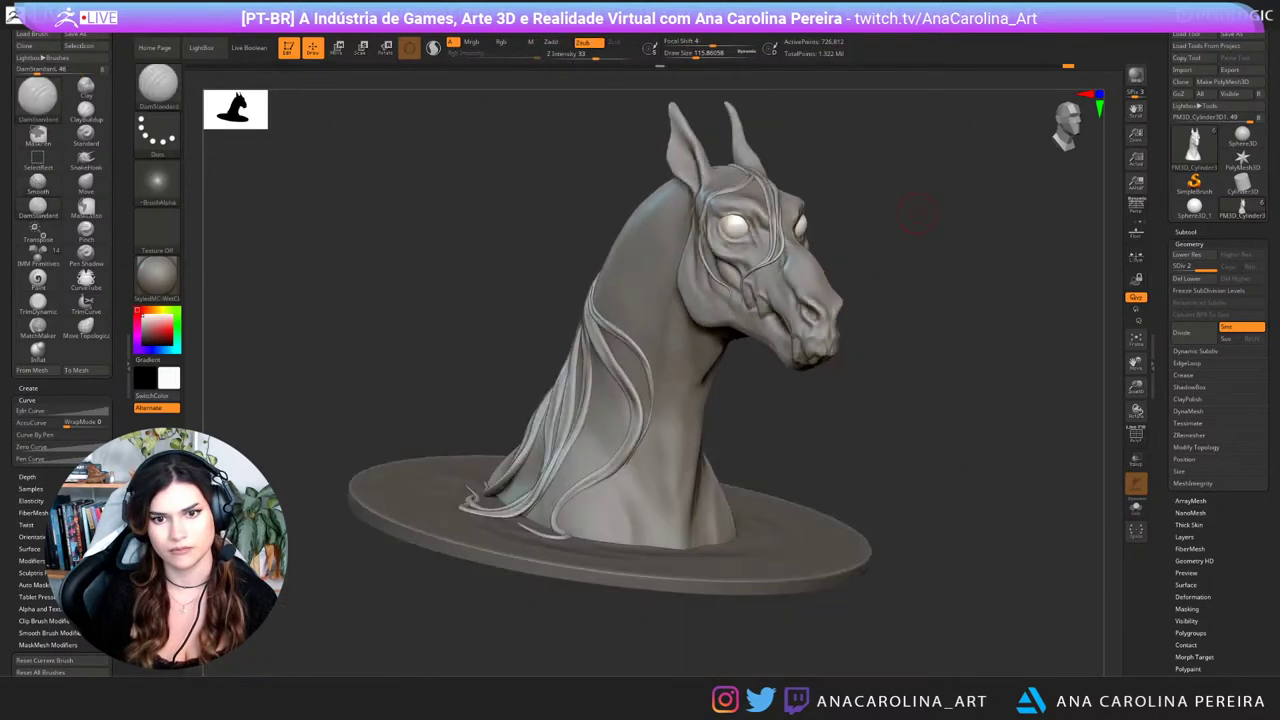
right_click_drag(1020, 245, 942, 258)
right_click_drag(984, 298, 900, 290)
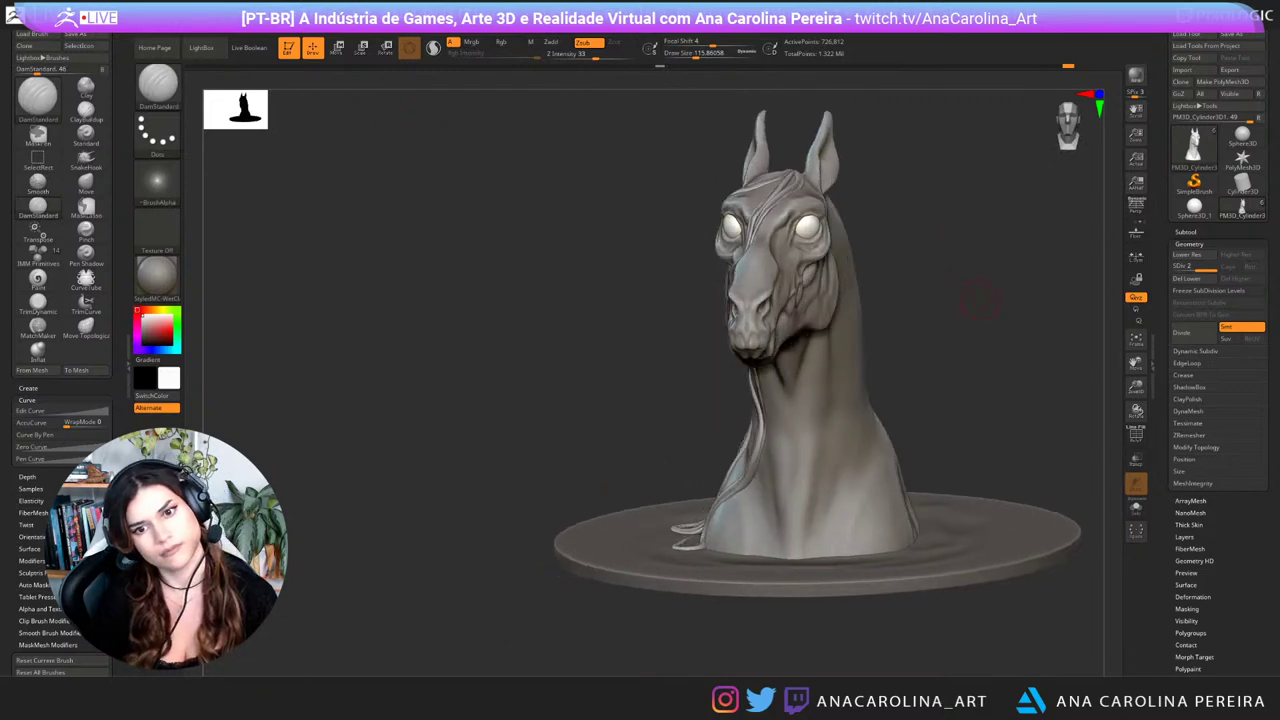
right_click_drag(620, 420, 595, 568, "ctrl")
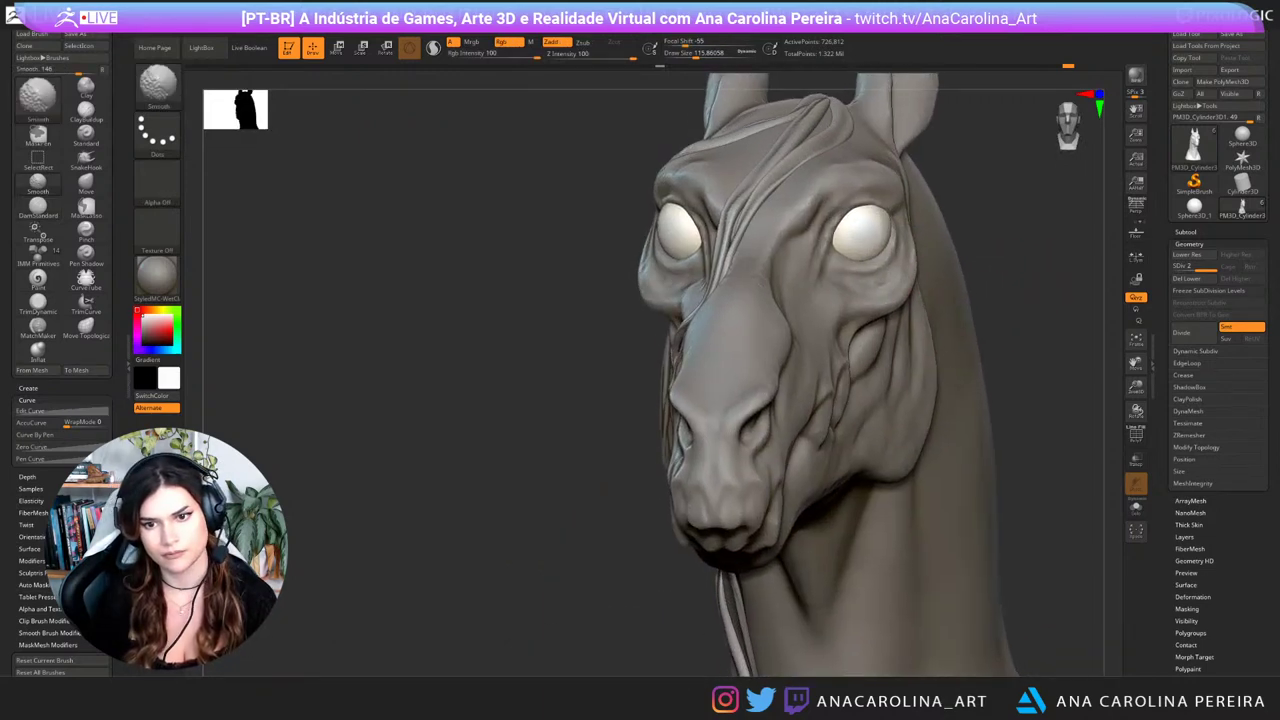
mouse_move(1010, 320)
right_mouse_down()
mouse_move(984, 322)
mouse_move(1100, 306)
right_mouse_up()
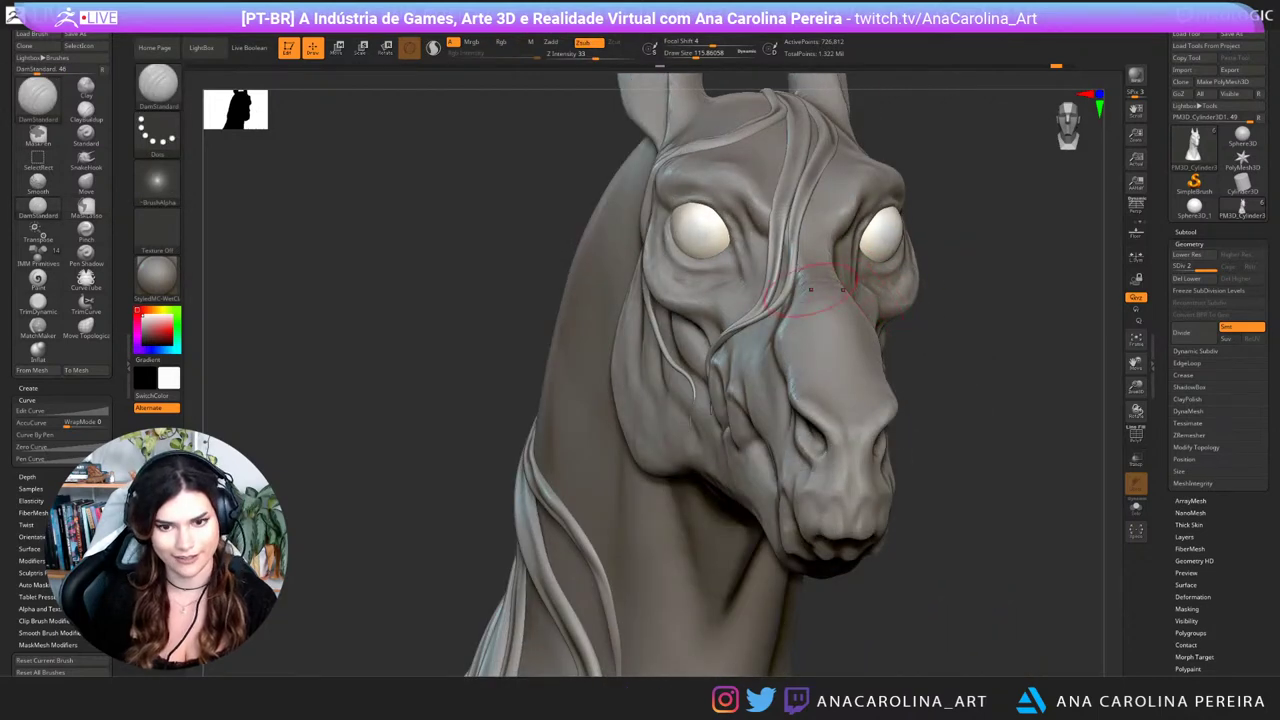
key("shift")
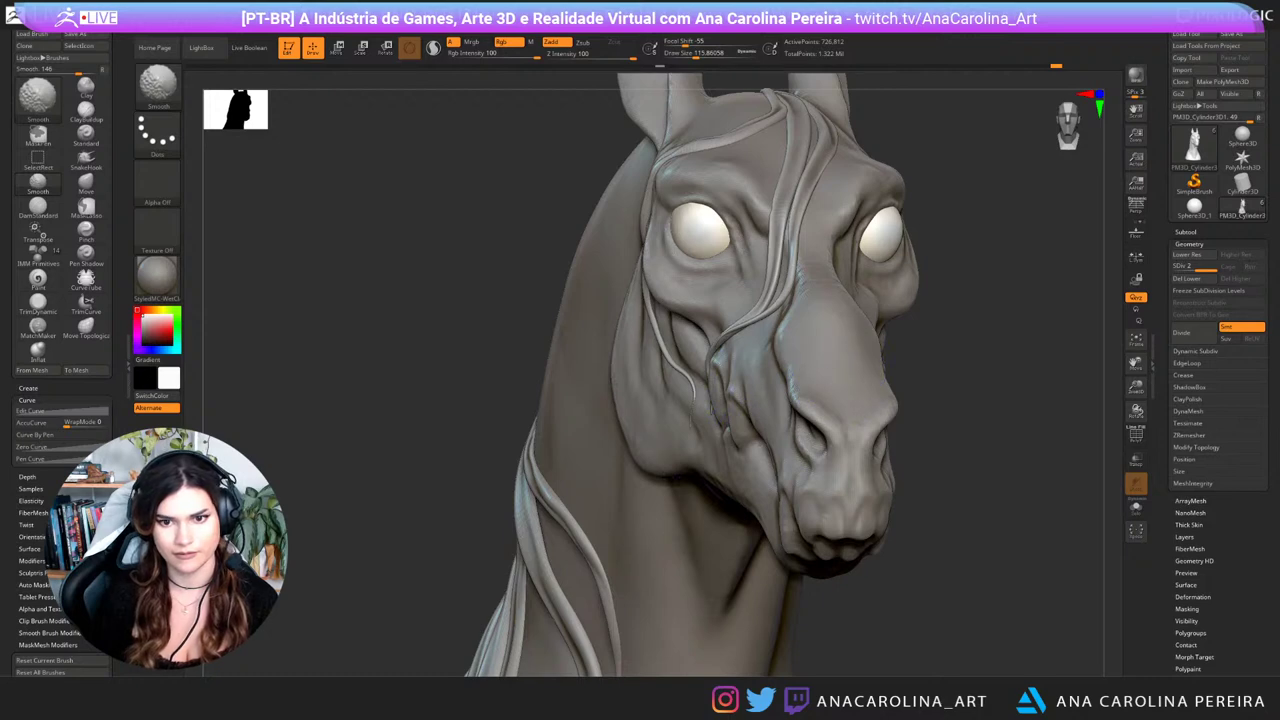
right_click_drag(930, 367, 920, 300, "ctrl")
mouse_move(920, 300)
right_mouse_down()
mouse_move(680, 402)
mouse_move(955, 400)
mouse_move(877, 368)
right_mouse_up()
key("shift")
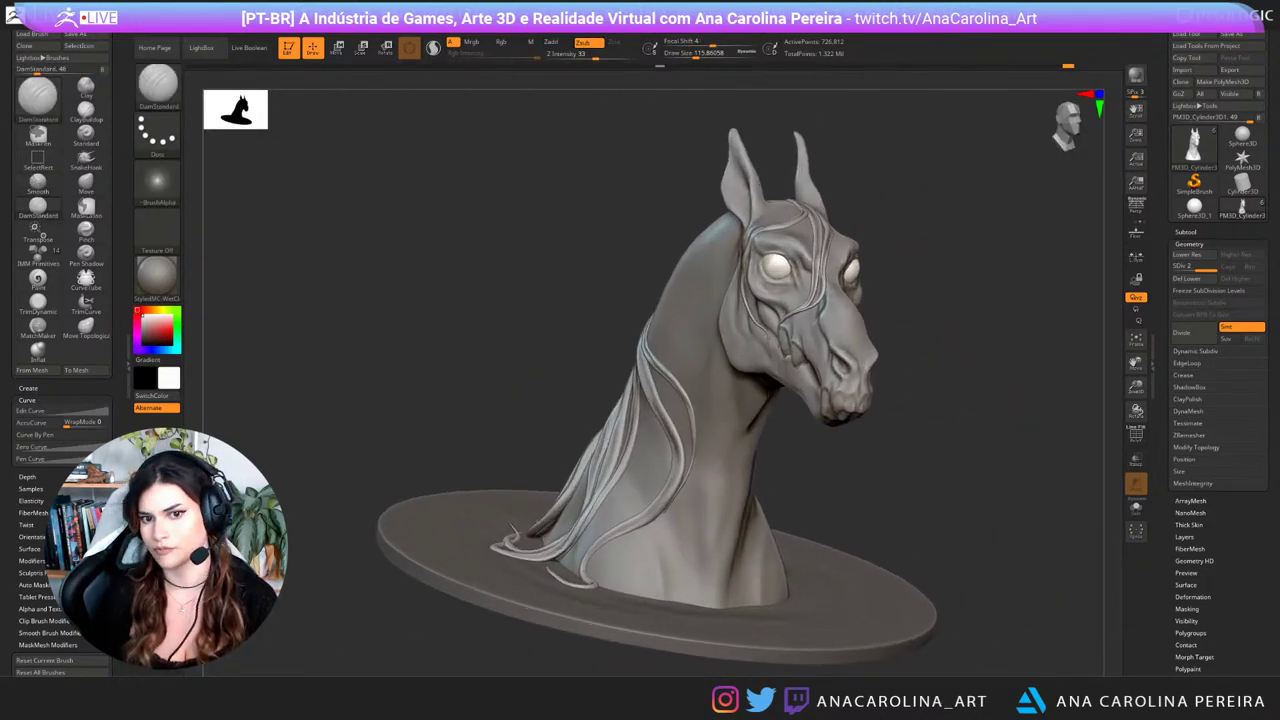
right_click_drag(900, 320, 905, 375, "ctrl")
right_click_drag(960, 300, 932, 377, "alt")
right_click_drag(980, 230, 983, 377, "ctrl")
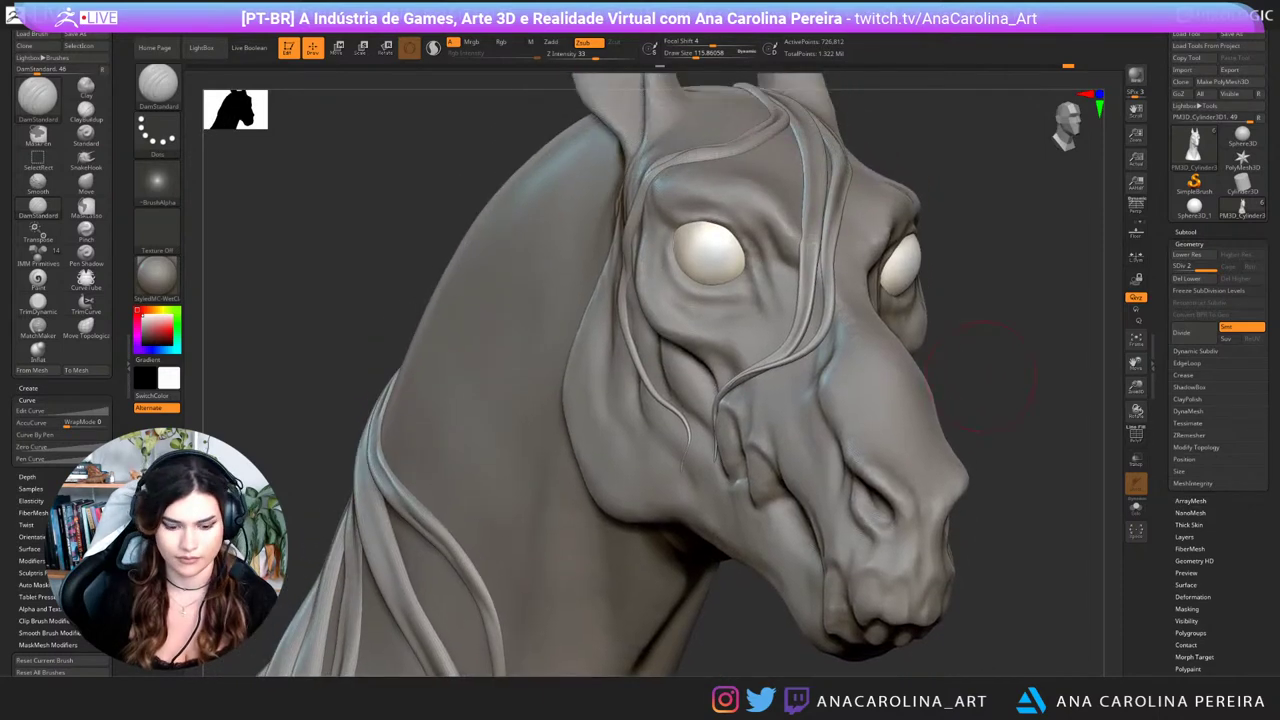
Step: Reduce the DamStandard draw size to about 30 and adjust its LazyRadius for detailing around the horse's eye
key("b")
right_click_drag(714, 251, 722, 332, "ctrl")
right_click_drag(722, 332, 693, 510, "alt")
right_click_drag(693, 400, 765, 412)
key("space")
left_click_drag(743, 300, 721, 298)
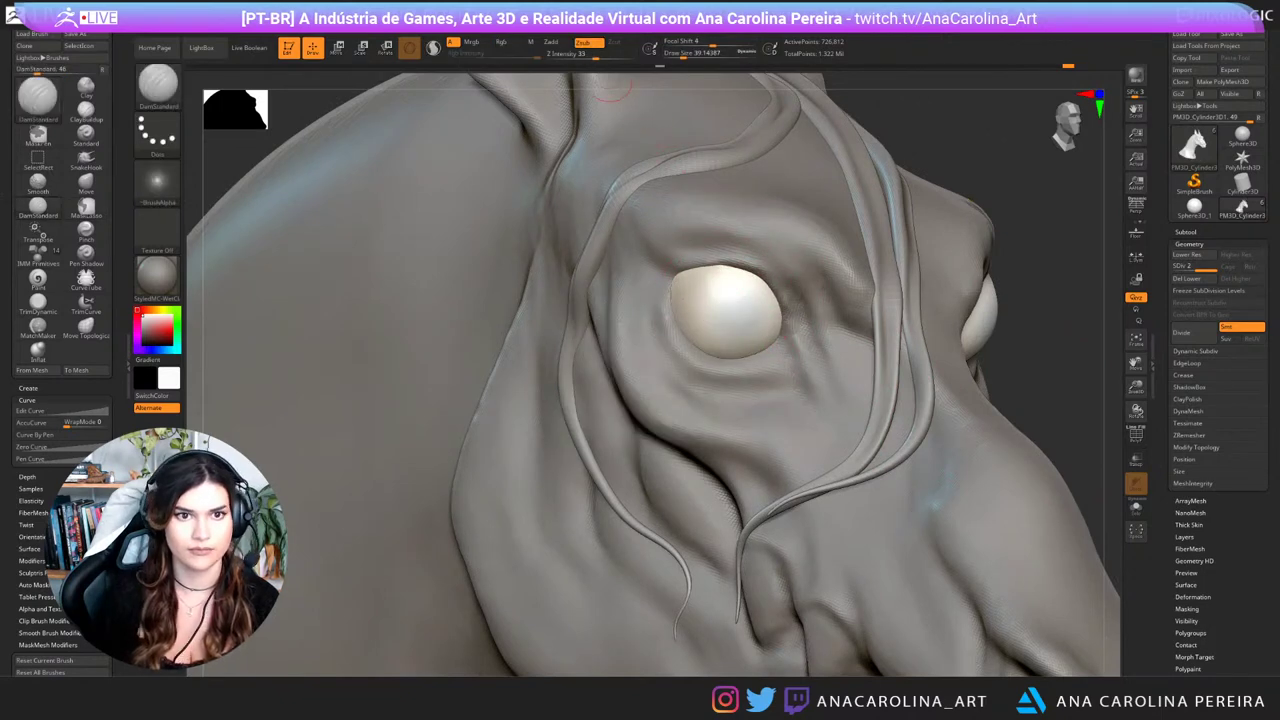
mouse_move(630, 22)
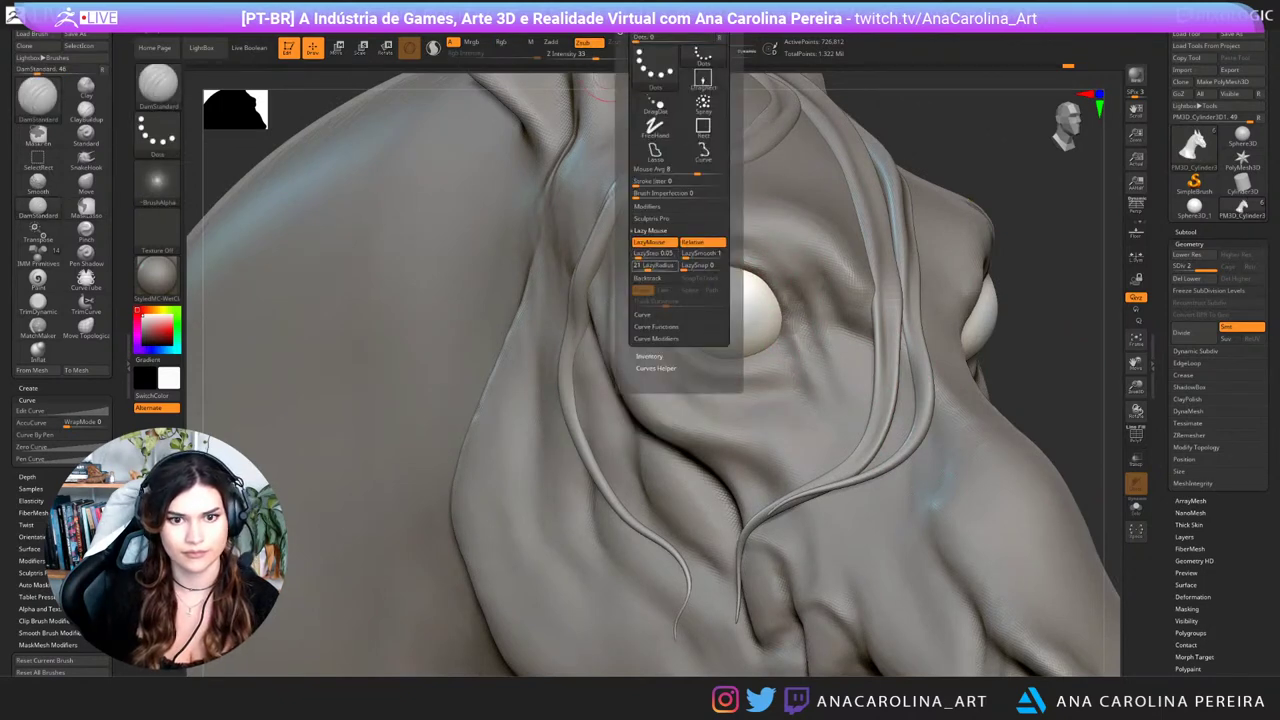
left_click_drag(640, 266, 643, 266)
key("Return")
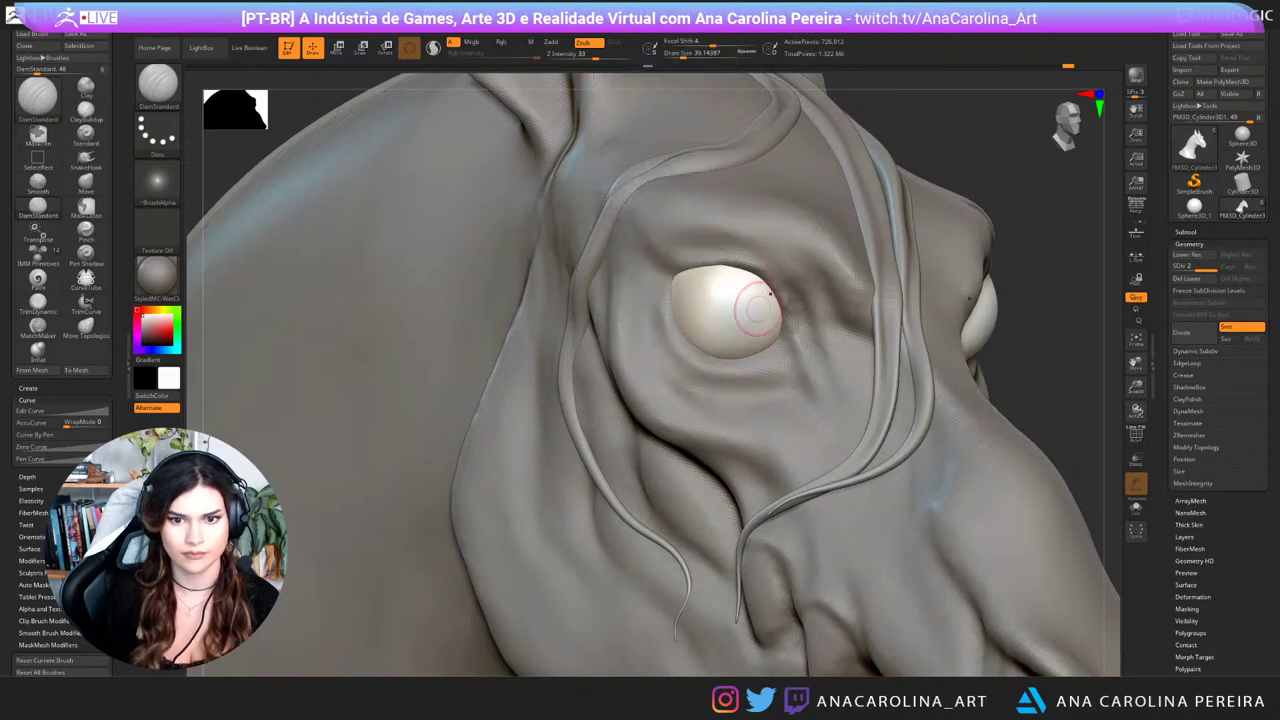
Step: Undo the last stroke and carve fine creases at the eye's inner corner and along the lower eyelid
key("ctrl+z")
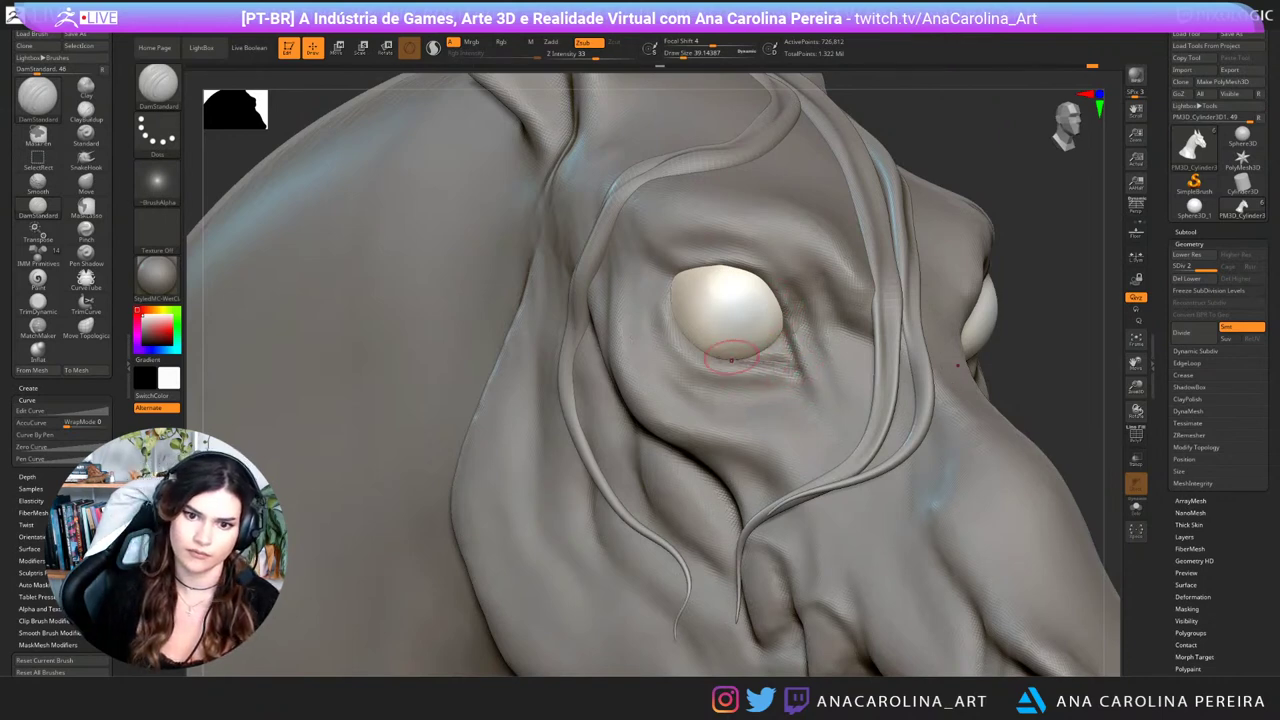
left_click_drag(1060, 340, 1056, 370, "alt")
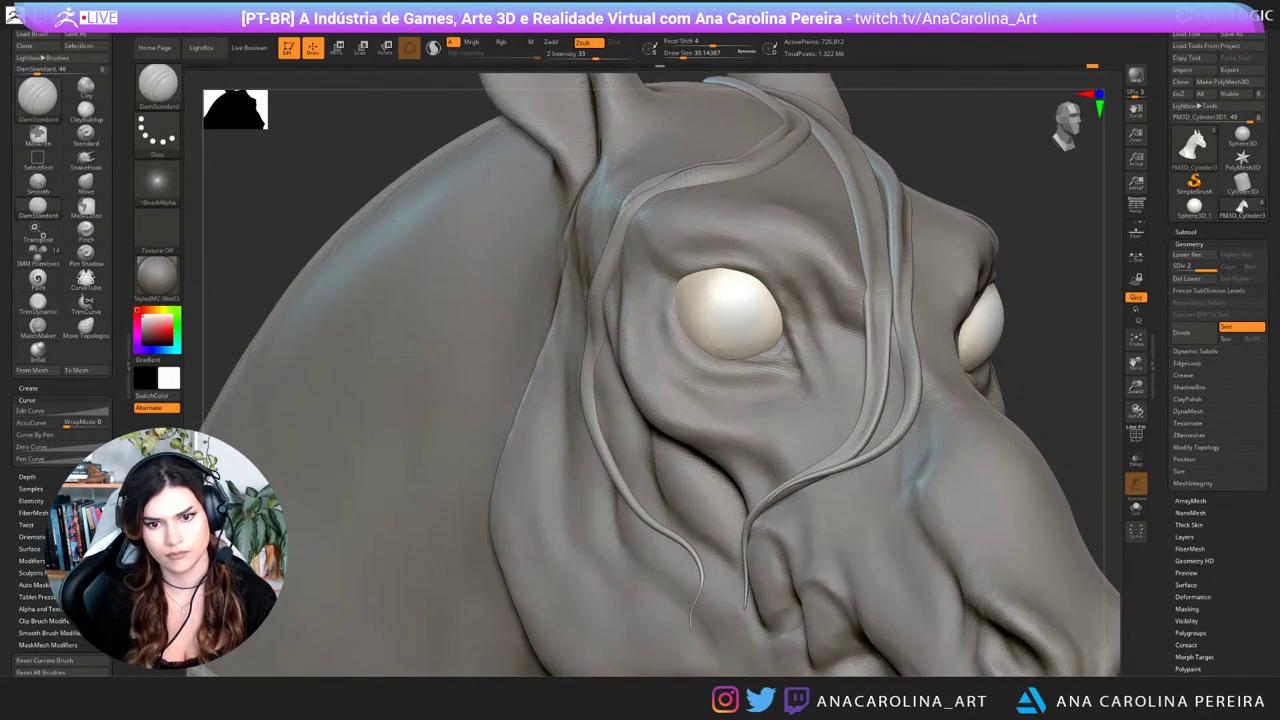
left_click_drag(778, 342, 712, 360)
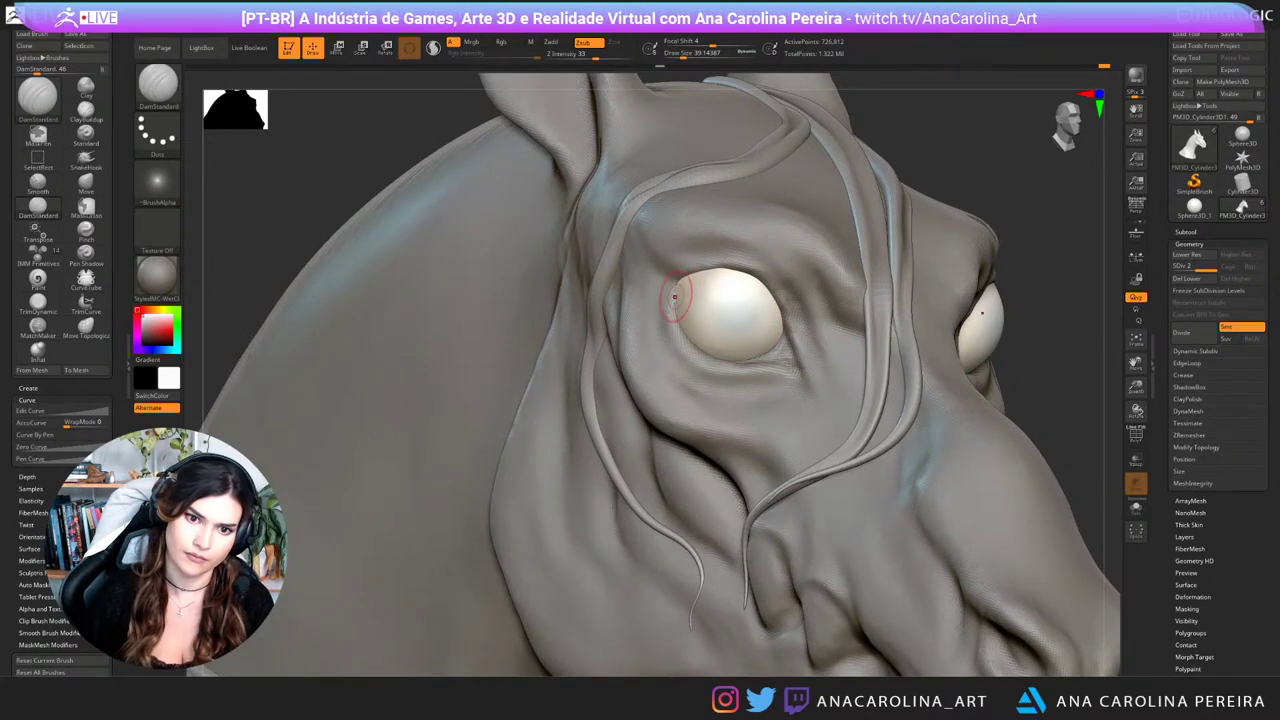
mouse_move(673, 296)
left_mouse_down()
mouse_move(706, 365)
mouse_move(760, 379)
left_mouse_up()
Step: Lower the brush Z Intensity to 16 and carve softer wrinkles beneath the lower eyelid and beside the inner corner
right_click_drag(871, 286, 868, 165, "ctrl")
right_click_drag(990, 168, 955, 168)
right_click_drag(955, 168, 950, 295, "ctrl")
key("space")
left_click(693, 360)
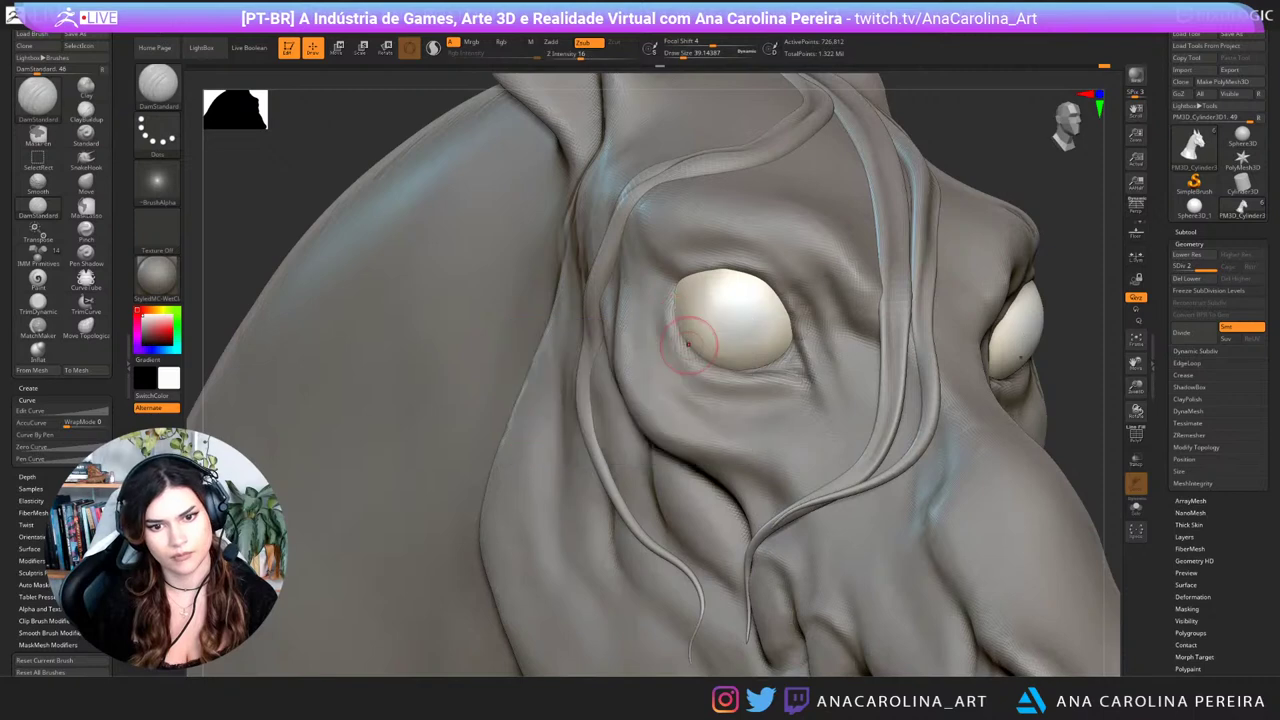
left_click_drag(699, 363, 784, 380)
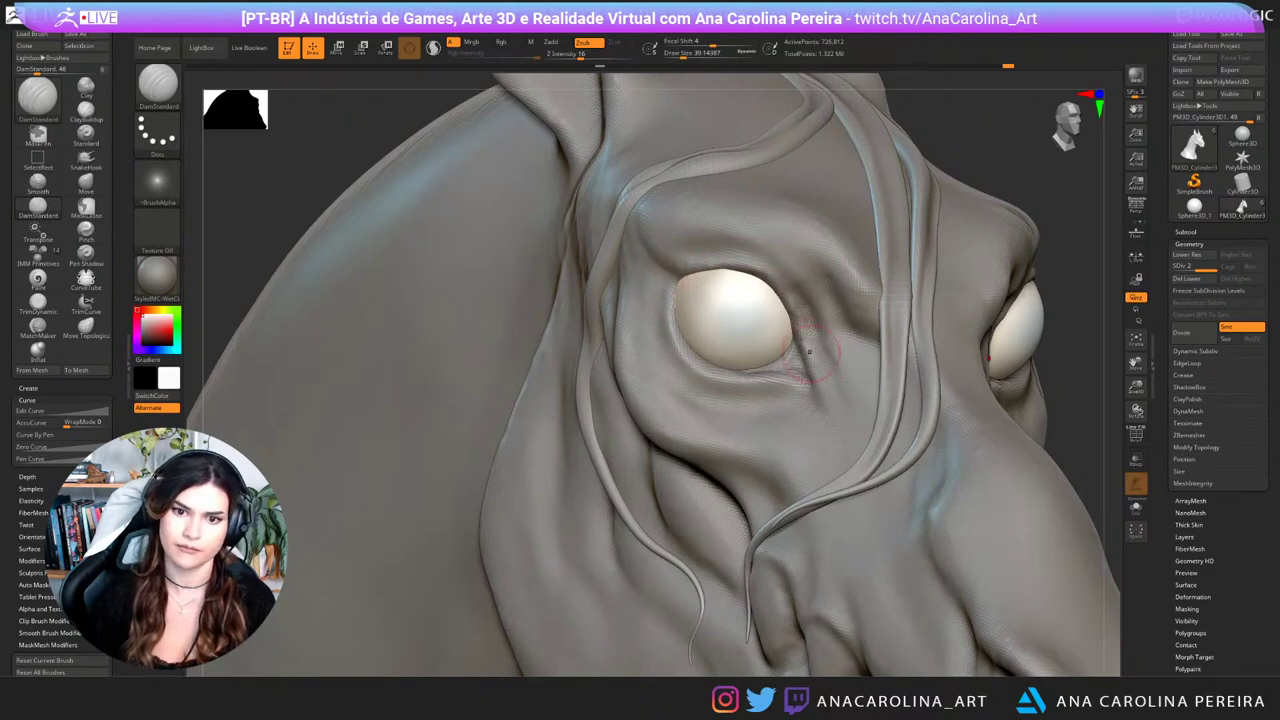
left_click_drag(809, 352, 815, 372)
Step: Enlarge the DamStandard draw size to about 80 and carve broader, subtle folds around the lower eye socket
right_click_drag(815, 372, 805, 260, "ctrl")
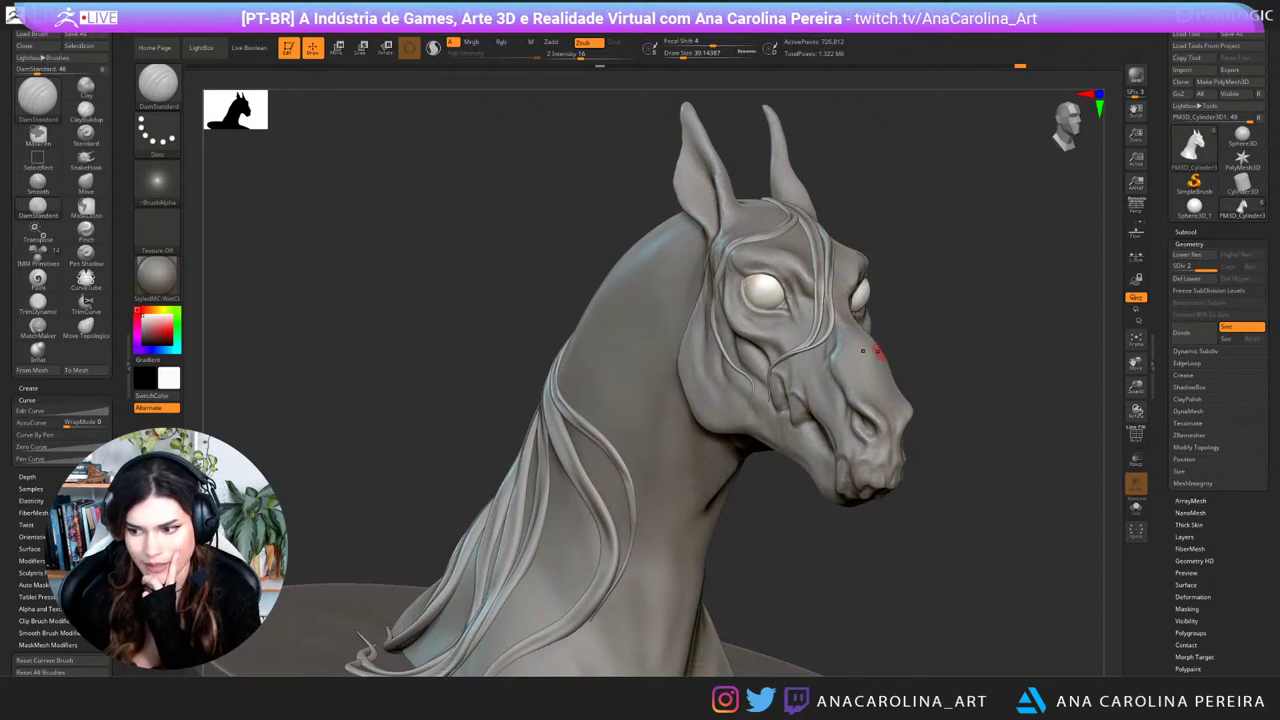
left_click_drag(955, 400, 860, 400)
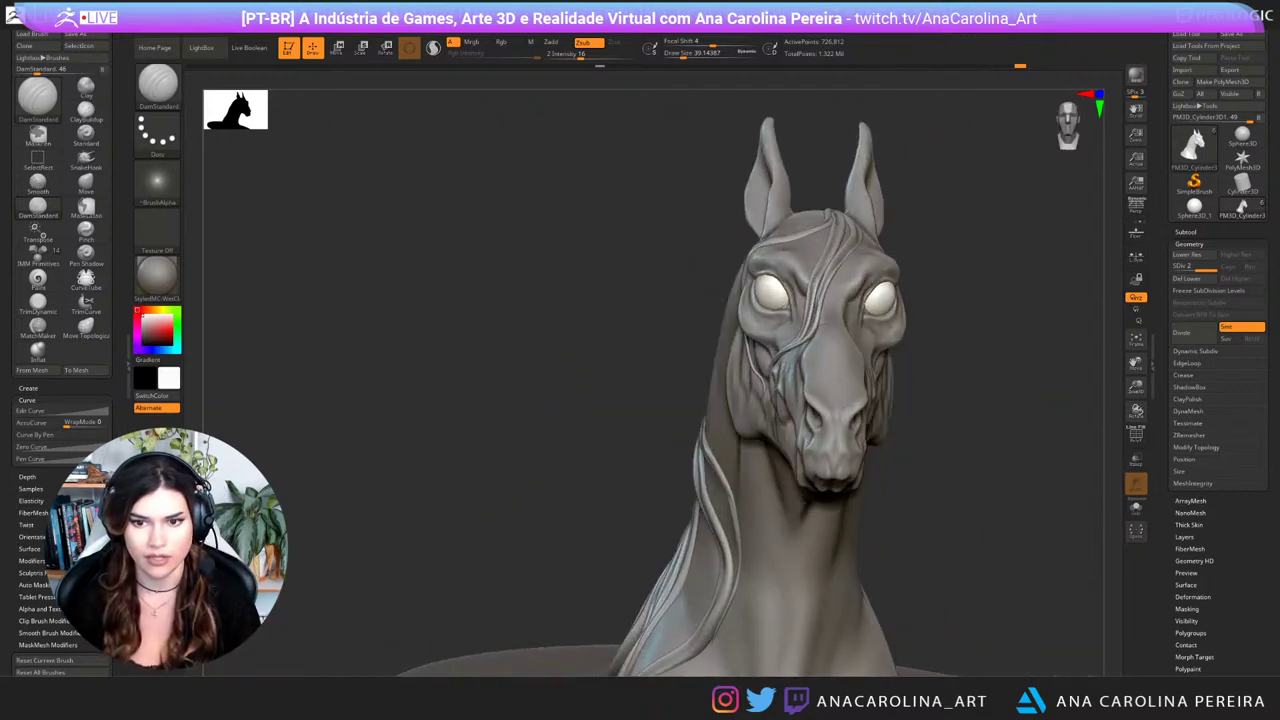
mouse_move(960, 400)
left_mouse_down()
mouse_move(1020, 405)
mouse_move(1000, 520)
left_mouse_up()
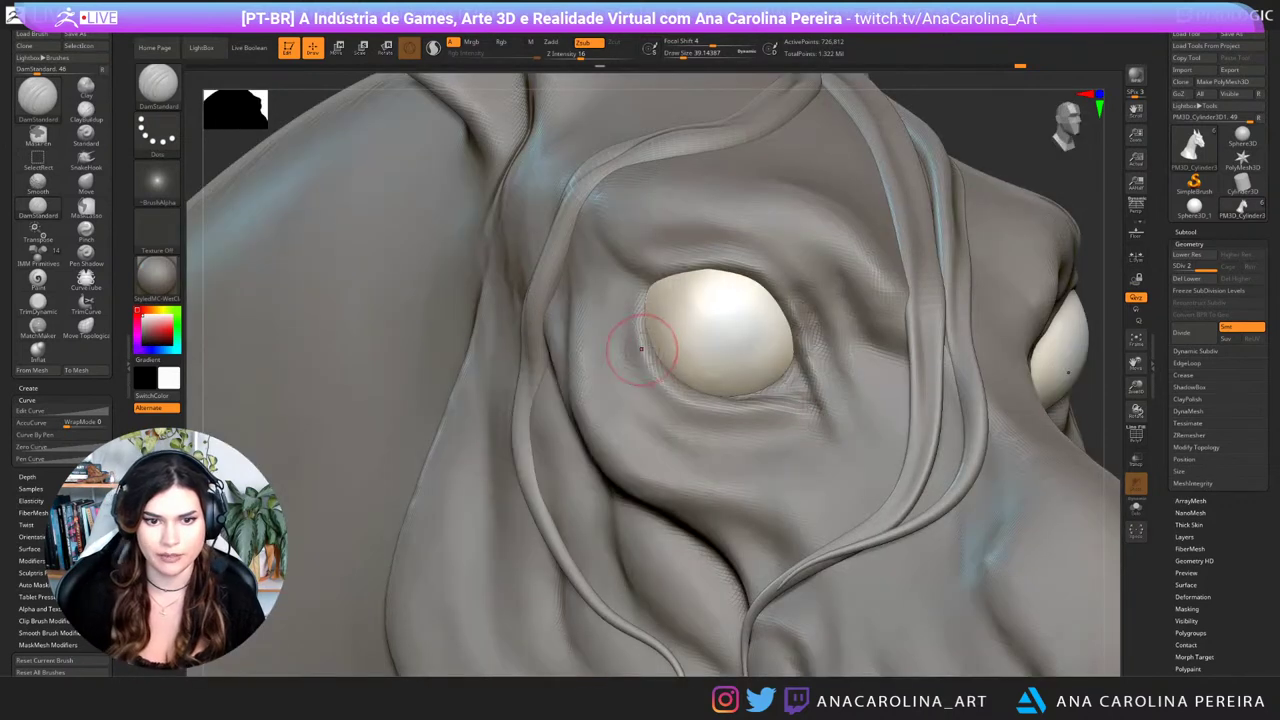
key("space")
left_click_drag(634, 351, 642, 350)
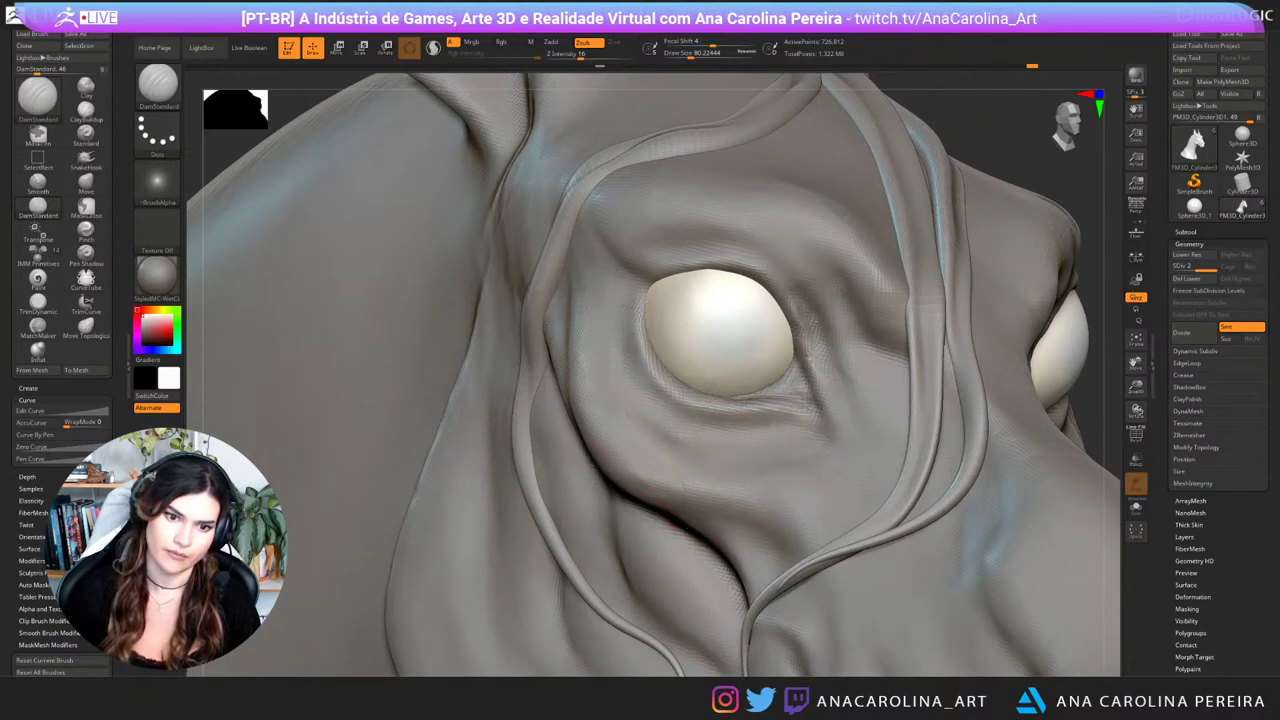
left_click_drag(1034, 170, 900, 190)
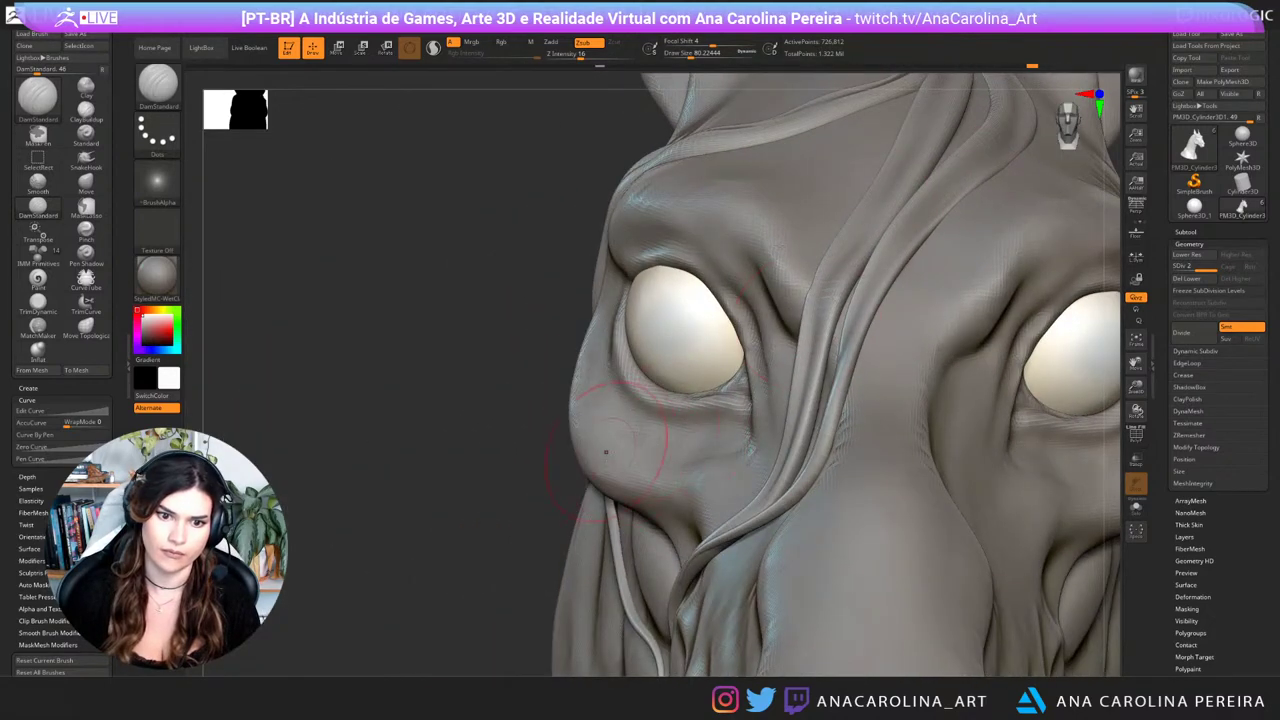
left_click_drag(540, 428, 643, 423)
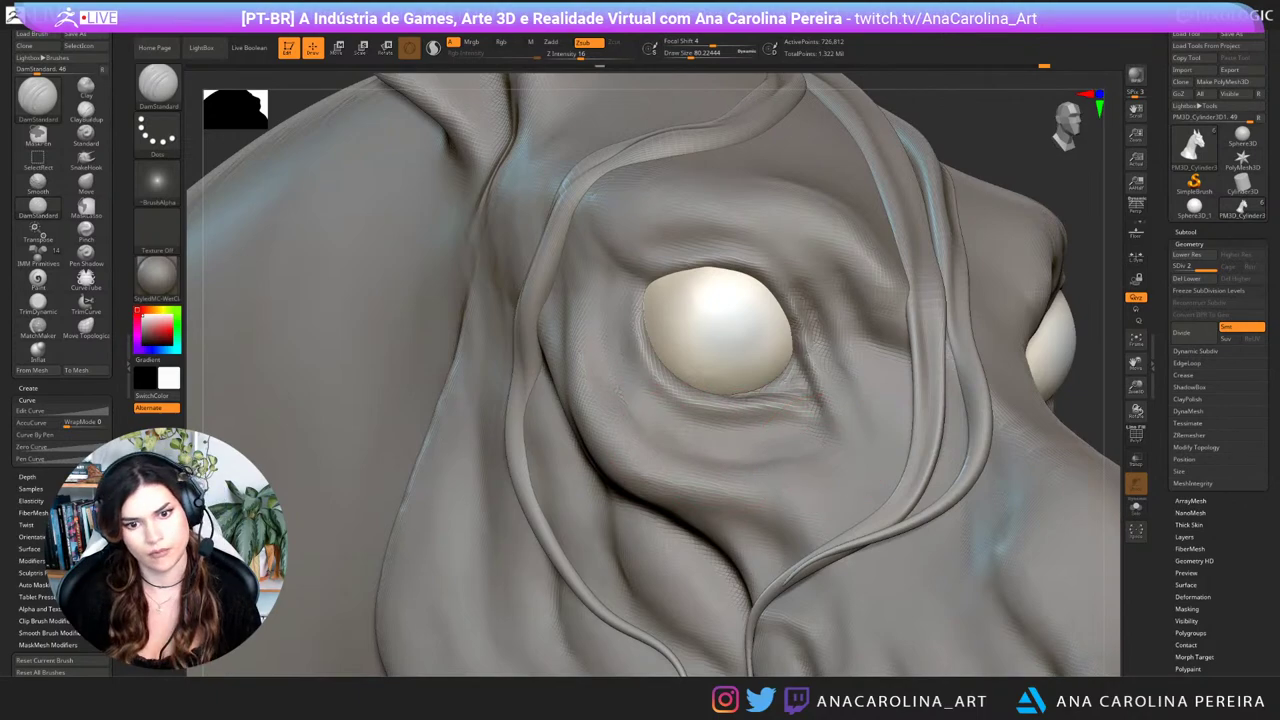
Step: Lightly build up the skin beneath the eye with the ClayBuildup brush at a draw size of about 31
key("b")
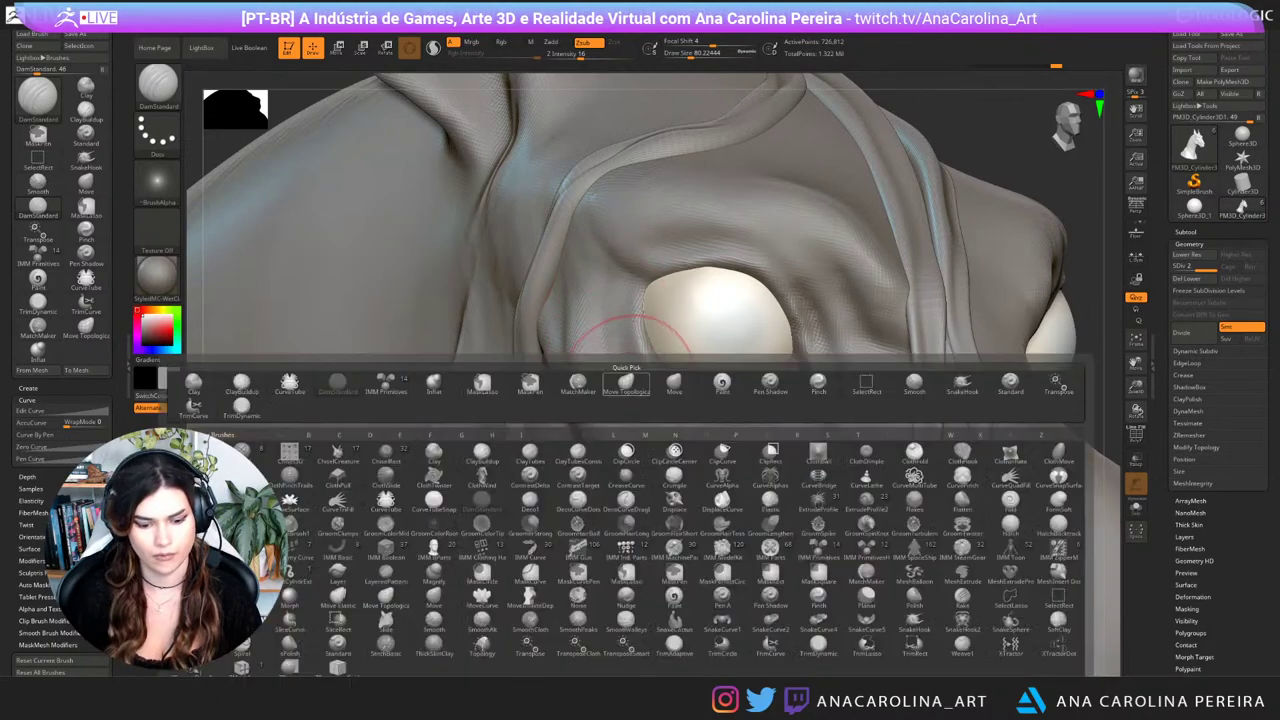
key("c")
key("b")
key("space")
left_click_drag(688, 430, 676, 432)
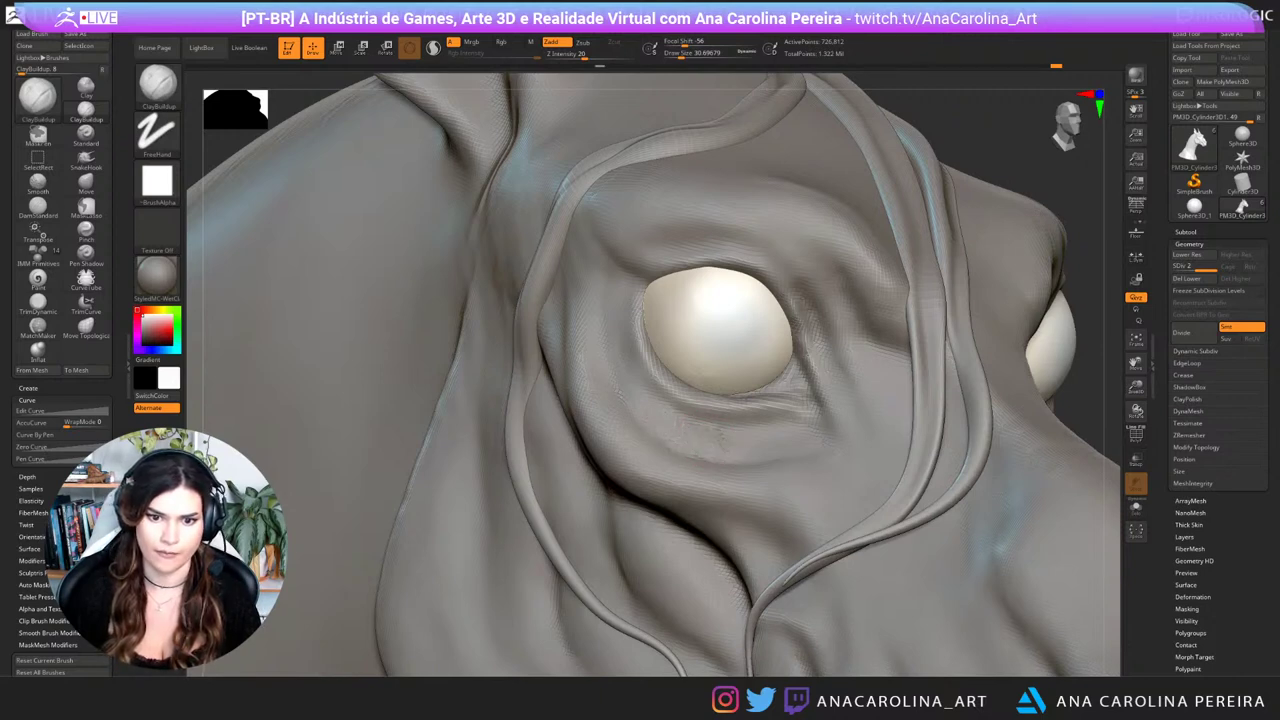
Step: Carve wrinkles into the bag beneath the horse's other eye with the DamStandard brush at a draw size of about 98
mouse_move(873, 265)
right_mouse_down("alt")
mouse_move(840, 237)
mouse_move(840, 130)
right_mouse_up("alt")
right_click_drag(1040, 325, 938, 339)
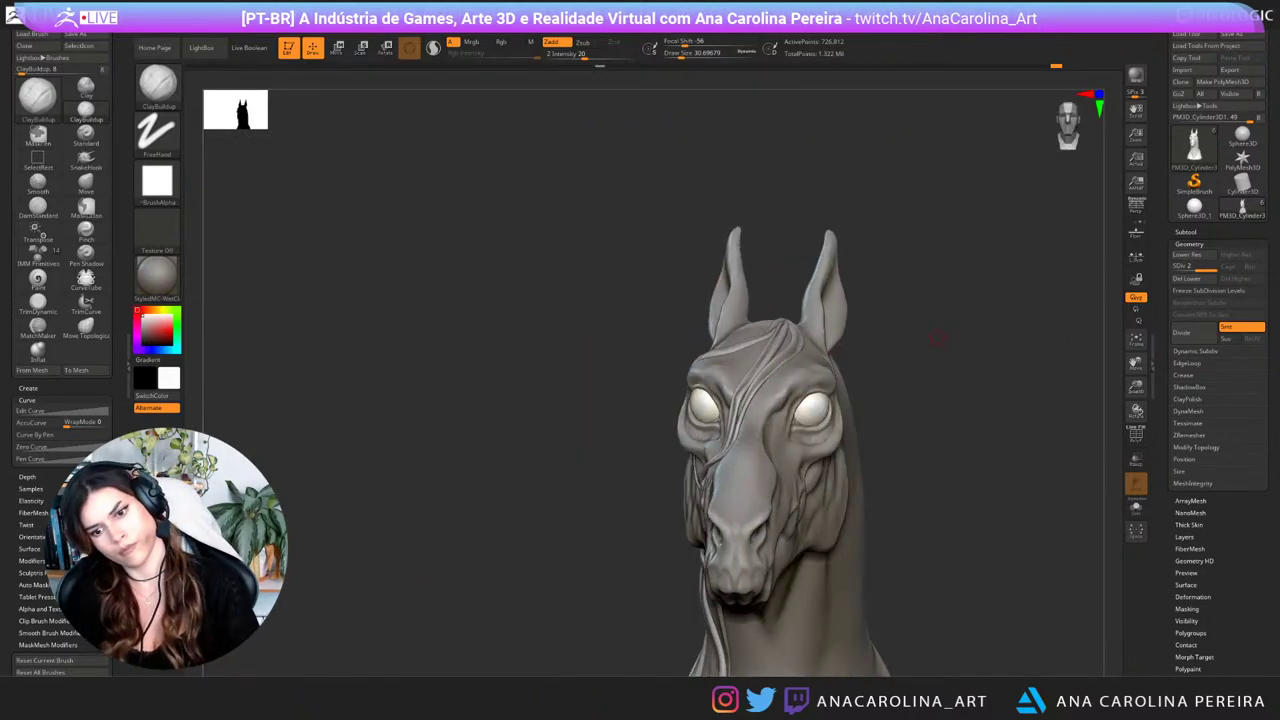
left_click_drag(1000, 330, 900, 322)
mouse_move(1000, 300)
left_mouse_down("alt")
mouse_move(945, 315)
mouse_move(977, 346)
left_mouse_up("alt")
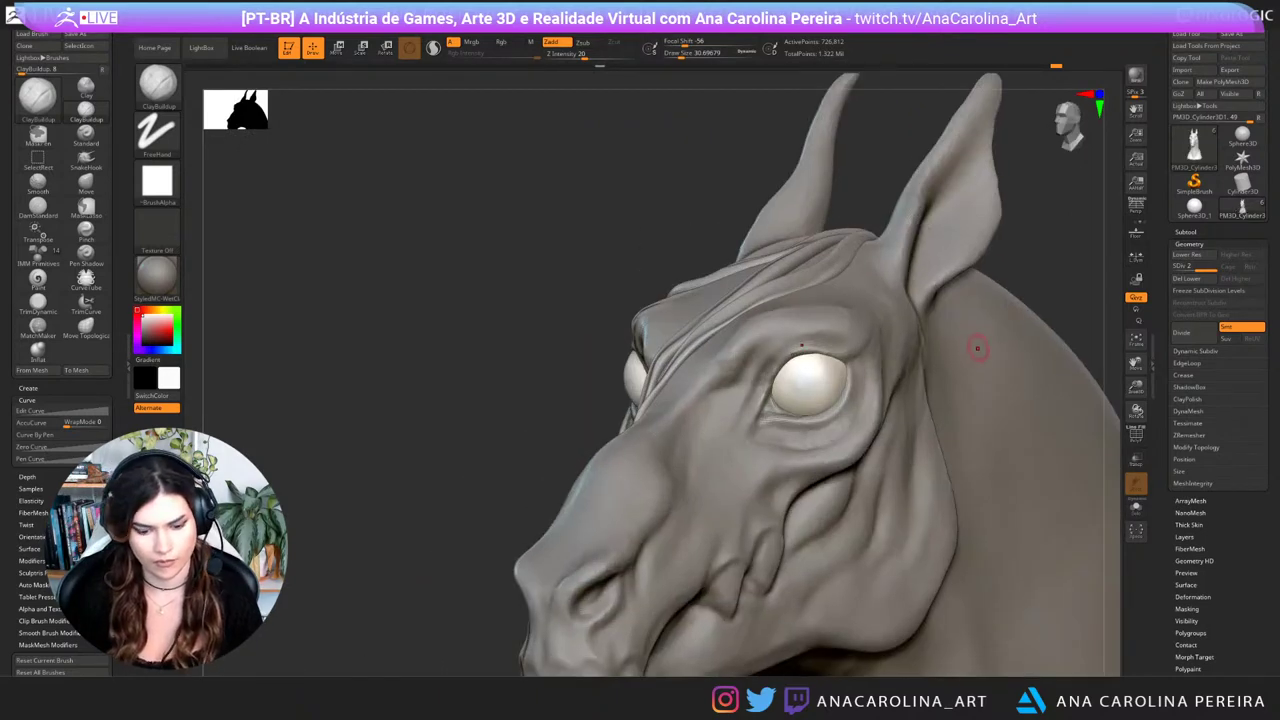
key("b")
key("d")
key("s")
left_click_drag(590, 323, 665, 330)
key("s")
left_click_drag(822, 425, 831, 425)
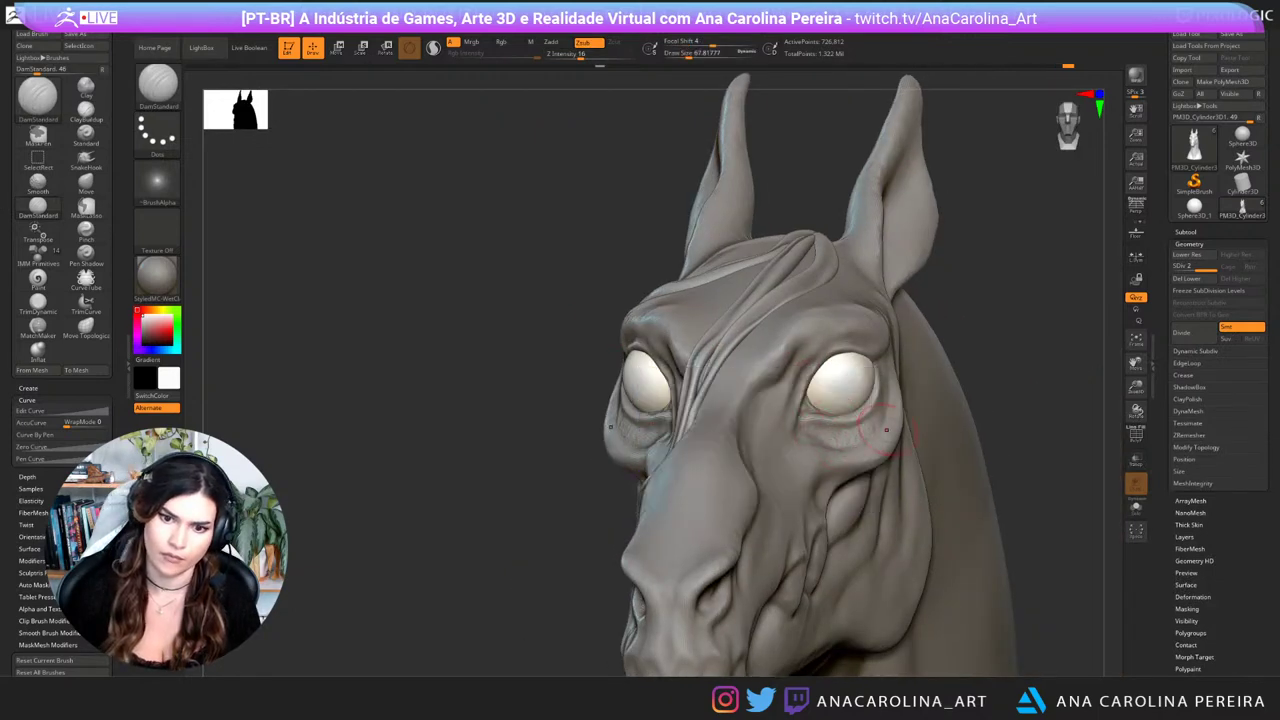
left_click_drag(1010, 385, 930, 385)
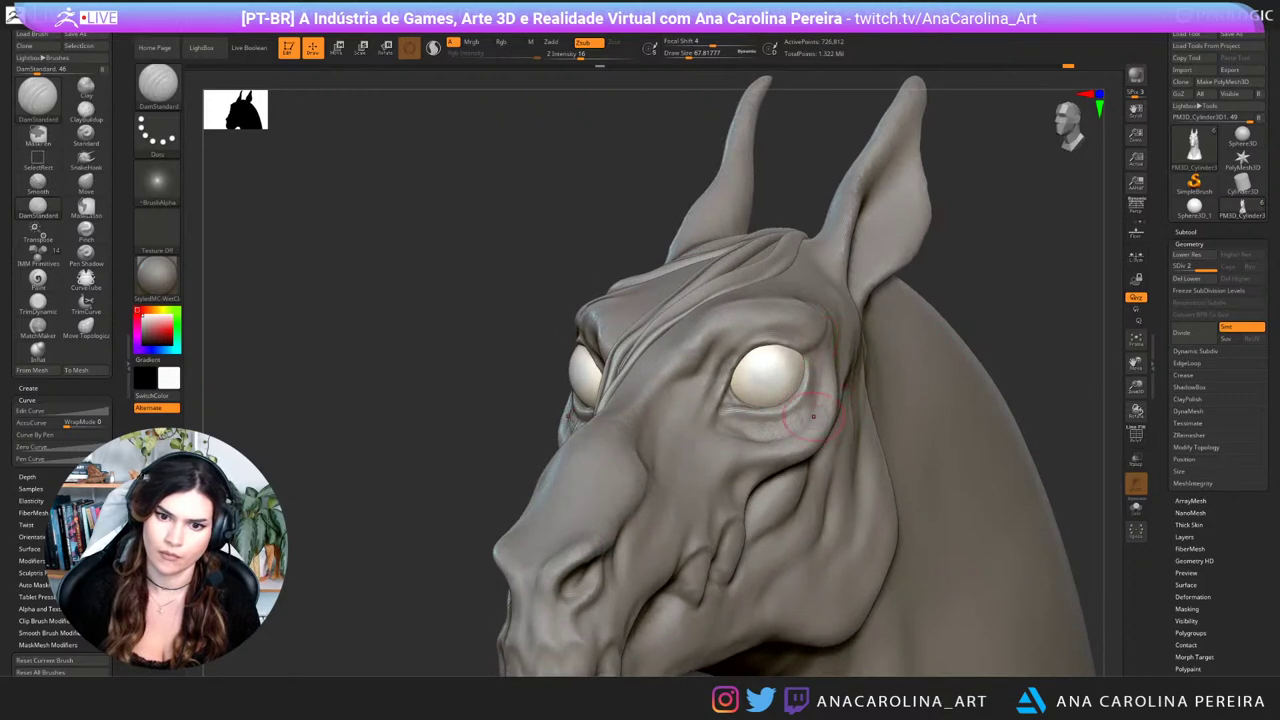
Step: Review the horse's eye sockets and the whole bust from the front and both sides
left_click_drag(1005, 335, 1065, 338)
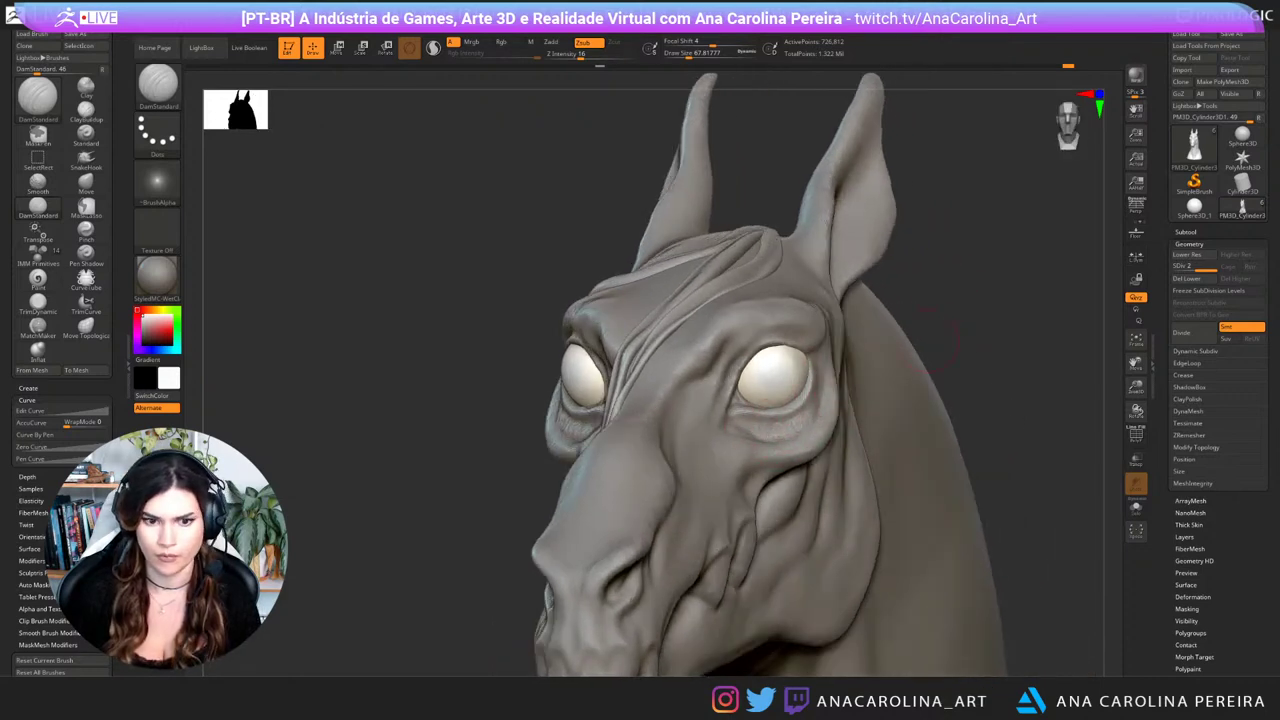
left_click_drag(928, 341, 1030, 341)
left_click_drag(930, 400, 866, 258, "alt")
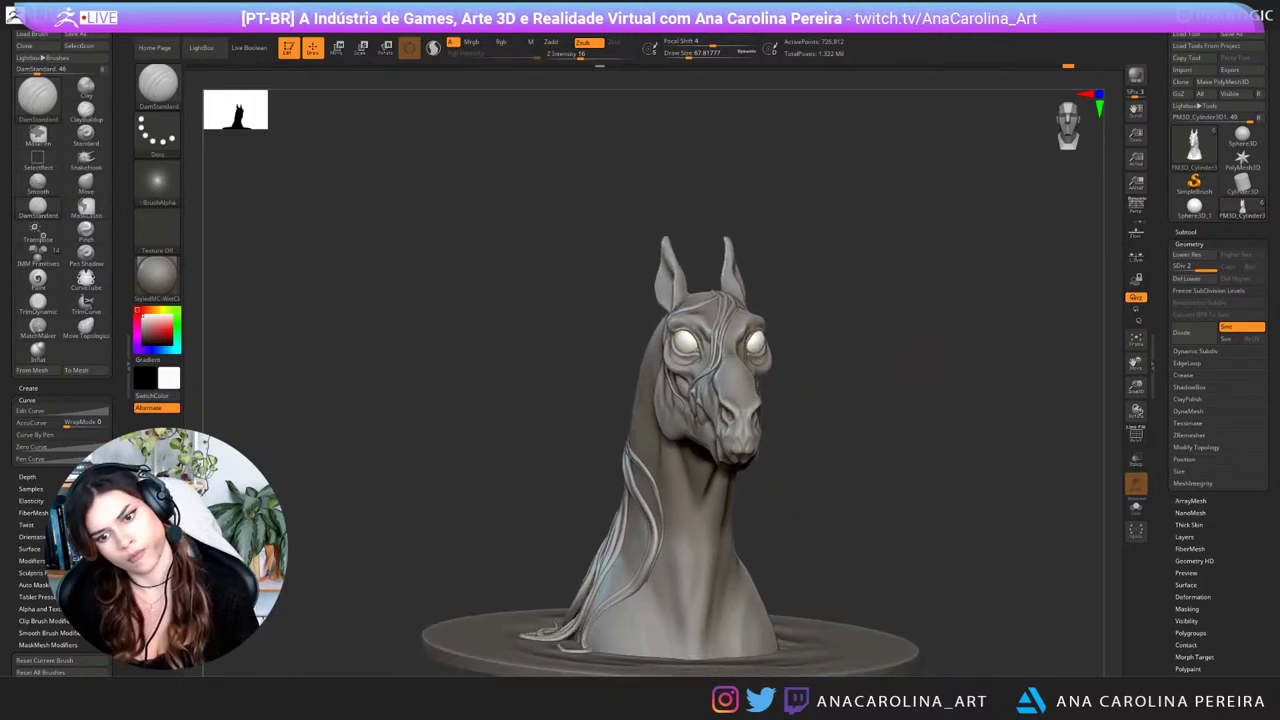
left_click_drag(904, 373, 934, 376)
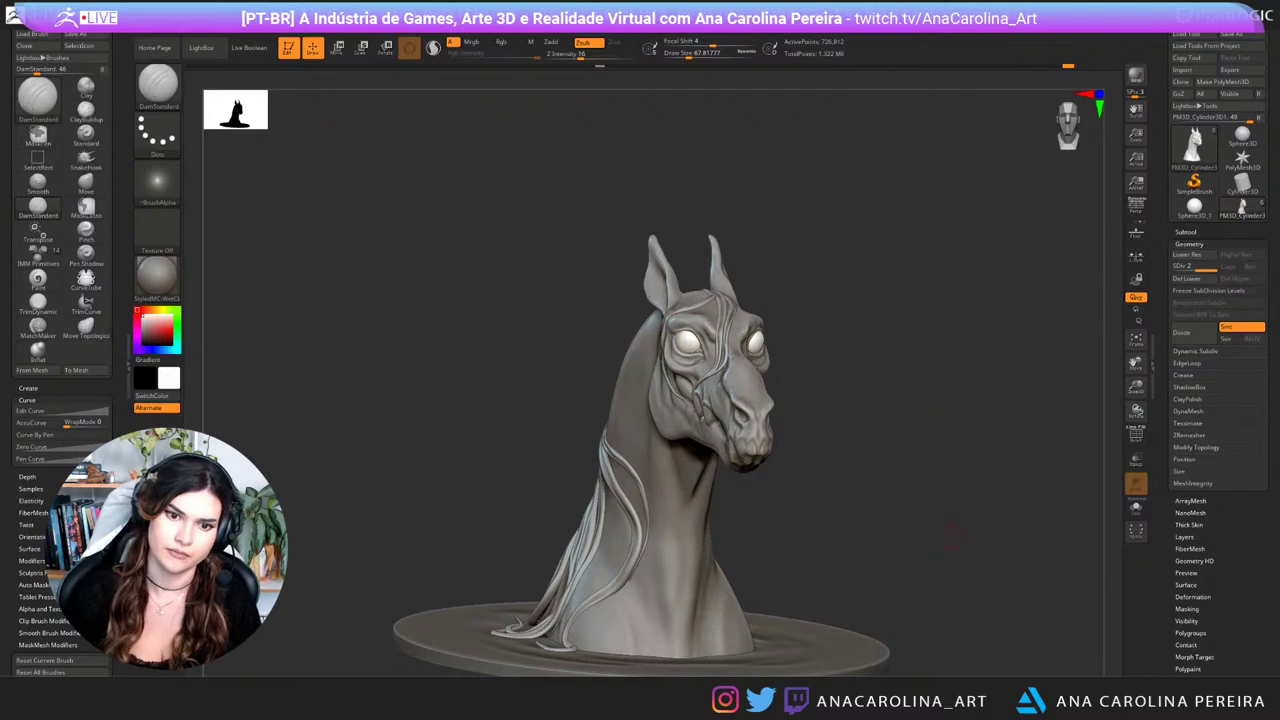
left_click_drag(953, 533, 982, 530)
left_click_drag(970, 380, 997, 485, "alt")
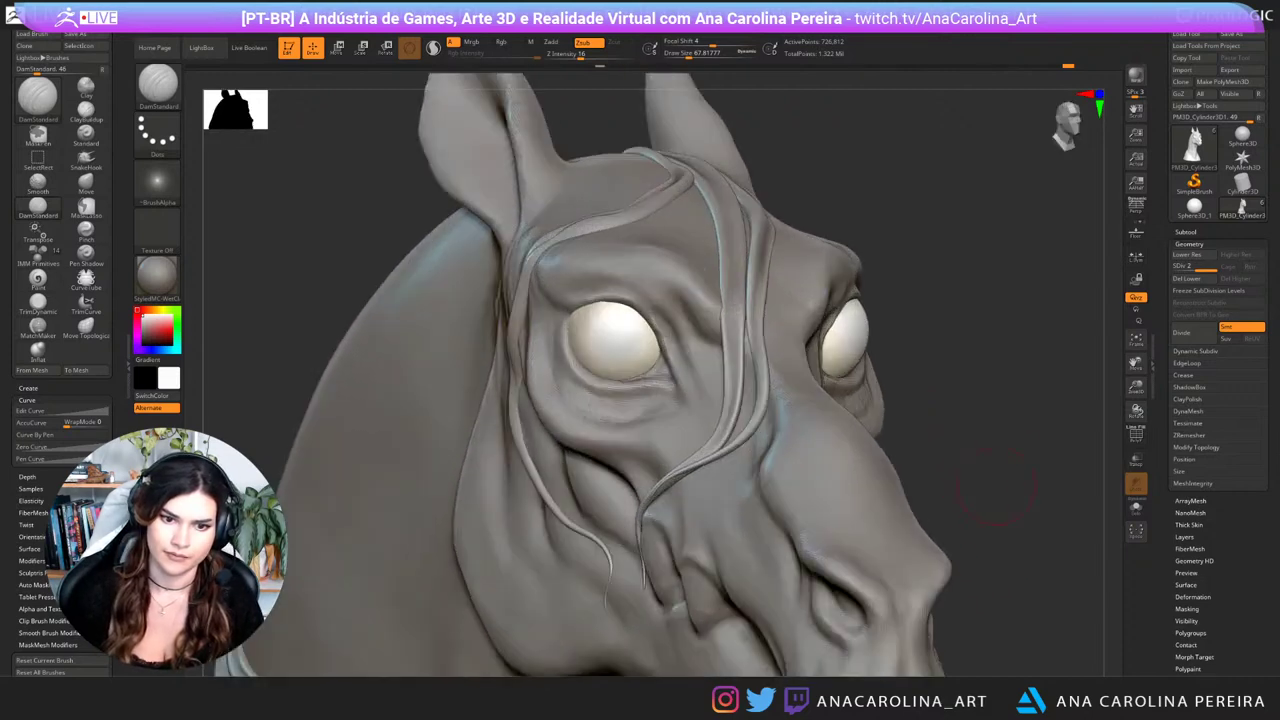
Step: Mask the bags beneath both eyes with the MaskPen brush at a draw size of about 33
key("space")
left_click_drag(604, 402, 596, 401)
key("ctrl")
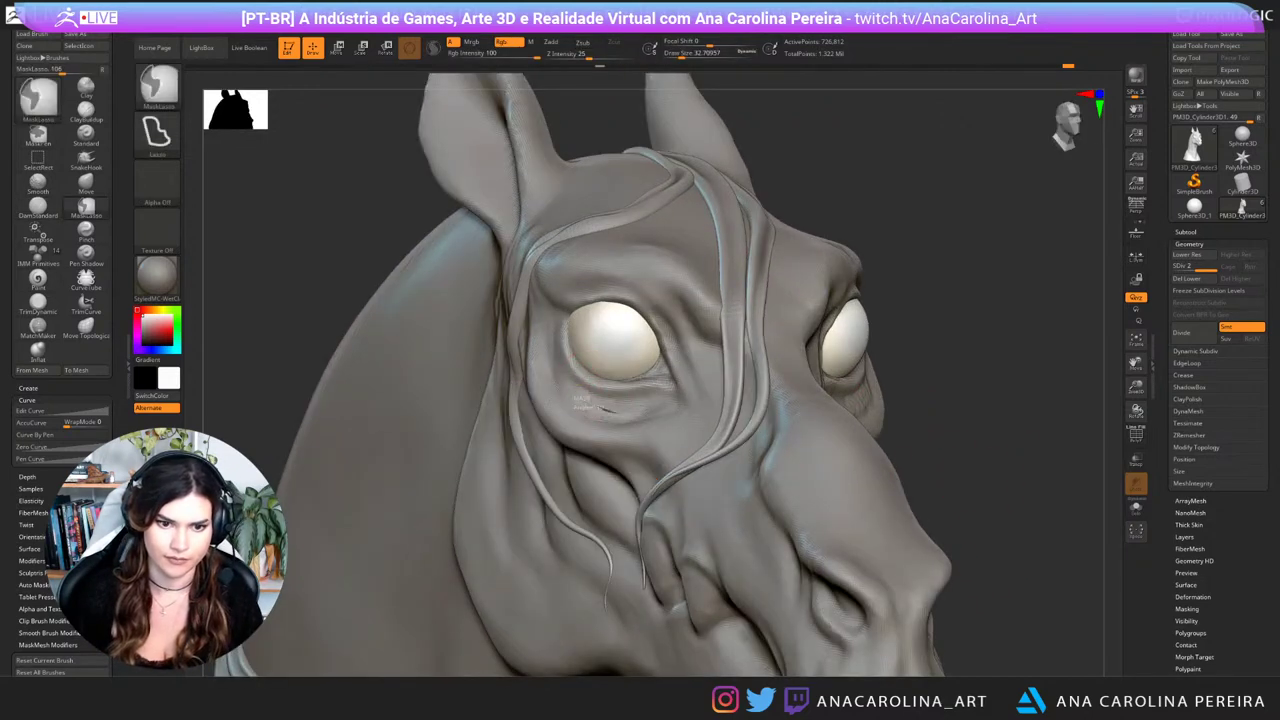
key("b")
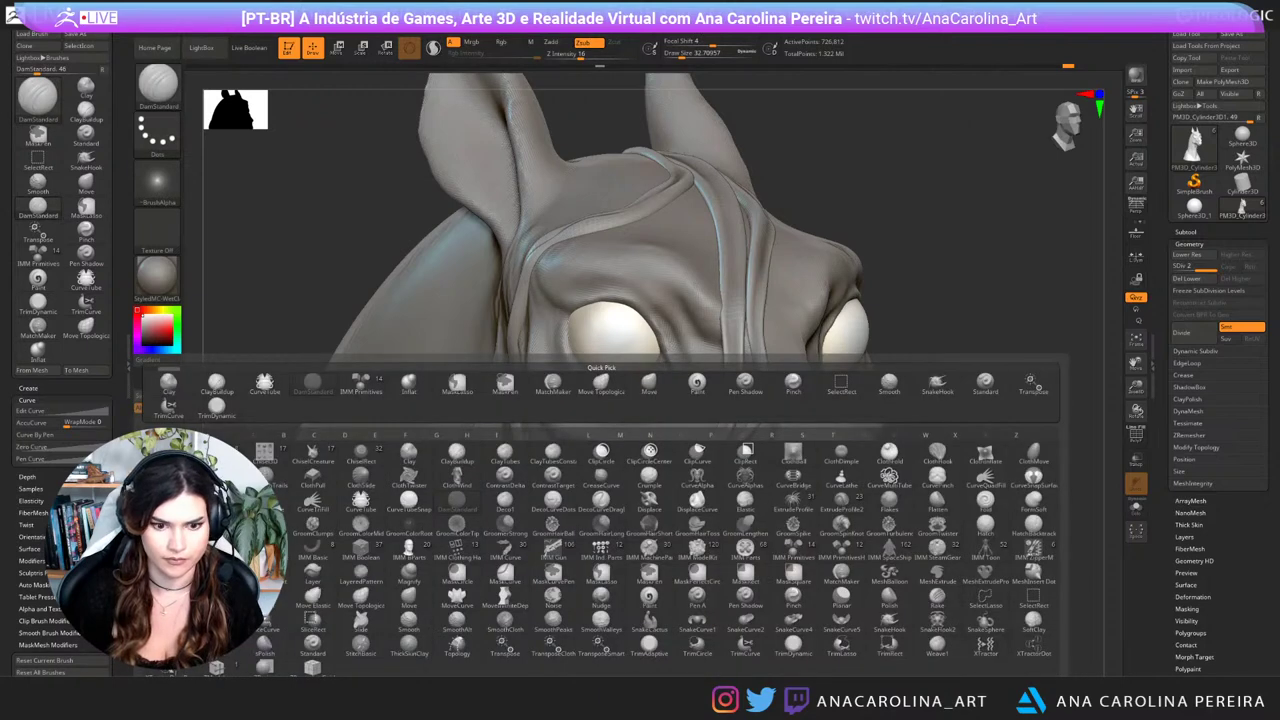
key("m")
key("ctrl")
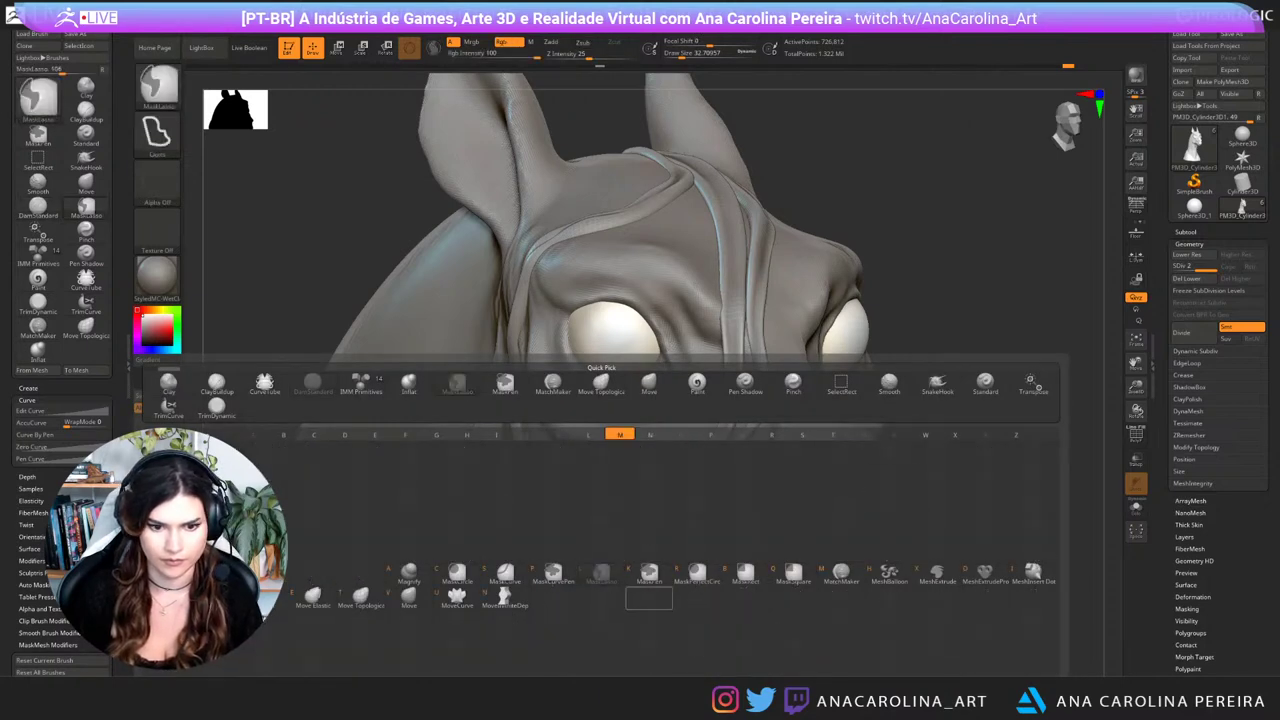
left_click(649, 575, "ctrl")
mouse_move(588, 408)
left_mouse_down("ctrl")
mouse_move(641, 405)
mouse_move(597, 411)
mouse_move(562, 384)
mouse_move(561, 335)
mouse_move(567, 396)
mouse_move(562, 386)
left_mouse_up("ctrl")
left_click(644, 401, "ctrl")
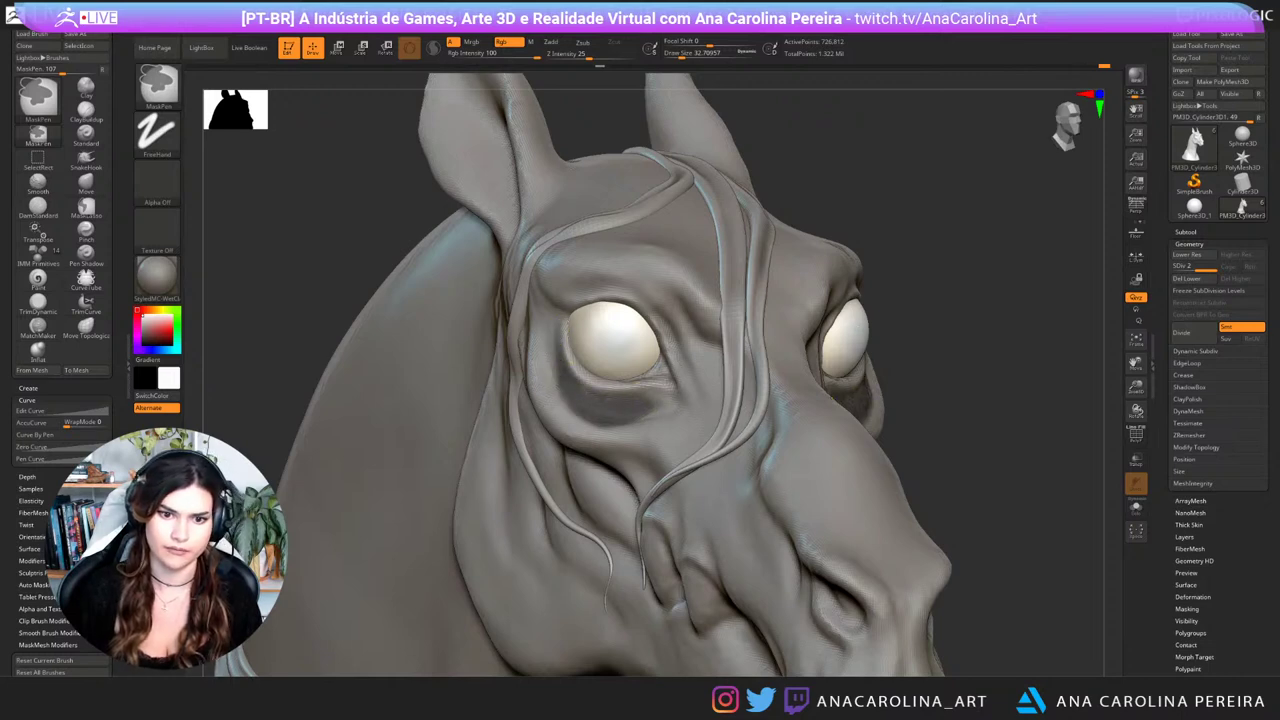
Step: Invert the mask to expose the eye bags, and invert it back to keep them protected
key("ctrl+i")
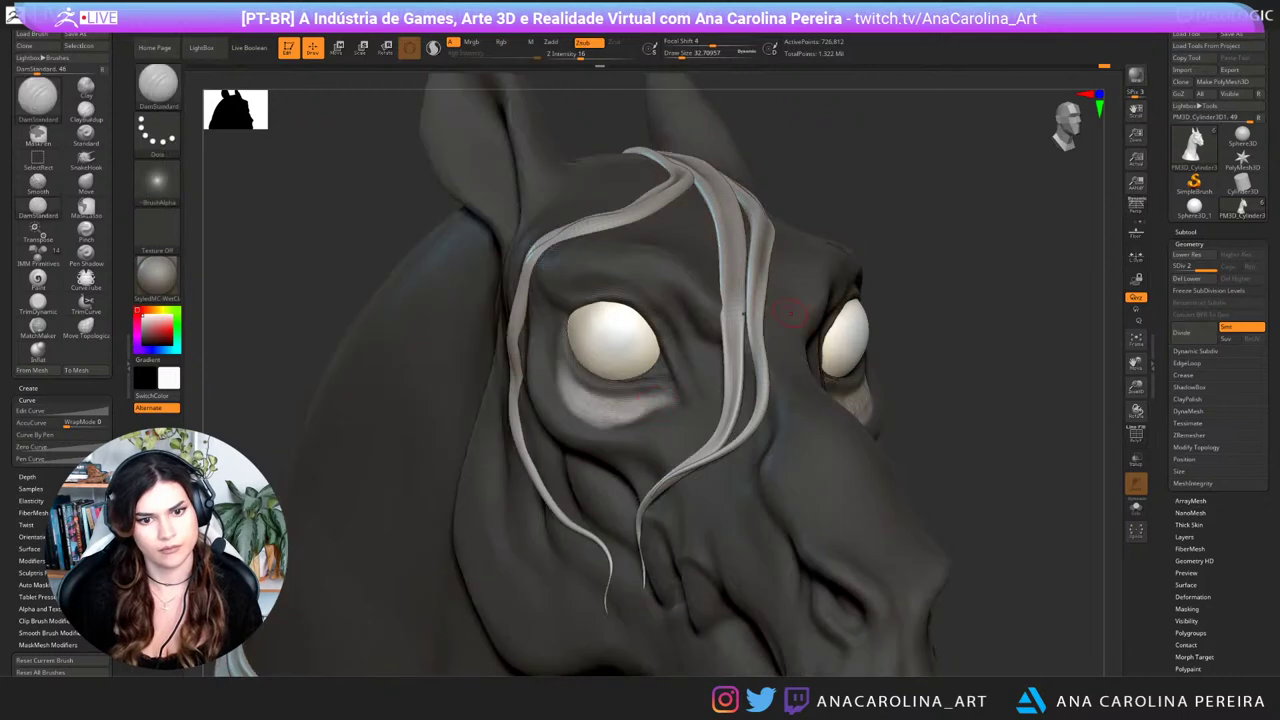
key("ctrl")
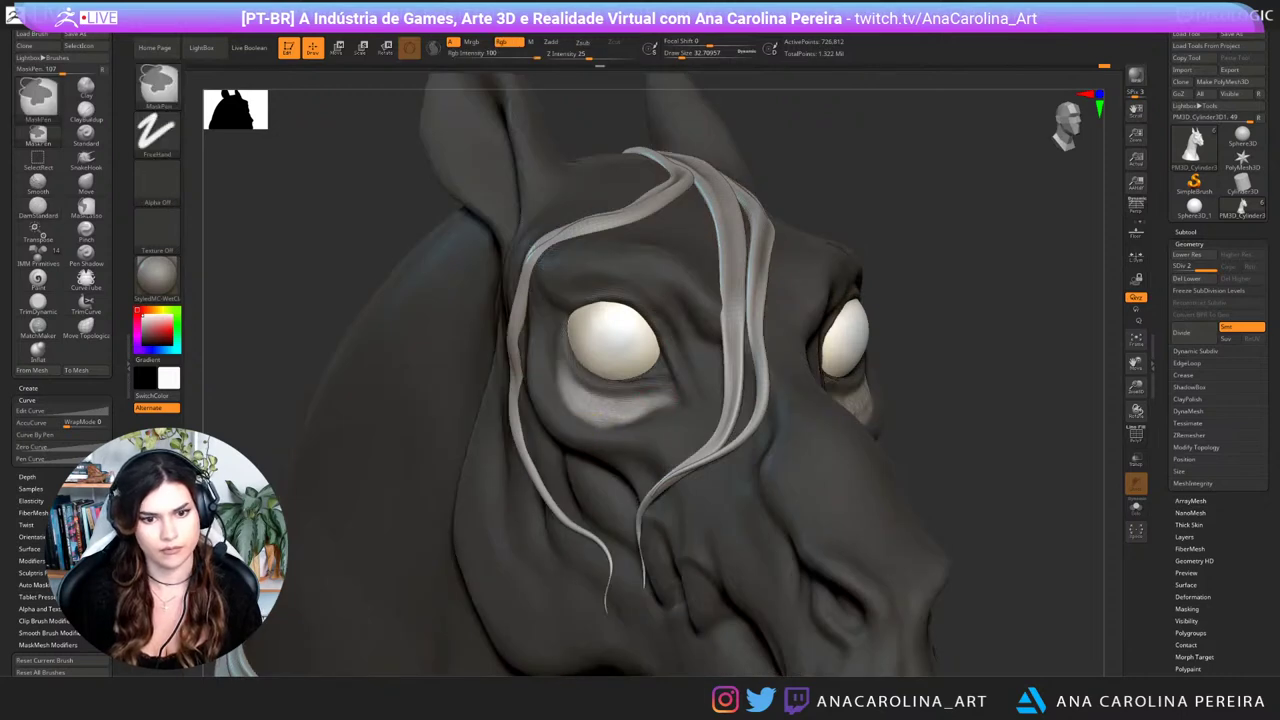
left_click_drag(880, 220, 812, 262, "ctrl")
key("ctrl")
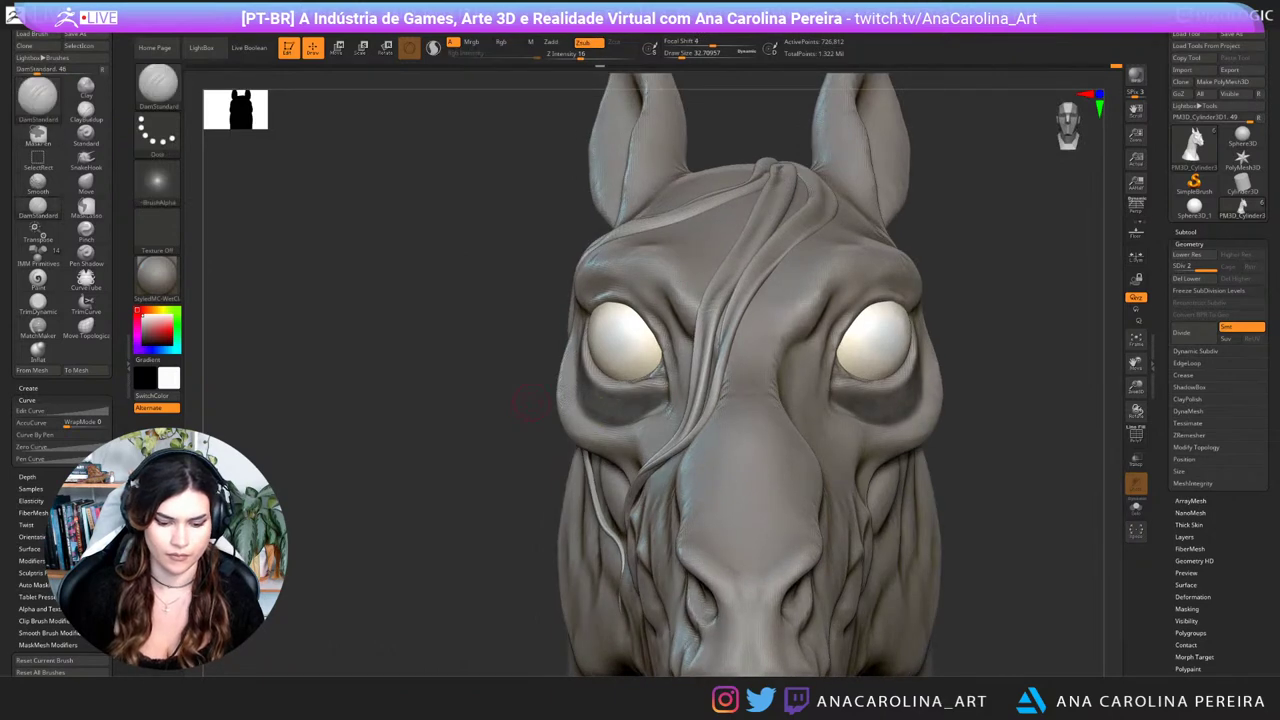
Step: Reshape the skin around the masked eye bags with the Move brush at a draw size of about 82
key("b")
key("m")
key("v")
key("space")
mouse_move(505, 402)
left_mouse_down()
mouse_move(462, 458)
mouse_move(542, 413)
left_mouse_up()
key("s")
mouse_move(558, 397)
left_mouse_down()
mouse_move(576, 399)
mouse_move(570, 382)
left_mouse_up()
key("s")
left_click_drag(465, 344, 617, 435)
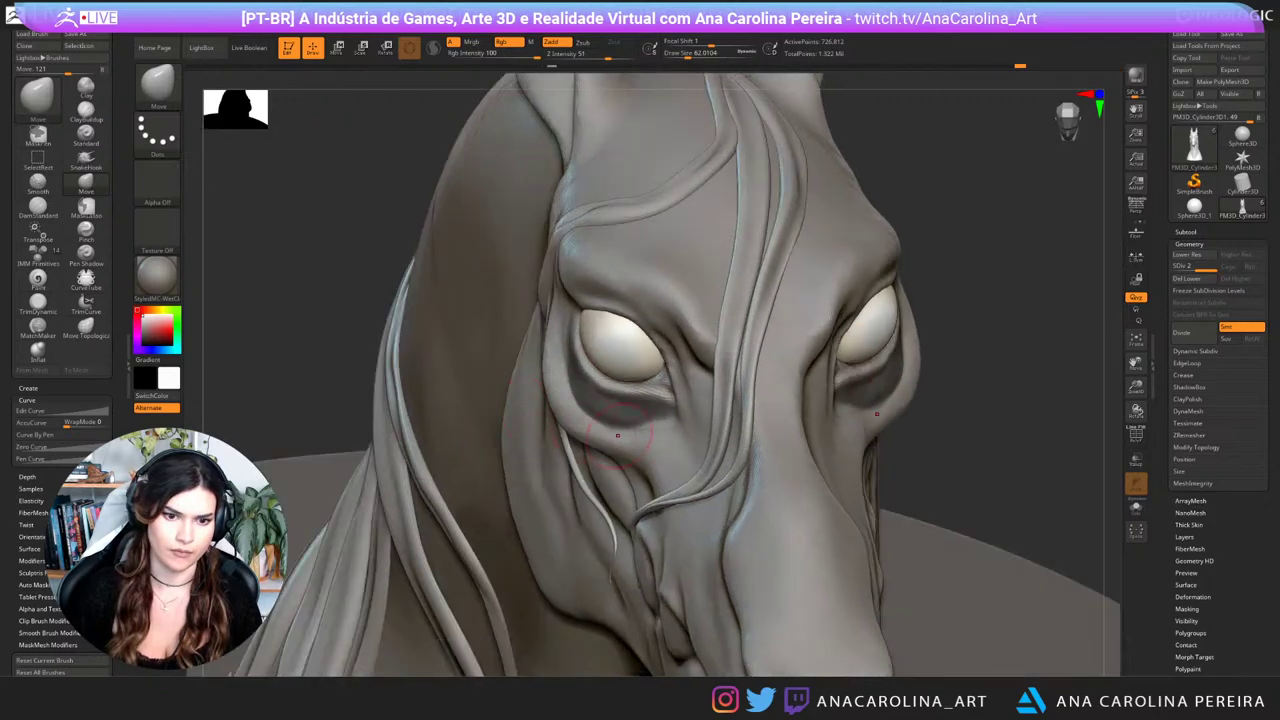
Step: Invert the mask, reshape the exposed eye bags with the Move brush at a draw size of about 54, and smooth them
mouse_move(987, 255)
left_mouse_down()
mouse_move(1003, 297)
mouse_move(962, 296)
left_mouse_up()
left_click(1003, 297, "ctrl")
key("s")
left_click_drag(986, 364, 981, 364)
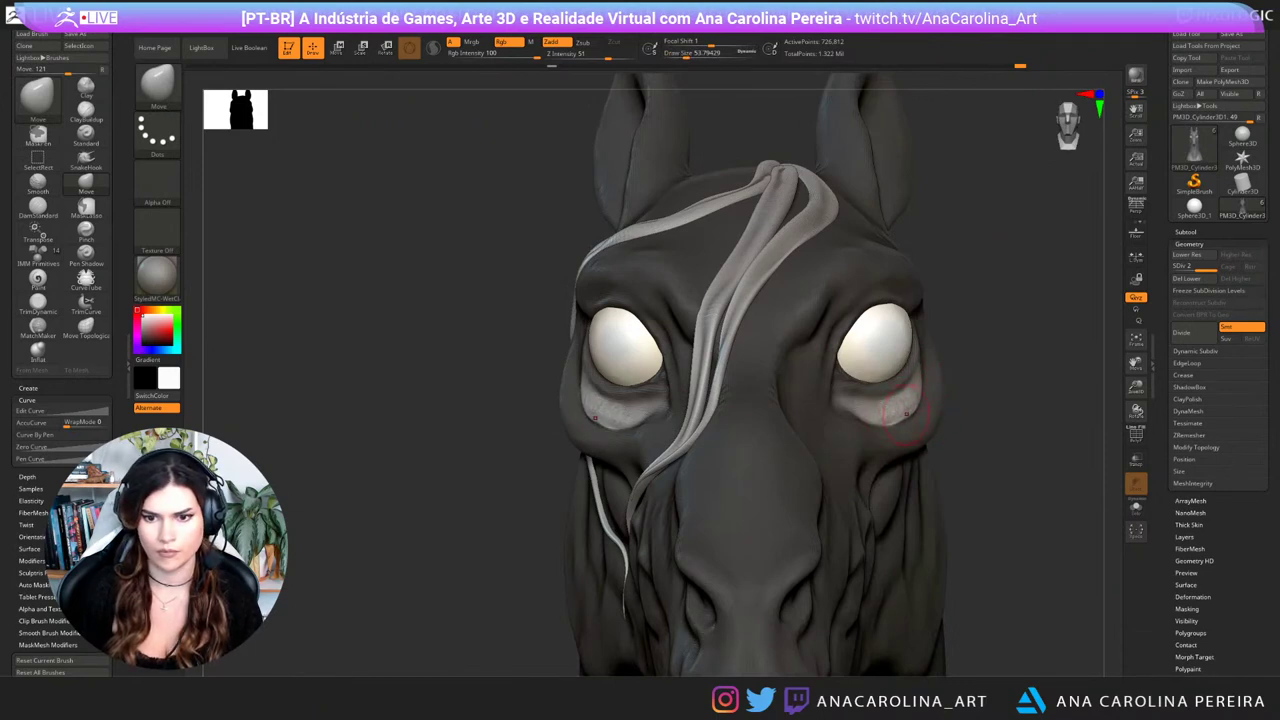
key("shift")
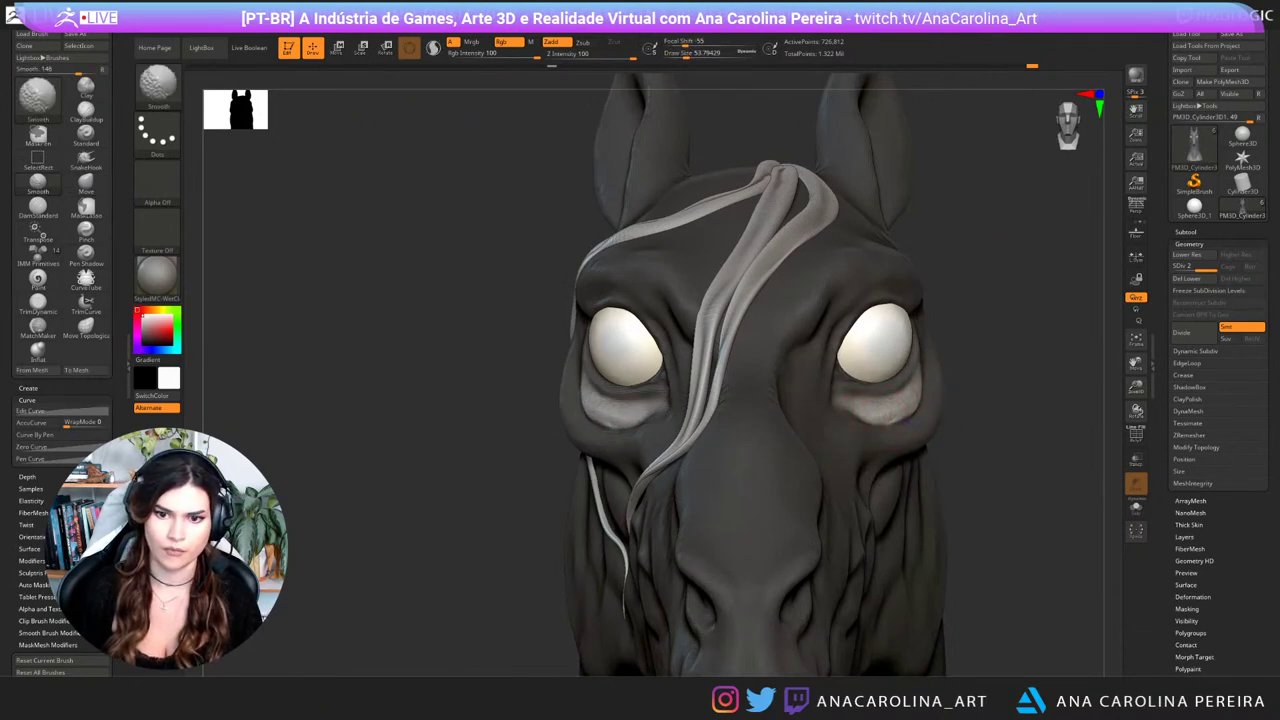
right_click_drag(901, 410, 1020, 414)
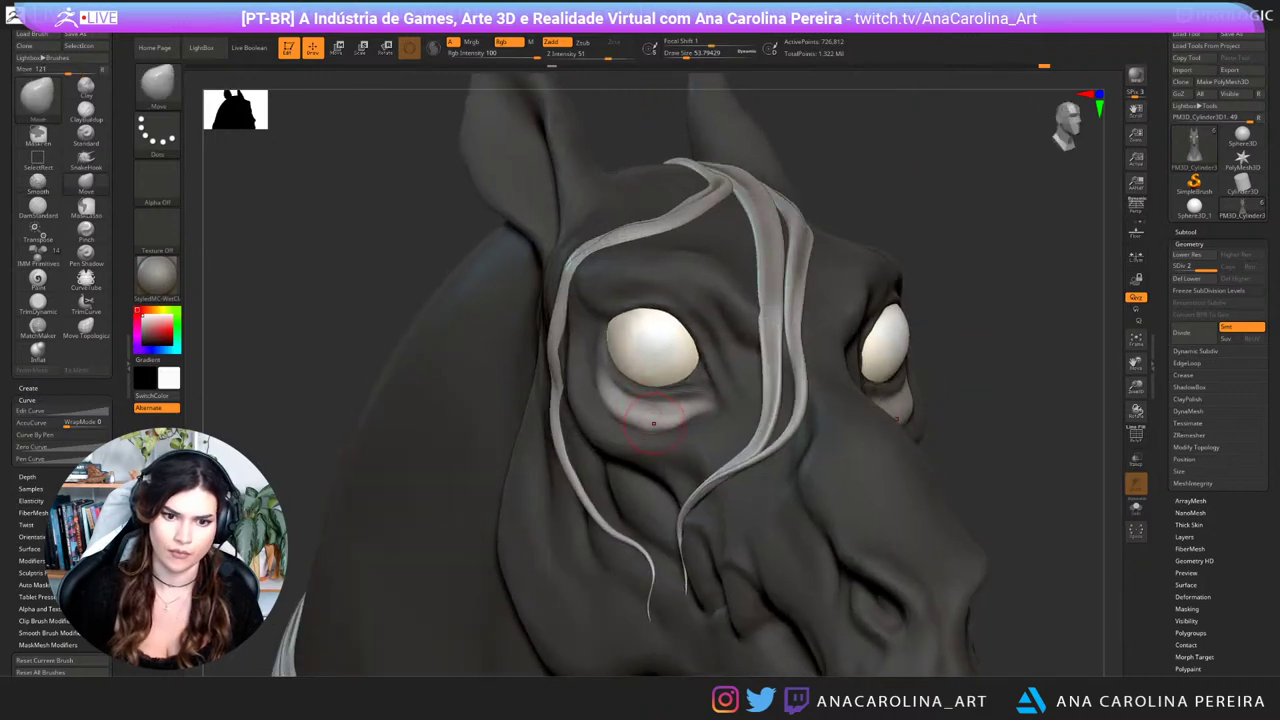
left_click_drag(645, 410, 680, 412, "shift")
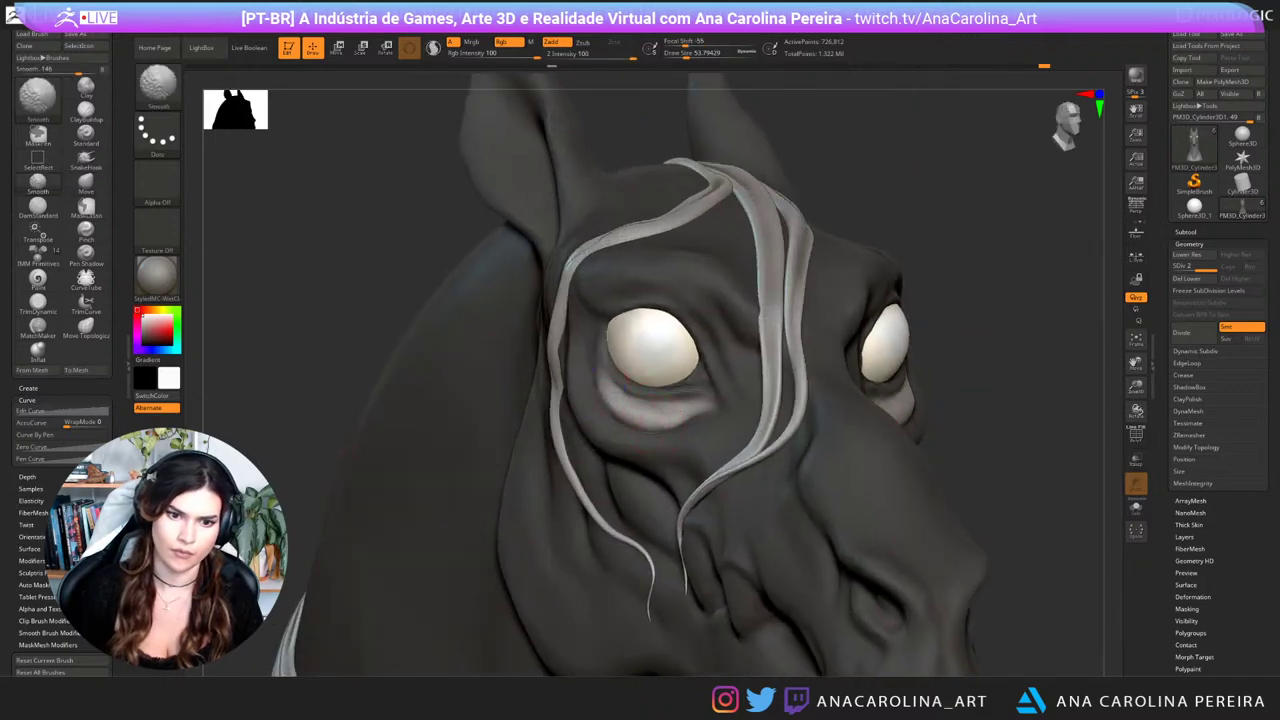
Step: Clear the mask and smooth the transition between the eye bag and the surrounding cheek
left_click_drag(948, 300, 975, 330, "ctrl")
mouse_move(958, 345)
right_mouse_down("ctrl")
mouse_move(946, 272)
mouse_move(868, 275)
mouse_move(962, 276)
mouse_move(965, 380)
right_mouse_up("ctrl")
left_click_drag(594, 372, 682, 443, "shift")
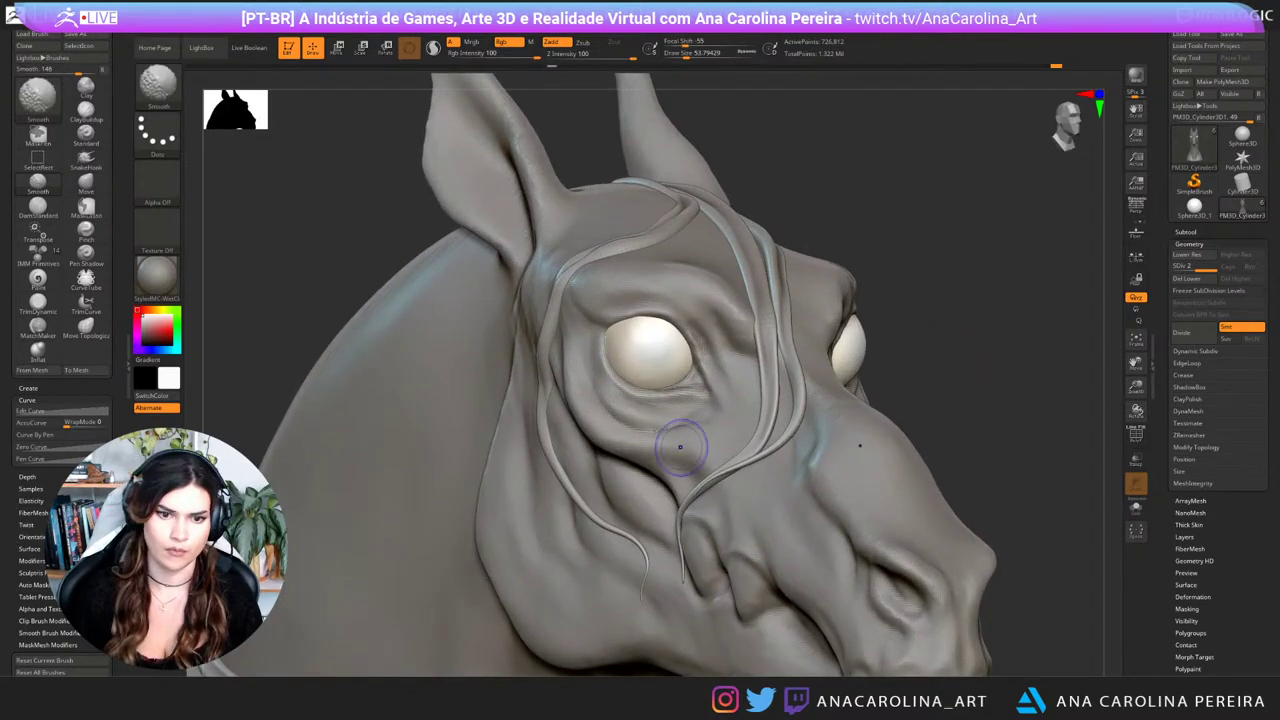
Step: Carve fine wrinkles into the bag beneath the eye with the DamStandard brush and soften them
key("b")
key("d")
key("s")
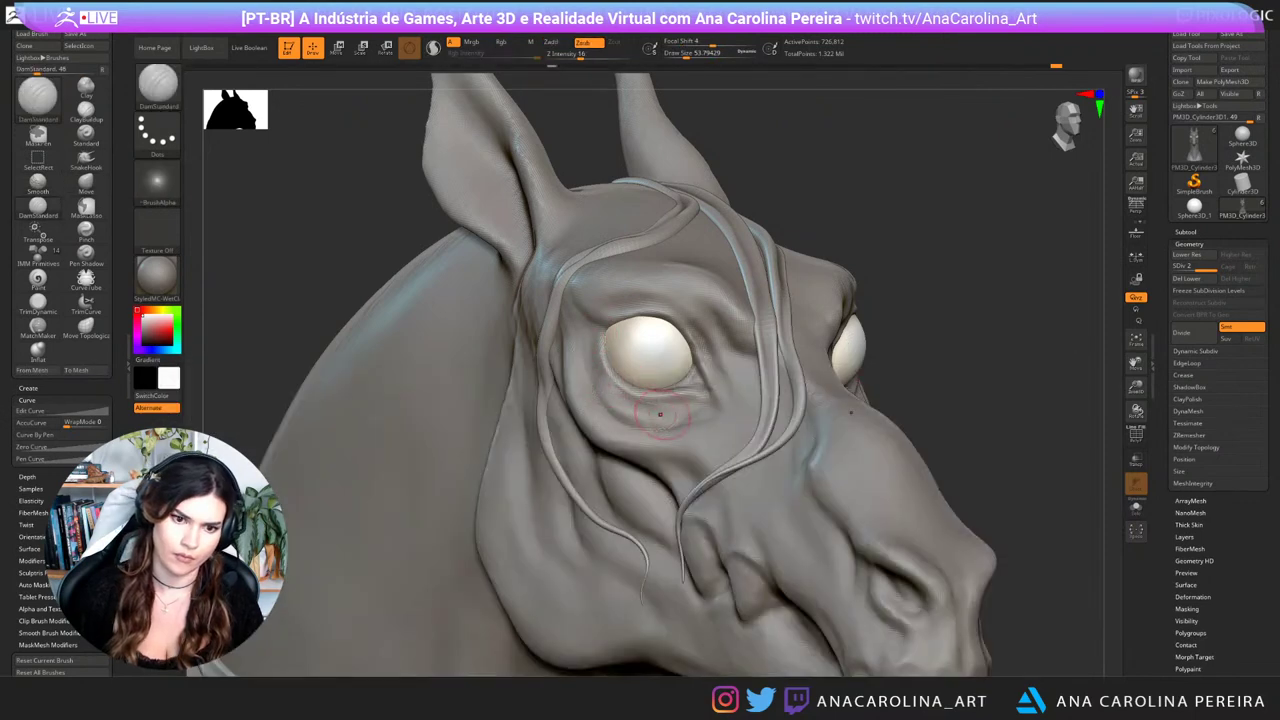
left_click_drag(644, 409, 694, 410, "shift")
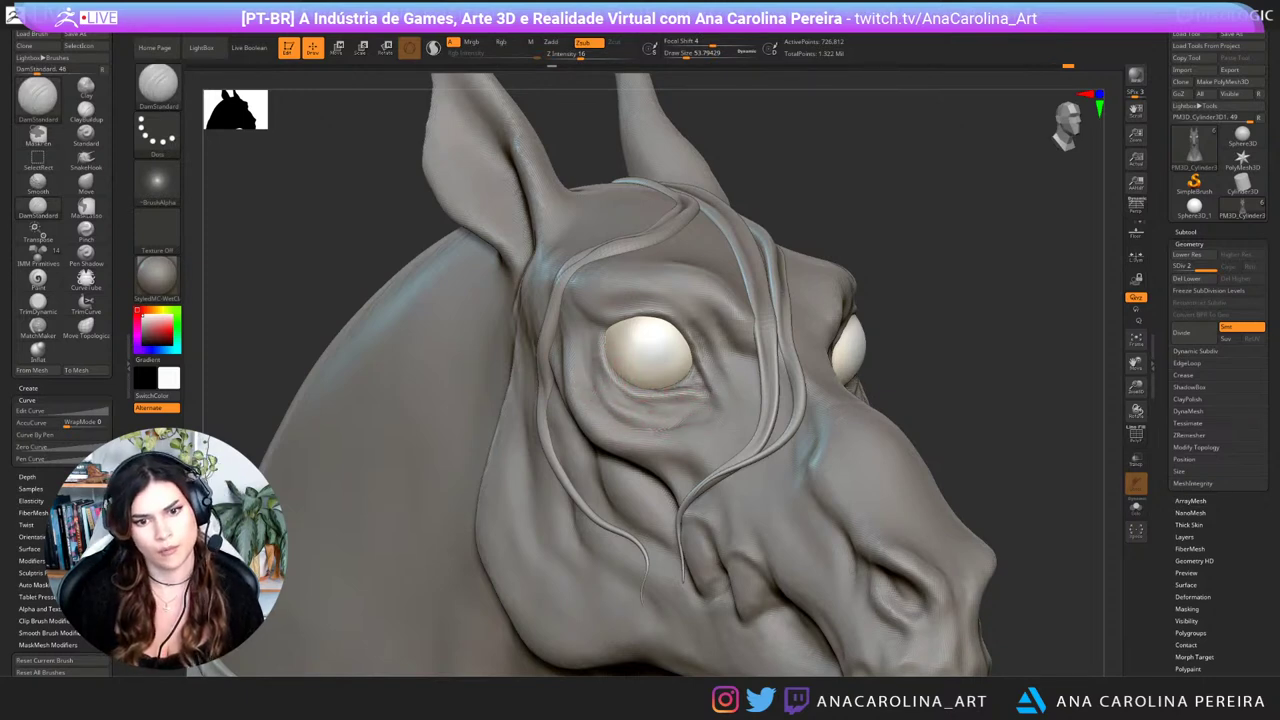
Step: Enlarge the DamStandard draw size to about 80 and refine the fold beneath the eye
left_click_drag(905, 400, 900, 240, "alt")
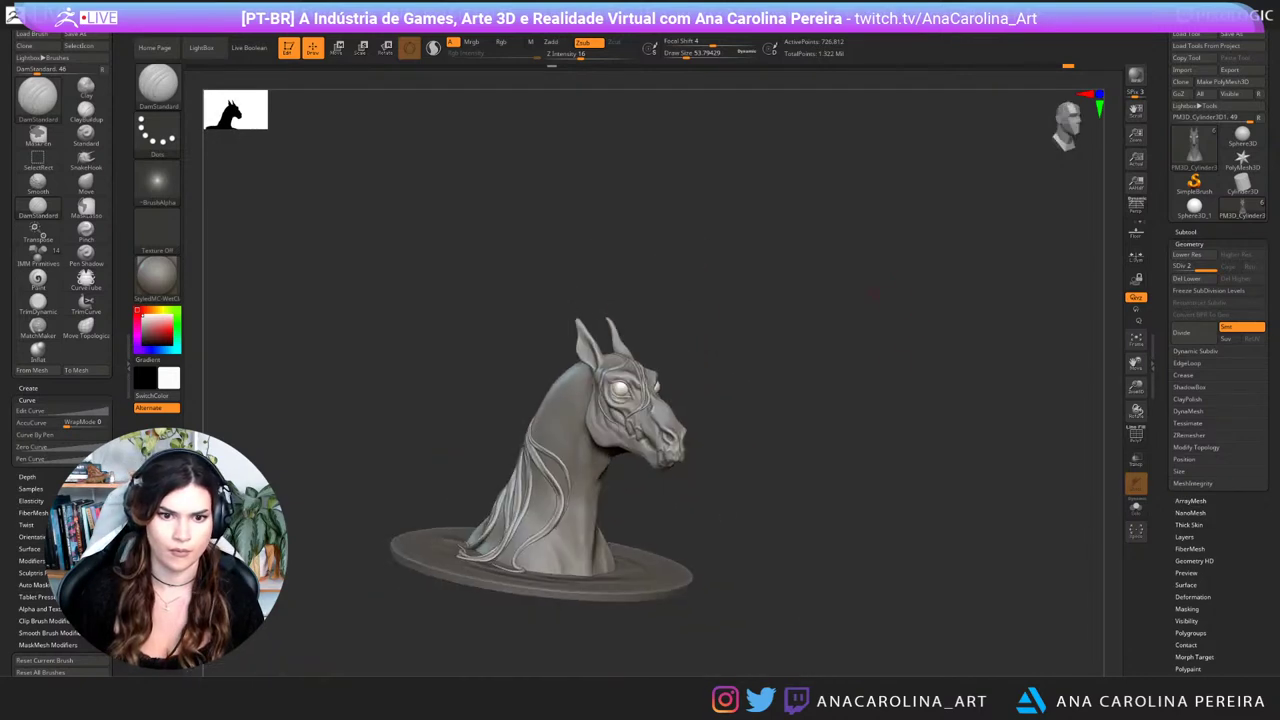
left_click_drag(892, 300, 884, 456, "alt")
key("b")
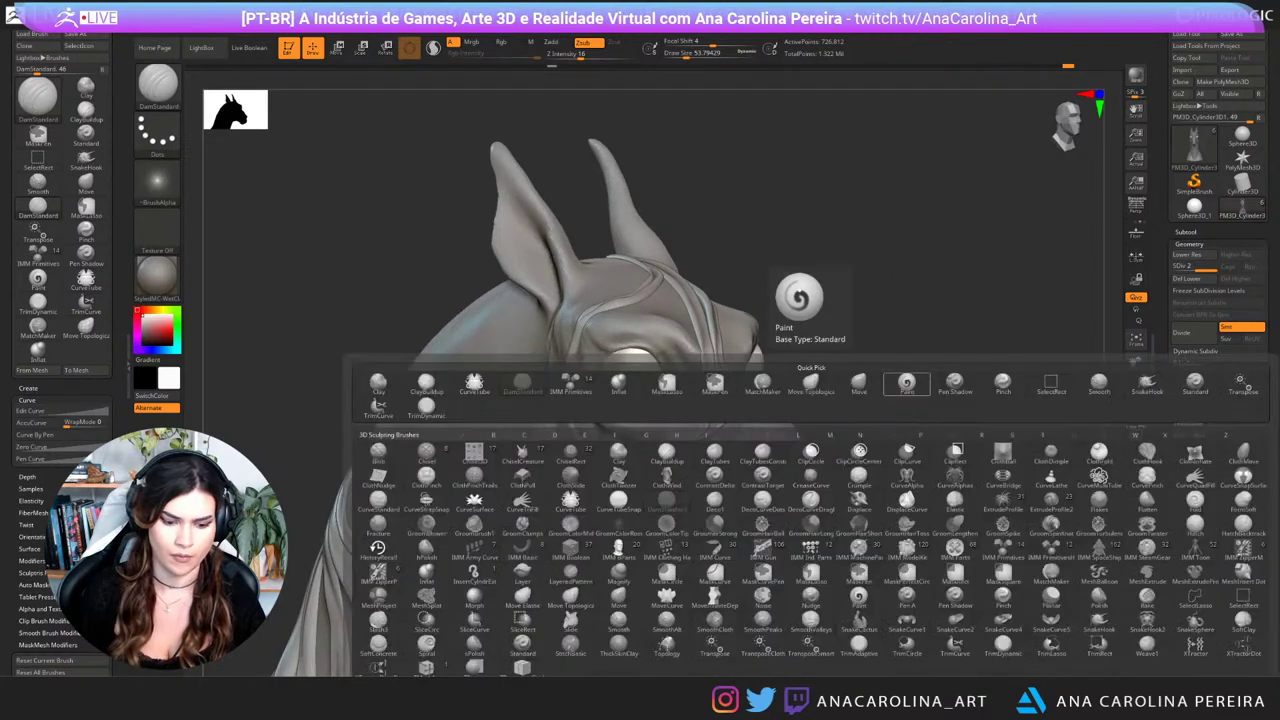
key("d")
key("s")
key("space")
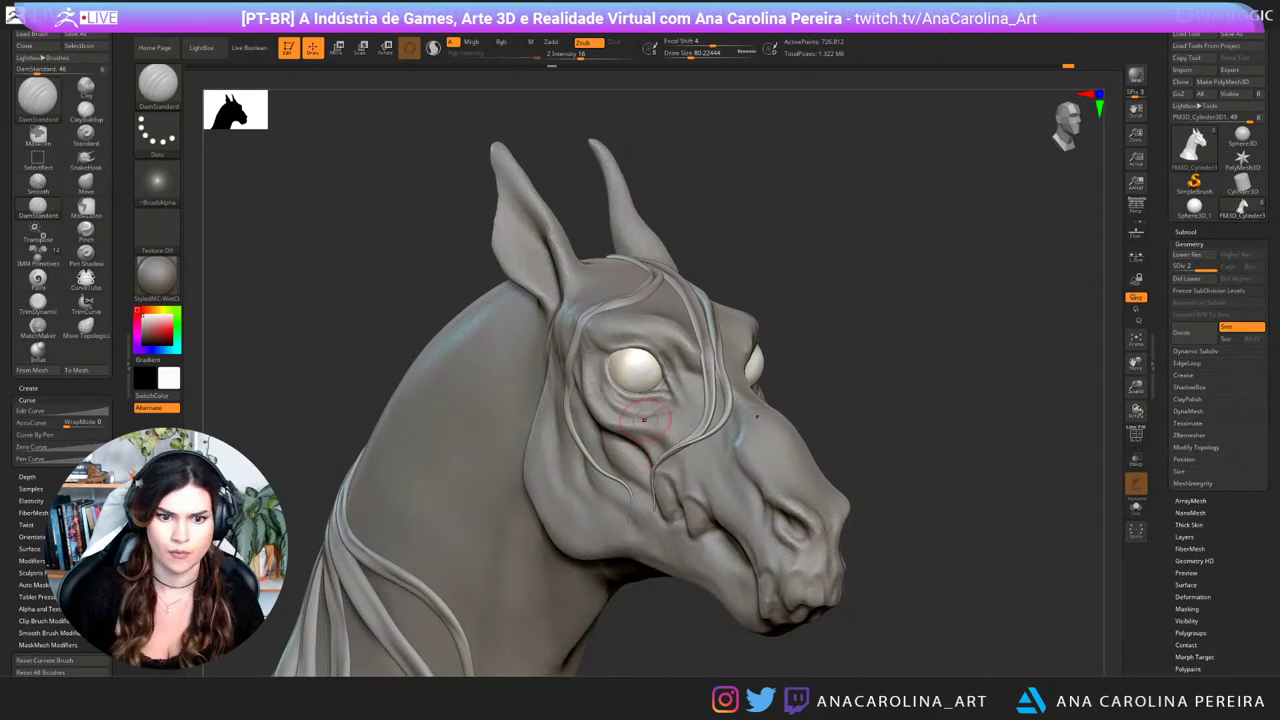
Step: Carve folds into the brows and upper eyelids of both eyes with the DamStandard brush at a draw size of about 97
mouse_move(960, 400)
left_mouse_down("alt")
mouse_move(956, 320)
mouse_move(776, 318)
mouse_move(778, 372)
left_mouse_up("alt")
key("space")
left_click_drag(738, 413, 752, 413)
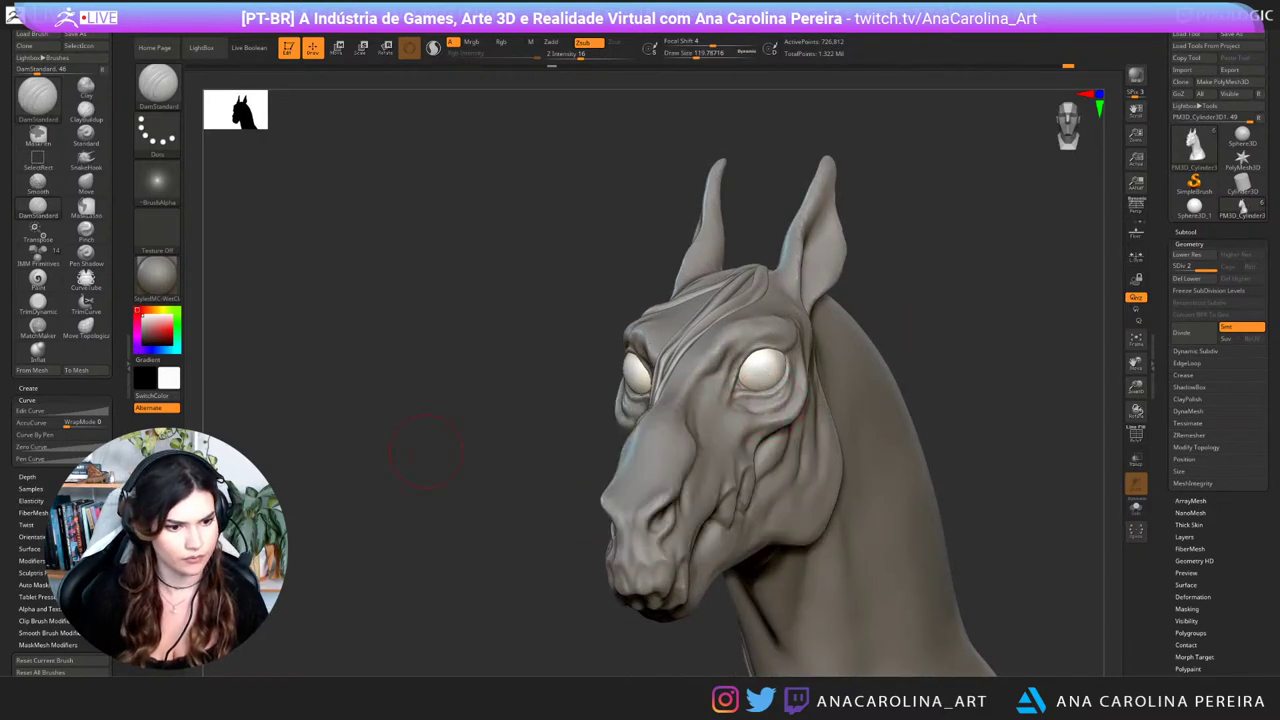
left_click_drag(569, 558, 575, 557)
key("space")
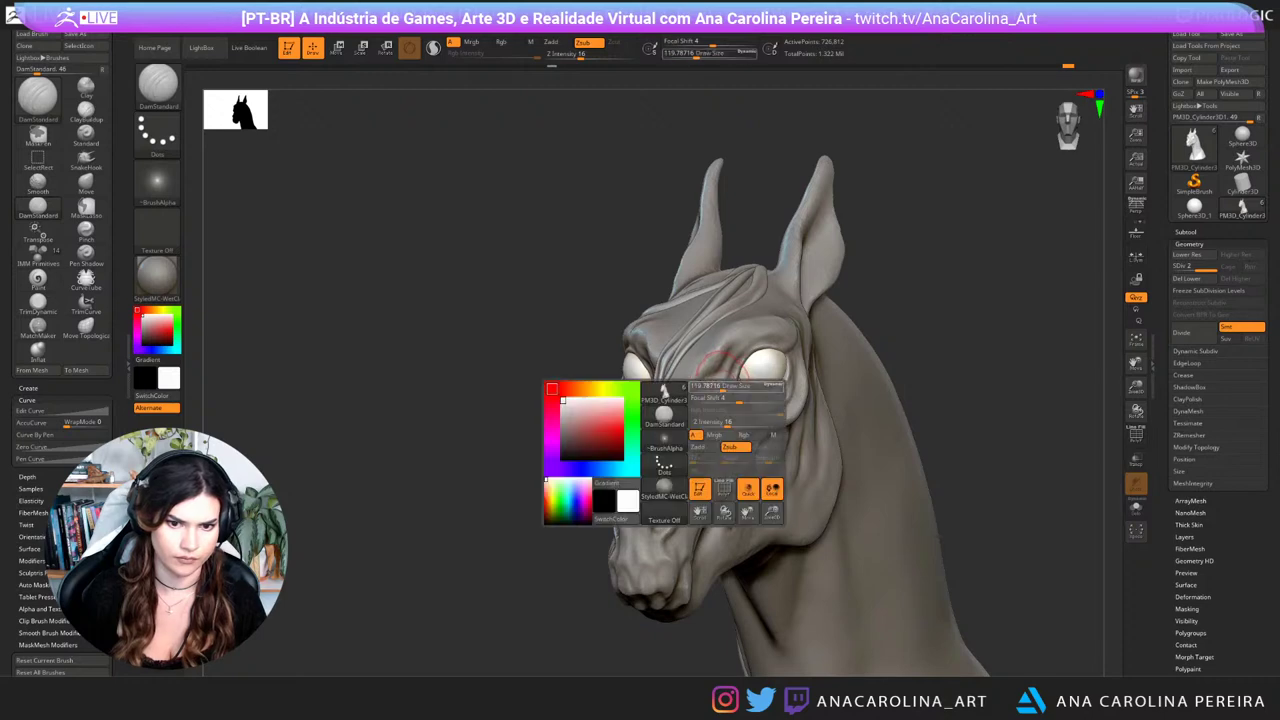
left_click_drag(730, 383, 722, 382)
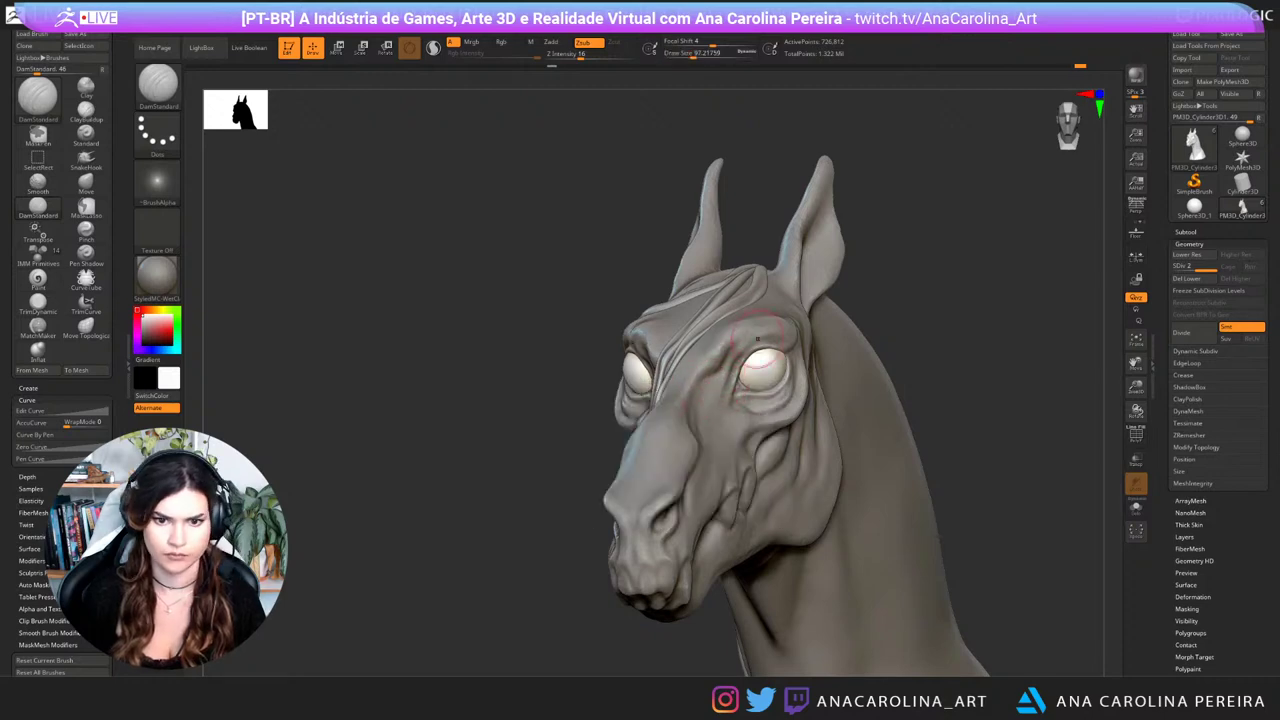
left_click_drag(897, 272, 1012, 284)
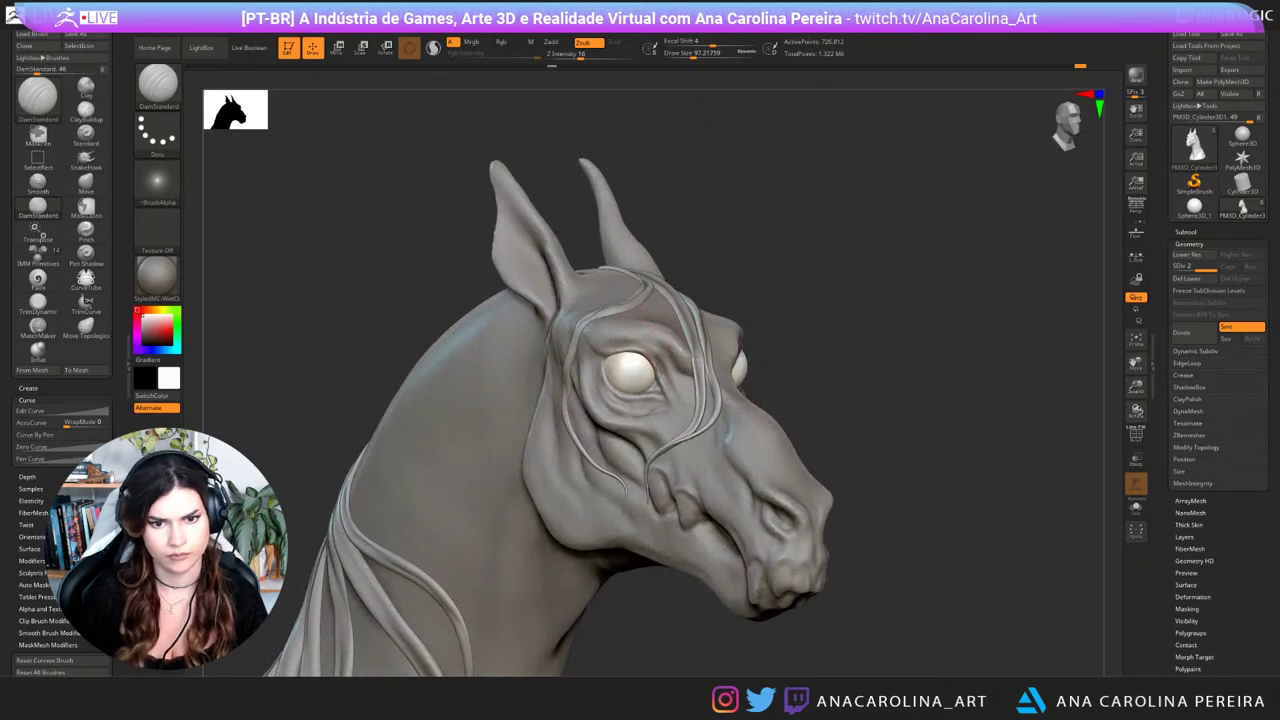
left_click_drag(912, 300, 890, 300)
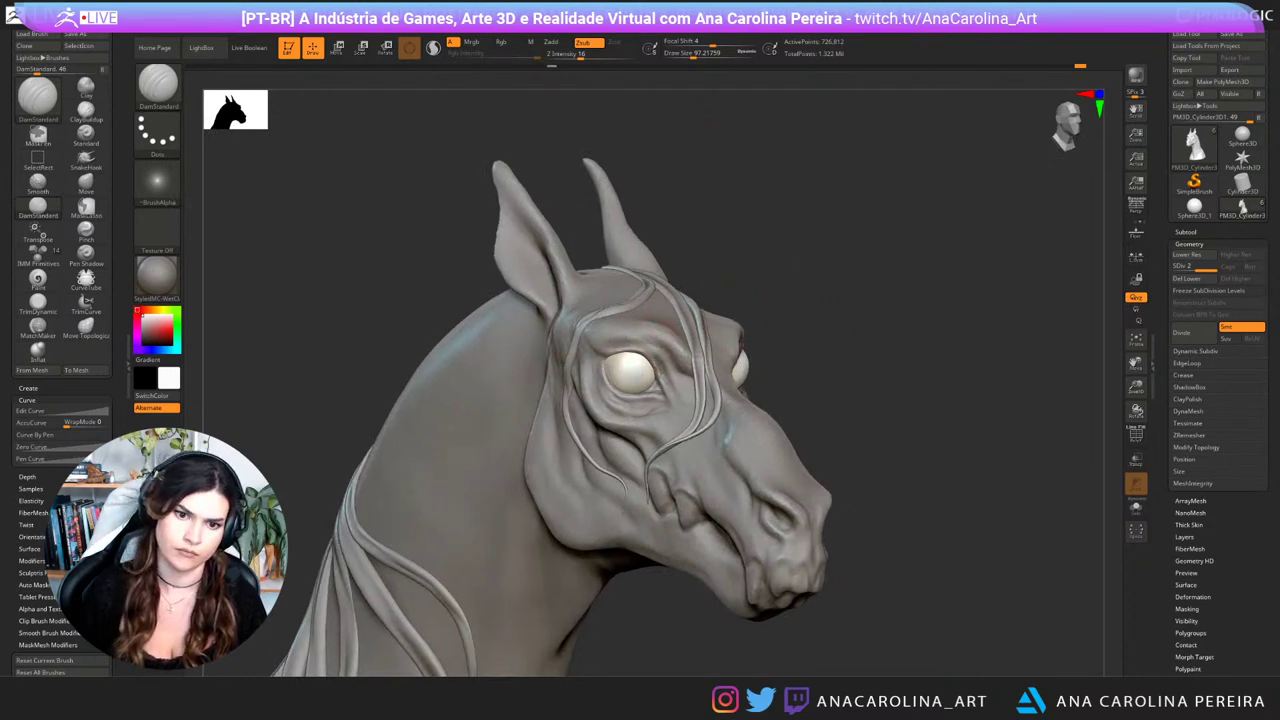
left_click_drag(744, 344, 655, 350)
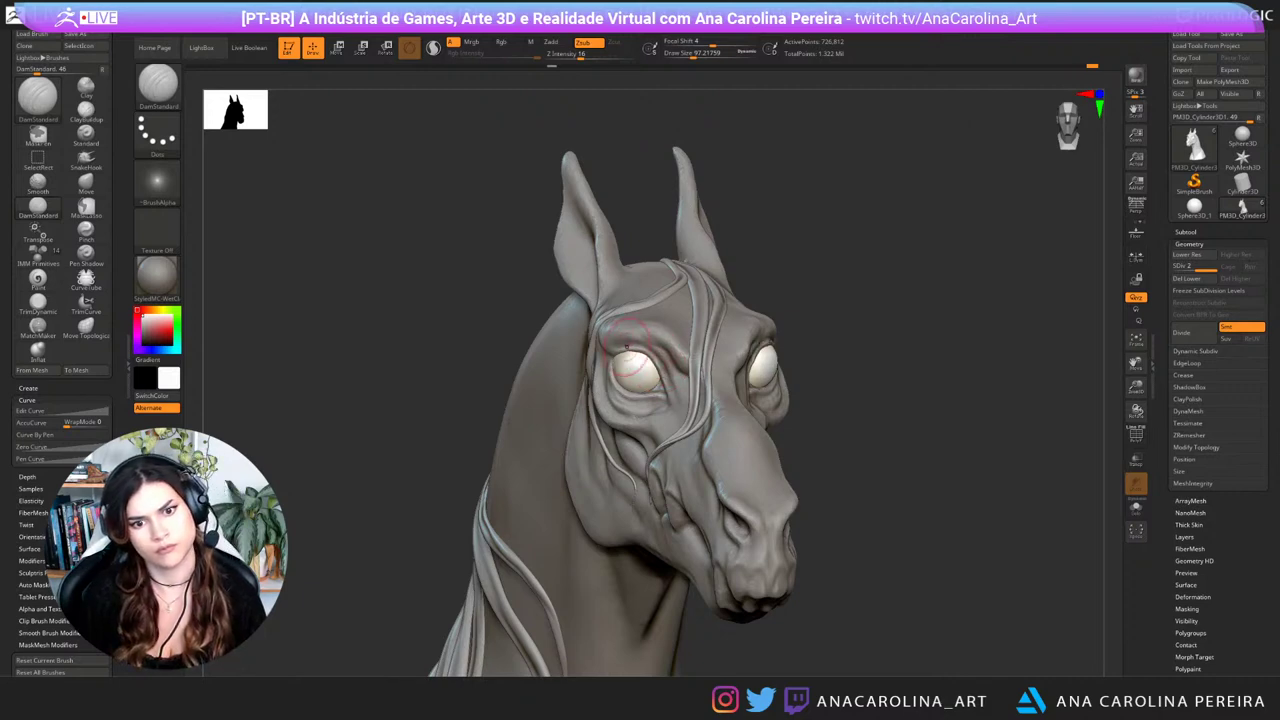
mouse_move(950, 325)
left_mouse_down()
mouse_move(825, 308)
mouse_move(770, 318)
left_mouse_up()
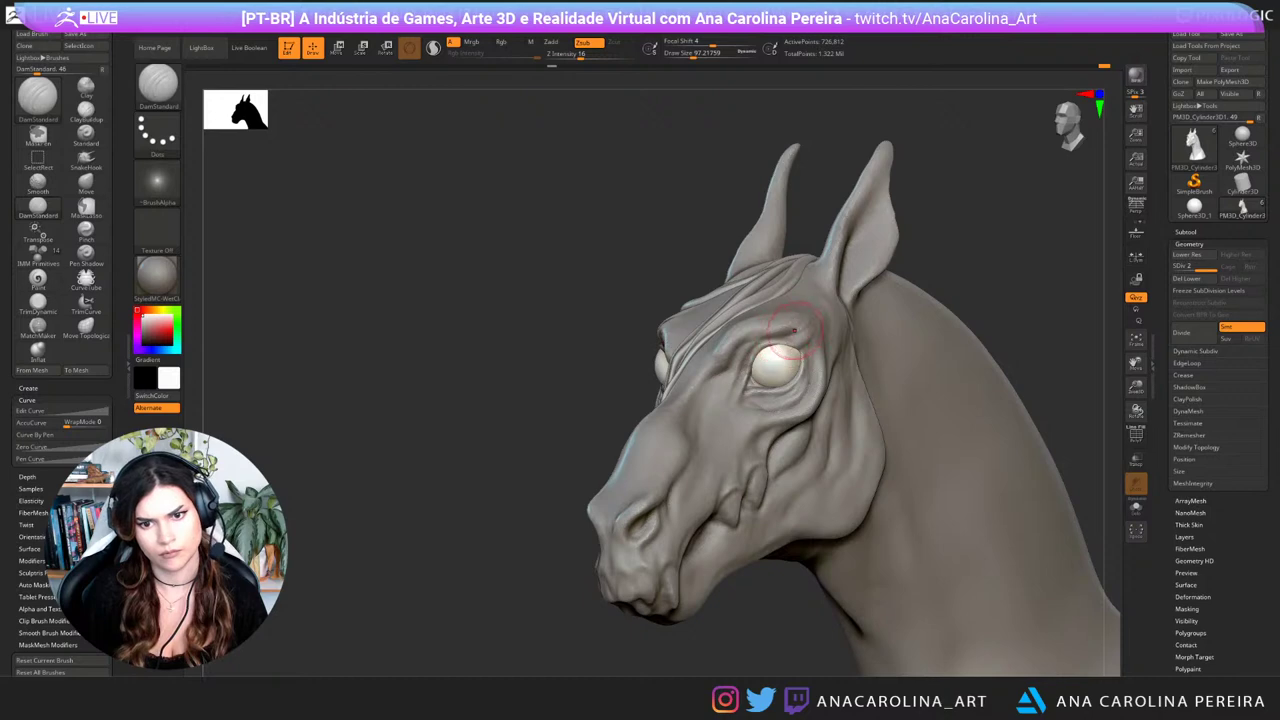
right_click_drag(795, 330, 950, 335)
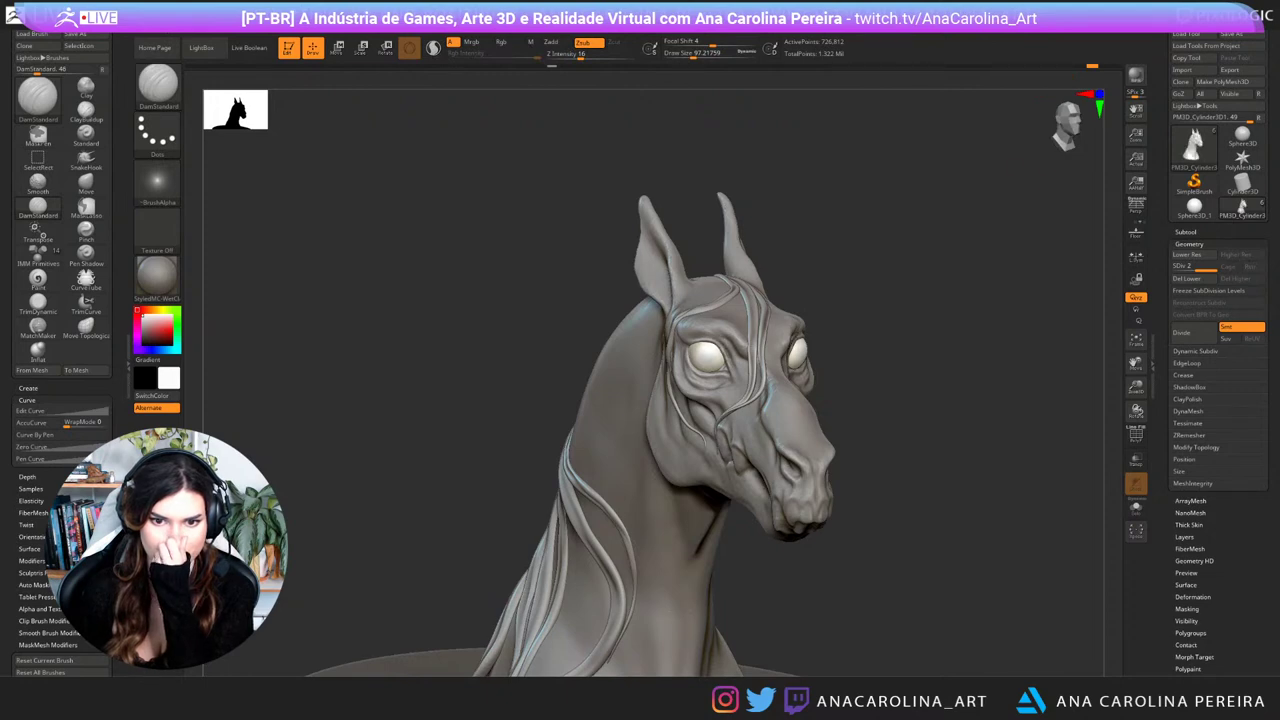
Step: Adjust the shape of the upper eyelids and brows with the Move brush at a draw size of about 97
mouse_move(1010, 428)
left_mouse_down("alt")
mouse_move(1032, 392)
mouse_move(1003, 413)
mouse_move(1000, 485)
mouse_move(972, 503)
left_mouse_up("alt")
key("b")
key("m")
key("v")
left_click_drag(690, 366, 685, 356)
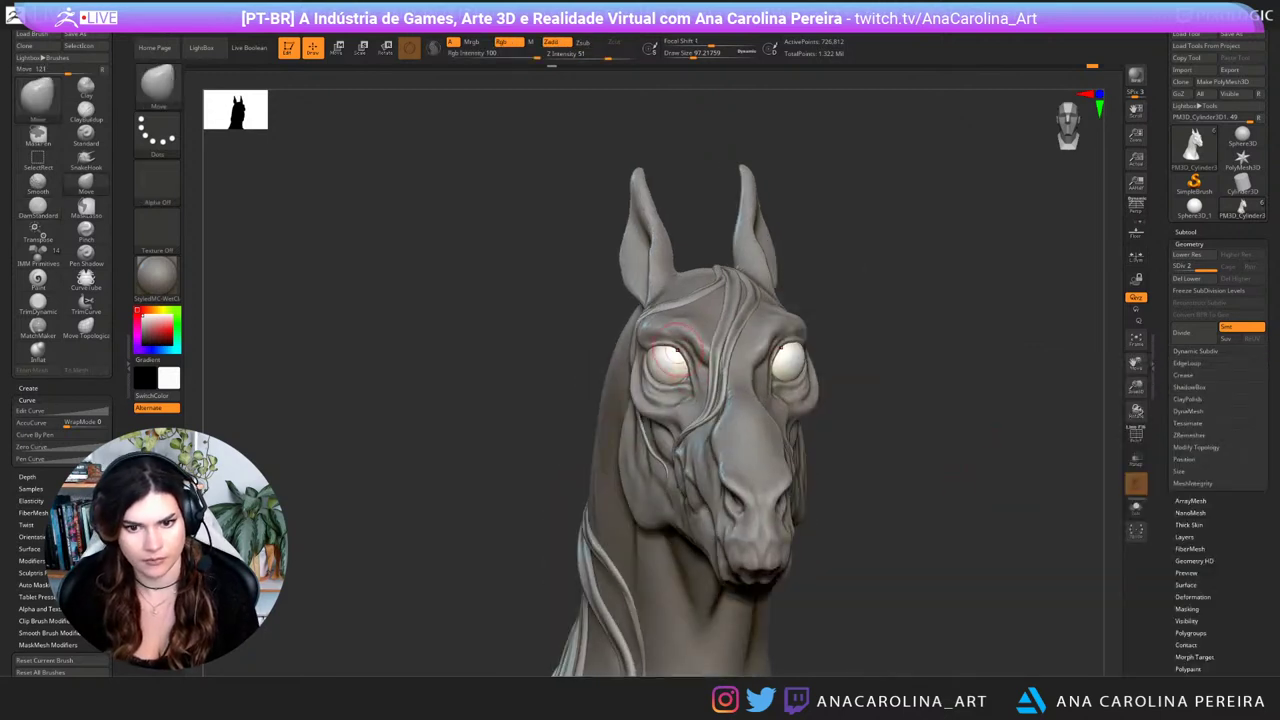
mouse_move(896, 338)
left_mouse_down()
mouse_move(790, 342)
mouse_move(925, 346)
mouse_move(773, 362)
left_mouse_up()
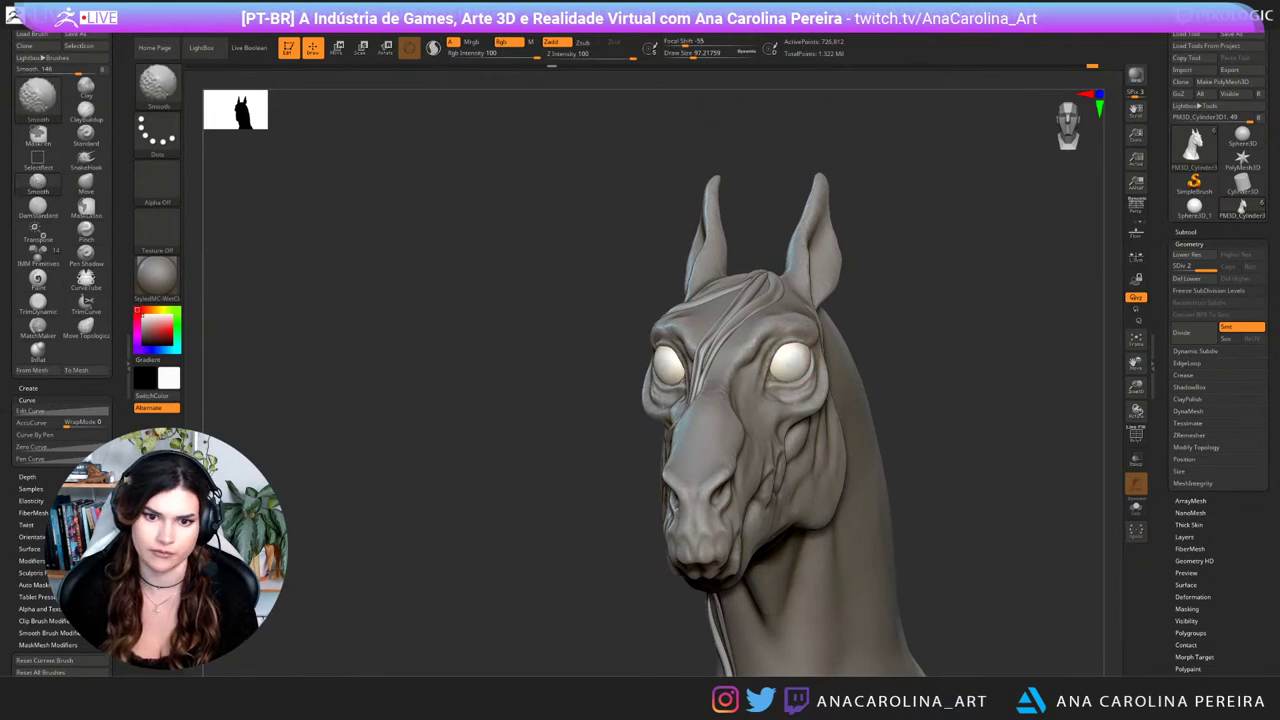
left_click_drag(888, 330, 978, 323)
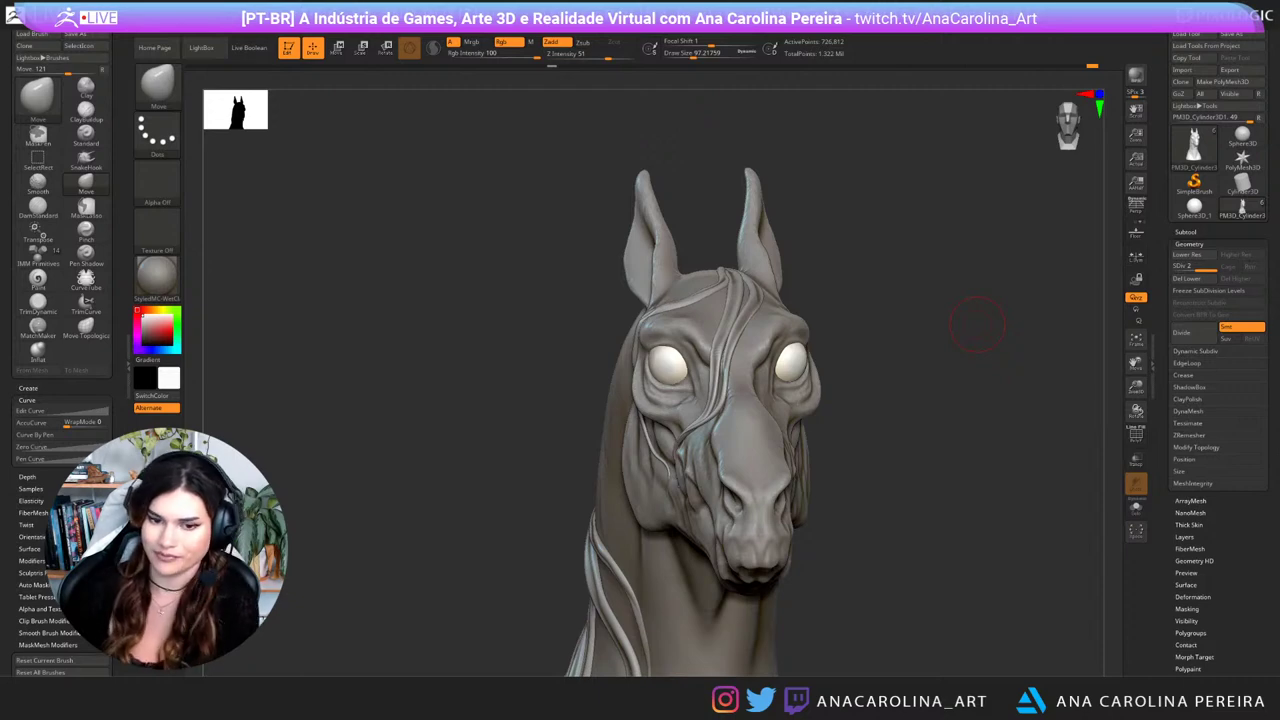
Step: Choose the Paint brush with a muted grey-brown colour and tint the area around the eyes
key("b")
key("p")
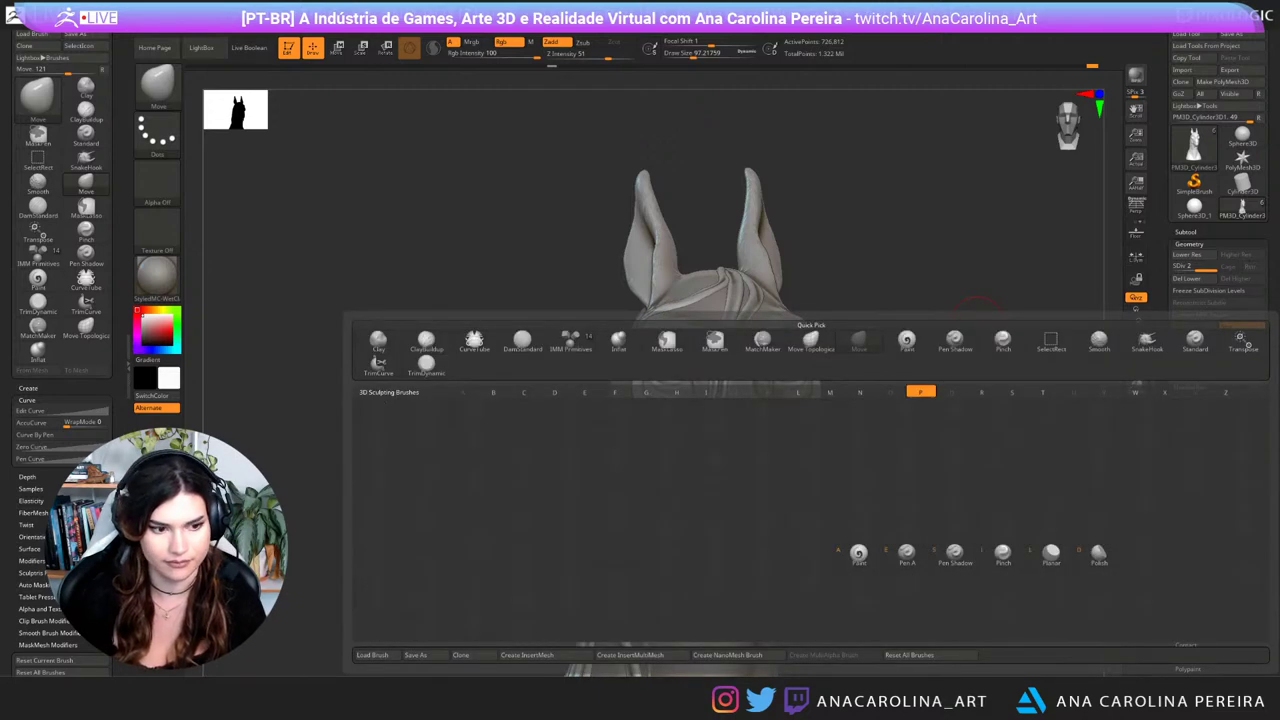
key("a")
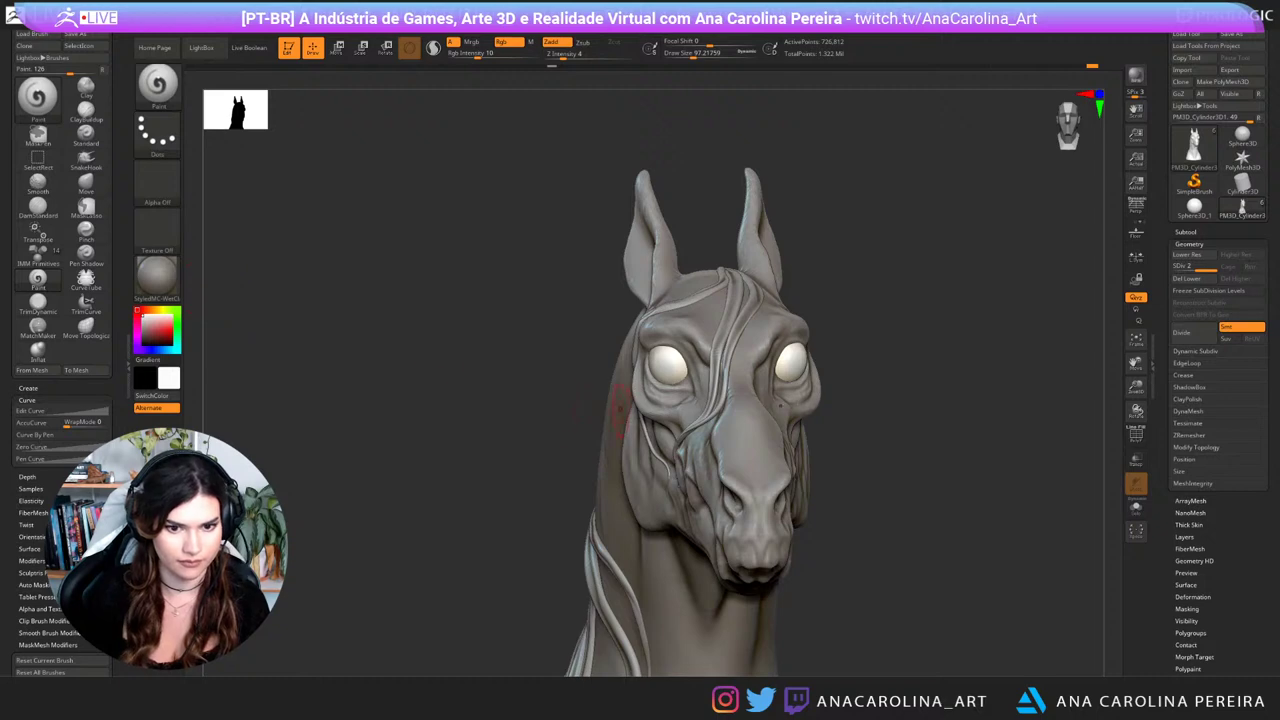
left_click(145, 329)
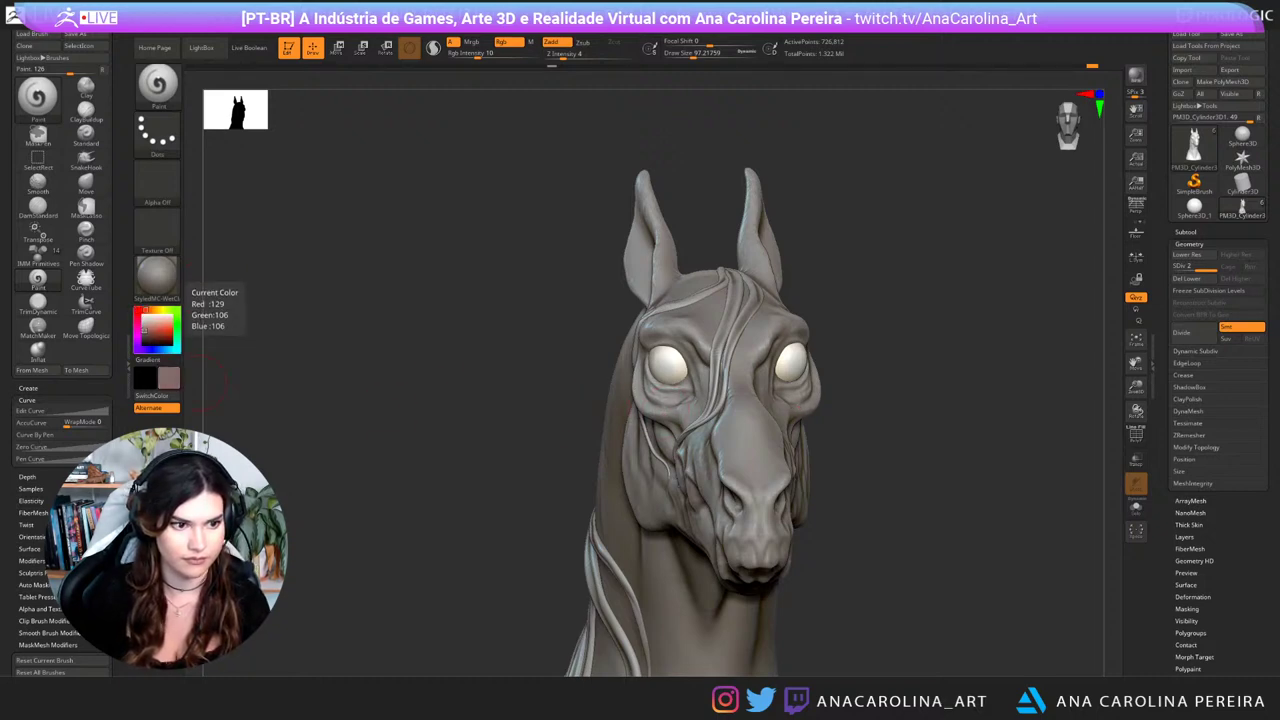
key("space")
left_click_drag(626, 361, 676, 388)
left_click_drag(660, 345, 680, 385)
left_click_drag(850, 370, 905, 360, "alt")
key("space")
left_click_drag(668, 361, 658, 361)
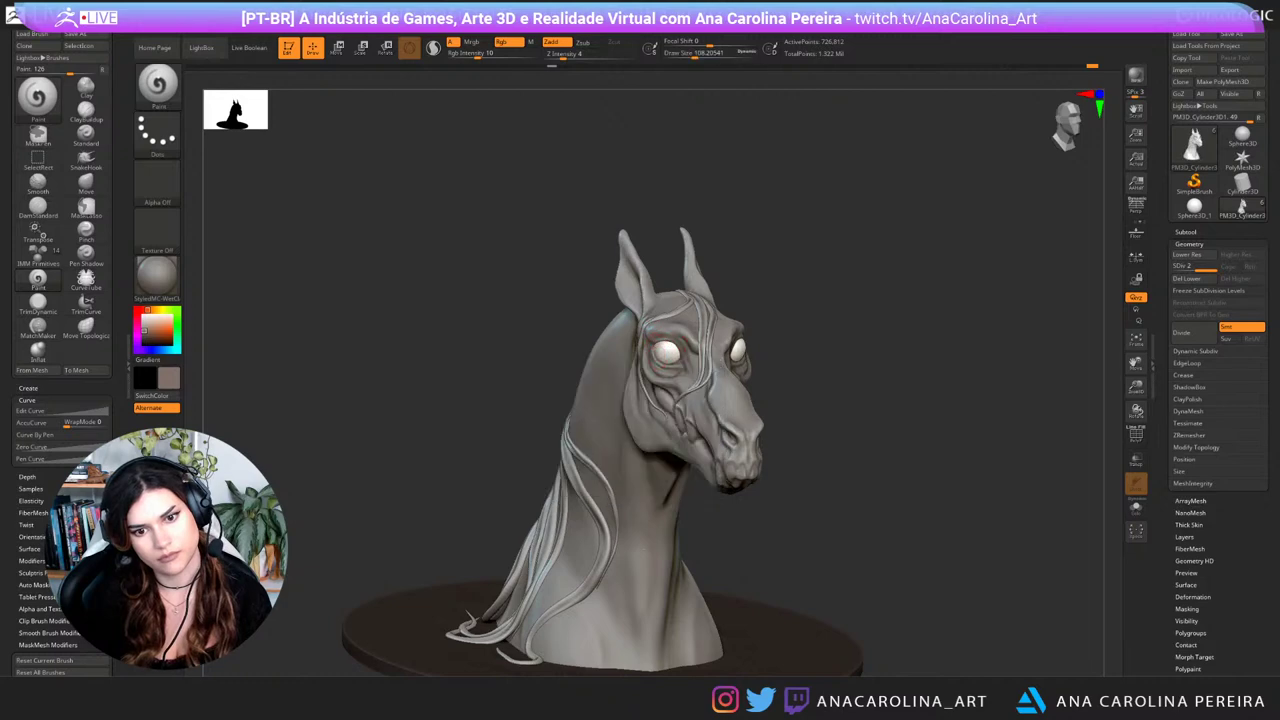
Step: Paint grey-brown shading over both sides of the head and face, enlarging the draw size to about 223 and 298
left_click_drag(820, 367, 590, 372)
right_click_drag(730, 368, 655, 385)
key("space")
left_click_drag(784, 360, 797, 360)
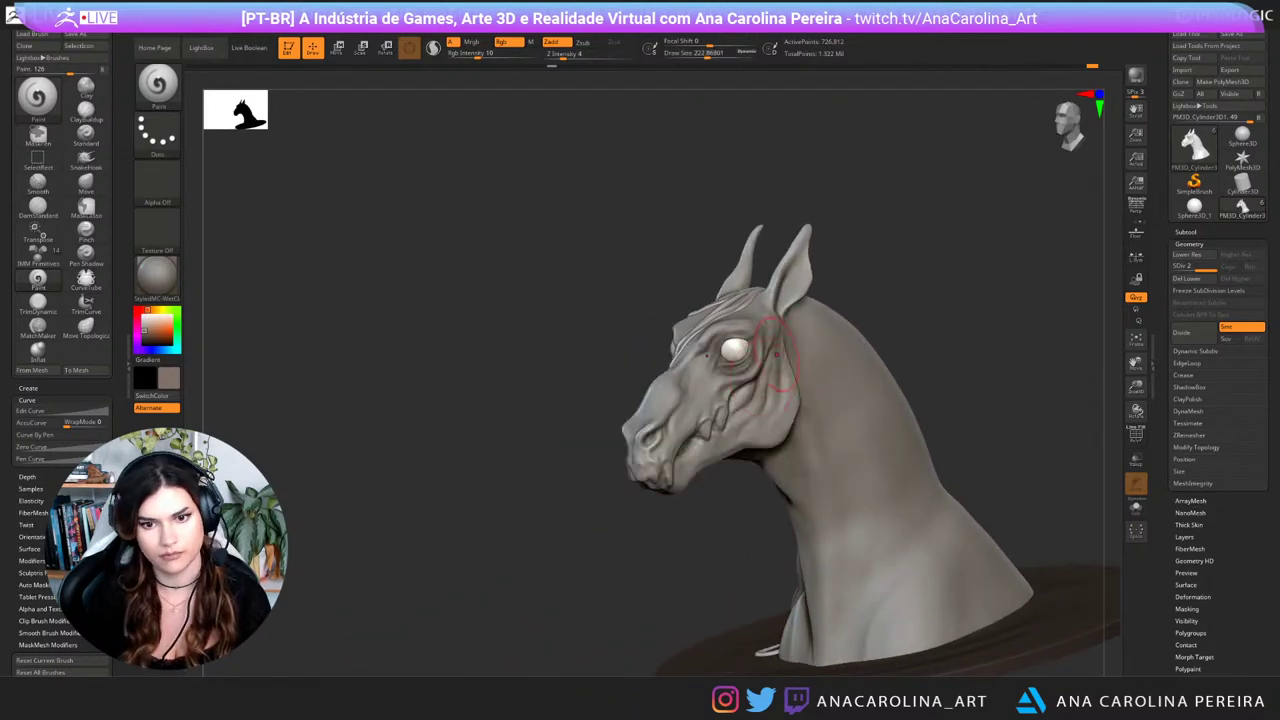
left_click_drag(728, 388, 690, 460)
right_click_drag(673, 497, 722, 513)
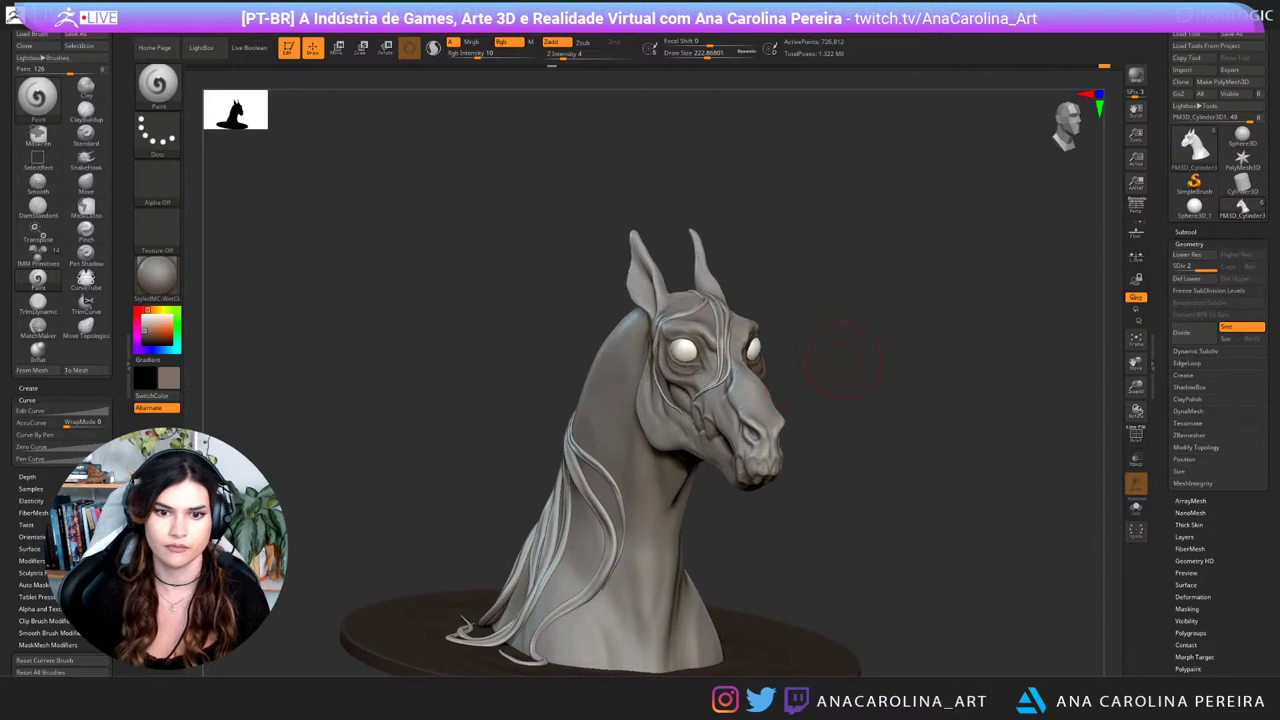
mouse_move(845, 362)
left_mouse_down()
mouse_move(755, 390)
mouse_move(738, 413)
left_mouse_up()
key("space")
left_click_drag(783, 372, 797, 372)
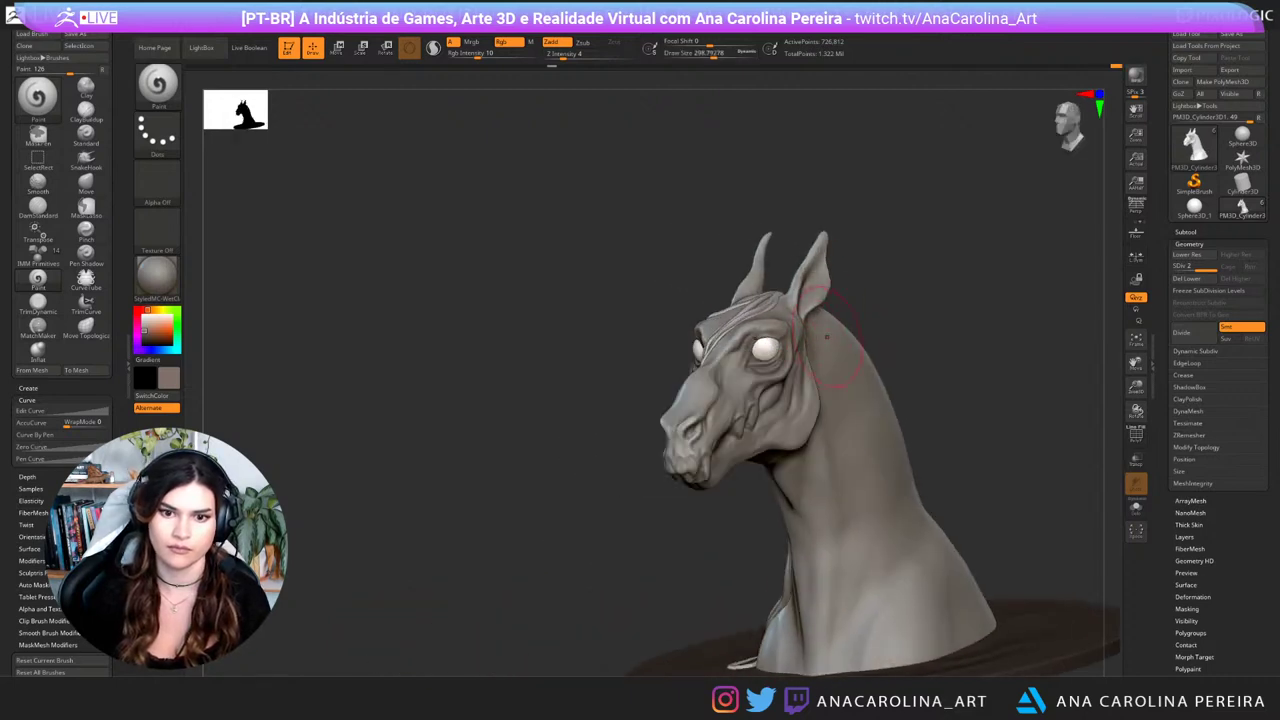
mouse_move(240, 352)
left_mouse_down()
mouse_move(335, 356)
mouse_move(286, 357)
left_mouse_up()
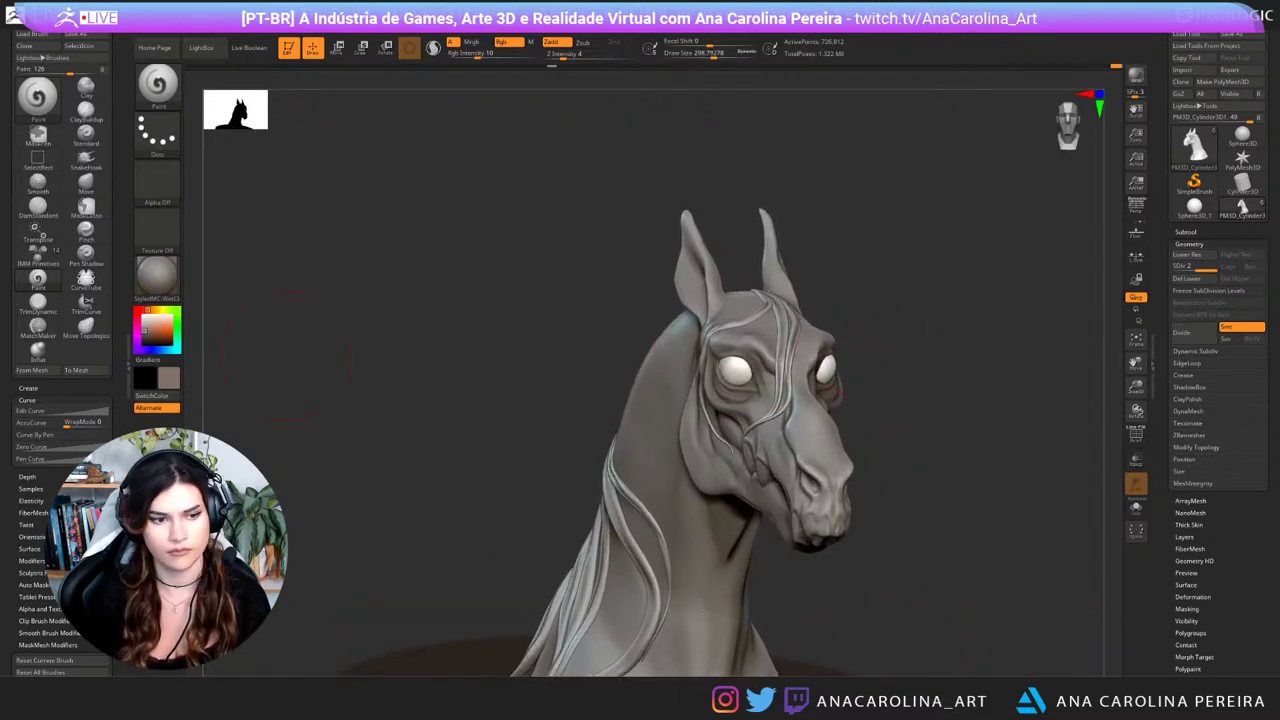
Step: Pick a darker brown and paint the eye sockets of both eyes at a draw size of about 197
left_click(144, 338)
key("space")
left_click(730, 394)
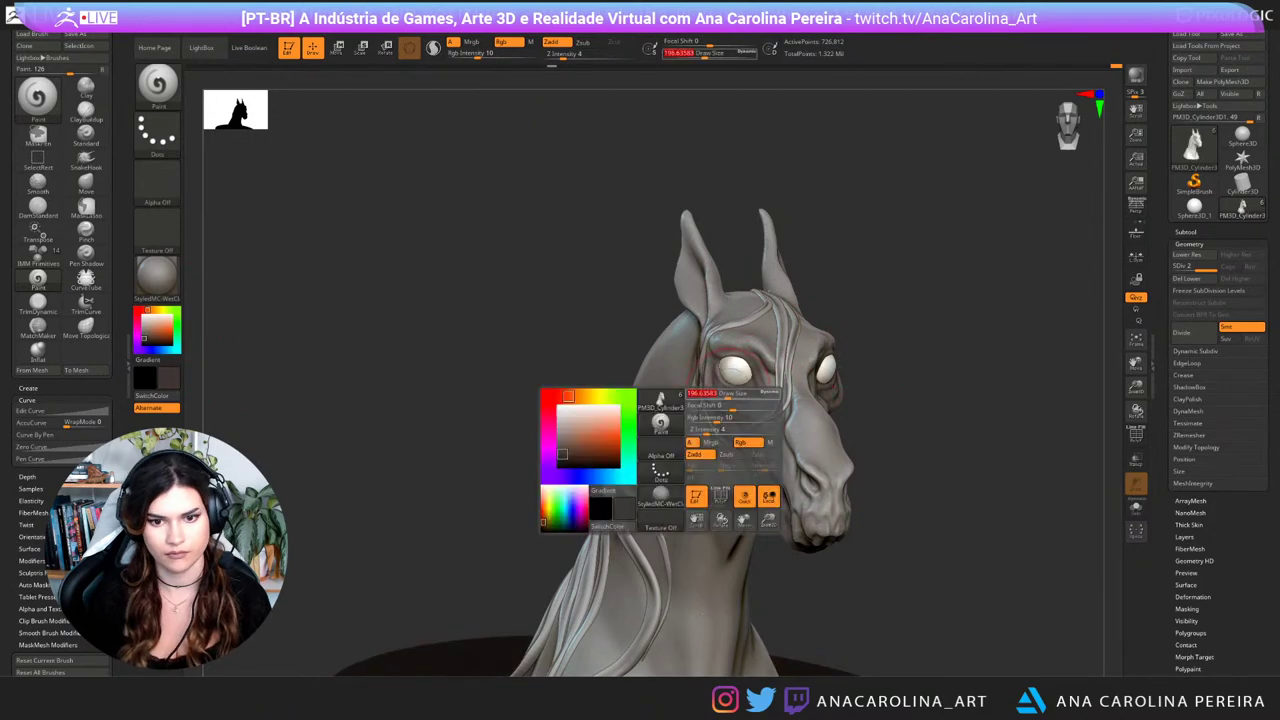
mouse_move(738, 350)
left_mouse_down()
mouse_move(752, 370)
mouse_move(765, 348)
mouse_move(764, 378)
mouse_move(806, 376)
left_mouse_up()
left_click_drag(940, 365, 640, 362)
left_click_drag(755, 386, 768, 373)
left_click_drag(655, 350, 1035, 346)
mouse_move(905, 385)
left_mouse_down("alt")
mouse_move(908, 318)
mouse_move(830, 335)
mouse_move(890, 349)
left_mouse_up("alt")
Step: Try to shade the muzzle with the dark colour at a draw size of about 352
key("space")
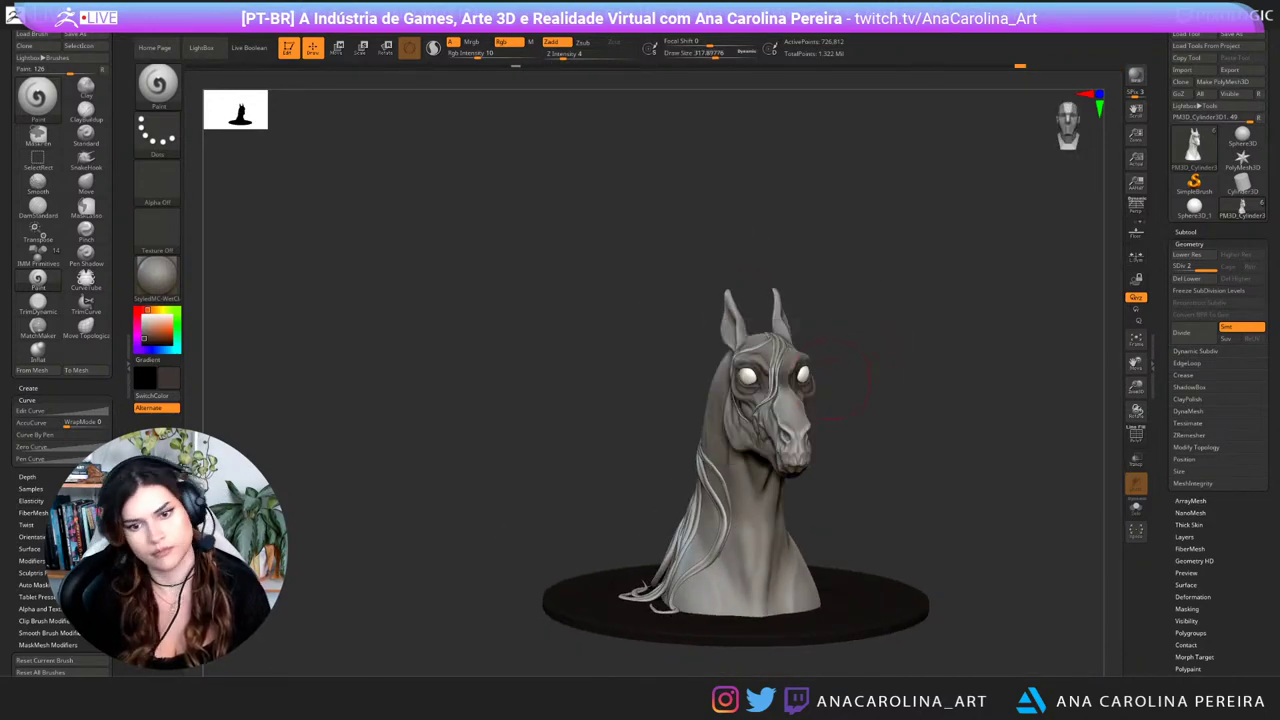
left_click_drag(838, 395, 854, 403, "alt")
key("space")
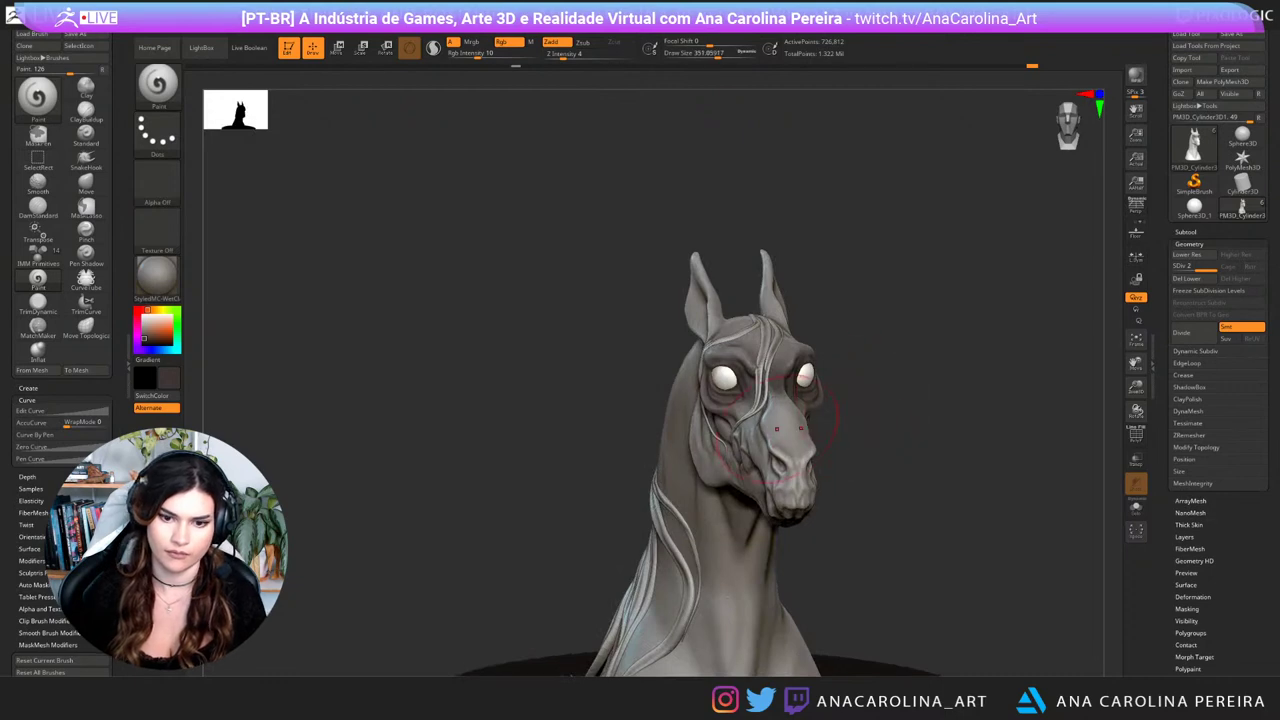
mouse_move(777, 429)
left_mouse_down()
mouse_move(797, 477)
mouse_move(841, 477)
left_mouse_up()
key("ctrl+z")
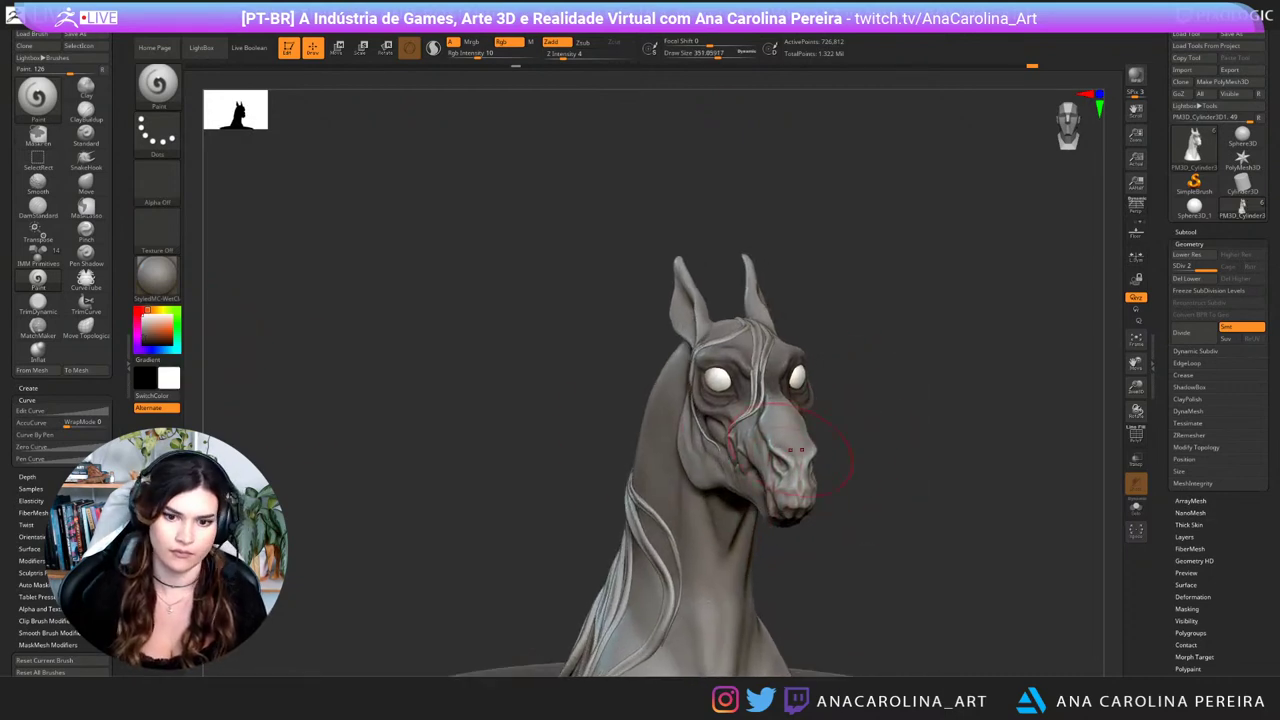
Step: Carve grooves between the front teeth on the muzzle with the DamStandard brush at a draw size of about 56
key("space")
left_click_drag(785, 454, 767, 454)
mouse_move(853, 518)
left_mouse_down("alt")
mouse_move(829, 466)
mouse_move(872, 540)
mouse_move(888, 535)
left_mouse_up("alt")
key("b")
key("d")
key("s")
key("space")
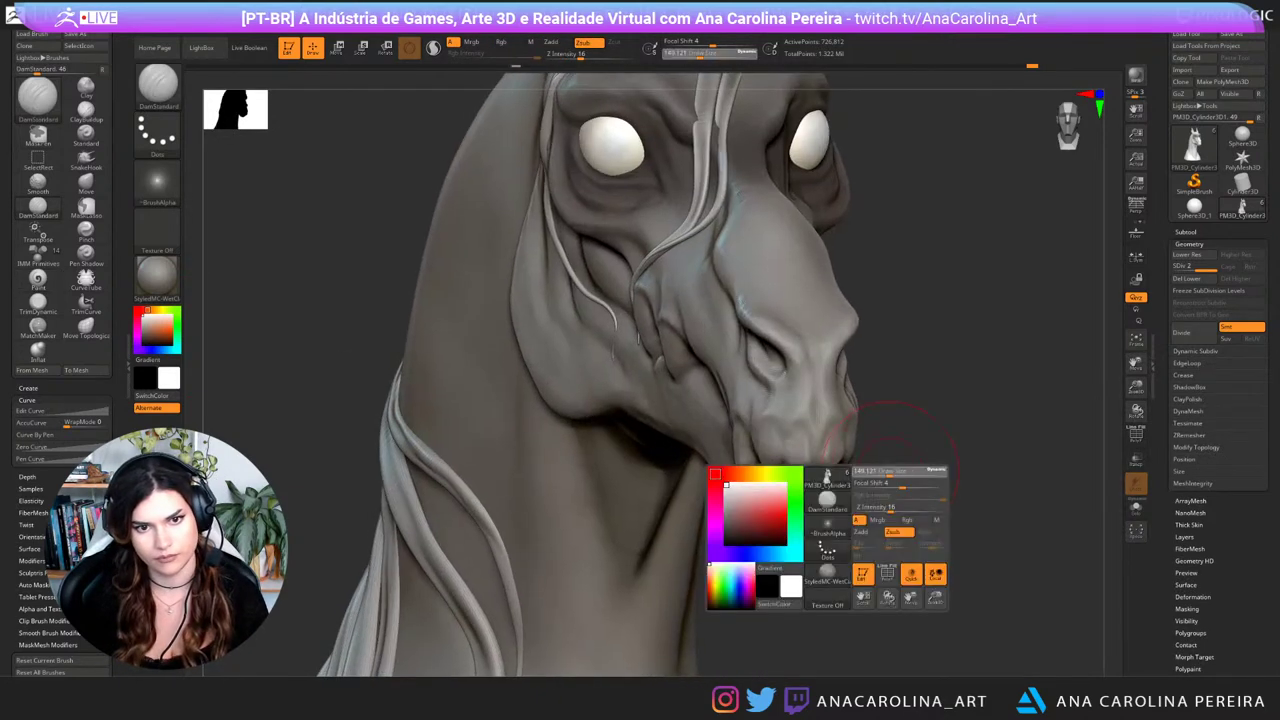
mouse_move(893, 470)
left_mouse_down()
mouse_move(871, 467)
mouse_move(882, 505)
mouse_move(844, 455)
mouse_move(820, 455)
left_mouse_up()
key("space")
key("space")
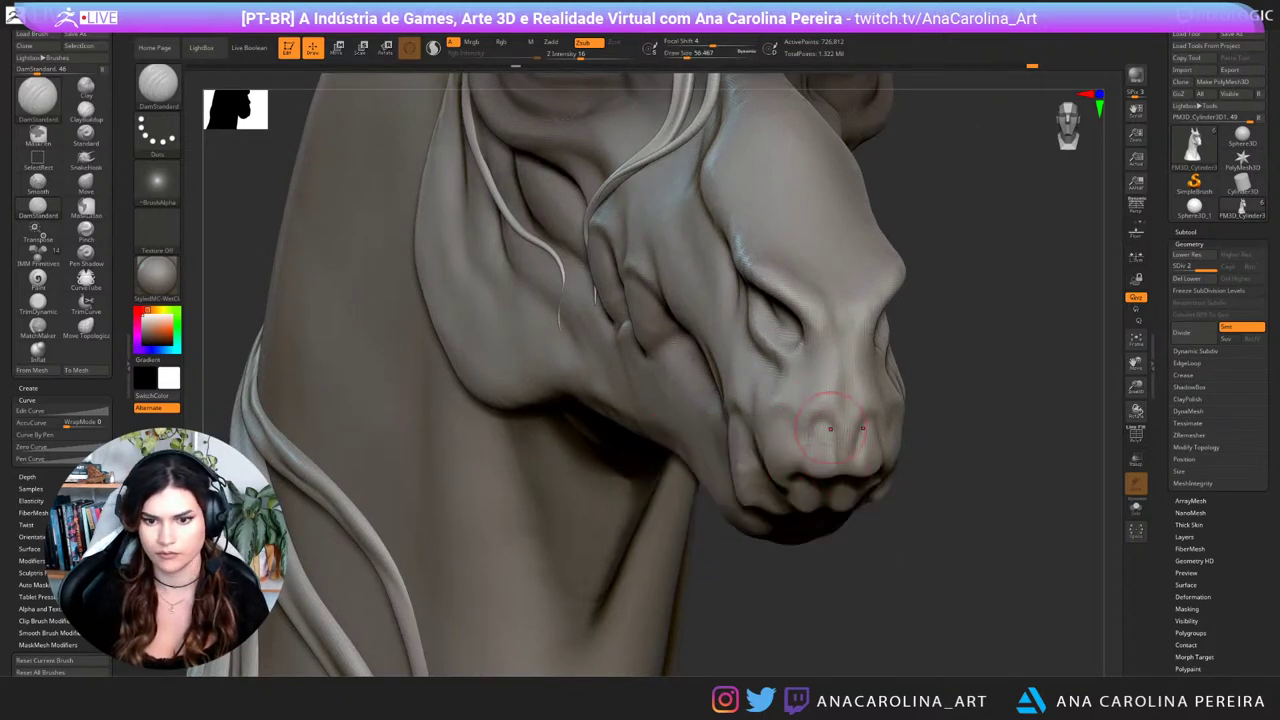
left_click_drag(830, 429, 838, 446)
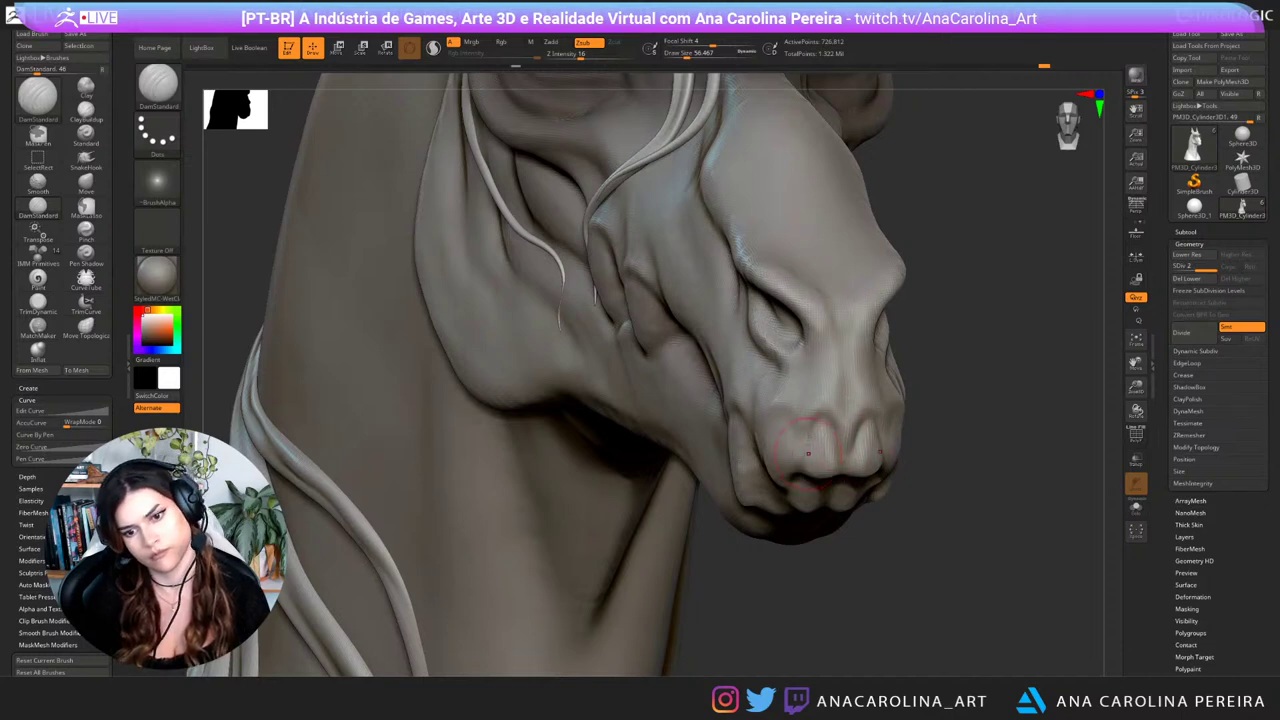
left_click_drag(806, 562, 675, 558)
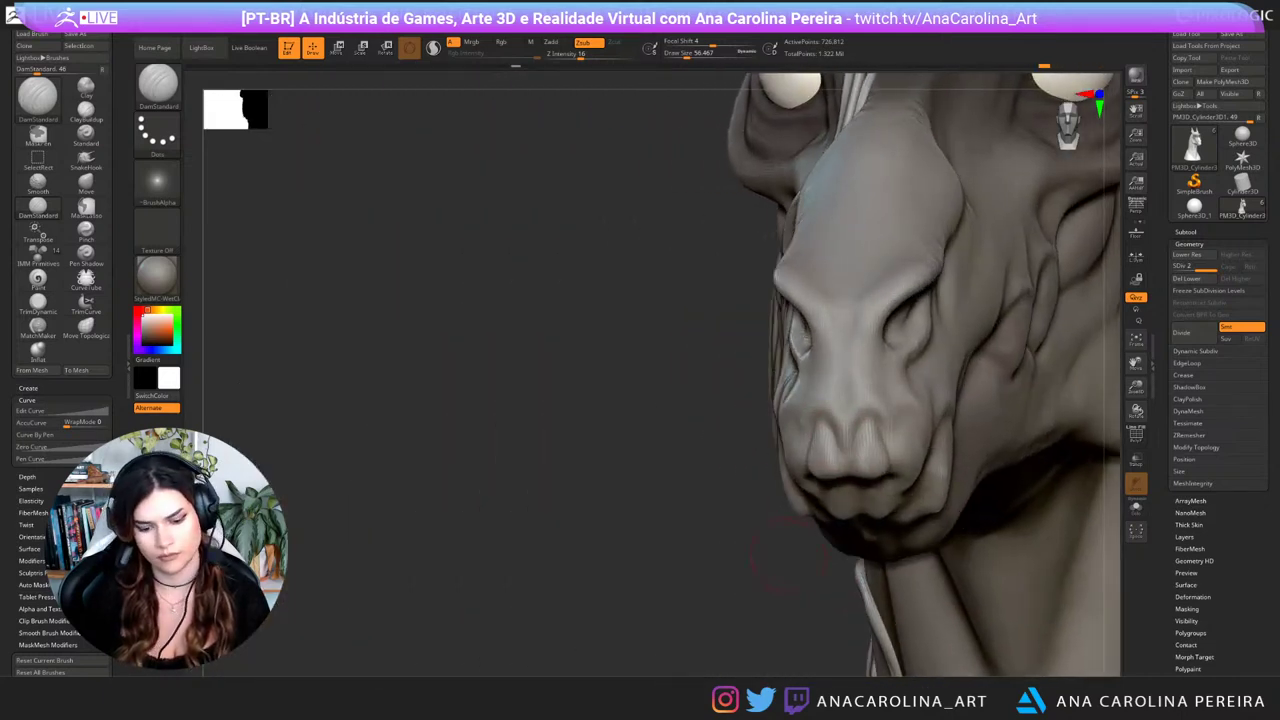
Step: Sharpen the outlines of the front teeth with DamStandard at a draw size of about 41 and Z intensity 21
key("space")
left_click_drag(870, 427, 863, 426)
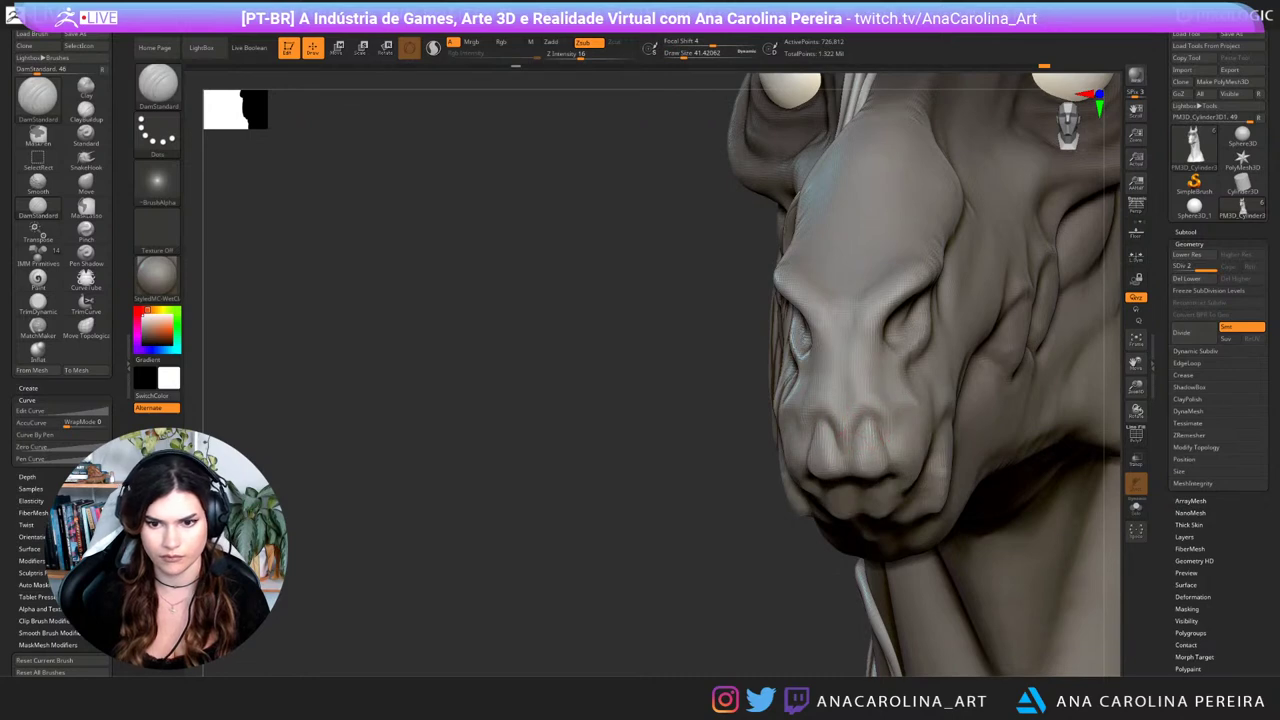
left_click_drag(803, 531, 850, 508)
key("space")
left_click_drag(864, 417, 886, 458)
left_click_drag(770, 560, 795, 495)
left_click_drag(885, 475, 850, 483)
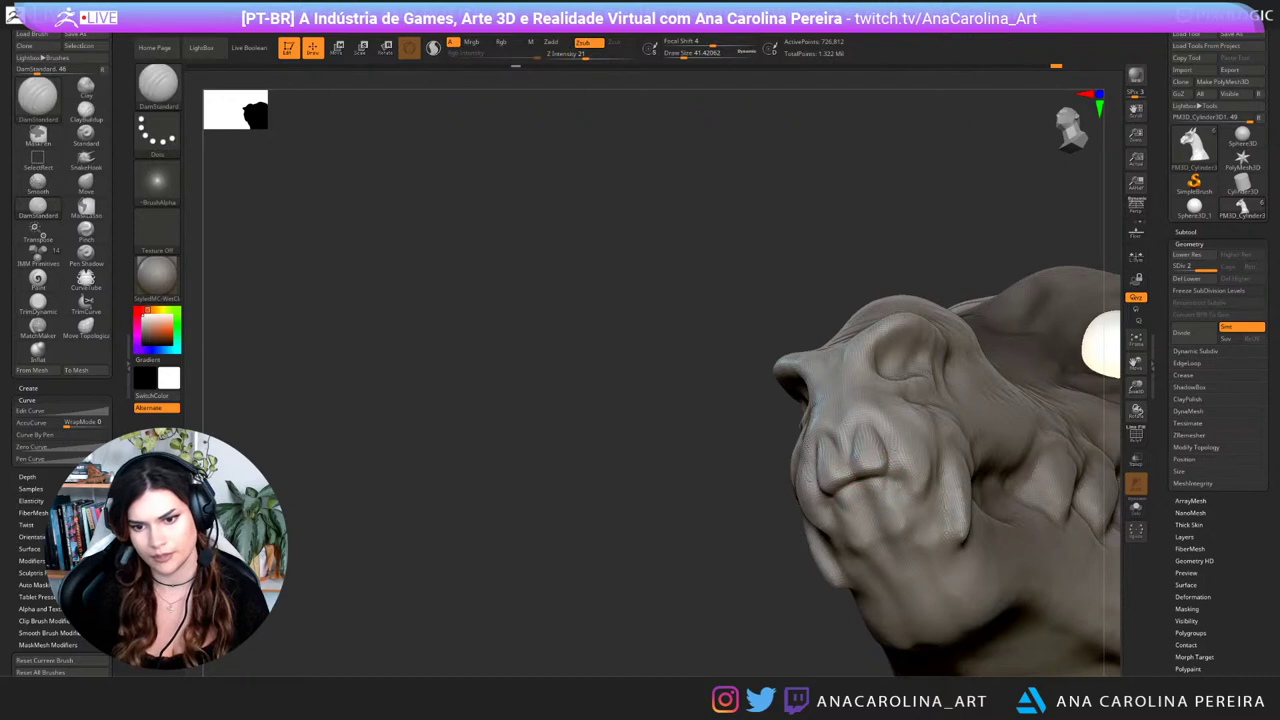
mouse_move(480, 400)
left_mouse_down()
mouse_move(650, 400)
mouse_move(550, 455)
left_mouse_up()
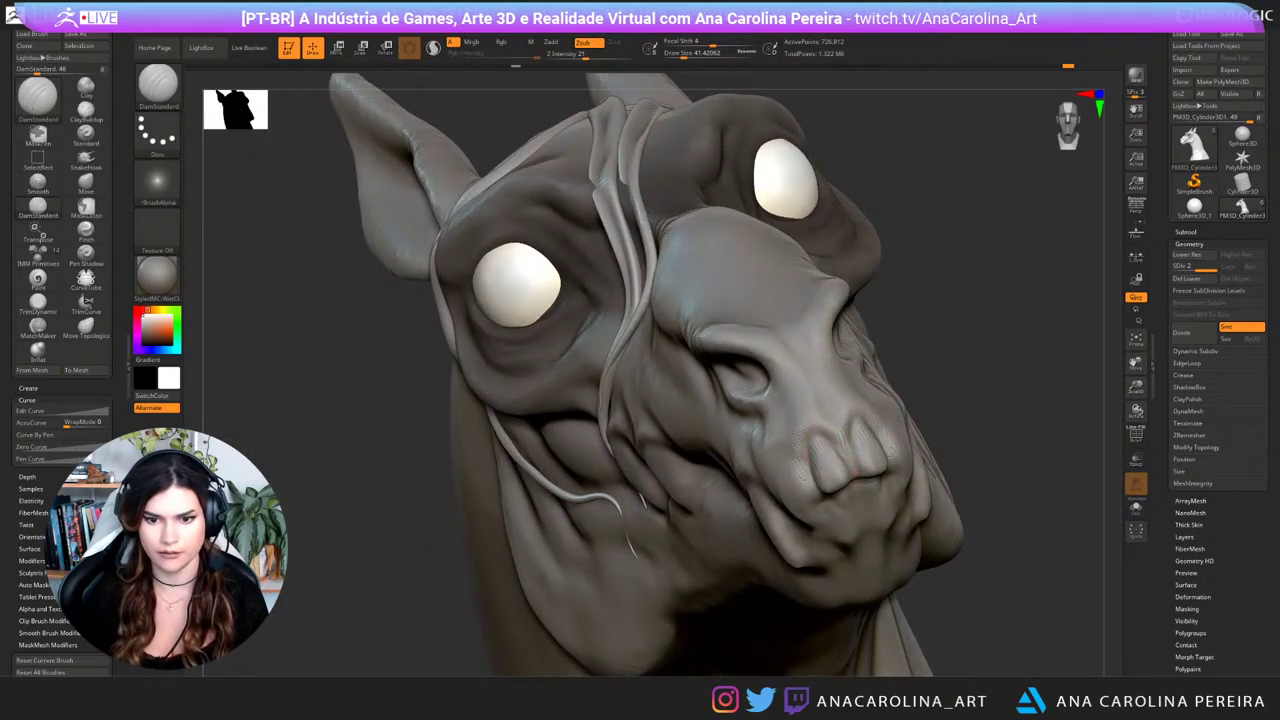
left_click_drag(938, 402, 960, 340)
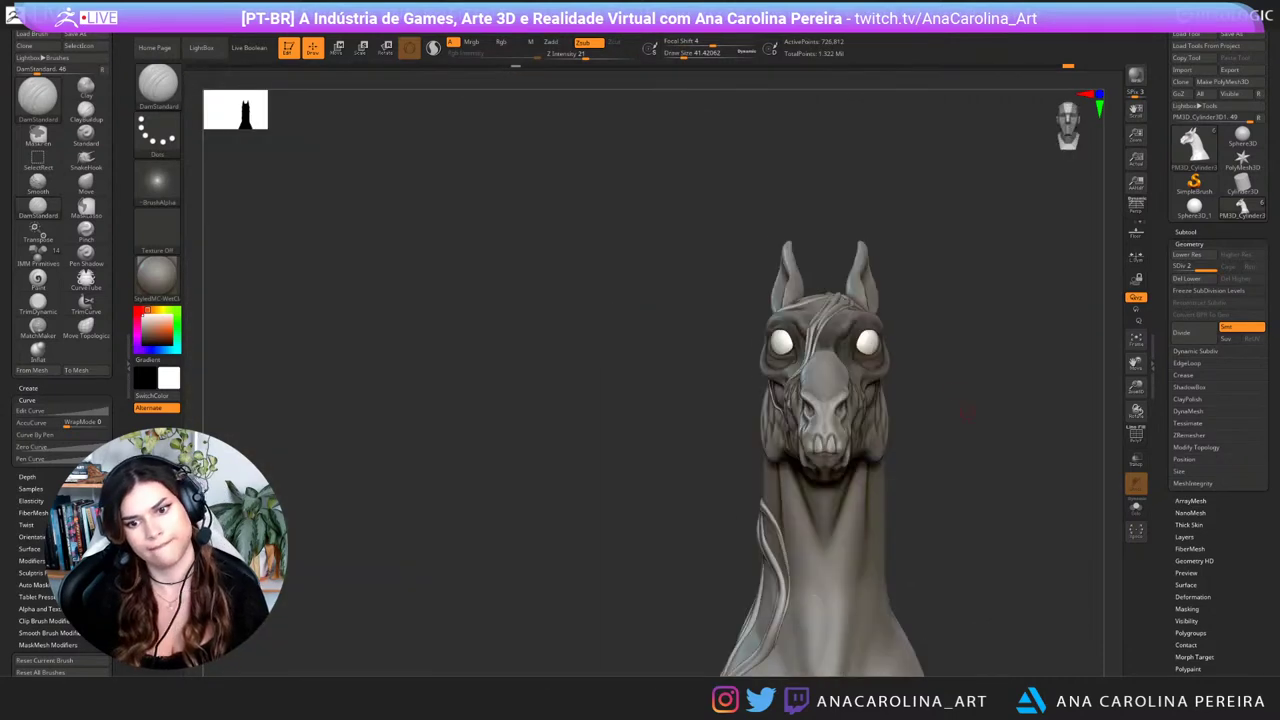
left_click_drag(945, 420, 972, 417)
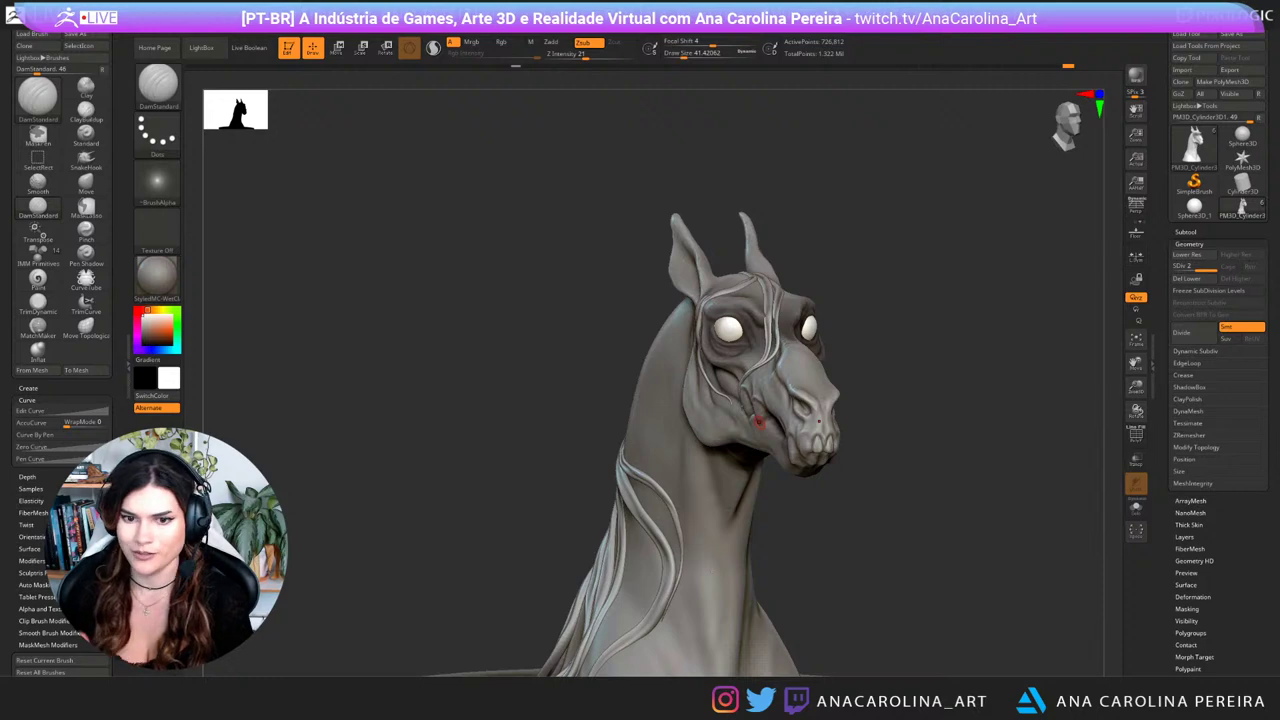
Step: Add volume to the front teeth with the ClayBuildup brush at a draw size of about 41
left_click_drag(872, 426, 888, 530, "alt")
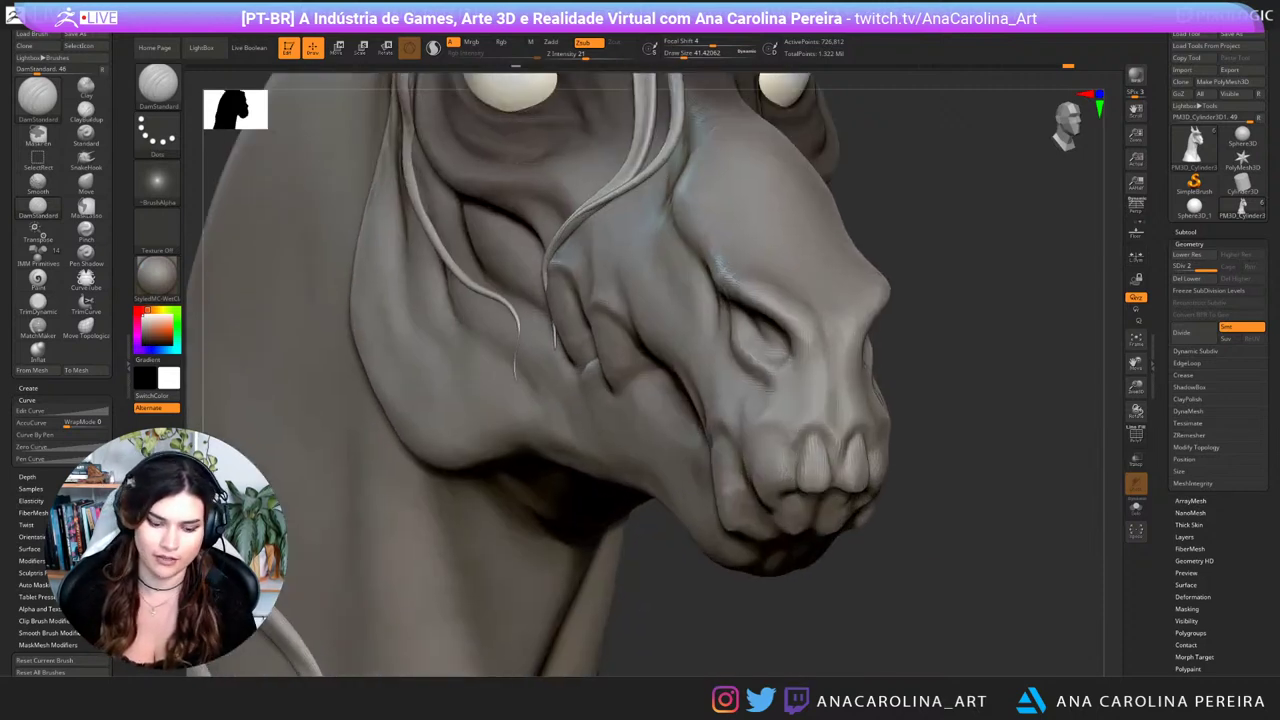
key("b")
key("c")
key("b")
left_click_drag(936, 470, 945, 520, "alt")
mouse_move(811, 476)
left_mouse_down()
mouse_move(814, 434)
mouse_move(810, 468)
left_mouse_up()
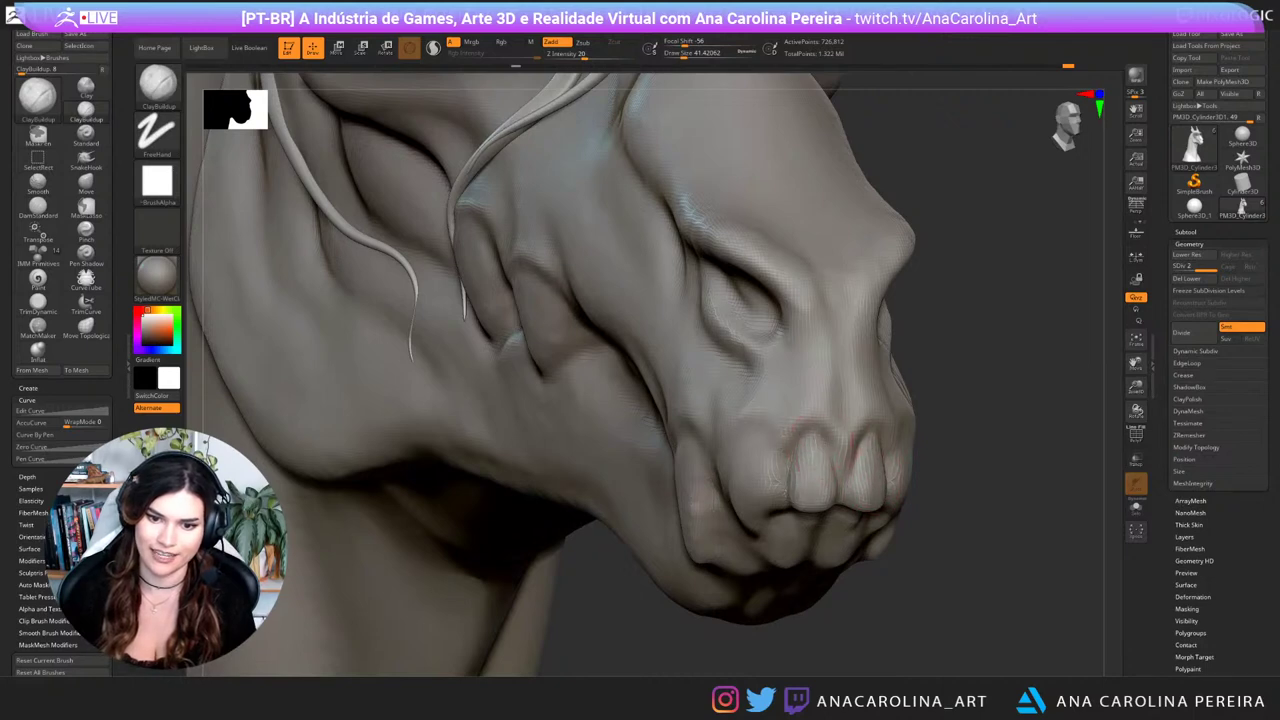
left_click_drag(808, 443, 820, 473)
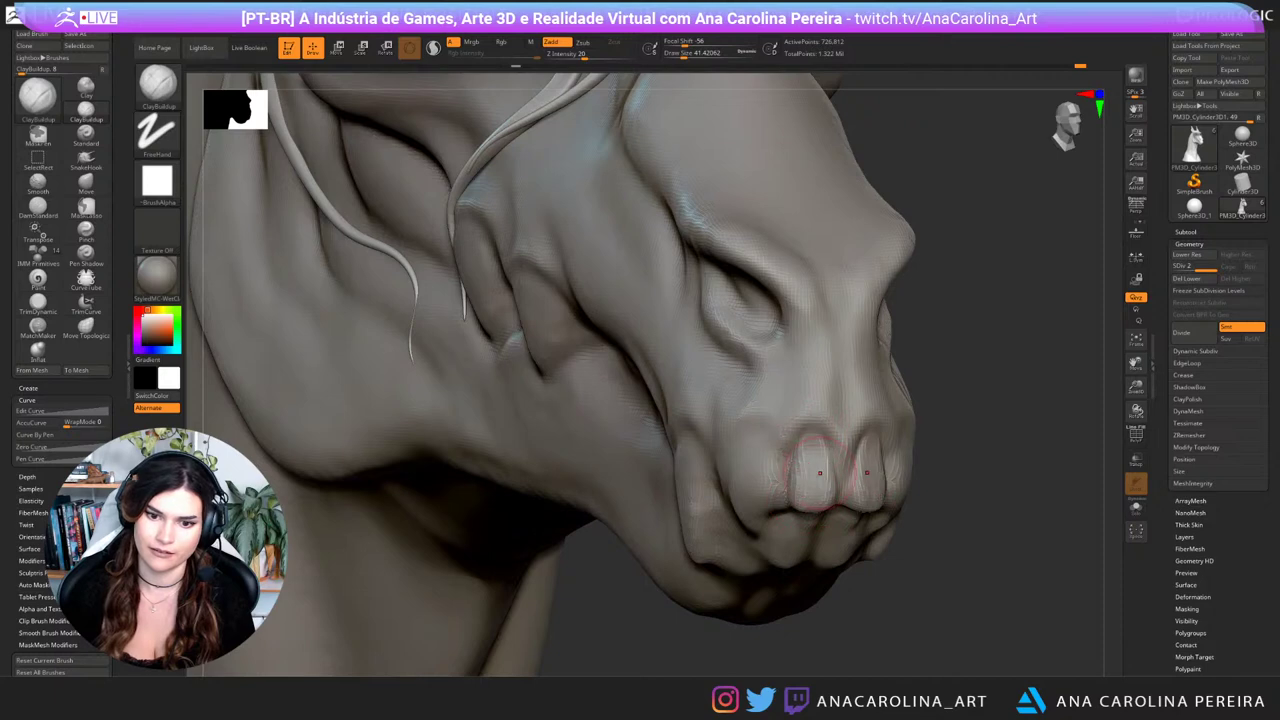
left_click_drag(918, 597, 800, 495, "alt")
left_click_drag(760, 560, 677, 582, "alt")
left_click_drag(786, 524, 702, 600, "alt")
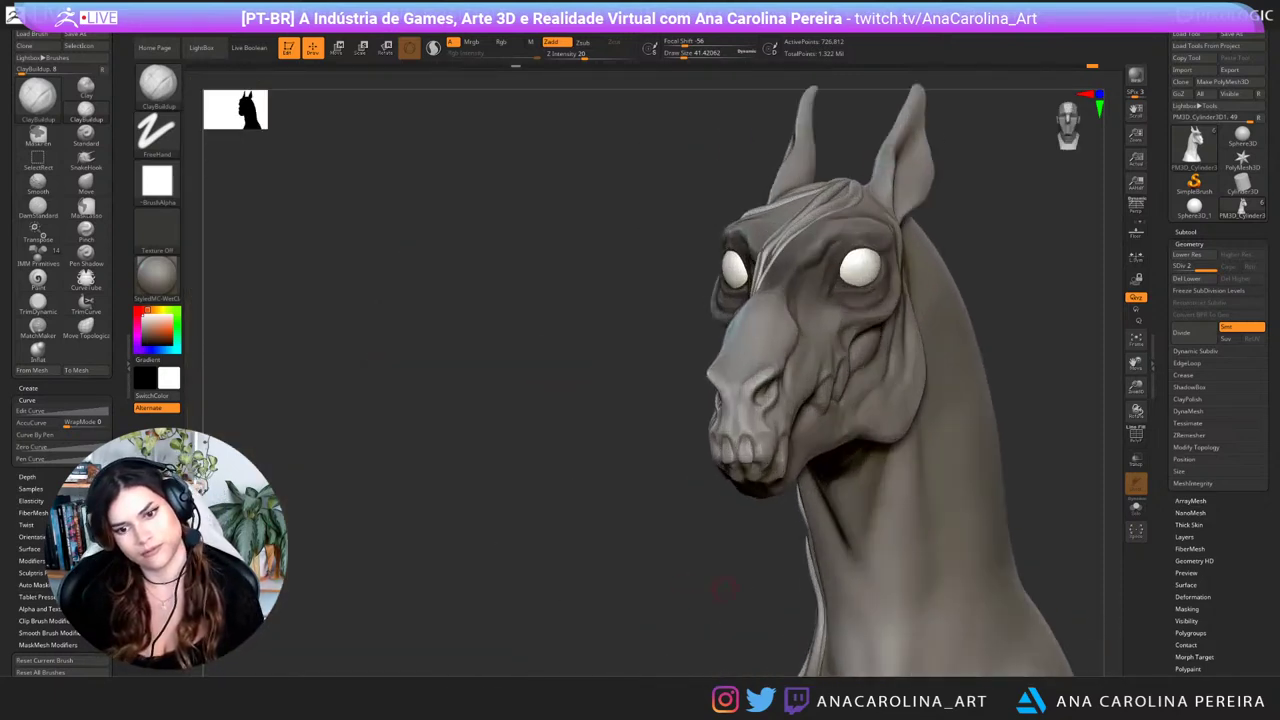
Step: Outline the tooth beside the front ones with the DamStandard brush and smooth the area around it
left_click_drag(740, 482, 708, 484)
left_click_drag(708, 560, 714, 658, "alt")
mouse_move(752, 618)
left_mouse_down("alt")
mouse_move(718, 610)
mouse_move(722, 645)
left_mouse_up("alt")
key("b")
key("d")
key("s")
mouse_move(772, 478)
left_mouse_down()
mouse_move(768, 440)
mouse_move(739, 432)
mouse_move(784, 418)
left_mouse_up()
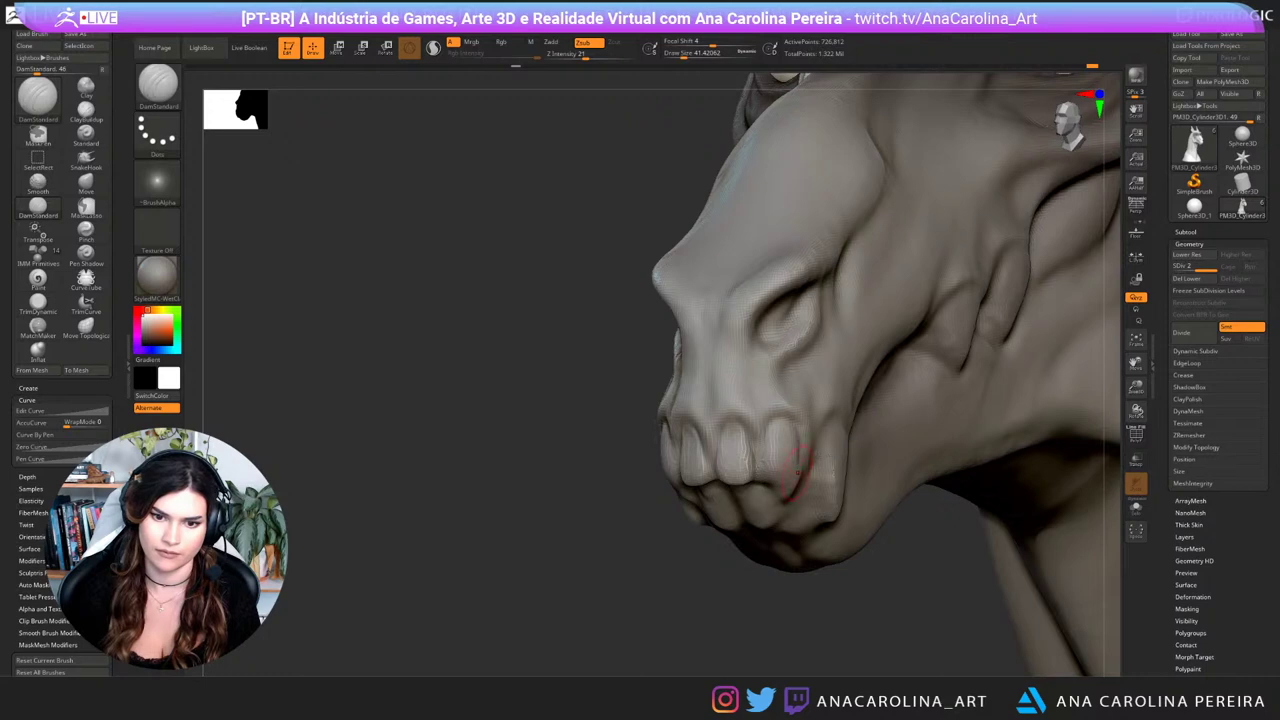
left_click_drag(745, 605, 668, 584)
left_click_drag(808, 451, 785, 425, "shift")
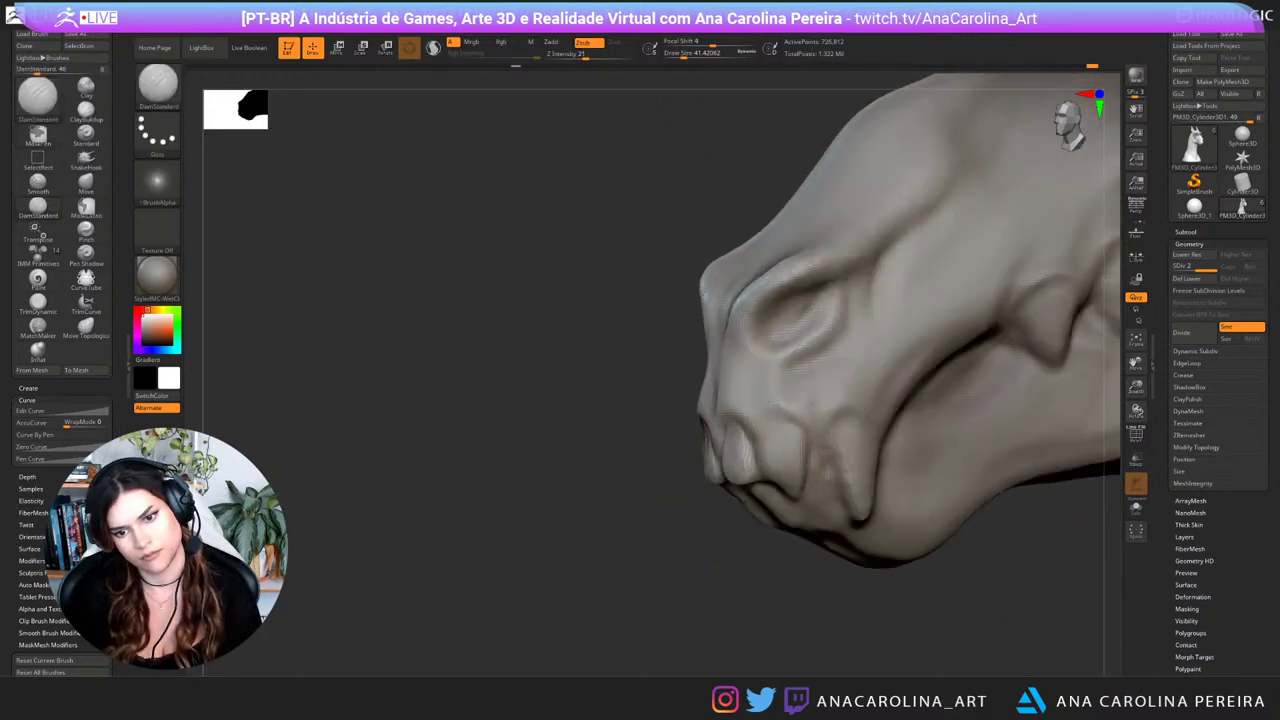
left_click_drag(620, 500, 843, 507)
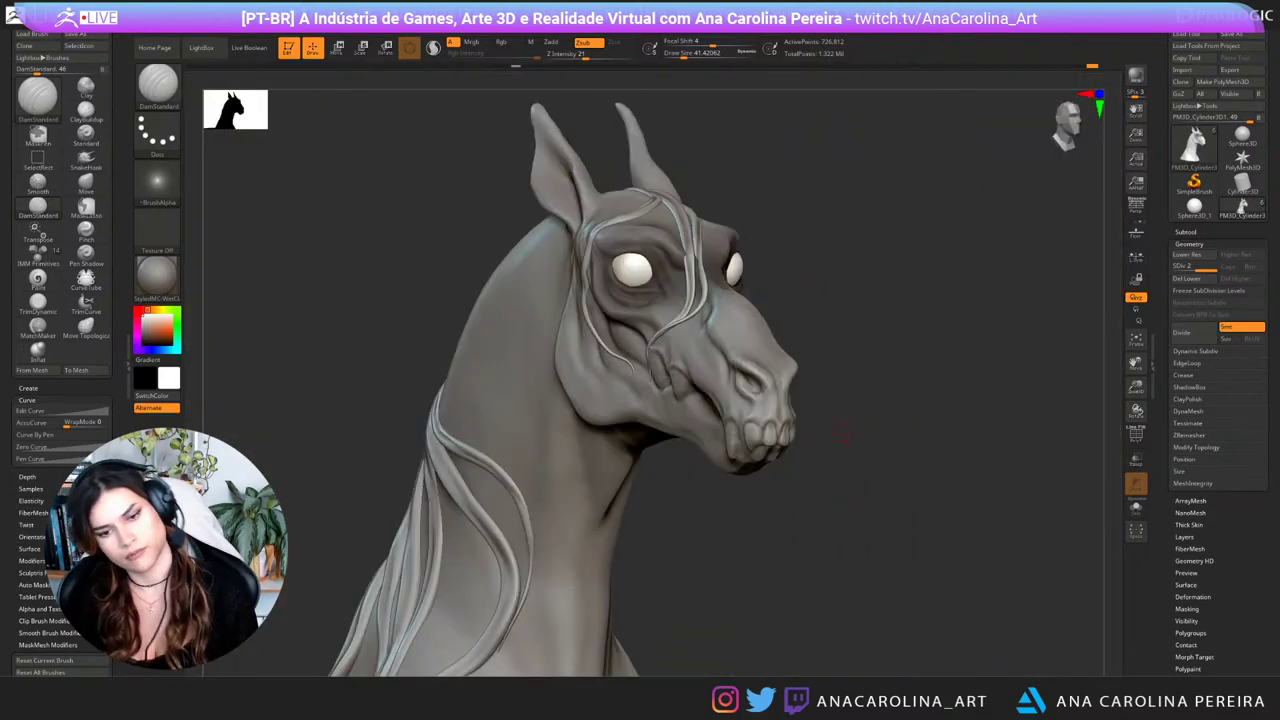
Step: Deepen the gum line and the gaps between the teeth with the DamStandard brush
left_click_drag(848, 450, 842, 510, "alt")
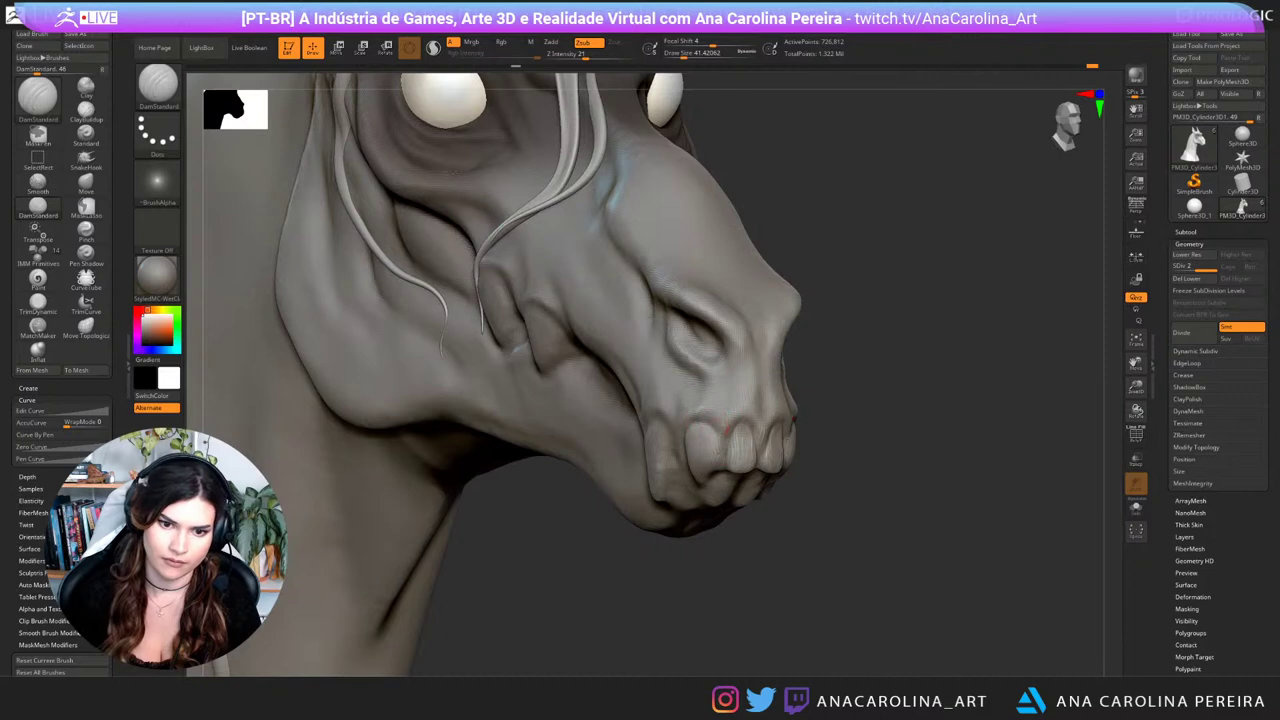
mouse_move(715, 428)
left_mouse_down()
mouse_move(722, 460)
mouse_move(734, 450)
left_mouse_up()
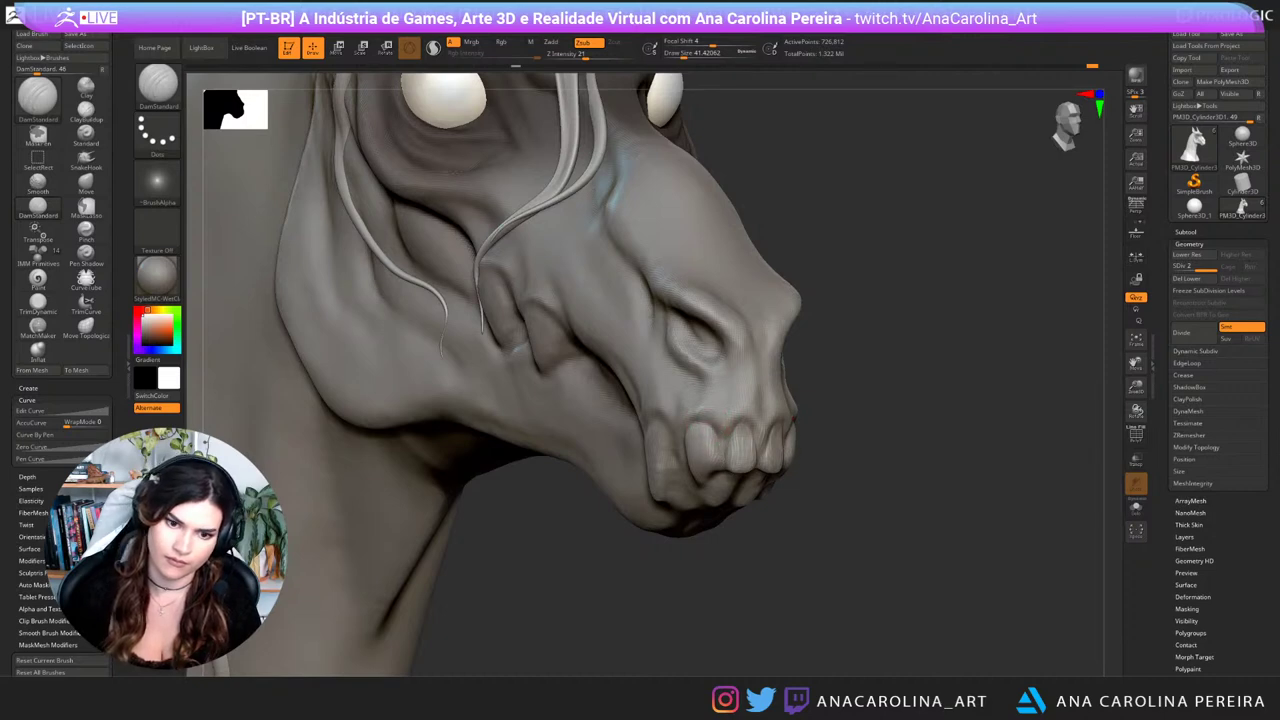
left_click_drag(900, 460, 850, 420)
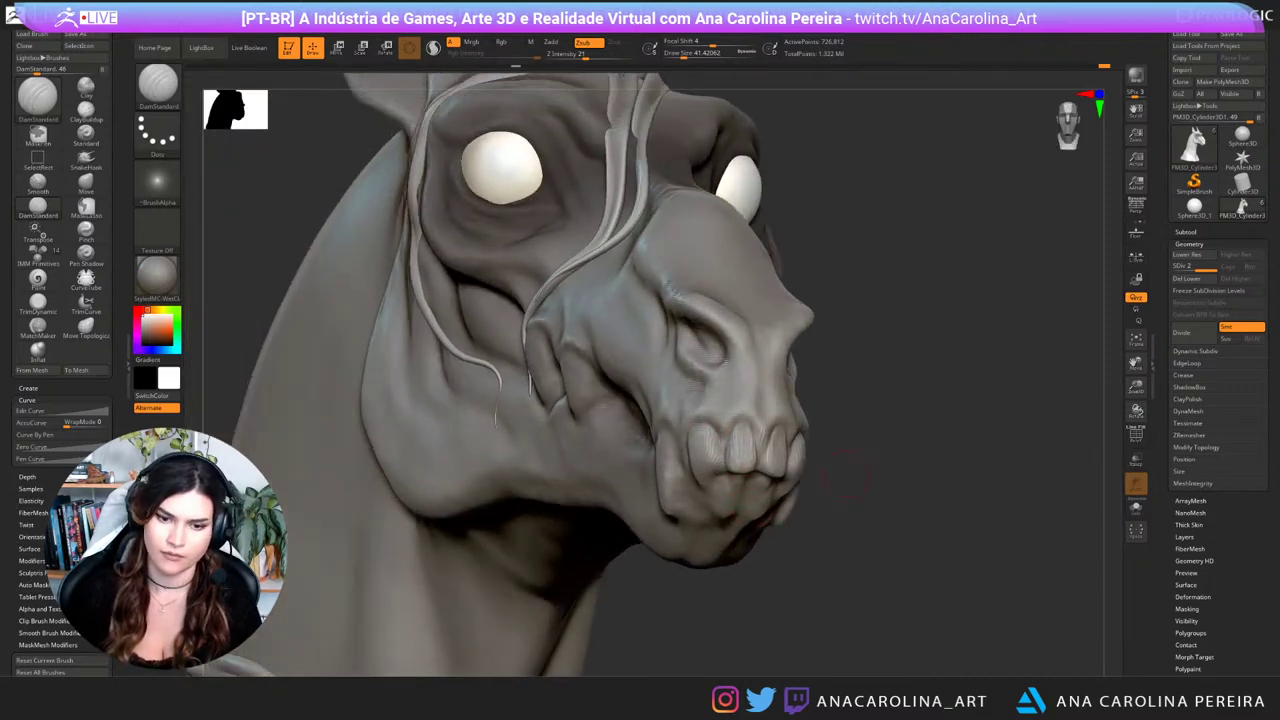
left_click_drag(848, 470, 700, 466)
left_click_drag(785, 474, 810, 477)
left_click_drag(600, 440, 830, 595)
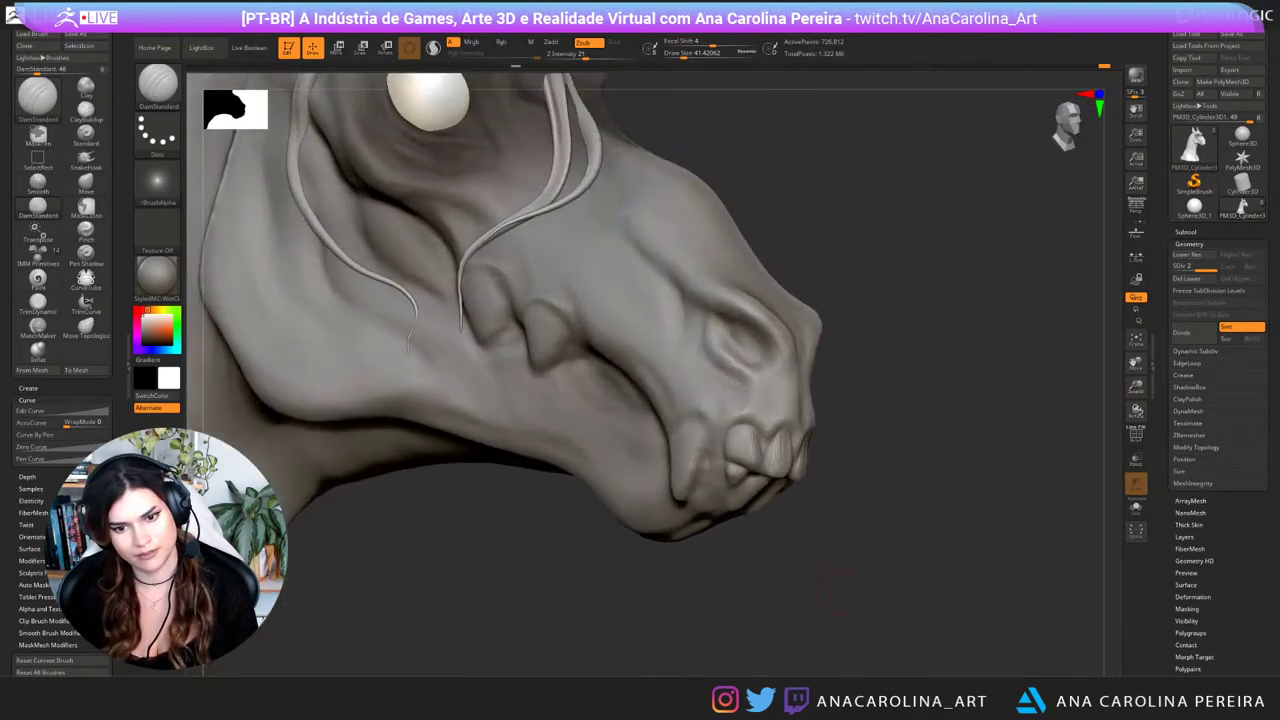
Step: Smooth the area beside the front teeth and build up the side tooth with the ClayBuildup brush
key("b")
key("c")
key("b")
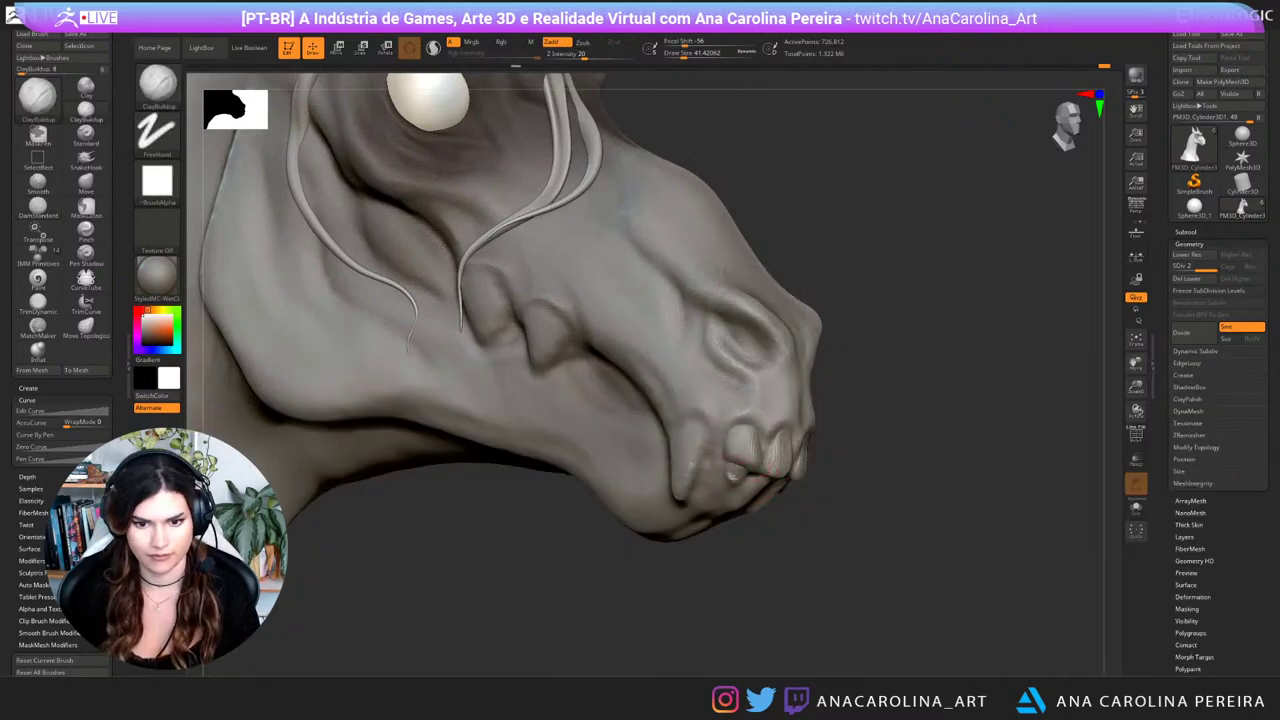
left_click_drag(731, 485, 742, 478, "shift")
left_click_drag(925, 490, 785, 472)
left_click_drag(732, 431, 737, 466)
left_click_drag(920, 515, 700, 510)
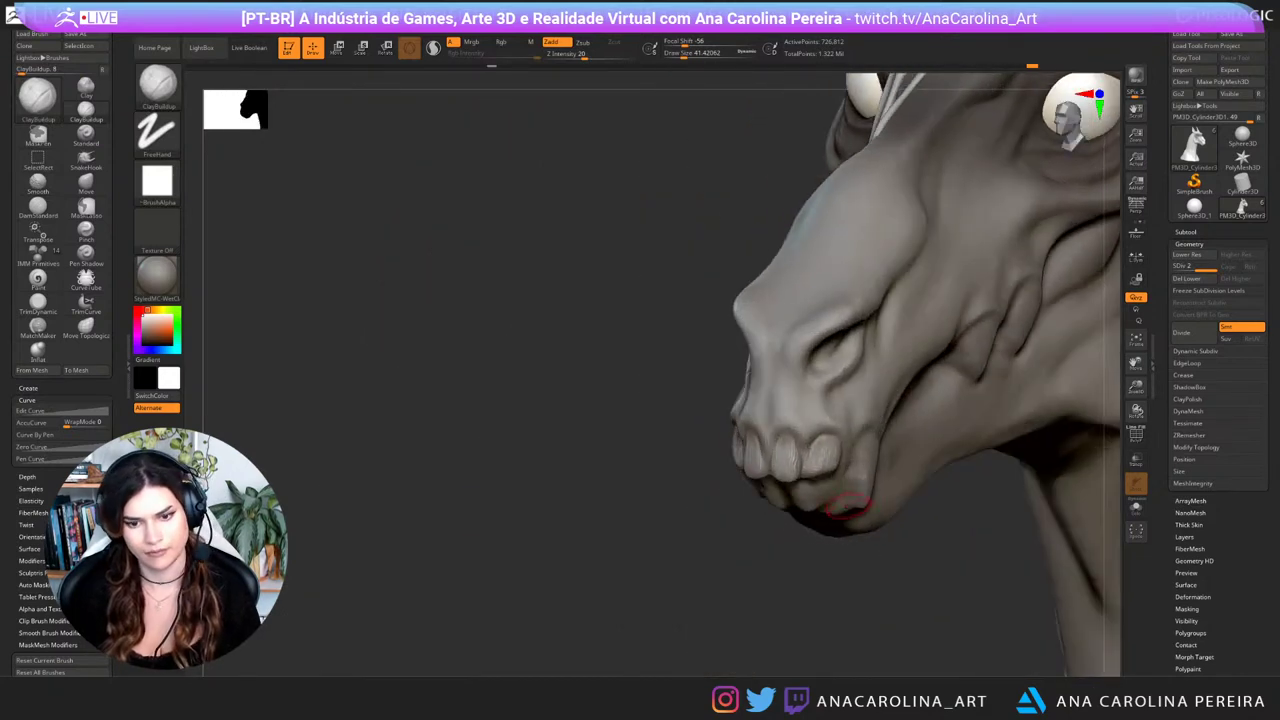
Step: Carve the edges of the front teeth with the DamStandard brush at a draw size of about 41
key("b")
key("d")
key("s")
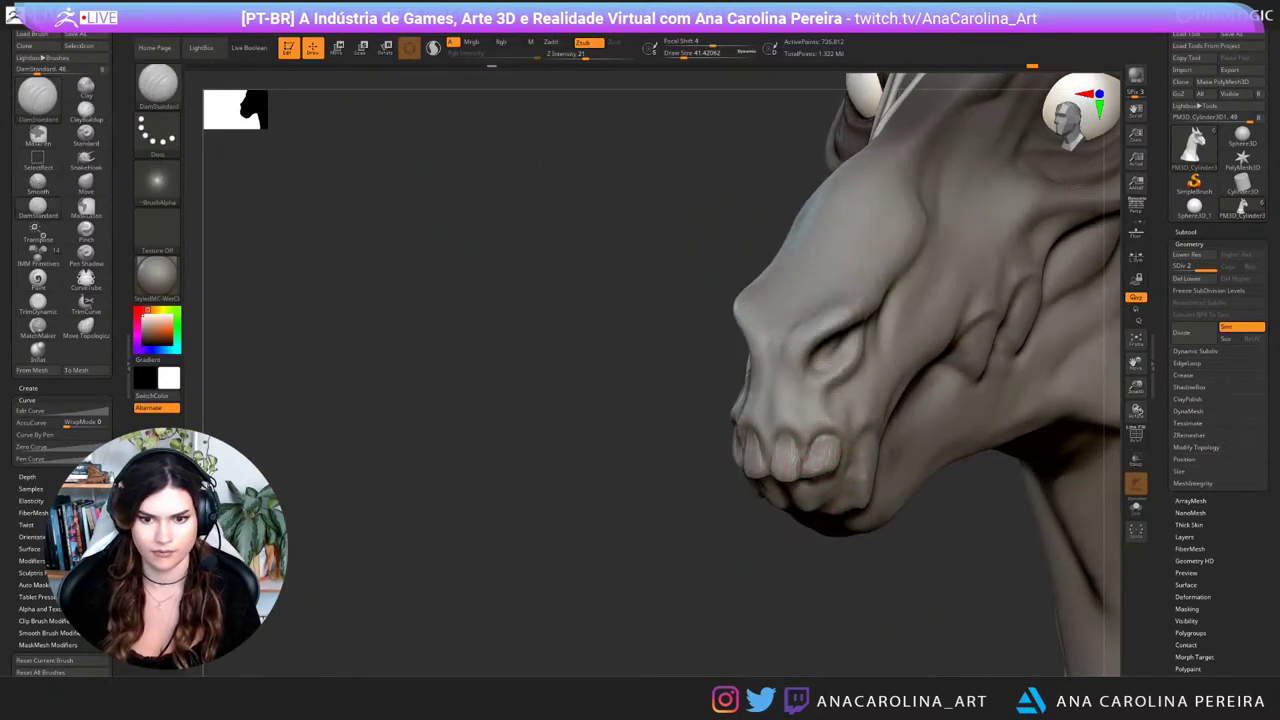
left_click_drag(820, 452, 809, 419)
left_click_drag(640, 515, 827, 511)
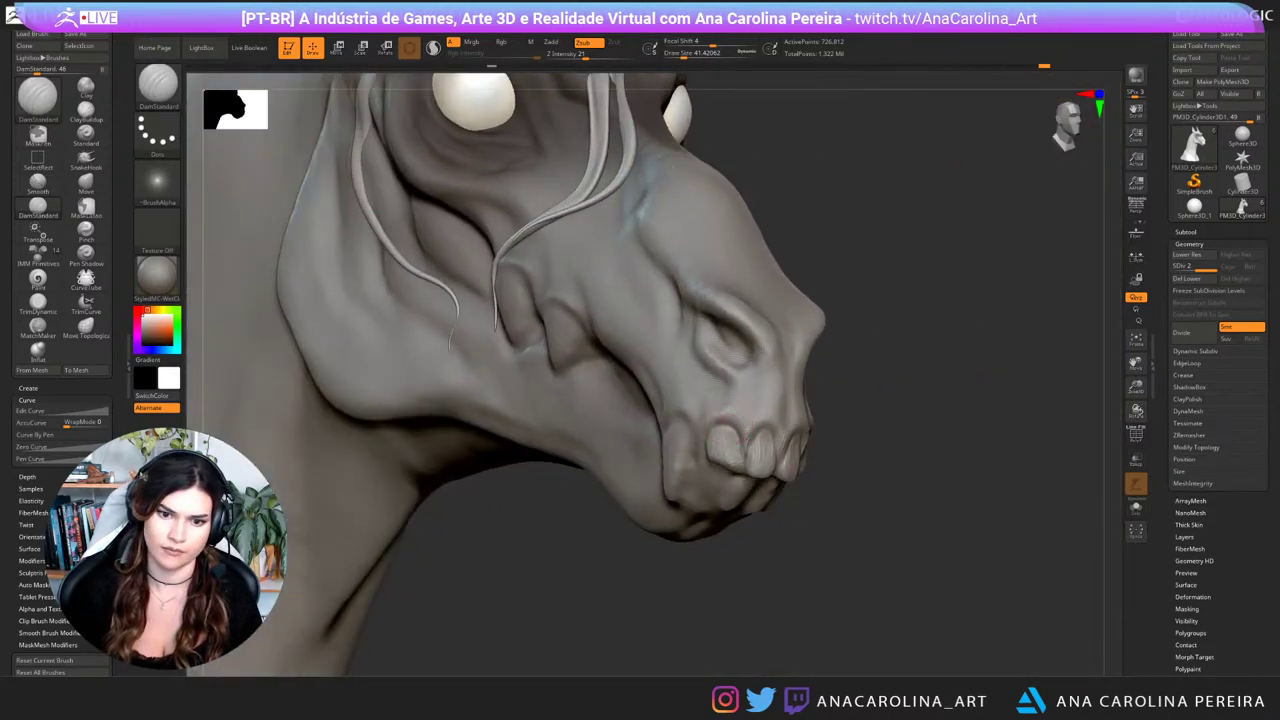
left_click_drag(800, 590, 802, 470)
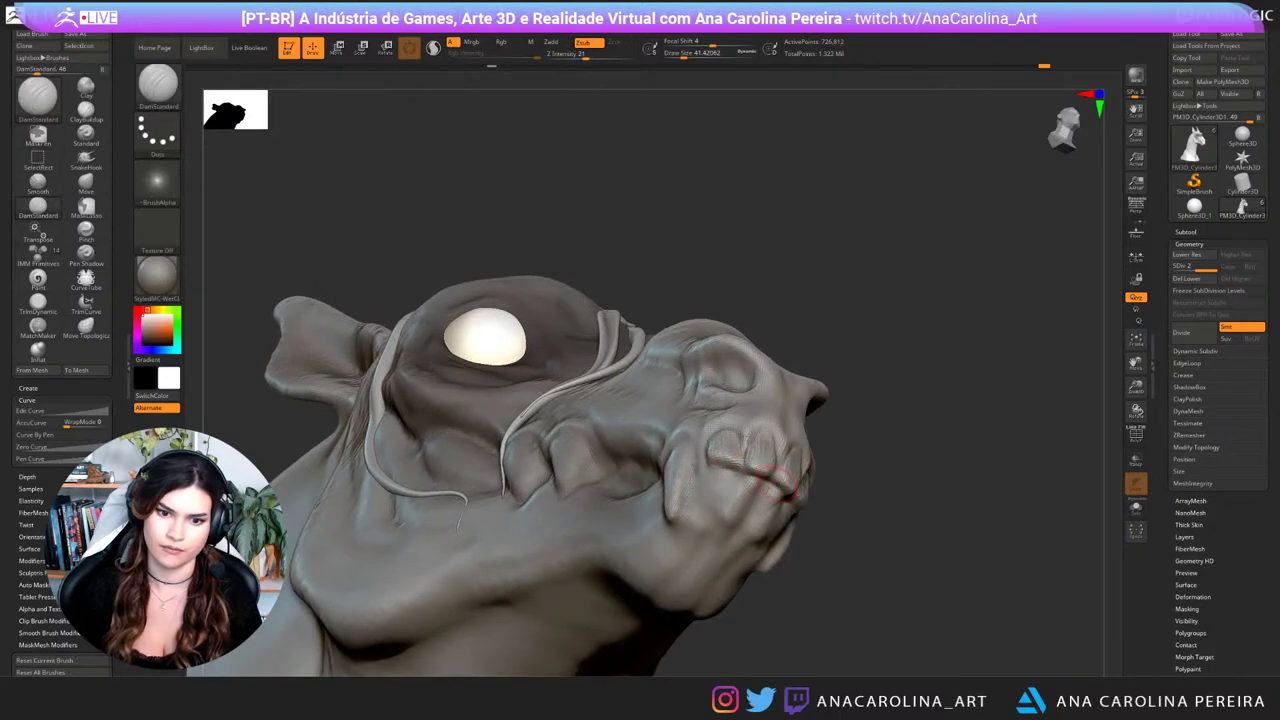
left_click_drag(940, 420, 830, 425)
left_click_drag(975, 482, 888, 499)
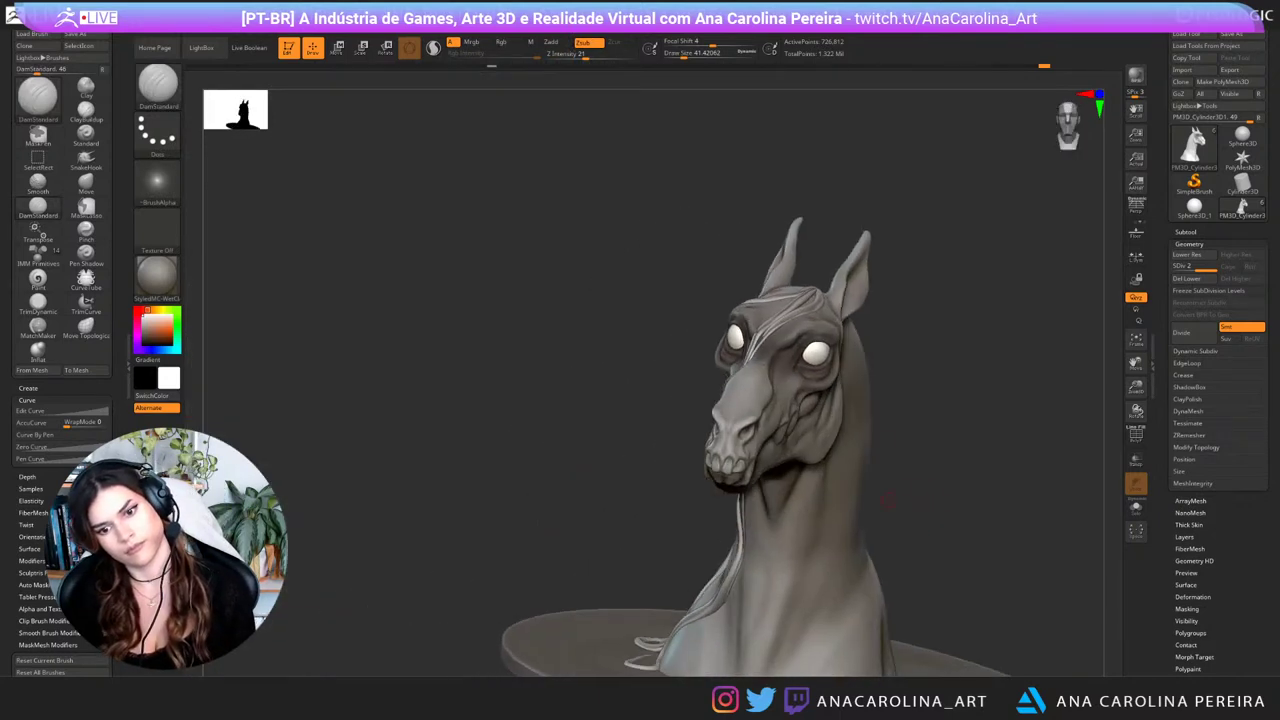
left_click_drag(494, 541, 550, 610)
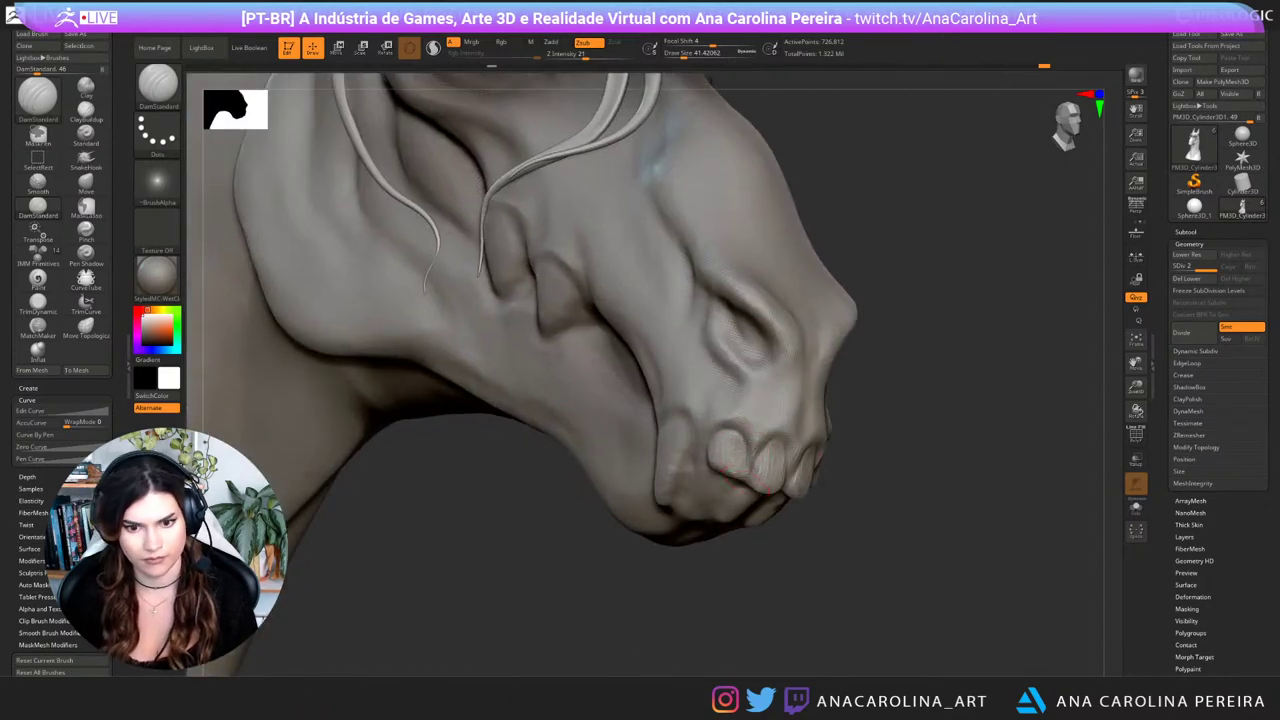
Step: Deepen the crease along the lower edge of the front teeth with the DamStandard brush and smooth the tooth surface
left_click_drag(748, 479, 768, 490)
mouse_move(905, 560)
left_mouse_down()
mouse_move(880, 470)
mouse_move(900, 515)
mouse_move(895, 420)
left_mouse_up()
left_click_drag(750, 473, 738, 492)
mouse_move(895, 420)
left_mouse_down()
mouse_move(892, 535)
mouse_move(890, 460)
mouse_move(887, 510)
left_mouse_up()
key("b")
key("d")
key("s")
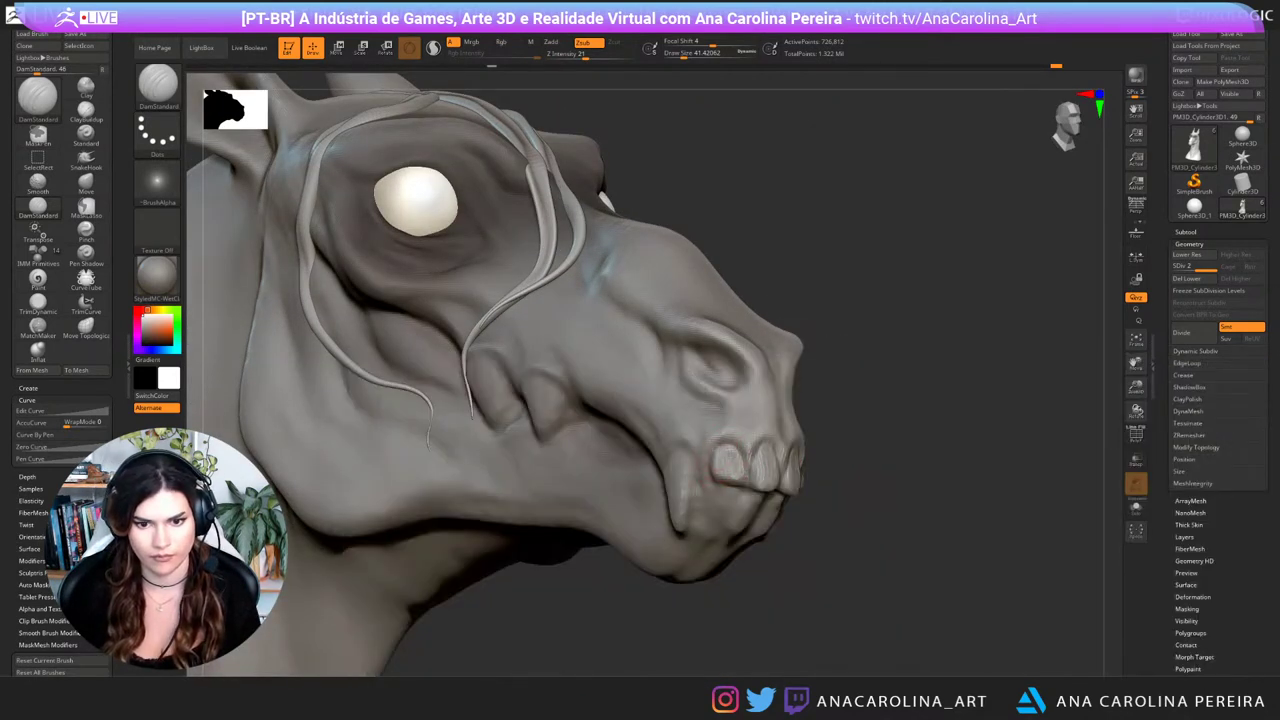
left_click_drag(733, 457, 752, 474, "shift")
mouse_move(955, 500)
left_mouse_down()
mouse_move(871, 508)
mouse_move(930, 400)
mouse_move(968, 408)
mouse_move(931, 515)
mouse_move(926, 578)
left_mouse_up()
key("b")
key("c")
key("b")
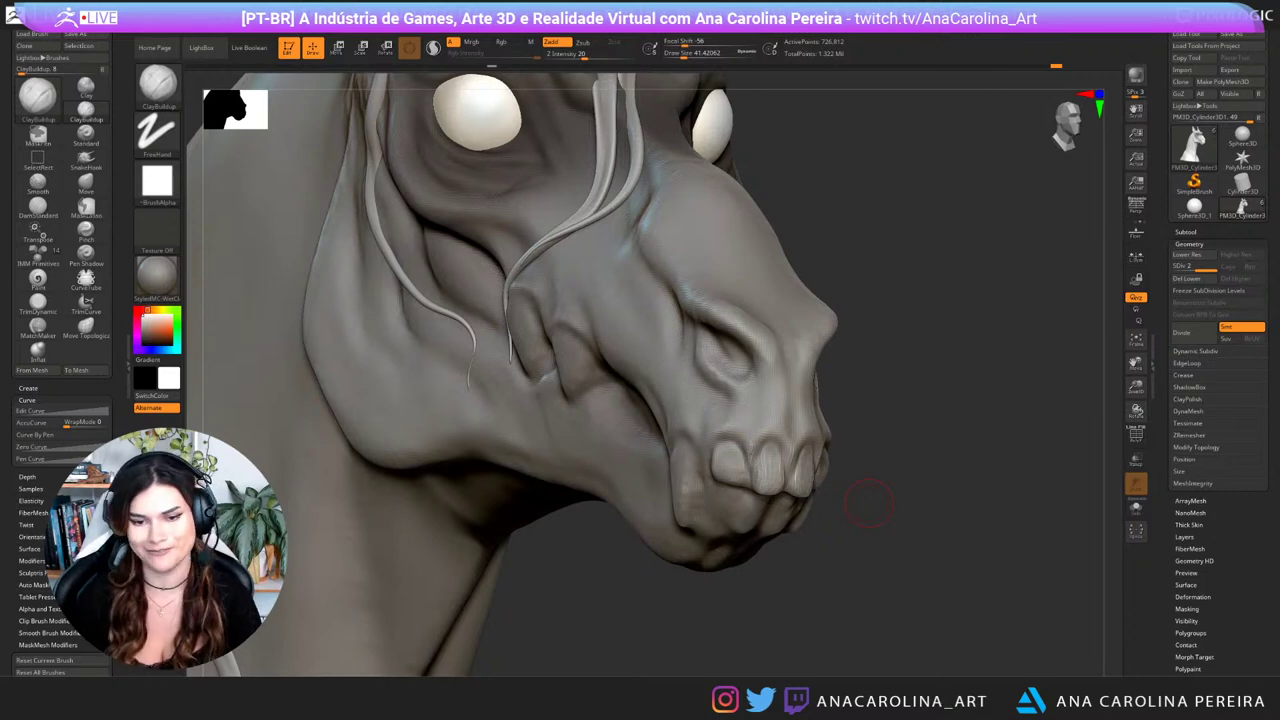
left_click_drag(933, 410, 860, 412)
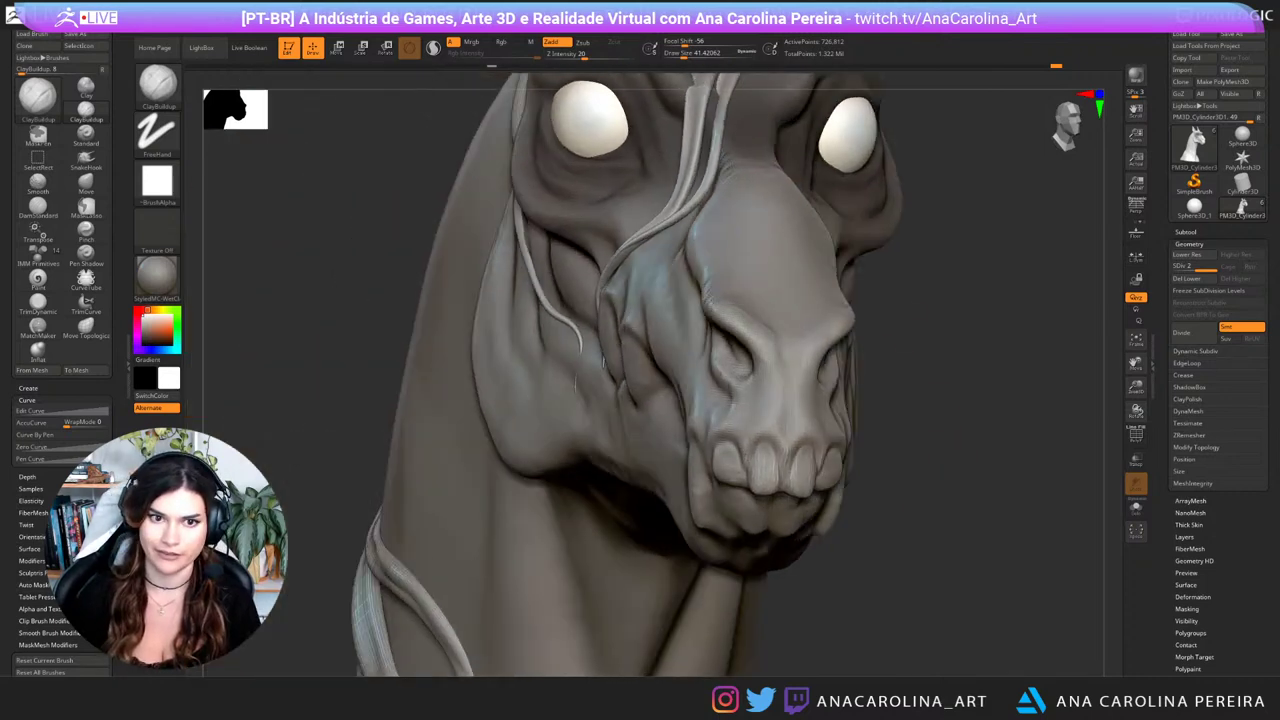
left_click_drag(940, 480, 930, 370, "alt")
mouse_move(1040, 505)
left_mouse_down()
mouse_move(950, 512)
mouse_move(922, 484)
mouse_move(918, 590)
left_mouse_up()
Step: Shade the front teeth in black with the Paint brush at a draw size of about 44
key("b")
key("p")
key("a")
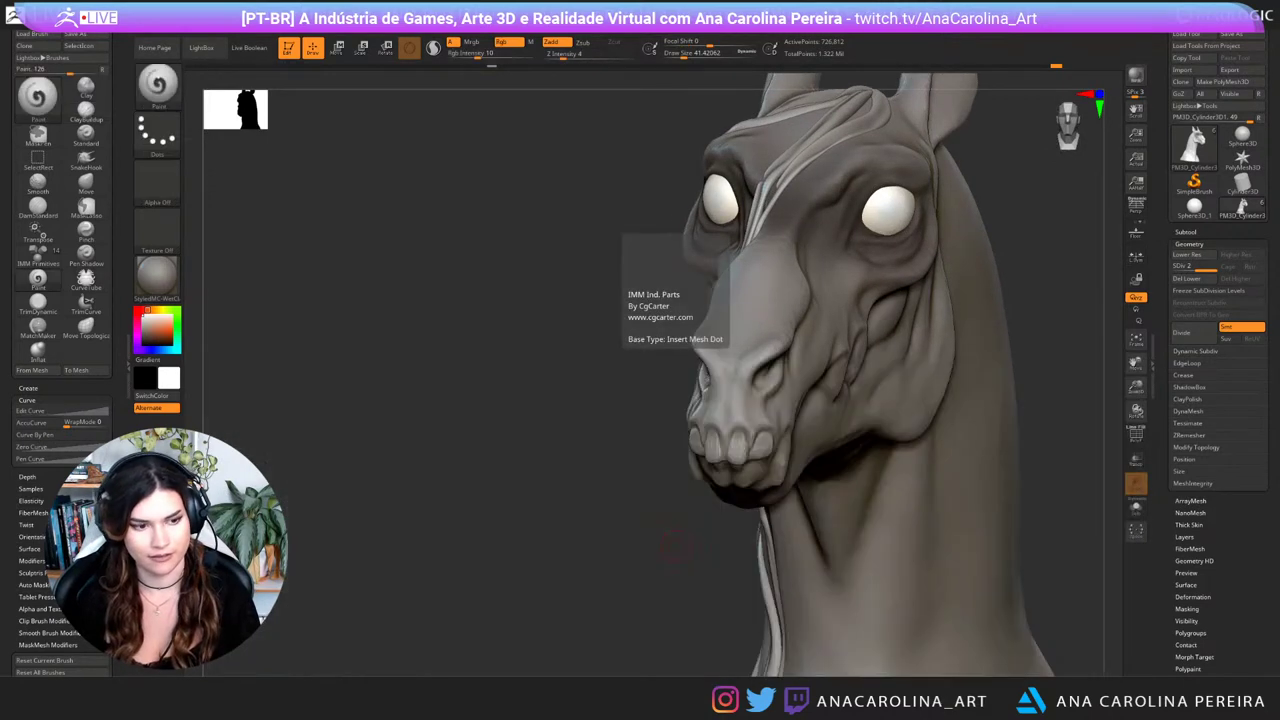
left_click_drag(676, 549, 622, 543)
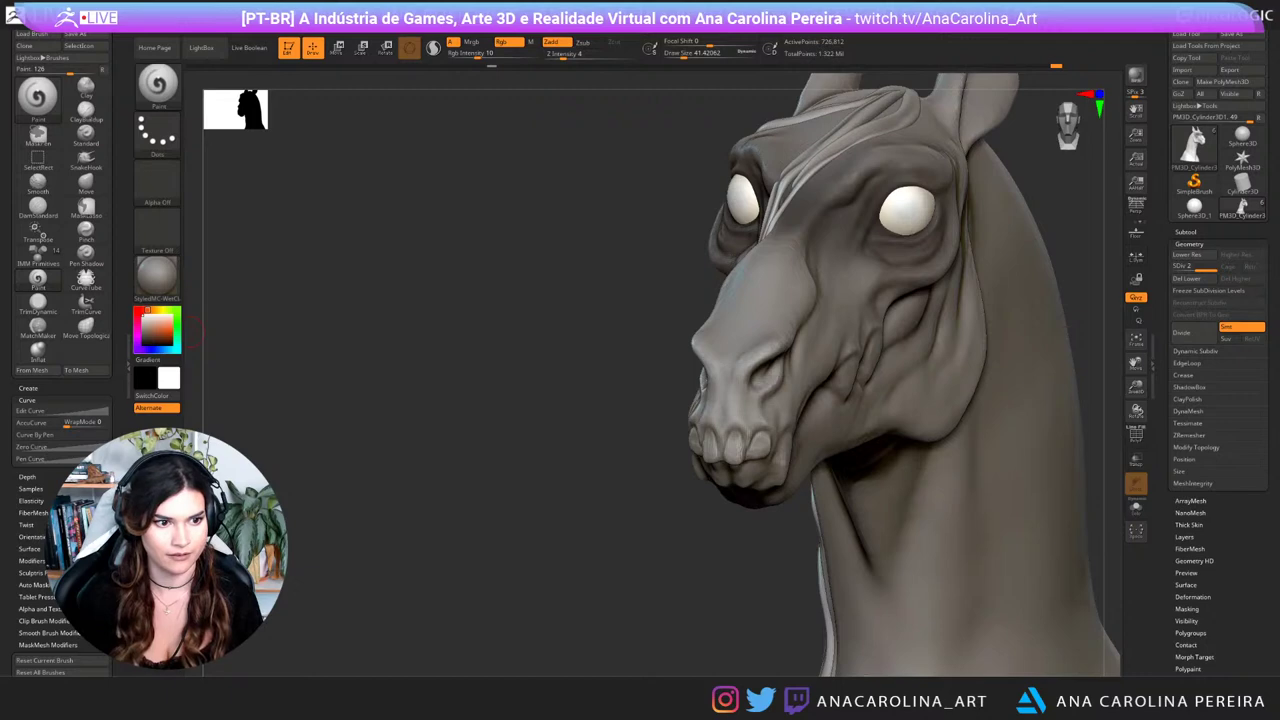
left_click(142, 341)
key("space")
left_click_drag(704, 419, 738, 462)
key("space")
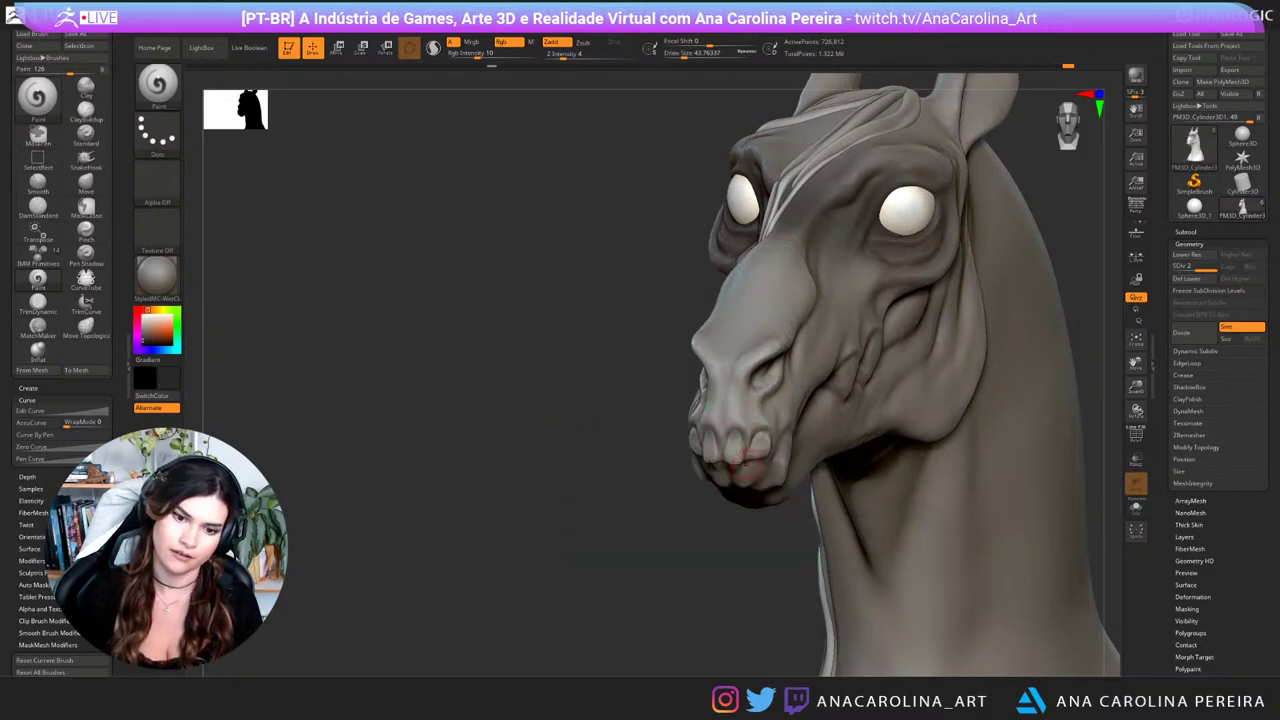
left_click_drag(664, 508, 610, 502)
left_click_drag(760, 442, 768, 437)
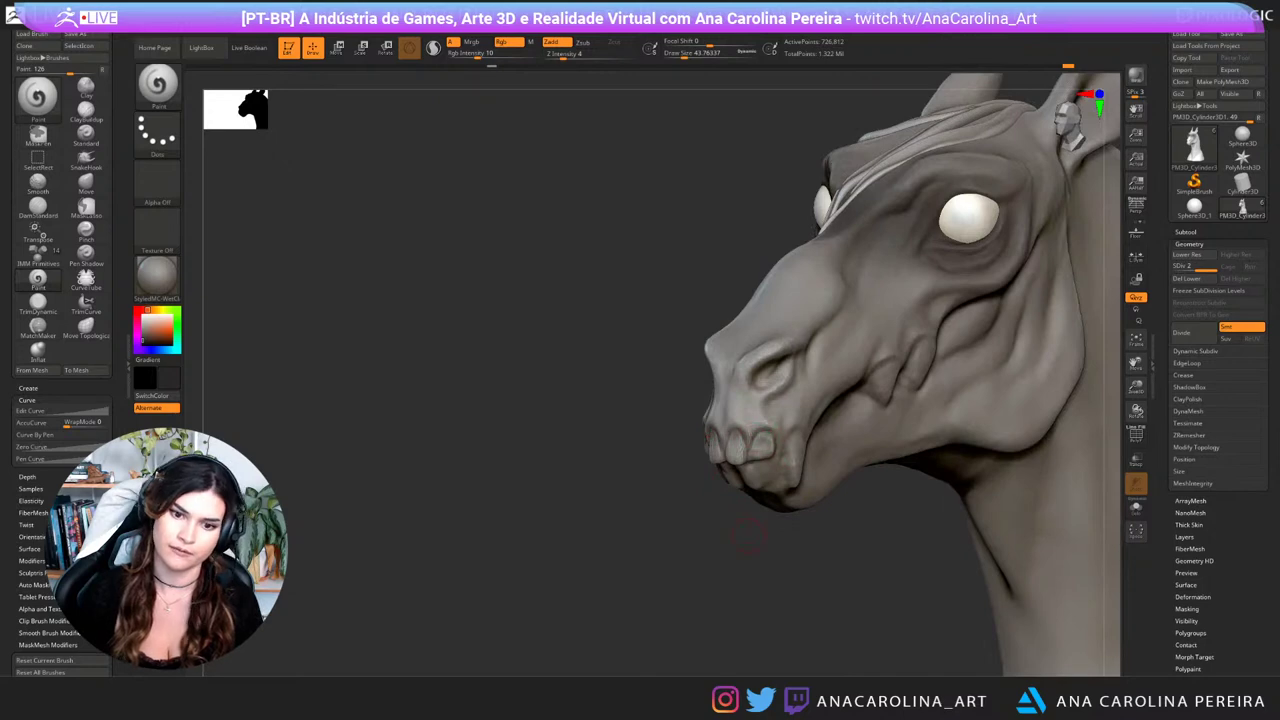
Step: Carve the outline of the long pointed fang beside the front teeth with the DamStandard brush
left_click_drag(748, 535, 800, 548)
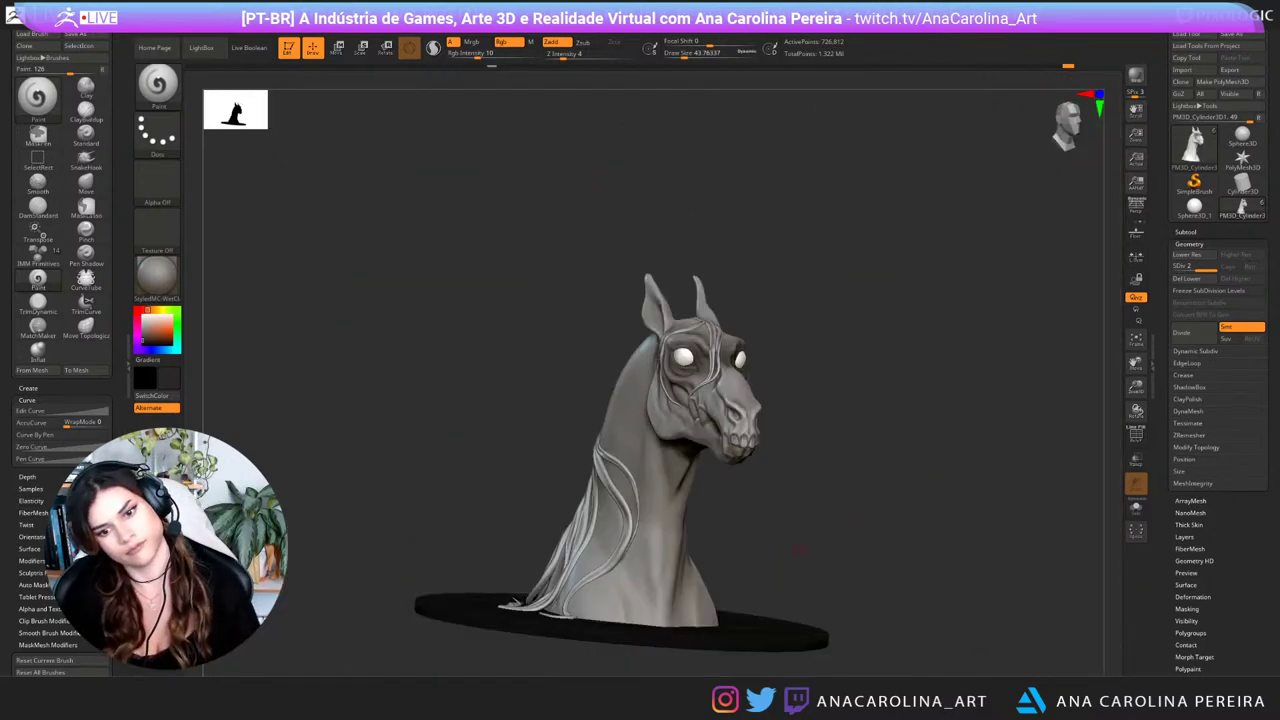
left_click_drag(792, 410, 470, 652, "alt")
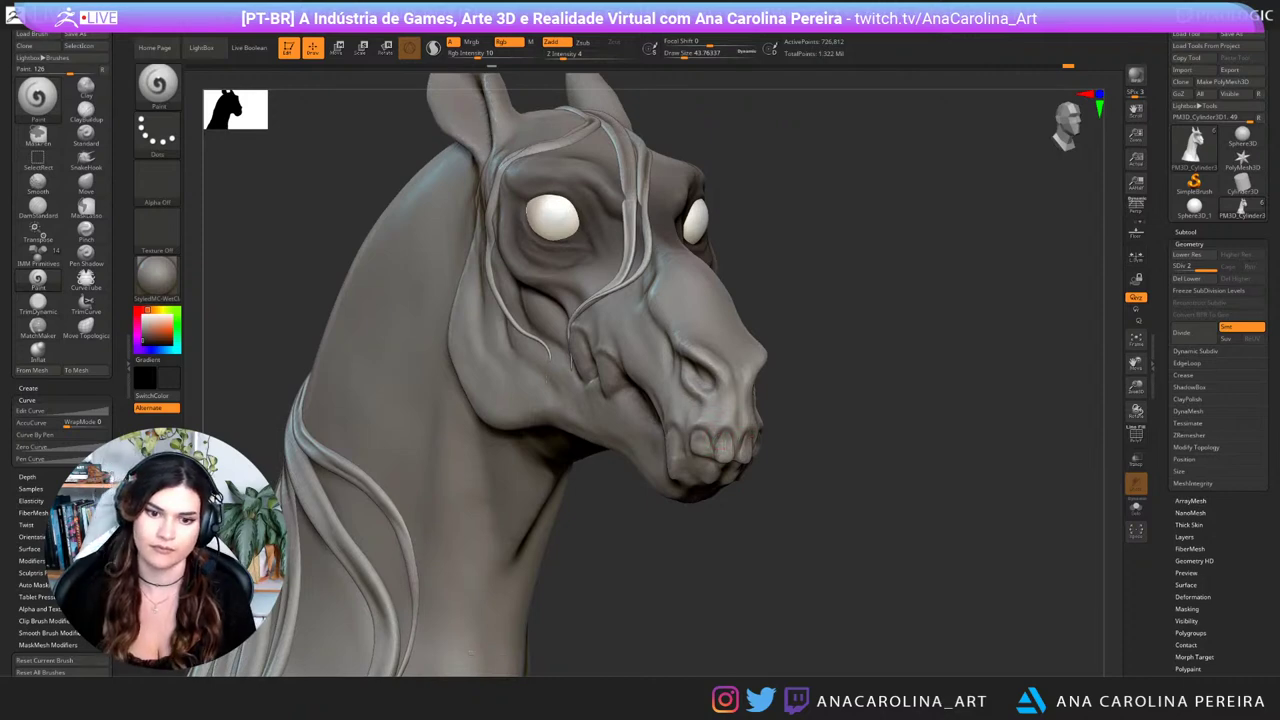
left_click_drag(471, 652, 496, 655, "alt")
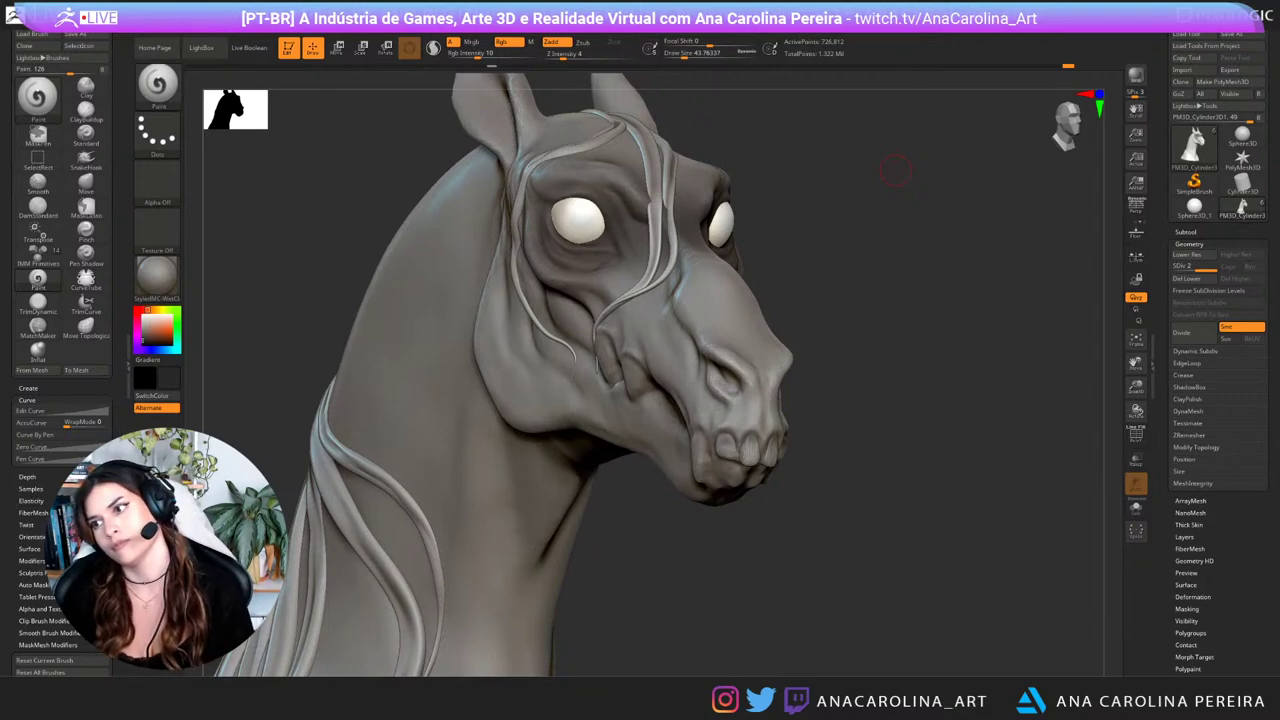
mouse_move(797, 512)
left_mouse_down("alt")
mouse_move(815, 570)
mouse_move(500, 562)
left_mouse_up("alt")
key("b")
key("d")
key("s")
left_click_drag(800, 580, 690, 572)
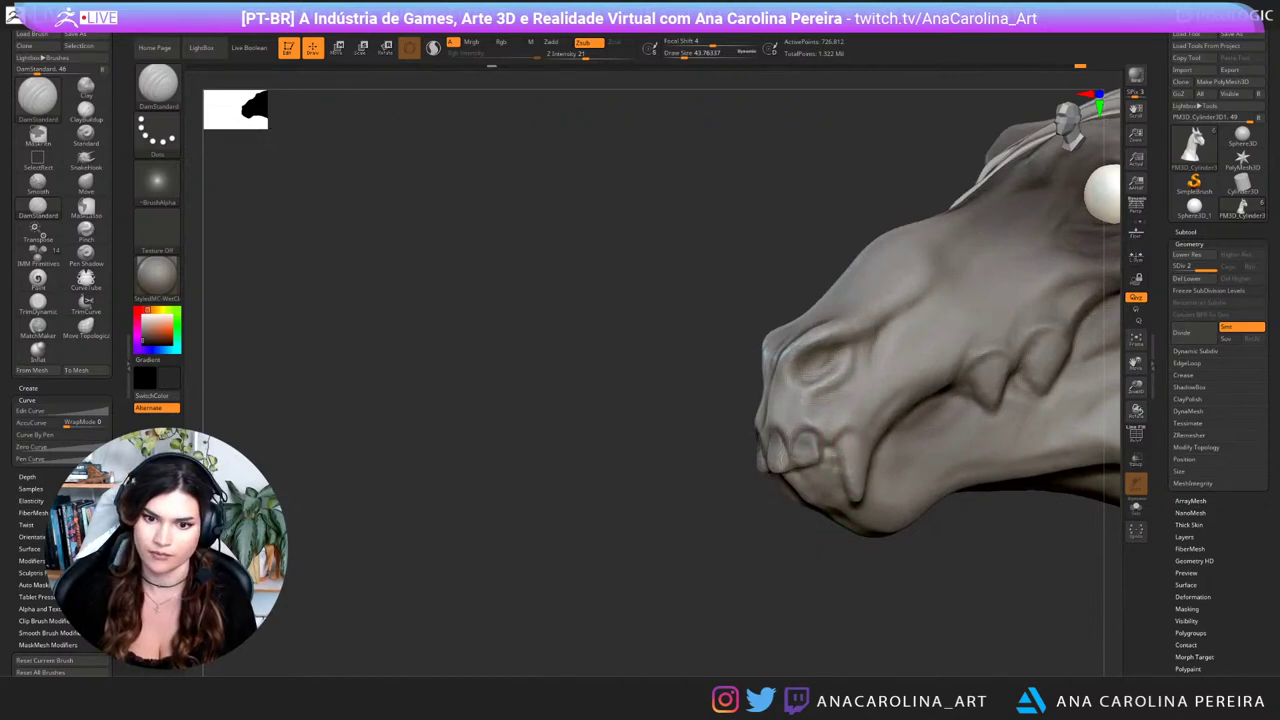
left_click_drag(640, 575, 898, 574)
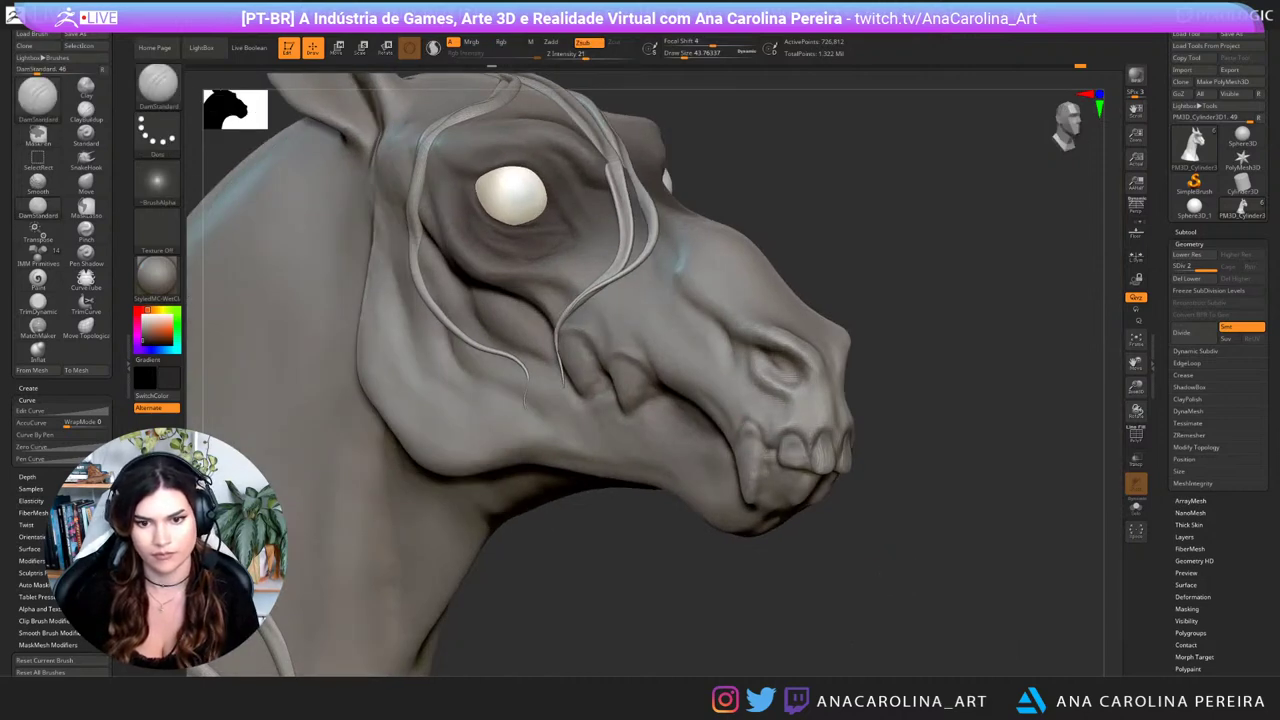
right_click_drag(745, 471, 700, 468)
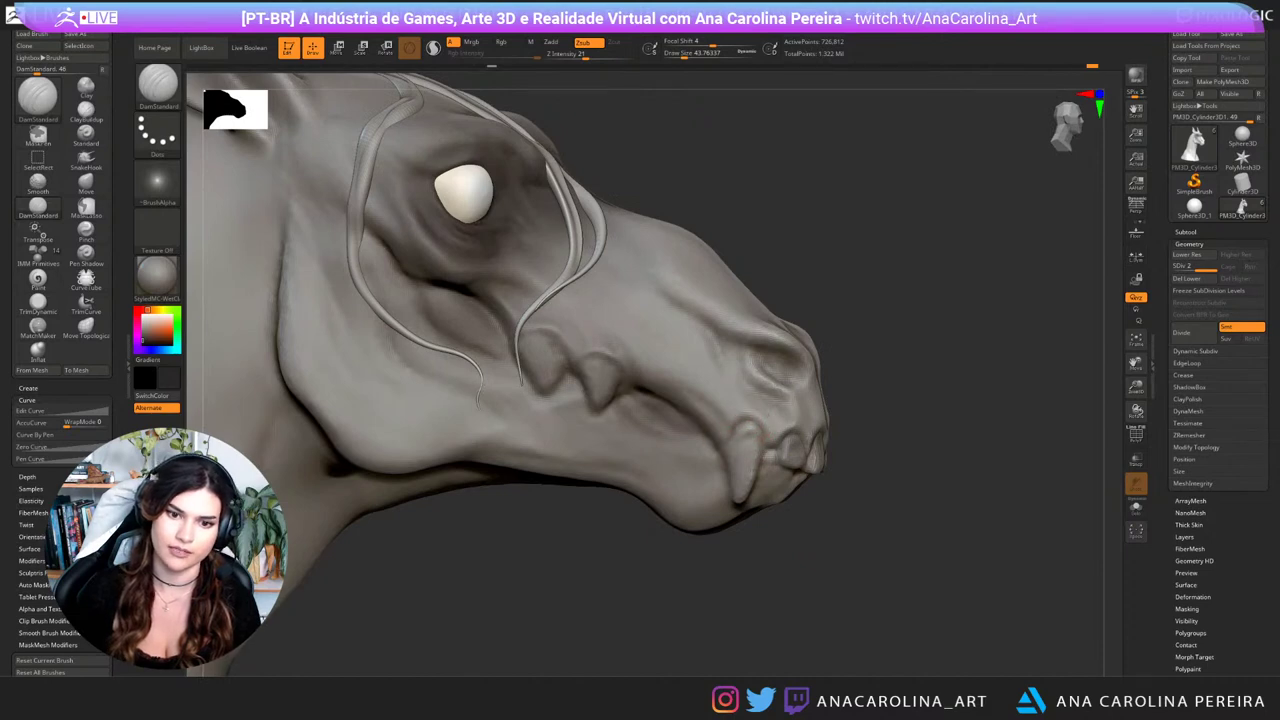
right_click_drag(775, 451, 753, 448)
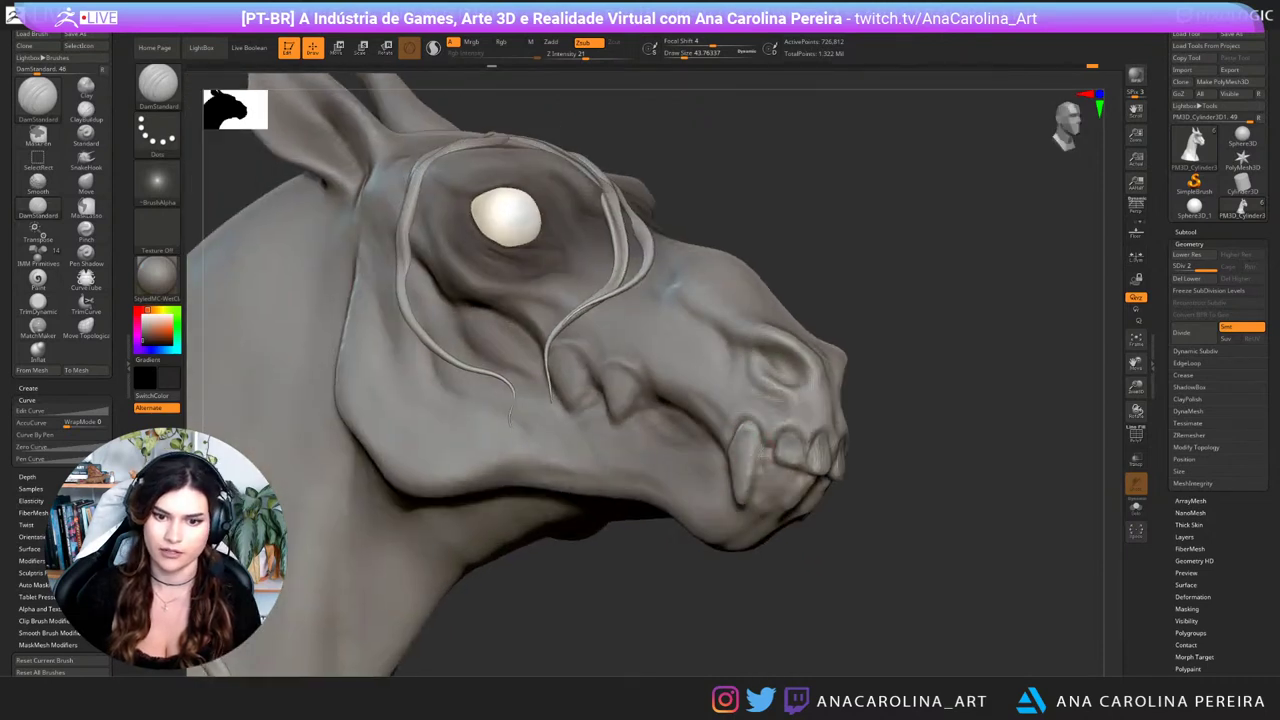
Step: Deepen the crease around the fang with the DamStandard brush, raising the draw size to about 77
right_click_drag(754, 492, 515, 420)
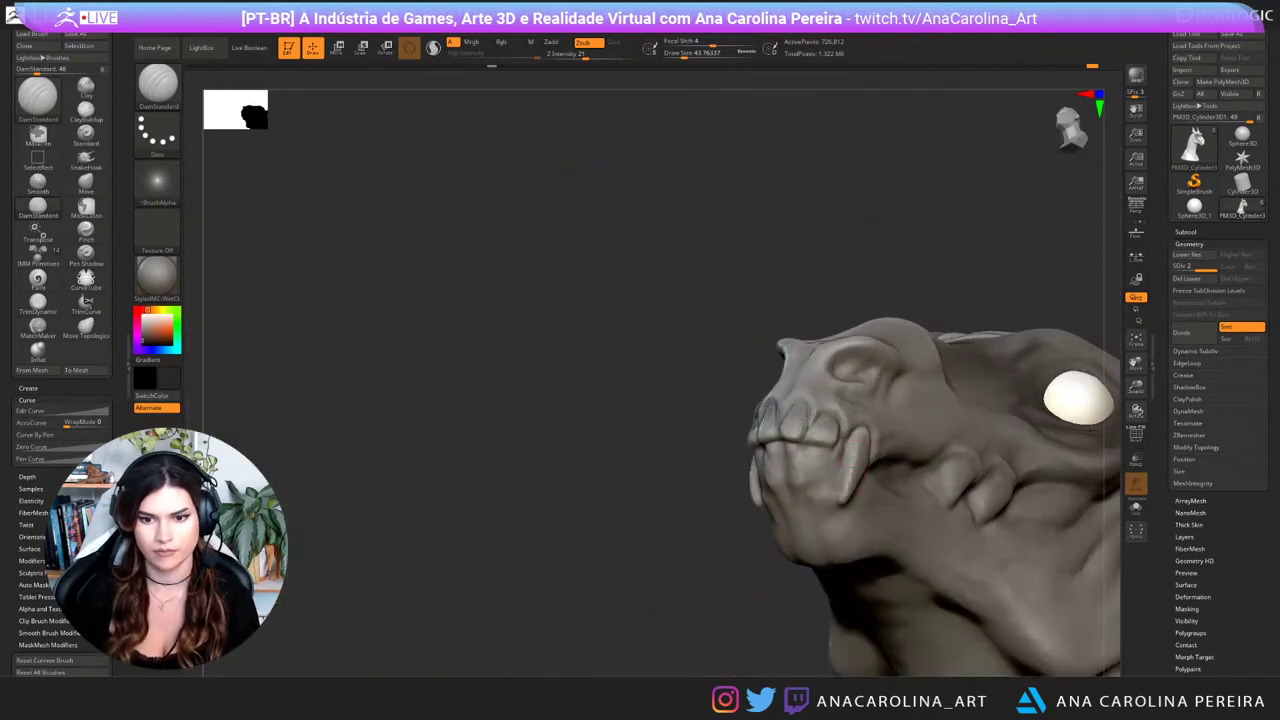
right_click_drag(777, 568, 935, 545)
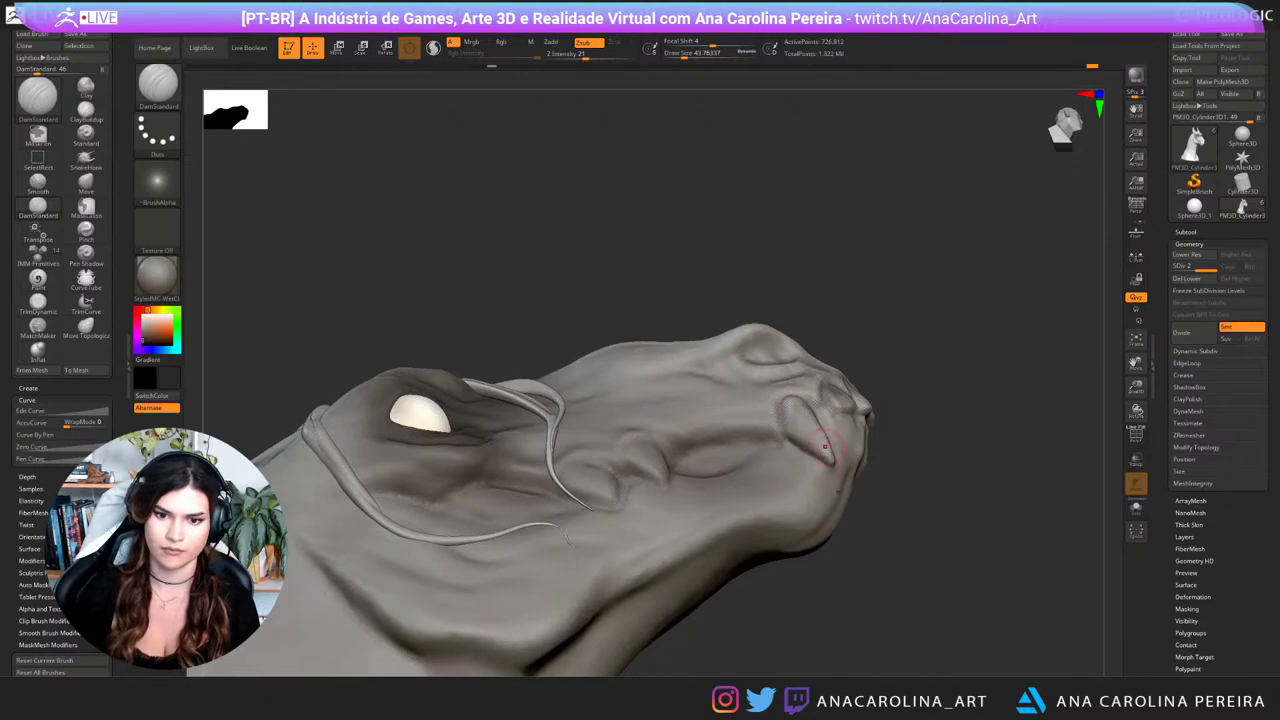
mouse_move(825, 446)
right_mouse_down()
mouse_move(840, 500)
mouse_move(843, 455)
right_mouse_up()
key("space")
left_click_drag(887, 387, 895, 386)
mouse_move(814, 442)
right_mouse_down()
mouse_move(660, 405)
mouse_move(780, 425)
right_mouse_up()
right_click_drag(1036, 498, 973, 474, "alt")
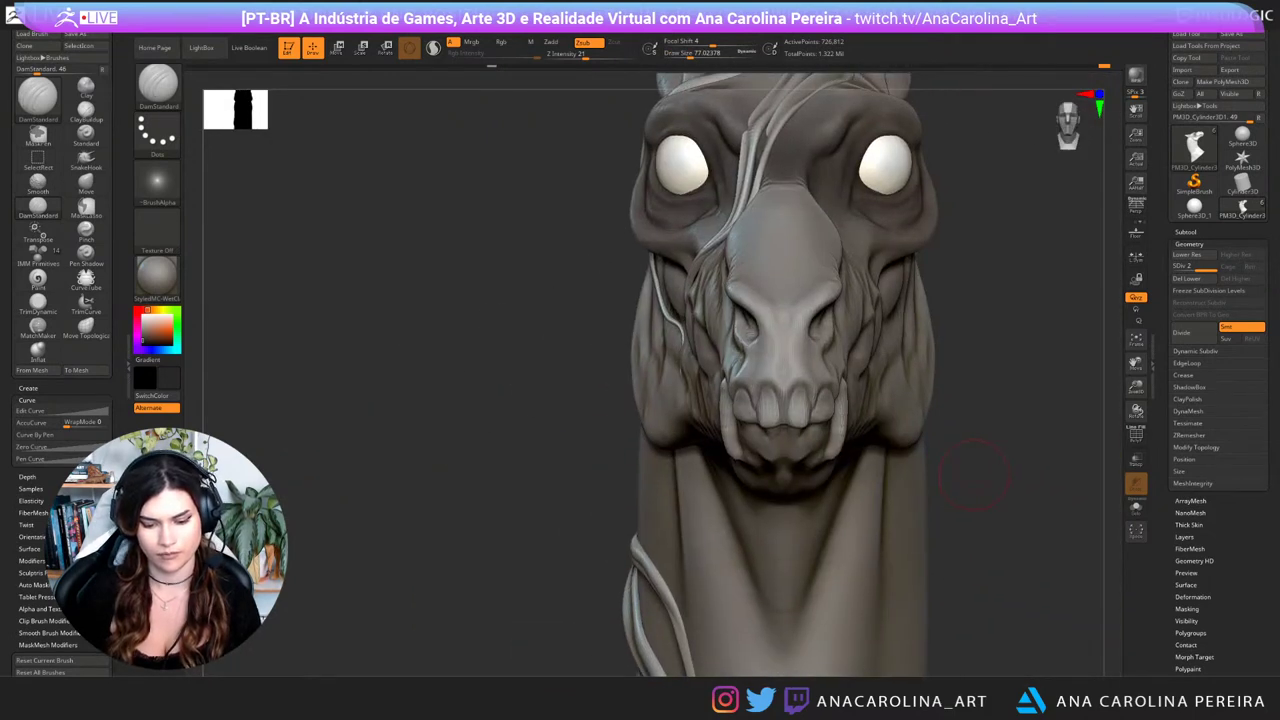
Step: Adjust the shape of the fangs with the Move brush at a draw size of about 59
key("b")
key("m")
key("v")
right_click_drag(885, 450, 868, 443)
key("space")
left_click_drag(838, 438, 836, 441)
right_click_drag(1020, 440, 911, 434, "shift")
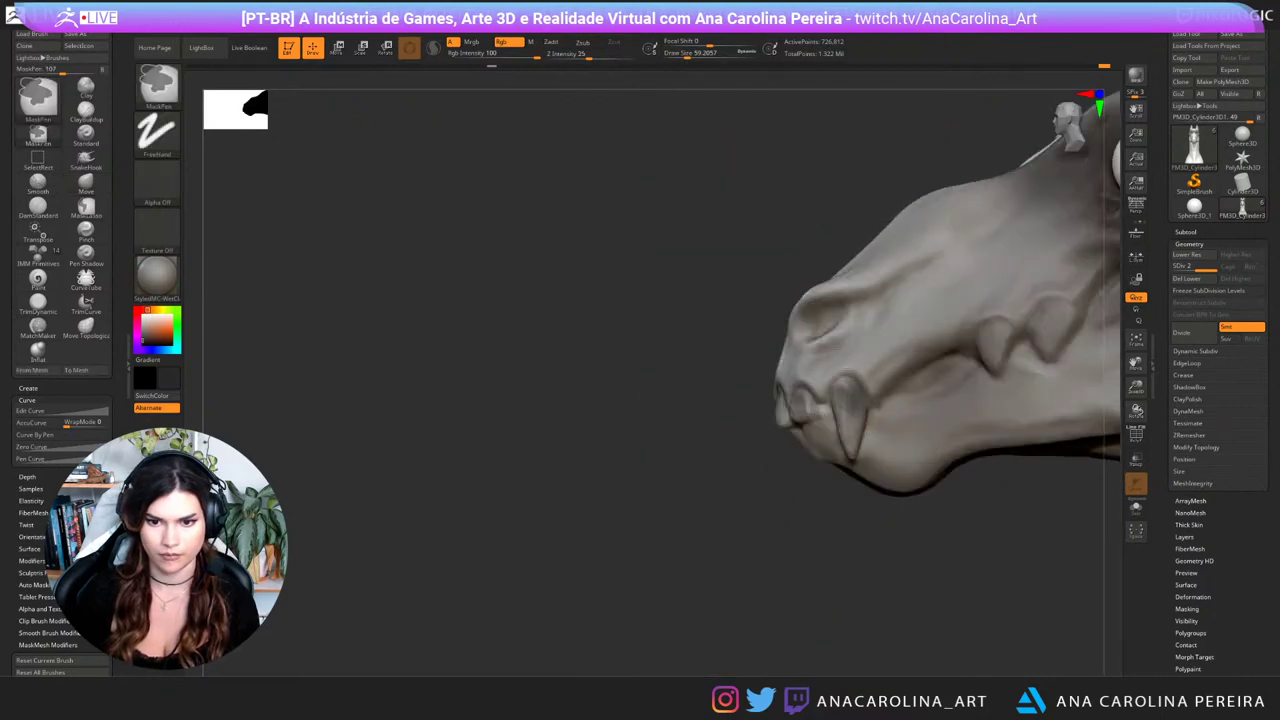
Step: Mask the fangs with the MaskPen and invert the mask so that only they can be edited
mouse_move(838, 410)
left_mouse_down("ctrl")
mouse_move(848, 382)
mouse_move(862, 434)
left_mouse_up("ctrl")
key("space")
key("space")
right_click_drag(700, 482, 900, 506)
left_click_drag(784, 448, 784, 402, "ctrl")
right_click_drag(790, 510, 890, 510)
left_click_drag(770, 408, 766, 446, "ctrl")
right_click_drag(890, 510, 755, 500)
left_click_drag(772, 430, 762, 455, "ctrl")
mouse_move(780, 530)
right_mouse_down()
mouse_move(840, 510)
mouse_move(930, 430)
mouse_move(690, 430)
right_mouse_up()
left_click(949, 394, "ctrl")
Step: Pull the fang tips down and outward with the SnakeHook brush at a draw size of about 116
key("b")
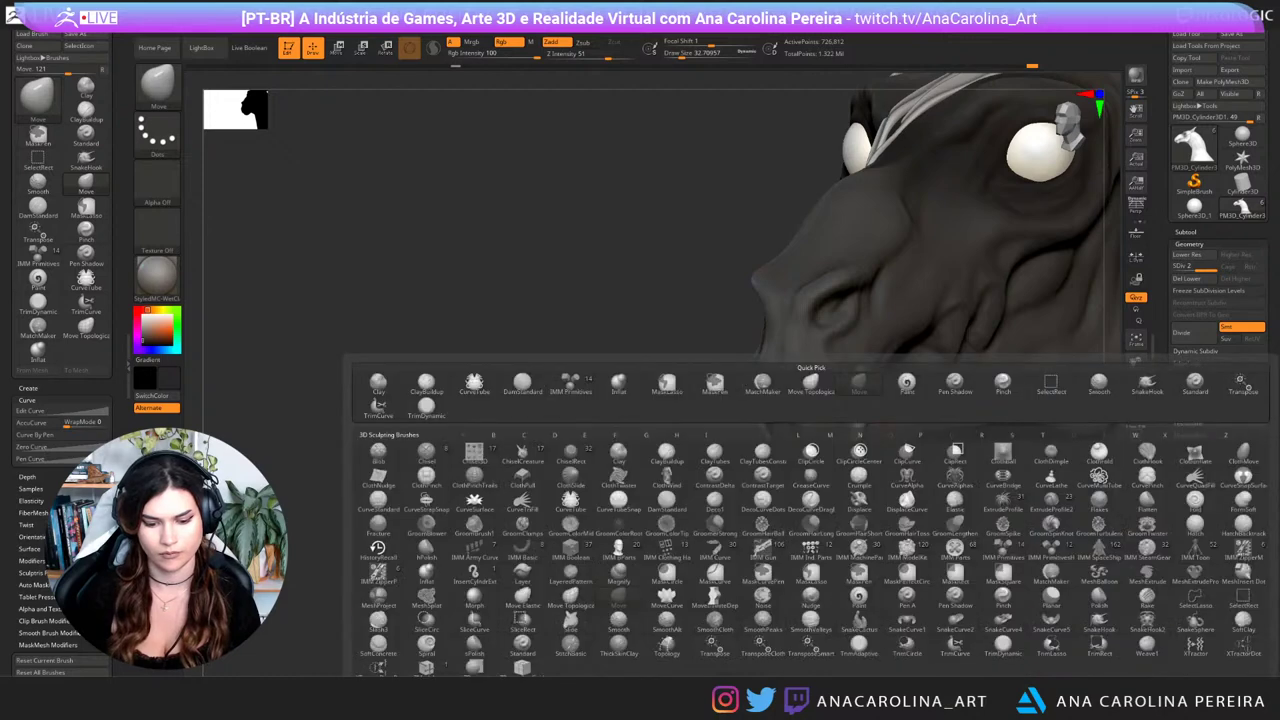
key("s")
key("h")
left_click_drag(398, 465, 345, 430)
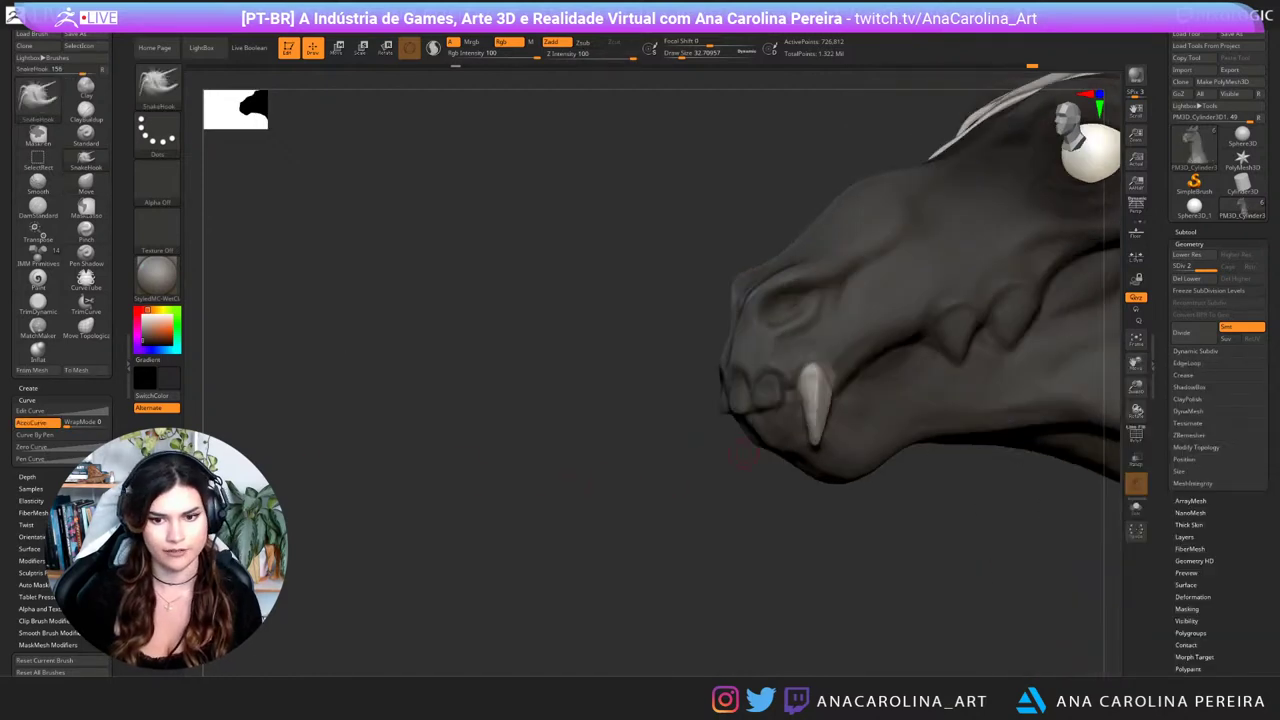
key("space")
left_click_drag(795, 438, 820, 454)
key("ctrl+z")
key("space")
left_click(797, 523)
mouse_move(620, 545)
left_mouse_down()
mouse_move(865, 540)
mouse_move(850, 530)
left_mouse_up()
left_click_drag(723, 450, 726, 465)
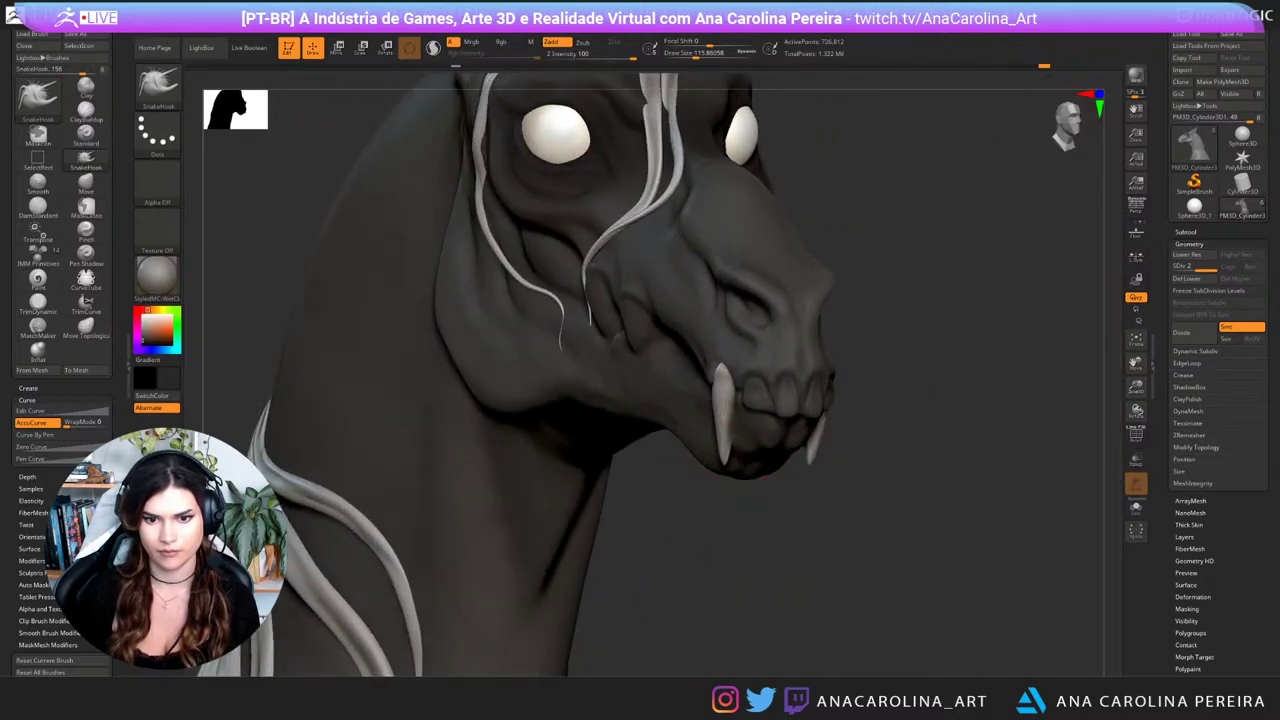
Step: Thicken the unmasked fangs with the Inflat brush at a draw size of about 116
left_click_drag(765, 545, 830, 540)
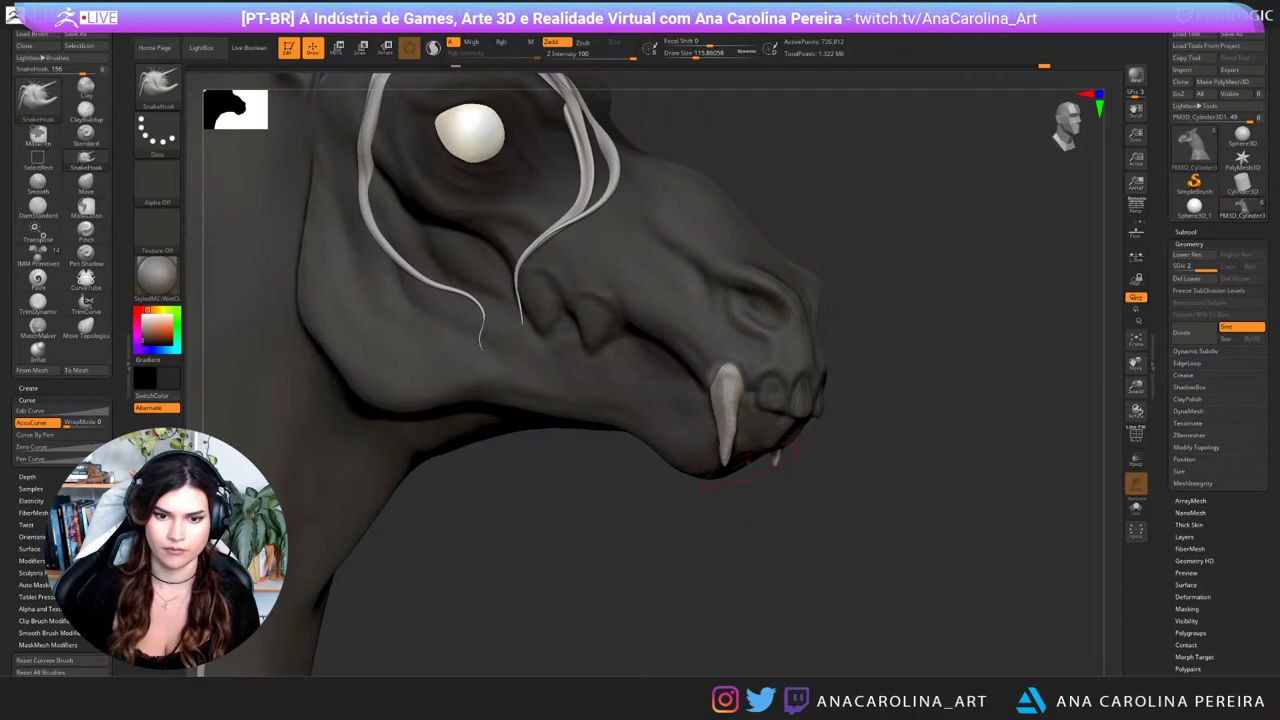
mouse_move(728, 530)
left_mouse_down()
mouse_move(775, 510)
mouse_move(745, 535)
mouse_move(780, 535)
left_mouse_up()
left_click_drag(800, 540, 800, 430, "alt")
left_click_drag(830, 480, 775, 480)
left_click_drag(800, 410, 811, 503, "alt")
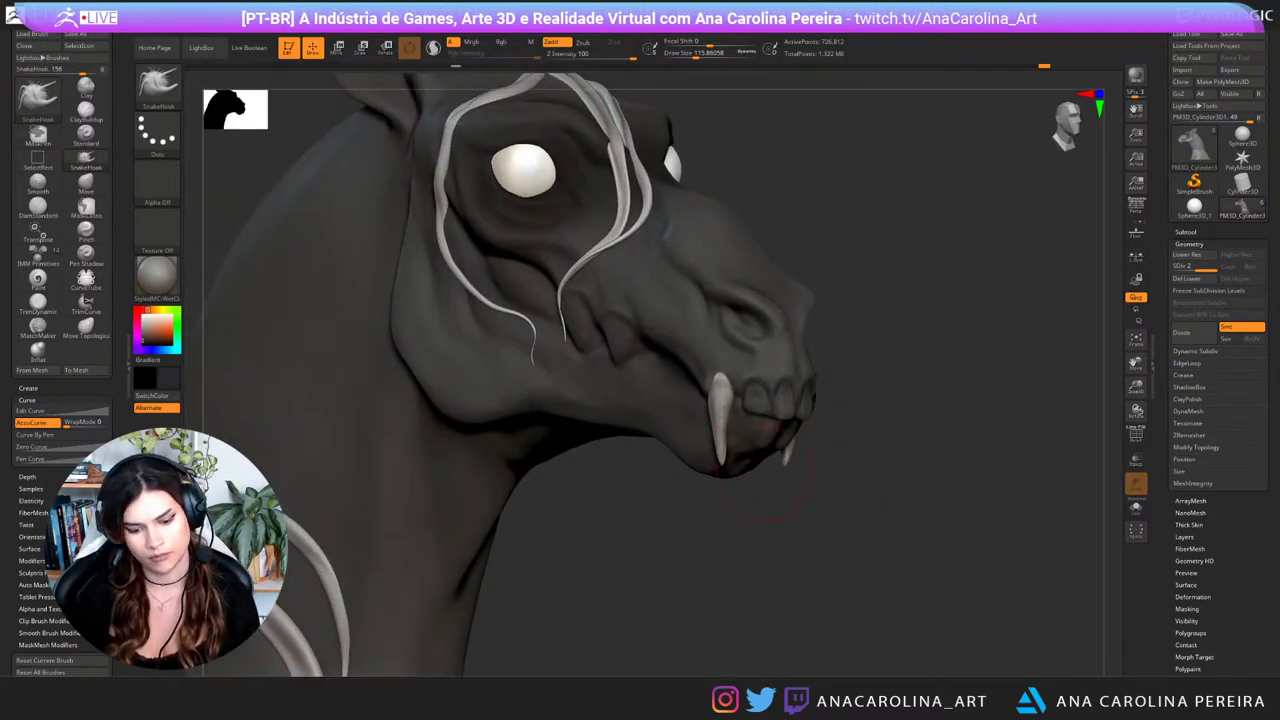
key("b")
key("i")
key("n")
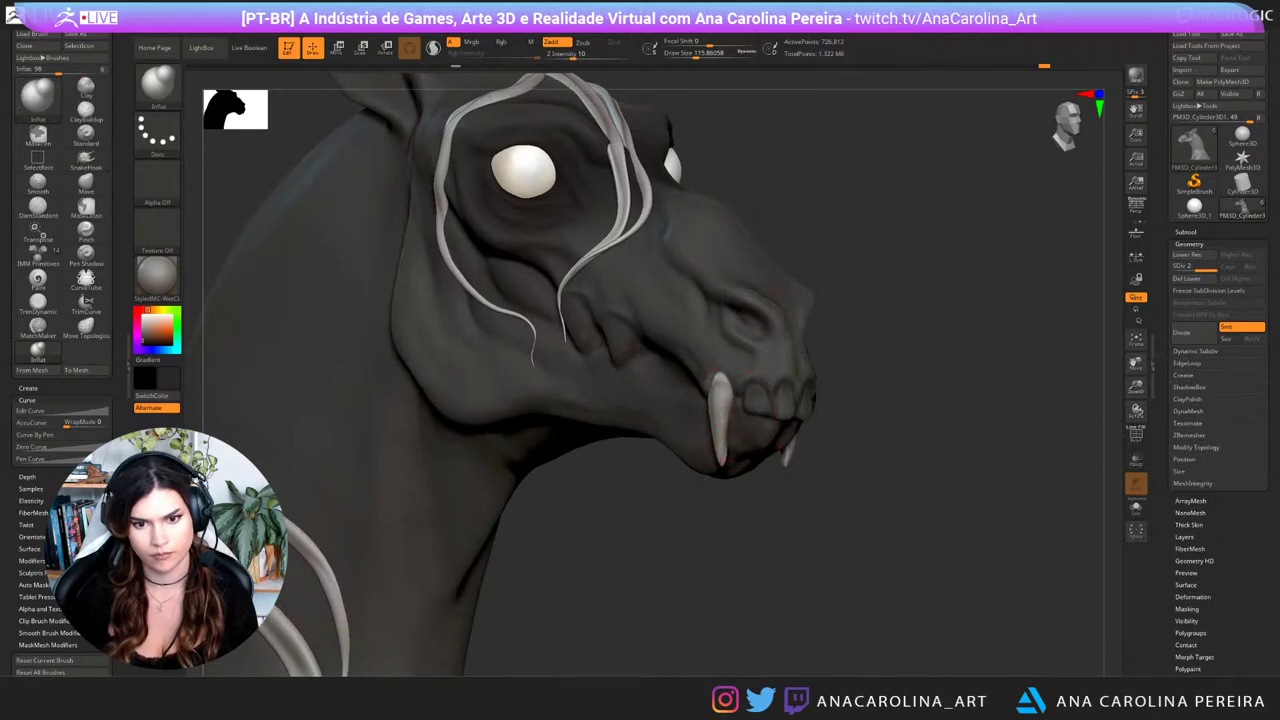
left_click_drag(925, 540, 930, 570)
left_click_drag(840, 530, 835, 440, "alt")
mouse_move(835, 440)
left_mouse_down()
mouse_move(805, 442)
mouse_move(914, 472)
mouse_move(901, 572)
left_mouse_up()
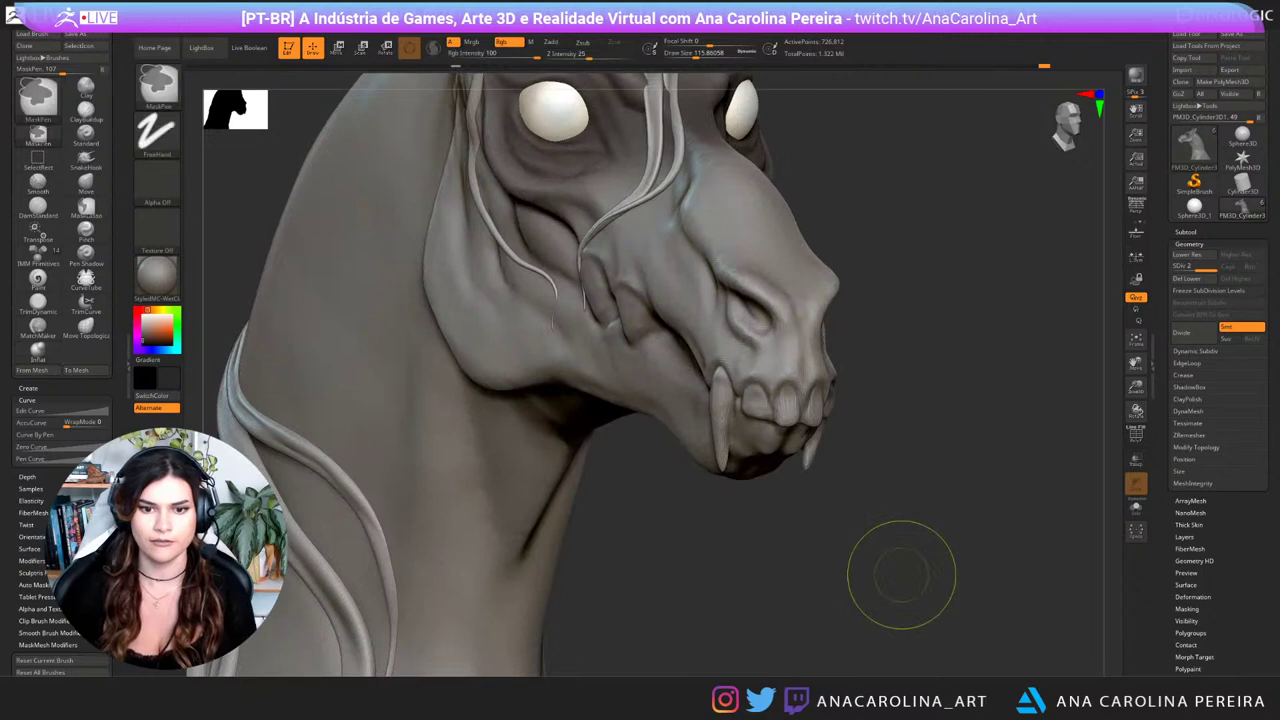
Step: Bring back the inverted mask, smooth both fangs, and clear the mask
key("ctrl+z")
left_click_drag(730, 458, 722, 415, "shift")
left_click_drag(814, 442, 810, 462, "shift")
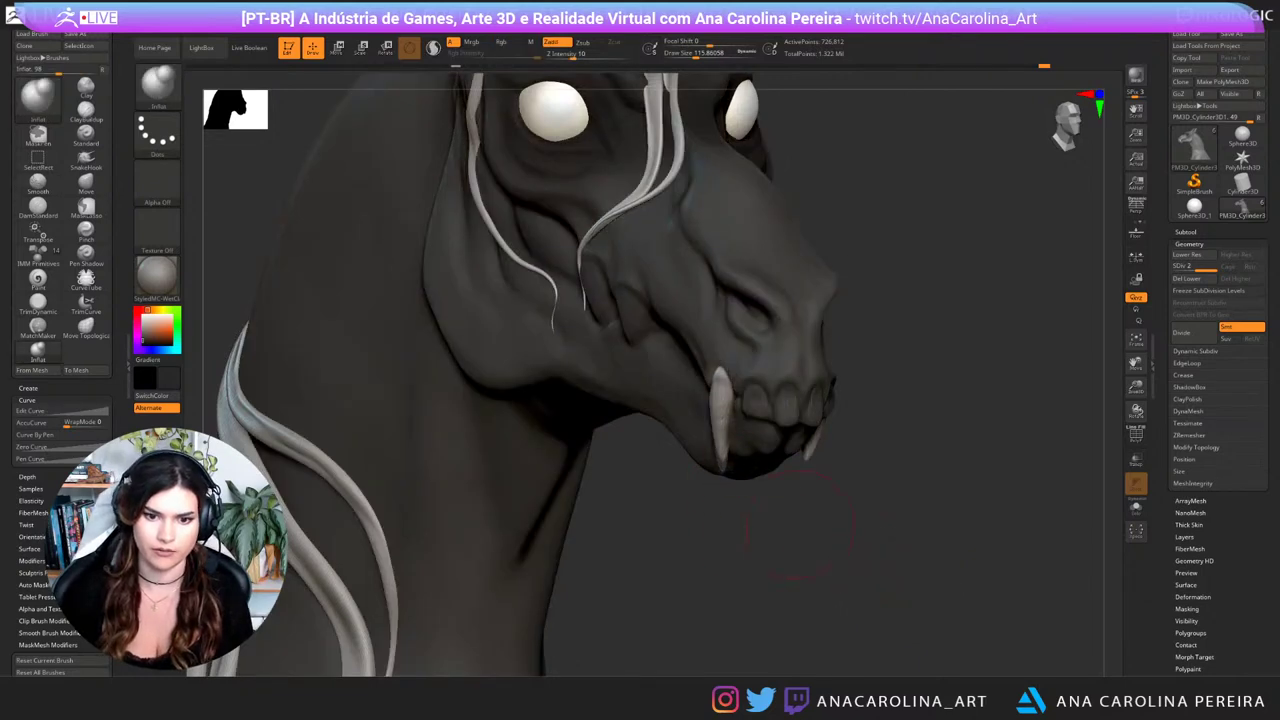
left_click_drag(840, 525, 831, 478)
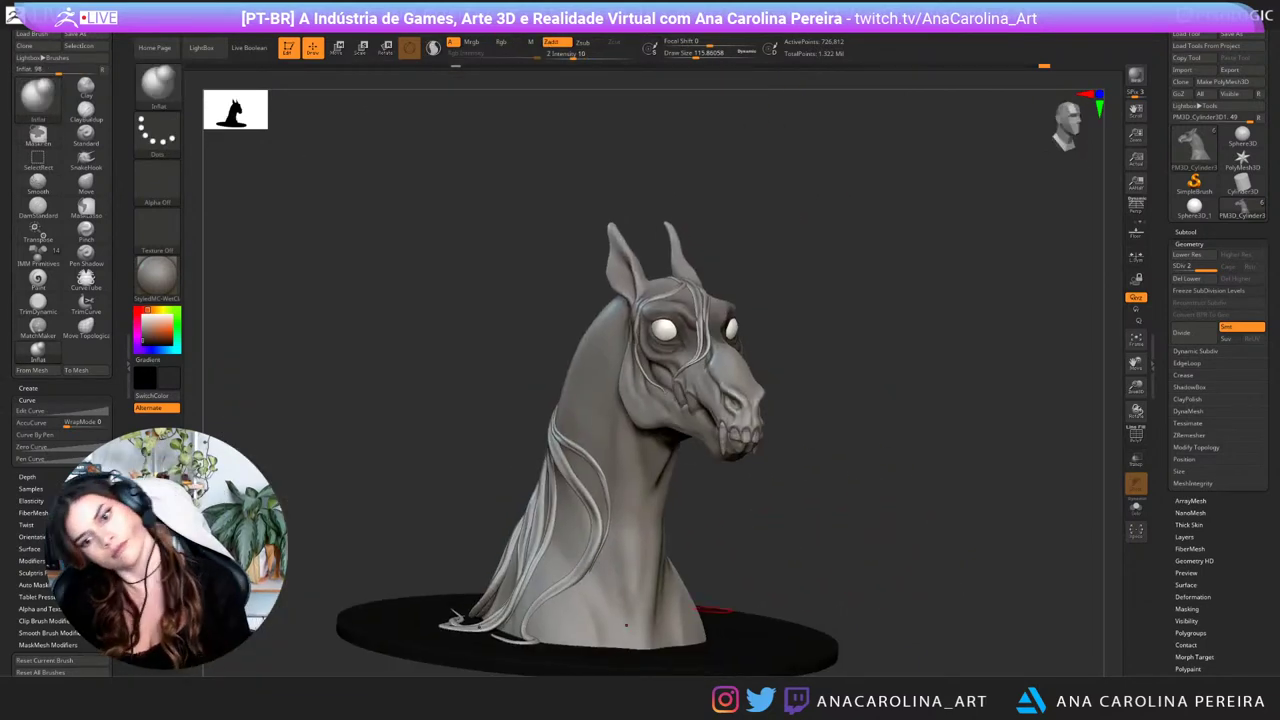
Step: Reposition the fangs and the surrounding jaw with the Move brush at a draw size of about 97
left_click_drag(755, 540, 840, 530)
left_click_drag(840, 530, 811, 587, "alt")
key("b")
key("m")
key("v")
key("s")
left_click_drag(698, 508, 688, 508)
mouse_move(800, 458)
left_mouse_down()
mouse_move(815, 437)
mouse_move(808, 505)
left_mouse_up()
mouse_move(718, 432)
left_mouse_down()
mouse_move(714, 442)
mouse_move(727, 402)
mouse_move(710, 437)
left_mouse_up()
left_click_drag(880, 460, 655, 455)
mouse_move(1005, 372)
left_mouse_down("shift")
mouse_move(1035, 360)
mouse_move(850, 395)
left_mouse_up("shift")
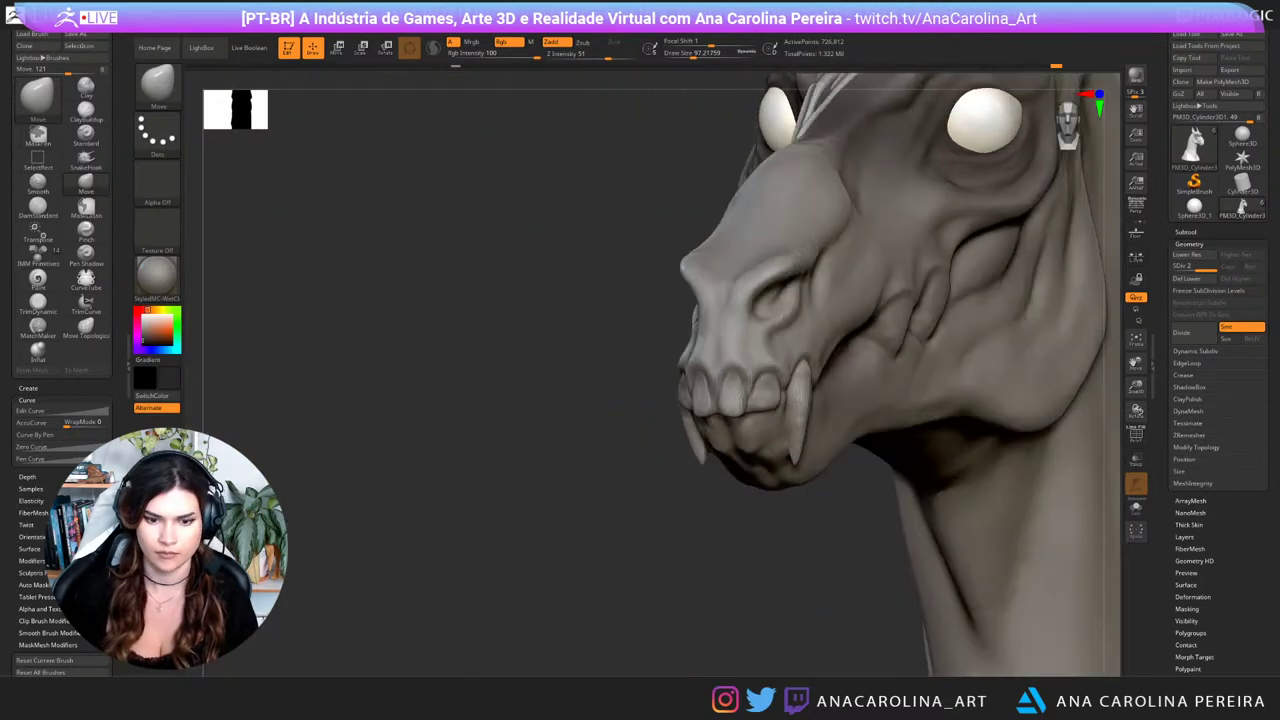
Step: Build up the fang and its root with the ClayBuildup brush at a draw size of about 71
key("b")
key("c")
key("b")
left_click_drag(870, 510, 780, 485)
key("space")
left_click_drag(805, 396, 799, 395)
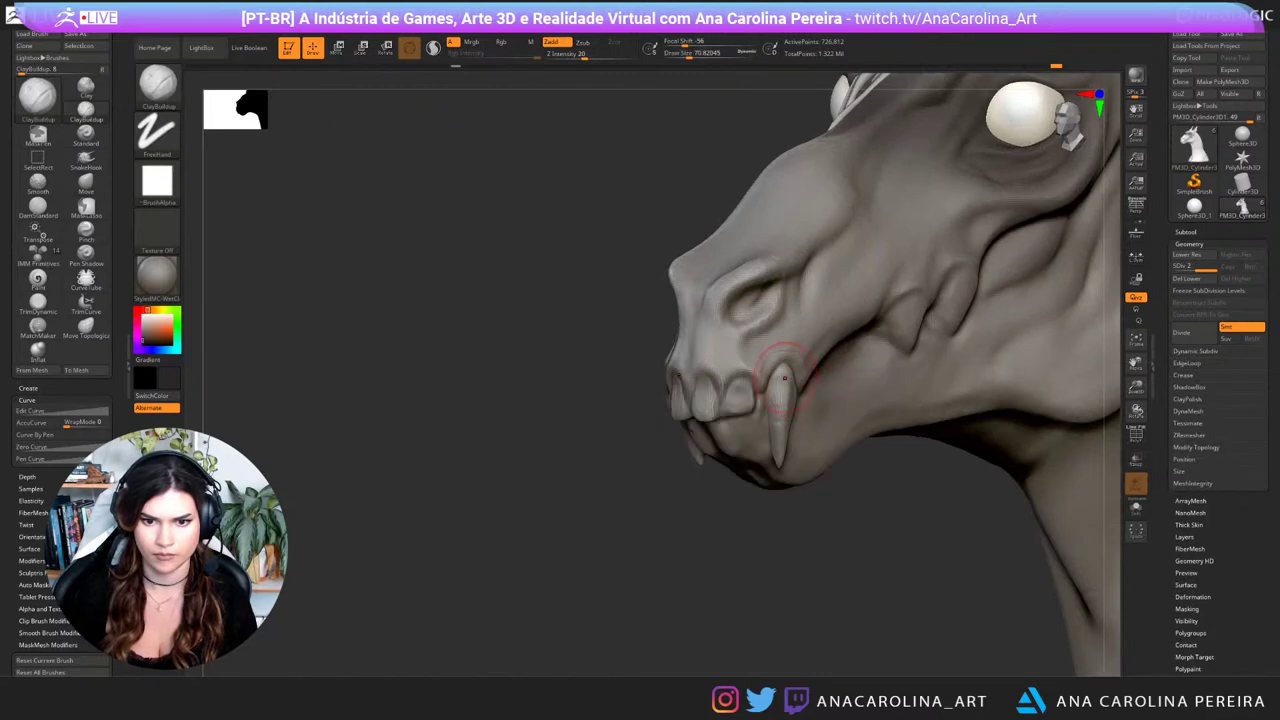
left_click_drag(805, 489, 735, 480)
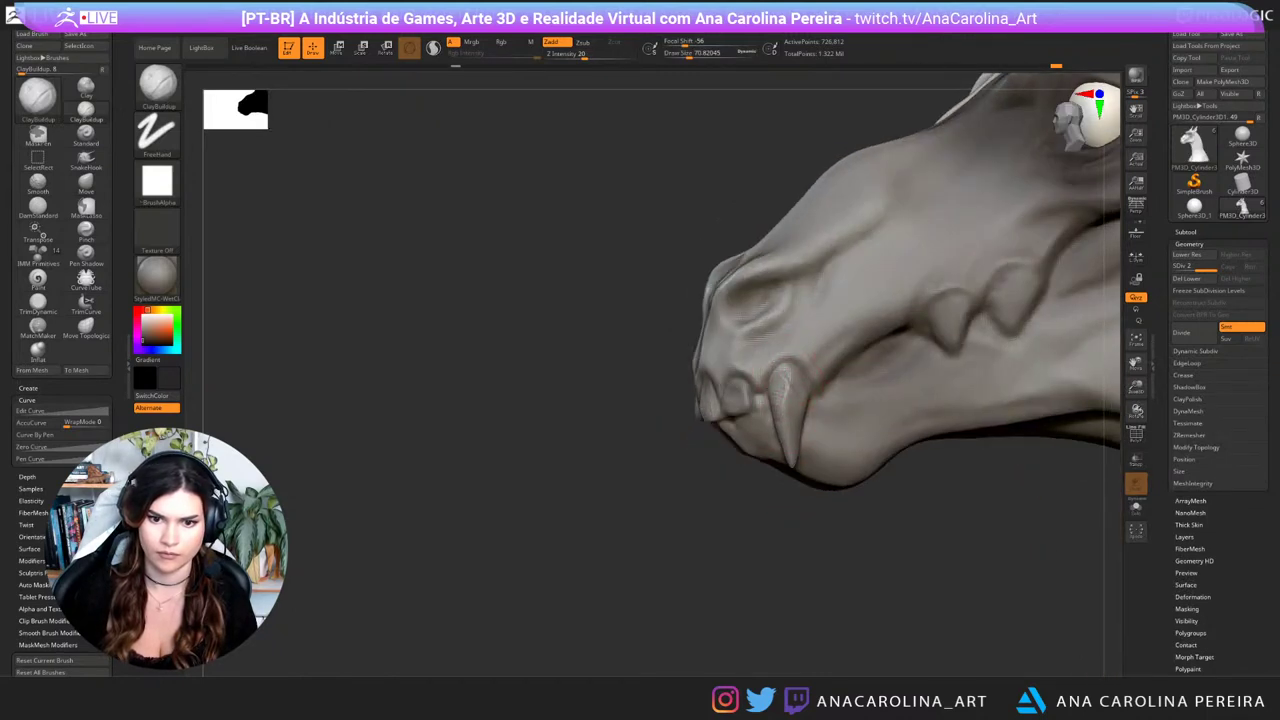
Step: Build up the fang's volume with the ClayBuildup brush at a draw size of about 71 and smooth its surface
left_click_drag(797, 423, 794, 448)
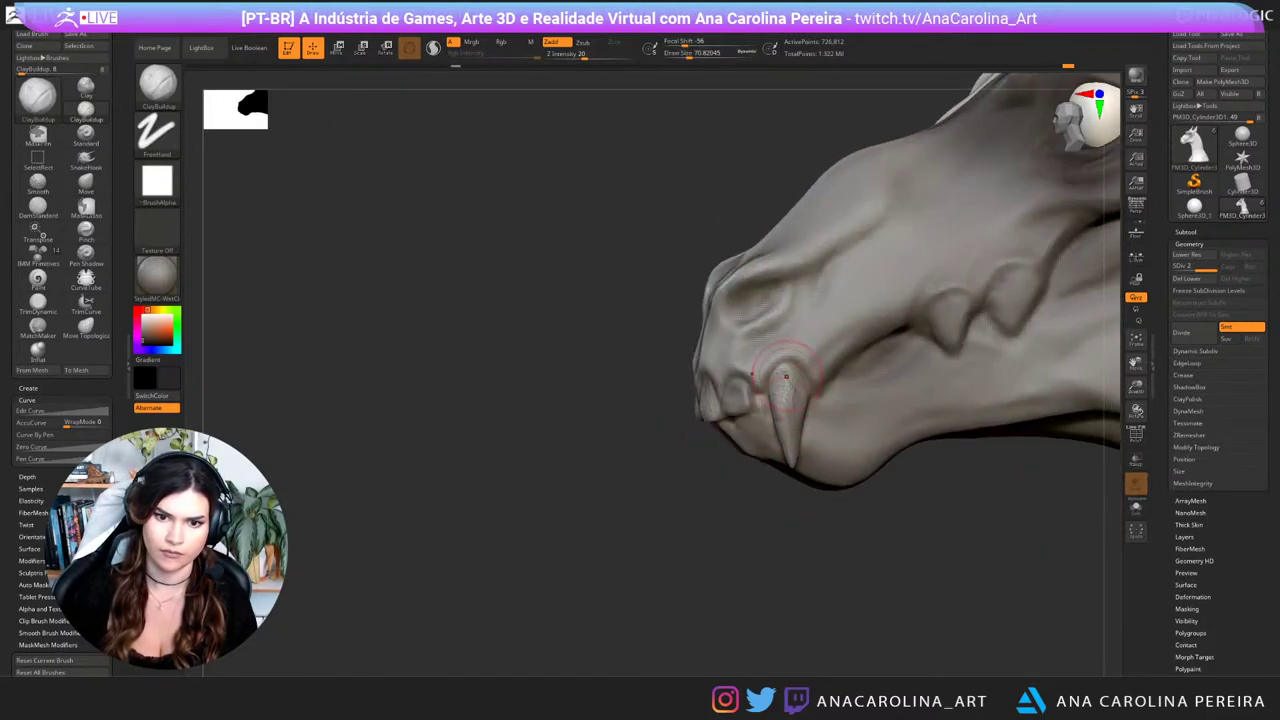
mouse_move(809, 518)
left_mouse_down()
mouse_move(881, 505)
mouse_move(808, 482)
left_mouse_up()
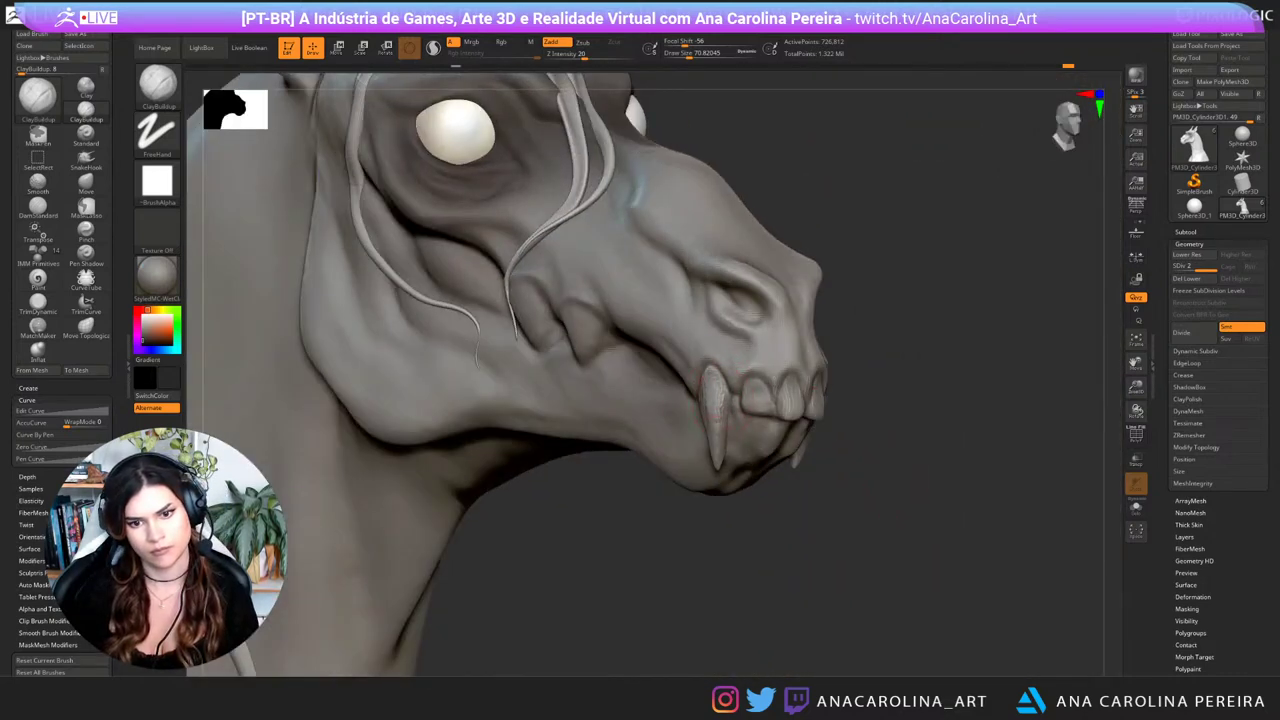
left_click_drag(715, 432, 717, 446)
left_click_drag(812, 485, 857, 471)
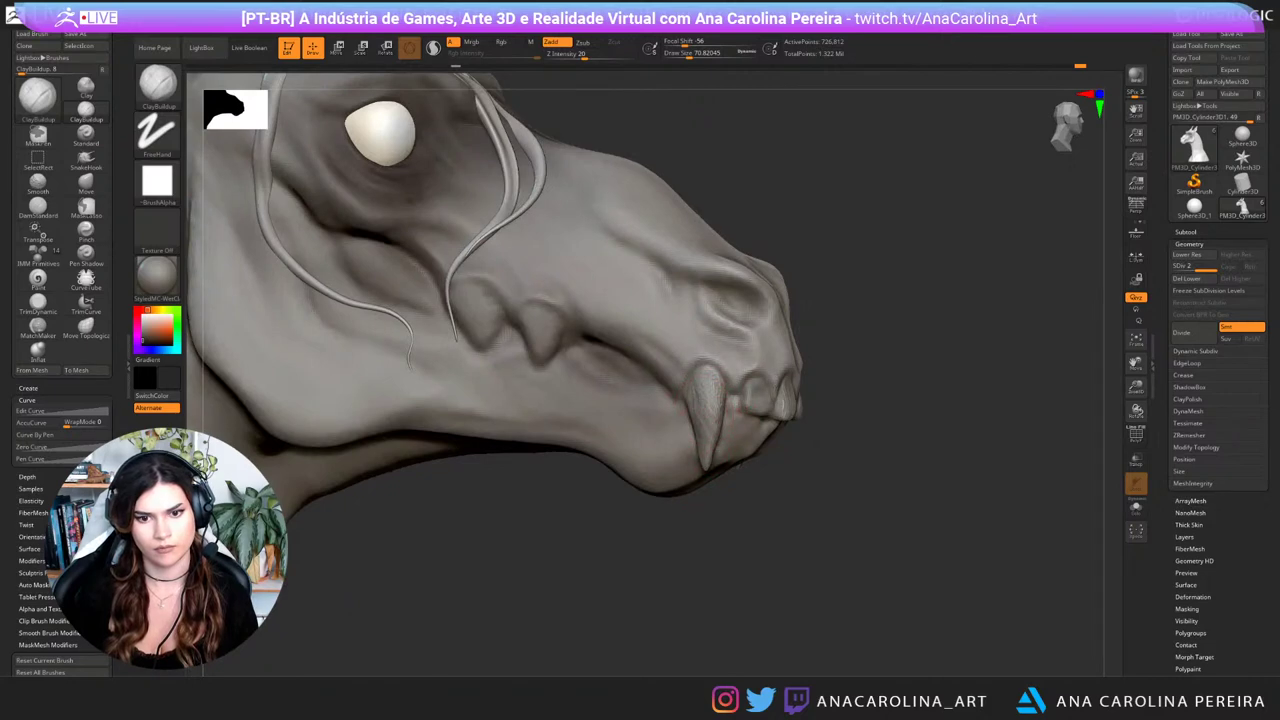
left_click_drag(730, 510, 592, 636)
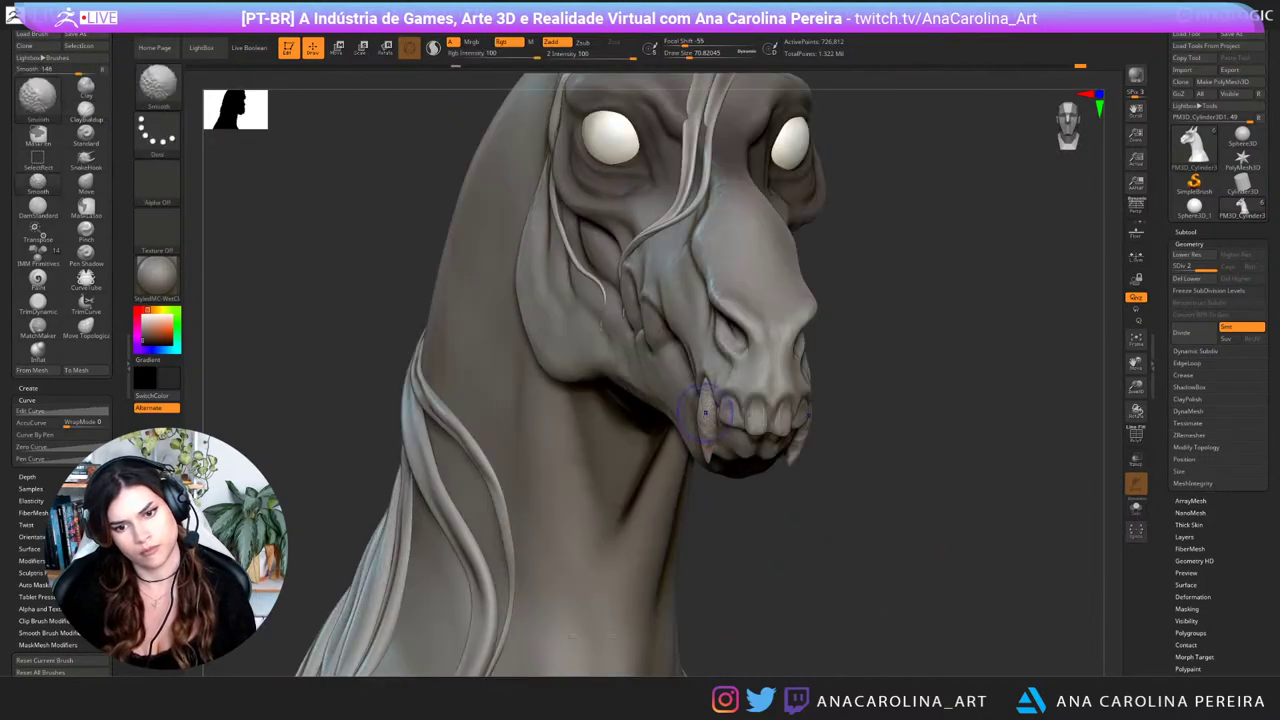
left_click_drag(712, 384, 729, 412, "shift")
mouse_move(860, 500)
left_mouse_down()
mouse_move(690, 505)
mouse_move(735, 506)
left_mouse_up()
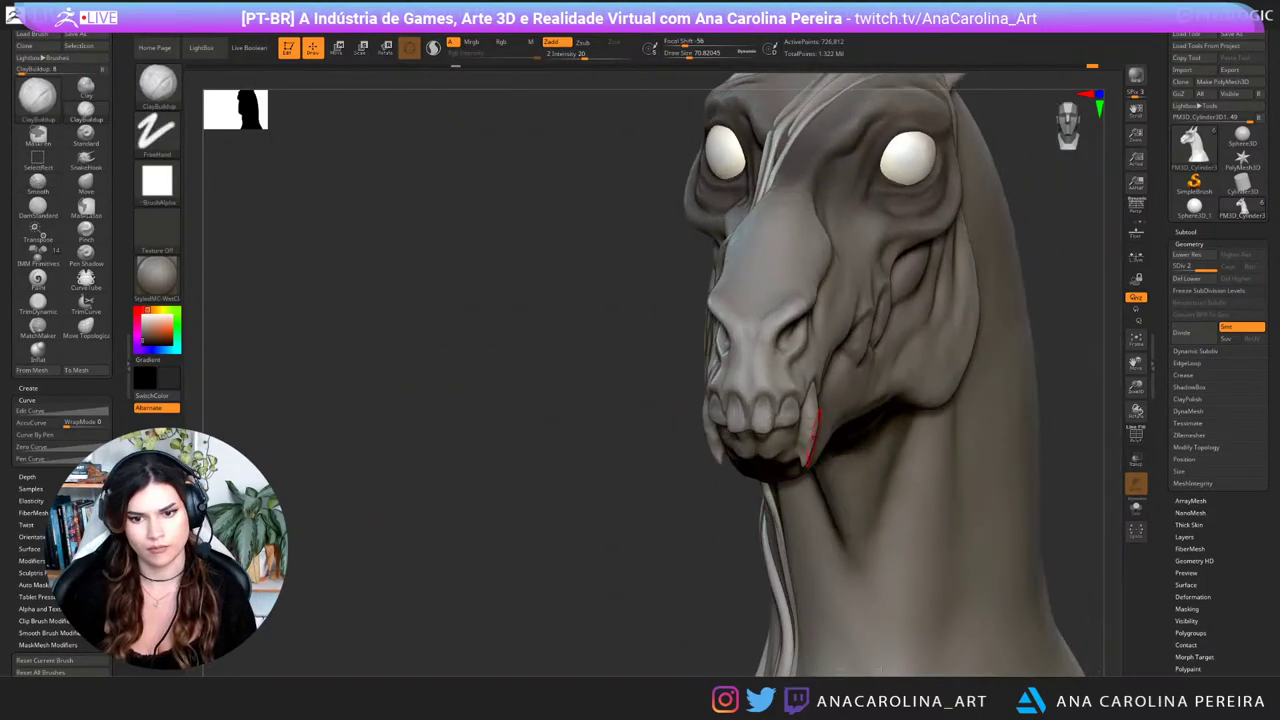
Step: Refine the outer side of the fang with the ClayBuildup brush at a draw size of about 41
key("space")
mouse_move(814, 433)
left_mouse_down()
mouse_move(811, 406)
mouse_move(807, 424)
left_mouse_up()
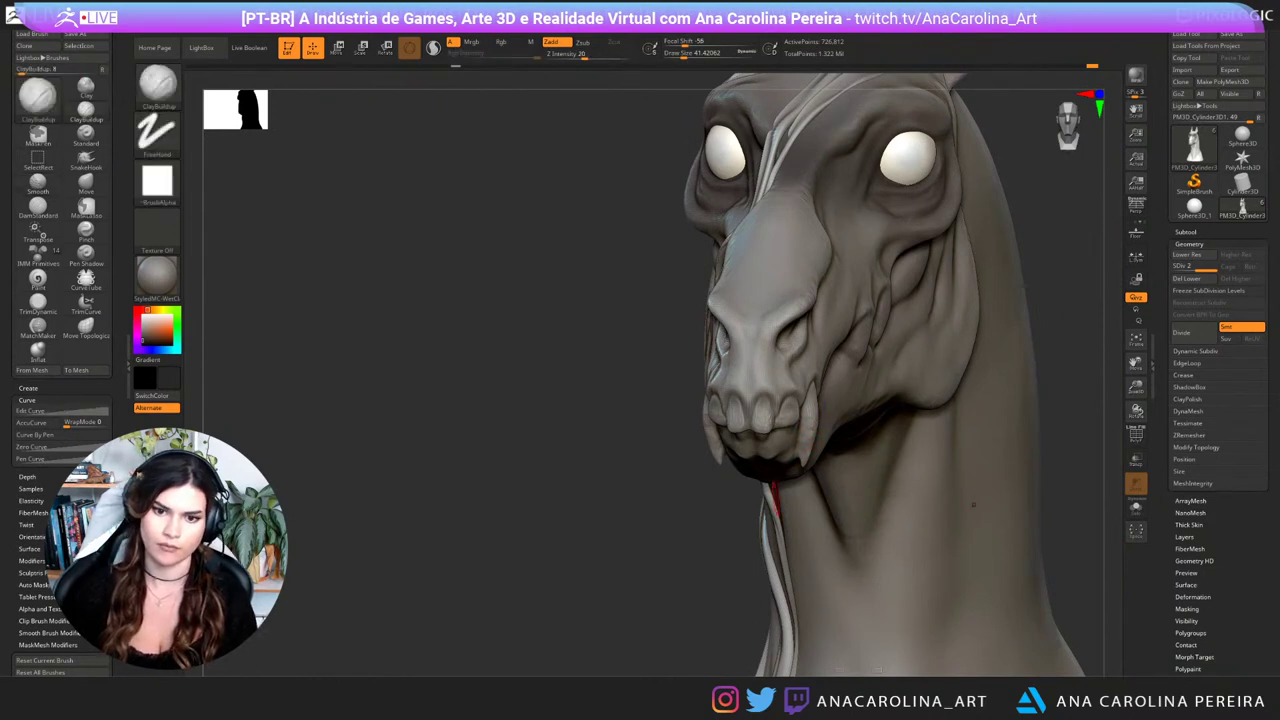
mouse_move(610, 492)
left_mouse_down()
mouse_move(848, 486)
mouse_move(846, 400)
left_mouse_up()
left_click_drag(899, 463, 903, 463)
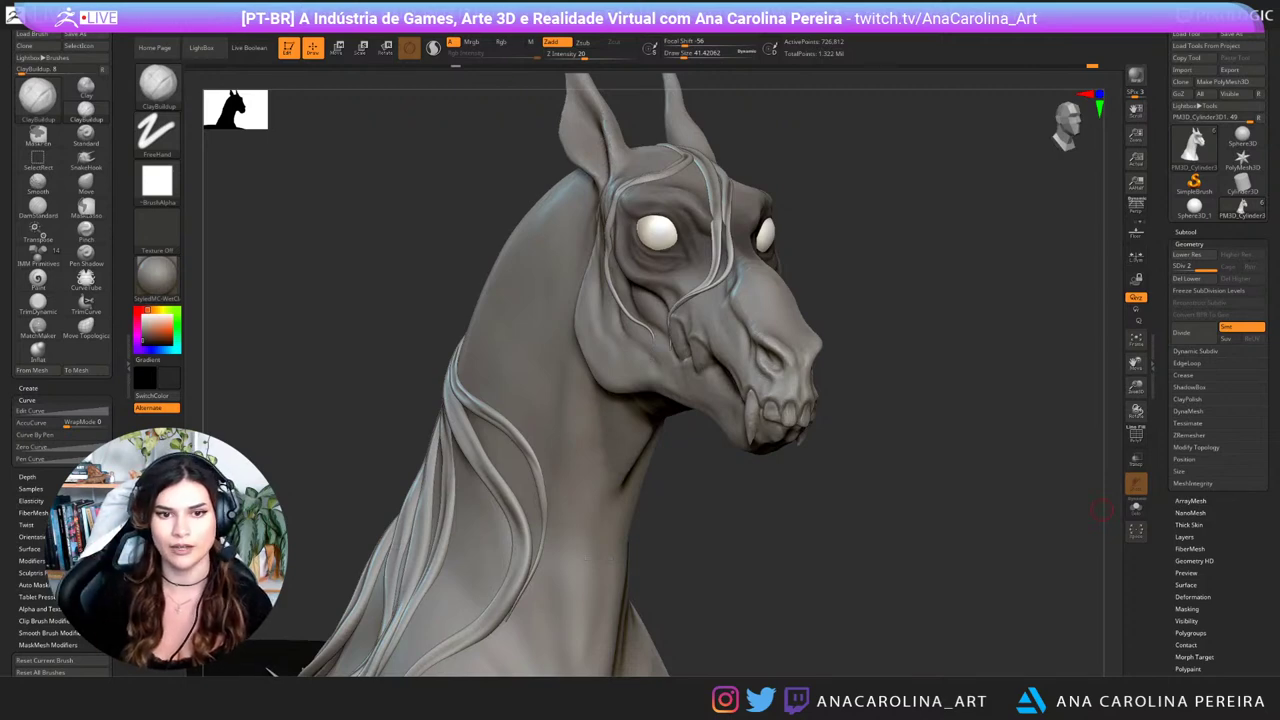
Step: Select the forehead hair strands and step through their edit history, with the Move brush at a draw size of about 187
left_click_drag(890, 340, 960, 300)
key("space")
left_click_drag(858, 276, 871, 276)
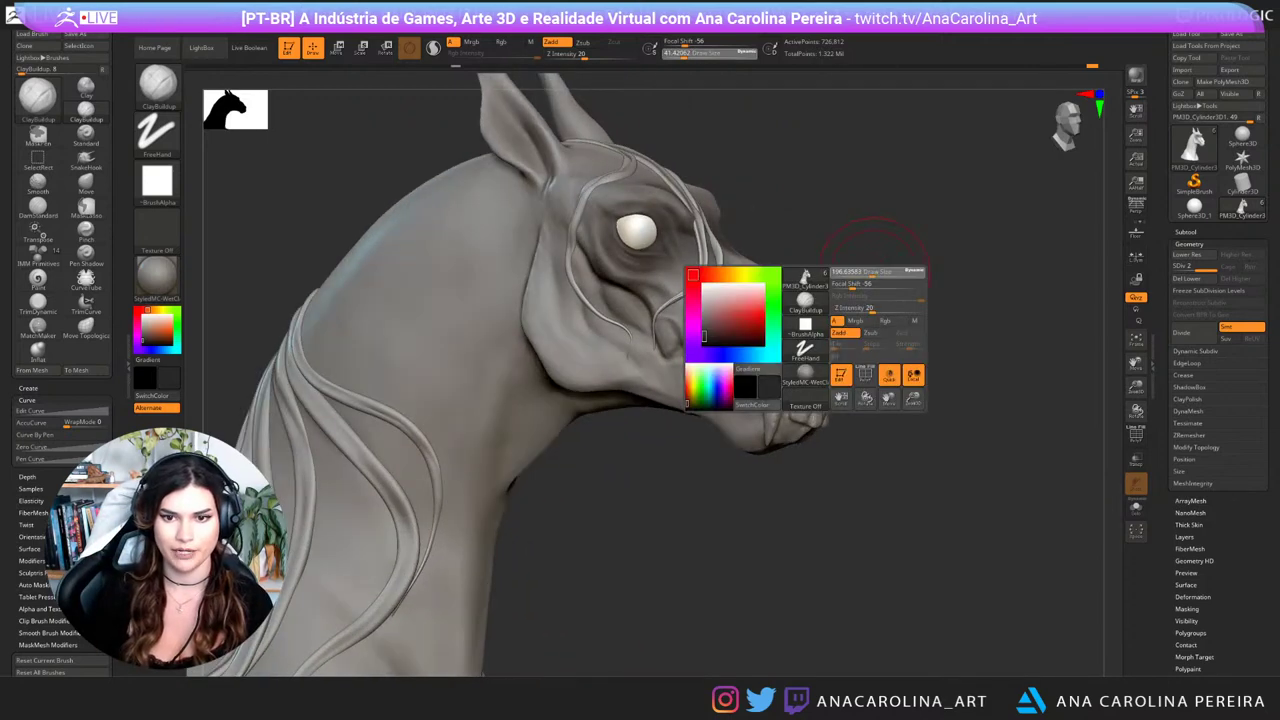
left_click(701, 228, "alt")
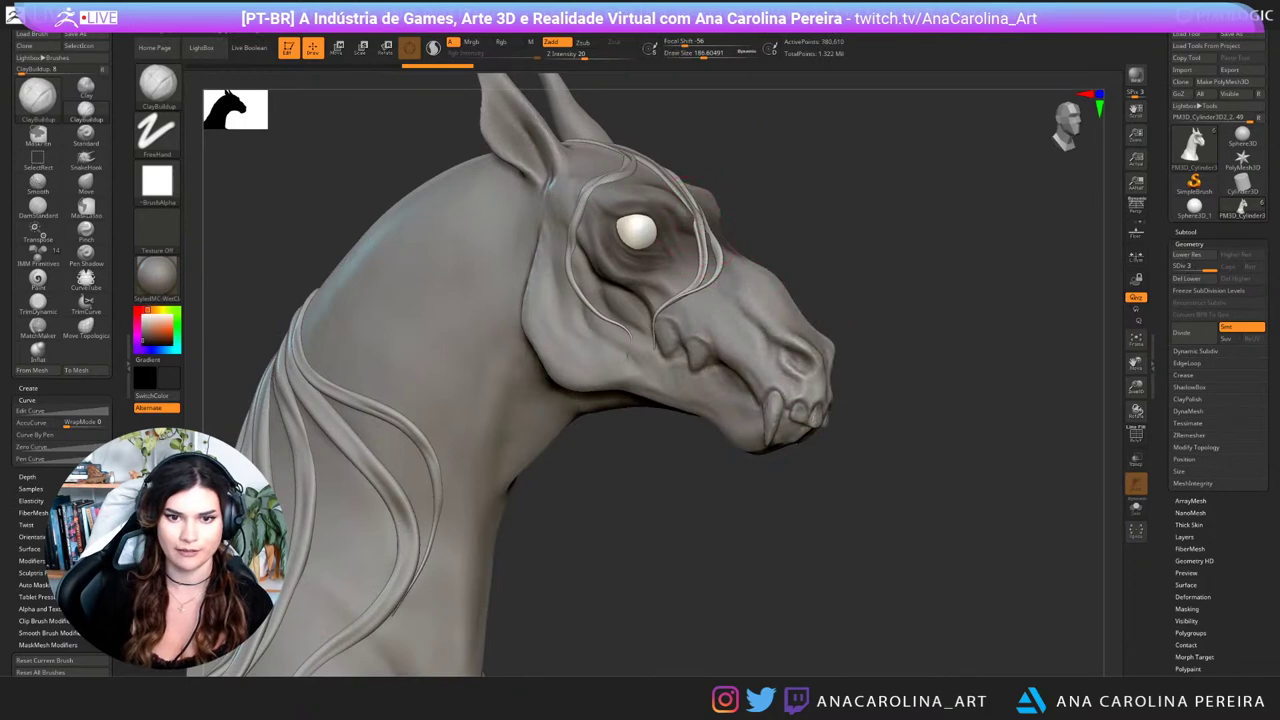
key("ctrl+shift+z")
key("ctrl+shift+z")
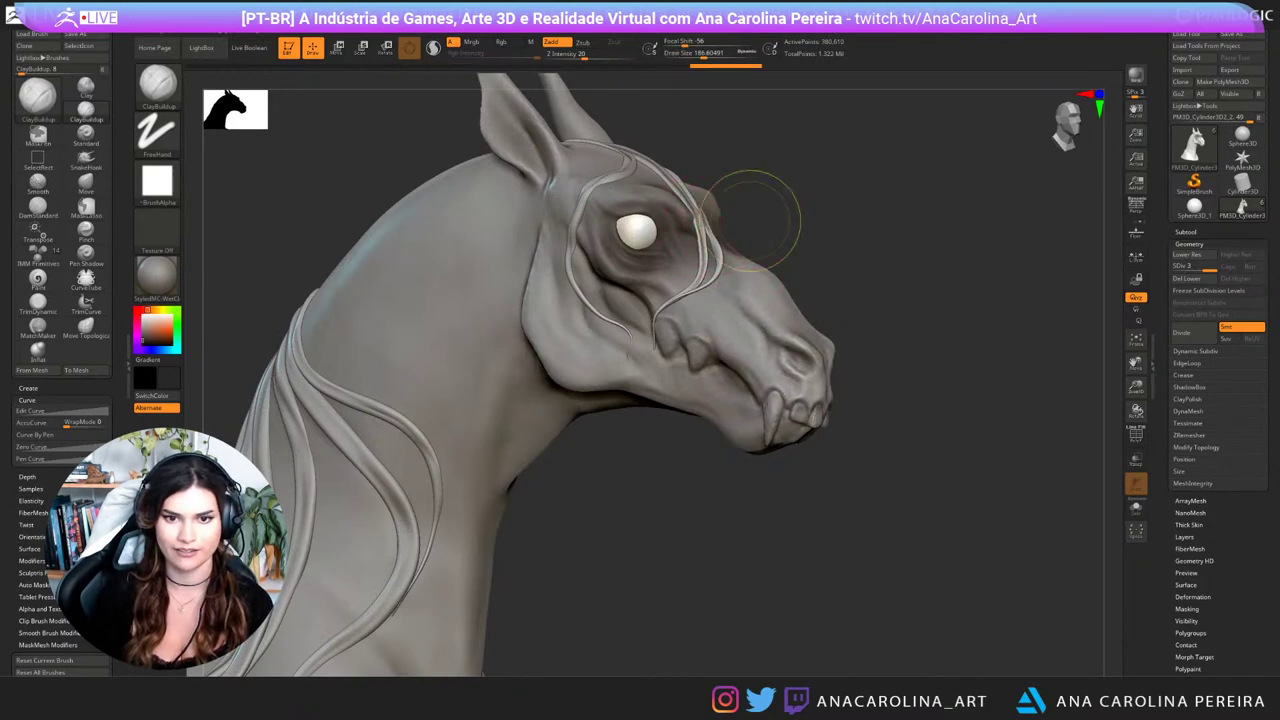
key("ctrl+z")
key("b")
key("m")
key("v")
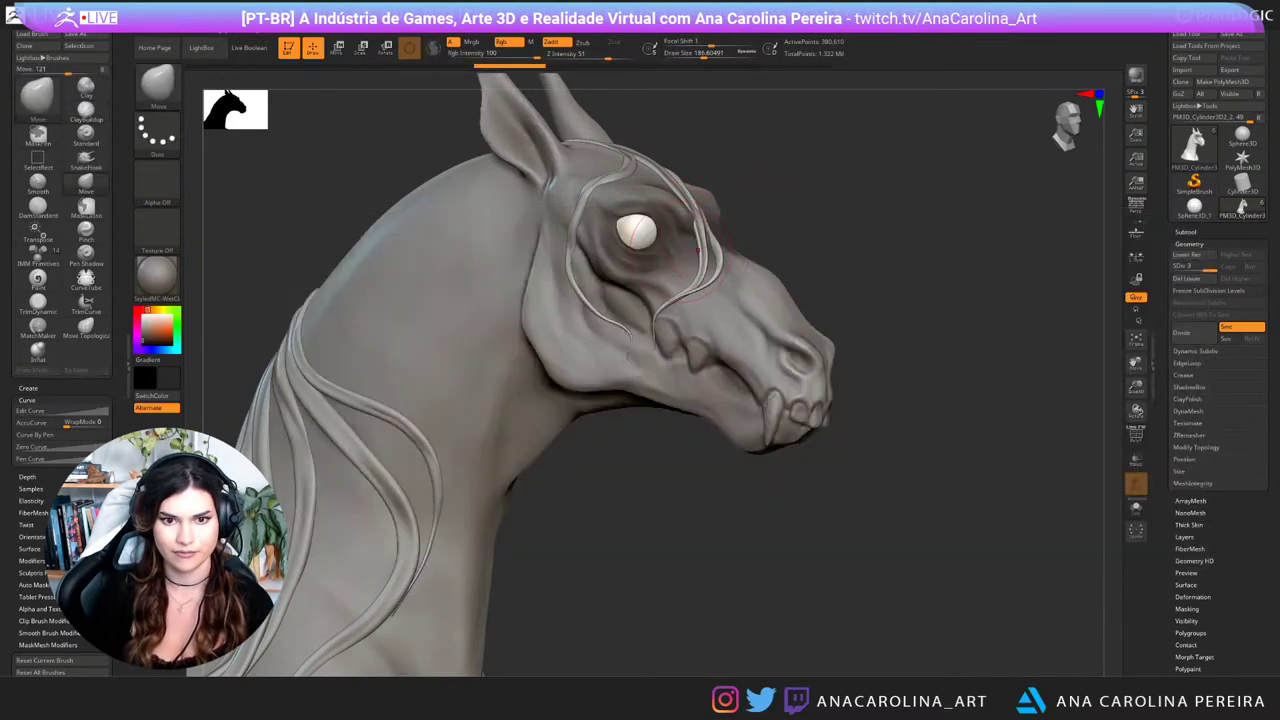
key("ctrl+z")
key("ctrl+z")
key("ctrl+shift+z")
Step: Select the round base beneath the bust and fill the whole object with white (RGB 255, 255, 255)
left_click_drag(960, 300, 825, 290)
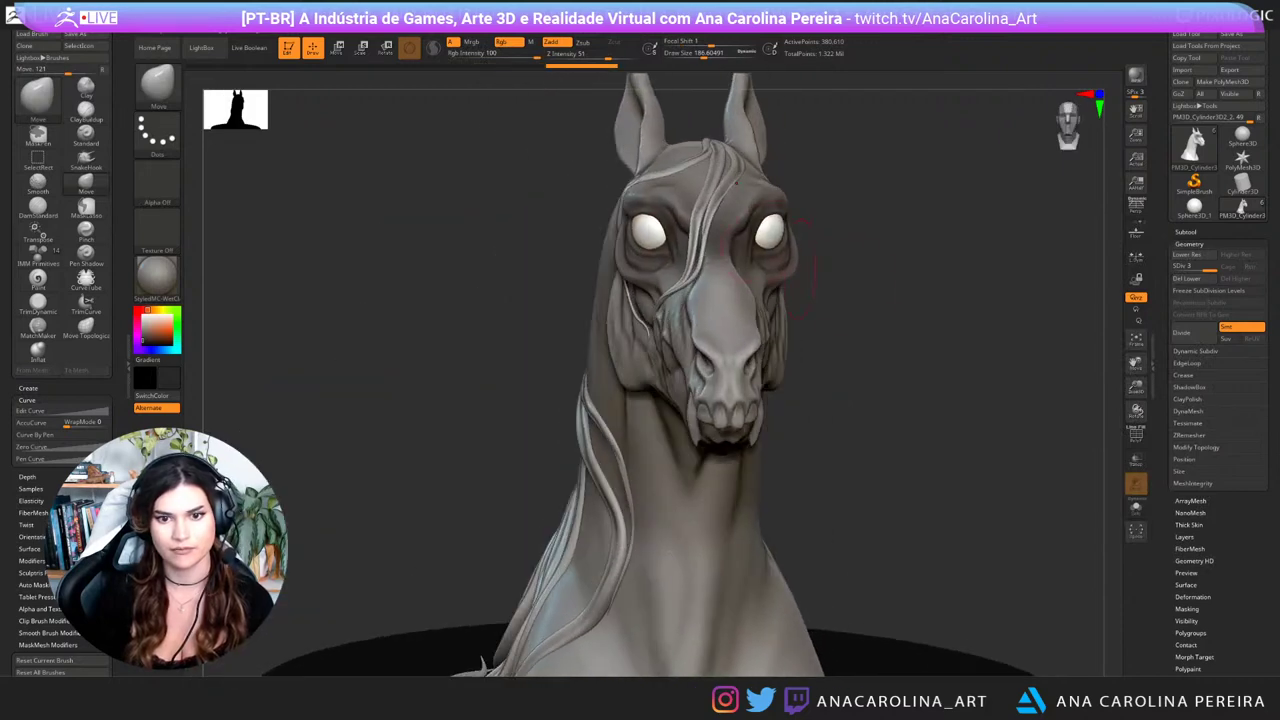
right_click_drag(822, 290, 822, 232, "ctrl")
left_click_drag(857, 272, 885, 265)
left_click(785, 453, "alt")
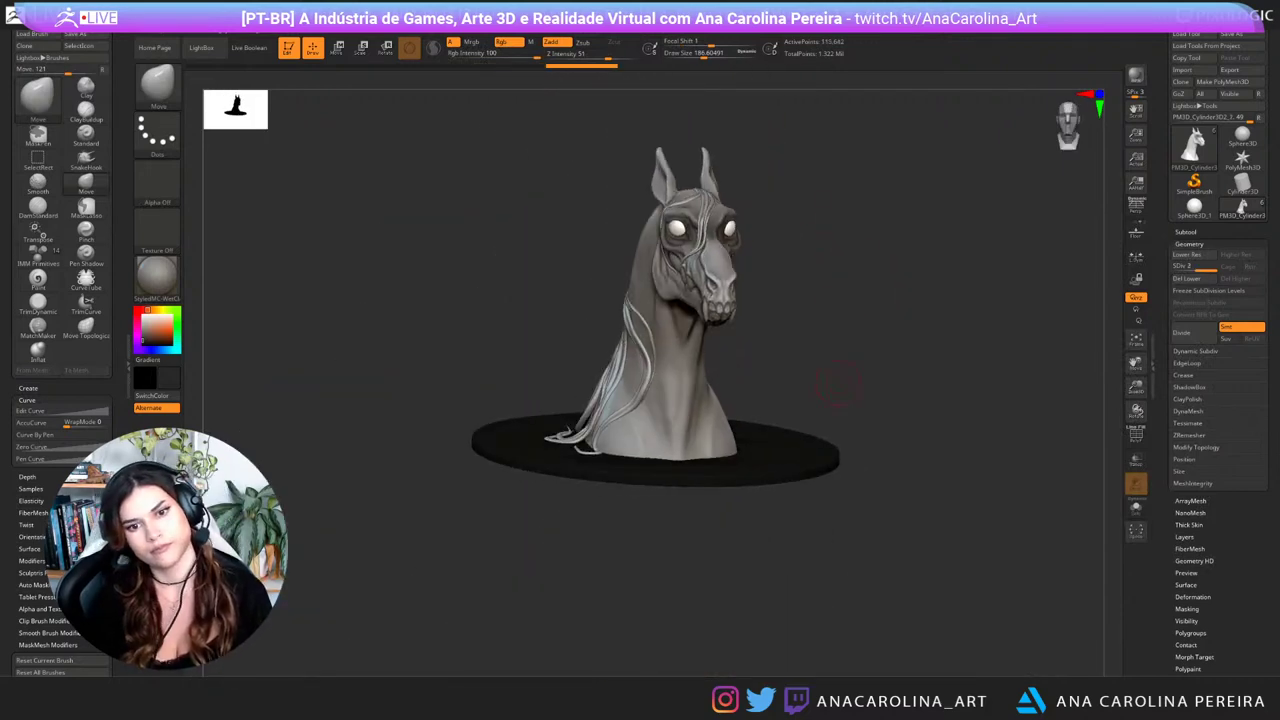
right_click_drag(798, 308, 798, 335, "ctrl")
left_click_drag(358, 273, 368, 313, "alt")
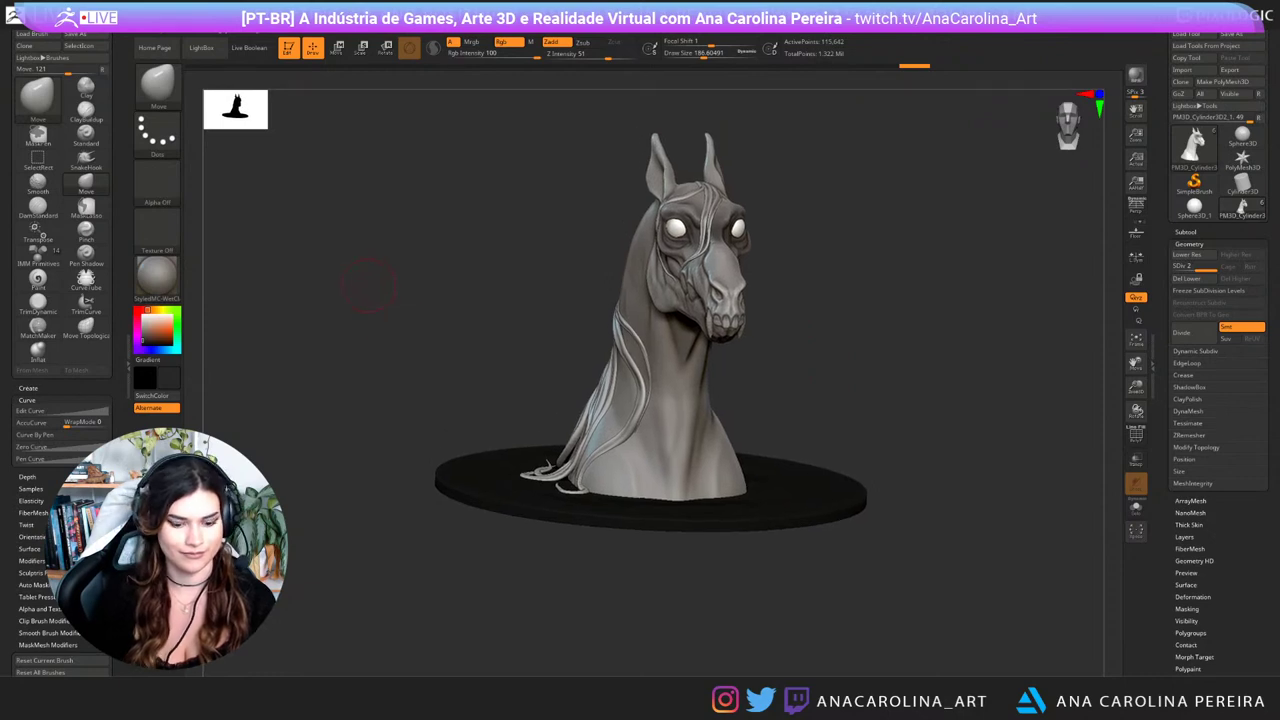
left_click(144, 316)
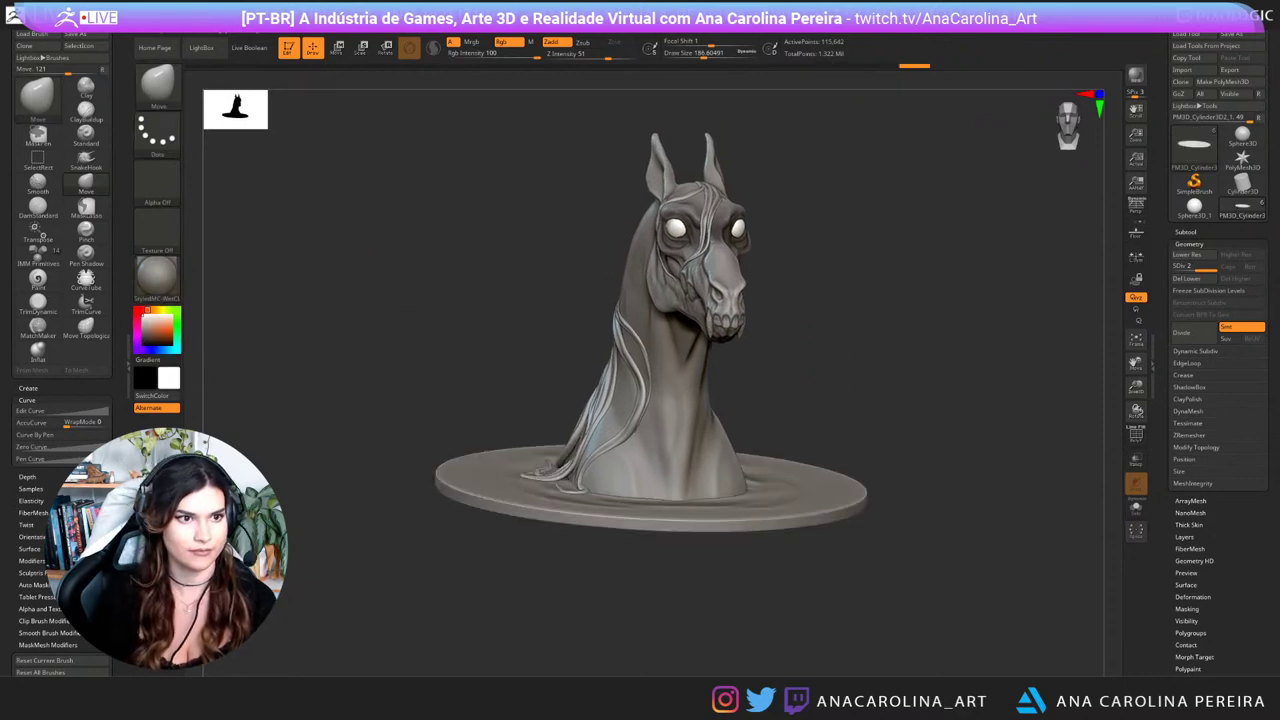
left_click(195, 29)
left_click(265, 235)
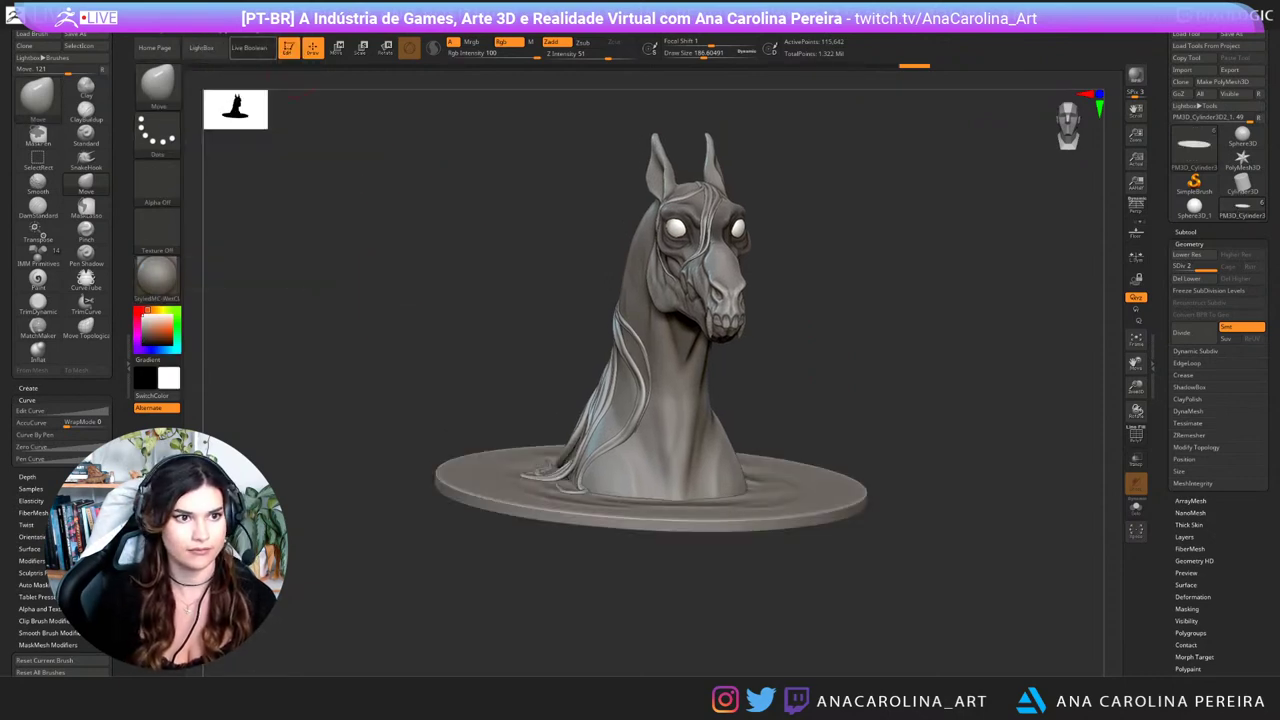
left_click(195, 29)
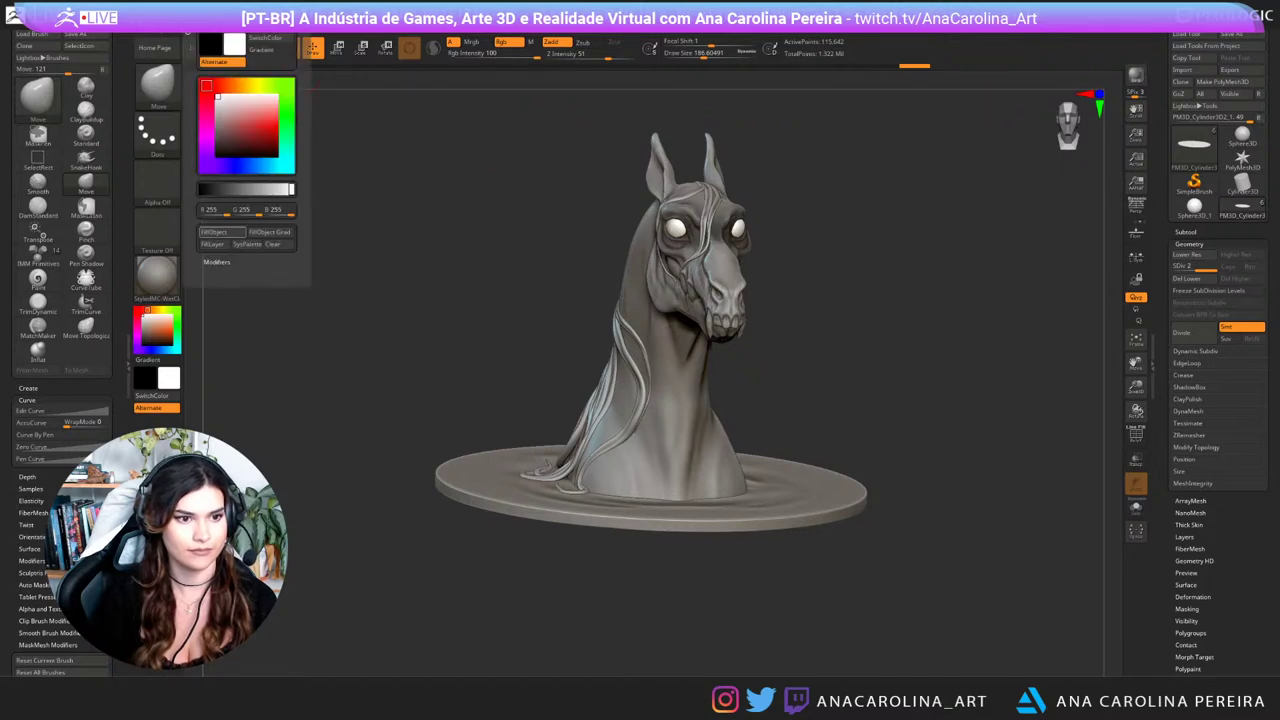
left_click(222, 232)
left_click_drag(345, 330, 338, 394)
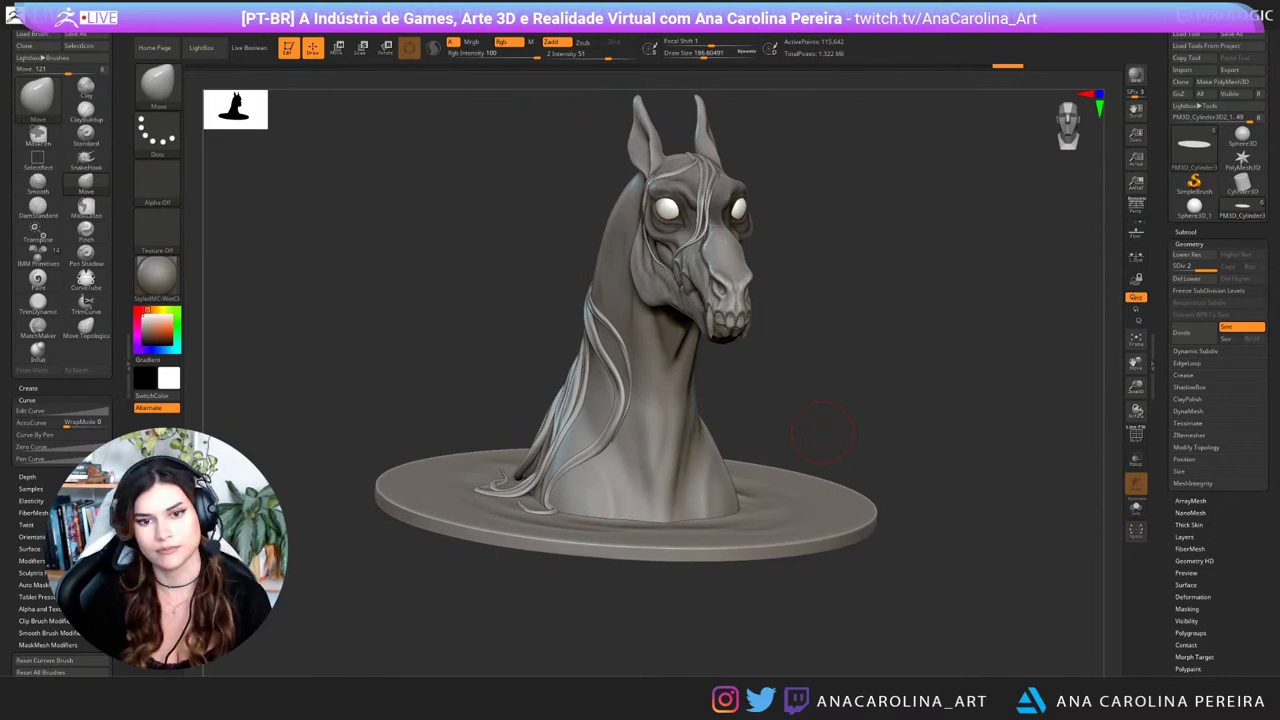
Step: Select the horse's head and brush white over the forehead with the Paint brush at a draw size of about 344 and RGB intensity 10
key("space")
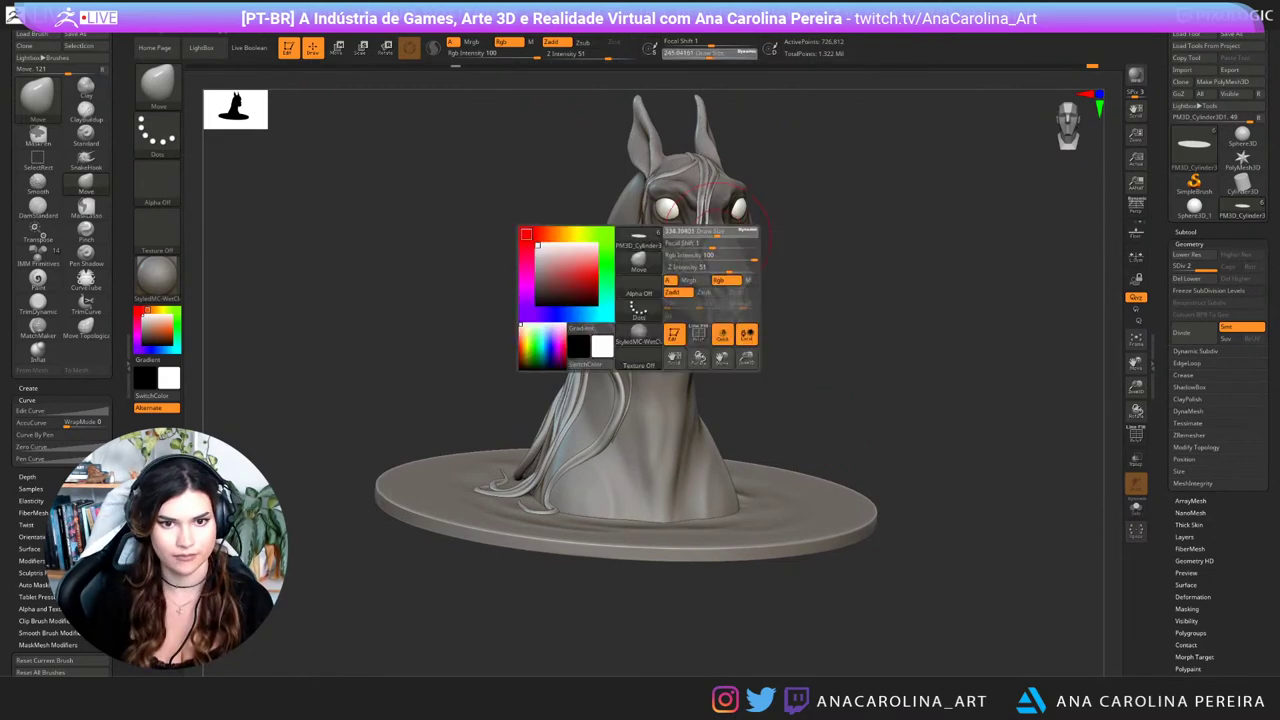
left_click_drag(717, 232, 719, 232)
key("b")
key("p")
key("a")
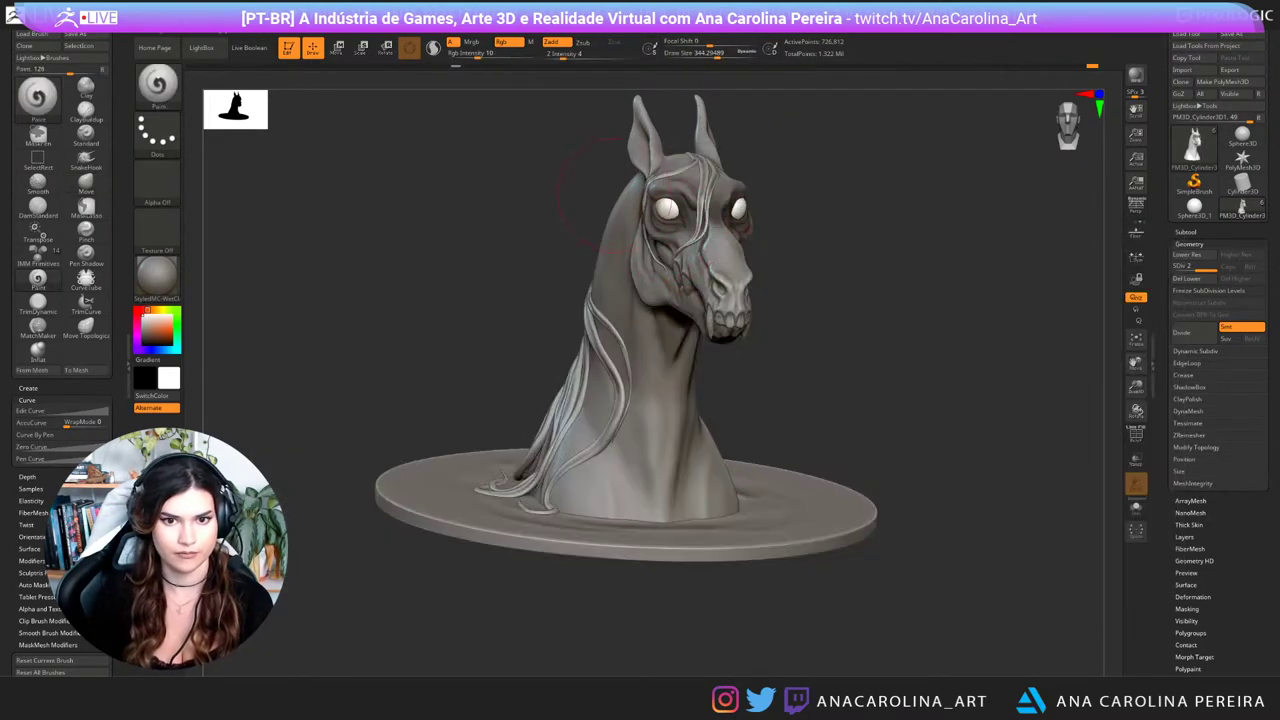
left_click_drag(838, 270, 869, 291, "alt")
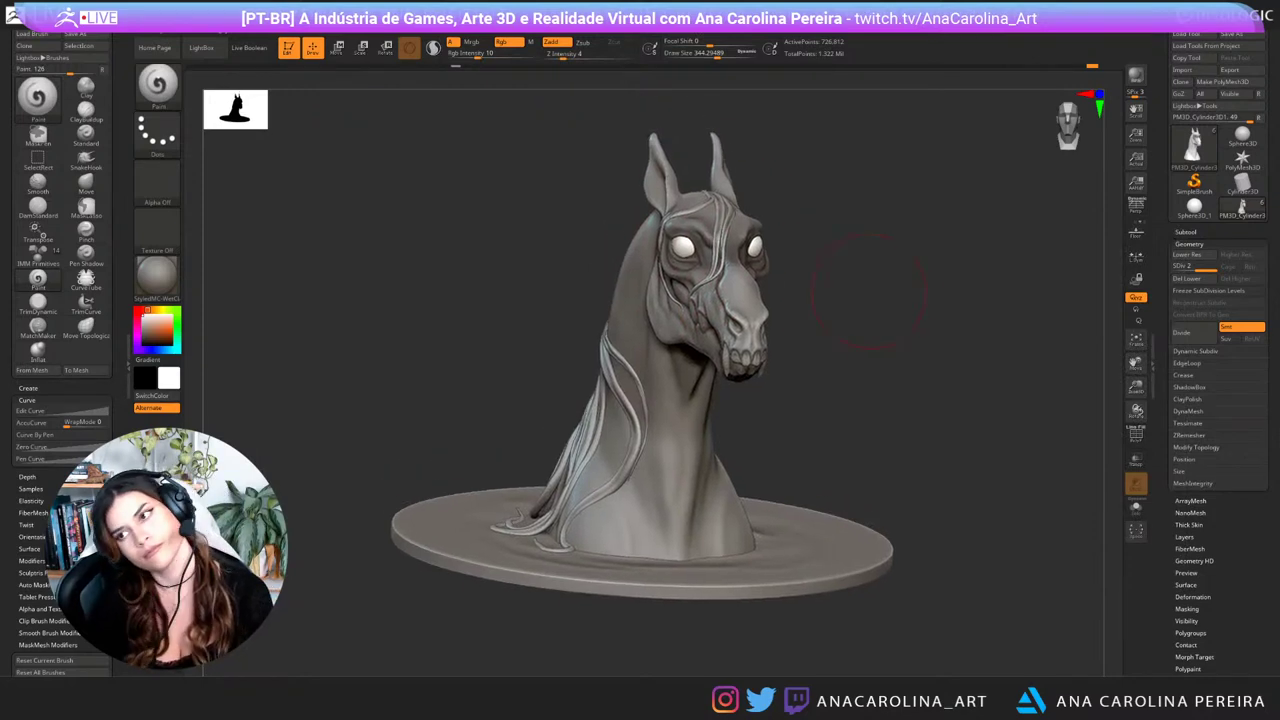
left_click_drag(694, 199, 726, 212)
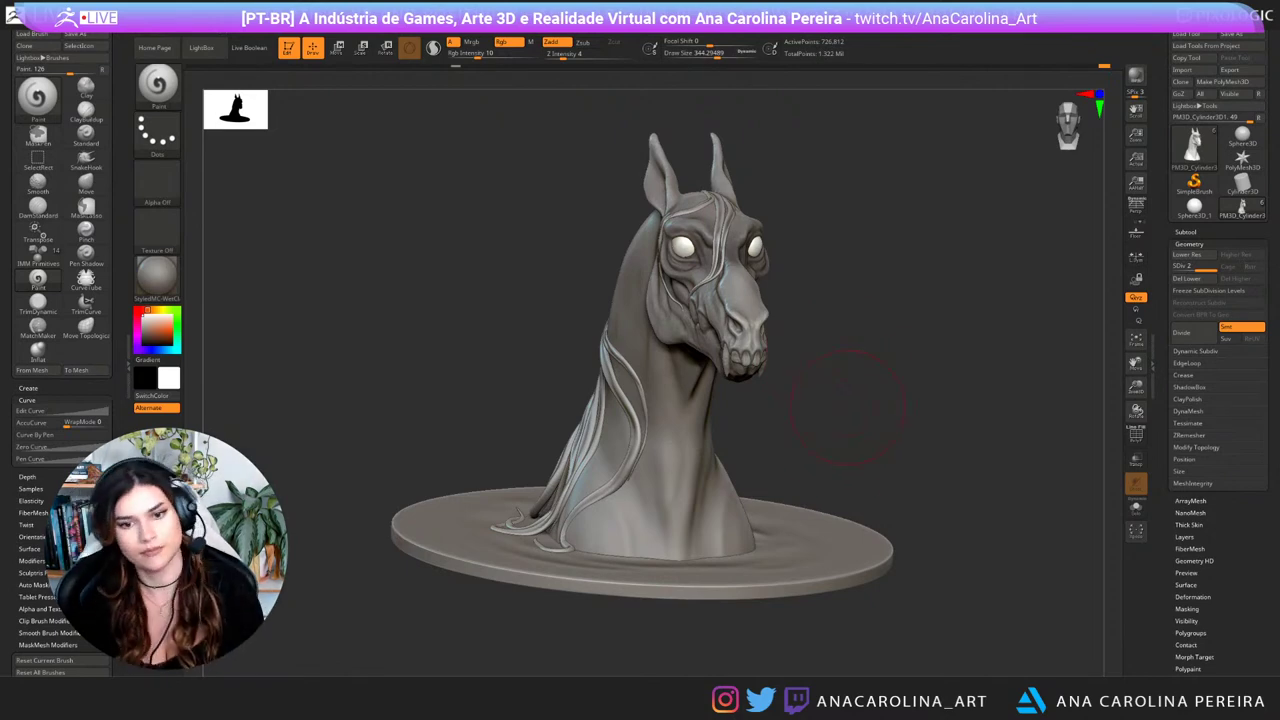
Step: Build up the upper front teeth with the ClayBuildup brush at a draw size of about 46
mouse_move(948, 372)
left_mouse_down()
mouse_move(845, 371)
mouse_move(960, 375)
mouse_move(984, 511)
mouse_move(930, 440)
left_mouse_up()
key("b")
key("c")
key("b")
key("space")
left_click(914, 410)
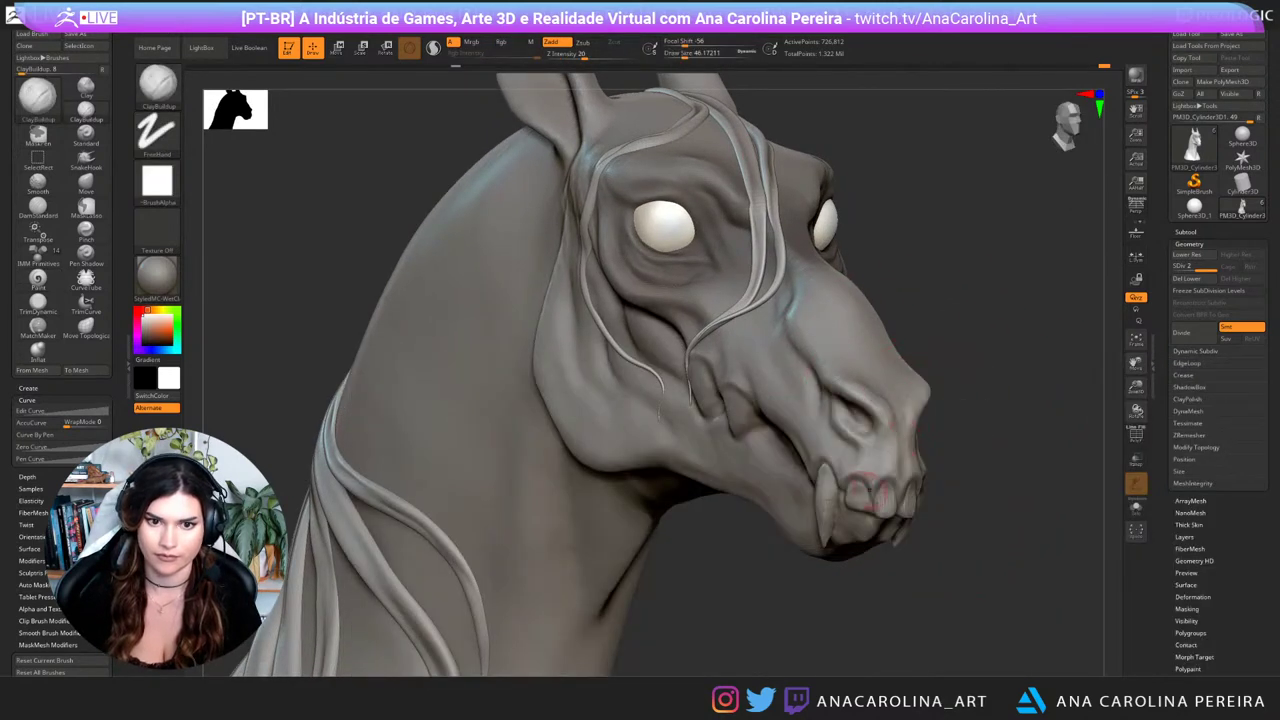
left_click_drag(864, 502, 859, 488)
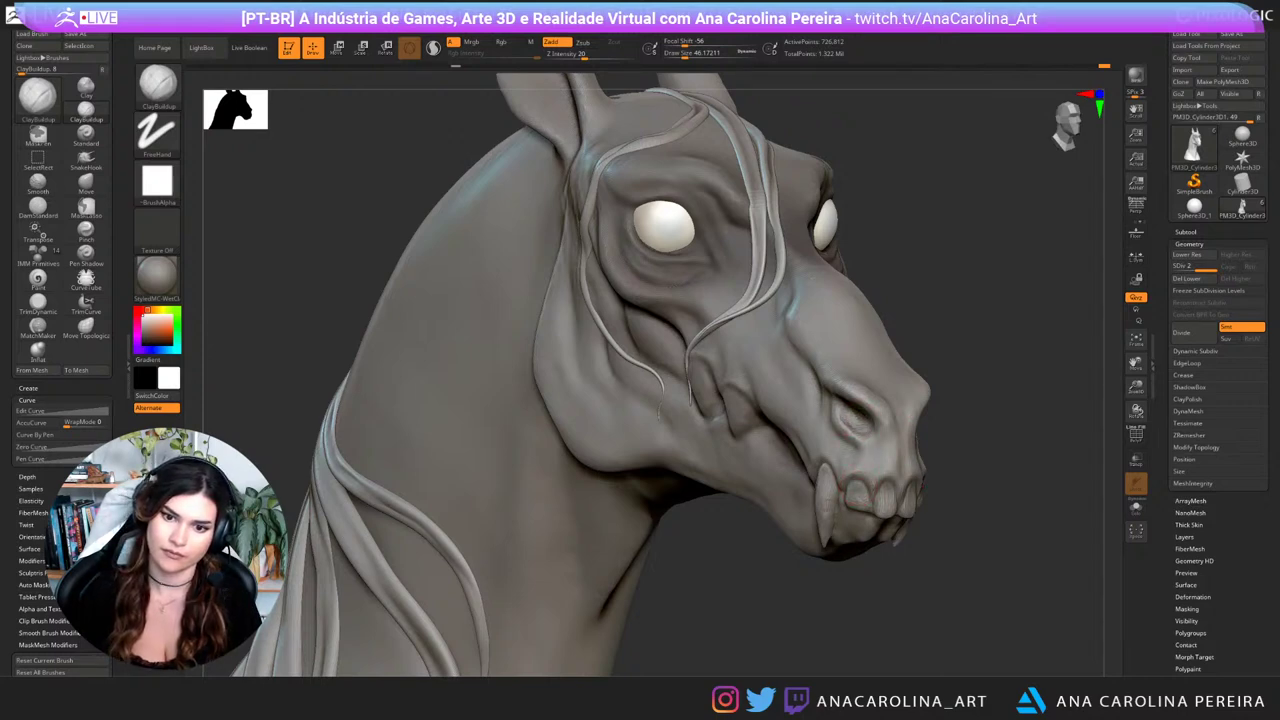
mouse_move(985, 440)
left_mouse_down("alt")
mouse_move(985, 360)
mouse_move(845, 354)
mouse_move(948, 351)
mouse_move(944, 400)
left_mouse_up("alt")
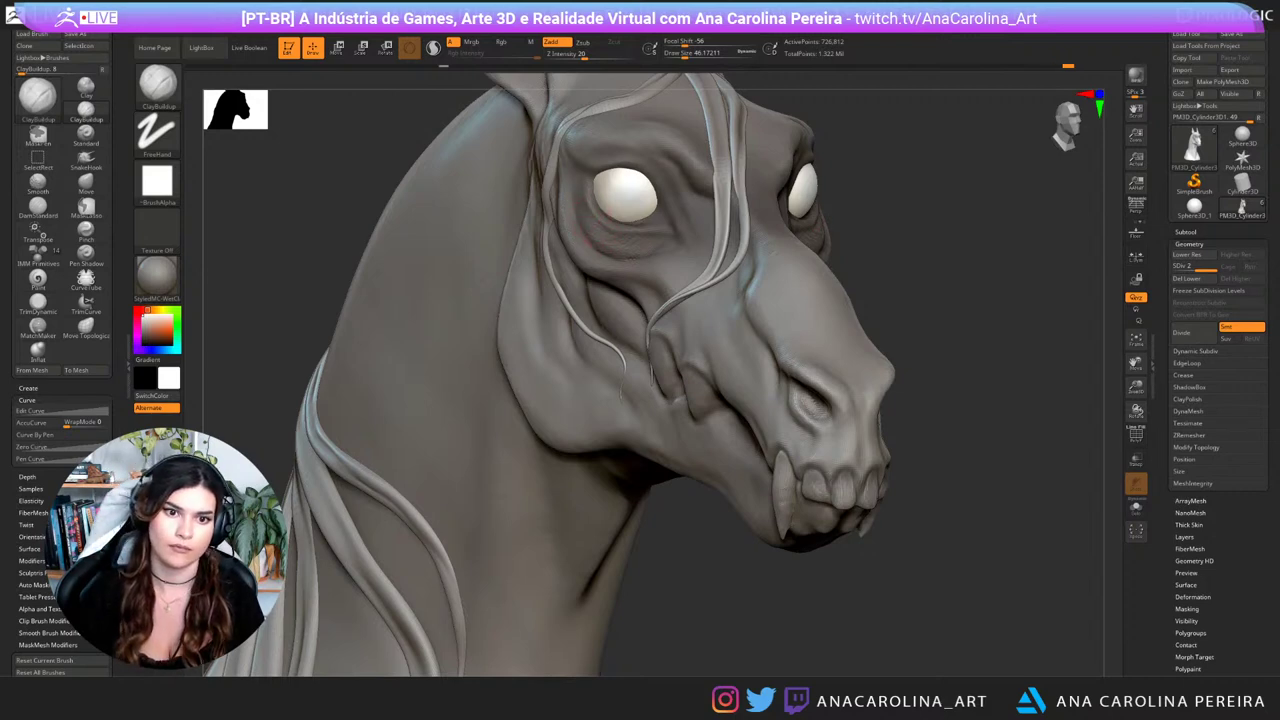
Step: Adjust the form around the inner eye corner with the Move brush at a draw size of about 94
left_click_drag(955, 400, 840, 241, "alt")
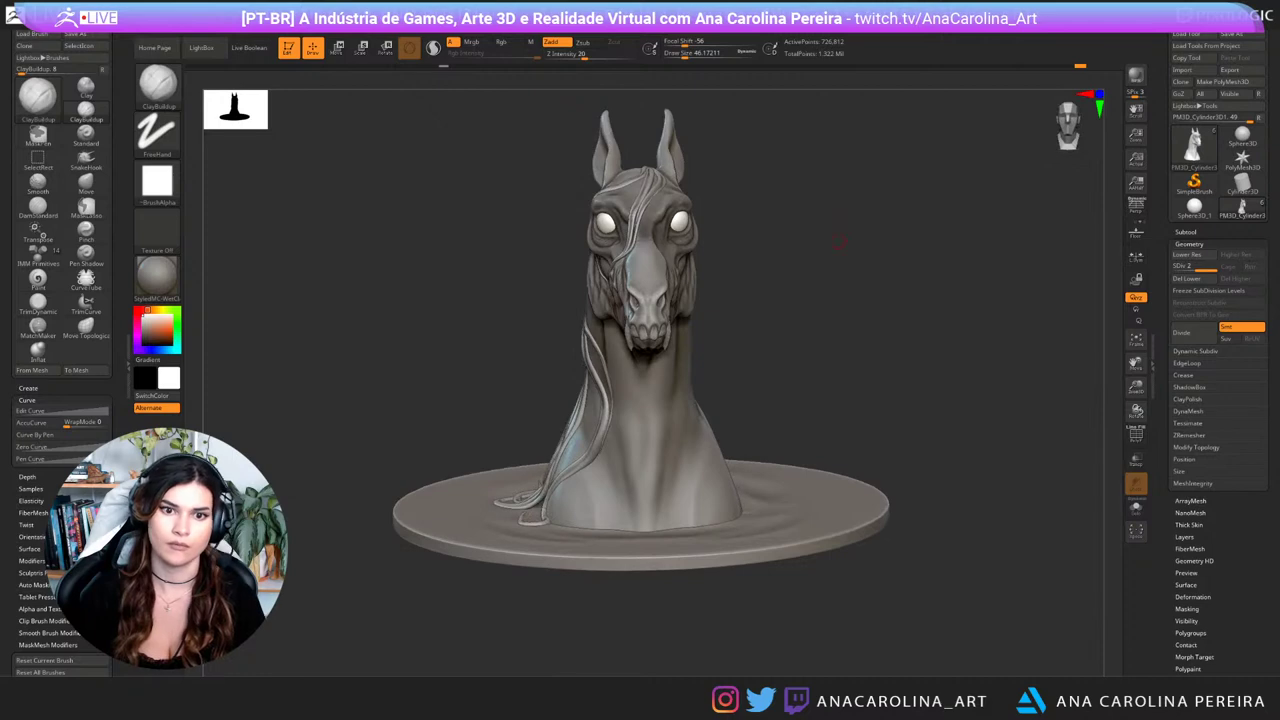
mouse_move(786, 402)
left_mouse_down()
mouse_move(880, 402)
mouse_move(882, 490)
mouse_move(910, 490)
left_mouse_up()
key("b")
key("m")
key("v")
key("space")
left_click_drag(655, 218, 665, 218)
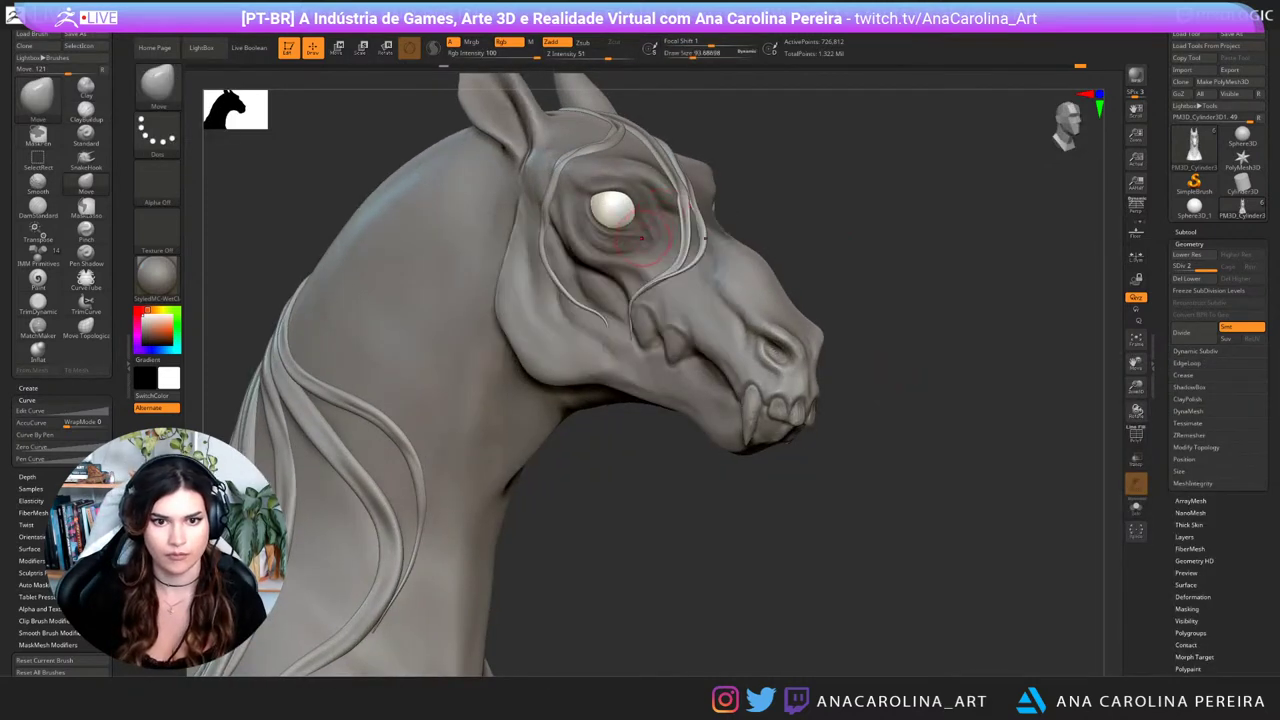
mouse_move(910, 490)
left_mouse_down()
mouse_move(610, 490)
mouse_move(820, 490)
left_mouse_up()
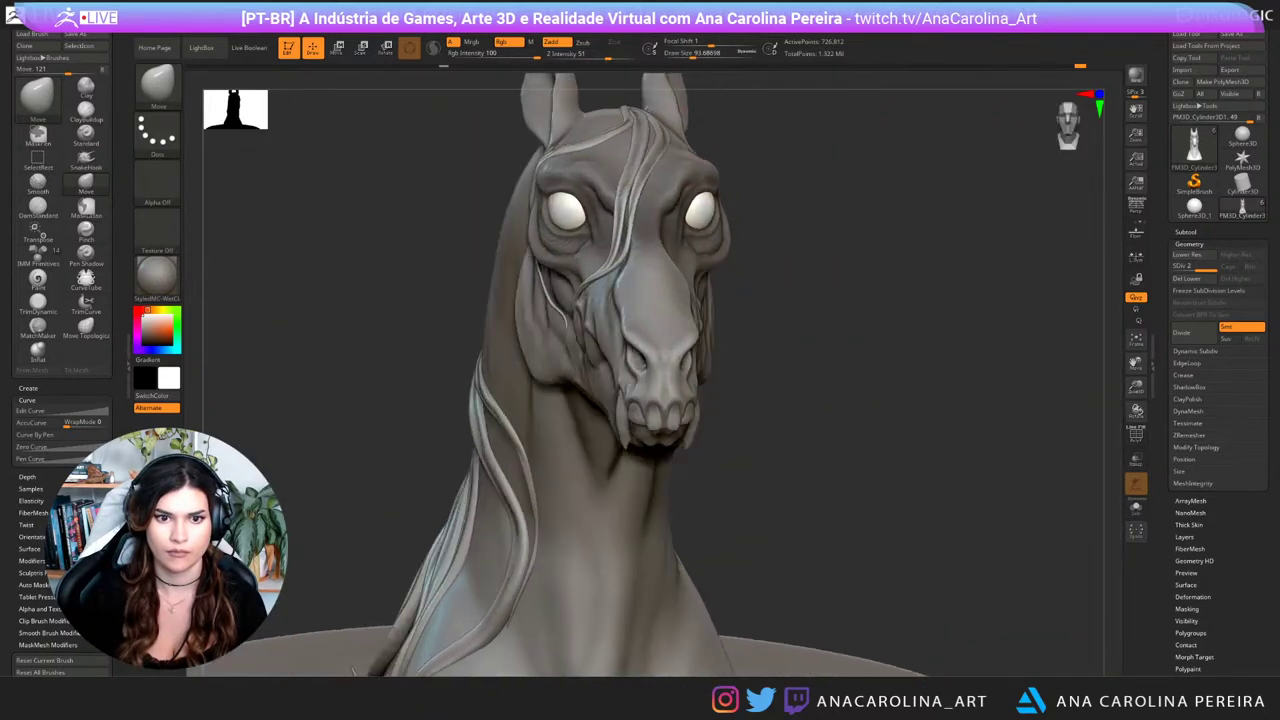
Step: Smooth the inner corner of the eye and cut its crease with the DamStandard brush at a draw size of about 68
key("b")
key("c")
key("b")
mouse_move(765, 185)
left_mouse_down()
mouse_move(815, 181)
mouse_move(815, 238)
mouse_move(833, 244)
left_mouse_up()
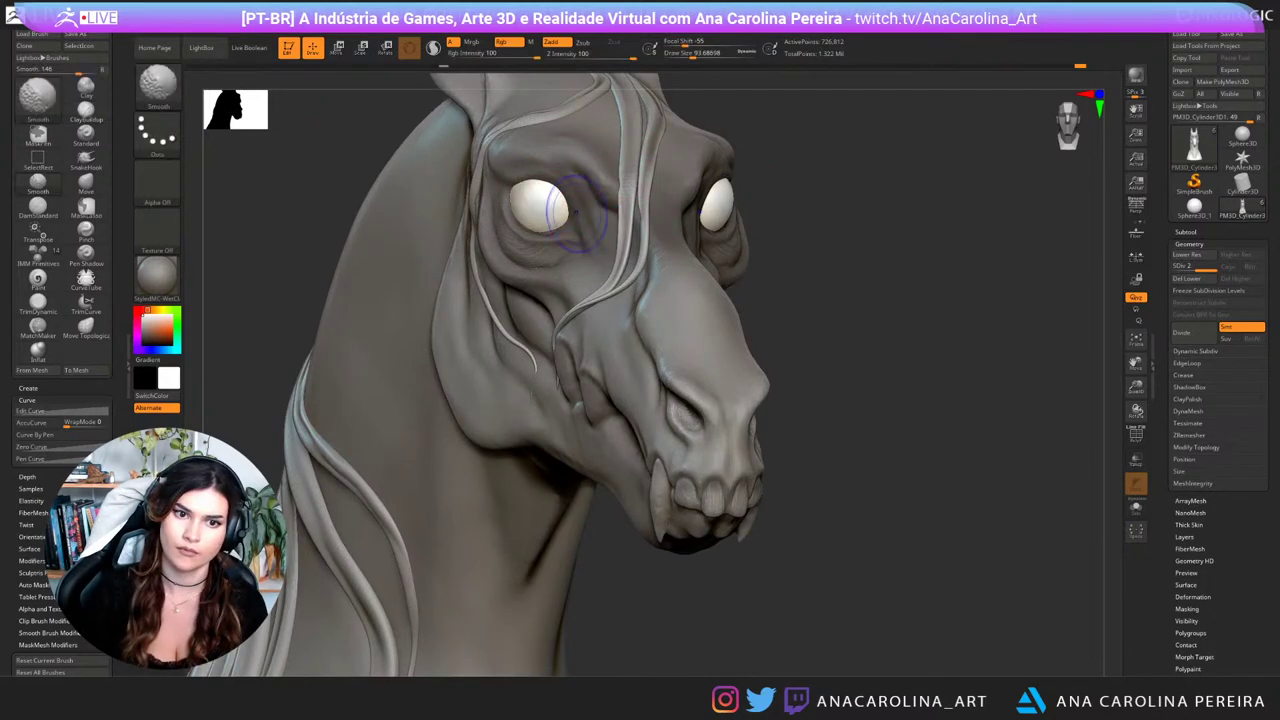
key("space")
left_click_drag(560, 219, 562, 214)
key("b")
key("d")
key("s")
key("space")
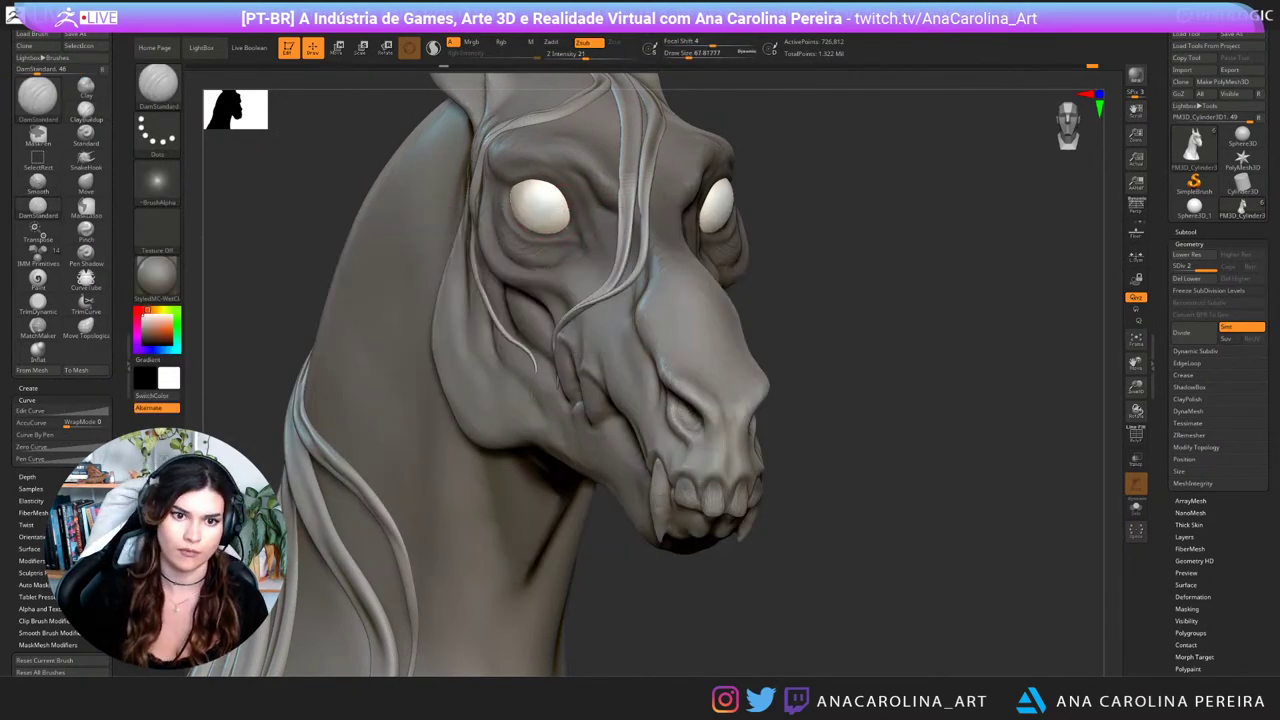
Step: Build up the area between the inner eye corner and the nose bridge with ClayBuildup at a draw size of about 68, smoothing it
right_click_drag(655, 198, 605, 300, "ctrl")
right_click_drag(810, 300, 863, 381, "ctrl")
key("b")
key("c")
key("b")
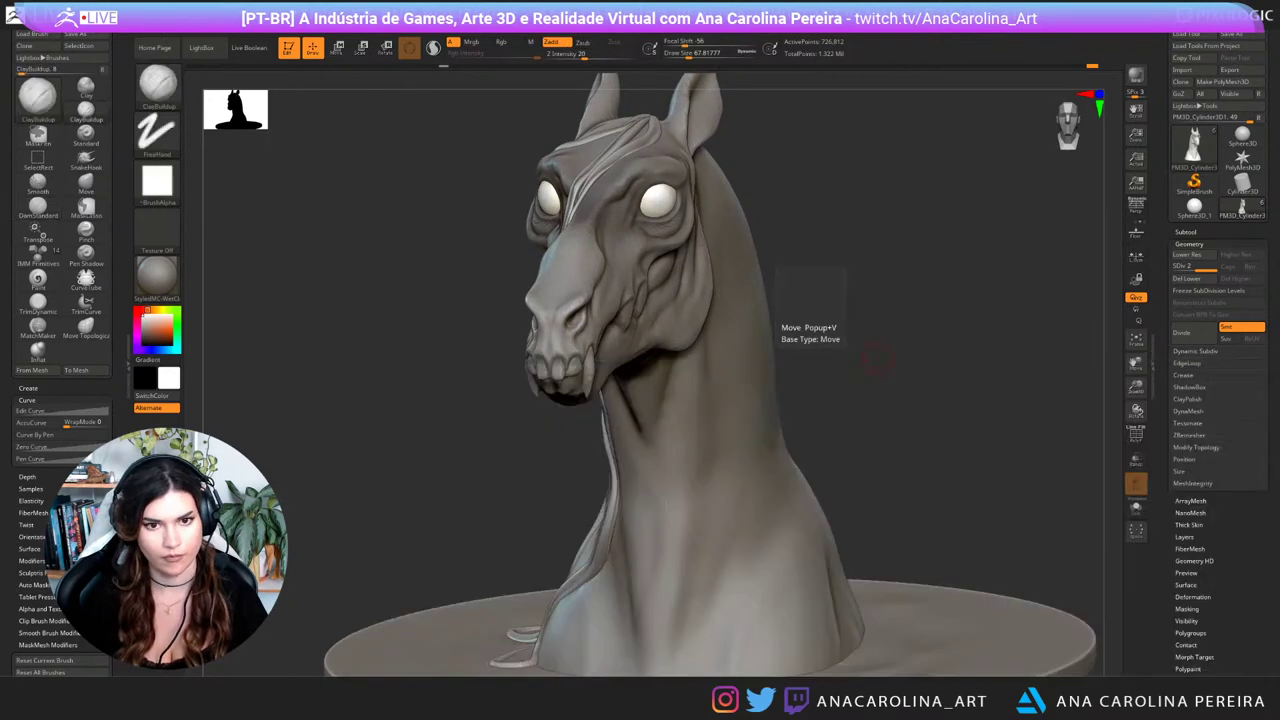
right_click_drag(740, 330, 835, 300)
right_click_drag(835, 300, 818, 334, "ctrl")
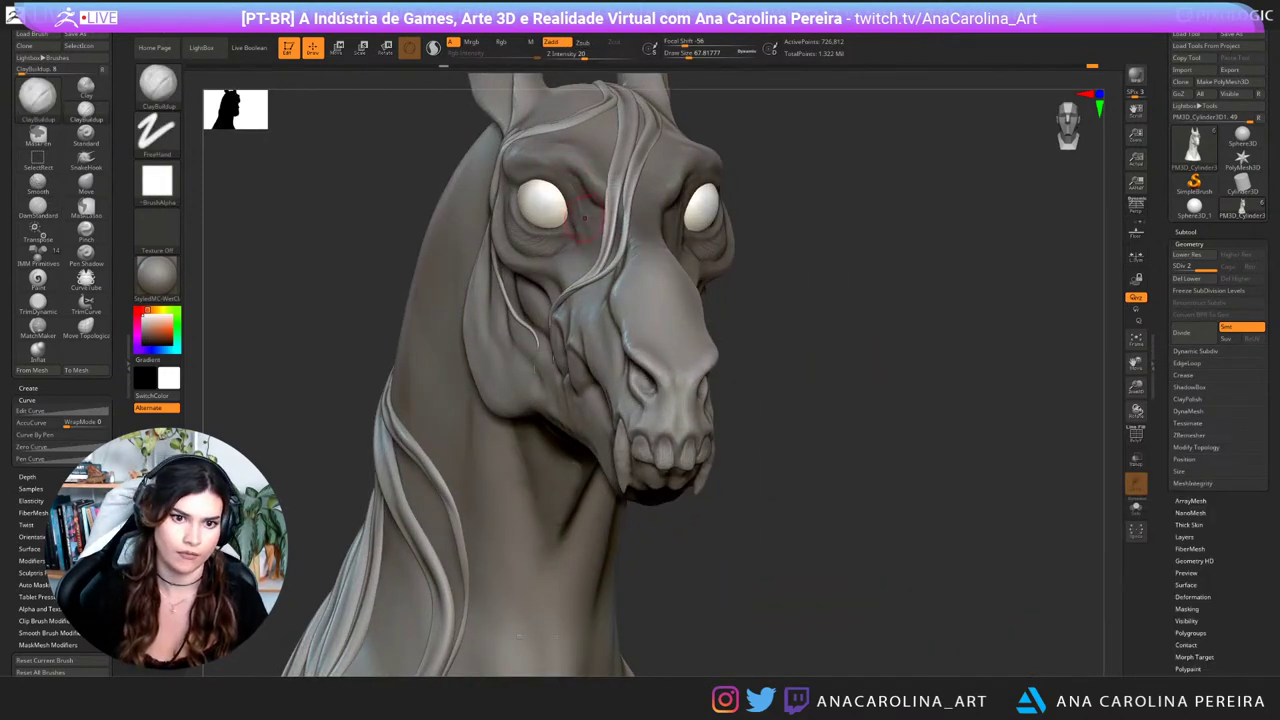
left_click_drag(584, 218, 587, 214)
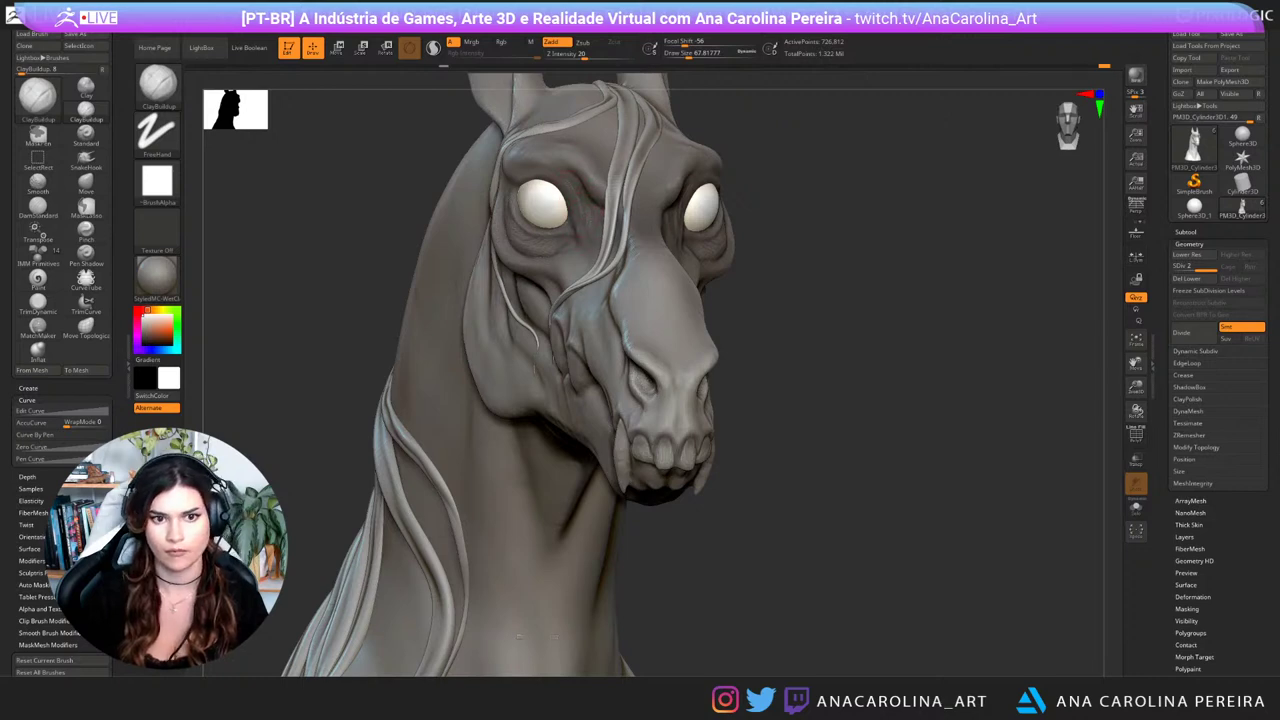
left_click_drag(592, 216, 584, 213)
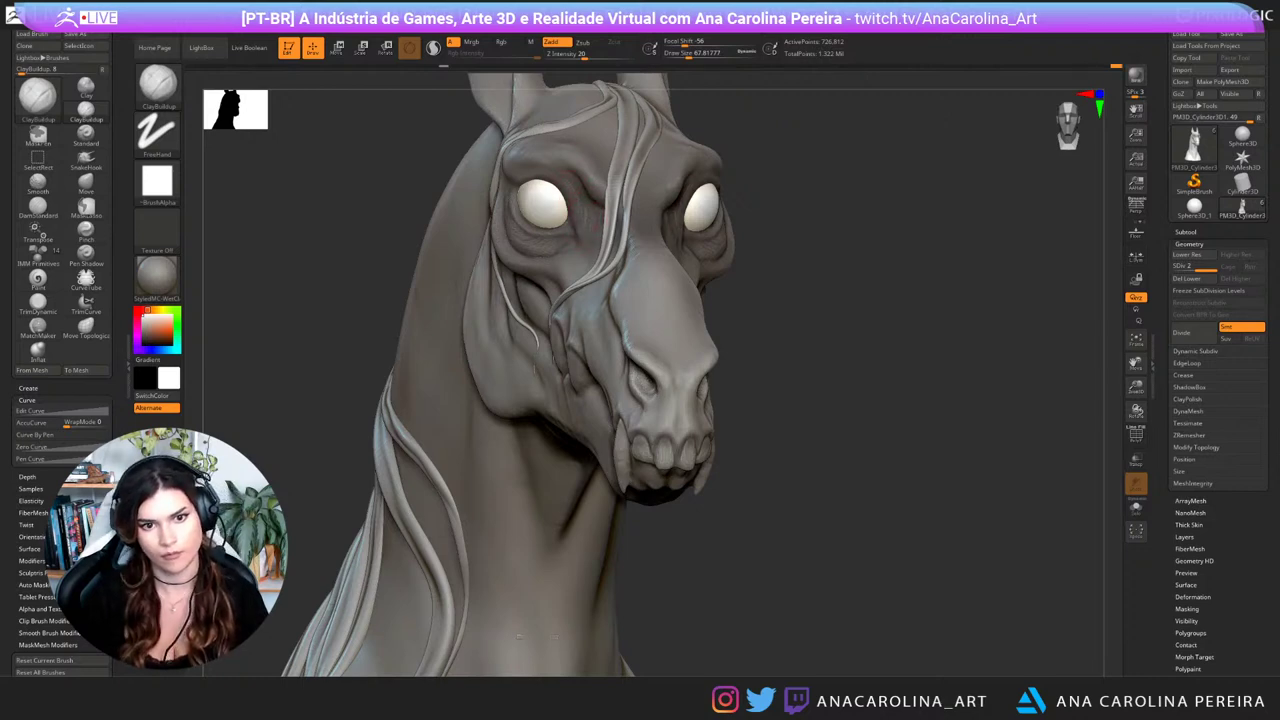
key("shift")
left_click_drag(537, 637, 540, 630, "shift")
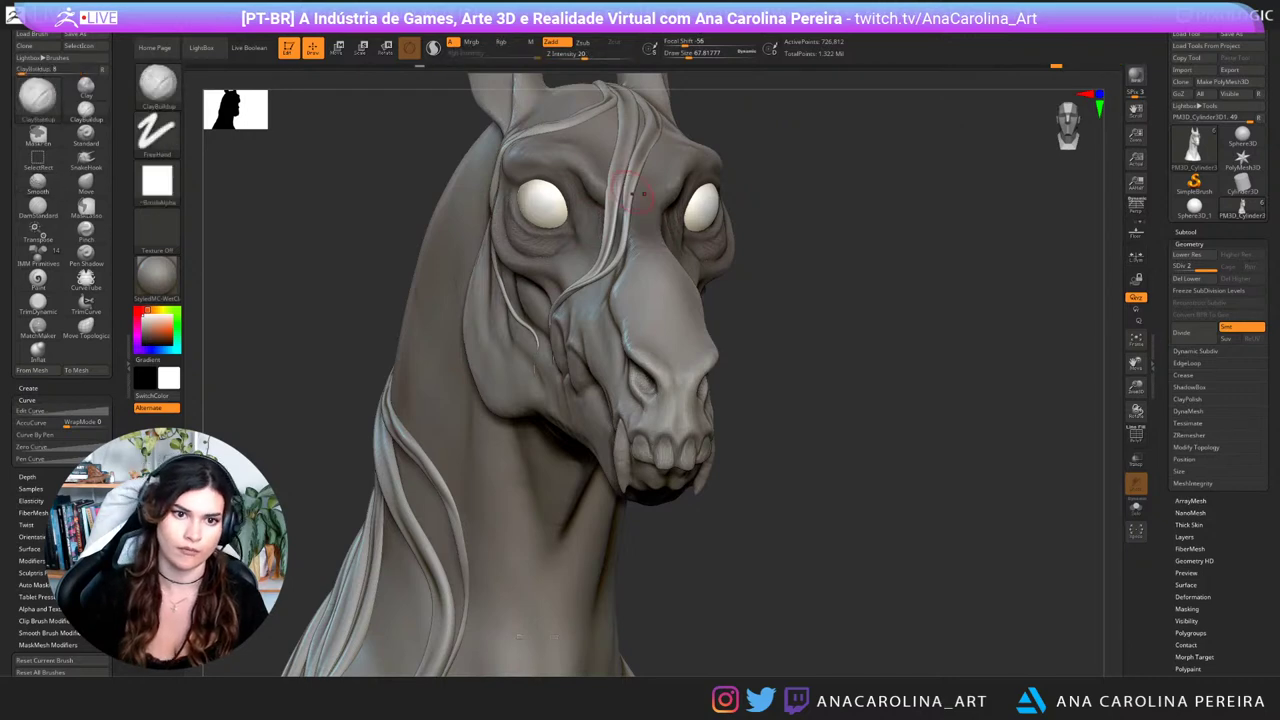
Step: Examine the horse's eye area, face and overall bust from the front and side
mouse_move(775, 260)
left_mouse_down("alt")
mouse_move(766, 169)
mouse_move(753, 173)
left_mouse_up("alt")
left_click_drag(384, 442, 566, 540)
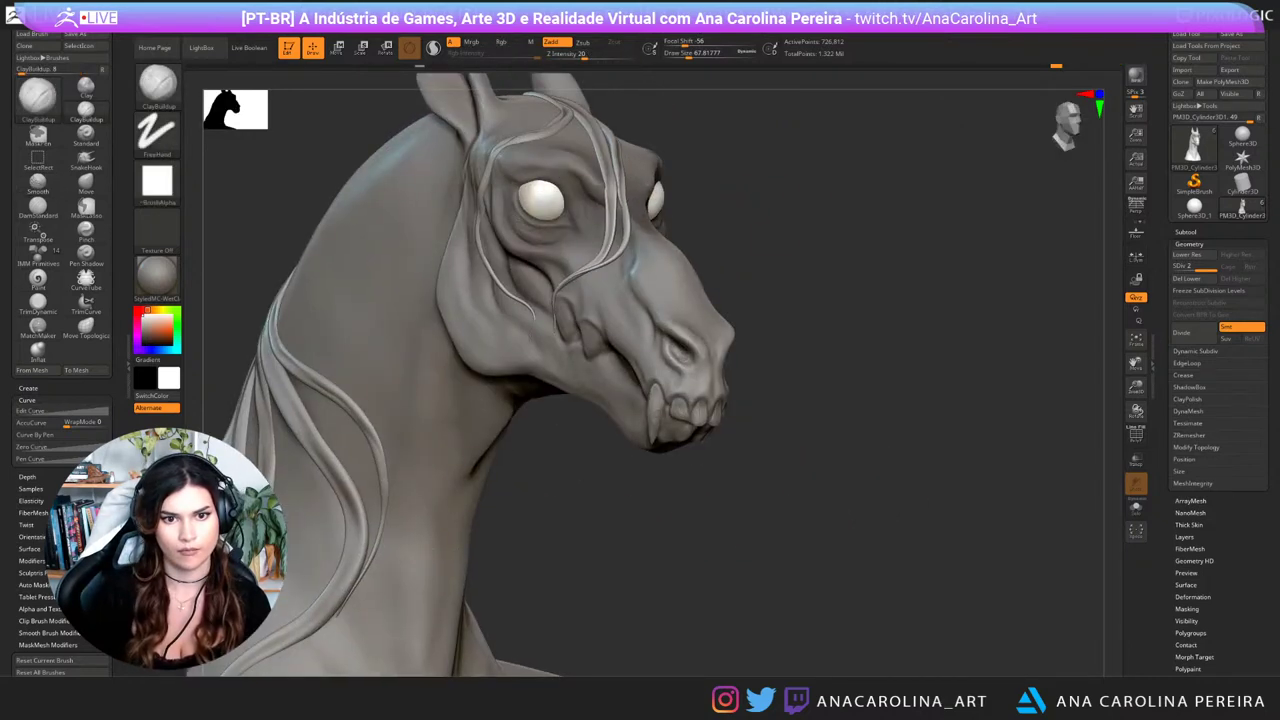
mouse_move(950, 300)
left_mouse_down()
mouse_move(800, 300)
mouse_move(845, 290)
left_mouse_up()
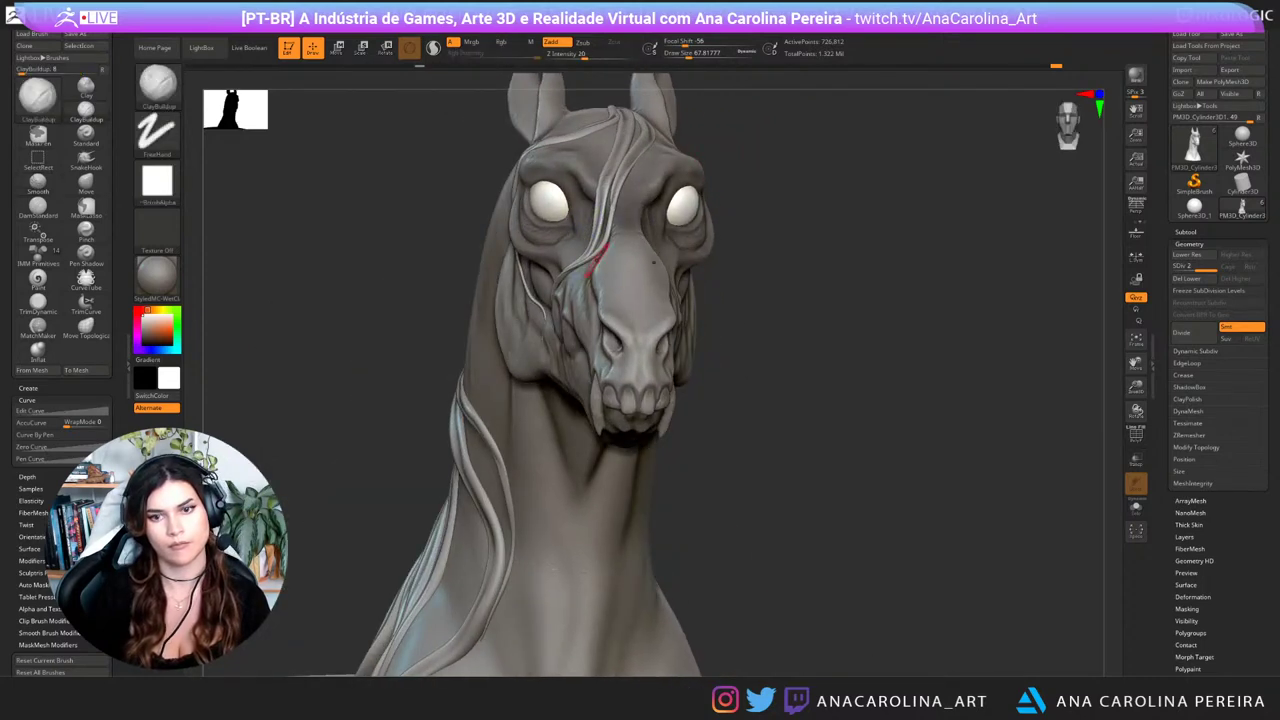
mouse_move(868, 374)
left_mouse_down()
mouse_move(930, 370)
mouse_move(925, 420)
left_mouse_up()
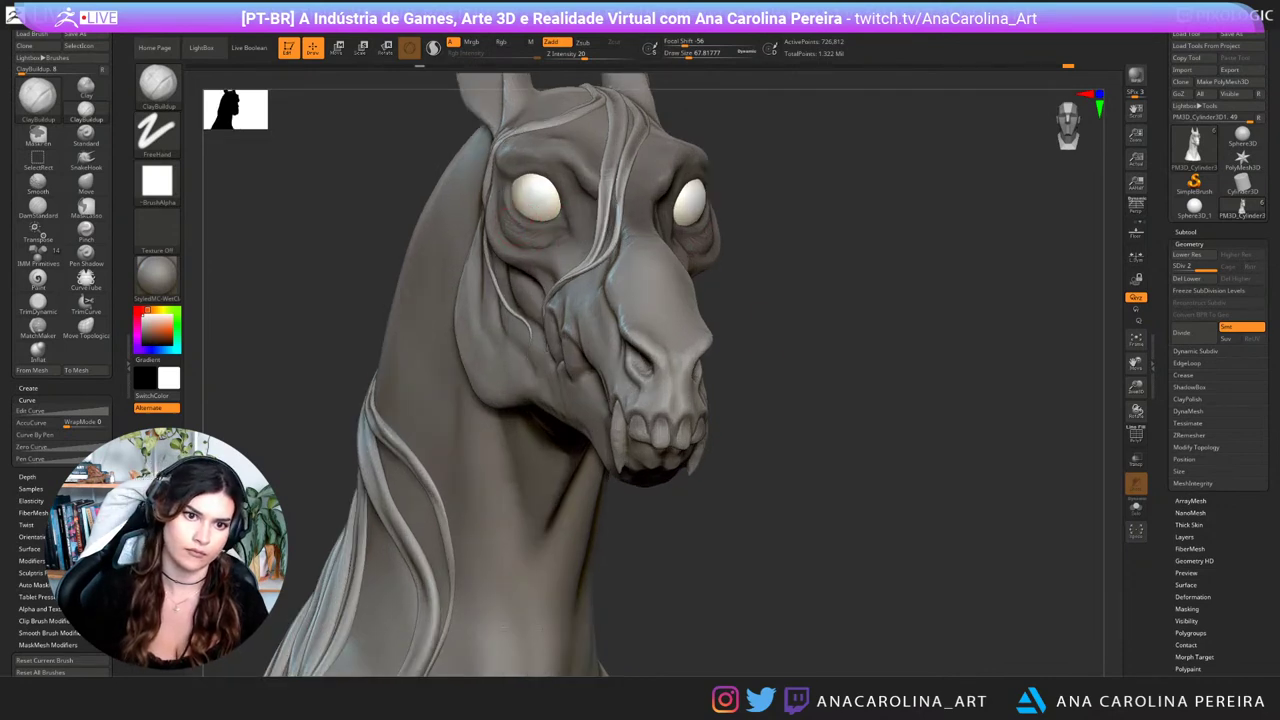
mouse_move(737, 252)
left_mouse_down("alt")
mouse_move(727, 238)
mouse_move(743, 266)
mouse_move(799, 298)
mouse_move(800, 350)
left_mouse_up("alt")
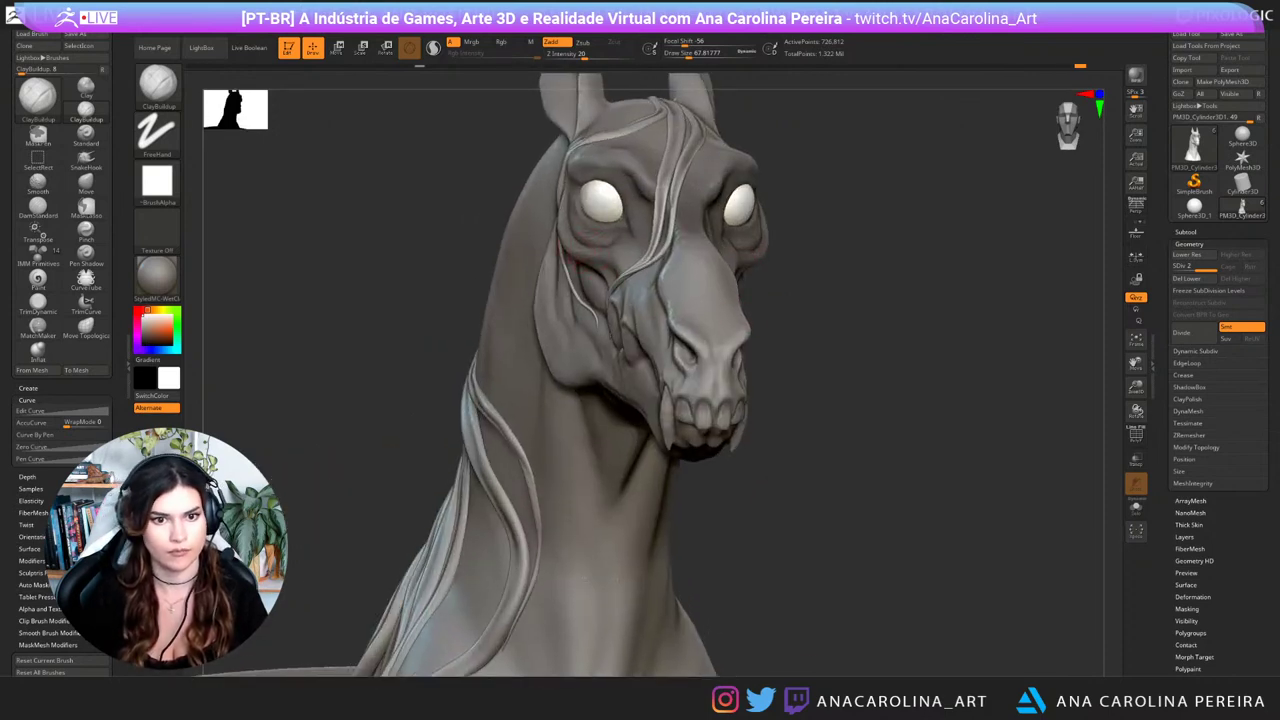
right_click_drag(533, 223, 575, 250)
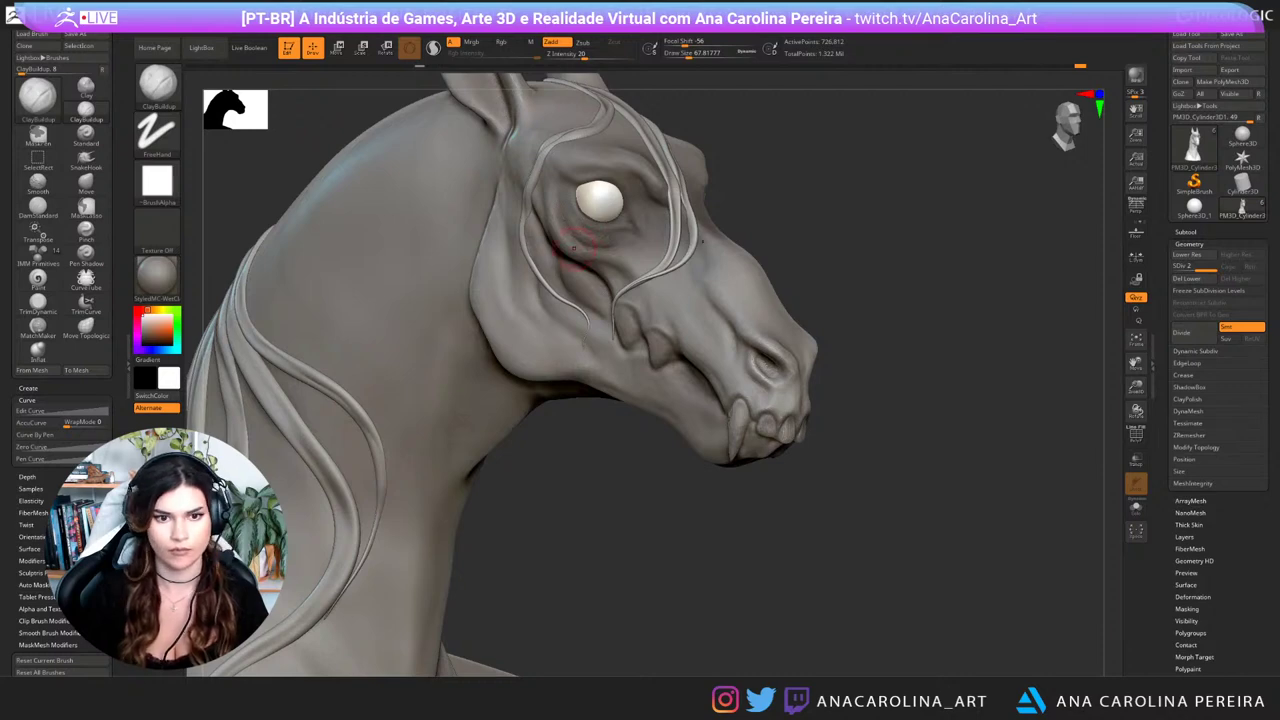
right_click_drag(583, 237, 535, 240)
right_click_drag(810, 250, 820, 153, "ctrl")
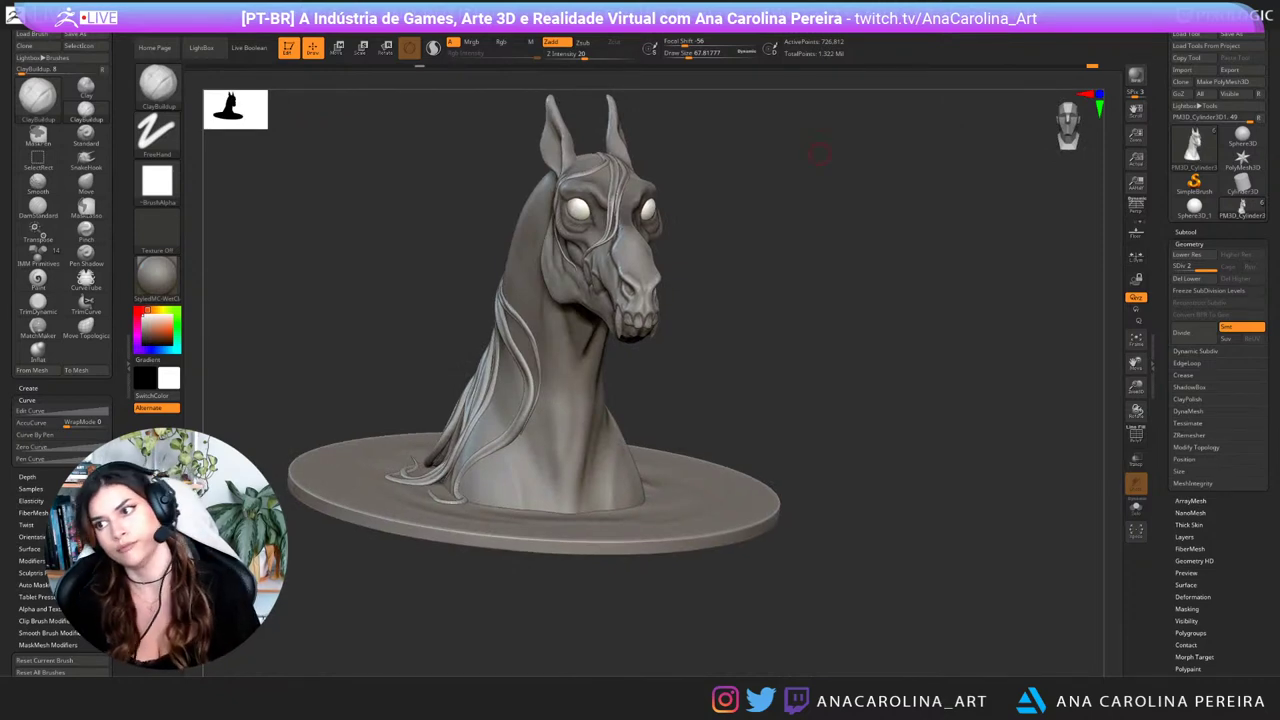
mouse_move(932, 380)
right_mouse_down("alt")
mouse_move(994, 420)
mouse_move(951, 428)
mouse_move(940, 405)
mouse_move(915, 402)
right_mouse_up("alt")
key("b")
key("p")
key("a")
key("space")
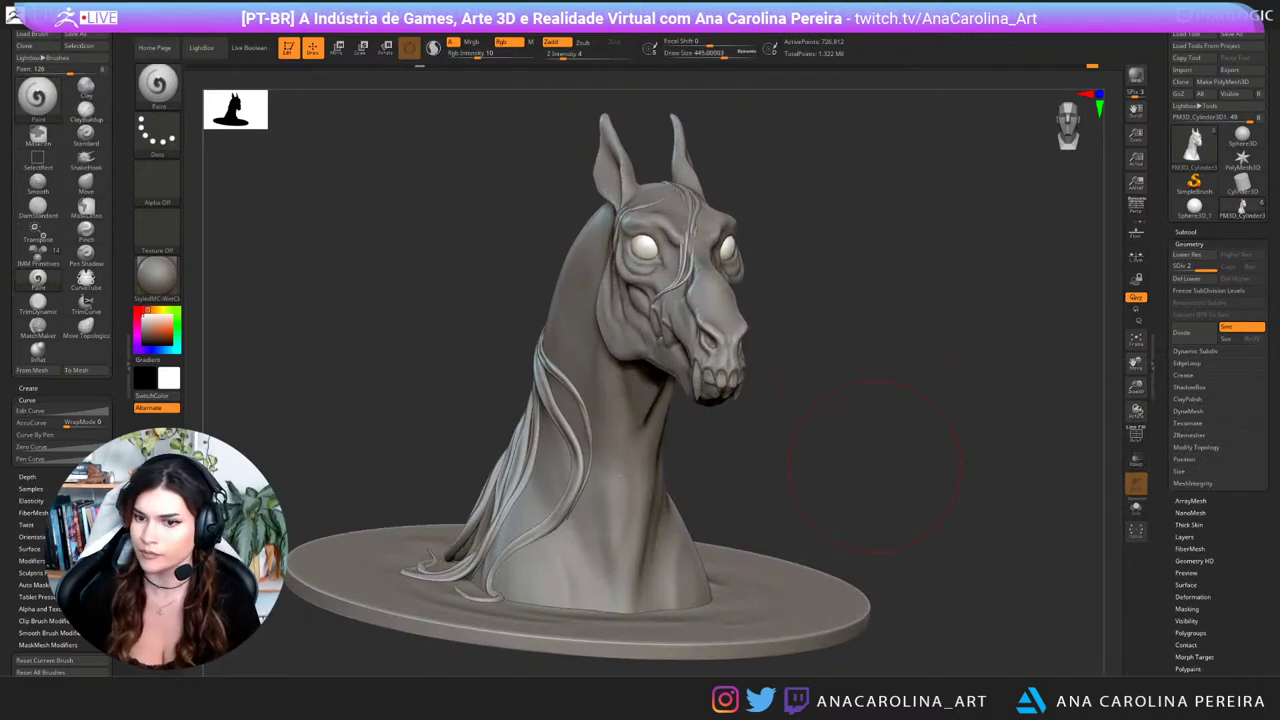
left_click_drag(897, 315, 882, 314)
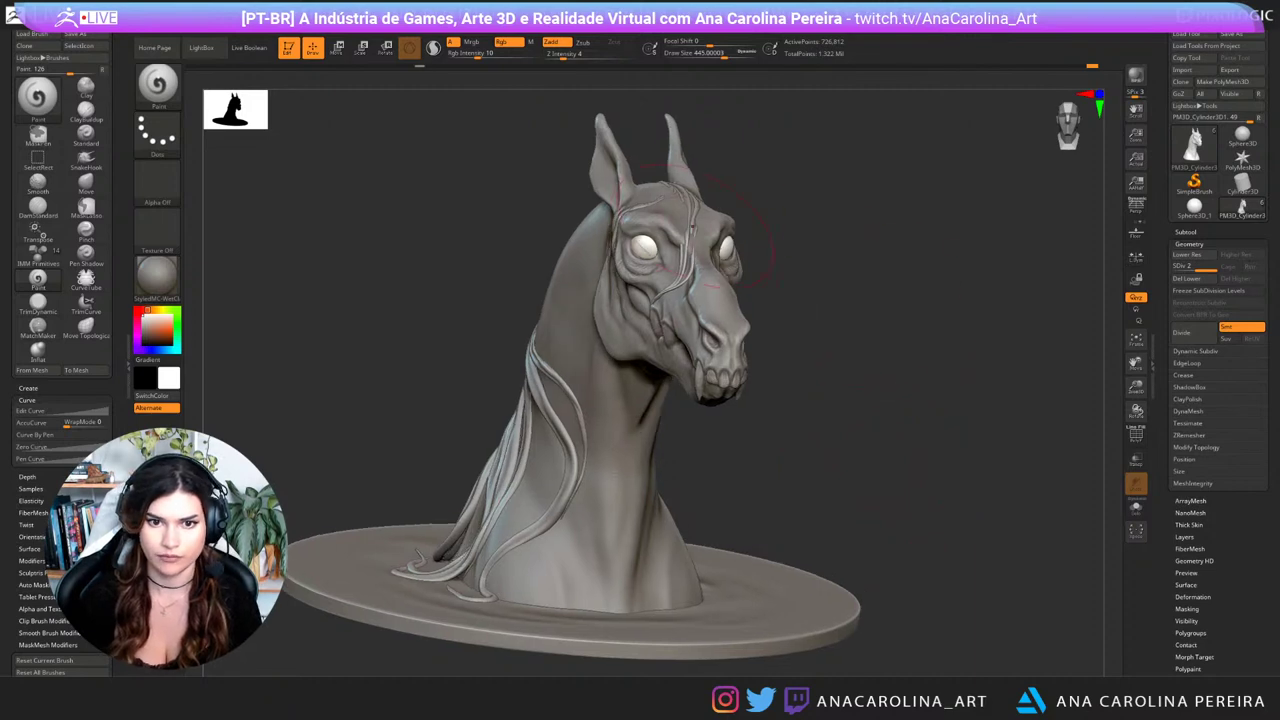
Step: Select the facial hair strands subtool and reposition the forelock over the forehead with the Move brush at a draw size of about 445
left_click(704, 264, "alt")
left_click(1186, 232)
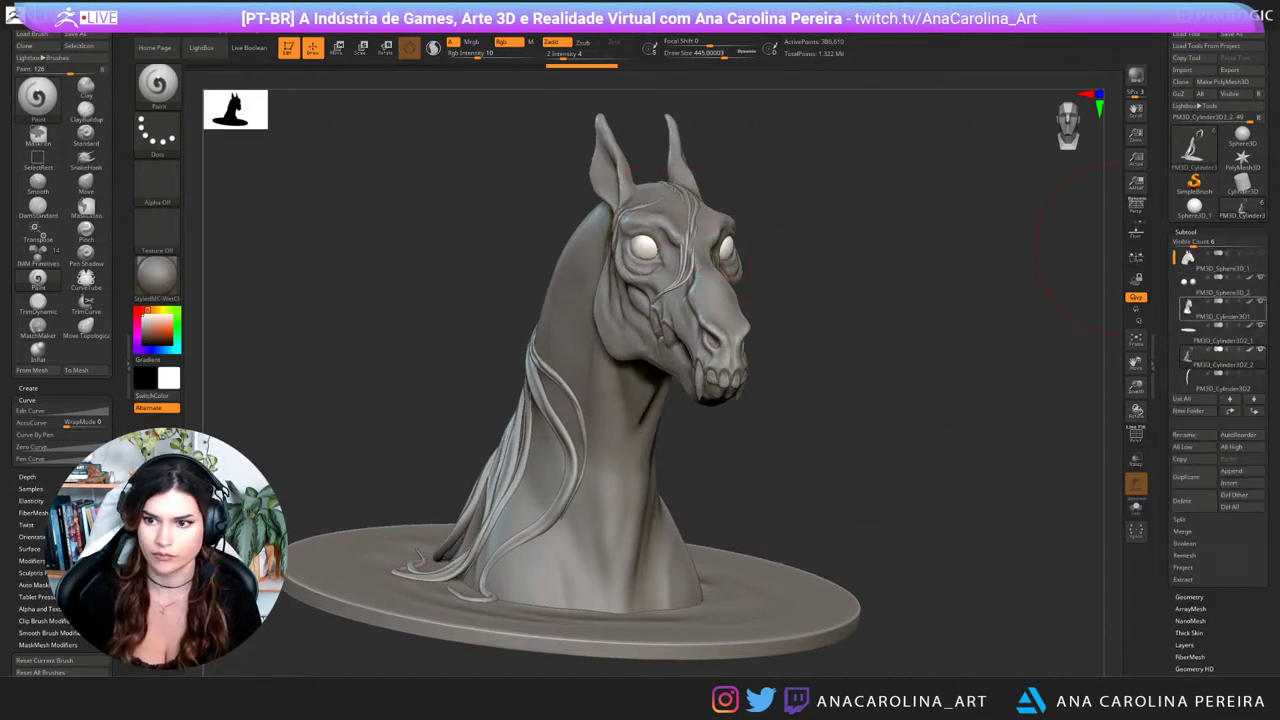
left_click_drag(1026, 140, 1007, 108, "alt")
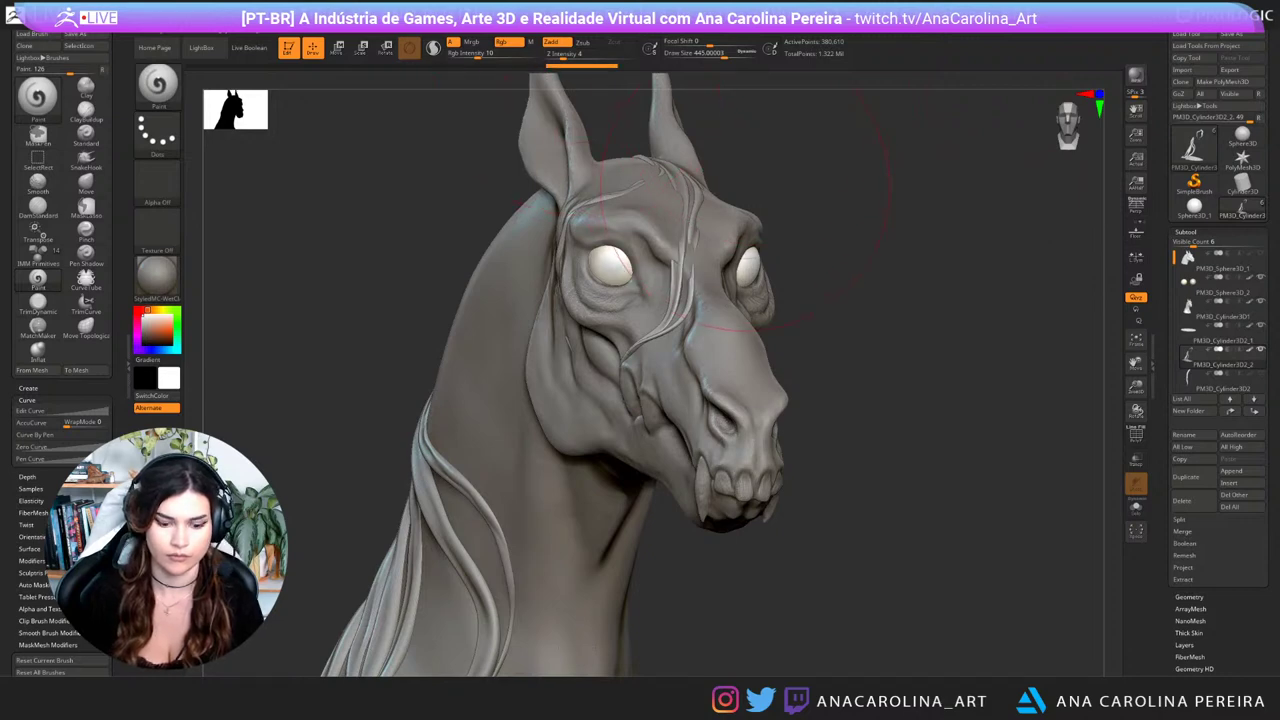
key("b")
key("m")
key("v")
left_click_drag(868, 262, 980, 258)
left_click_drag(700, 262, 719, 254)
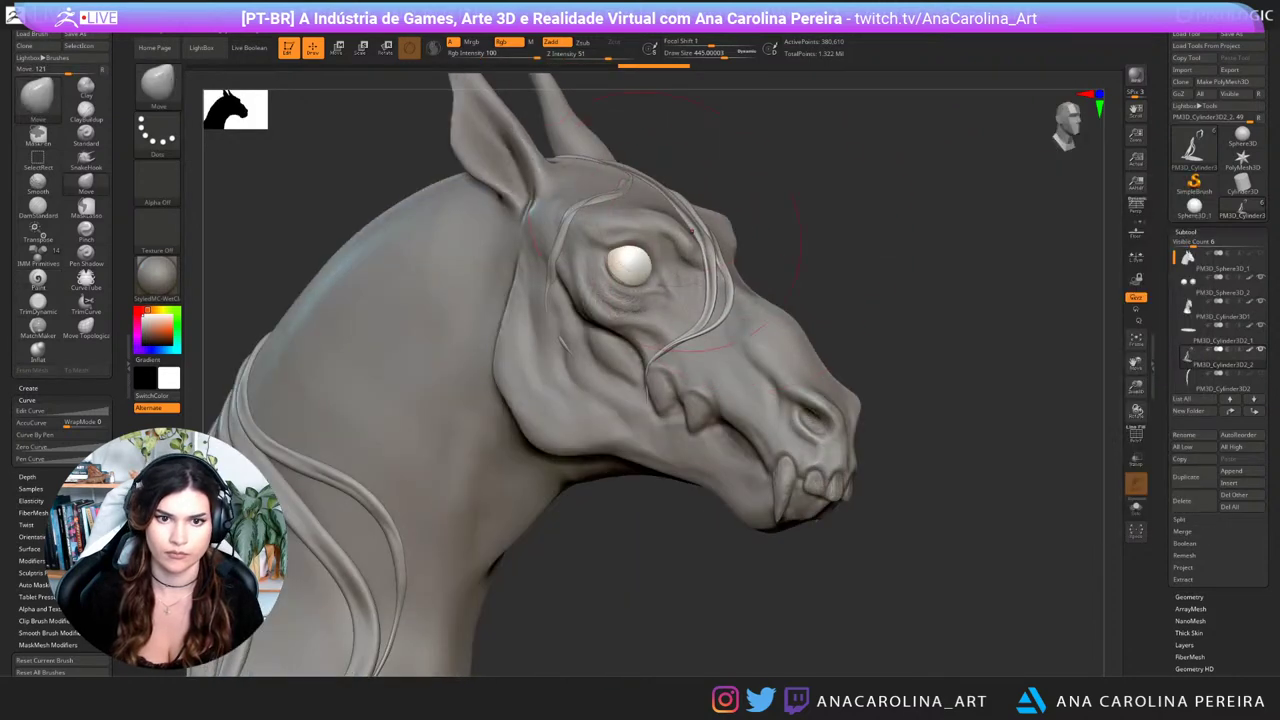
left_click_drag(655, 199, 662, 188)
left_click_drag(602, 158, 618, 174)
left_click_drag(770, 150, 758, 184)
left_click_drag(616, 182, 622, 190)
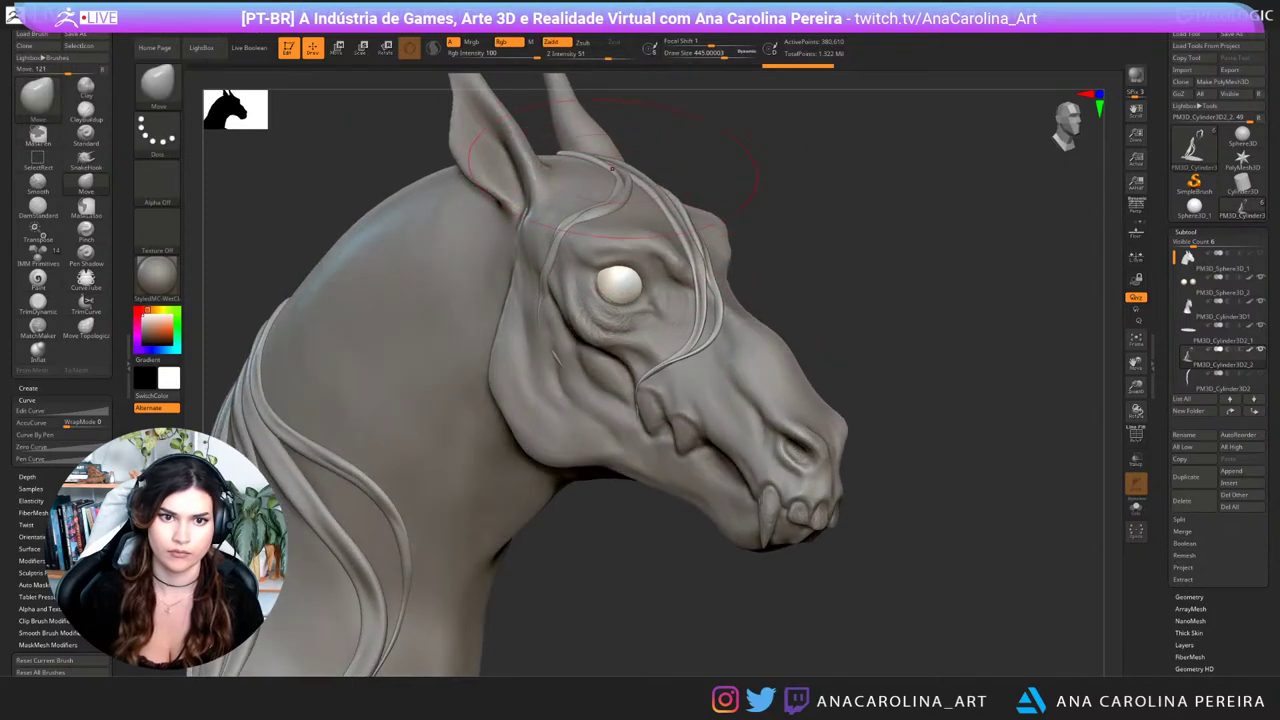
Step: Adjust the loose hair strand running down the cheek with the Move brush so it follows the face
mouse_move(790, 160)
left_mouse_down()
mouse_move(782, 275)
mouse_move(796, 136)
left_mouse_up()
left_click_drag(570, 312, 560, 318)
left_click_drag(830, 180, 738, 180)
left_click_drag(581, 393, 582, 406)
left_click_drag(543, 298, 547, 300)
mouse_move(830, 335)
left_mouse_down()
mouse_move(882, 465)
mouse_move(880, 362)
mouse_move(765, 345)
mouse_move(735, 425)
mouse_move(822, 425)
mouse_move(858, 392)
mouse_move(847, 371)
mouse_move(812, 412)
mouse_move(838, 400)
mouse_move(848, 410)
mouse_move(799, 416)
left_mouse_up()
Step: Select the horse body and examine the whole bust with its mane and base from several angles
left_click(592, 468, "alt")
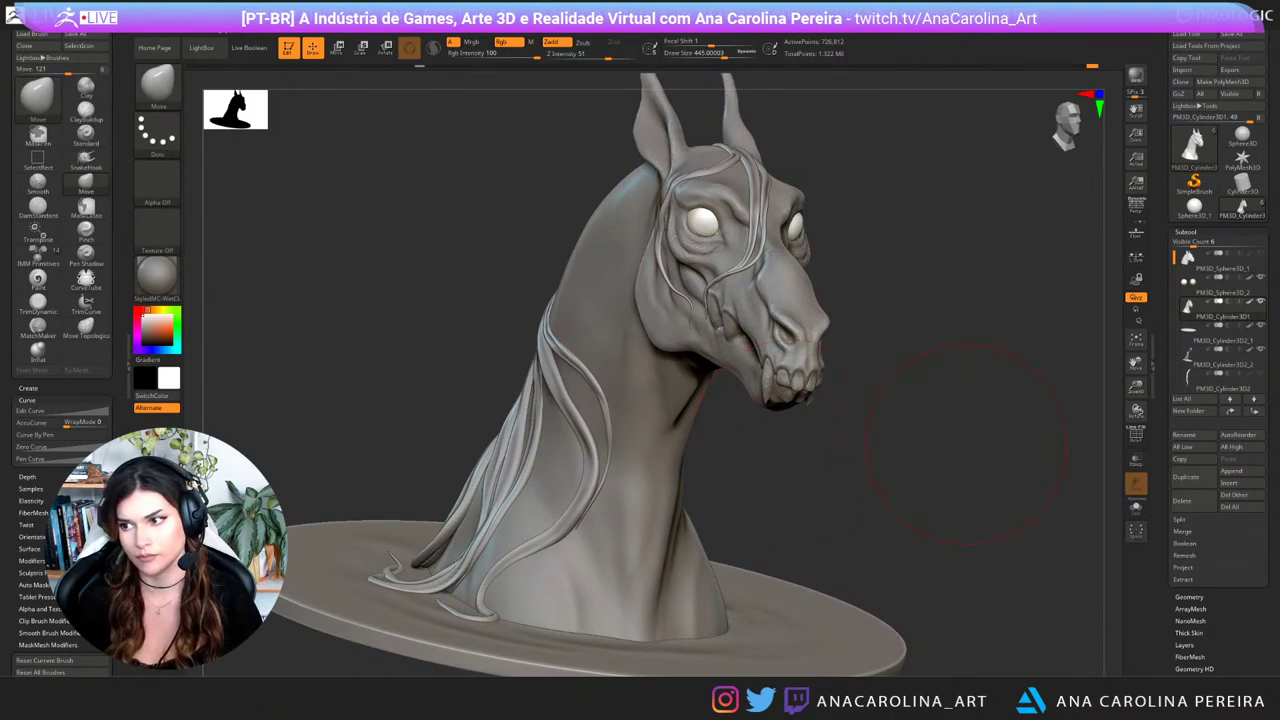
left_click_drag(1052, 450, 970, 455)
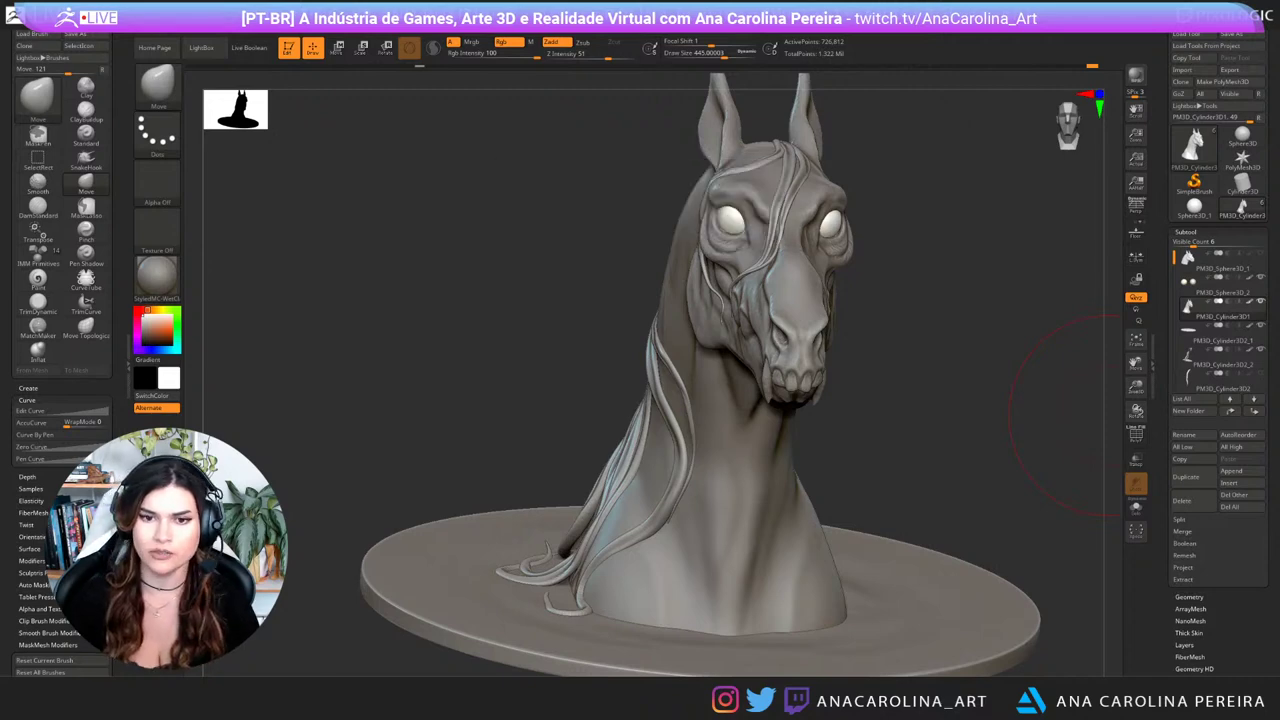
left_click_drag(1109, 416, 915, 340)
left_click_drag(915, 340, 908, 475)
mouse_move(908, 475)
left_mouse_down()
mouse_move(893, 418)
mouse_move(885, 453)
left_mouse_up()
mouse_move(1242, 160)
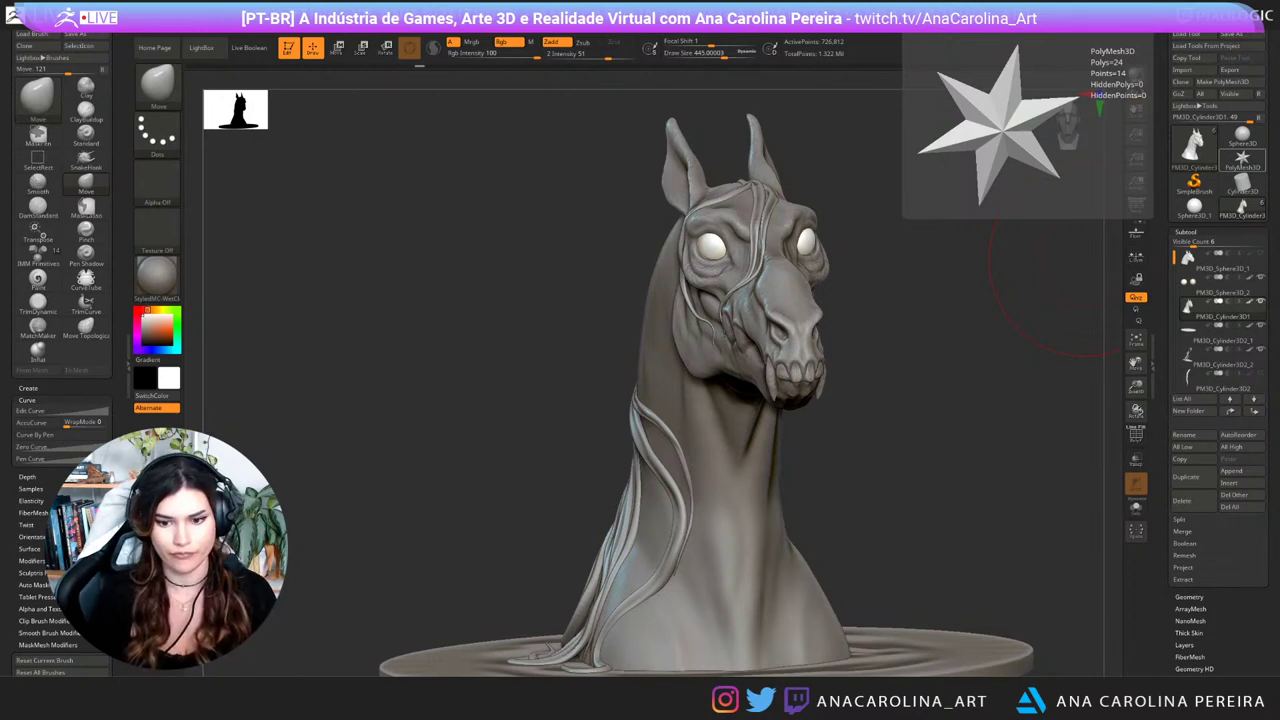
left_click_drag(970, 270, 1070, 350)
Step: Select the base disc and mask a round spot beside the horse's shoulder with MaskPen at a draw size of about 94
left_click(830, 535, "alt")
mouse_move(1060, 400)
left_mouse_down()
mouse_move(957, 370)
mouse_move(968, 367)
left_mouse_up()
key("space")
left_click_drag(1045, 300, 876, 371)
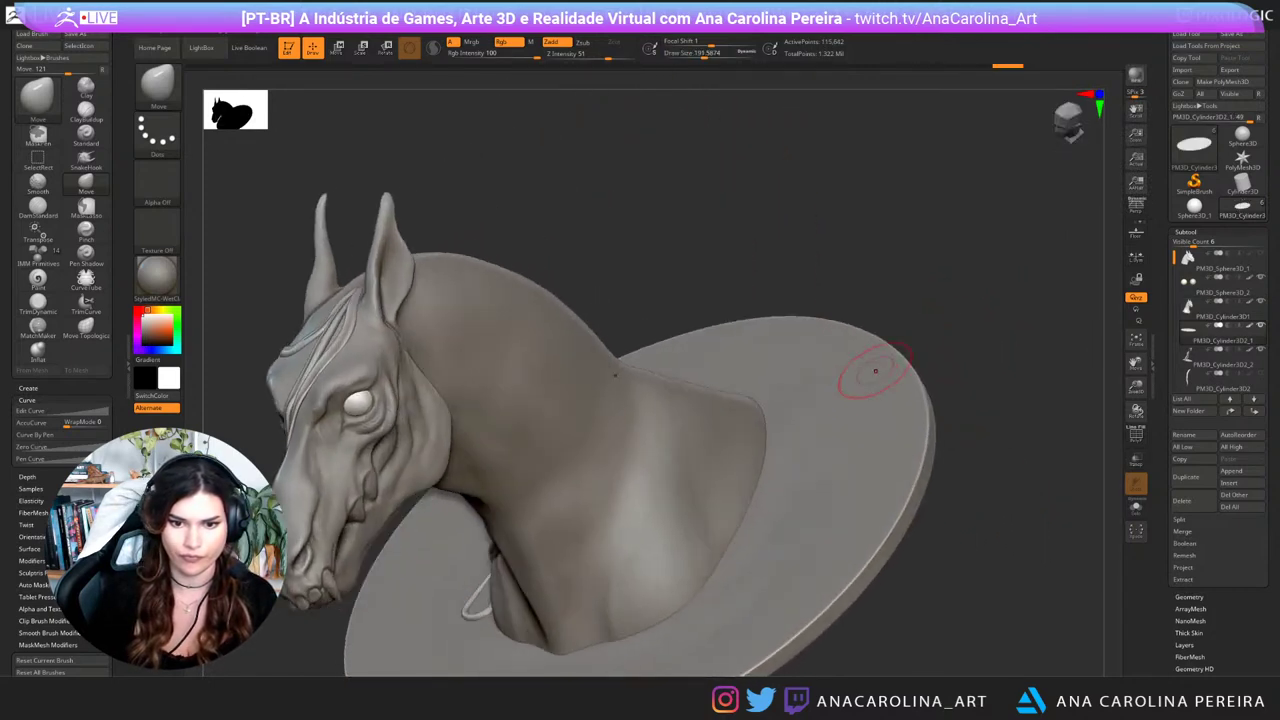
right_click_drag(870, 402, 904, 350, "alt")
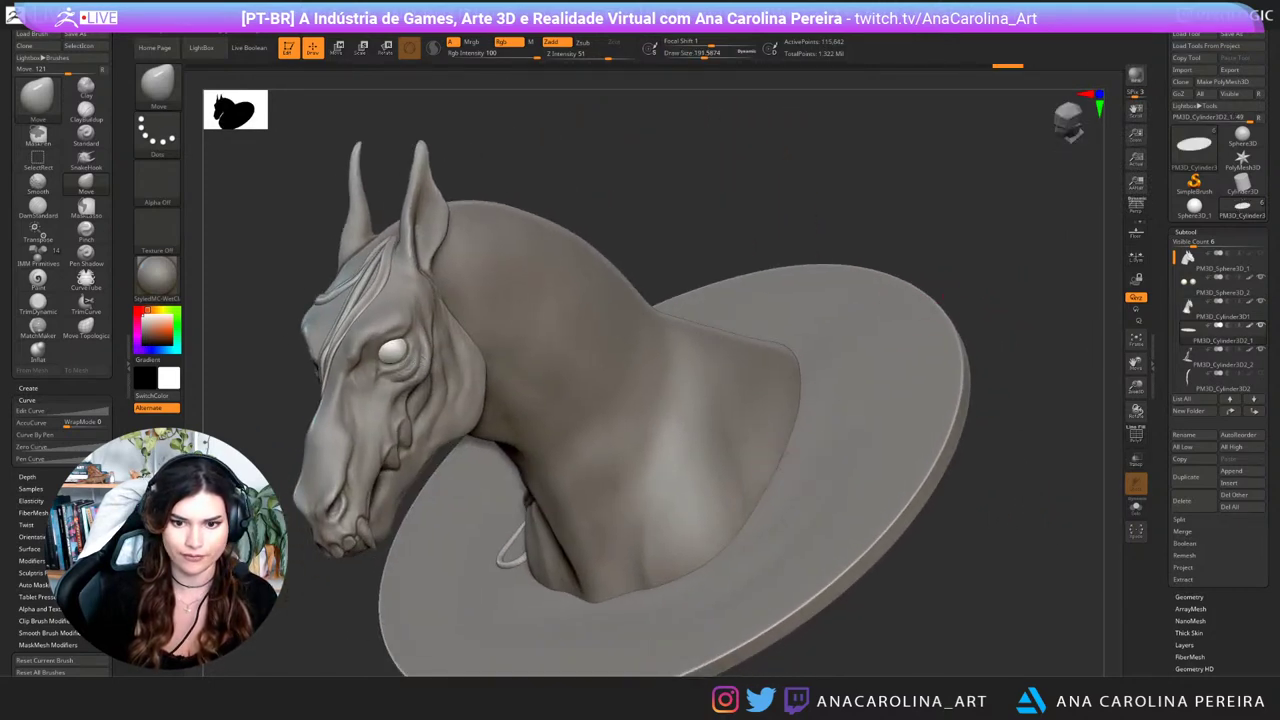
key("space")
mouse_move(804, 460)
left_mouse_down()
mouse_move(789, 524)
mouse_move(811, 520)
mouse_move(792, 487)
mouse_move(822, 504)
left_mouse_up()
key("space")
key("ctrl+z")
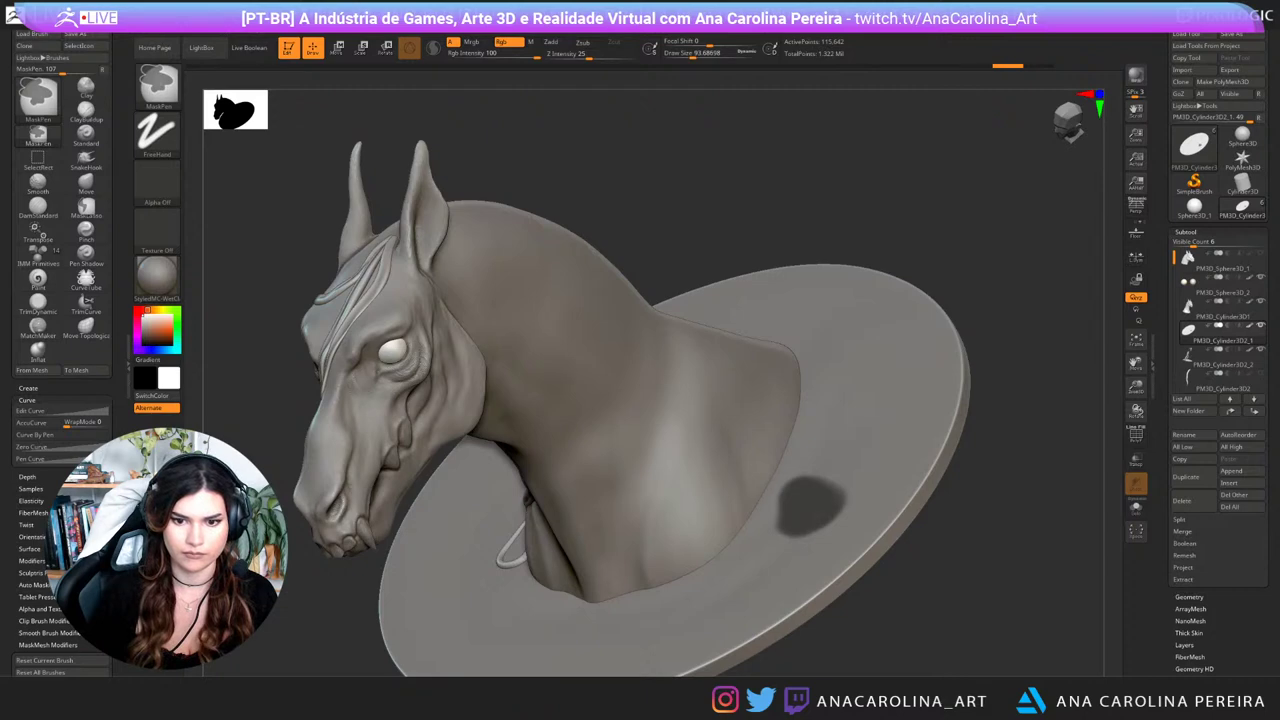
Step: Rework the round mask spot beside the horse's shoulder from a top-down view of the base
right_click_drag(811, 507, 925, 520)
key("space")
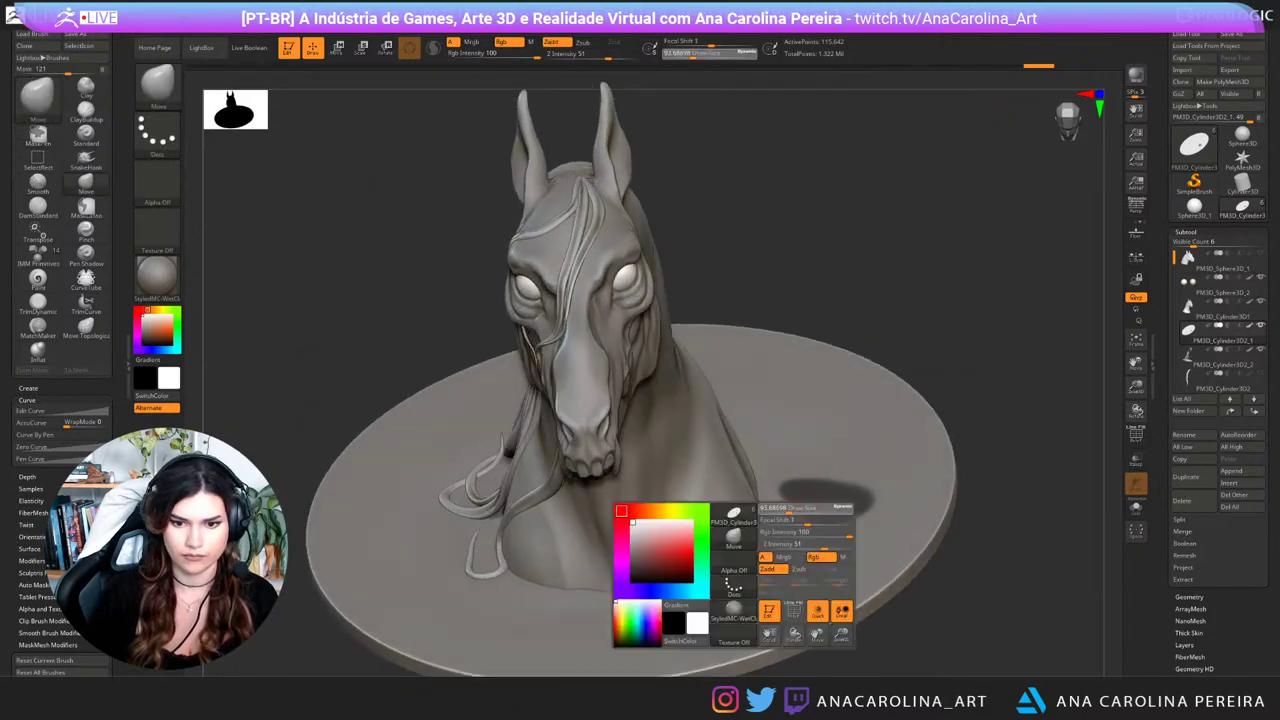
mouse_move(789, 509)
left_mouse_down()
mouse_move(796, 526)
mouse_move(786, 484)
left_mouse_up()
key("ctrl+z")
mouse_move(800, 500)
right_mouse_down()
mouse_move(780, 525)
mouse_move(800, 610)
right_mouse_up()
mouse_move(846, 494)
left_mouse_down("ctrl")
mouse_move(816, 494)
mouse_move(838, 484)
mouse_move(857, 511)
mouse_move(820, 535)
mouse_move(806, 518)
mouse_move(816, 488)
mouse_move(842, 492)
mouse_move(822, 508)
mouse_move(824, 556)
left_mouse_up("ctrl")
Step: Invert the base's mask, cut a wedge notch into the round spot at a draw size of about 27, and invert it back
left_click(980, 389, "ctrl")
key("space")
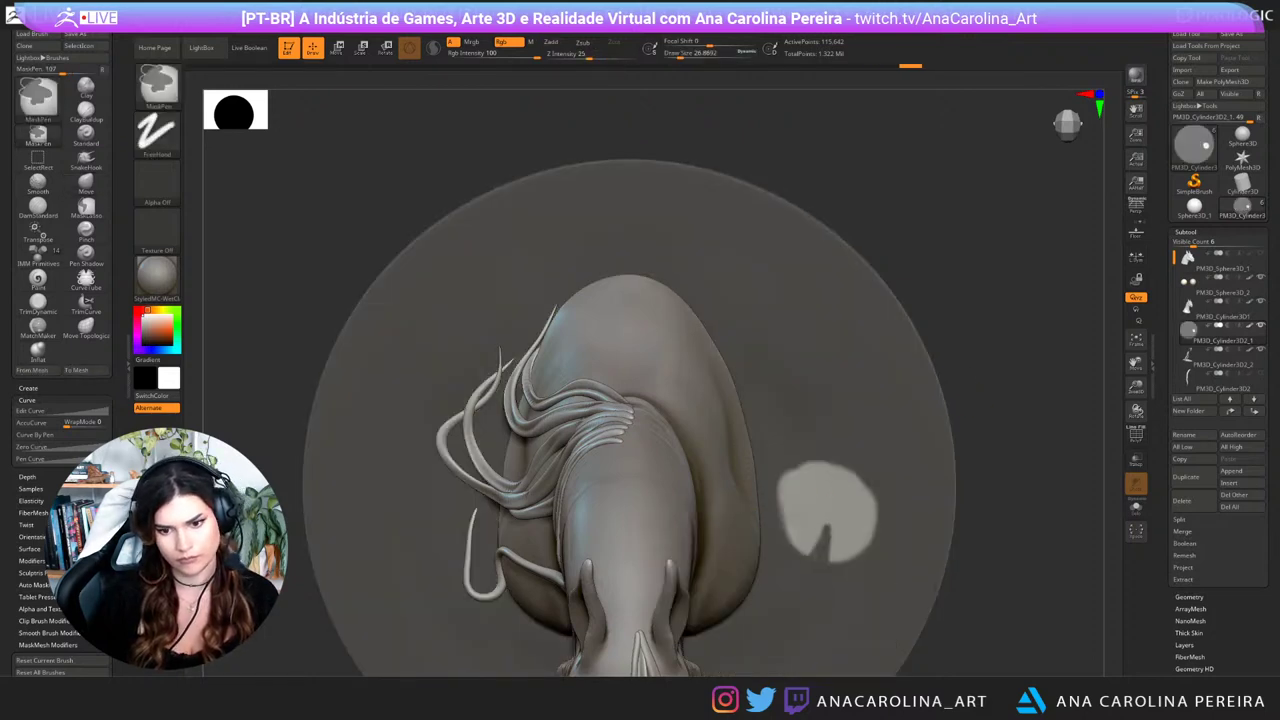
left_click(973, 409, "ctrl")
mouse_move(973, 409)
left_mouse_down()
mouse_move(985, 300)
mouse_move(819, 526)
mouse_move(888, 458)
left_mouse_up()
left_click_drag(828, 526, 829, 542, "ctrl")
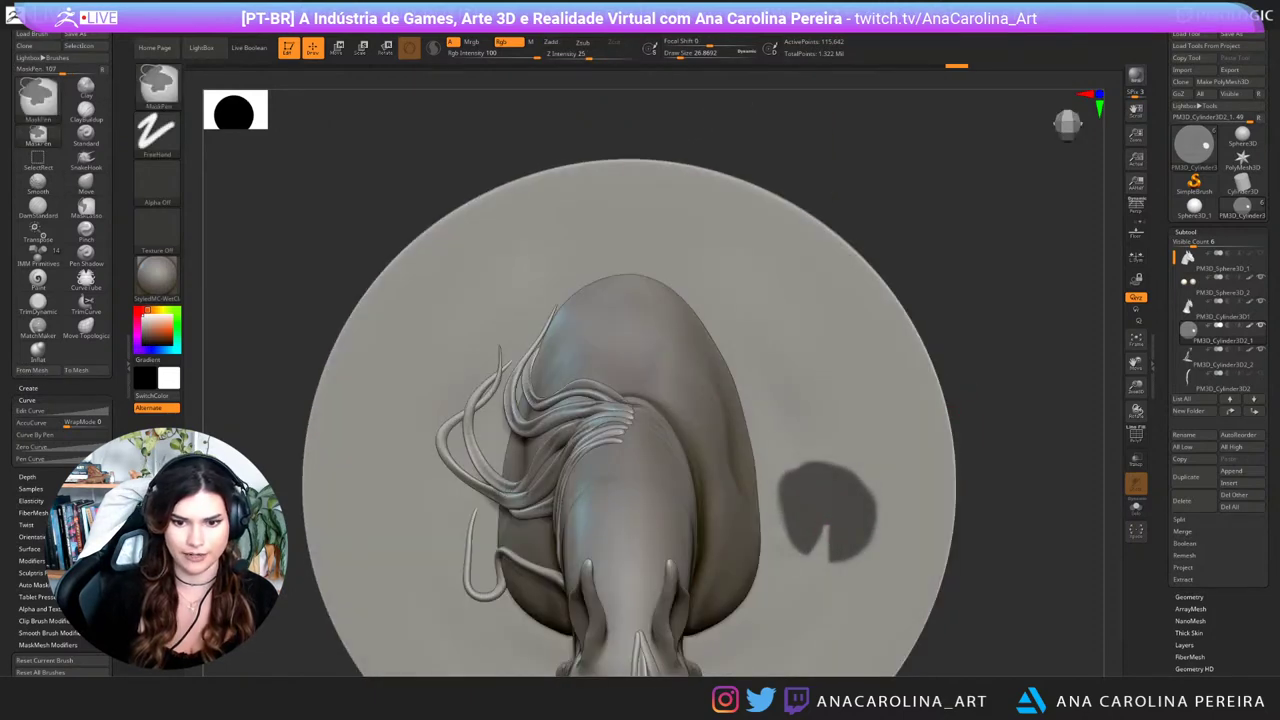
Step: Mask a second, smaller round spot next to the notched one on the base at a draw size of about 80
mouse_move(966, 475)
left_mouse_down()
mouse_move(975, 357)
mouse_move(925, 368)
mouse_move(940, 380)
mouse_move(936, 318)
mouse_move(966, 437)
left_mouse_up()
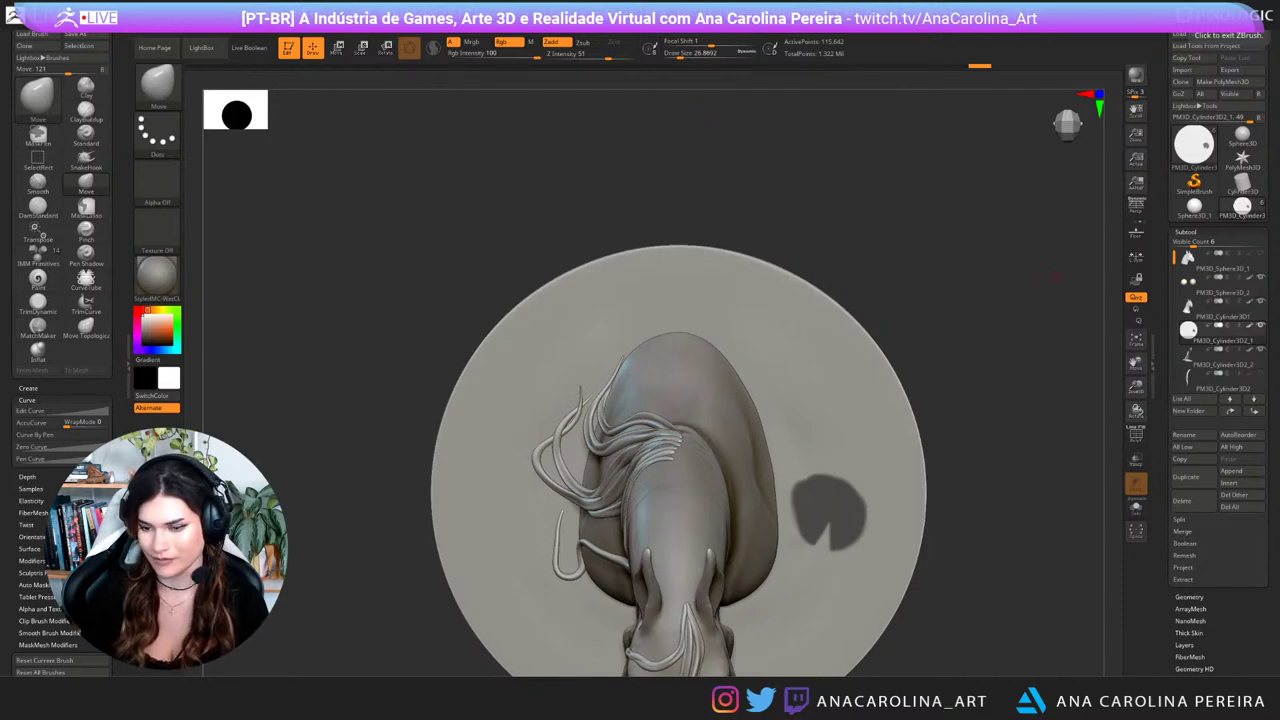
left_click_drag(1040, 478, 958, 491)
key("space")
left_click(833, 449)
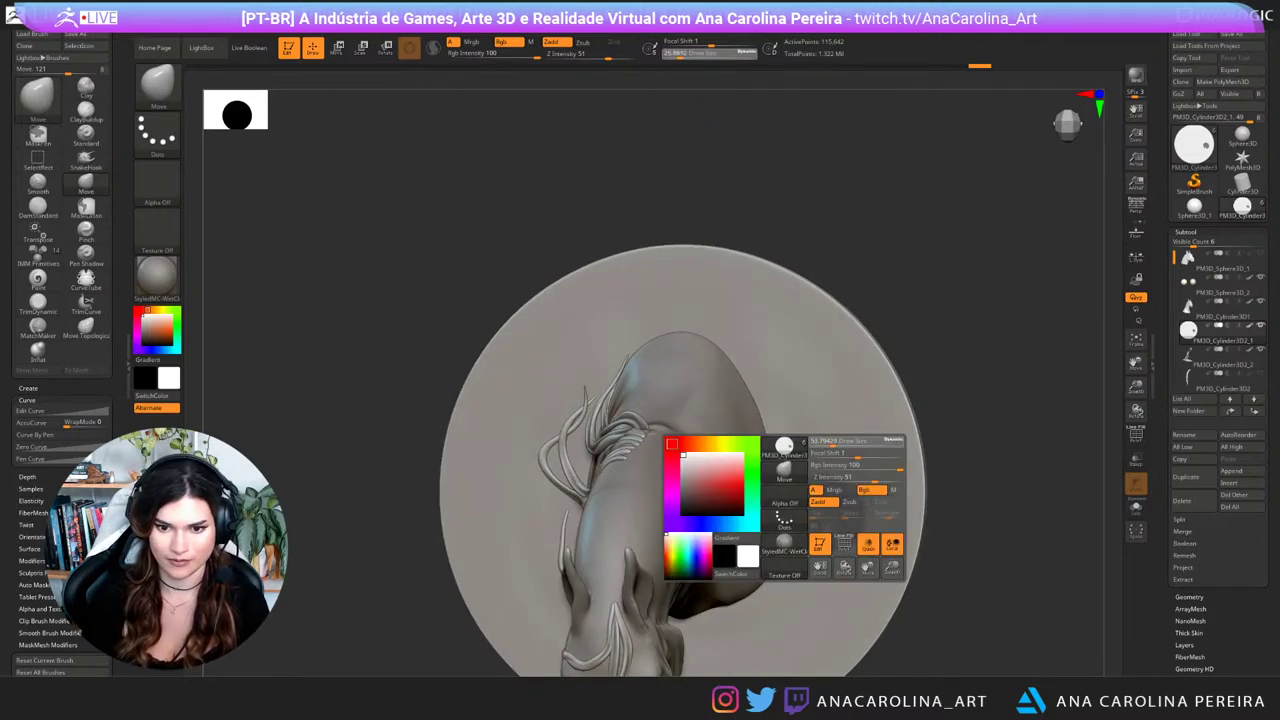
left_click_drag(940, 335, 985, 335, "shift")
key("ctrl")
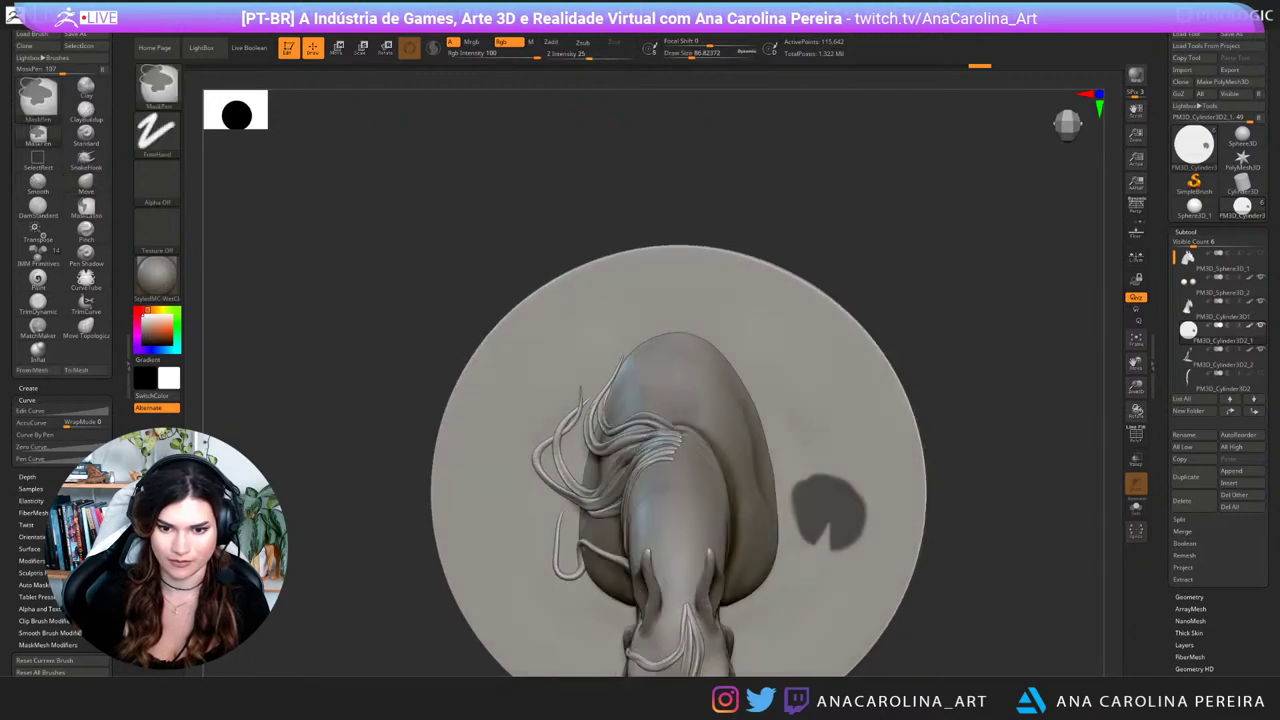
key("space")
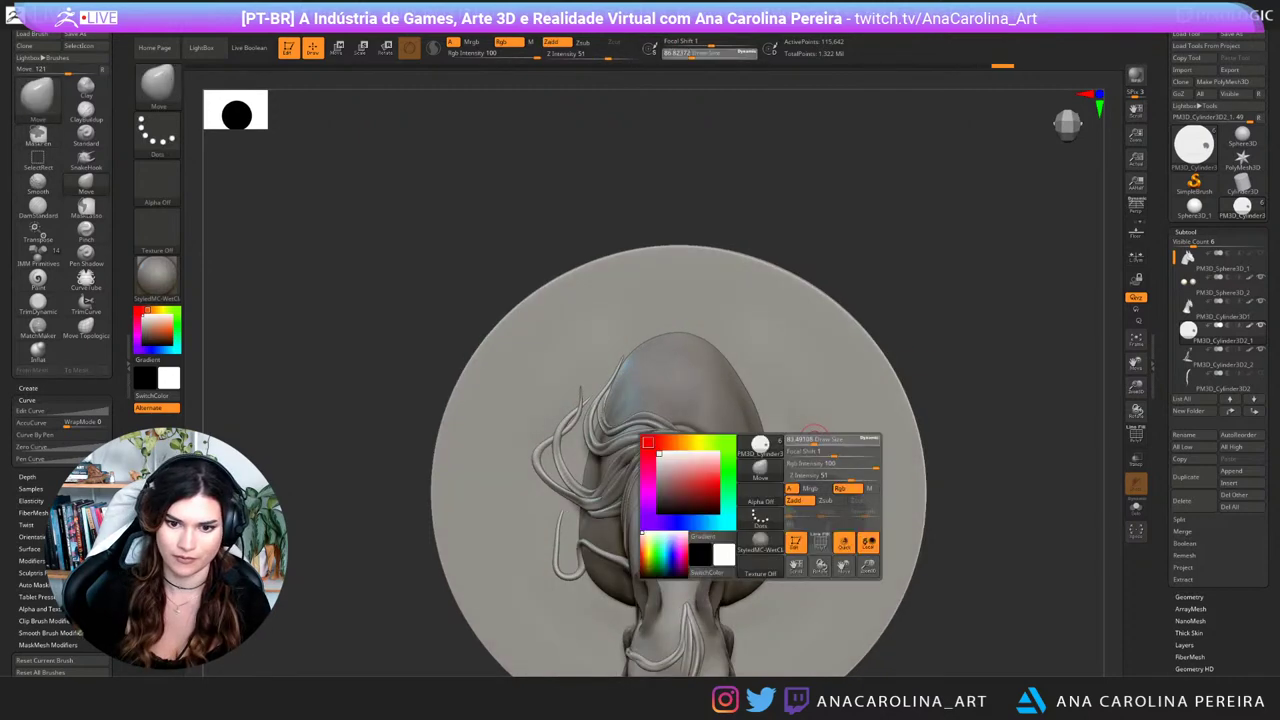
left_click(803, 440)
left_click_drag(796, 435, 808, 441, "ctrl")
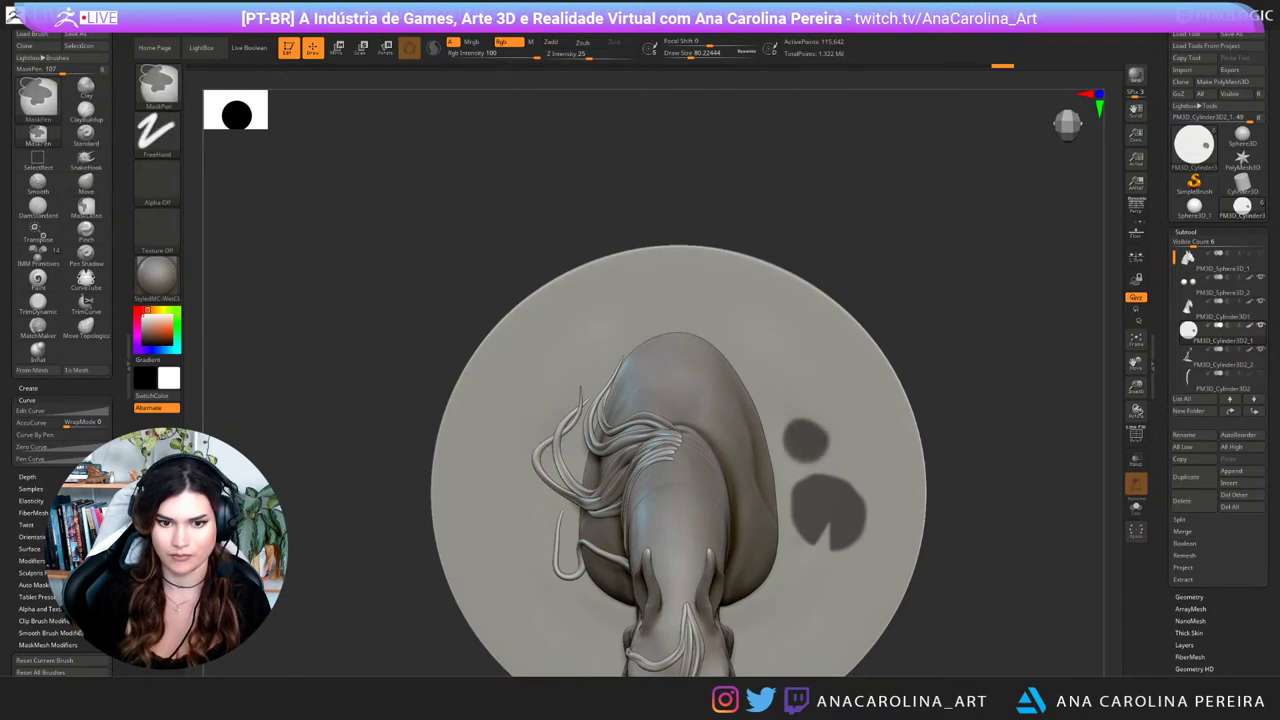
Step: Mask three more round spots on the mane side of the base, two behind the mane and one beside the head
left_click_drag(642, 296, 645, 298, "ctrl")
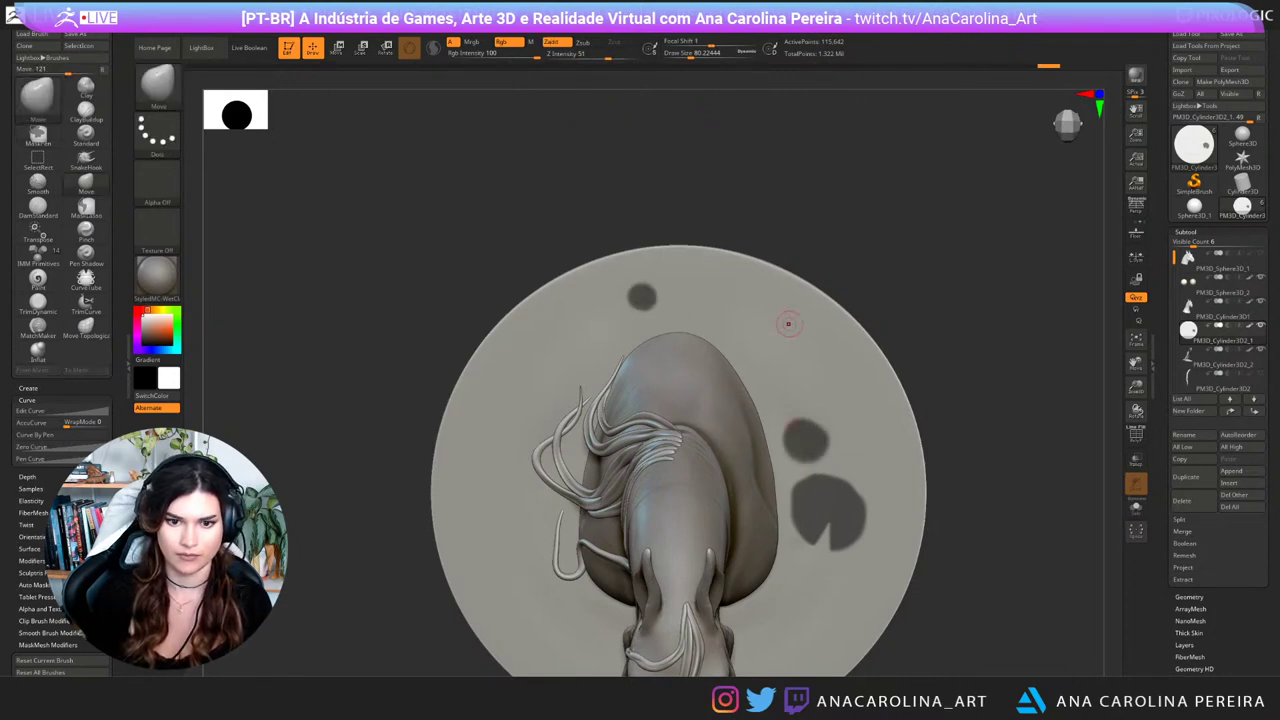
left_click_drag(847, 240, 861, 230, "alt")
key("space")
mouse_move(629, 311)
left_mouse_down()
mouse_move(626, 332)
mouse_move(604, 336)
mouse_move(601, 322)
left_mouse_up()
key("space")
left_click_drag(622, 608, 628, 620, "ctrl")
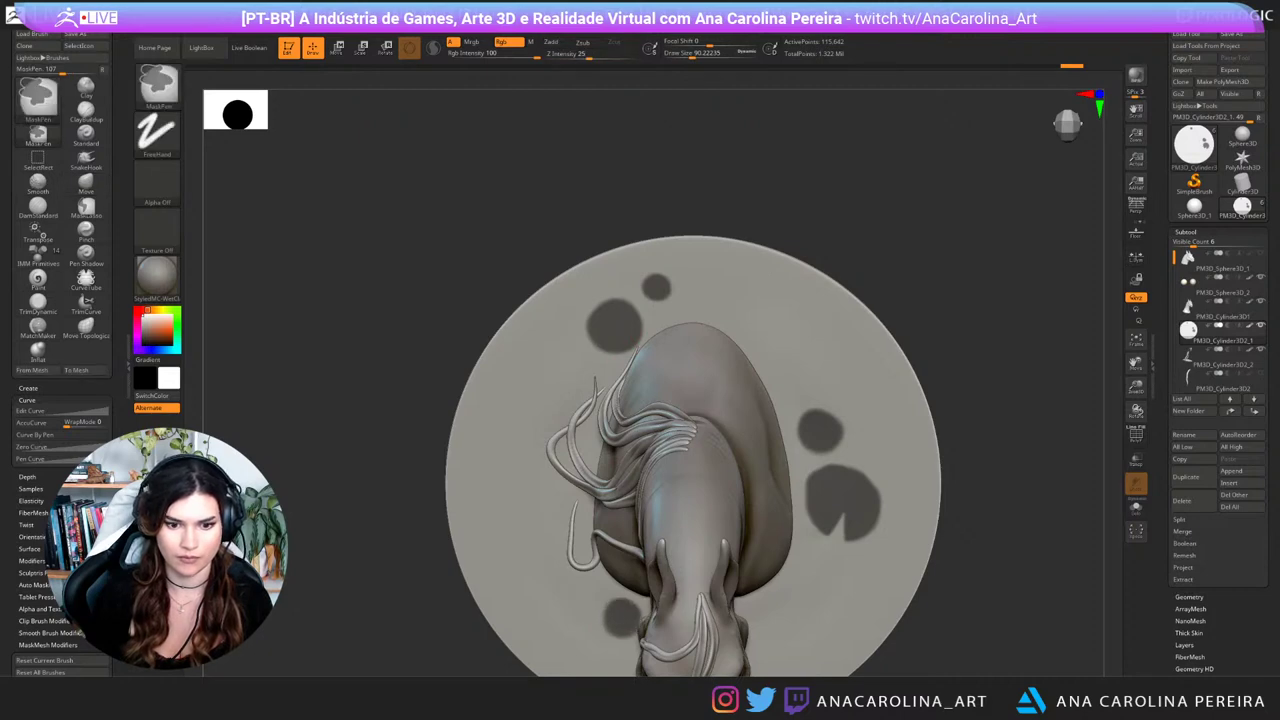
Step: Invert the base's mask and cut a wedge notch into the smaller spot beside the shoulder at a draw size of about 25
left_click_drag(930, 645, 930, 562, "alt")
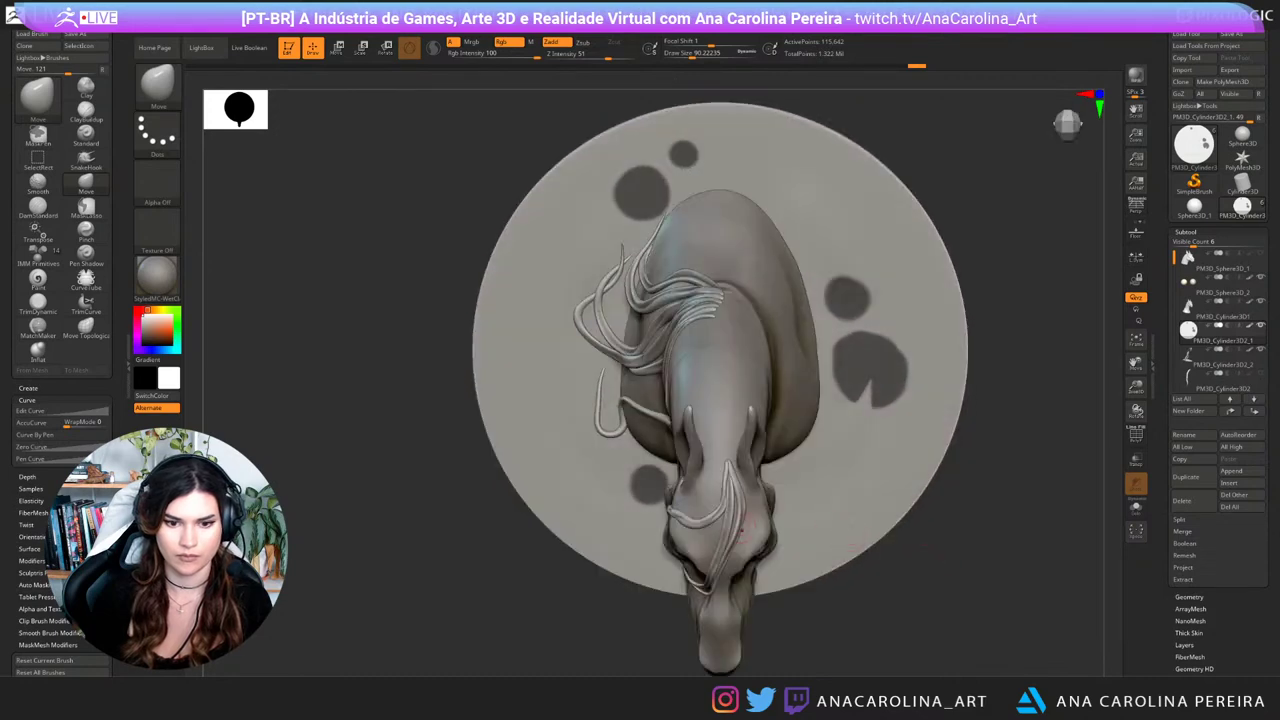
left_click(903, 580, "ctrl")
key("space")
left_click_drag(930, 479, 920, 479)
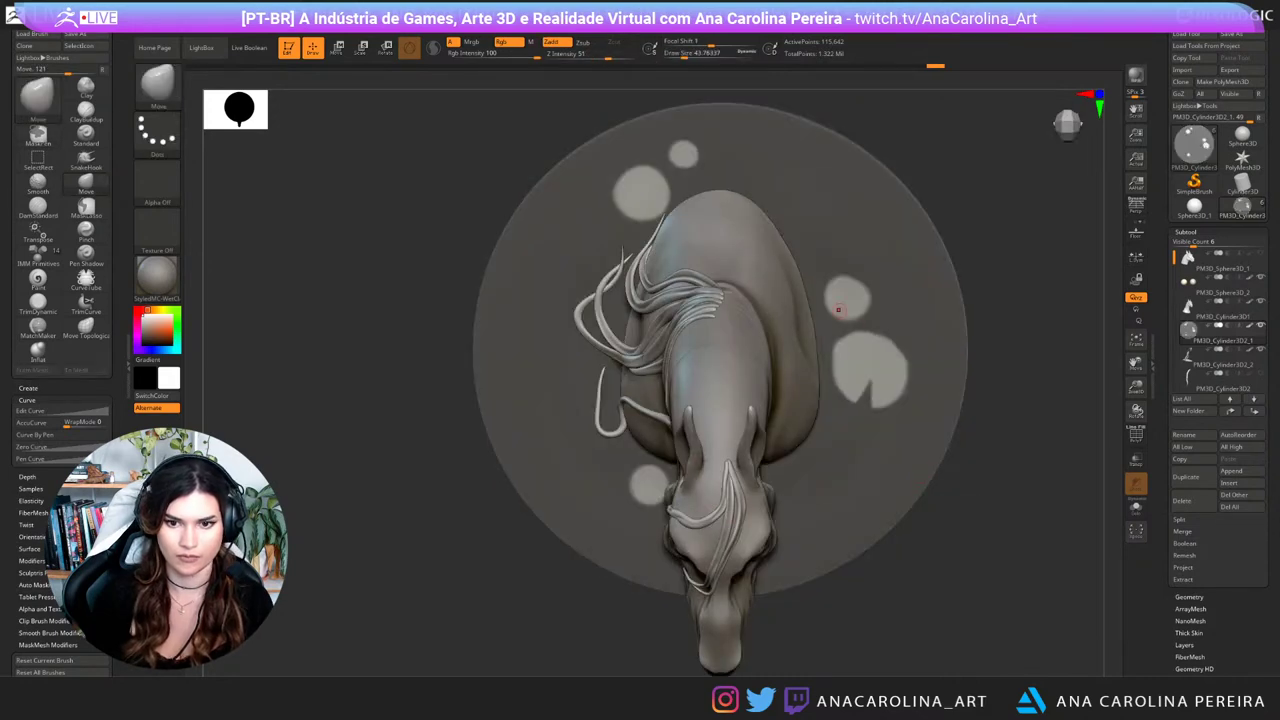
key("space")
left_click_drag(844, 304, 843, 308)
key("ctrl+z")
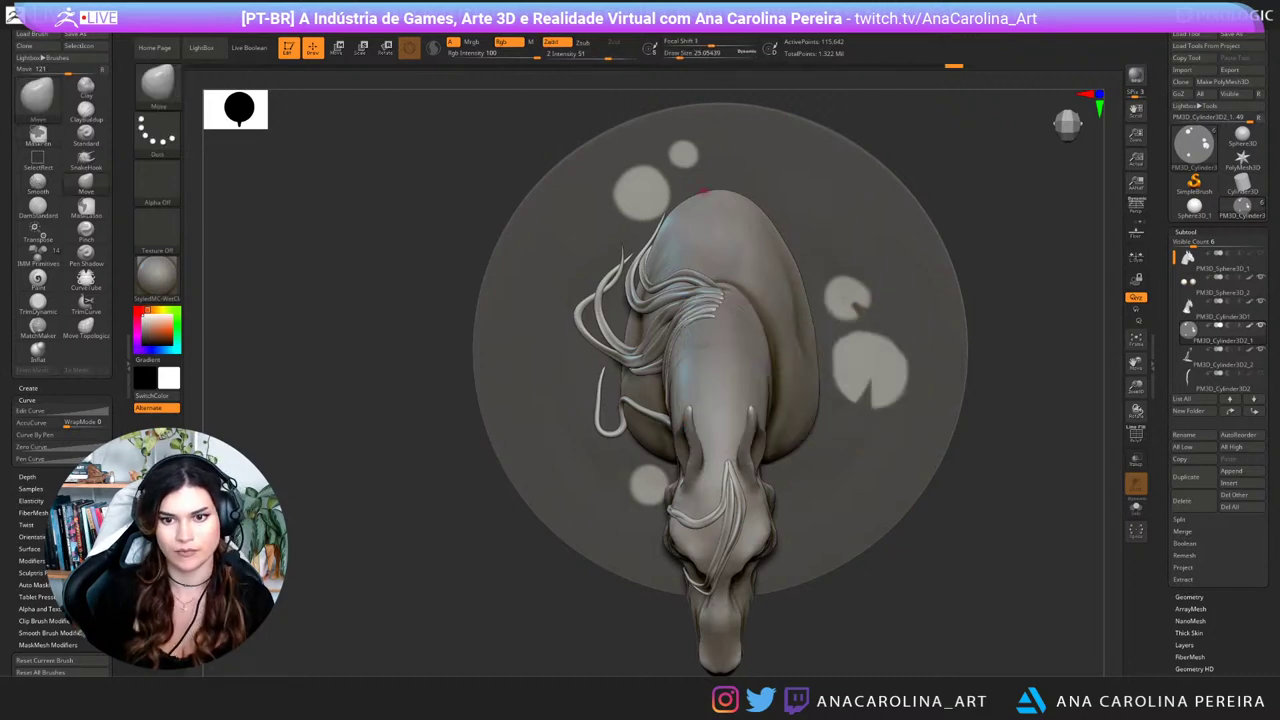
Step: Cut wedge notches into the three round spots on the mane side of the base at a draw size of about 25
mouse_move(616, 209)
left_mouse_down("ctrl")
mouse_move(632, 216)
mouse_move(622, 210)
mouse_move(641, 202)
mouse_move(628, 214)
left_mouse_up("ctrl")
key("ctrl+z")
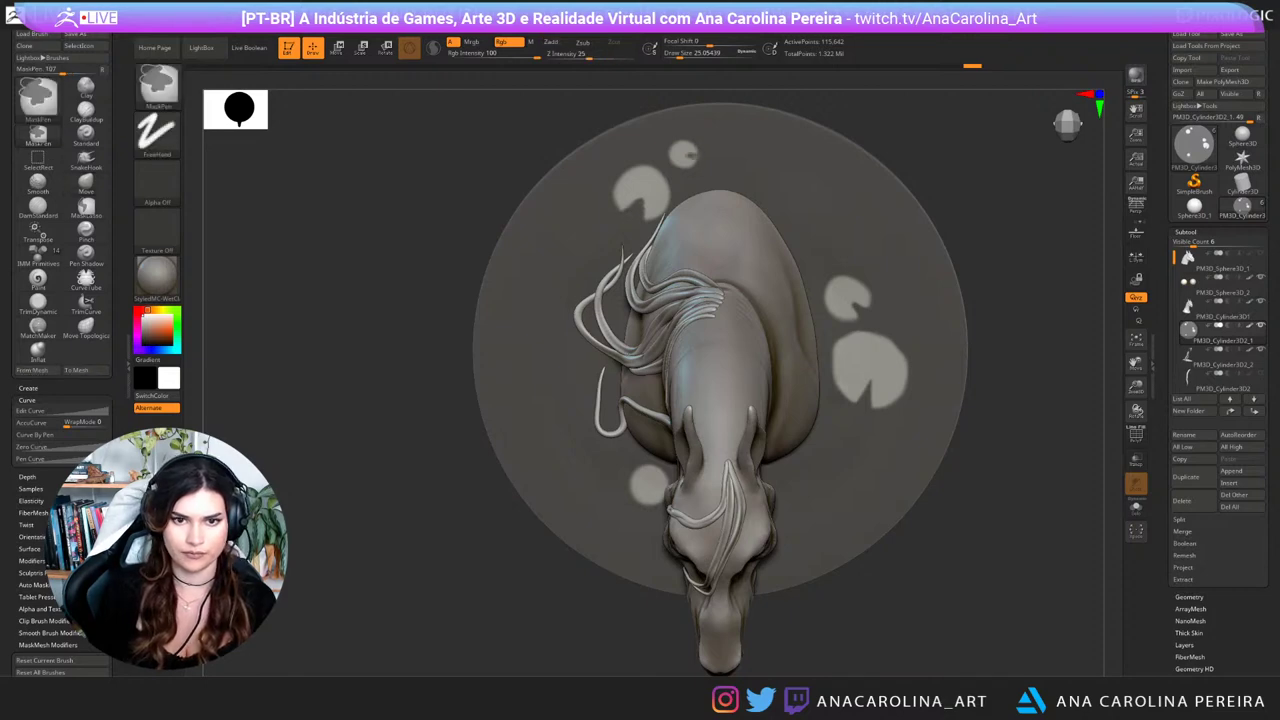
left_click_drag(693, 157, 703, 171, "ctrl")
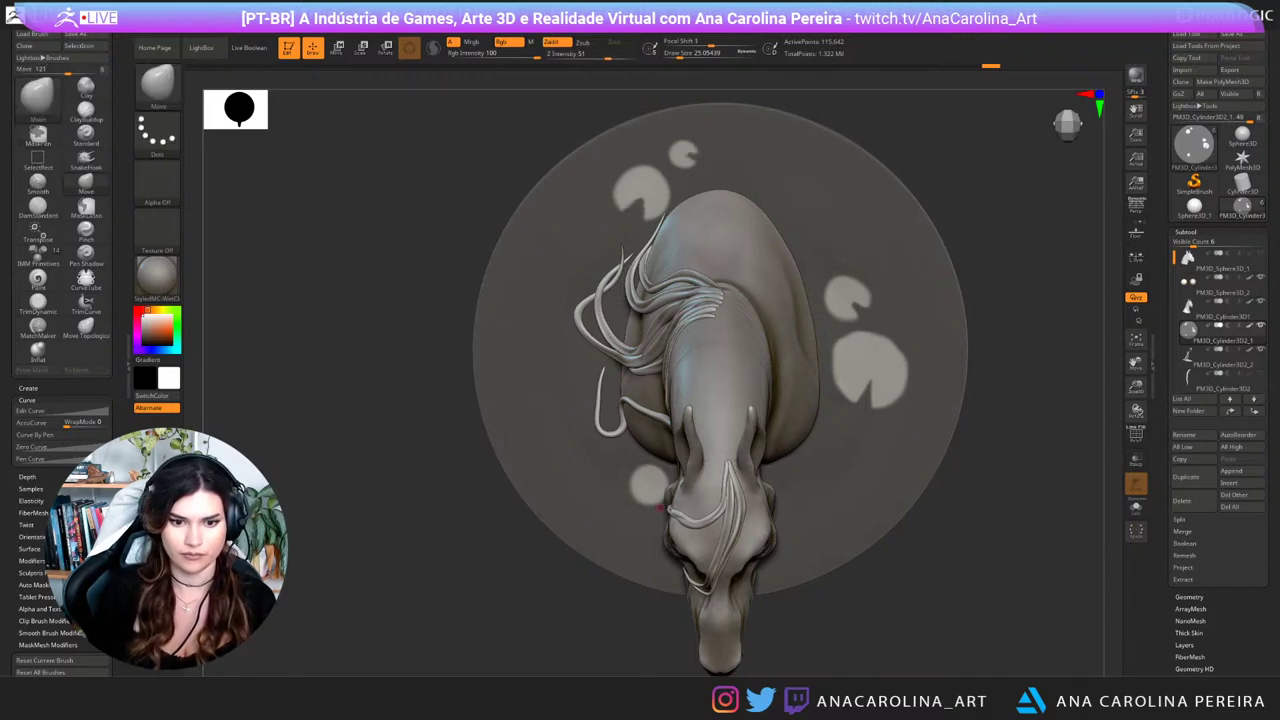
key("ctrl")
mouse_move(1000, 520)
left_mouse_down()
mouse_move(1030, 315)
mouse_move(1060, 383)
mouse_move(1015, 383)
left_mouse_up()
Step: Partly fill in the notch of the largest spot and invert the mask on the base
left_click(1000, 485, "ctrl")
left_click_drag(1082, 459, 1030, 580)
left_click(1030, 570, "ctrl")
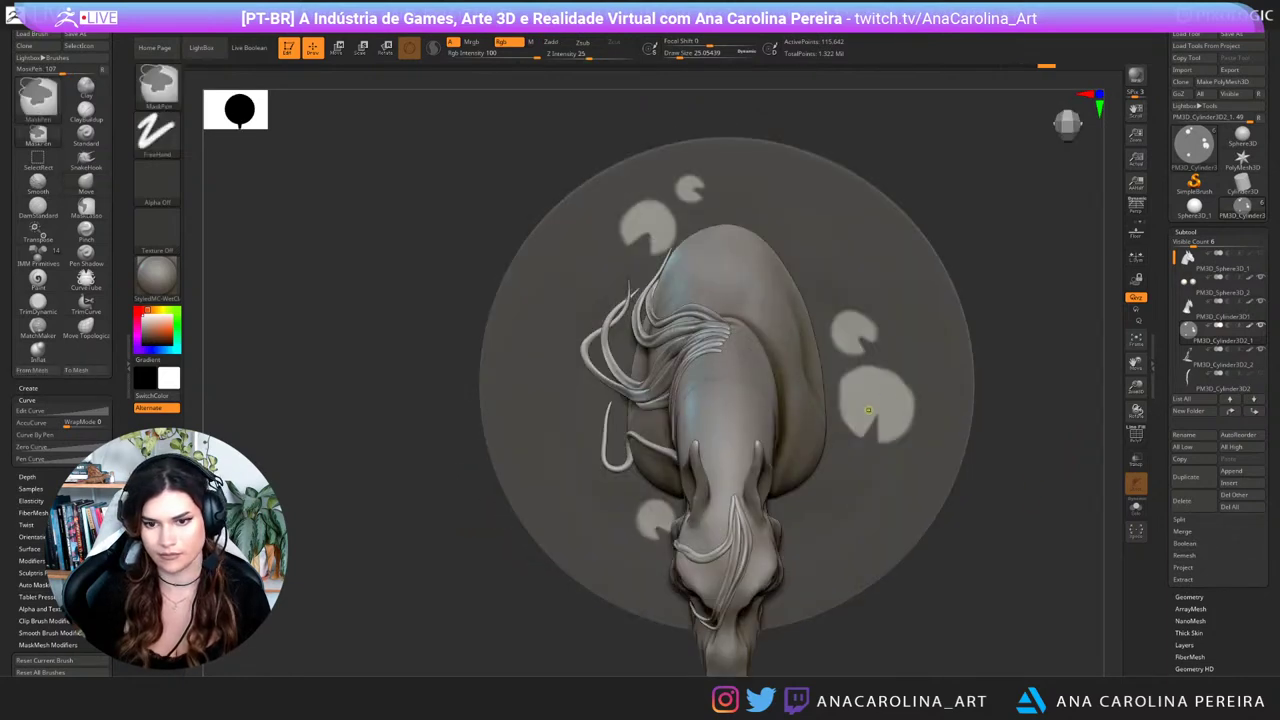
key("ctrl+i")
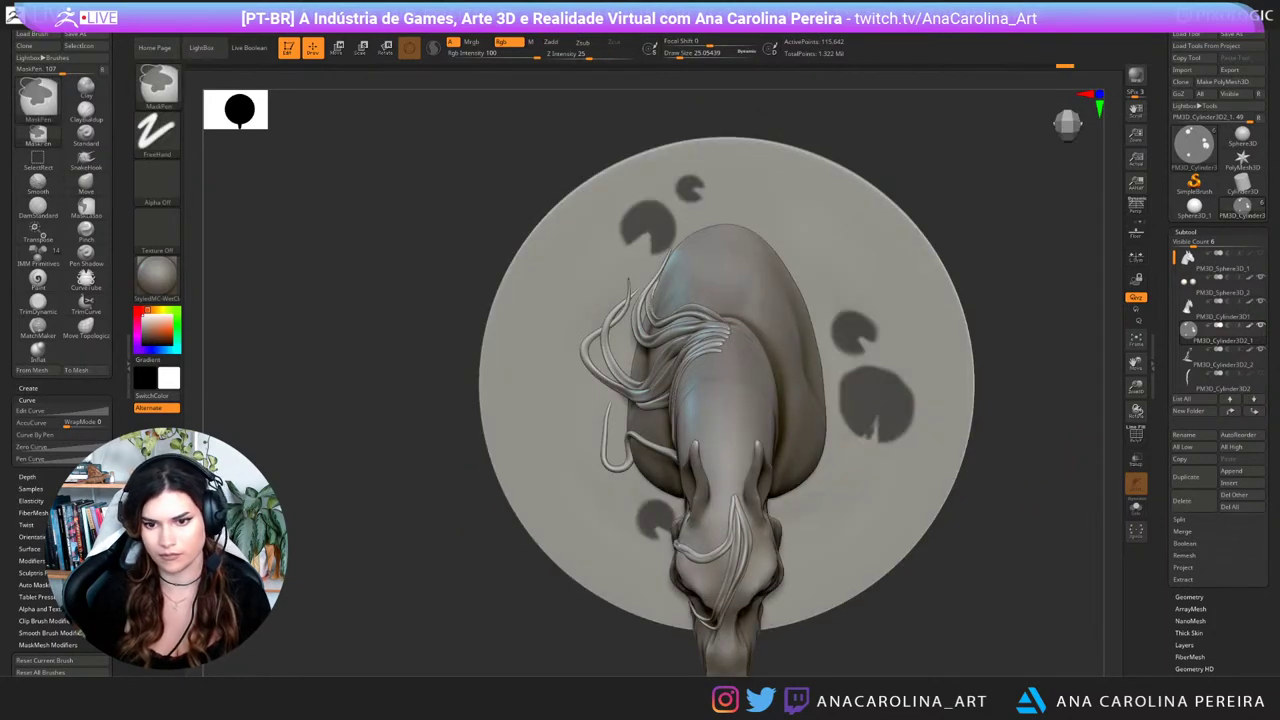
Step: Narrow the wedge notches of the smaller shoulder spot and the three mane-side spots by filling them in with mask
left_click(859, 331, "ctrl")
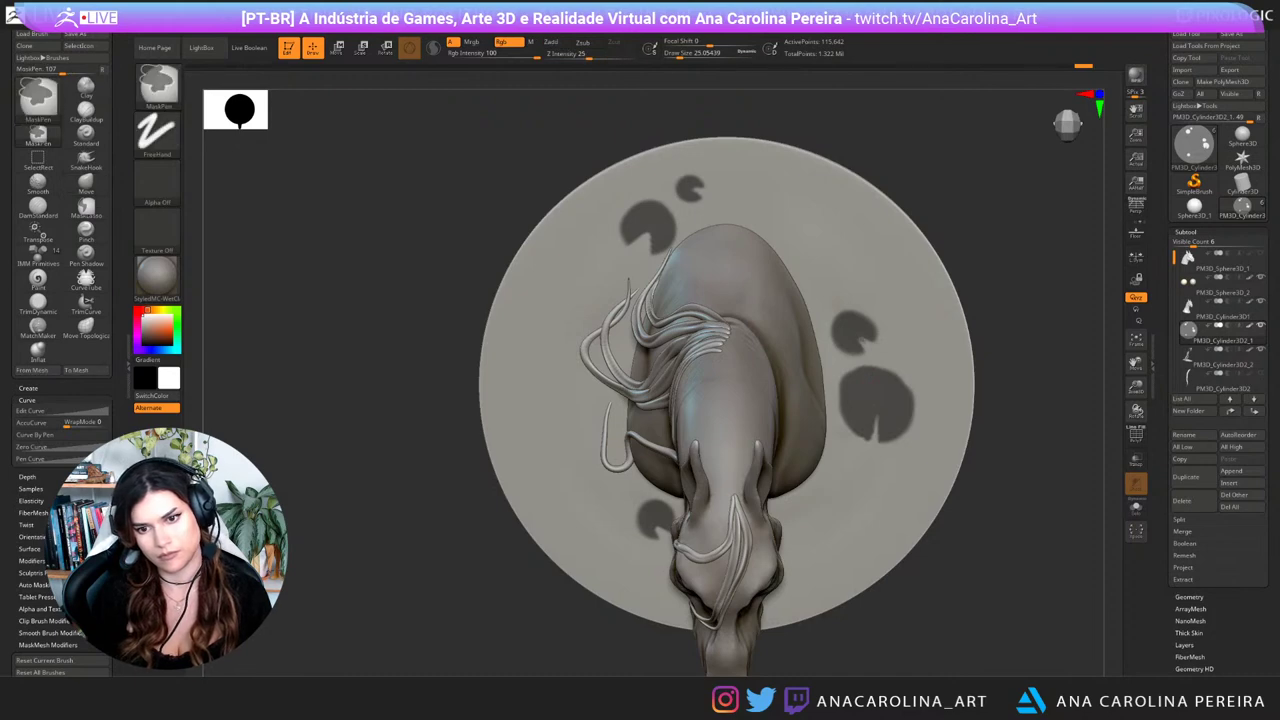
left_click(692, 217, "ctrl")
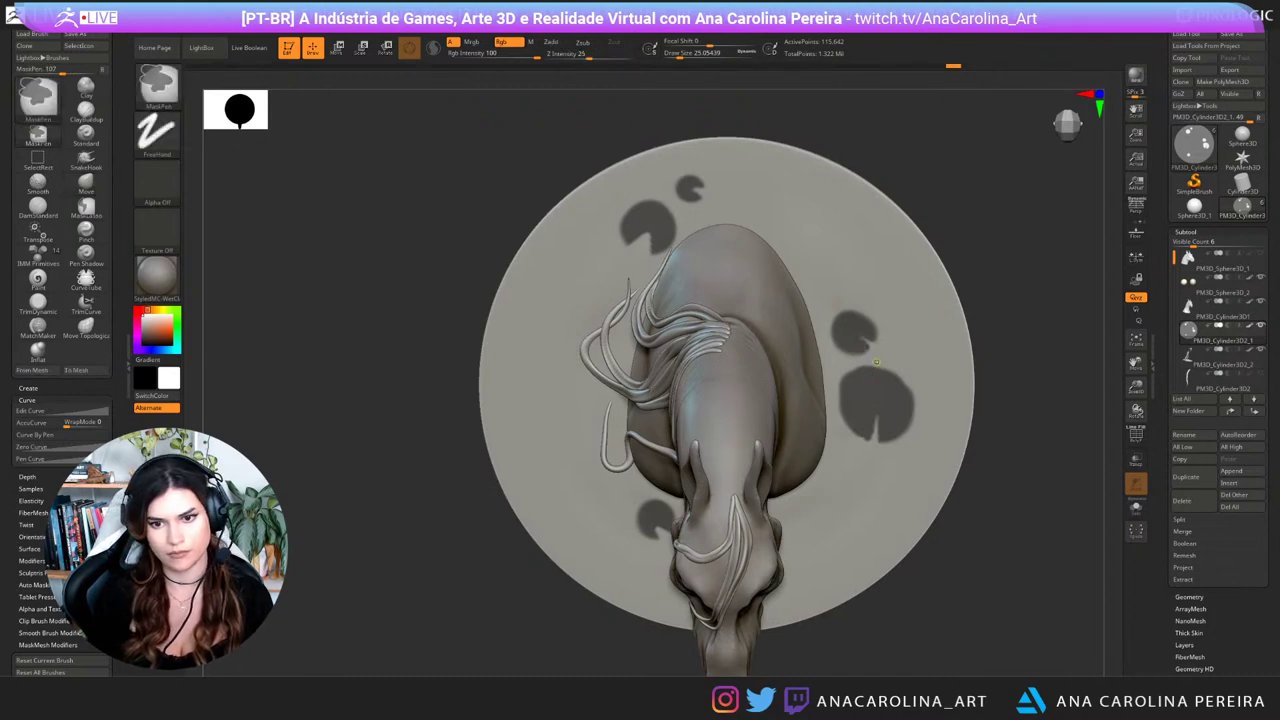
left_click(689, 189, "ctrl")
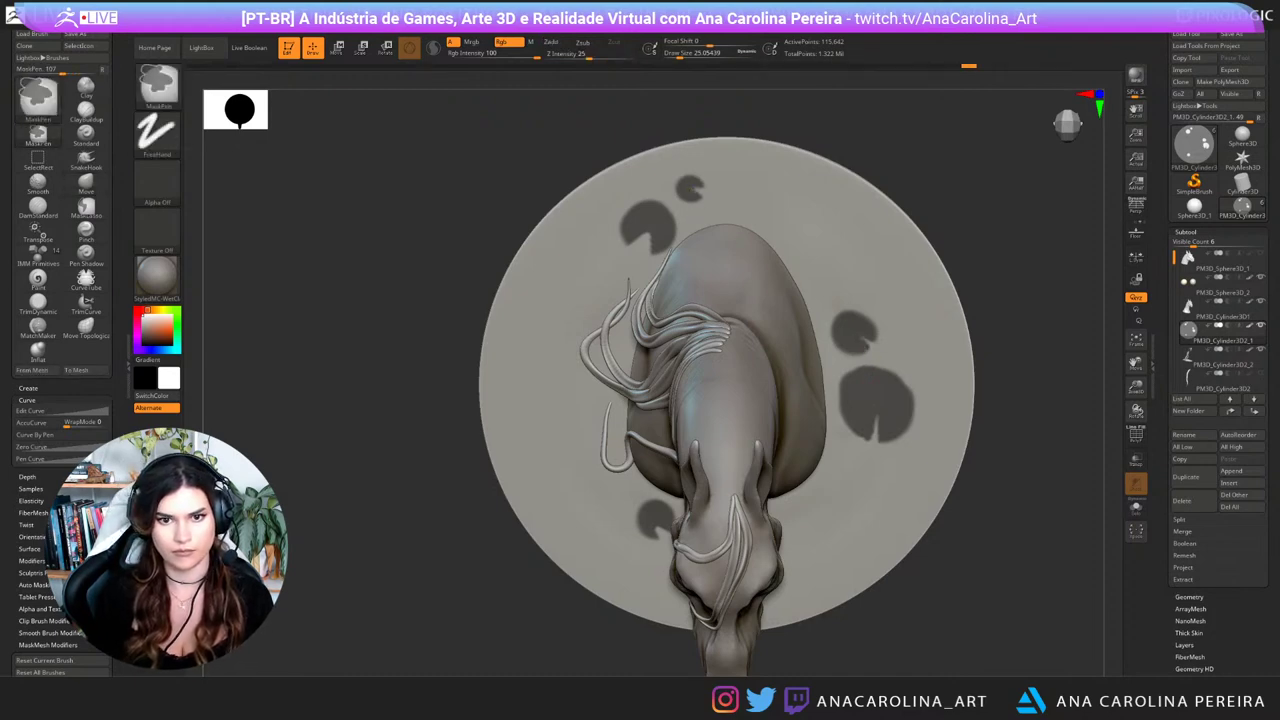
left_click(697, 191, "ctrl")
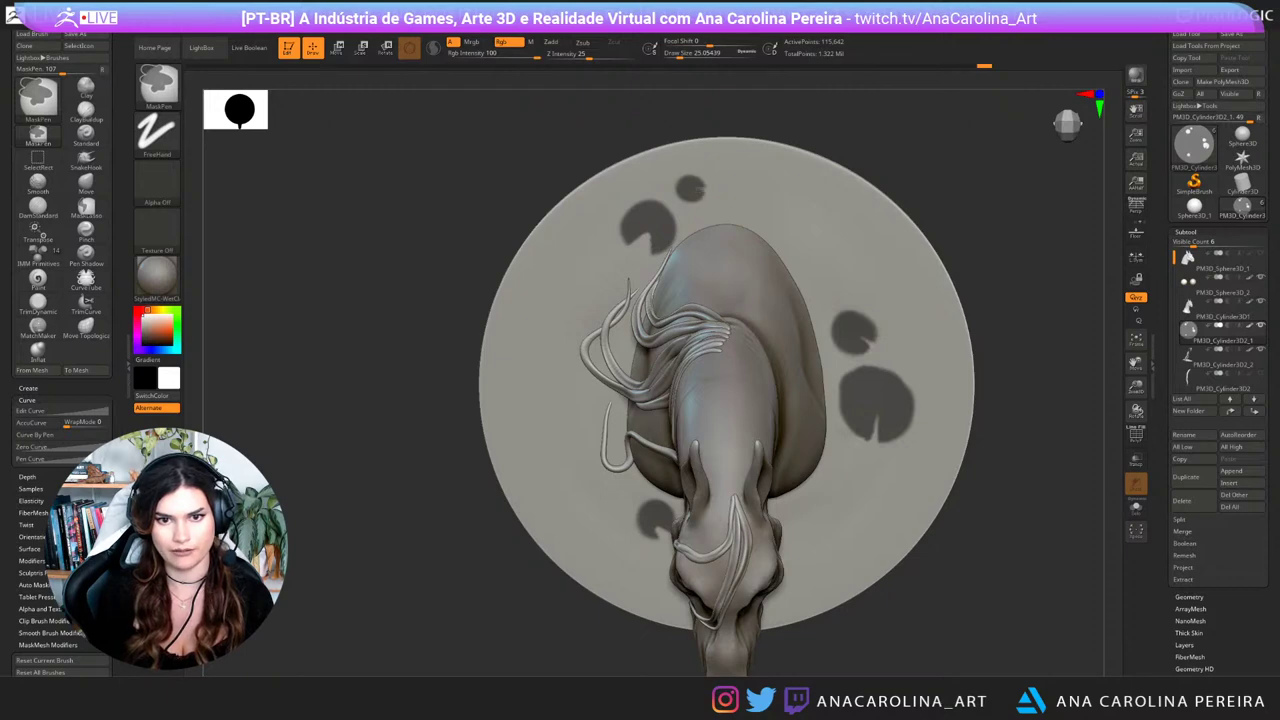
left_click(655, 226, "ctrl")
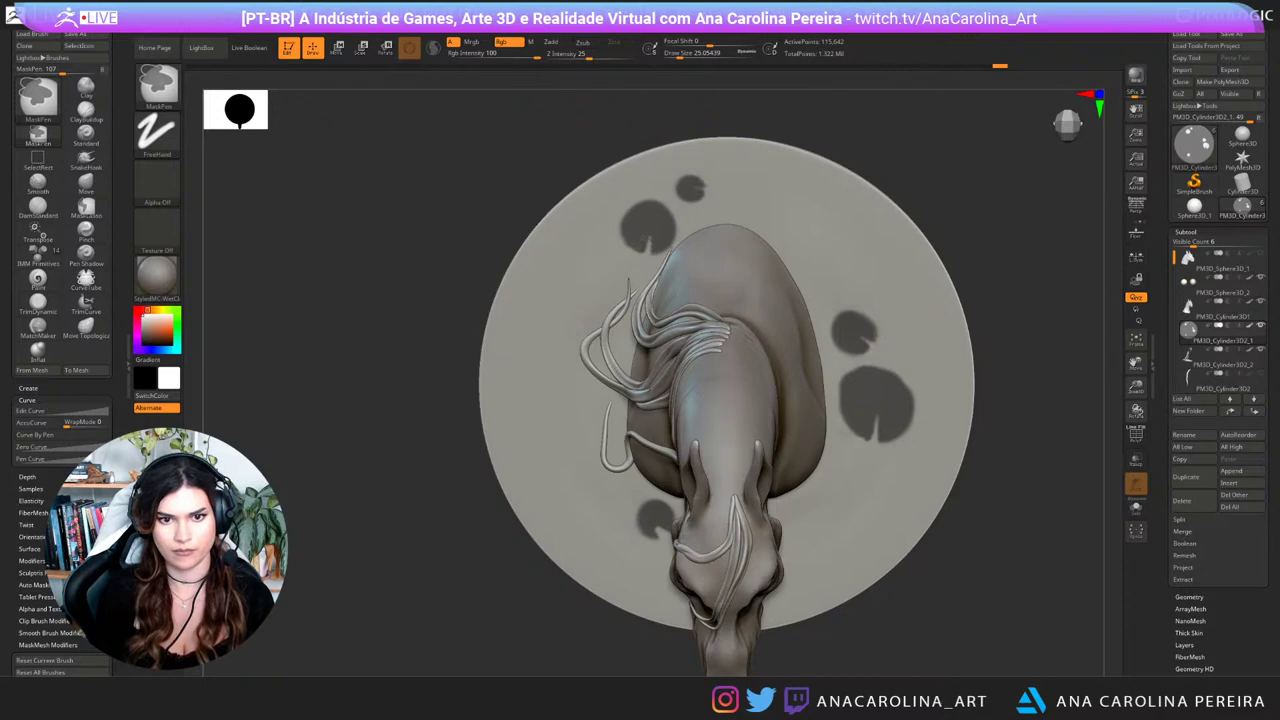
left_click(645, 257, "ctrl")
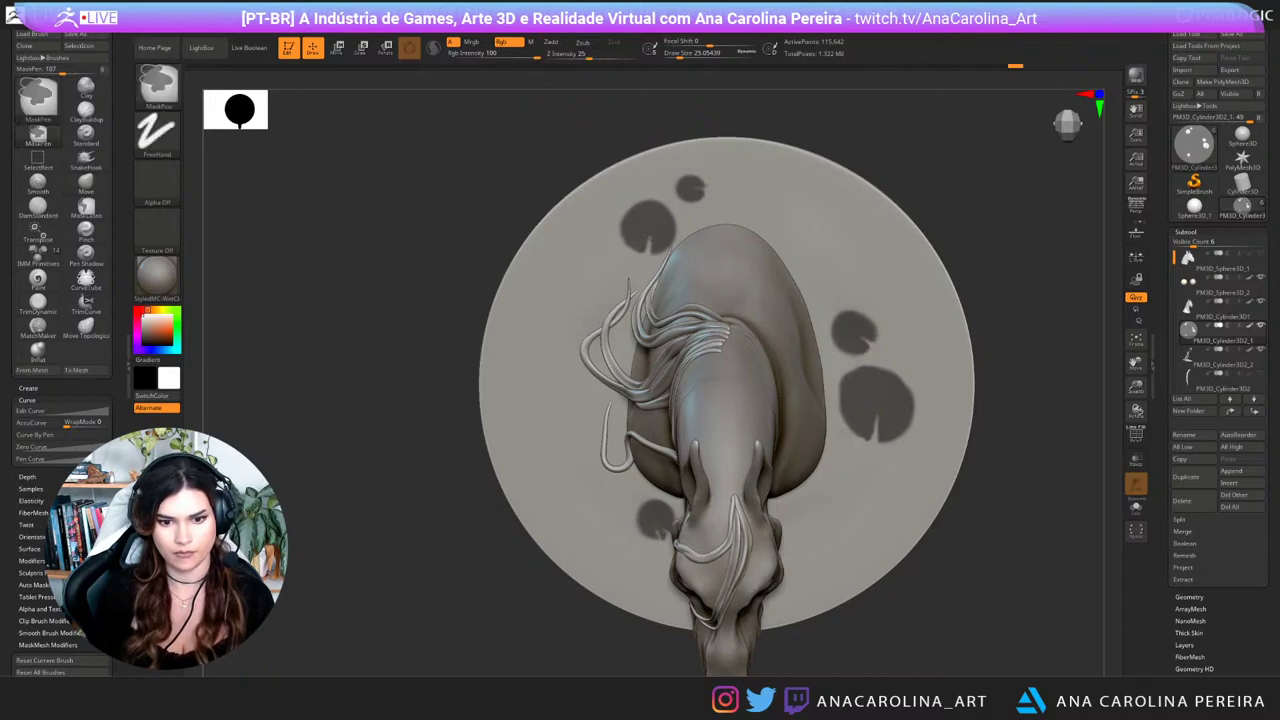
right_click_drag(646, 549, 658, 468)
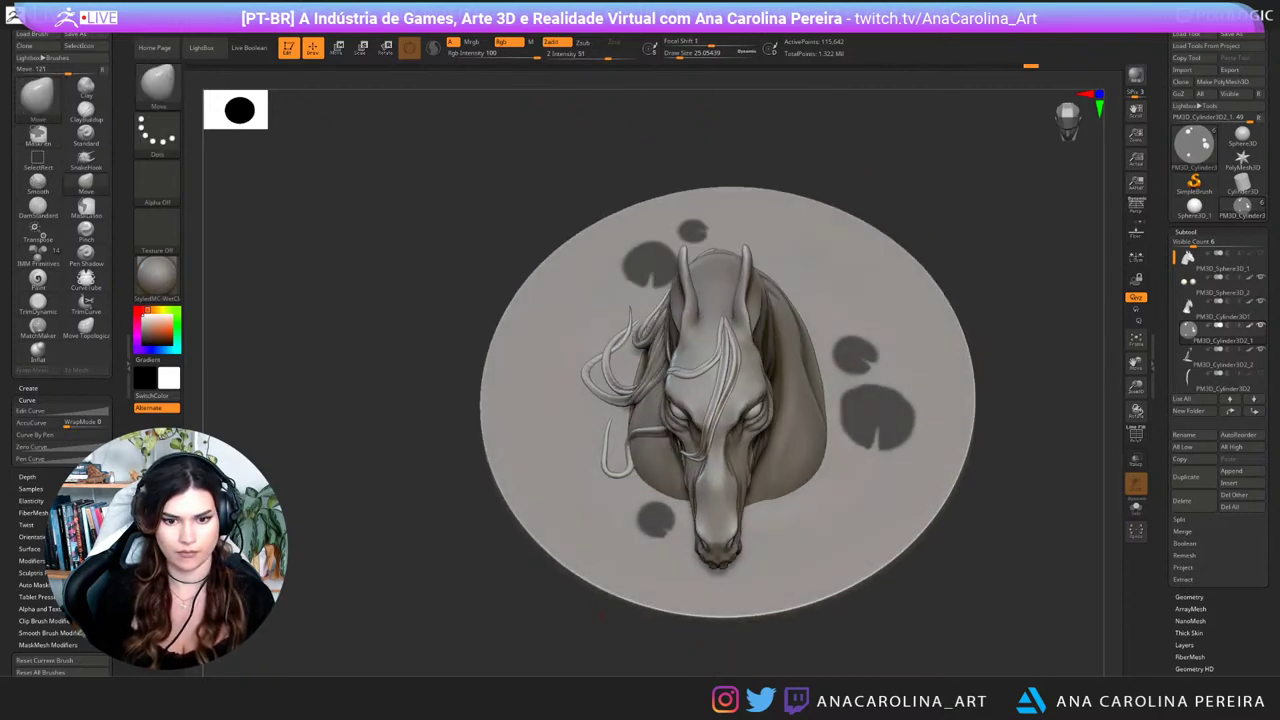
Step: Try extracting the masked spots as raised shapes at a thickness of 0.02 and at 0.01
key("ctrl+i")
left_click(634, 611, "ctrl")
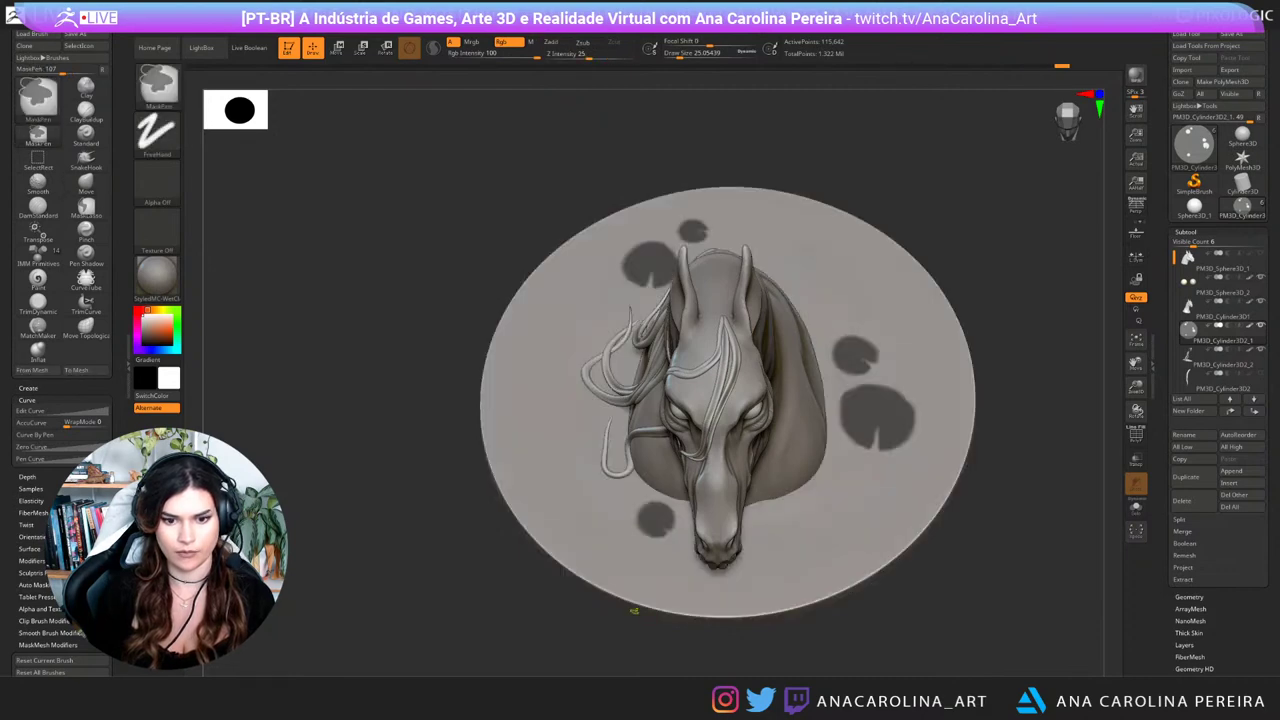
right_click_drag(634, 611, 628, 545)
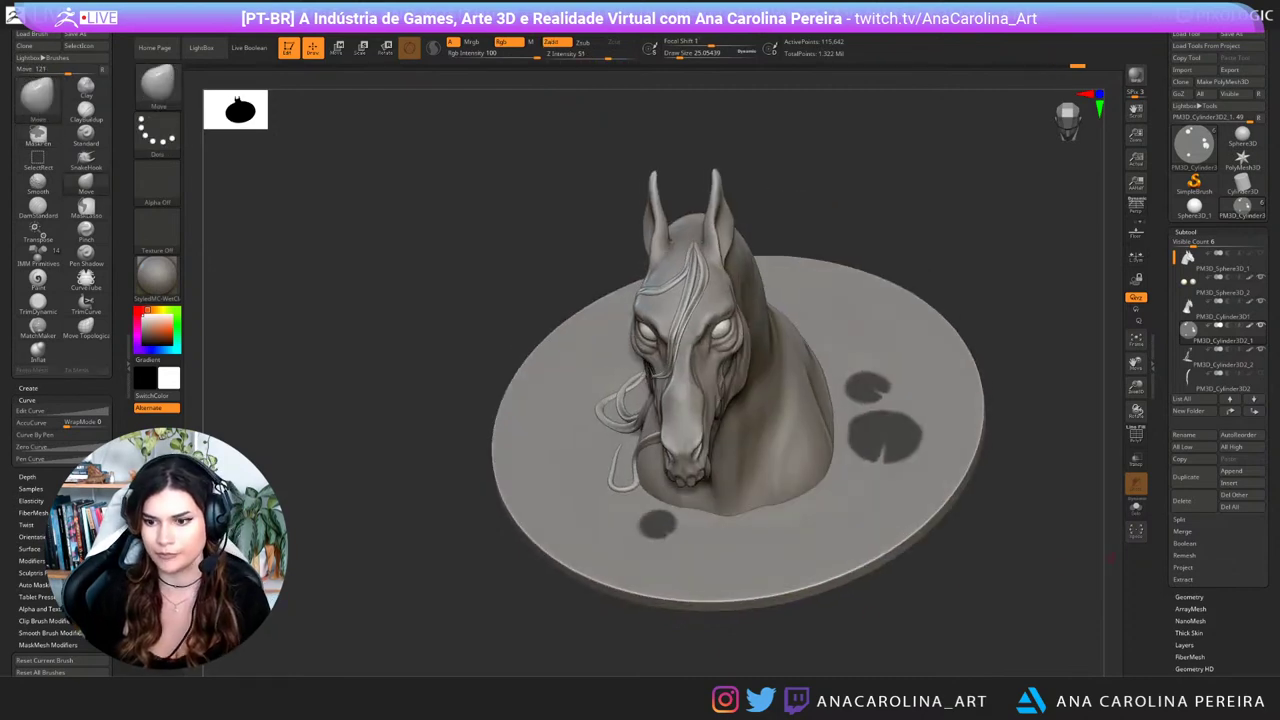
left_click(1183, 580)
left_click(1193, 597)
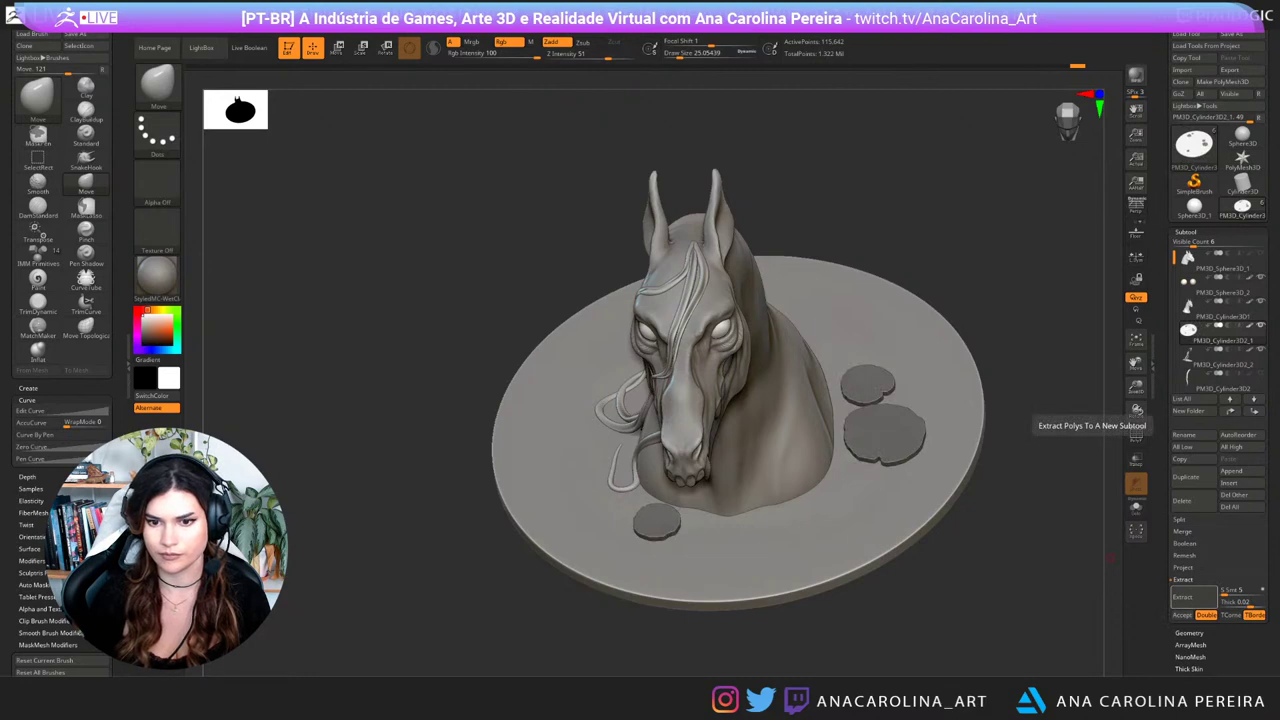
left_click(1238, 602)
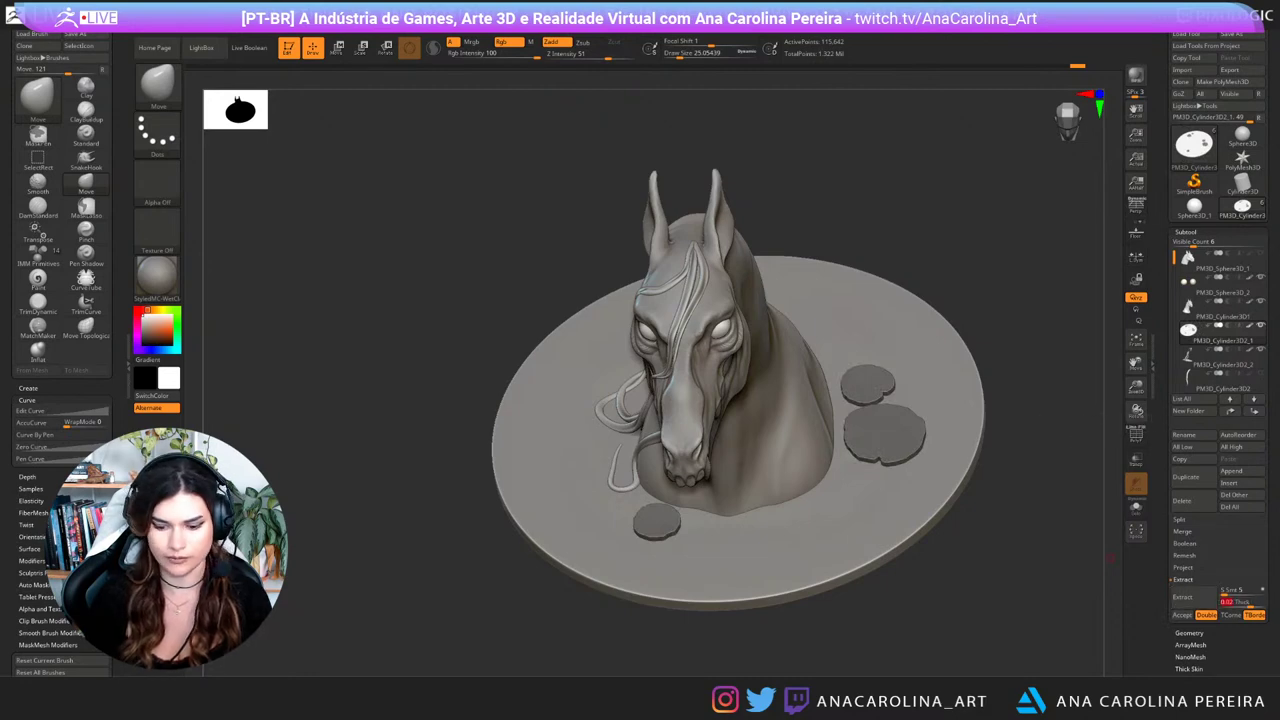
left_click(1236, 602)
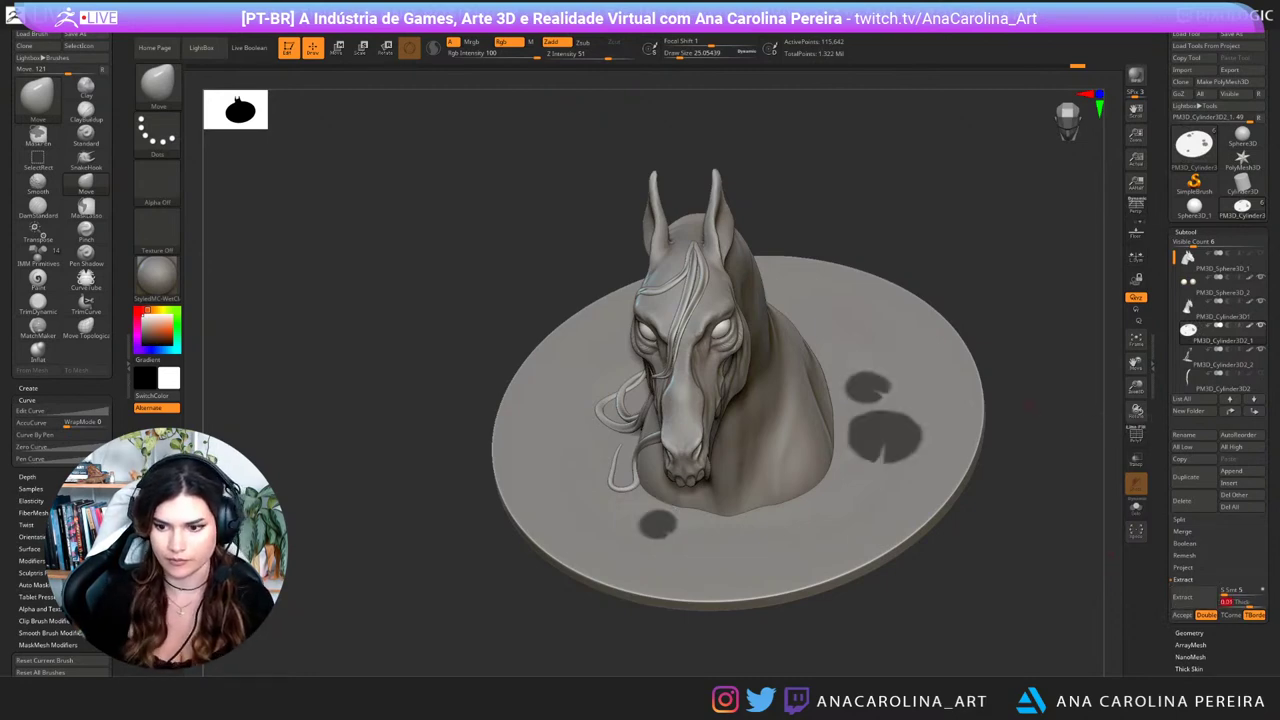
left_click(1137, 411)
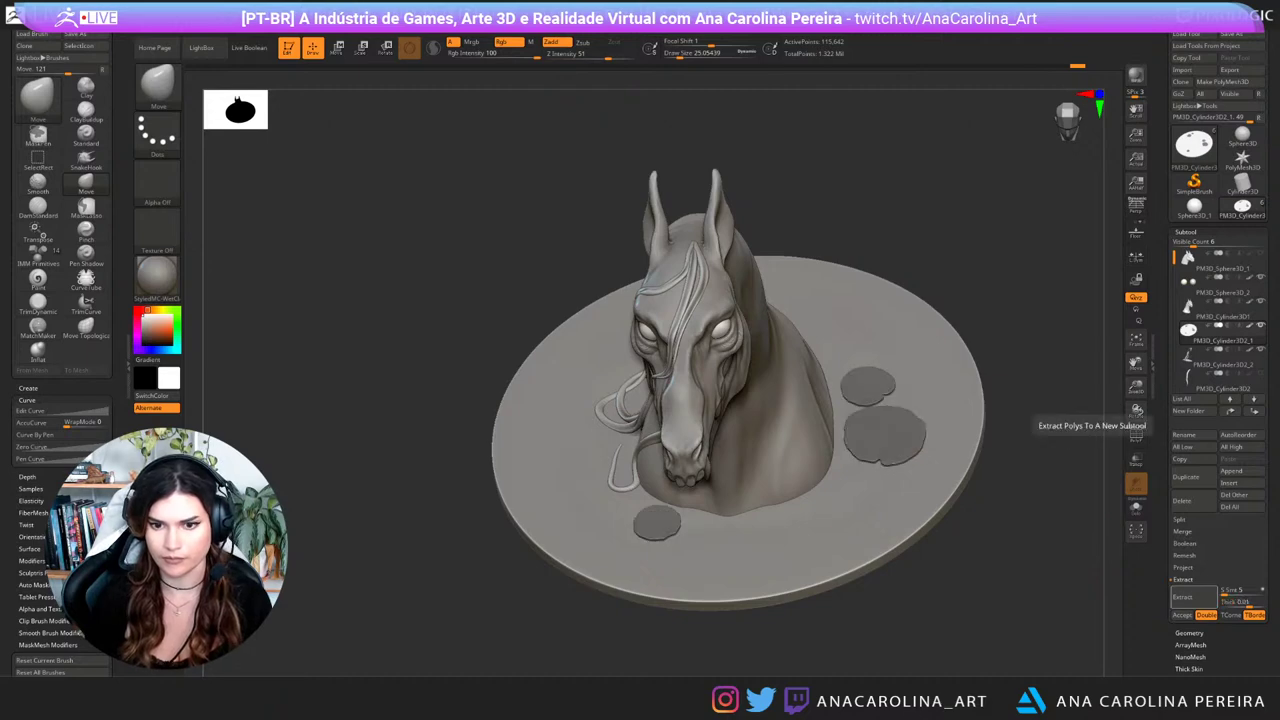
left_click_drag(1060, 635, 1060, 602)
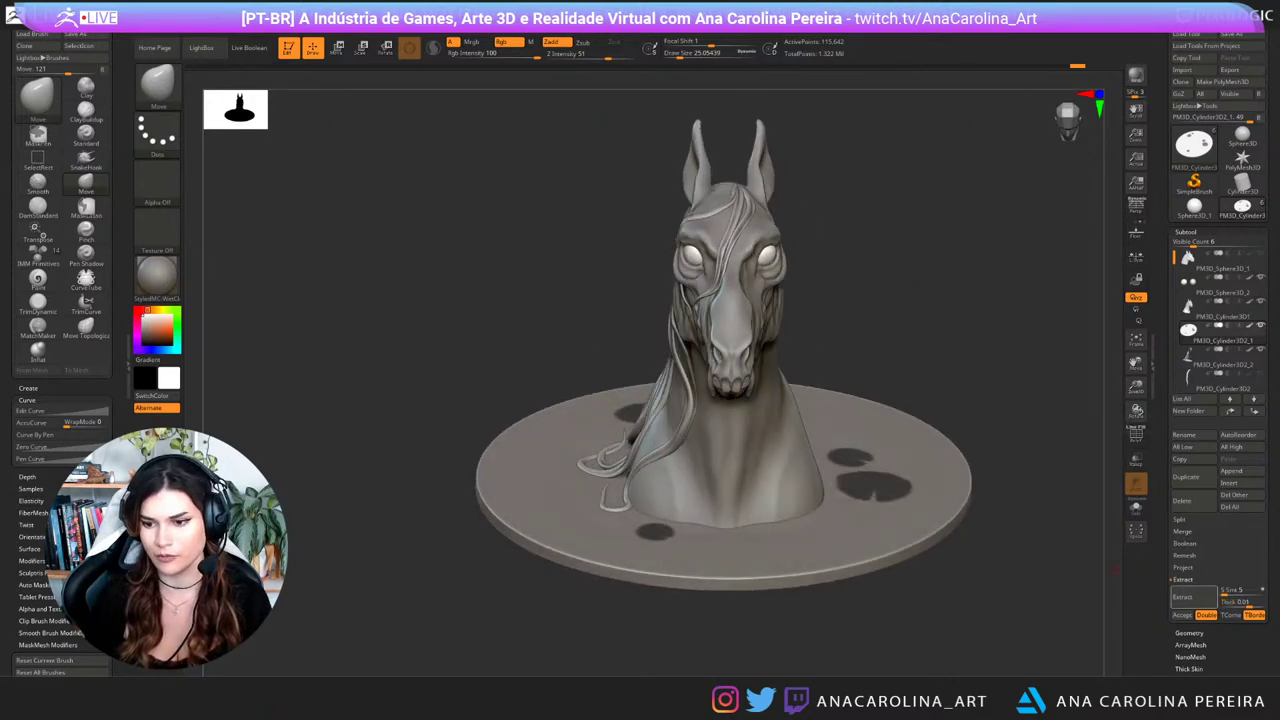
Step: Try the spot extraction with surface smoothing at 0 and at 5, toggling the base's mask between previews
left_click_drag(1228, 591, 1217, 592)
left_click(1193, 597)
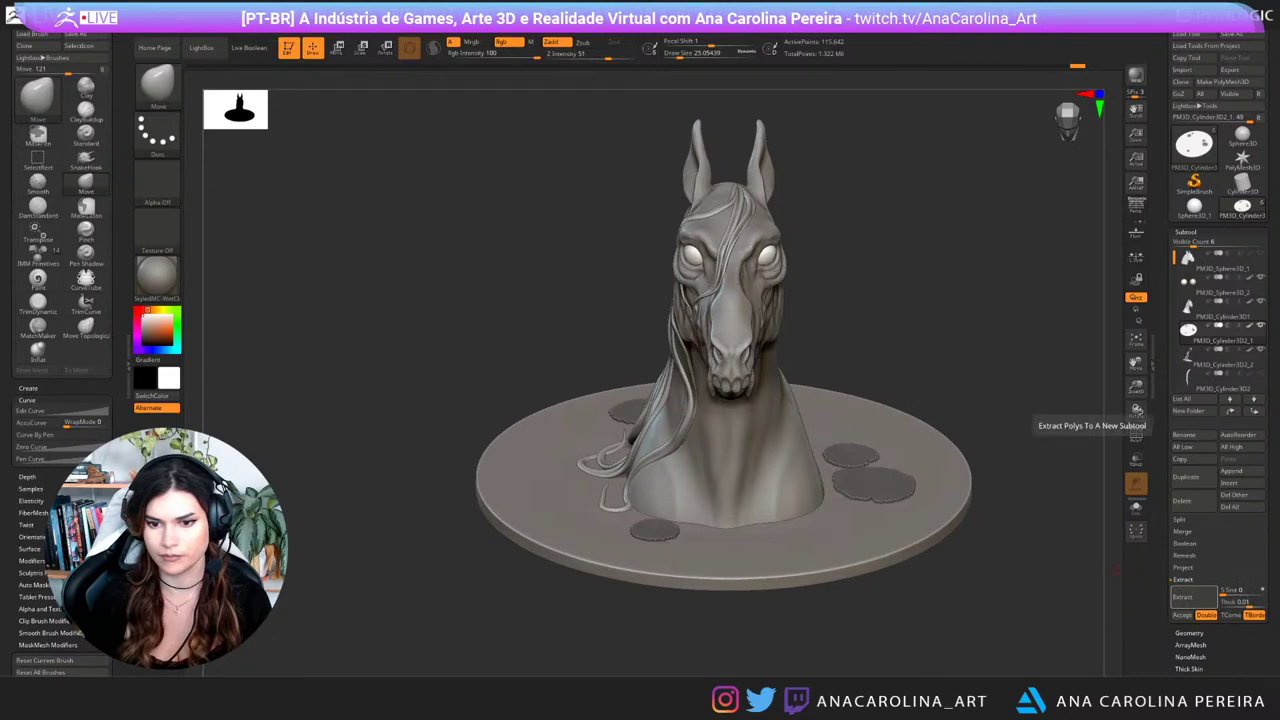
left_click(1228, 591)
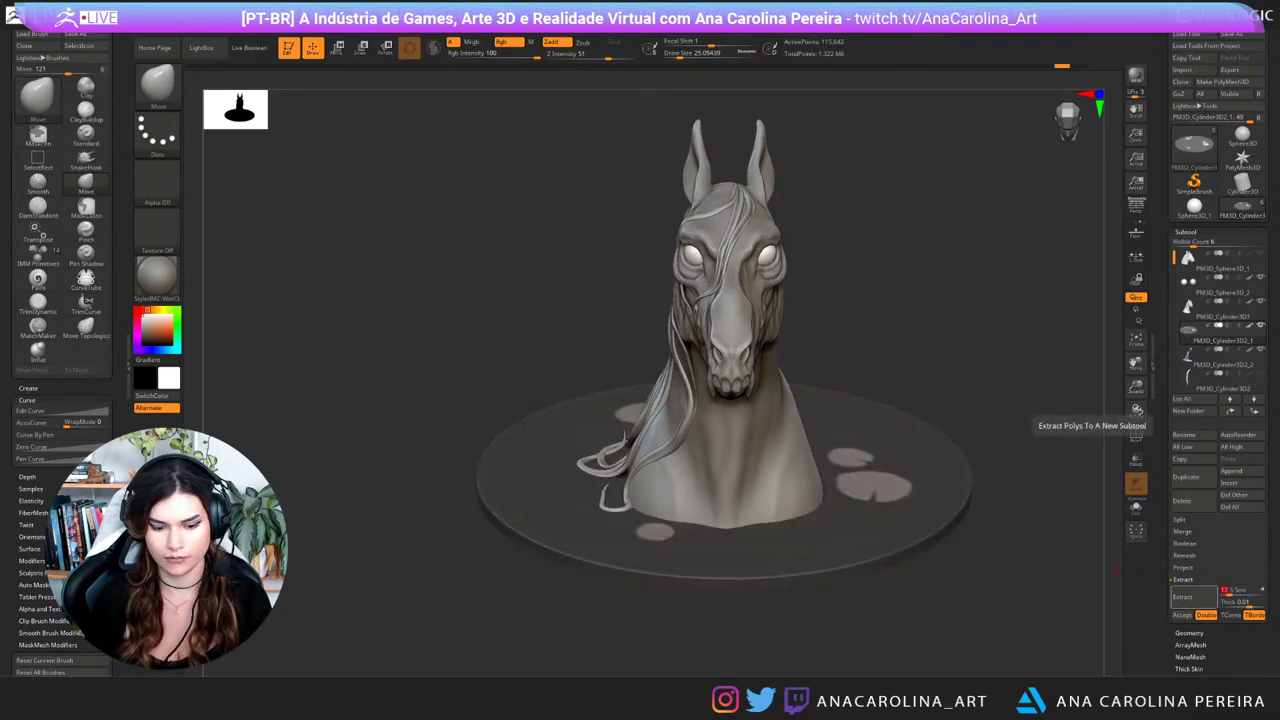
left_click(1193, 597)
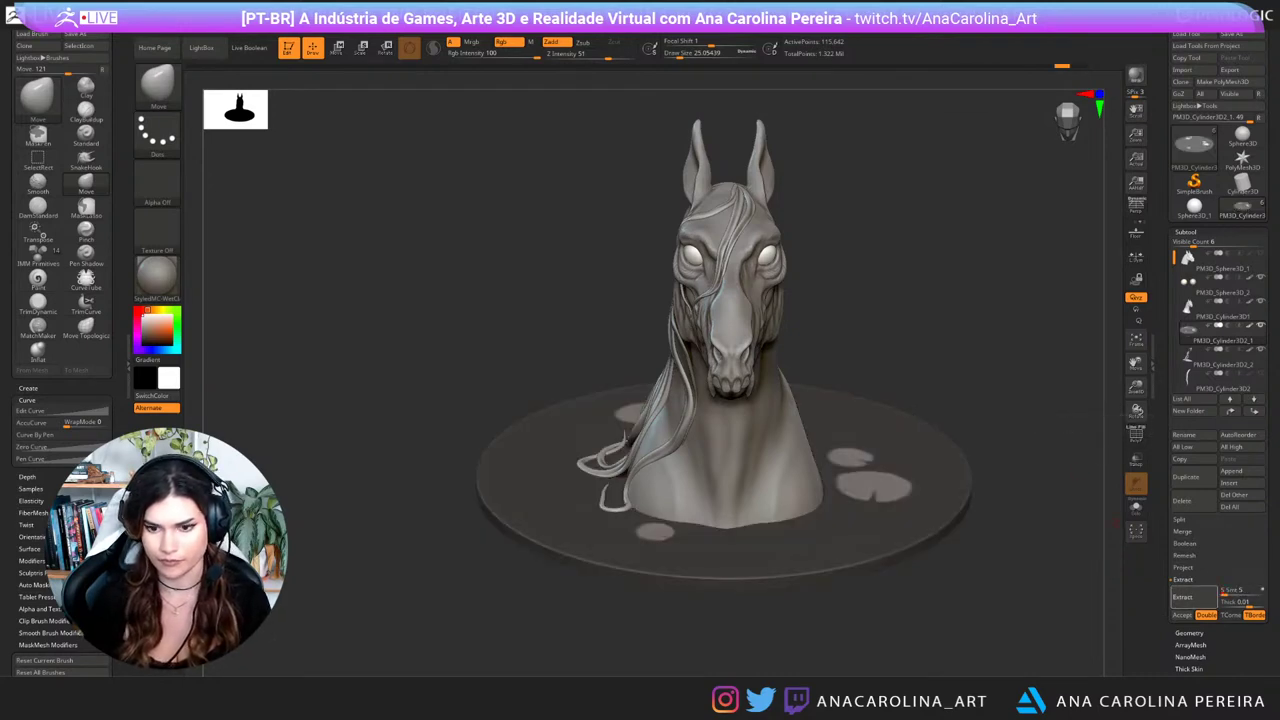
mouse_move(1058, 588)
left_mouse_down()
mouse_move(1070, 595)
mouse_move(1072, 583)
left_mouse_up()
left_click(1072, 583, "ctrl")
left_click(1193, 597)
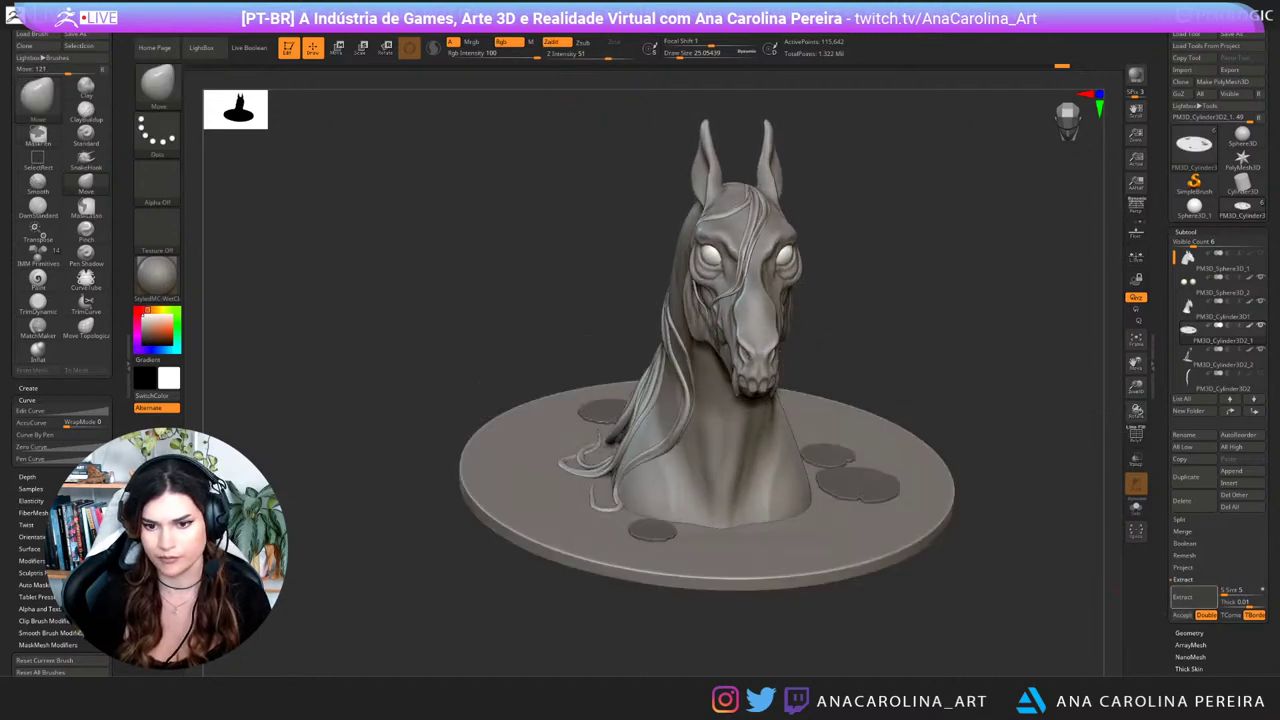
left_click_drag(1075, 525, 1072, 641)
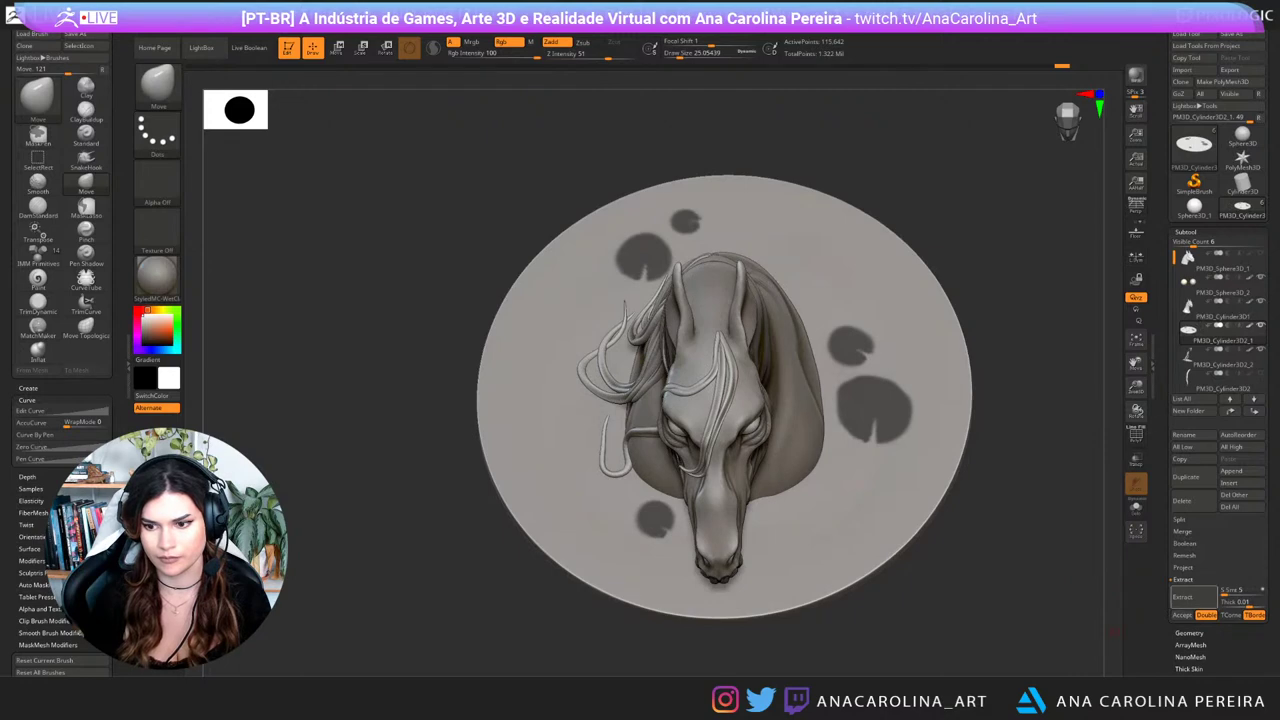
Step: Try extracting with the thin border option off, once from the inverted mask and once from the masked spots
left_click(1193, 597)
left_click(1106, 630, "ctrl")
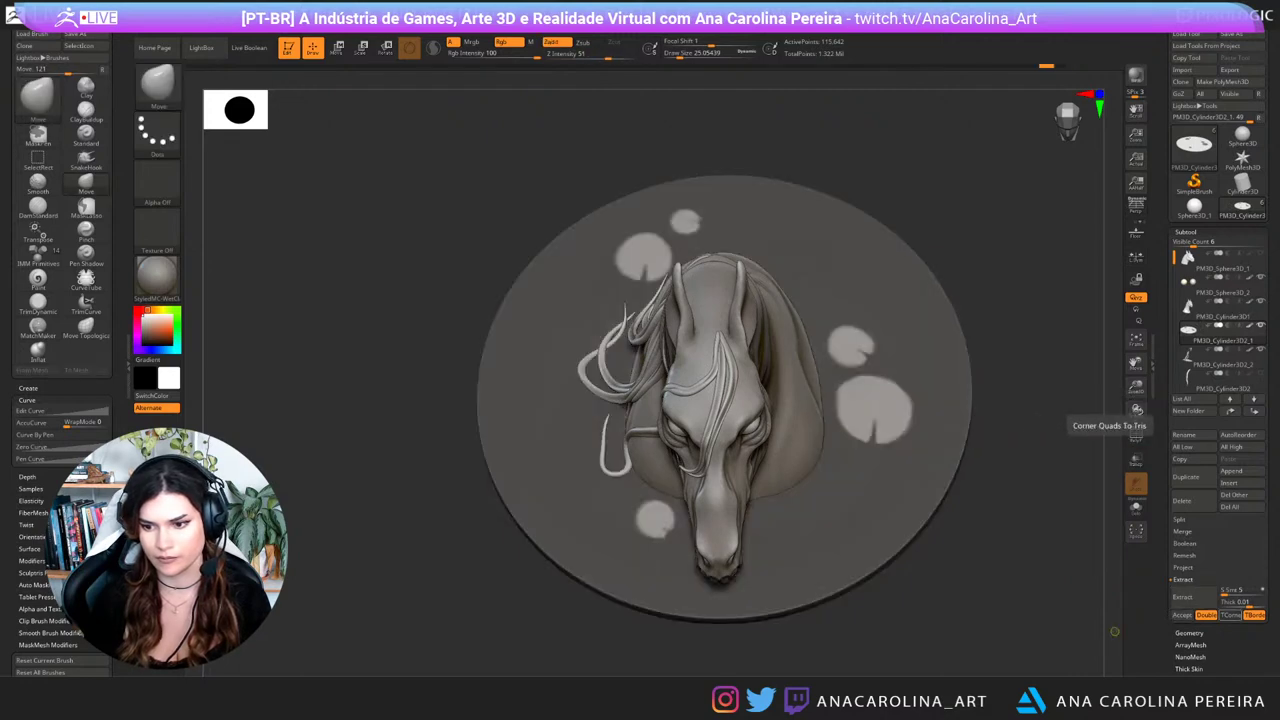
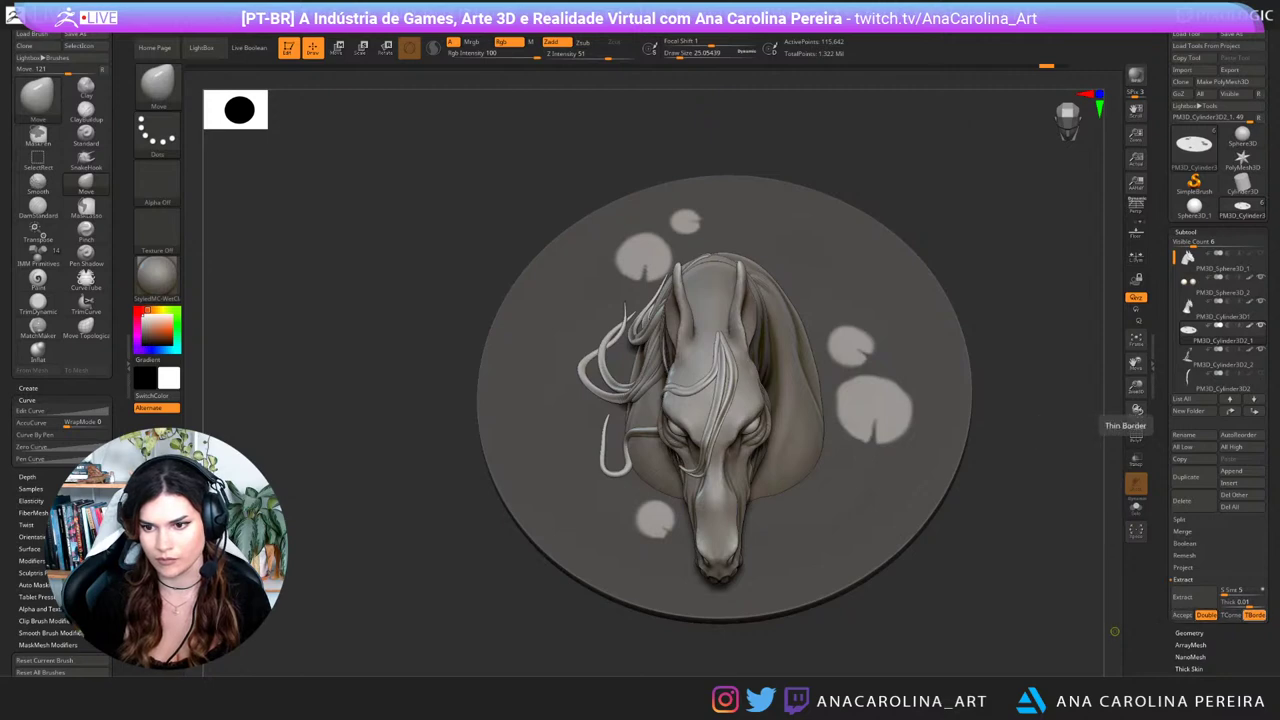
left_click(1185, 597)
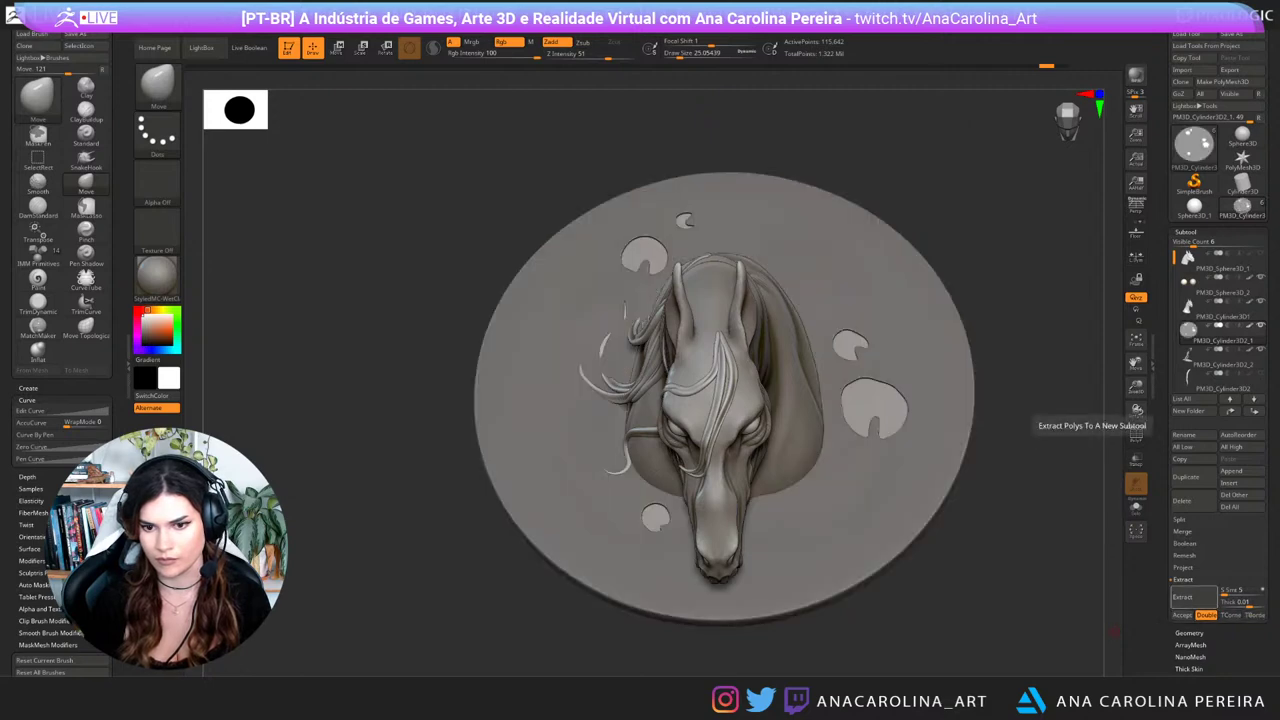
left_click(1098, 600, "ctrl")
left_click(1185, 597)
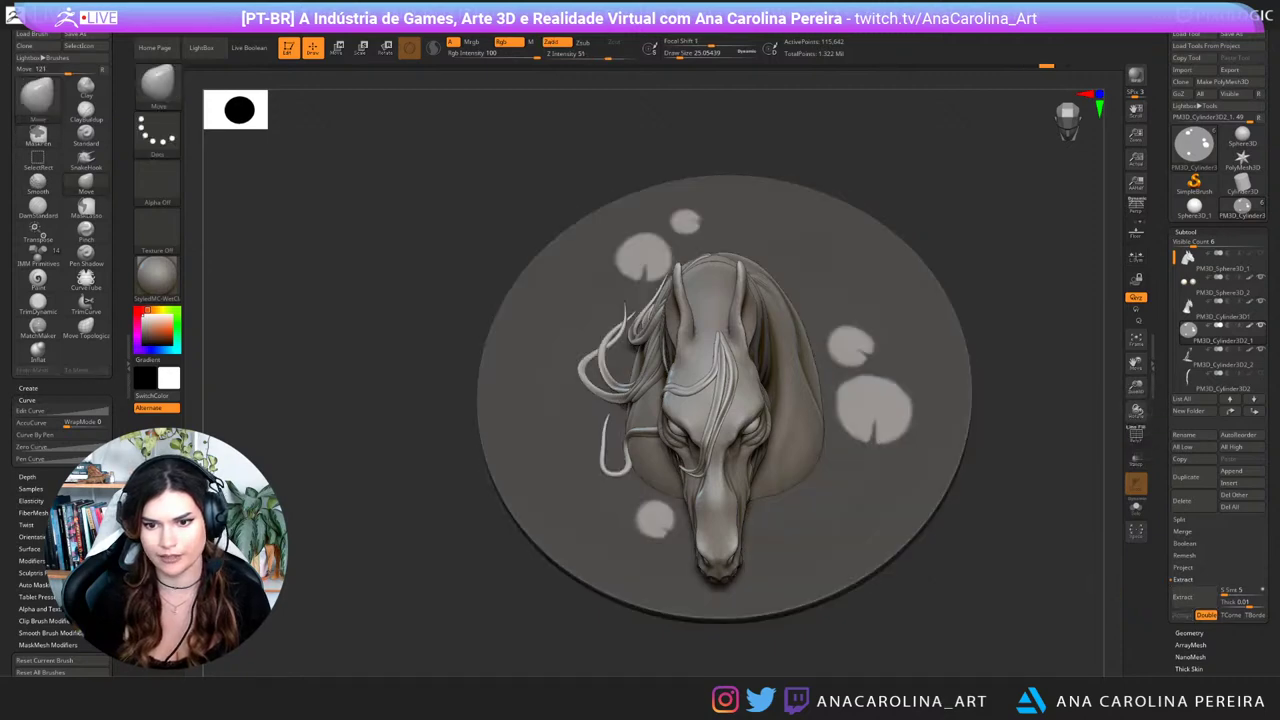
left_click(1112, 597, "ctrl")
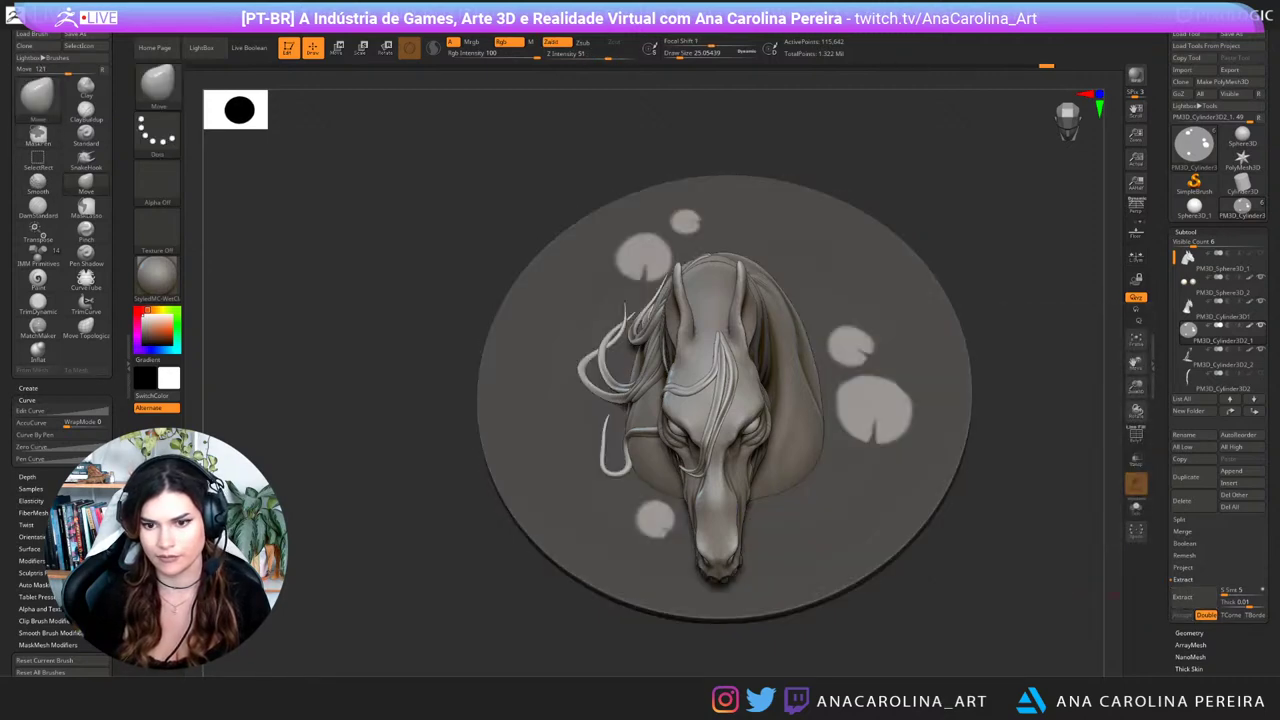
left_click(1185, 597)
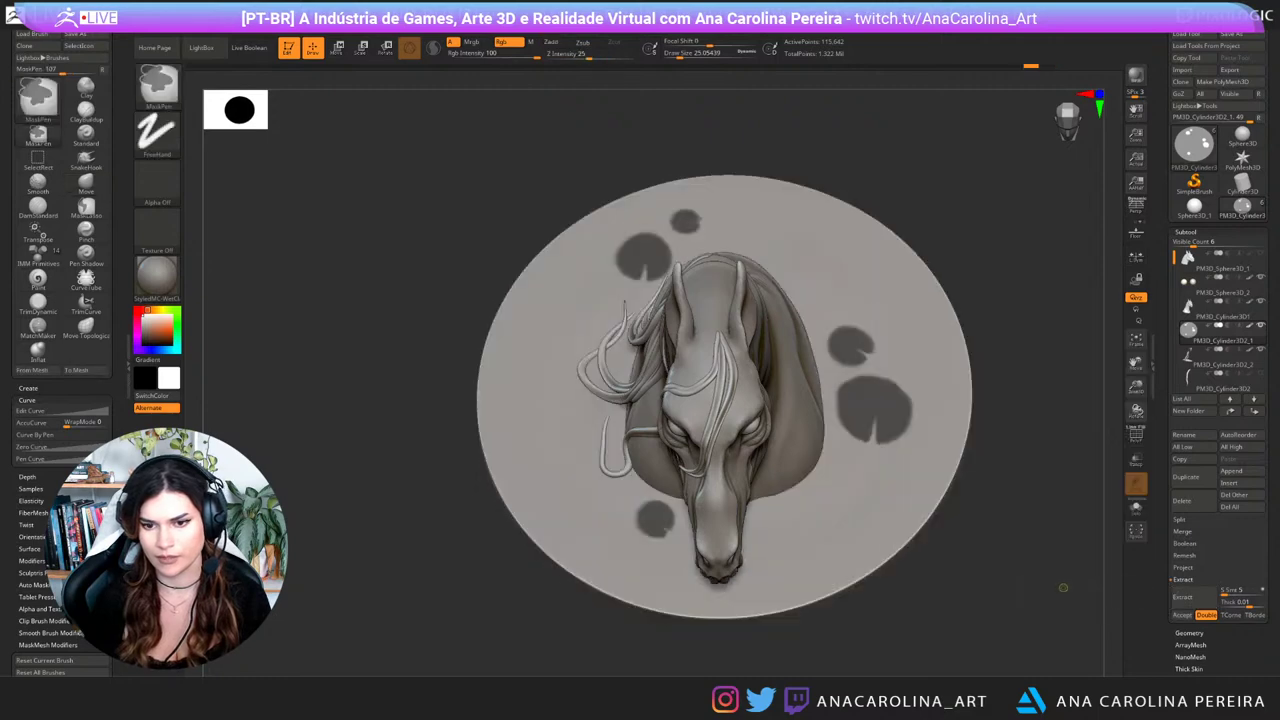
left_click(1063, 587, "ctrl")
left_click(1063, 587, "ctrl")
left_click(1185, 597)
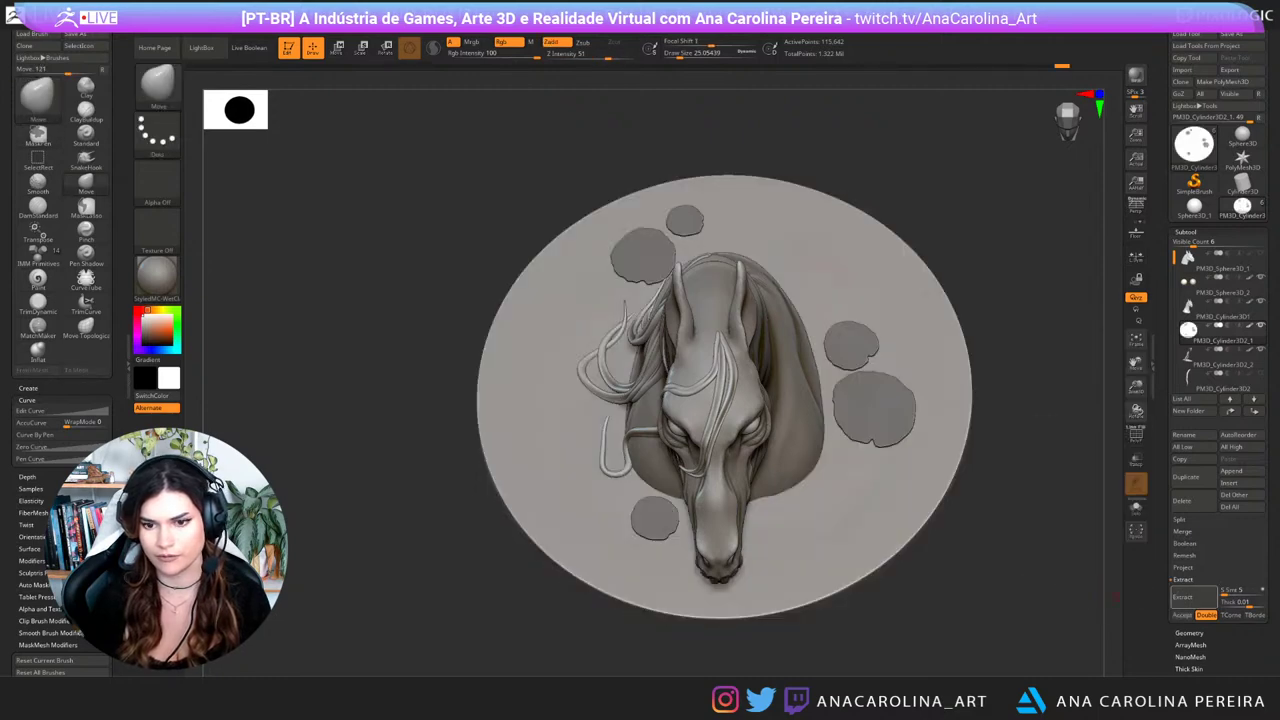
Step: Extract the masked spots at a thickness of 0.02 with smoothing 5 and thin border on, and accept them as a subtool
mouse_move(1063, 587)
left_mouse_down()
mouse_move(1035, 530)
mouse_move(1015, 590)
left_mouse_up()
left_click(1185, 597)
left_click(1182, 615)
Step: Make the extracted lily pads the active subtool and smooth their jagged outlines, raising the draw size from about 311 to 517
left_click(880, 418, "alt")
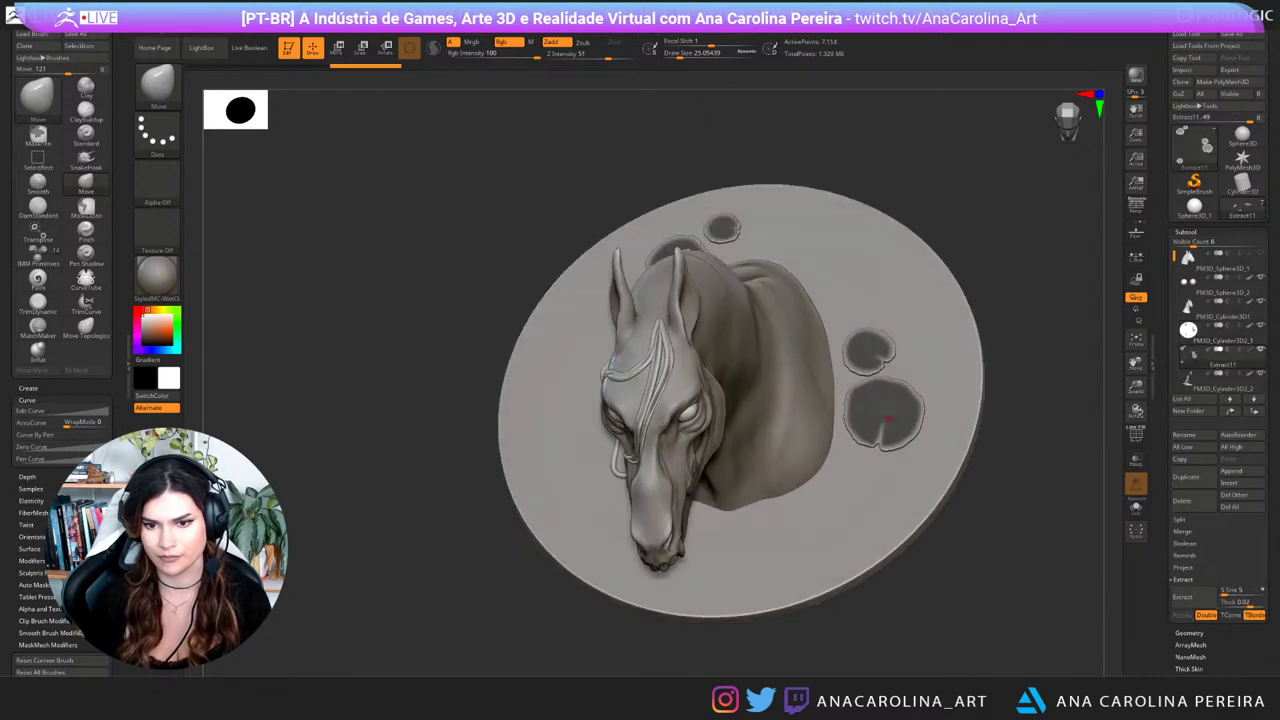
key("space")
left_click_drag(883, 420, 917, 420)
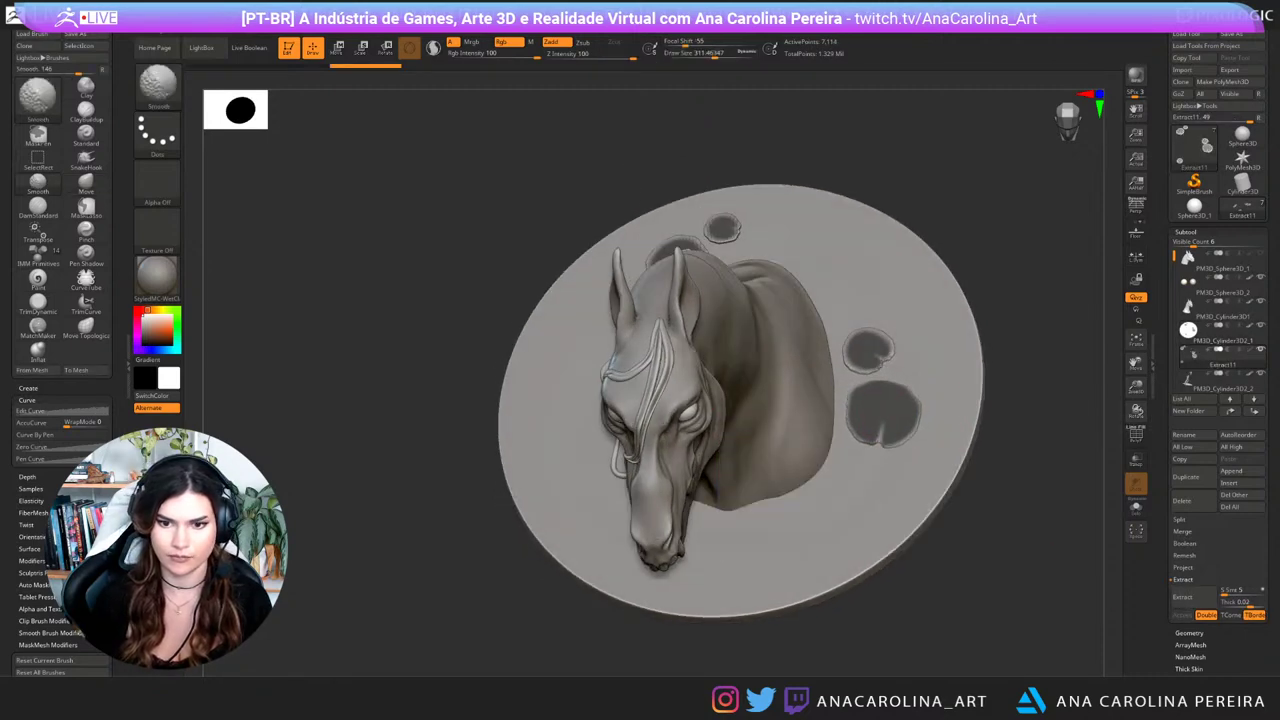
key("space")
mouse_move(901, 367)
left_mouse_down()
mouse_move(880, 396)
mouse_move(886, 412)
left_mouse_up()
left_click_drag(1025, 400, 1052, 535)
left_click_drag(662, 535, 666, 532, "shift")
left_click_drag(672, 242, 680, 232, "shift")
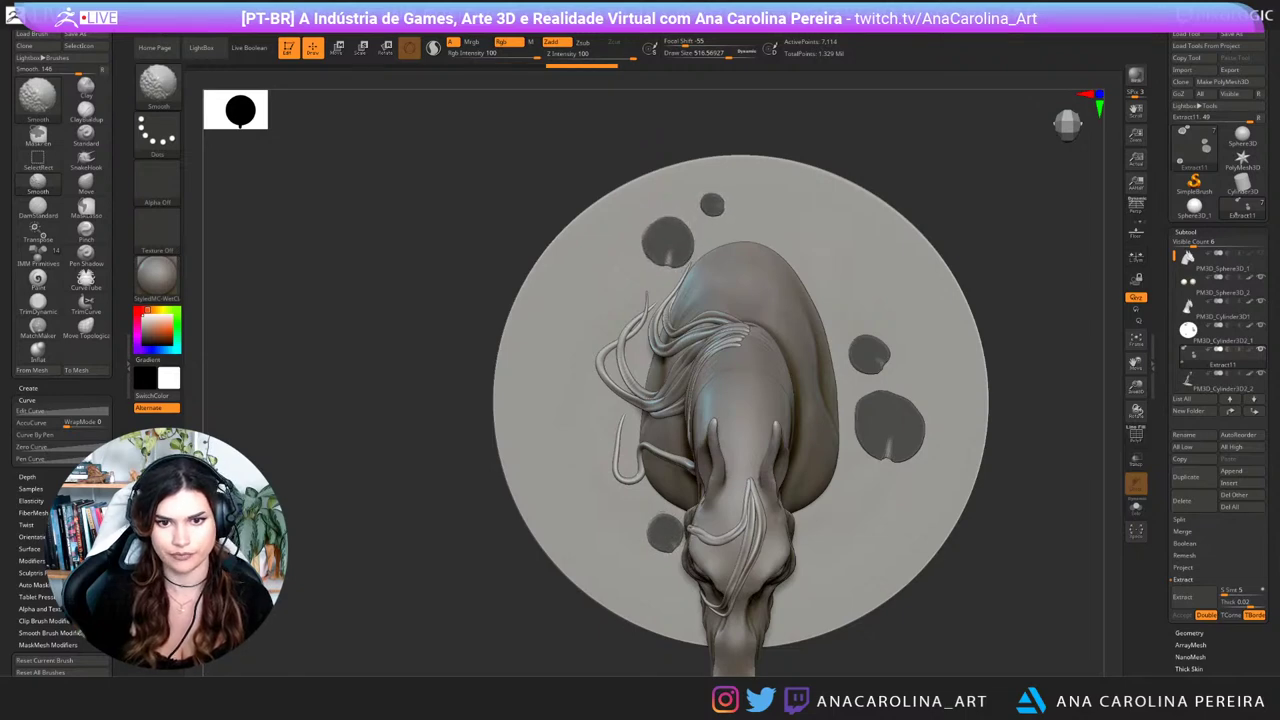
Step: Recarve the notches of the five lily pads with the DamStandard brush at a draw size of about 325
key("b")
key("d")
key("s")
key("space")
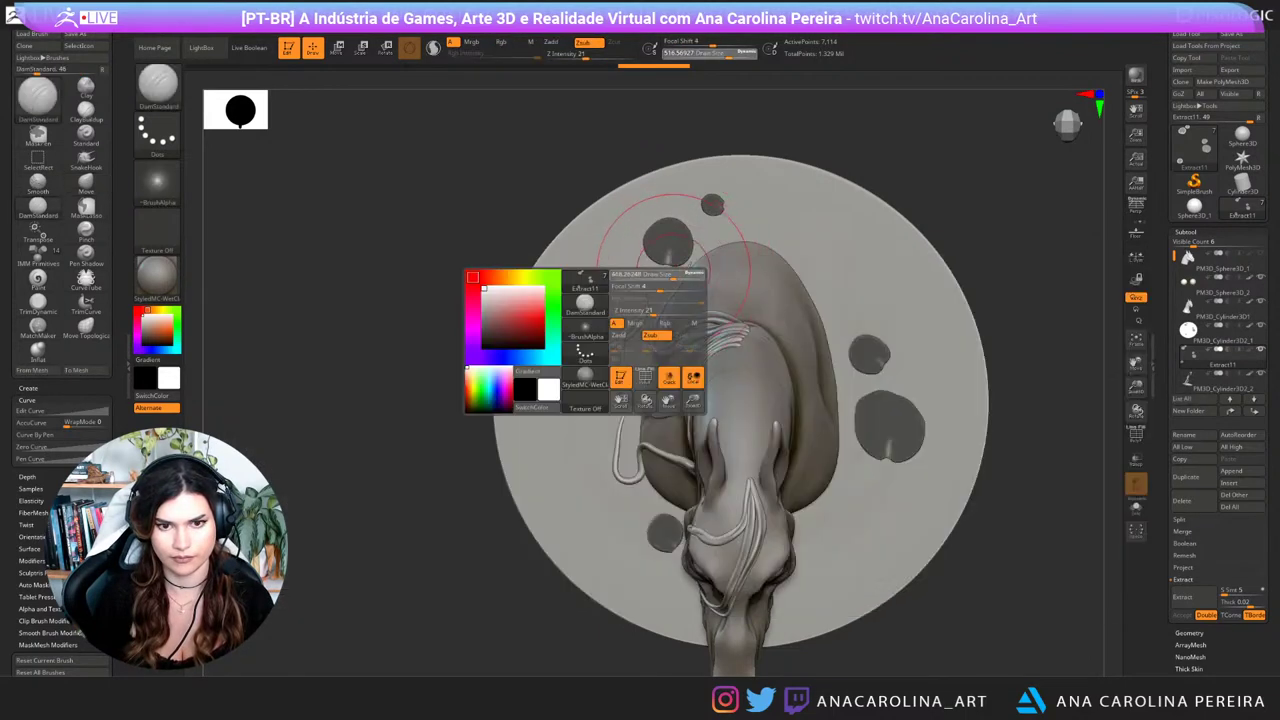
left_click_drag(676, 276, 673, 272)
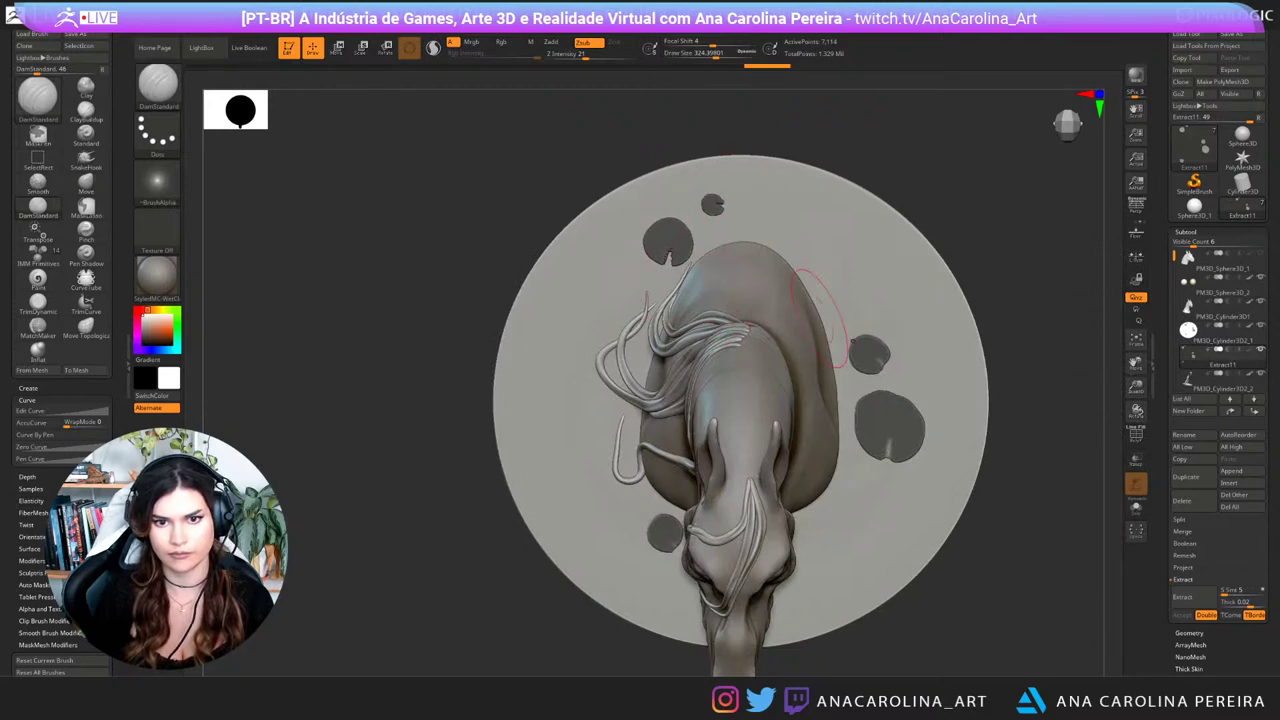
left_click_drag(876, 355, 890, 353)
left_click_drag(889, 440, 892, 466)
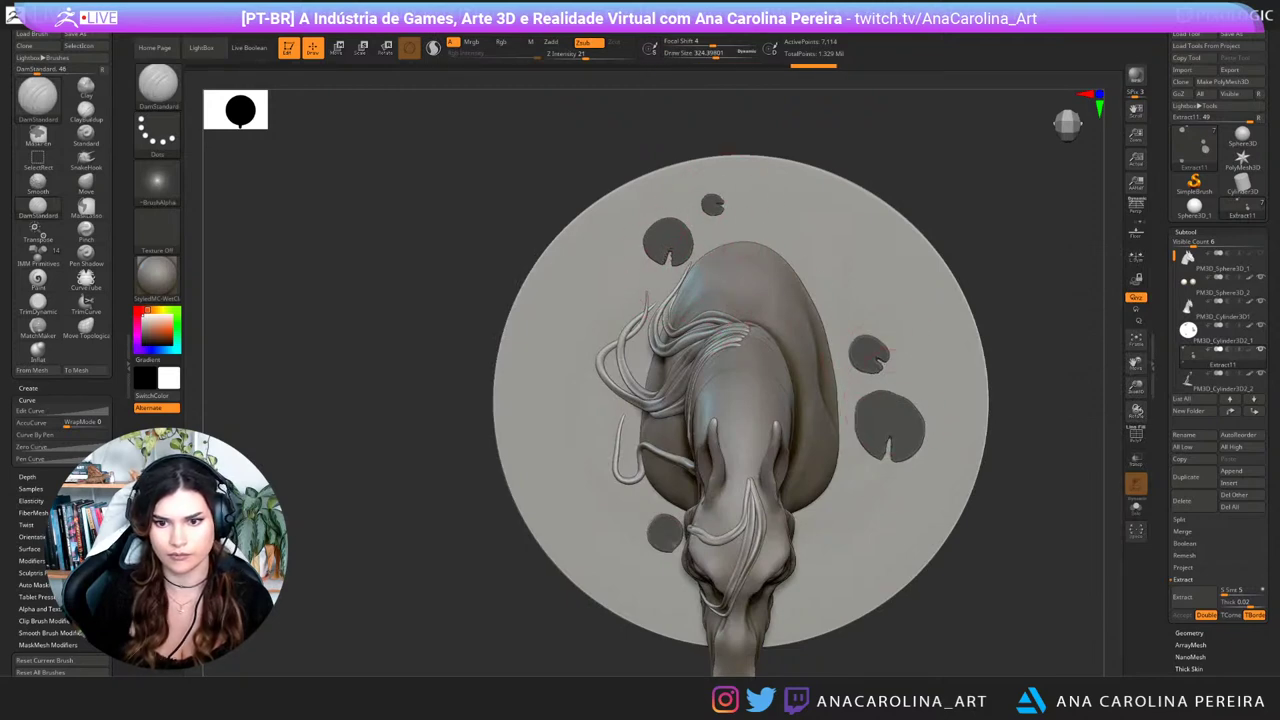
mouse_move(671, 535)
left_mouse_down()
mouse_move(686, 543)
mouse_move(656, 546)
mouse_move(647, 470)
left_mouse_up()
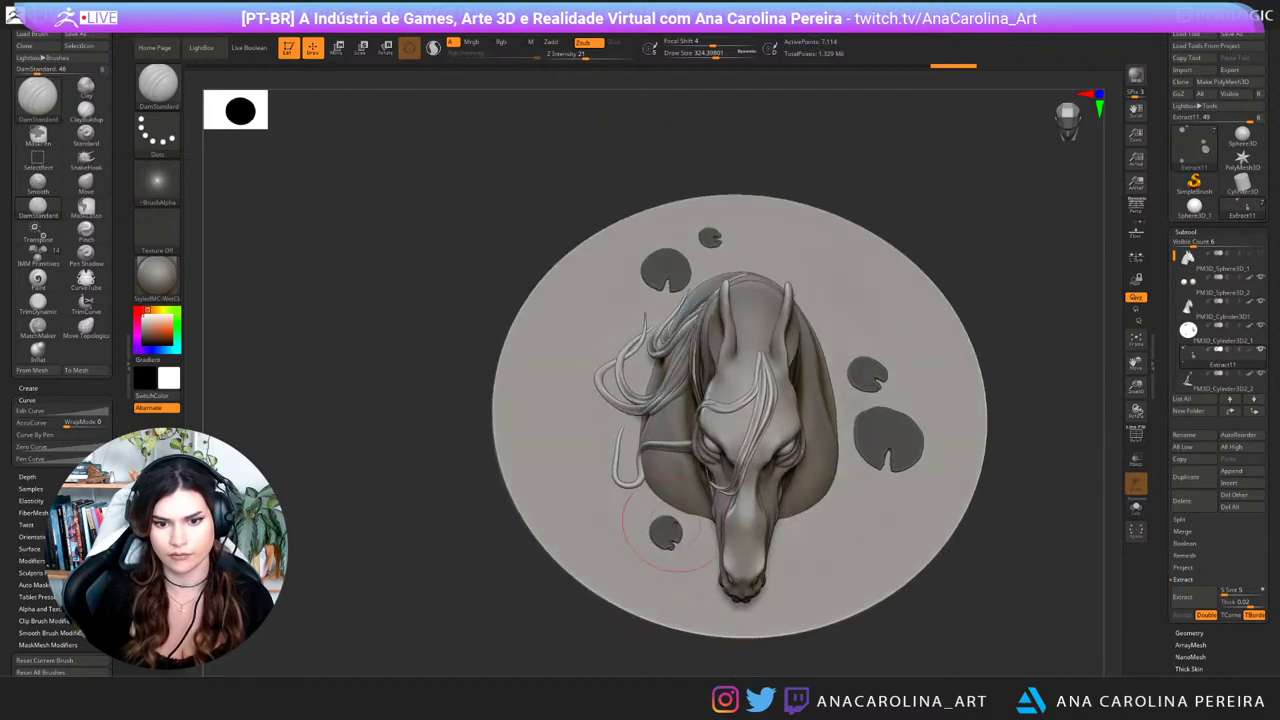
mouse_move(985, 585)
left_mouse_down()
mouse_move(990, 520)
mouse_move(1070, 540)
mouse_move(1000, 566)
left_mouse_up()
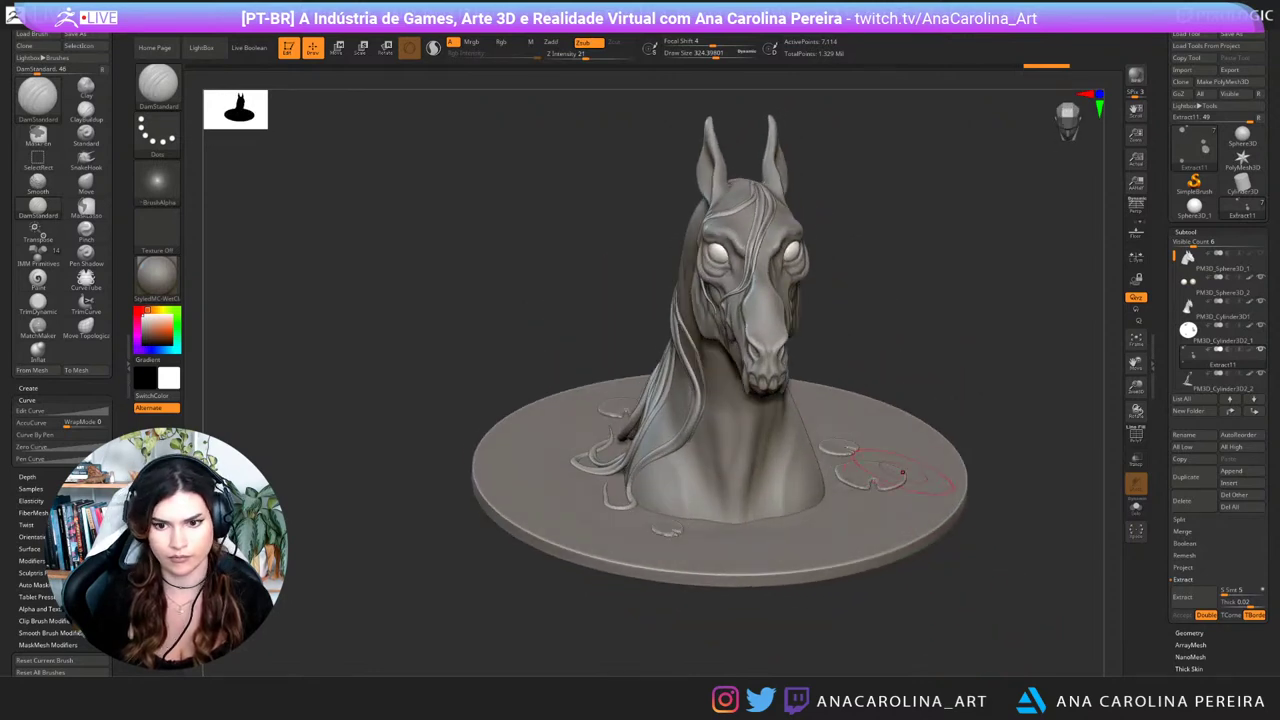
mouse_move(975, 406)
left_mouse_down()
mouse_move(955, 445)
mouse_move(923, 455)
left_mouse_up()
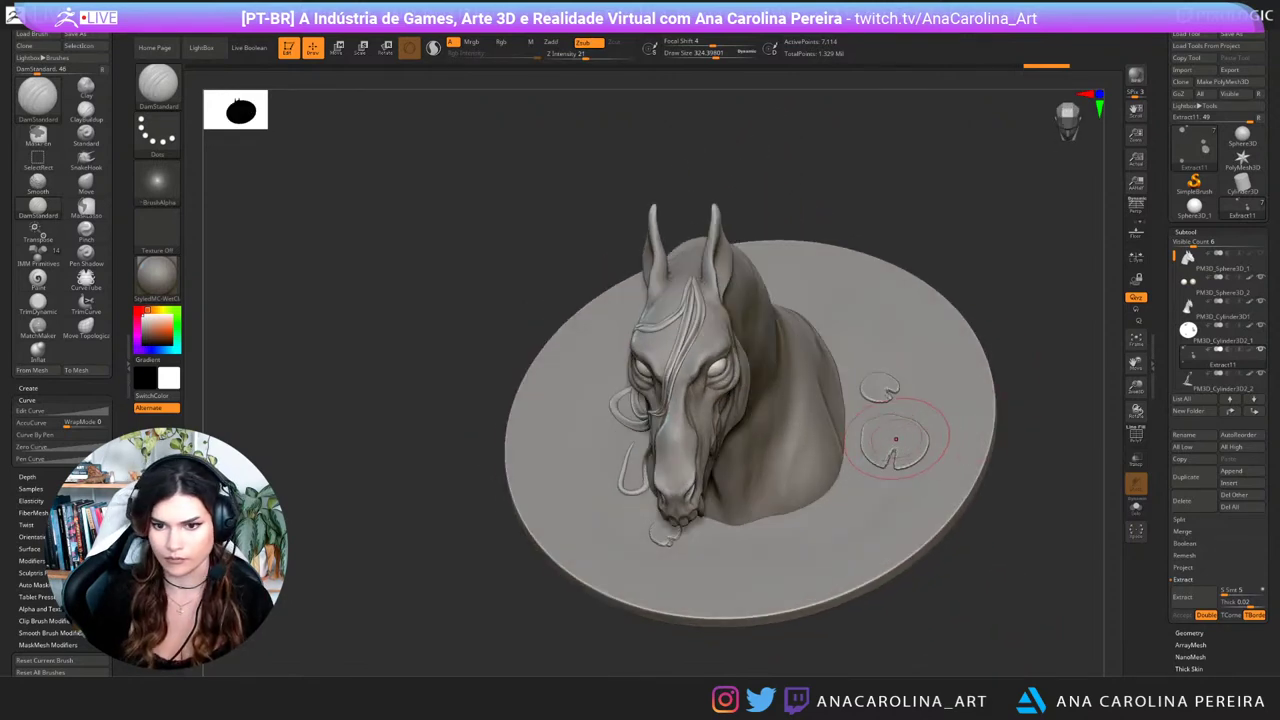
left_click(895, 437)
left_click(957, 415, "ctrl")
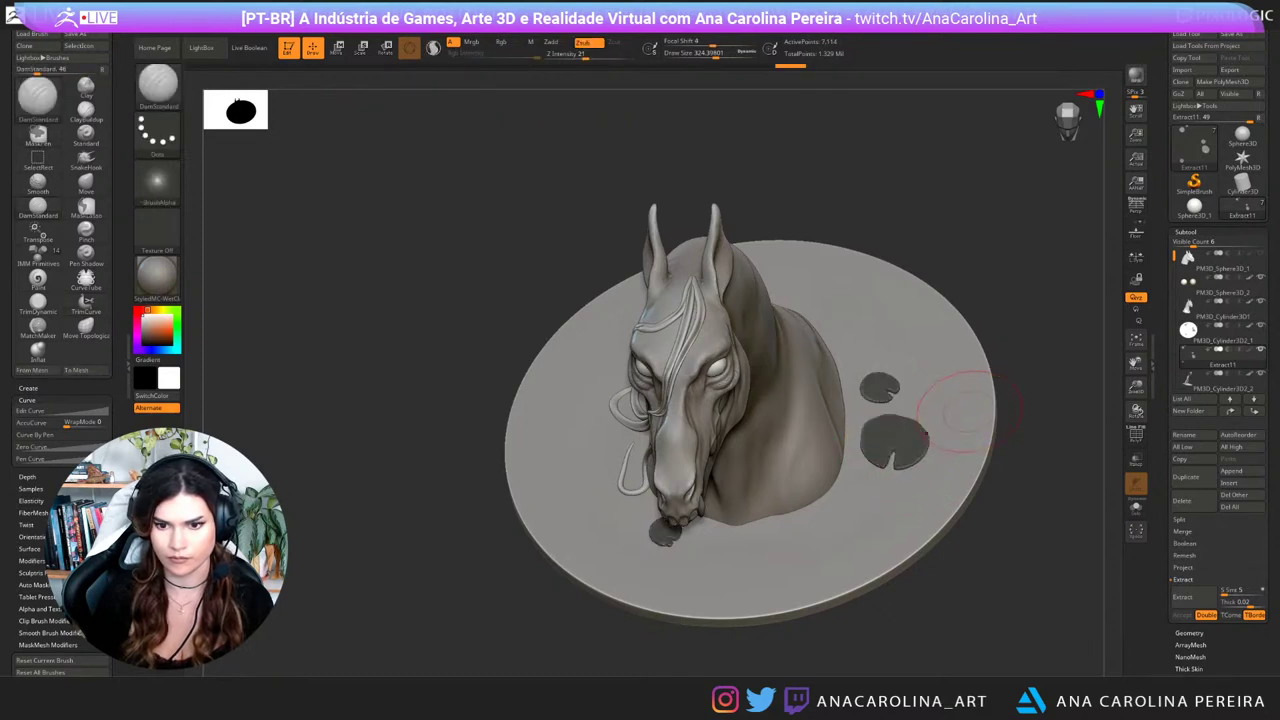
left_click(943, 420, "ctrl")
left_click(1006, 354, "ctrl")
left_click(1008, 353, "ctrl")
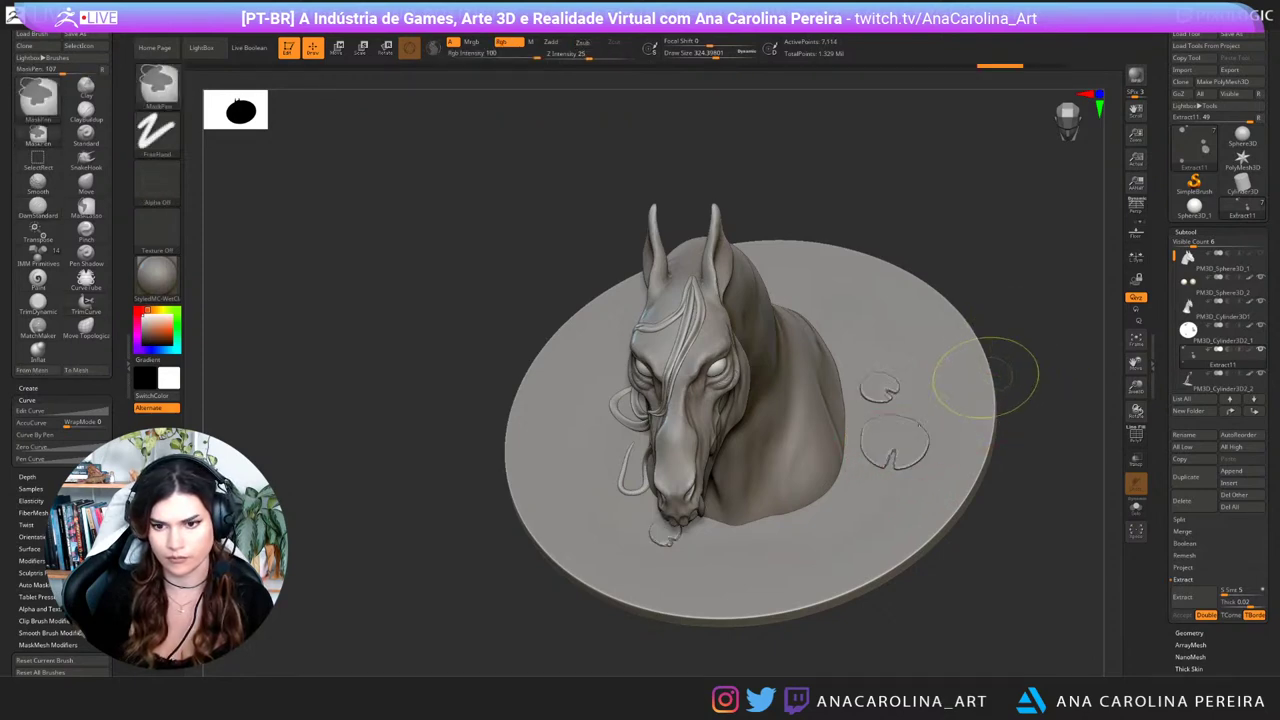
Step: Configure the DamStandard brush with Alpha 61, a Z intensity of 8 and a draw size of about 177
mouse_move(902, 445)
left_mouse_down()
mouse_move(933, 437)
mouse_move(892, 437)
left_mouse_up()
mouse_move(900, 387)
right_mouse_down()
mouse_move(998, 330)
mouse_move(992, 307)
mouse_move(983, 317)
right_mouse_up()
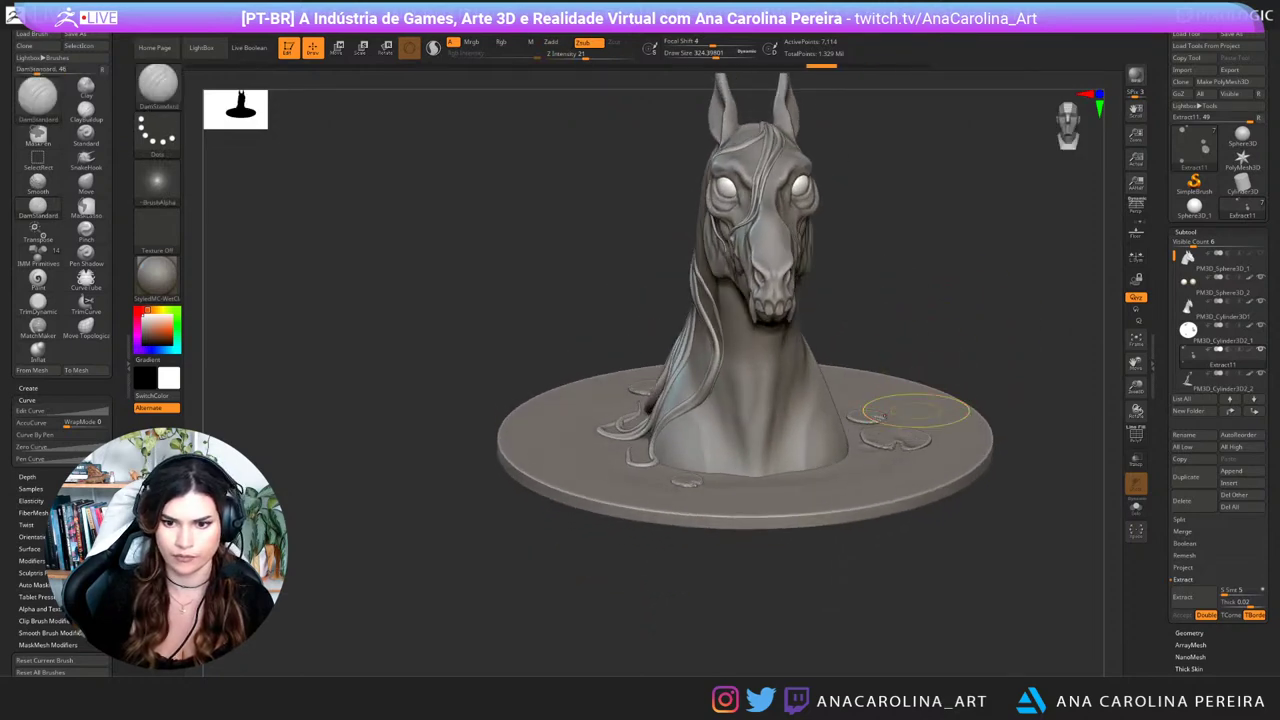
key("space")
key("space")
left_click(878, 452)
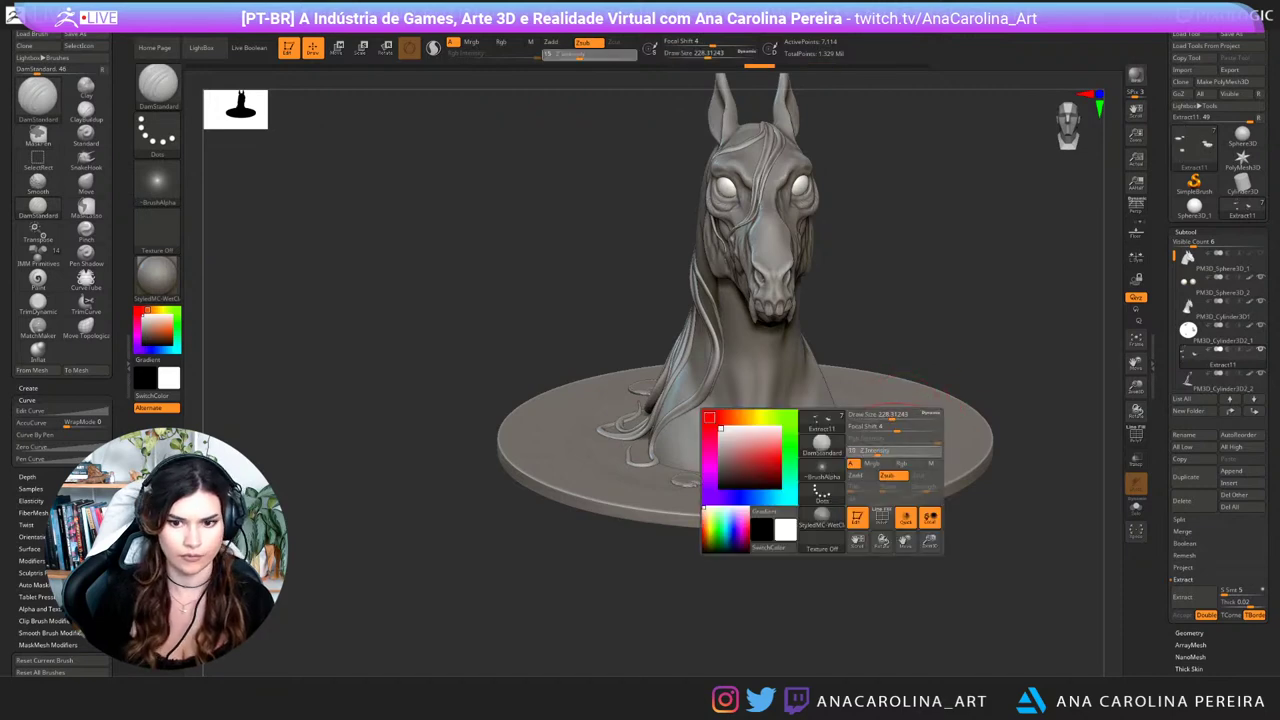
left_click(165, 180)
left_click(314, 350)
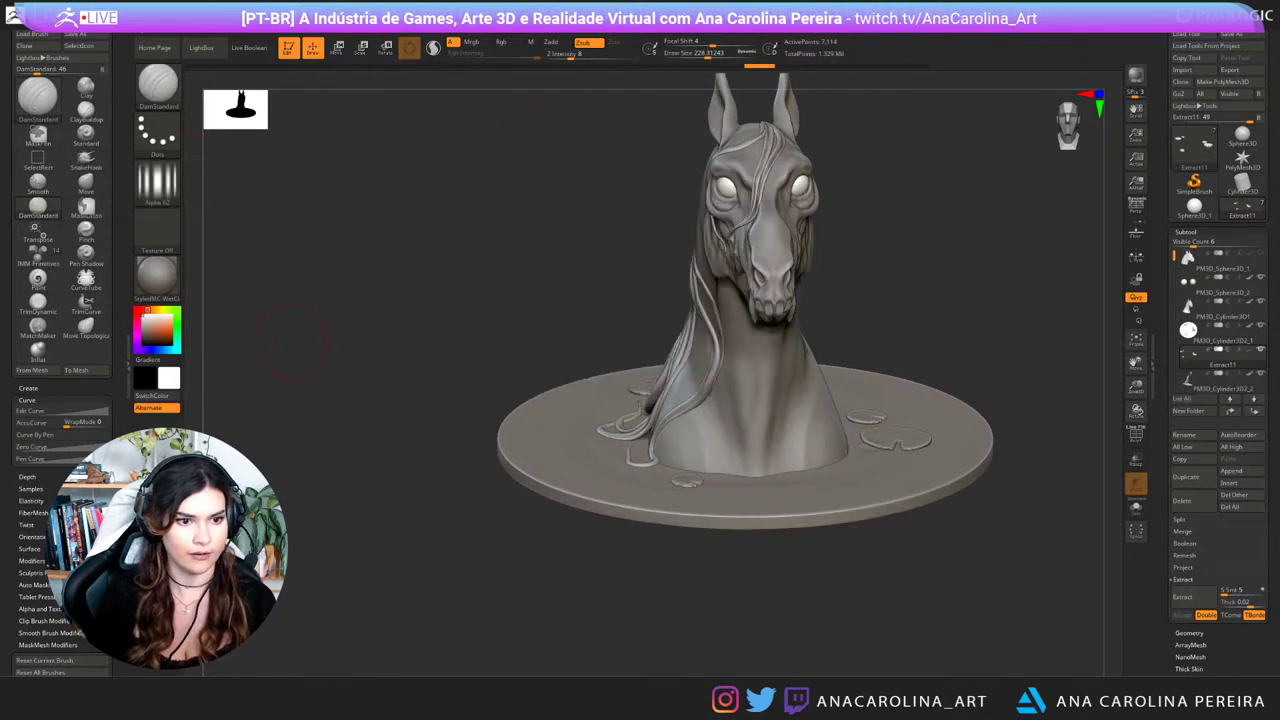
left_click(160, 183)
left_click(266, 350)
key("space")
mouse_move(900, 300)
left_mouse_down()
mouse_move(877, 345)
mouse_move(915, 306)
mouse_move(801, 352)
left_mouse_up()
left_click(935, 337)
Step: Carve fine grooves into the surfaces of the lily pads with the DamStandard brush
left_click_drag(960, 290, 872, 392)
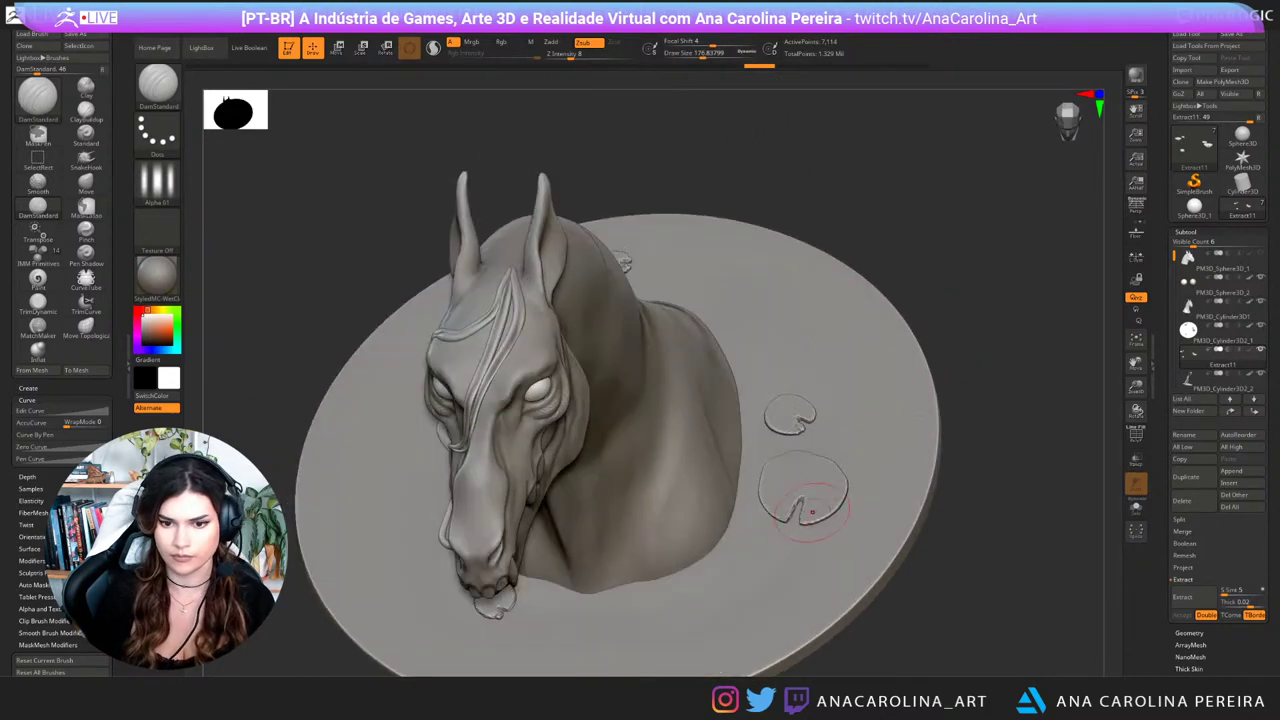
left_click_drag(820, 519, 842, 499)
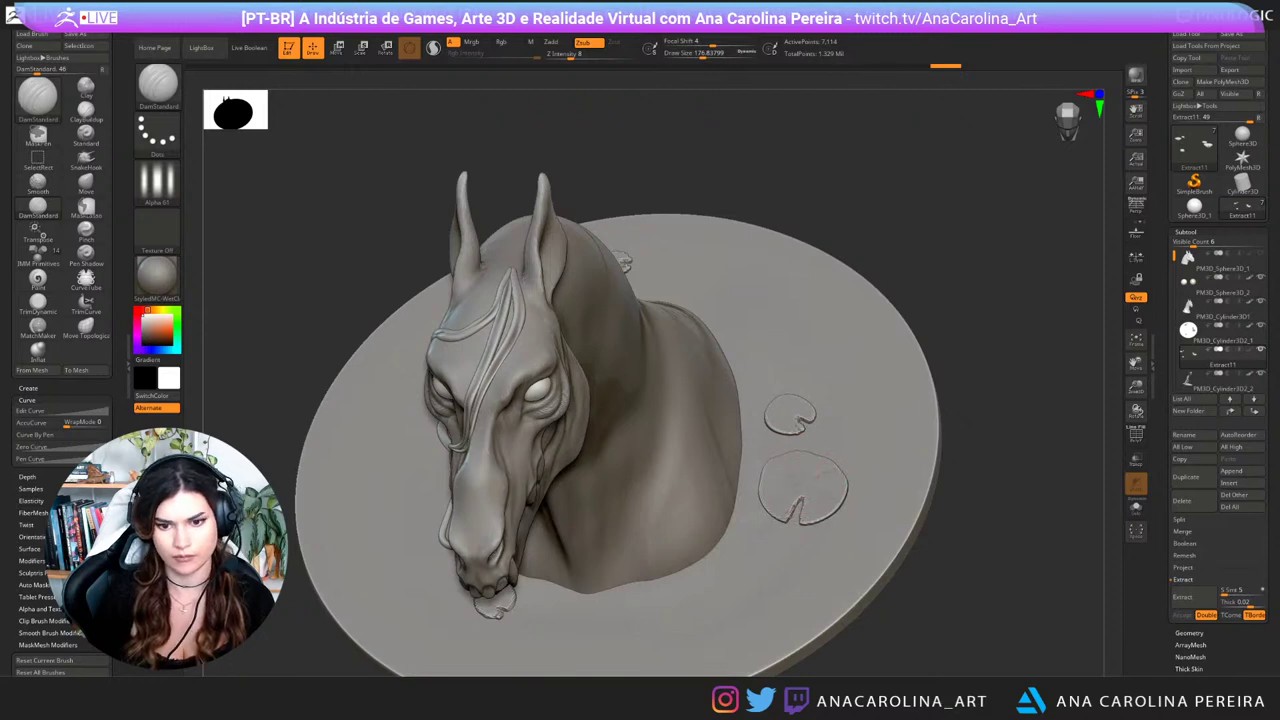
mouse_move(828, 472)
left_mouse_down()
mouse_move(826, 506)
mouse_move(798, 473)
left_mouse_up()
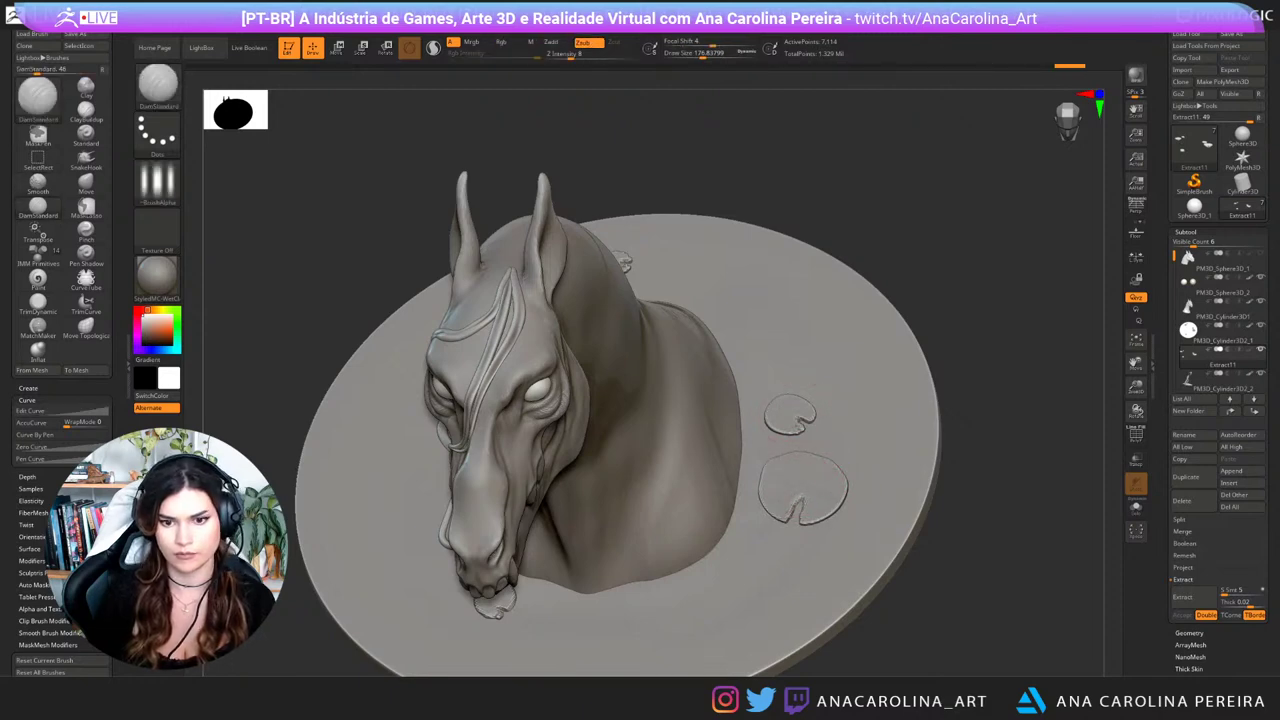
right_click_drag(809, 404, 790, 480, "shift")
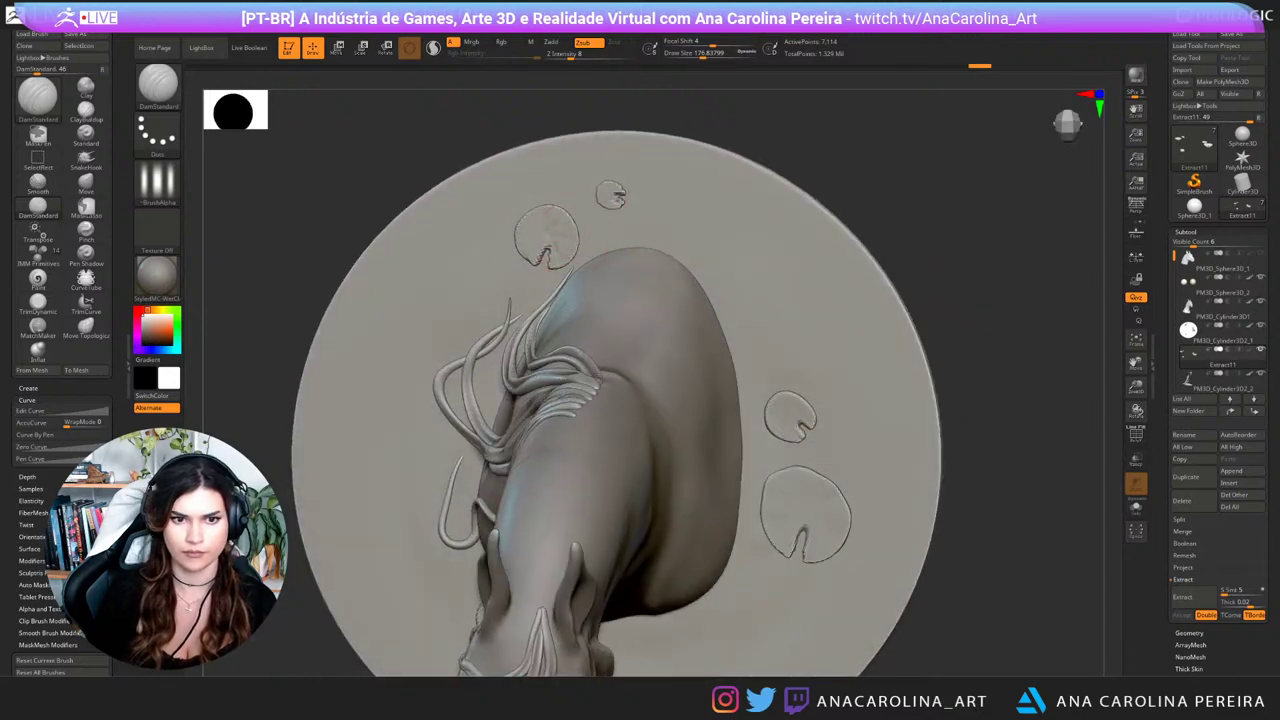
key("shift")
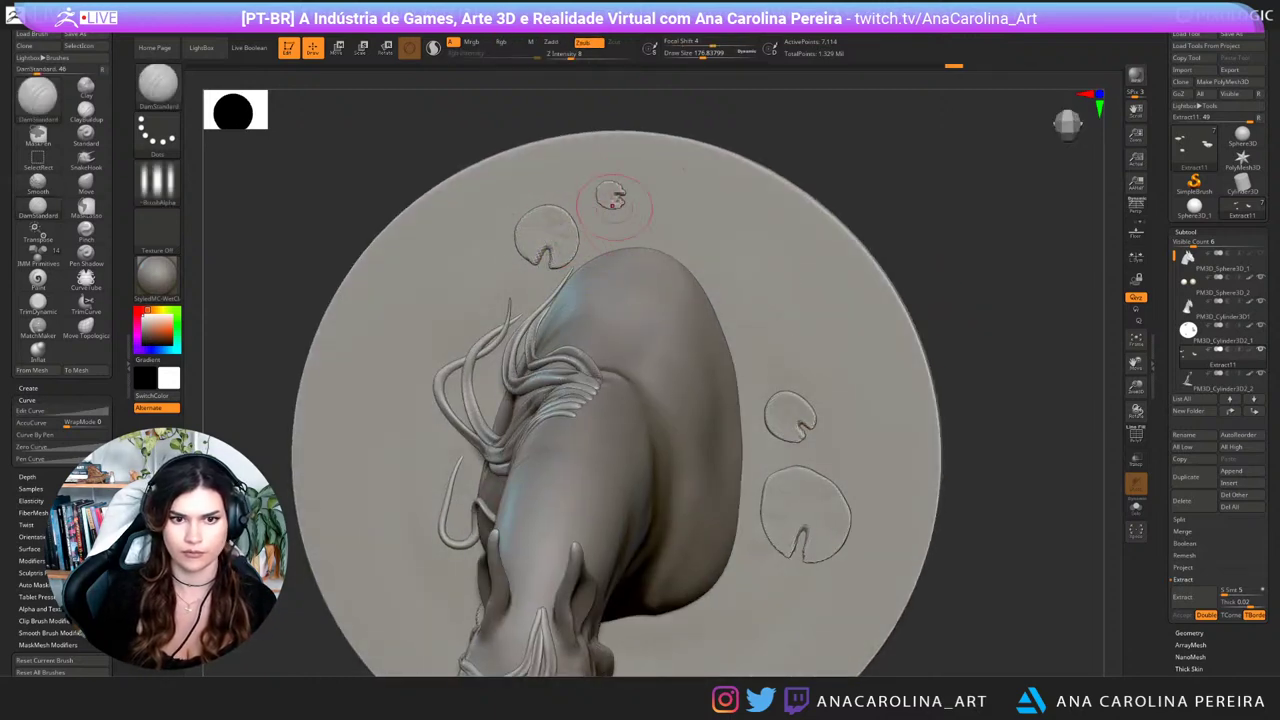
left_click_drag(640, 370, 708, 257)
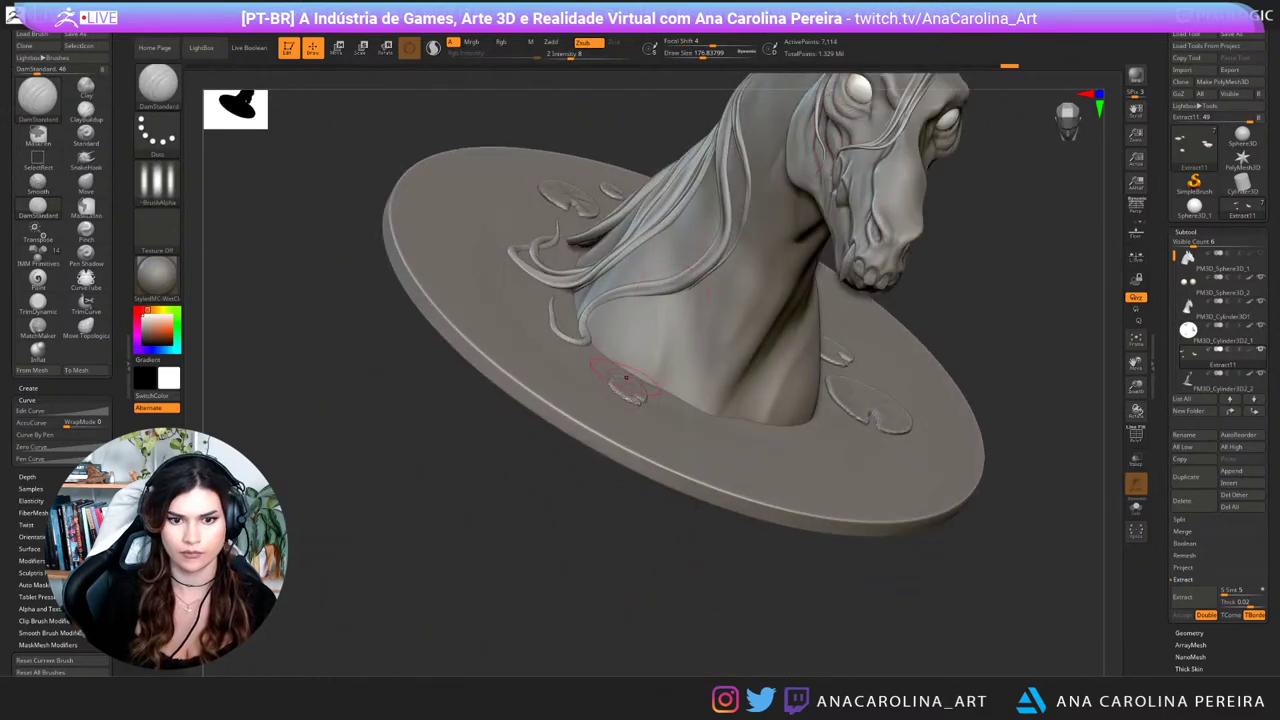
left_click_drag(632, 545, 765, 555)
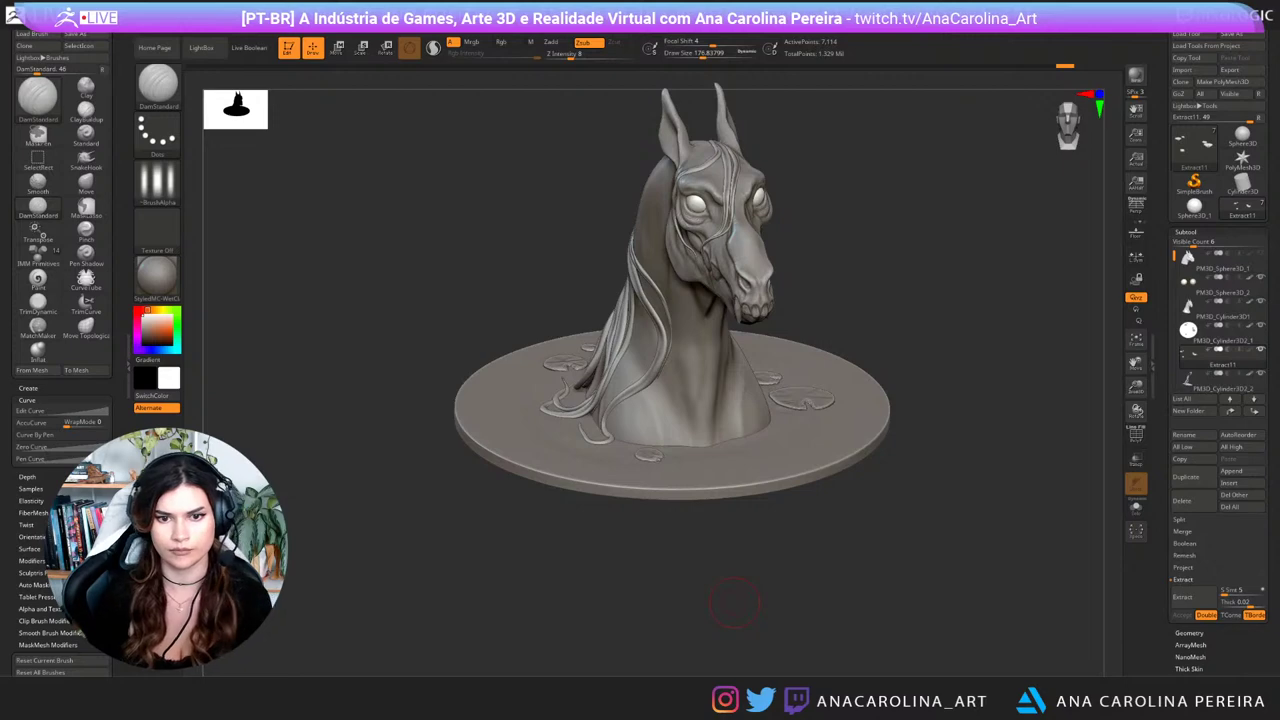
Step: Make the round base the active subtool and subdivide its geometry to level 3
left_click(845, 446, "alt")
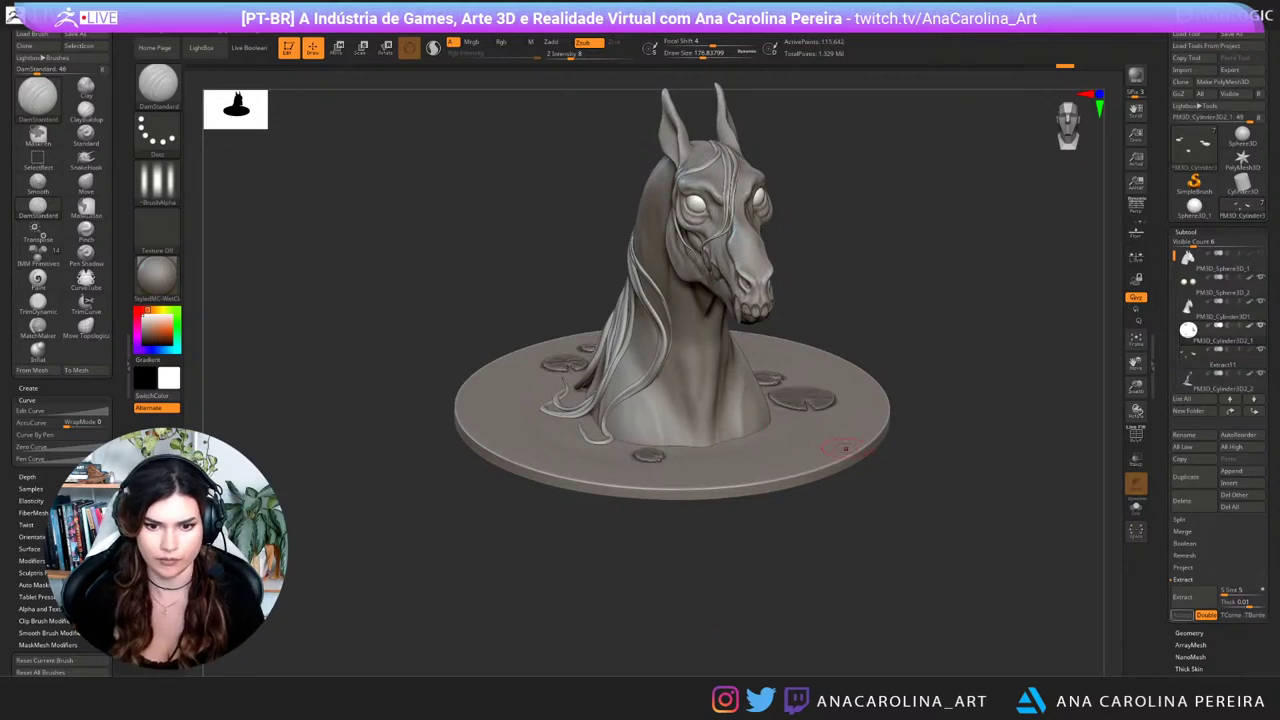
left_click_drag(935, 470, 1017, 521)
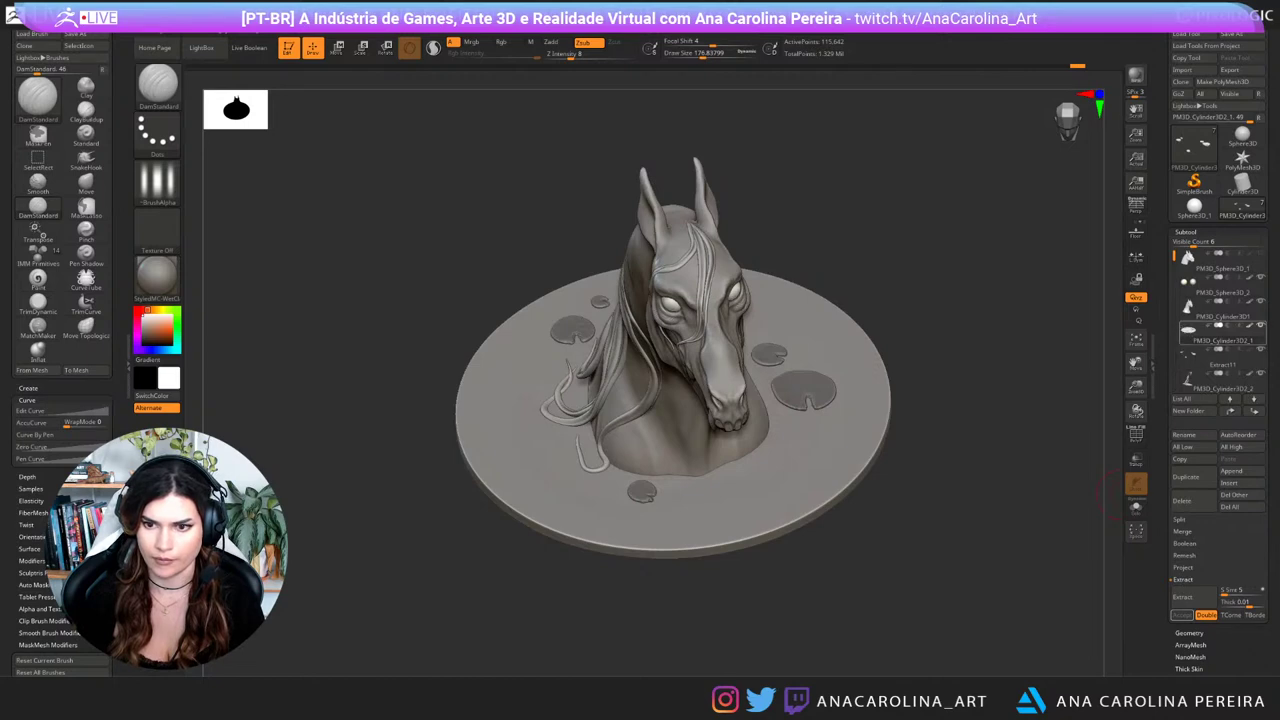
left_click(1189, 633)
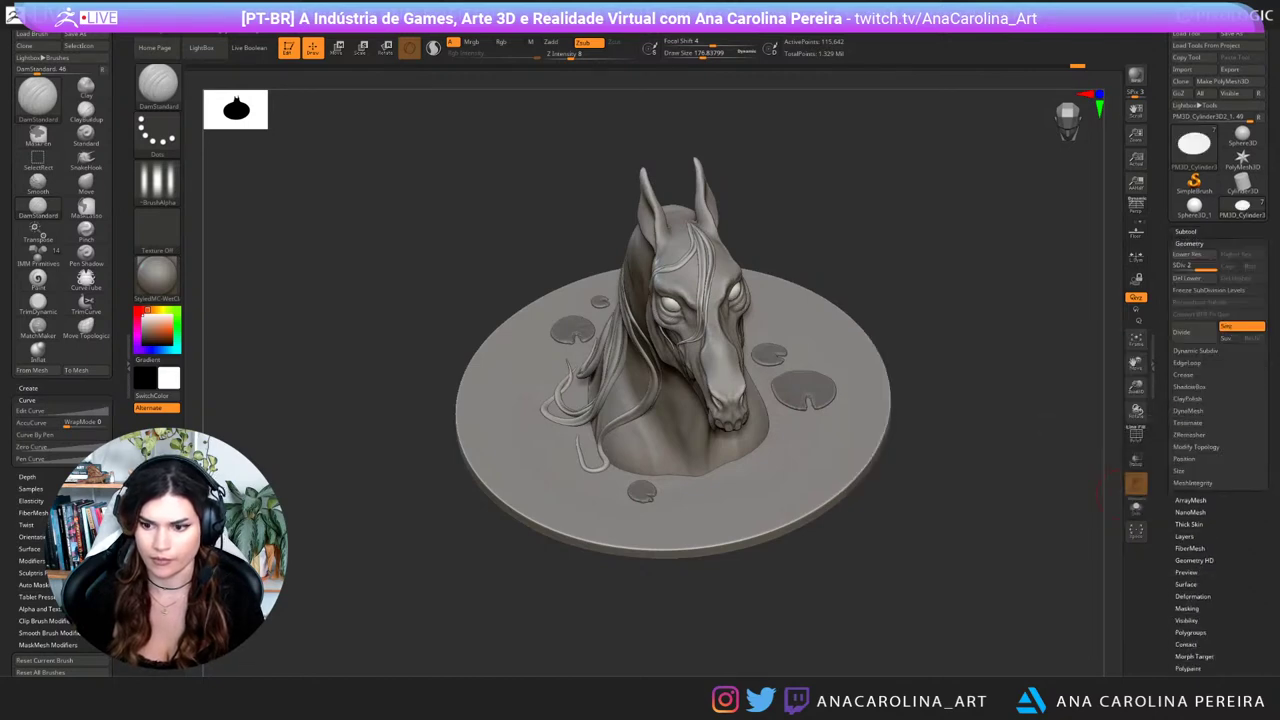
left_click_drag(950, 508, 809, 471)
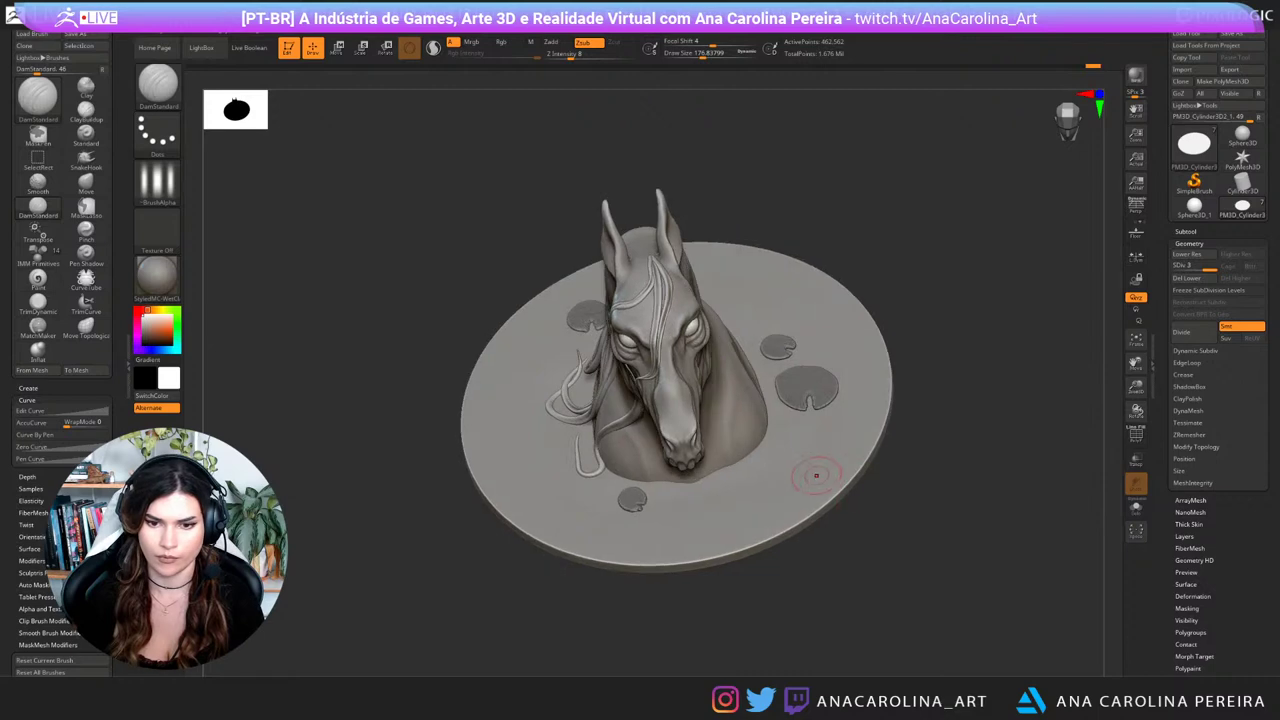
left_click_drag(885, 515, 878, 590)
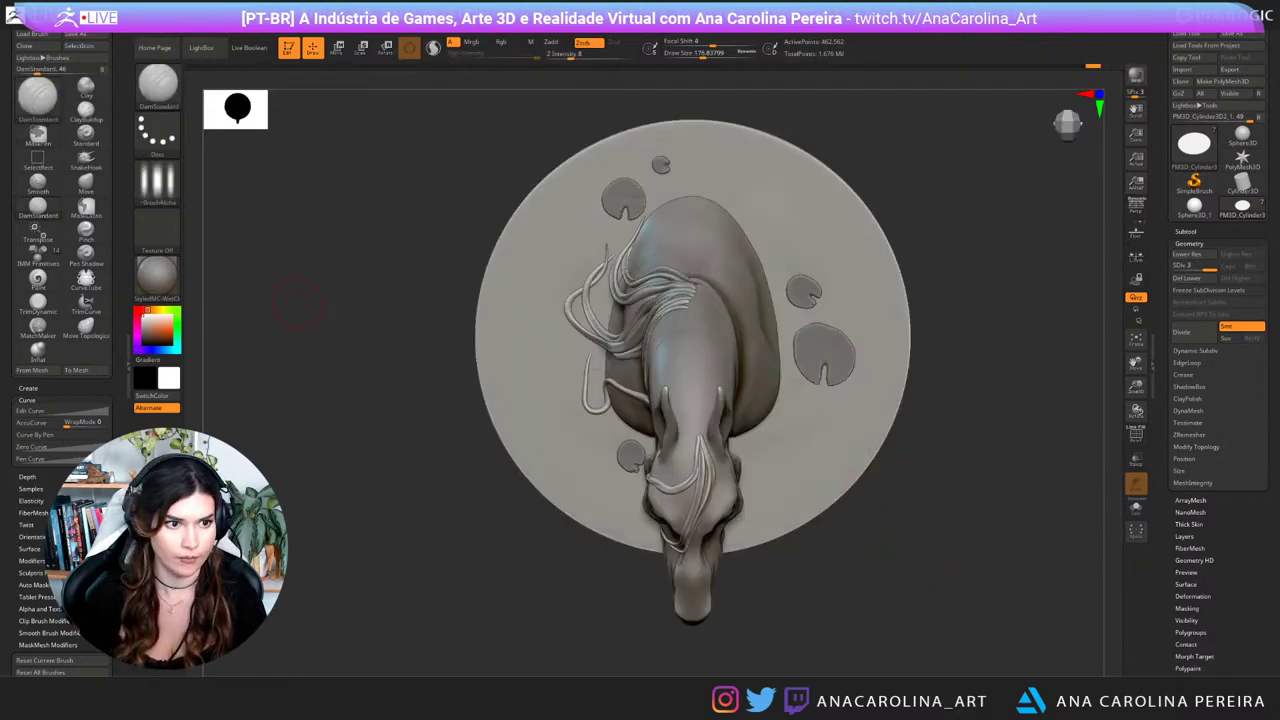
Step: Switch to the Standard brush with the Spray stroke, and give the masking brush the Spray stroke and Alpha 07
key("b")
key("s")
key("t")
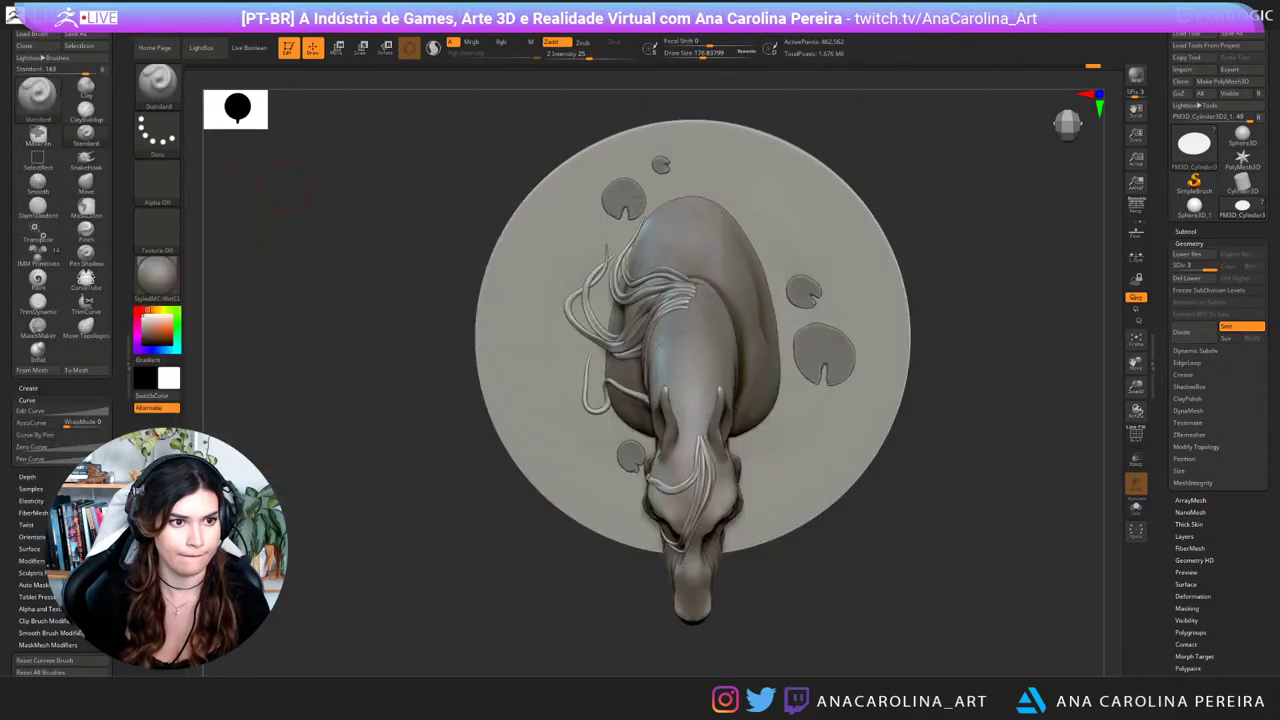
left_click(157, 134)
left_click(410, 143)
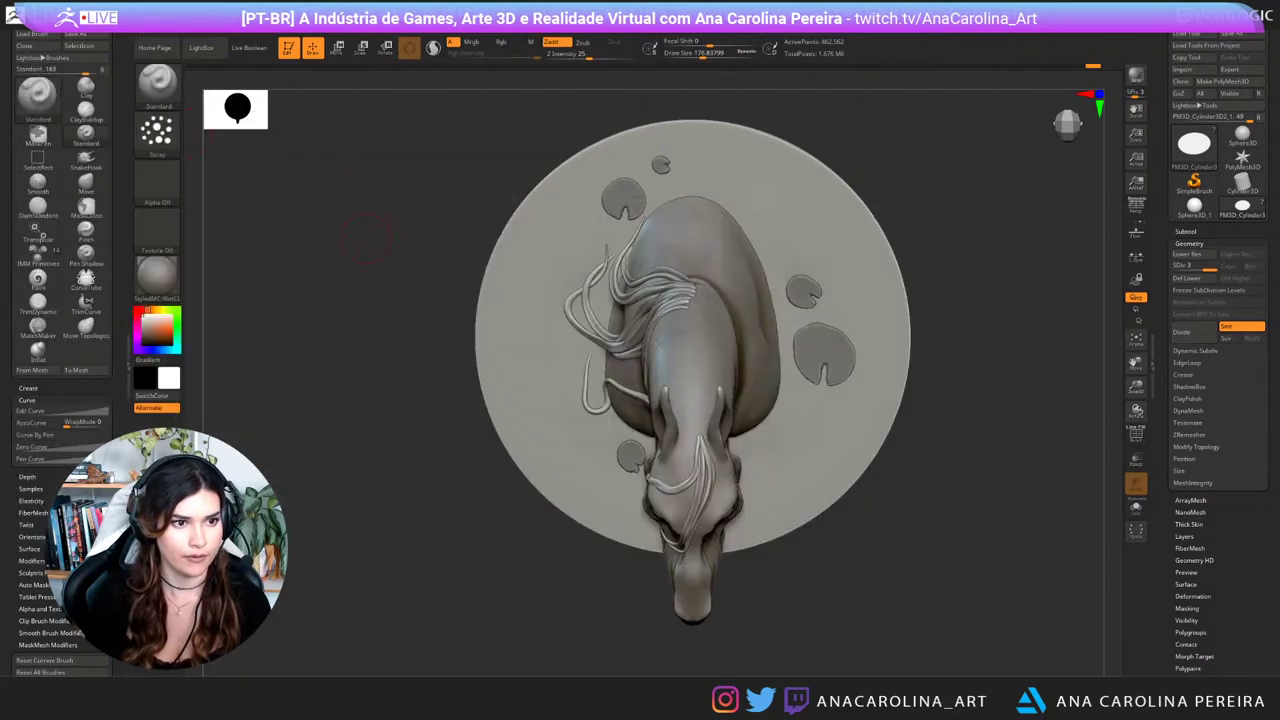
key("ctrl")
left_click(160, 134, "ctrl")
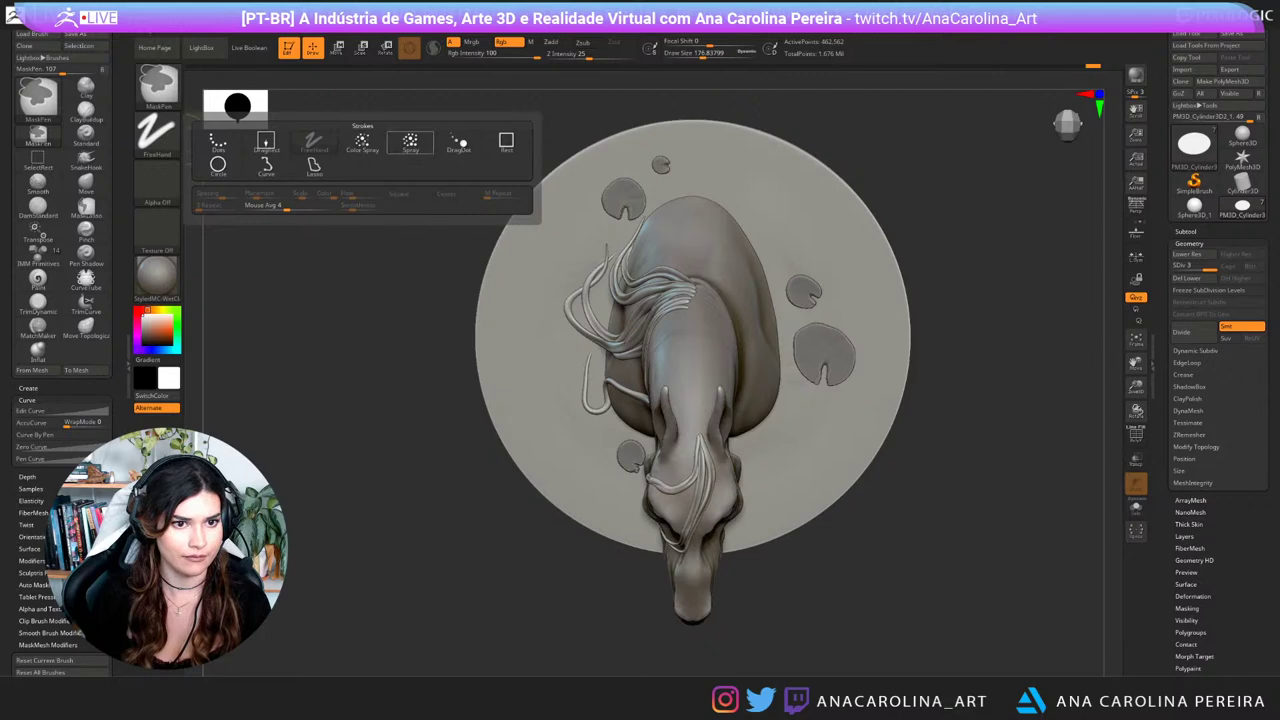
left_click(410, 143, "ctrl")
left_click(159, 184, "ctrl")
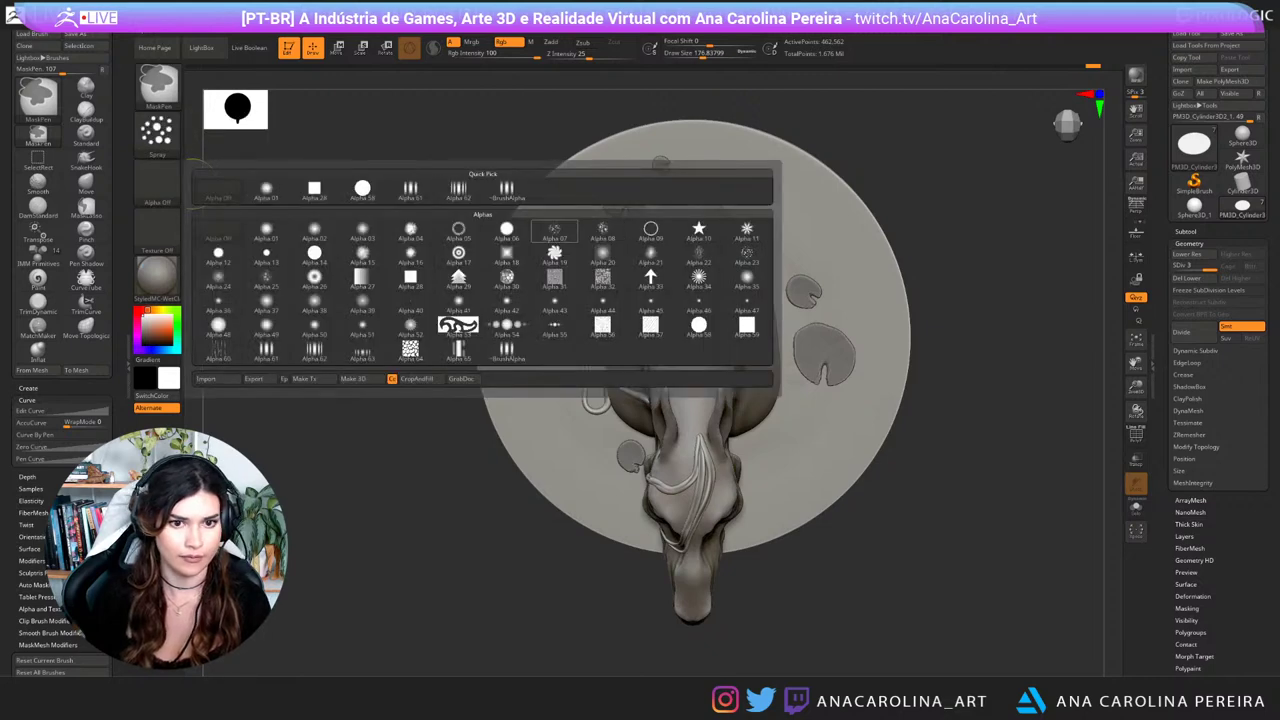
left_click(555, 231, "ctrl")
Step: Raise the draw size to about 379, try spraying speckled masks on both sides of the base, and undo them
left_click_drag(544, 364, 571, 424, "ctrl")
key("ctrl+z")
key("space")
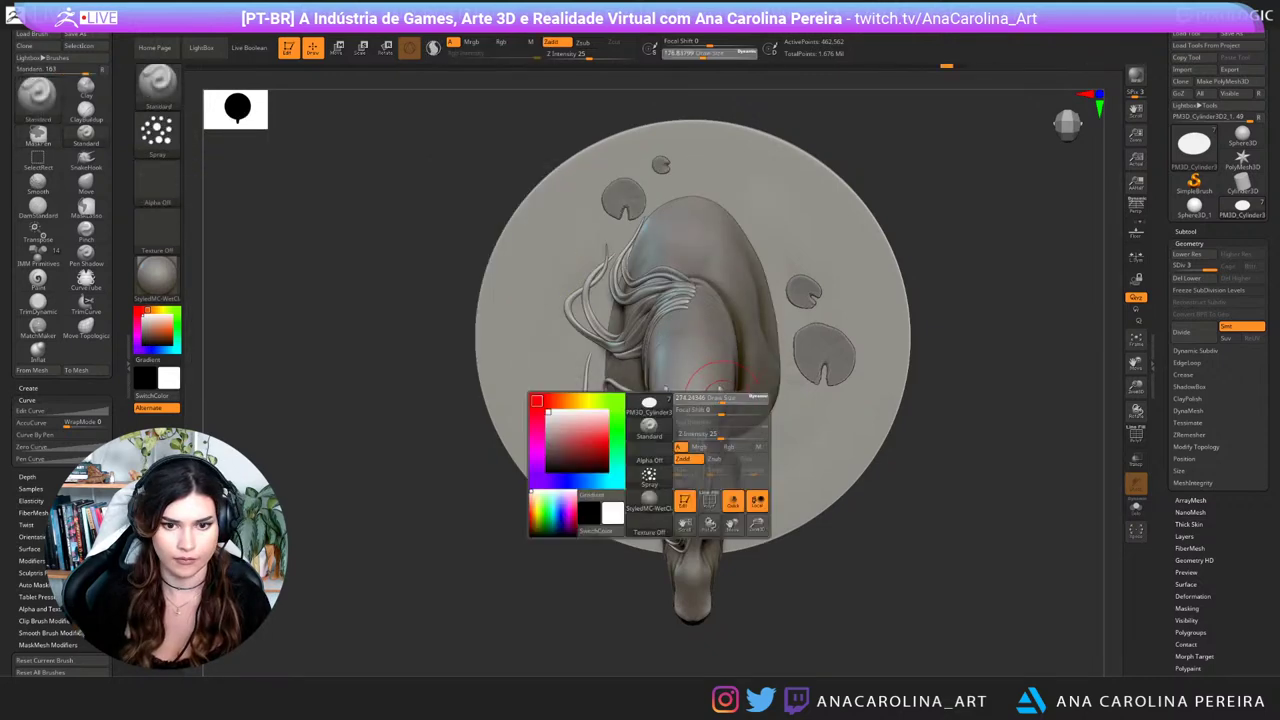
left_click_drag(715, 403, 733, 403)
mouse_move(836, 425)
left_mouse_down("ctrl")
mouse_move(799, 462)
mouse_move(826, 440)
left_mouse_up("ctrl")
key("ctrl+z")
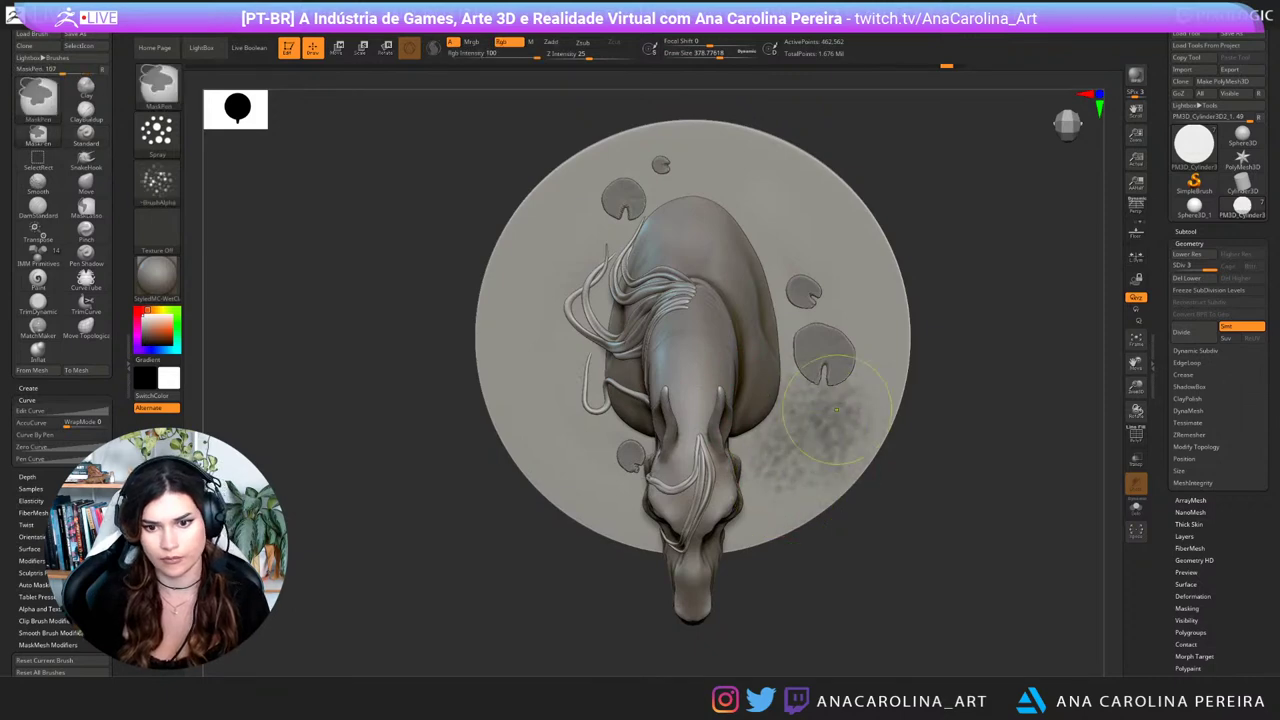
key("ctrl+z")
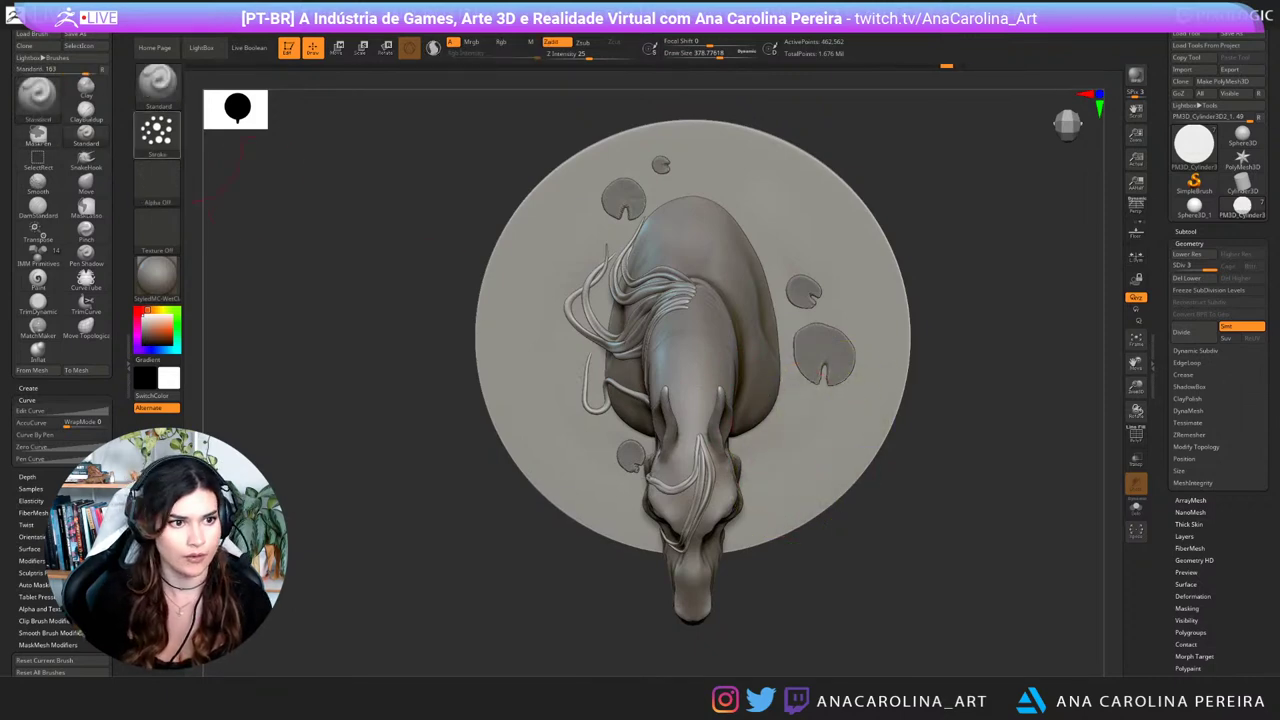
Step: Try the DragRect stroke on the Standard brush, spray another mask beside the mane's loose strands, and undo that mask
left_click(157, 133)
left_click(266, 139)
mouse_move(556, 380)
left_mouse_down("ctrl")
mouse_move(571, 388)
mouse_move(572, 416)
left_mouse_up("ctrl")
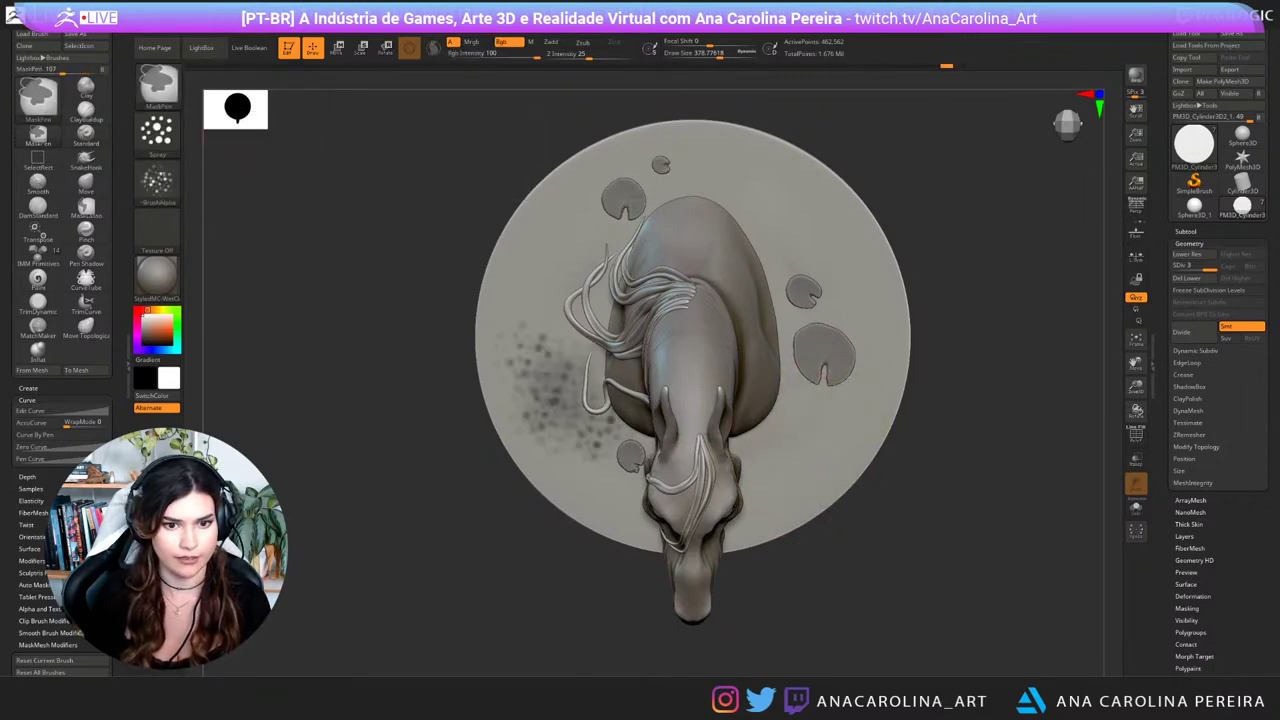
key("ctrl+z")
key("ctrl+z")
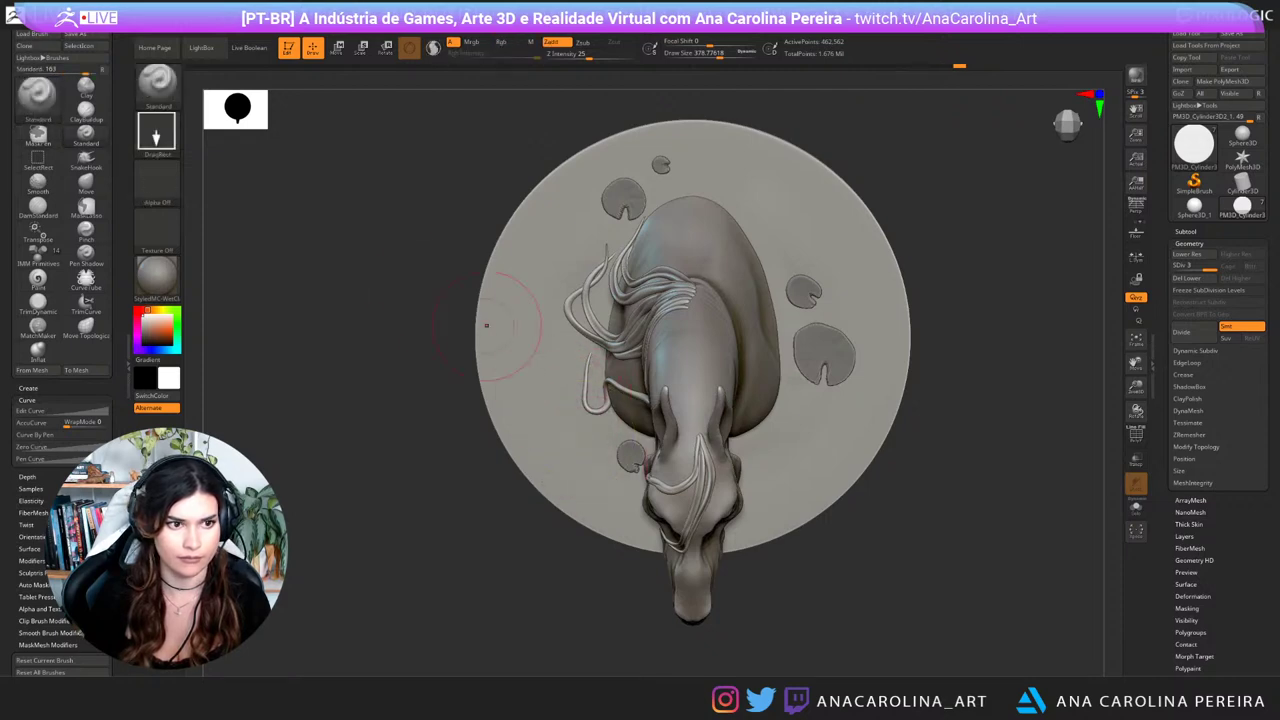
Step: Set the masking brush to the DragRect stroke and stamp speckled mask patches beside the mane and around the two neighbouring lily pads
left_click(157, 133, "ctrl")
left_click(266, 143, "ctrl")
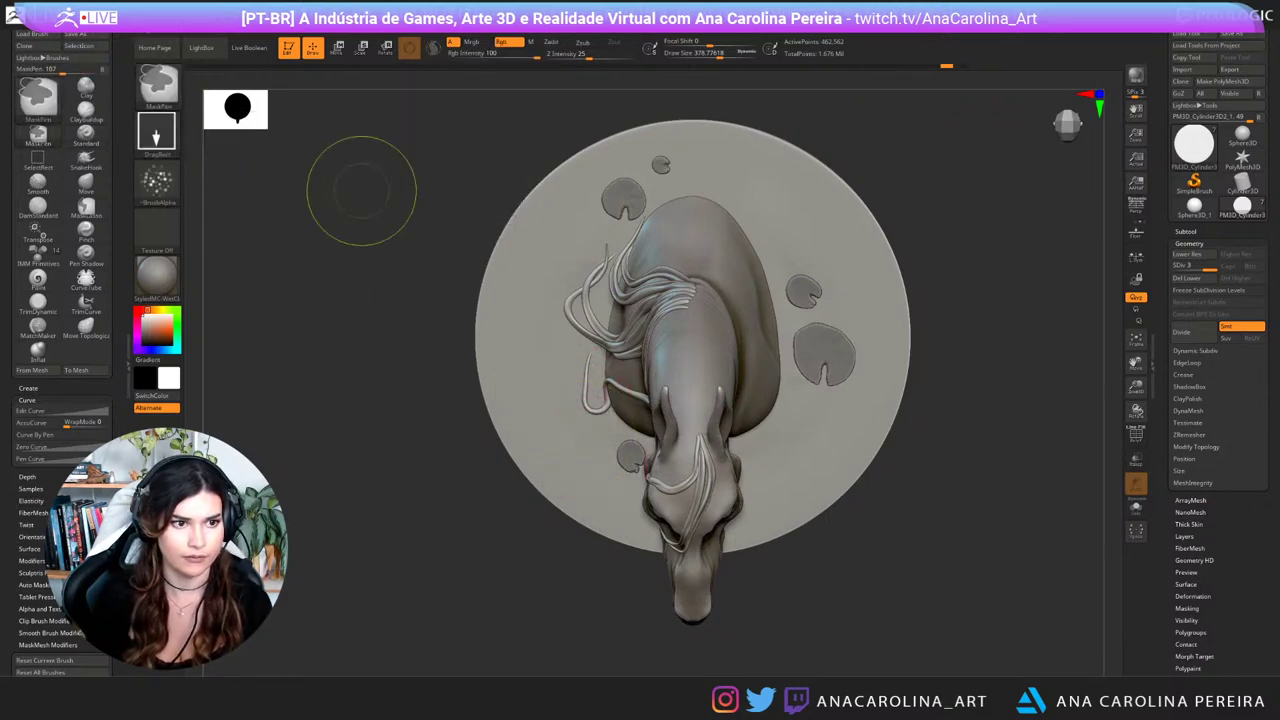
left_click_drag(570, 386, 572, 416, "ctrl")
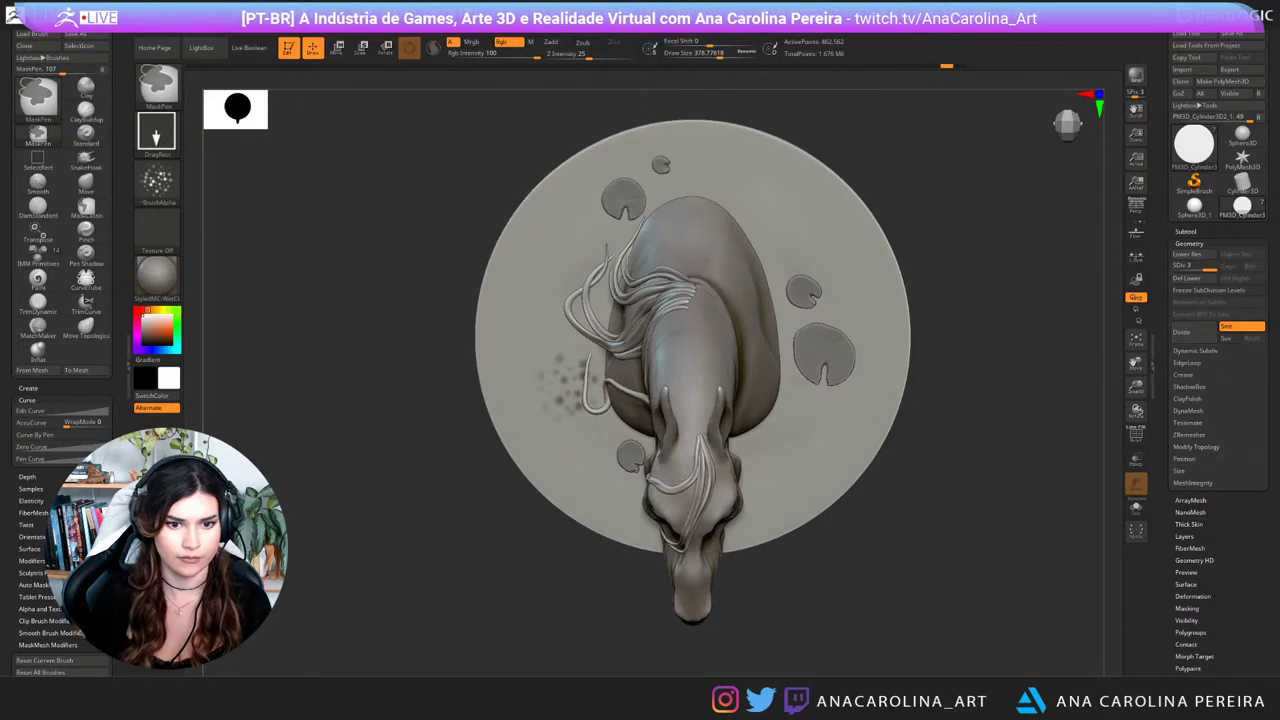
left_click_drag(787, 251, 789, 274, "ctrl")
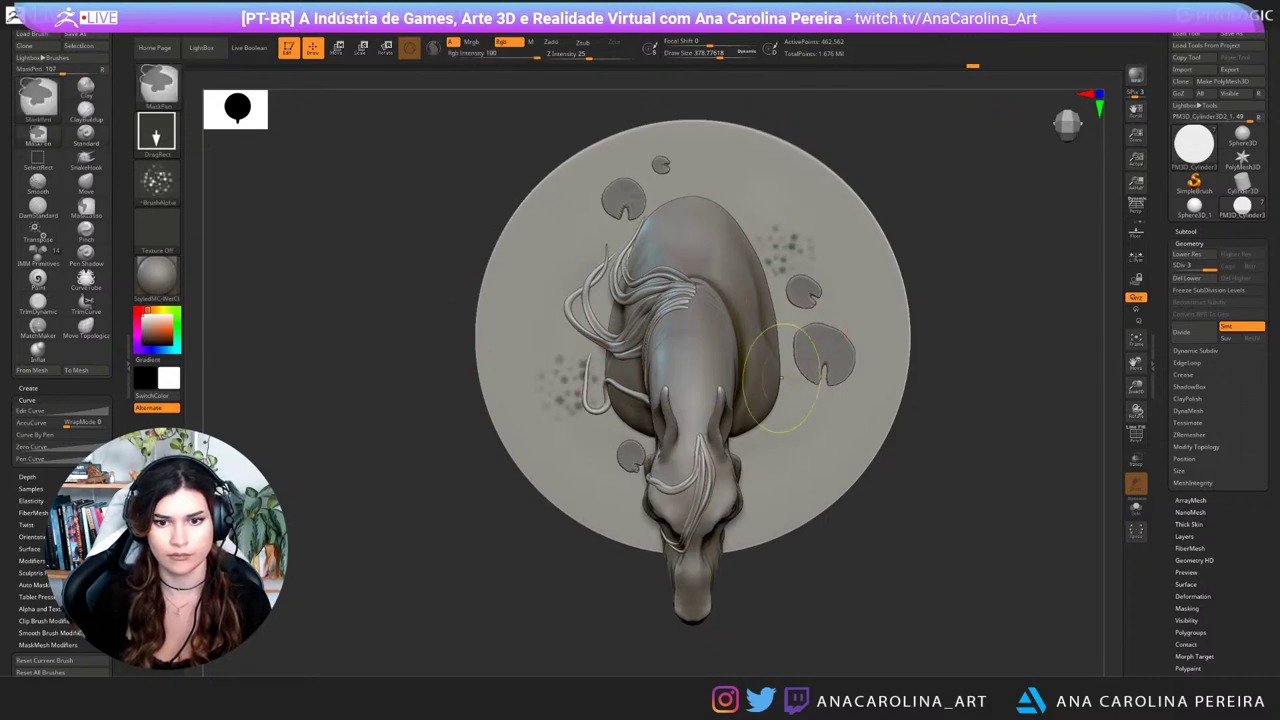
left_click_drag(796, 377, 798, 391, "ctrl")
mouse_move(815, 585)
left_mouse_down()
mouse_move(900, 465)
mouse_move(858, 520)
mouse_move(845, 575)
left_mouse_up()
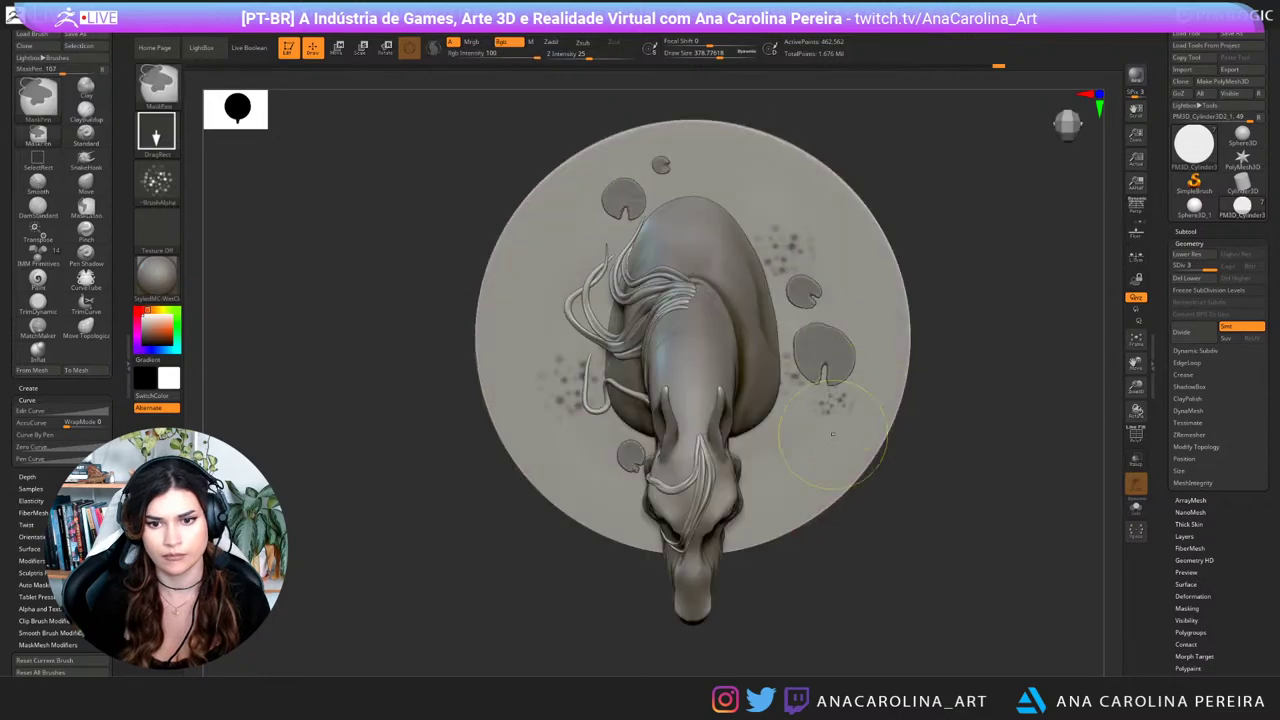
left_click_drag(510, 545, 556, 541)
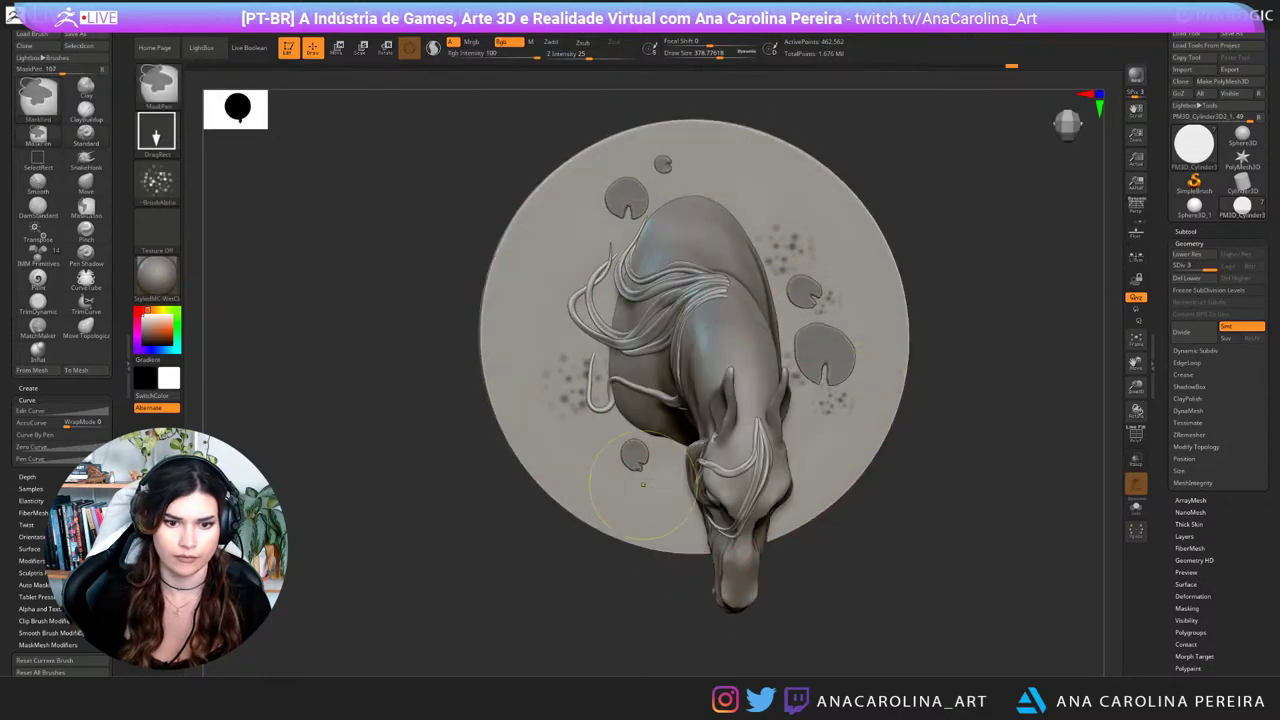
Step: Stamp speckled mask patches beside the small front lily pad and behind the horse's back, undoing the last mask change
left_click(634, 470, "ctrl")
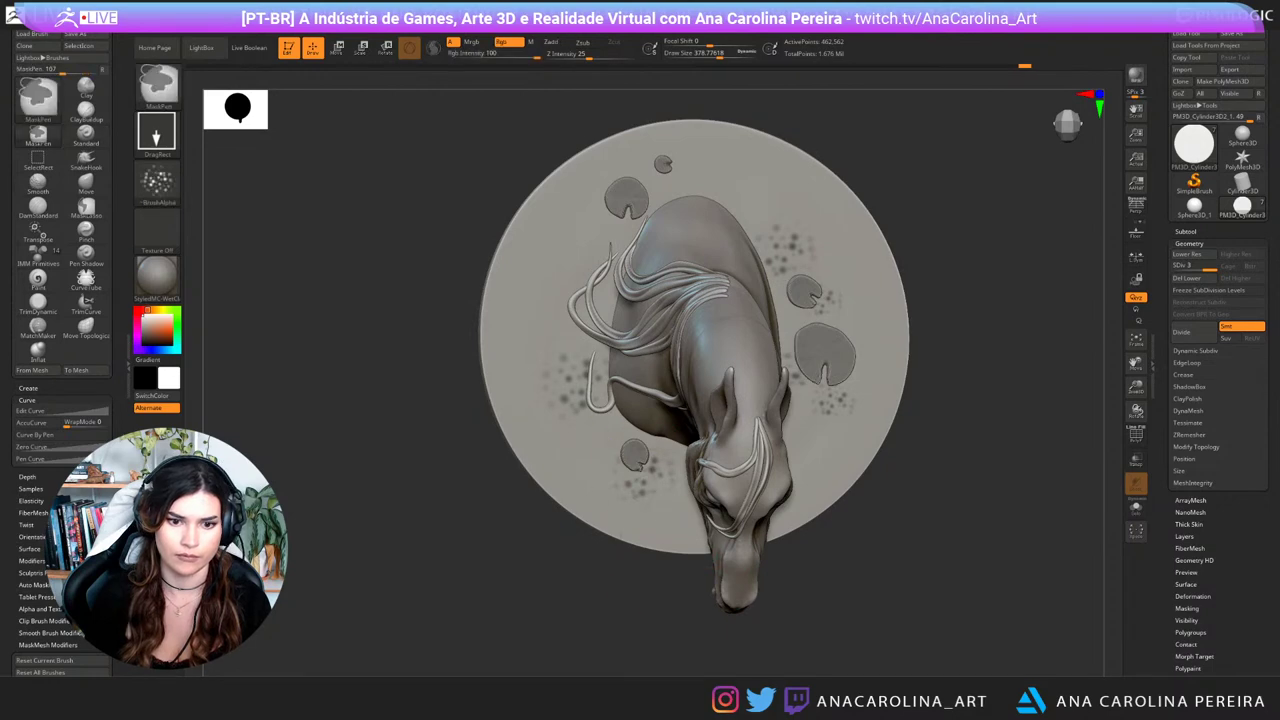
mouse_move(518, 490)
left_mouse_down()
mouse_move(520, 305)
mouse_move(562, 325)
mouse_move(608, 398)
left_mouse_up()
key("ctrl")
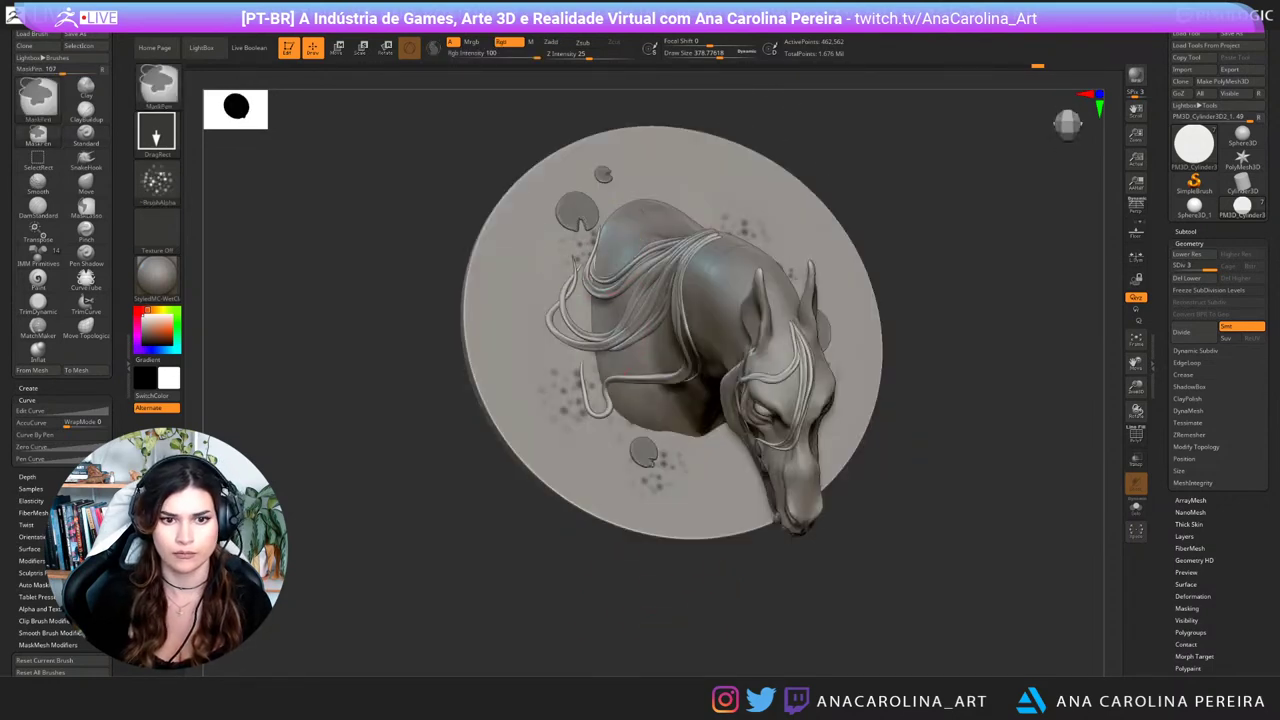
mouse_move(609, 217)
left_mouse_down("ctrl")
mouse_move(640, 245)
mouse_move(672, 235)
left_mouse_up("ctrl")
key("ctrl+z")
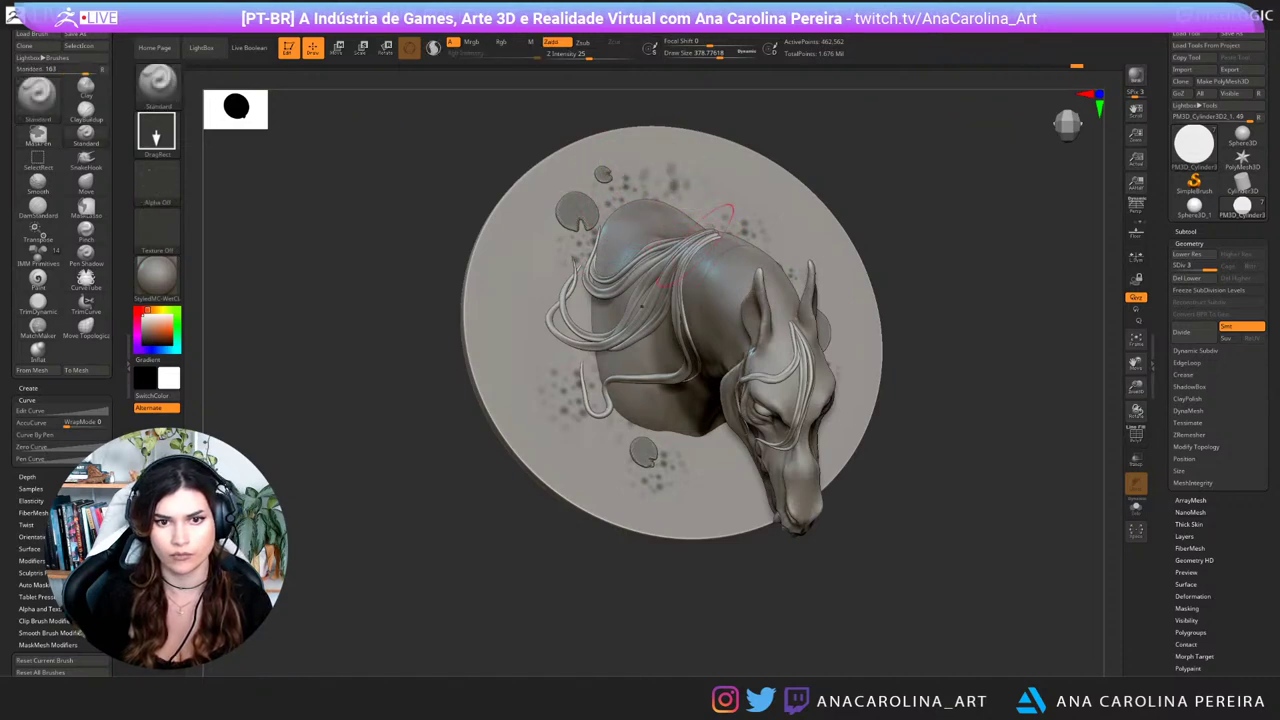
mouse_move(890, 470)
left_mouse_down()
mouse_move(760, 300)
mouse_move(700, 266)
mouse_move(692, 361)
left_mouse_up()
key("ctrl")
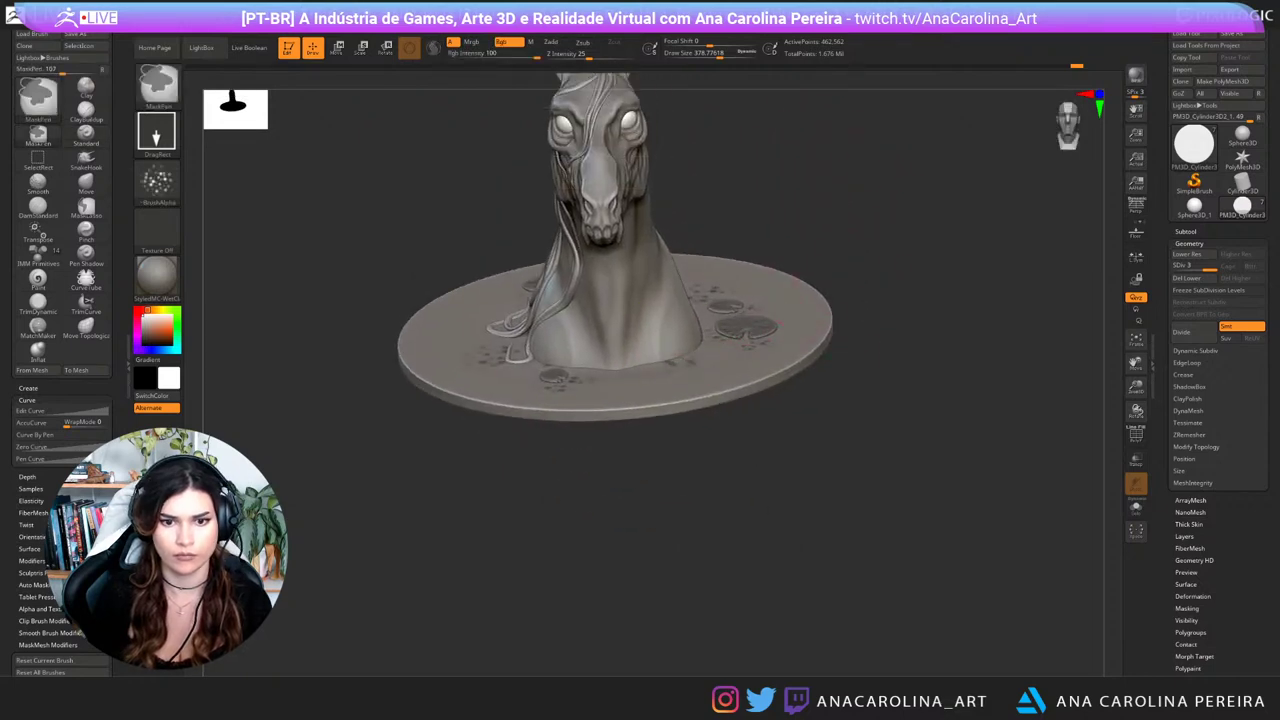
Step: Stamp more speckled mask patches on the base beside the horse's chest and near the small front lily pad
left_click_drag(780, 435, 775, 510)
key("ctrl")
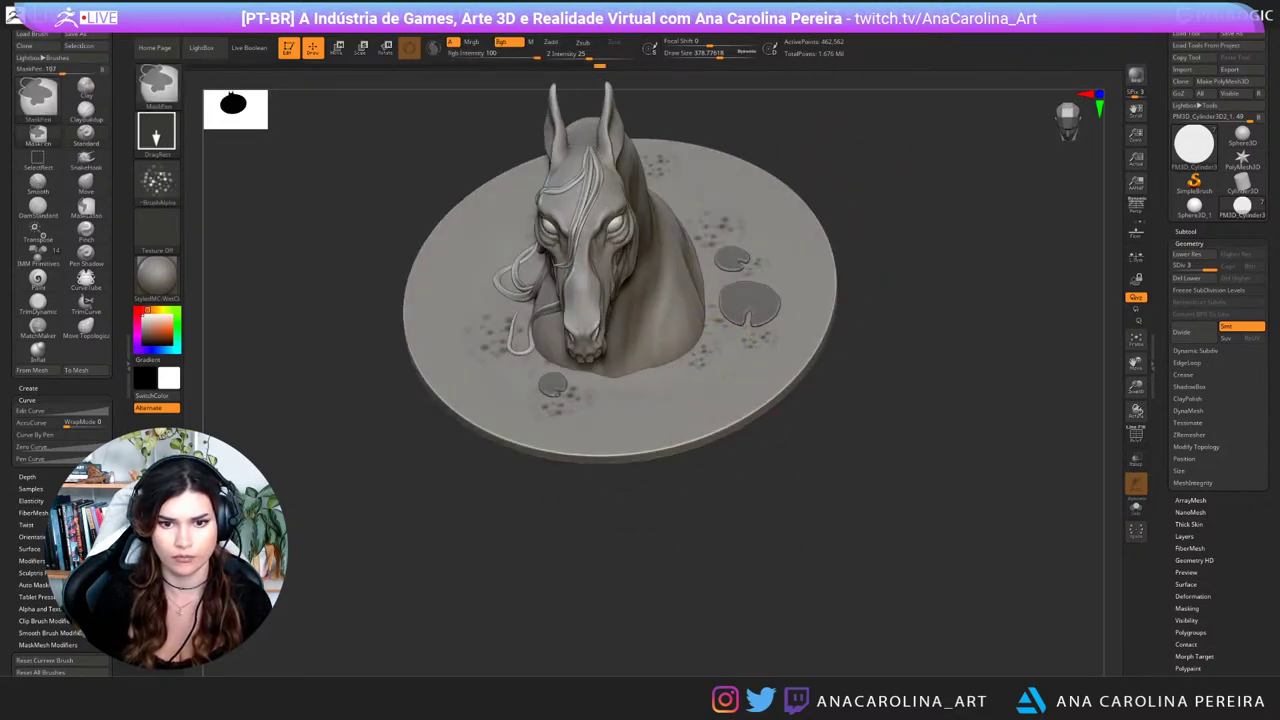
left_click_drag(703, 358, 722, 398, "ctrl")
left_click_drag(604, 377, 626, 338, "ctrl")
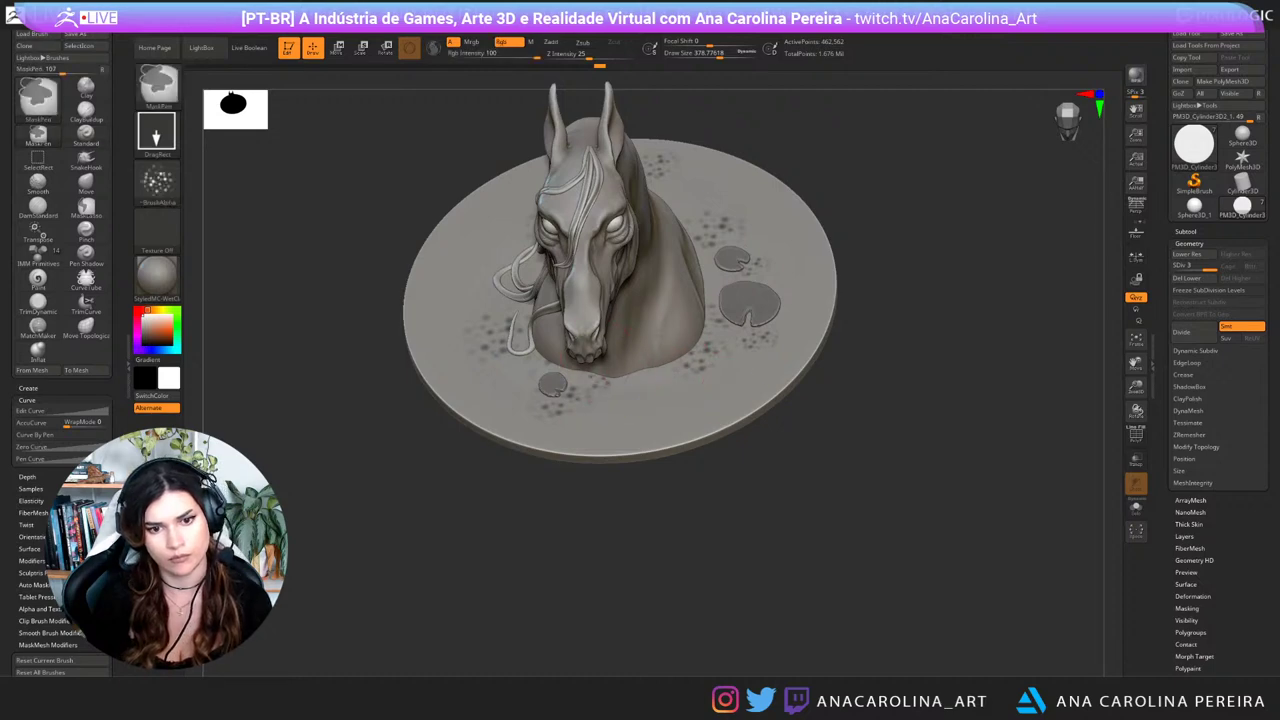
Step: Preview an extraction of the masked speckle clusters from the round base at a thickness of 0.01
mouse_move(655, 555)
left_mouse_down()
mouse_move(680, 462)
mouse_move(745, 520)
mouse_move(752, 573)
left_mouse_up()
key("ctrl")
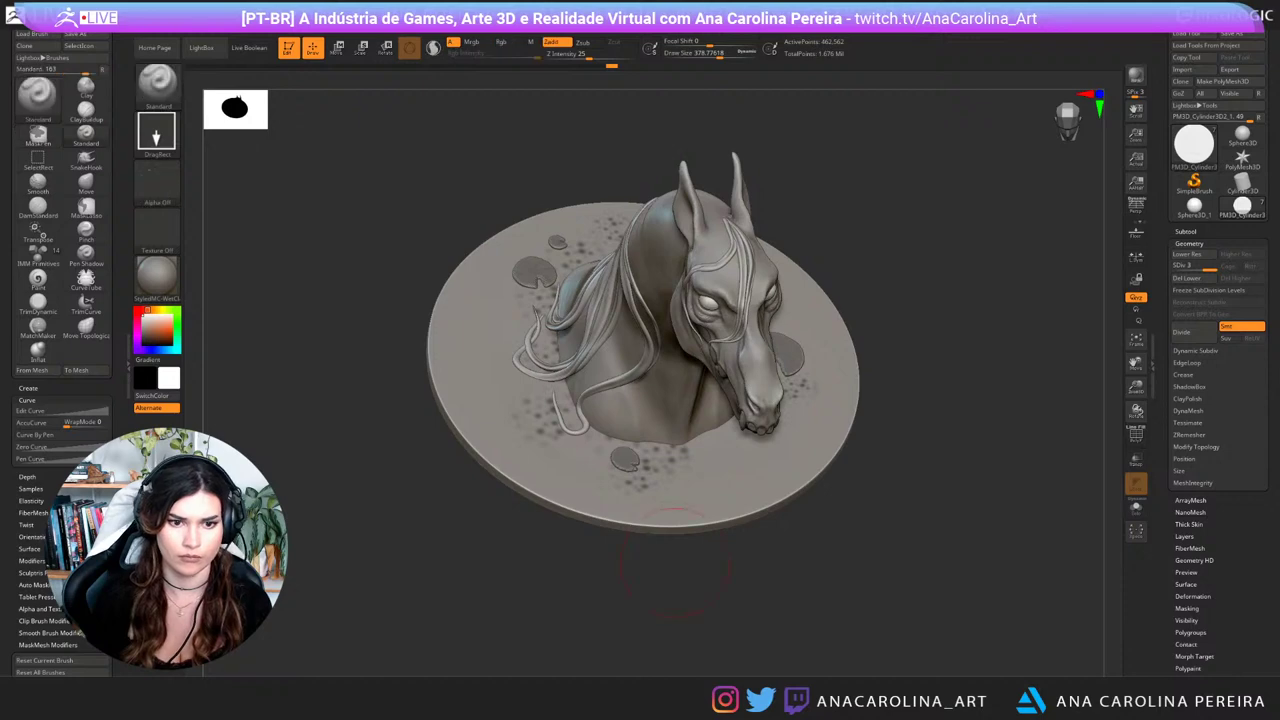
left_click_drag(650, 580, 640, 550)
key("ctrl")
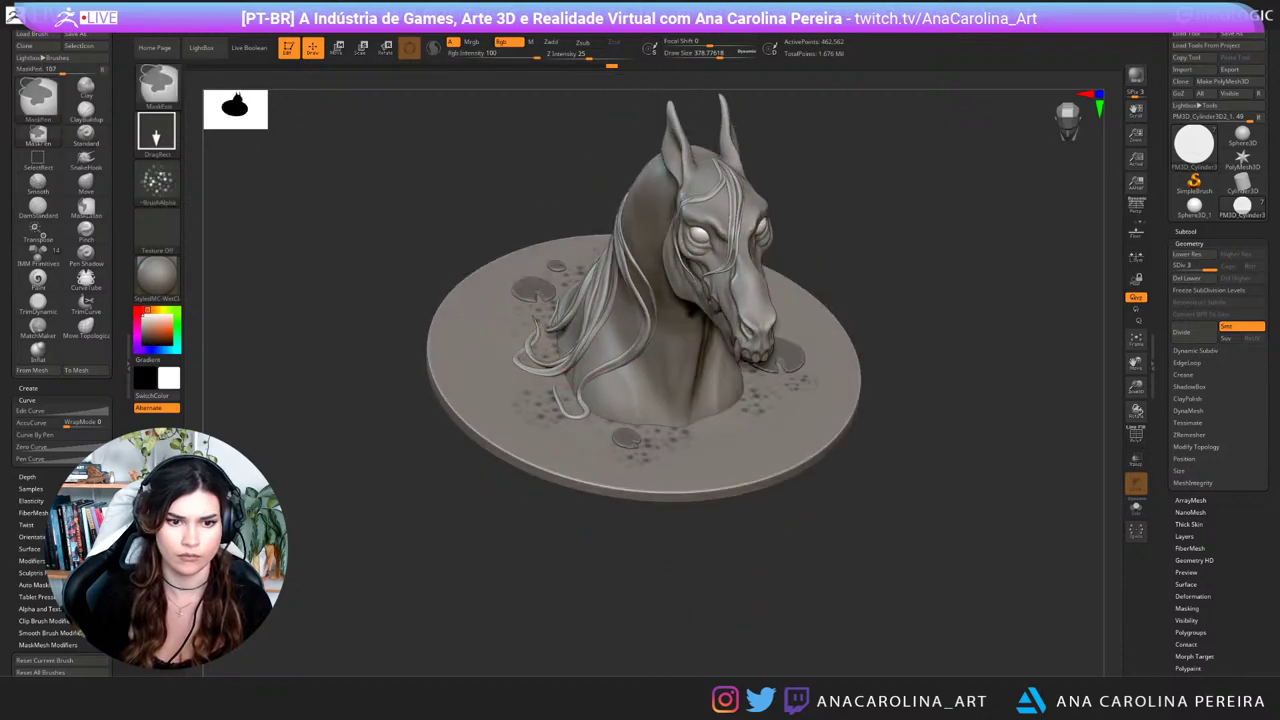
mouse_move(740, 570)
left_mouse_down()
mouse_move(742, 538)
mouse_move(746, 590)
left_mouse_up()
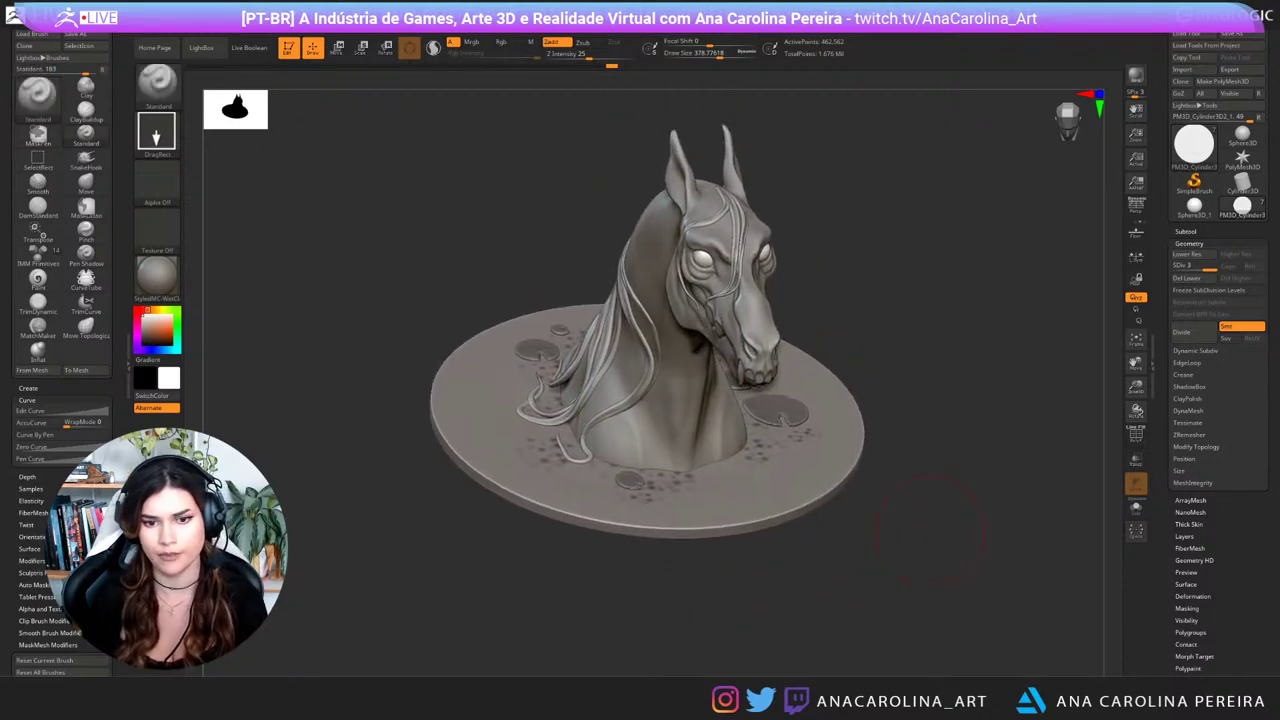
key("ctrl")
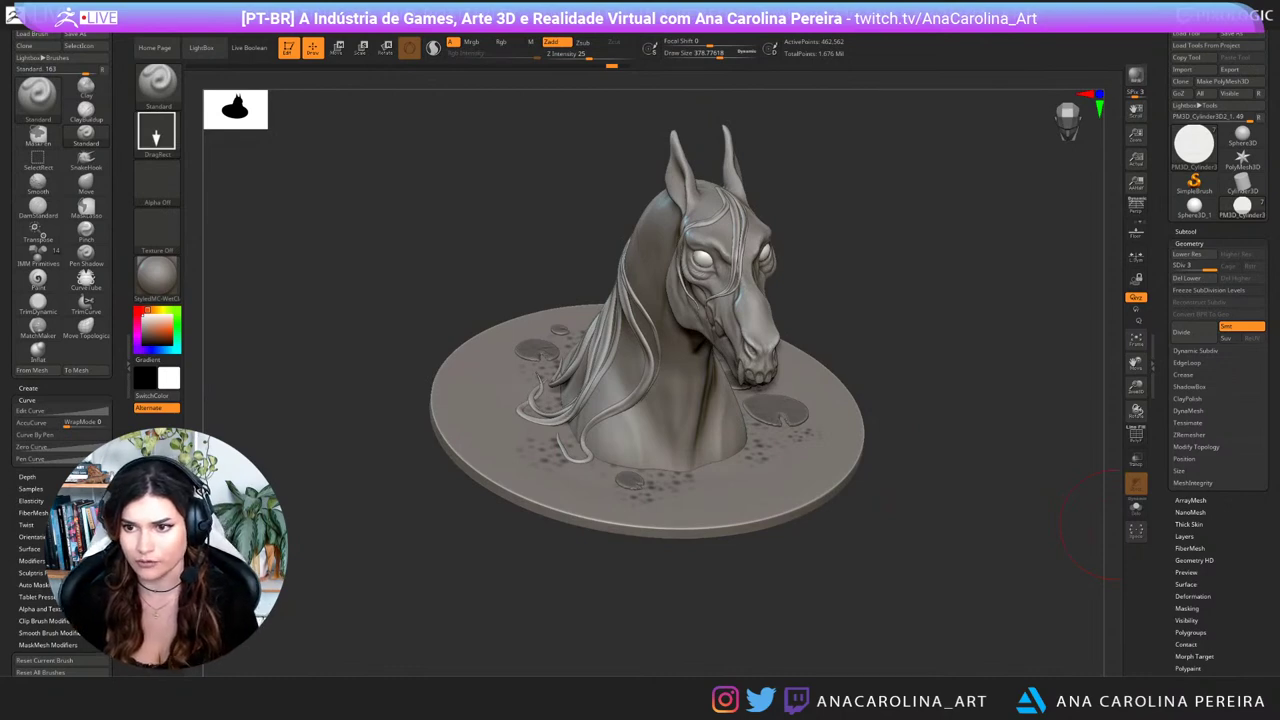
left_click(1186, 232)
left_click(1184, 597)
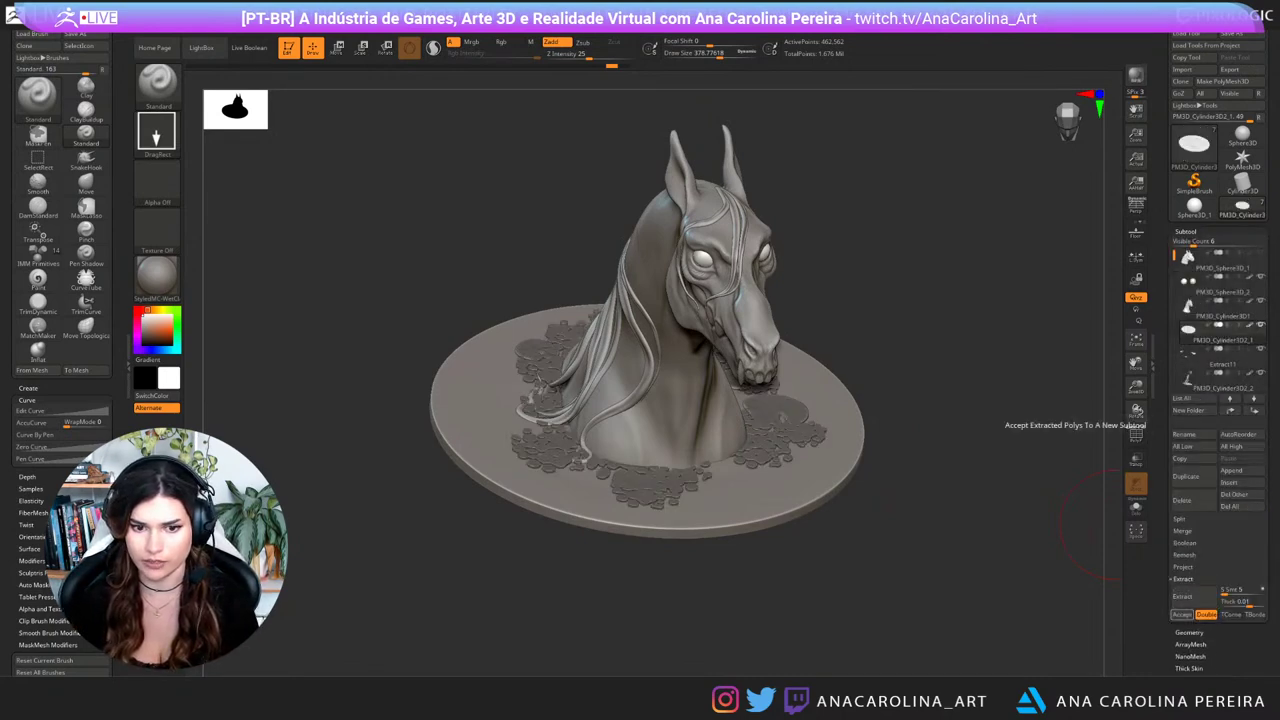
left_click_drag(1030, 560, 1085, 630)
left_click(1184, 597)
left_click(1182, 596)
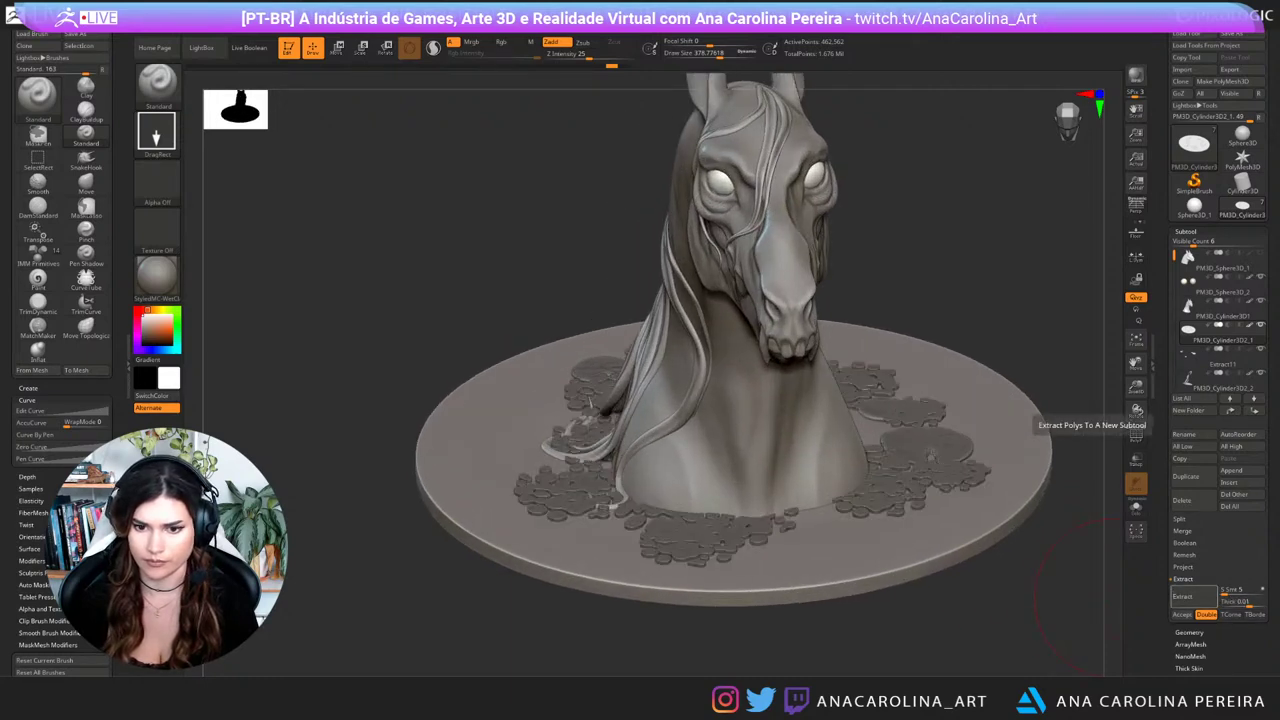
Step: Set the extraction thickness to 0.005 and preview the extracted clusters around the lily pads again
left_click(1241, 602)
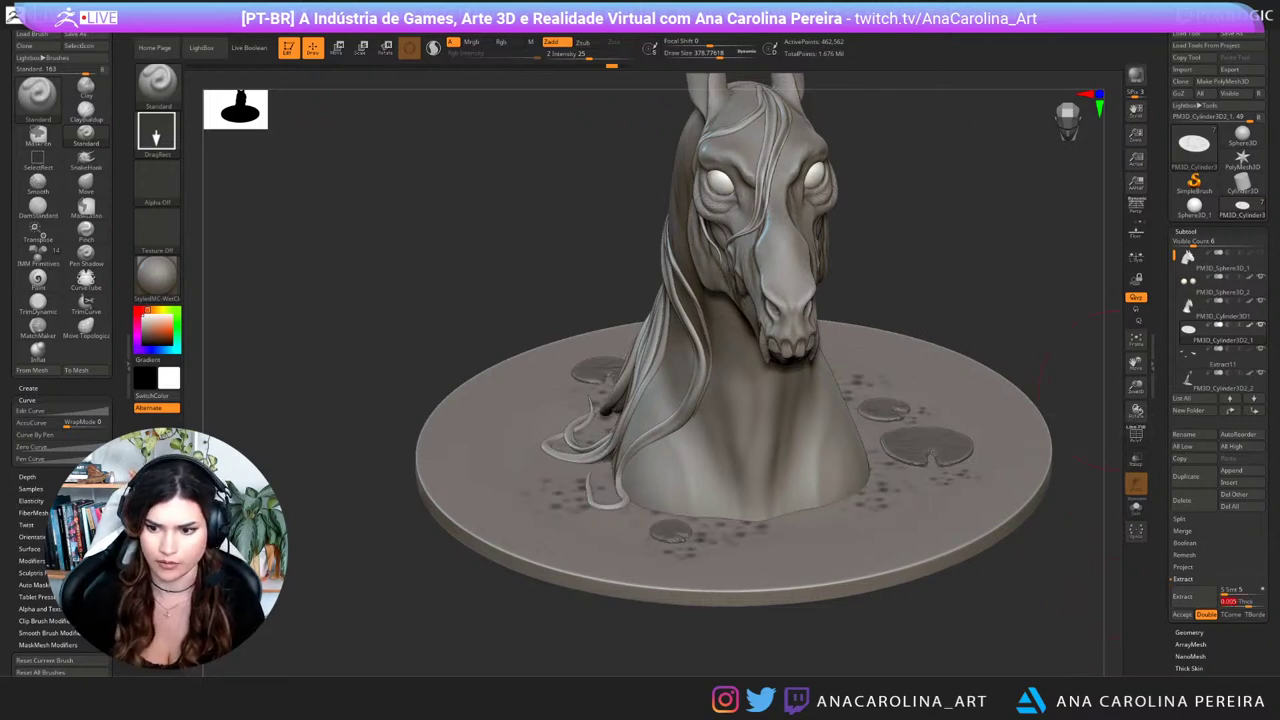
left_click(1190, 596)
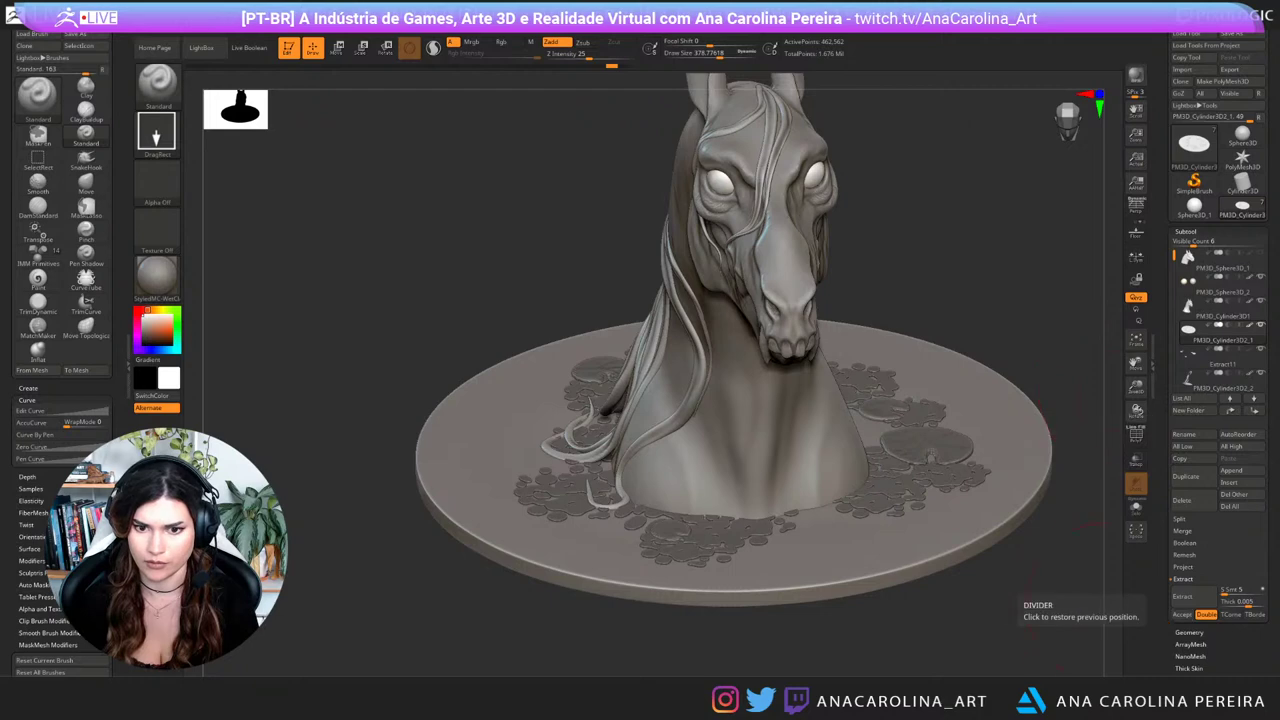
left_click_drag(1025, 597, 976, 620, "alt")
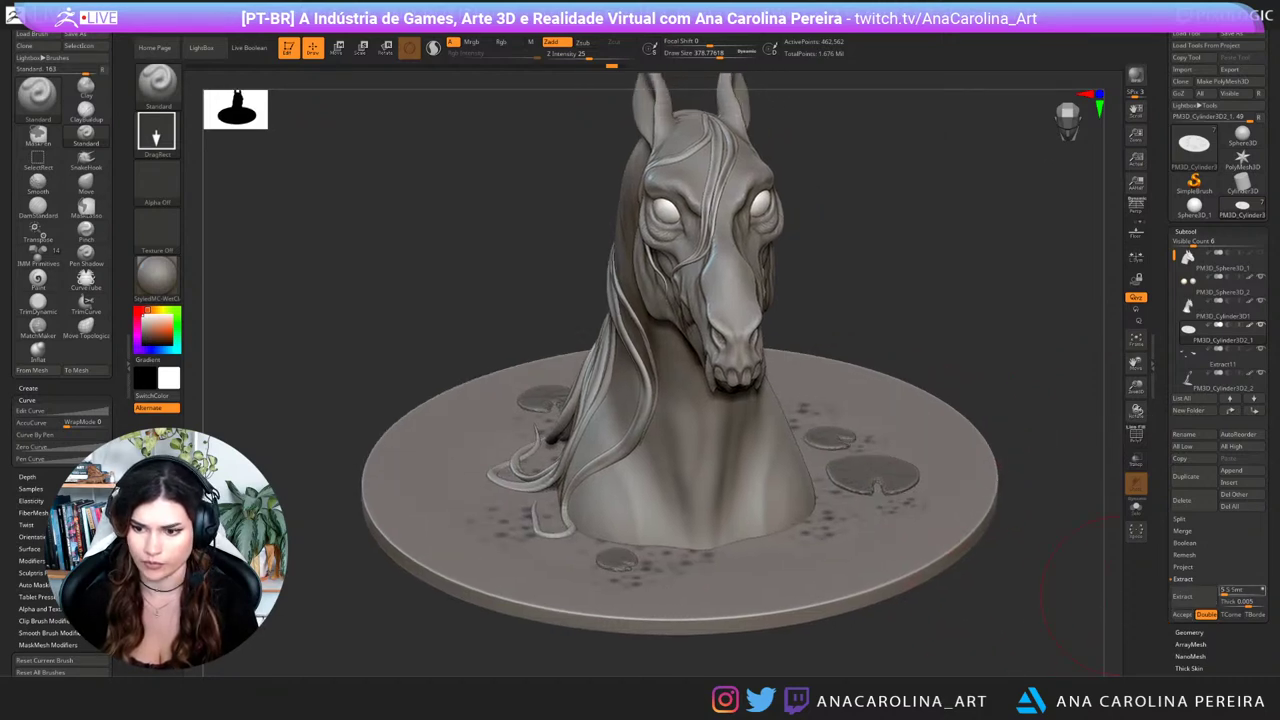
Step: Set the extraction thickness to 0.0005, extract the masked speckles and accept them as a new subtool
left_click(1241, 590)
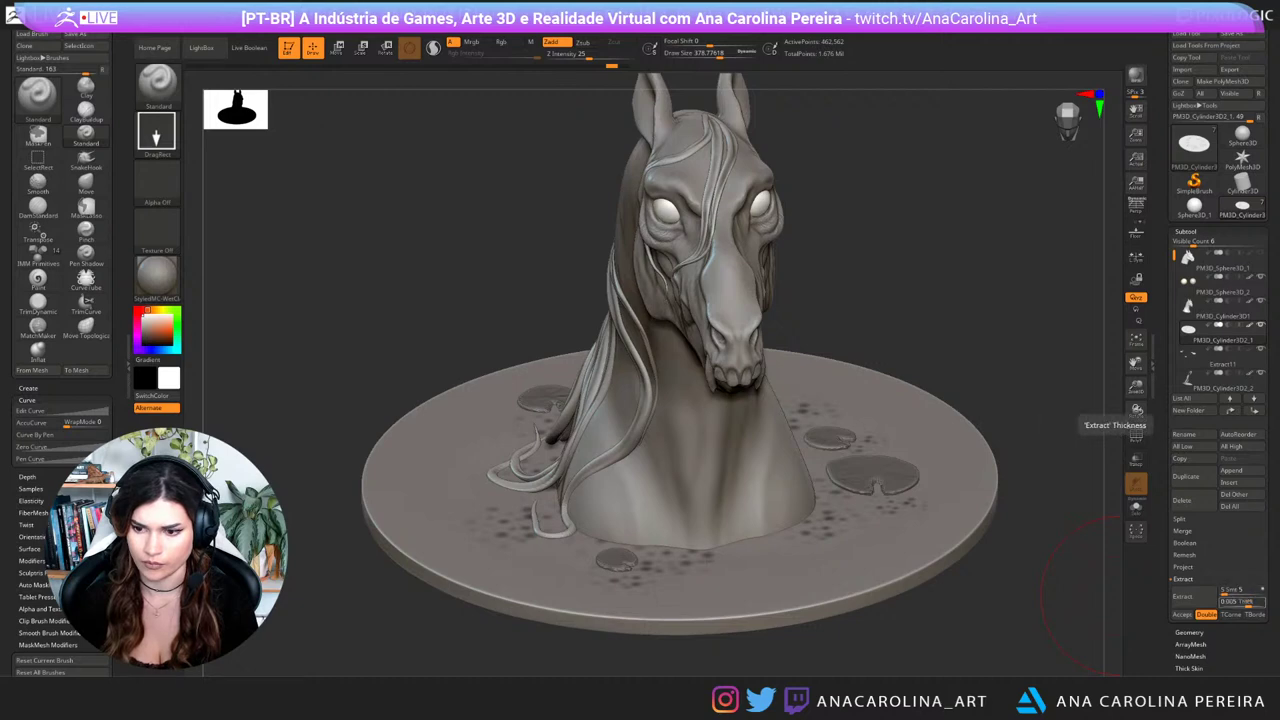
left_click(1246, 602)
left_click(1237, 602)
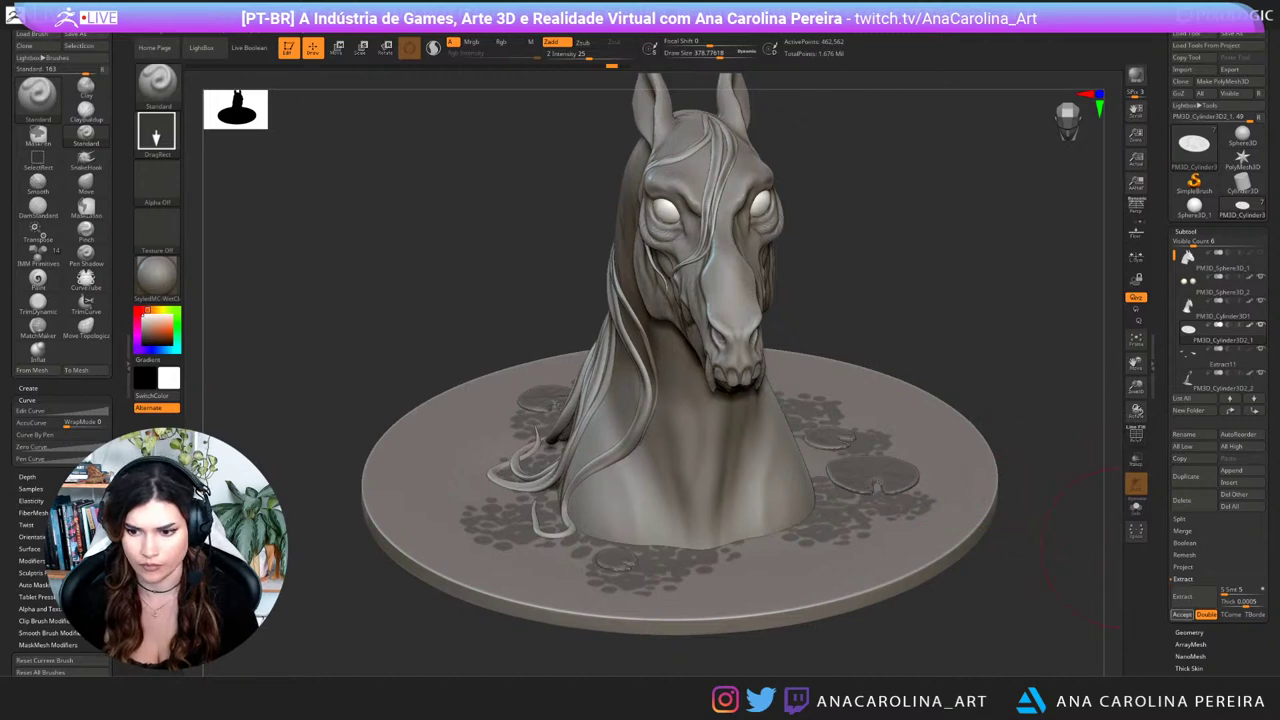
left_click(1182, 615)
Step: Smooth the extracted speckles around the small front lily pad with a draw size of about 542
left_click_drag(1035, 585, 1045, 480)
left_click_drag(1010, 521, 1006, 558)
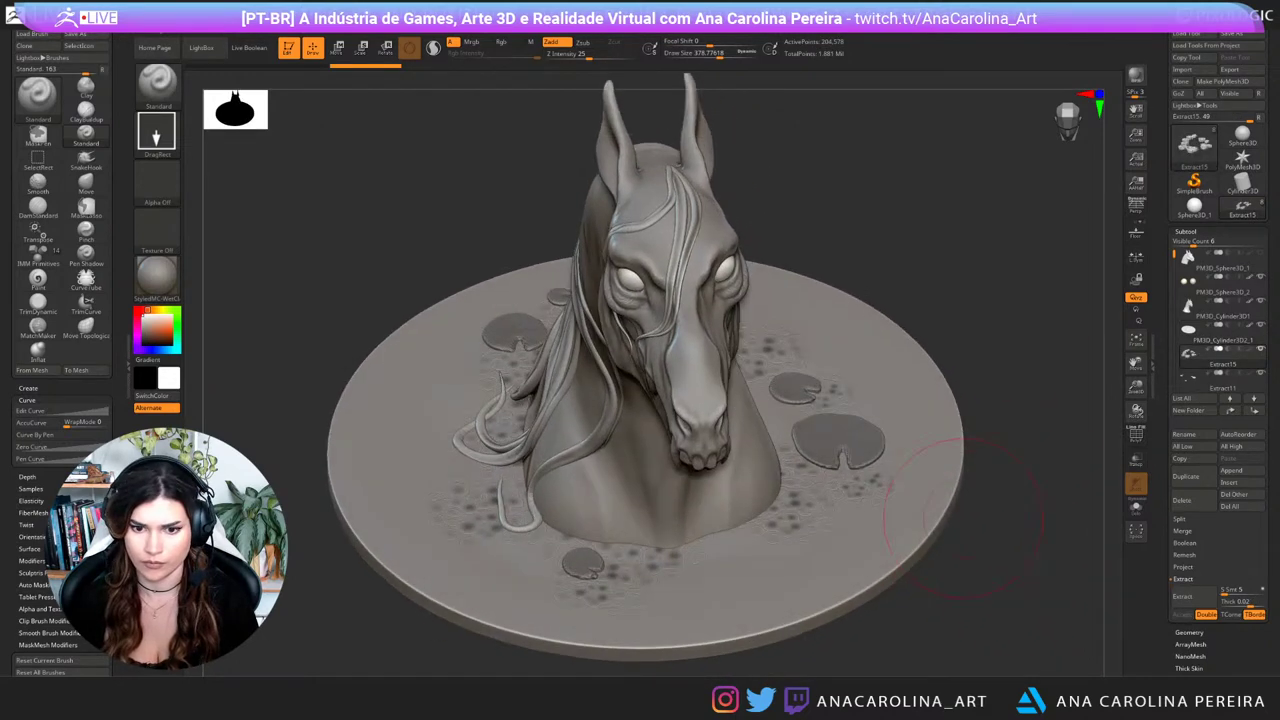
left_click_drag(760, 520, 722, 544, "shift")
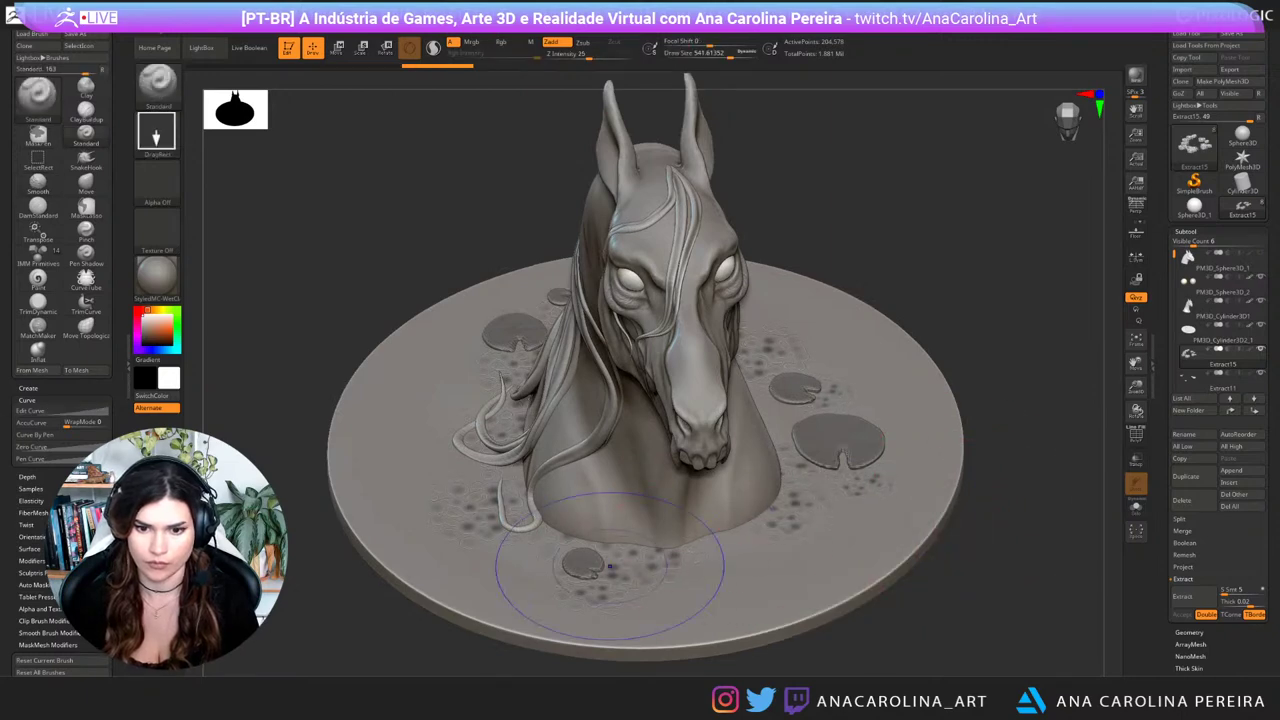
left_click_drag(1030, 560, 905, 610)
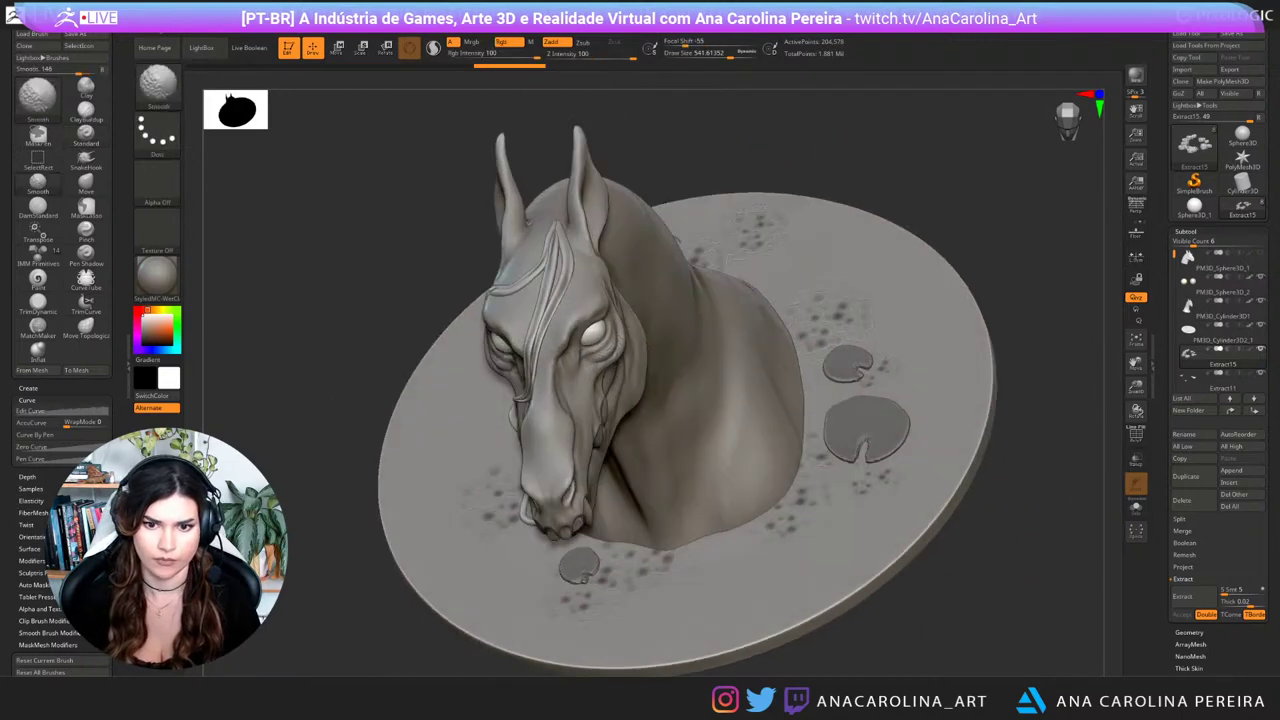
left_click_drag(910, 242, 964, 220)
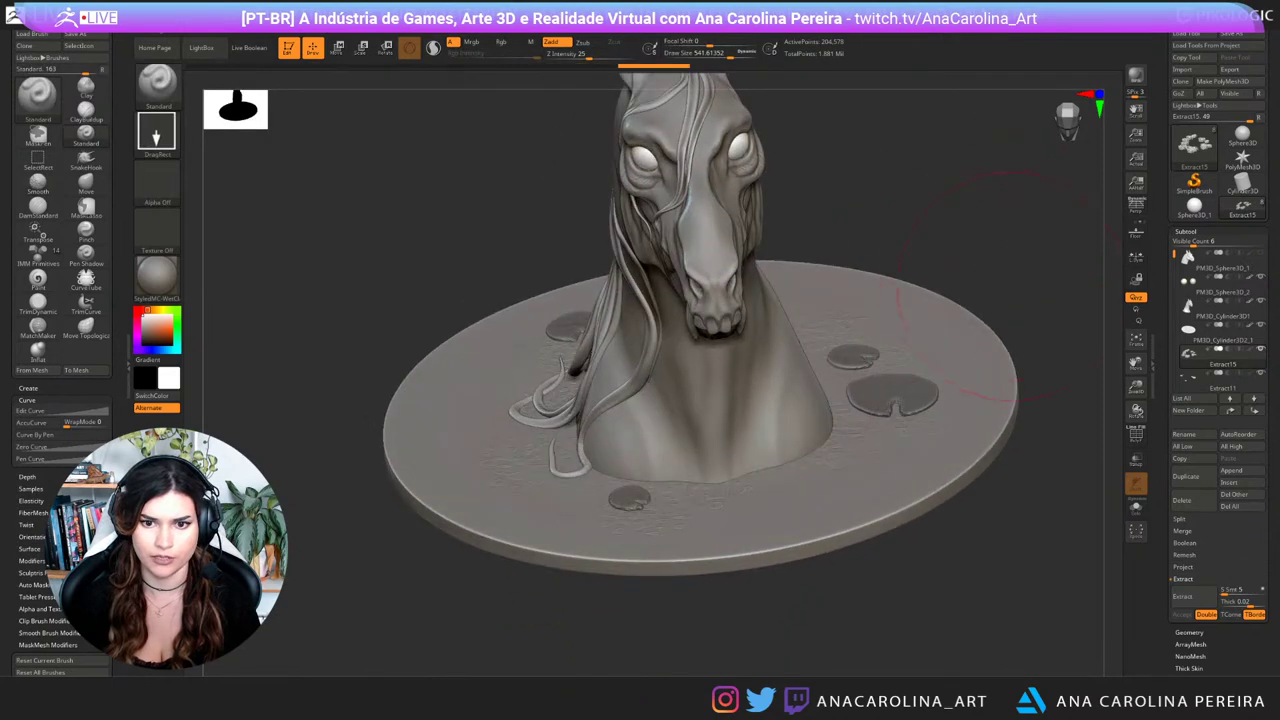
mouse_move(964, 300)
left_mouse_down()
mouse_move(1040, 283)
mouse_move(985, 315)
left_mouse_up()
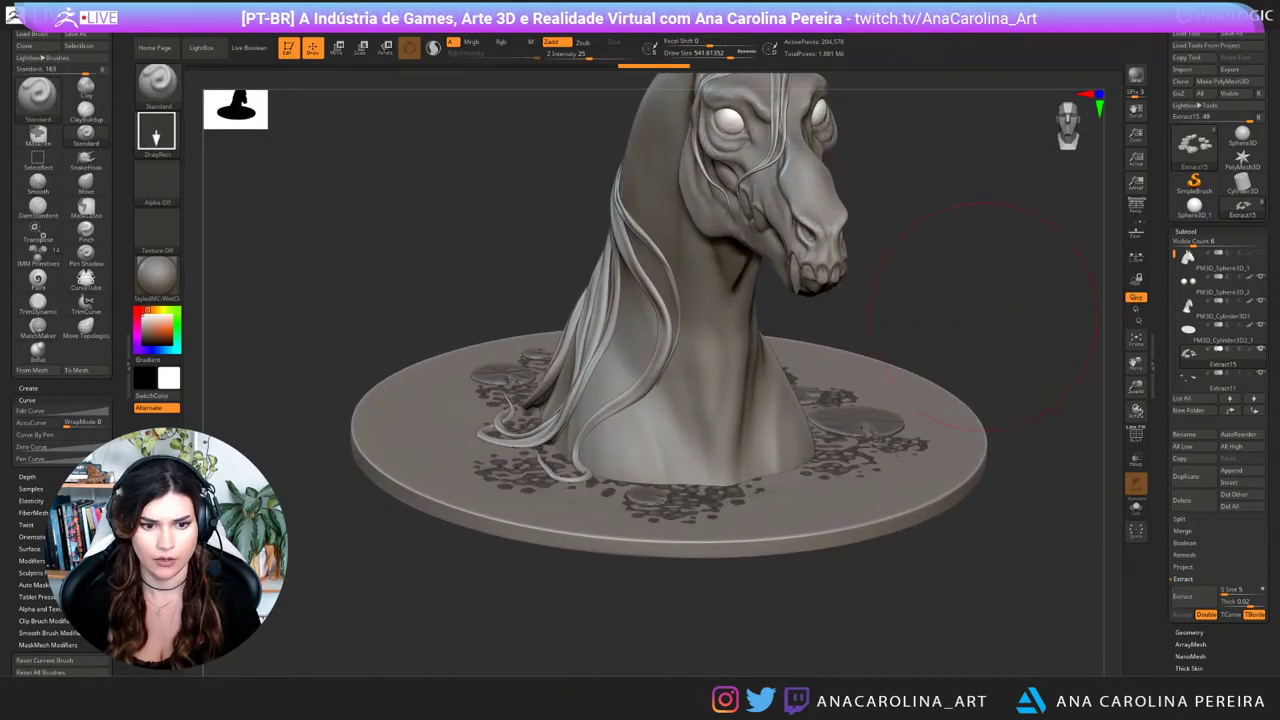
Step: Choose the Inflat brush, set the draw size to about 695 and inflate the extracted speckles beside the lily pads
key("b")
key("i")
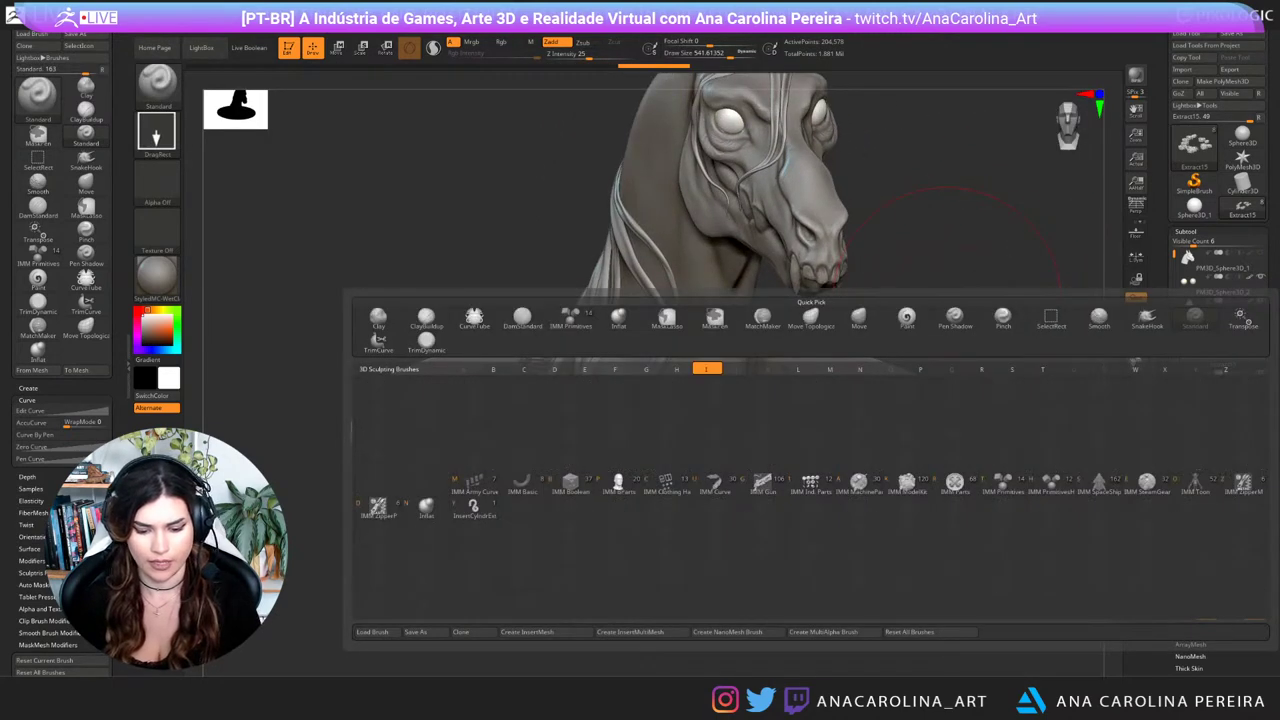
key("n")
key("space")
left_click_drag(945, 301, 956, 301)
left_click_drag(838, 453, 850, 449)
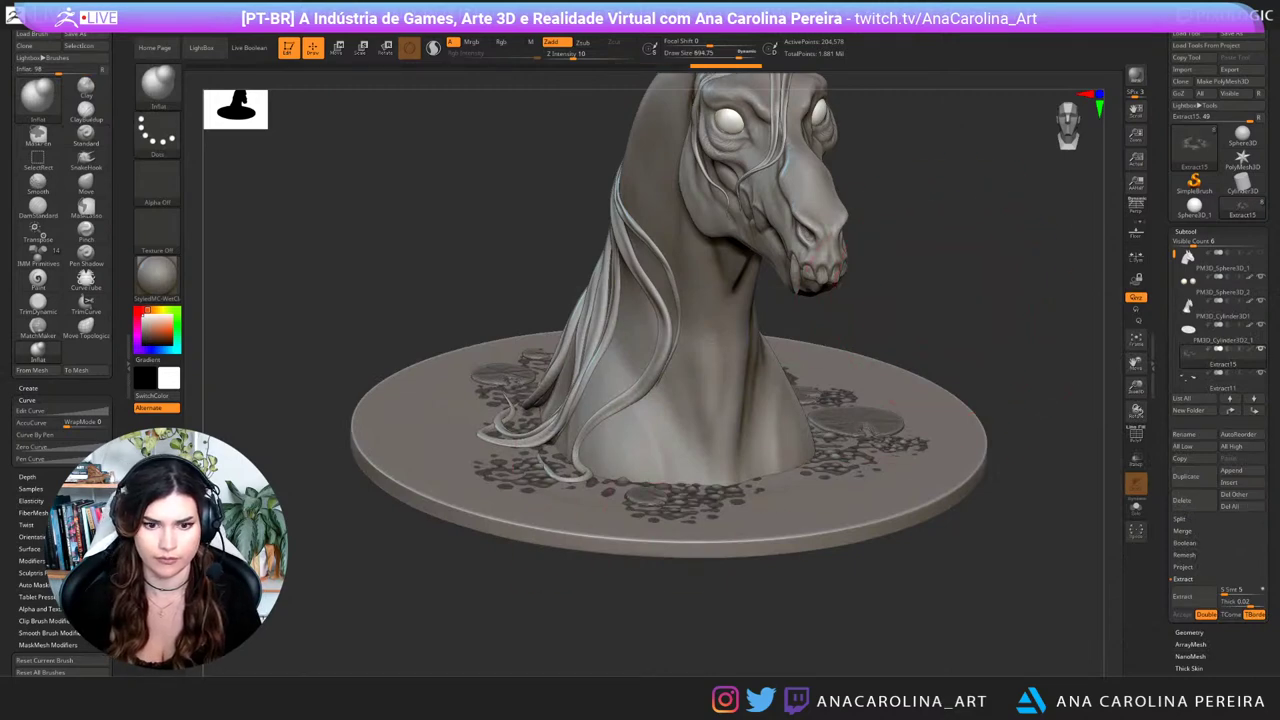
left_click_drag(543, 243, 580, 325)
Step: Inflate the speckle clusters behind the horse's back and smooth those around the two neighbouring lily pads
mouse_move(1059, 226)
left_mouse_down("alt")
mouse_move(1034, 266)
mouse_move(1050, 285)
left_mouse_up("alt")
mouse_move(1045, 280)
left_mouse_down()
mouse_move(1012, 212)
mouse_move(990, 200)
left_mouse_up()
left_click_drag(990, 300, 975, 240, "alt")
mouse_move(1060, 310)
left_mouse_down()
mouse_move(945, 315)
mouse_move(865, 300)
mouse_move(831, 360)
mouse_move(925, 440)
mouse_move(840, 410)
left_mouse_up()
left_click(619, 372)
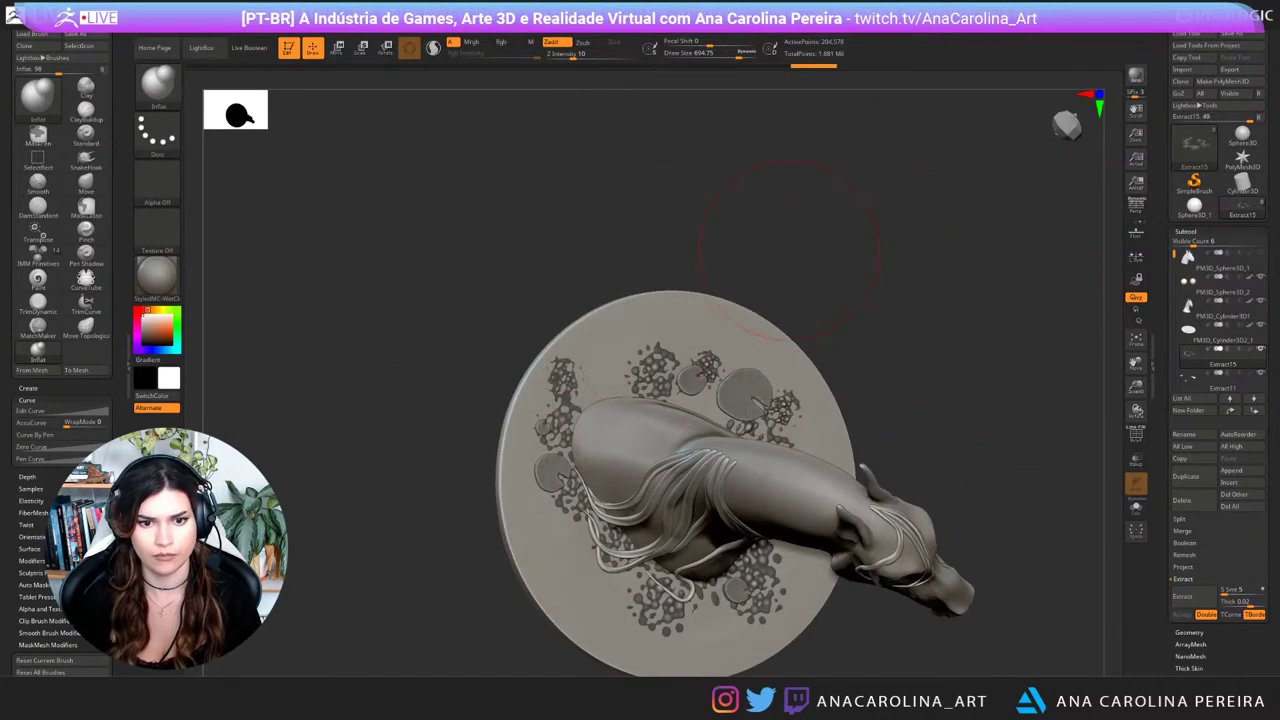
left_click_drag(789, 250, 760, 265)
left_click_drag(785, 250, 800, 285, "ctrl")
left_click_drag(700, 385, 742, 385, "shift")
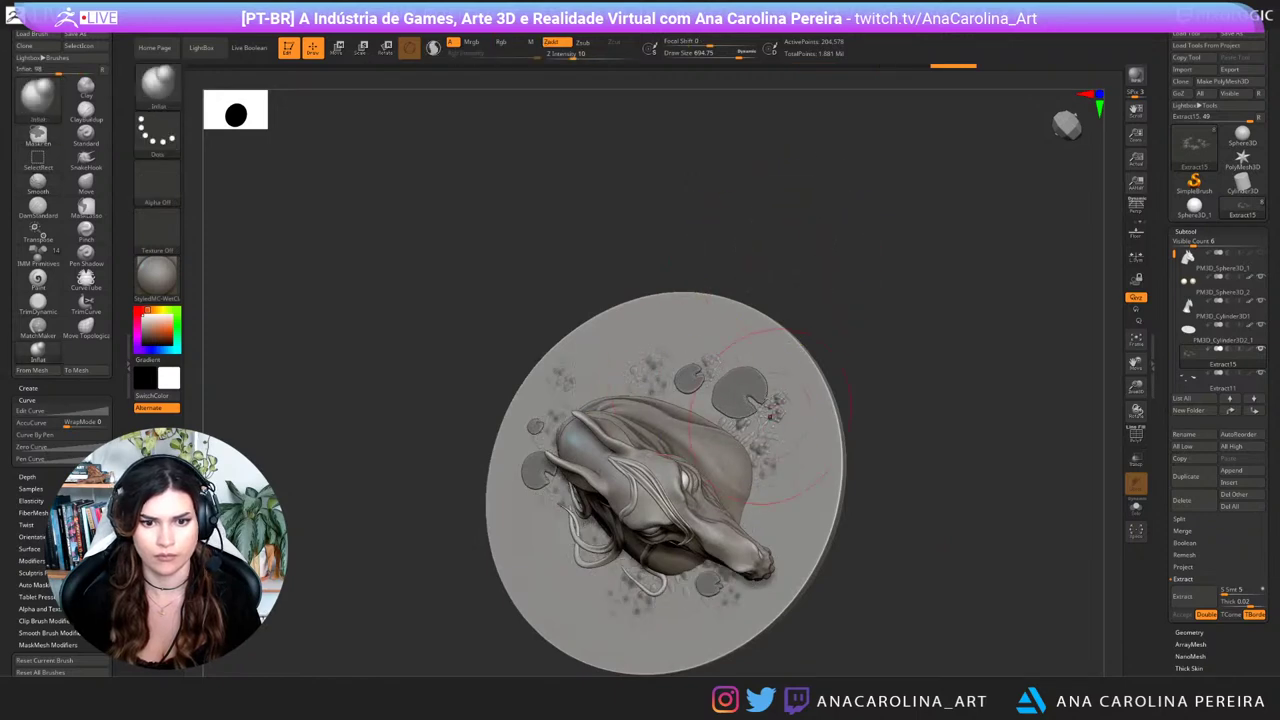
Step: Choose the ClayBuildup brush, set its Z Intensity to 8 and build up the extracted speckles around the base
key("b")
key("c")
key("b")
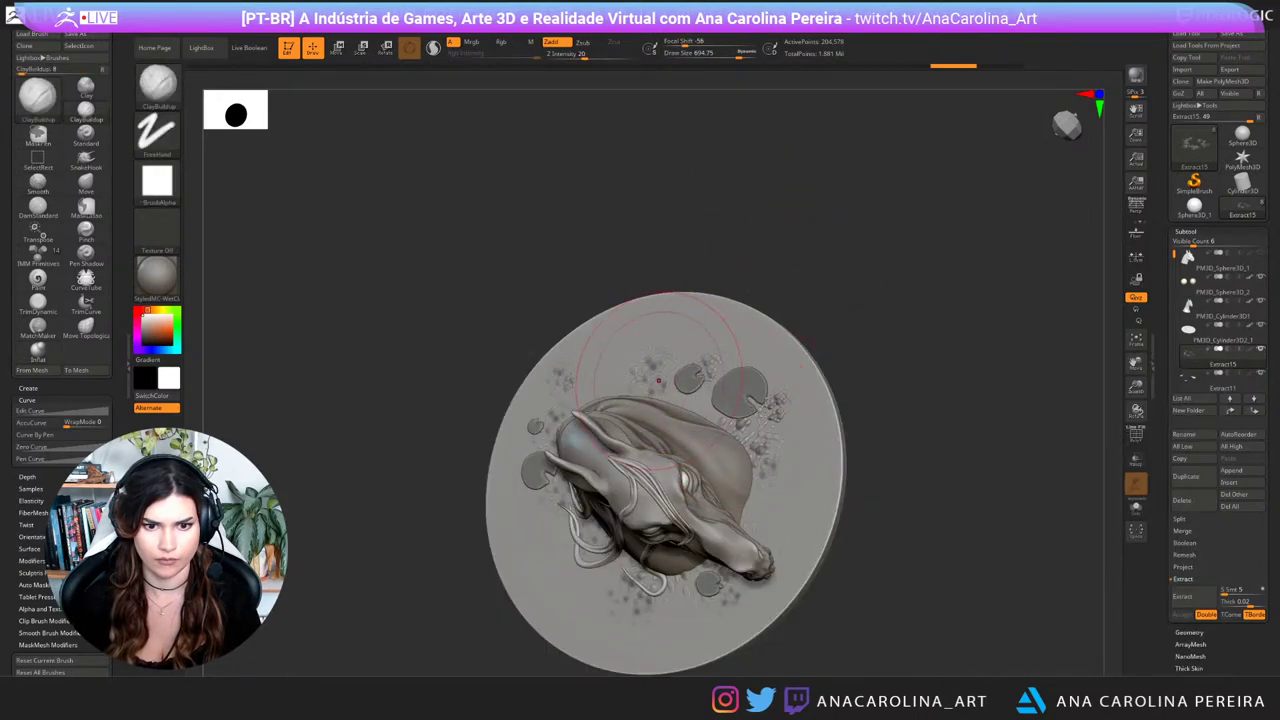
key("space")
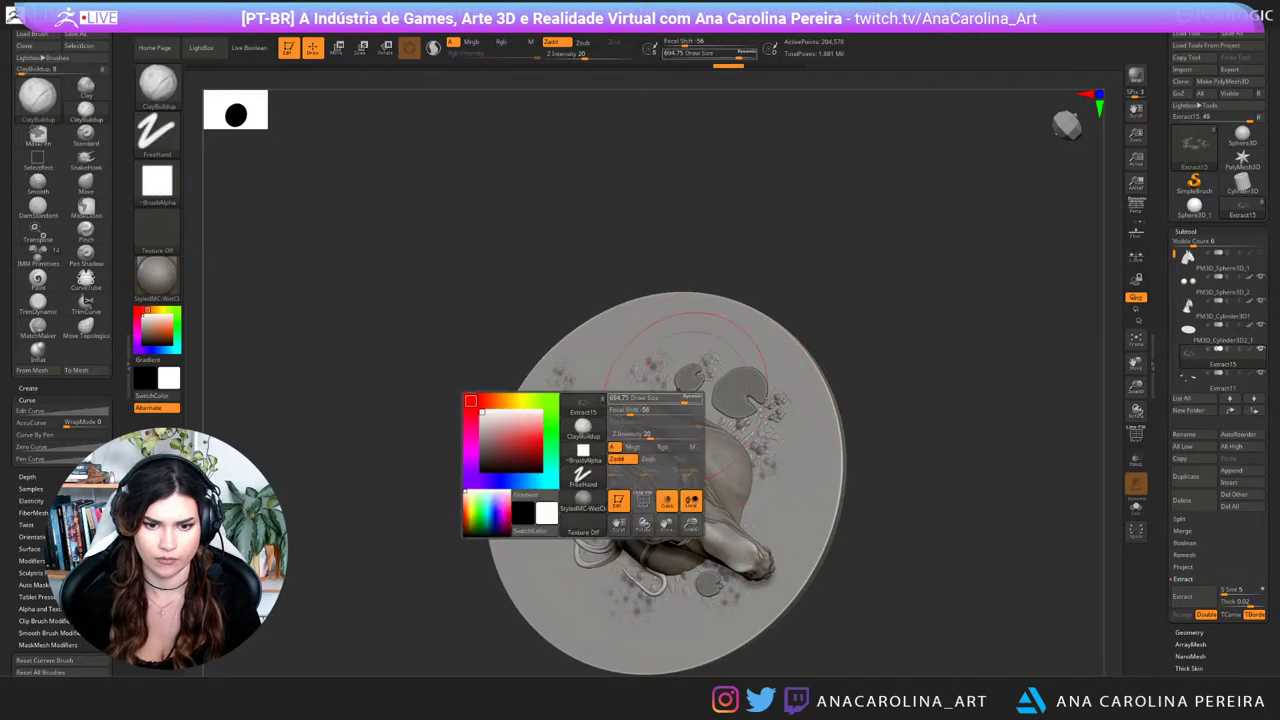
key("Return")
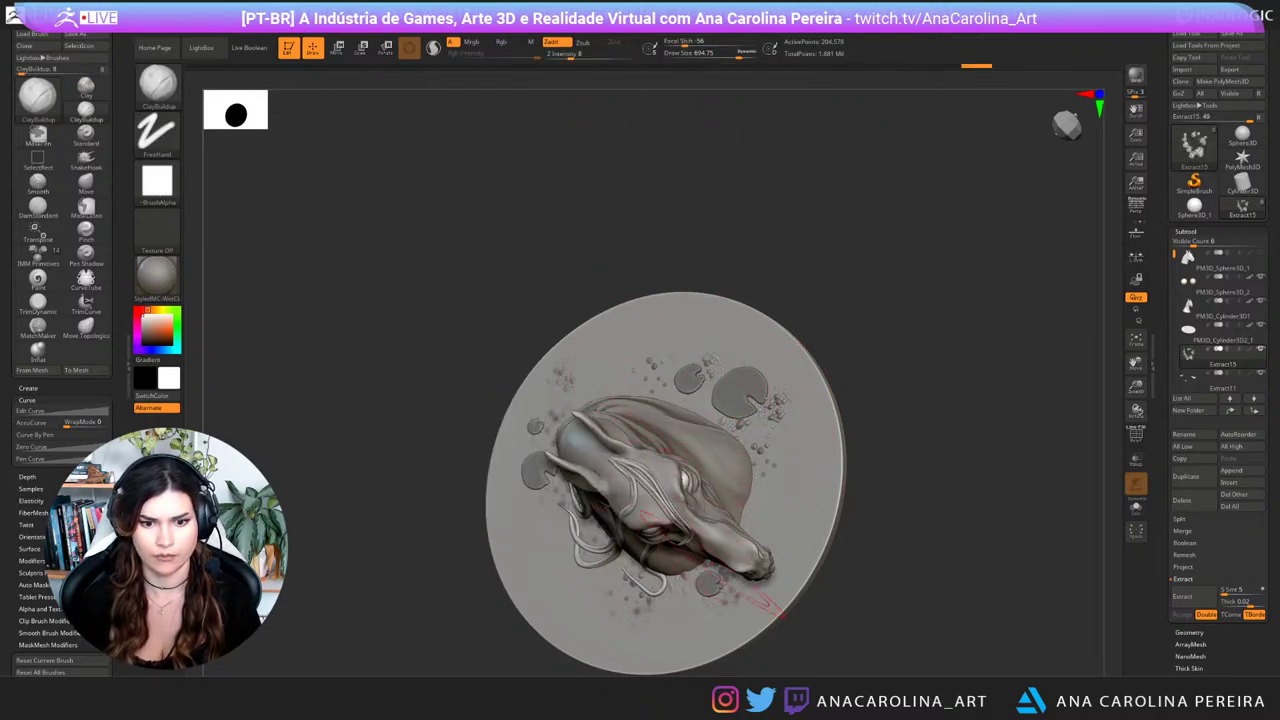
left_click_drag(882, 400, 883, 220)
Step: Undo the last five changes to the extracted speckles and redo three of them
key("ctrl+z")
key("ctrl+z")
key("ctrl+z")
key("ctrl+z")
key("ctrl+z")
mouse_move(900, 560)
left_mouse_down()
mouse_move(925, 450)
mouse_move(963, 395)
mouse_move(890, 412)
mouse_move(900, 500)
left_mouse_up()
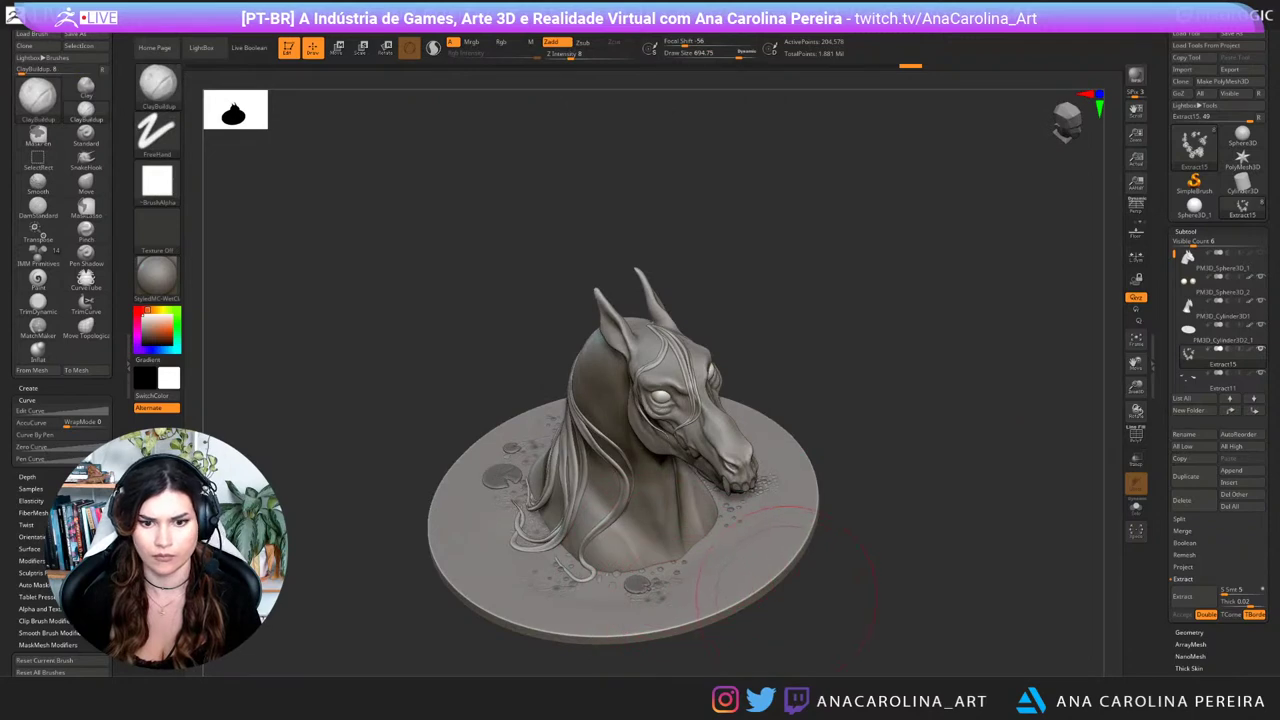
key("ctrl+shift+z")
key("ctrl+shift+z")
key("ctrl+shift+z")
Step: Select the round base, choose the Clay brush and set its focal shift to 36
mouse_move(860, 600)
left_mouse_down()
mouse_move(945, 535)
mouse_move(875, 530)
mouse_move(912, 566)
mouse_move(924, 520)
mouse_move(940, 545)
left_mouse_up()
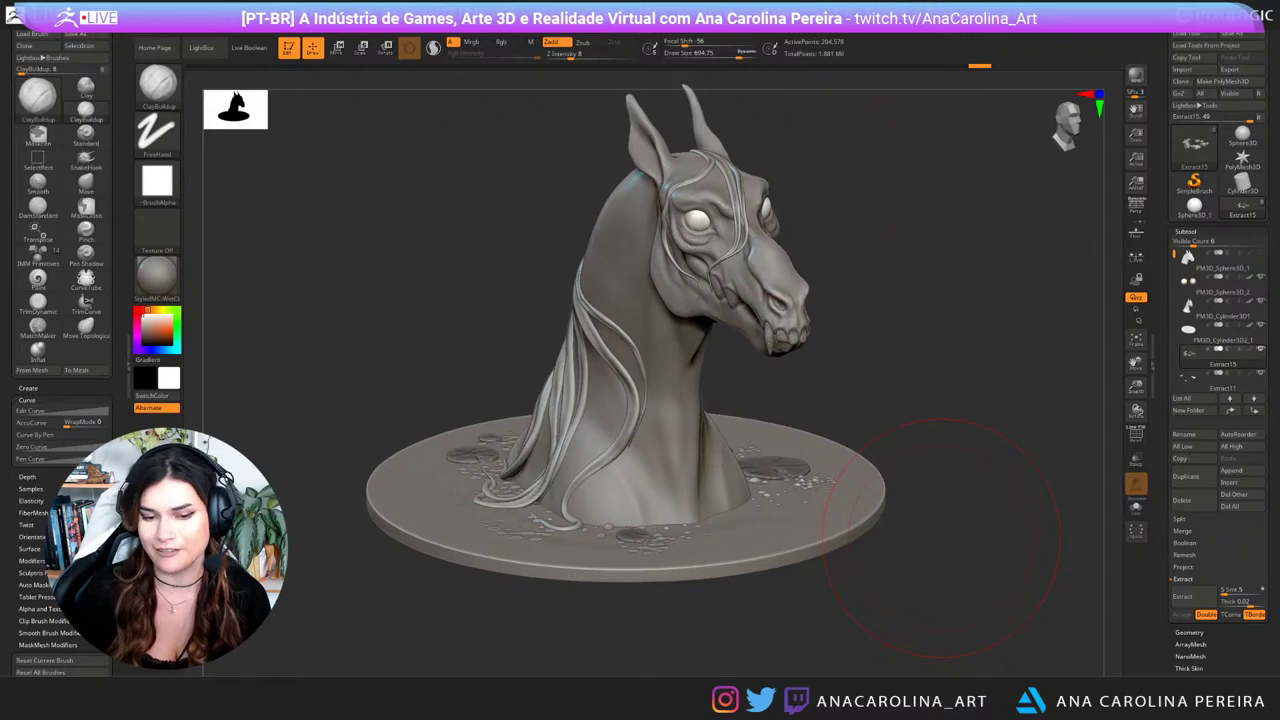
mouse_move(918, 368)
left_mouse_down("alt")
mouse_move(918, 290)
mouse_move(935, 278)
mouse_move(939, 350)
left_mouse_up("alt")
left_click_drag(895, 449, 894, 441, "alt")
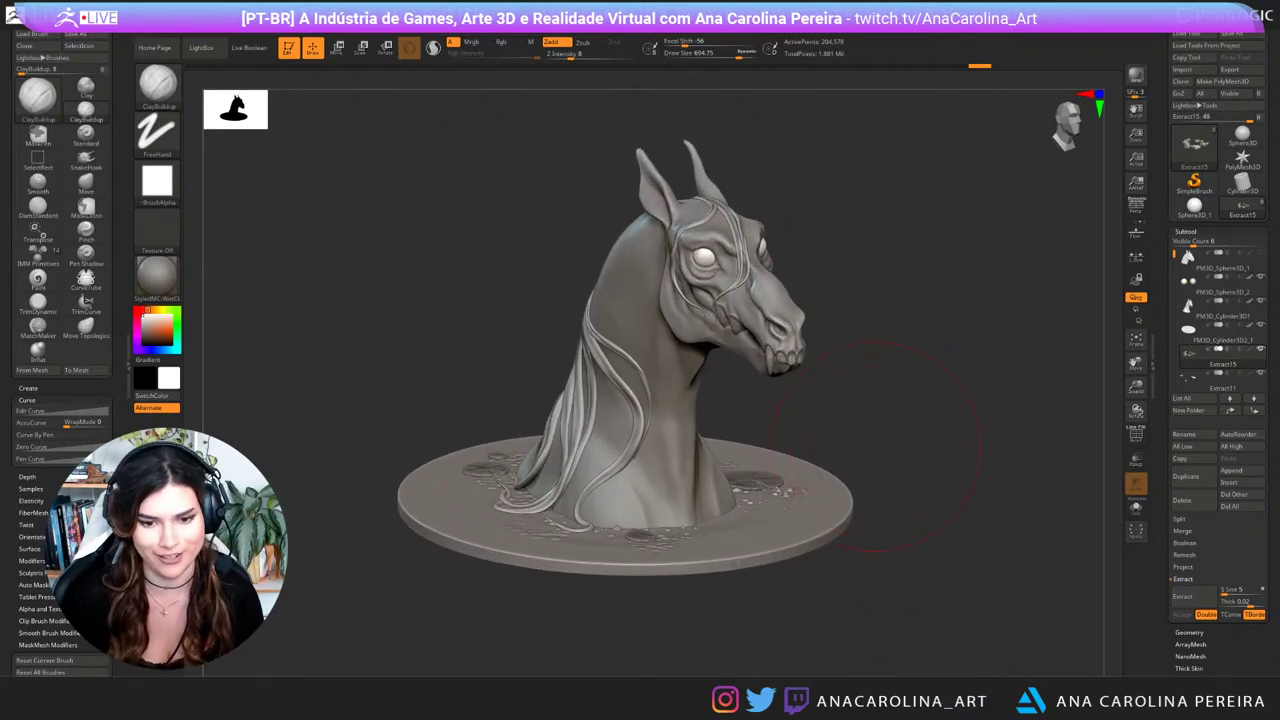
left_click(808, 497, "alt")
mouse_move(925, 385)
left_mouse_down()
mouse_move(943, 455)
mouse_move(911, 486)
left_mouse_up()
key("b")
key("c")
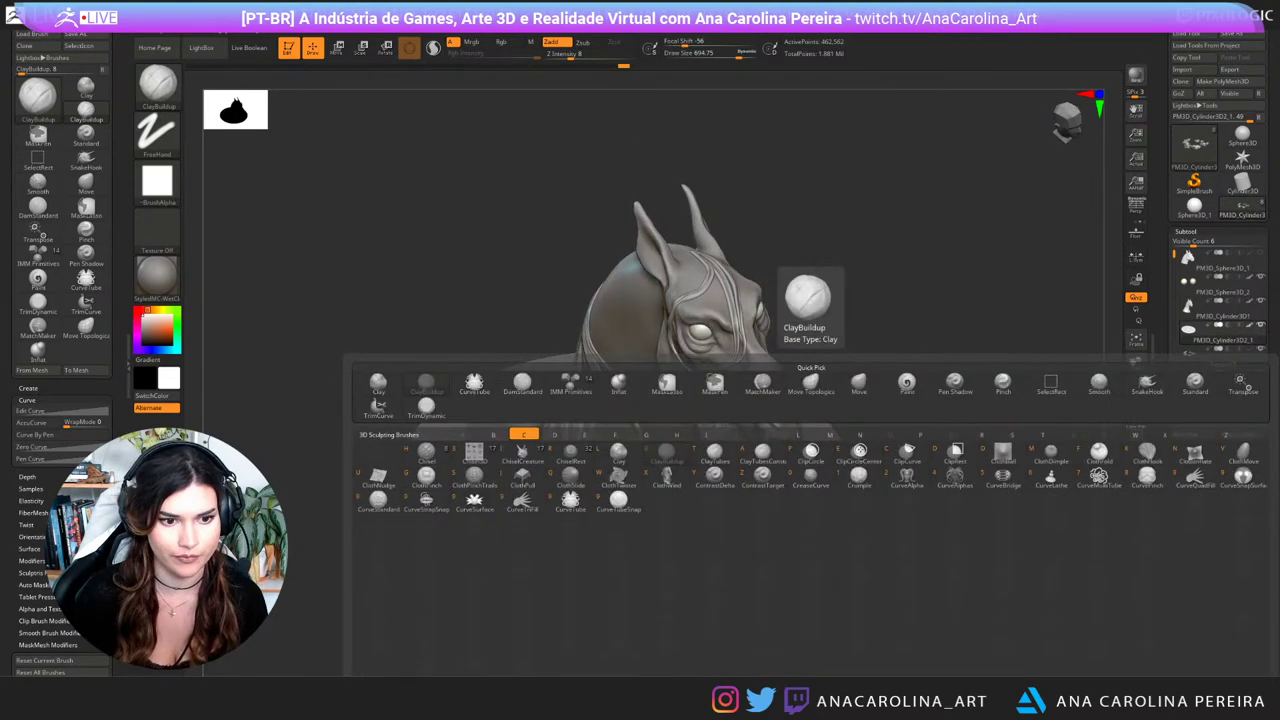
left_click(378, 384)
key("space")
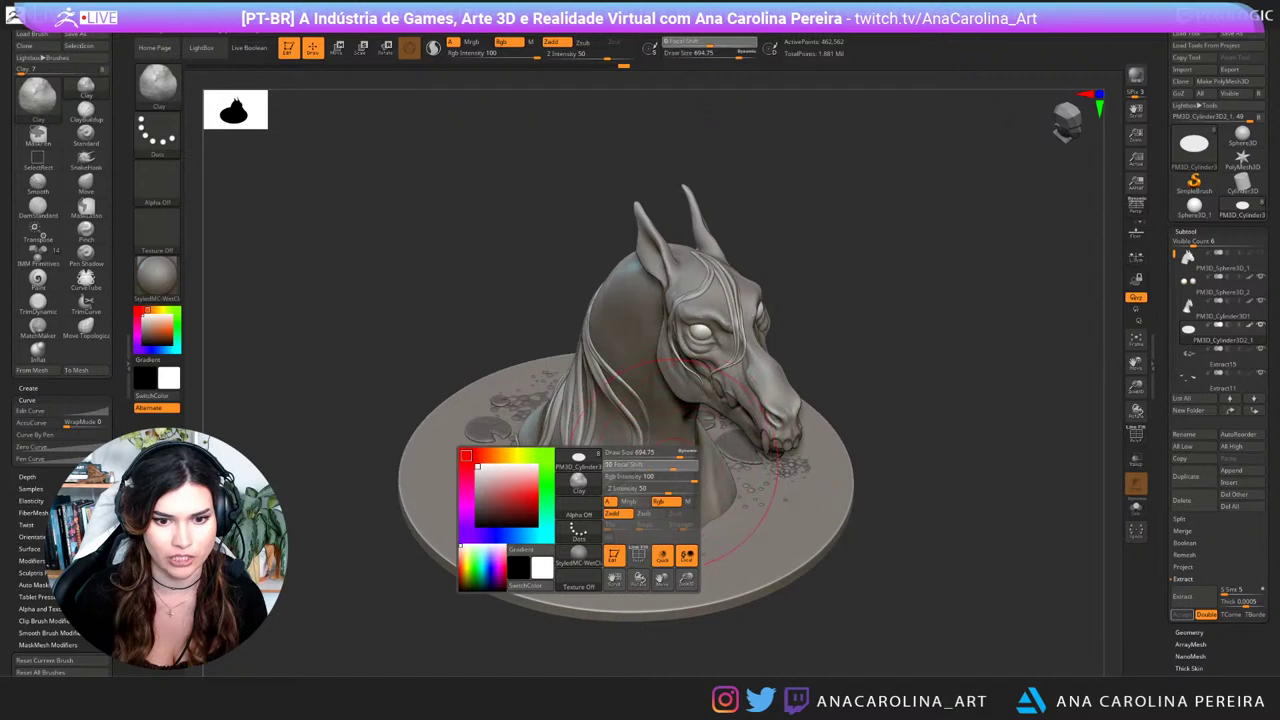
left_click_drag(671, 465, 668, 466)
Step: Reduce the draw size and try a Clay stroke on the base beside the horse's chest, viewed from above
left_click_drag(917, 358, 909, 302, "alt")
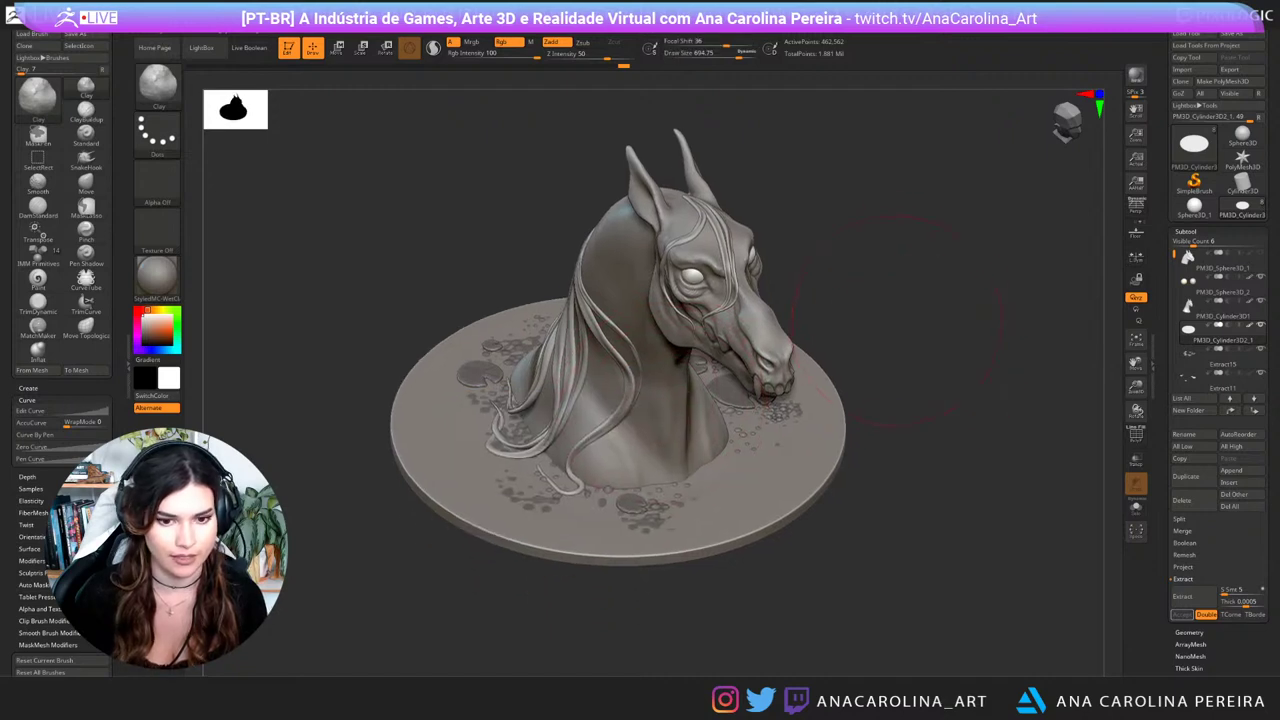
left_click_drag(1001, 318, 1003, 381)
left_click_drag(1043, 445, 1040, 535)
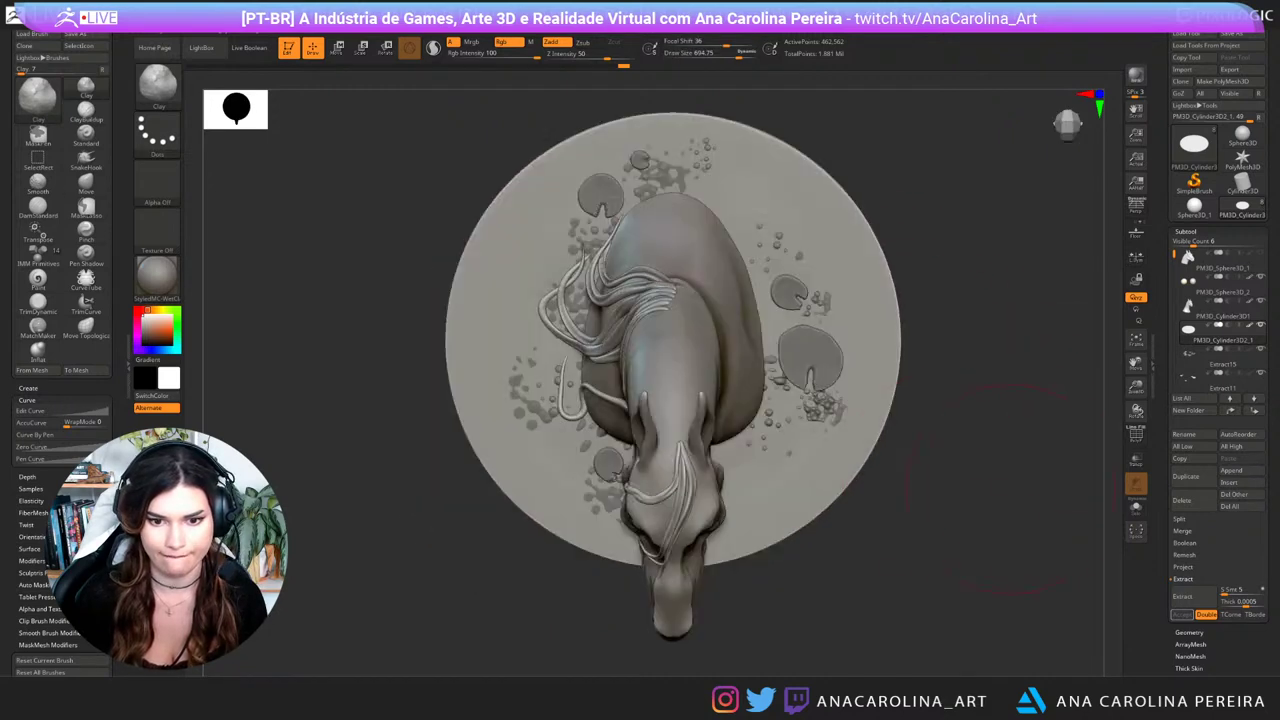
key("space")
mouse_move(792, 411)
left_mouse_down()
mouse_move(768, 412)
mouse_move(741, 443)
left_mouse_up()
key("space")
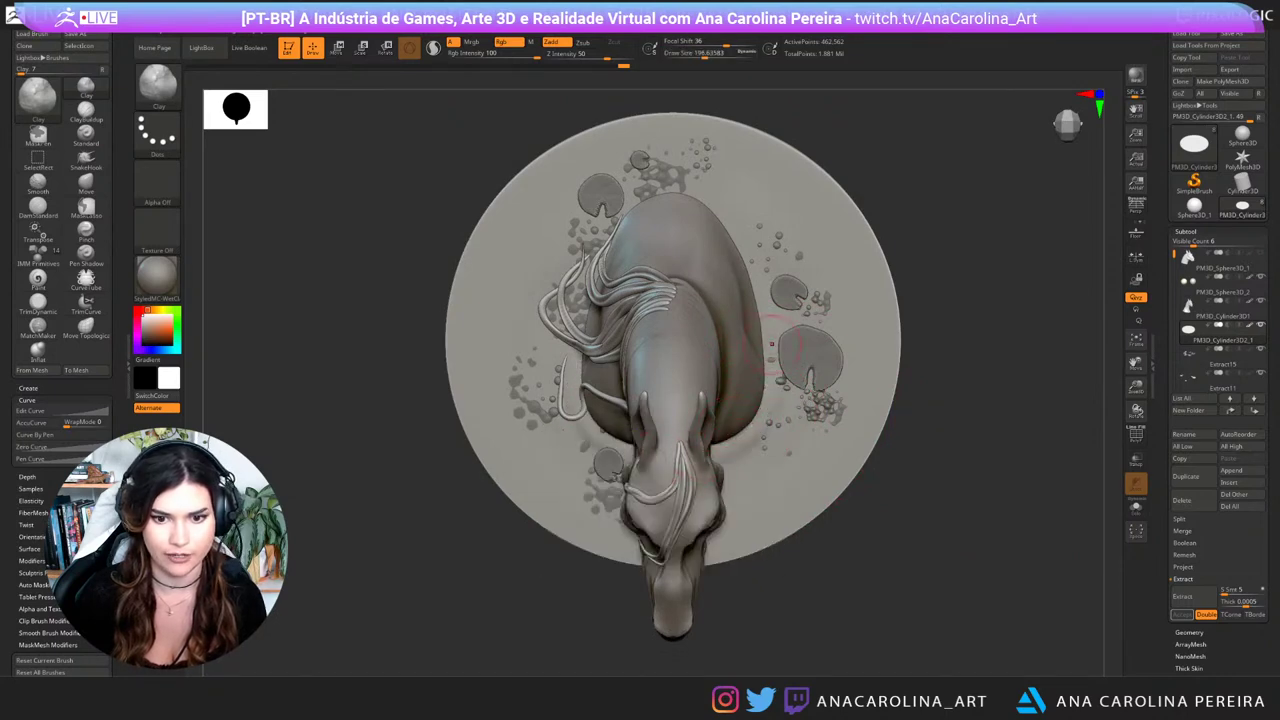
Step: Set the focal shift to 76 and the draw size to about 251, and sculpt a ripple along the horse's body on the base
key("space")
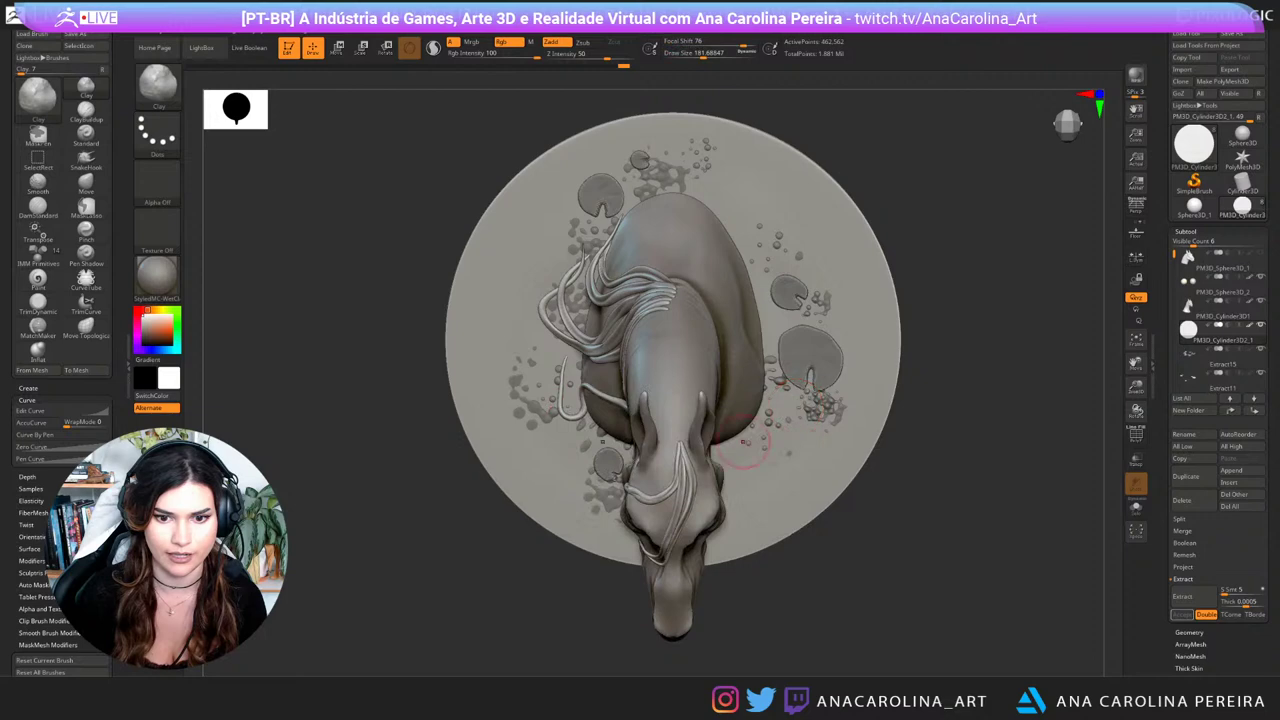
left_click_drag(728, 444, 766, 410)
key("space")
left_click_drag(794, 356, 776, 215)
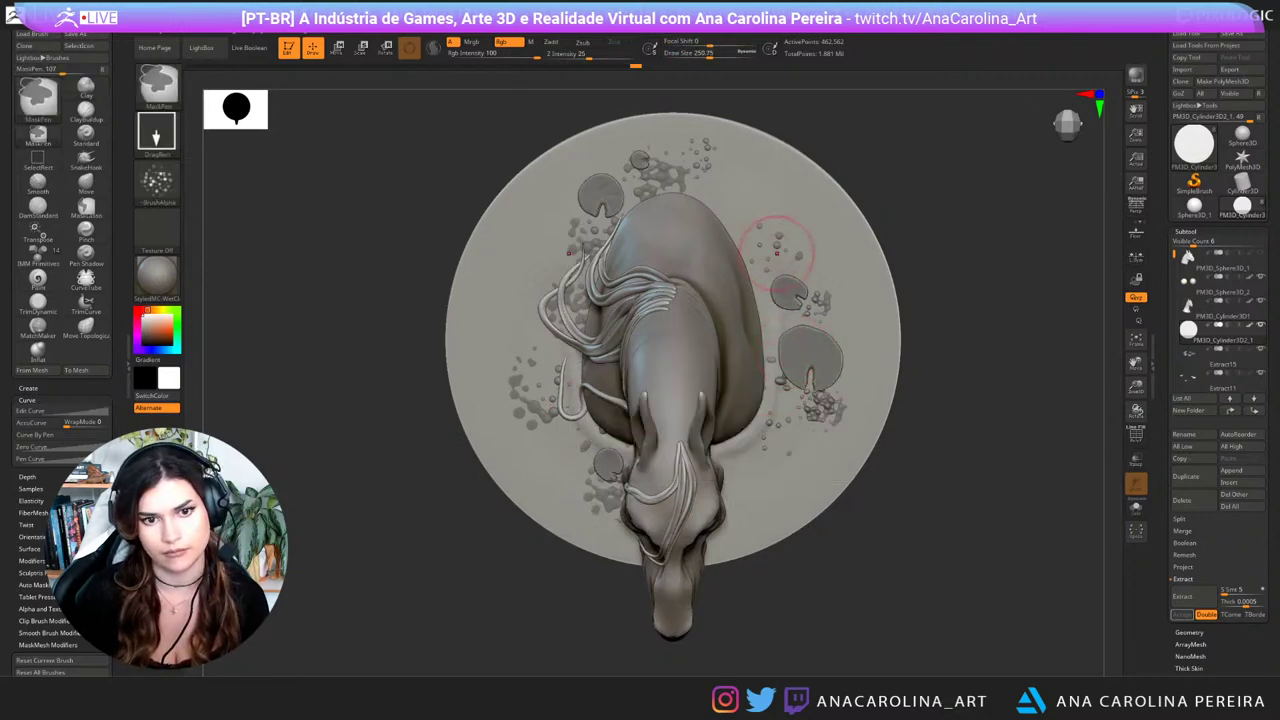
Step: Raise the draw size to about 415 and sculpt a wider ripple across the base past the lily pads
key("space")
left_click_drag(775, 263, 784, 264)
mouse_move(776, 368)
left_mouse_down()
mouse_move(802, 200)
mouse_move(856, 82)
mouse_move(850, 275)
left_mouse_up()
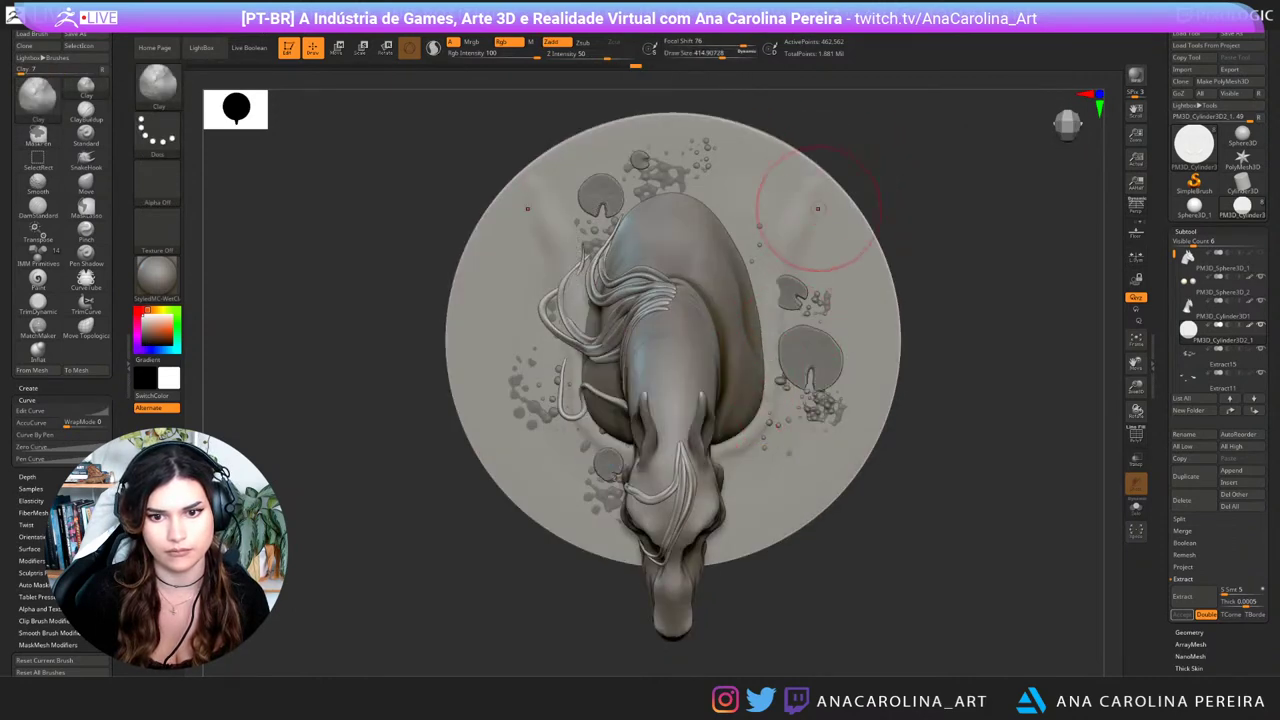
Step: Sculpt water ripples around the base of the neck on the disc using the Clay brush at a draw size of about 172
key("space")
left_click_drag(770, 427, 756, 428)
left_click_drag(840, 522, 758, 531)
key("space")
left_click_drag(703, 463, 697, 462)
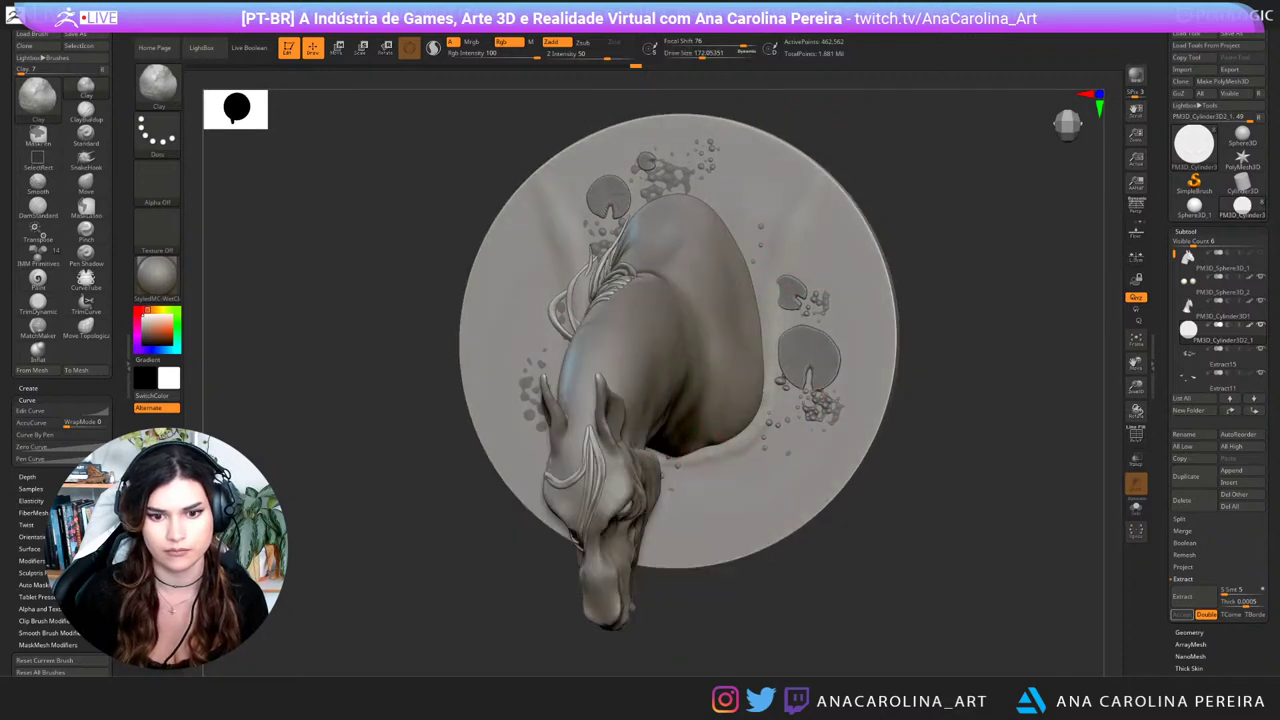
Step: Smooth the ripples on the disc around the horse bust, enlarging the draw size to about 365
key("shift")
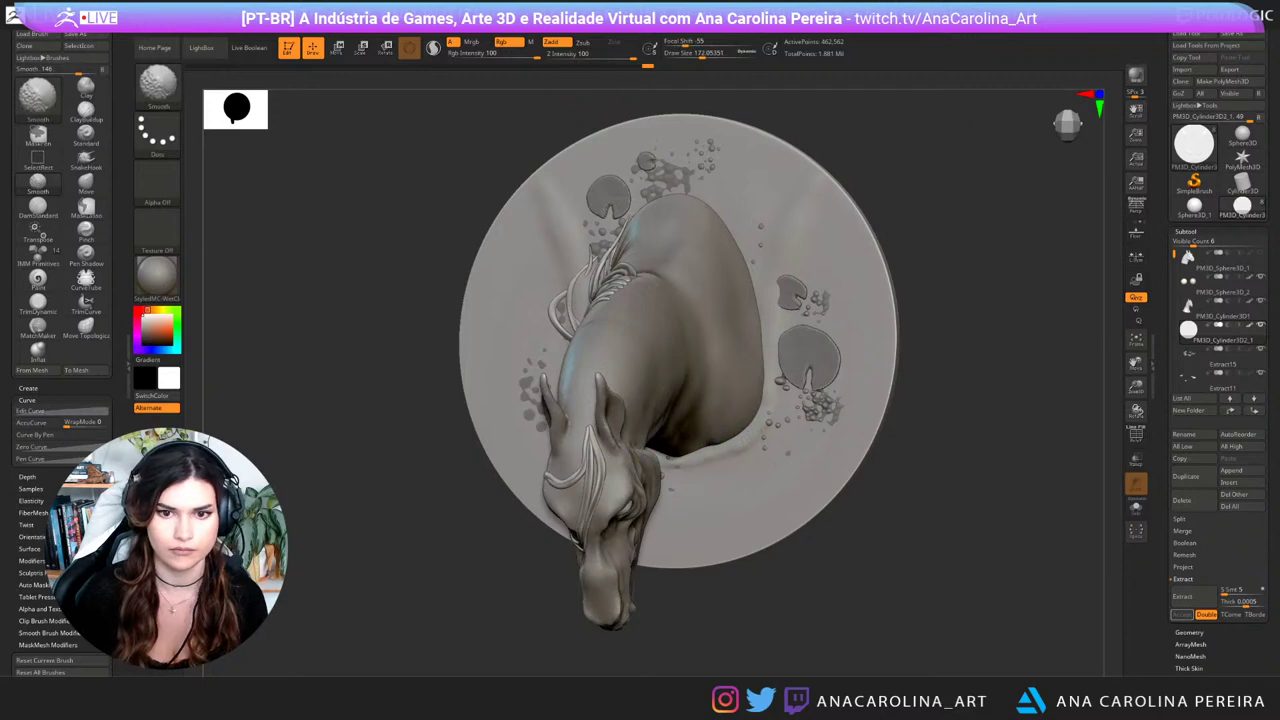
mouse_move(868, 372)
left_mouse_down()
mouse_move(905, 325)
mouse_move(915, 214)
mouse_move(930, 262)
mouse_move(918, 268)
left_mouse_up()
key("space")
left_click_drag(903, 268, 920, 268)
key("shift")
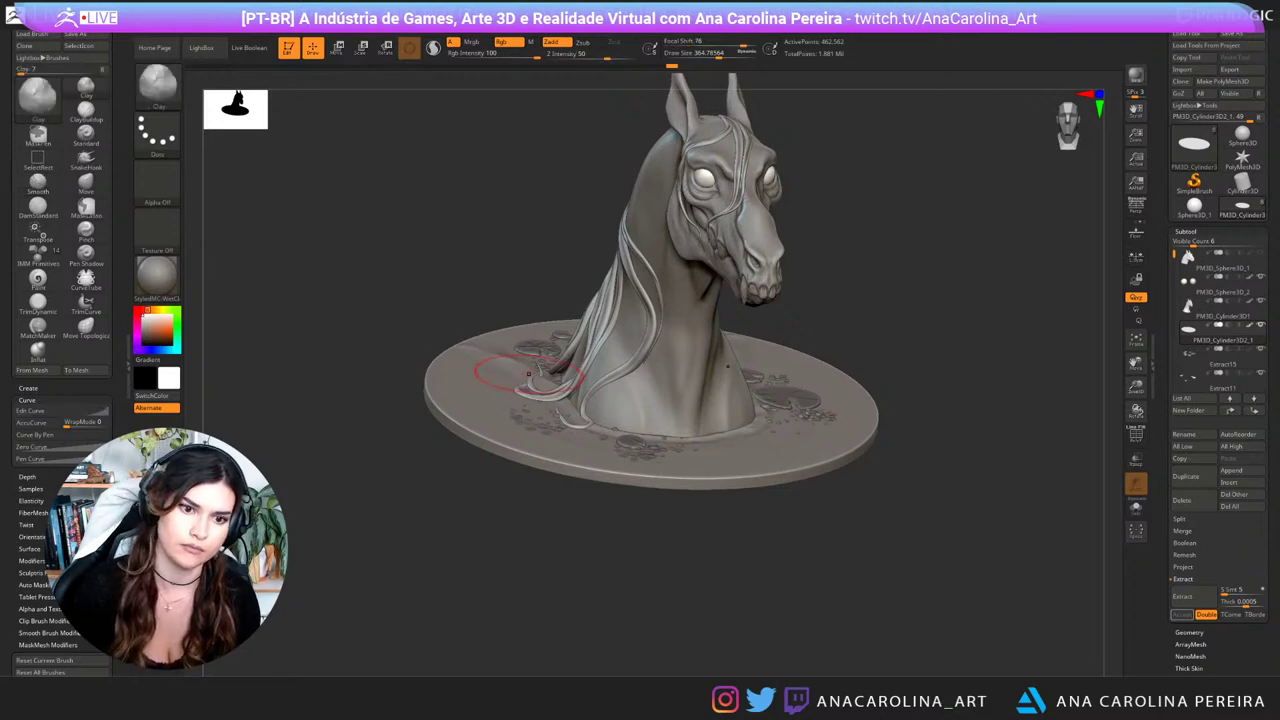
key("shift")
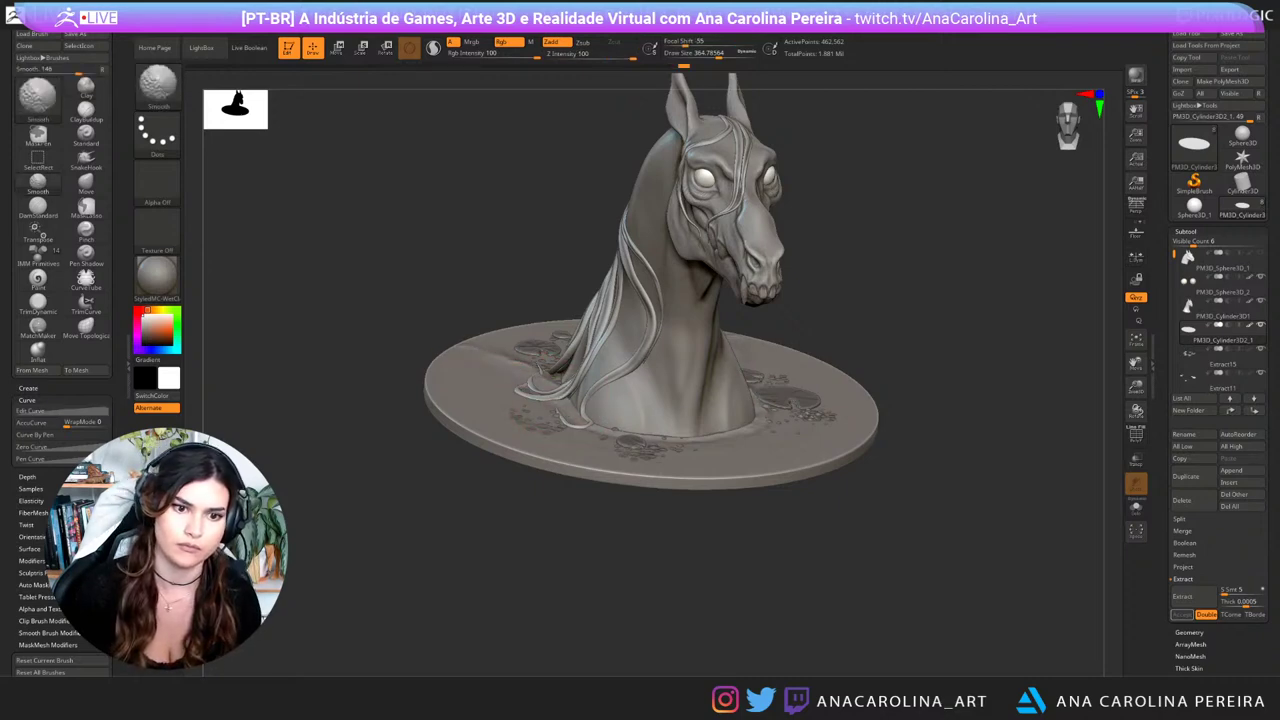
left_click_drag(482, 352, 505, 350, "shift")
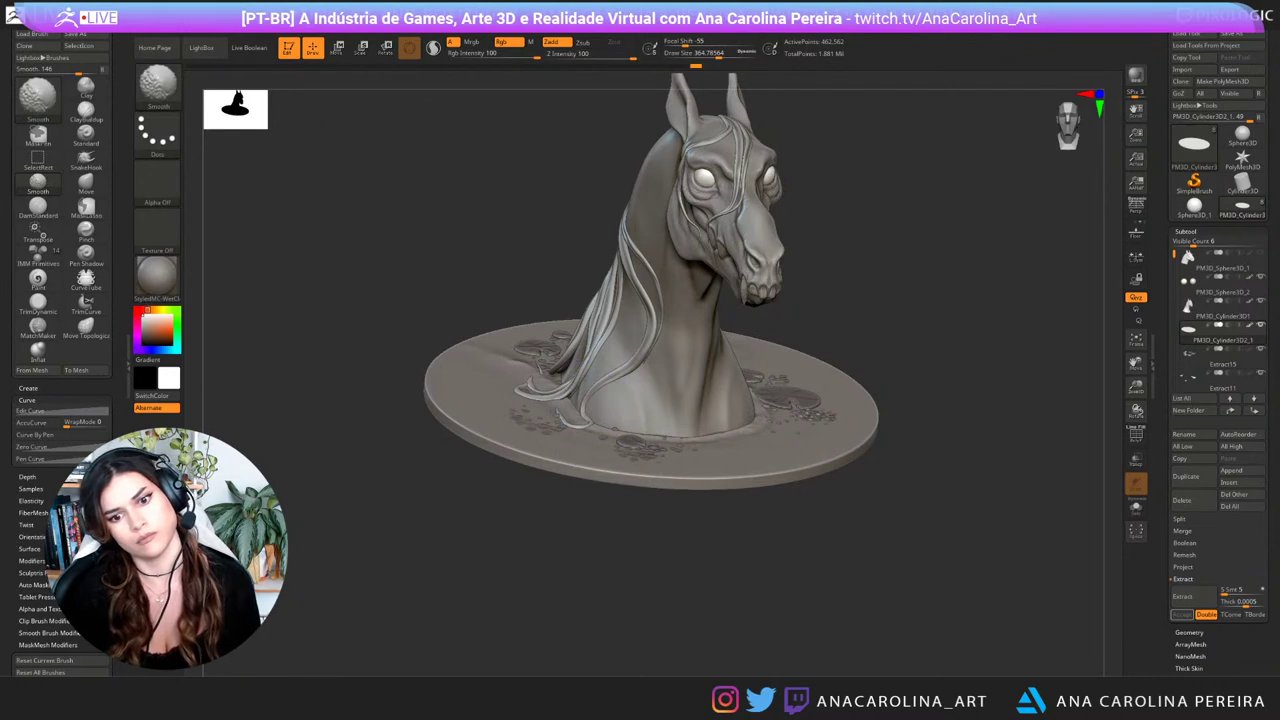
left_click_drag(650, 440, 730, 440, "shift")
Step: Try a ripple stroke around the neck base with the Clay brush at a draw size of about 187, and undo it
left_click_drag(935, 280, 880, 420)
key("space")
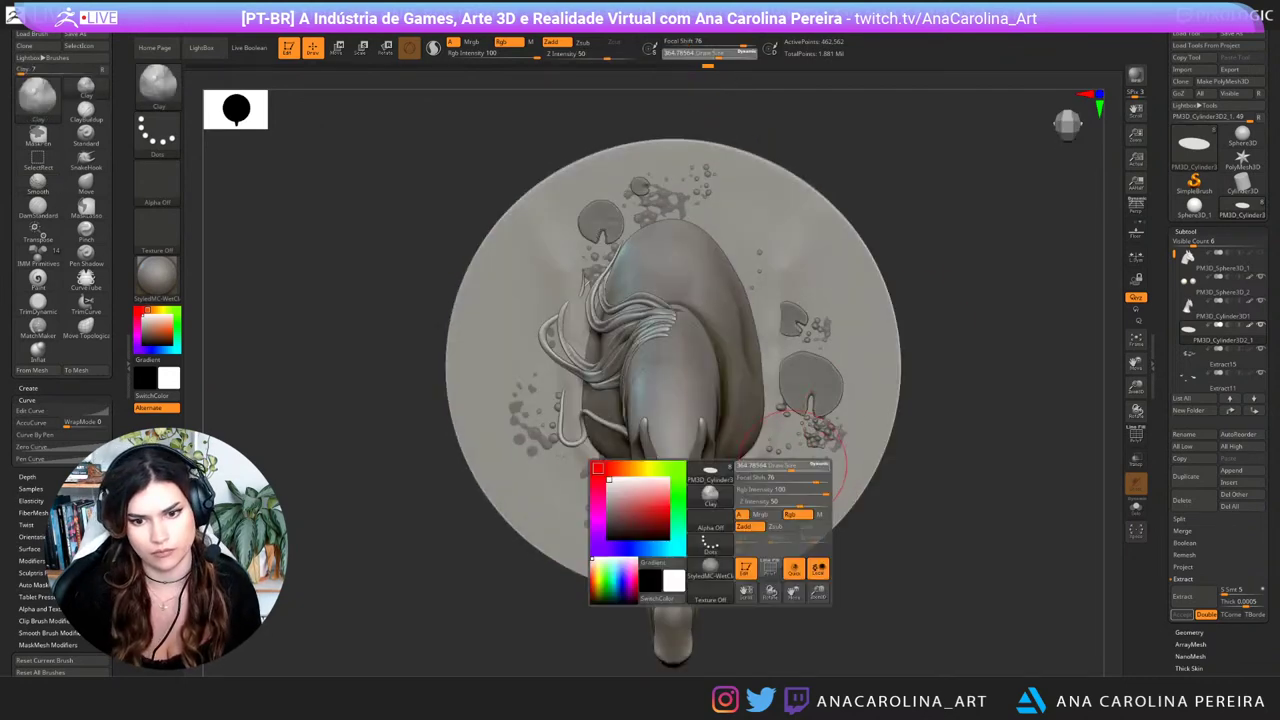
left_click_drag(791, 465, 777, 466)
mouse_move(915, 490)
left_mouse_down()
mouse_move(850, 490)
mouse_move(804, 466)
left_mouse_up()
key("space")
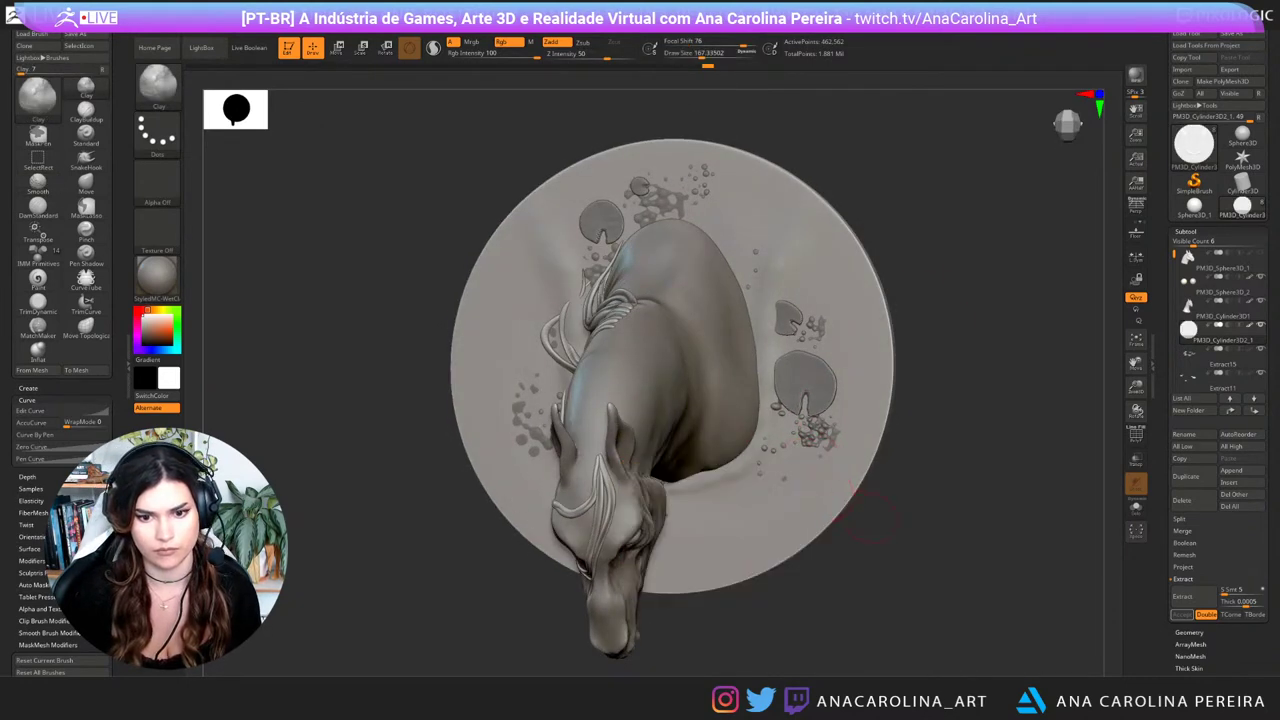
right_click_drag(870, 515, 686, 514)
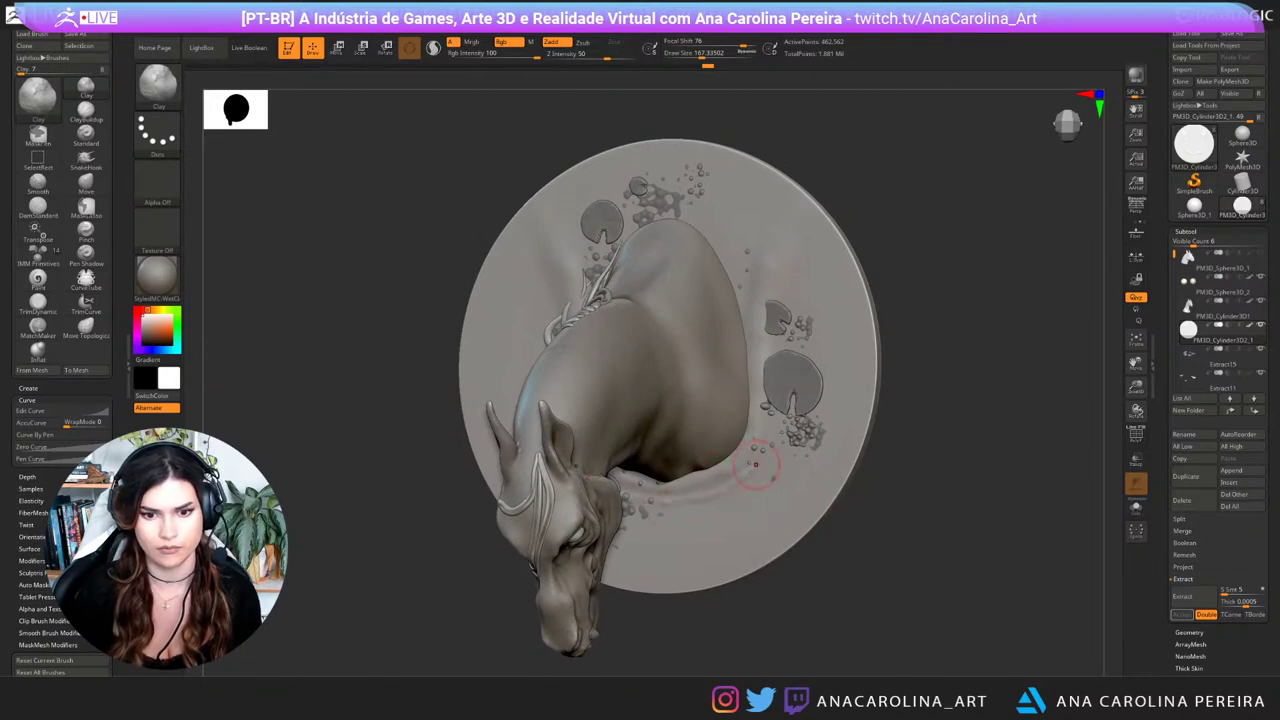
key("ctrl+z")
Step: Try broader Clay ripples around the bust with draw sizes of about 245 and 351
key("space")
left_click_drag(742, 466, 749, 466)
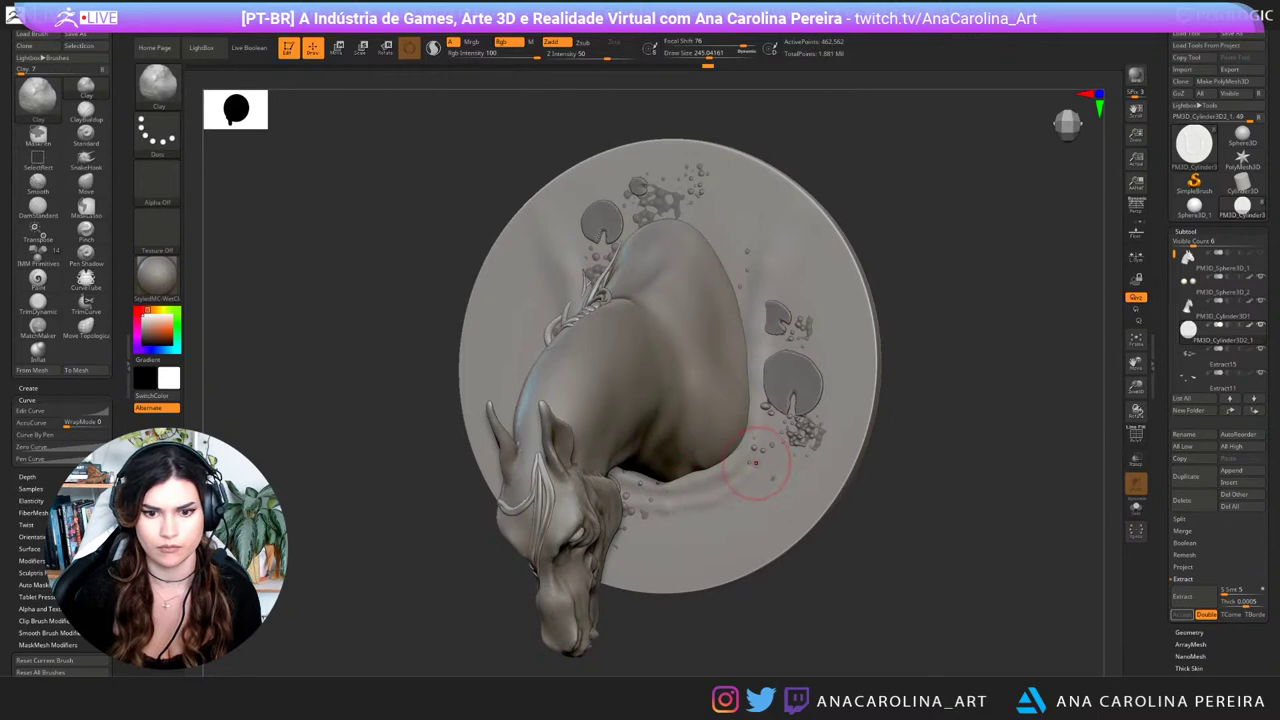
key("space")
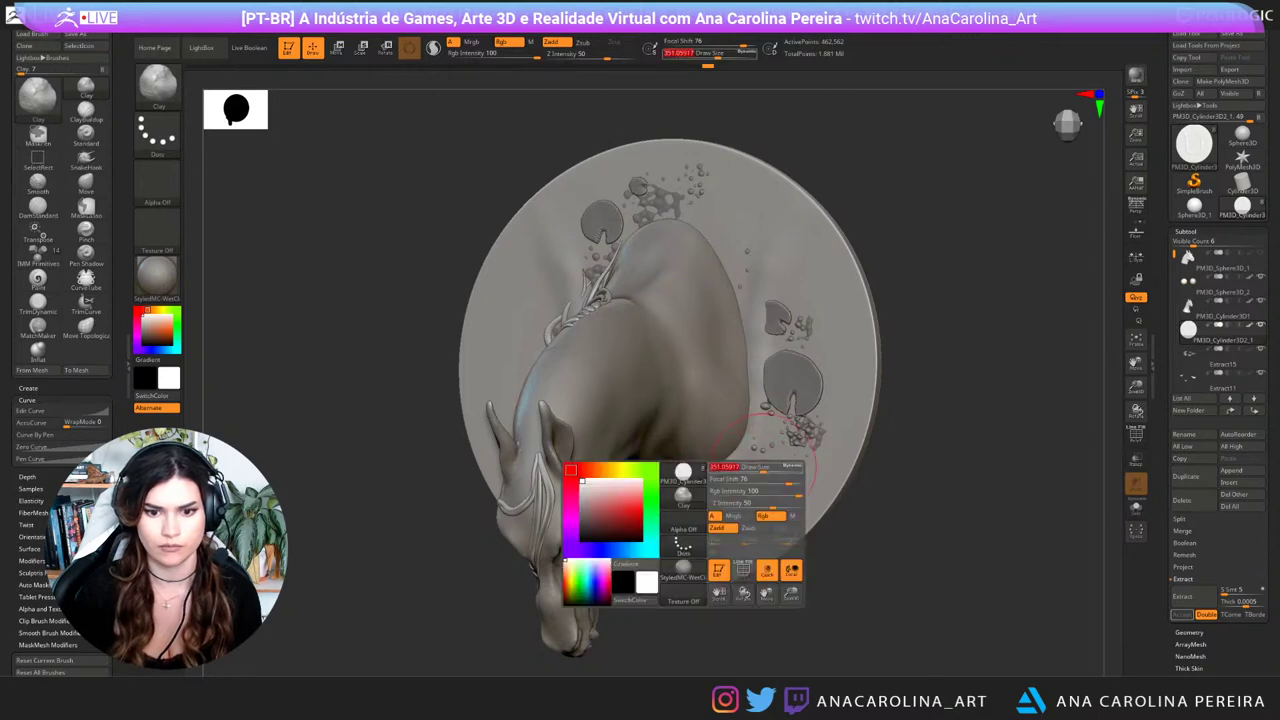
left_click_drag(787, 368, 799, 262)
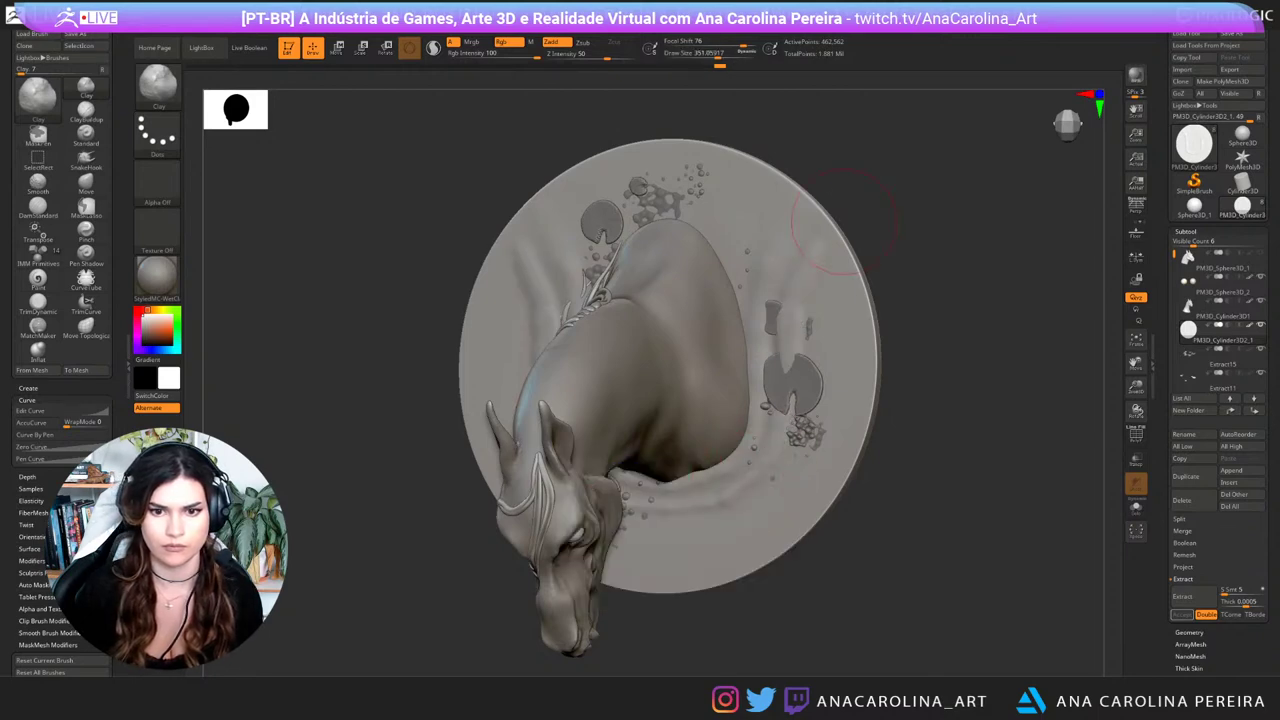
Step: Try smoothing the disc's waves at a draw size of about 576, and undo the recent ripple strokes
key("space")
left_click_drag(799, 337, 813, 337)
mouse_move(872, 255)
left_mouse_down()
mouse_move(932, 246)
mouse_move(906, 176)
mouse_move(909, 242)
left_mouse_up()
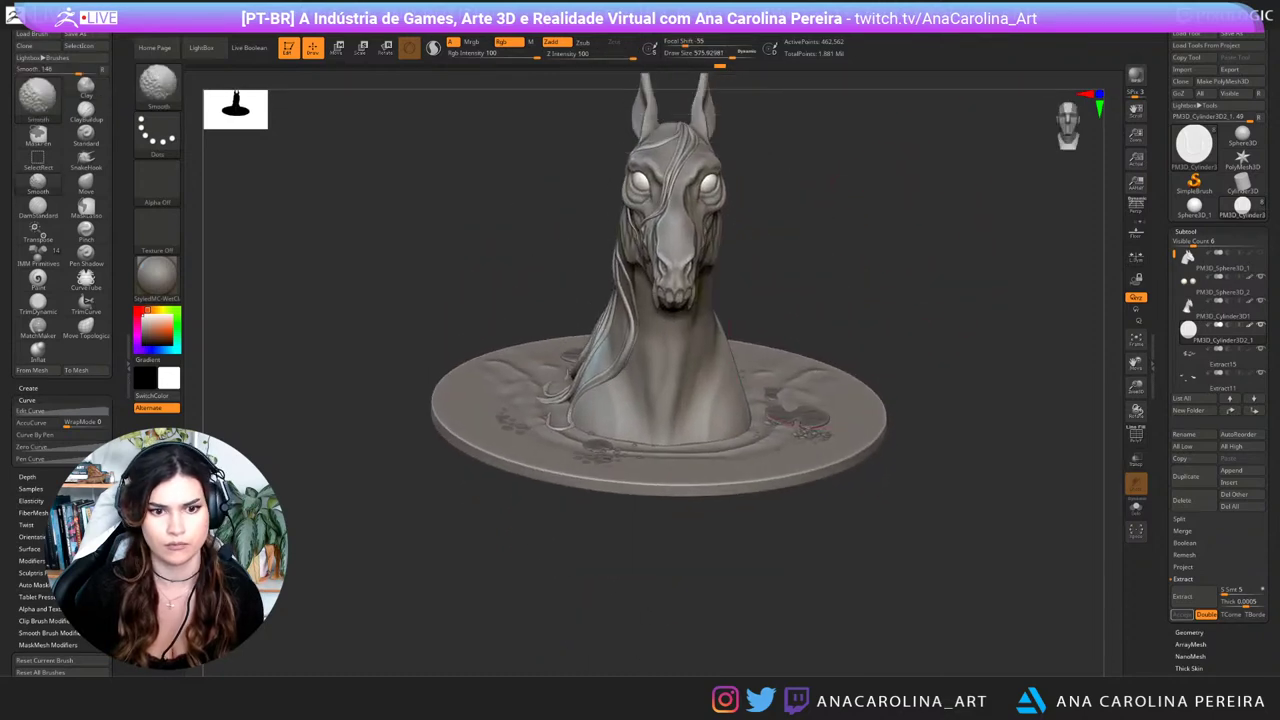
left_click_drag(520, 386, 558, 368, "shift")
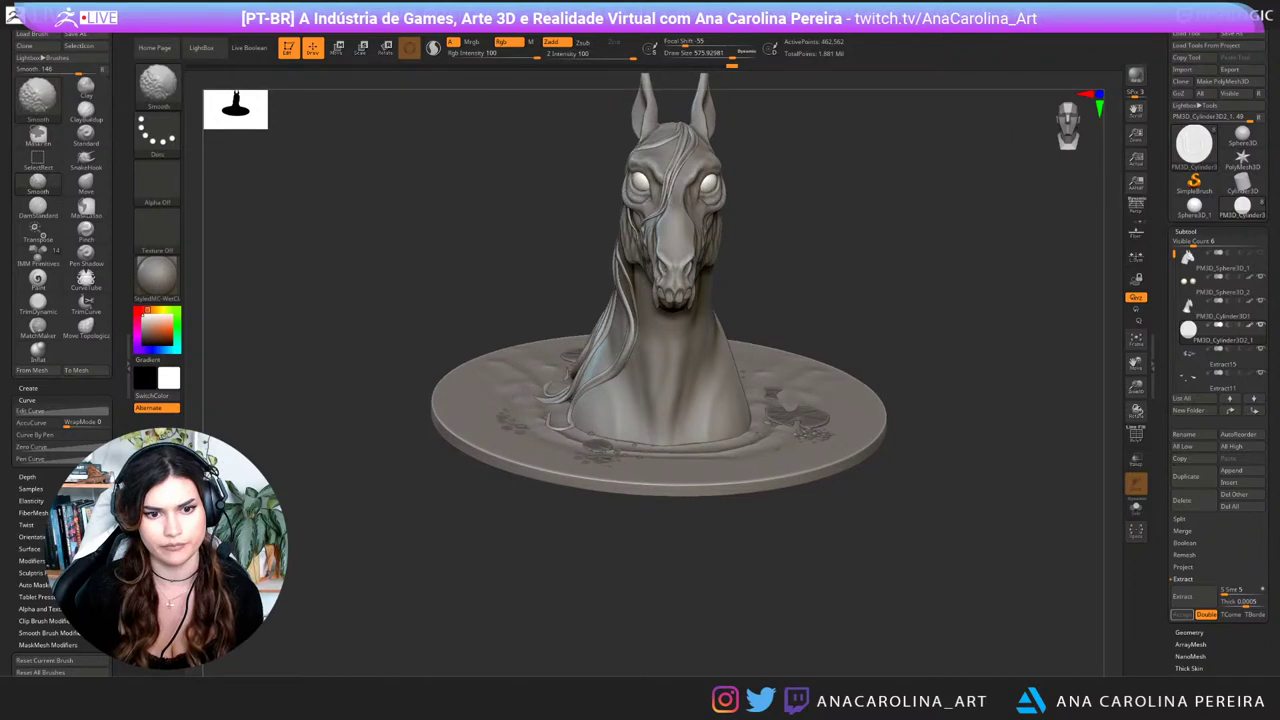
mouse_move(768, 300)
left_mouse_down()
mouse_move(850, 314)
mouse_move(842, 372)
left_mouse_up()
key("ctrl+z")
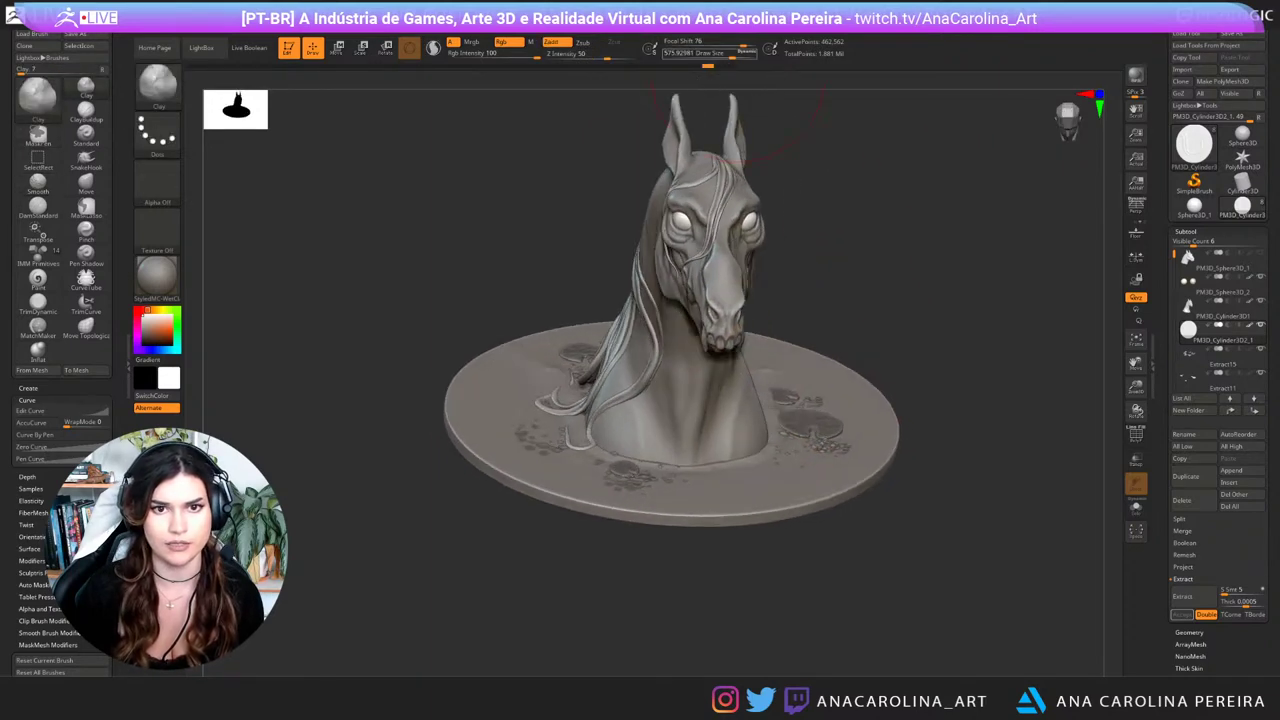
Step: Enable LazyMouse for the Clay brush and set the draw size to about 400
mouse_move(645, 27)
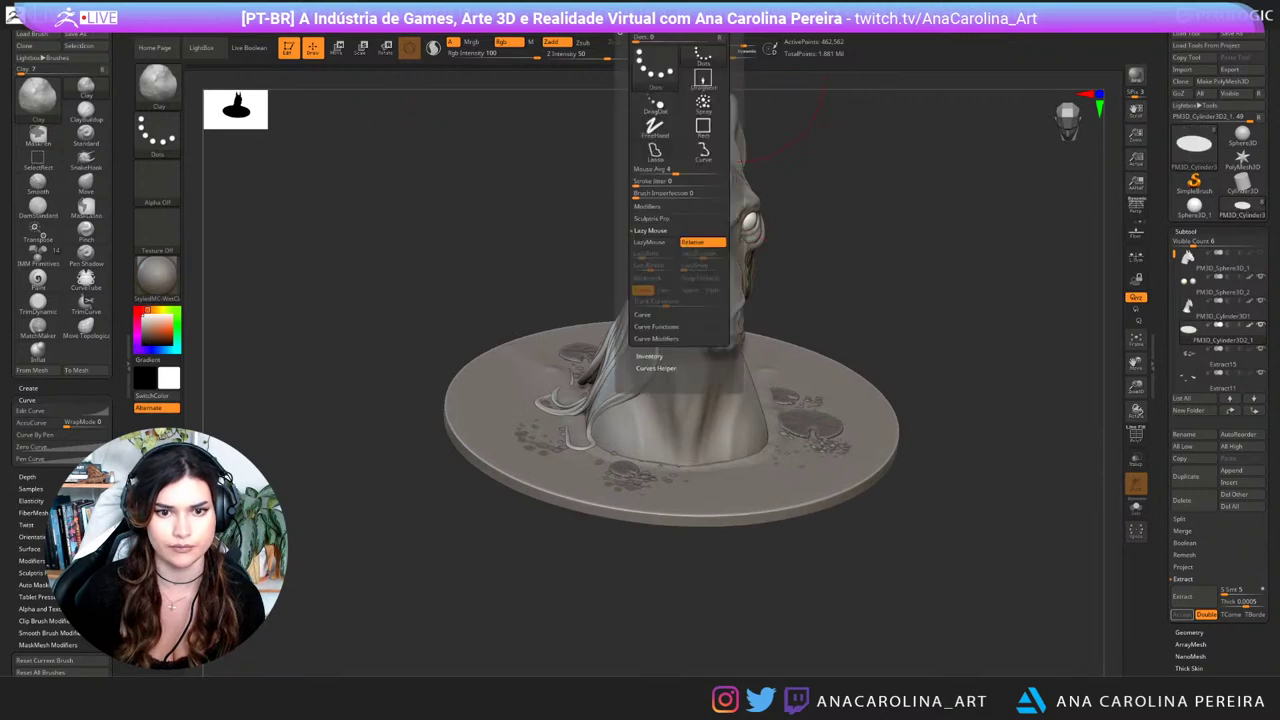
left_click(655, 242)
mouse_move(480, 232)
left_mouse_down()
mouse_move(436, 252)
mouse_move(420, 352)
left_mouse_up()
key("space")
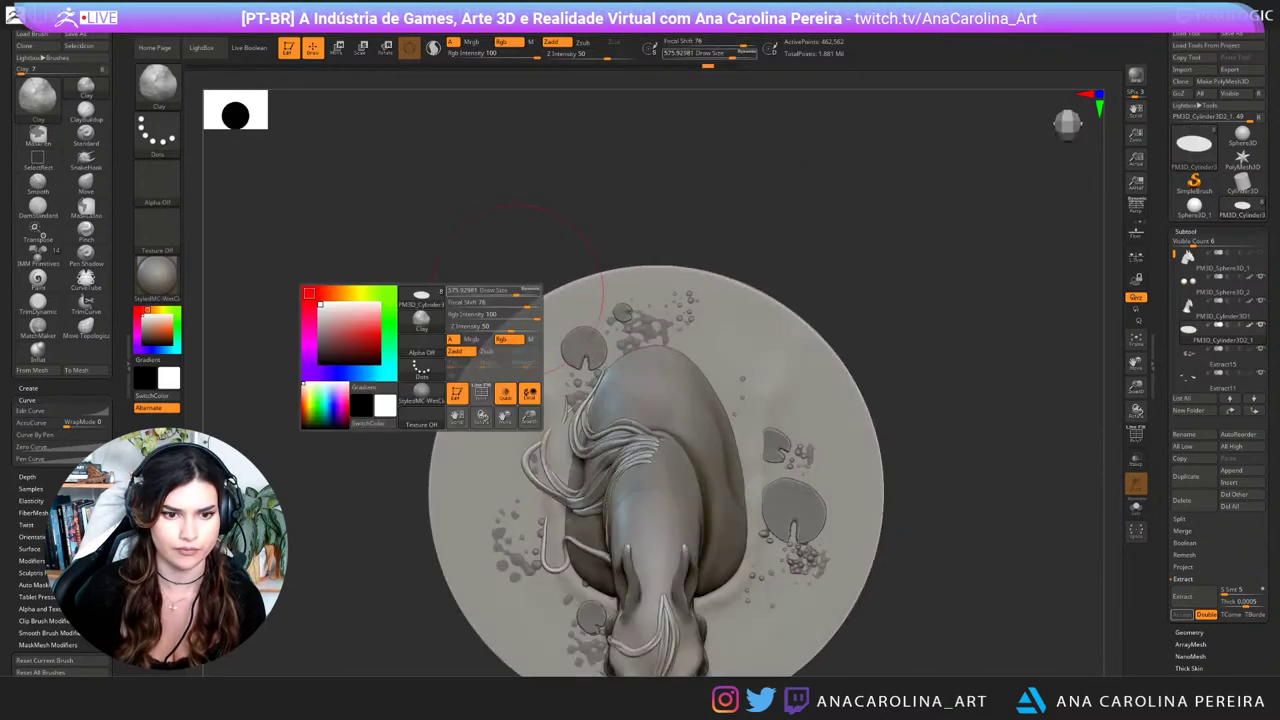
left_click_drag(512, 293, 502, 293)
left_click_drag(1108, 629, 1120, 515, "alt")
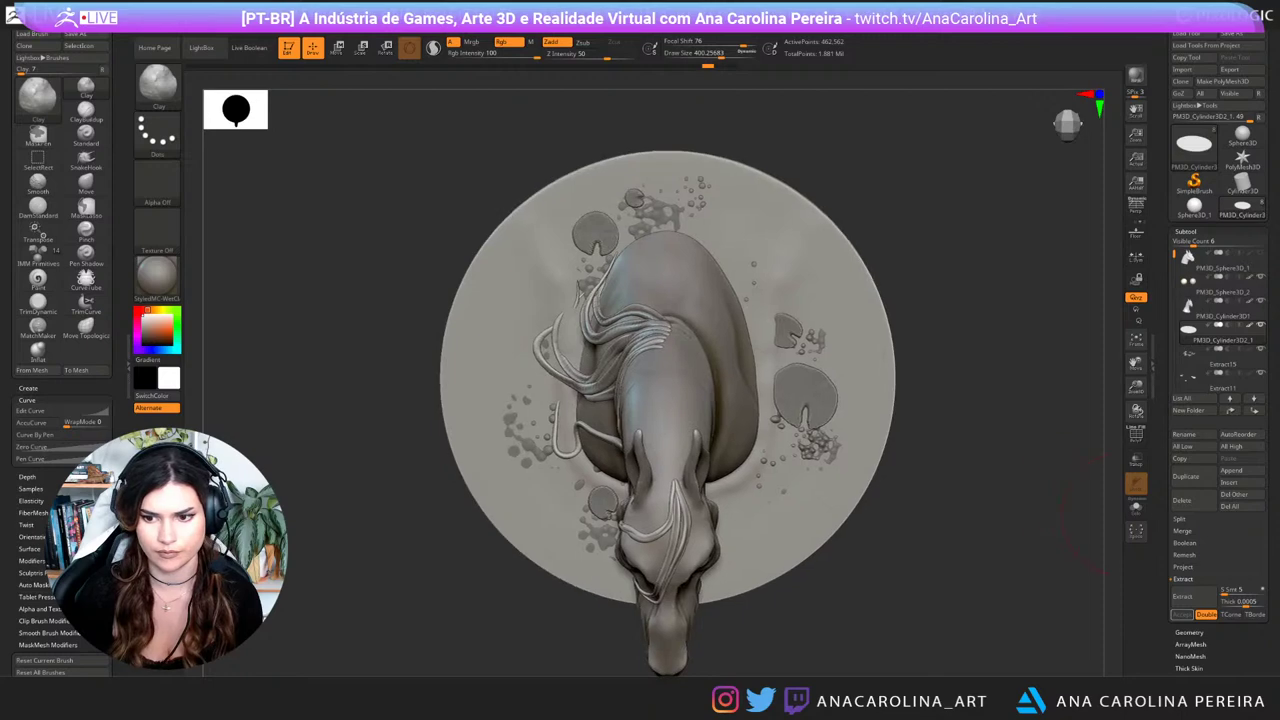
Step: Show the other subtools as transparent with Ghost off, and set the Clay draw size to about 167 for ripples around the neck
left_click(1136, 460)
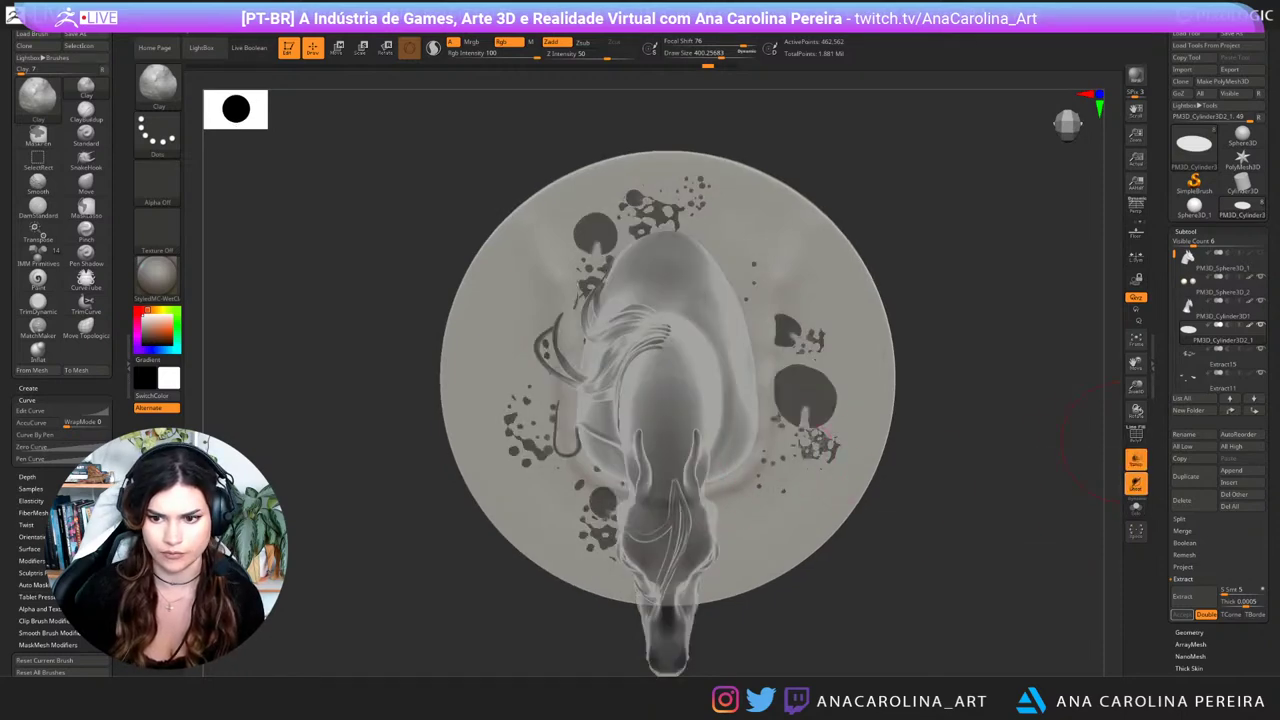
left_click(1136, 484)
key("space")
left_click_drag(781, 445, 773, 445)
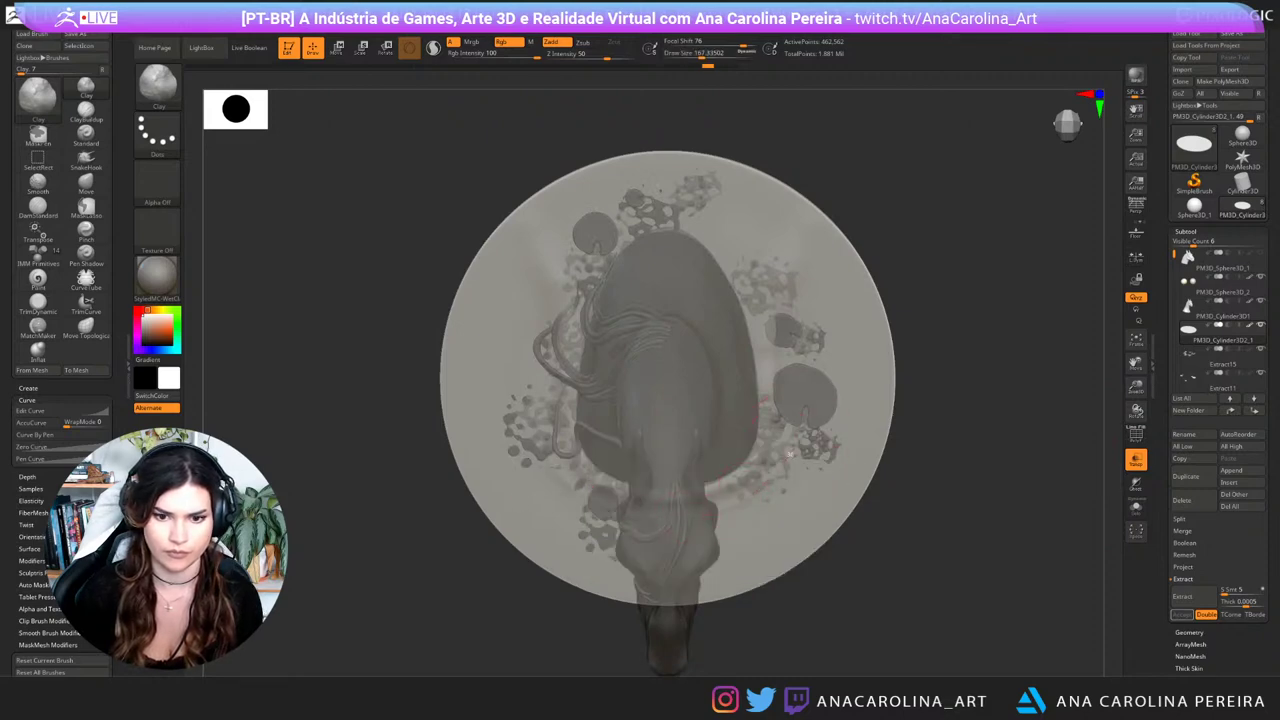
Step: Sculpt more concentric ripples outward across the disc, adjusting the Clay draw size down to about 202
key("space")
left_click_drag(863, 296, 872, 296)
key("space")
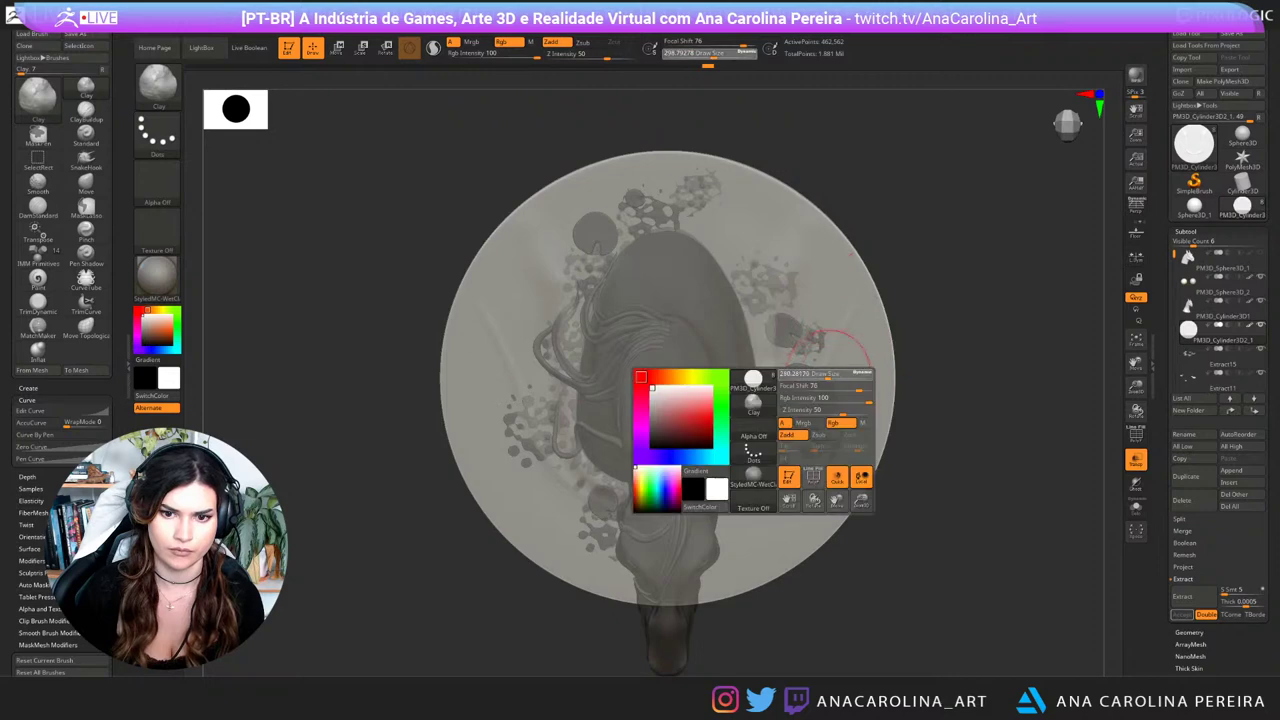
left_click_drag(843, 371, 837, 371)
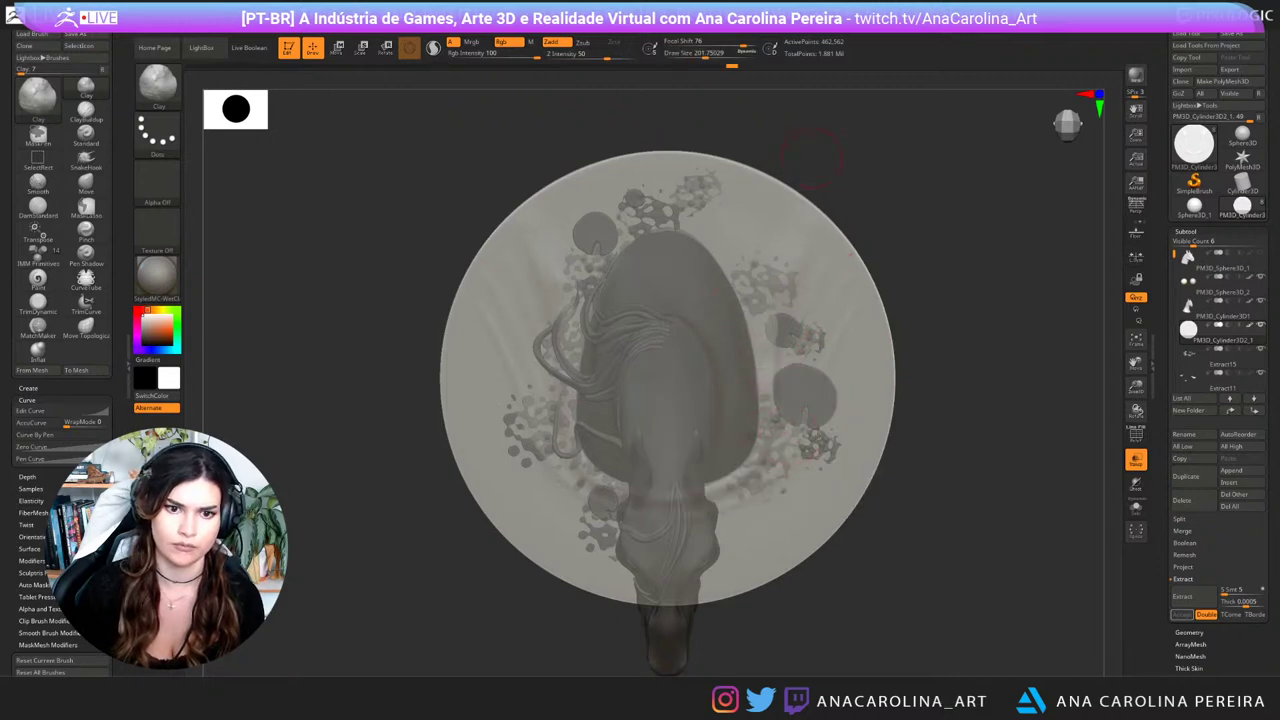
left_click_drag(811, 158, 848, 332)
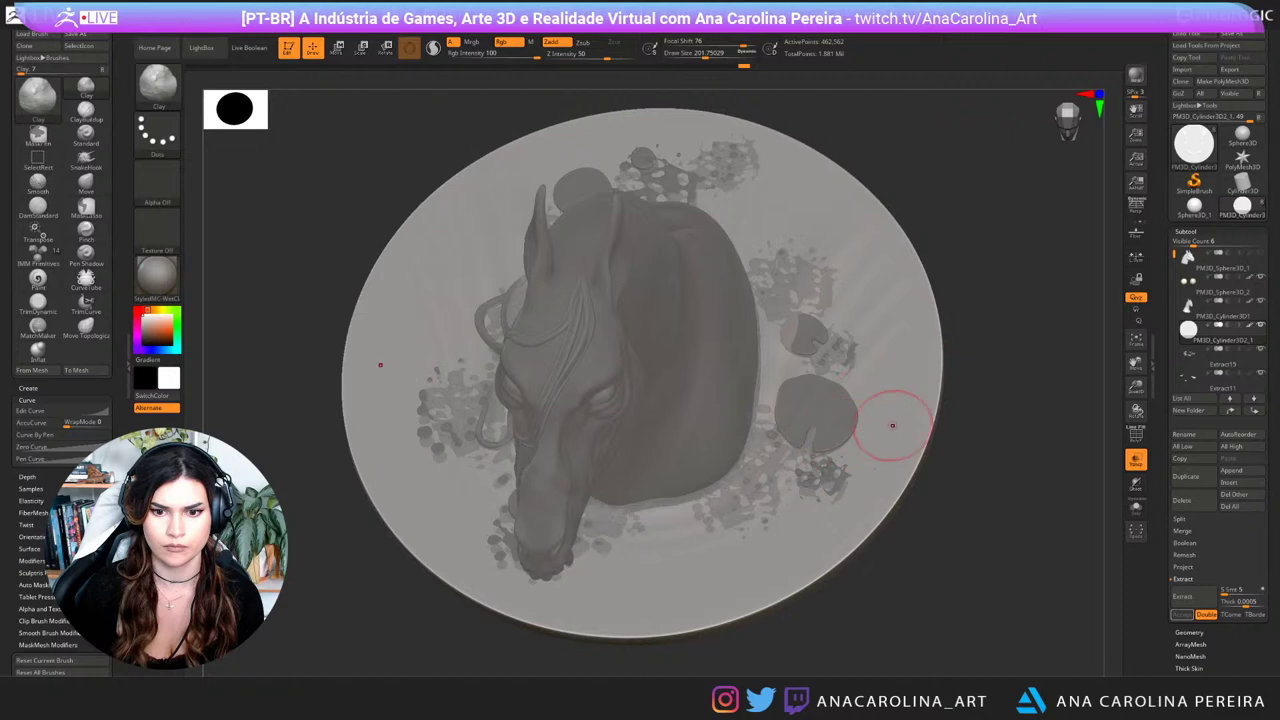
mouse_move(893, 425)
right_mouse_down()
mouse_move(862, 440)
mouse_move(901, 478)
right_mouse_up()
right_click(901, 478)
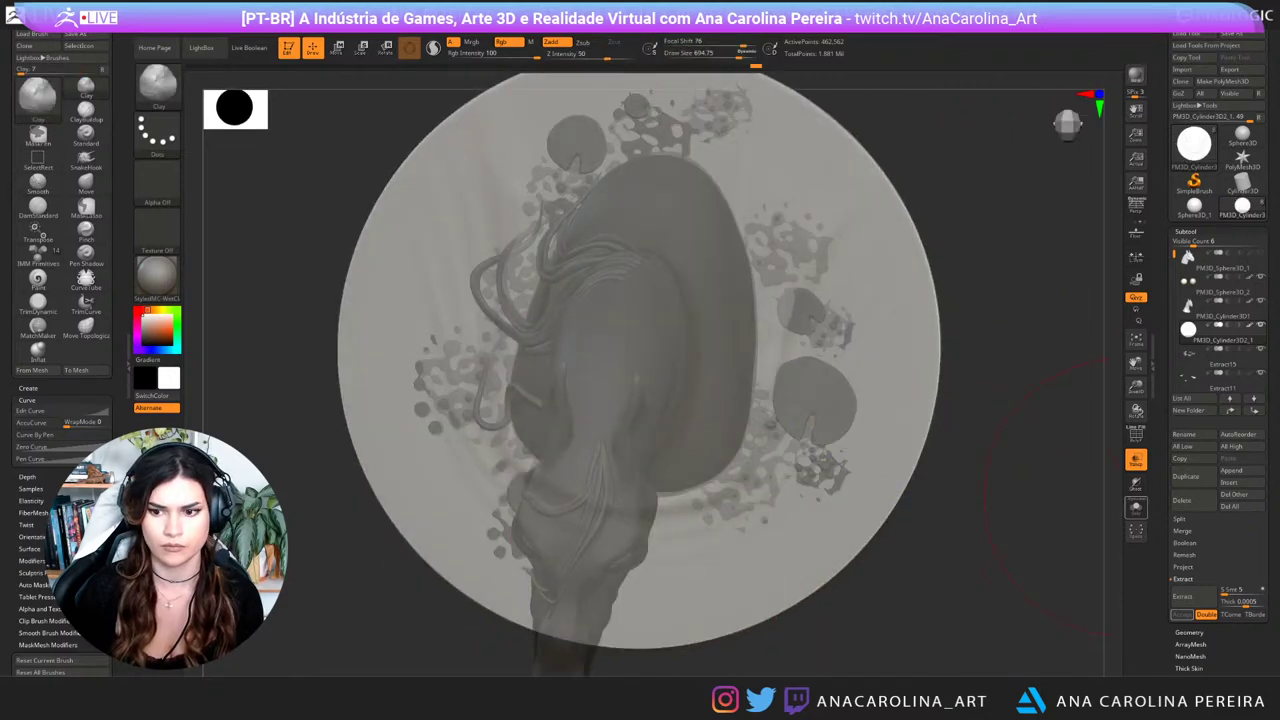
Step: Turn off subtool transparency and smooth the ripples on the disc with a large draw size of about 695
left_click(1133, 507)
left_click(1133, 507)
left_click(1135, 460)
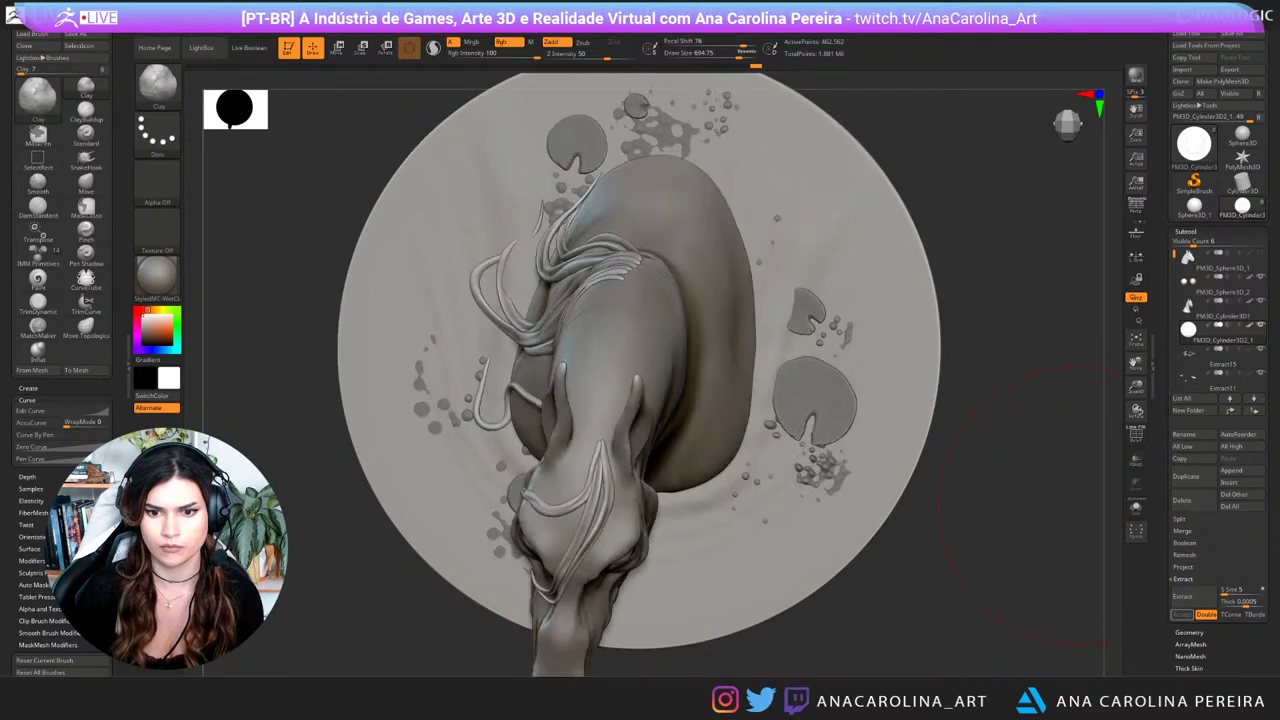
right_click_drag(1078, 505, 966, 615)
mouse_move(966, 615)
right_mouse_down()
mouse_move(949, 564)
mouse_move(932, 612)
right_mouse_up()
left_click_drag(546, 484, 568, 490, "shift")
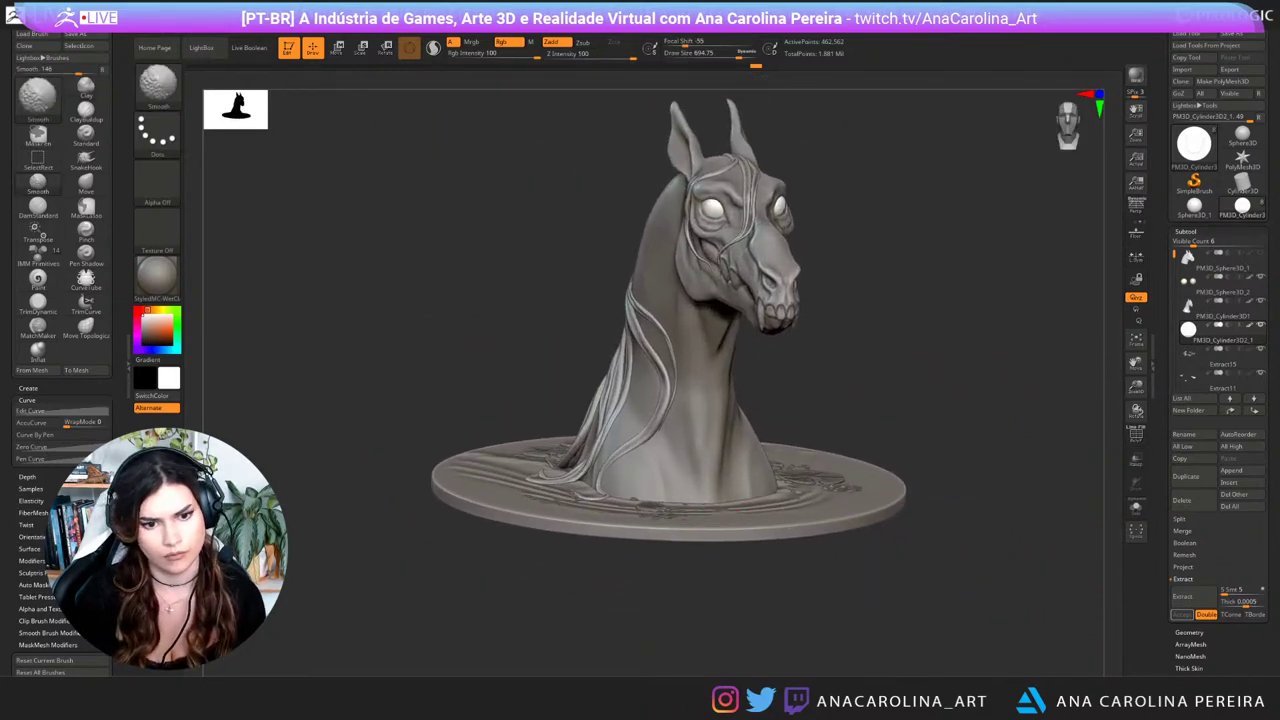
Step: Load the Smooth Stronger brush from LightBox's Smooth brush folder
key("b")
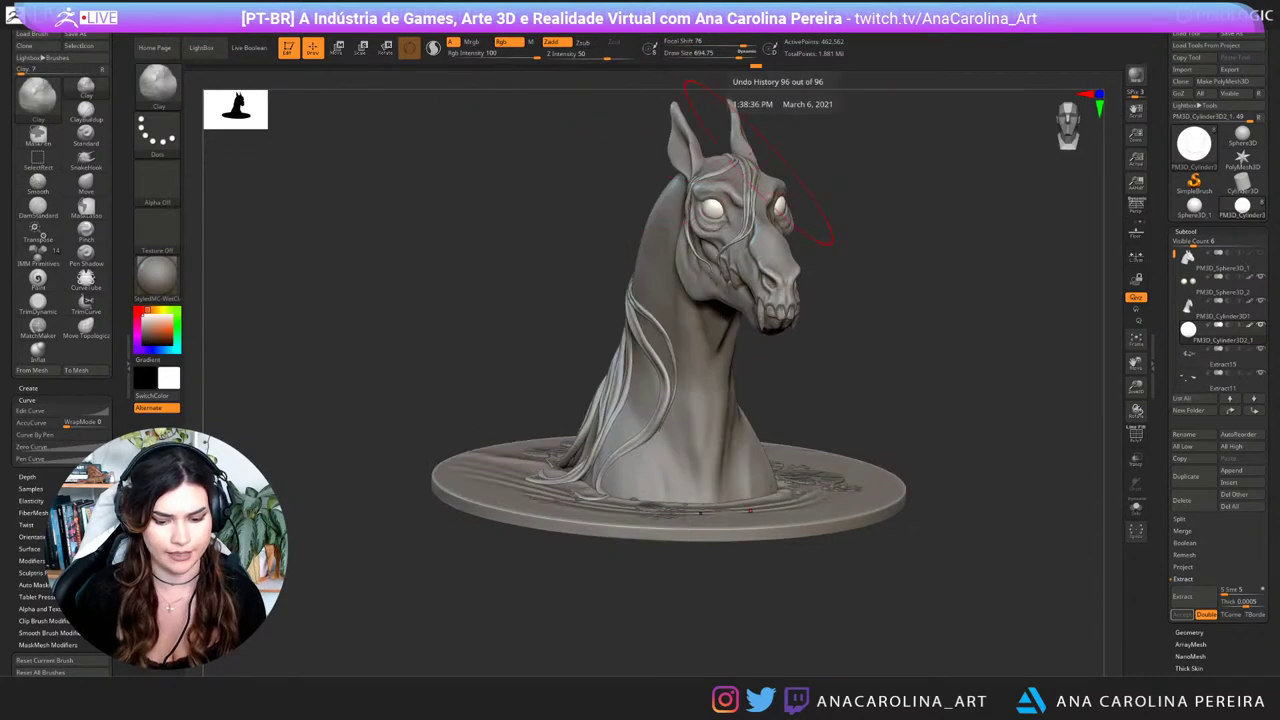
key("comma")
left_click(304, 79)
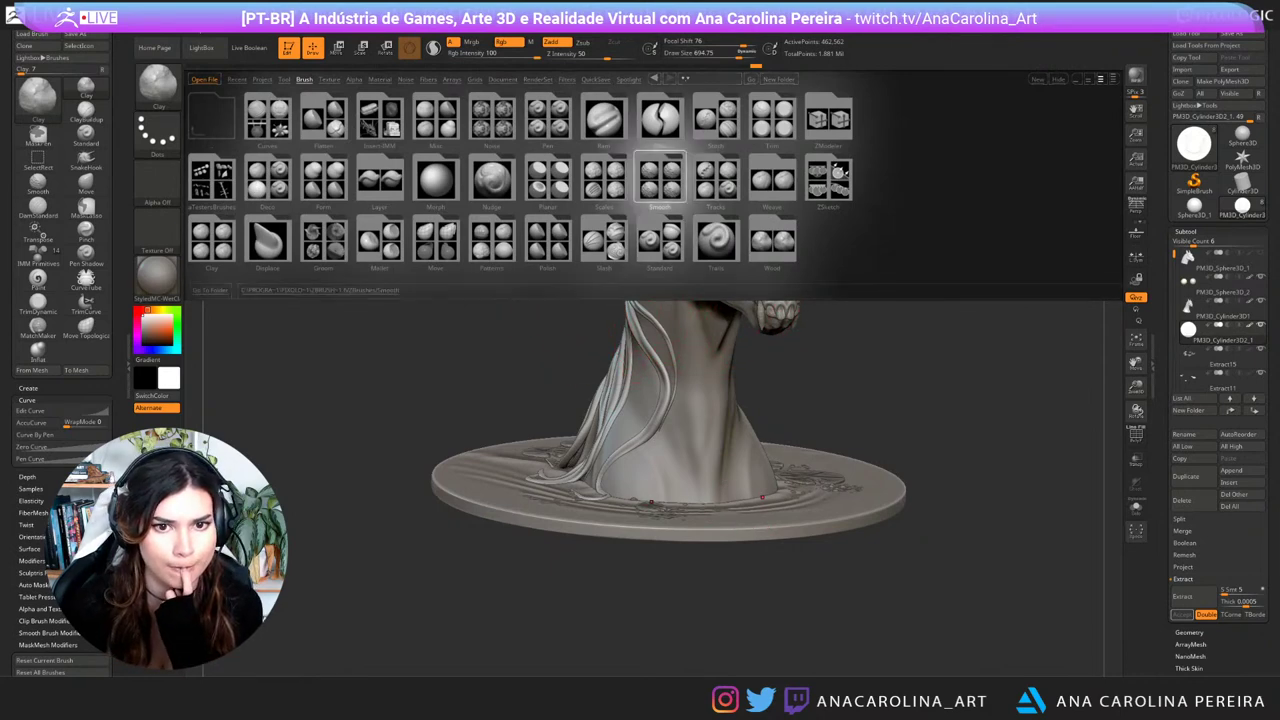
double_click(660, 182)
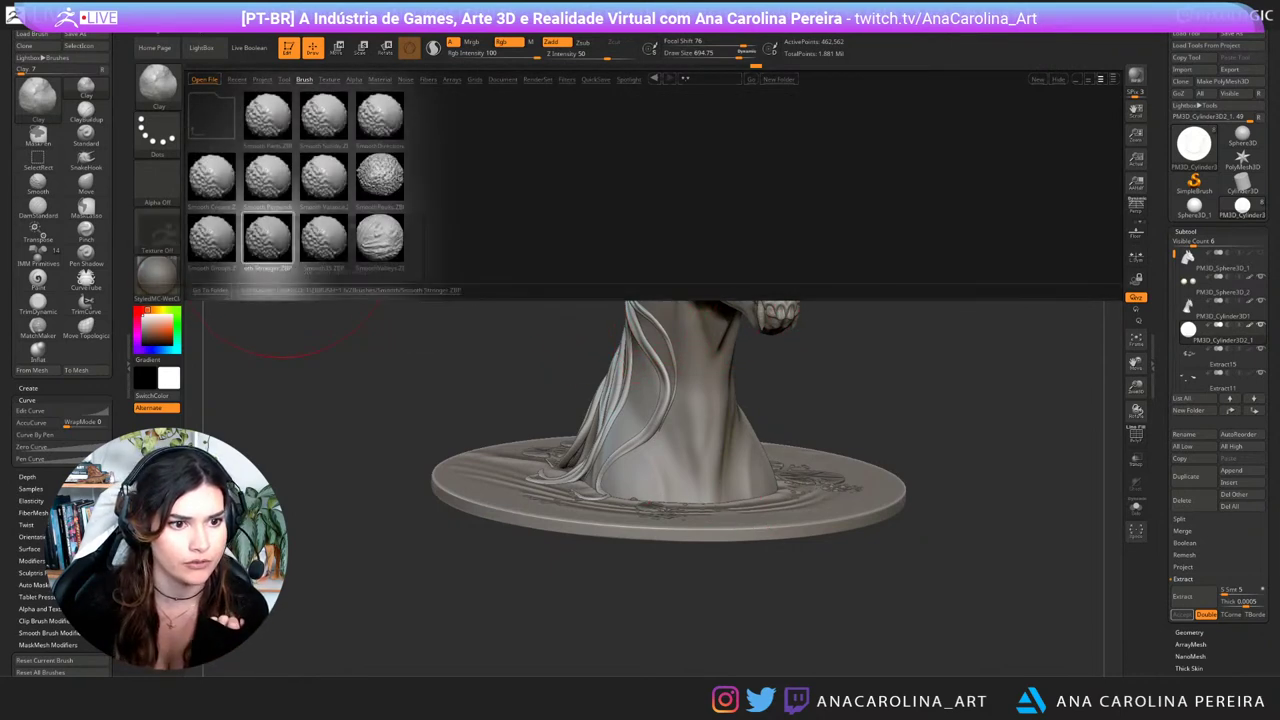
double_click(268, 240)
left_click(247, 272)
Step: Soften the water ripples around the bust with Smooth Stronger at a draw size of about 559
left_click_drag(252, 280, 264, 350)
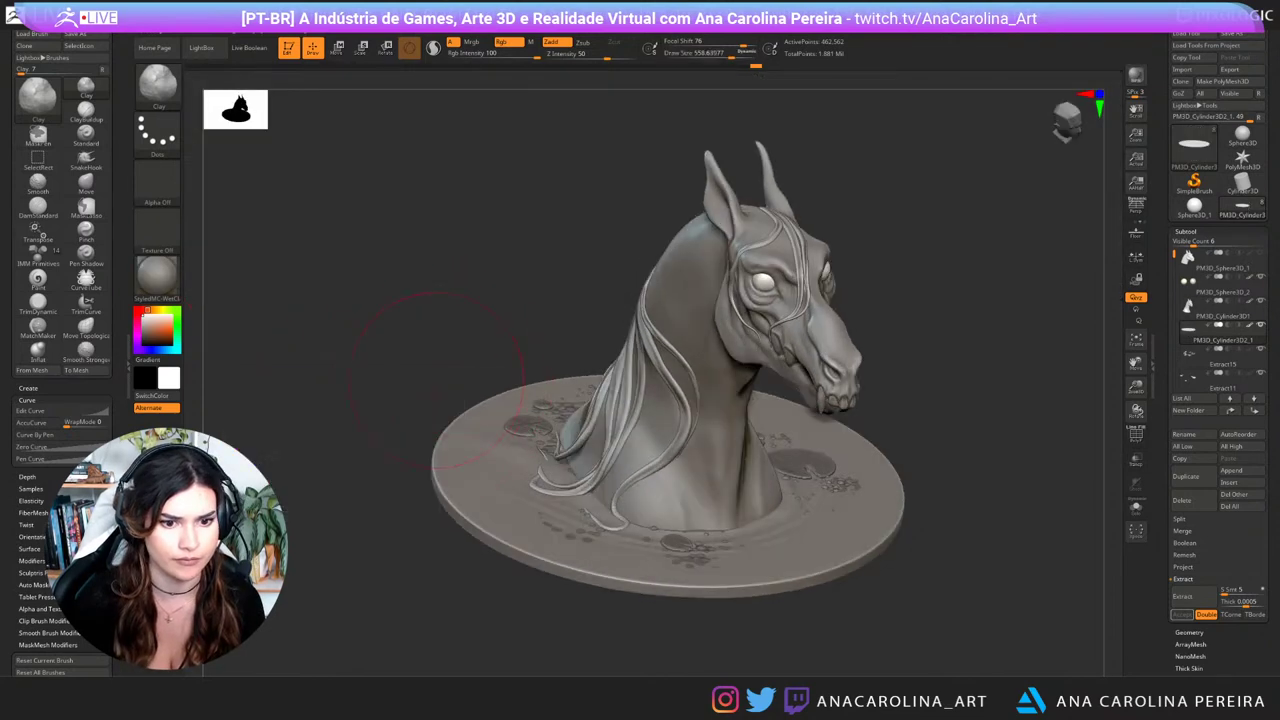
key("shift")
left_click_drag(480, 622, 372, 608)
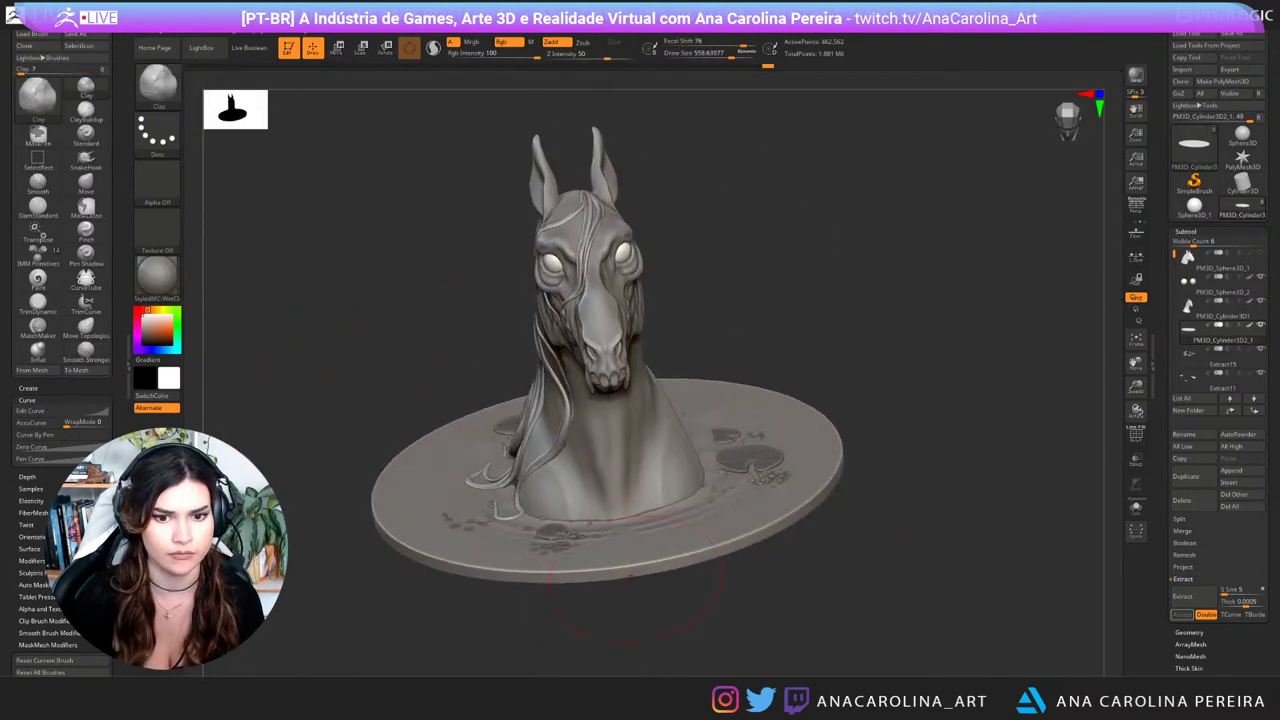
key("shift")
left_click_drag(805, 320, 855, 285)
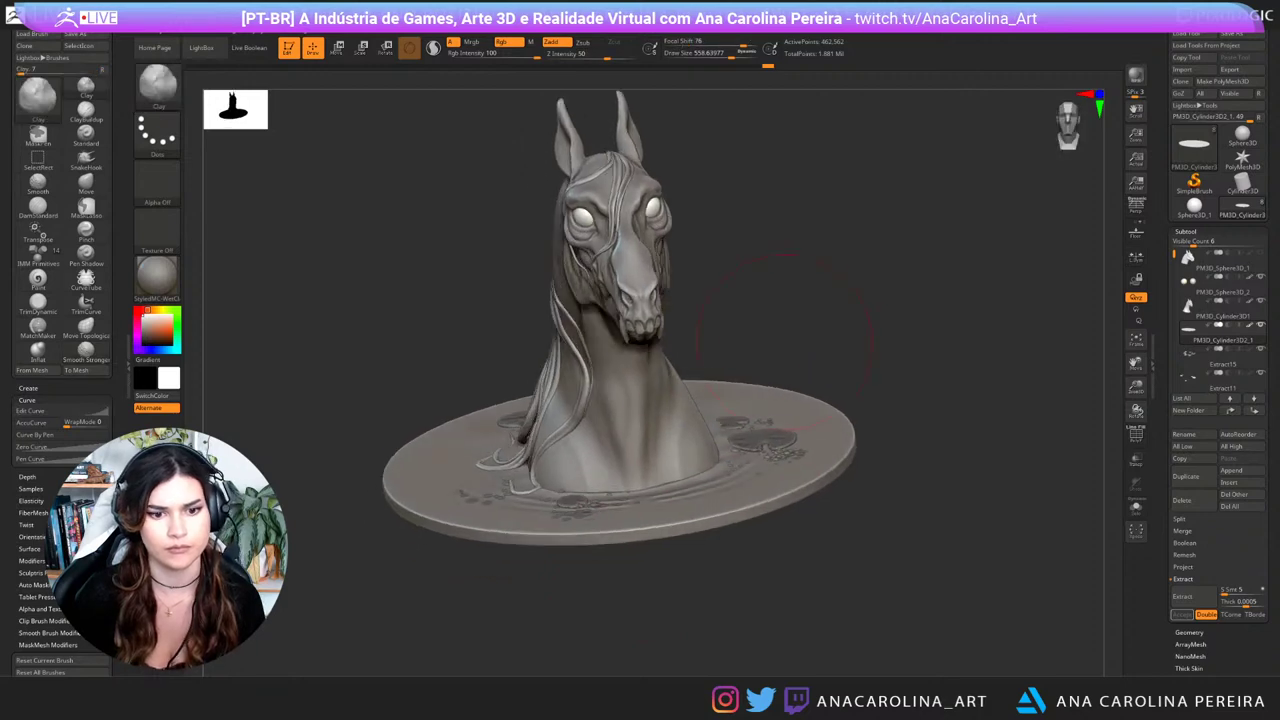
key("shift")
mouse_move(755, 375)
left_mouse_down("alt")
mouse_move(822, 293)
mouse_move(880, 292)
left_mouse_up("alt")
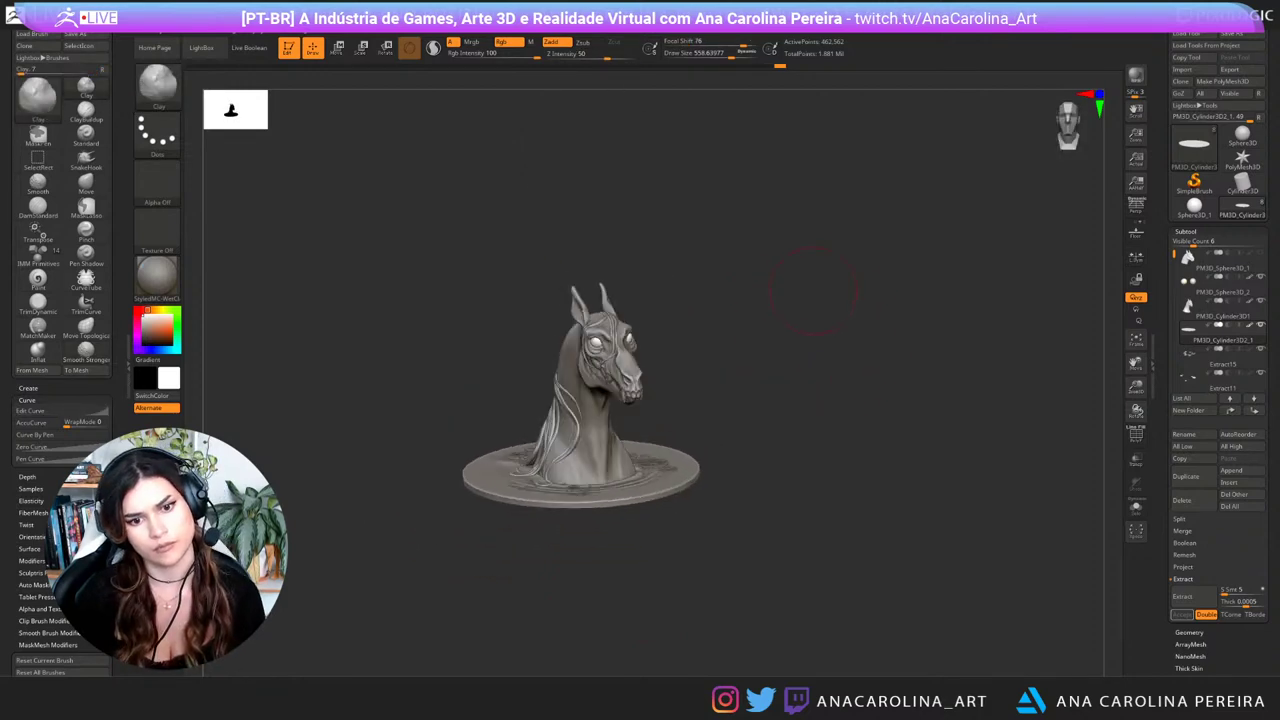
left_click_drag(800, 285, 835, 355, "alt")
mouse_move(835, 310)
left_mouse_down()
mouse_move(832, 292)
mouse_move(790, 290)
mouse_move(838, 318)
mouse_move(862, 304)
mouse_move(852, 320)
left_mouse_up()
Step: Sculpt faint ripples on the disc around the lily pads with the Clay brush at a draw size of about 153
key("b")
key("c")
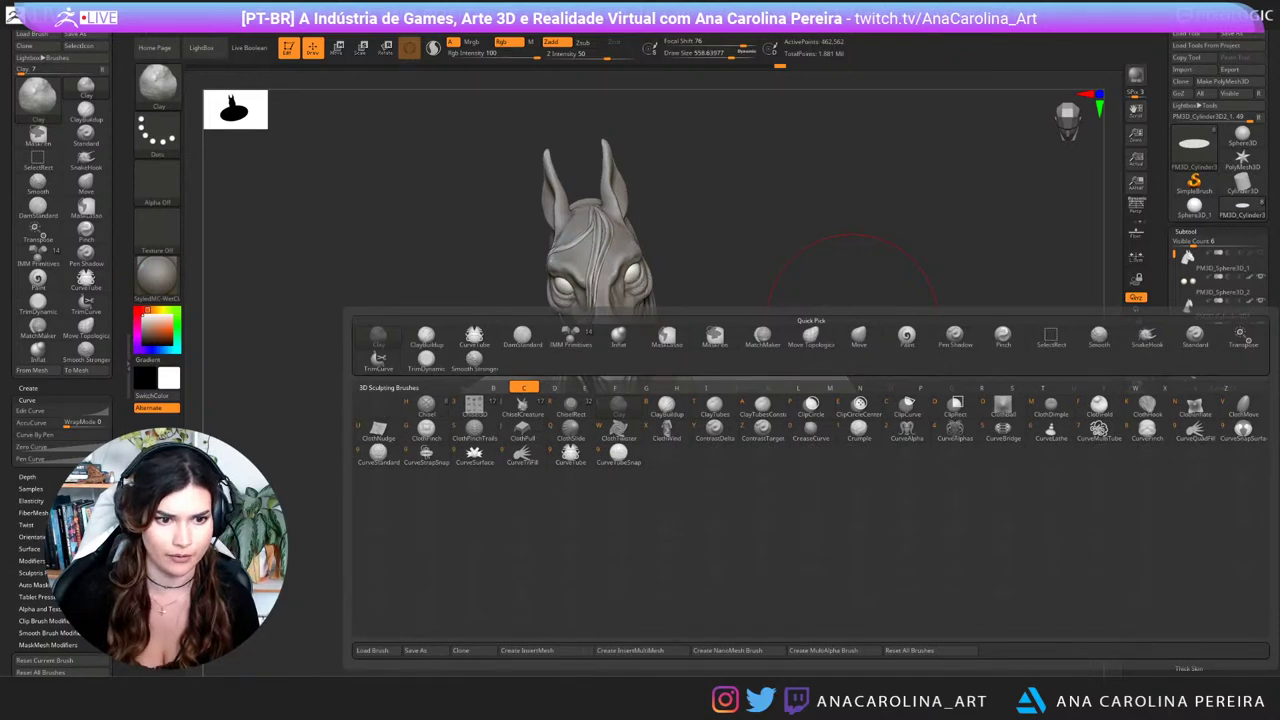
left_click_drag(820, 262, 757, 390)
key("space")
left_click_drag(848, 325, 826, 325)
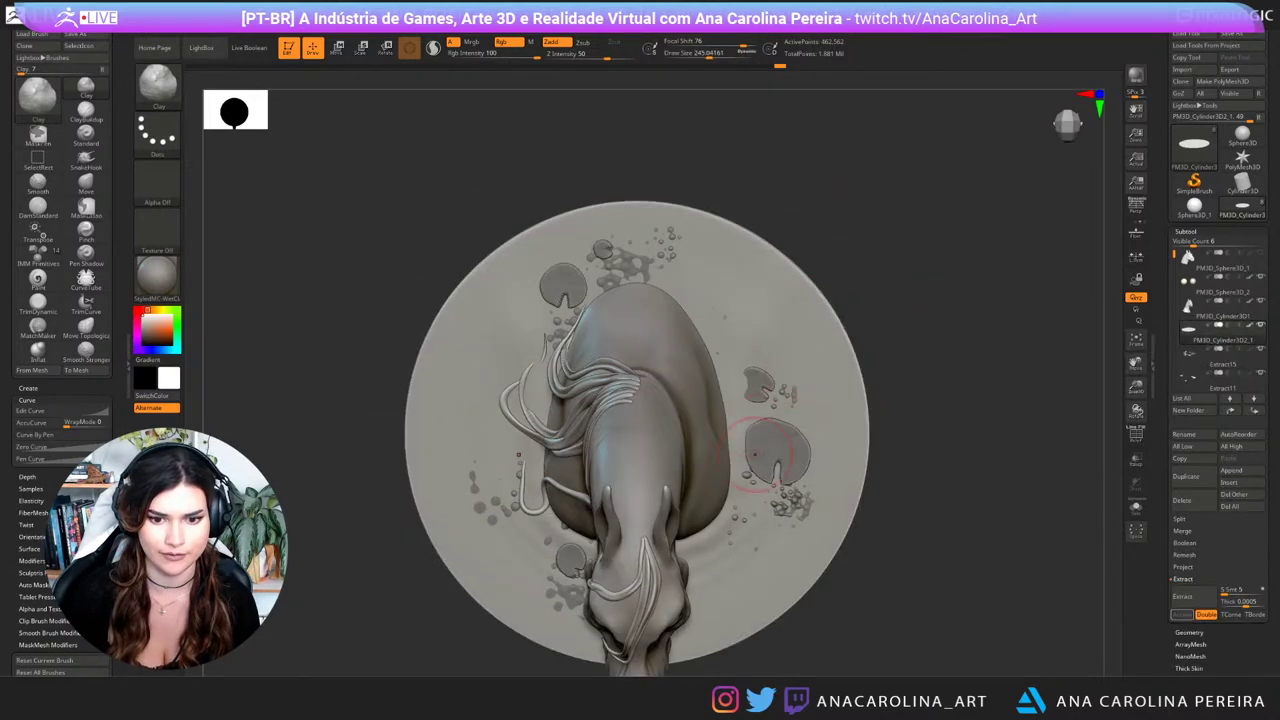
key("space")
left_click_drag(729, 484, 720, 484)
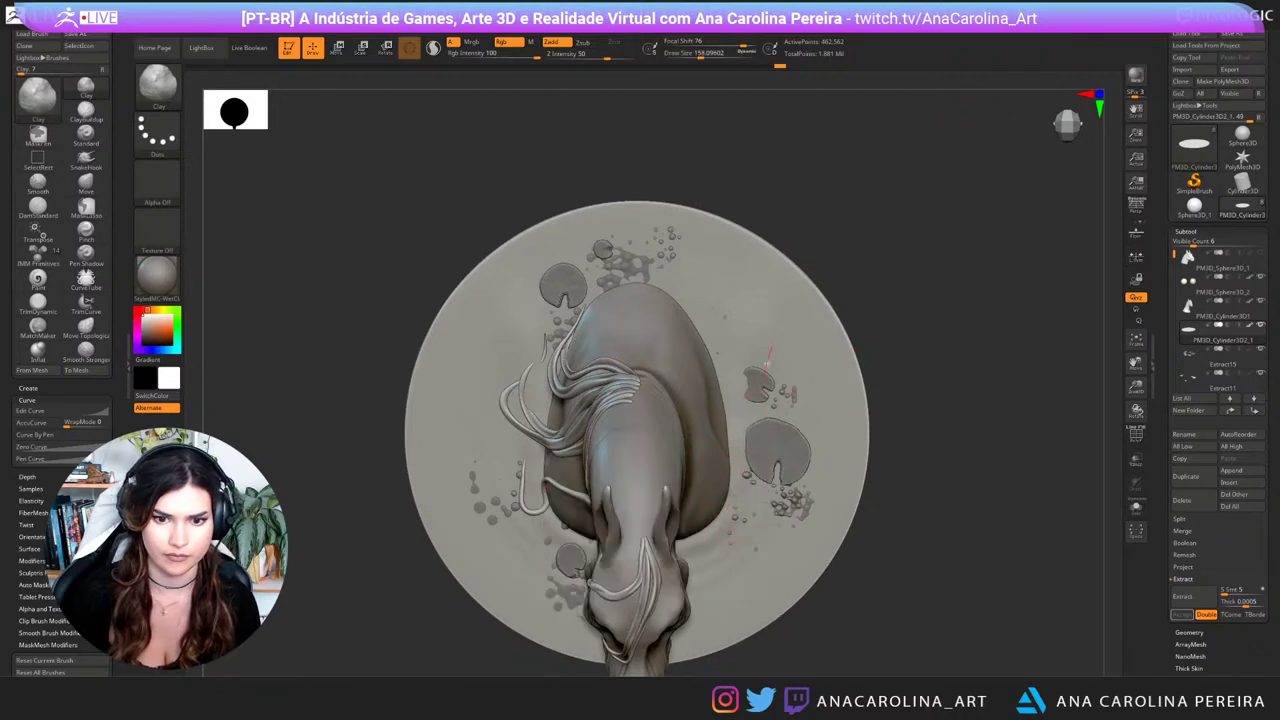
left_click_drag(767, 310, 789, 298)
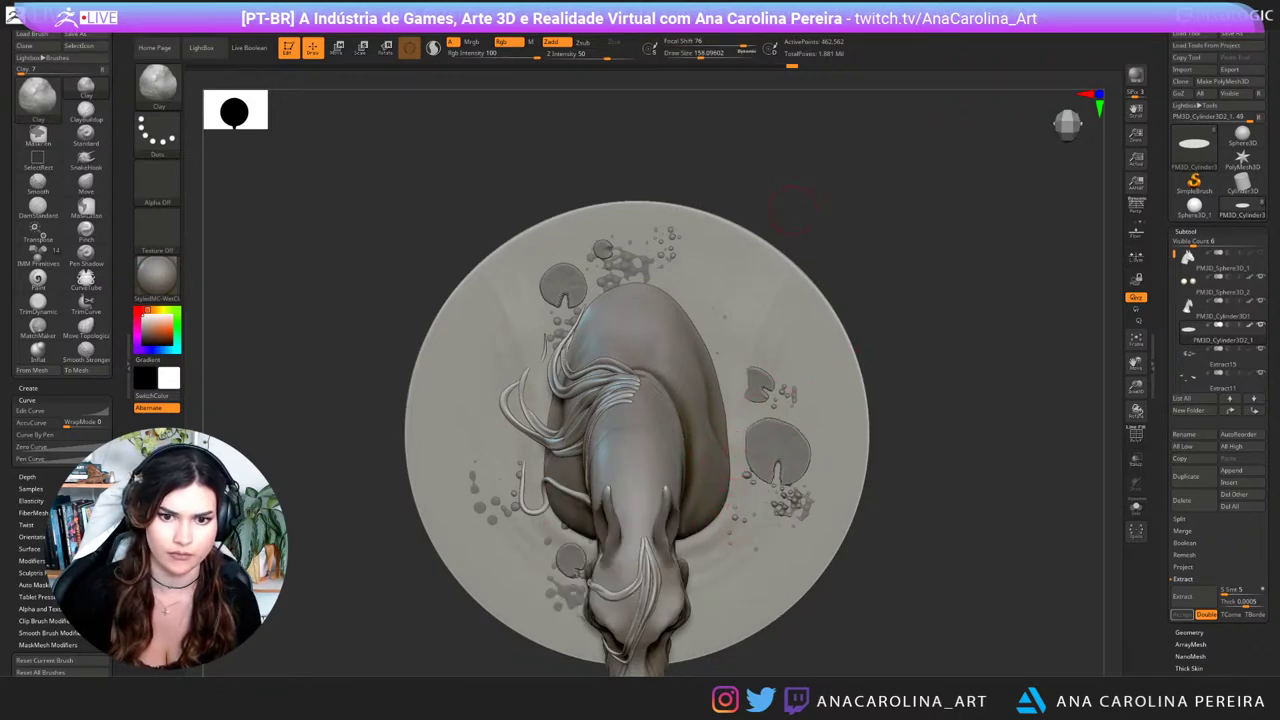
left_click_drag(785, 451, 750, 520)
Step: Smooth the disc surface beside the bust's back and the lily pads at a draw size of about 460
mouse_move(893, 432)
left_mouse_down()
mouse_move(892, 272)
mouse_move(874, 343)
mouse_move(898, 343)
left_mouse_up()
key("space")
left_click_drag(898, 345, 898, 382)
mouse_move(812, 388)
left_mouse_down("shift")
mouse_move(771, 387)
mouse_move(776, 396)
left_mouse_up("shift")
mouse_move(880, 409)
left_mouse_down()
mouse_move(885, 327)
mouse_move(830, 430)
left_mouse_up()
left_click_drag(766, 331, 771, 420, "shift")
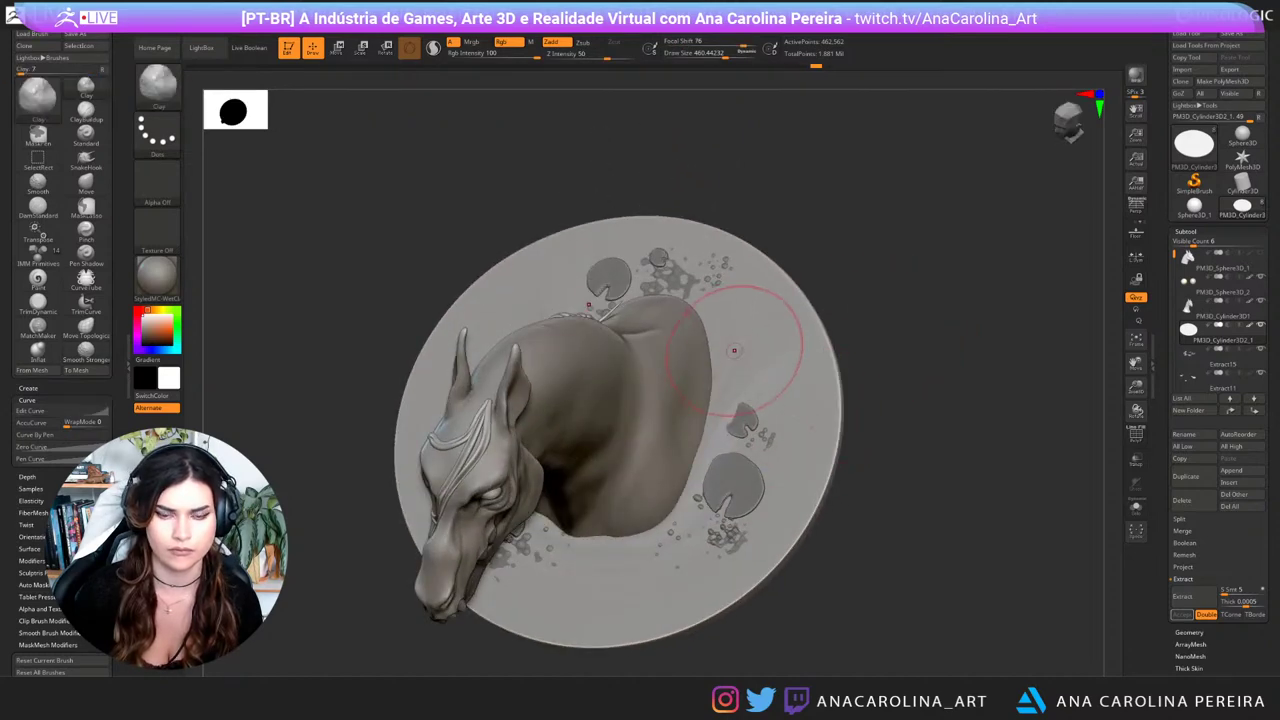
Step: Sculpt broad Clay ripples on the disc behind the bust at a draw size of about 251
left_click_drag(880, 345, 893, 405)
key("b")
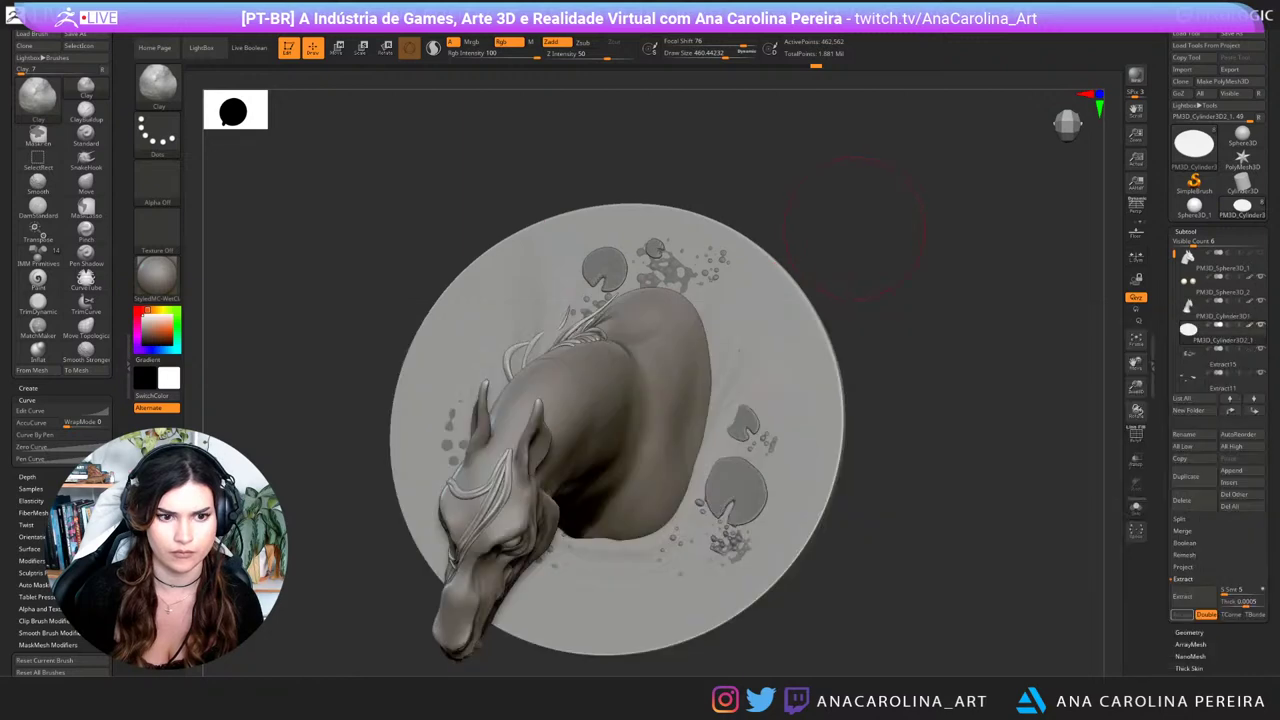
key("space")
mouse_move(853, 228)
left_mouse_down()
mouse_move(895, 255)
mouse_move(831, 251)
left_mouse_up()
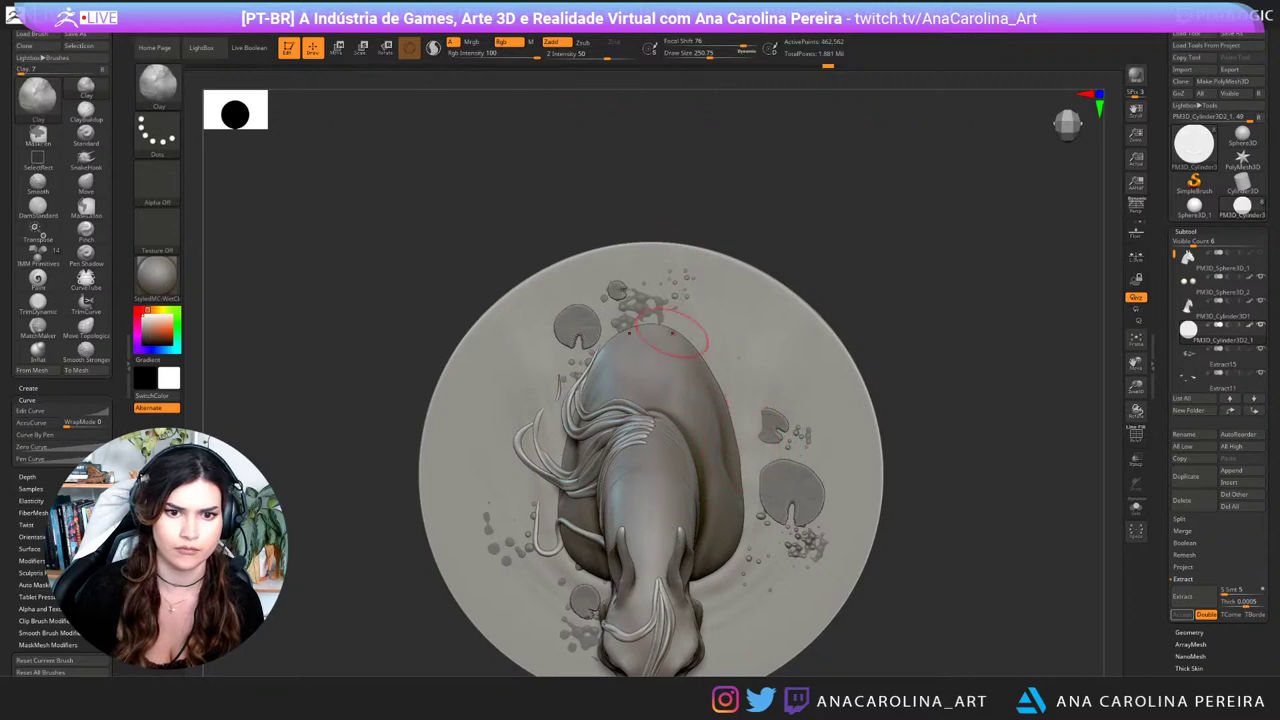
mouse_move(615, 180)
left_mouse_down()
mouse_move(623, 167)
mouse_move(690, 168)
left_mouse_up()
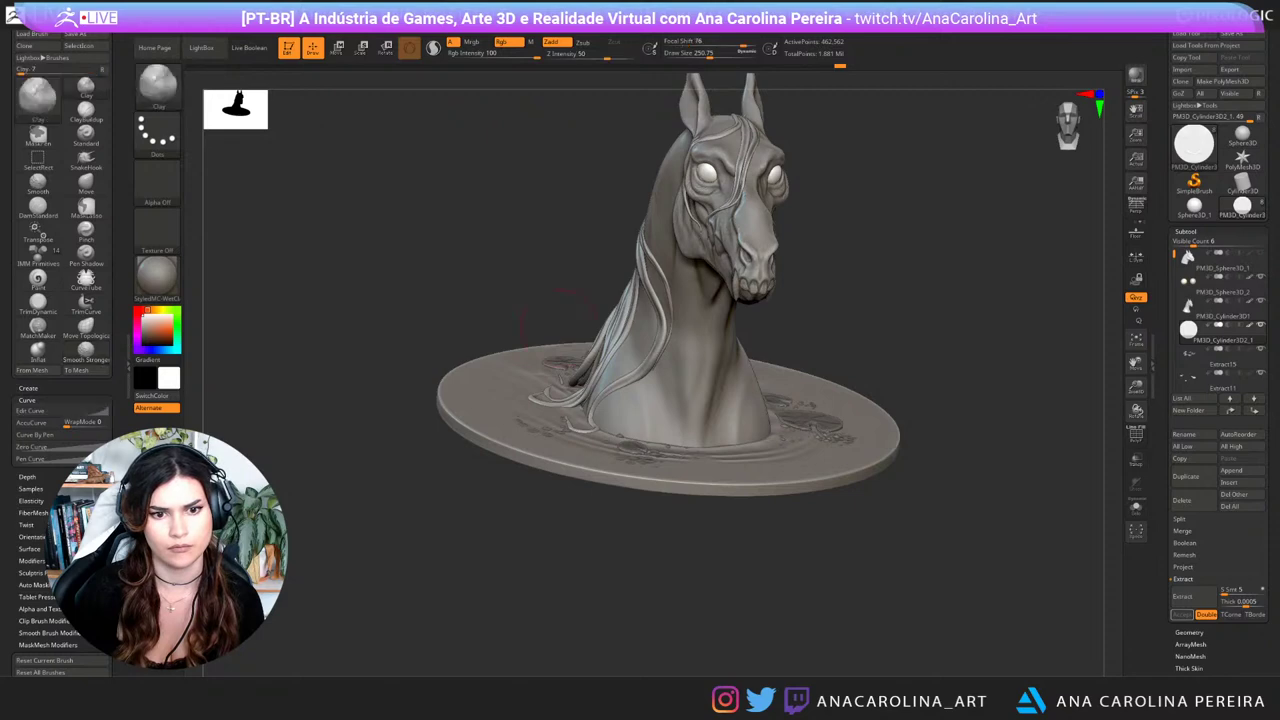
Step: Smooth the disc behind the mane and rework it with Clay at a draw size of about 154
mouse_move(570, 262)
left_mouse_down("shift")
mouse_move(575, 375)
mouse_move(563, 388)
left_mouse_up("shift")
key("space")
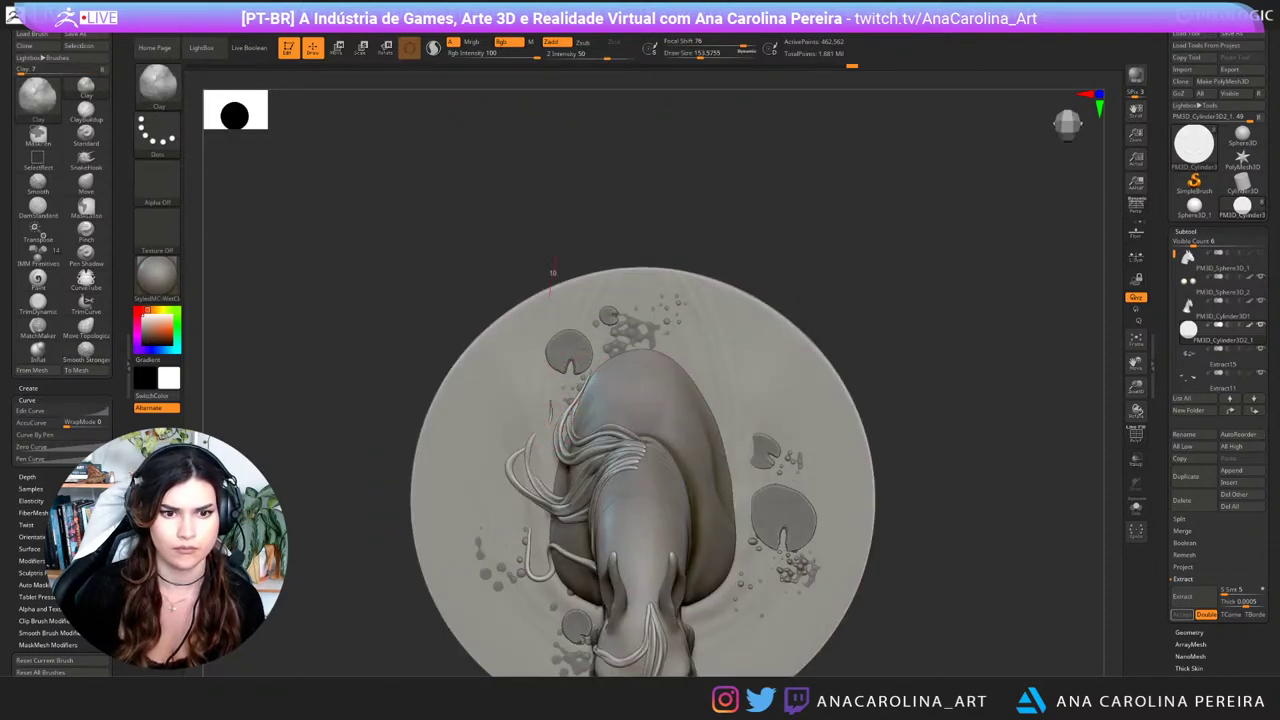
left_click_drag(577, 333, 566, 340)
Step: Soften the ripples around the bust with Smooth Stronger at a draw size of about 257
key("space")
left_click_drag(569, 400, 550, 415, "shift")
mouse_move(735, 265)
left_mouse_down()
mouse_move(703, 188)
mouse_move(708, 150)
left_mouse_up()
left_click_drag(729, 288, 750, 350, "shift")
mouse_move(745, 235)
left_mouse_down()
mouse_move(775, 215)
mouse_move(800, 228)
mouse_move(872, 196)
mouse_move(843, 335)
left_mouse_up()
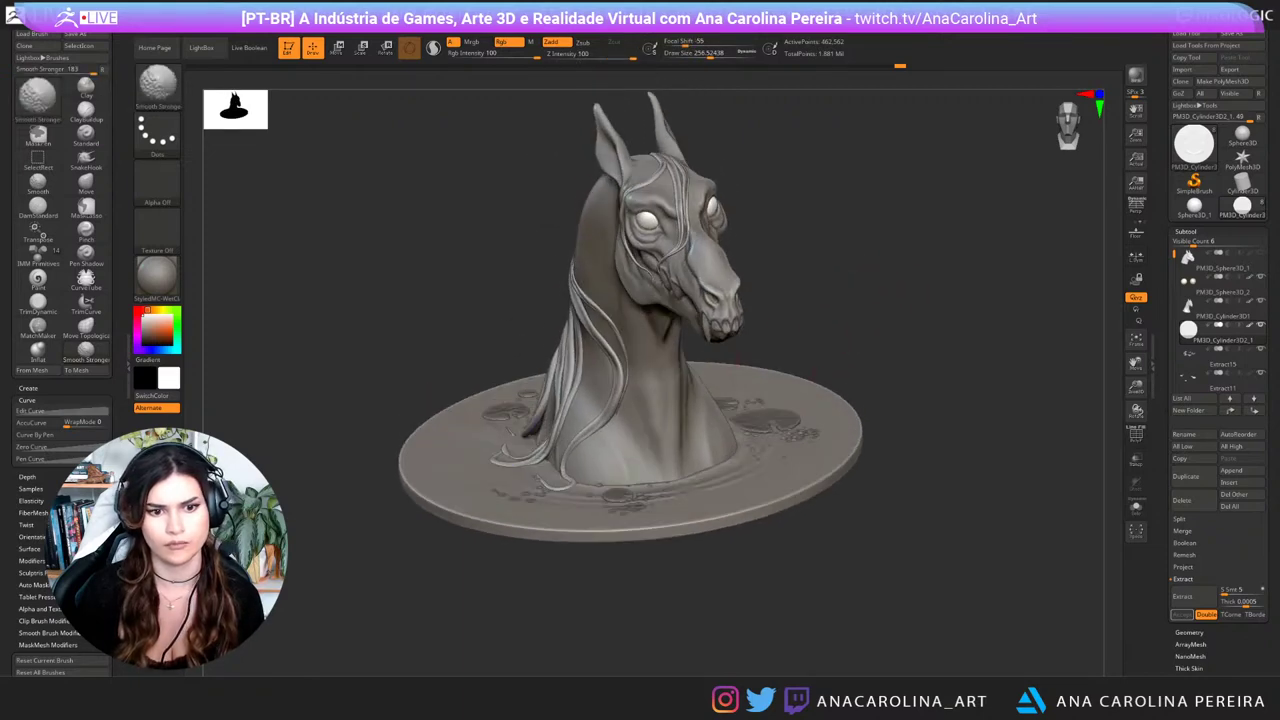
left_click_drag(738, 440, 720, 455, "shift")
mouse_move(800, 300)
left_mouse_down()
mouse_move(875, 295)
mouse_move(910, 265)
mouse_move(880, 345)
mouse_move(855, 235)
mouse_move(872, 345)
left_mouse_up()
mouse_move(938, 385)
left_mouse_down("alt")
mouse_move(932, 411)
mouse_move(960, 423)
mouse_move(898, 445)
mouse_move(892, 434)
left_mouse_up("alt")
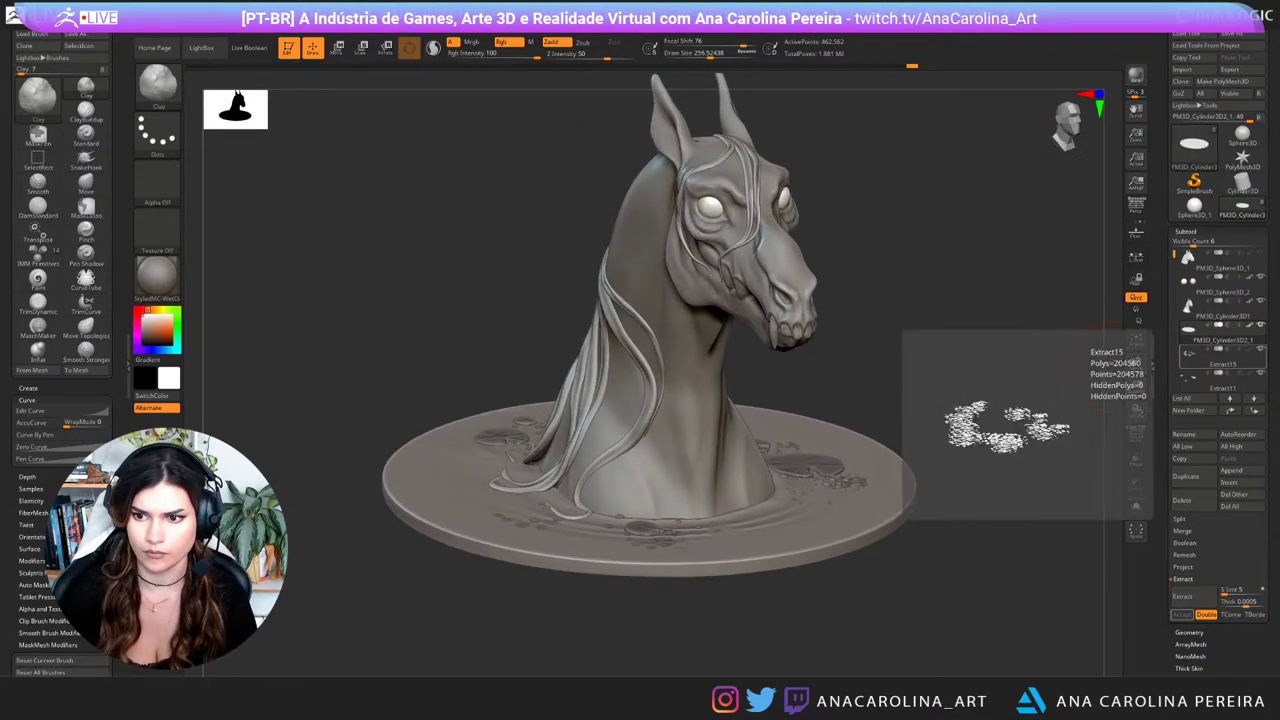
Step: Set the MaskPen brush to a FreeHand stroke with the alpha off, keeping the disc subtool active
left_click(1192, 356)
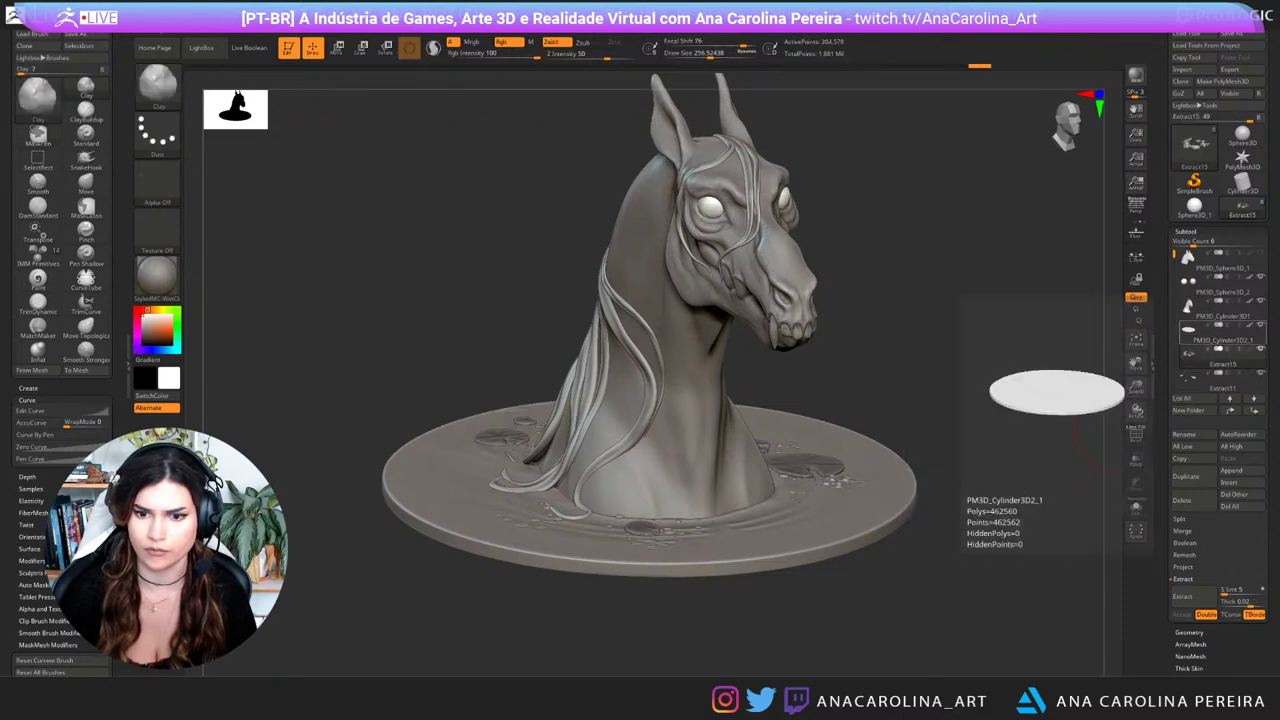
left_click(1222, 340)
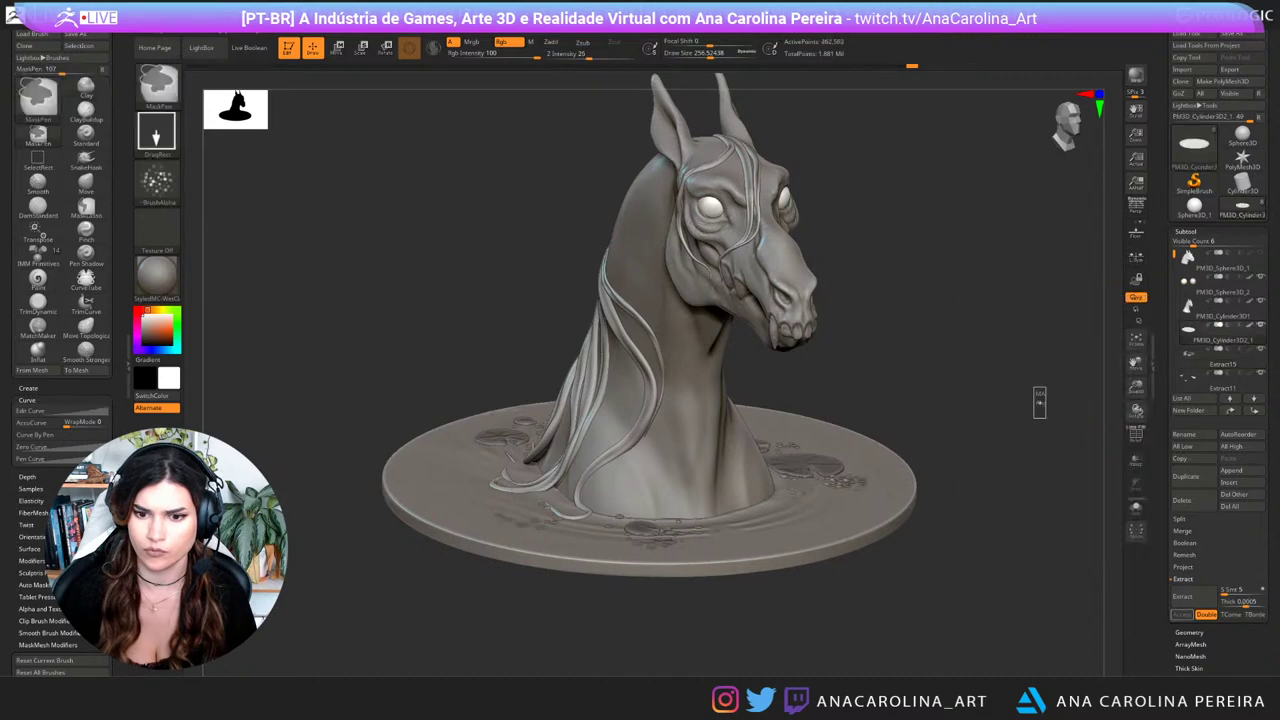
left_click_drag(1046, 418, 1058, 524, "ctrl")
left_click_drag(1010, 480, 1060, 580, "alt")
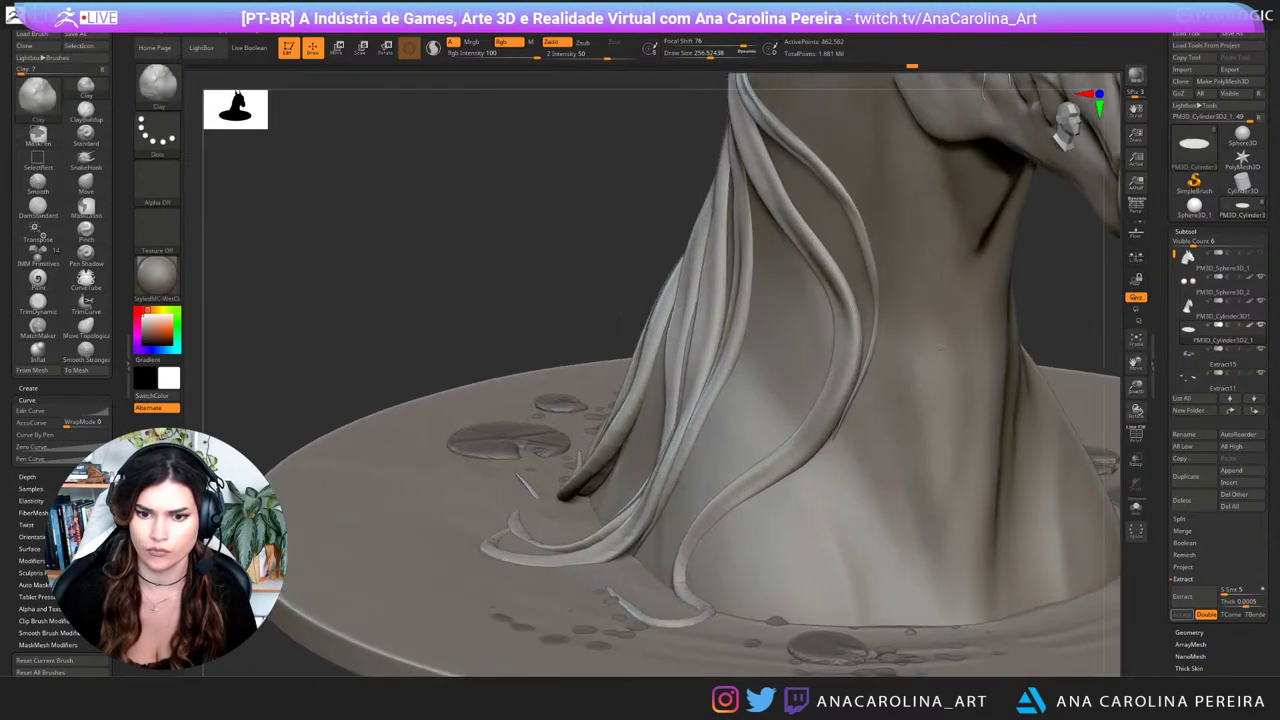
left_click(157, 135, "ctrl")
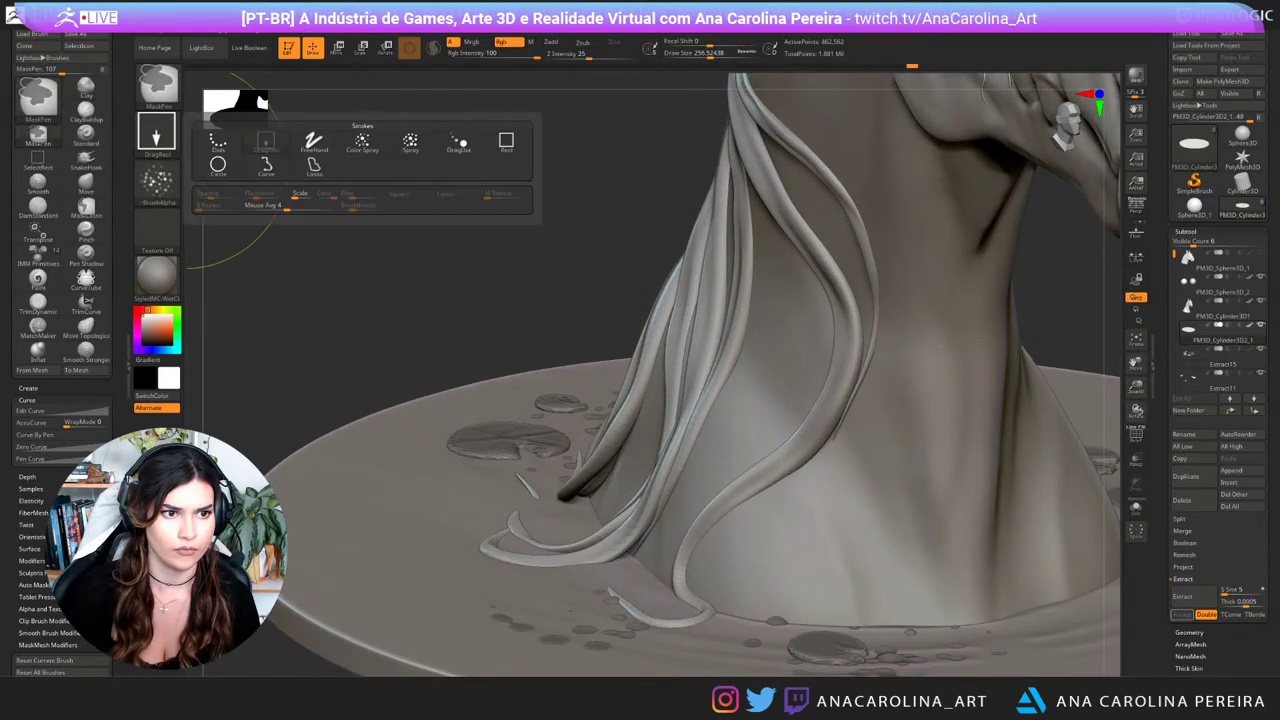
left_click(313, 141)
left_click(156, 180)
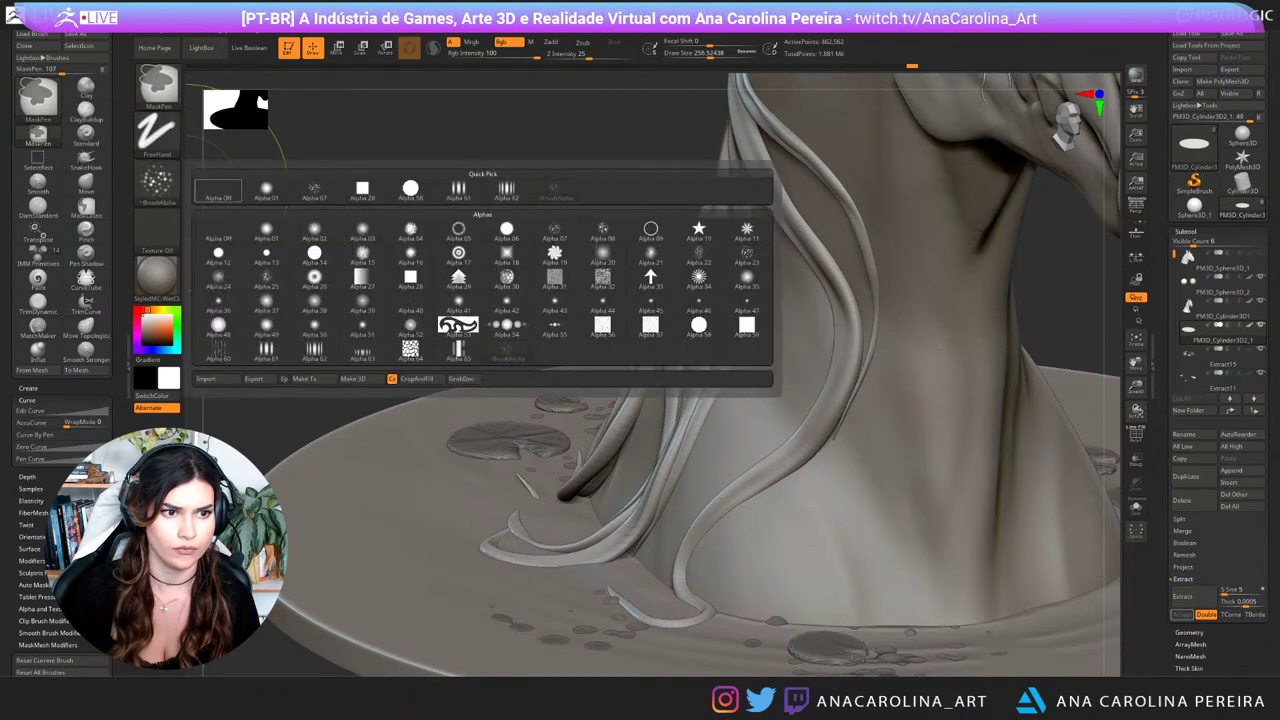
left_click(216, 189, "ctrl")
mouse_move(382, 238)
left_mouse_down("alt")
mouse_move(375, 170)
mouse_move(370, 240)
left_mouse_up("alt")
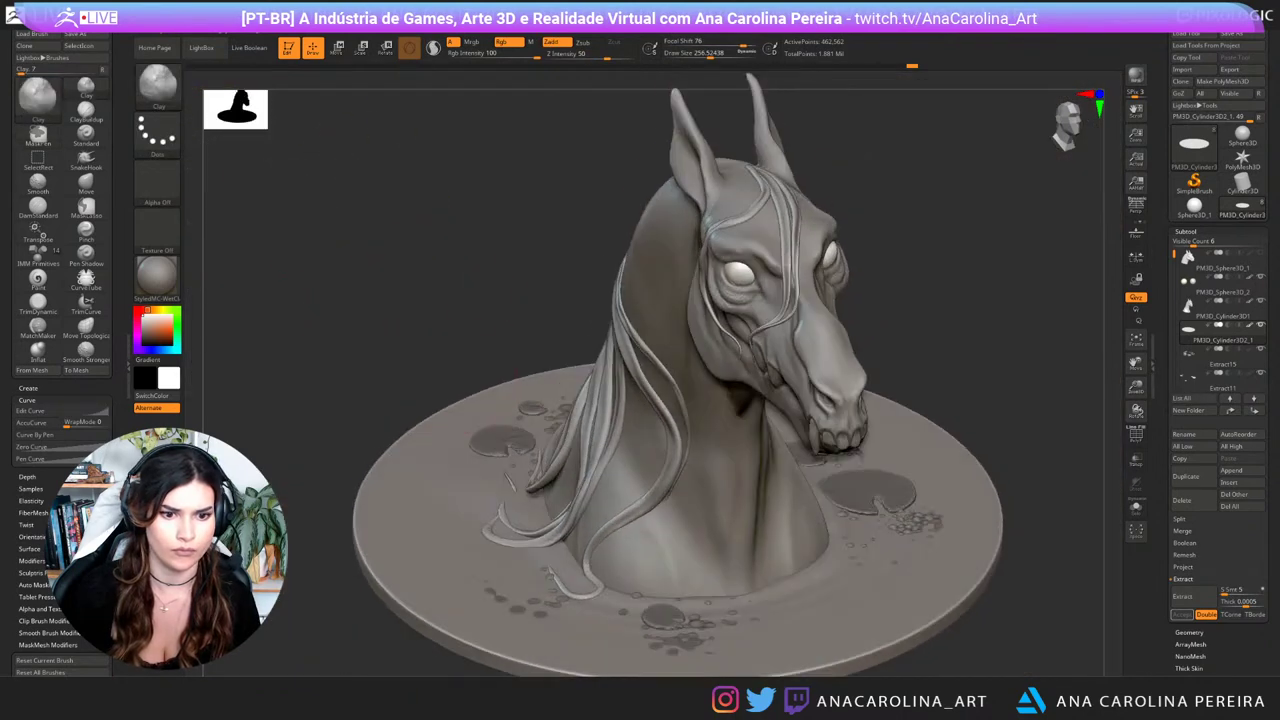
Step: Hide the Extract15 and Extract11 subtools to inspect the bare ripples on the disc, and show them again
left_click_drag(527, 370, 540, 290)
mouse_move(935, 335)
left_mouse_down()
mouse_move(885, 380)
mouse_move(855, 470)
left_mouse_up()
key("space")
left_click_drag(926, 406, 920, 405)
left_click_drag(1136, 387, 1180, 358)
left_click(1261, 349)
left_click(1261, 373)
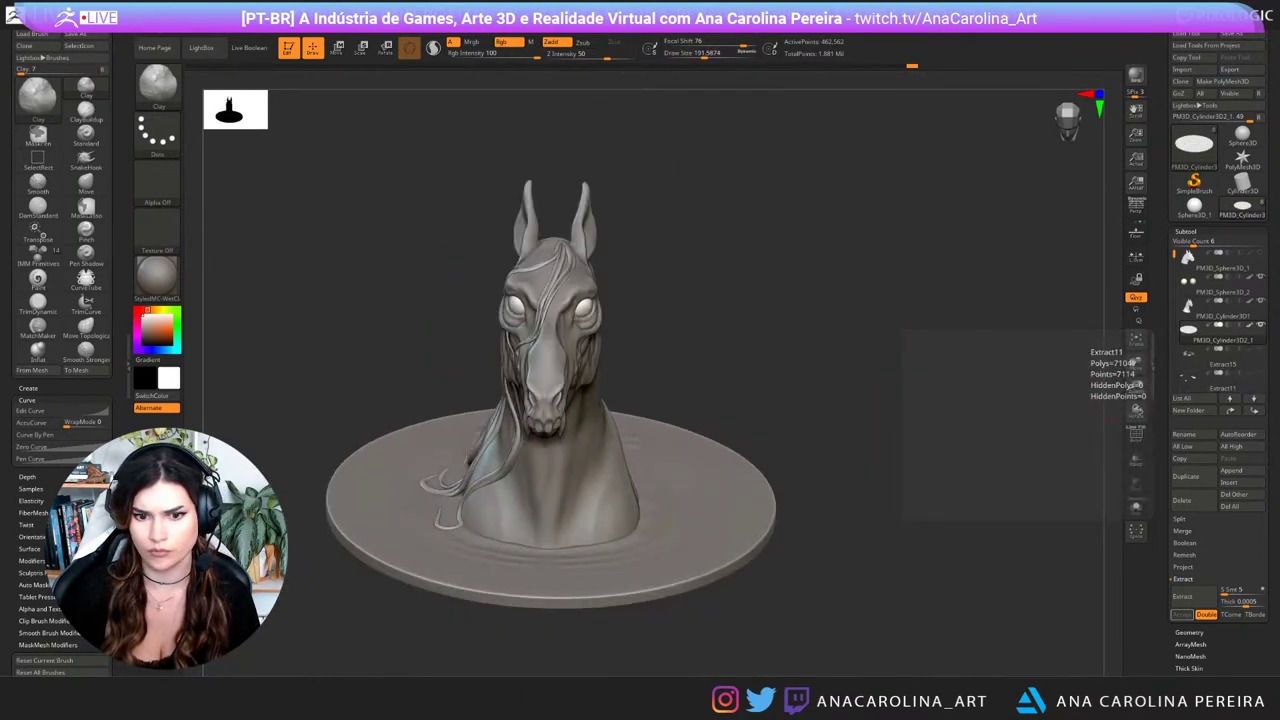
left_click(1261, 373)
left_click(1261, 349)
left_click_drag(880, 400, 1016, 413, "alt")
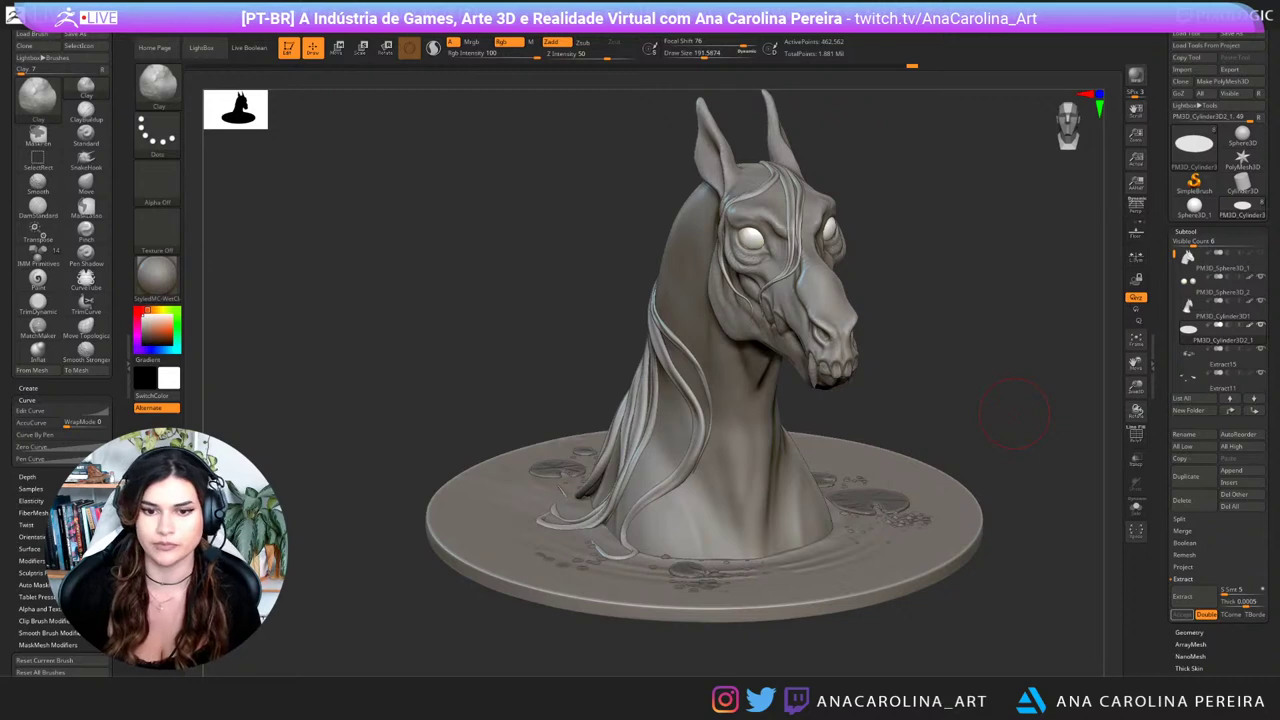
Step: Sculpt finer Clay ripples in front of the bust's neck at a draw size of 112 and smooth the disc's edge area
left_click_drag(1015, 413, 905, 475)
right_click_drag(742, 614, 727, 520, "alt")
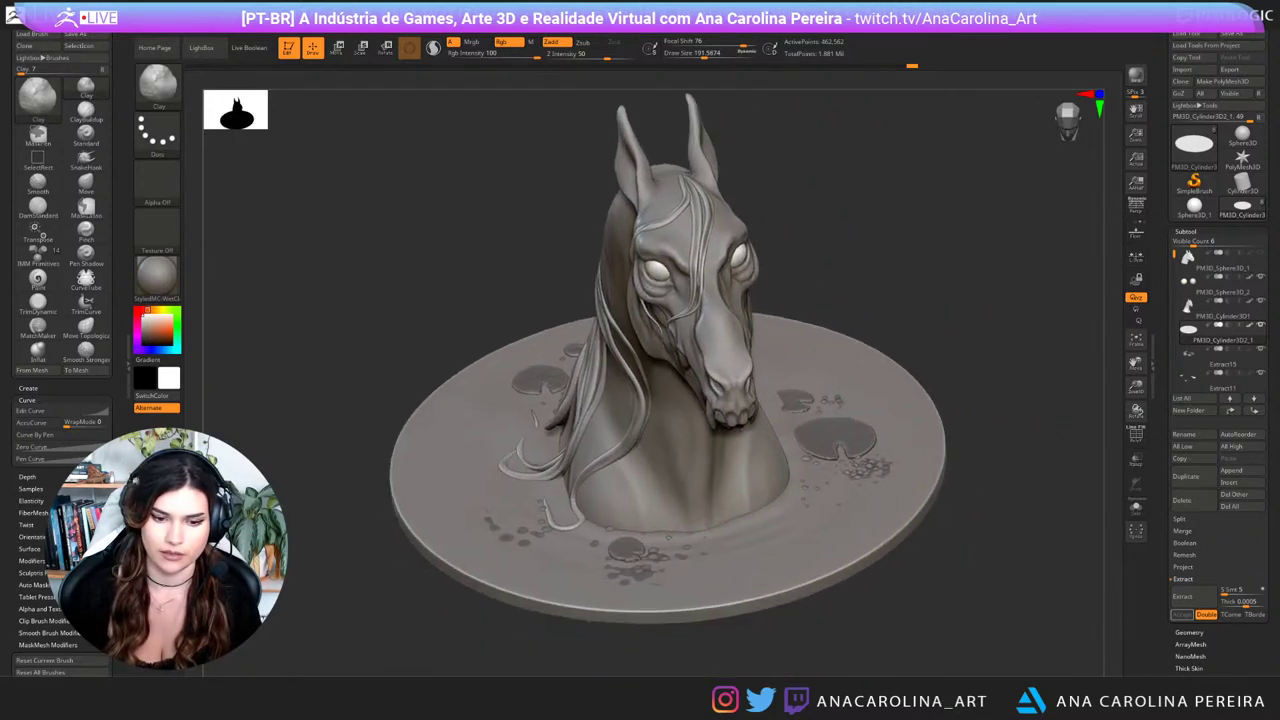
key("space")
left_click_drag(725, 519, 722, 518)
left_click_drag(706, 545, 740, 535)
mouse_move(669, 555)
left_mouse_down()
mouse_move(747, 541)
mouse_move(711, 567)
mouse_move(702, 558)
mouse_move(785, 510)
mouse_move(835, 503)
left_mouse_up()
mouse_move(898, 568)
left_mouse_down()
mouse_move(965, 507)
mouse_move(922, 485)
mouse_move(916, 541)
mouse_move(975, 503)
left_mouse_up()
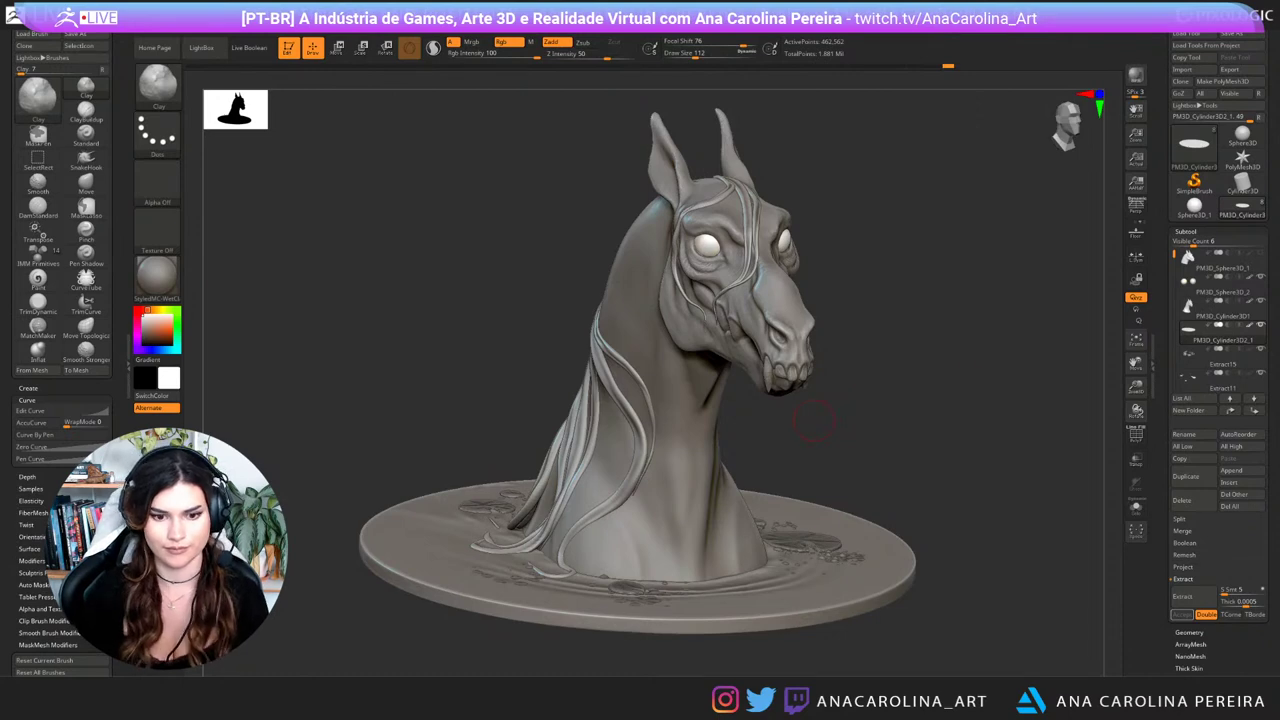
left_click_drag(966, 418, 938, 460)
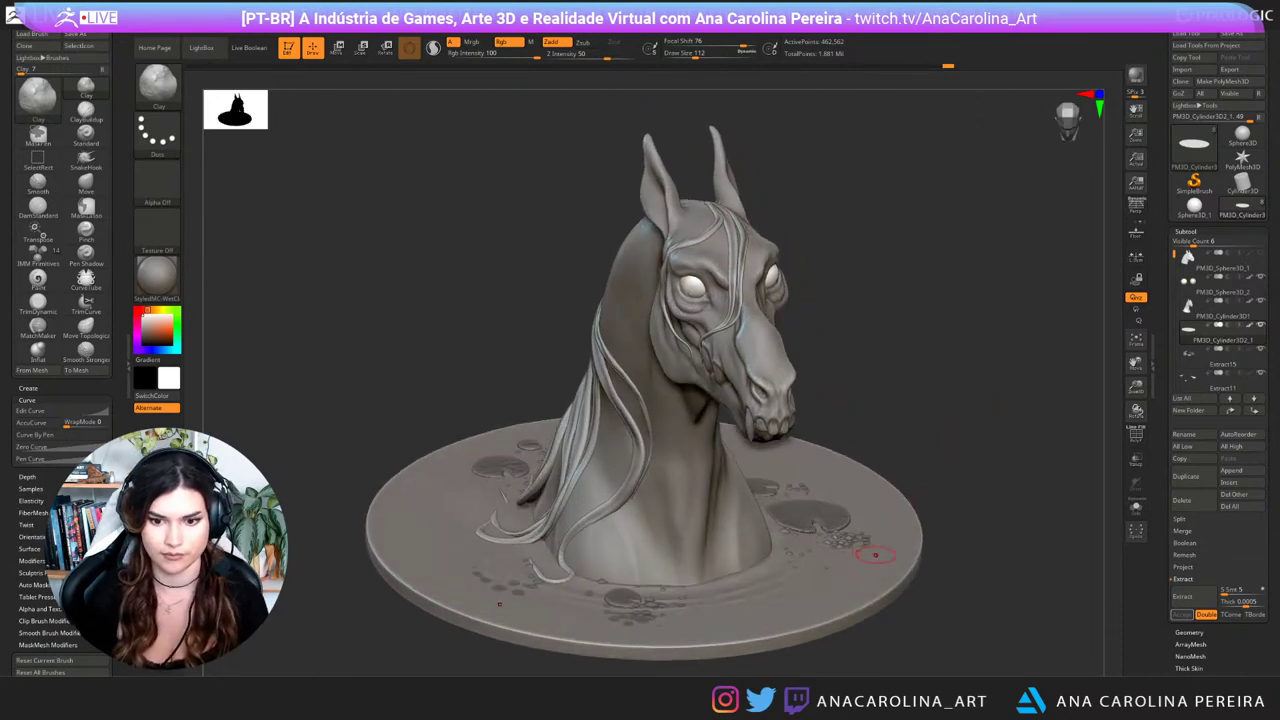
left_click_drag(883, 563, 893, 565, "shift")
Step: Set the Clay brush to a draw size of about 351 with the DragRect stroke and Alpha 15
mouse_move(968, 532)
left_mouse_down()
mouse_move(953, 436)
mouse_move(952, 470)
left_mouse_up()
key("space")
left_click(966, 452)
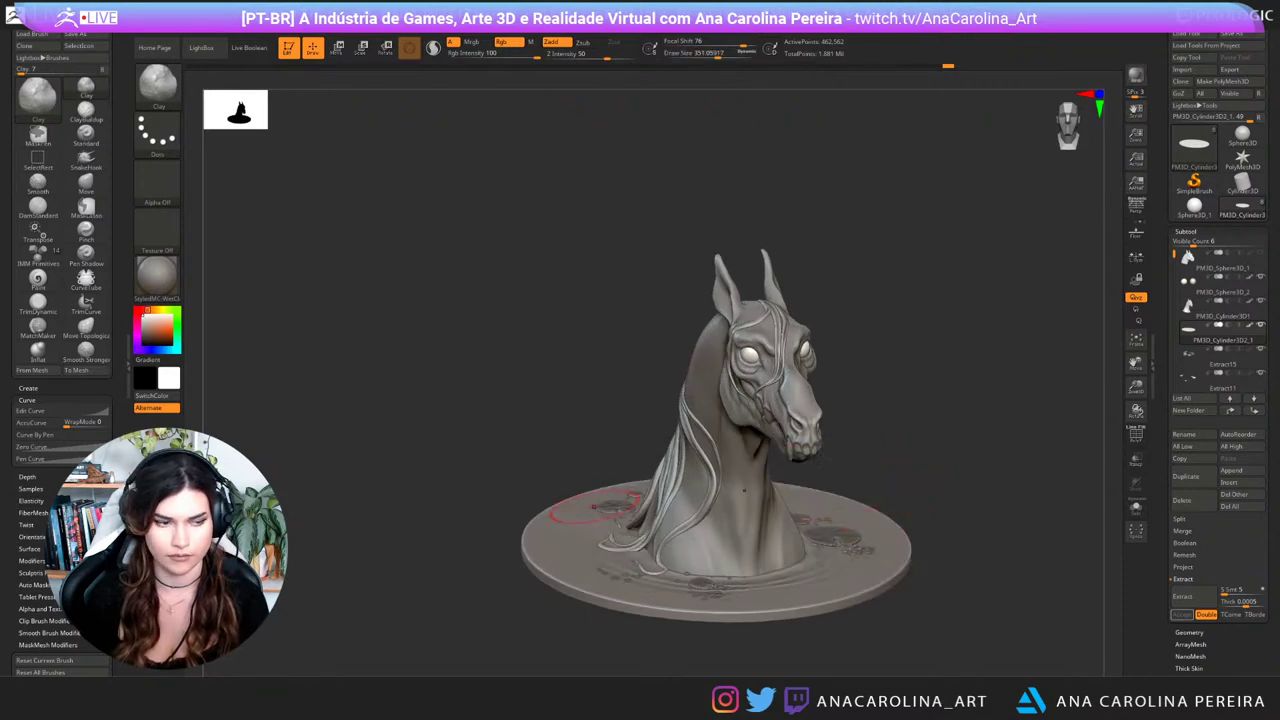
left_click(157, 134)
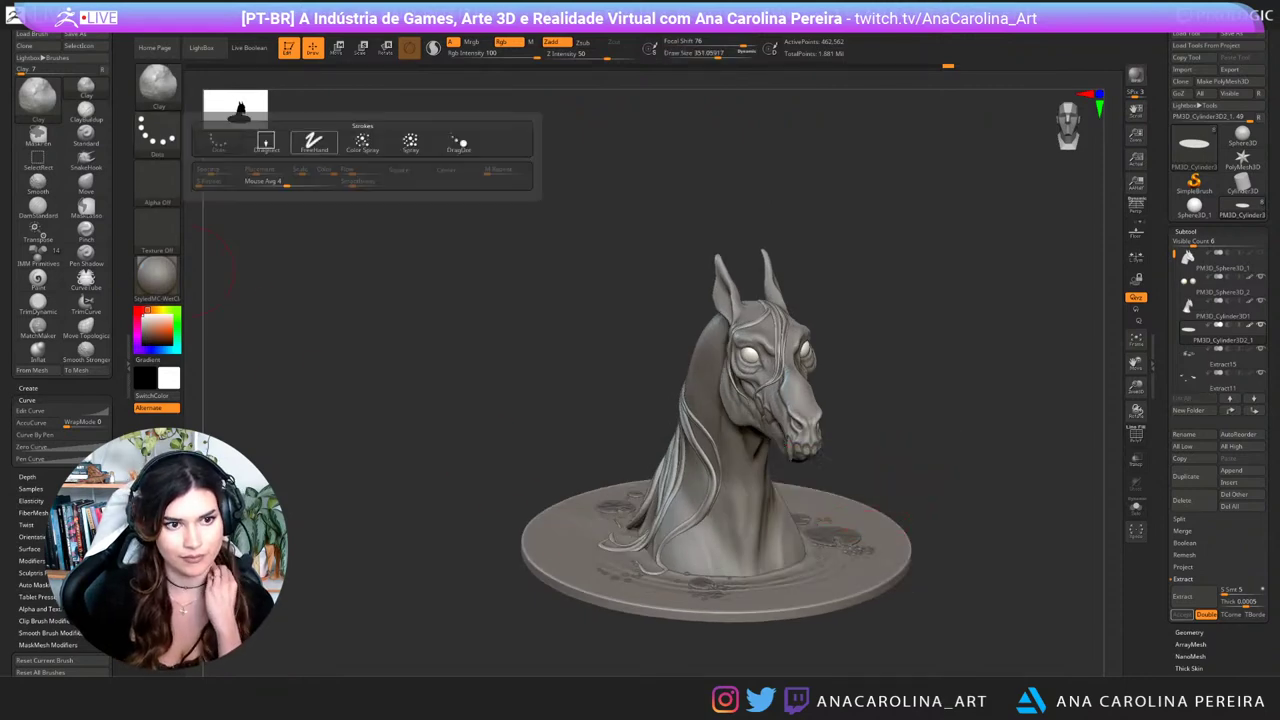
left_click(265, 143)
left_click(157, 182)
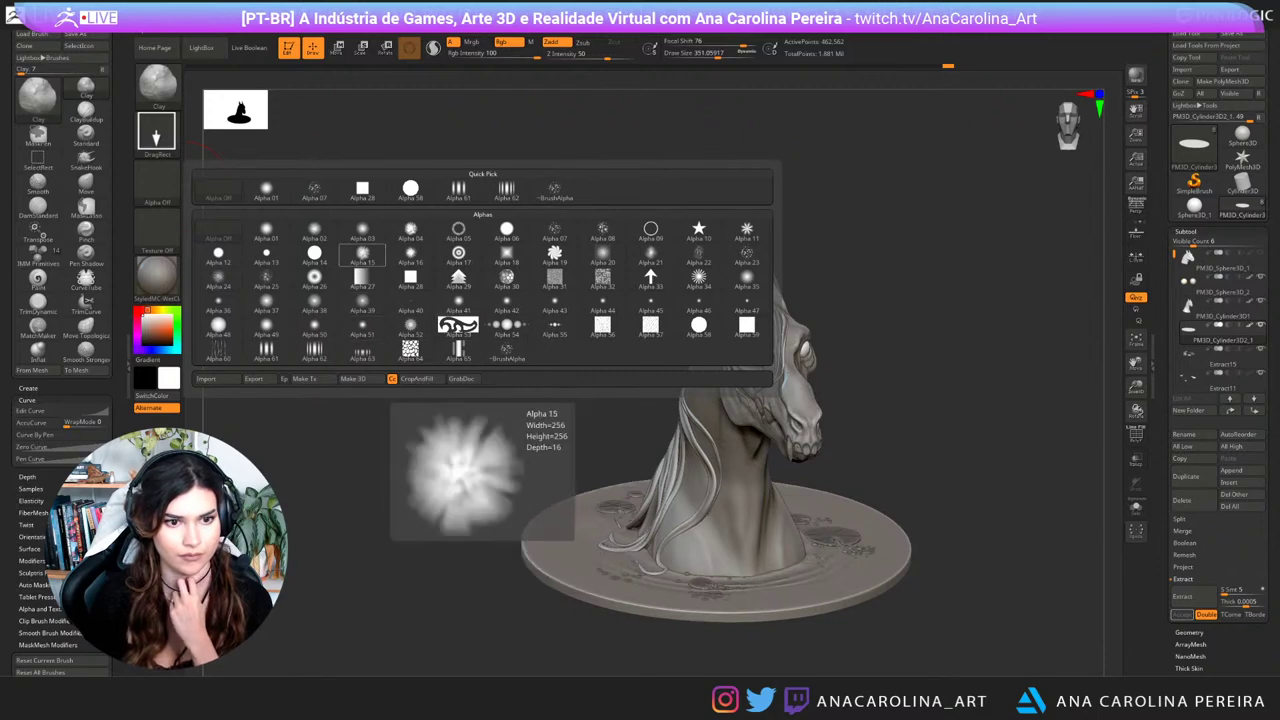
left_click(362, 253)
Step: Add a new sculpting layer to the disc subtool
left_click_drag(1228, 664, 1228, 661)
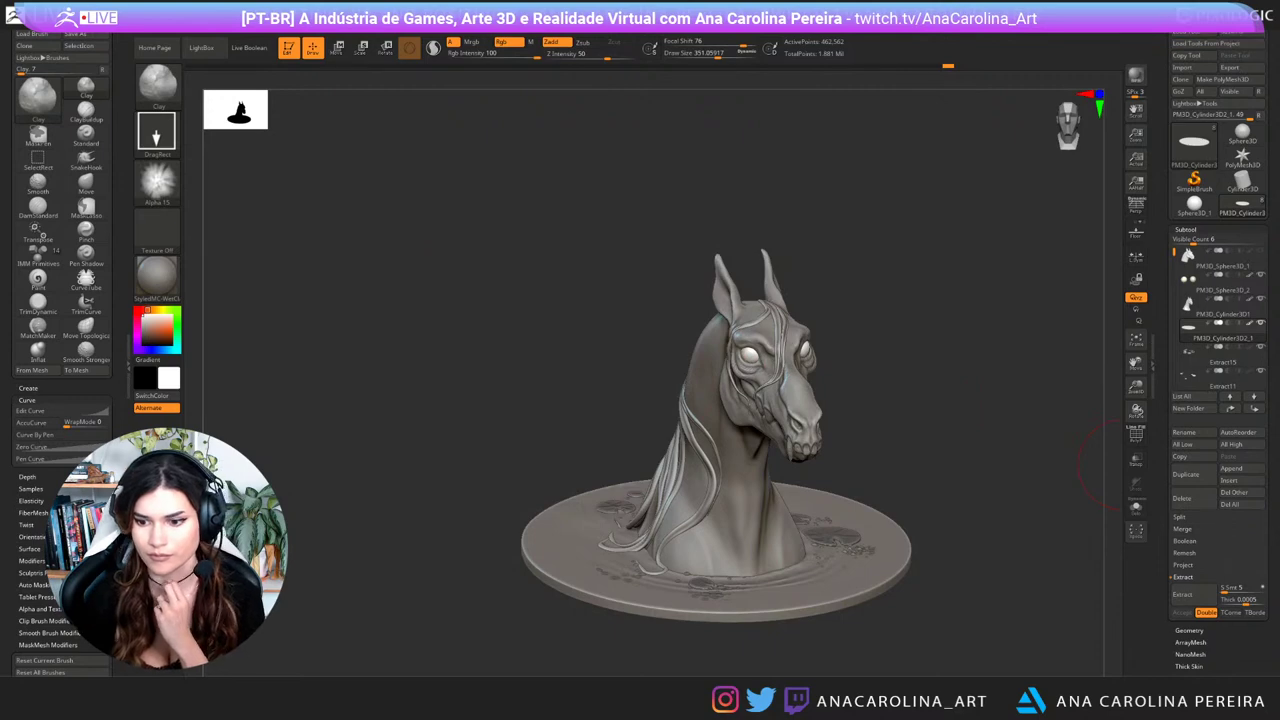
left_click(1184, 675)
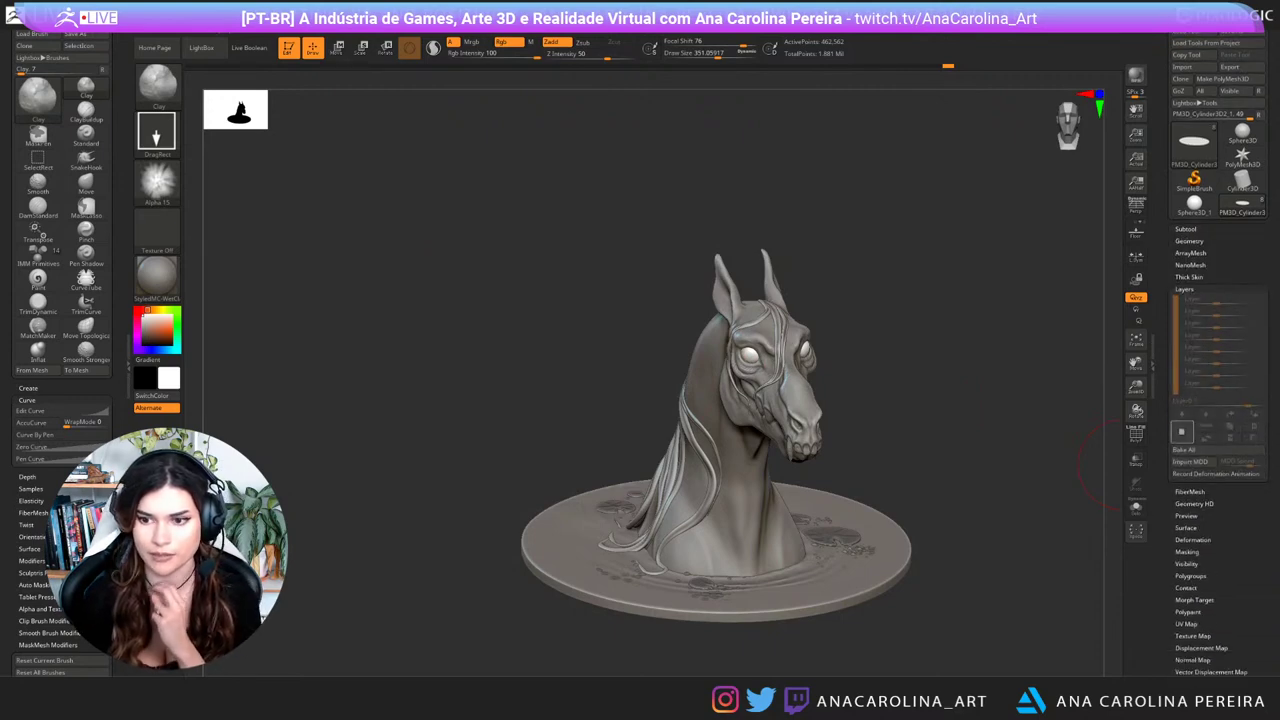
left_click(1182, 432)
Step: Stamp the BrushAlpha texture on the disc near the lily pads, undoing the unwanted stamps
left_click_drag(985, 430, 863, 506)
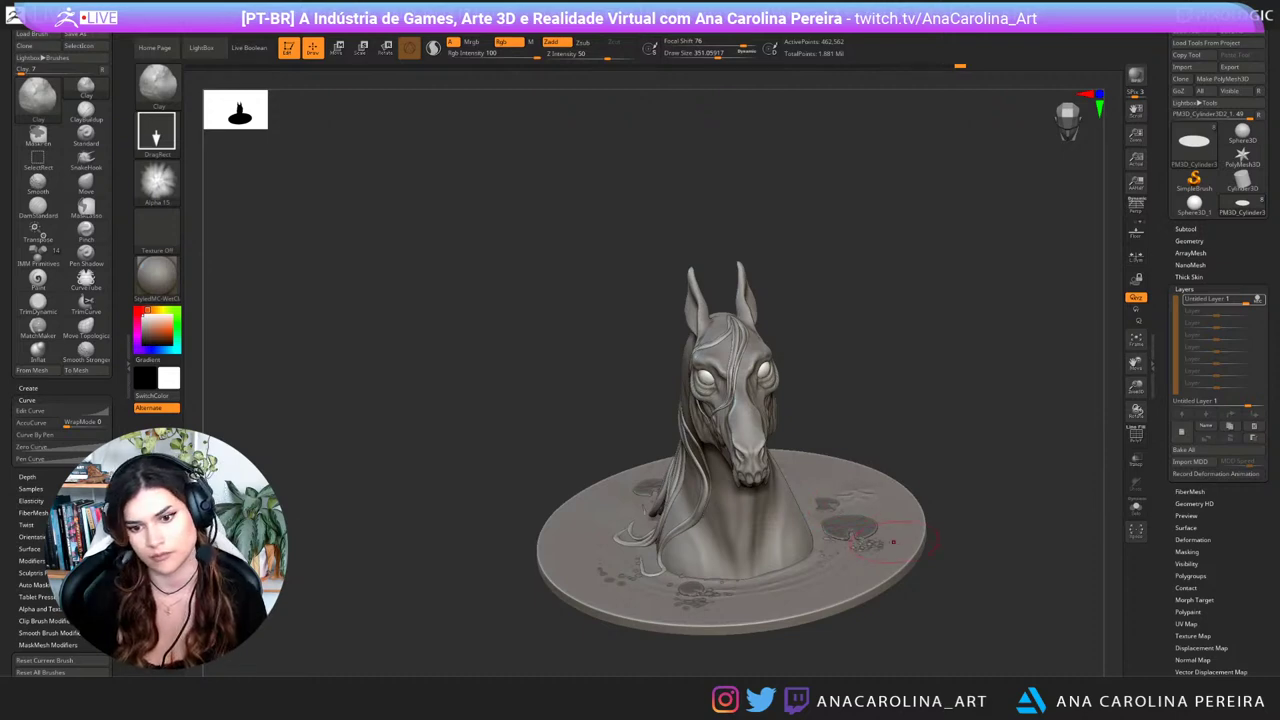
key("ctrl+z")
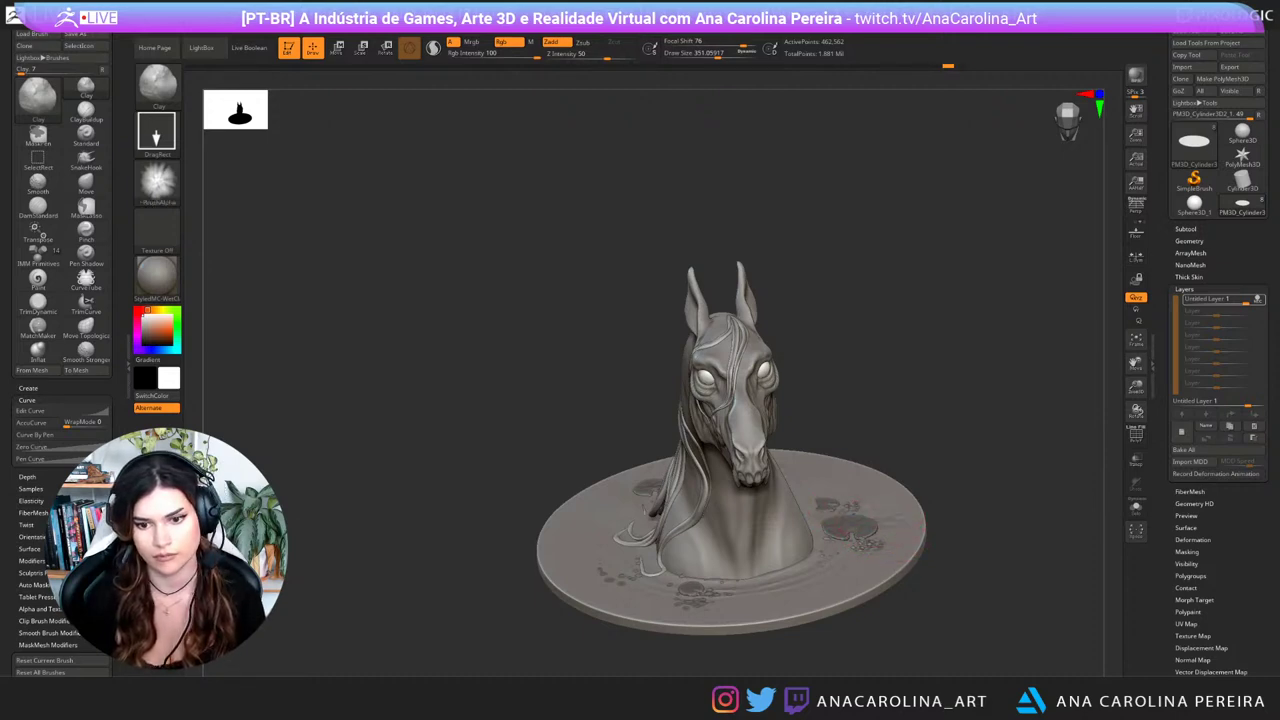
mouse_move(849, 547)
left_mouse_down()
mouse_move(858, 552)
mouse_move(812, 575)
mouse_move(836, 546)
left_mouse_up()
mouse_move(905, 635)
left_mouse_down()
mouse_move(990, 610)
mouse_move(992, 590)
left_mouse_up()
key("ctrl+z")
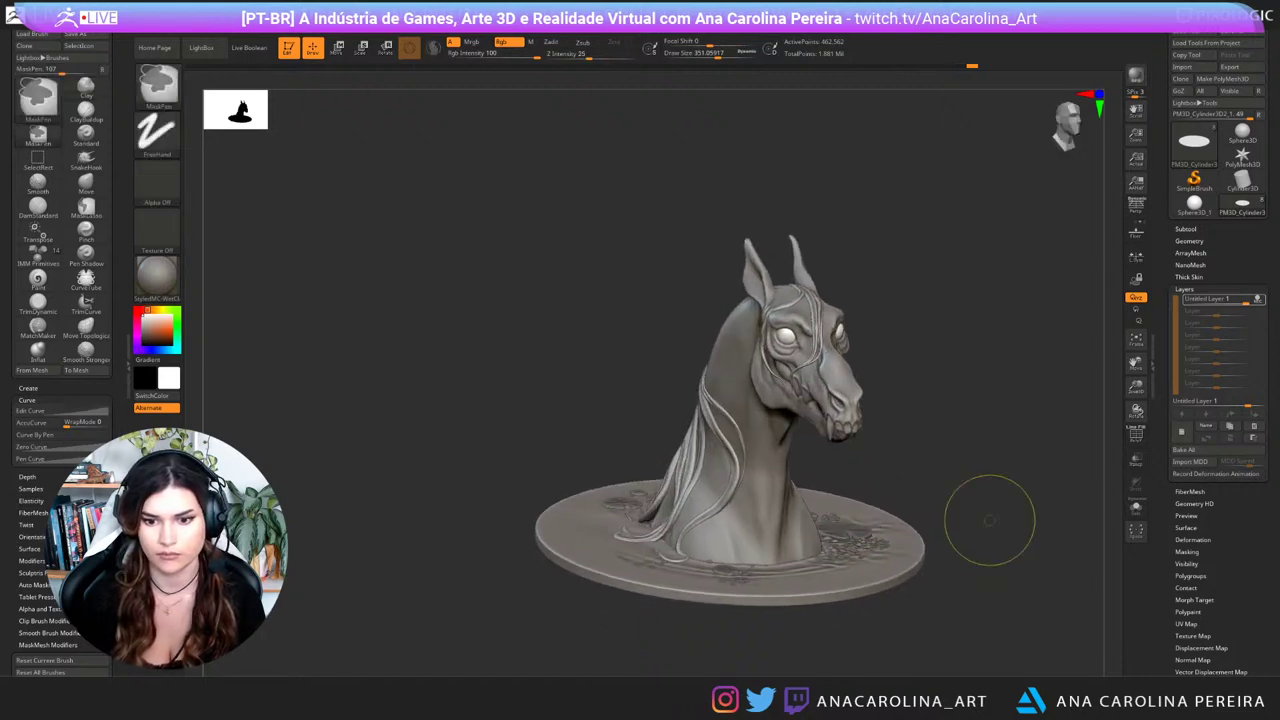
key("ctrl+z")
mouse_move(838, 583)
left_mouse_down()
mouse_move(856, 567)
mouse_move(868, 575)
left_mouse_up()
key("ctrl+z")
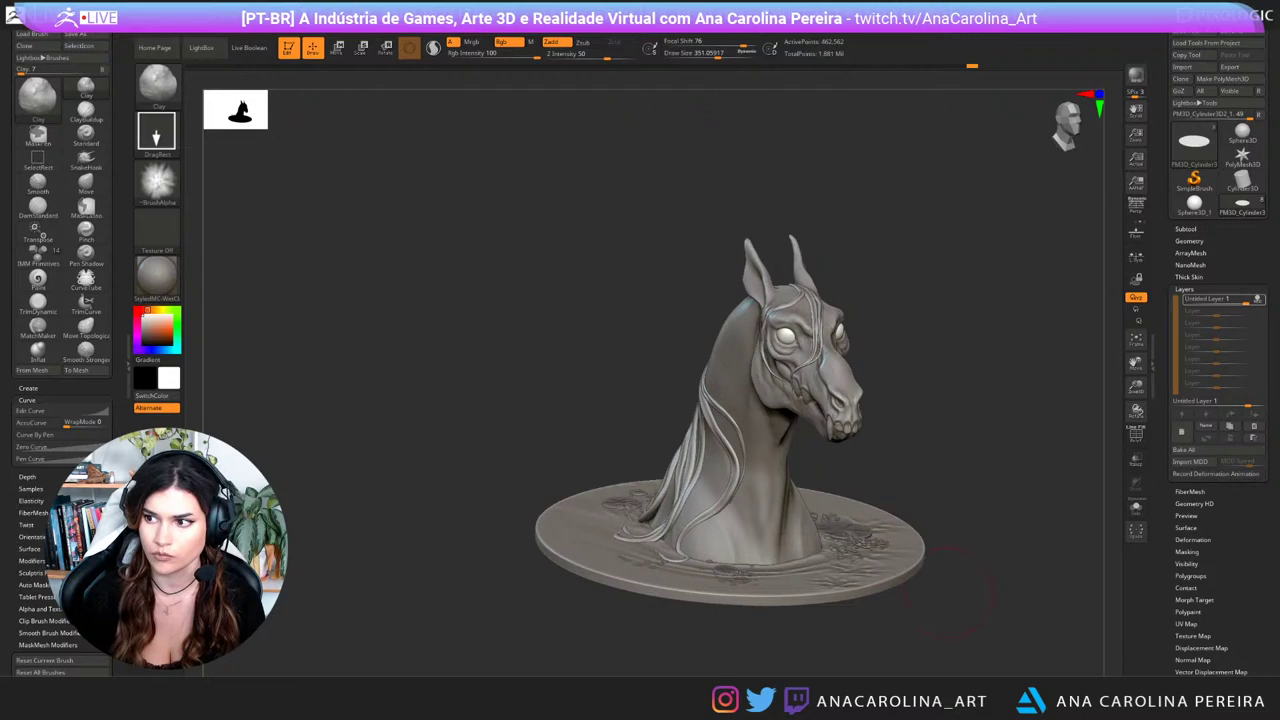
left_click_drag(990, 590, 890, 622)
left_click_drag(929, 521, 950, 596)
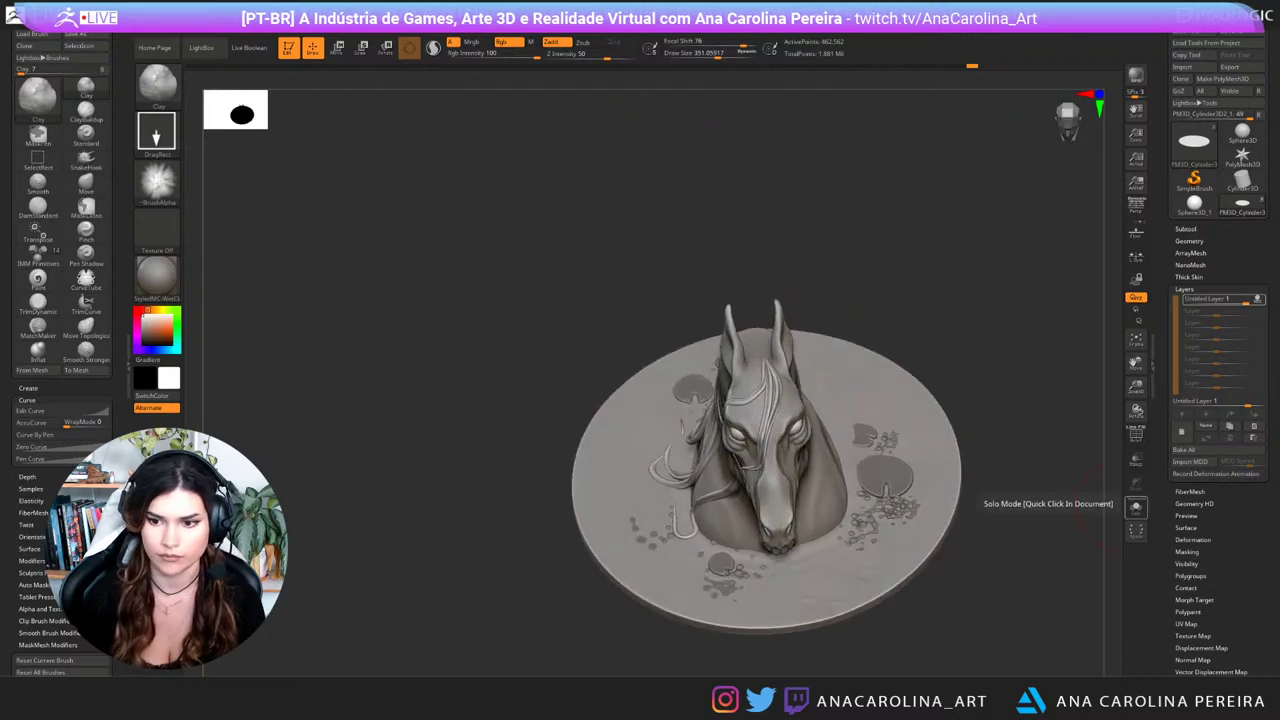
key("ctrl+z")
Step: Isolate the disc and stamp subtle water texture across its upper surface from a top view
left_click(1136, 508)
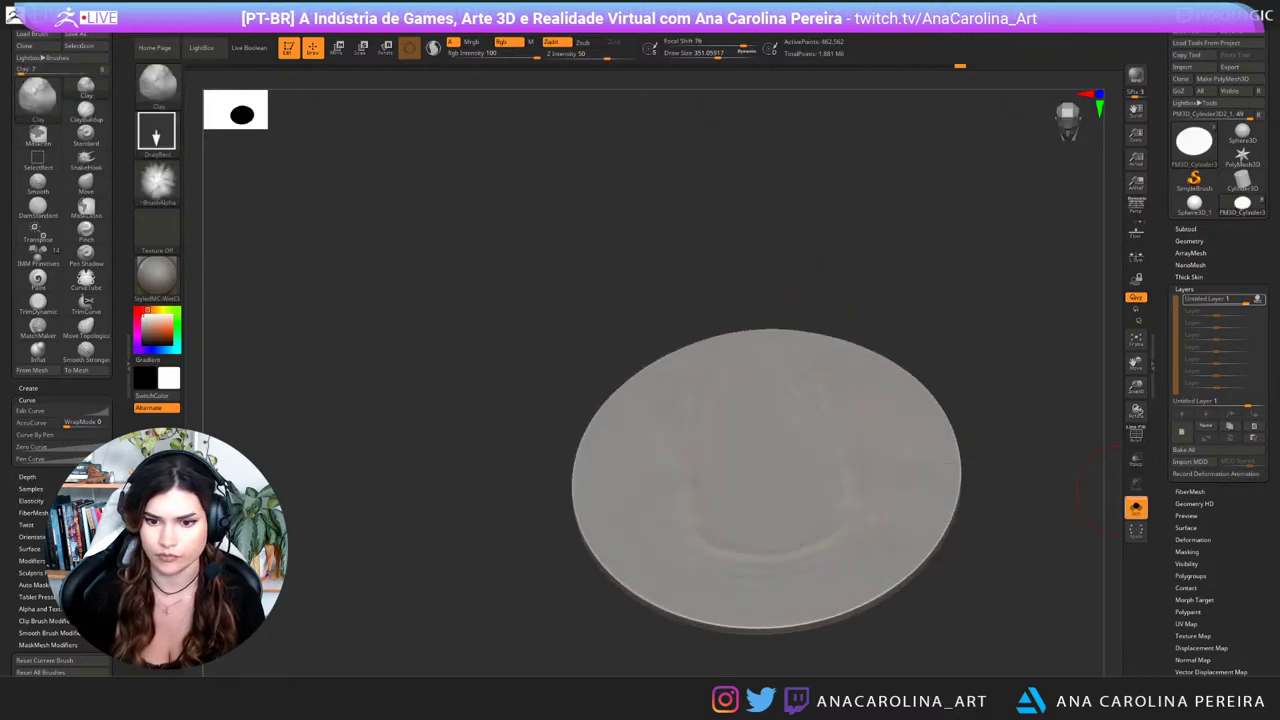
left_click_drag(1030, 450, 885, 532, "shift")
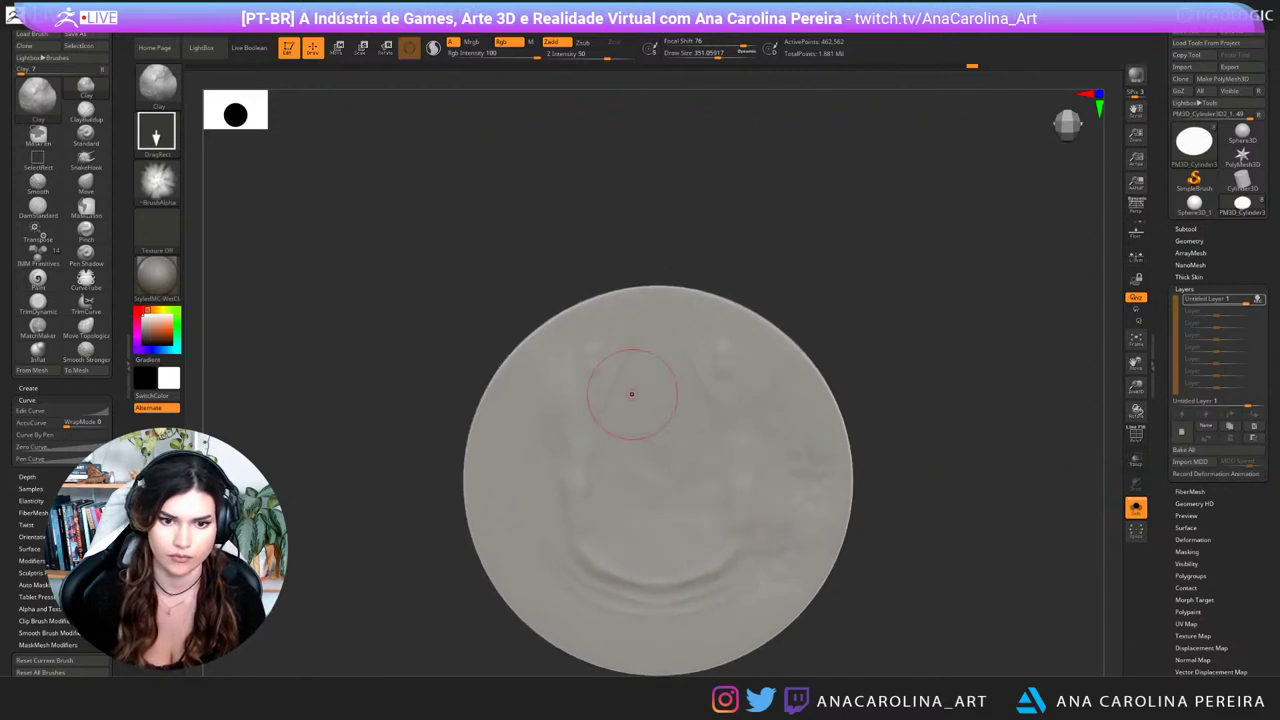
left_click_drag(631, 394, 822, 432)
left_click_drag(571, 426, 725, 445)
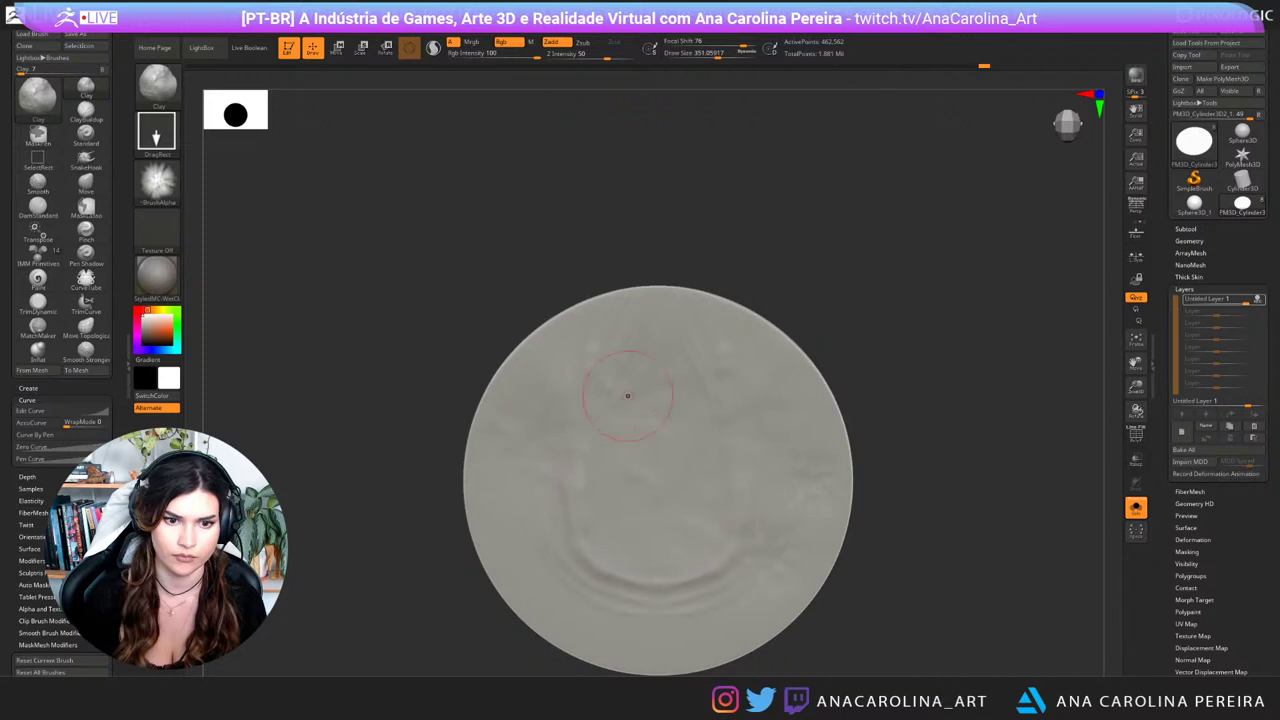
Step: Stamp more subtle water texture over the isolated disc's upper surface from top and tilted views
left_click_drag(565, 383, 634, 413)
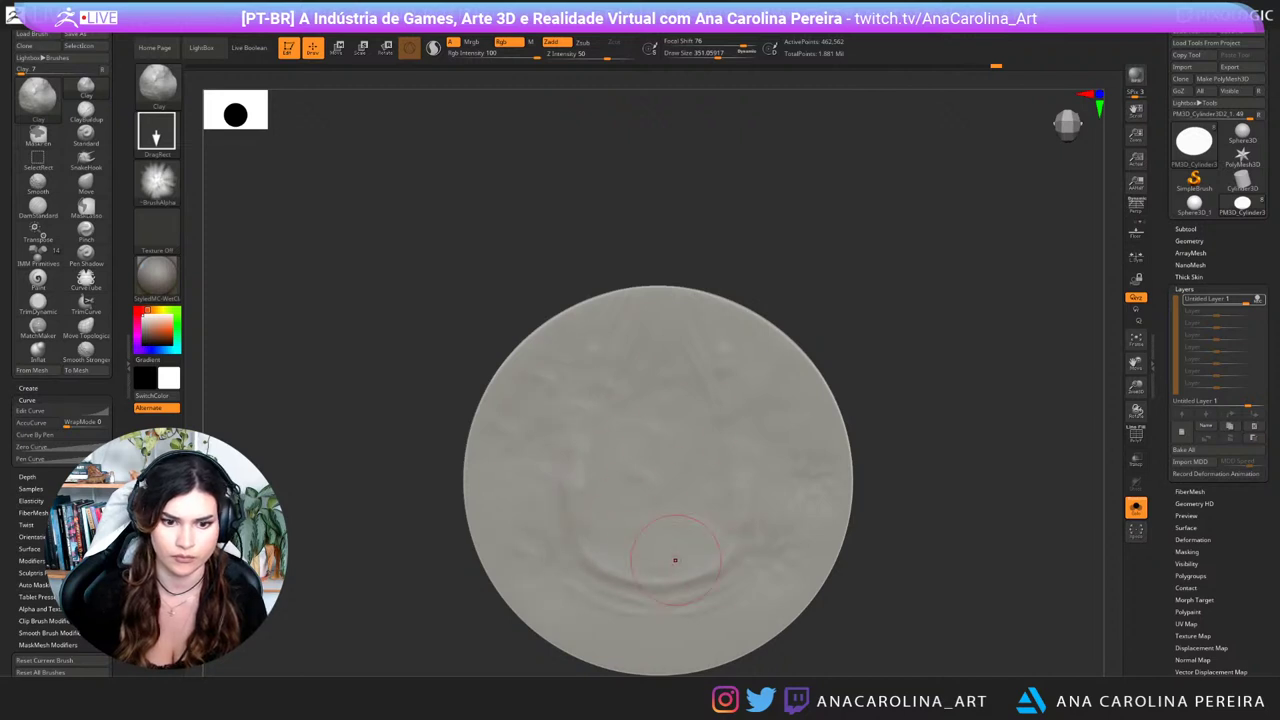
left_click_drag(674, 561, 726, 590)
left_click_drag(640, 642, 700, 652)
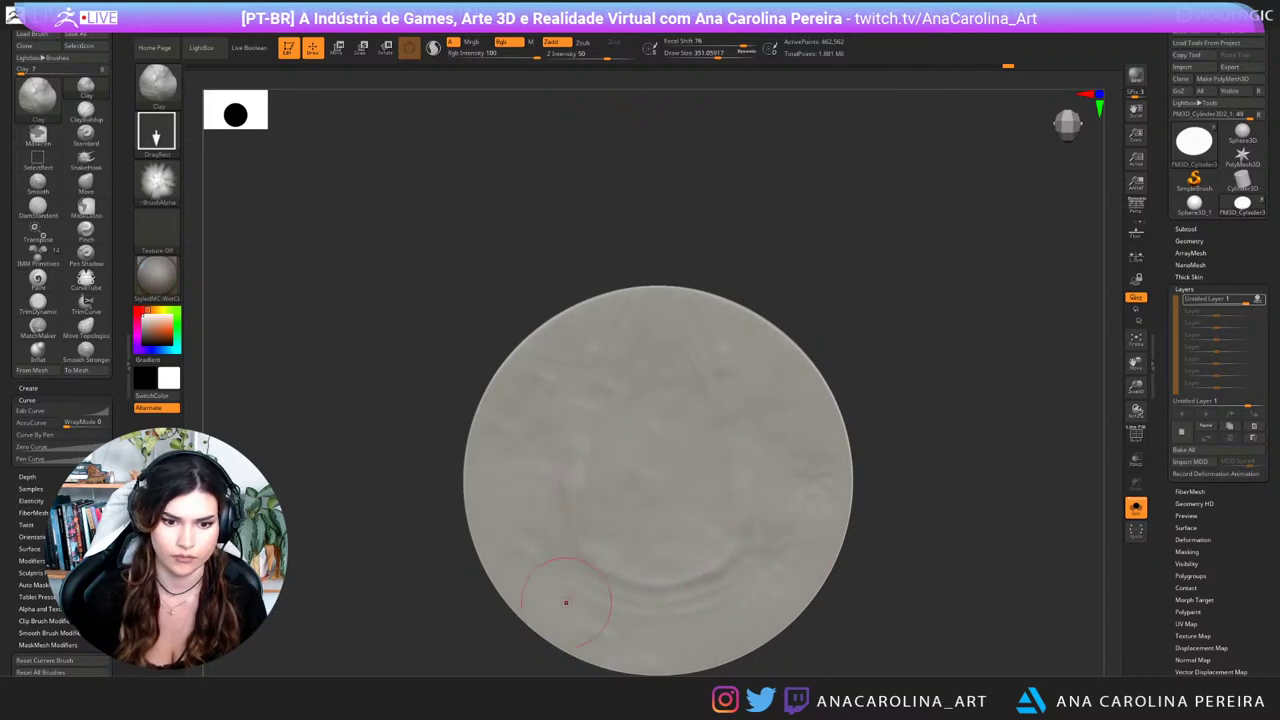
mouse_move(436, 604)
left_mouse_down()
mouse_move(412, 548)
mouse_move(420, 462)
mouse_move(432, 482)
left_mouse_up()
left_click_drag(910, 475, 885, 590)
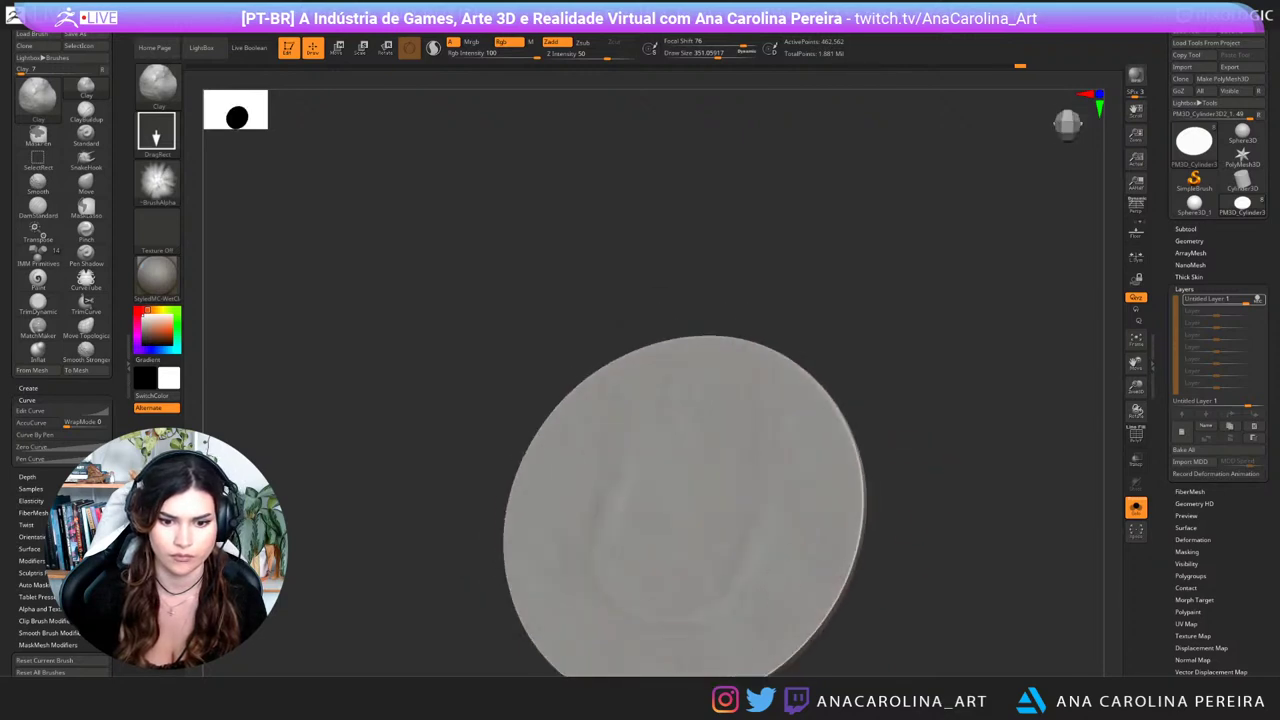
left_click_drag(706, 597, 735, 620)
left_click_drag(905, 590, 860, 498)
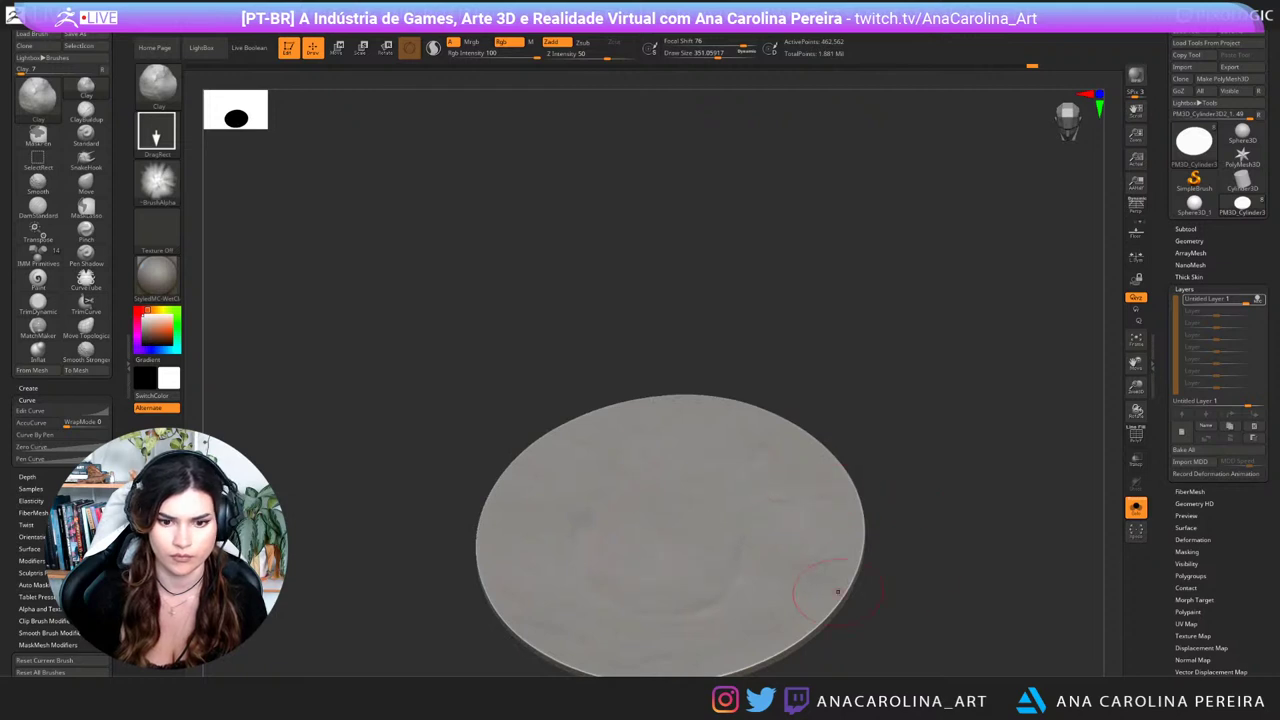
left_click_drag(785, 597, 796, 566)
left_click_drag(814, 504, 784, 480)
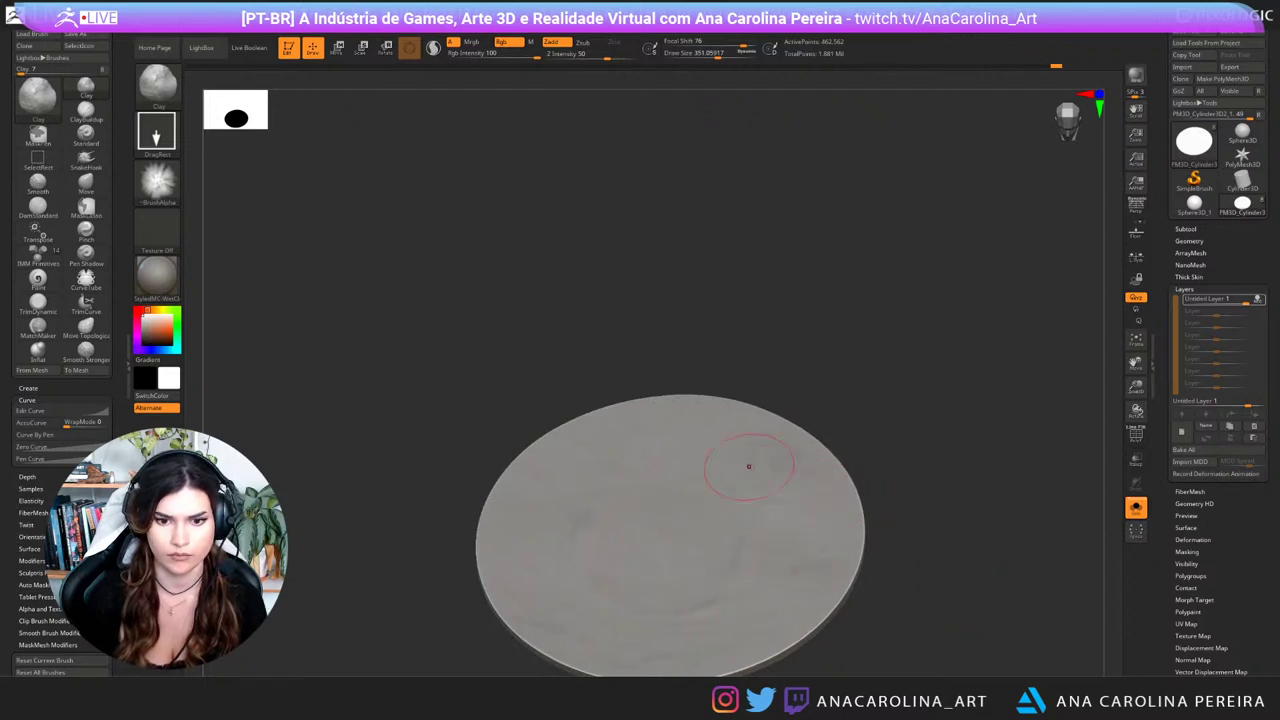
left_click_drag(574, 493, 548, 532)
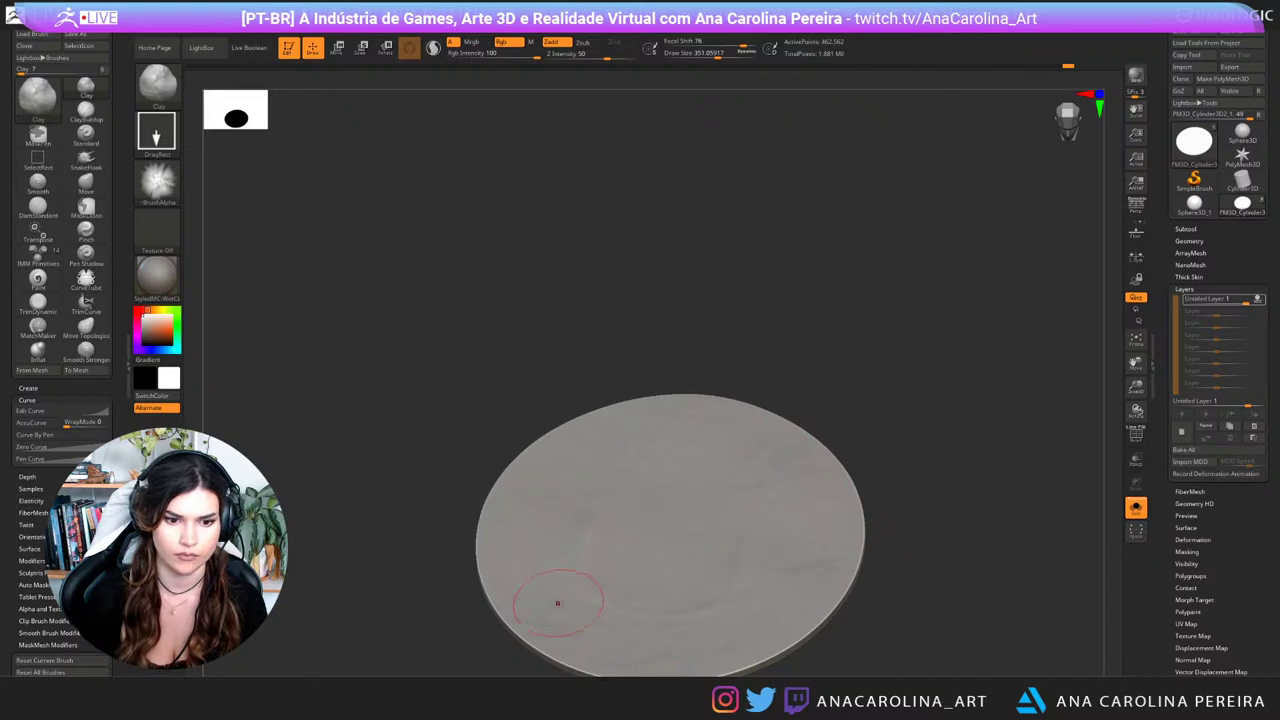
Step: Show the full model again and check the disc's water texture around the horse bust
mouse_move(898, 505)
left_mouse_down()
mouse_move(900, 402)
mouse_move(944, 428)
left_mouse_up()
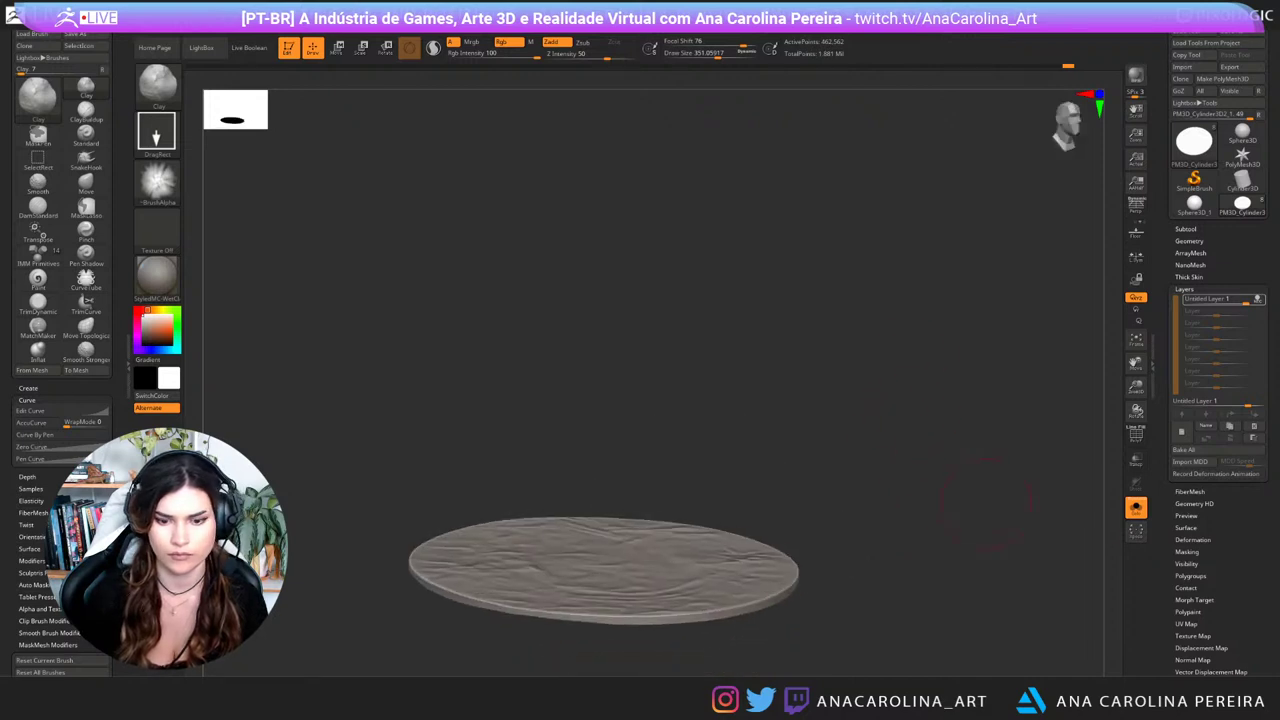
left_click(1134, 510)
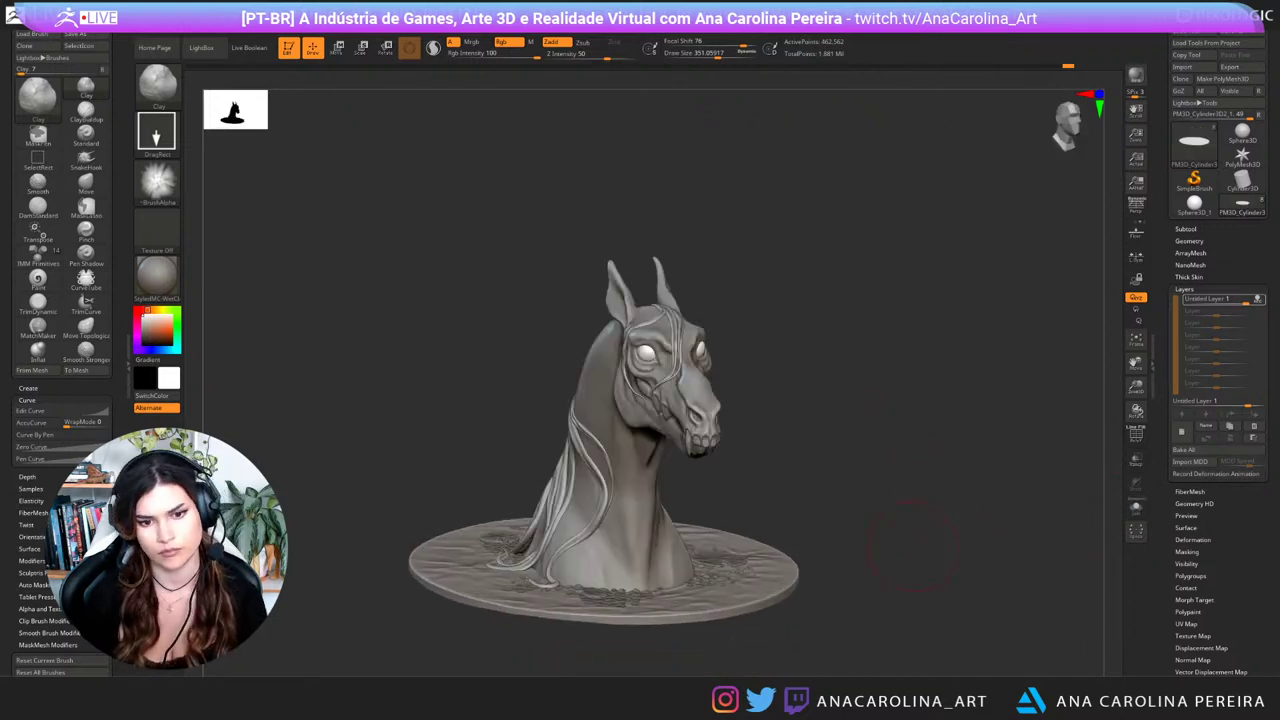
left_click_drag(923, 537, 987, 533, "alt")
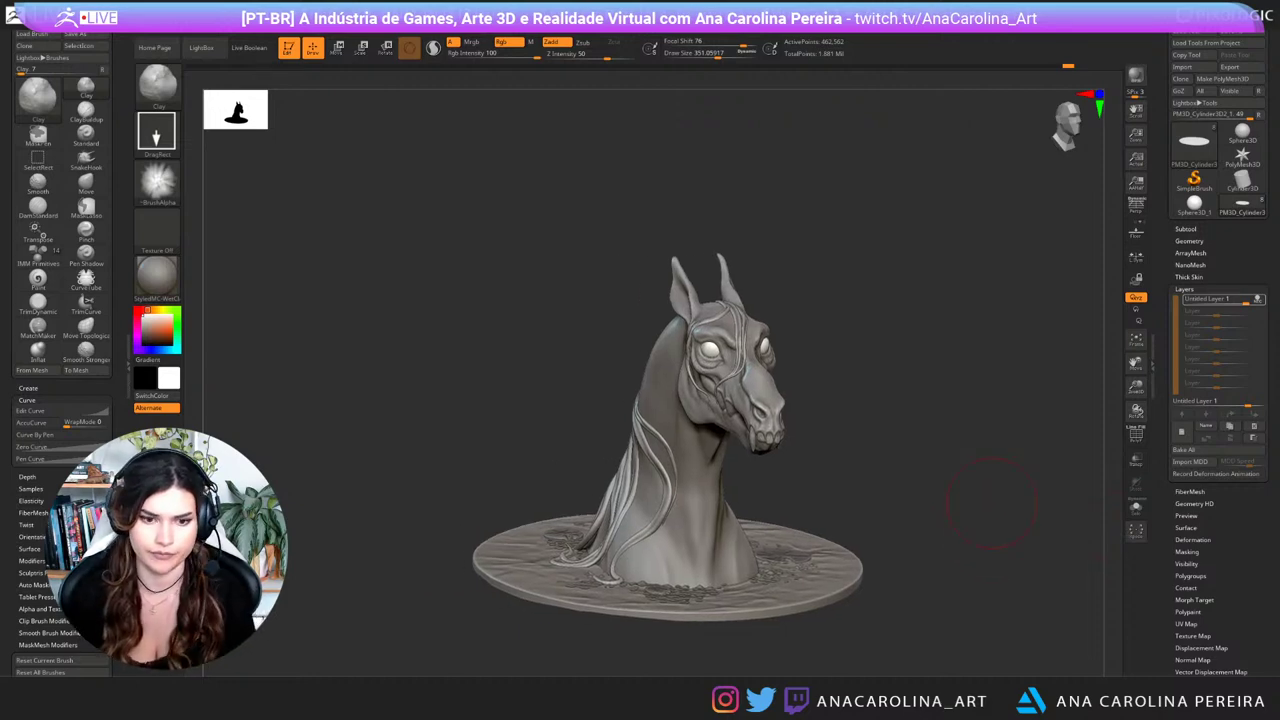
left_click_drag(888, 485, 833, 527)
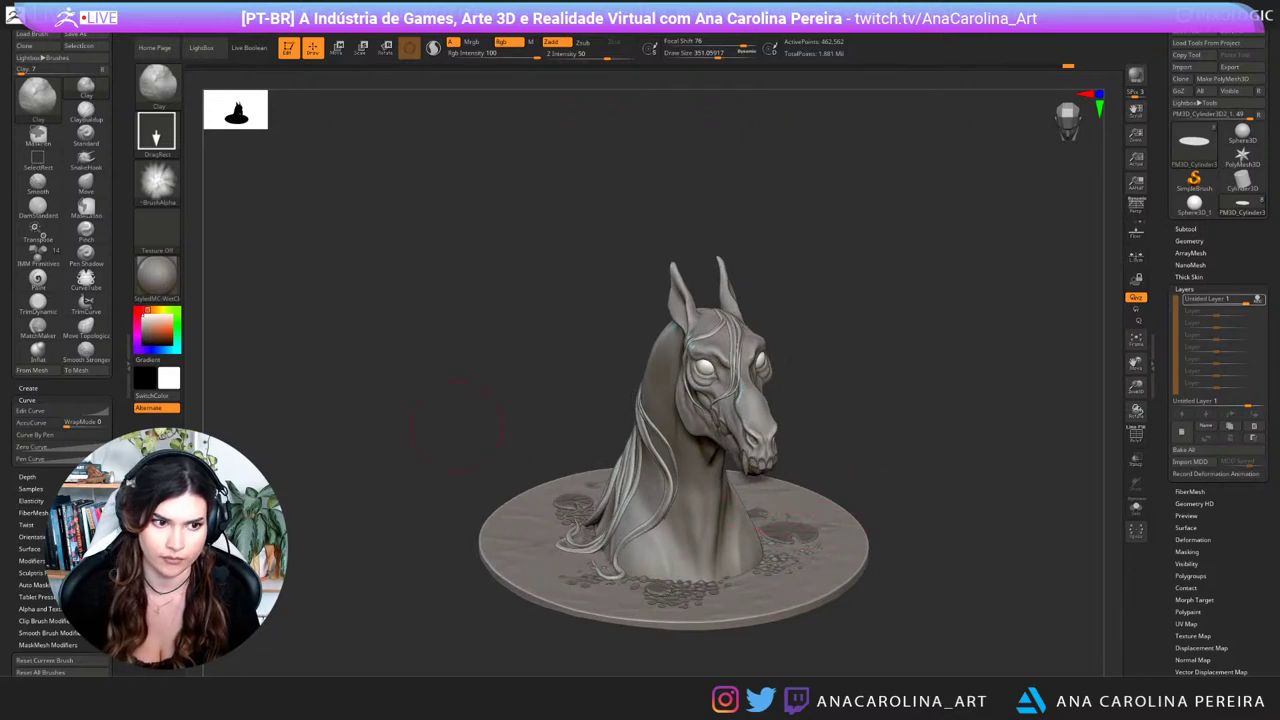
left_click_drag(848, 308, 907, 345)
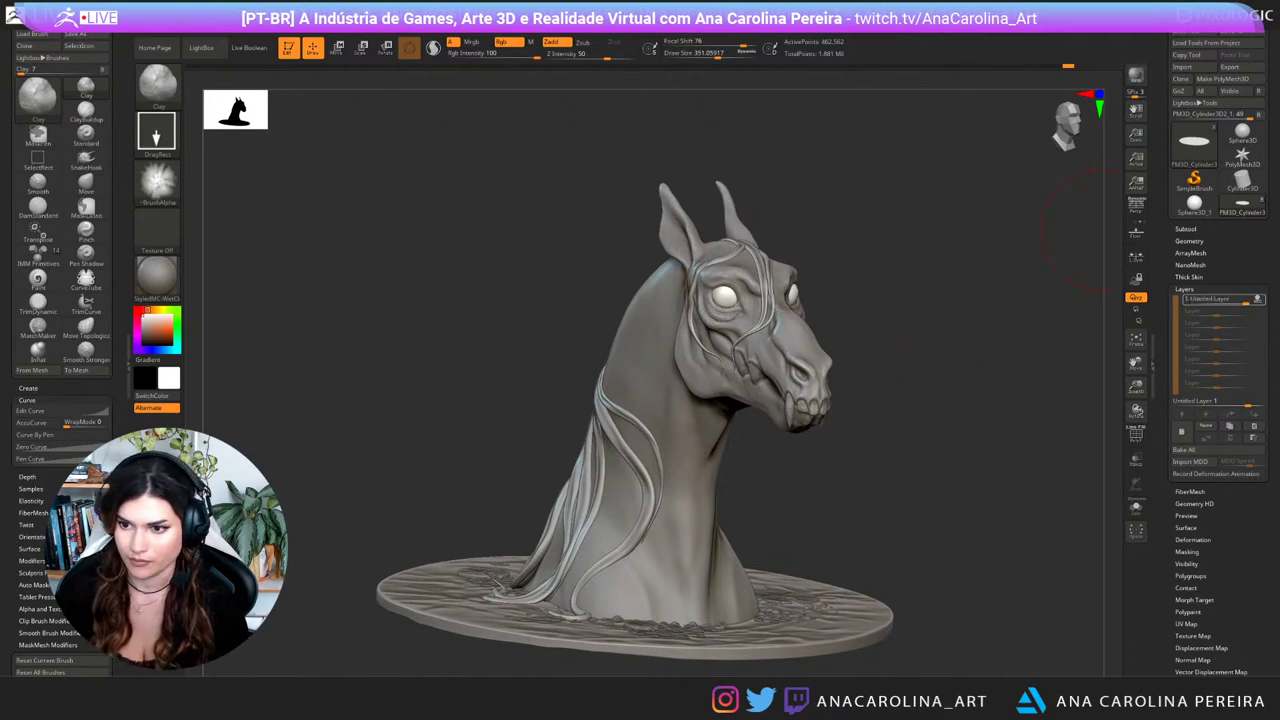
Step: Stop recording on the disc's texture layer and lower its intensity to about 0.38
left_click(1258, 299)
left_click_drag(1245, 301, 1226, 299)
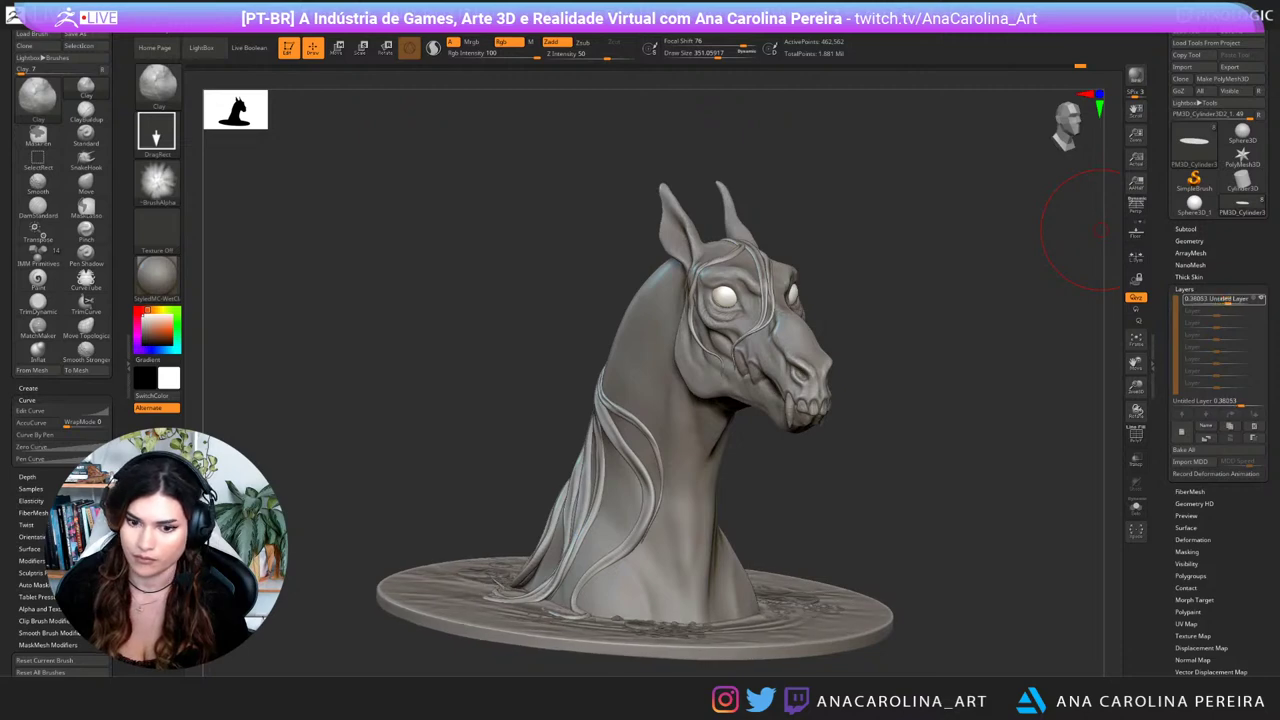
left_click(1228, 299)
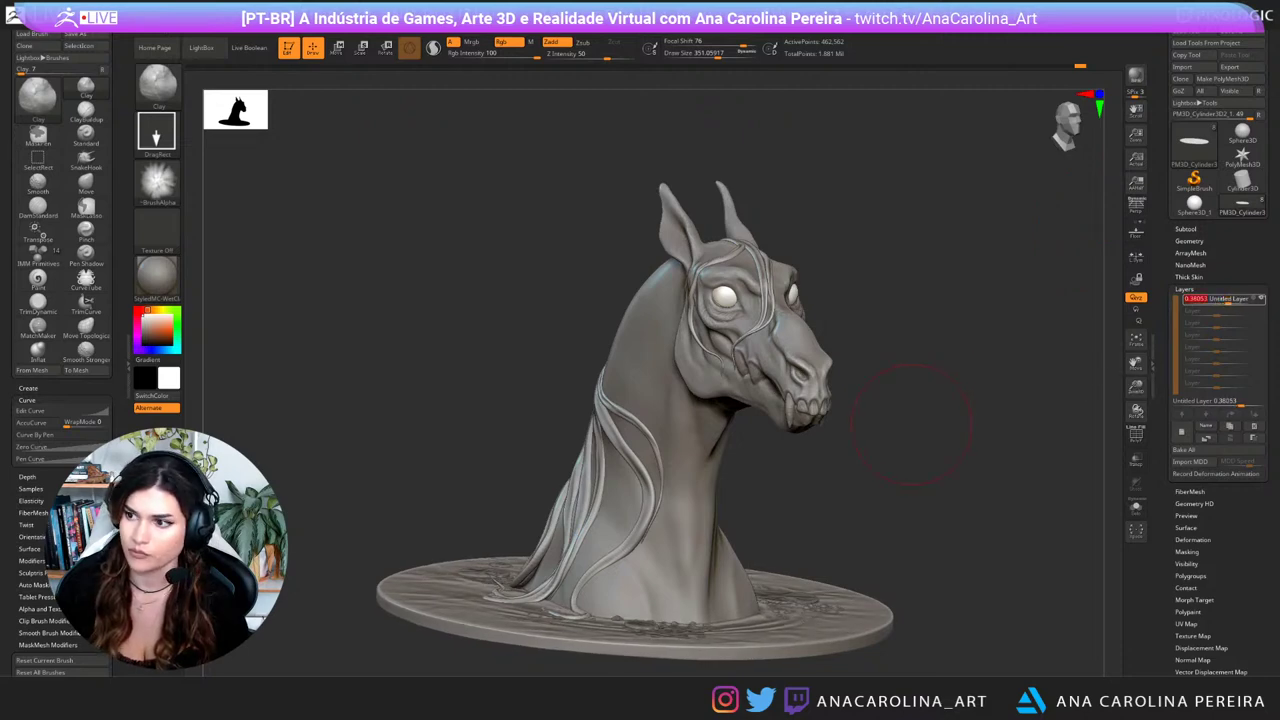
Step: Make the horse bust the active subtool and switch to the Paint brush
left_click_drag(1080, 390, 921, 360)
left_click(1186, 229)
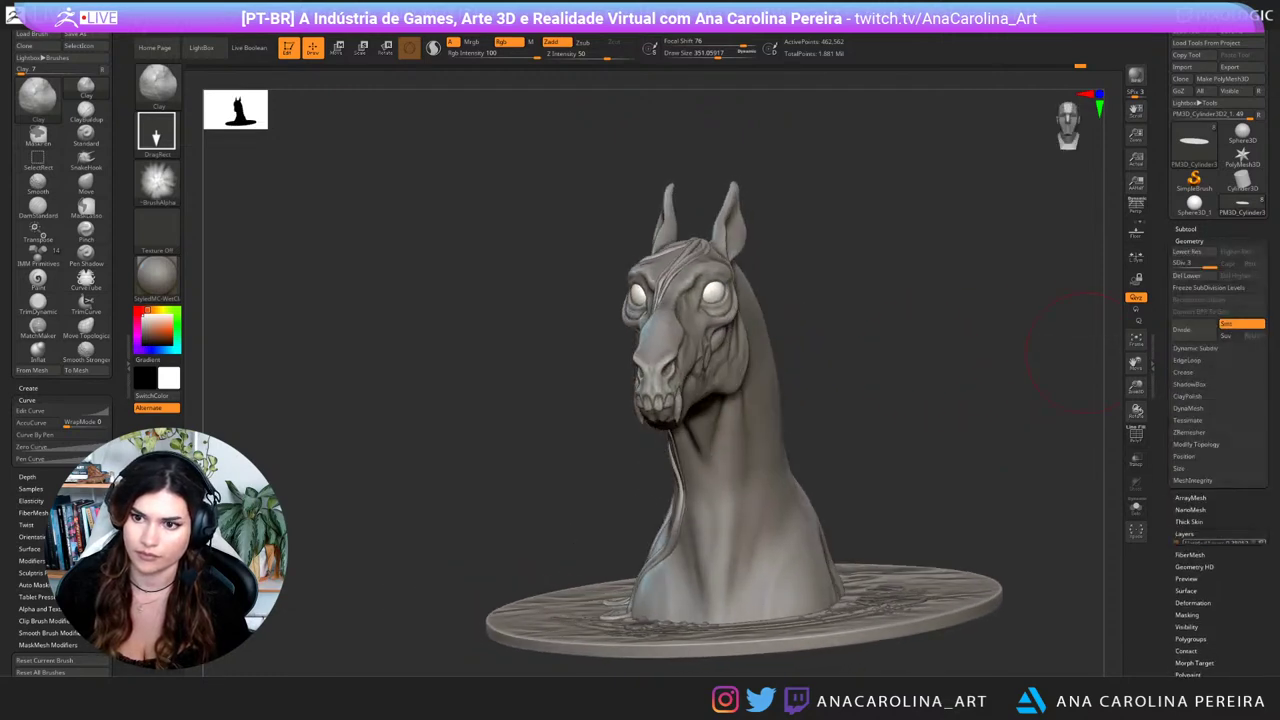
left_click(1212, 307)
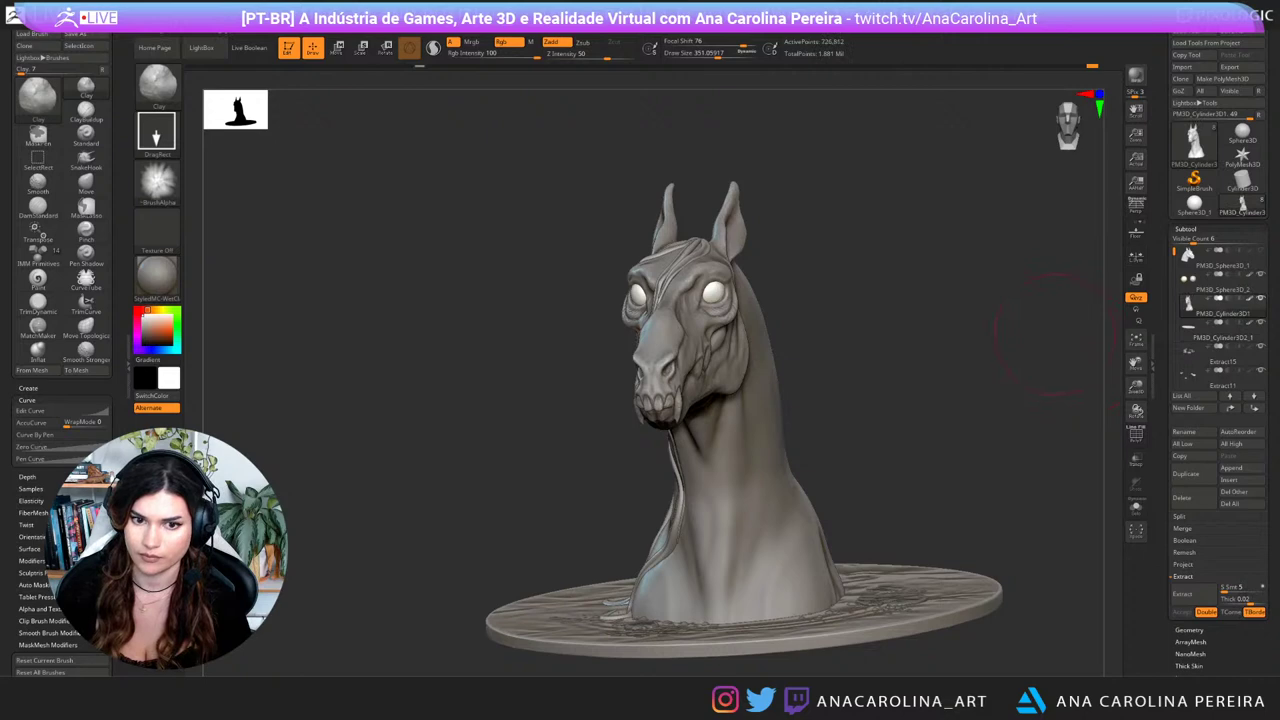
left_click_drag(978, 338, 1074, 332)
key("b")
key("p")
key("a")
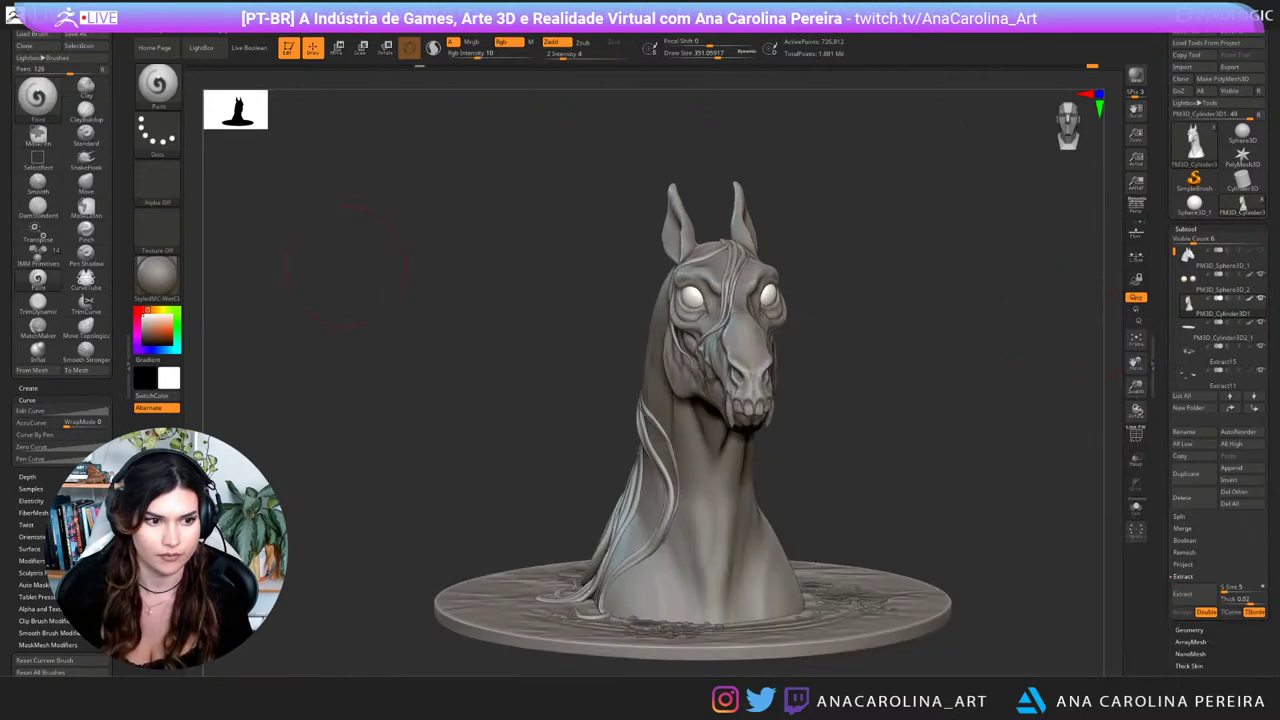
Step: Try dabbing dark grey paint on the horse's face with a draw size of about 274
left_click(143, 336)
key("s")
left_click(688, 358)
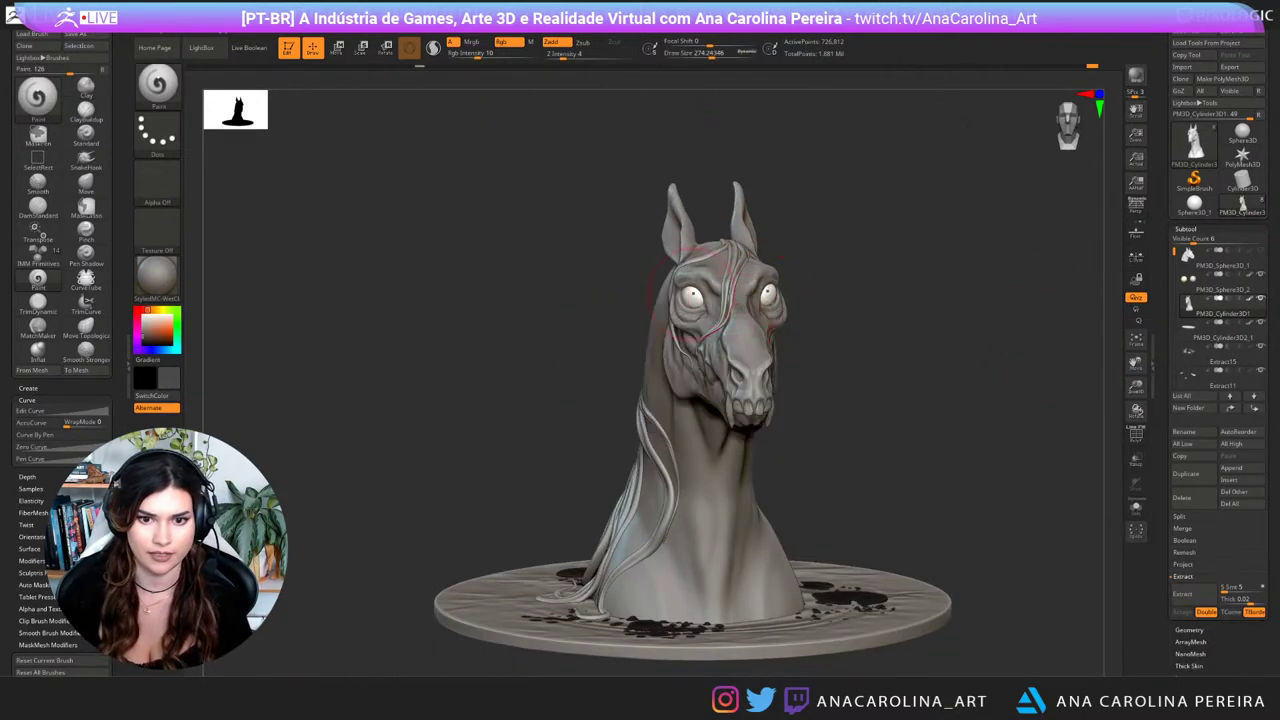
mouse_move(752, 296)
left_mouse_down()
mouse_move(757, 307)
mouse_move(752, 298)
left_mouse_up()
left_click_drag(945, 300, 850, 300)
left_click_drag(772, 308, 792, 322)
left_click_drag(850, 270, 944, 261)
Step: Enlarge the Paint brush's draw size to 1000
key("space")
mouse_move(851, 365)
left_mouse_down("alt")
mouse_move(853, 291)
mouse_move(843, 382)
left_mouse_up("alt")
key("space")
key("space")
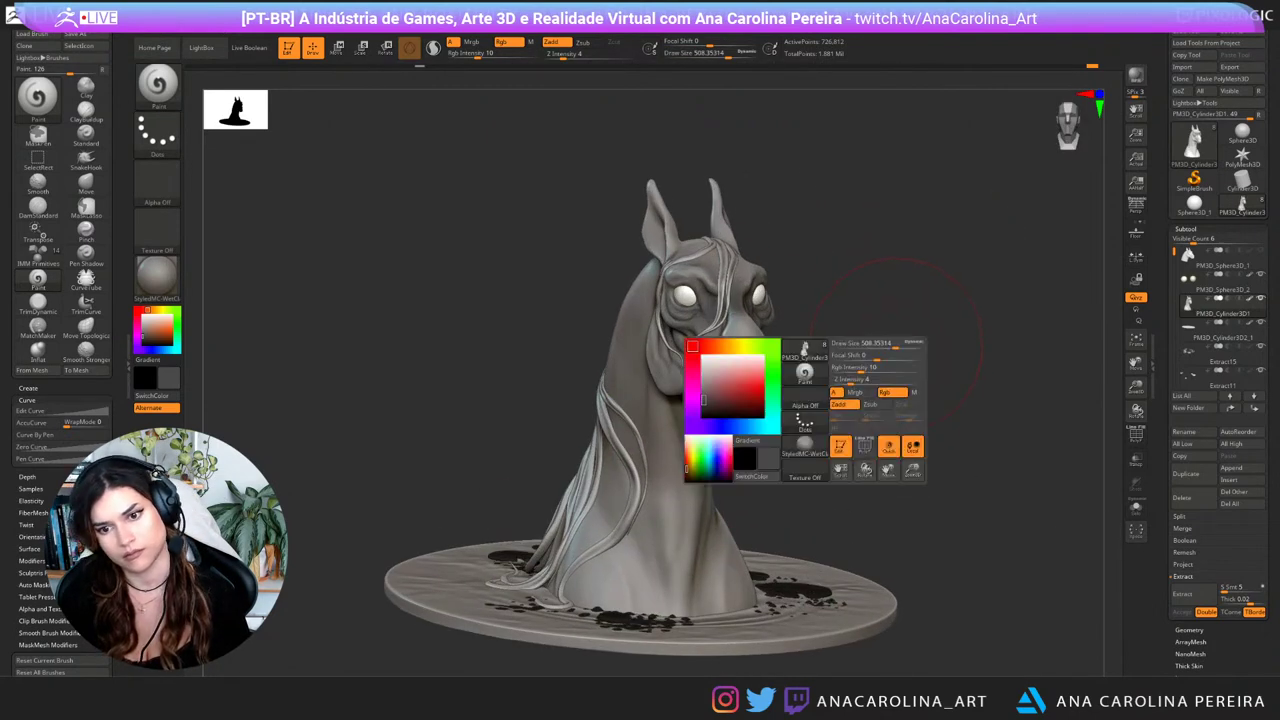
left_click_drag(887, 345, 941, 313)
key("space")
Step: Try painting dark grey over the horse's head and neck, and undo the paint strokes
mouse_move(804, 346)
left_mouse_down()
mouse_move(725, 450)
mouse_move(740, 470)
mouse_move(848, 431)
left_mouse_up()
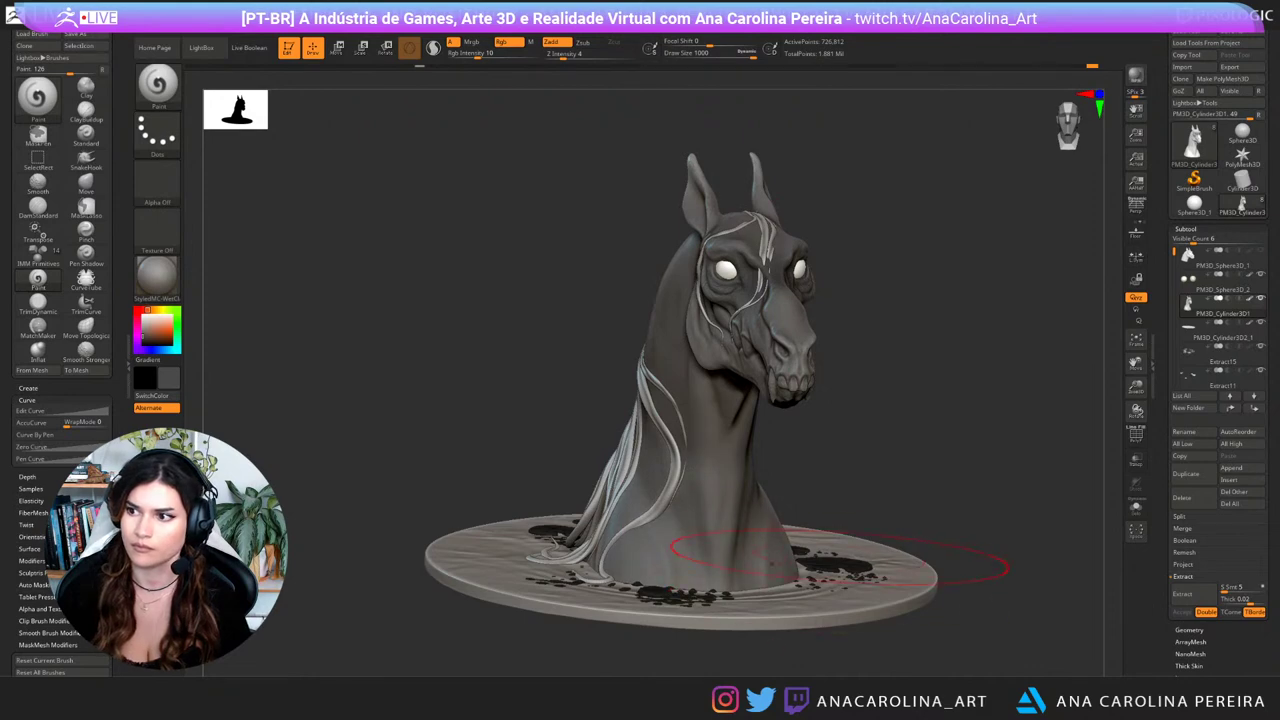
key("ctrl+z")
key("ctrl+z")
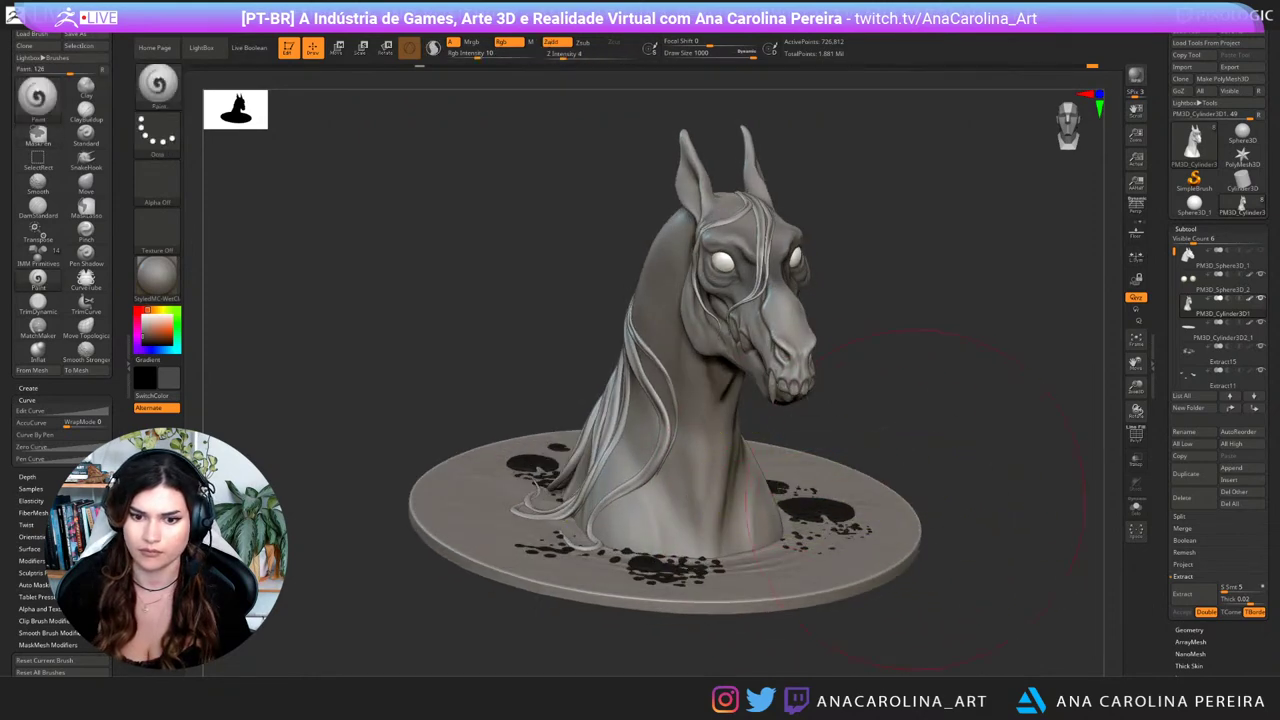
Step: Fill the lily pads subtool Extract11 with white at an Rgb intensity of 100
left_click(825, 510, "alt")
left_click(143, 316)
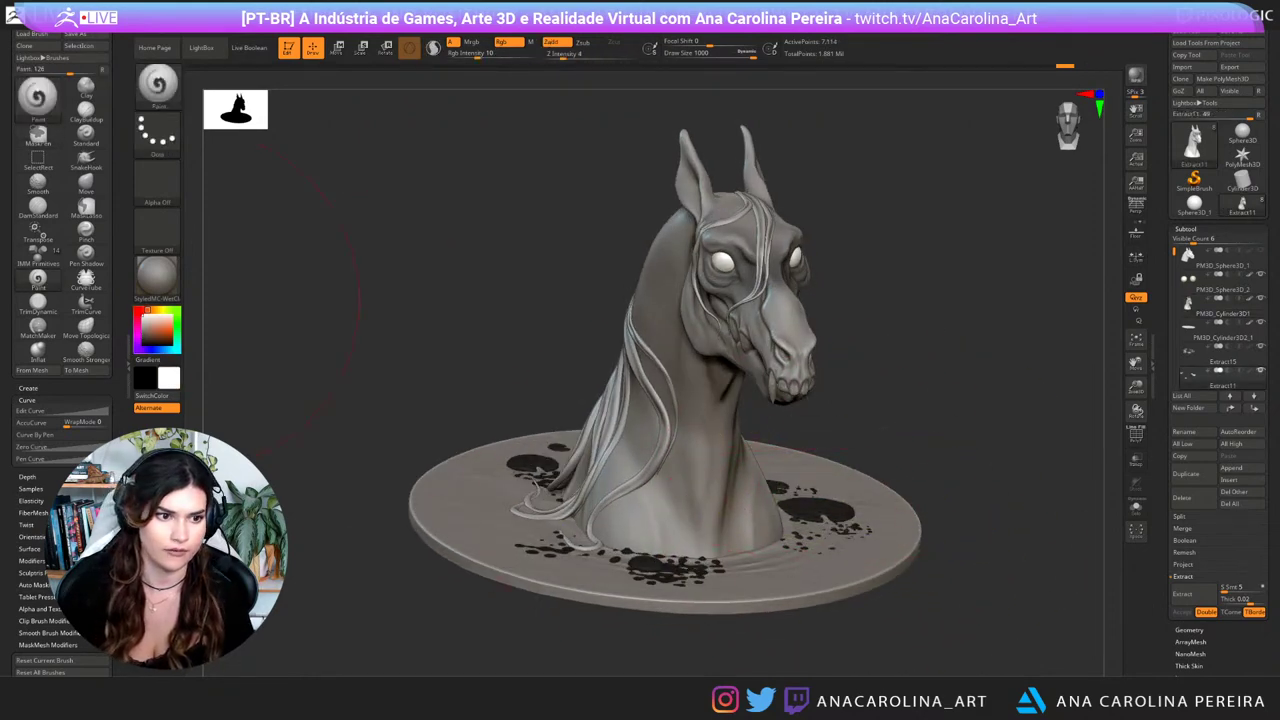
key("space")
left_click(249, 173)
type("100")
key("Return")
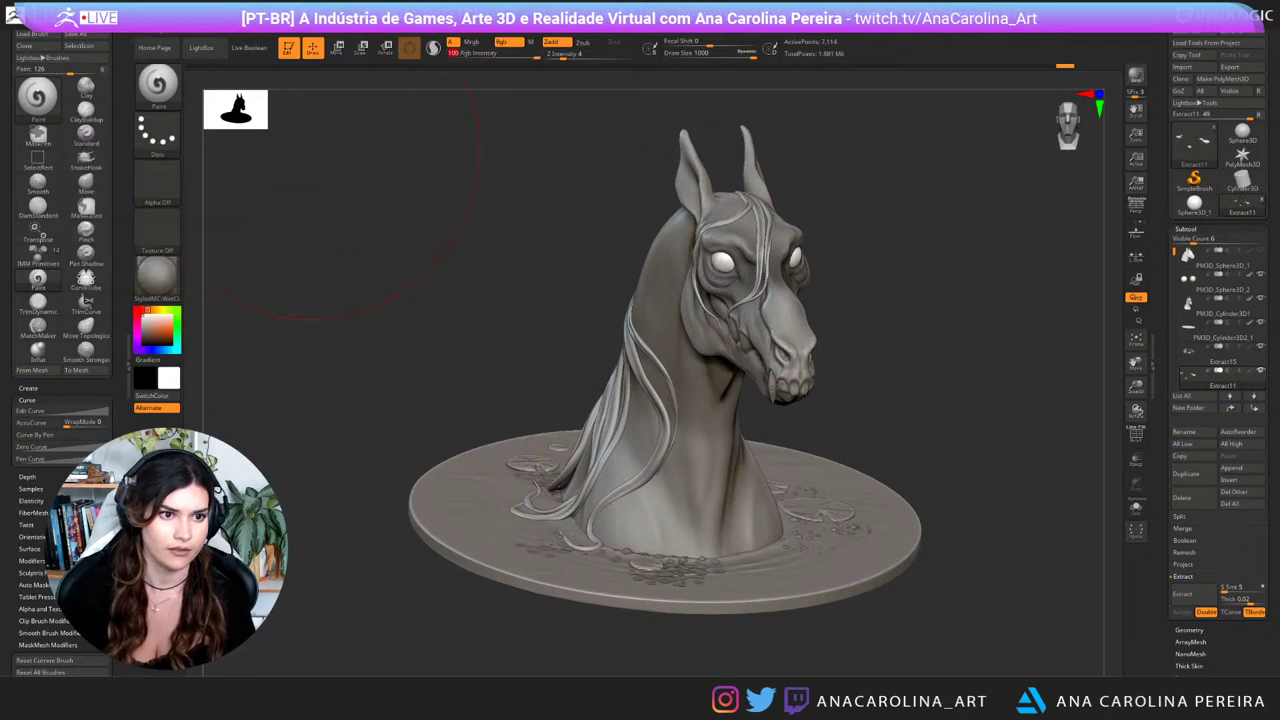
mouse_move(195, 24)
left_click(216, 232)
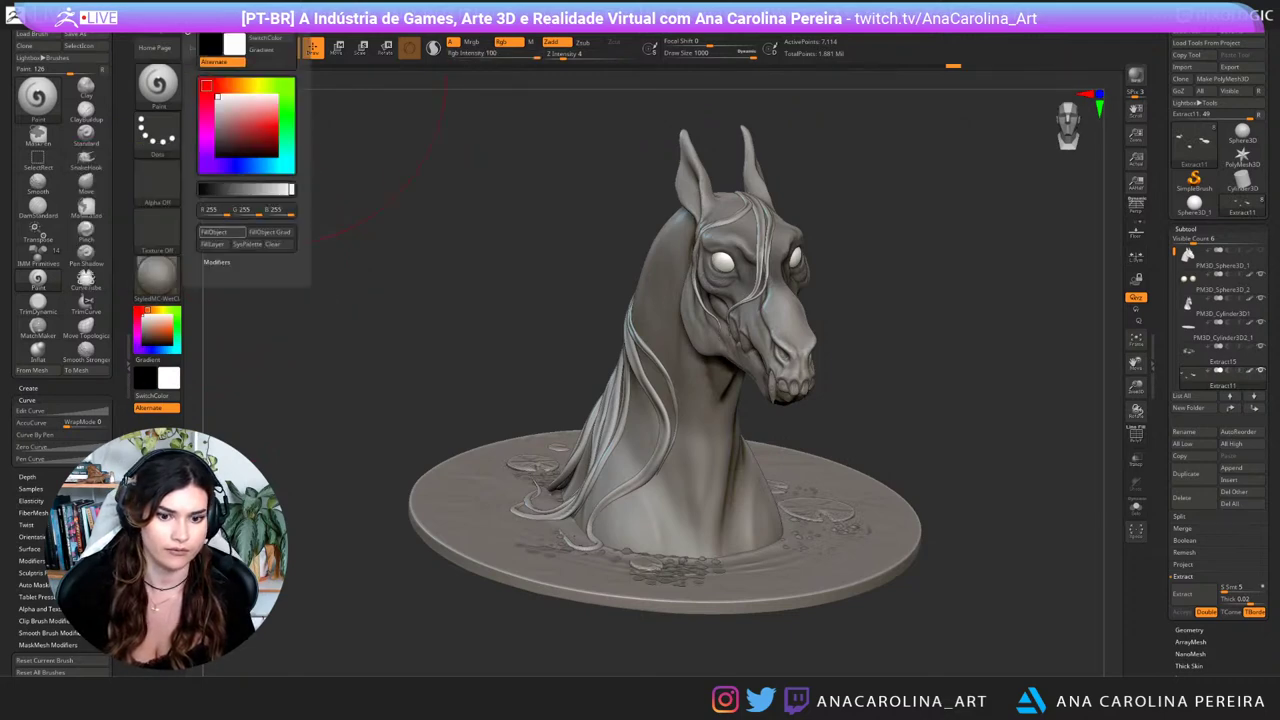
Step: Fill the small floating leaves subtool Extract15 with white
left_click(673, 578, "alt")
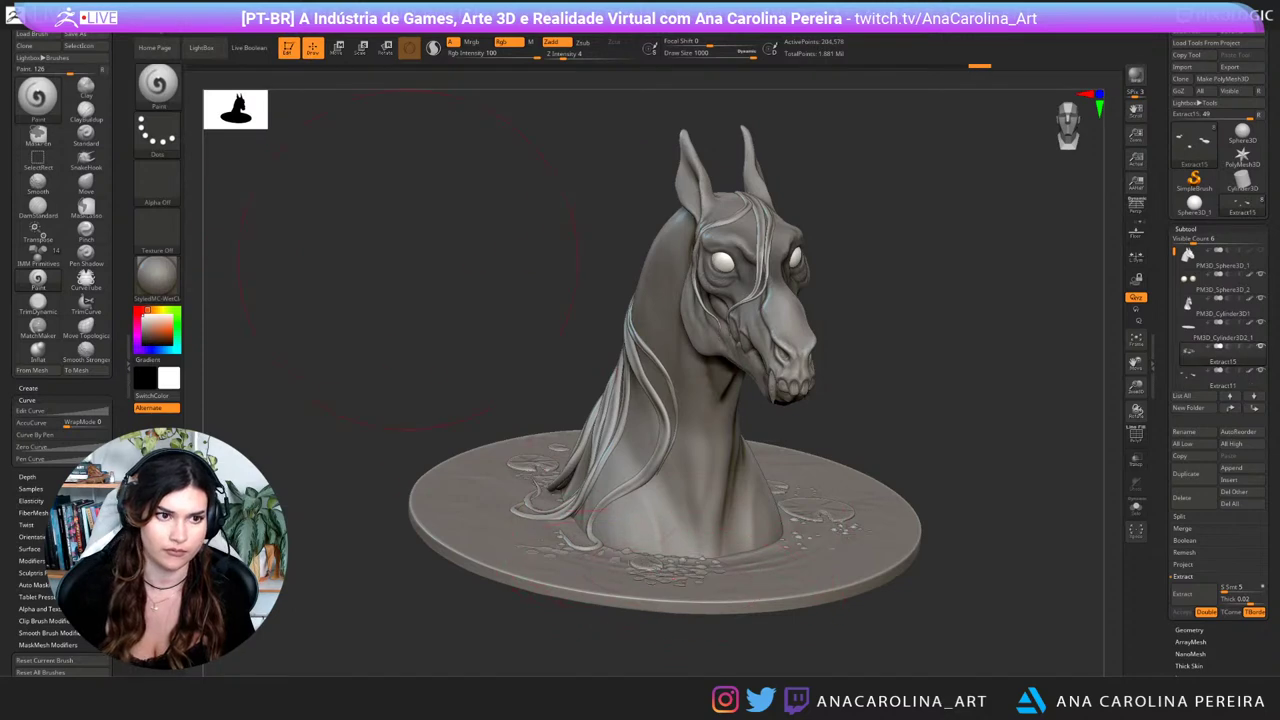
mouse_move(195, 24)
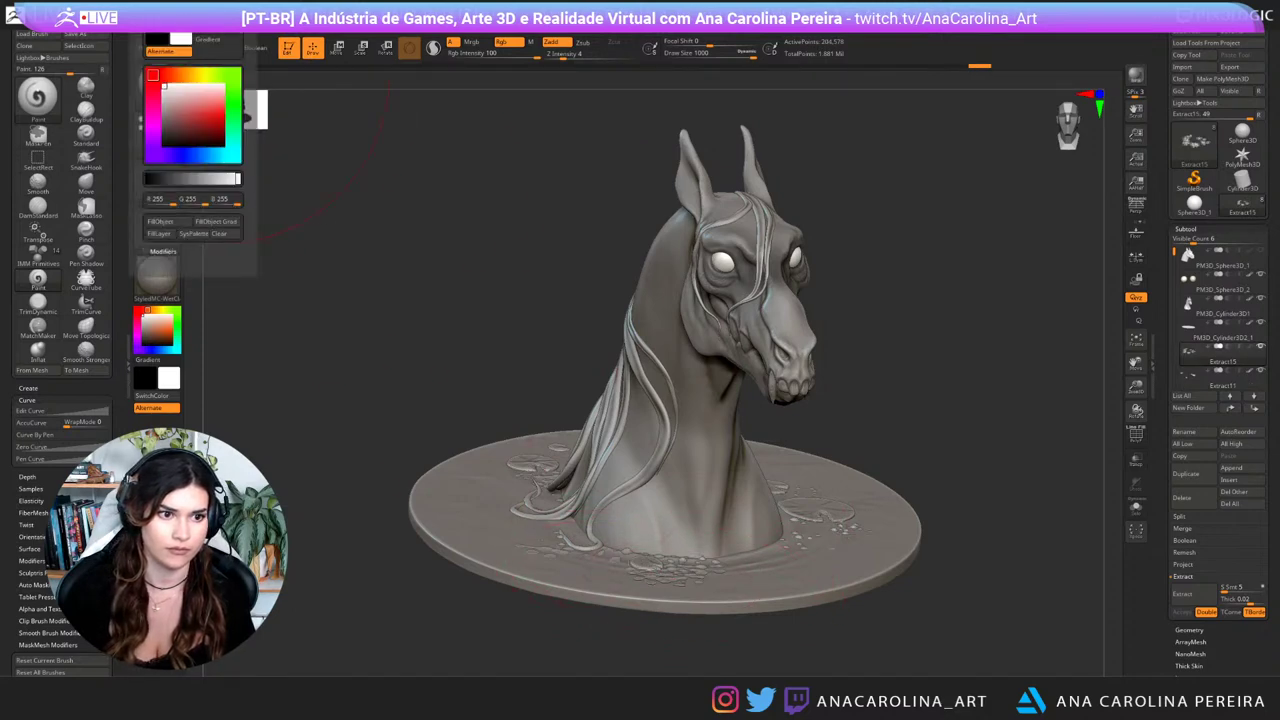
left_click(161, 222)
Step: Select the horse bust subtool and swap the active colour to black
left_click(680, 308, "alt")
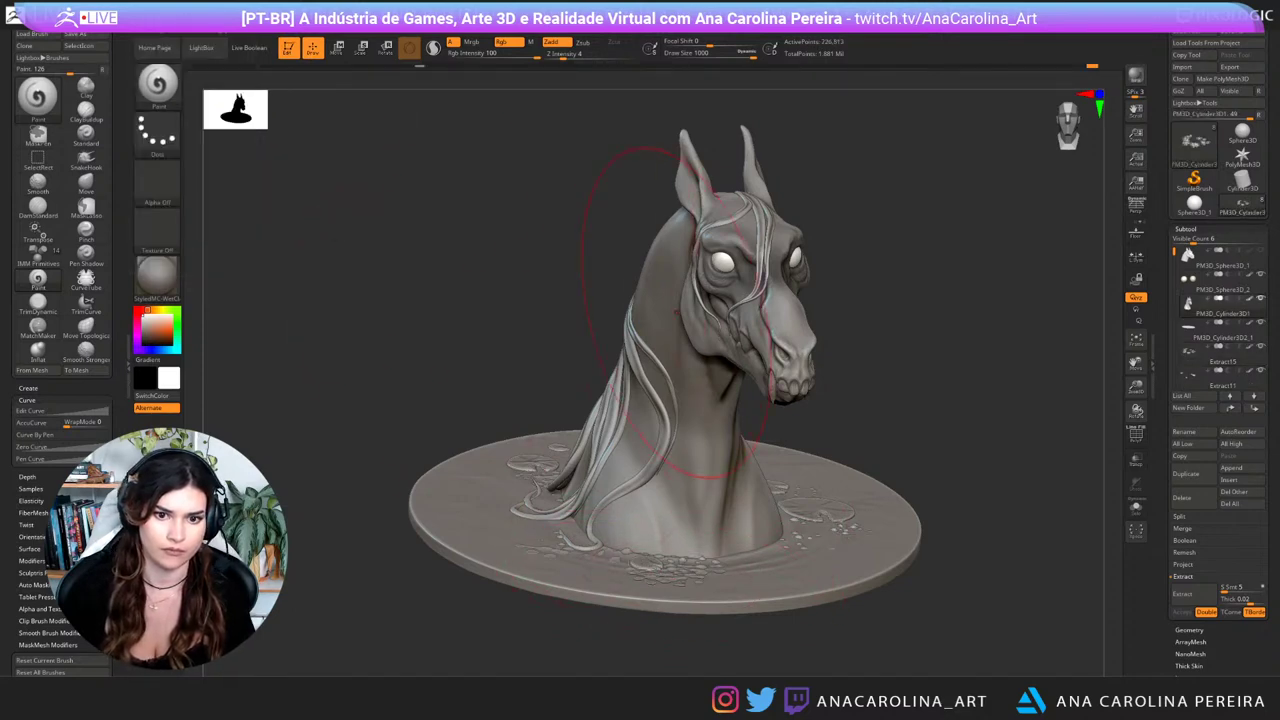
left_click_drag(432, 320, 440, 275)
key("v")
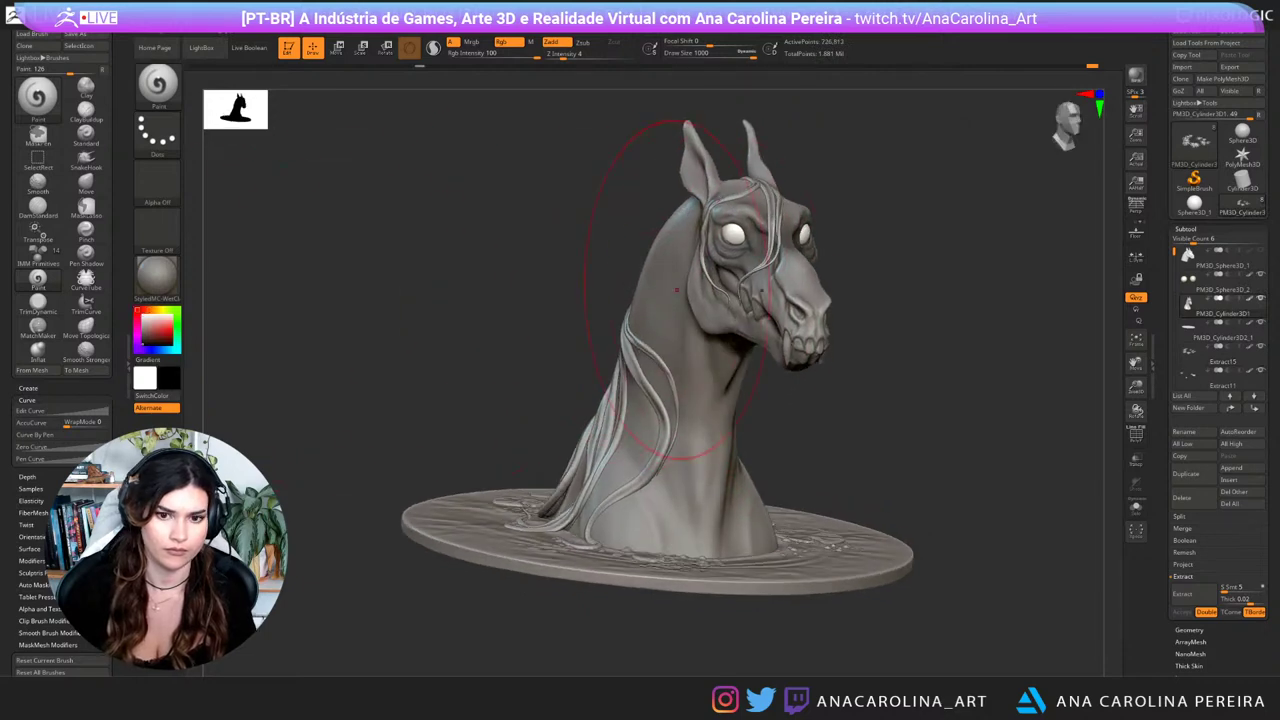
Step: Try painting the horse's head and neck solid black, and undo the strokes
left_click_drag(846, 234, 822, 236)
mouse_move(840, 325)
left_mouse_down()
mouse_move(832, 300)
mouse_move(643, 594)
left_mouse_up()
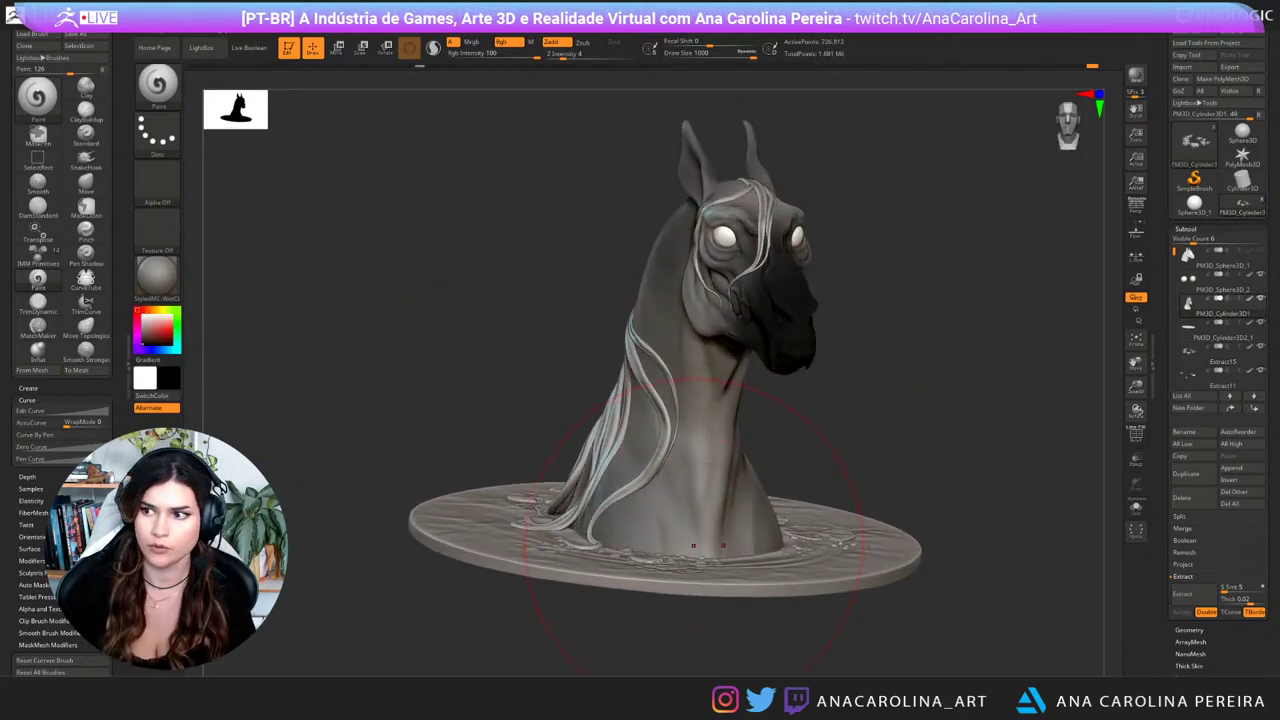
mouse_move(728, 310)
left_mouse_down()
mouse_move(714, 409)
mouse_move(812, 450)
left_mouse_up()
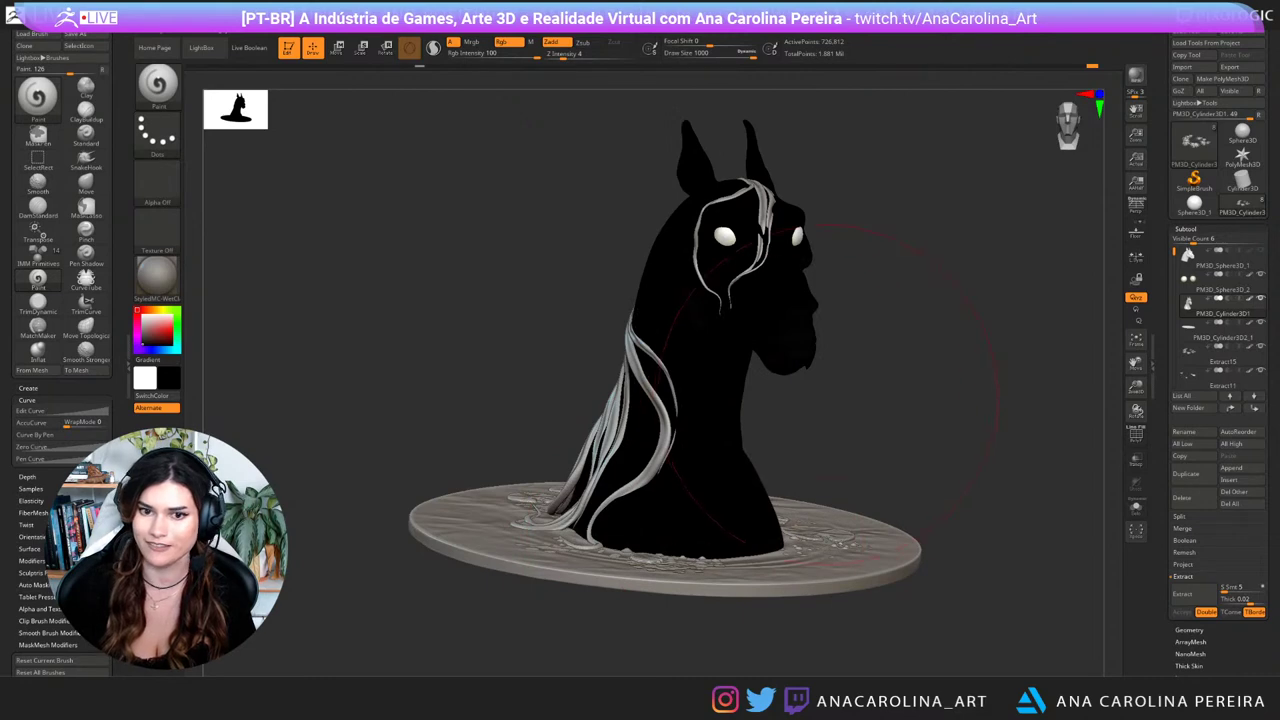
key("ctrl+z")
key("ctrl+z")
Step: Pick a very dark grey paint colour and lower the Rgb intensity to 17
left_click(143, 340)
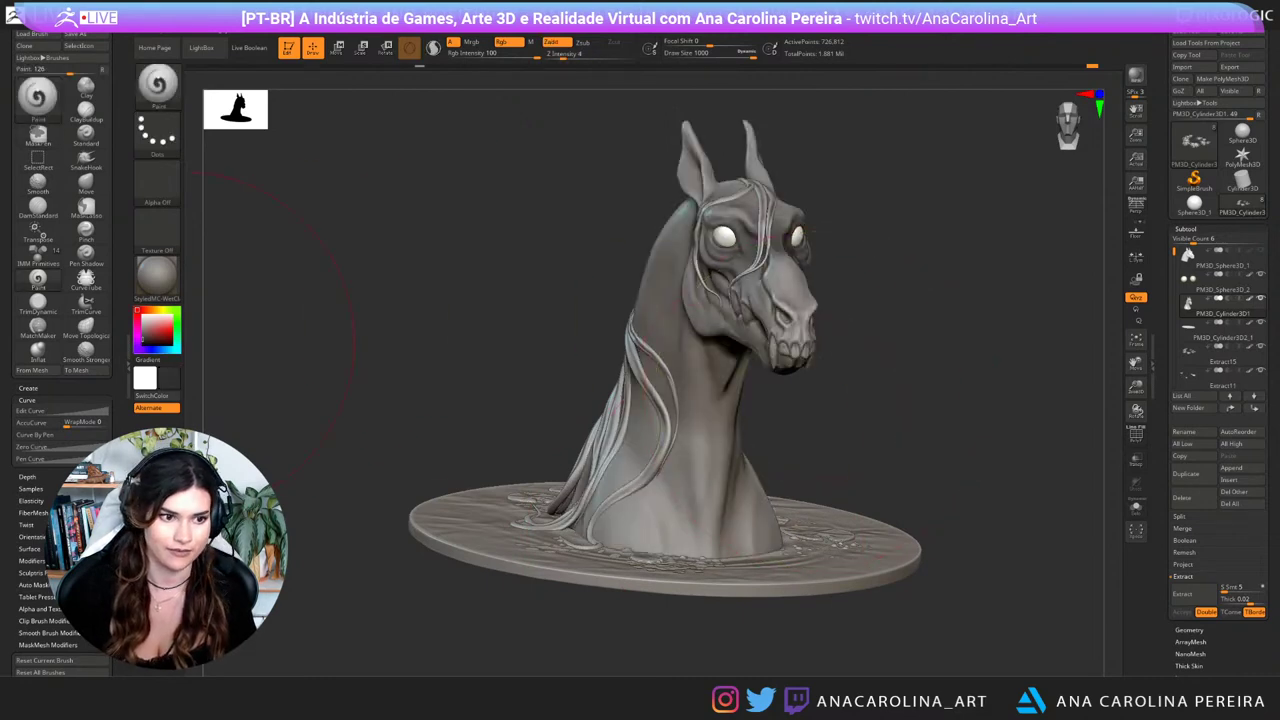
left_click(137, 342)
left_click(166, 331)
left_click(143, 342)
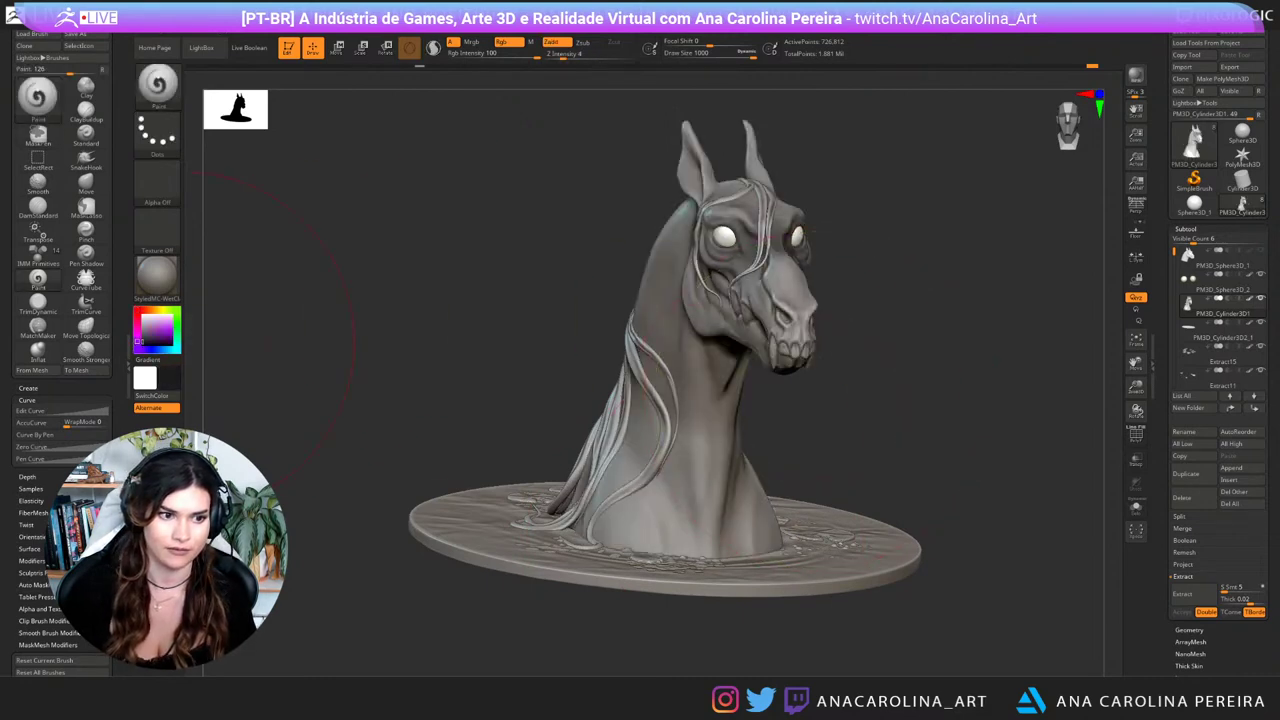
key("space")
left_click_drag(400, 318, 394, 318)
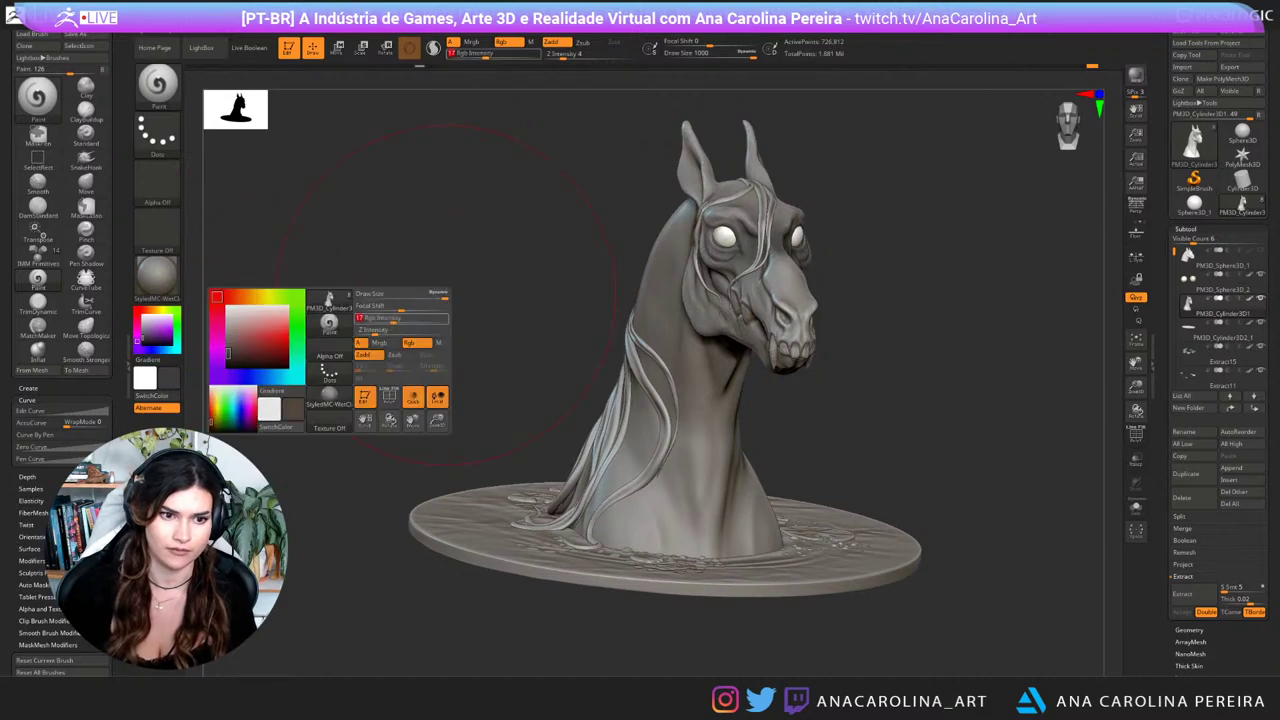
Step: Try darkening the horse's head and neck with broad low-intensity strokes, undoing each attempt
mouse_move(766, 240)
left_mouse_down()
mouse_move(784, 300)
mouse_move(690, 350)
mouse_move(764, 422)
mouse_move(676, 480)
left_mouse_up()
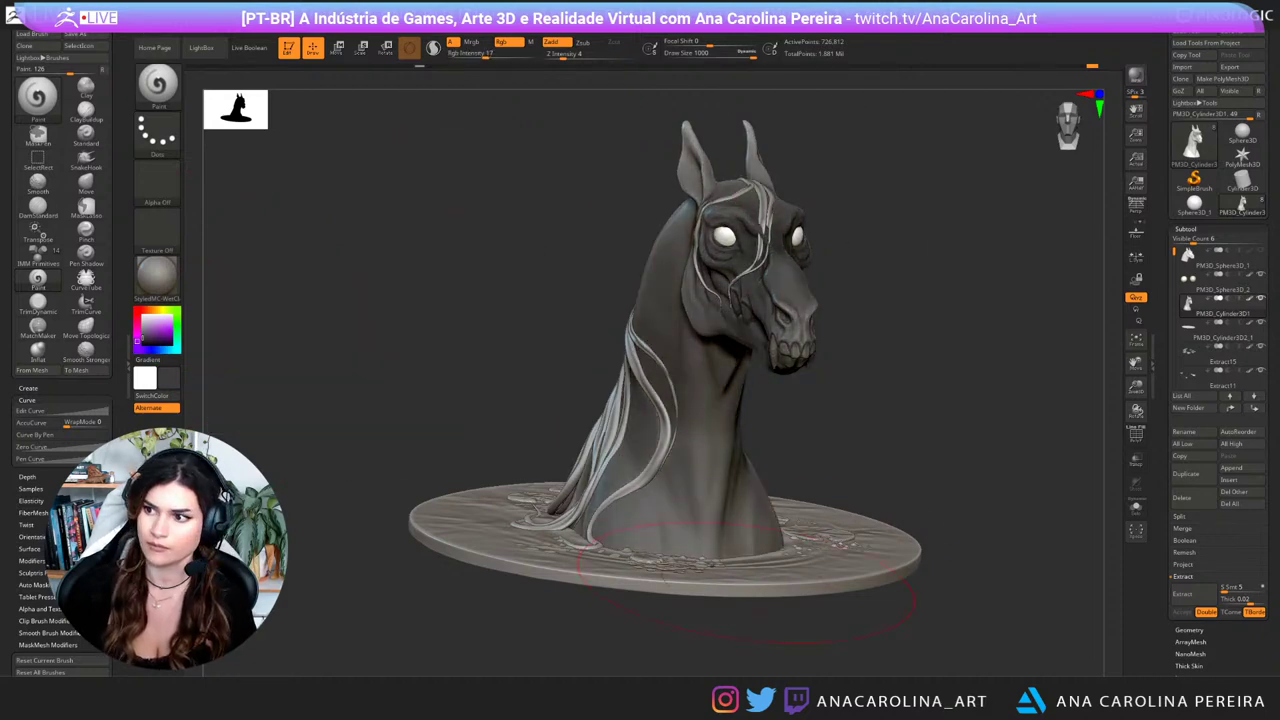
left_click_drag(906, 450, 914, 438)
key("ctrl+z")
key("space")
mouse_move(828, 438)
left_mouse_down()
mouse_move(752, 330)
mouse_move(668, 462)
mouse_move(672, 157)
left_mouse_up()
key("ctrl+z")
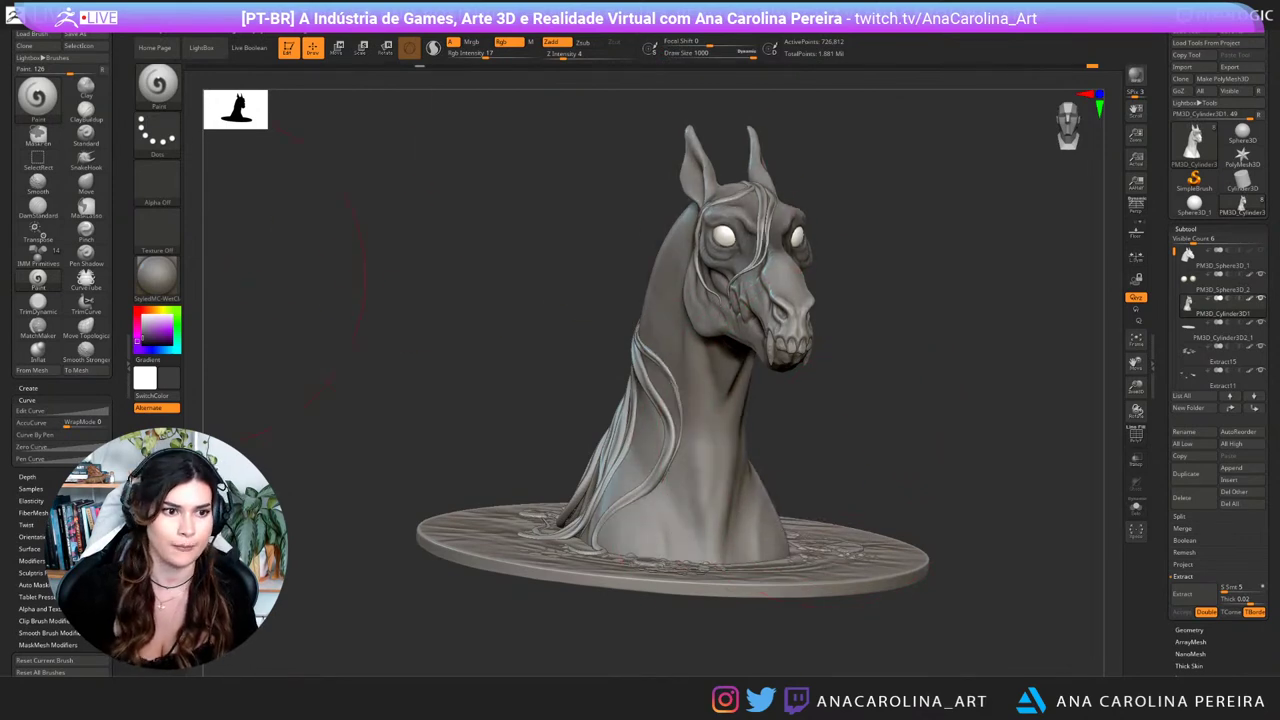
Step: Pick a medium-dark grey (RGB 97) and fill the horse bust with it
left_click(142, 333)
mouse_move(240, 24)
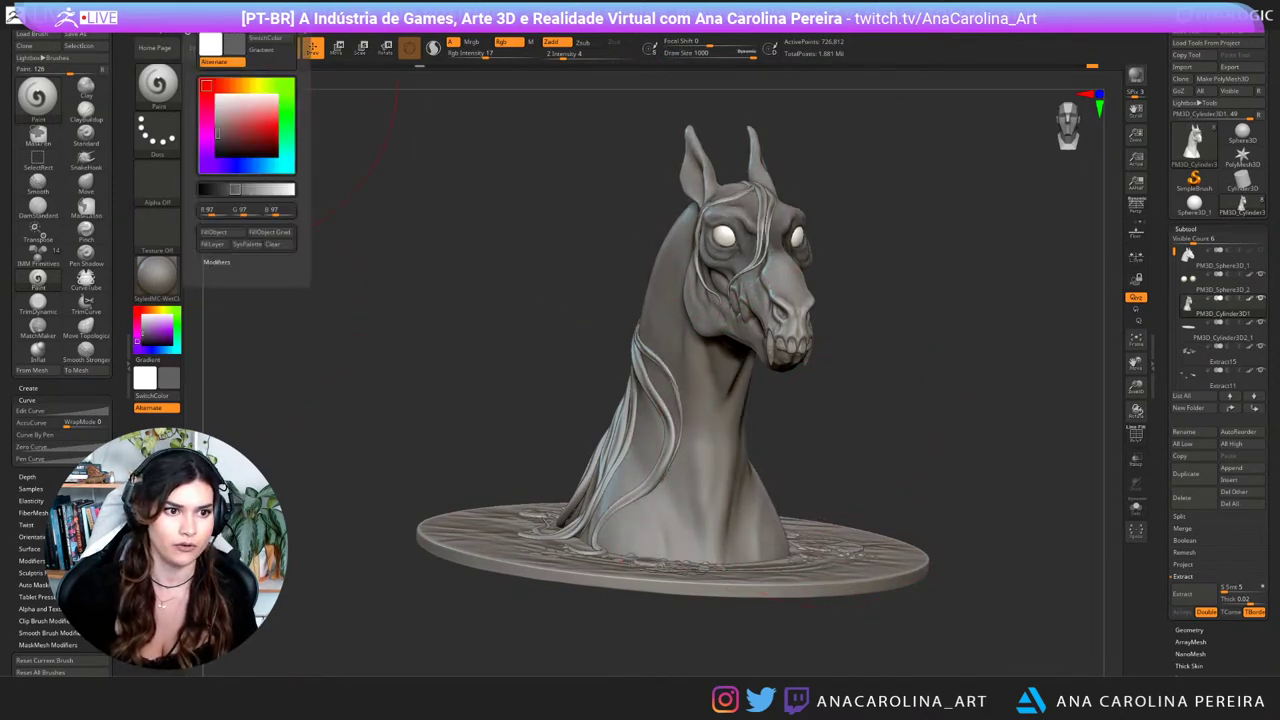
left_click(222, 232)
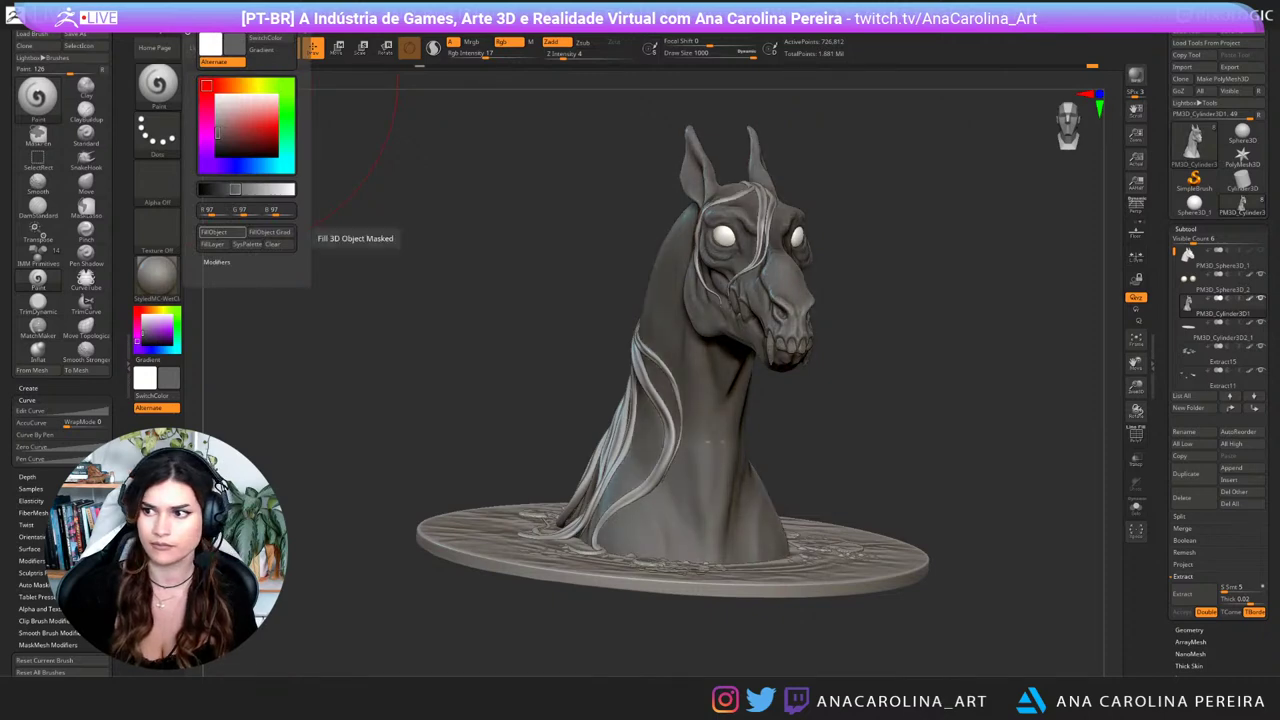
mouse_move(880, 314)
left_mouse_down()
mouse_move(850, 314)
mouse_move(903, 317)
mouse_move(891, 342)
left_mouse_up()
Step: Vary the draw size and brush soft dark shading over the horse's head, jaw and neck
key("space")
left_click_drag(877, 298, 794, 304)
key("space")
left_click_drag(783, 261, 772, 261)
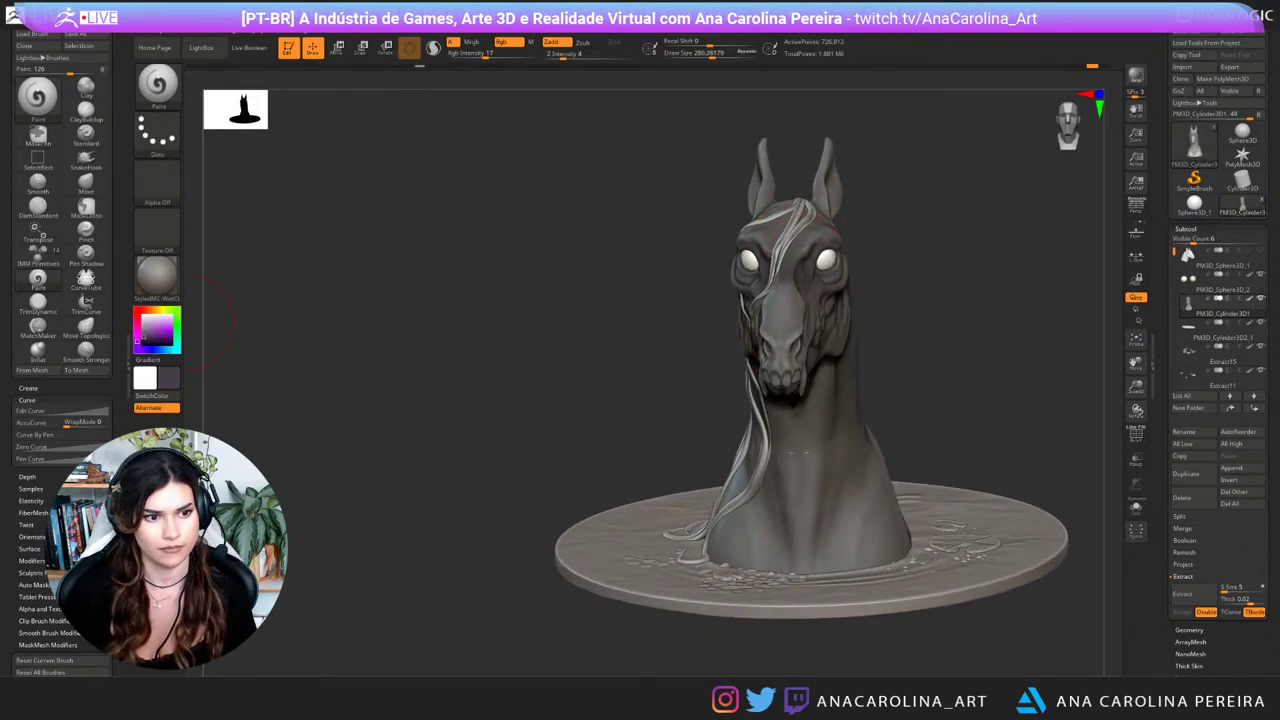
right_click_drag(794, 260, 838, 262)
left_click(820, 268)
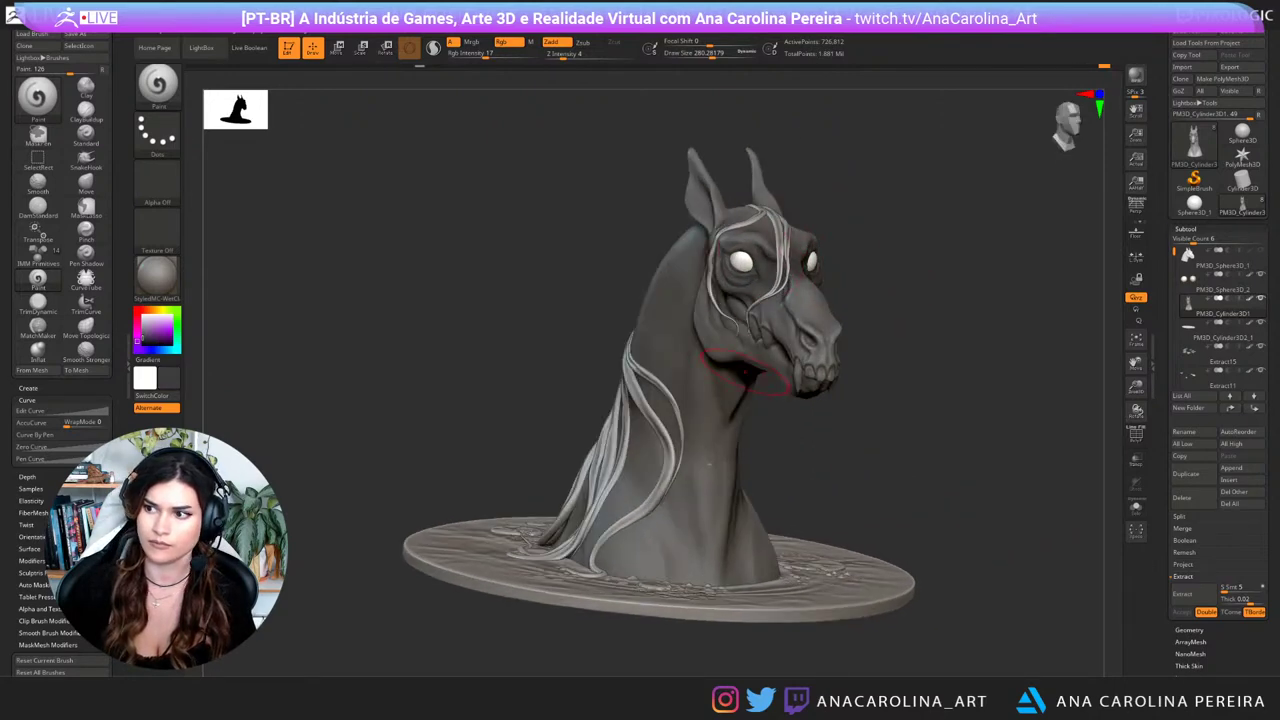
left_click_drag(745, 372, 788, 372)
key("space")
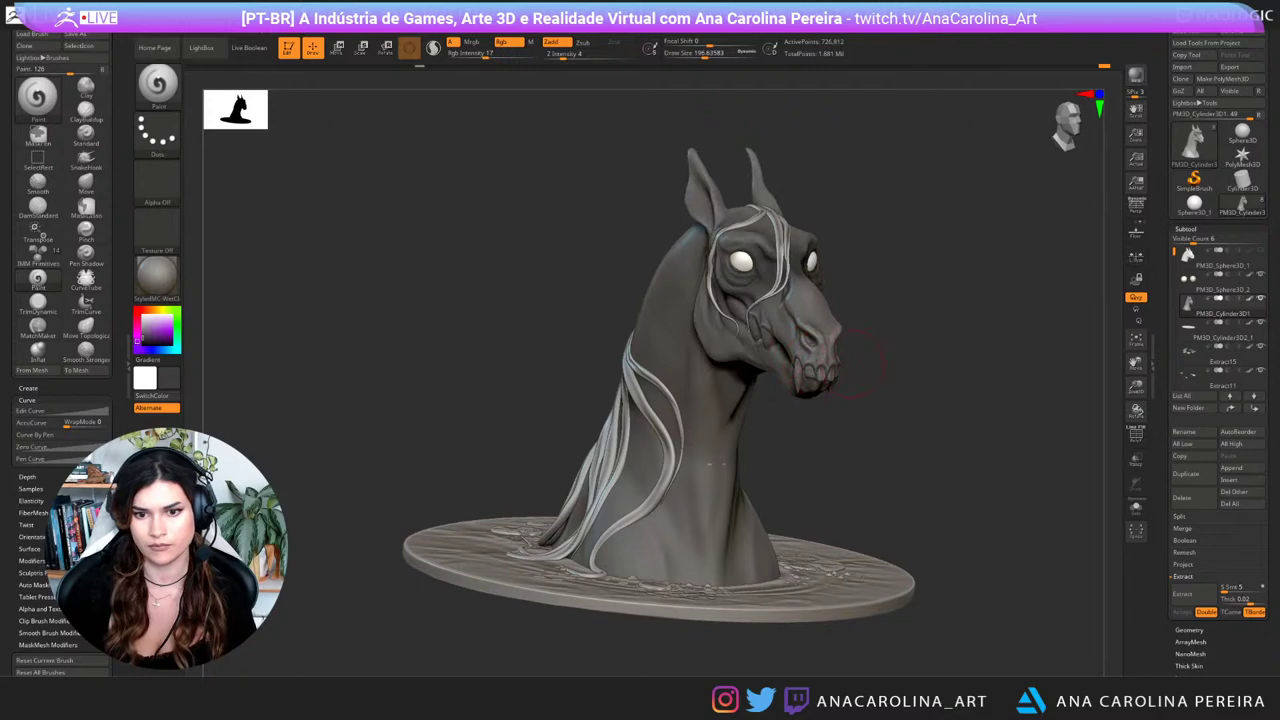
key("space")
mouse_move(901, 328)
left_mouse_down()
mouse_move(890, 328)
mouse_move(918, 306)
mouse_move(904, 296)
mouse_move(940, 297)
left_mouse_up()
key("space")
key("space")
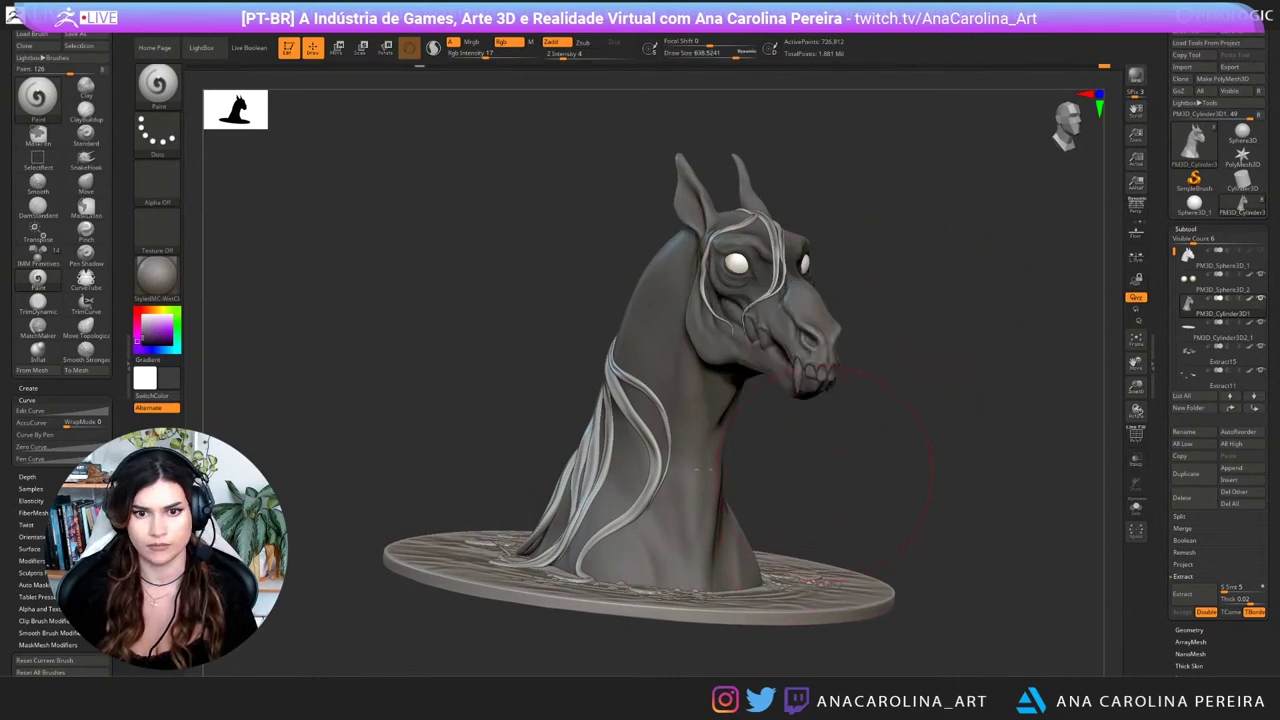
Step: Select the mane subtool and darken its strands with soft strokes on the forelock and neck
left_click(776, 280, "alt")
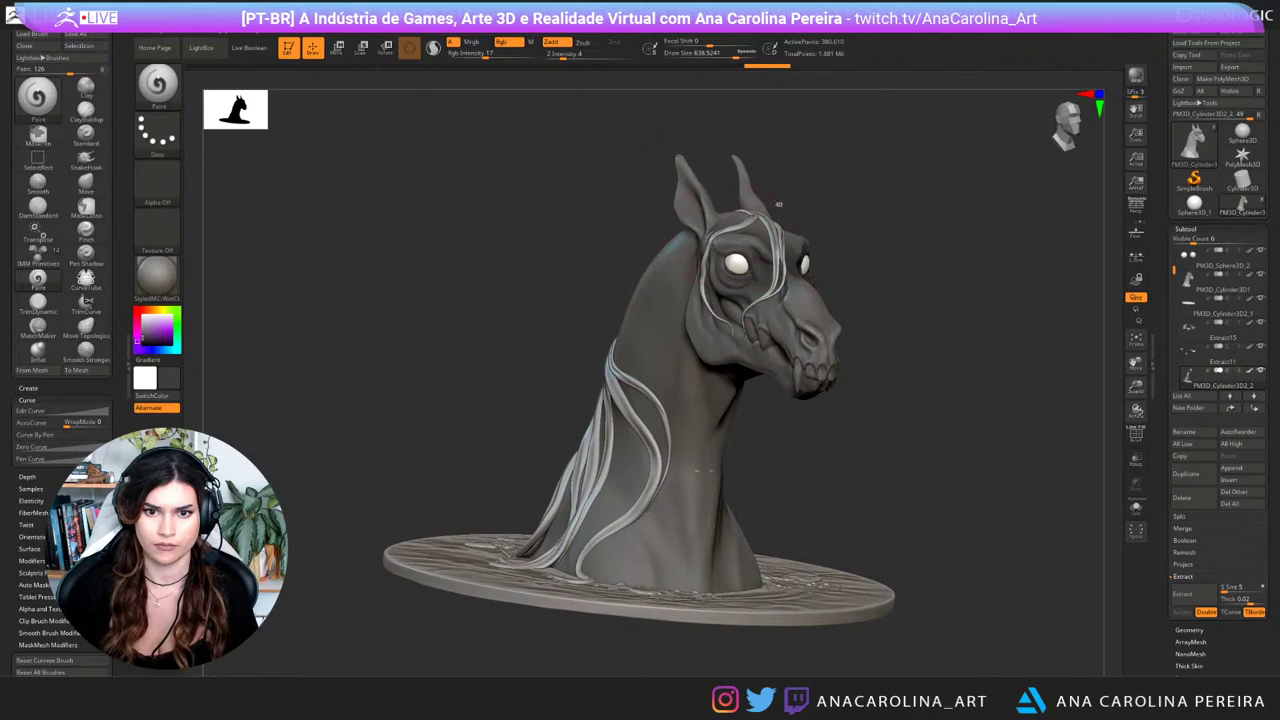
mouse_move(782, 204)
left_mouse_down()
mouse_move(826, 284)
mouse_move(892, 306)
mouse_move(882, 342)
mouse_move(824, 162)
mouse_move(837, 150)
mouse_move(865, 185)
mouse_move(867, 169)
mouse_move(868, 191)
left_mouse_up()
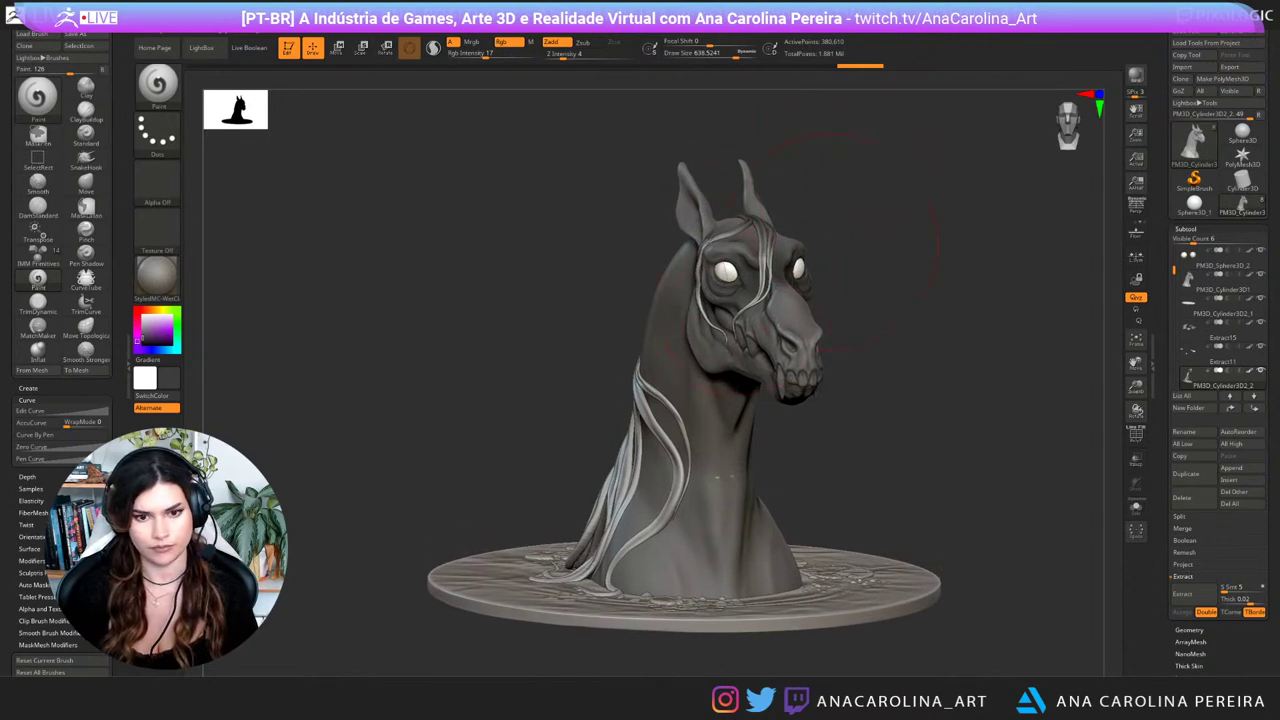
left_click_drag(828, 243, 950, 222)
mouse_move(590, 380)
left_mouse_down()
mouse_move(566, 430)
mouse_move(576, 406)
mouse_move(608, 440)
mouse_move(640, 400)
left_mouse_up()
left_click_drag(878, 452, 668, 487)
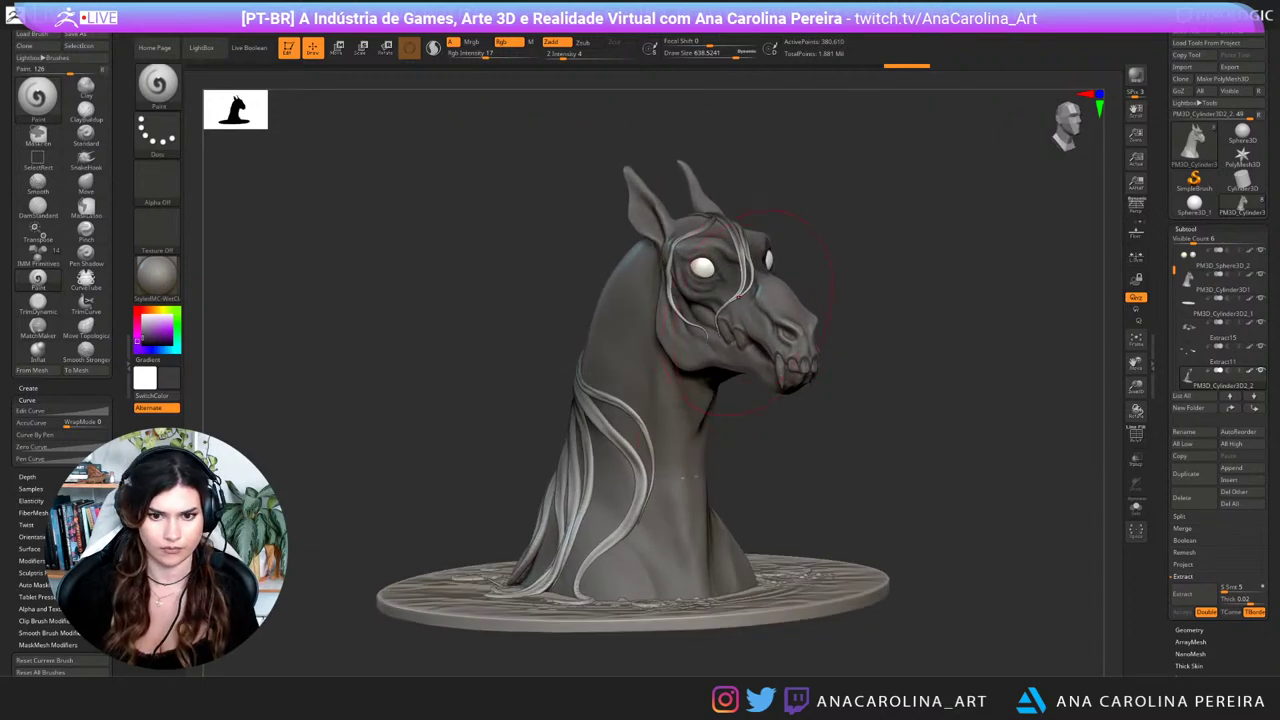
Step: Sample near-white from the model and brush it softly over the mane's strands
key("c")
left_click_drag(736, 230, 703, 225)
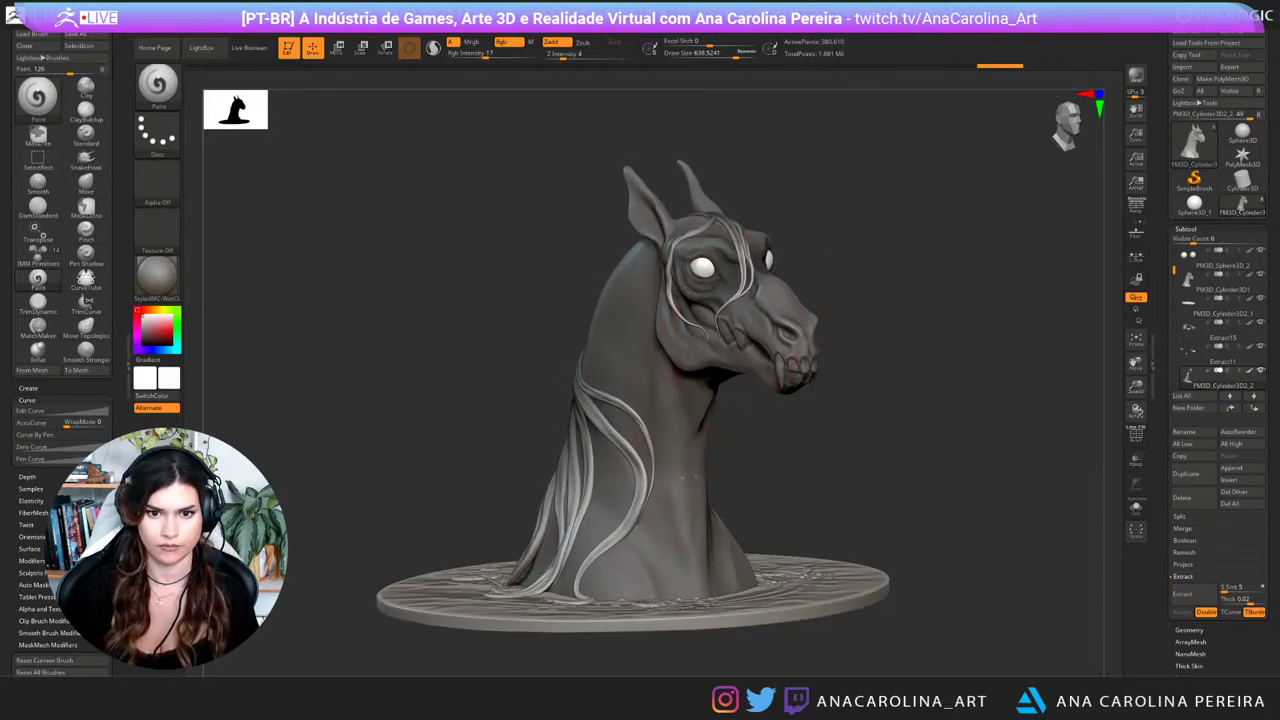
left_click_drag(720, 446, 730, 491)
left_click_drag(498, 400, 464, 500)
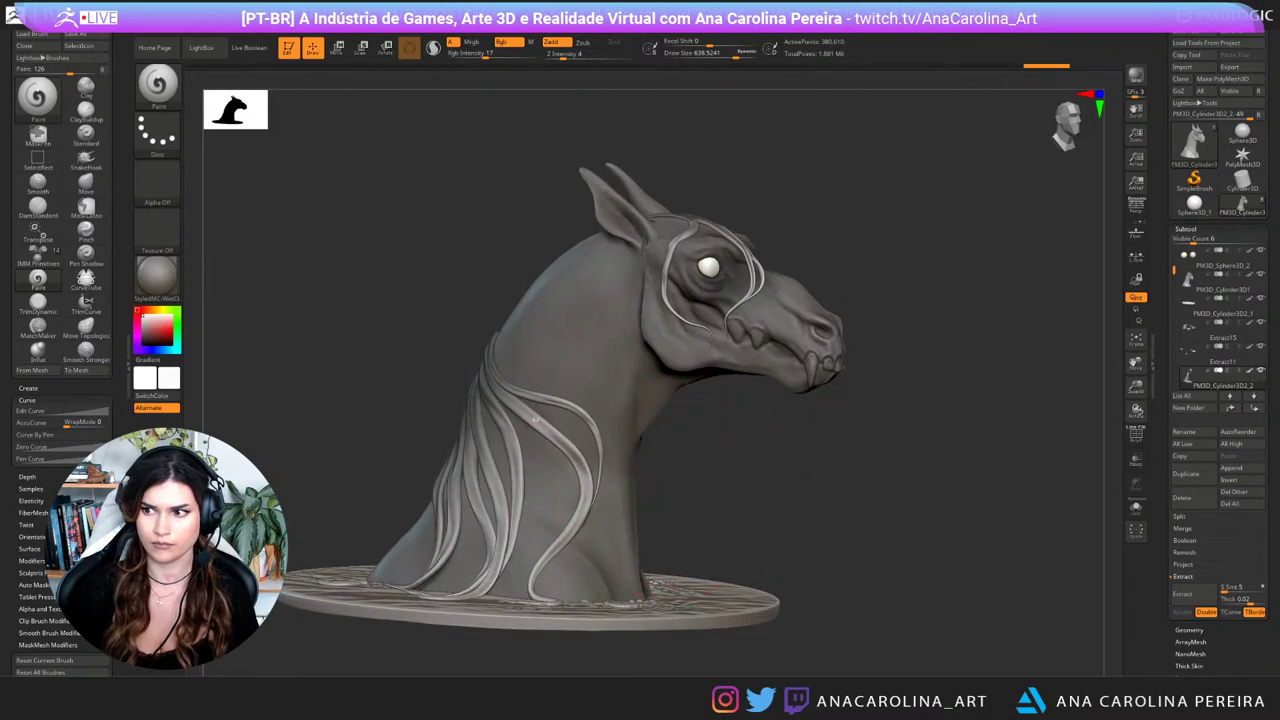
mouse_move(790, 450)
left_mouse_down()
mouse_move(660, 455)
mouse_move(700, 460)
left_mouse_up()
left_click_drag(850, 457, 930, 443)
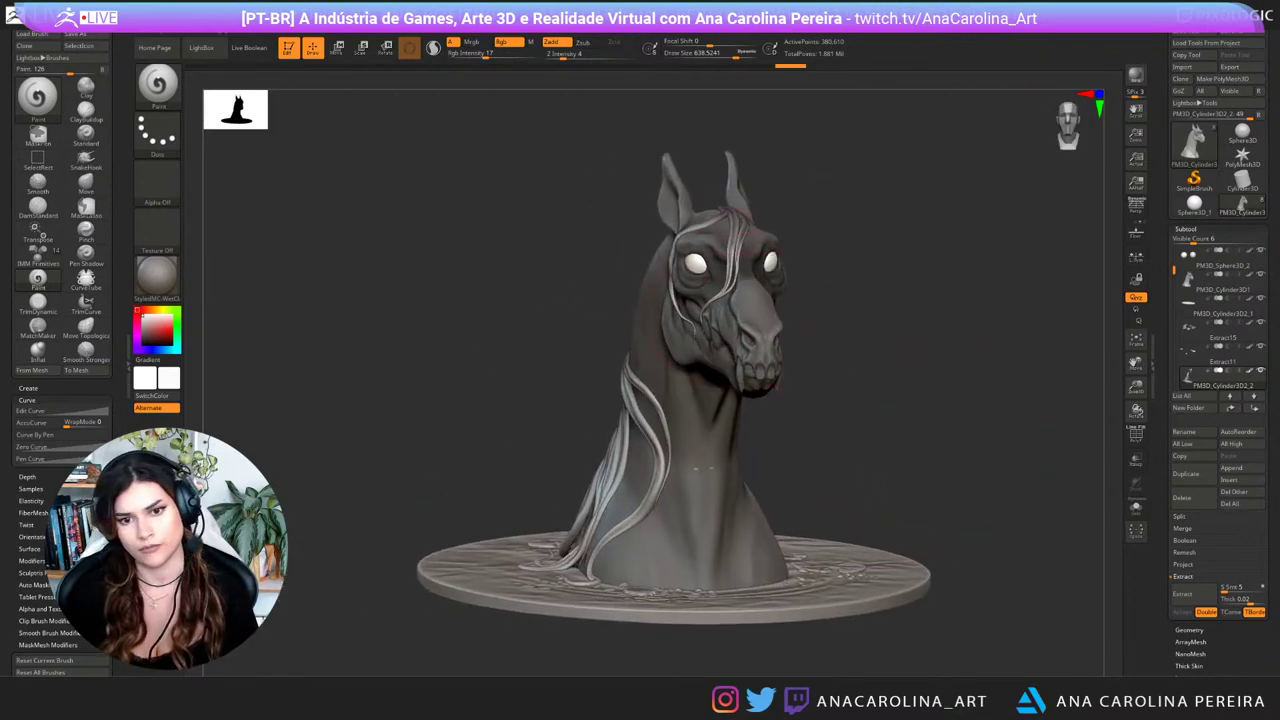
Step: Set the draw size to 1000, sample a light grey (RGB 187) from the model, and fill the Extract11 lily pads with it
left_click(742, 282, "alt")
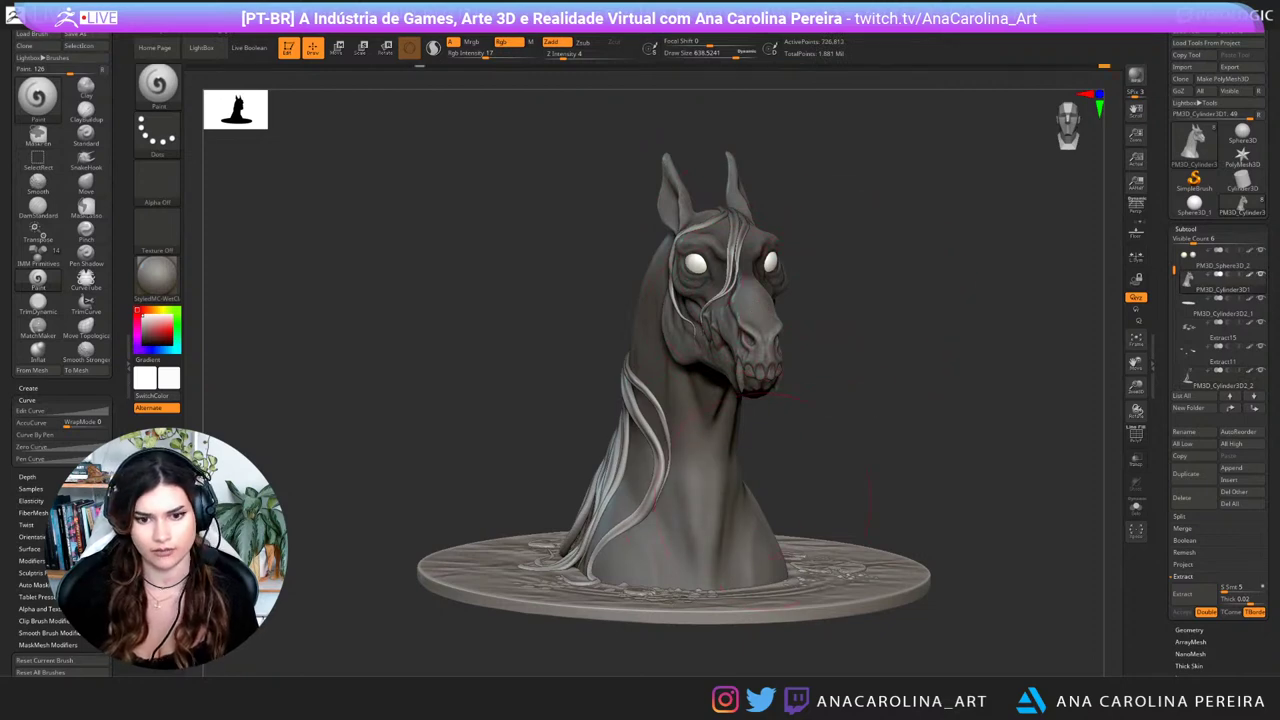
mouse_move(798, 484)
left_mouse_down()
mouse_move(862, 478)
mouse_move(834, 476)
mouse_move(835, 447)
mouse_move(848, 448)
left_mouse_up()
key("space")
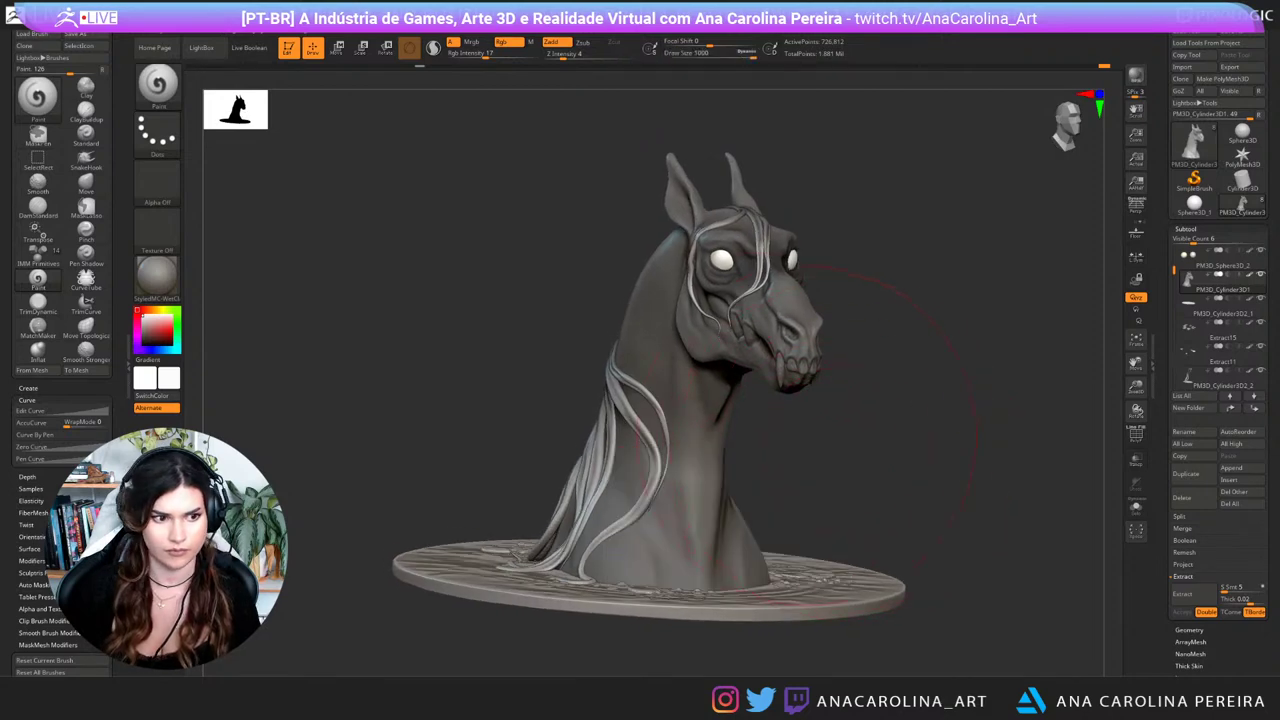
key("c")
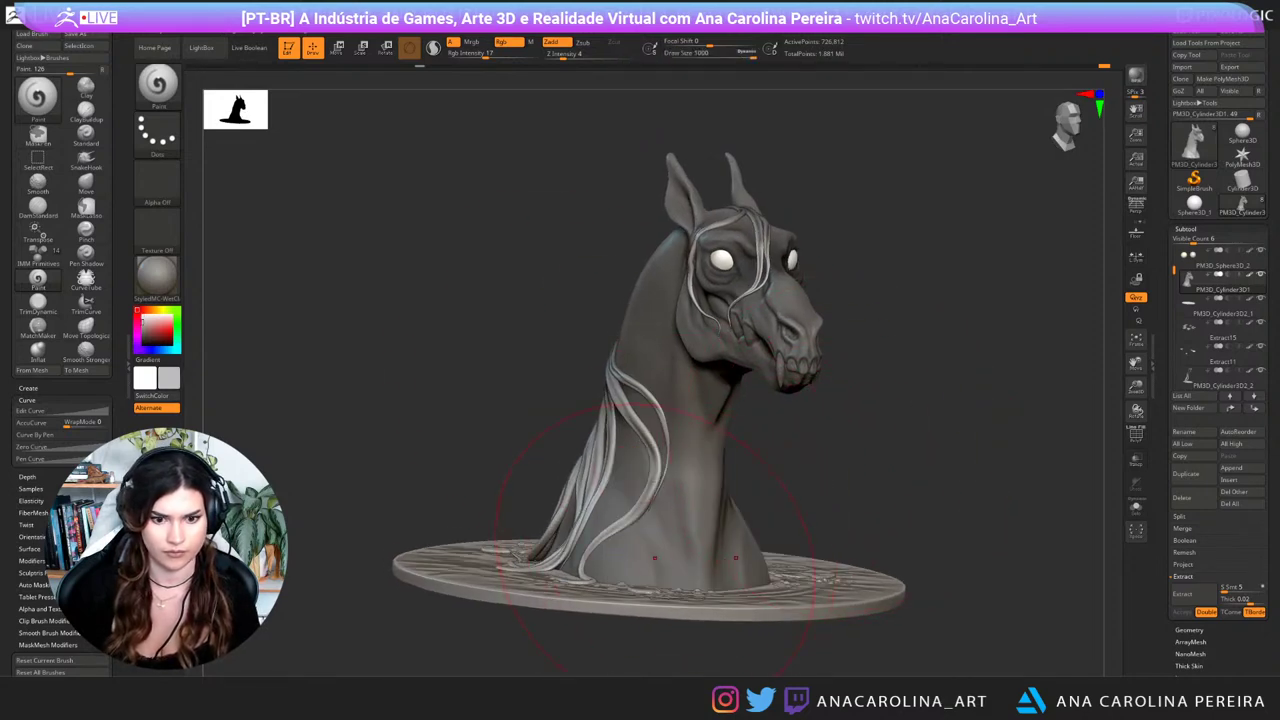
left_click(585, 601, "alt")
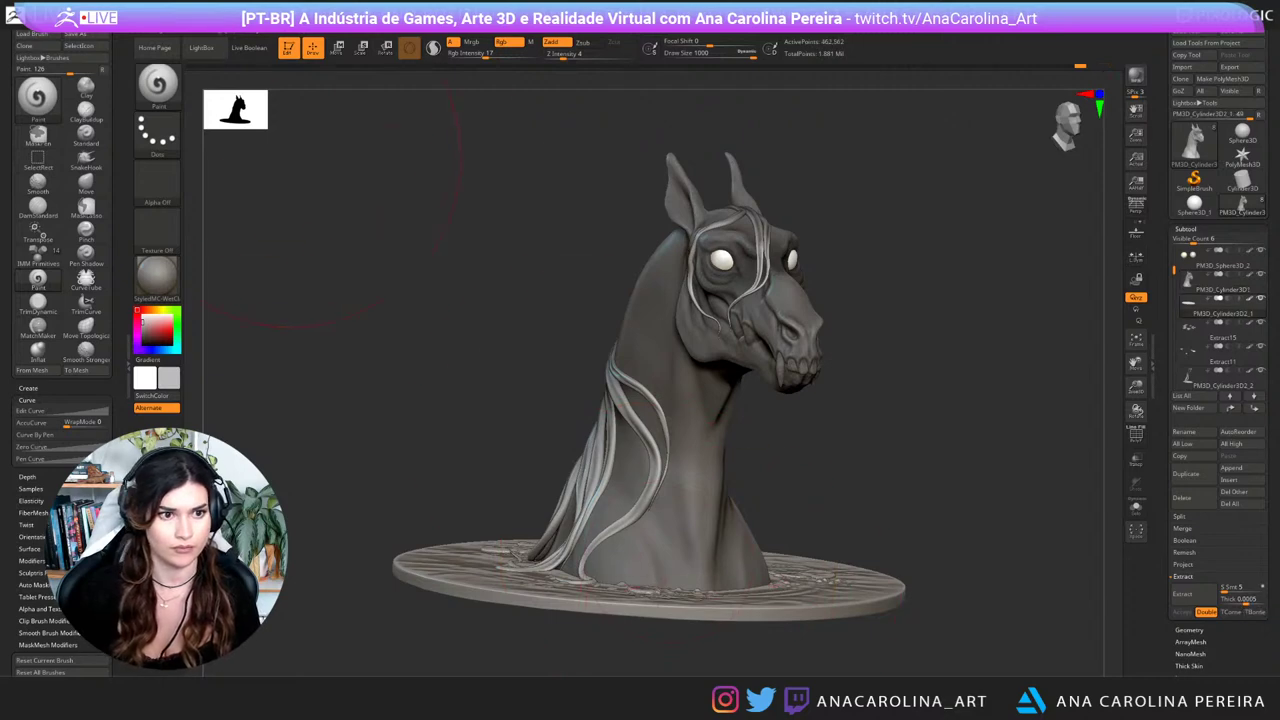
mouse_move(202, 28)
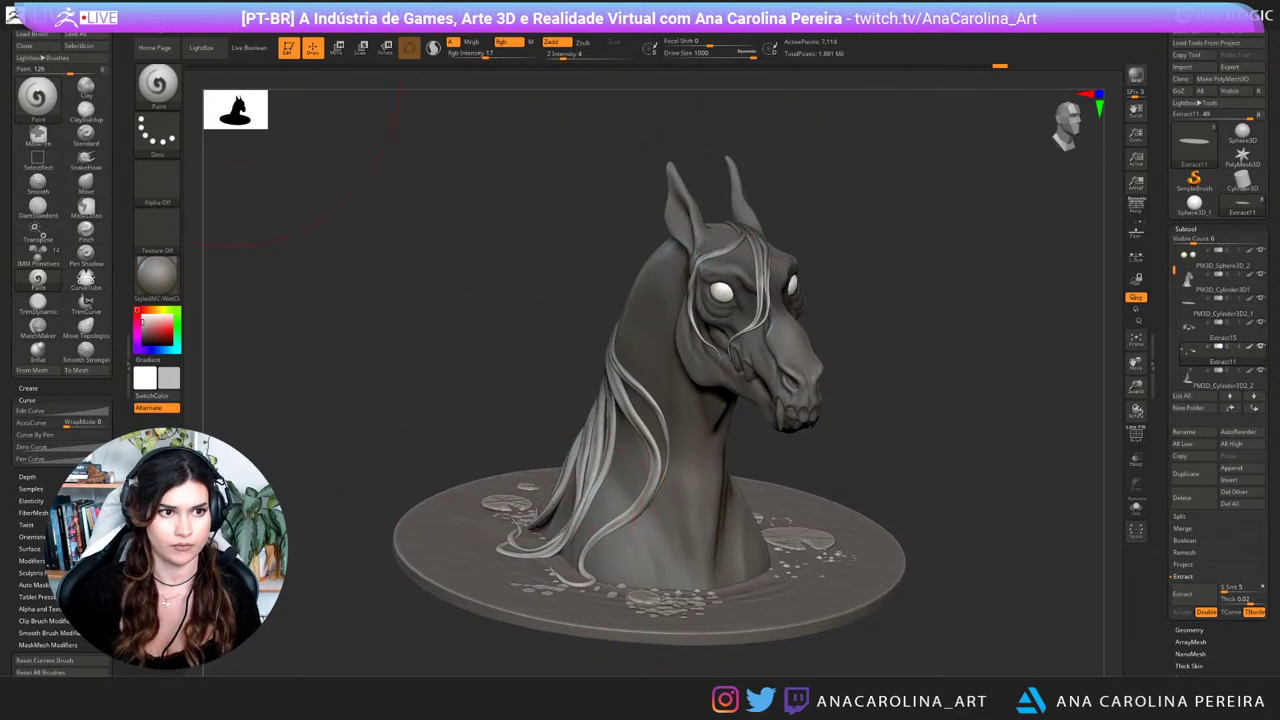
mouse_move(205, 24)
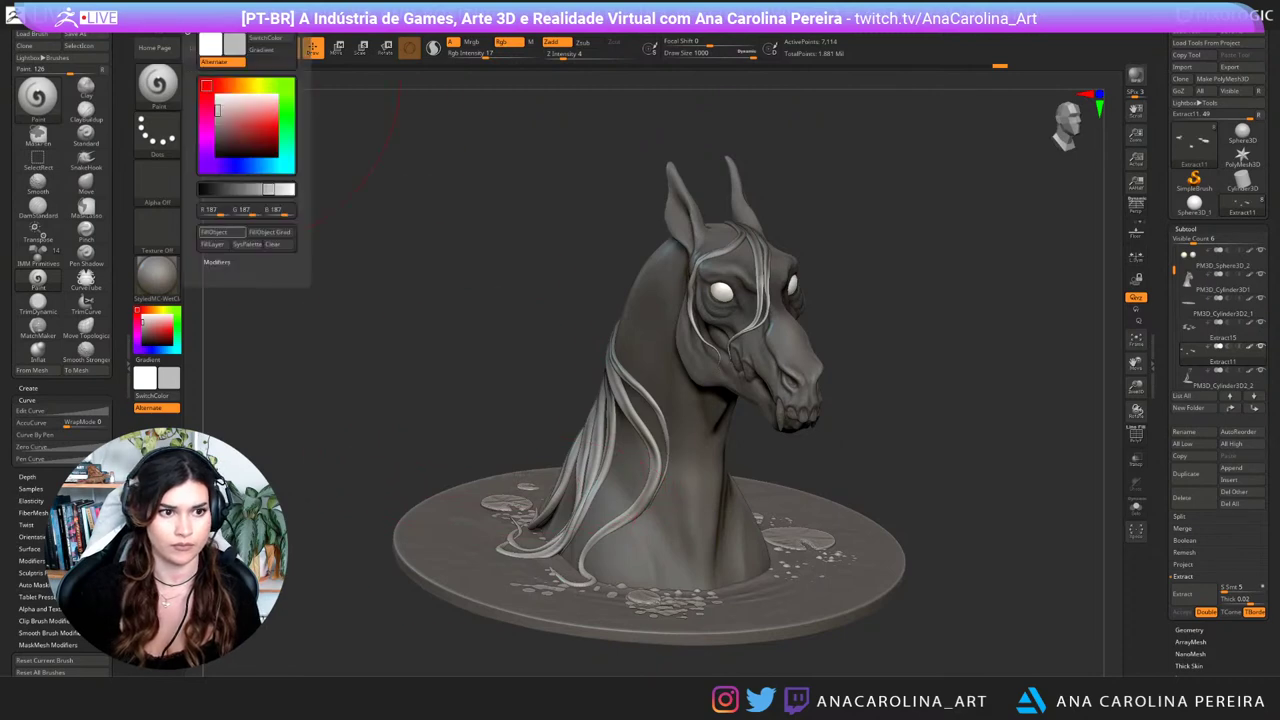
left_click(220, 232)
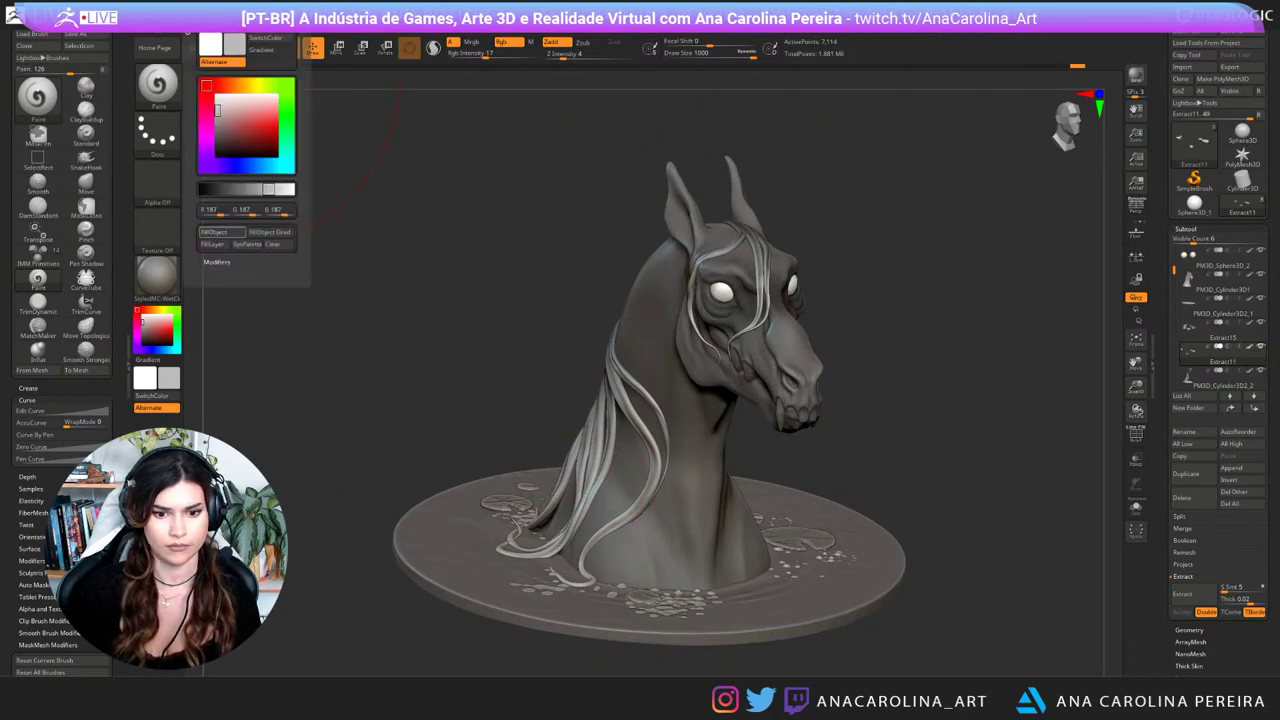
Step: Select the Extract15 floating leaves and fill them repeatedly with the same light grey, RGB 187
left_click(820, 548, "alt")
left_click(804, 541, "alt")
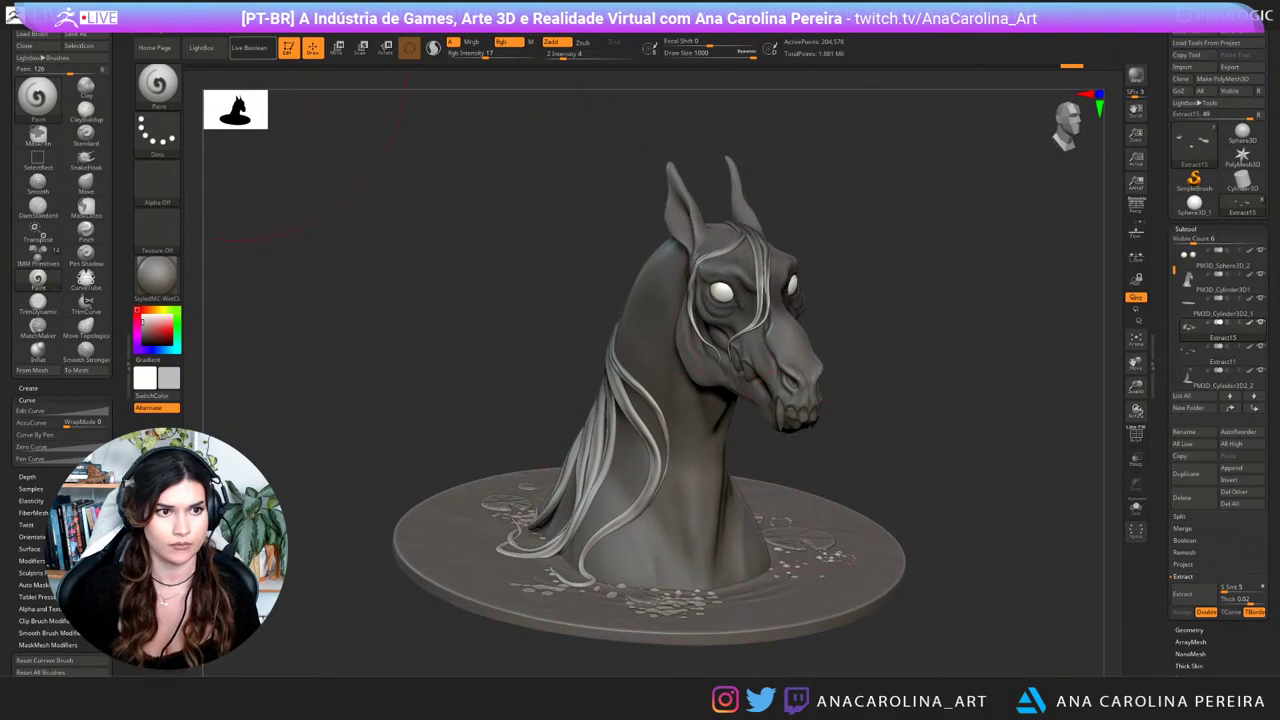
mouse_move(205, 24)
left_click(220, 232)
left_click(220, 232)
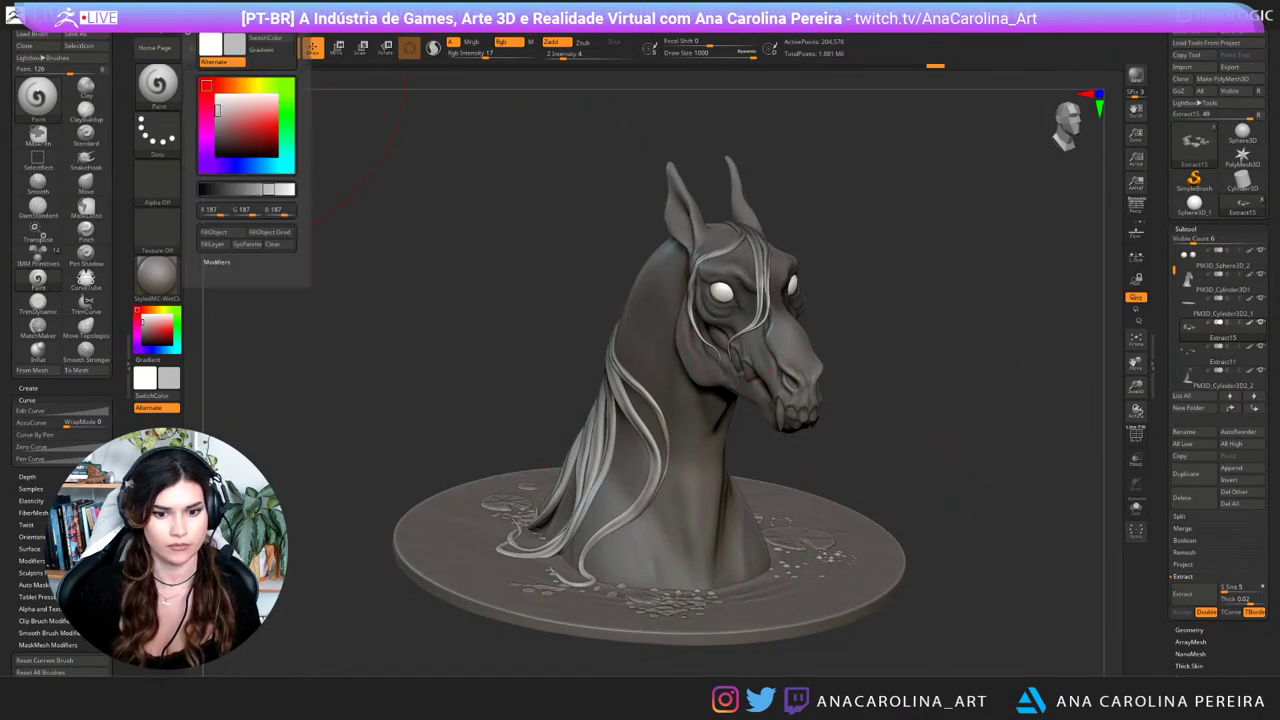
left_click(220, 232)
Step: Select the mane subtool and brush light grey over its strands with a draw size of about 555
mouse_move(930, 420)
left_mouse_down()
mouse_move(905, 396)
mouse_move(942, 368)
mouse_move(934, 376)
left_mouse_up()
key("space")
left_click_drag(818, 309, 788, 309)
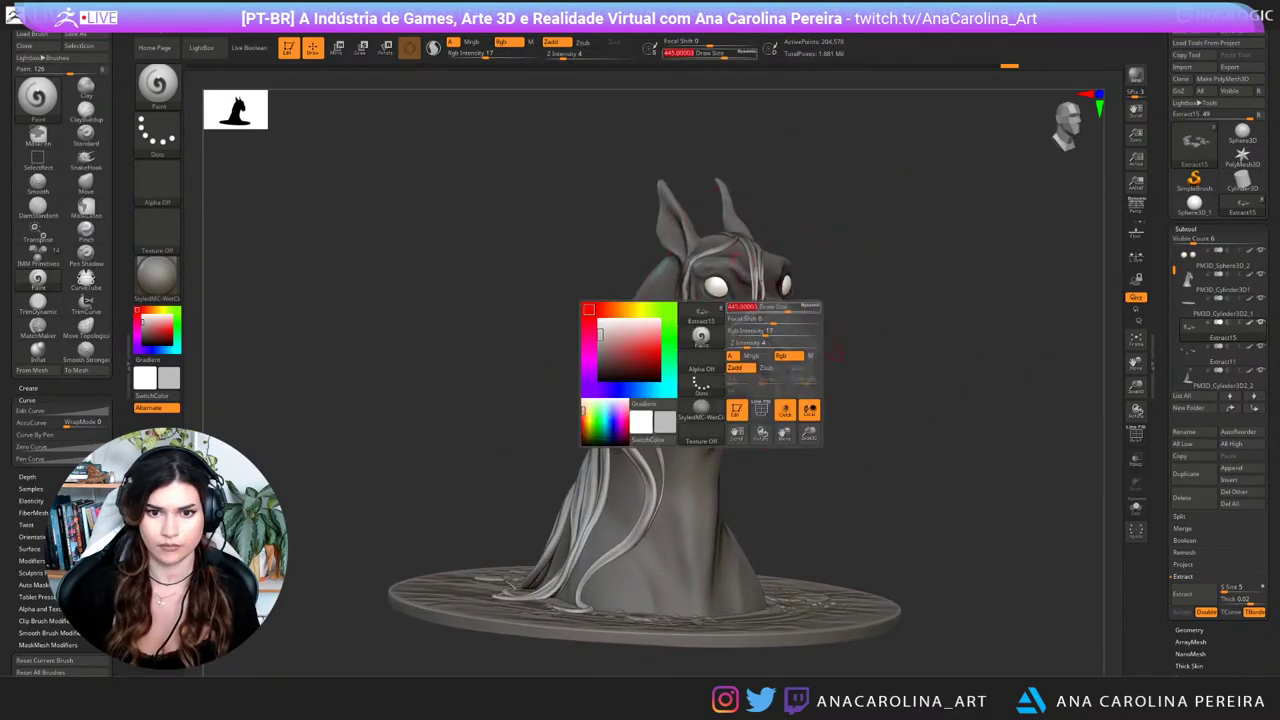
left_click(643, 538, "alt")
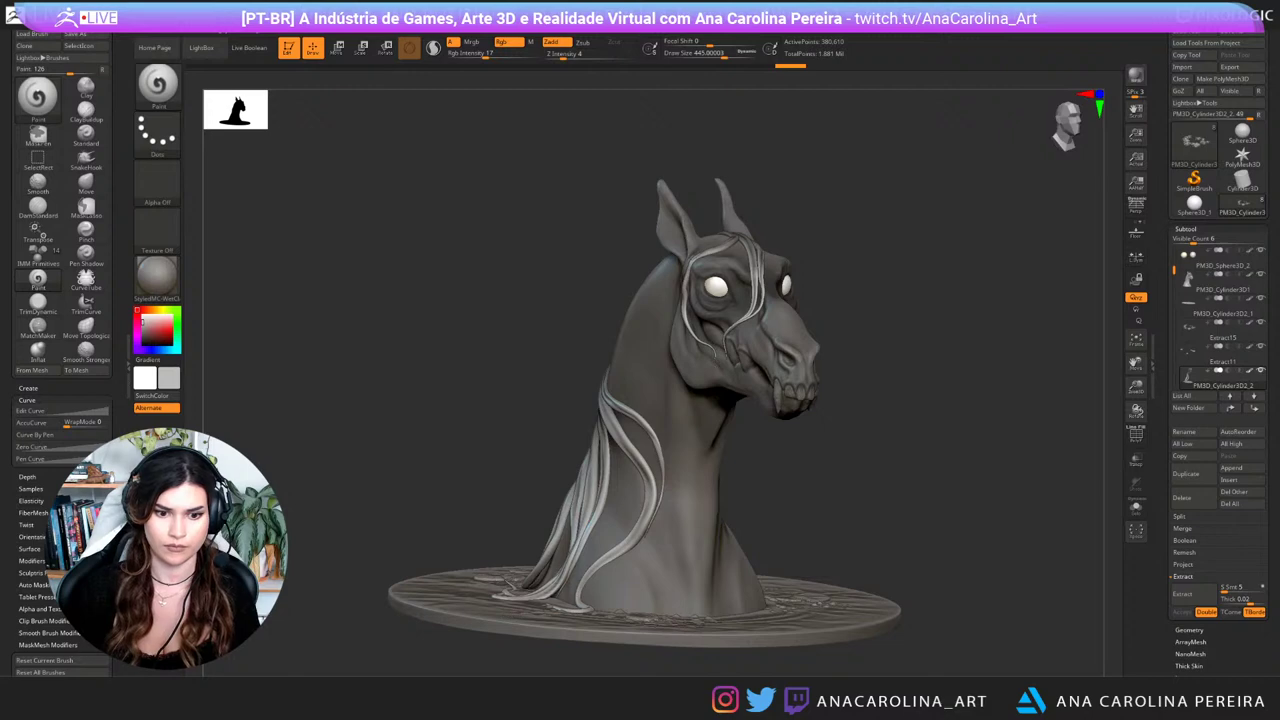
key("space")
left_click_drag(600, 482, 609, 470)
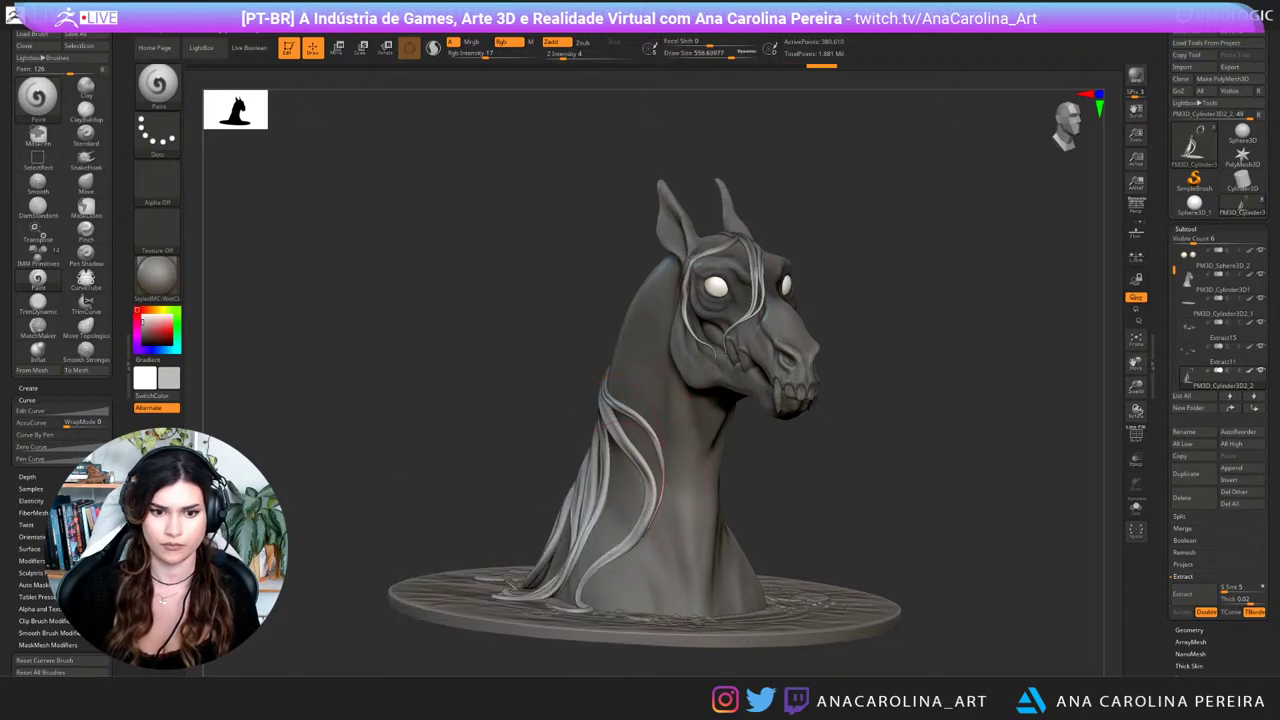
left_click_drag(849, 484, 828, 484)
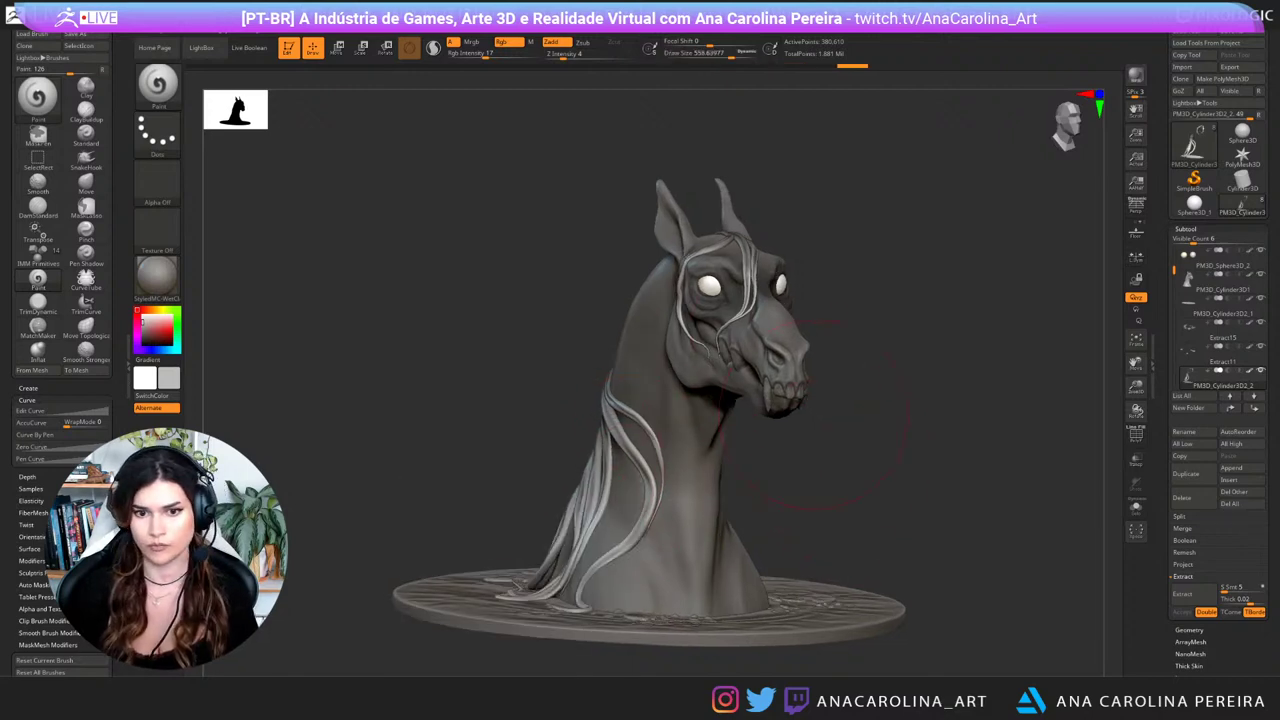
Step: Try brushing a sampled dark grey over the horse bust at draw size 1000, and undo the stroke
left_click(772, 325, "alt")
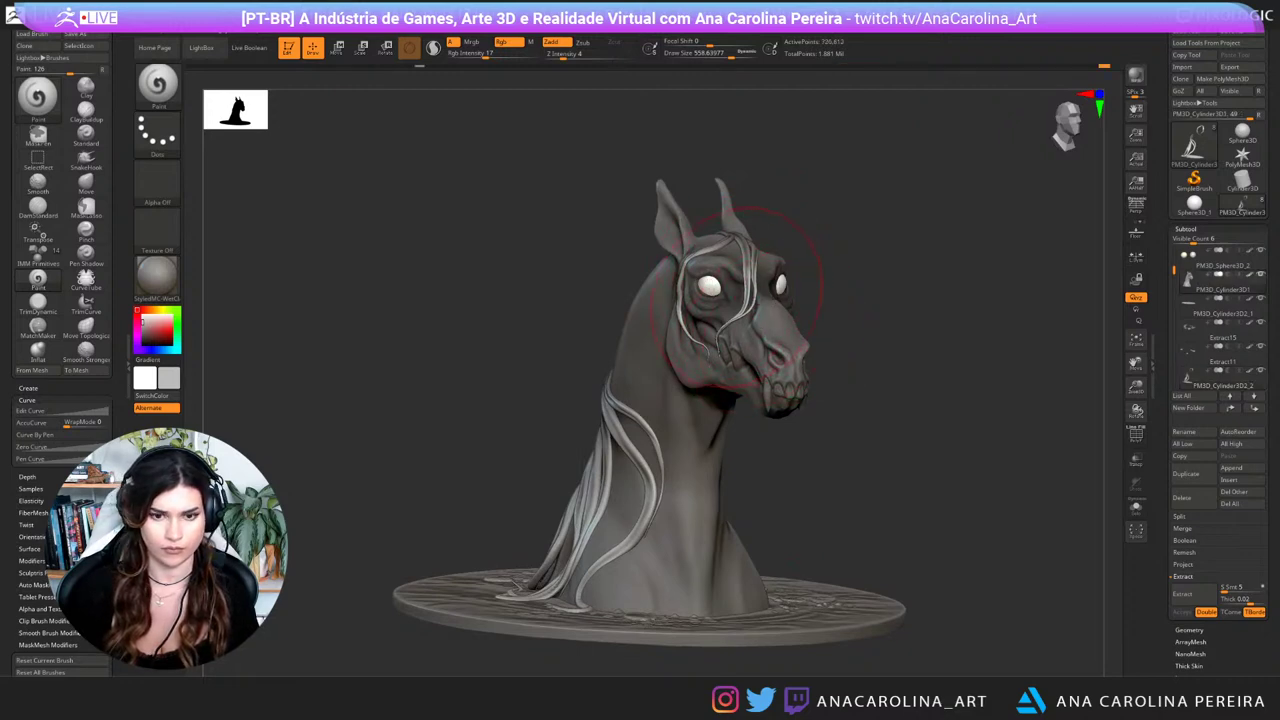
key("c")
key("space")
left_click_drag(739, 304, 764, 304)
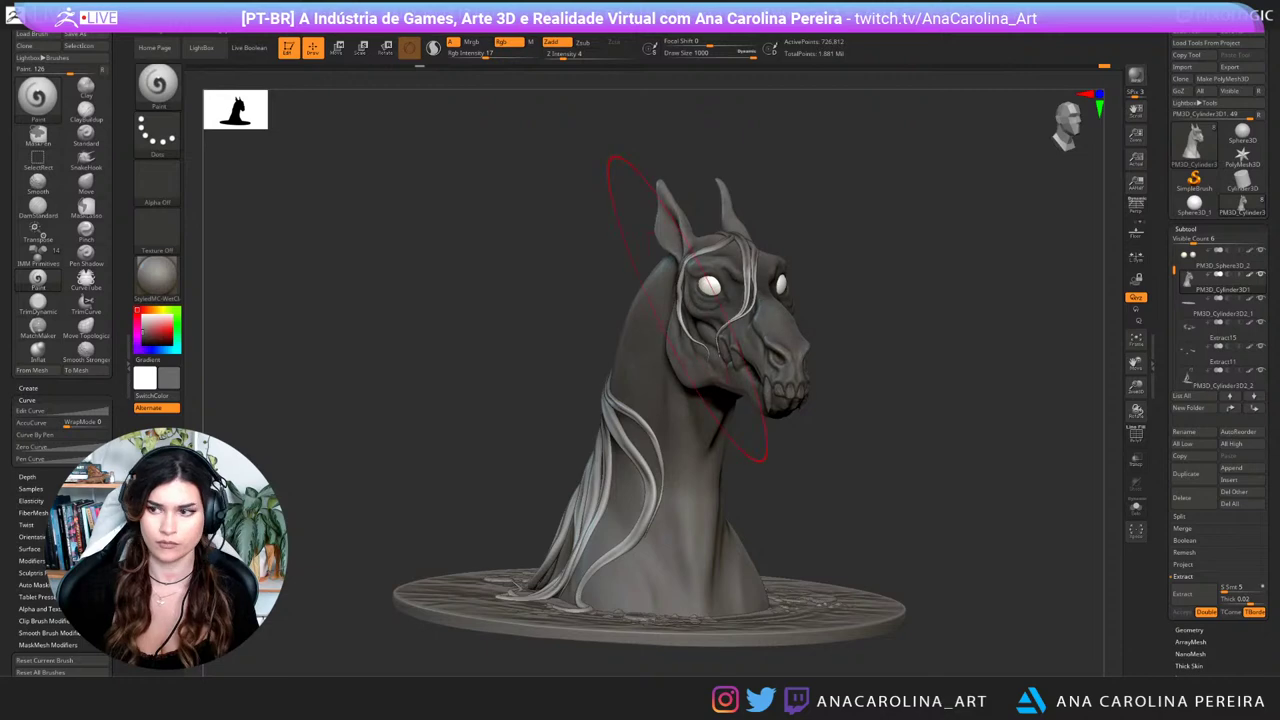
key("ctrl+z")
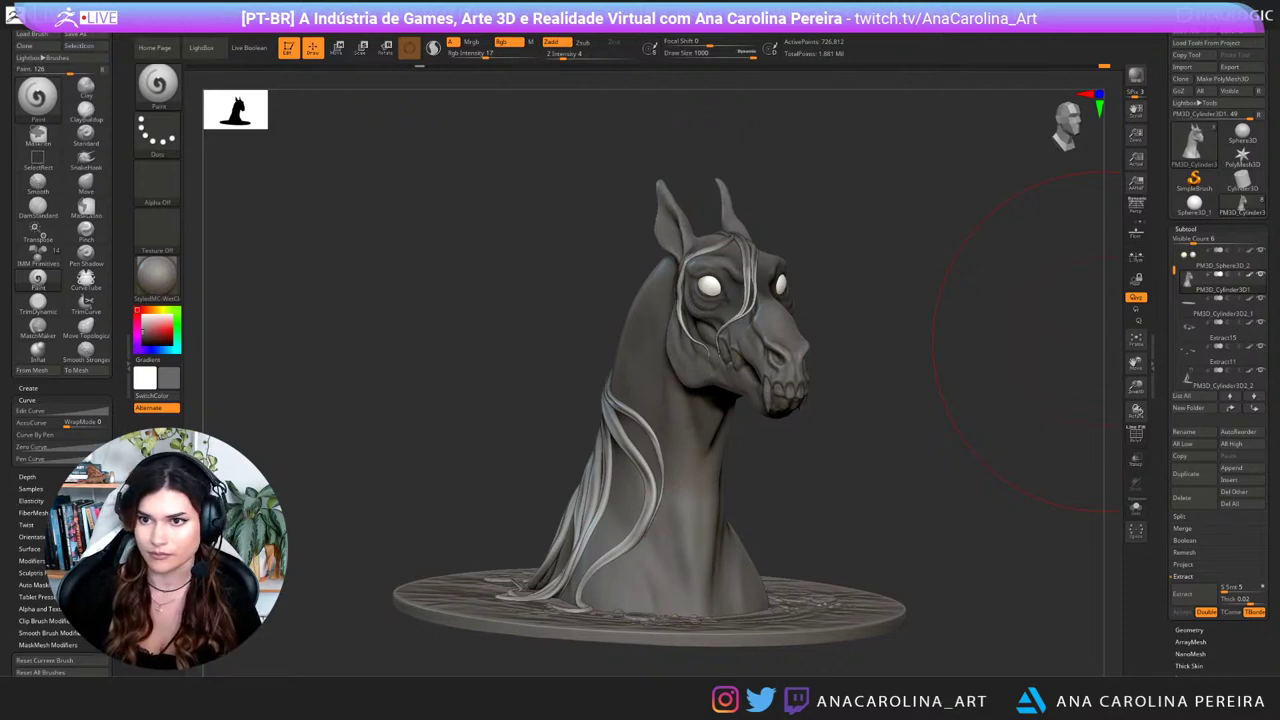
Step: Render a best-quality preview of the bust to examine its shading and shadows
left_click(1136, 75)
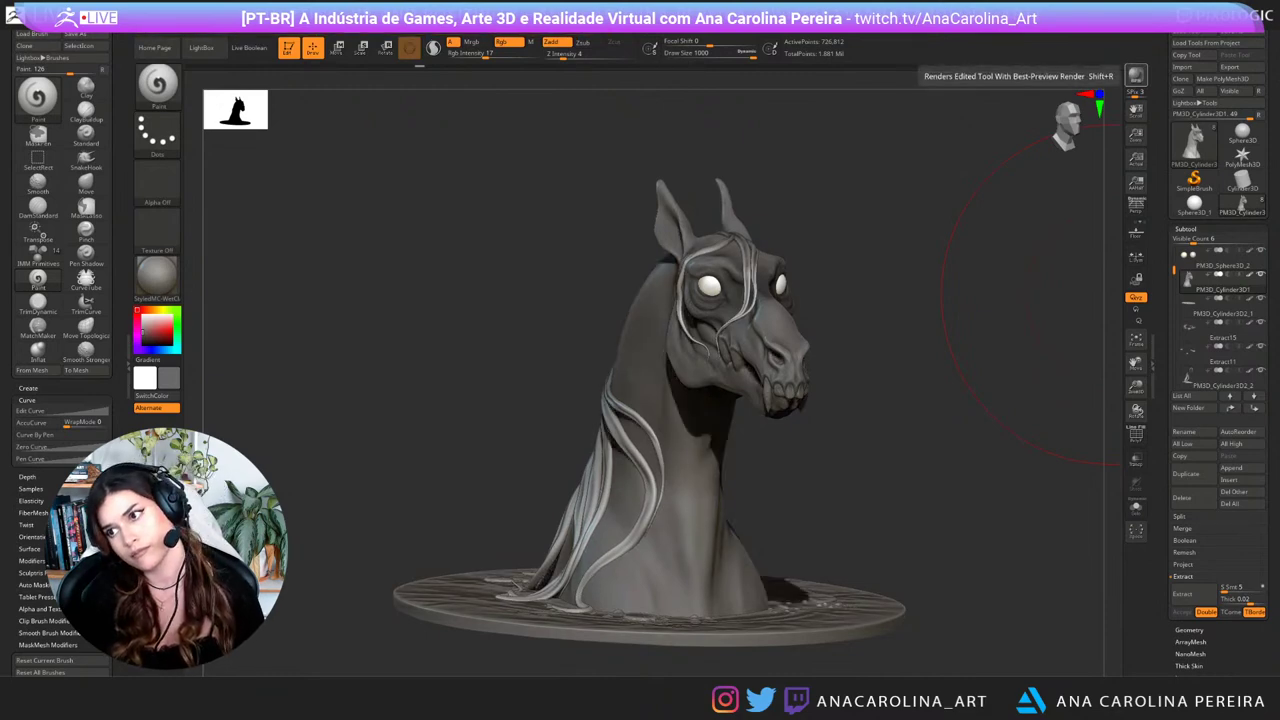
left_click_drag(842, 451, 868, 453)
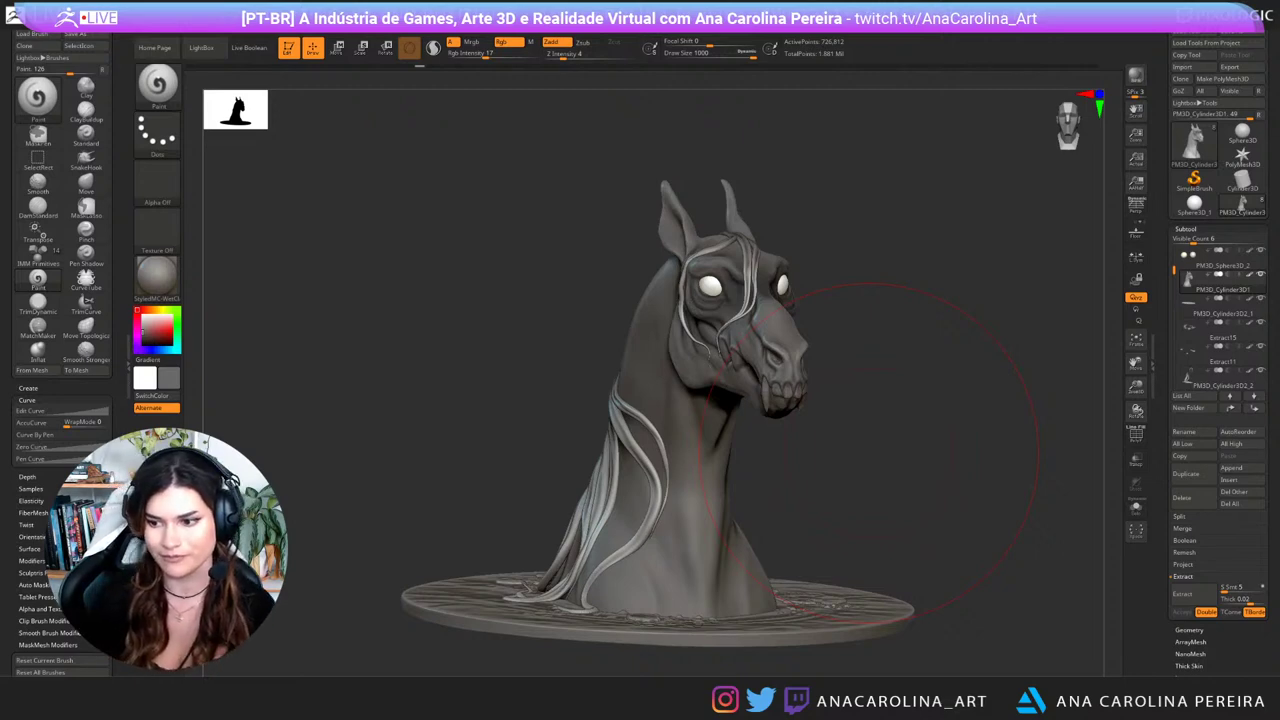
Step: Pick a dark green (R 33, G 72, B 56) and fill the horse bust with it several times
left_click(177, 337)
left_click_drag(168, 323, 152, 339)
mouse_move(420, 220)
left_mouse_down()
mouse_move(443, 217)
mouse_move(417, 213)
left_mouse_up()
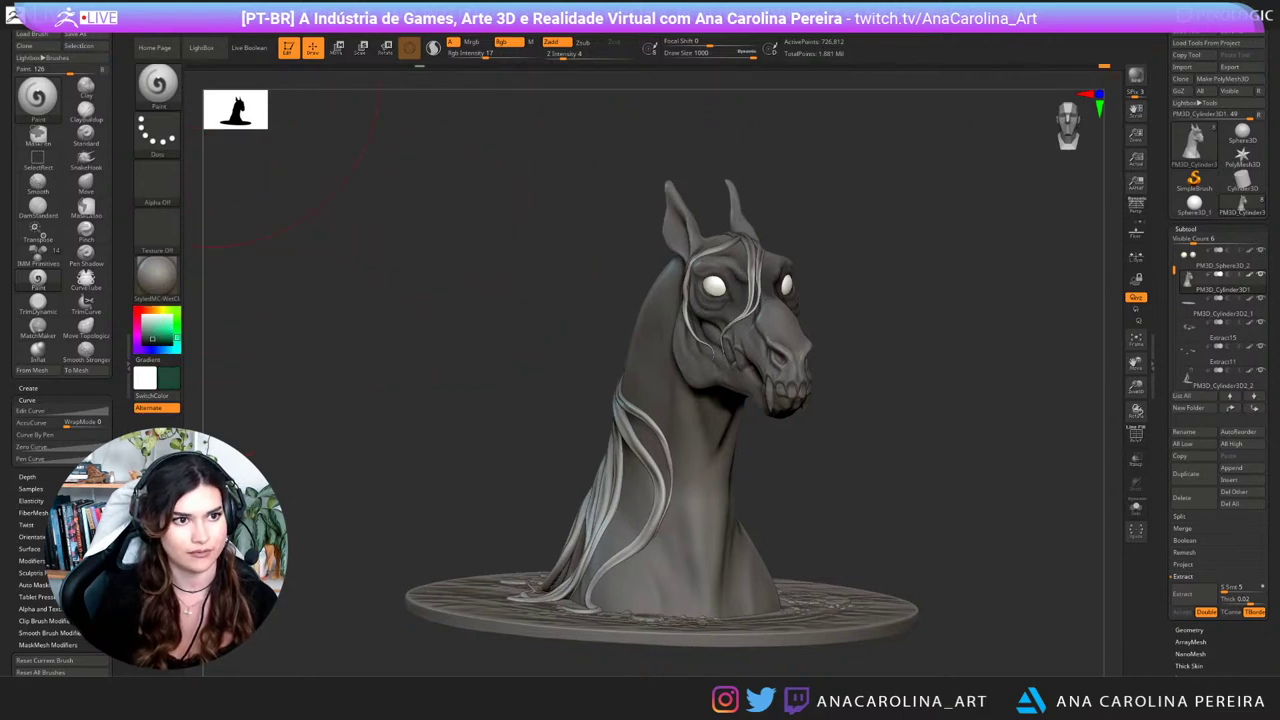
mouse_move(197, 30)
left_click(222, 232)
left_click(222, 232)
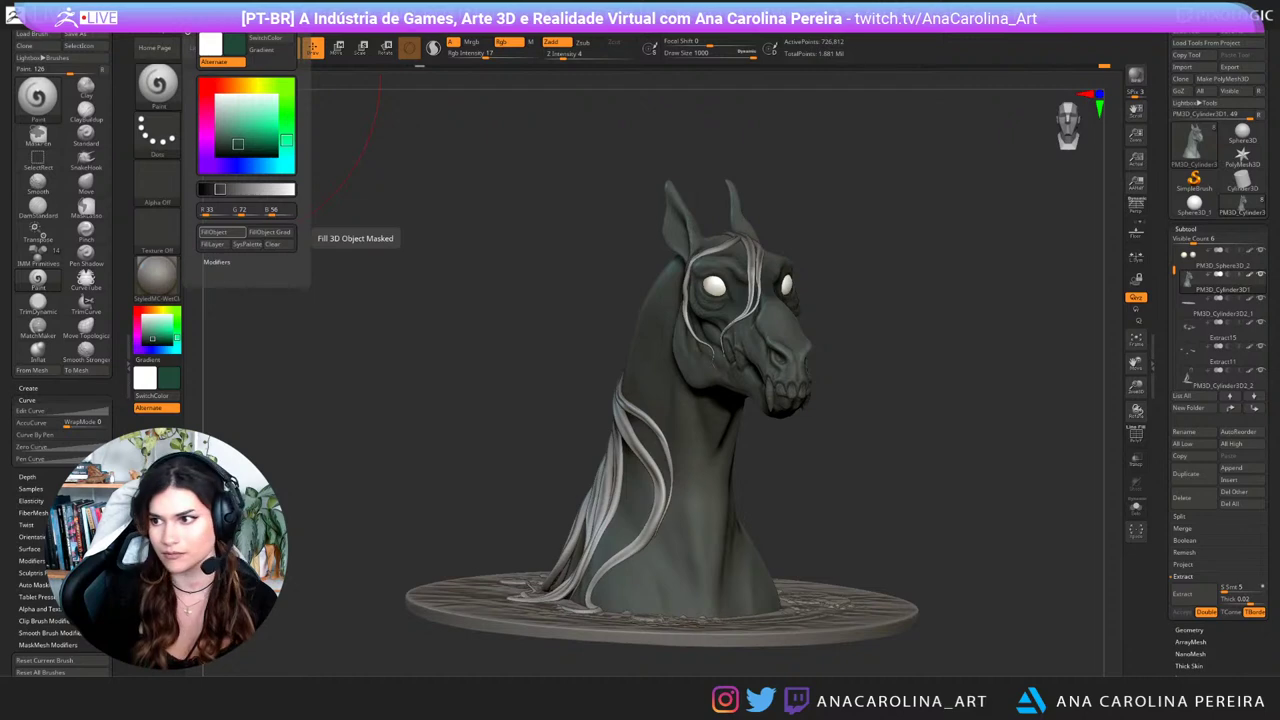
left_click(222, 232)
mouse_move(880, 400)
left_mouse_down()
mouse_move(600, 400)
mouse_move(932, 405)
left_mouse_up()
Step: Select the mane subtool, pick a more saturated green (R 27, G 119, B 46) and fill the mane with it
left_click(633, 469, "alt")
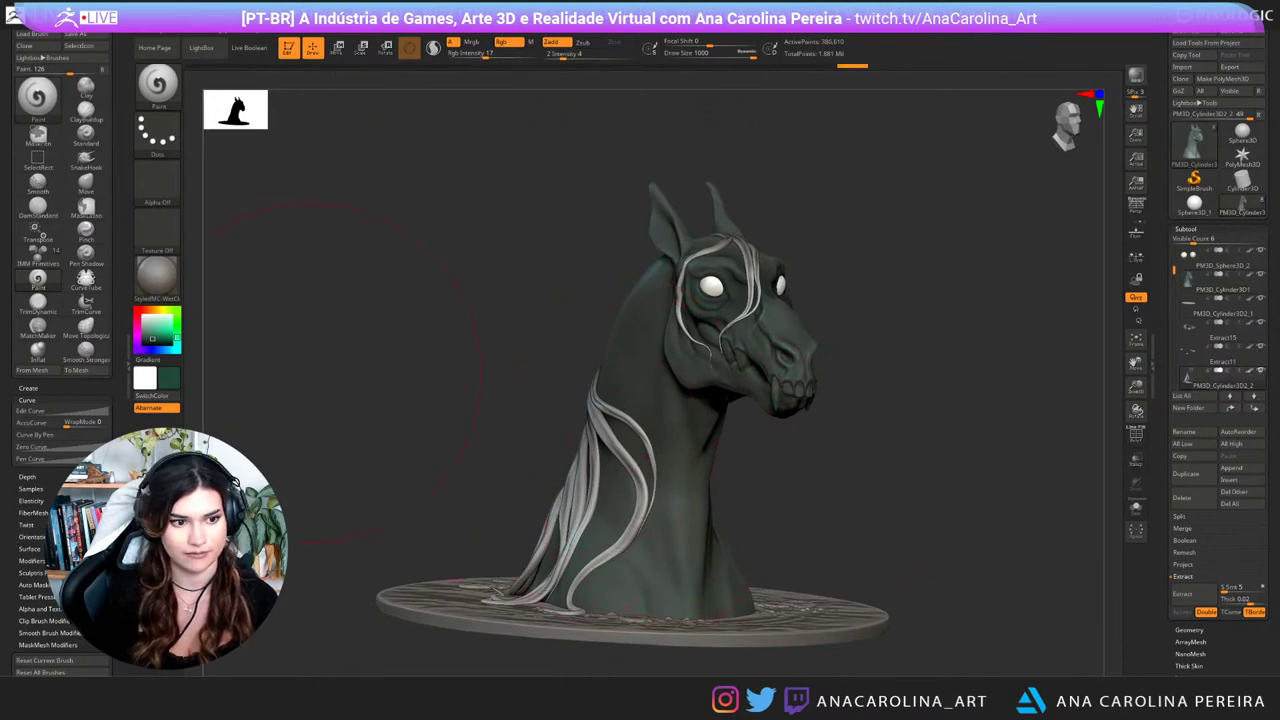
left_click(177, 329)
left_click_drag(158, 333, 160, 336)
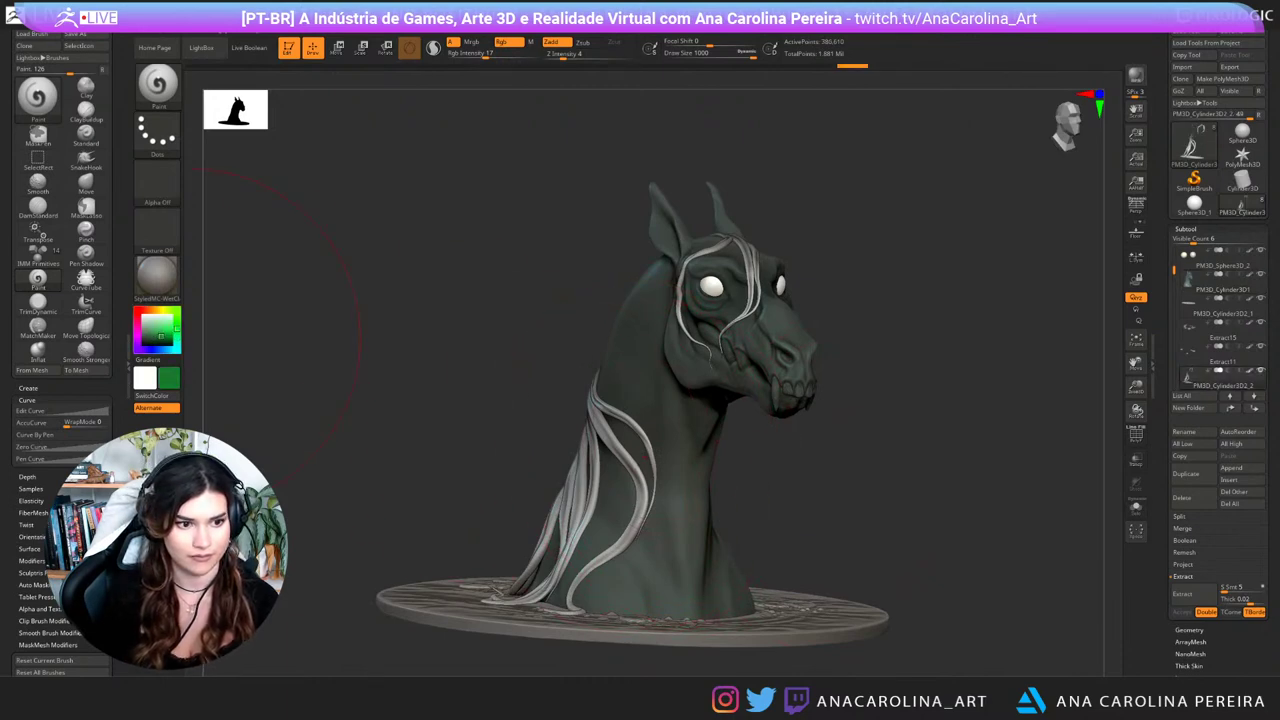
mouse_move(212, 24)
left_click(222, 232)
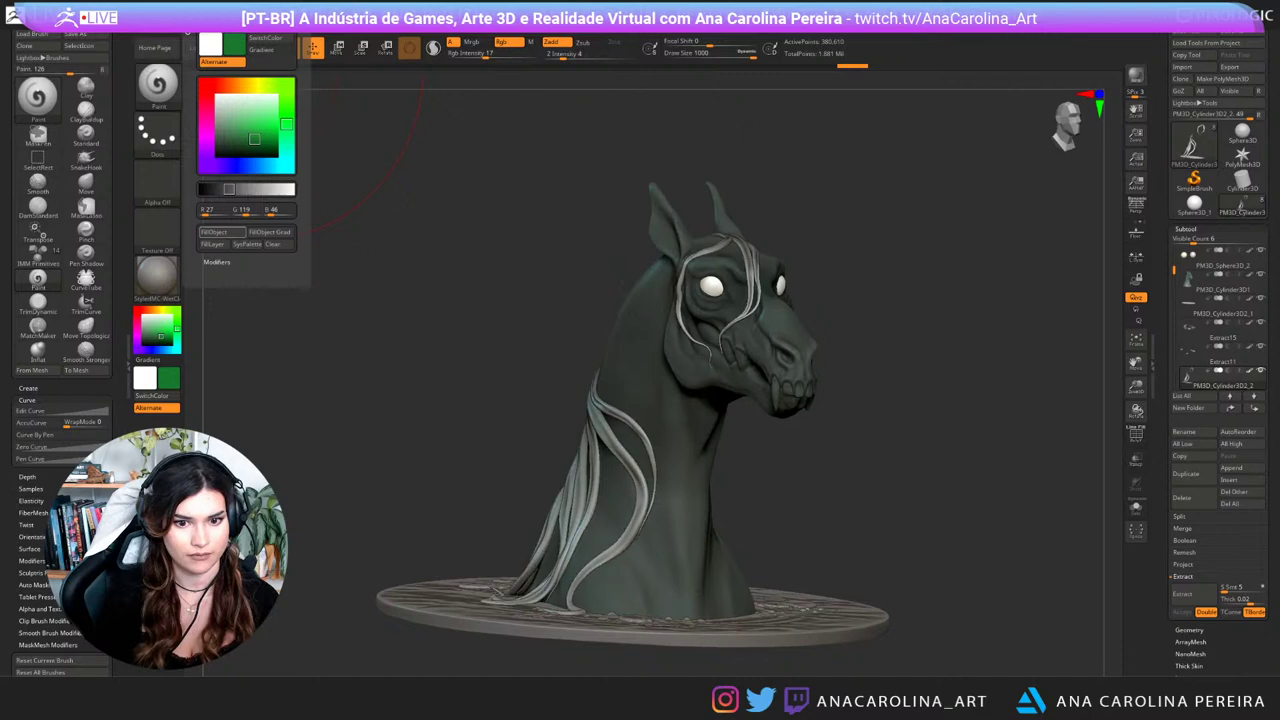
Step: Repeat the object fill on the mane with the current saturated green
left_click(222, 232)
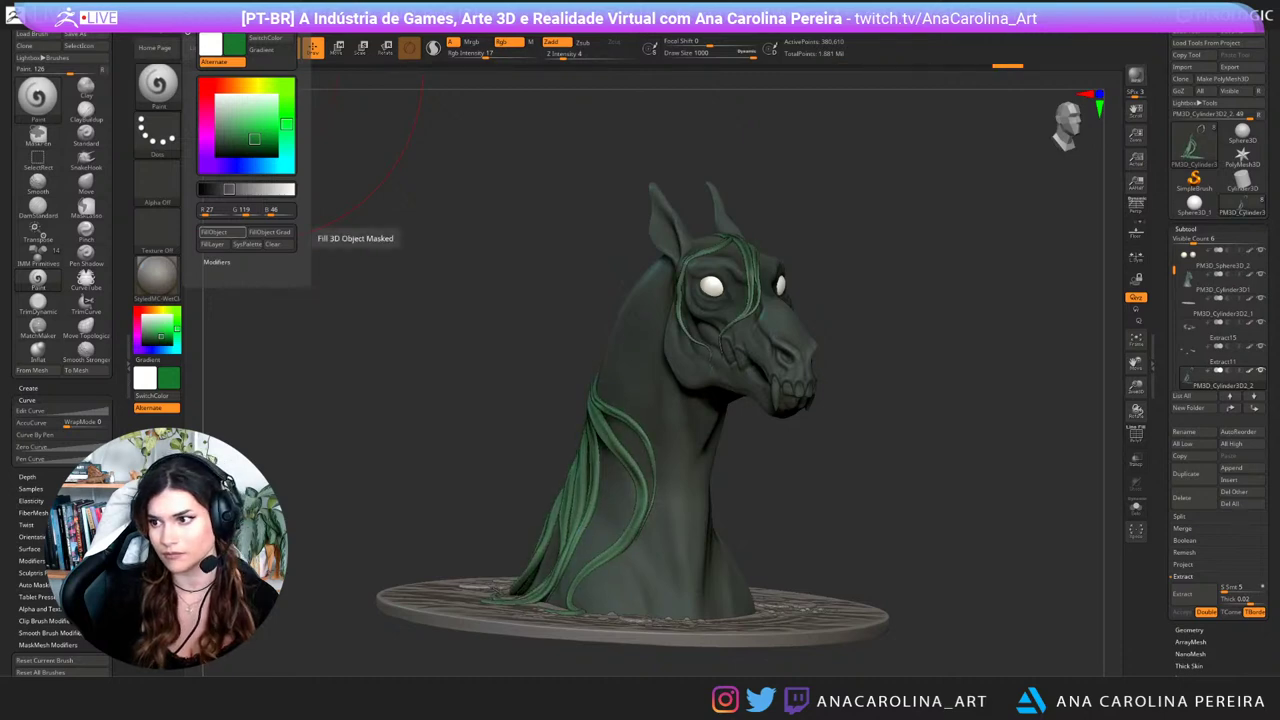
left_click(222, 232)
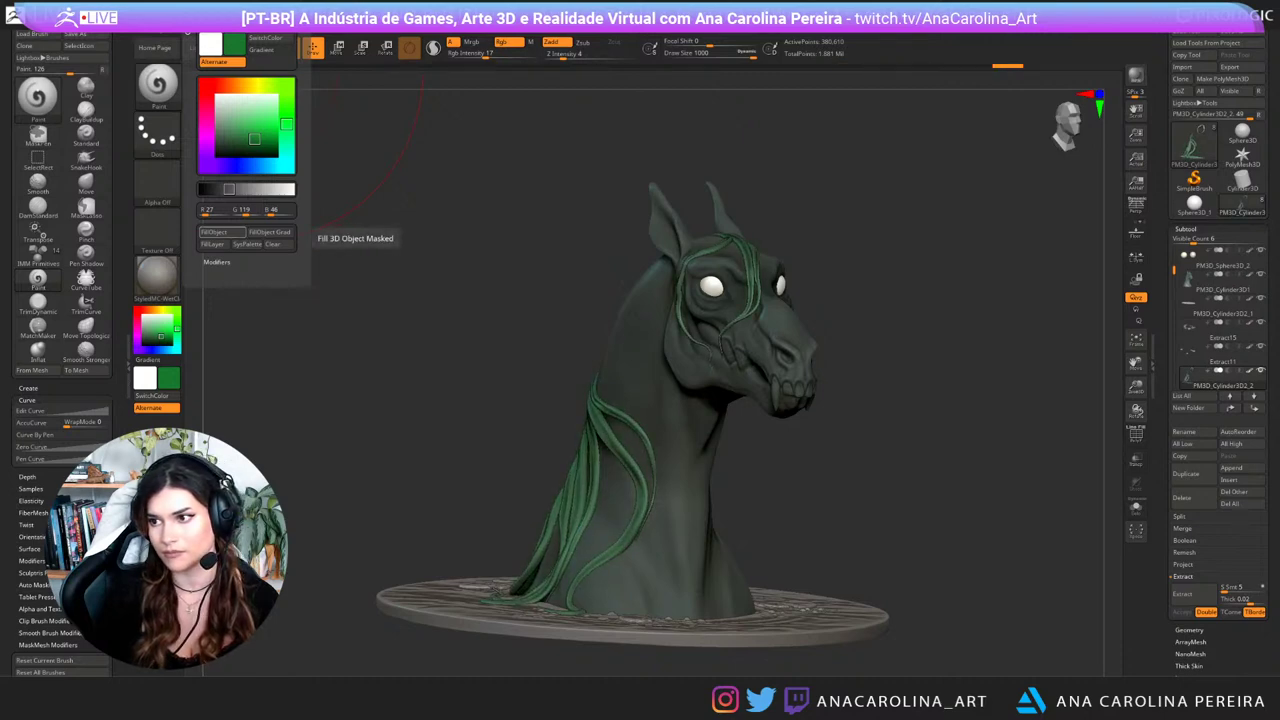
Step: Select the round disc base, pick a dark desaturated blue, and fill the disc with it several times
left_click_drag(798, 478, 728, 515)
left_click(822, 598, "alt")
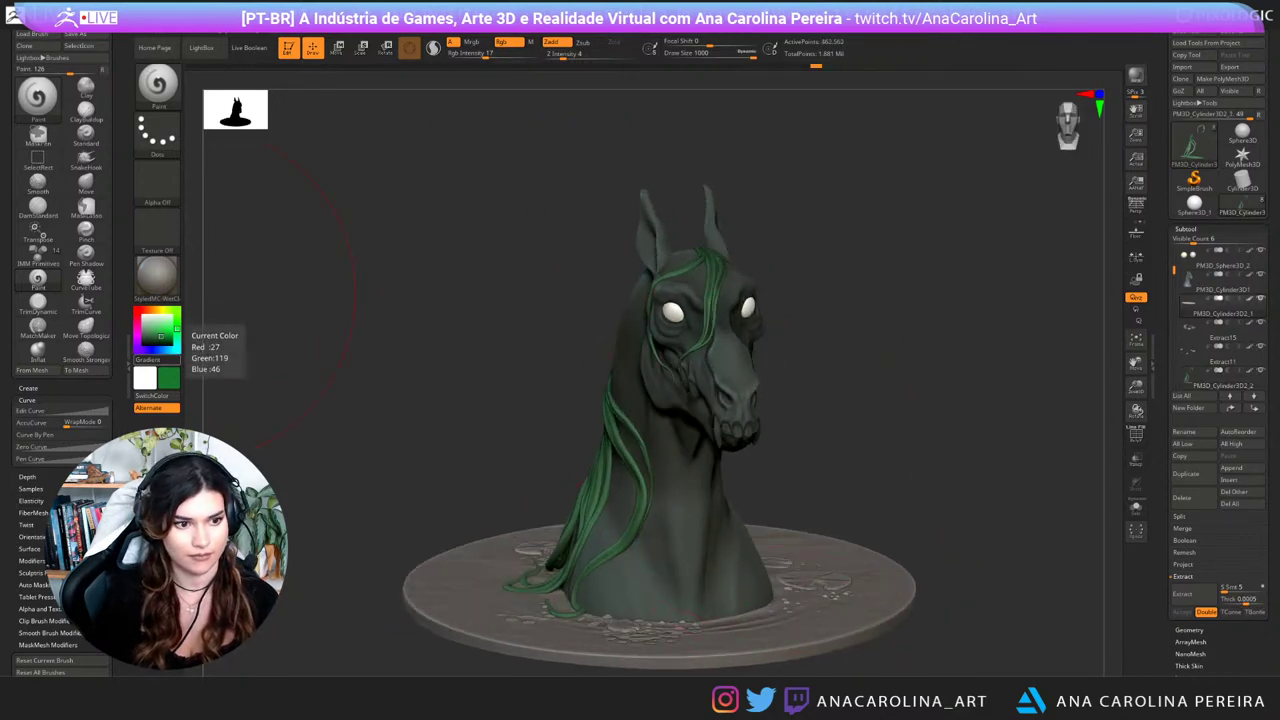
left_click_drag(170, 349, 149, 339)
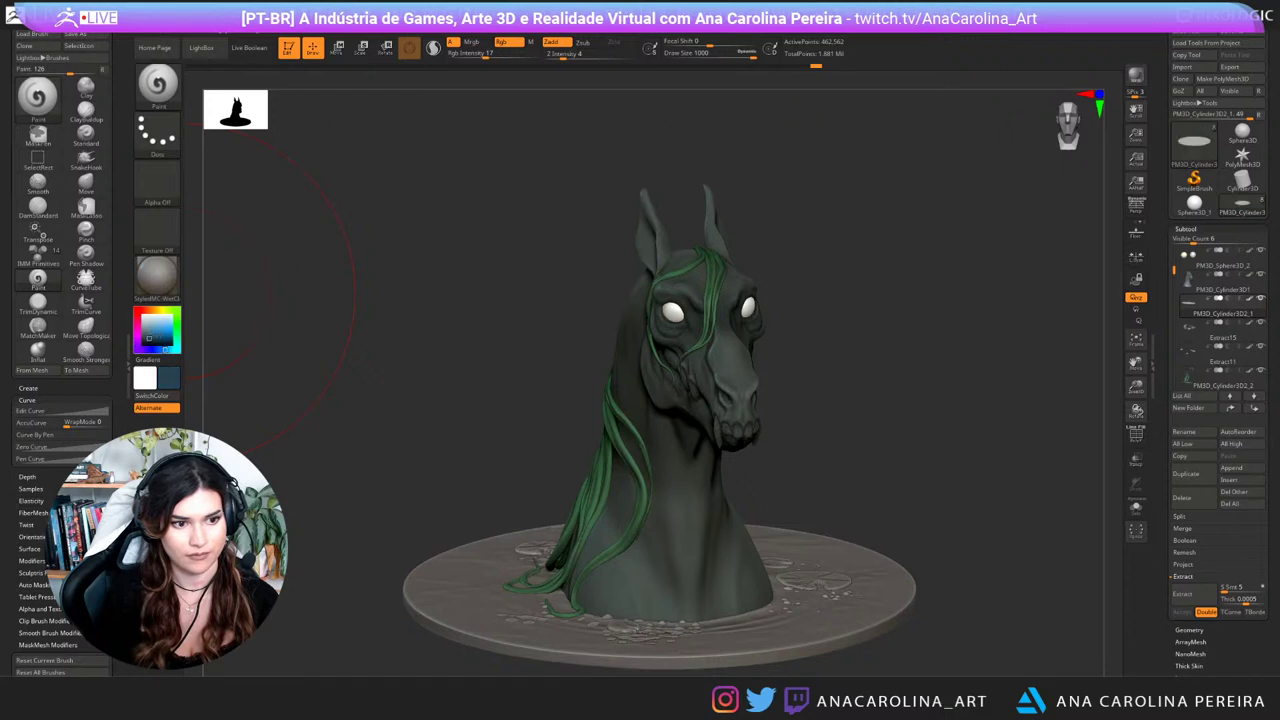
mouse_move(199, 26)
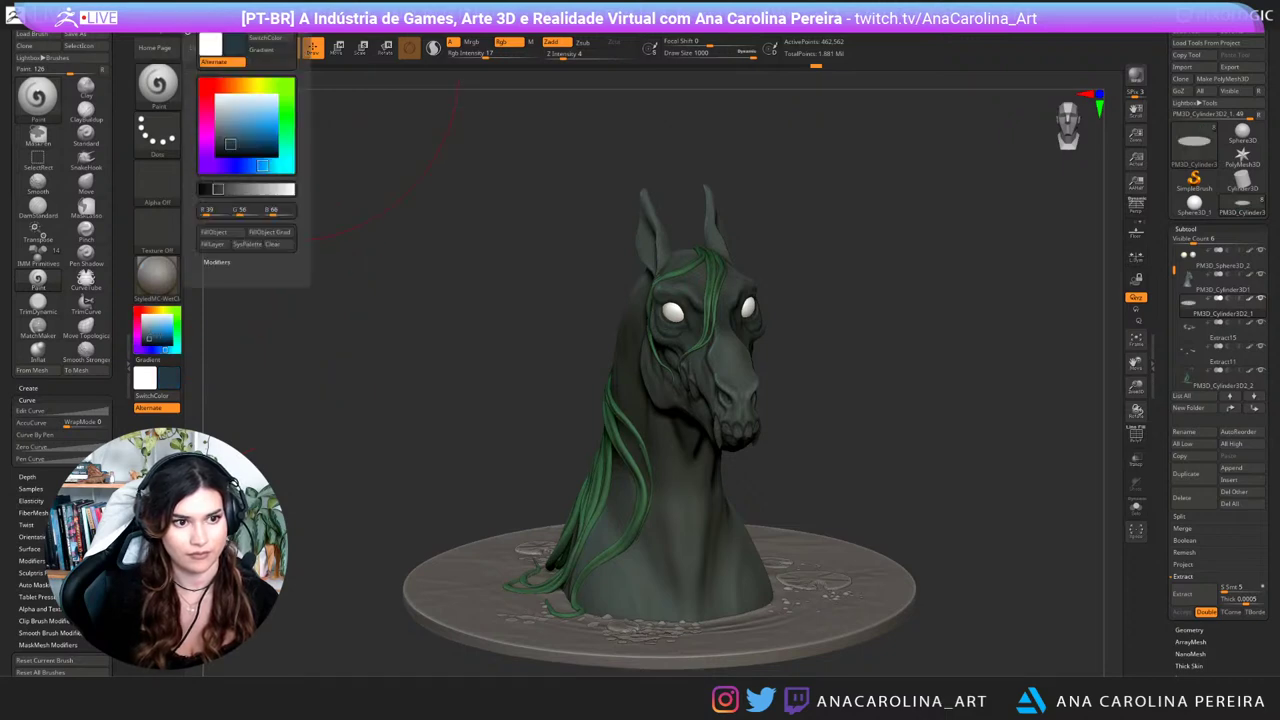
left_click(221, 232)
left_click(221, 232)
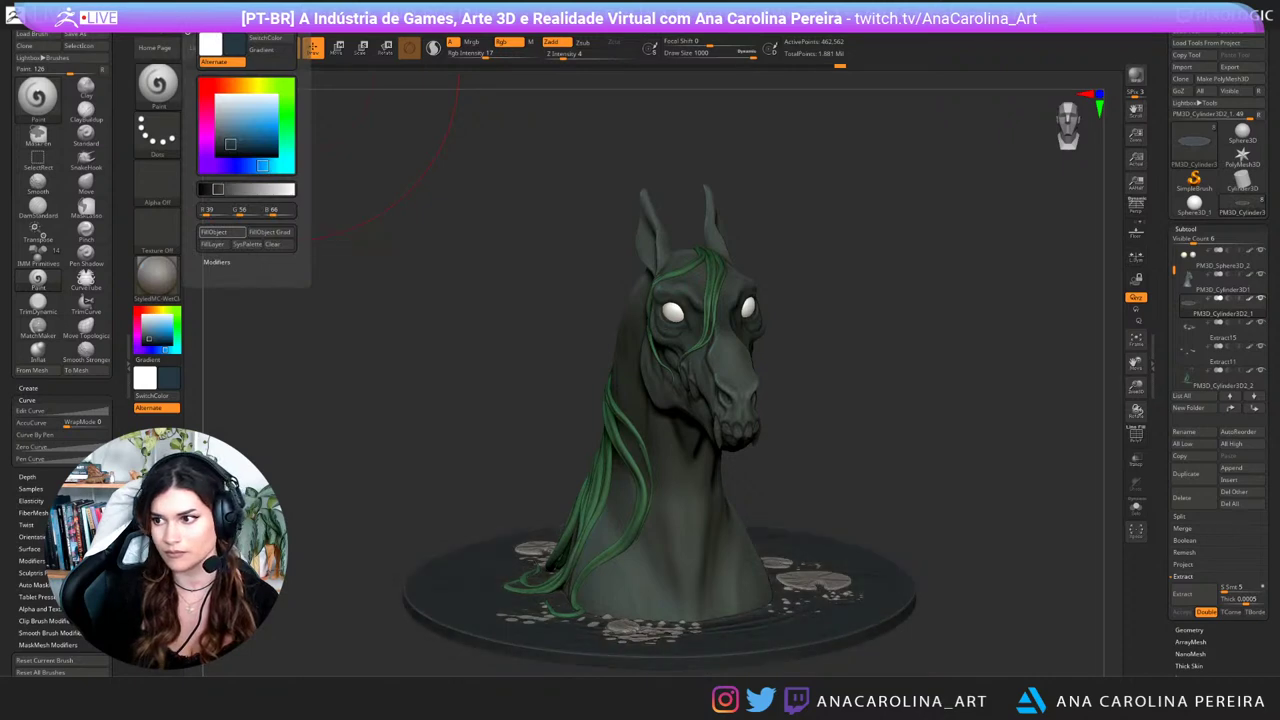
left_click(221, 232)
mouse_move(815, 395)
left_mouse_down()
mouse_move(885, 372)
mouse_move(890, 412)
mouse_move(868, 403)
mouse_move(863, 424)
left_mouse_up()
Step: Sample a light green (R 100, G 182, B 113), select the lily pads, and fill them with it
key("space")
key("c")
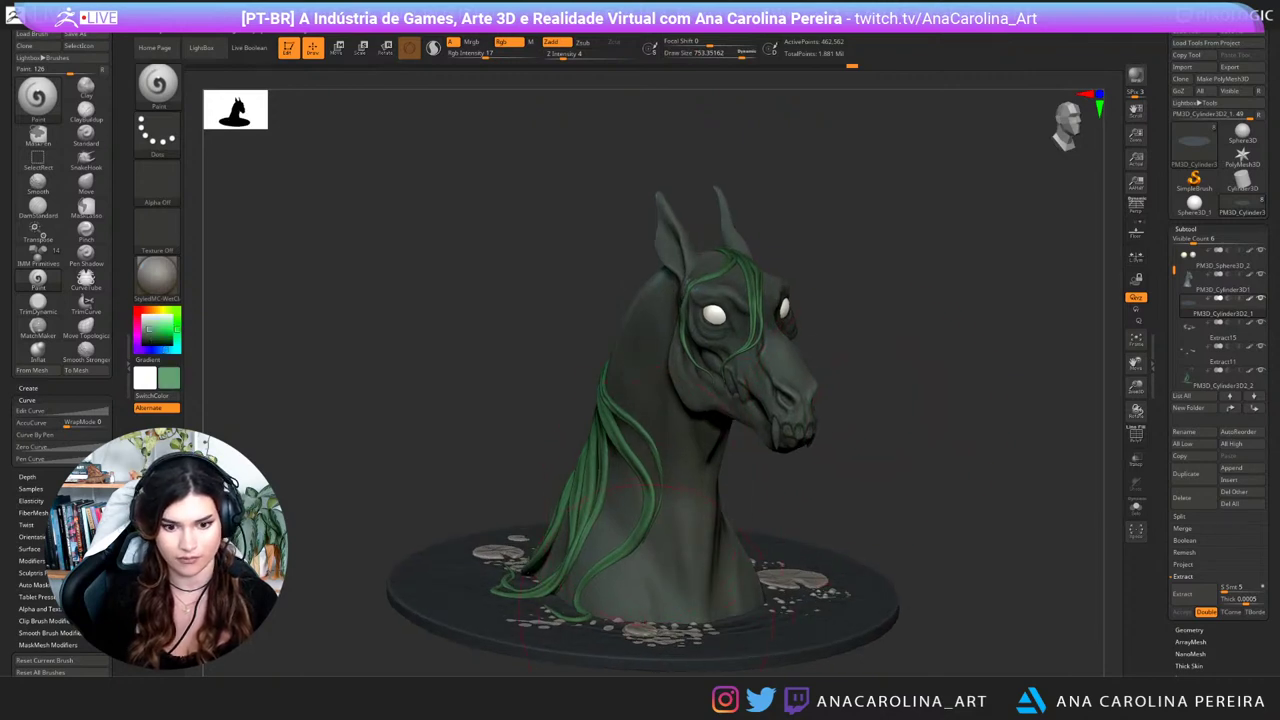
left_click(642, 624)
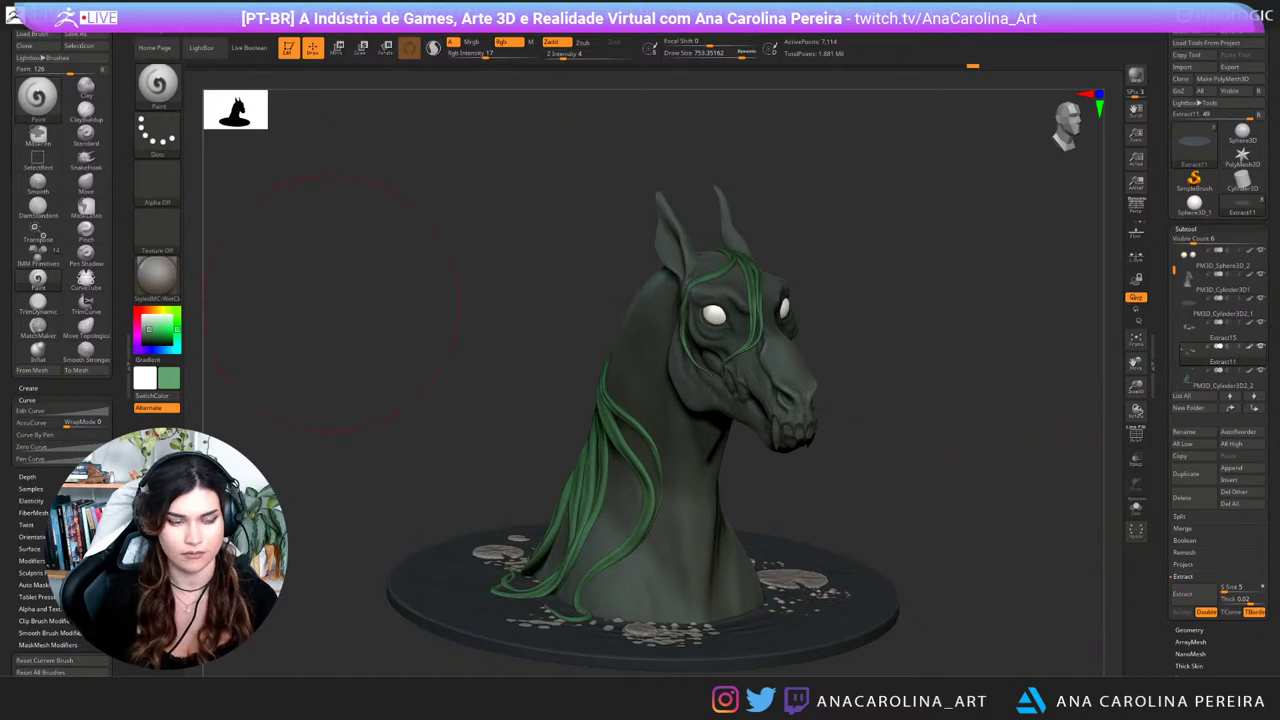
mouse_move(207, 24)
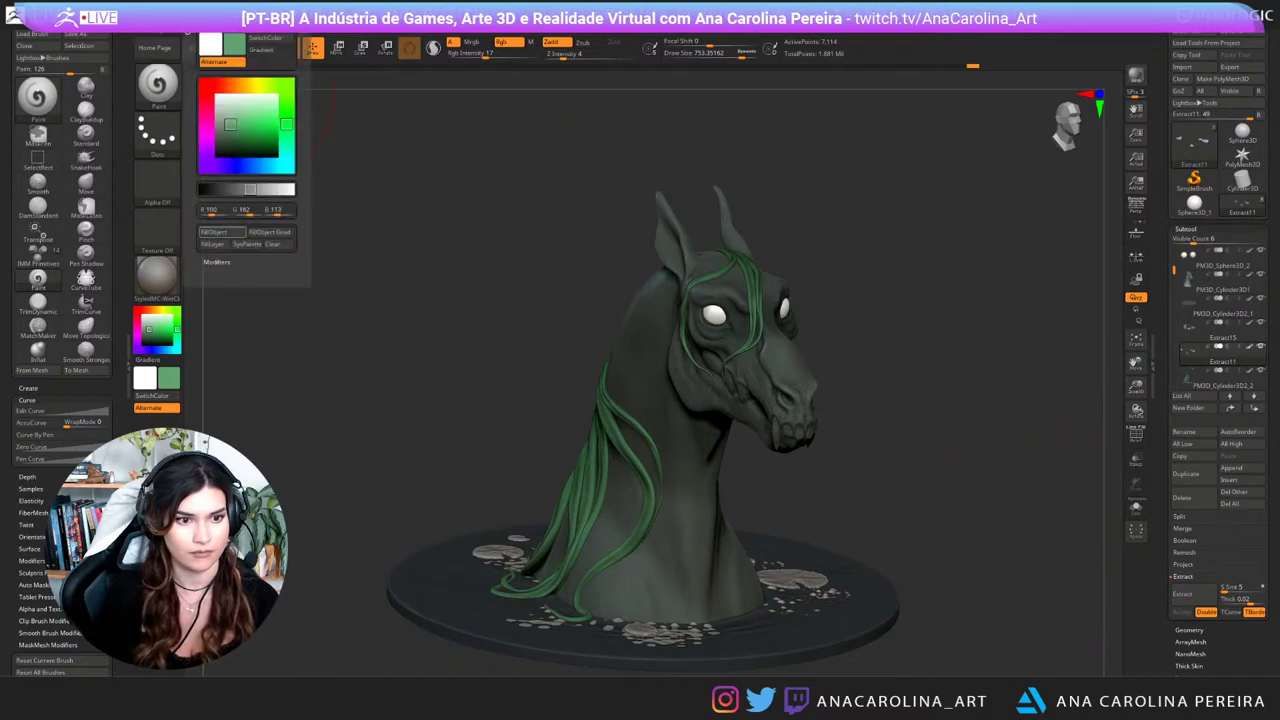
left_click(215, 233)
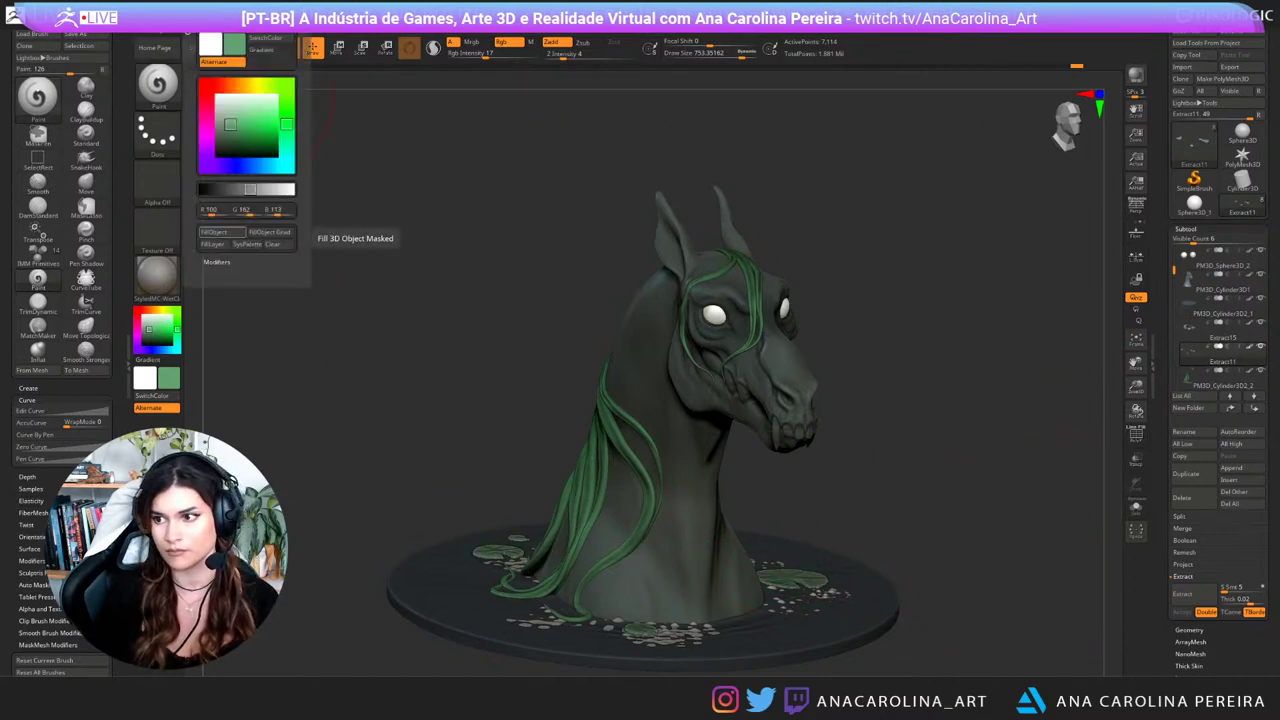
Step: Select the disc, shift the colour to a yellowish green (R 134, G 182, B 100), and fill the disc with it
left_click(670, 645, "alt")
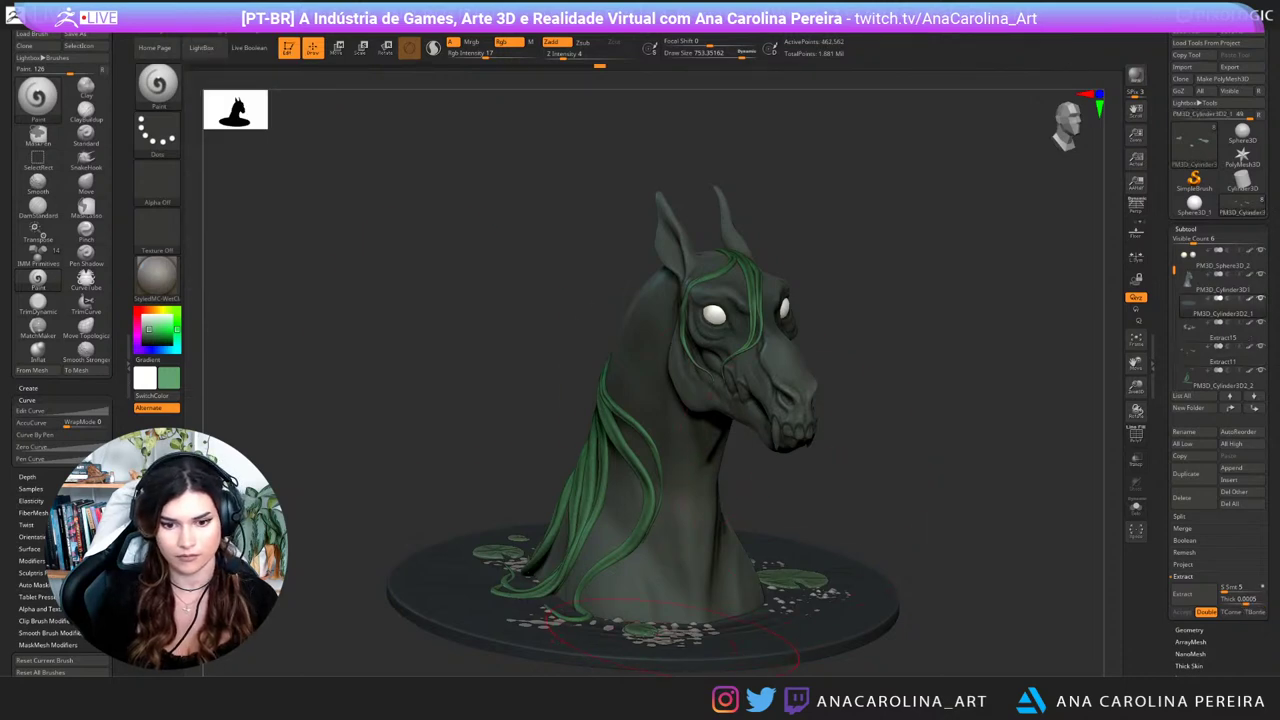
left_click_drag(178, 328, 172, 310)
mouse_move(198, 24)
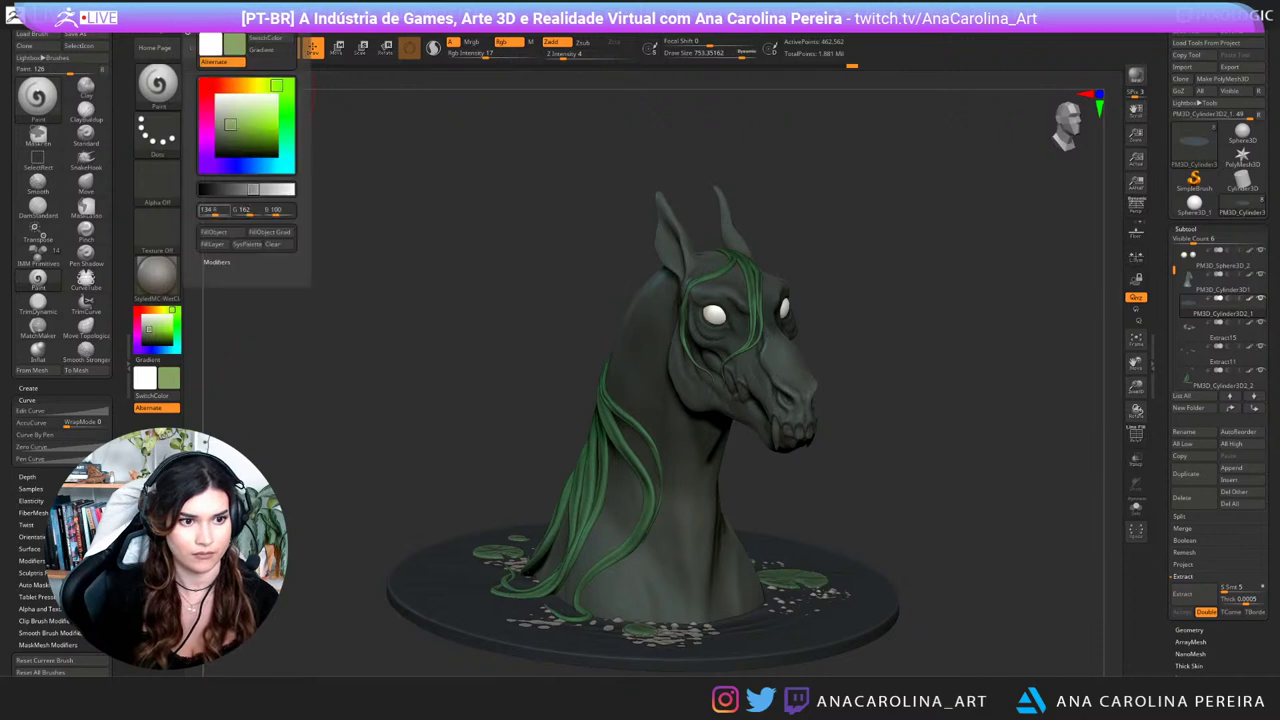
left_click(217, 232)
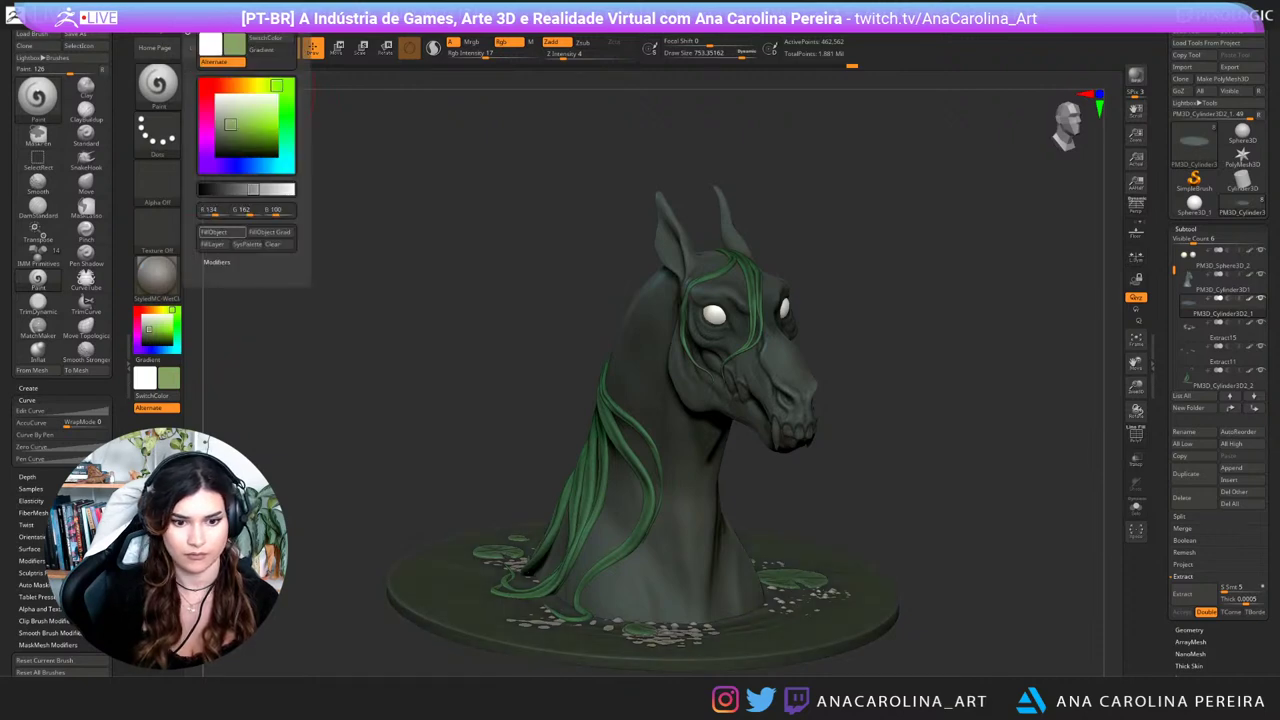
Step: Select the small floating leaves and fill them with the yellowish green
left_click(675, 638, "alt")
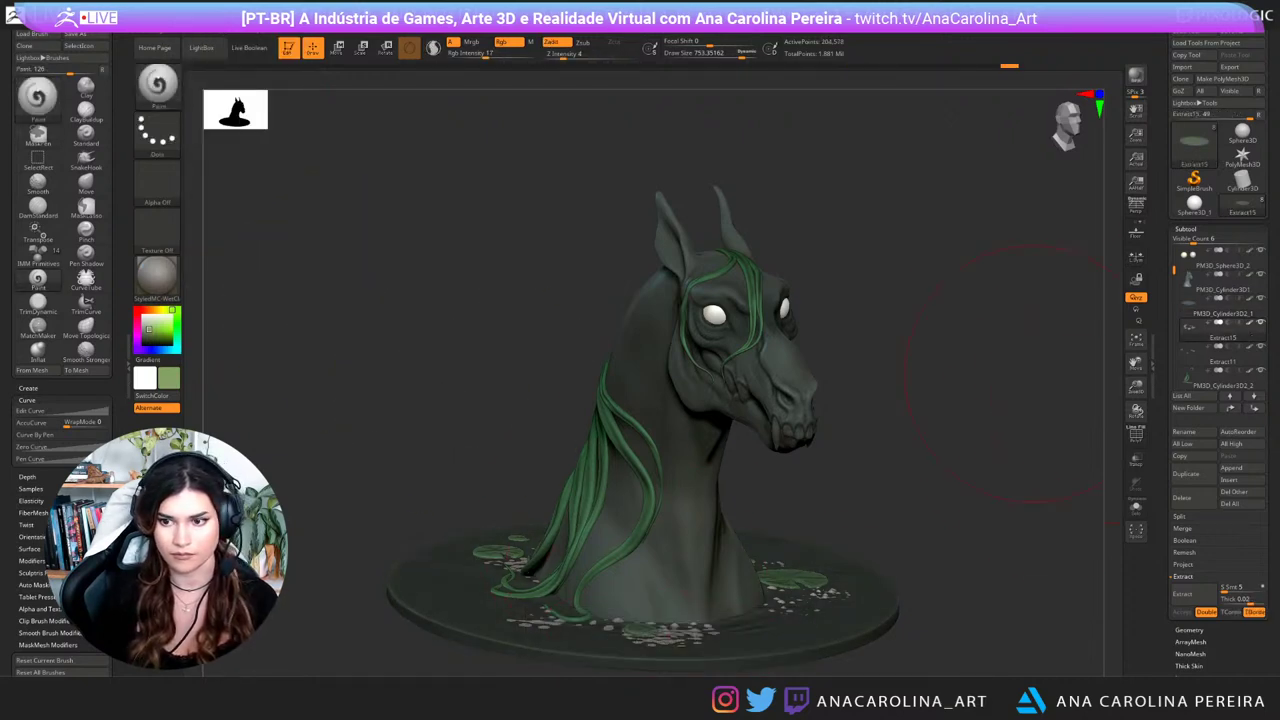
mouse_move(198, 24)
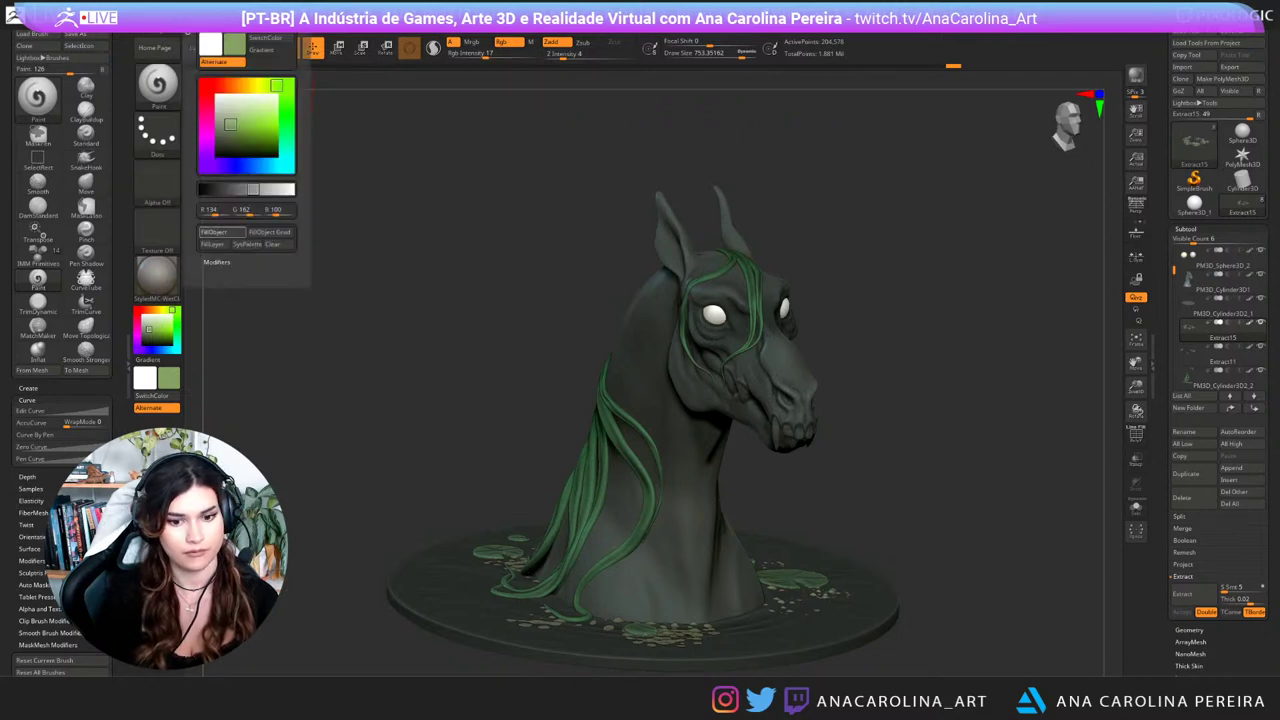
left_click(214, 232)
Step: Sample the off-white of the horse's eye, reduce the draw size to about 71, and select the horse bust
mouse_move(872, 535)
left_mouse_down()
mouse_move(828, 474)
mouse_move(846, 492)
left_mouse_up()
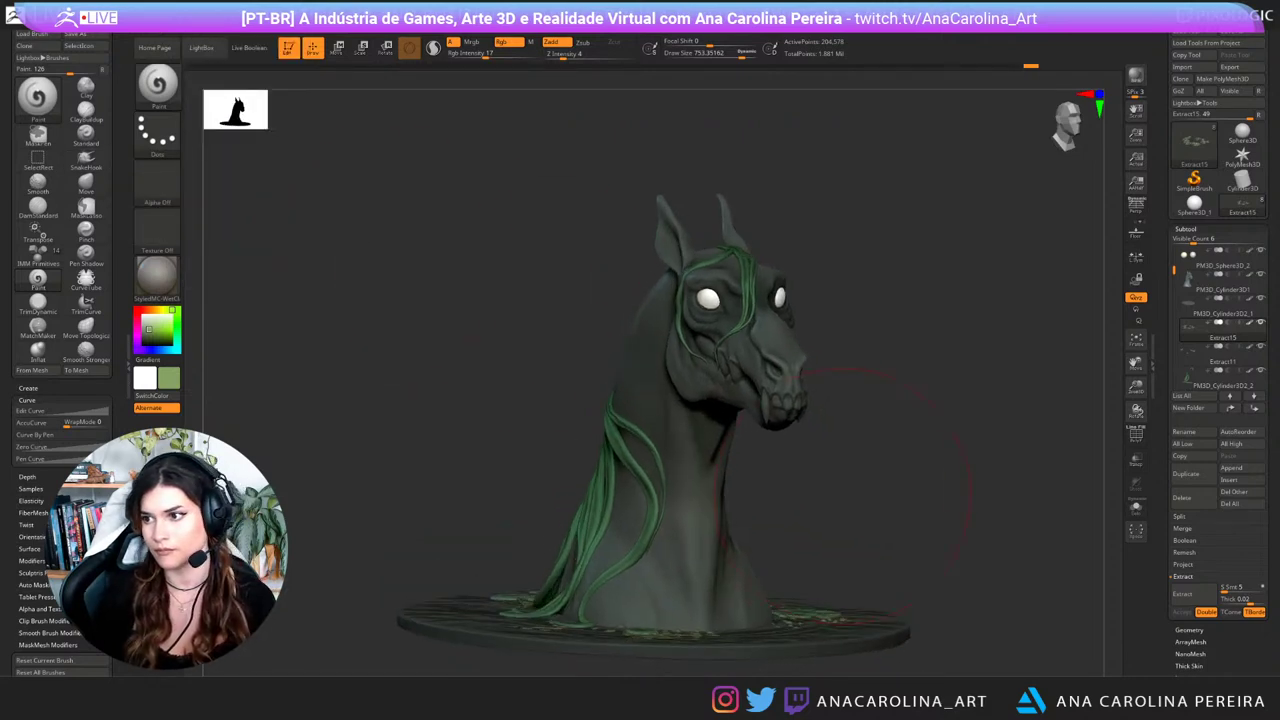
left_click_drag(870, 580, 872, 540, "alt")
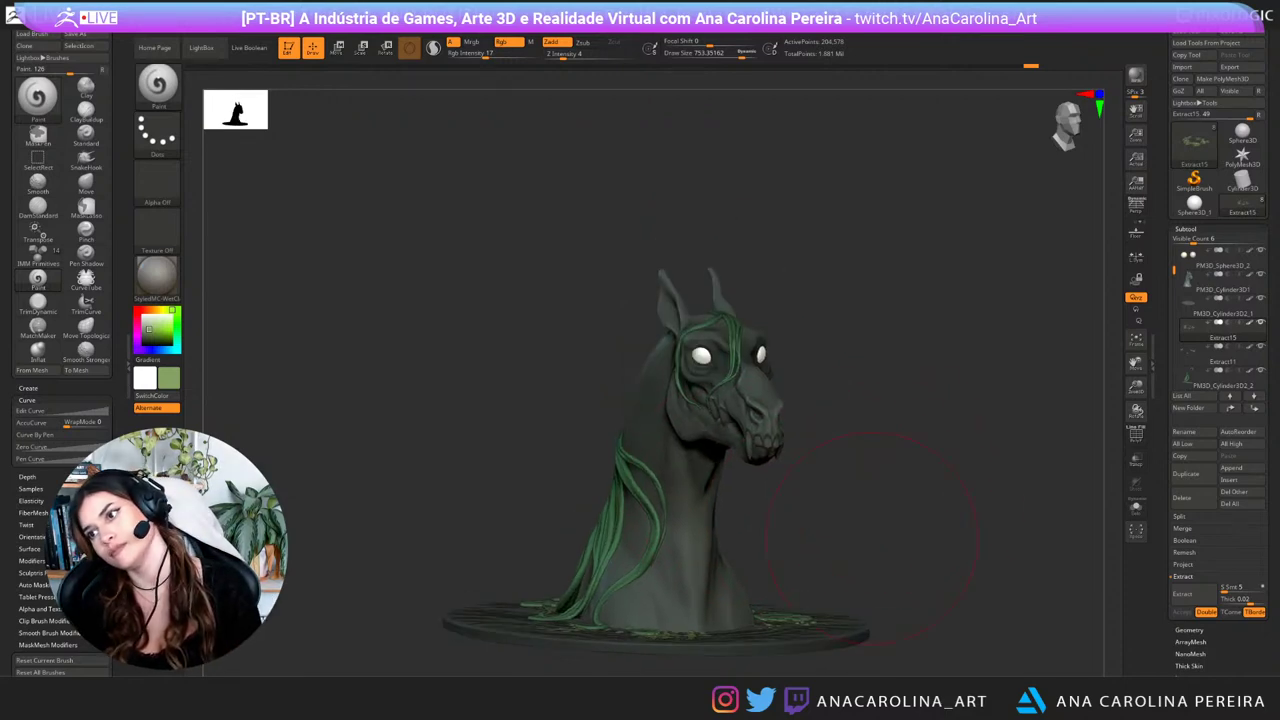
mouse_move(875, 365)
left_mouse_down("alt")
mouse_move(903, 408)
mouse_move(845, 398)
left_mouse_up("alt")
key("space")
key("c")
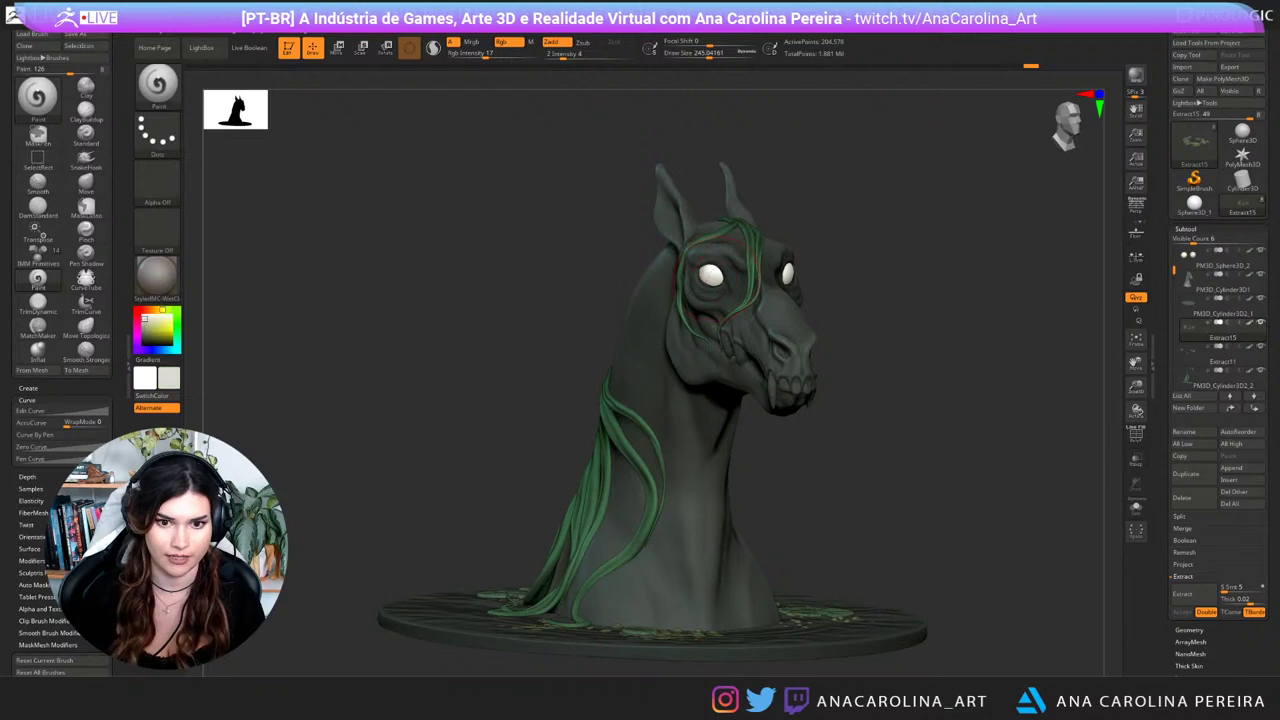
key("space")
left_click_drag(725, 276, 714, 276)
key("space")
left_click_drag(799, 404, 790, 404)
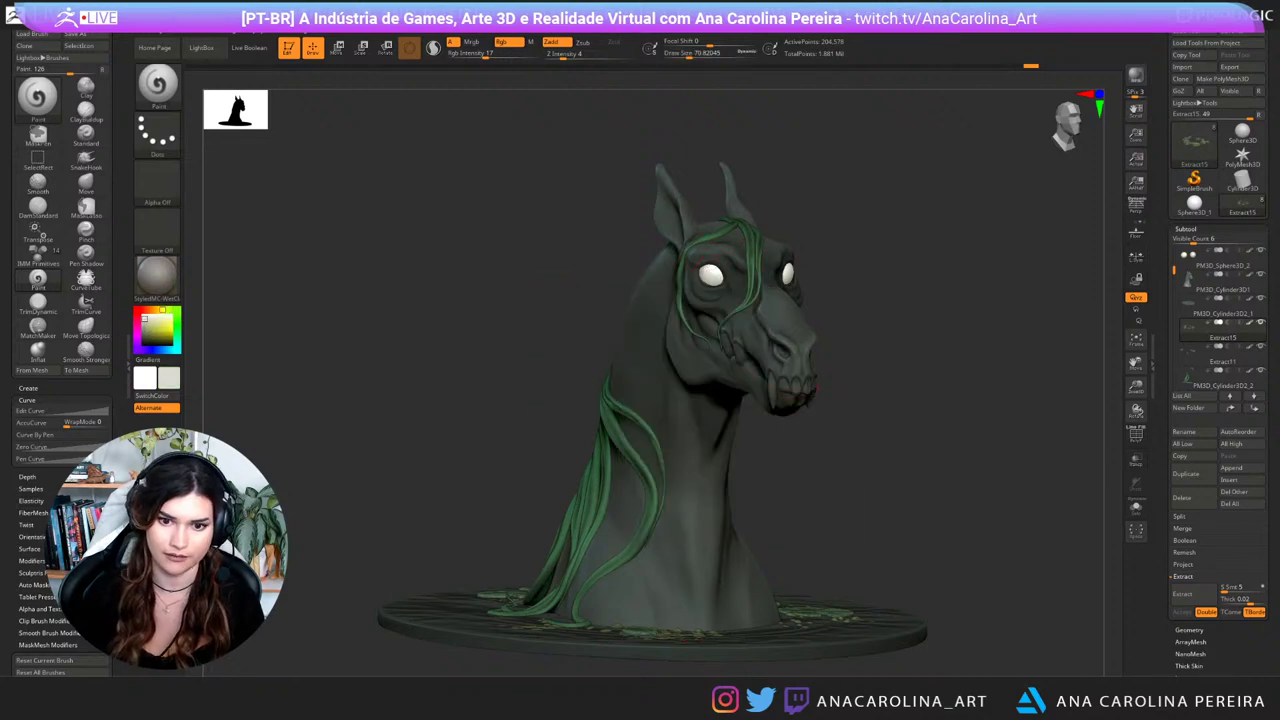
left_click(806, 390, "alt")
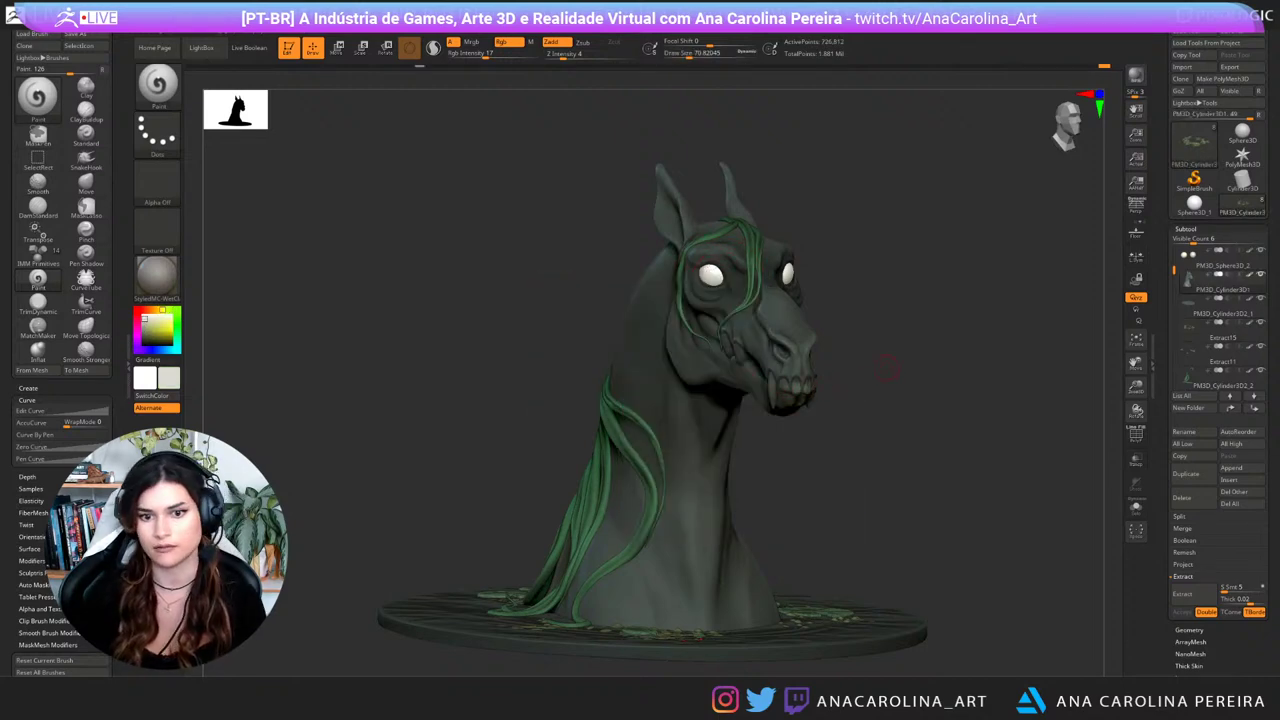
Step: Set the draw size to about 90 and paint the front teeth in tan, followed by a lighter beige
key("space")
left_click_drag(889, 387, 735, 397)
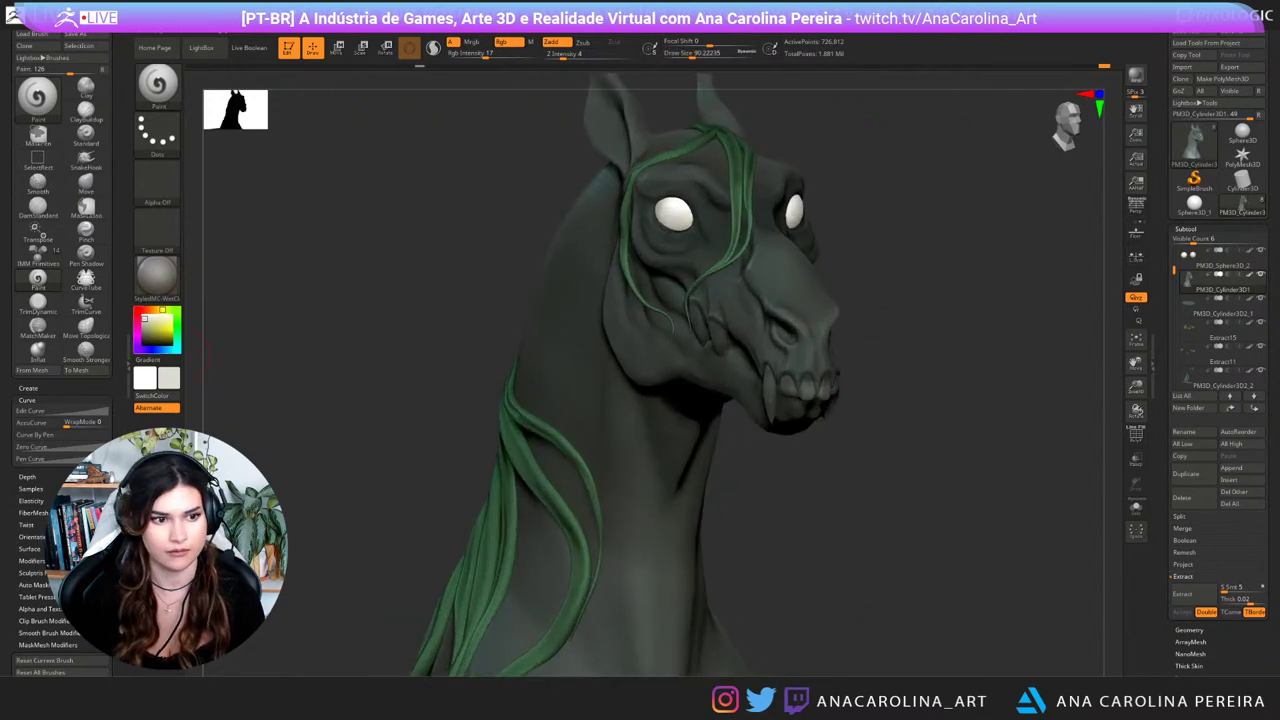
mouse_move(144, 318)
left_mouse_down()
mouse_move(171, 329)
mouse_move(155, 326)
left_mouse_up()
left_click(159, 310)
left_click_drag(159, 310, 153, 310)
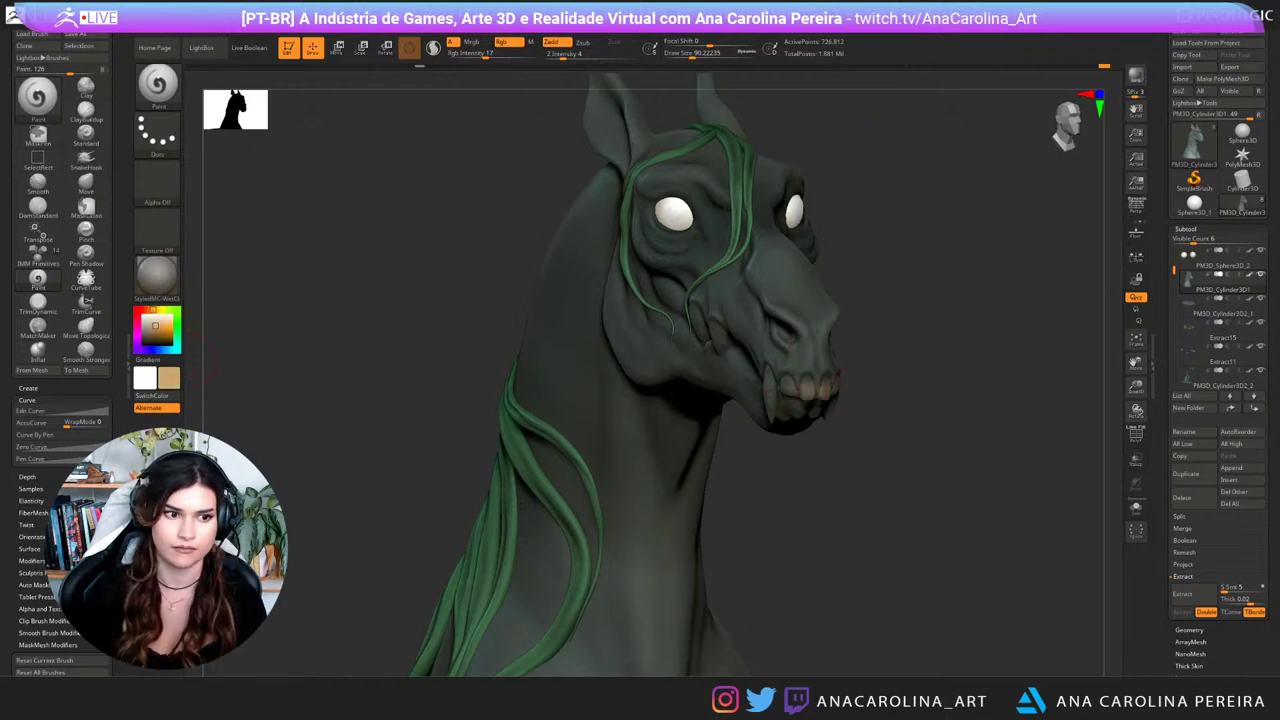
left_click(151, 320)
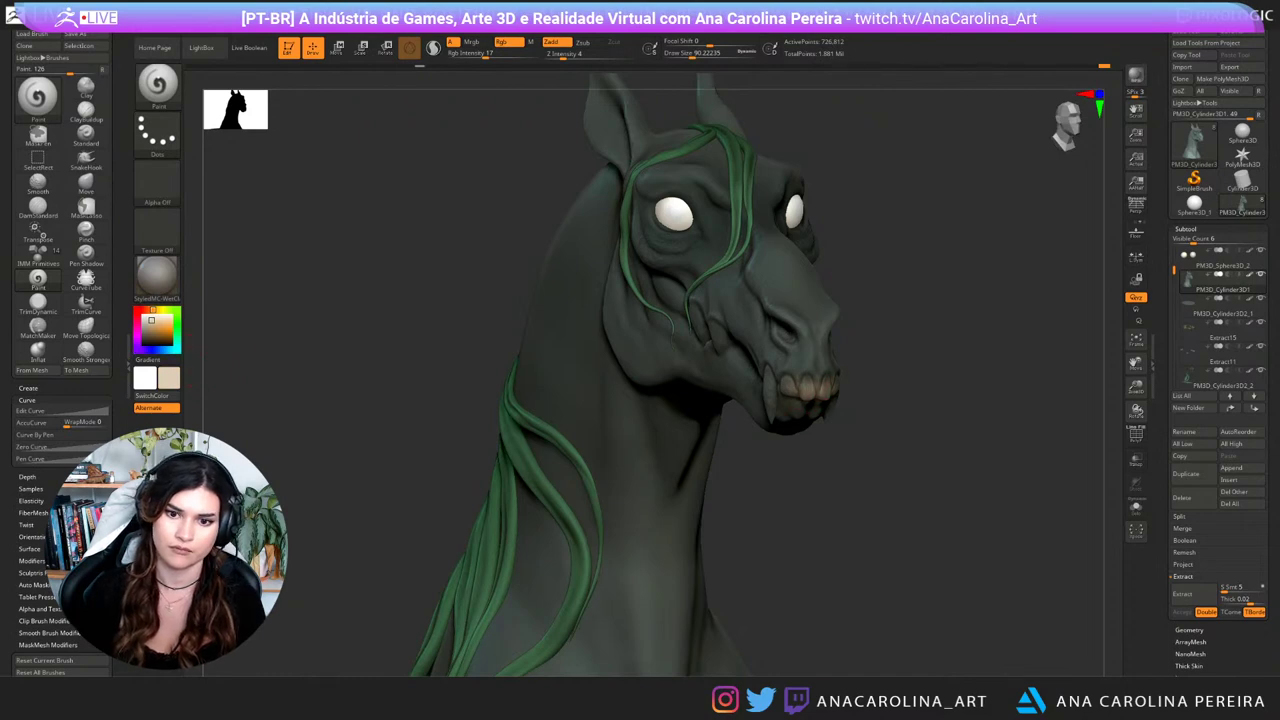
Step: Paint the large fang and lower front teeth light beige, reducing the draw size to about 54
left_click_drag(872, 388, 890, 330, "alt")
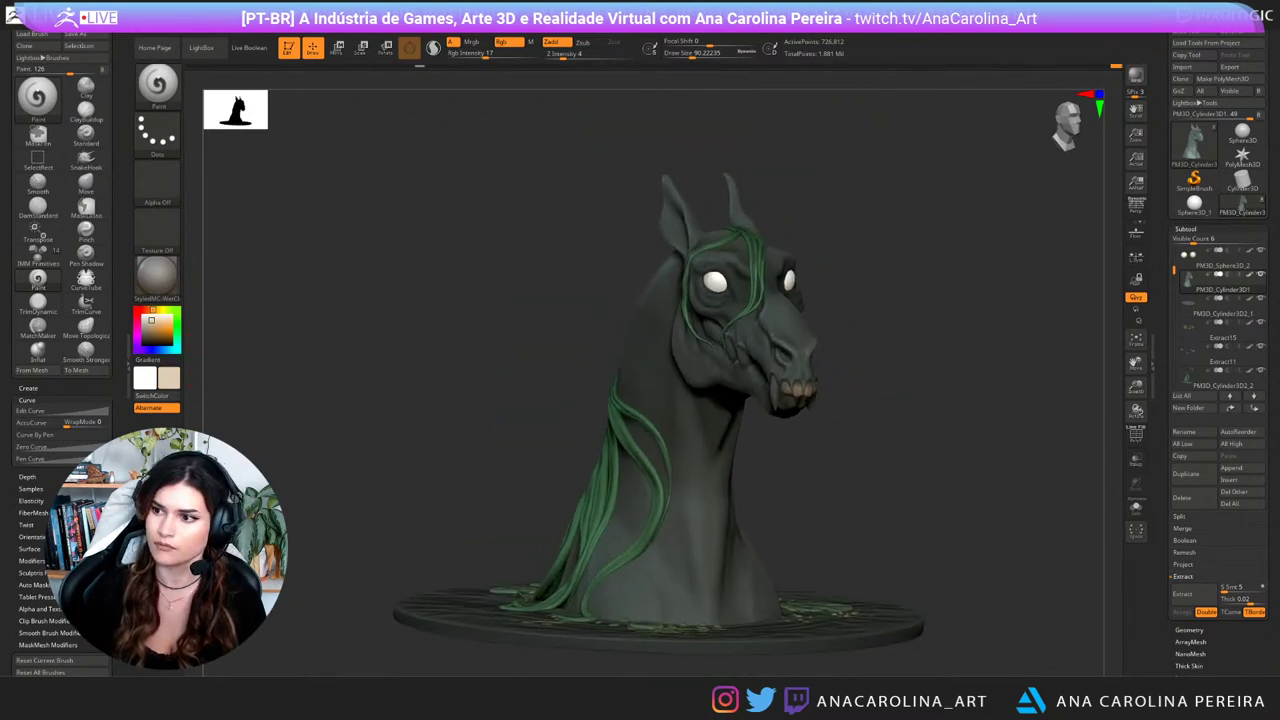
left_click_drag(894, 374, 940, 376)
left_click_drag(940, 376, 942, 430, "alt")
mouse_move(880, 372)
left_mouse_down()
mouse_move(822, 374)
mouse_move(898, 412)
mouse_move(920, 398)
left_mouse_up()
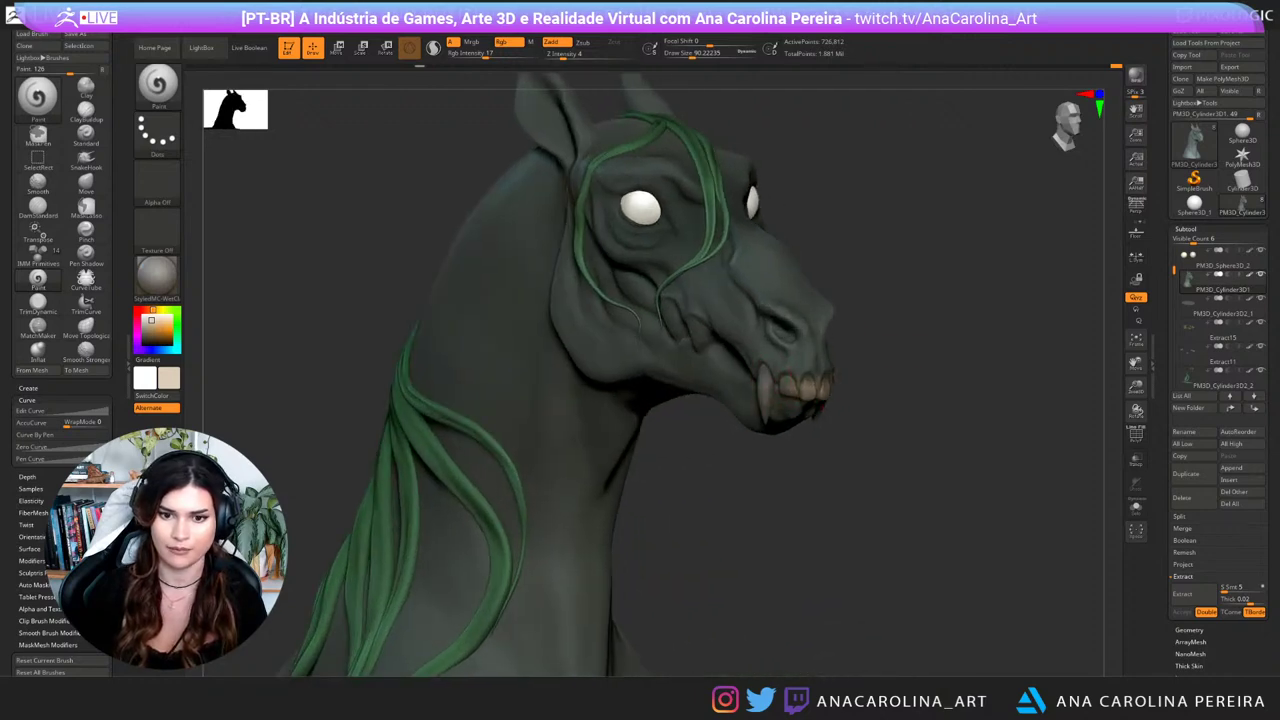
key("space")
left_click_drag(812, 386, 862, 345)
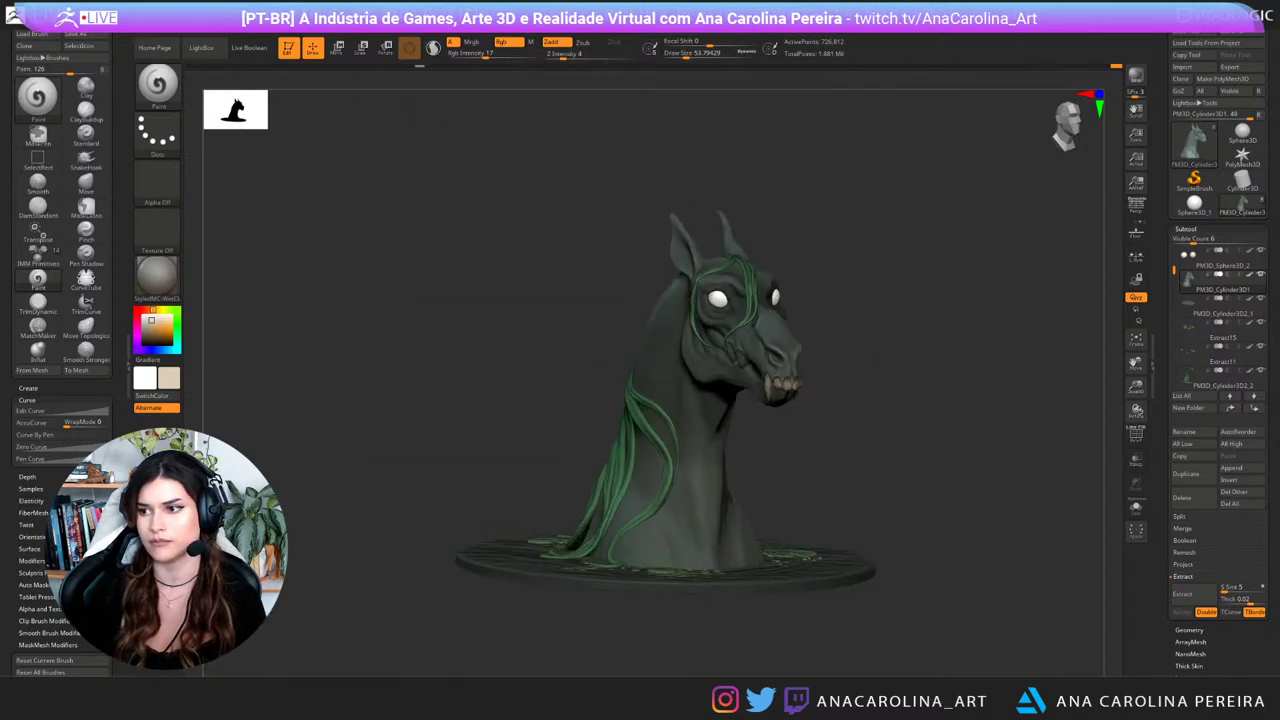
Step: Paint the exposed cheek teeth and the remaining lower teeth light beige from several angles
mouse_move(880, 420)
left_mouse_down()
mouse_move(785, 440)
mouse_move(791, 464)
mouse_move(905, 450)
mouse_move(872, 440)
left_mouse_up()
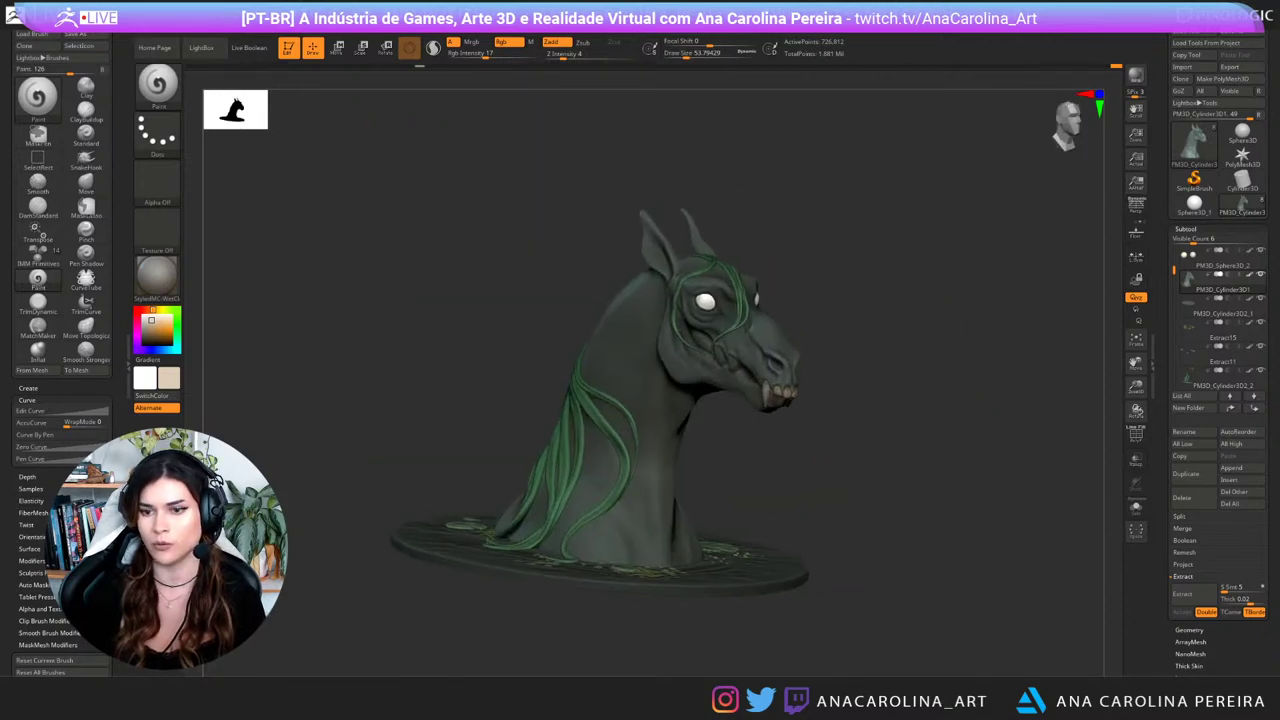
left_click_drag(850, 385, 832, 445, "alt")
key("ctrl")
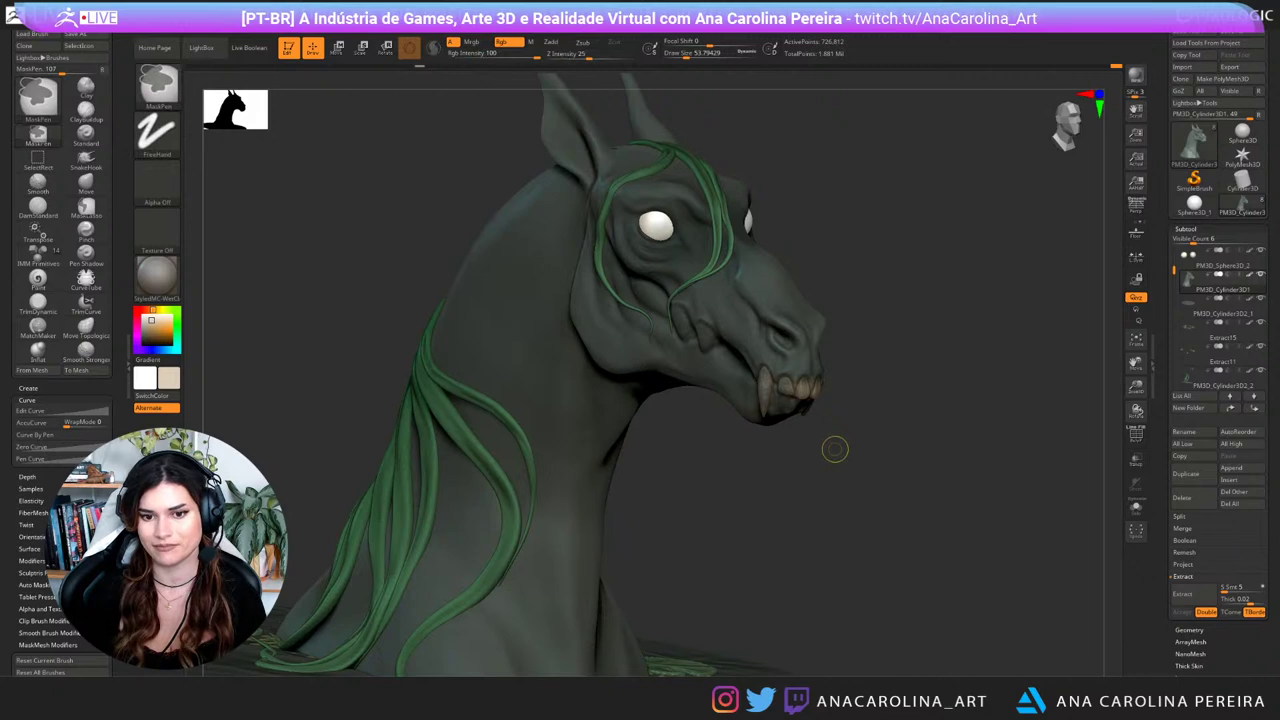
left_click(835, 449, "ctrl")
left_click_drag(848, 412, 816, 412)
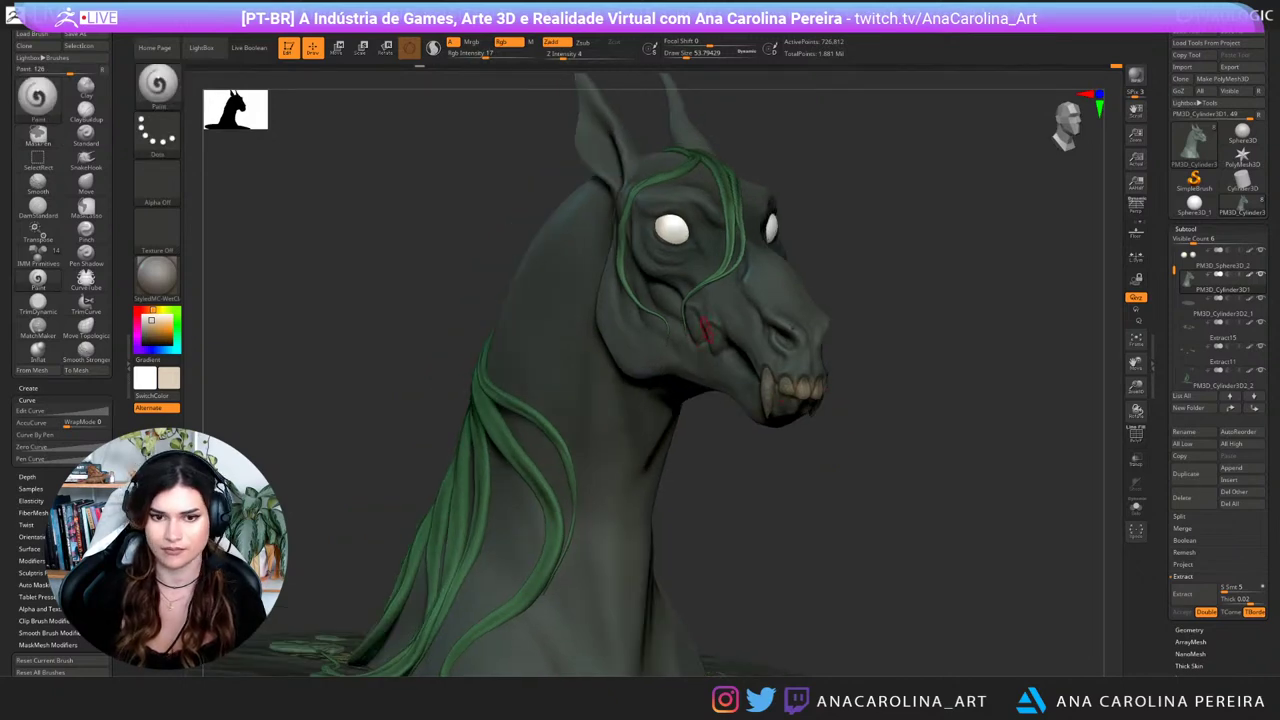
mouse_move(946, 357)
left_mouse_down()
mouse_move(898, 364)
mouse_move(928, 364)
left_mouse_up()
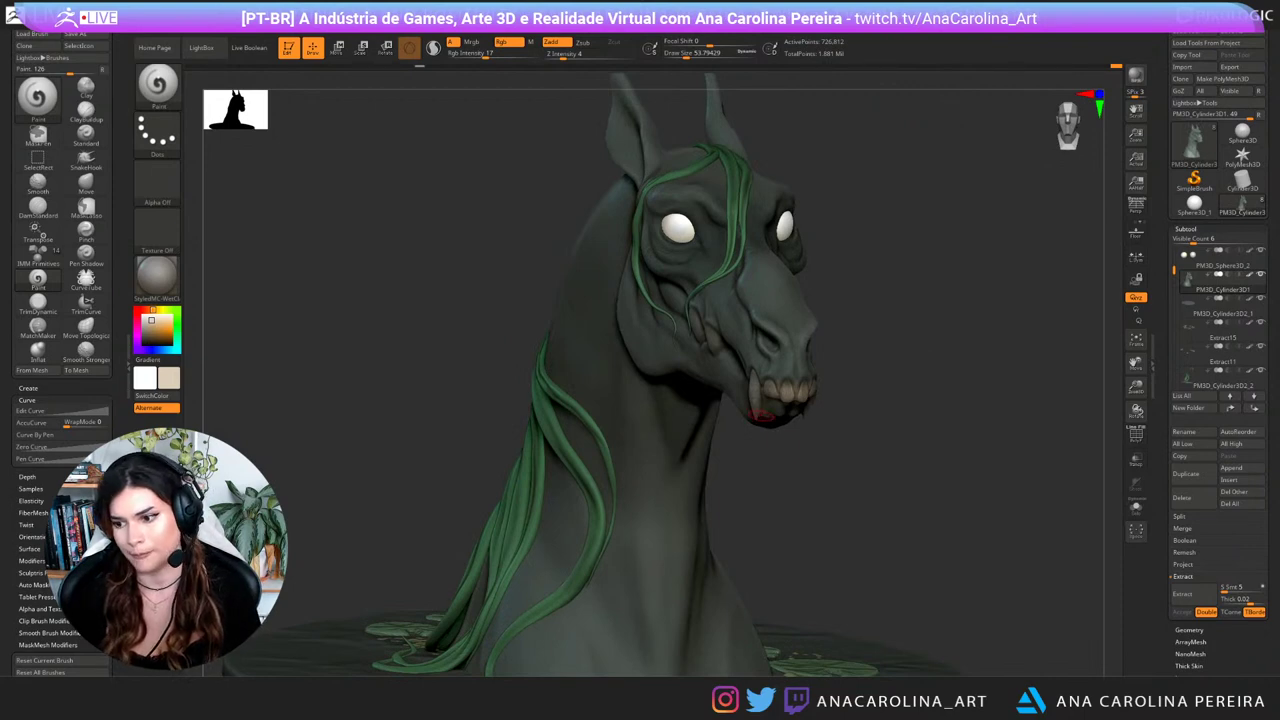
left_click_drag(862, 497, 866, 493)
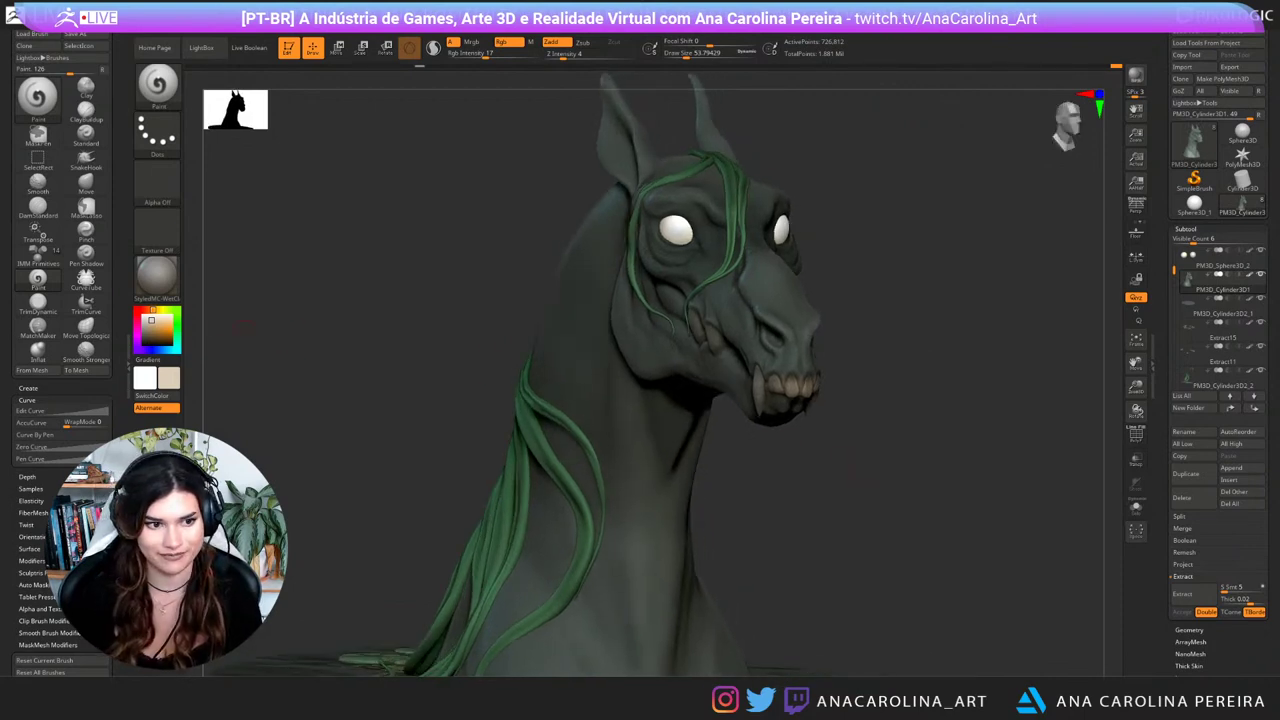
Step: Pick a very dark olive green, raise the draw size to about 460, and brush it softly over the horse bust
left_click(172, 310)
left_click(145, 340)
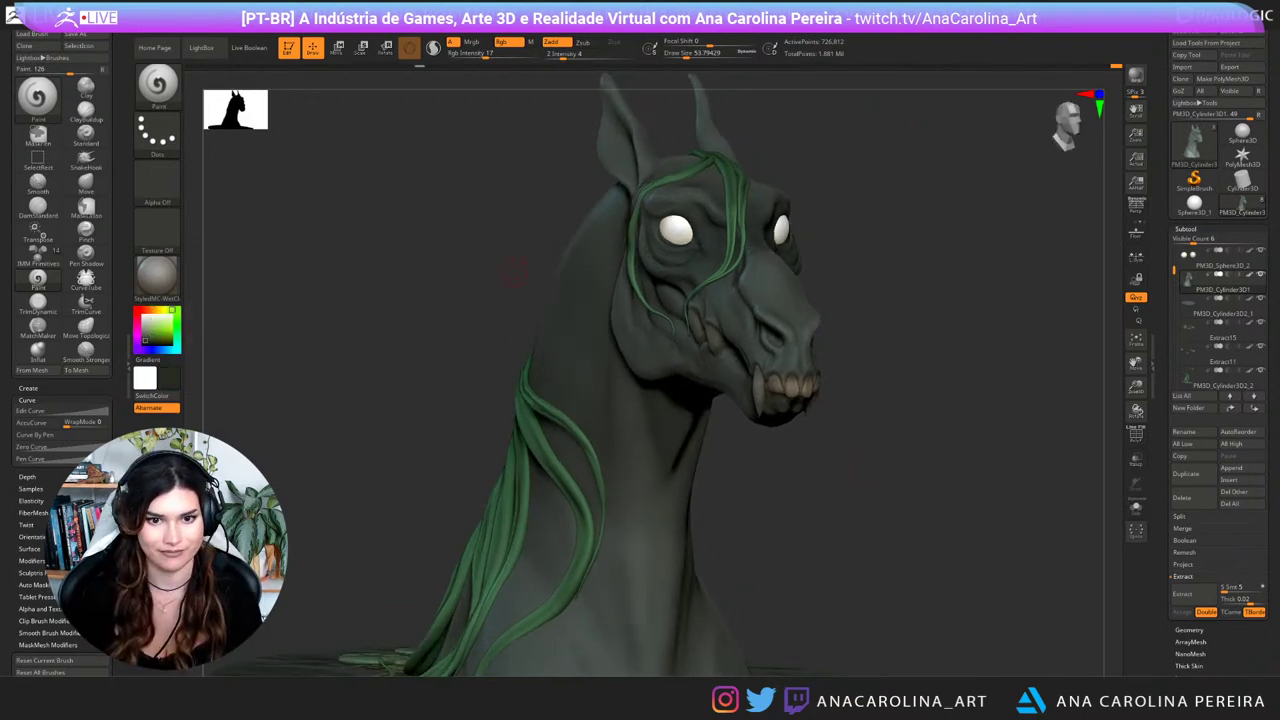
key("space")
left_click(660, 249)
left_click_drag(862, 350, 840, 270, "alt")
left_click_drag(716, 332, 761, 336)
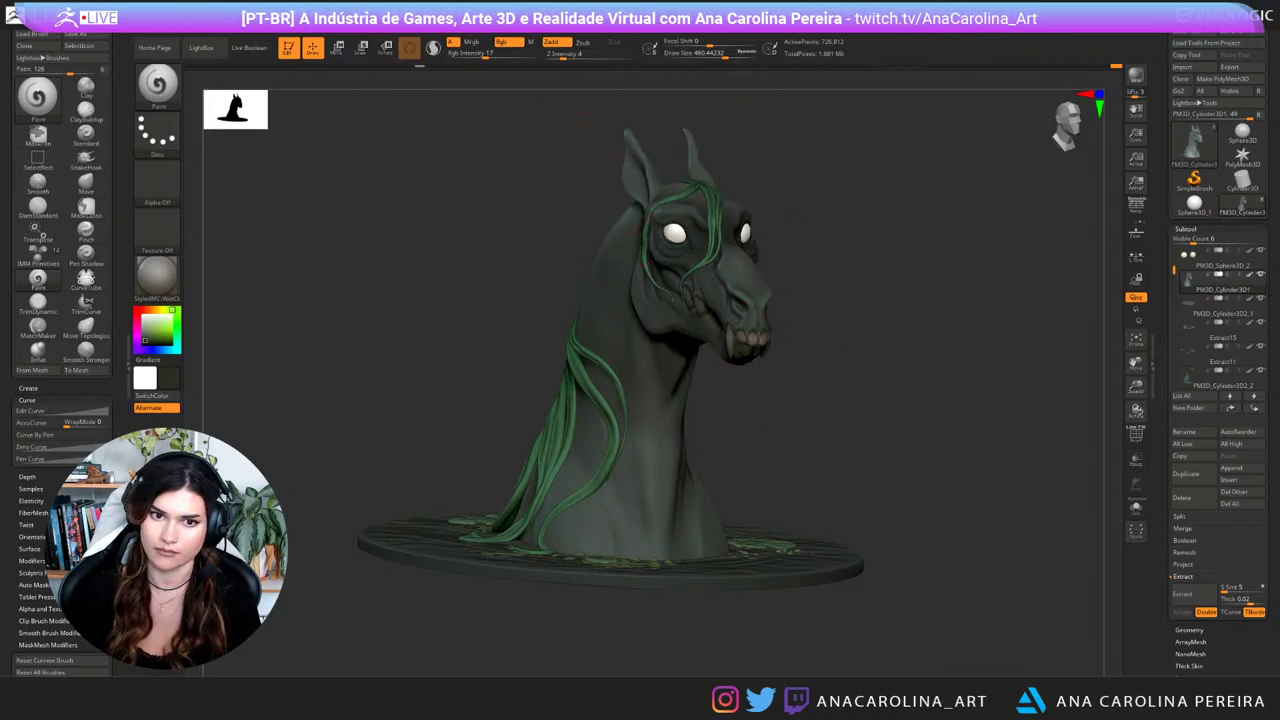
mouse_move(888, 305)
left_mouse_down("alt")
mouse_move(895, 334)
mouse_move(935, 345)
left_mouse_up("alt")
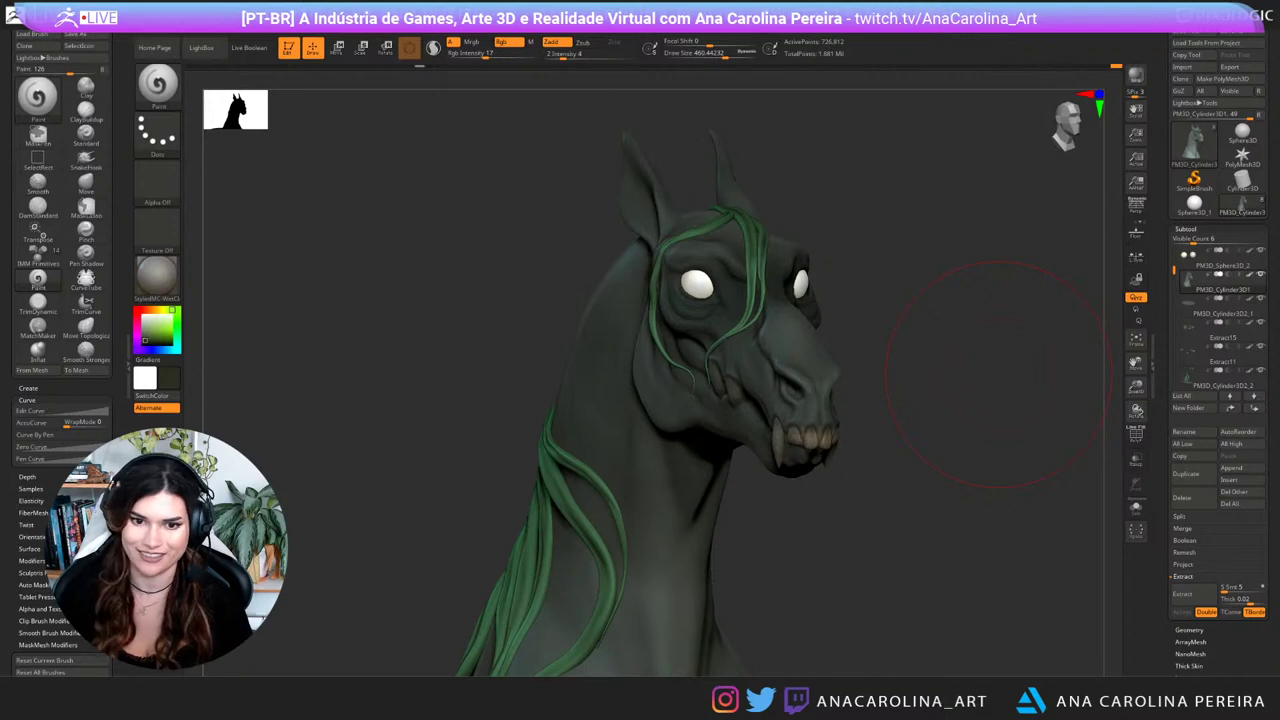
mouse_move(893, 314)
left_mouse_down()
mouse_move(882, 314)
mouse_move(899, 312)
left_mouse_up()
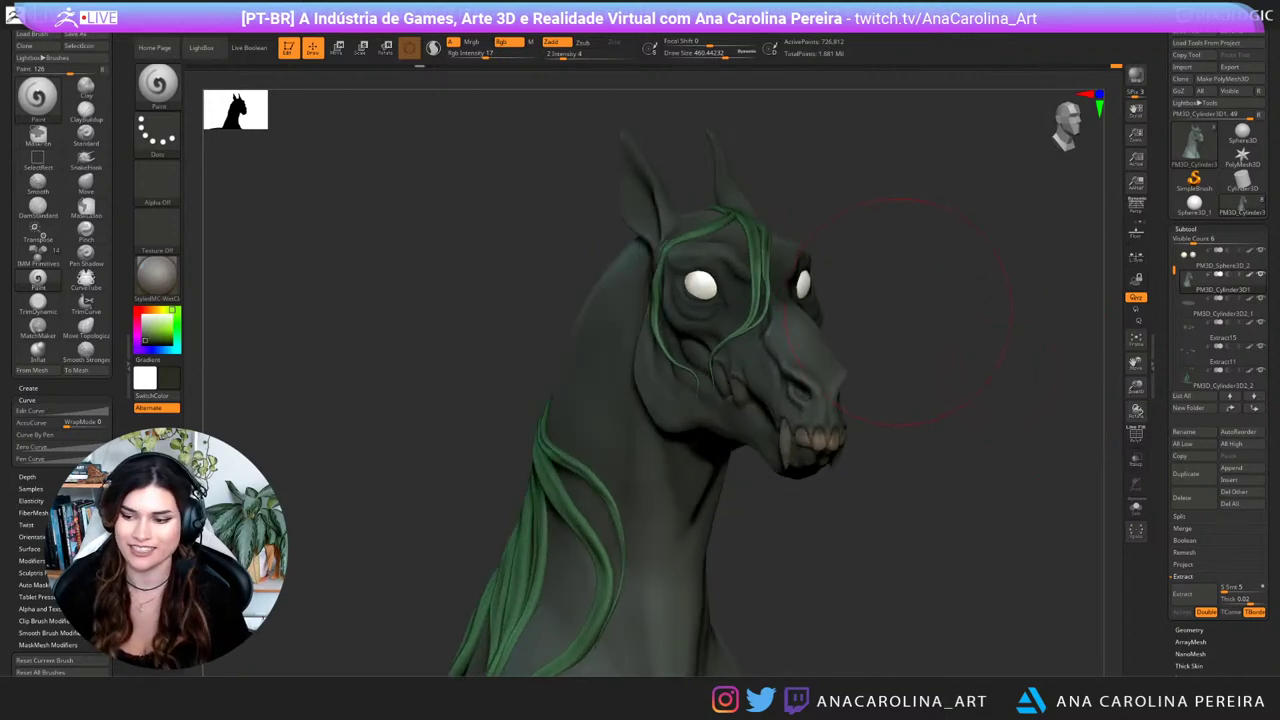
Step: Sample the bust's grey-green, change the paint colour to black, reduce the draw size to about 350, and undo the last stroke
mouse_move(1205, 258)
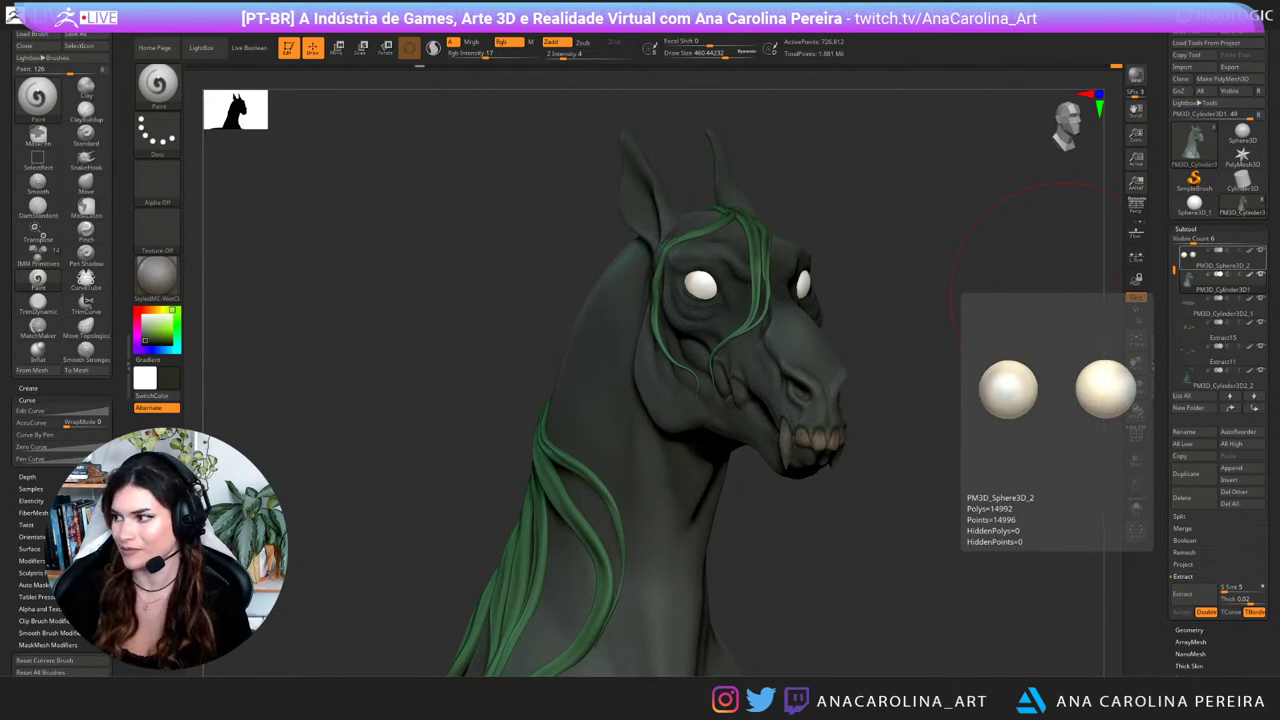
left_click_drag(968, 511, 905, 468)
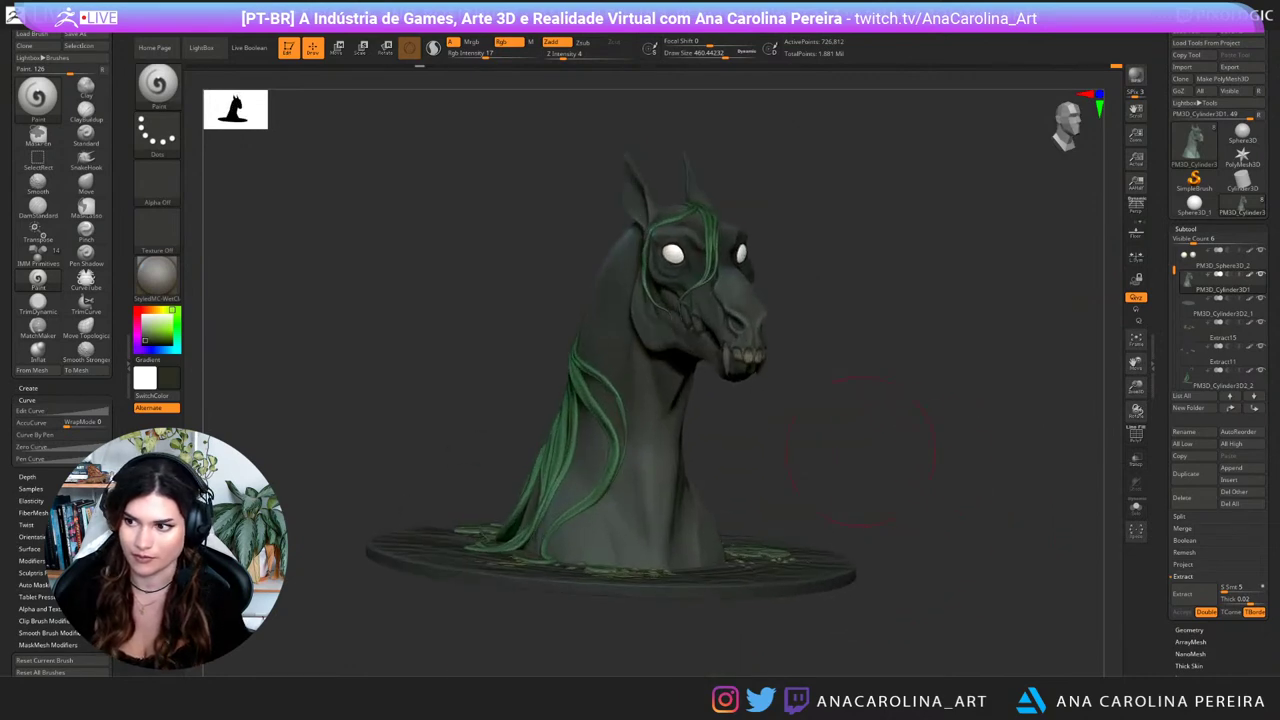
key("space")
left_click(772, 473)
key("c")
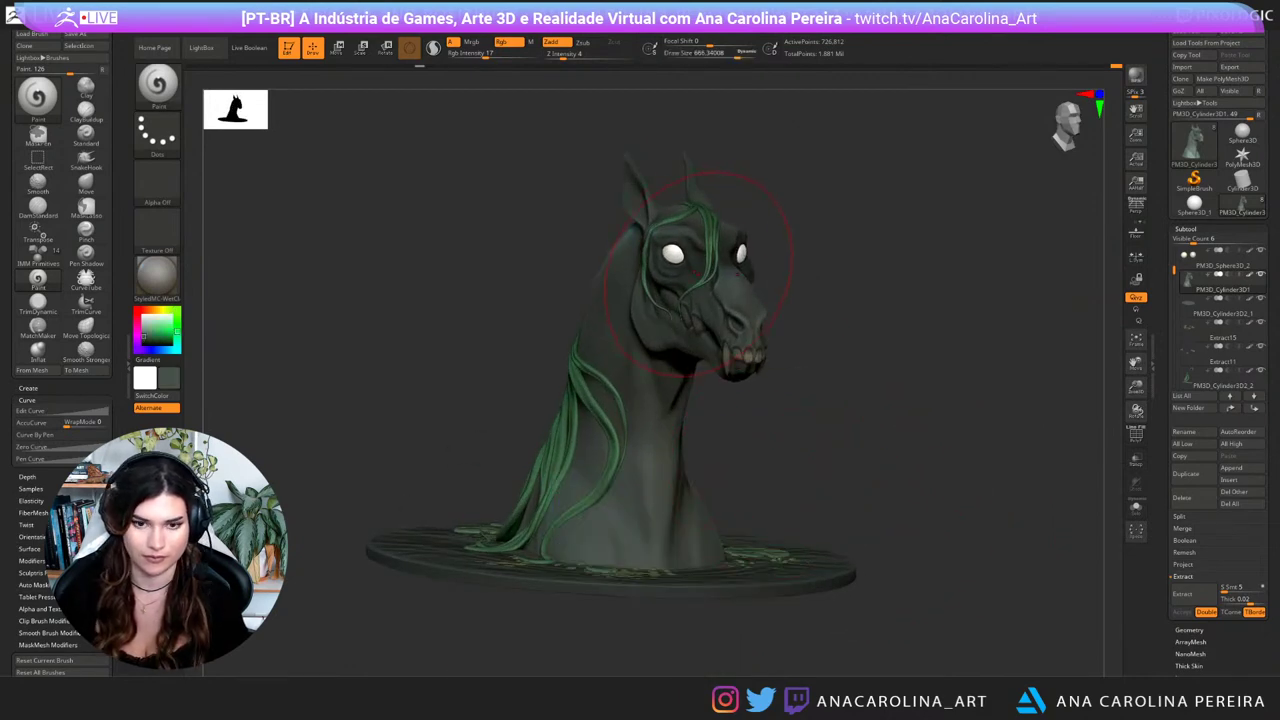
key("space")
left_click(606, 344)
left_click(142, 344)
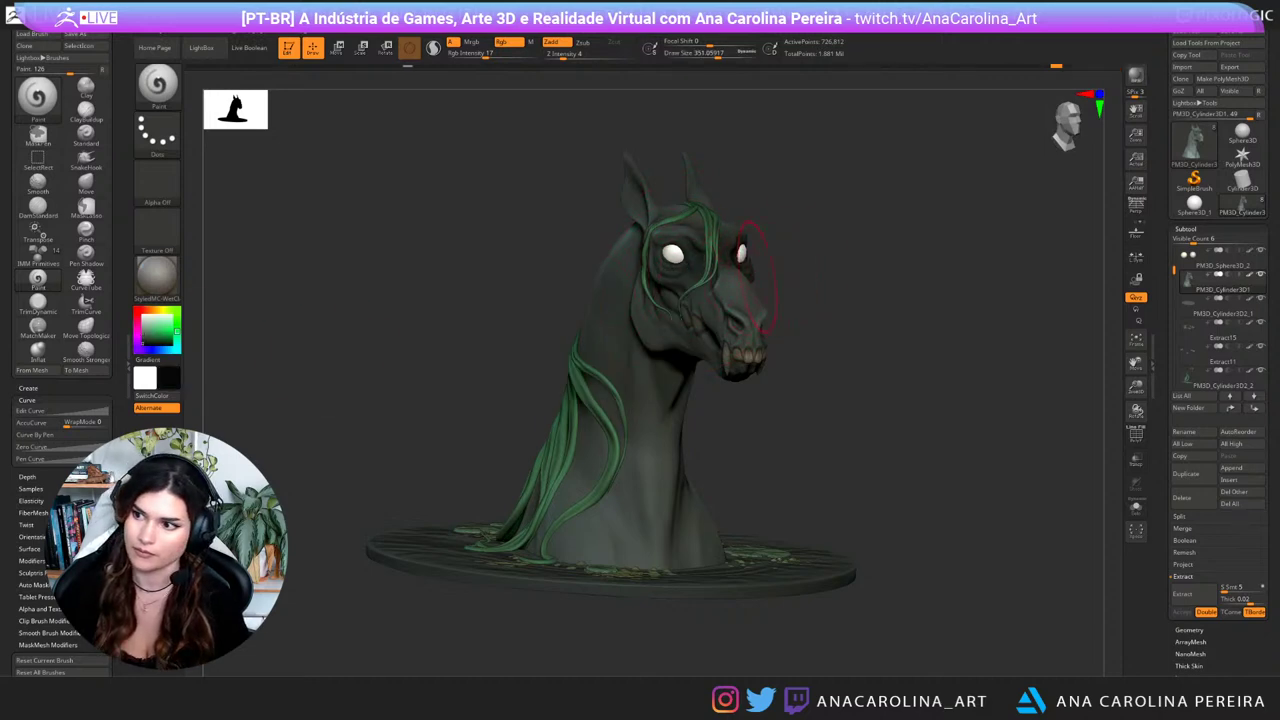
key("ctrl+z")
Step: Brush black softly over the horse's head and muzzle, varying the draw size between about 895 and 210
key("space")
left_click(728, 291)
left_click_drag(757, 293, 742, 325)
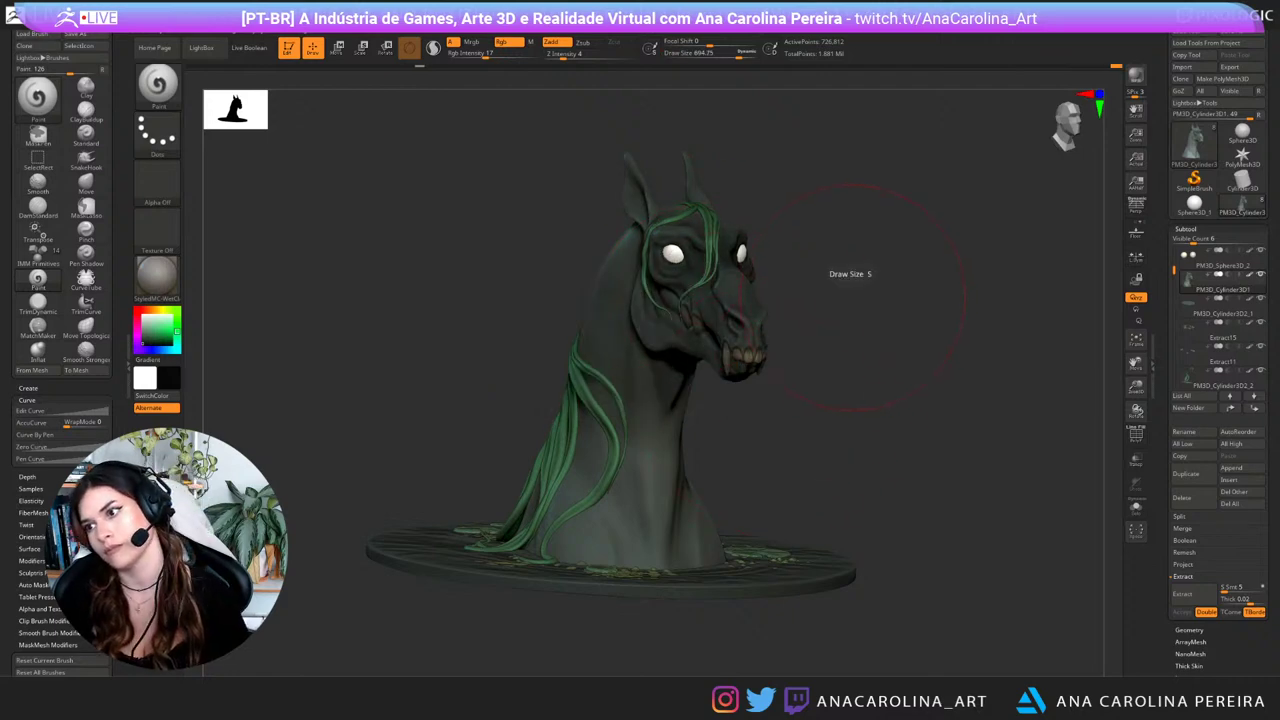
key("space")
left_click(785, 288)
key("ctrl+z")
mouse_move(800, 250)
right_mouse_down()
mouse_move(760, 268)
mouse_move(770, 382)
right_mouse_up()
key("space")
left_click(735, 285)
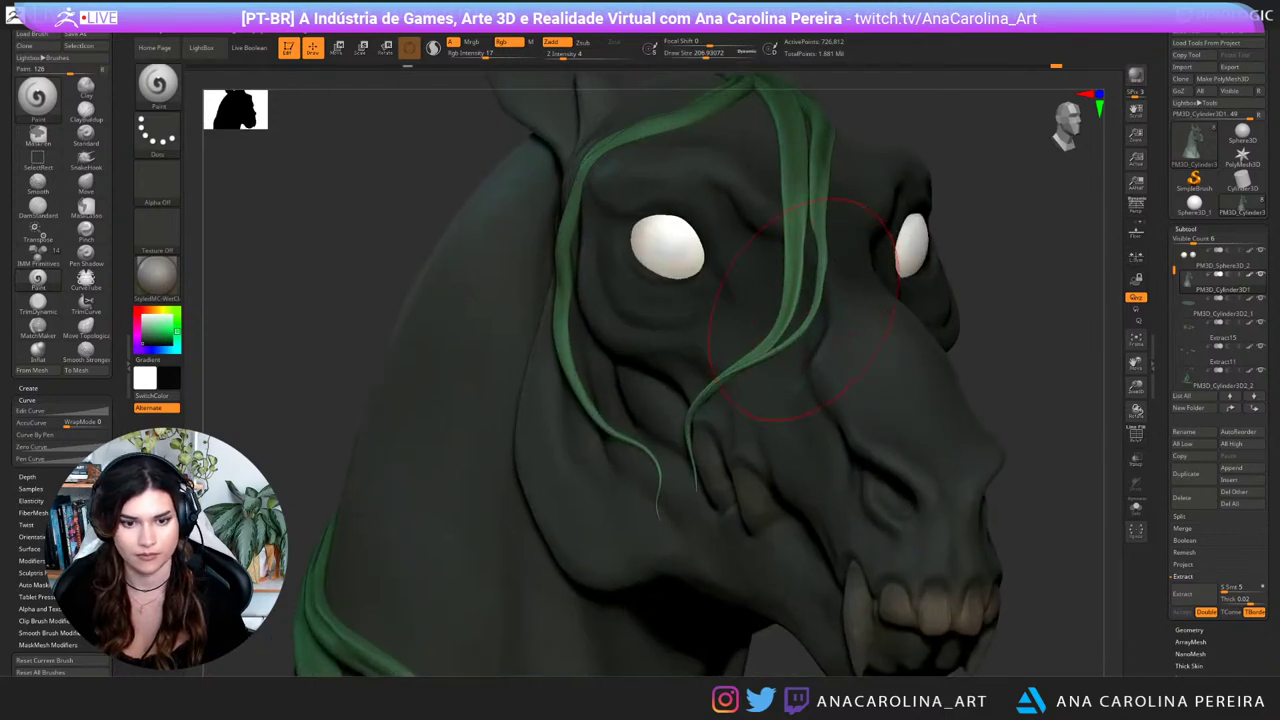
Step: Switch to the DamStandard brush and reduce the draw size to about 44 for detail around the eye
key("b")
key("d")
key("s")
key("space")
left_click(645, 286)
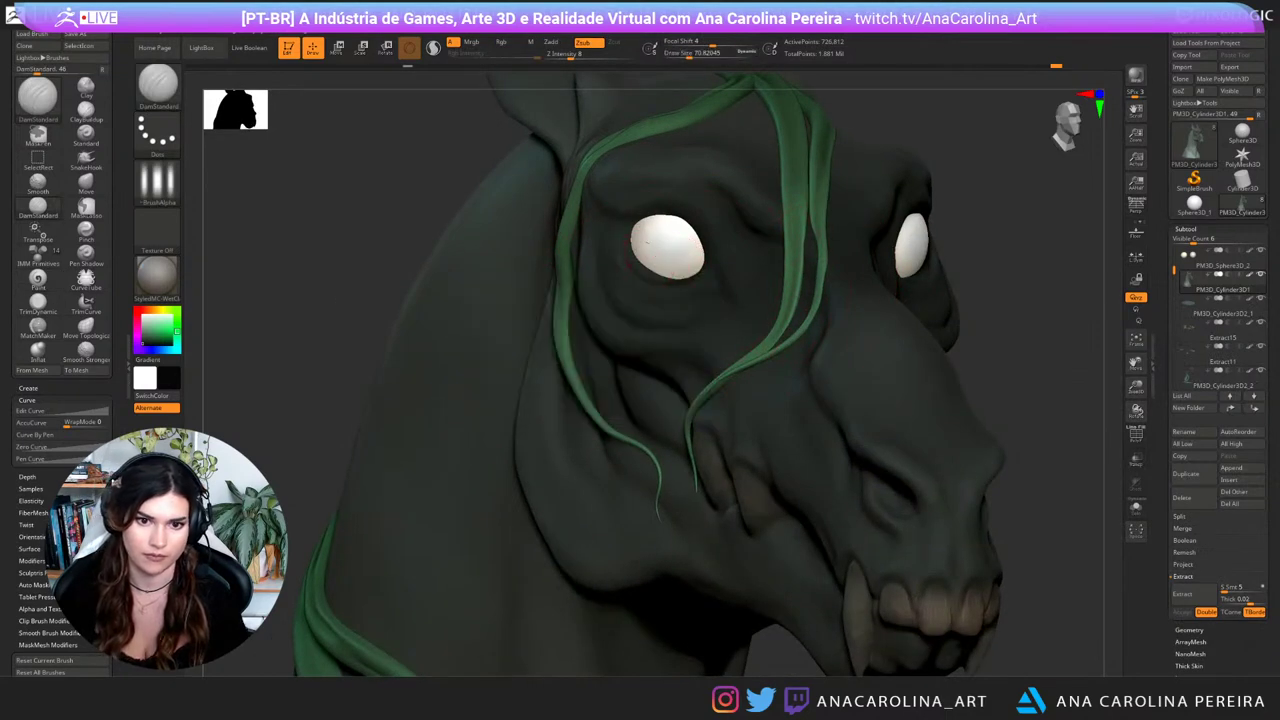
key("ctrl")
key("ctrl")
key("space")
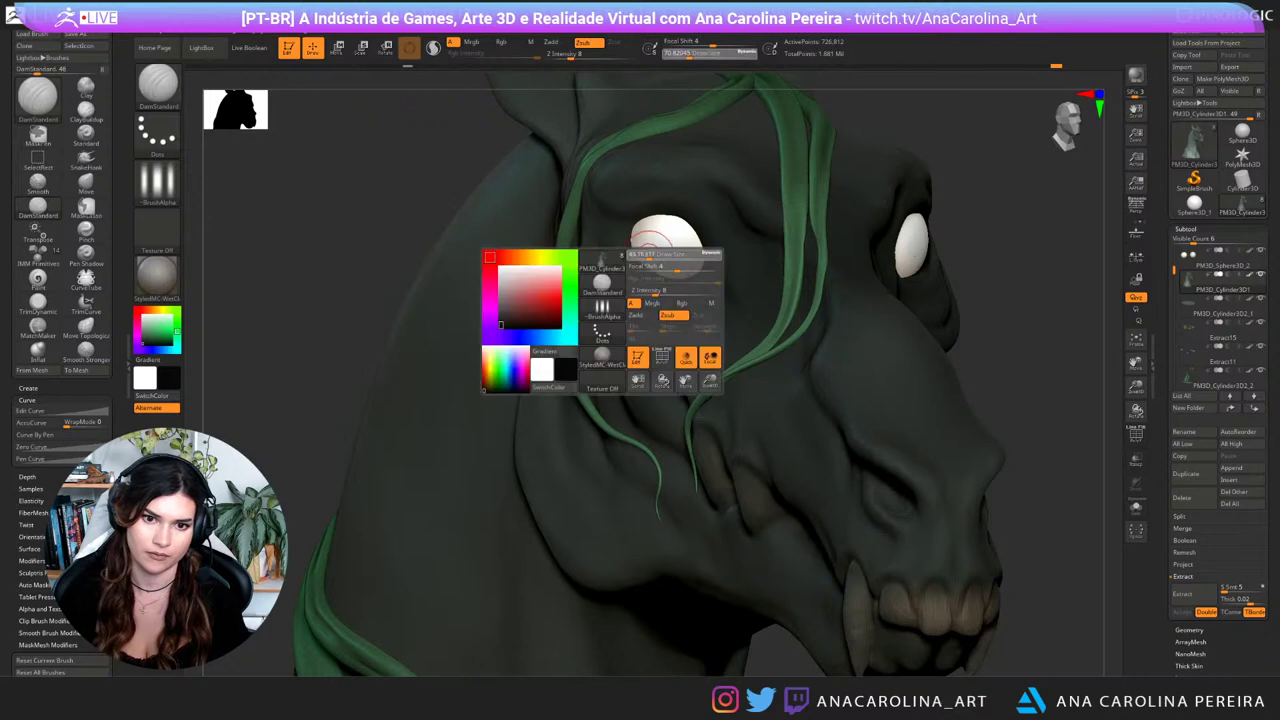
left_click(642, 287)
key("b")
key("d")
key("s")
key("ctrl")
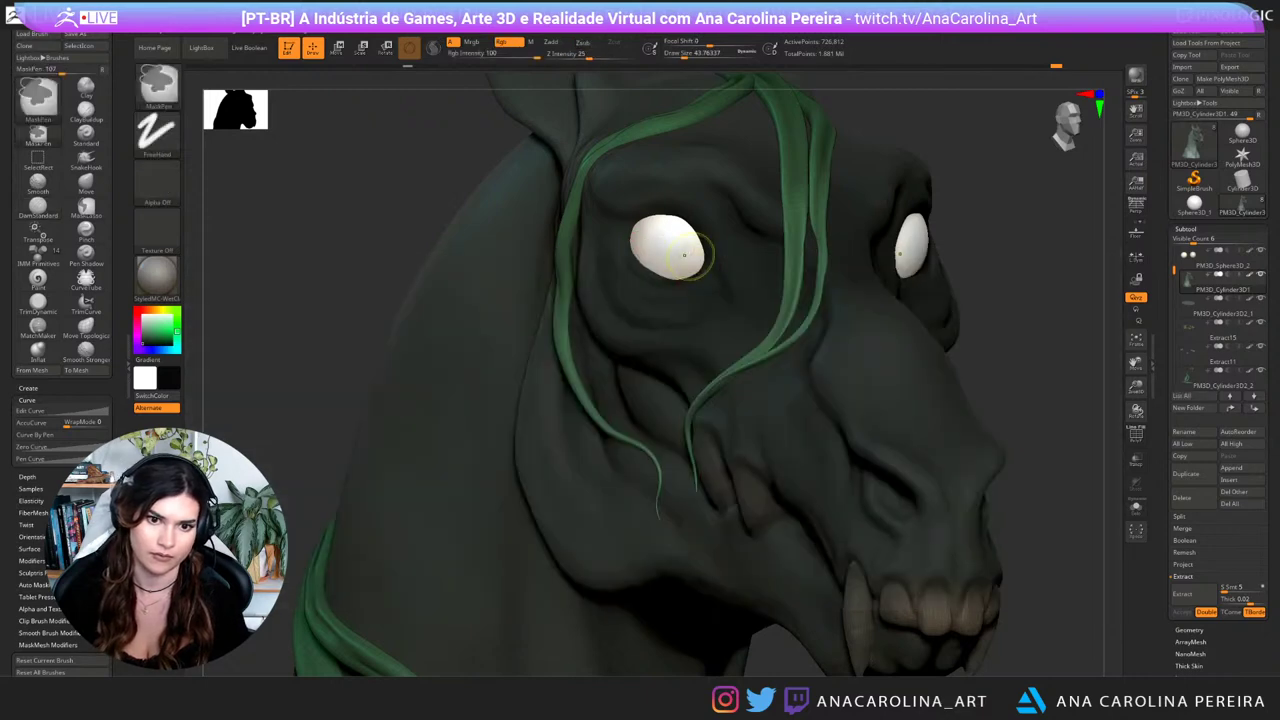
key("space")
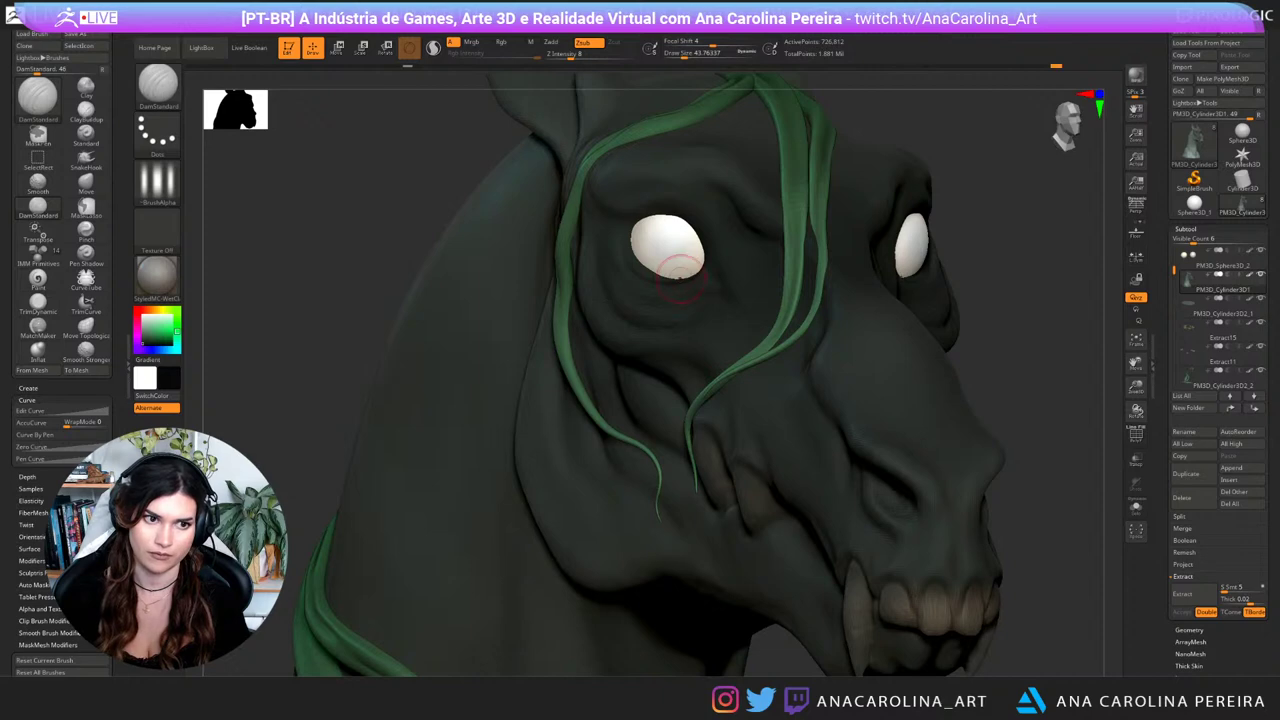
Step: Return to the Paint brush, raise the draw size to 1000, and darken the neck and lower bust from both sides
left_click_drag(997, 318, 982, 205, "alt")
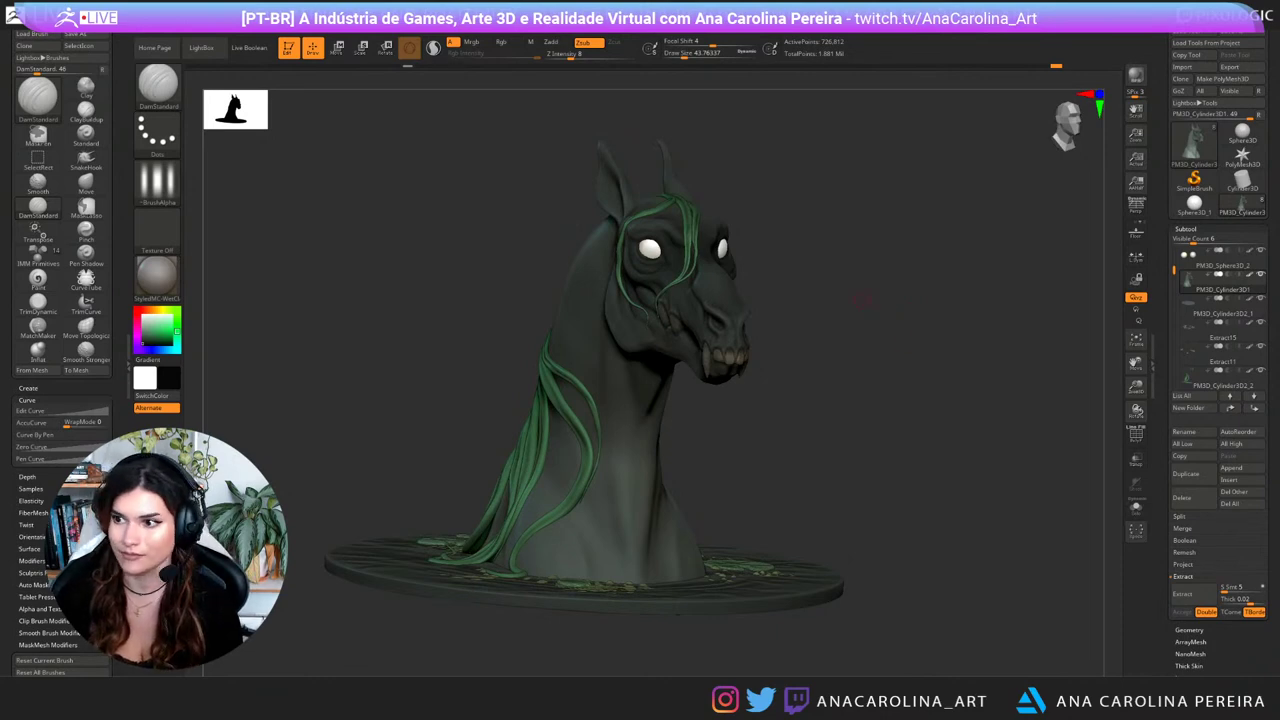
mouse_move(880, 248)
left_mouse_down("alt")
mouse_move(886, 286)
mouse_move(926, 288)
left_mouse_up("alt")
key("space")
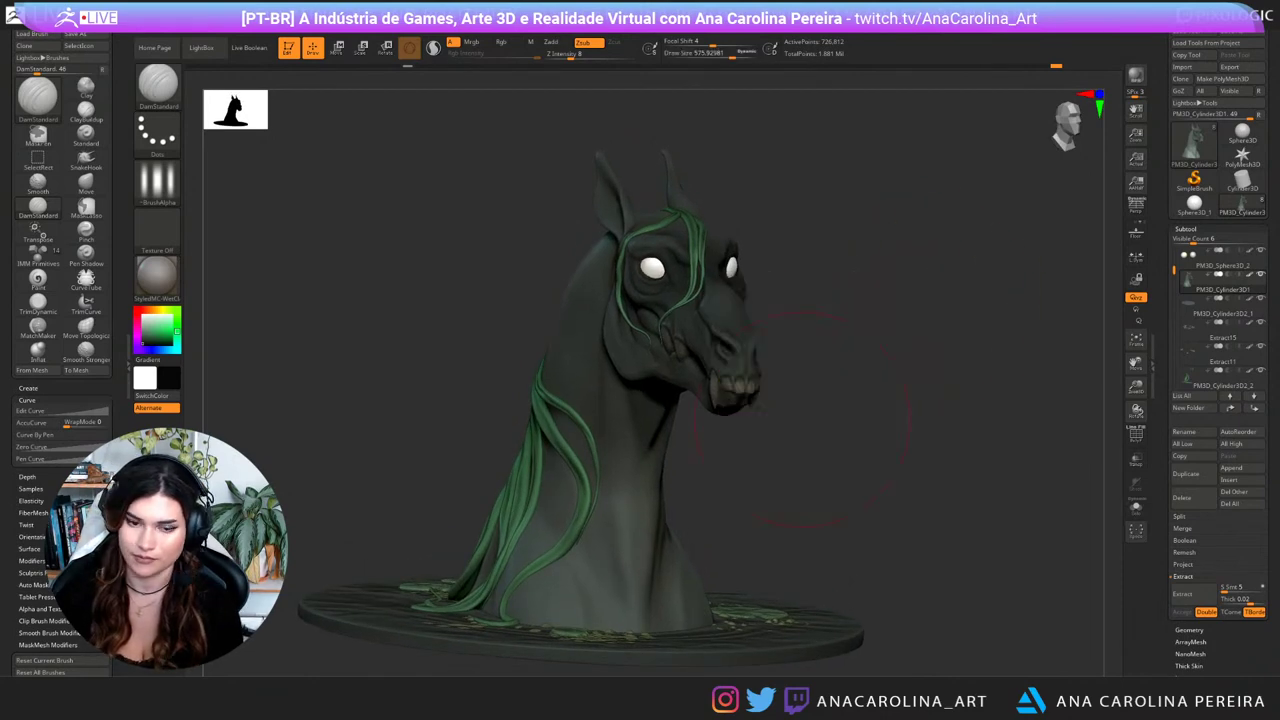
left_click_drag(750, 475, 771, 429, "alt")
key("space")
left_click_drag(541, 545, 590, 545)
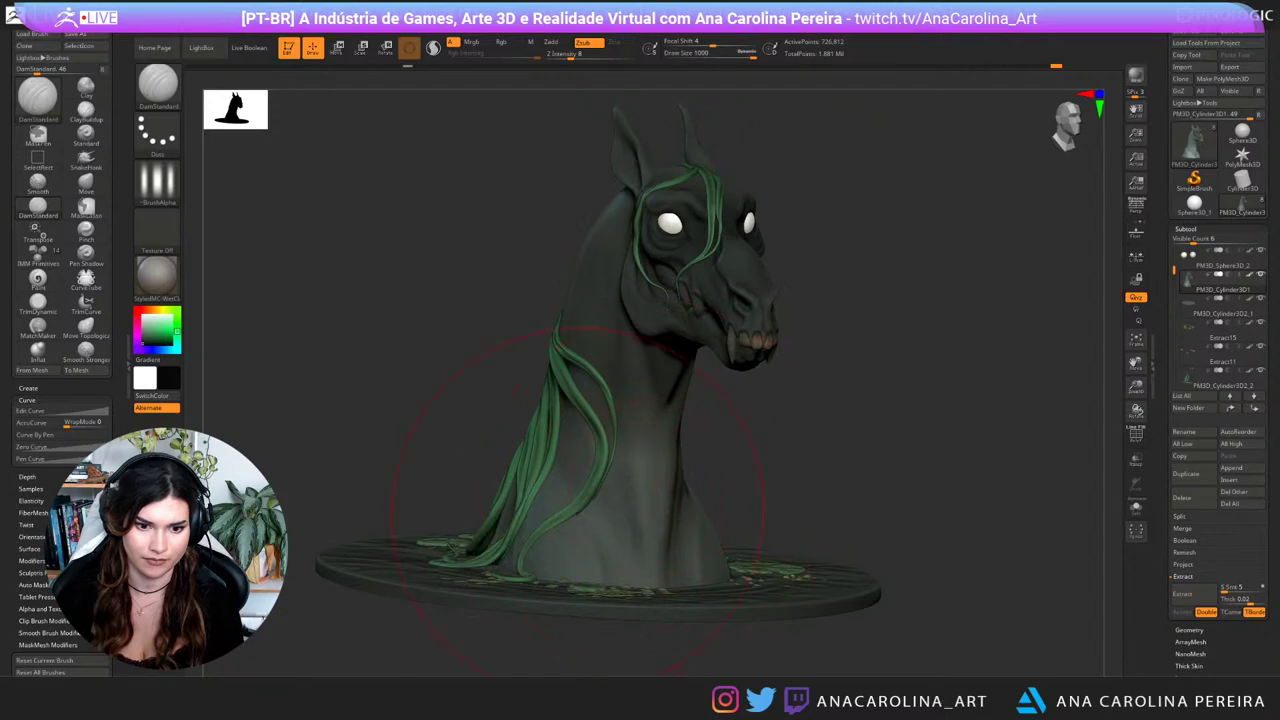
key("b")
key("p")
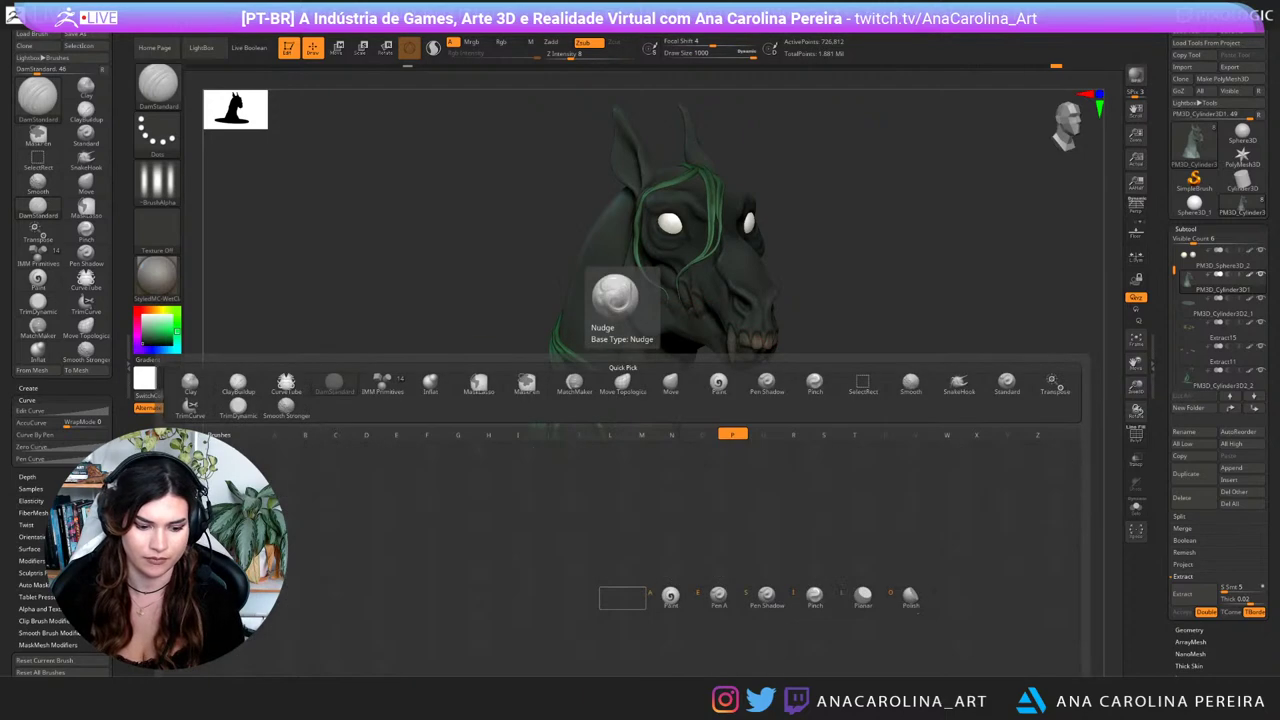
key("a")
left_click_drag(490, 450, 300, 460)
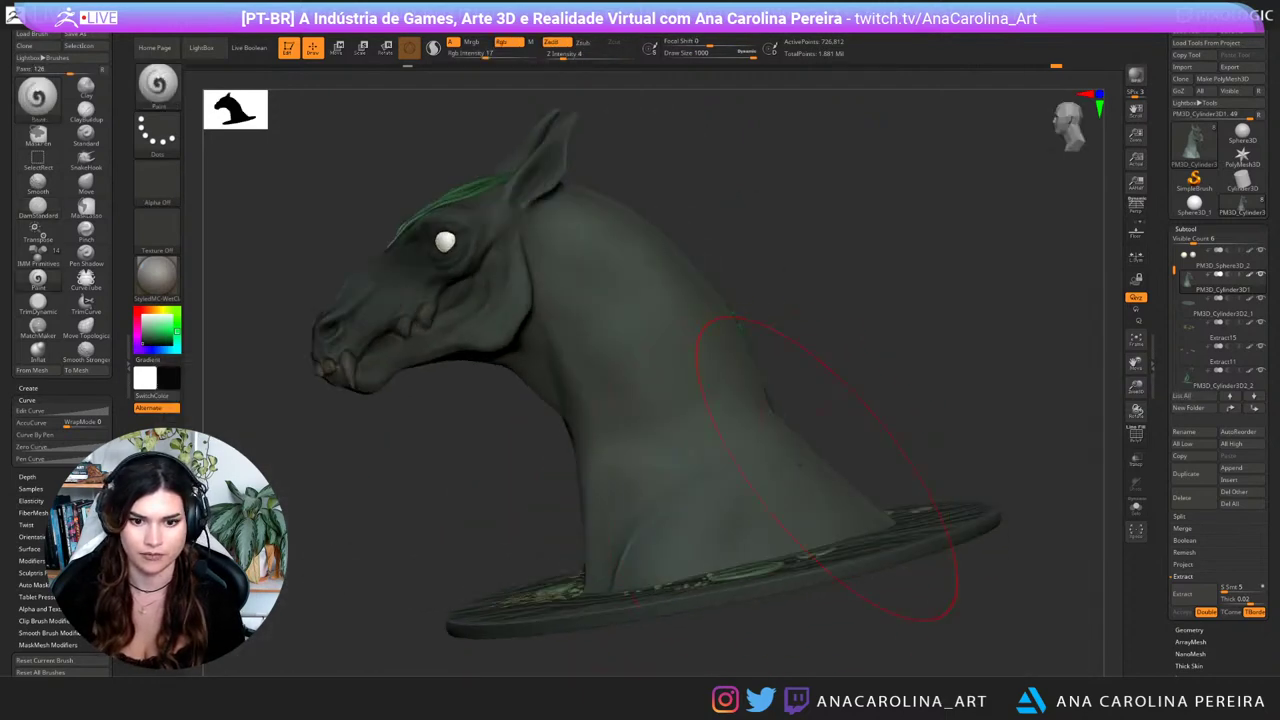
mouse_move(826, 463)
left_mouse_down()
mouse_move(745, 580)
mouse_move(735, 504)
left_mouse_up()
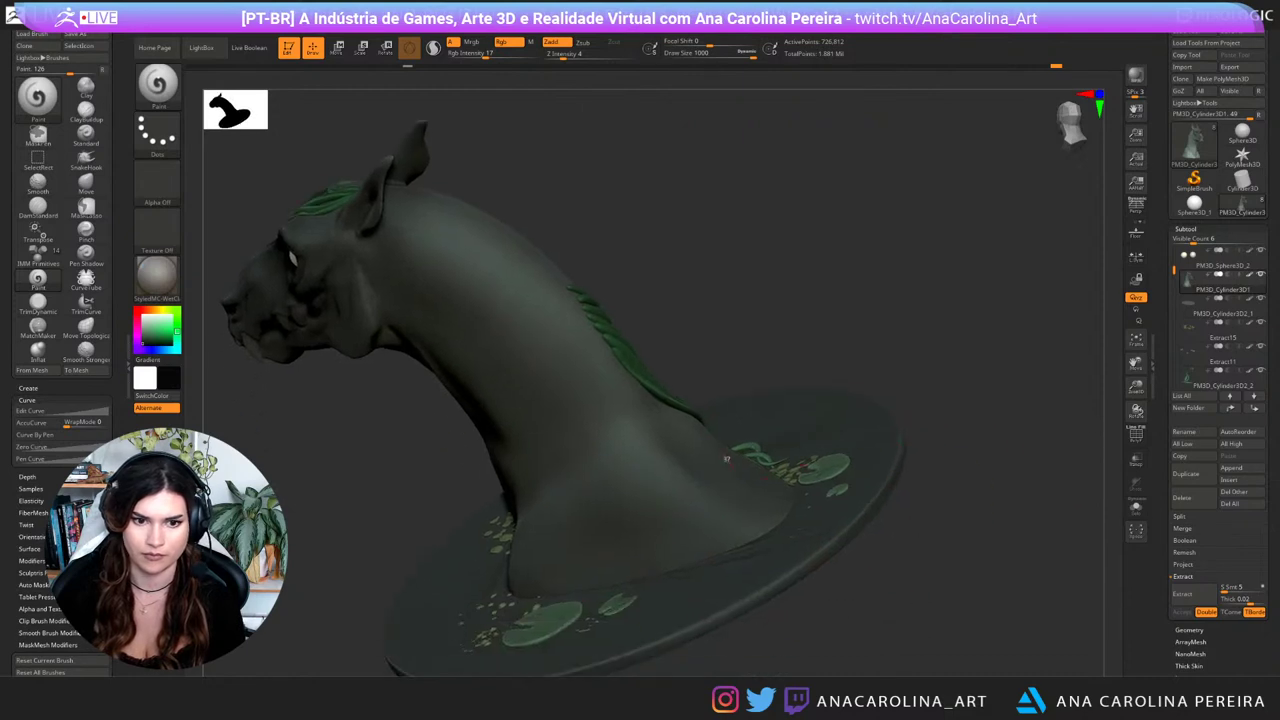
mouse_move(650, 440)
left_mouse_down()
mouse_move(503, 244)
mouse_move(742, 545)
mouse_move(631, 549)
mouse_move(824, 459)
mouse_move(775, 300)
mouse_move(915, 420)
mouse_move(950, 330)
mouse_move(938, 280)
mouse_move(872, 266)
mouse_move(1000, 205)
mouse_move(948, 328)
mouse_move(915, 291)
left_mouse_up()
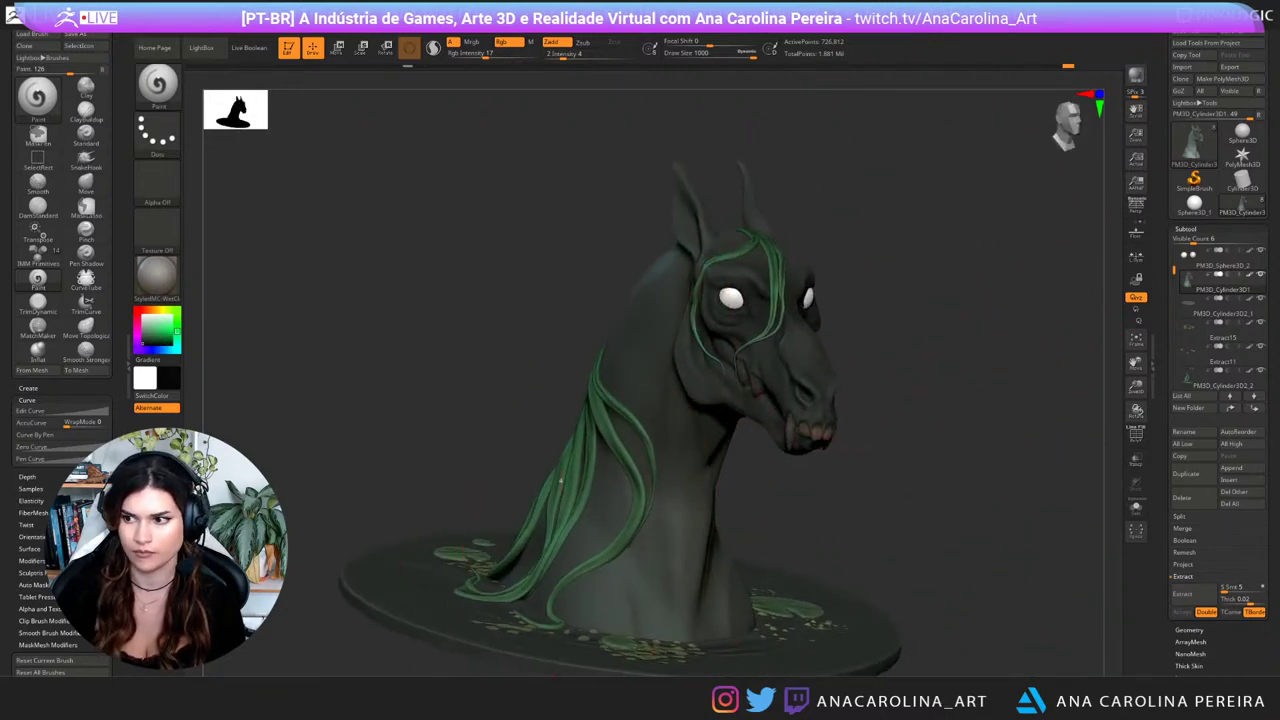
Step: Undo the last paint stroke, reduce the draw size to about 187, and switch to the DamStandard brush
key("space")
left_click_drag(566, 498, 552, 498)
key("ctrl+z")
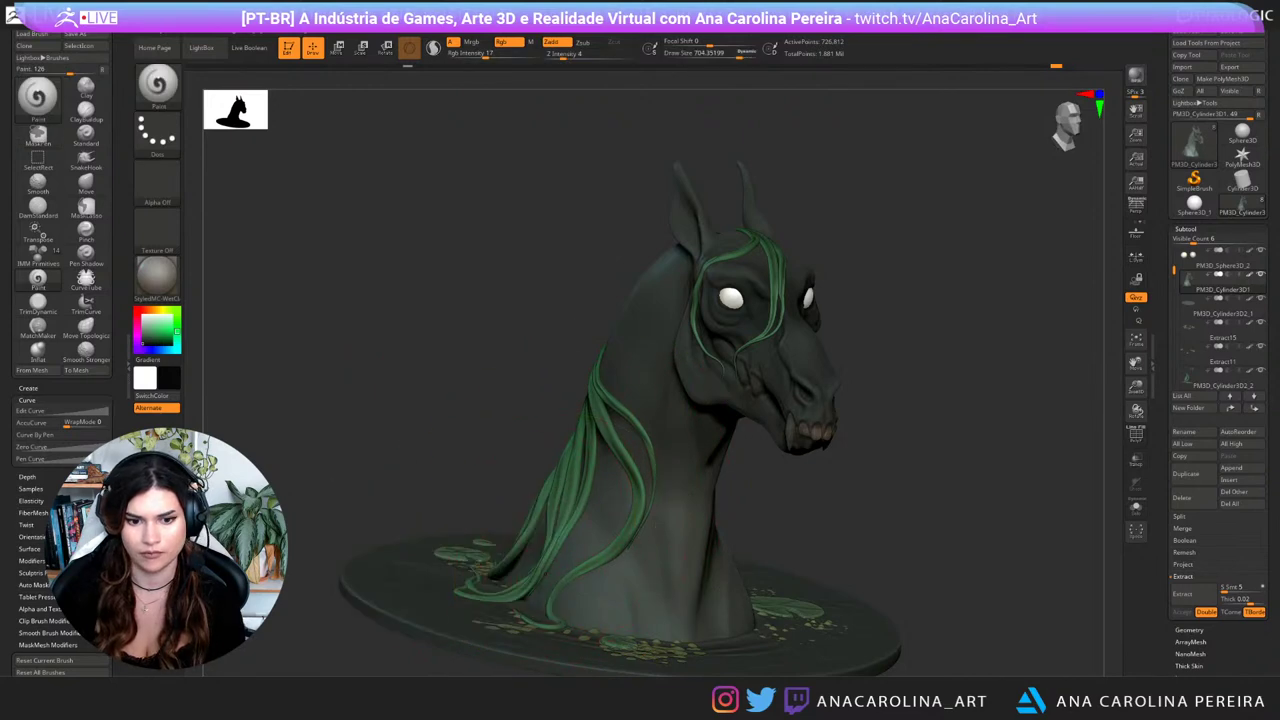
left_click_drag(925, 602, 715, 568)
left_click_drag(805, 394, 841, 392, "alt")
key("space")
left_click_drag(744, 316, 708, 316)
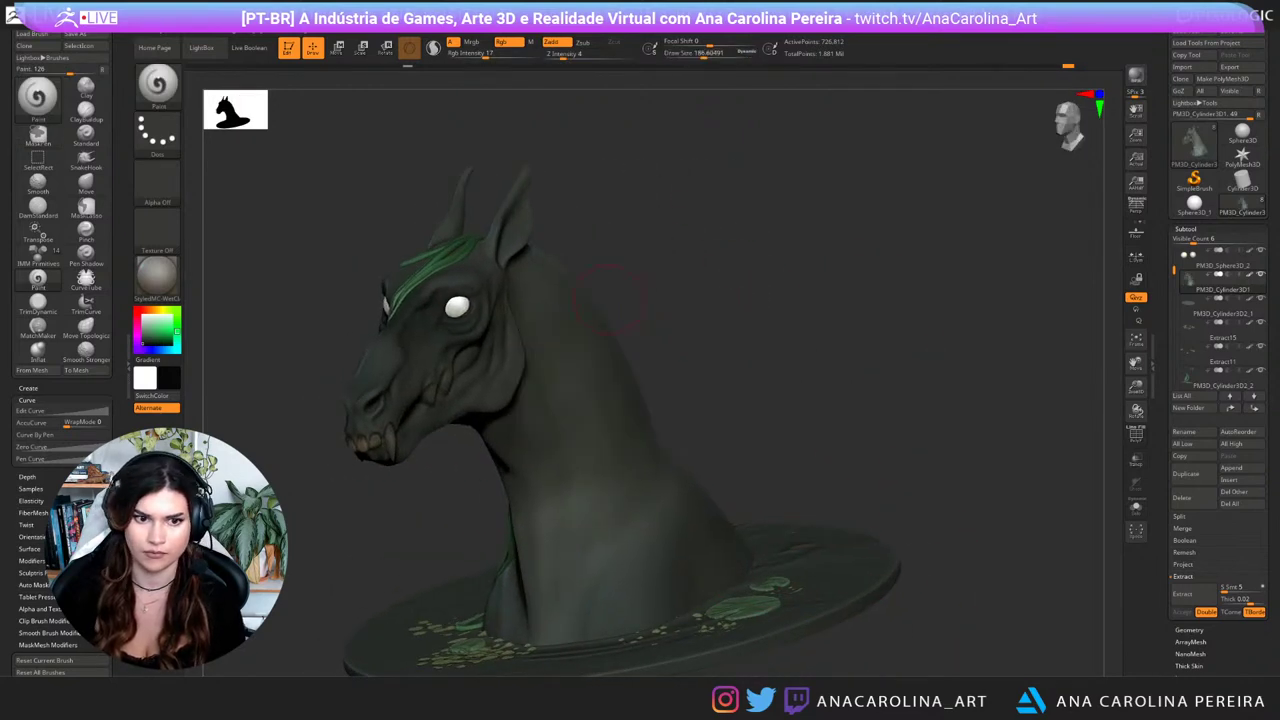
left_click_drag(604, 246, 720, 274, "alt")
key("b")
key("d")
key("s")
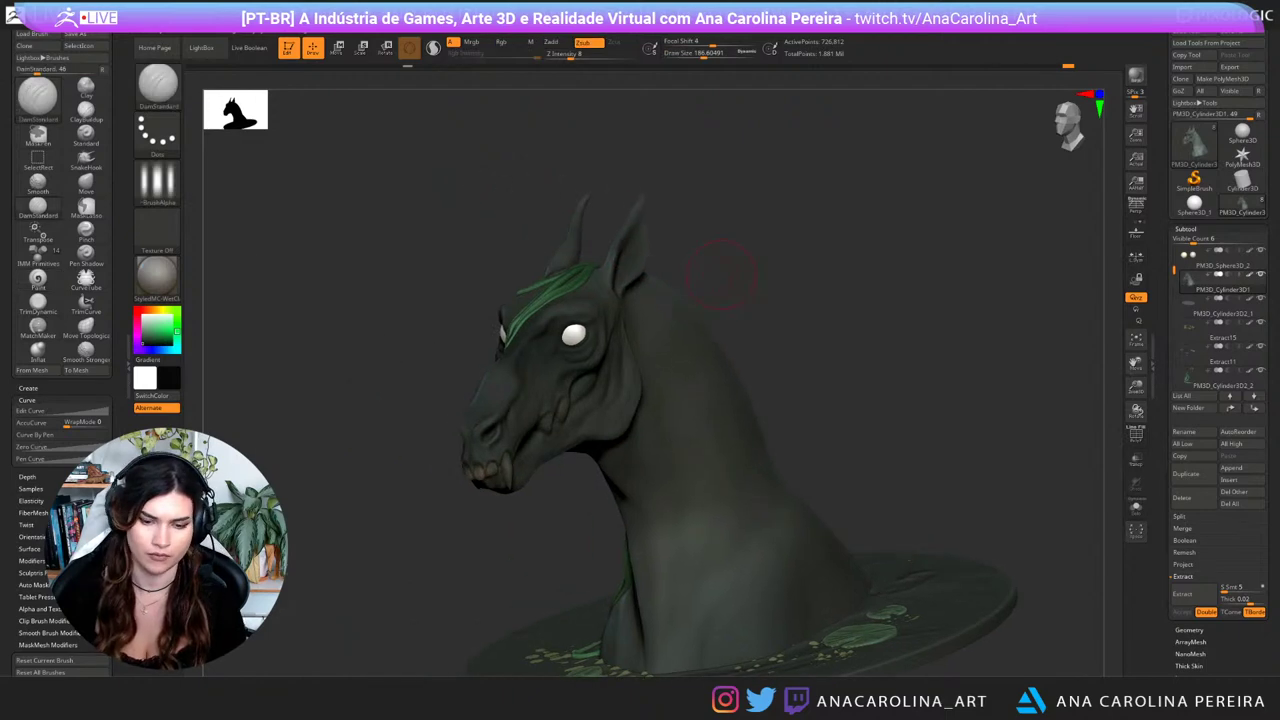
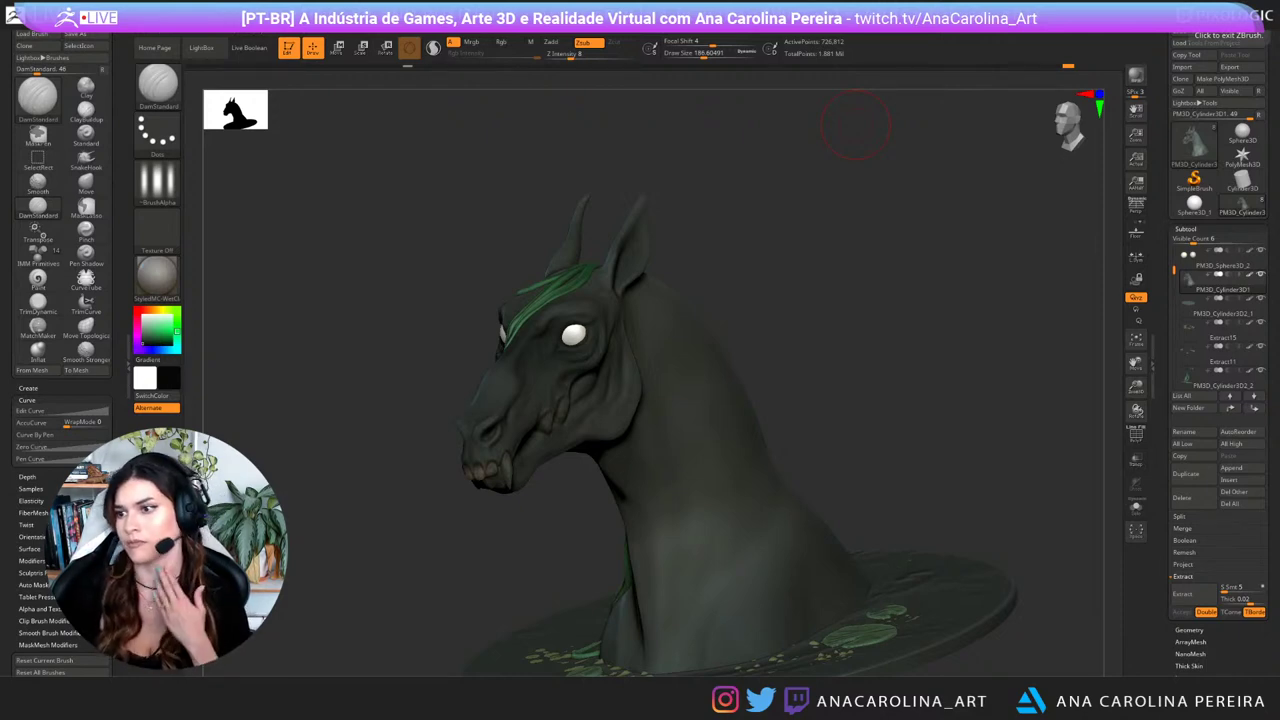
Step: Set the draw size to about 68 and mask the front of both horse ears with the MaskPen brush
left_click_drag(770, 325, 1003, 346)
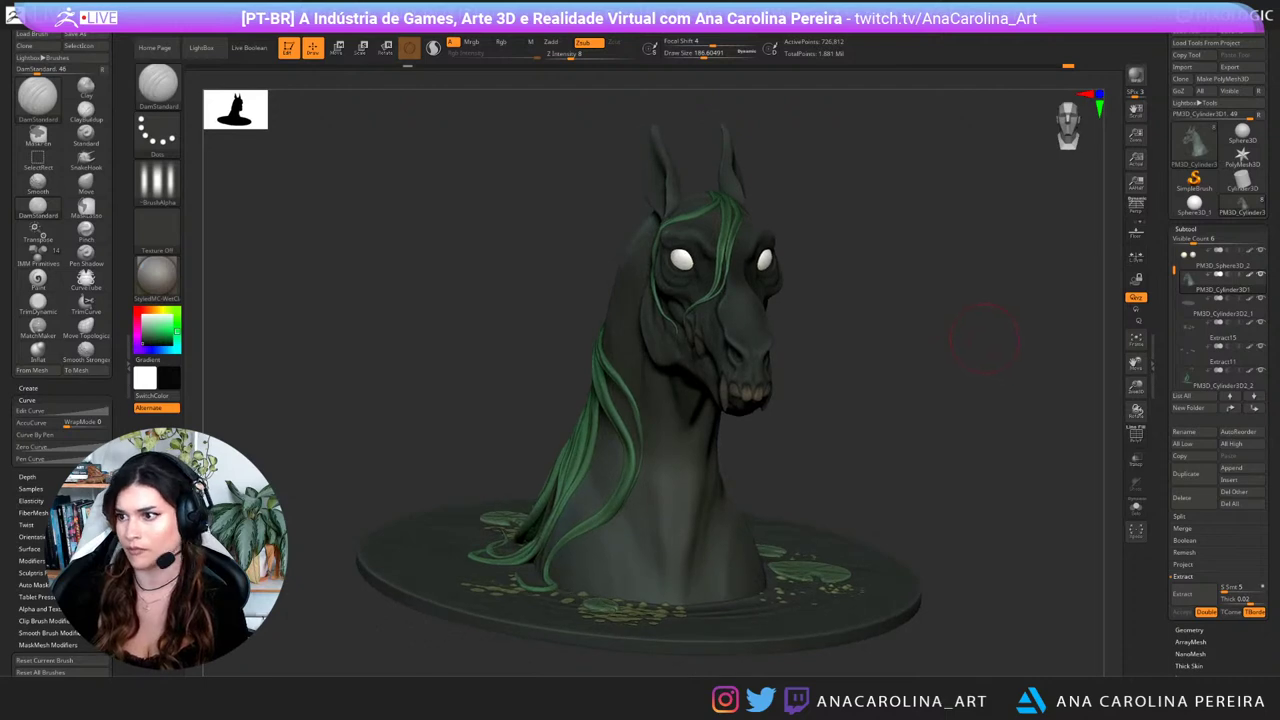
mouse_move(1205, 307)
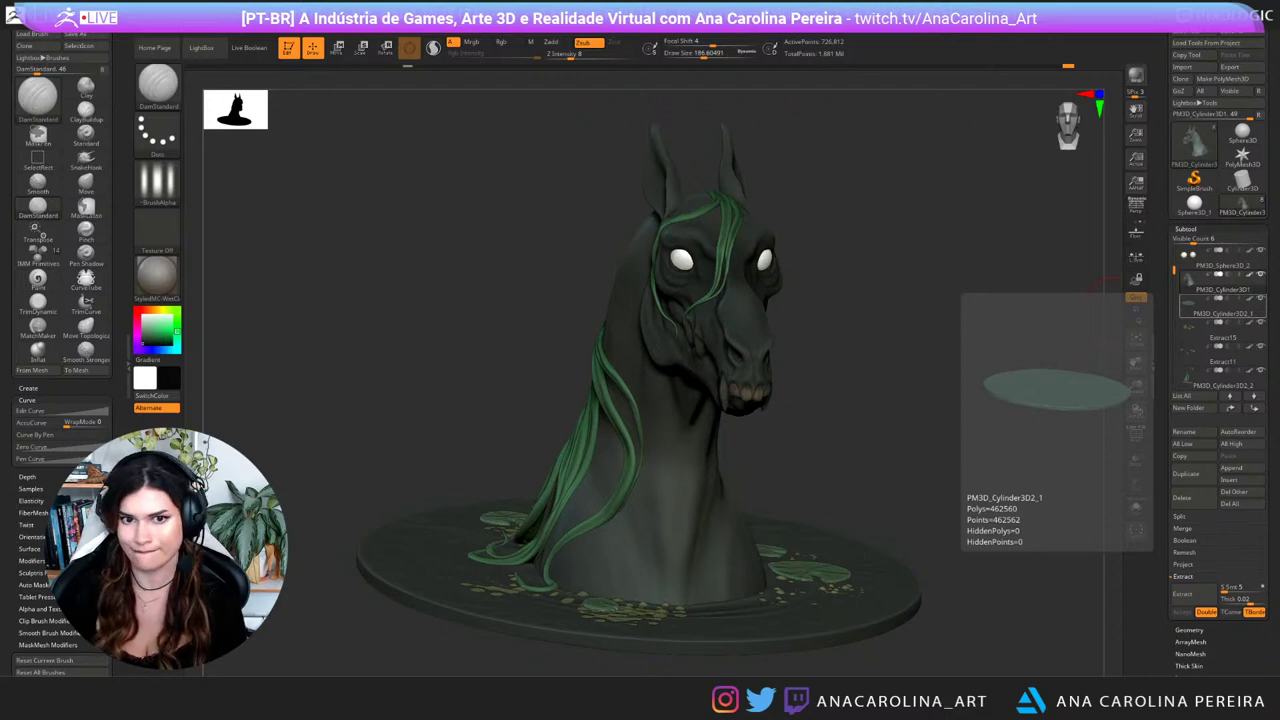
left_click_drag(1045, 276, 878, 226)
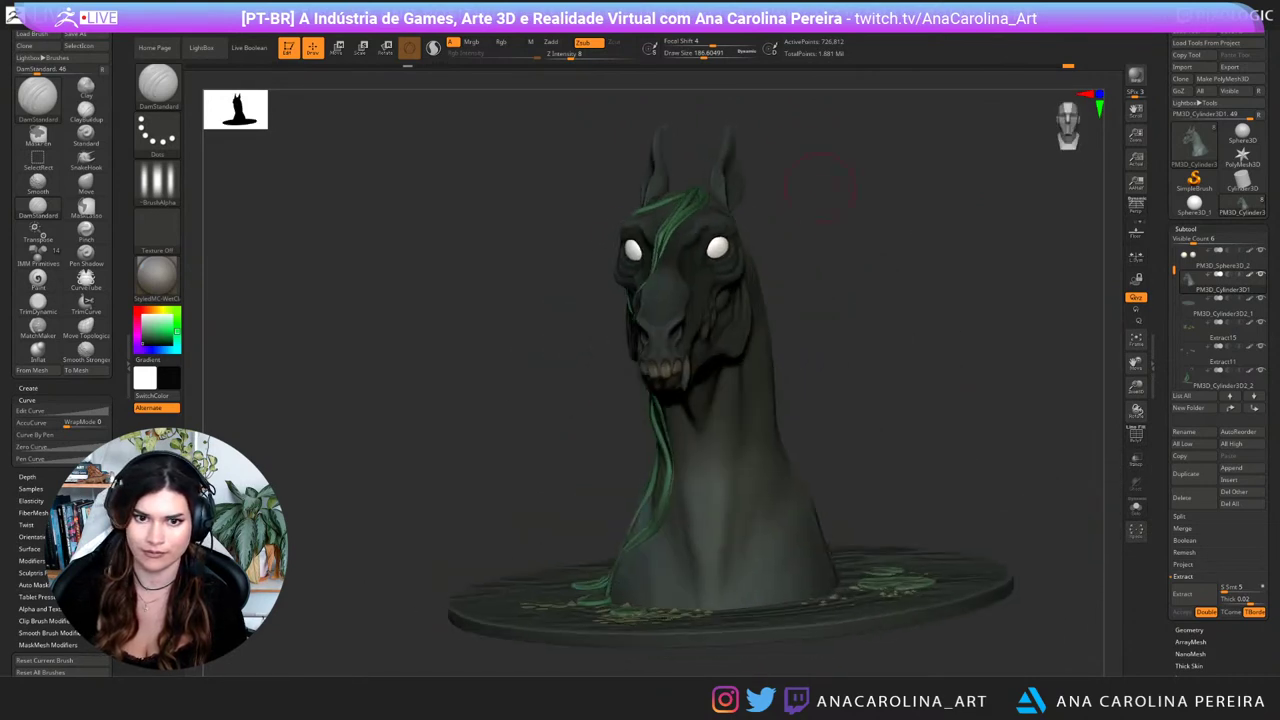
left_click_drag(728, 126, 734, 172, "ctrl")
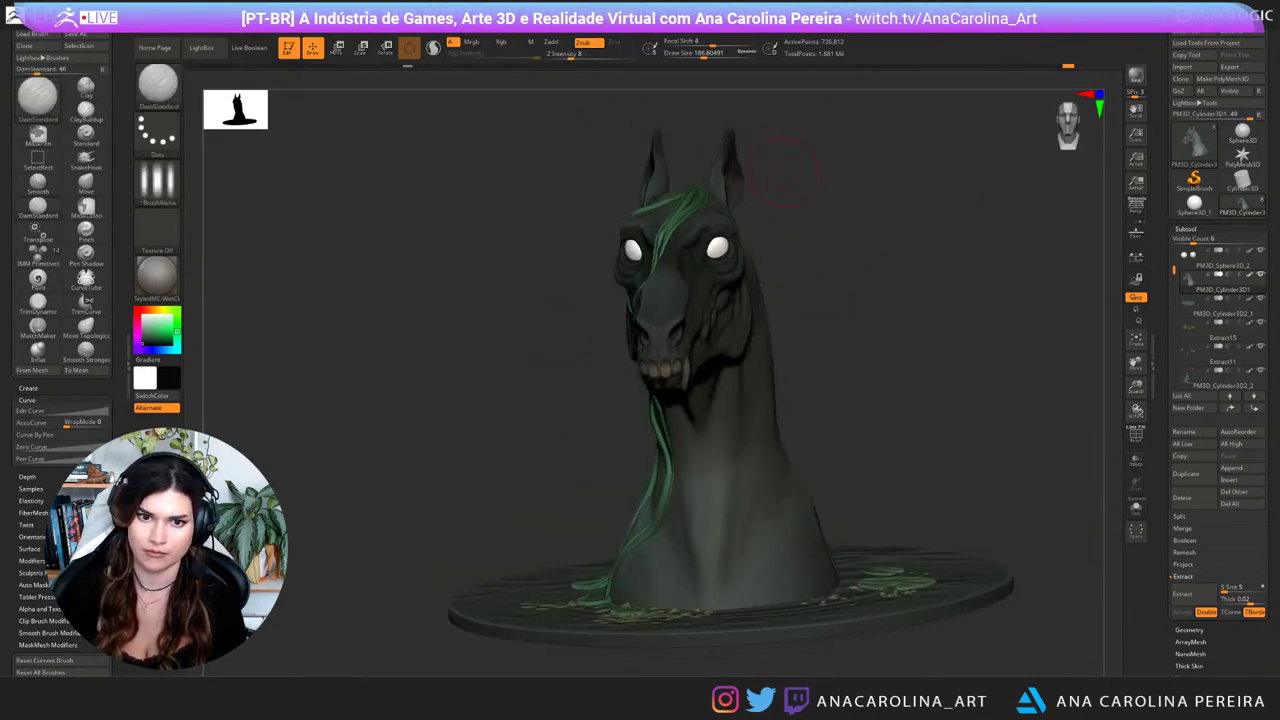
mouse_move(709, 99)
left_mouse_down("ctrl")
mouse_move(749, 178)
mouse_move(769, 188)
mouse_move(752, 181)
left_mouse_up("ctrl")
key("space")
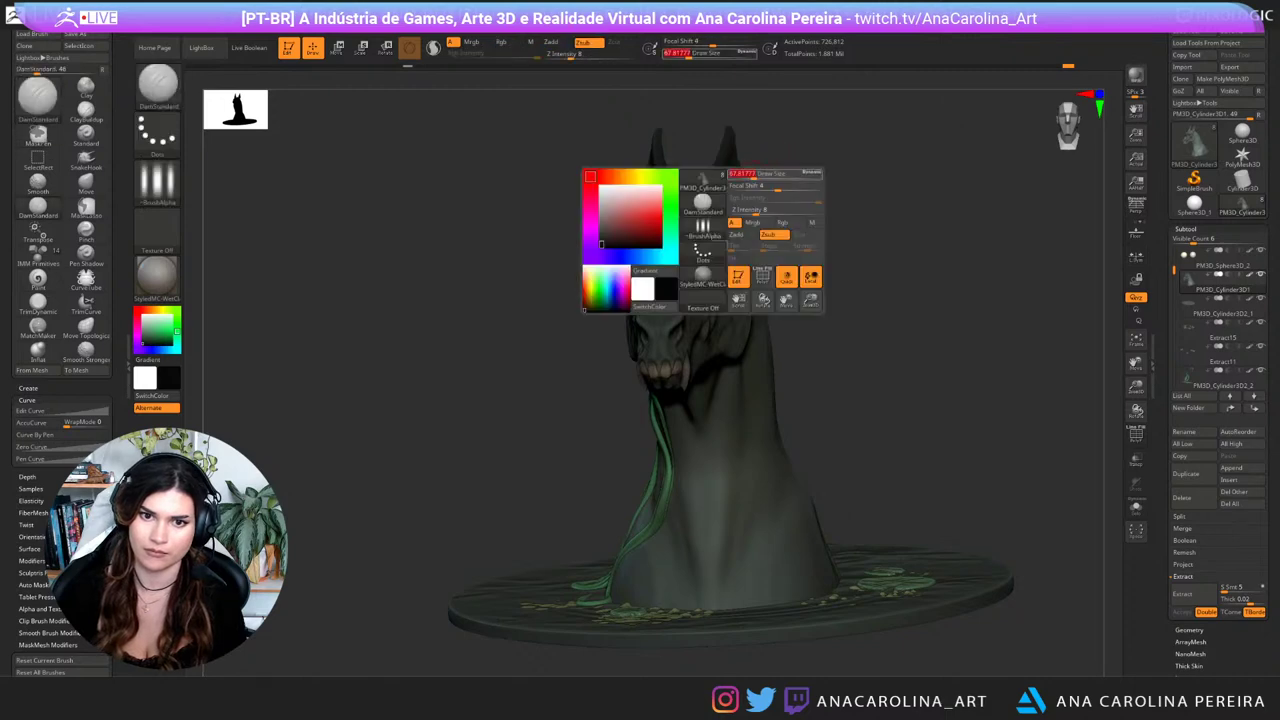
mouse_move(830, 190)
left_mouse_down("alt")
mouse_move(840, 290)
mouse_move(782, 260)
left_mouse_up("alt")
mouse_move(686, 302)
left_mouse_down("ctrl")
mouse_move(716, 326)
mouse_move(662, 366)
left_mouse_up("ctrl")
left_click_drag(640, 299, 614, 354, "ctrl")
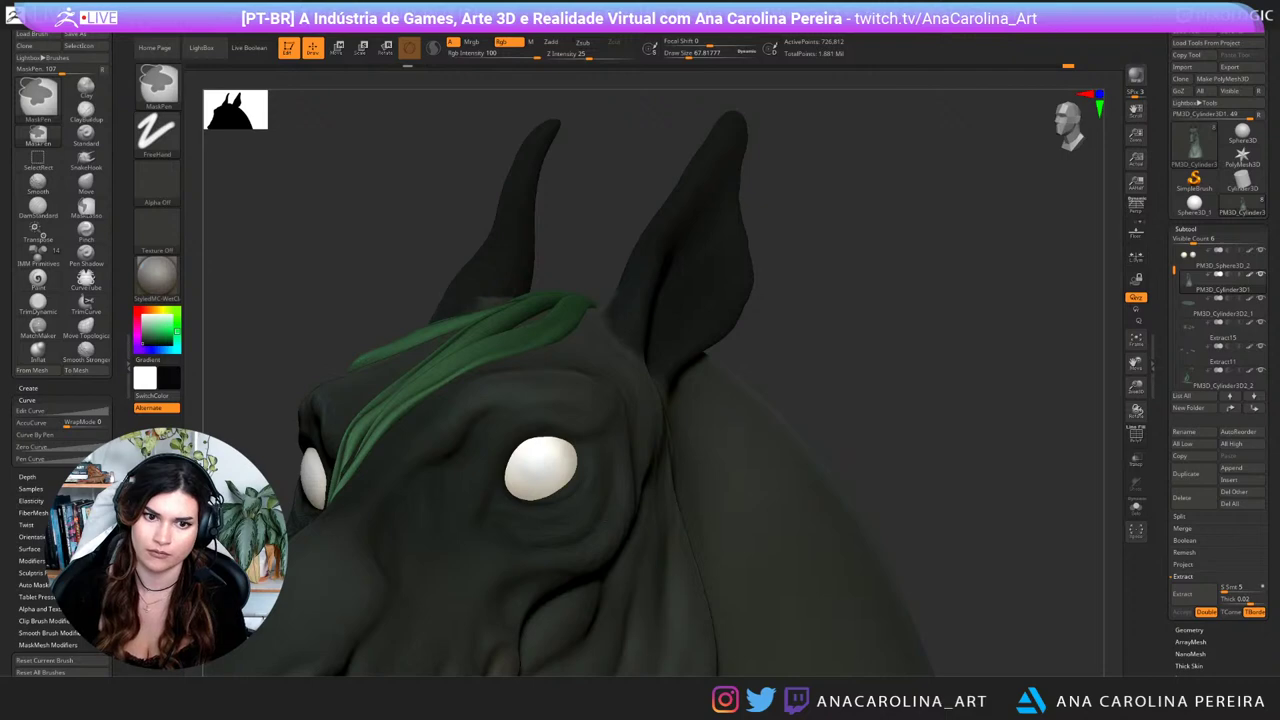
Step: Extend the mask around the bases and backs of the horse's ears
mouse_move(850, 240)
left_mouse_down()
mouse_move(862, 234)
mouse_move(840, 170)
left_mouse_up()
mouse_move(580, 180)
left_mouse_down()
mouse_move(709, 172)
mouse_move(695, 325)
mouse_move(700, 249)
left_mouse_up()
left_click_drag(662, 350, 676, 370, "ctrl")
left_click_drag(686, 295, 796, 302)
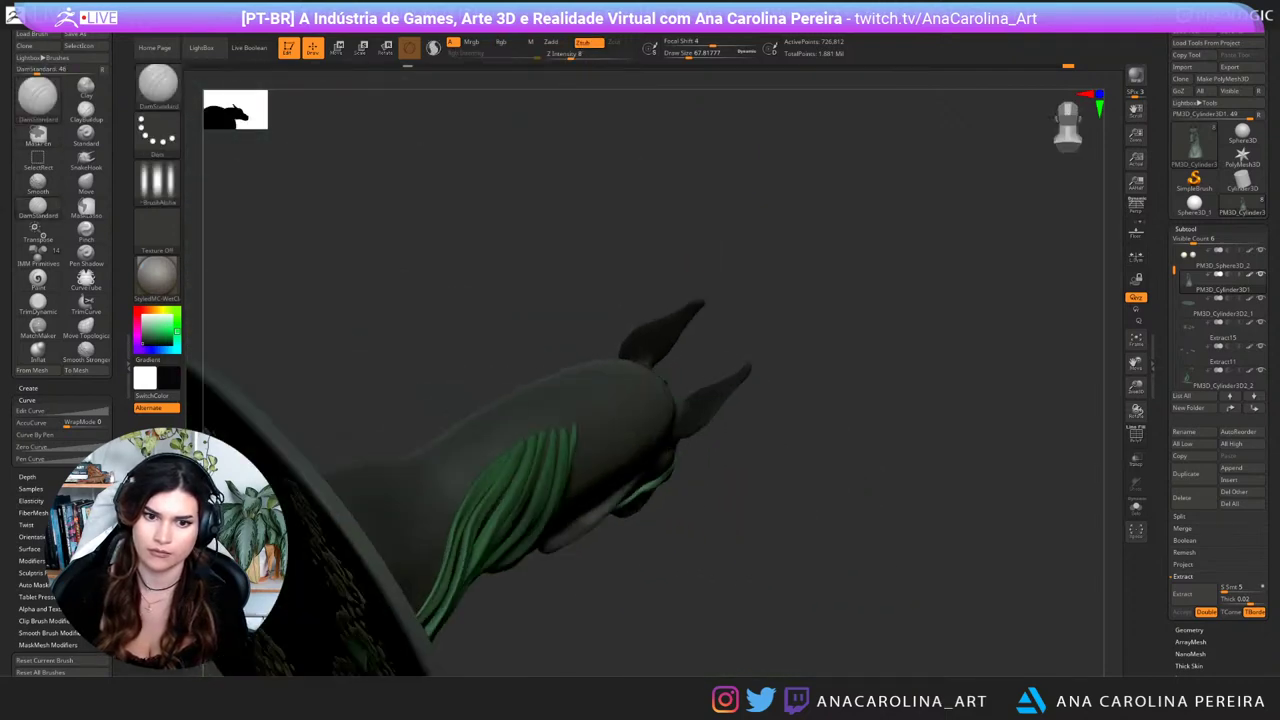
left_click_drag(645, 358, 656, 348, "ctrl")
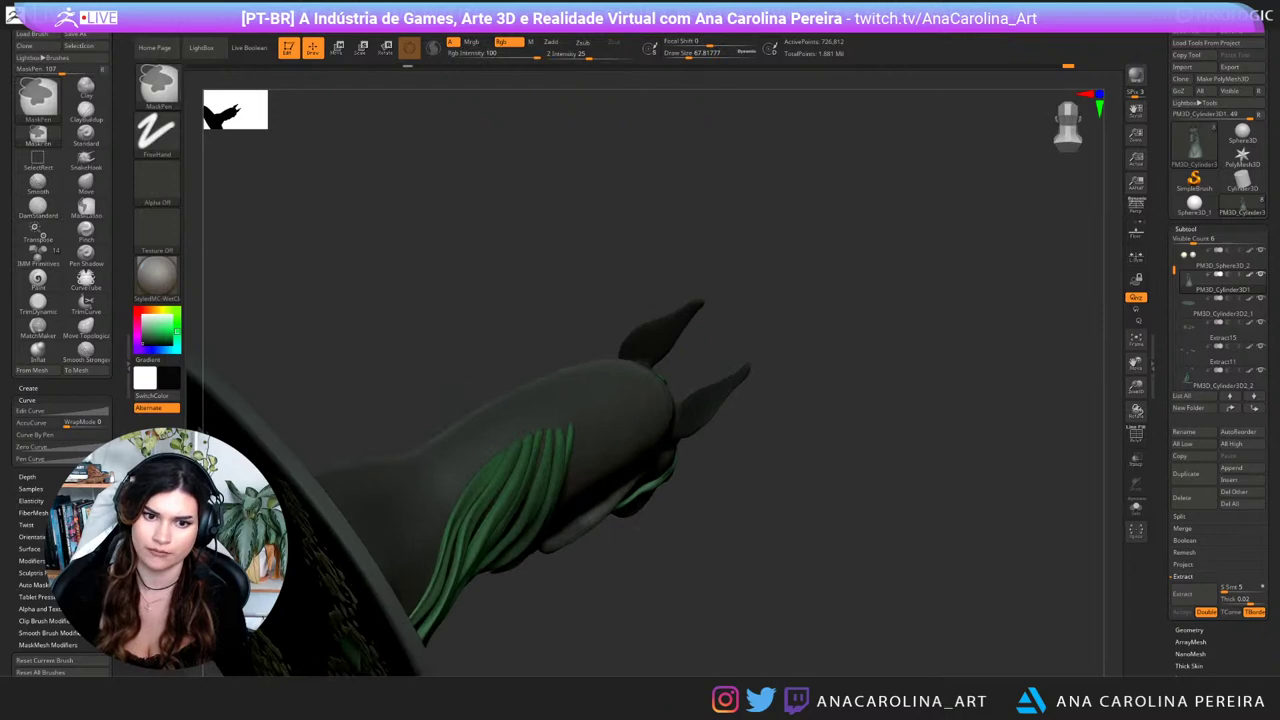
mouse_move(850, 480)
left_mouse_down()
mouse_move(840, 470)
mouse_move(880, 360)
mouse_move(800, 340)
mouse_move(843, 311)
mouse_move(853, 363)
left_mouse_up()
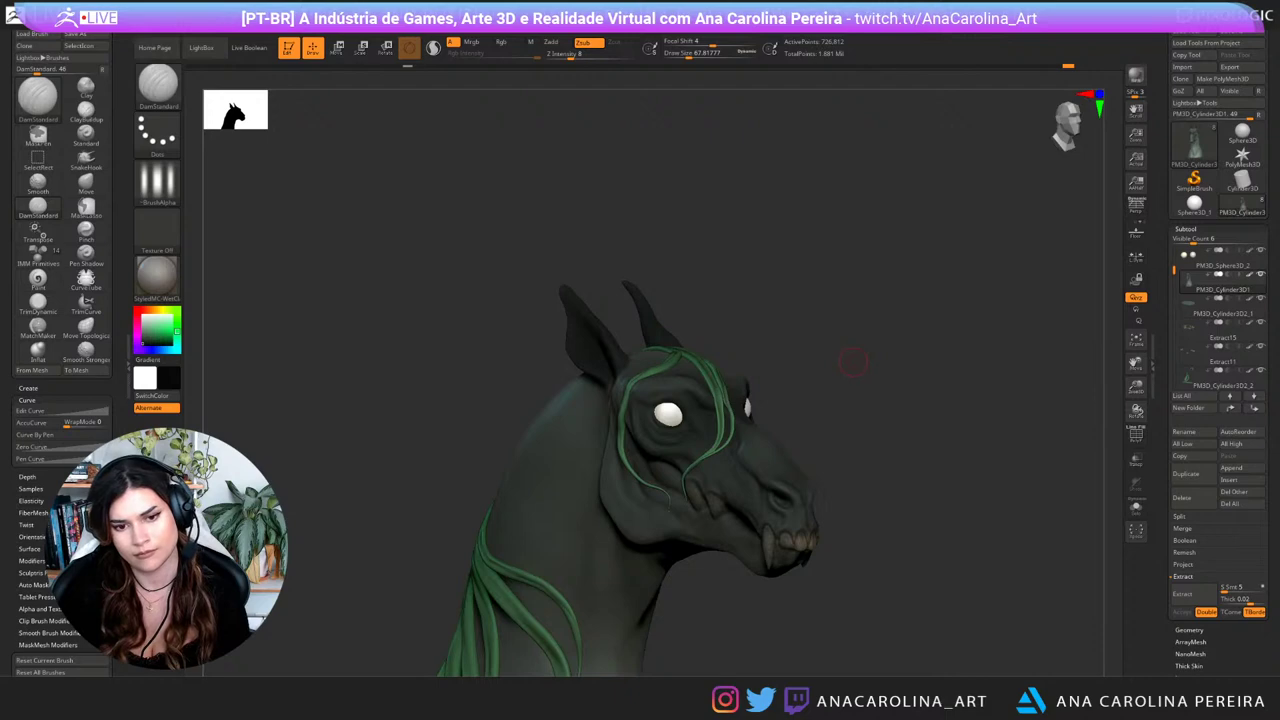
Step: Invert the mask to leave only the ears editable, and choose the SnakeHook brush with a draw size of about 453
key("ctrl")
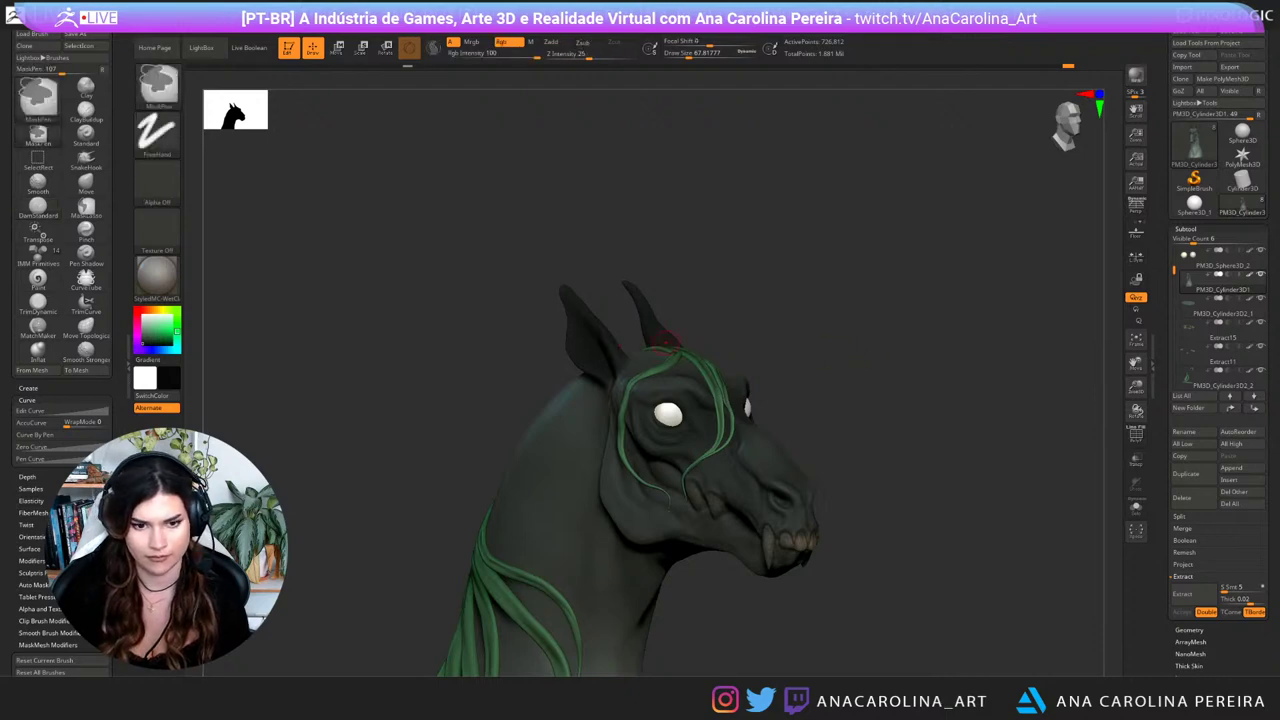
left_click(714, 324, "ctrl")
key("b")
key("s")
key("h")
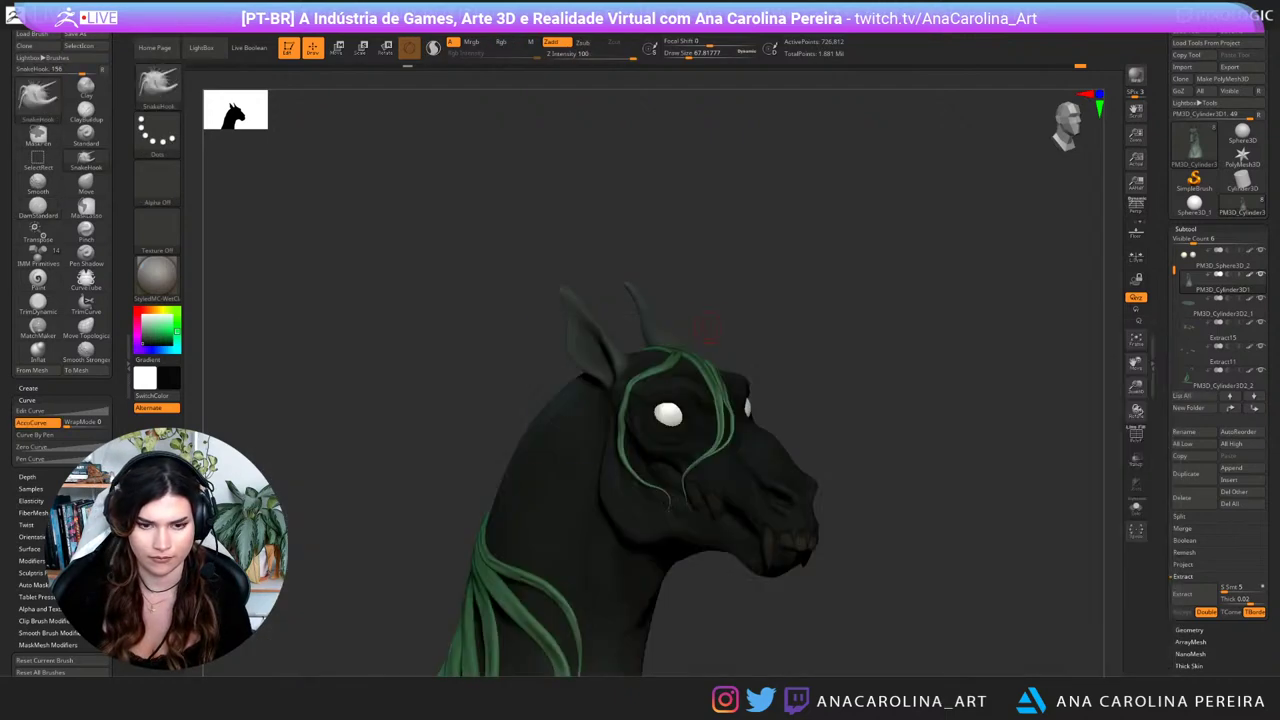
key("space")
left_click(722, 322)
left_click_drag(830, 318, 740, 307)
Step: Switch to the SoftConcrete brush and sculpt its cracked texture onto both unmasked ears
key("b")
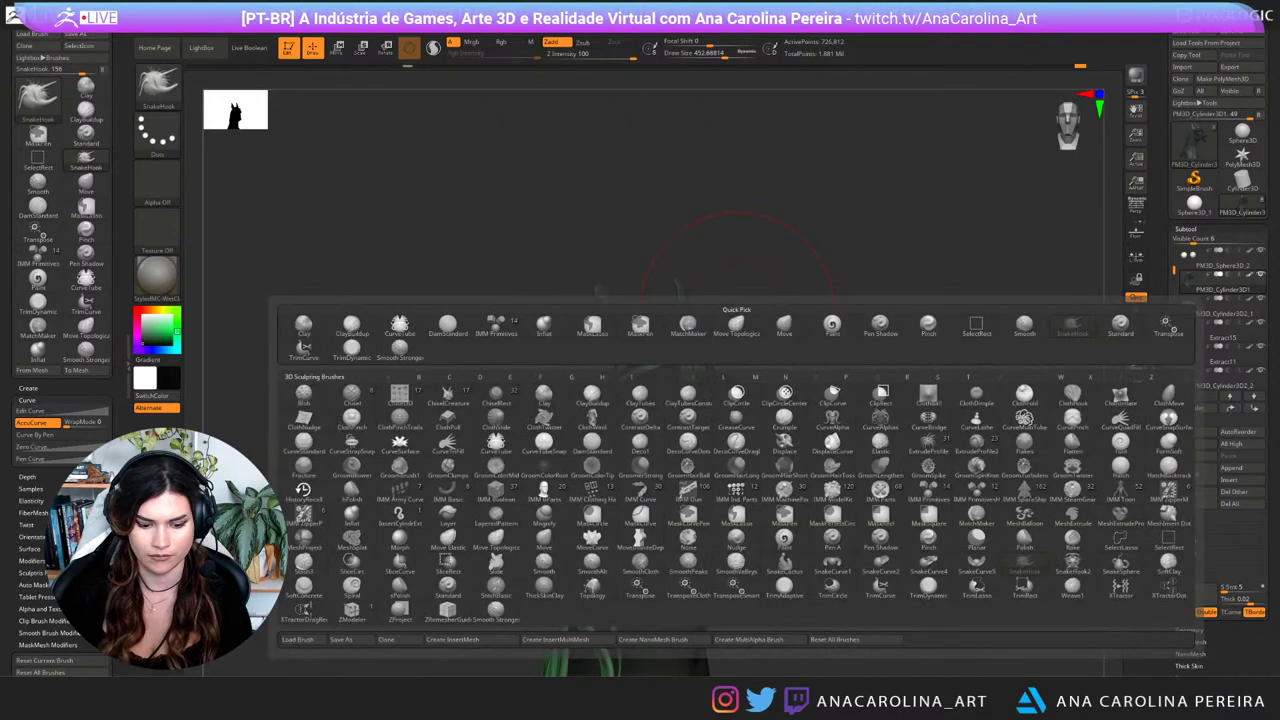
key("s")
key("o")
left_click_drag(820, 305, 745, 305)
left_click_drag(728, 340, 728, 283)
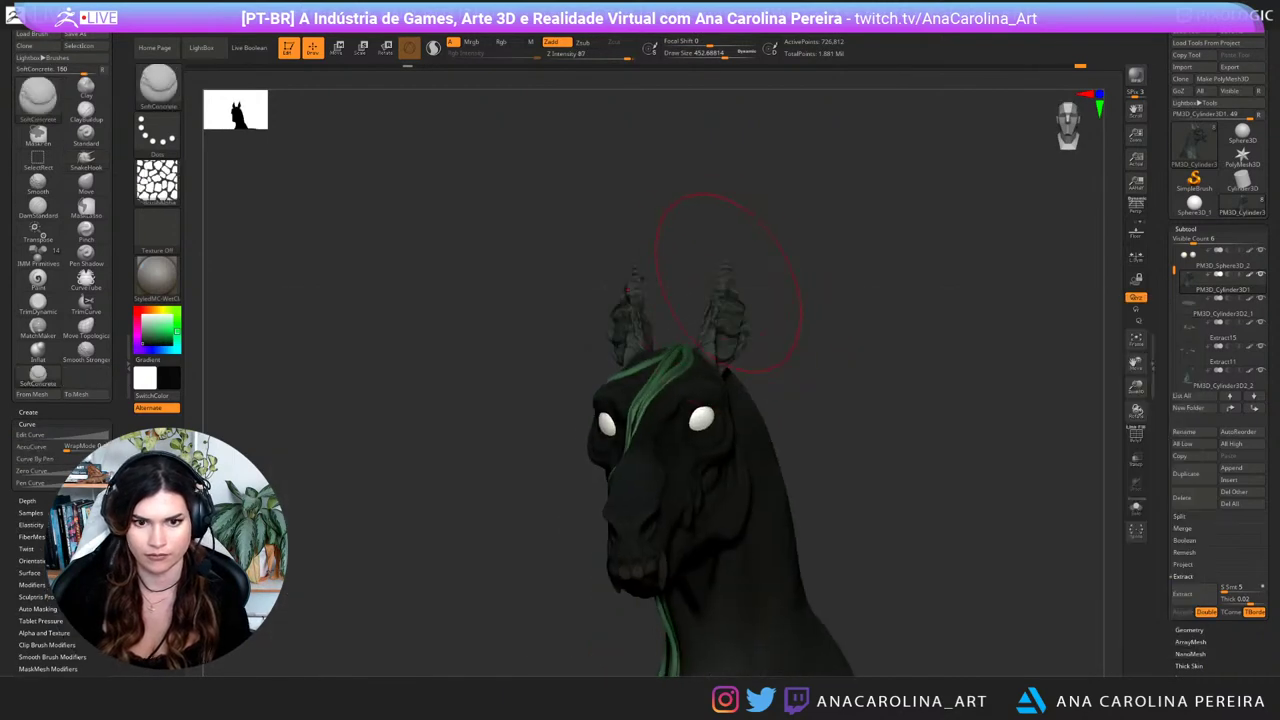
mouse_move(882, 300)
left_mouse_down()
mouse_move(758, 299)
mouse_move(771, 298)
left_mouse_up()
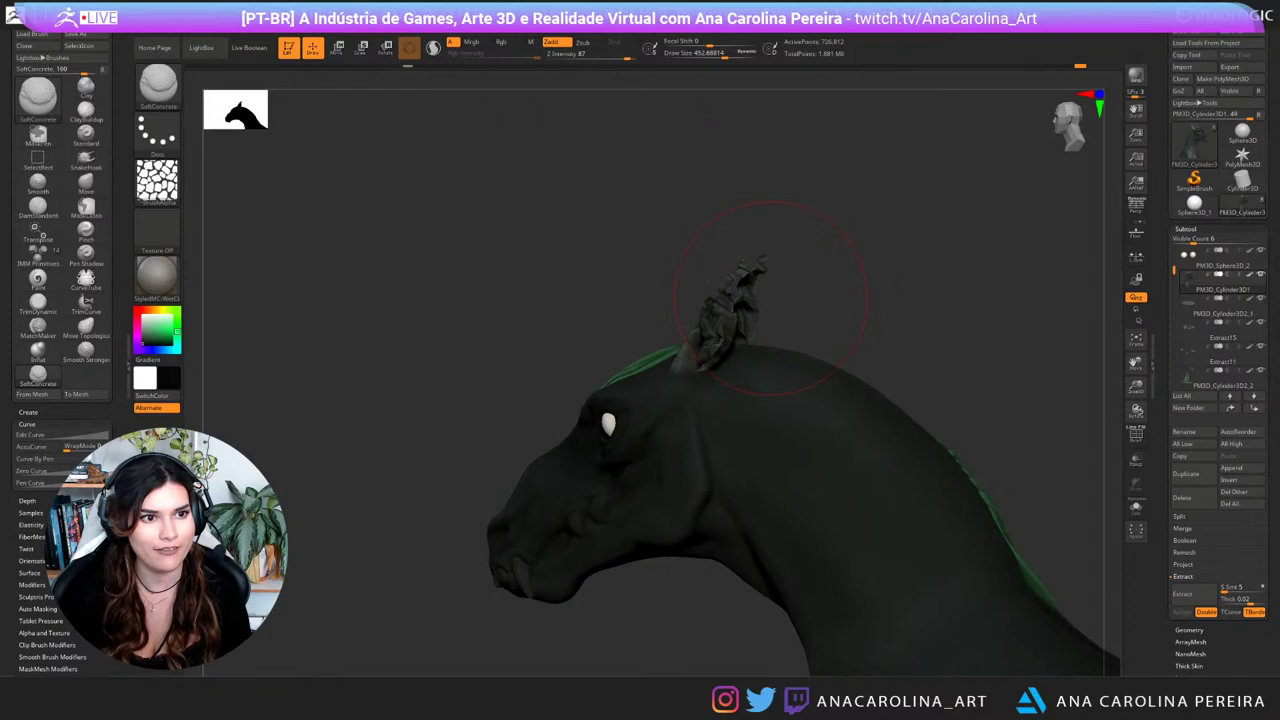
Step: Undo the cracked texture on the horse's ears and switch to the Spiral brush with a draw size of about 525
key("ctrl+z")
key("b")
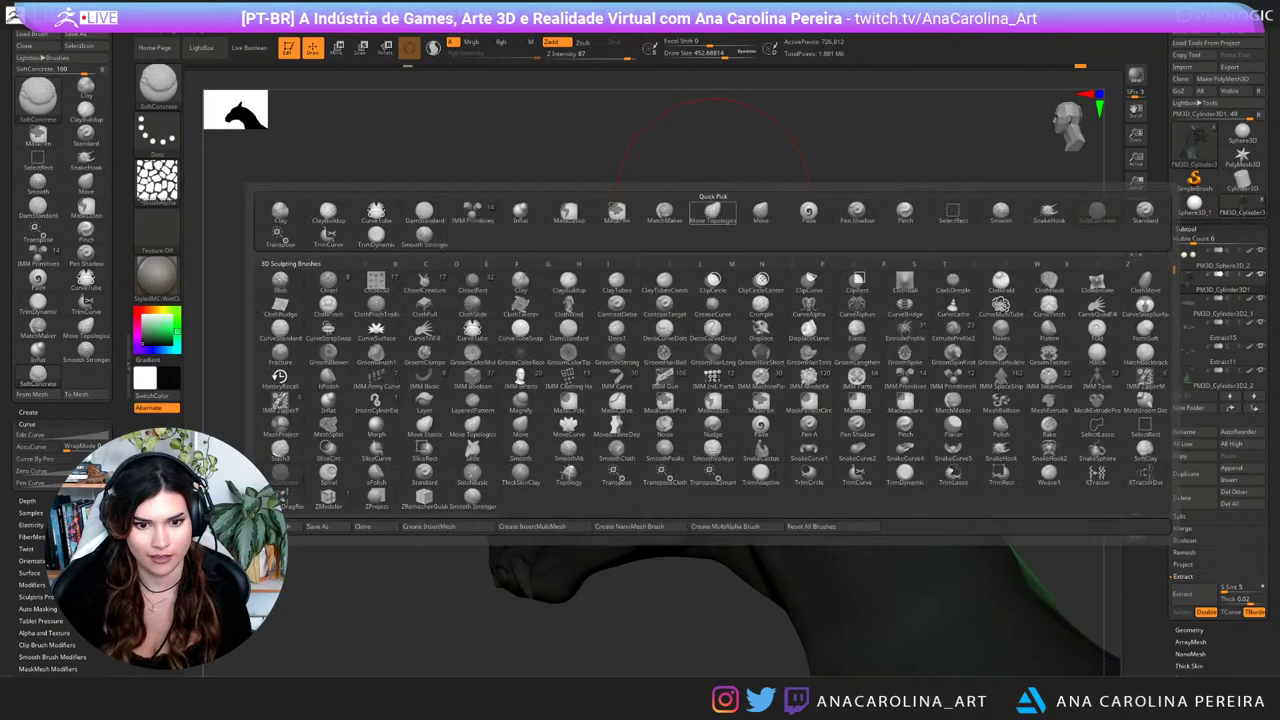
key("s")
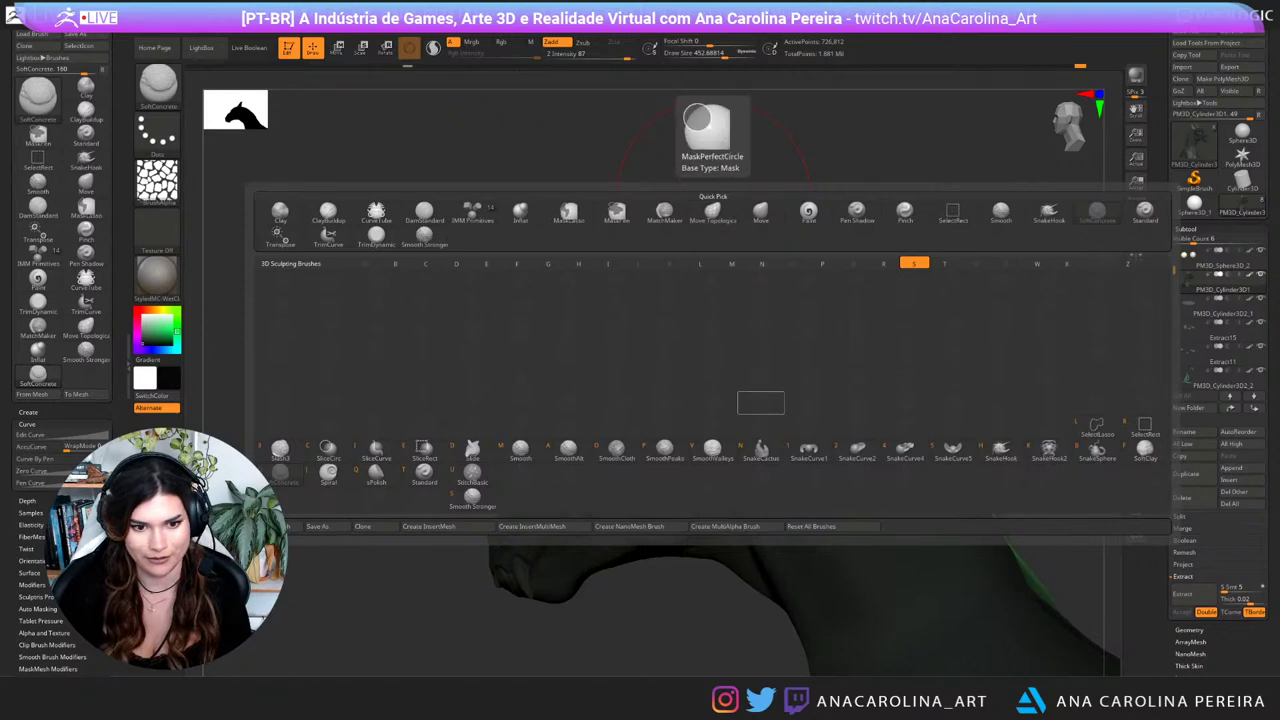
key("b")
key("s")
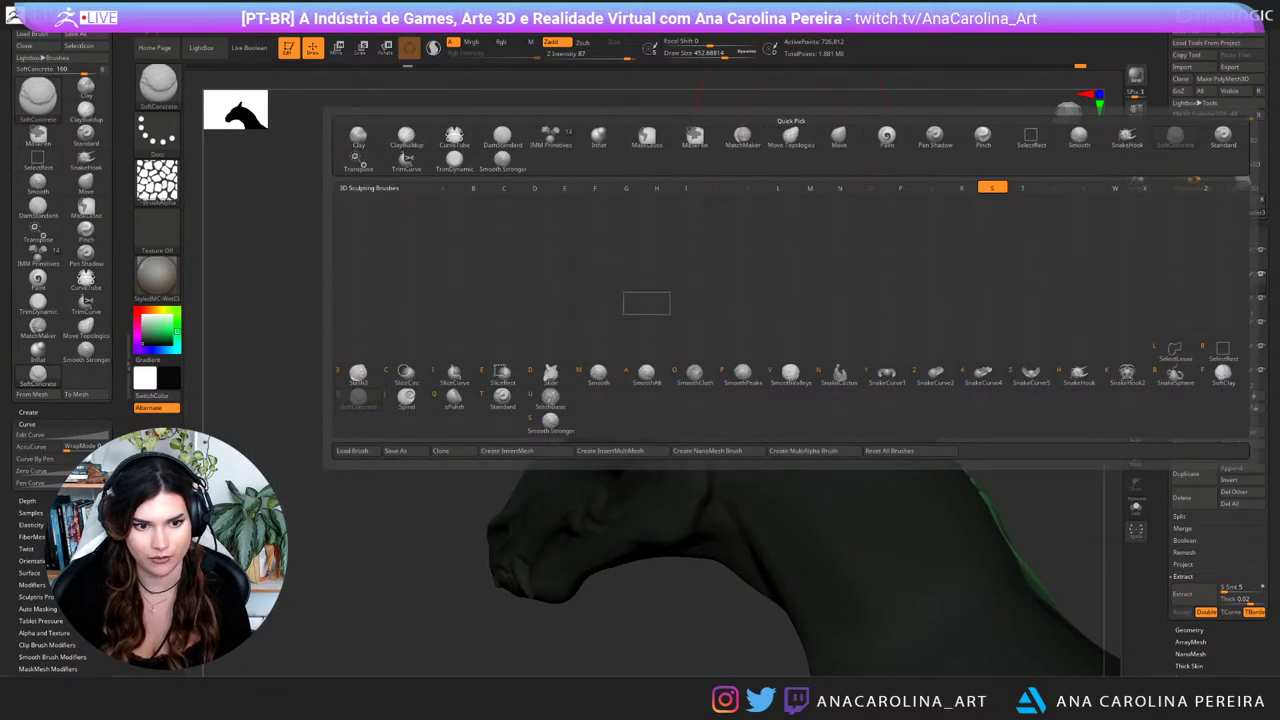
left_click(406, 399)
left_click_drag(540, 315, 600, 310)
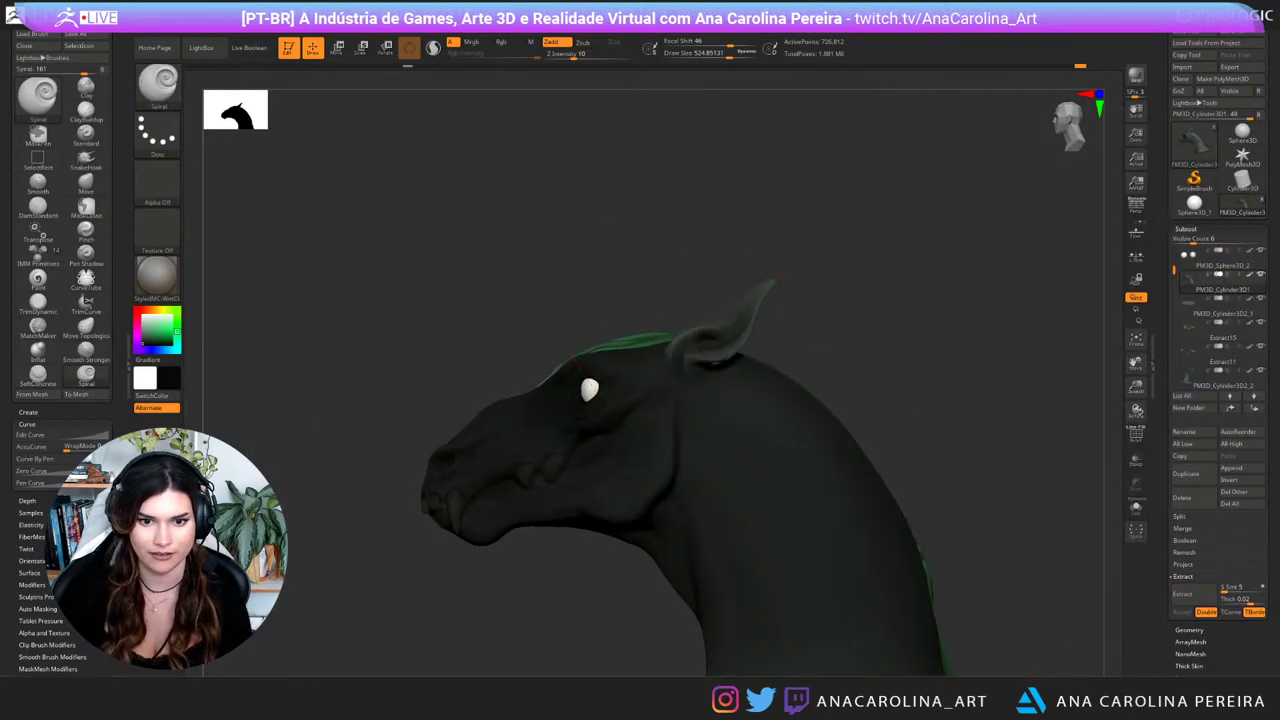
Step: Try twisting both ears with the Spiral brush, undoing the strokes between attempts
left_click_drag(731, 286, 808, 304)
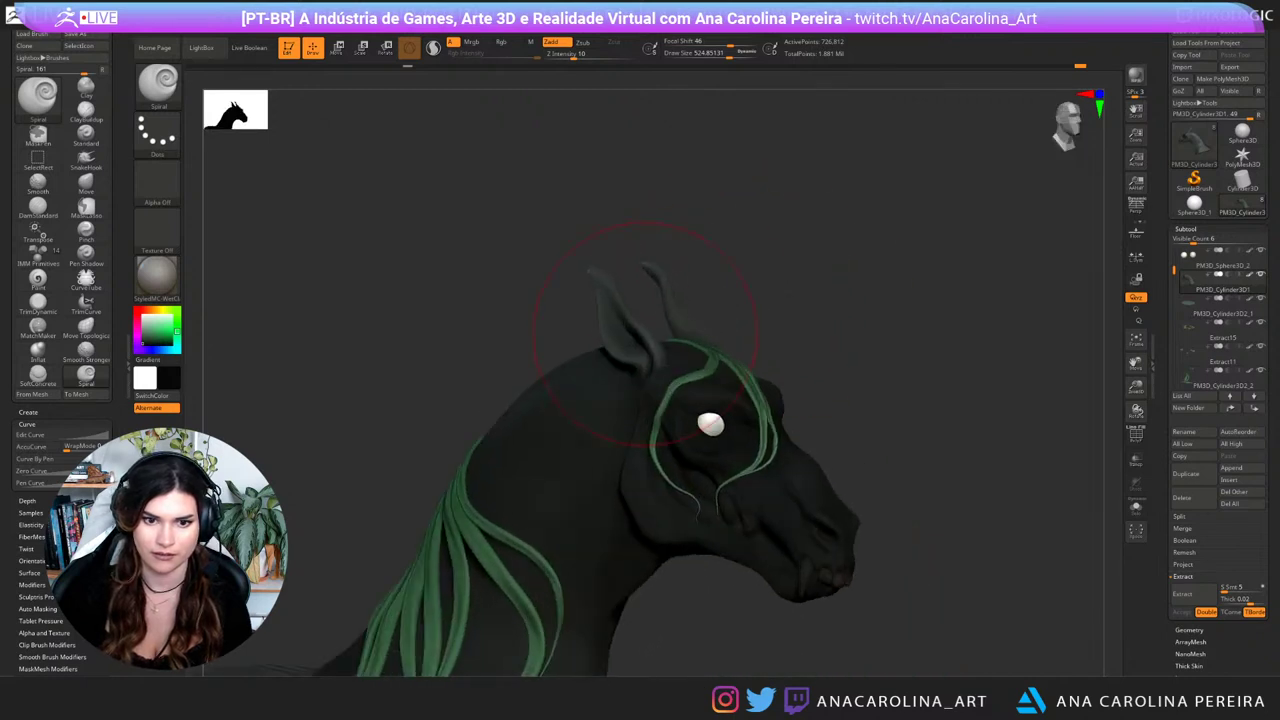
mouse_move(644, 333)
left_mouse_down()
mouse_move(676, 359)
mouse_move(576, 259)
left_mouse_up()
key("ctrl+z")
key("ctrl+z")
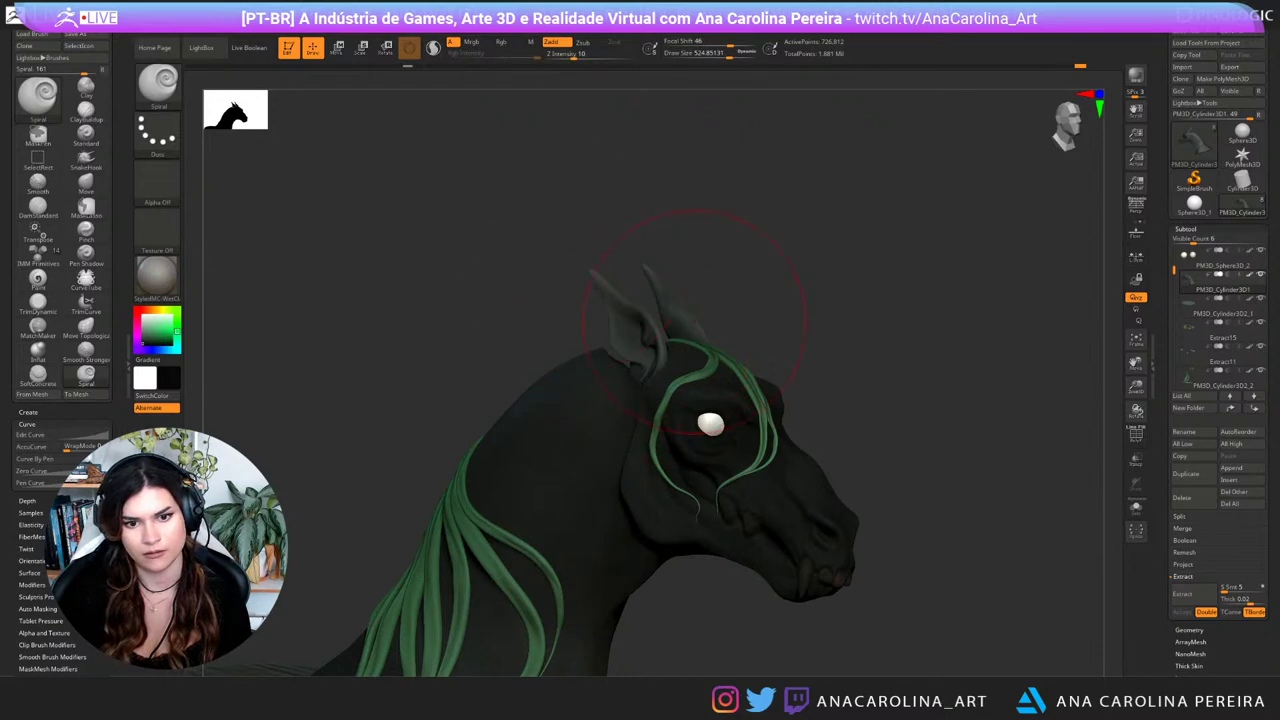
mouse_move(752, 320)
left_mouse_down()
mouse_move(658, 310)
mouse_move(720, 322)
mouse_move(703, 314)
mouse_move(790, 312)
left_mouse_up()
key("ctrl+z")
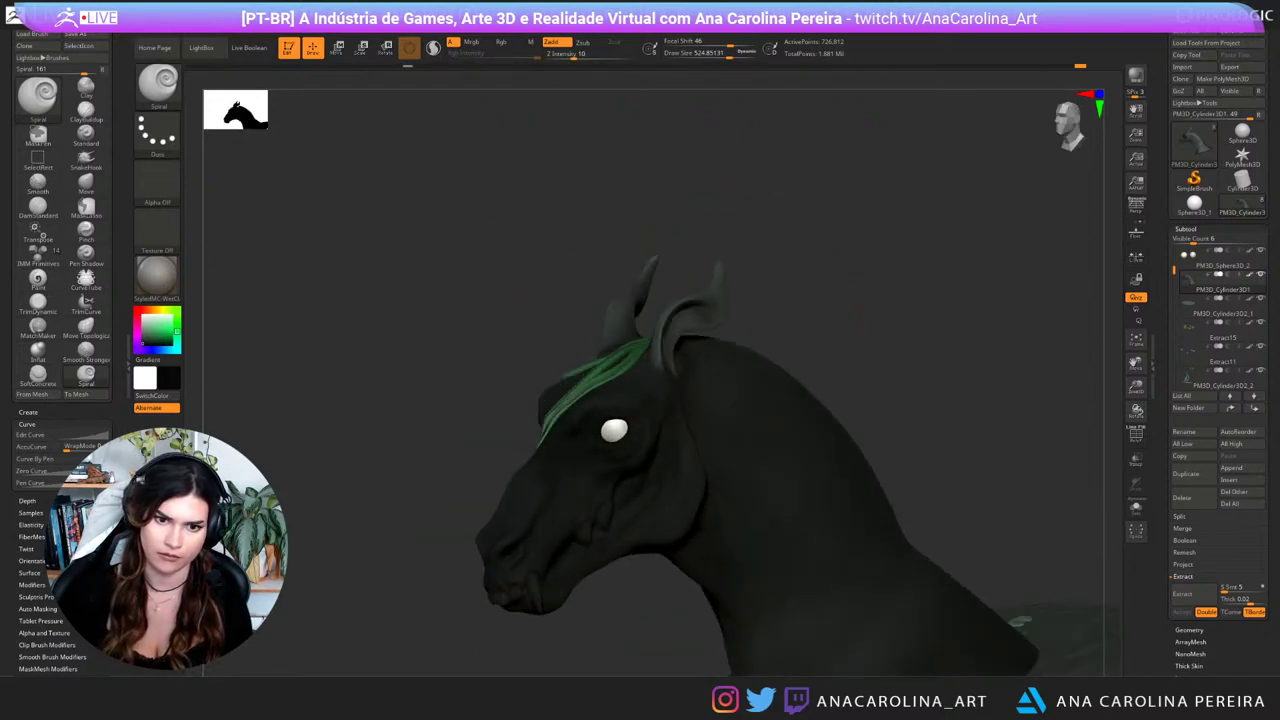
mouse_move(710, 308)
left_mouse_down()
mouse_move(797, 281)
mouse_move(708, 305)
mouse_move(734, 297)
left_mouse_up()
key("ctrl+z")
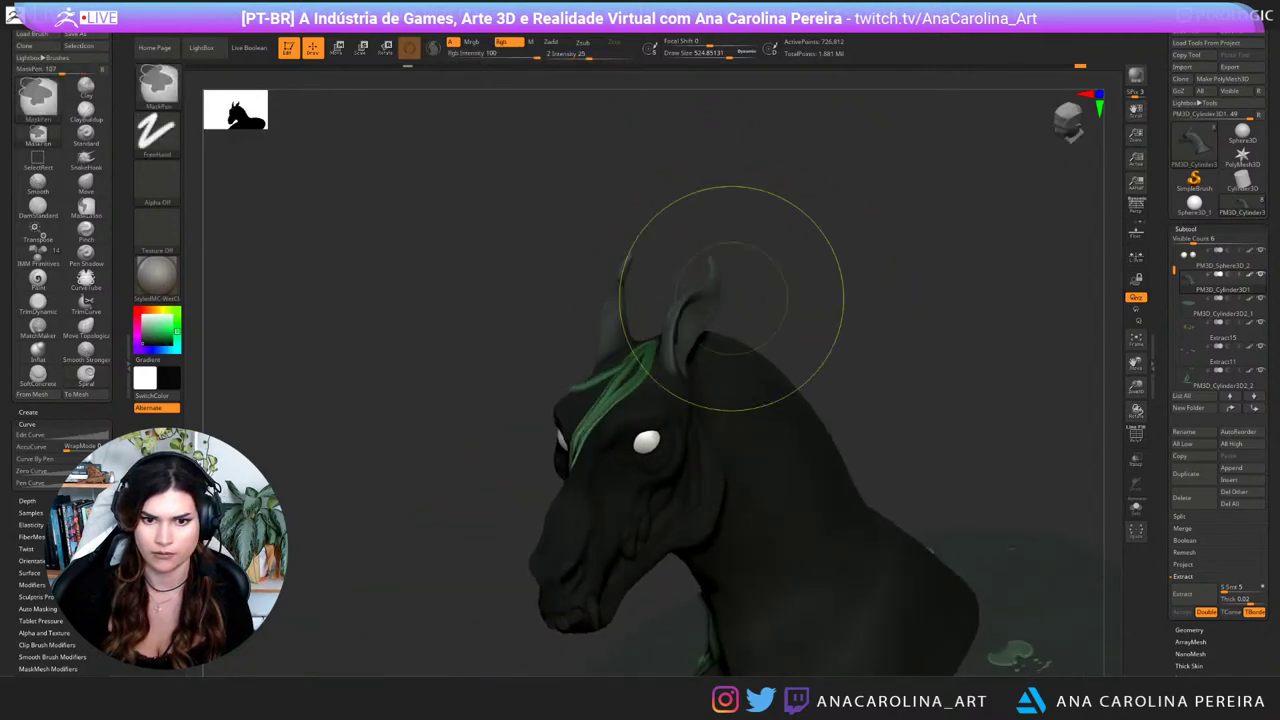
key("ctrl+z")
Step: Switch to the SnakeHook brush, try pulling the ears into a new shape, and undo the last changes
mouse_move(704, 348)
right_mouse_down()
mouse_move(733, 338)
mouse_move(686, 337)
right_mouse_up()
key("w")
key("b")
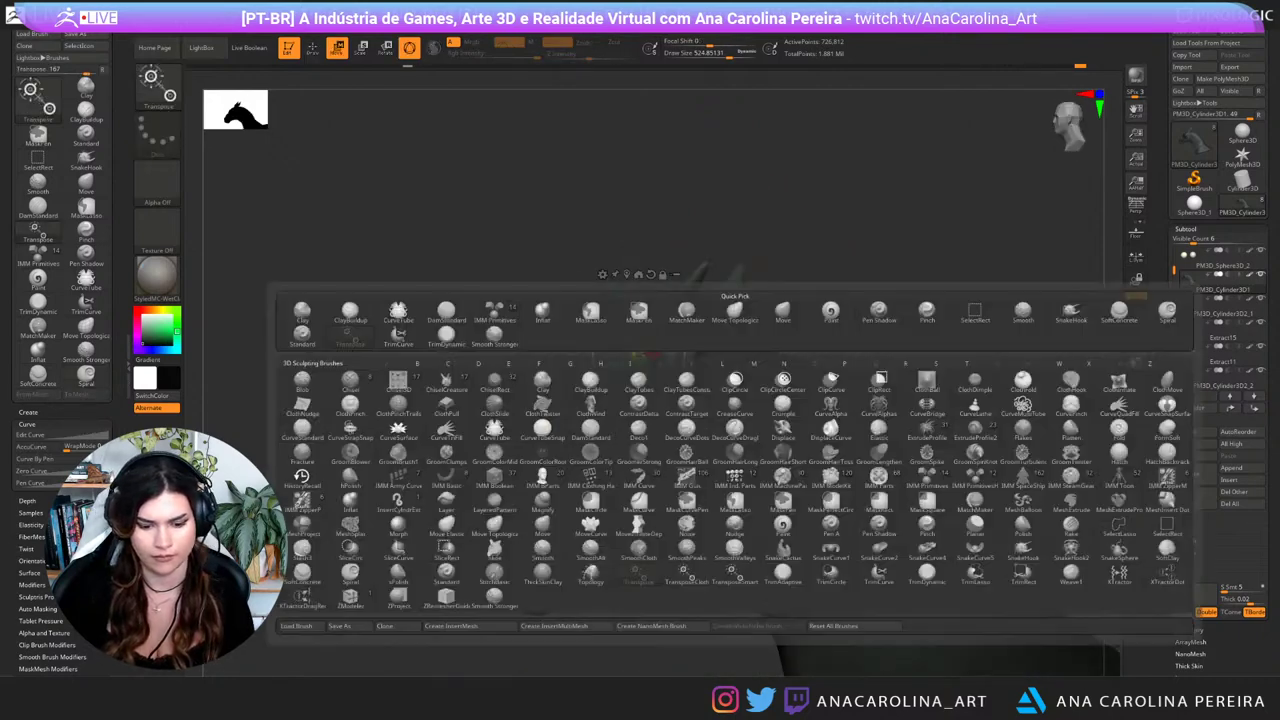
key("s")
key("h")
right_click_drag(740, 283, 708, 312)
left_click_drag(710, 318, 739, 352)
key("ctrl+z")
key("ctrl+z")
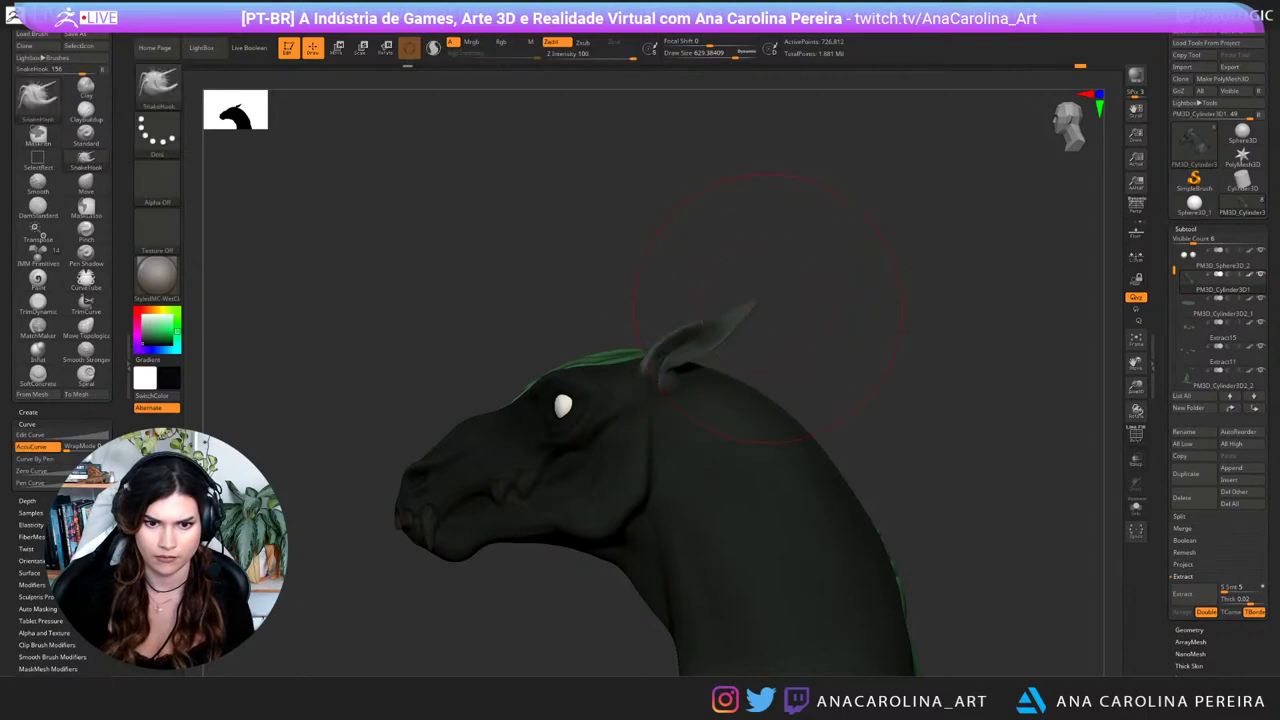
Step: Reduce the SnakeHook draw size to about 245 and undo the remaining ear deformation
mouse_move(774, 307)
right_mouse_down()
mouse_move(802, 310)
mouse_move(791, 305)
right_mouse_up()
key("space")
left_click_drag(791, 305, 775, 308)
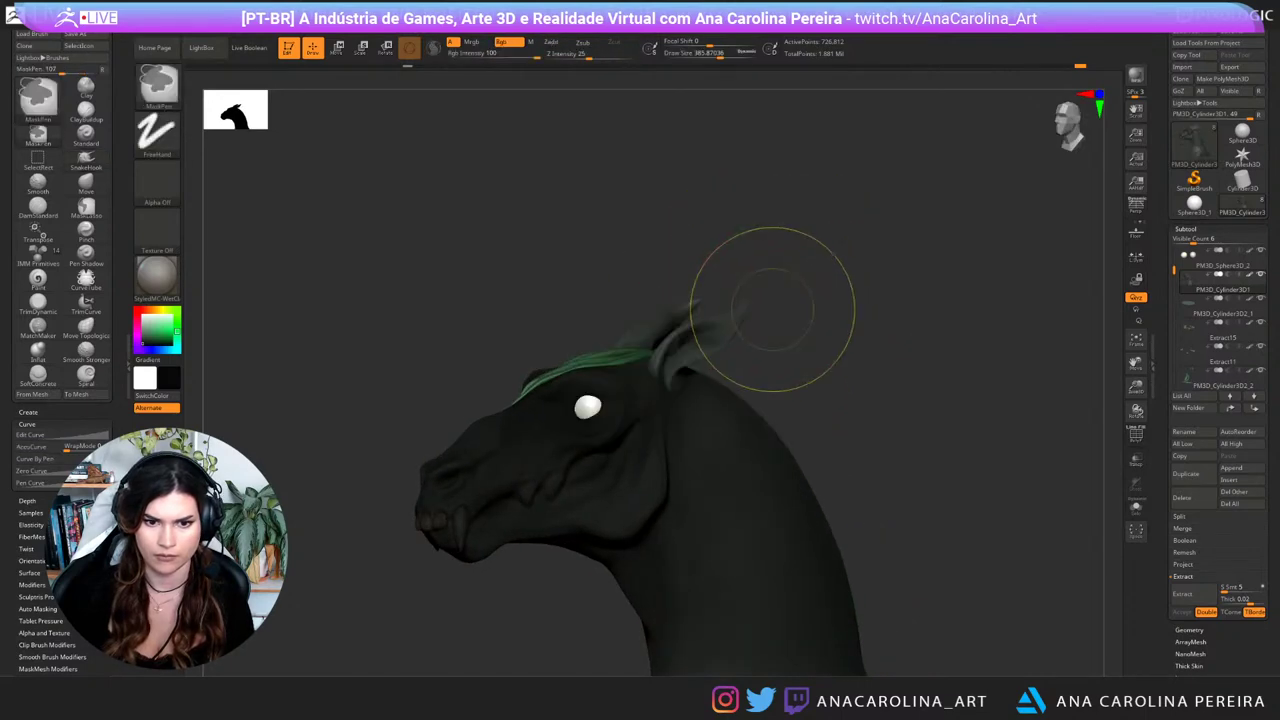
key("ctrl+z")
right_click_drag(775, 309, 791, 311)
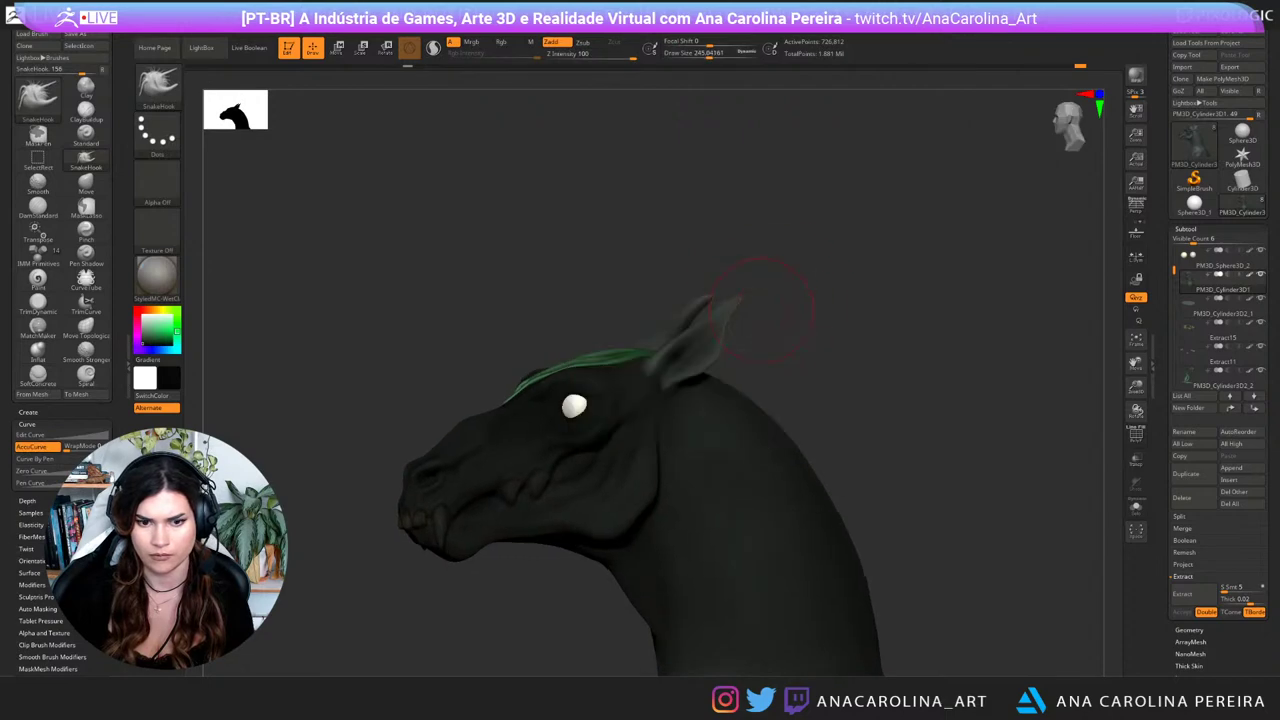
Step: Invert the mask to check the ears up close, invert it back, and set the draw size to about 280
left_click(791, 311, "ctrl")
key("space")
left_click_drag(791, 312, 786, 312)
right_click_drag(645, 318, 635, 371, "ctrl")
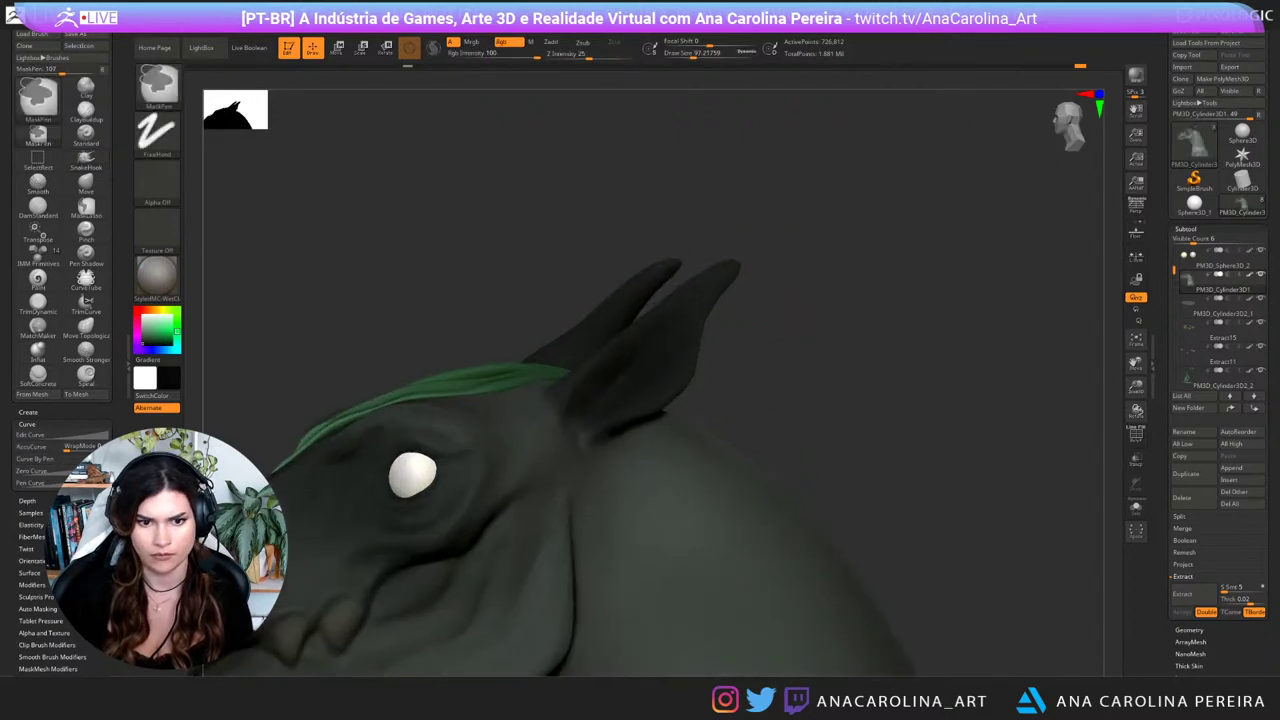
mouse_move(791, 329)
right_mouse_down()
mouse_move(868, 345)
mouse_move(803, 374)
mouse_move(806, 343)
mouse_move(686, 414)
right_mouse_up()
left_click(803, 374, "ctrl")
right_click_drag(780, 375, 850, 345)
key("space")
left_click_drag(848, 342, 858, 342)
Step: Choose the Spiral brush again and set its draw size to about 422
key("b")
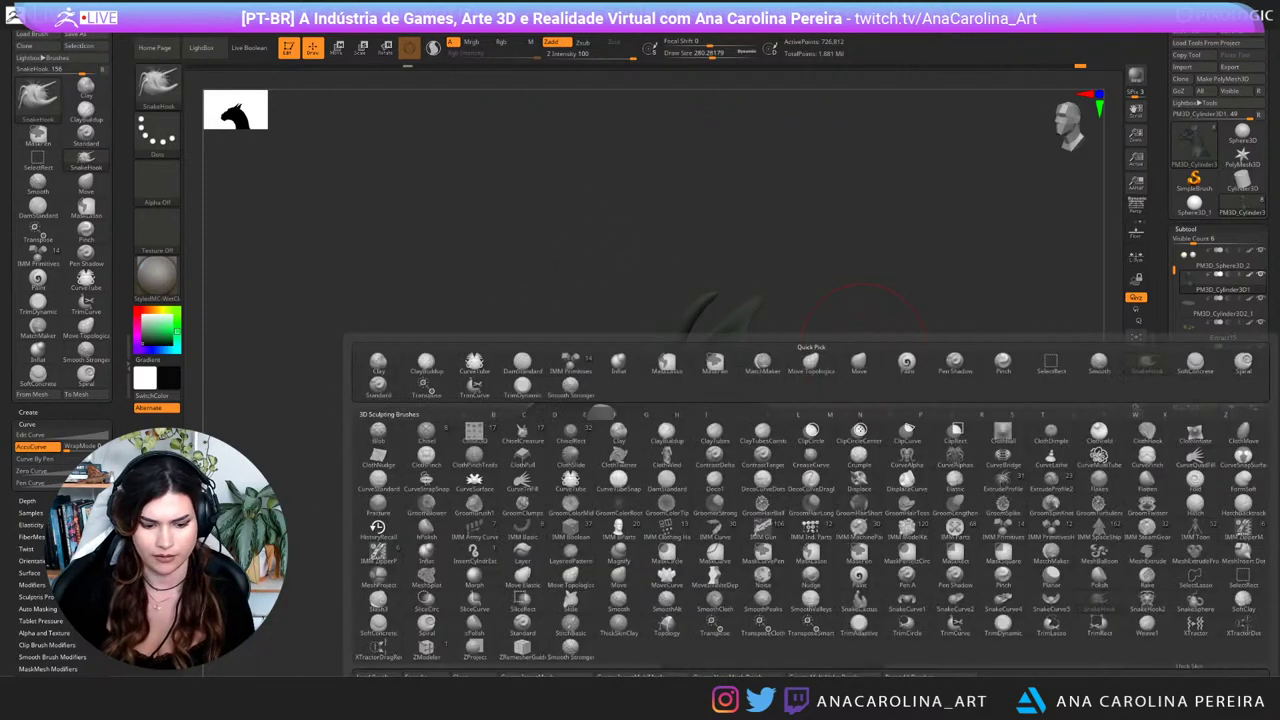
key("s")
left_click(821, 374)
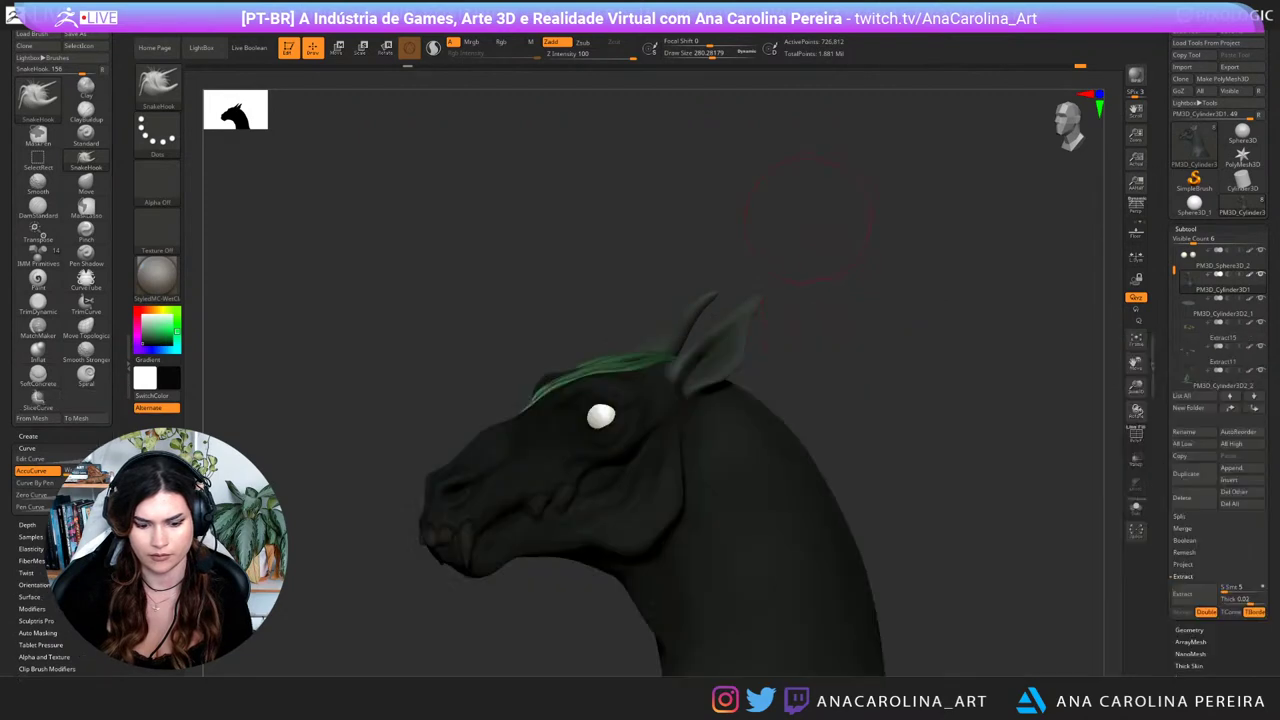
key("b")
key("s")
left_click(422, 500)
key("space")
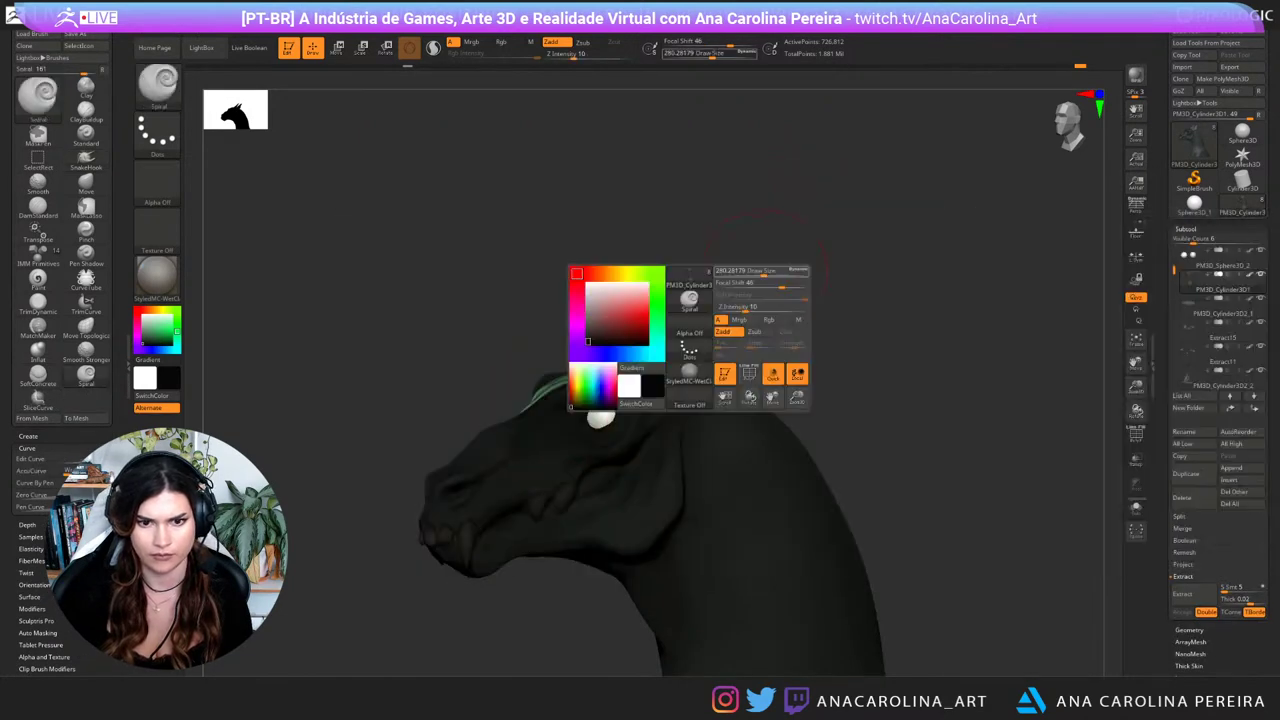
left_click_drag(762, 272, 772, 272)
mouse_move(772, 274)
right_mouse_down()
mouse_move(738, 274)
mouse_move(838, 302)
mouse_move(862, 326)
mouse_move(748, 339)
right_mouse_up()
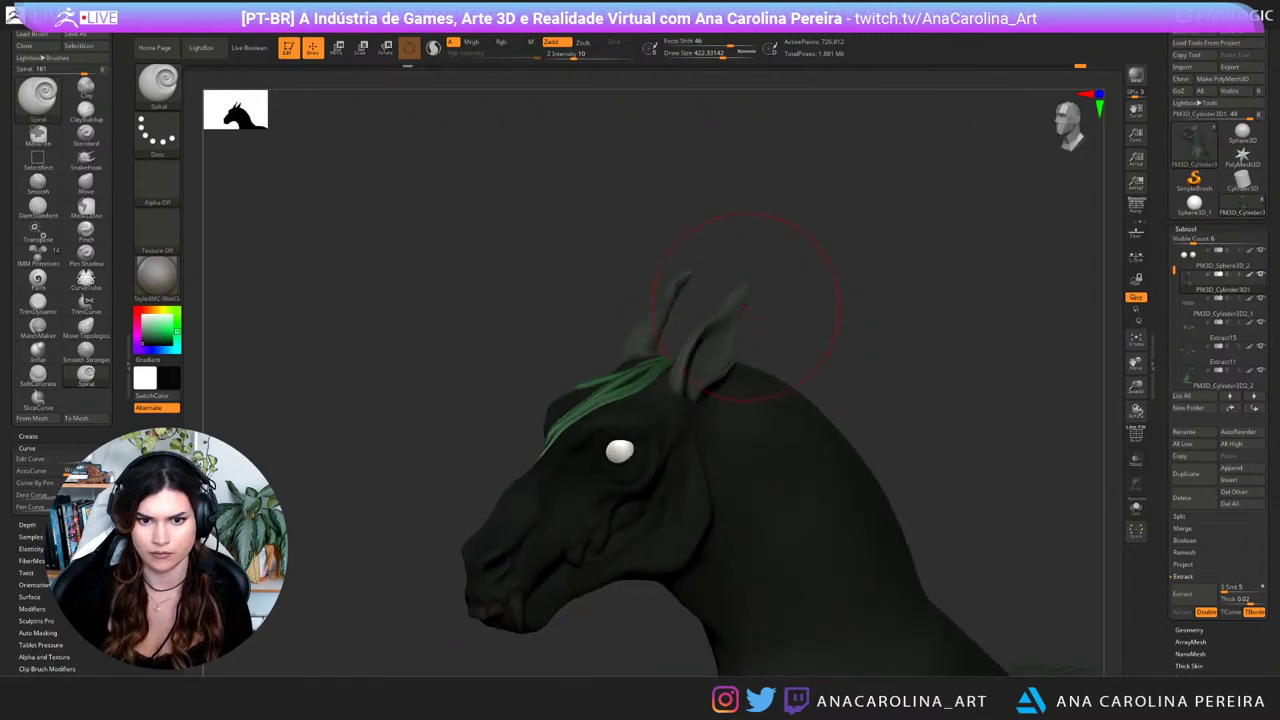
Step: Twist the unmasked ears with the Spiral brush, undoing the unwanted strokes
mouse_move(769, 317)
left_mouse_down()
mouse_move(827, 302)
mouse_move(829, 314)
left_mouse_up()
key("ctrl+z")
left_click_drag(674, 354, 680, 350)
mouse_move(790, 312)
left_mouse_down()
mouse_move(682, 312)
mouse_move(800, 286)
mouse_move(775, 287)
left_mouse_up()
key("ctrl+z")
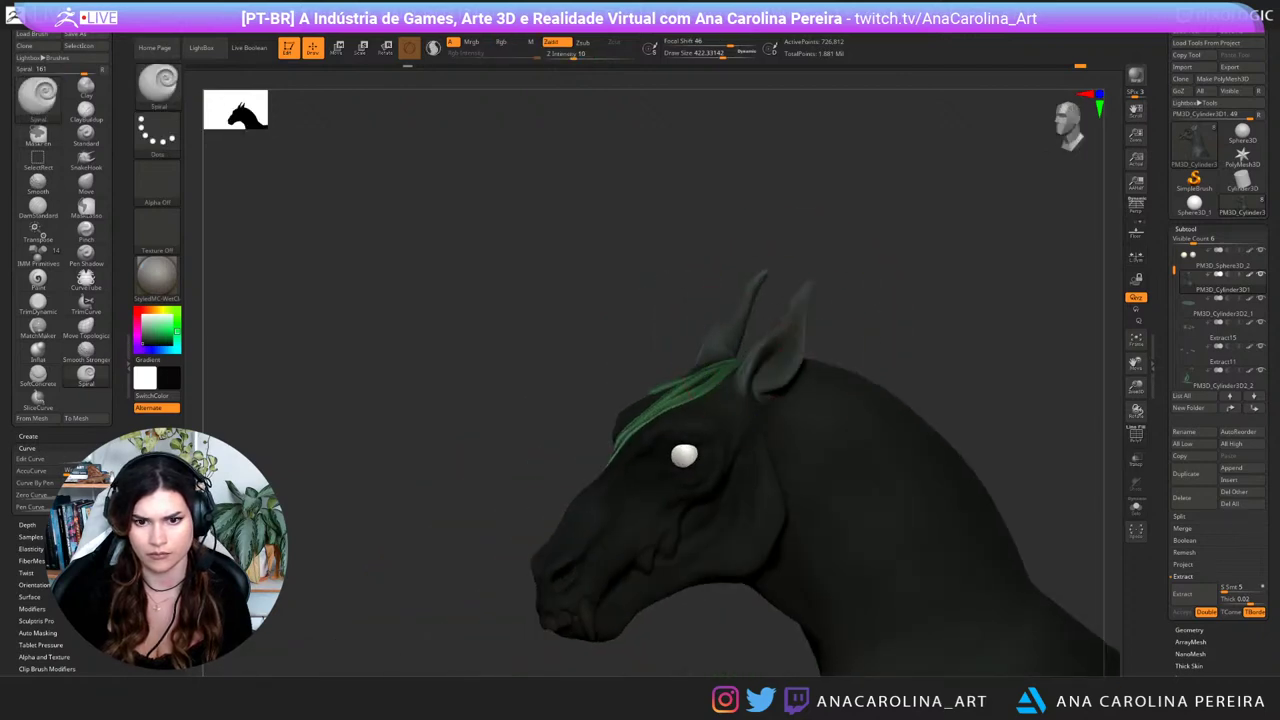
key("ctrl+z")
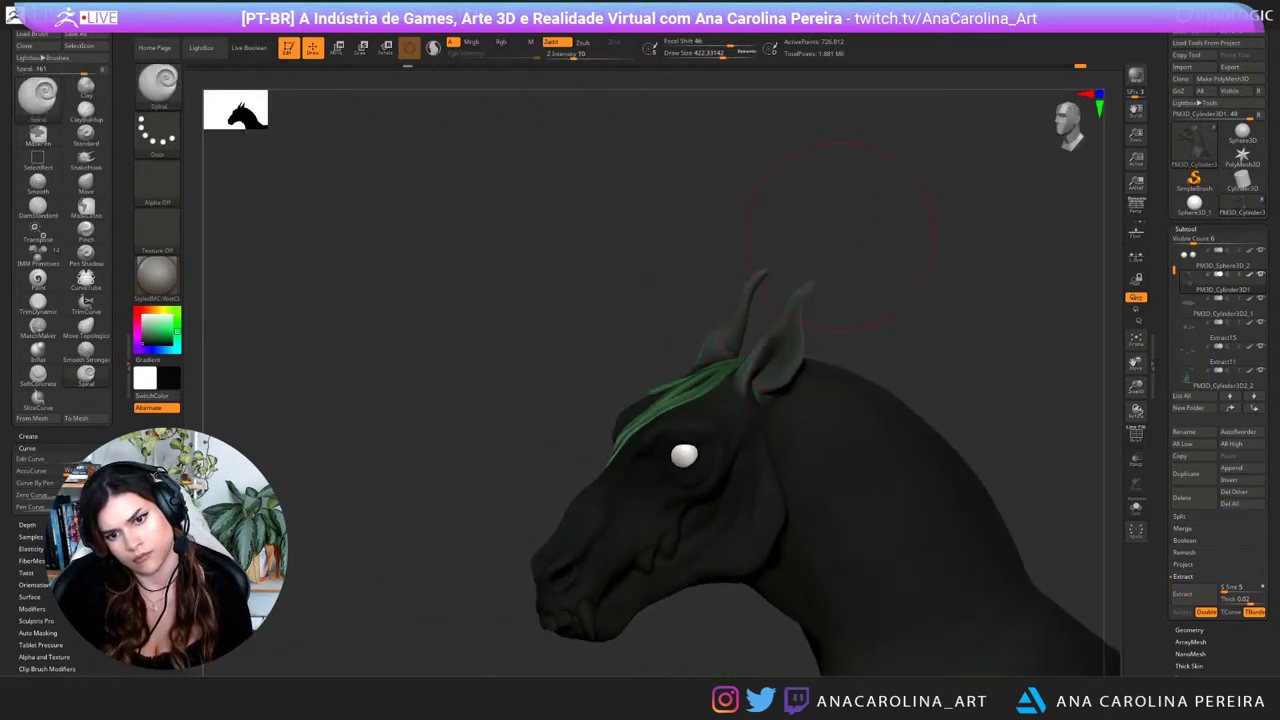
mouse_move(848, 290)
left_mouse_down()
mouse_move(905, 298)
mouse_move(908, 316)
mouse_move(843, 296)
left_mouse_up()
Step: Switch to the SnakeHook brush with a draw size of about 533 and sweep the ears backwards
key("w")
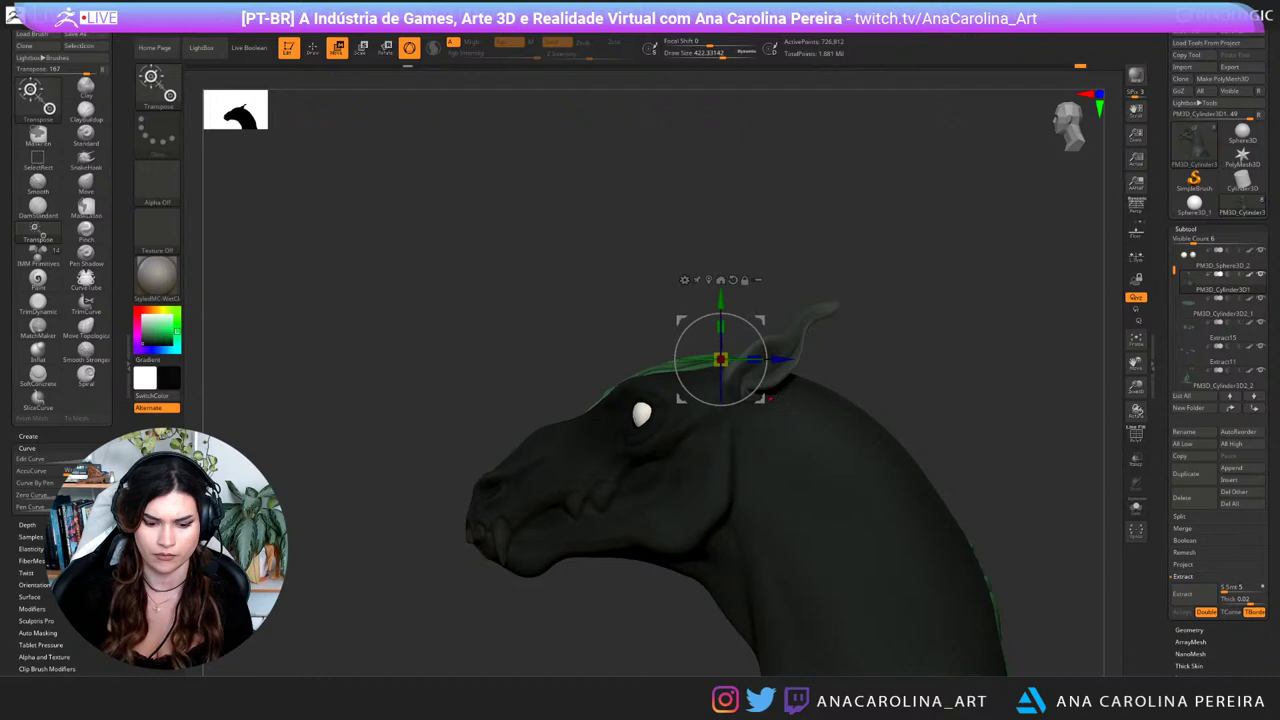
key("b")
key("s")
key("h")
key("space")
left_click(790, 351)
mouse_move(828, 322)
left_mouse_down()
mouse_move(851, 348)
mouse_move(903, 303)
left_mouse_up()
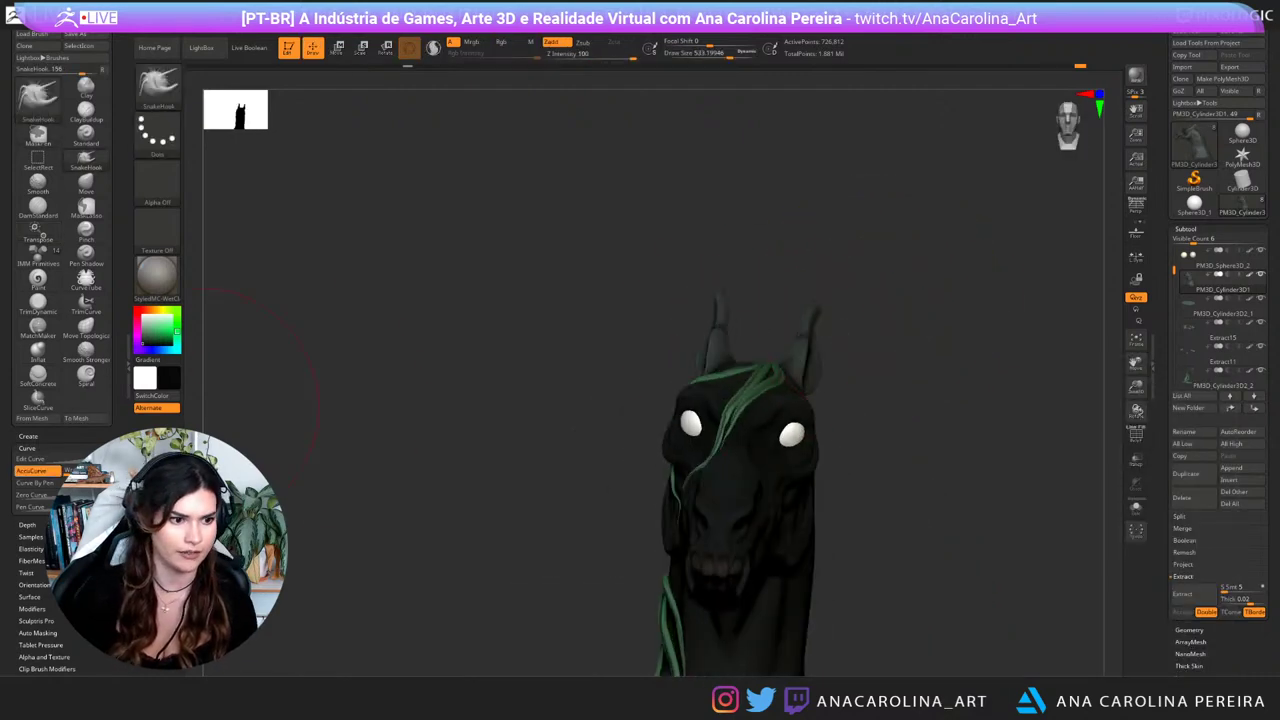
Step: Refine the curve of both ears with the SnakeHook brush, reducing the draw size to about 140
mouse_move(466, 371)
left_mouse_down()
mouse_move(750, 315)
mouse_move(804, 358)
left_mouse_up()
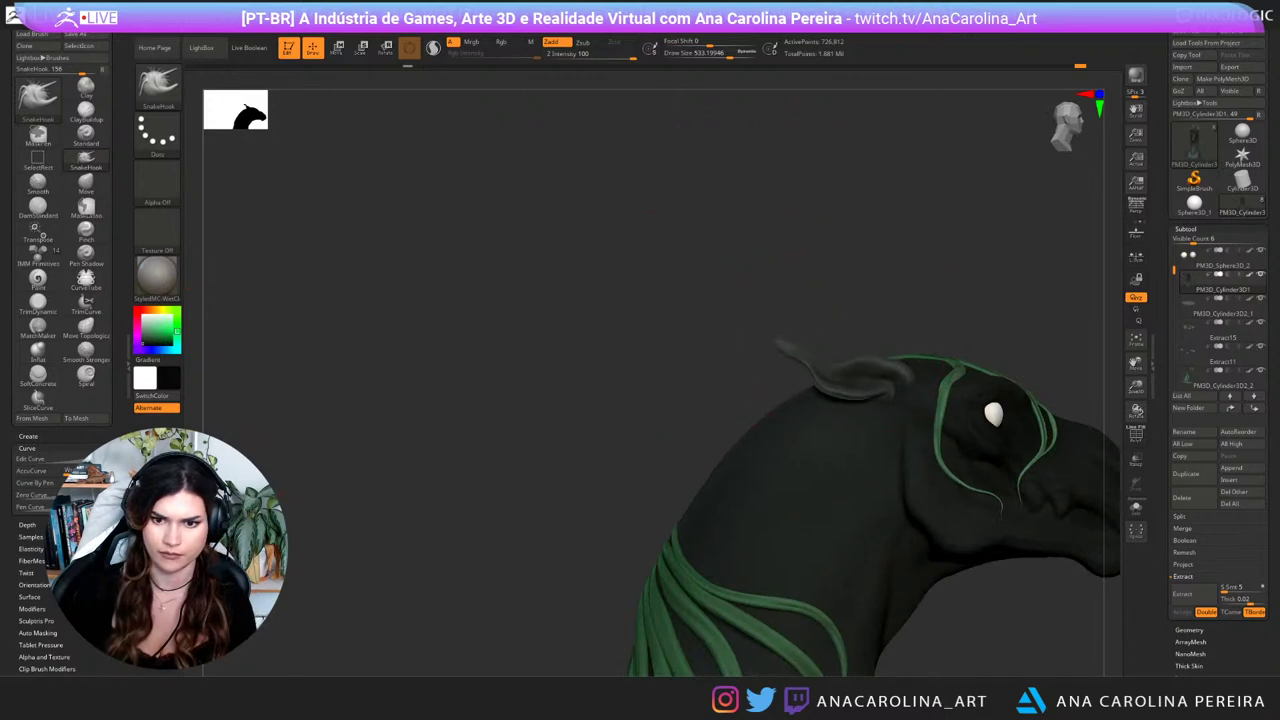
mouse_move(650, 300)
left_mouse_down()
mouse_move(345, 312)
mouse_move(370, 385)
left_mouse_up()
mouse_move(927, 328)
left_mouse_down()
mouse_move(914, 338)
mouse_move(908, 318)
mouse_move(945, 262)
mouse_move(995, 280)
mouse_move(893, 242)
mouse_move(920, 216)
mouse_move(1018, 268)
mouse_move(945, 249)
left_mouse_up()
key("space")
left_click_drag(930, 252, 925, 315, "alt")
key("space")
left_click_drag(797, 322, 789, 322)
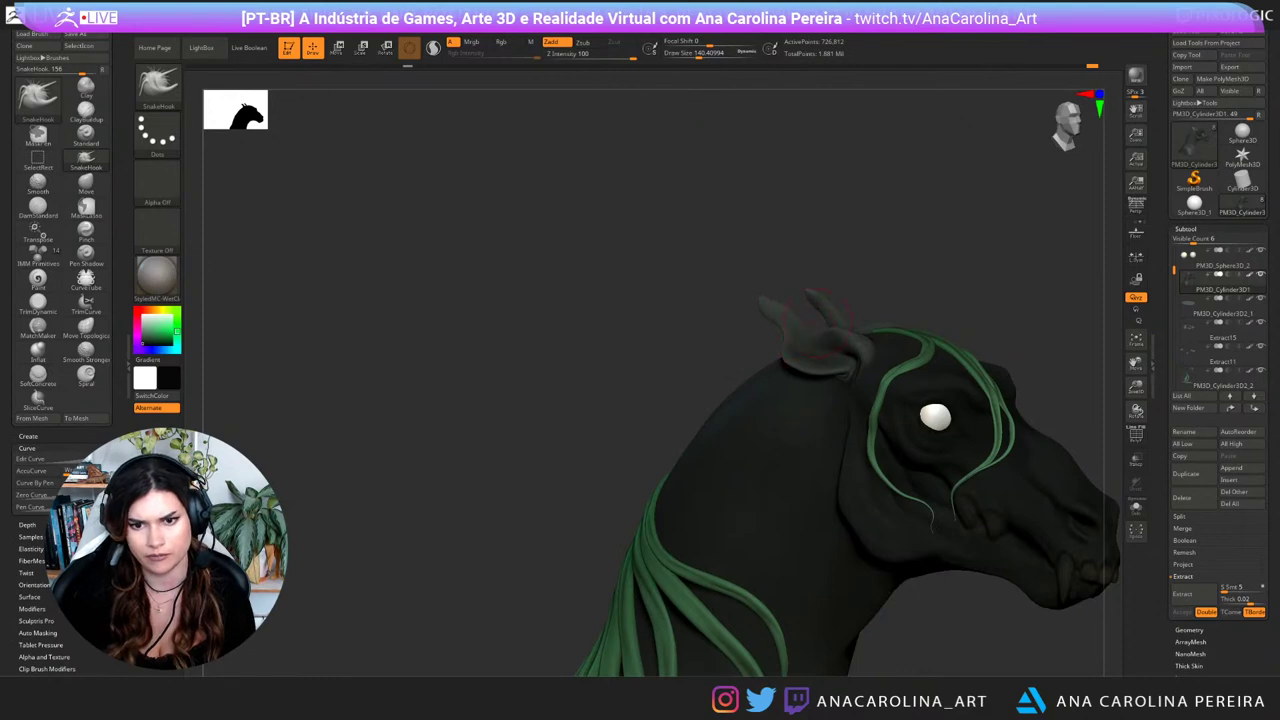
mouse_move(889, 236)
left_mouse_down()
mouse_move(899, 296)
mouse_move(890, 241)
left_mouse_up()
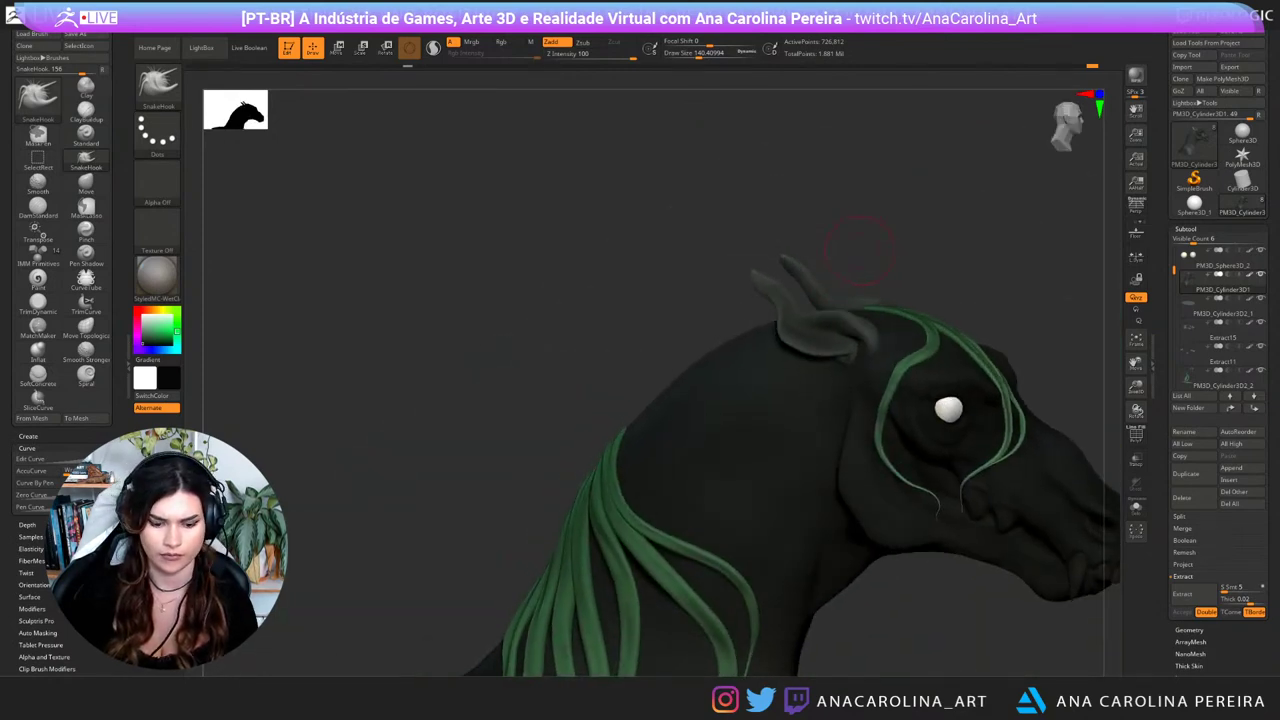
Step: Choose the Move brush with a draw size of 112 and clear the mask from the horse bust
key("b")
key("m")
key("v")
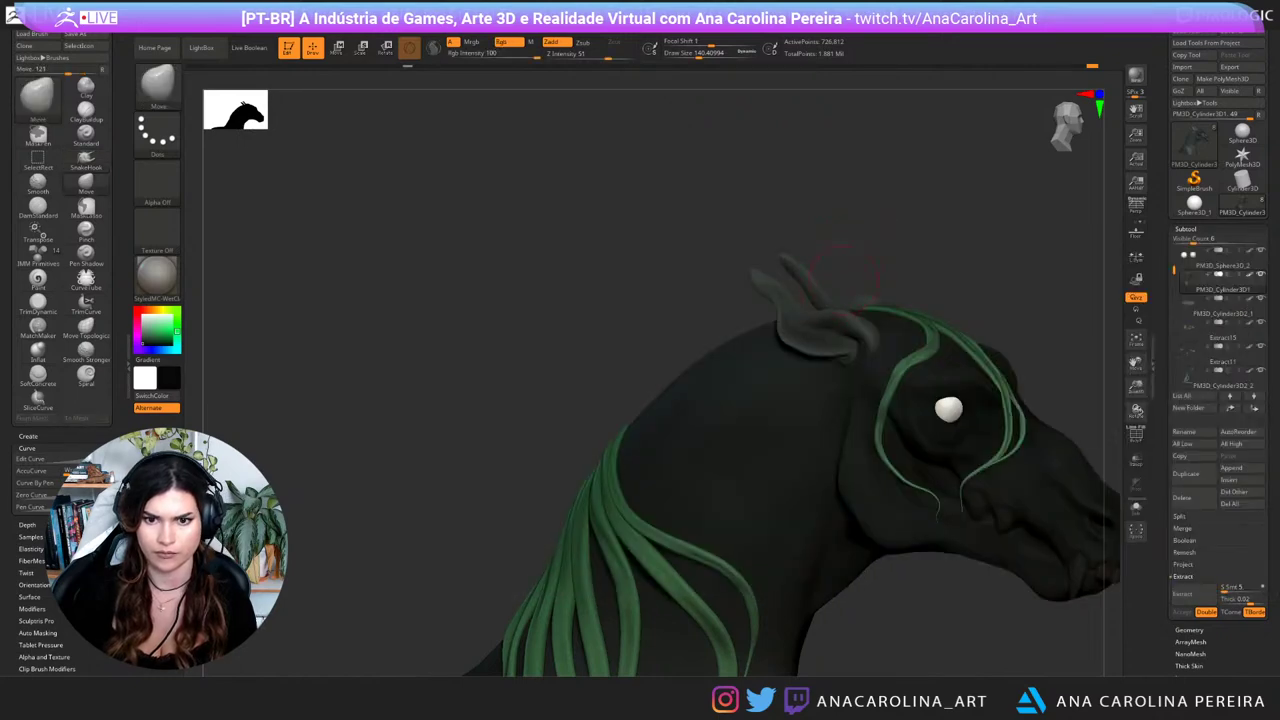
mouse_move(856, 265)
left_mouse_down()
mouse_move(960, 263)
mouse_move(850, 263)
mouse_move(889, 257)
mouse_move(877, 257)
left_mouse_up()
left_click(864, 270, "ctrl")
left_click(868, 268, "ctrl")
key("space")
left_click(832, 298)
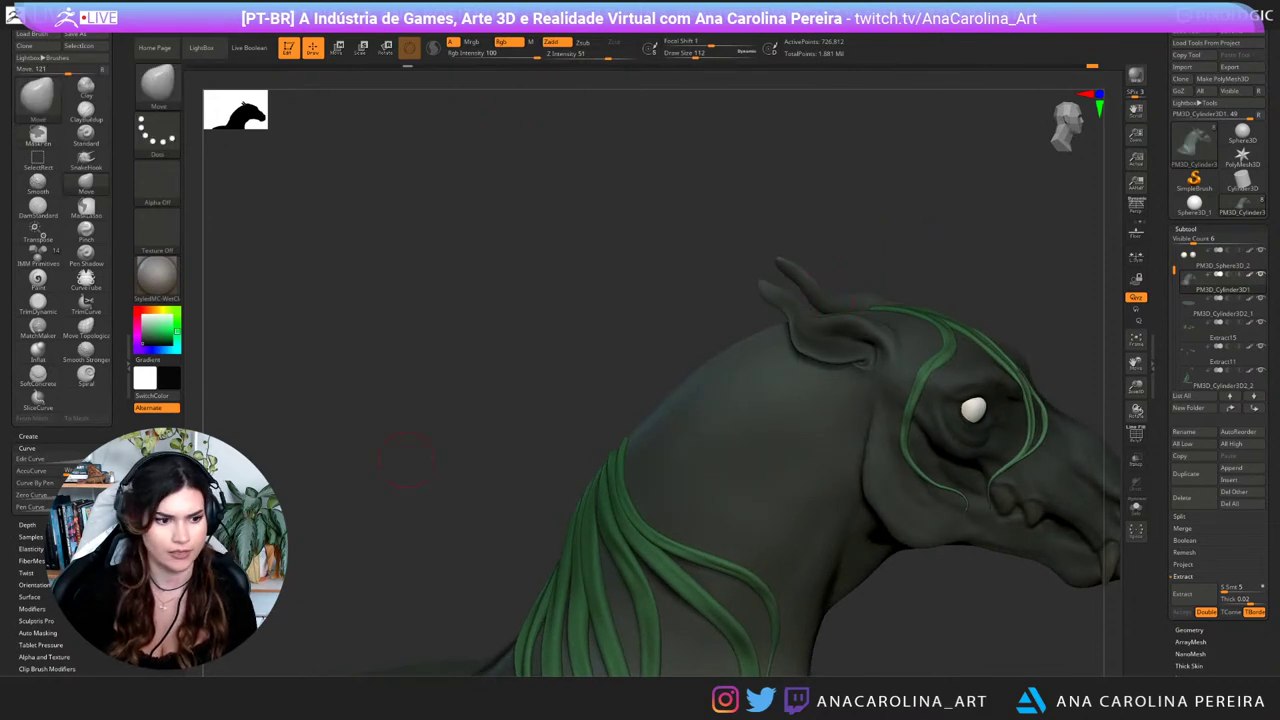
Step: Open the Move brush's Auto Masking settings and examine the reshaped ears from several sides of the bust
left_click_drag(117, 440, 117, 274)
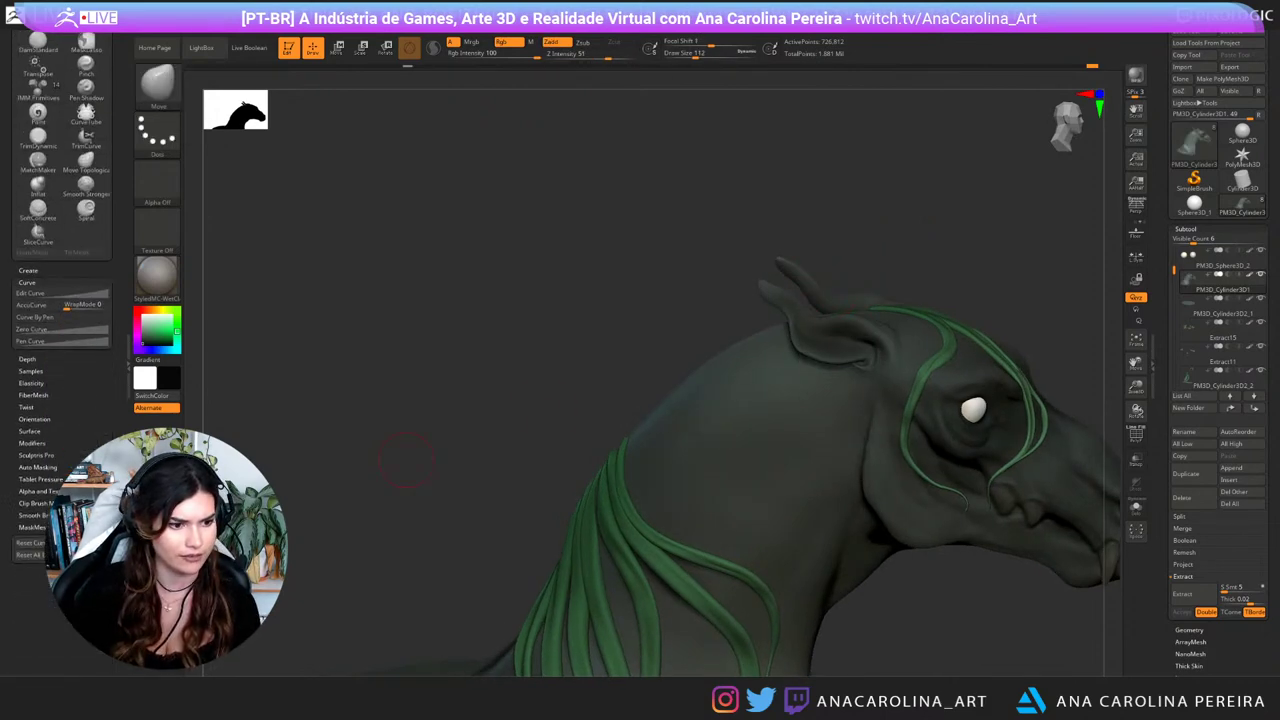
left_click(38, 467)
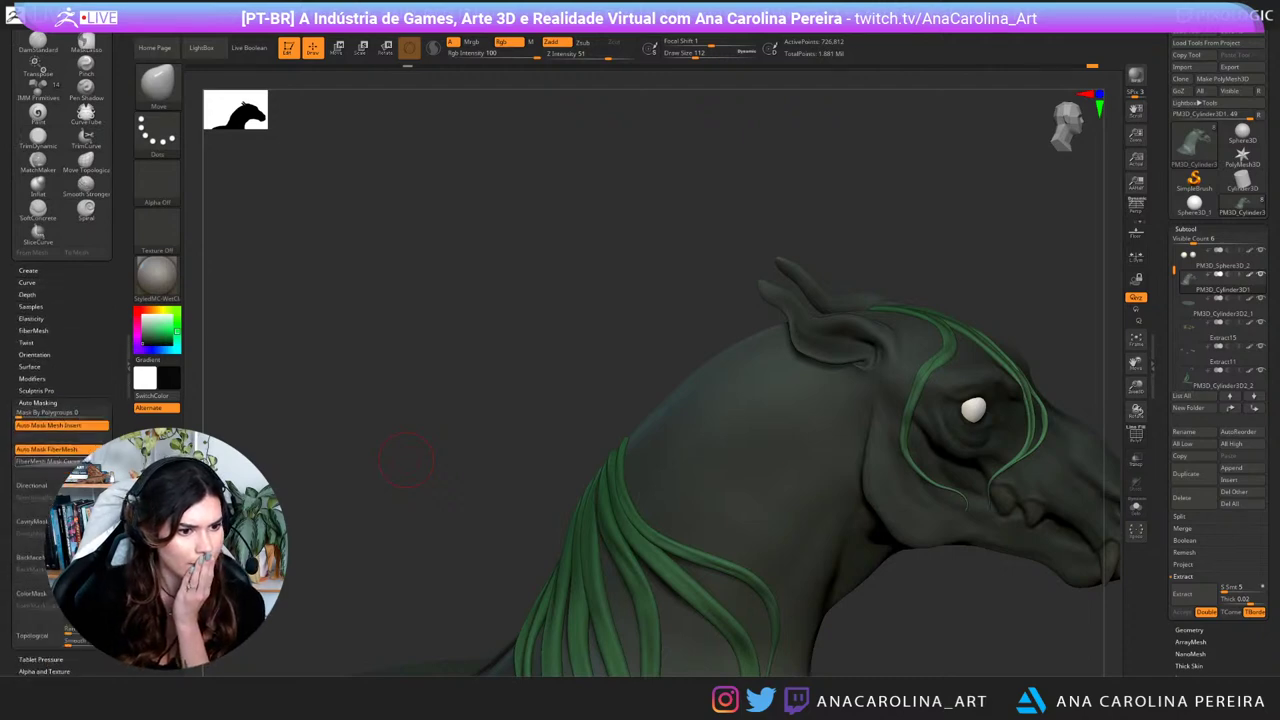
left_click_drag(629, 299, 608, 290)
left_click_drag(845, 230, 772, 236)
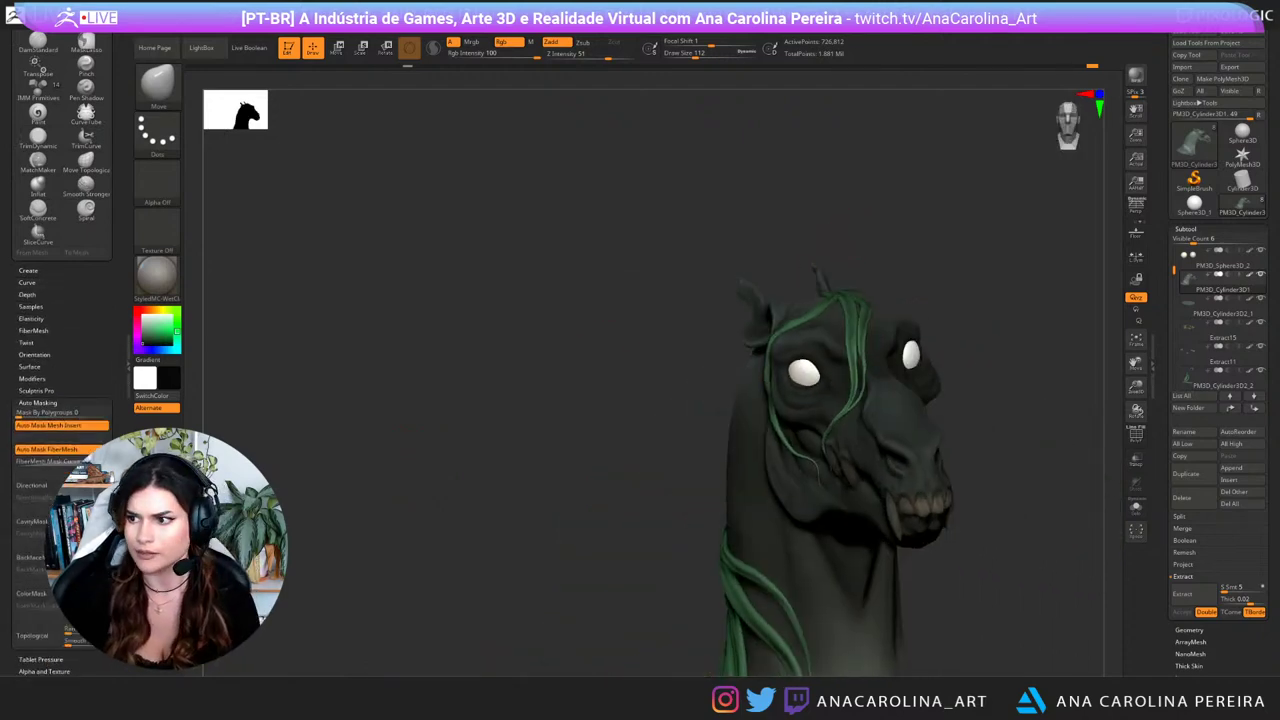
mouse_move(900, 290)
left_mouse_down("alt")
mouse_move(890, 225)
mouse_move(850, 235)
mouse_move(944, 235)
mouse_move(927, 280)
mouse_move(925, 252)
mouse_move(842, 218)
mouse_move(908, 228)
mouse_move(755, 232)
left_mouse_up("alt")
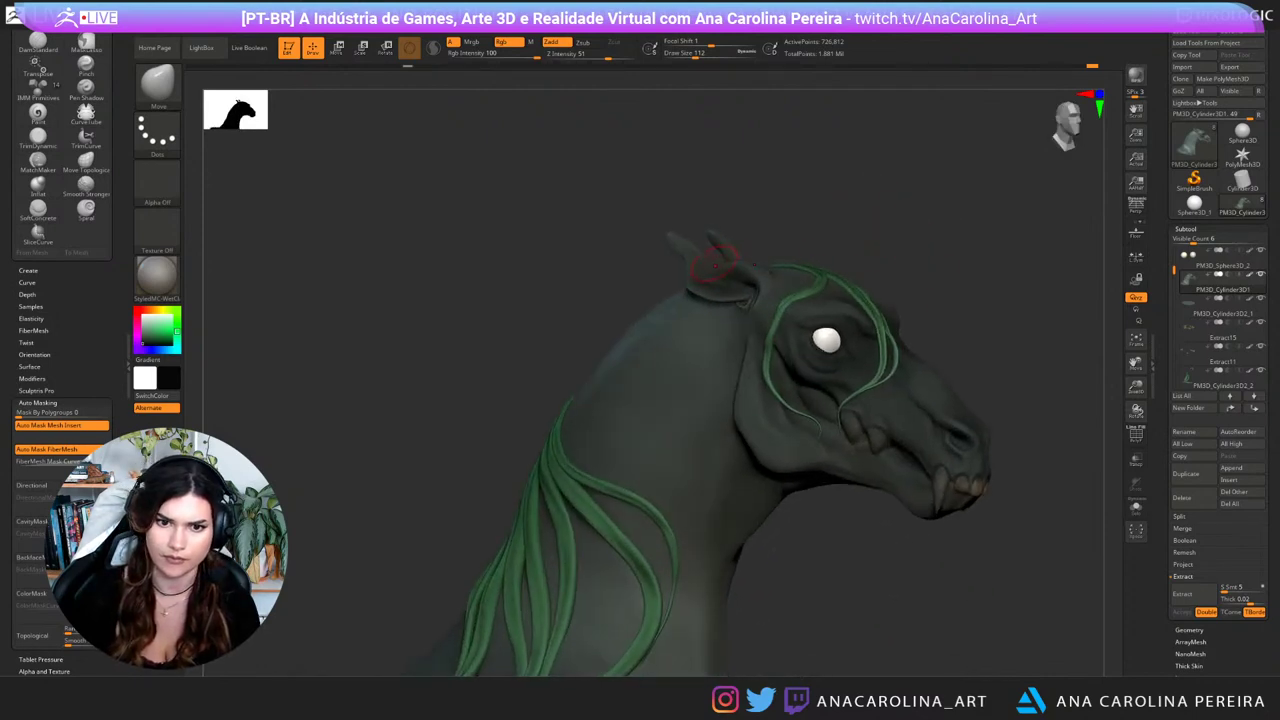
Step: Adjust the ears with the Move brush, starting from a draw size of about 136
mouse_move(850, 232)
left_mouse_down()
mouse_move(745, 238)
mouse_move(728, 276)
mouse_move(592, 226)
left_mouse_up()
key("s")
left_click_drag(850, 240, 788, 298)
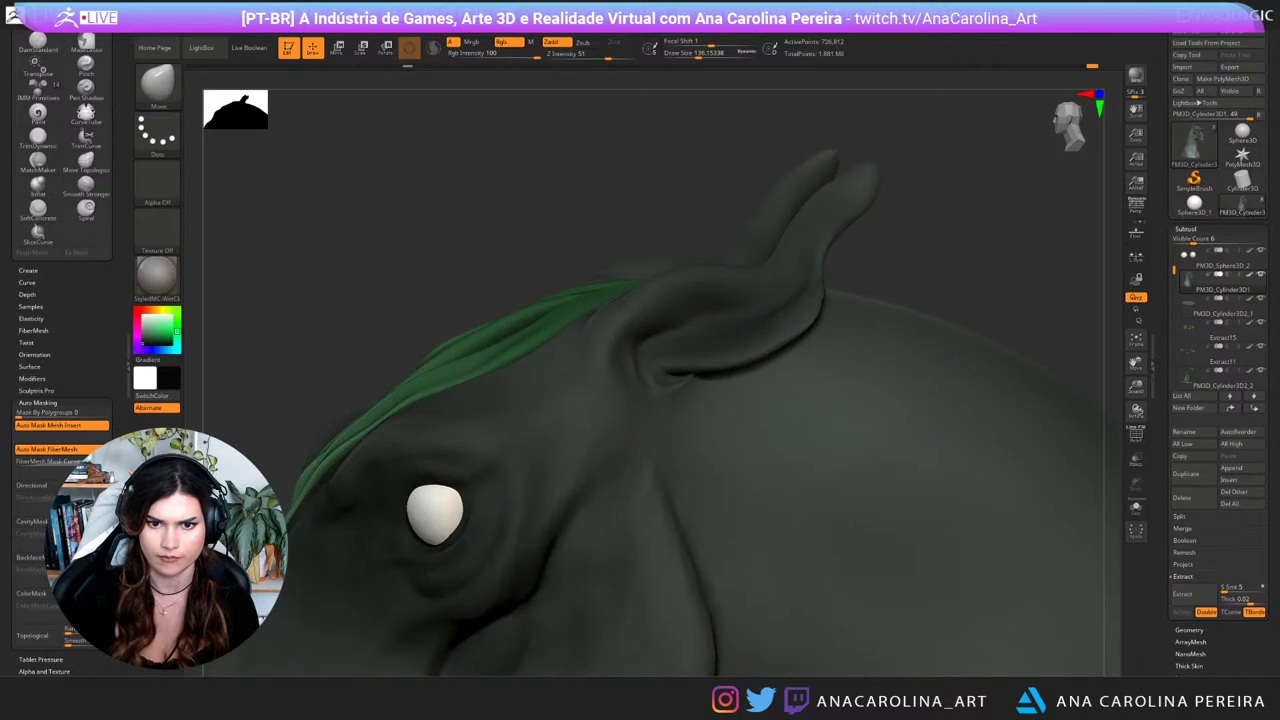
key("space")
left_click_drag(918, 285, 950, 285)
mouse_move(780, 290)
left_mouse_down()
mouse_move(777, 270)
mouse_move(803, 260)
mouse_move(772, 261)
mouse_move(777, 244)
left_mouse_up()
key("space")
Step: Isolate the ears' polygroup, mask it, then show the whole bust and invert the mask so only the ears stay editable
left_click(779, 277, "ctrl+shift")
key("space")
mouse_move(824, 115)
left_mouse_down("ctrl")
mouse_move(593, 231)
mouse_move(626, 474)
left_mouse_up("ctrl")
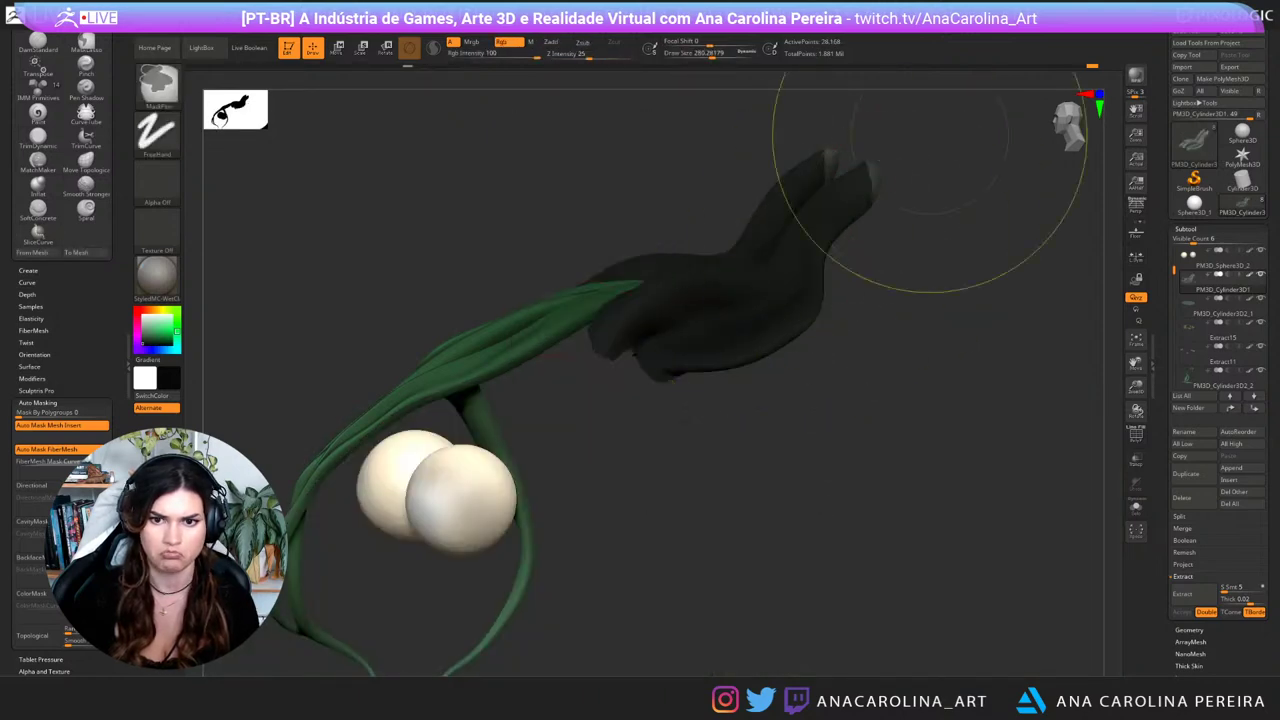
left_click_drag(930, 120, 490, 508, "ctrl")
left_click(840, 430, "ctrl+shift")
left_click(870, 284, "ctrl")
left_click(850, 340, "ctrl")
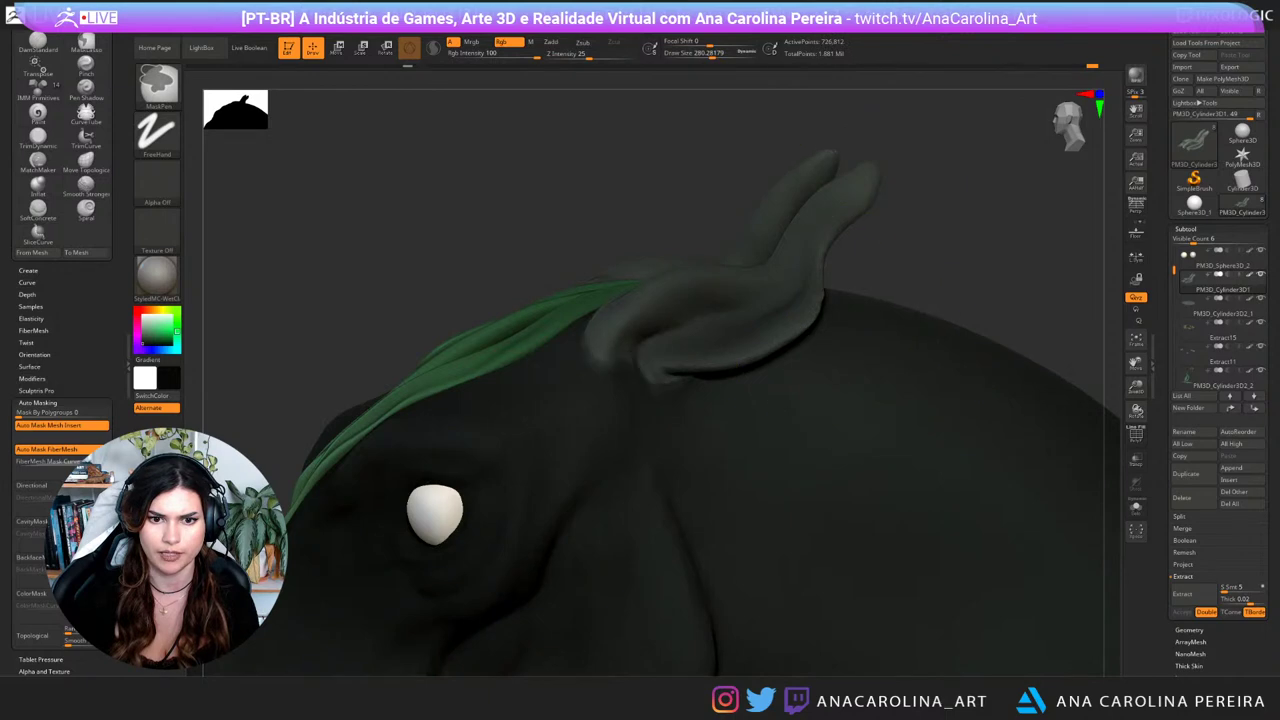
Step: Try reshaping the ears with the Move brush at a draw size of about 176 and undo the last two changes
key("space")
key("space")
left_click_drag(779, 265, 765, 265)
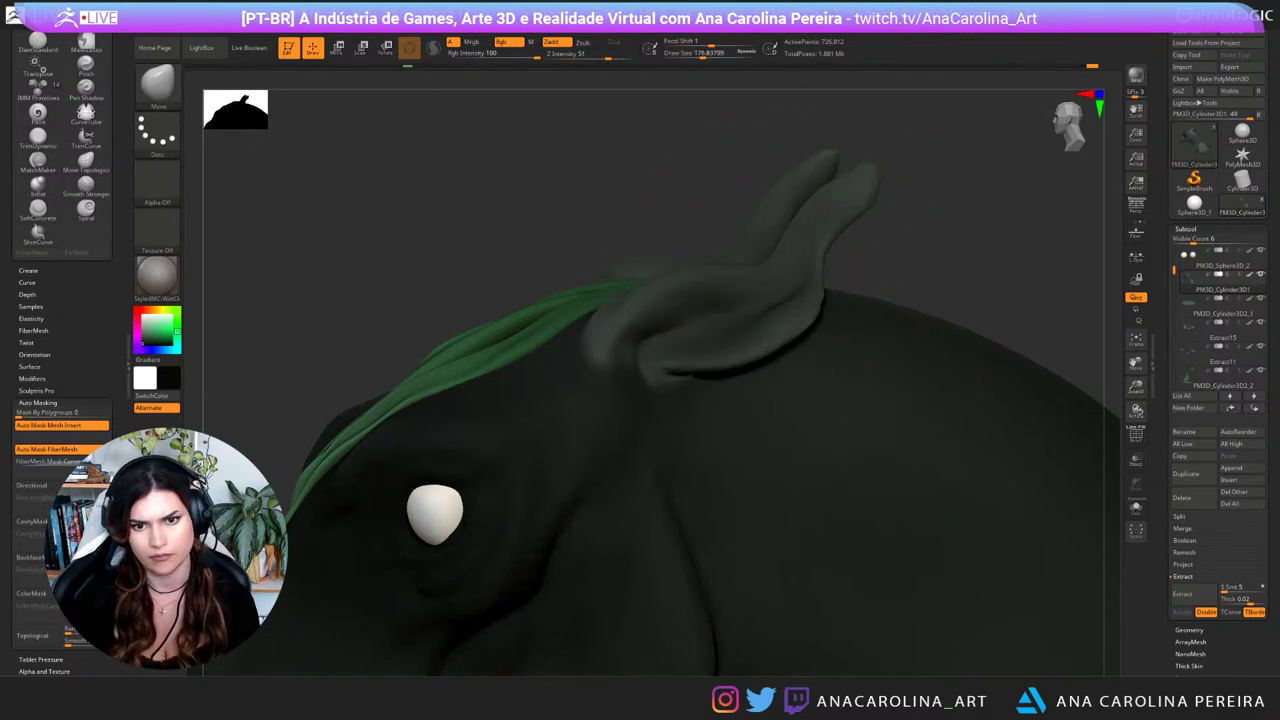
left_click_drag(812, 312, 778, 293)
mouse_move(985, 235)
left_mouse_down()
mouse_move(925, 237)
mouse_move(958, 236)
left_mouse_up()
mouse_move(775, 318)
left_mouse_down()
mouse_move(790, 336)
mouse_move(803, 228)
mouse_move(824, 240)
left_mouse_up()
key("ctrl+z")
key("ctrl+z")
Step: Adjust the ears with the Move brush at a draw size of 112 and switch to the SnakeHook brush
key("space")
left_click(765, 287)
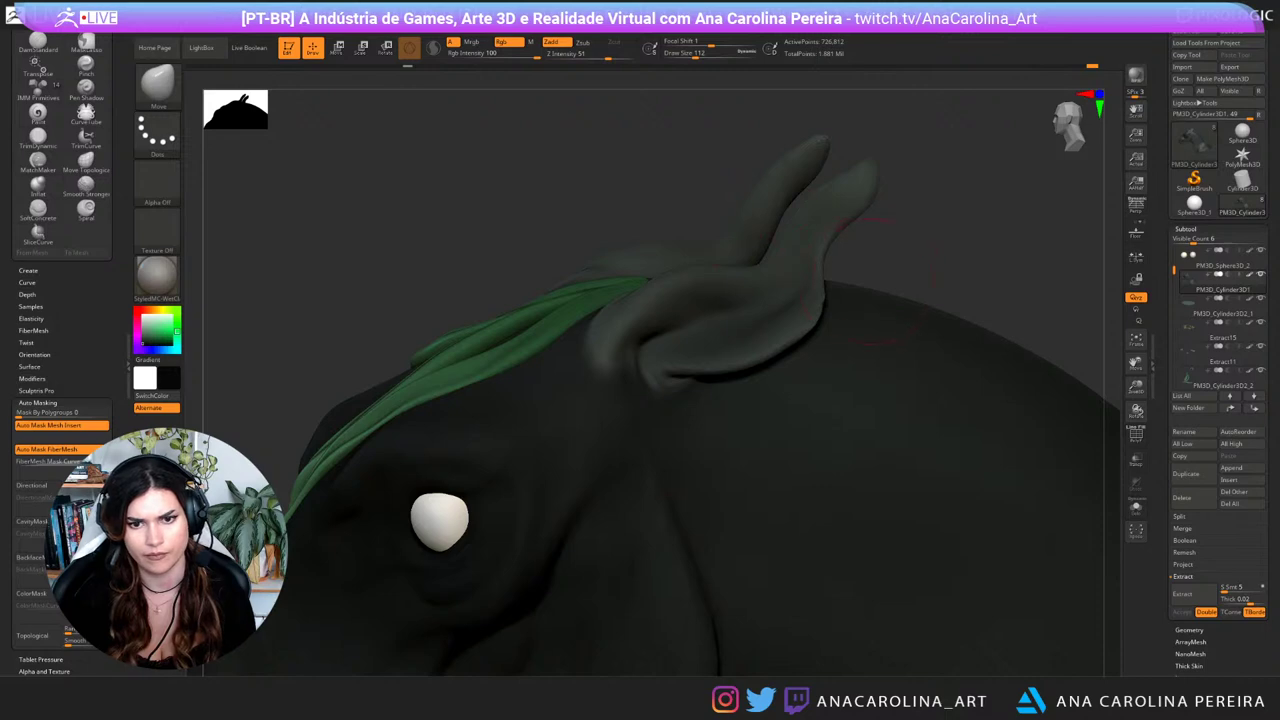
key("b")
key("s")
key("h")
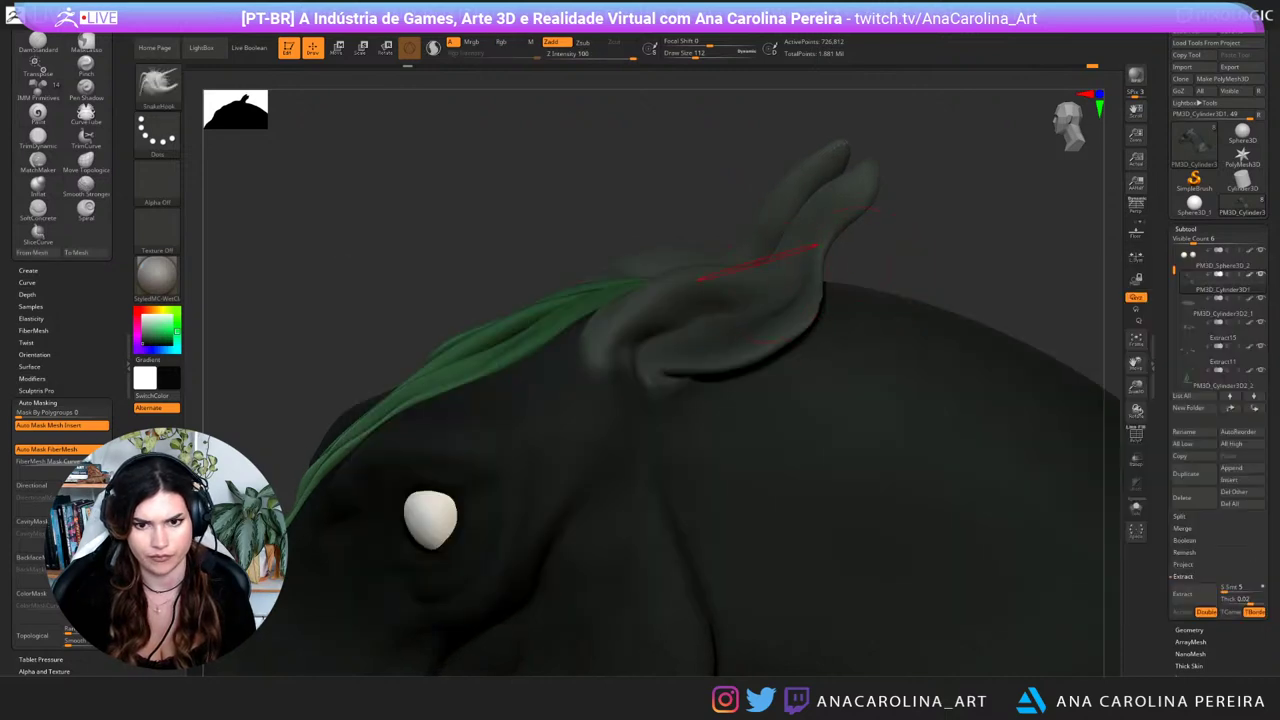
Step: Try the ClayBuildup brush at a draw size of about 51 around the base of the ears
key("b")
key("c")
key("b")
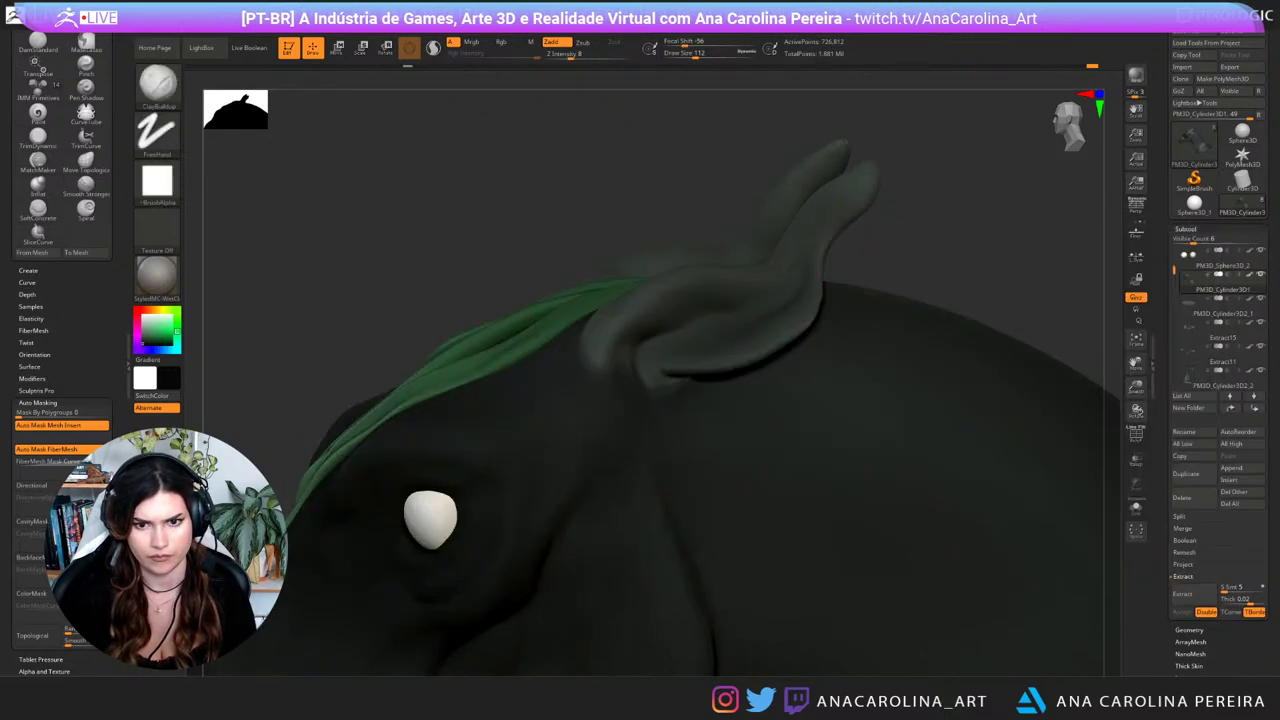
left_click_drag(950, 190, 1000, 225)
key("space")
left_click_drag(868, 262, 850, 262)
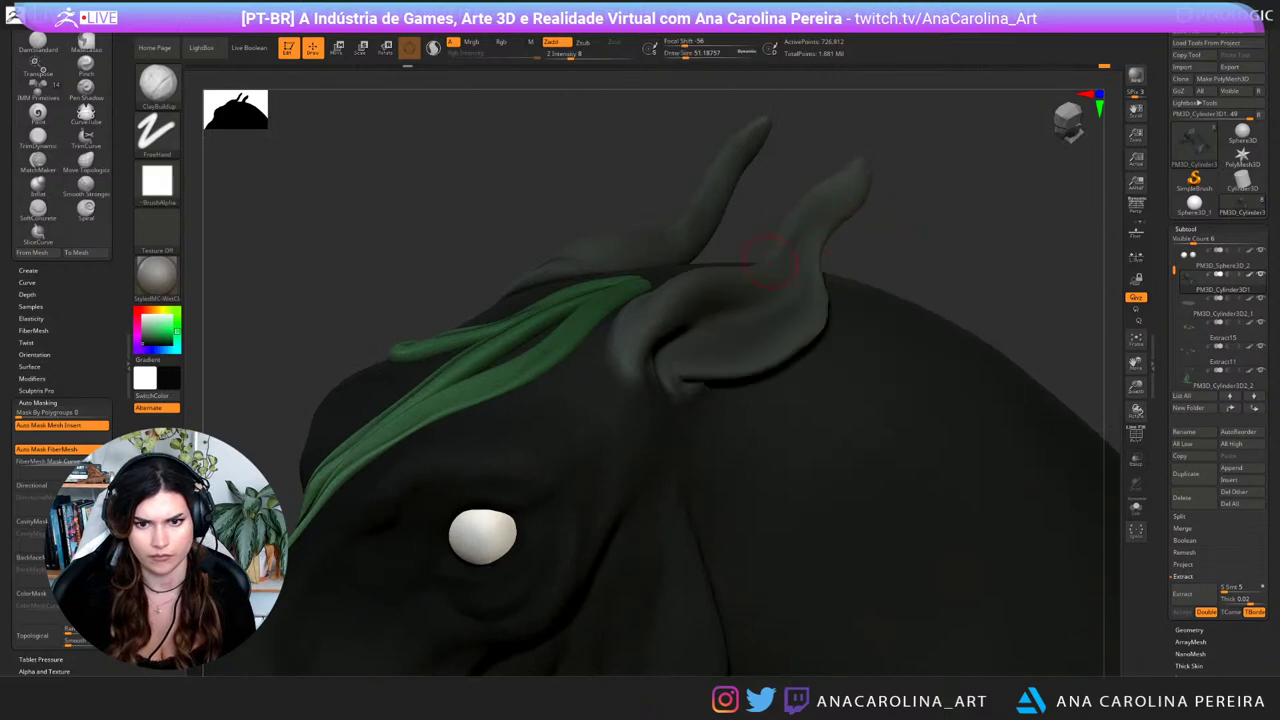
left_click_drag(900, 300, 965, 330, "alt")
left_click_drag(925, 275, 955, 275)
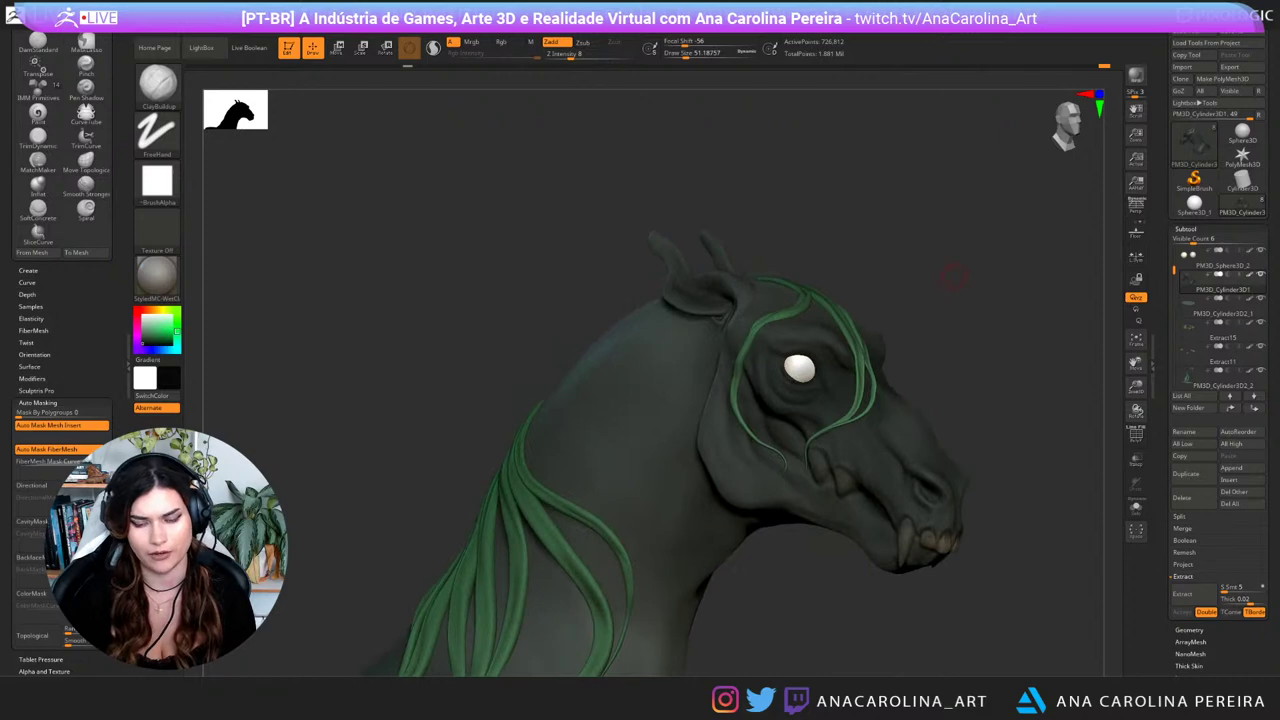
Step: Reshape the ears with the Move brush, starting at a draw size of 112 and enlarging it to about 163
key("b")
key("m")
key("v")
key("space")
left_click_drag(703, 248, 713, 248)
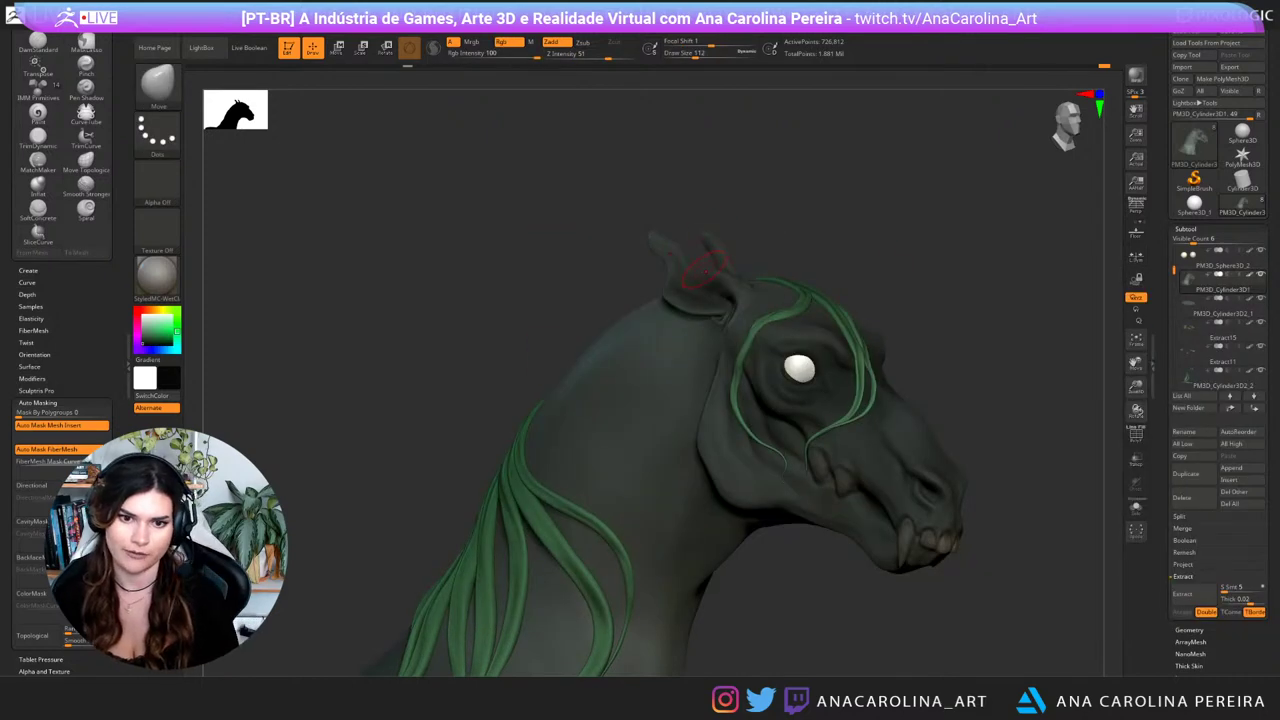
mouse_move(800, 240)
left_mouse_down()
mouse_move(675, 265)
mouse_move(695, 300)
left_mouse_up()
key("space")
left_click_drag(745, 250, 832, 246)
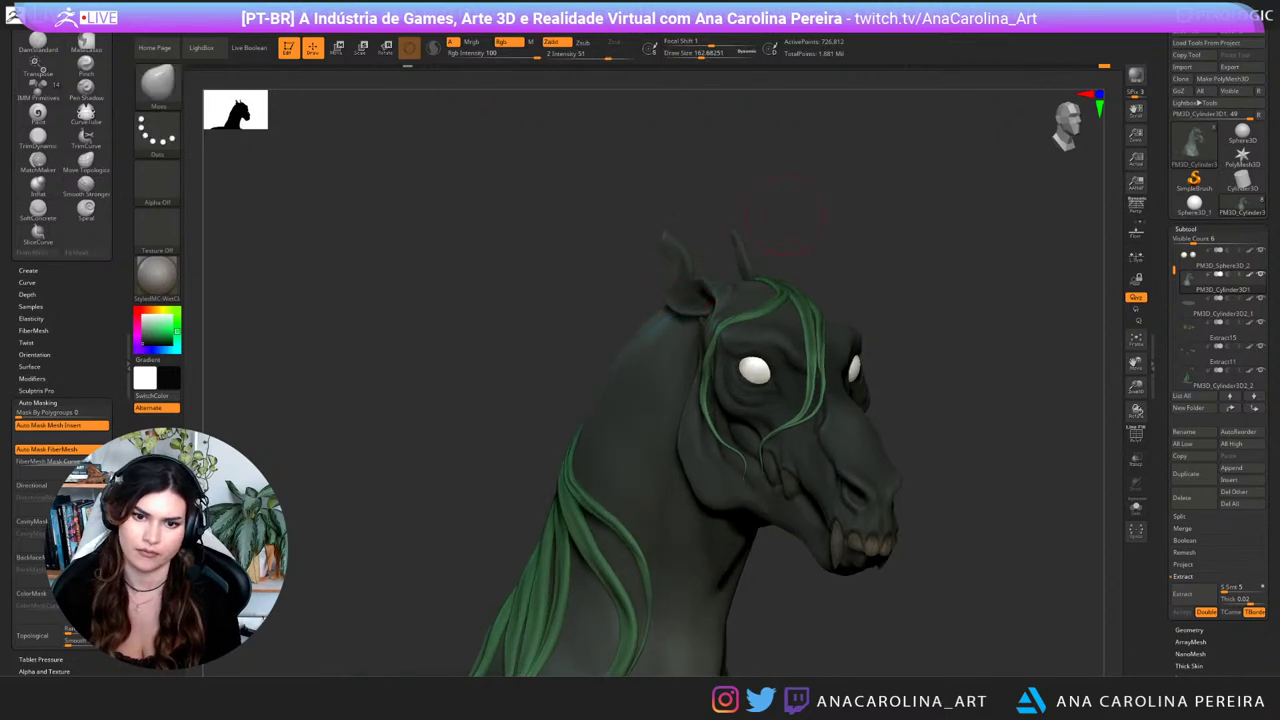
Step: Frame the whole bust and examine its silhouette from the front and the side
key("f")
mouse_move(830, 212)
left_mouse_down()
mouse_move(750, 185)
mouse_move(700, 192)
mouse_move(880, 275)
mouse_move(886, 242)
mouse_move(906, 229)
left_mouse_up()
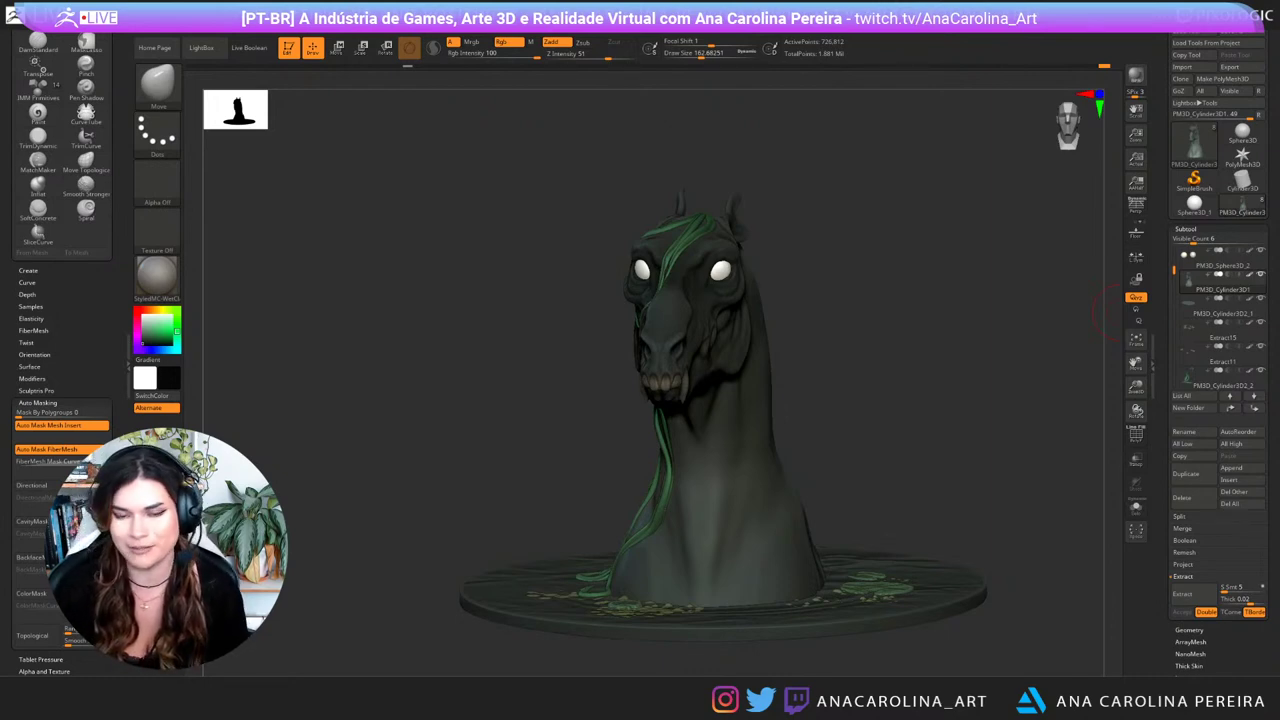
mouse_move(1002, 296)
left_mouse_down()
mouse_move(1072, 280)
mouse_move(1055, 312)
mouse_move(1080, 284)
mouse_move(1035, 294)
mouse_move(1030, 324)
left_mouse_up()
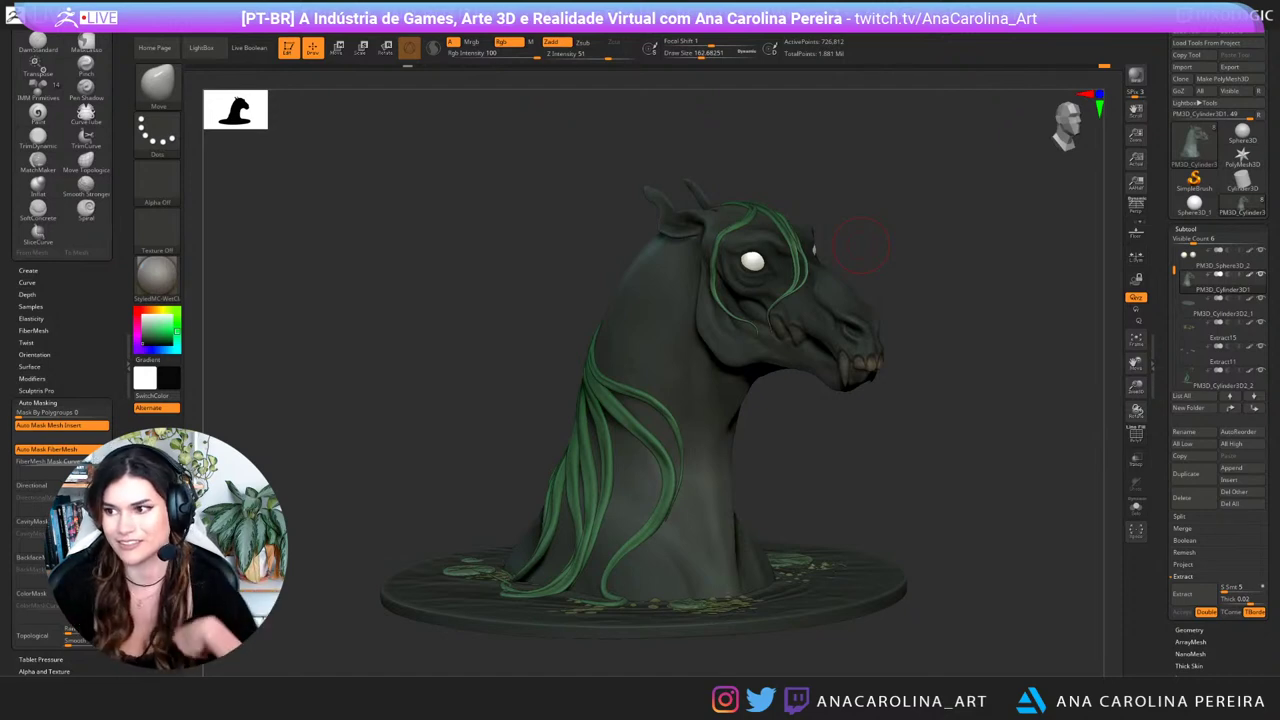
left_click_drag(1048, 330, 1000, 375)
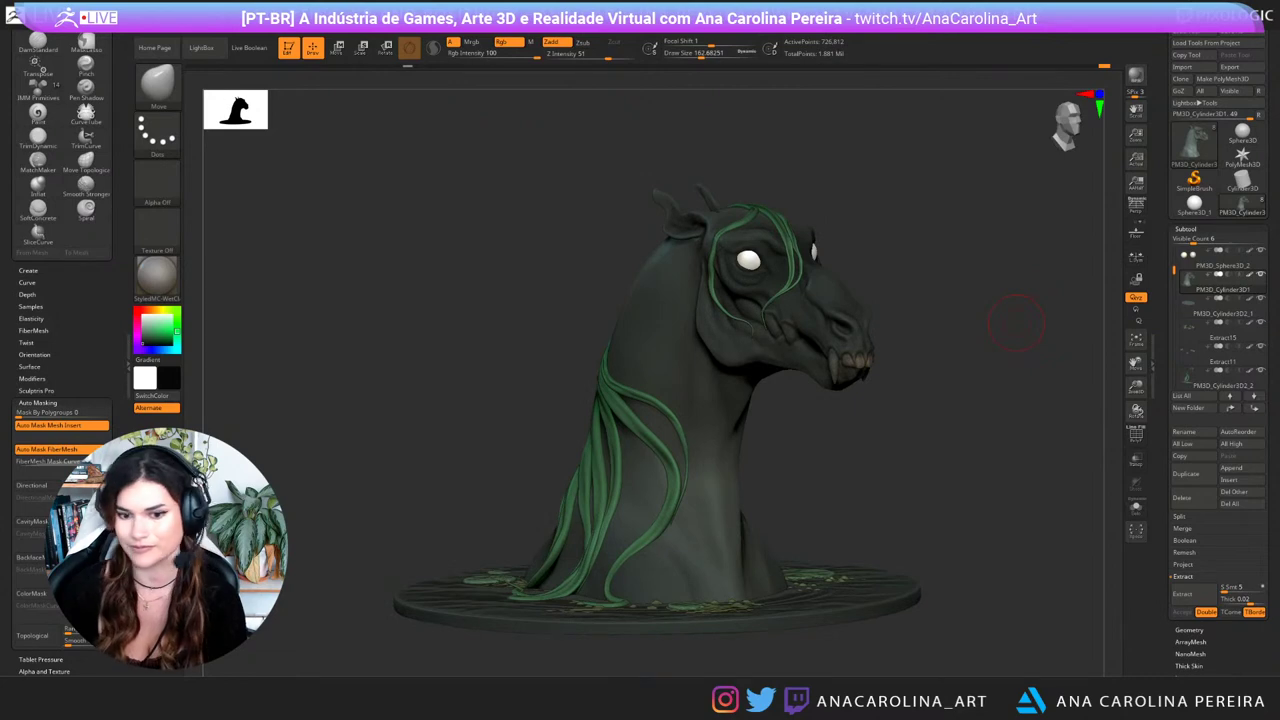
left_click_drag(1002, 420, 998, 446)
Step: Select the round base disc and try to paint it with the Paint brush at a draw size of about 460
left_click(871, 565, "alt")
mouse_move(928, 542)
left_mouse_down()
mouse_move(918, 506)
mouse_move(948, 493)
mouse_move(960, 524)
left_mouse_up()
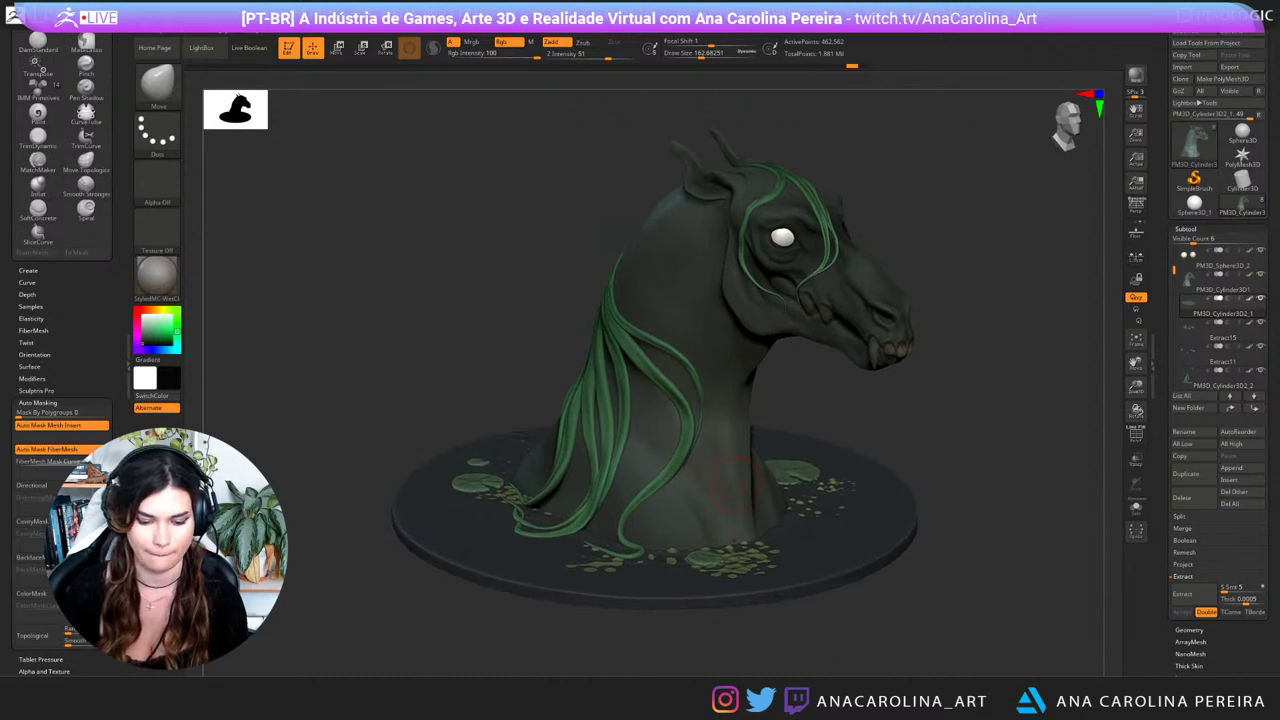
key("b")
key("p")
key("a")
key("c")
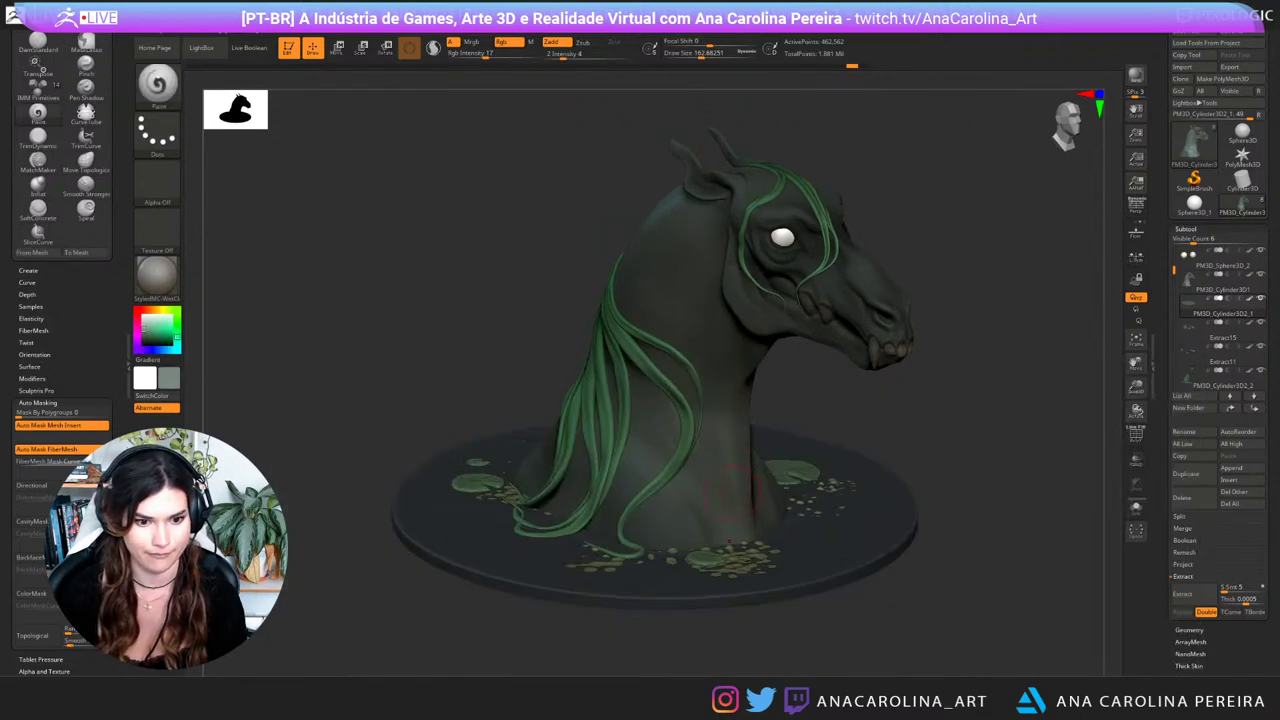
key("space")
left_click_drag(728, 487, 752, 487)
left_click_drag(950, 455, 955, 510)
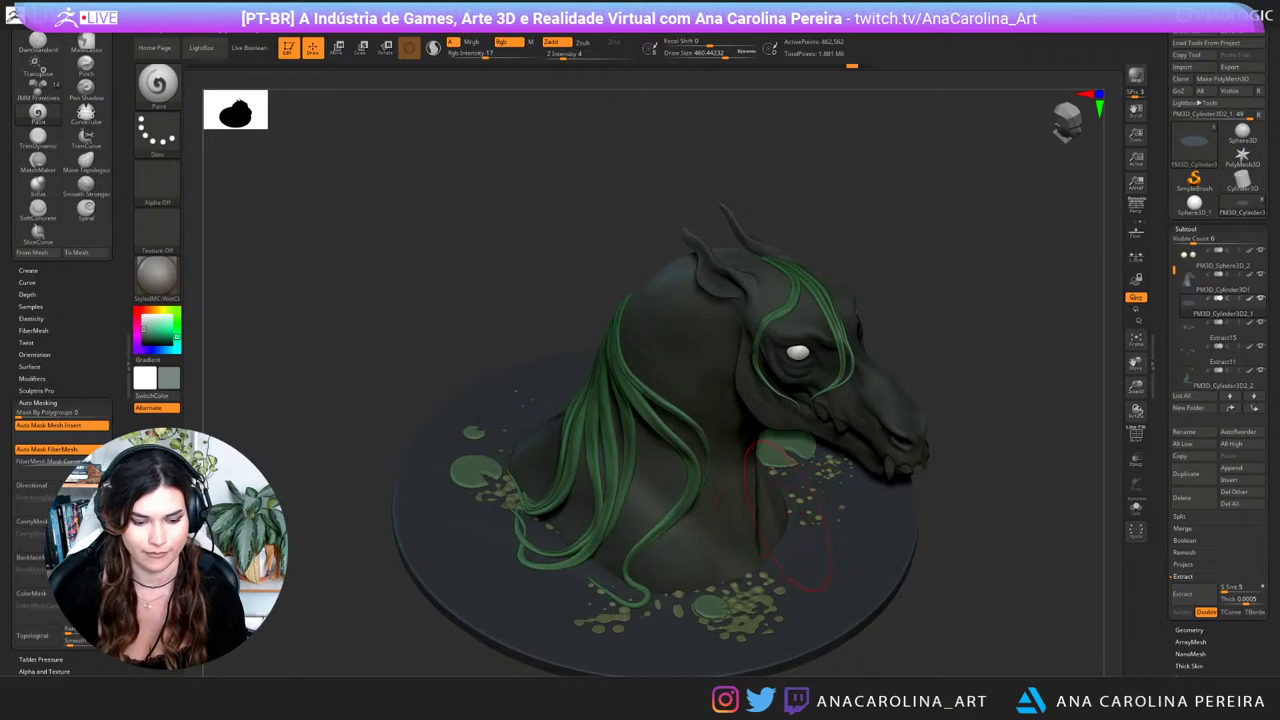
left_click(796, 488)
left_click(814, 531)
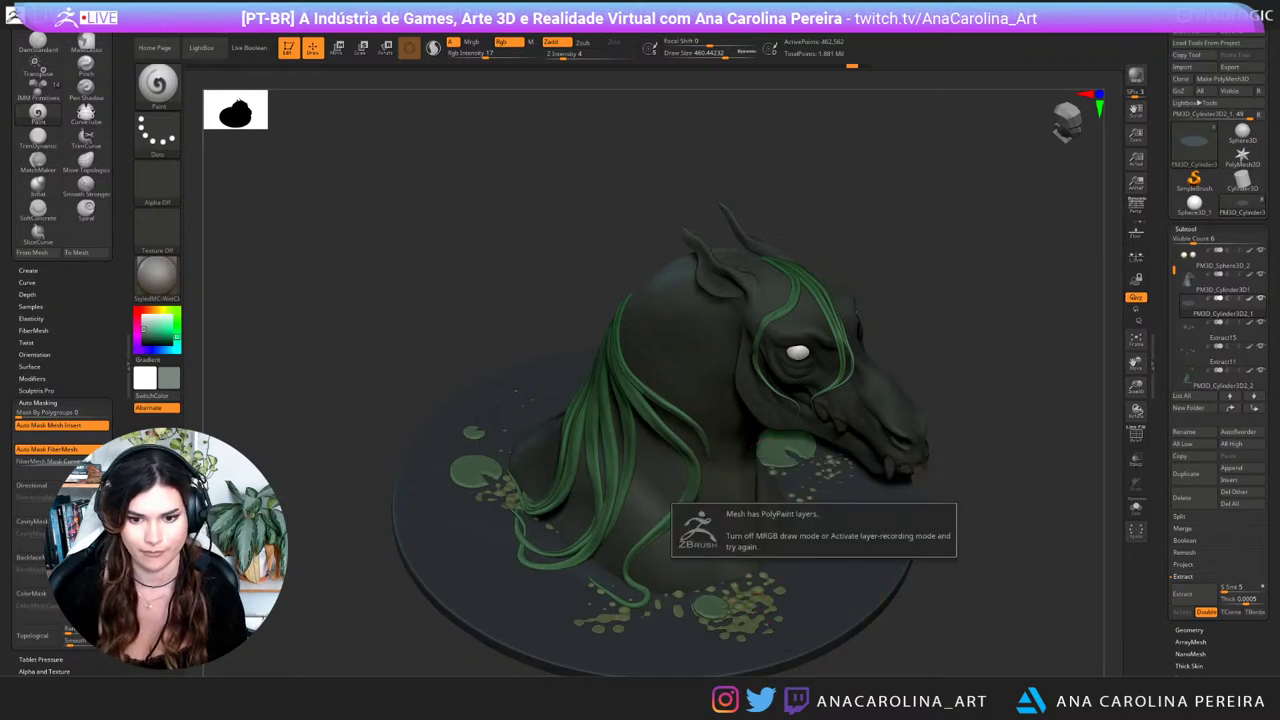
Step: Bake all of the base disc's layers
key("space")
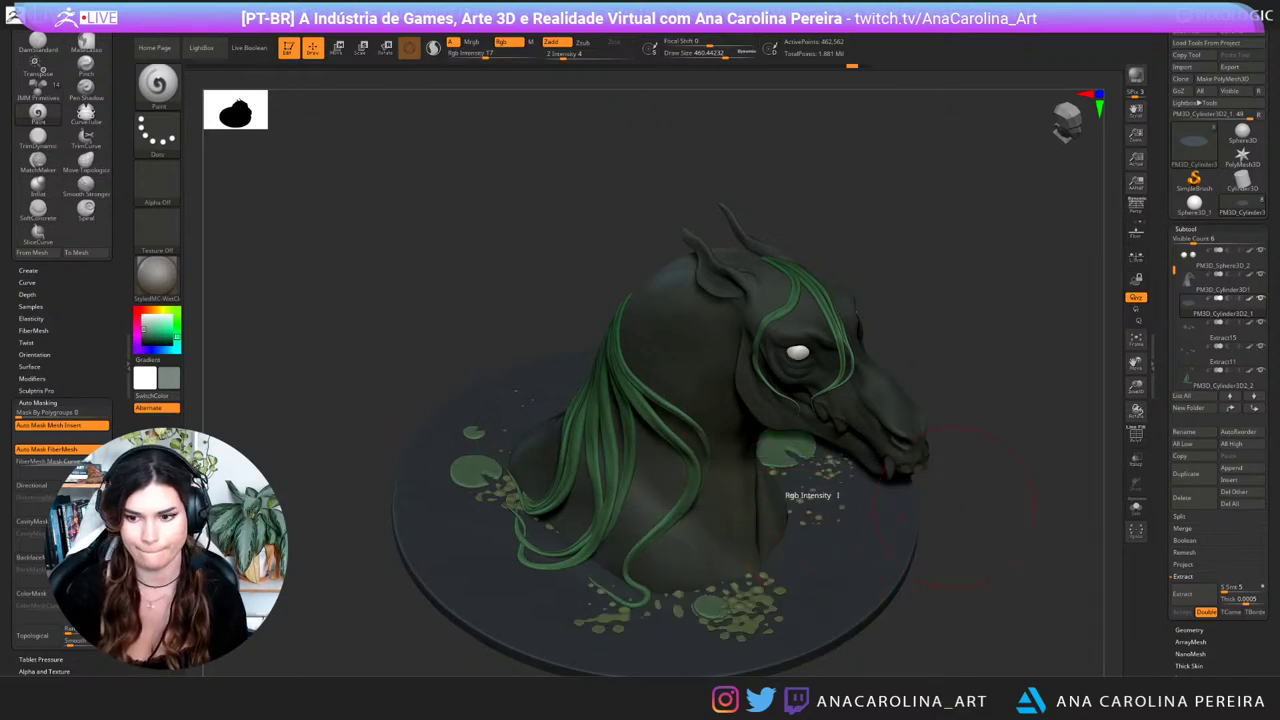
left_click(1189, 630)
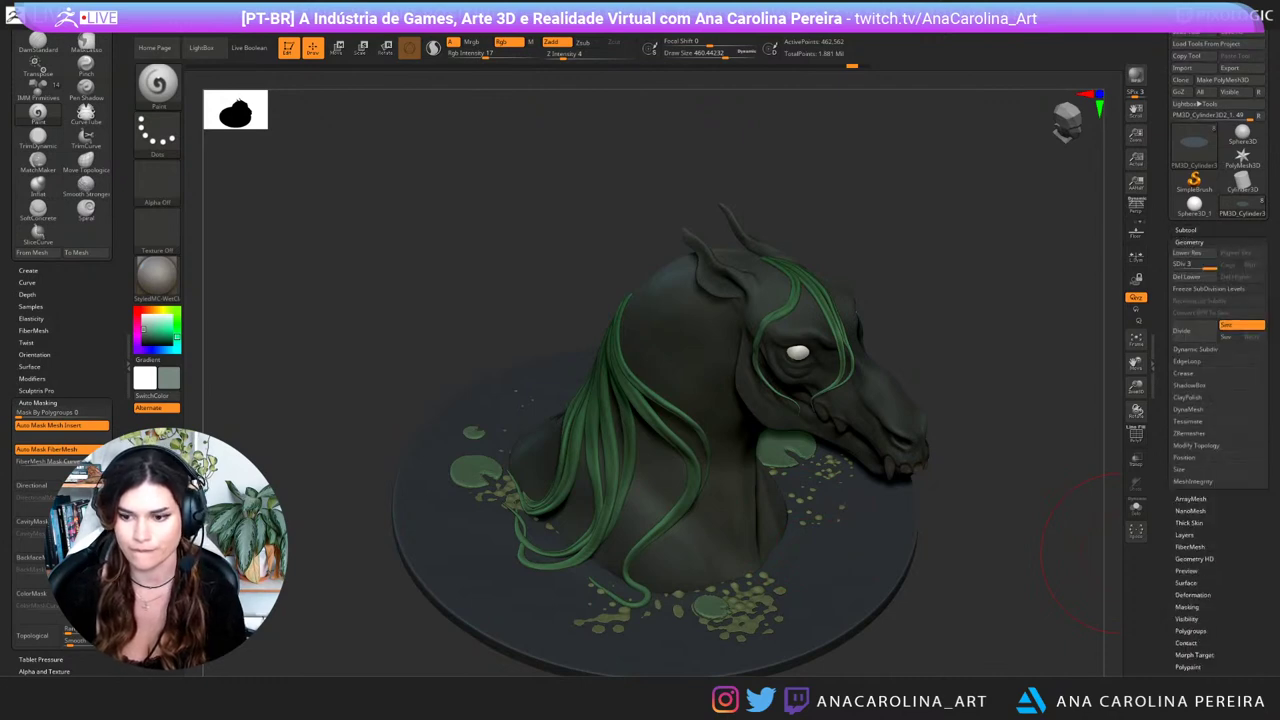
left_click(1185, 535)
left_click(1200, 451)
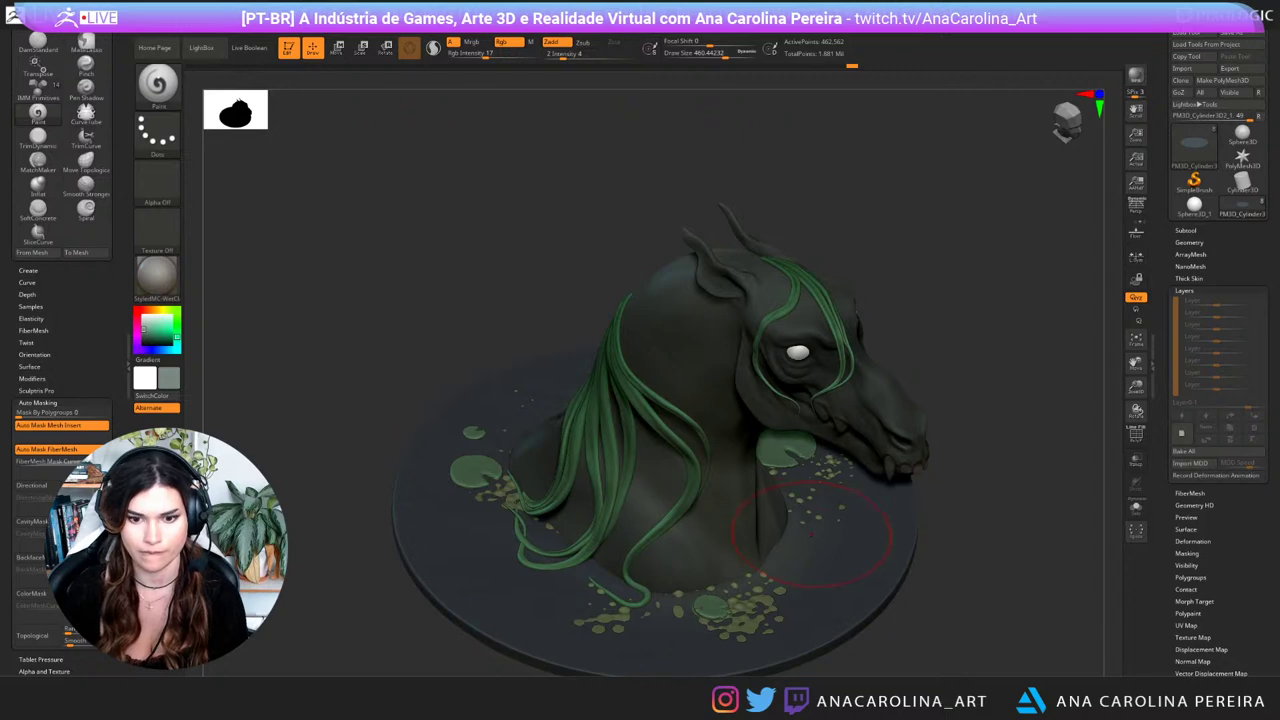
Step: Pick a dark green and try painting the base disc around the bust at a draw size of about 567
key("space")
left_click_drag(800, 530, 809, 530)
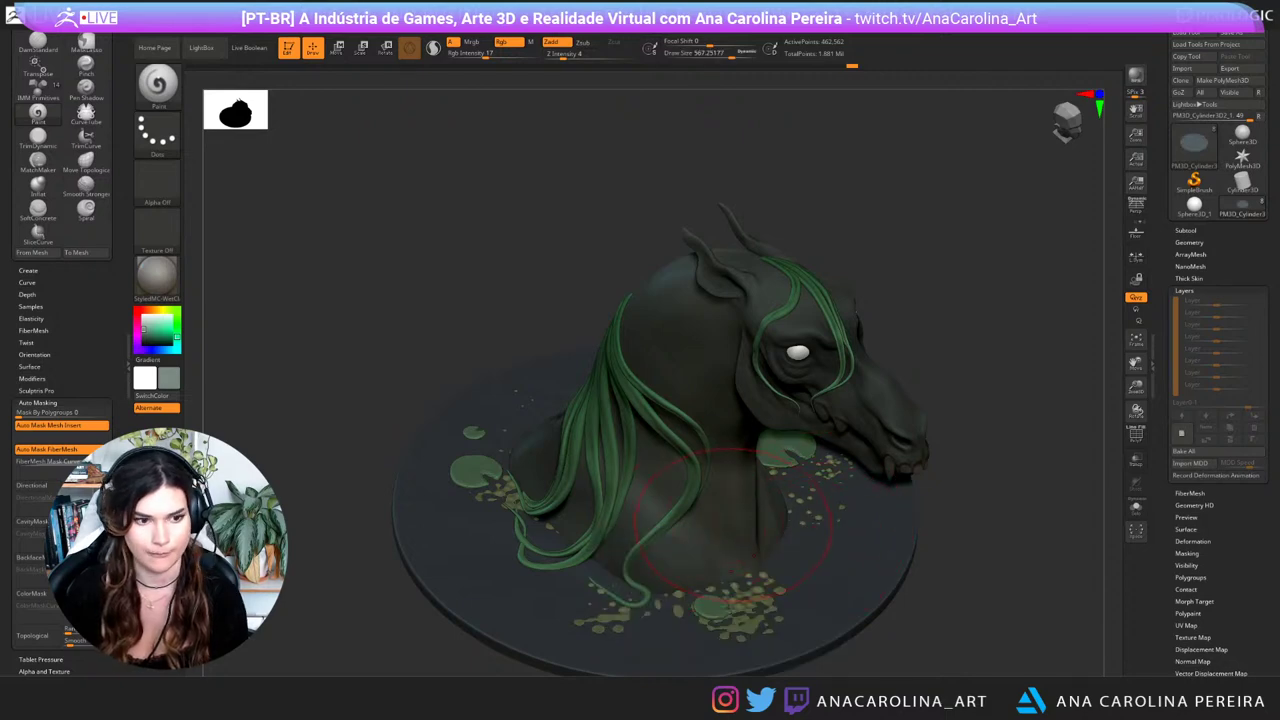
mouse_move(177, 337)
left_mouse_down()
mouse_move(177, 348)
mouse_move(177, 330)
mouse_move(149, 339)
left_mouse_up()
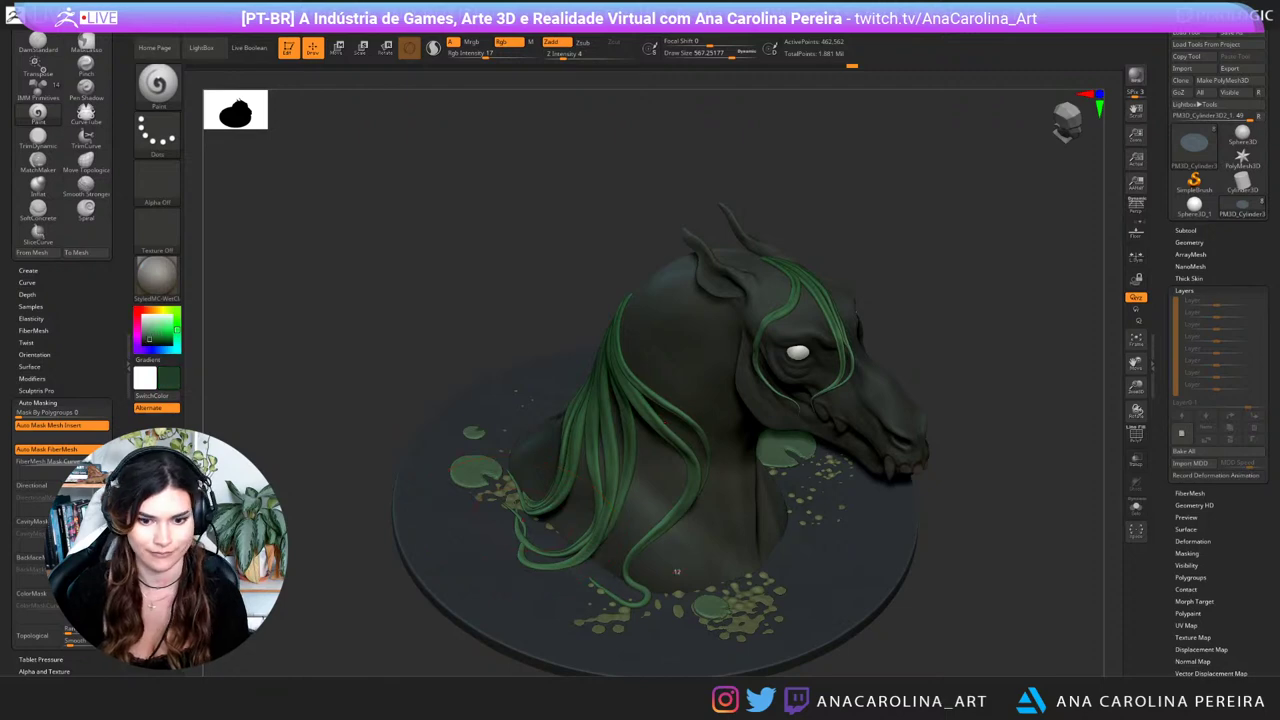
left_click_drag(768, 580, 731, 596)
mouse_move(955, 520)
left_mouse_down("alt")
mouse_move(955, 430)
mouse_move(951, 545)
left_mouse_up("alt")
left_click(642, 530, "alt")
Step: Choose a duller dark green, enlarge the draw size to about 666, and try painting the base disc
left_click(144, 338)
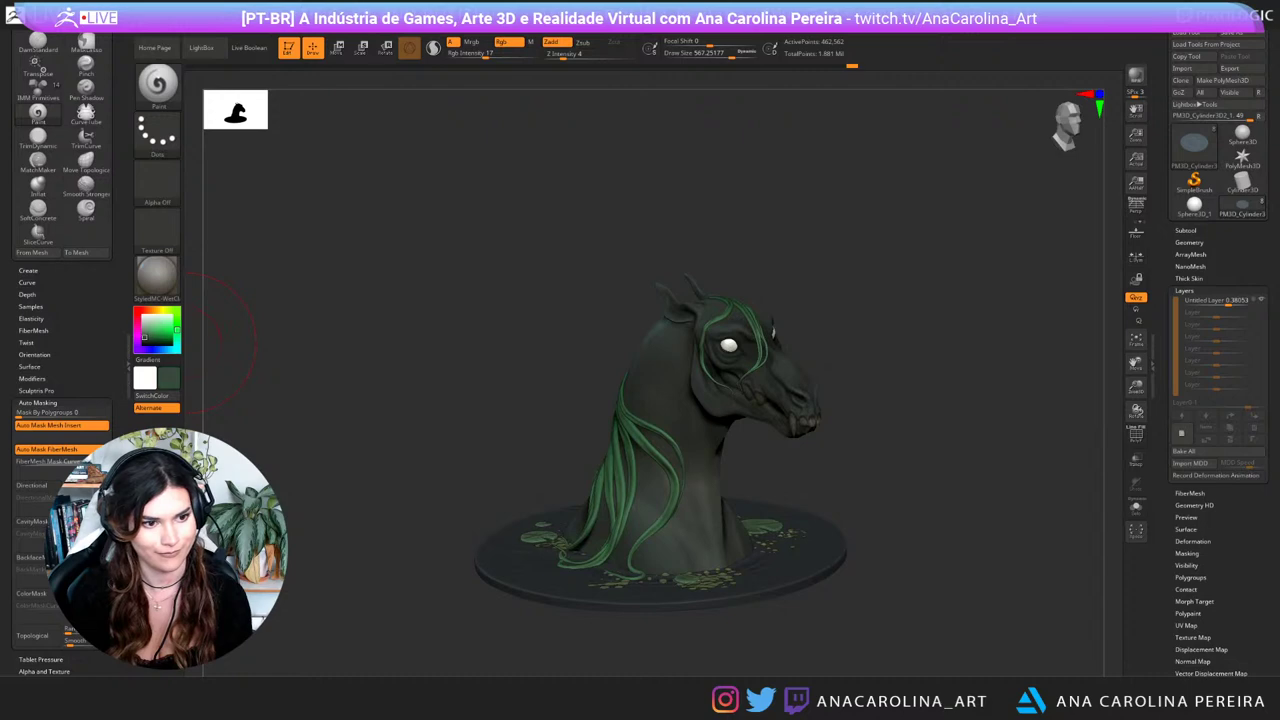
left_click_drag(560, 300, 572, 415)
key("space")
left_click_drag(550, 543, 559, 543)
left_click(549, 487)
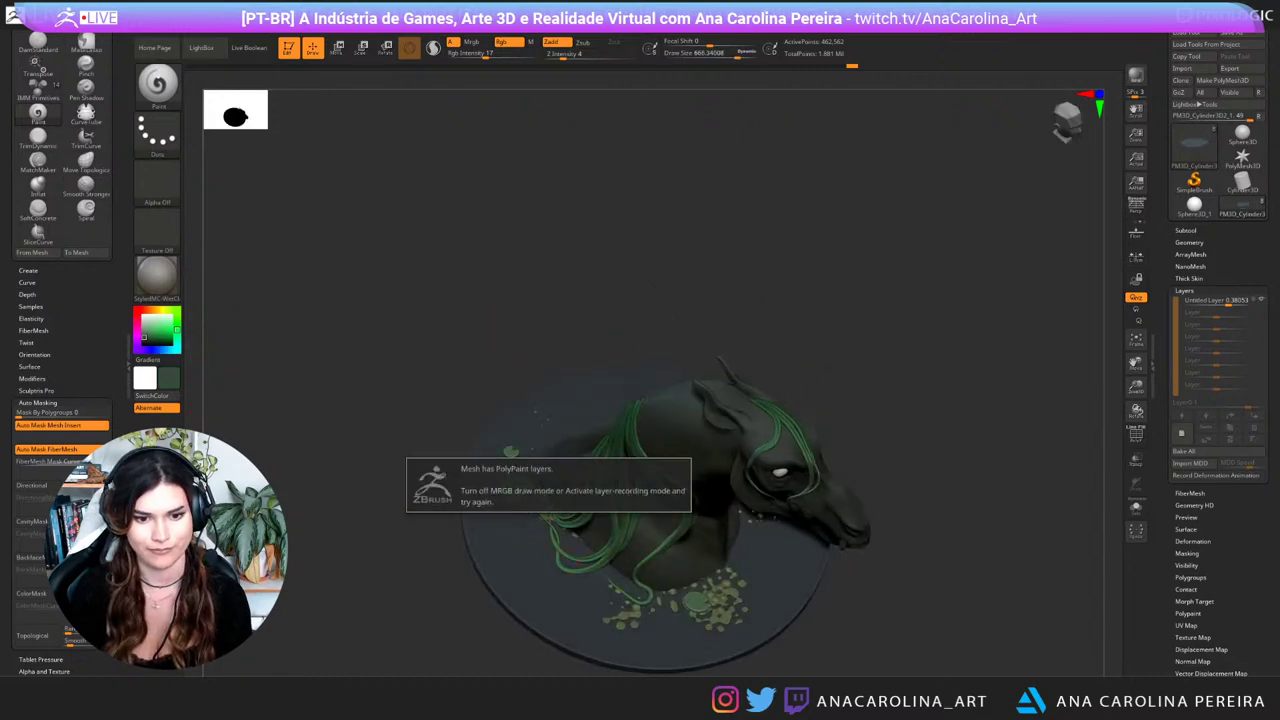
left_click(583, 572)
left_click(787, 590)
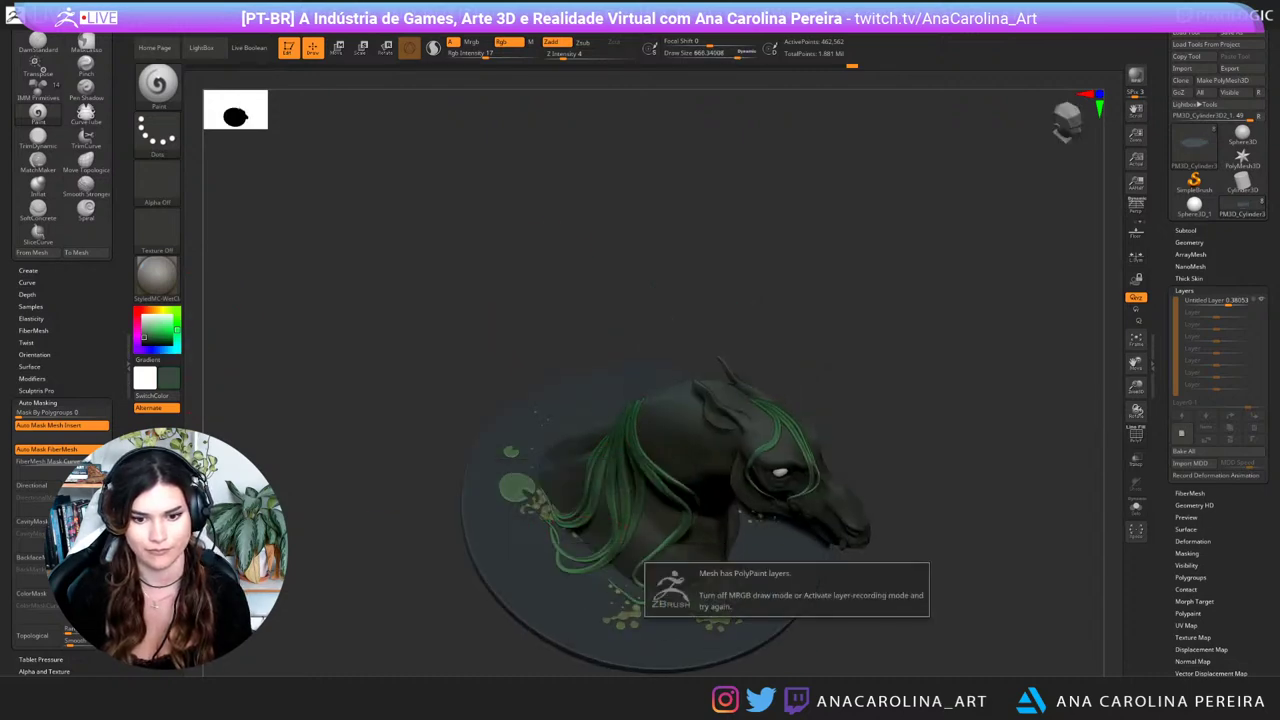
Step: Bake all layers of the base disc and turn off Zadd so the Paint brush applies only colour
left_click(1196, 452)
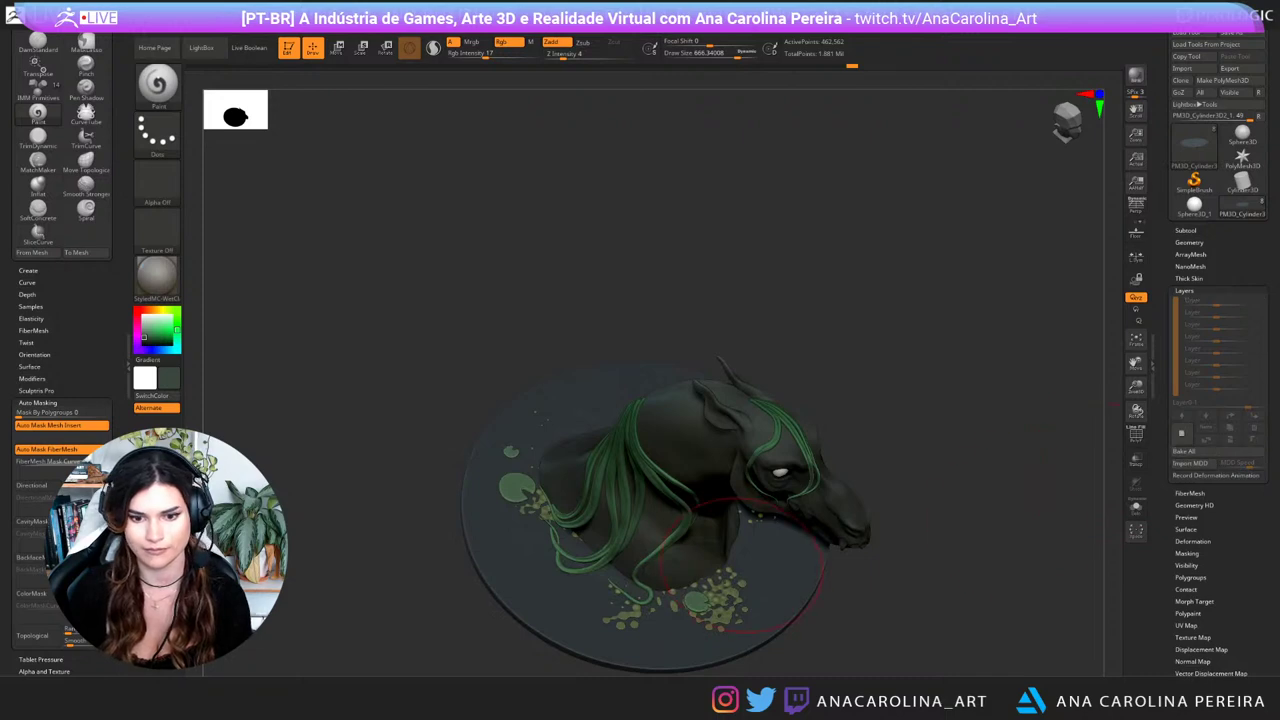
key("space")
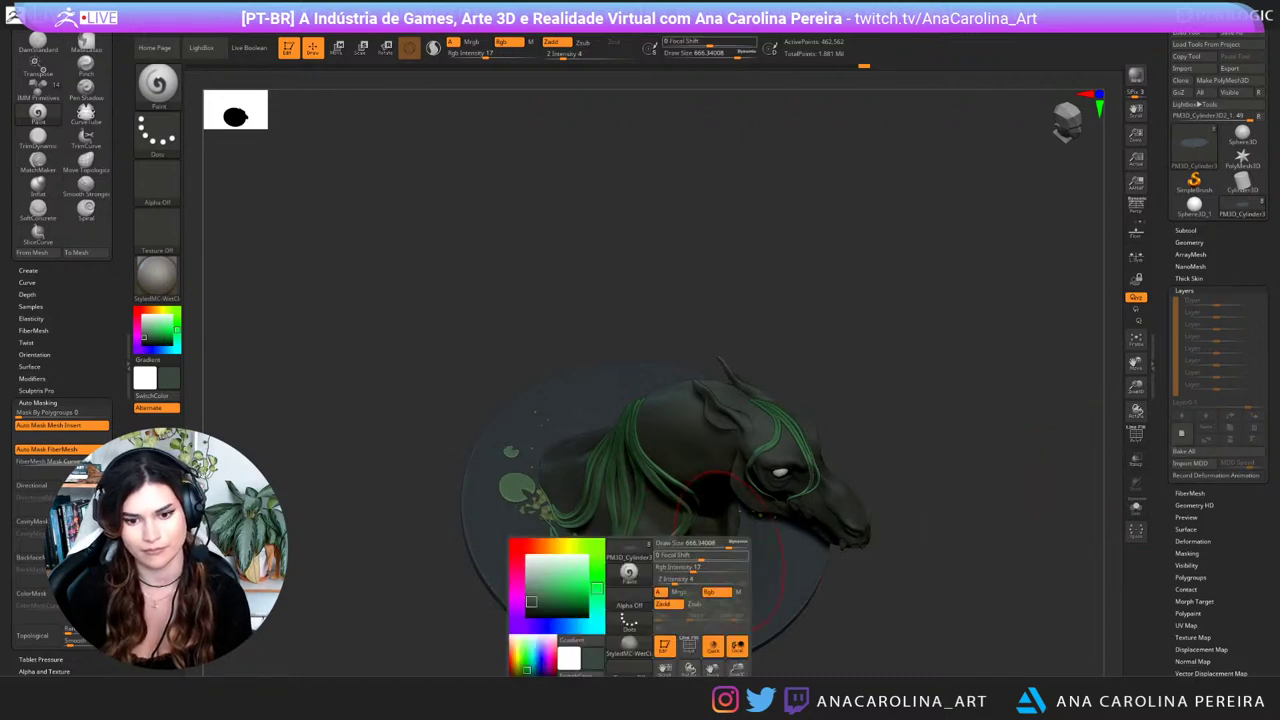
left_click(669, 603)
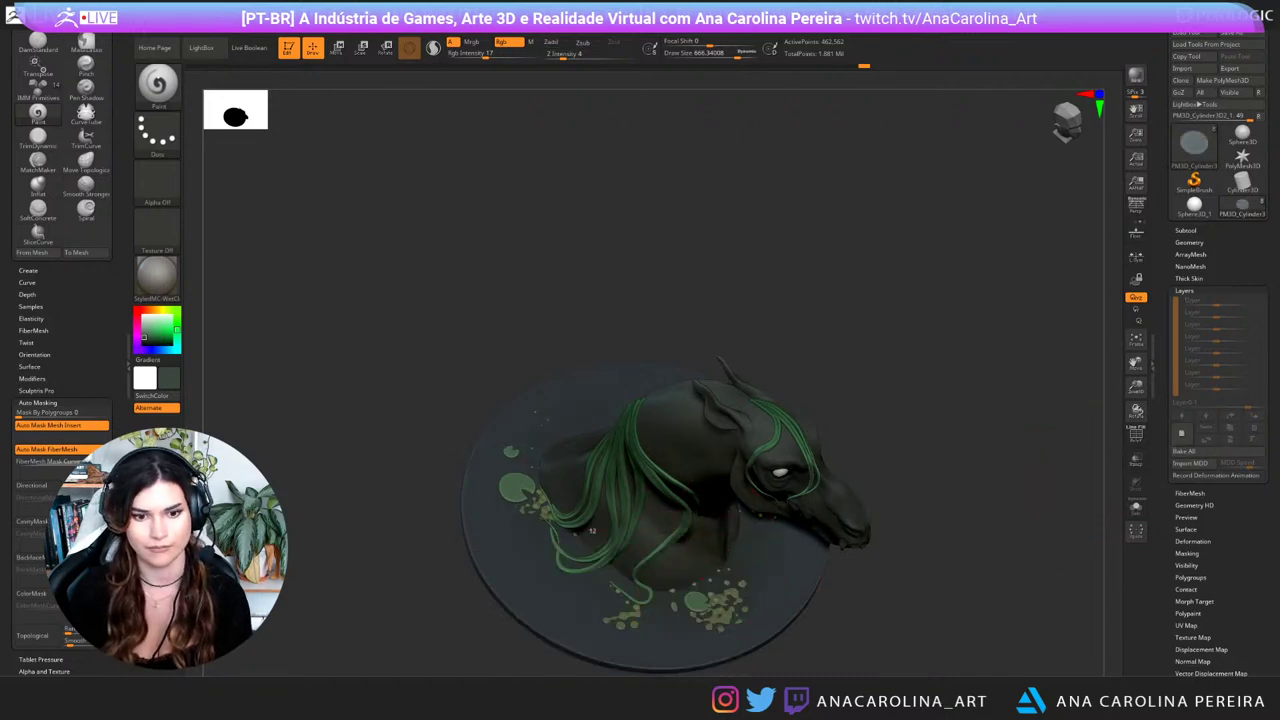
Step: Paint the base disc dark green around the bust, then reduce the draw size to about 365
right_click_drag(592, 531, 340, 540)
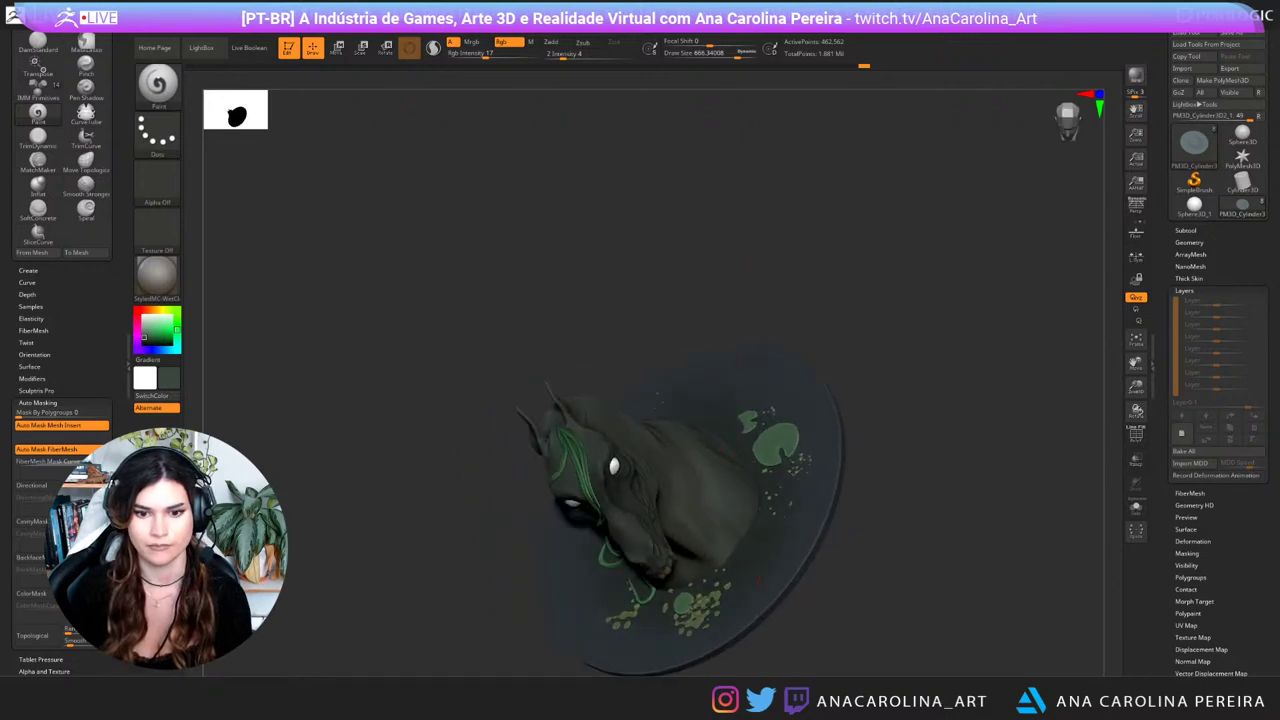
mouse_move(758, 580)
left_mouse_down()
mouse_move(794, 448)
mouse_move(737, 405)
left_mouse_up()
right_click_drag(820, 292, 1037, 432)
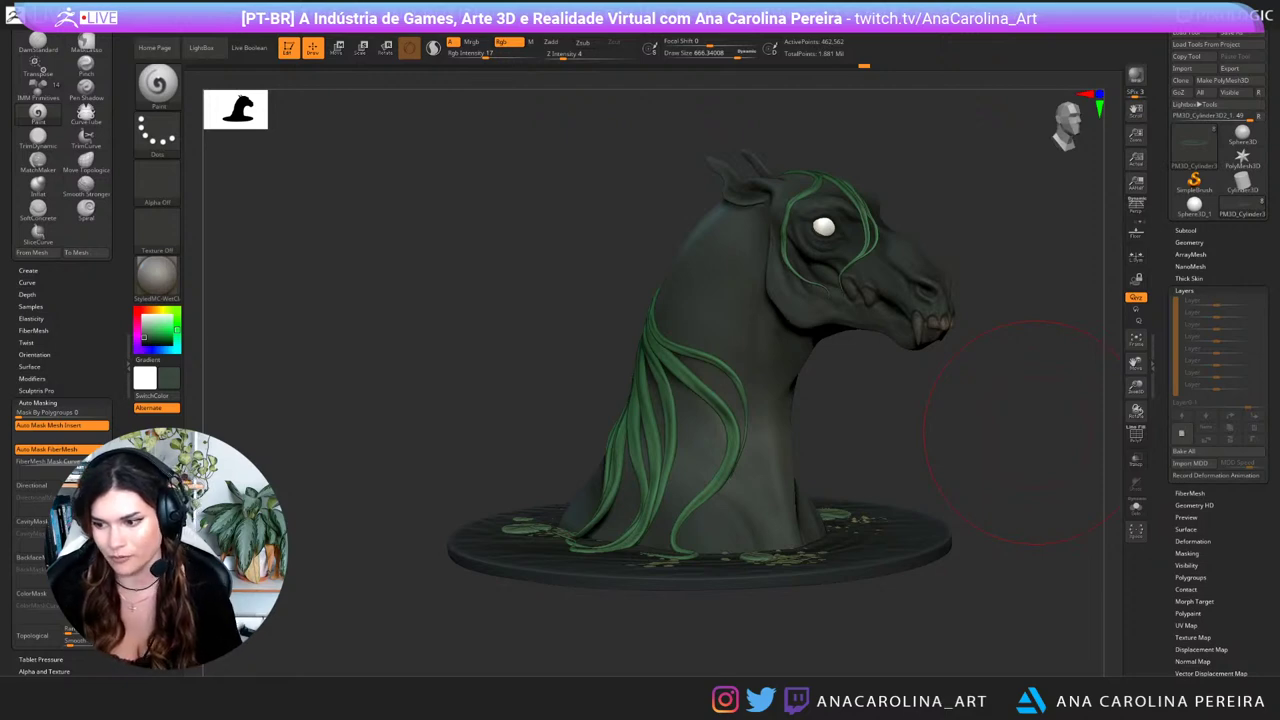
mouse_move(940, 405)
left_mouse_down()
mouse_move(705, 385)
mouse_move(900, 408)
mouse_move(925, 480)
left_mouse_up()
key("space")
mouse_move(1020, 421)
left_mouse_down()
mouse_move(955, 430)
mouse_move(1042, 452)
mouse_move(1018, 448)
left_mouse_up()
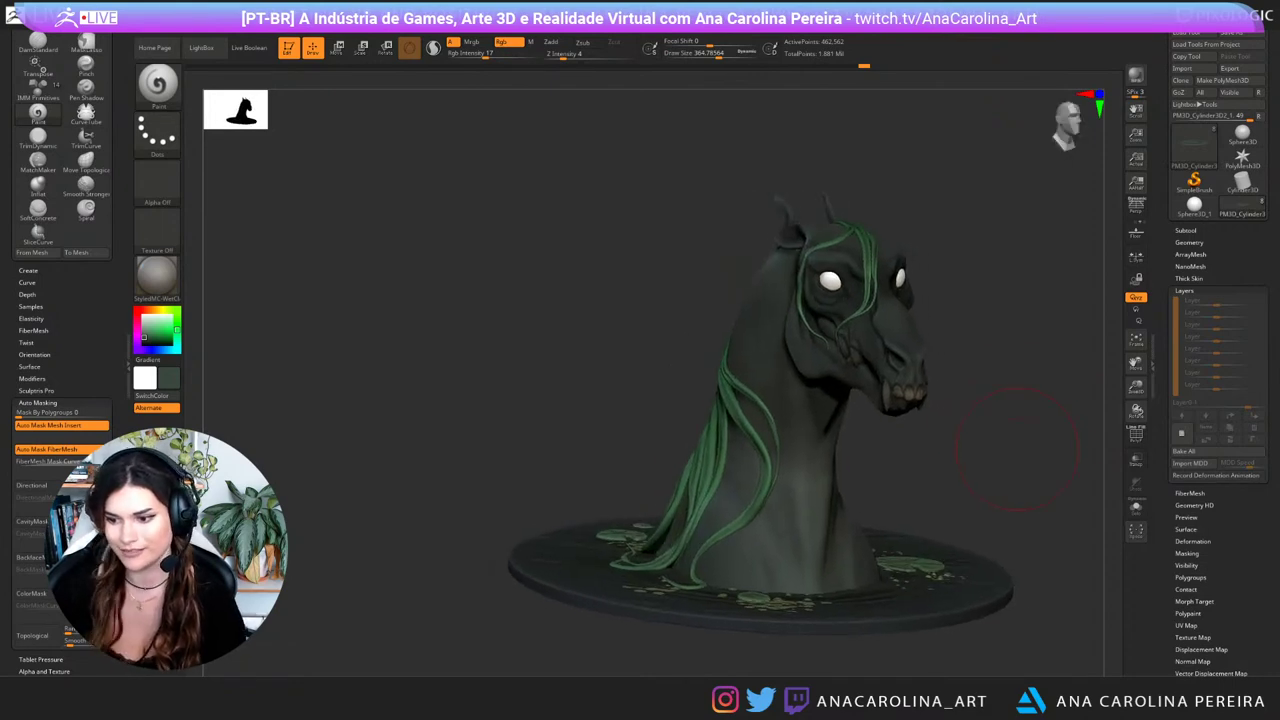
left_click_drag(1036, 488, 1022, 486, "alt")
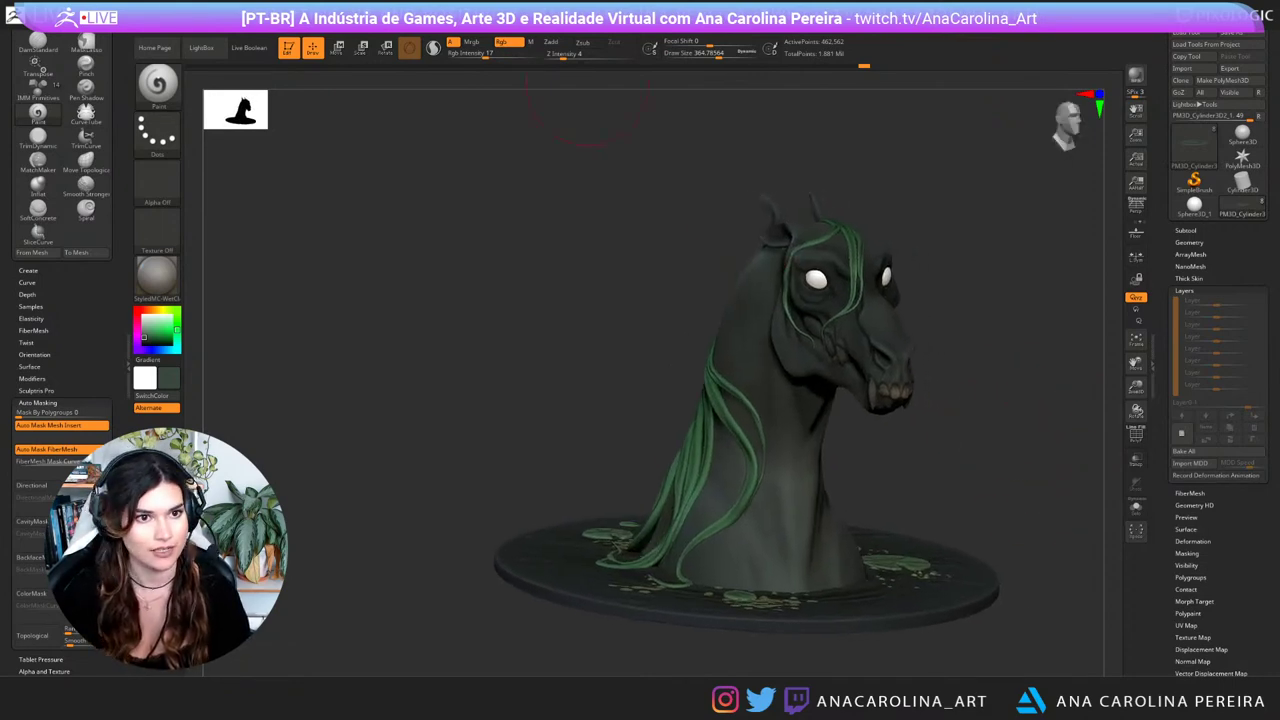
left_click_drag(385, 107, 332, 138, "alt")
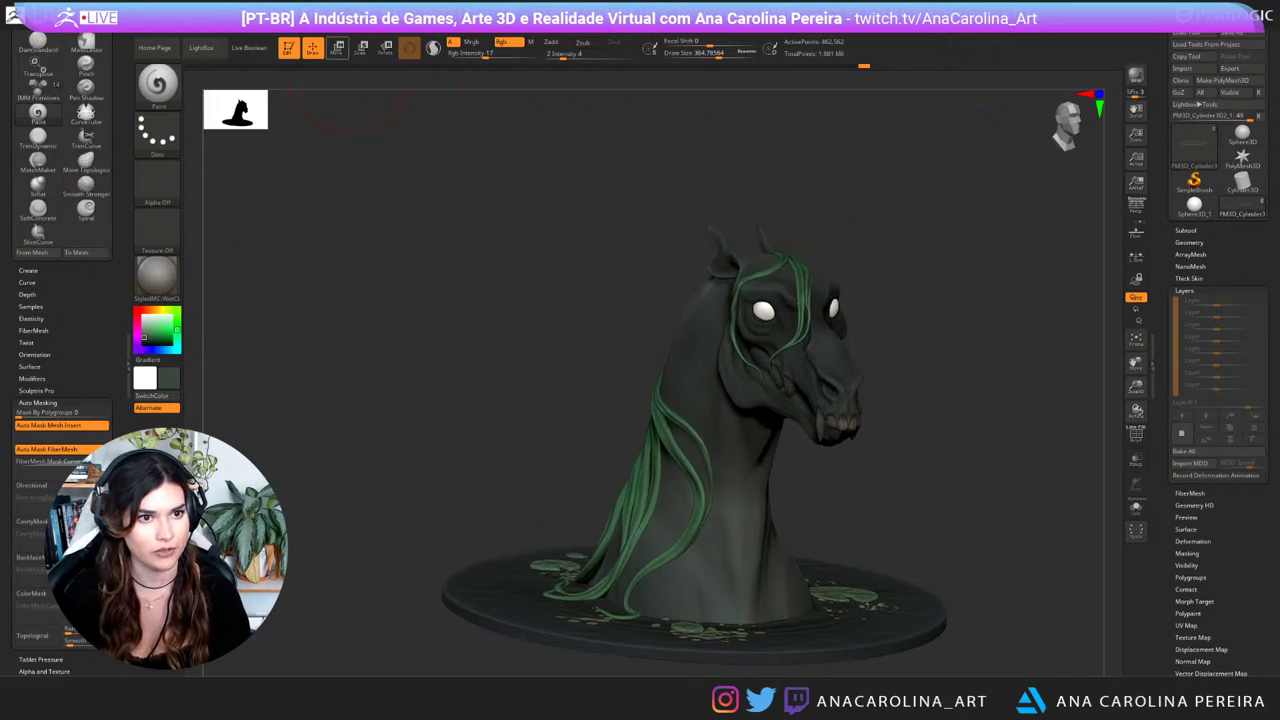
Step: Open the material's modifiers and lower its Intensity B to 0.97915
left_click(468, 16)
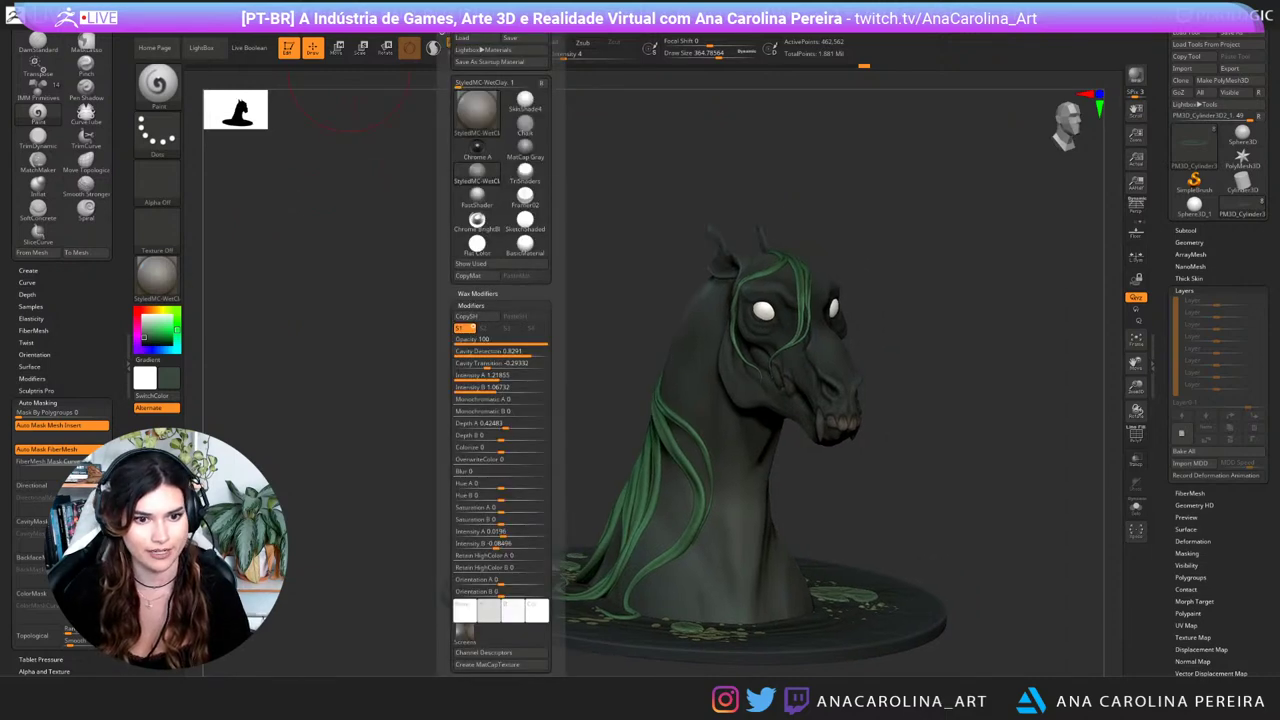
left_click_drag(556, 390, 556, 284)
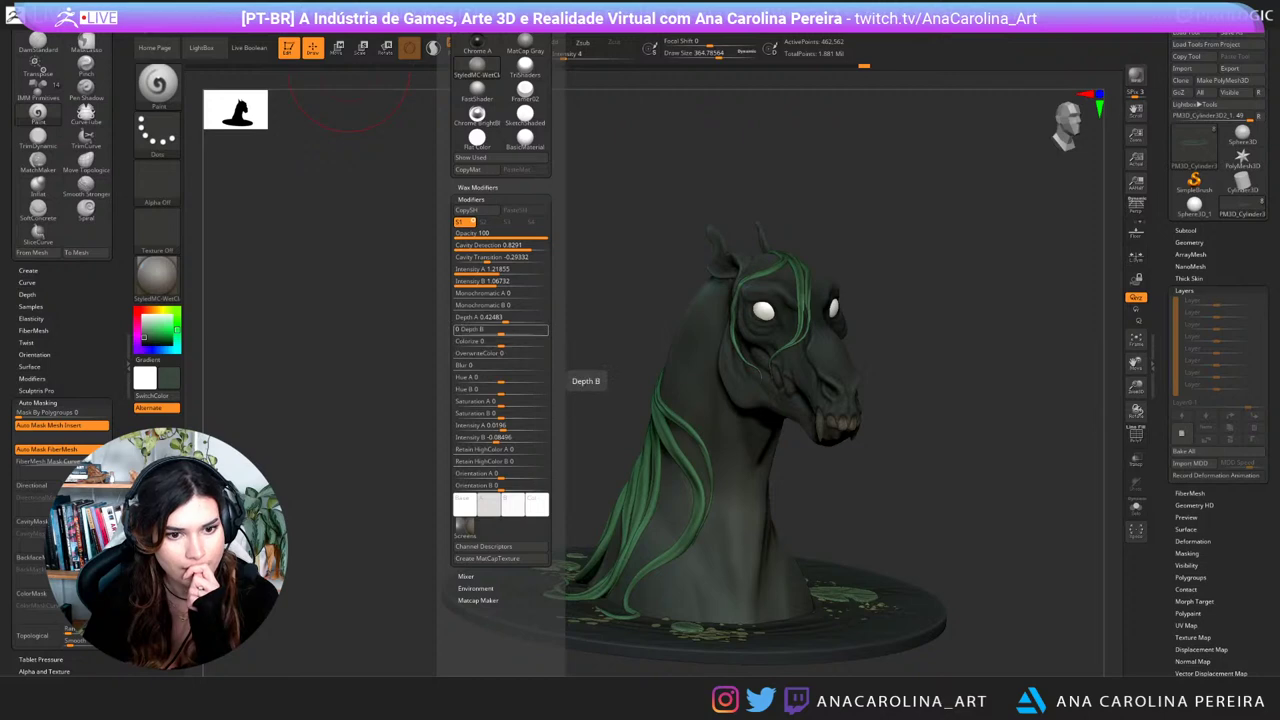
mouse_move(496, 283)
left_mouse_down()
mouse_move(513, 283)
mouse_move(494, 283)
left_mouse_up()
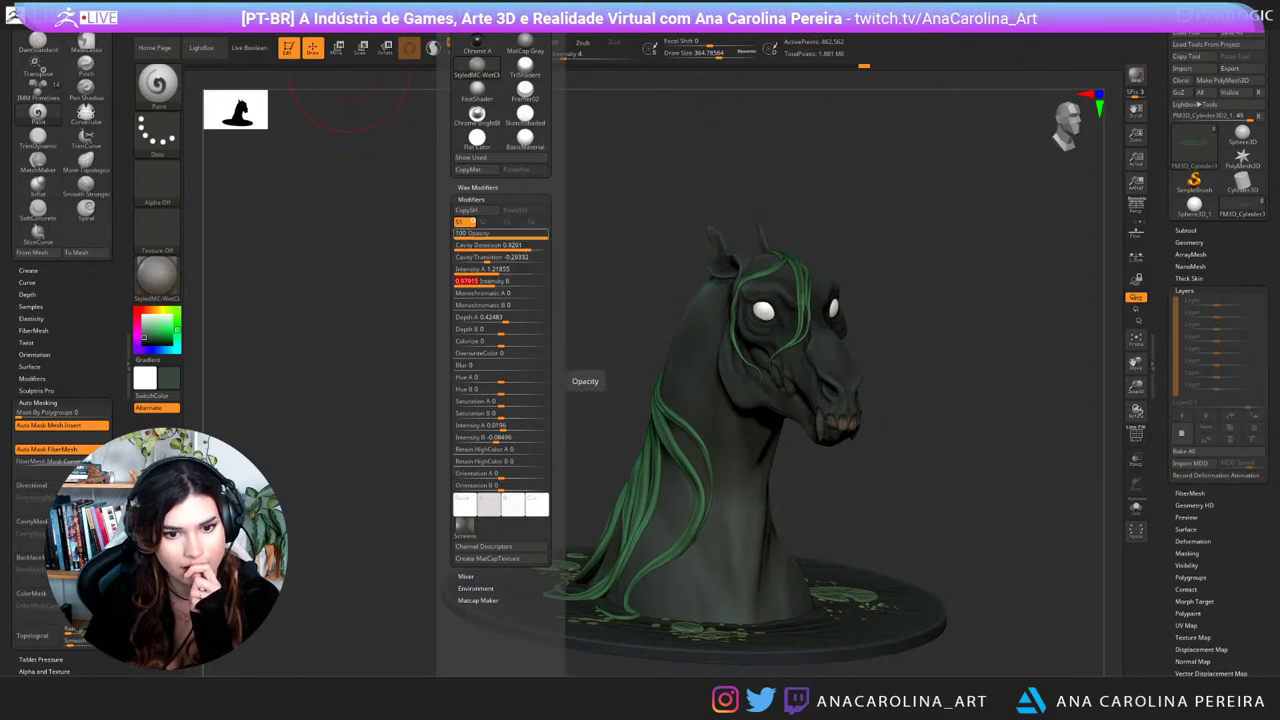
Step: Set the material's Opacity to 70, then lower it further to about 56
type("70")
key("Return")
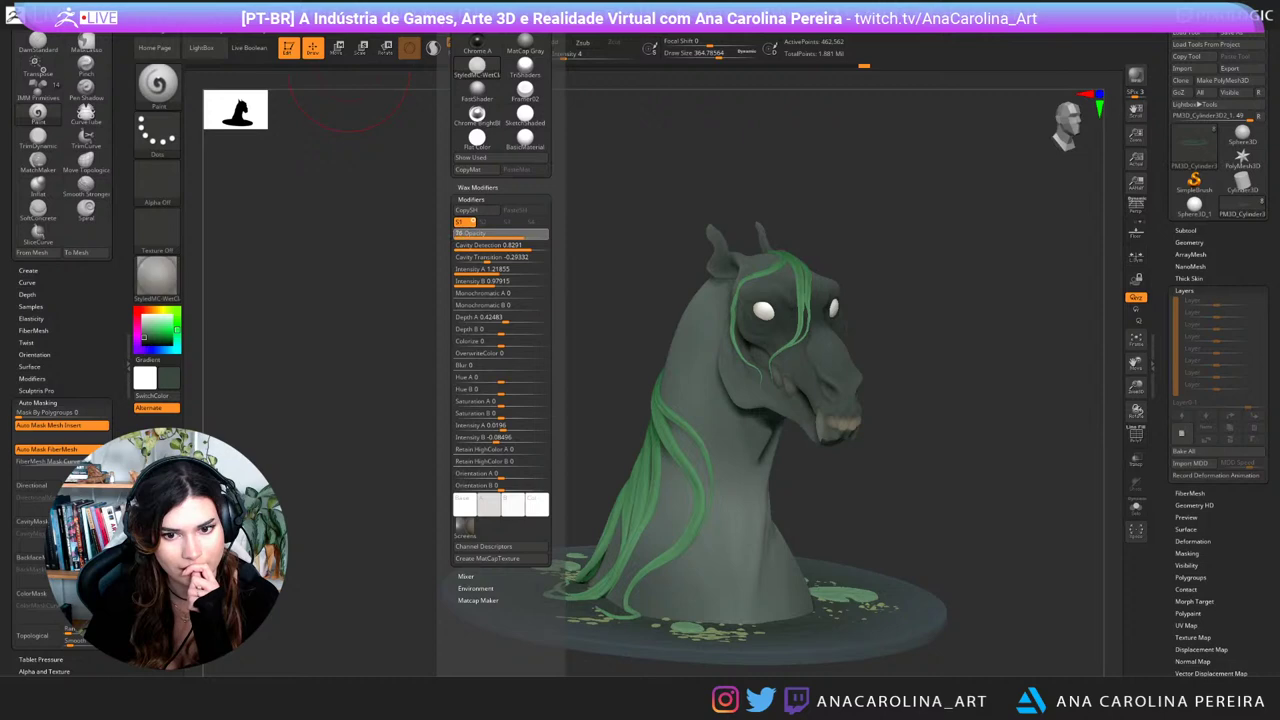
left_click_drag(523, 233, 505, 233)
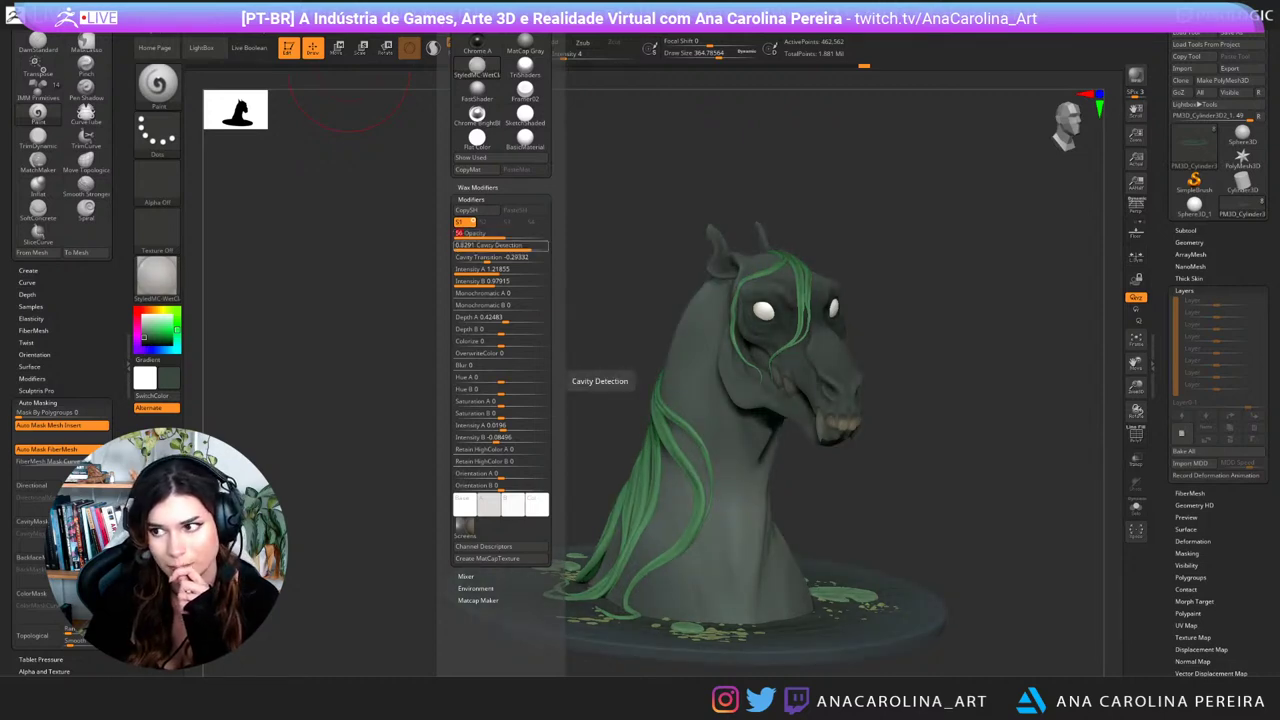
Step: Set the material's Opacity to 100 and look through its Mixer, Environment and MatCap Maker settings
left_click_drag(505, 234, 548, 234)
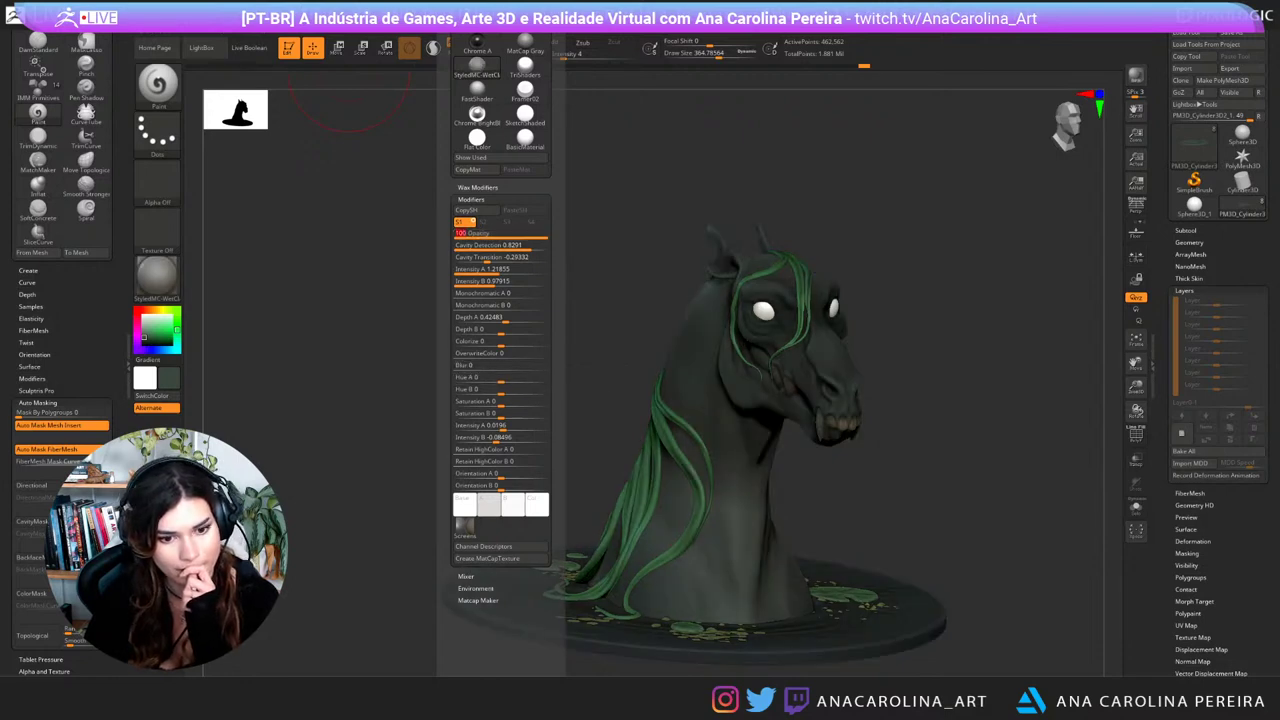
left_click(470, 576)
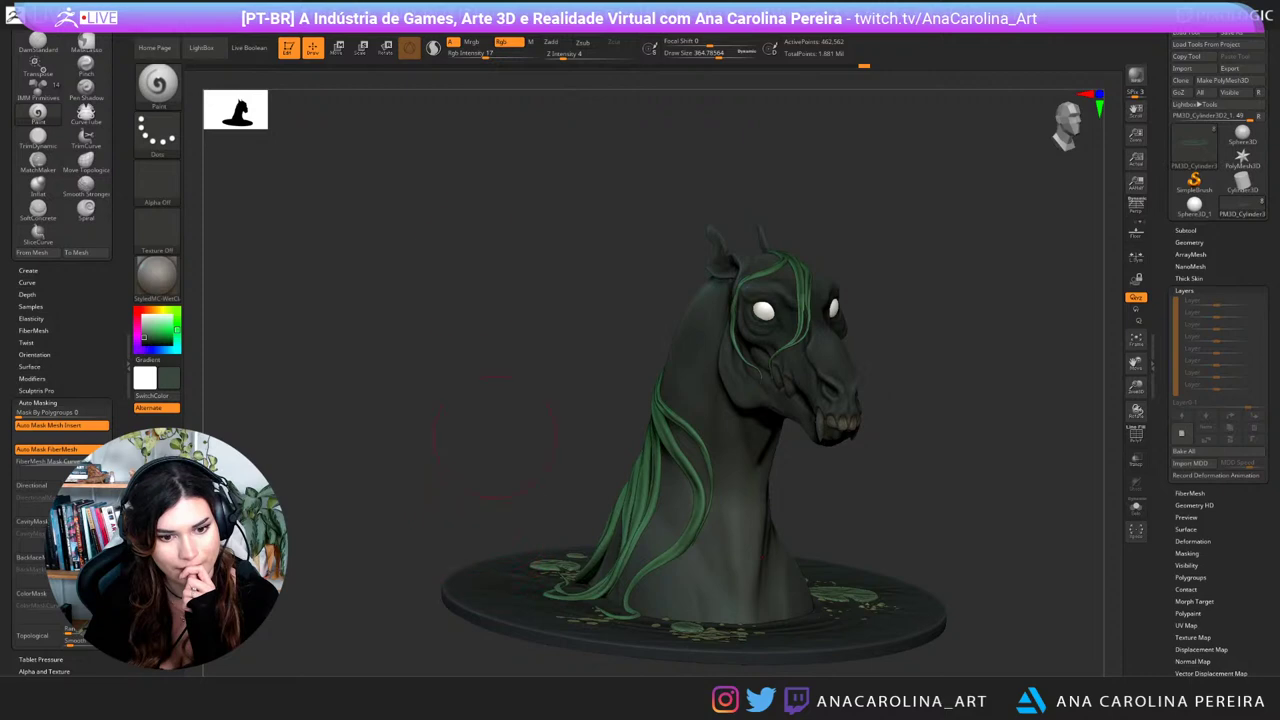
mouse_move(449, 28)
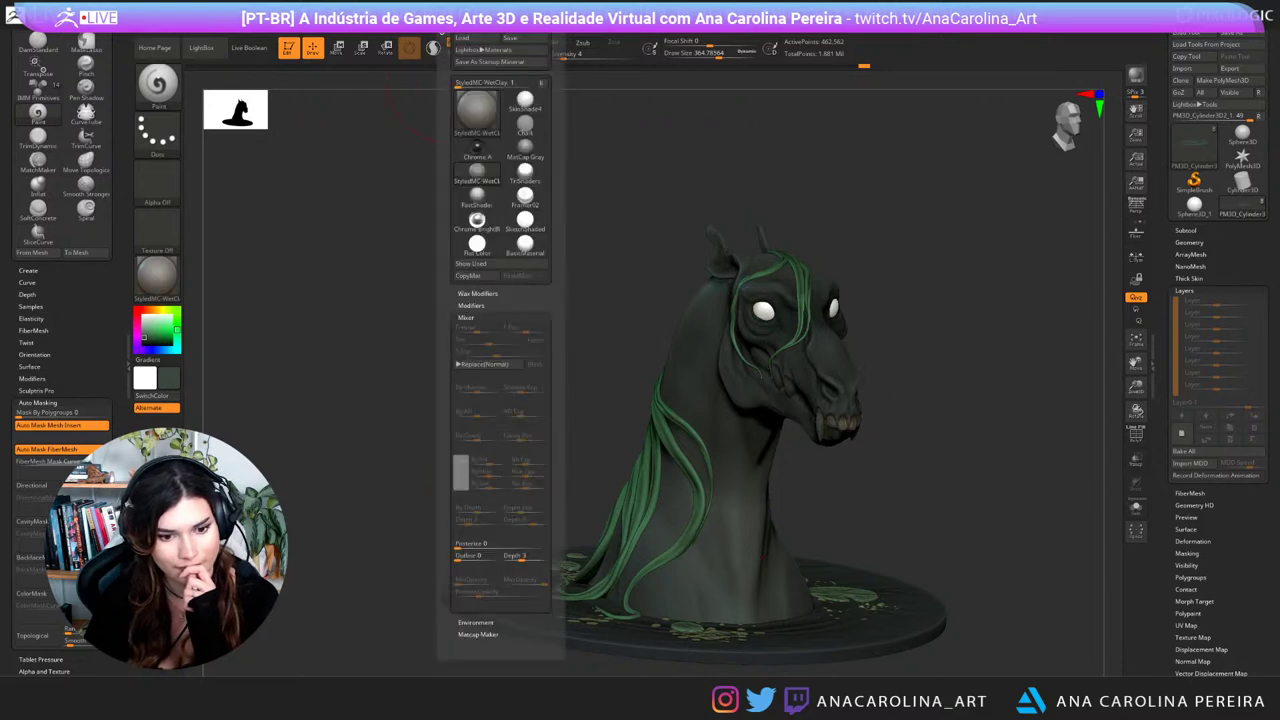
left_click(476, 618)
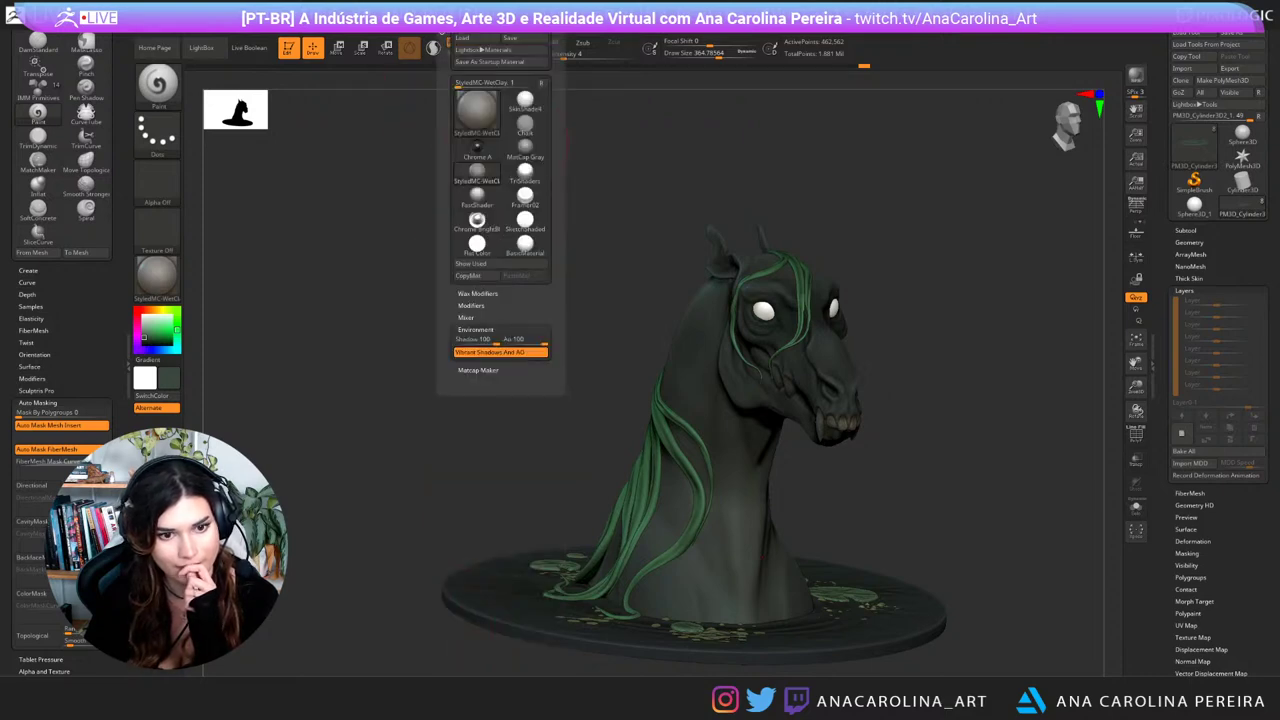
left_click(478, 370)
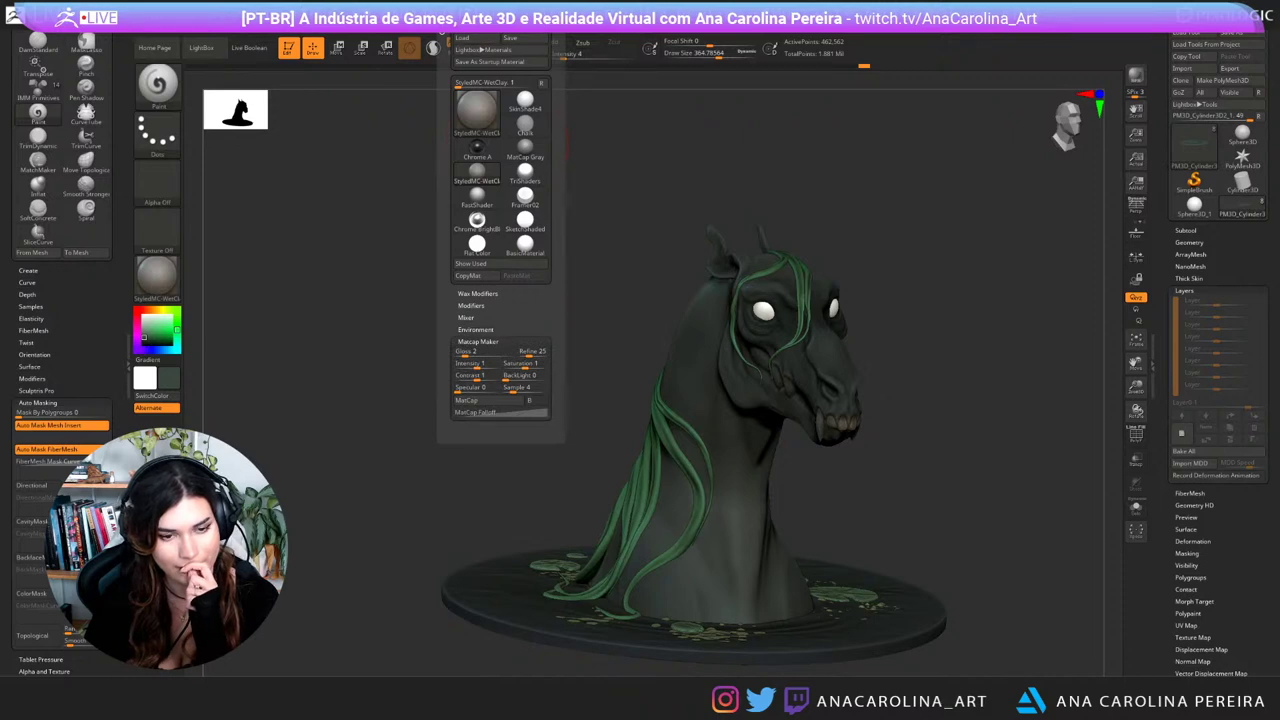
Step: Raise the MatCap Maker Gloss slightly and reopen the material's modifiers
left_click(467, 353)
left_click_drag(466, 353, 473, 353)
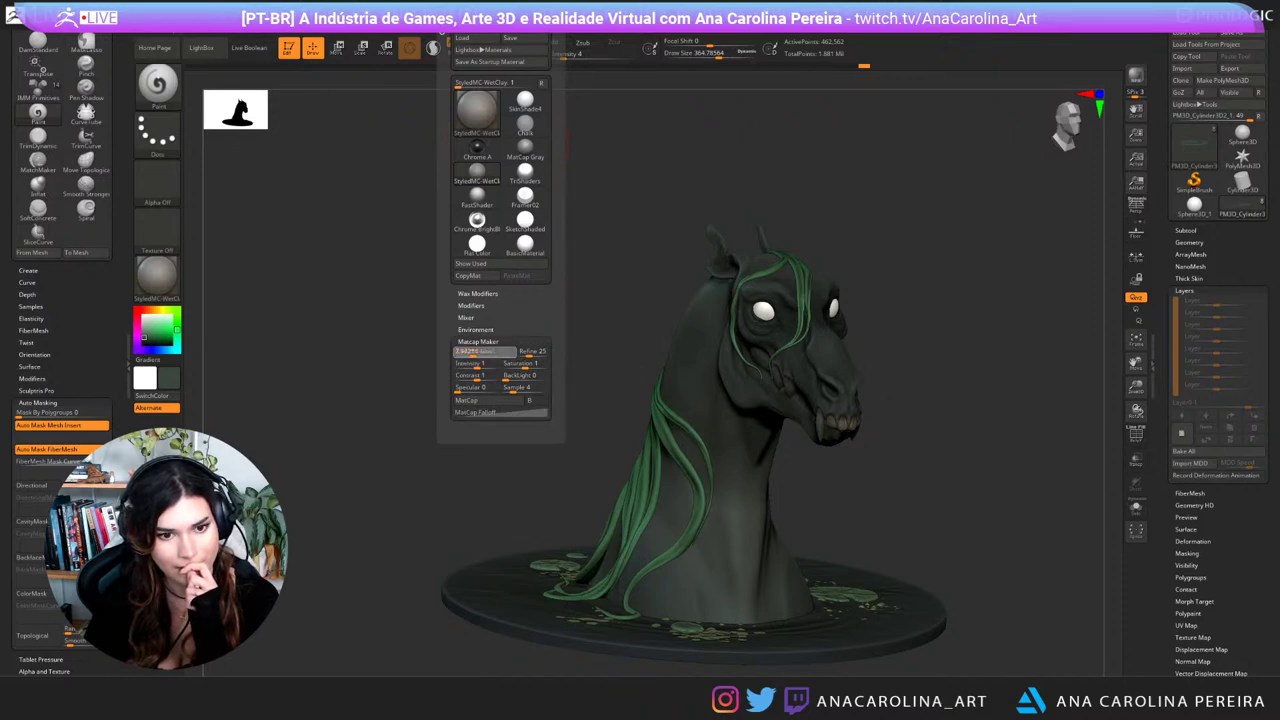
left_click(471, 306)
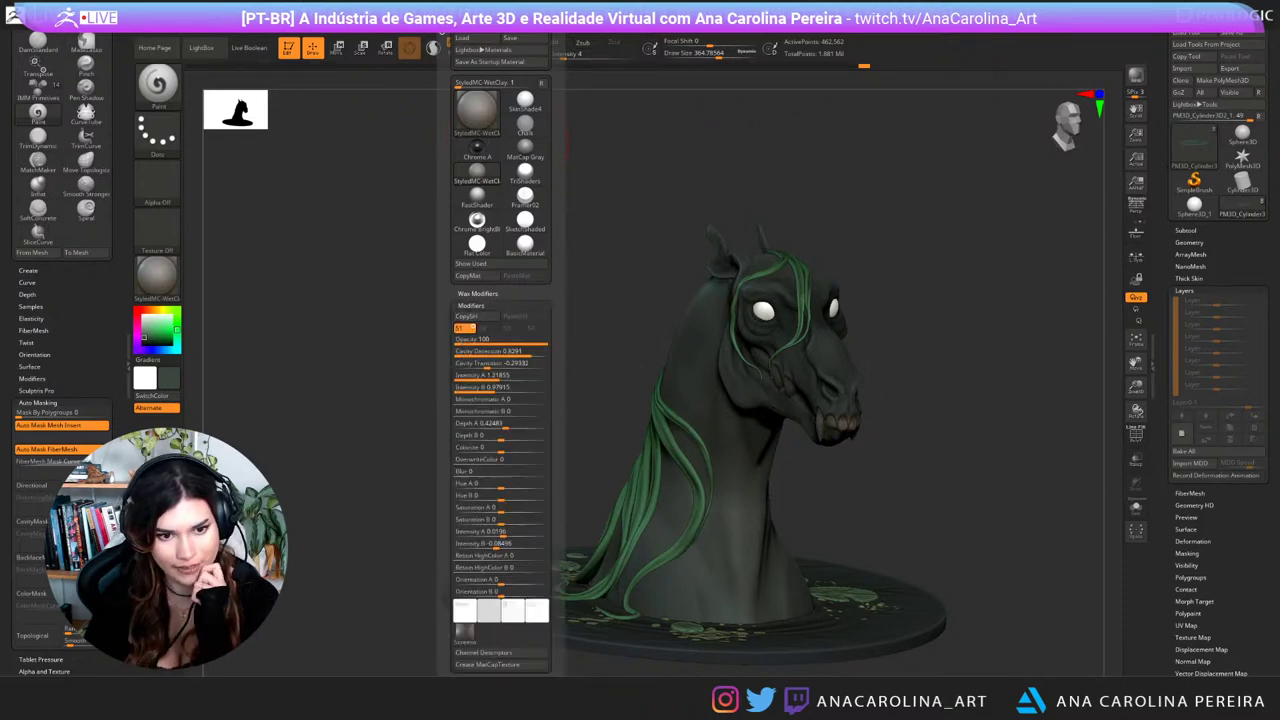
left_click_drag(558, 480, 558, 412)
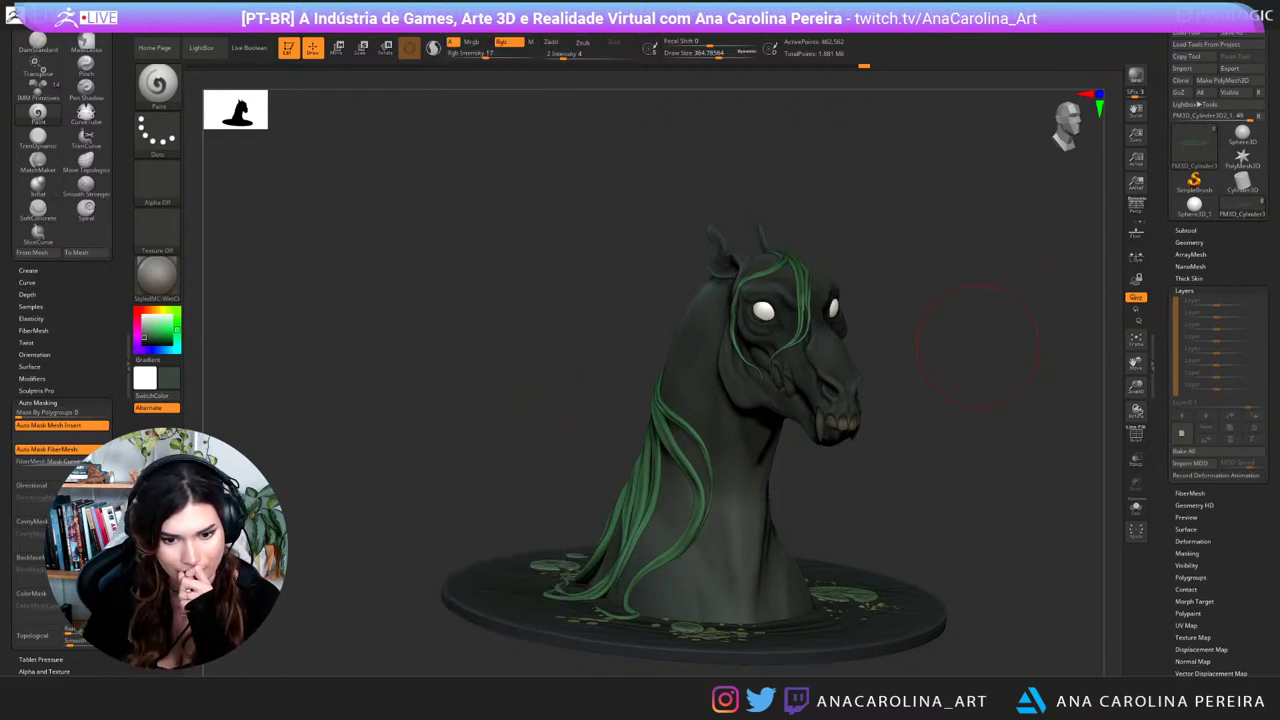
Step: Set the Paint brush to a draw size of about 132 and an Rgb Intensity of 85
left_click_drag(978, 347, 990, 350)
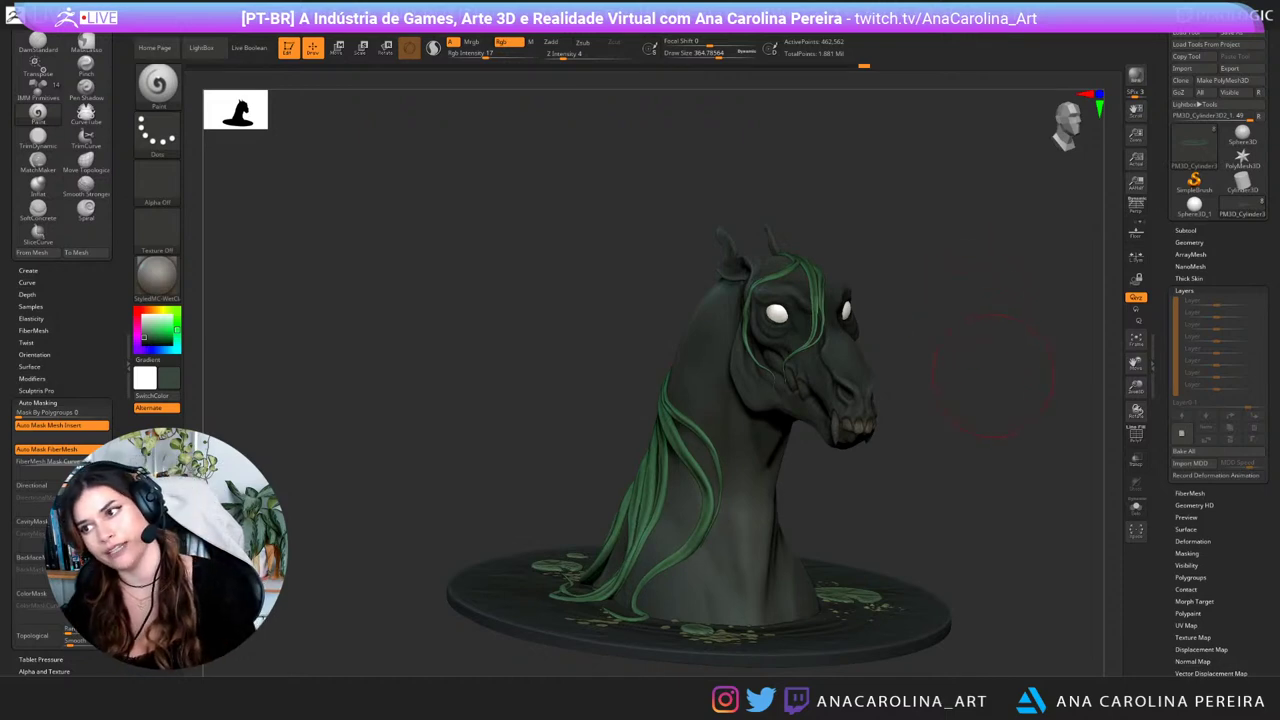
left_click_drag(985, 305, 944, 284, "alt")
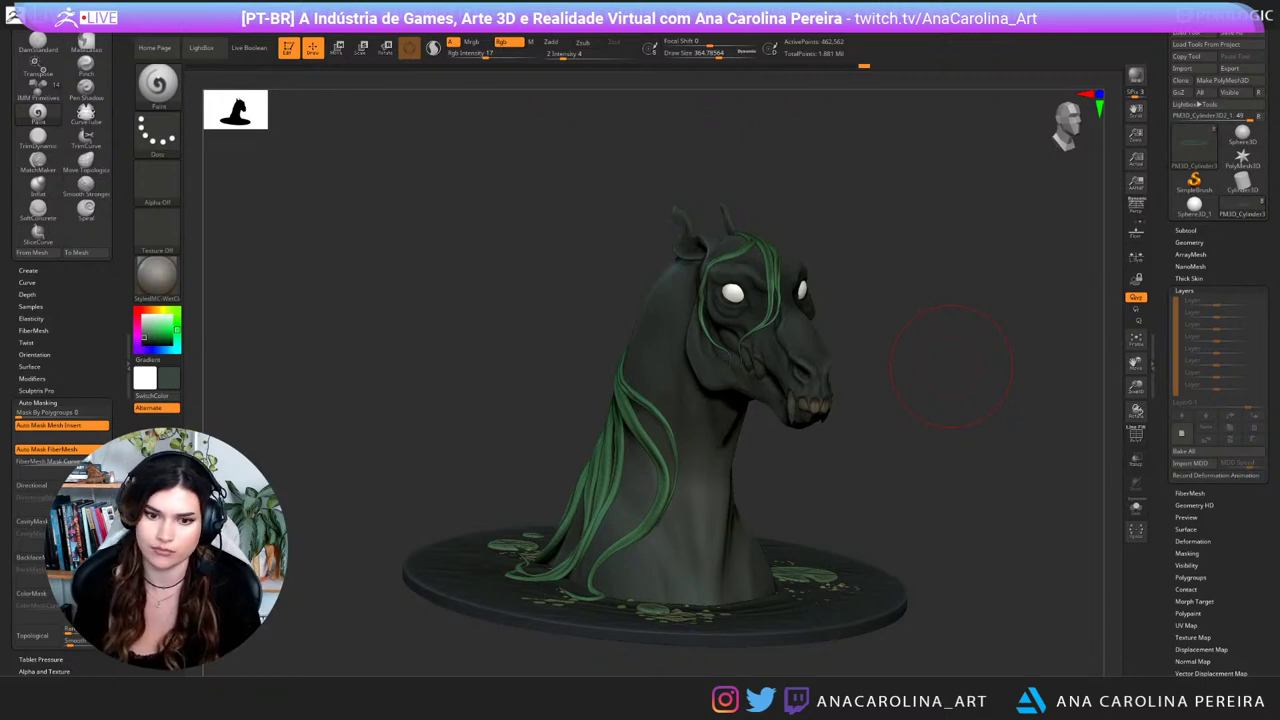
mouse_move(951, 366)
left_mouse_down()
mouse_move(770, 350)
mouse_move(947, 350)
mouse_move(966, 376)
left_mouse_up()
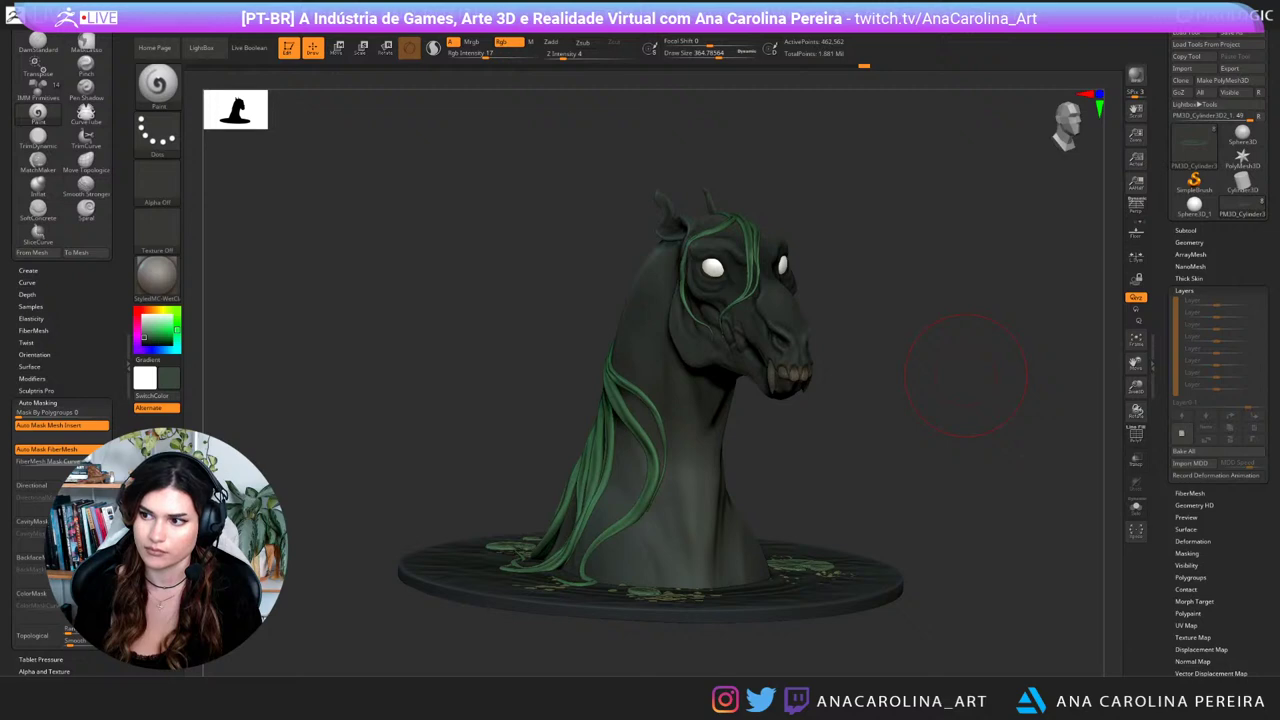
mouse_move(843, 268)
left_mouse_down()
mouse_move(882, 328)
mouse_move(834, 321)
left_mouse_up()
key("b")
key("p")
key("a")
key("space")
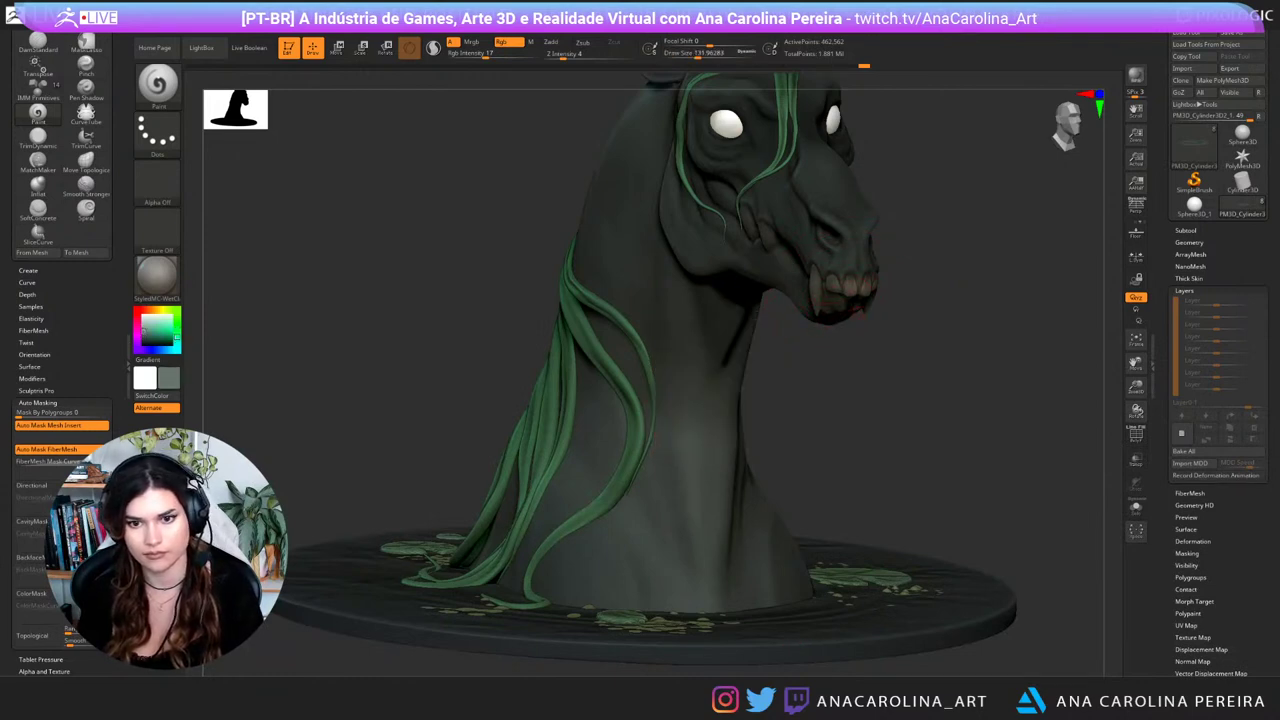
key("space")
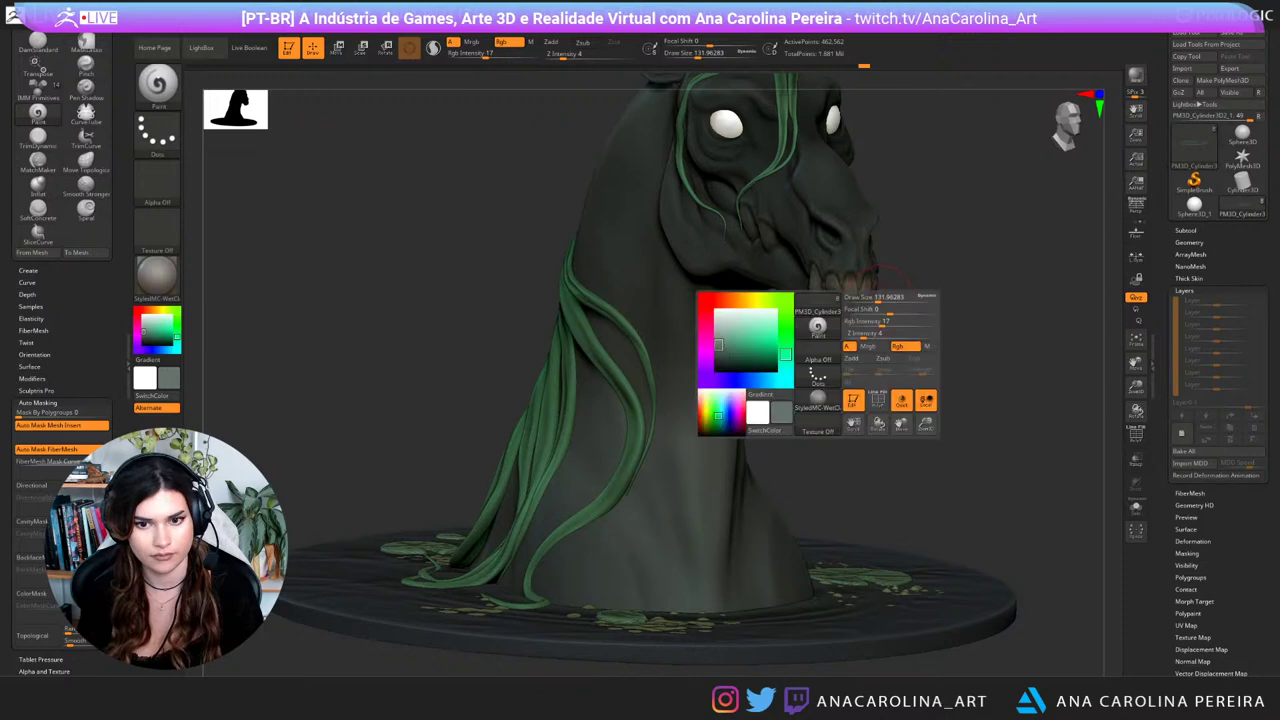
left_click(920, 321)
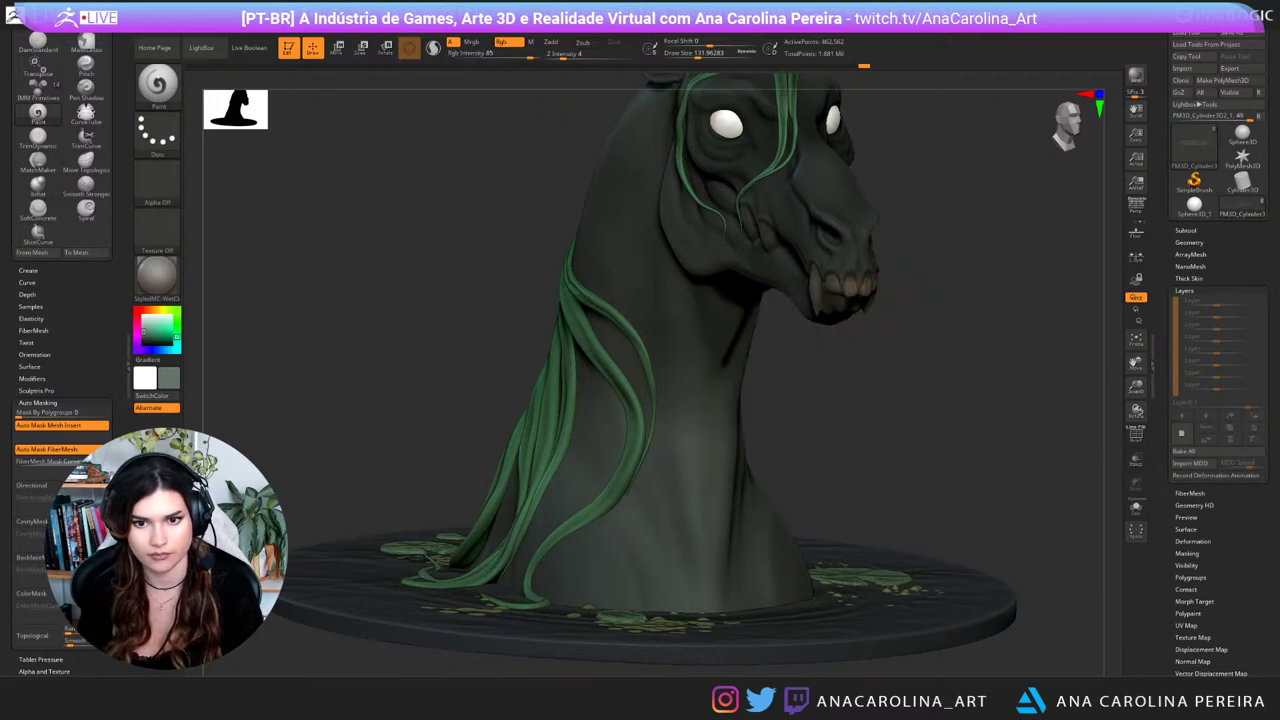
Step: Make the horse bust active and set the Paint brush's draw size to about 430
left_click(808, 293, "alt")
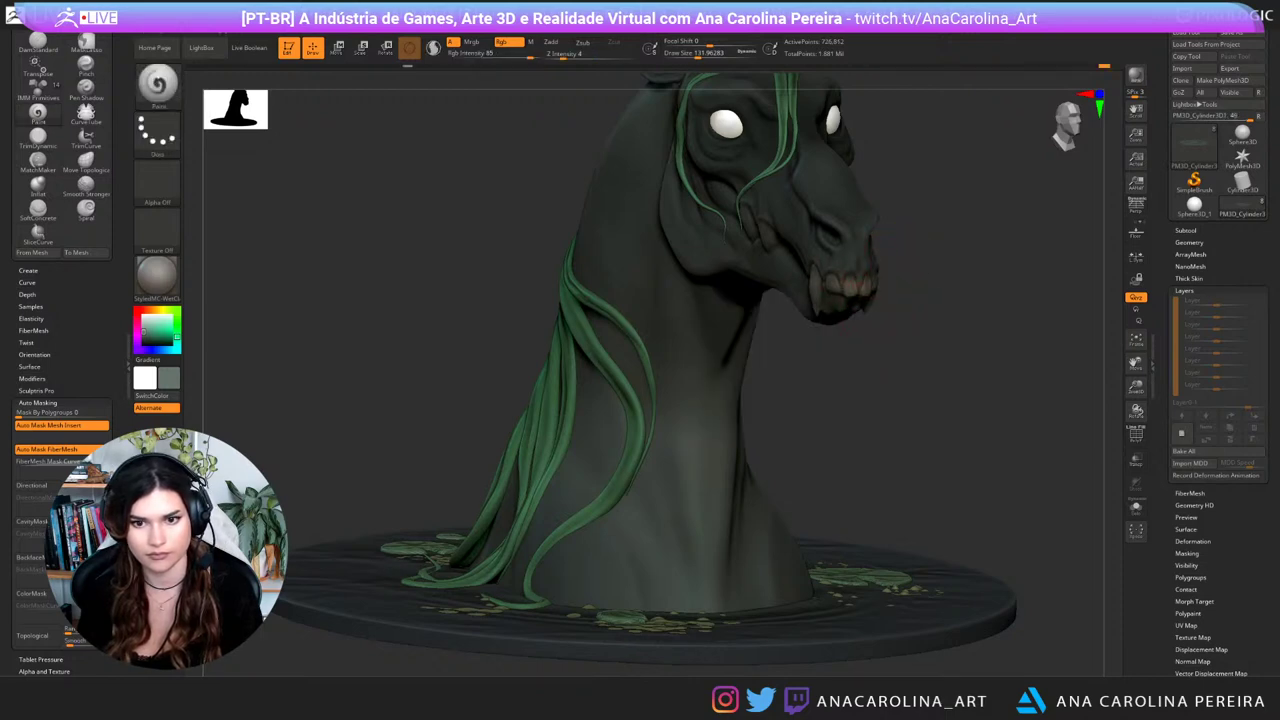
left_click_drag(940, 370, 830, 380, "alt")
left_click_drag(940, 320, 840, 450, "alt")
mouse_move(840, 345)
left_mouse_down()
mouse_move(940, 340)
mouse_move(962, 366)
mouse_move(924, 338)
left_mouse_up()
key("space")
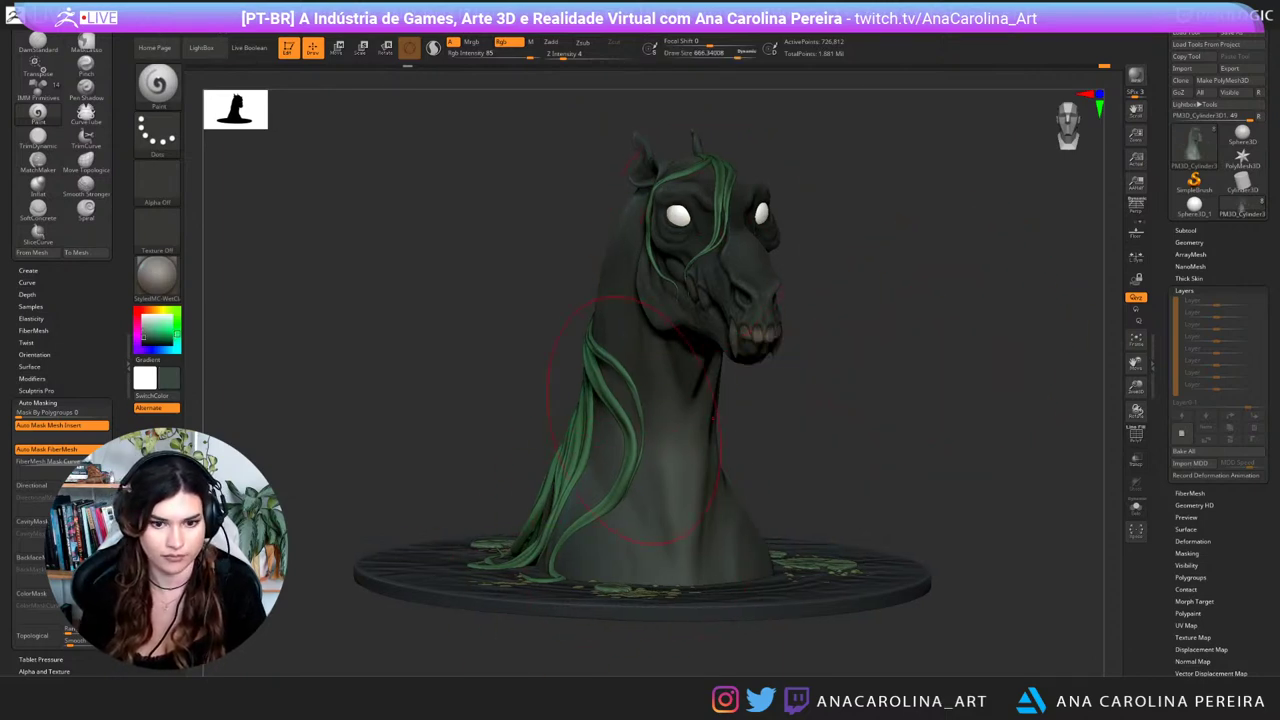
key("ctrl+z")
key("space")
left_click_drag(520, 521, 506, 521)
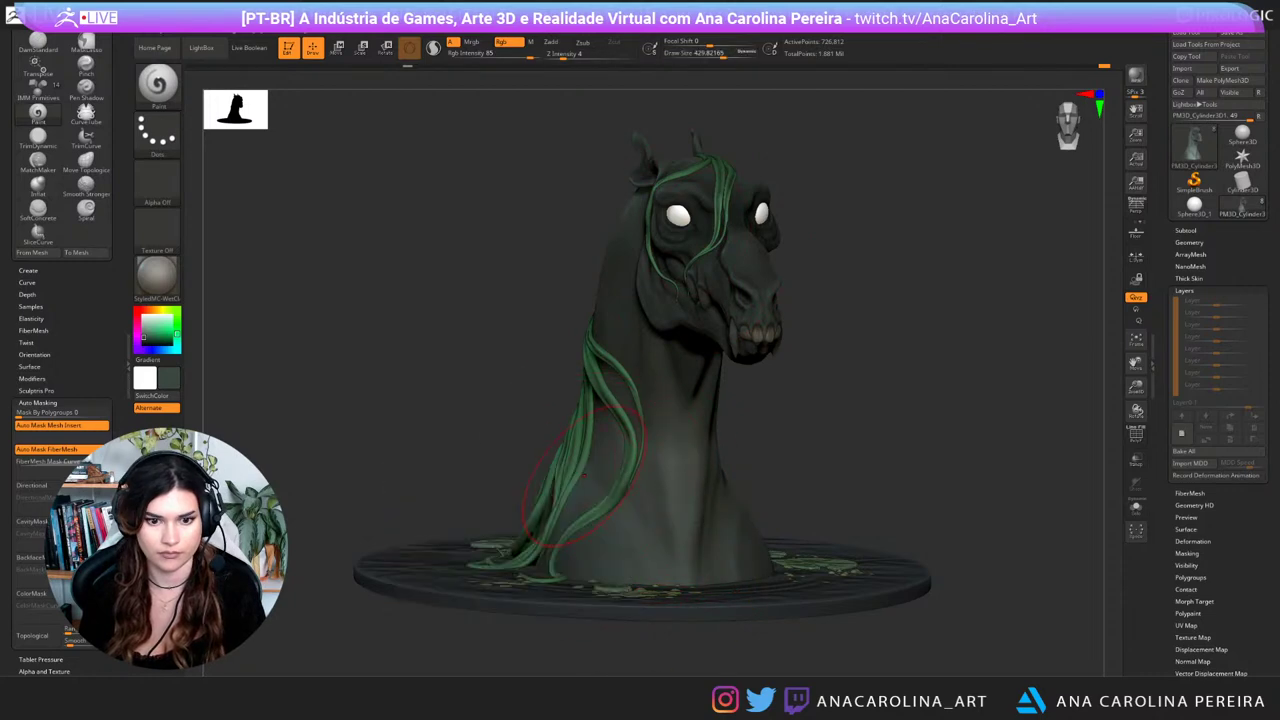
Step: Select the hair strands and darken the mane's roots with dark green at a draw size of about 734
left_click_drag(560, 380, 608, 372, "alt")
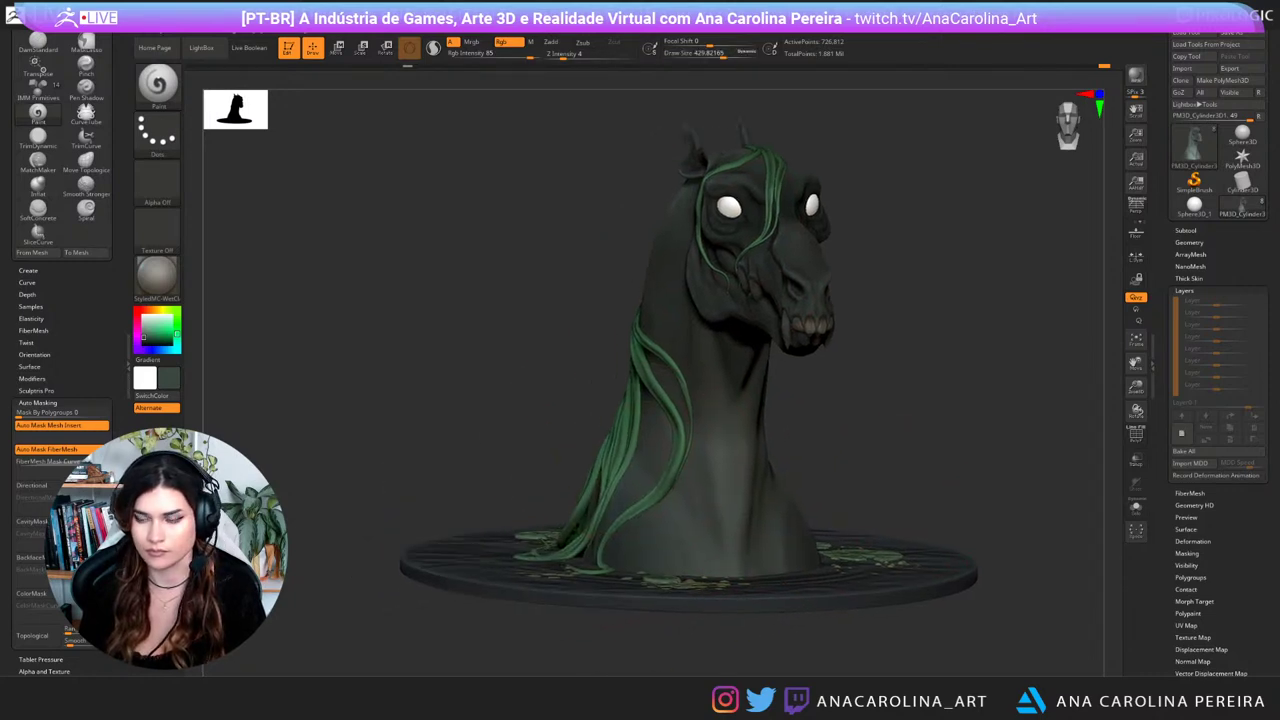
left_click(643, 348, "alt")
mouse_move(500, 380)
left_mouse_down()
mouse_move(600, 385)
mouse_move(577, 383)
mouse_move(560, 310)
left_mouse_up()
key("space")
left_click_drag(480, 235, 588, 243)
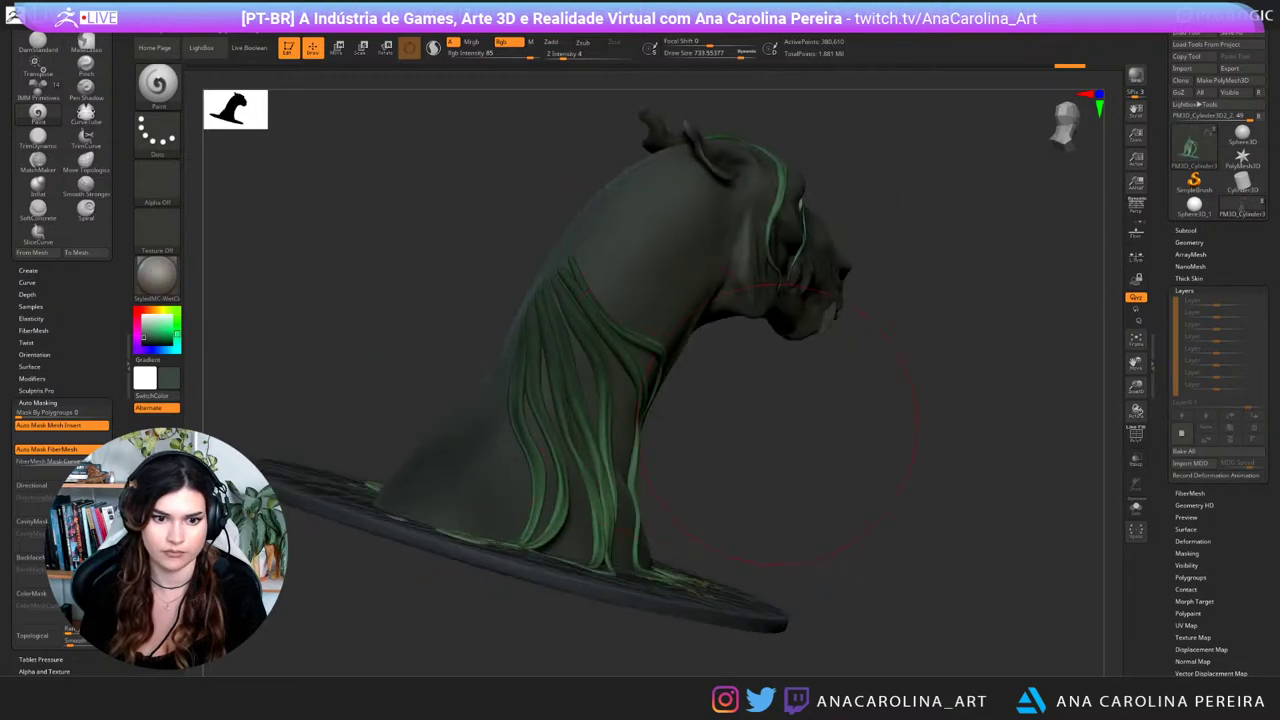
left_click_drag(779, 425, 694, 478)
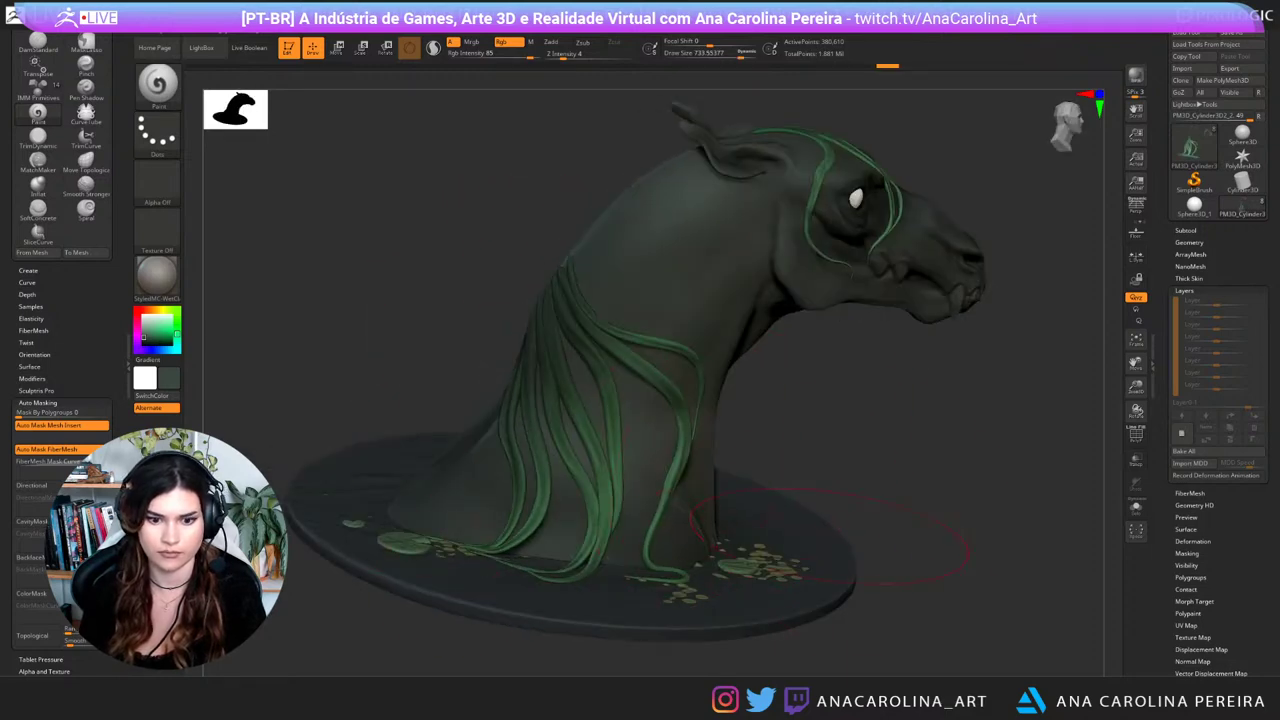
left_click_drag(830, 537, 745, 480)
mouse_move(693, 519)
right_mouse_down()
mouse_move(830, 540)
mouse_move(750, 575)
mouse_move(700, 540)
mouse_move(640, 450)
mouse_move(530, 560)
mouse_move(640, 550)
right_mouse_up()
Step: Reduce the draw size to about 379 and shade the forelock strands around the horse's face
key("space")
left_click_drag(838, 340, 820, 340)
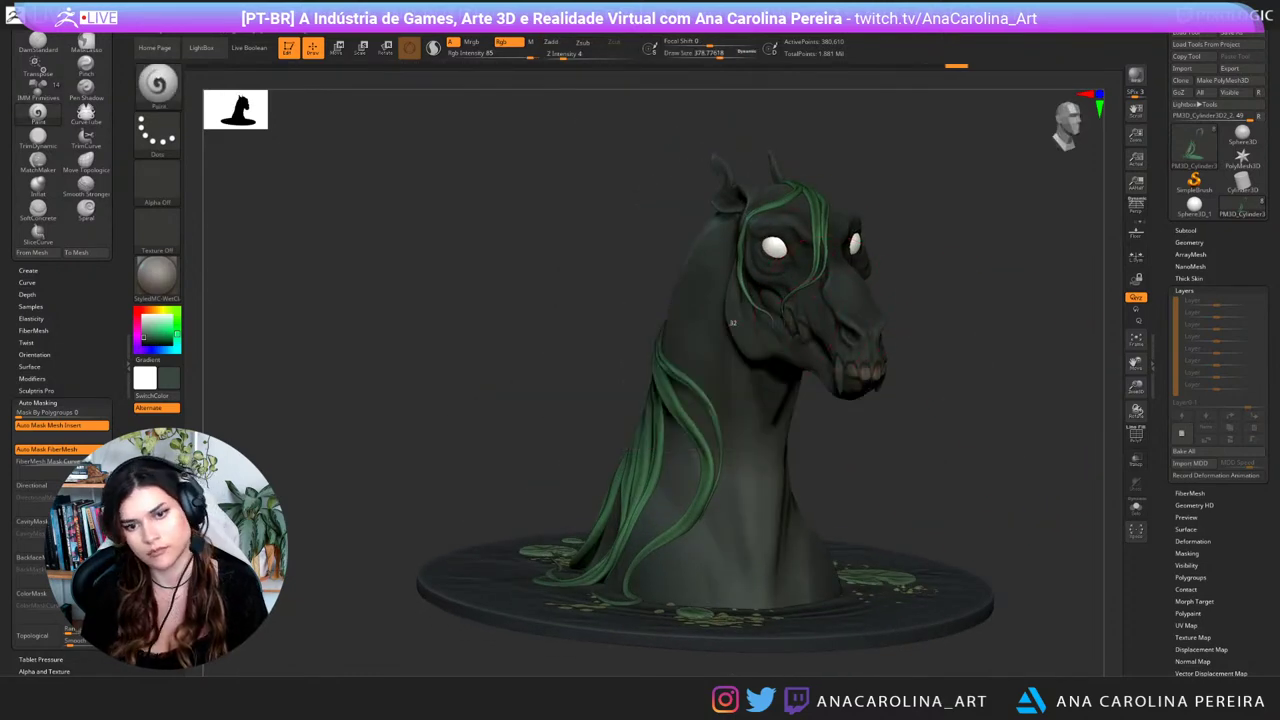
left_click_drag(756, 307, 764, 318)
left_click_drag(970, 323, 933, 345, "alt")
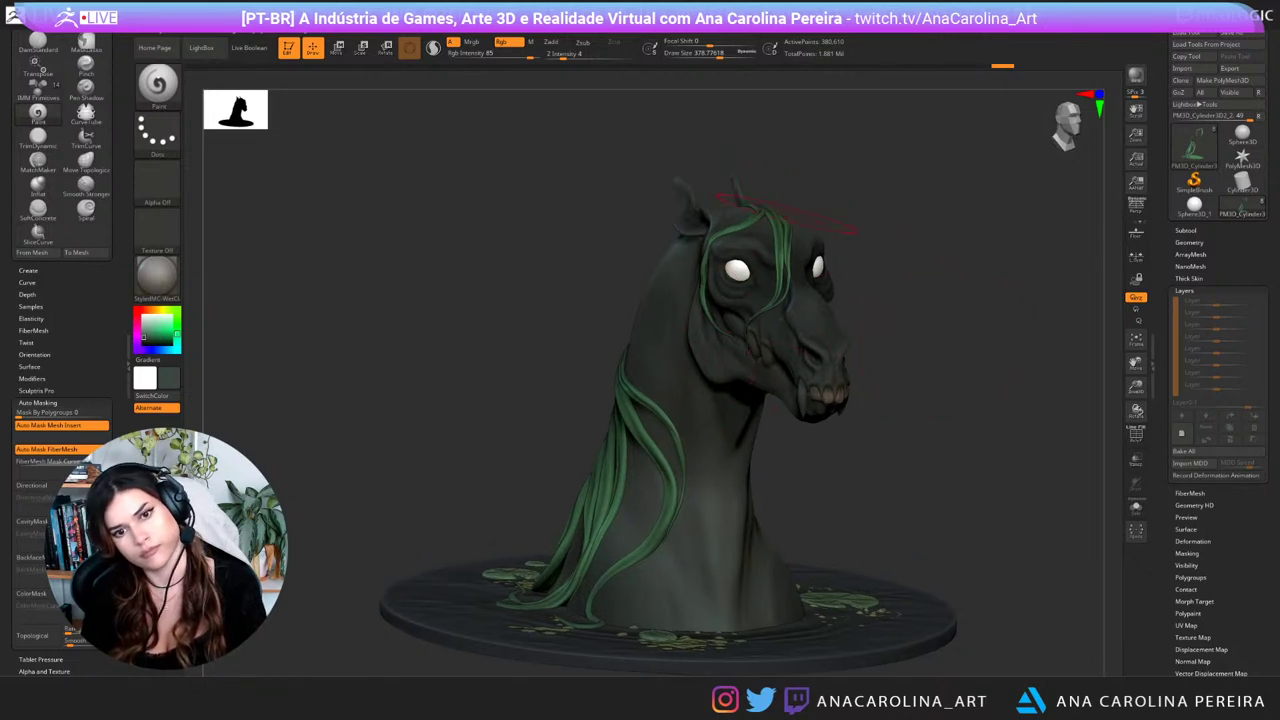
right_click_drag(786, 214, 774, 272)
left_click_drag(768, 212, 776, 224)
left_click_drag(822, 260, 828, 272)
mouse_move(882, 296)
left_mouse_down()
mouse_move(872, 216)
mouse_move(905, 236)
left_mouse_up()
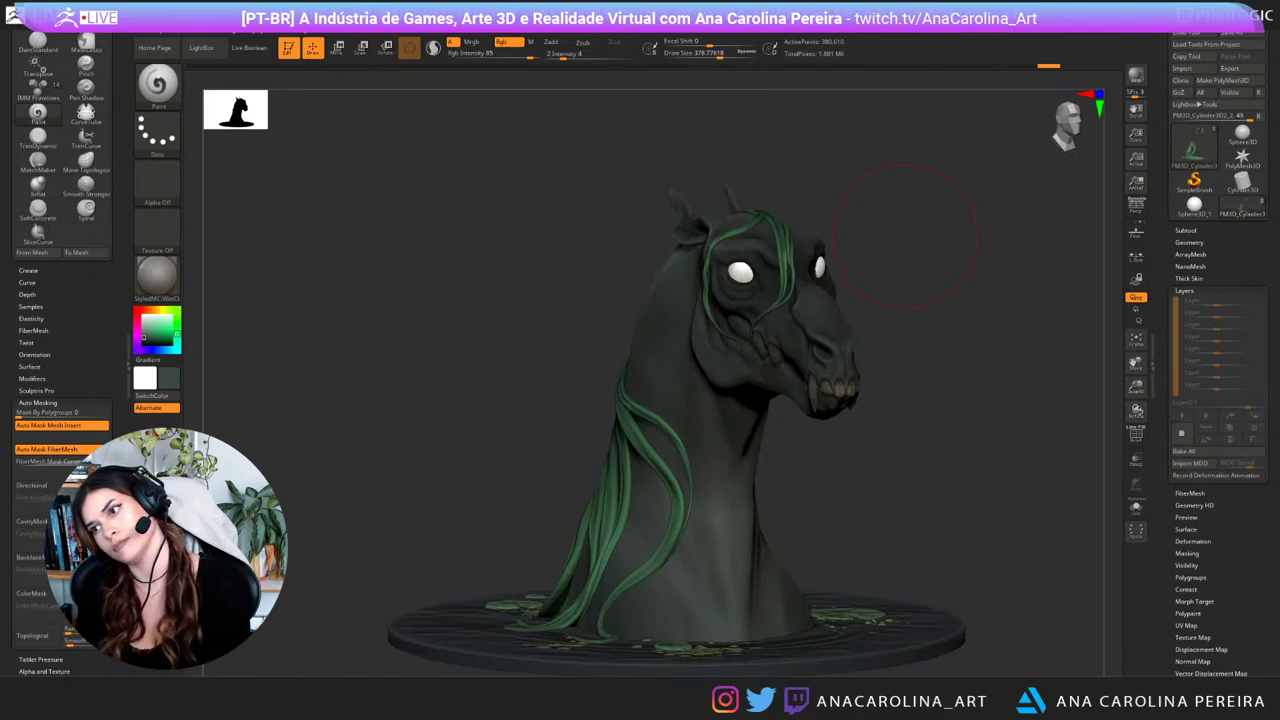
Step: Try to darken the back of the mane with a draw size of about 602
left_click_drag(1014, 468, 1072, 472)
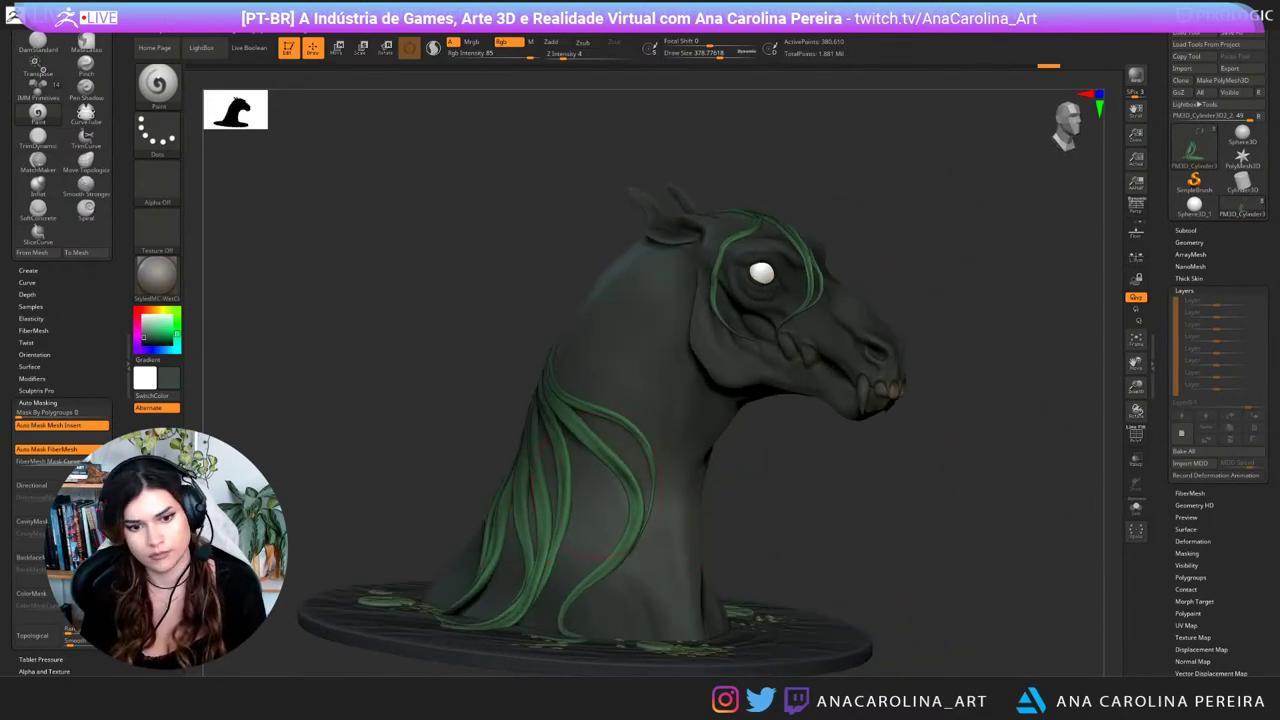
key("space")
mouse_move(617, 463)
left_mouse_down()
mouse_move(632, 462)
mouse_move(545, 485)
left_mouse_up()
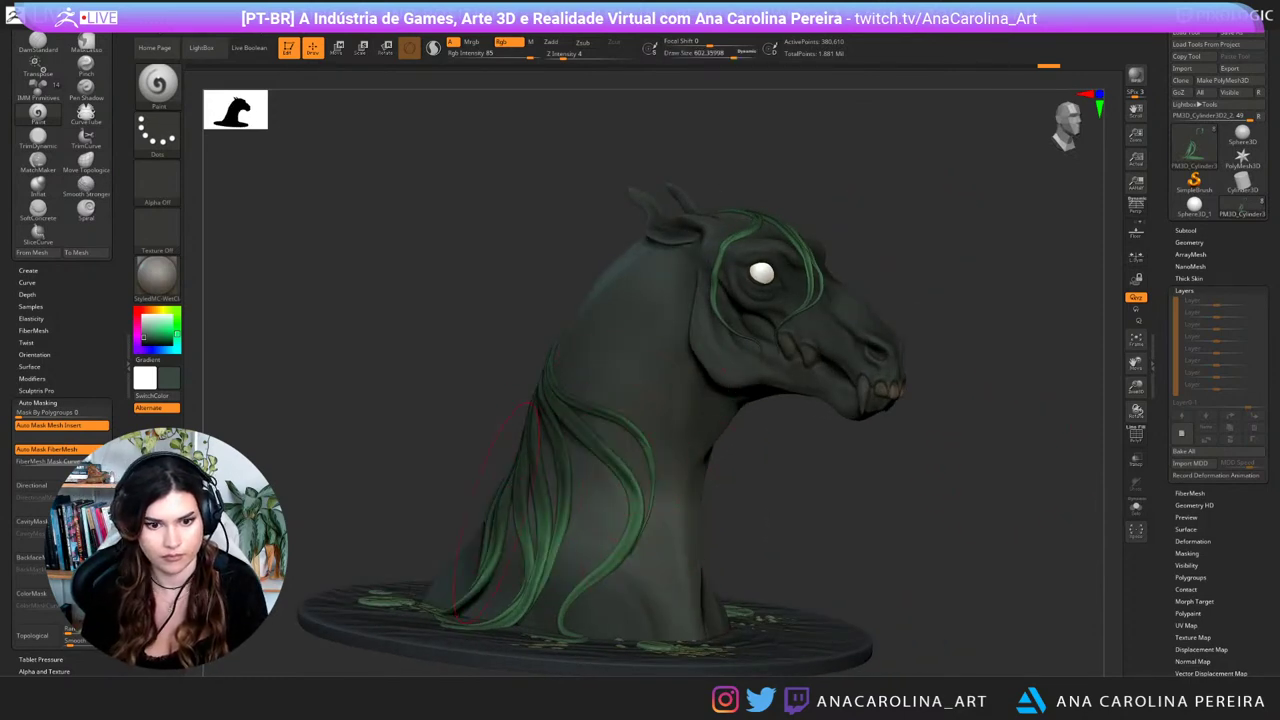
left_click_drag(985, 430, 905, 428)
mouse_move(798, 497)
left_mouse_down()
mouse_move(840, 521)
mouse_move(848, 503)
mouse_move(908, 504)
left_mouse_up()
key("ctrl+z")
Step: Enlarge the draw size to about 846 and darken the mane strands along the neck
key("space")
left_click_drag(558, 430, 543, 485)
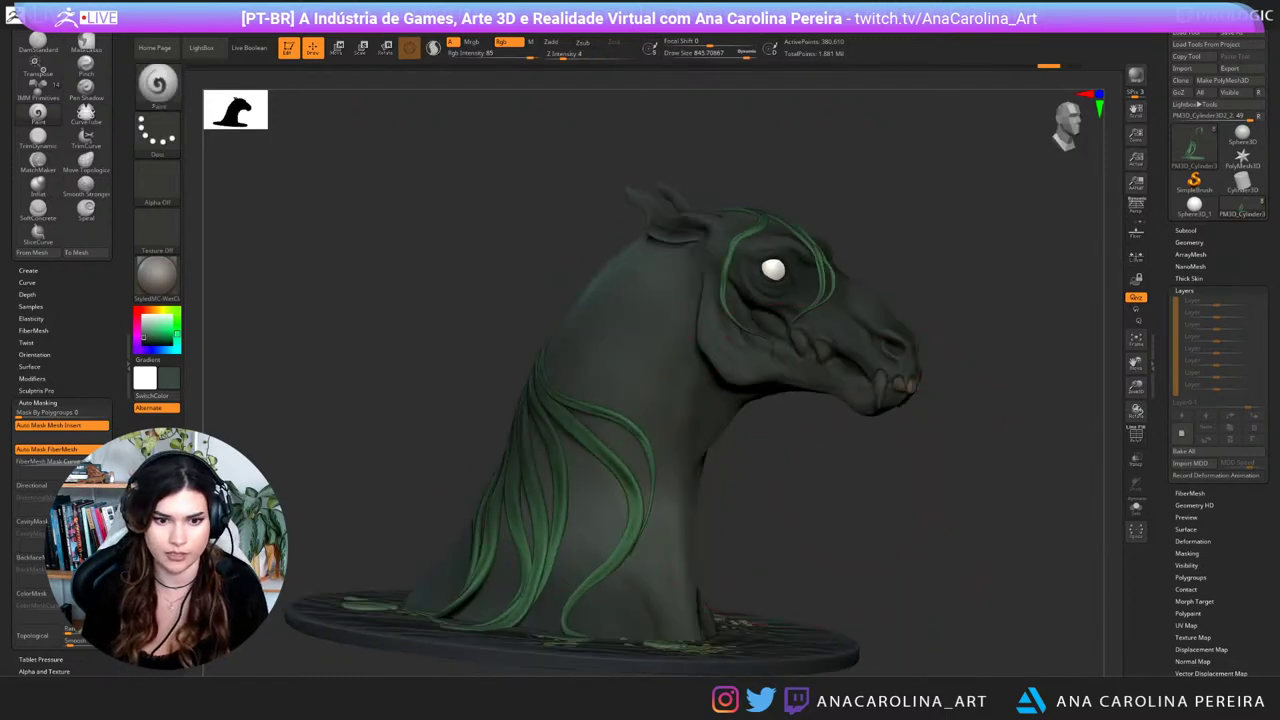
left_click_drag(868, 512, 912, 542)
left_click_drag(489, 371, 528, 311)
mouse_move(880, 565)
left_mouse_down()
mouse_move(812, 520)
mouse_move(906, 460)
left_mouse_up()
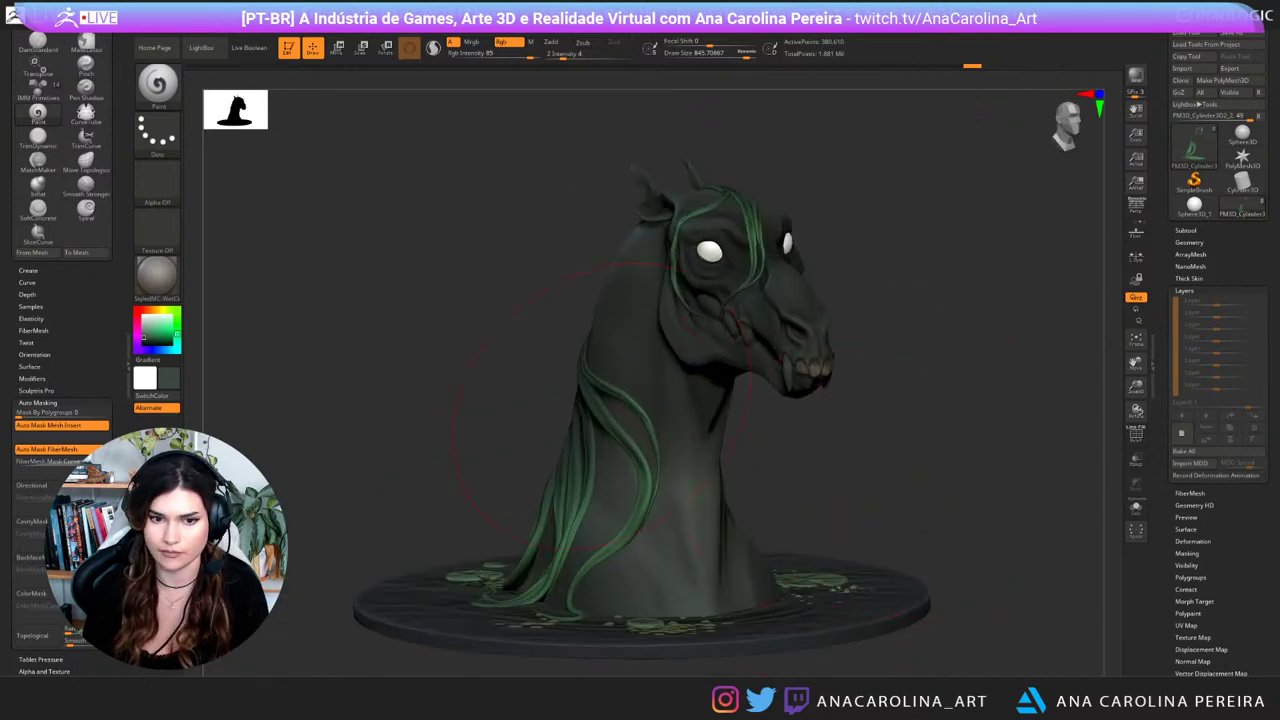
left_click_drag(684, 424, 610, 510)
left_click_drag(890, 510, 930, 476)
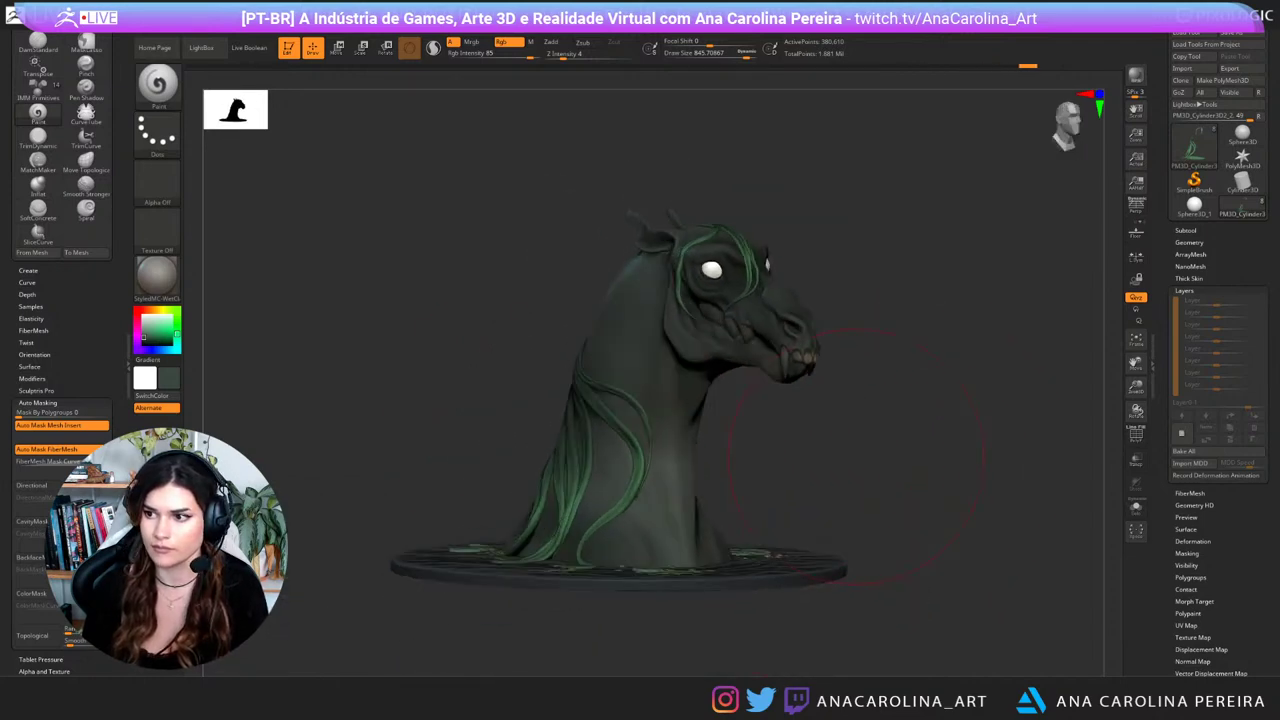
Step: Step back the last mane shading and repaint the strands from their ends on the disc up the neck
left_click_drag(796, 428, 884, 492)
key("ctrl+z")
key("ctrl+z")
key("ctrl+shift+z")
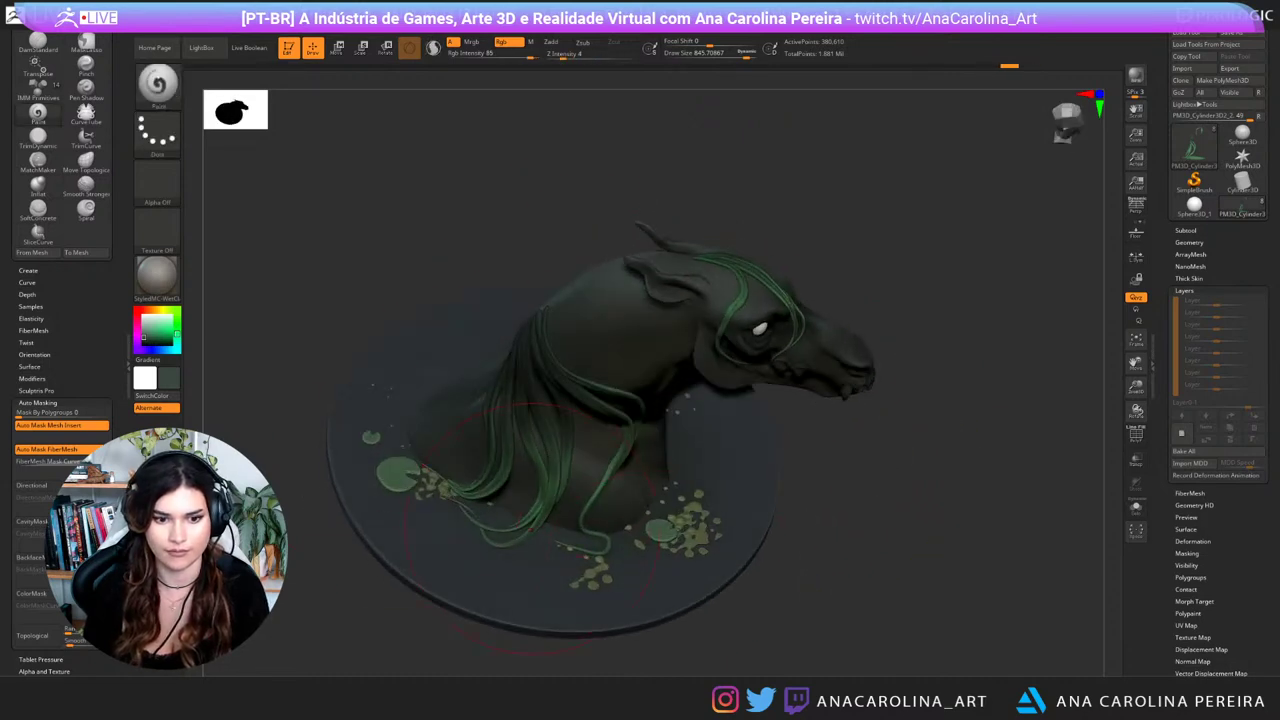
left_click_drag(532, 528, 560, 540)
left_click_drag(860, 540, 850, 450)
left_click_drag(590, 440, 610, 400)
mouse_move(880, 440)
left_mouse_down()
mouse_move(920, 470)
mouse_move(790, 460)
mouse_move(875, 500)
mouse_move(945, 467)
left_mouse_up()
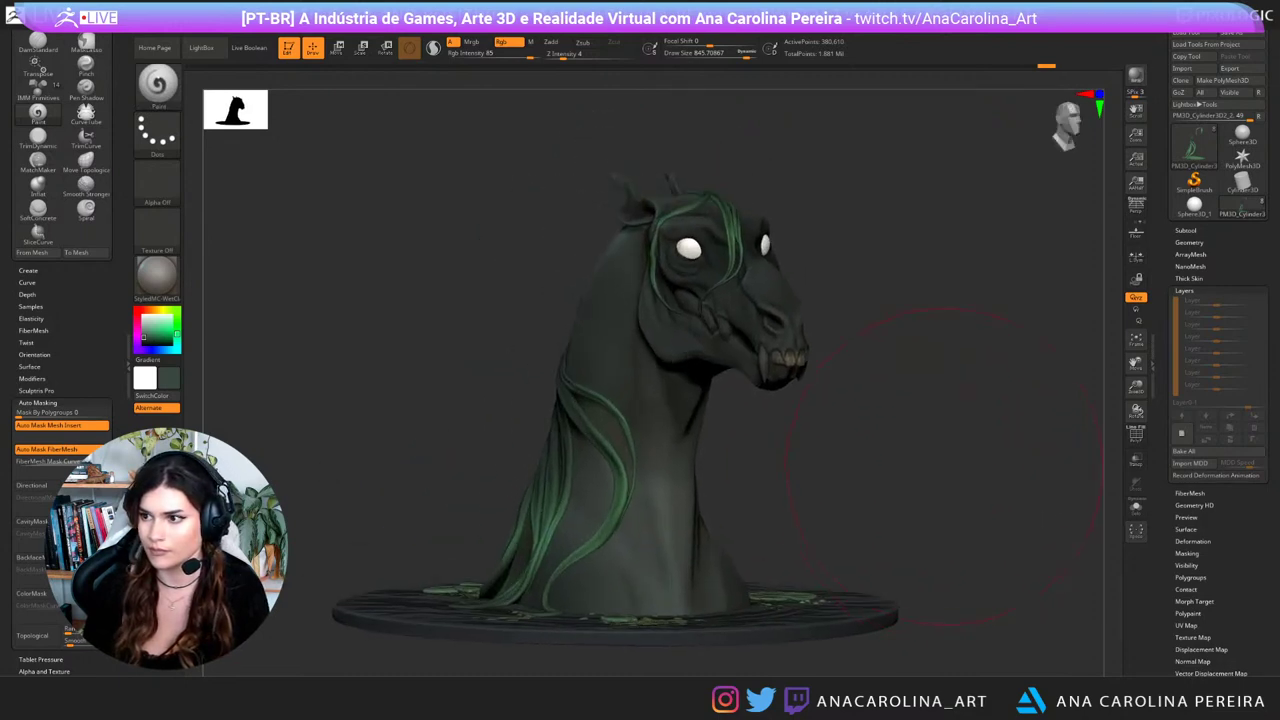
Step: Select the horse bust and set up the DamStandard brush with a draw size of about 56 for the muzzle
left_click(788, 325, "alt")
key("b")
key("s")
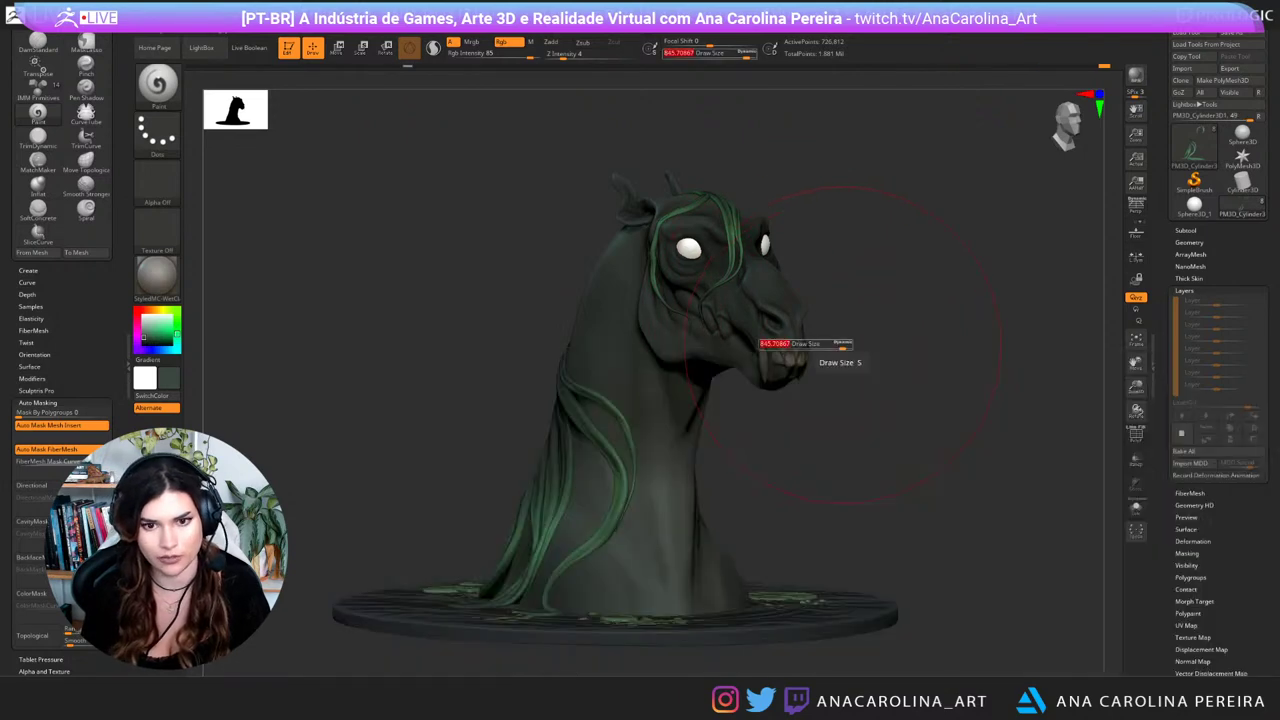
key("space")
left_click_drag(845, 339, 823, 338)
key("b")
key("d")
key("s")
mouse_move(905, 360)
left_mouse_down("alt")
mouse_move(880, 445)
mouse_move(819, 422)
left_mouse_up("alt")
key("space")
key("space")
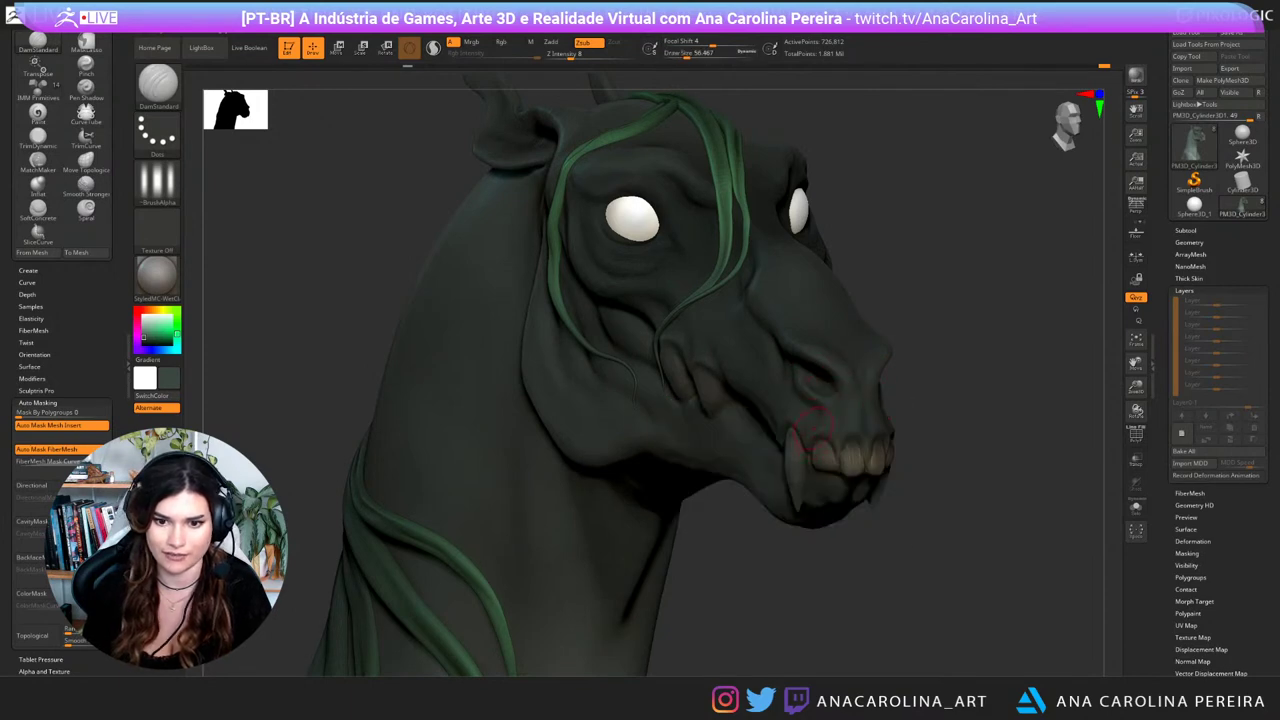
key("space")
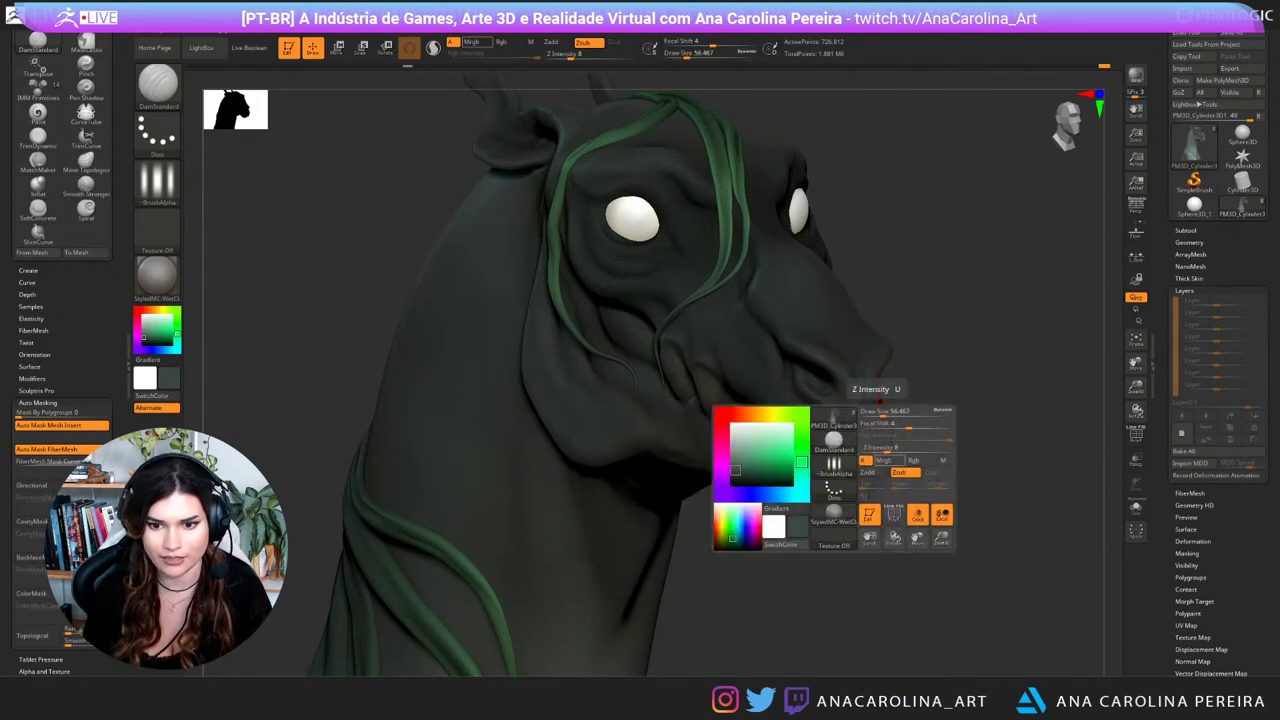
left_click(835, 470)
key("b")
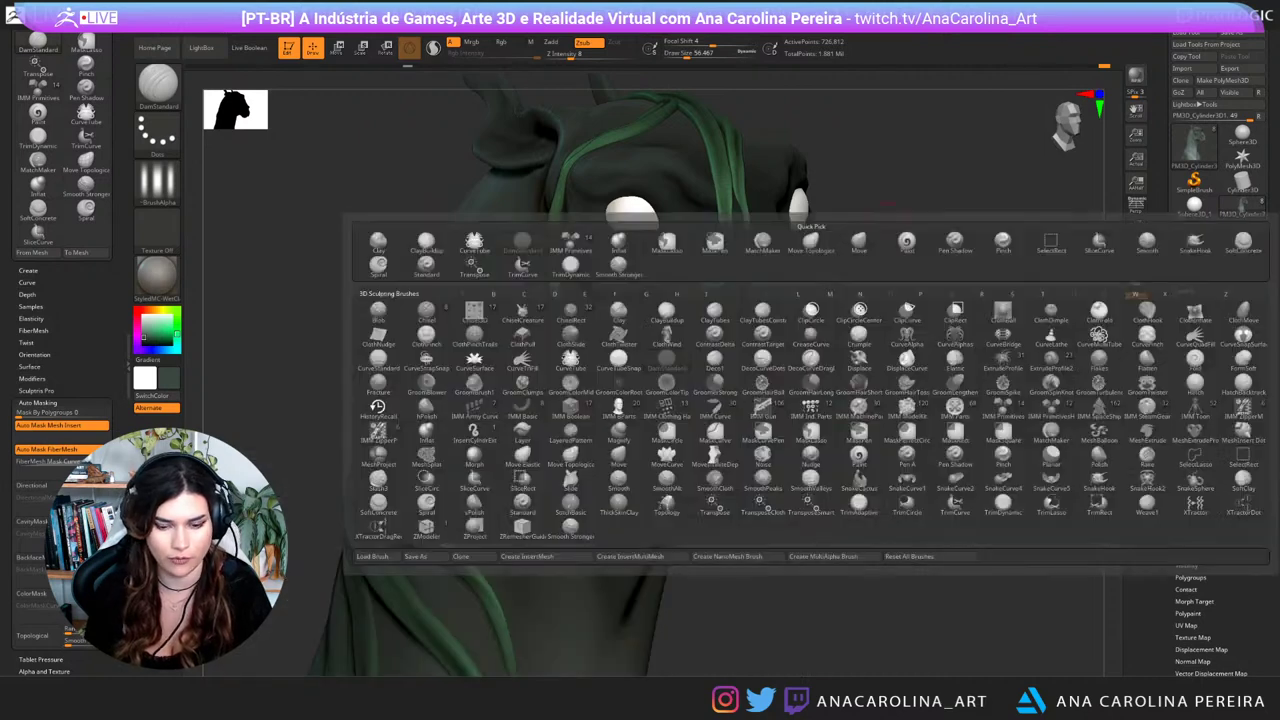
key("b")
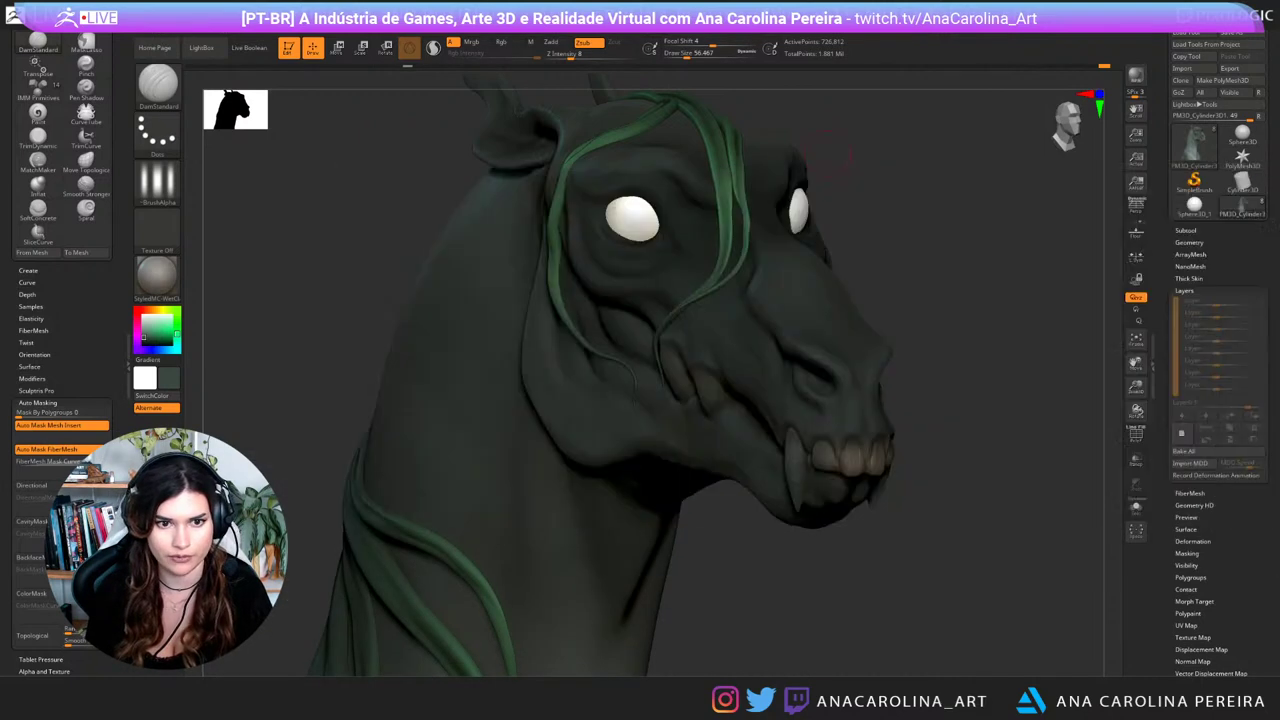
Step: Give the DamStandard brush the Alpha 01 shape and raise its Z Intensity to 45
key("space")
left_click(802, 186)
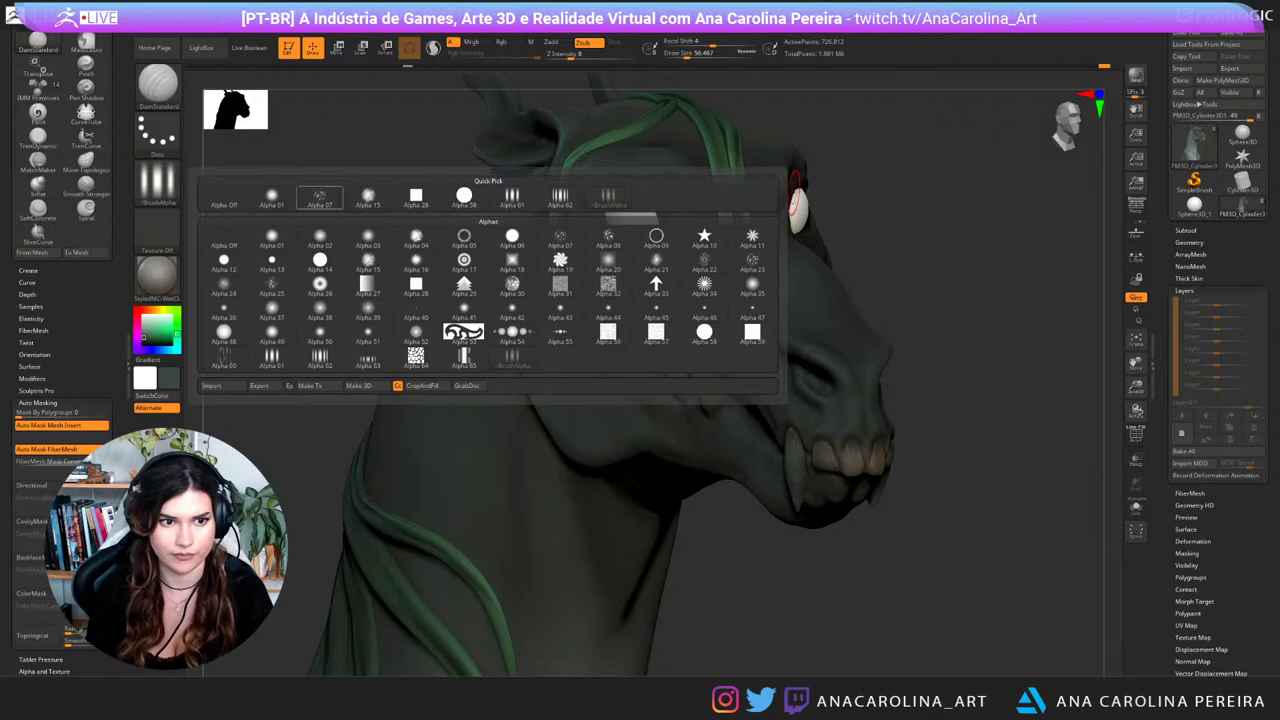
left_click(274, 197)
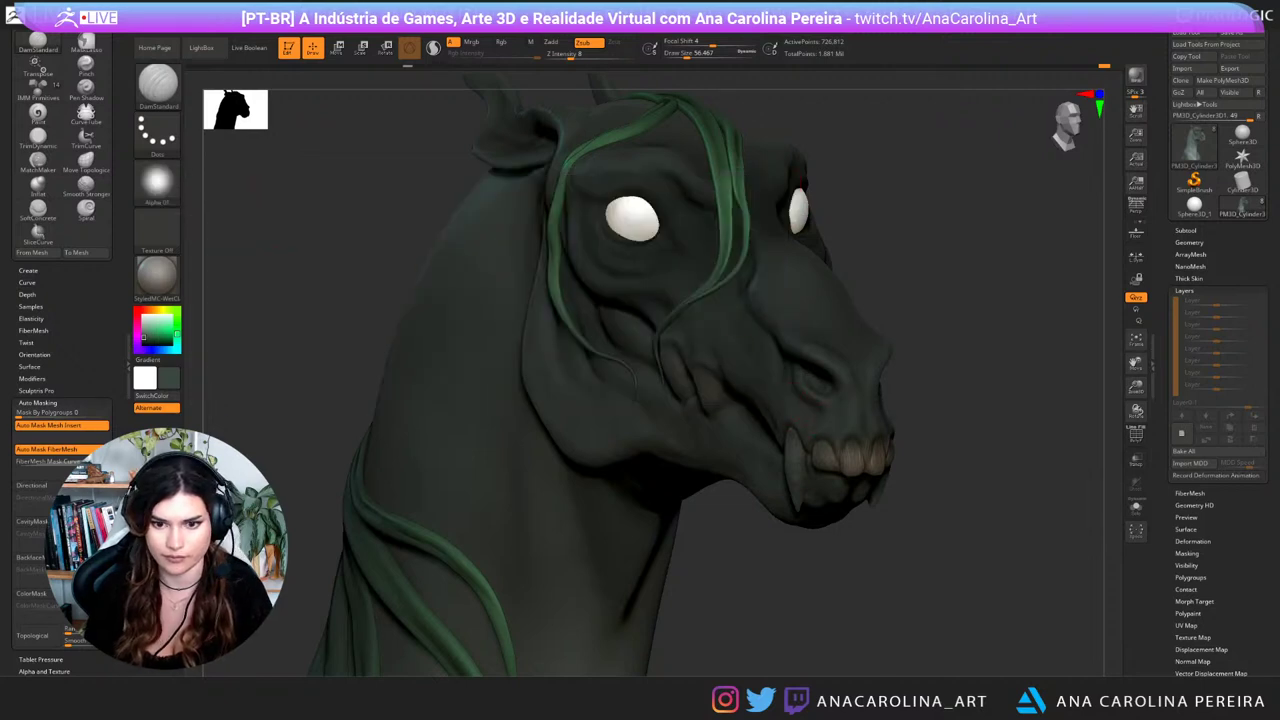
key("space")
key("space")
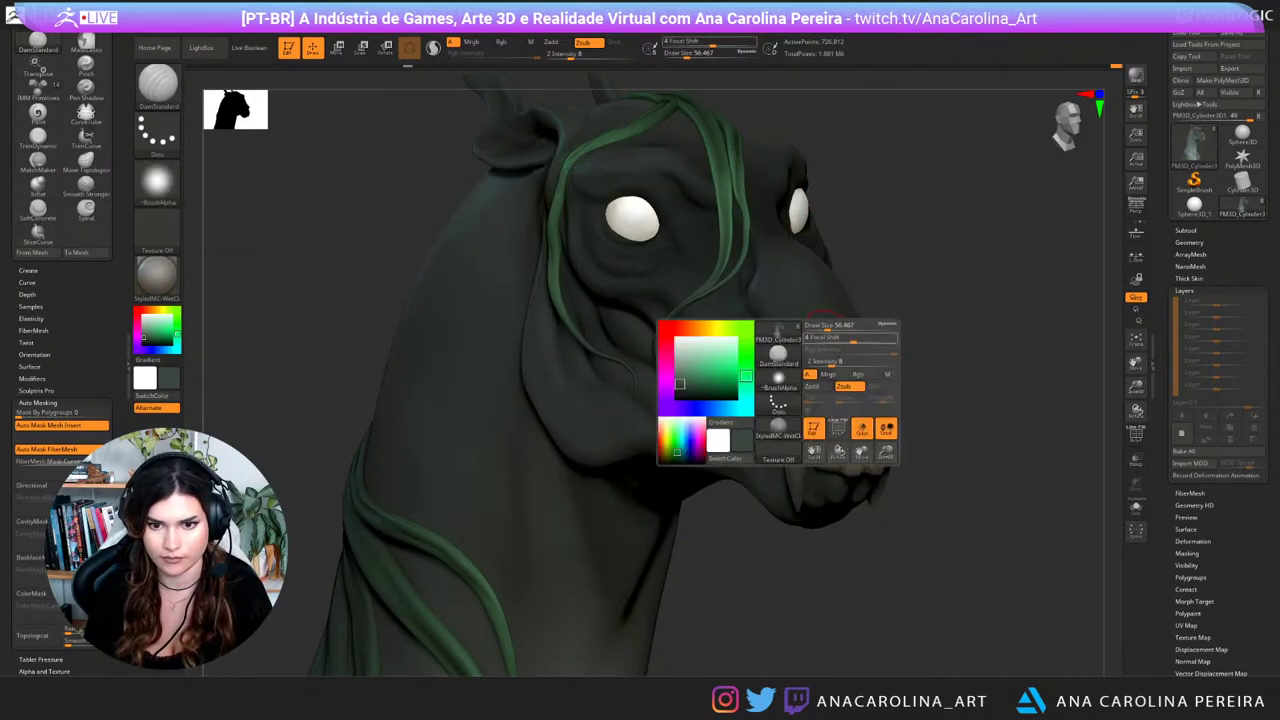
left_click(860, 362)
Step: Try carving creases along the nose bridge and nostril, and undo the last stroke
mouse_move(812, 294)
left_mouse_down()
mouse_move(839, 314)
mouse_move(855, 368)
mouse_move(826, 391)
left_mouse_up()
key("space")
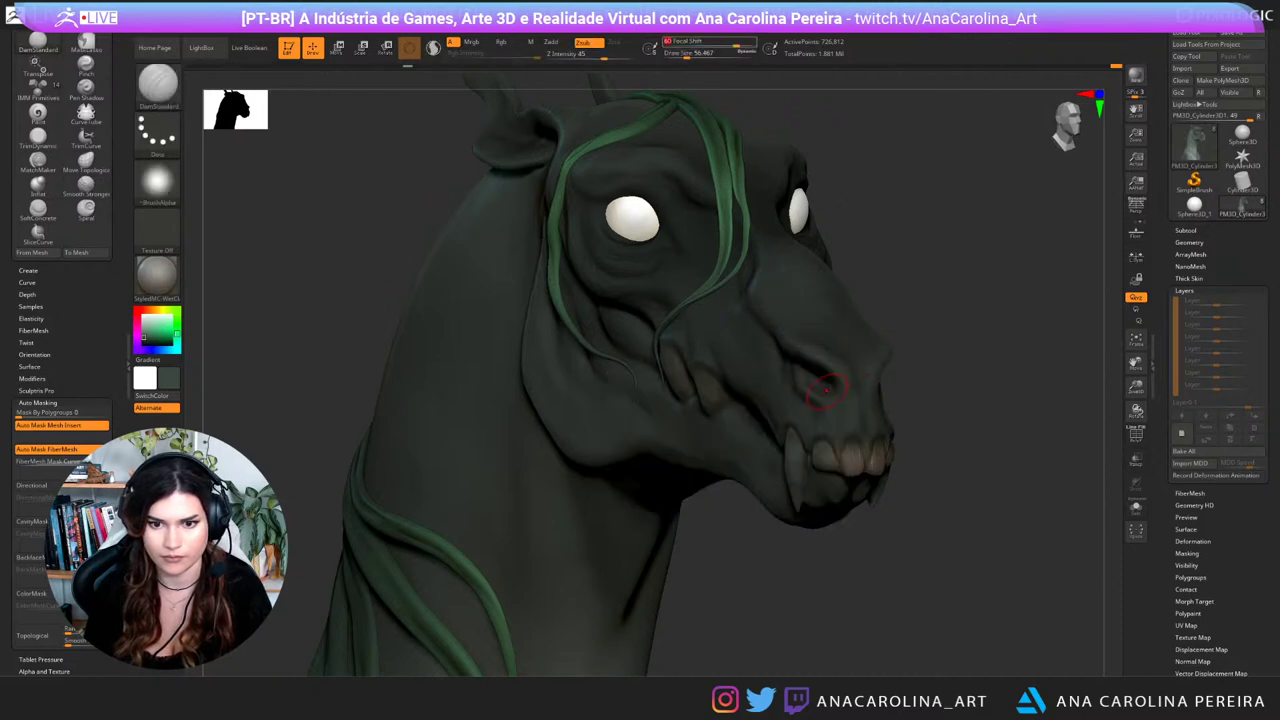
mouse_move(818, 318)
left_mouse_down()
mouse_move(845, 357)
mouse_move(888, 344)
left_mouse_up()
key("ctrl+z")
Step: Set Draw Size to about 71, Focal Shift to 82 and Z Intensity to 30, and smooth the lip above the front teeth
key("space")
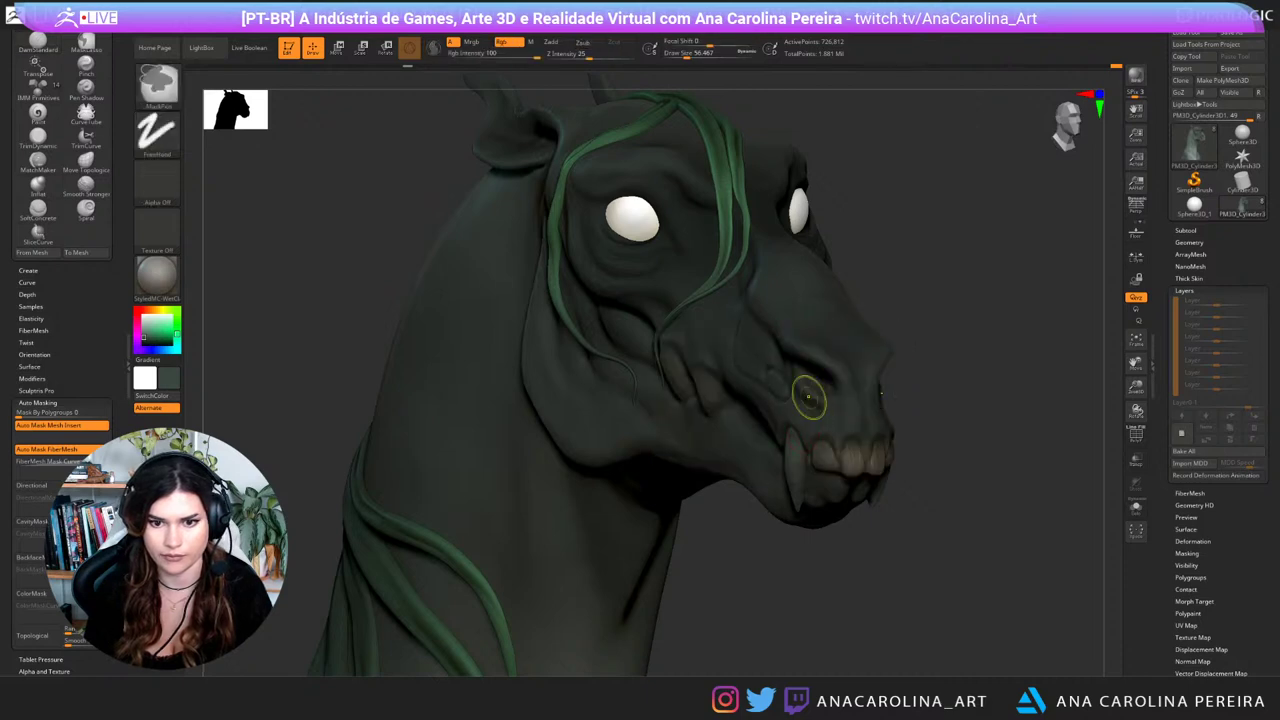
key("space")
left_click_drag(812, 379, 811, 379)
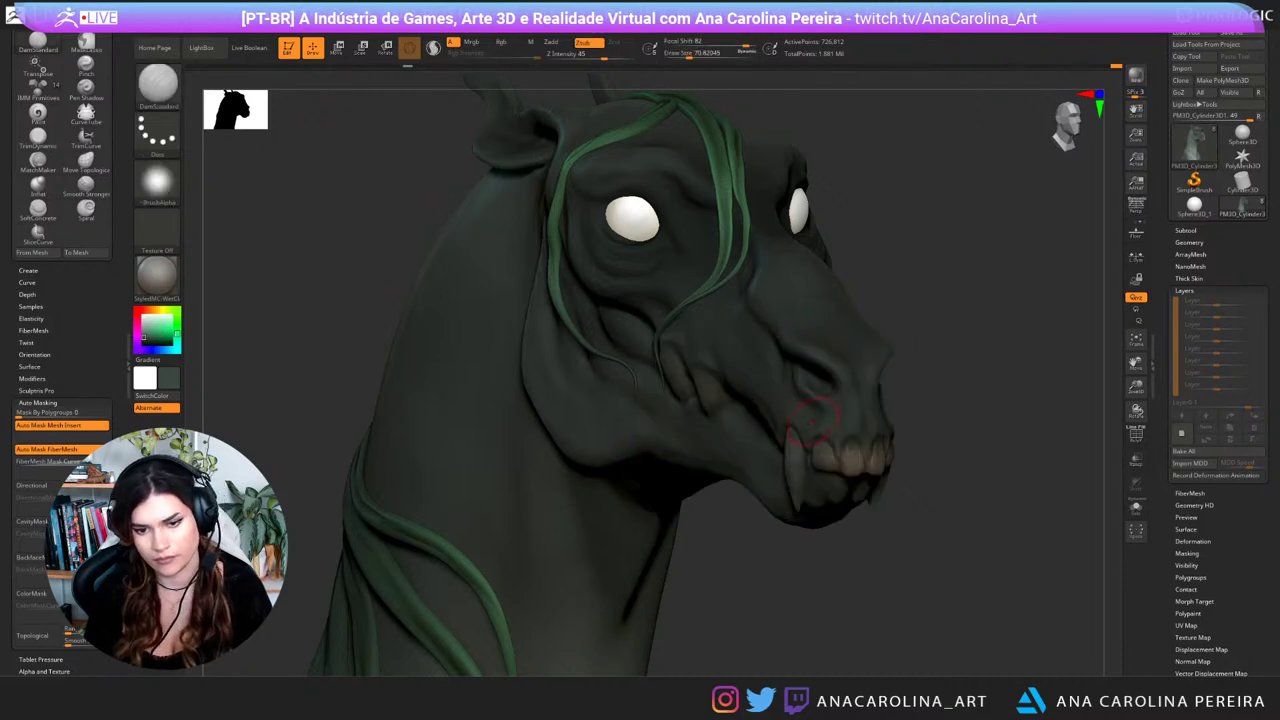
key("space")
left_click_drag(821, 459, 817, 459)
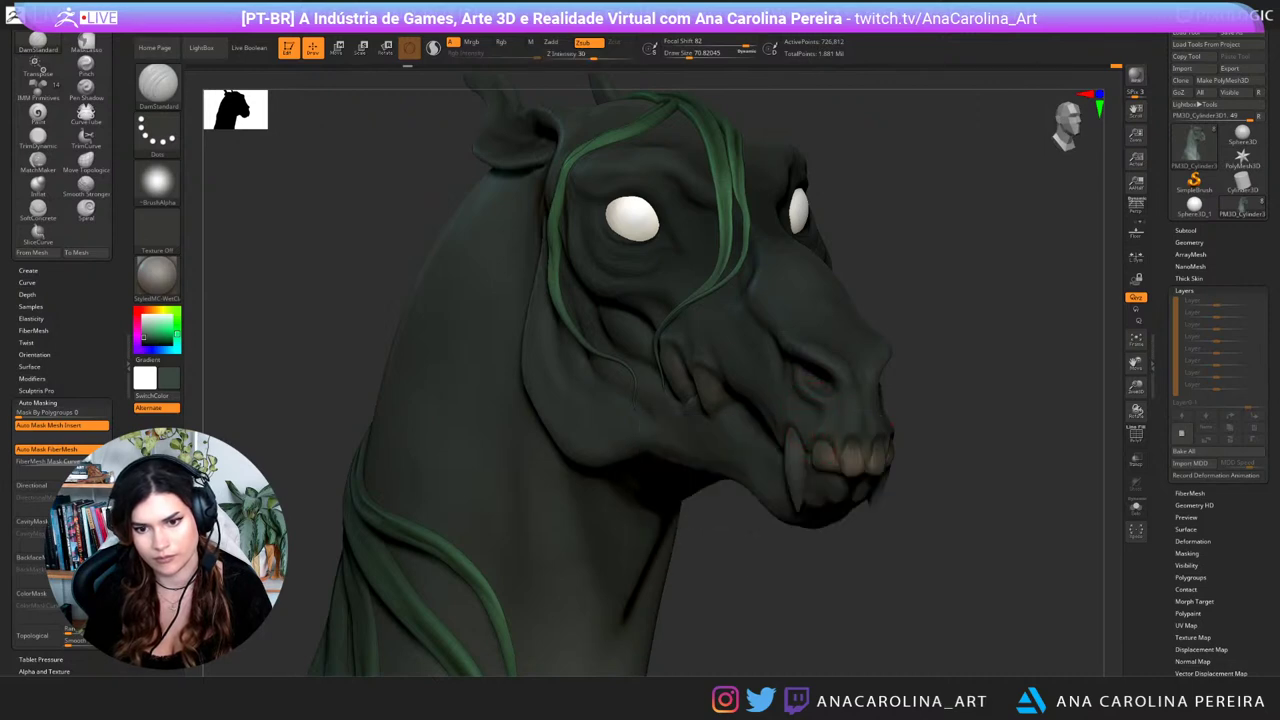
left_click_drag(836, 420, 850, 444, "shift")
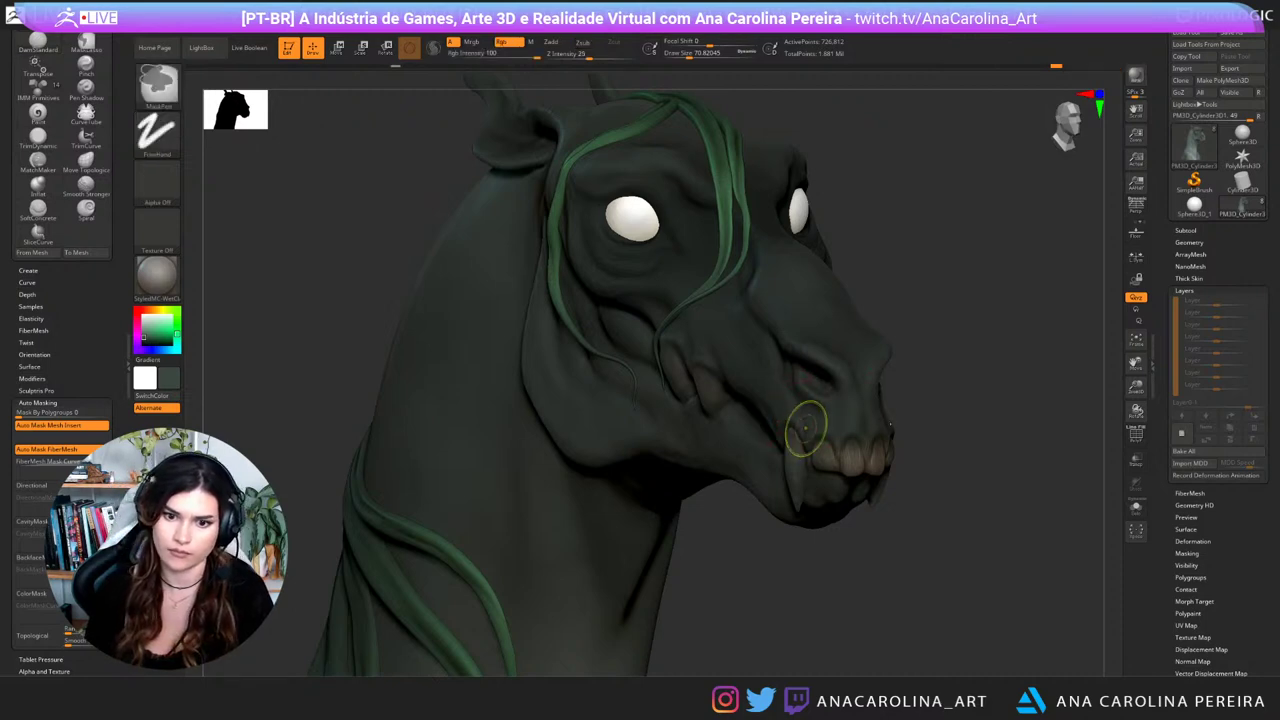
left_click_drag(940, 460, 930, 360, "alt")
left_click_drag(902, 430, 890, 407, "alt")
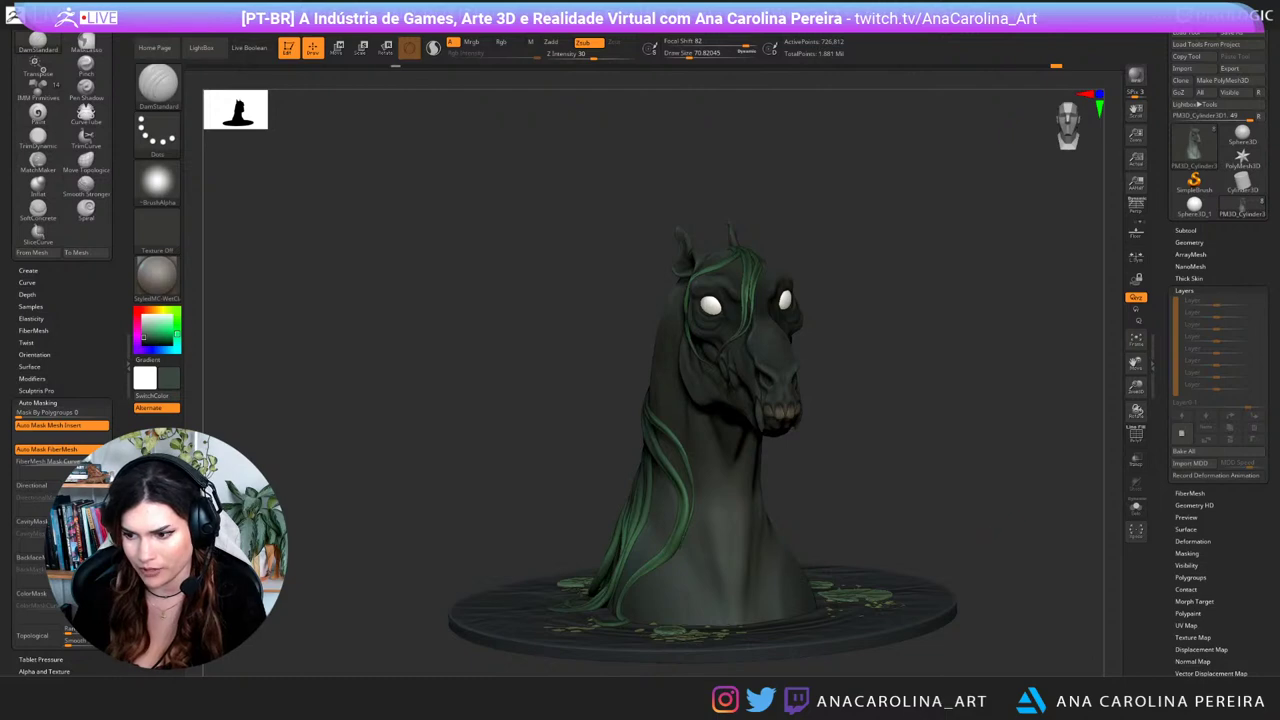
left_click_drag(935, 490, 1010, 548)
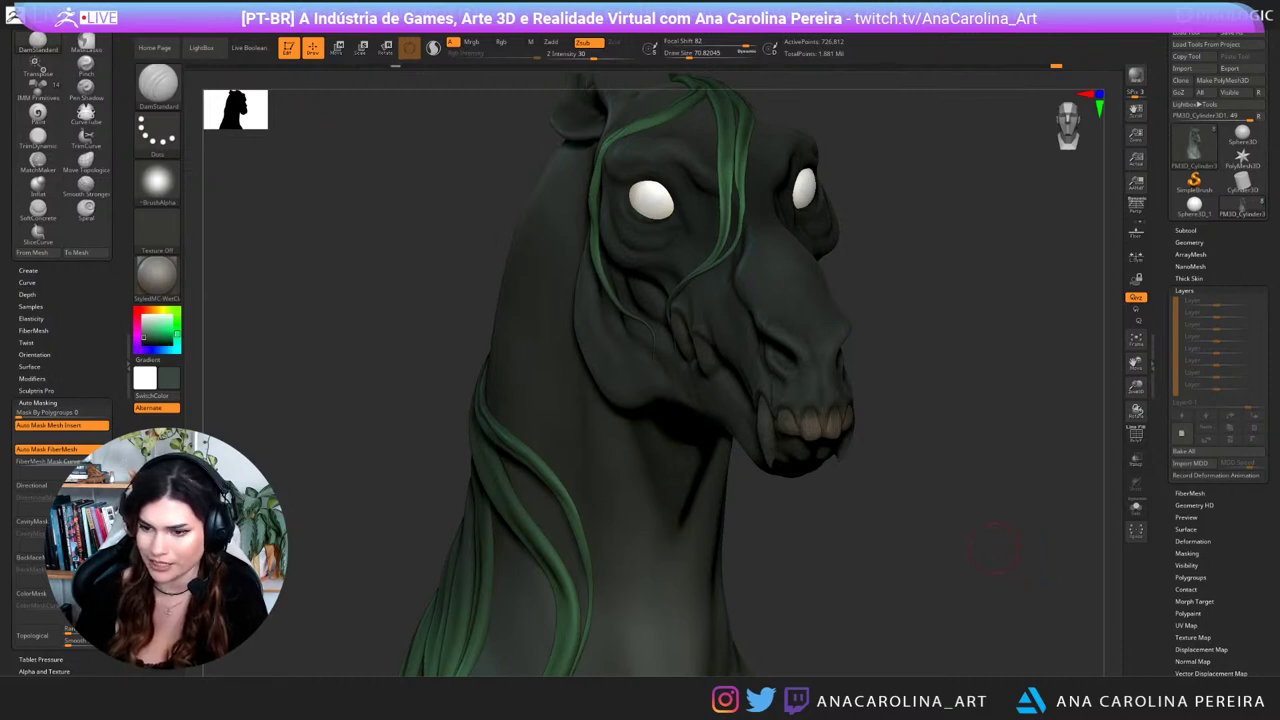
mouse_move(993, 548)
left_mouse_down()
mouse_move(1010, 548)
mouse_move(1003, 526)
mouse_move(935, 528)
left_mouse_up()
key("b")
key("c")
key("b")
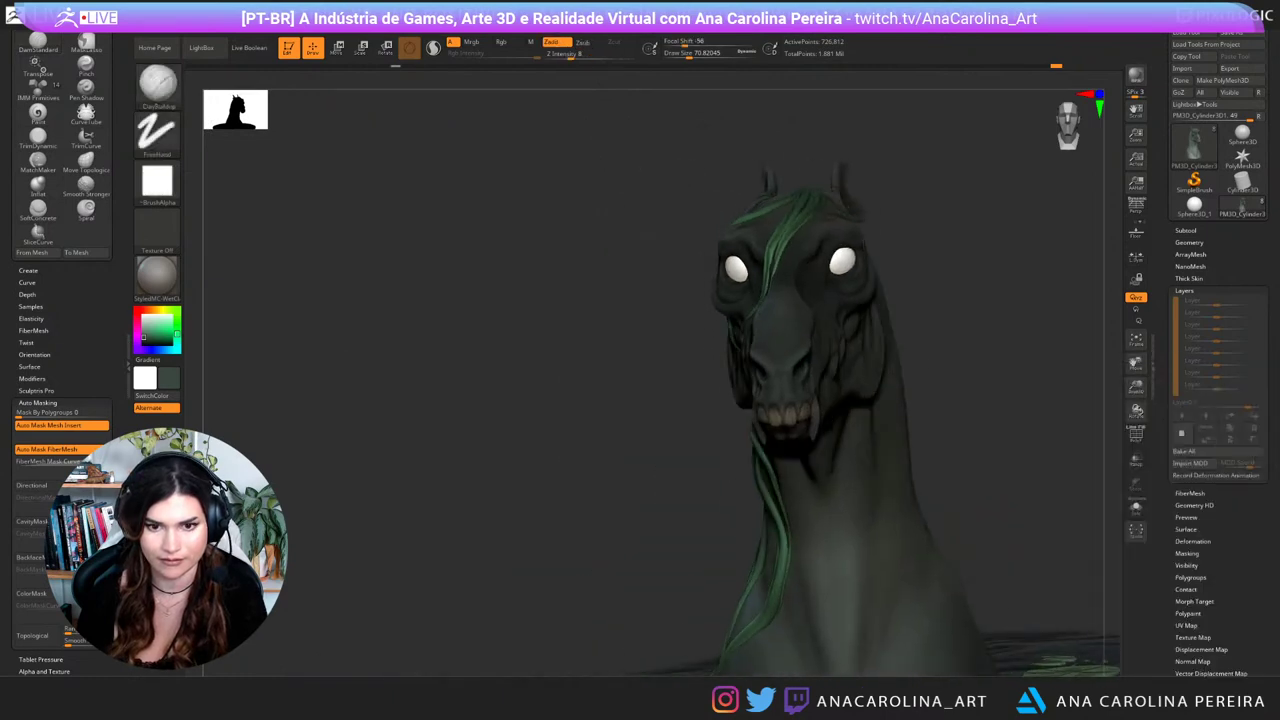
Step: Return to the DamStandard brush with a draw size of about 124
mouse_move(1060, 465)
left_mouse_down()
mouse_move(1030, 465)
mouse_move(985, 435)
mouse_move(1003, 453)
mouse_move(945, 448)
left_mouse_up()
key("b")
key("d")
key("s")
key("s")
left_click_drag(753, 319, 765, 318)
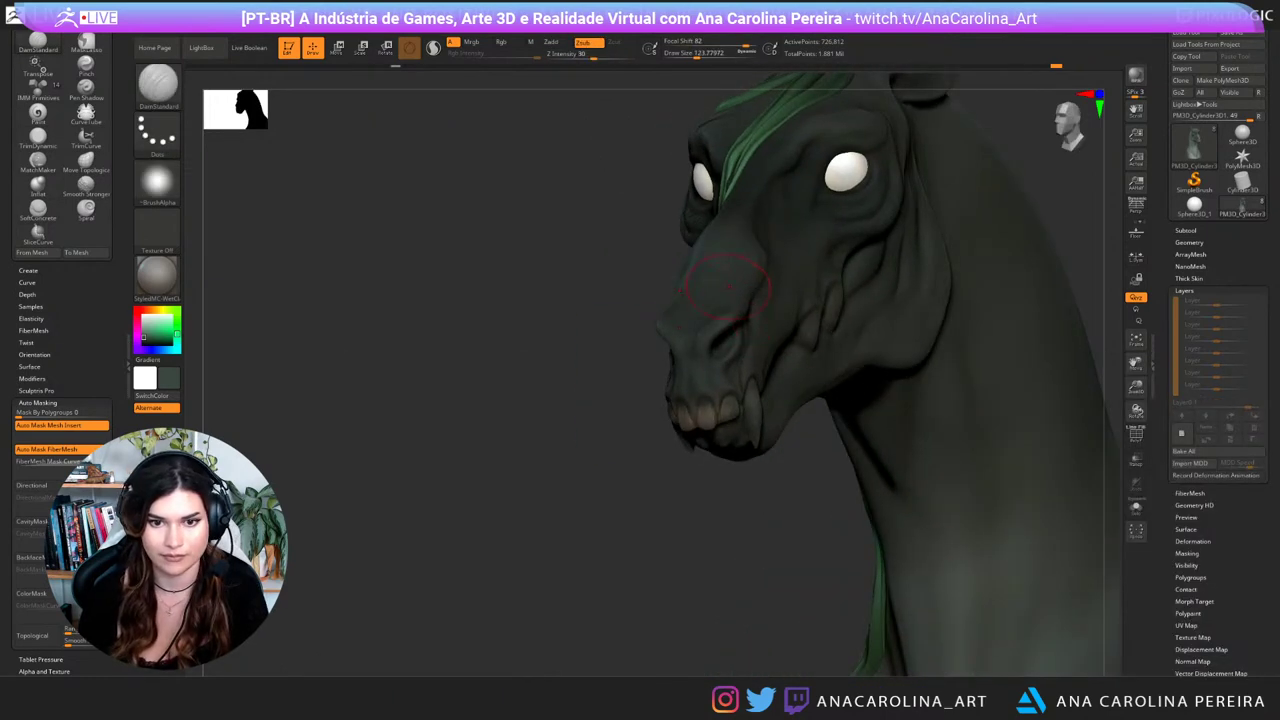
Step: Reset the current DamStandard brush to its default settings
left_click_drag(560, 405, 703, 411)
key("space")
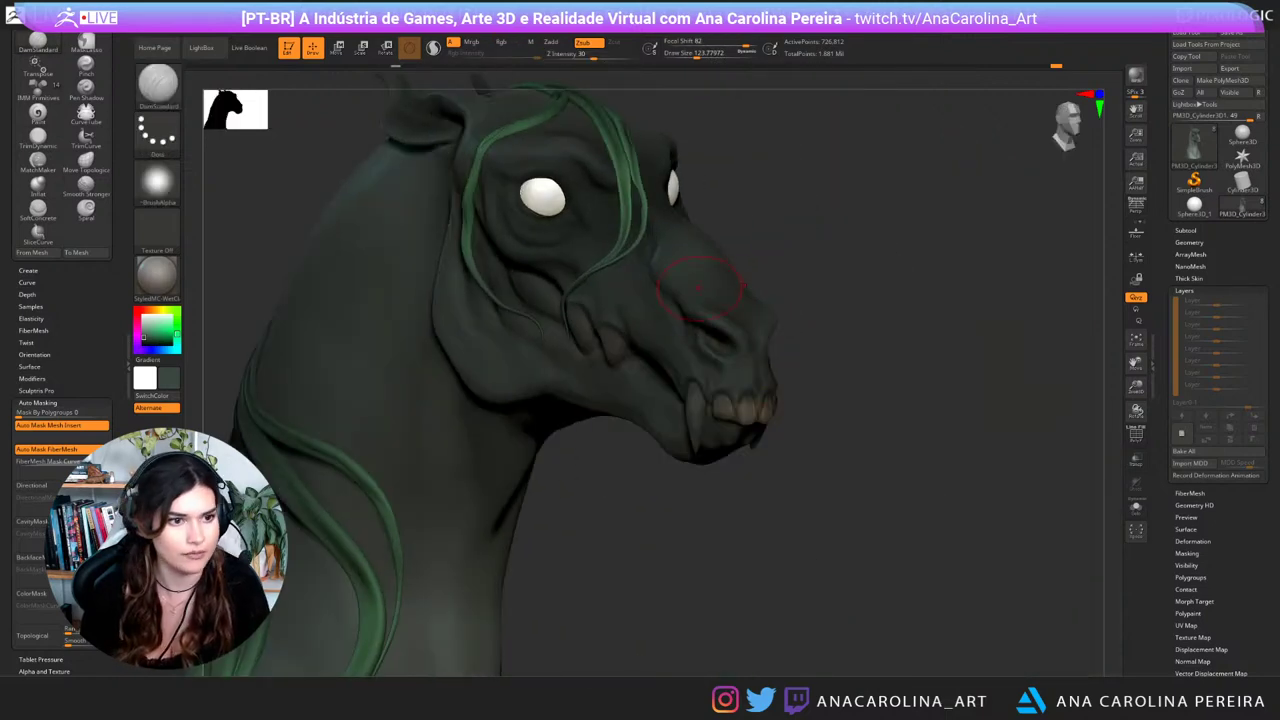
right_click_drag(482, 322, 352, 385)
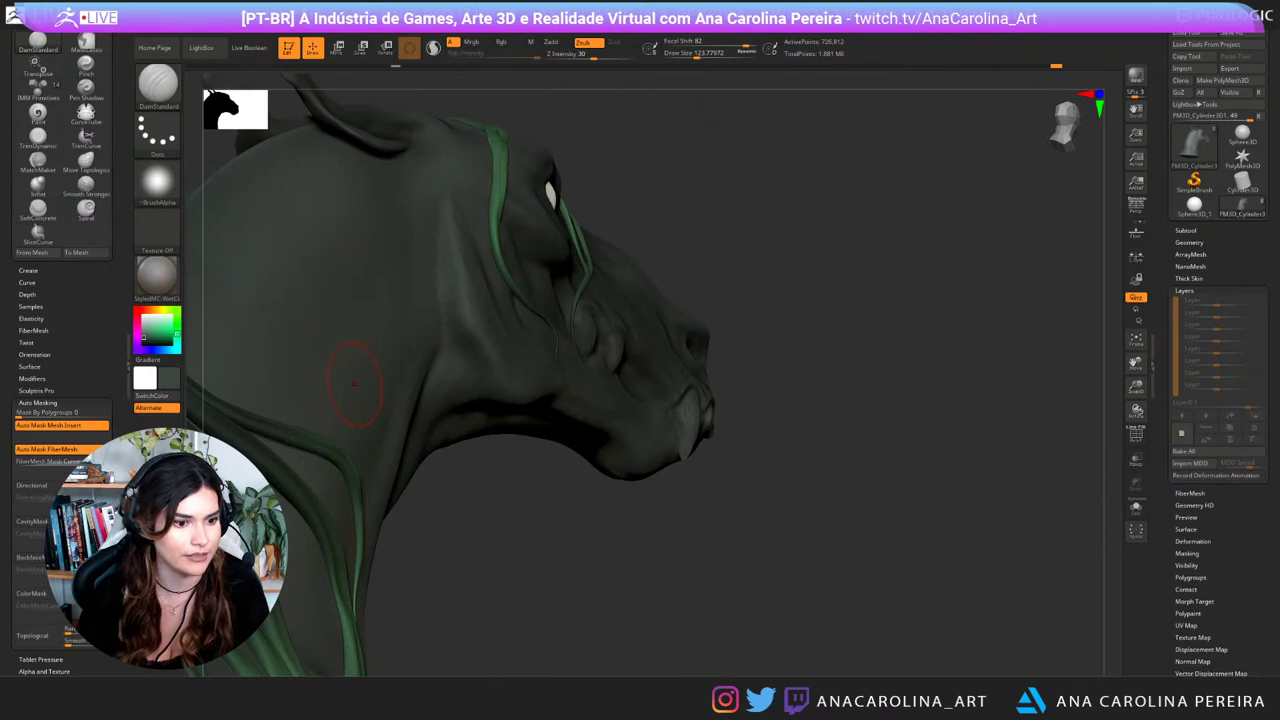
mouse_move(117, 420)
left_mouse_down()
mouse_move(117, 112)
mouse_move(117, 124)
left_mouse_up()
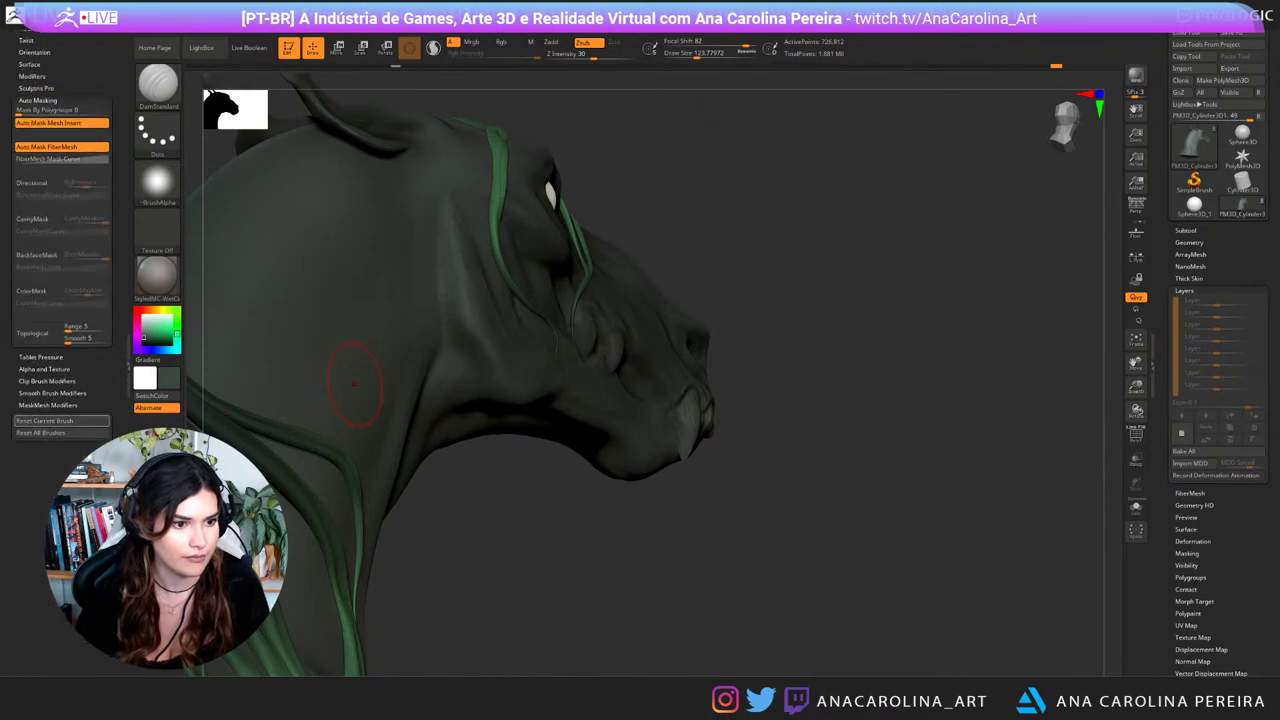
left_click(62, 421)
Step: Undo the last muzzle stroke and carve the crease between nostril and fang at a draw size of about 65
mouse_move(1085, 326)
right_mouse_down()
mouse_move(965, 318)
mouse_move(752, 367)
mouse_move(810, 412)
right_mouse_up()
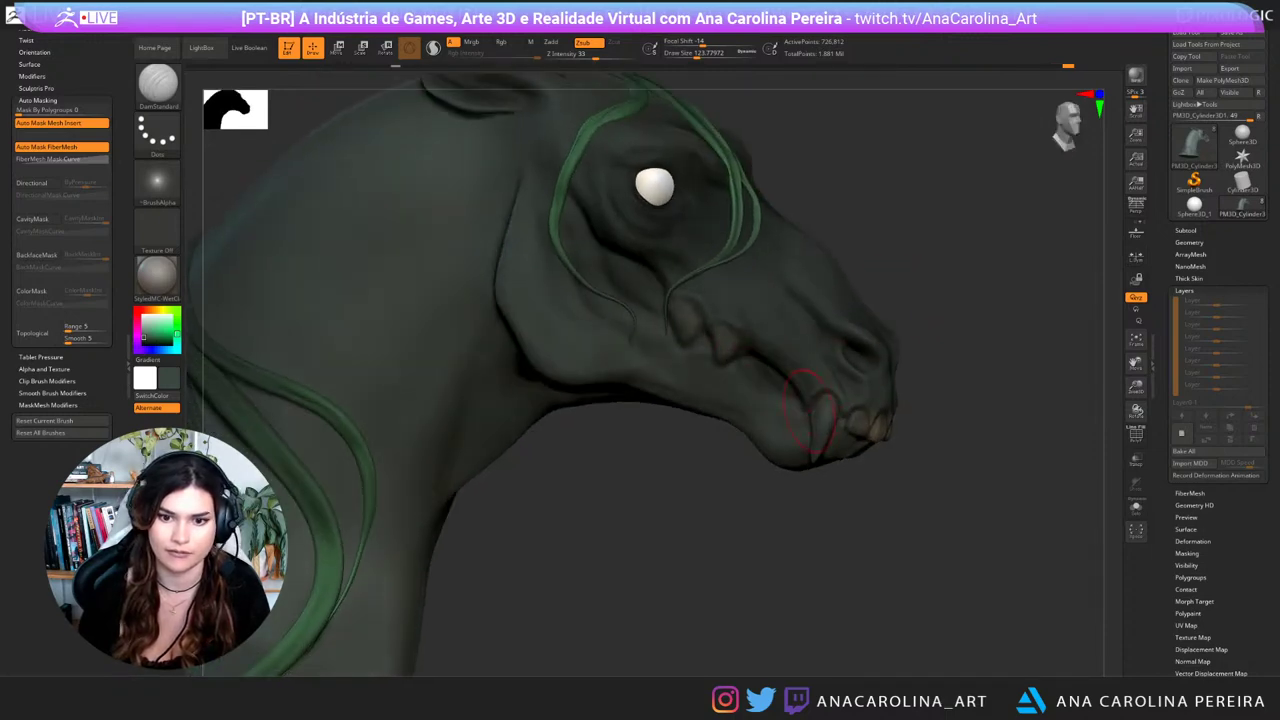
key("ctrl+z")
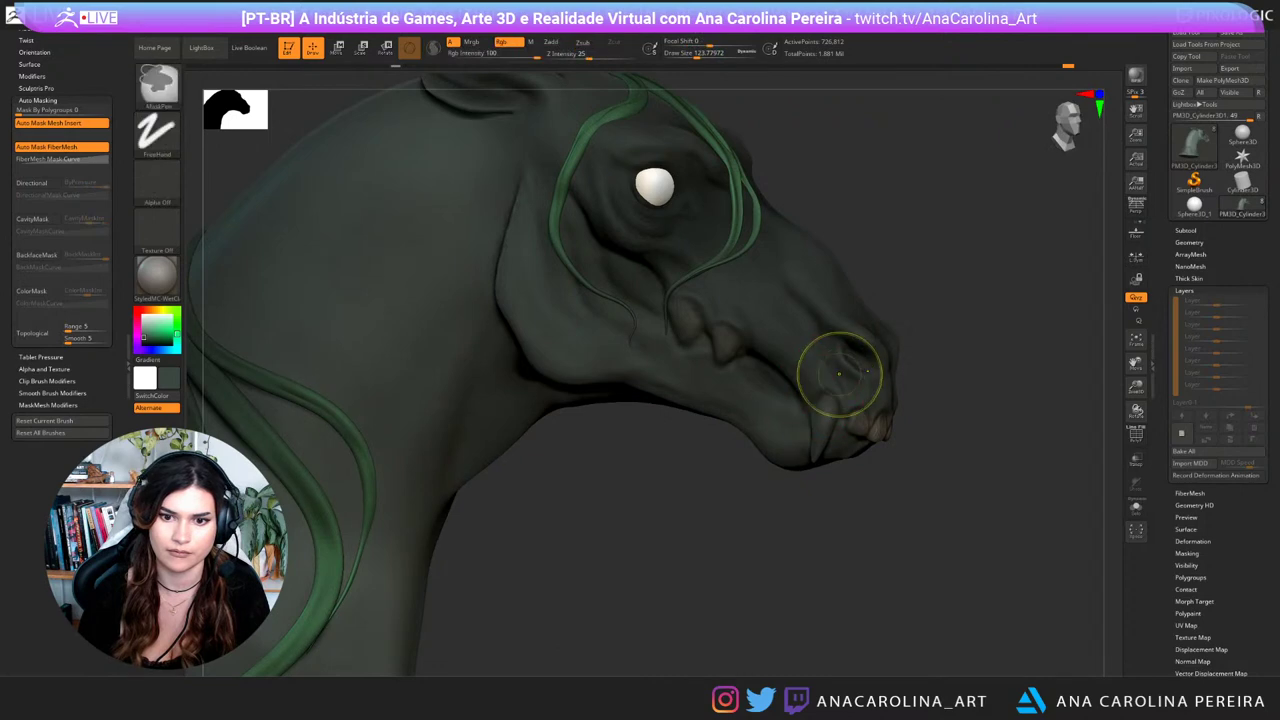
key("space")
key("space")
left_click_drag(864, 388, 830, 420)
right_click_drag(1010, 432, 948, 440)
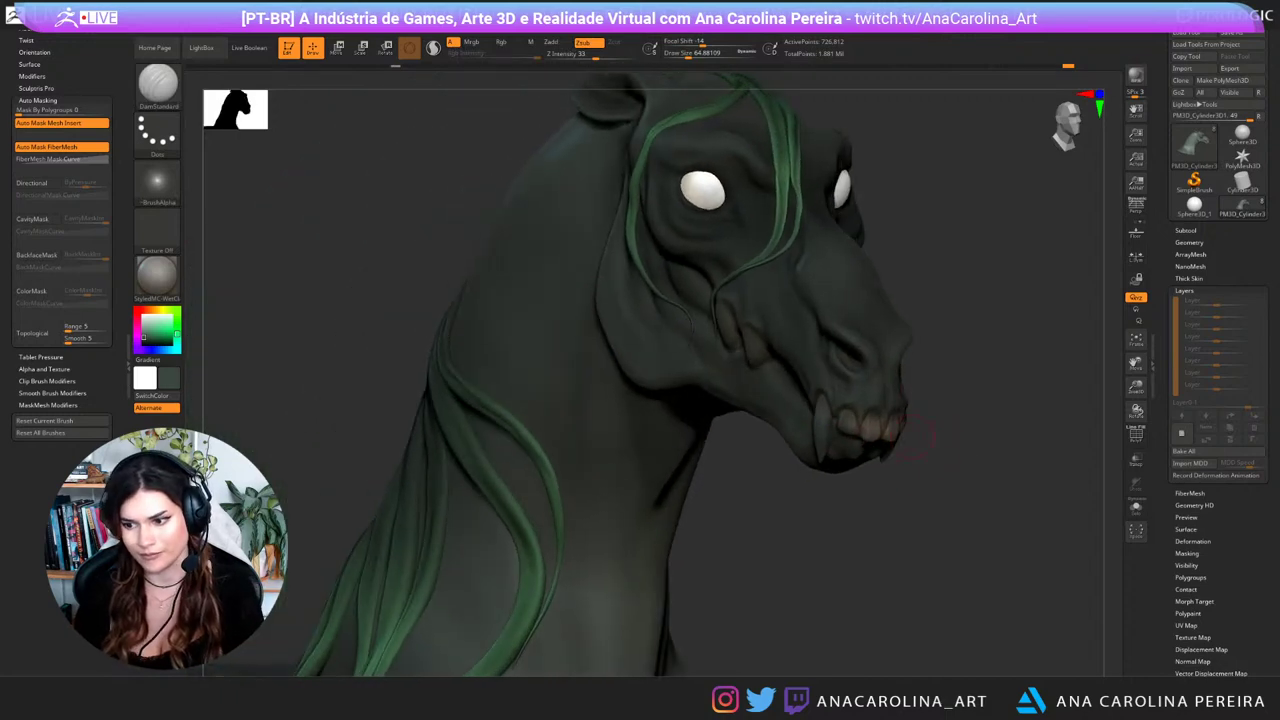
Step: Inspect the front teeth and muzzle up close, and smooth the surface around the nostril and upper fang
left_click_drag(955, 475, 980, 437)
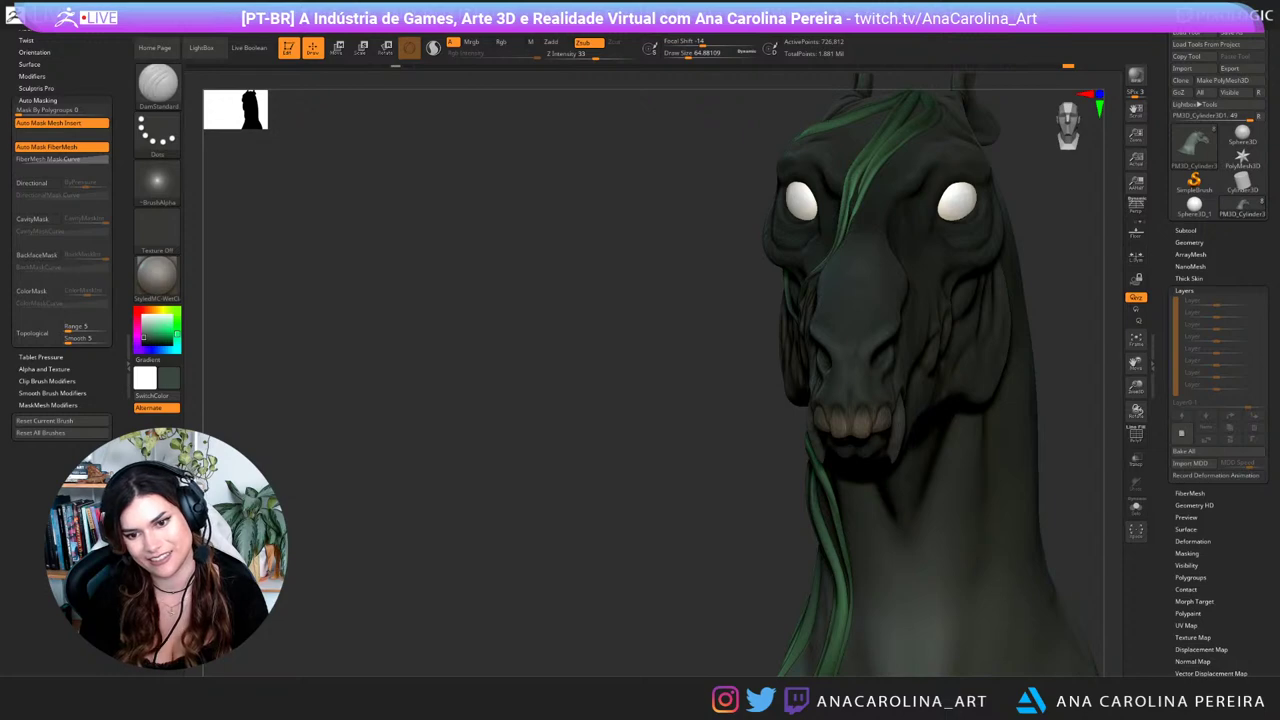
right_click_drag(885, 380, 980, 340)
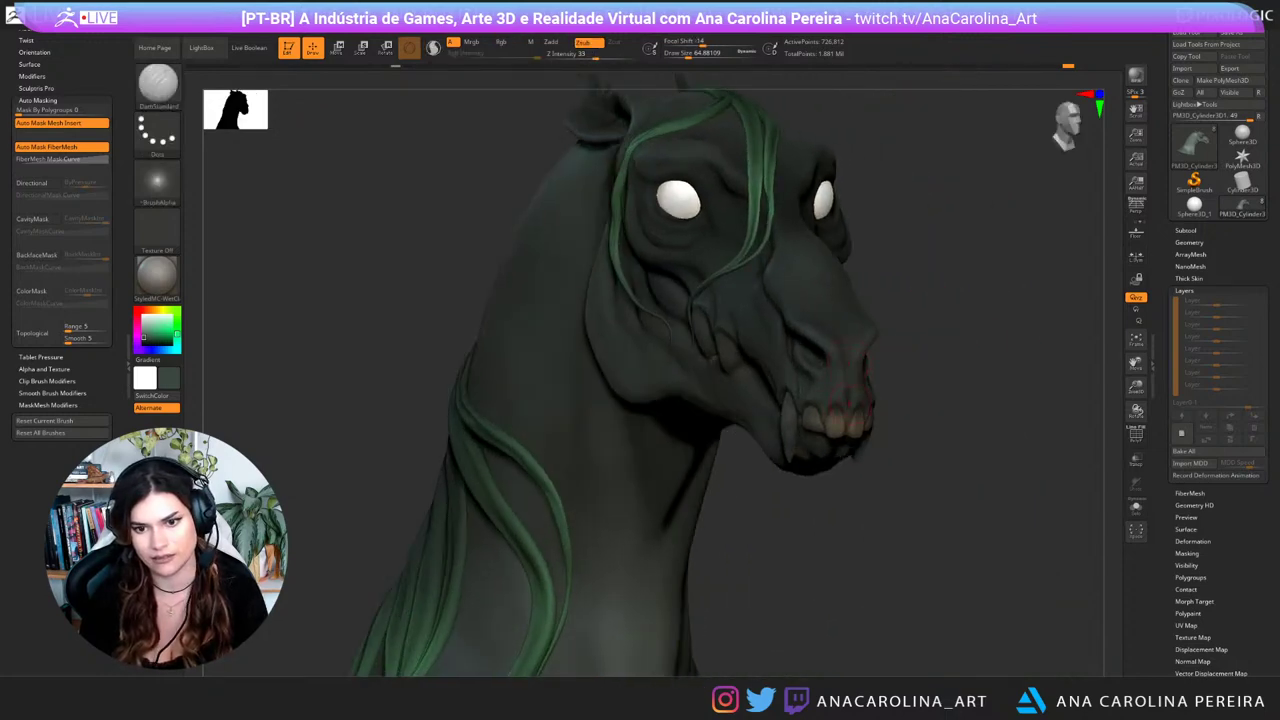
right_click_drag(920, 316, 886, 402, "ctrl")
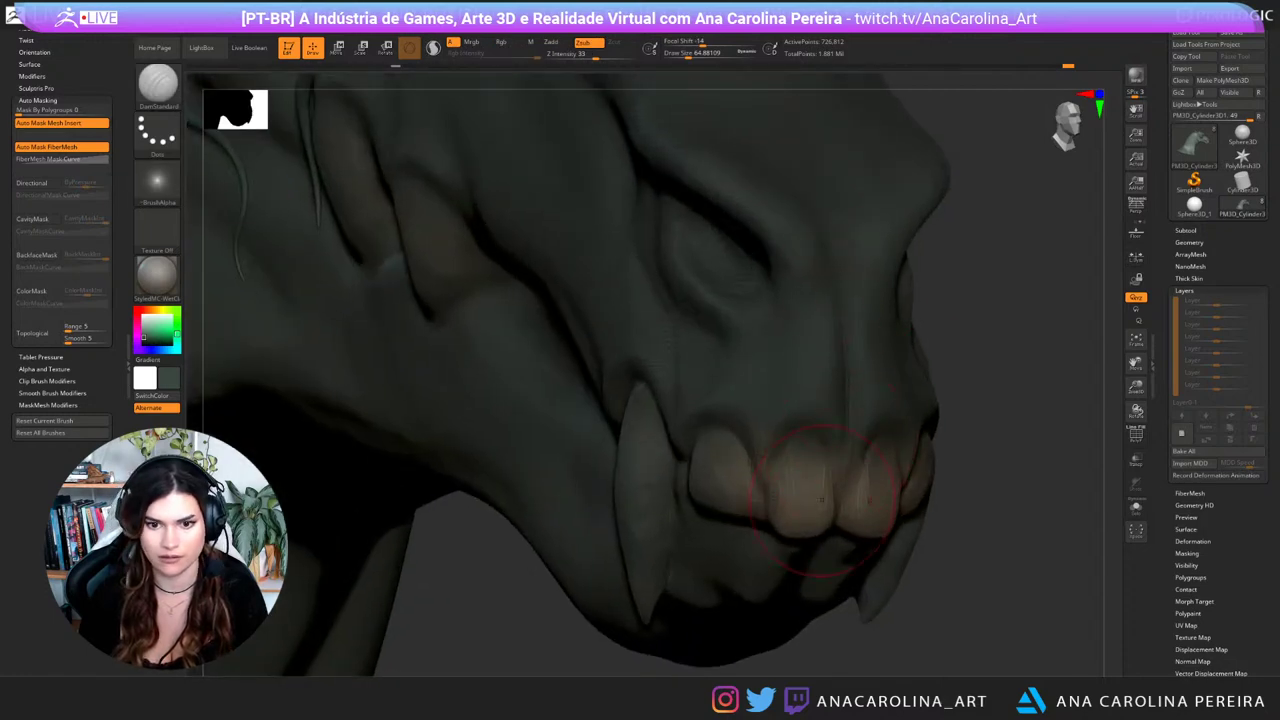
right_click_drag(762, 466, 949, 298, "ctrl")
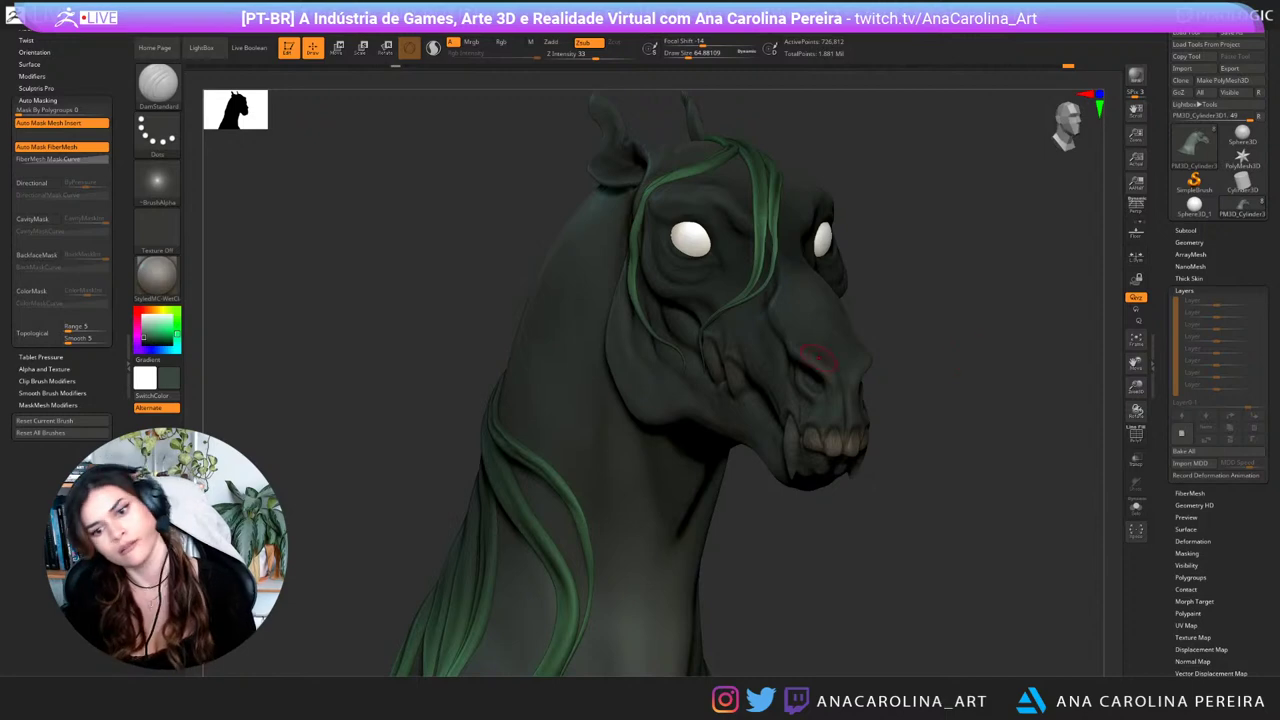
right_click_drag(845, 425, 928, 360, "ctrl")
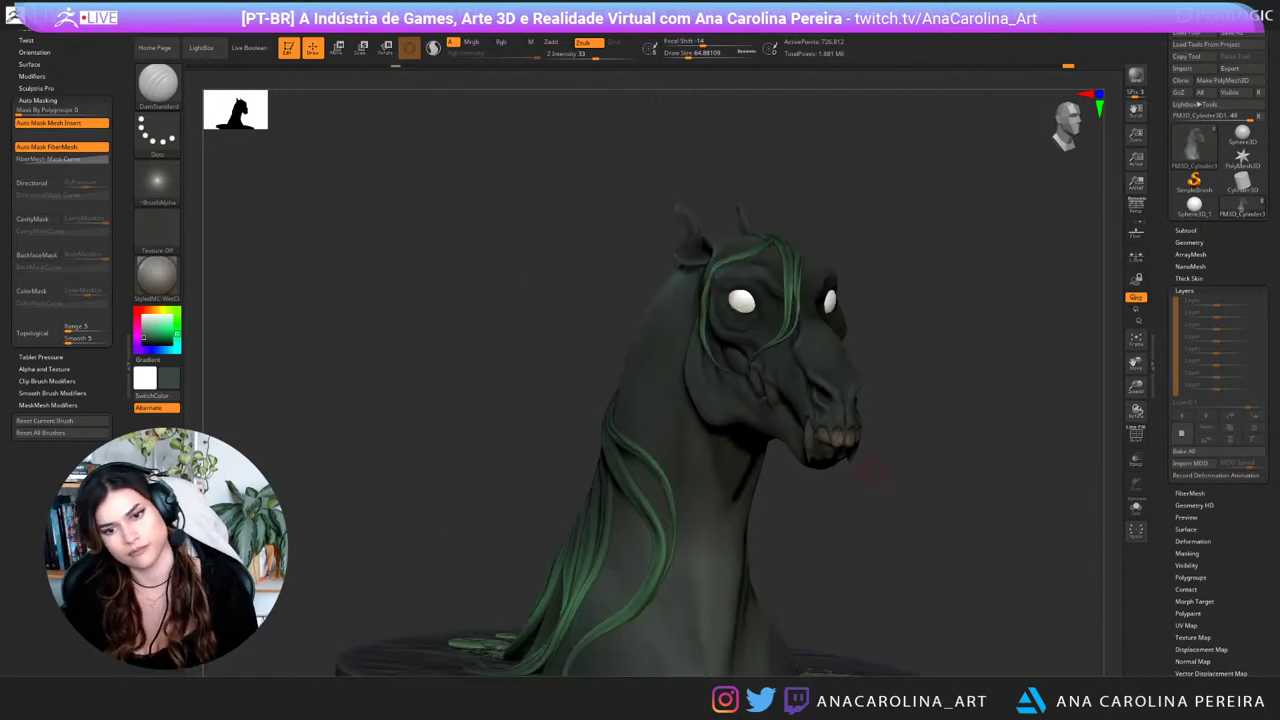
mouse_move(873, 470)
right_mouse_down()
mouse_move(918, 466)
mouse_move(862, 560)
right_mouse_up()
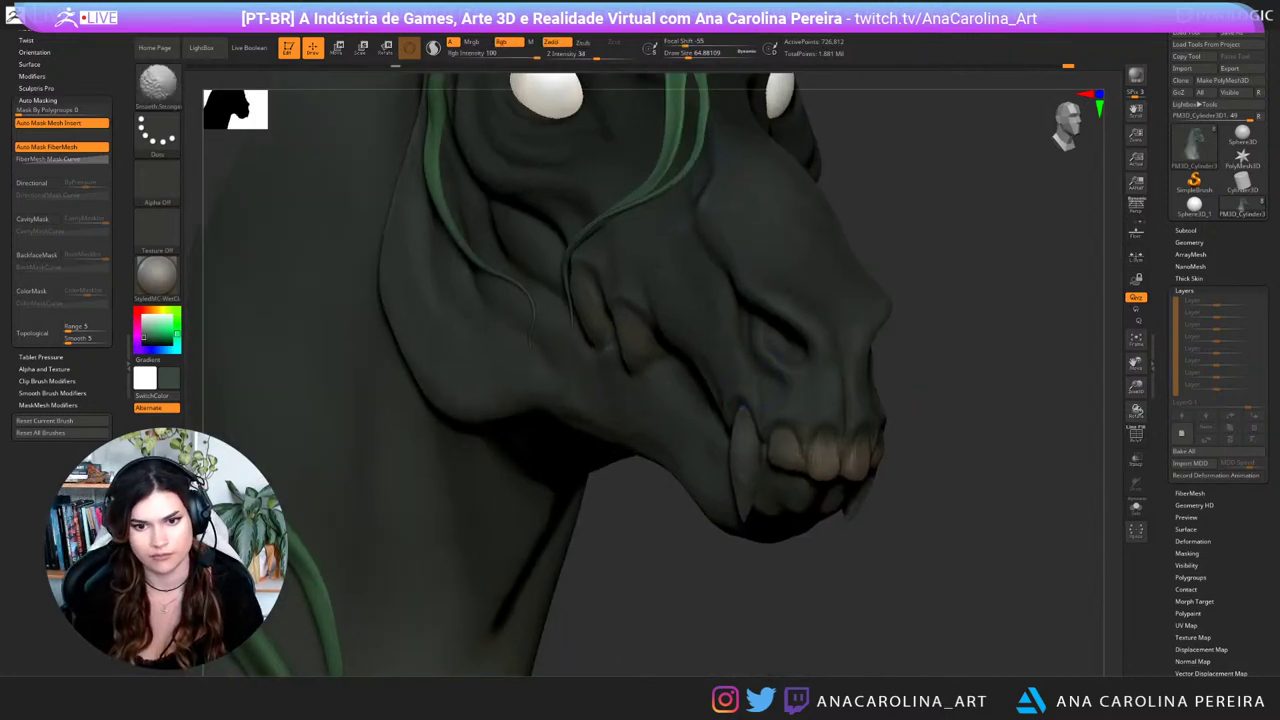
right_click_drag(940, 304, 895, 316, "ctrl")
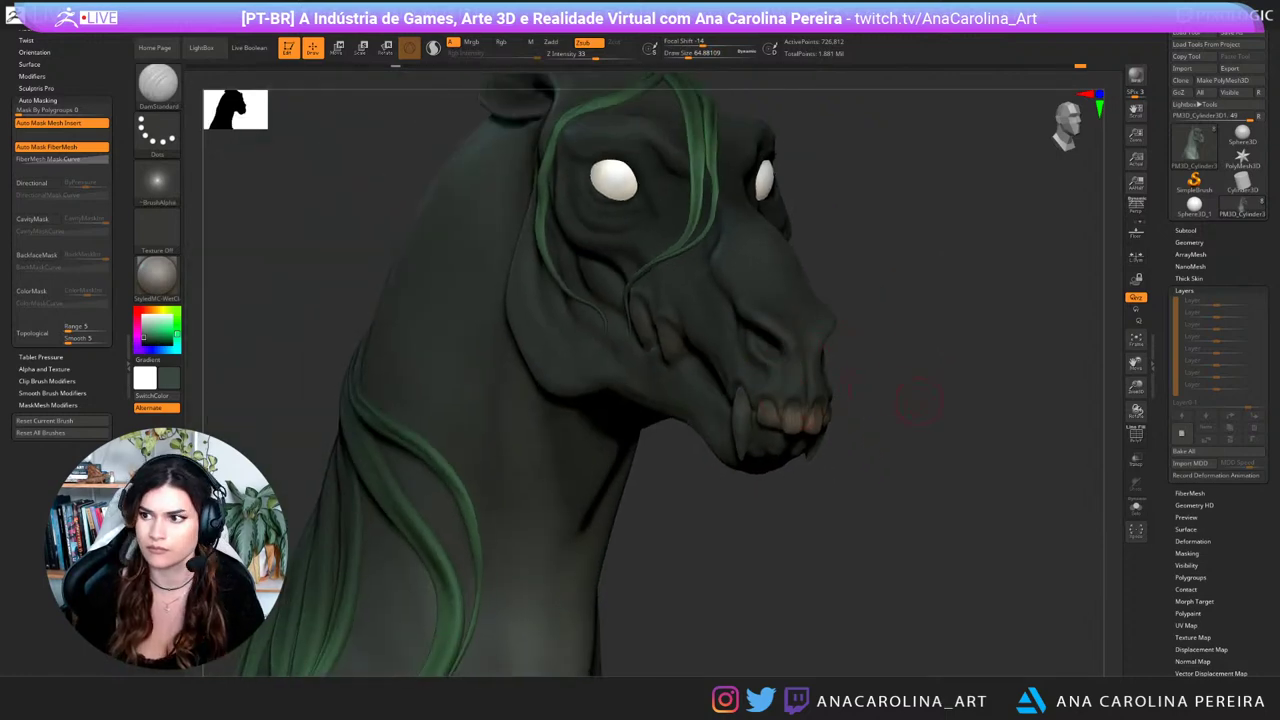
Step: Examine the muzzle from both sides and review the whole bust from the front and three-quarter views
right_click_drag(918, 401, 722, 440)
right_click_drag(886, 443, 822, 466, "alt")
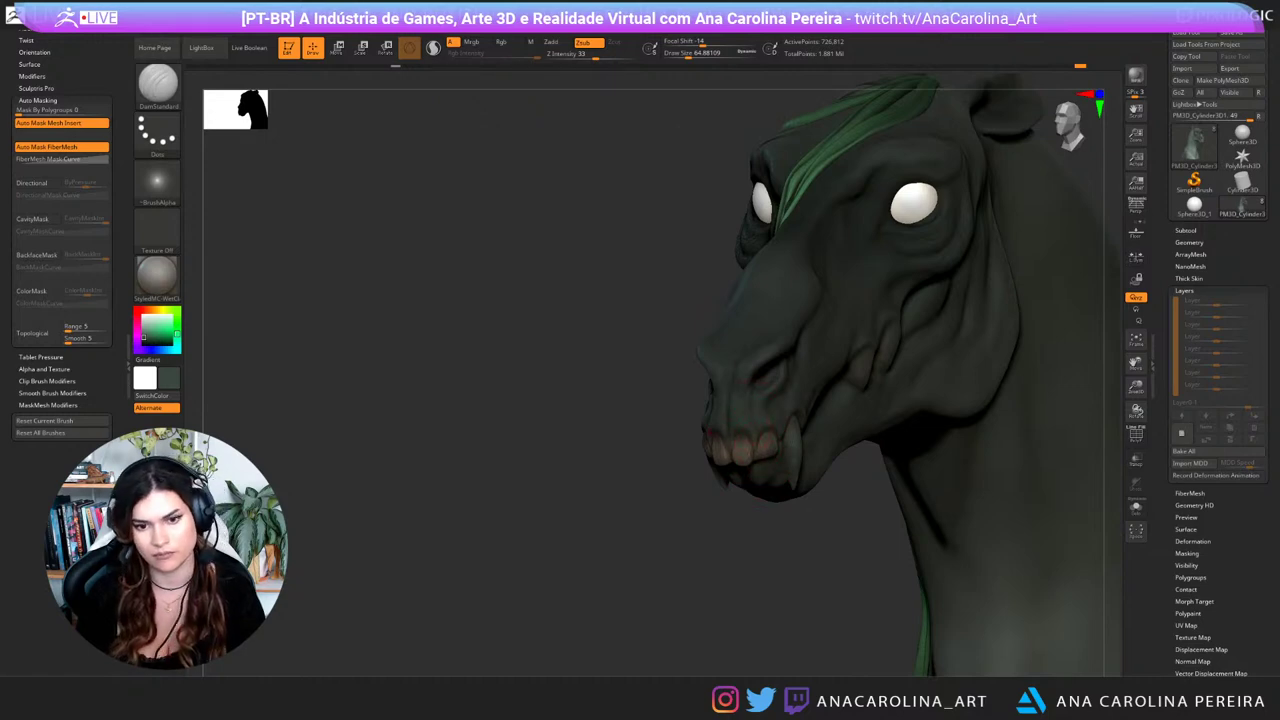
right_click_drag(756, 450, 895, 482)
right_click_drag(895, 482, 903, 500, "ctrl")
mouse_move(826, 446)
right_mouse_down("alt")
mouse_move(864, 452)
mouse_move(878, 483)
mouse_move(866, 500)
right_mouse_up("alt")
key("shift")
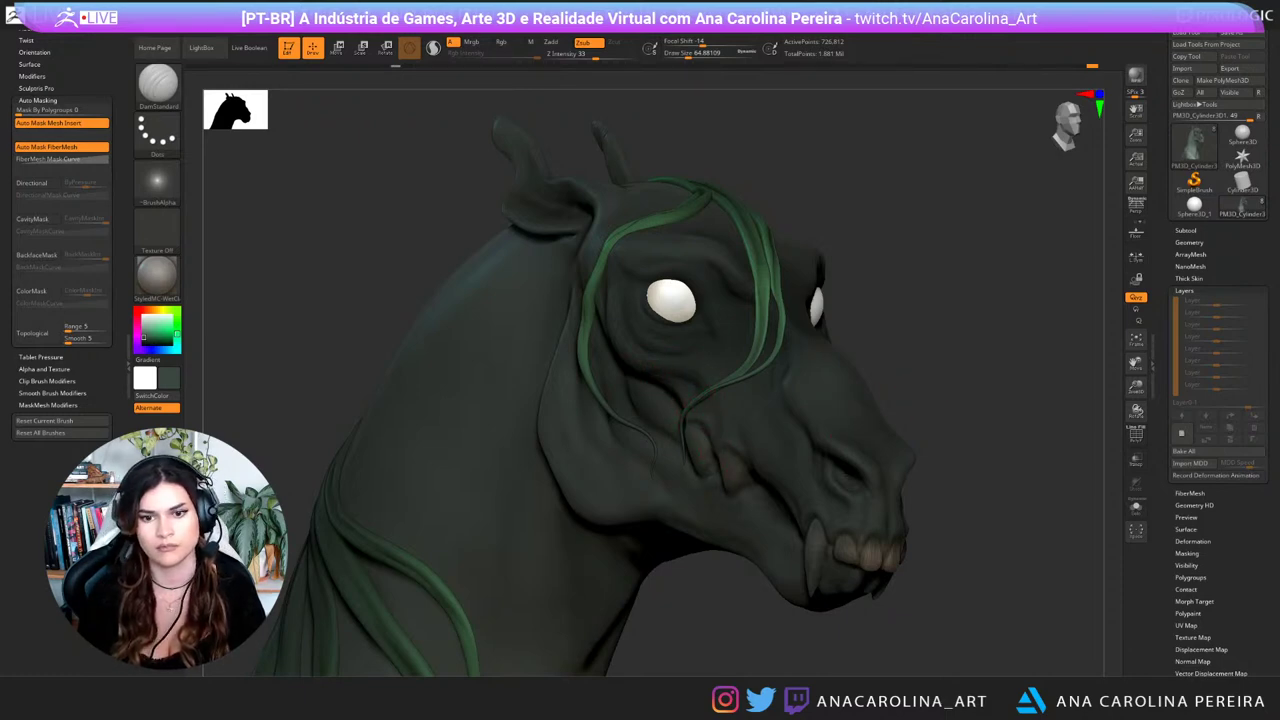
right_click_drag(980, 410, 956, 210)
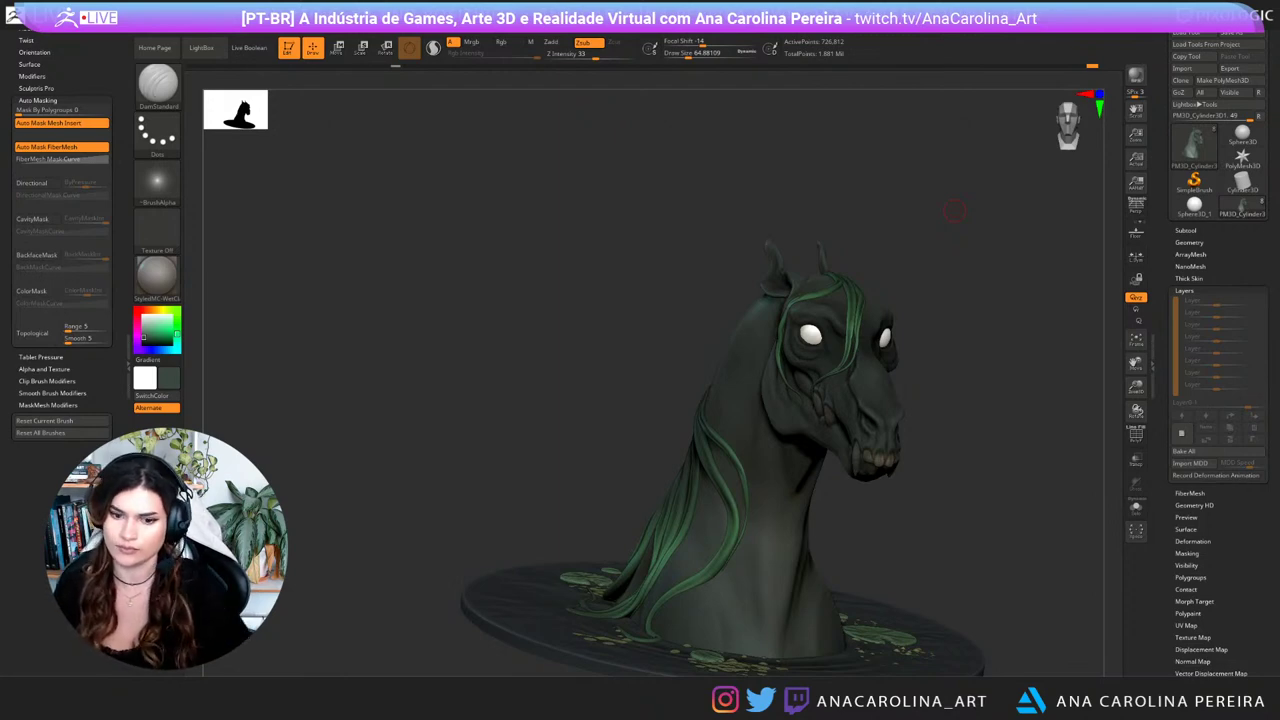
right_click_drag(1029, 480, 880, 482, "shift")
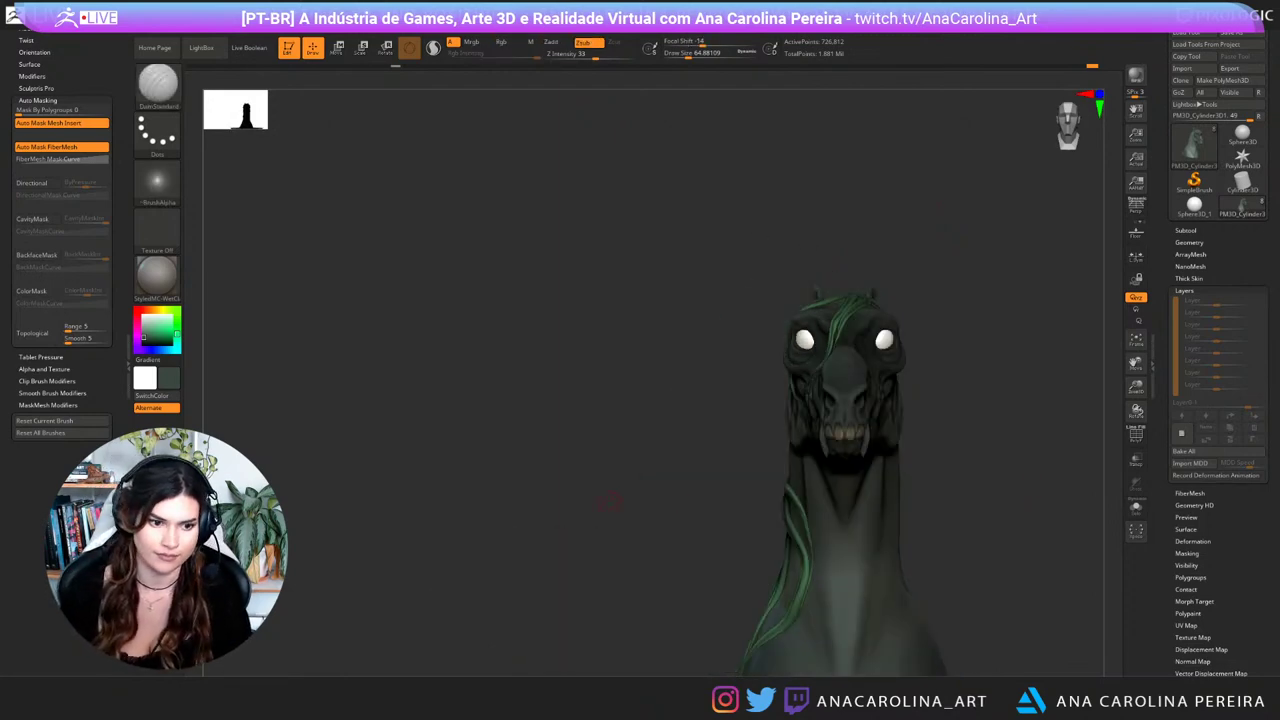
right_click_drag(450, 530, 563, 563)
right_click_drag(928, 543, 942, 425)
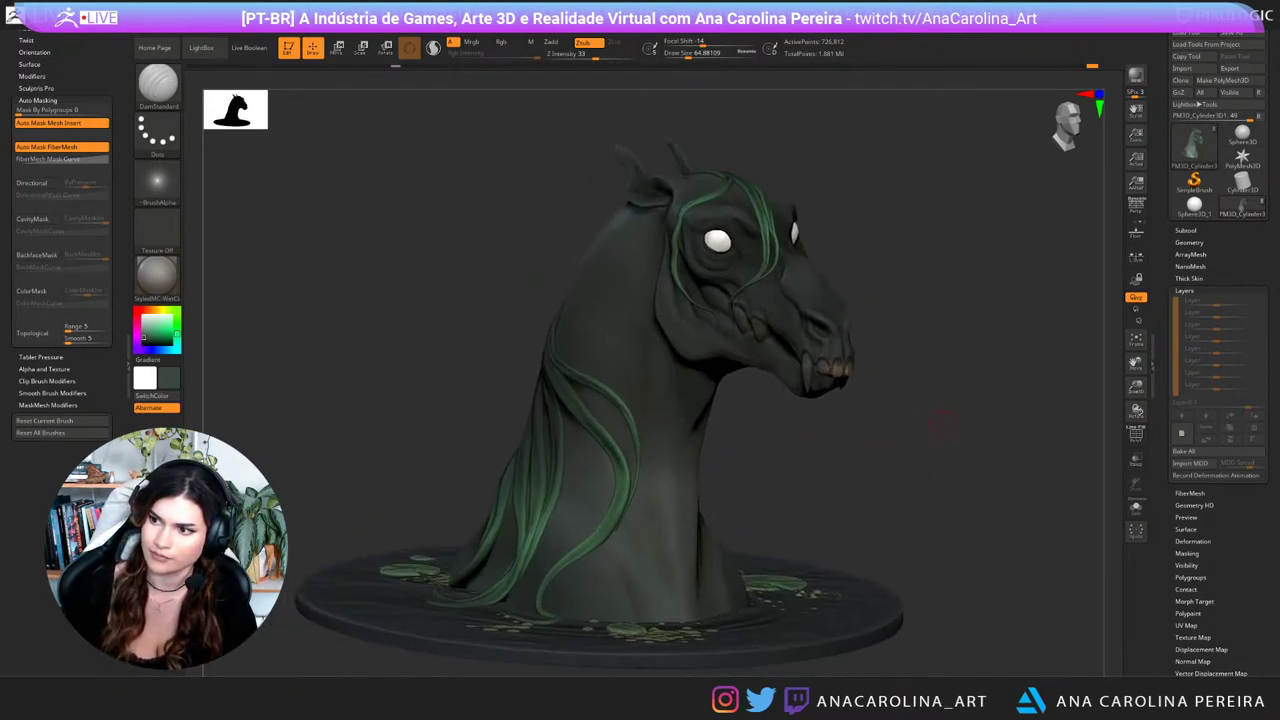
Step: Set the DamStandard draw size to about 90 for detailing the other side of the muzzle
key("space")
left_click_drag(913, 362, 929, 362)
right_click_drag(890, 395, 884, 346, "ctrl")
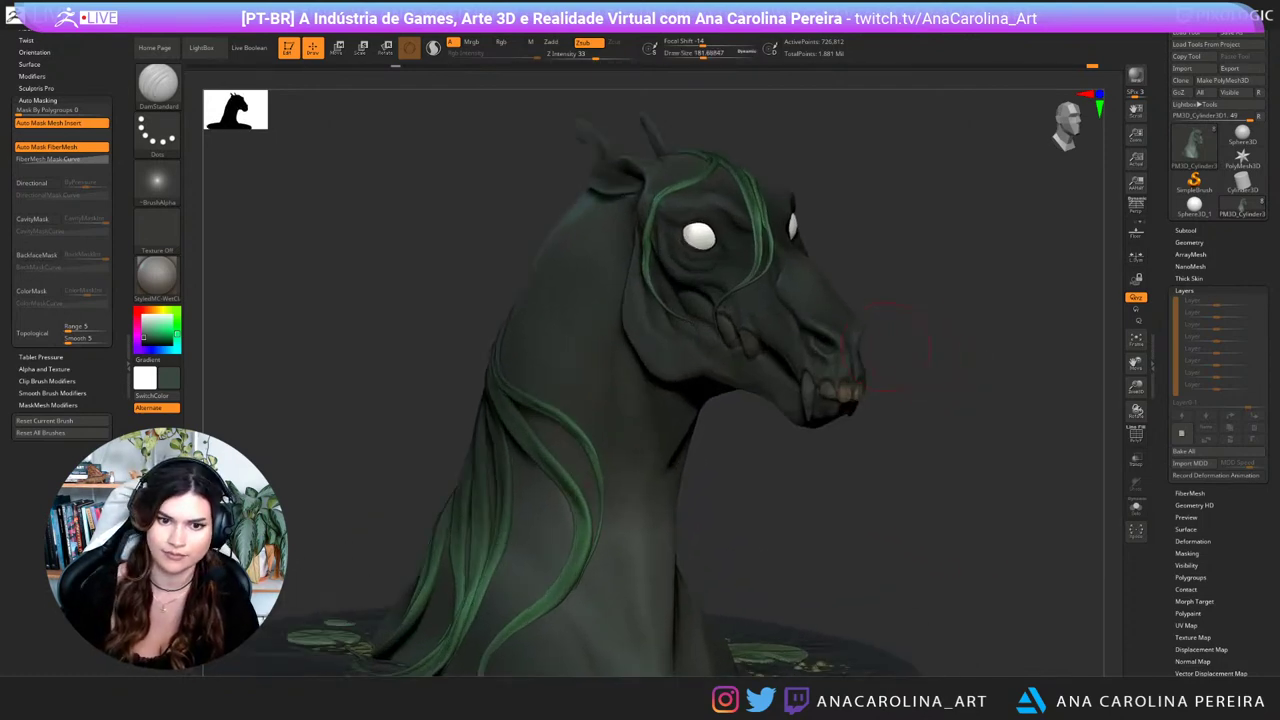
right_click_drag(688, 338, 840, 254, "ctrl")
key("space")
left_click_drag(838, 251, 825, 250)
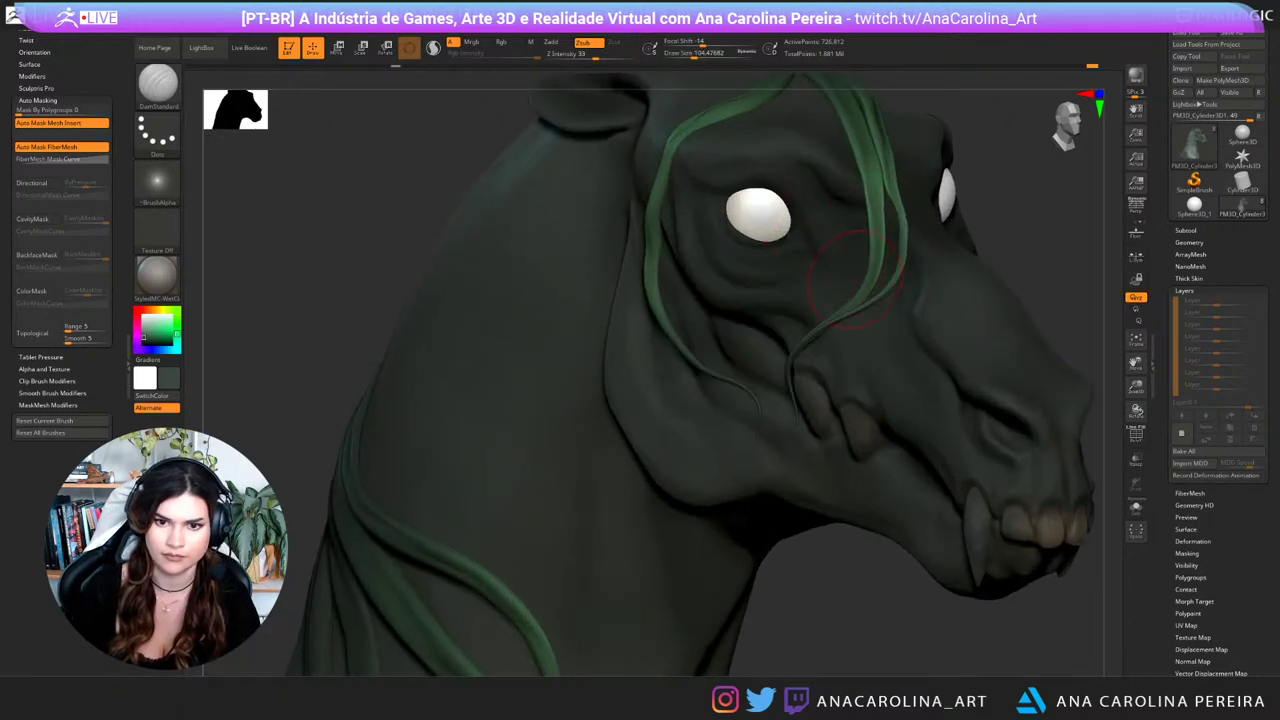
right_click_drag(856, 268, 660, 276)
key("space")
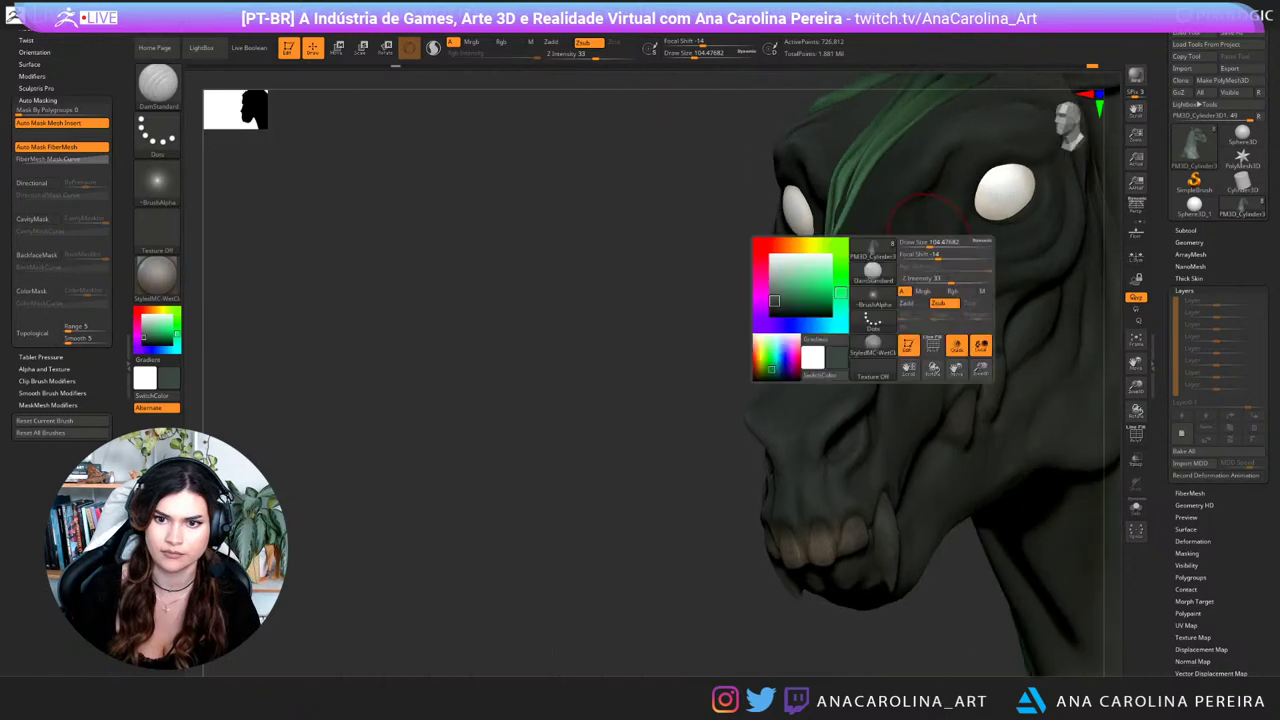
left_click_drag(930, 242, 936, 262)
key("space")
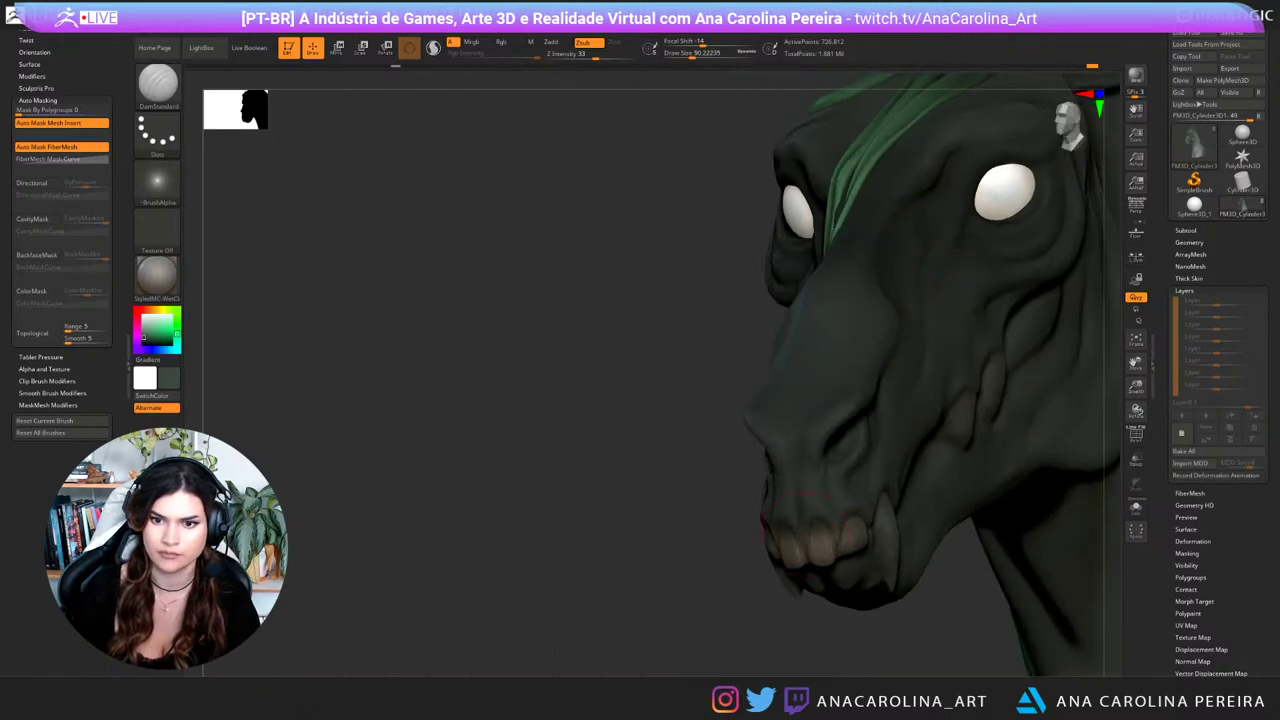
right_click_drag(808, 532, 722, 505)
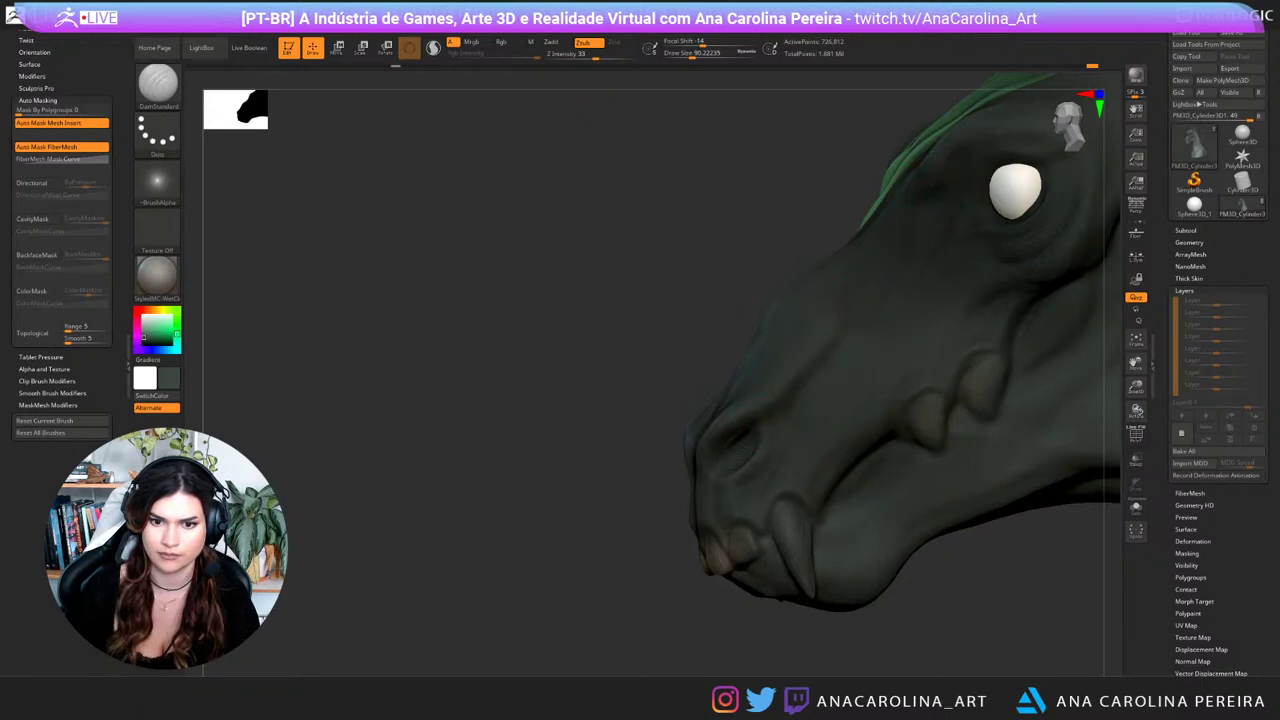
Step: Examine the muzzle, teeth and eyes from both sides of the head, up close and at bust distance
right_click_drag(806, 323, 908, 340)
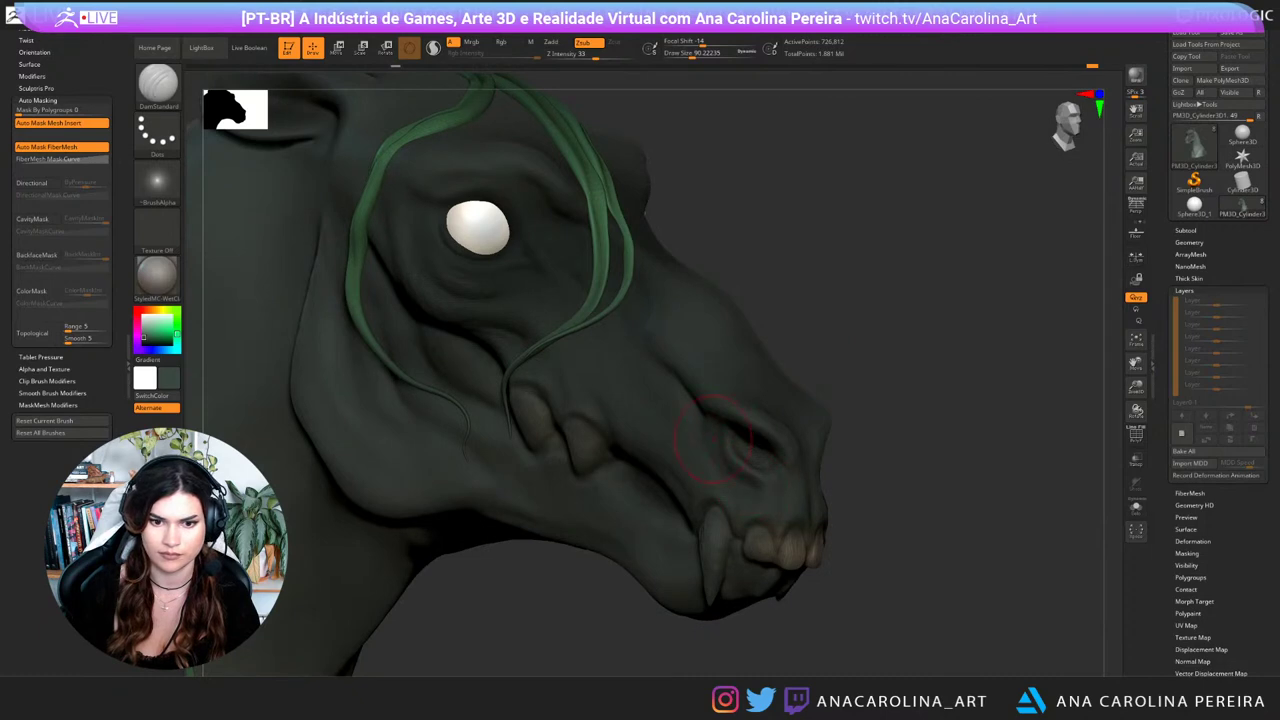
right_click_drag(880, 420, 820, 365)
right_click_drag(740, 292, 744, 318, "ctrl")
mouse_move(744, 318)
right_mouse_down("alt")
mouse_move(788, 312)
mouse_move(786, 343)
right_mouse_up("alt")
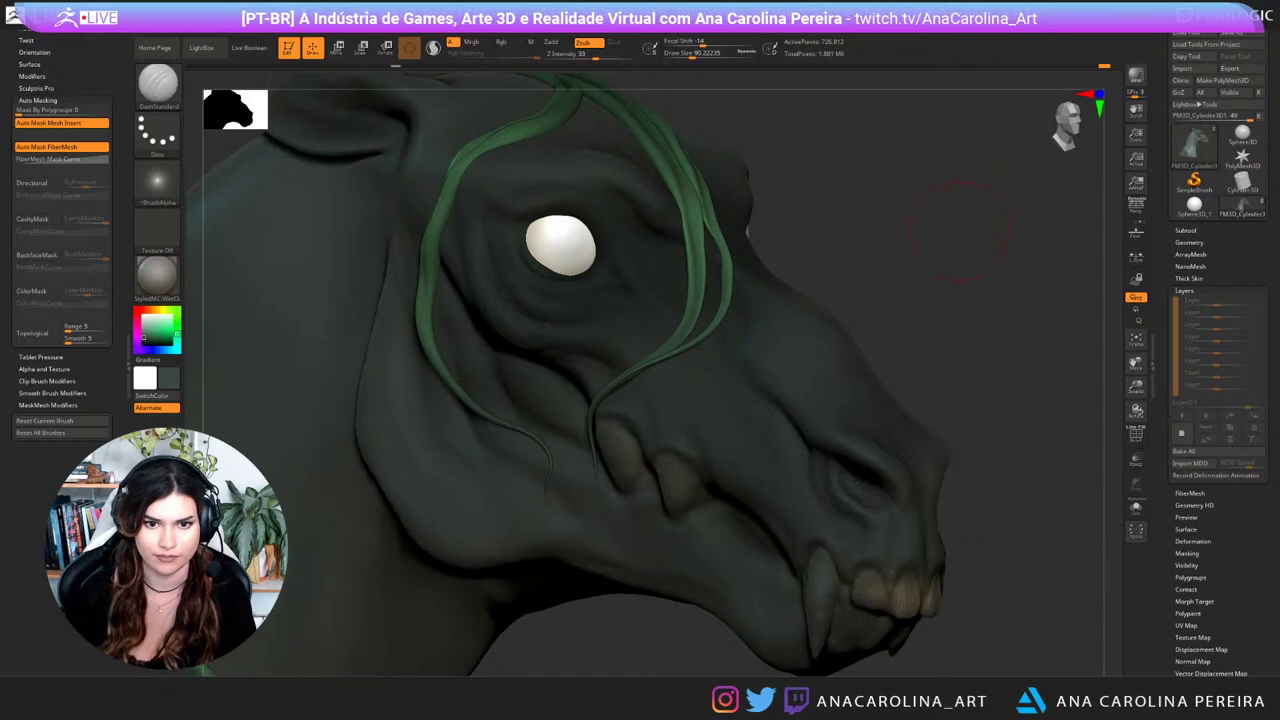
left_click_drag(1000, 490, 962, 492)
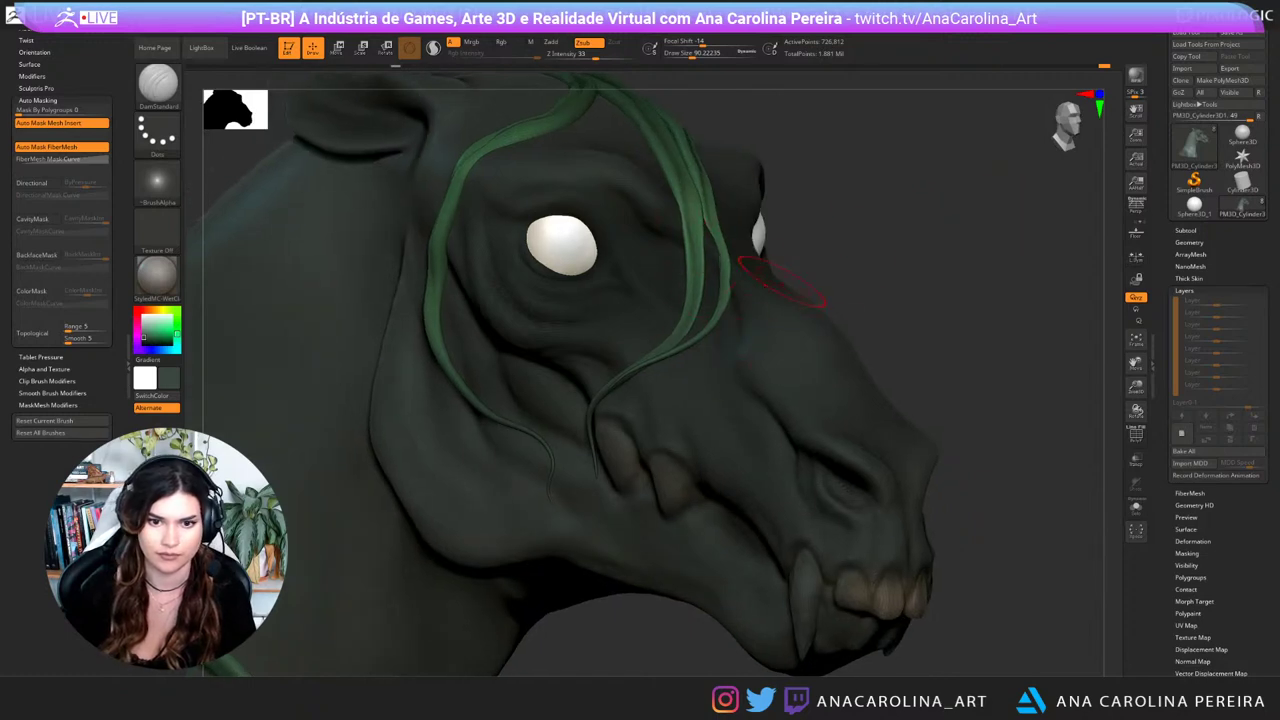
left_click_drag(1040, 300, 860, 270)
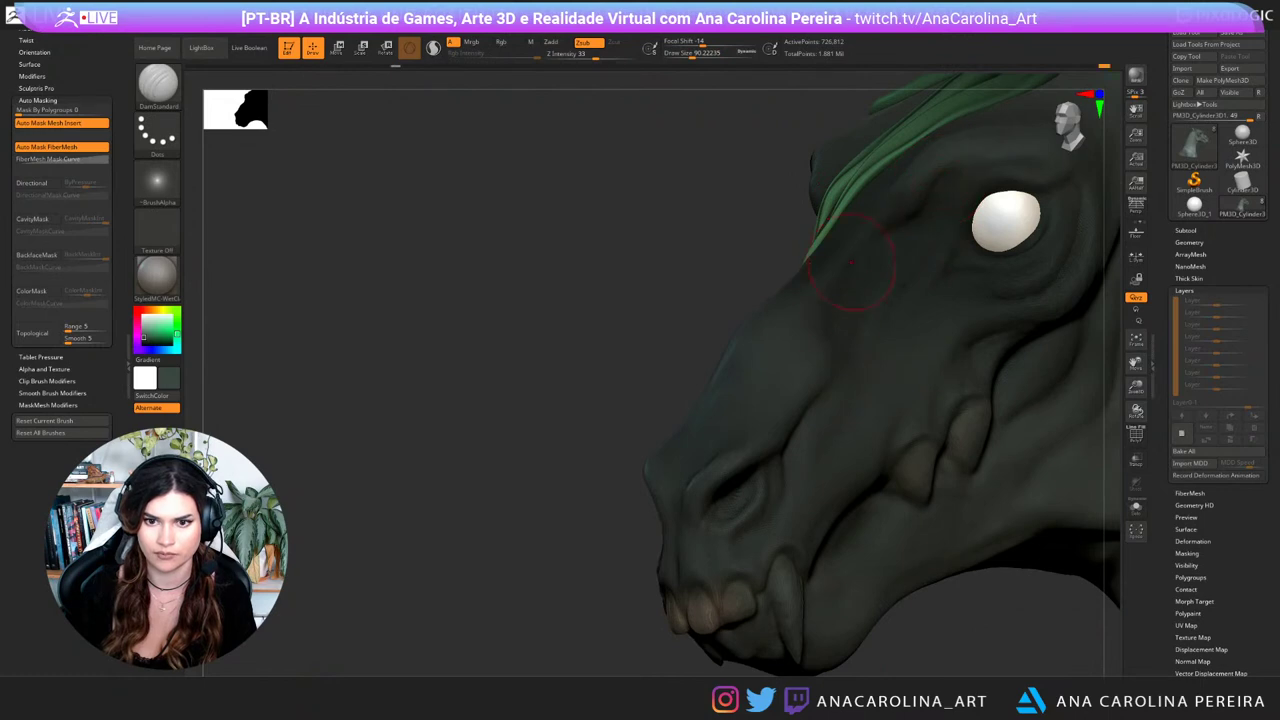
mouse_move(630, 510)
left_mouse_down("alt")
mouse_move(643, 437)
mouse_move(860, 430)
left_mouse_up("alt")
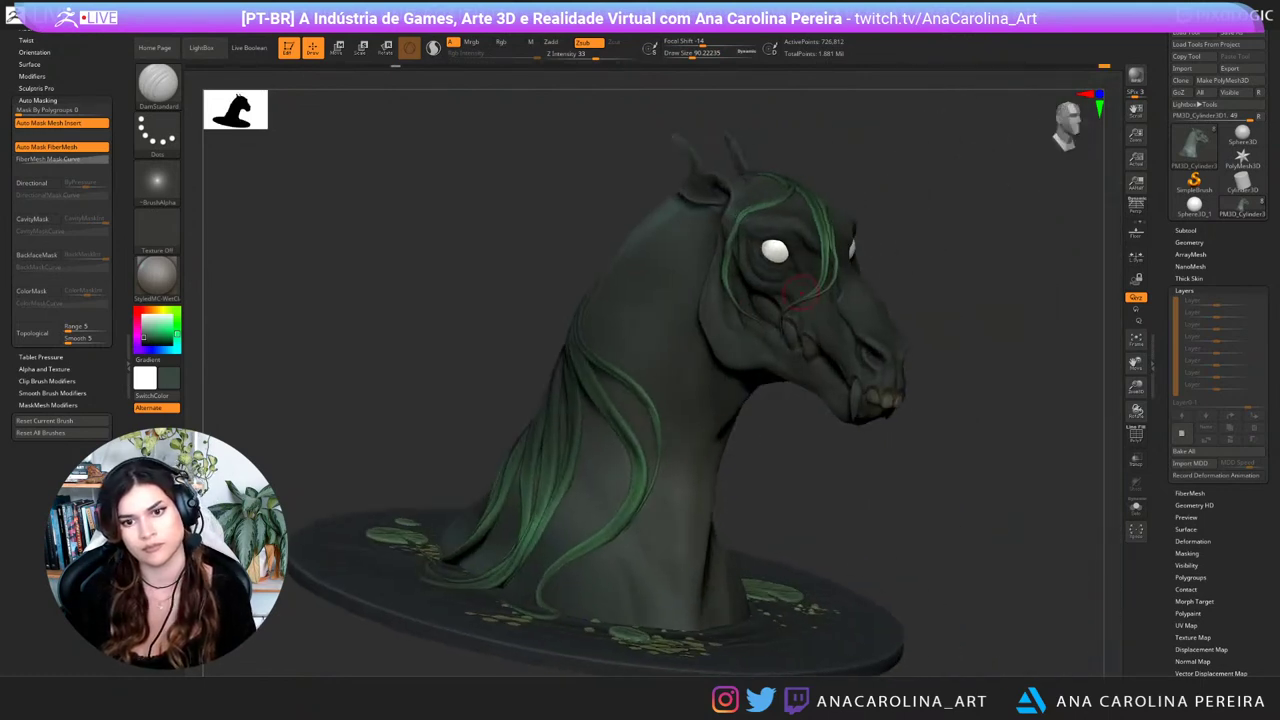
mouse_move(940, 215)
left_mouse_down("alt")
mouse_move(945, 275)
mouse_move(898, 300)
mouse_move(918, 304)
left_mouse_up("alt")
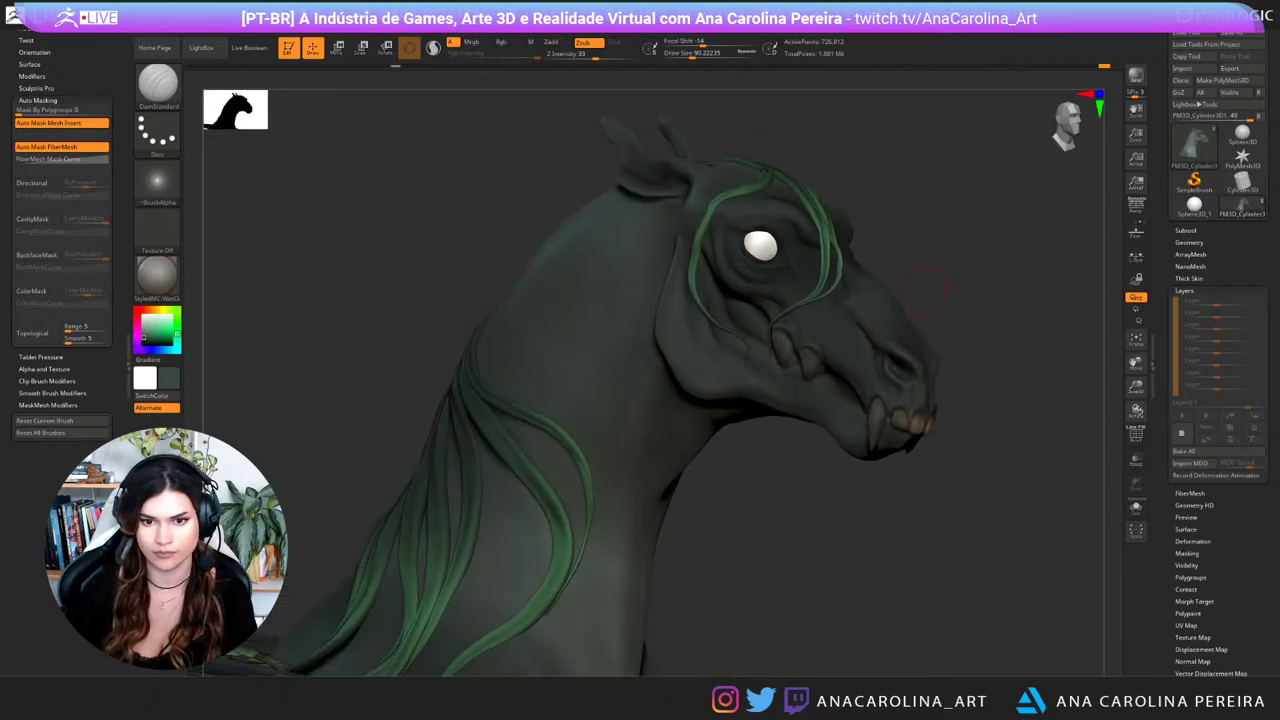
Step: Undo the last stroke and carve broad, soft creases along the front of the neck with DamStandard at draw size about 182, intensity 17
key("ctrl+z")
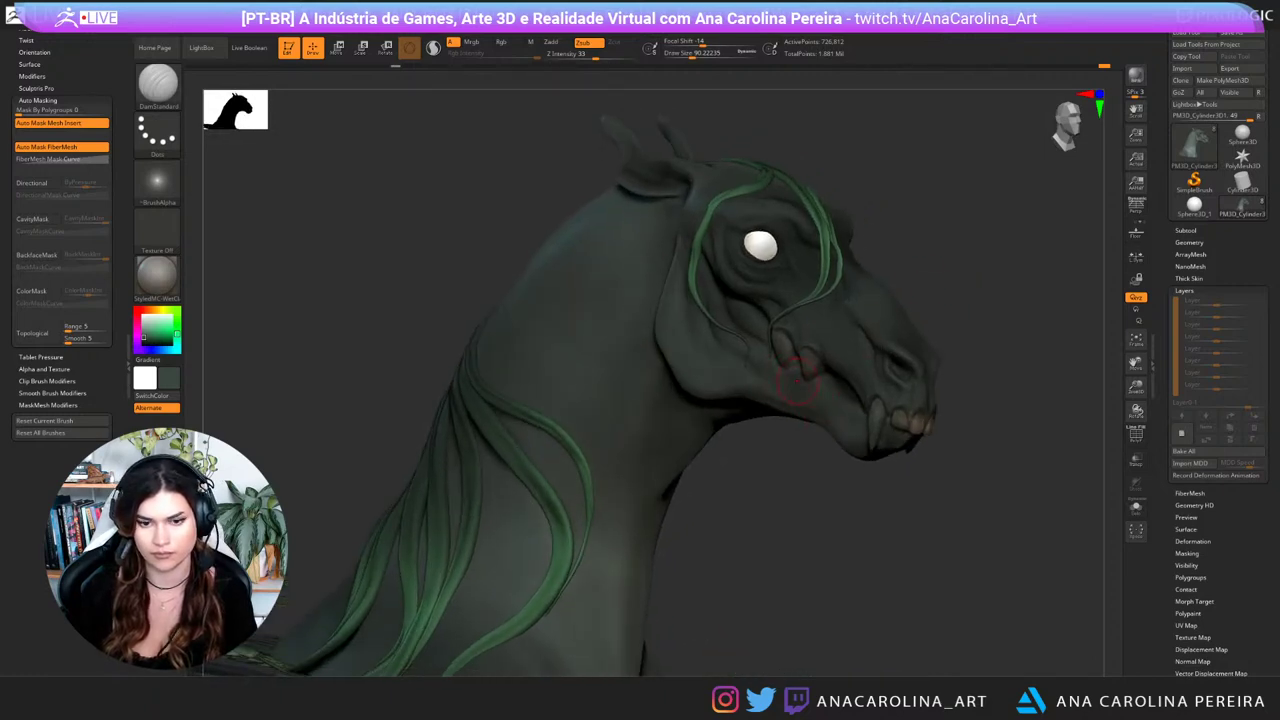
key("space")
mouse_move(763, 370)
left_mouse_down()
mouse_move(775, 369)
mouse_move(756, 404)
left_mouse_up()
key("space")
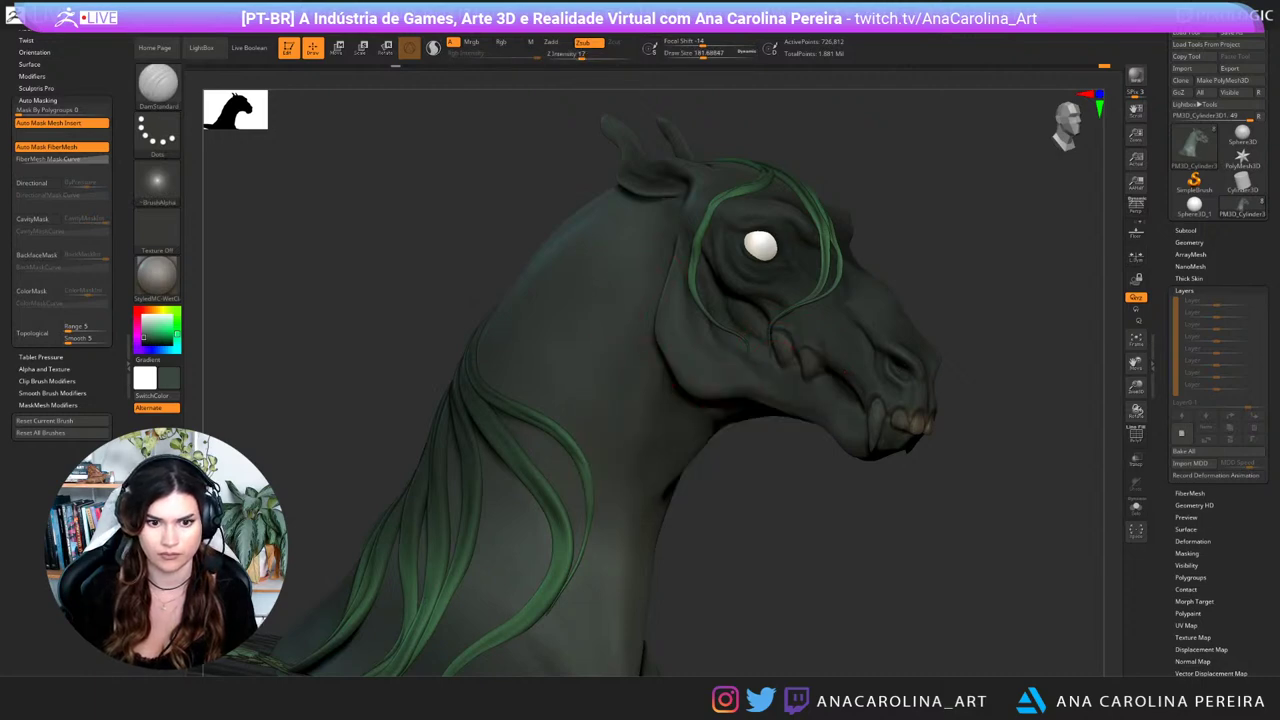
left_click_drag(690, 618, 570, 605)
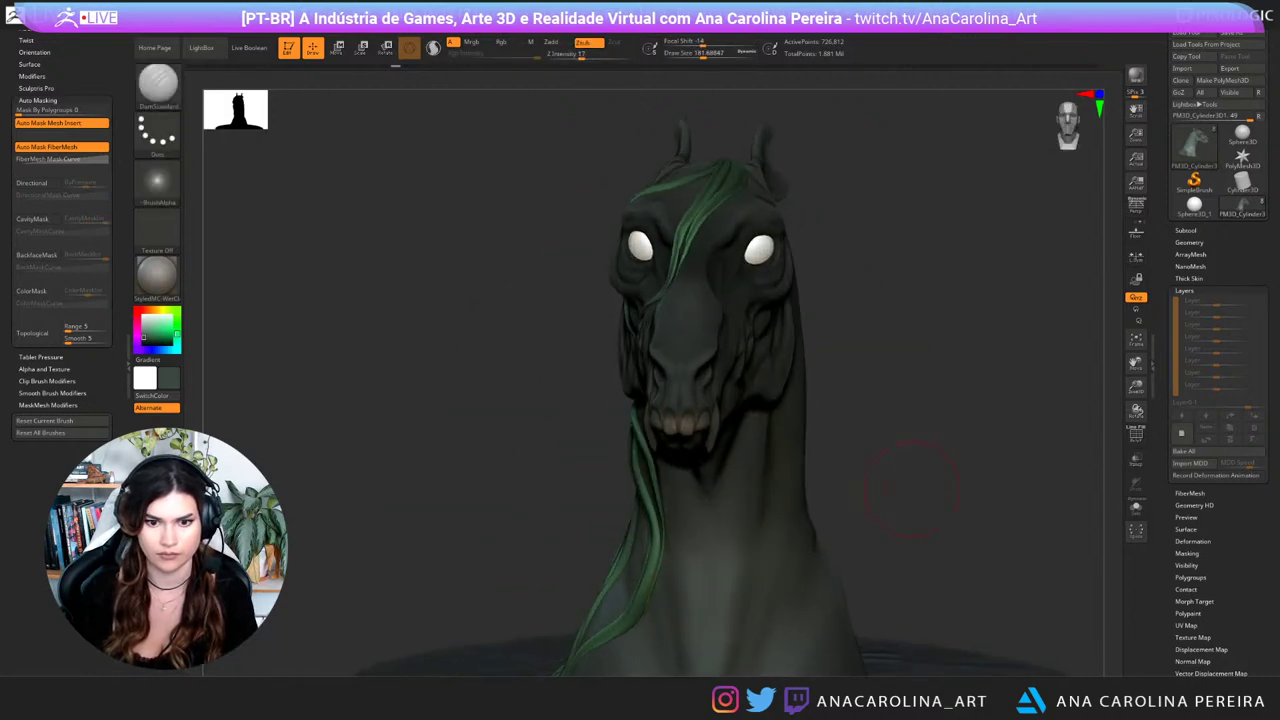
left_click_drag(868, 472, 963, 405)
key("f")
key("f")
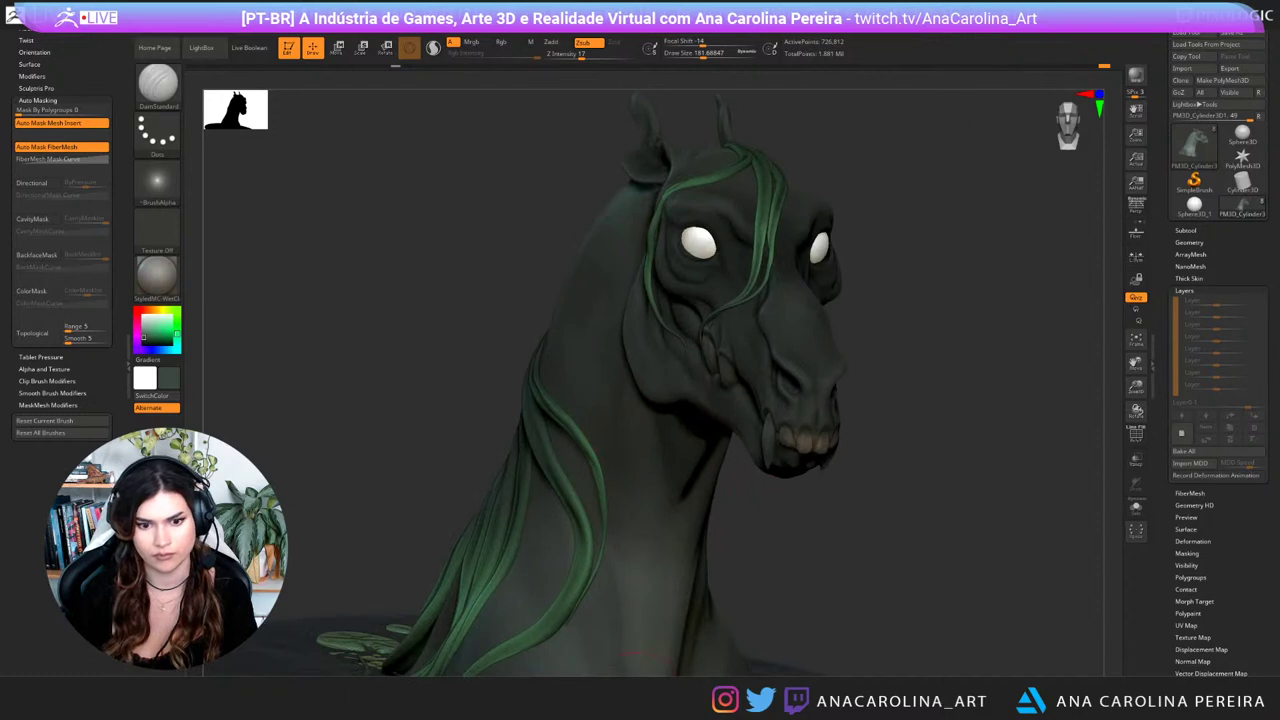
mouse_move(905, 490)
left_mouse_down("alt")
mouse_move(907, 404)
mouse_move(782, 370)
mouse_move(712, 384)
left_mouse_up("alt")
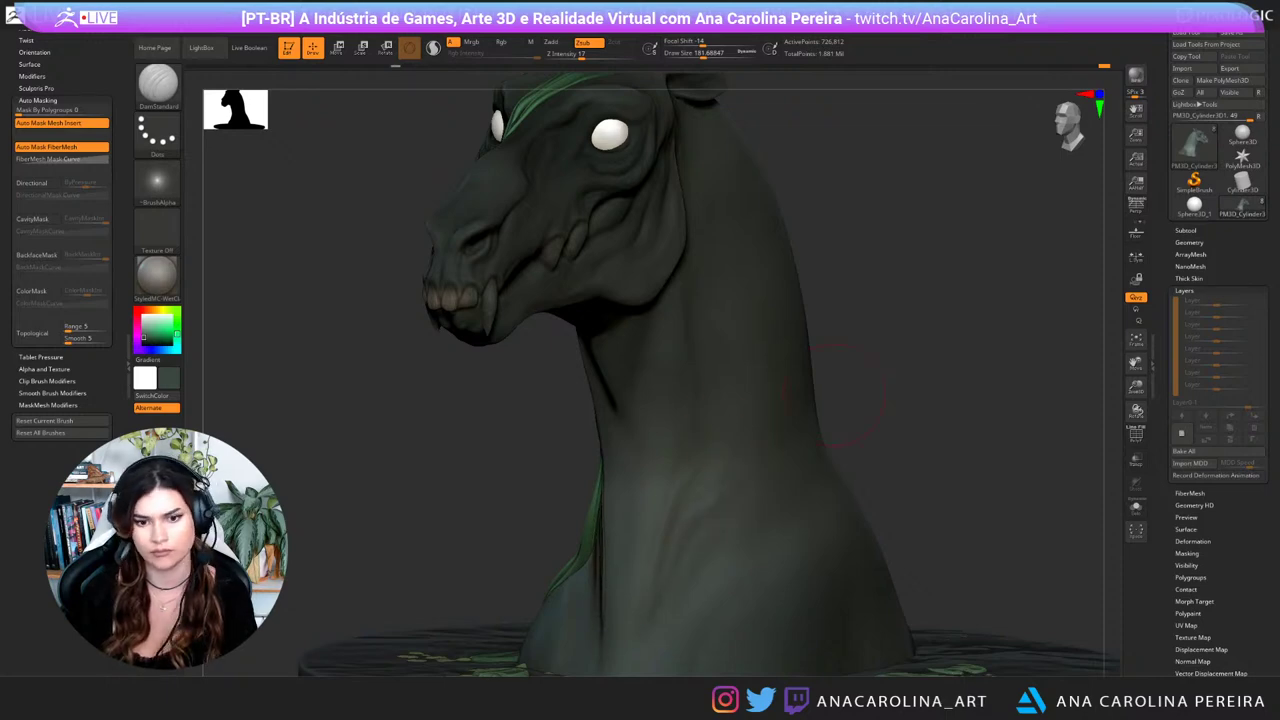
mouse_move(836, 395)
left_mouse_down()
mouse_move(930, 410)
mouse_move(768, 485)
left_mouse_up()
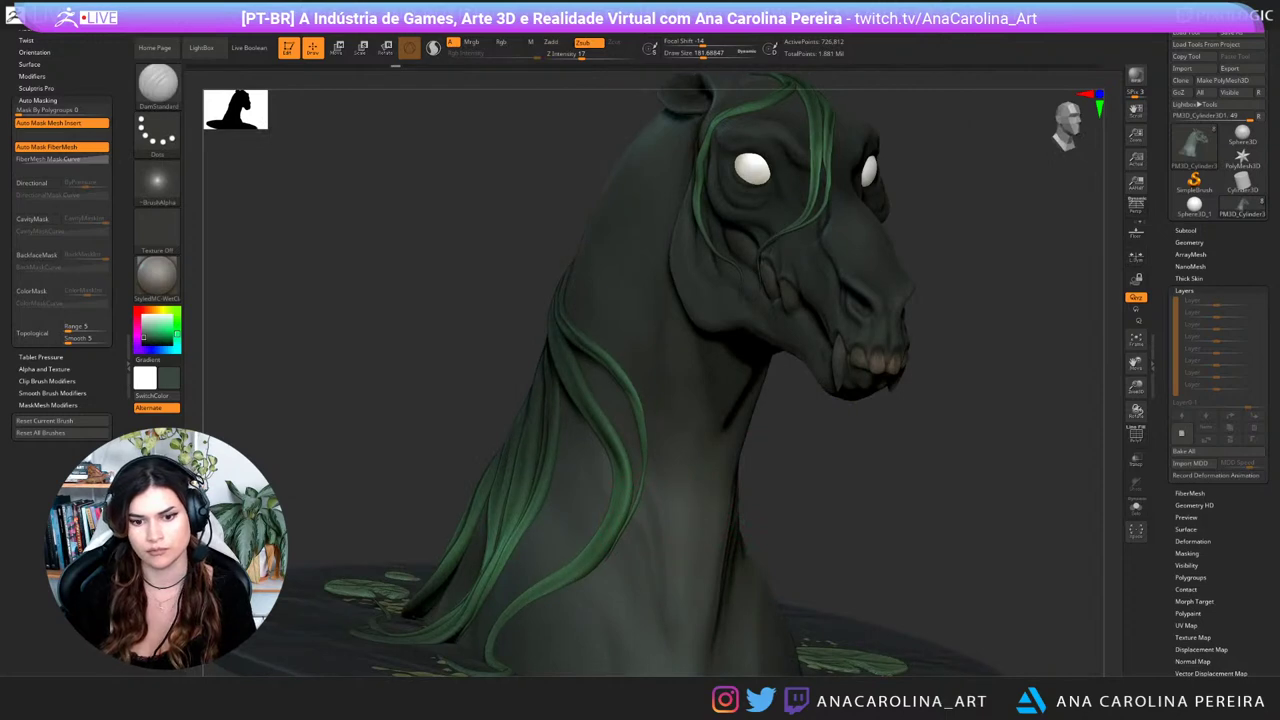
mouse_move(873, 535)
left_mouse_down("alt")
mouse_move(911, 523)
mouse_move(735, 505)
mouse_move(895, 515)
mouse_move(968, 500)
mouse_move(865, 505)
mouse_move(842, 575)
mouse_move(920, 545)
mouse_move(920, 485)
mouse_move(775, 562)
mouse_move(760, 550)
mouse_move(765, 520)
left_mouse_up("alt")
left_click_drag(945, 488, 748, 474)
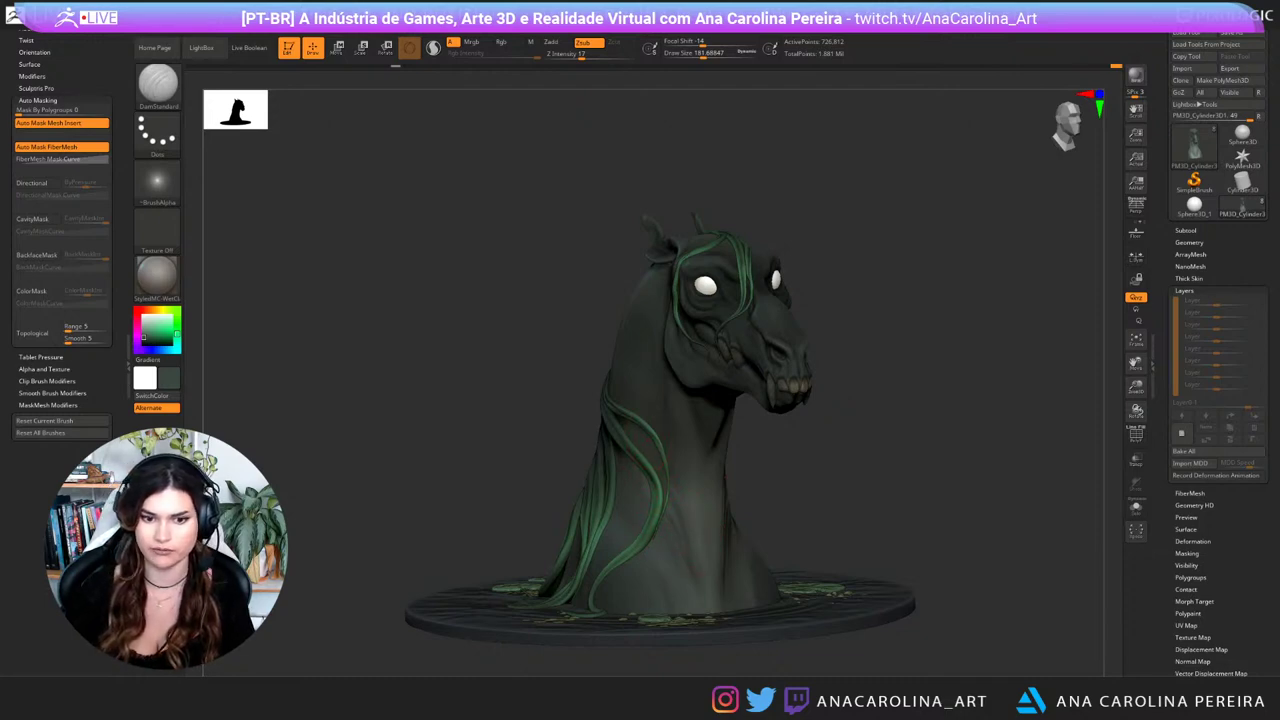
Step: Review the neck creases and the whole bust from the front and both three-quarter views
key("shift")
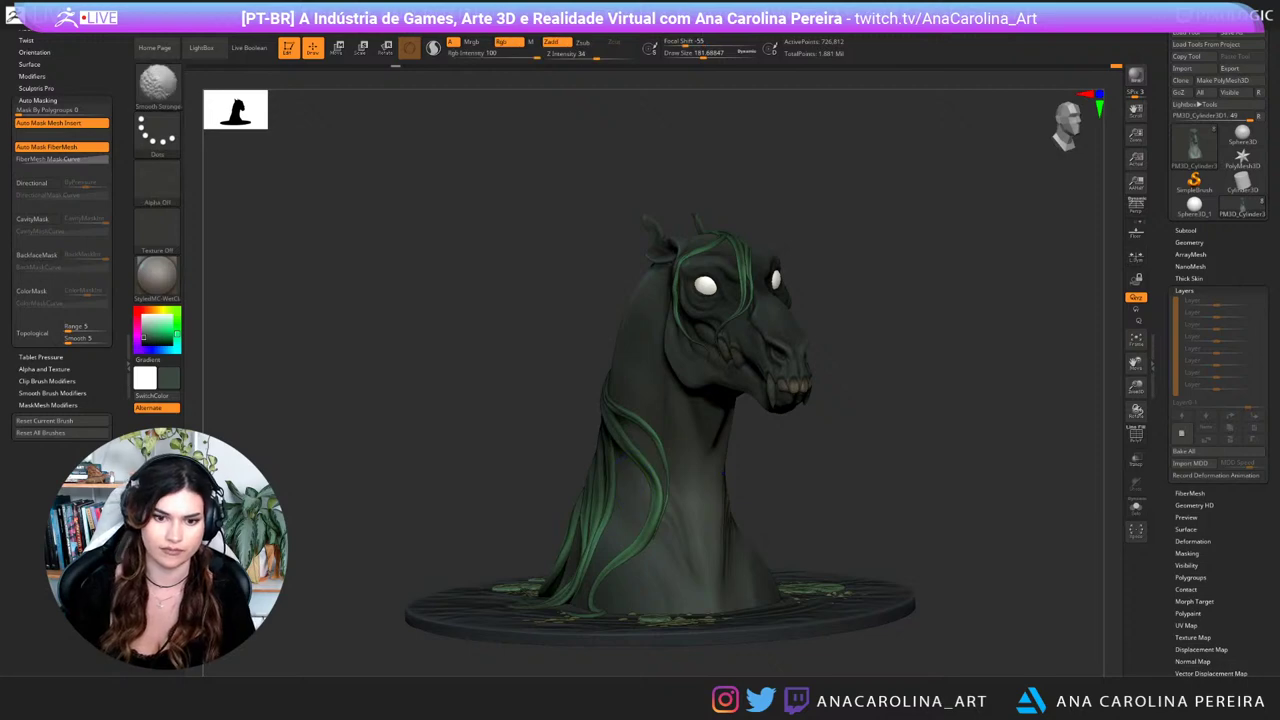
left_click_drag(940, 455, 760, 480)
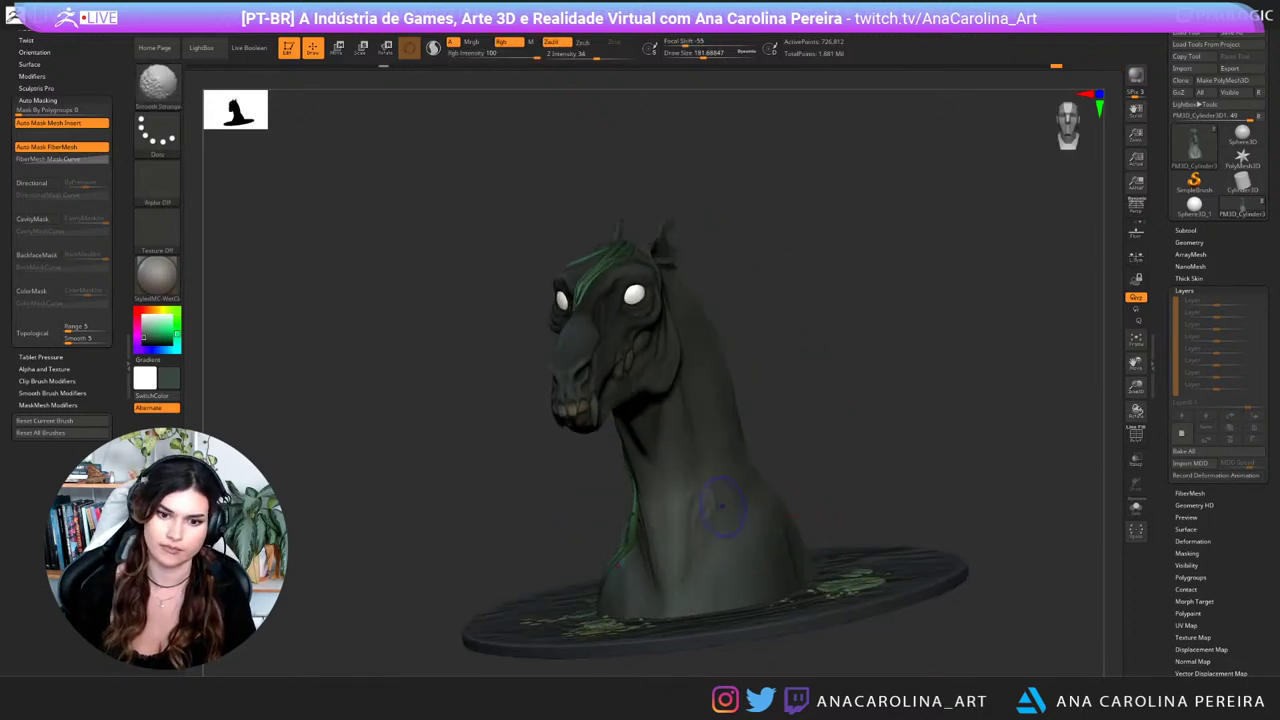
mouse_move(800, 440)
left_mouse_down()
mouse_move(725, 425)
mouse_move(866, 400)
left_mouse_up()
key("ctrl")
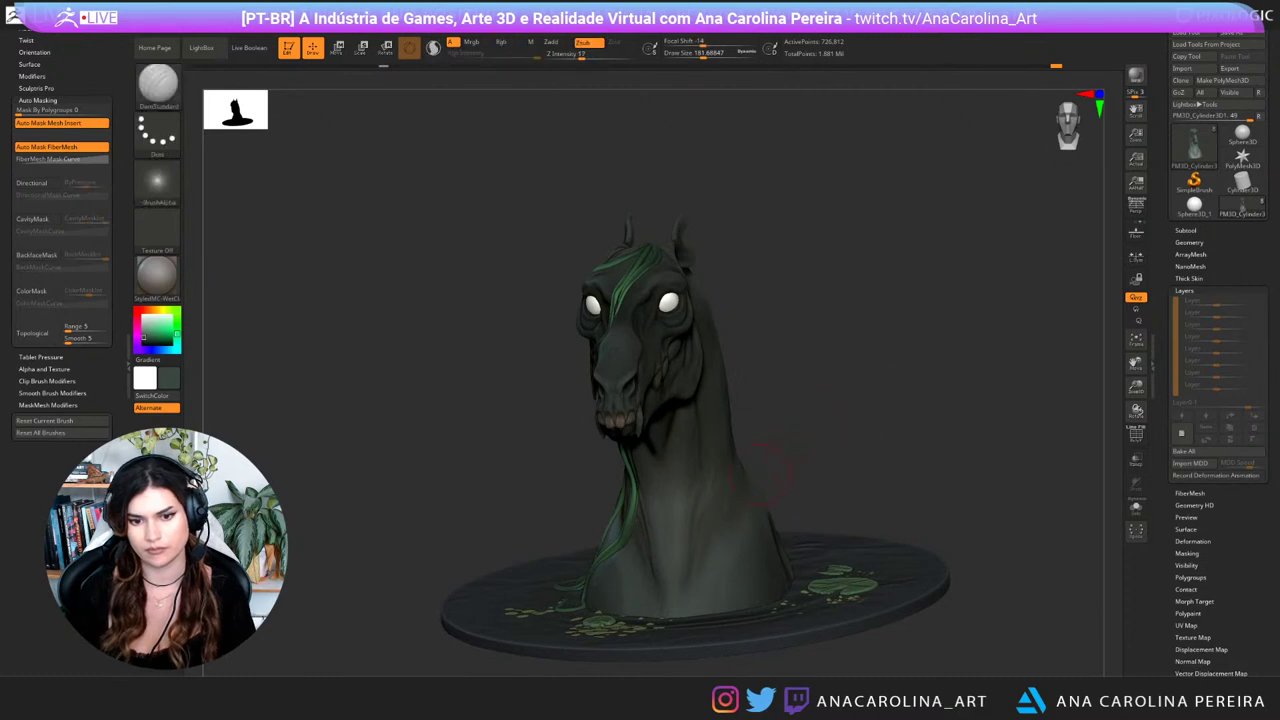
key("shift")
left_click_drag(790, 435, 938, 436)
left_click_drag(858, 457, 882, 447)
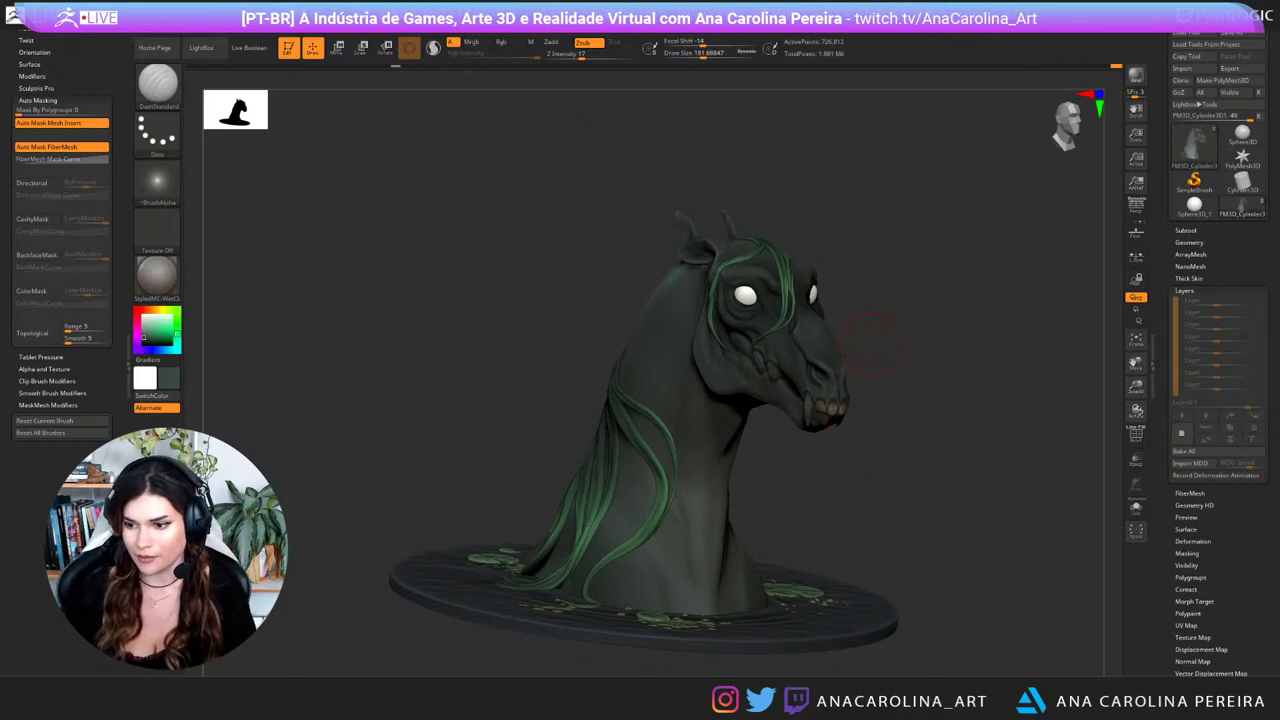
mouse_move(872, 343)
left_mouse_down("alt")
mouse_move(878, 368)
mouse_move(790, 362)
left_mouse_up("alt")
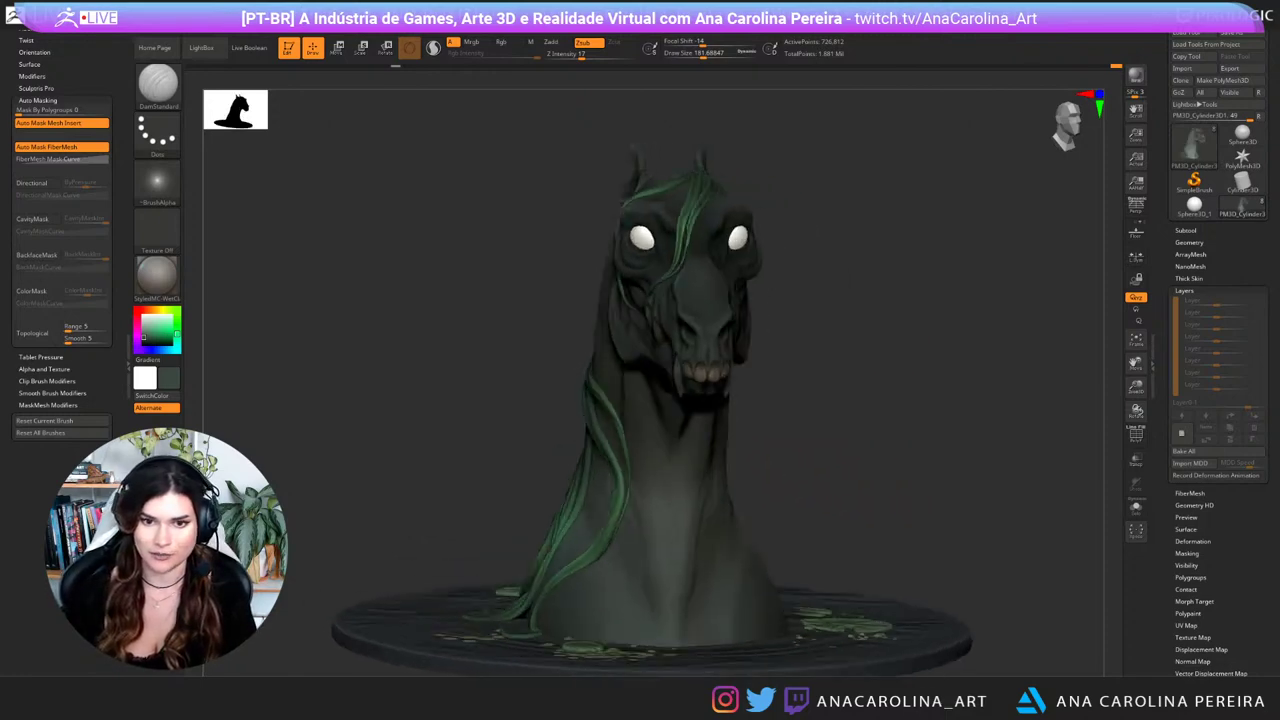
Step: Select the hair mesh and nudge the forelock strands over the forehead with the Move brush at draw size about 257
mouse_move(878, 470)
left_mouse_down()
mouse_move(812, 480)
mouse_move(897, 481)
mouse_move(850, 510)
left_mouse_up()
key("b")
key("m")
key("v")
key("space")
left_click_drag(722, 235, 732, 235)
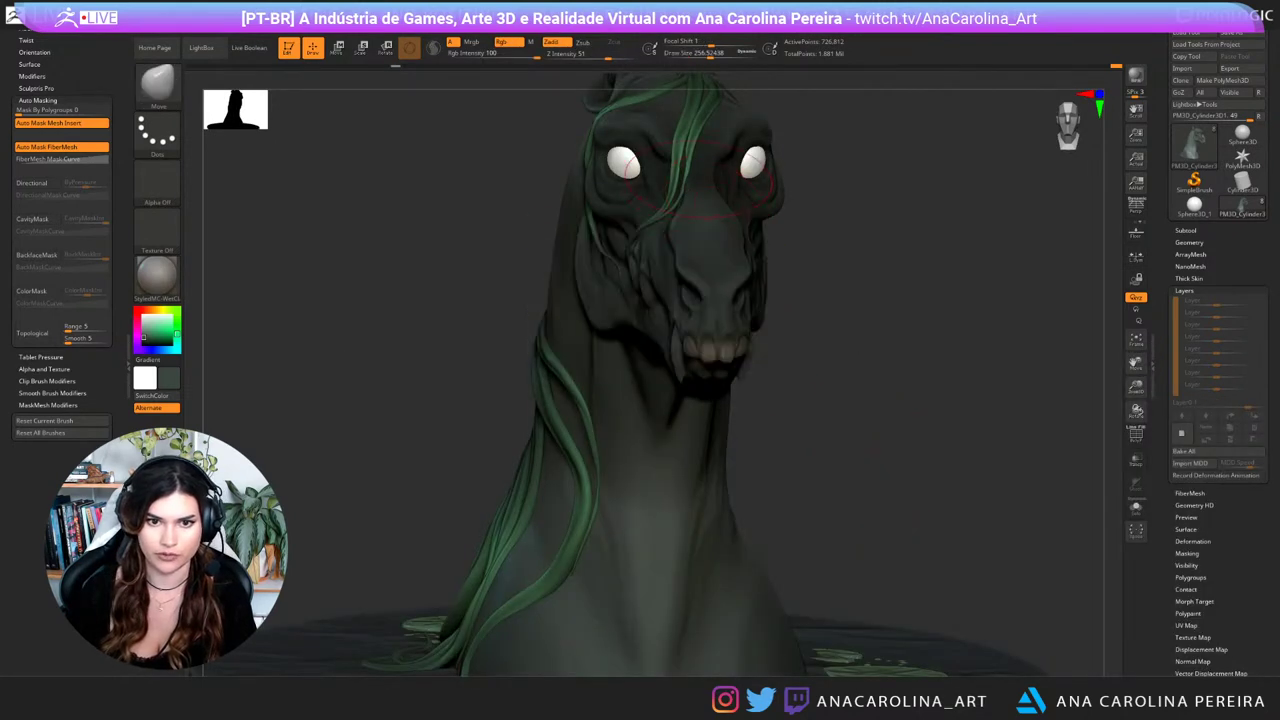
left_click_drag(895, 400, 825, 400)
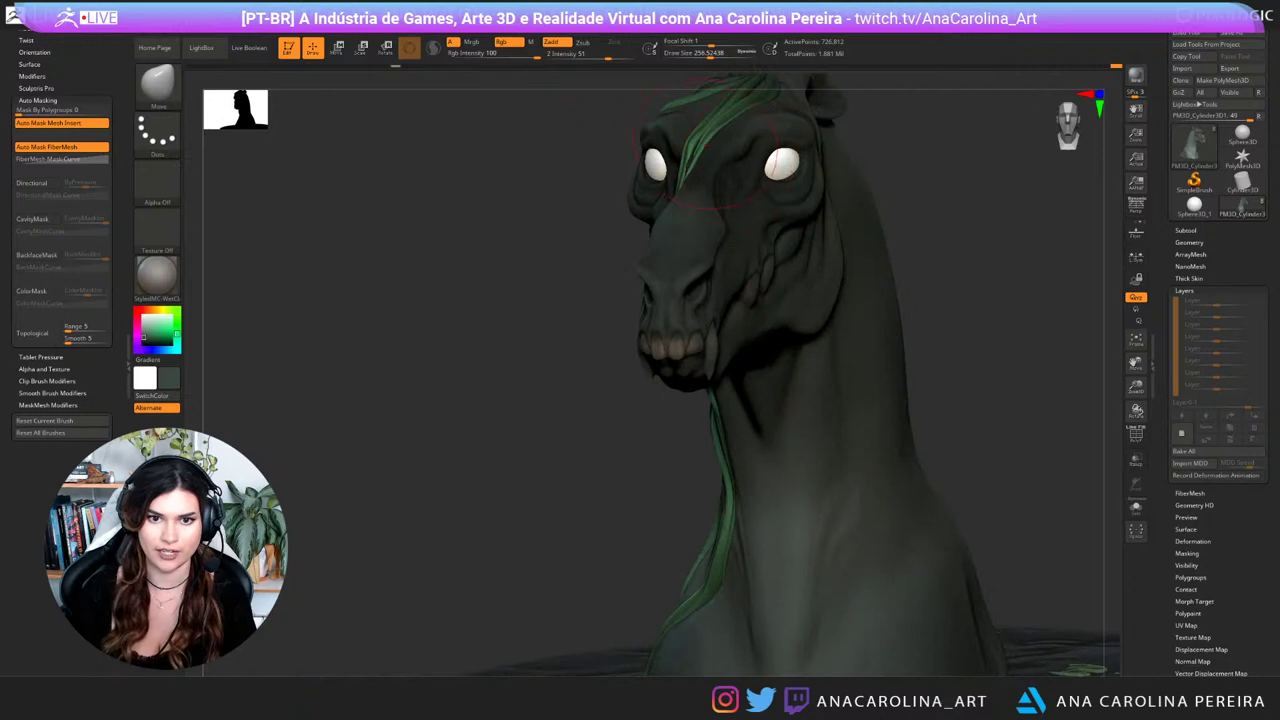
left_click(730, 165, "alt")
left_click_drag(712, 160, 700, 157)
left_click_drag(895, 400, 972, 402)
left_click_drag(700, 167, 690, 166)
Step: Frame the whole bust, sample a colour from the model, darken it and apply it as the document background
left_click_drag(895, 450, 892, 330, "alt")
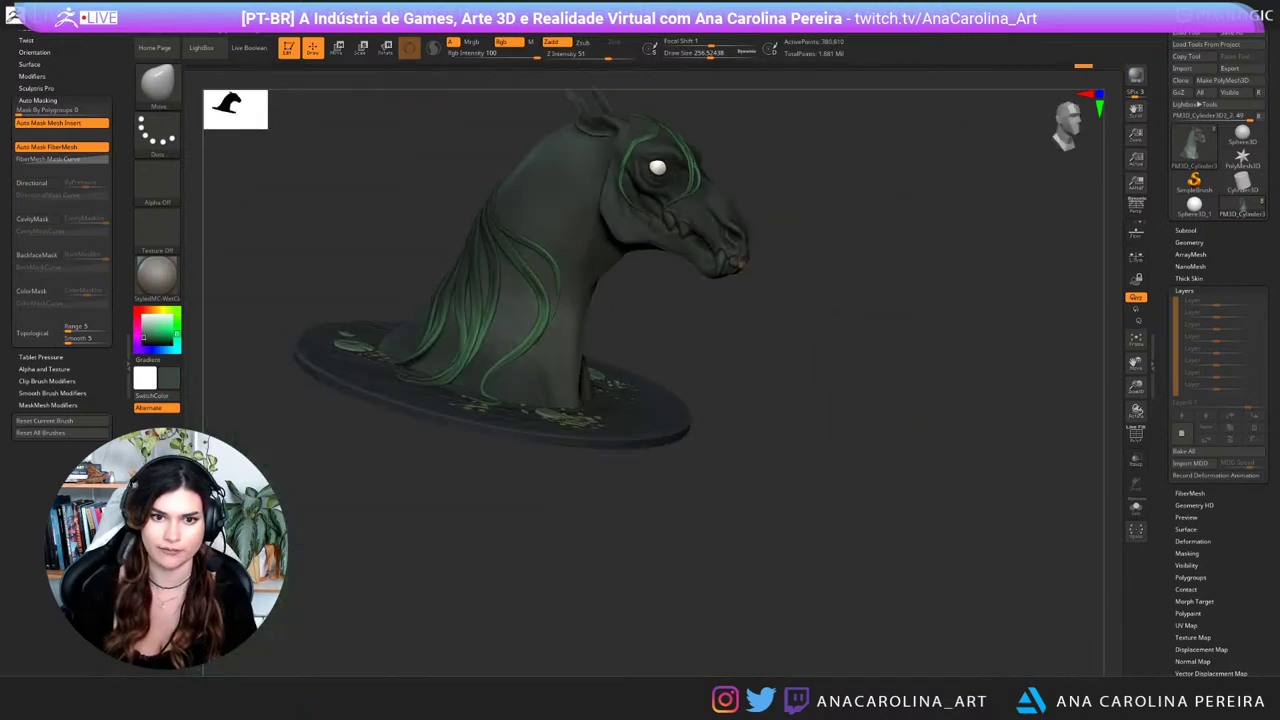
left_click_drag(905, 235, 873, 300)
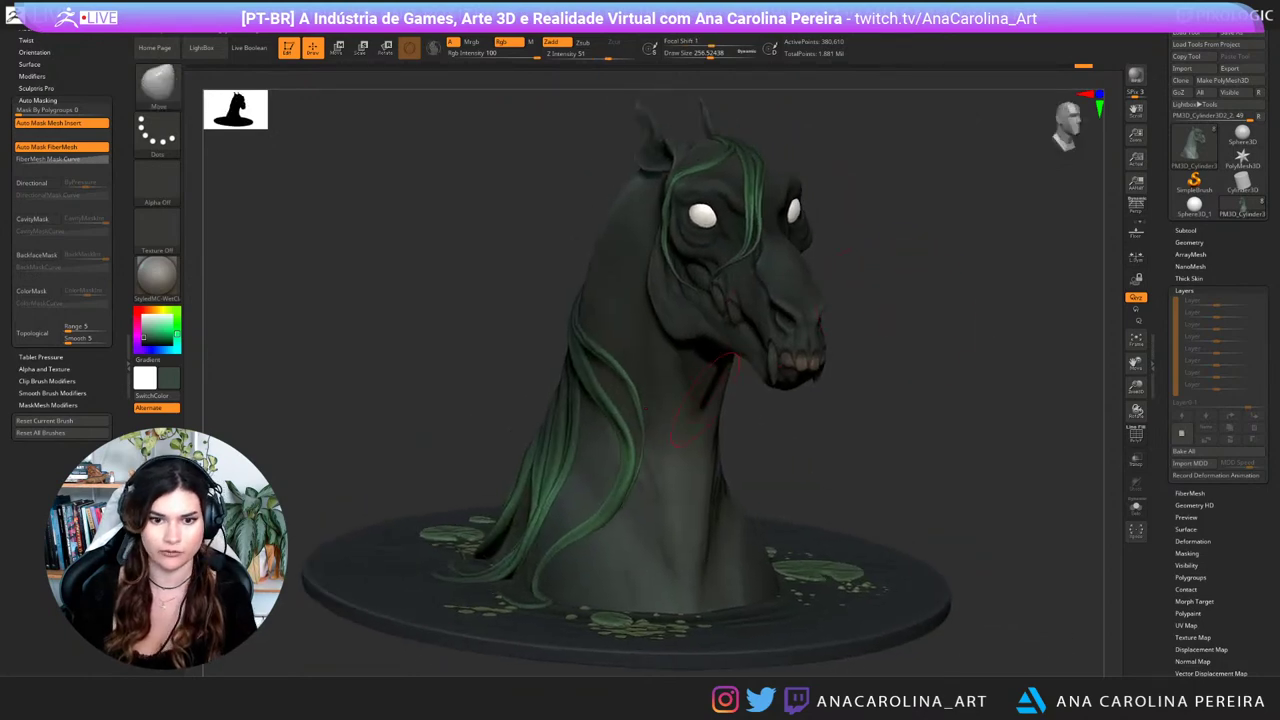
key("c")
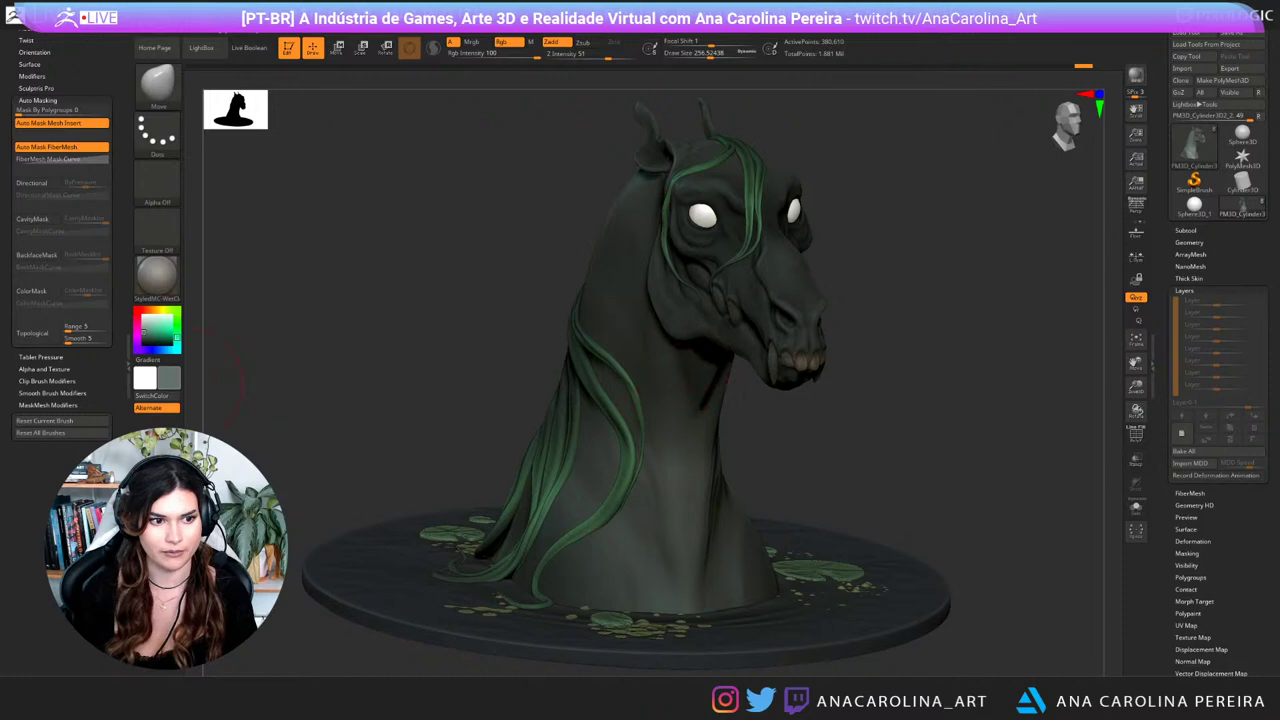
left_click(143, 339)
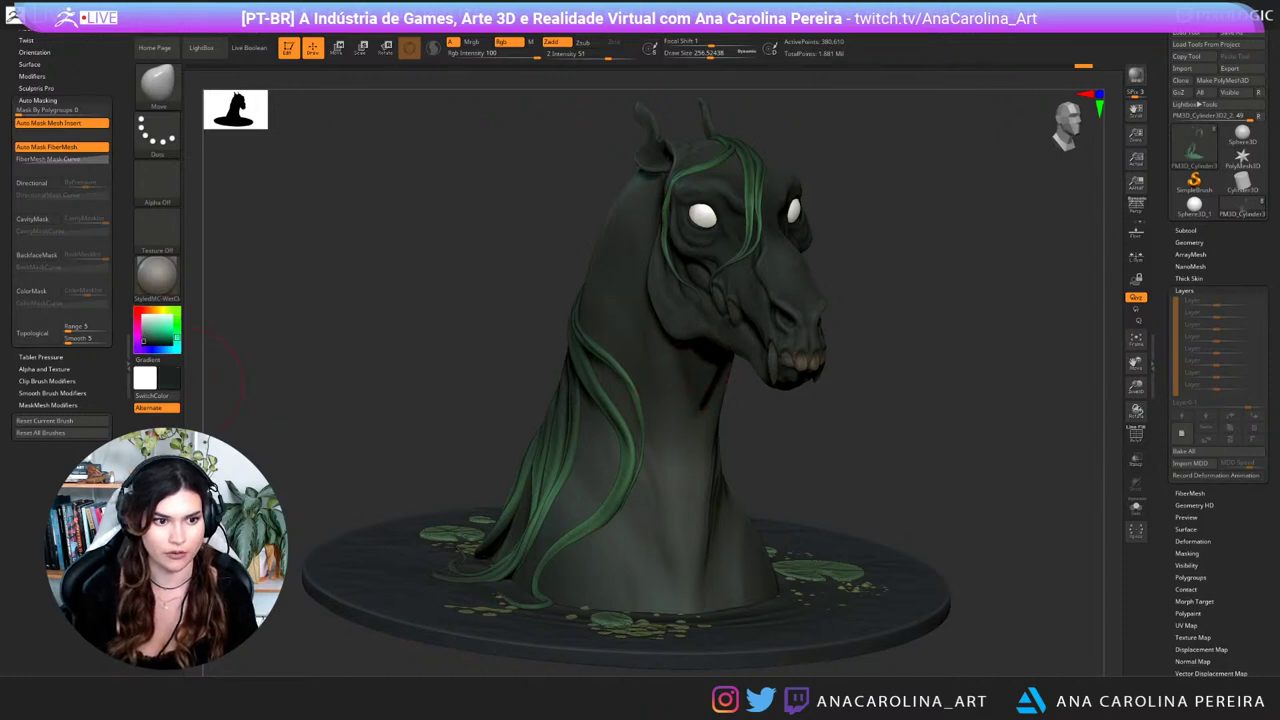
left_click(222, 21)
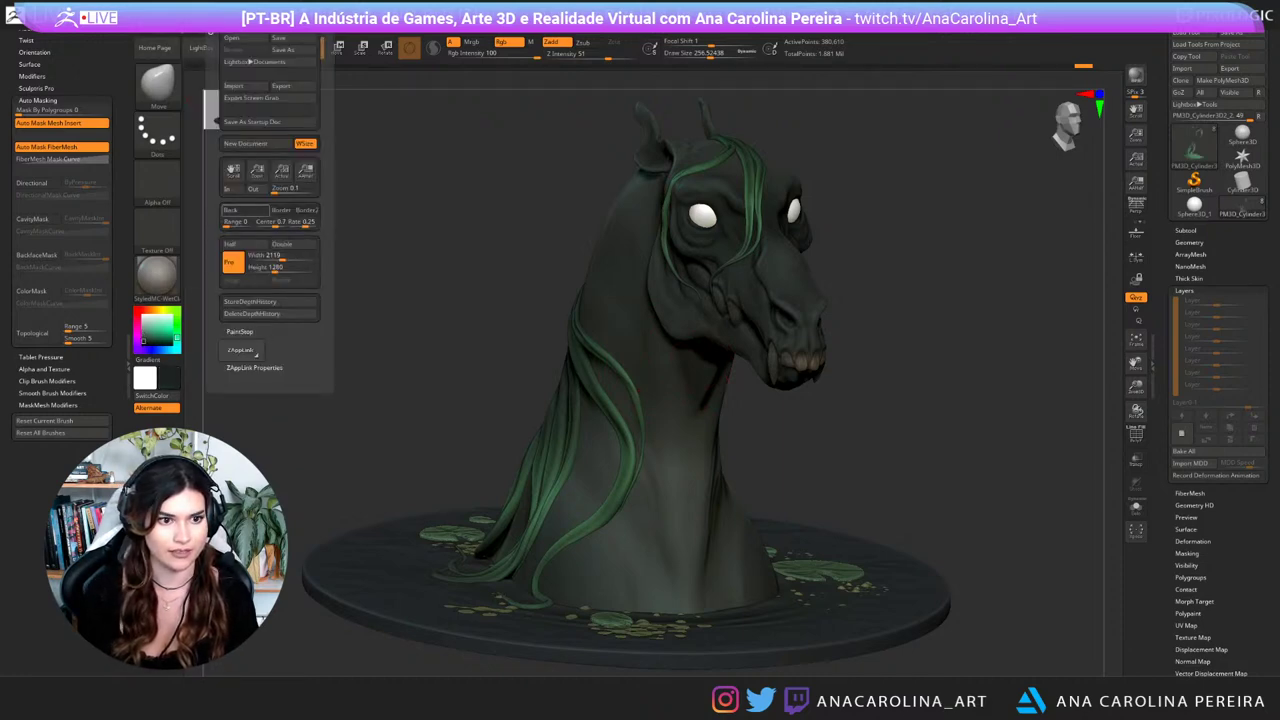
left_click(231, 211)
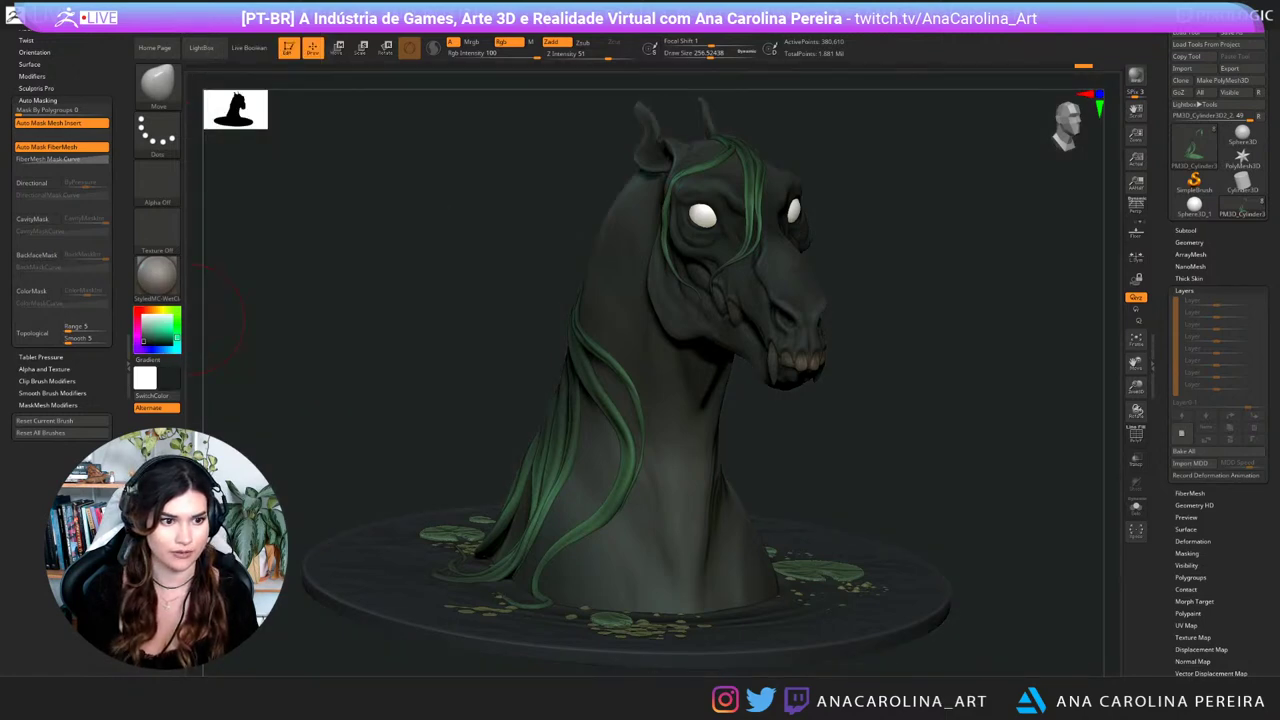
Step: Darken the colour to RGB 15, 17, 16 and apply it as the document background, undoing the accidental object fill
left_click(143, 343)
mouse_move(198, 26)
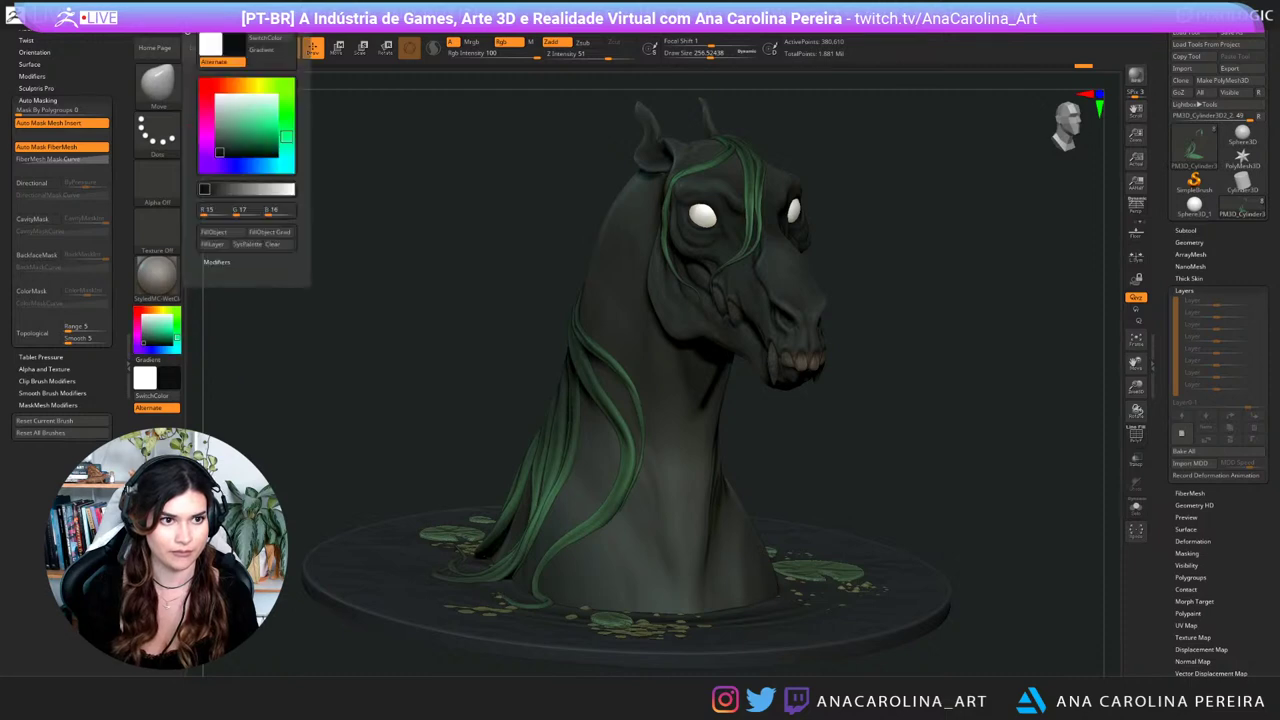
left_click(221, 233)
key("ctrl+z")
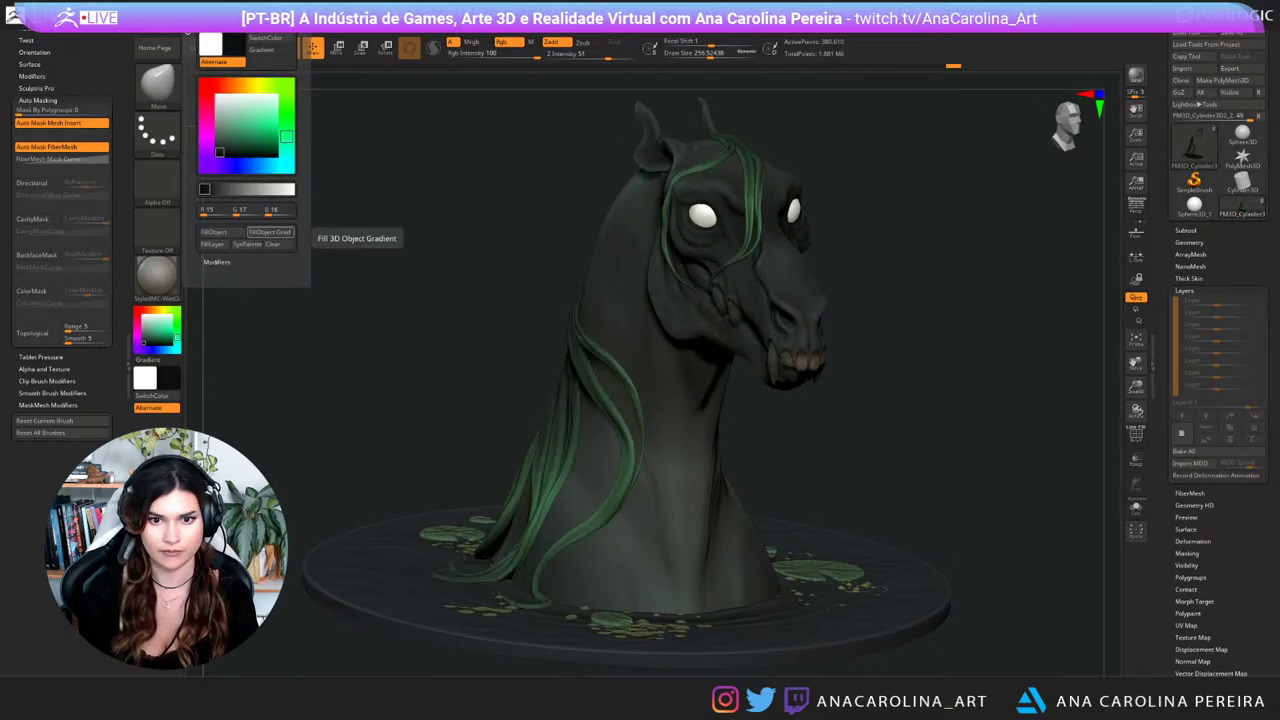
mouse_move(227, 26)
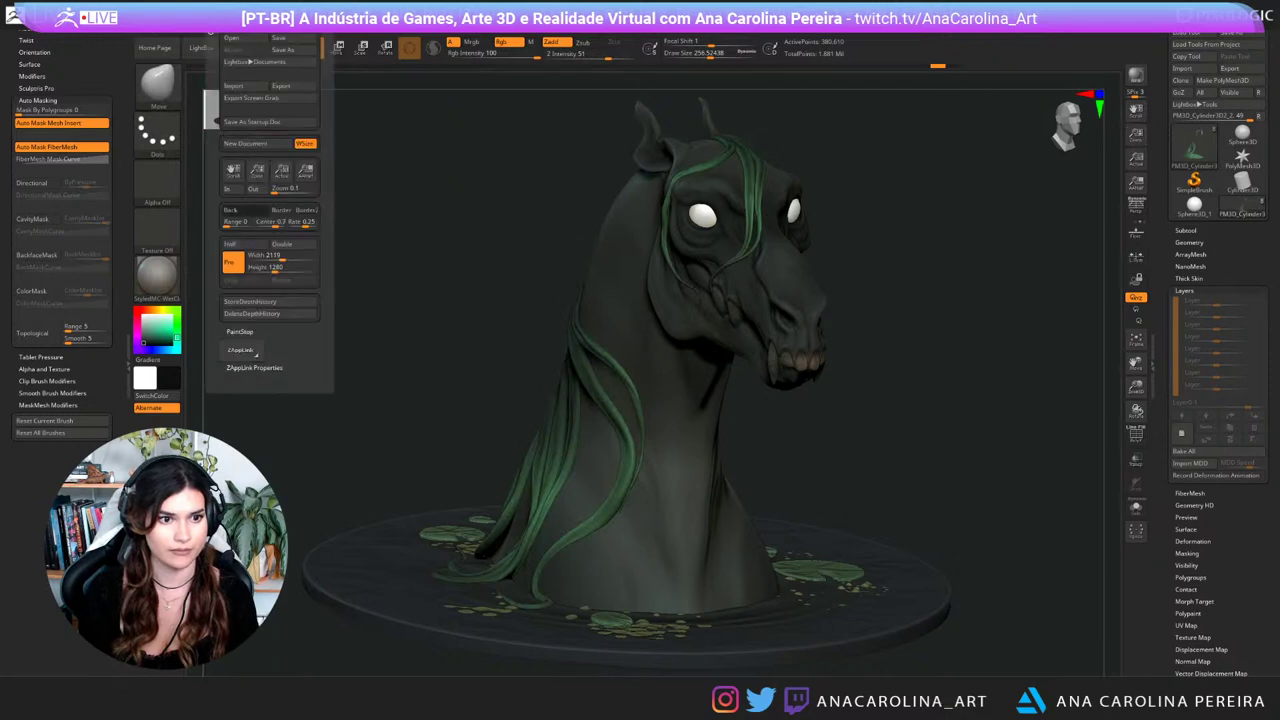
left_click(245, 210)
Step: Review the bust against the near-black background from three-quarter and side views
left_click_drag(914, 300, 912, 226)
left_click_drag(962, 322, 967, 408, "alt")
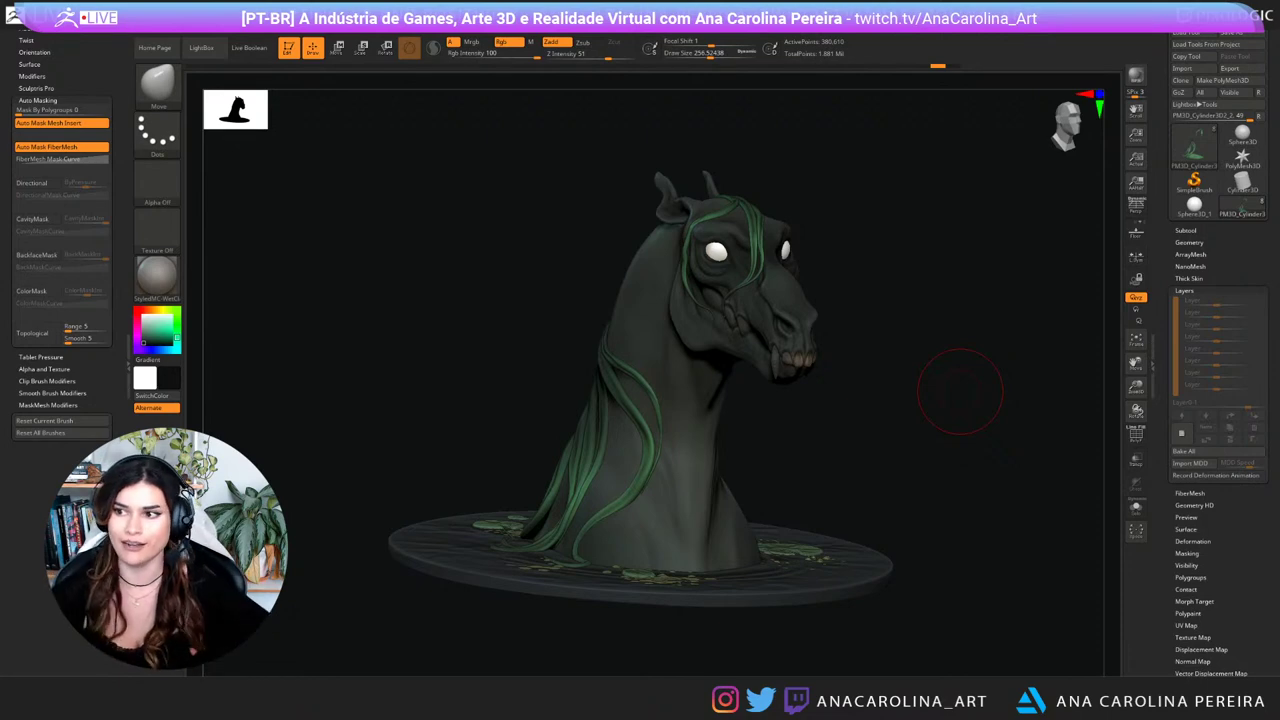
mouse_move(974, 248)
left_mouse_down()
mouse_move(960, 254)
mouse_move(960, 300)
mouse_move(940, 274)
mouse_move(1013, 264)
mouse_move(1164, 318)
left_mouse_up()
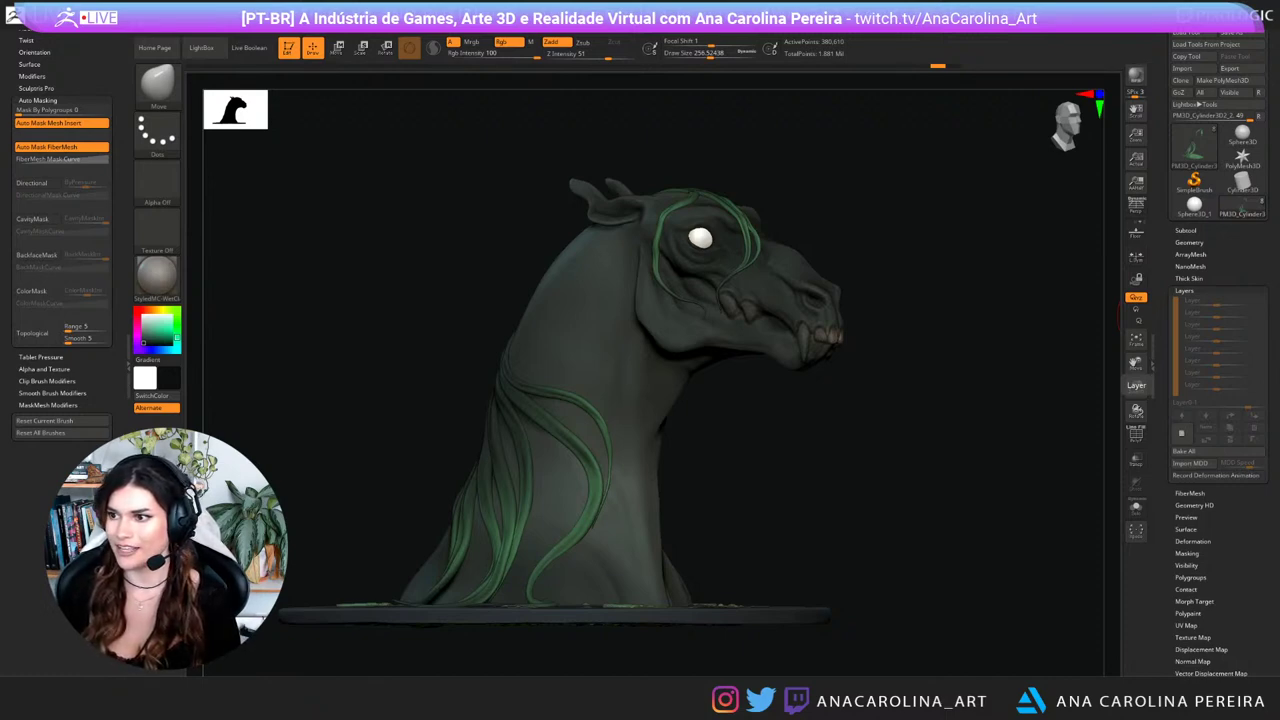
left_click_drag(1165, 315, 991, 563)
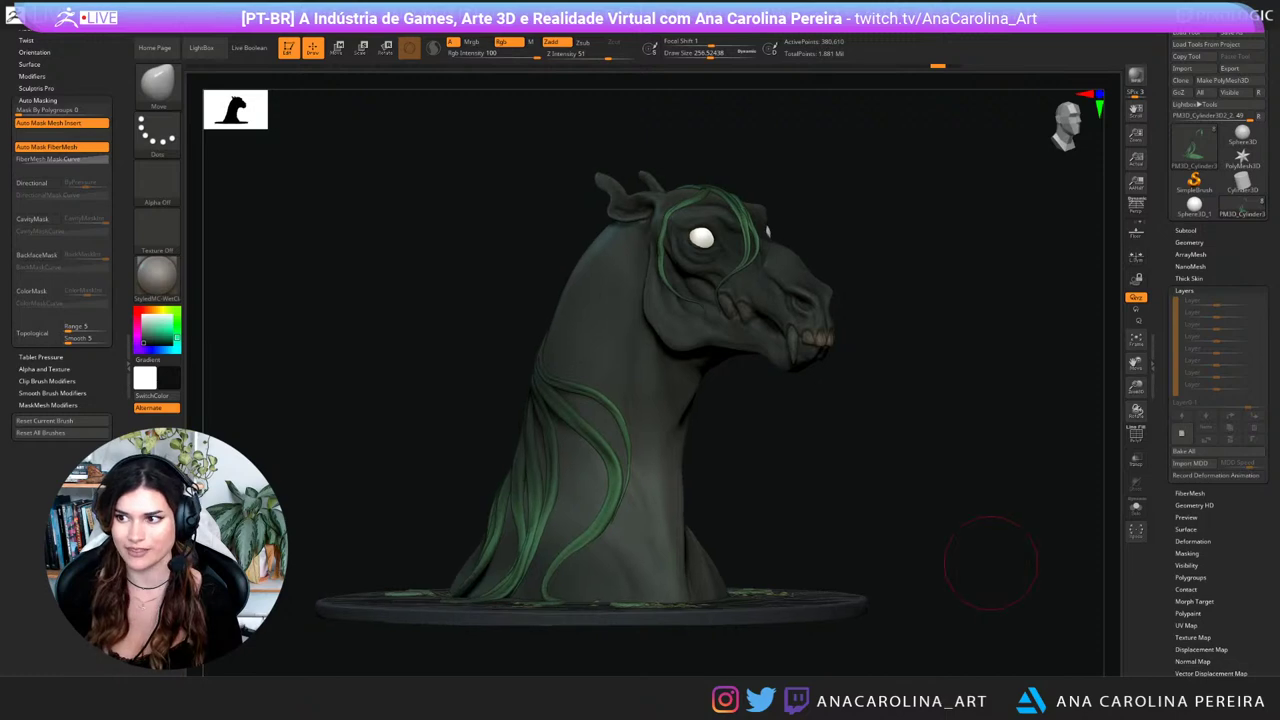